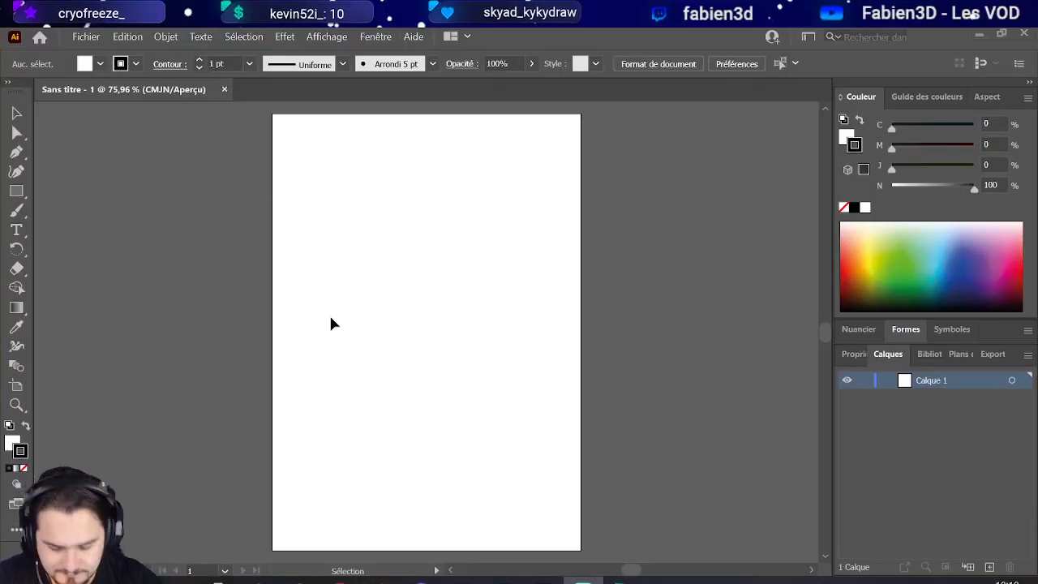
Step: Create a calligraphic brush for the Paintbrush tool with size set to Pression and a variation of 8 pt
left_click(16, 210)
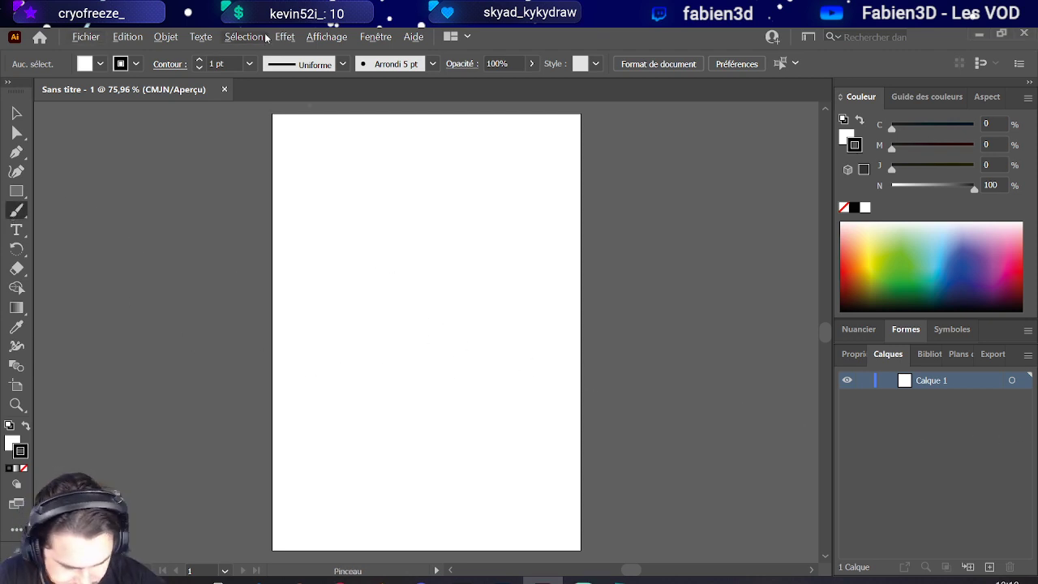
left_click(431, 64)
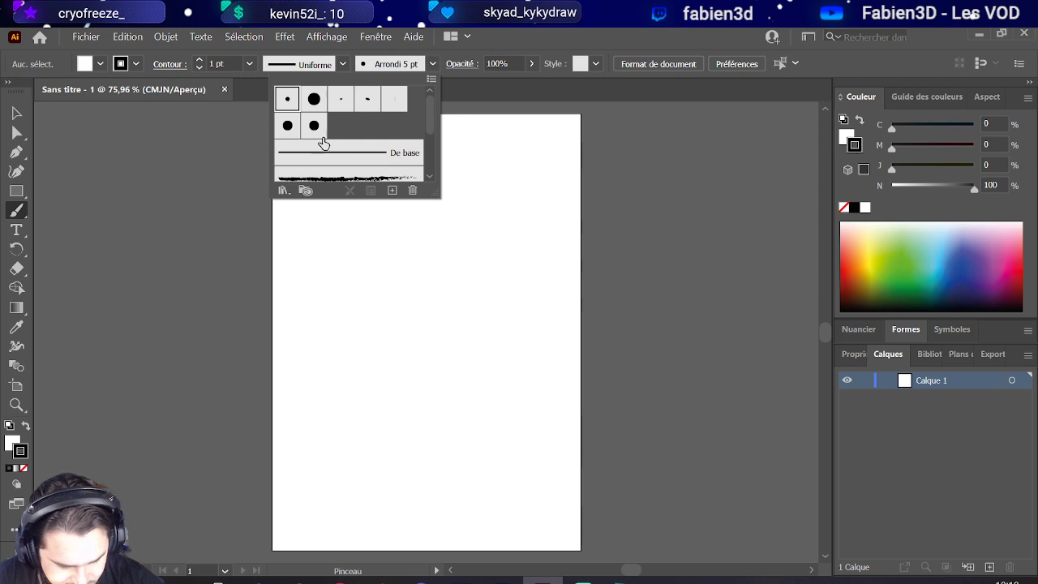
left_click(391, 190)
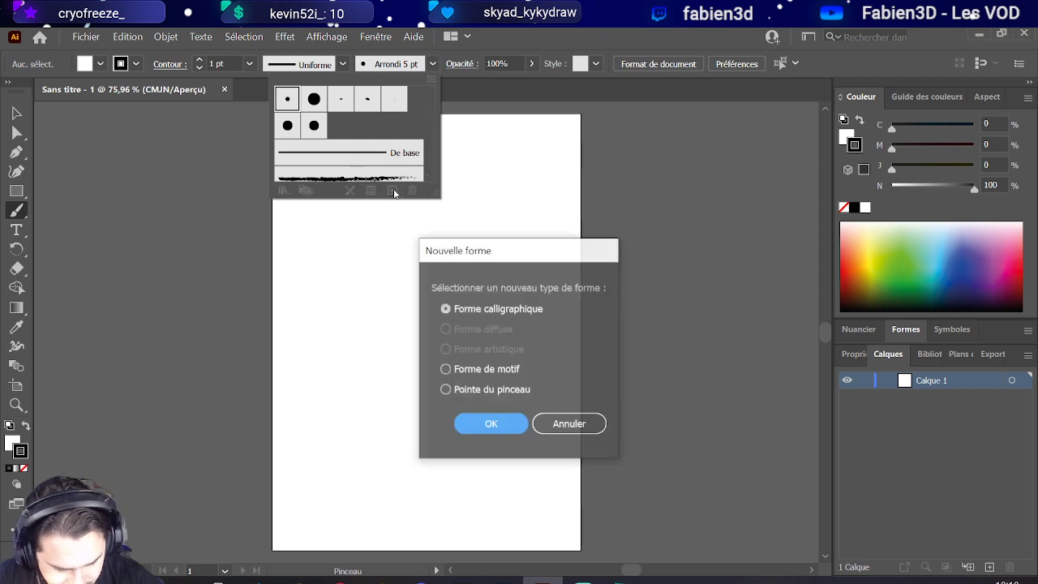
left_click(478, 418)
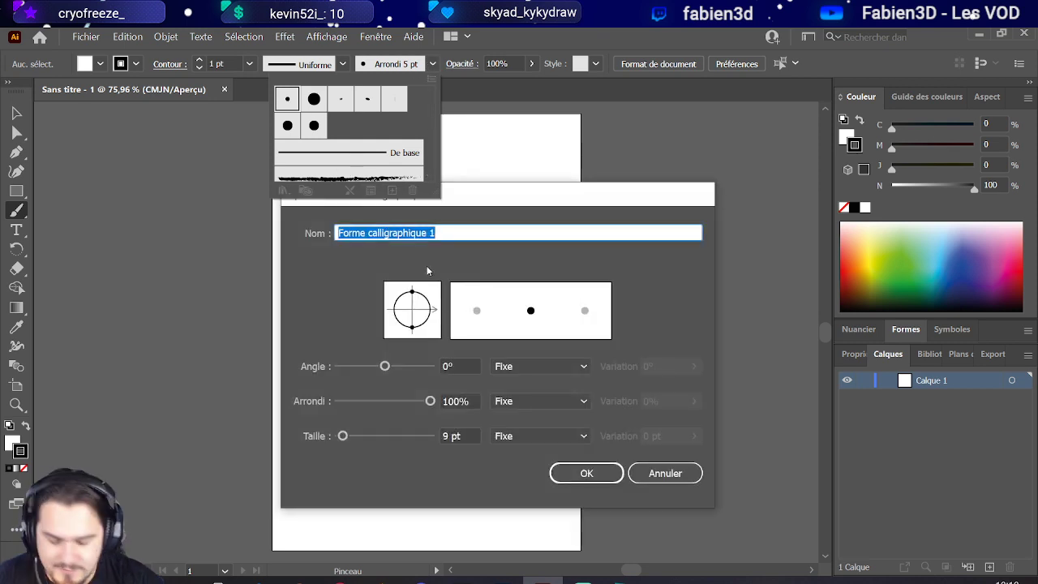
left_click(573, 438)
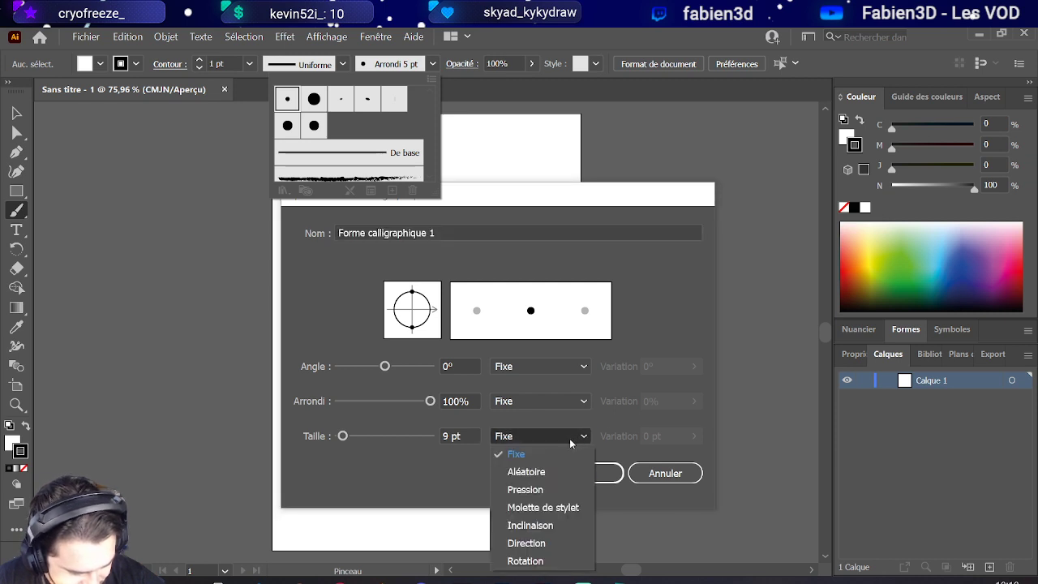
left_click(547, 489)
left_click(693, 436)
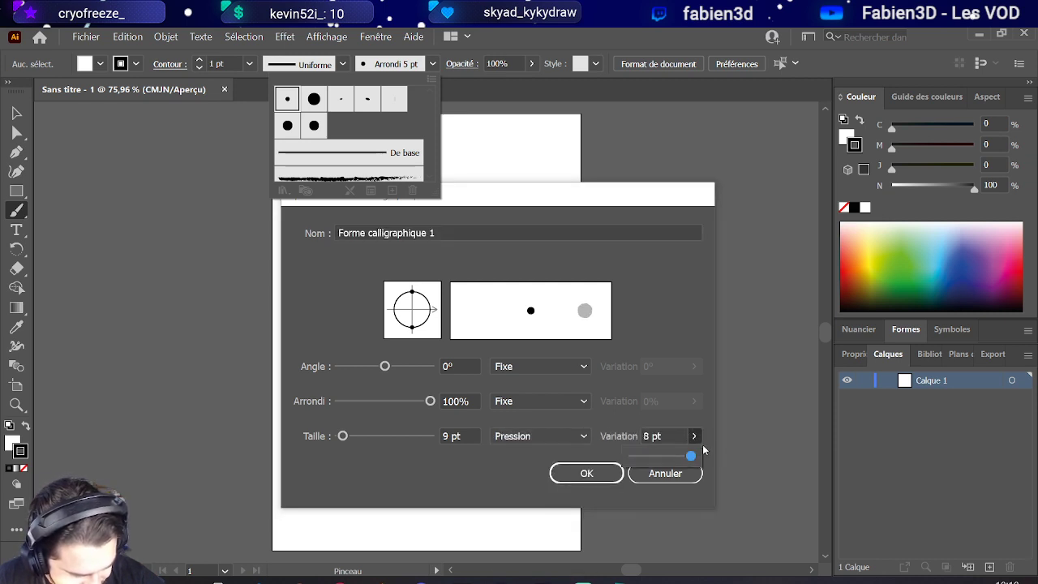
left_click(559, 476)
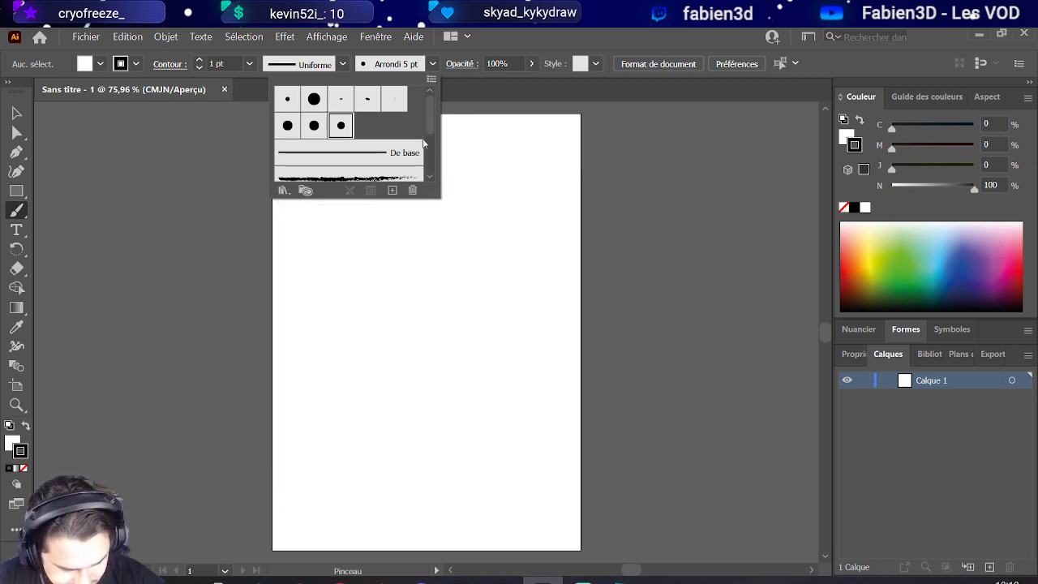
left_click(443, 432)
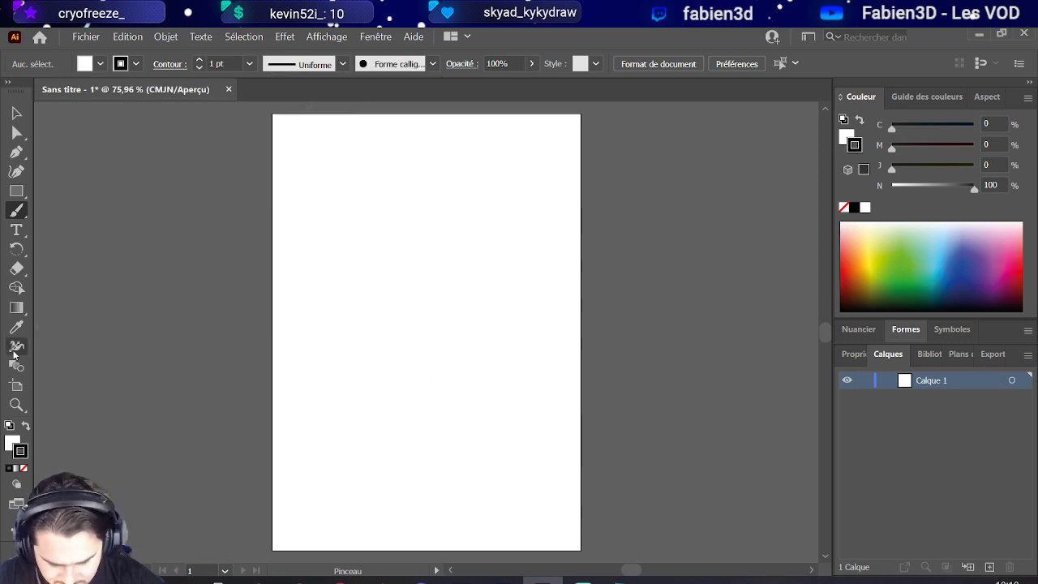
Step: Widen the artboard equally on both sides to about 1188 pt and switch back to the Paintbrush tool
left_click(16, 385)
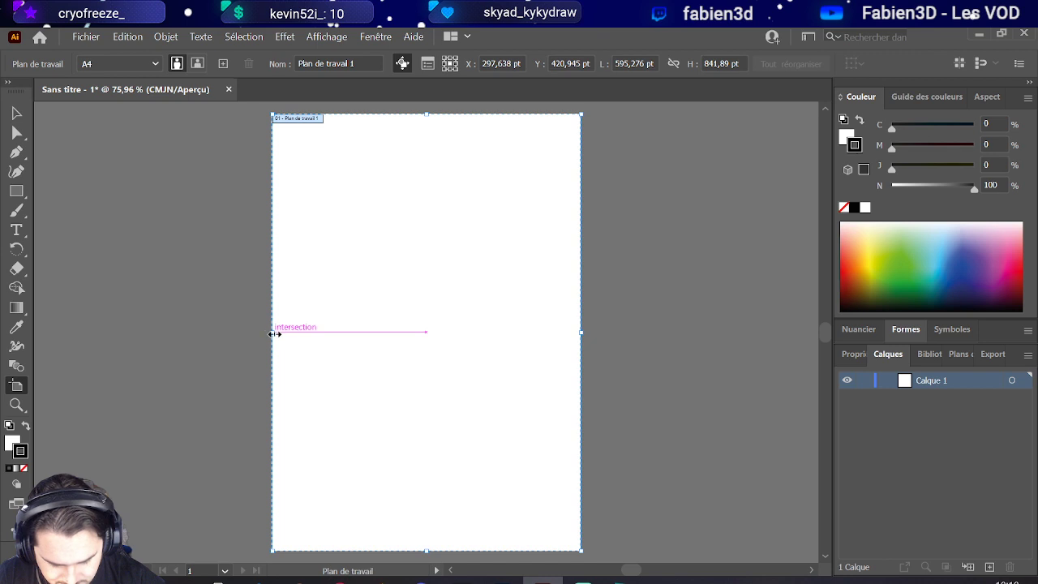
left_click_drag(274, 331, 141, 329)
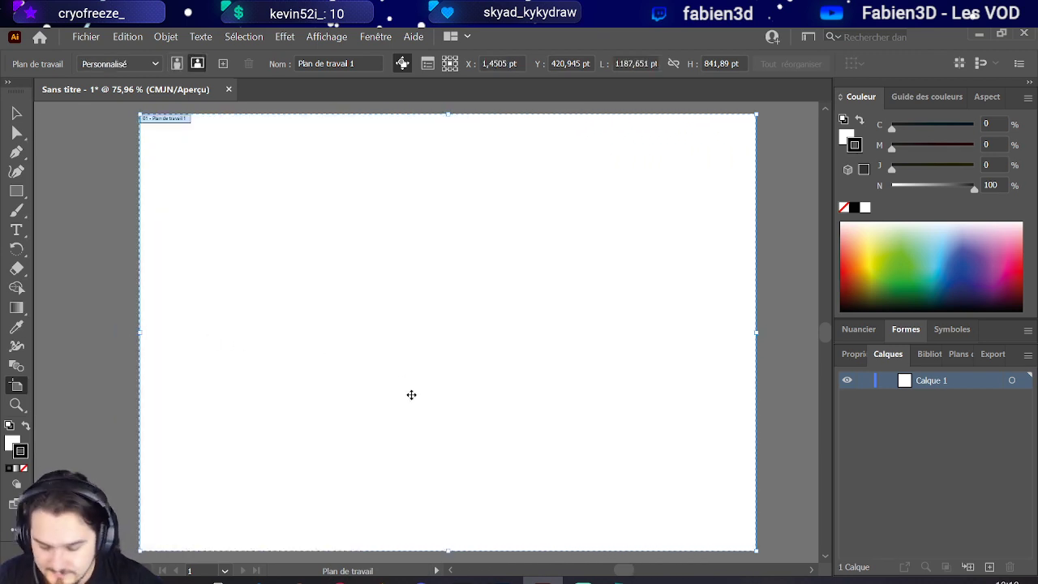
key("ctrl+plus")
key("ctrl+plus")
left_click(16, 210)
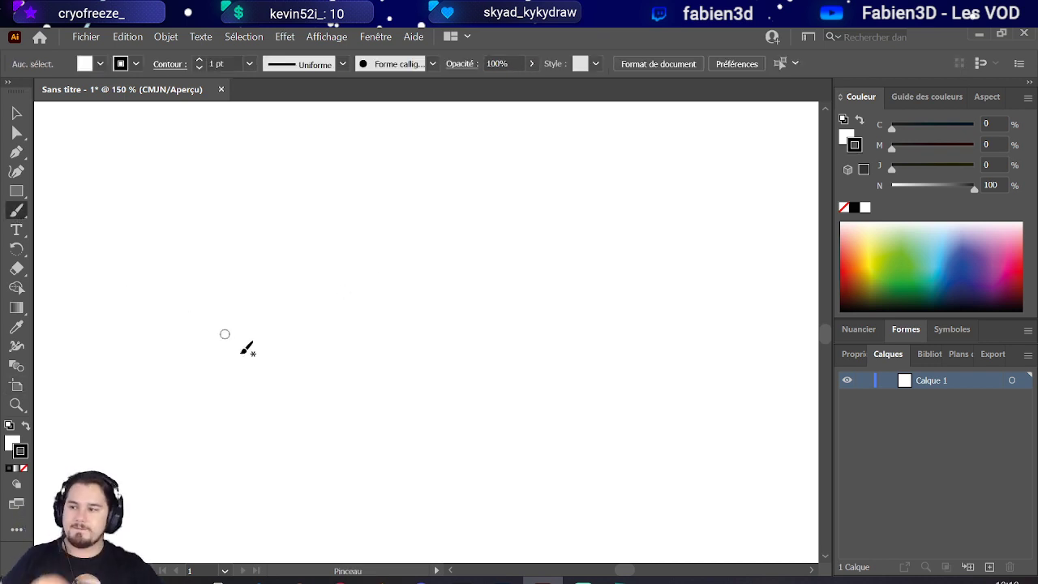
scroll(374, 298, "down", 5)
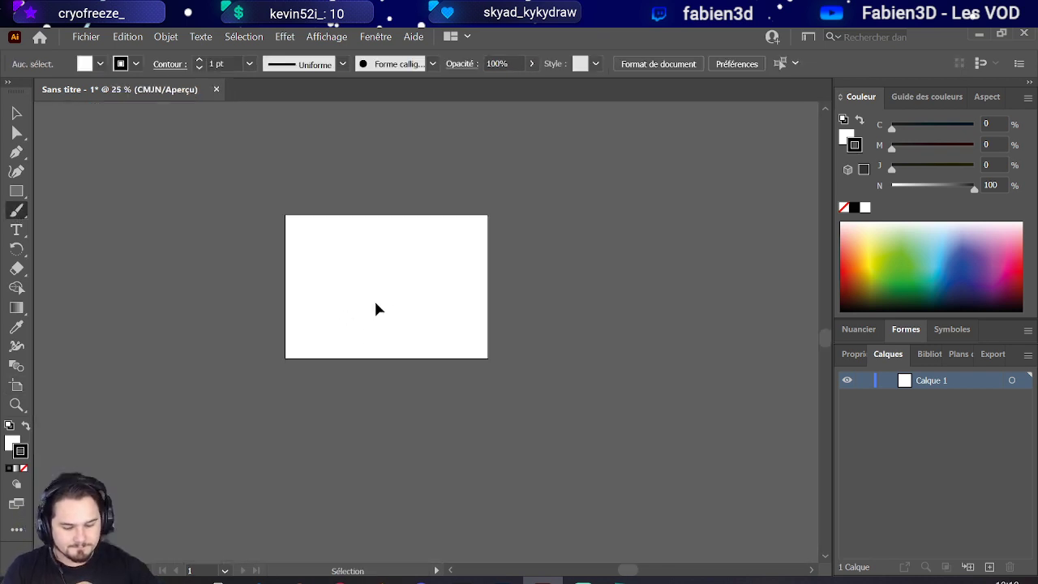
scroll(380, 314, "up", 4)
scroll(384, 376, "down", 1)
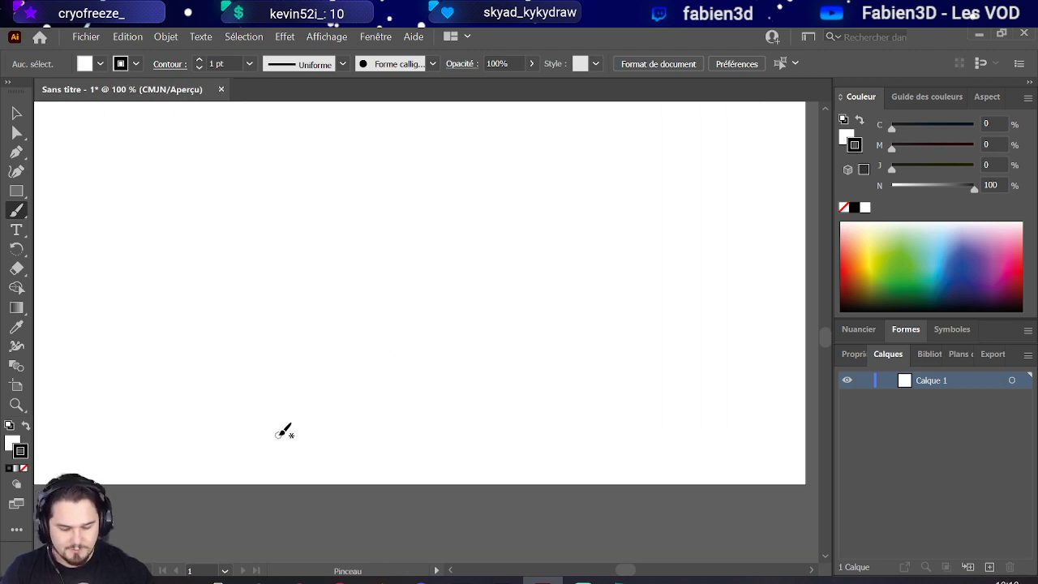
scroll(324, 474, "up", 2)
scroll(333, 462, "down", 3)
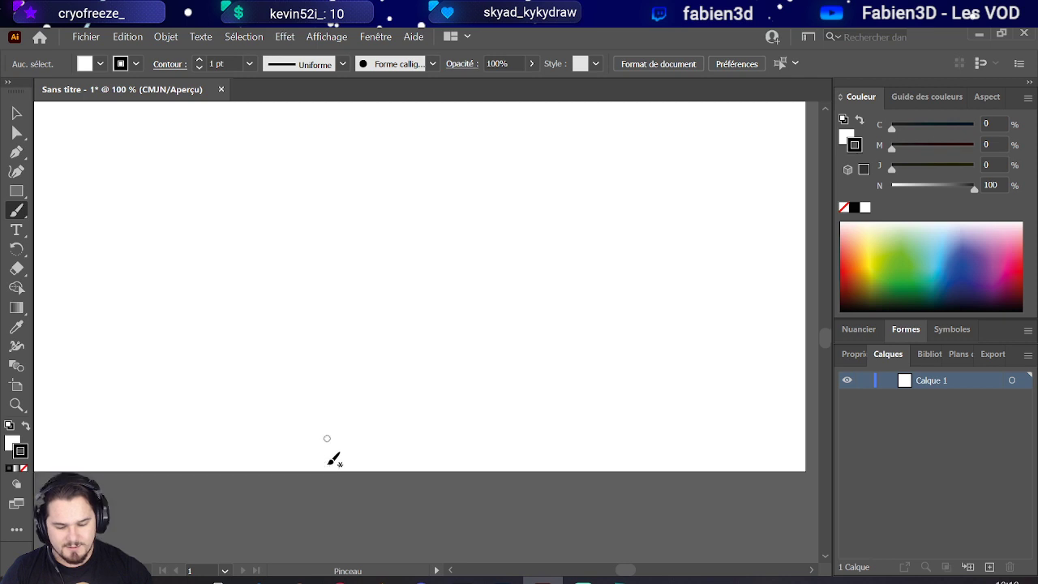
scroll(329, 454, "up", 1)
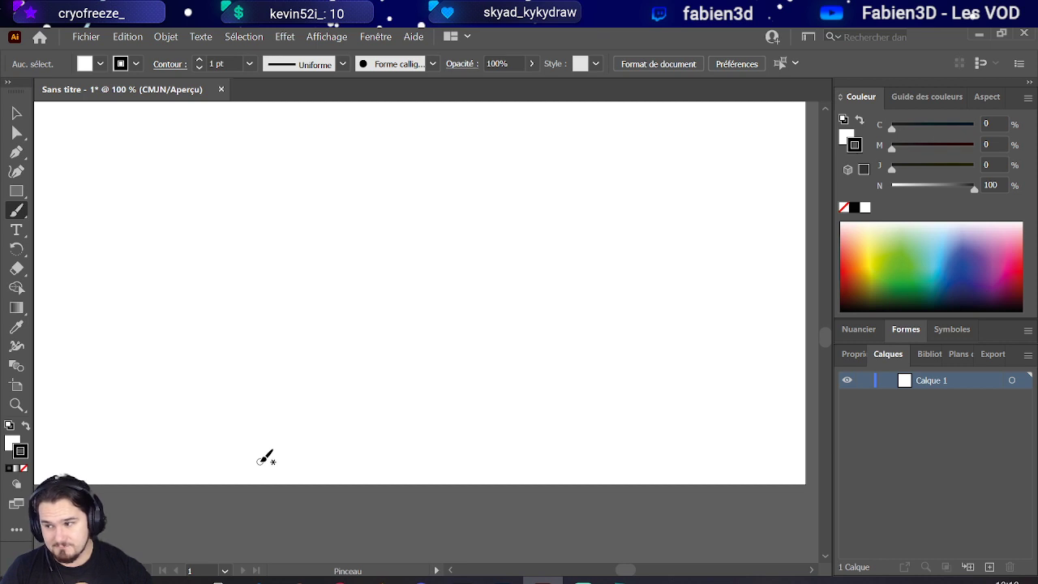
scroll(268, 457, "up", 1)
scroll(267, 457, "down", 1)
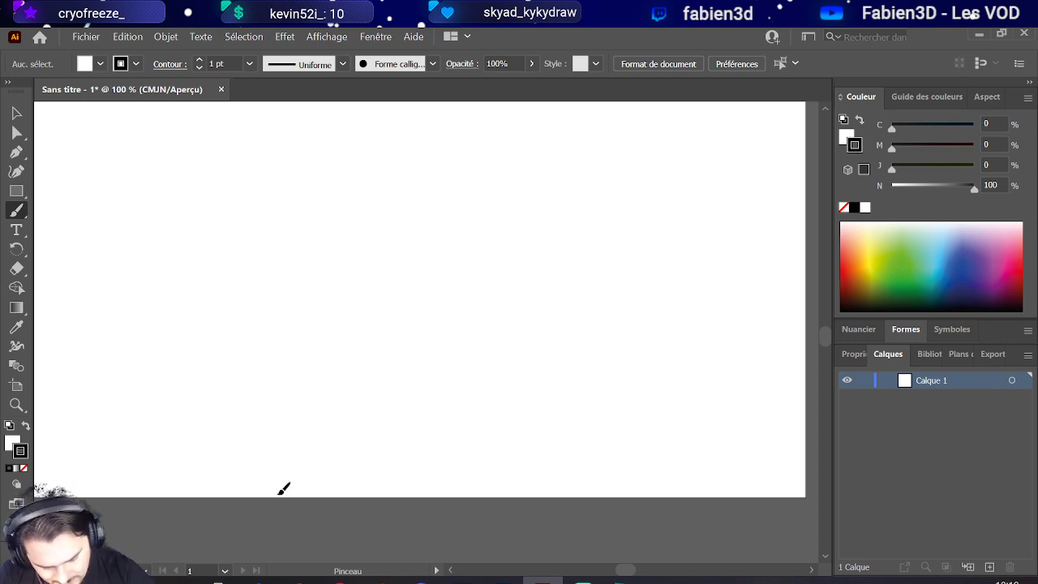
mouse_move(280, 492)
left_mouse_down()
mouse_move(308, 446)
mouse_move(324, 368)
mouse_move(285, 205)
mouse_move(354, 99)
left_mouse_up()
scroll(435, 219, "up", 3)
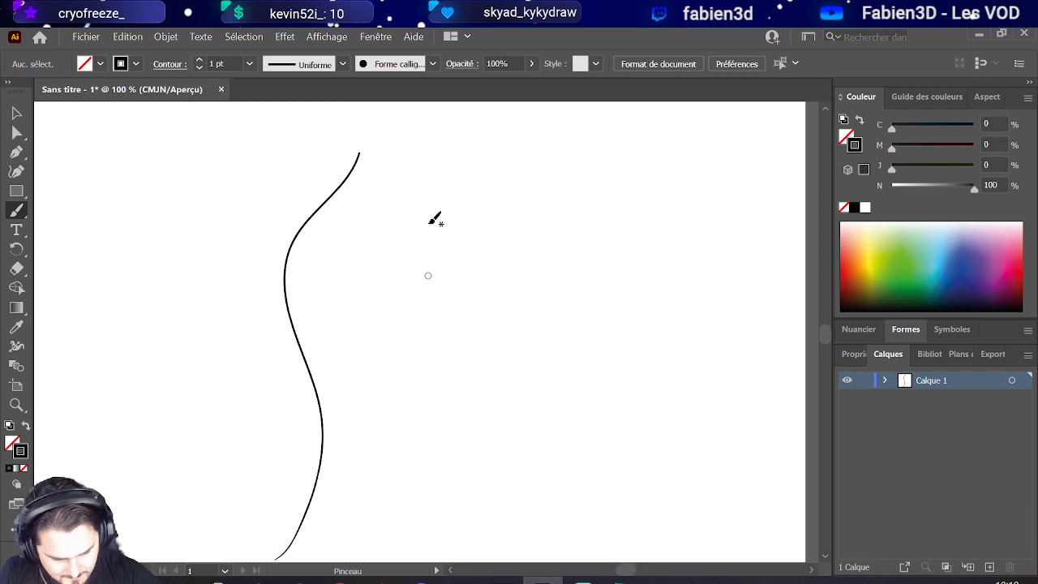
key("ctrl+minus")
key("ctrl+minus")
key("ctrl+minus")
scroll(428, 225, "up", 3)
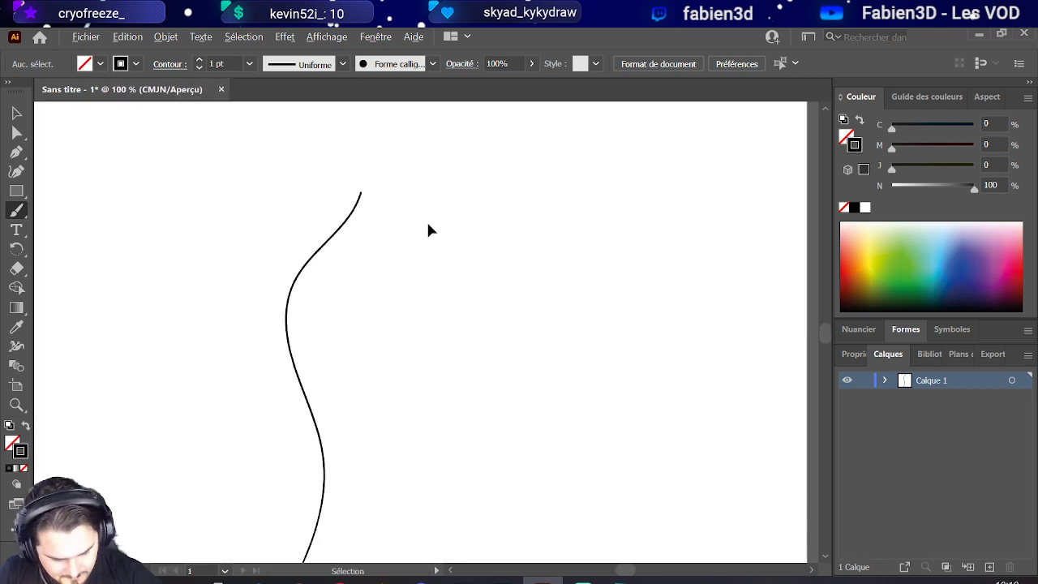
scroll(429, 229, "right", 1)
scroll(429, 229, "down", 1)
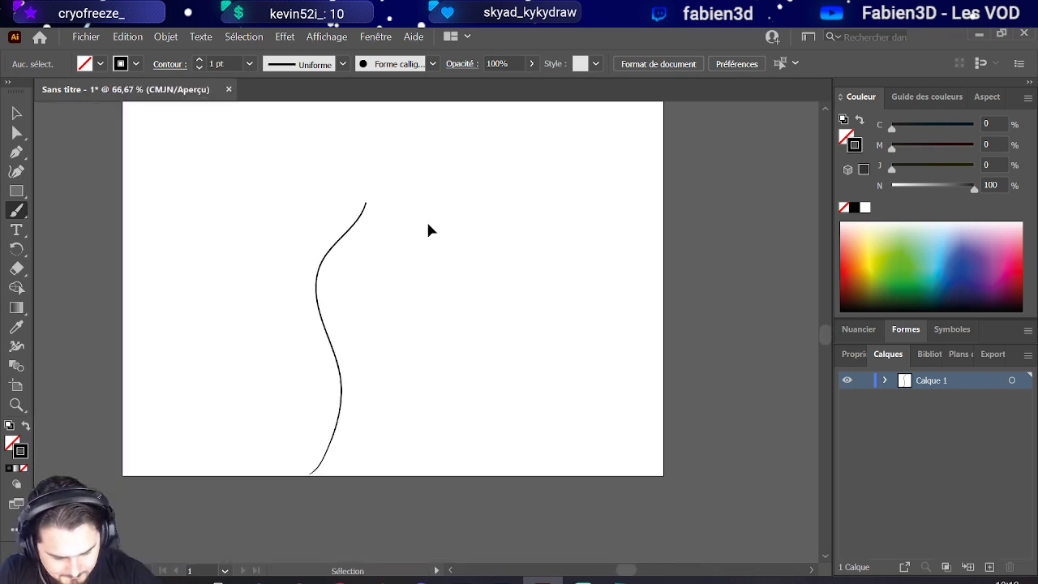
key("ctrl+z")
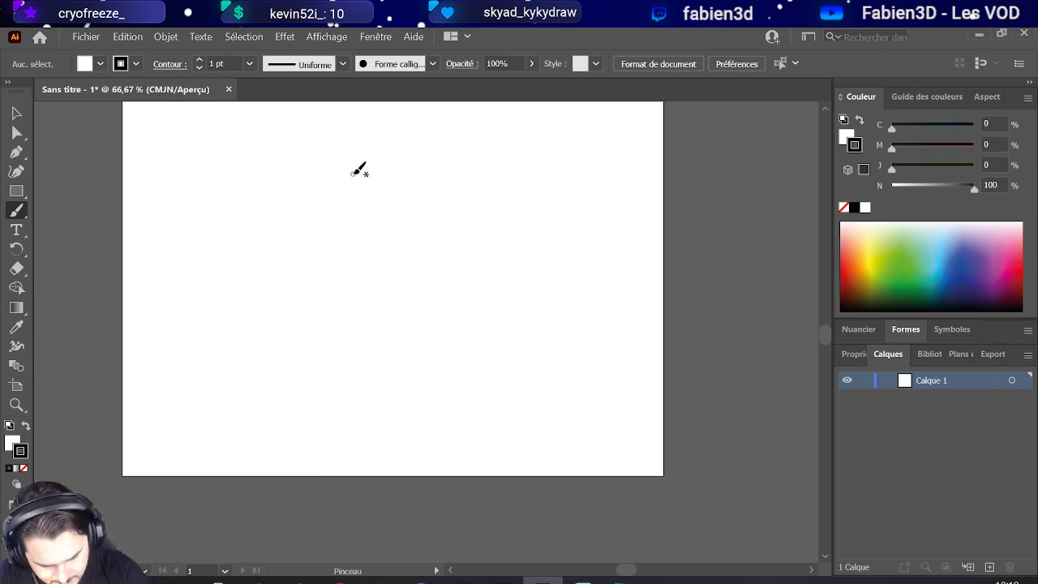
Step: Paint the two wavy outlines of a plant stem rising from the artboard's lower edge and curling into a spiral tip
mouse_move(355, 170)
left_mouse_down()
mouse_move(372, 193)
mouse_move(351, 208)
mouse_move(330, 192)
mouse_move(332, 159)
mouse_move(360, 135)
mouse_move(393, 136)
mouse_move(419, 171)
mouse_move(424, 202)
mouse_move(363, 309)
mouse_move(374, 402)
mouse_move(343, 476)
left_mouse_up()
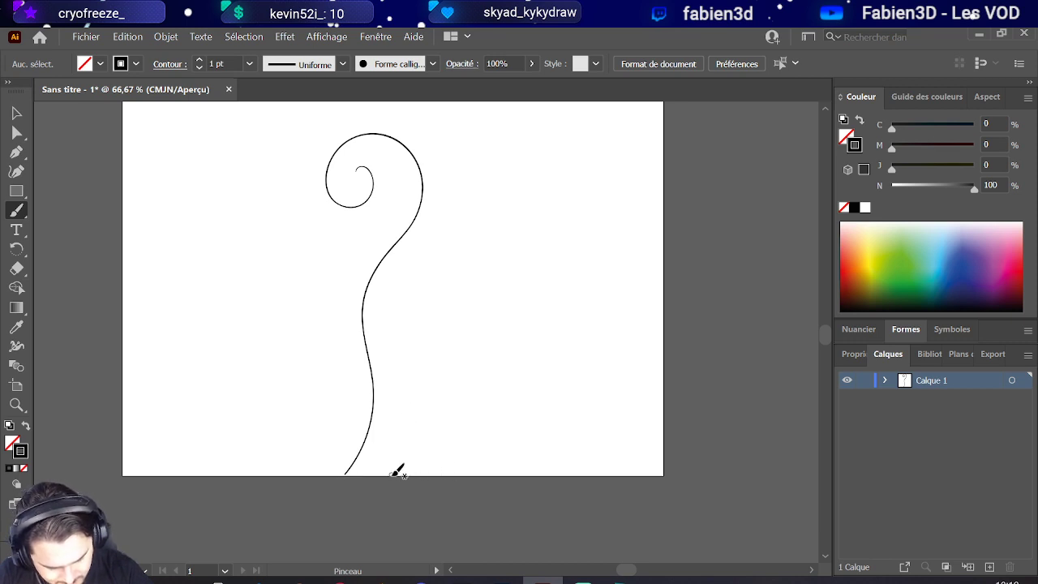
mouse_move(395, 474)
left_mouse_down()
mouse_move(406, 430)
mouse_move(392, 300)
mouse_move(441, 207)
mouse_move(446, 169)
mouse_move(434, 148)
mouse_move(386, 115)
mouse_move(354, 125)
mouse_move(321, 161)
mouse_move(316, 185)
mouse_move(348, 212)
left_mouse_up()
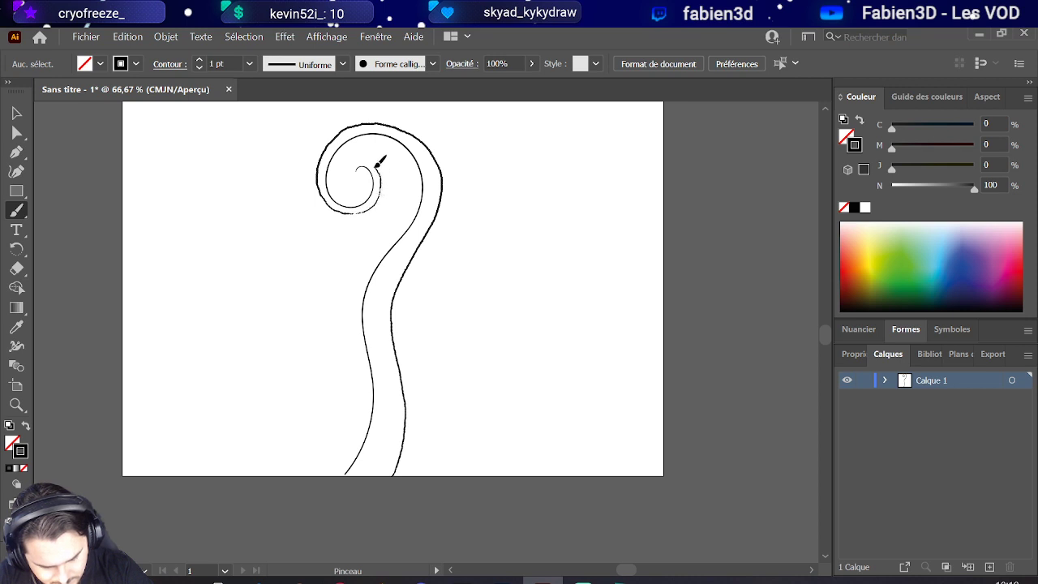
left_click_drag(357, 166, 356, 168)
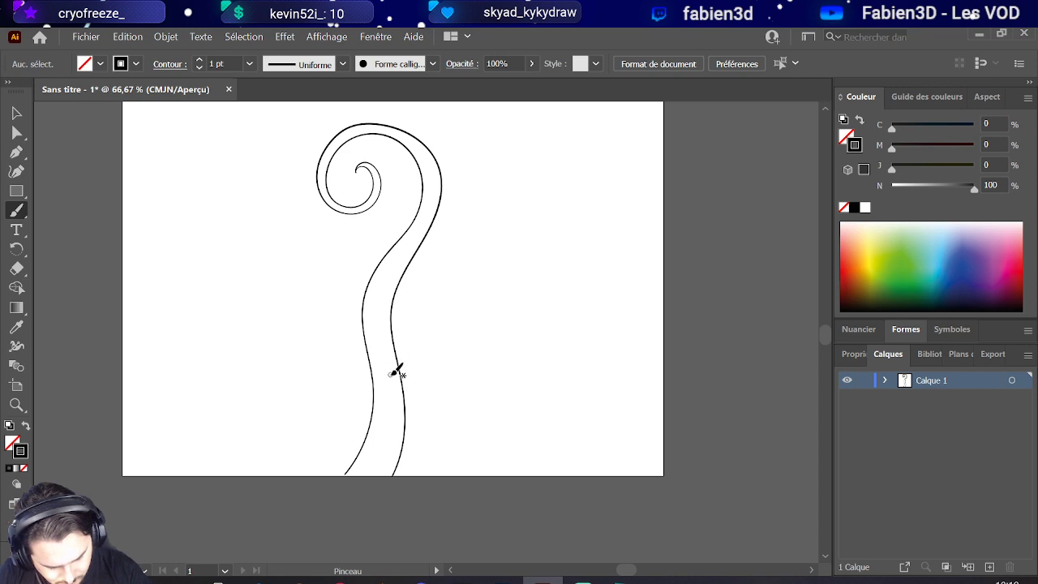
Step: Paint a short leaf stalk branching off the stem's right side with two curved strokes and join their inner ends
left_click_drag(392, 376, 437, 342)
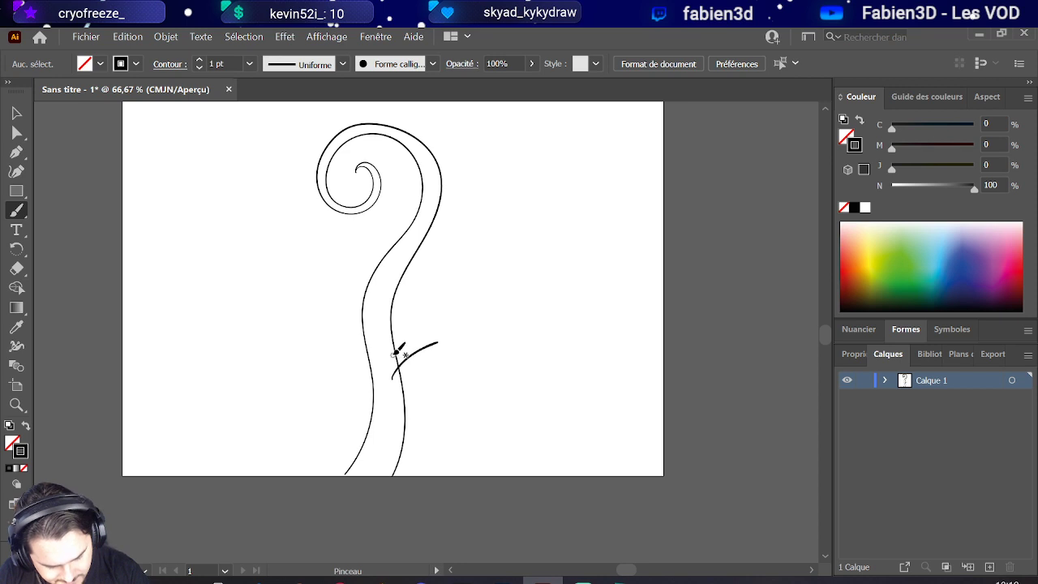
mouse_move(393, 355)
left_mouse_down()
mouse_move(444, 332)
mouse_move(396, 348)
left_mouse_up()
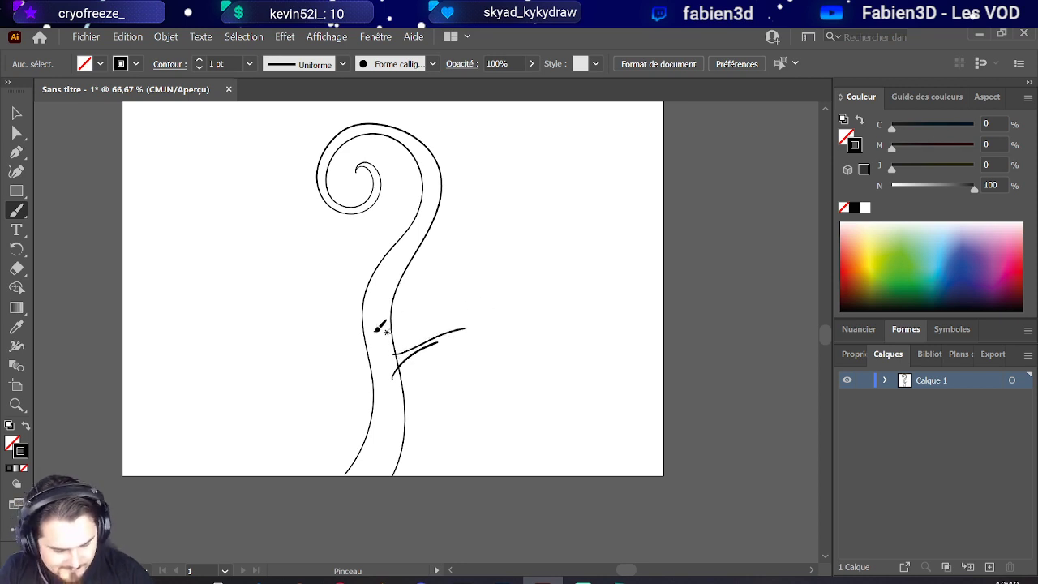
scroll(381, 341, "up", 5)
scroll(341, 469, "down", 1)
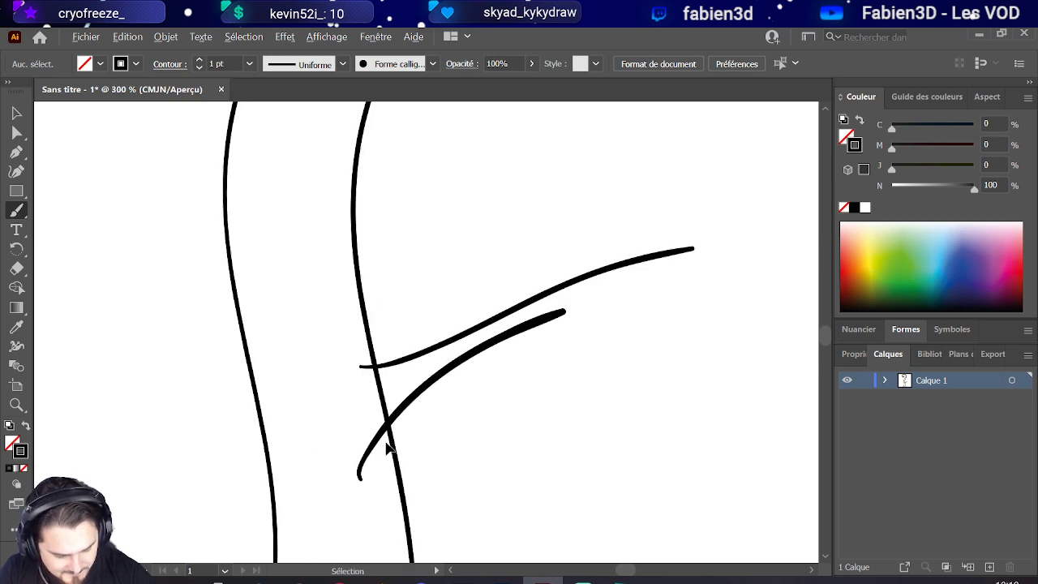
scroll(392, 440, "up", 1)
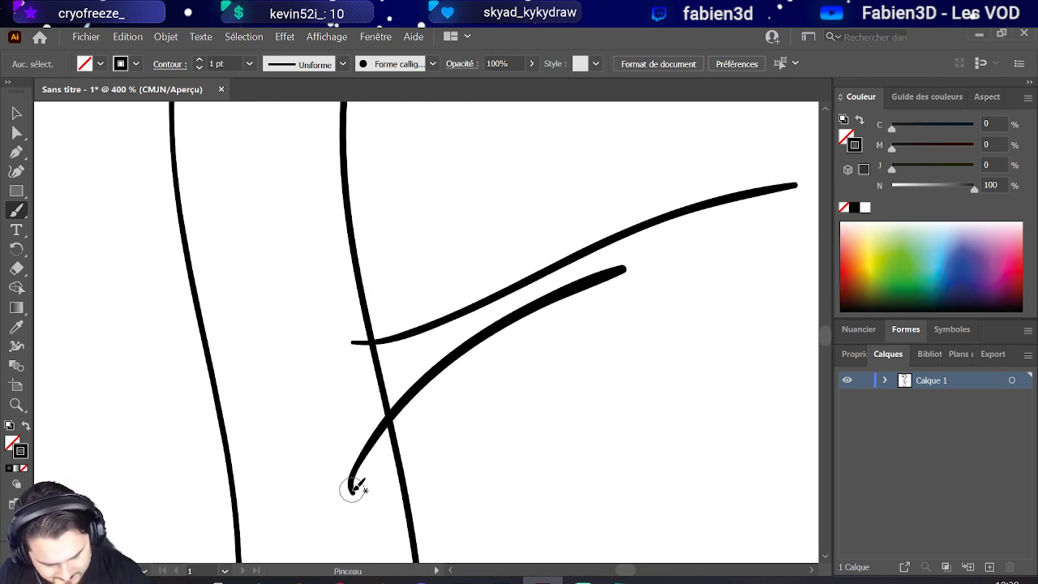
mouse_move(353, 490)
left_mouse_down()
mouse_move(347, 322)
mouse_move(357, 336)
left_mouse_up()
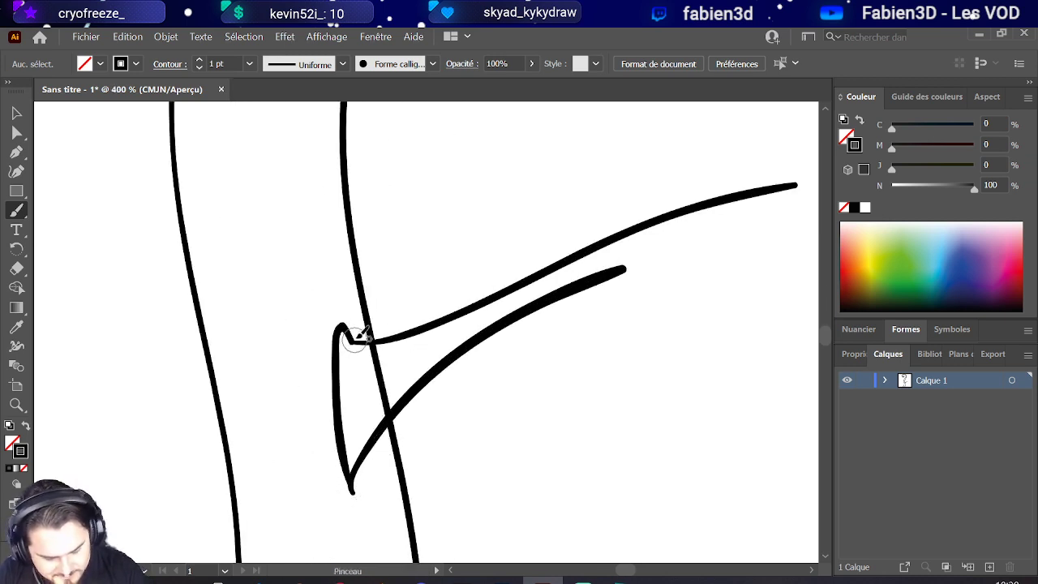
scroll(248, 357, "down", 4)
scroll(405, 346, "up", 2)
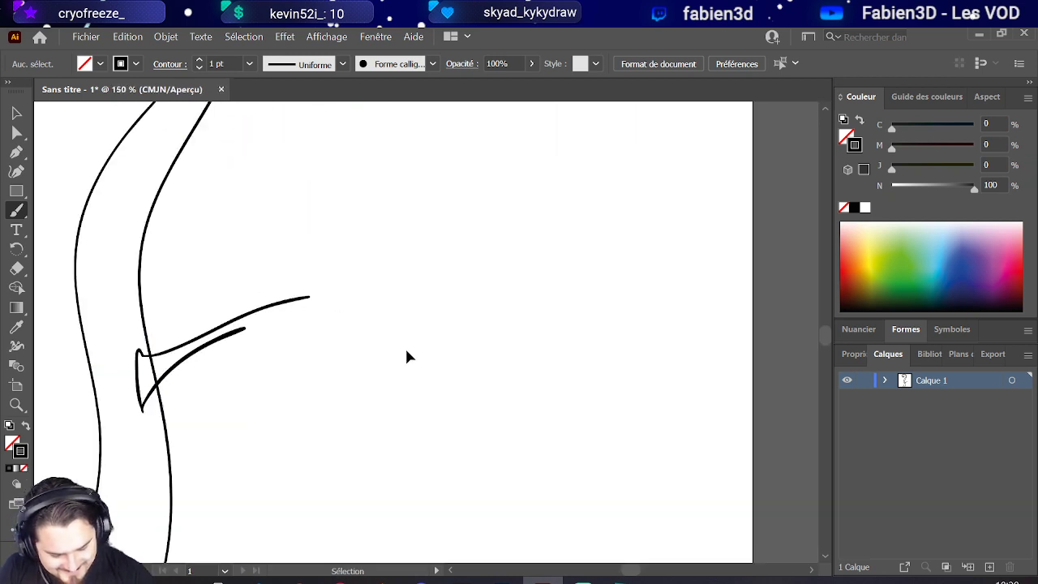
scroll(127, 336, "down", 4)
scroll(119, 378, "up", 4)
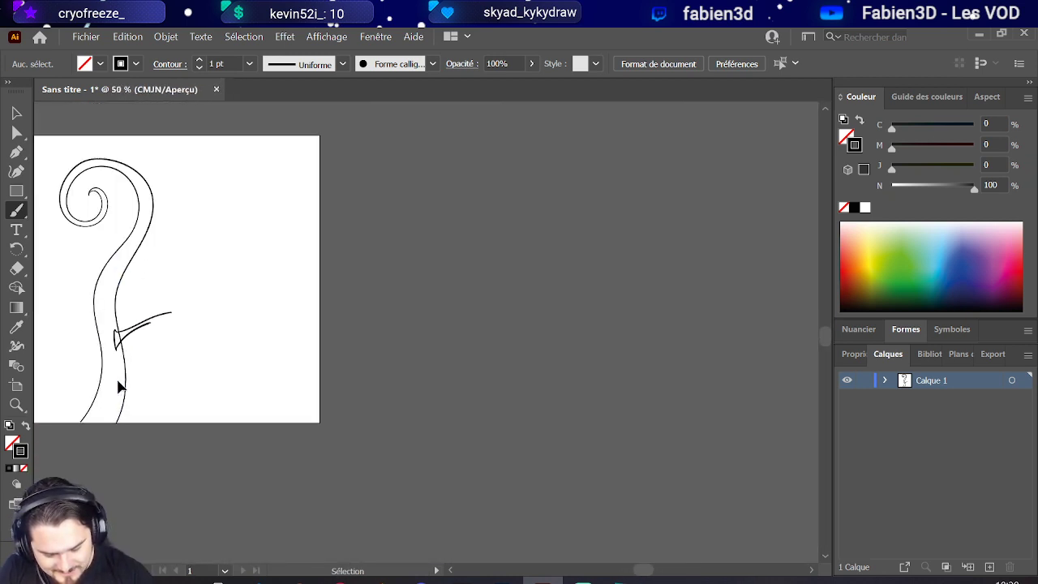
scroll(71, 321, "up", 2)
scroll(62, 463, "down", 3)
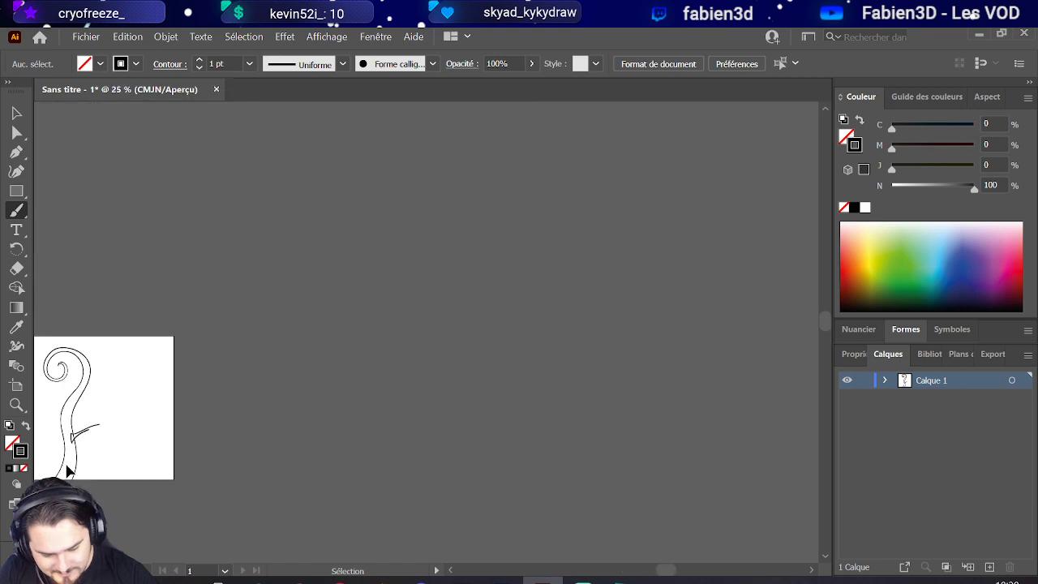
scroll(81, 466, "up", 3)
scroll(243, 470, "down", 3)
scroll(486, 462, "up", 3)
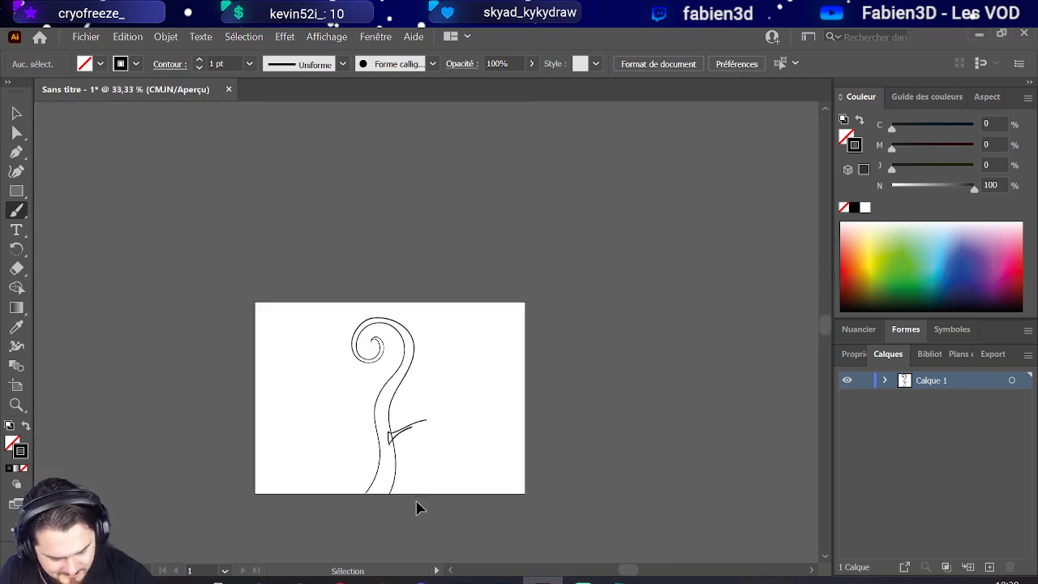
Step: Paint a large curved leaf outline around the stalk's outer end, tapering to a downward point on the right
scroll(425, 438, "up", 1)
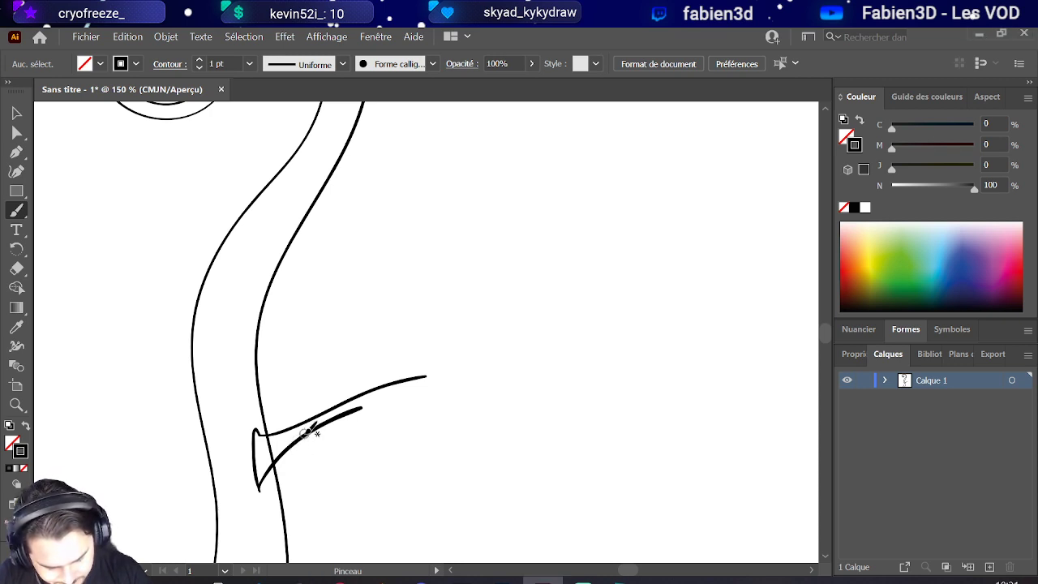
mouse_move(300, 438)
left_mouse_down()
mouse_move(326, 480)
mouse_move(445, 459)
left_mouse_up()
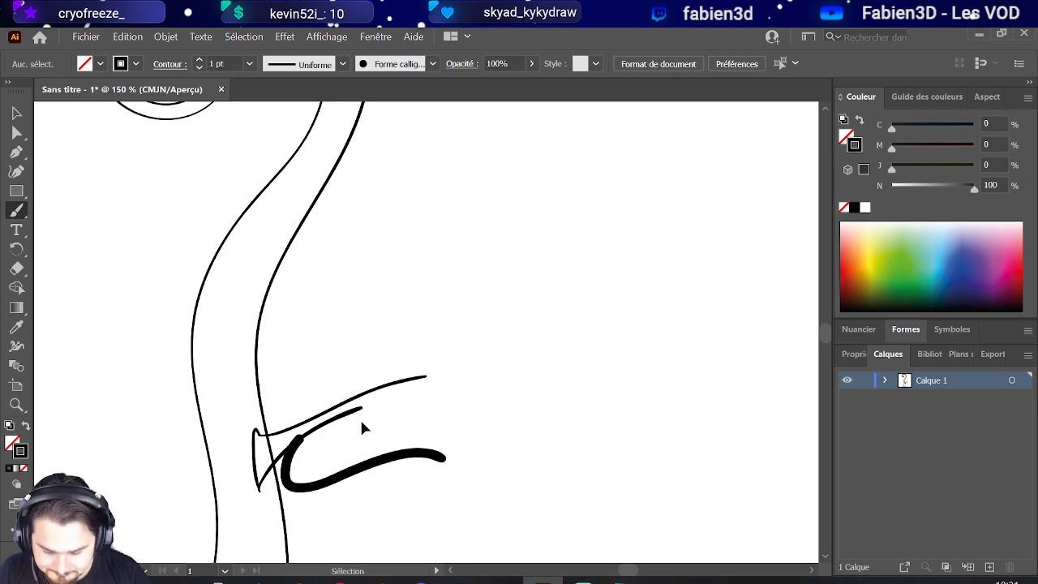
key("ctrl+z")
mouse_move(298, 437)
left_mouse_down()
mouse_move(497, 453)
mouse_move(568, 528)
mouse_move(578, 516)
mouse_move(574, 466)
mouse_move(550, 407)
mouse_move(506, 376)
mouse_move(441, 358)
mouse_move(376, 366)
mouse_move(334, 399)
left_mouse_up()
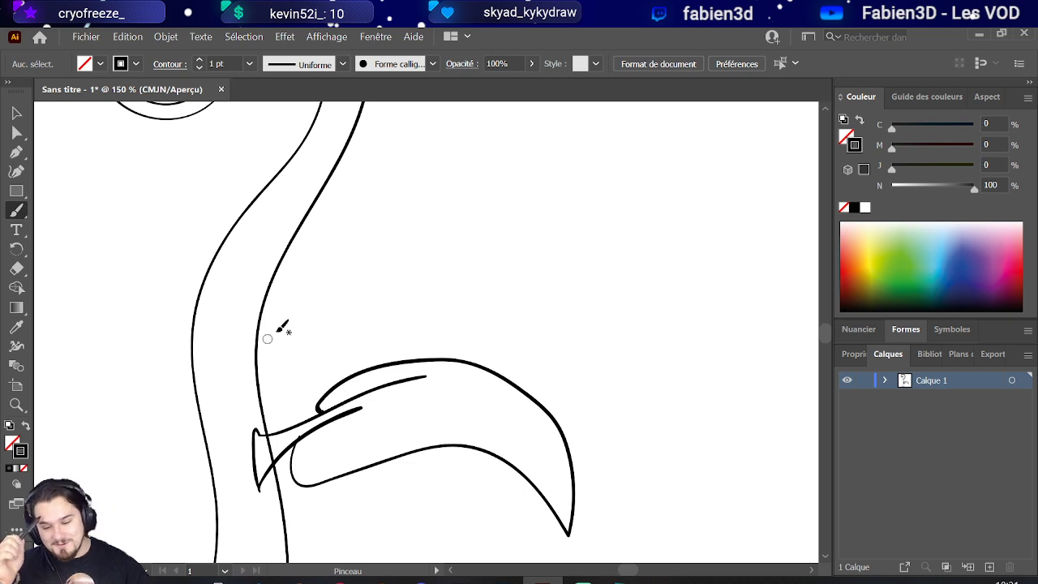
Step: Extend the ends of both stalk strokes to the leaf's pointed tip, forming a curved double midrib inside the leaf
left_click(17, 131)
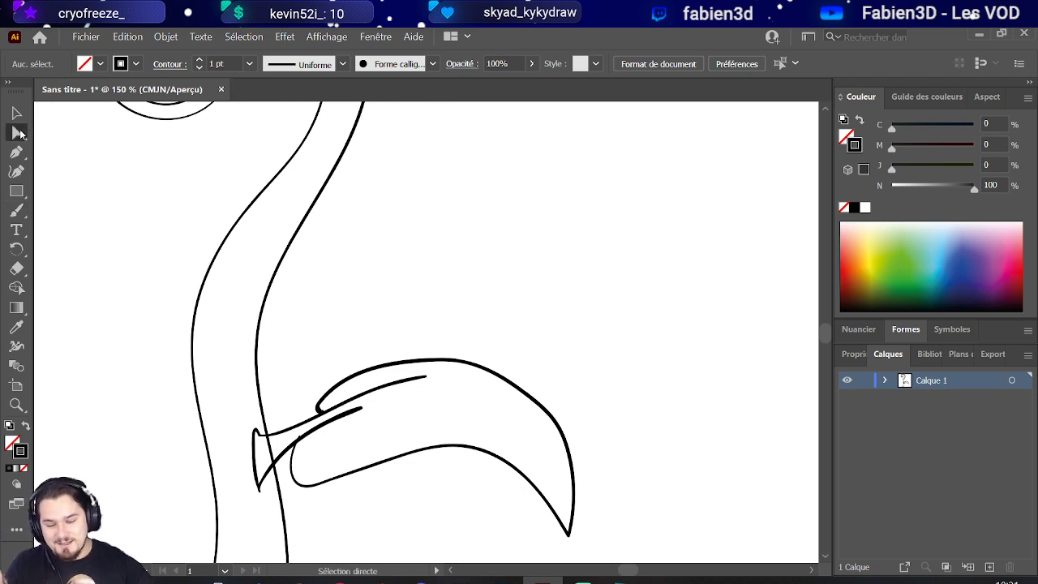
left_click(425, 378)
mouse_move(426, 379)
left_mouse_down()
mouse_move(591, 456)
mouse_move(567, 543)
mouse_move(544, 434)
mouse_move(544, 333)
left_mouse_up()
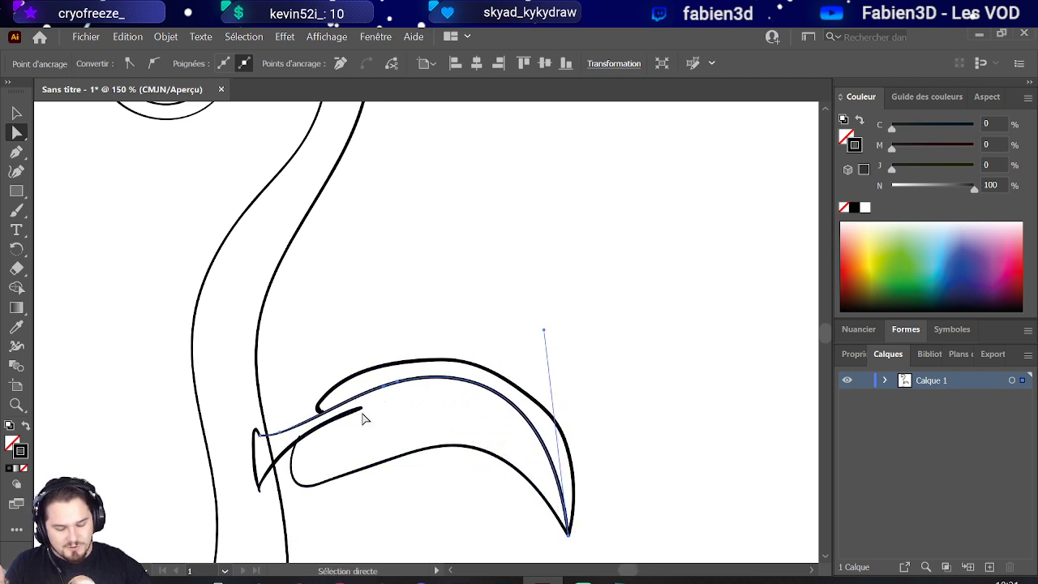
mouse_move(362, 410)
left_mouse_down()
mouse_move(484, 415)
mouse_move(563, 505)
mouse_move(569, 542)
mouse_move(502, 301)
mouse_move(516, 270)
left_mouse_up()
Step: Fit the leaf outline's two inner ends onto the stalk strokes and round off the upper half's inner corner
left_click_drag(296, 445, 316, 430)
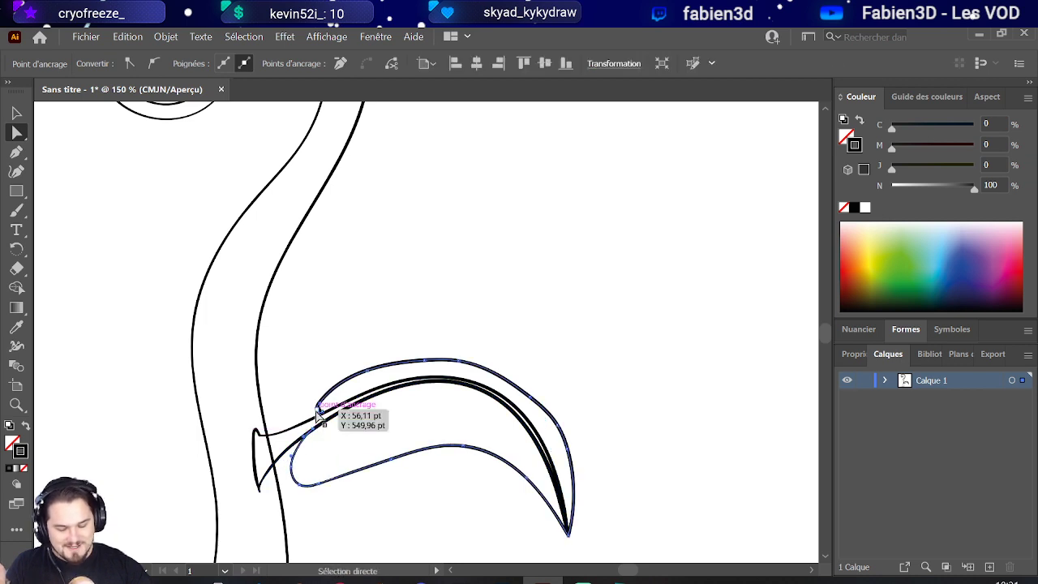
left_click(322, 407)
mouse_move(321, 407)
left_mouse_down()
mouse_move(312, 401)
mouse_move(313, 415)
left_mouse_up()
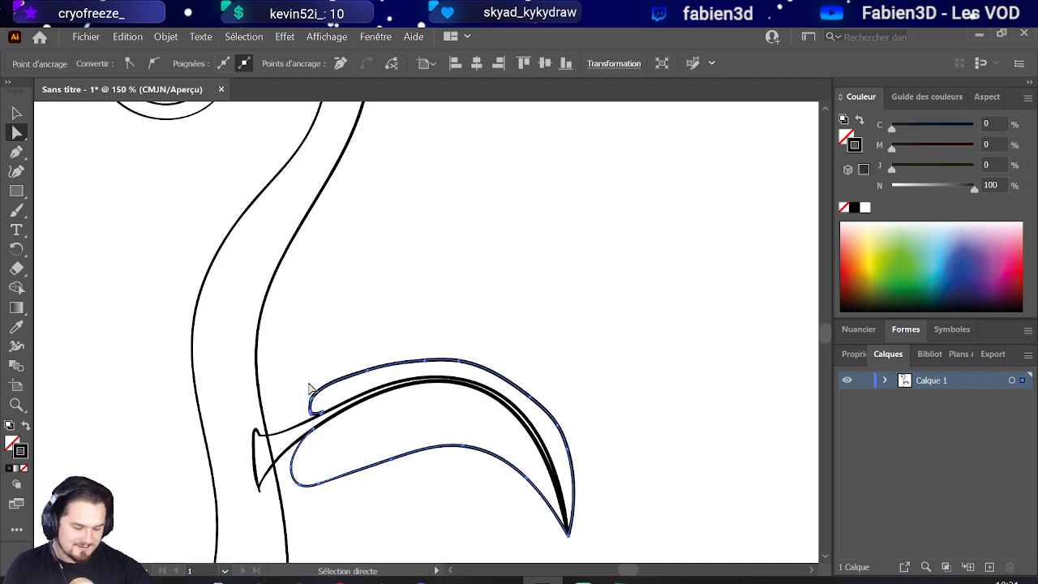
scroll(352, 398, "up", 2)
scroll(343, 403, "up", 1)
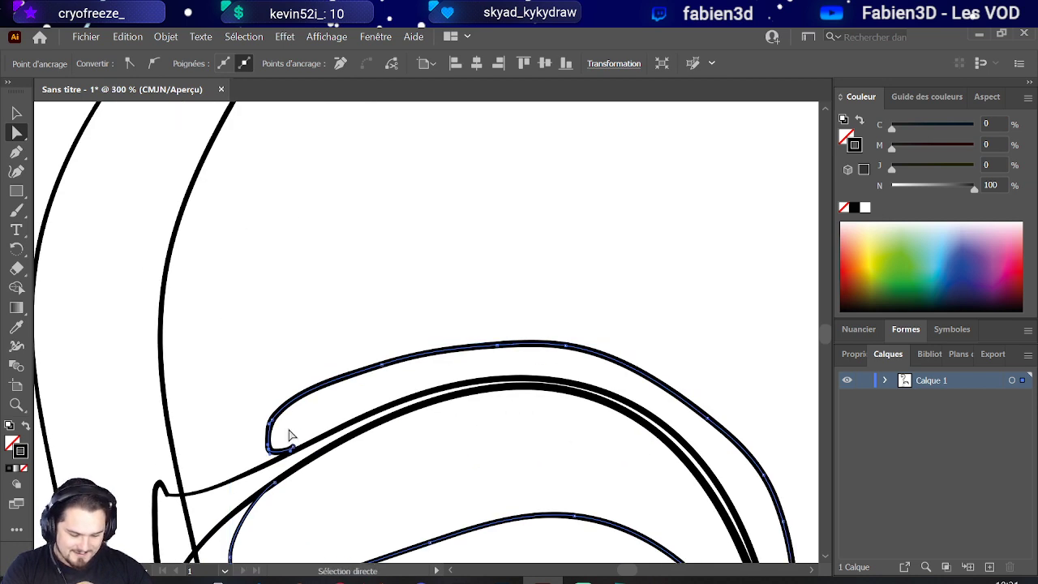
left_click_drag(295, 463, 295, 464)
left_click_drag(266, 431, 269, 459)
scroll(317, 459, "down", 4)
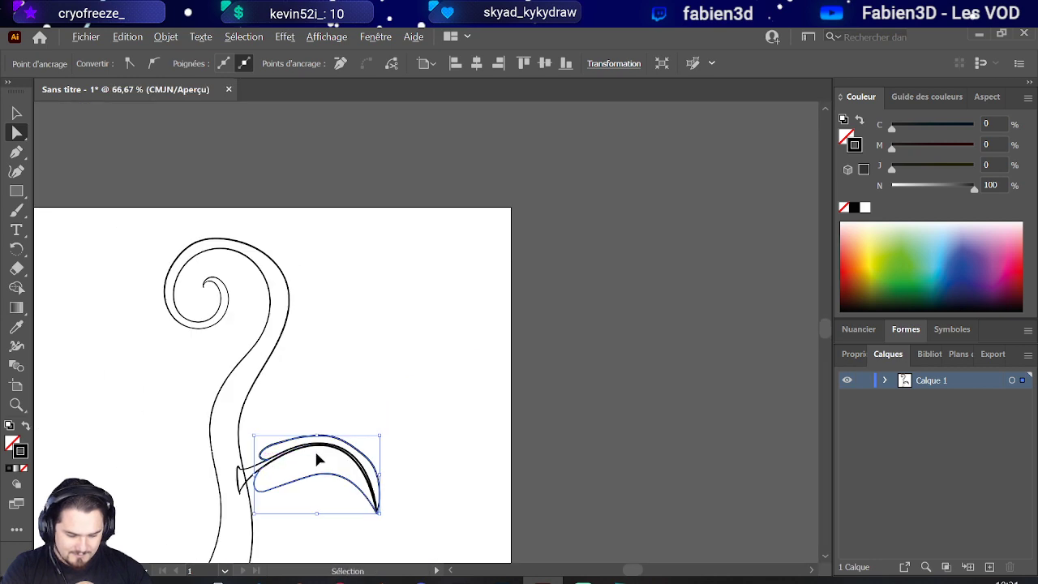
Step: Smooth the leaf's upper outline into one even arch by repositioning its anchor points along the top and outer side
scroll(317, 459, "up", 3)
scroll(207, 413, "down", 2)
scroll(293, 440, "up", 2)
scroll(409, 452, "down", 1)
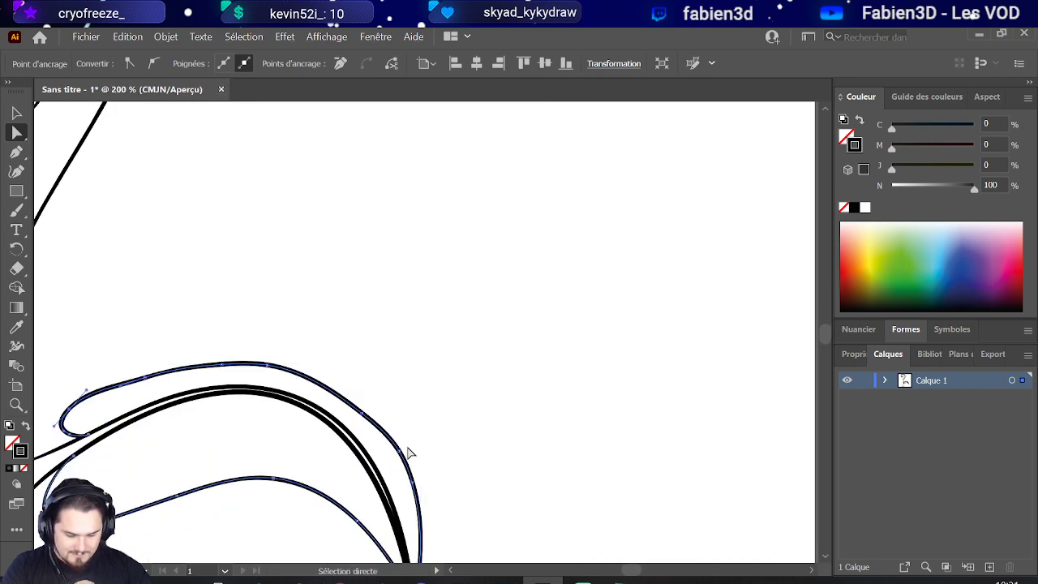
mouse_move(284, 379)
left_mouse_down()
mouse_move(273, 366)
mouse_move(285, 361)
left_mouse_up()
left_click(157, 378)
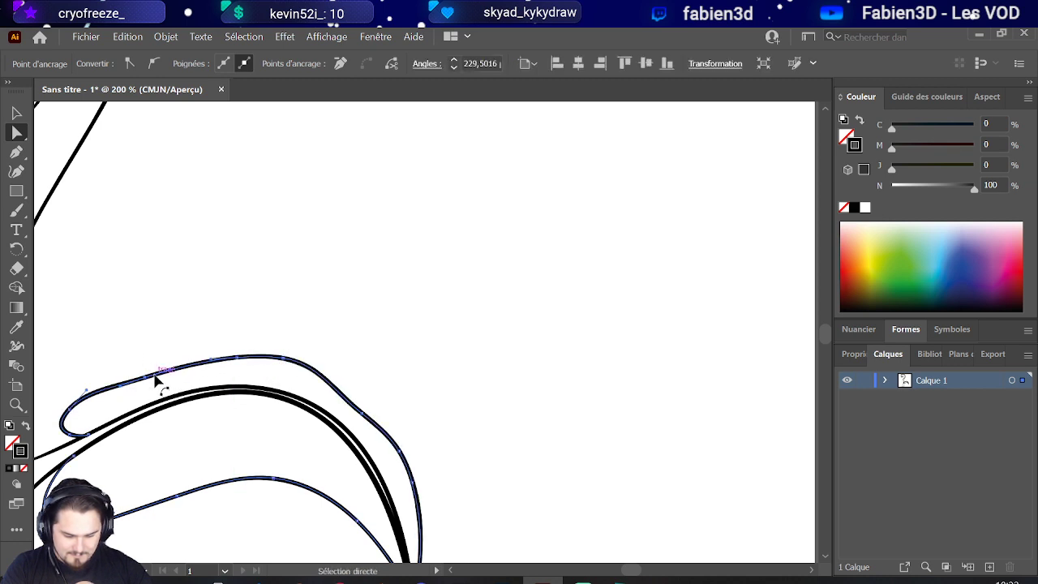
left_click_drag(148, 376, 149, 373)
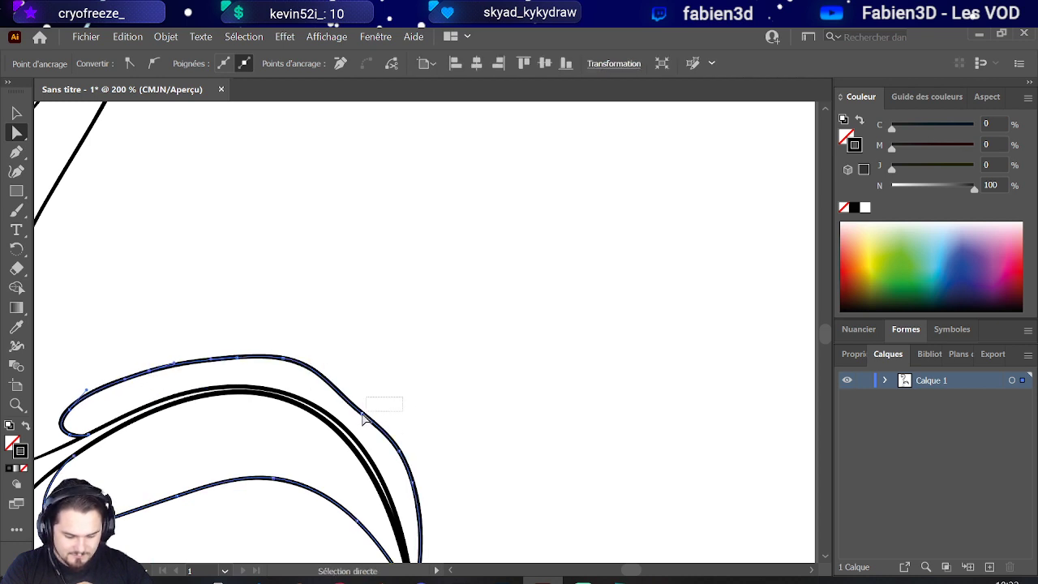
left_click_drag(361, 420, 345, 389)
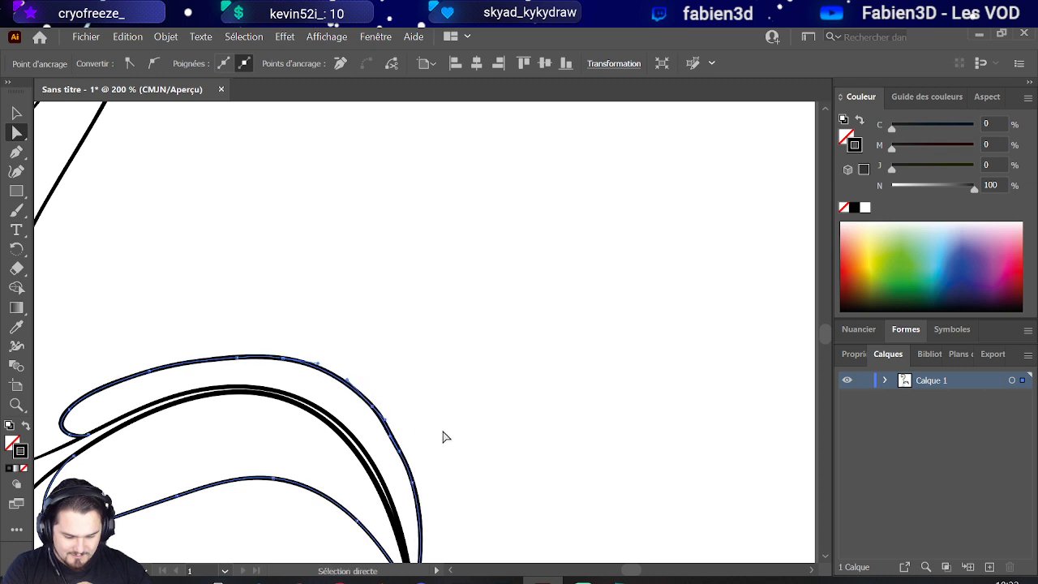
left_click(394, 456)
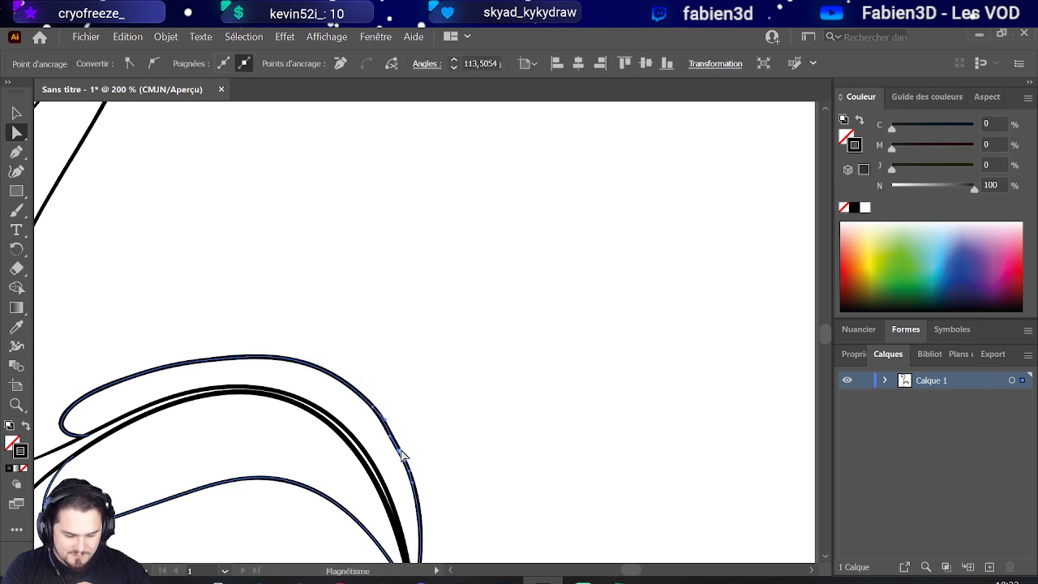
left_click_drag(392, 438, 394, 439)
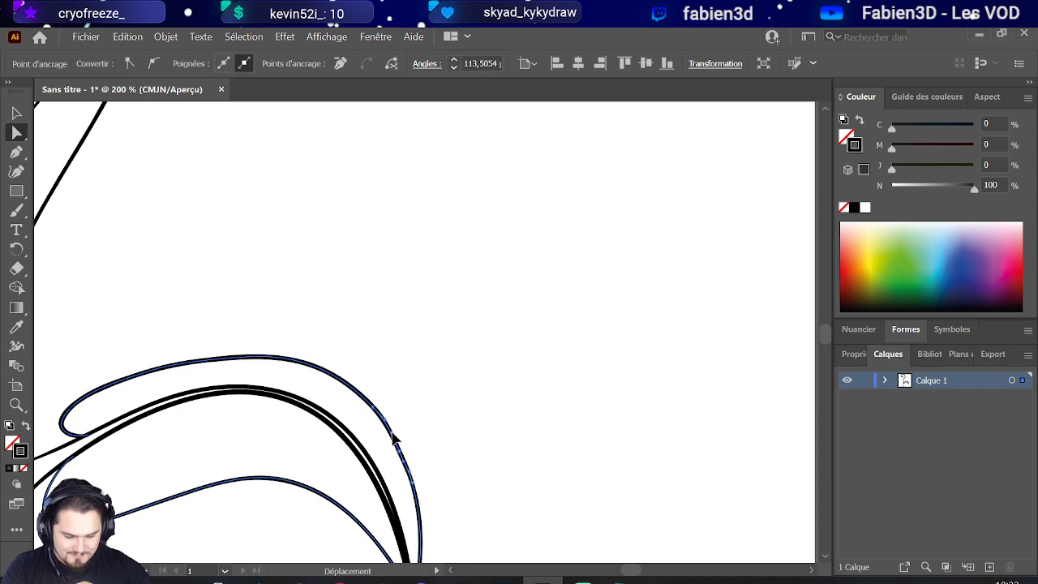
left_click(424, 432)
Step: Shift the leaf's tip slightly inward and bend both midrib curves outward so they follow the upper edge
scroll(424, 432, "down", 2)
scroll(421, 440, "down", 1)
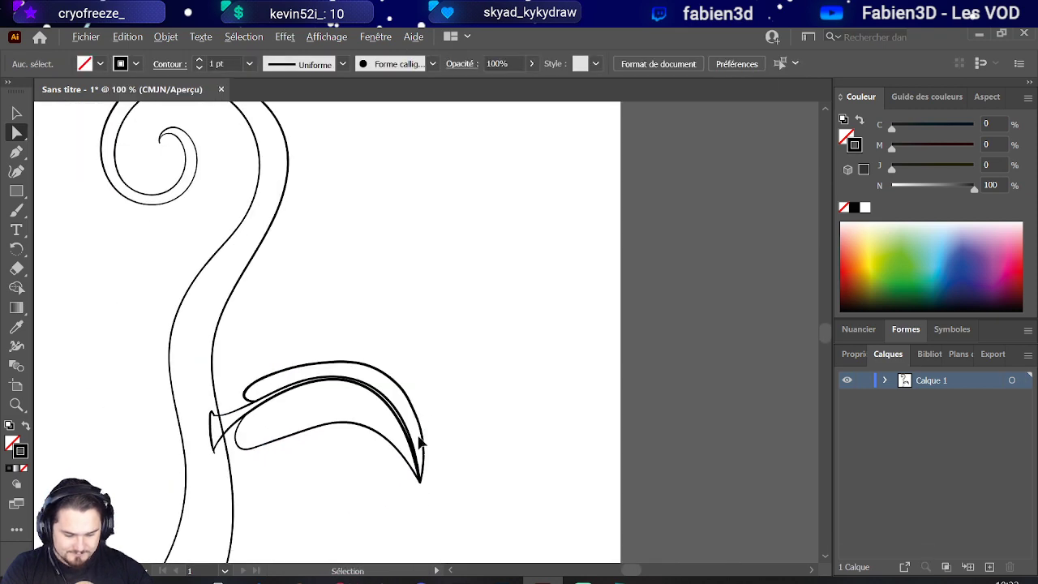
scroll(421, 440, "down", 3)
scroll(370, 441, "up", 3)
scroll(400, 440, "down", 2)
scroll(447, 443, "up", 2)
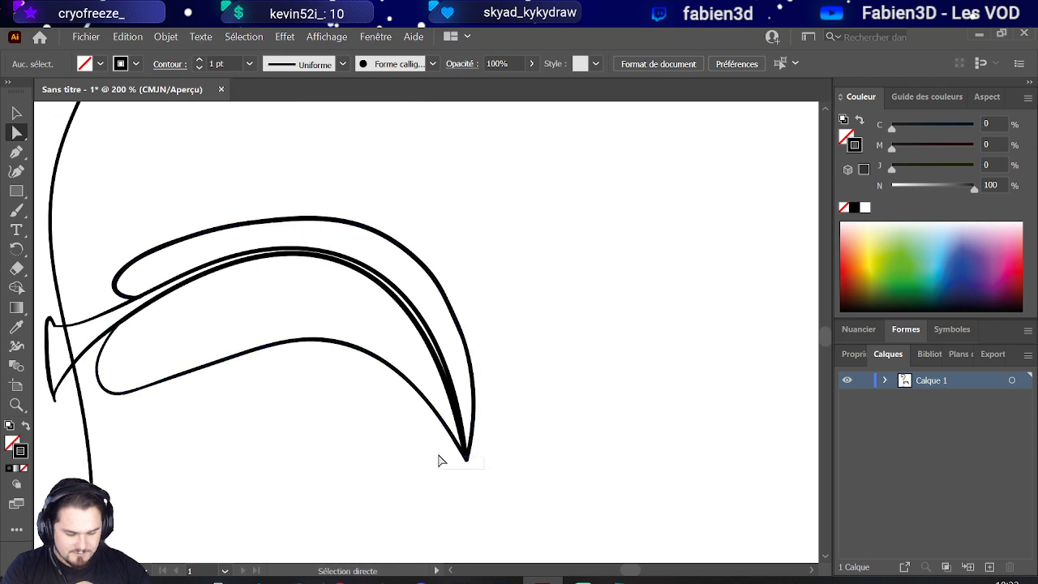
left_click(463, 454)
mouse_move(469, 463)
left_mouse_down()
mouse_move(446, 470)
mouse_move(457, 464)
left_mouse_up()
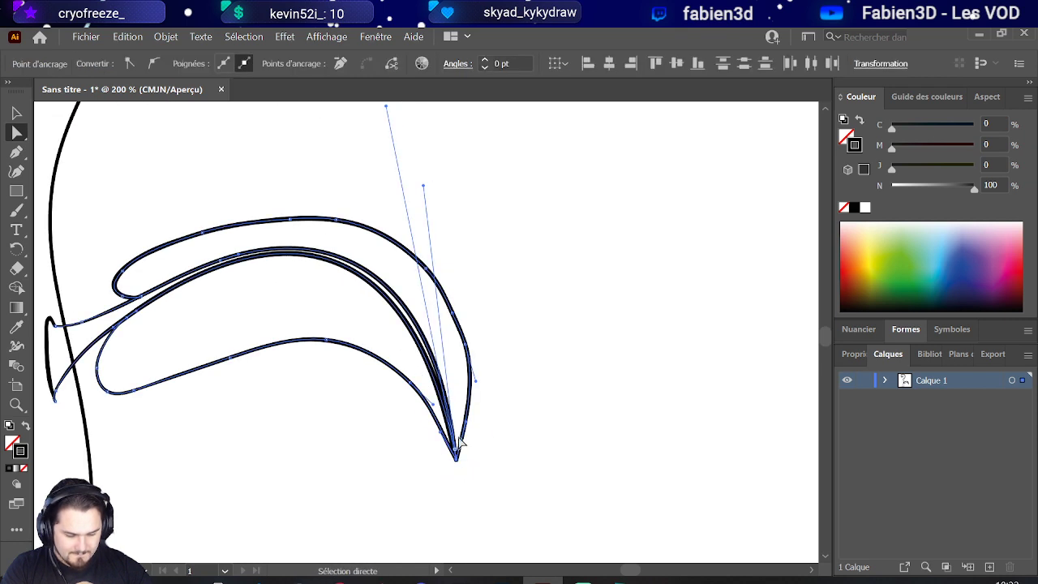
left_click_drag(385, 110, 458, 146)
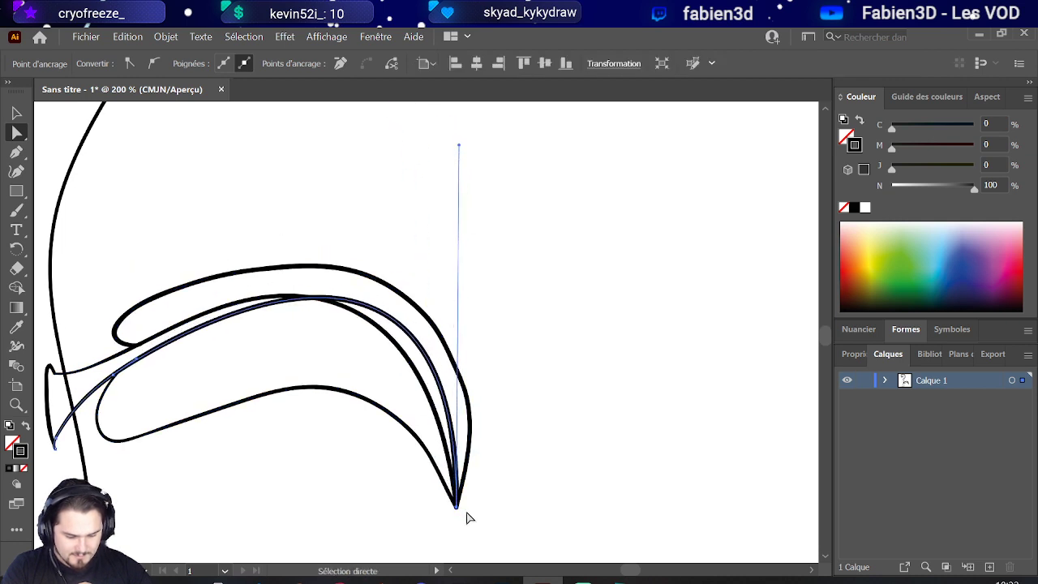
left_click(457, 469)
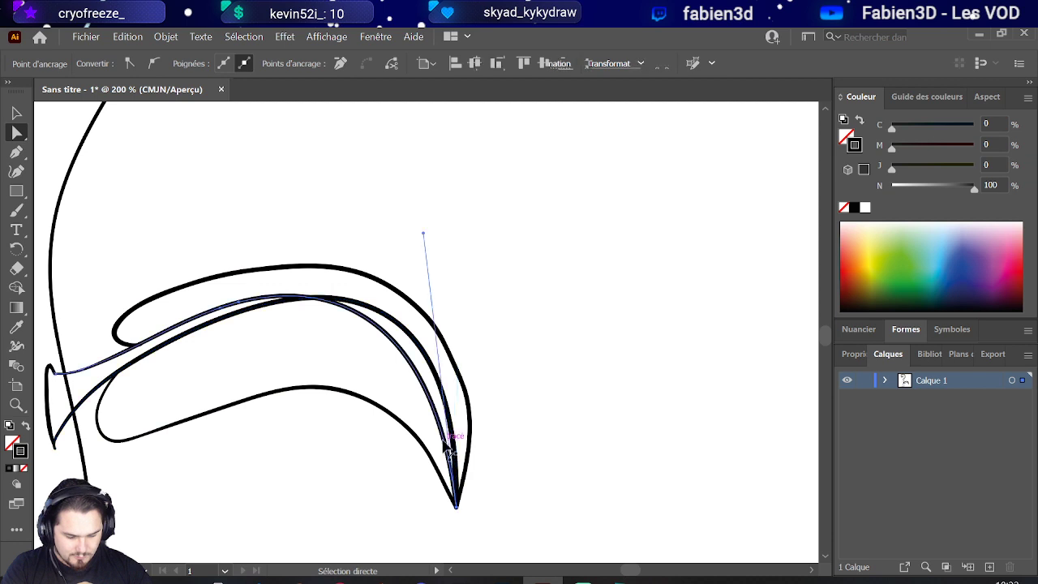
left_click_drag(423, 235, 473, 222)
left_click(531, 271)
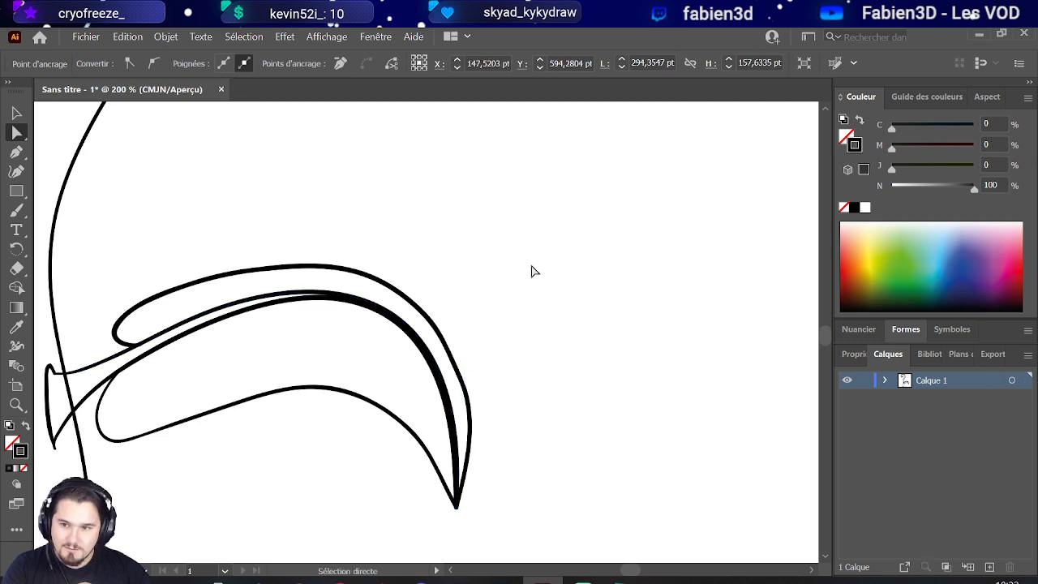
Step: Paint a separate second leaf above the first, with a pointed left end, a rounded right end and a narrow fold underneath
scroll(457, 414, "down", 3)
scroll(457, 418, "up", 2)
scroll(241, 389, "down", 2)
scroll(168, 381, "down", 1)
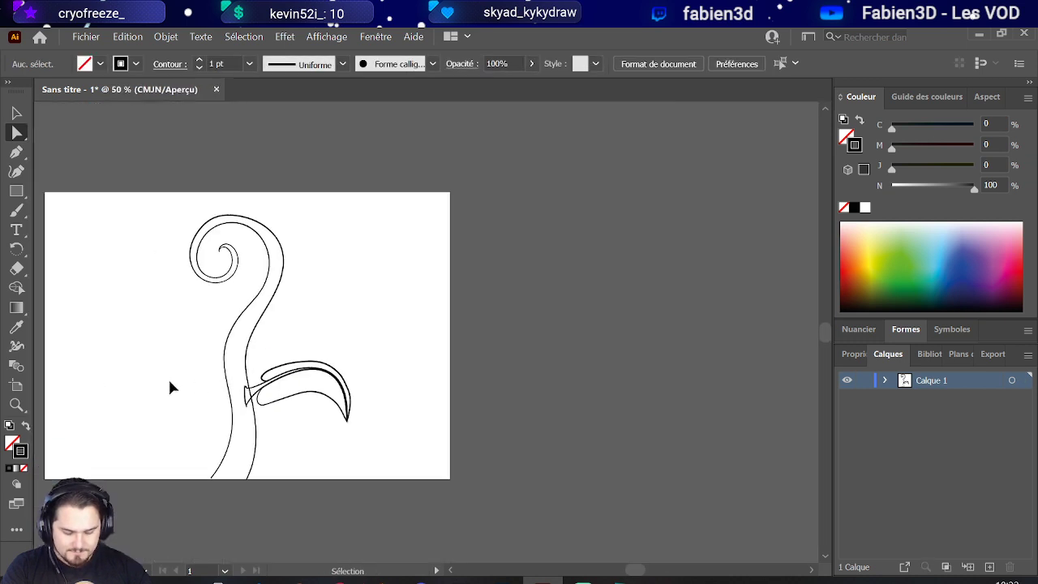
scroll(285, 378, "up", 3)
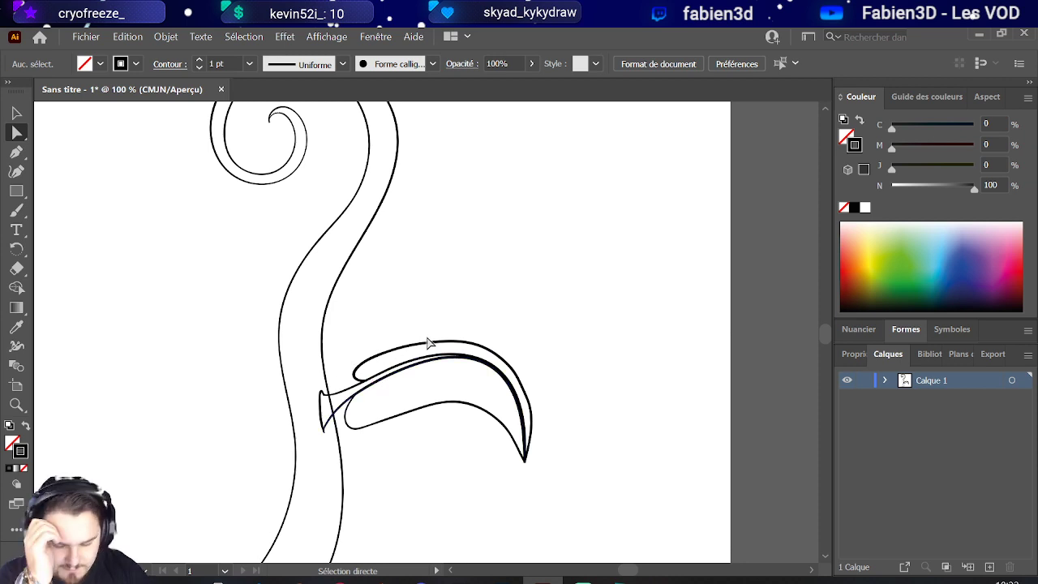
left_click(16, 210)
mouse_move(448, 276)
left_mouse_down()
mouse_move(581, 182)
mouse_move(638, 239)
left_mouse_up()
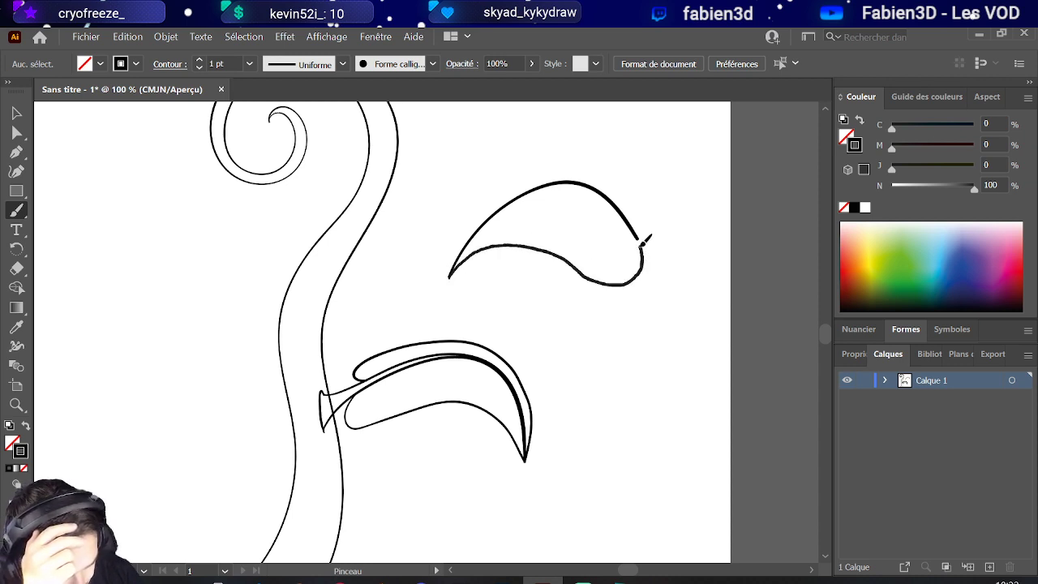
left_click_drag(643, 238, 622, 217)
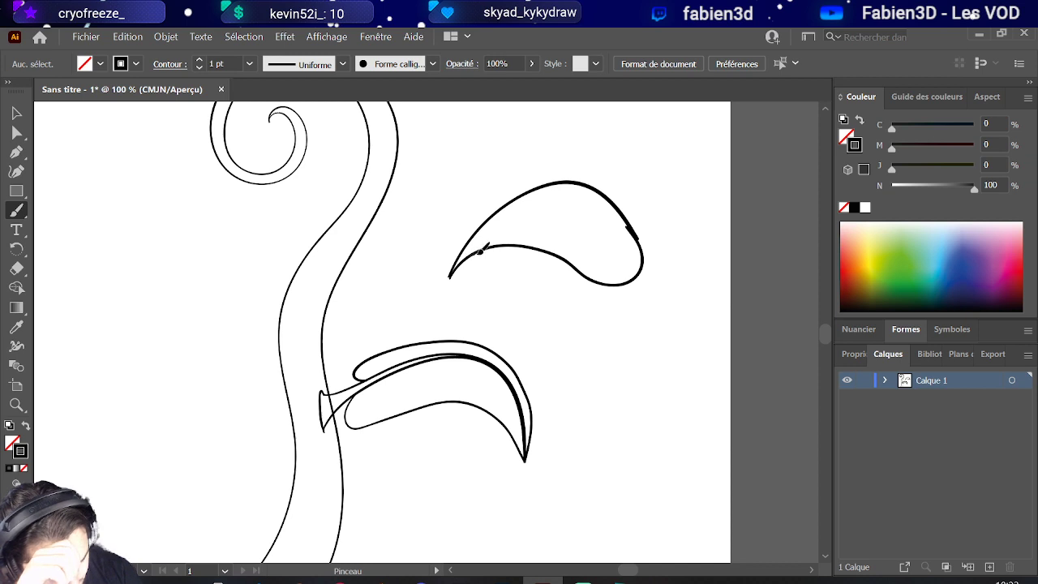
left_click_drag(583, 266, 584, 262)
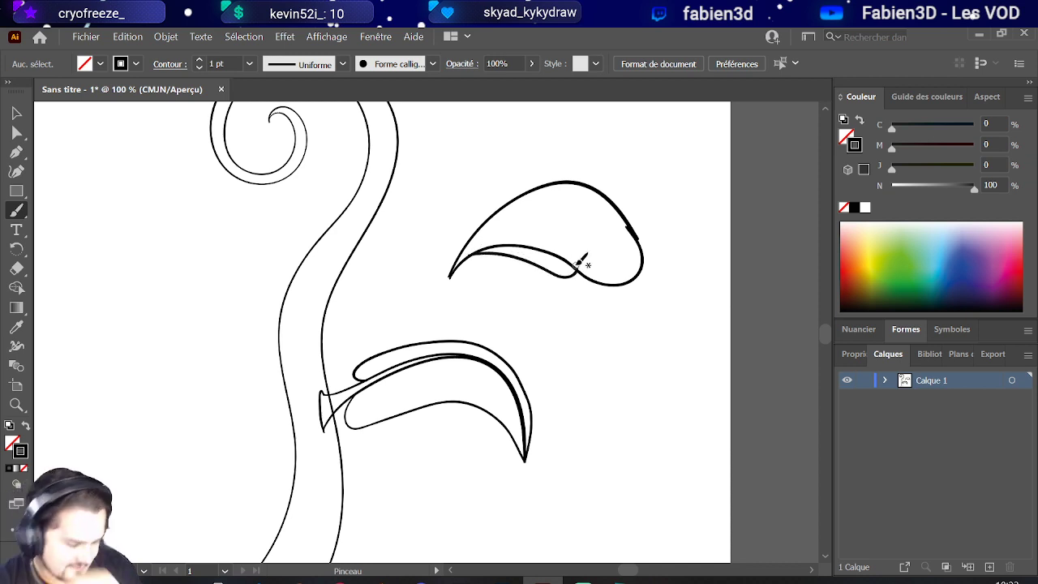
Step: Bring the second leaf's outline ends together at its pointed tip and align the fold's left end with the lower edge
scroll(470, 268, "up", 4)
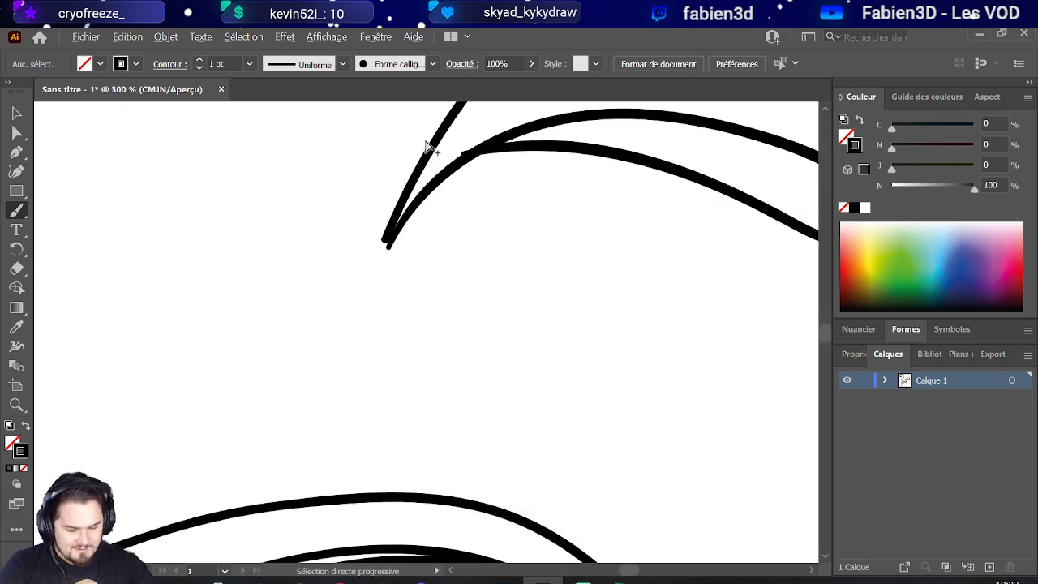
left_click(16, 130)
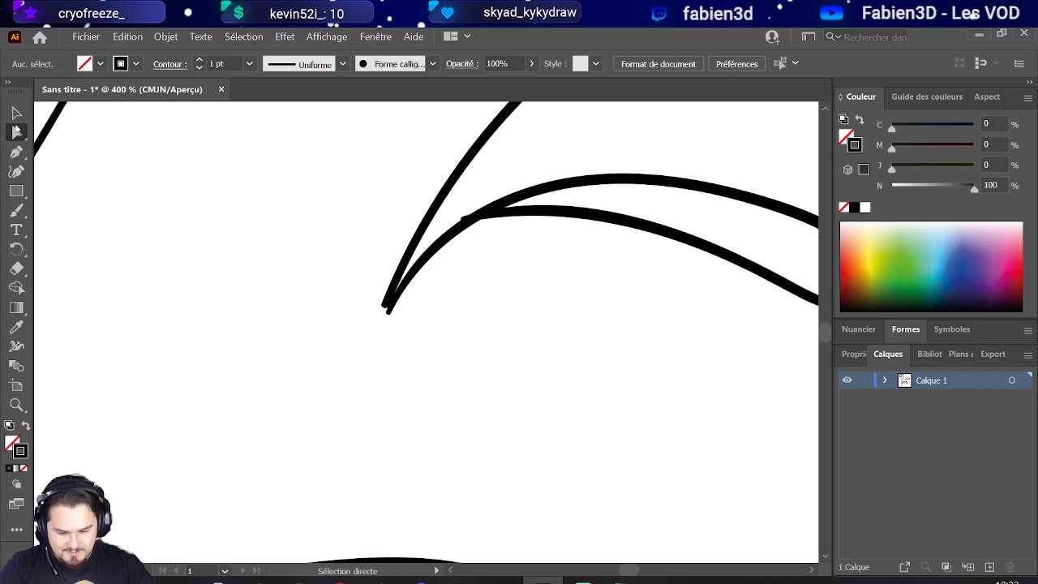
left_click(386, 309)
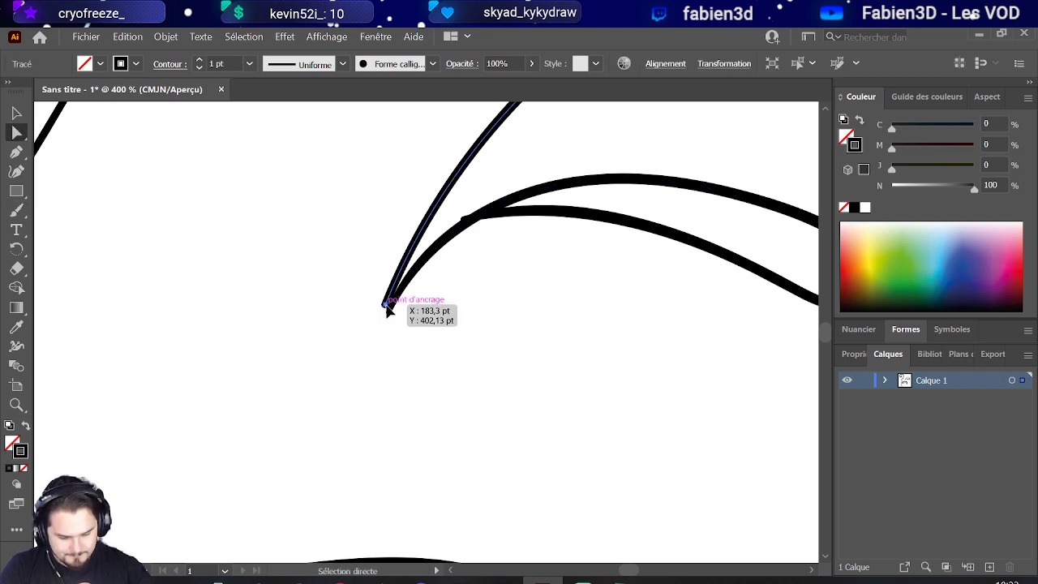
left_click_drag(386, 309, 379, 321)
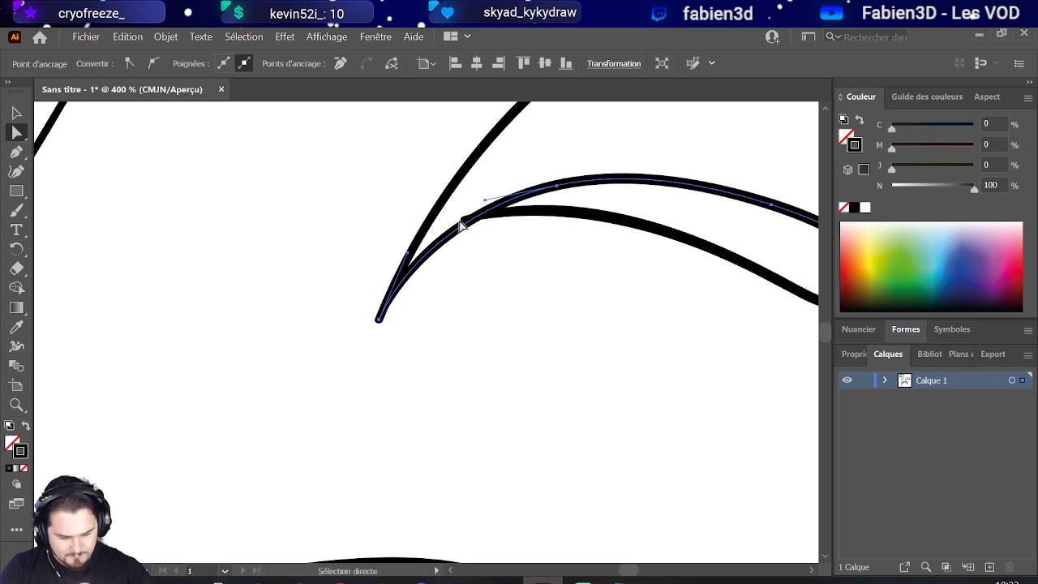
mouse_move(460, 225)
left_mouse_down()
mouse_move(470, 225)
mouse_move(466, 233)
left_mouse_up()
Step: Shift the fold's rounded right end farther along the second leaf's lower edge, keeping it attached to the outline
scroll(457, 232, "down", 5)
scroll(588, 253, "up", 4)
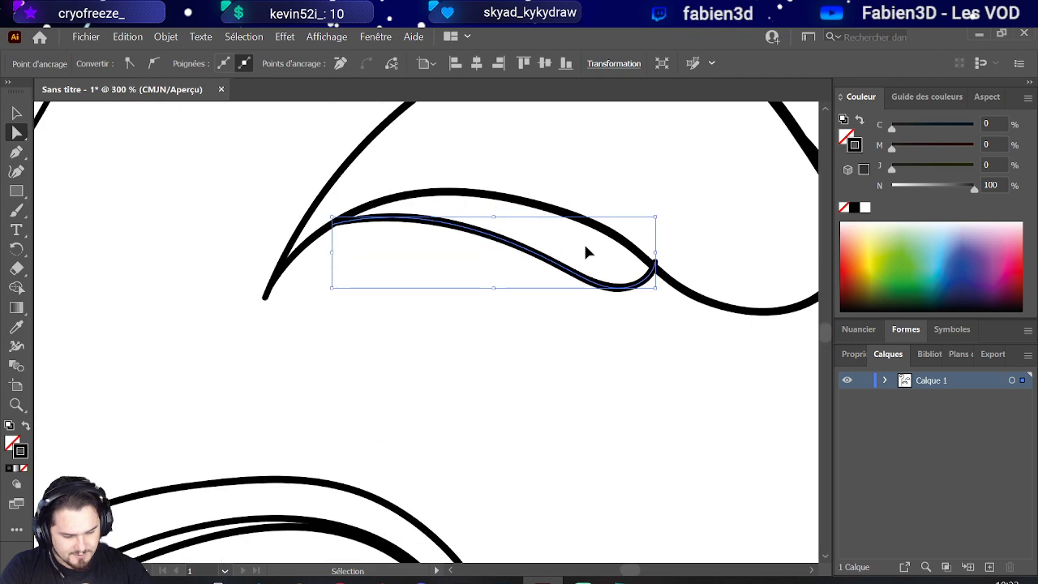
scroll(587, 253, "down", 4)
scroll(507, 268, "up", 4)
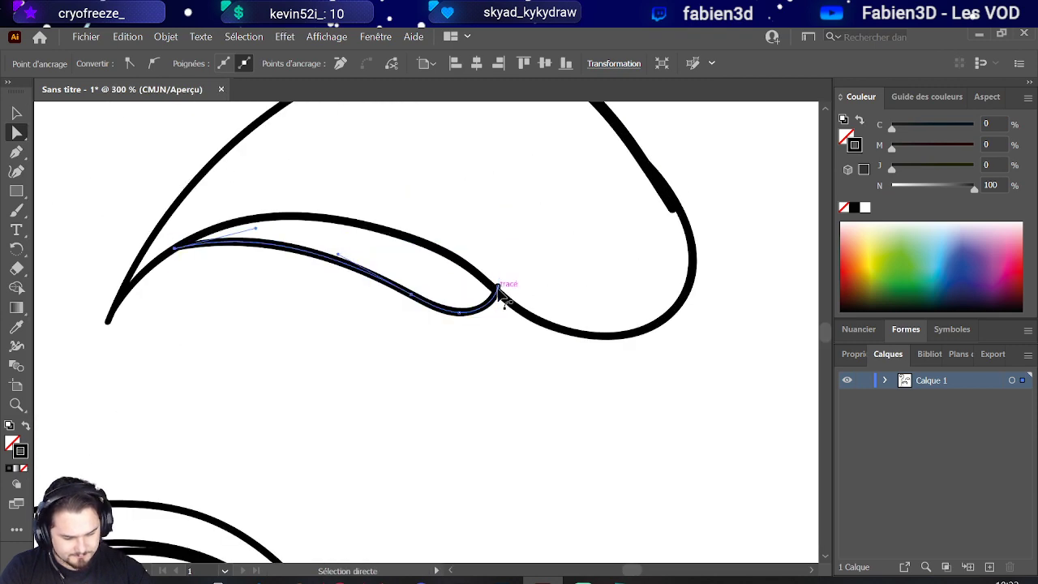
left_click_drag(499, 294, 497, 296)
left_click(462, 318)
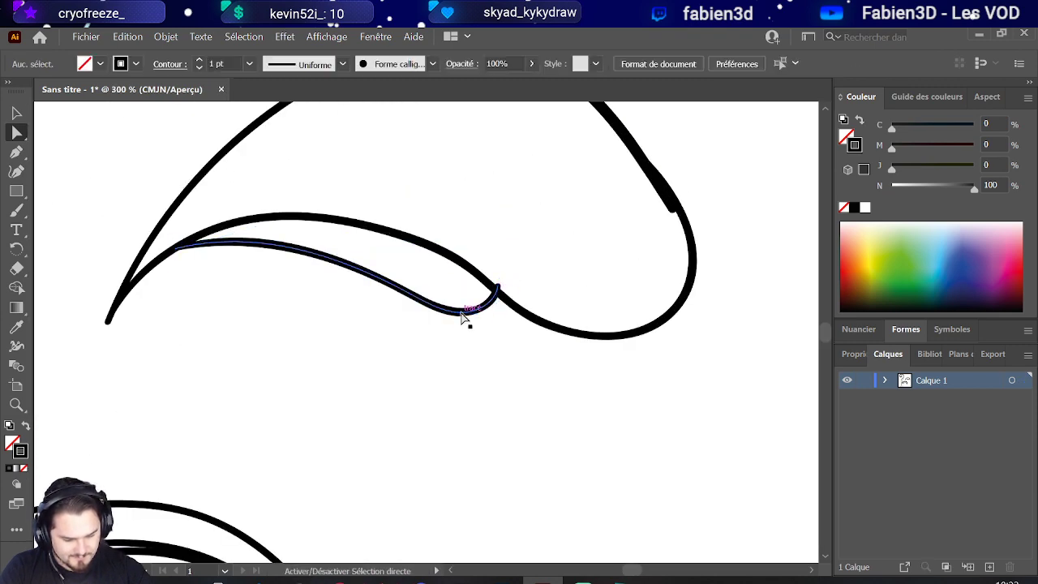
left_click(465, 313)
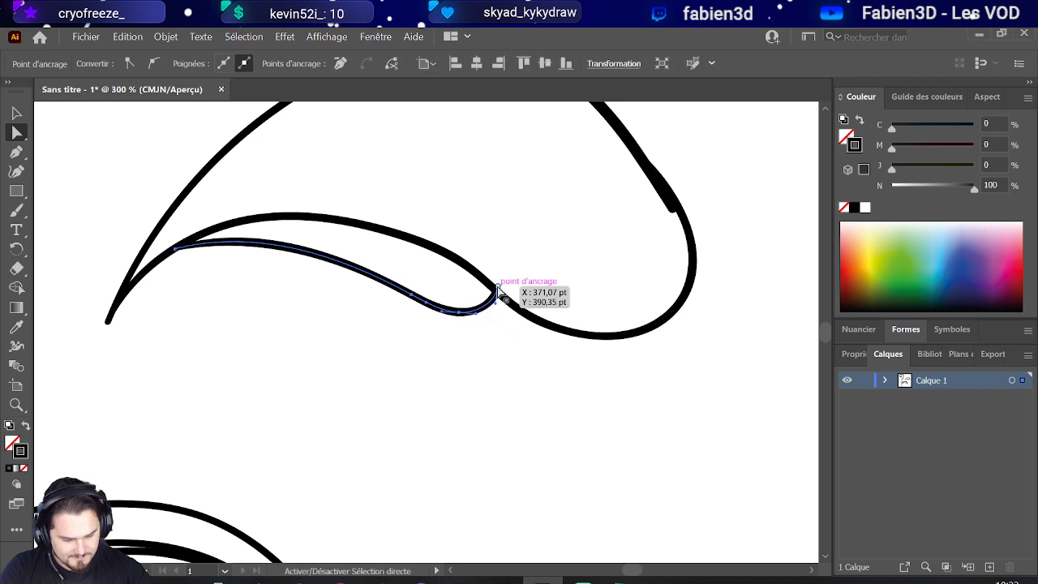
left_click_drag(497, 290, 519, 308)
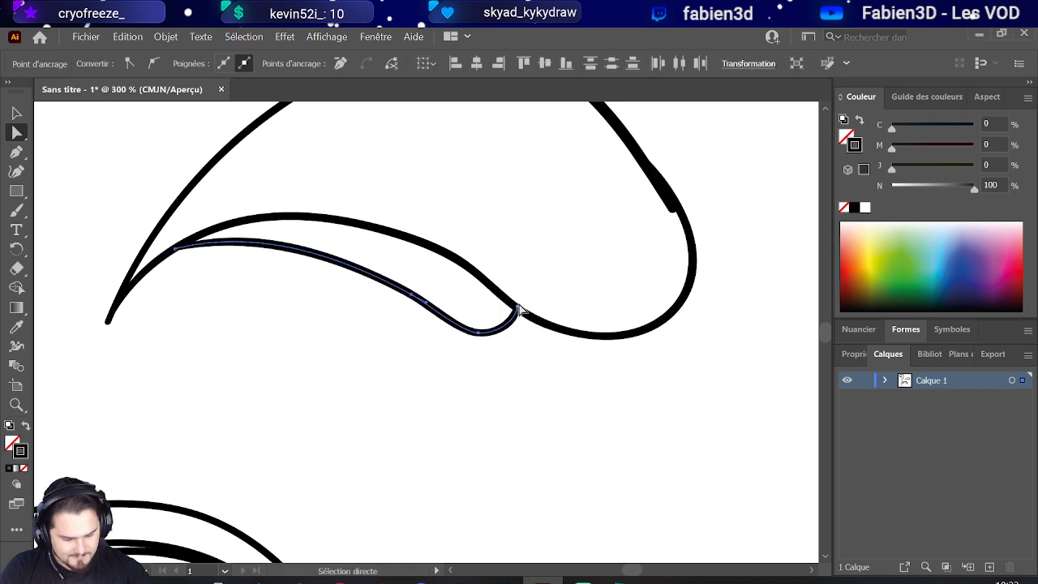
Step: Try to move the right end of the second leaf's upper stroke outward onto the rounded edge, undoing each attempt
scroll(547, 276, "down", 2)
scroll(576, 248, "down", 3)
scroll(617, 239, "up", 2)
scroll(624, 243, "up", 1)
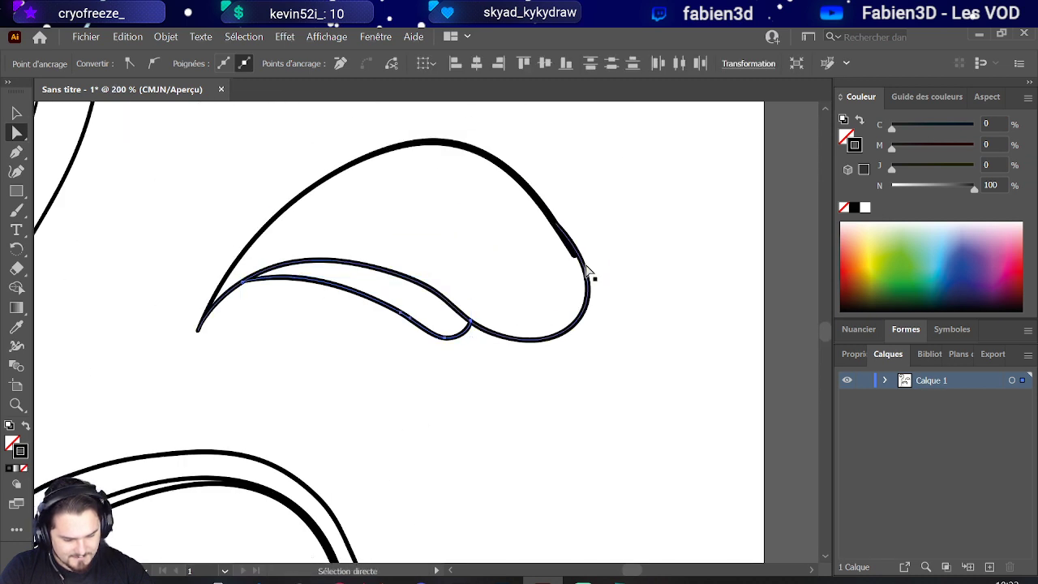
left_click_drag(576, 261, 601, 278)
key("ctrl+z")
left_click(614, 235)
left_click(572, 260)
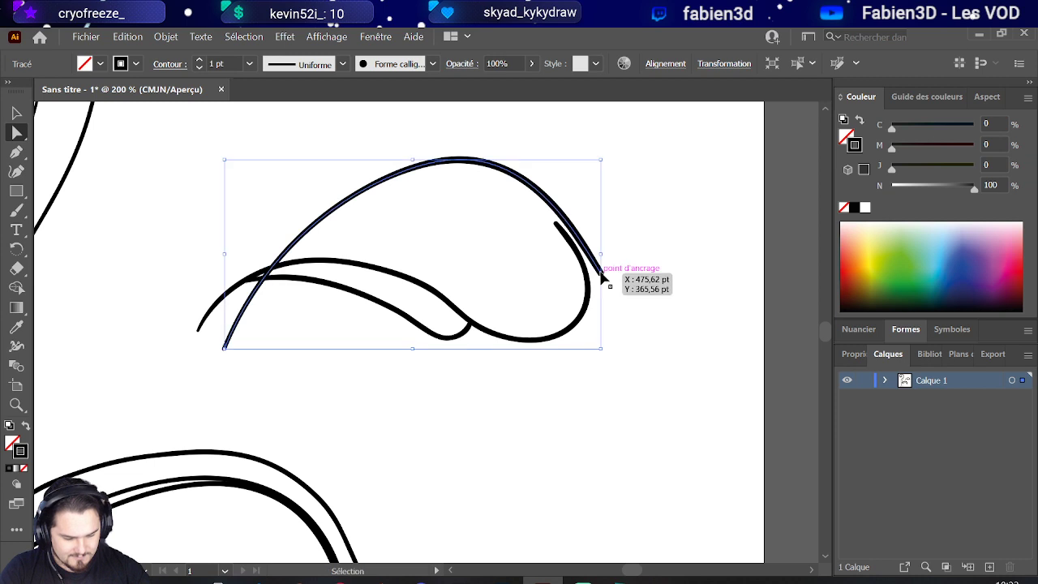
key("ctrl+z")
Step: Extend the right end of the second leaf's upper stroke downward past the rounded edge to form a stalk line
left_click(616, 262)
left_click(574, 258)
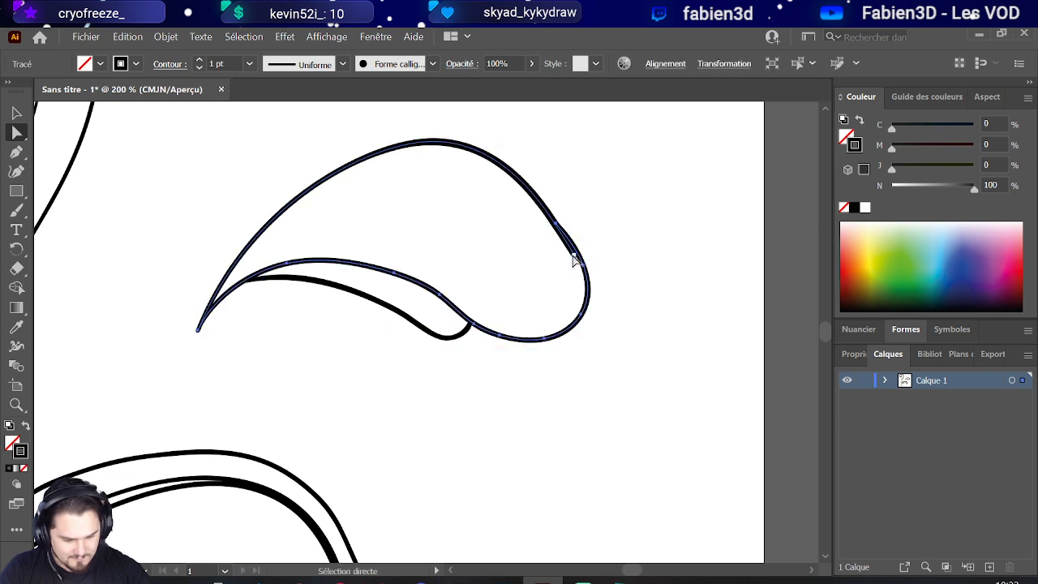
left_click_drag(572, 259, 585, 230)
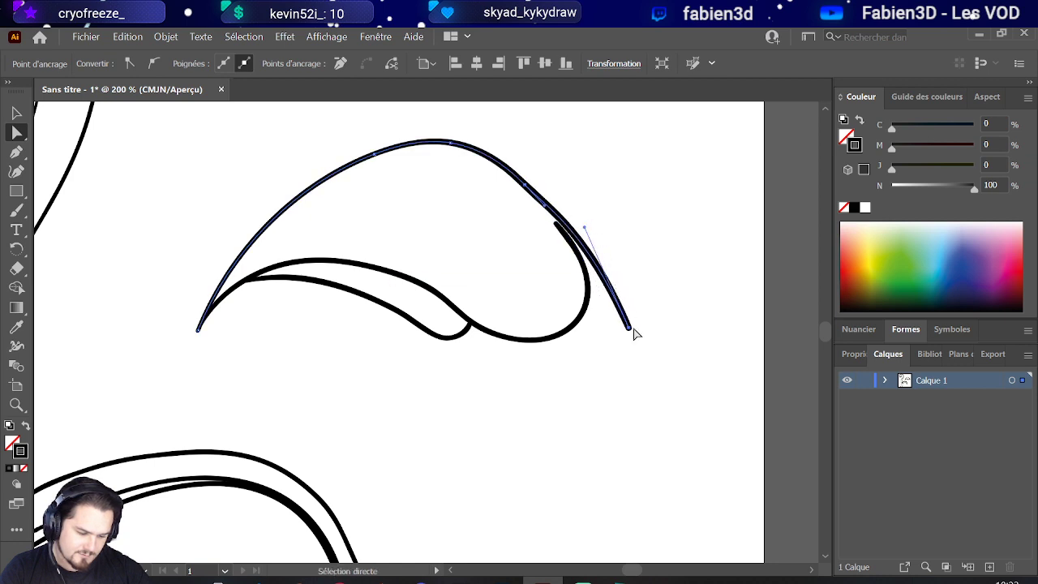
left_click_drag(635, 333, 635, 353)
key("ctrl")
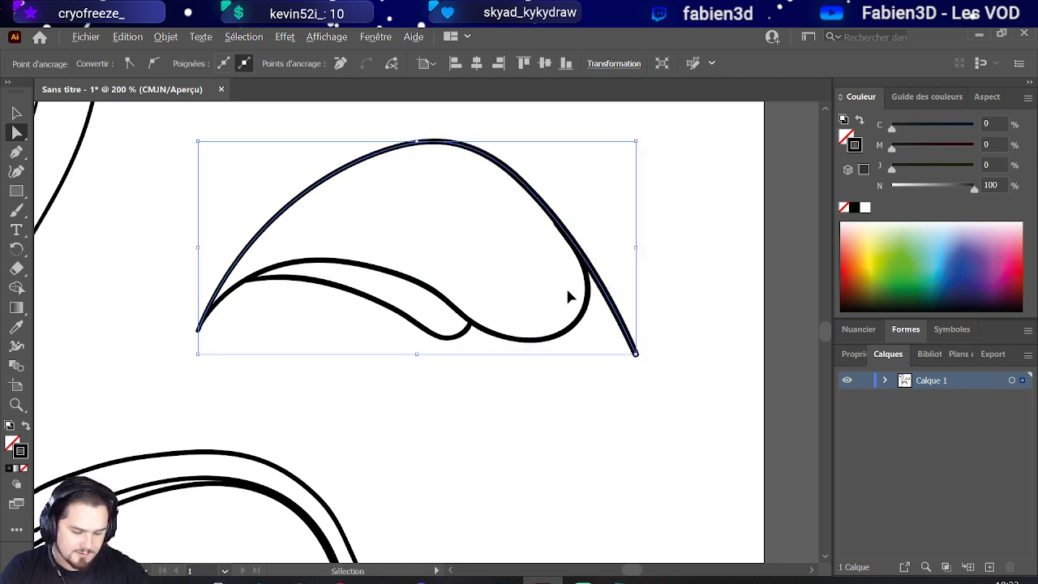
scroll(568, 296, "down", 4)
left_click(563, 213)
Step: Delete all strokes of the first leaf beside the stem, including its small base stroke
scroll(559, 316, "up", 3)
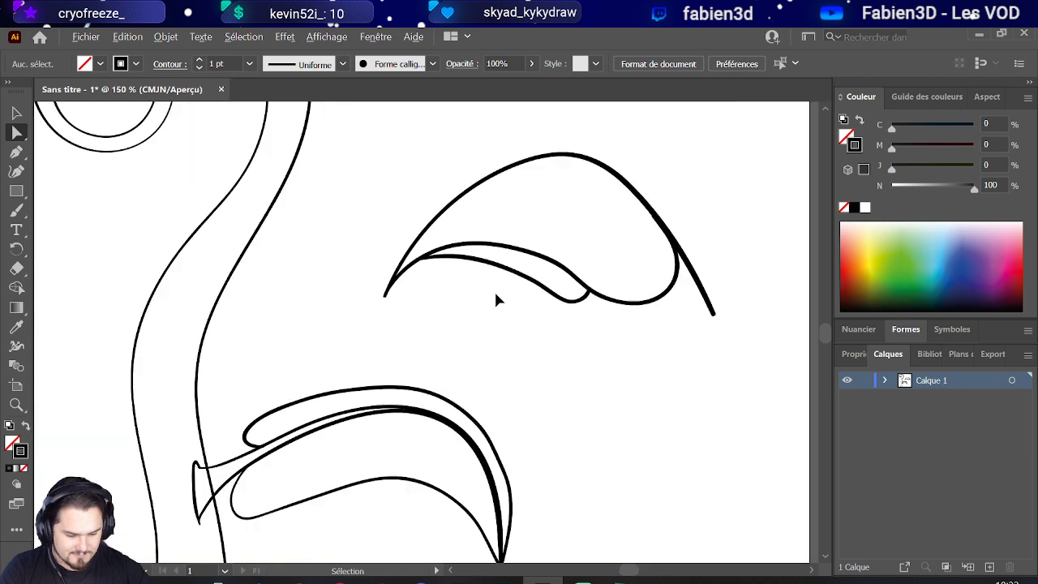
scroll(399, 330, "down", 2)
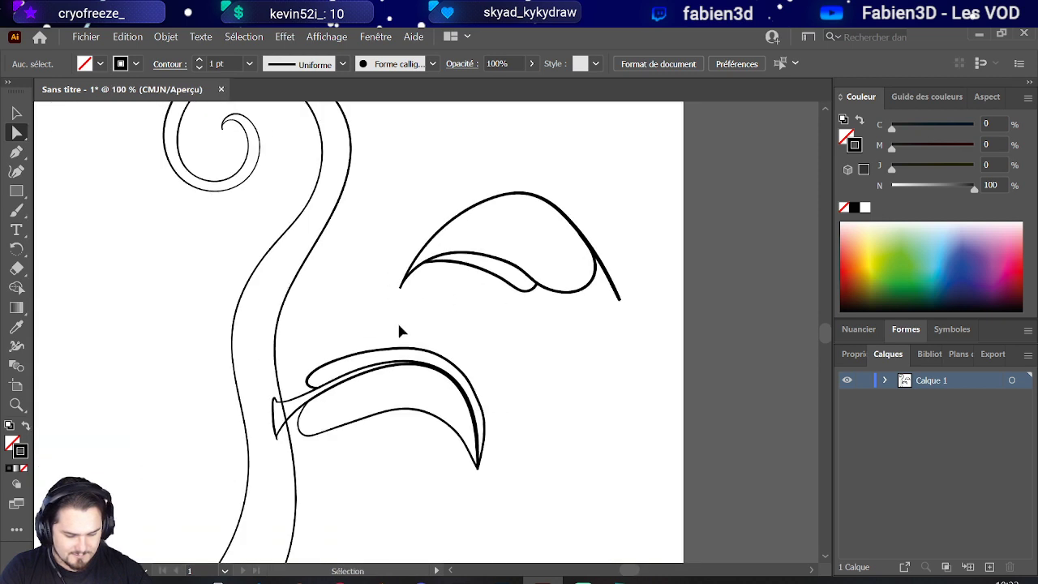
left_click(477, 466)
key("Delete")
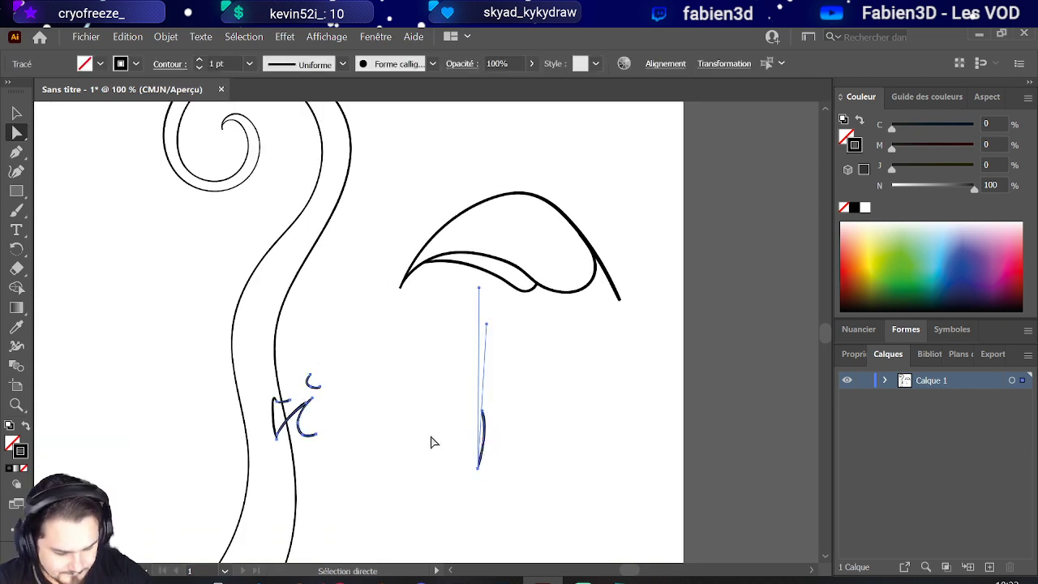
key("Delete")
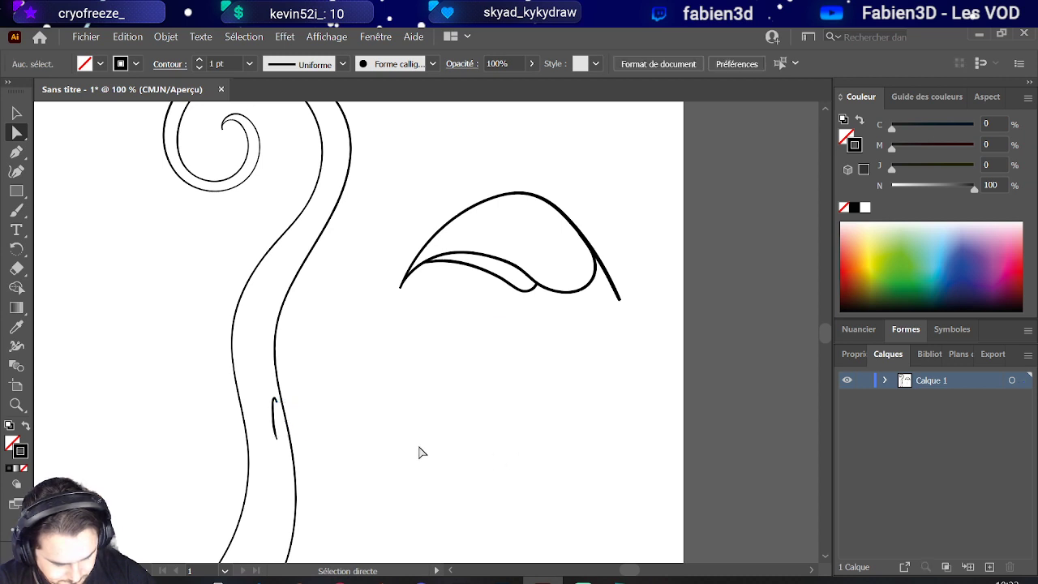
left_click(275, 429)
key("Delete")
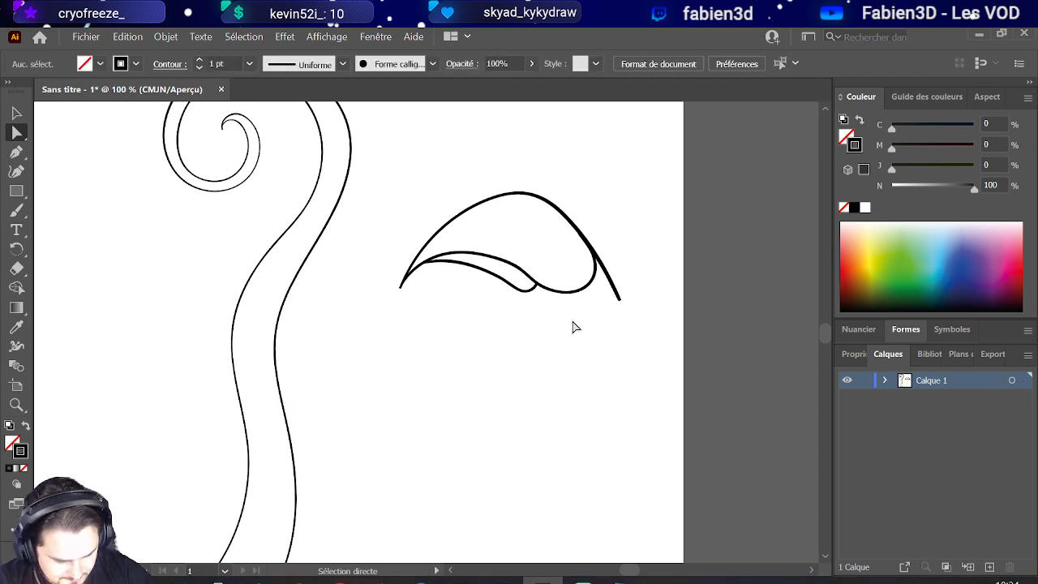
Step: Paint a narrow pointed stalk base from the remaining leaf's rounded edge down and back up to the extended stroke's end
scroll(461, 312, "down", 3)
scroll(568, 312, "up", 6)
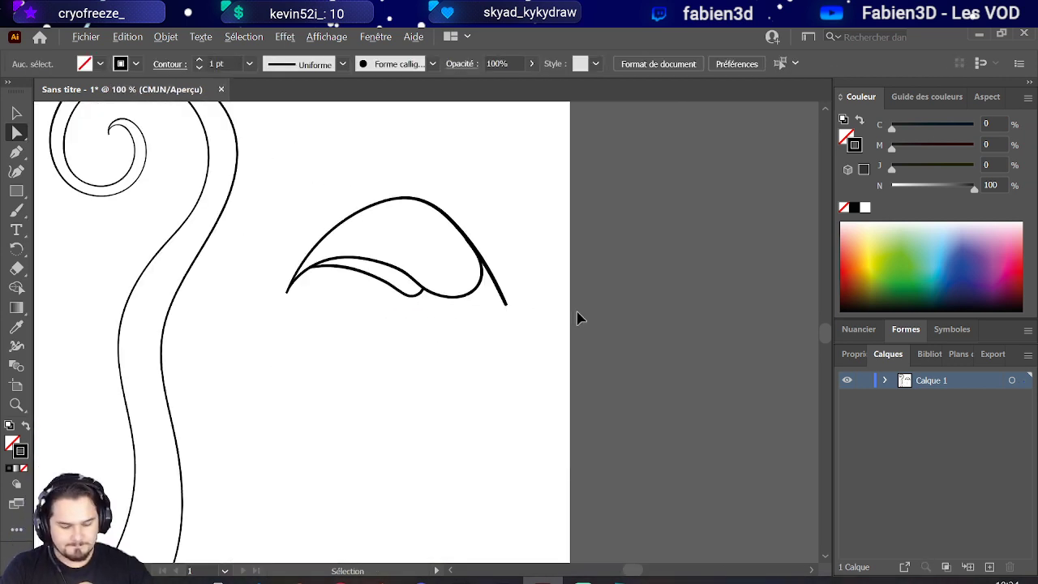
scroll(379, 273, "down", 2)
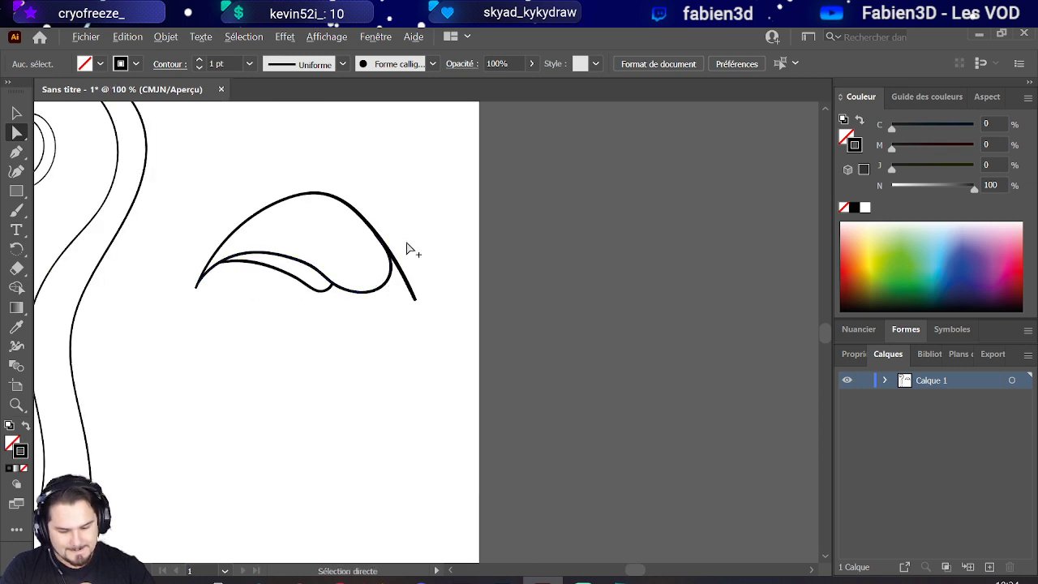
left_click(16, 209)
scroll(401, 269, "up", 2)
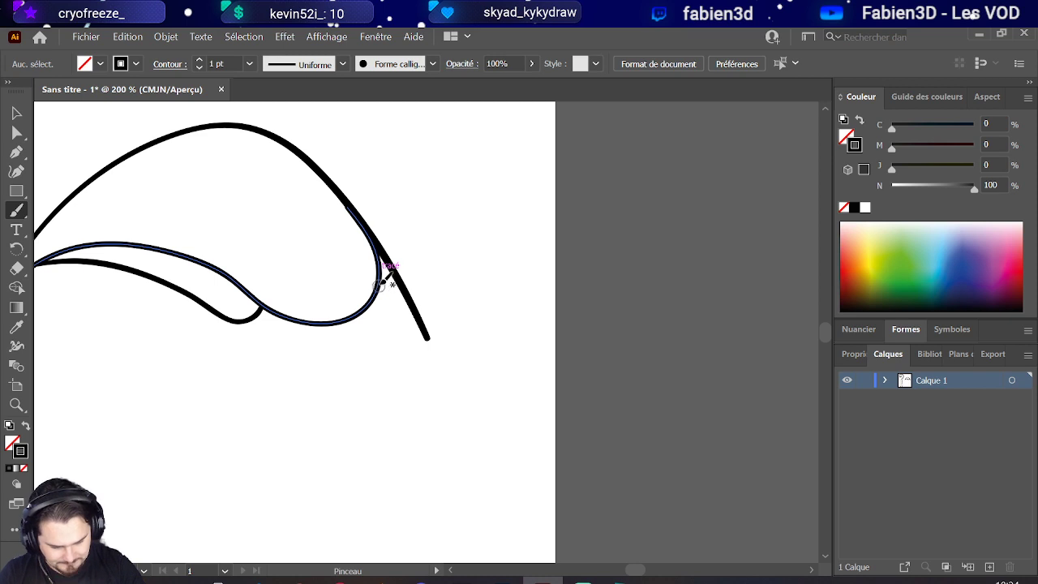
left_click_drag(379, 284, 414, 426)
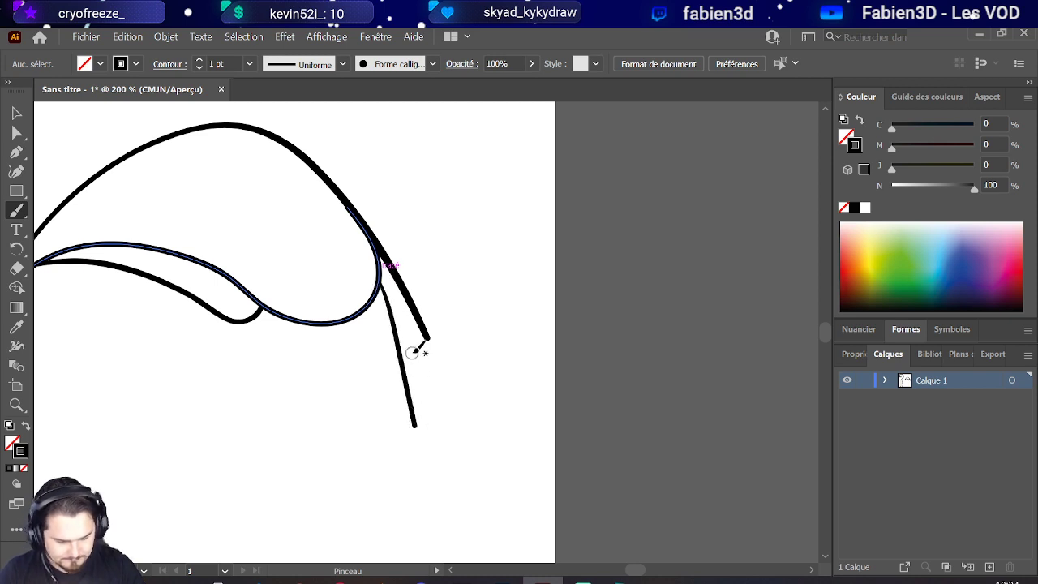
key("ctrl+z")
key("ctrl+z")
mouse_move(383, 269)
left_mouse_down()
mouse_move(424, 412)
mouse_move(442, 385)
mouse_move(435, 310)
mouse_move(432, 332)
left_mouse_up()
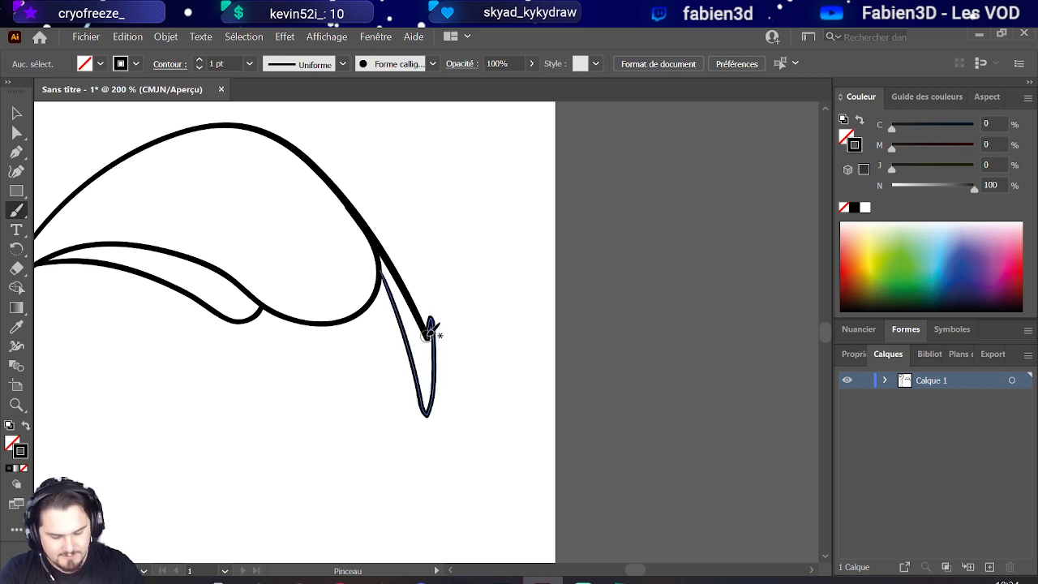
scroll(440, 335, "down", 2)
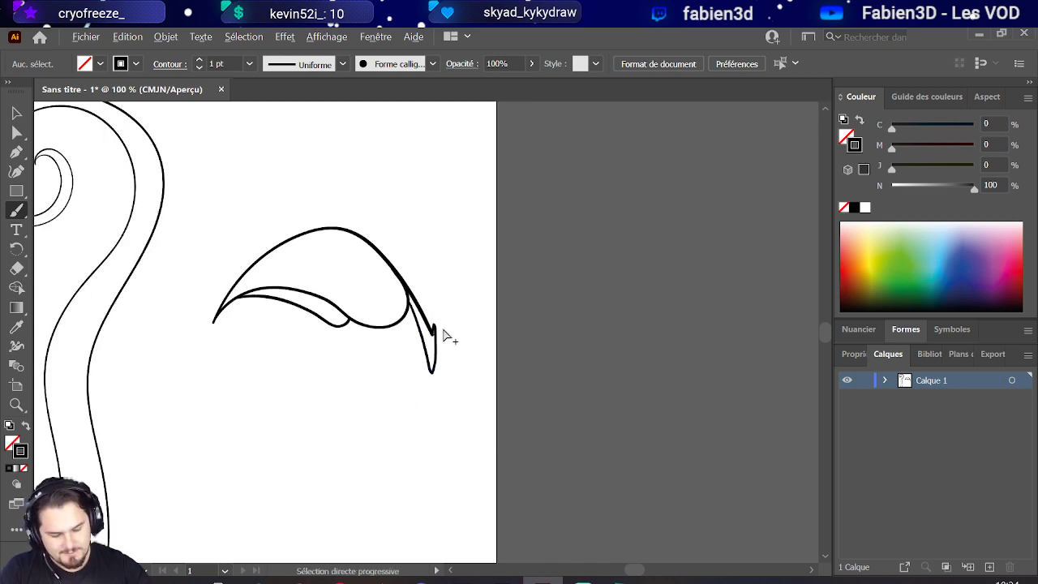
scroll(386, 283, "up", 3)
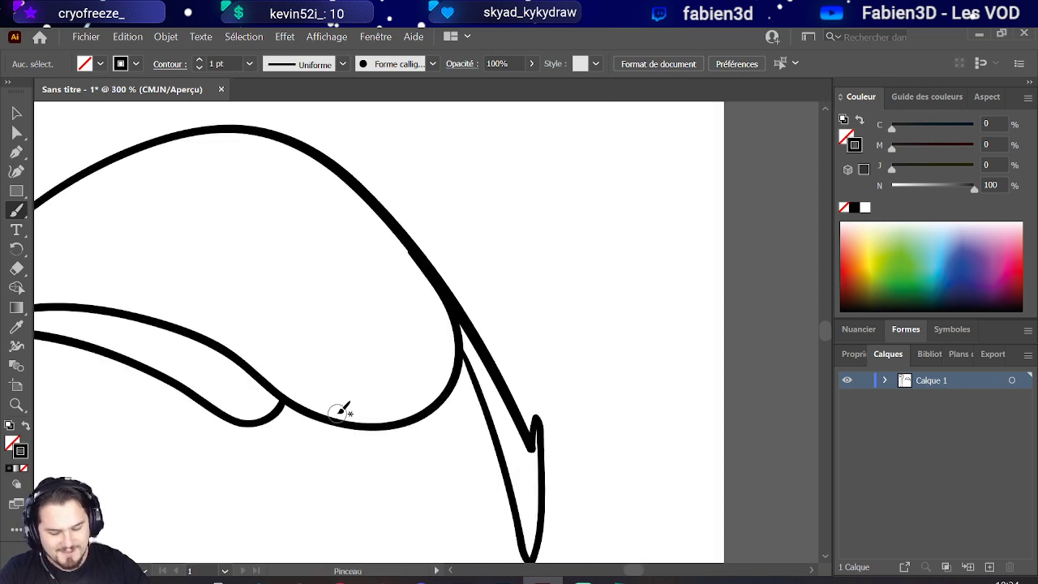
mouse_move(335, 419)
left_mouse_down()
mouse_move(386, 331)
mouse_move(388, 415)
left_mouse_up()
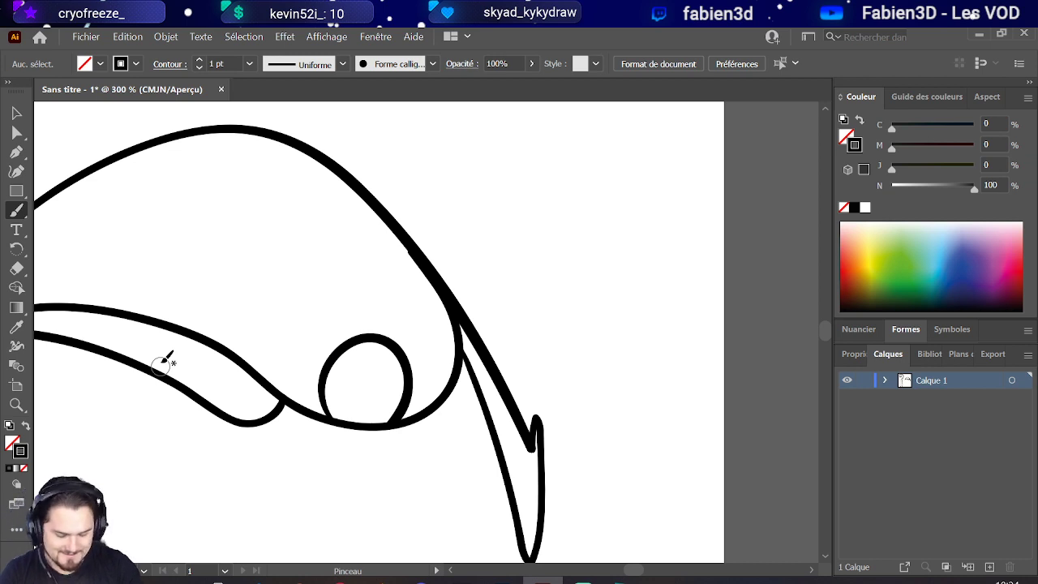
scroll(498, 370, "down", 4)
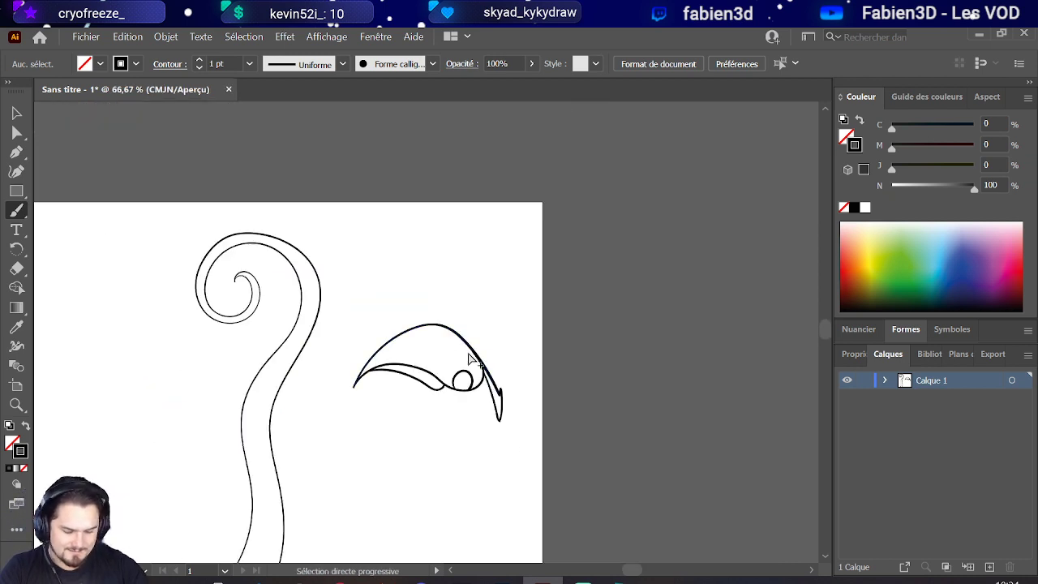
left_click(16, 113)
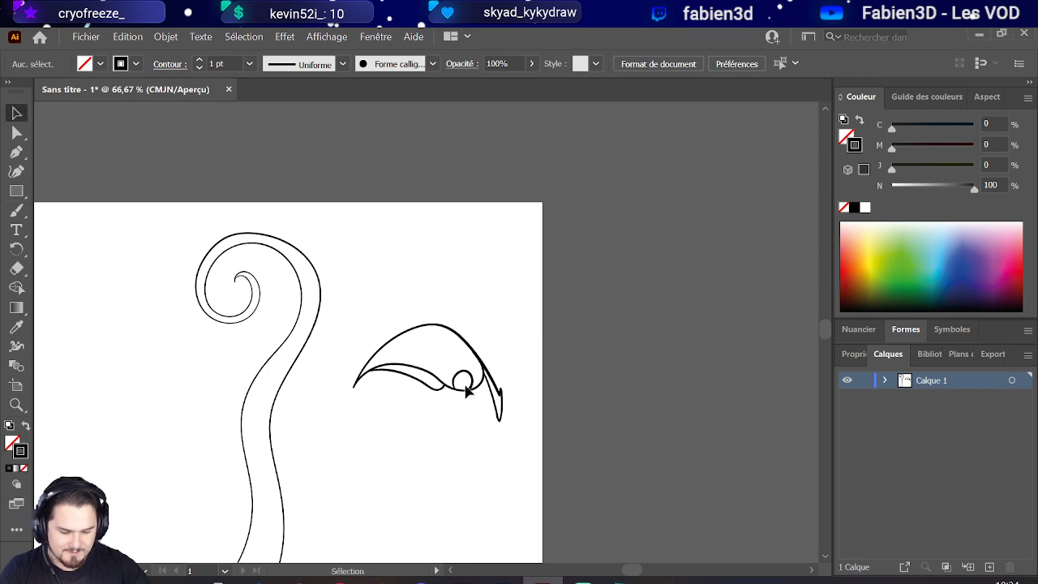
left_click(468, 380)
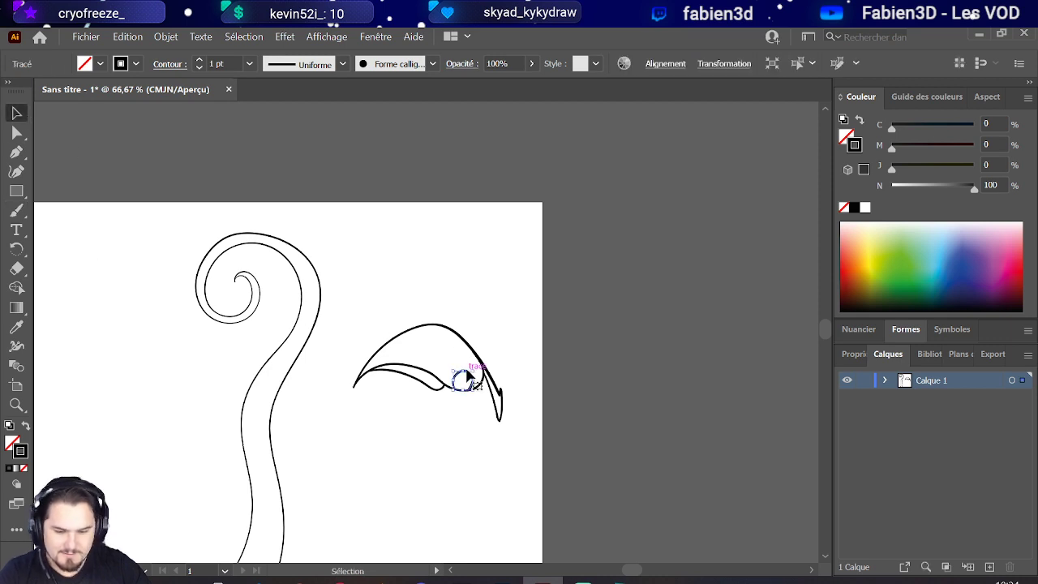
key("Delete")
Step: Duplicate the whole leaf, shrink the copy to about half size, and place its stalk against the stem's left edge
scroll(456, 433, "down", 1)
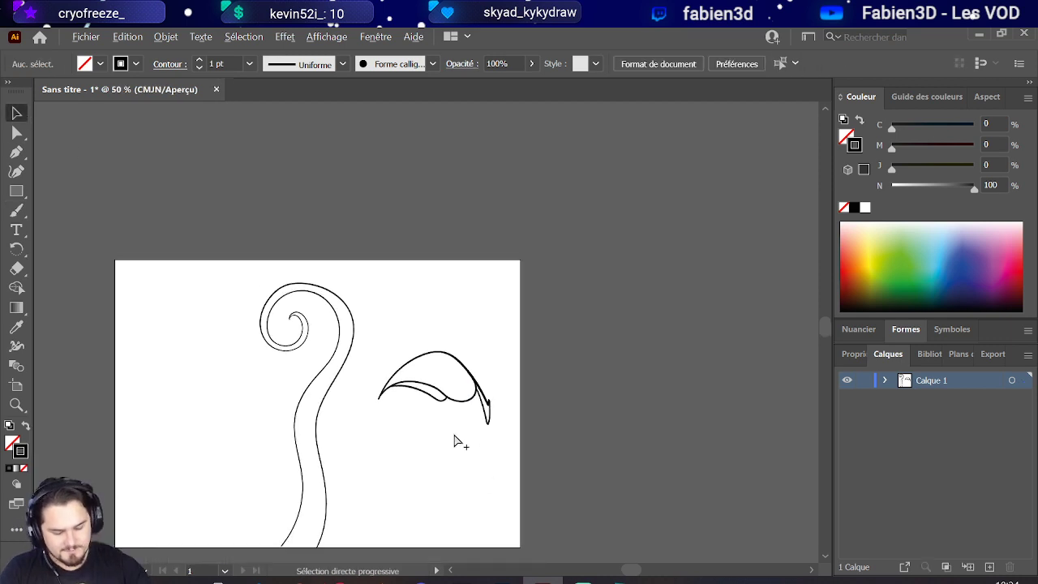
scroll(467, 454, "up", 2)
scroll(475, 464, "down", 1)
scroll(475, 458, "down", 2)
scroll(480, 446, "up", 2)
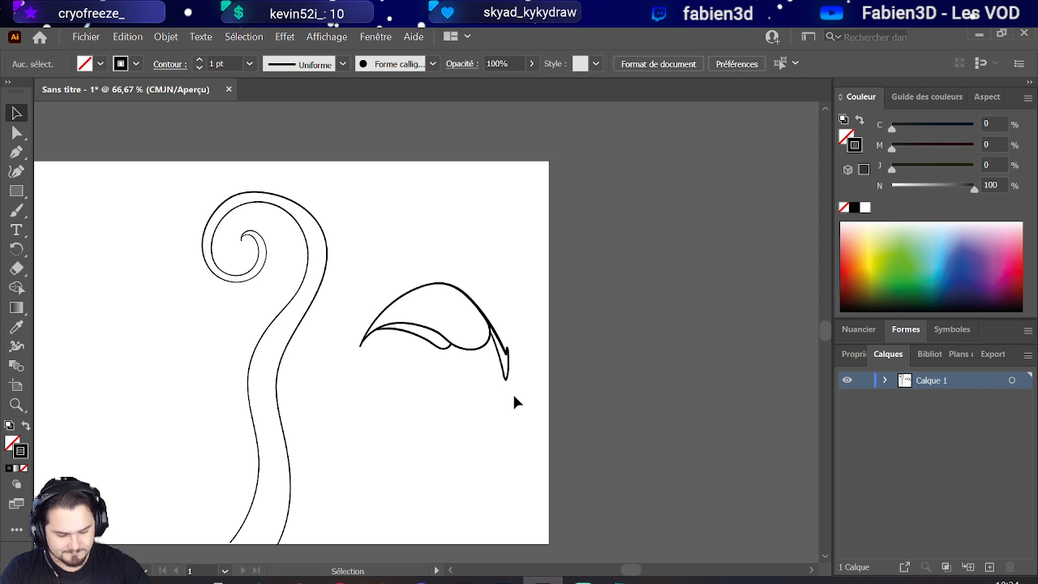
left_click_drag(513, 392, 342, 271)
key("a")
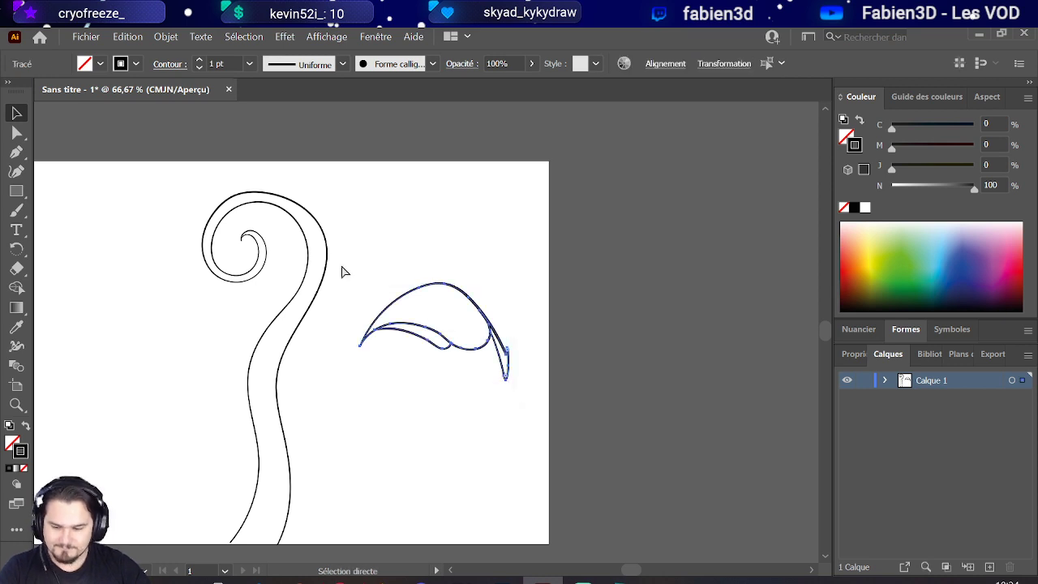
key("v")
left_click_drag(468, 349, 188, 374)
left_click_drag(116, 335, 185, 380)
left_click_drag(232, 422, 220, 399)
scroll(236, 411, "up", 3)
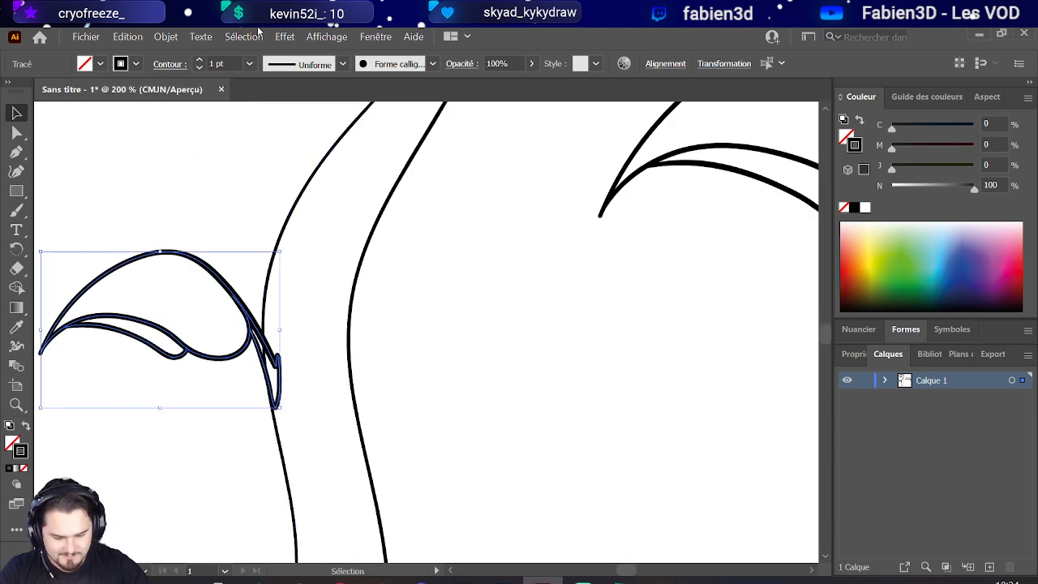
Step: Set the small leaf copy's stroke weight to 0.5 pt and tilt the copy slightly counter-clockwise
left_click(198, 68)
left_click(198, 68)
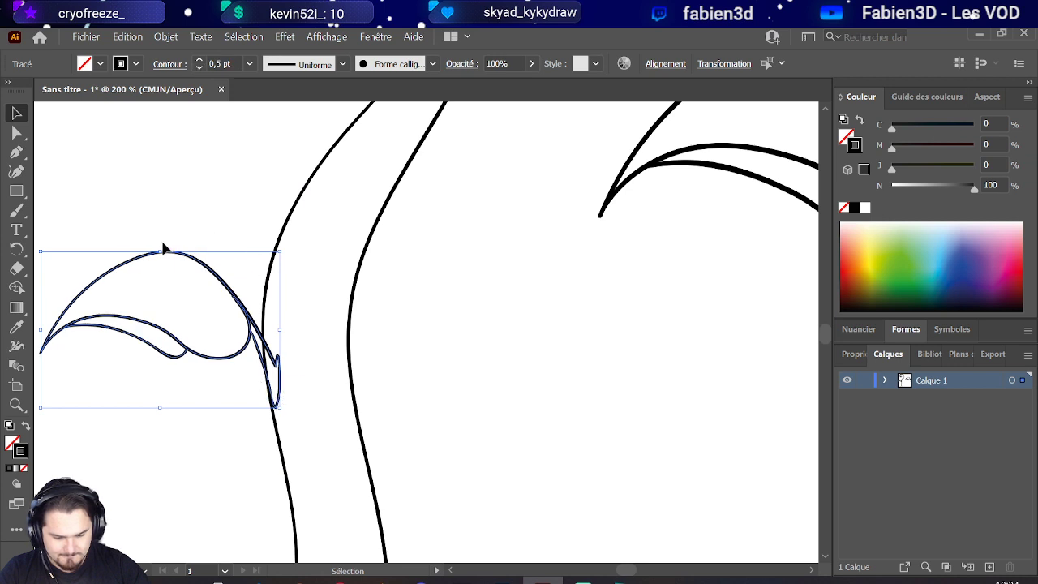
scroll(225, 361, "down", 4)
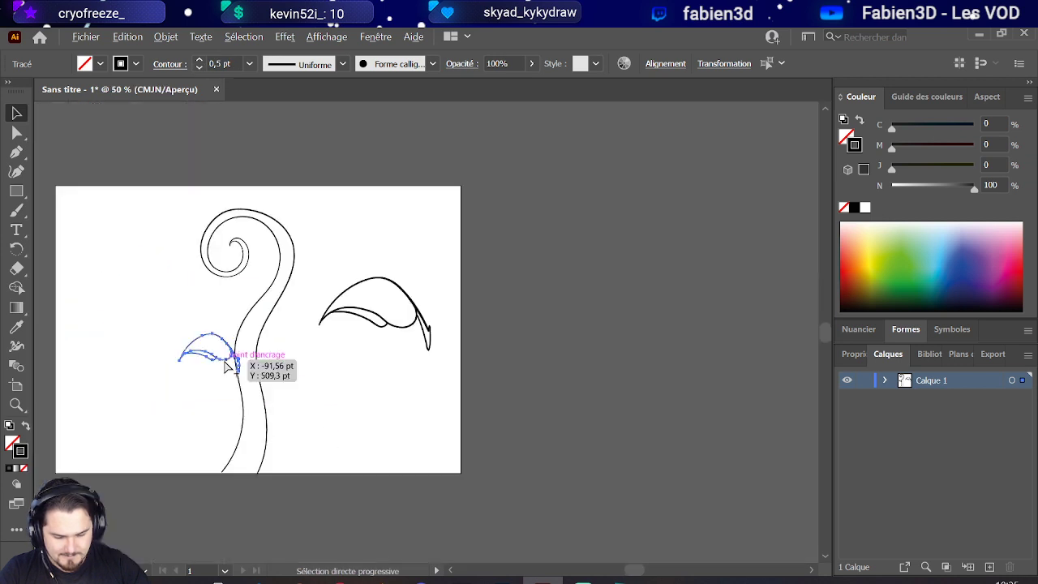
scroll(227, 365, "up", 2)
scroll(227, 364, "up", 2)
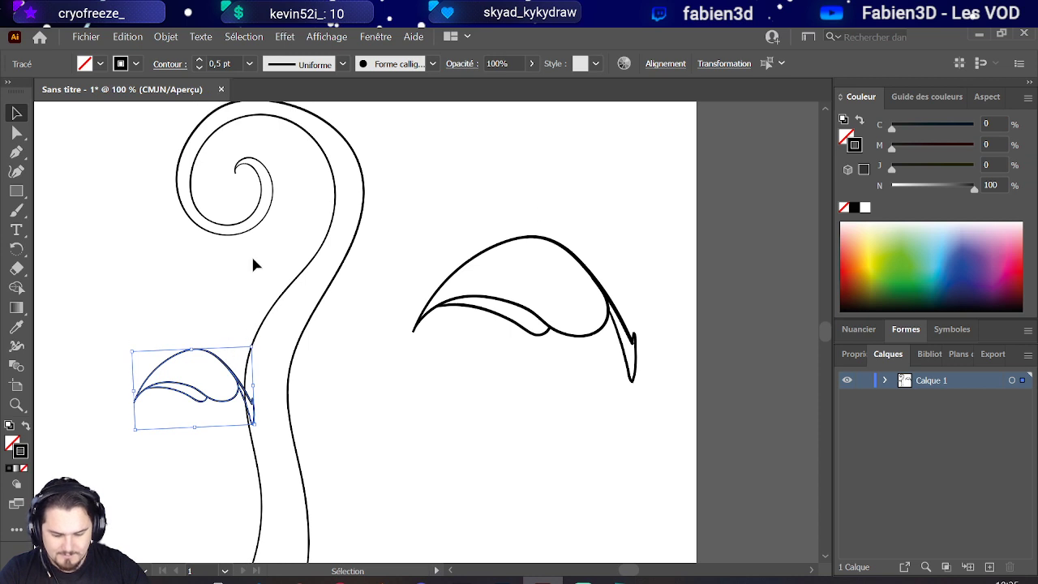
Step: Move both stem outlines onto a new layer placed below the leaves' layer
left_click(357, 415)
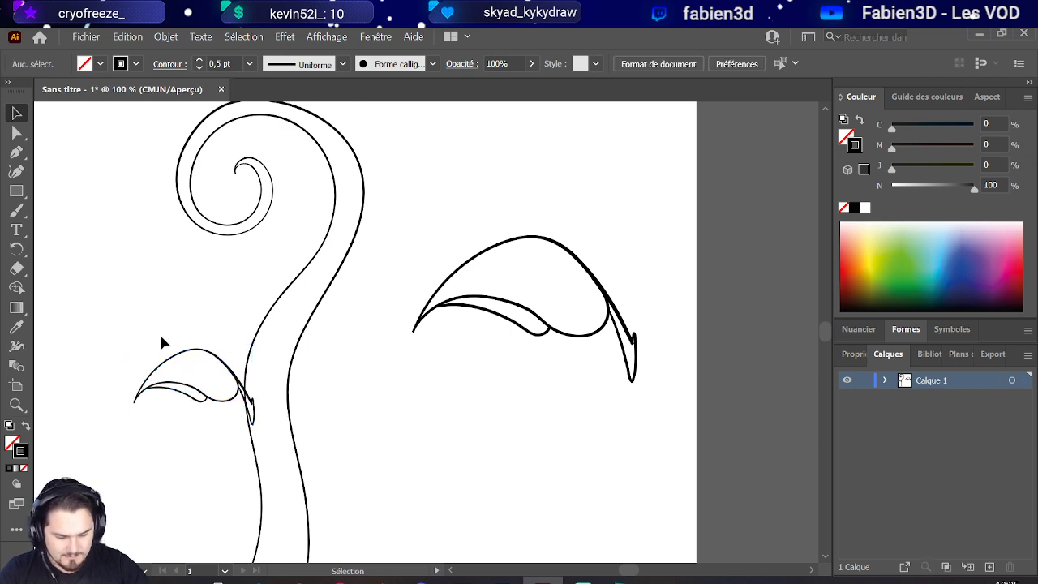
left_click_drag(123, 326, 267, 442)
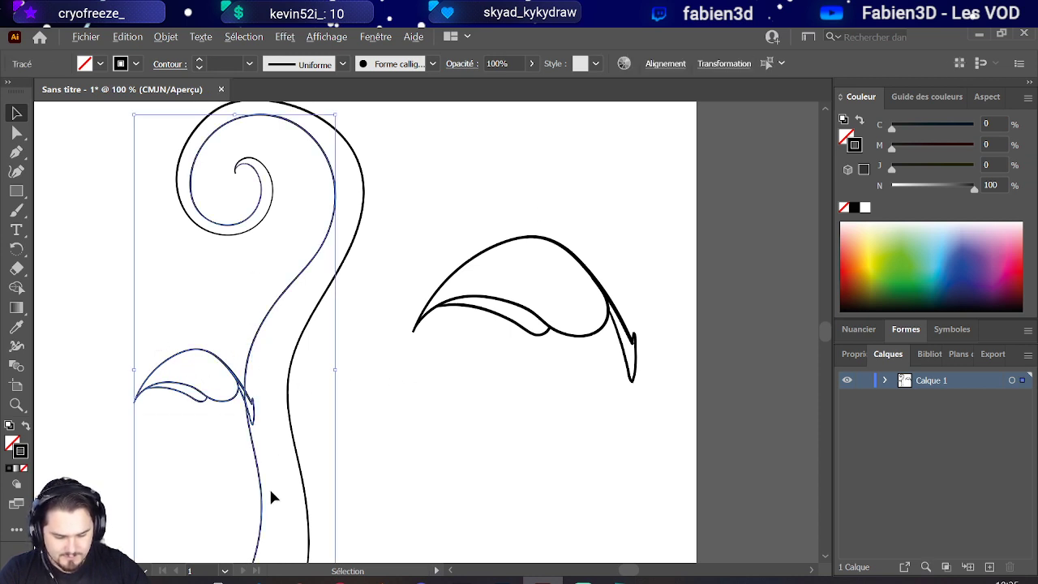
left_click(251, 509)
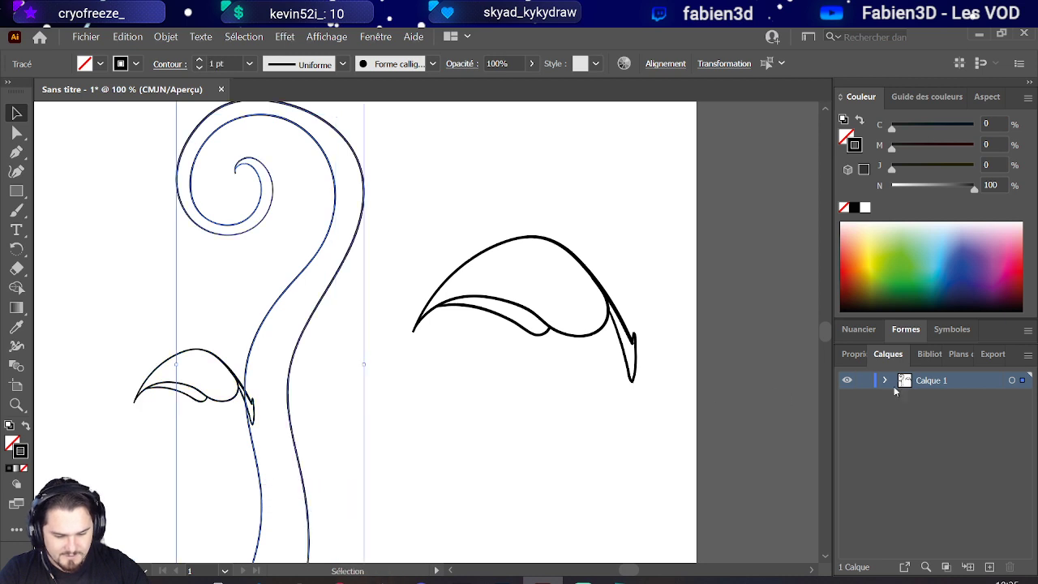
left_click(988, 567)
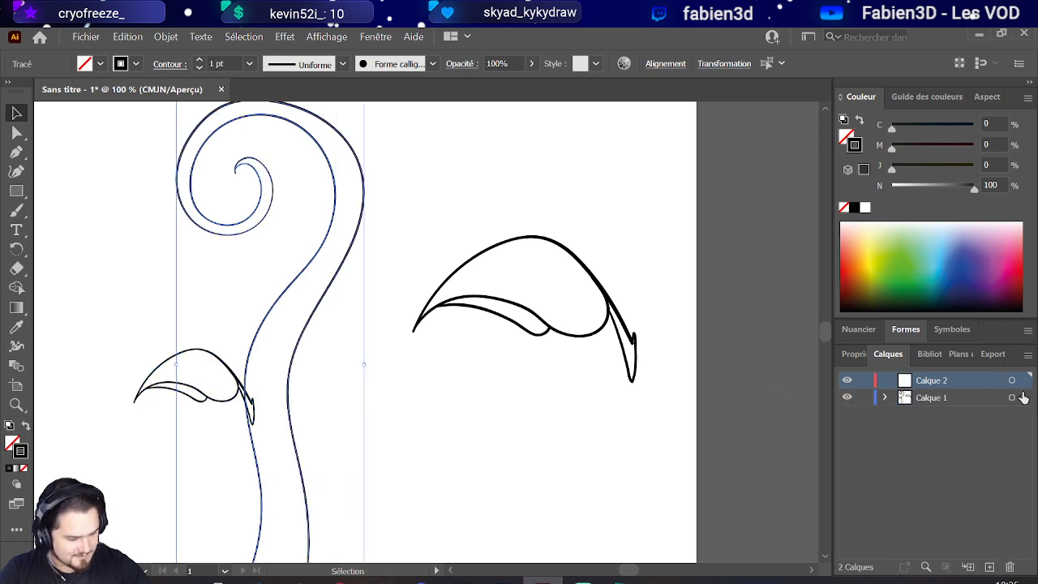
left_click_drag(989, 385, 993, 425)
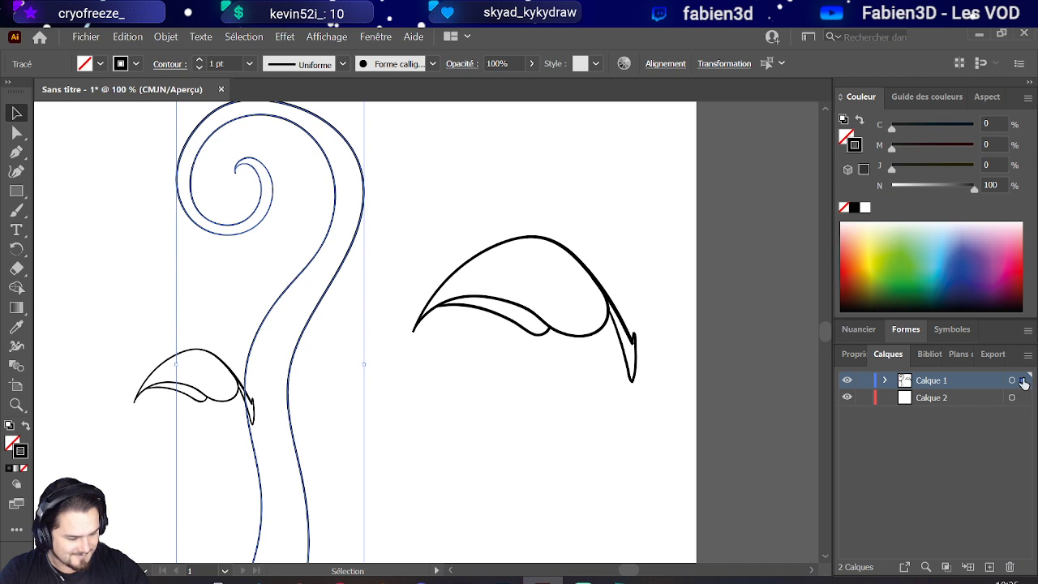
left_click_drag(1022, 380, 1023, 399)
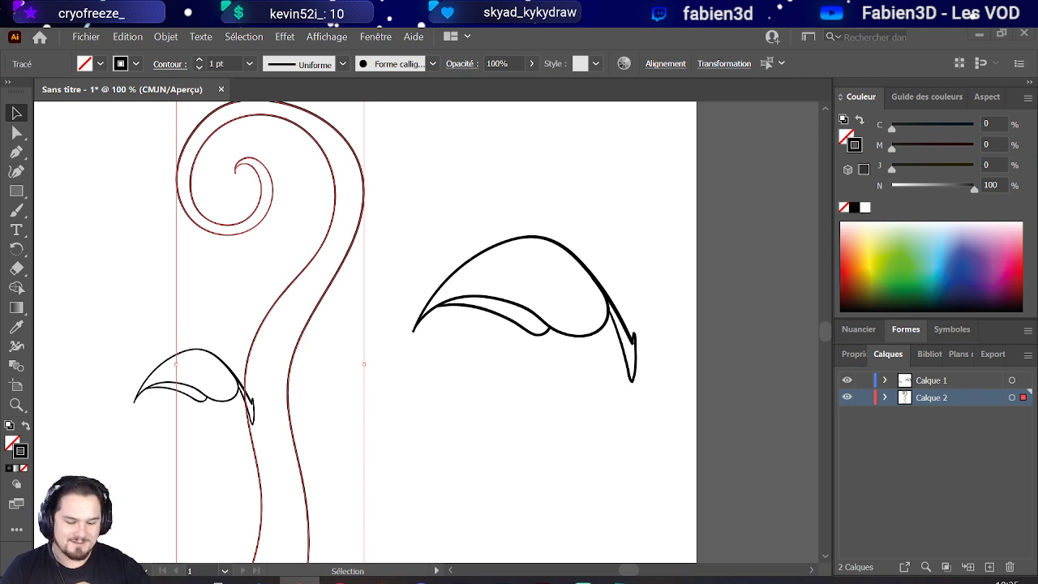
Step: Move the large leaf on the right onto a new layer above the others and hide that layer
left_click(219, 395)
scroll(211, 423, "down", 1)
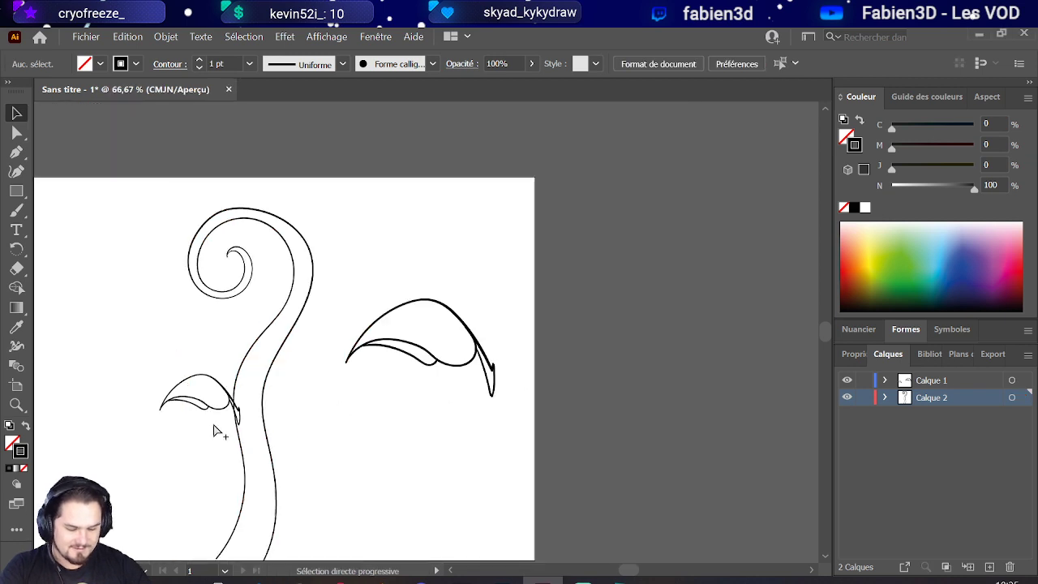
left_click(1011, 380)
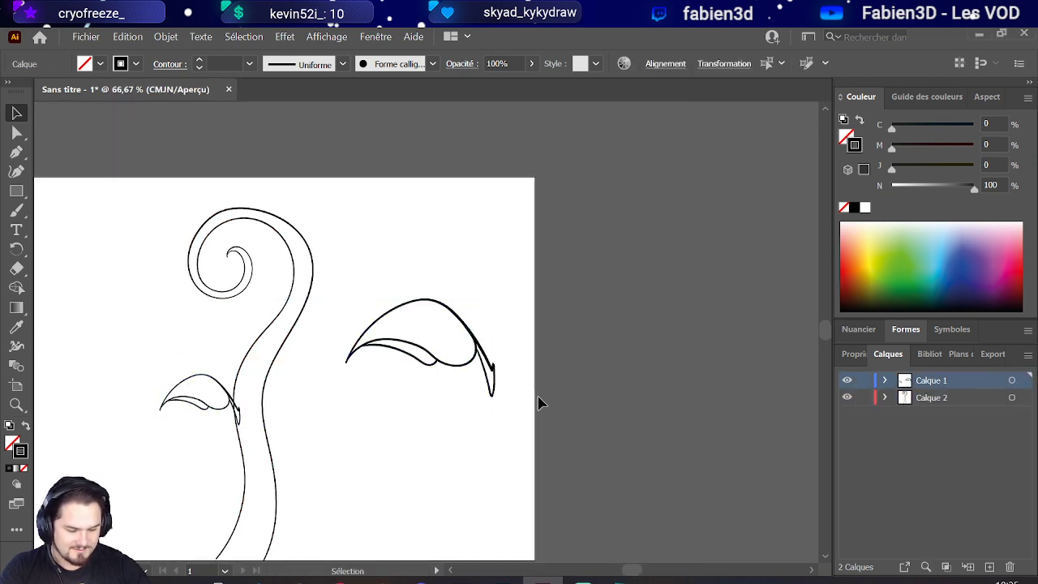
left_click_drag(544, 429, 338, 259)
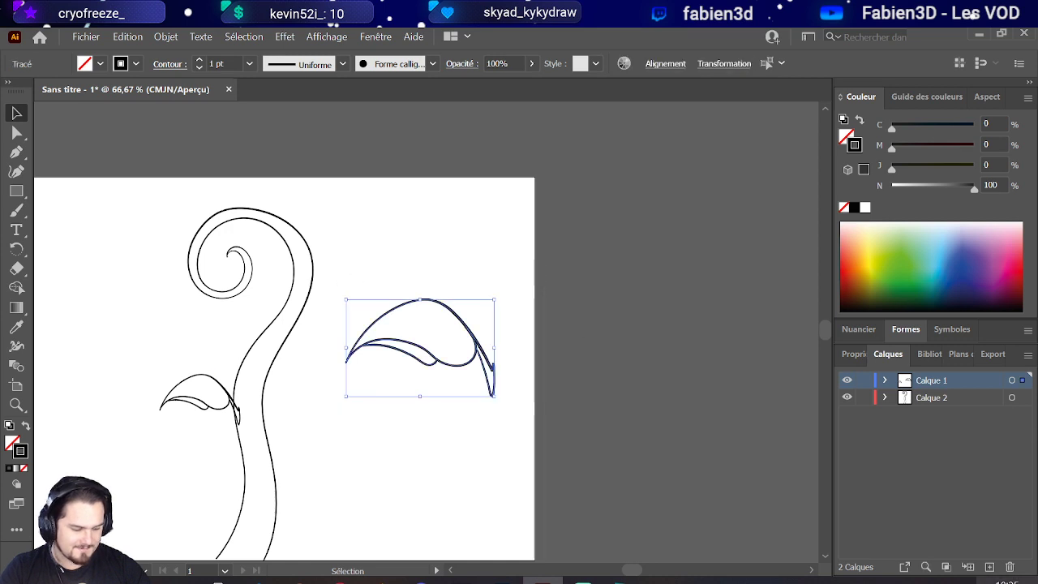
left_click(988, 567)
left_click_drag(1022, 397, 1024, 381)
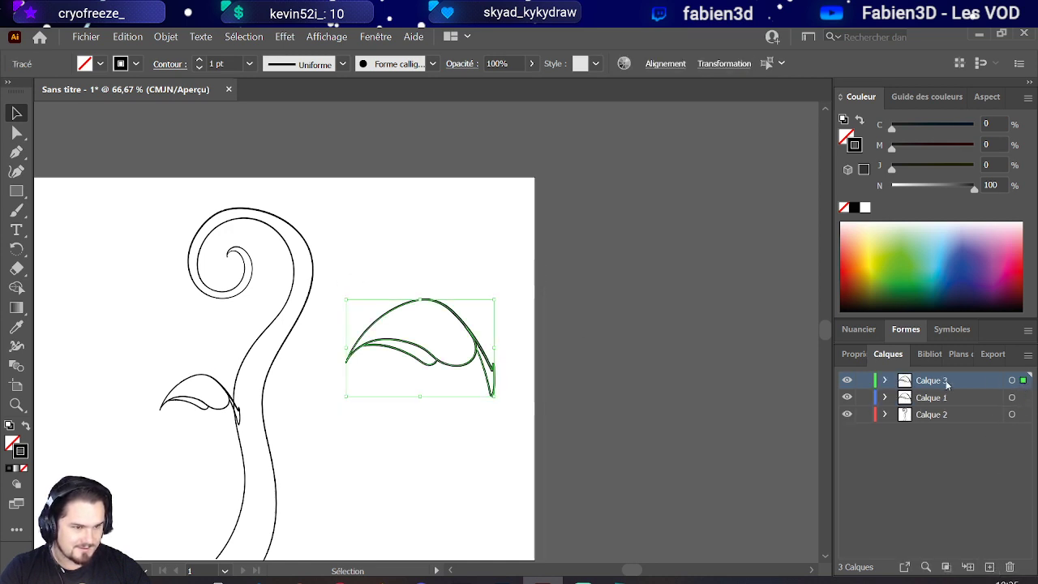
left_click(847, 384)
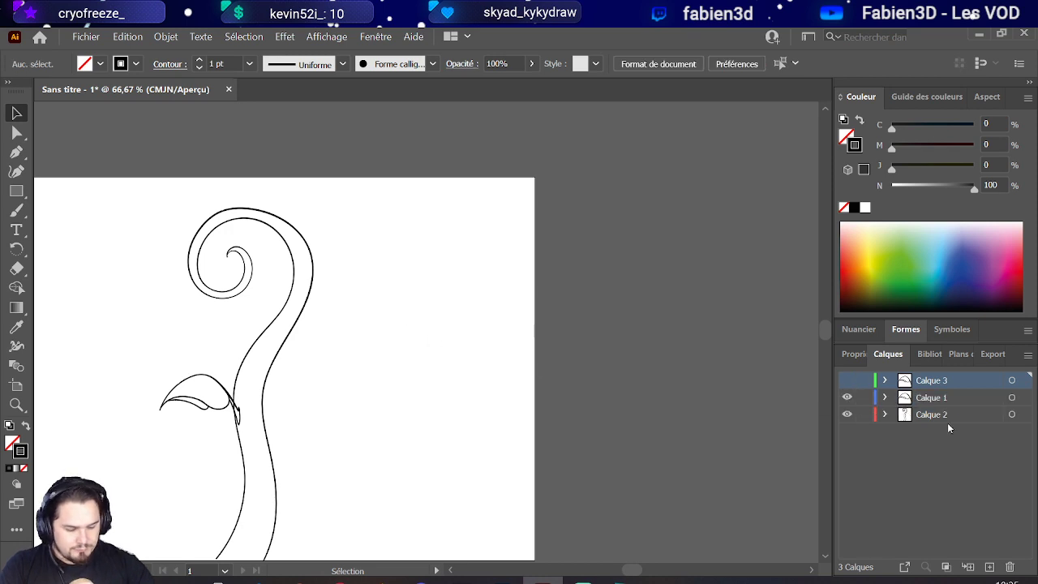
Step: Duplicate the small leaf attached to the stem and move the copy onto its own new layer
left_click(945, 397)
left_click(1010, 397)
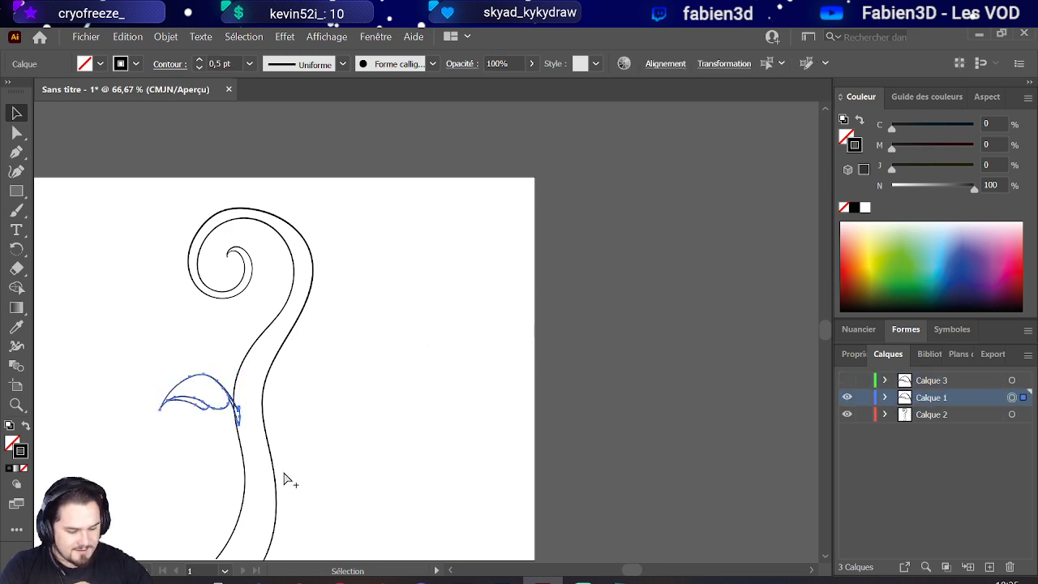
scroll(243, 453, "up", 5)
scroll(424, 508, "down", 5)
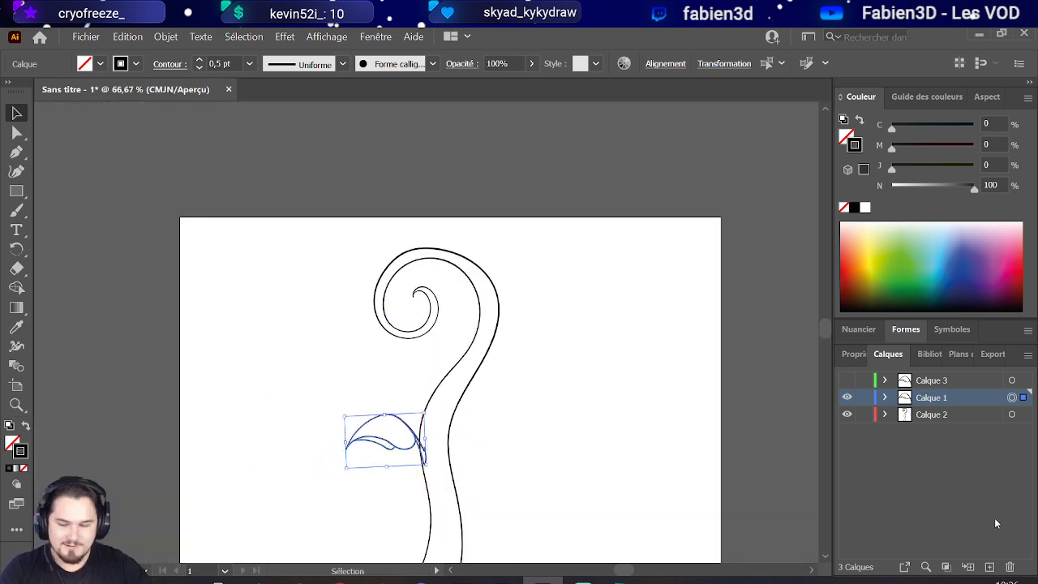
key("ctrl+c")
key("ctrl+v")
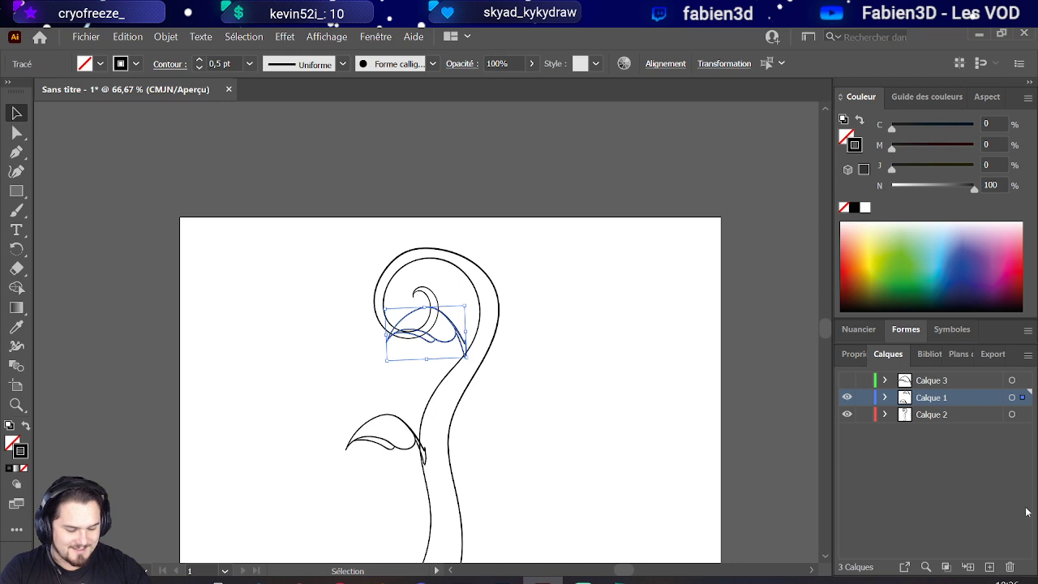
left_click(989, 567)
left_click_drag(1023, 414, 1023, 398)
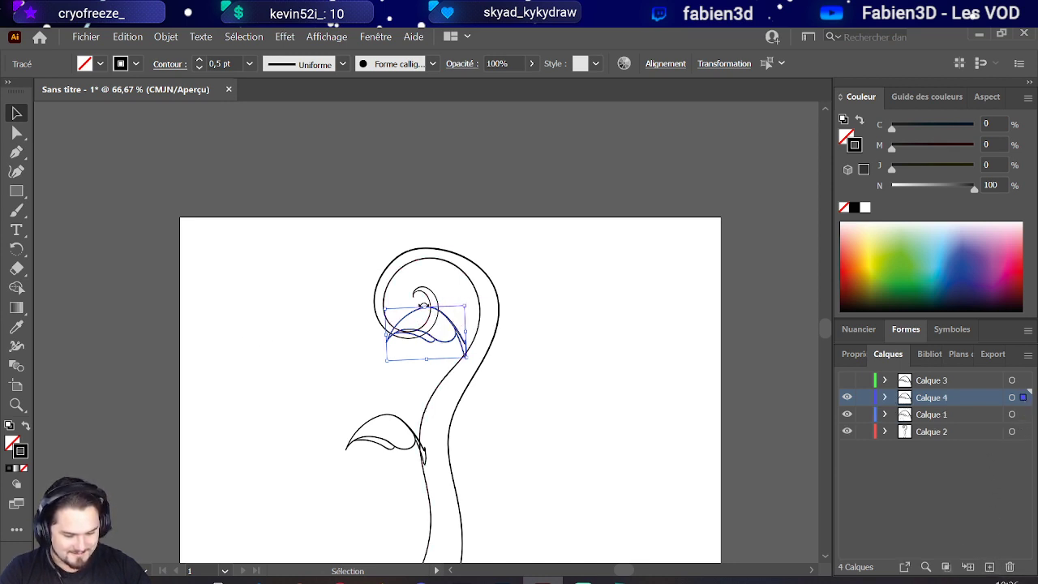
Step: Rotate the leaf copy clockwise, shrink it to about three quarters, and seat its stalk on the stem's inner edge below the curl
left_click_drag(422, 306, 452, 301)
scroll(444, 323, "up", 3)
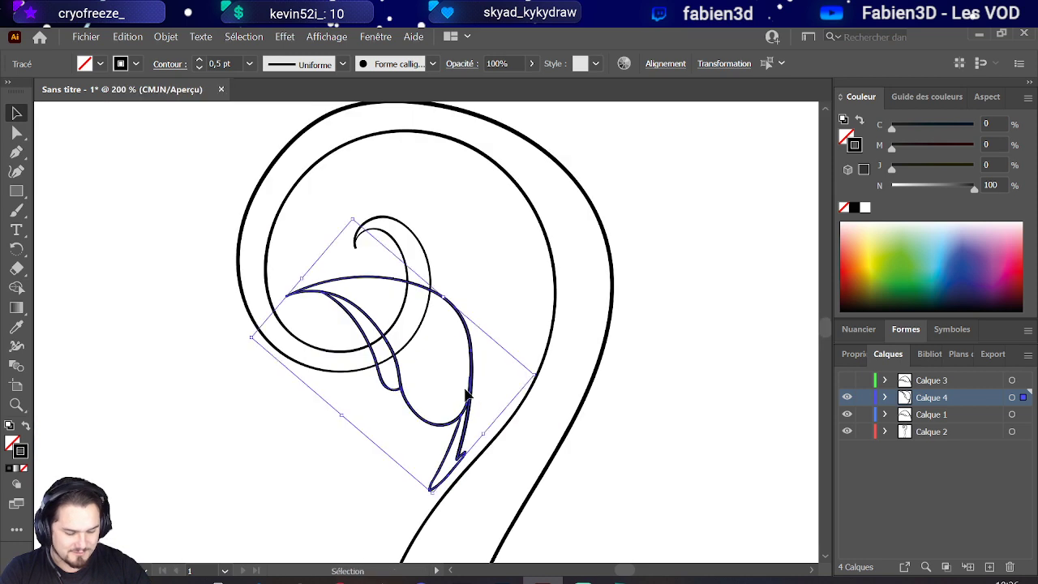
scroll(467, 395, "down", 1)
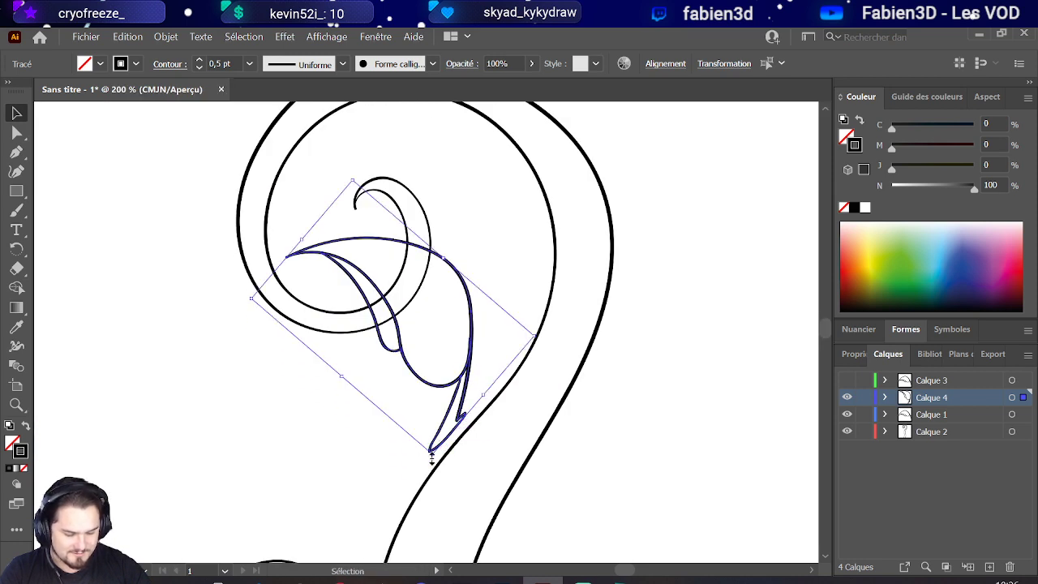
left_click_drag(430, 456, 457, 452)
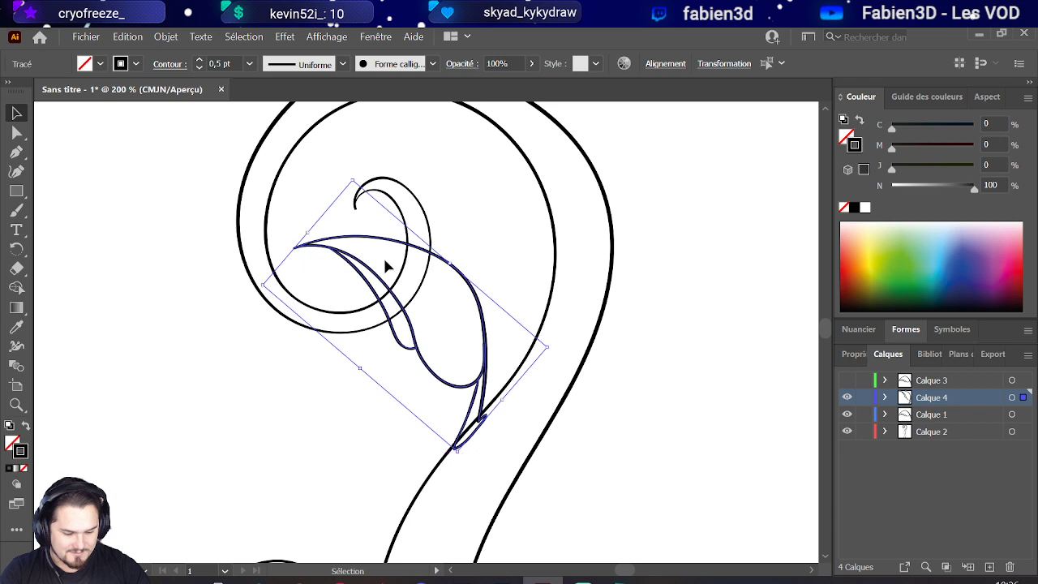
left_click_drag(353, 181, 380, 249)
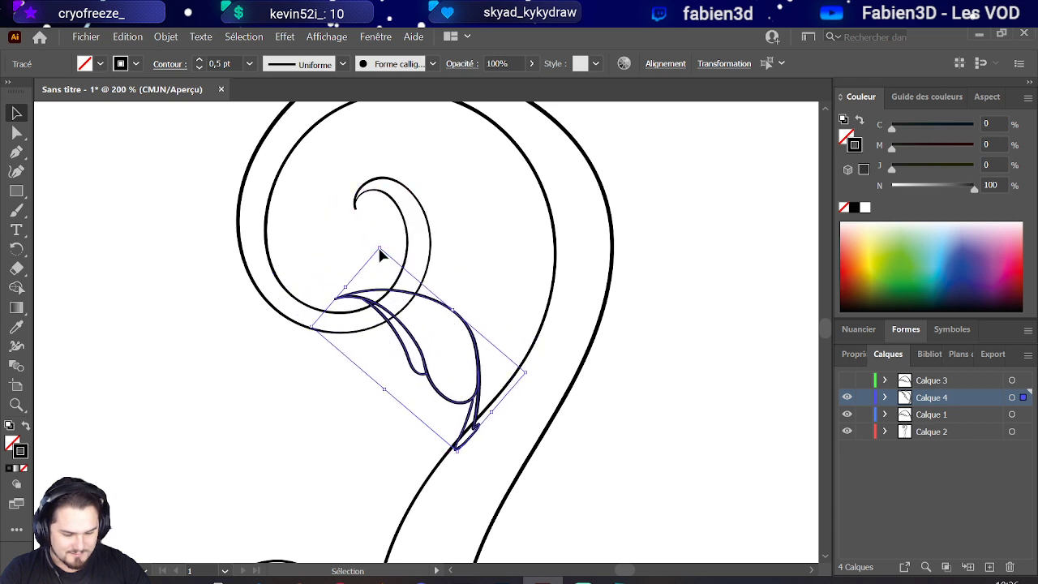
mouse_move(479, 428)
left_mouse_down()
mouse_move(468, 440)
mouse_move(475, 435)
left_mouse_up()
scroll(476, 436, "down", 2)
scroll(483, 432, "down", 1)
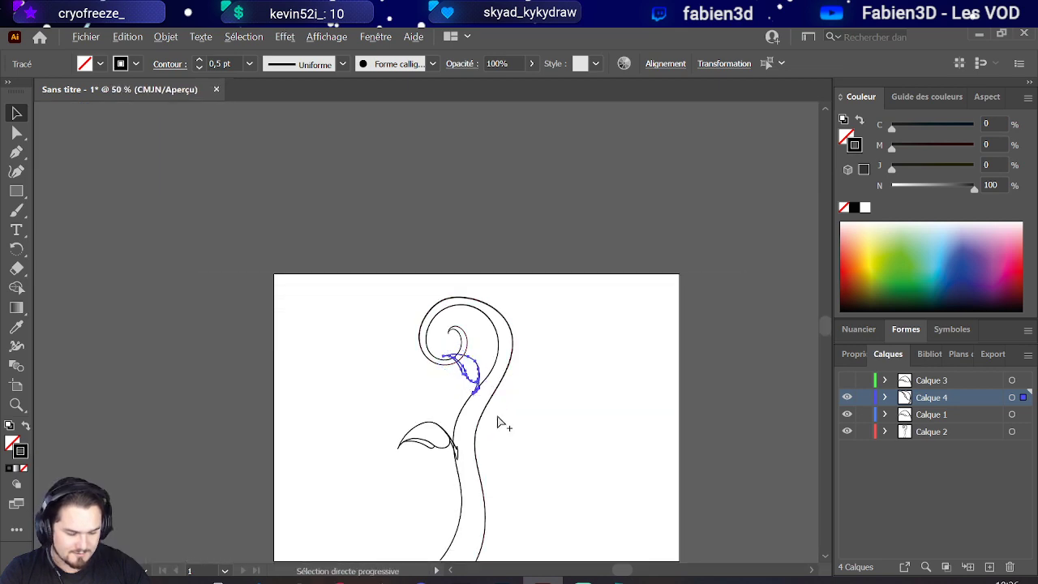
scroll(497, 420, "up", 2)
key("v")
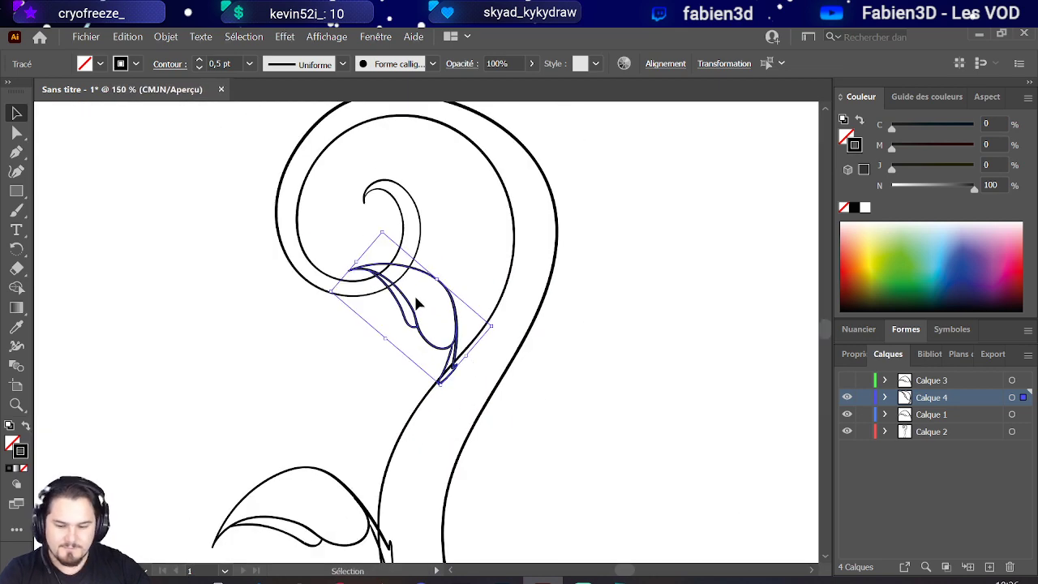
key("Return")
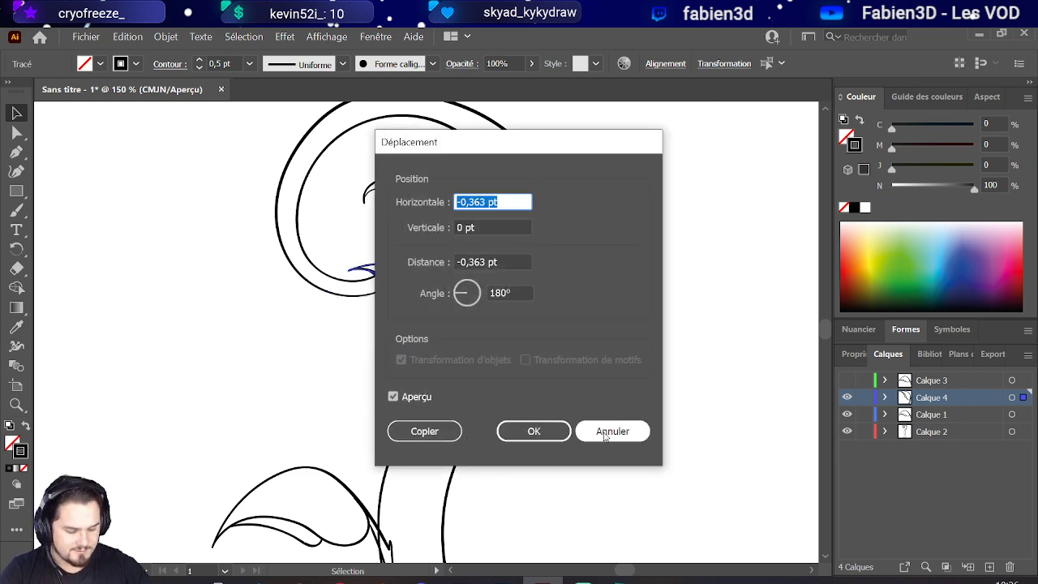
left_click(609, 431)
Step: Add a layer above Calque 4, duplicate the leaf below the curl, and place the copy nearly level against the curl's outer left edge
left_click(953, 481)
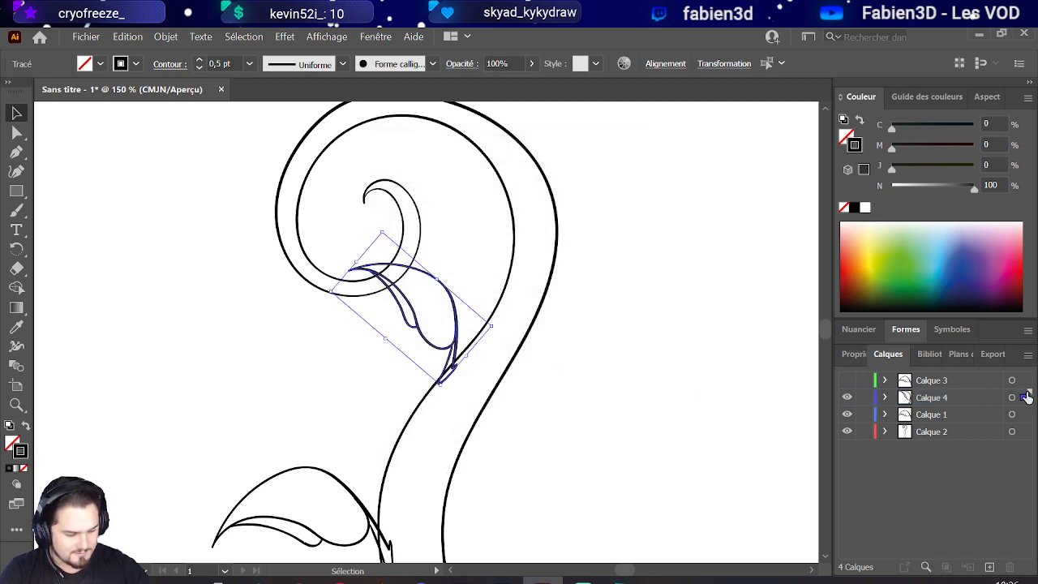
left_click(1011, 398)
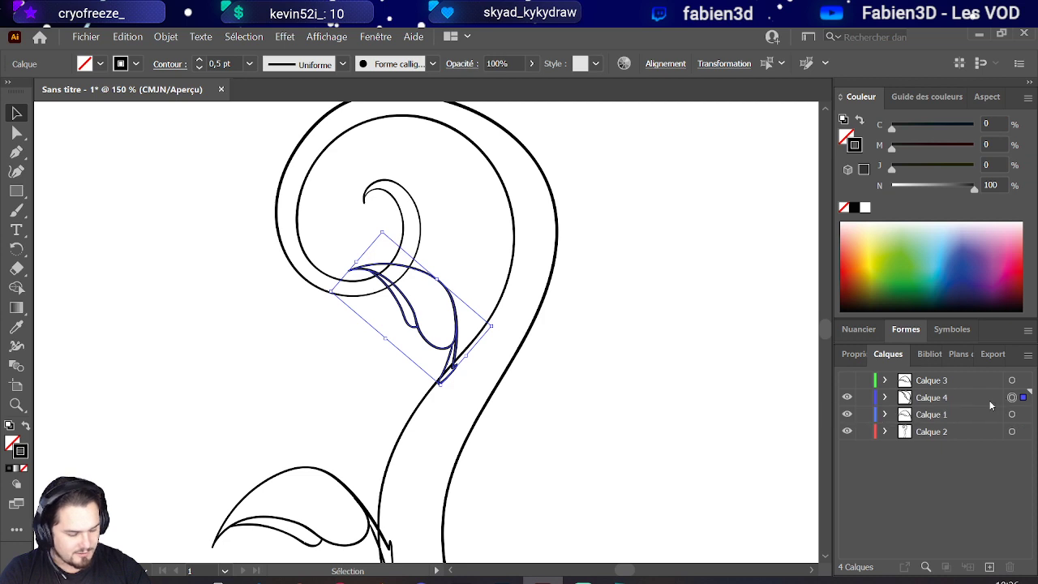
left_click(989, 566)
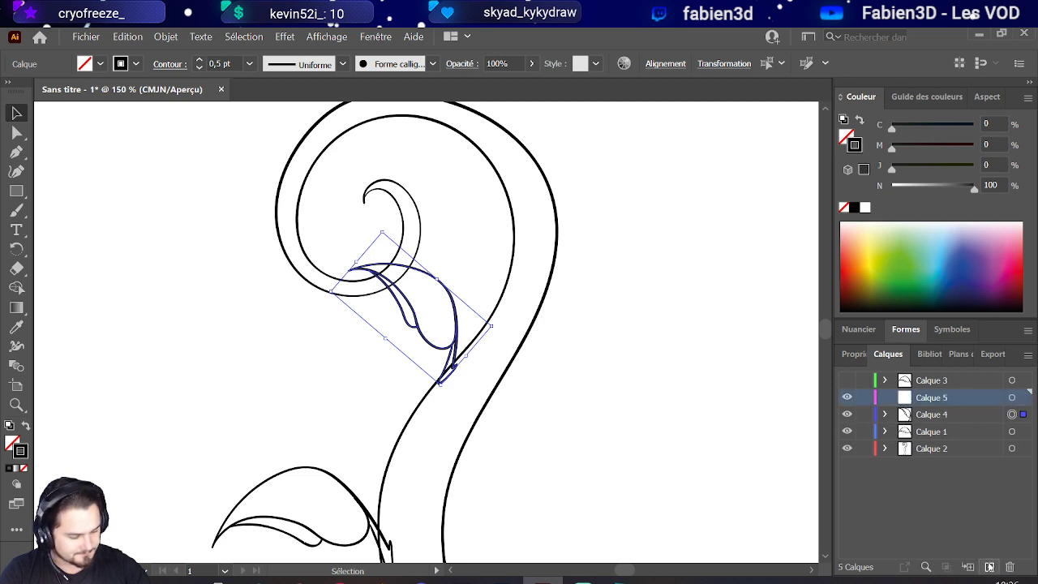
key("a")
key("v")
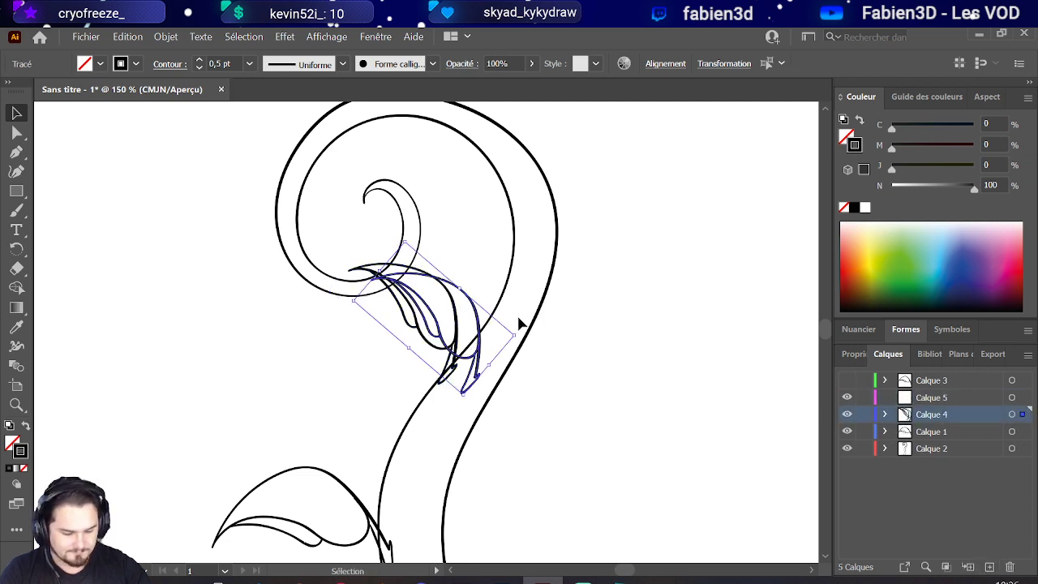
left_click_drag(465, 290, 280, 262)
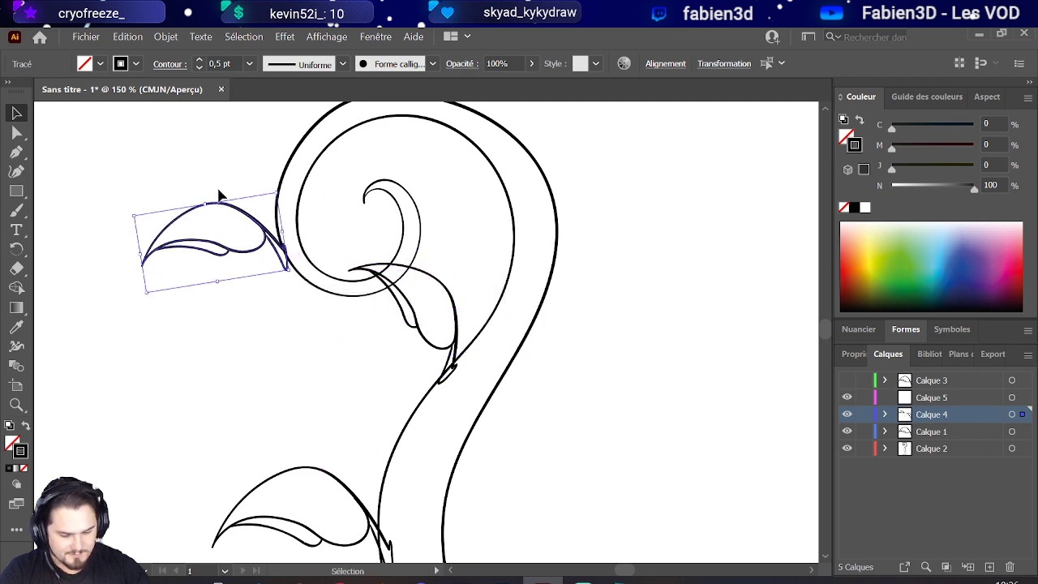
Step: Flip the new leaf copy vertically, shrink it to about half, and tilt it so its stalk overlaps the curl's lower left edge
left_click_drag(207, 204, 229, 349)
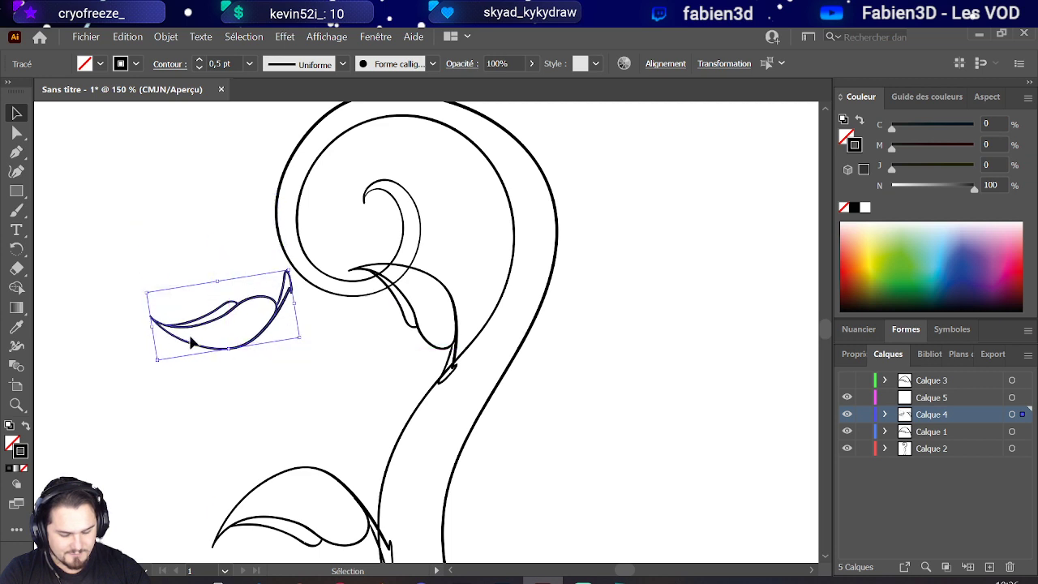
left_click_drag(145, 288, 292, 312)
scroll(313, 203, "up", 3)
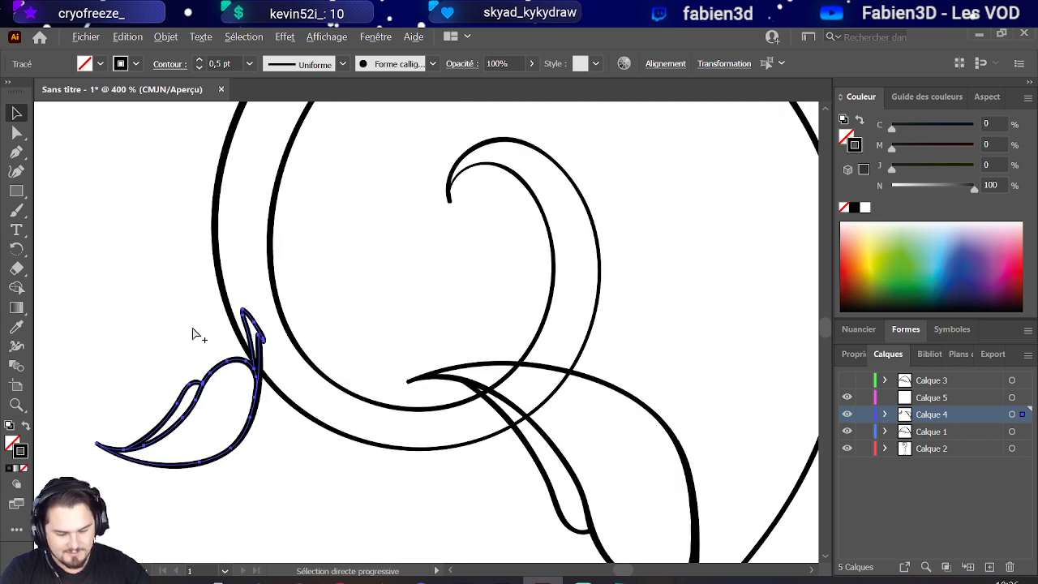
left_click_drag(254, 423, 248, 427)
Step: Try a 0.25 pt stroke weight on the flipped leaf and return it to 0.5 pt
left_click(198, 68)
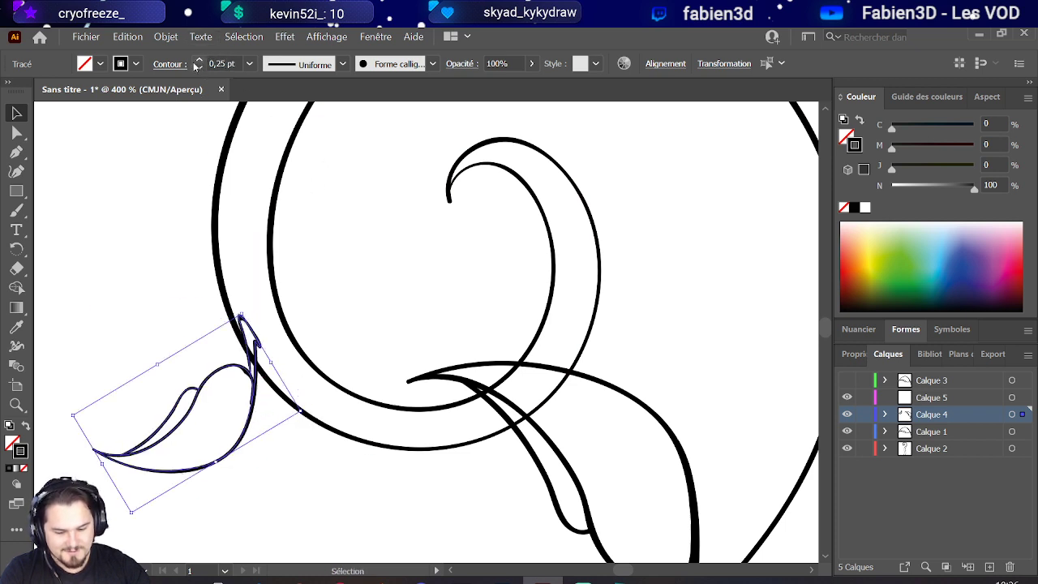
left_click(198, 58)
scroll(235, 409, "down", 5)
scroll(150, 399, "up", 3)
key("v")
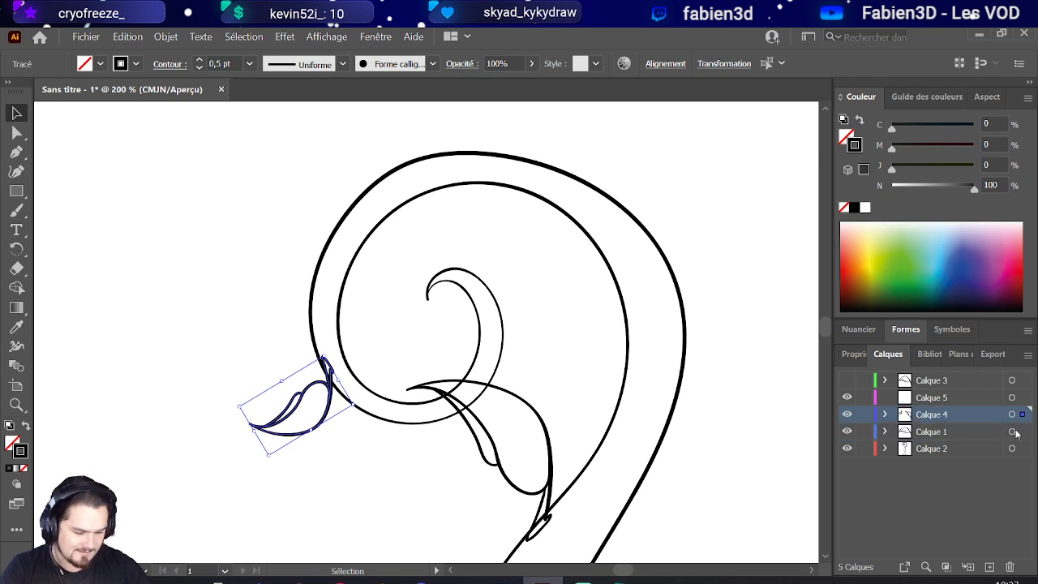
Step: Move the flipped leaf onto its own new layer above Calque 4 and select that layer's artwork
left_click(988, 566)
left_click_drag(1023, 432, 1023, 414)
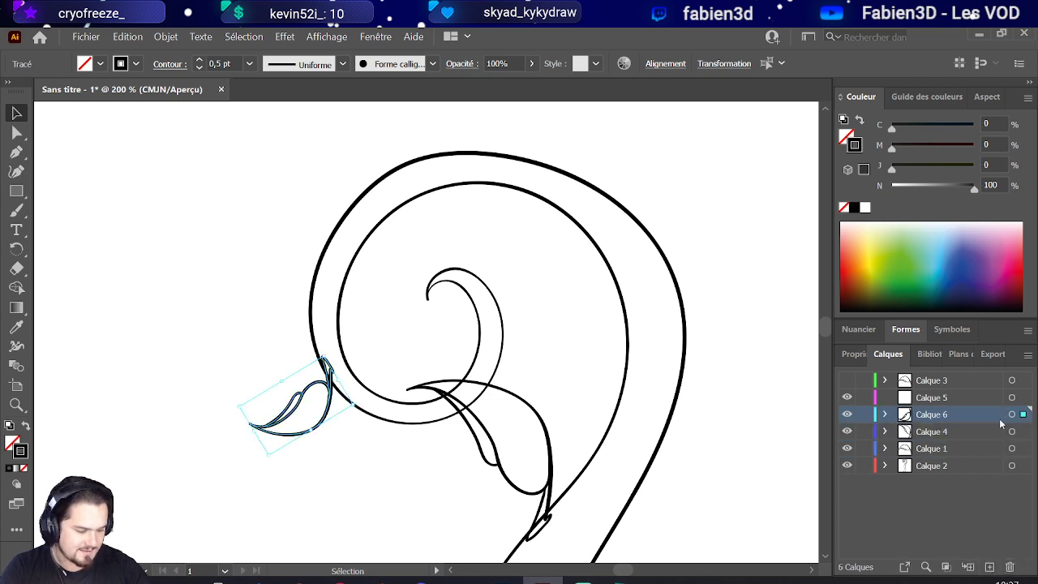
left_click(1012, 414)
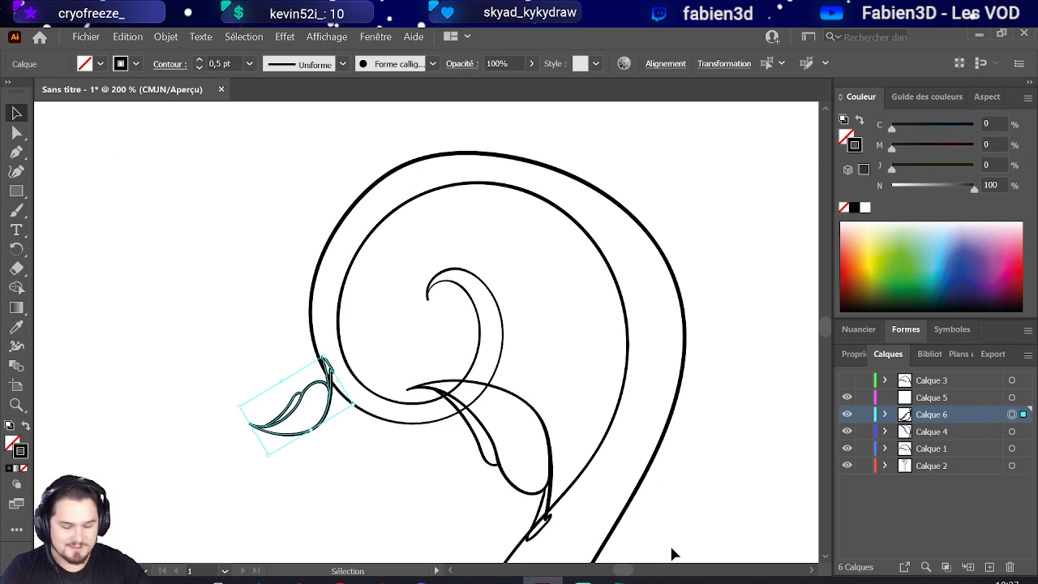
scroll(332, 322, "down", 3)
scroll(290, 394, "up", 3)
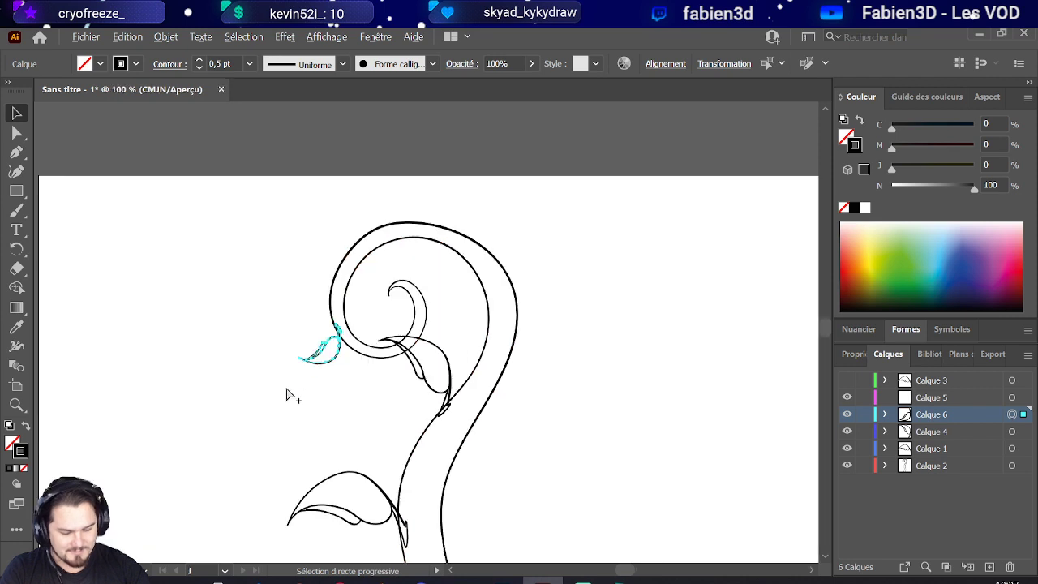
scroll(349, 366, "up", 1)
scroll(308, 381, "down", 2)
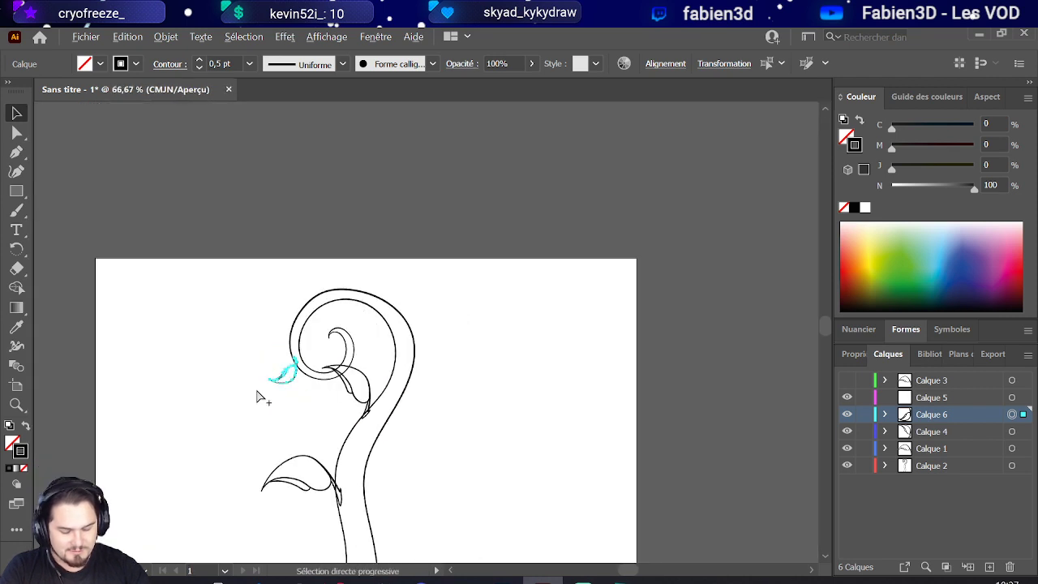
scroll(232, 389, "up", 1)
scroll(243, 405, "down", 1)
scroll(256, 422, "up", 2)
left_click(340, 354)
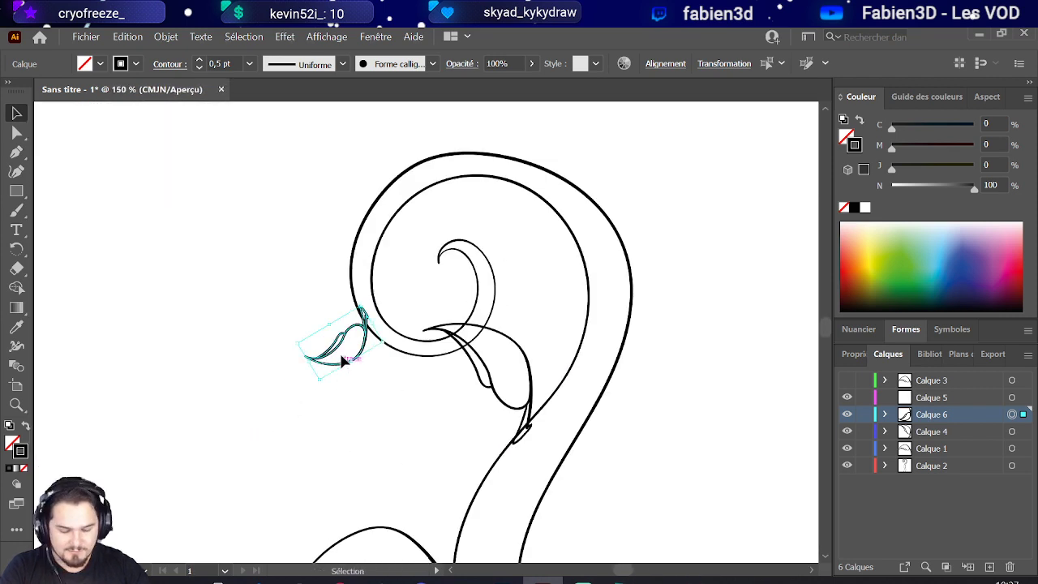
scroll(340, 355, "up", 1)
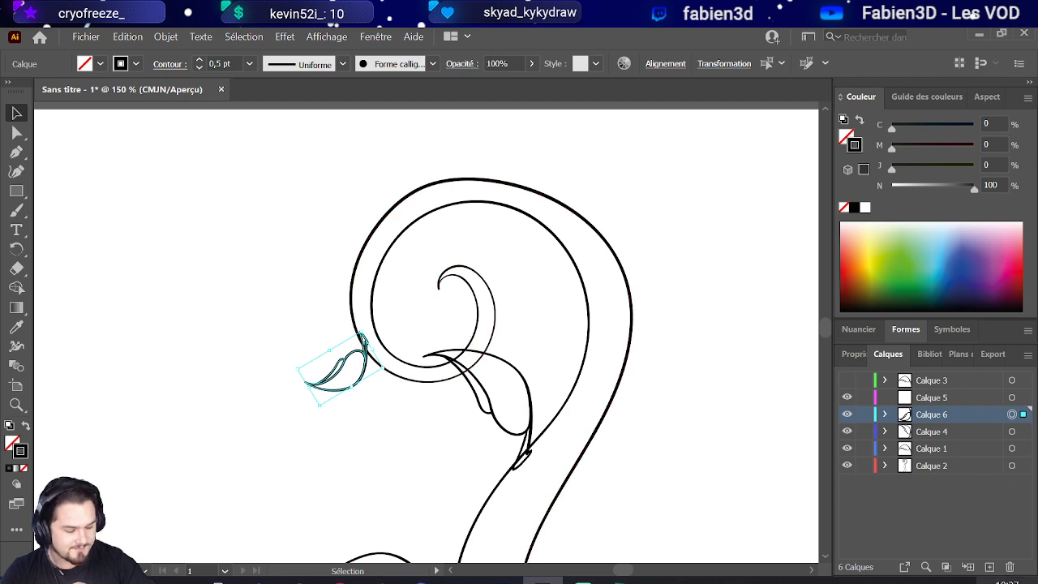
Step: Add a layer above Calque 6, duplicate the small flipped leaf, and move the copy onto the new layer
left_click(988, 566)
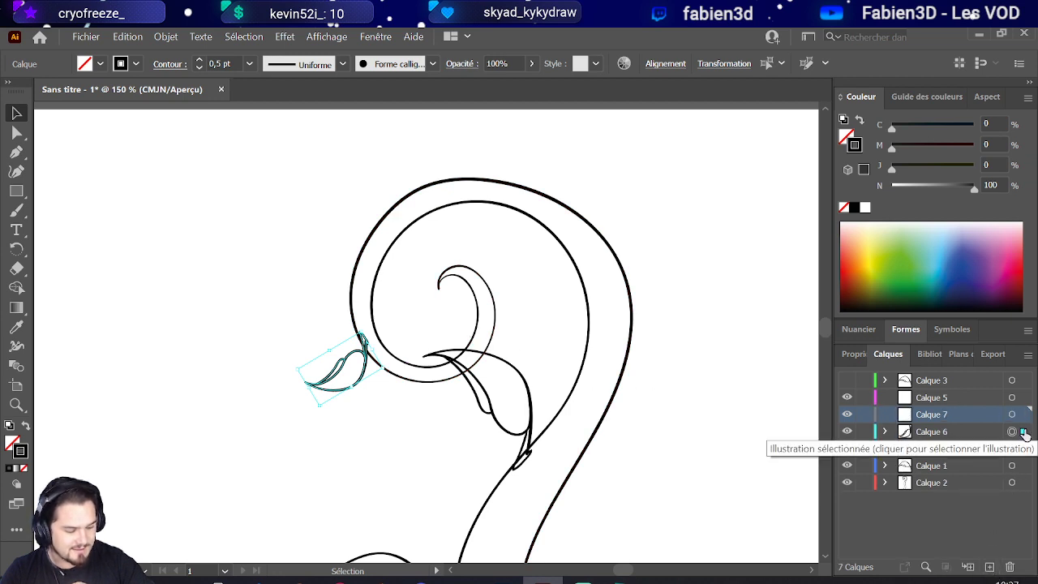
left_click(944, 431)
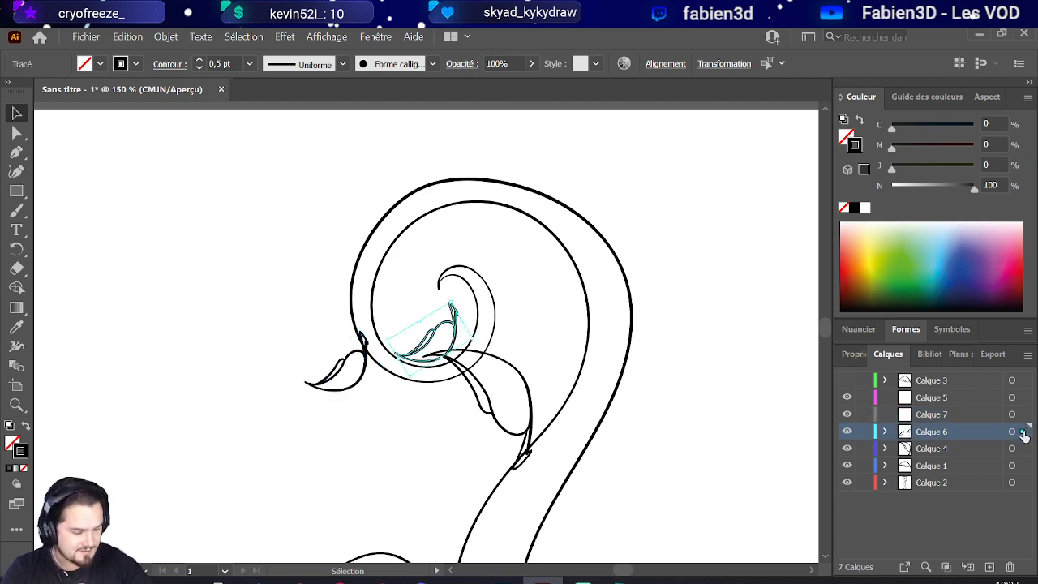
left_click_drag(1023, 431, 1023, 414)
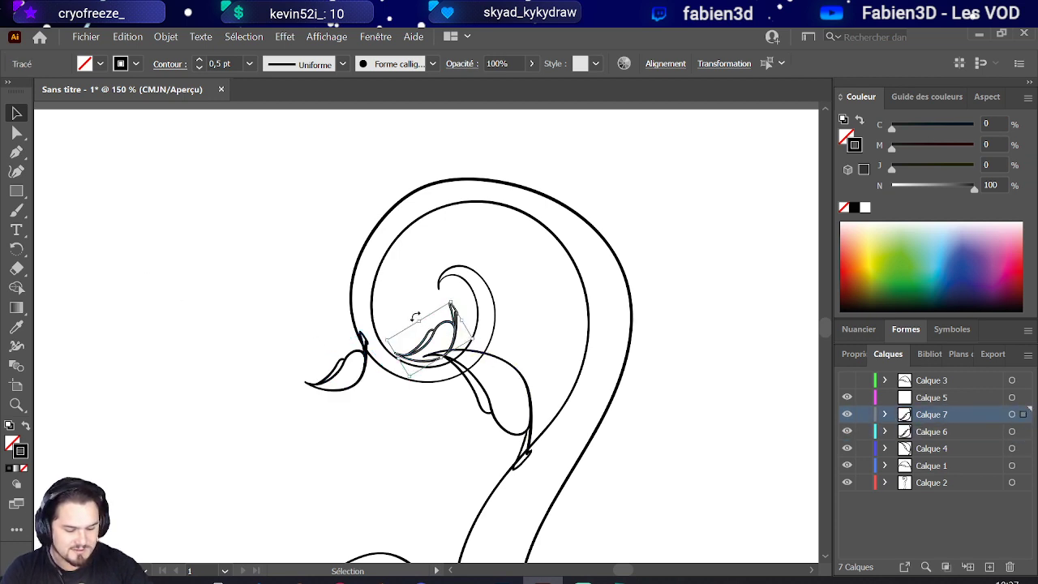
Step: Rotate the new leaf copy clockwise and seat its stalk on the curl's upper left outer edge
left_click_drag(415, 316, 347, 216)
scroll(337, 209, "up", 2, "alt")
left_click_drag(356, 273, 366, 278)
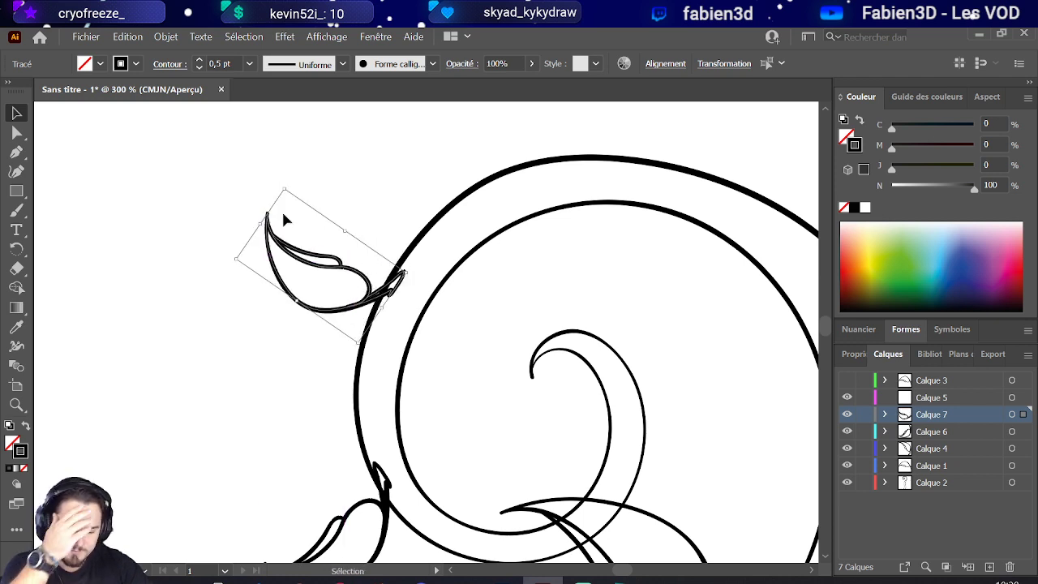
Step: Enlarge the leaf on the curl's upper left outer edge, rotate it slightly counterclockwise, and reseat its stalk on the stem
left_click_drag(280, 190, 256, 144)
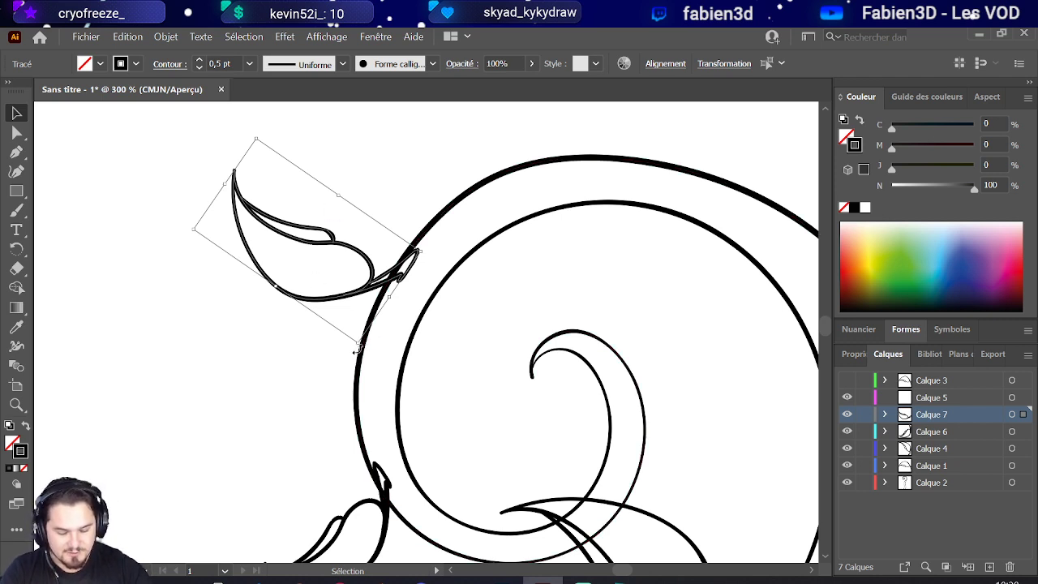
left_click_drag(356, 350, 366, 343)
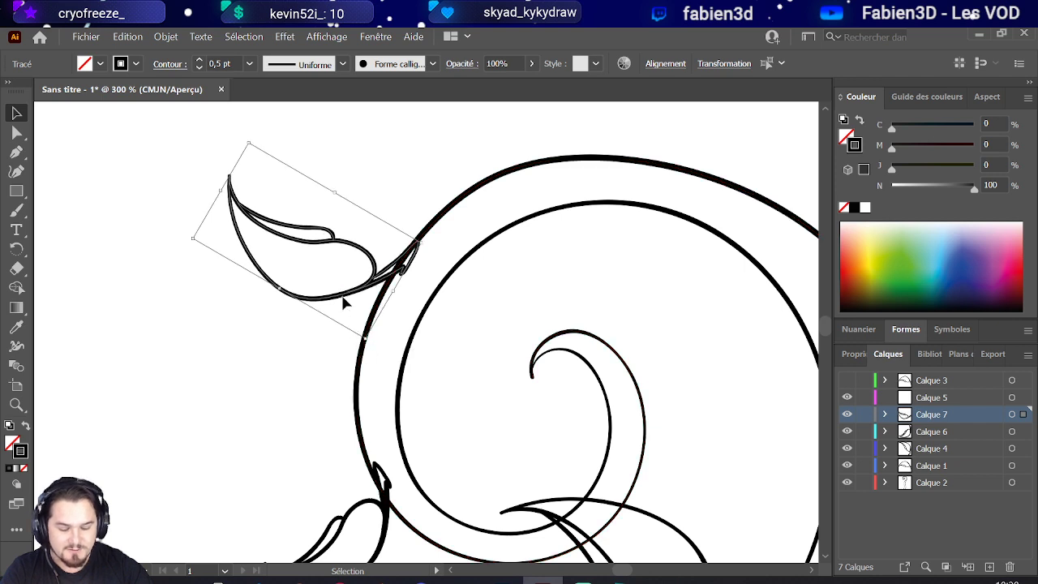
left_click_drag(344, 303, 347, 308)
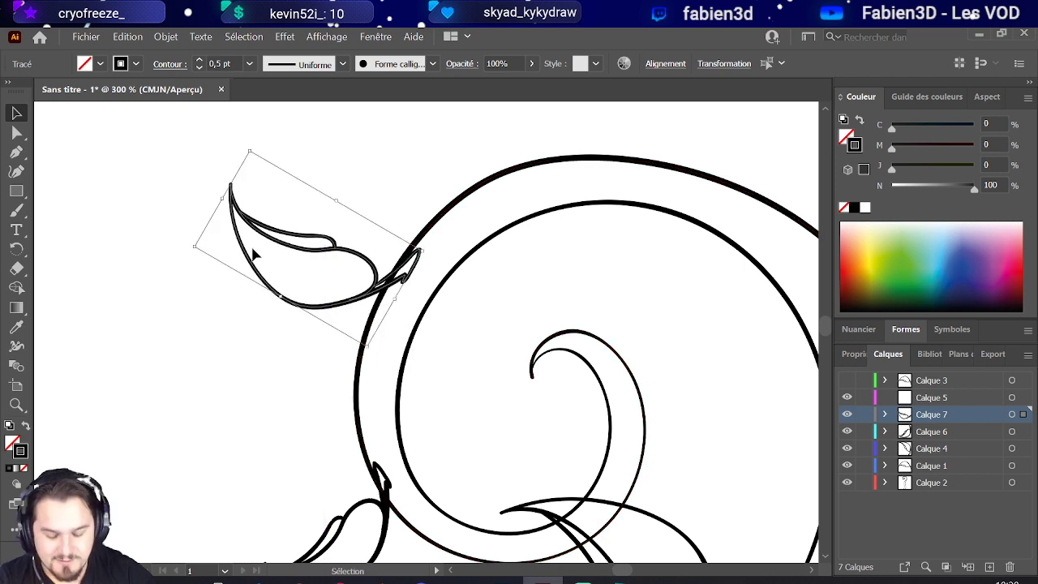
Step: Try a shorter length for the upper left leaf, stretch it longer, and reposition its stalk on the curl's outline
left_click_drag(221, 196, 254, 224)
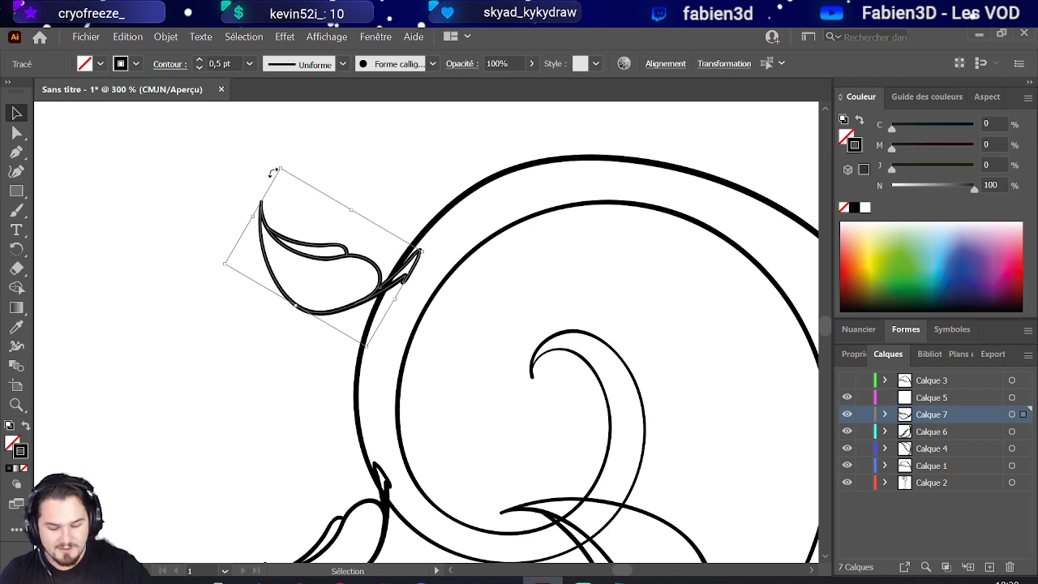
left_click_drag(250, 218, 183, 175)
key("Return")
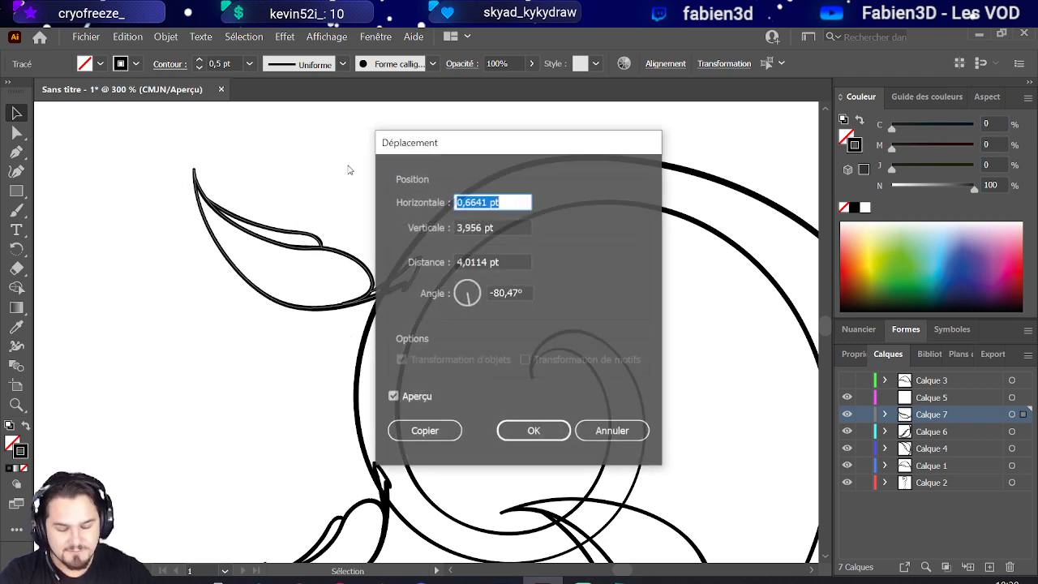
left_click(548, 423)
left_click_drag(399, 286, 377, 282)
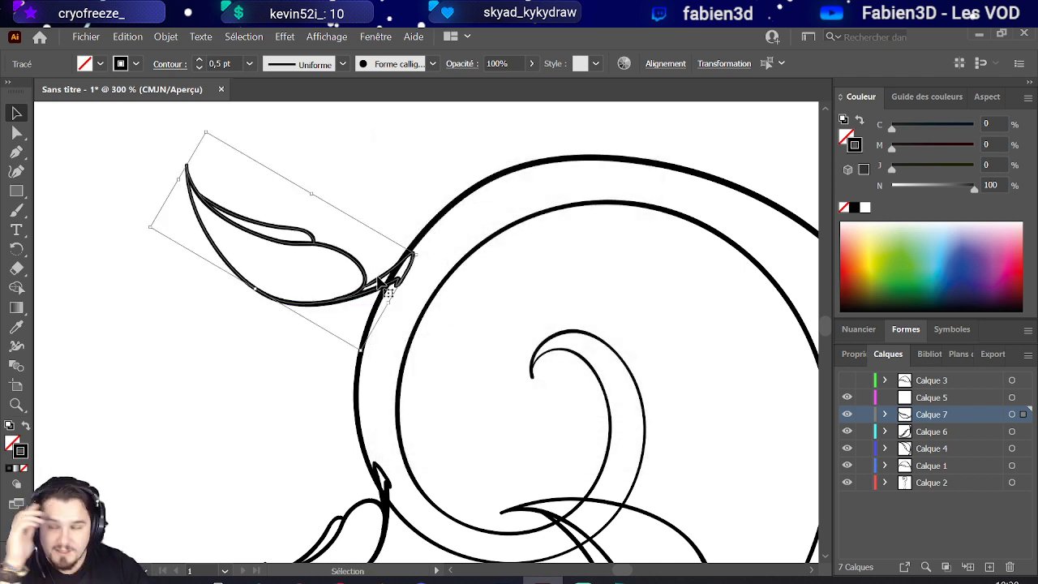
left_click(466, 143)
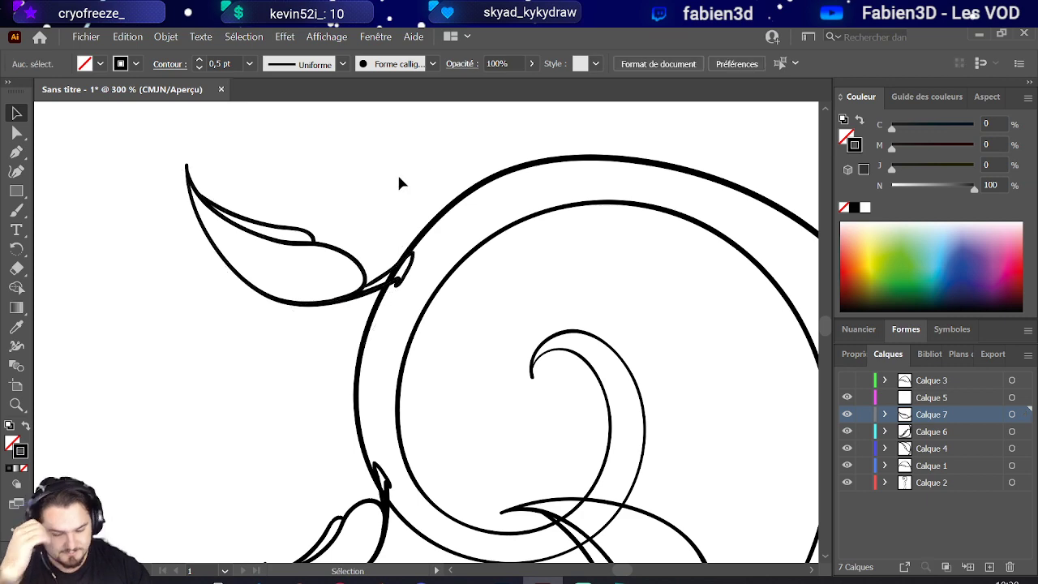
Step: Select all of the upper left leaf's artwork on Calque 7 and add a new layer above it
scroll(335, 232, "down", 1)
scroll(235, 258, "down", 2, "alt")
scroll(235, 258, "down", 2)
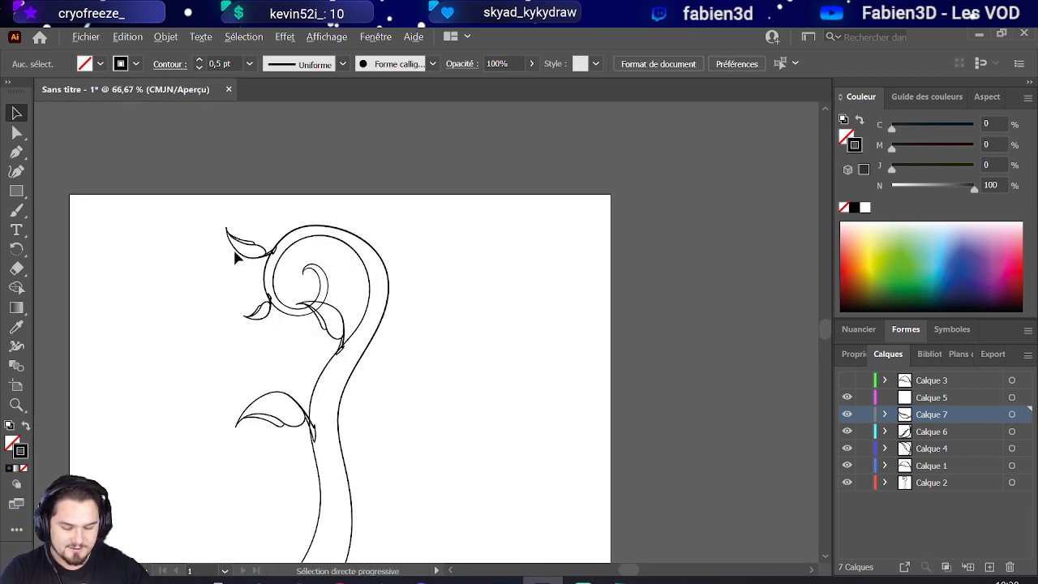
scroll(235, 257, "up", 1)
scroll(300, 278, "up", 1)
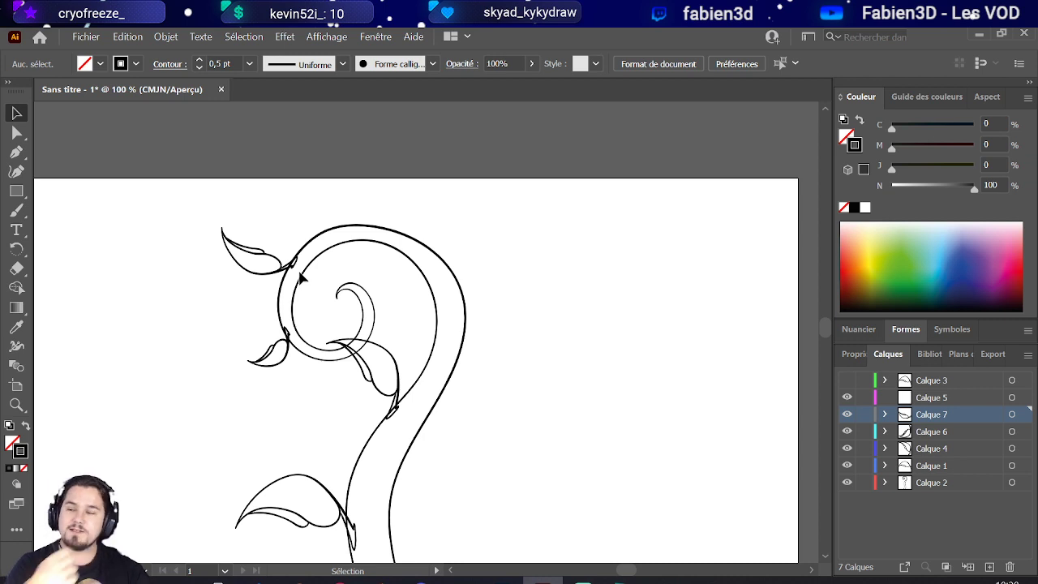
scroll(285, 264, "up", 1)
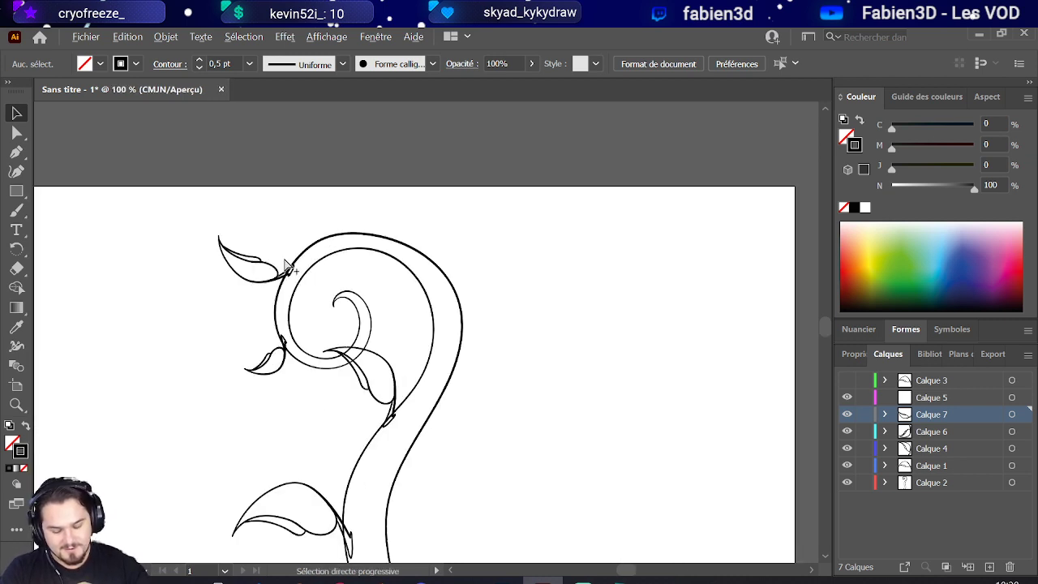
scroll(285, 264, "up", 2)
left_click(279, 293)
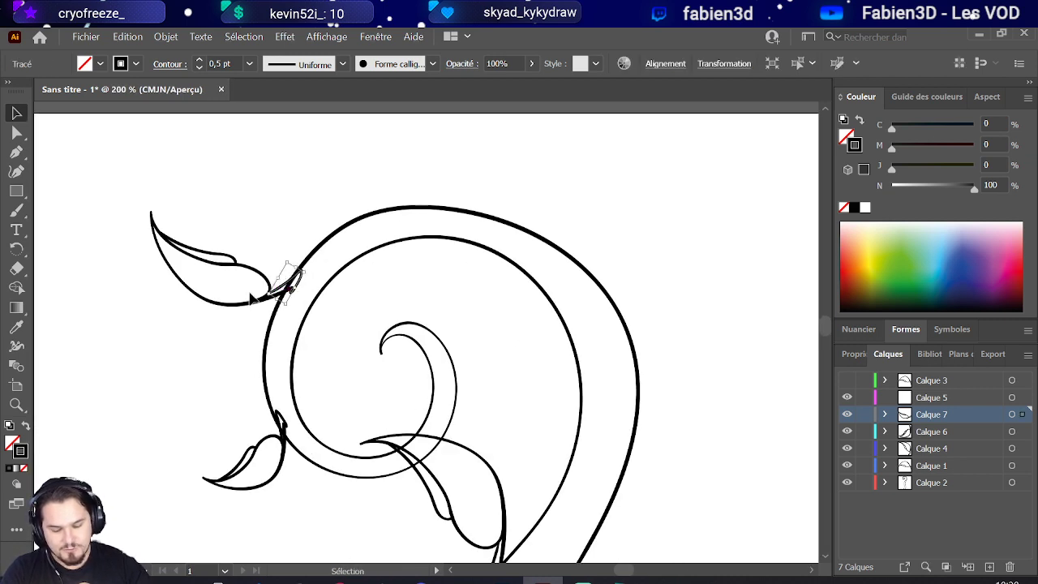
left_click(1011, 414)
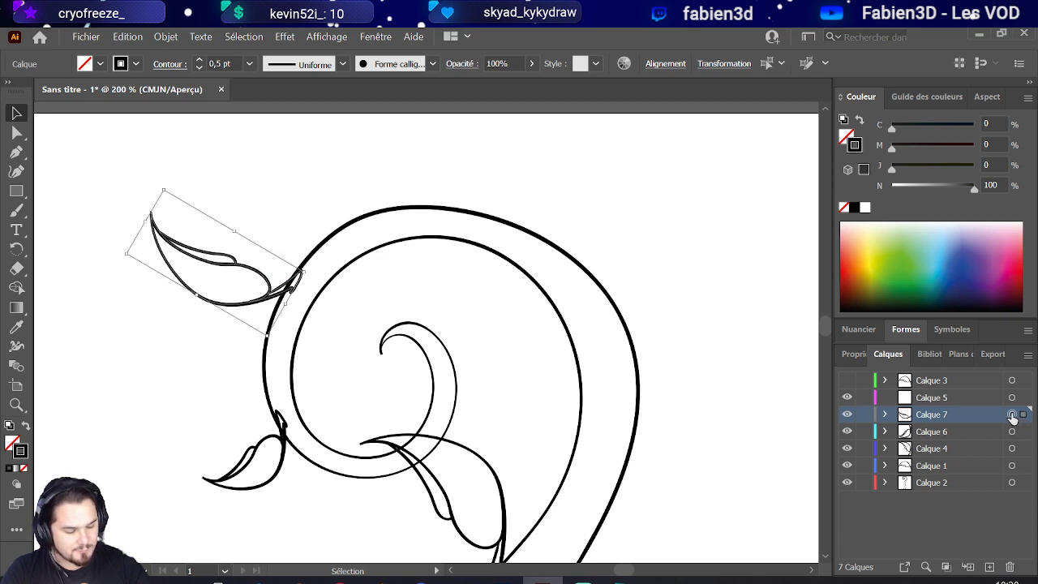
left_click(986, 564)
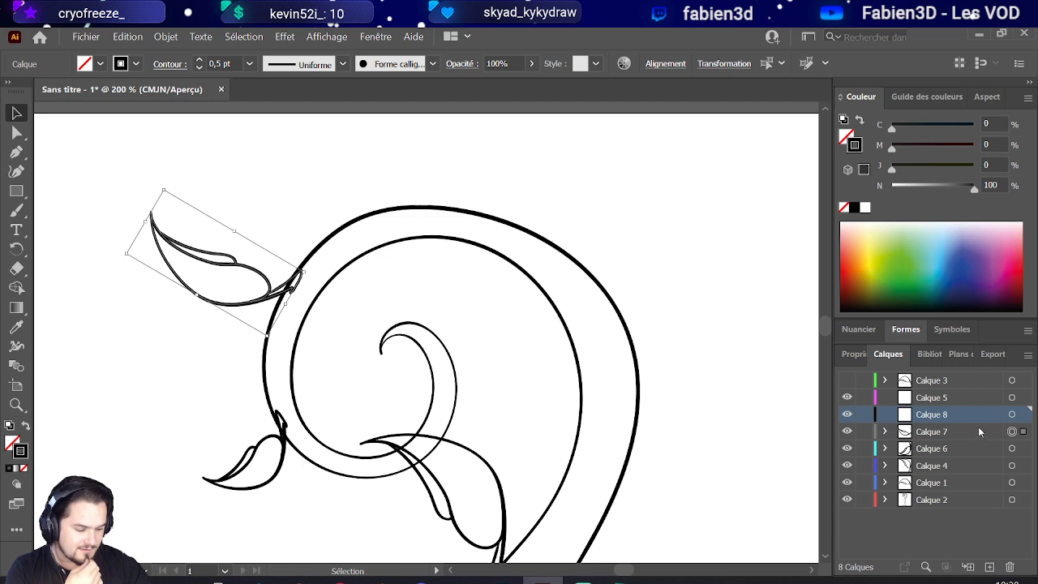
Step: Paste a copy of the upper left leaf, rotate it to point up and right, and seat it on the curl's upper right outer edge
left_click(138, 280)
key("ctrl+v")
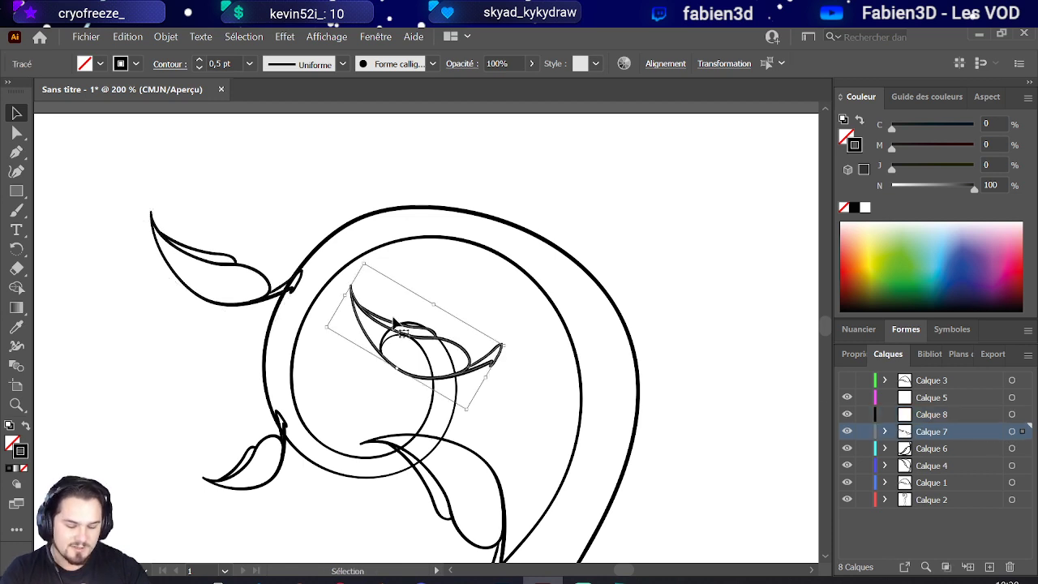
left_click_drag(478, 367, 524, 340)
left_click_drag(485, 267, 510, 389)
left_click_drag(451, 324, 672, 269)
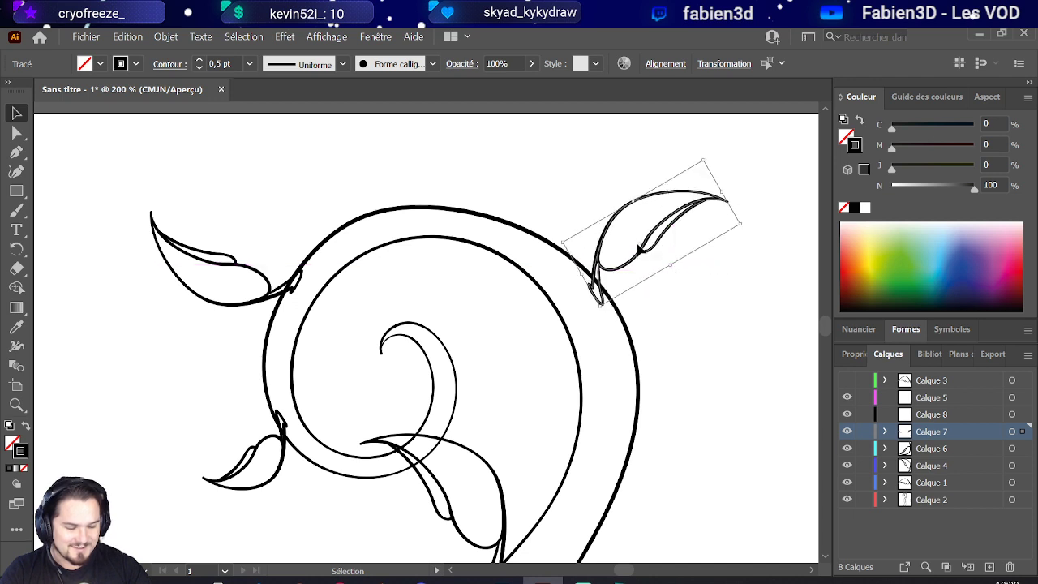
Step: Lock the stem's layer Calque 2 and move the upper right leaf onto its own new layer above Calque 7
left_click(663, 259)
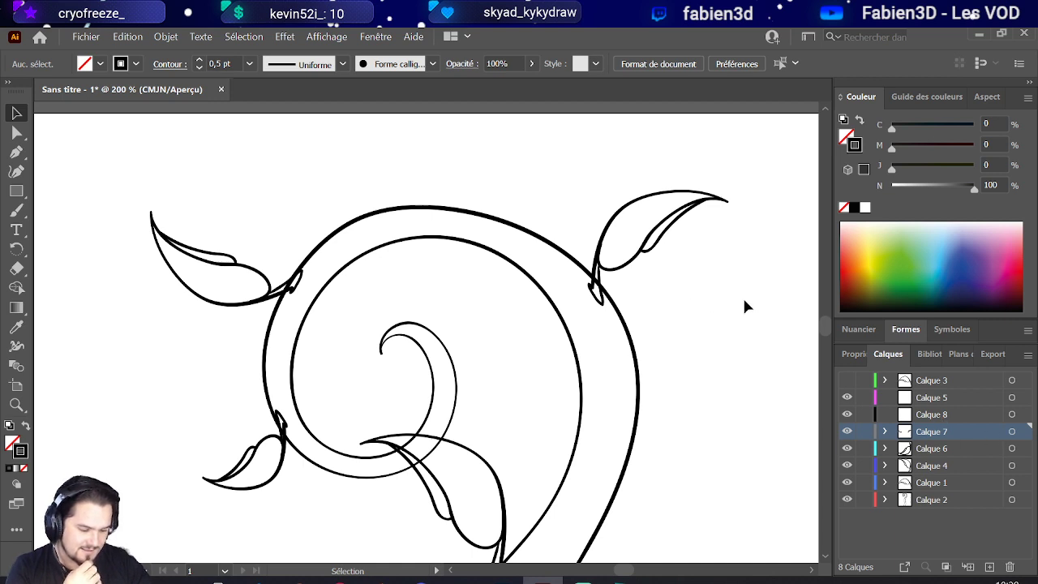
left_click_drag(762, 302, 538, 151)
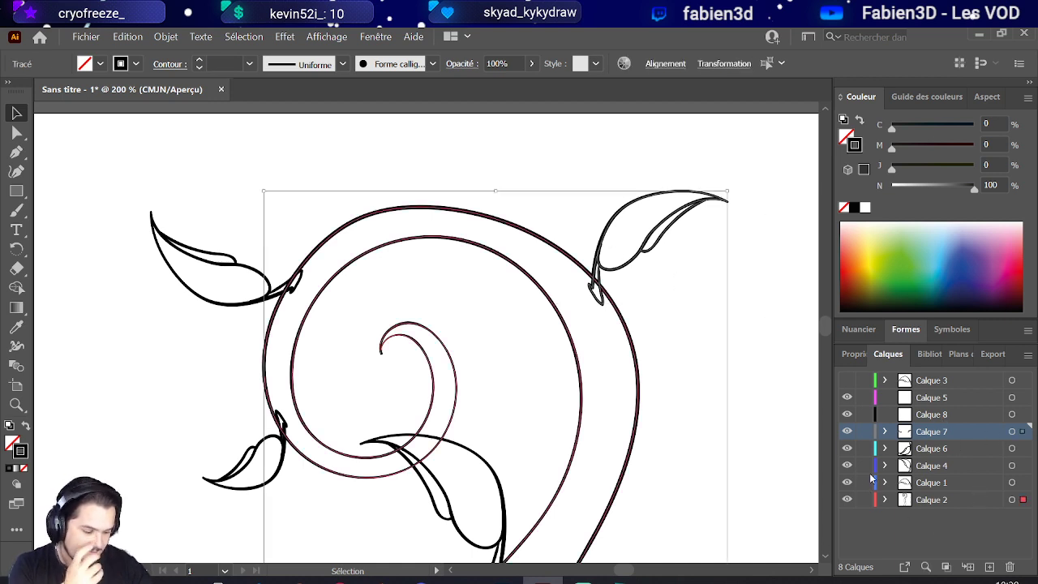
left_click(863, 500)
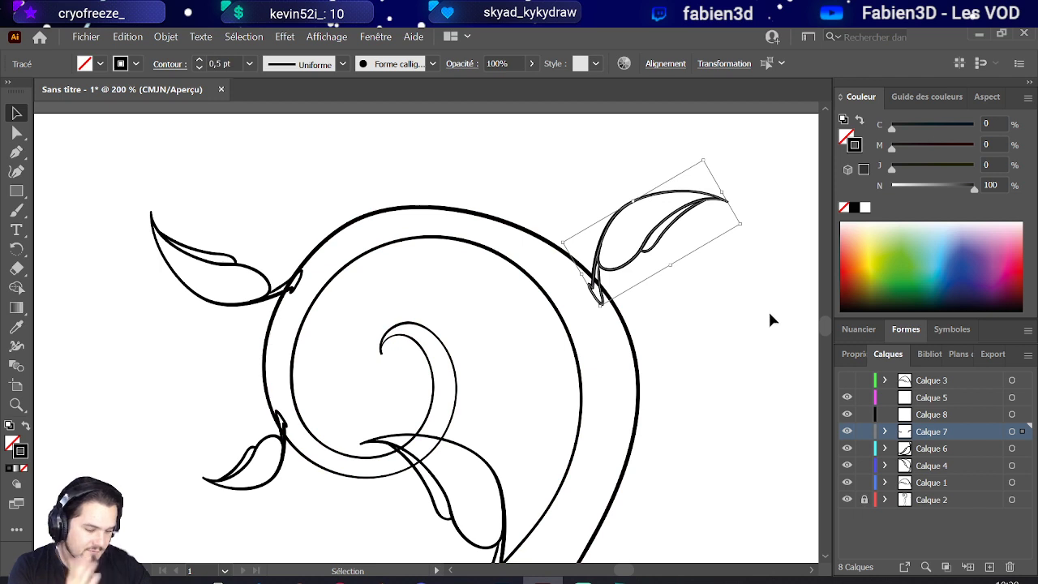
left_click_drag(762, 320, 557, 173)
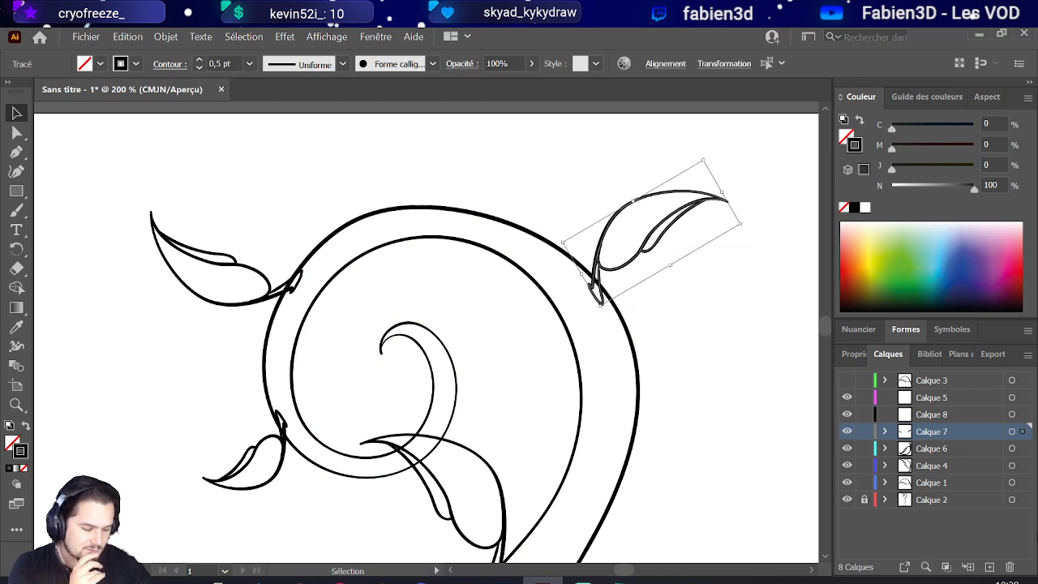
left_click(988, 566)
left_click_drag(1023, 449, 1022, 432)
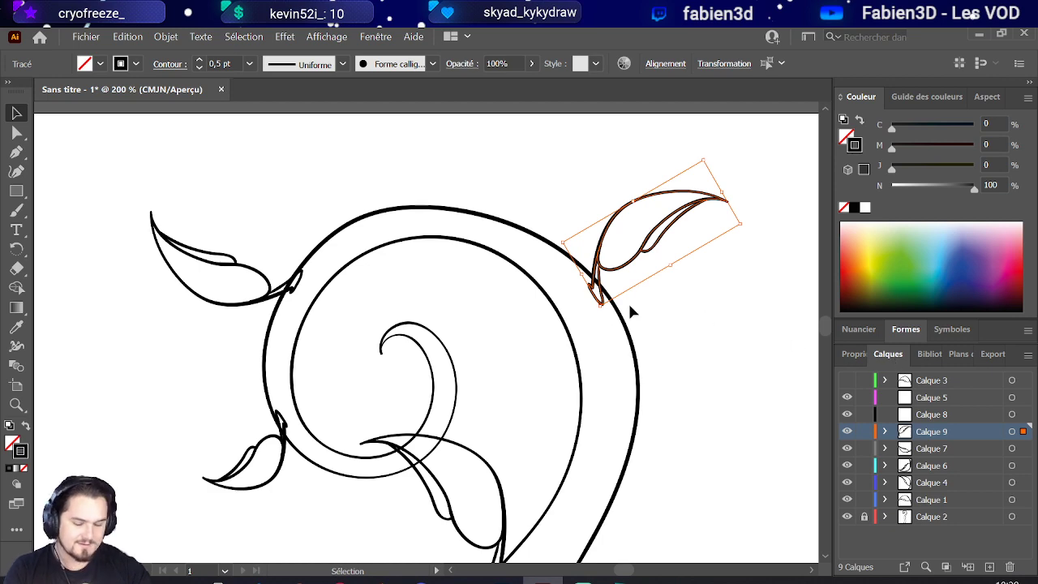
Step: Duplicate the upper right leaf, shrink and rotate the copy until it lies level, and seat its stalk on the inner curl's right edge
scroll(591, 364, "down", 3)
scroll(591, 363, "down", 1)
scroll(589, 366, "down", 1)
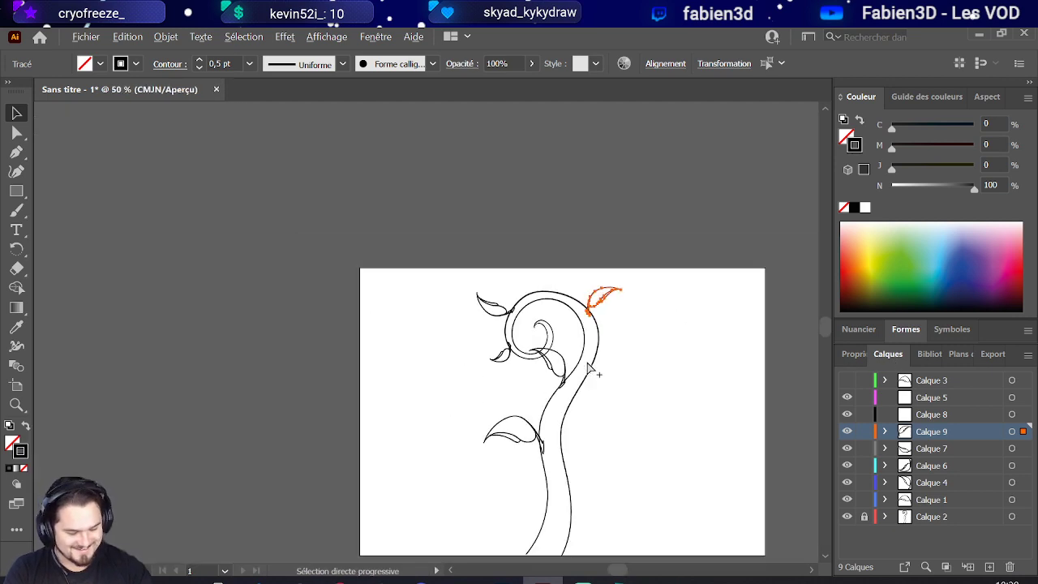
scroll(589, 367, "down", 1)
scroll(592, 364, "up", 4)
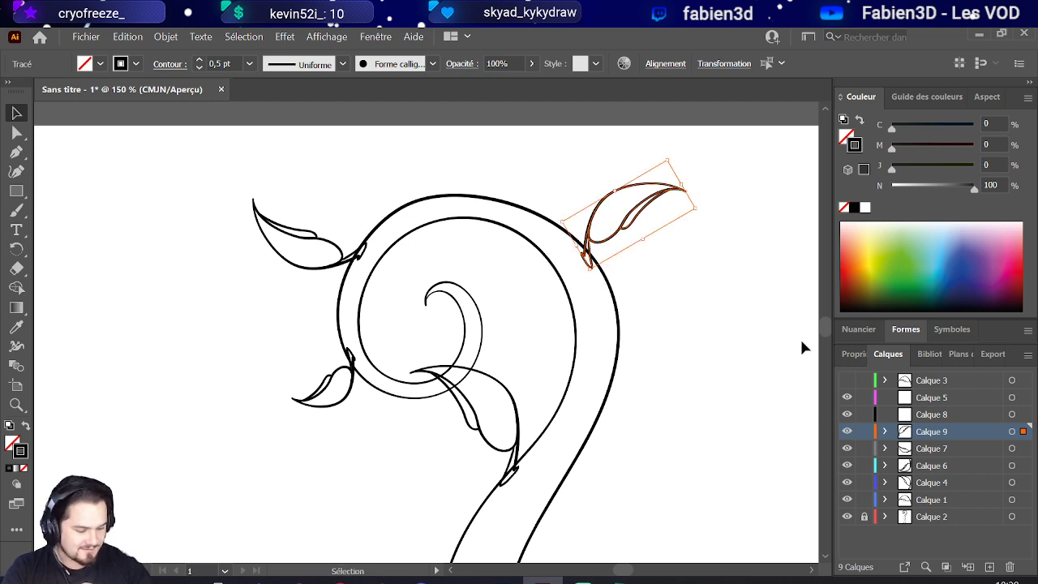
key("a")
key("v")
key("ctrl+v")
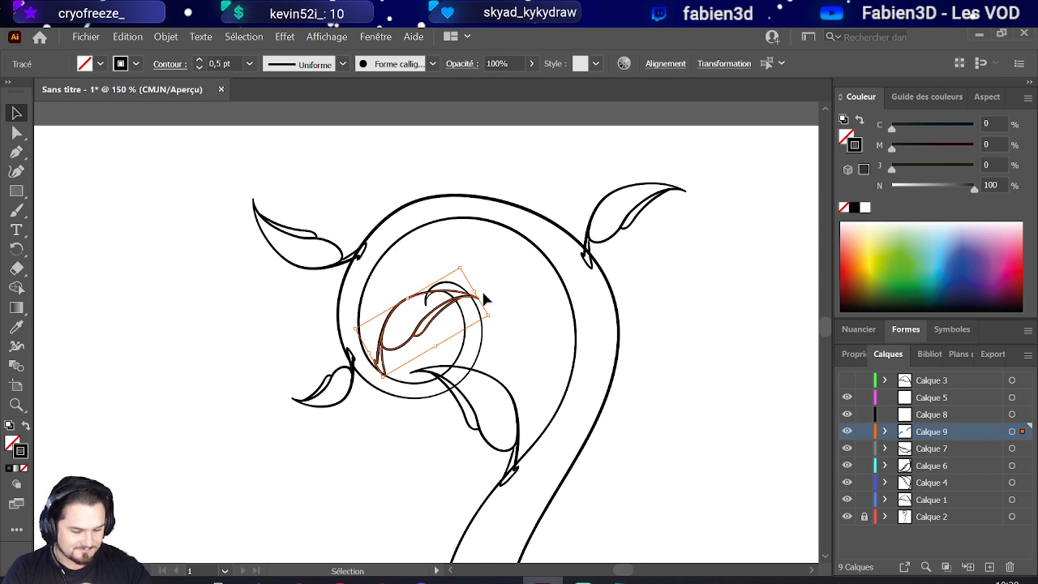
left_click_drag(480, 290, 511, 321)
left_click_drag(364, 302, 504, 316)
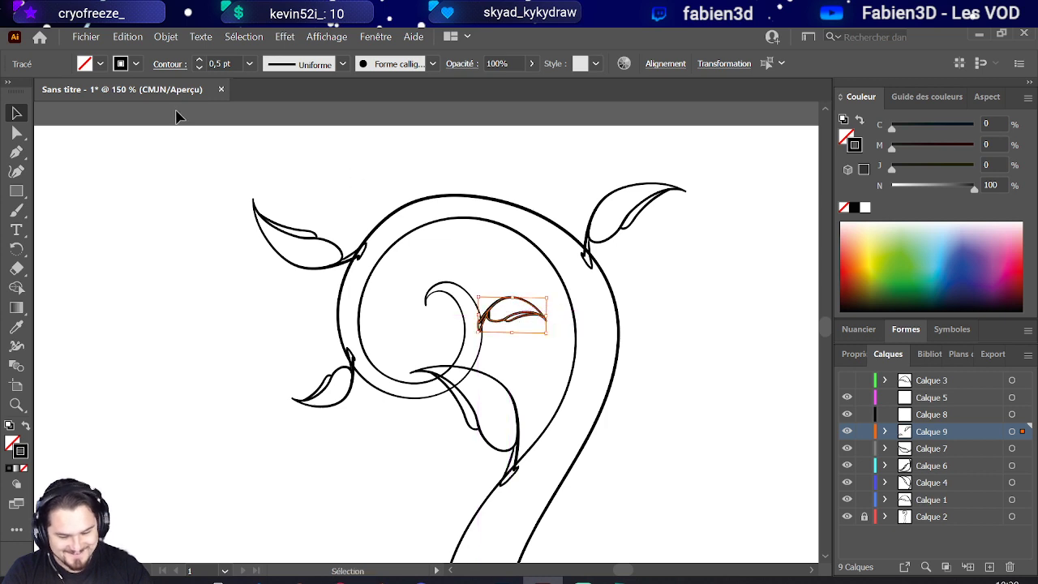
Step: Set the small inner leaf's stroke weight to 0.25 pt and move the leaf onto its own new layer above Calque 9
left_click(199, 69)
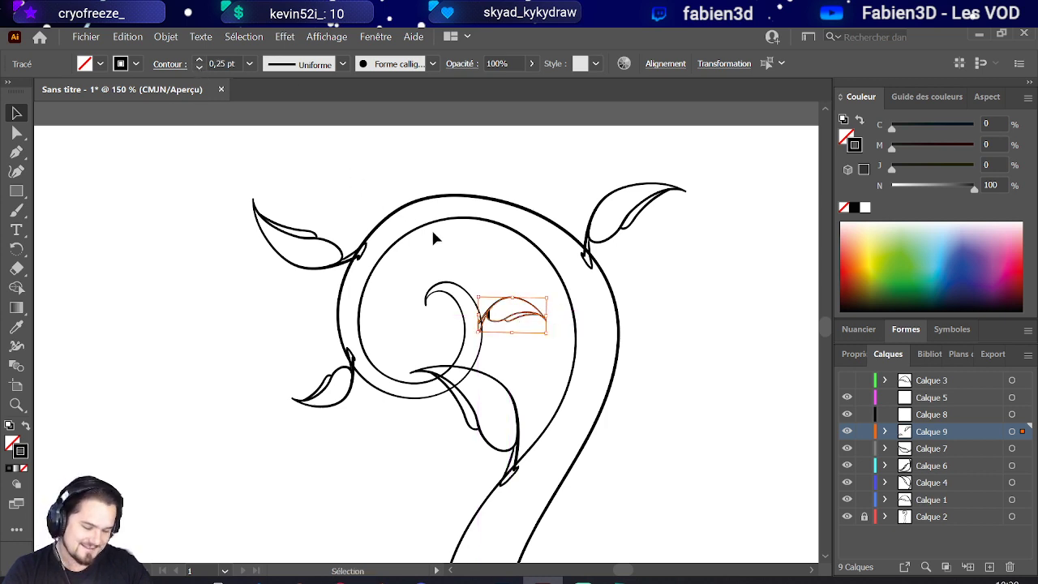
left_click(989, 565)
left_click_drag(1024, 448, 1025, 431)
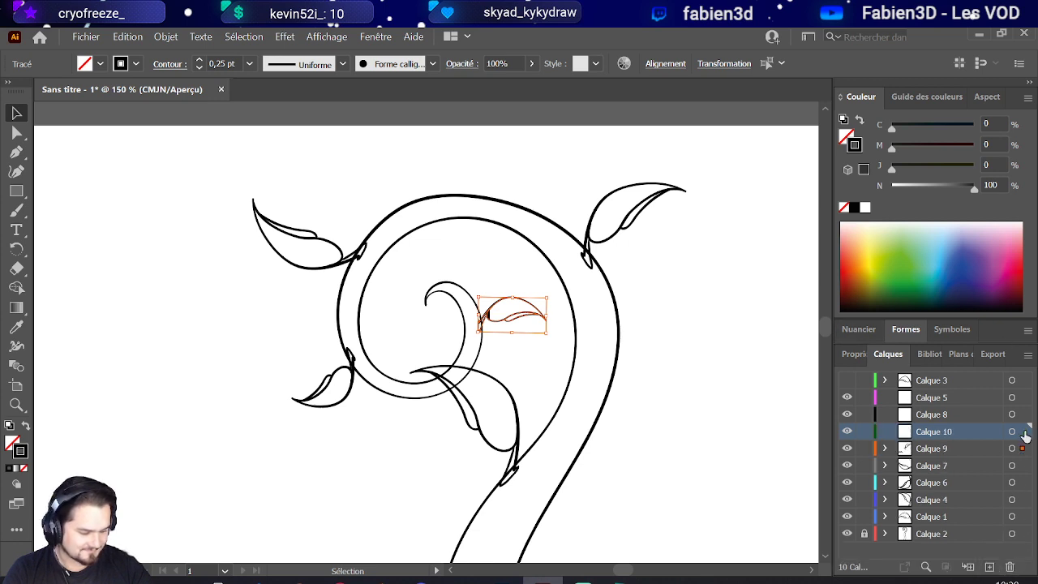
left_click(413, 231)
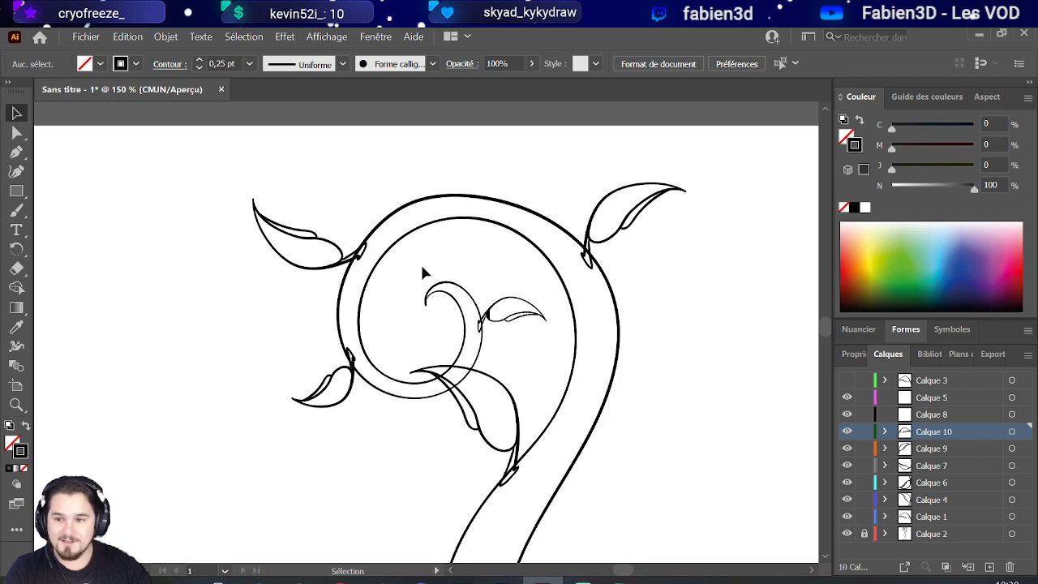
Step: Reshape the path at the base of the small inner leaf's blade to clear the thick black patch
scroll(470, 235, "down", 2)
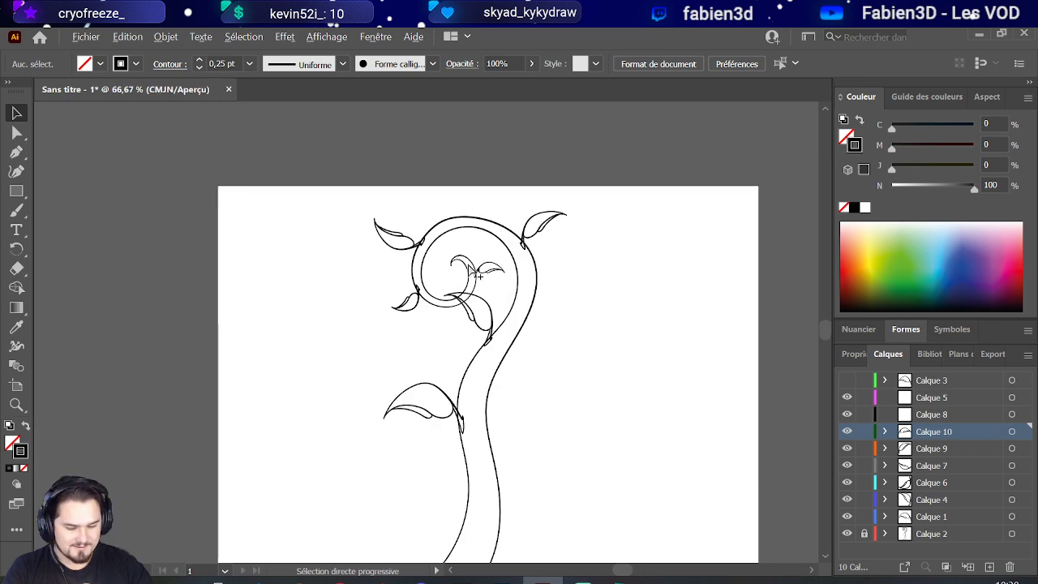
scroll(478, 276, "down", 1)
scroll(477, 276, "up", 4)
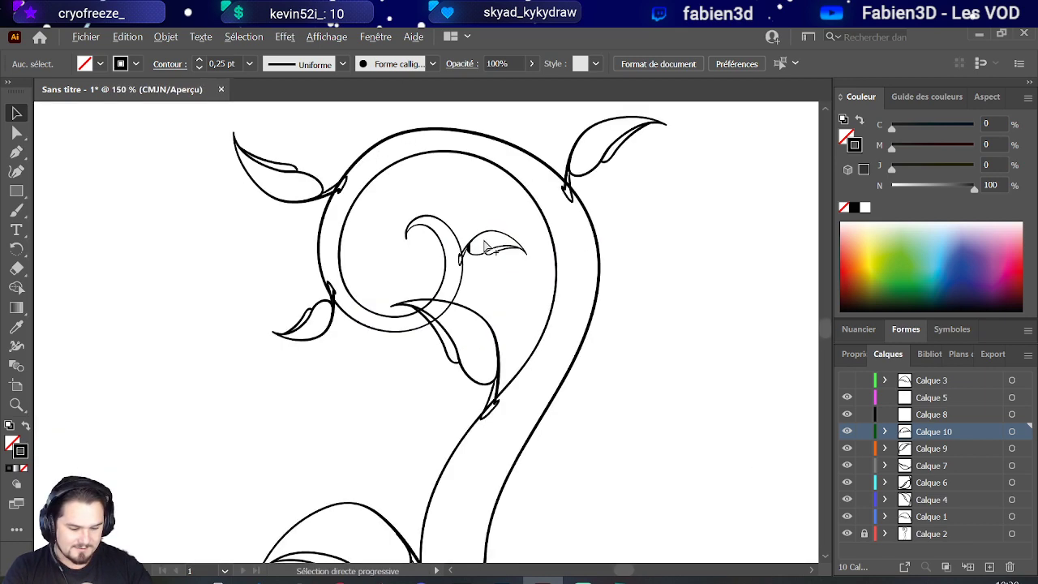
scroll(491, 256, "up", 4)
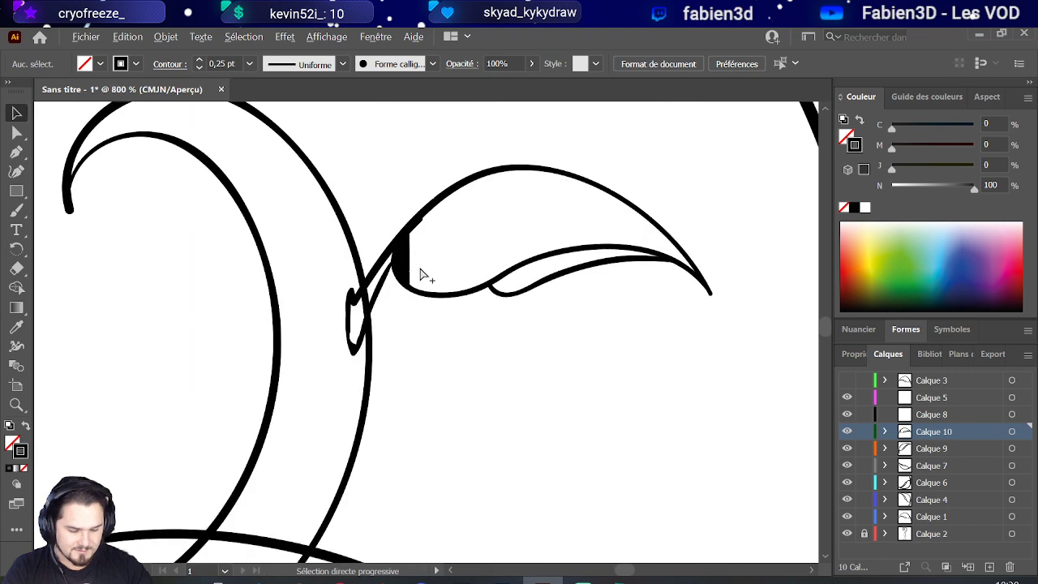
left_click(407, 267)
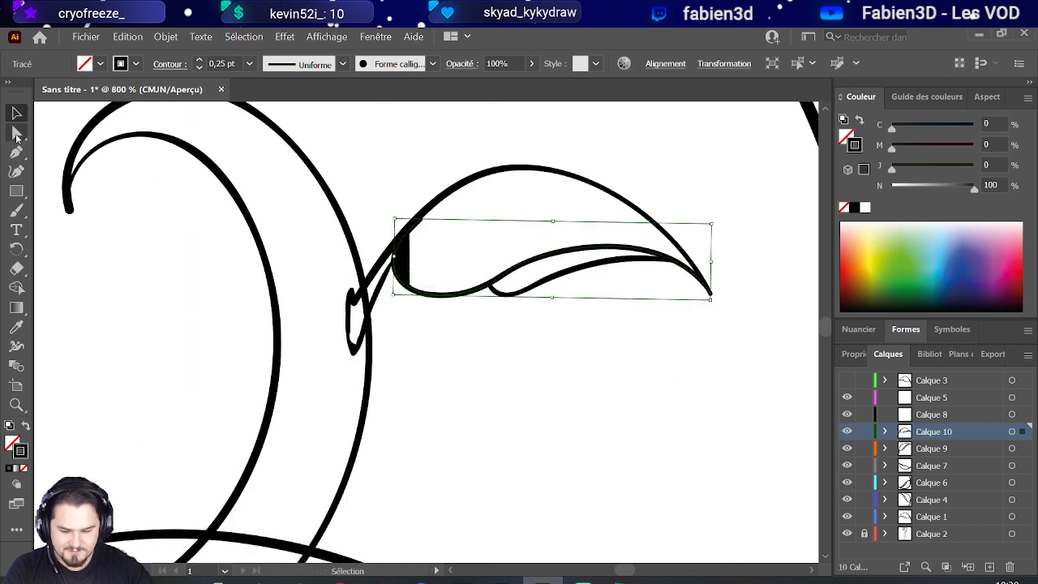
left_click(16, 132)
left_click_drag(398, 281, 405, 289)
left_click(452, 253)
scroll(451, 272, "down", 3)
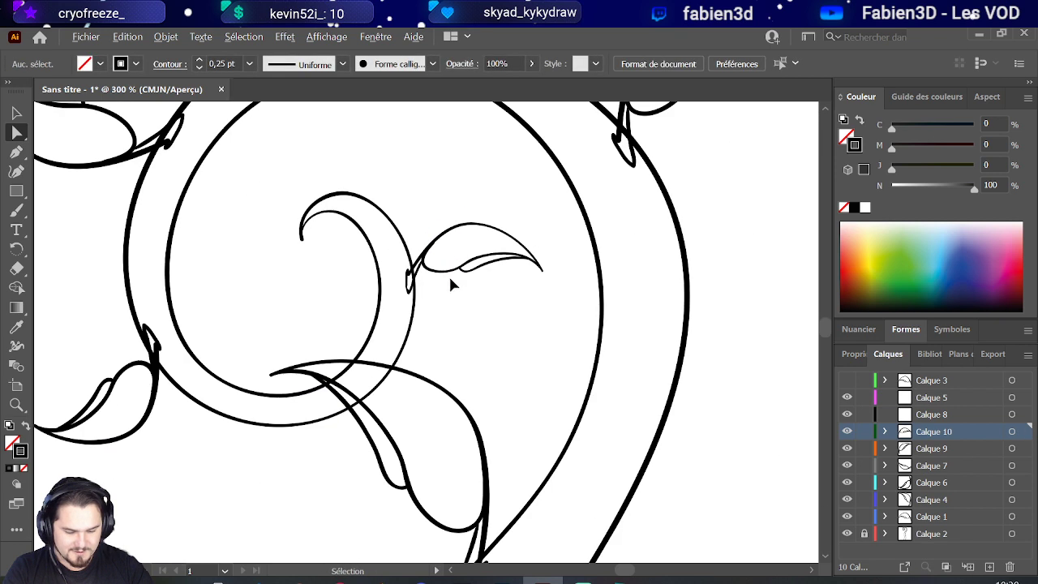
Step: Duplicate the small leaf on the inner curl's right edge and move the copy onto its own new layer above Calque 10
left_click(16, 113)
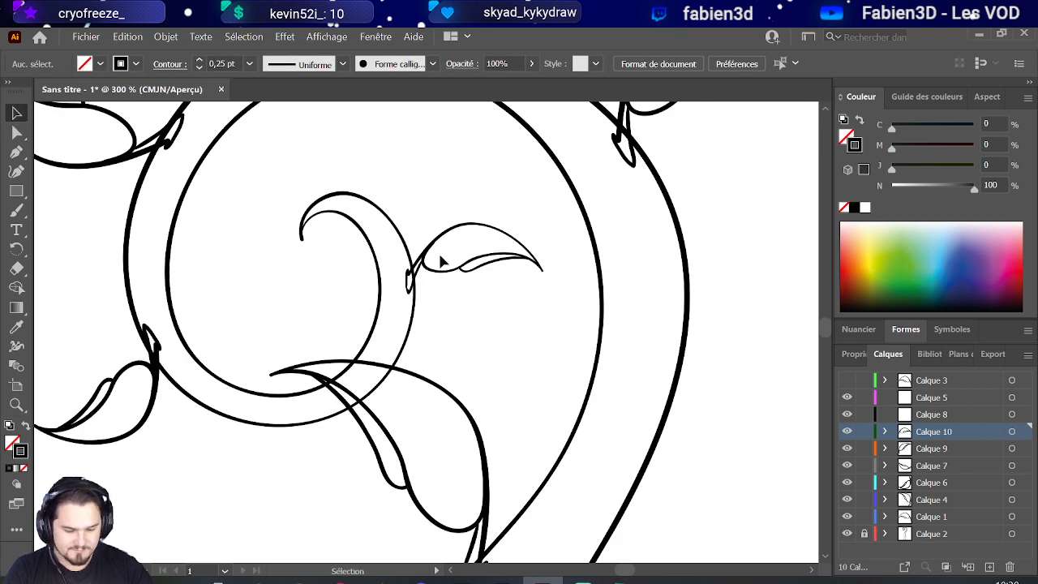
left_click(1012, 431)
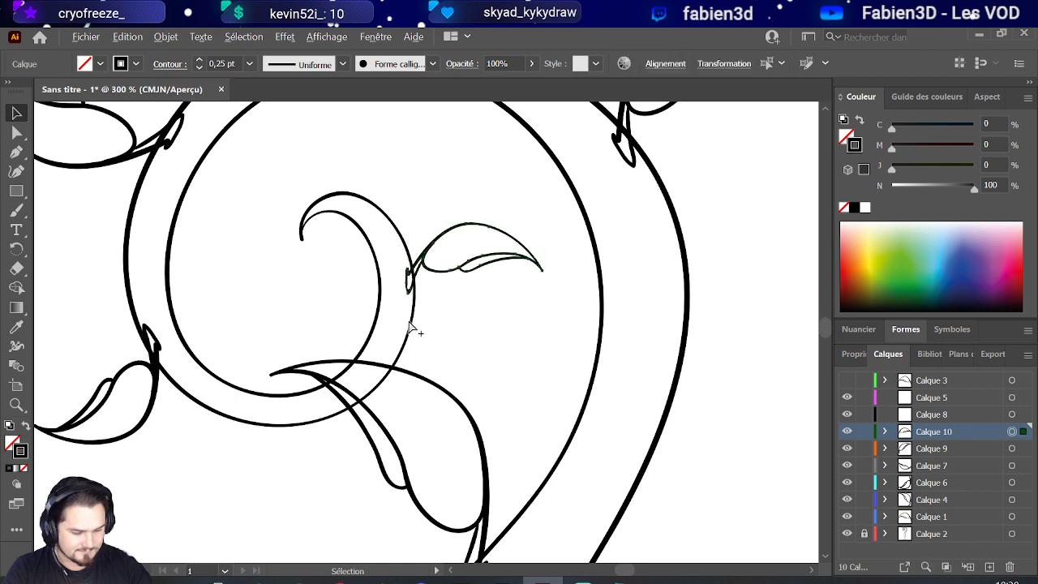
scroll(422, 312, "down", 2)
scroll(422, 312, "up", 2)
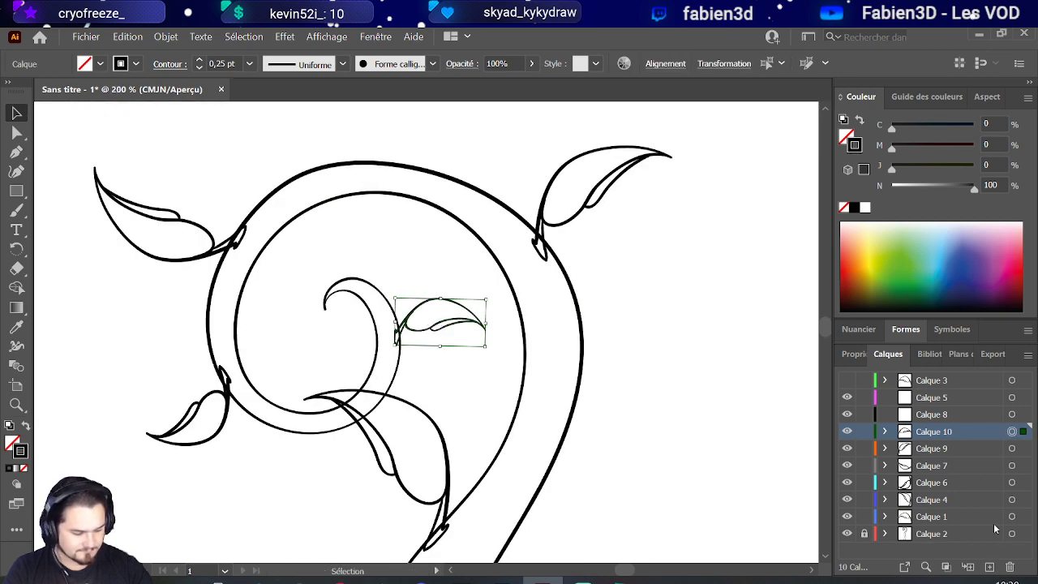
left_click(989, 567)
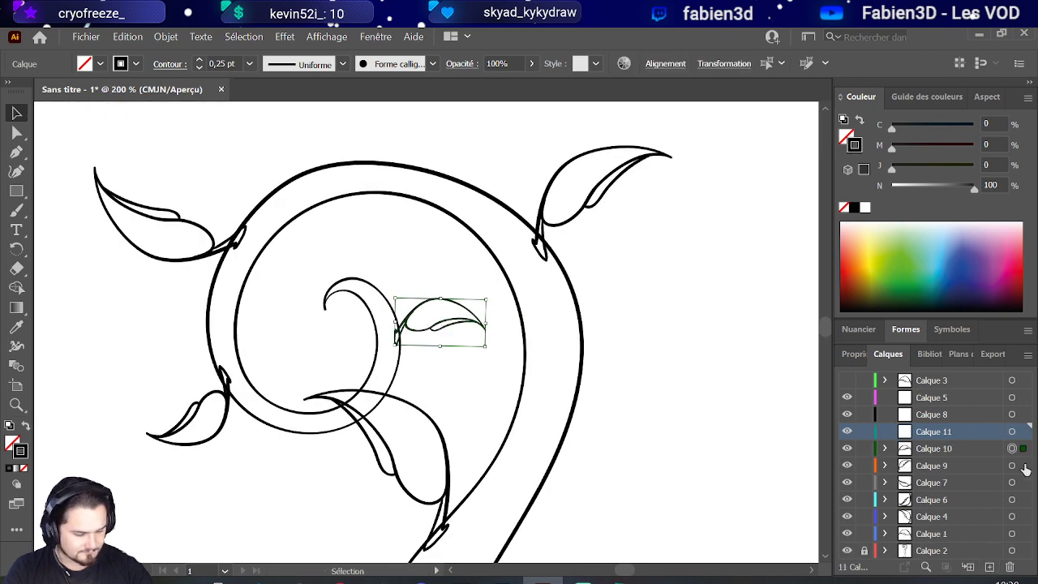
left_click(1018, 451)
key("ctrl+v")
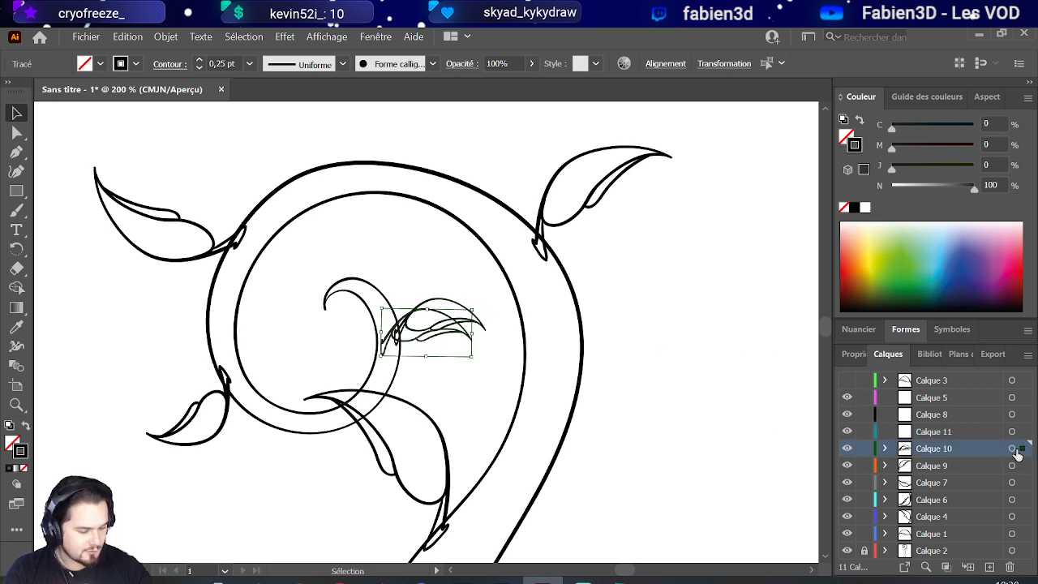
left_click_drag(1023, 449, 1023, 431)
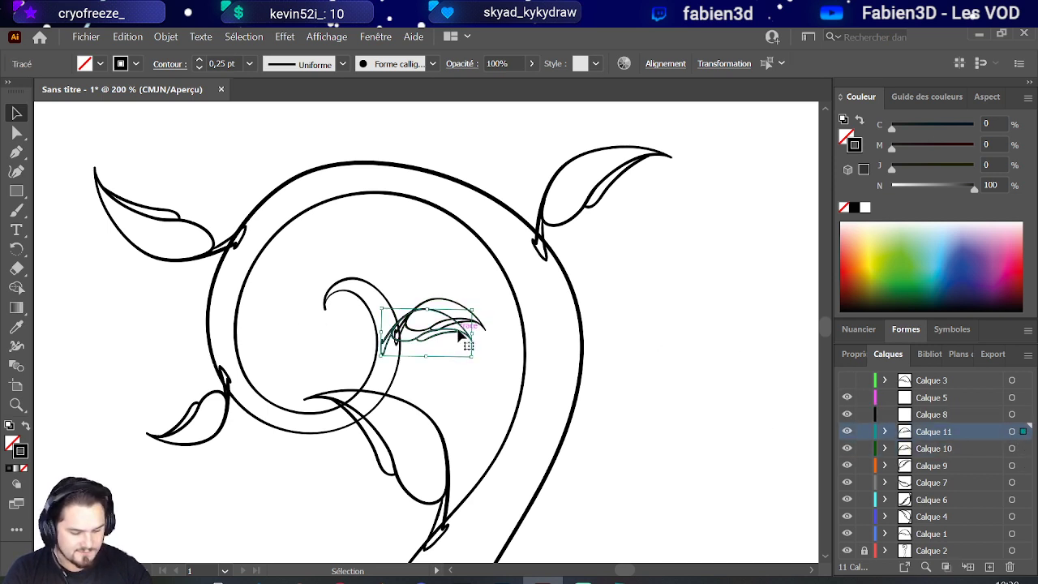
Step: Mirror, shrink and rotate the copied leaf and seat its stalk on the inner side of the innermost curl
left_click_drag(476, 336, 365, 355)
mouse_move(368, 340)
left_mouse_down()
mouse_move(378, 338)
mouse_move(362, 334)
left_mouse_up()
key("Return")
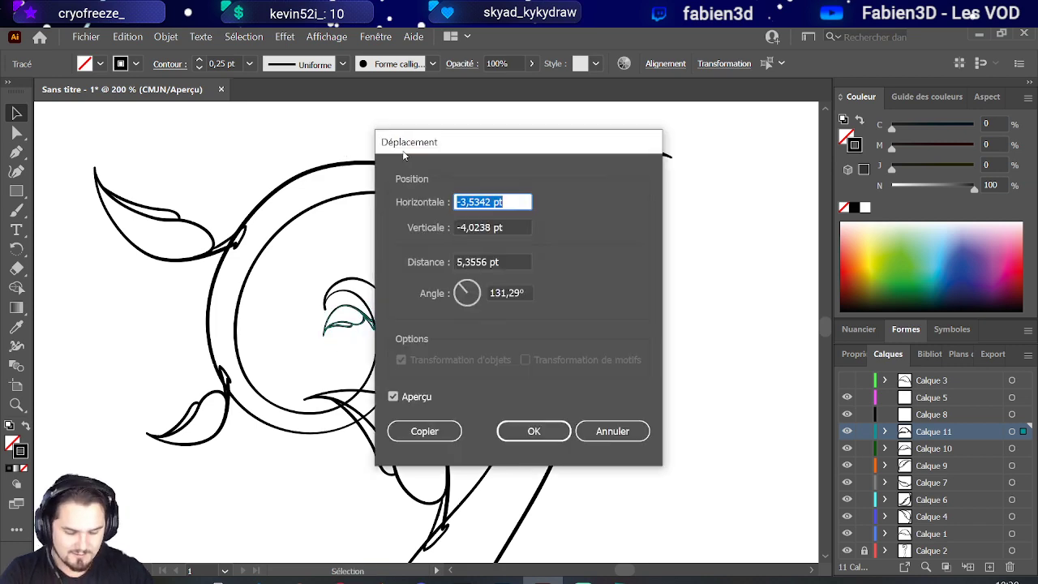
left_click(533, 431)
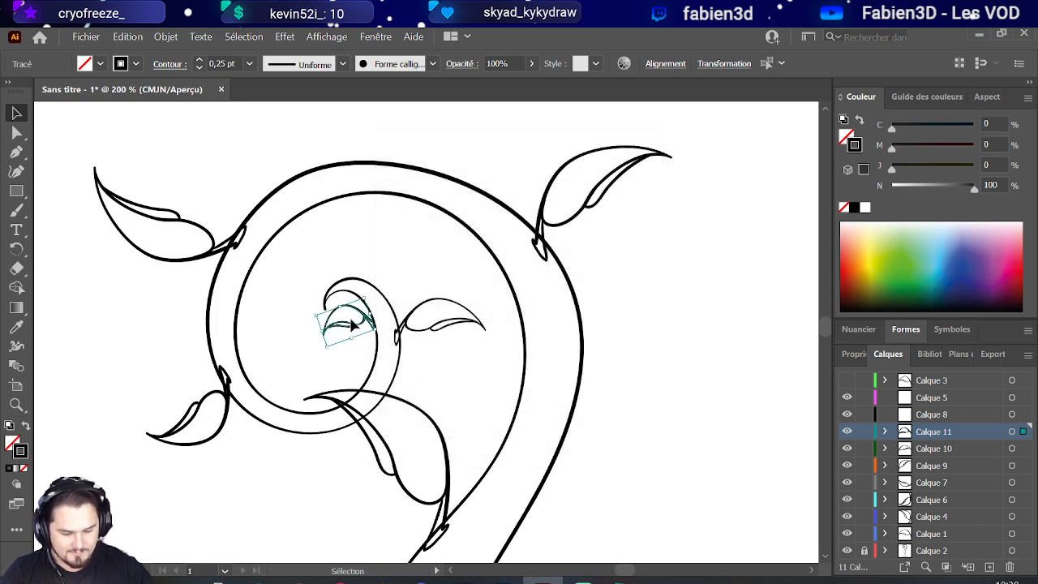
left_click_drag(354, 328, 362, 338)
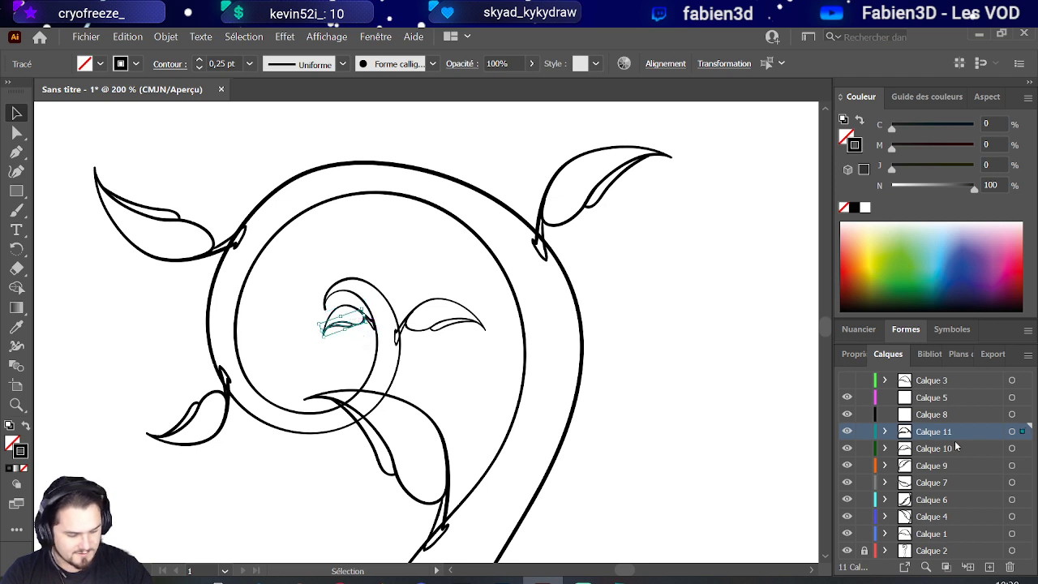
left_click(1011, 432)
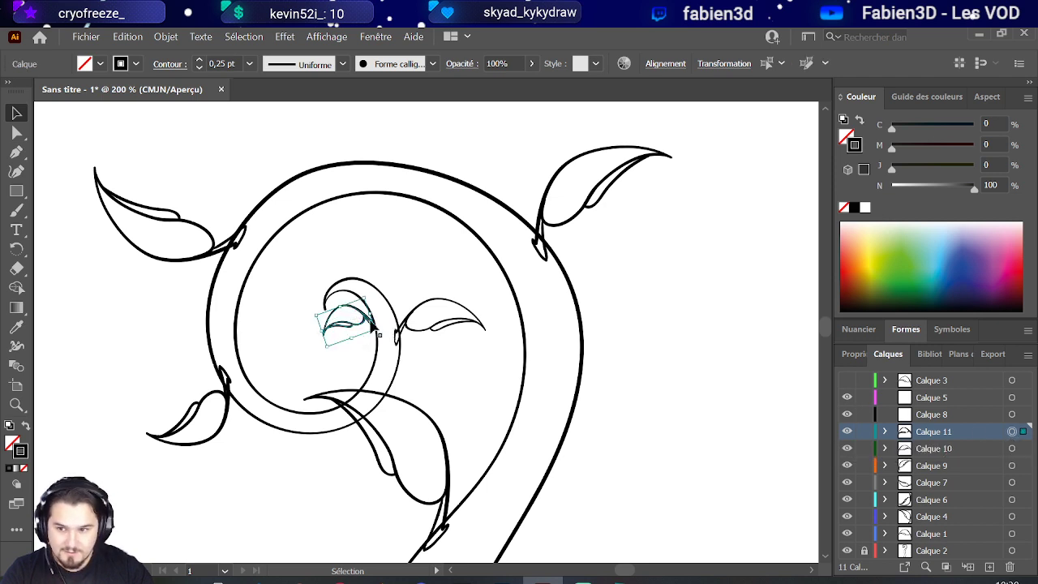
left_click_drag(367, 327, 383, 322)
left_click(400, 292)
scroll(400, 288, "down", 5)
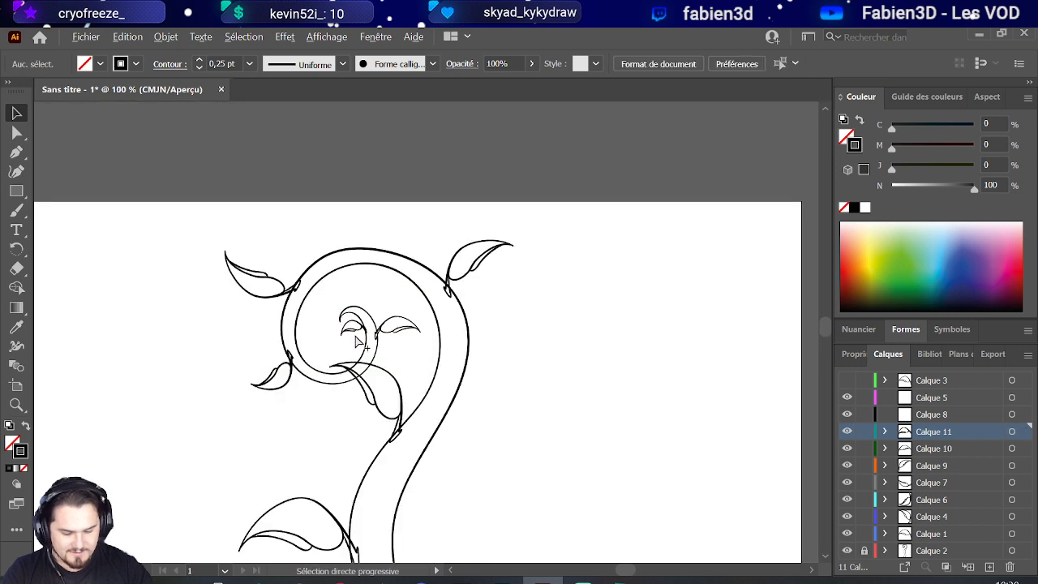
scroll(390, 308, "up", 1)
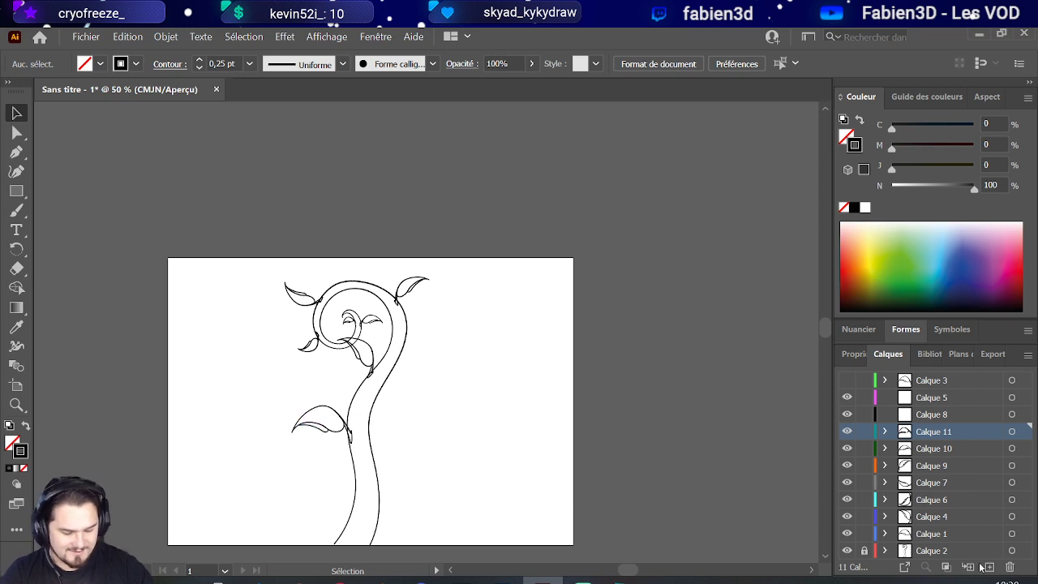
Step: Add a new layer above Calque 1 and paste a copy of the large lower left leaf
left_click(1010, 534)
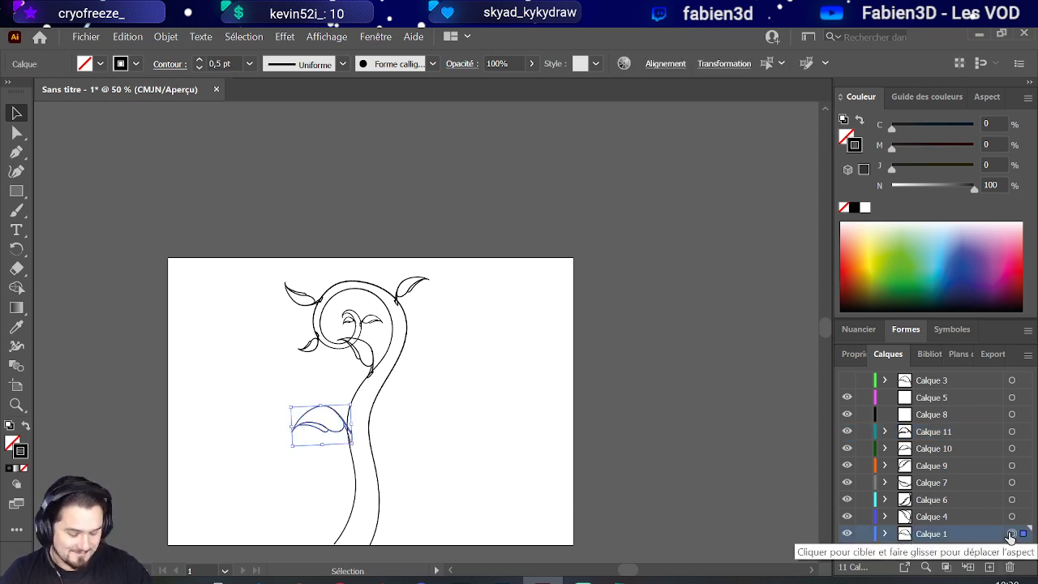
left_click(989, 567)
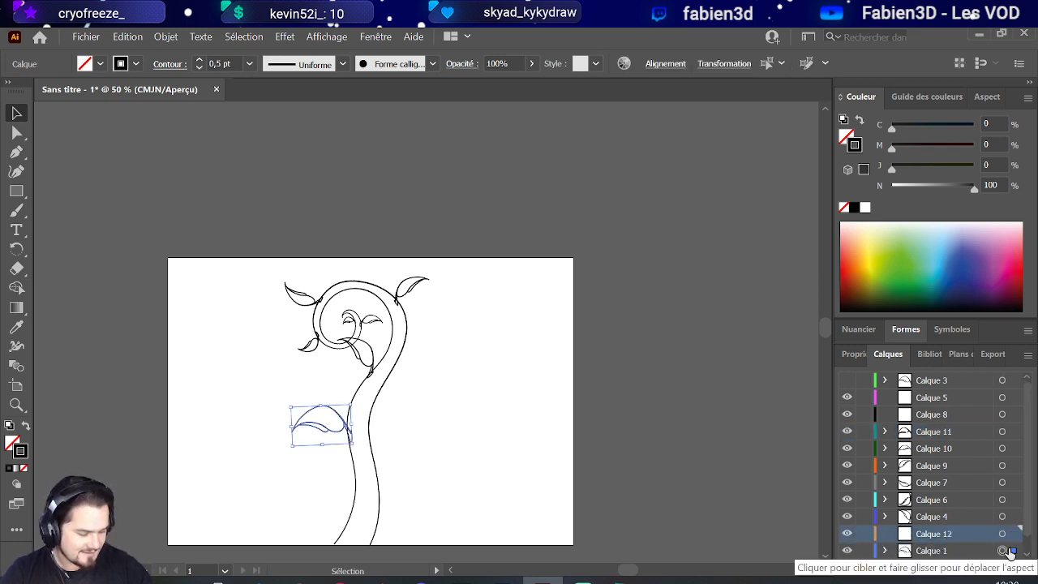
key("ctrl+v")
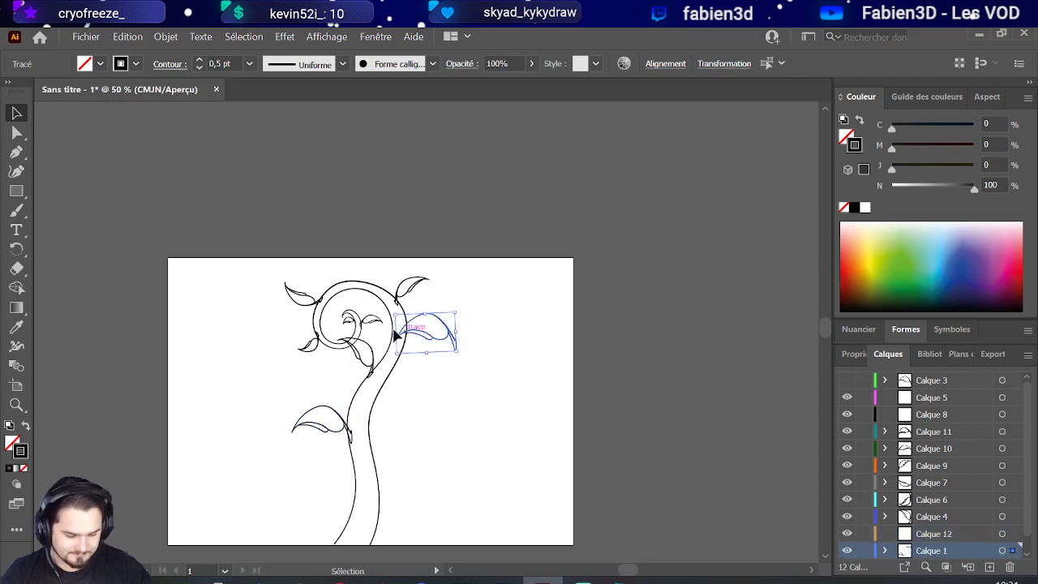
Step: Mirror and enlarge the pasted leaf and seat its stalk on the stem's right edge, slightly below the lower left leaf
left_click_drag(396, 334, 459, 450)
left_click(482, 495)
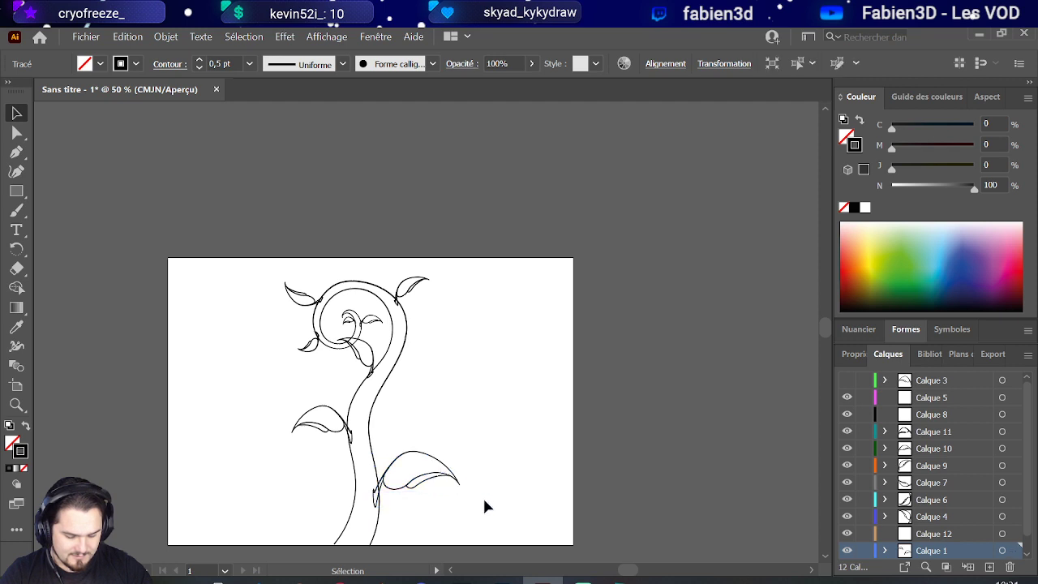
left_click(394, 453)
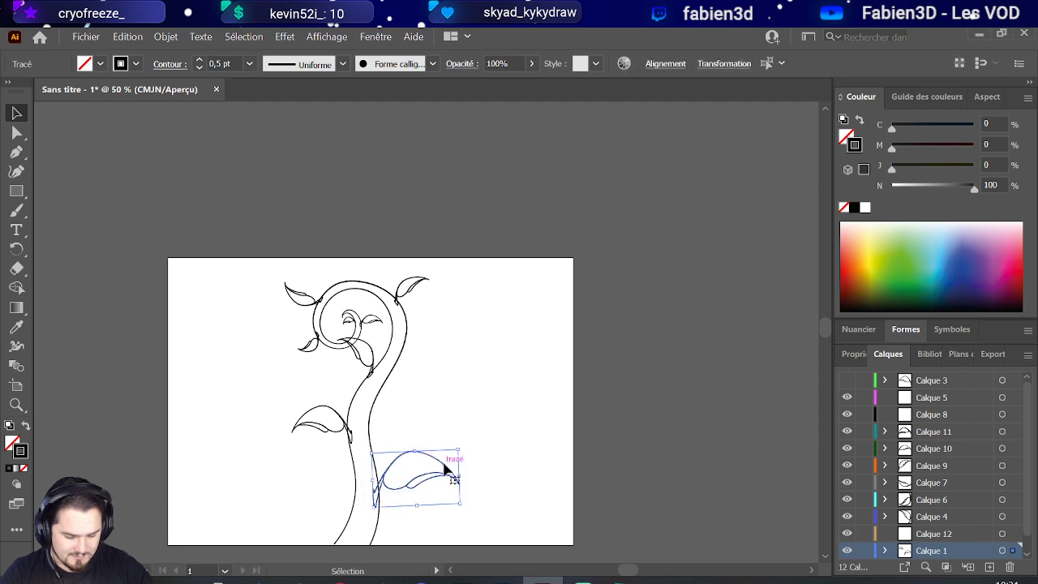
left_click_drag(443, 469, 444, 442)
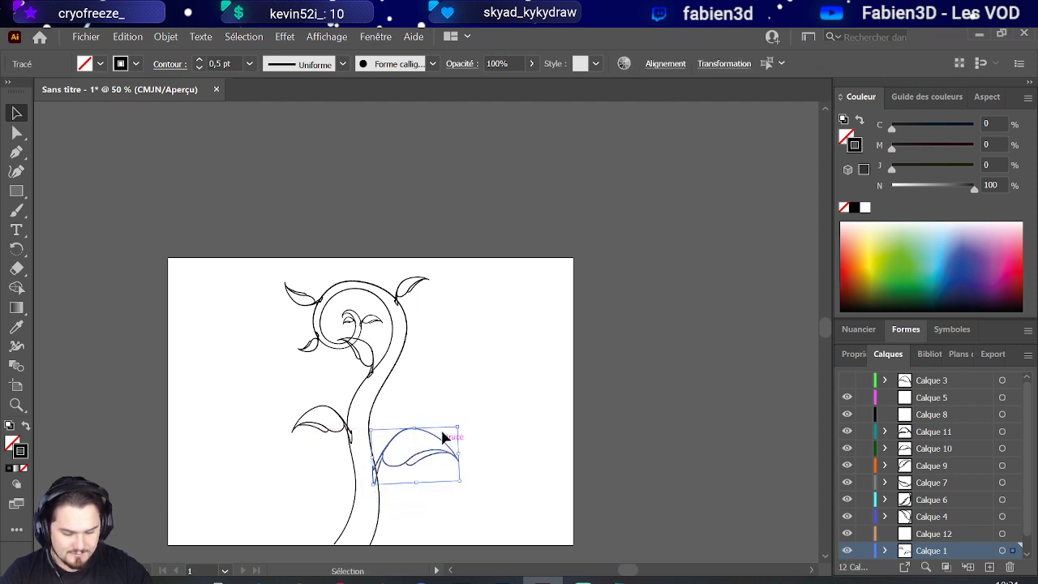
left_click(467, 344)
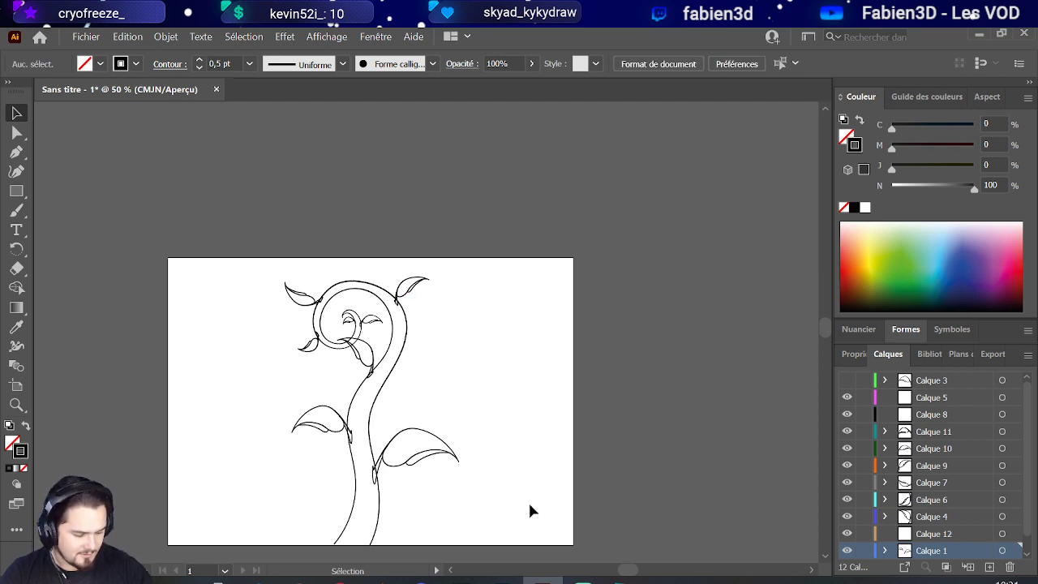
Step: Move the large lower right leaf onto its own new layer between Calque 12 and Calque 1
left_click_drag(501, 501, 364, 425)
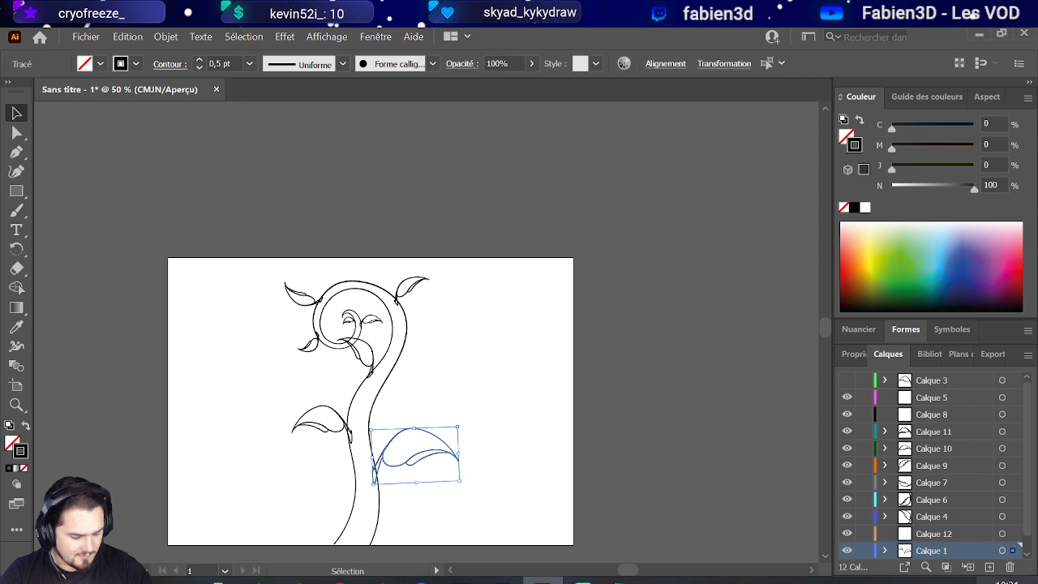
left_click(989, 566)
left_click_drag(1012, 537, 1012, 516)
left_click(918, 535)
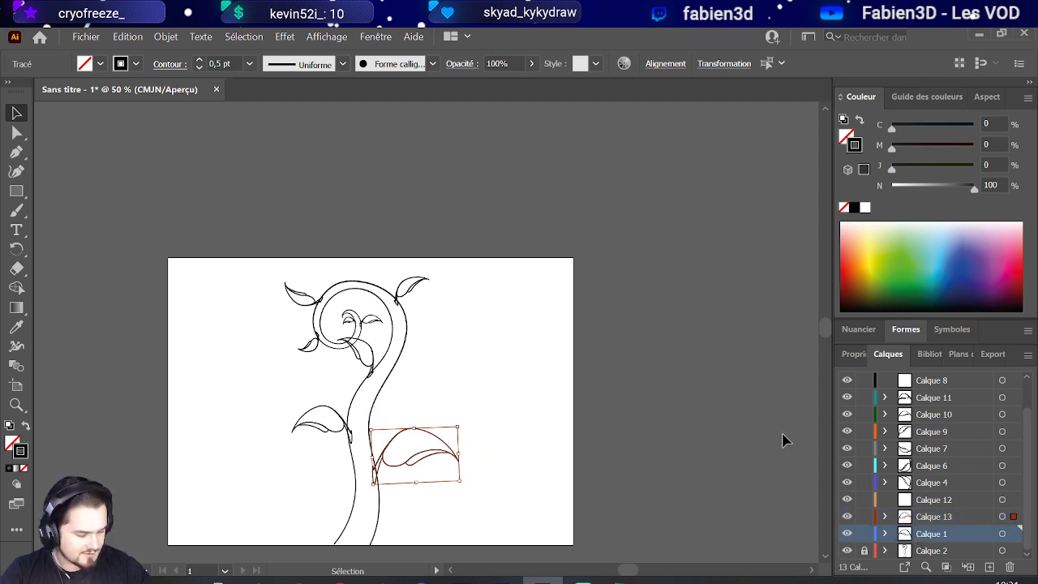
left_click(955, 519)
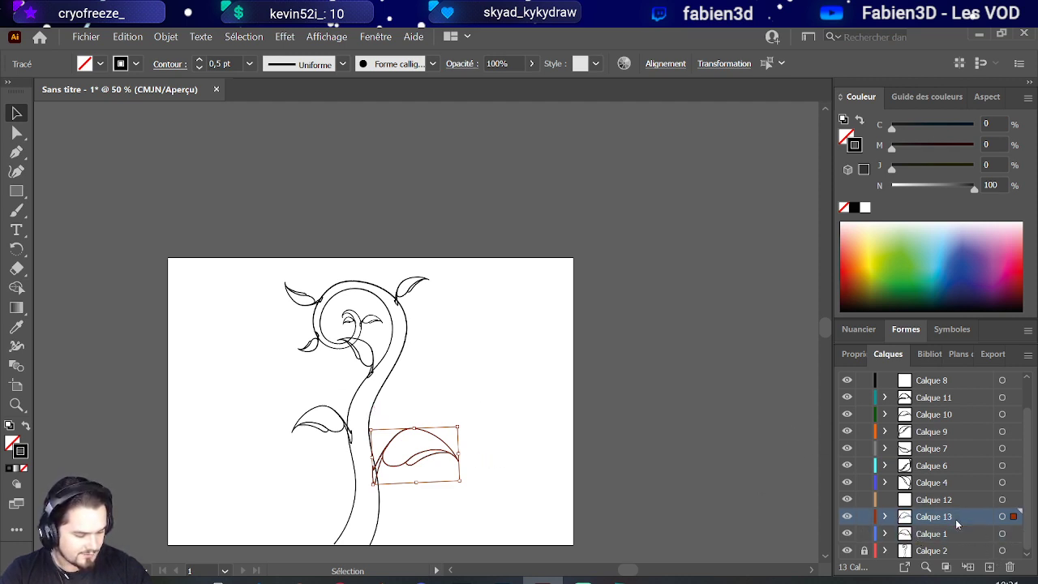
Step: Duplicate the large lower right leaf and move the copy onto the empty layer Calque 12
left_click(273, 317)
key("ctrl+v")
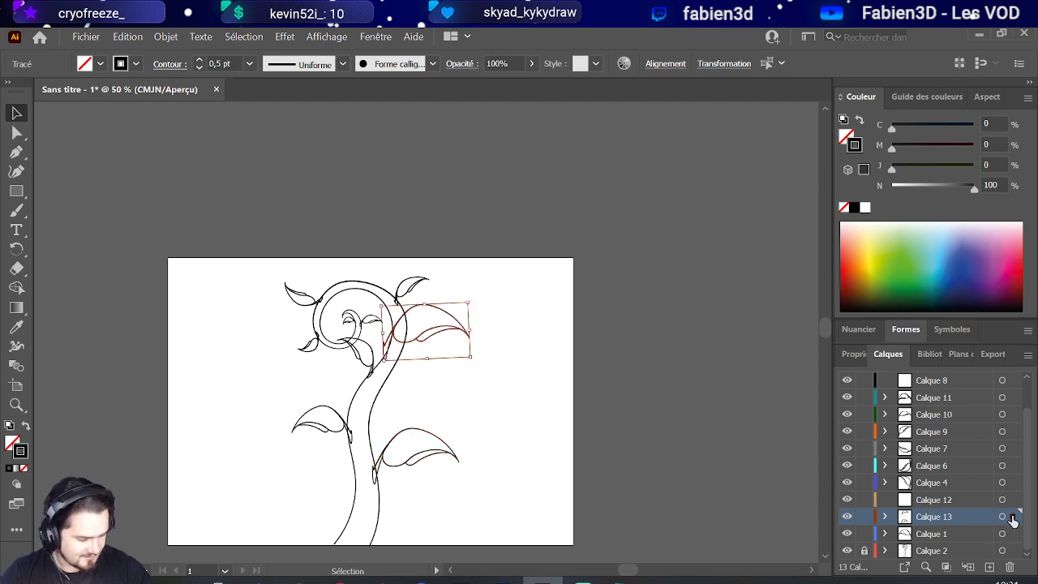
left_click_drag(1013, 518, 1013, 499)
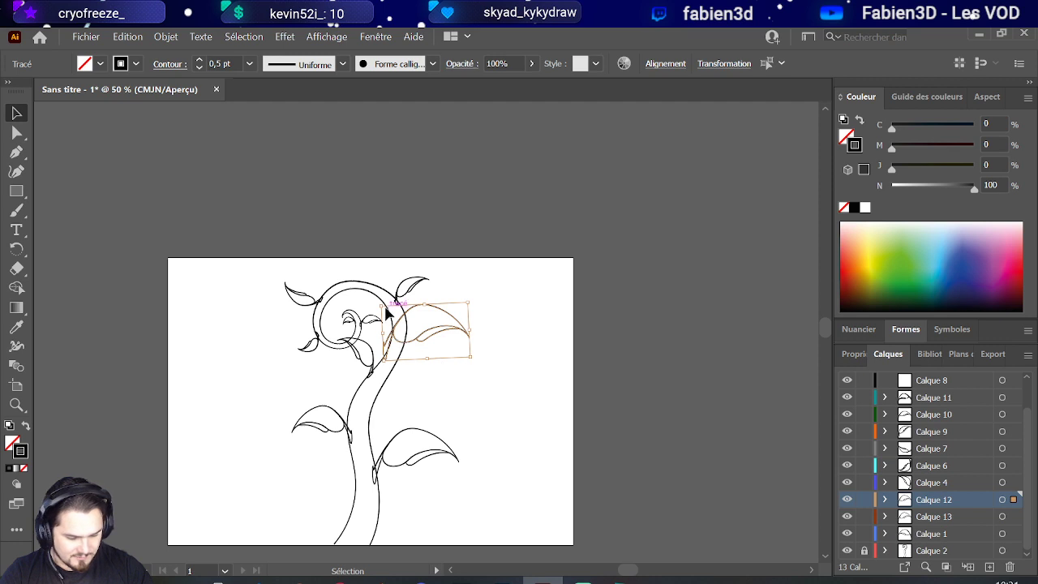
Step: Shrink the copied leaf, tilt its tip downward and seat its stalk on the outer curl's right edge, below the upper right leaf
left_click_drag(383, 304, 404, 330)
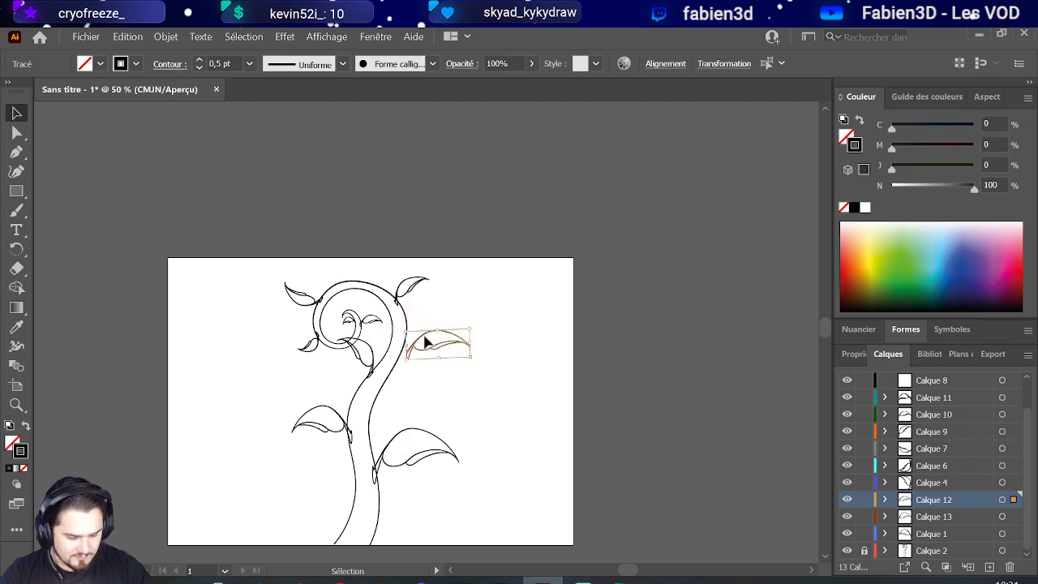
left_click_drag(465, 371, 437, 326)
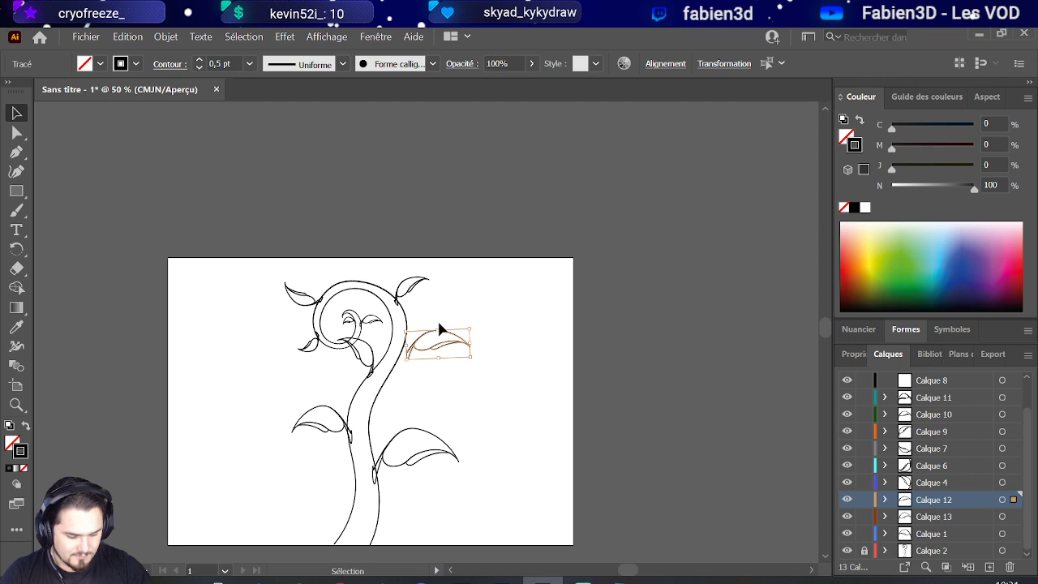
left_click(494, 368)
left_click_drag(493, 369, 445, 360)
Step: Unlock the stem's layer Calque 2 and try to resize the whole plant
left_click_drag(490, 561, 268, 255)
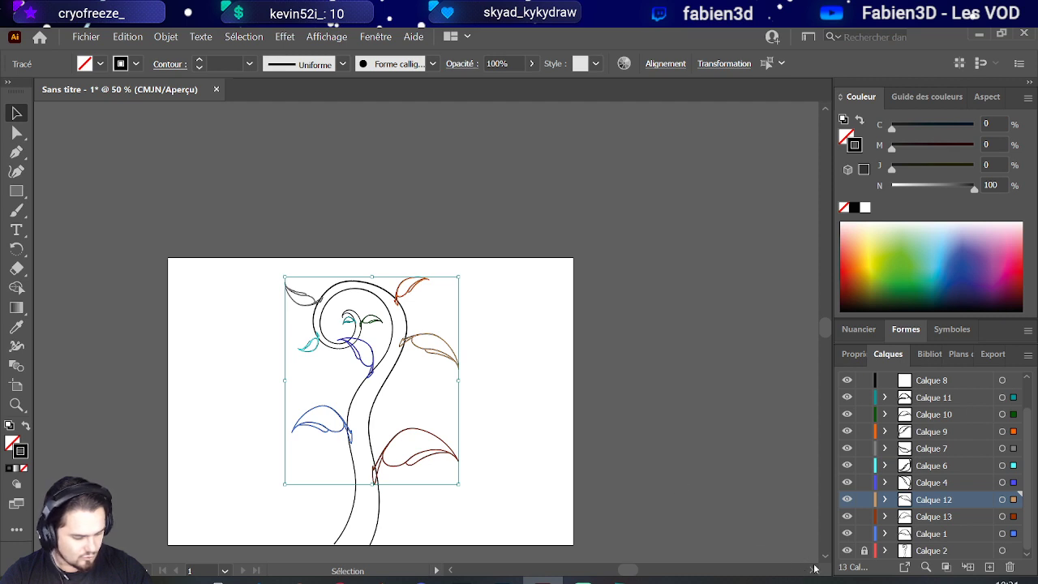
left_click_drag(503, 556, 286, 265)
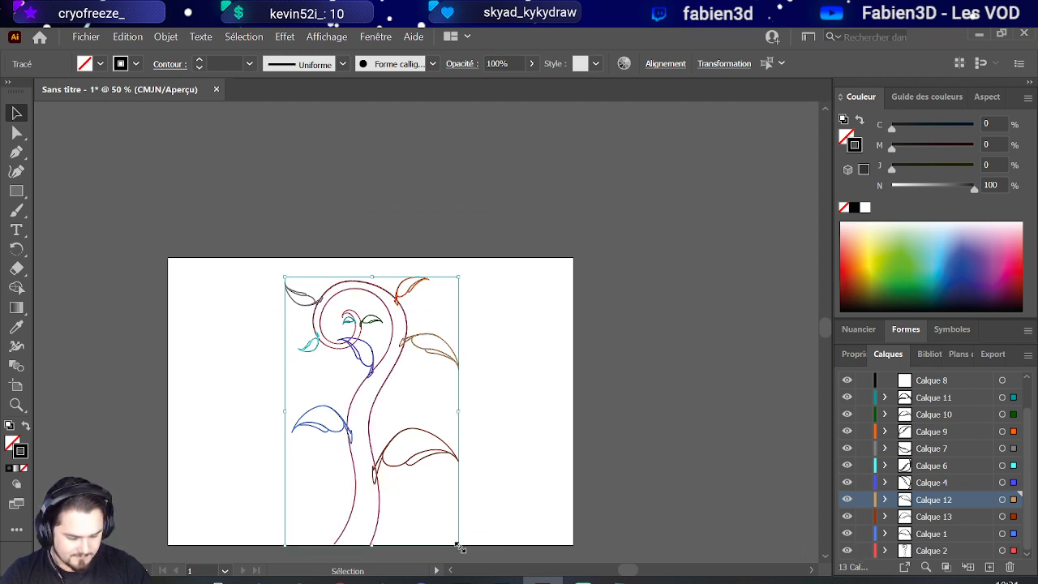
left_click_drag(458, 548, 460, 548)
mouse_move(459, 413)
left_mouse_down()
mouse_move(474, 413)
mouse_move(459, 410)
mouse_move(455, 395)
left_mouse_up()
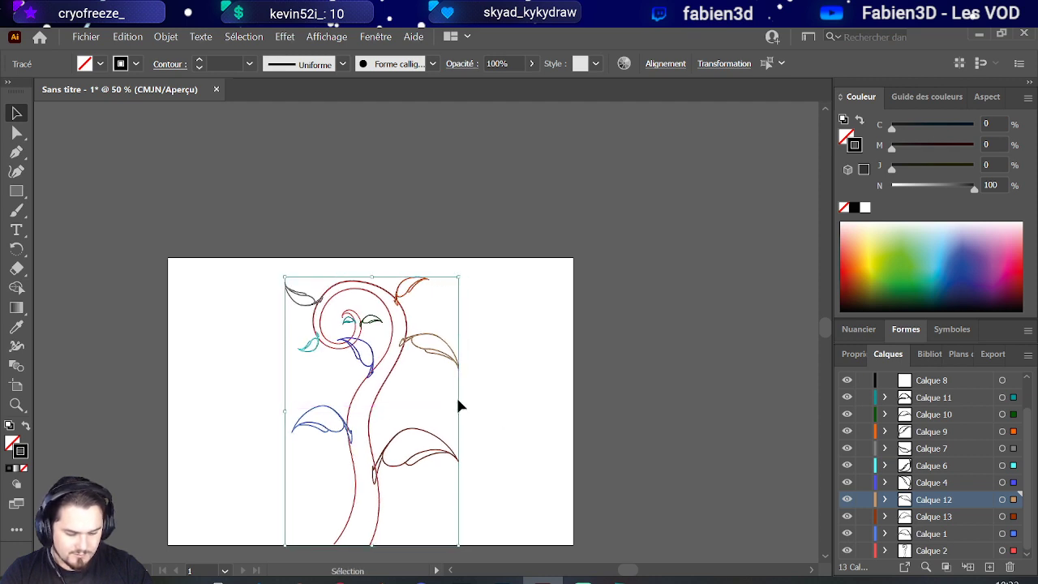
left_click(505, 325)
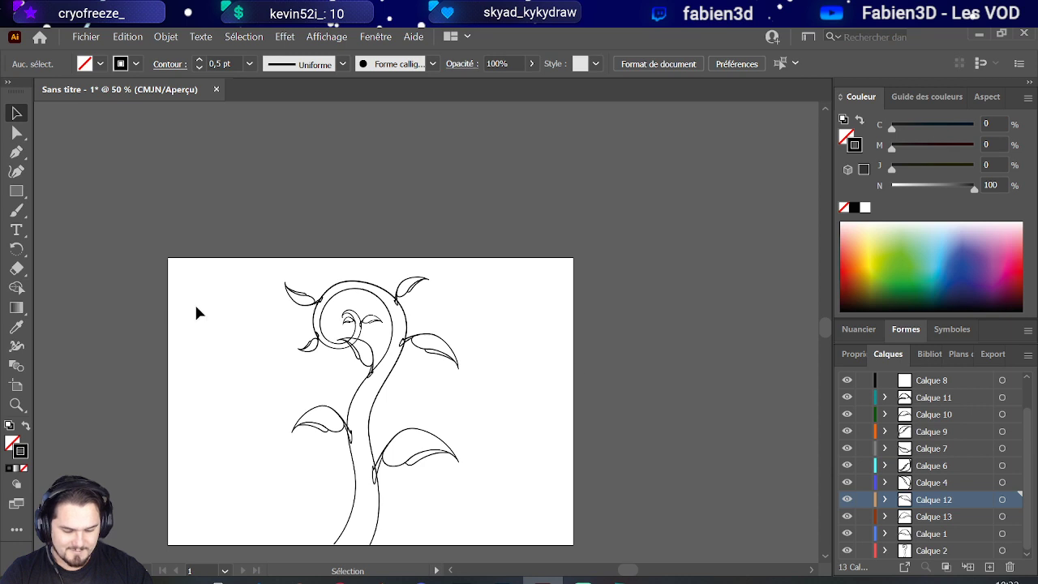
Step: Lock the stem's layer Calque 2 again
scroll(345, 443, "down", 1)
scroll(346, 443, "up", 2)
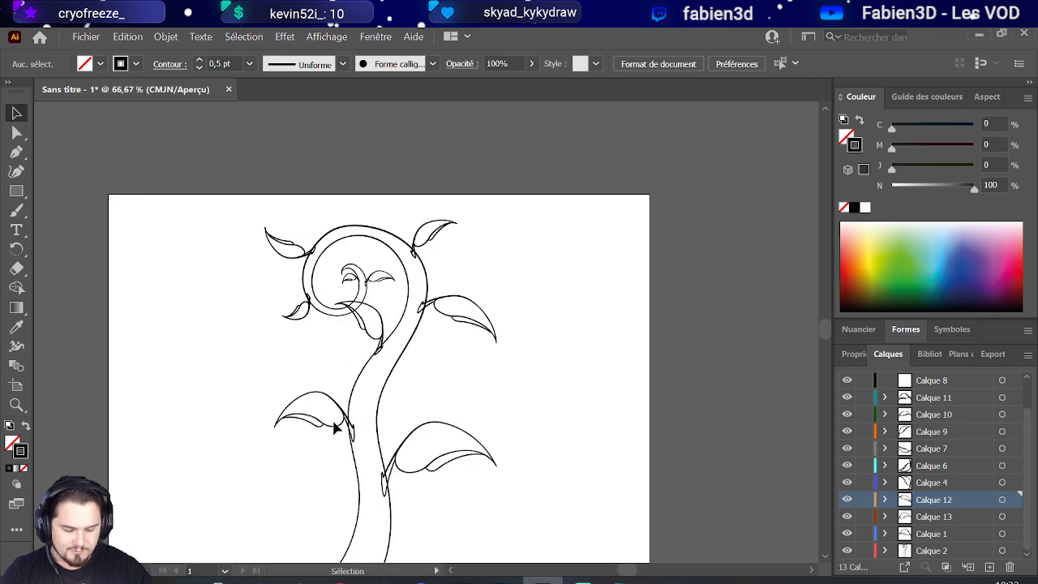
left_click(335, 436)
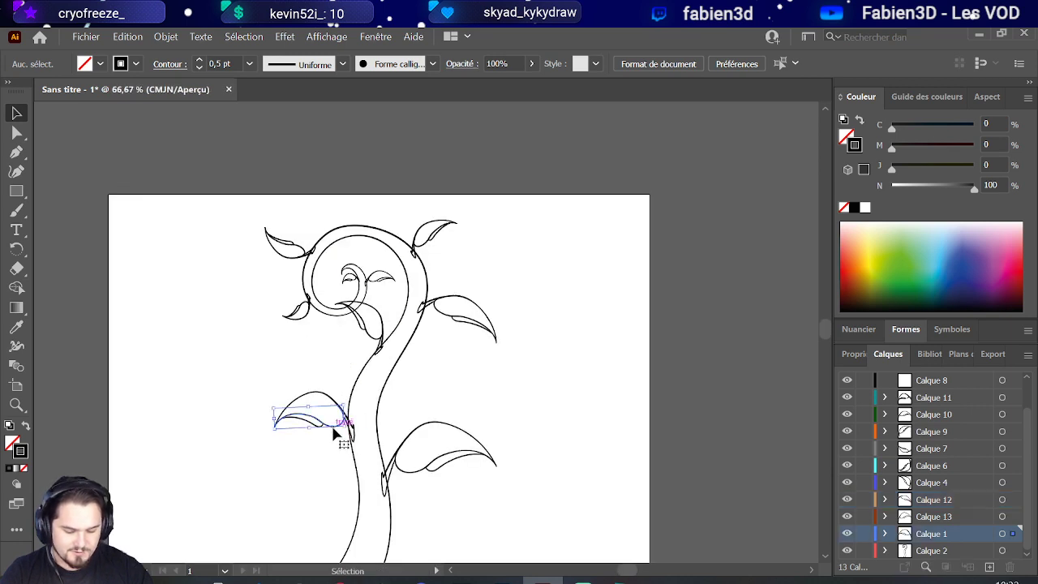
left_click(362, 379, "shift")
left_click(864, 551)
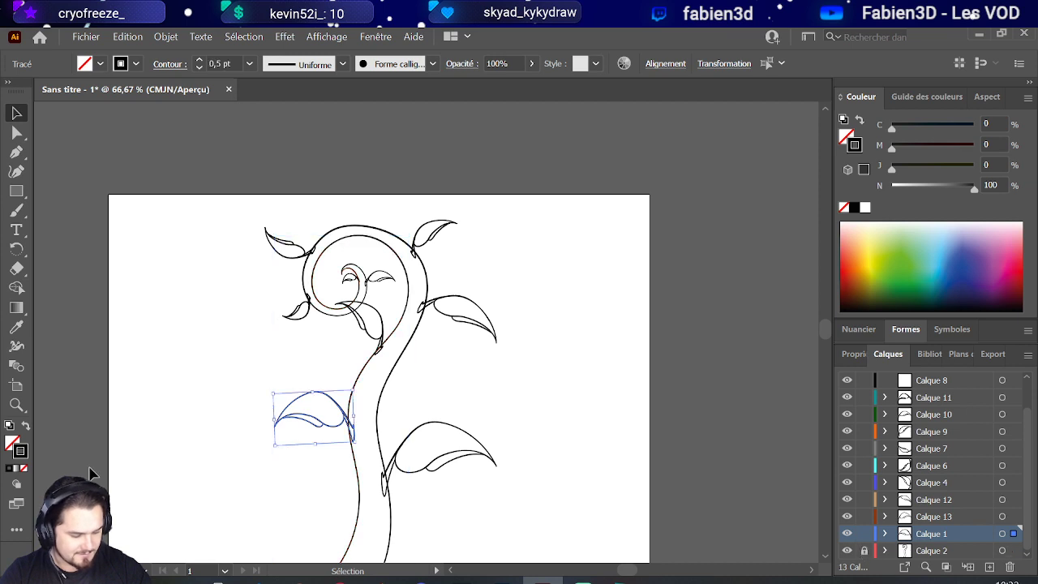
Step: Duplicate the middle left leaf and move the copy onto a new layer directly above Calque 1
left_click_drag(197, 473, 360, 374)
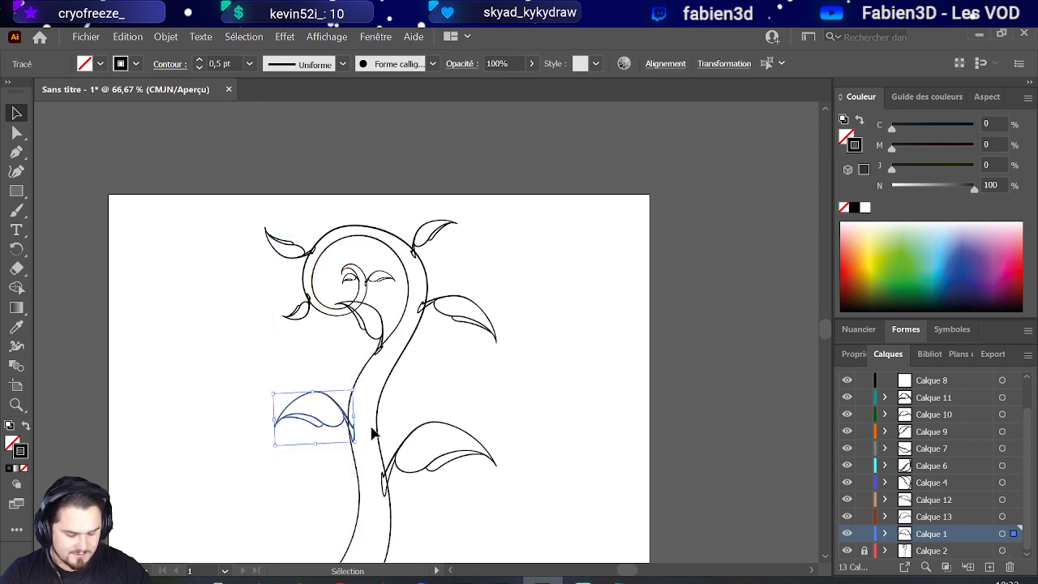
left_click(989, 567)
scroll(993, 539, "down", 1)
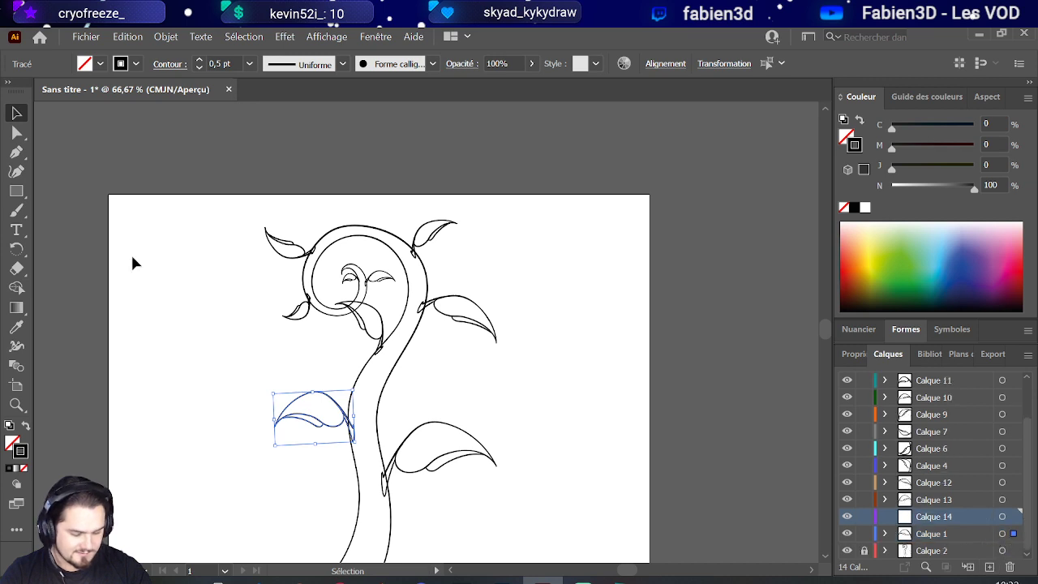
key("ctrl+c")
key("ctrl+v")
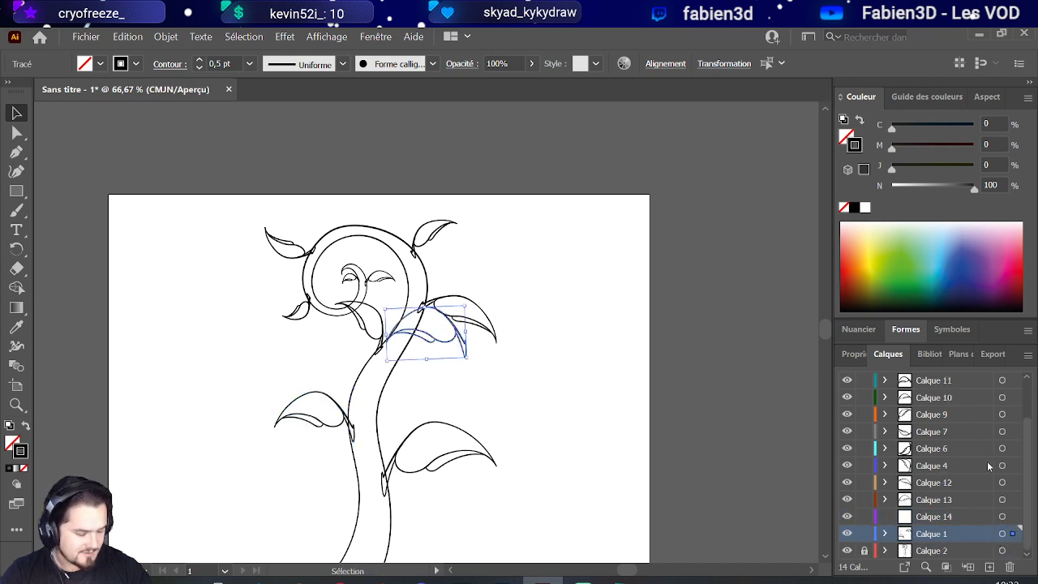
left_click_drag(1014, 537, 1012, 516)
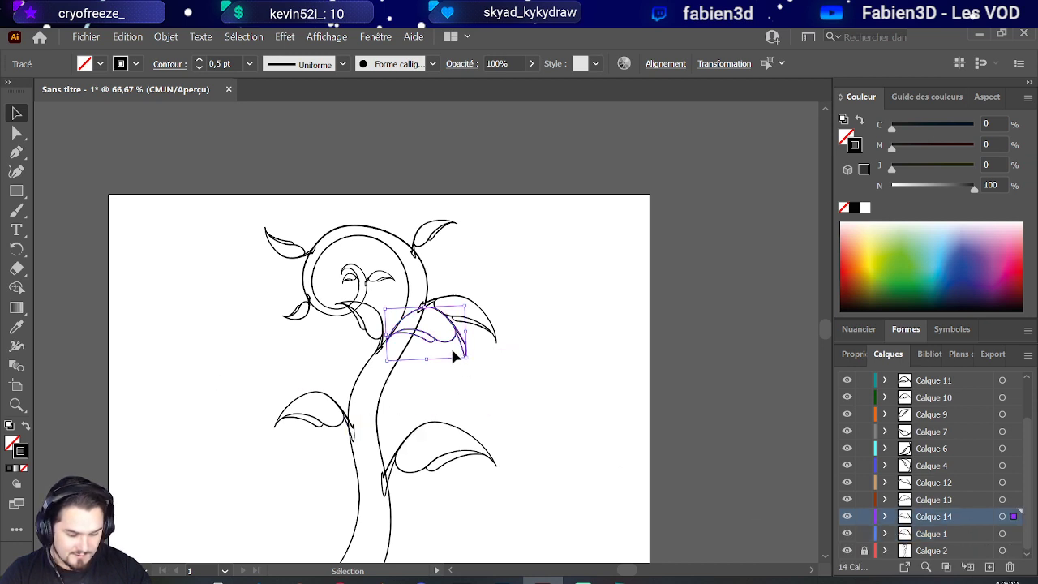
Step: Move the copied leaf to the lower left edge of the stem, then widen it outward and make it taller
left_click_drag(452, 355, 343, 519)
left_click_drag(319, 476, 324, 474)
left_click_drag(341, 523, 348, 518)
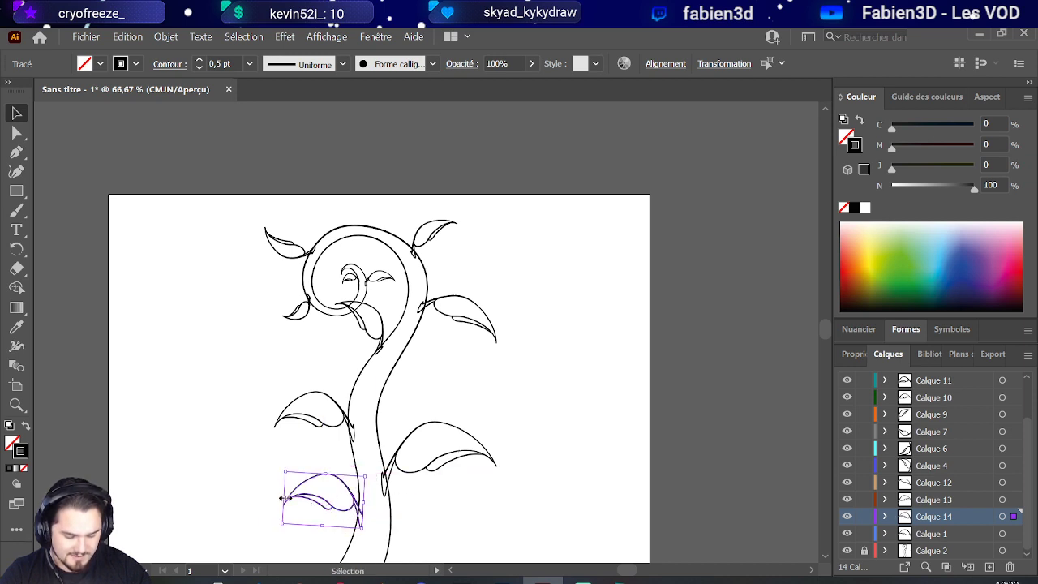
left_click_drag(284, 498, 253, 497)
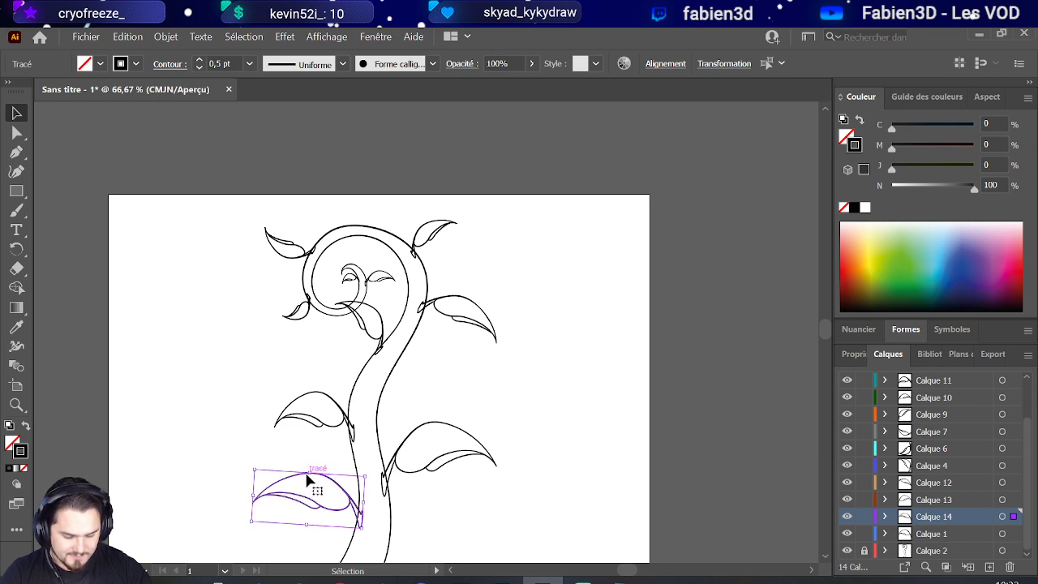
left_click_drag(307, 477, 309, 463)
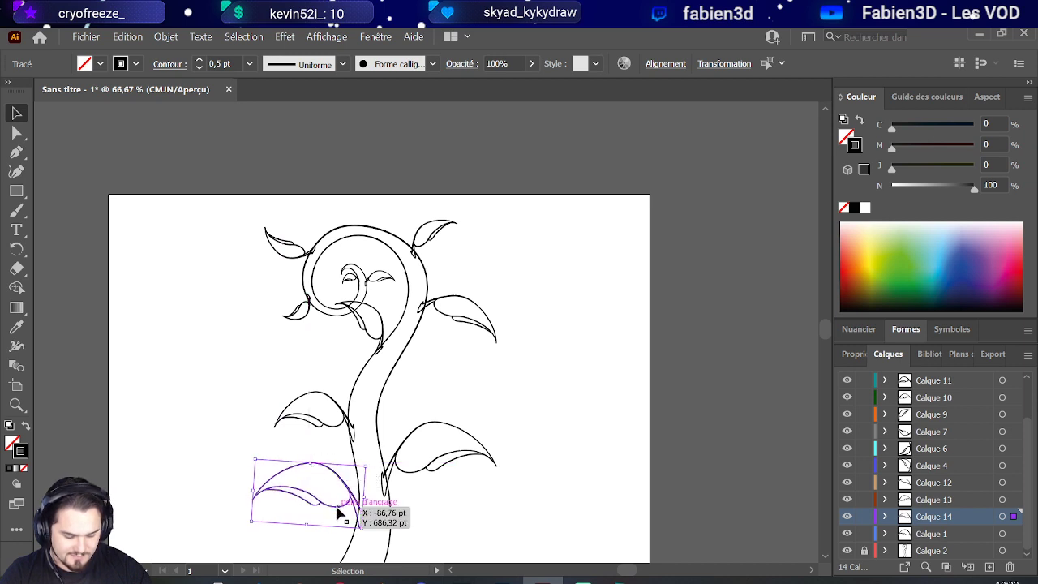
Step: Lower the copied leaf, rotate it slightly clockwise and shrink it, keeping its stalk on the stem's left edge near the base
left_click_drag(337, 507, 338, 532)
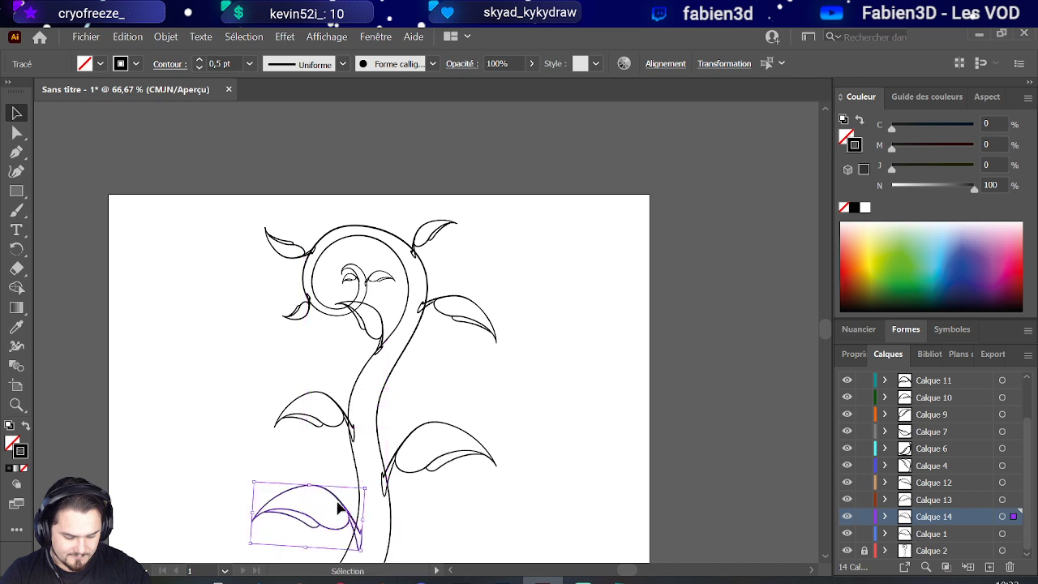
left_click_drag(310, 481, 317, 480)
left_click_drag(346, 536, 341, 533)
scroll(345, 510, "down", 2)
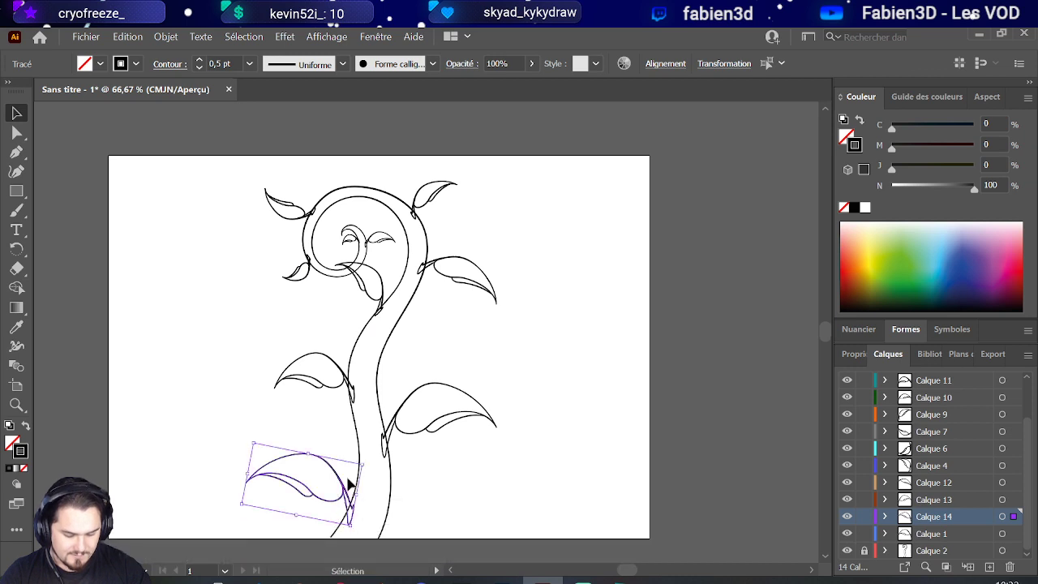
left_click_drag(256, 446, 265, 457)
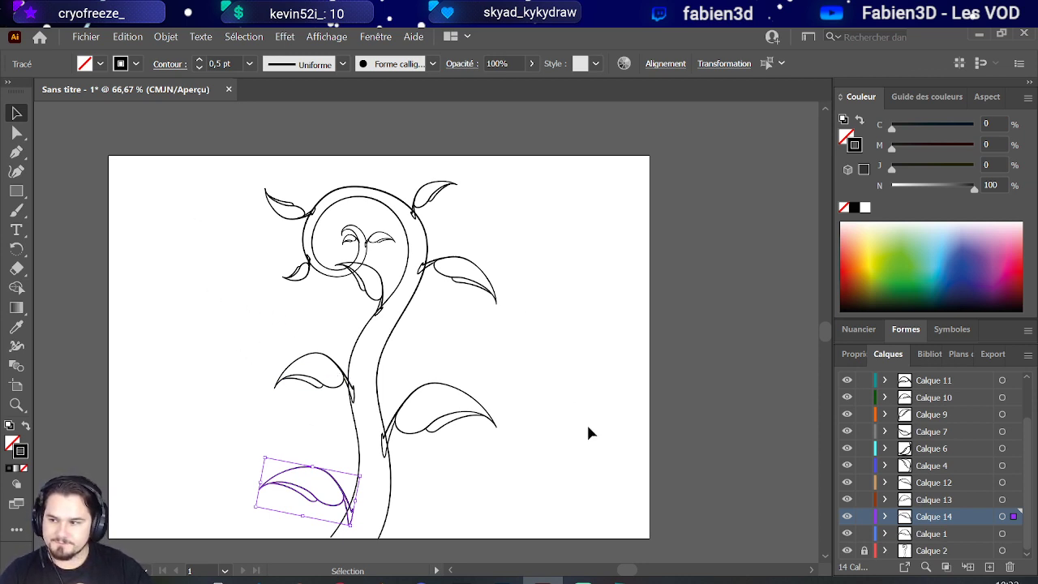
left_click(457, 469)
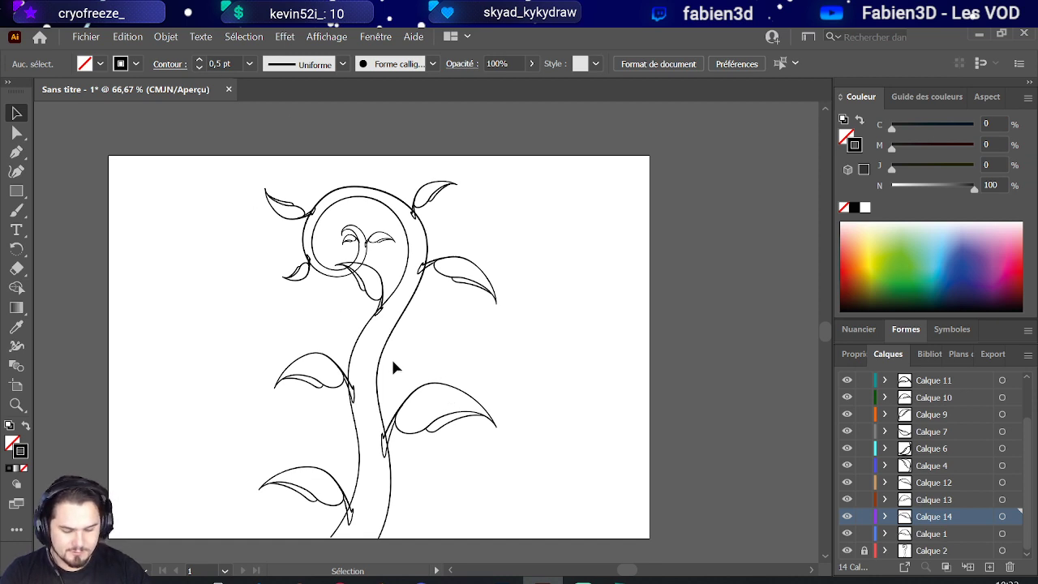
Step: Sketch a two-lobed, heart-shaped leaf with the Paintbrush in the empty area to the right of the plant
left_click(16, 210)
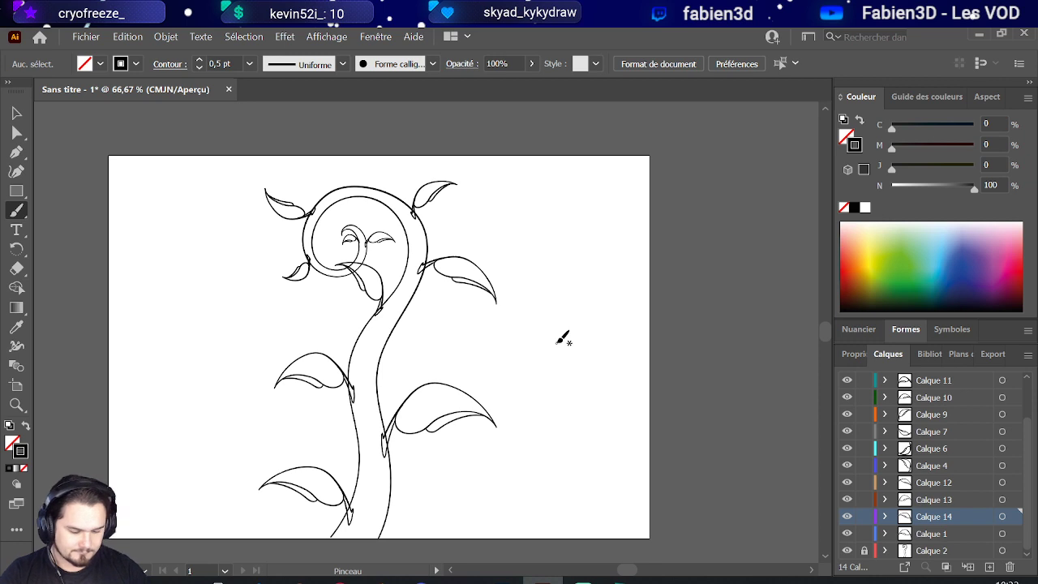
mouse_move(538, 326)
left_mouse_down()
mouse_move(527, 369)
mouse_move(555, 381)
mouse_move(578, 434)
mouse_move(632, 357)
mouse_move(623, 326)
mouse_move(585, 327)
mouse_move(584, 416)
left_mouse_up()
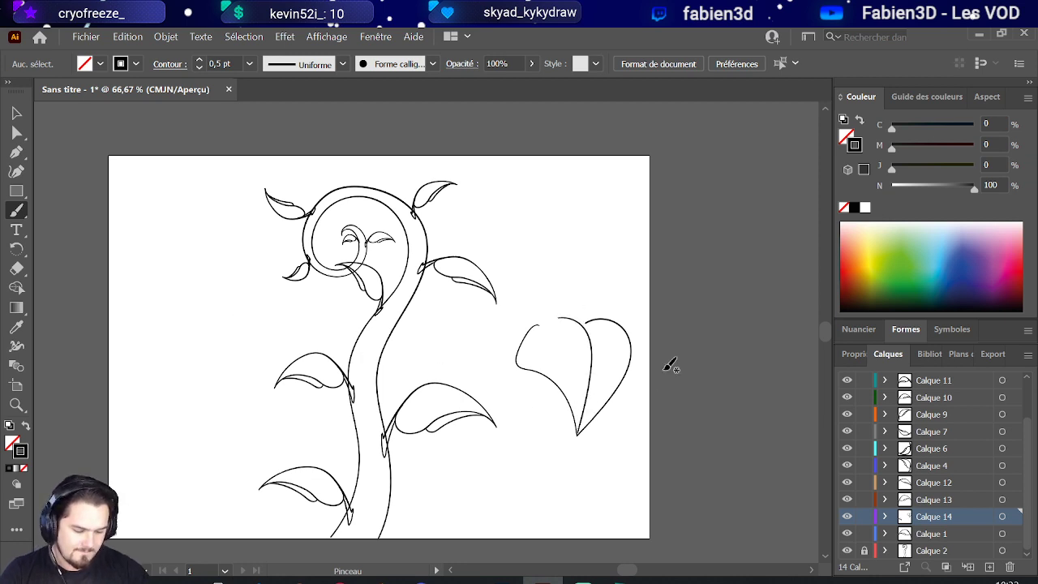
Step: Close the gap atop the heart-shaped leaf's left lobe by extending its outline to the middle curve and rounding the joint
scroll(640, 357, "up", 3)
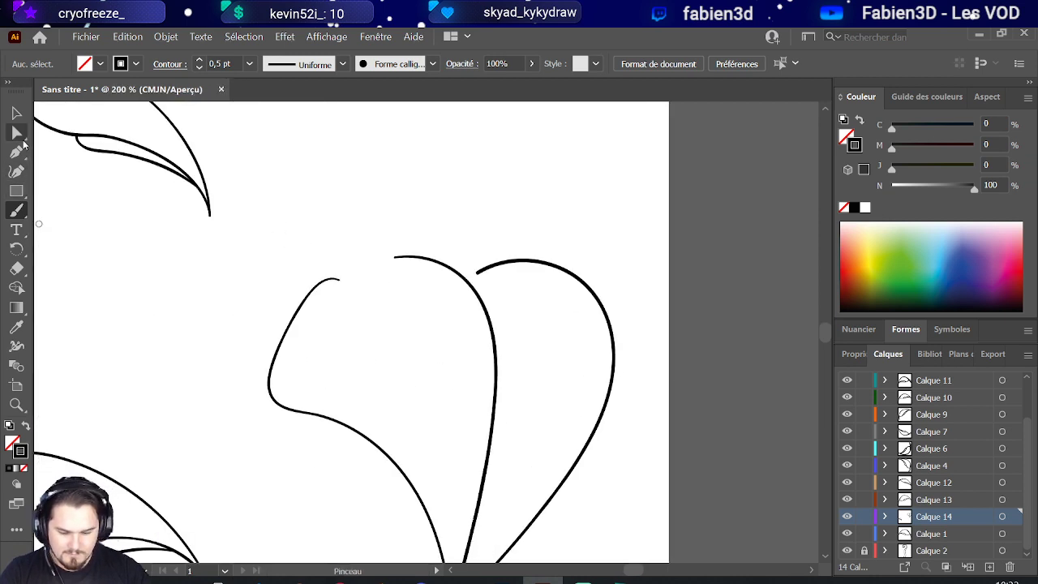
left_click(17, 131)
left_click(344, 279)
left_click_drag(340, 283, 395, 257)
left_click(390, 256)
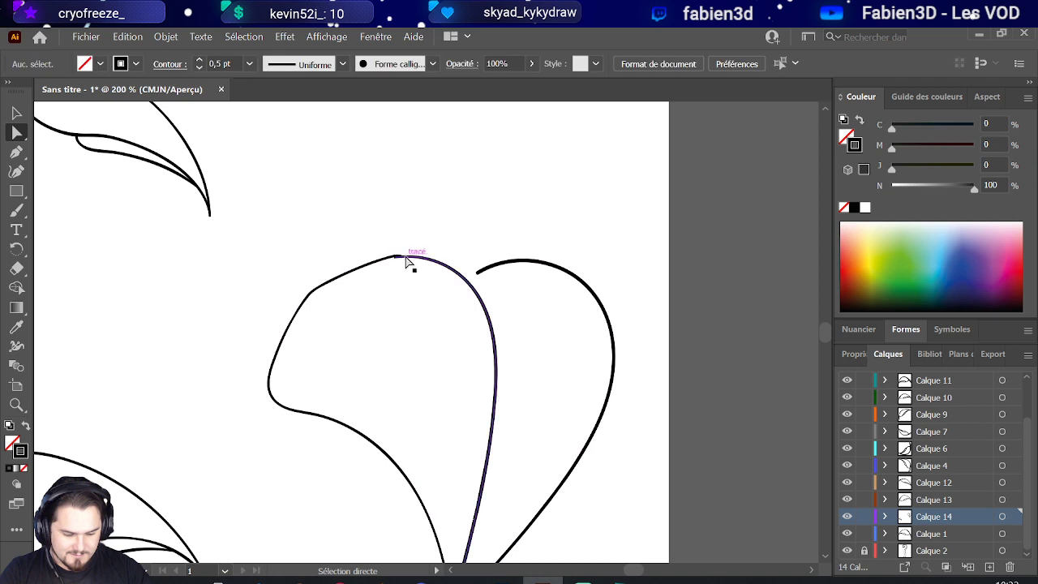
left_click_drag(390, 258, 343, 261)
key("ctrl")
scroll(377, 277, "right", 1)
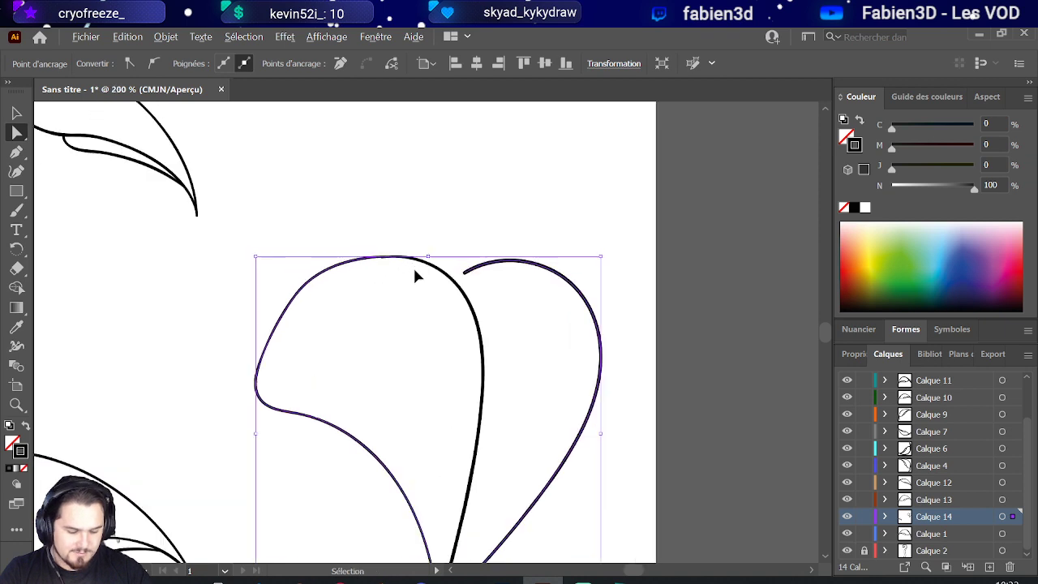
Step: Attach the open end of the right lobe to the middle curve and smooth the left lobe's top joint
left_click(462, 276)
left_click_drag(460, 274, 436, 266)
left_click(432, 217)
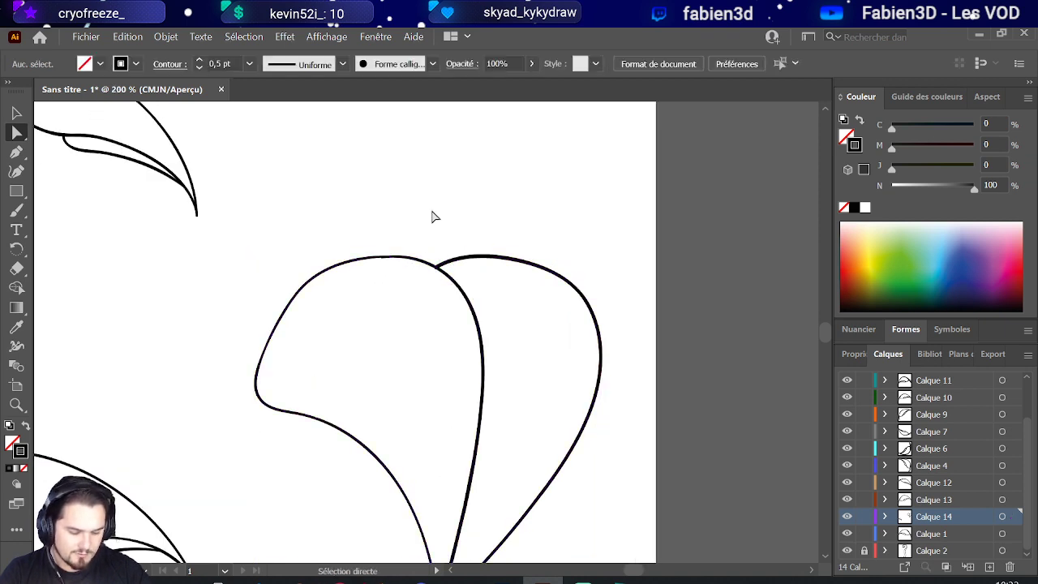
left_click(378, 259)
left_click_drag(378, 258, 339, 261)
left_click(354, 189)
left_click(377, 261)
left_click(415, 218)
scroll(394, 284, "down", 3)
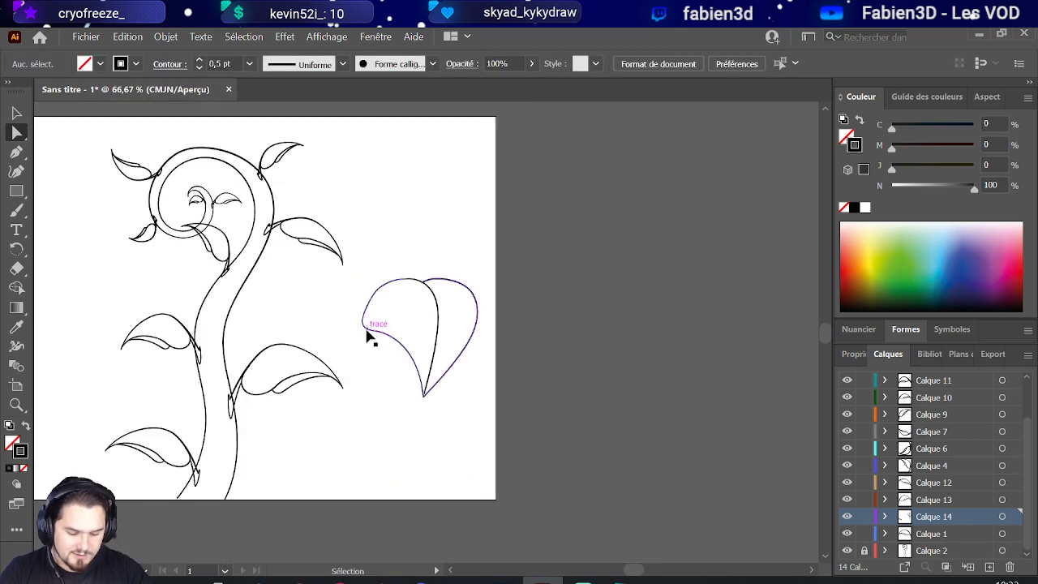
Step: Reshape the lower corner of the heart-shaped leaf's left lobe into a smoother curve by adjusting its anchor points
scroll(382, 332, "up", 3)
left_click(360, 344)
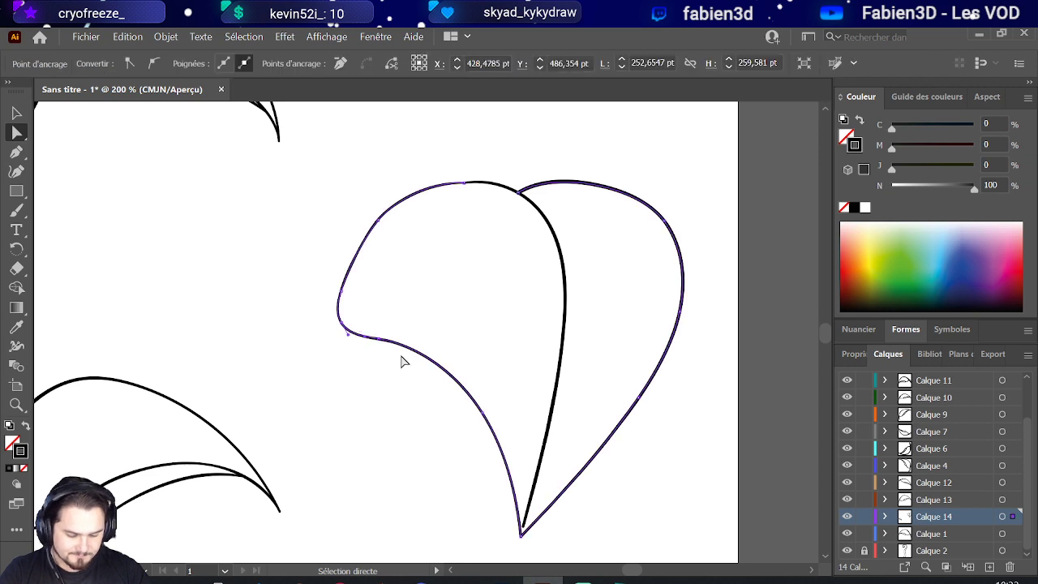
mouse_move(378, 343)
left_mouse_down()
mouse_move(402, 349)
mouse_move(389, 348)
left_mouse_up()
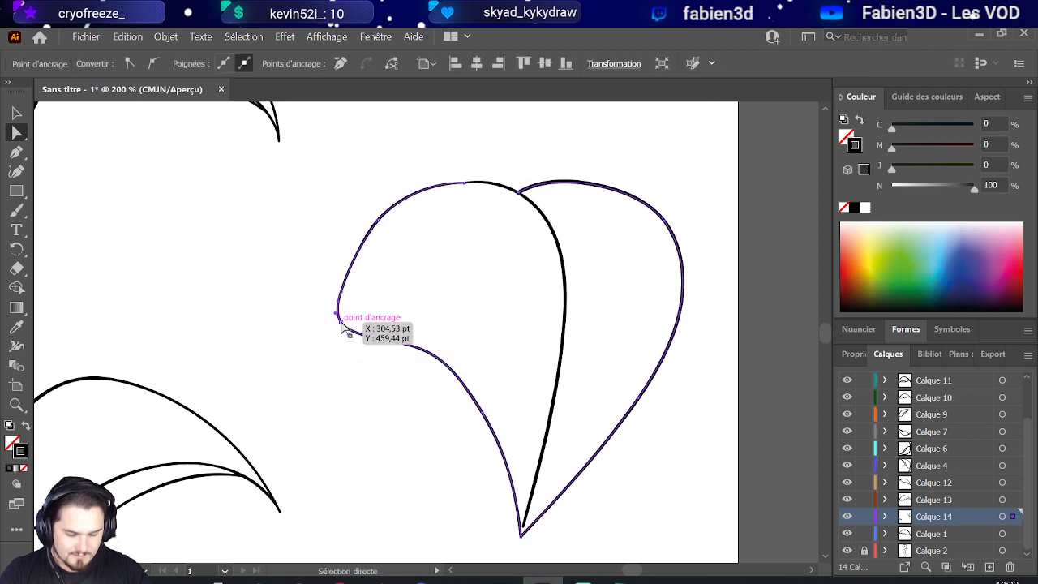
left_click_drag(341, 324, 349, 282)
left_click(394, 287)
left_click(379, 284)
scroll(351, 320, "down", 4)
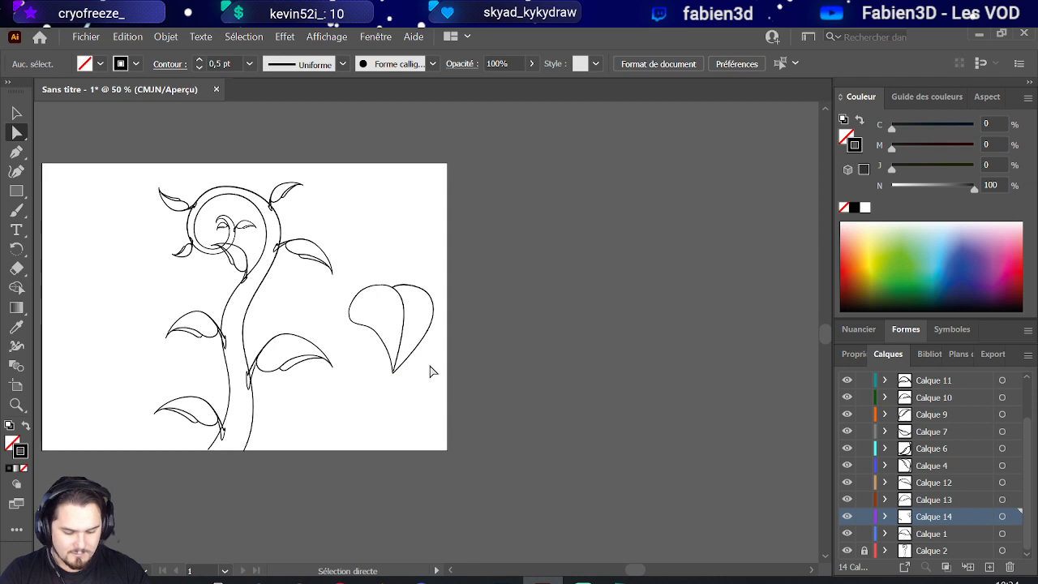
Step: Move all strokes of the heart-shaped leaf onto their own new layer directly above Calque 14
left_click_drag(448, 381, 341, 272)
scroll(378, 332, "up", 1)
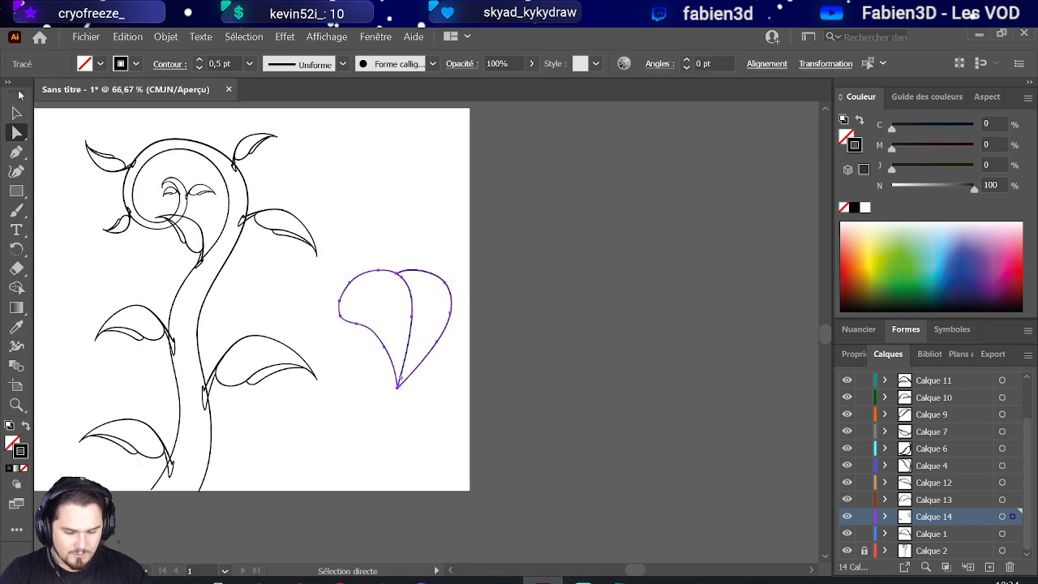
left_click(16, 113)
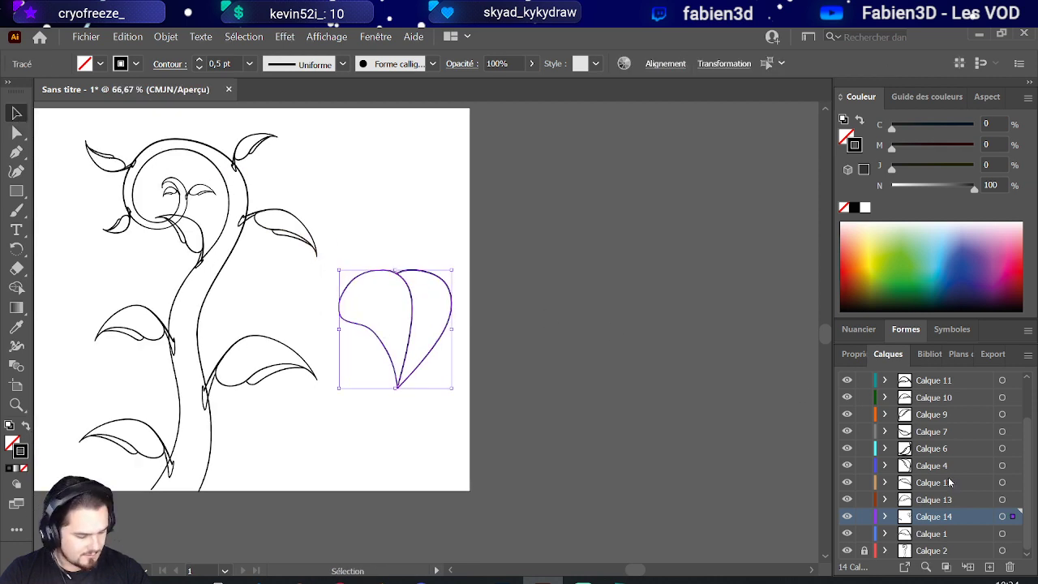
left_click(988, 567)
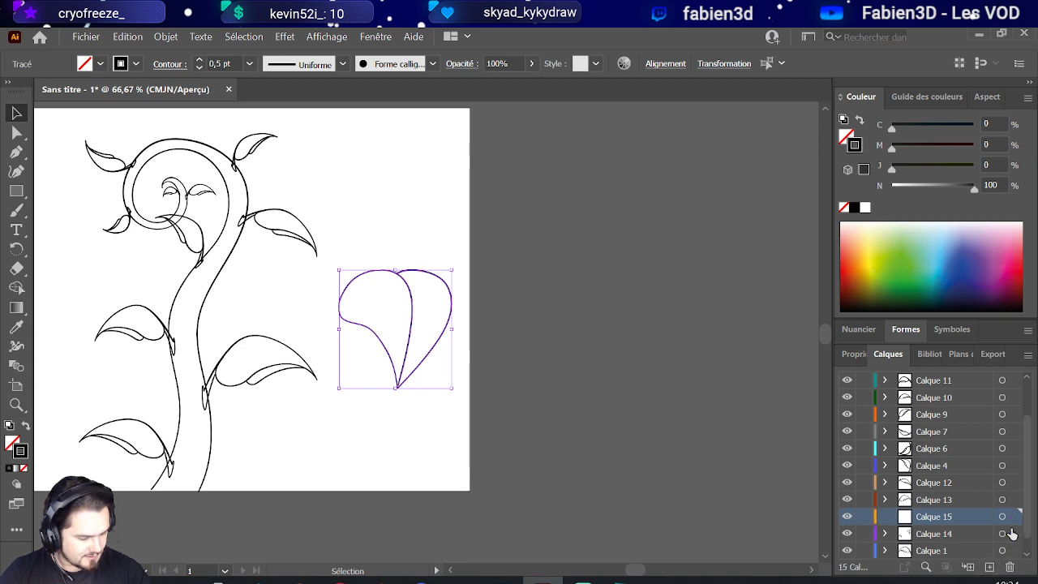
left_click_drag(1012, 534, 1012, 516)
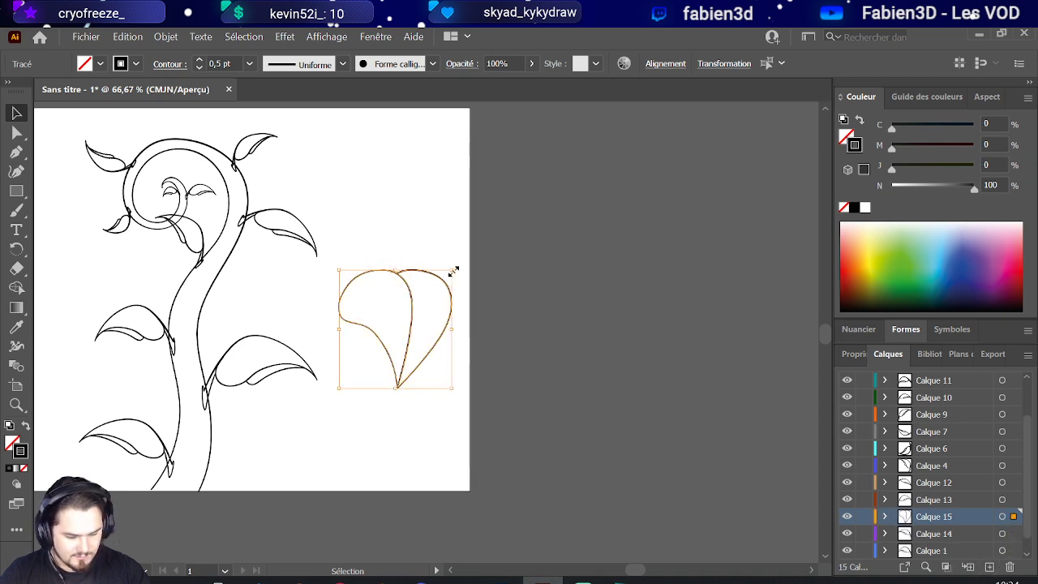
Step: Shrink the heart-shaped leaf and place it over the right side of the stem's base, overhanging the artboard's lower edge
left_click_drag(454, 272, 425, 302)
left_click_drag(398, 338, 244, 468)
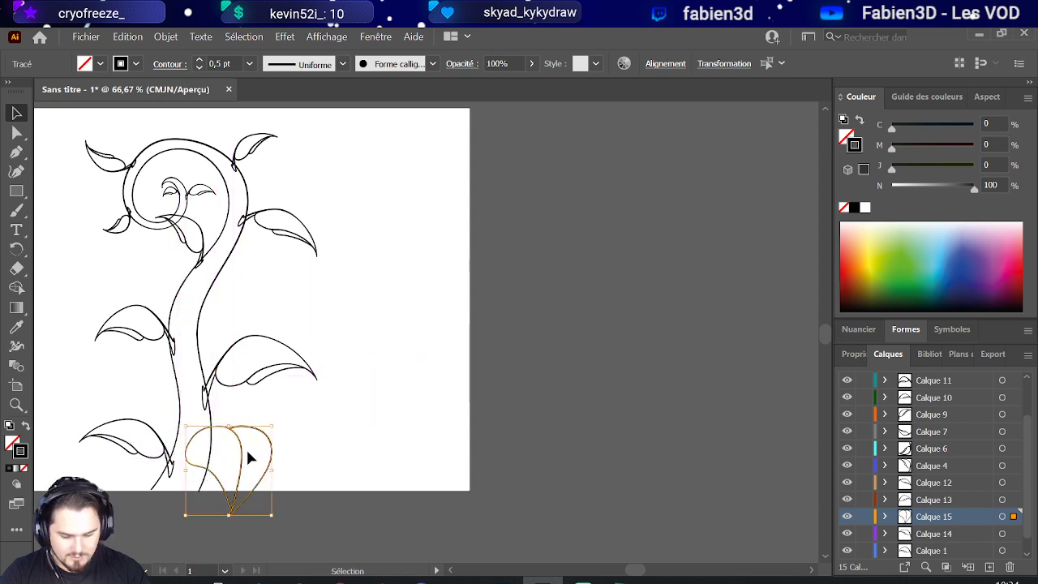
Step: Duplicate the heart-shaped leaf and move the copy onto a new layer directly above Calque 15
key("a")
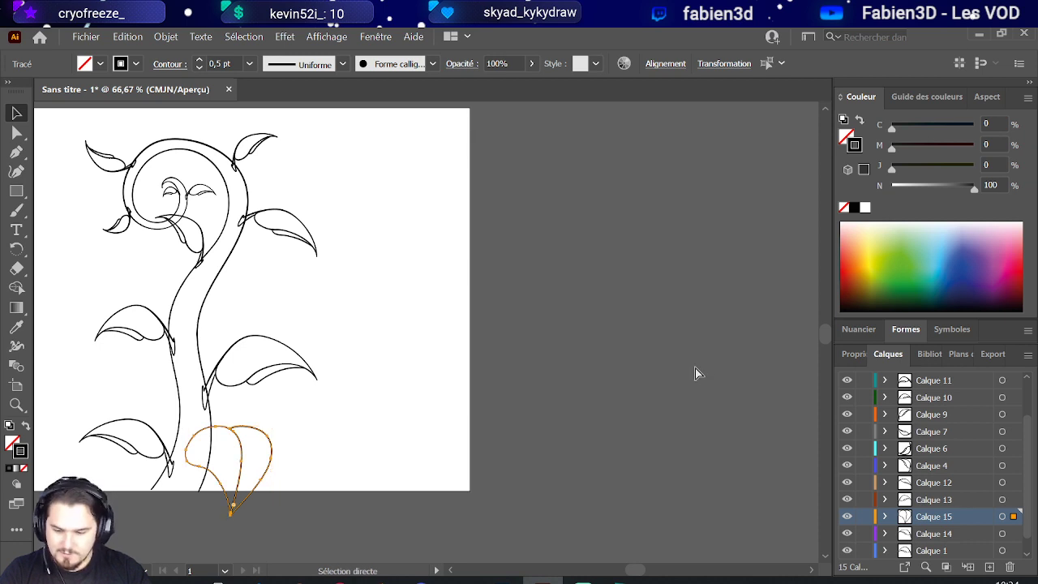
key("ctrl+v")
key("v")
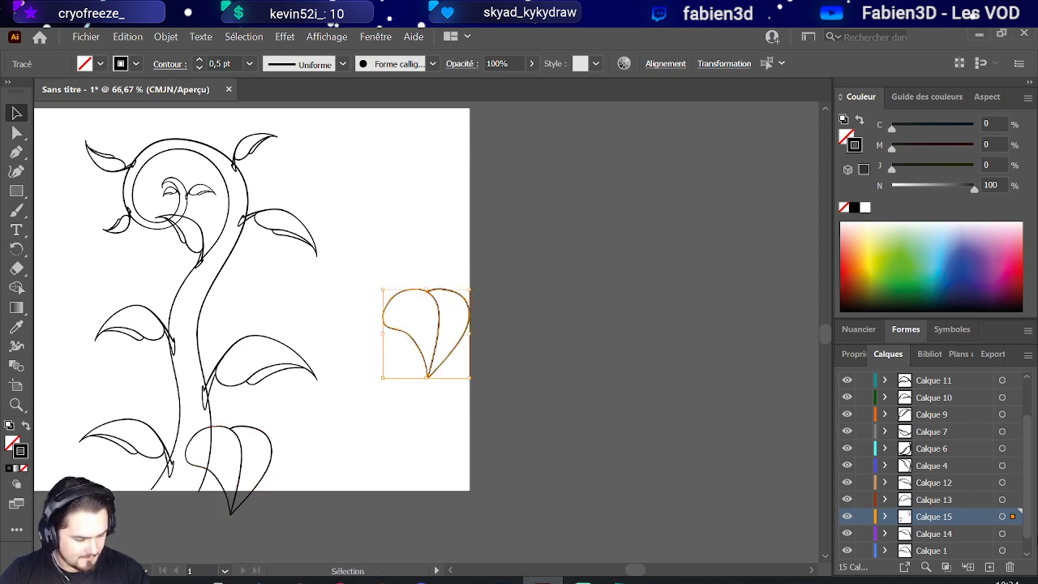
left_click(989, 566)
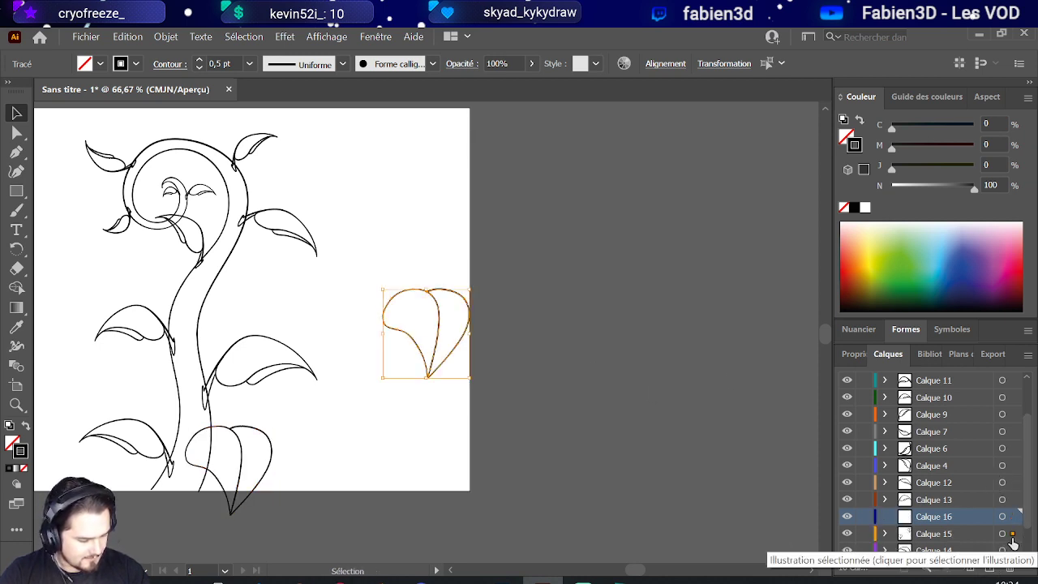
left_click_drag(1012, 533, 1012, 517)
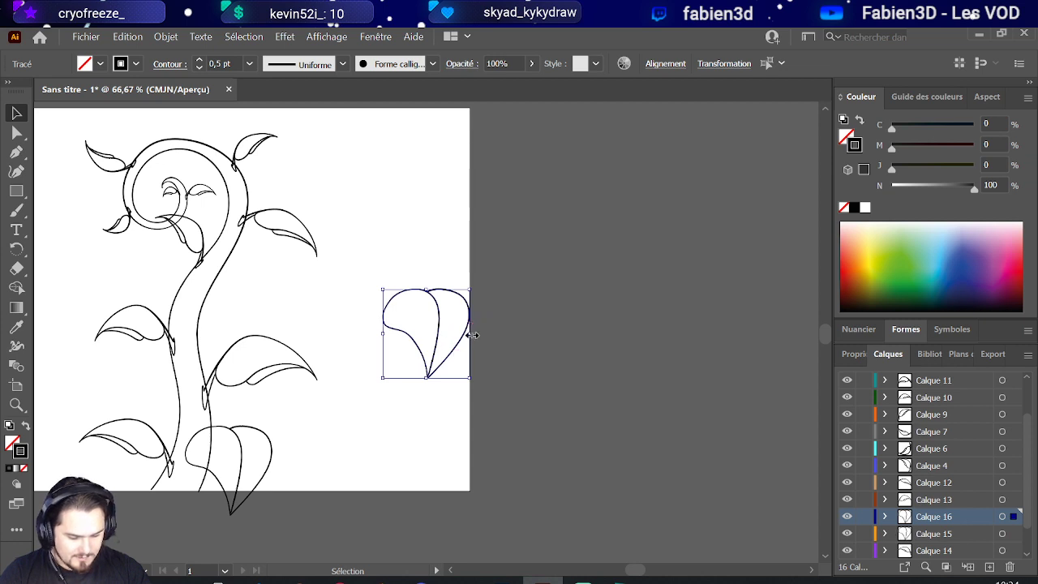
Step: Mirror the copied heart-shaped leaf horizontally, shrink it and place it on the stem between the two lower left leaves
left_click_drag(467, 333, 298, 335)
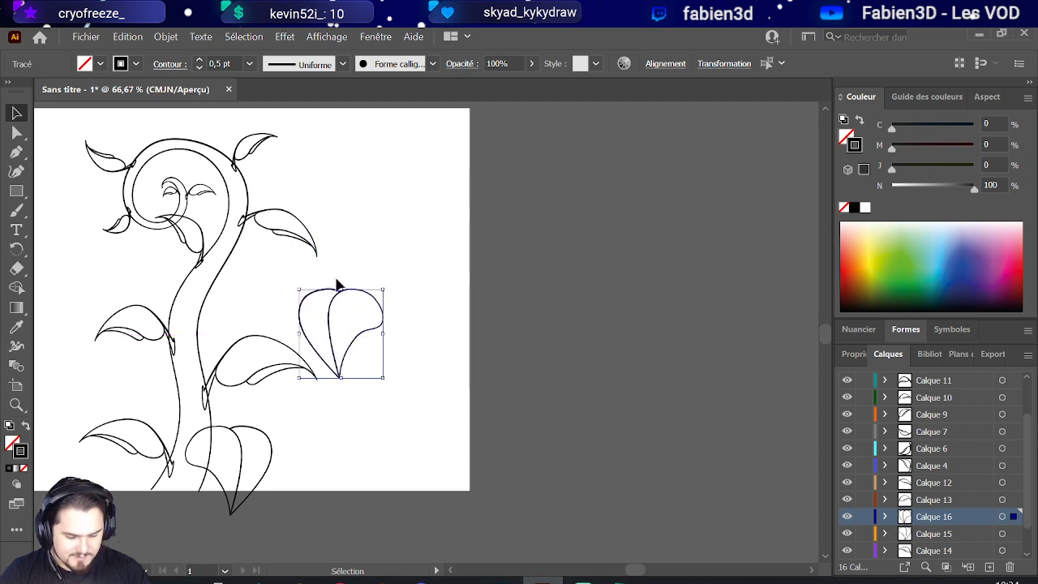
left_click_drag(300, 288, 156, 383)
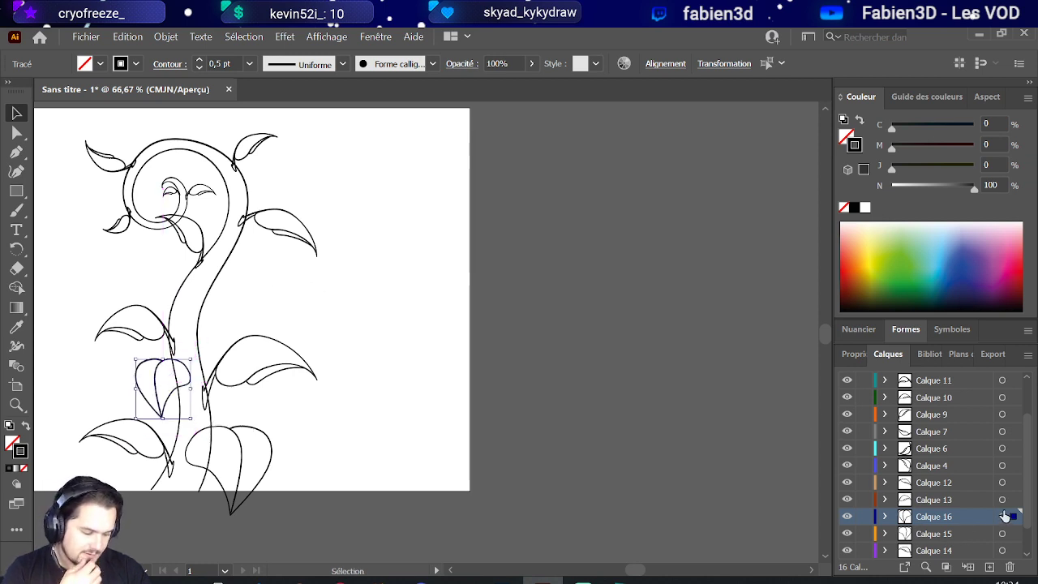
Step: Duplicate the small heart-shaped leaf onto a new layer above Calque 16 and place the mirrored copy mid-stem, above the large lower right leaf
left_click(989, 567)
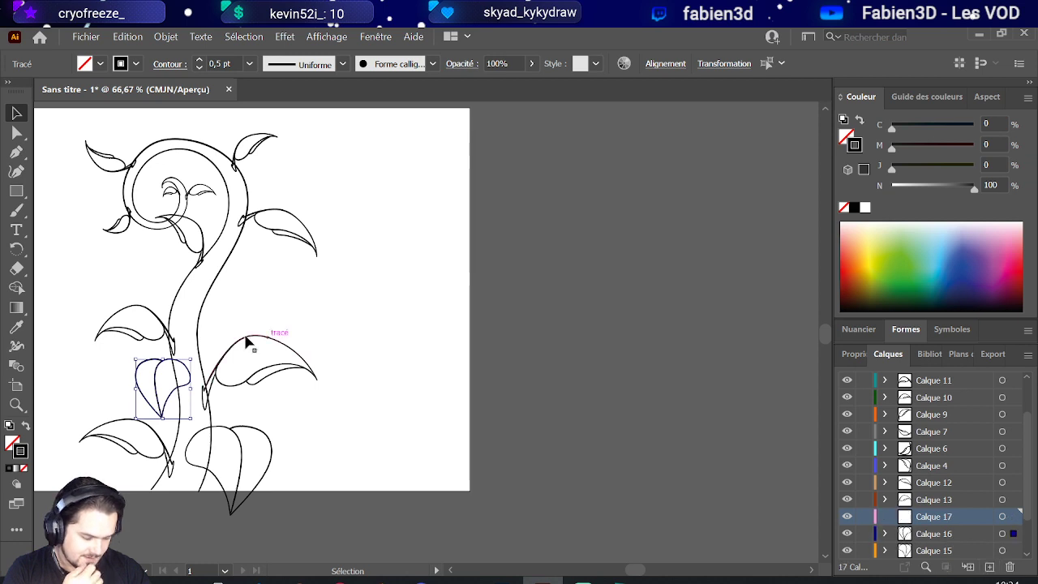
left_click(317, 324)
key("ctrl+v")
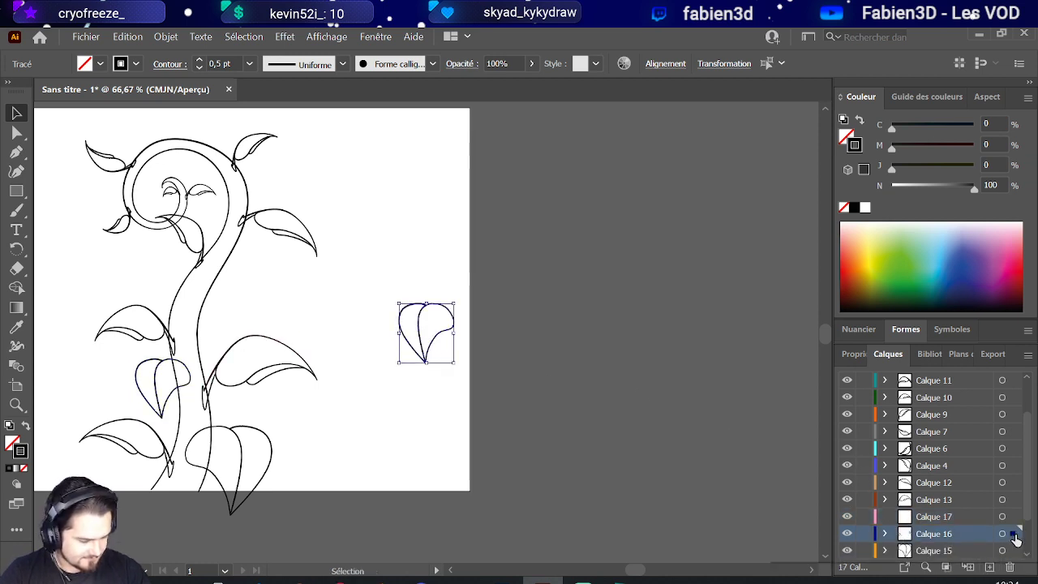
left_click_drag(1012, 535, 1013, 517)
left_click_drag(456, 332, 333, 333)
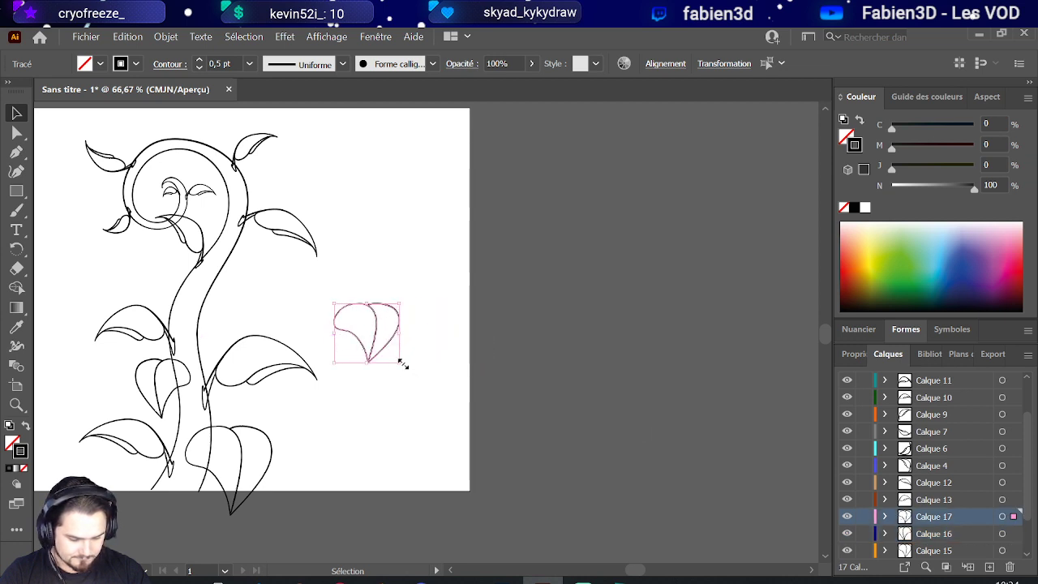
left_click_drag(402, 364, 230, 318)
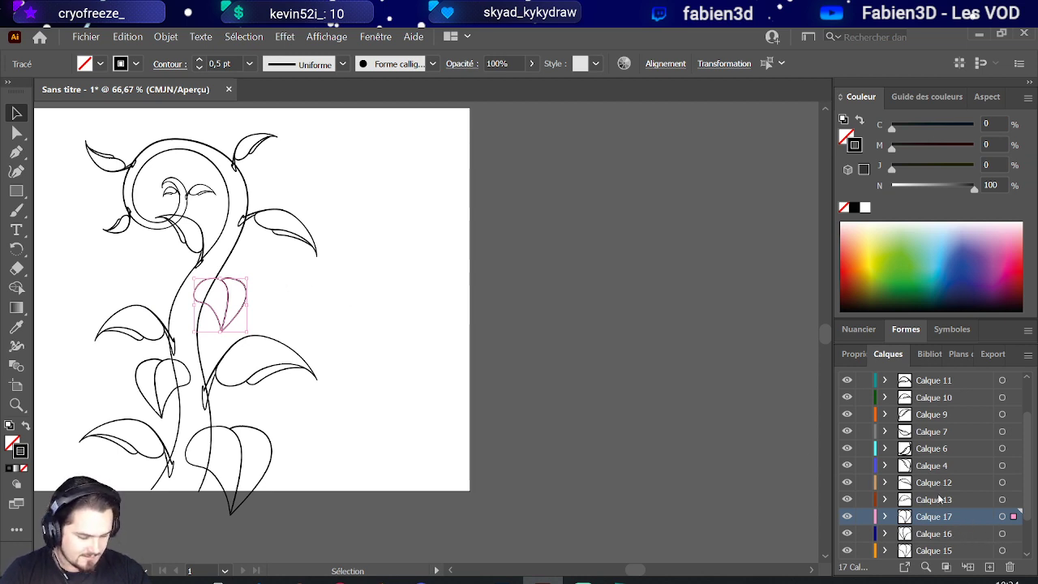
Step: Duplicate the mid-stem heart-shaped leaf onto a new layer above Calque 17 and place the copy over the right side of the curl
key("ctrl+v")
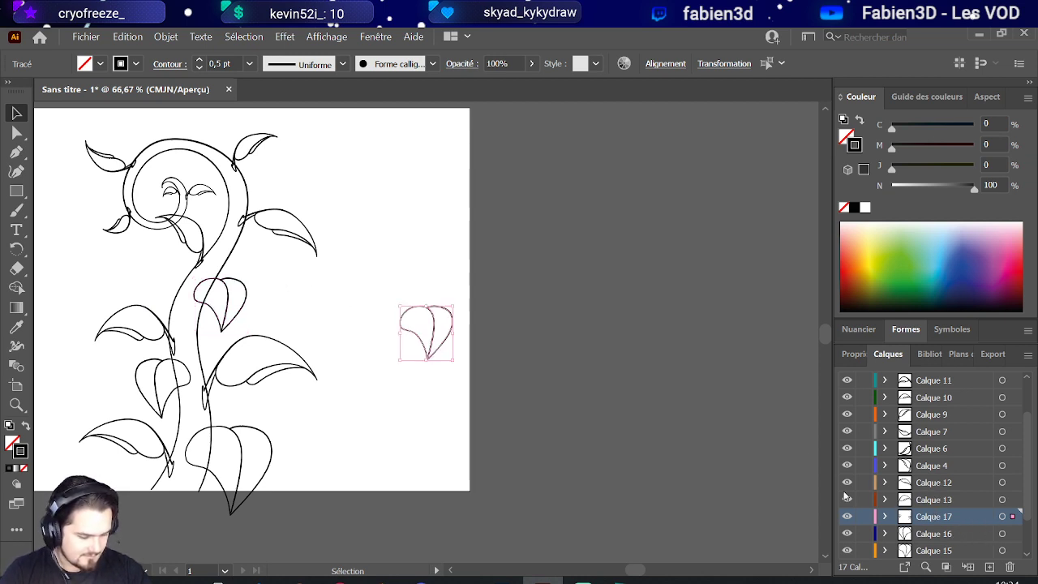
left_click(988, 566)
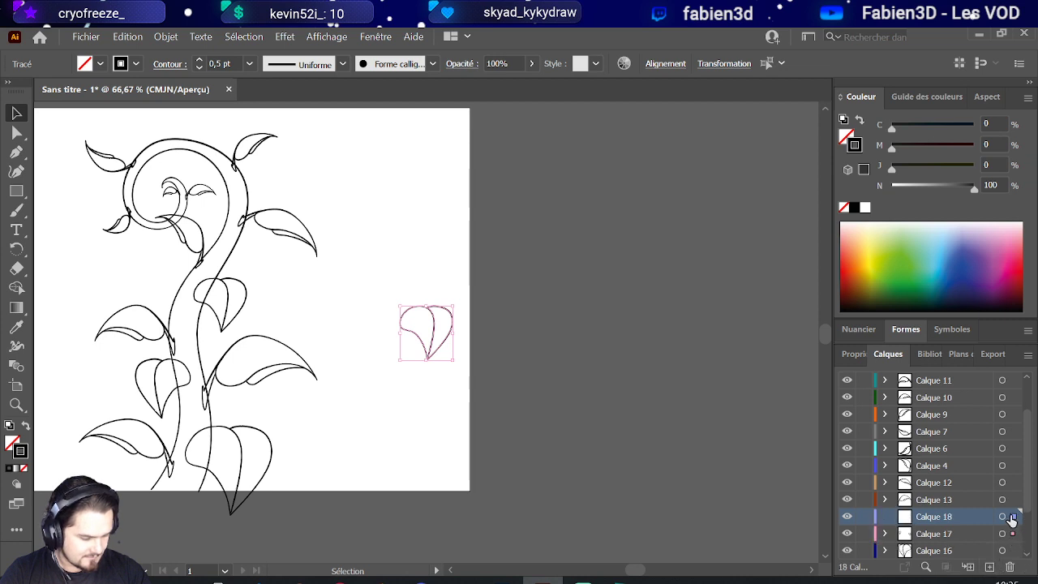
left_click_drag(1012, 519, 1013, 516)
left_click_drag(442, 349, 271, 208)
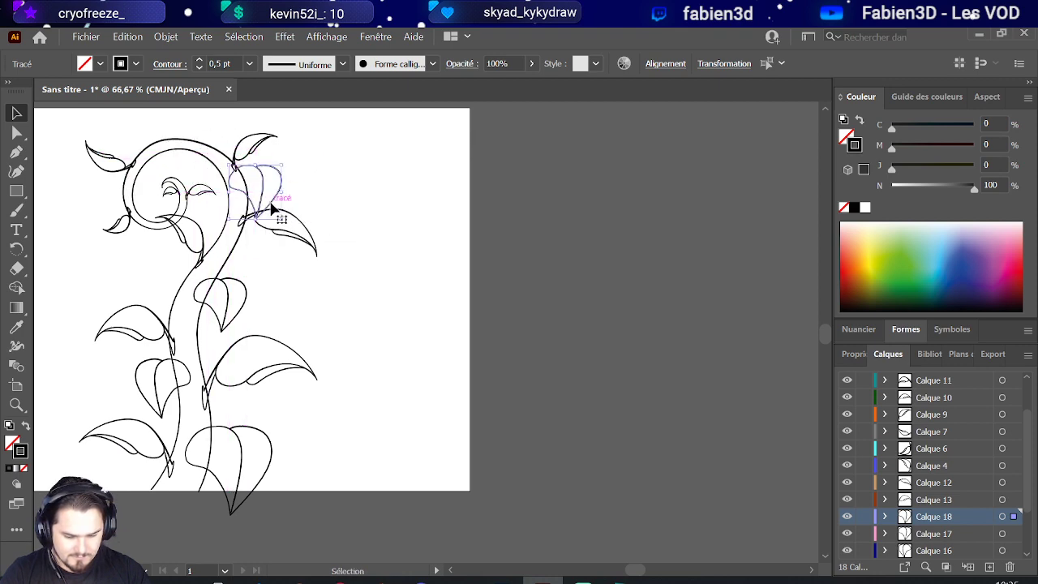
Step: Mirror the Calque 18 heart-shaped leaf horizontally, then shrink and fit it against the inner right edge of the curl
scroll(271, 209, "up", 2)
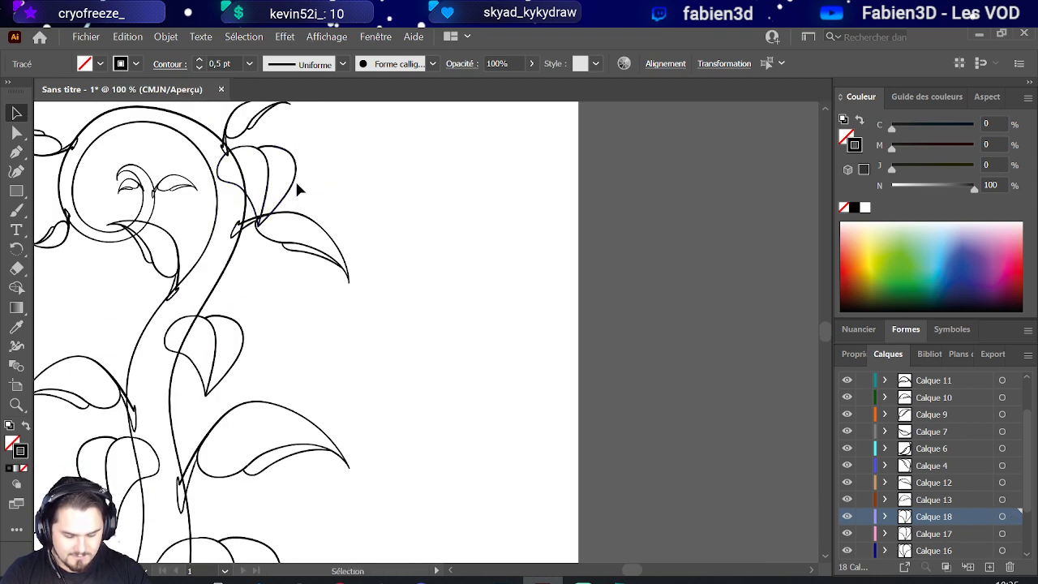
left_click(295, 179, "shift")
left_click(271, 188, "shift")
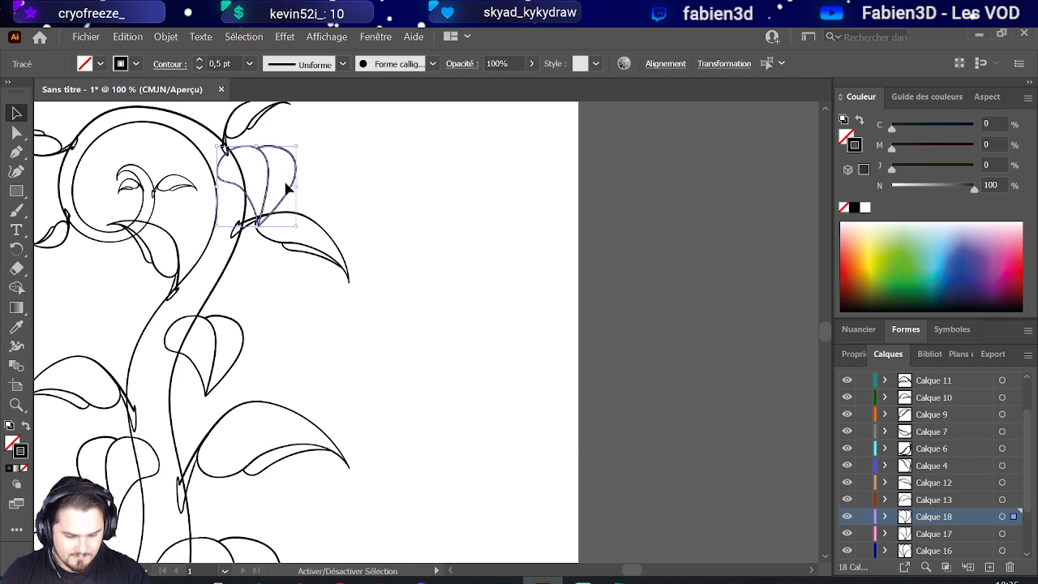
left_click_drag(218, 186, 160, 188)
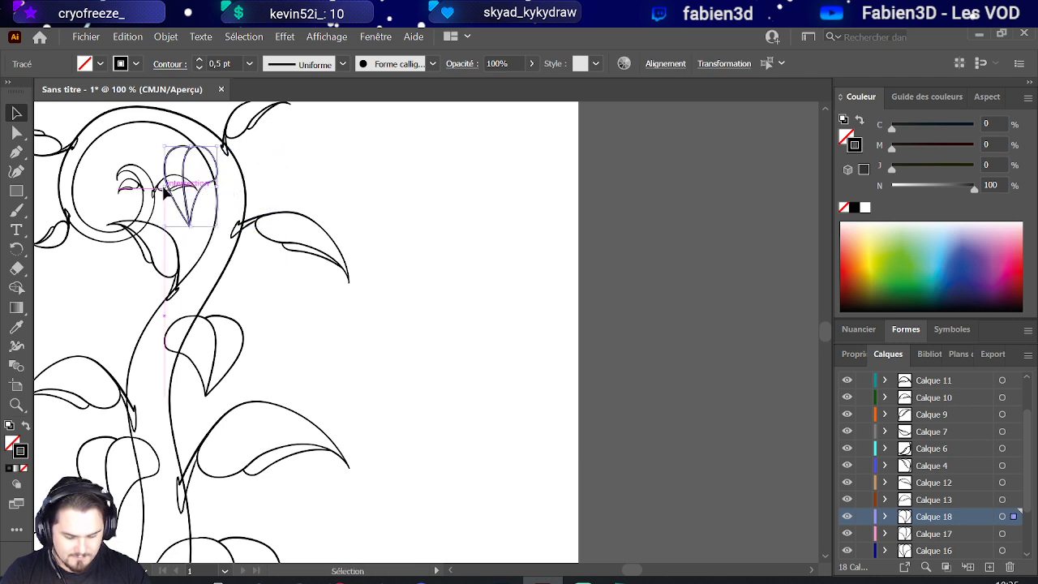
left_click_drag(187, 147, 218, 200)
scroll(217, 201, "down", 3)
scroll(86, 338, "up", 1)
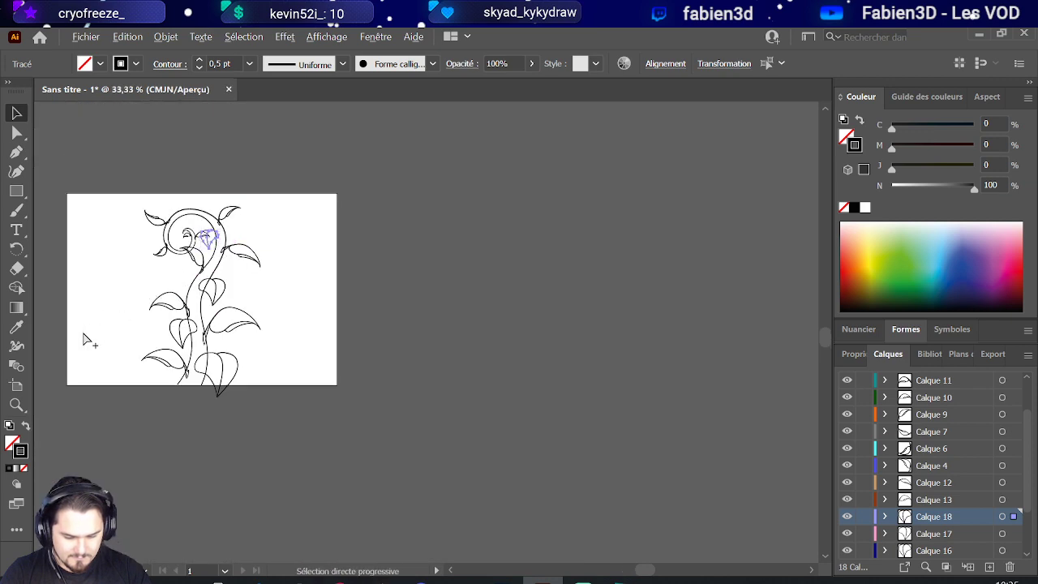
scroll(86, 338, "up", 1)
scroll(130, 316, "up", 1)
scroll(170, 296, "up", 2)
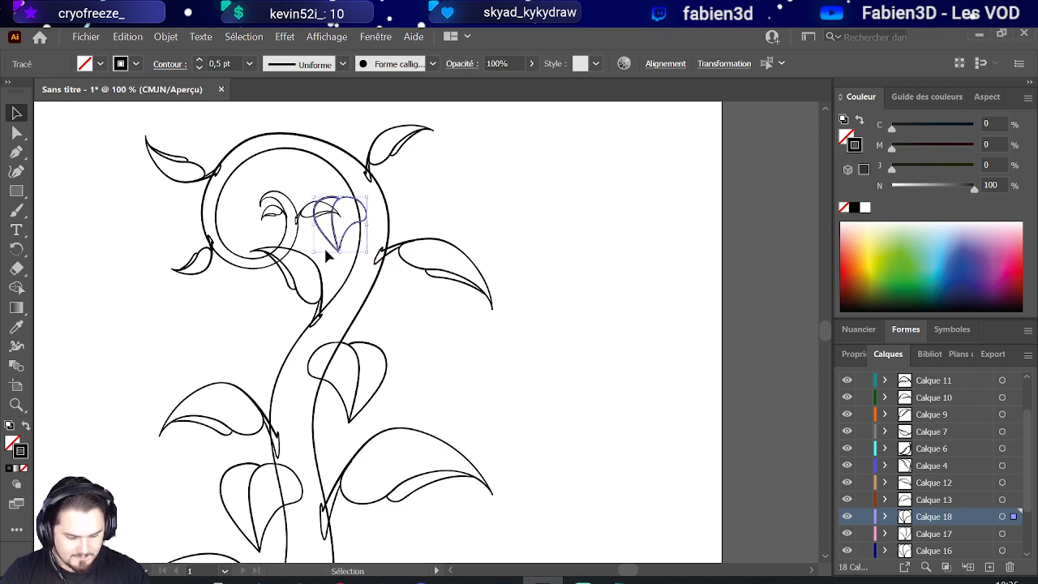
scroll(323, 245, "down", 1)
scroll(323, 246, "up", 1)
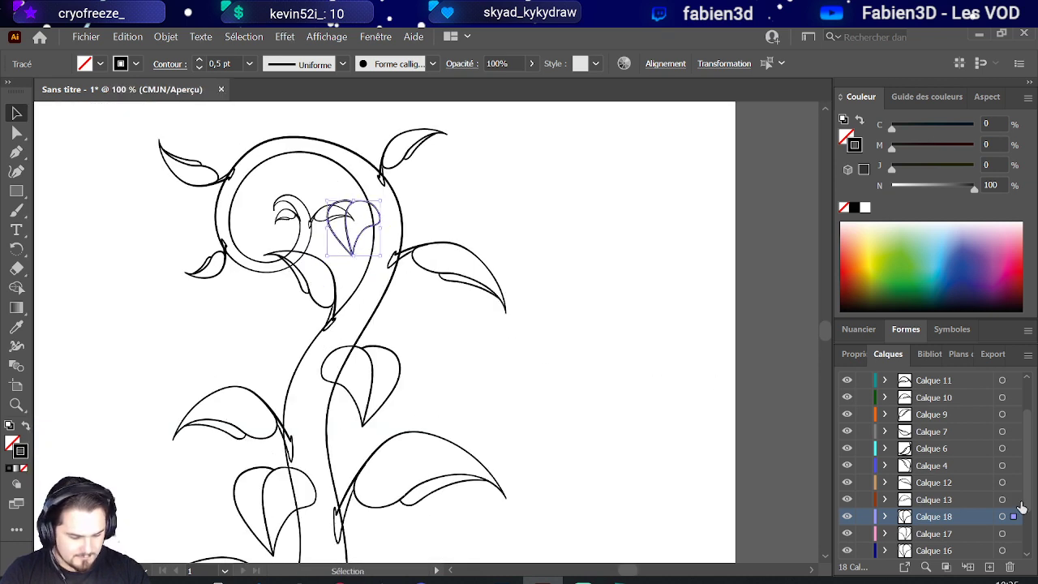
Step: Duplicate the curl's inner heart-shaped leaf onto a new layer above Calque 18 and place the copy, rotated sideways, at the curl's top
left_click(989, 567)
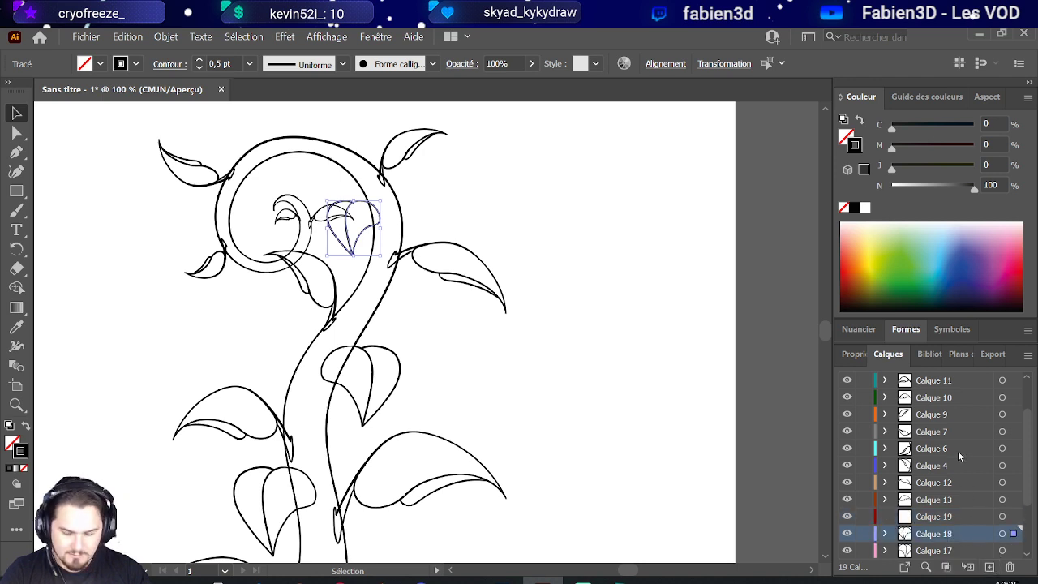
key("ctrl+v")
left_click_drag(1013, 535, 1010, 519)
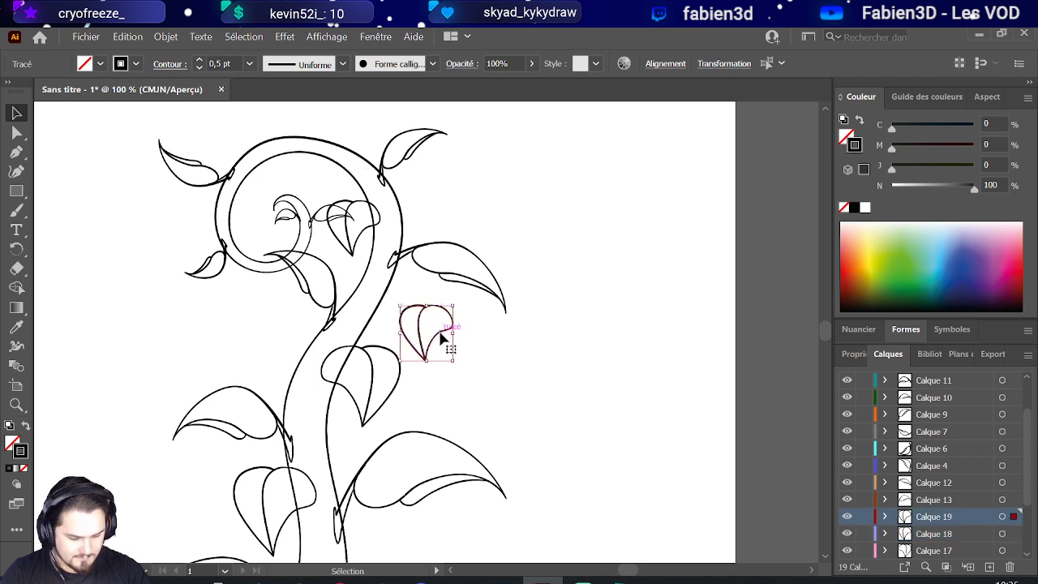
left_click_drag(440, 336, 323, 128)
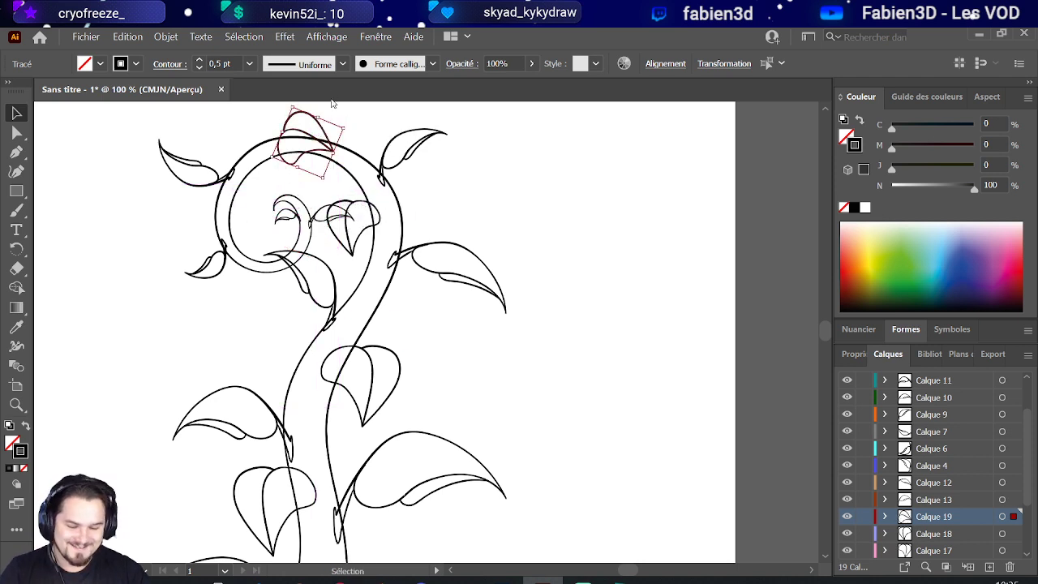
key("Return")
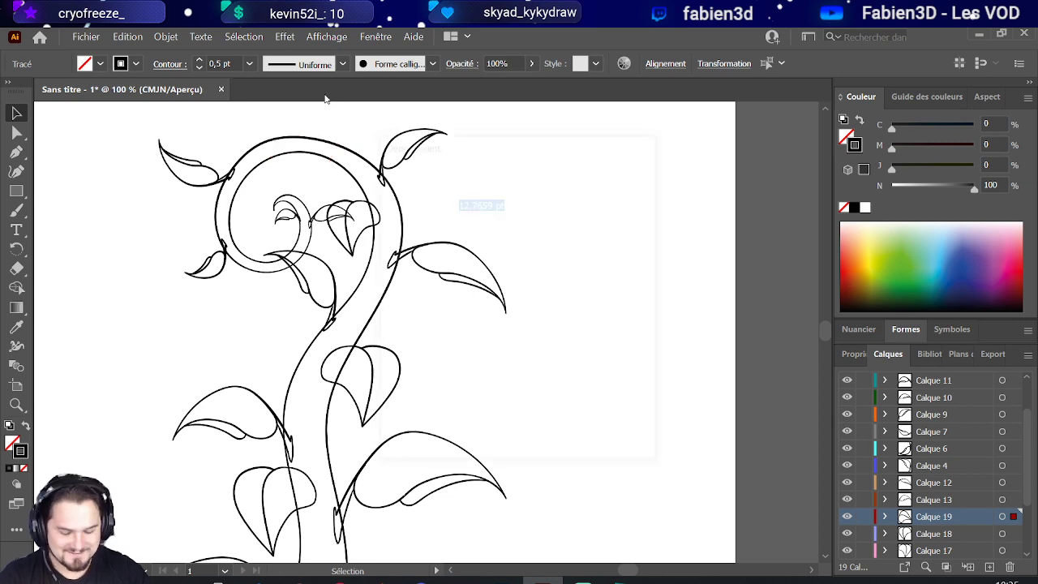
left_click(529, 423)
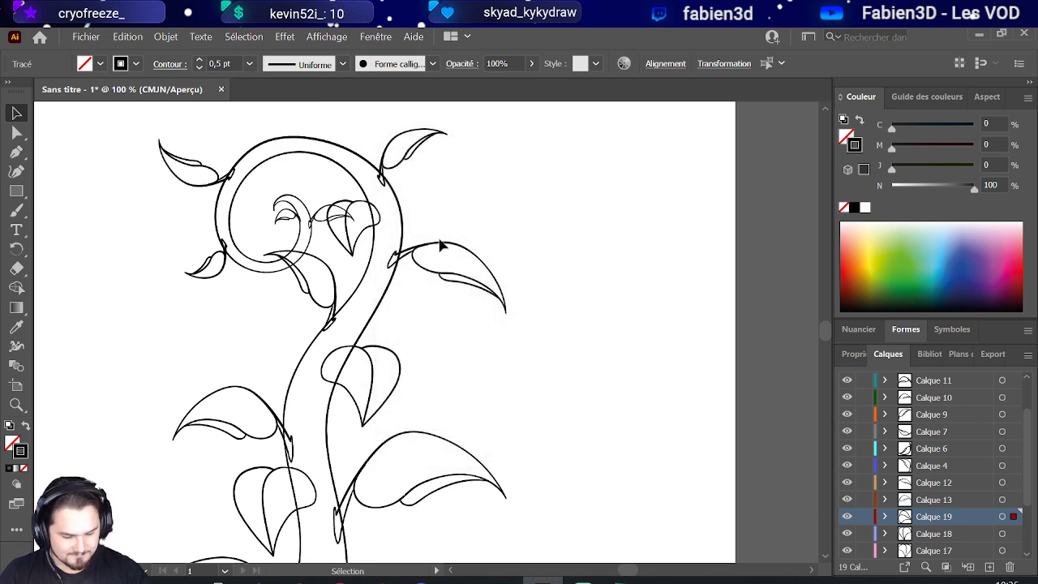
key("ctrl+z")
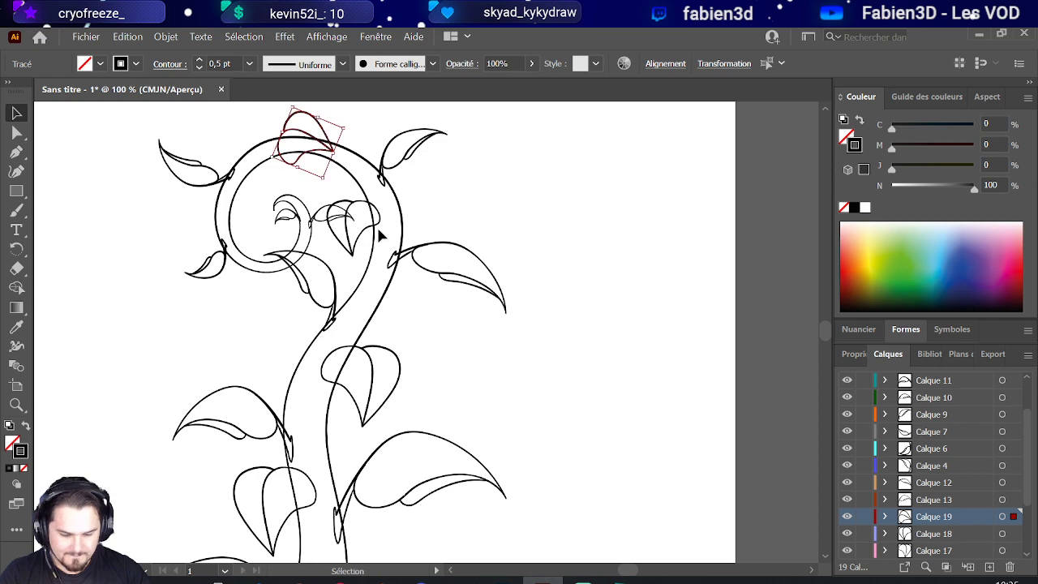
Step: Duplicate the heart-shaped leaf at the curl's top and move the copy onto a new layer directly above Calque 19
left_click(460, 181)
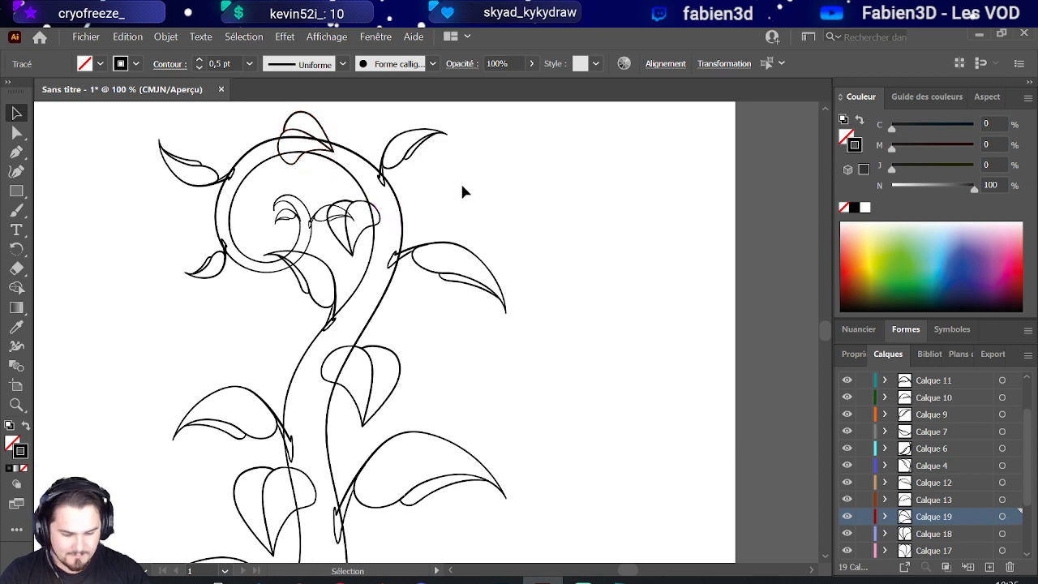
key("ctrl+minus")
key("ctrl+minus")
key("ctrl+minus")
scroll(181, 259, "up", 1)
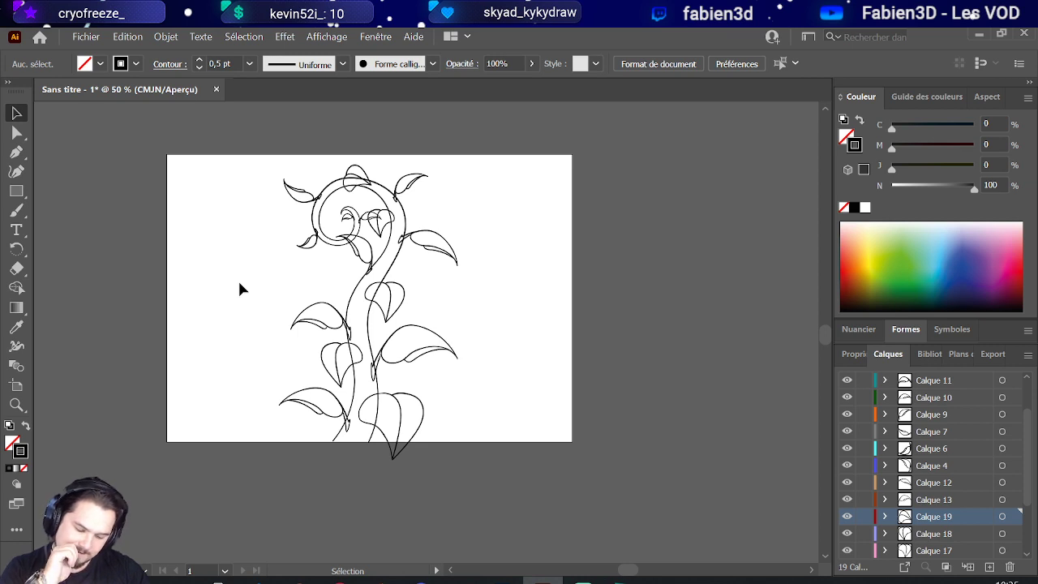
scroll(350, 206, "up", 1)
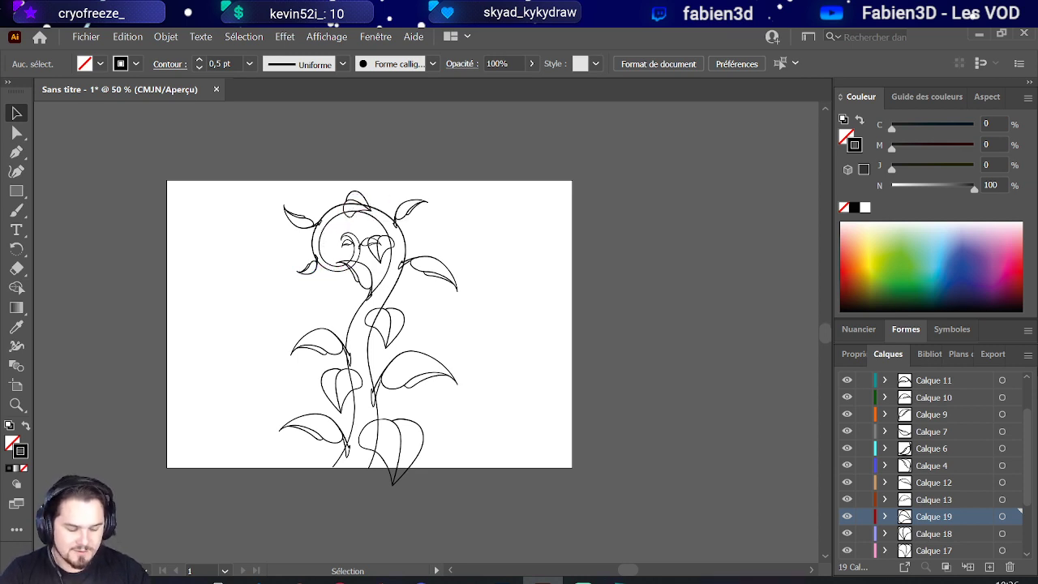
left_click(1003, 518)
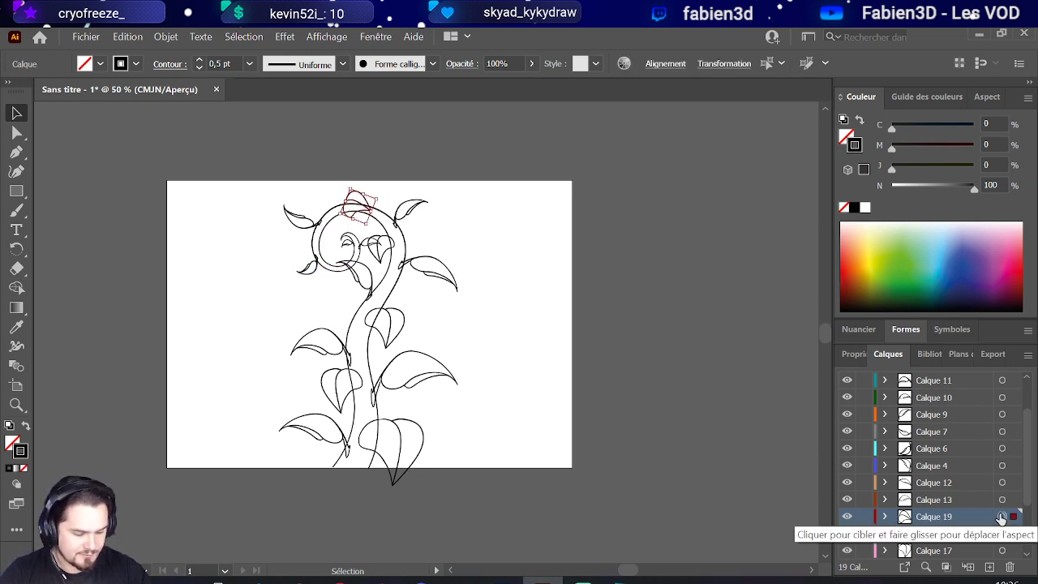
left_click(989, 566)
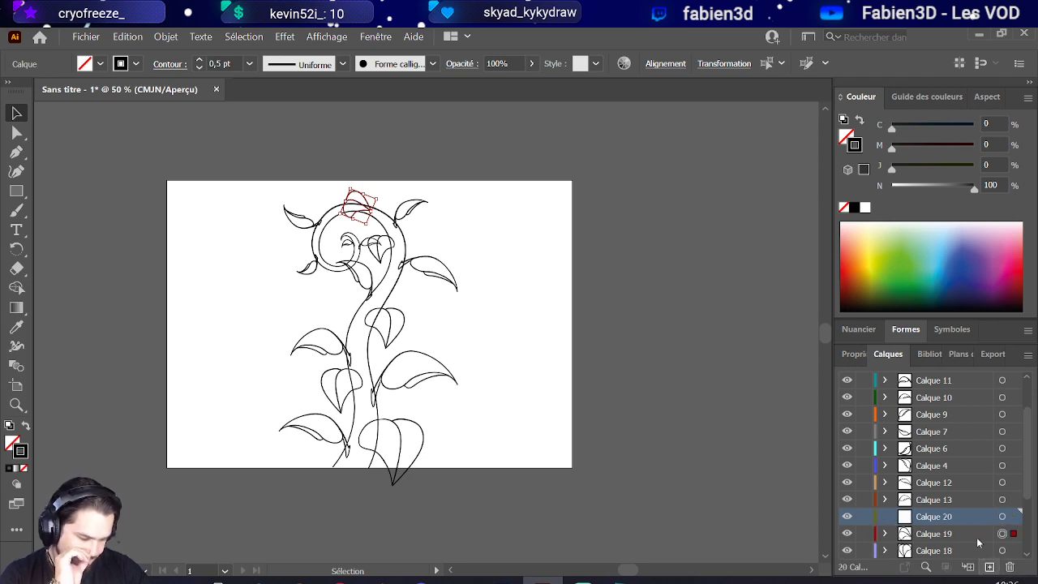
key("ctrl+c")
key("ctrl+v")
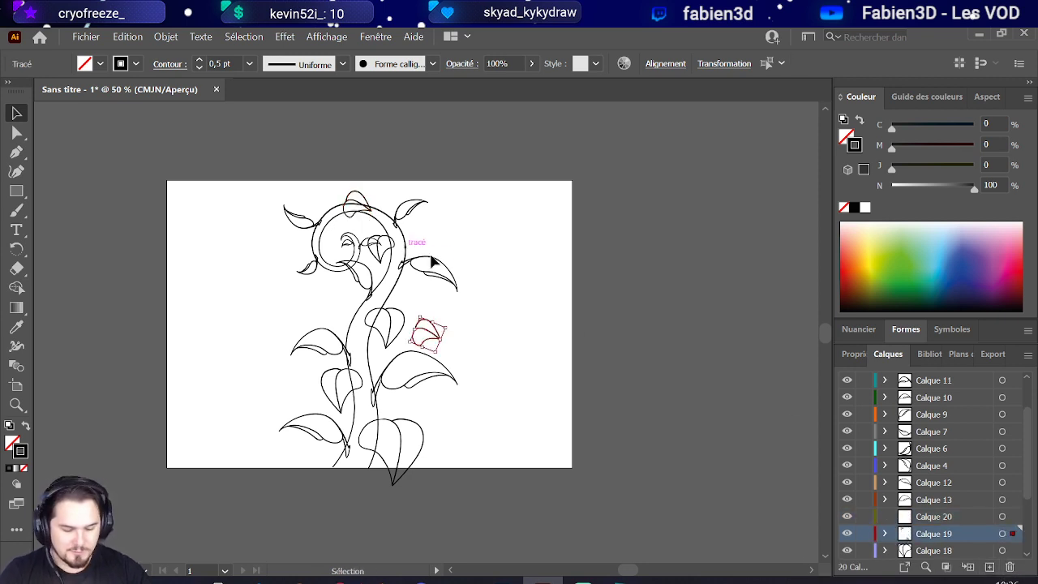
left_click_drag(1013, 539, 1012, 517)
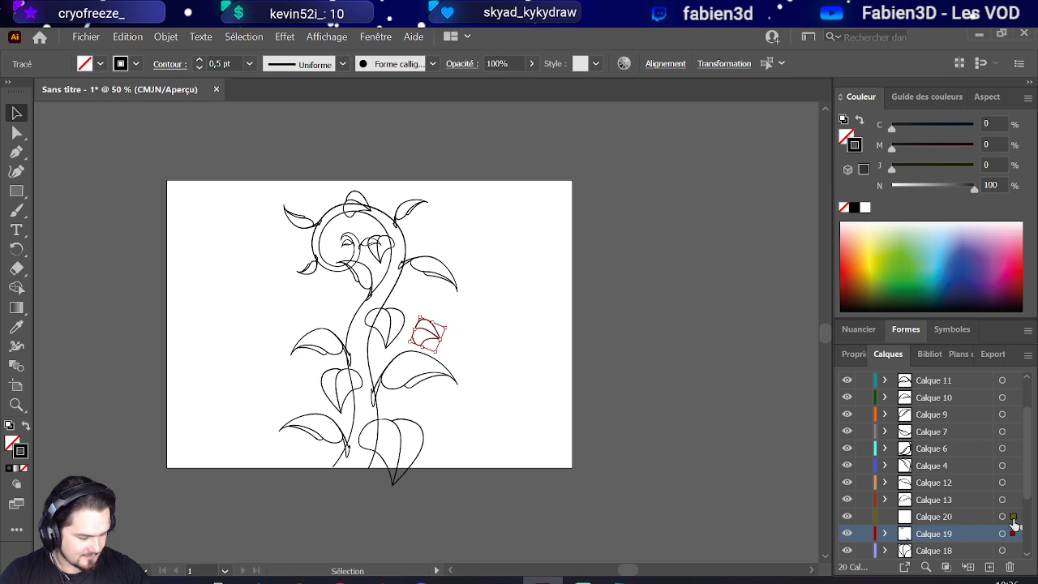
Step: Shrink and rotate the Calque 20 leaf so its tip points downward, and place it under the curl's lower left edge
scroll(394, 326, "up", 2)
scroll(394, 326, "up", 2)
key("v")
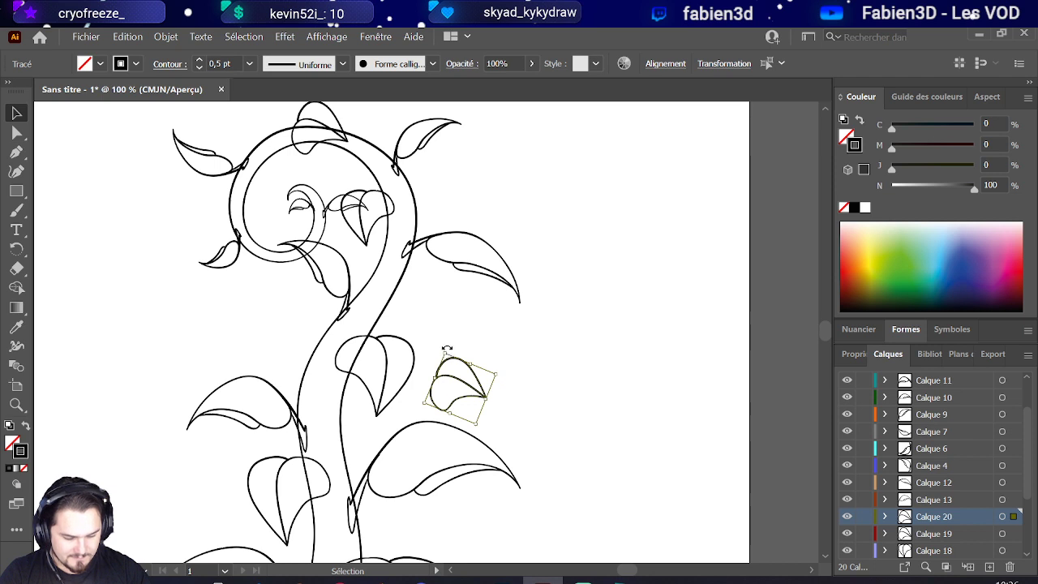
left_click_drag(446, 349, 281, 280)
scroll(280, 276, "down", 3)
scroll(267, 263, "up", 3)
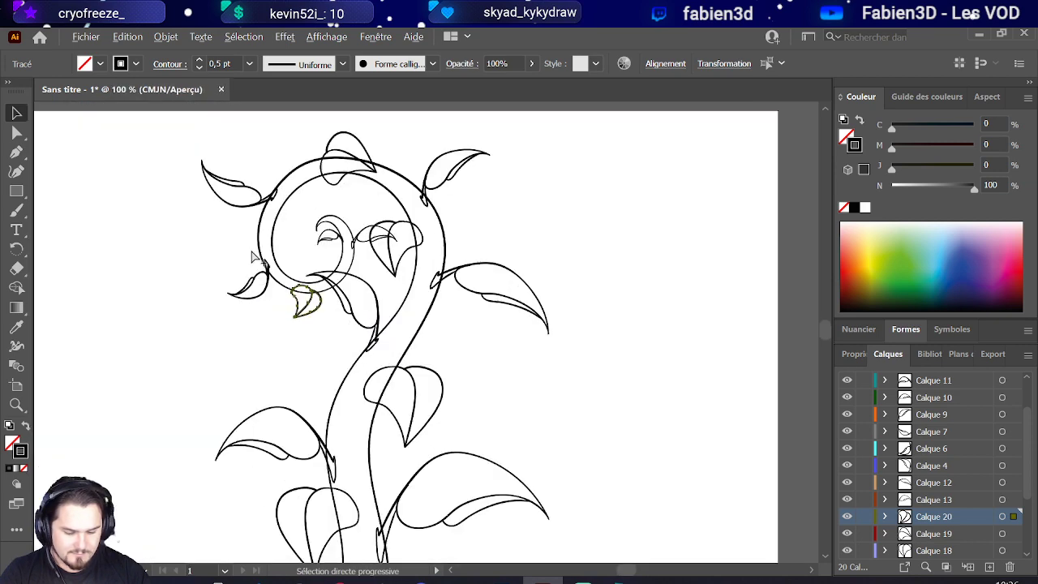
scroll(276, 264, "up", 1)
scroll(307, 270, "up", 1)
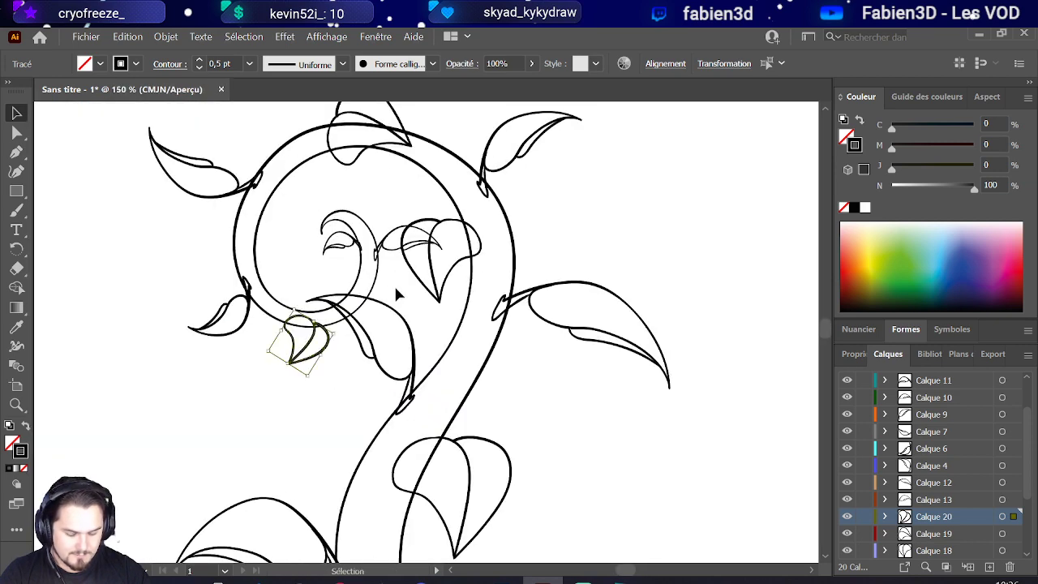
scroll(395, 294, "down", 2)
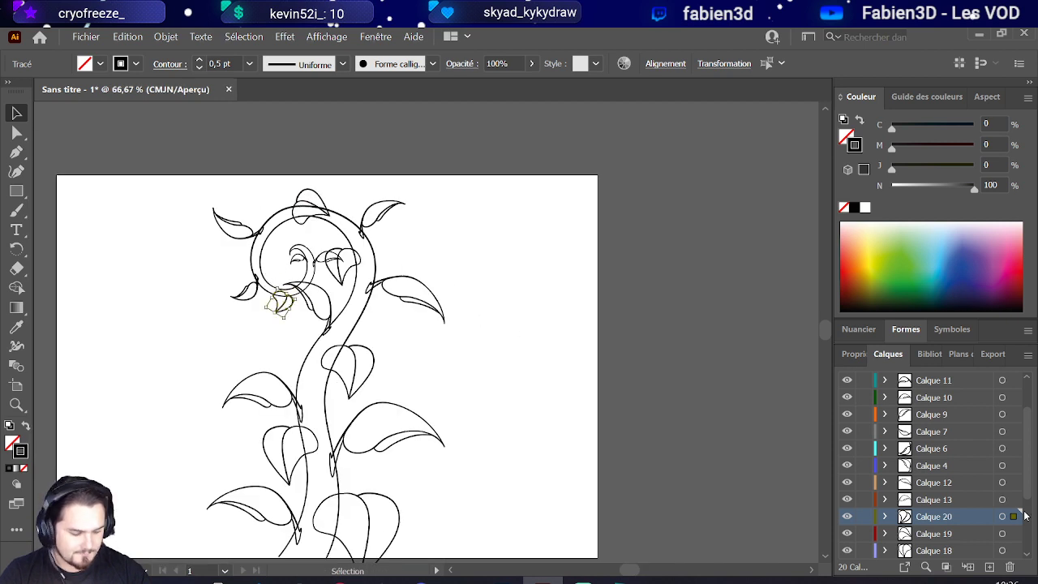
Step: Duplicate the small heart-shaped leaf under the curl and move the copy onto a new layer directly above Calque 20
left_click(989, 567)
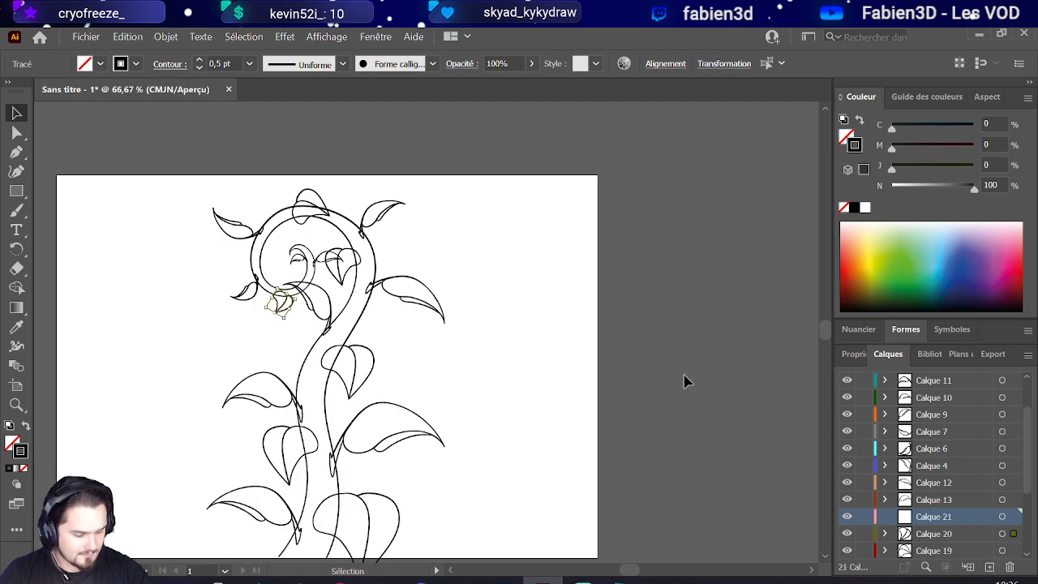
key("ctrl+c")
key("ctrl+v")
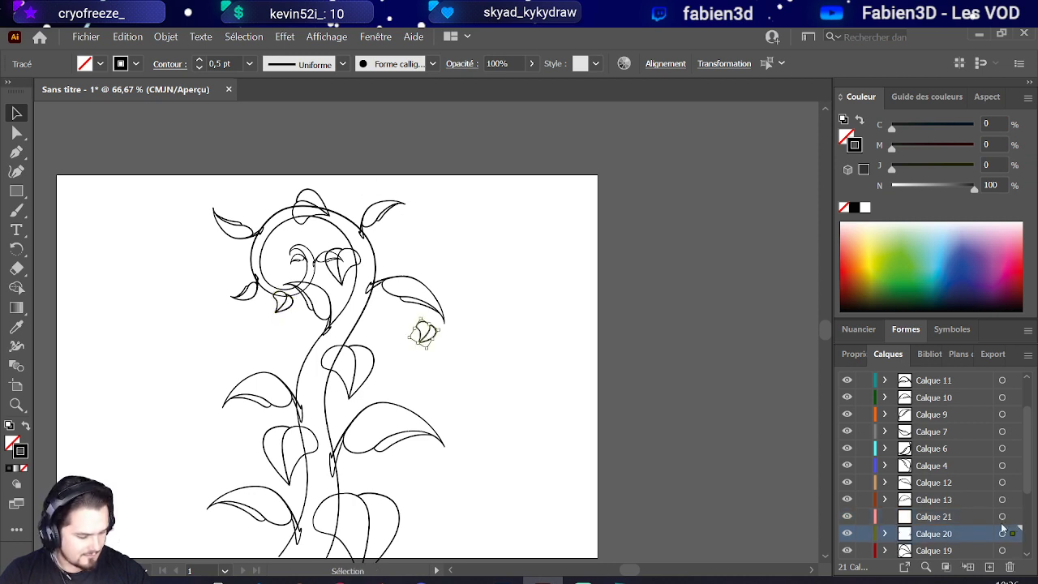
left_click_drag(1012, 538, 1013, 516)
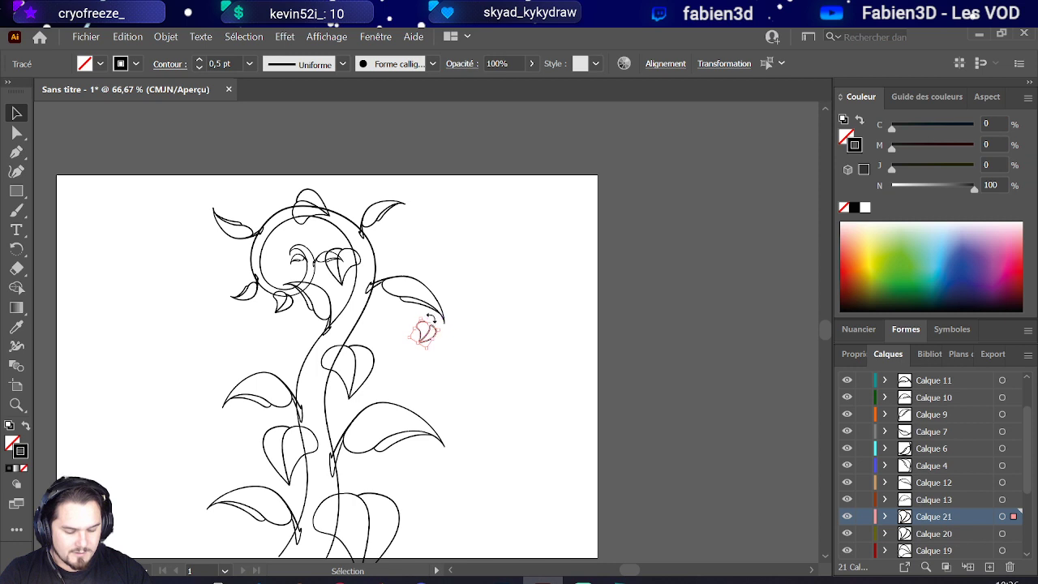
Step: Rotate and flatten the Calque 21 leaf, placing it over the curl's outer left edge between the two existing leaves
left_click_drag(424, 328, 258, 261)
mouse_move(233, 245)
left_mouse_down()
mouse_move(220, 224)
mouse_move(256, 258)
mouse_move(230, 246)
mouse_move(248, 237)
left_mouse_up()
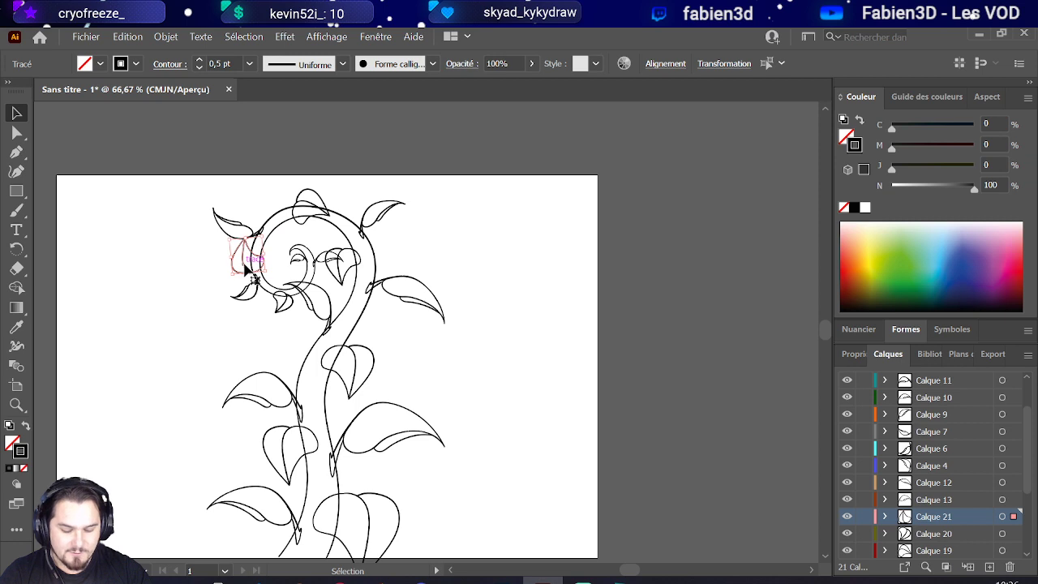
left_click_drag(240, 275, 232, 242)
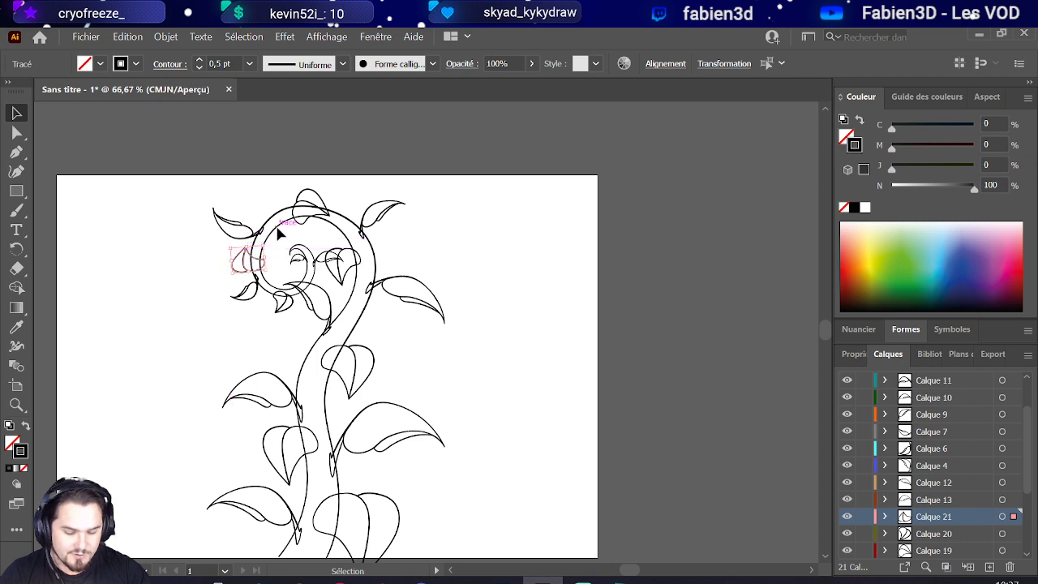
Step: Shrink the pointed Calque 7 leaf at the curl's upper left and rotate it so its tip points up
left_click(279, 234)
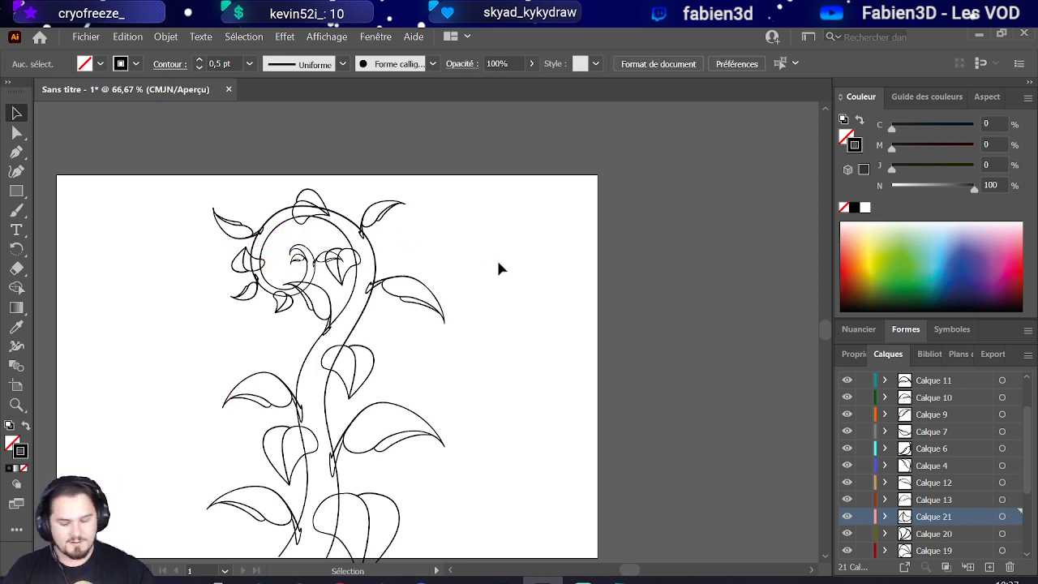
left_click_drag(230, 218, 225, 215)
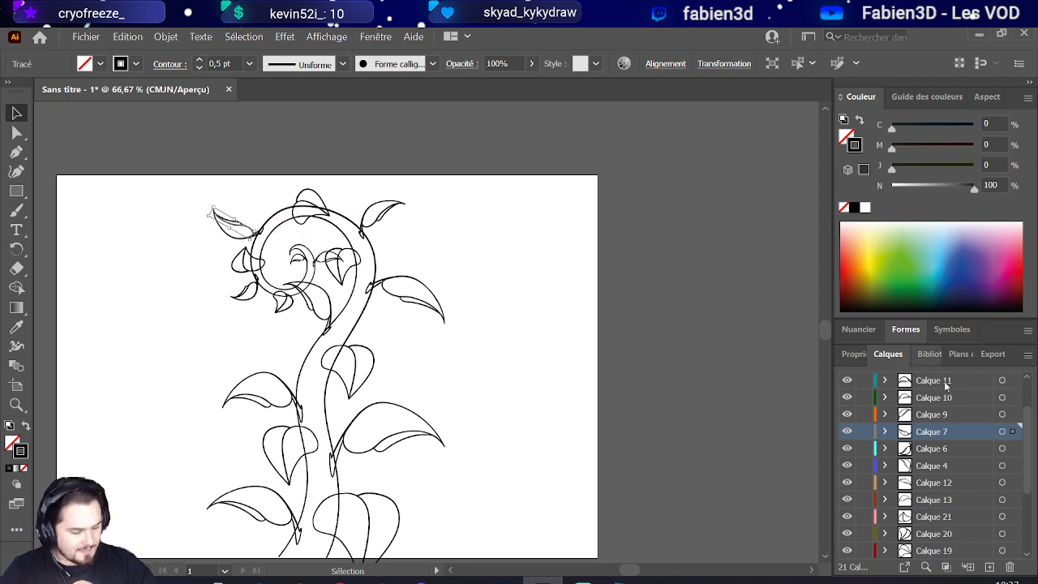
left_click(1002, 432)
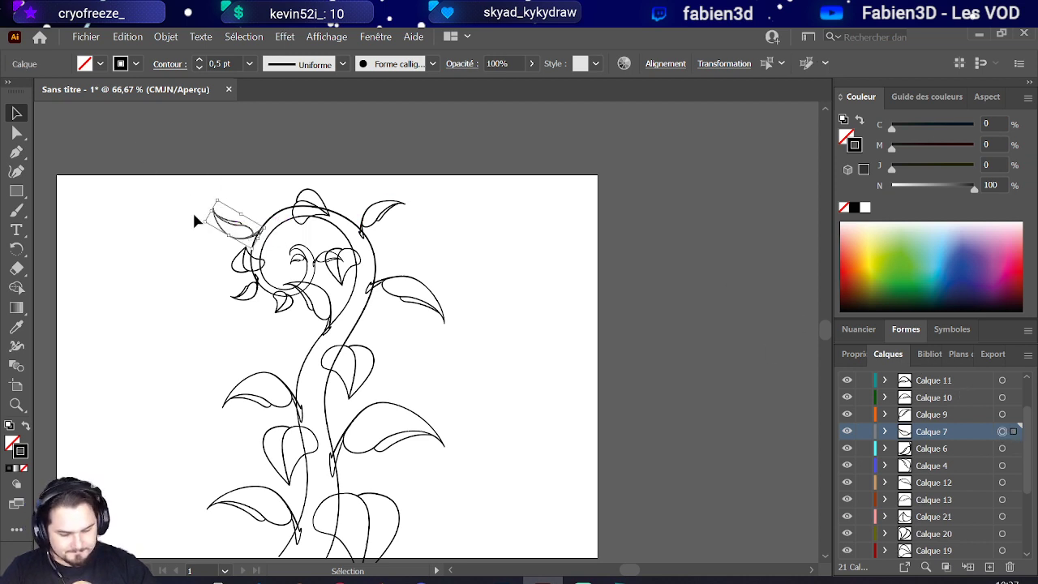
mouse_move(215, 204)
left_mouse_down()
mouse_move(222, 219)
mouse_move(228, 214)
left_mouse_up()
left_click(239, 200)
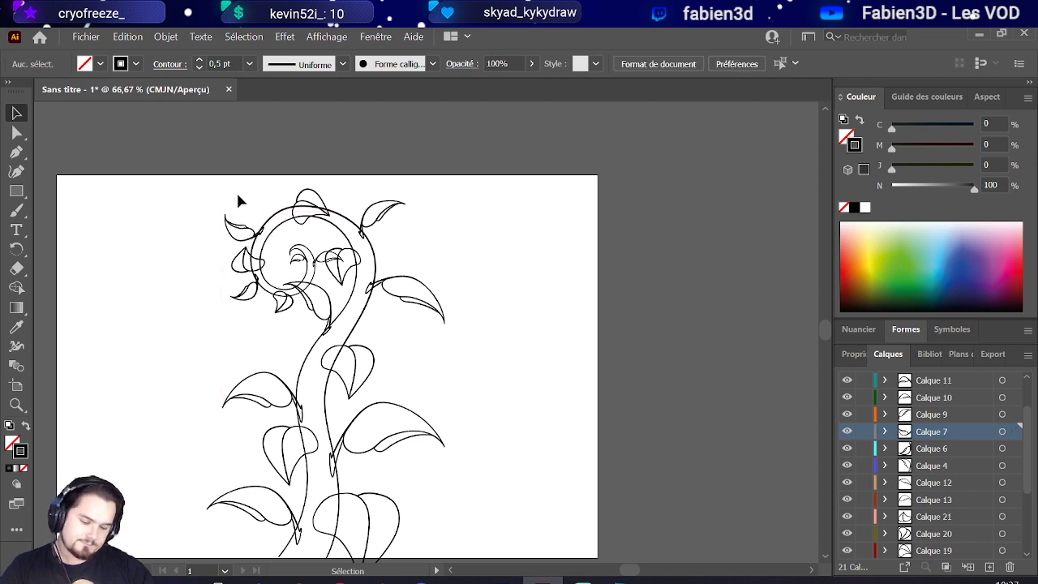
left_click(1002, 432)
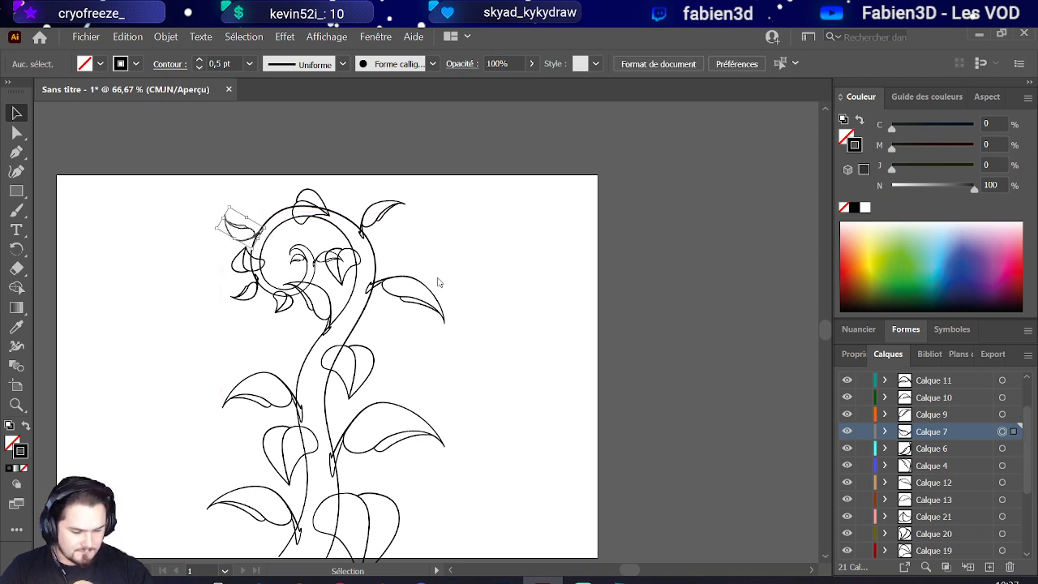
left_click_drag(247, 203, 257, 229)
left_click(307, 196)
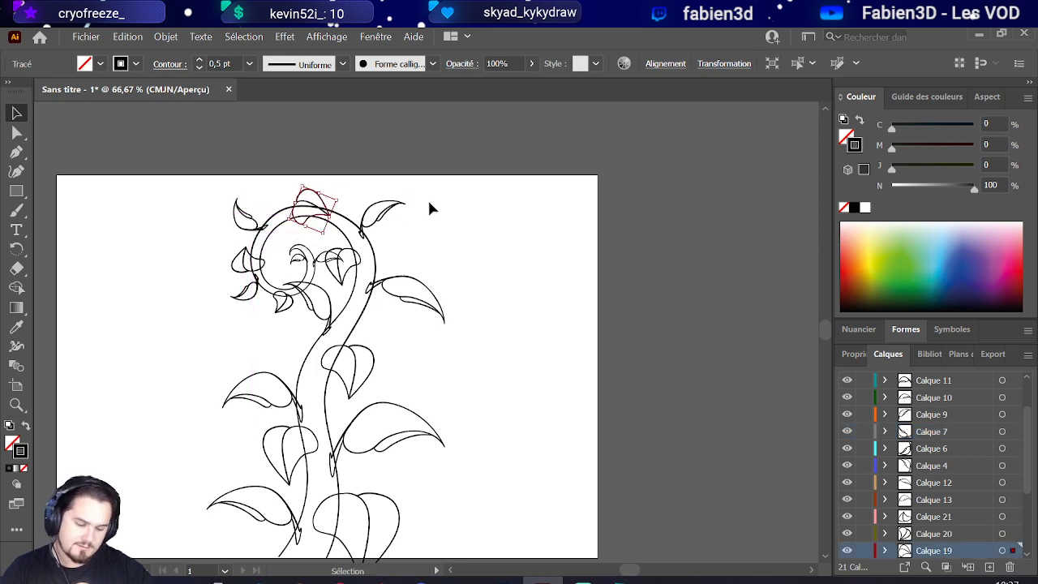
left_click(457, 259)
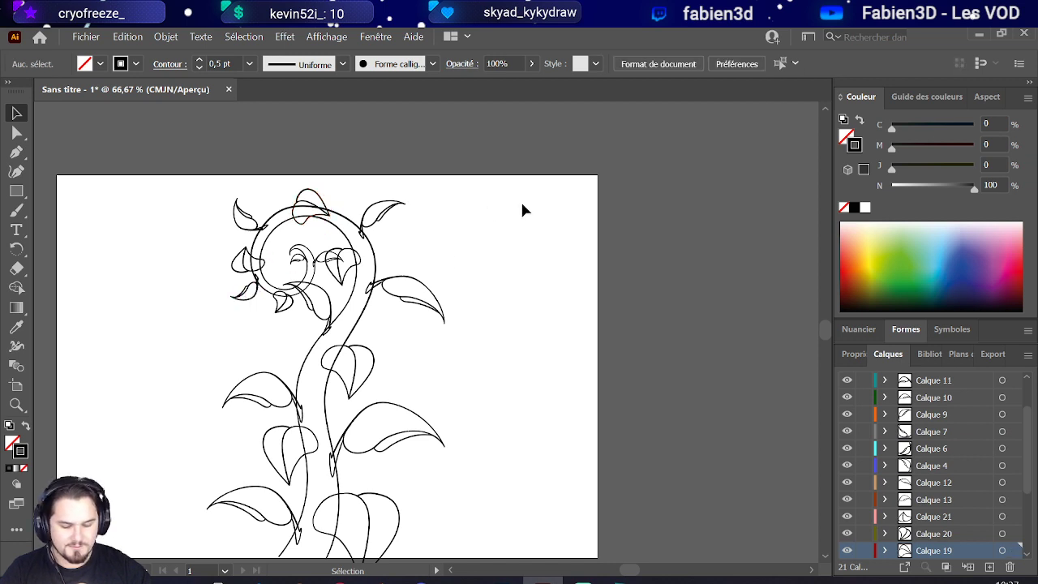
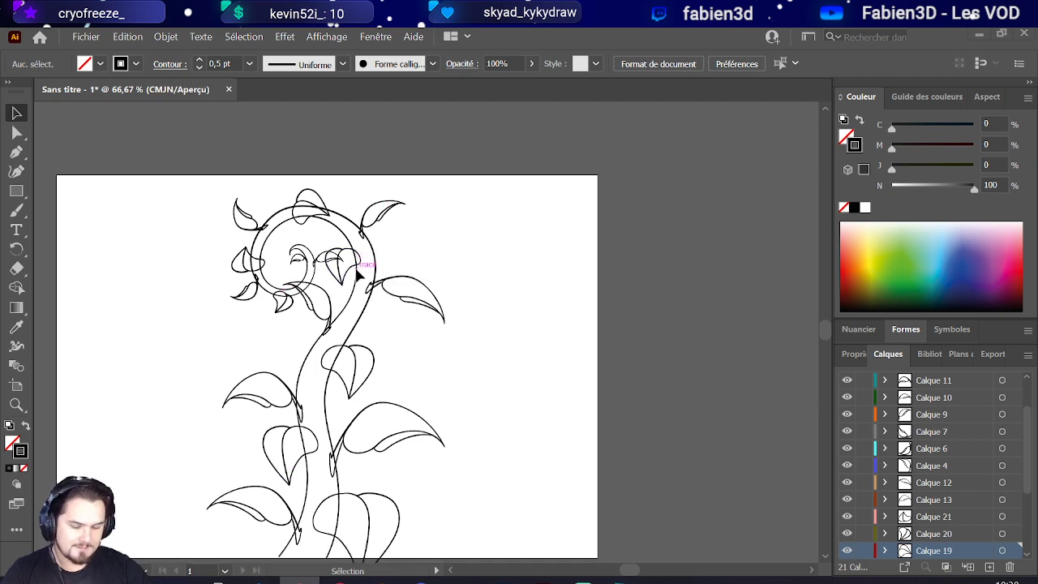
Step: Add a new layer directly above Calque 2, the layer holding the stem outlines
scroll(359, 290, "down", 2)
scroll(295, 496, "up", 4)
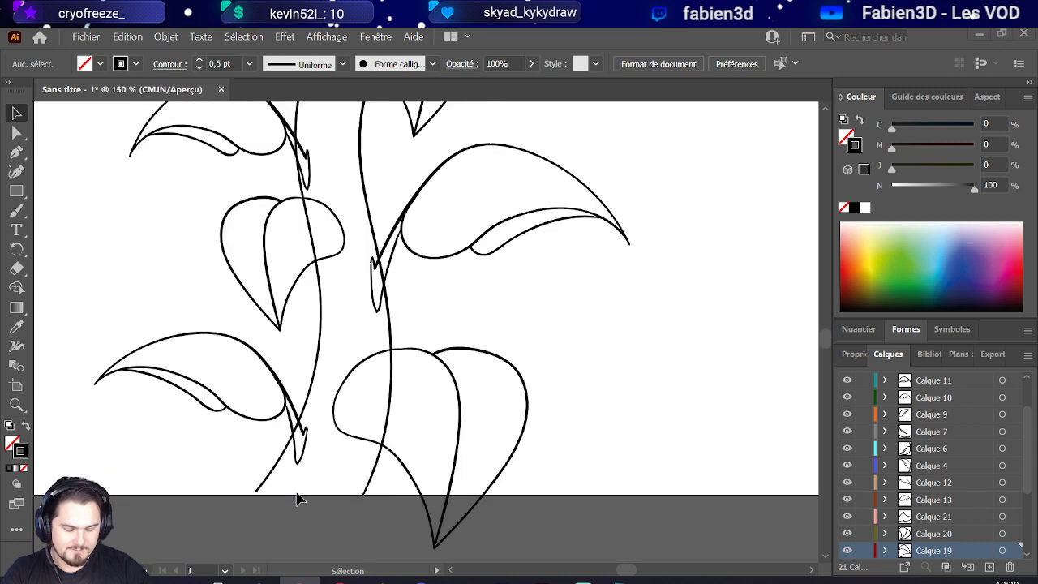
scroll(287, 447, "up", 1)
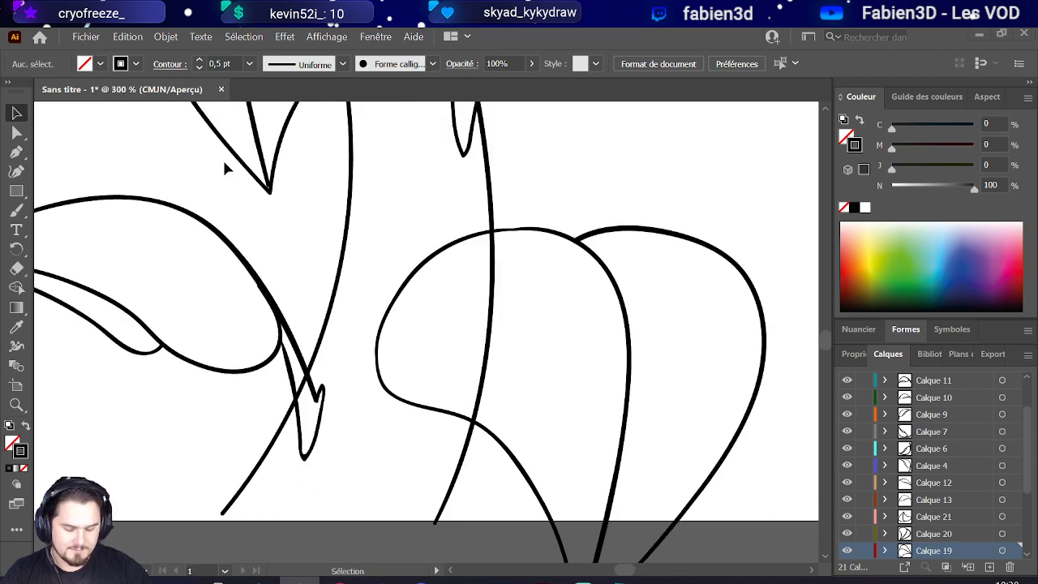
scroll(979, 493, "down", 3)
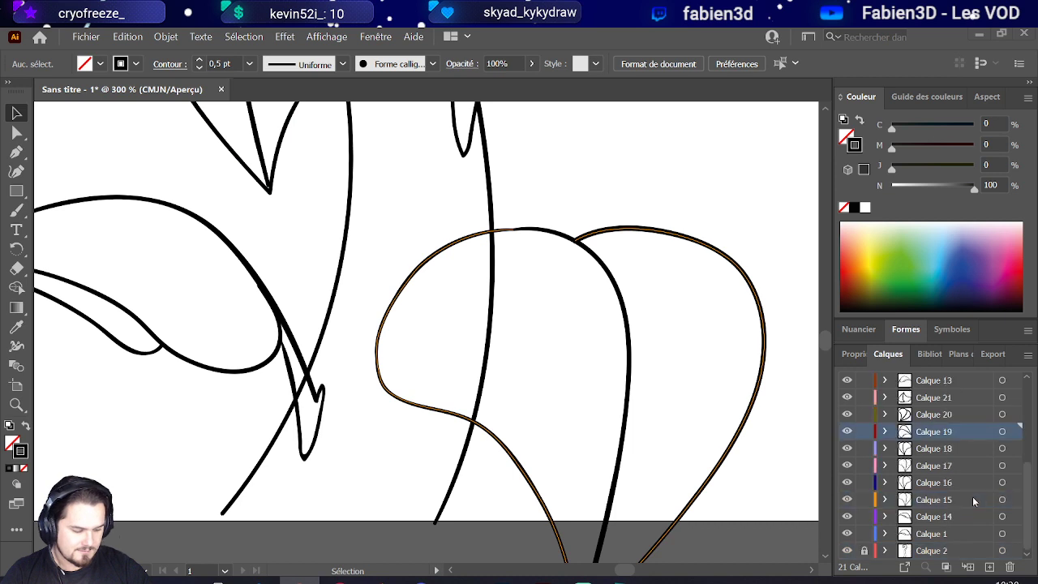
left_click(956, 552)
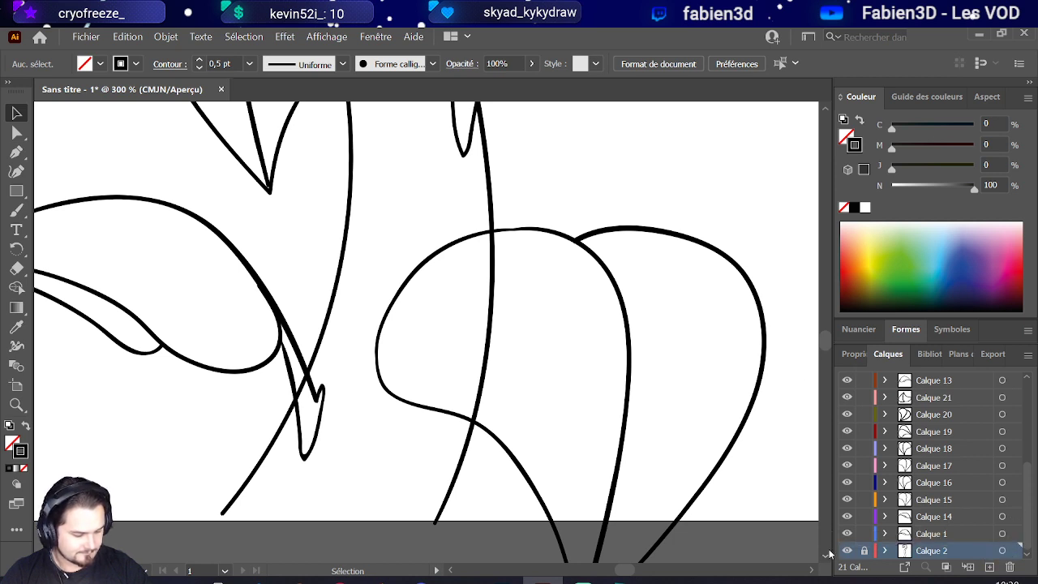
left_click(1002, 550)
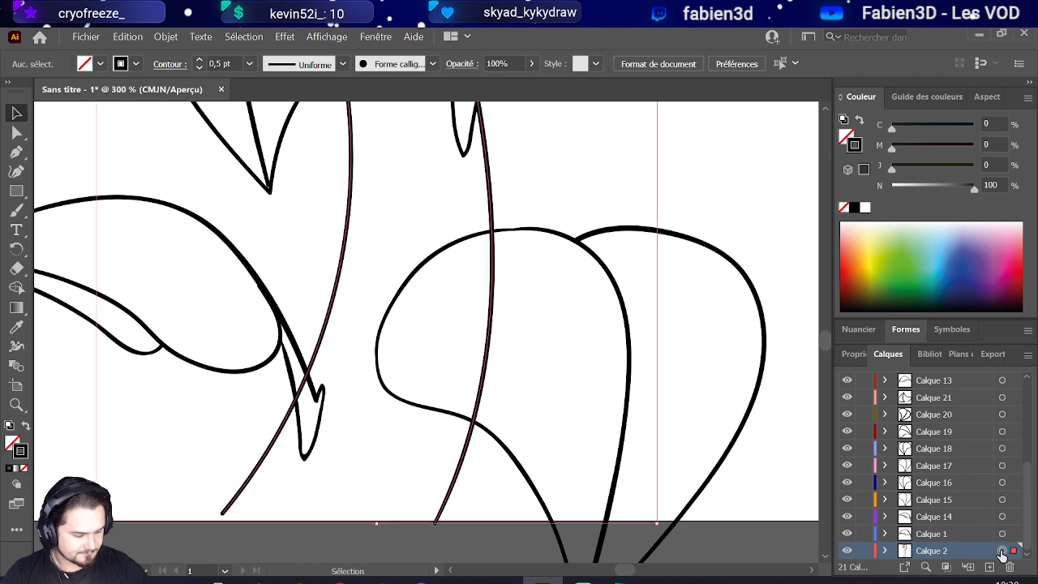
left_click(988, 567)
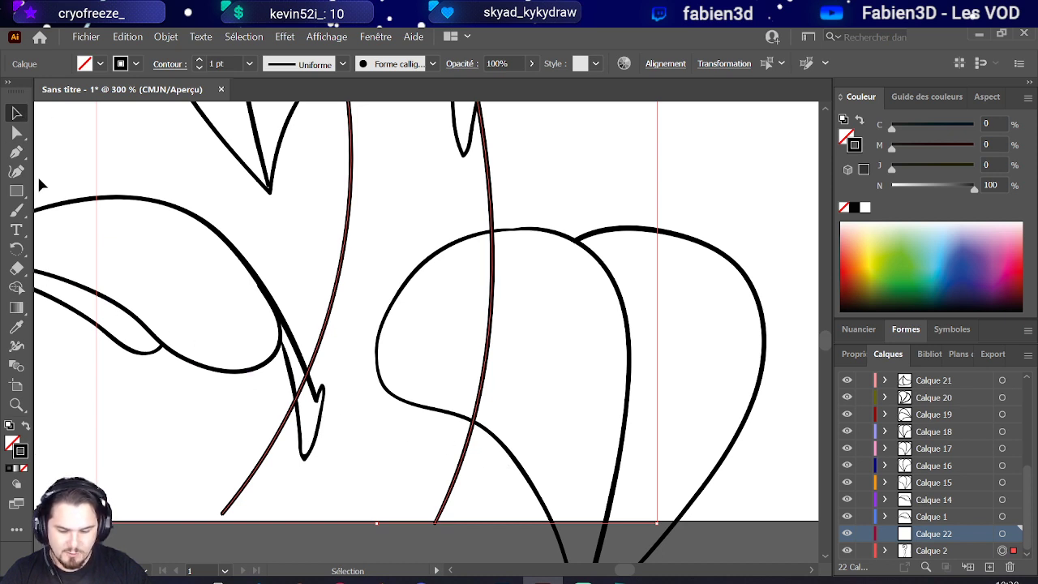
Step: Paint a small closed heart-like outline between the two stem lines near the base, using the Paintbrush at 1 pt stroke
left_click(16, 211)
left_click(75, 460)
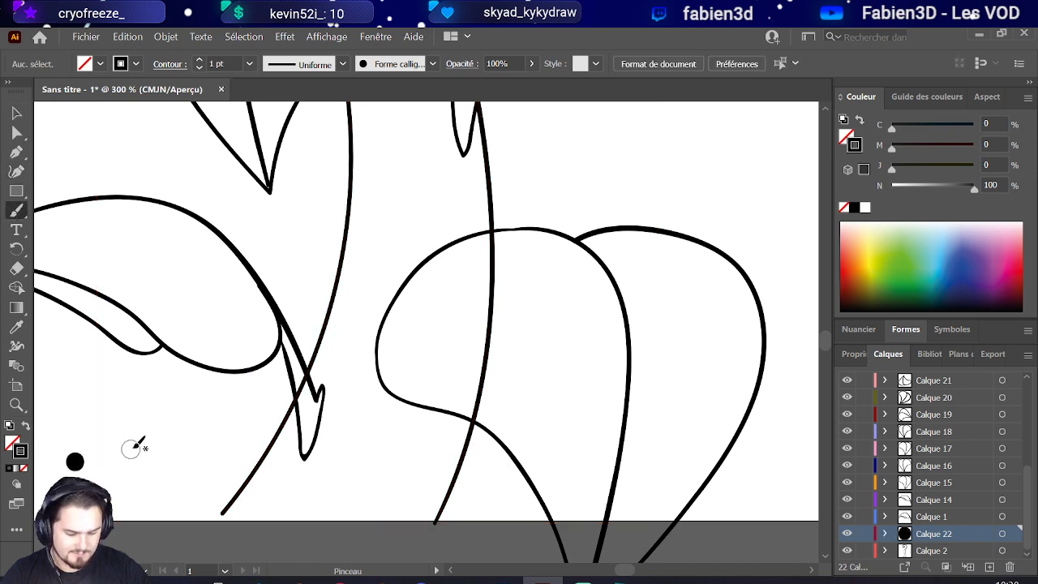
key("ctrl+z")
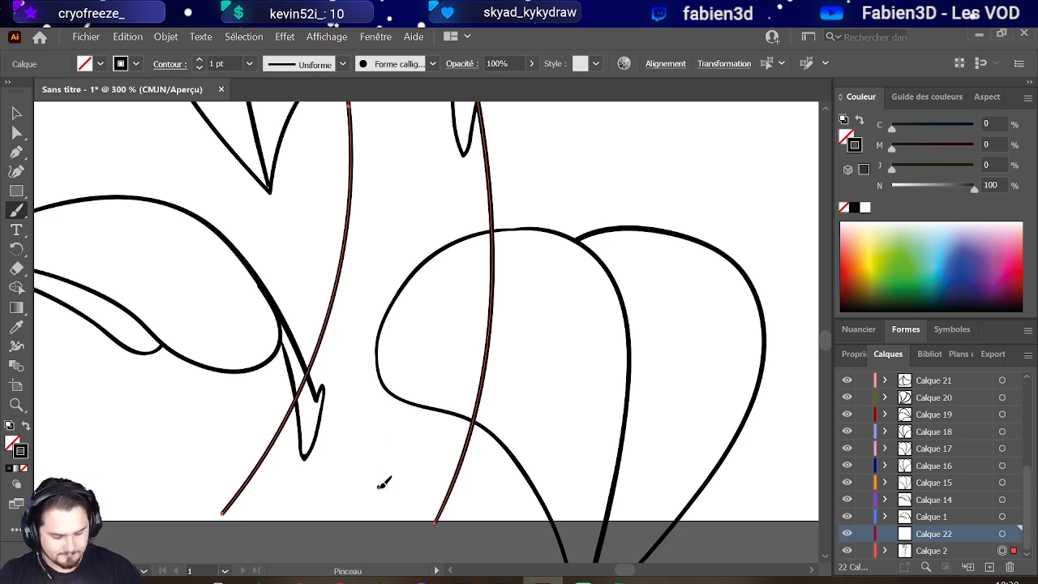
mouse_move(380, 486)
left_mouse_down()
mouse_move(407, 449)
mouse_move(397, 480)
mouse_move(391, 441)
left_mouse_up()
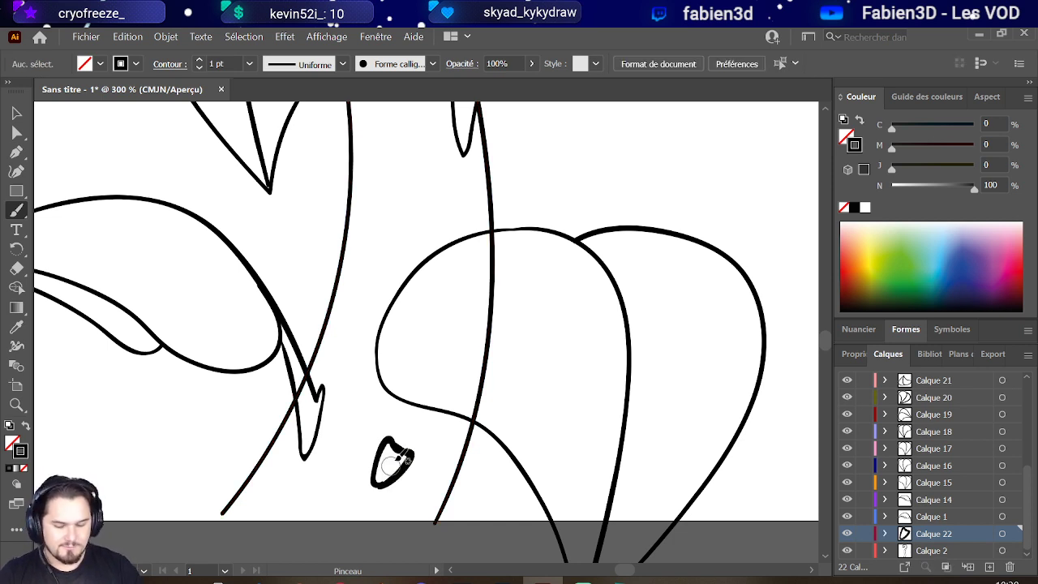
Step: Clean up the closure at the small heart outline's lower tip by adjusting its anchor point
left_click(16, 132)
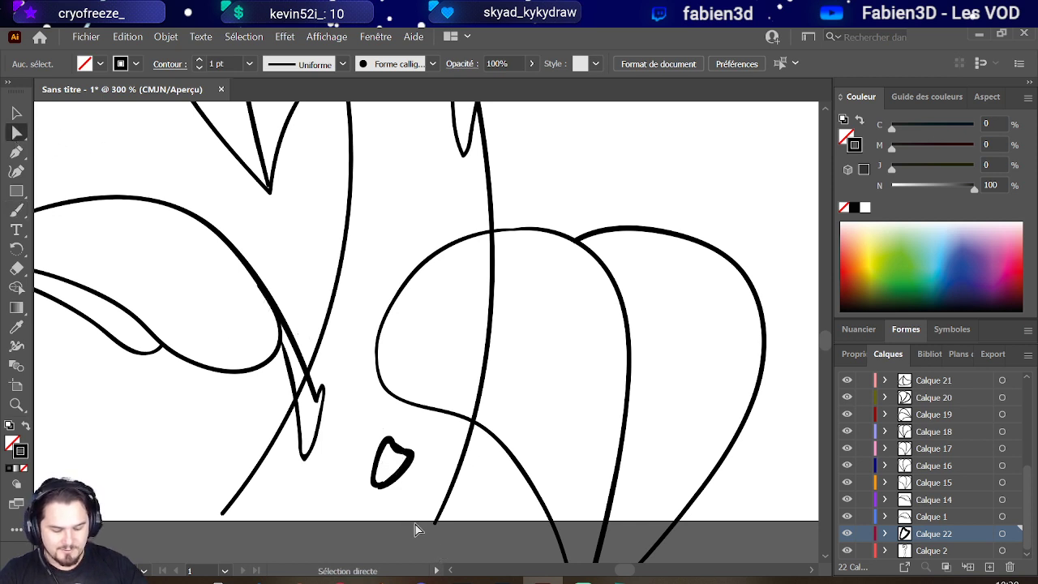
left_click(381, 484)
scroll(380, 485, "up", 3)
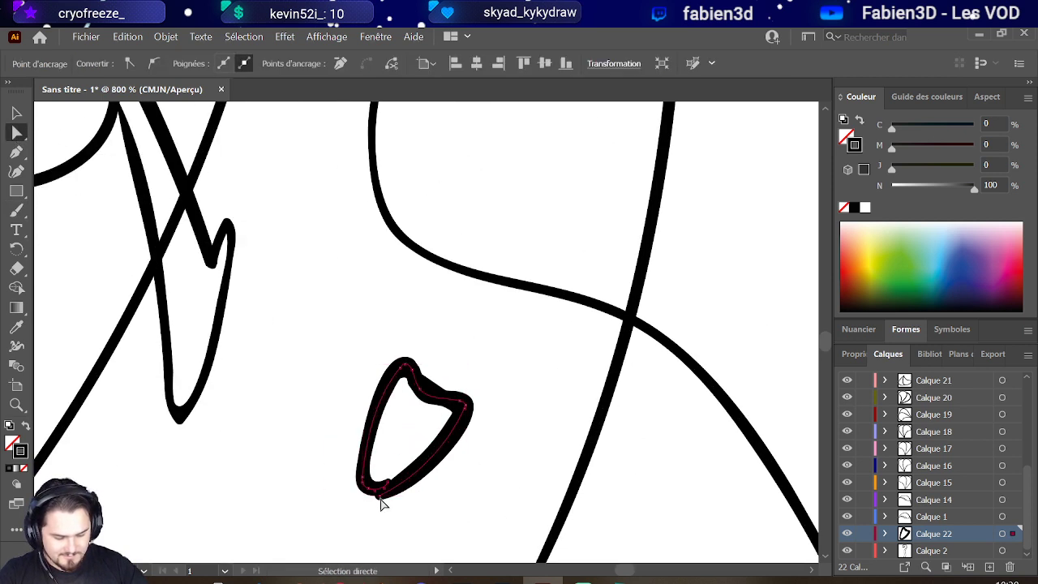
left_click_drag(381, 502, 406, 498)
key("ctrl")
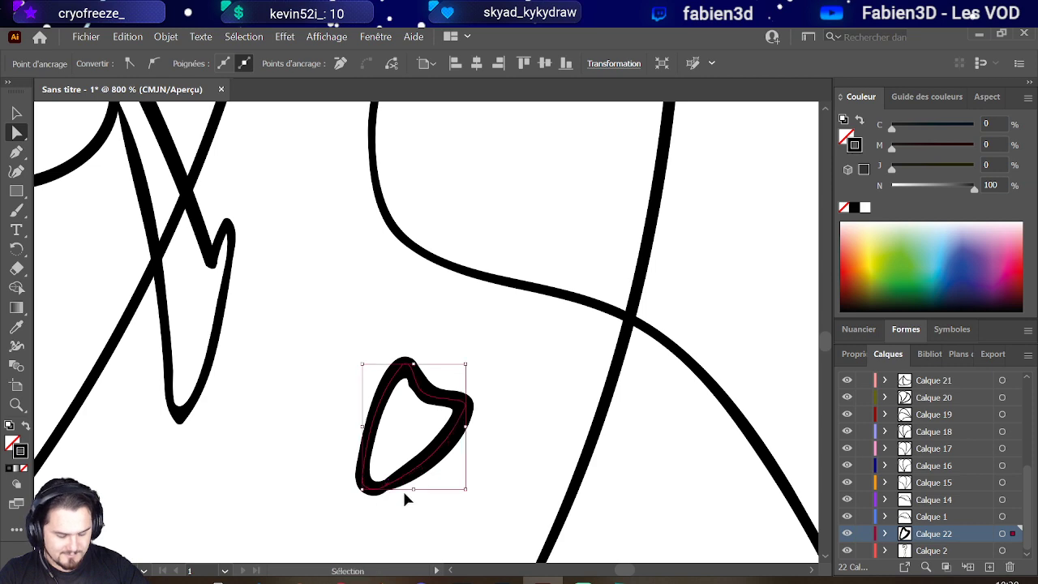
scroll(405, 496, "down", 4)
scroll(405, 486, "up", 3)
scroll(429, 470, "down", 3)
scroll(435, 495, "up", 1)
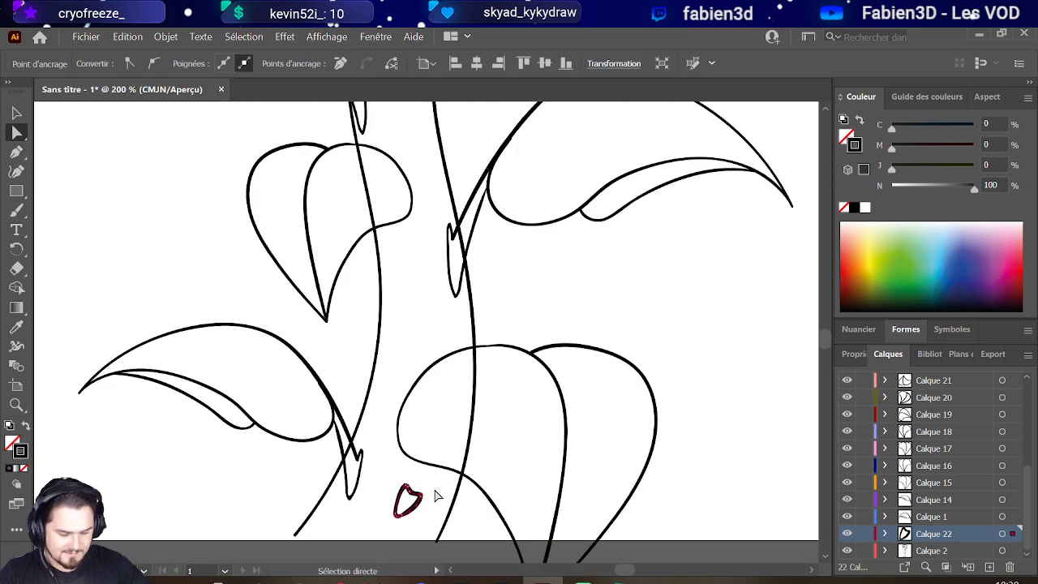
scroll(431, 504, "down", 1)
key("v")
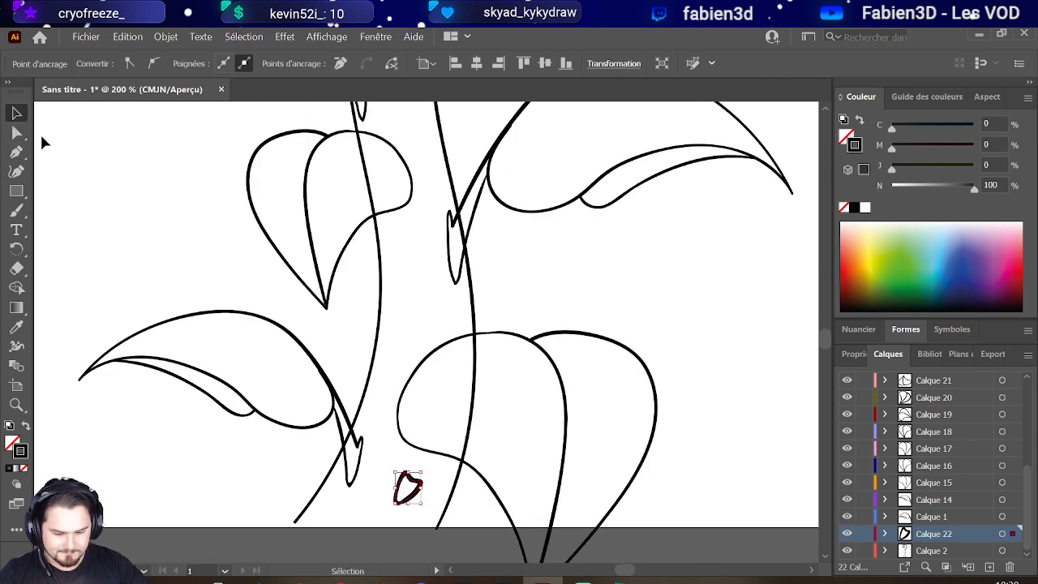
key("ctrl+v")
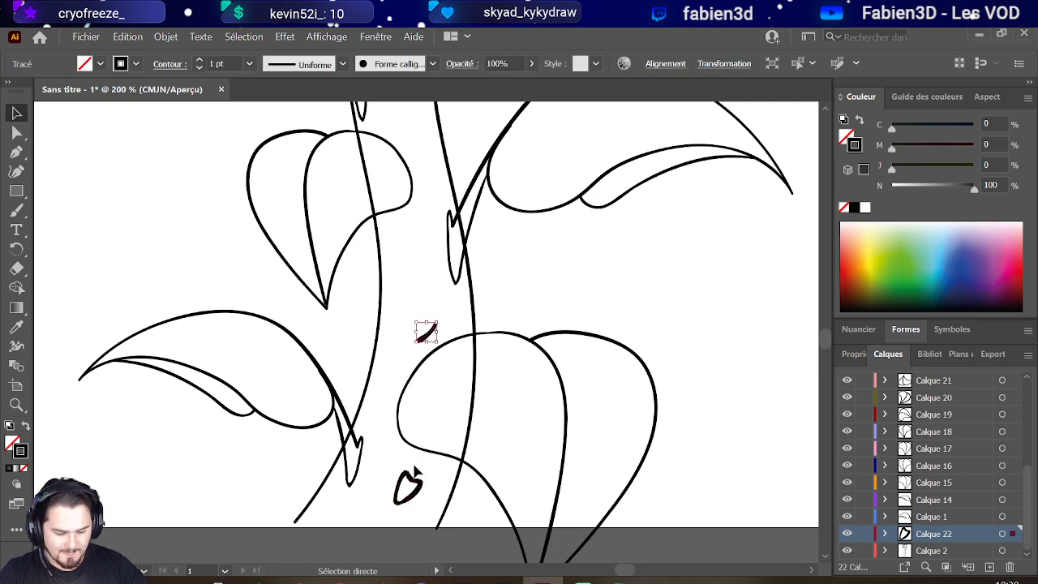
Step: Duplicate the whole small heart outline, place the copy higher inside the stem and rotate it so its tip points downward
mouse_move(436, 352)
left_mouse_down()
mouse_move(421, 499)
mouse_move(418, 489)
left_mouse_up()
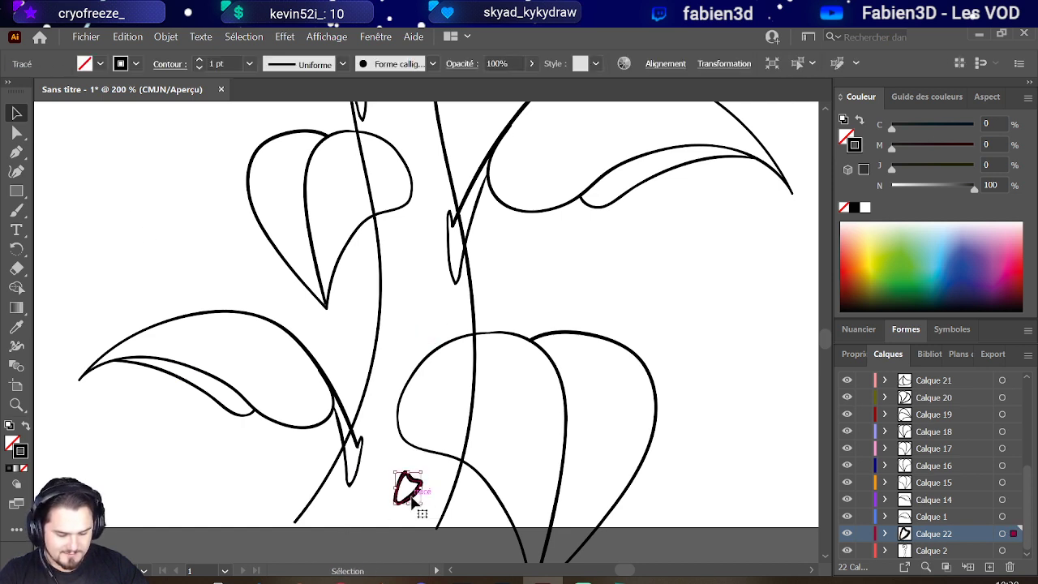
key("a")
key("ctrl+v")
key("v")
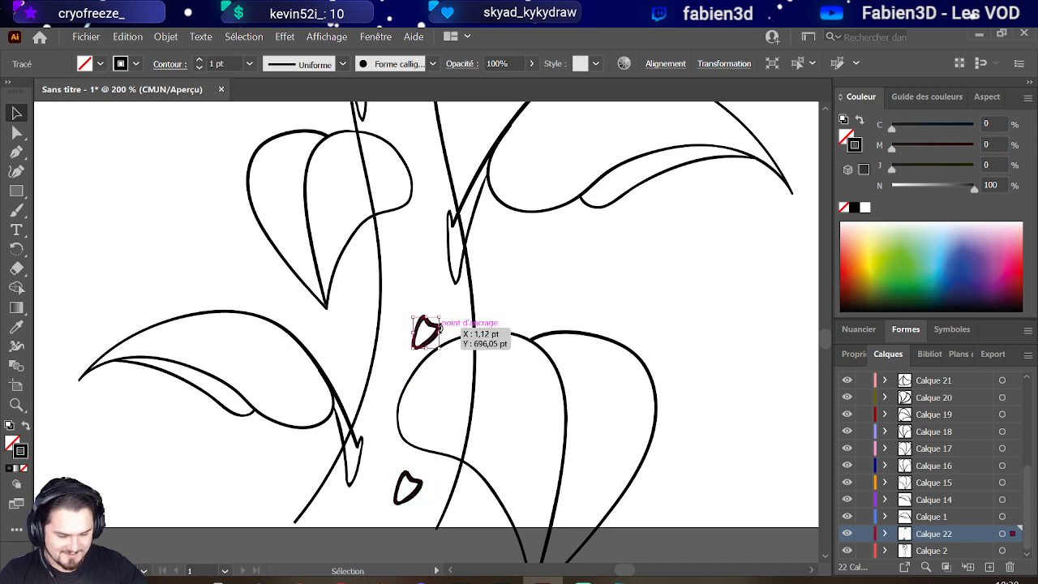
mouse_move(443, 331)
left_mouse_down()
mouse_move(400, 325)
mouse_move(411, 307)
left_mouse_up()
scroll(411, 307, "up", 3)
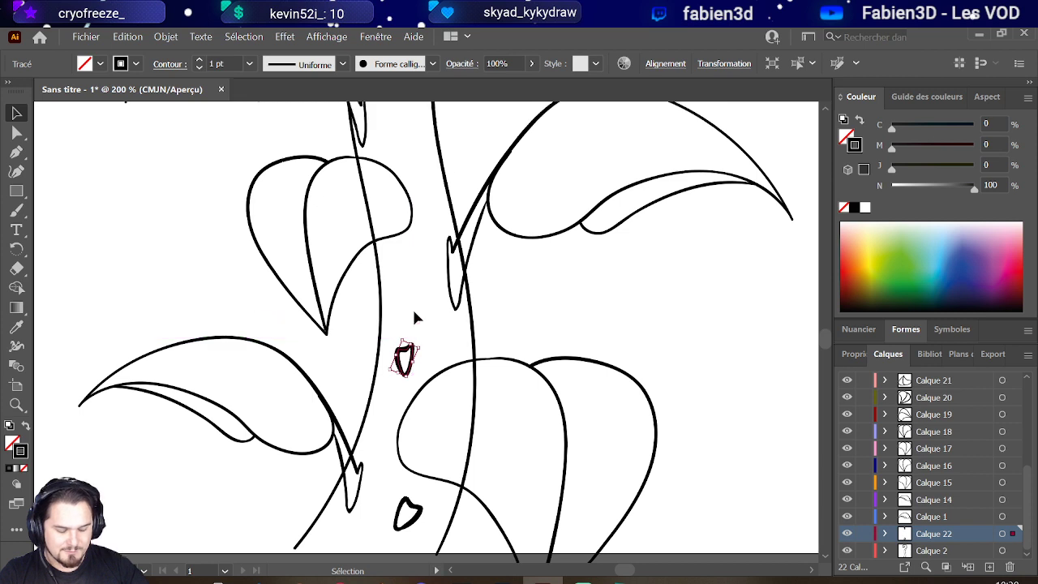
Step: Duplicate the upright small heart and rotate the copy slightly, placing it inside the stem beside the left heart-shaped leaf
key("ctrl+shift+a")
key("ctrl+v")
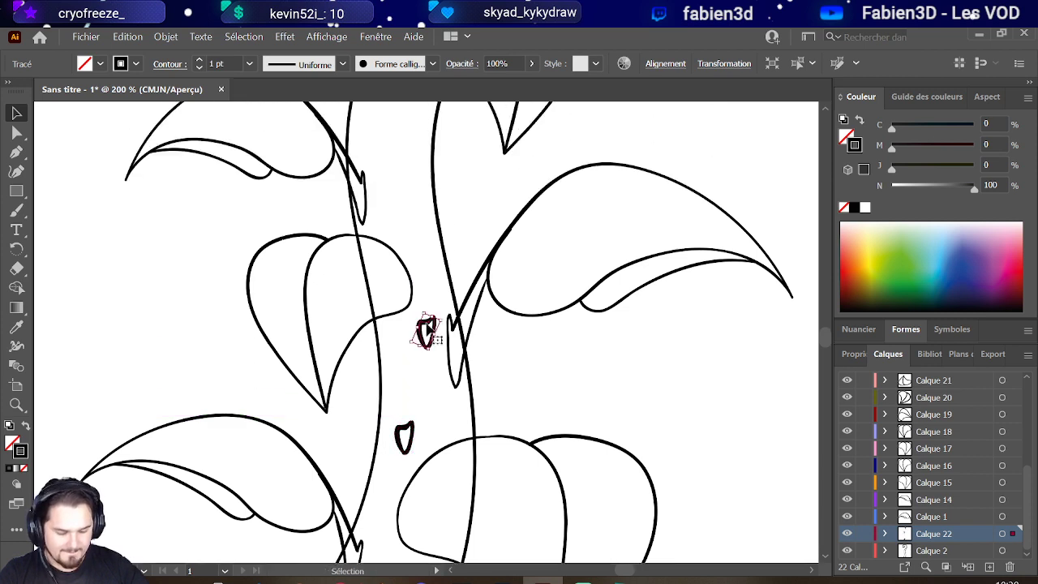
scroll(442, 377, "up", 3)
scroll(442, 377, "up", 1)
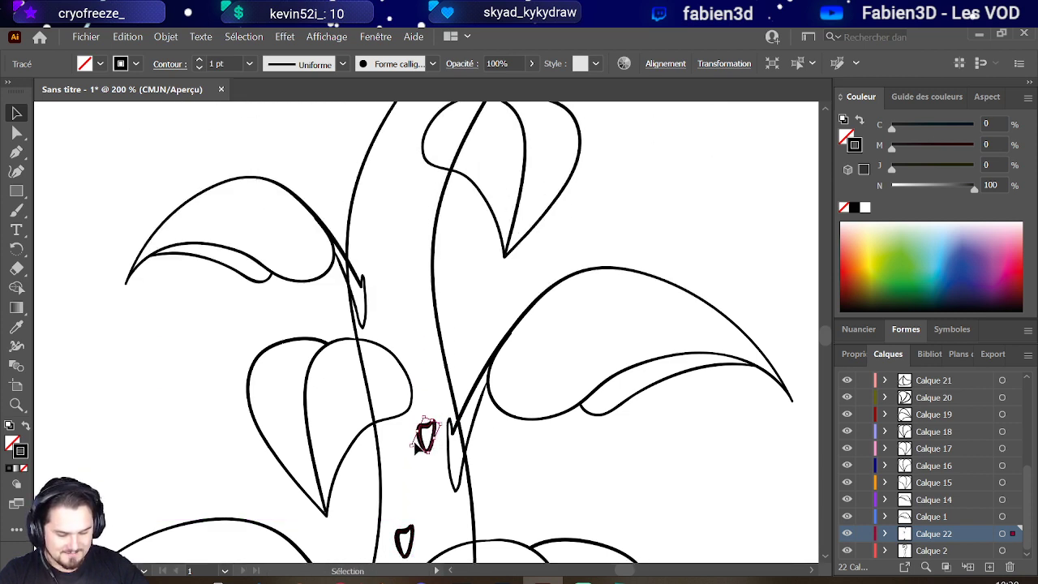
mouse_move(417, 430)
left_mouse_down()
mouse_move(449, 432)
mouse_move(458, 463)
mouse_move(446, 427)
left_mouse_up()
Step: Duplicate the tilted small heart and place the copy further up, near the stem's left line beside the upper left pointed leaf
scroll(419, 424, "down", 2)
scroll(418, 410, "down", 5)
scroll(412, 415, "up", 5)
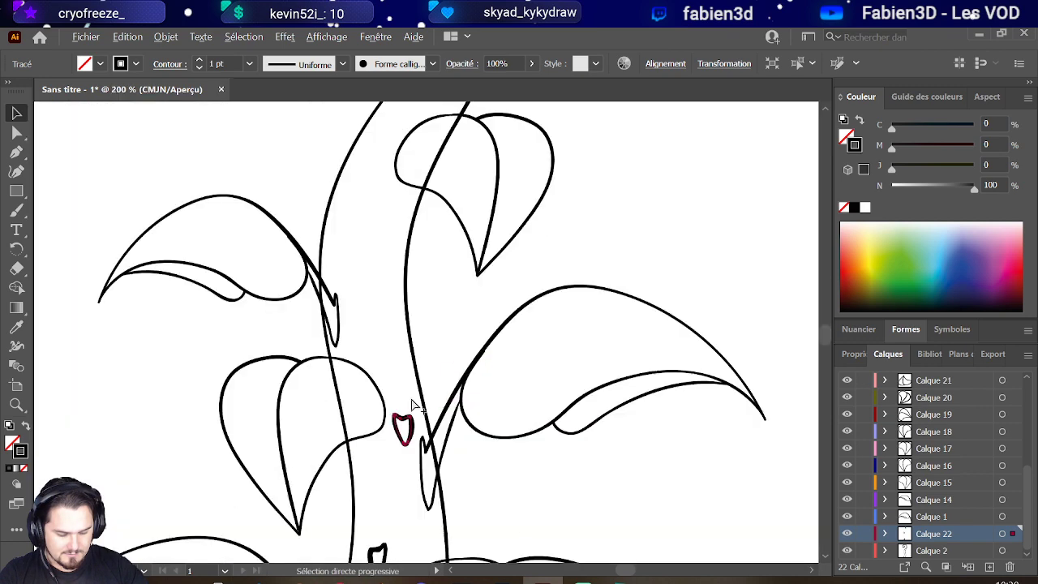
scroll(414, 403, "up", 2)
scroll(413, 403, "up", 1)
scroll(417, 398, "down", 1)
scroll(415, 403, "up", 1)
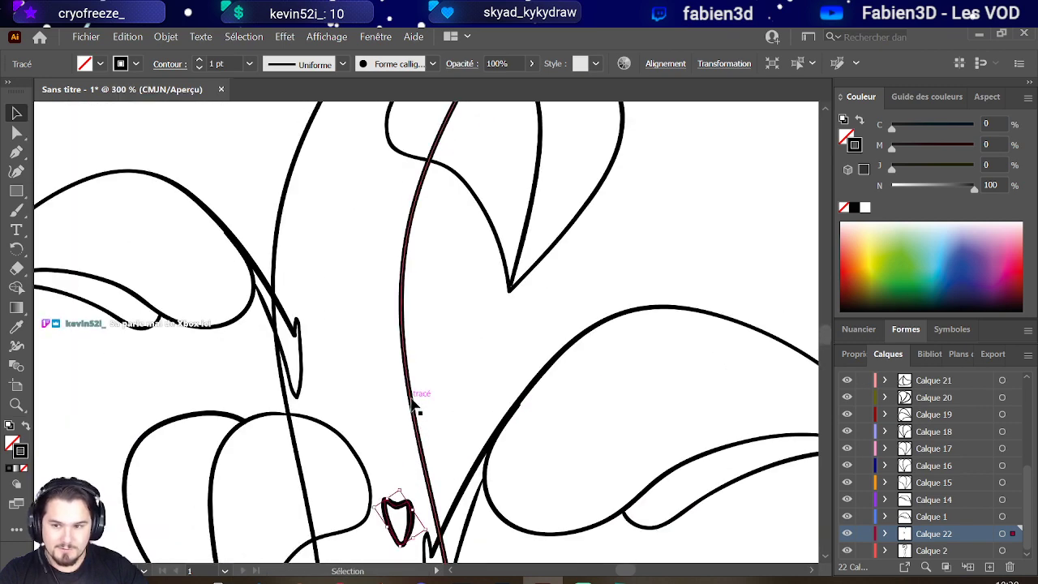
key("a")
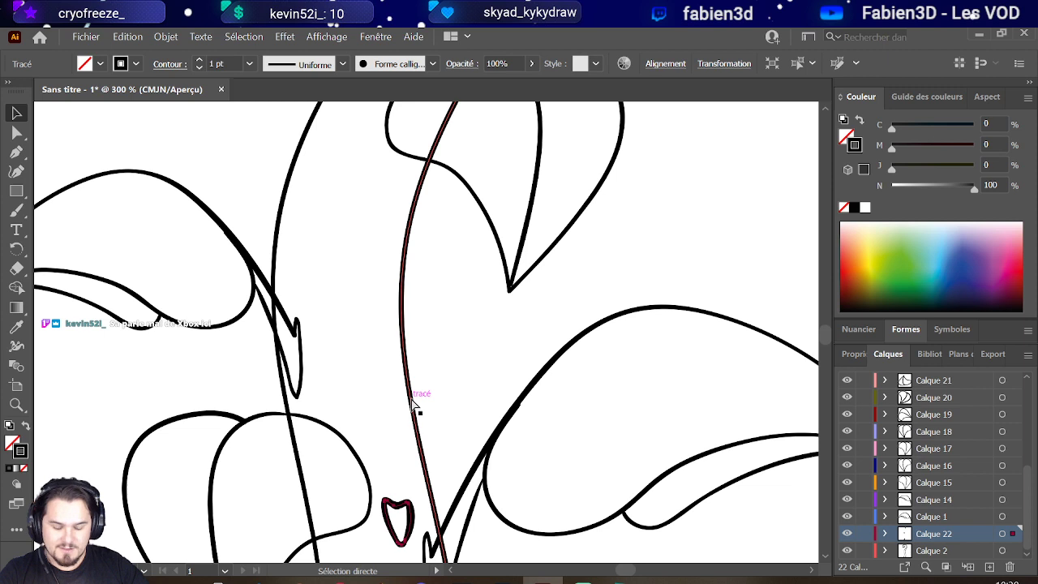
key("ctrl+v")
left_click_drag(436, 335, 322, 257)
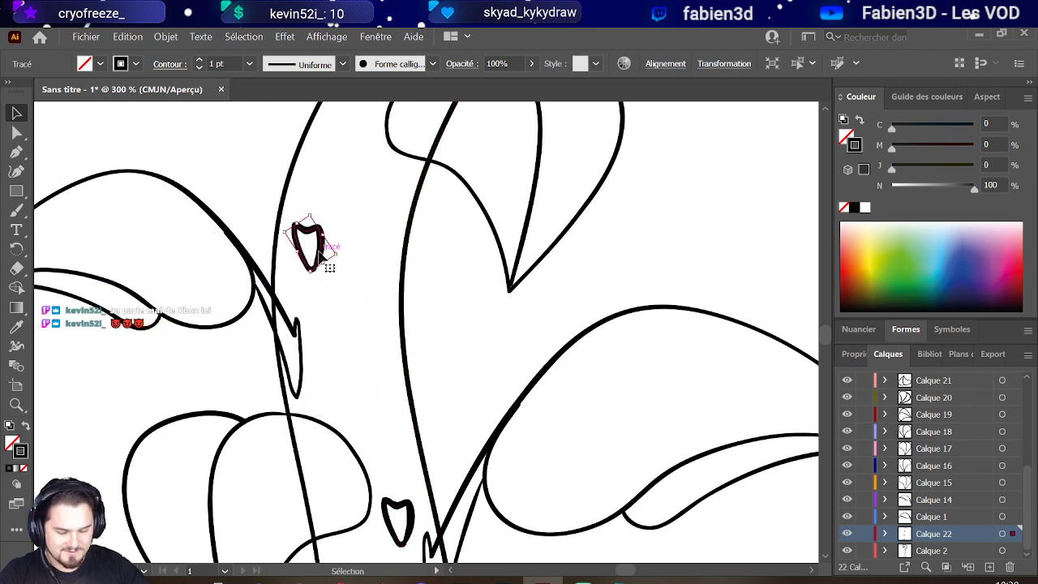
Step: Add another small heart copy inside the stem, midway between the two highest hearts
scroll(321, 350, "down", 2)
scroll(340, 333, "up", 2)
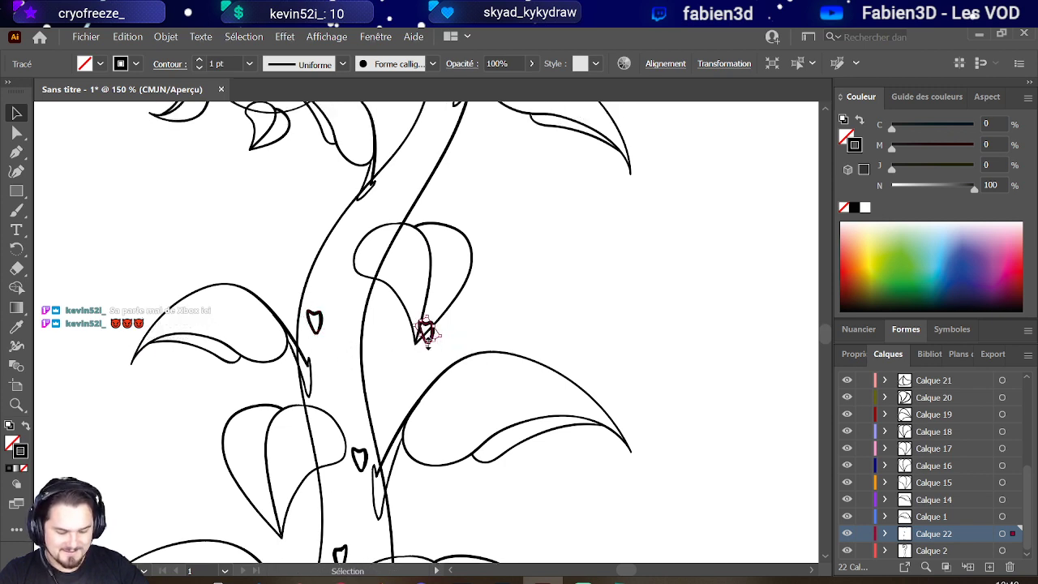
mouse_move(315, 332)
left_mouse_down()
mouse_move(368, 382)
mouse_move(347, 393)
left_mouse_up()
scroll(333, 389, "up", 5)
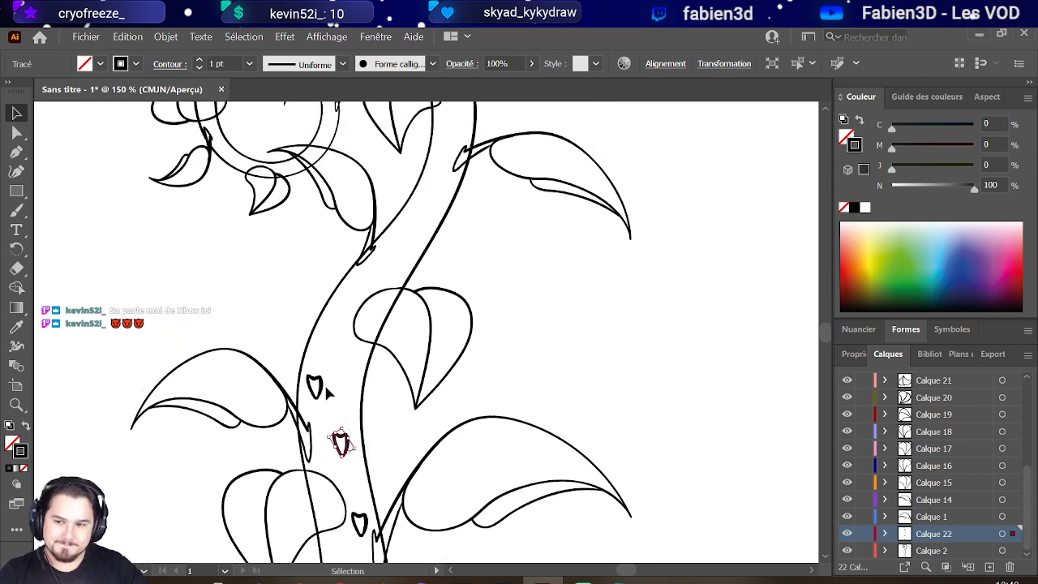
Step: Duplicate the heart beside the upper left pointed leaf, move the copy up to the next leaf joint, then shrink and tilt it
left_click(316, 383)
key("a")
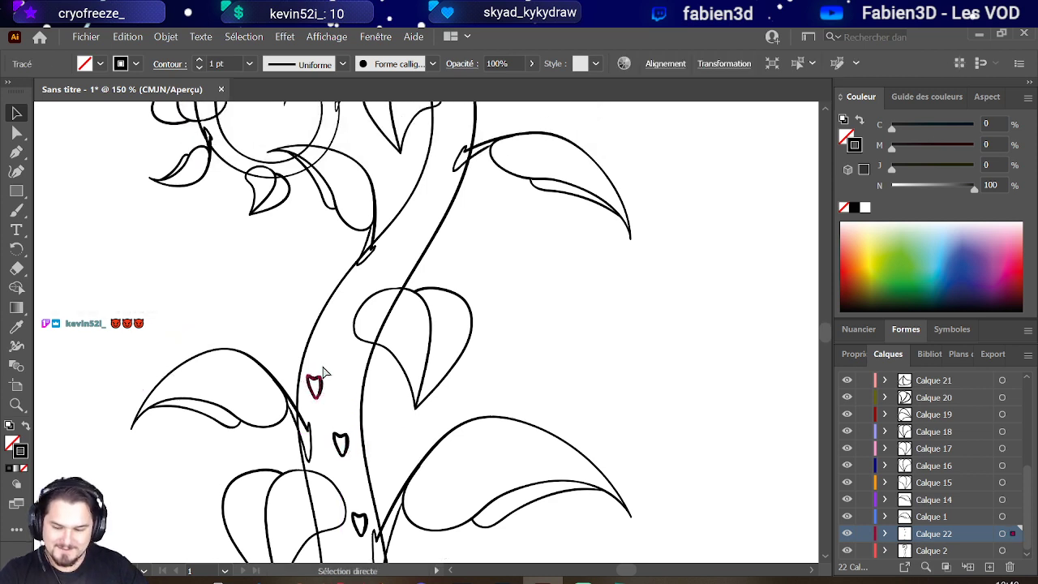
left_click_drag(322, 371, 366, 276)
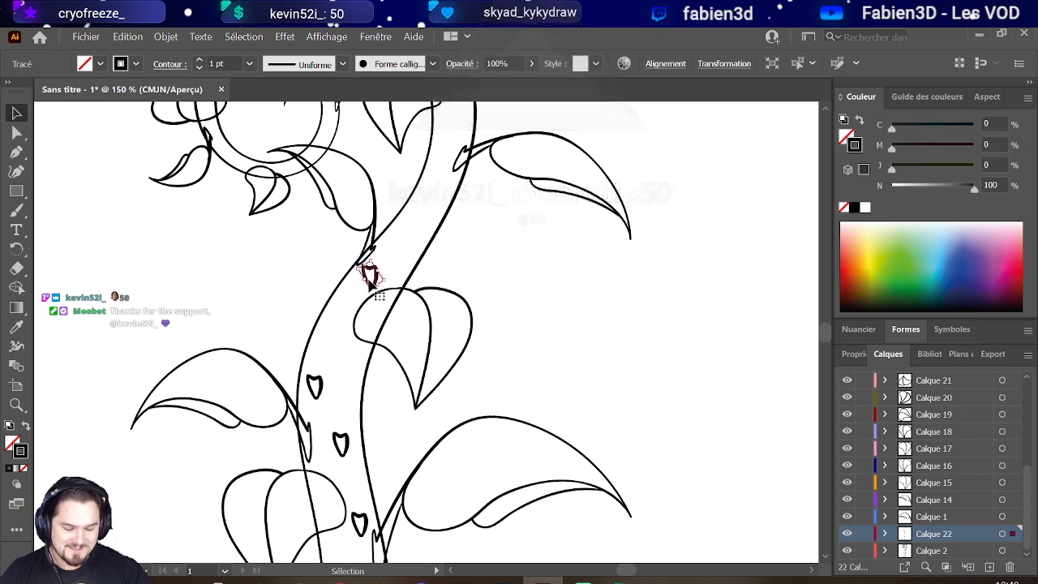
left_click_drag(371, 277, 366, 277)
Step: Scale down the small heart inside the stem beside the upper left pointed leaf
left_click(315, 388)
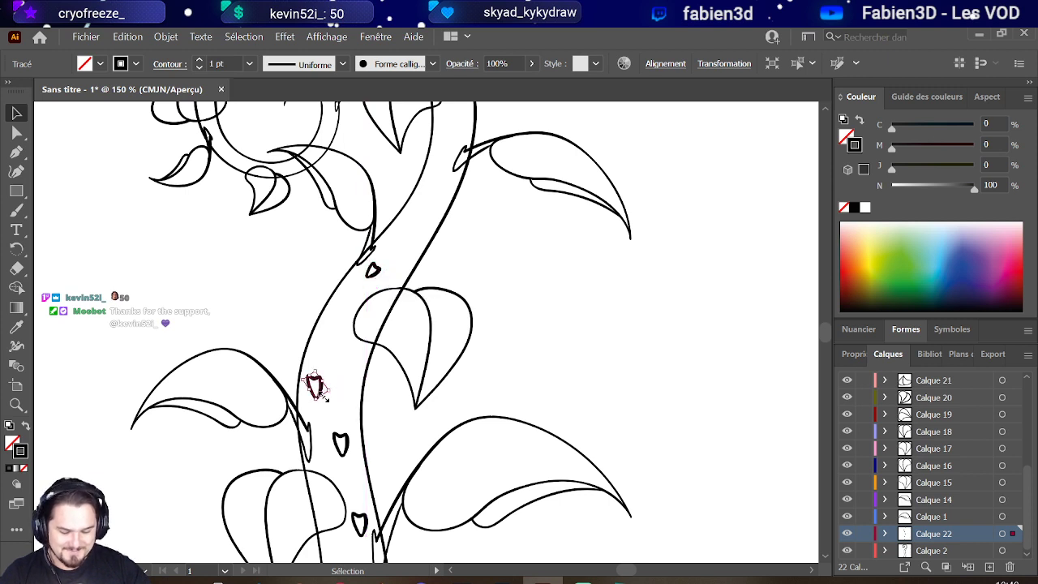
mouse_move(324, 394)
left_mouse_down()
mouse_move(315, 384)
mouse_move(327, 382)
left_mouse_up()
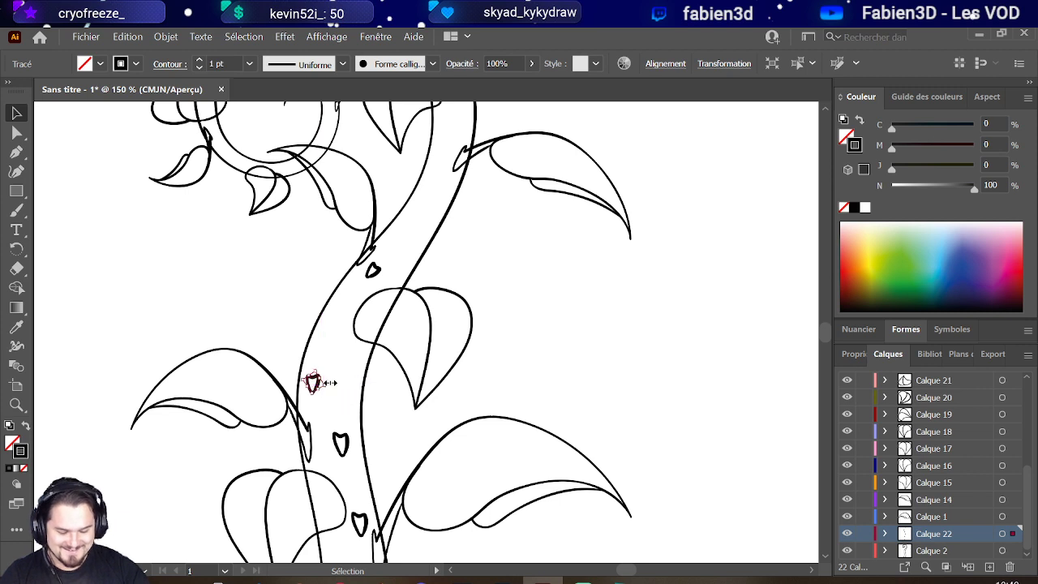
left_click(335, 386)
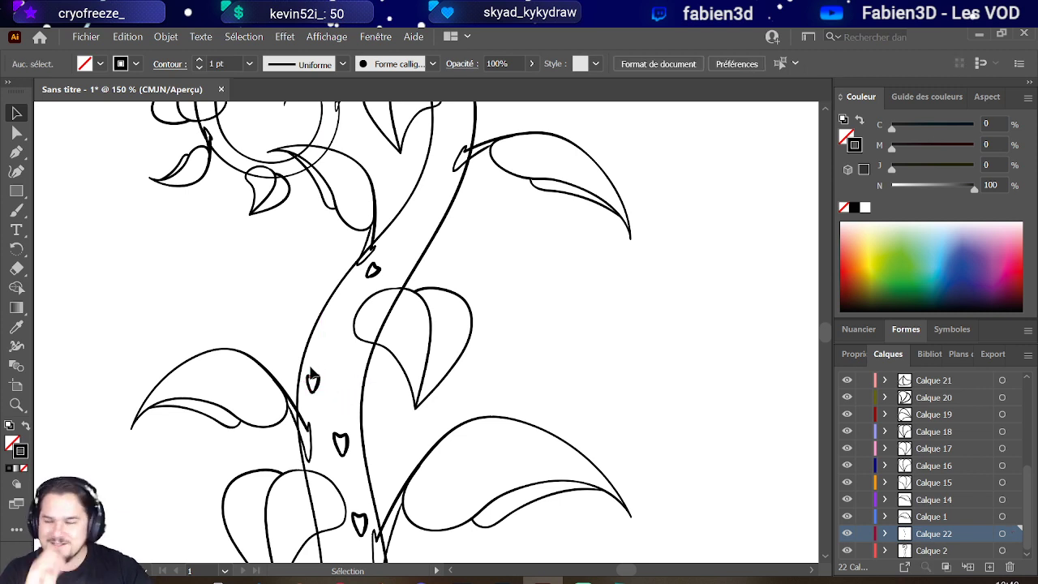
Step: Copy and paste the tilted small heart, placing the narrowed copy higher inside the stem near its right line
key("a")
left_click(371, 271)
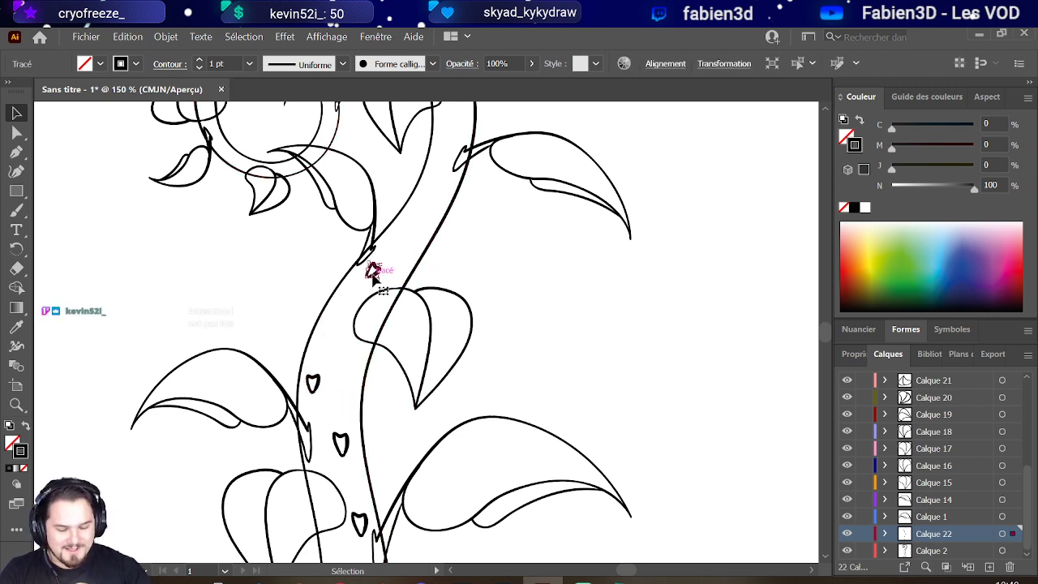
key("v")
key("ctrl+c")
key("ctrl+v")
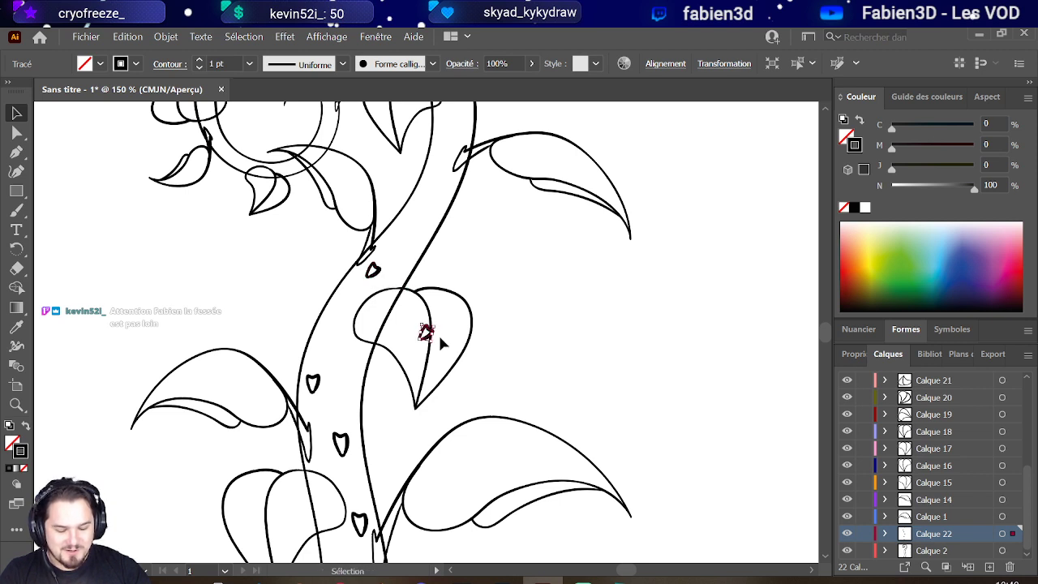
left_click_drag(424, 330, 423, 236)
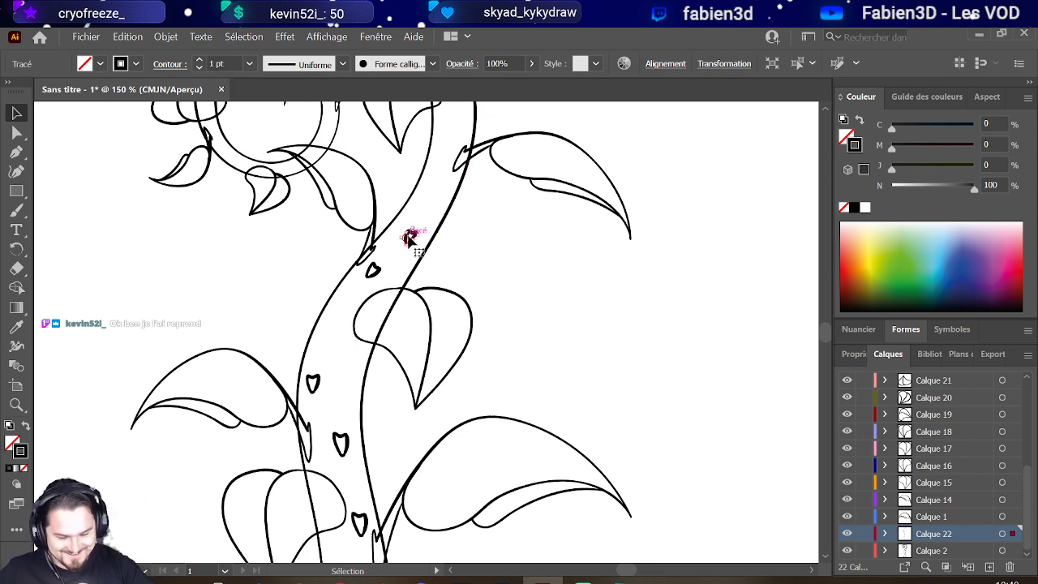
left_click_drag(409, 237, 416, 237)
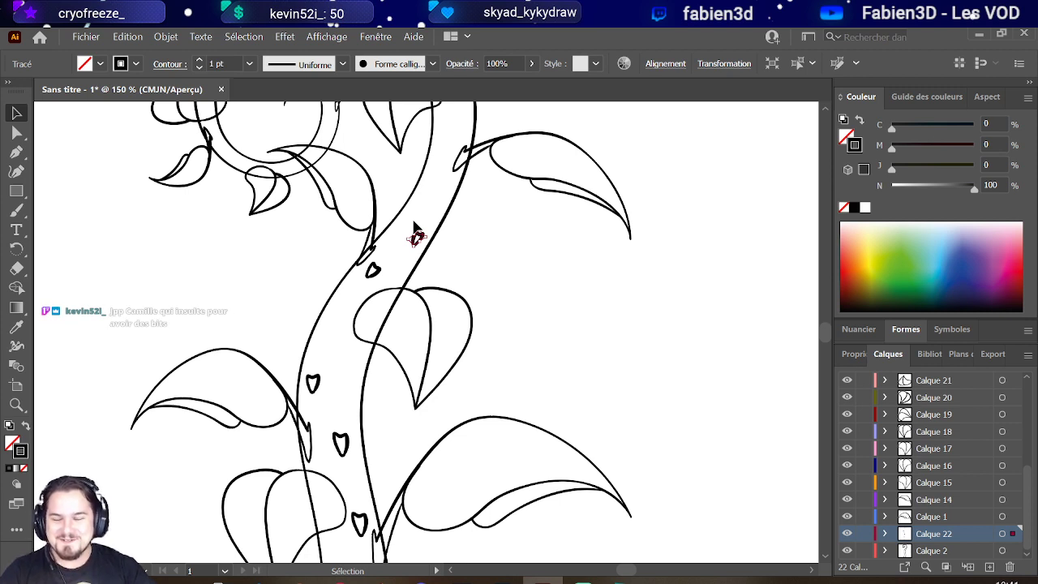
Step: Duplicate the two highest hearts together further up the stem, rotating and shrinking the pair to follow its curve
scroll(415, 234, "up", 1)
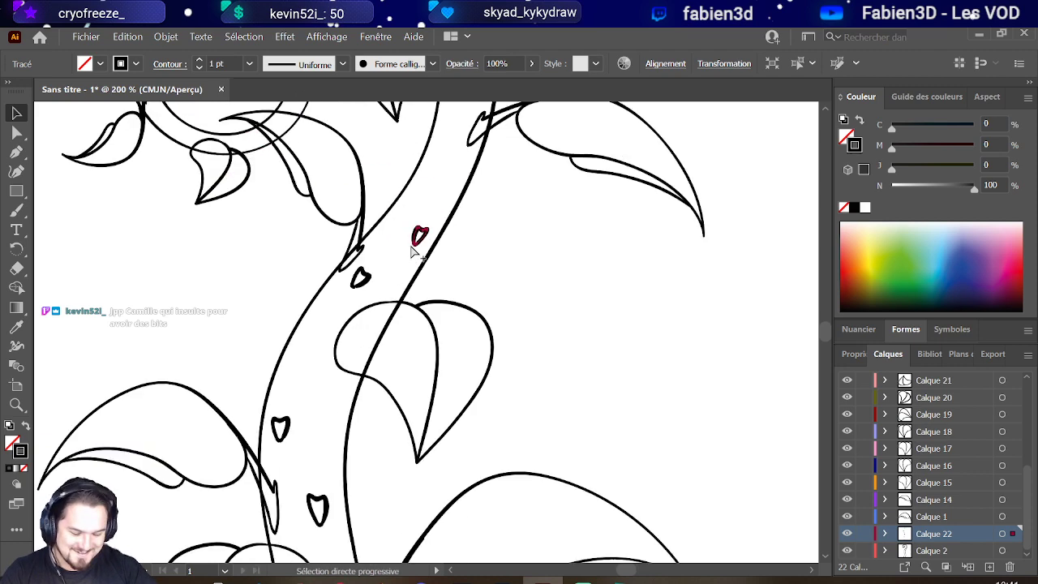
left_click(368, 288)
left_click(361, 278)
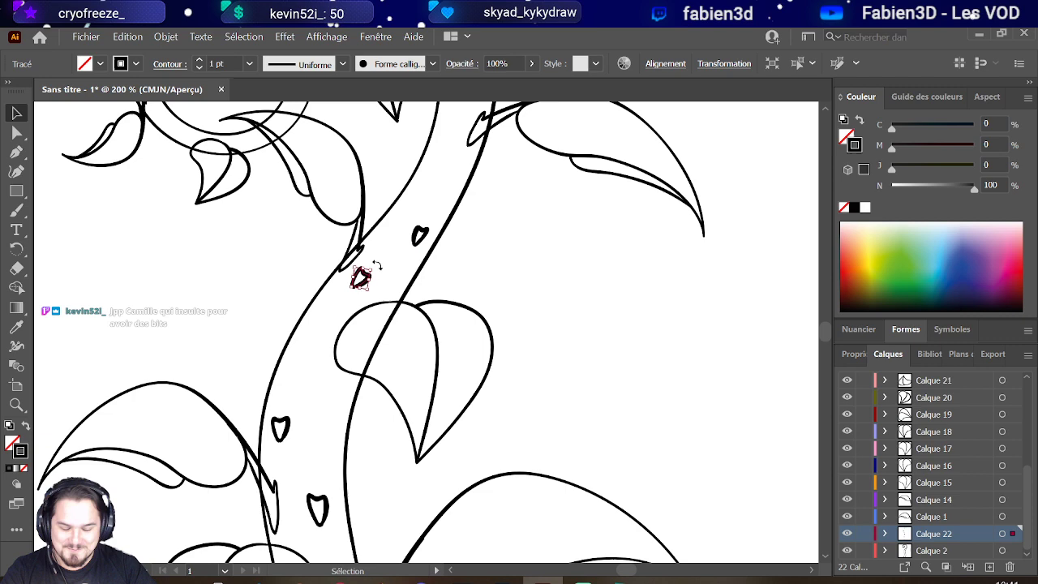
left_click(422, 238, "shift")
scroll(343, 278, "down", 1)
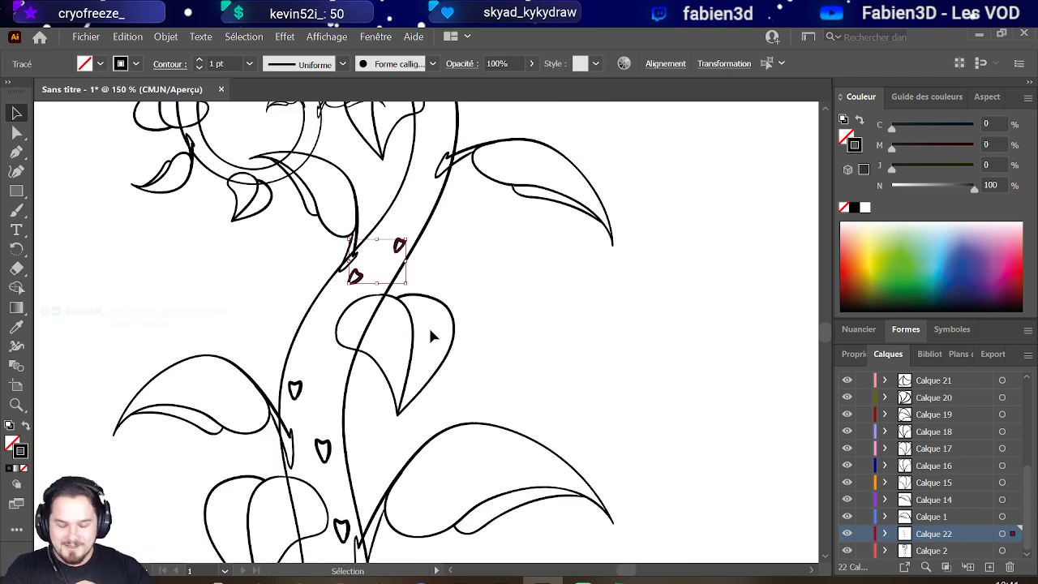
scroll(407, 301, "up", 1)
scroll(405, 292, "down", 3)
scroll(434, 277, "up", 5)
key("v")
scroll(349, 344, "up", 1)
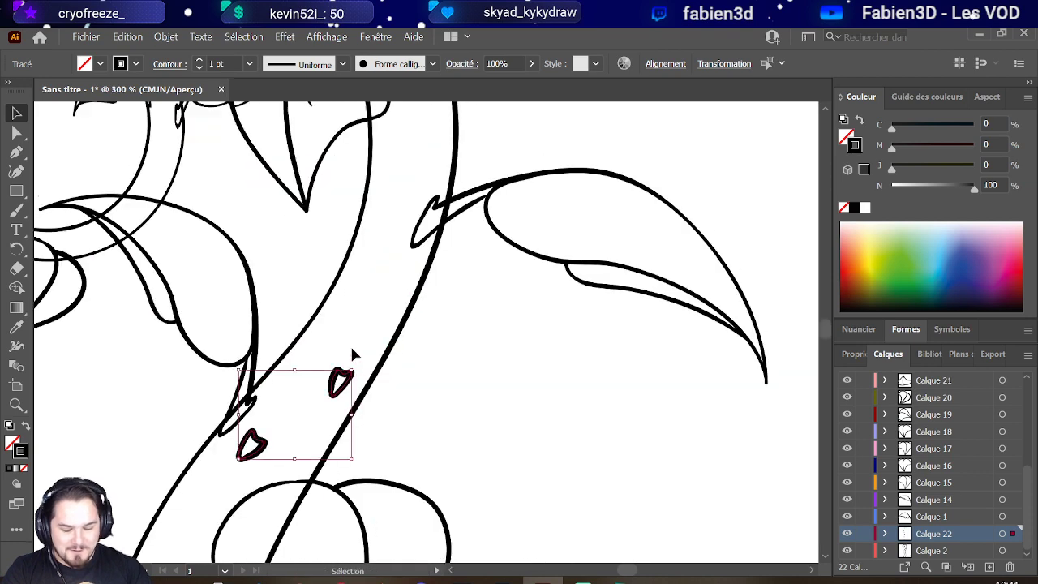
key("a")
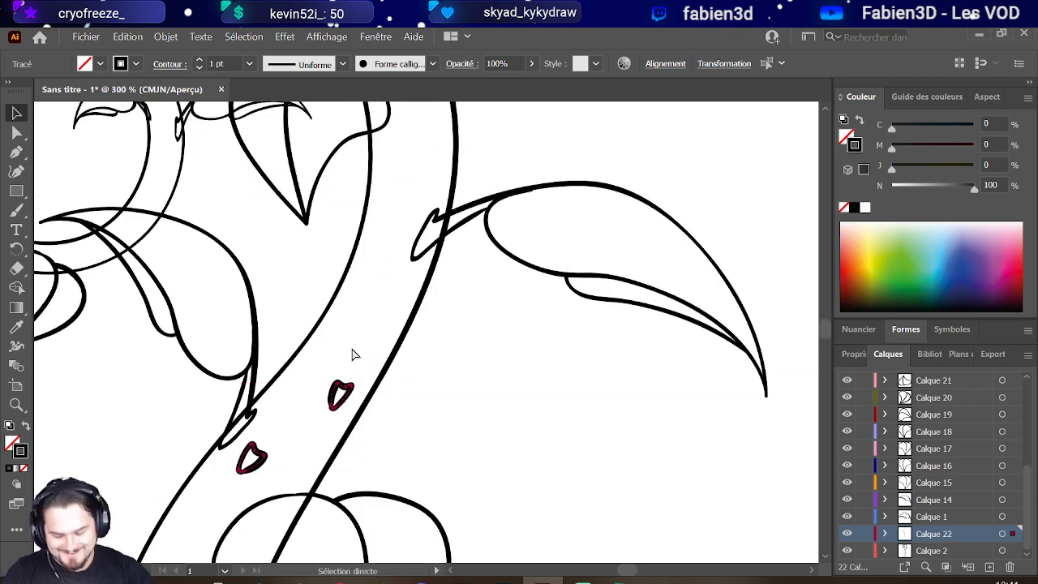
left_click_drag(265, 457, 386, 248)
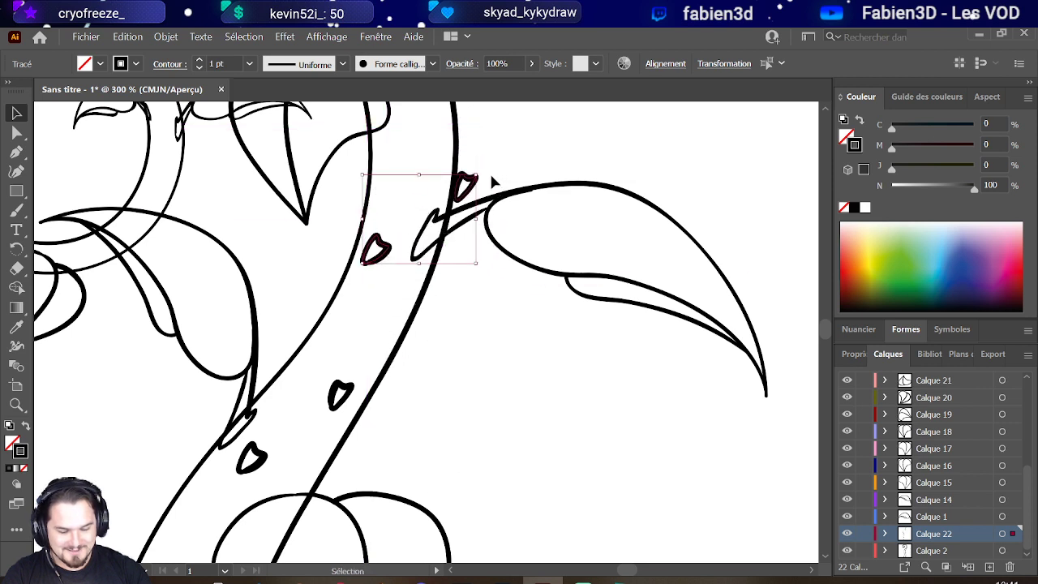
left_click_drag(480, 171, 411, 183)
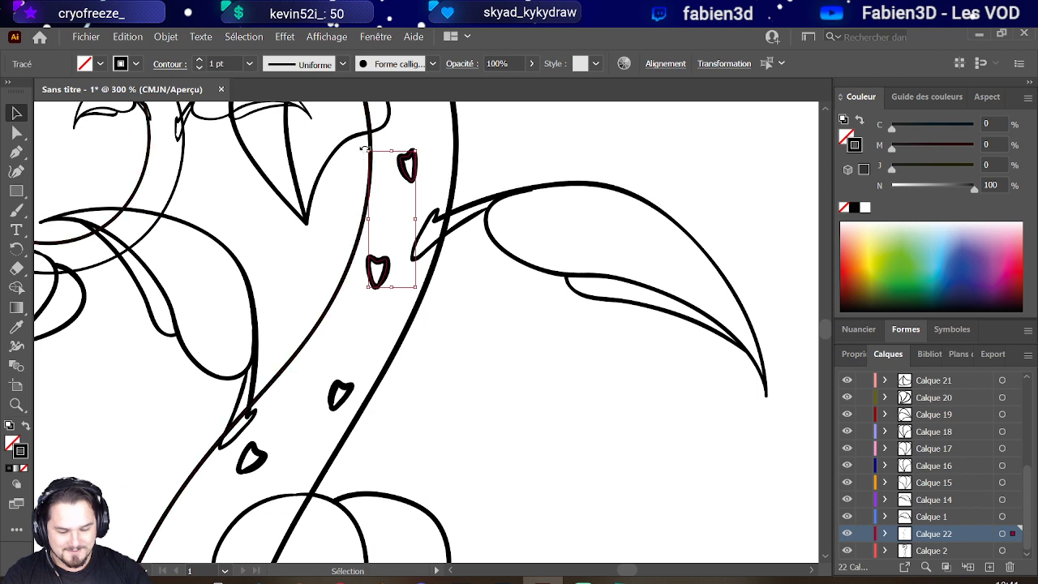
left_click_drag(369, 150, 401, 170)
mouse_move(397, 275)
left_mouse_down()
mouse_move(387, 267)
mouse_move(389, 217)
mouse_move(398, 271)
mouse_move(378, 283)
left_mouse_up()
Step: Move the topmost small heart further up the stem, above the joint of the upper right leaf
left_click(393, 191)
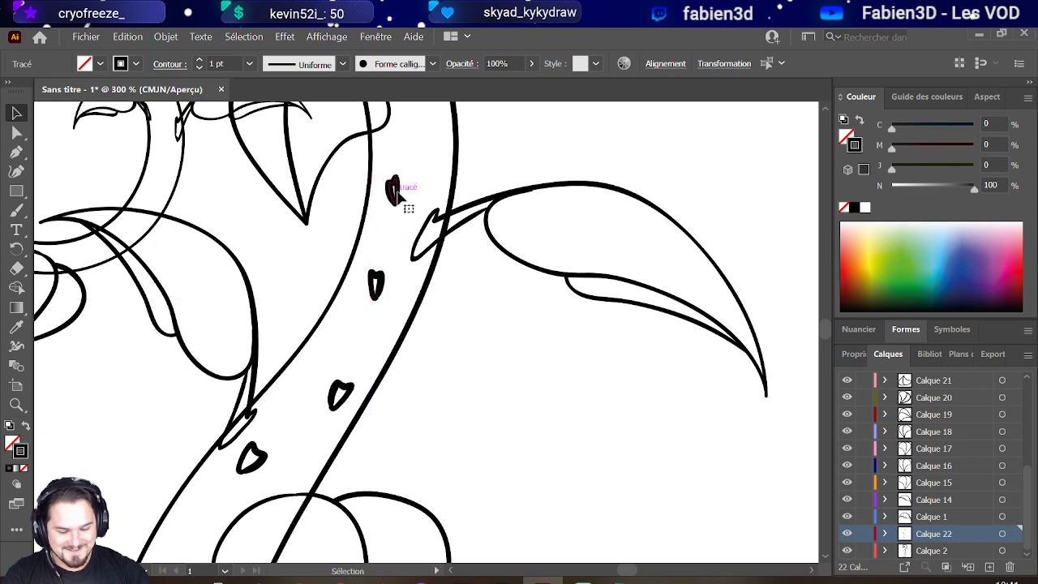
left_click_drag(407, 203, 415, 144)
scroll(415, 146, "down", 3)
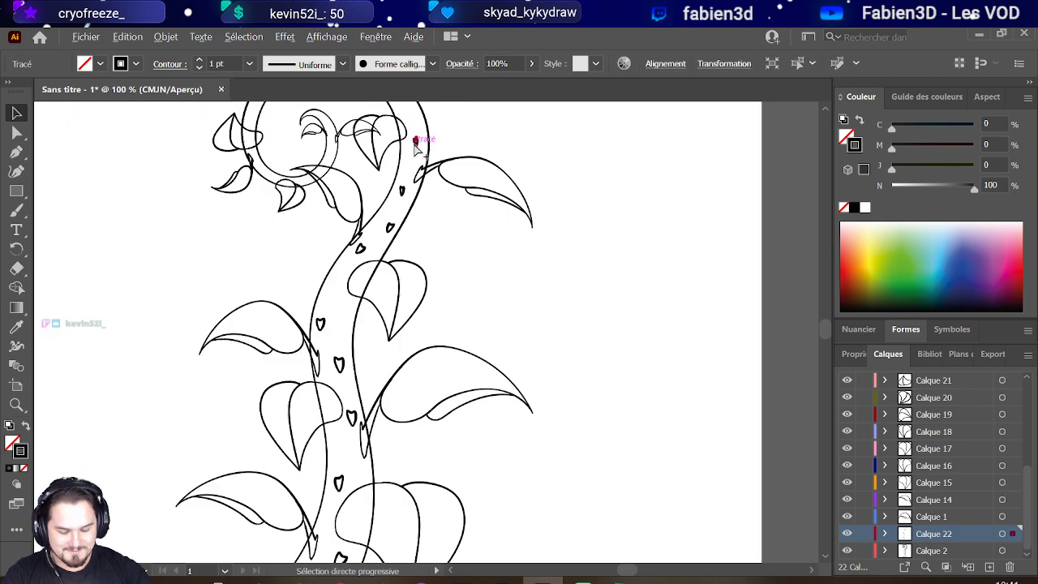
Step: Shift the heart beside the upper left pointed leaf slightly up and towards the middle of the stem
scroll(398, 223, "up", 1)
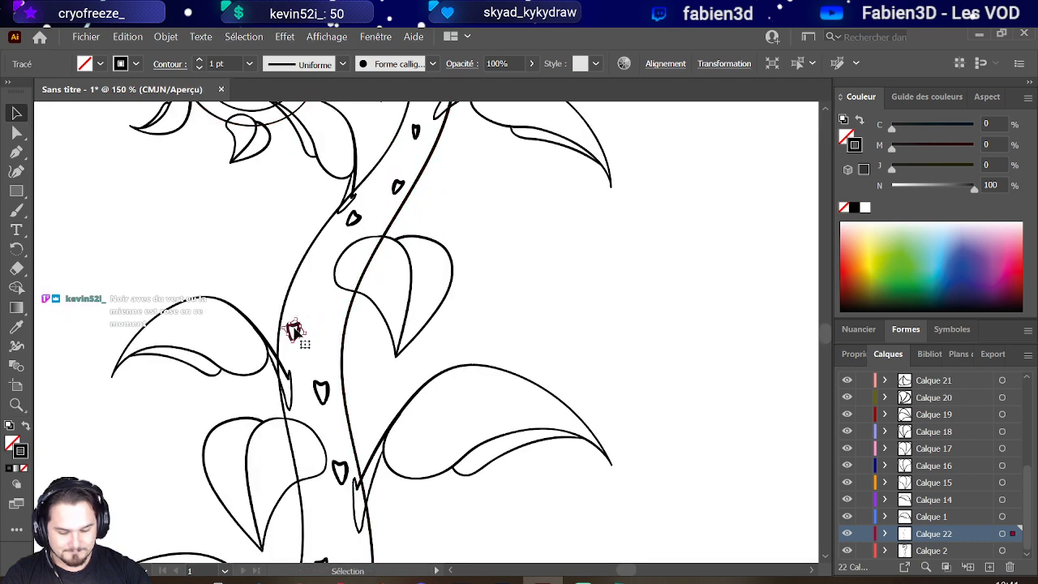
left_click_drag(296, 324, 304, 305)
scroll(380, 204, "down", 5)
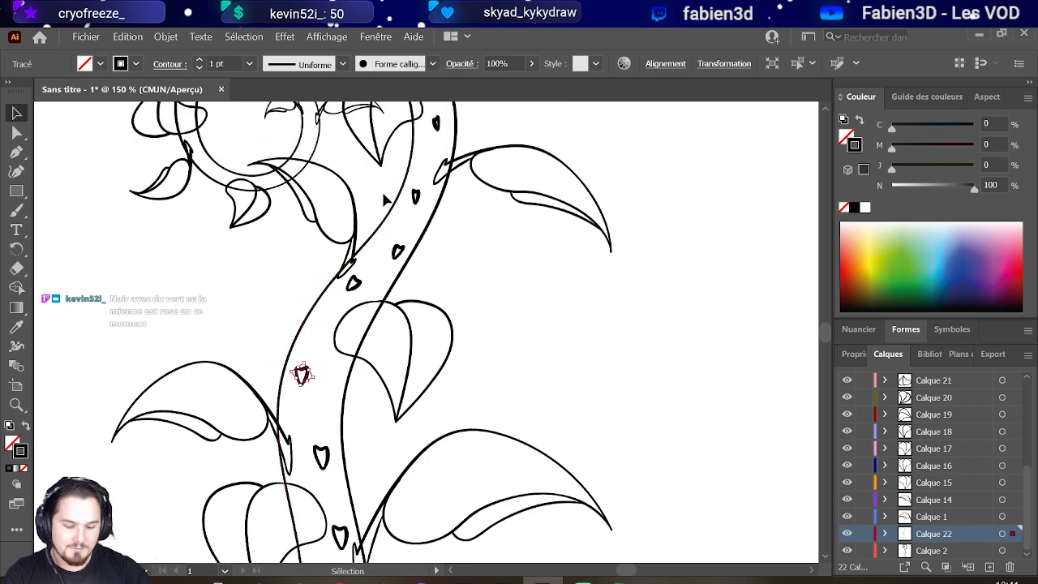
scroll(381, 287, "up", 3)
scroll(346, 306, "up", 2)
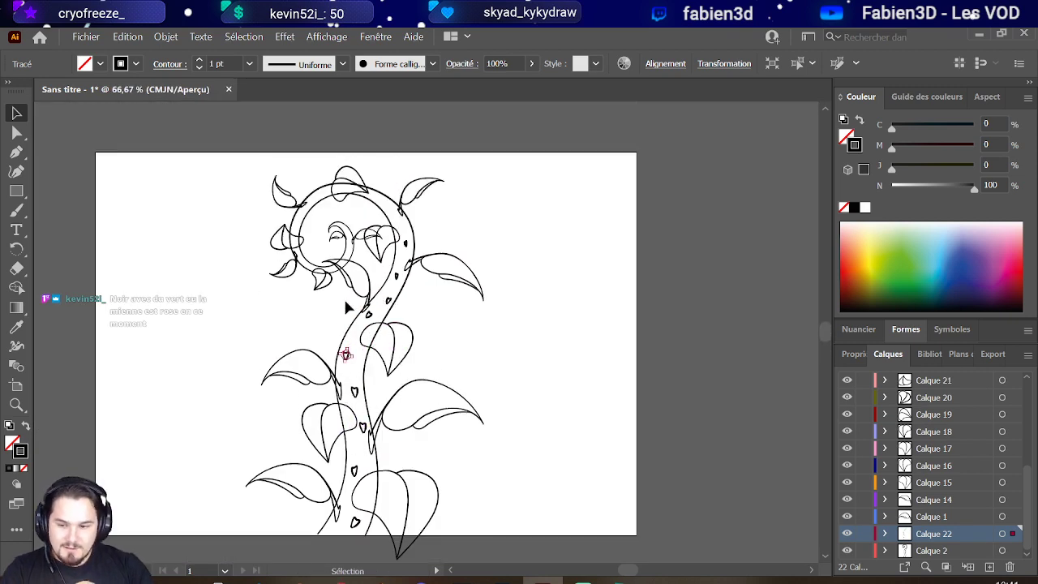
Step: Duplicate the topmost heart and place the copy higher in the curled stem beside the top right leaf's joint, tilted along the curve
scroll(346, 293, "up", 1)
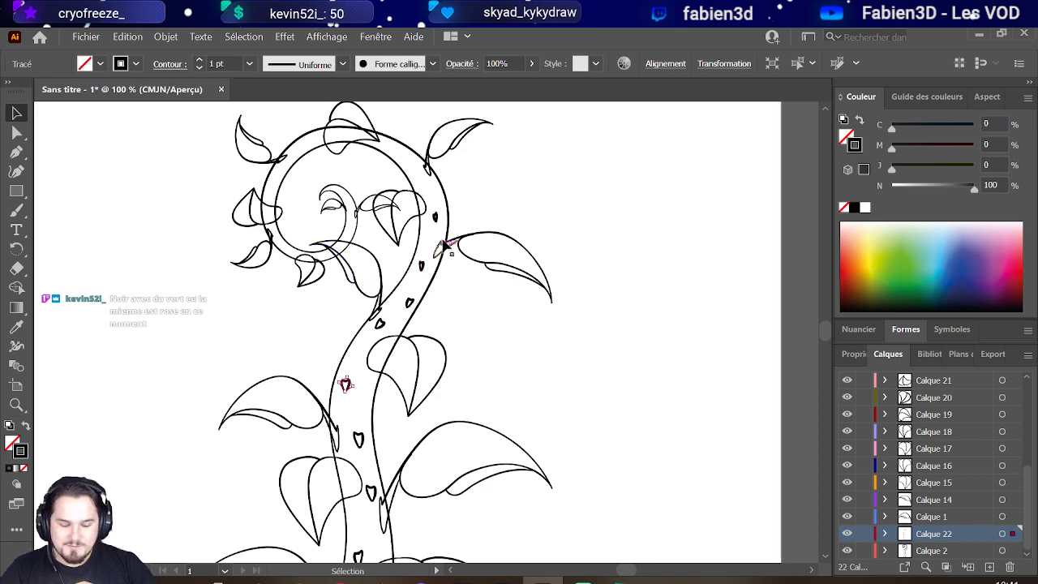
scroll(429, 247, "down", 3)
scroll(429, 247, "down", 3)
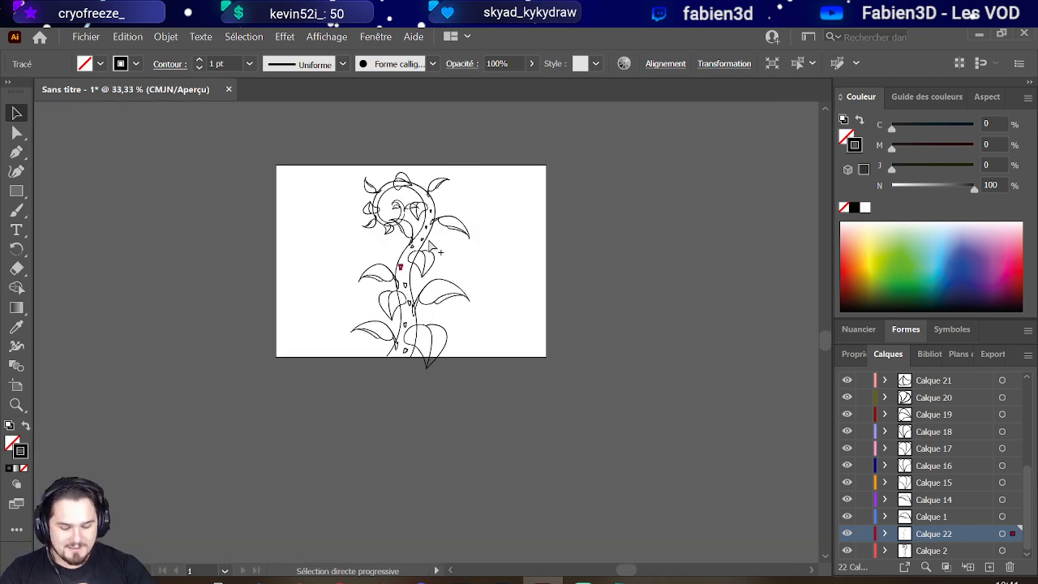
scroll(438, 231, "up", 5)
scroll(446, 222, "up", 2)
scroll(445, 219, "down", 2)
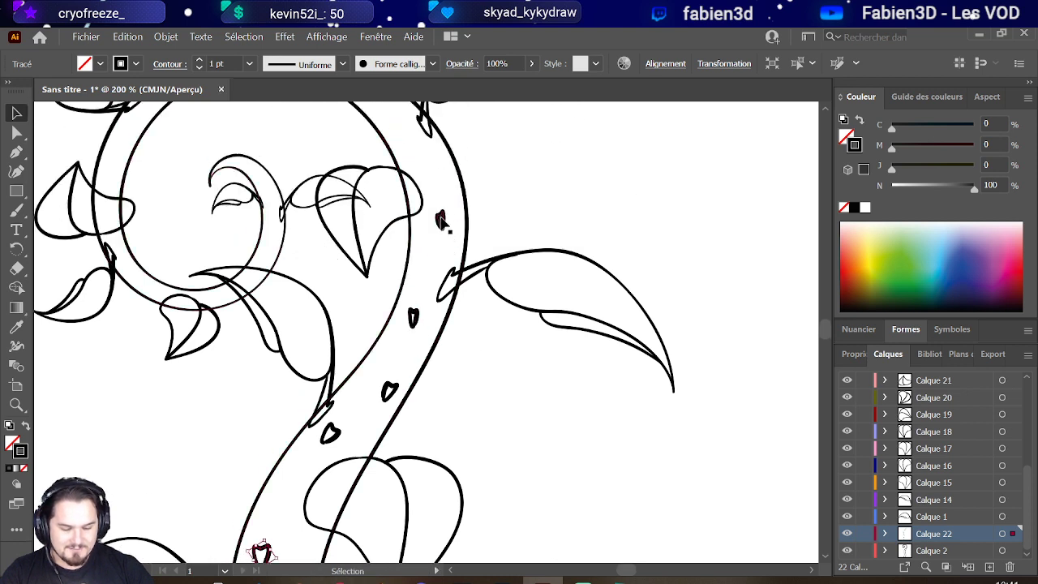
scroll(443, 221, "up", 2)
scroll(443, 231, "up", 1)
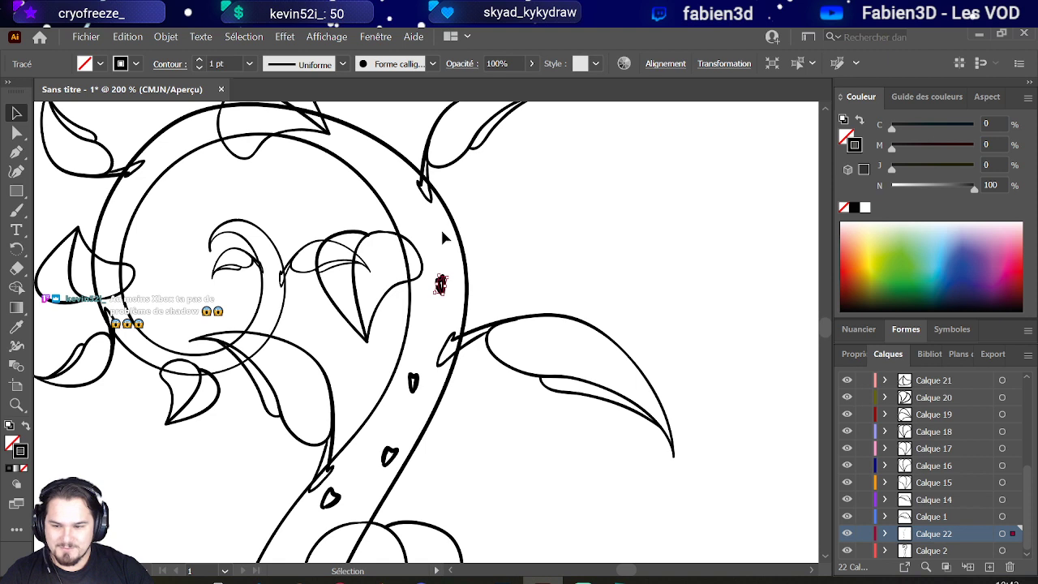
scroll(443, 236, "up", 1)
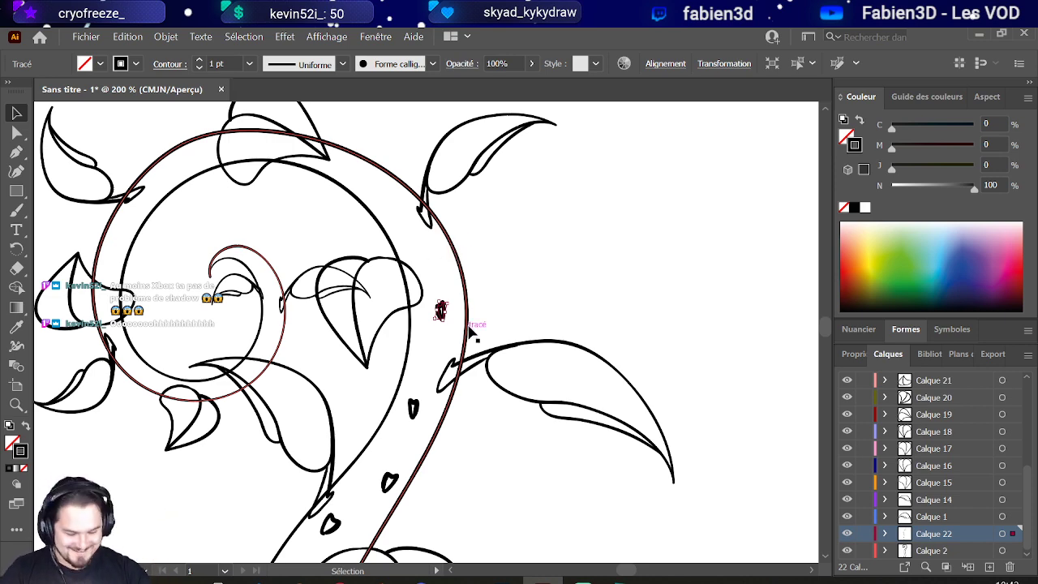
scroll(433, 248, "up", 1)
scroll(436, 249, "down", 1)
scroll(435, 249, "up", 1)
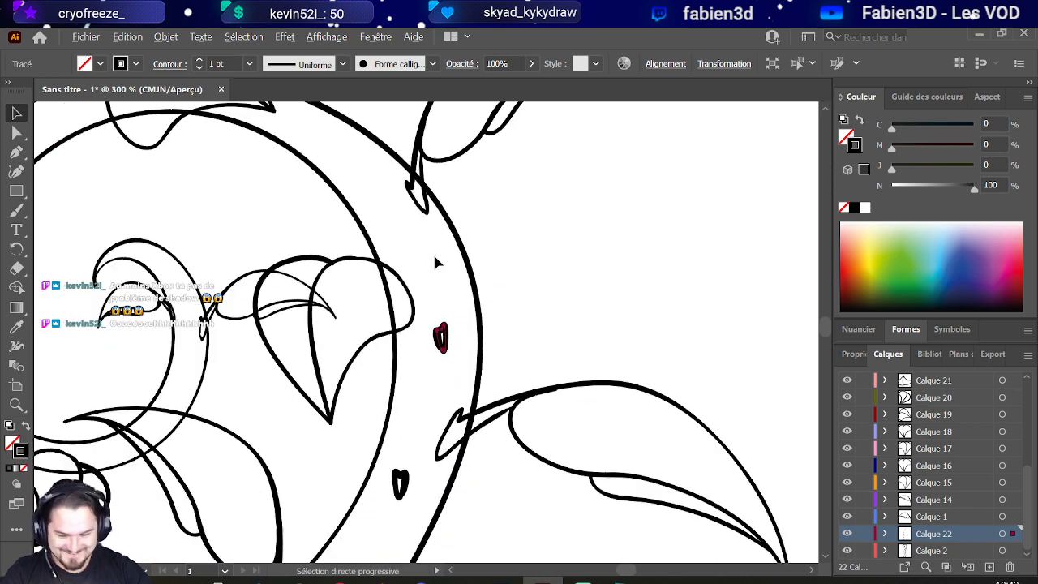
left_click(441, 332)
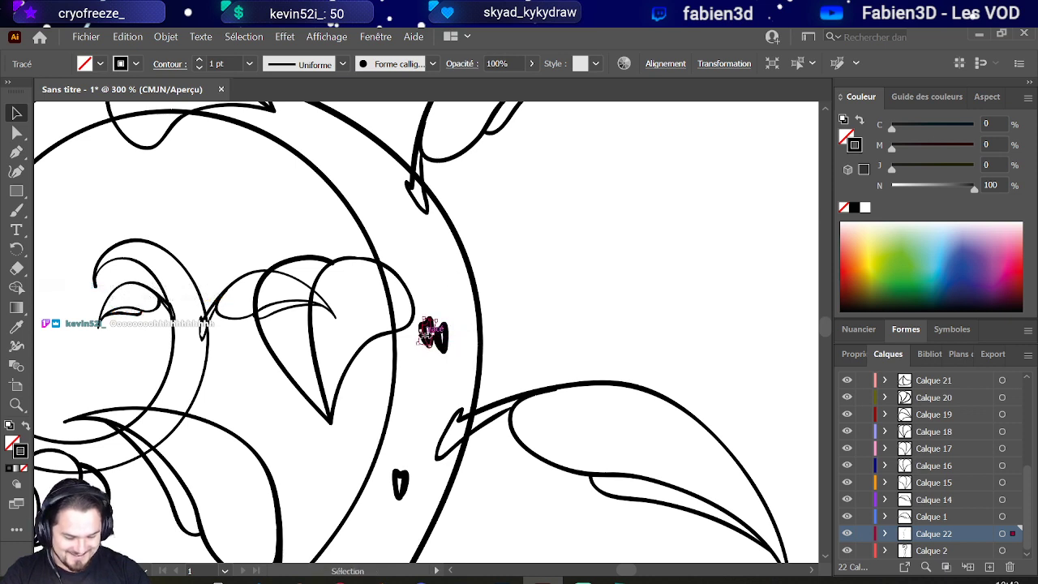
left_click_drag(425, 339, 390, 223)
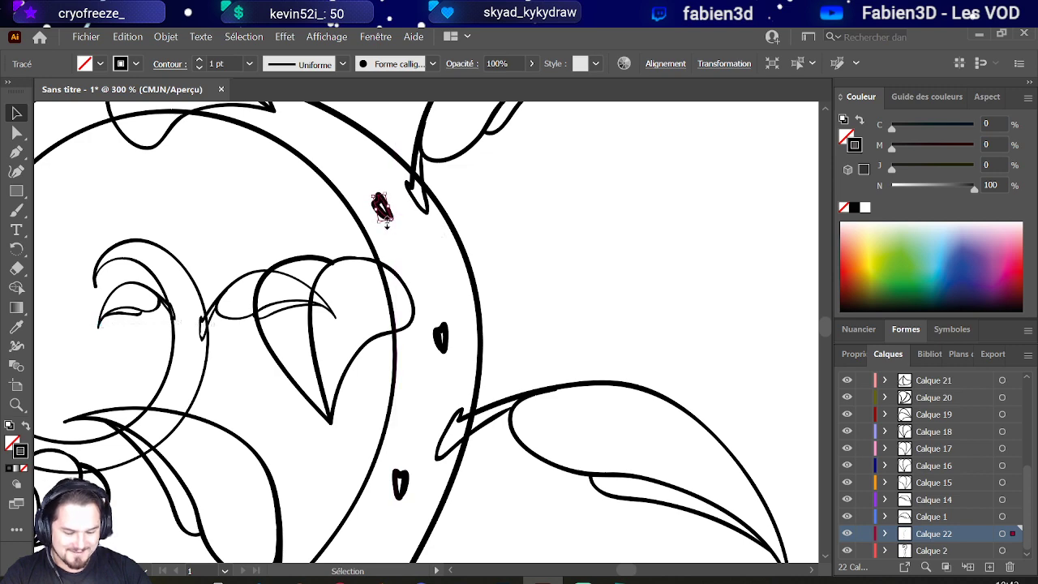
Step: Paint a small oval outline with the Paintbrush inside the curled stem, just right of the top leaf's tip
scroll(359, 225, "down", 3)
scroll(294, 202, "up", 1)
scroll(297, 214, "down", 1)
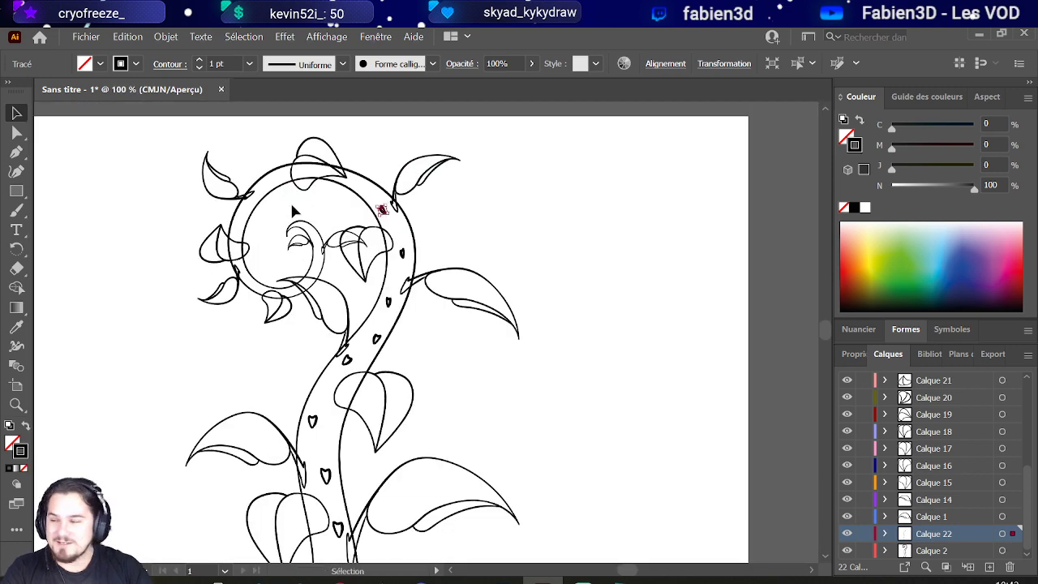
scroll(292, 209, "up", 2)
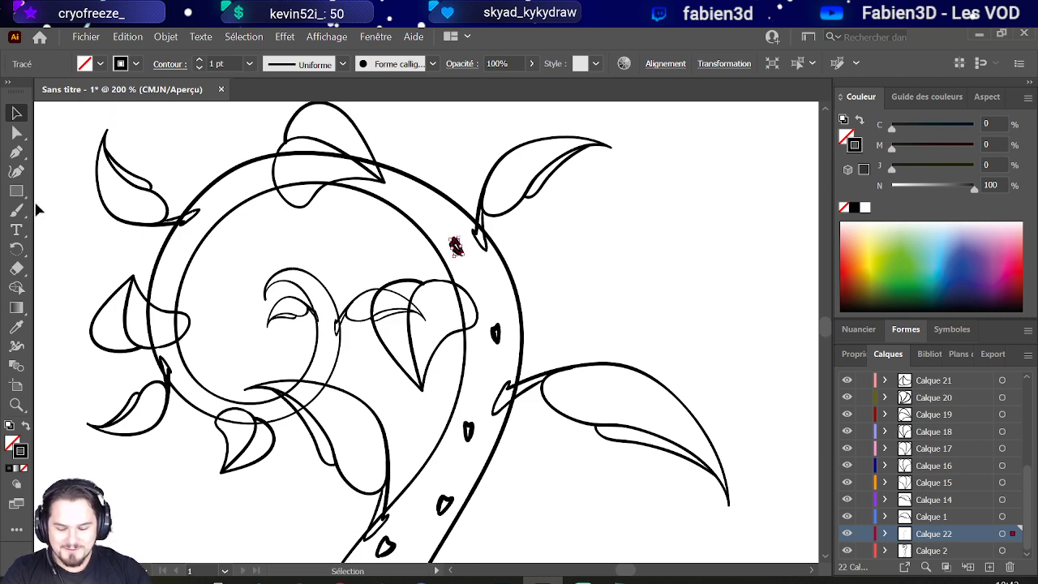
left_click(16, 209)
scroll(444, 209, "up", 2)
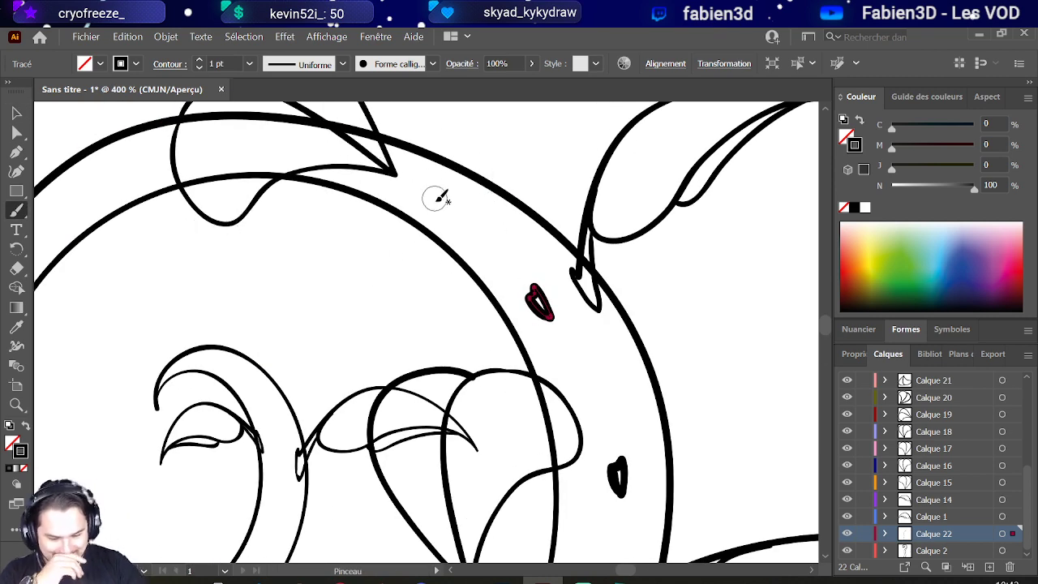
left_click_drag(432, 196, 457, 205)
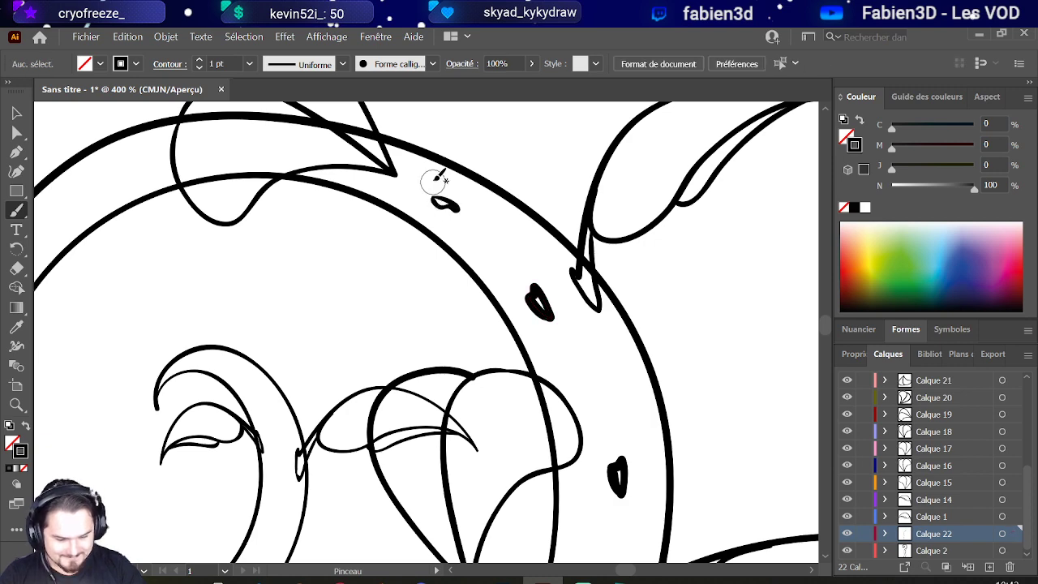
Step: Paint two more small oval outlines inside the left part of the curled stem, one on either side of the upper left leaf's joint
key("h")
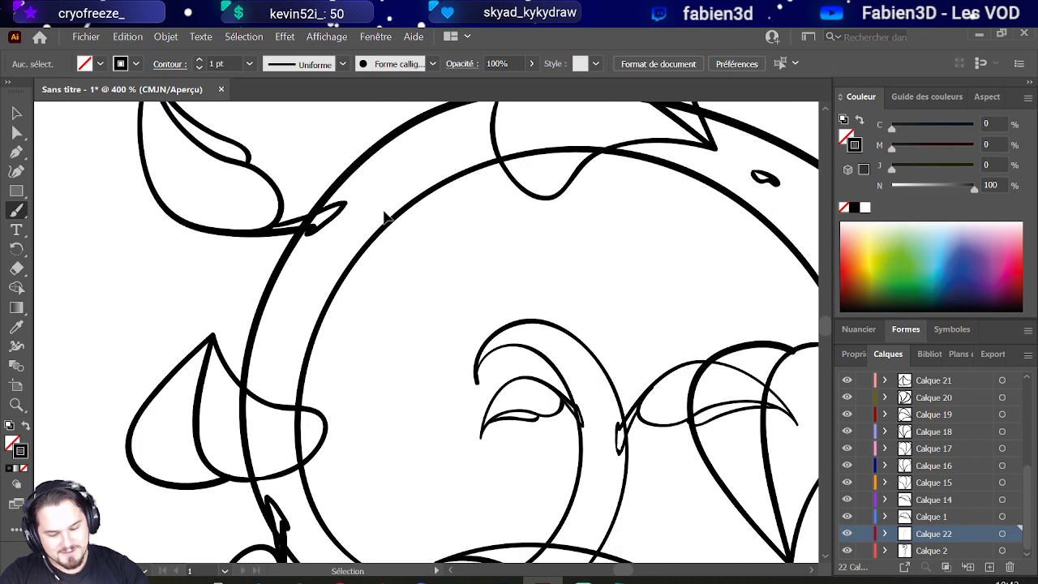
mouse_move(415, 178)
left_mouse_down()
mouse_move(445, 160)
mouse_move(436, 169)
left_mouse_up()
left_click_drag(278, 317, 287, 306)
scroll(279, 315, "down", 3)
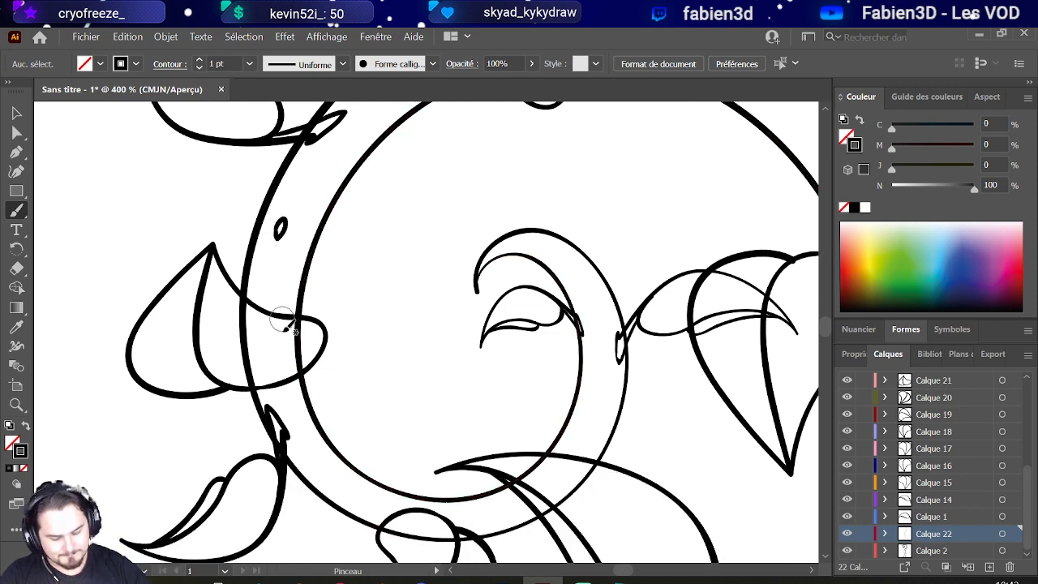
Step: Paint three more small oval outlines along the lower part of the curled stem, around to its inner right side
left_click_drag(329, 467, 342, 480)
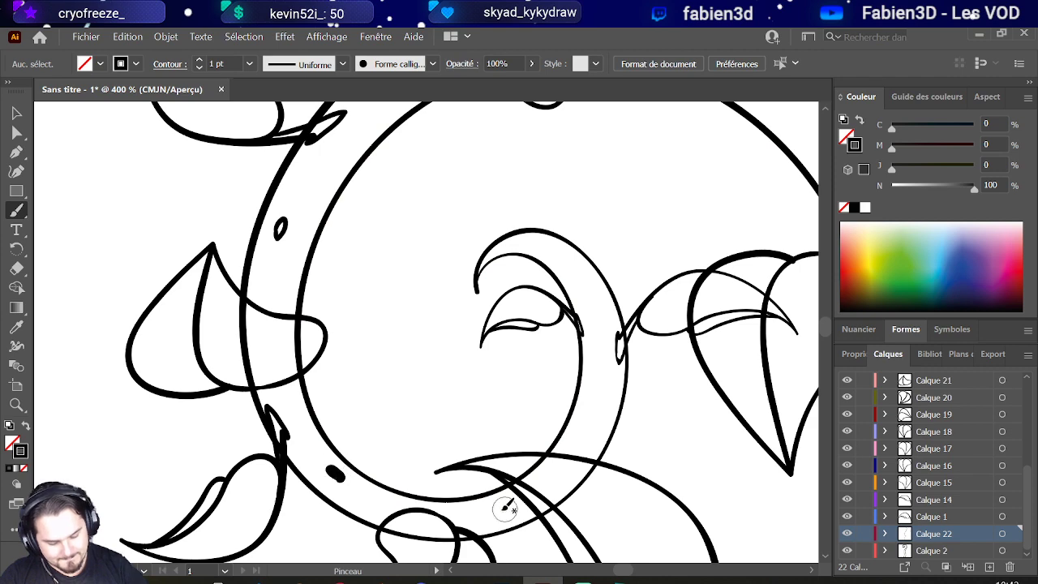
left_click_drag(498, 508, 501, 510)
mouse_move(595, 408)
left_mouse_down()
mouse_move(605, 393)
mouse_move(600, 400)
left_mouse_up()
key("ctrl+0")
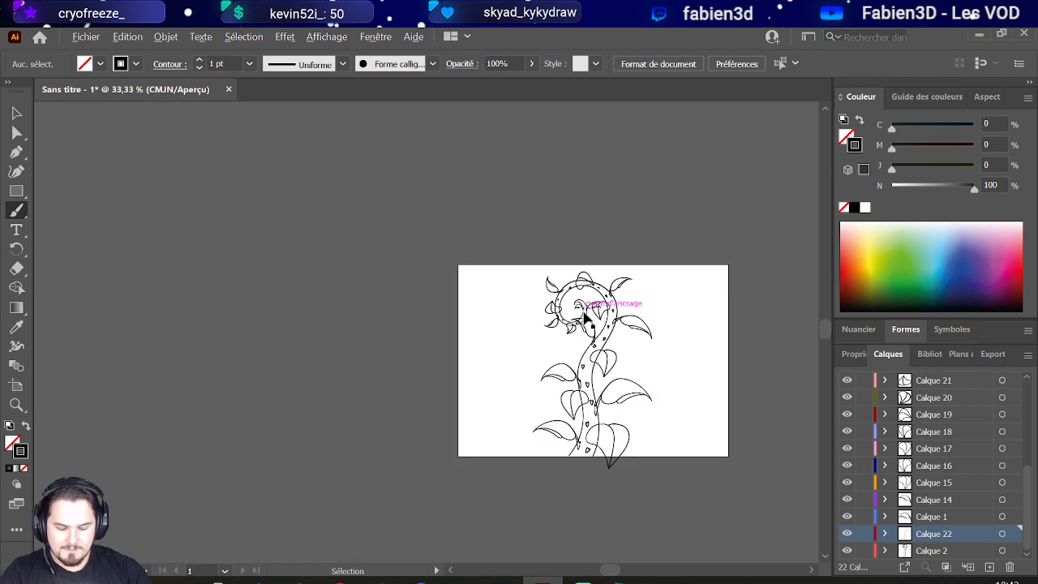
Step: Examine the hearts, leaf joints and stem base in the lower part of the plant up close
key("ctrl+plus")
key("ctrl+plus")
key("ctrl+plus")
key("ctrl+plus")
key("ctrl+plus")
key("ctrl+minus")
key("ctrl+minus")
key("ctrl+minus")
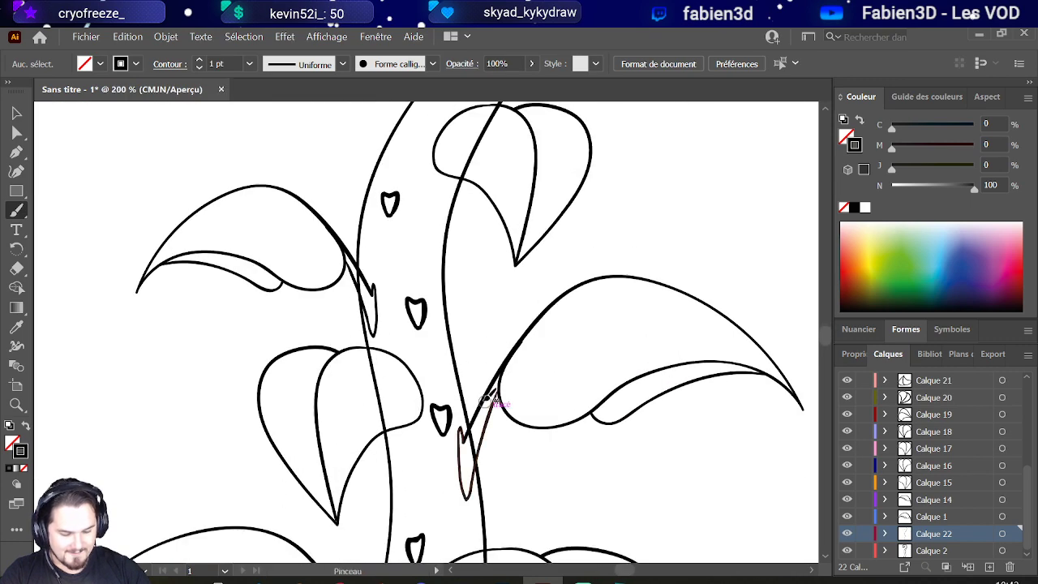
key("ctrl+plus")
key("ctrl+minus")
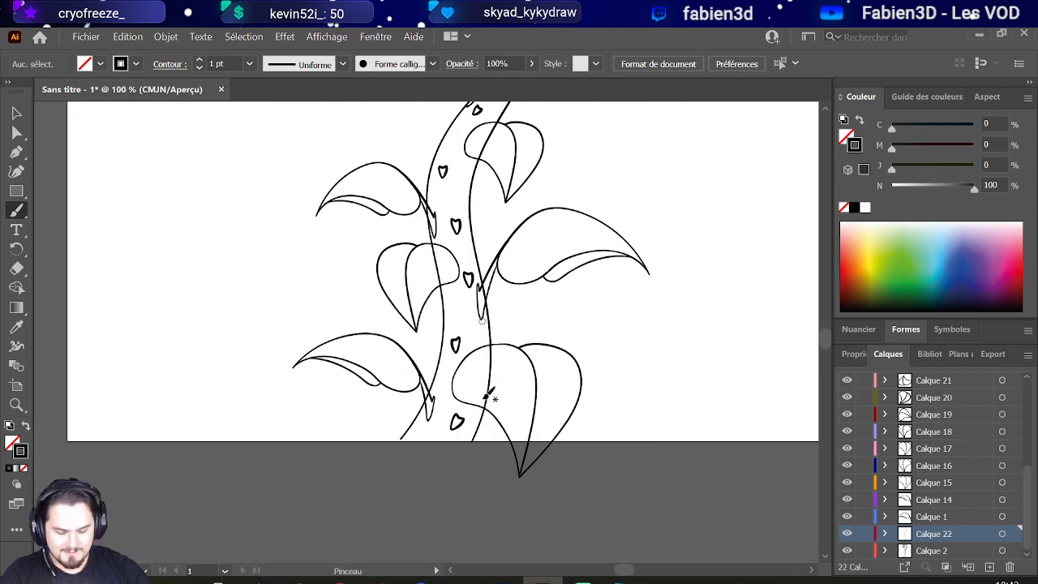
key("ctrl+plus")
key("ctrl+plus")
key("ctrl+plus")
key("ctrl+plus")
key("ctrl+minus")
key("ctrl+plus")
left_click_drag(433, 439, 422, 448)
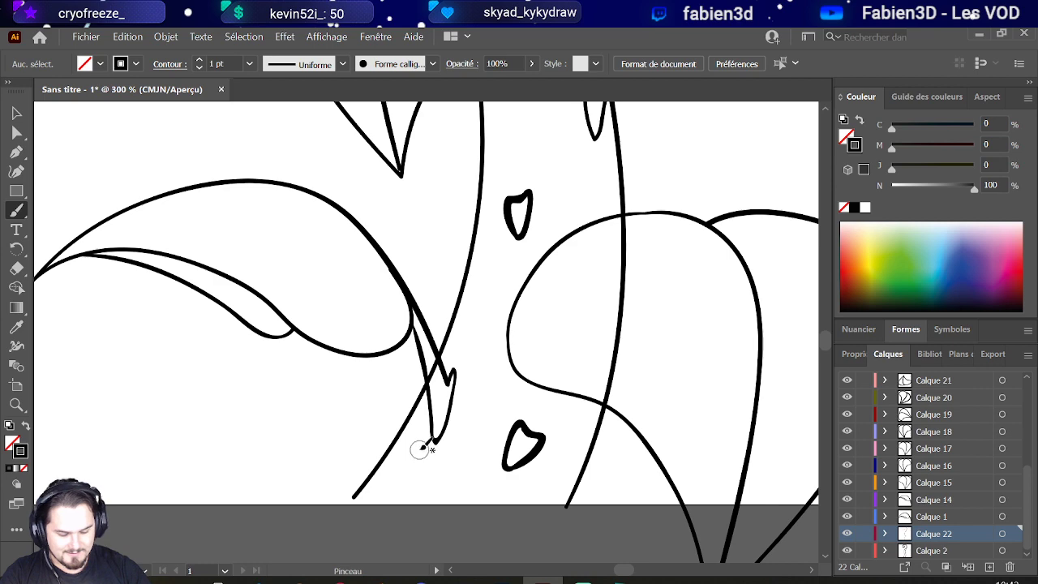
key("ctrl+minus")
key("ctrl+minus")
key("ctrl+minus")
key("ctrl+minus")
key("ctrl+minus")
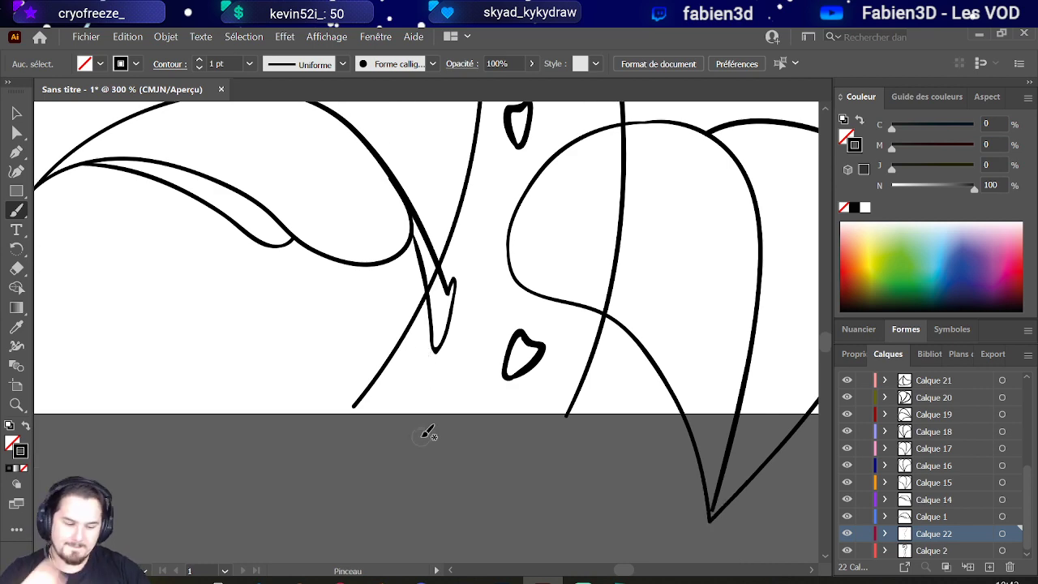
key("ctrl+plus")
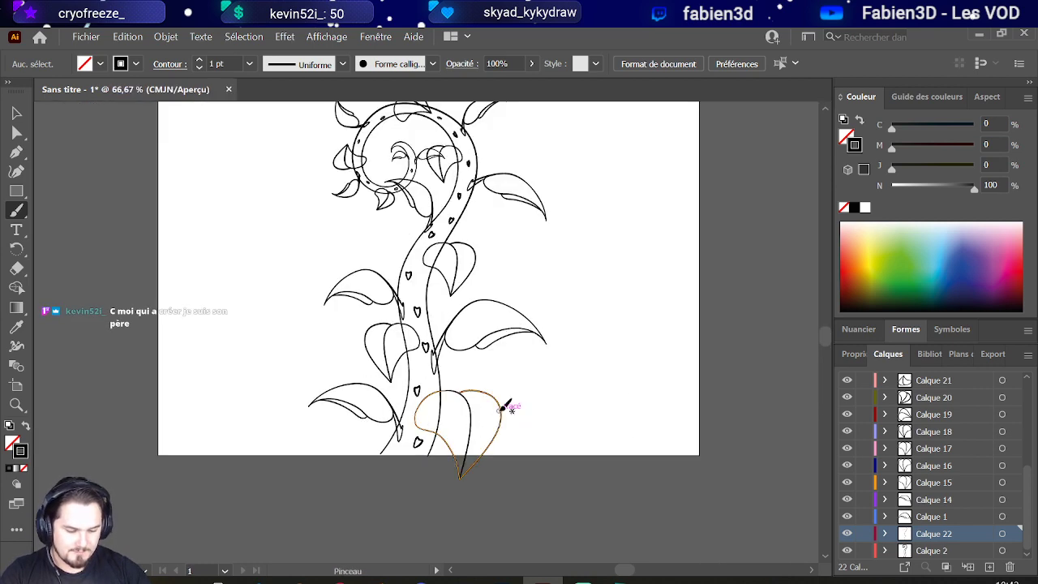
Step: Try to paint a large round outline inside the middle right leaf, rising from its lower edge
scroll(529, 379, "down", 2)
key("ctrl+plus")
left_click(535, 352, "ctrl")
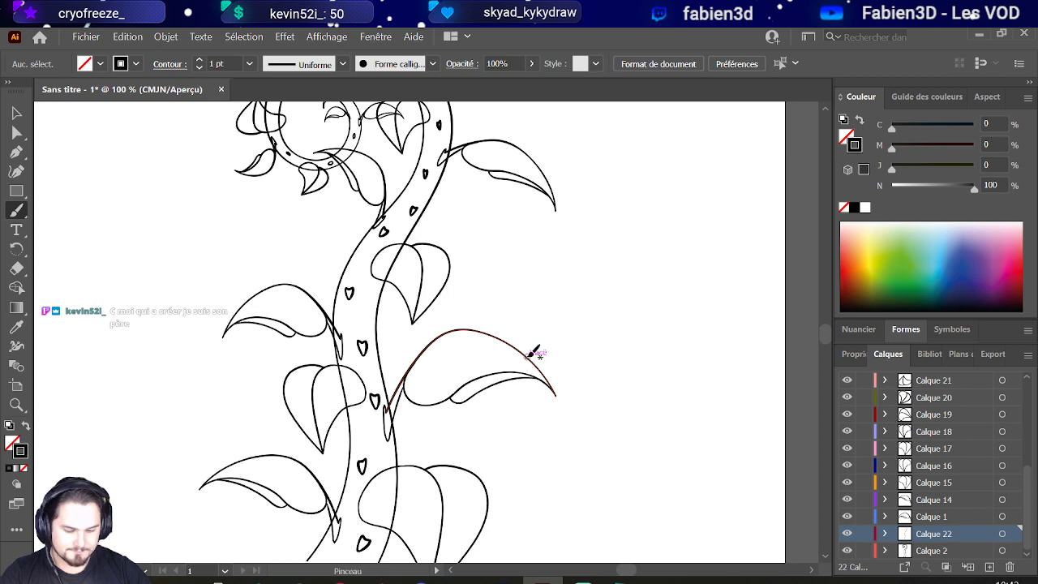
key("ctrl+plus")
key("ctrl+plus")
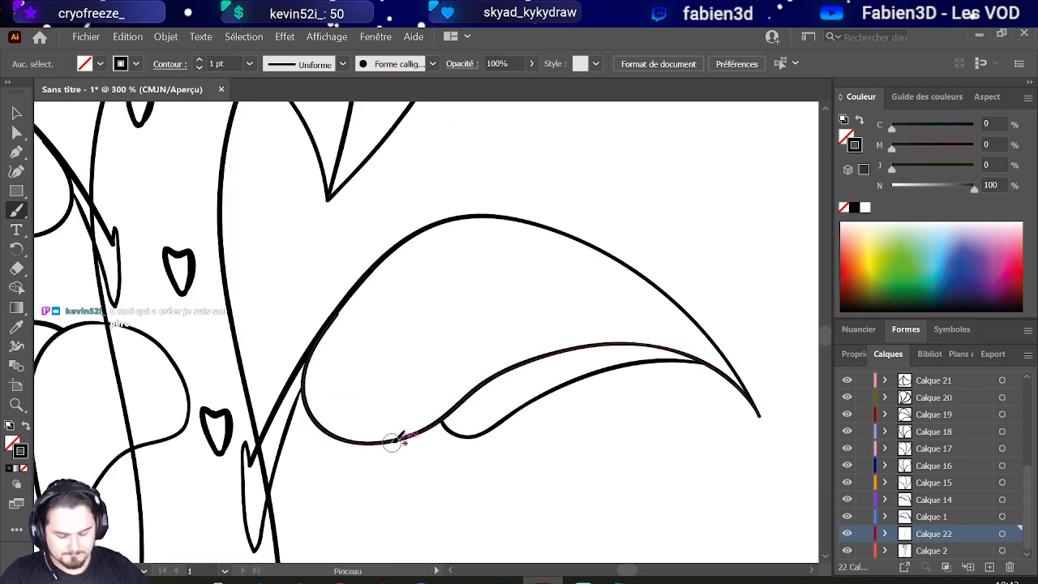
mouse_move(397, 436)
left_mouse_down()
mouse_move(374, 425)
mouse_move(407, 312)
mouse_move(467, 371)
mouse_move(459, 397)
left_mouse_up()
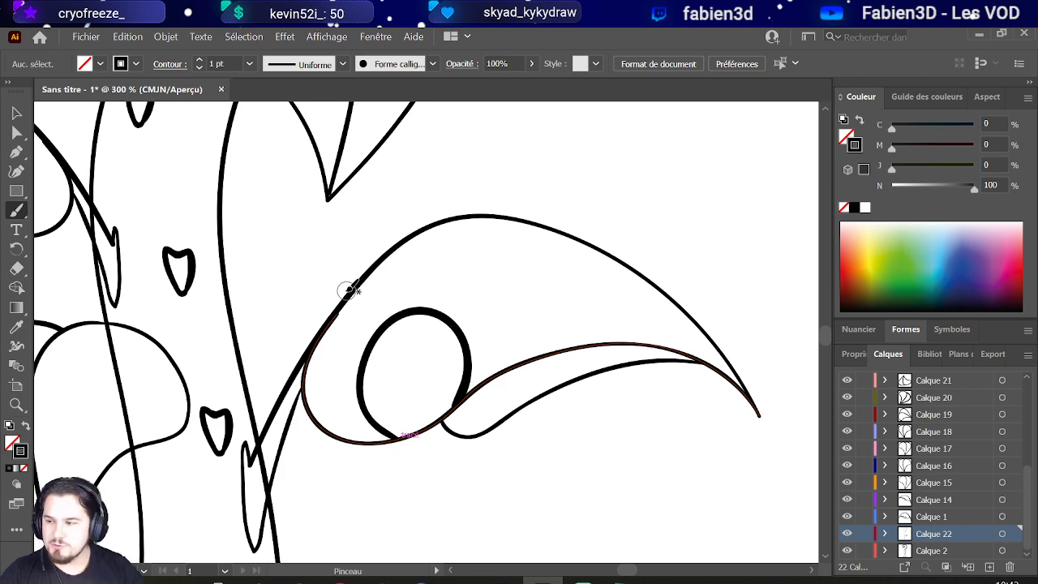
left_click_drag(347, 289, 348, 293)
scroll(348, 294, "down", 5)
scroll(347, 297, "up", 4)
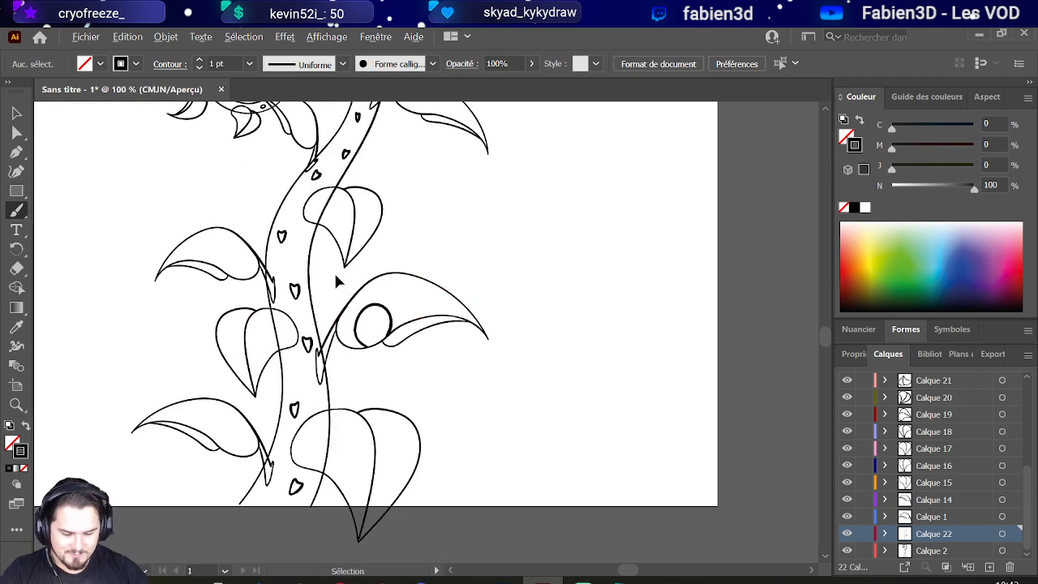
scroll(340, 235, "up", 1)
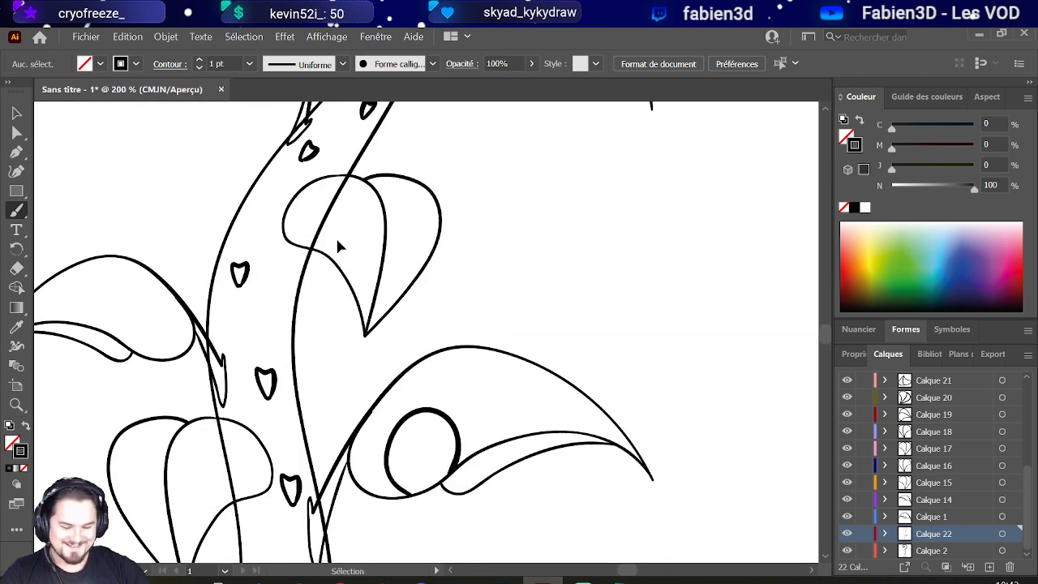
scroll(321, 237, "down", 1)
scroll(322, 236, "up", 3)
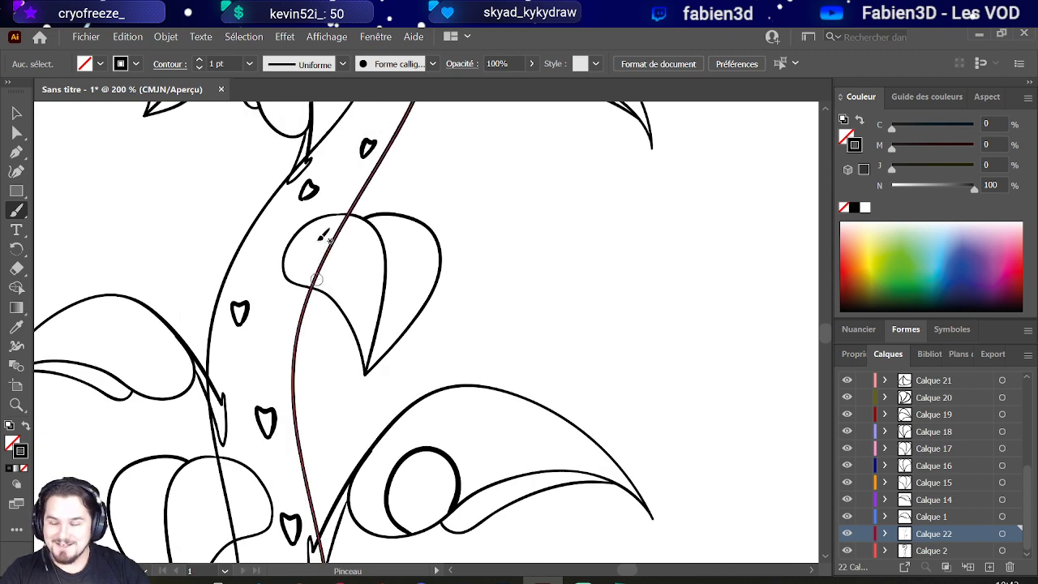
scroll(320, 243, "down", 2)
scroll(318, 247, "up", 2)
scroll(319, 247, "down", 2)
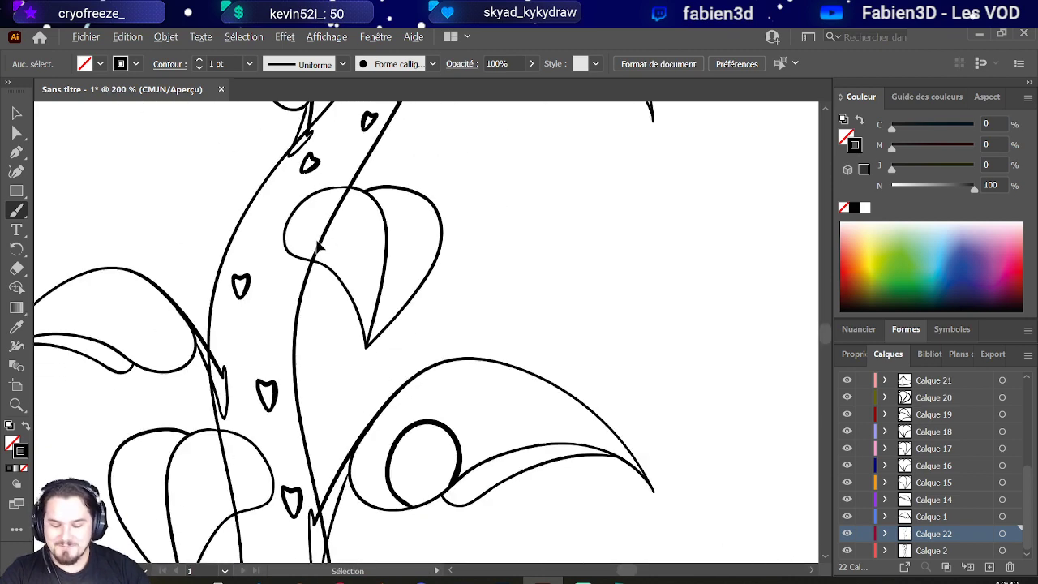
scroll(316, 252, "up", 2)
scroll(299, 259, "up", 1)
scroll(300, 260, "down", 5)
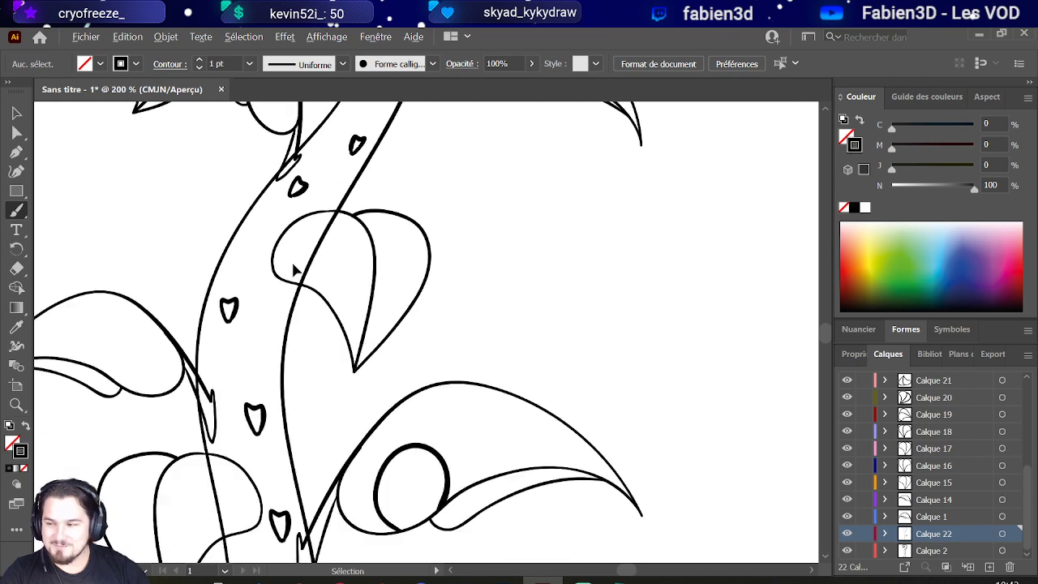
scroll(295, 231, "up", 2)
scroll(365, 267, "up", 1)
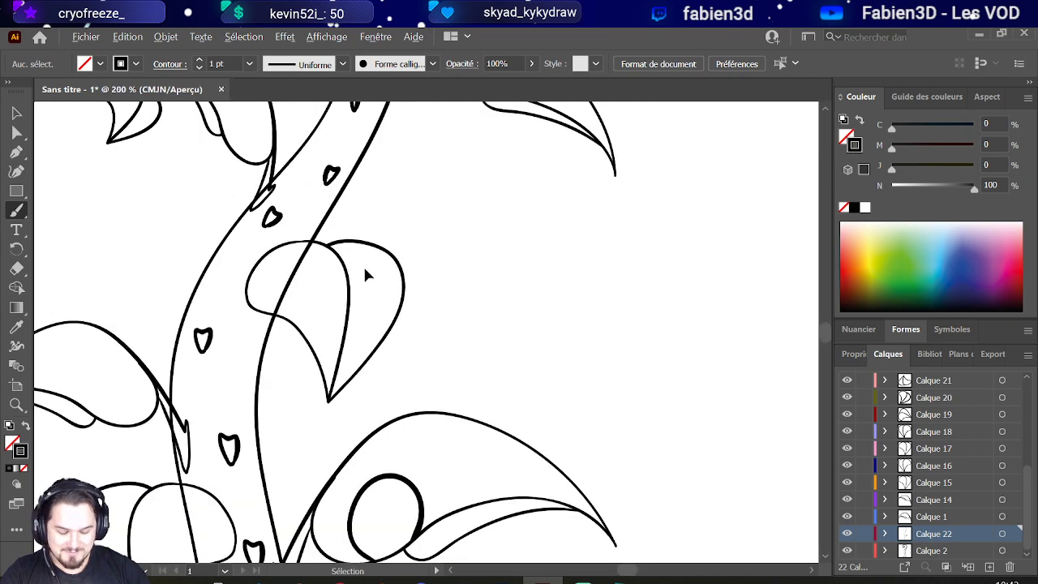
scroll(410, 430, "down", 2)
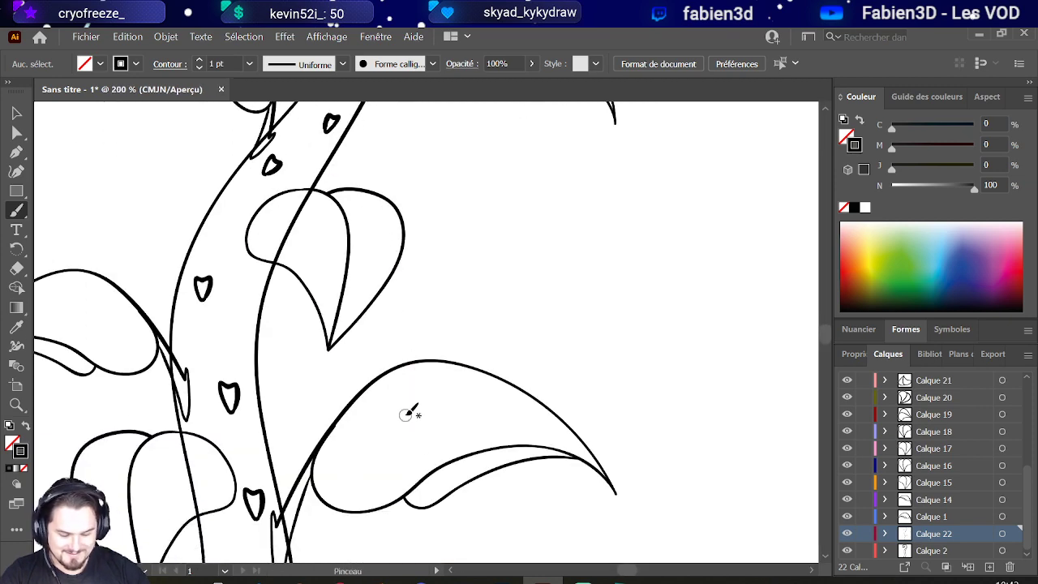
Step: Create a new layer and place it at the very bottom of the layer stack, below Calque 2
scroll(406, 416, "down", 4)
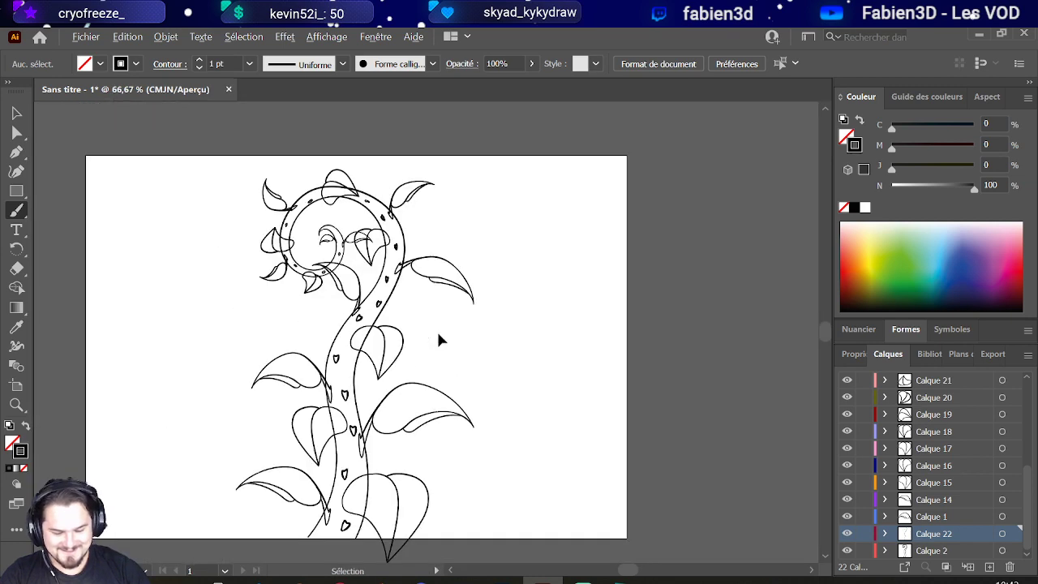
scroll(451, 332, "up", 1)
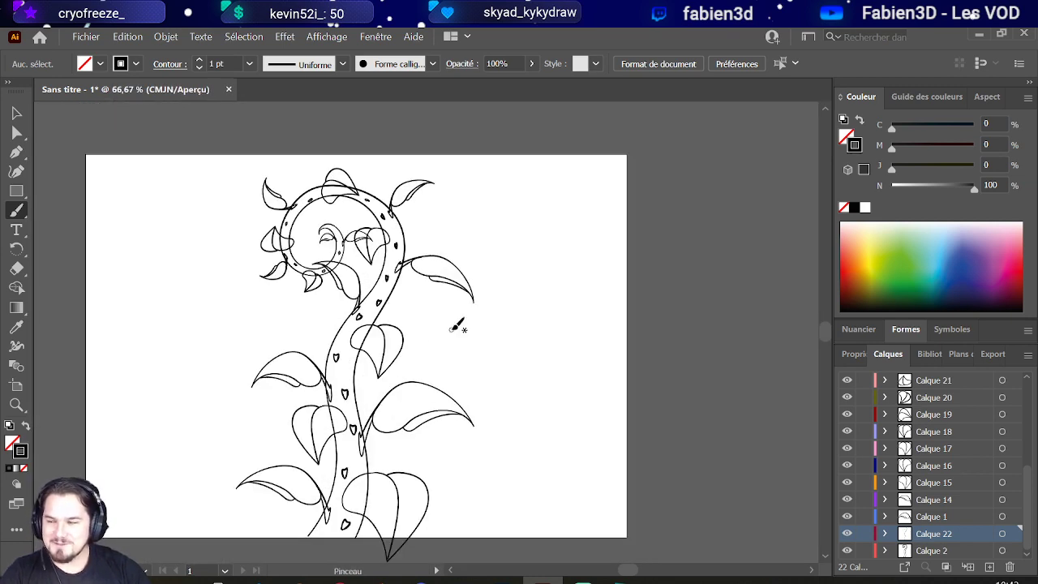
scroll(454, 322, "down", 2)
scroll(415, 336, "up", 4)
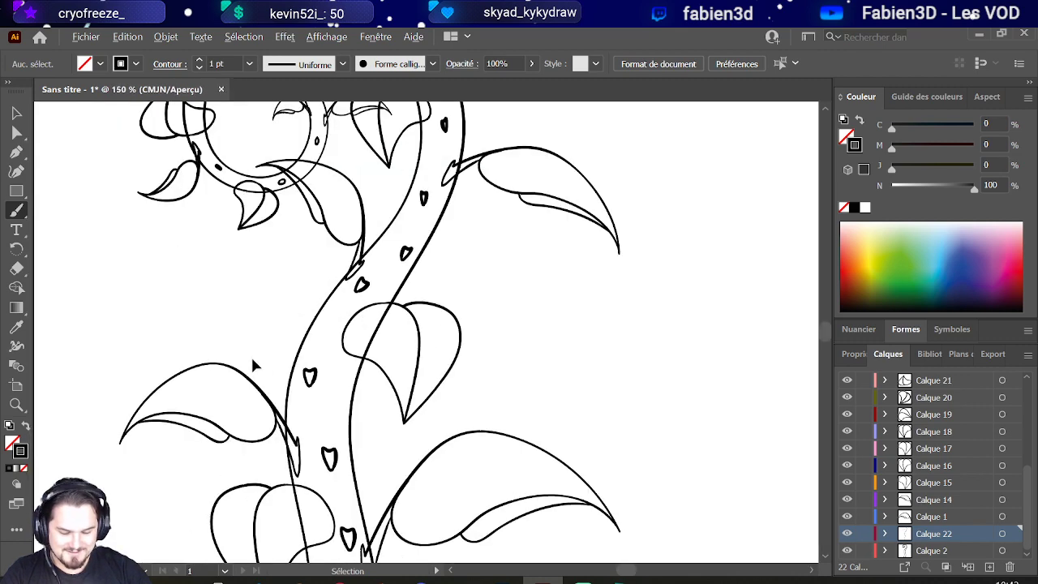
scroll(253, 365, "down", 3)
scroll(331, 359, "up", 1)
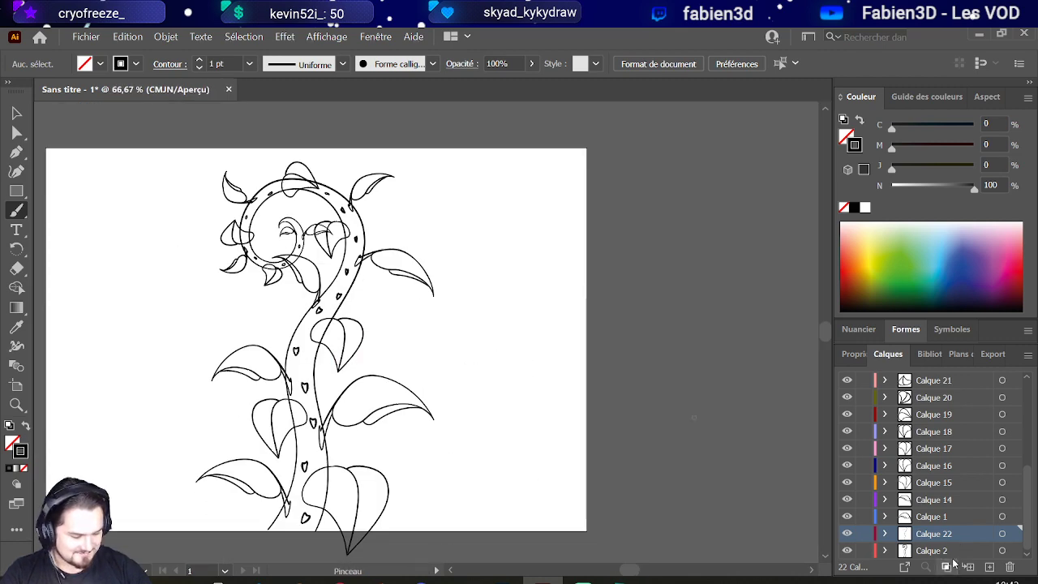
key("ctrl+l")
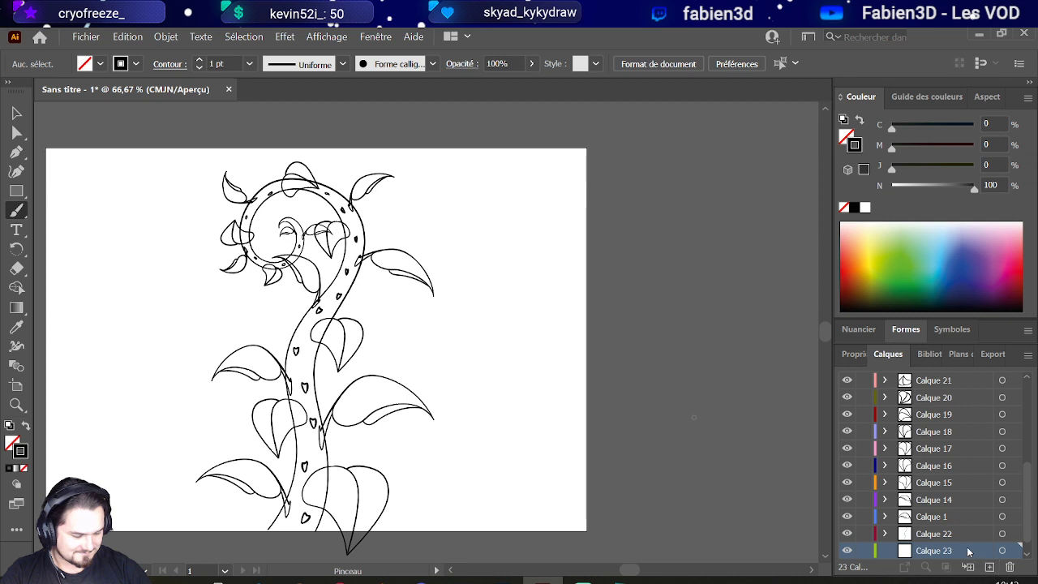
left_click(959, 558)
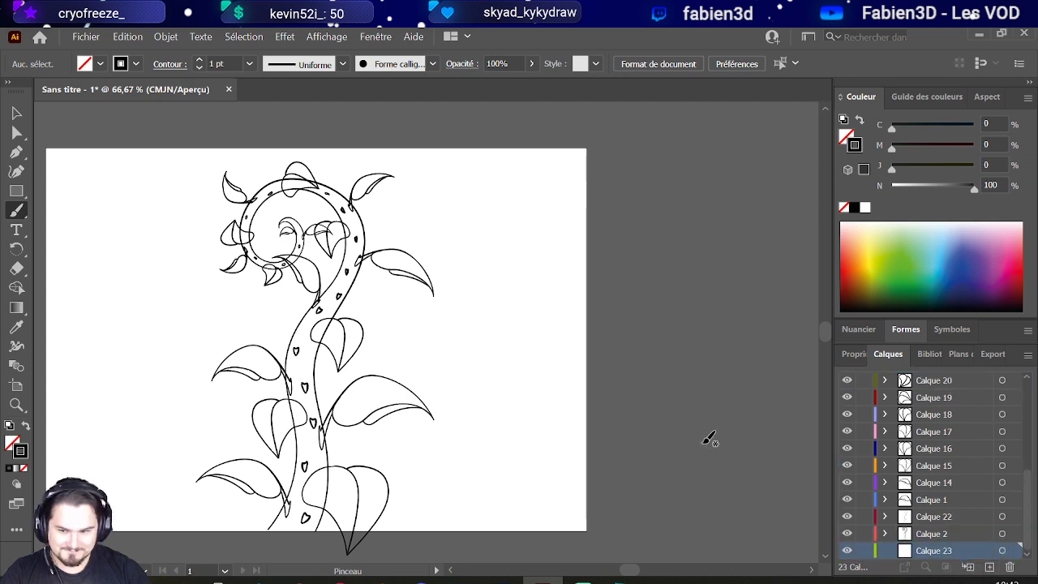
Step: Paint a large, slightly tilted heart outline with the Paintbrush in the empty area right of the plant
scroll(709, 435, "down", 1)
scroll(382, 284, "up", 1)
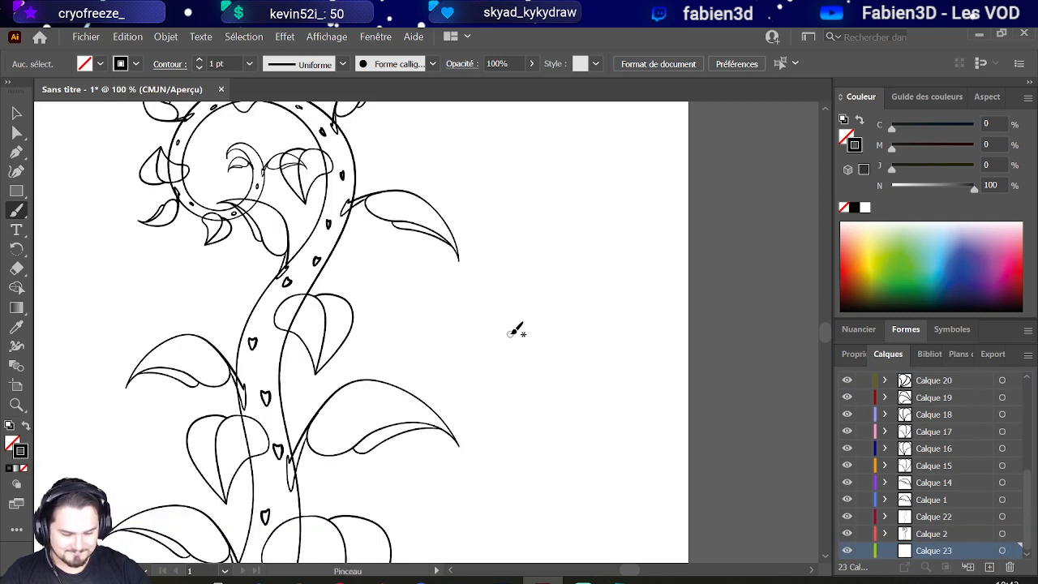
mouse_move(572, 353)
left_mouse_down()
mouse_move(519, 387)
mouse_move(548, 473)
mouse_move(601, 403)
mouse_move(620, 352)
mouse_move(607, 336)
mouse_move(574, 353)
left_mouse_up()
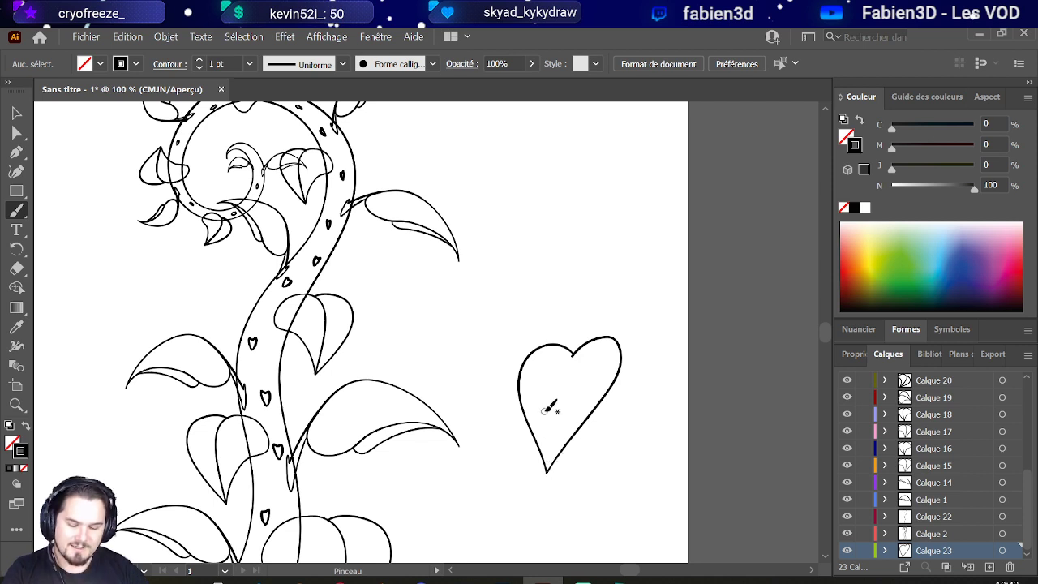
Step: Move the right lobe's end point from the heart's notch to its lower tip and bend that segment into a curved midrib
left_click(16, 132)
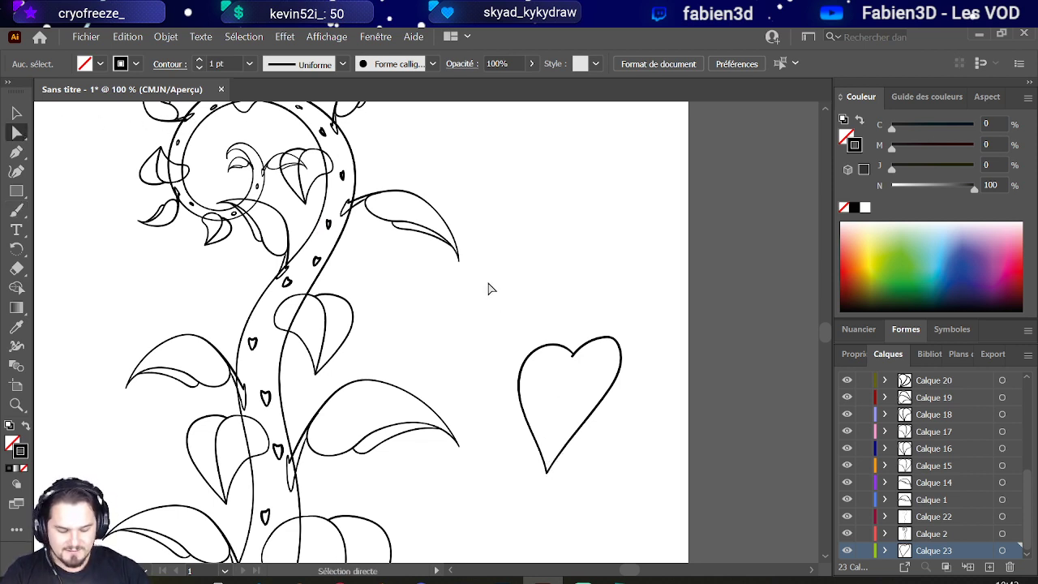
left_click(559, 355)
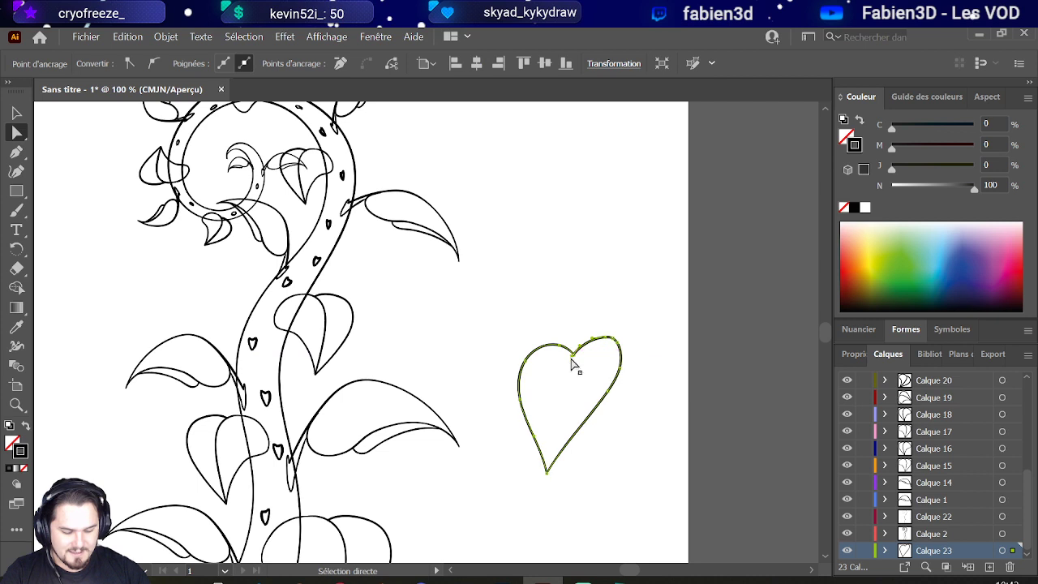
left_click_drag(573, 366, 548, 477)
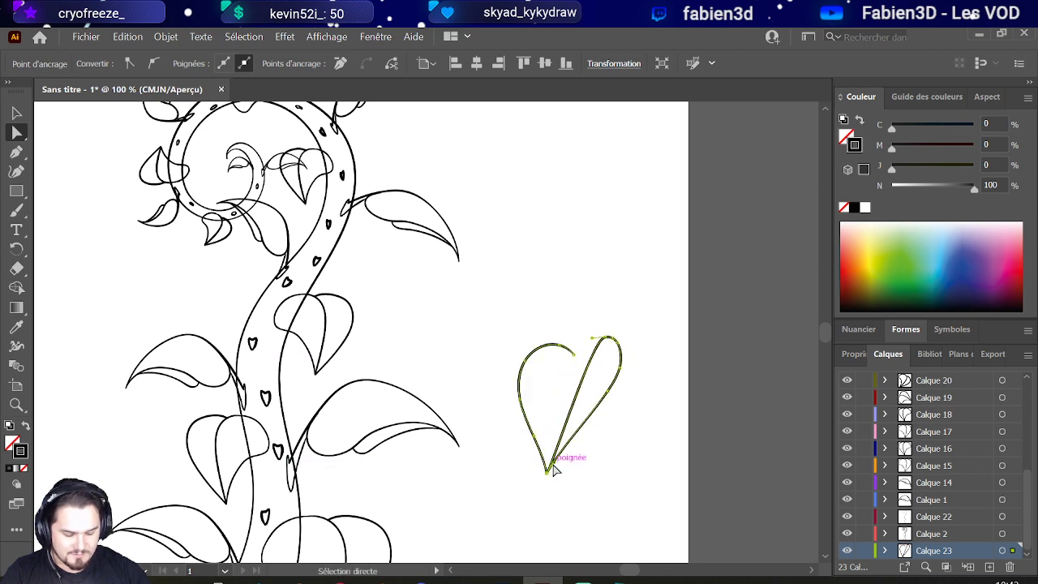
scroll(567, 473, "up", 1)
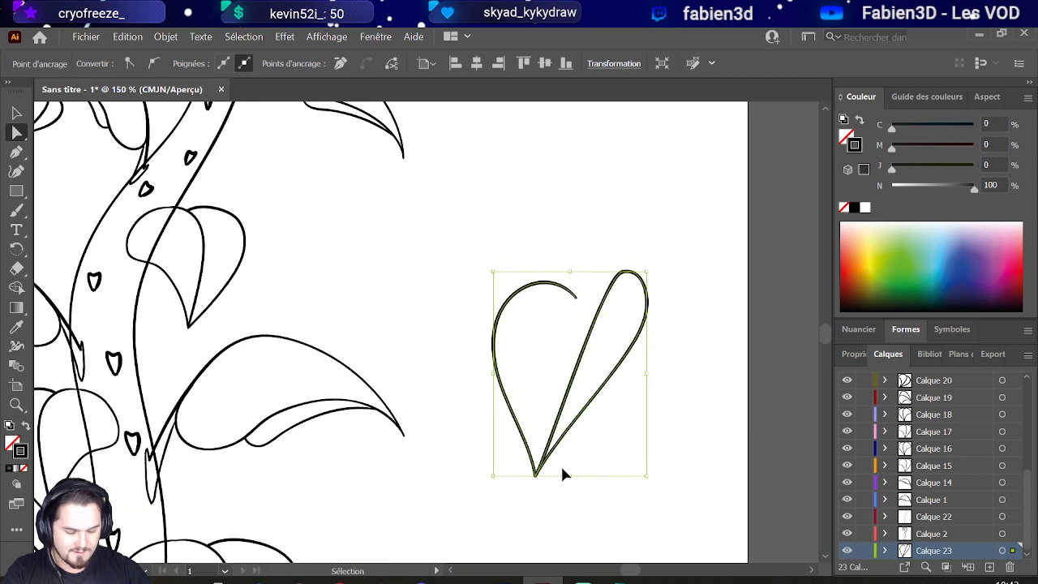
left_click_drag(547, 469, 541, 279)
scroll(549, 377, "down", 2)
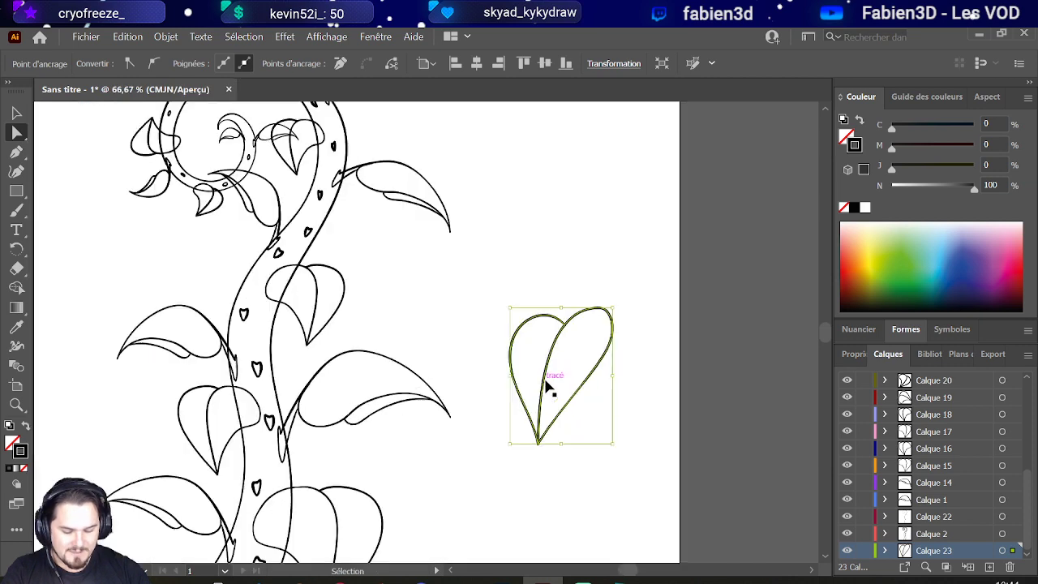
Step: Move the new heart-shaped leaf down and slightly towards the plant, and reduce its height a little
key("a")
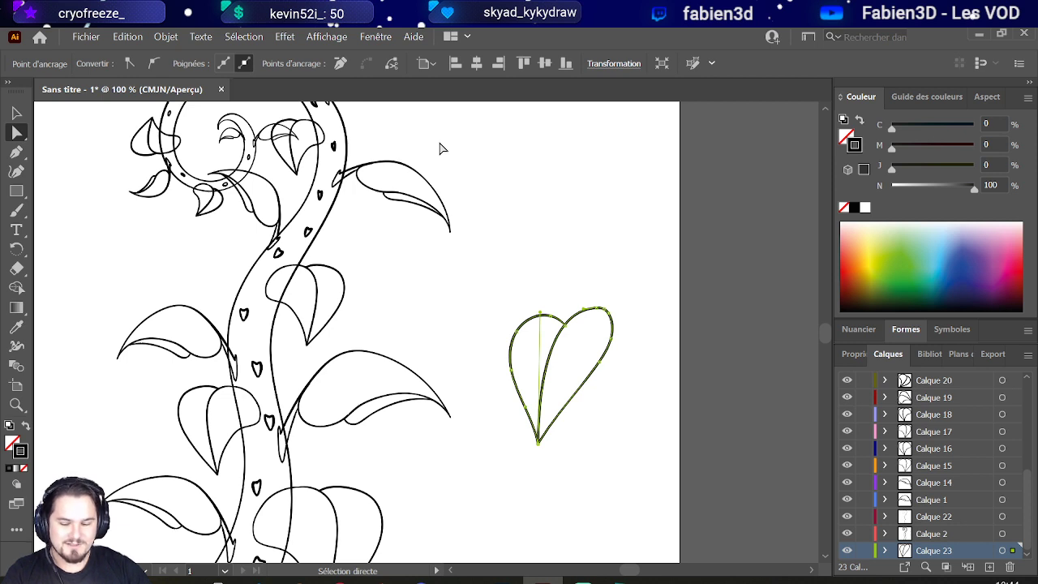
key("v")
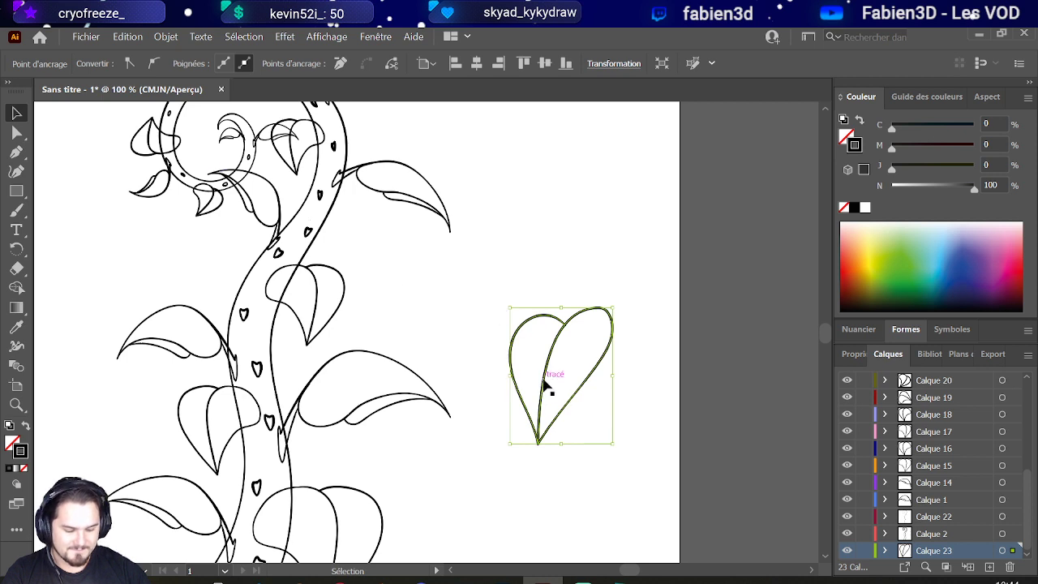
left_click_drag(546, 387, 514, 462)
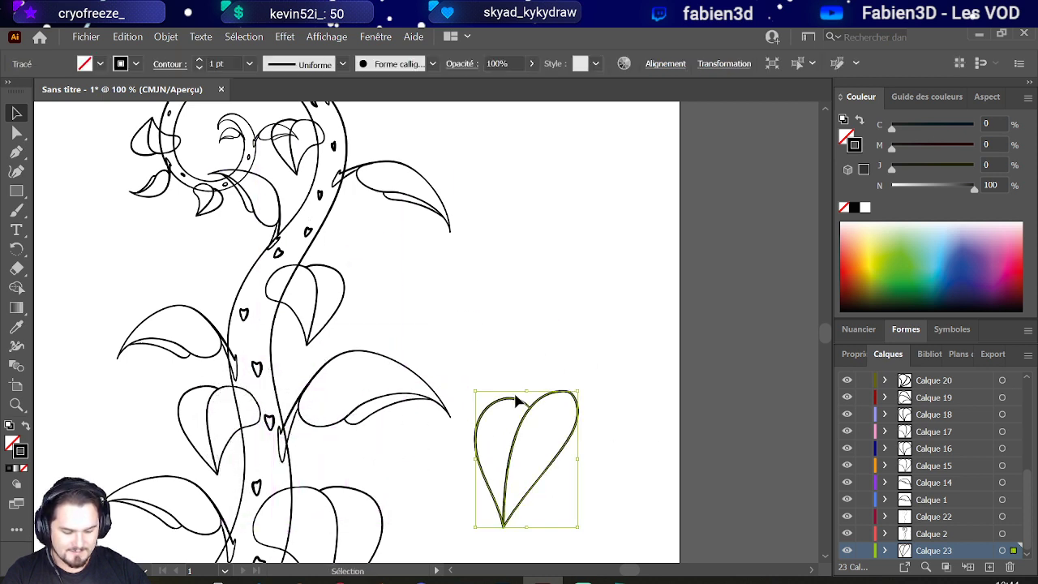
left_click_drag(526, 384, 528, 455)
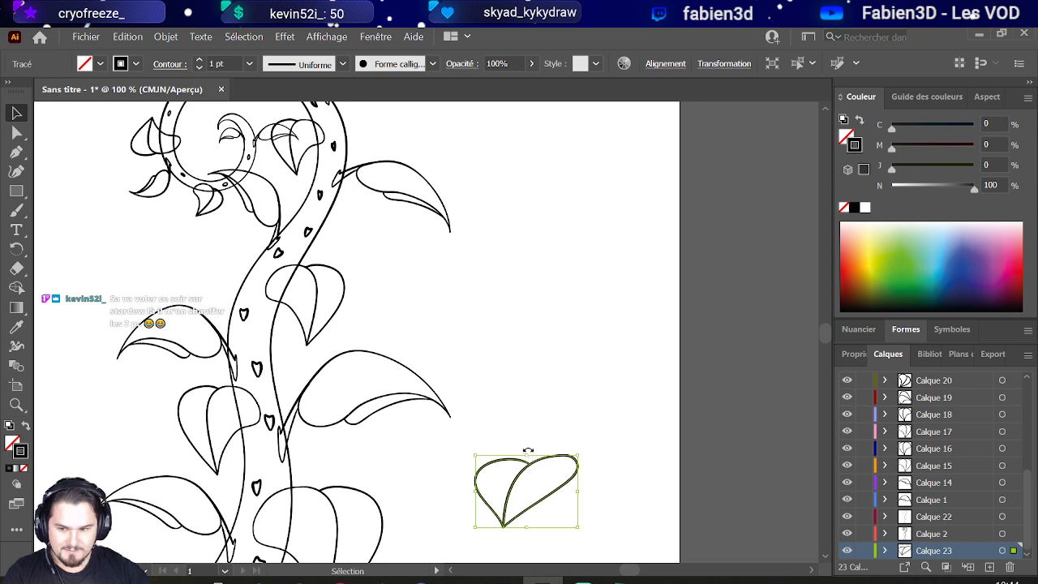
scroll(453, 324, "down", 1)
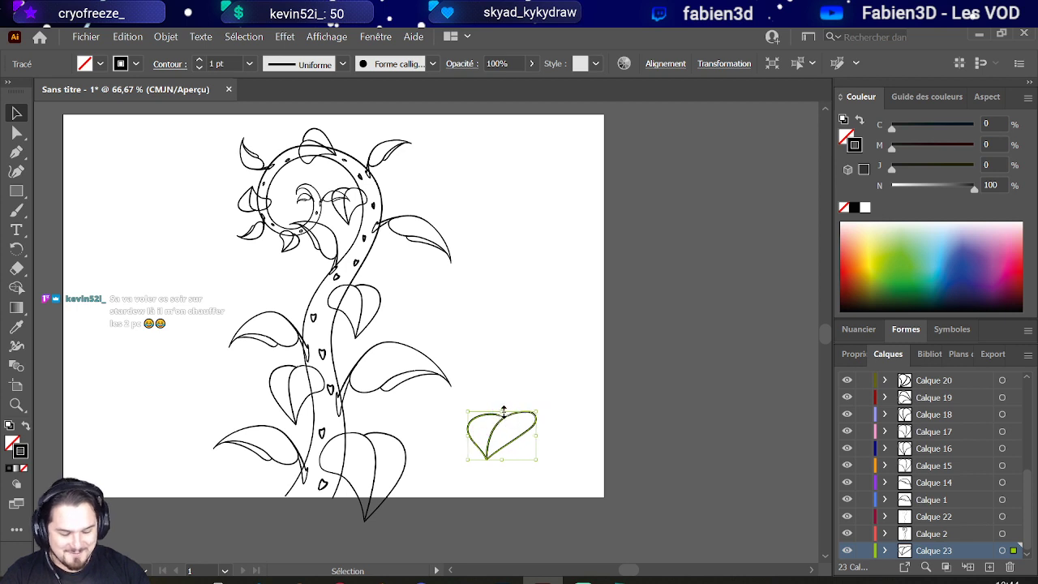
left_click_drag(502, 410, 505, 378)
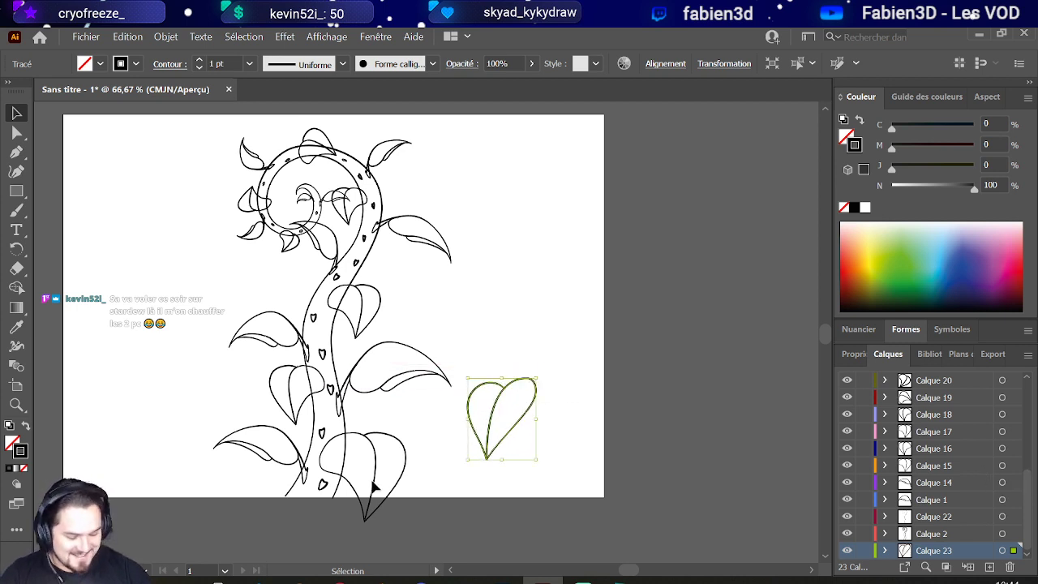
Step: Move the loose heart-shaped leaf to the left side of the stem's base, overlapping the artboard's lower edge
left_click_drag(501, 434, 454, 453)
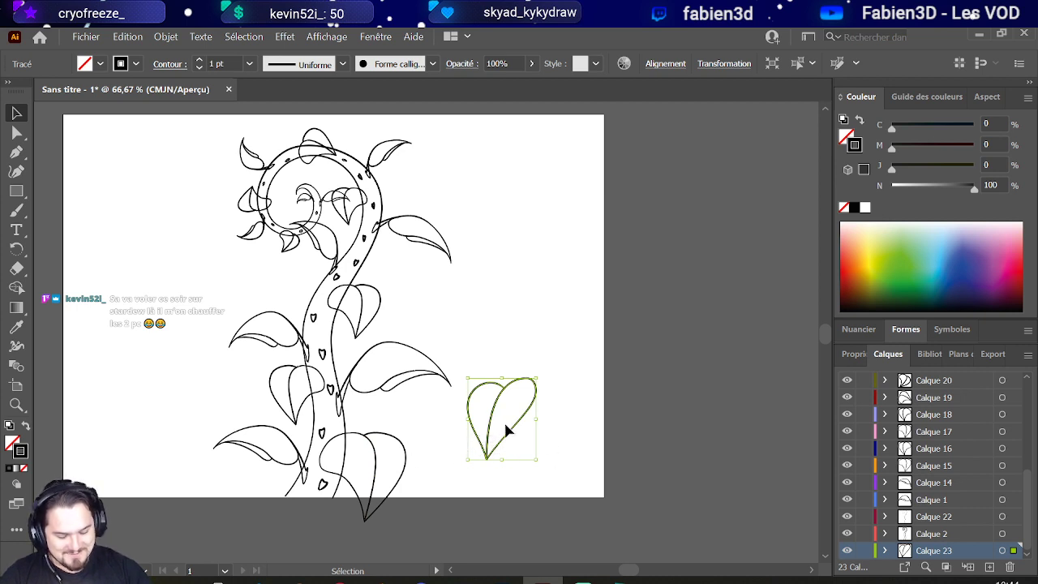
left_click_drag(510, 421, 302, 523)
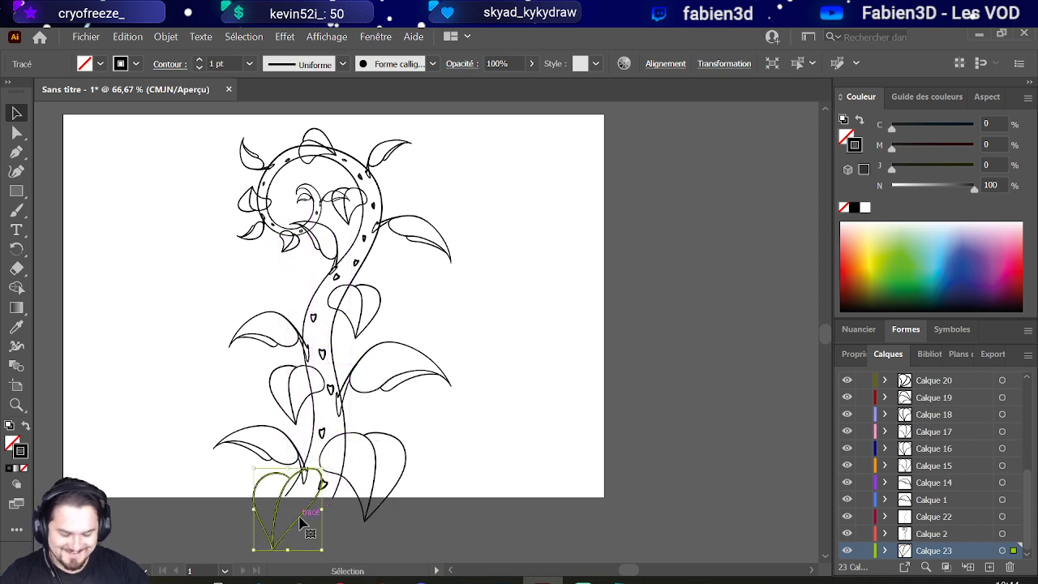
key("a")
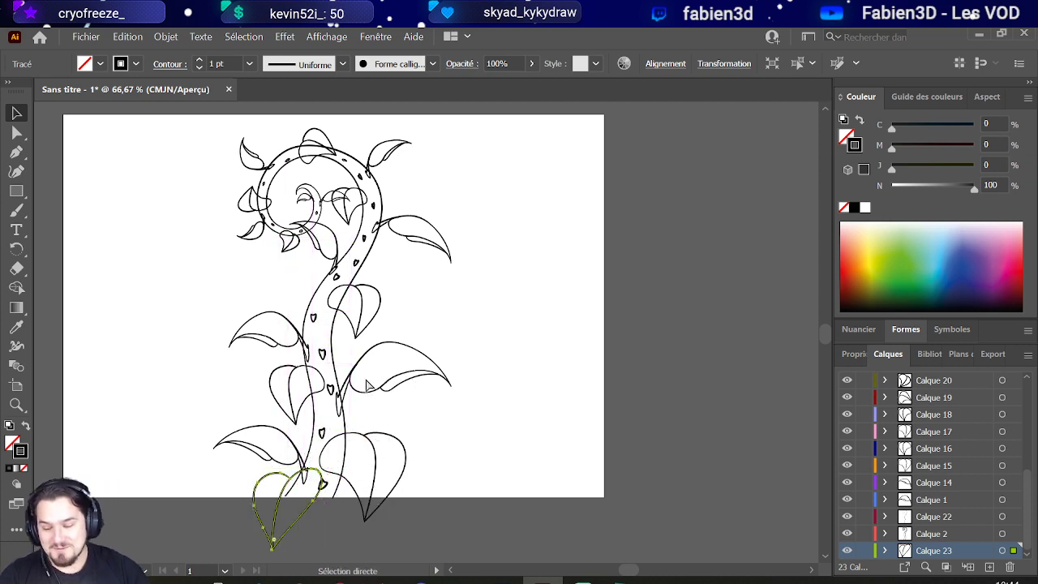
Step: Duplicate the heart-shaped leaf from the stem's base and put the copy on its own new layer
key("v")
key("ctrl+c")
key("ctrl+v")
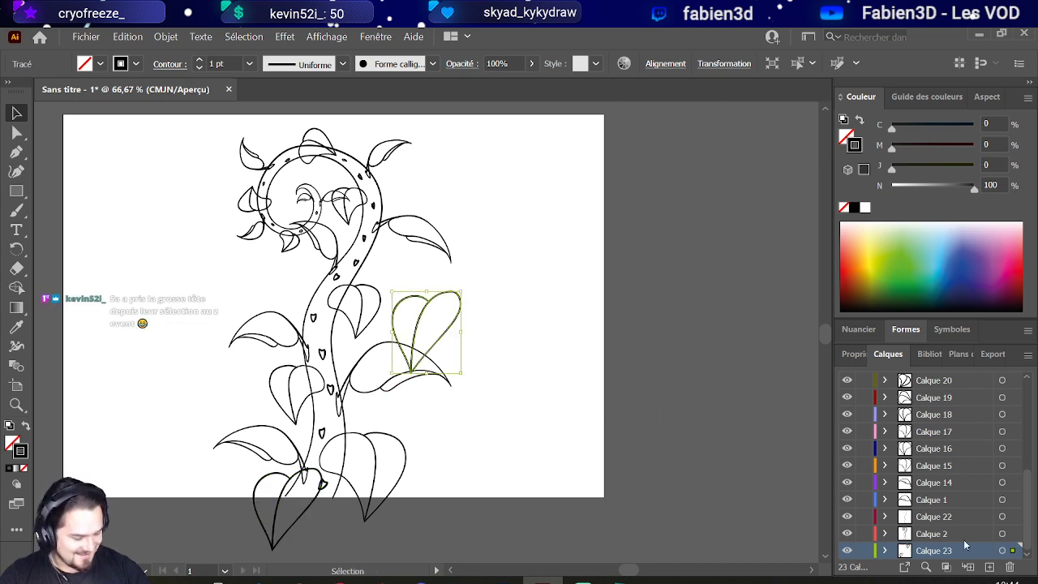
left_click(991, 566)
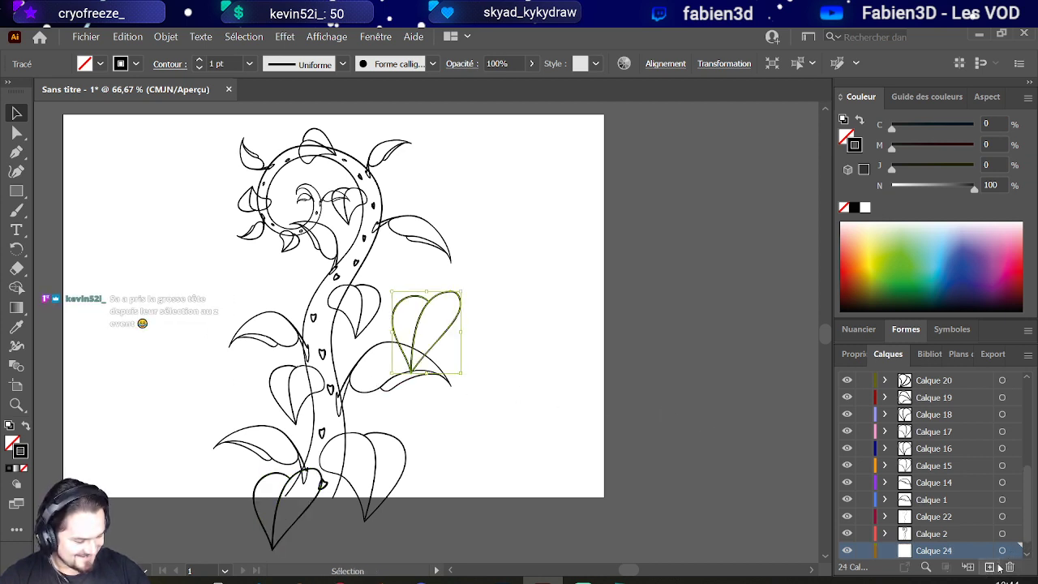
scroll(1004, 531, "down", 1)
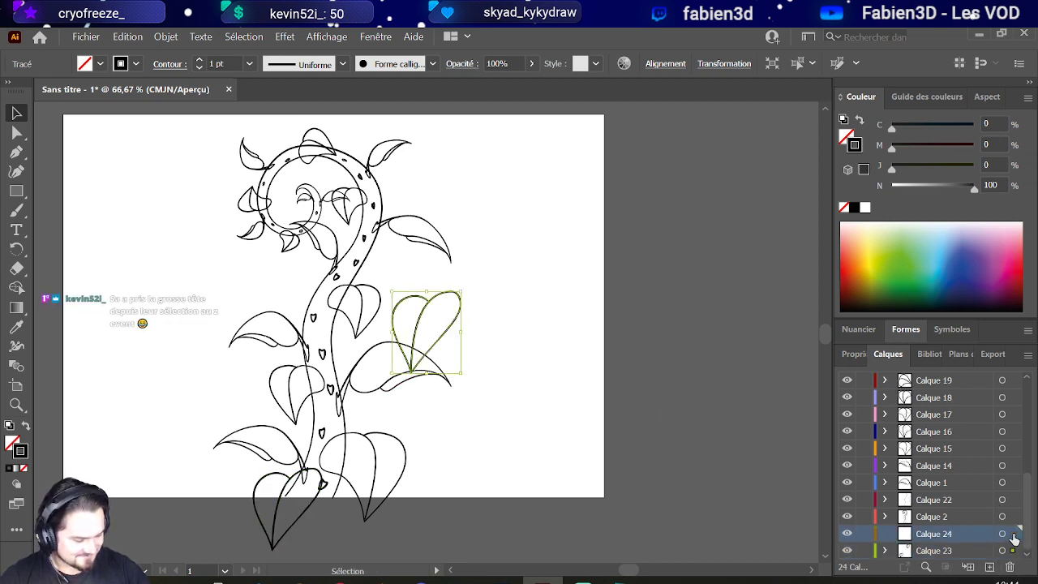
left_click_drag(1013, 539, 1013, 532)
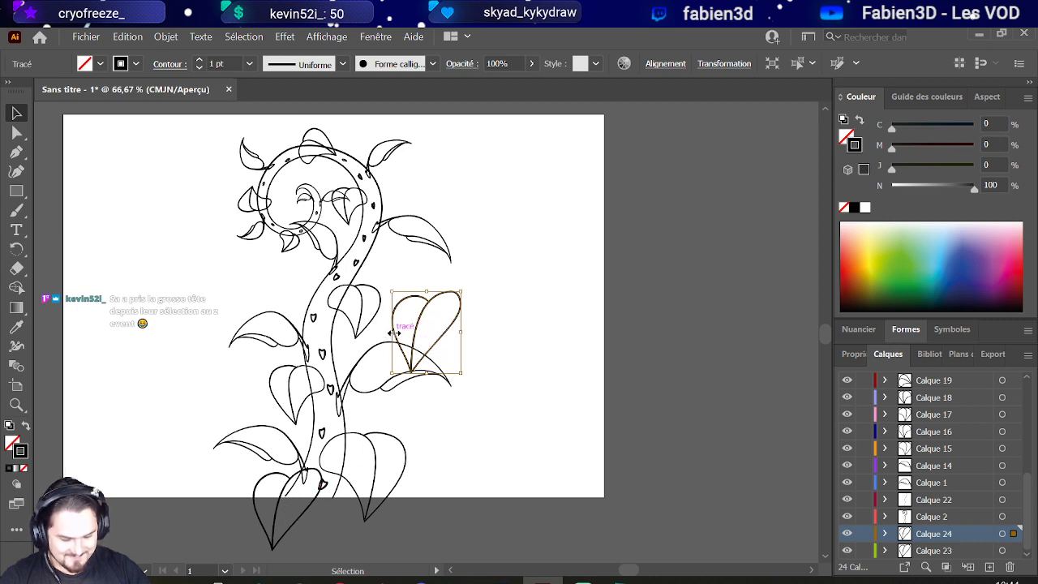
Step: Place the copied leaf, mirrored and reduced, on the stem's right side below the curl, with a 0,75 pt stroke
left_click_drag(394, 332, 523, 331)
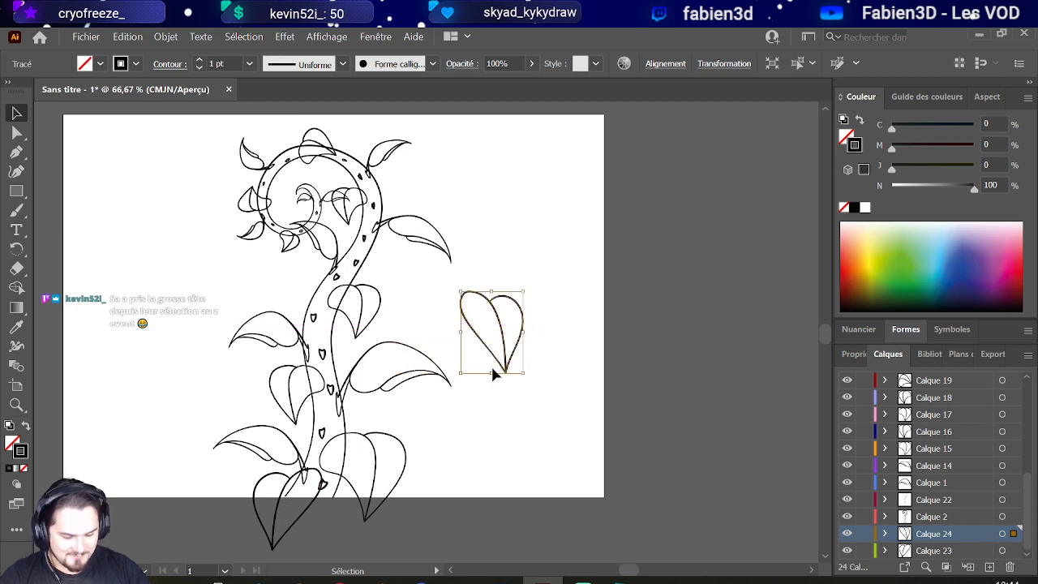
left_click_drag(492, 370, 377, 275)
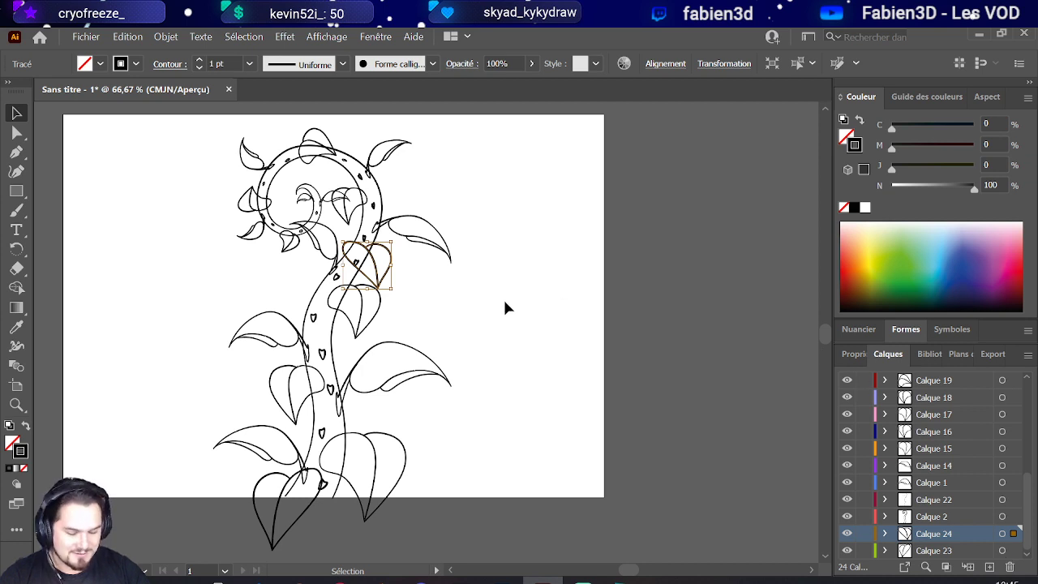
left_click_drag(387, 279, 389, 271)
left_click(198, 68)
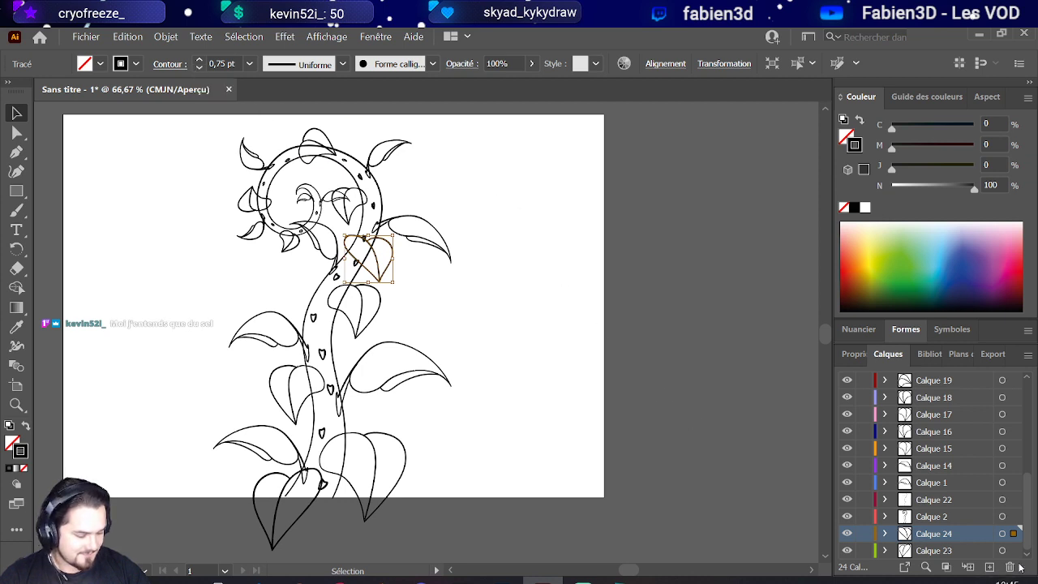
Step: Duplicate the small mirrored heart leaf and transfer the copy to a new layer
left_click(989, 566)
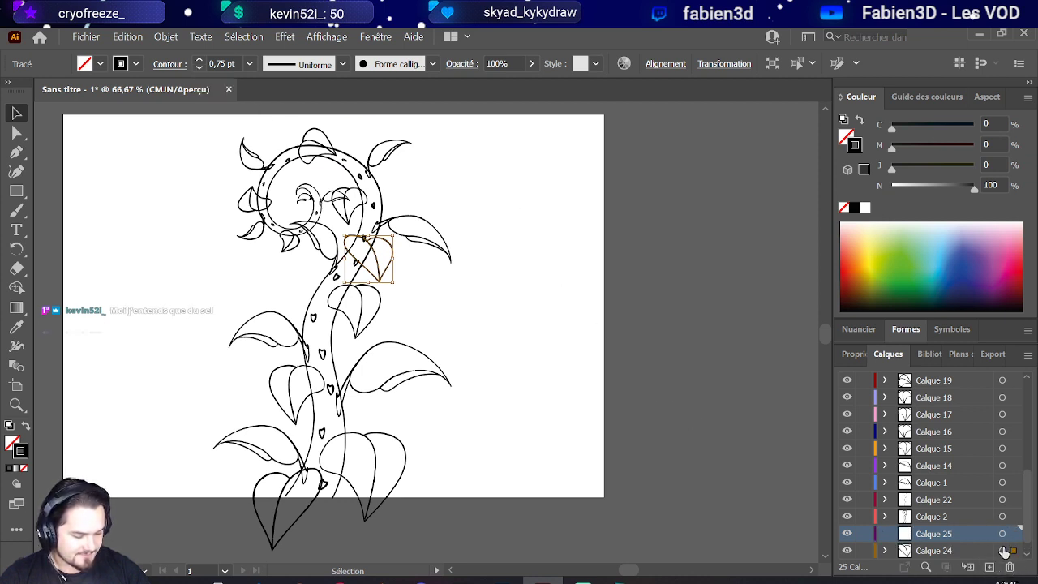
left_click(1005, 554)
left_click(636, 319)
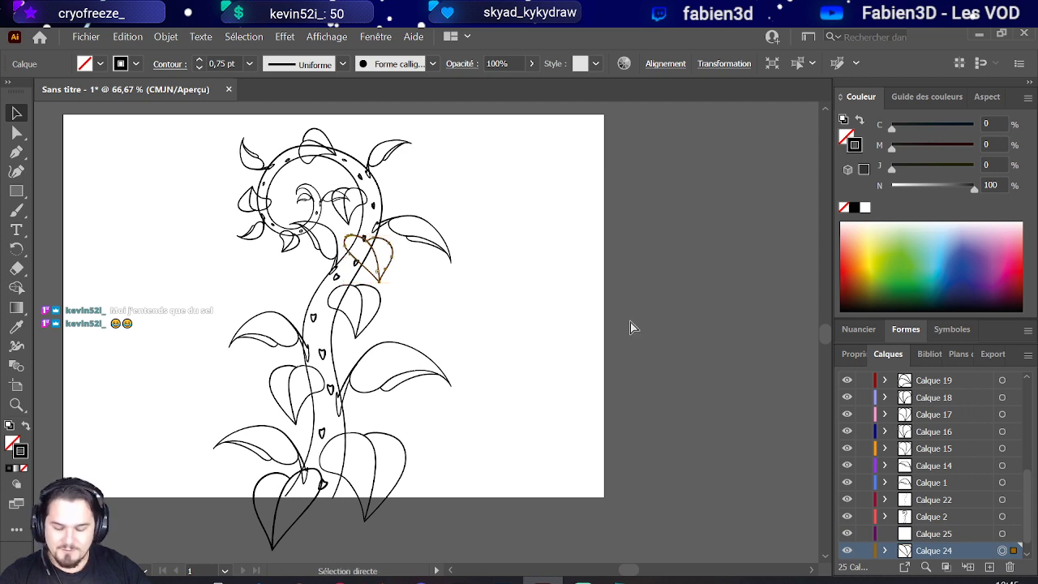
key("ctrl+v")
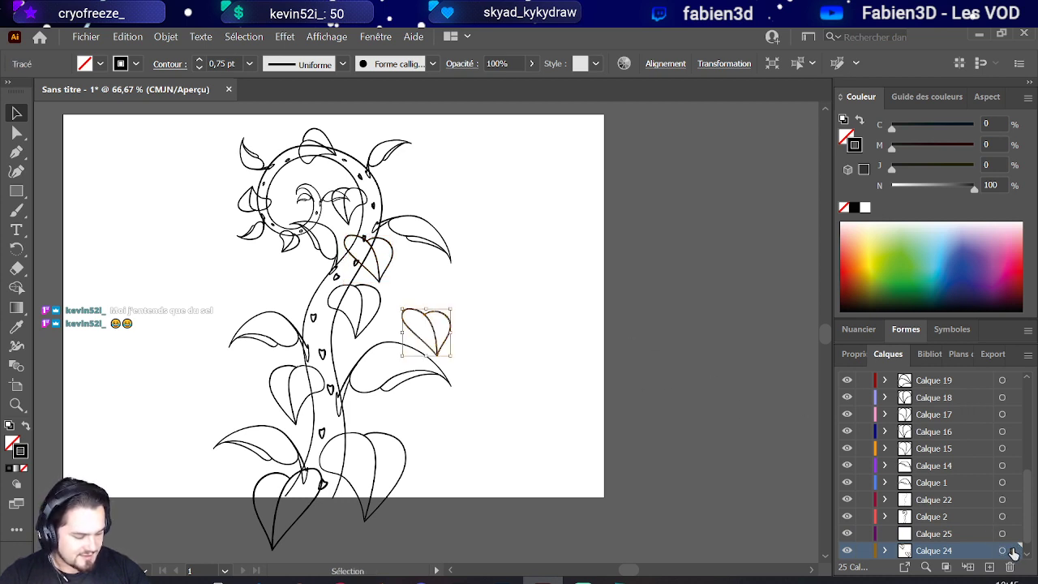
left_click_drag(1013, 551, 1012, 536)
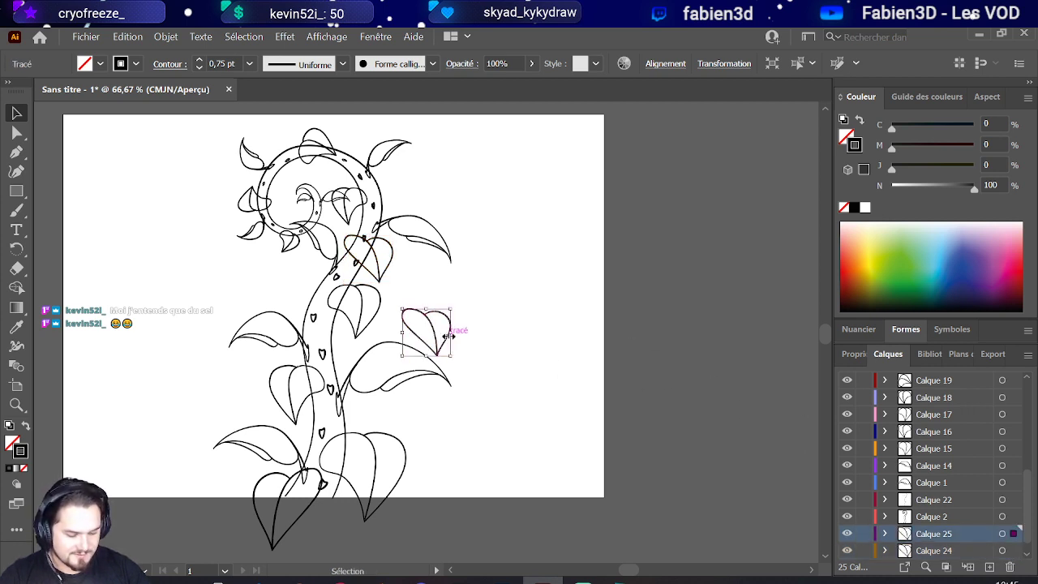
Step: Position the new leaf copy on the stem's left side below the curl, flipped, rotated and slightly reduced
left_click_drag(439, 343, 320, 302)
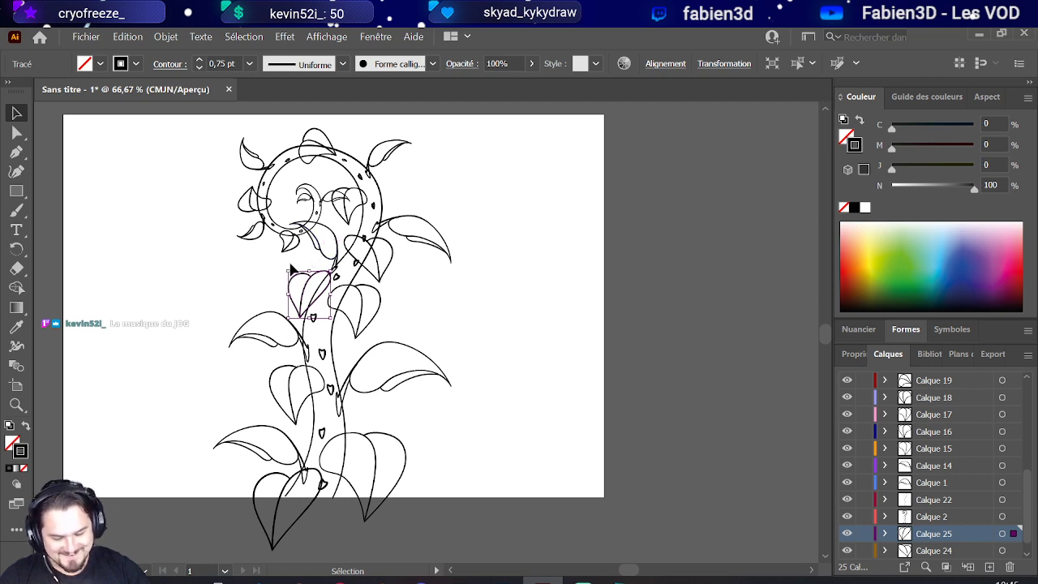
left_click_drag(287, 266, 317, 262)
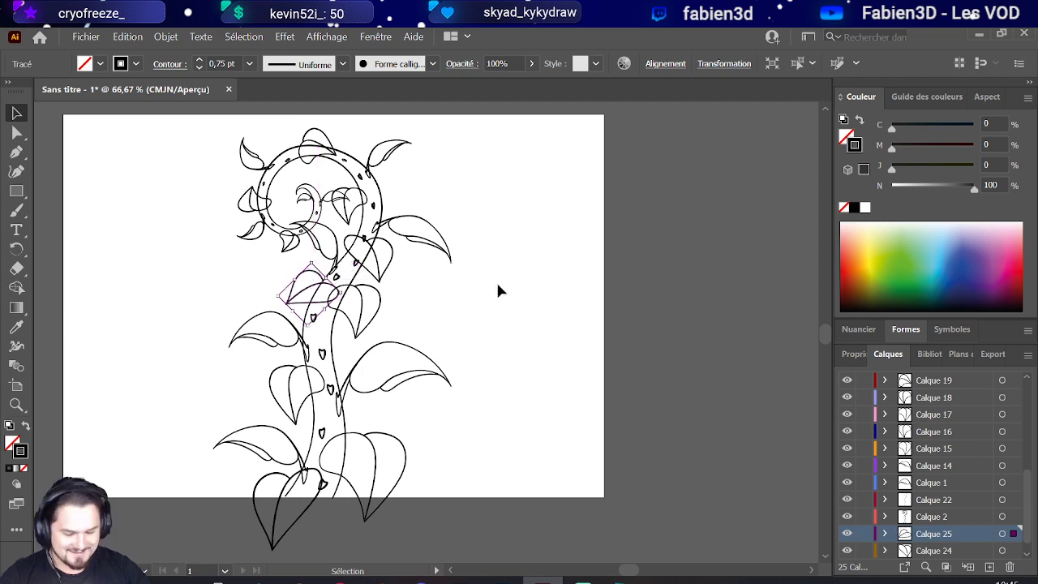
left_click_drag(310, 319, 312, 318)
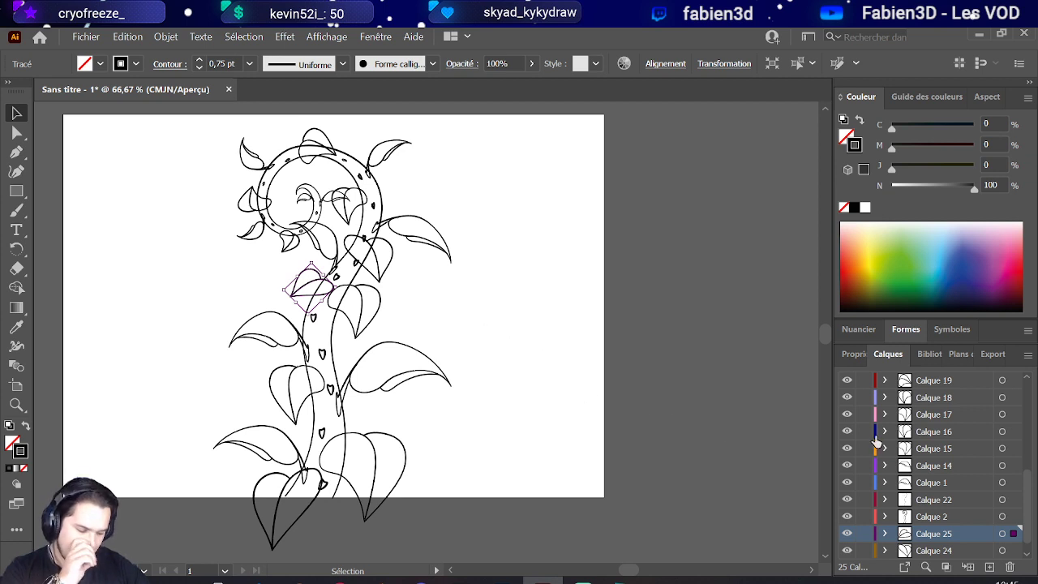
Step: Paste another copy of the small rotated leaf and fit it, reoriented and reduced, on the curl's outer right edge
left_click(989, 566)
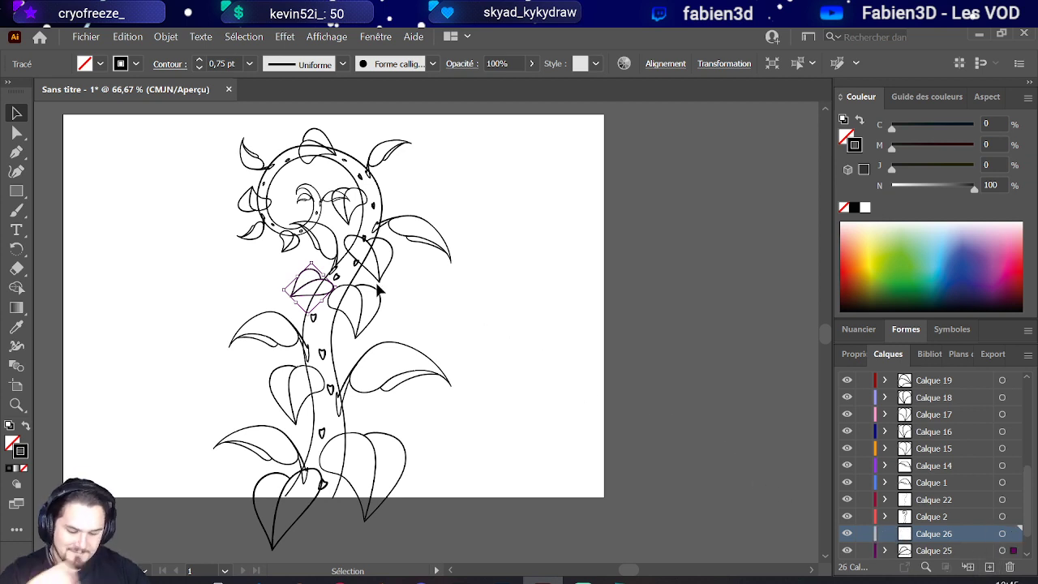
left_click(378, 289)
left_click(933, 551)
key("ctrl+v")
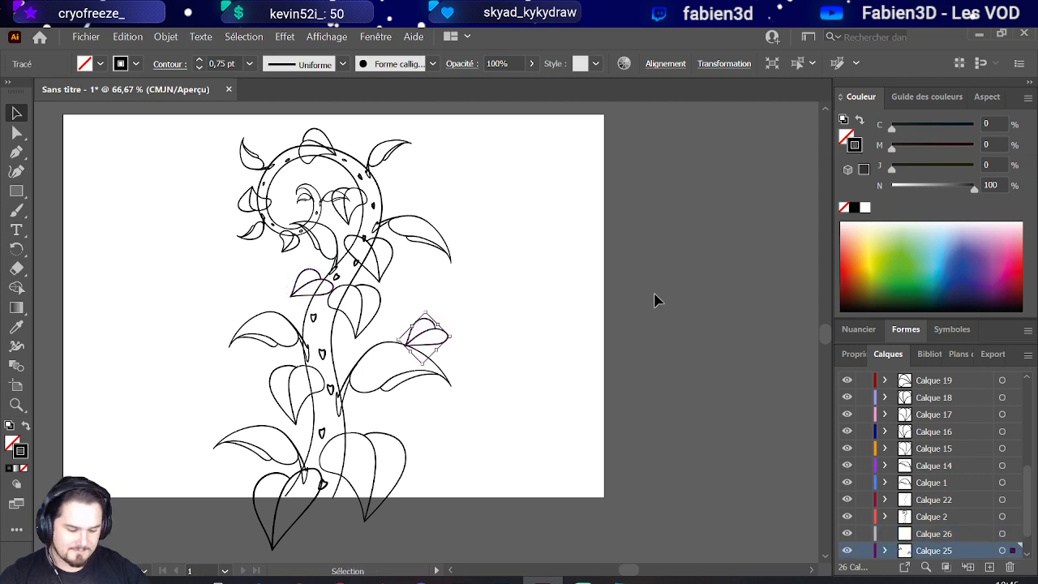
left_click_drag(412, 354, 388, 204)
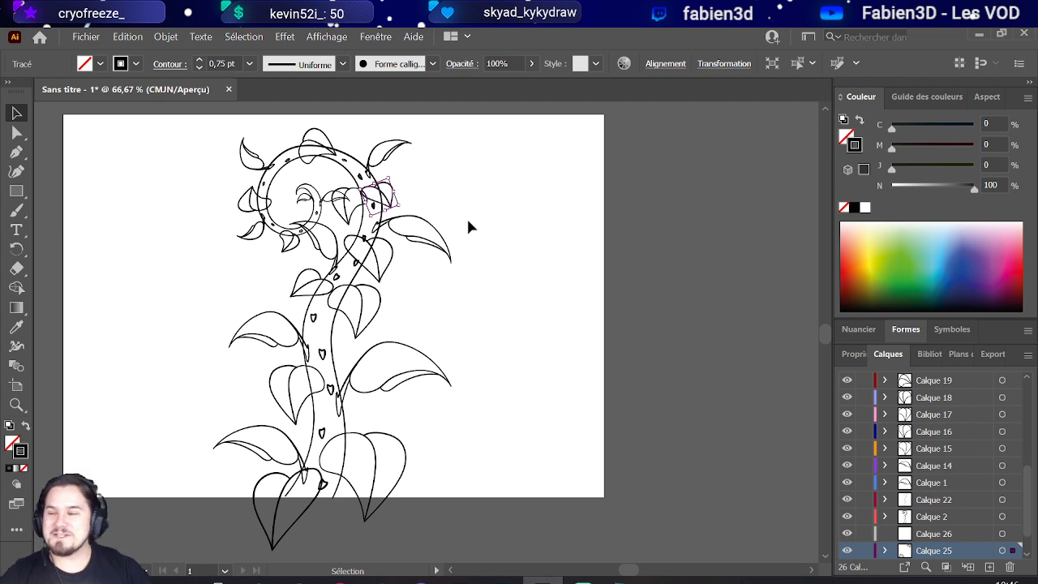
Step: Create a new layer and transfer the leaf on the curl's right edge to it
left_click(989, 567)
scroll(1005, 551, "down", 1)
left_click_drag(1012, 518, 1014, 508)
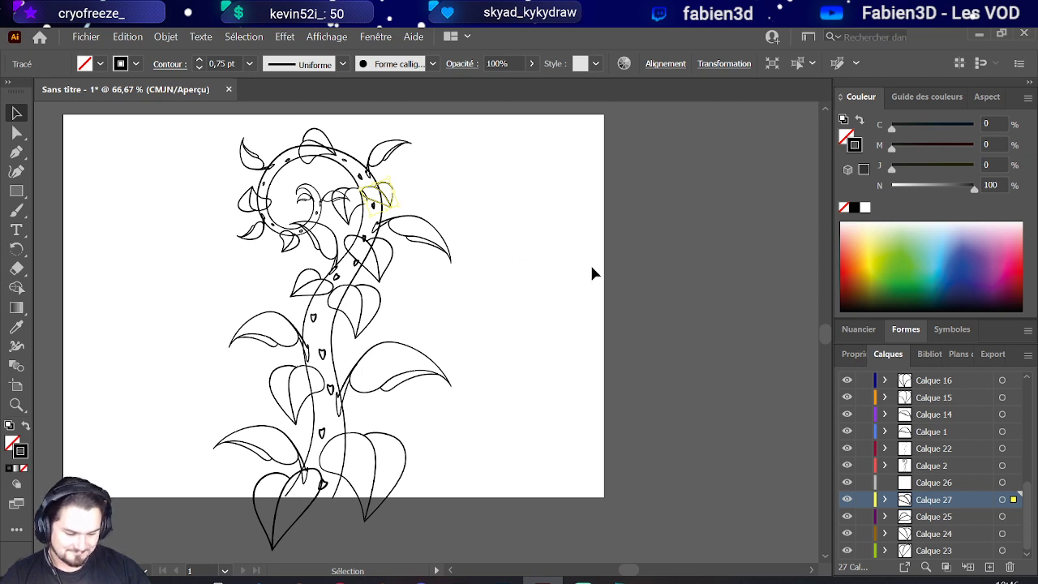
Step: Add another layer, then paste a copy of the curl's right-edge leaf and place it on the curl's upper left
left_click(988, 566)
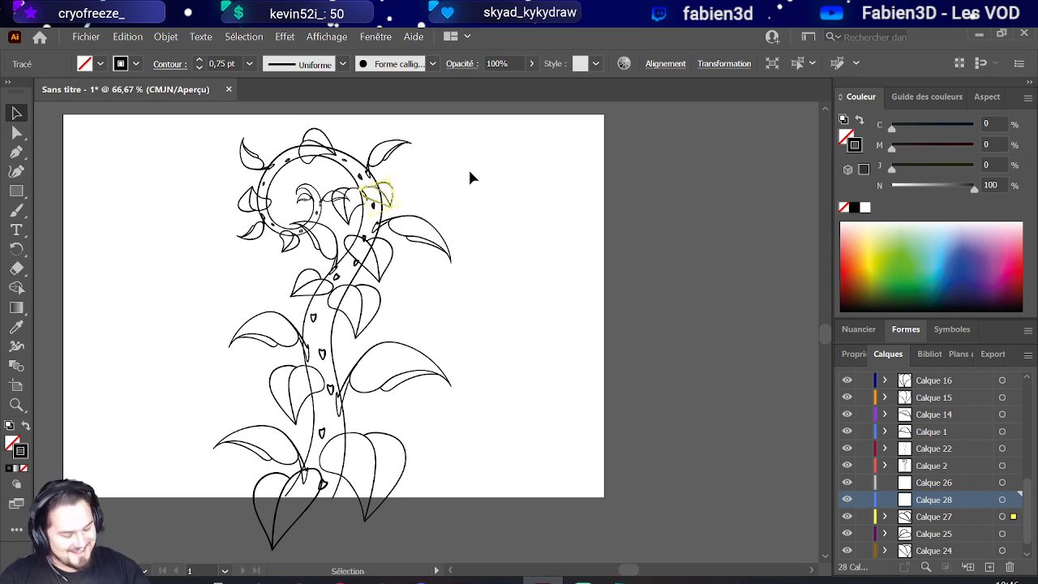
key("ctrl+z")
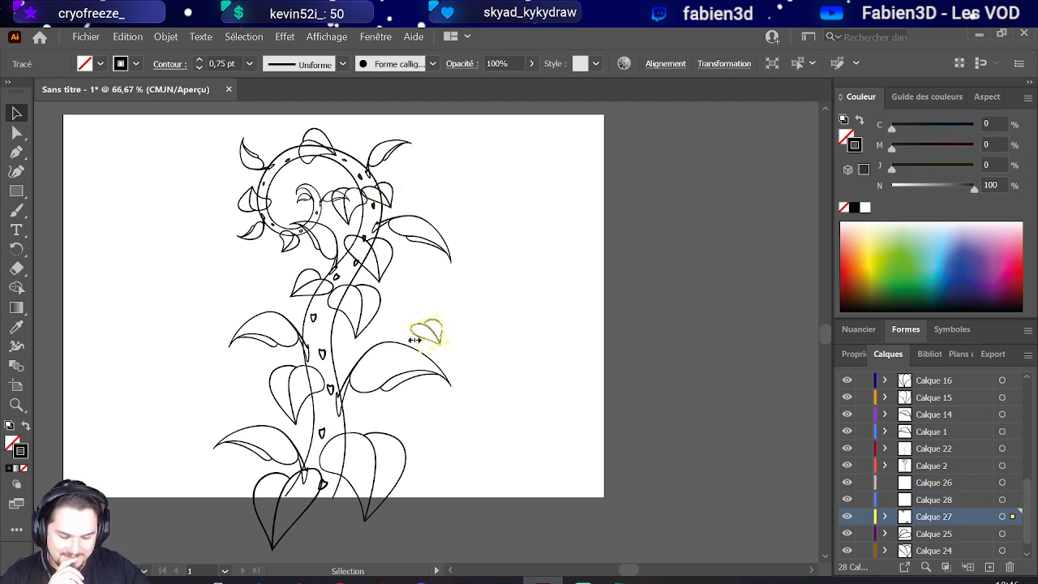
left_click_drag(415, 339, 296, 177)
left_click(537, 154)
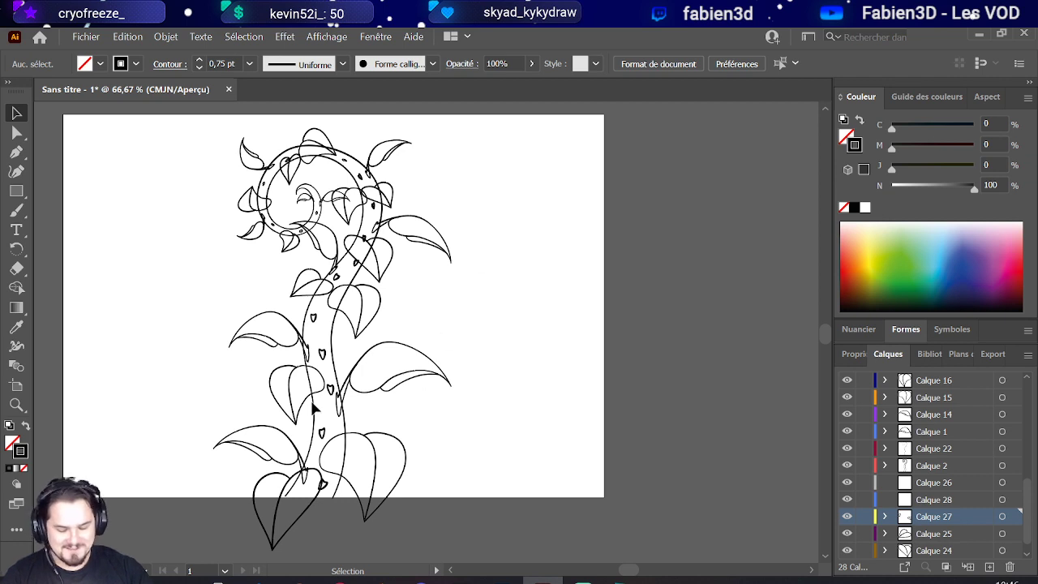
Step: Select all paths of the pointed leaf at the stem's lower left and stretch it outward, away from the stem
left_click_drag(241, 444, 293, 466)
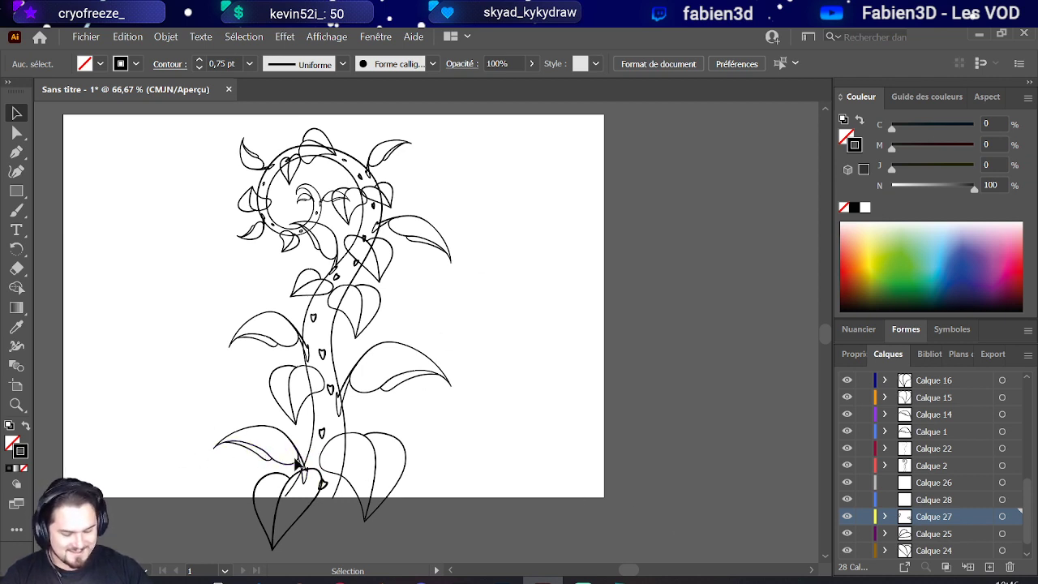
left_click(296, 463)
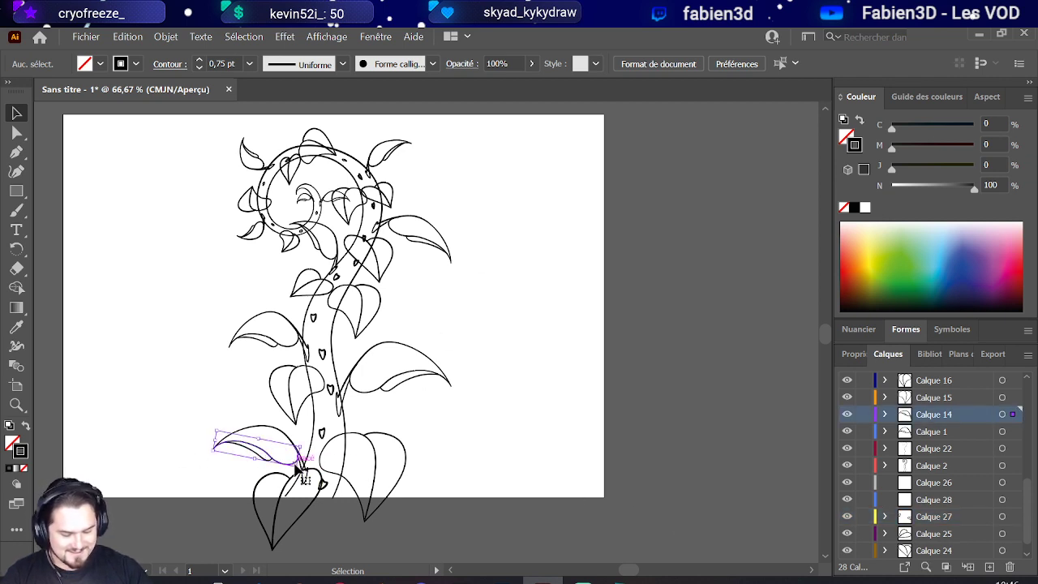
left_click(1001, 414)
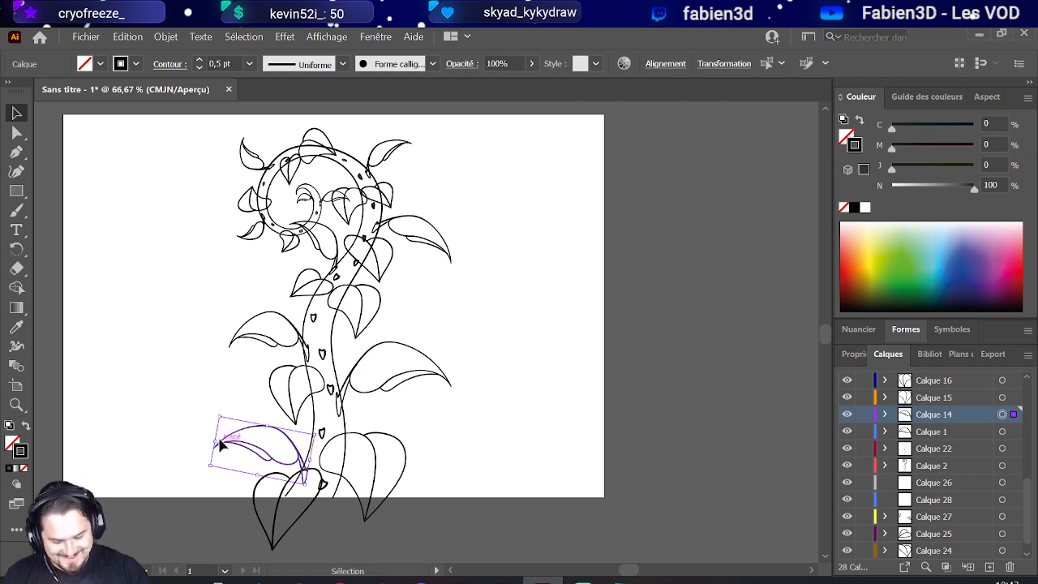
left_click_drag(215, 442, 197, 438)
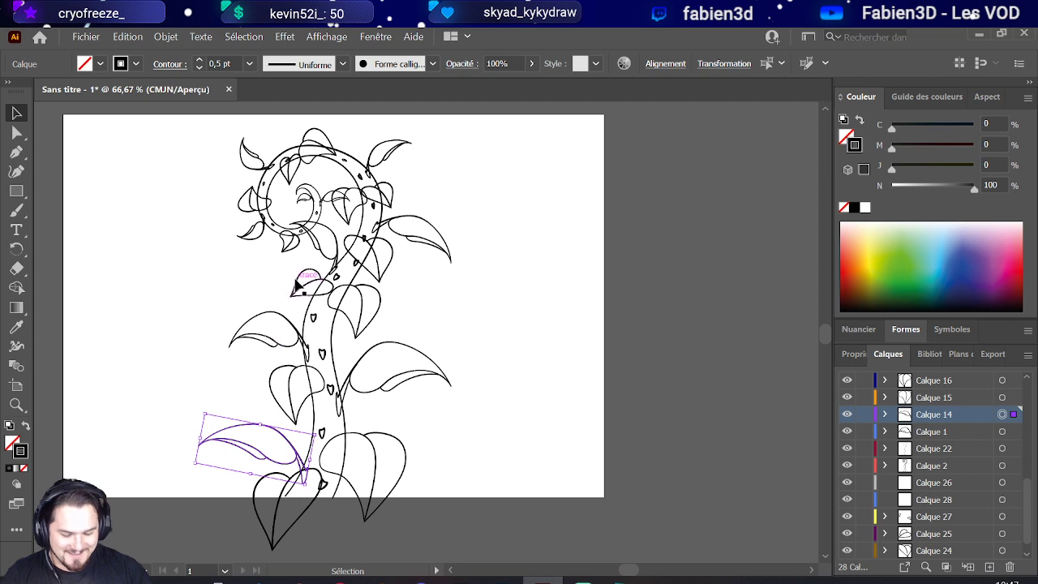
Step: Select the whole pointed leaf on the stem's middle left and flatten it against the stem
left_click(272, 340)
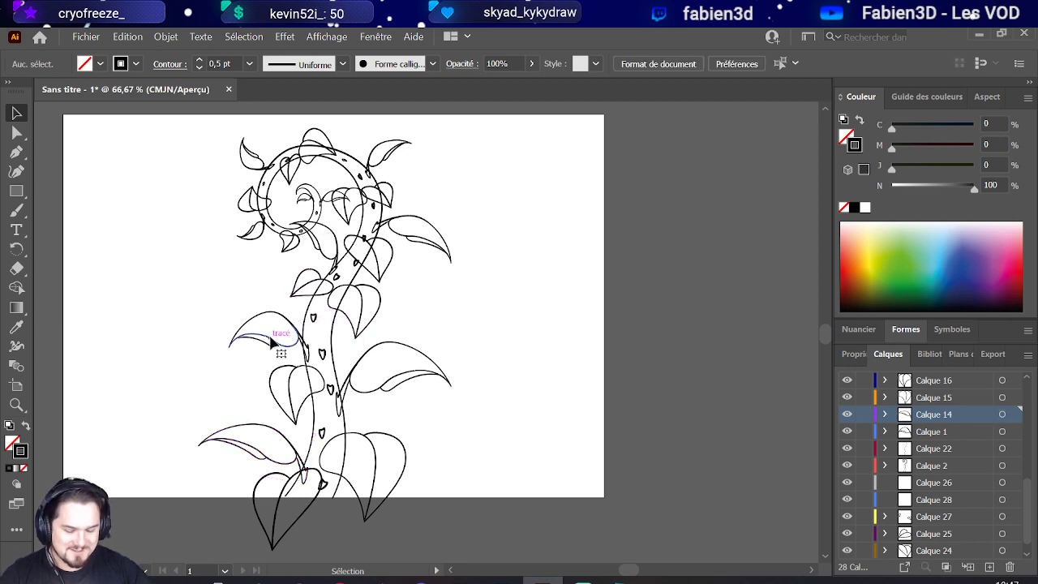
left_click(1002, 431)
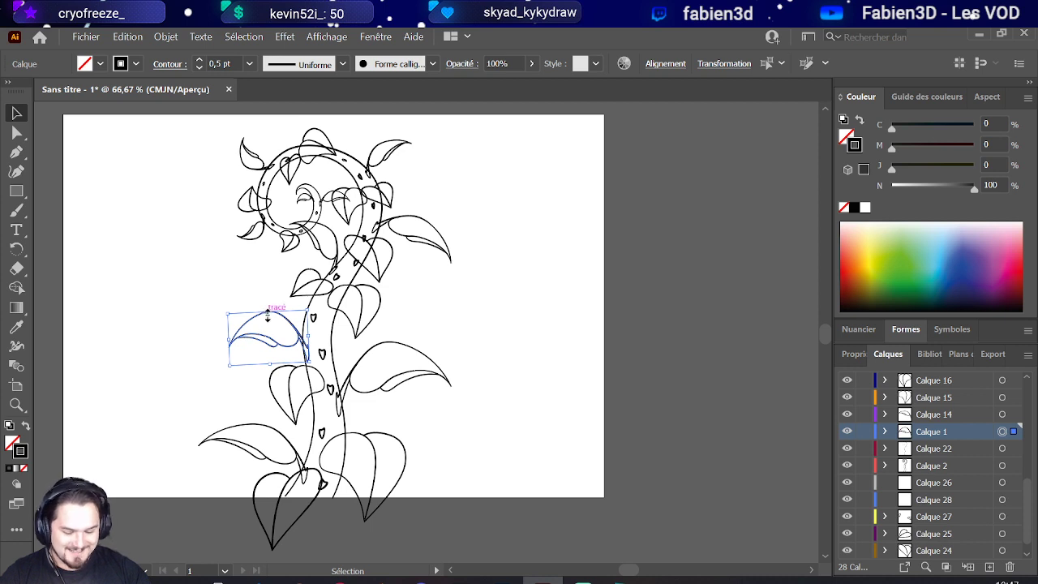
left_click_drag(267, 315, 290, 334)
left_click(444, 296)
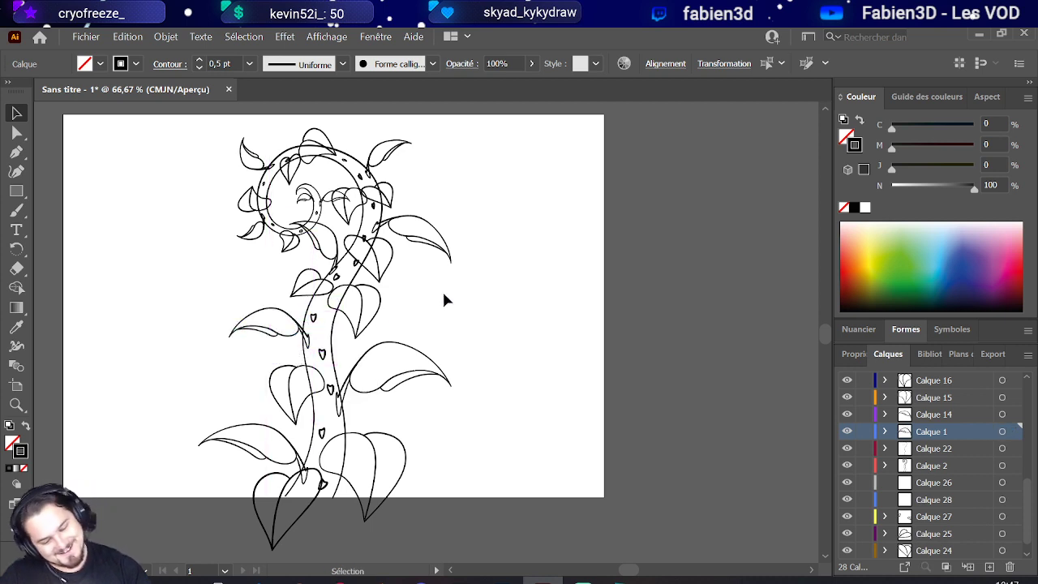
scroll(432, 353, "down", 1)
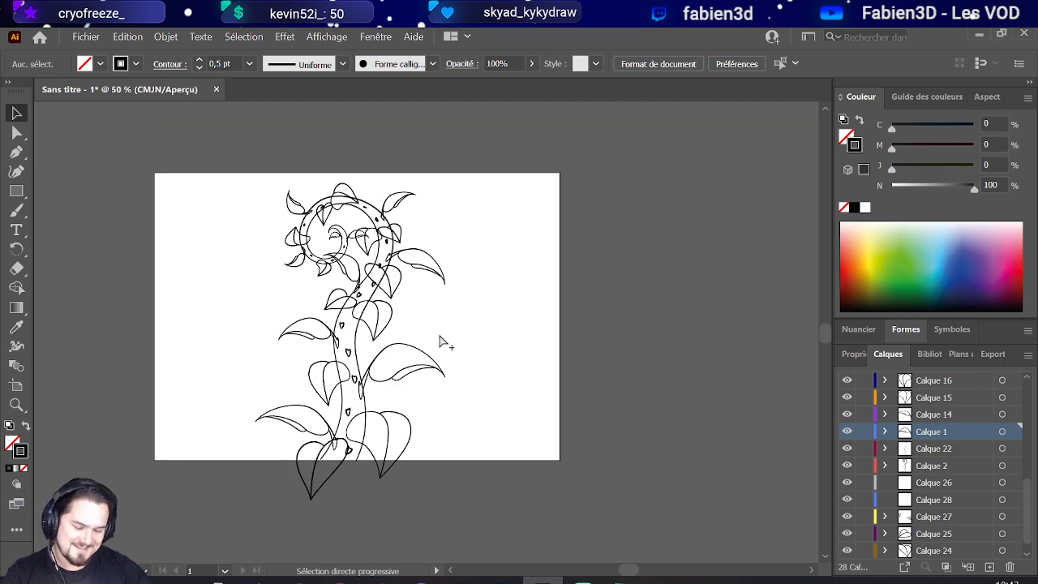
scroll(439, 341, "up", 1)
scroll(441, 341, "down", 1)
scroll(458, 356, "up", 1)
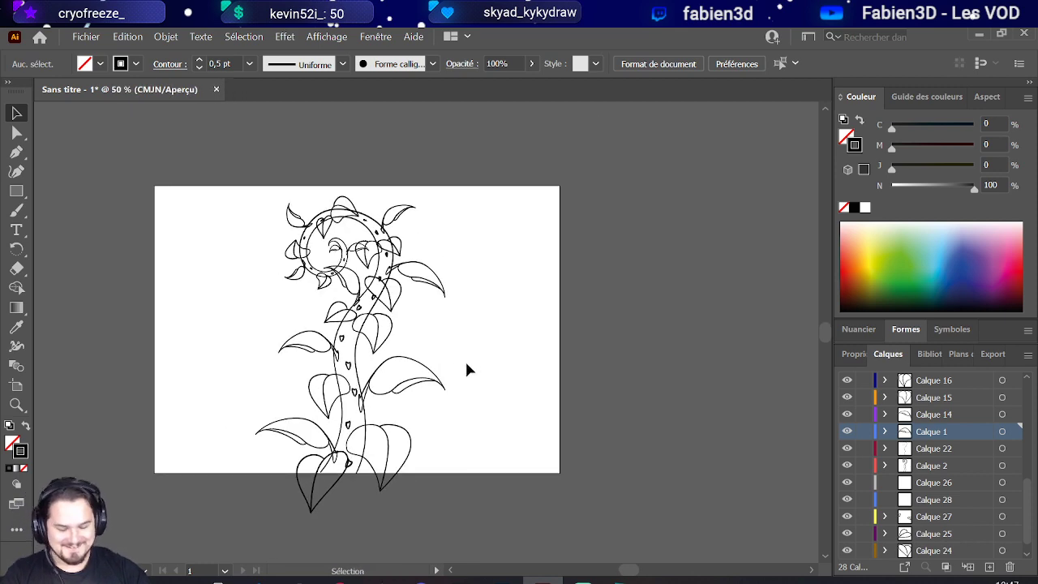
scroll(466, 370, "down", 1)
scroll(455, 371, "up", 2)
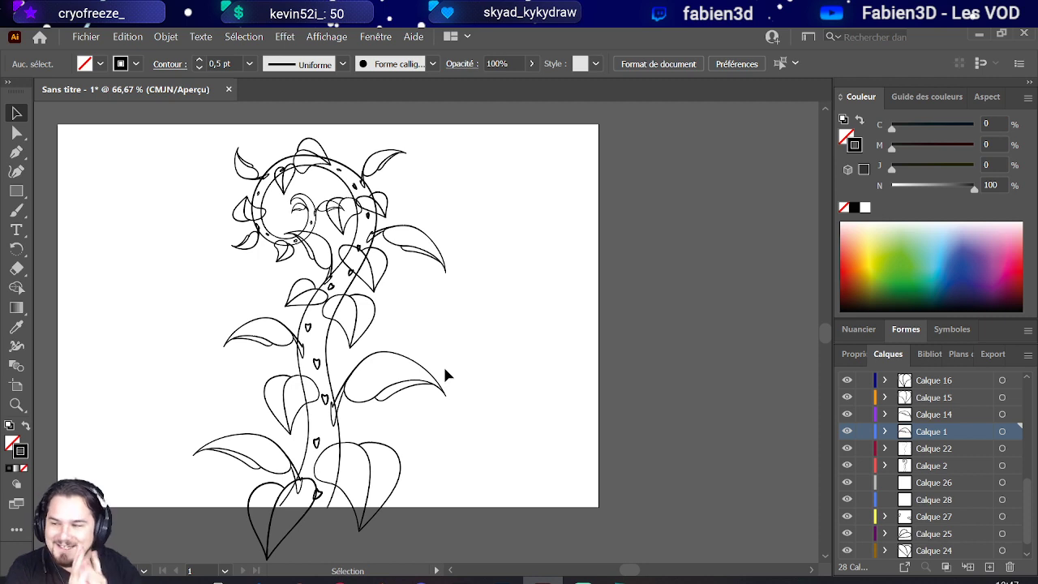
scroll(992, 498, "down", 1)
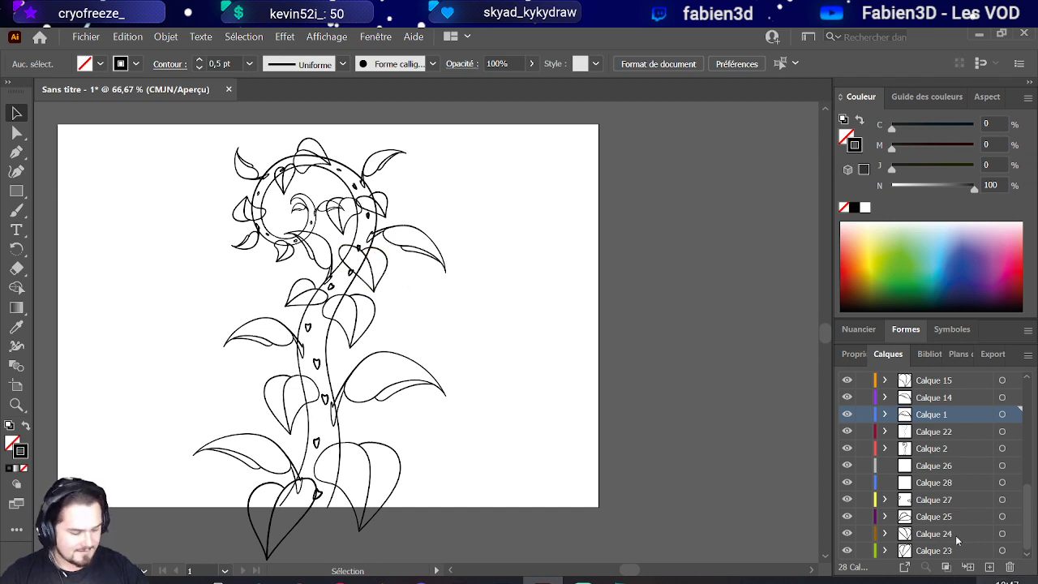
Step: Check the visibility of the hidden layer Calque 3 at the top of the layer stack
scroll(947, 454, "up", 8)
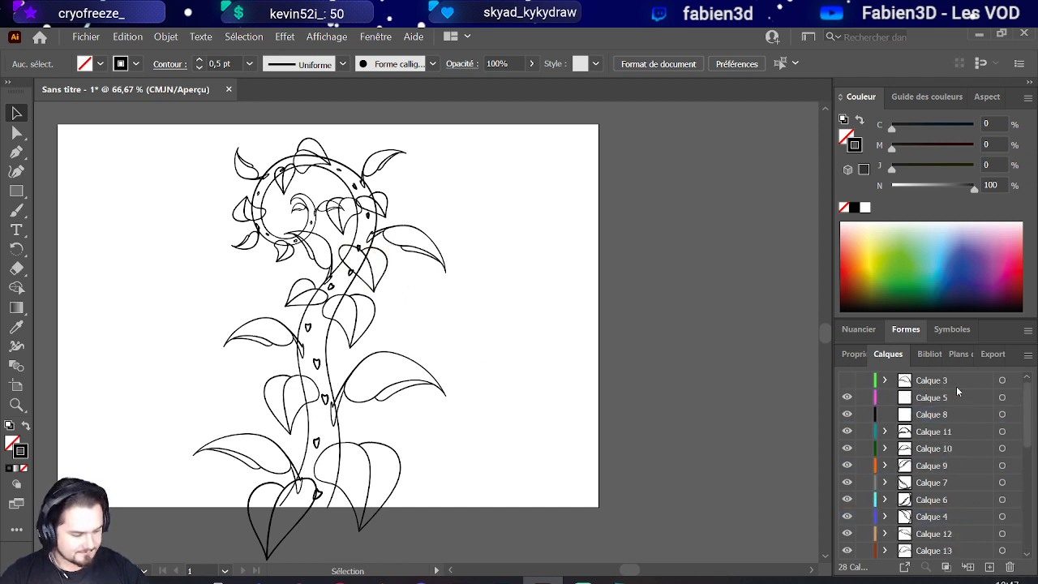
left_click(955, 386)
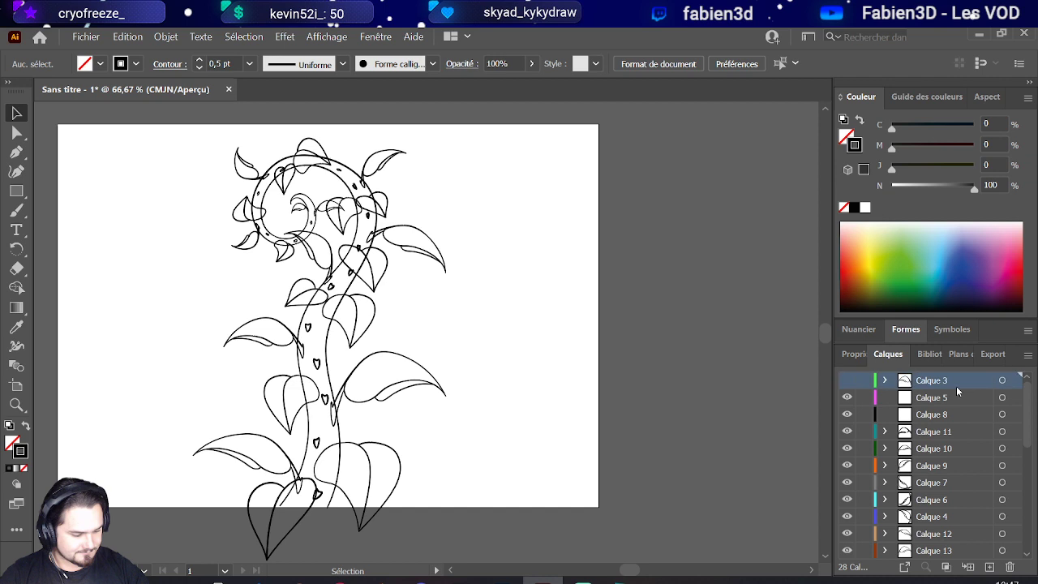
left_click(847, 381)
left_click(847, 381)
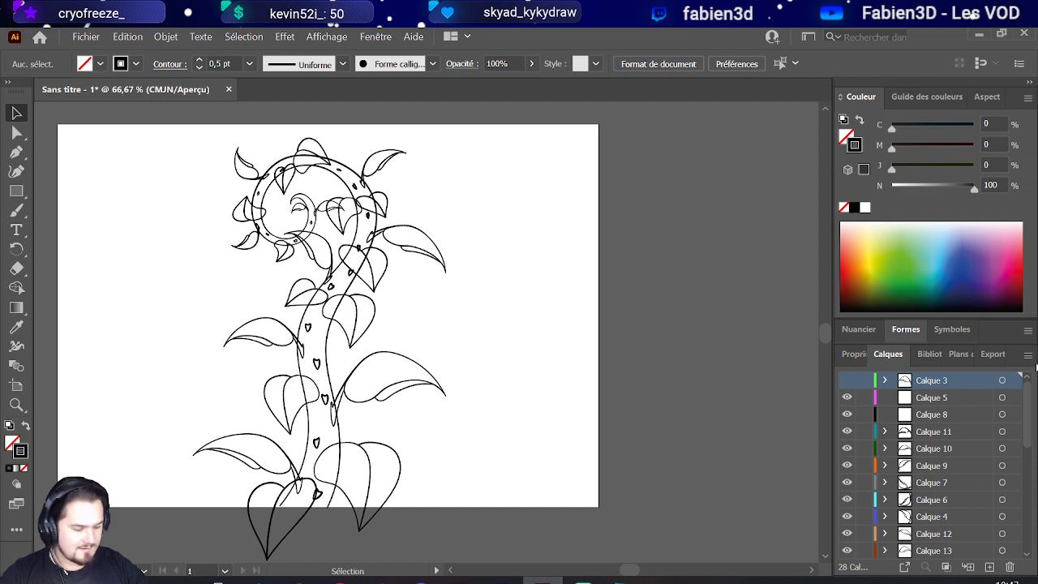
left_click(997, 398)
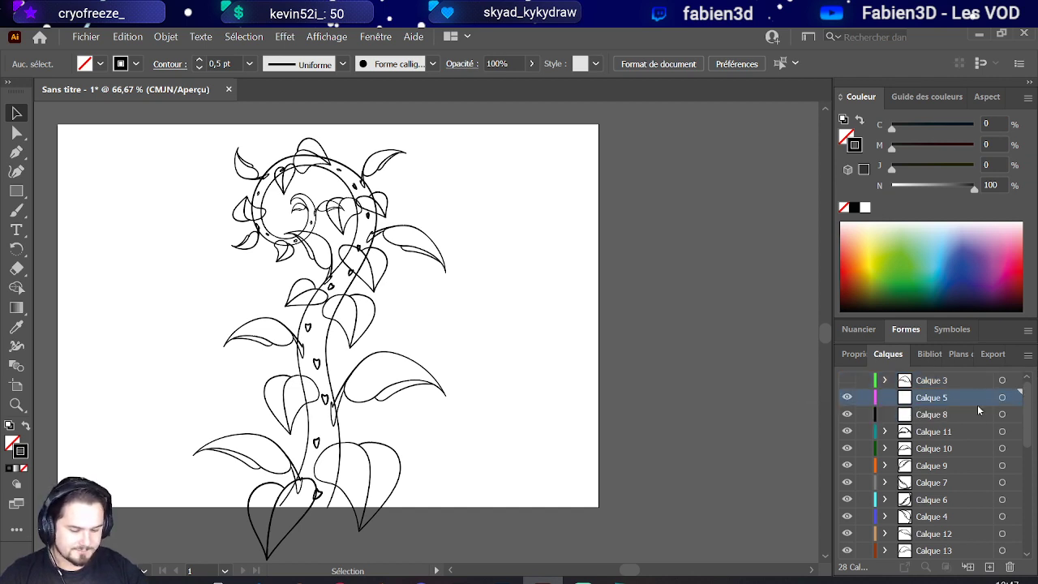
Step: Add a new layer directly above the stem's layer, Calque 2, and activate the Paintbrush tool
scroll(986, 507, "down", 6)
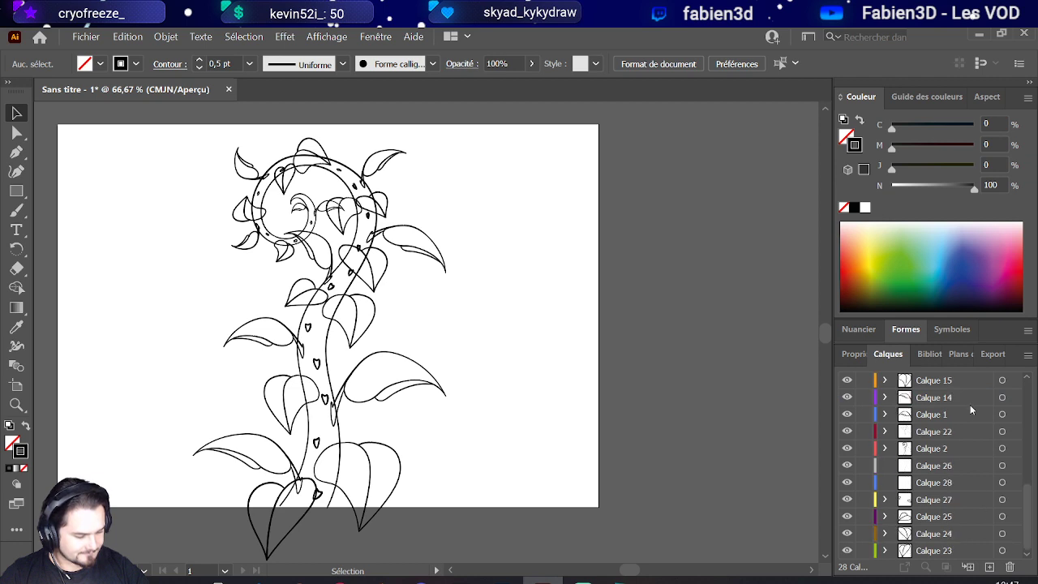
left_click(983, 446)
key("ctrl+l")
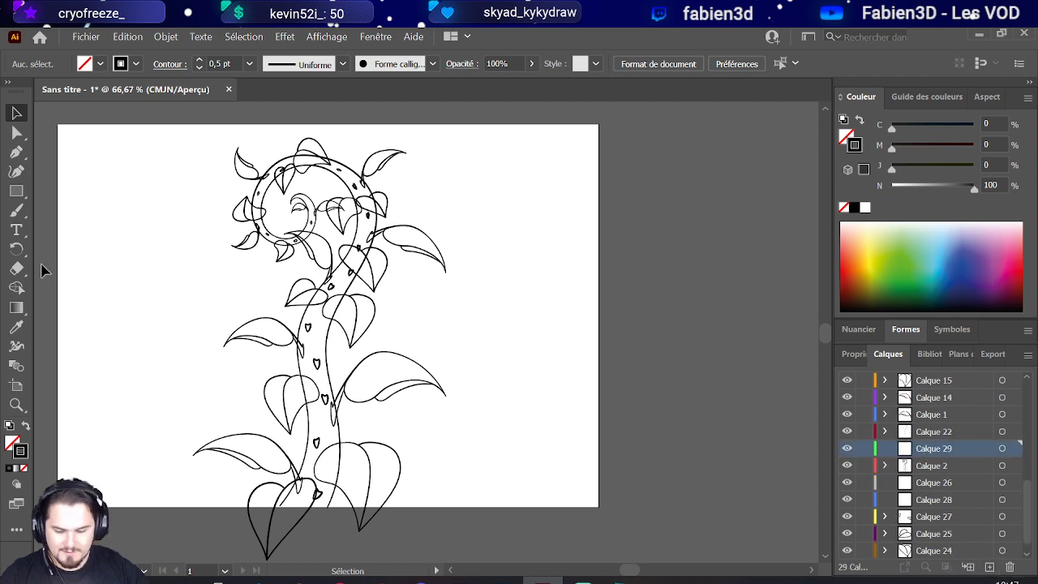
left_click(16, 209)
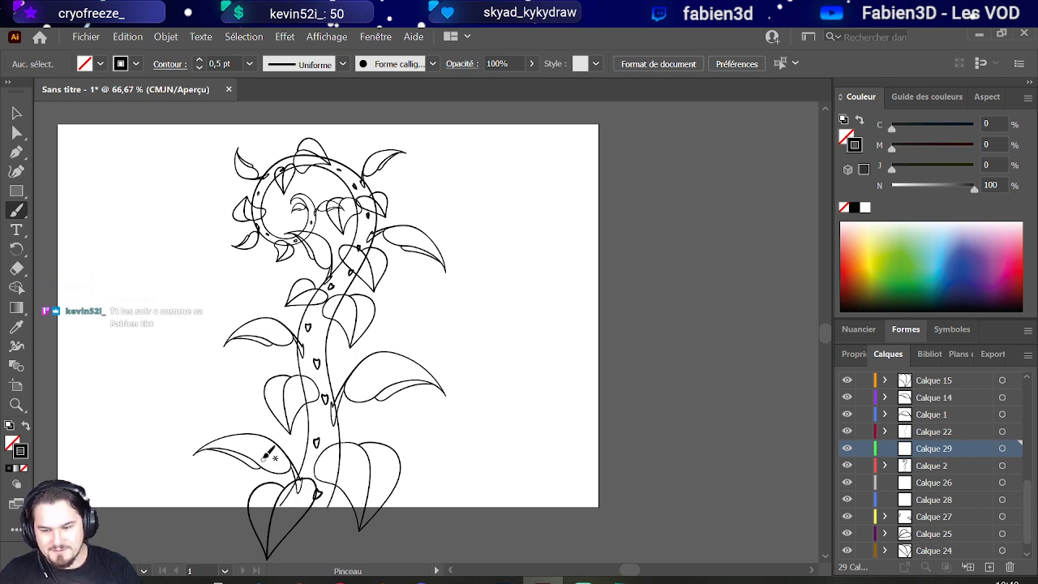
left_click_drag(290, 499, 325, 476)
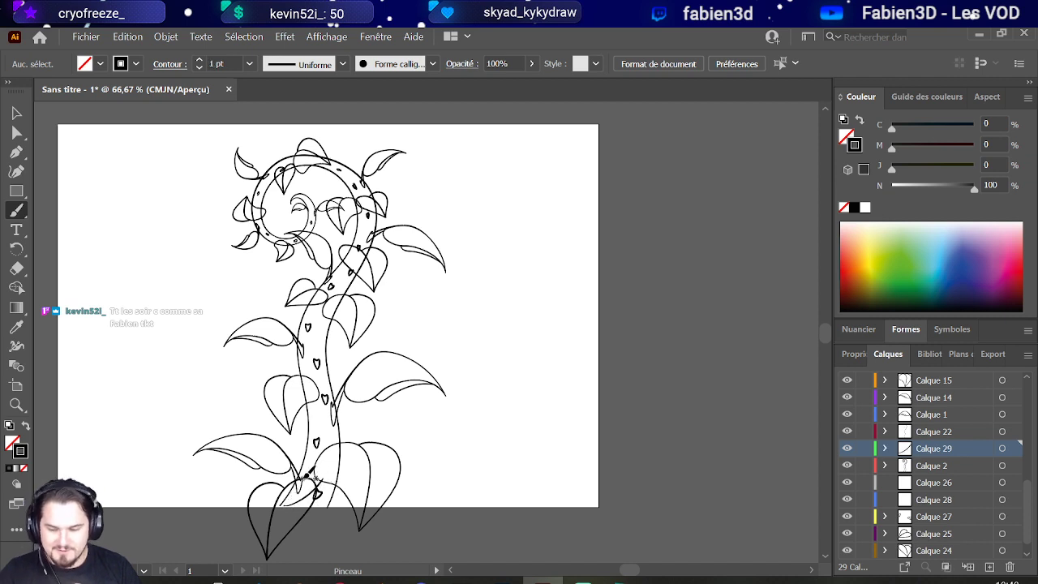
key("ctrl")
left_click(308, 478, "ctrl")
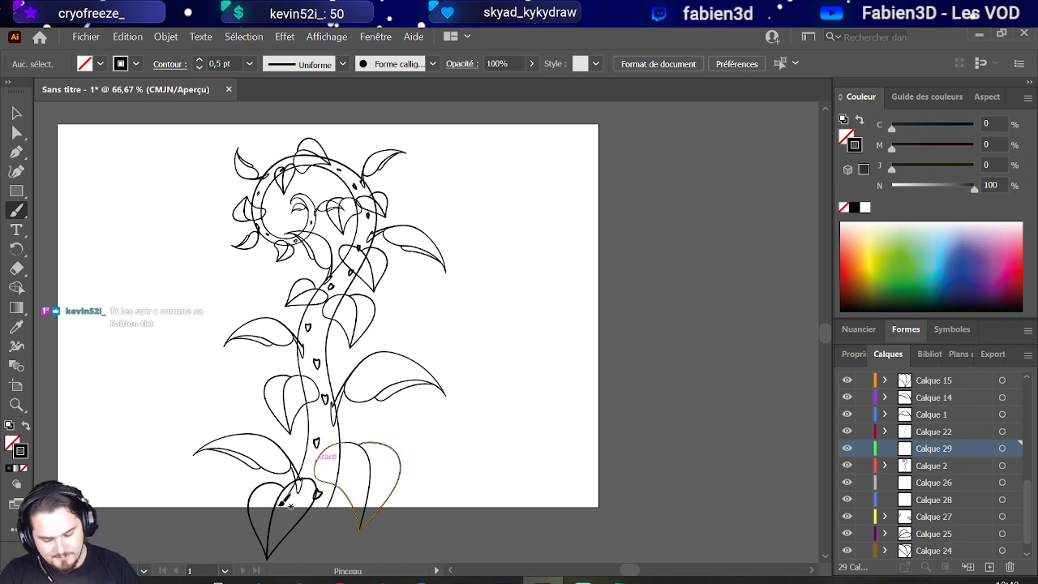
Step: Brush outlined sections of a thin climbing tendril winding diagonally across the lower, middle and upper parts of the stem
left_click_drag(324, 452, 347, 394)
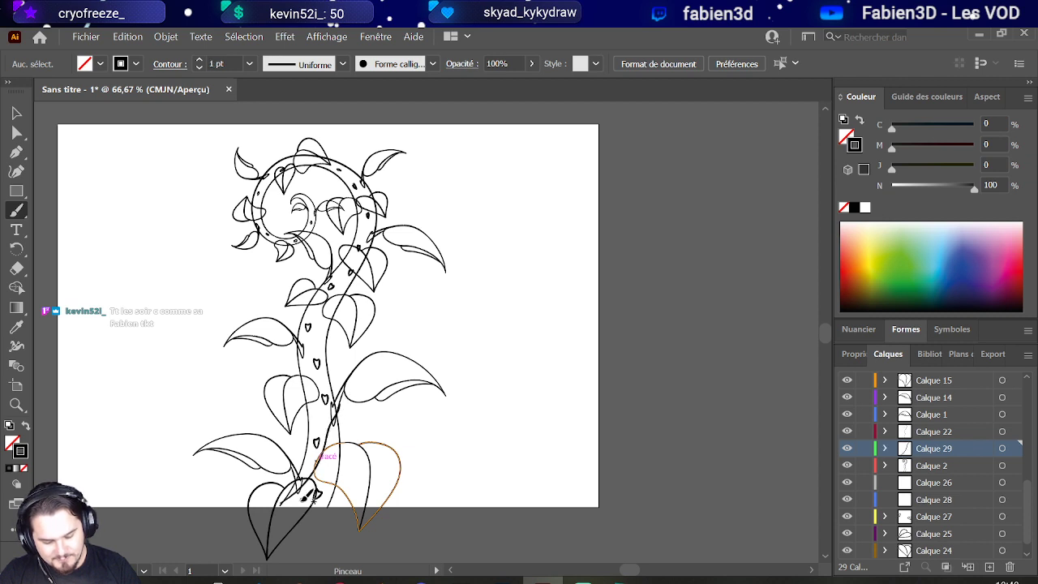
mouse_move(282, 503)
left_mouse_down()
mouse_move(329, 456)
mouse_move(353, 394)
left_mouse_up()
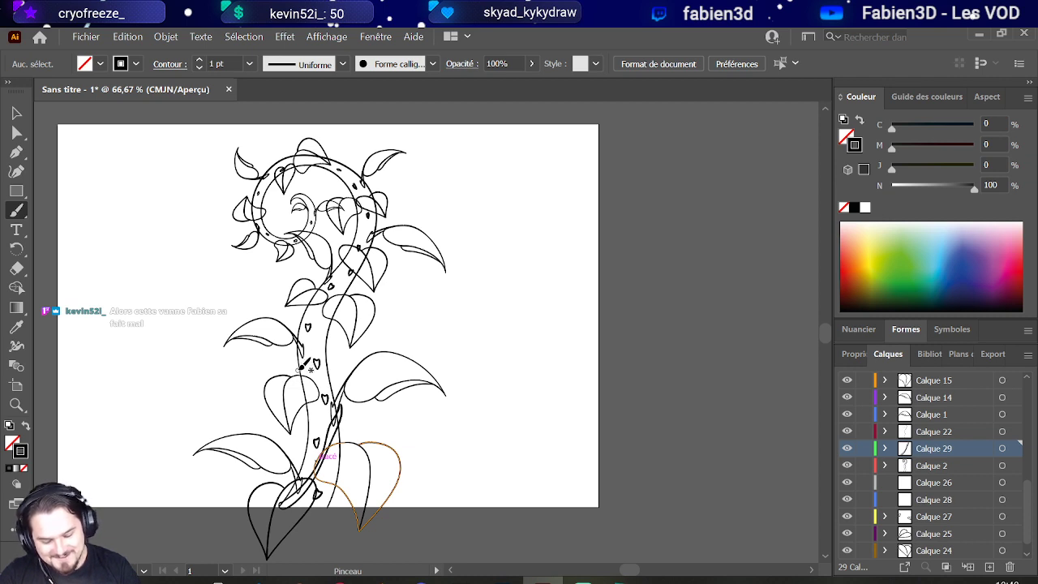
mouse_move(304, 359)
left_mouse_down()
mouse_move(334, 320)
mouse_move(300, 365)
mouse_move(307, 347)
left_mouse_up()
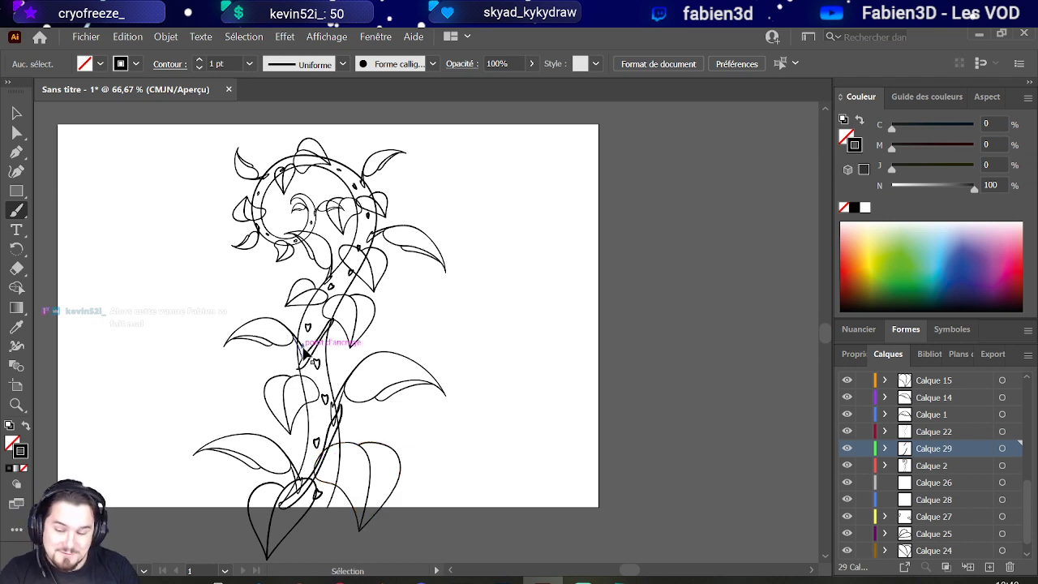
left_click_drag(304, 363, 334, 311)
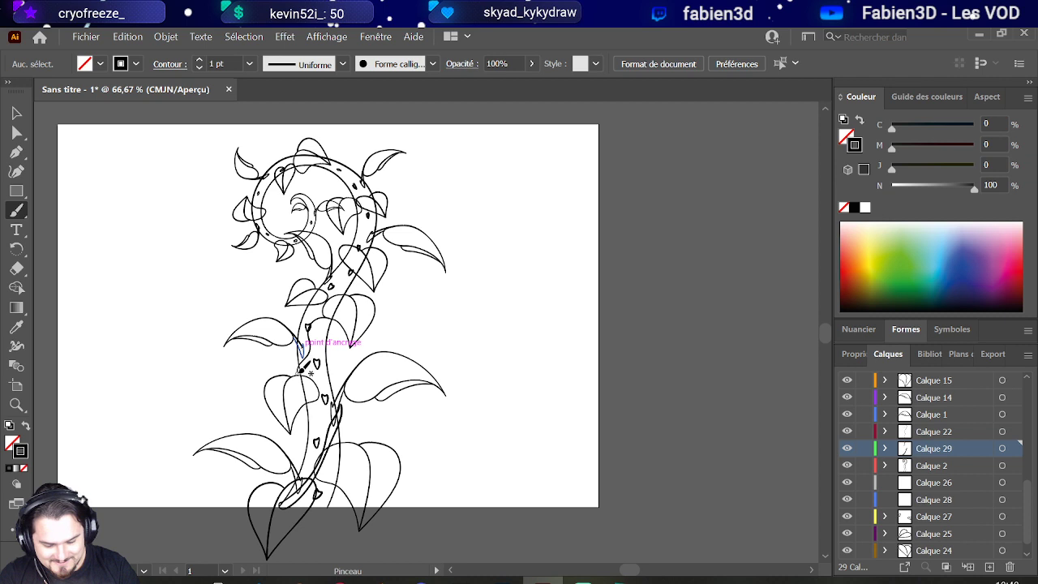
mouse_move(307, 365)
left_mouse_down()
mouse_move(326, 322)
mouse_move(342, 316)
mouse_move(343, 281)
left_mouse_up()
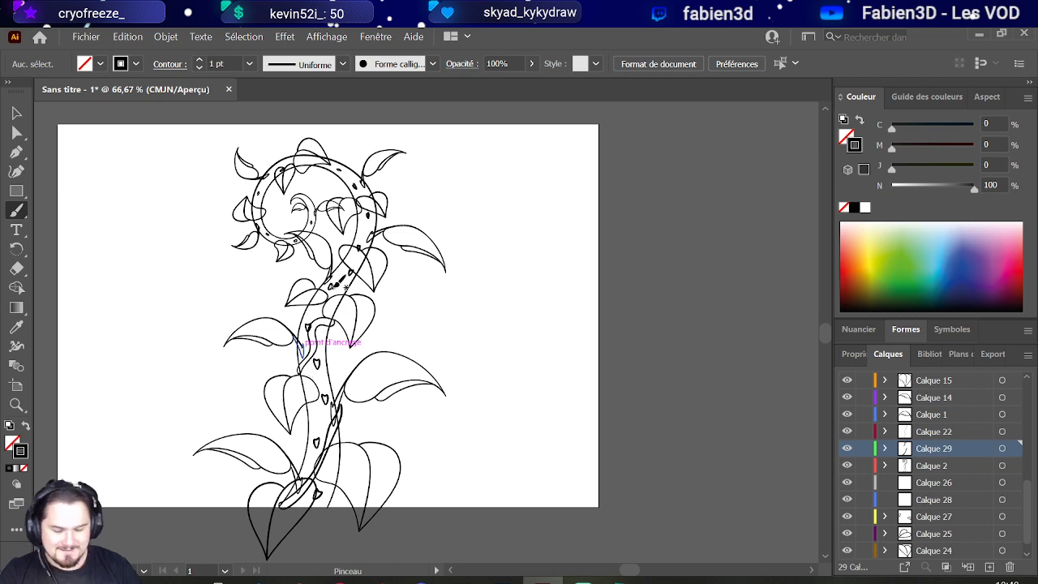
scroll(346, 285, "up", 3)
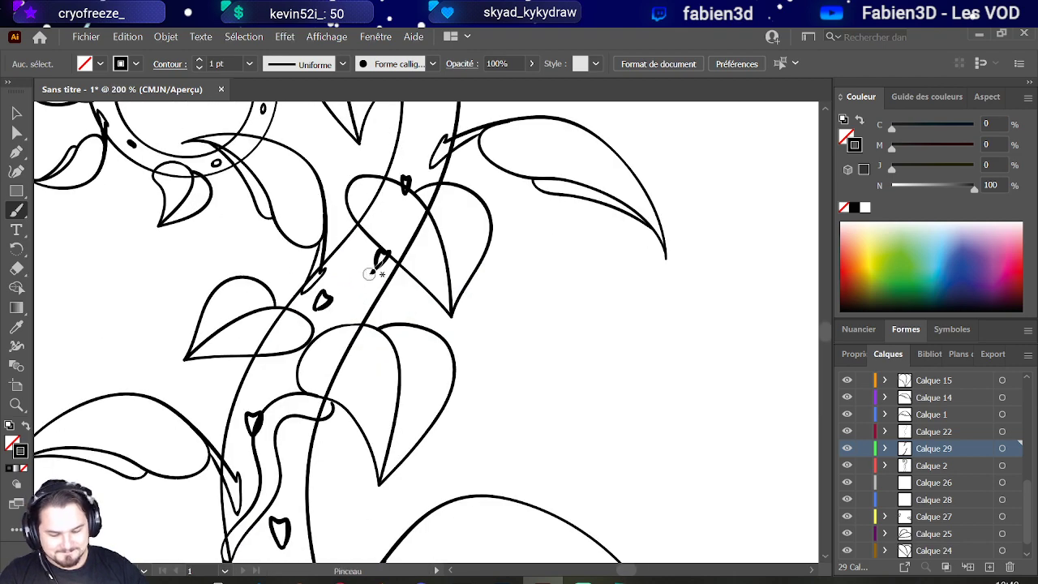
mouse_move(330, 249)
left_mouse_down()
mouse_move(346, 244)
mouse_move(381, 264)
mouse_move(395, 291)
mouse_move(334, 241)
left_mouse_up()
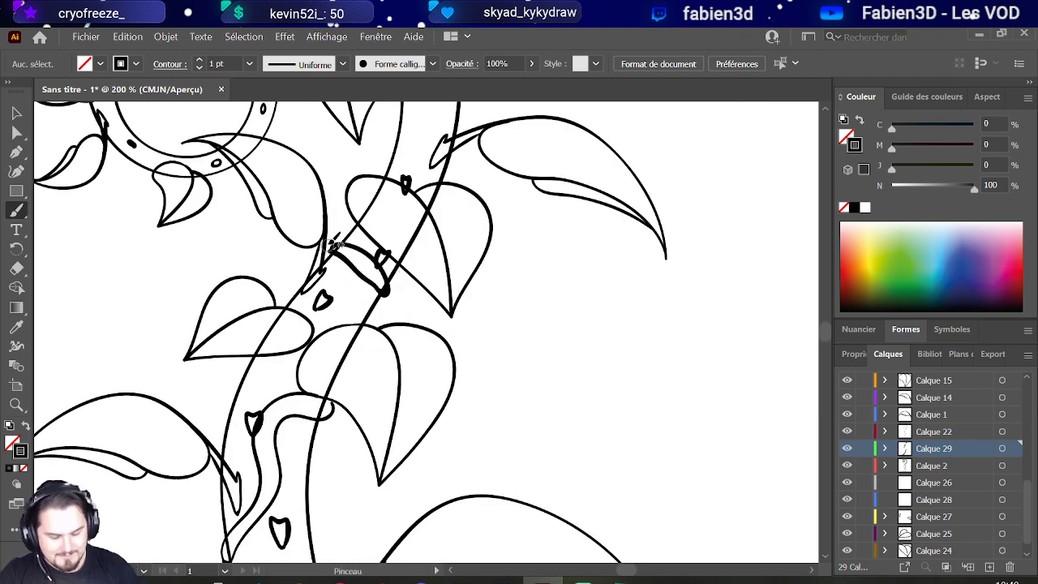
scroll(334, 243, "down", 3)
scroll(364, 232, "up", 2)
scroll(410, 227, "up", 4)
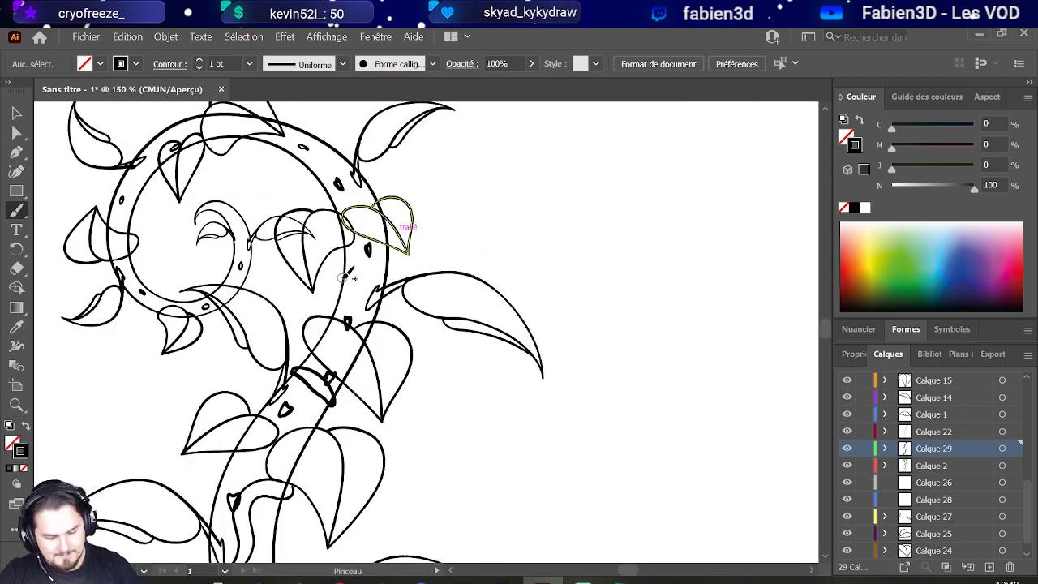
left_click_drag(339, 283, 399, 248)
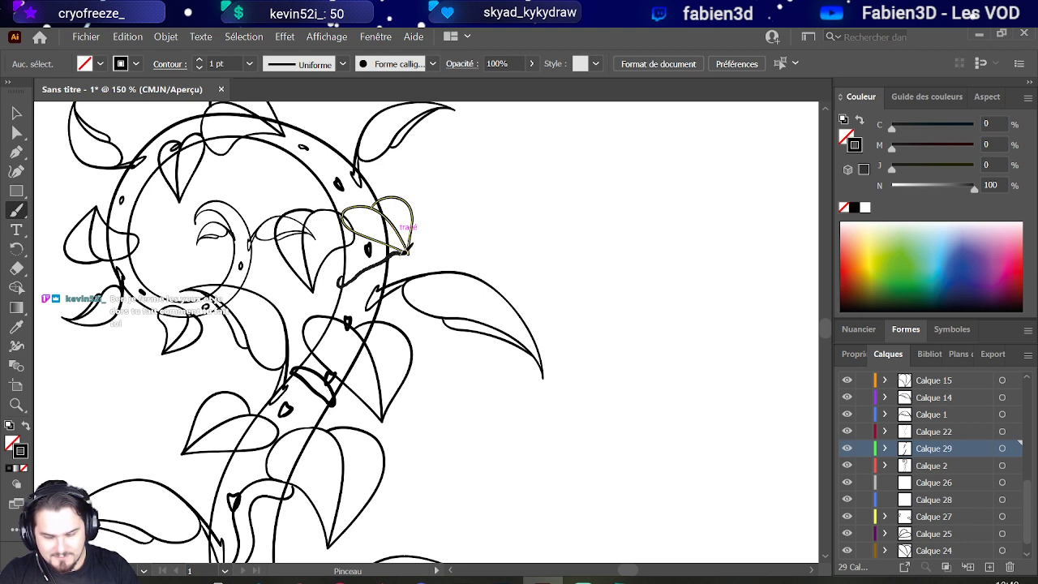
left_click_drag(408, 250, 410, 245)
key("ctrl+z")
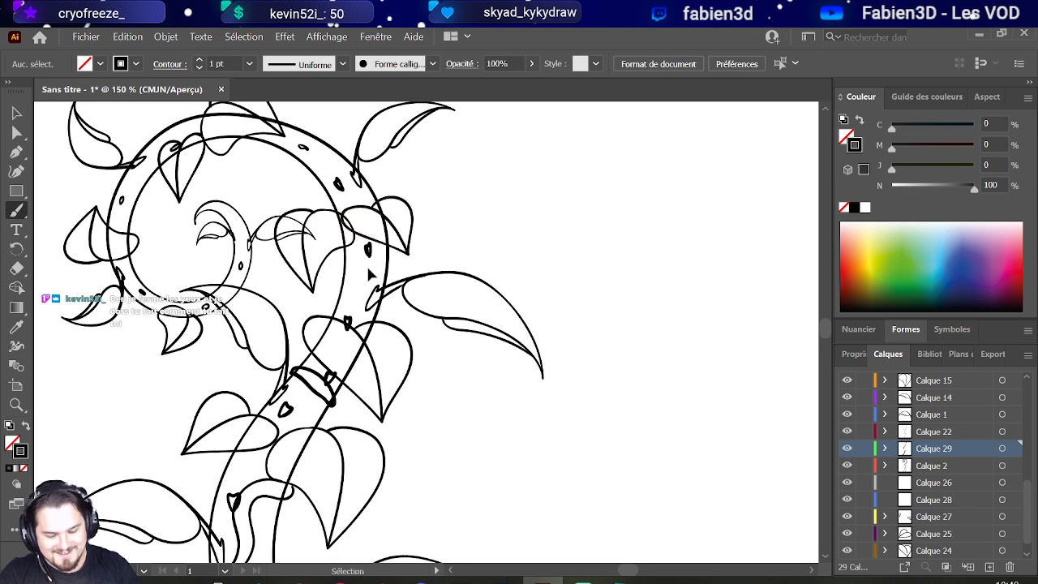
Step: Brush a closed, slanted tendril band across the stem just below the heart-shaped leaf on the curl's right edge
mouse_move(339, 302)
left_mouse_down()
mouse_move(392, 249)
mouse_move(333, 299)
left_mouse_up()
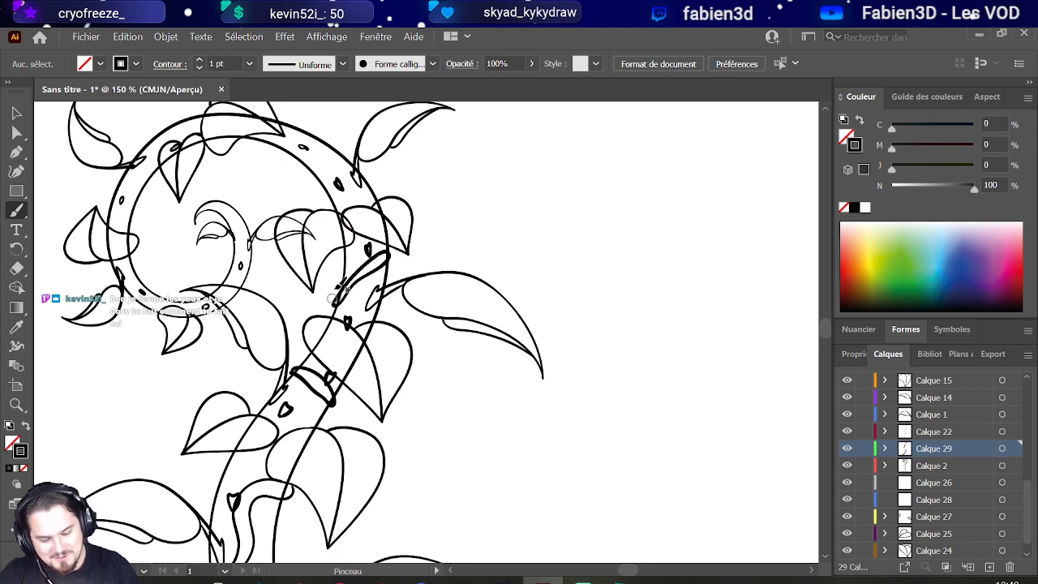
key("ctrl+z")
key("ctrl+z")
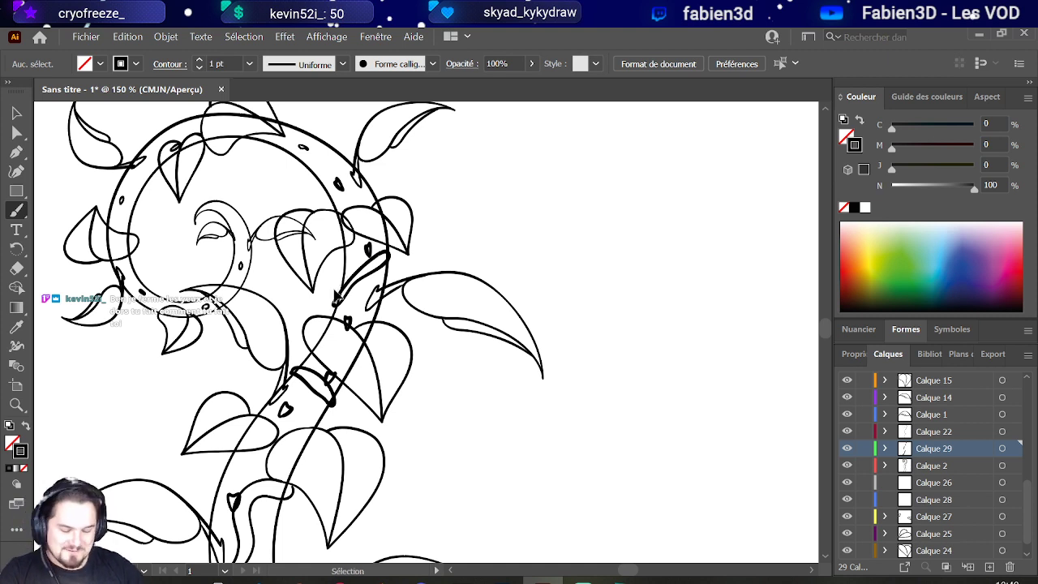
scroll(344, 286, "down", 3)
scroll(344, 285, "left", 1)
left_click_drag(357, 223, 378, 211)
mouse_move(366, 219)
left_mouse_down()
mouse_move(432, 172)
mouse_move(360, 216)
left_mouse_up()
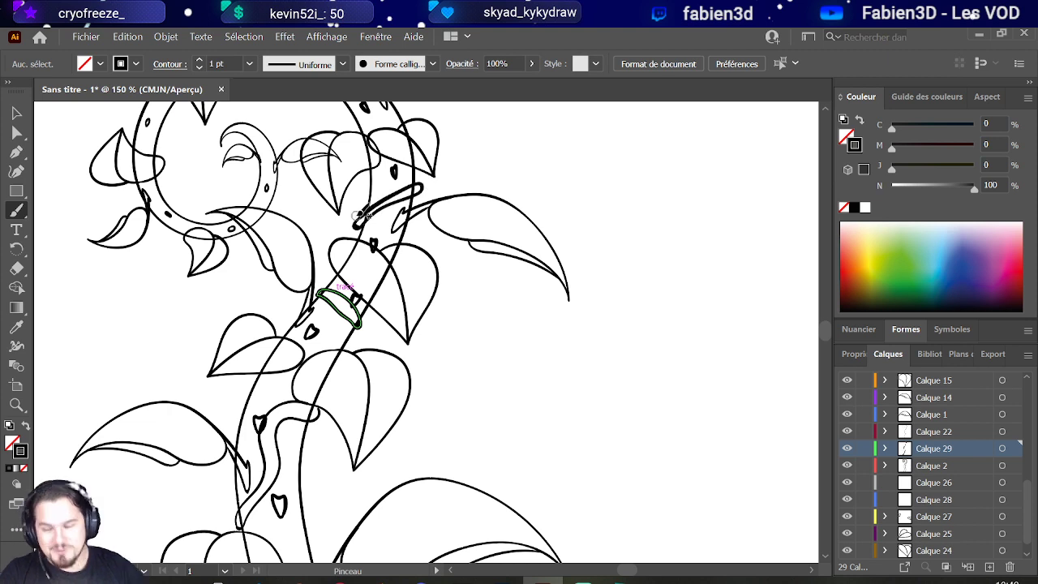
Step: Brush another outlined tendril band crossing the curl at its upper right, between the top leaf and the pointed leaf
scroll(361, 215, "up", 5)
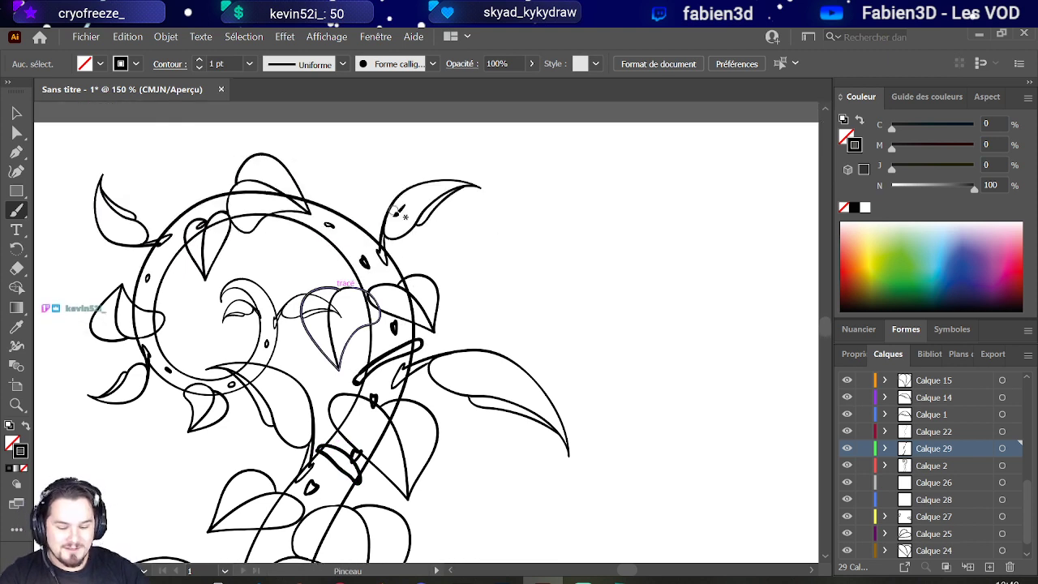
scroll(397, 213, "up", 1)
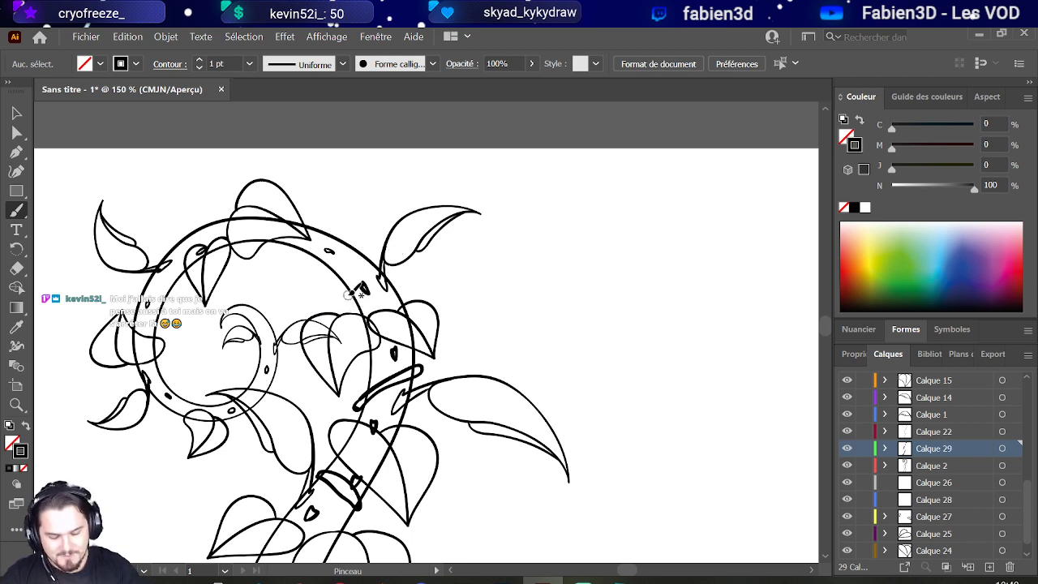
mouse_move(357, 300)
left_mouse_down()
mouse_move(360, 243)
mouse_move(337, 214)
mouse_move(337, 236)
mouse_move(355, 251)
mouse_move(354, 290)
left_mouse_up()
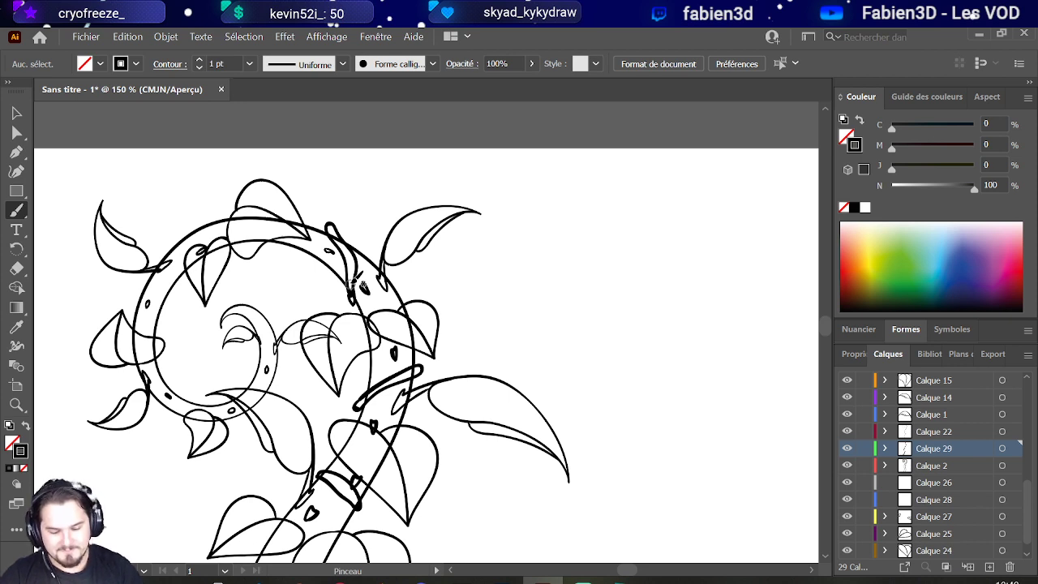
Step: Brush a spiral tendril end rising from the top of the curl and add a small pointed leaf on its left side
mouse_move(213, 218)
left_mouse_down()
mouse_move(207, 172)
mouse_move(217, 198)
mouse_move(206, 186)
mouse_move(218, 173)
mouse_move(199, 198)
mouse_move(233, 204)
left_mouse_up()
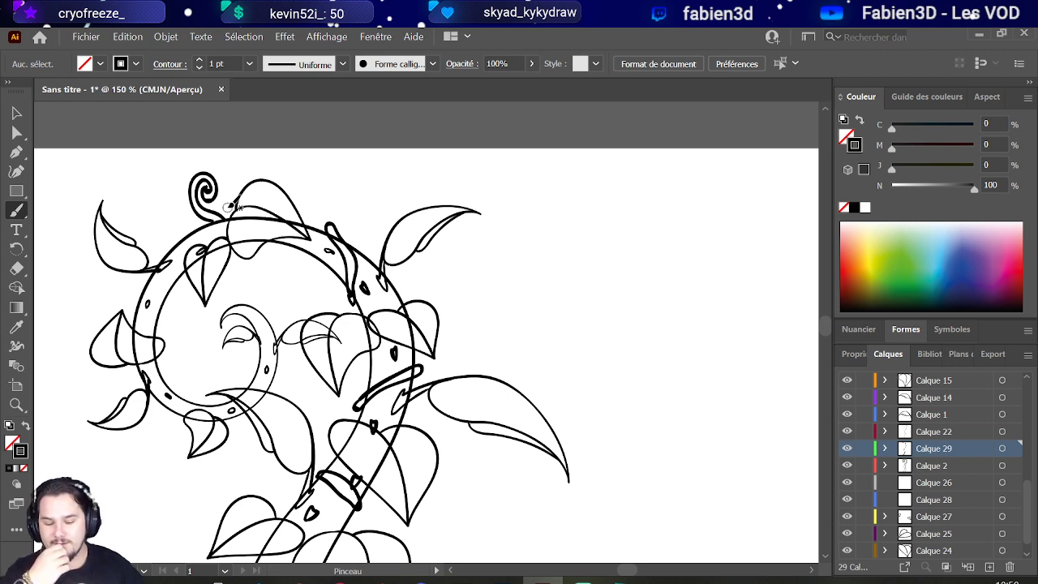
left_click_drag(200, 200, 167, 175)
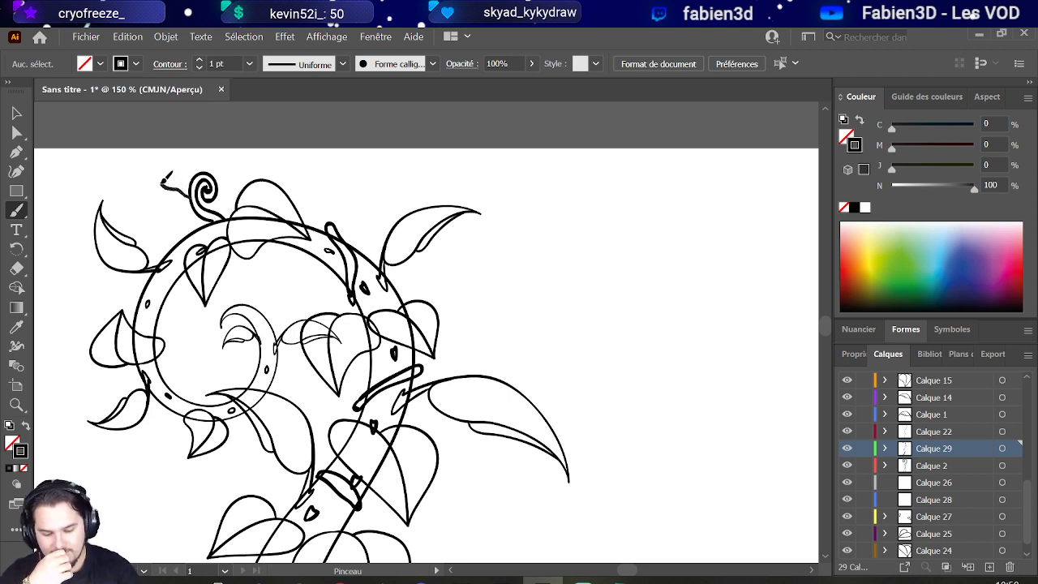
key("ctrl+z")
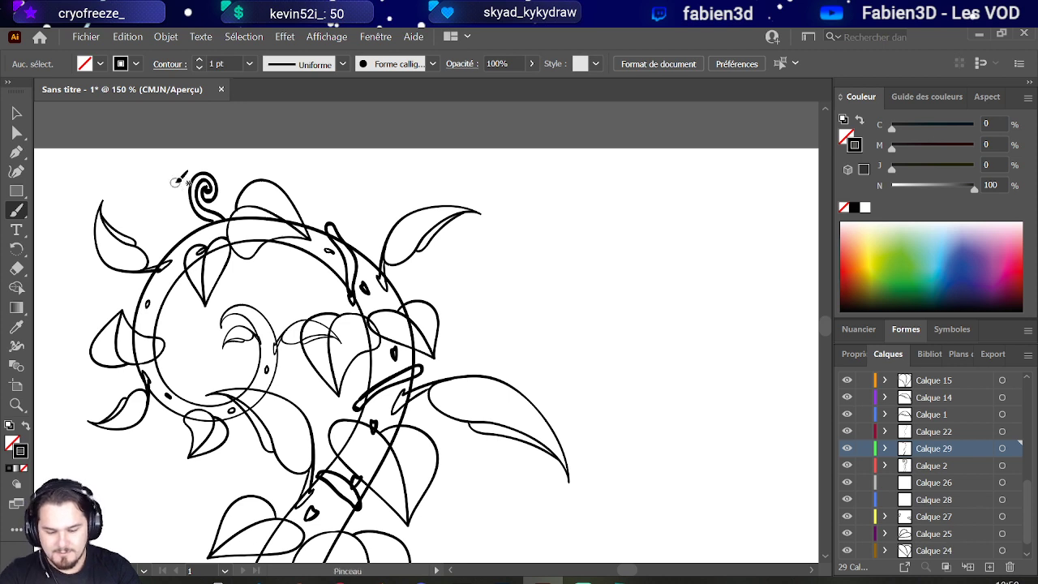
mouse_move(194, 196)
left_mouse_down()
mouse_move(174, 182)
mouse_move(179, 159)
mouse_move(169, 173)
mouse_move(186, 191)
left_mouse_up()
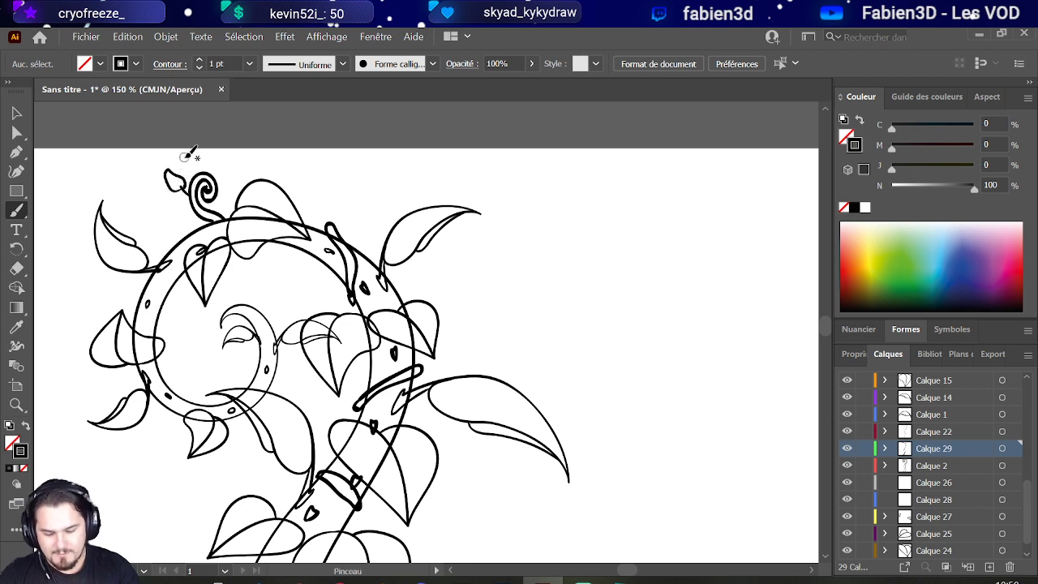
key("ctrl+z")
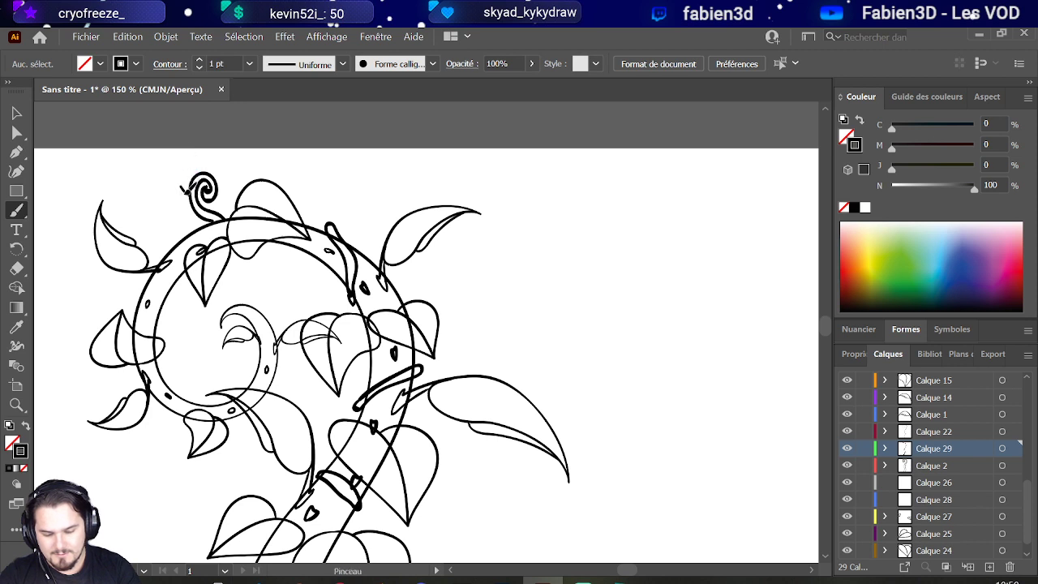
mouse_move(185, 192)
left_mouse_down()
mouse_move(171, 166)
mouse_move(193, 192)
left_mouse_up()
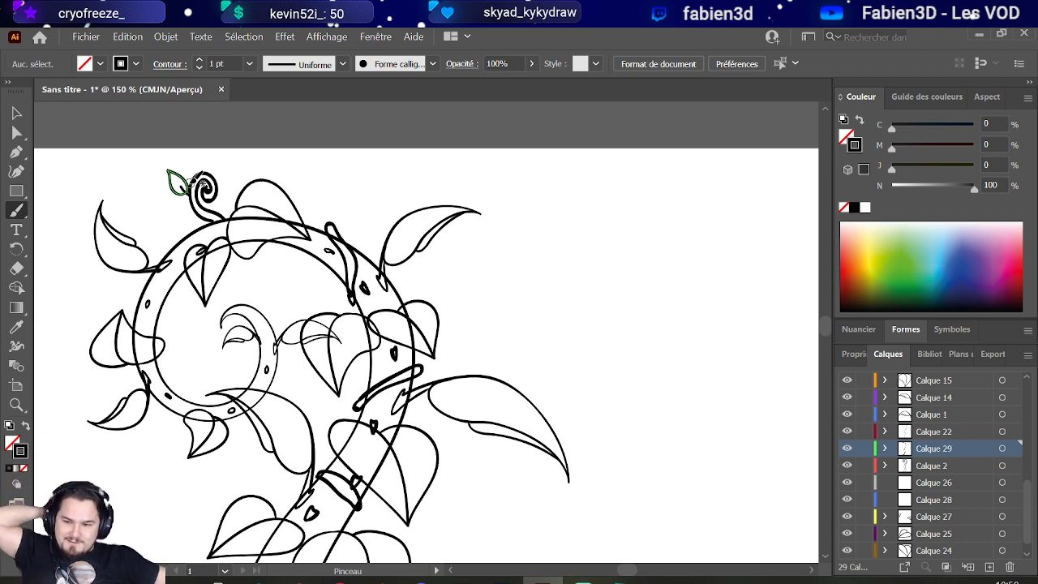
Step: Brush a small pointed leaf with a central vein at the lower end of the curl's upper-right tendril band, pointing inward
scroll(325, 243, "up", 3)
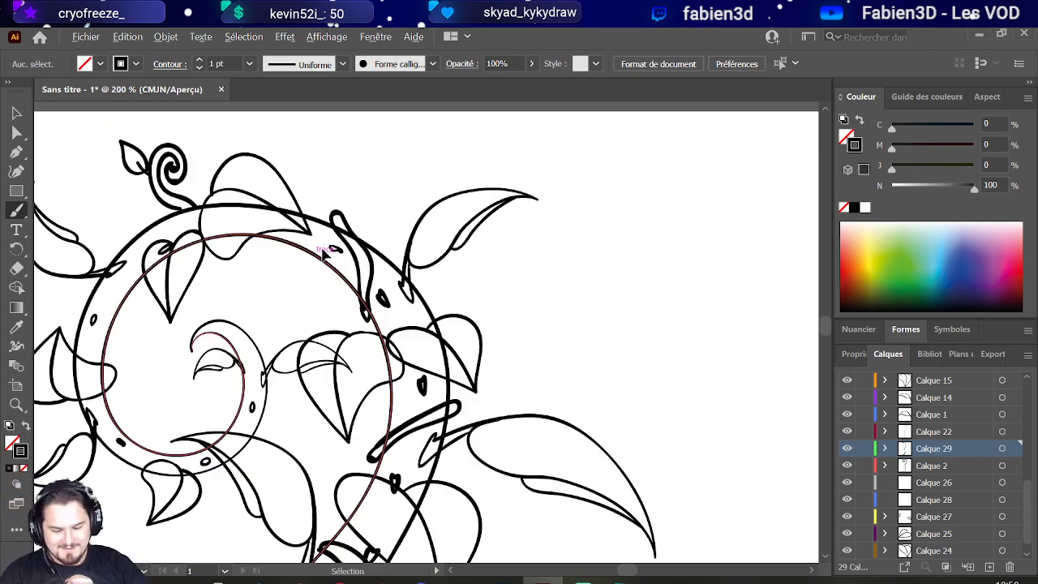
scroll(349, 320, "up", 3)
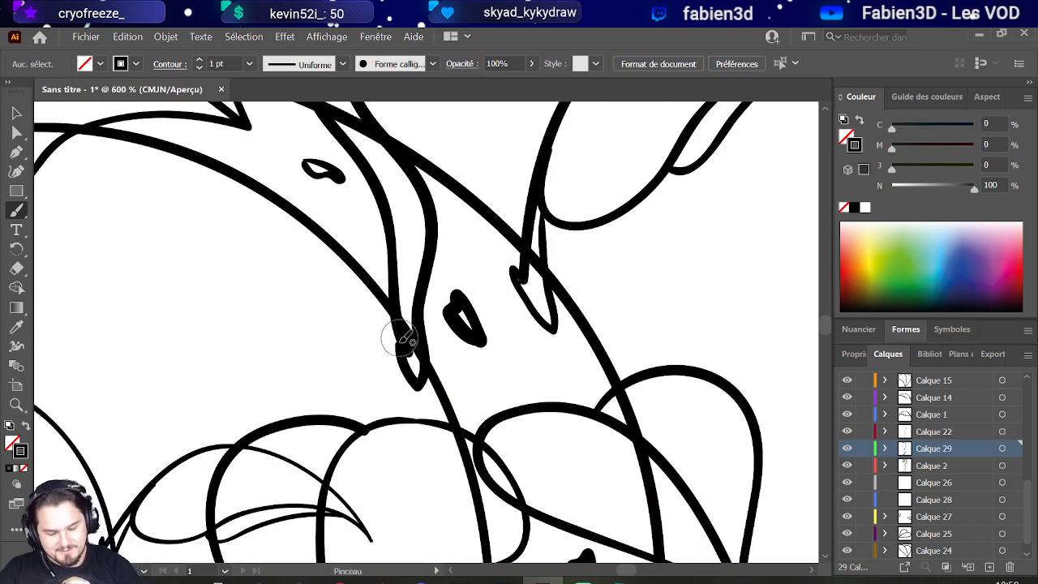
left_click_drag(405, 348, 326, 338)
key("ctrl+z")
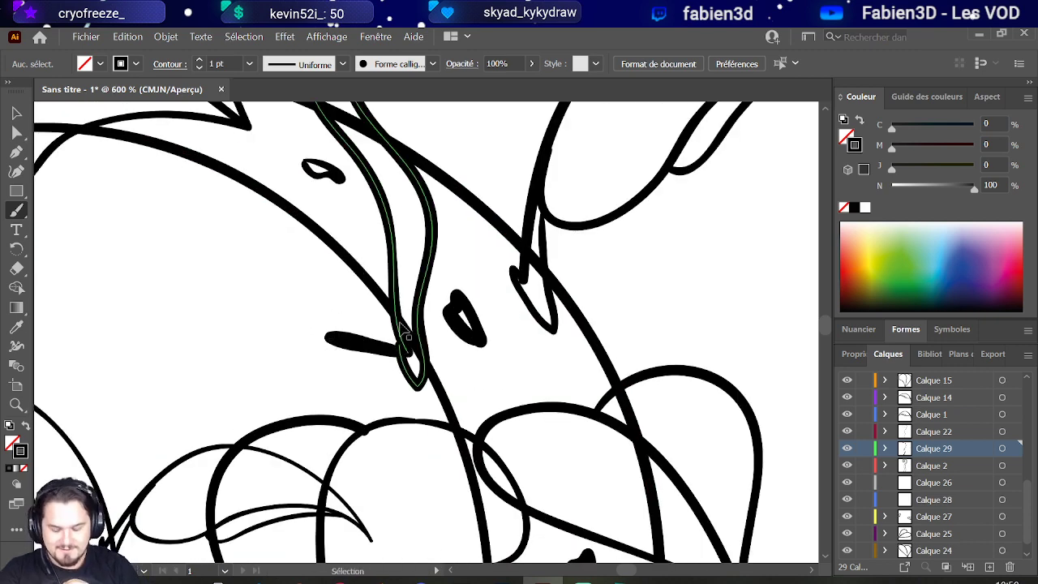
mouse_move(405, 347)
left_mouse_down()
mouse_move(296, 349)
mouse_move(308, 371)
mouse_move(241, 345)
mouse_move(292, 314)
mouse_move(356, 326)
left_mouse_up()
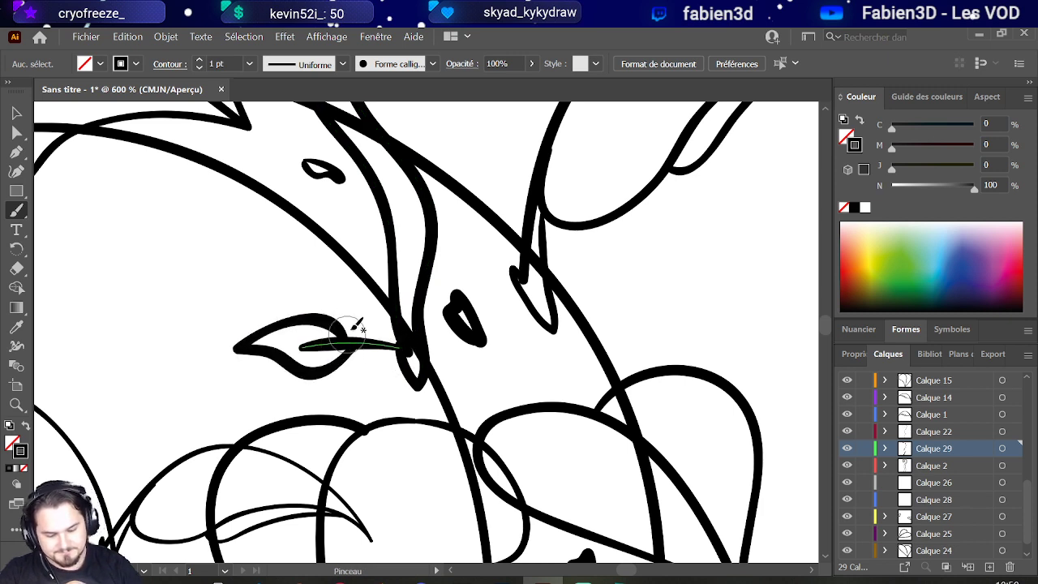
Step: Brush a small pointed leaf on the upper end of the curl's upper-right tendril band, pointing outward
scroll(357, 325, "up", 3)
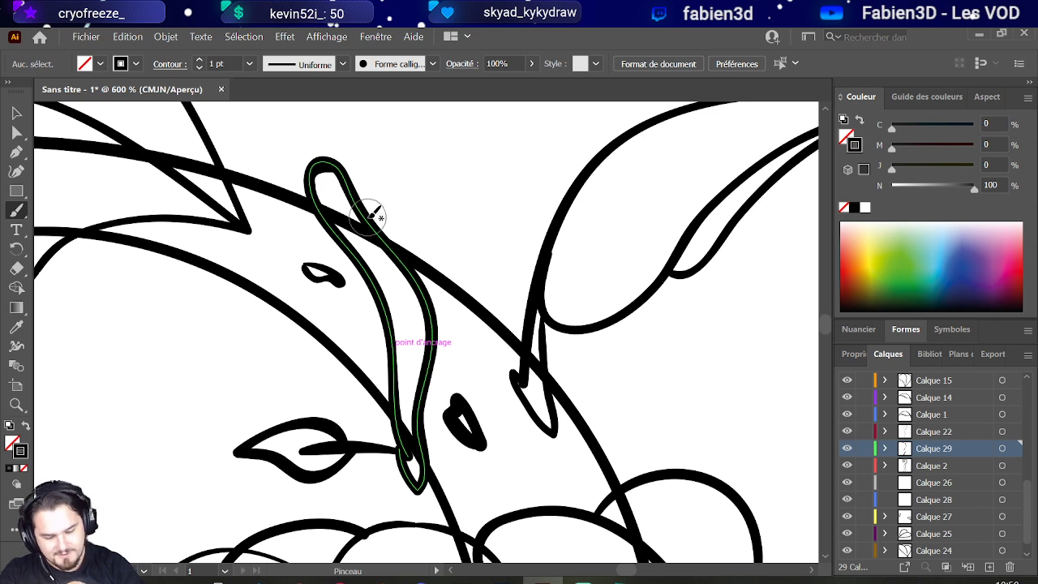
left_click_drag(378, 214, 394, 167)
key("ctrl+z")
mouse_move(381, 212)
left_mouse_down()
mouse_move(421, 153)
mouse_move(381, 181)
mouse_move(417, 134)
mouse_move(442, 159)
mouse_move(383, 212)
mouse_move(413, 165)
left_mouse_up()
scroll(413, 164, "down", 6)
scroll(452, 348, "up", 5)
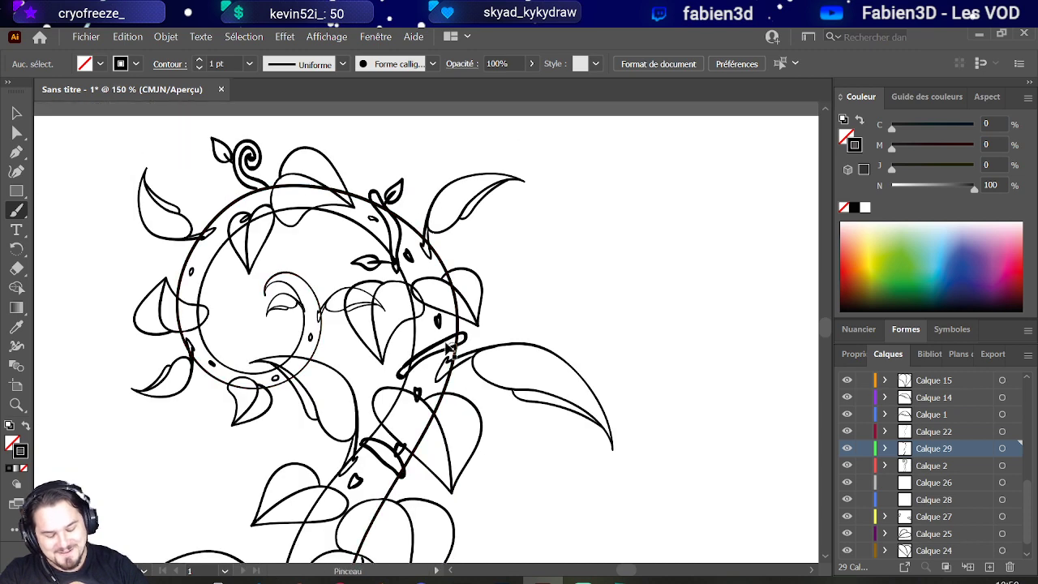
Step: Brush a small pointed leaf with a stalk and central vein on the outer right end of the slanted tendril band
scroll(453, 348, "up", 3)
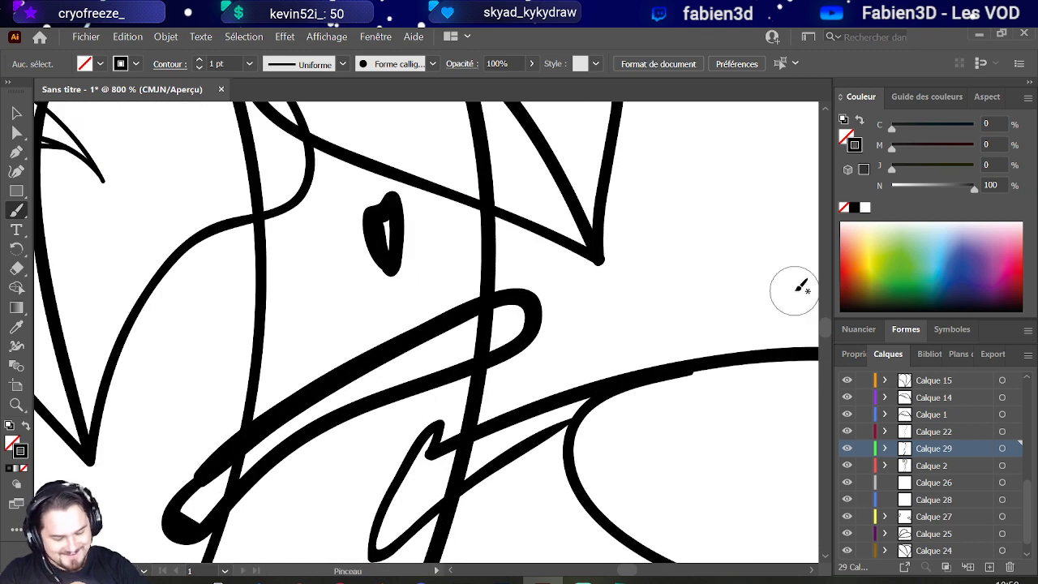
left_click_drag(548, 313, 668, 267)
key("ctrl+z")
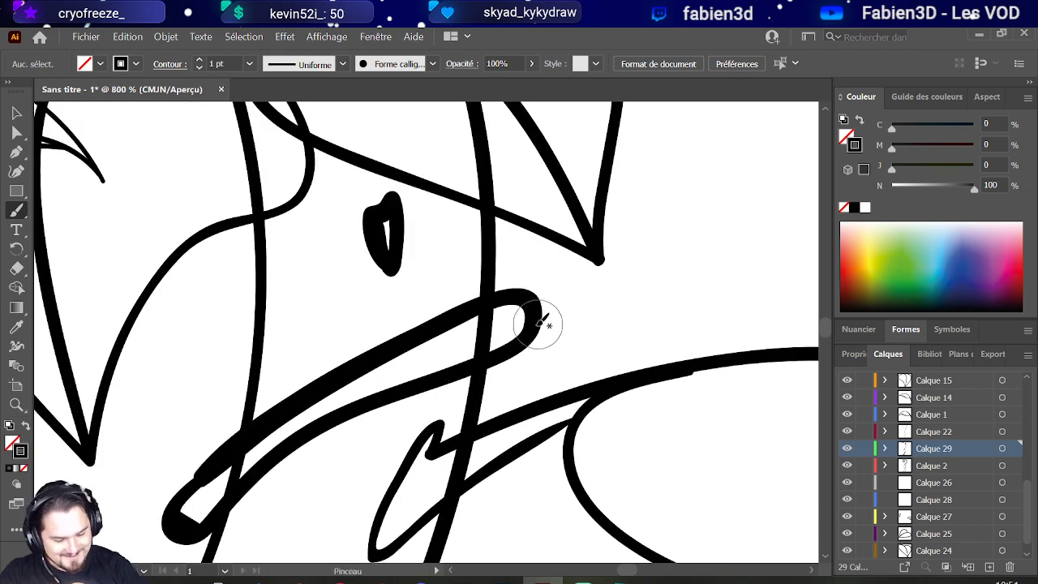
left_click_drag(543, 323, 681, 276)
mouse_move(572, 306)
left_mouse_down()
mouse_move(702, 258)
mouse_move(761, 266)
mouse_move(616, 321)
mouse_move(573, 311)
left_mouse_up()
left_click(223, 278, "ctrl")
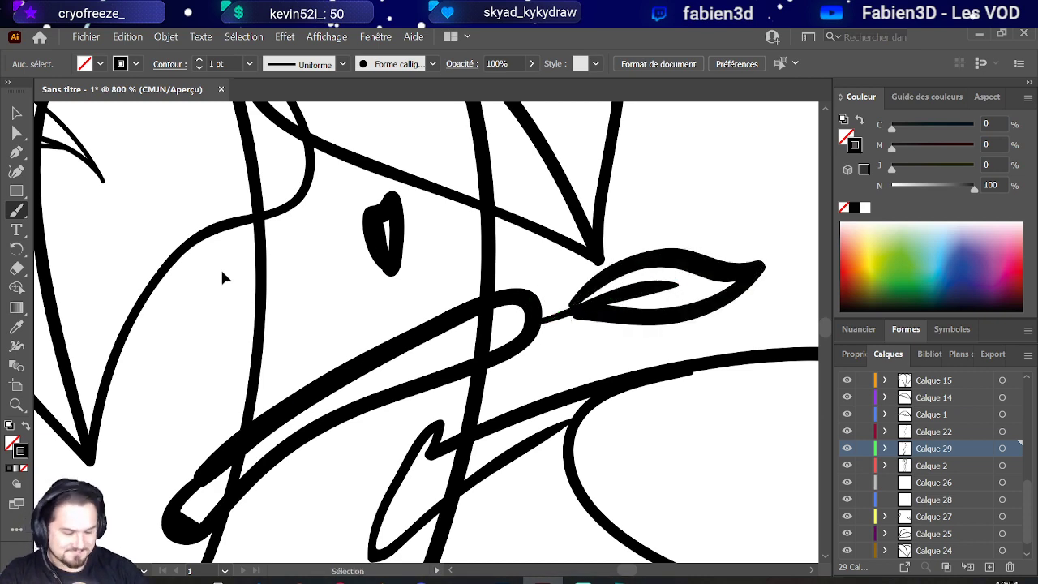
Step: Brush a small pointed leaf with a vein on the lower-left end of the same slanted tendril band
key("ctrl+0")
scroll(227, 275, "up", 6)
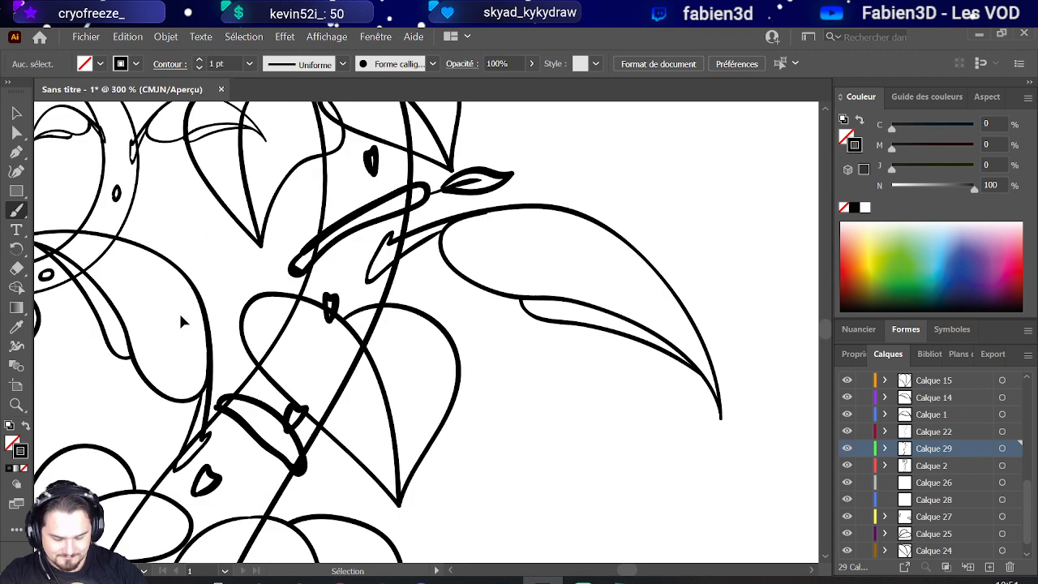
mouse_move(294, 268)
left_mouse_down()
mouse_move(211, 294)
mouse_move(240, 262)
mouse_move(276, 271)
left_mouse_up()
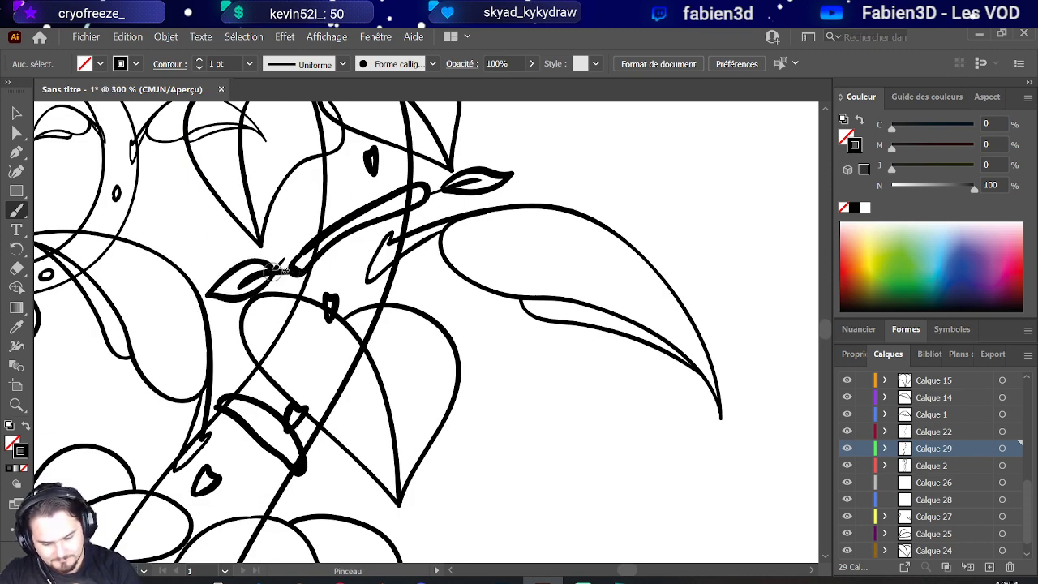
Step: Brush two small leaves hanging from the next tendril band down the stem, one at its lower-right end and one below its middle
scroll(276, 270, "down", 4)
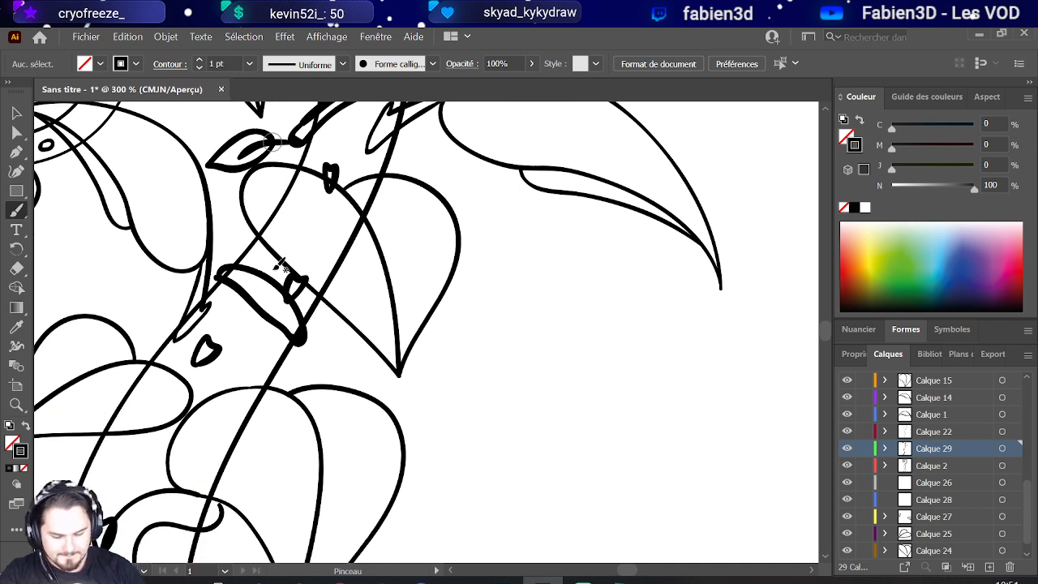
mouse_move(302, 340)
left_mouse_down()
mouse_move(326, 351)
mouse_move(325, 382)
mouse_move(321, 356)
mouse_move(348, 376)
mouse_move(346, 387)
mouse_move(343, 358)
left_mouse_up()
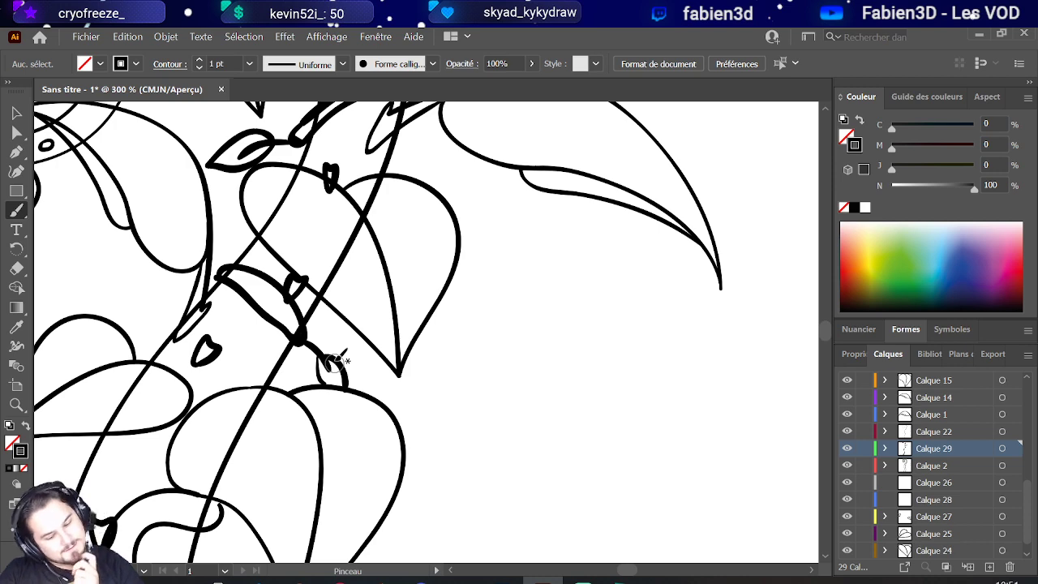
scroll(332, 363, "down", 4)
scroll(325, 366, "up", 5)
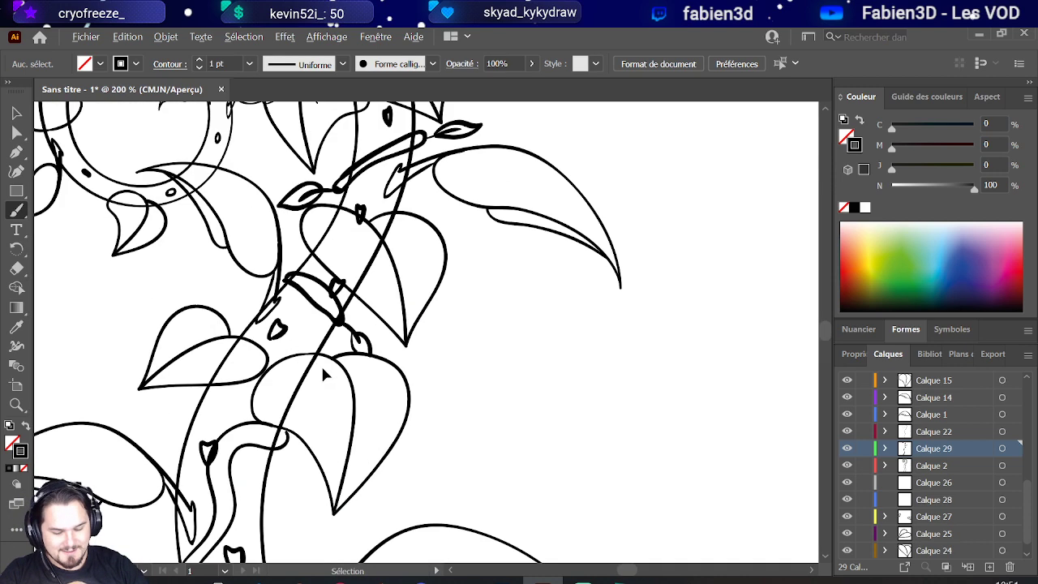
mouse_move(375, 185)
left_mouse_down()
mouse_move(389, 174)
mouse_move(381, 225)
mouse_move(354, 268)
mouse_move(387, 245)
mouse_move(395, 212)
left_mouse_up()
key("ctrl+1")
Step: Brush a small leaf with a central vein on the inner right side of the S-shaped tendril, pointing up to the right
scroll(378, 217, "up", 2)
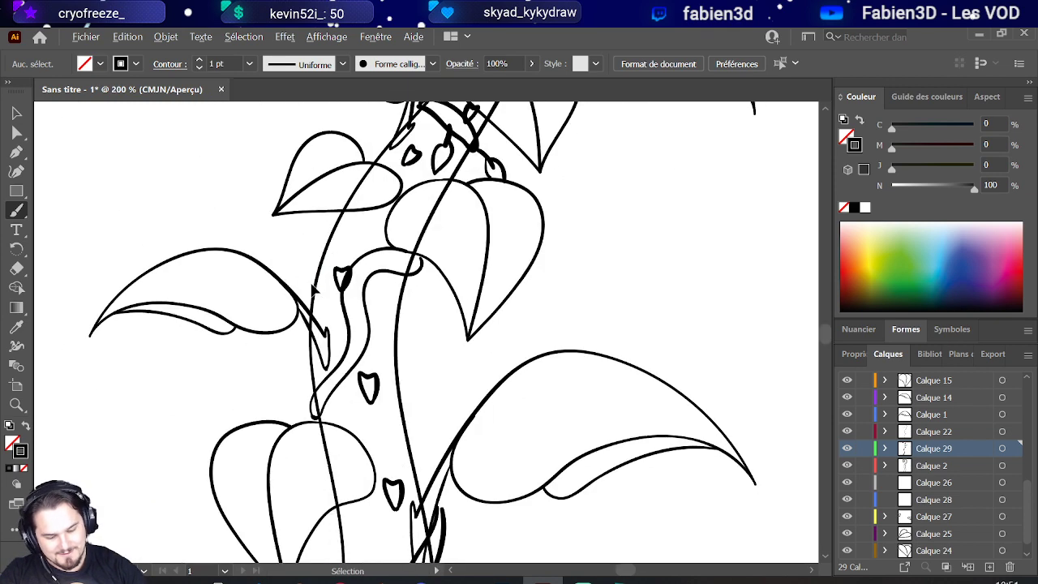
scroll(357, 275, "down", 2)
scroll(363, 281, "up", 2)
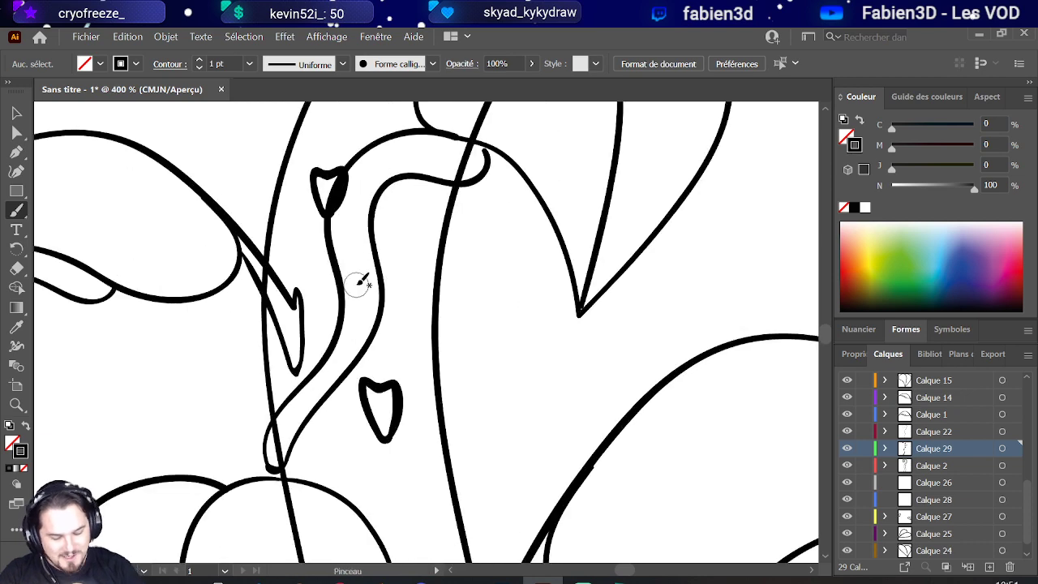
mouse_move(374, 284)
left_mouse_down()
mouse_move(417, 223)
mouse_move(446, 212)
mouse_move(438, 242)
mouse_move(405, 270)
mouse_move(404, 245)
left_mouse_up()
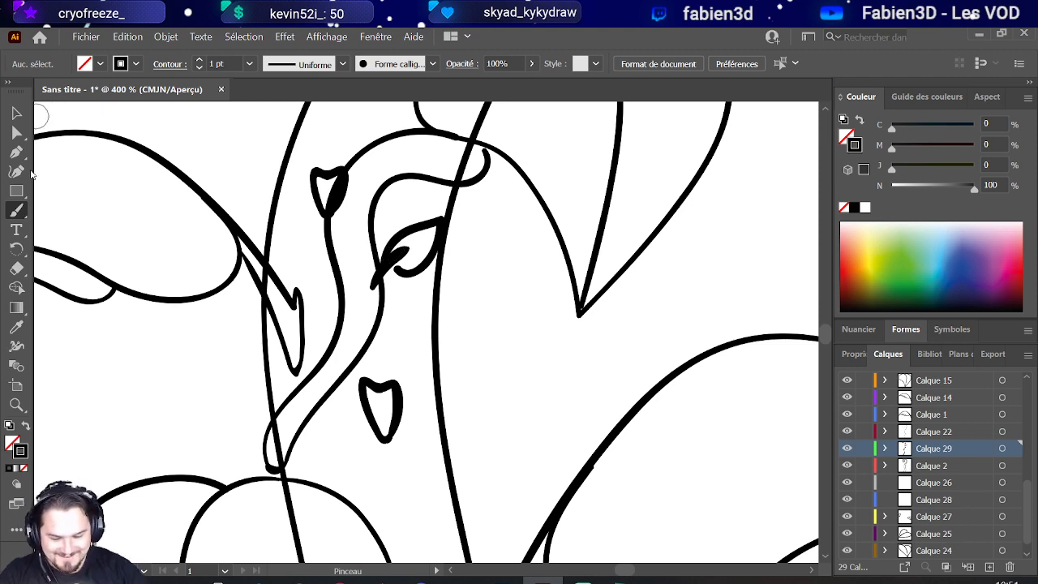
Step: Close the new small leaf's outline by moving its open end anchor to the leaf base with direct selection
left_click(17, 131)
left_click(399, 272)
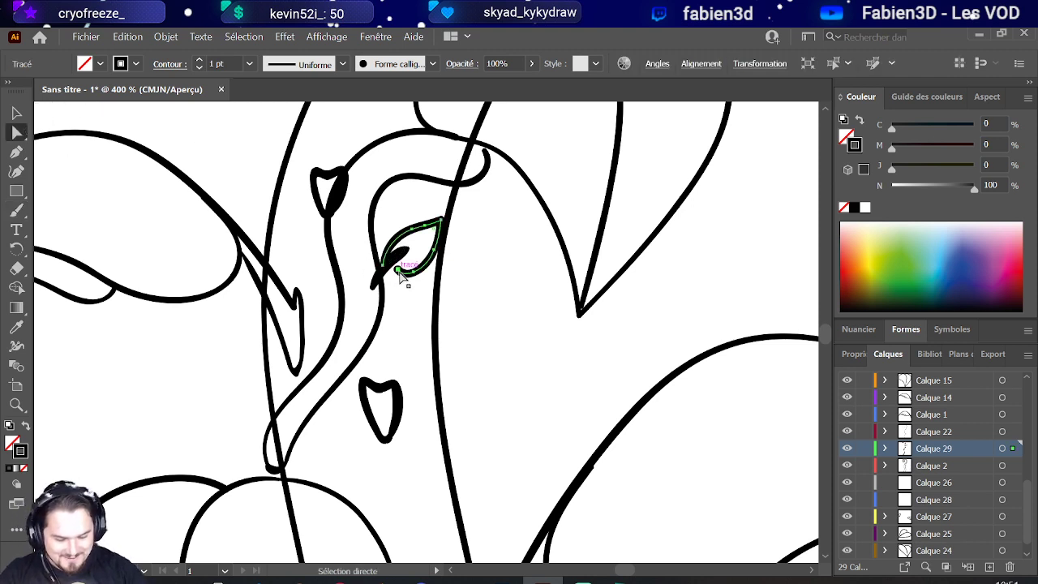
mouse_move(399, 273)
left_mouse_down()
mouse_move(408, 268)
mouse_move(400, 272)
left_mouse_up()
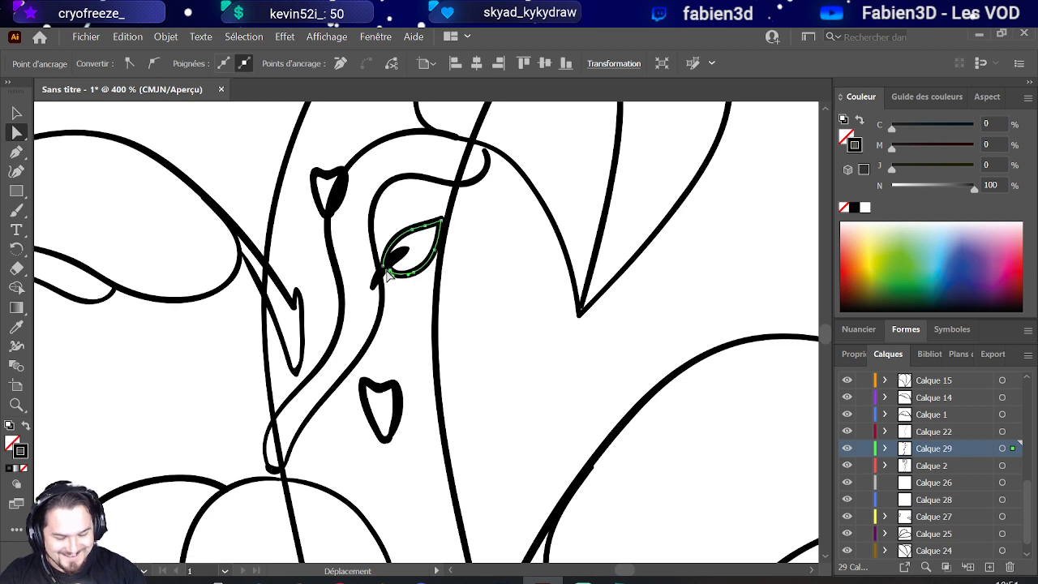
Step: Close the upper-right end of the S-shaped tendril by moving its lower outline's end anchor up to the upper outline
left_click(18, 211)
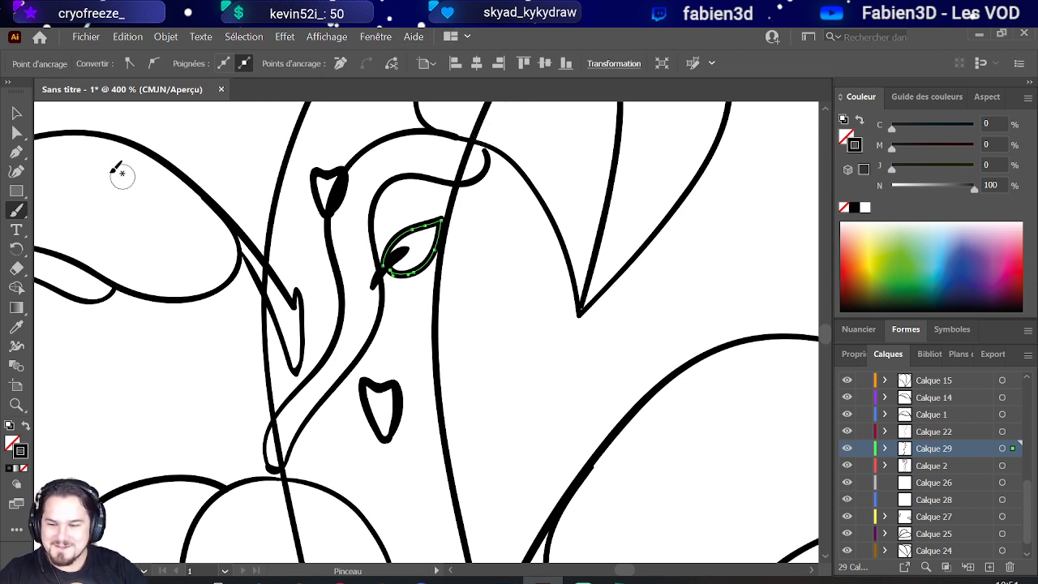
left_click(18, 132)
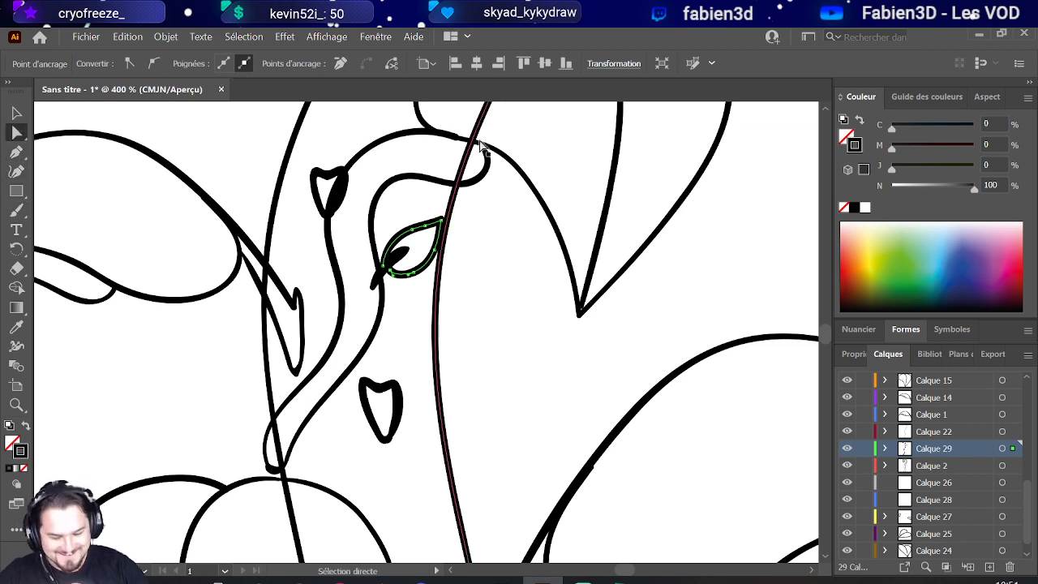
left_click_drag(487, 154, 483, 147)
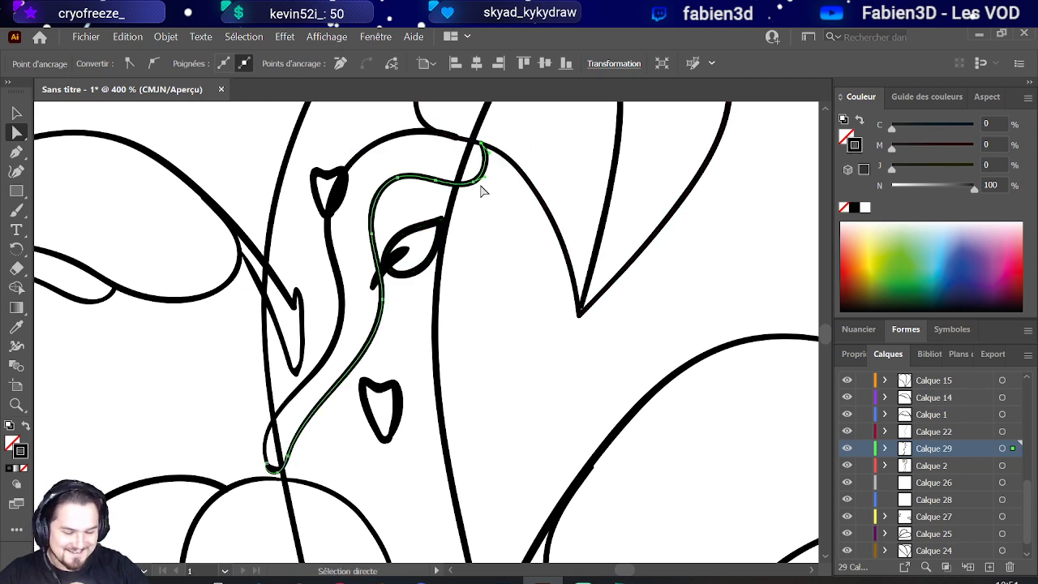
left_click(482, 216)
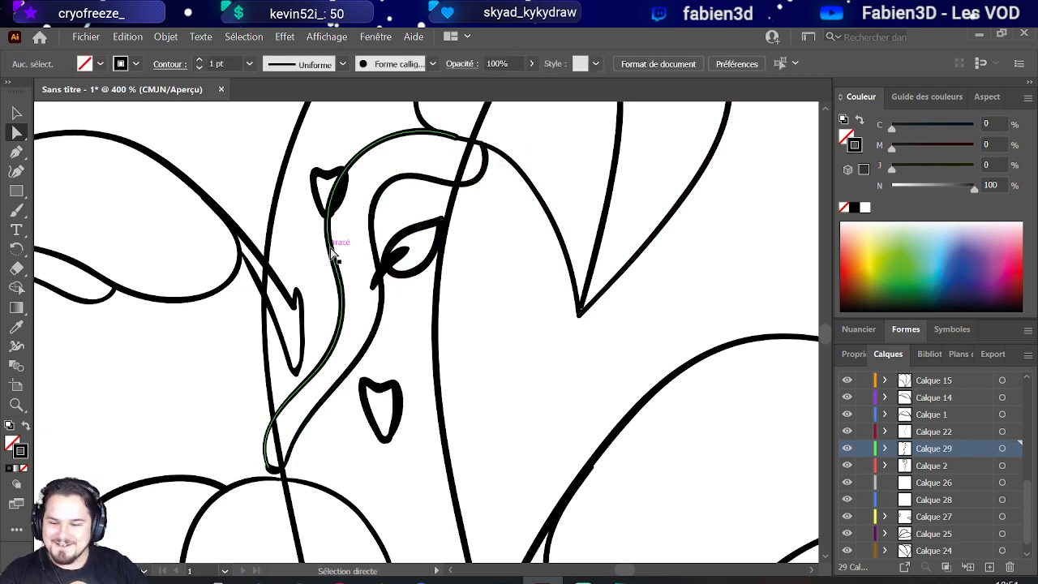
Step: Brush a small leaf with a short stalk on the left side of the S-shaped tendril's lower end, pointing left
scroll(336, 243, "down", 2)
scroll(331, 251, "down", 3, "alt")
scroll(341, 300, "up", 4, "alt")
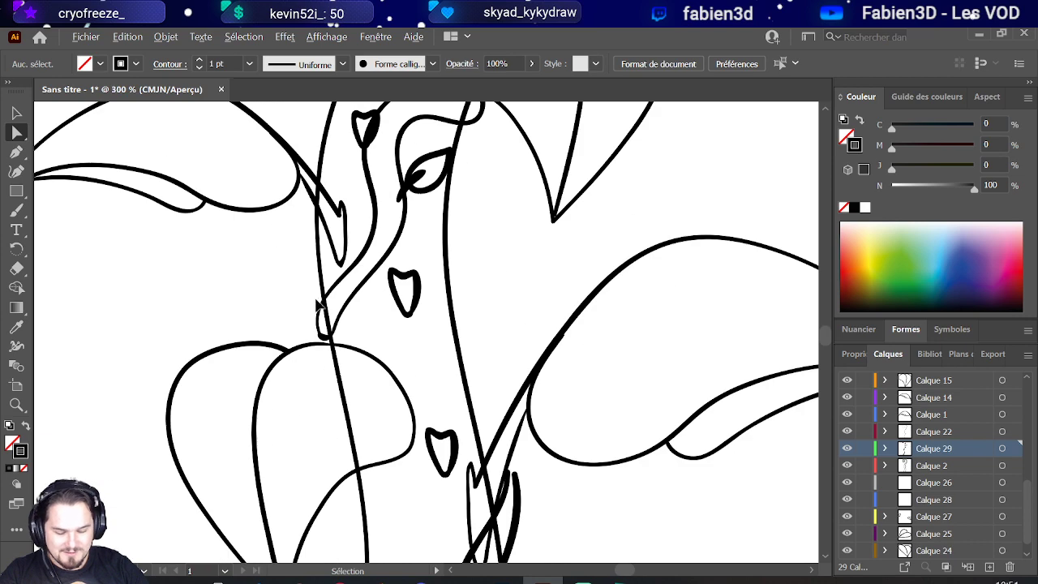
scroll(361, 319, "down", 4, "alt")
scroll(361, 318, "up", 4, "alt")
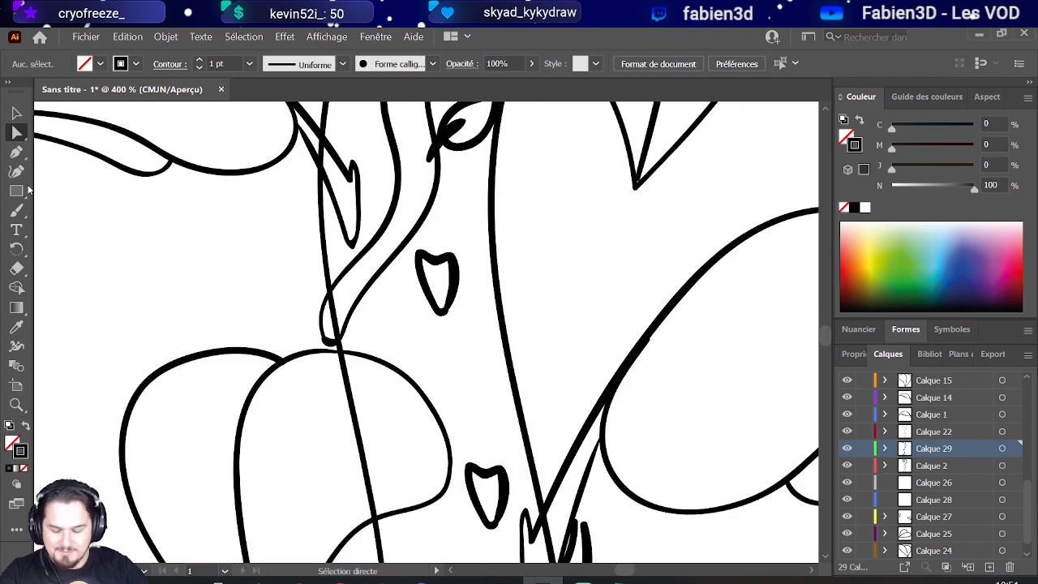
left_click(17, 210)
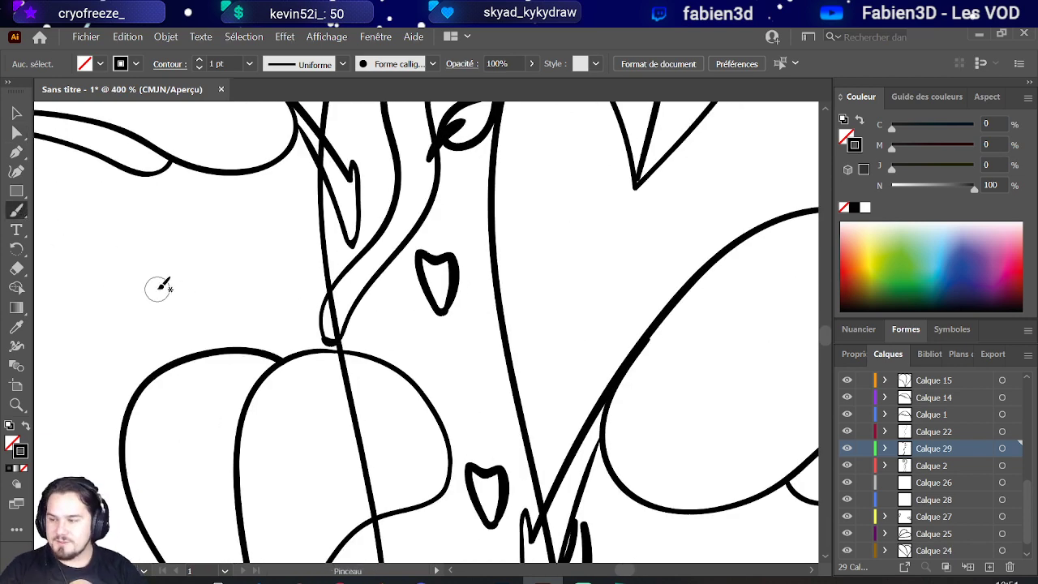
left_click_drag(320, 312, 297, 290)
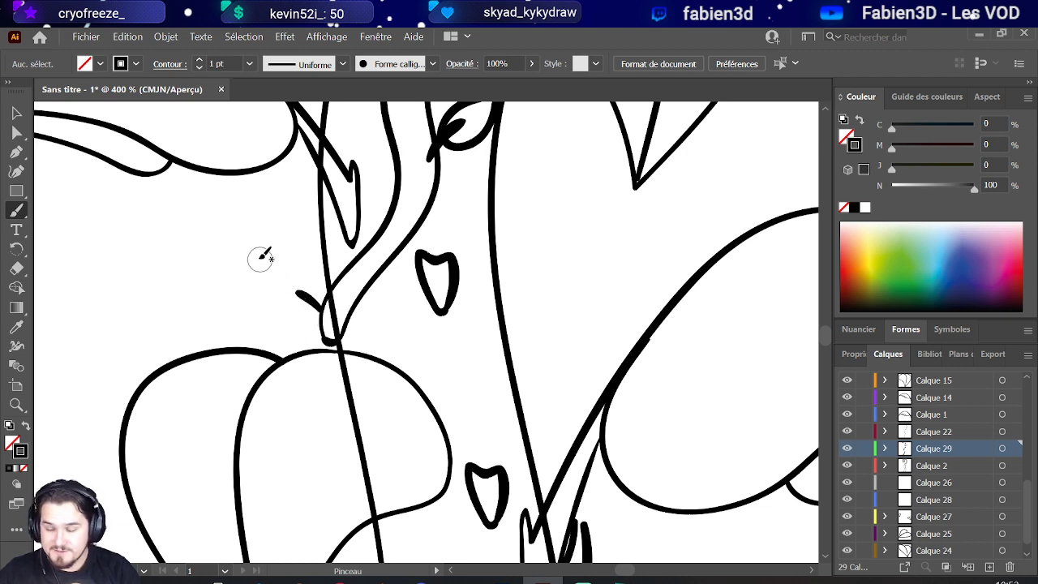
left_click_drag(303, 296, 290, 314)
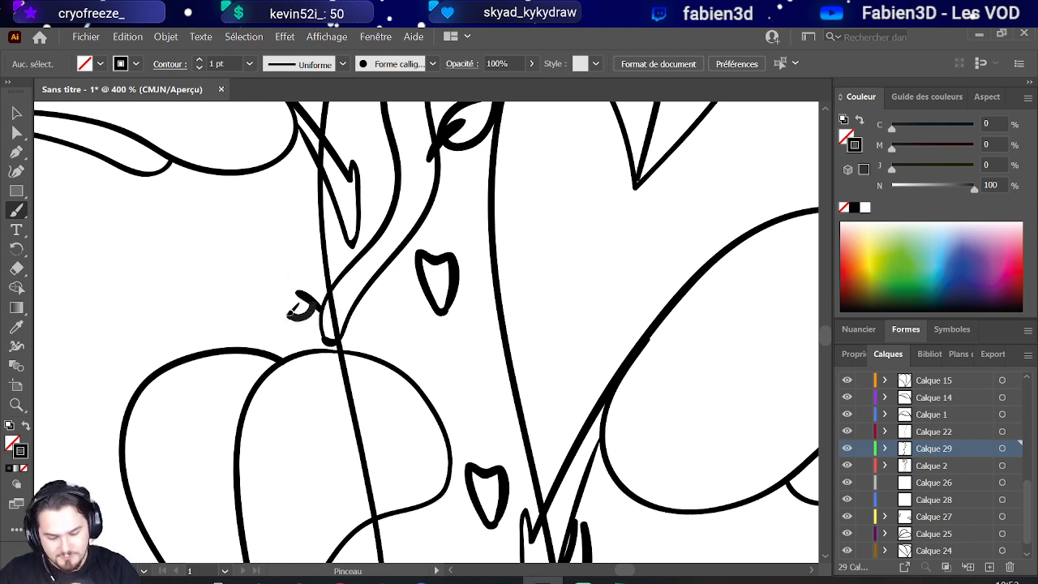
left_click_drag(287, 276, 325, 287)
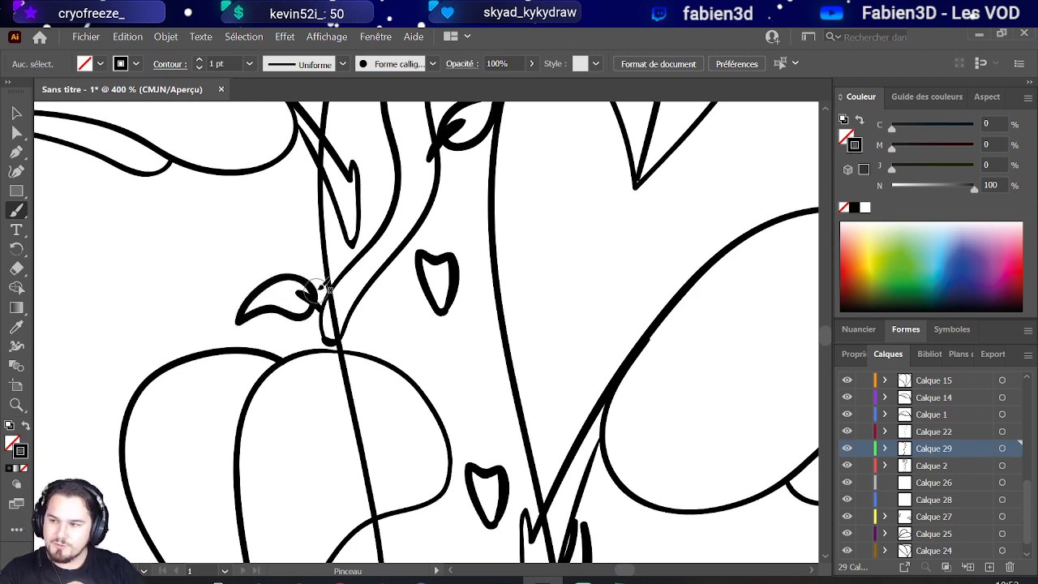
scroll(323, 288, "down", 5)
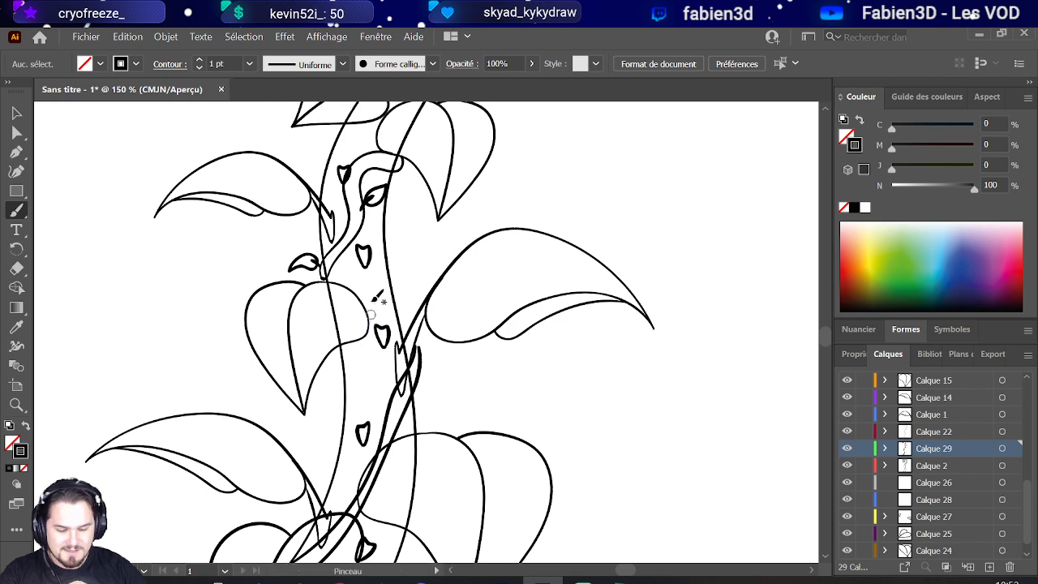
Step: Reshape the upper end of the lowest tendril by moving its two outlines' end anchors beside the large right leaf's stalk
scroll(375, 299, "up", 4)
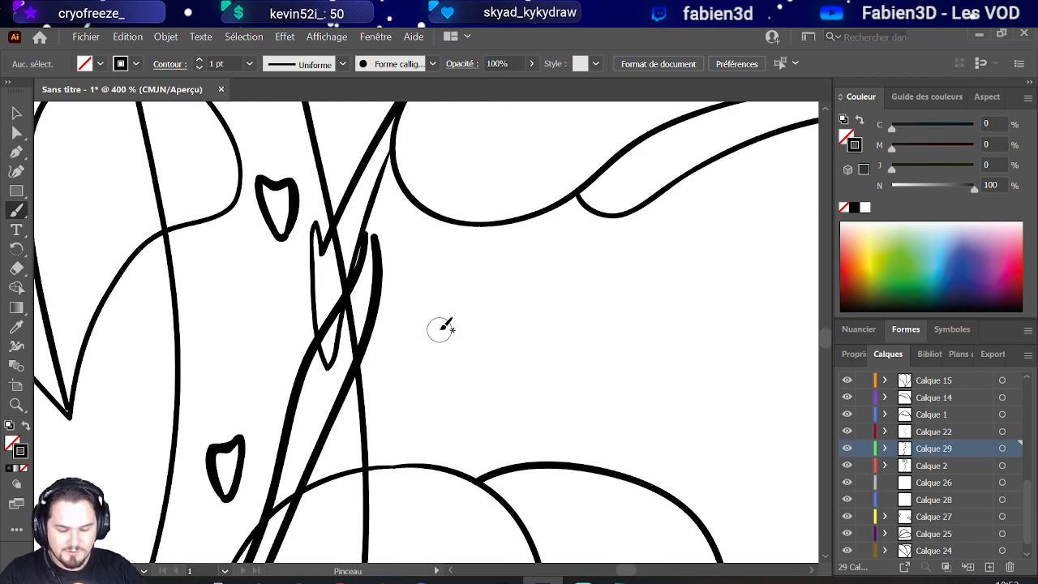
left_click(17, 132)
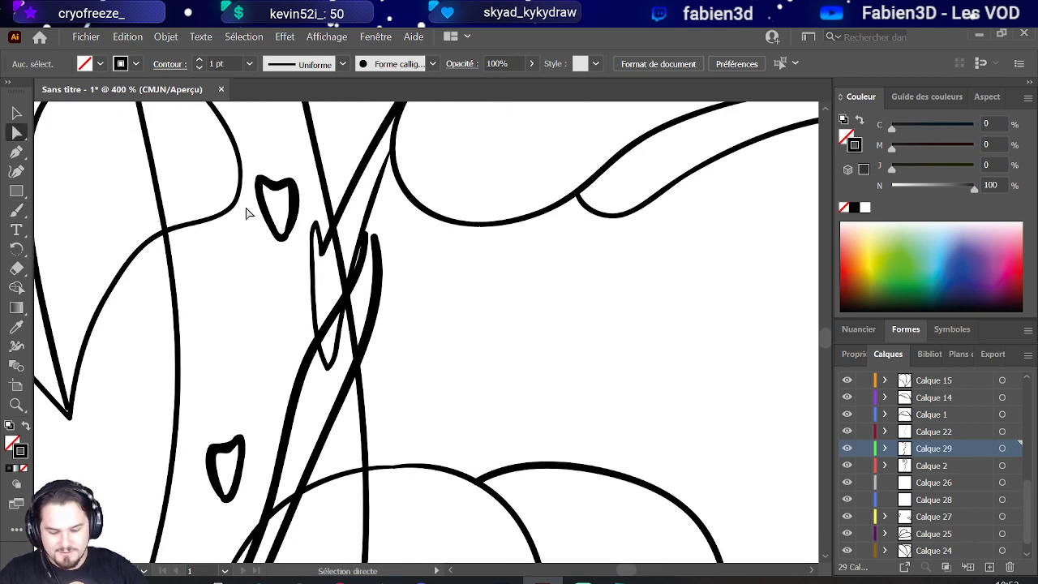
left_click_drag(372, 241, 349, 286)
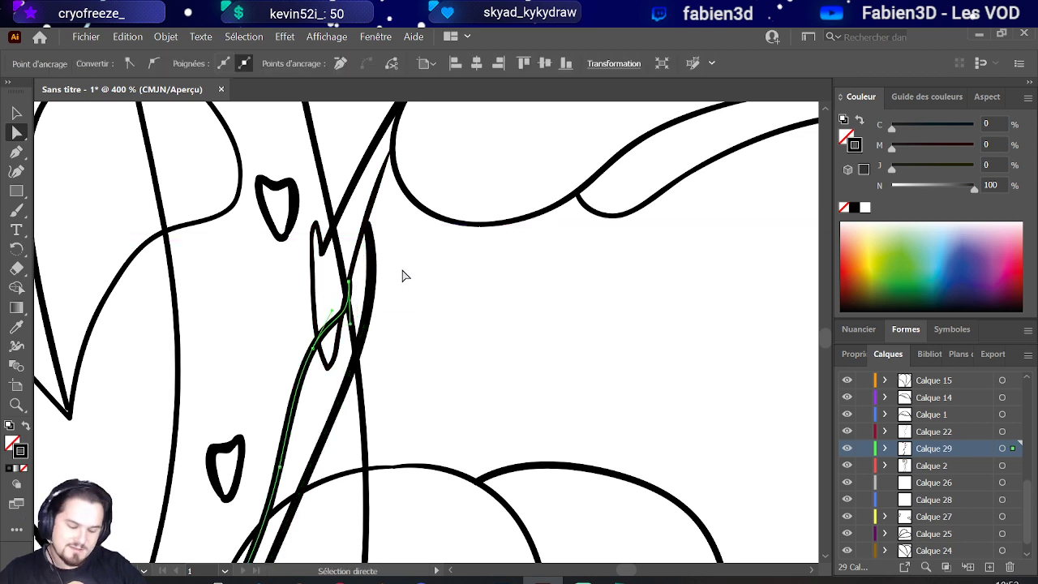
left_click(394, 292)
Step: Brush three small stalked leaves along the lowest tendril: right of its upper end, left of its upper part and near its lower end
scroll(373, 301, "down", 4)
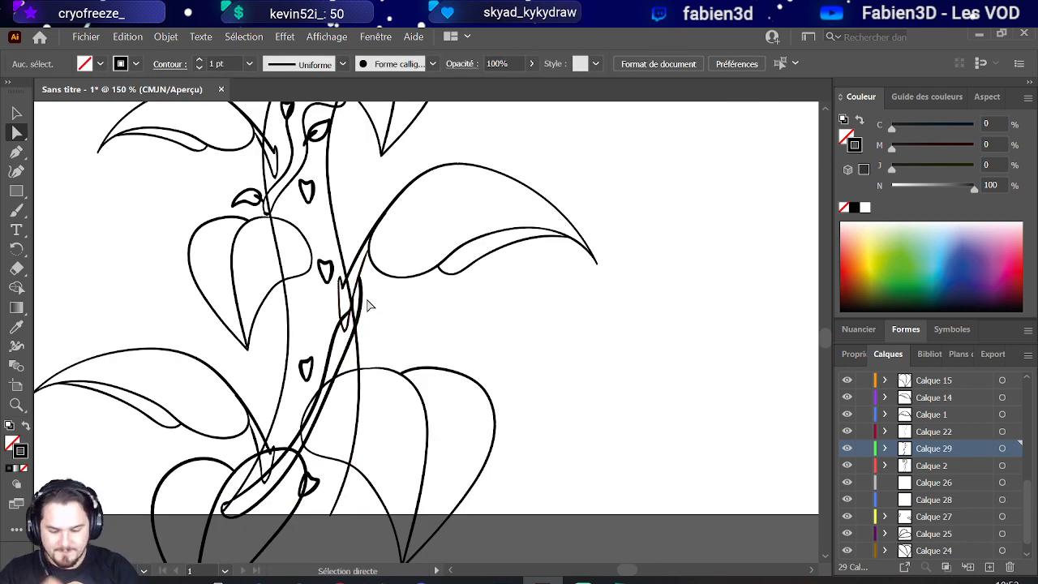
key("b")
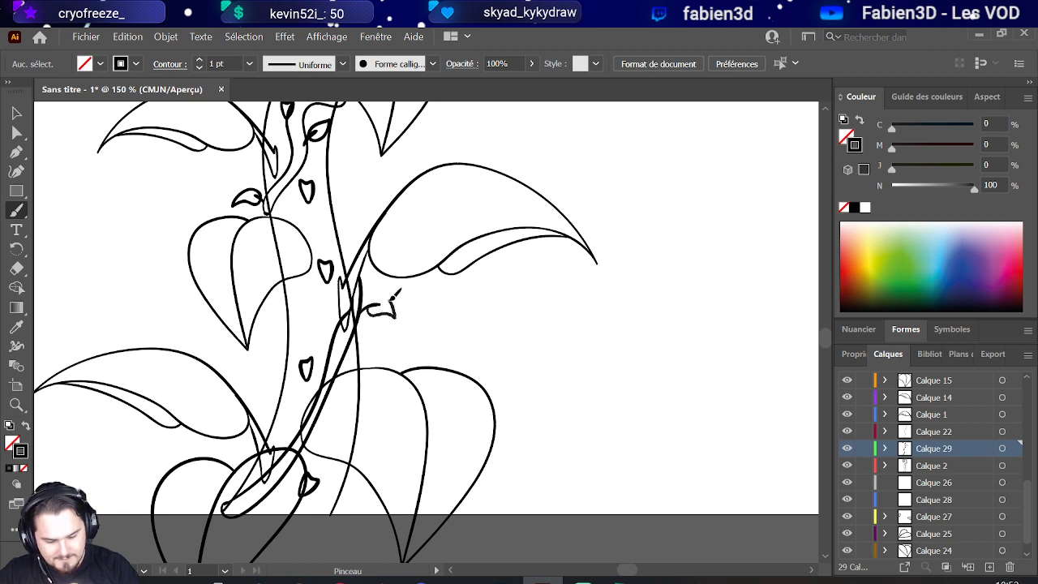
scroll(384, 290, "down", 3)
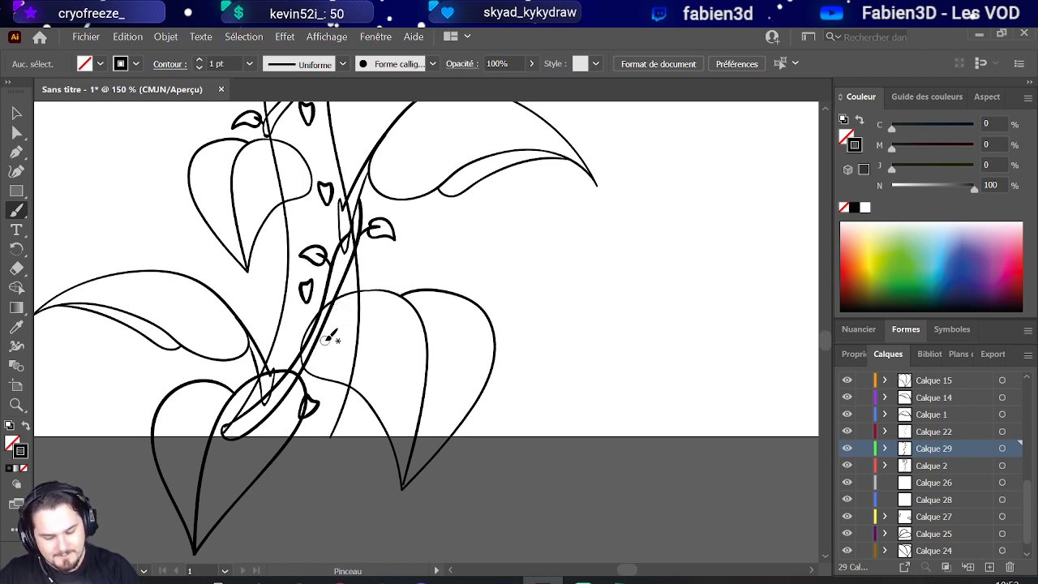
scroll(326, 338, "down", 2)
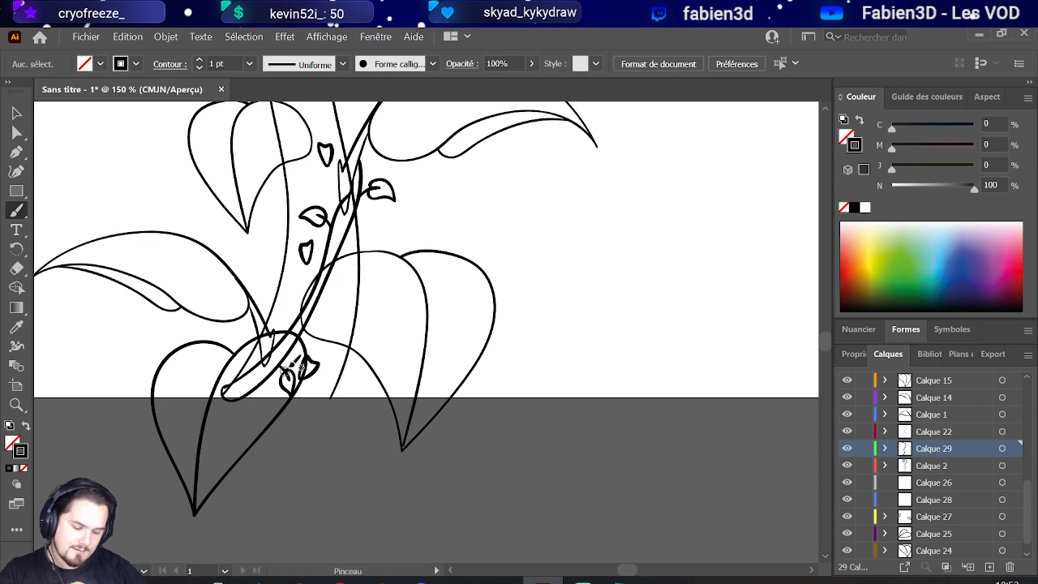
Step: Examine the whole vine drawing and the small leaves along its tendril for remaining gaps
key("ctrl+minus")
key("ctrl+minus")
key("ctrl+minus")
key("ctrl+plus")
key("ctrl+plus")
scroll(300, 348, "up", 2)
key("ctrl+minus")
key("ctrl+minus")
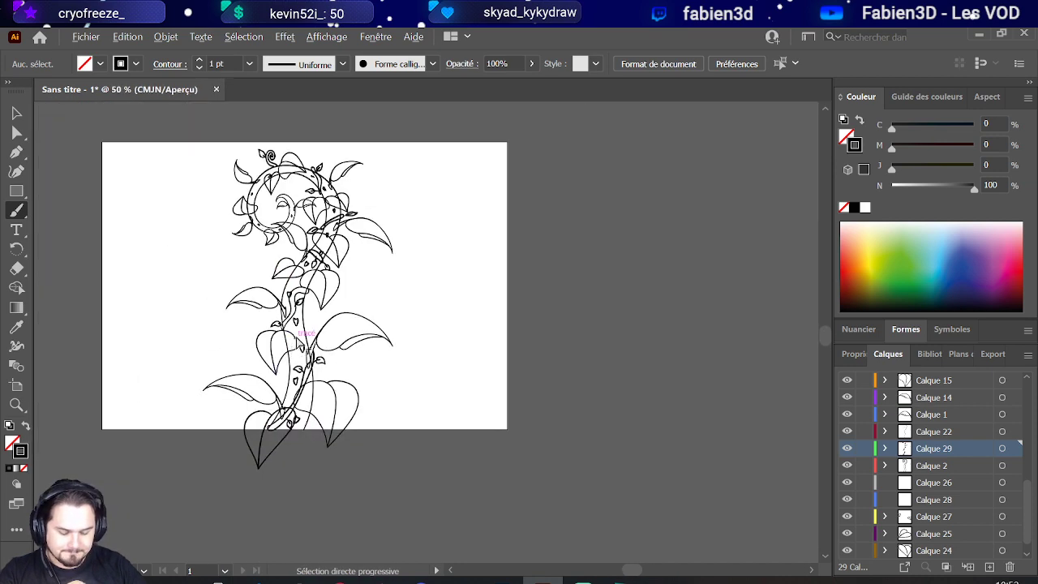
key("ctrl+plus")
key("ctrl+plus")
key("ctrl+plus")
key("ctrl+plus")
key("ctrl+plus")
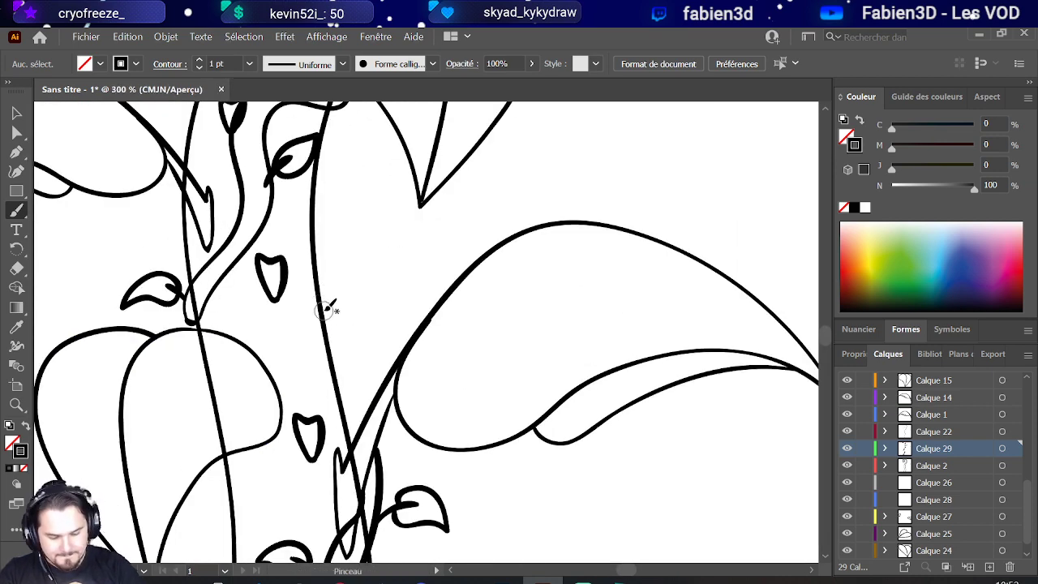
Step: Brush two bold leaves on the lower stem: a stalked one above the large right leaf's base, another on the stem's left outline
mouse_move(326, 308)
left_mouse_down()
mouse_move(363, 255)
mouse_move(407, 234)
mouse_move(427, 276)
mouse_move(420, 295)
mouse_move(402, 277)
mouse_move(336, 284)
left_mouse_up()
key("ctrl+1")
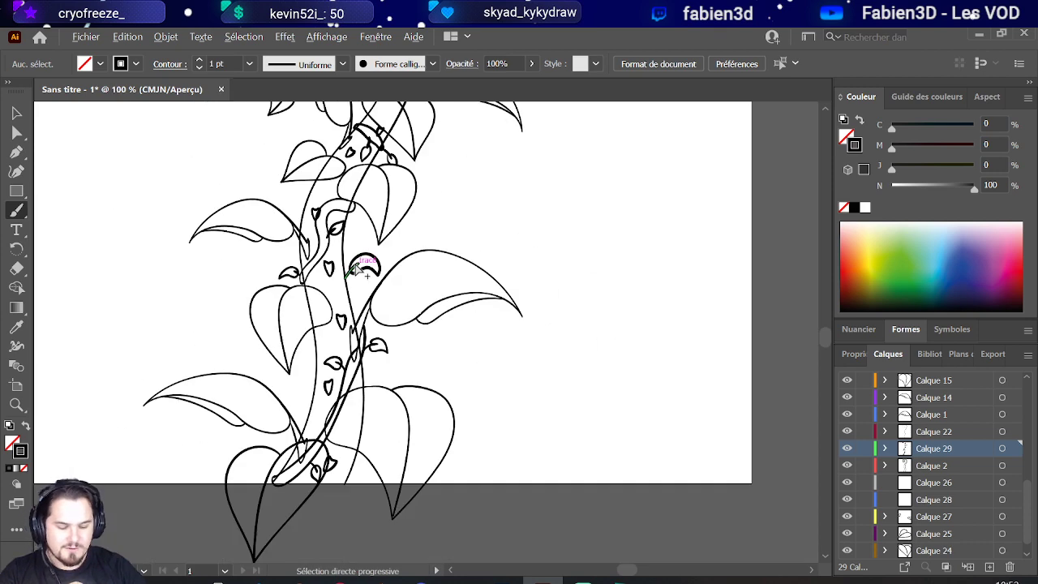
key("ctrl+plus")
key("ctrl+plus")
scroll(340, 294, "down", 2)
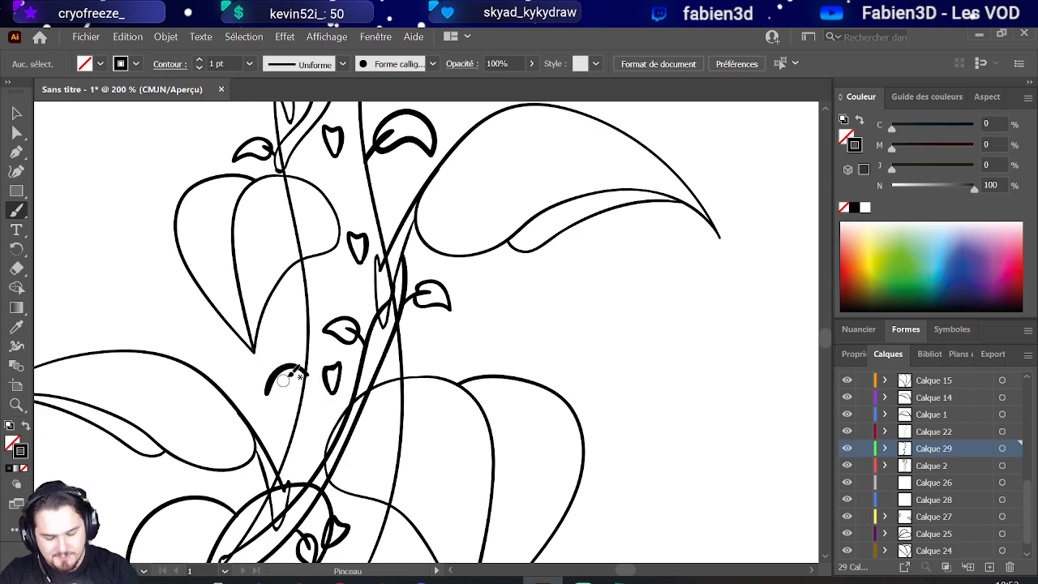
left_click_drag(259, 409, 288, 357)
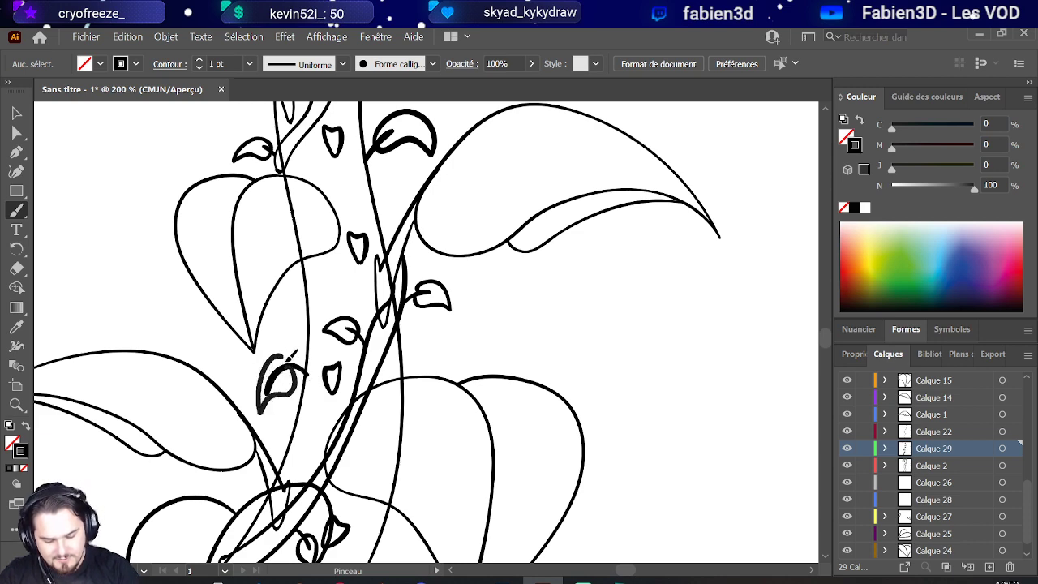
Step: Examine the vine from its curled top to its base, zooming in on the small leaves along the stem
key("ctrl+1")
key("ctrl+minus")
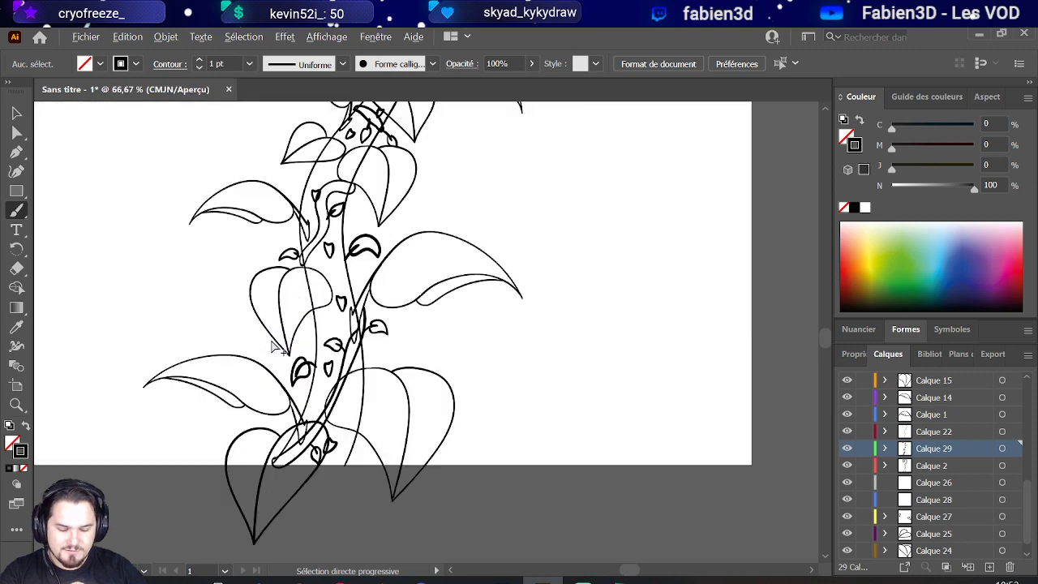
key("ctrl+plus")
scroll(332, 322, "down", 4)
scroll(331, 322, "up", 4)
key("ctrl+plus")
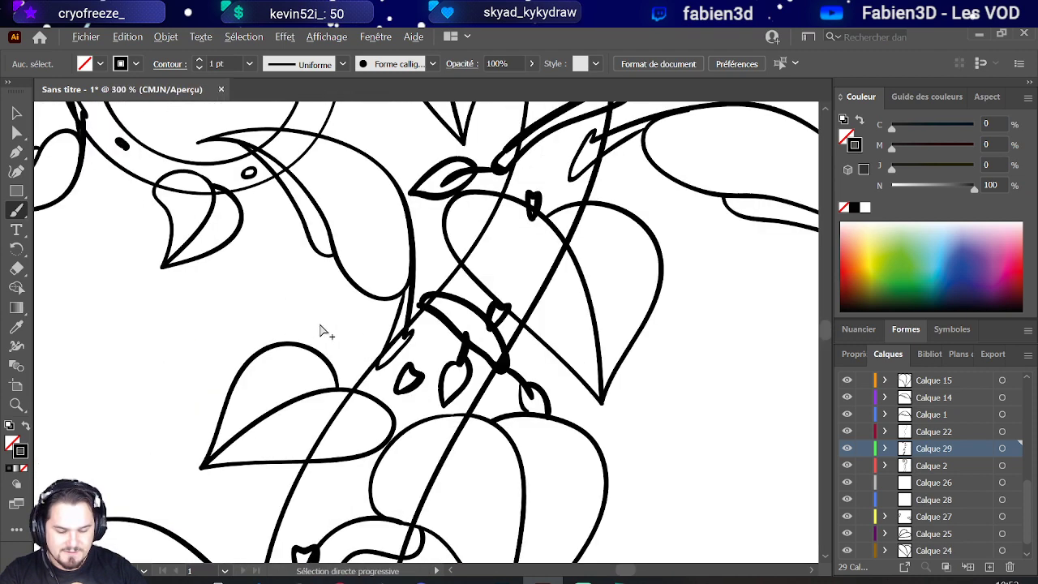
key("ctrl+minus")
key("ctrl+minus")
key("ctrl+minus")
key("ctrl+minus")
key("ctrl+plus")
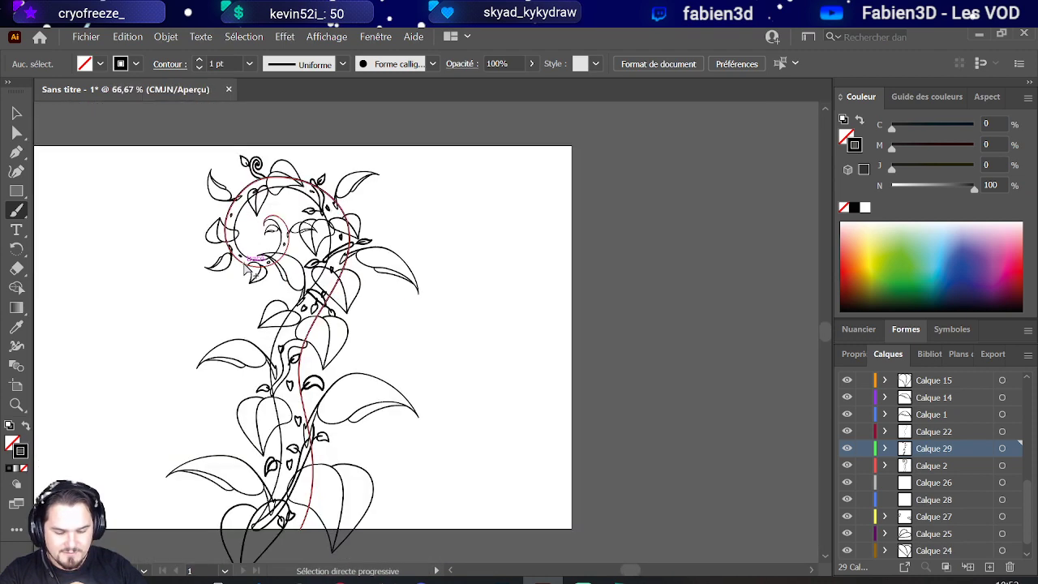
scroll(251, 388, "up", 1)
scroll(251, 388, "down", 1)
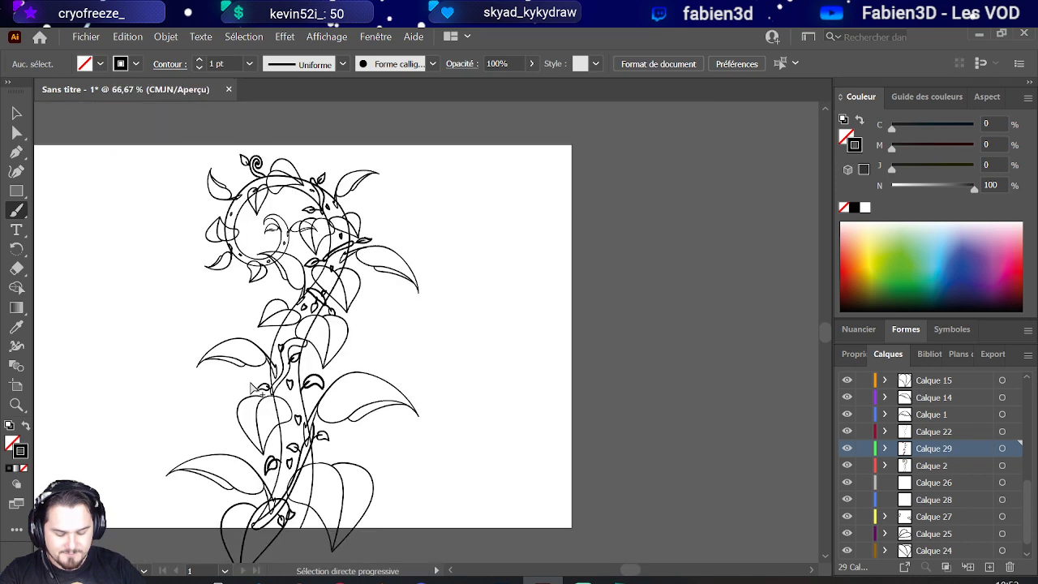
scroll(251, 388, "up", 1)
scroll(251, 388, "up", 3)
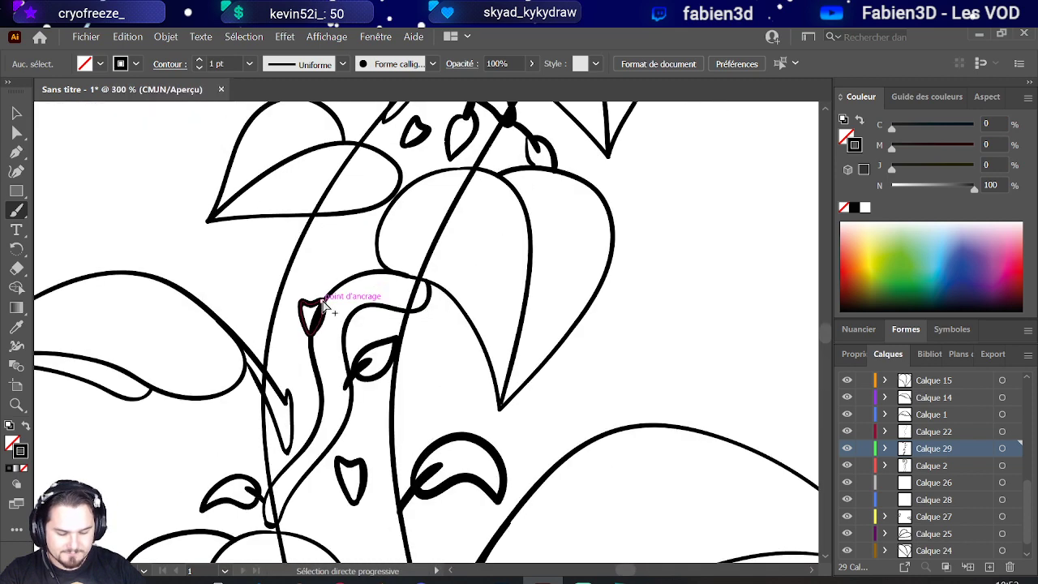
scroll(343, 305, "down", 6)
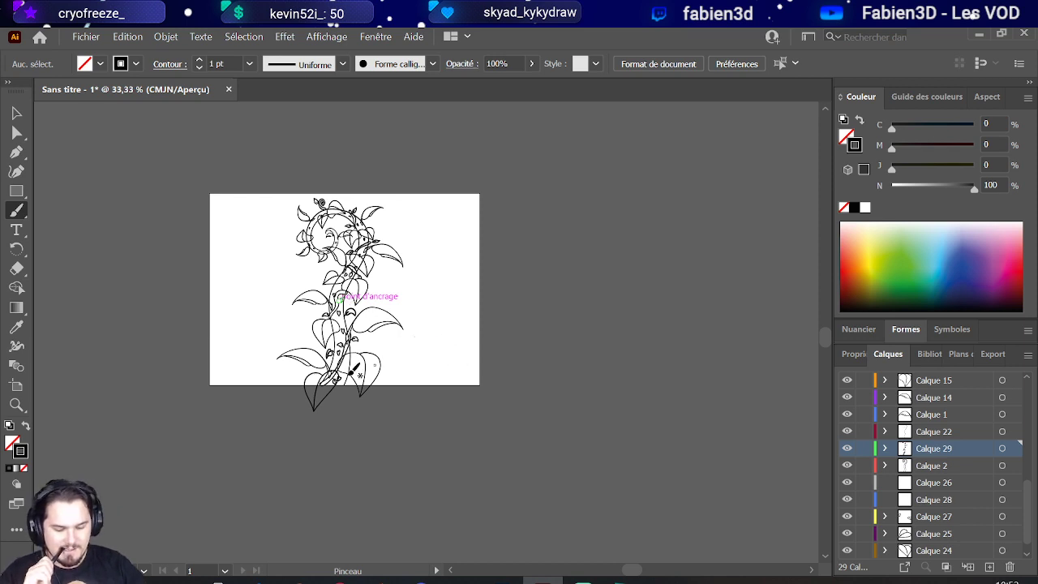
scroll(354, 368, "up", 2)
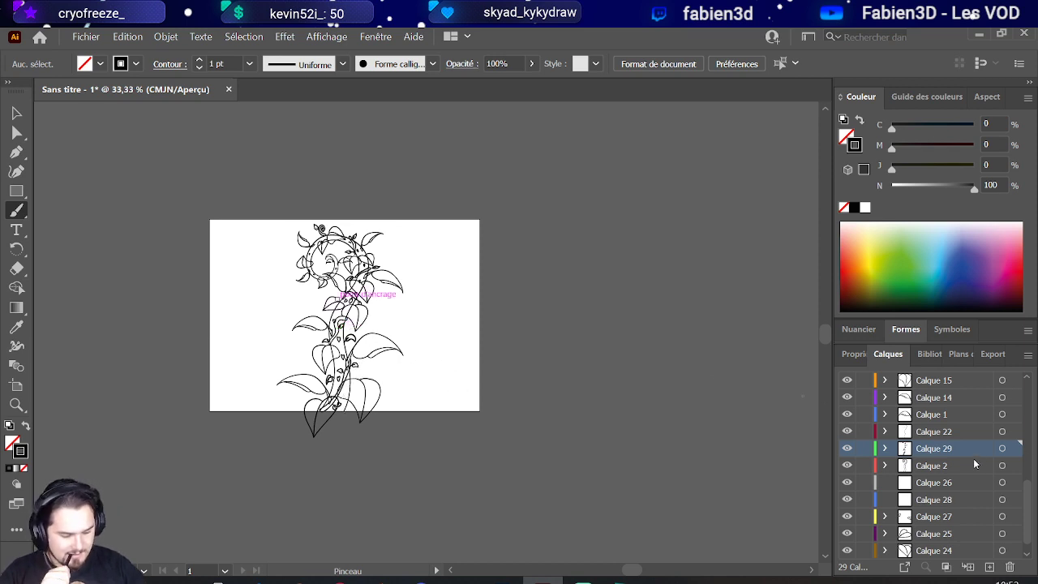
Step: Check which artwork belongs to layer Calque 15 by toggling its visibility, and look through the neighbouring layers
left_click(943, 386)
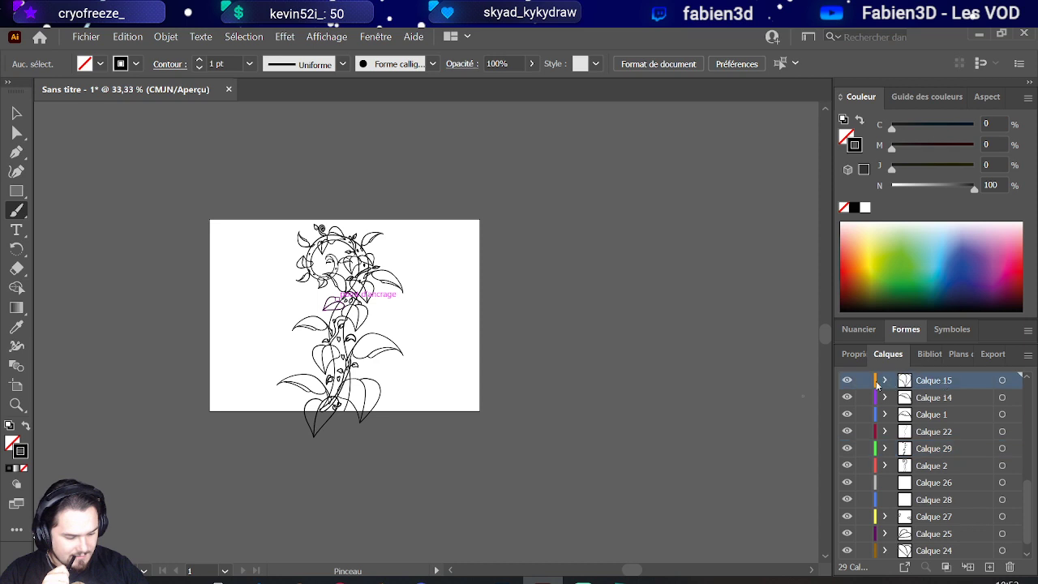
left_click(847, 381)
left_click(846, 381)
key("v")
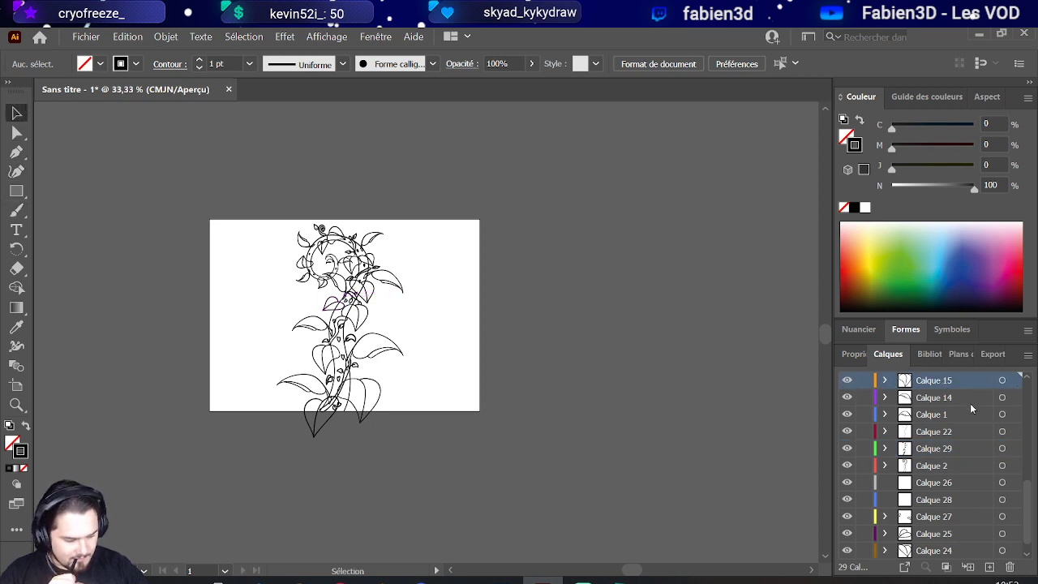
scroll(970, 403, "up", 3)
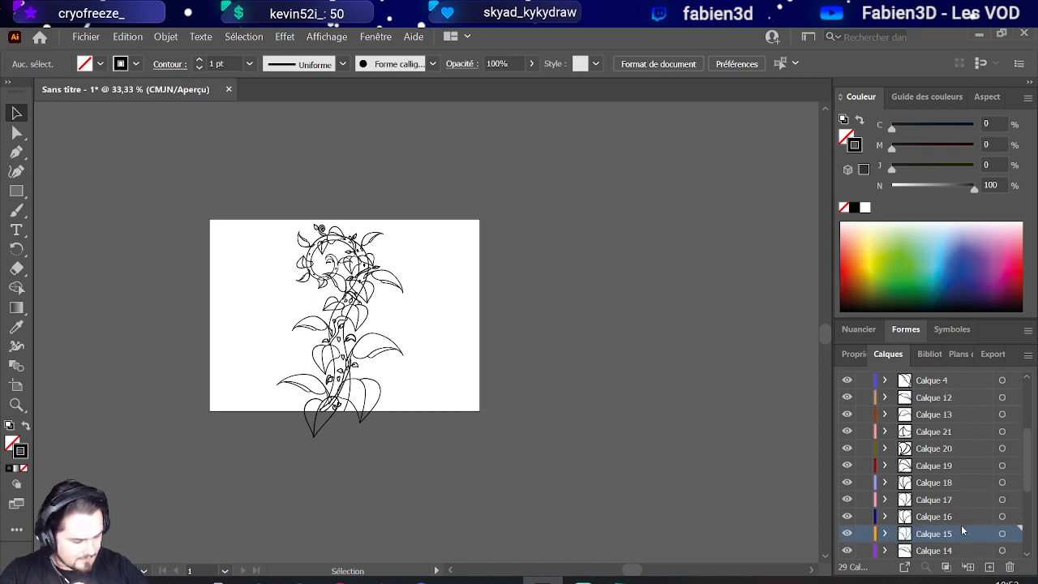
scroll(950, 531, "down", 2)
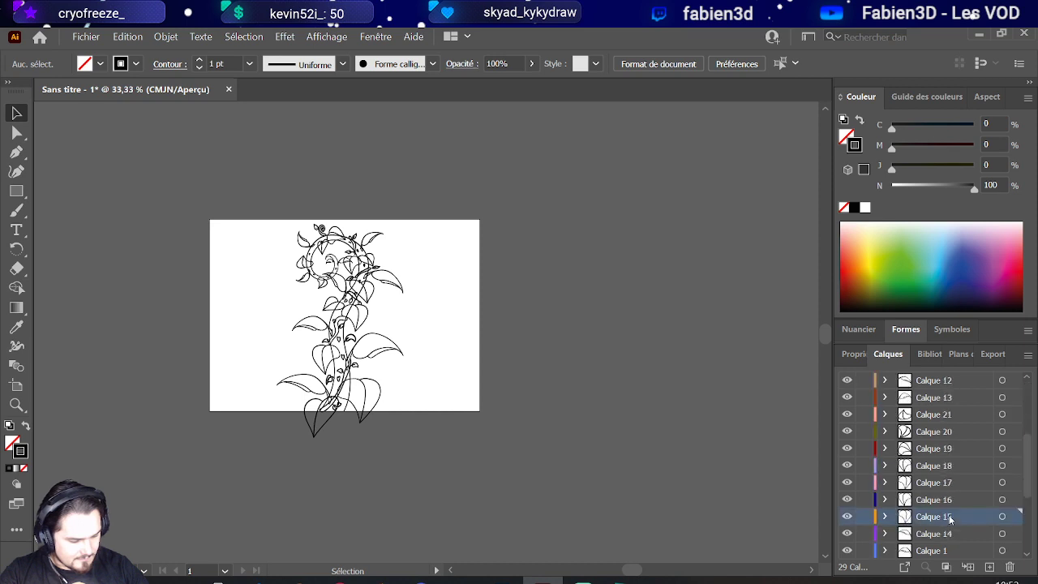
scroll(950, 519, "down", 3)
scroll(932, 487, "up", 1)
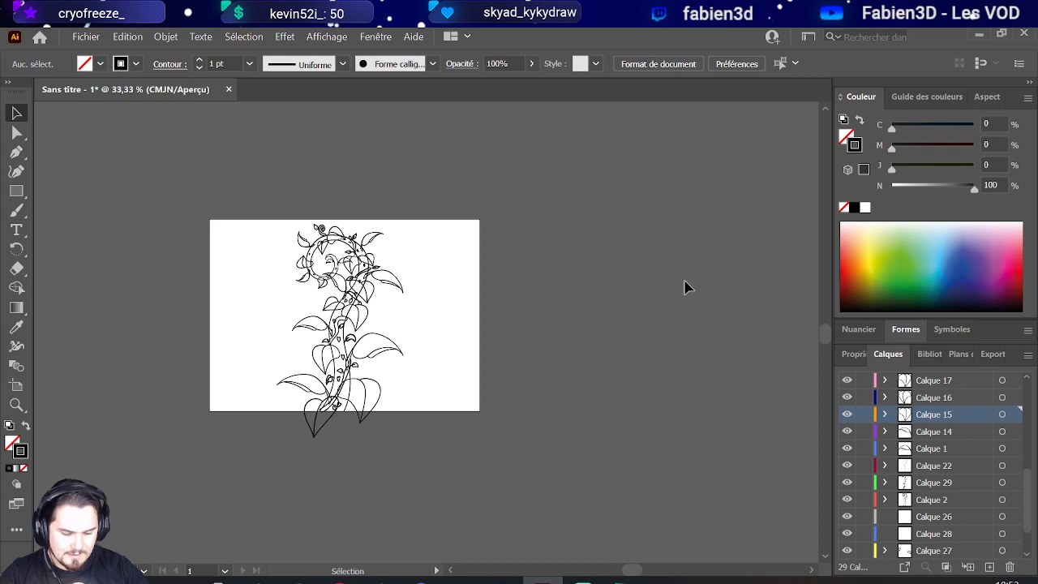
Step: Create a new empty layer above Calque 3, at the top of the layer stack
scroll(424, 291, "up", 1)
scroll(1000, 432, "up", 4)
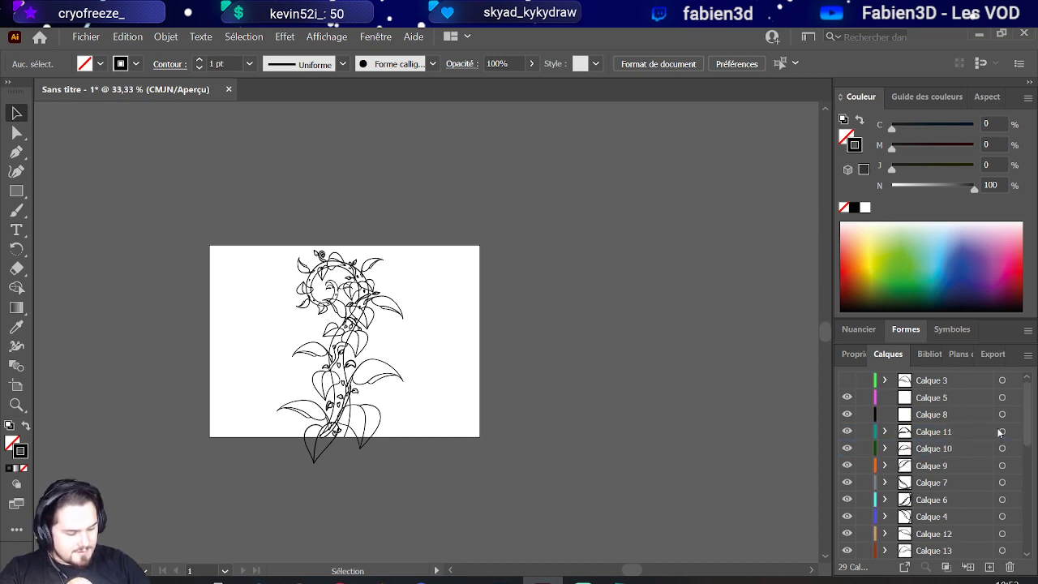
left_click(996, 382)
left_click(988, 566)
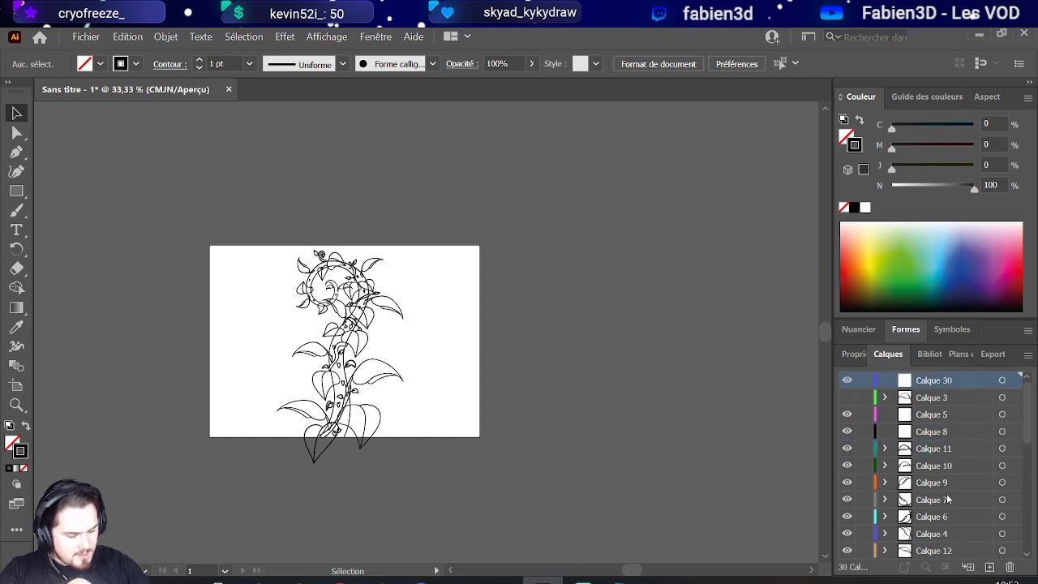
Step: Examine the large leaves on the right side of the vine as places for a new small drawing
scroll(427, 319, "up", 3)
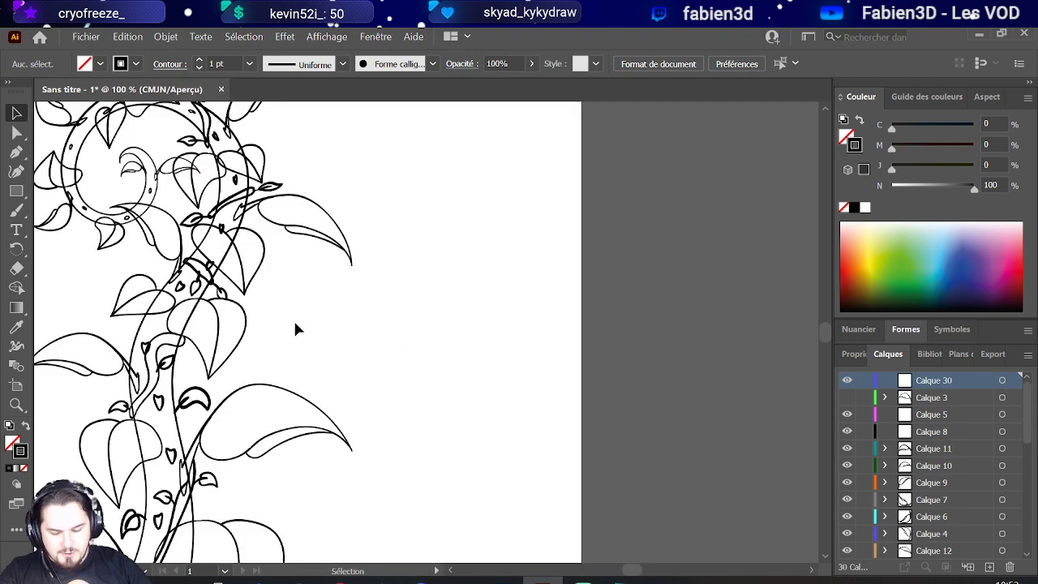
scroll(300, 326, "down", 2)
scroll(300, 325, "up", 4)
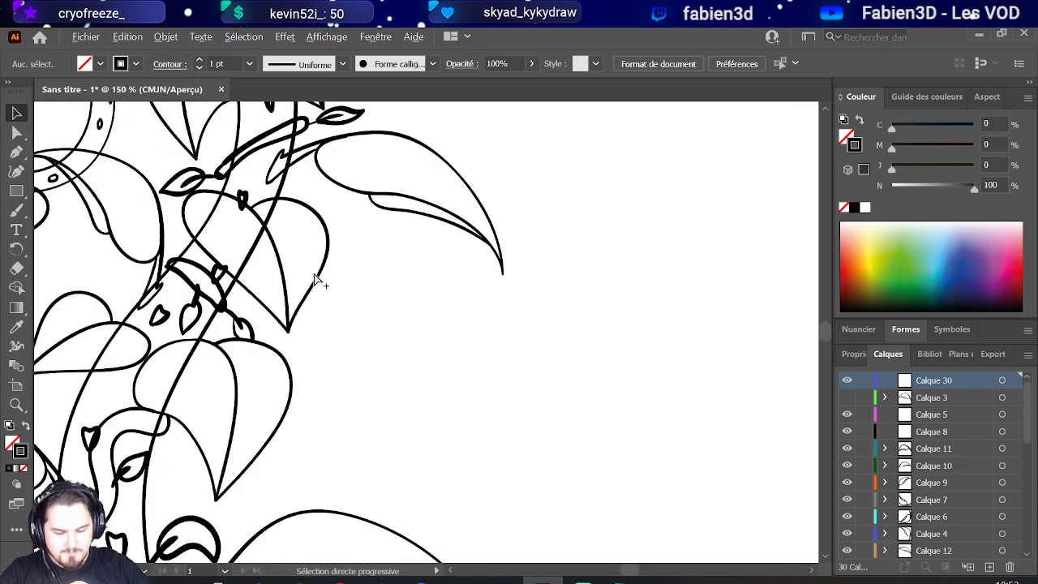
scroll(412, 298, "up", 2)
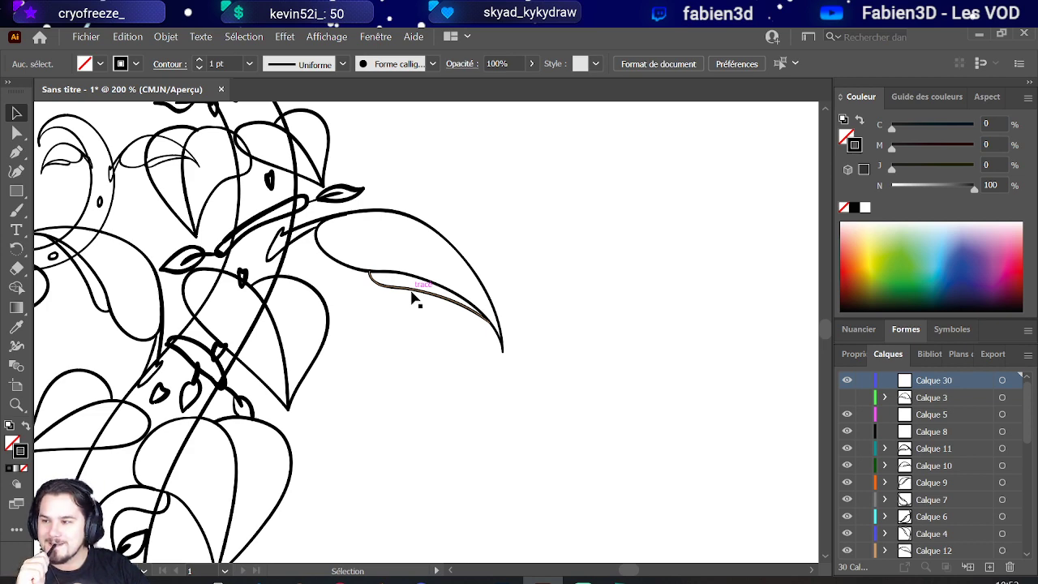
scroll(474, 348, "up", 1)
scroll(384, 389, "down", 4)
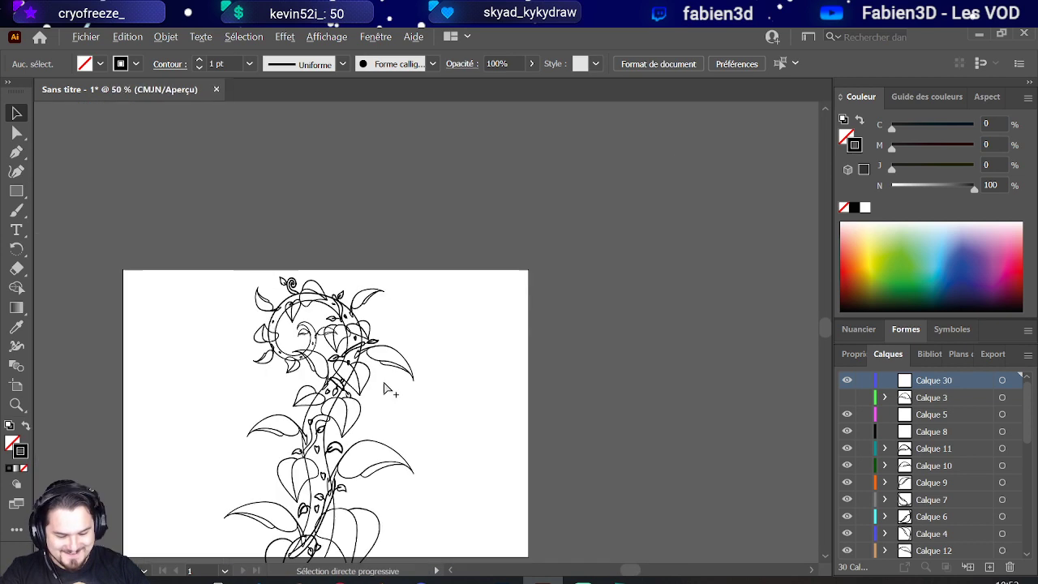
scroll(384, 389, "up", 3)
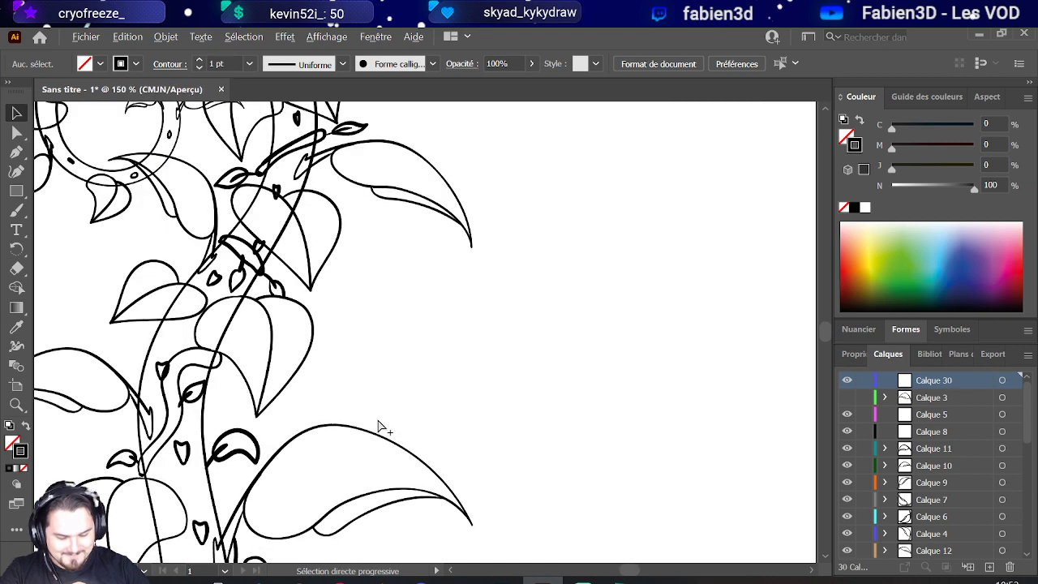
Step: Brush the two spread legs of a tiny stick figure standing on top of the large lower right leaf
left_click(16, 209)
scroll(250, 292, "down", 2)
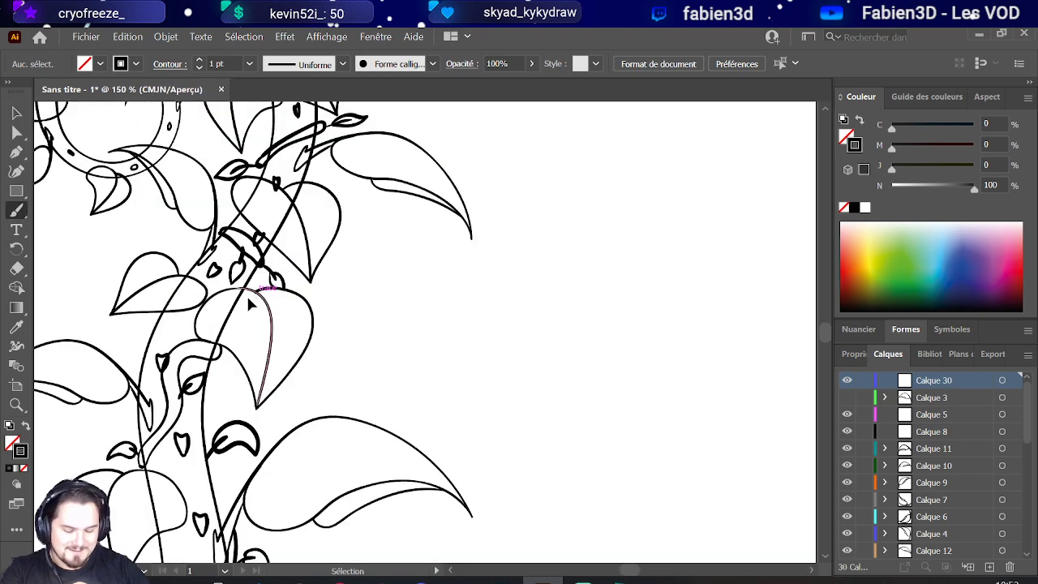
scroll(246, 294, "up", 2)
scroll(361, 400, "up", 3)
scroll(341, 361, "down", 4)
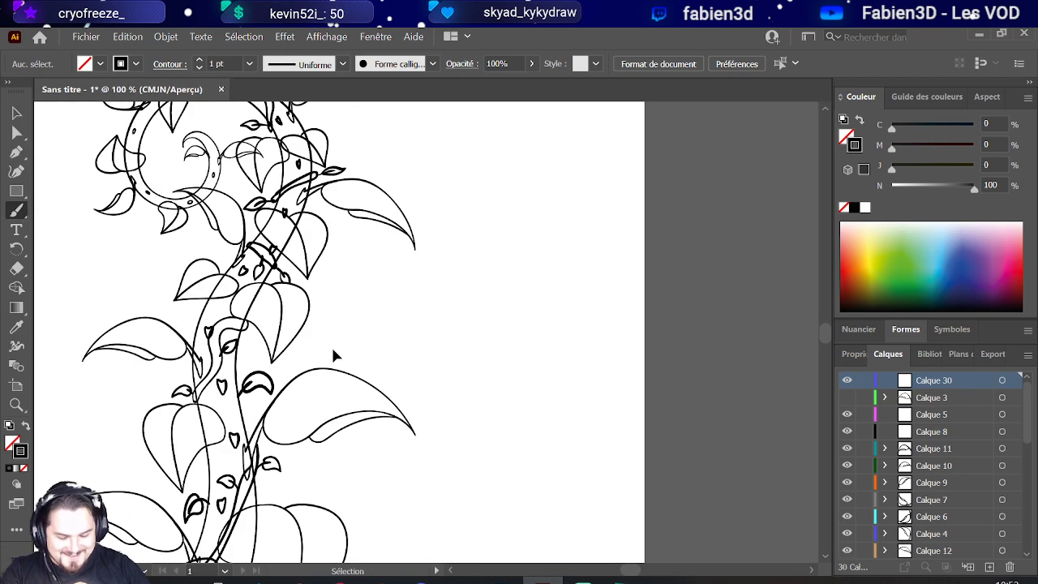
scroll(334, 355, "up", 1)
scroll(356, 353, "up", 1)
scroll(373, 365, "down", 3)
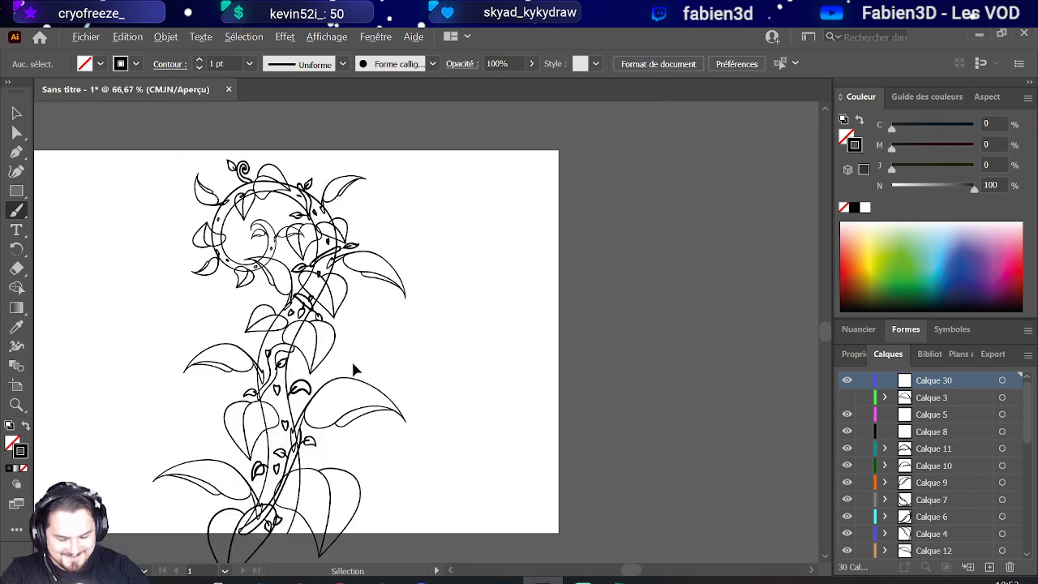
scroll(350, 373, "down", 1)
scroll(352, 372, "up", 4)
scroll(352, 375, "down", 3)
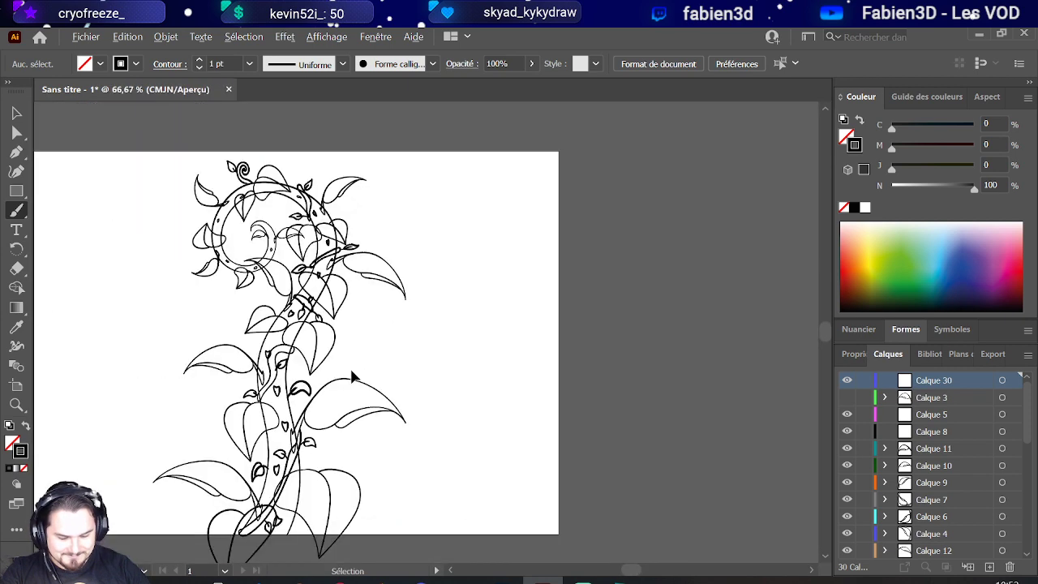
scroll(352, 375, "up", 1)
scroll(351, 384, "up", 2)
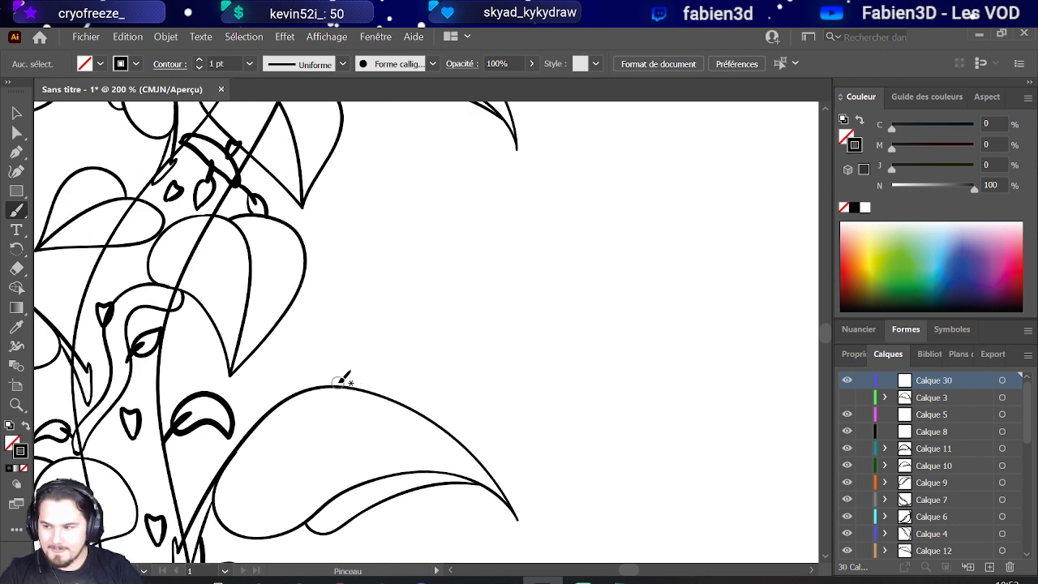
left_click_drag(344, 386, 361, 336)
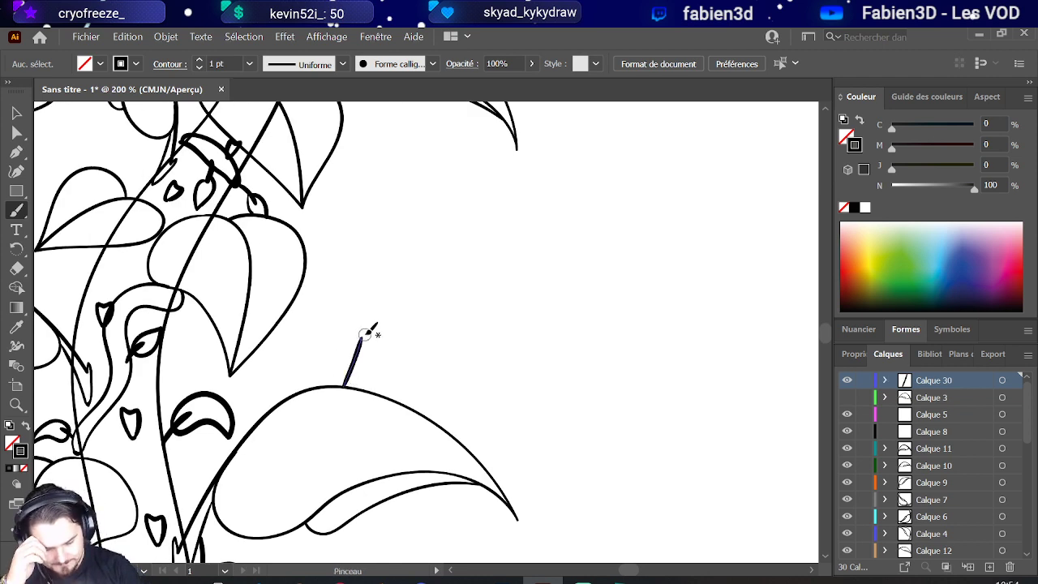
key("ctrl+z")
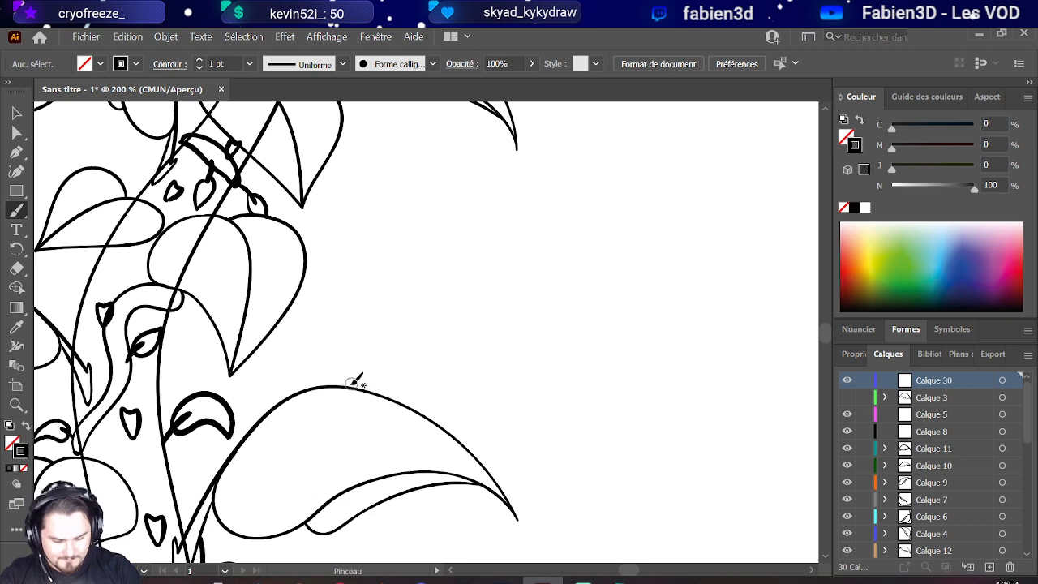
left_click_drag(349, 386, 367, 340)
left_click_drag(375, 382, 367, 339)
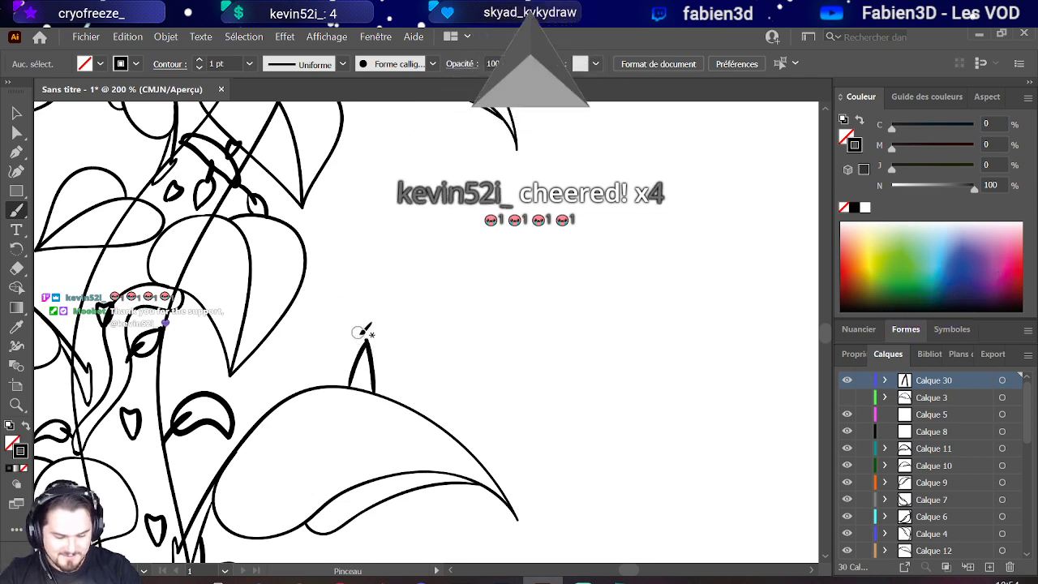
Step: Brush the stick figure's torso, round head and raised right arm holding an upright sword with a short crossguard
left_click_drag(363, 347, 362, 309)
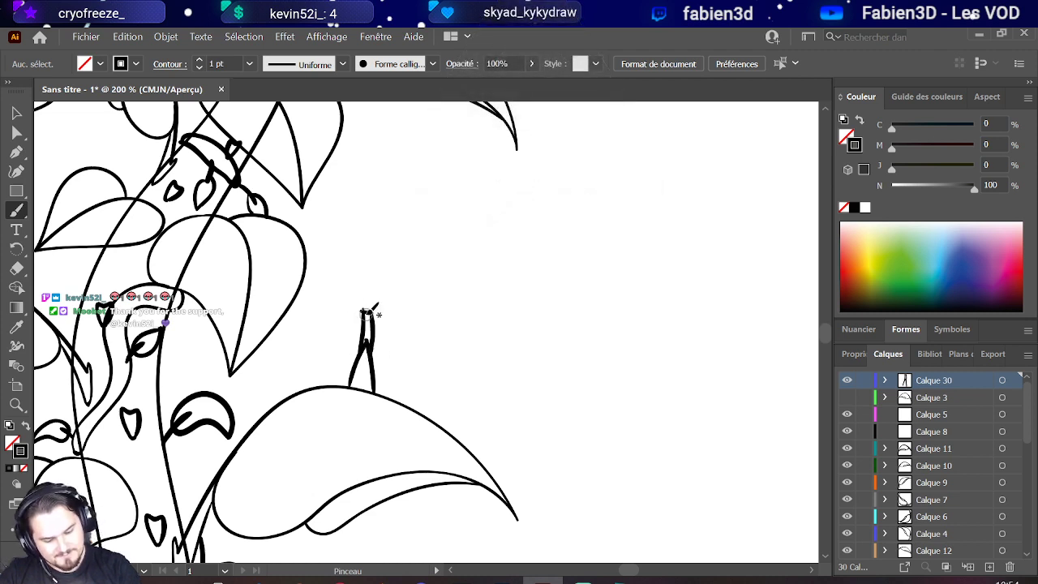
mouse_move(364, 307)
left_mouse_down()
mouse_move(365, 277)
mouse_move(389, 301)
mouse_move(361, 306)
mouse_move(397, 275)
mouse_move(410, 298)
left_mouse_up()
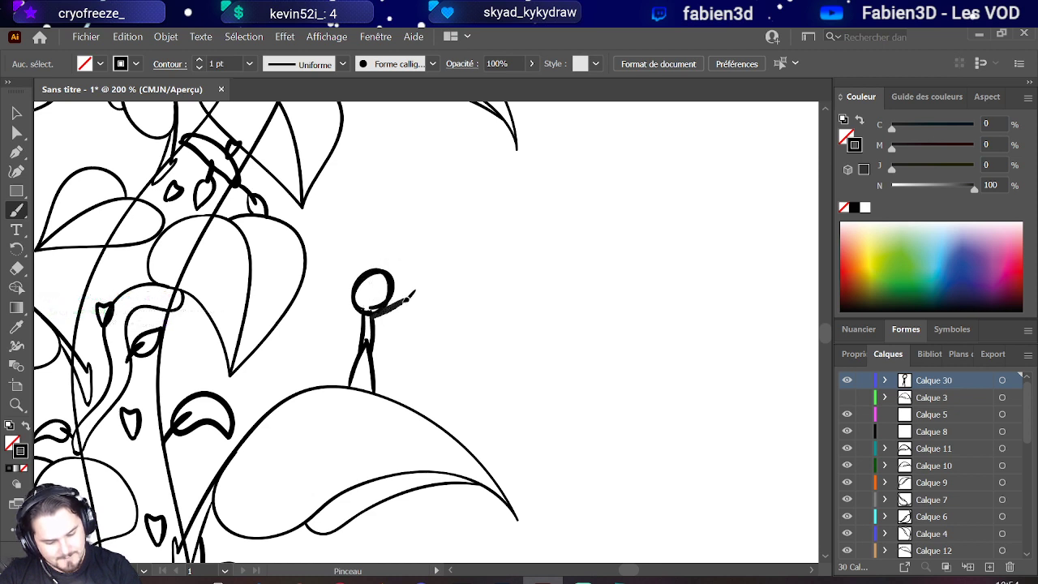
left_click_drag(399, 244, 408, 297)
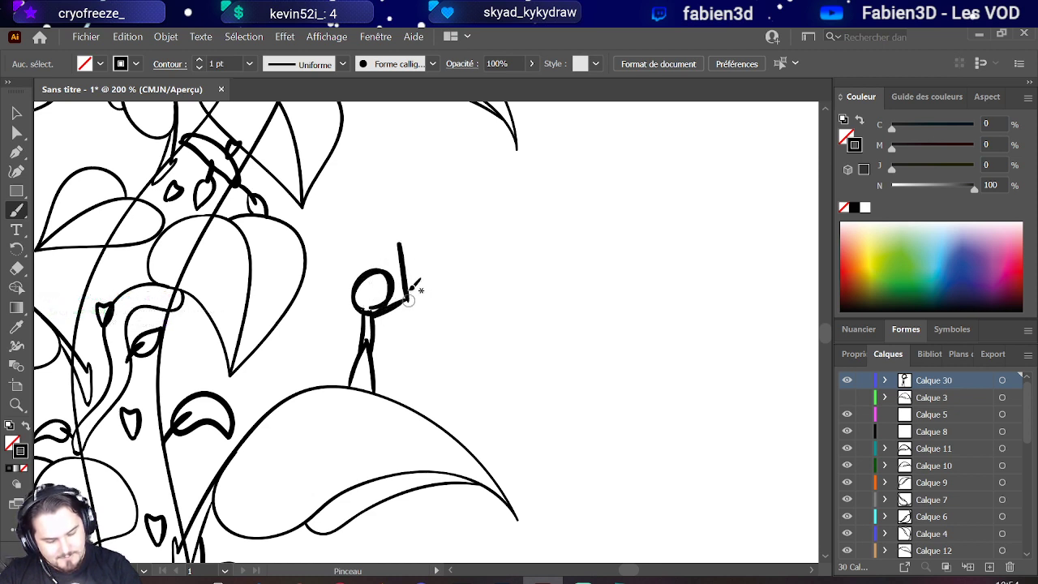
key("ctrl+z")
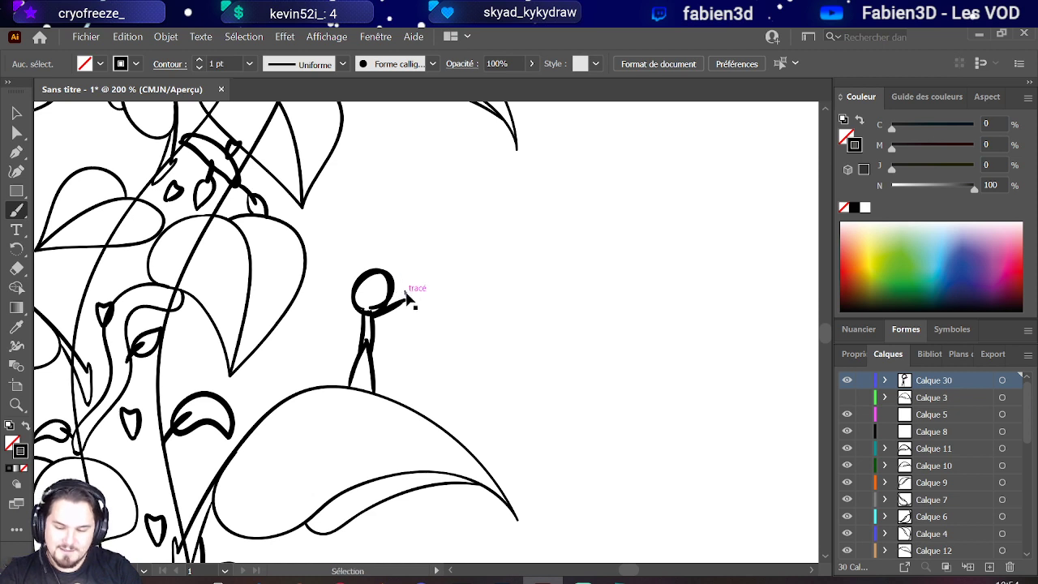
left_click_drag(406, 301, 421, 229)
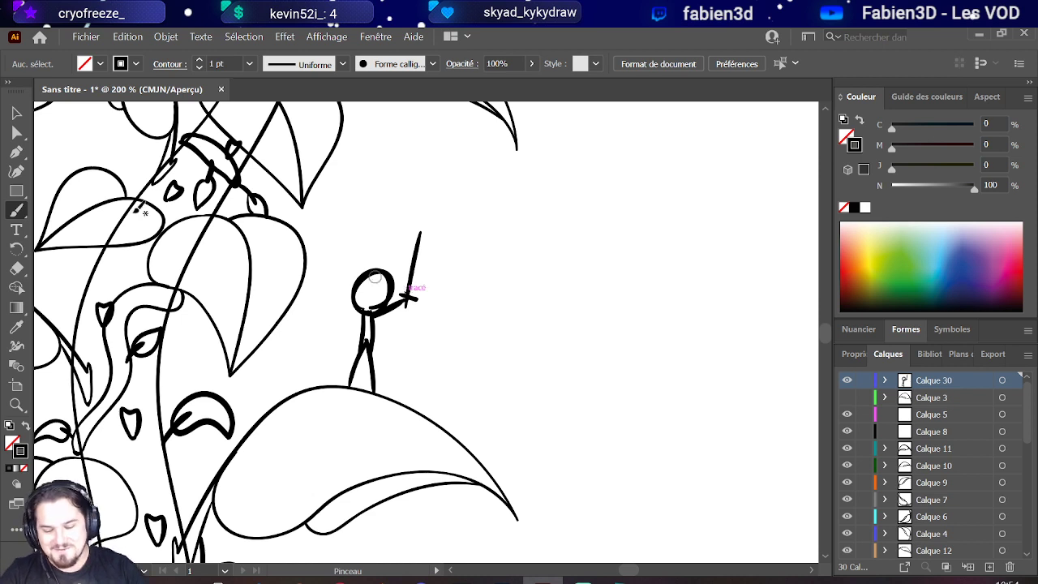
Step: Move the stick figure's hand and sword slightly outward from the head, keeping the raised arm attached at the shoulder
left_click(17, 133)
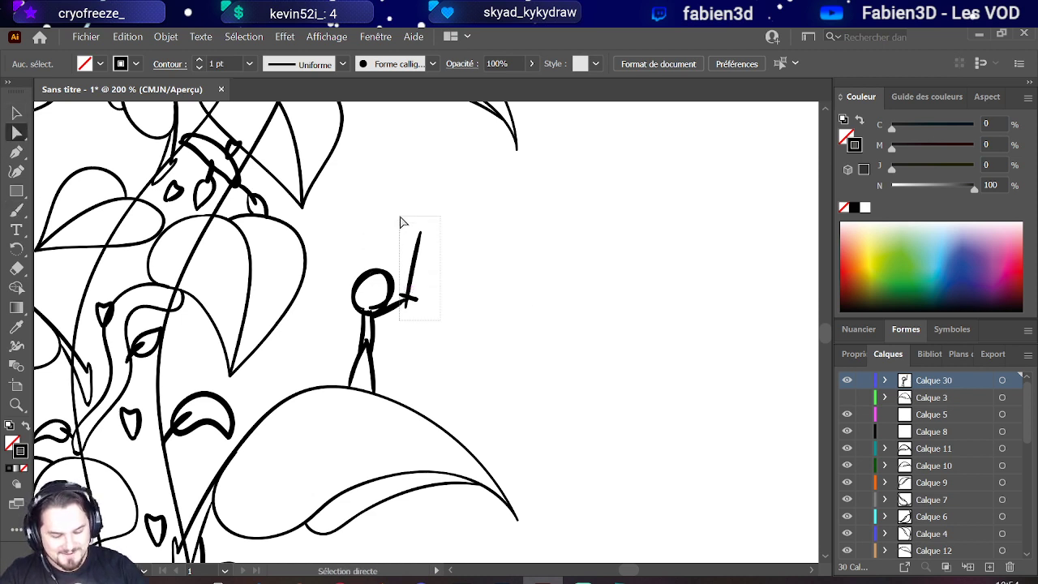
left_click(403, 224)
left_click_drag(409, 303, 421, 300)
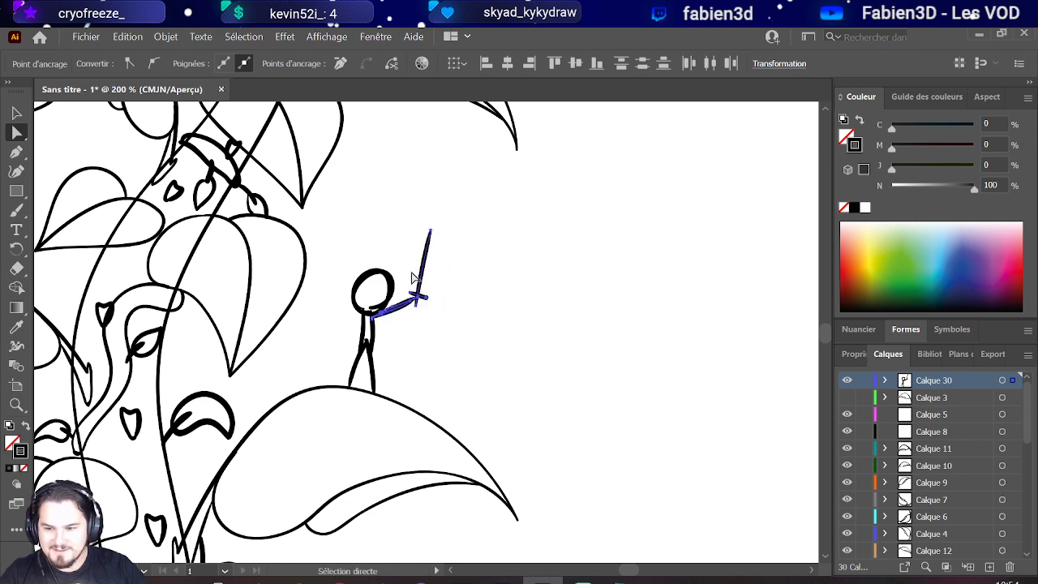
Step: Brush the stick figure's other arm hanging down beside the torso, and undo the extra stroke tried along the sword blade
left_click(17, 210)
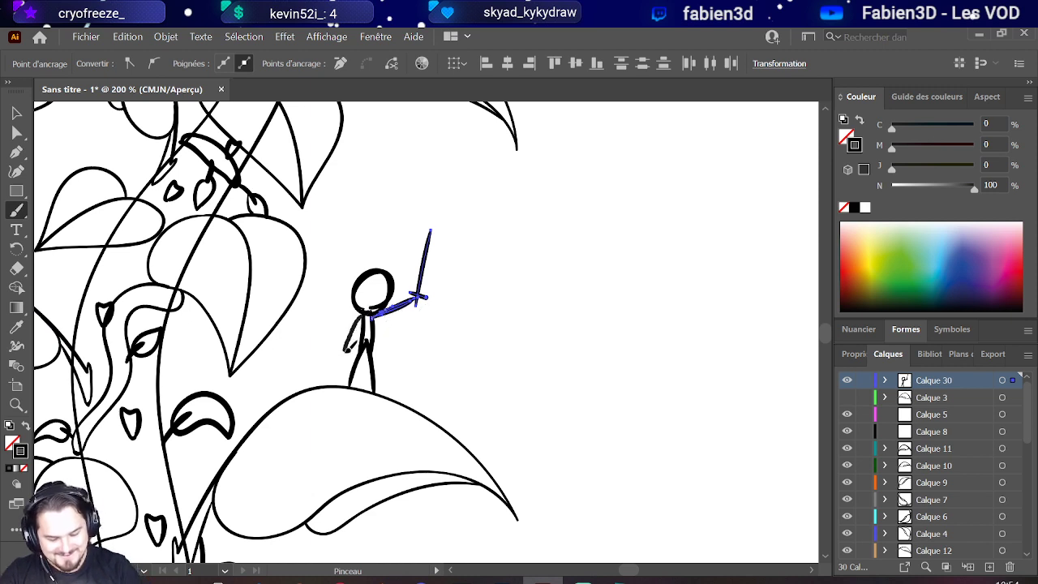
key("ctrl+shift+a")
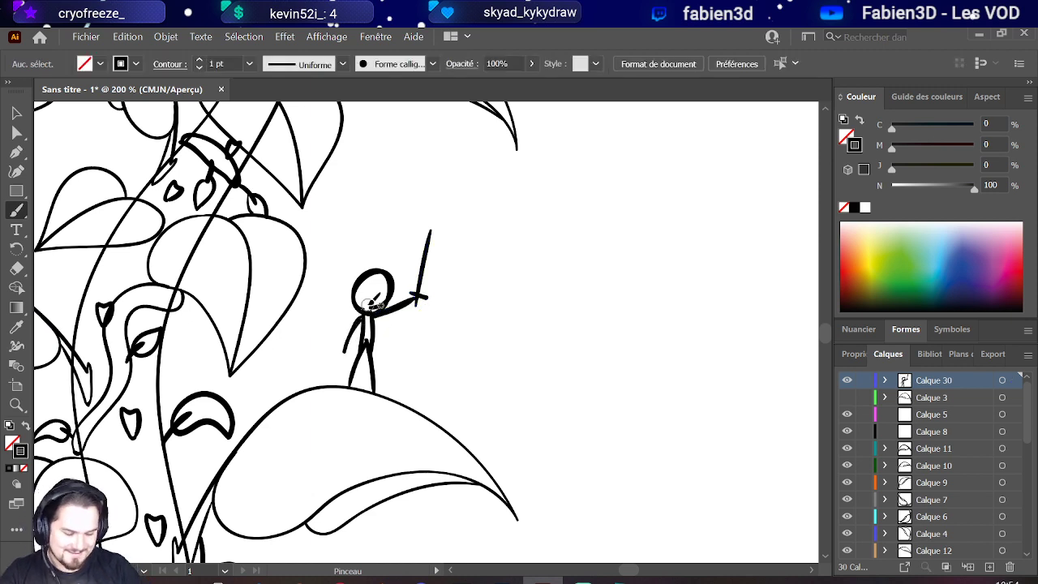
left_click_drag(417, 293, 423, 246)
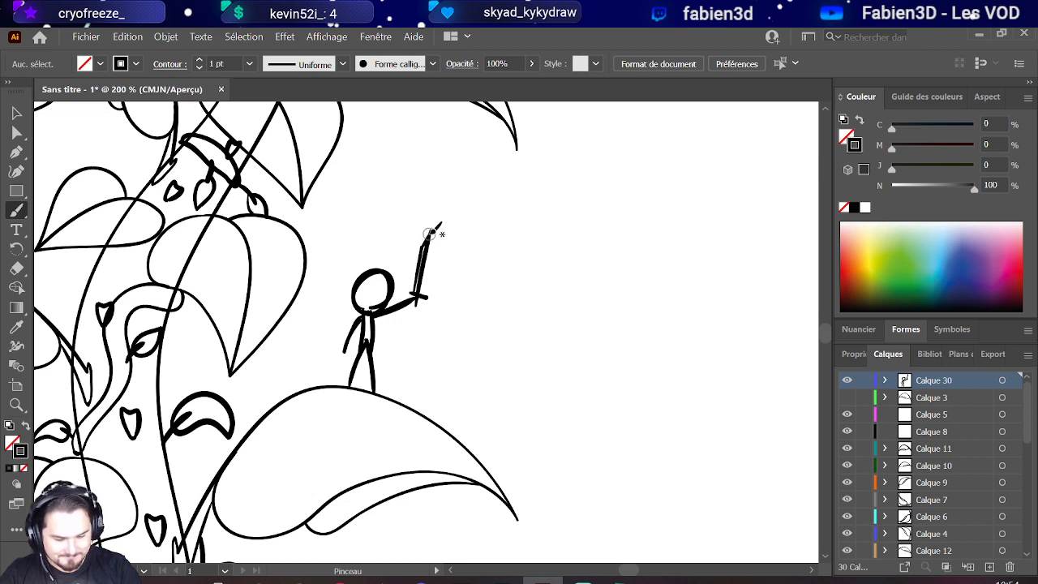
key("ctrl+z")
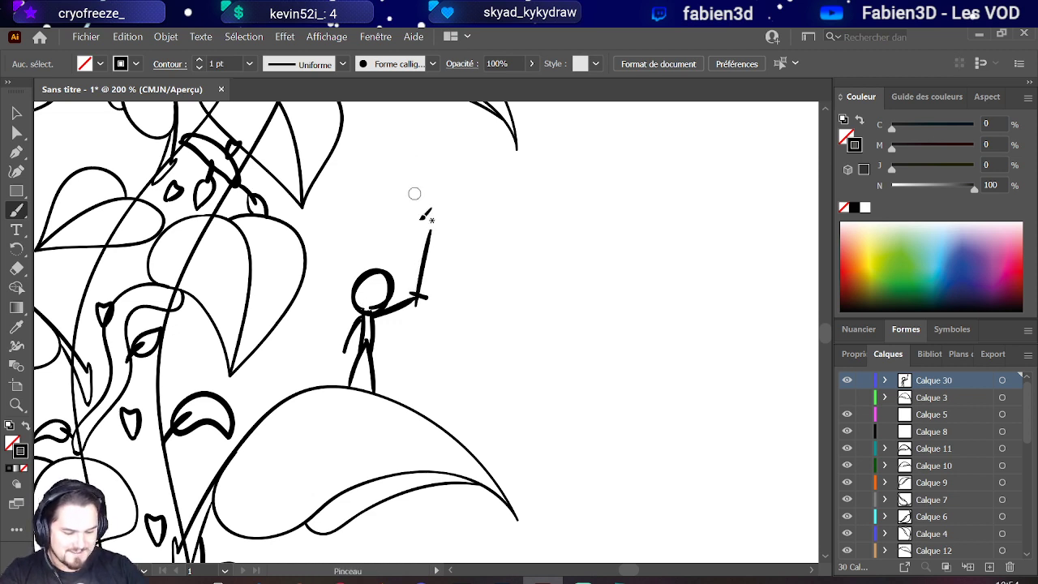
Step: Create a new layer above Calque 30, and make Calque 30 a locked sketch guide at 22% opacity
left_click(989, 566)
left_click(953, 401)
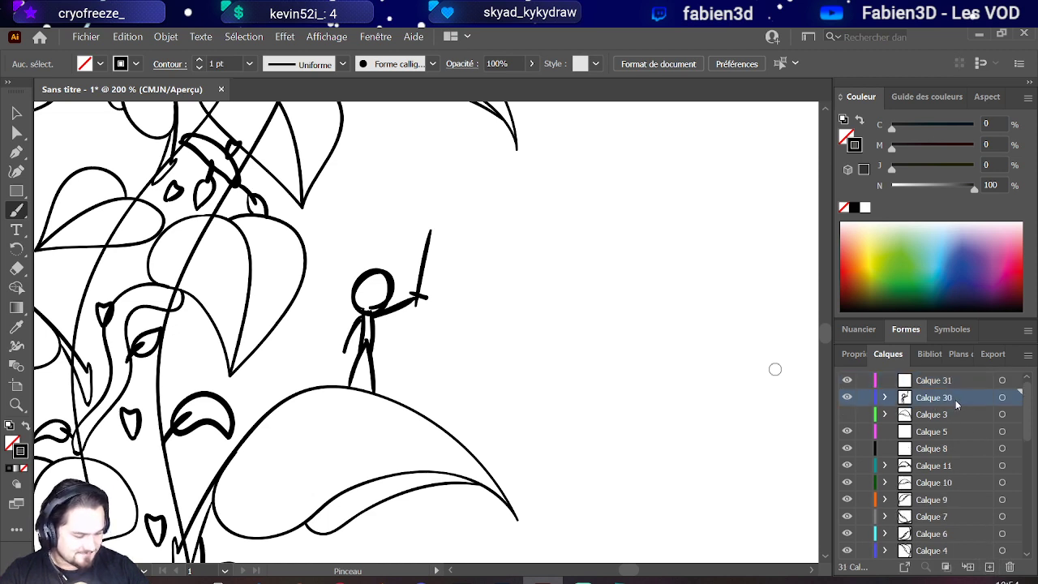
left_click(1003, 397)
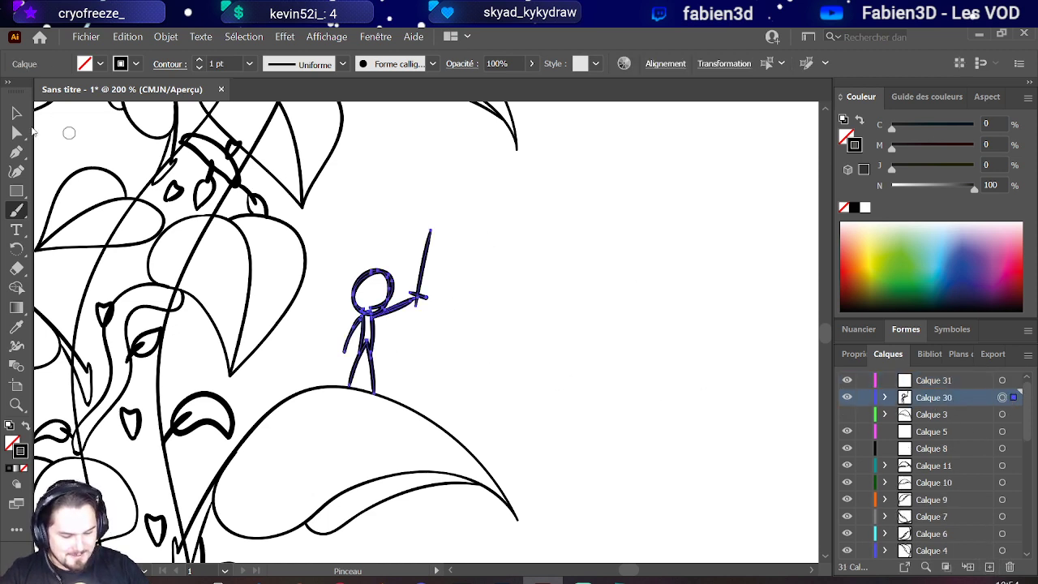
left_click(530, 63)
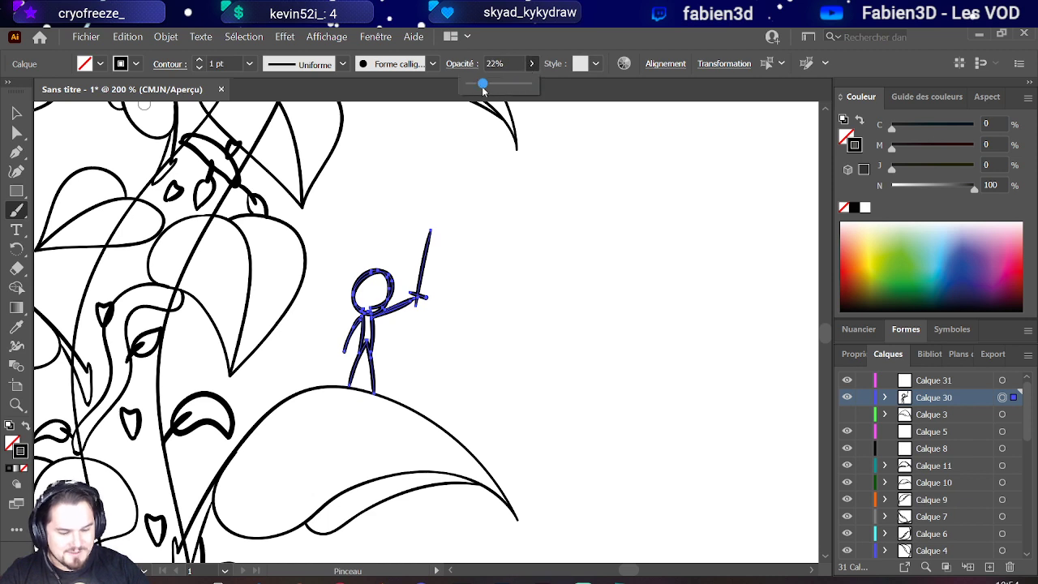
left_click(864, 397)
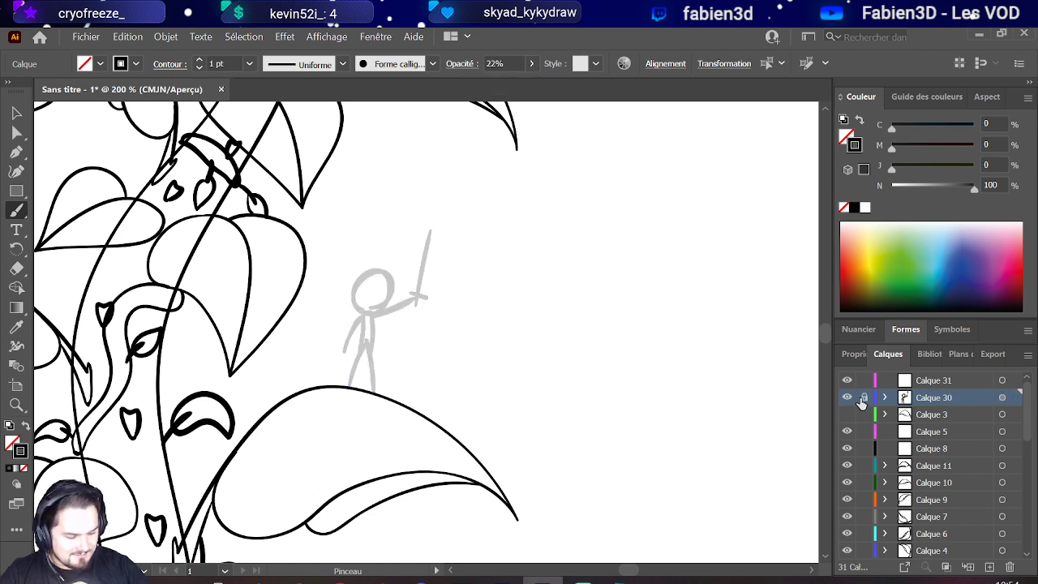
Step: Brush spiky hair across the top of the faded head on the new layer Calque 31
left_click(959, 380)
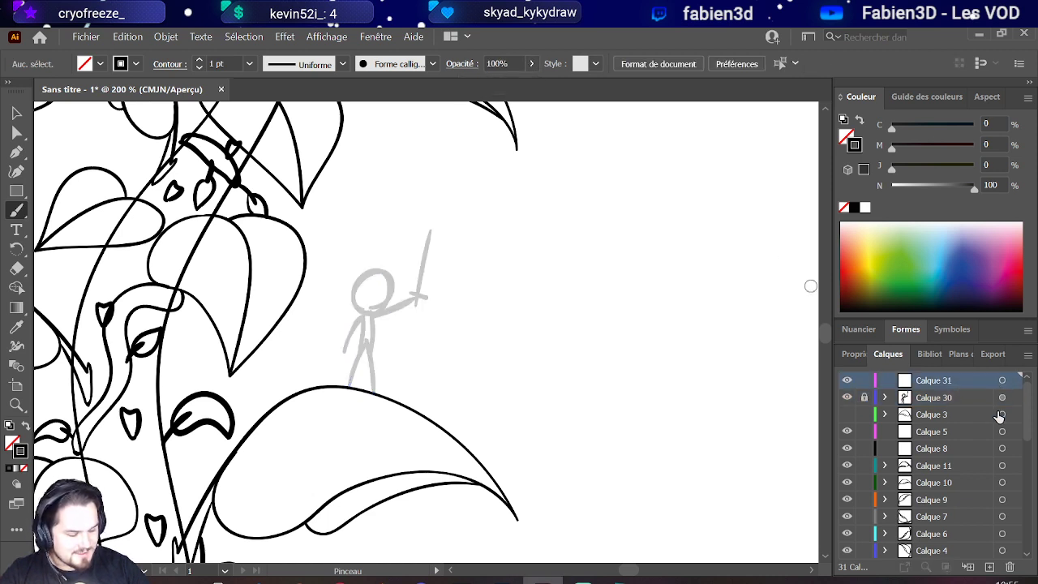
scroll(433, 308, "up", 4)
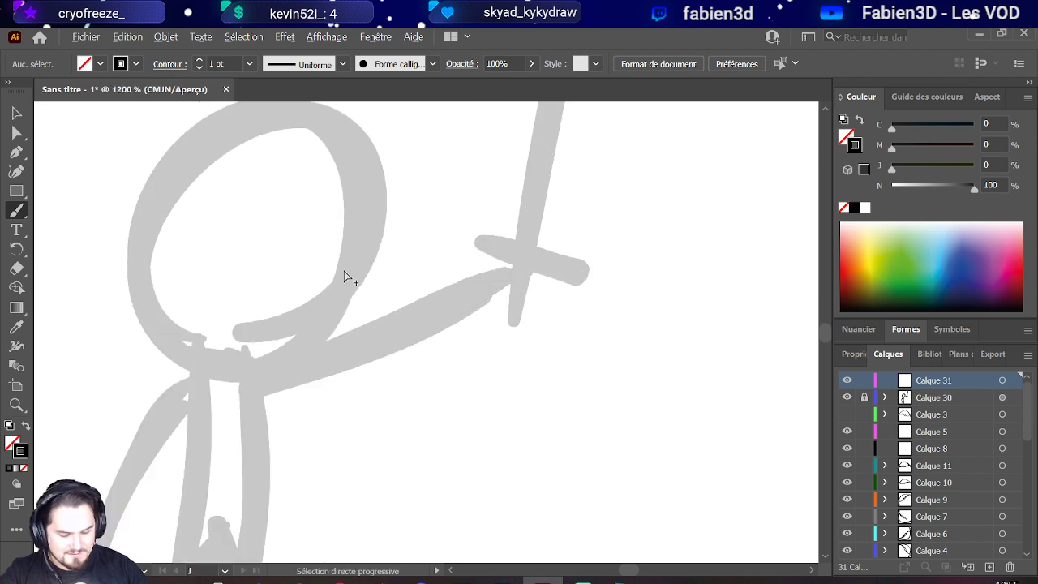
scroll(278, 261, "up", 1)
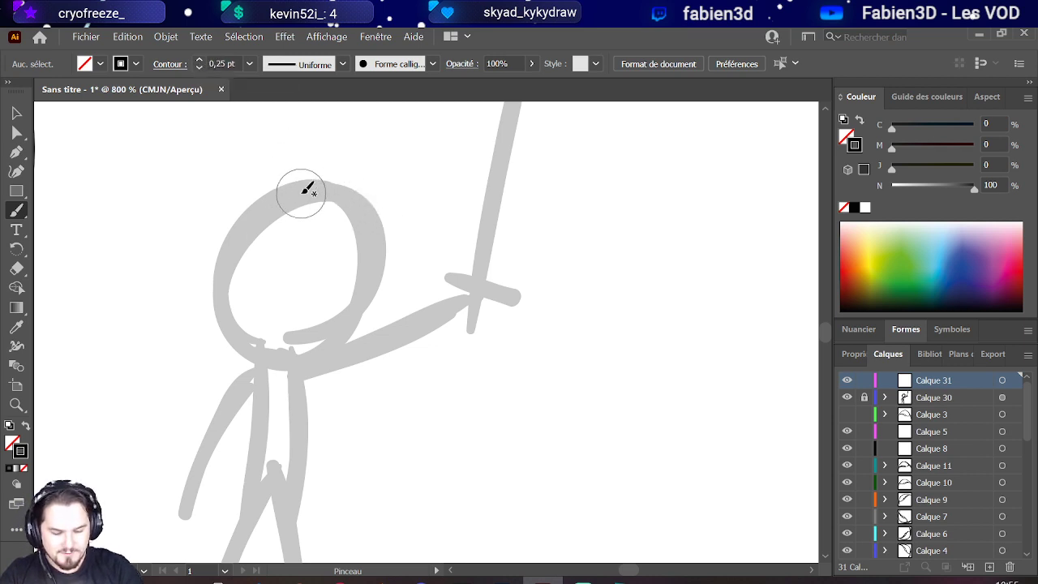
mouse_move(302, 189)
left_mouse_down()
mouse_move(360, 144)
mouse_move(357, 186)
mouse_move(394, 174)
mouse_move(385, 219)
left_mouse_up()
key("ctrl+z")
mouse_move(243, 181)
left_mouse_down()
mouse_move(256, 202)
mouse_move(274, 190)
mouse_move(310, 192)
left_mouse_up()
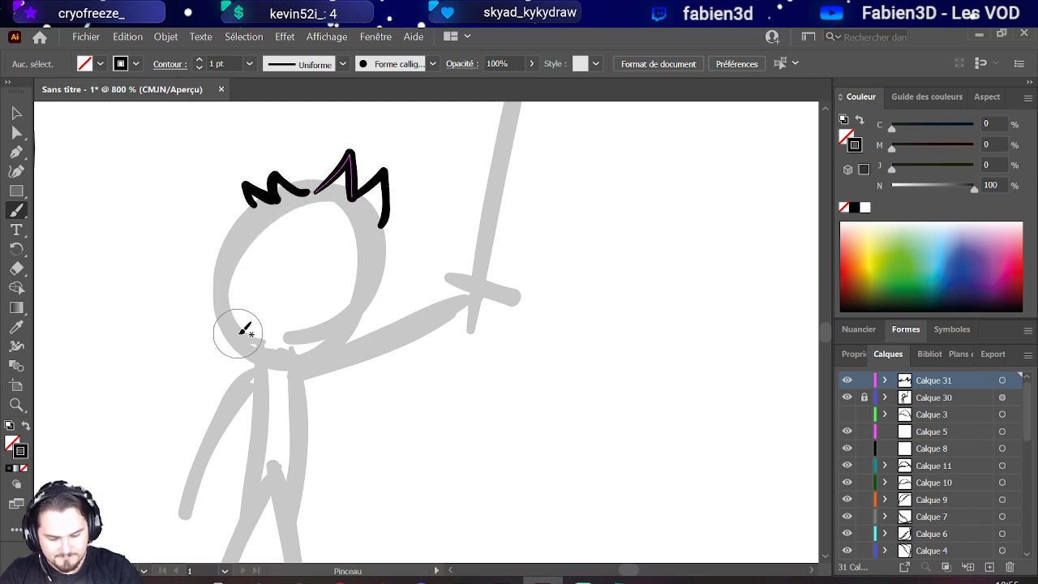
Step: Complete the shaggy head outline with a jagged lower edge and both sides, and add two short marks inside its upper left
mouse_move(240, 333)
left_mouse_down()
mouse_move(197, 318)
mouse_move(241, 335)
mouse_move(292, 334)
mouse_move(307, 350)
mouse_move(304, 335)
mouse_move(322, 349)
mouse_move(337, 317)
left_mouse_up()
key("ctrl+z")
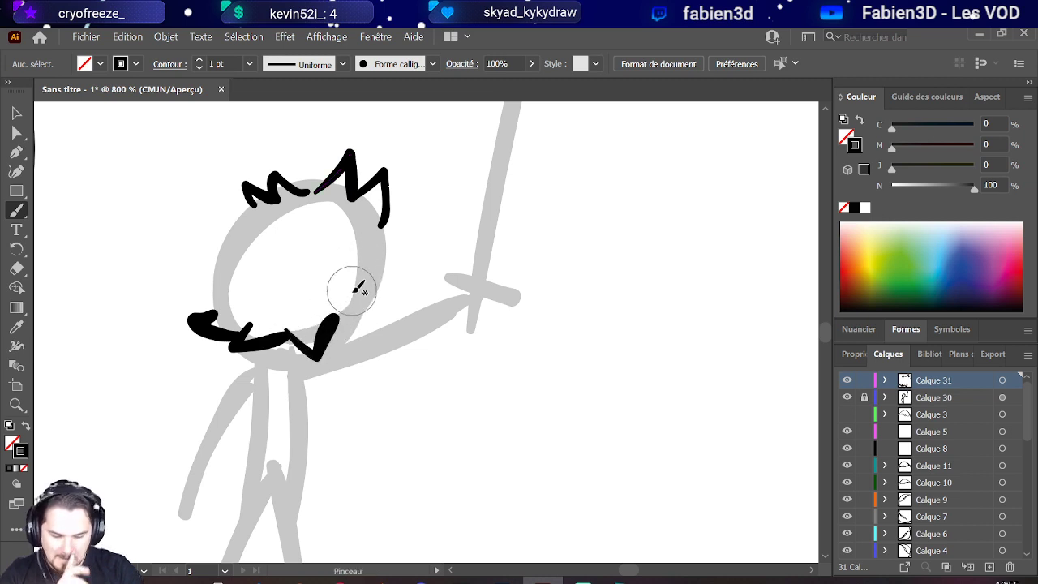
mouse_move(336, 311)
left_mouse_down()
mouse_move(361, 314)
mouse_move(384, 206)
left_mouse_up()
mouse_move(219, 299)
left_mouse_down()
mouse_move(224, 239)
mouse_move(248, 201)
mouse_move(207, 211)
mouse_move(229, 217)
mouse_move(222, 214)
mouse_move(232, 206)
mouse_move(237, 216)
mouse_move(267, 184)
mouse_move(308, 183)
left_mouse_up()
key("ctrl+z")
left_click_drag(231, 218, 244, 209)
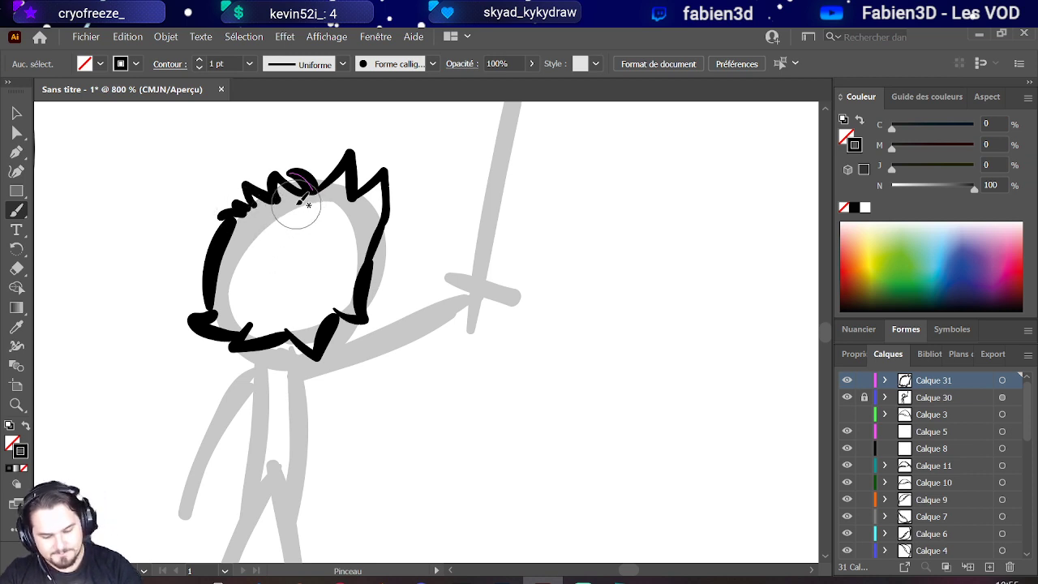
mouse_move(294, 208)
left_mouse_down()
mouse_move(278, 230)
mouse_move(285, 239)
mouse_move(252, 247)
left_mouse_up()
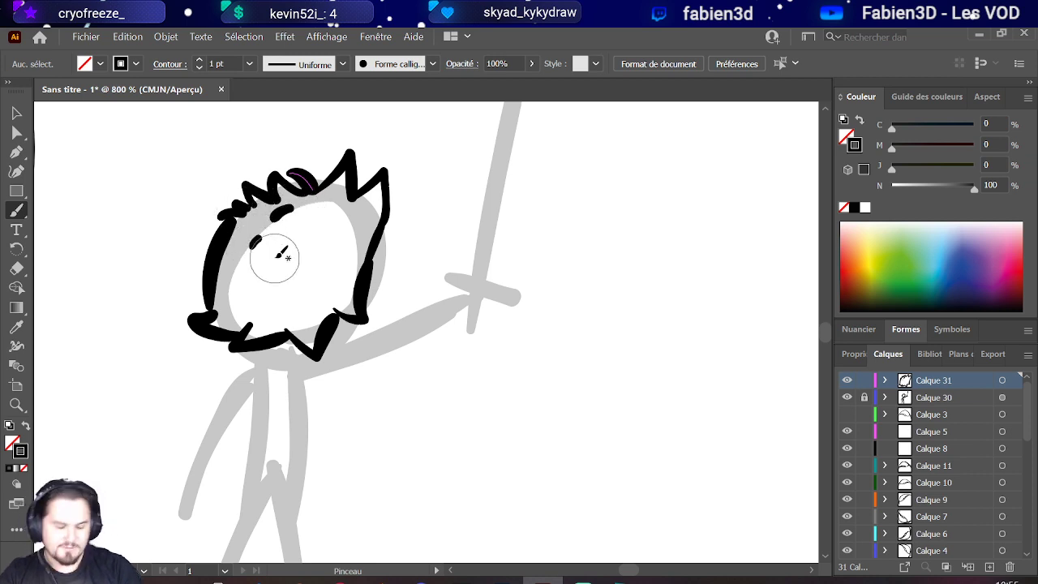
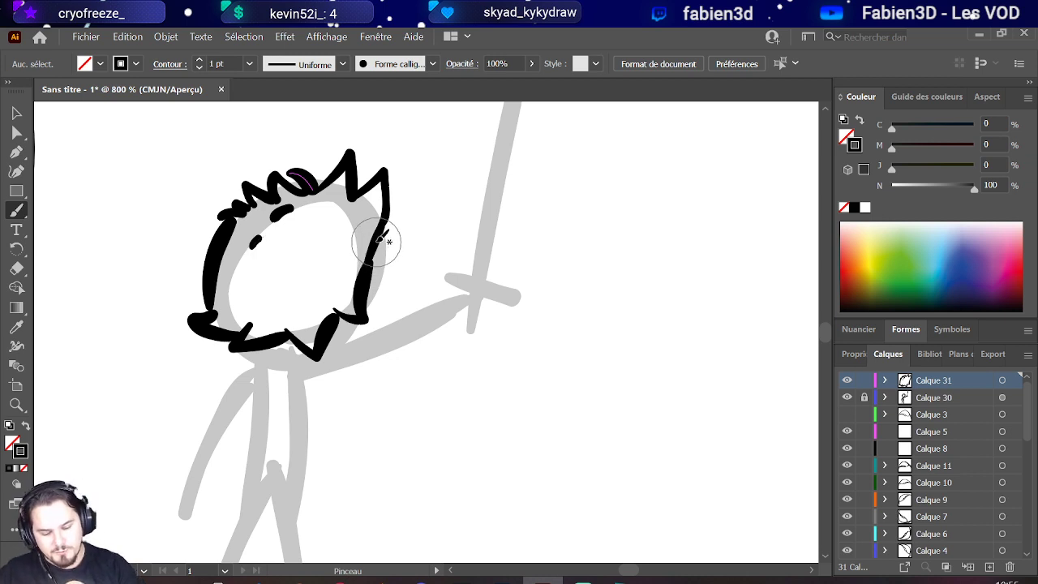
Step: Brush a curved stroke below the jagged lower edge of the head, sweeping up to its right side
mouse_move(382, 233)
left_mouse_down()
mouse_move(392, 278)
mouse_move(379, 332)
left_mouse_up()
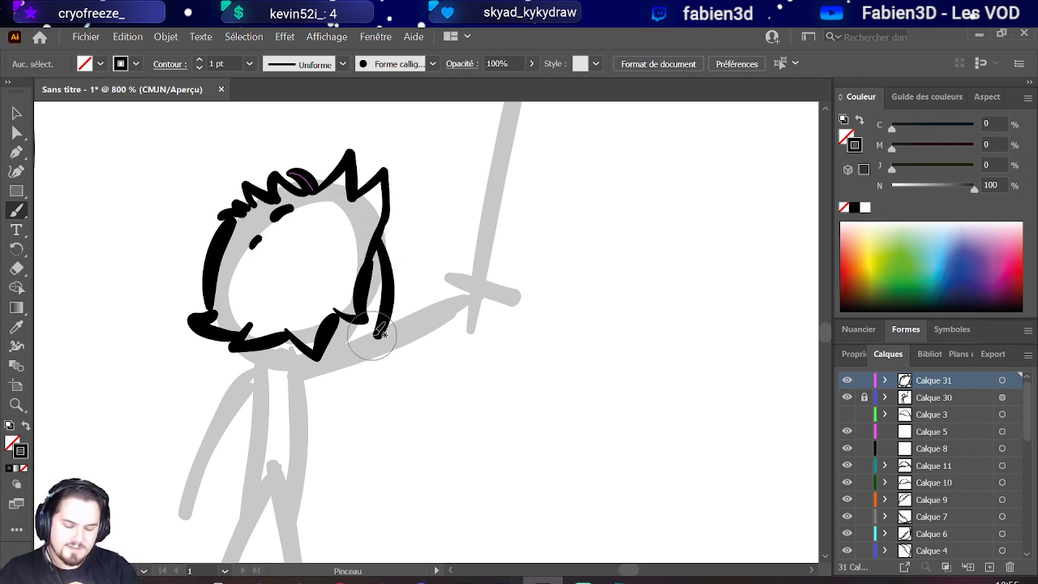
key("ctrl+z")
mouse_move(382, 235)
left_mouse_down()
mouse_move(387, 272)
mouse_move(363, 346)
mouse_move(329, 358)
left_mouse_up()
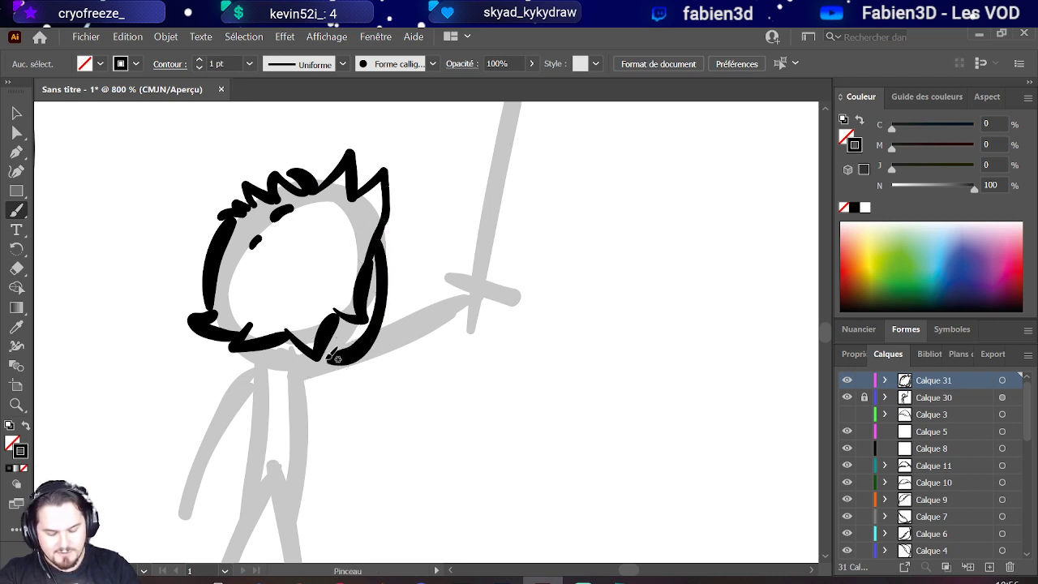
key("ctrl+z")
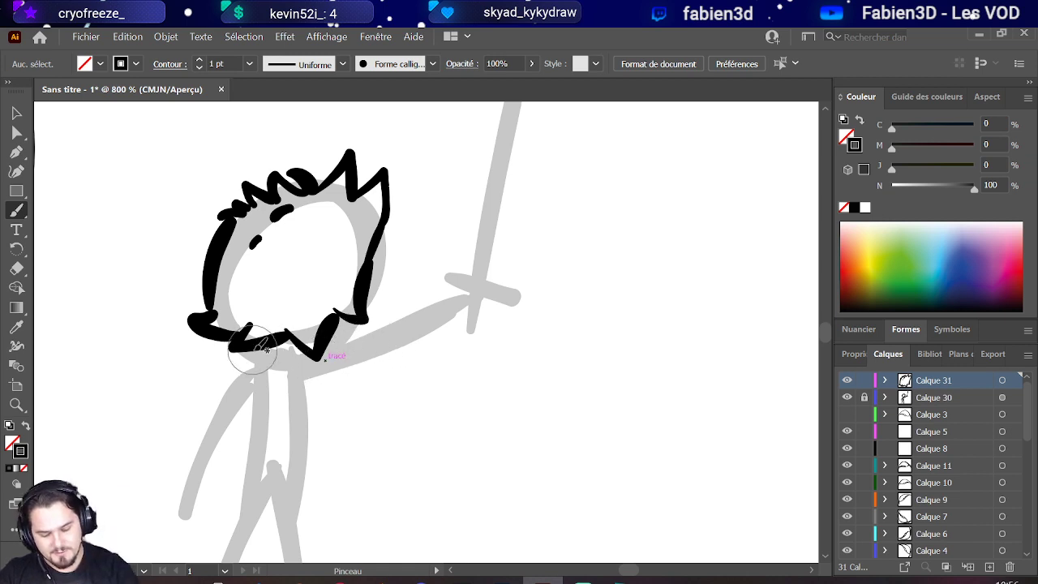
left_click_drag(251, 349, 318, 360)
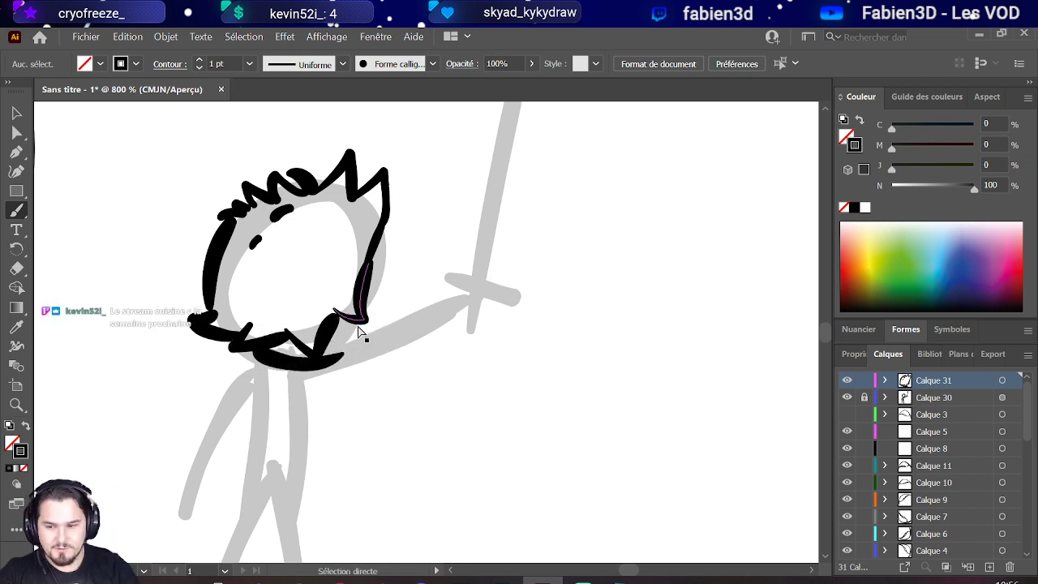
key("ctrl+z")
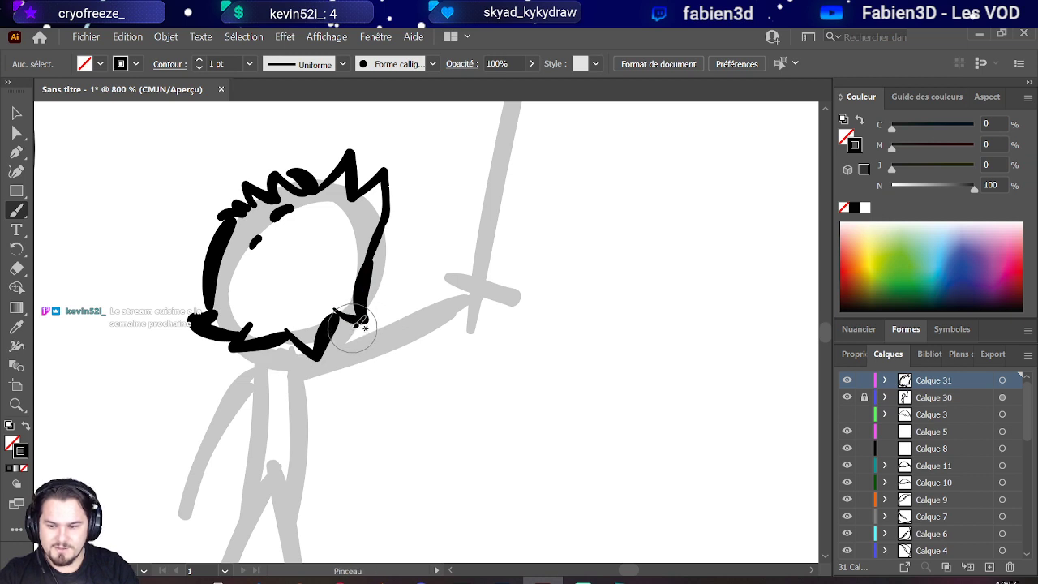
mouse_move(233, 344)
left_mouse_down()
mouse_move(321, 363)
mouse_move(349, 342)
mouse_move(385, 276)
mouse_move(394, 237)
left_mouse_up()
key("ctrl+z")
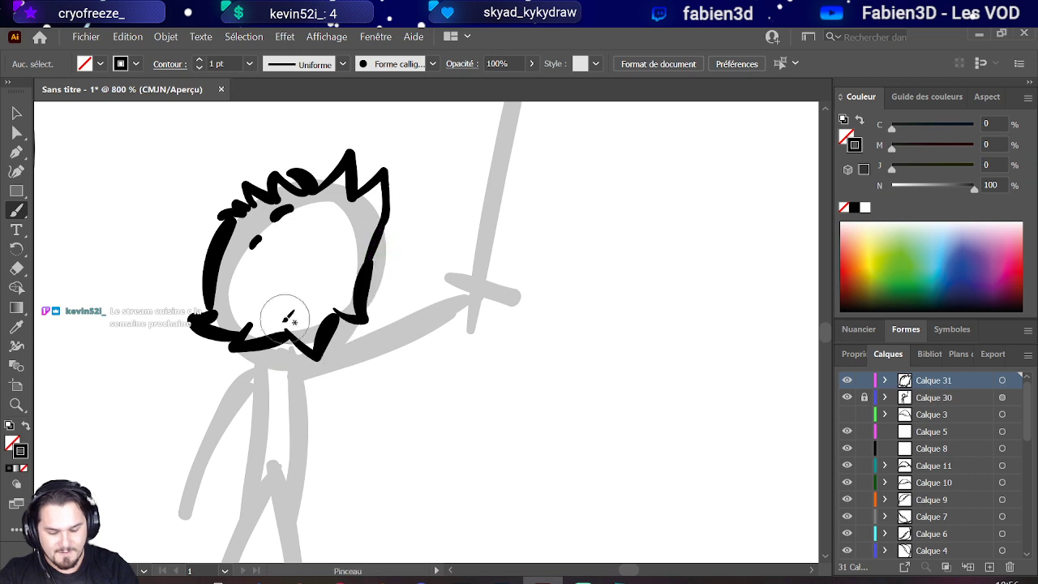
mouse_move(258, 345)
left_mouse_down()
mouse_move(350, 358)
mouse_move(386, 297)
mouse_move(393, 217)
left_mouse_up()
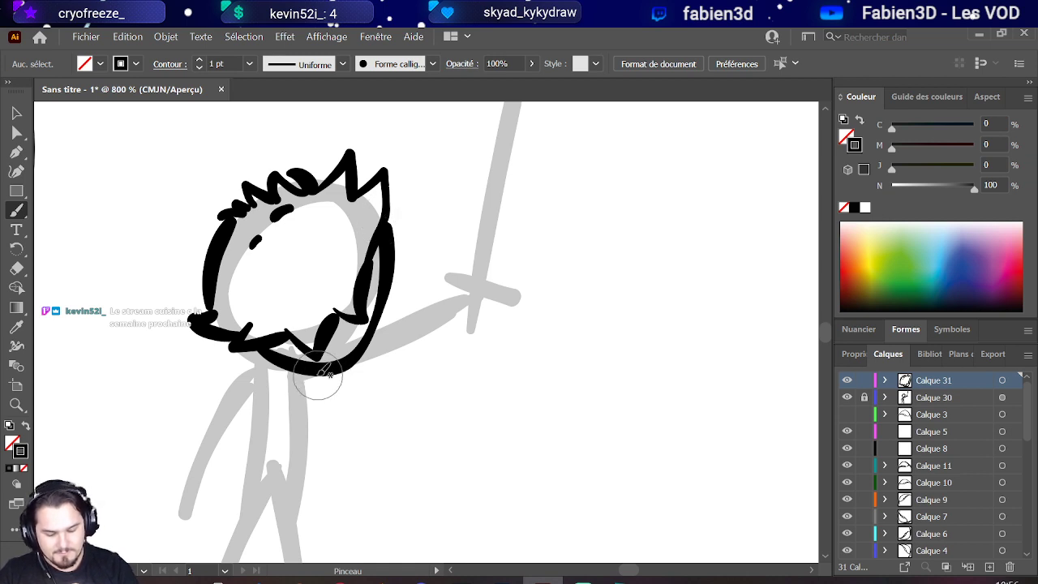
left_click_drag(316, 372, 428, 355)
mouse_move(329, 389)
left_mouse_down()
mouse_move(428, 377)
mouse_move(478, 283)
left_mouse_up()
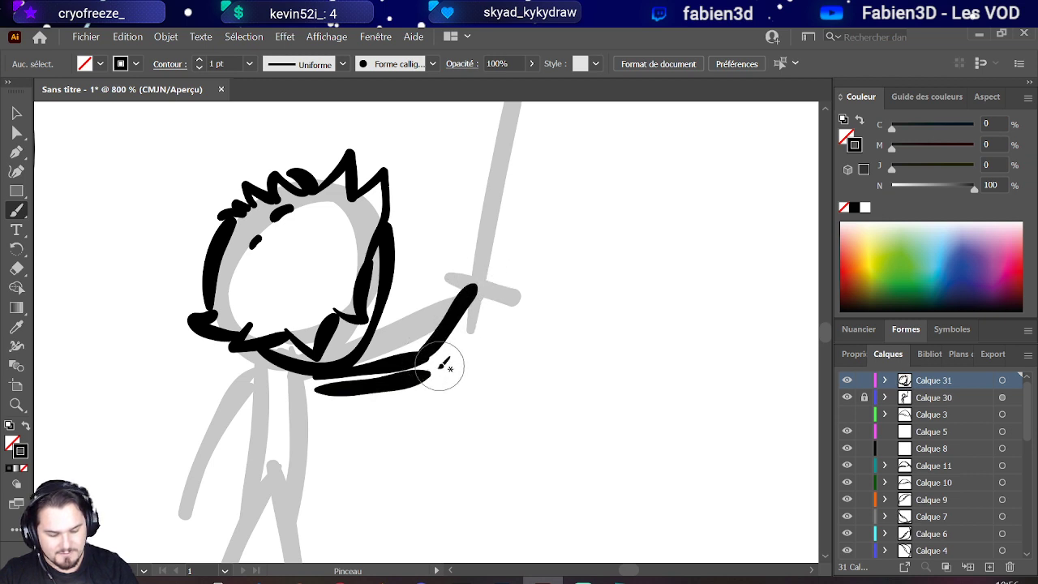
left_click_drag(424, 370, 491, 284)
key("ctrl+z")
key("ctrl+z")
key("ctrl+z")
key("ctrl+z")
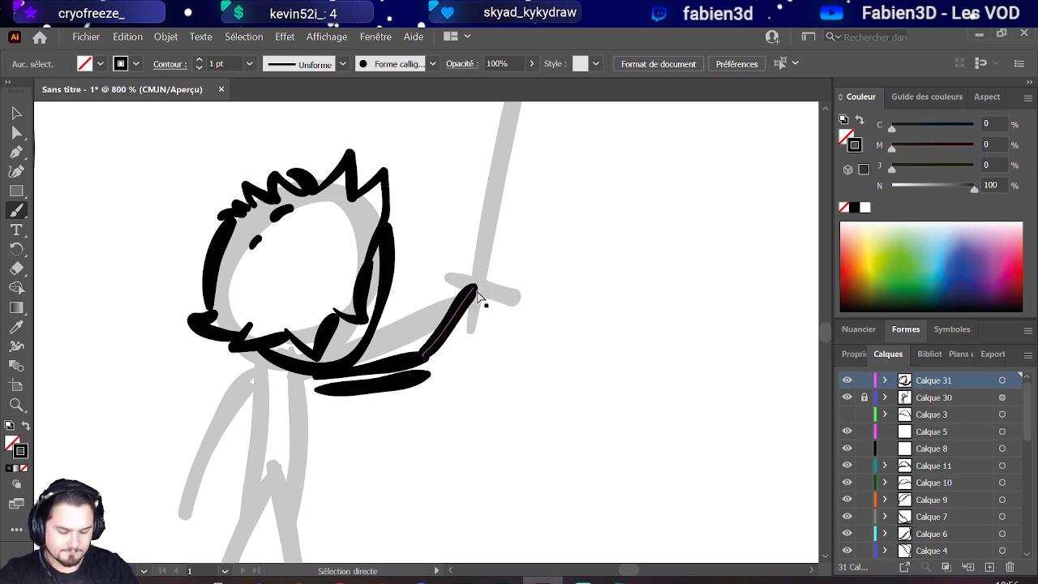
Step: Brush the two edges of the raised arm along the grey sketch and outline the fist at the sword's grip
left_click_drag(323, 390, 476, 302)
mouse_move(308, 379)
left_mouse_down()
mouse_move(382, 329)
mouse_move(475, 301)
mouse_move(472, 279)
mouse_move(510, 277)
mouse_move(504, 302)
mouse_move(462, 282)
mouse_move(430, 305)
left_mouse_up()
scroll(549, 306, "down", 5)
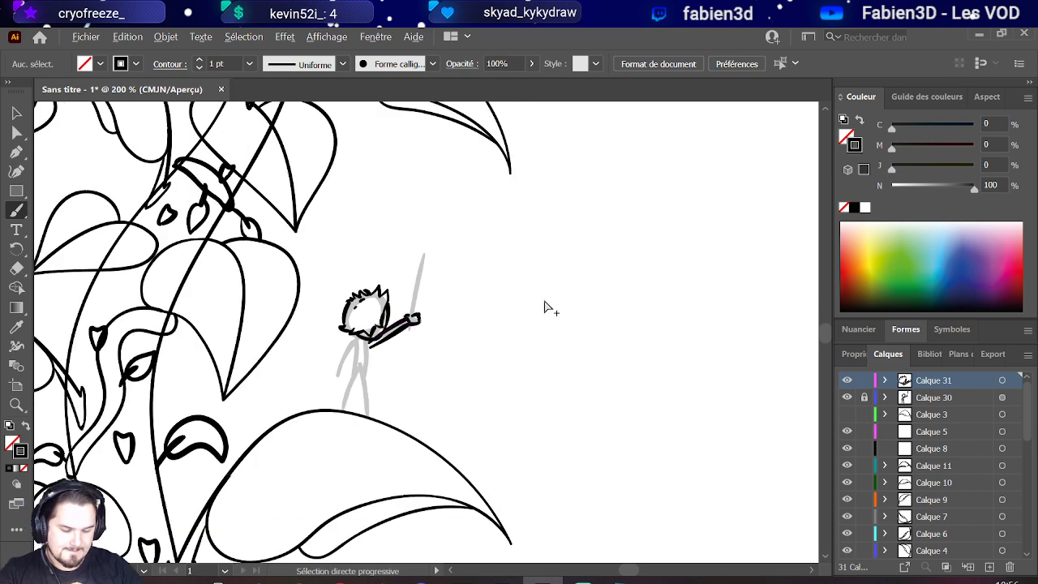
Step: Brush the sword's handle with a pointed pommel below the fist and a crossguard with flared ends above it
scroll(283, 296, "up", 5)
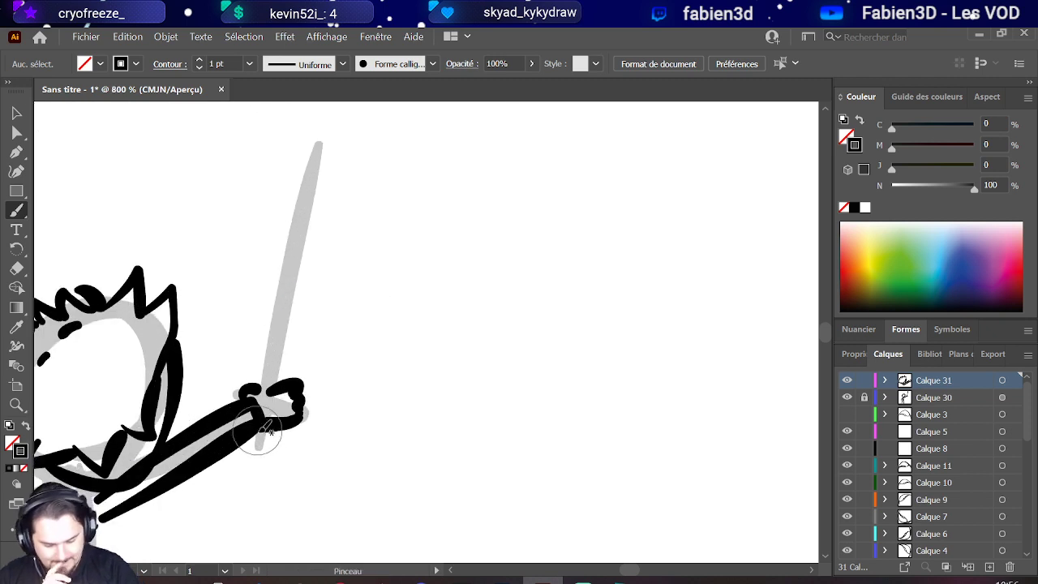
mouse_move(260, 440)
left_mouse_down()
mouse_move(243, 466)
mouse_move(249, 475)
mouse_move(267, 462)
mouse_move(262, 395)
mouse_move(250, 375)
mouse_move(225, 364)
mouse_move(221, 375)
mouse_move(217, 355)
mouse_move(254, 352)
mouse_move(297, 396)
mouse_move(328, 394)
mouse_move(320, 381)
mouse_move(332, 378)
left_mouse_up()
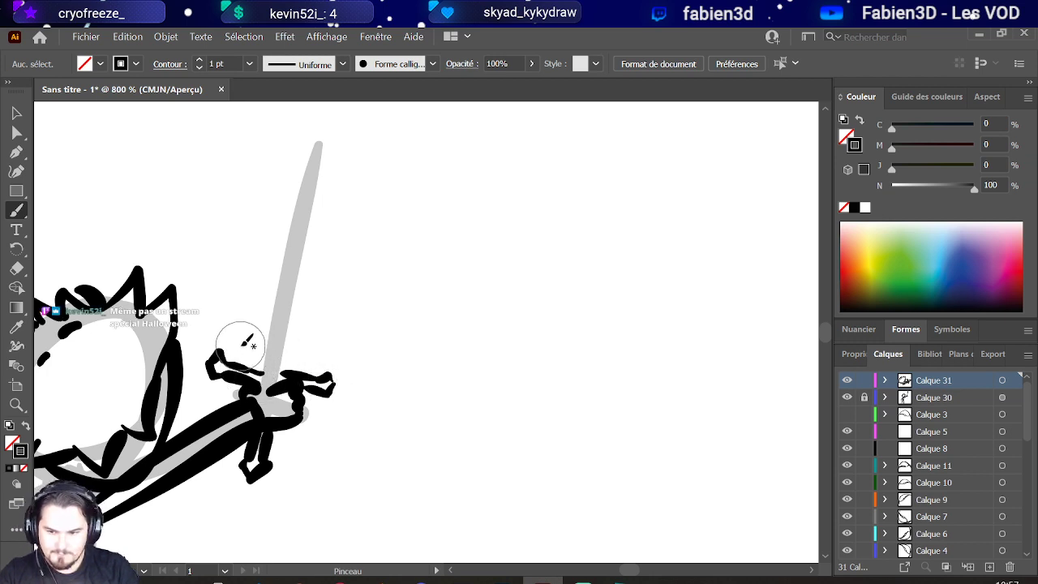
mouse_move(217, 350)
left_mouse_down()
mouse_move(243, 373)
mouse_move(292, 377)
left_mouse_up()
scroll(288, 373, "up", 3)
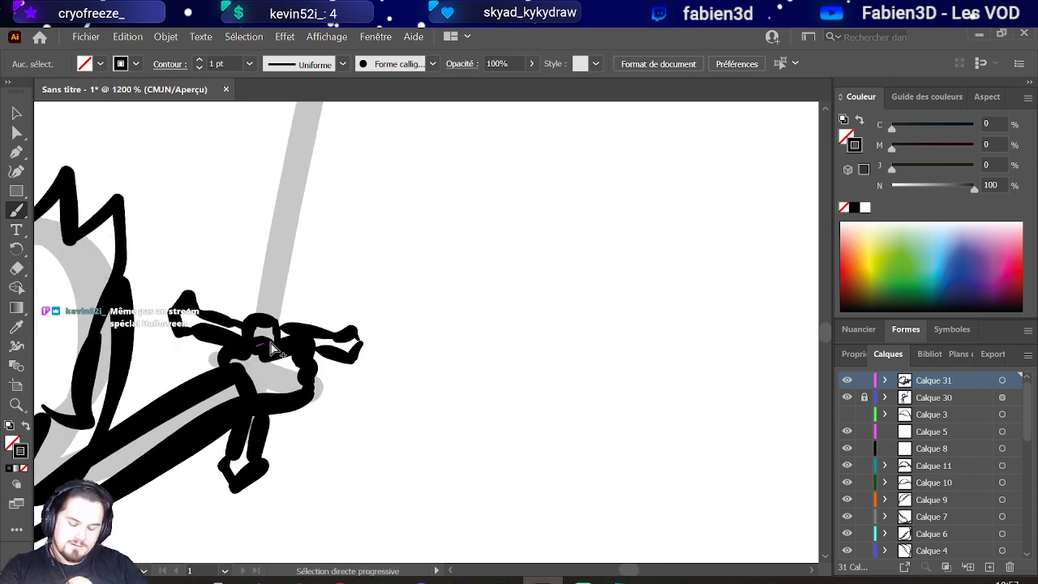
scroll(280, 357, "down", 3)
scroll(268, 345, "up", 2)
scroll(272, 343, "down", 4)
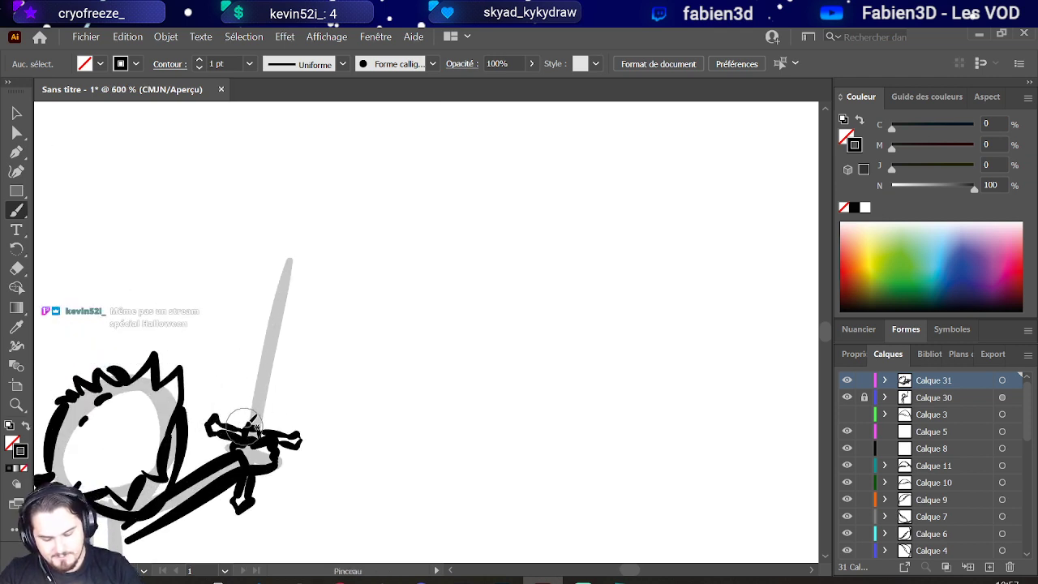
Step: Draw the sword blade's outline with the Pen tool, from the crossguard up to a pointed tip and back down
left_click_drag(255, 361, 285, 228)
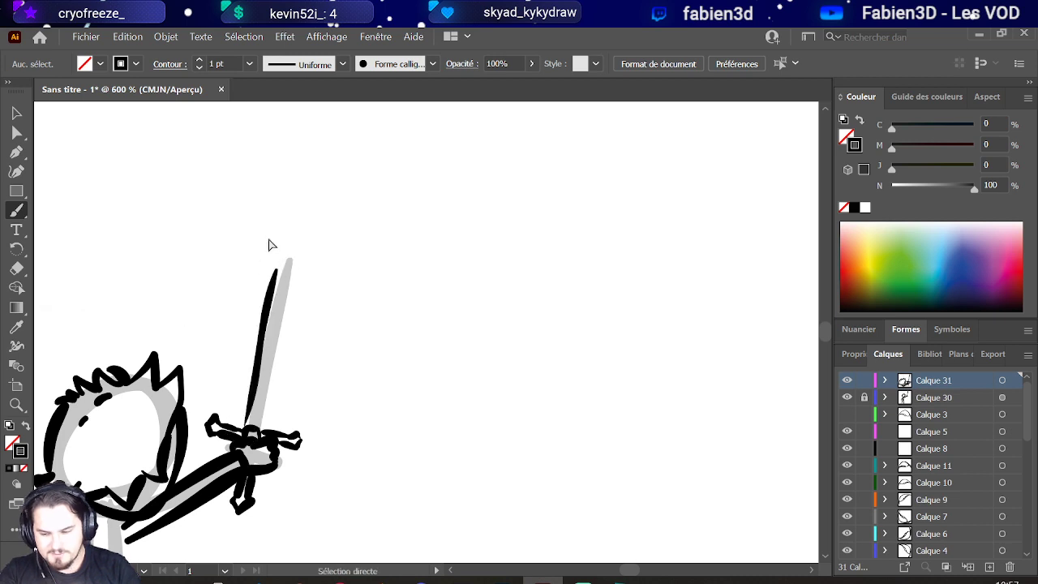
key("ctrl+z")
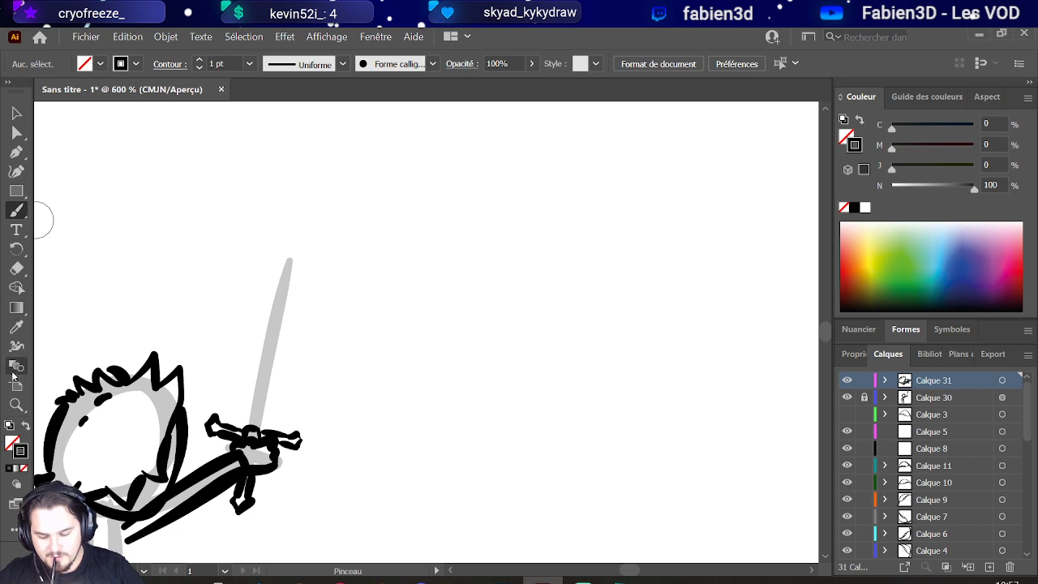
left_click(17, 156)
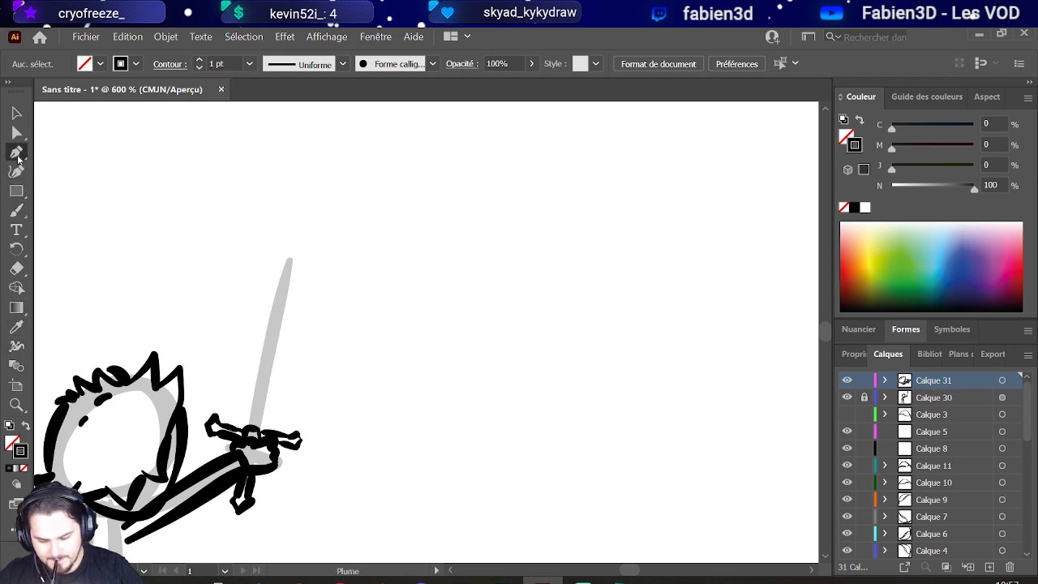
left_click(253, 434)
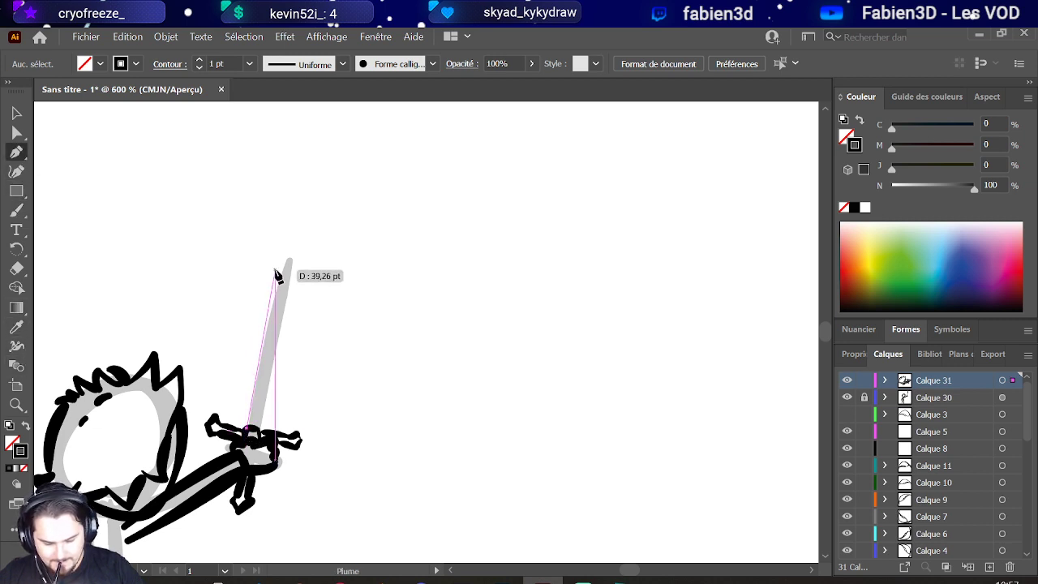
left_click(270, 285)
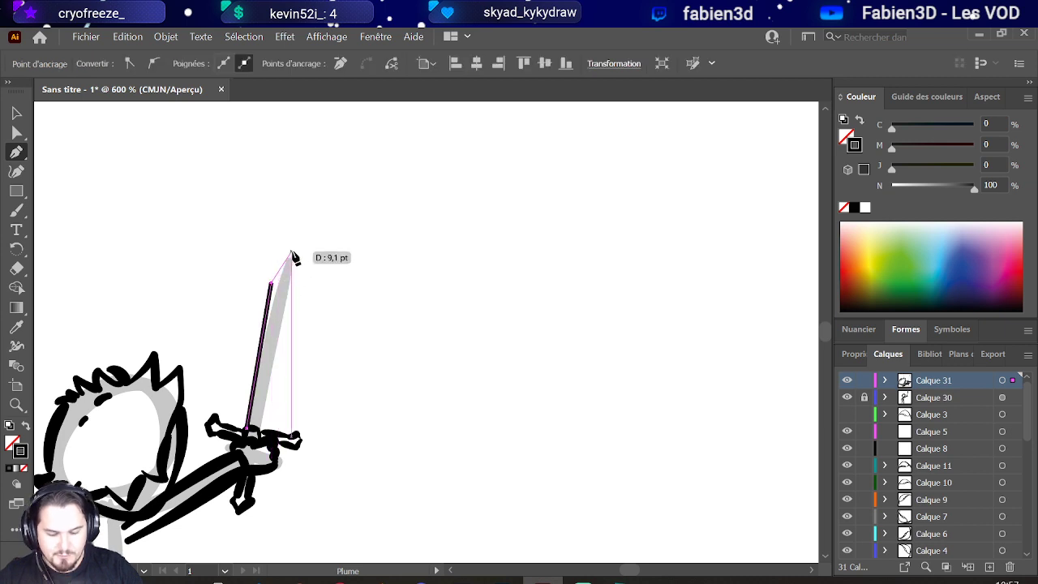
left_click(291, 251)
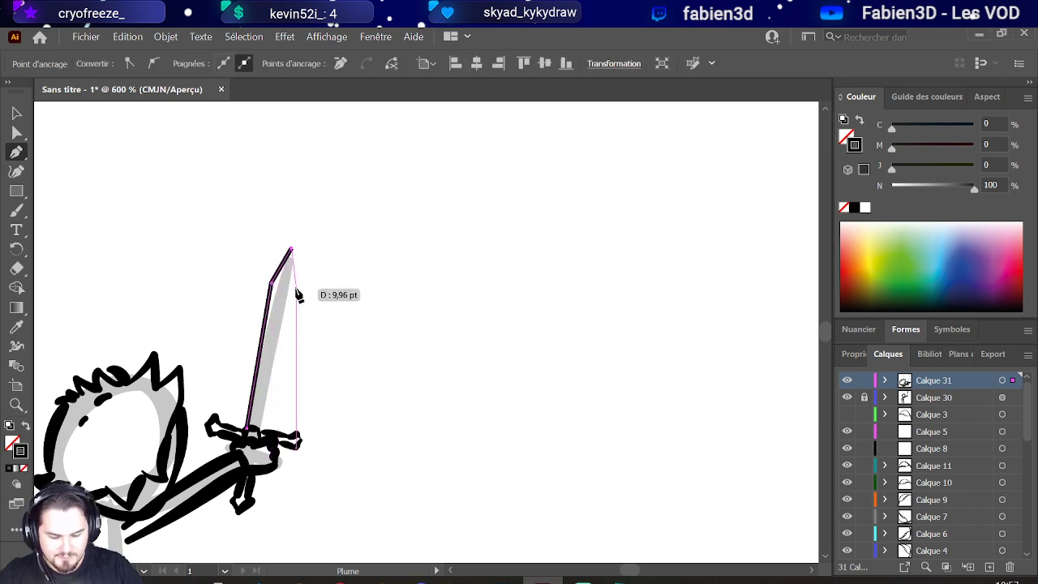
left_click(296, 287)
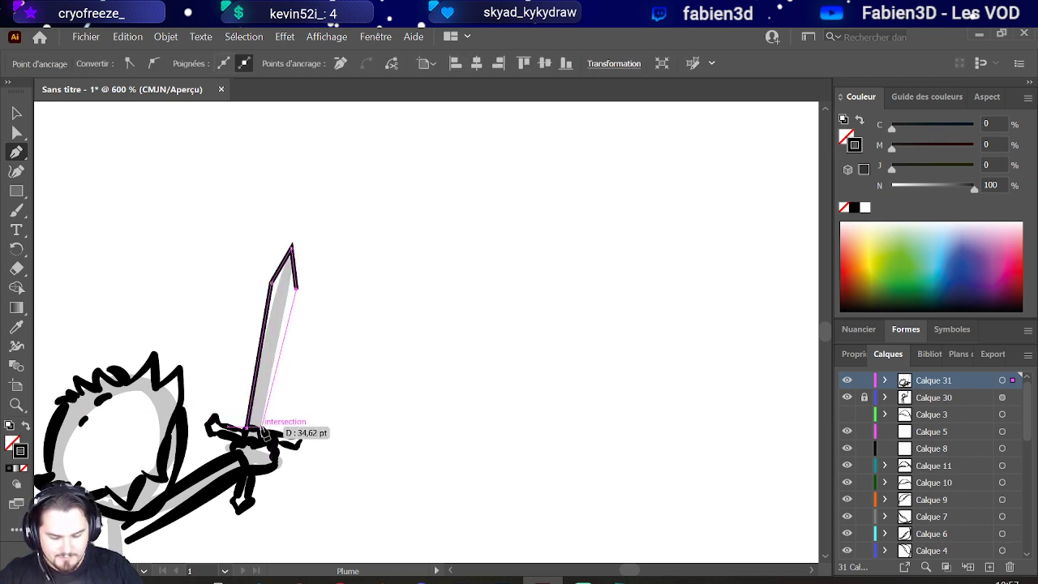
left_click(261, 429)
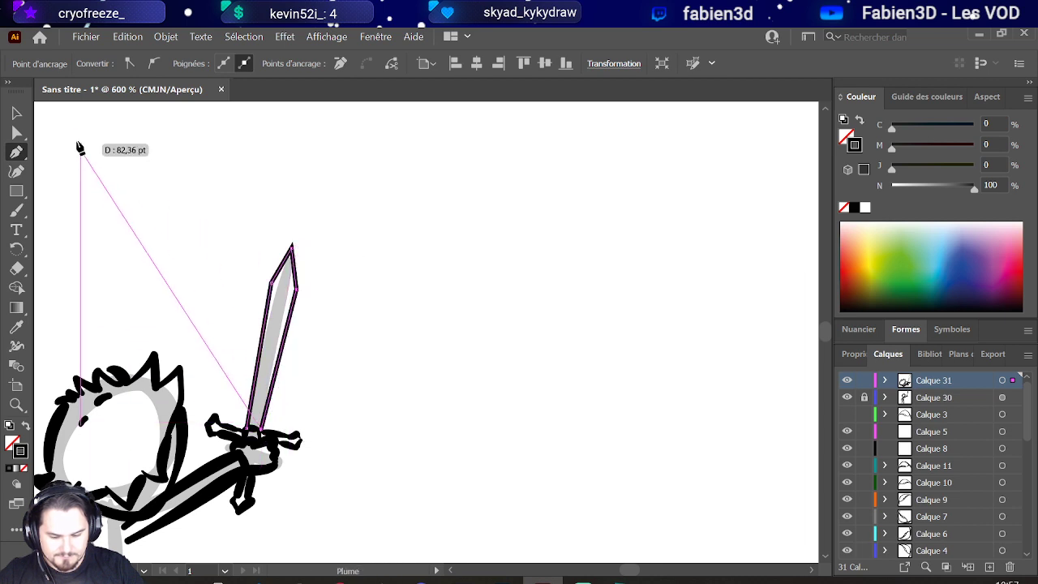
left_click(17, 115)
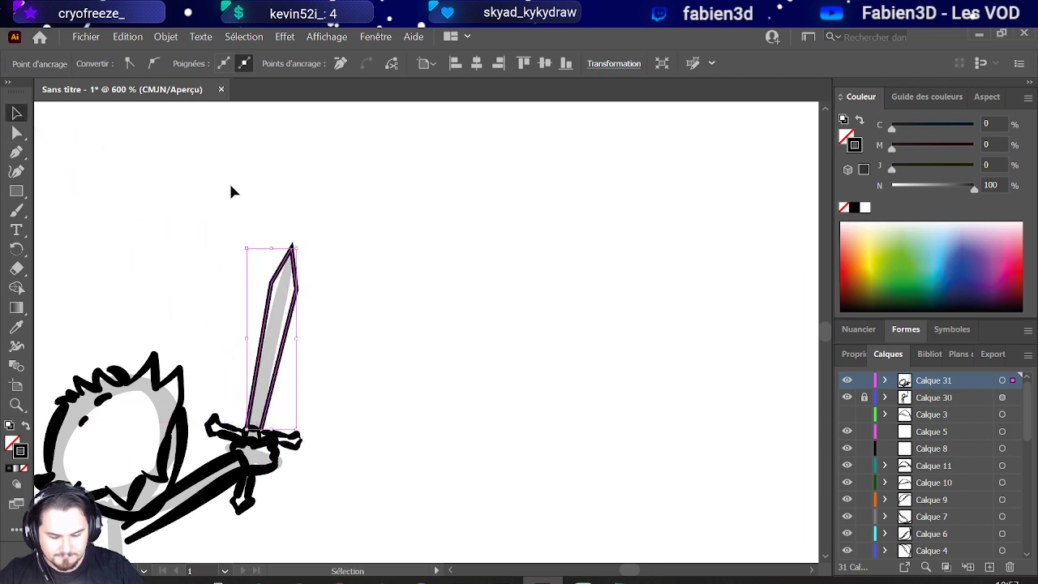
Step: Round the corner at the tip of the sword blade's outline
left_click(297, 256)
left_click(290, 251)
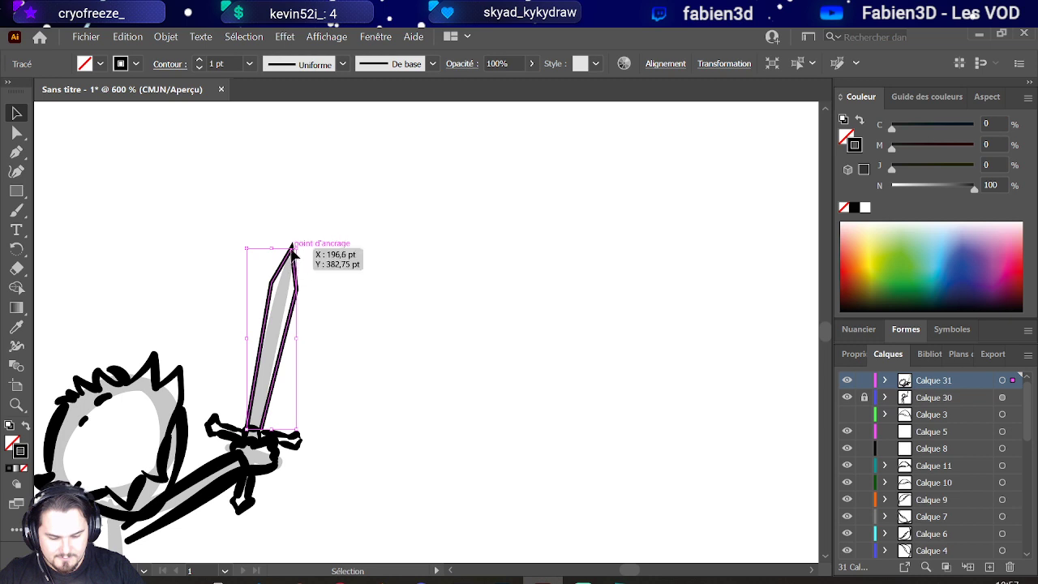
left_click(19, 134)
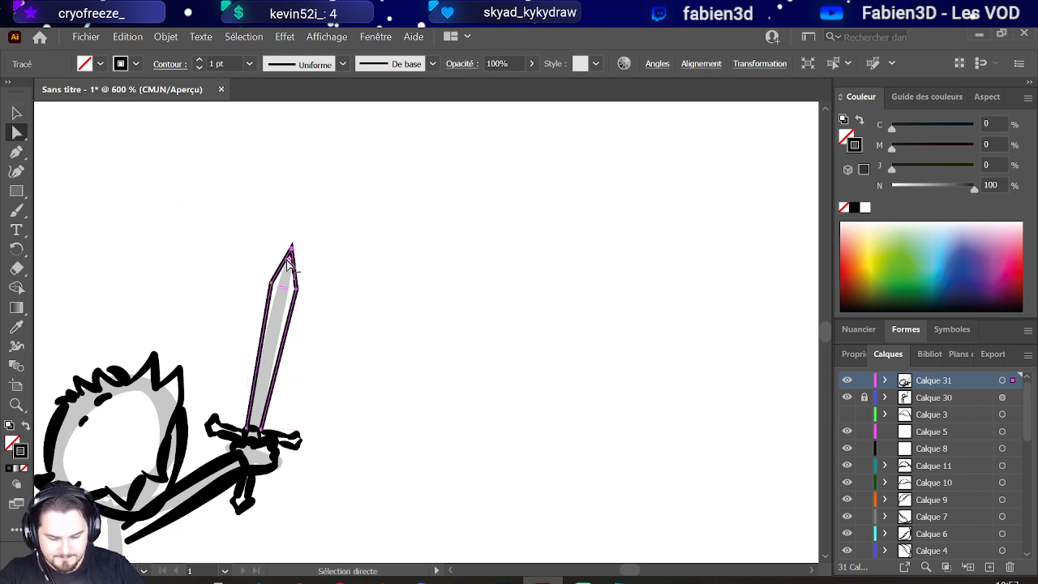
left_click_drag(290, 261, 291, 269)
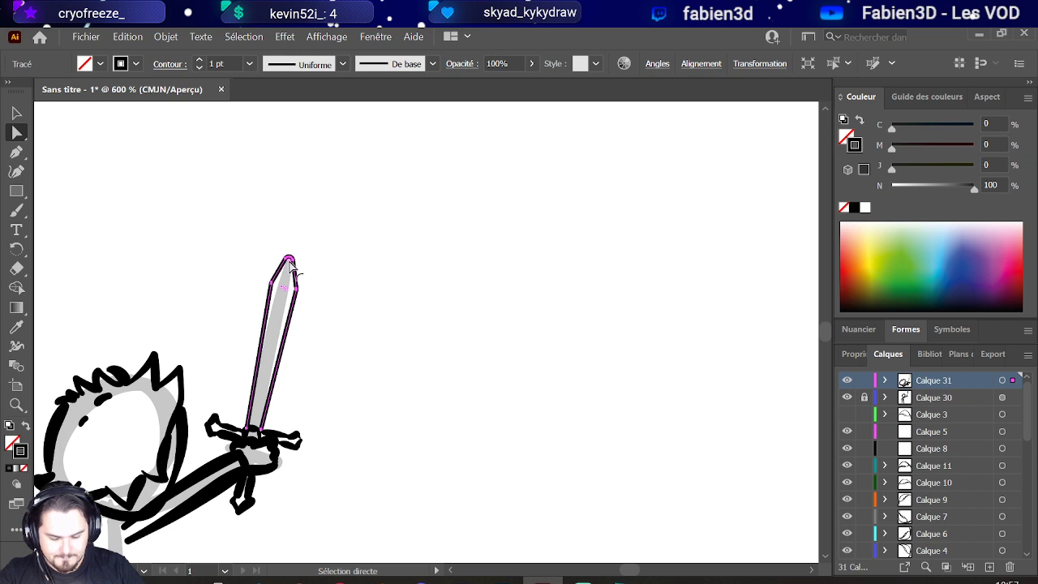
left_click(312, 245)
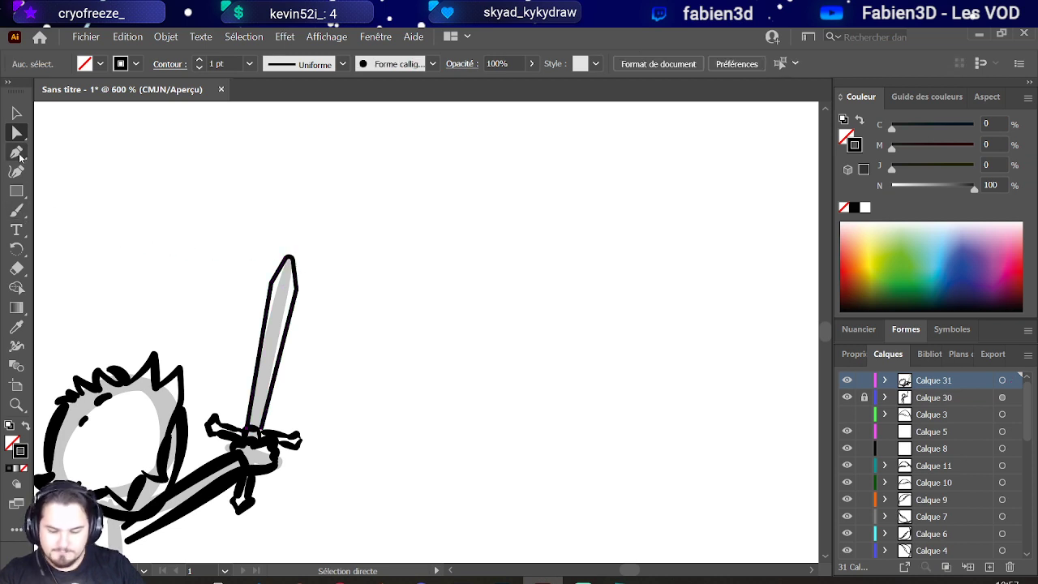
Step: Draw a straight centre line inside the blade with the Pen tool, from the rounded tip down to the crossguard
left_click(18, 153)
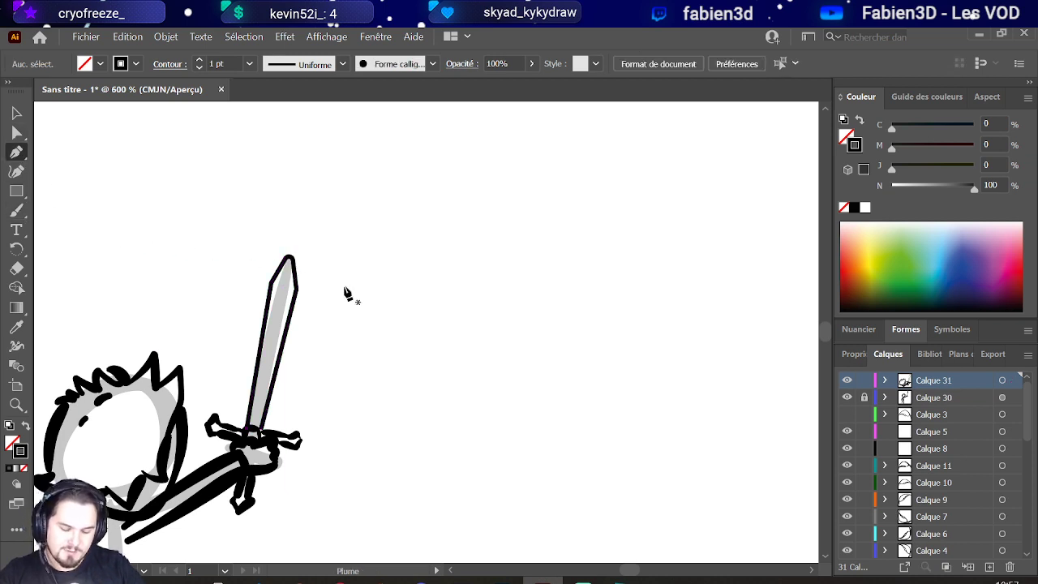
left_click(290, 261)
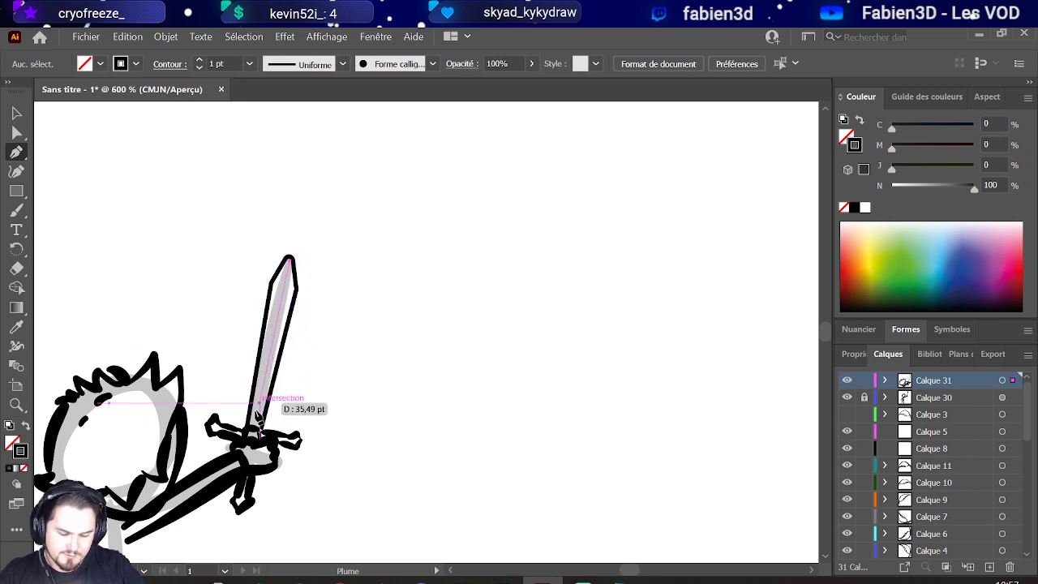
left_click(257, 433)
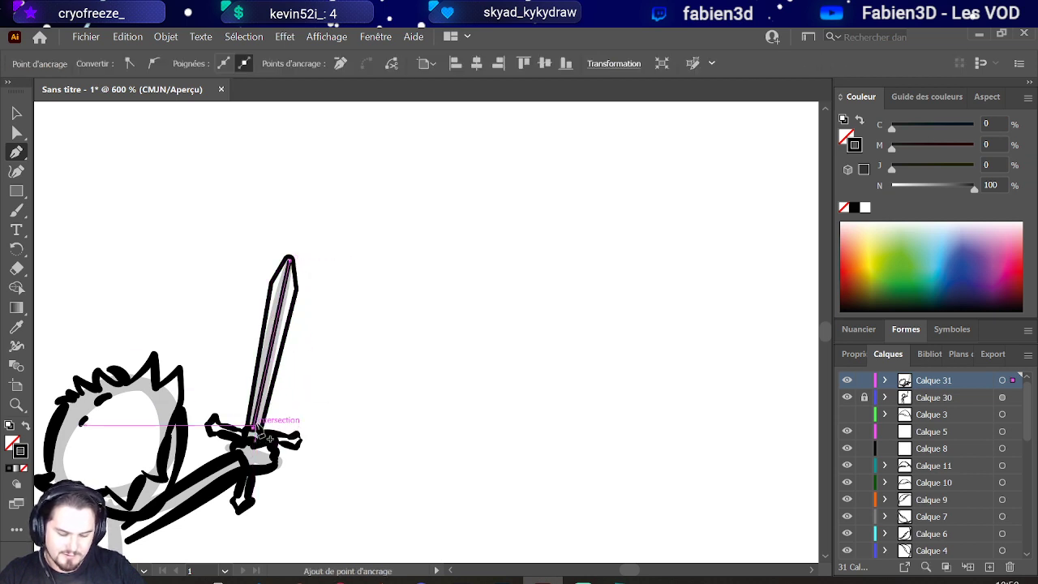
right_click(347, 275)
left_click(18, 112)
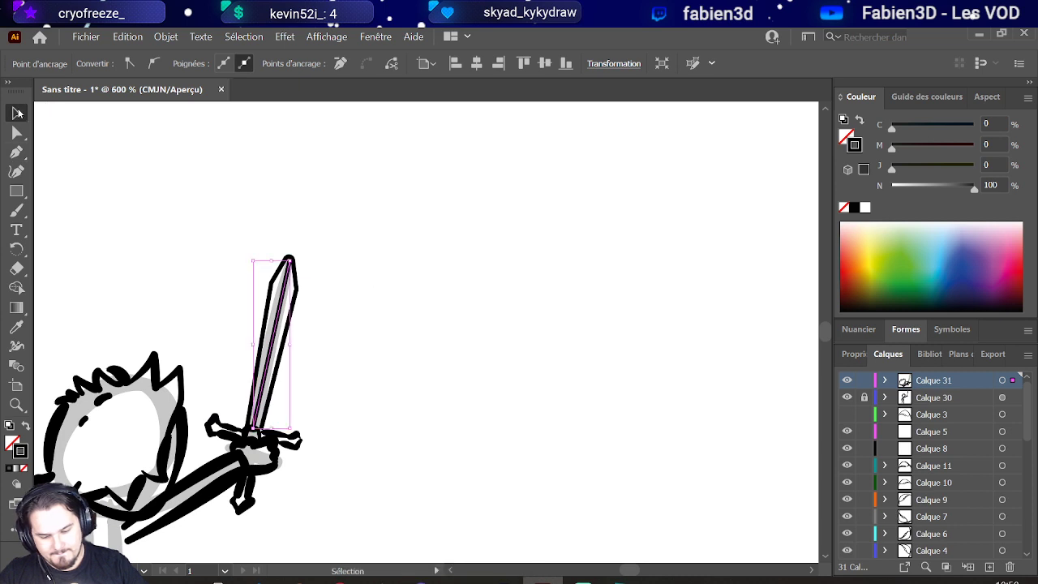
Step: Shift the upper anchor point of the blade's centre line so that it meets the inside of the rounded tip
scroll(293, 243, "up", 4, "alt")
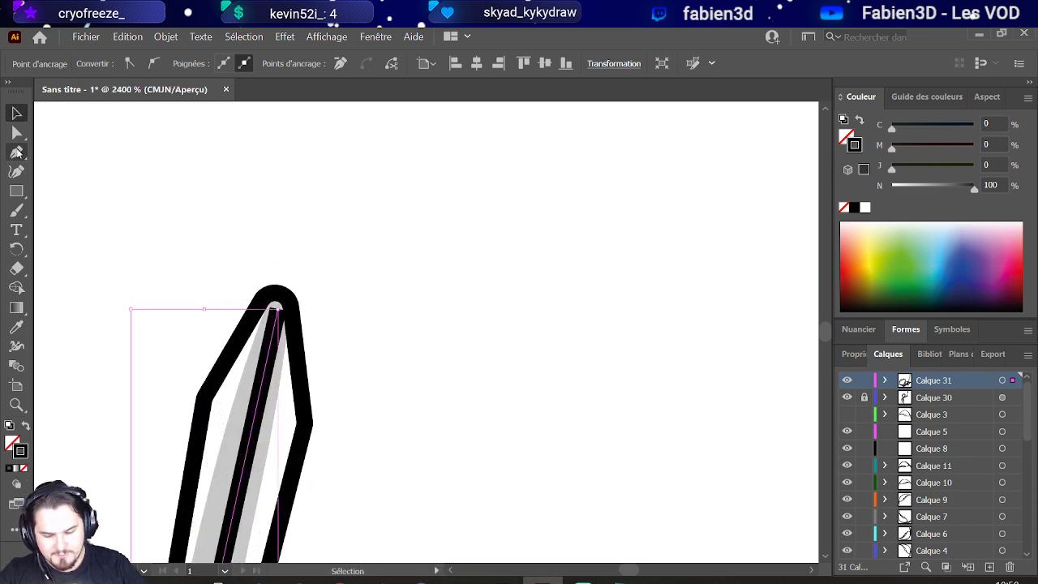
left_click(17, 133)
left_click_drag(280, 312, 277, 310)
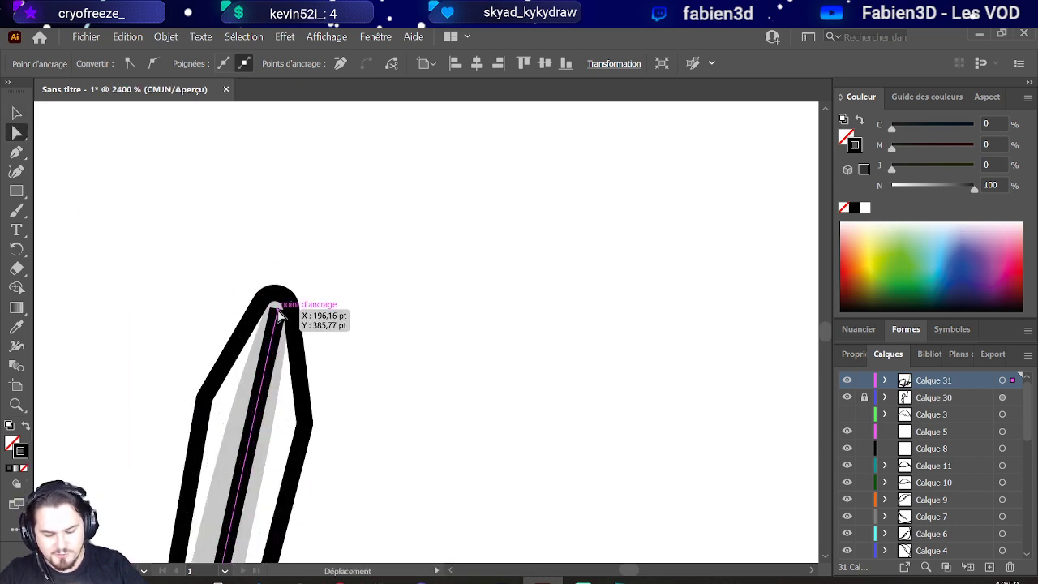
left_click(315, 268)
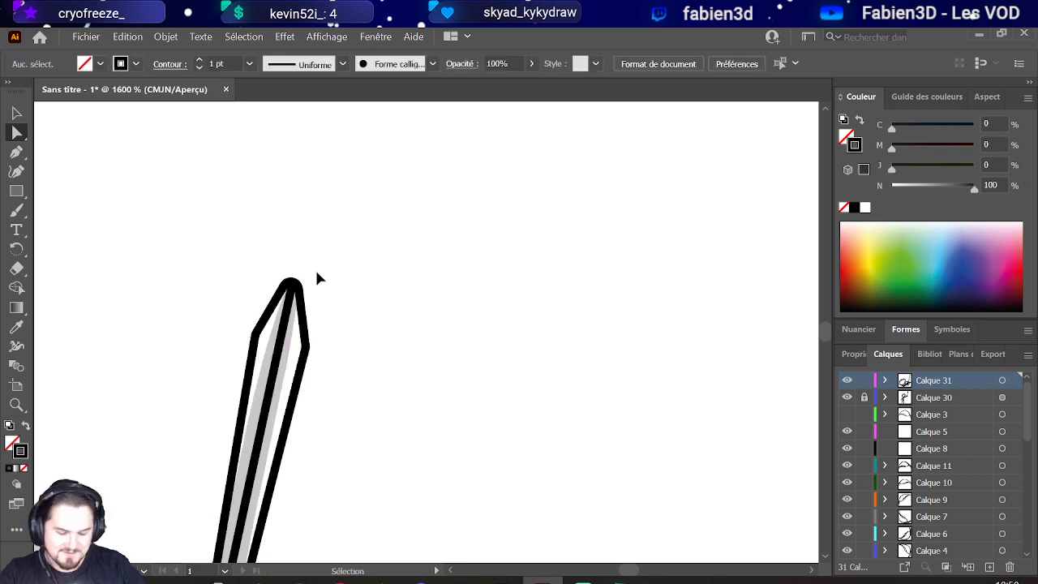
scroll(316, 272, "down", 5, "alt")
Step: Draw a V-shaped facet line across the blade with the Pen tool, joining its two shoulder corners through the centre line
scroll(316, 278, "up", 4)
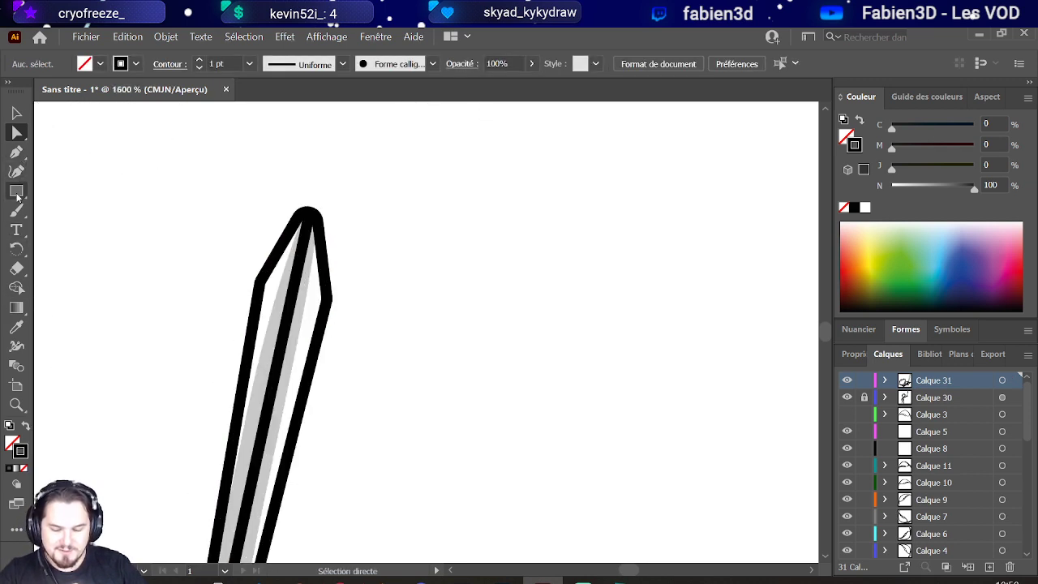
left_click(16, 151)
left_click(327, 299)
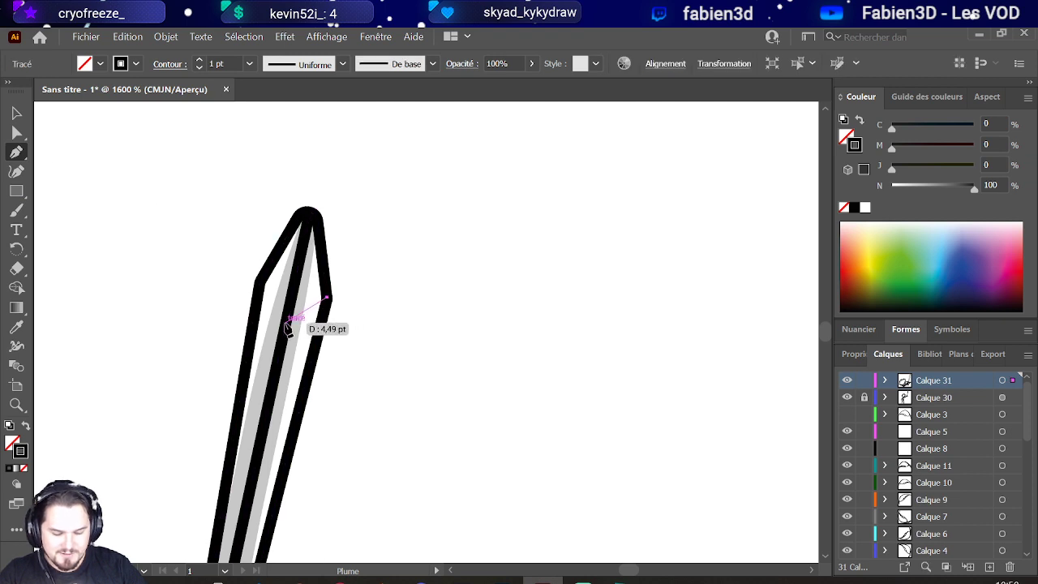
left_click(286, 322)
left_click(260, 287)
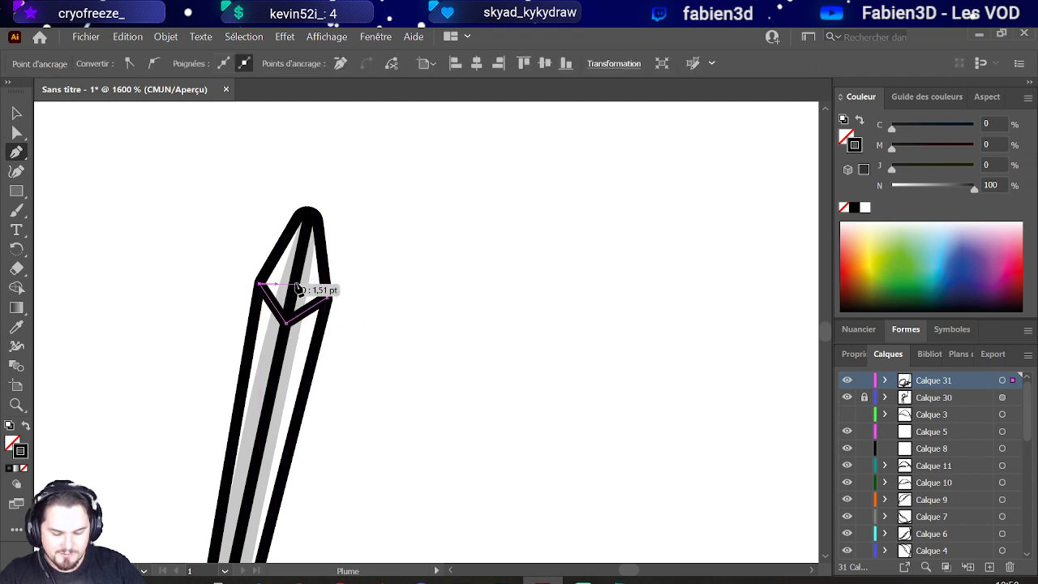
right_click(153, 192)
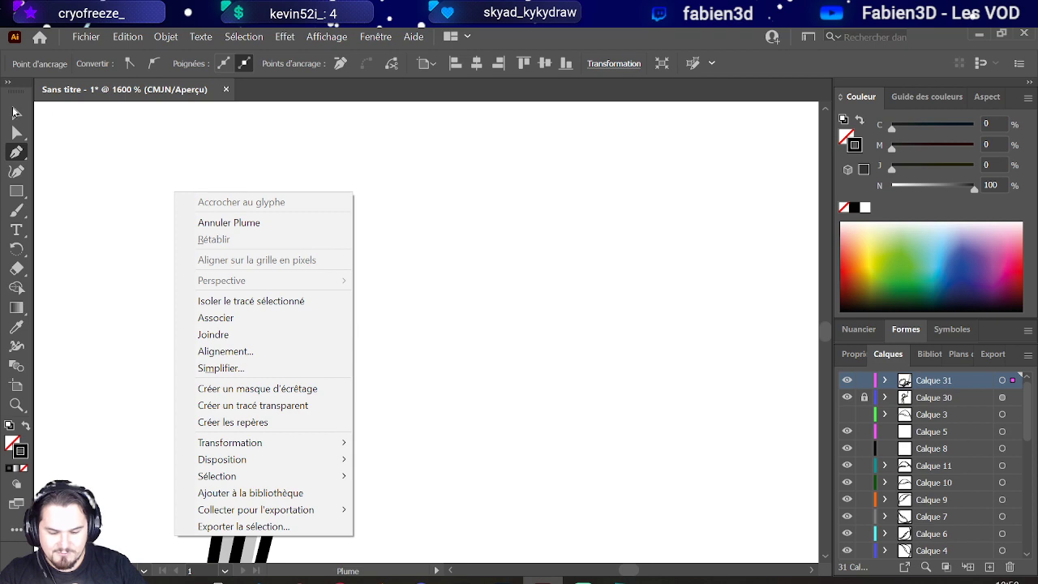
key("Escape")
key("v")
left_click(166, 166)
Step: Select the inked head, raised arm and sword together and move them slightly up and to the left of the sketch
scroll(167, 188, "down", 4)
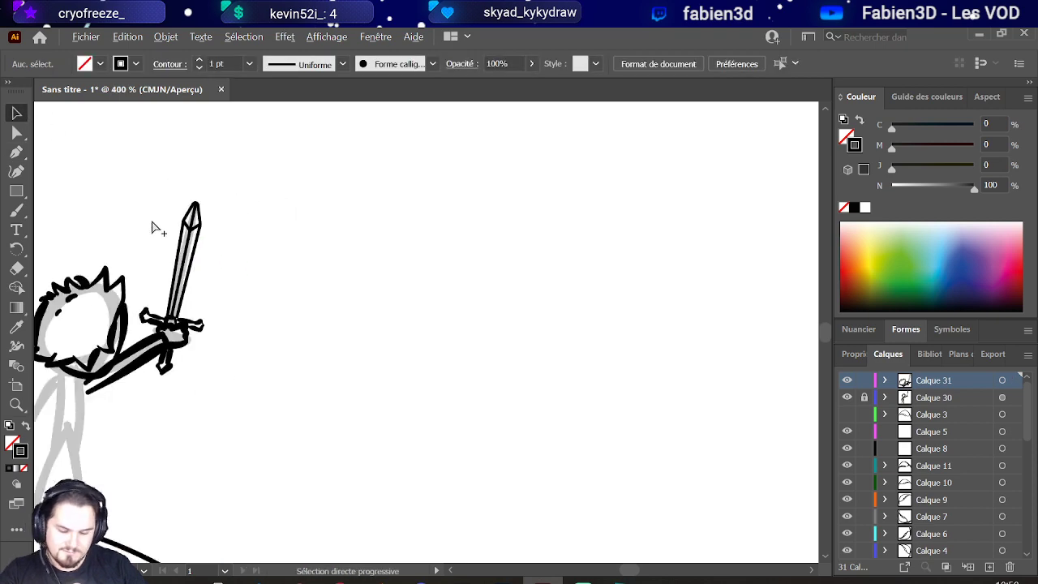
scroll(153, 229, "down", 2)
scroll(125, 276, "up", 2)
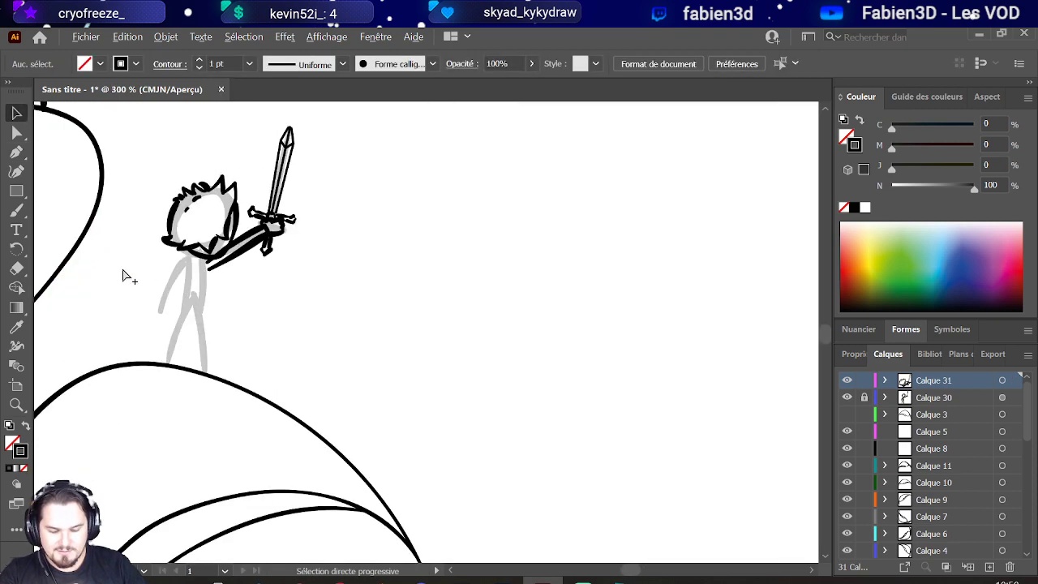
scroll(129, 268, "up", 2)
left_click_drag(339, 323, 93, 133)
scroll(243, 318, "up", 1)
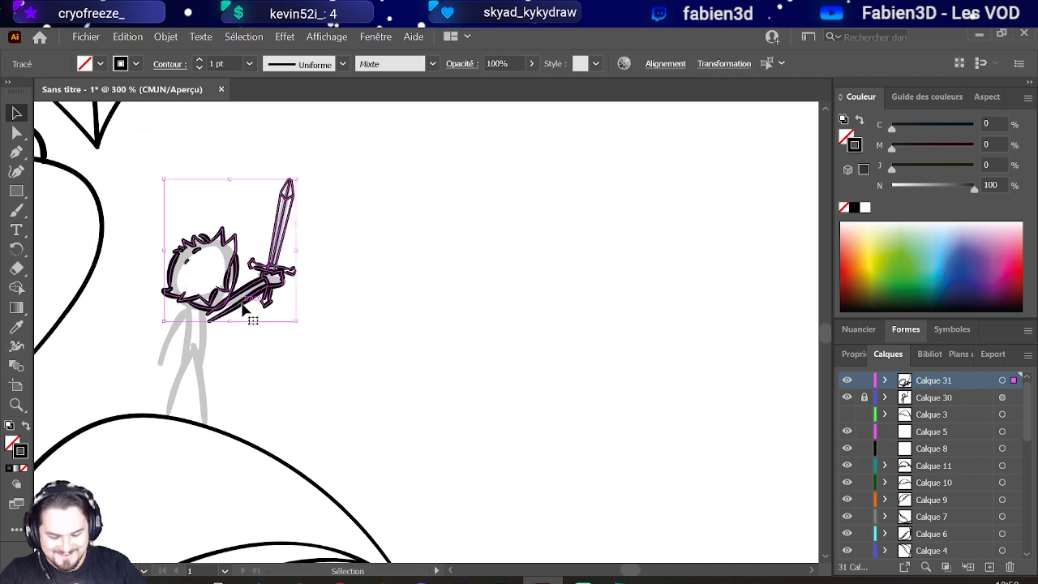
left_click_drag(243, 307, 237, 299)
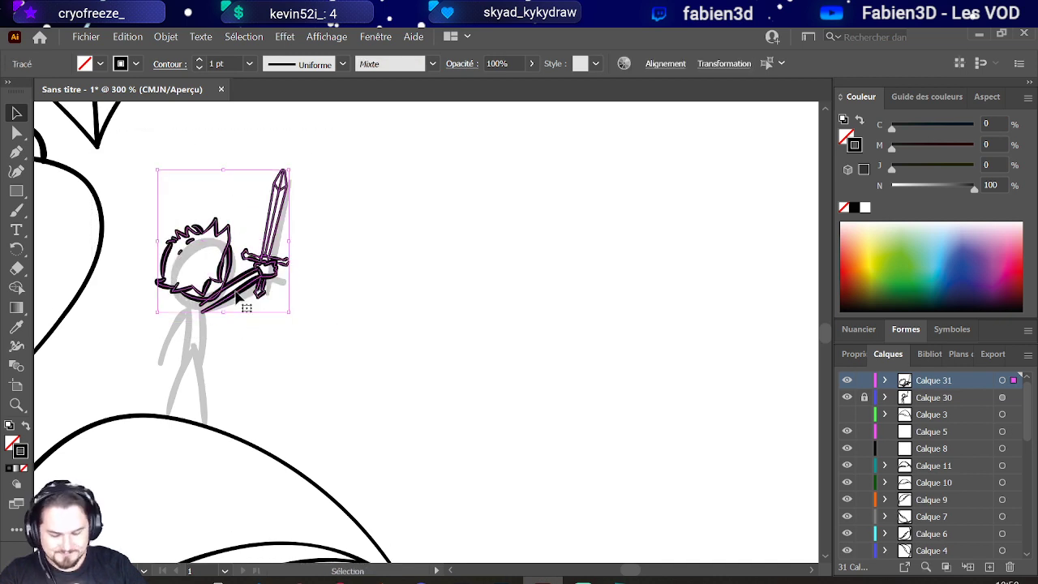
scroll(237, 298, "down", 4)
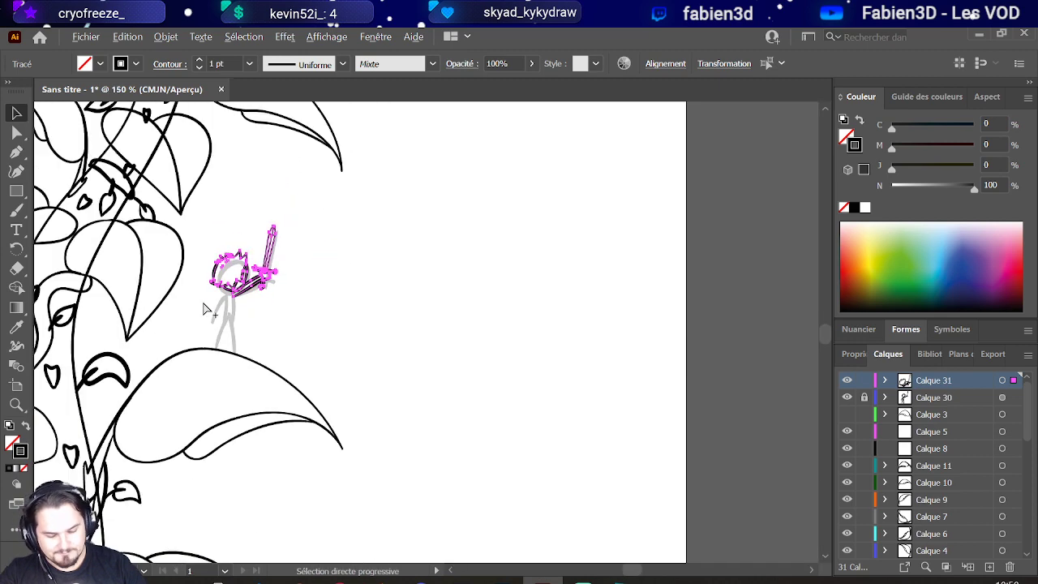
scroll(167, 301, "up", 4)
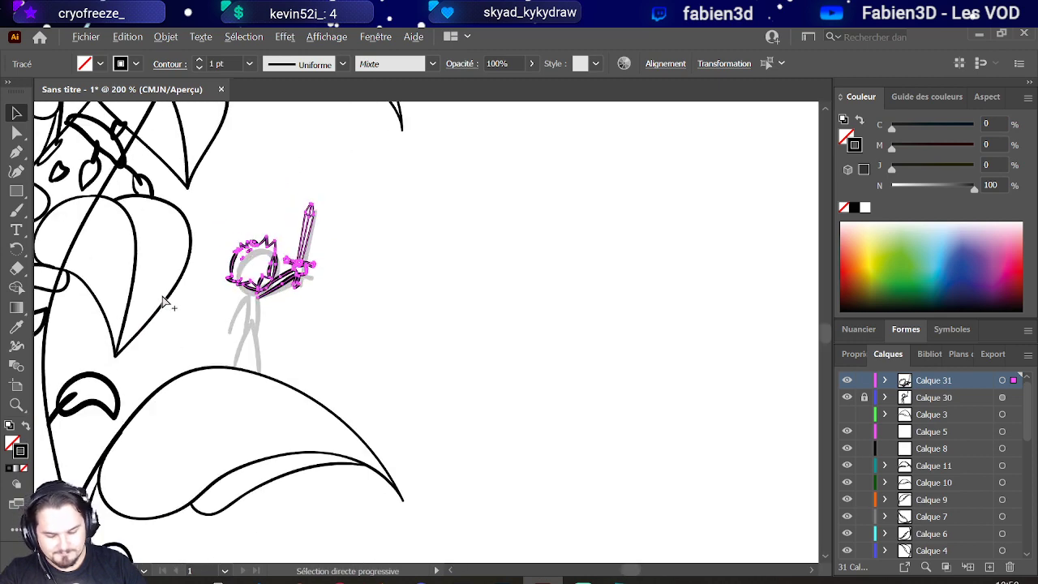
Step: Brush a short curved hip line and two leg strokes down to the leaf, adding a small foot on the right leg
left_click(18, 210)
key("v")
scroll(267, 324, "up", 1)
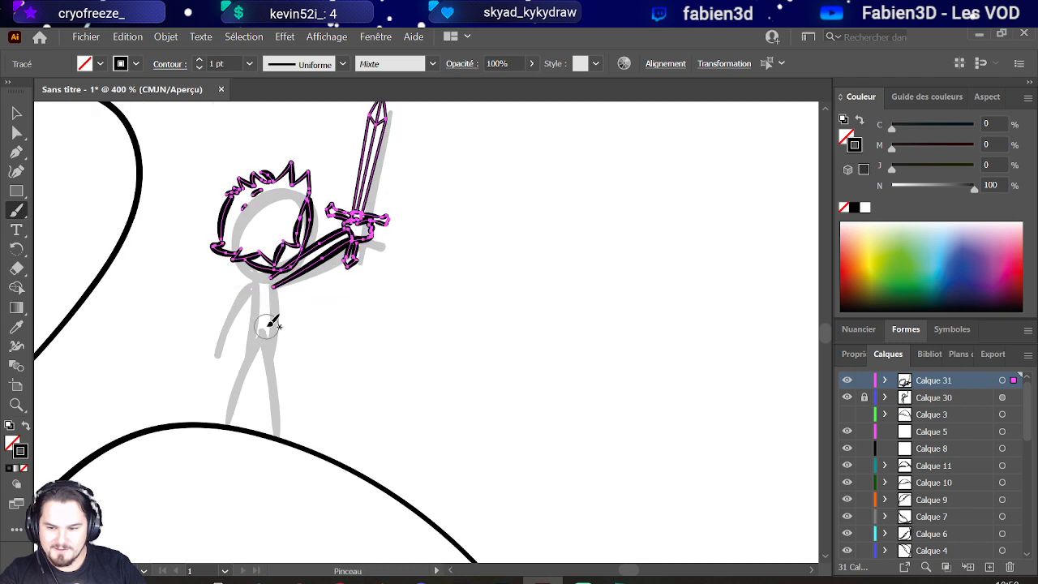
scroll(268, 328, "down", 1)
scroll(272, 347, "up", 1)
key("b")
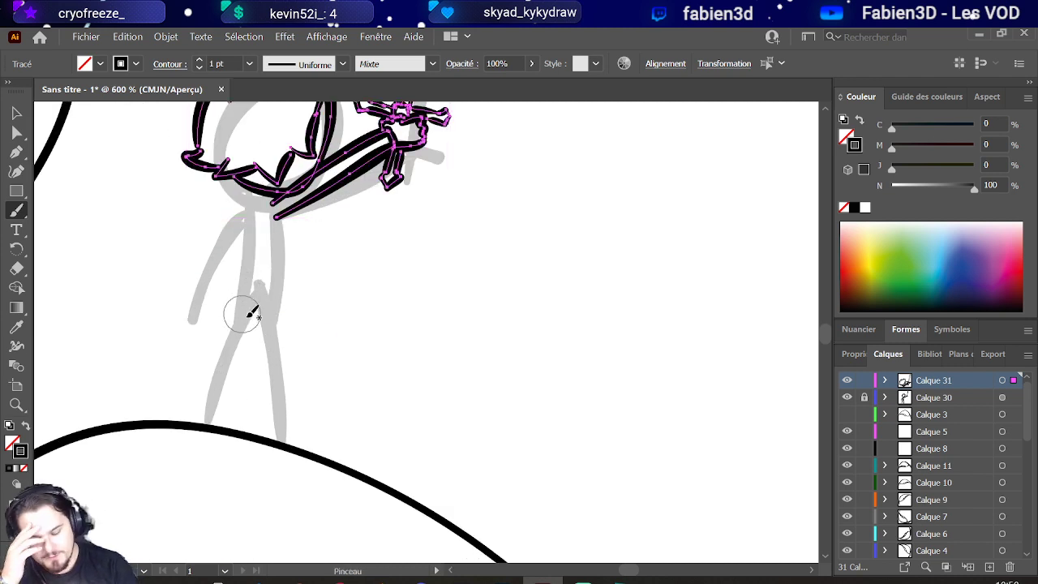
mouse_move(238, 325)
left_mouse_down()
mouse_move(274, 304)
mouse_move(264, 322)
mouse_move(283, 422)
left_mouse_up()
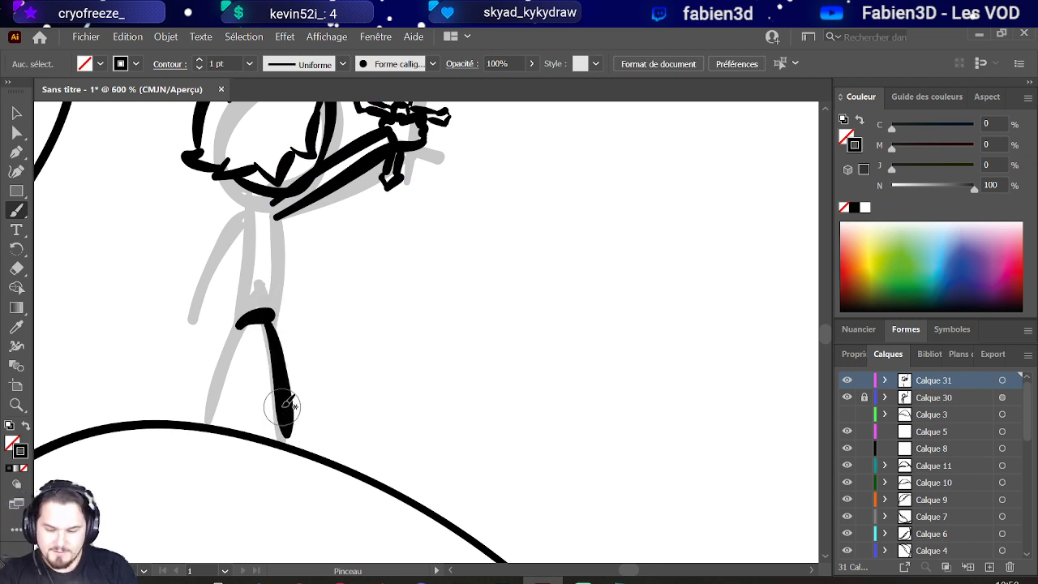
key("ctrl+z")
mouse_move(271, 317)
left_mouse_down()
mouse_move(286, 400)
mouse_move(284, 460)
mouse_move(290, 430)
mouse_move(286, 460)
mouse_move(318, 459)
left_mouse_up()
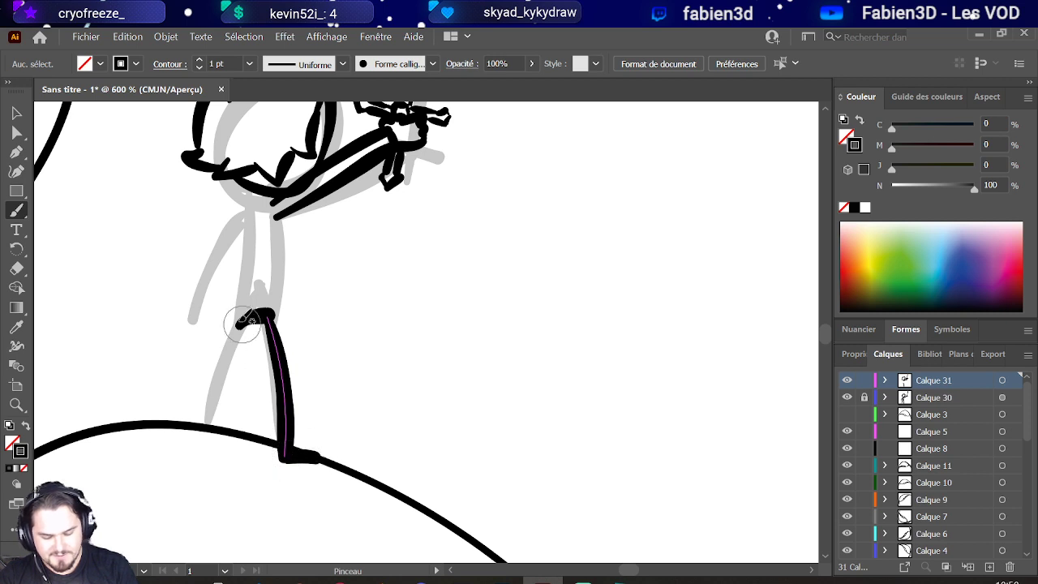
left_click_drag(243, 323, 211, 442)
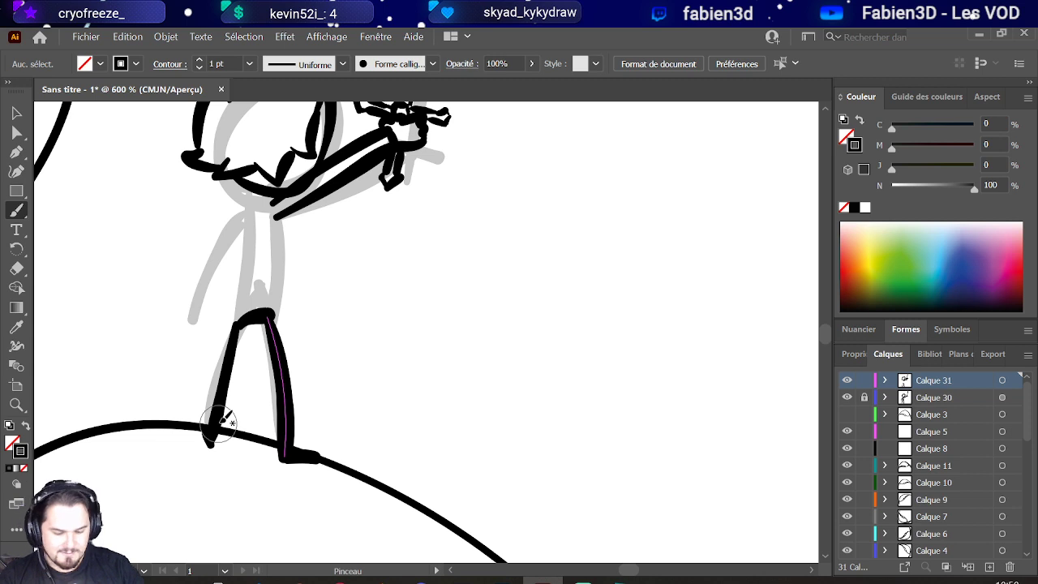
Step: Brush the torso's two side lines from the shoulders down to the hips and a belt stroke across the waist
scroll(222, 422, "up", 2)
mouse_move(241, 266)
left_mouse_down()
mouse_move(277, 260)
mouse_move(272, 382)
mouse_move(243, 276)
left_mouse_up()
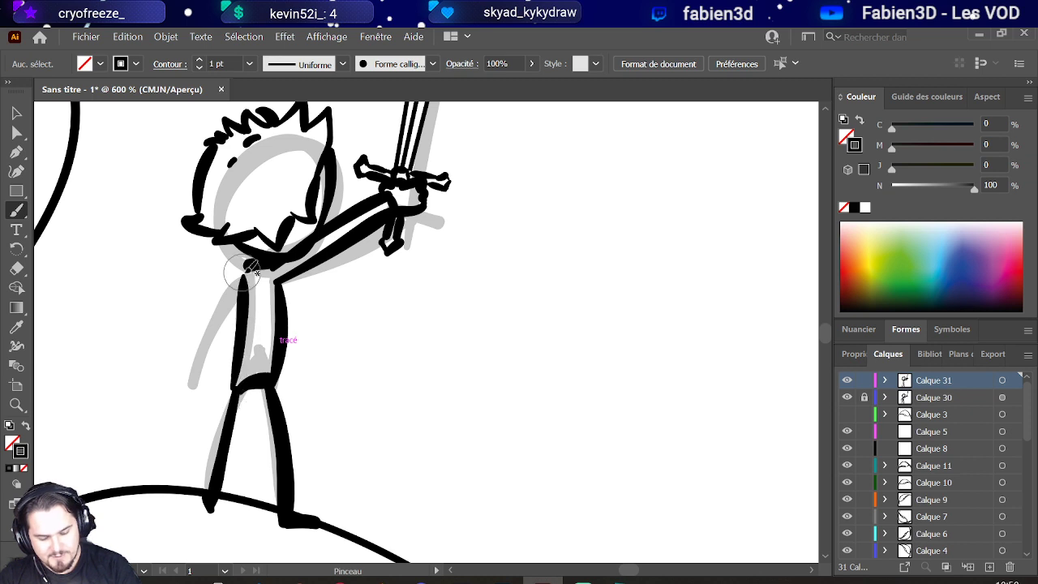
left_click_drag(232, 383, 280, 369)
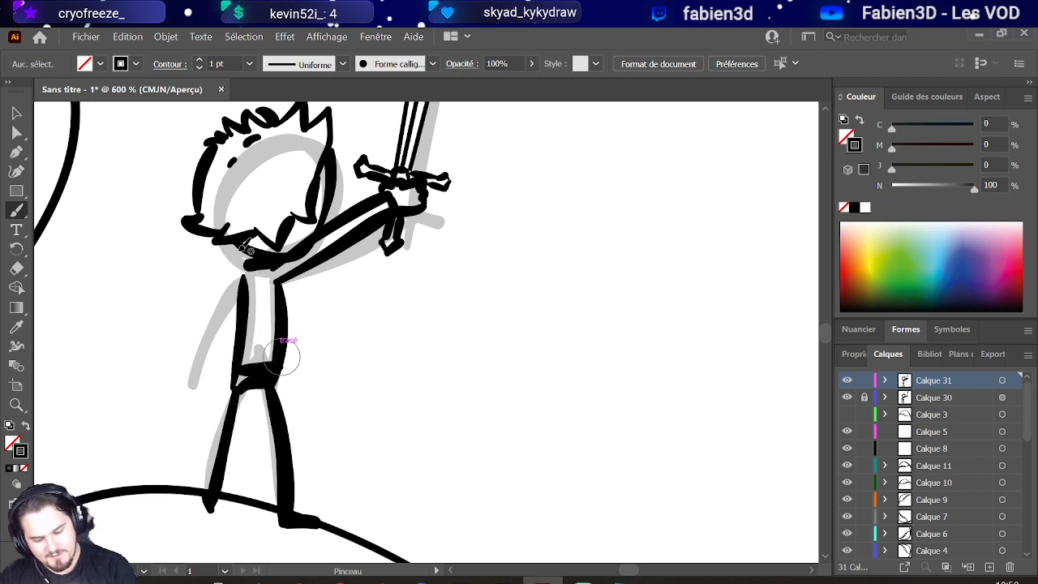
Step: Brush the lowered arm as two curved lines from the shoulder, closed by a short stroke at the wrist, undoing unsuitable strokes
left_click_drag(243, 272, 204, 344)
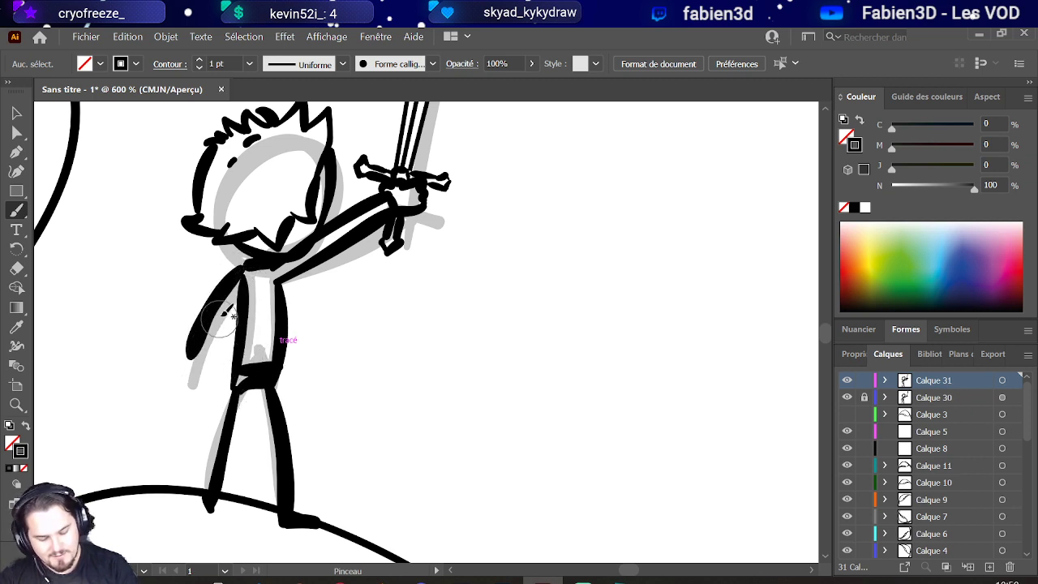
key("ctrl+z")
mouse_move(243, 274)
left_mouse_down()
mouse_move(174, 385)
mouse_move(254, 267)
left_mouse_up()
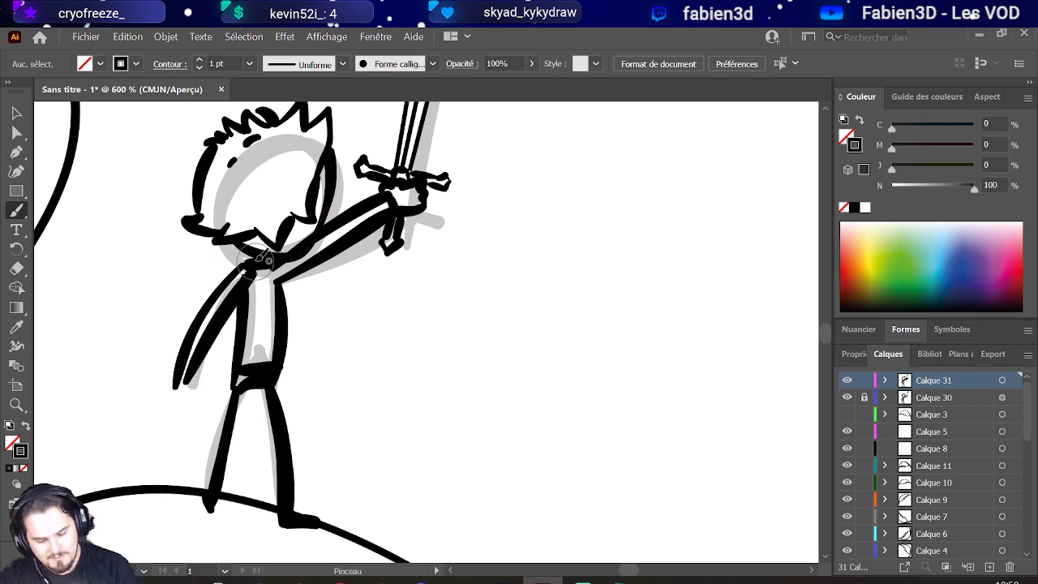
key("ctrl+z")
mouse_move(193, 377)
left_mouse_down()
mouse_move(252, 277)
mouse_move(177, 387)
left_mouse_up()
key("ctrl+z")
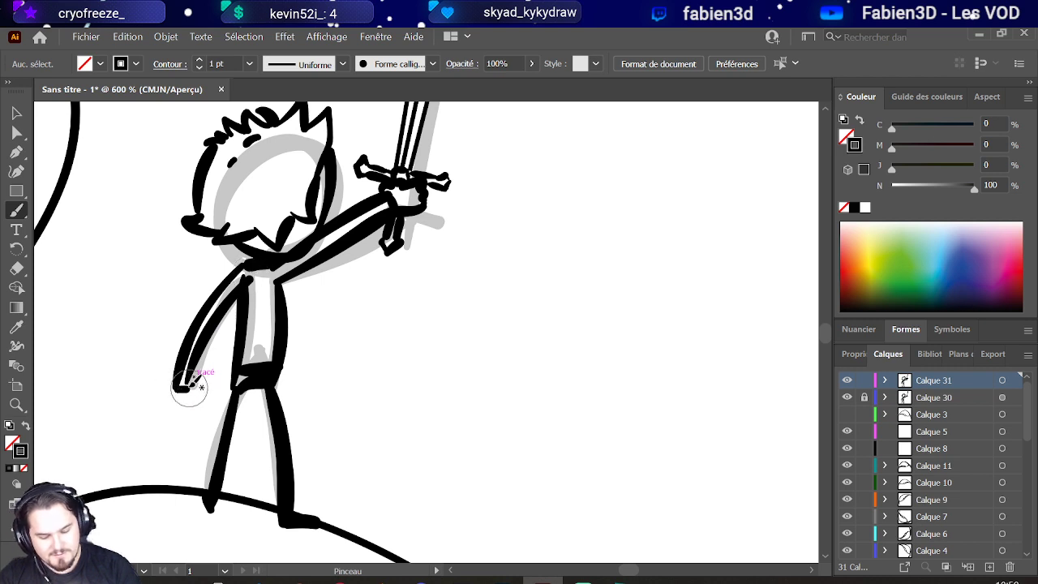
Step: Brush a small rounded foot on the left leg and a few short finger strokes for the lowered hand
scroll(176, 343, "down", 3)
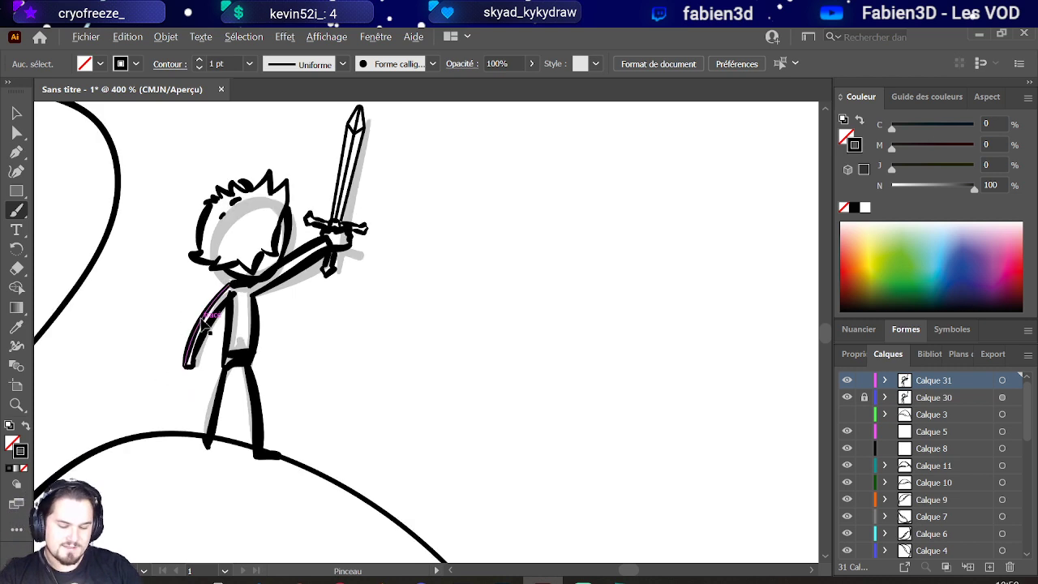
scroll(175, 336, "up", 3)
scroll(176, 339, "down", 4)
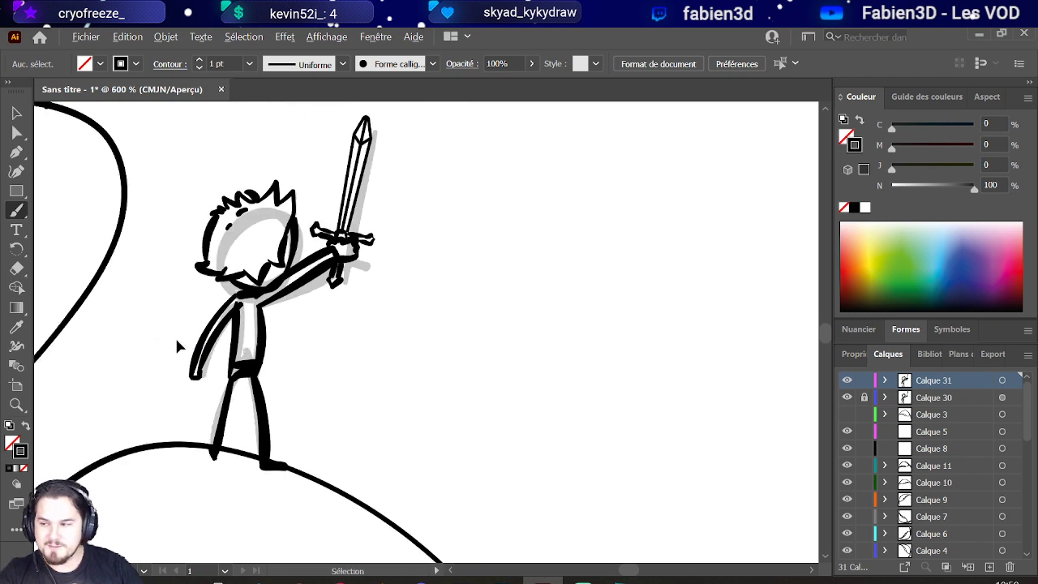
scroll(188, 357, "up", 4)
scroll(187, 366, "up", 1)
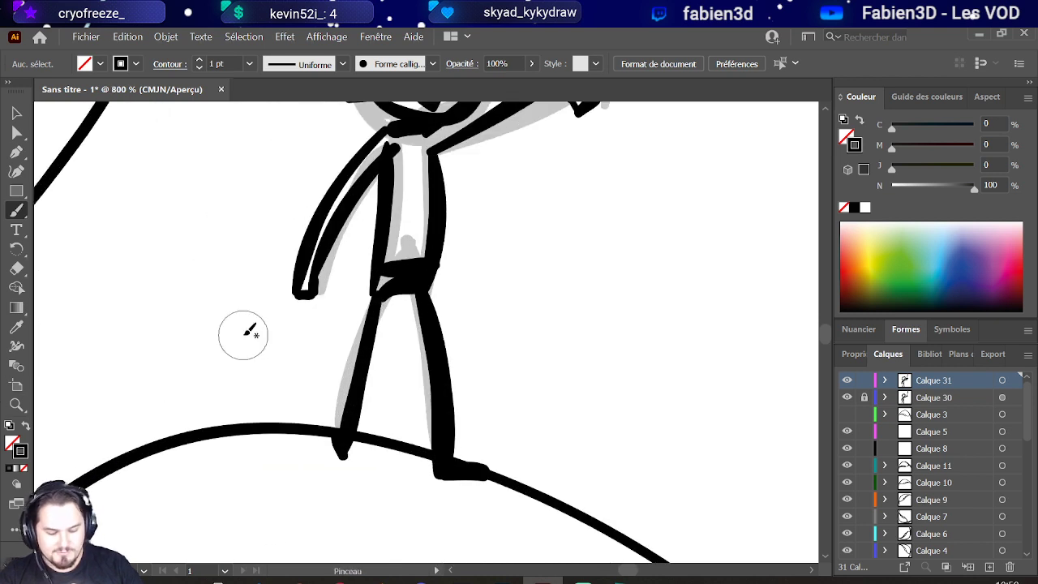
left_click_drag(342, 415, 348, 447)
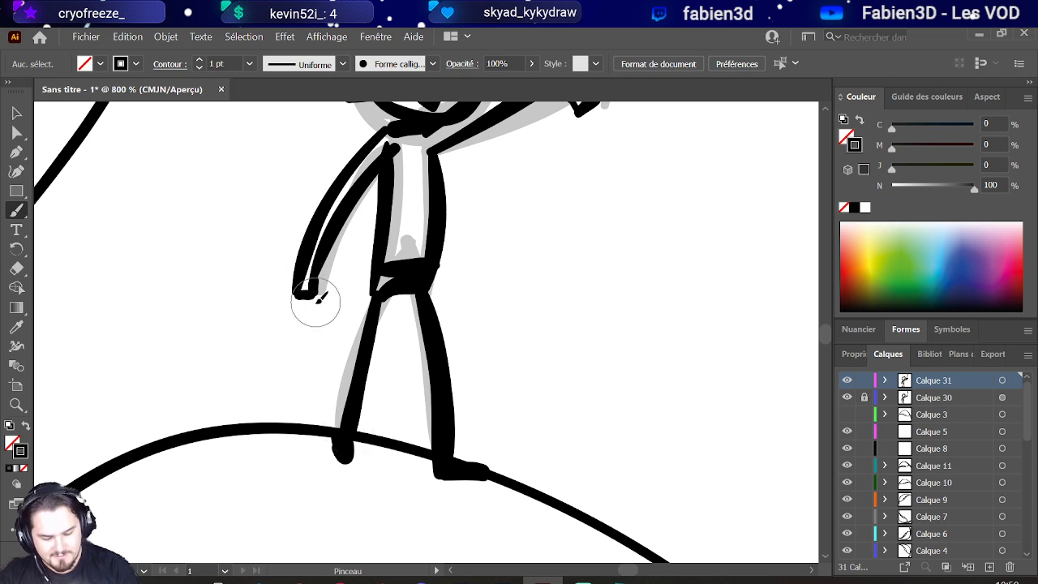
mouse_move(317, 302)
left_mouse_down()
mouse_move(291, 325)
mouse_move(306, 323)
left_mouse_up()
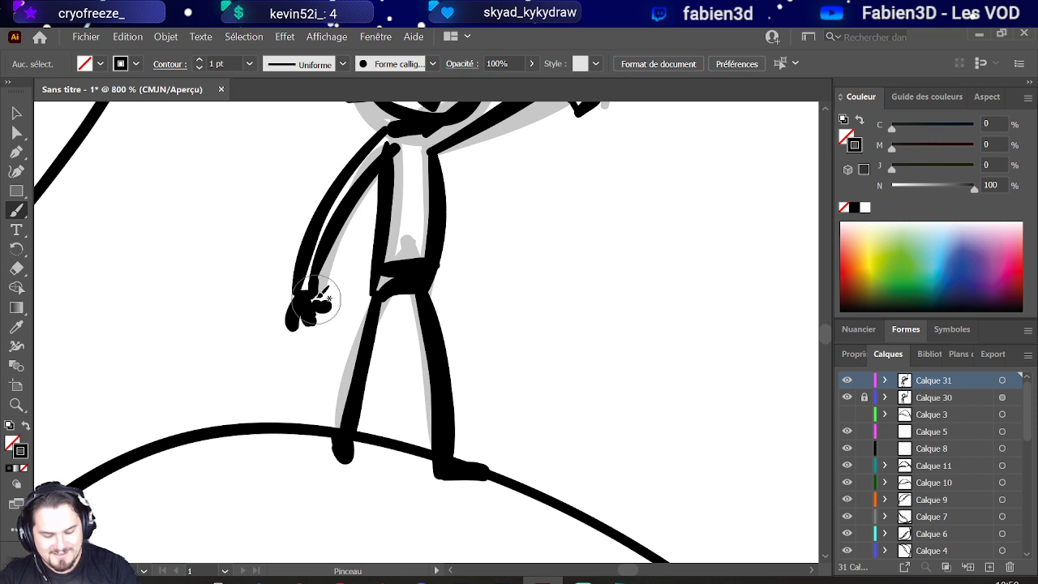
key("ctrl")
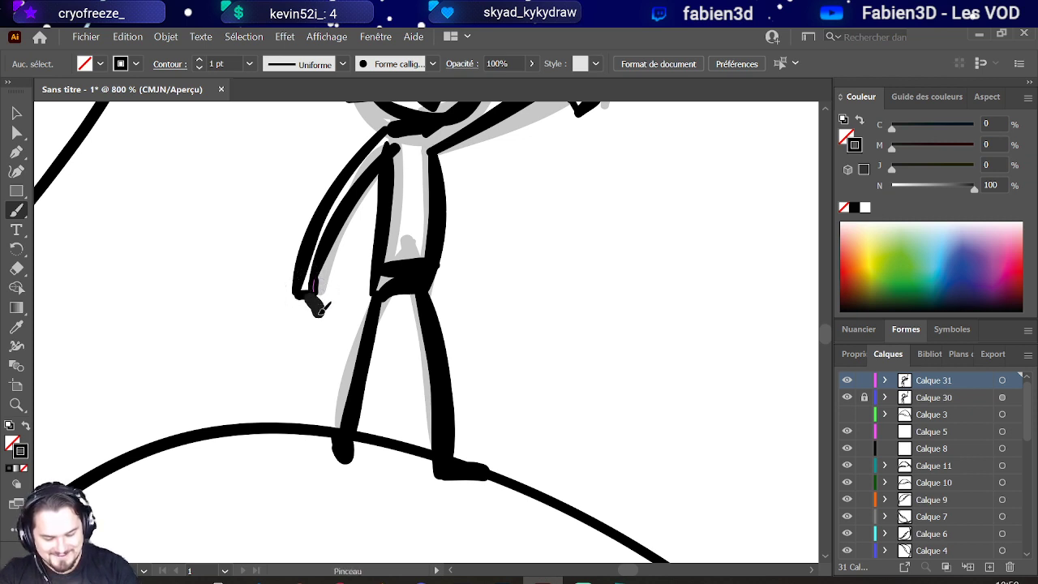
key("ctrl")
mouse_move(300, 301)
left_mouse_down()
mouse_move(302, 336)
mouse_move(297, 324)
mouse_move(318, 314)
left_mouse_up()
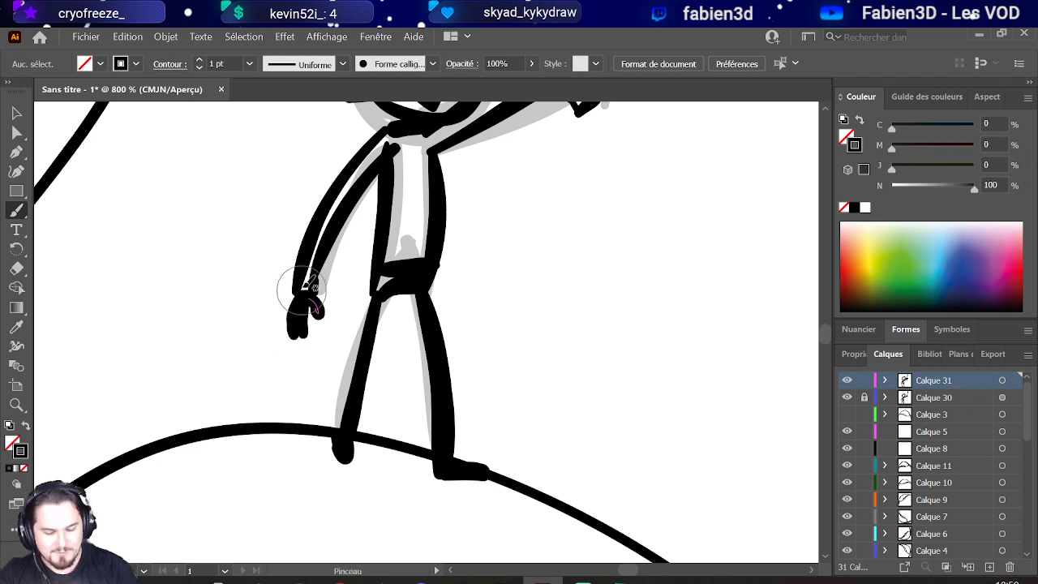
Step: Fill the hip area solid black with brush strokes and thicken the tops of both legs
scroll(301, 285, "down", 6)
scroll(359, 260, "up", 3)
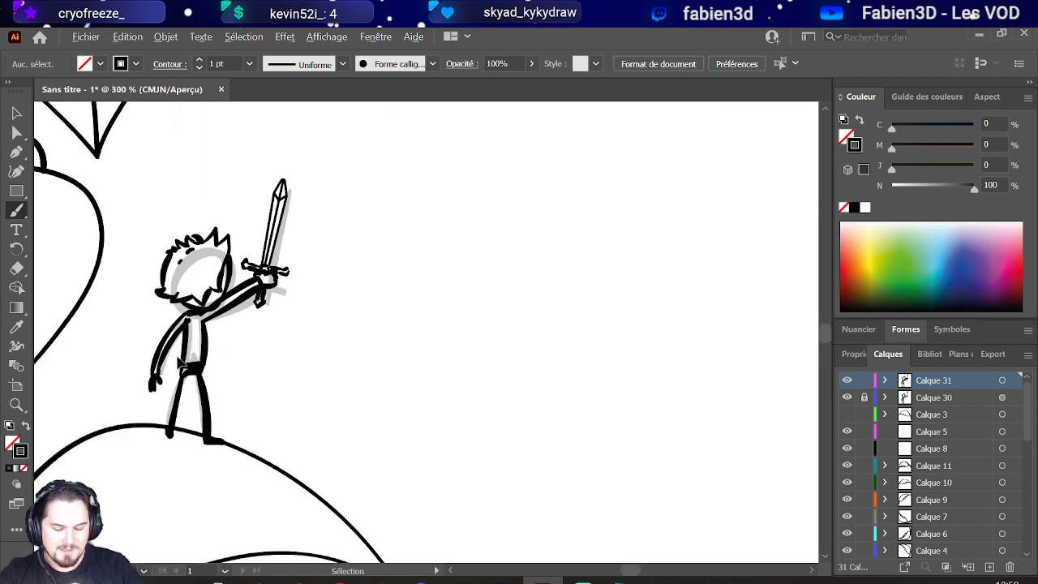
scroll(182, 365, "up", 4)
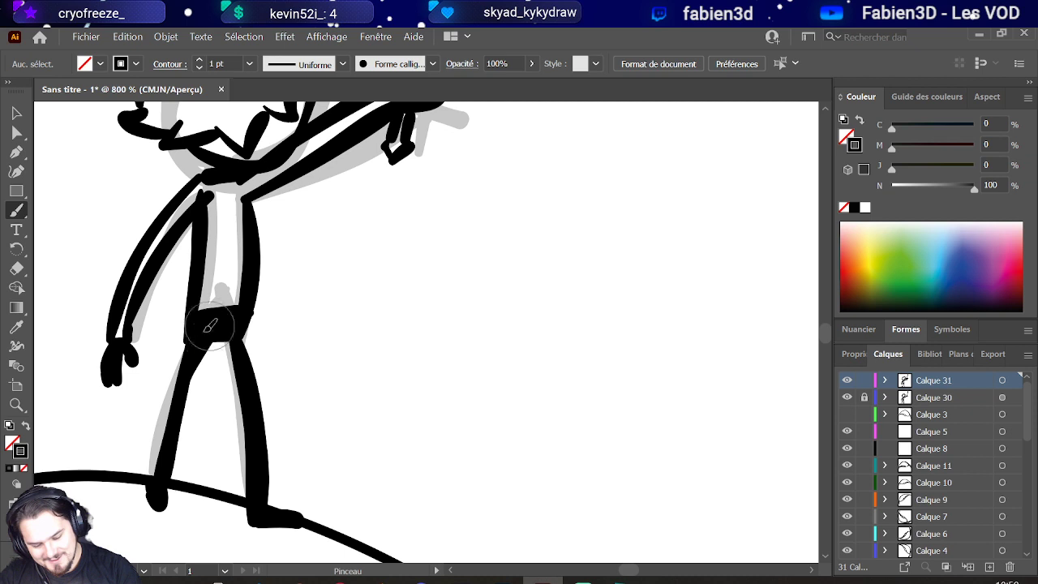
mouse_move(210, 325)
left_mouse_down()
mouse_move(238, 330)
mouse_move(246, 379)
mouse_move(247, 334)
mouse_move(243, 371)
left_mouse_up()
left_click_drag(203, 340, 186, 423)
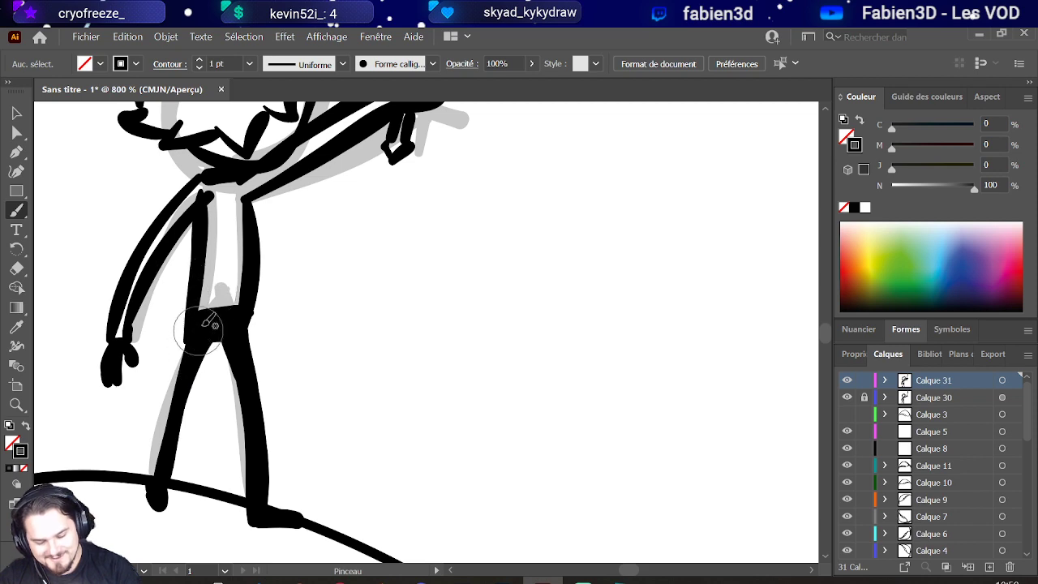
left_click_drag(203, 314, 241, 308)
left_click_drag(254, 343, 256, 341)
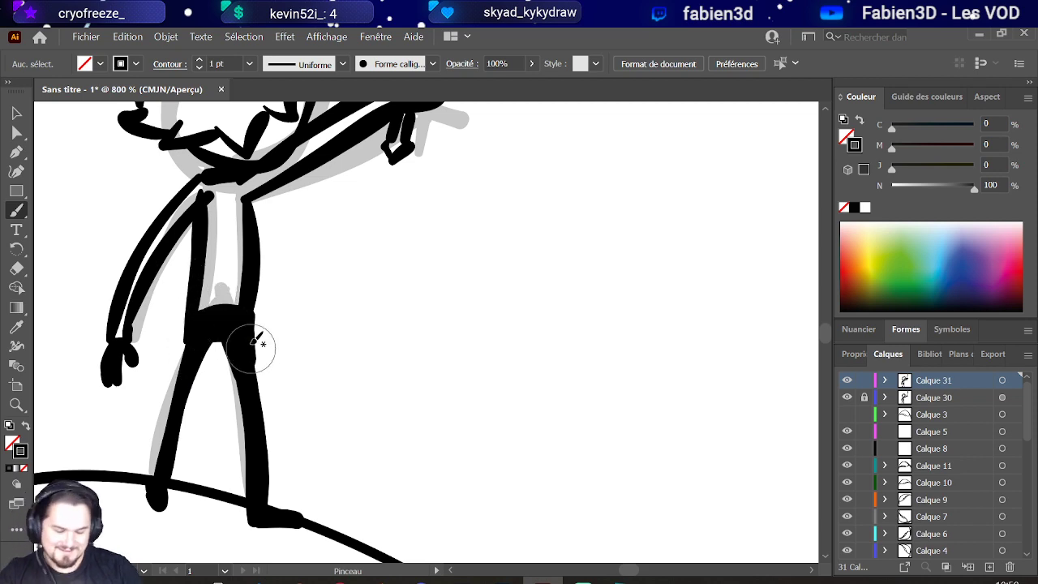
Step: Move the upper anchor points of the lowered arm's lines with Direct Selection so that they join the torso and shoulder cleanly
scroll(258, 341, "down", 6)
scroll(243, 357, "up", 5)
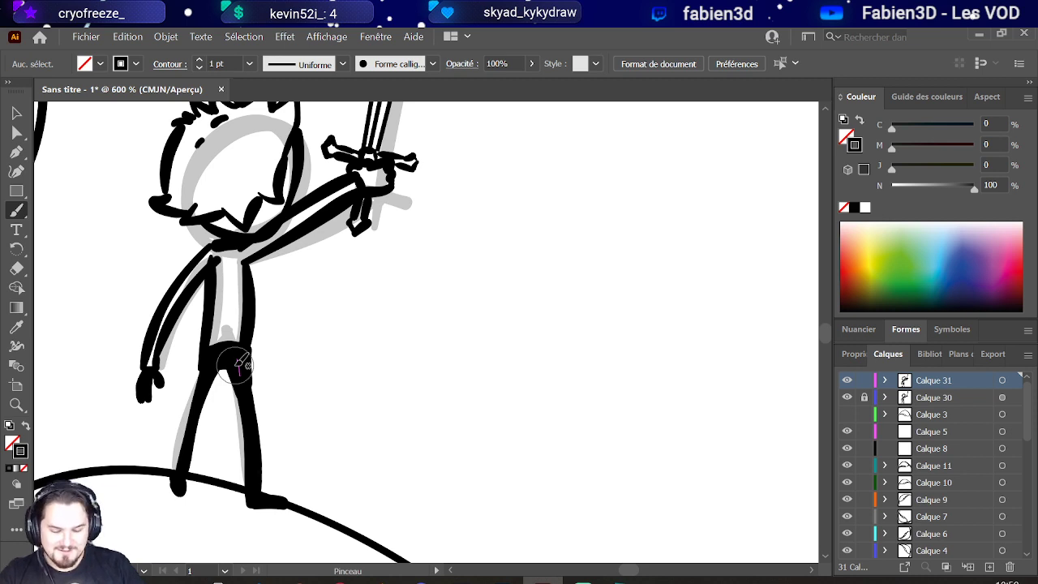
scroll(237, 365, "up", 2)
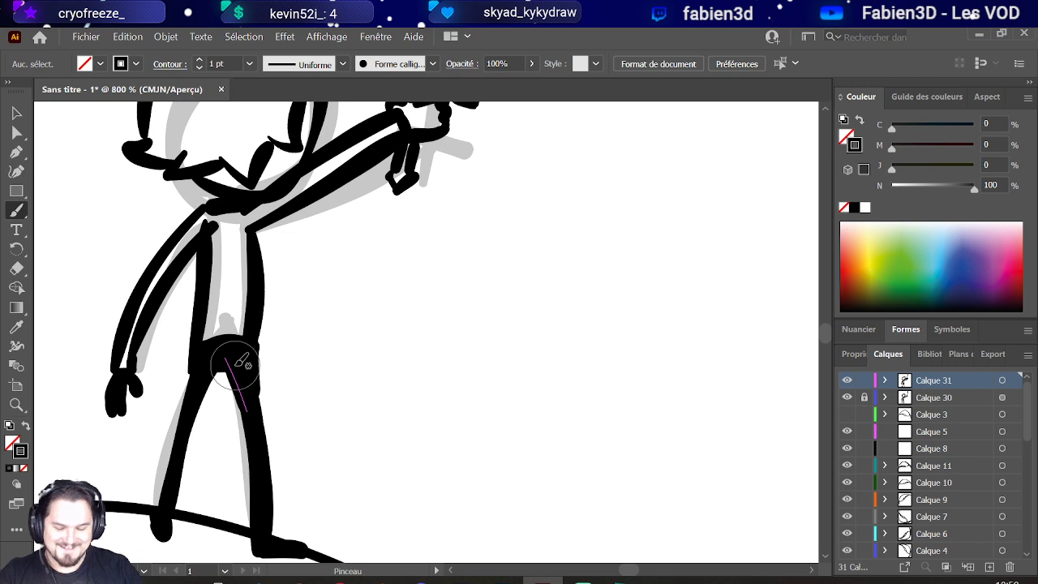
left_click(16, 132)
scroll(191, 201, "up", 2)
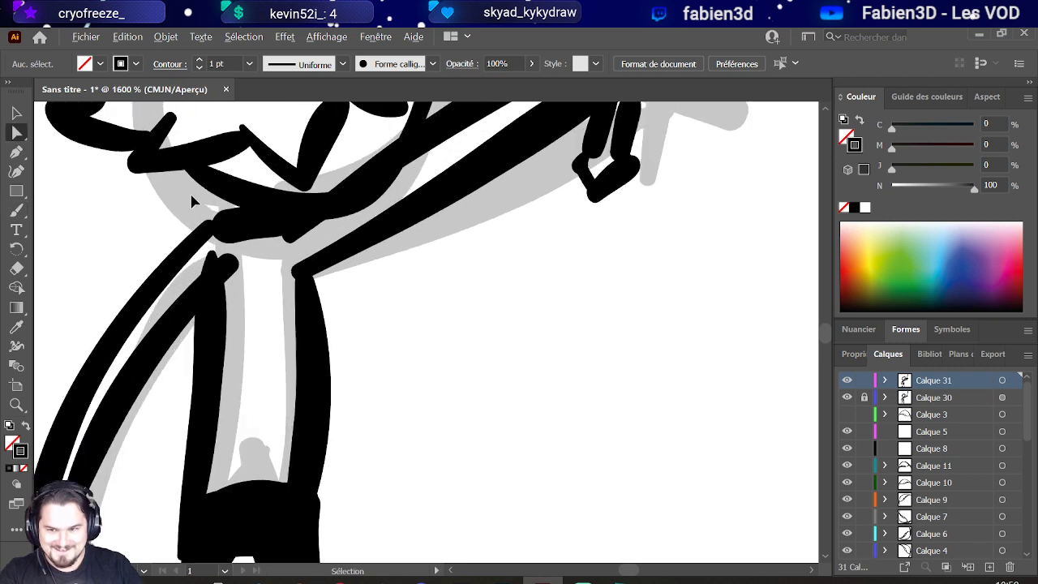
mouse_move(240, 268)
left_mouse_down()
mouse_move(223, 278)
mouse_move(238, 274)
mouse_move(221, 268)
left_mouse_up()
left_click(265, 278)
left_click(239, 276)
mouse_move(140, 339)
left_mouse_down()
mouse_move(113, 357)
mouse_move(150, 341)
mouse_move(153, 351)
left_mouse_up()
left_click_drag(220, 247, 228, 222)
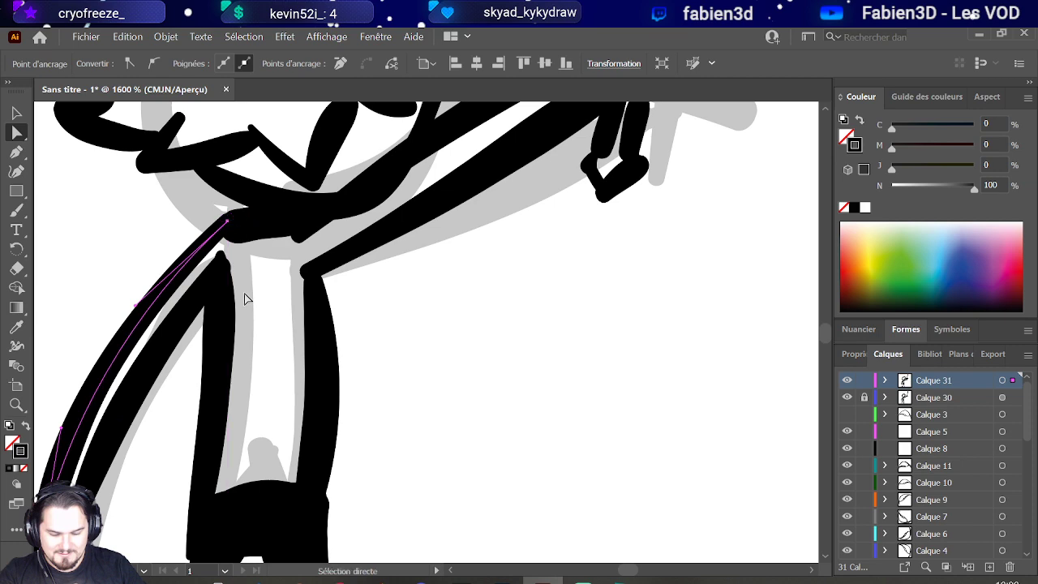
left_click(246, 296)
Step: Hide the faded sketch layer Calque 30 and check the inked character against the whole vine
scroll(246, 297, "down", 8)
scroll(357, 302, "down", 1)
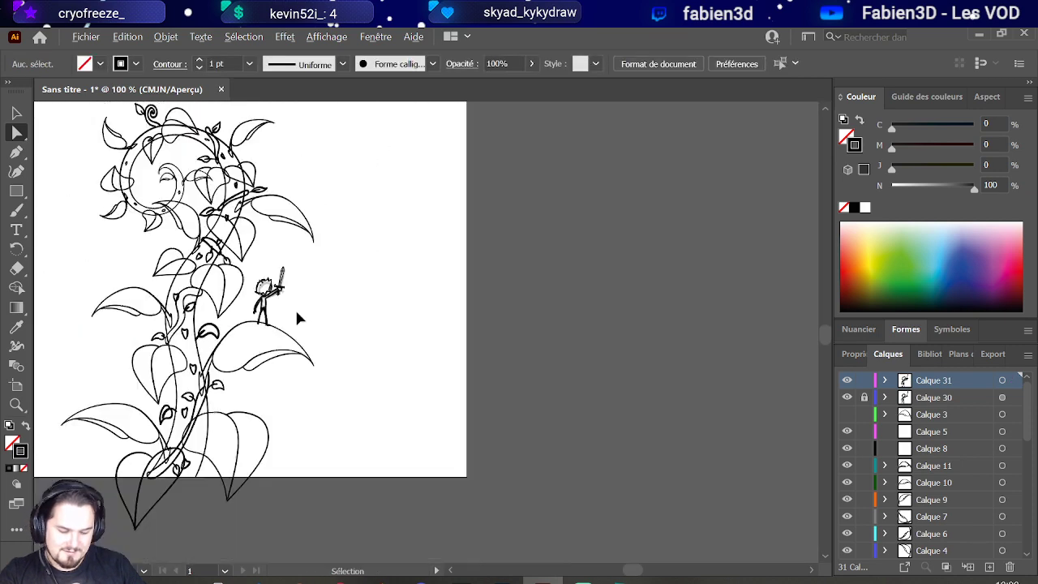
scroll(297, 317, "up", 8)
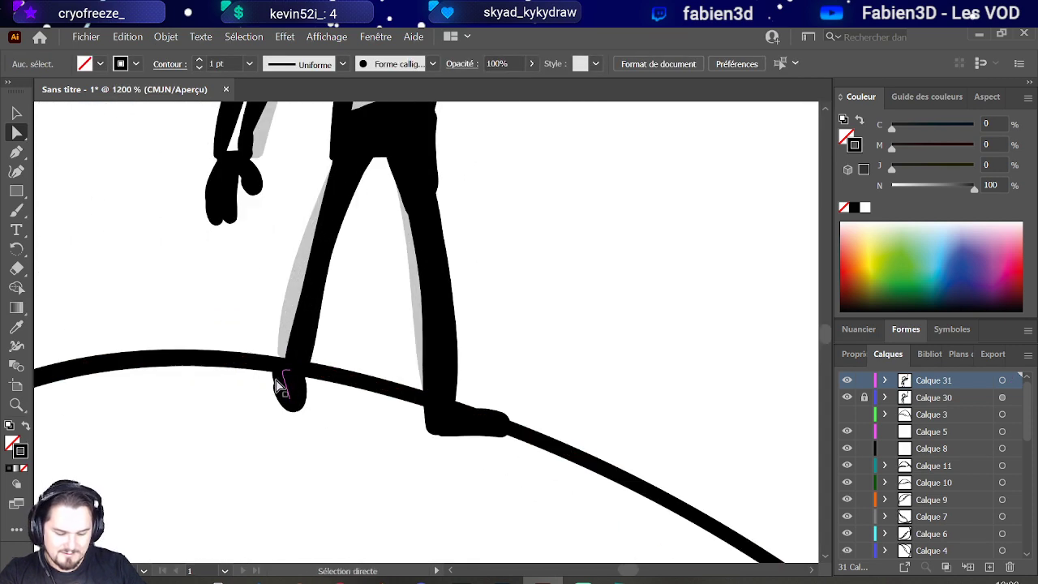
scroll(280, 386, "down", 7)
scroll(332, 361, "down", 2)
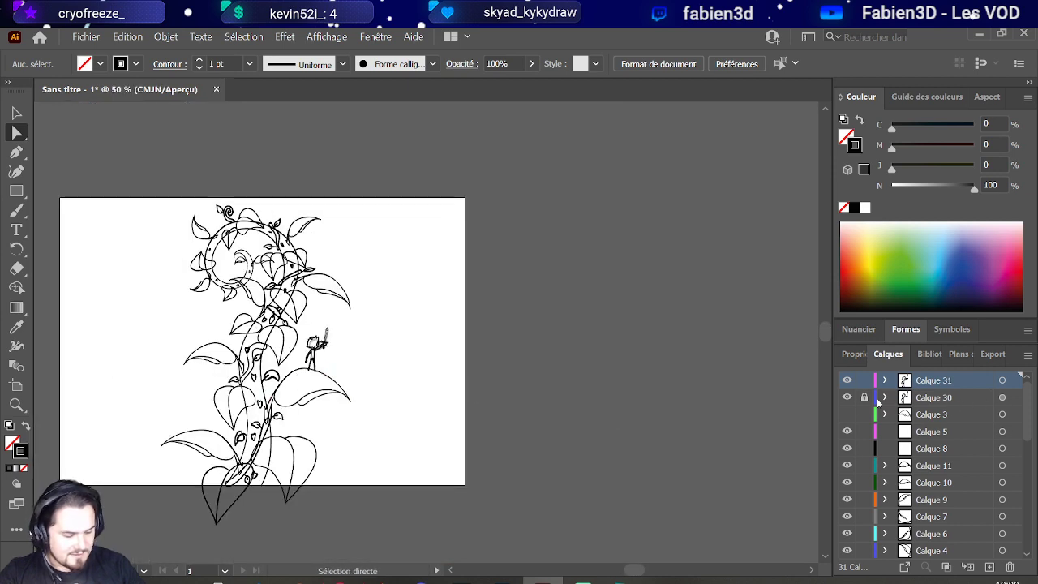
scroll(308, 366, "up", 3)
scroll(248, 370, "down", 3)
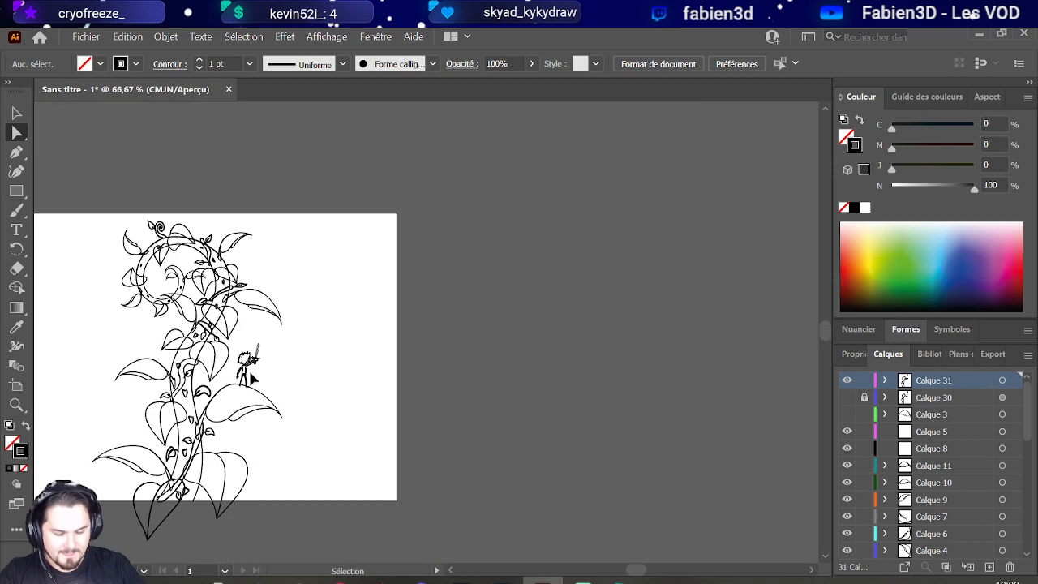
scroll(248, 370, "up", 3)
scroll(197, 373, "down", 3)
scroll(197, 371, "up", 1)
scroll(146, 377, "down", 2)
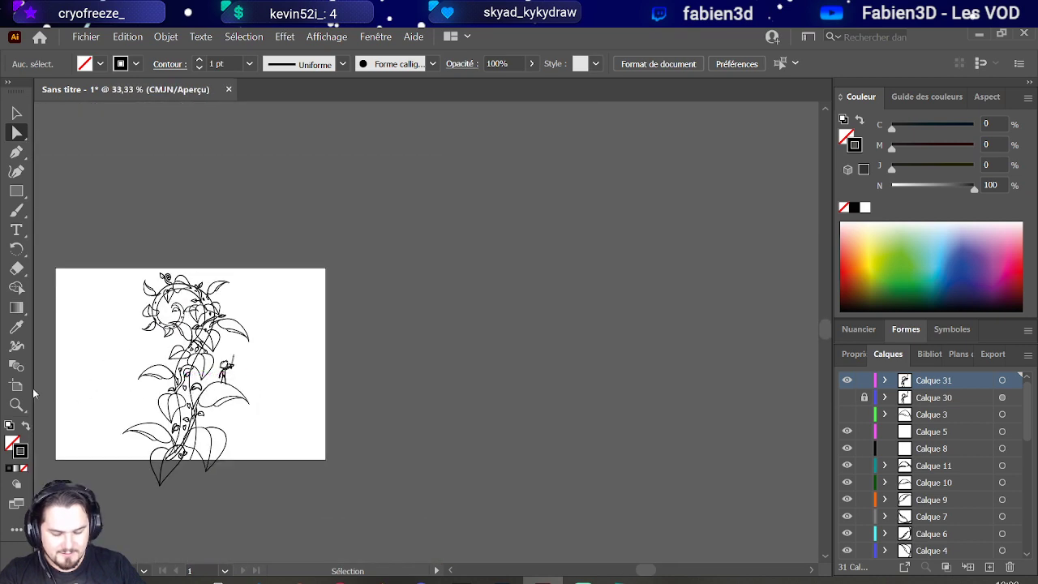
scroll(105, 389, "up", 1)
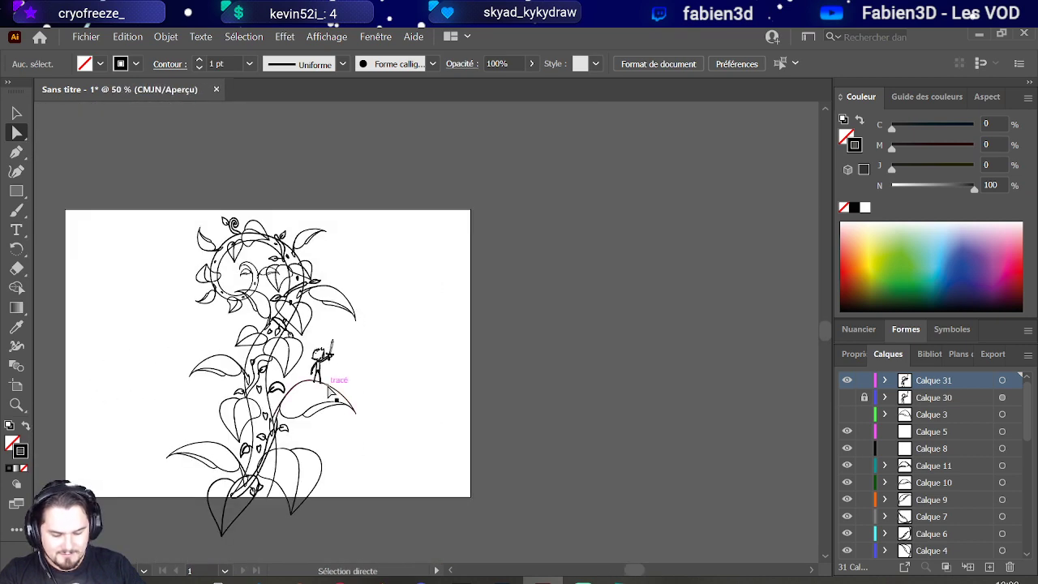
scroll(345, 391, "down", 1)
scroll(358, 402, "up", 1)
scroll(358, 401, "down", 1)
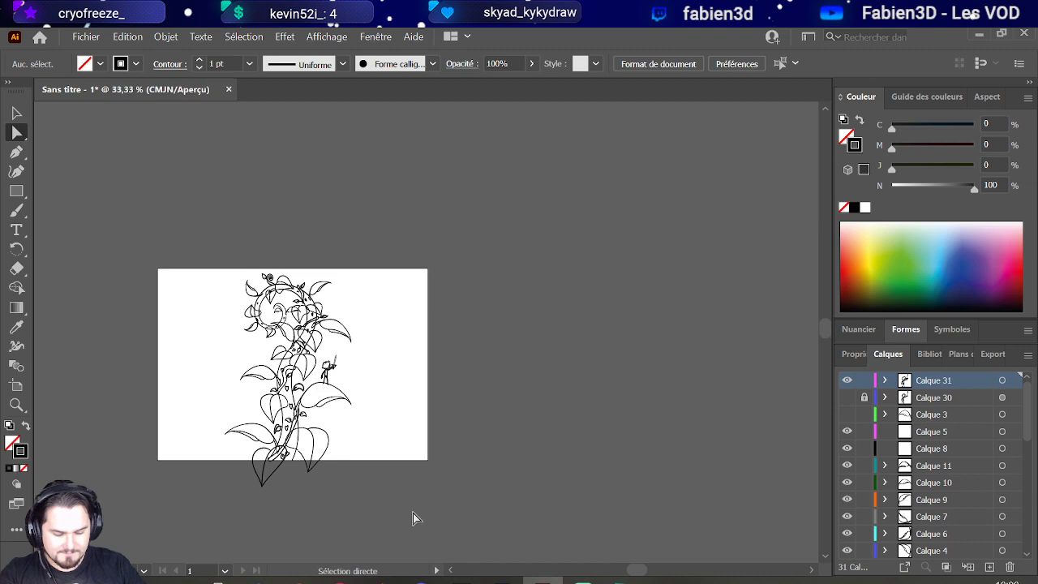
Step: Select the whole artwork, move it to the left side of the artboard, and deselect it
key("ctrl+a")
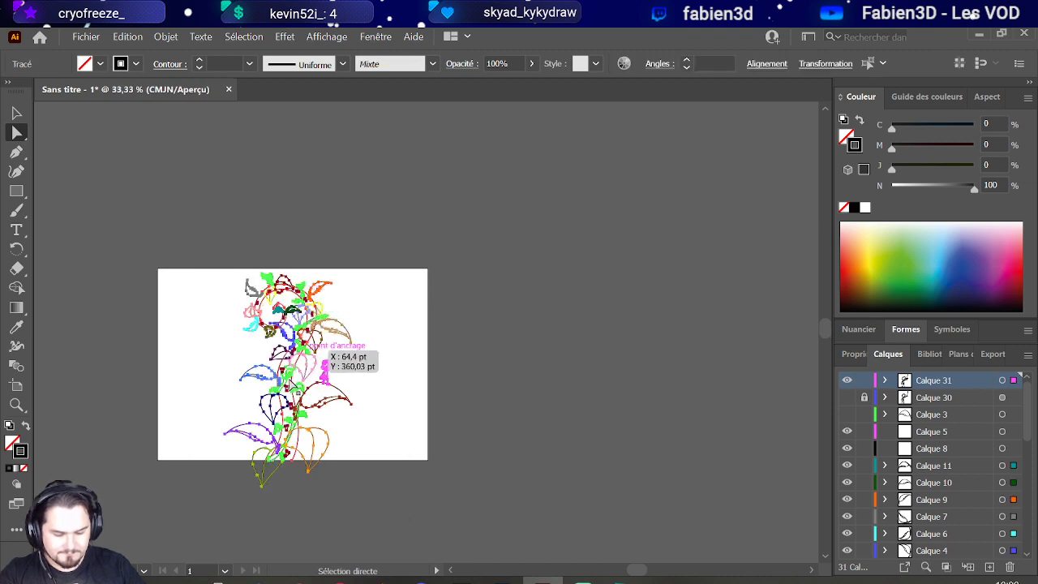
scroll(304, 460, "up", 2)
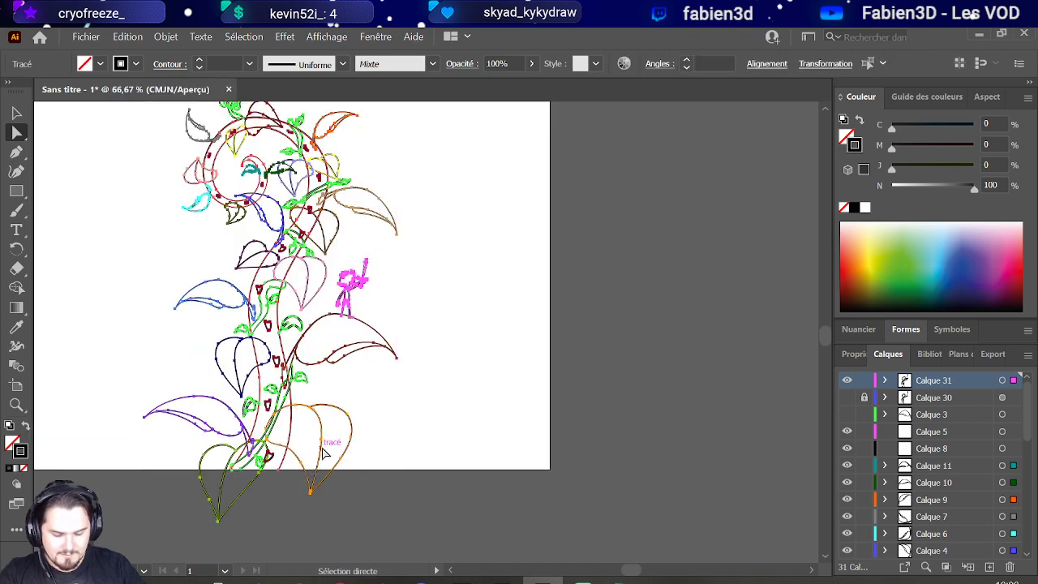
mouse_move(322, 454)
left_mouse_down()
mouse_move(166, 440)
mouse_move(227, 447)
mouse_move(219, 452)
left_mouse_up()
scroll(202, 435, "down", 1)
scroll(202, 435, "up", 1)
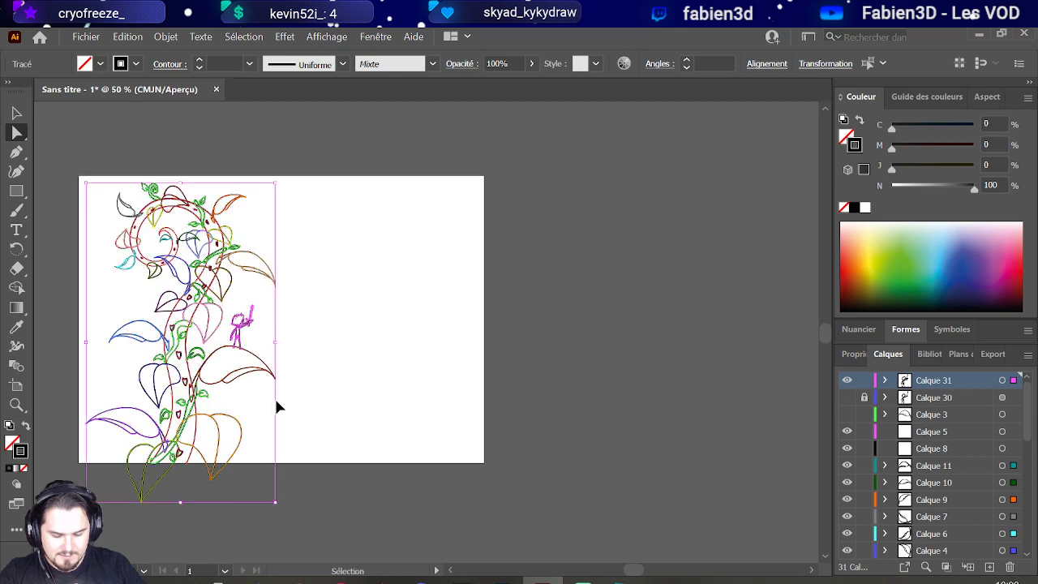
scroll(274, 397, "up", 1)
left_click(390, 358)
scroll(358, 362, "down", 1)
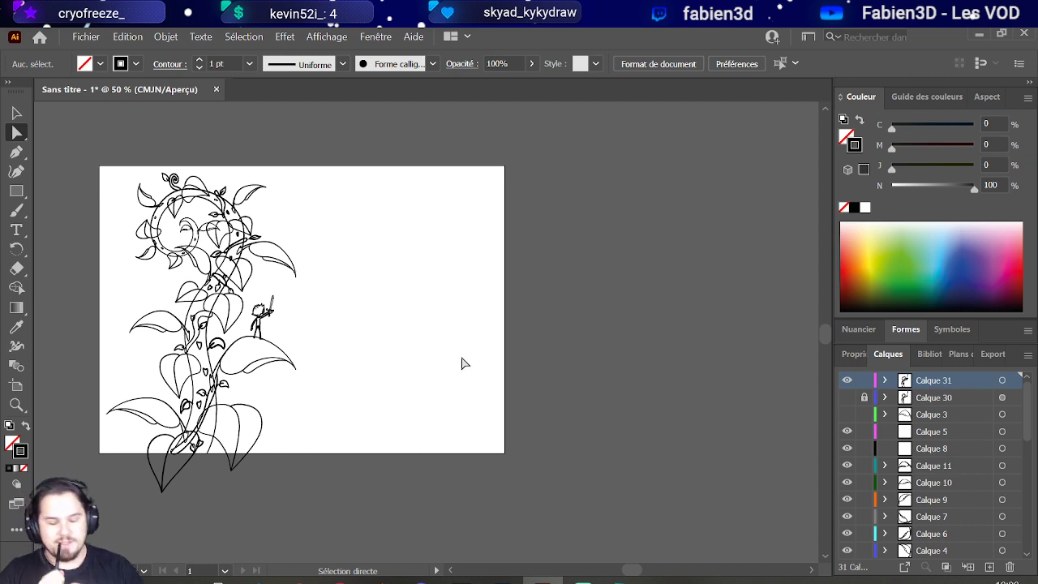
Step: Add a new layer above the character's layer and activate the Paintbrush for the empty area beside the character
left_click(987, 566)
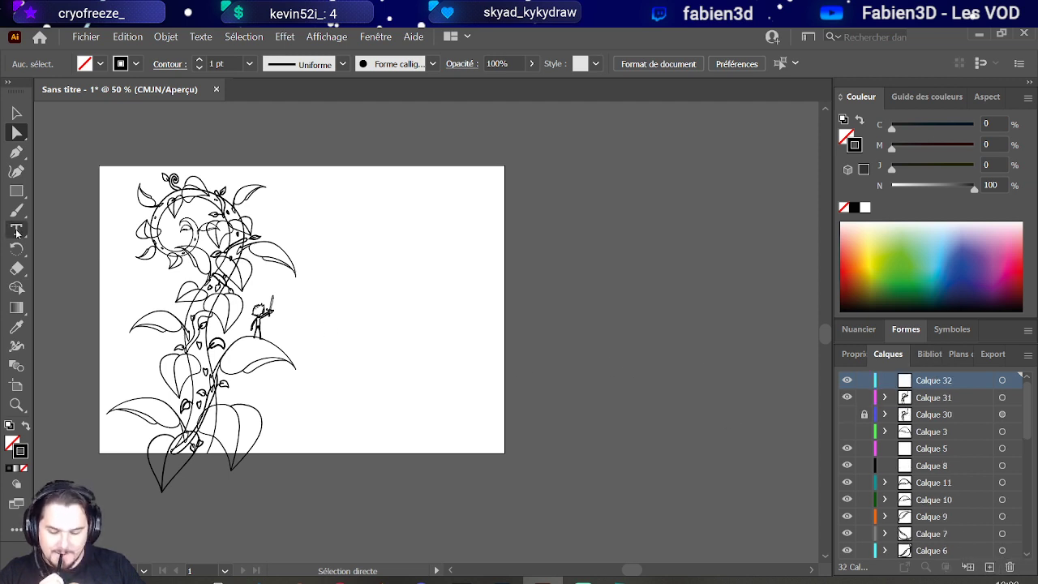
key("b")
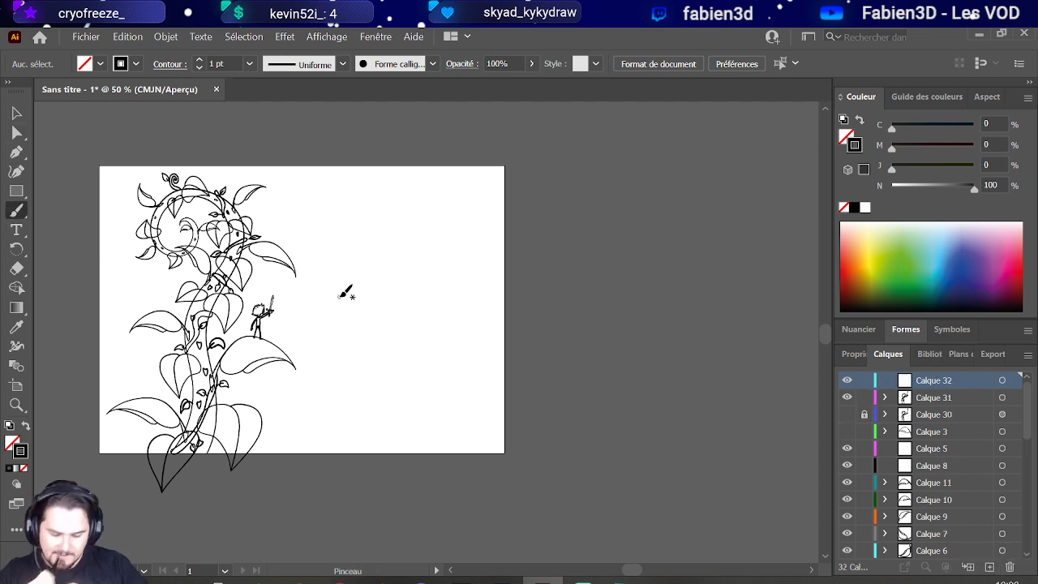
scroll(346, 298, "up", 2)
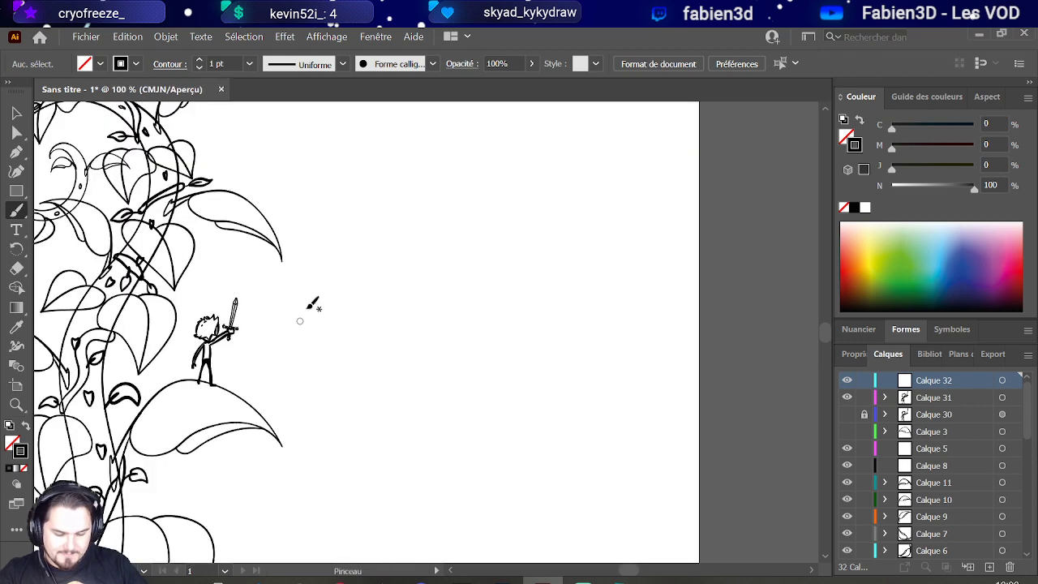
scroll(394, 394, "up", 2)
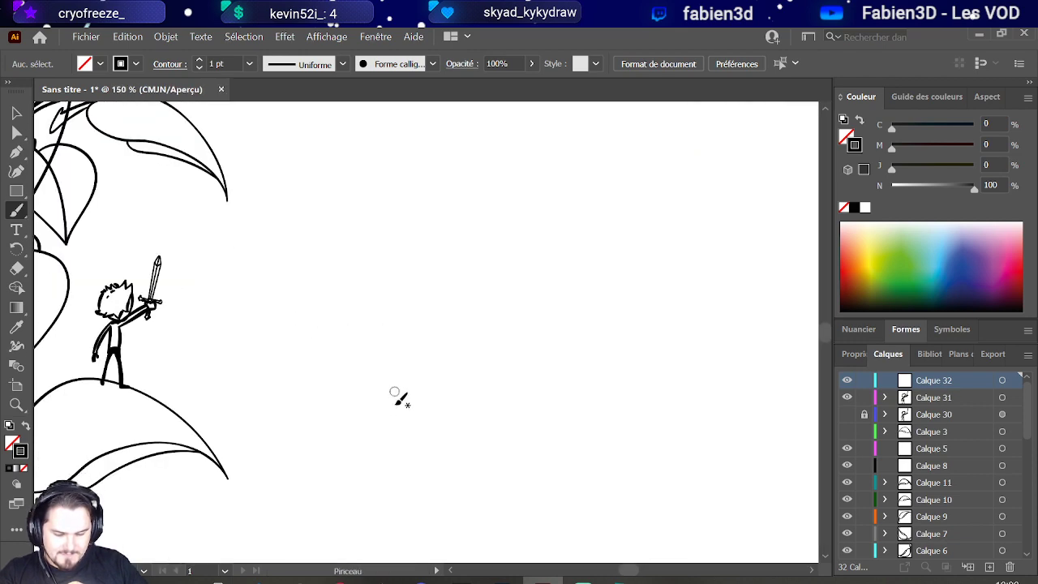
Step: Paint two tall, slightly converging wall lines for a tower in the empty area beside the character
scroll(400, 401, "down", 2)
scroll(394, 413, "down", 1)
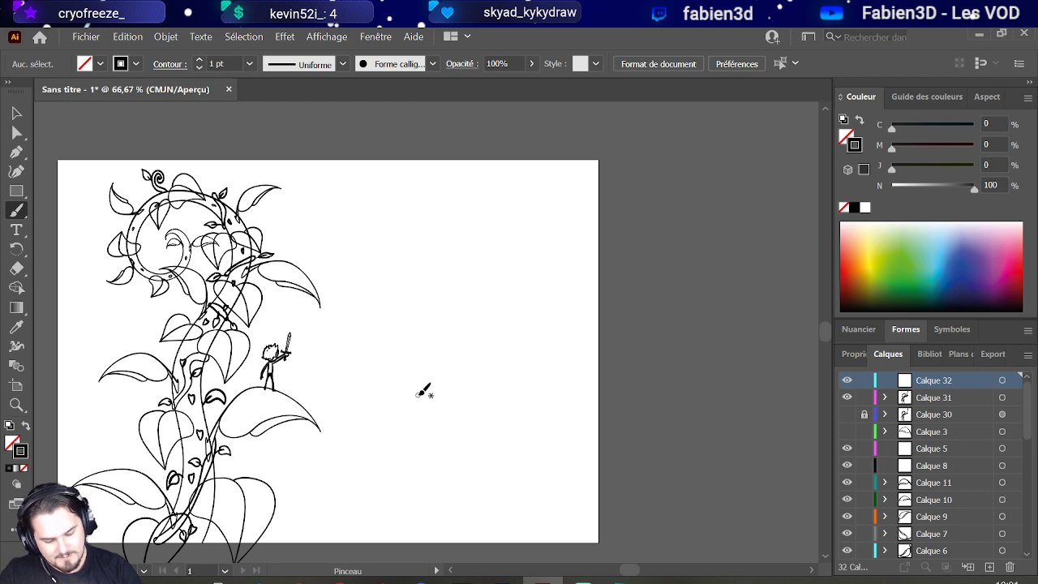
left_click_drag(418, 394, 437, 221)
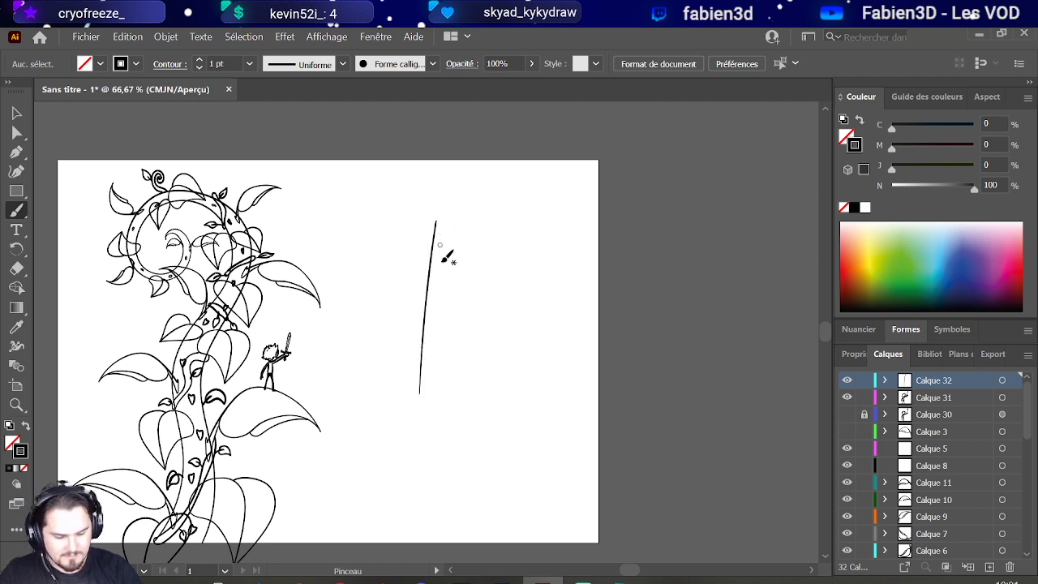
left_click_drag(540, 374, 528, 198)
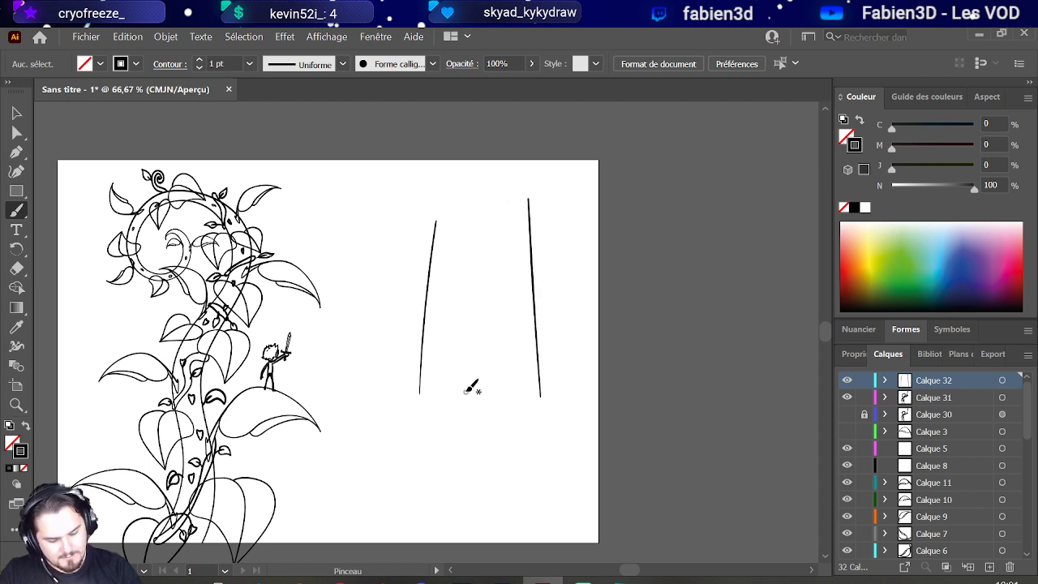
Step: Paint a small arched doorway at the tower's base and a narrow rectangular window on each side of it
mouse_move(473, 387)
left_mouse_down()
mouse_move(498, 375)
mouse_move(478, 367)
mouse_move(493, 394)
mouse_move(477, 392)
mouse_move(481, 367)
mouse_move(475, 389)
mouse_move(475, 366)
mouse_move(492, 396)
left_mouse_up()
key("ctrl+z")
key("ctrl+z")
key("ctrl+z")
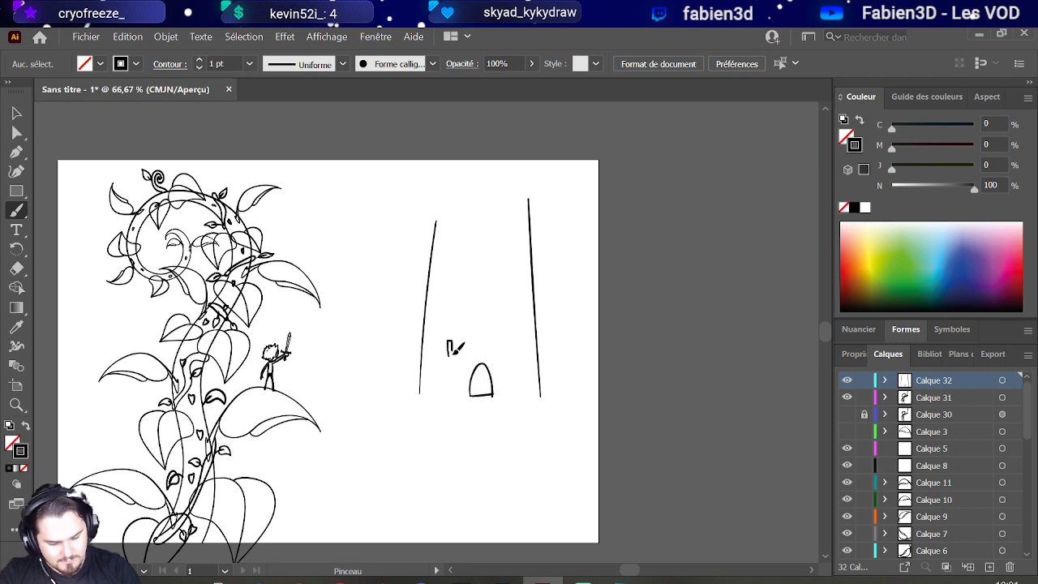
left_click_drag(453, 354, 449, 356)
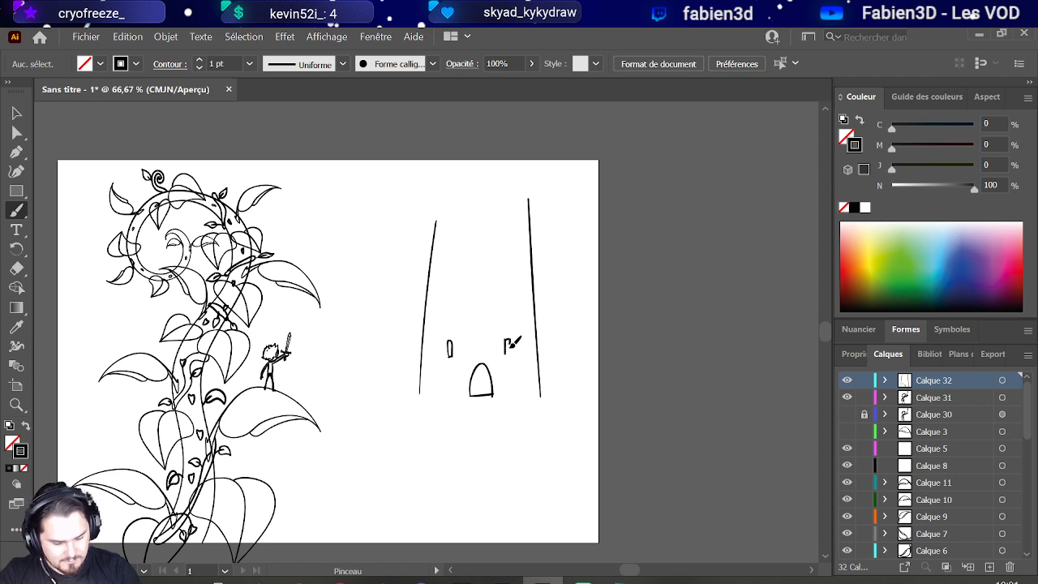
left_click_drag(511, 344, 505, 354)
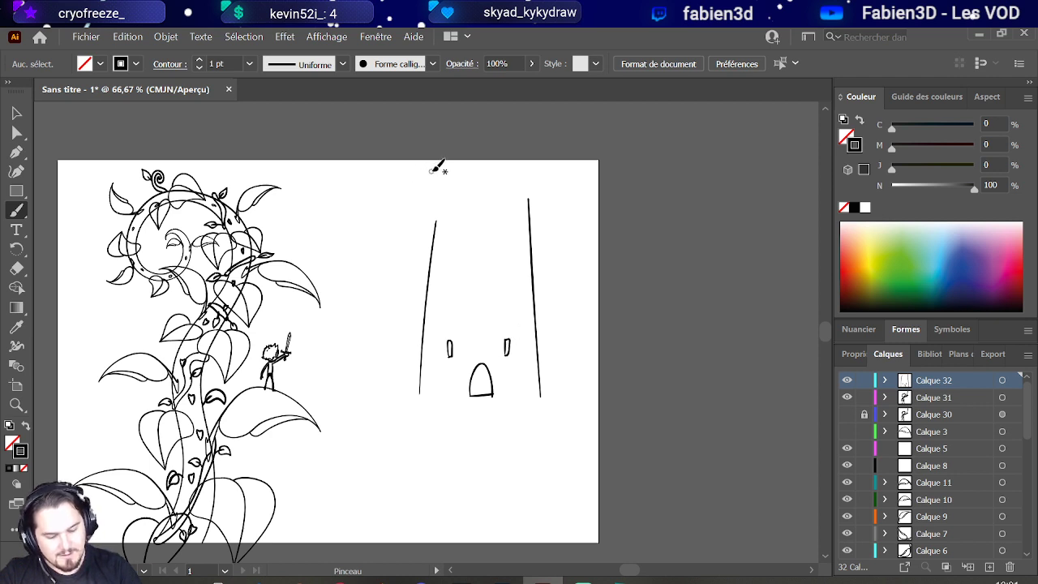
Step: Lower the top anchor point of the tower's right wall with Direct Selection to level it with the left wall
key("a")
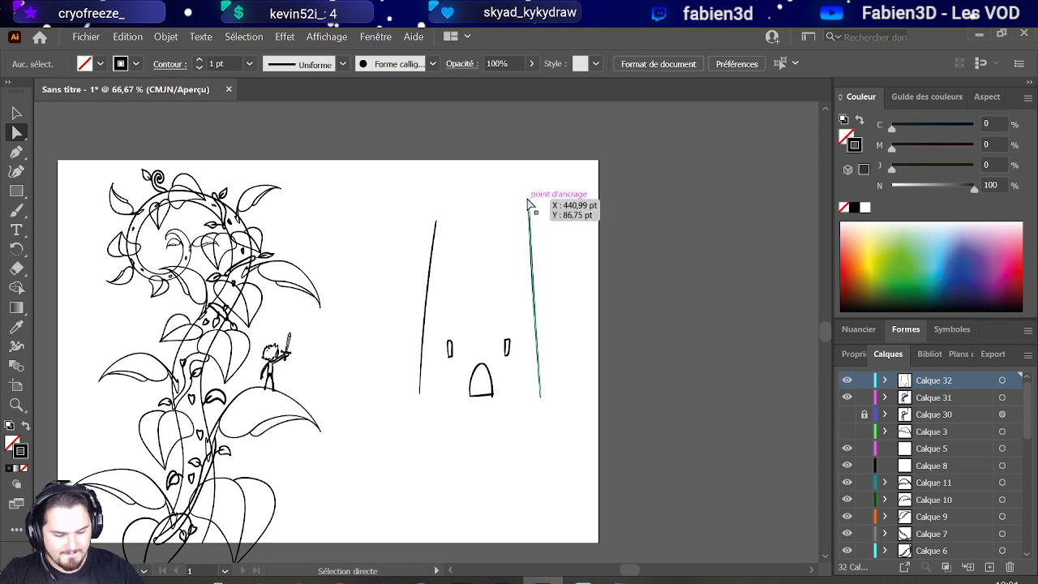
left_click_drag(527, 203, 528, 220)
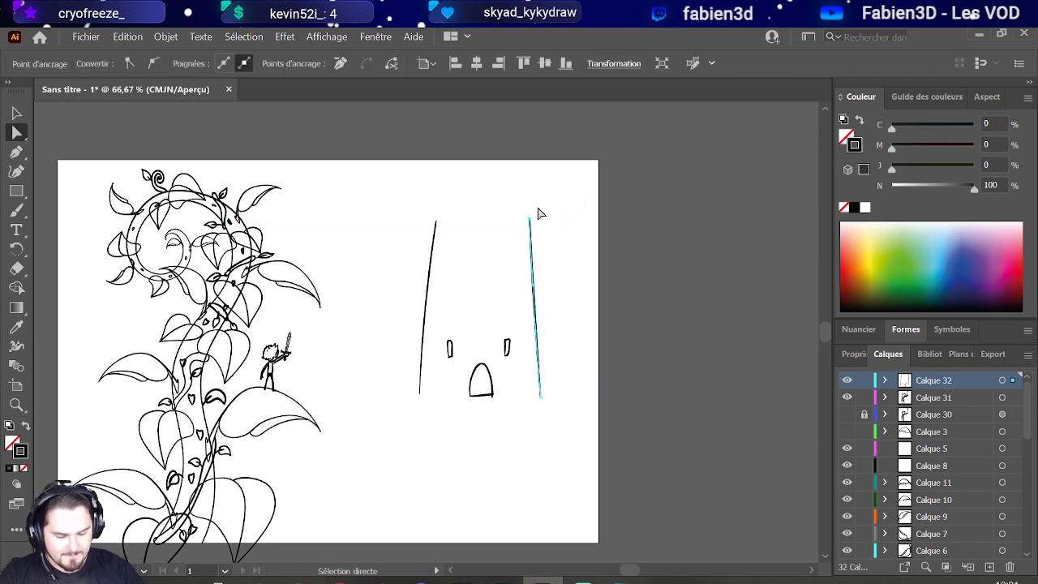
left_click(537, 212)
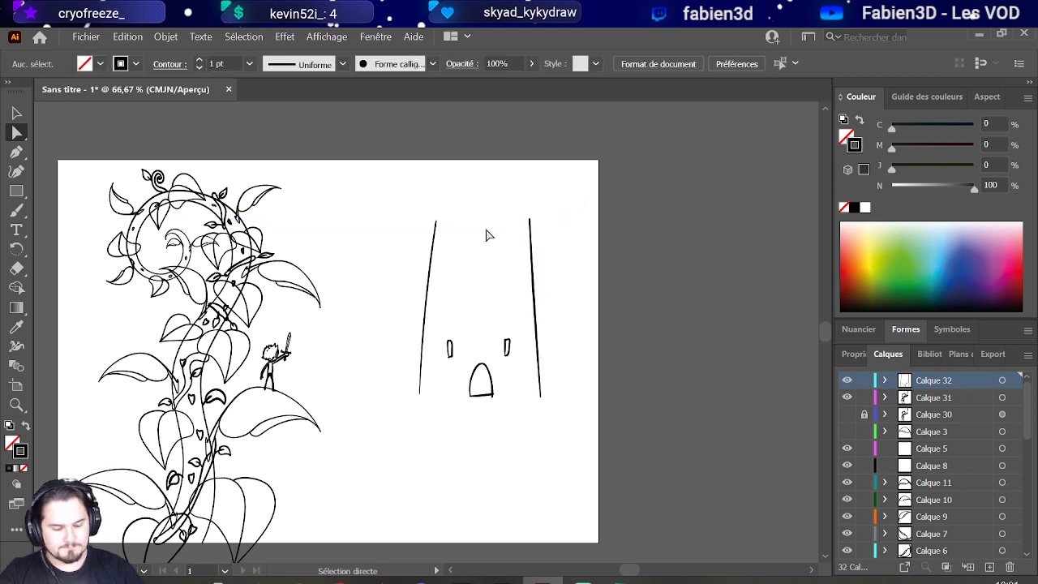
Step: Stretch the arched doorway upward to roughly twice its height and deselect it
scroll(470, 268, "down", 1)
scroll(474, 291, "up", 1)
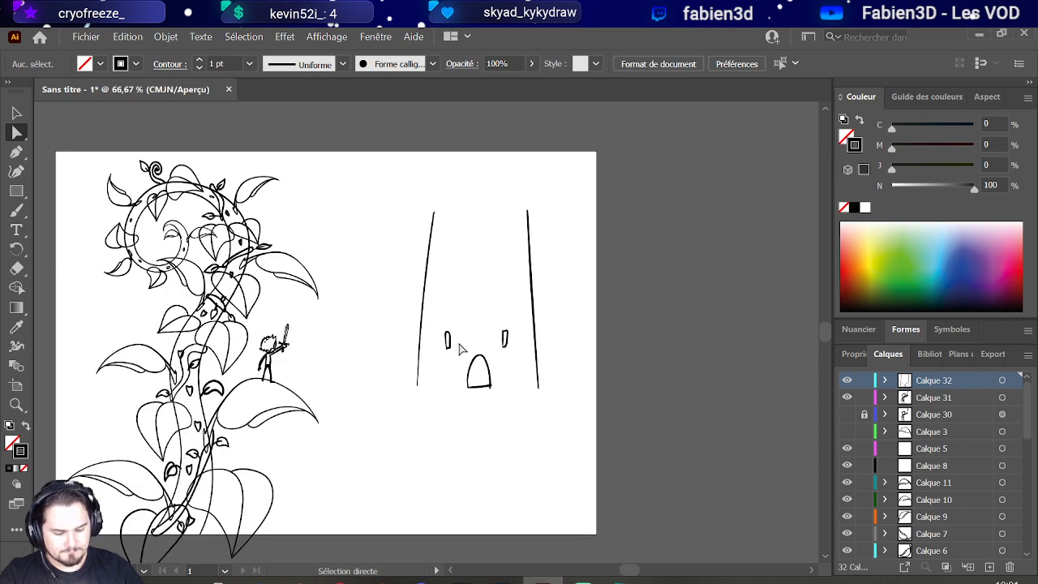
left_click_drag(492, 371, 484, 302)
left_click(468, 290)
scroll(467, 290, "up", 1)
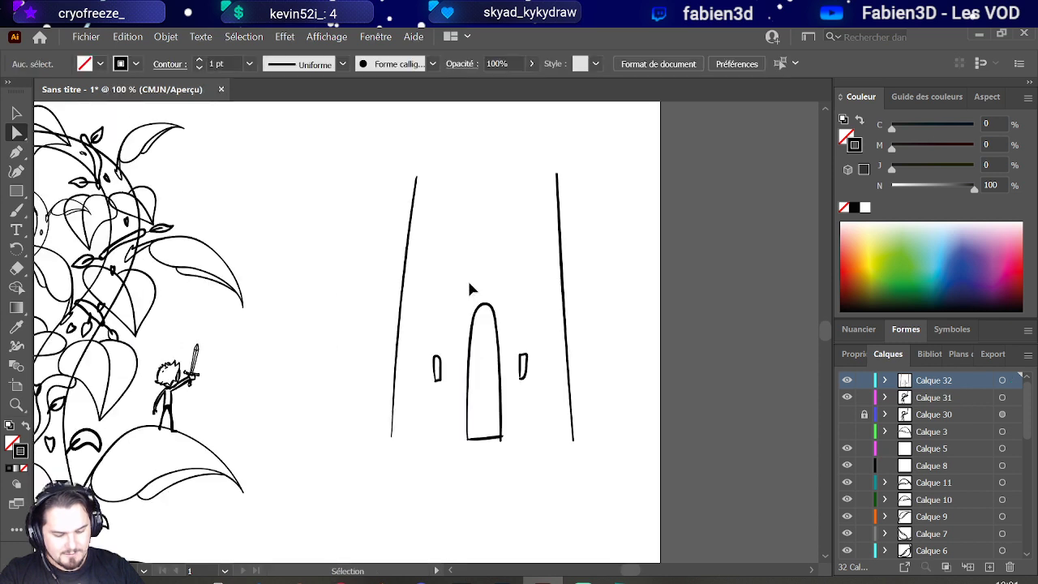
Step: Stretch the upper anchor points of both windows upward to turn them into tall slits beside the doorway
left_click(444, 366)
left_click(524, 363, "shift")
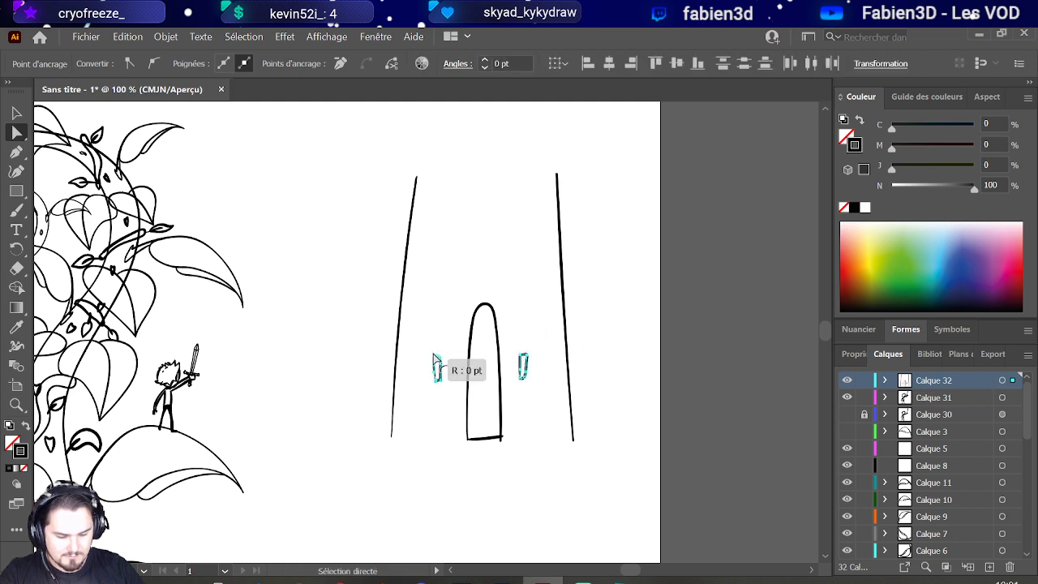
scroll(442, 365, "up", 2)
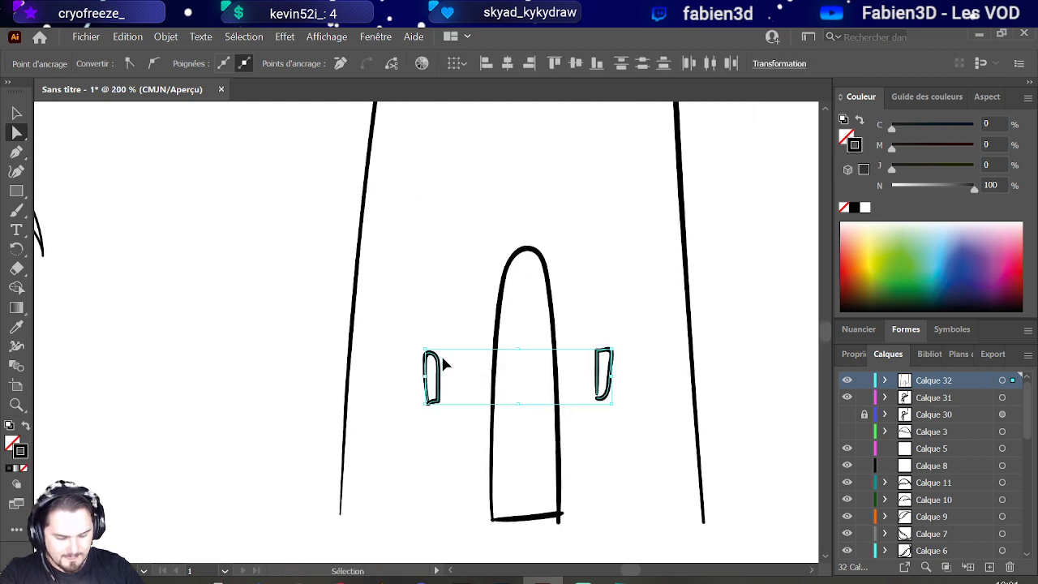
key("a")
left_click_drag(441, 368, 434, 281)
key("ctrl+z")
key("ctrl+z")
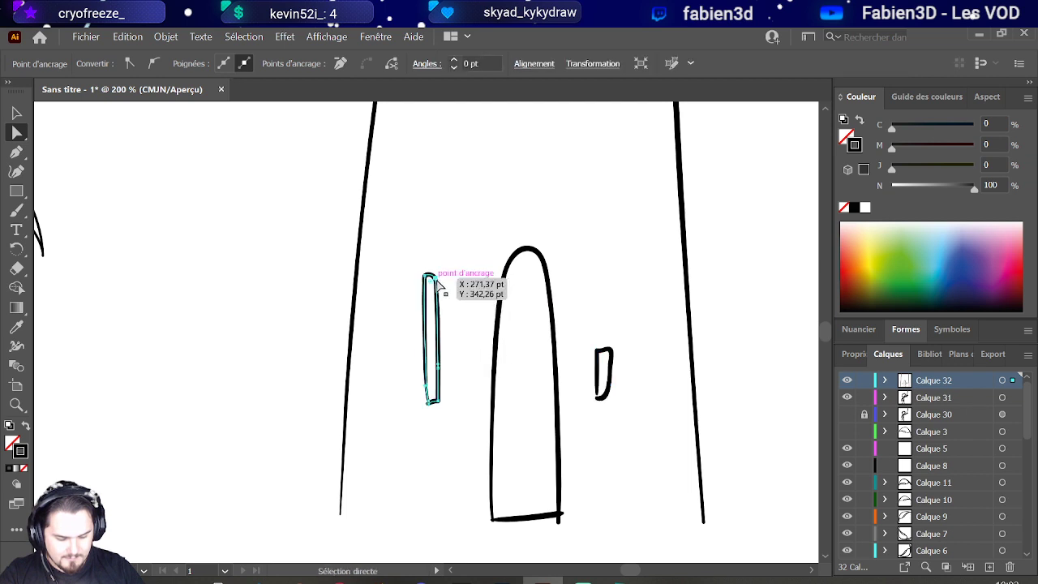
left_click(614, 353)
left_click_drag(612, 353, 616, 266)
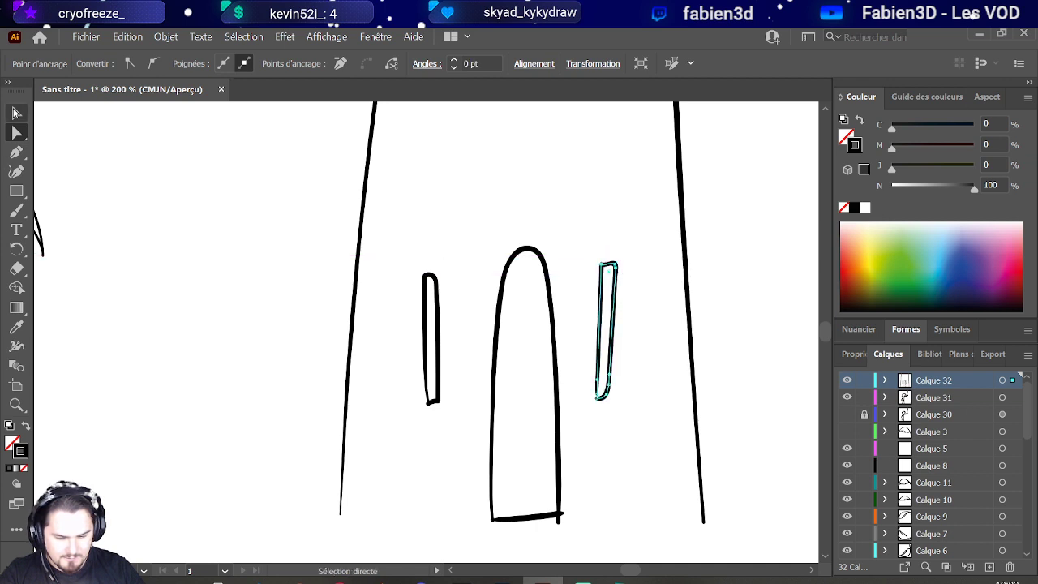
Step: Move the right slit window slightly outward and adjust its lower-left anchor point to close the corner
left_click(15, 115)
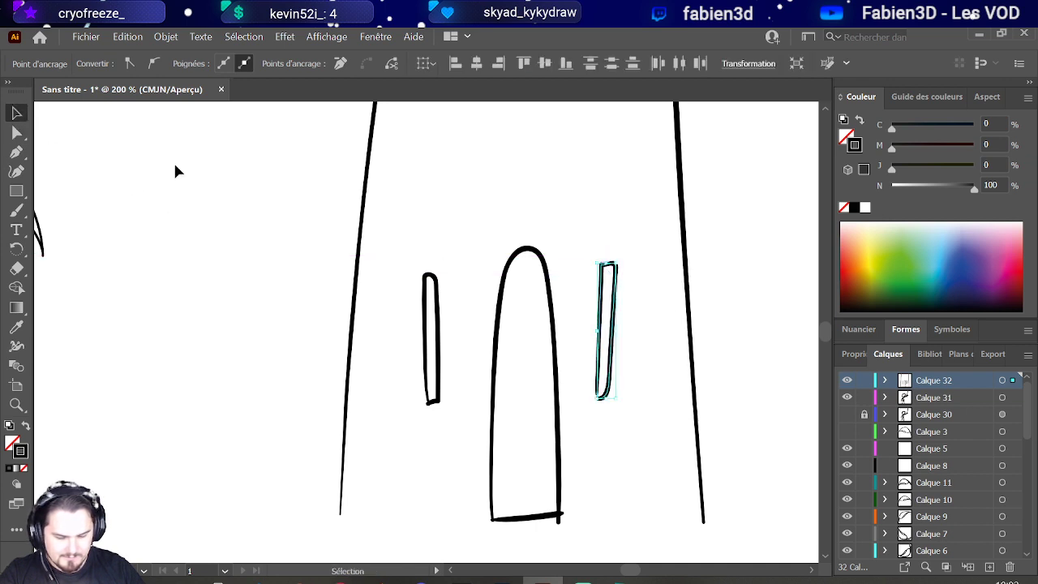
left_click(649, 367)
left_click_drag(613, 378, 628, 382)
left_click(15, 133)
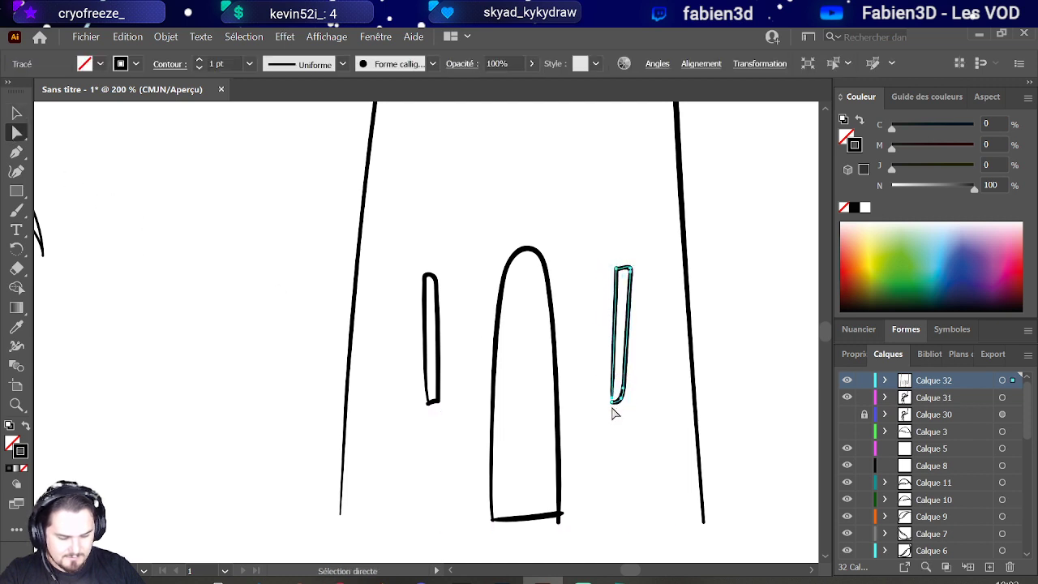
left_click(614, 412)
left_click(614, 403)
left_click(616, 411)
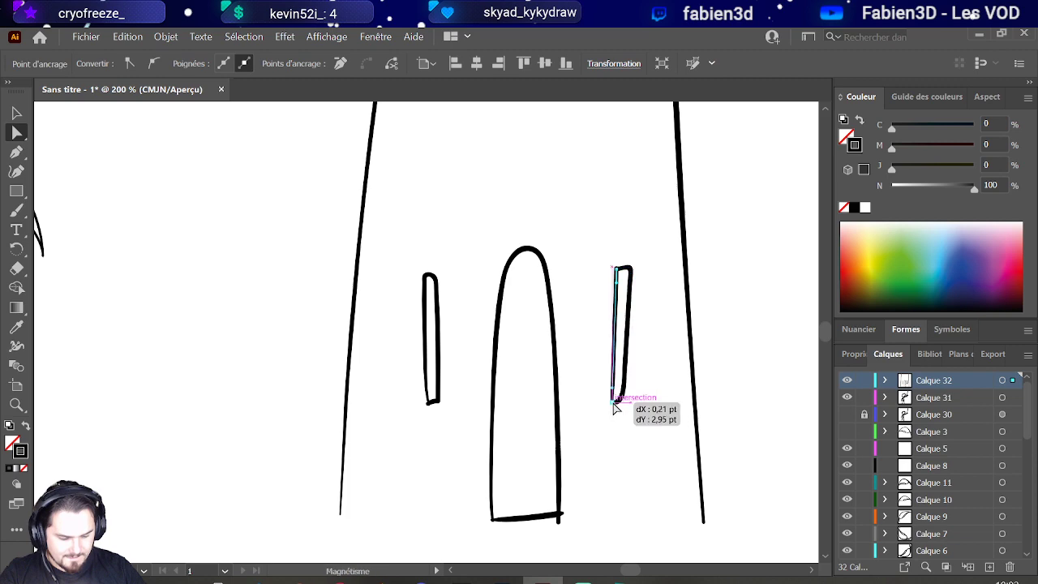
left_click(568, 357)
Step: Extend the doorway's bottom line to the feet of both walls to form the tower's base line
scroll(551, 348, "down", 3)
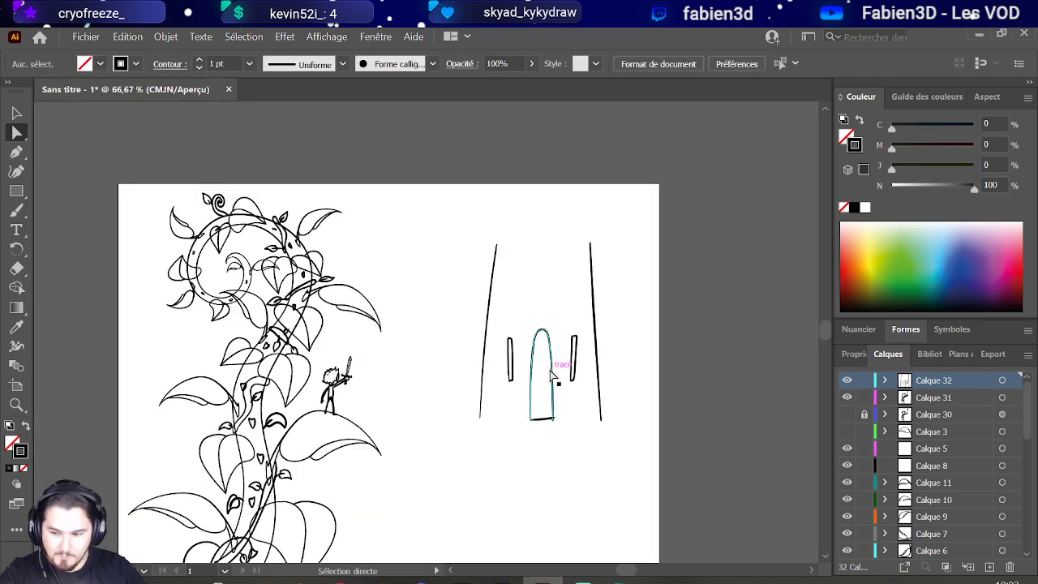
scroll(552, 327, "up", 1)
scroll(554, 327, "up", 1)
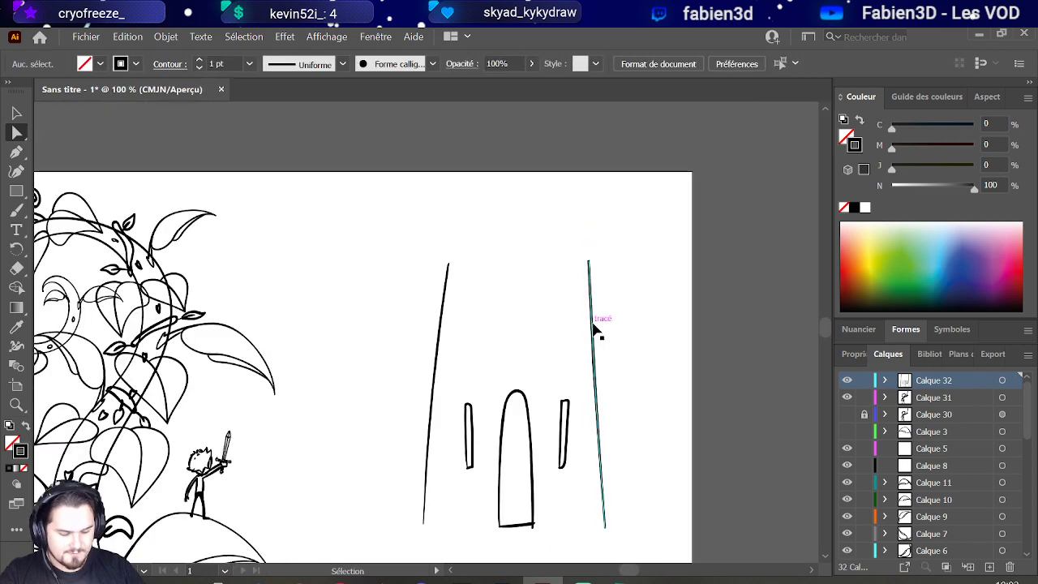
scroll(576, 362, "down", 1)
scroll(556, 456, "up", 1)
scroll(556, 456, "up", 1)
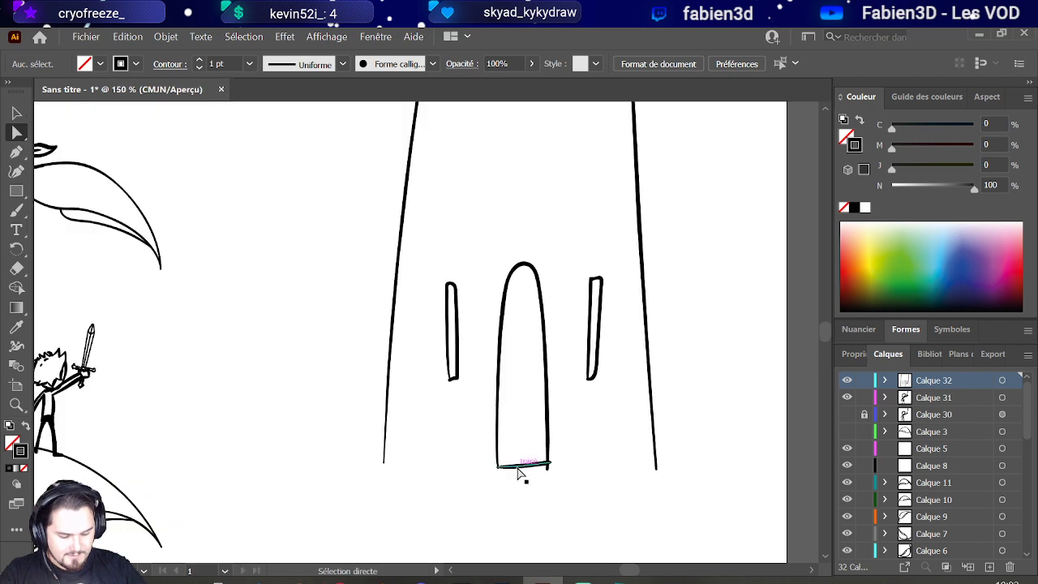
left_click_drag(522, 471, 658, 474)
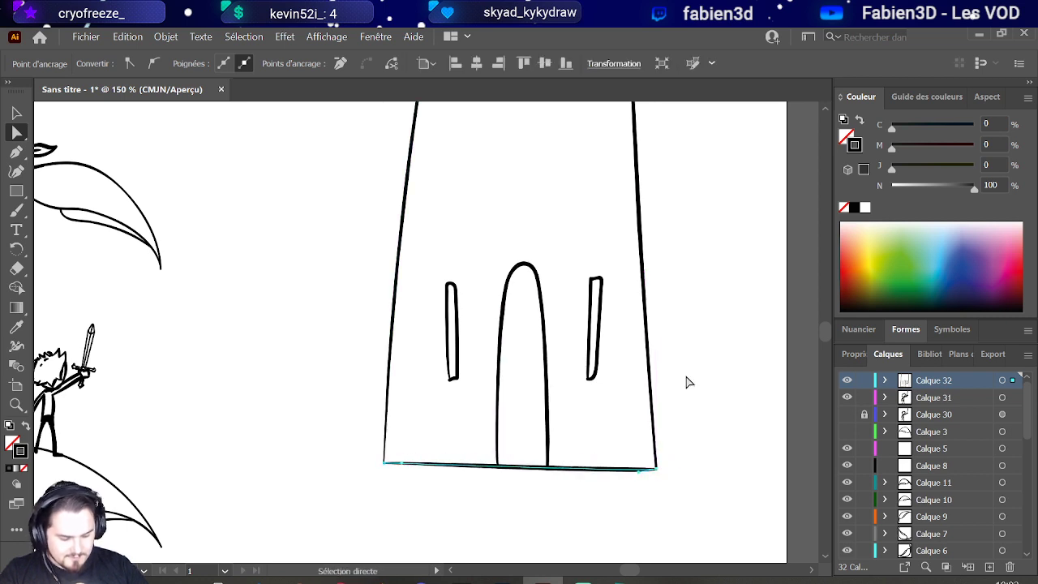
left_click(688, 382)
Step: Examine the tower's size and placement against the whole vine and artboard
scroll(584, 441, "down", 2)
scroll(389, 398, "down", 1)
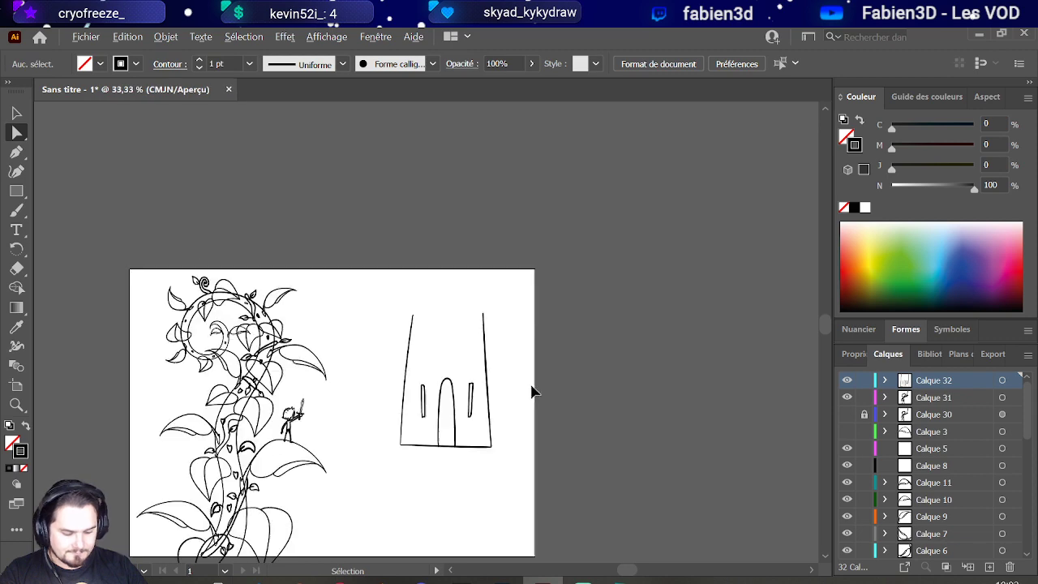
scroll(496, 390, "down", 1)
scroll(511, 377, "up", 1)
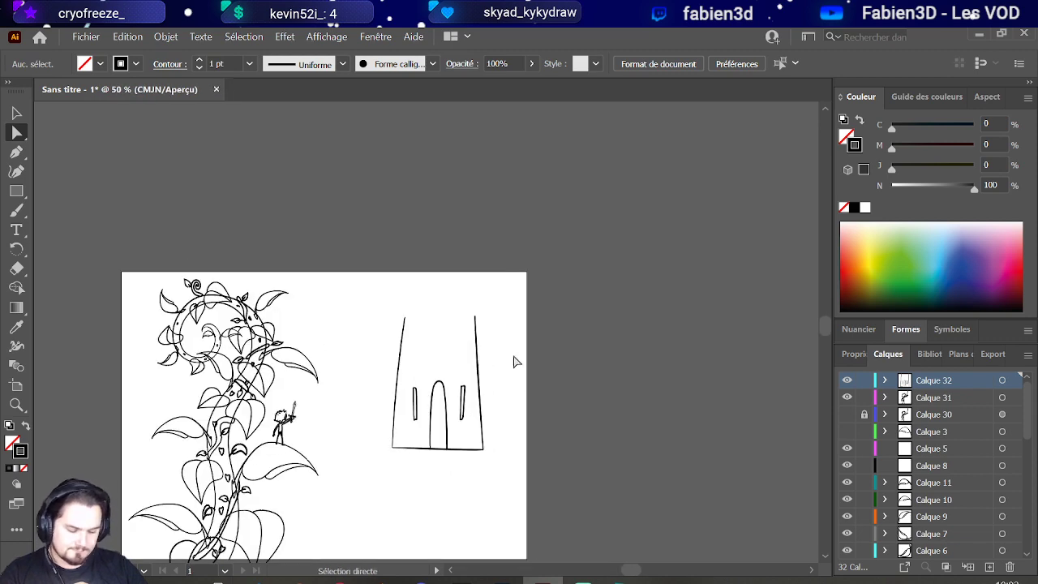
scroll(513, 356, "down", 1)
scroll(513, 356, "up", 1)
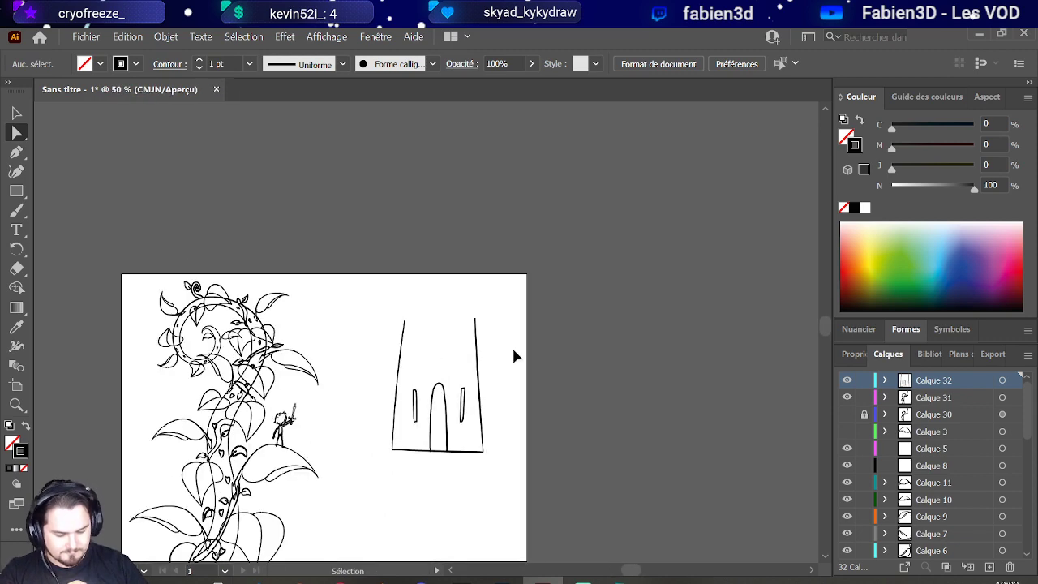
scroll(513, 356, "down", 1)
scroll(512, 358, "up", 1)
scroll(427, 365, "up", 1)
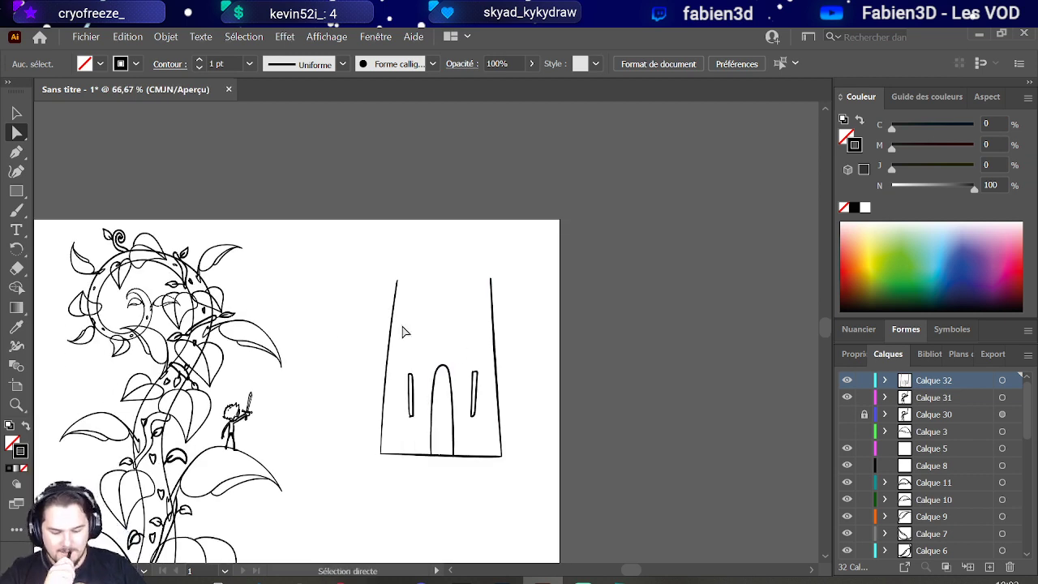
Step: Paint a curved, crenellated side turret on the tower's left wall and a row of battlements crowning the main tower
left_click(17, 211)
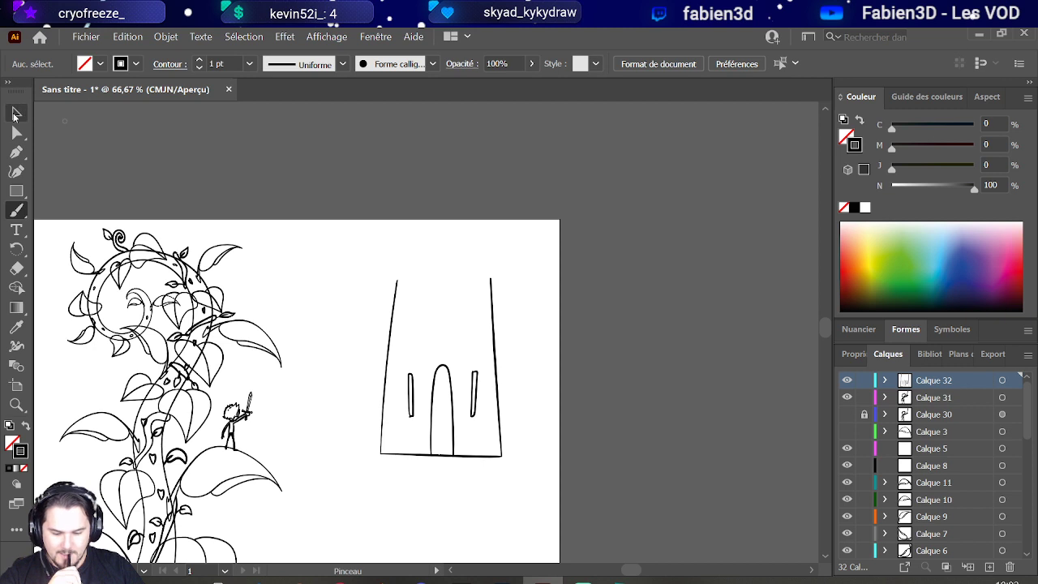
left_click(16, 151)
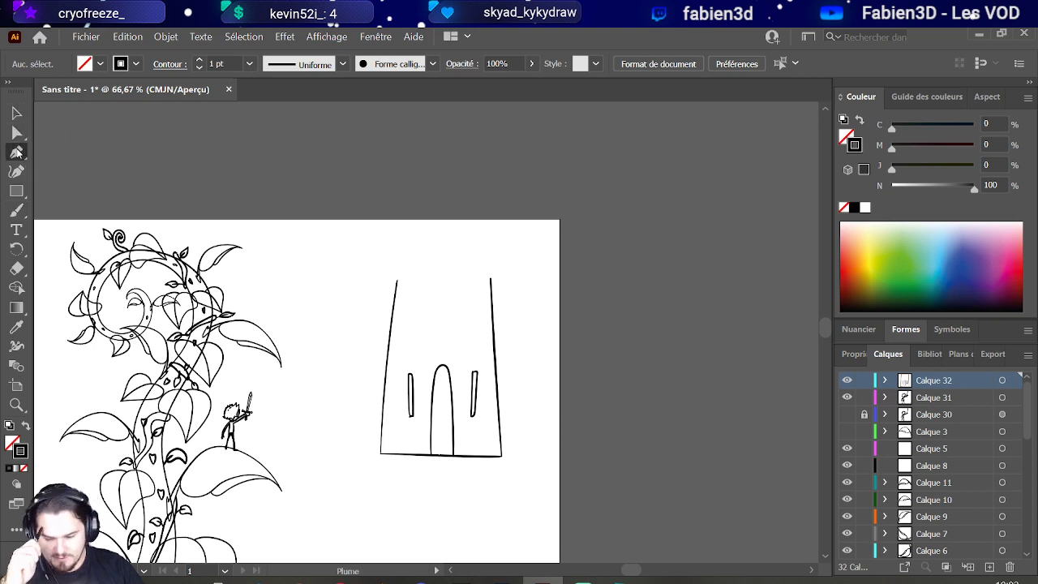
left_click(16, 211)
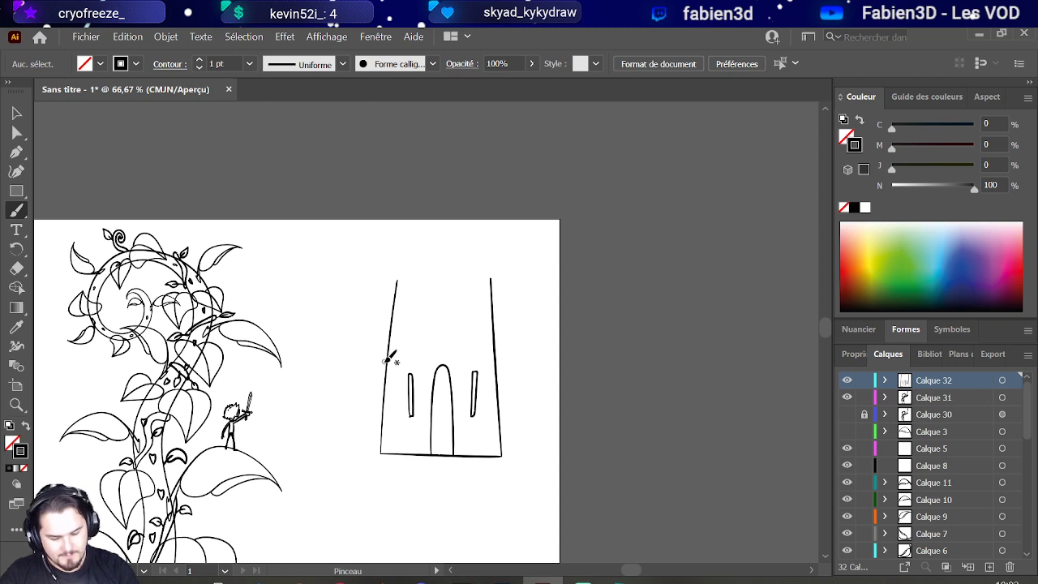
mouse_move(386, 386)
left_mouse_down()
mouse_move(357, 374)
mouse_move(349, 277)
mouse_move(366, 287)
left_mouse_up()
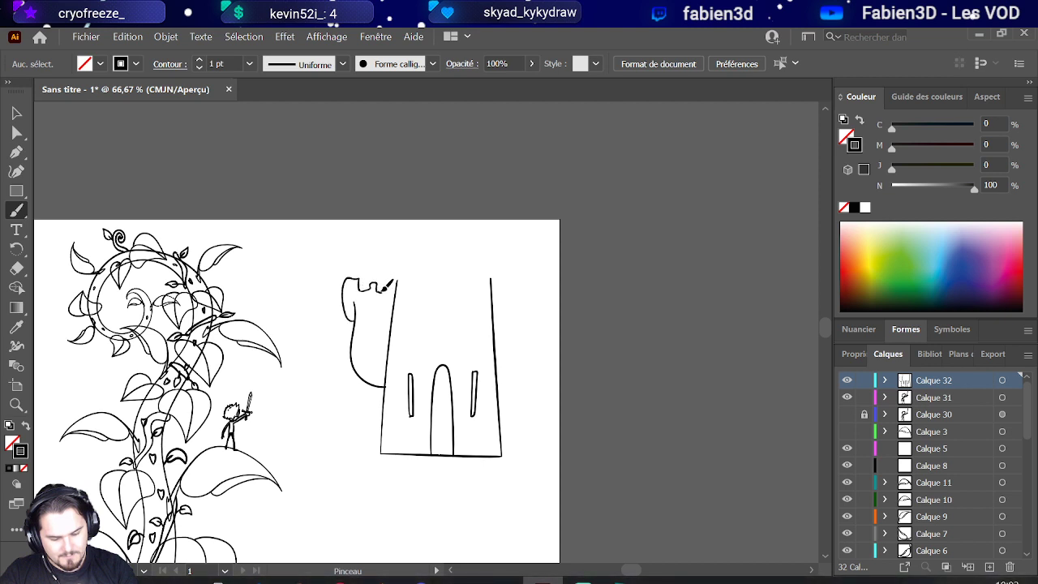
left_click_drag(397, 289, 401, 231)
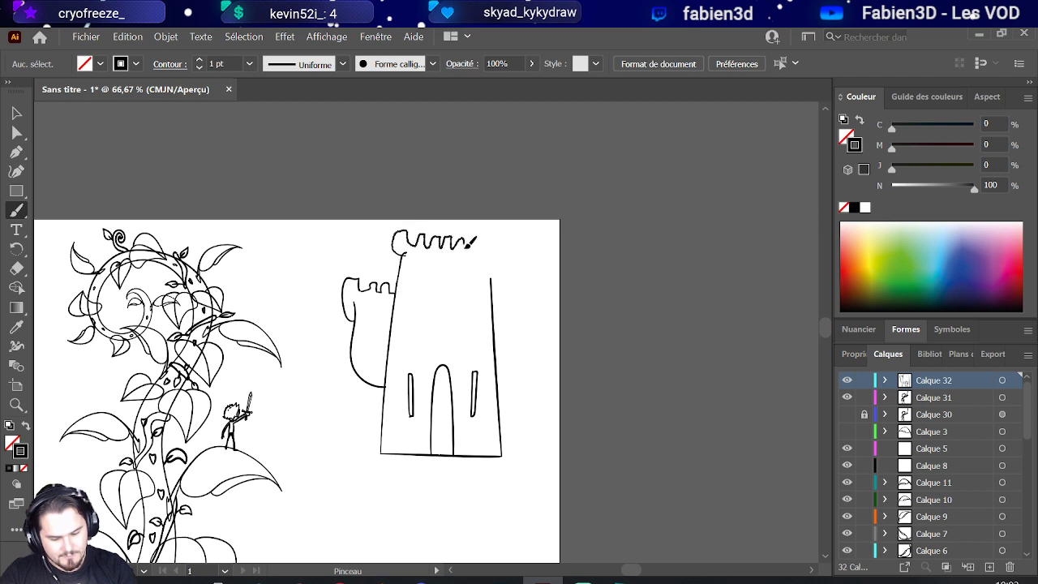
left_click_drag(504, 237, 492, 281)
Step: Paint a lower crenellated turret on the tower's right wall and add slit windows to the upper tower and this turret
mouse_move(500, 433)
left_mouse_down()
mouse_move(526, 412)
mouse_move(535, 366)
left_mouse_up()
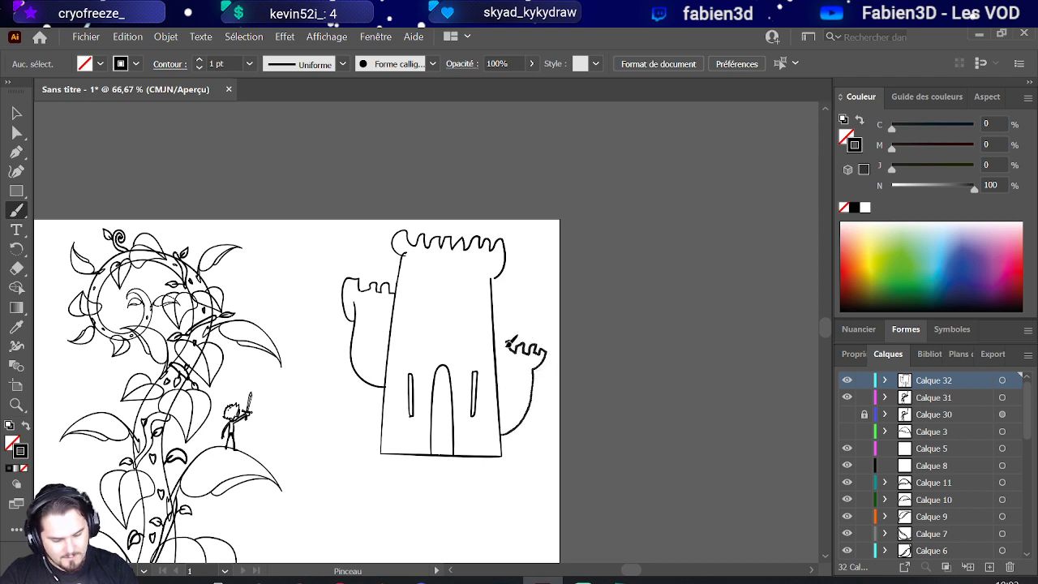
left_click_drag(496, 346, 491, 348)
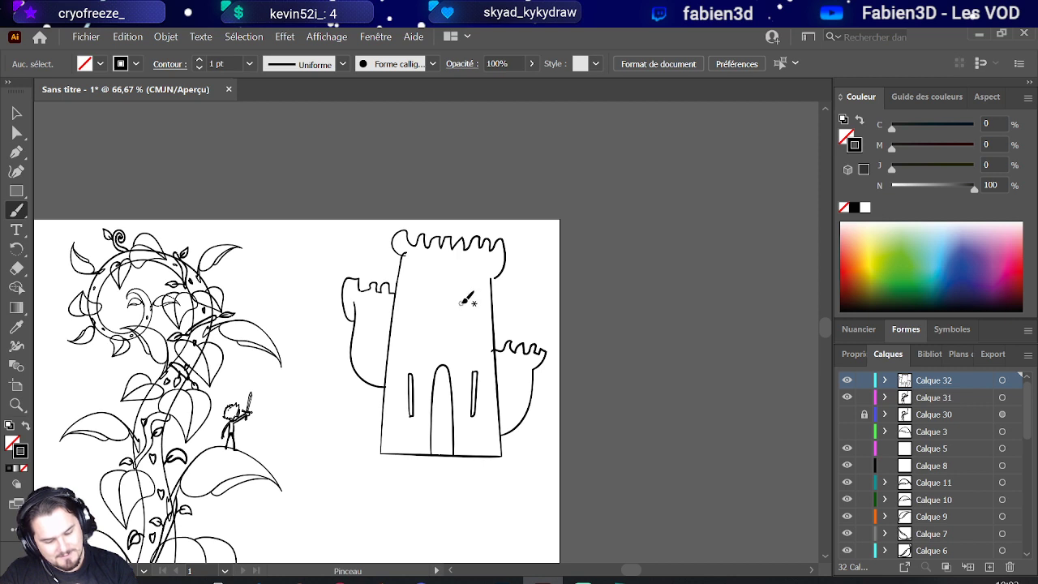
mouse_move(452, 309)
left_mouse_down()
mouse_move(466, 273)
mouse_move(452, 310)
left_mouse_up()
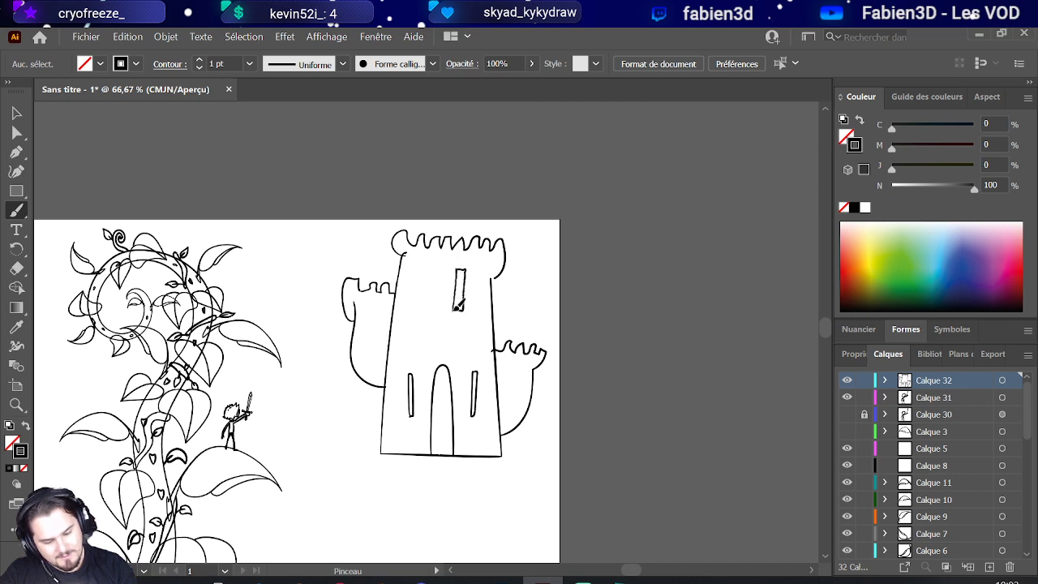
mouse_move(511, 396)
left_mouse_down()
mouse_move(514, 365)
mouse_move(518, 396)
left_mouse_up()
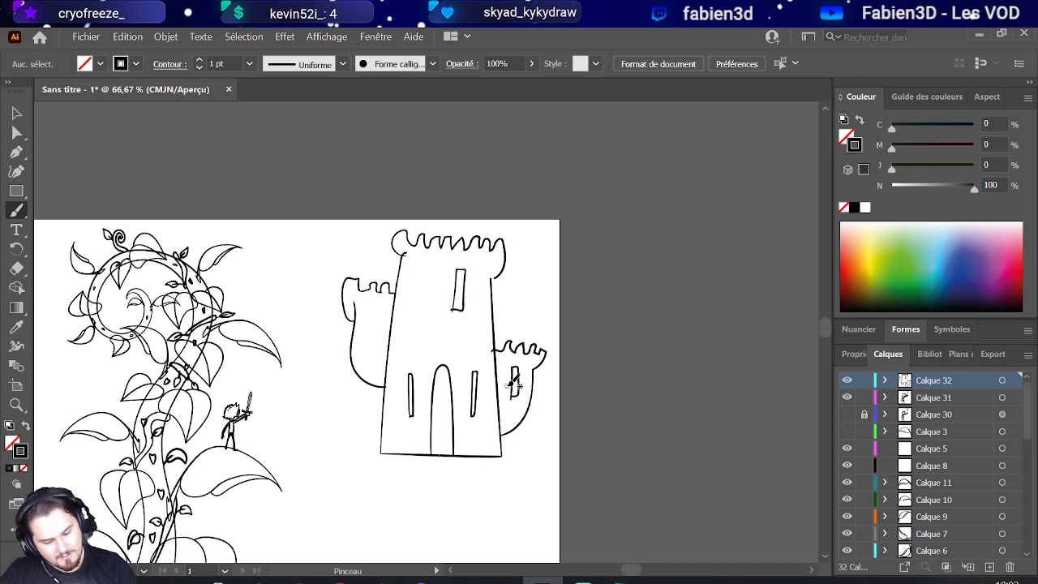
Step: Paint a slit window on the castle's side turret and an arched, barred window on the main tower
mouse_move(367, 316)
left_mouse_down()
mouse_move(378, 349)
mouse_move(430, 292)
mouse_move(430, 343)
mouse_move(418, 342)
mouse_move(421, 291)
mouse_move(433, 321)
left_mouse_up()
mouse_move(417, 333)
left_mouse_down()
mouse_move(436, 332)
mouse_move(432, 310)
left_mouse_up()
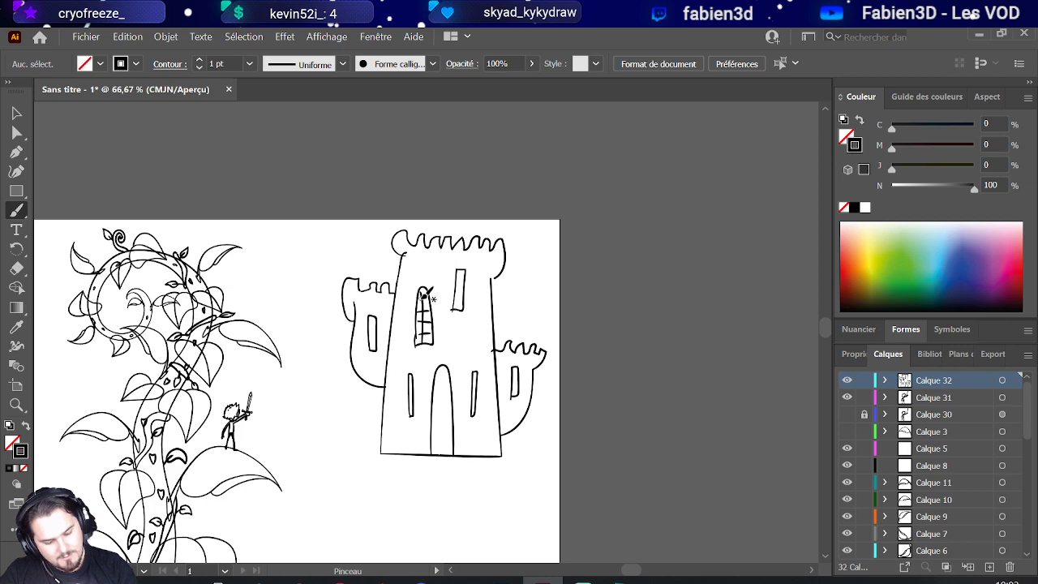
scroll(429, 299, "down", 3)
scroll(429, 312, "up", 1)
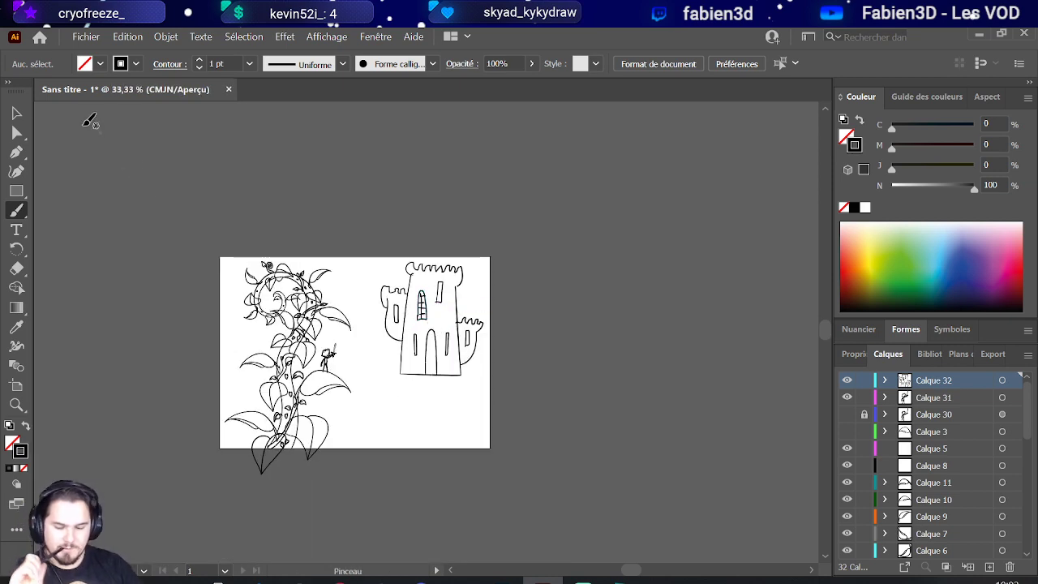
left_click(16, 113)
left_click_drag(535, 416, 380, 259)
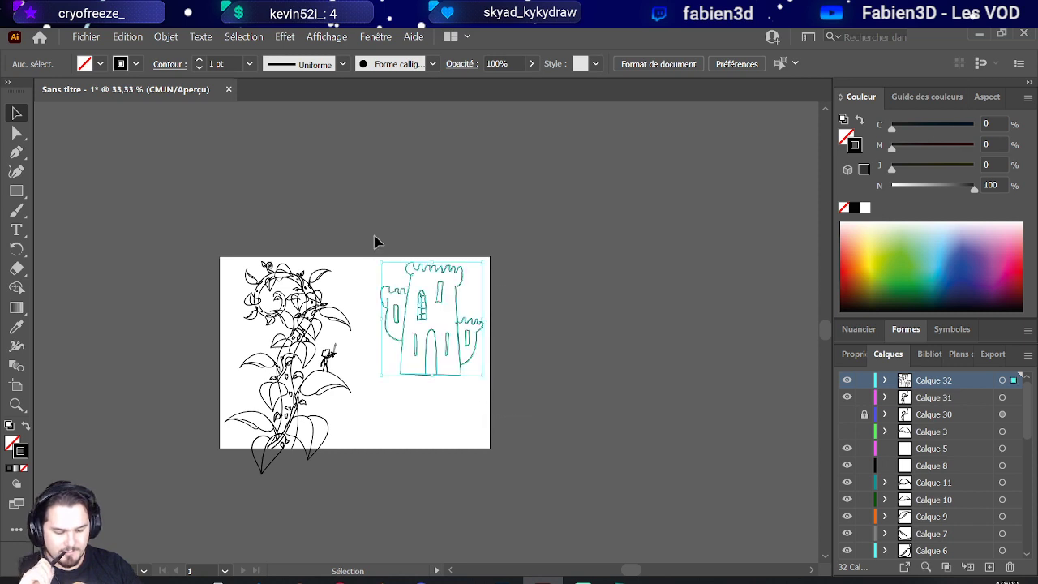
key("Delete")
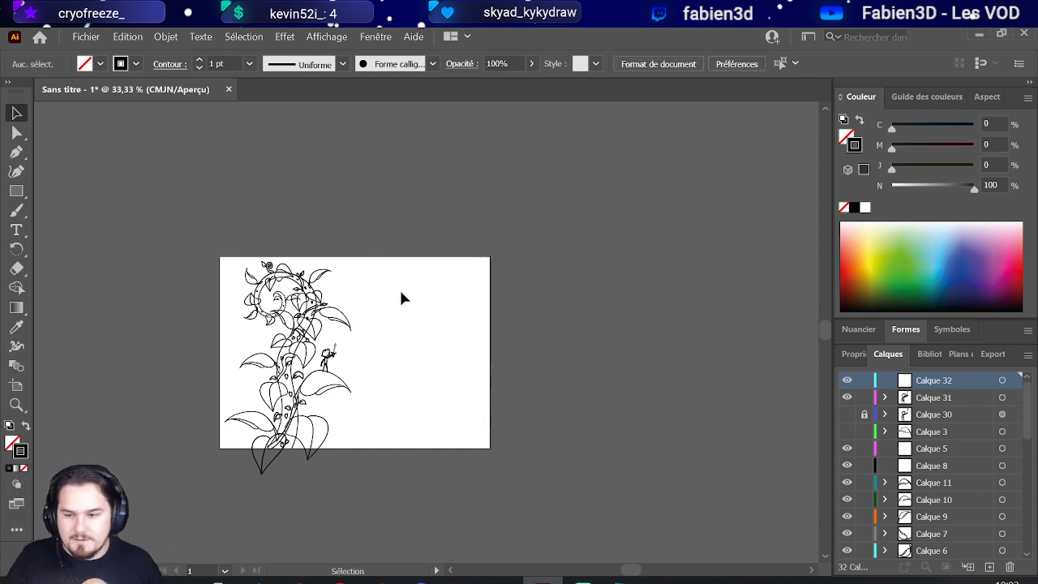
key("a")
key("ctrl+z")
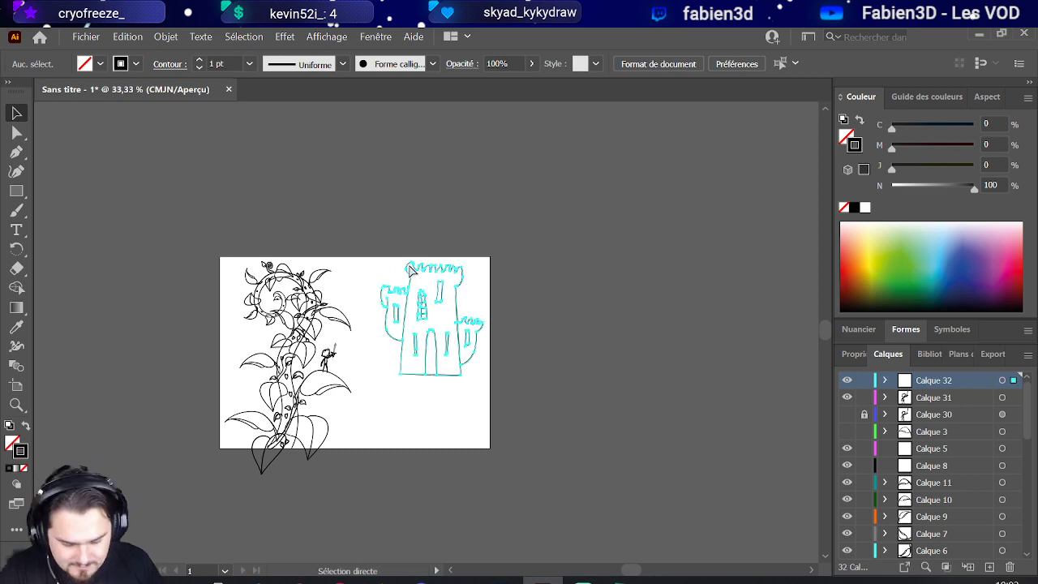
Step: Hide the castle layer Calque 32 and select the vine's curled main stem outline on Calque 2 for copying
key("v")
left_click(847, 381)
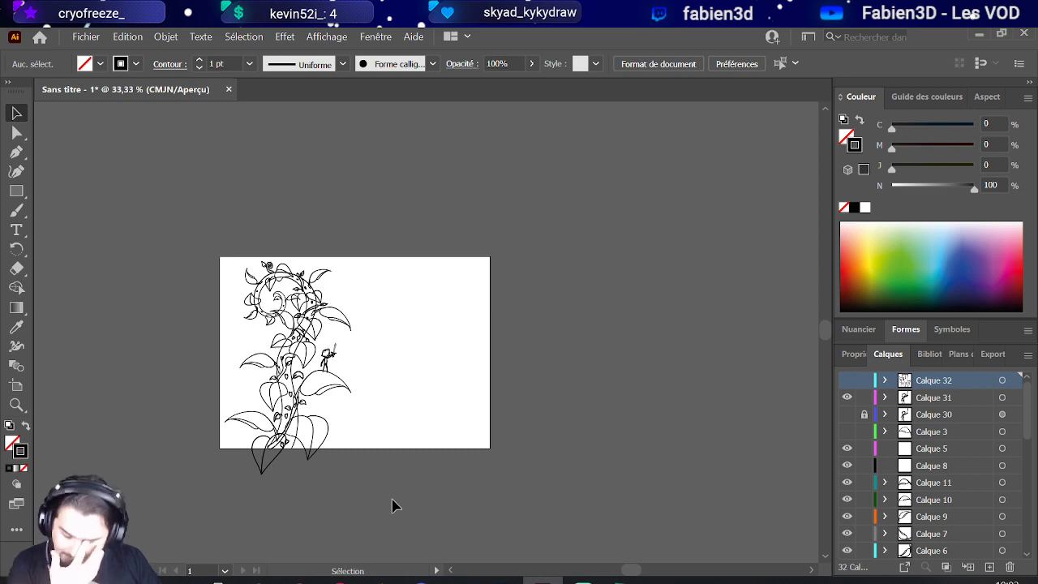
mouse_move(392, 506)
left_mouse_down()
mouse_move(261, 215)
mouse_move(208, 184)
left_mouse_up()
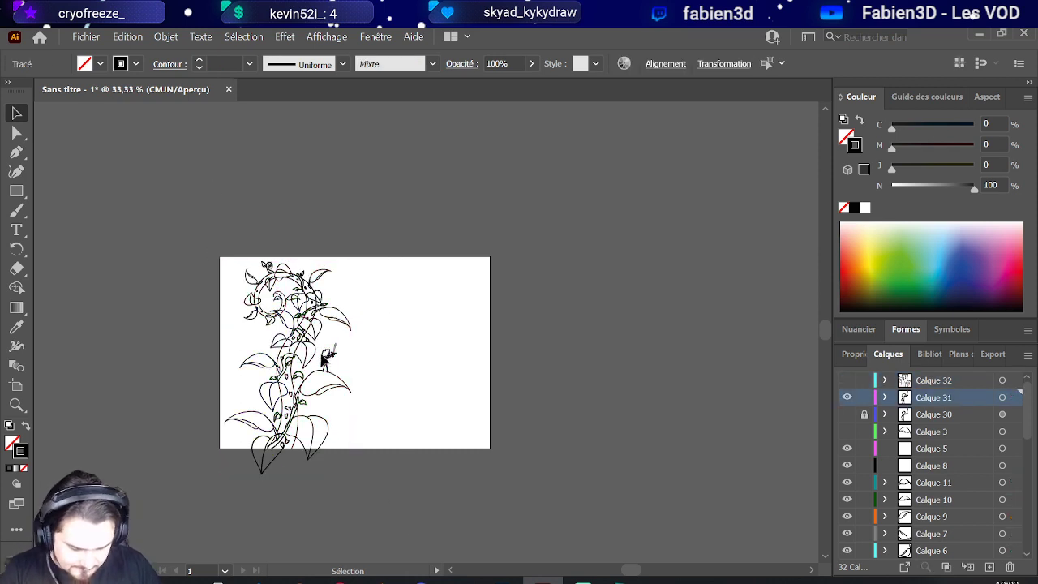
left_click(296, 397)
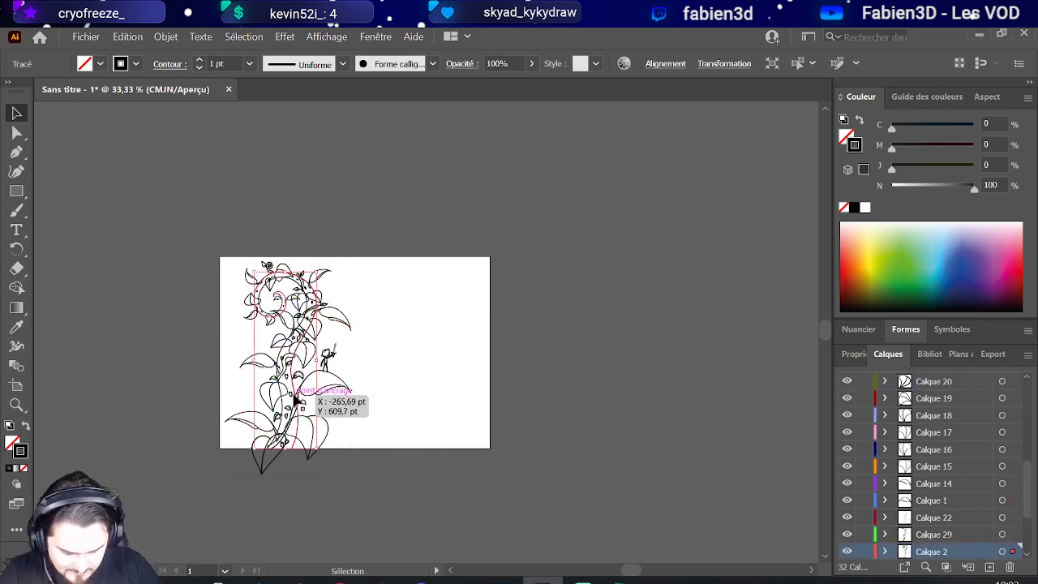
scroll(296, 397, "up", 4)
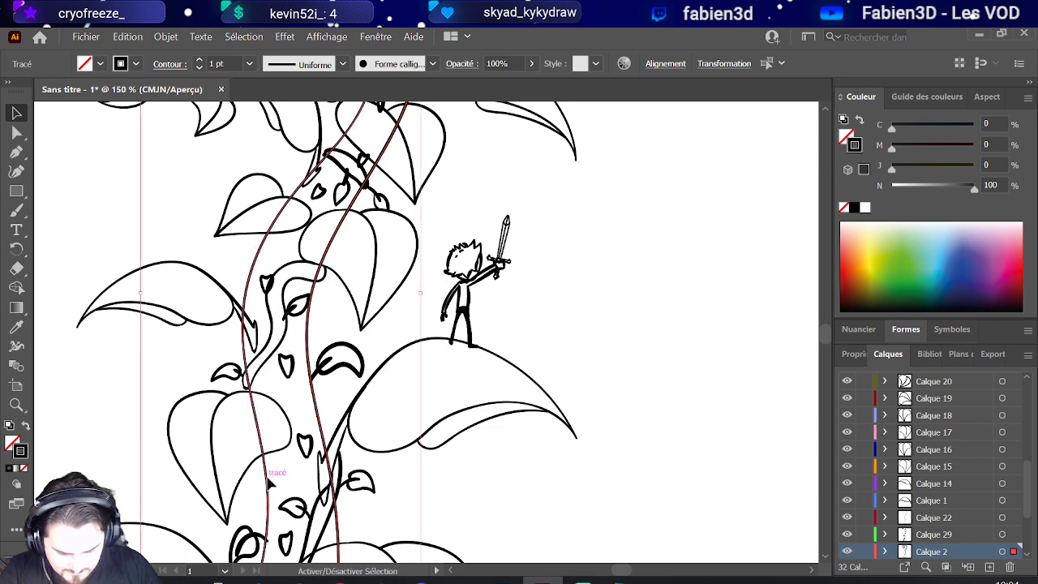
scroll(270, 483, "down", 3)
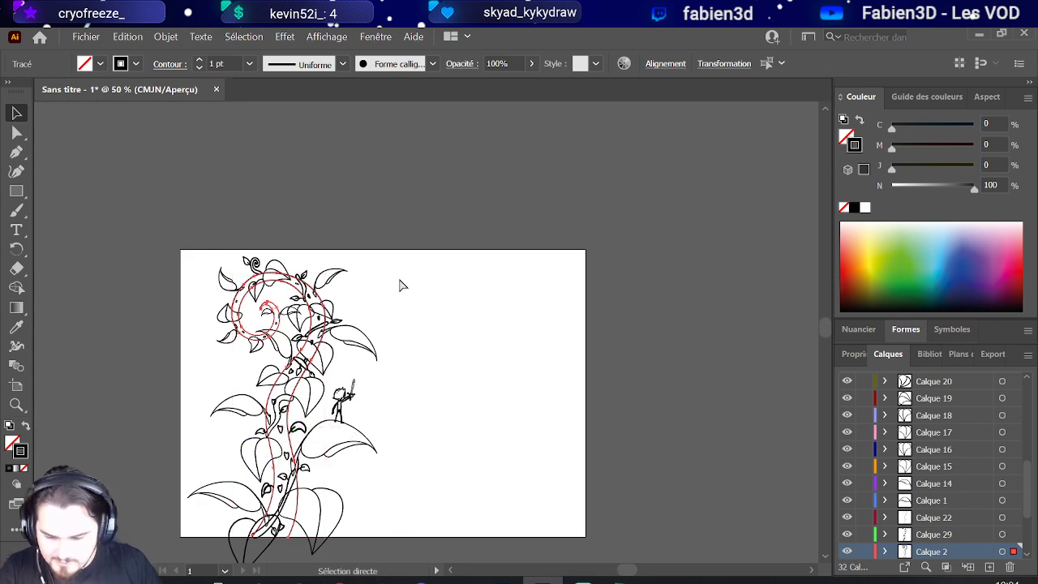
key("v")
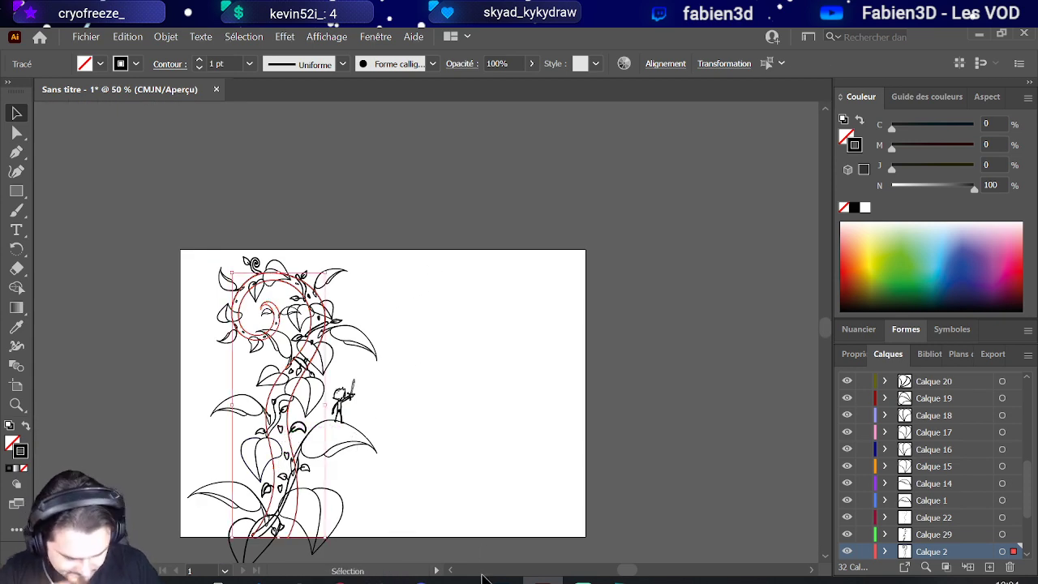
Step: Switch to Photoshop, paste the stem outline as pixels and move it down until its base runs off the canvas's lower edge
mouse_move(503, 581)
left_click(487, 519)
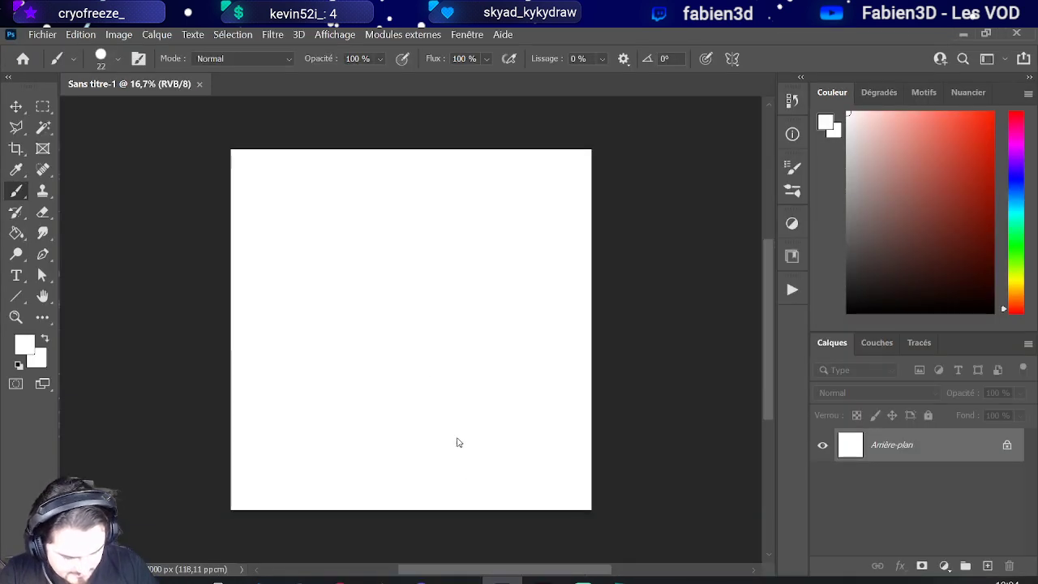
key("ctrl+v")
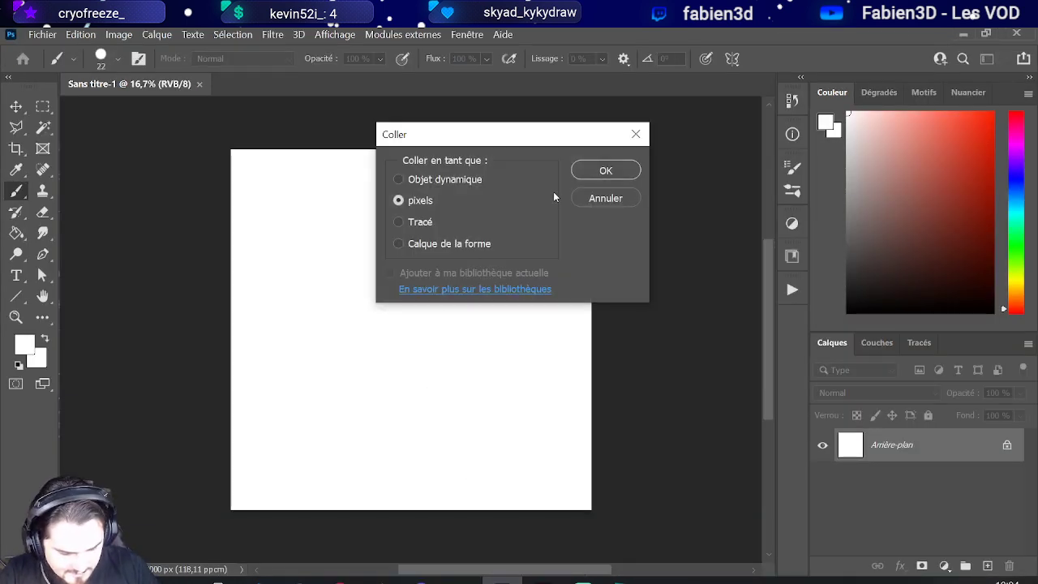
left_click(588, 171)
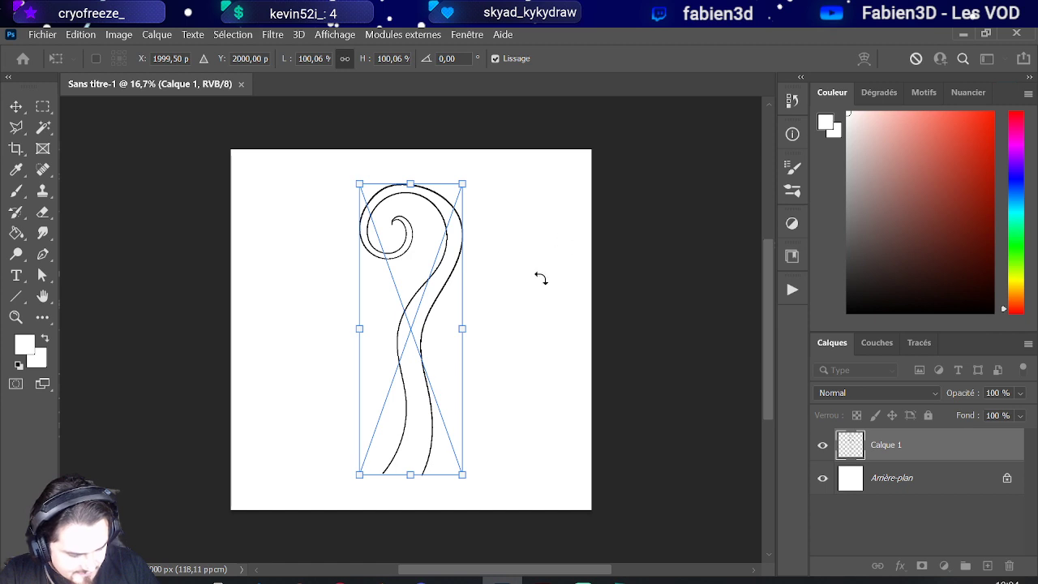
mouse_move(431, 412)
left_mouse_down()
mouse_move(396, 457)
mouse_move(365, 454)
mouse_move(429, 454)
mouse_move(425, 442)
left_mouse_up()
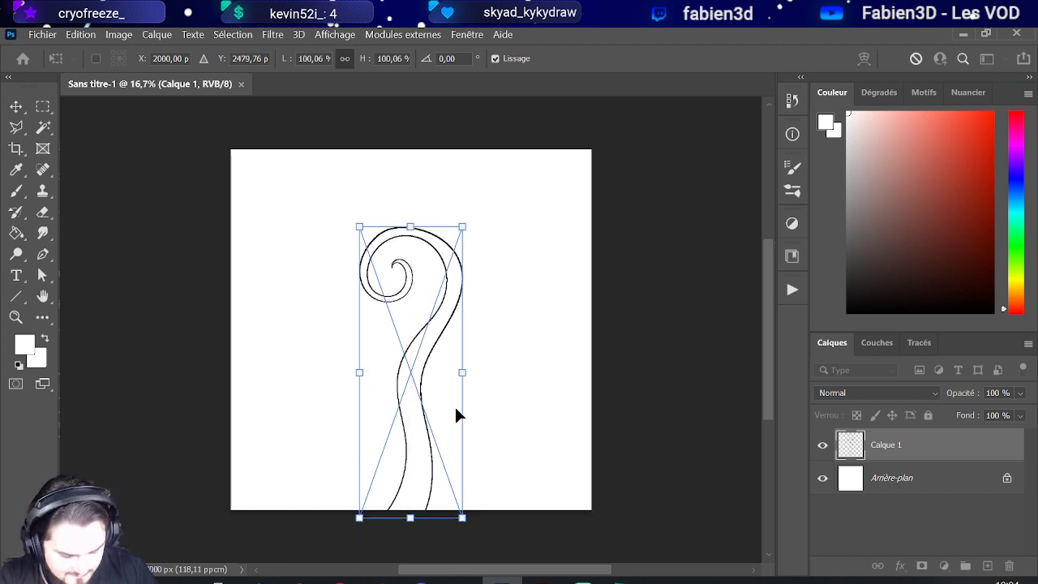
key("Return")
key("b")
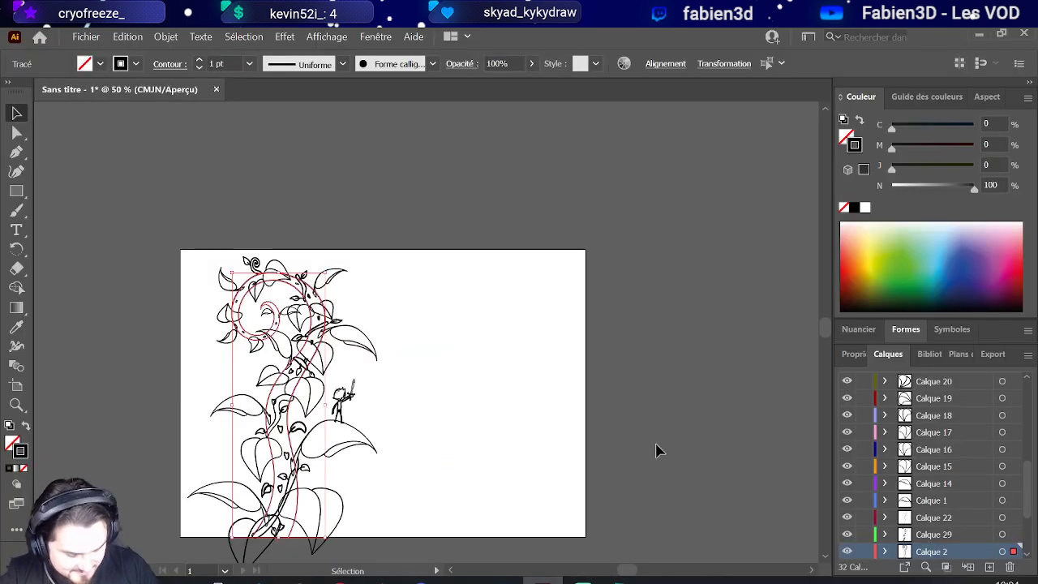
Step: Back in Illustrator, lock and hide the stem layer Calque 2 and select all the tendril artwork on Calque 29 for copying
left_click(864, 552)
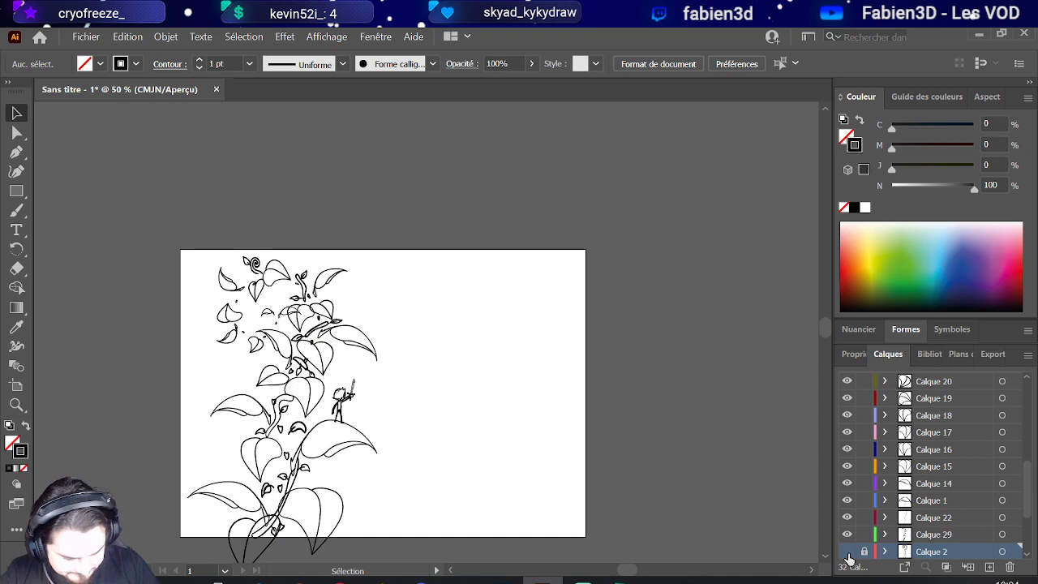
left_click(300, 485)
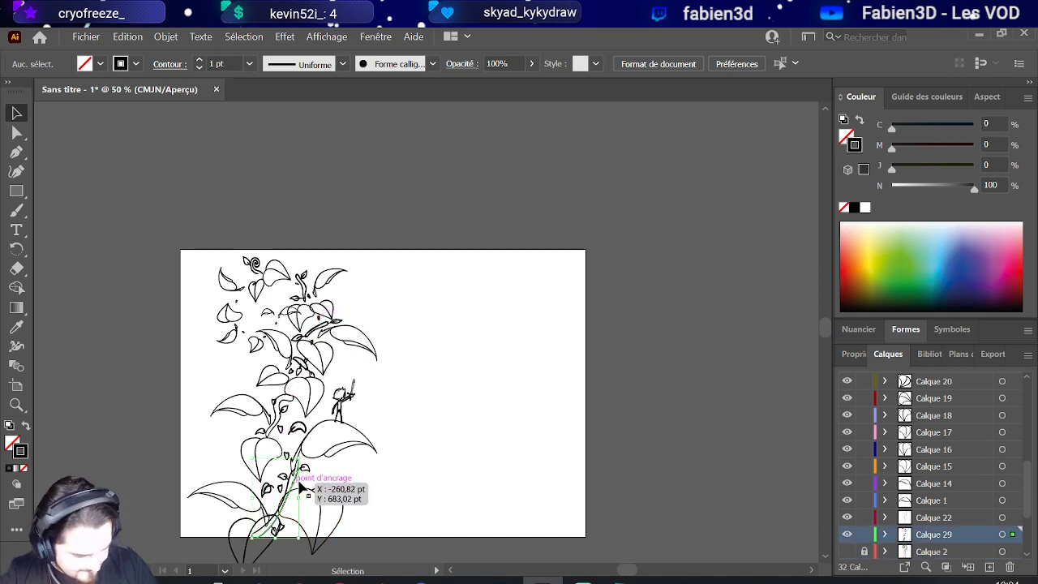
left_click(1002, 535)
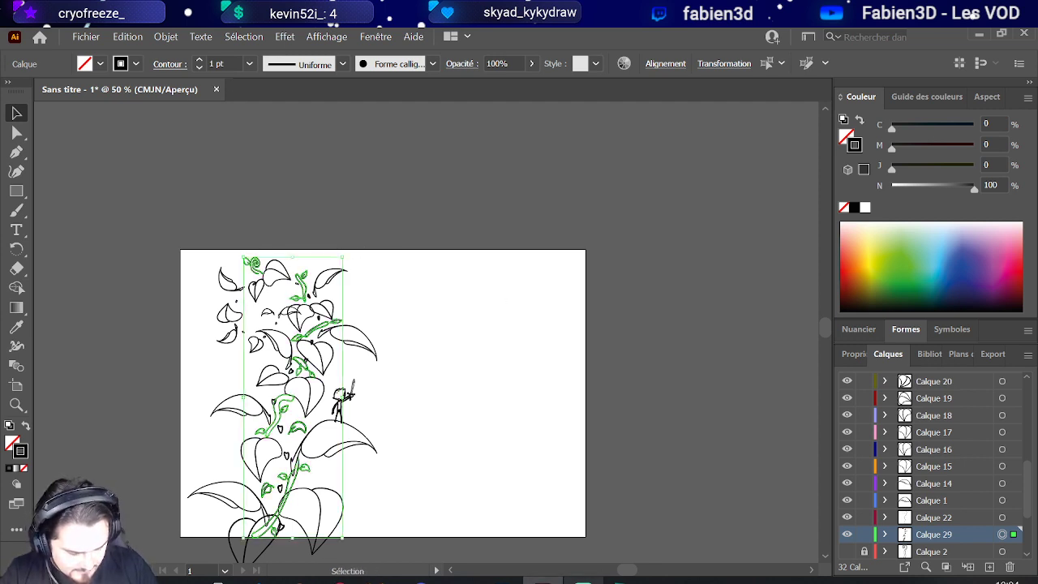
Step: Switch to Photoshop and paste the copied leafy tendrils as pixels
left_click(502, 581)
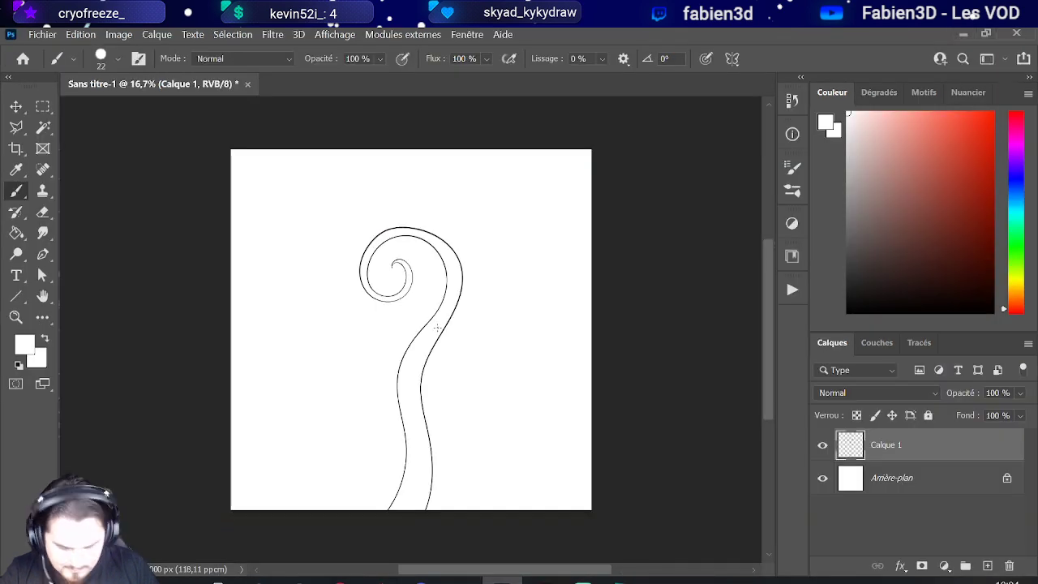
key("ctrl+v")
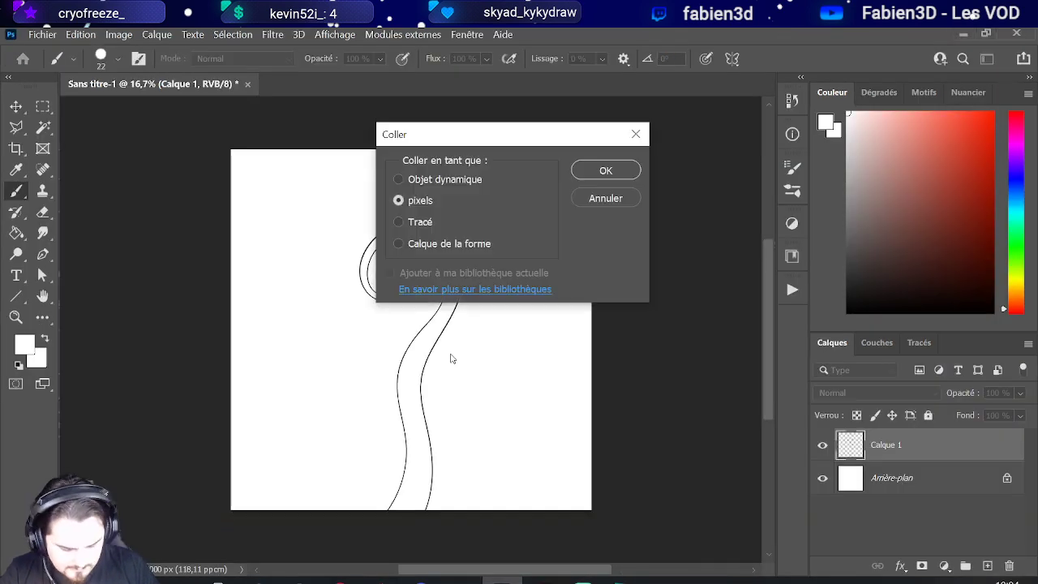
left_click(577, 172)
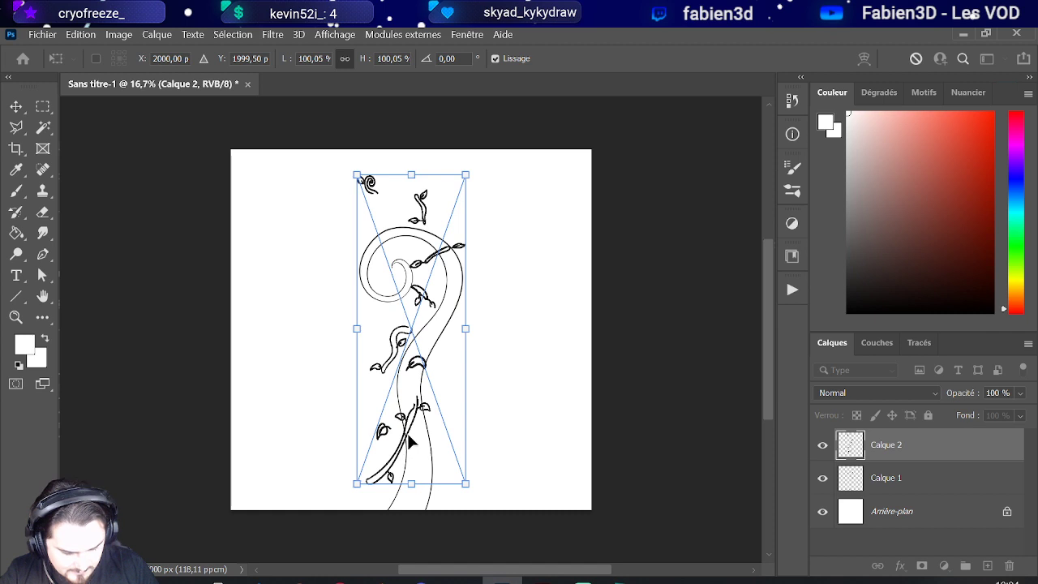
Step: Move the pasted tendrils down over the stem so they wrap along its curves, and apply the placement
left_click_drag(409, 435, 423, 468)
key("Down")
key("Down")
key("Down")
key("Down")
key("Down")
key("Down")
key("Down")
key("Down")
key("Down")
key("Down")
key("Down")
key("Down")
key("Down")
key("Down")
key("Down")
key("Down")
key("Down")
key("Down")
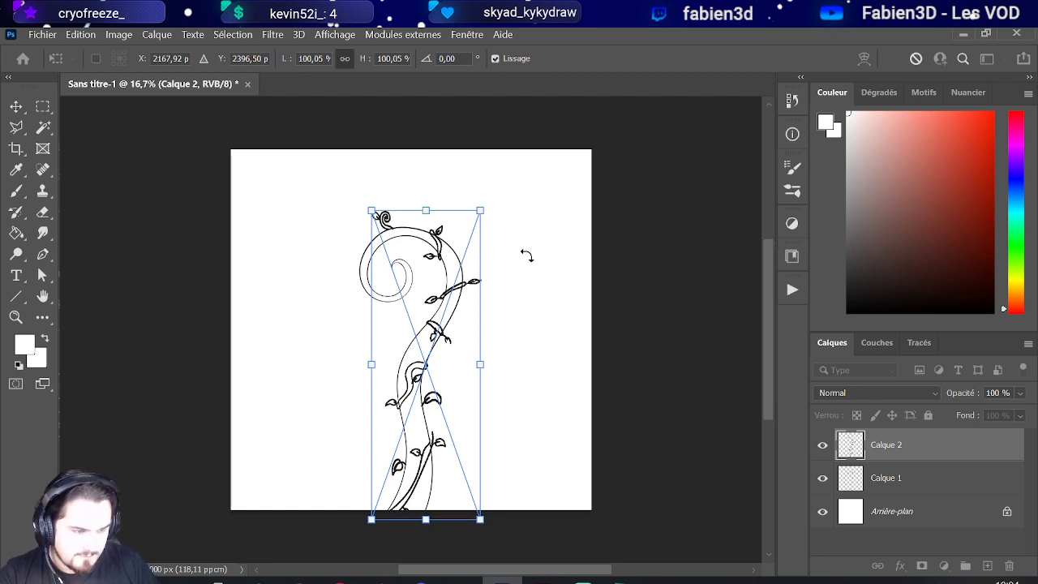
key("Return")
key("b")
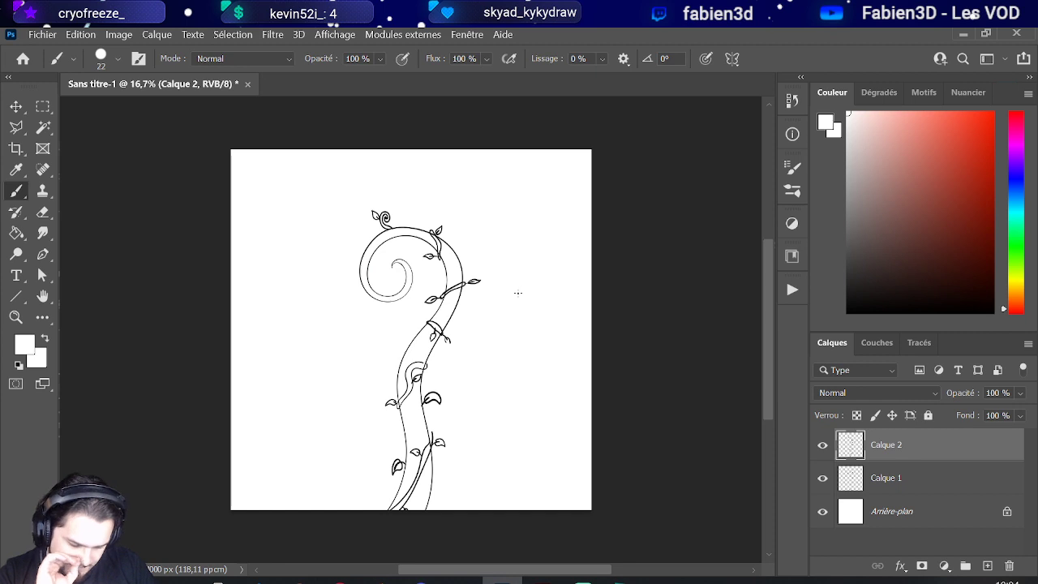
Step: Hide the tendril layer Calque 2 so only the stem outline remains on the canvas
scroll(421, 371, "up", 4)
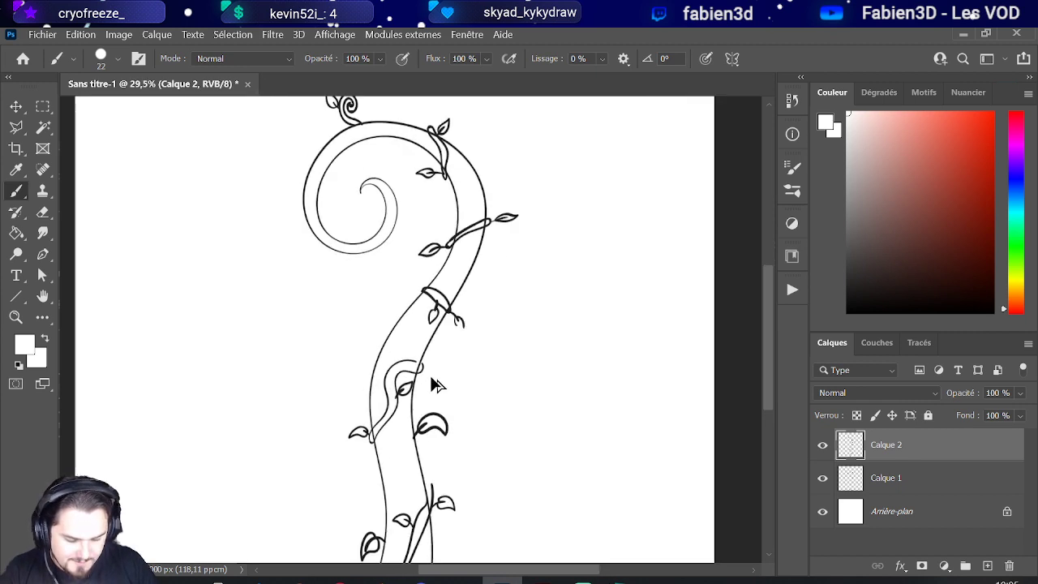
left_click(822, 445)
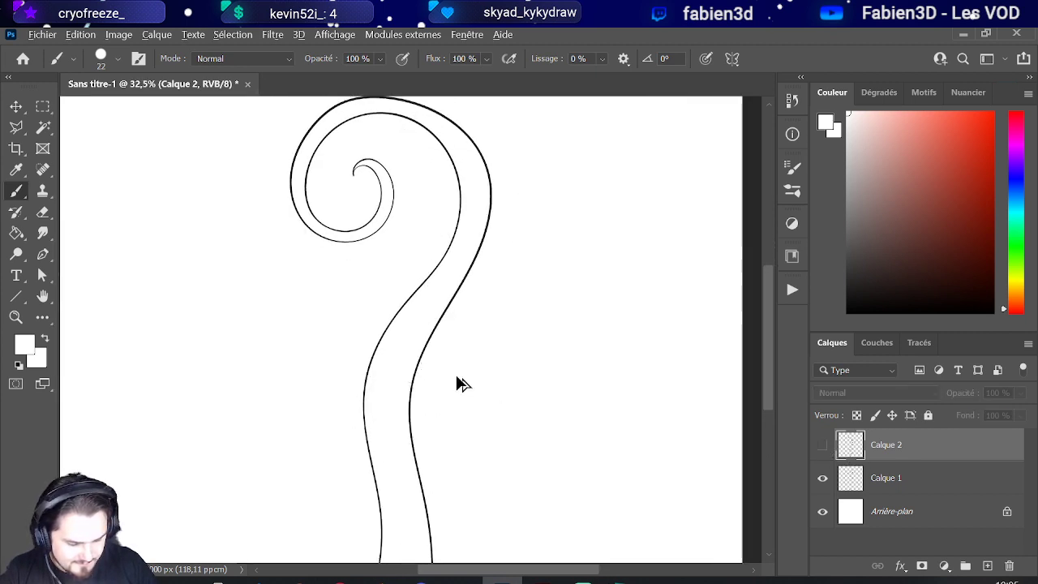
scroll(457, 380, "down", 3)
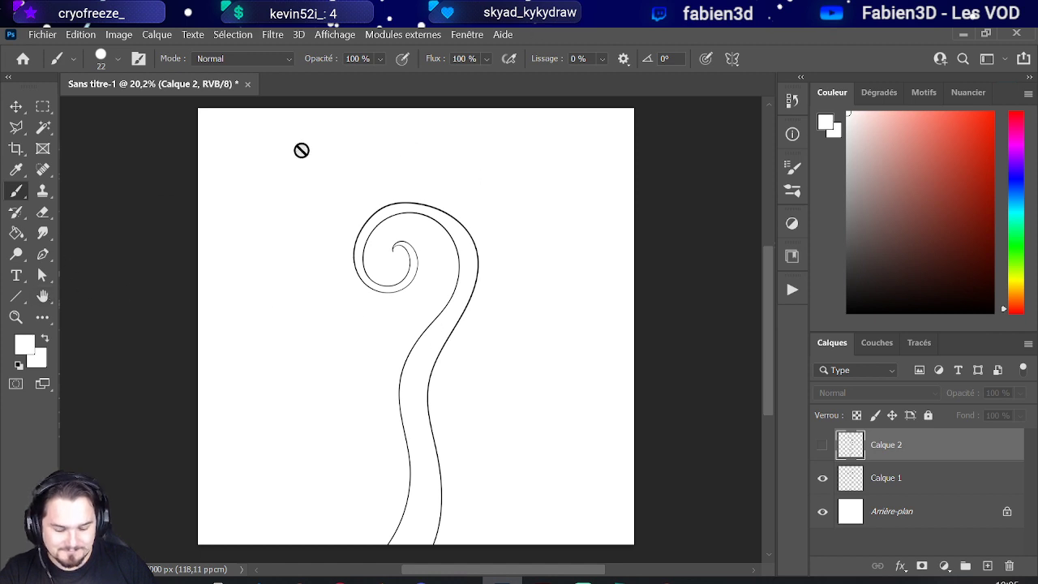
Step: Paste the bean-plant photo reference sheet onto the canvas and place it in the empty area beside the stem's curl
key("v")
left_click(240, 178)
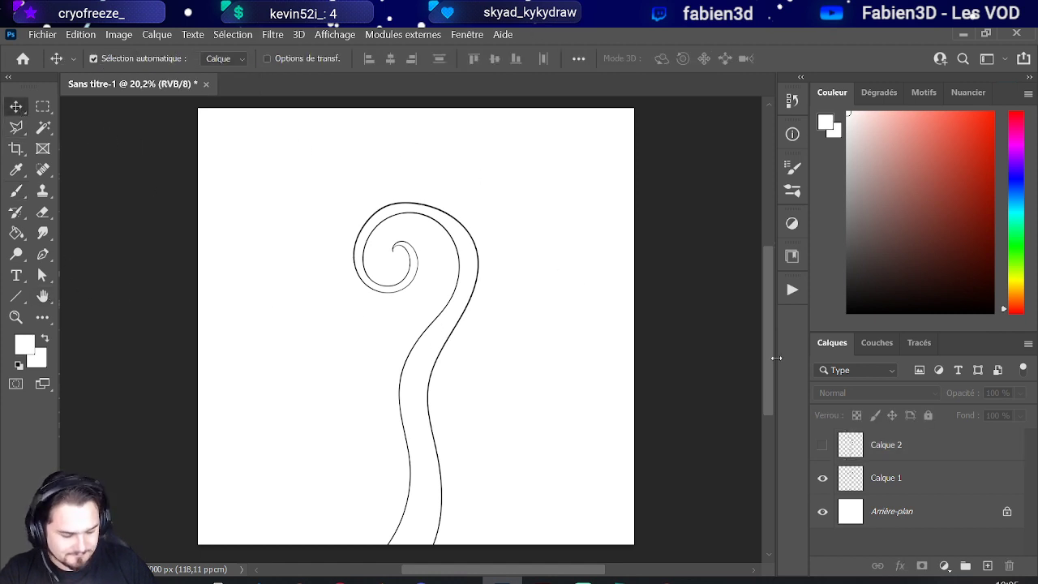
key("ctrl+v")
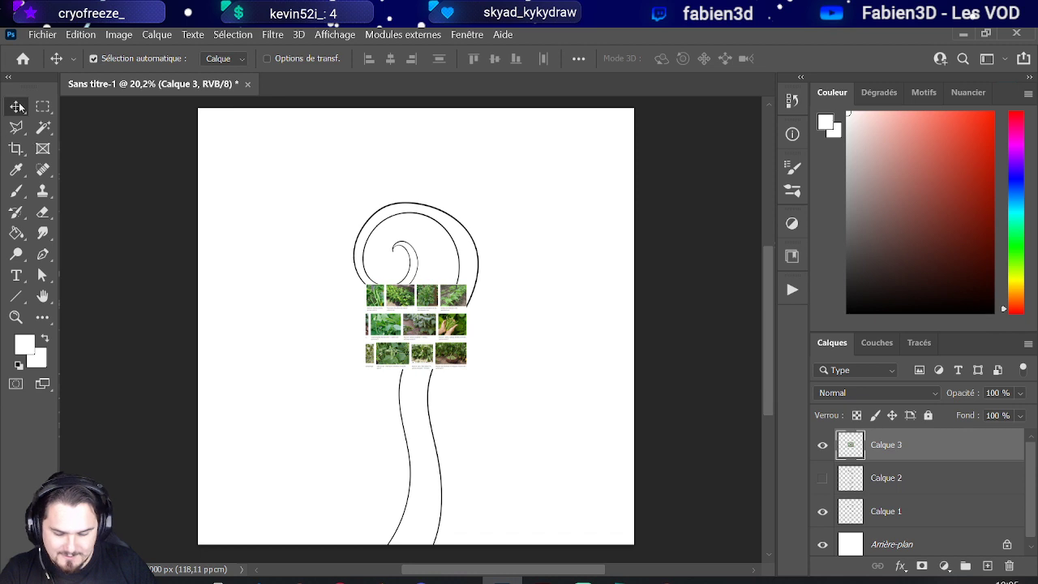
left_click_drag(394, 331, 231, 317)
scroll(234, 316, "up", 5)
scroll(235, 315, "down", 2)
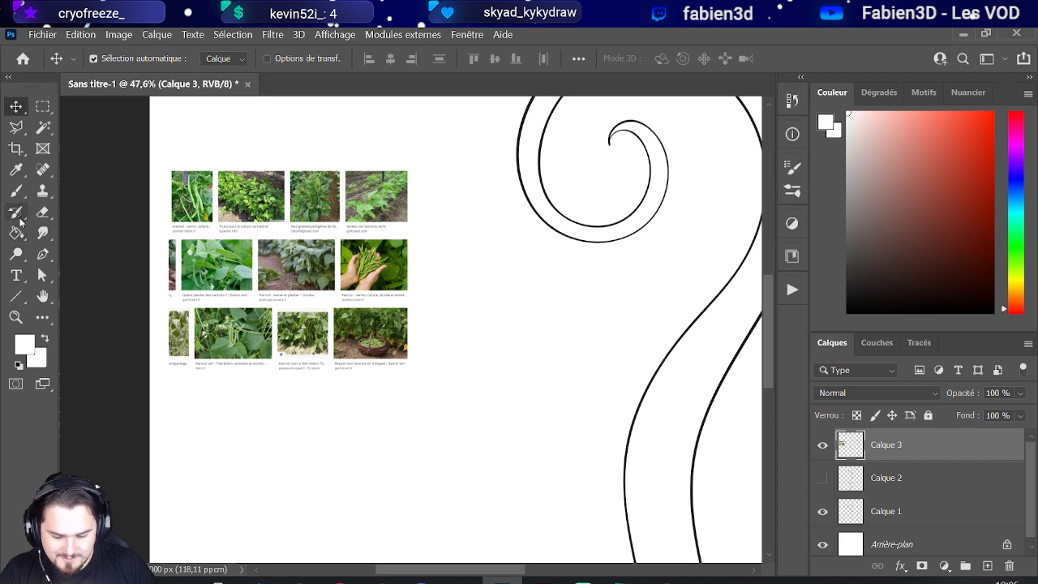
Step: With the Paint Bucket tool active, sample a muted leaf green from the reference photos as the foreground colour
left_click(17, 233)
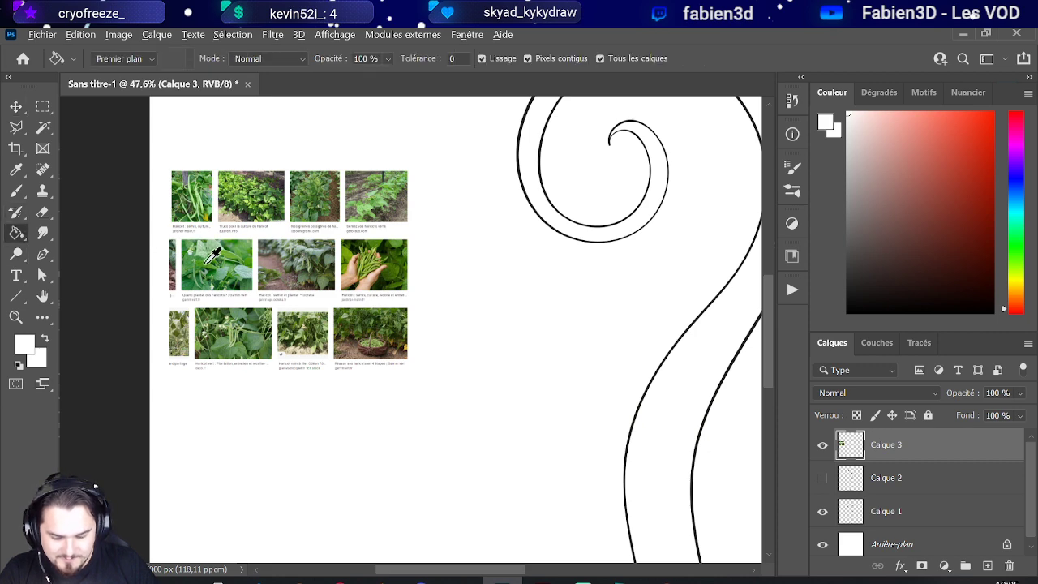
left_click(204, 261, "alt")
scroll(215, 272, "down", 3)
scroll(179, 272, "up", 4)
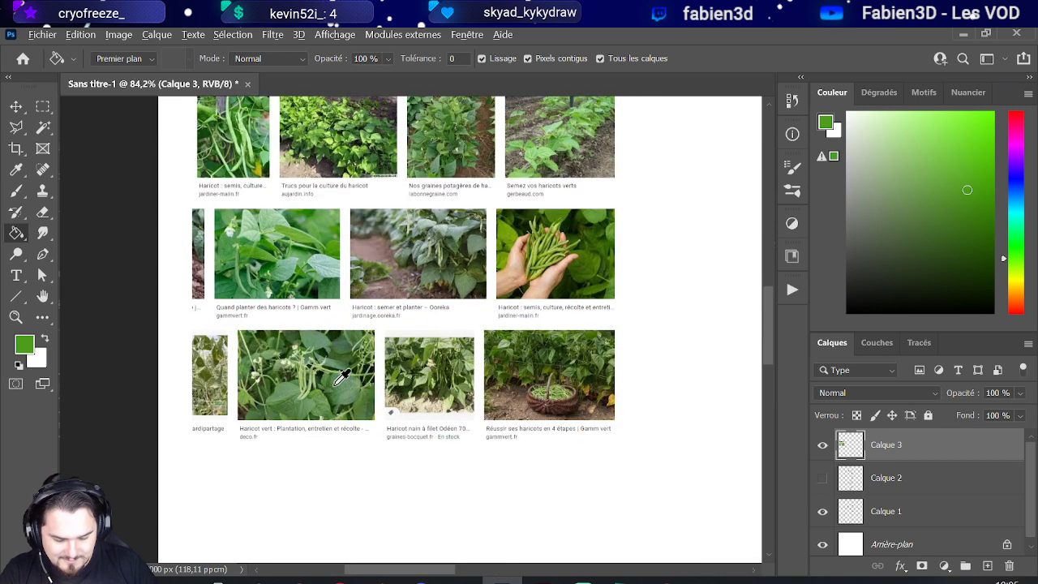
left_click(332, 390, "alt")
scroll(328, 387, "down", 3)
scroll(325, 386, "down", 1)
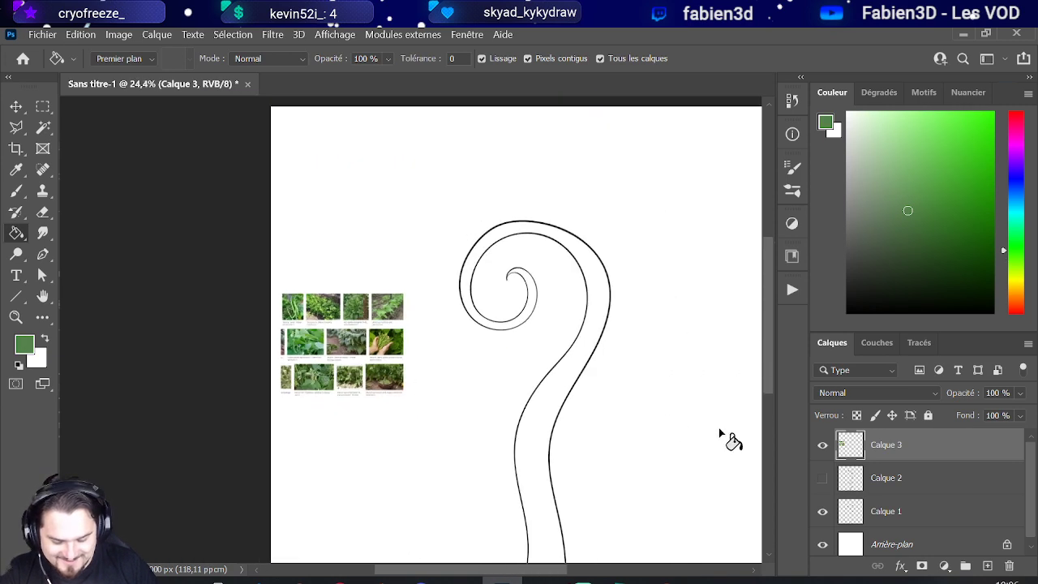
Step: Fill the inside of the stem outline with the sampled green on Calque 3
left_click(546, 482)
scroll(535, 454, "down", 2)
scroll(424, 398, "down", 2)
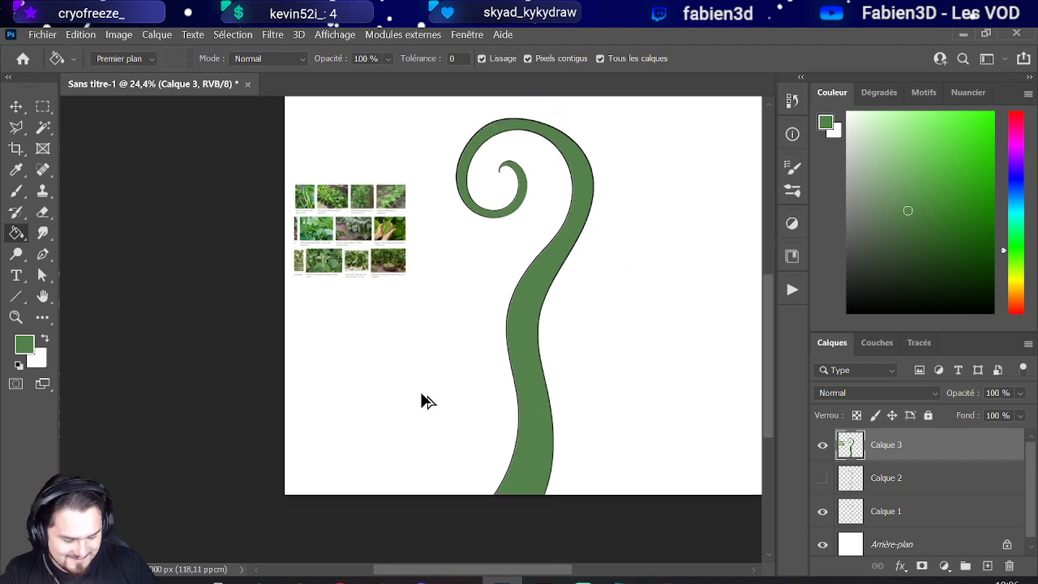
scroll(616, 365, "up", 2)
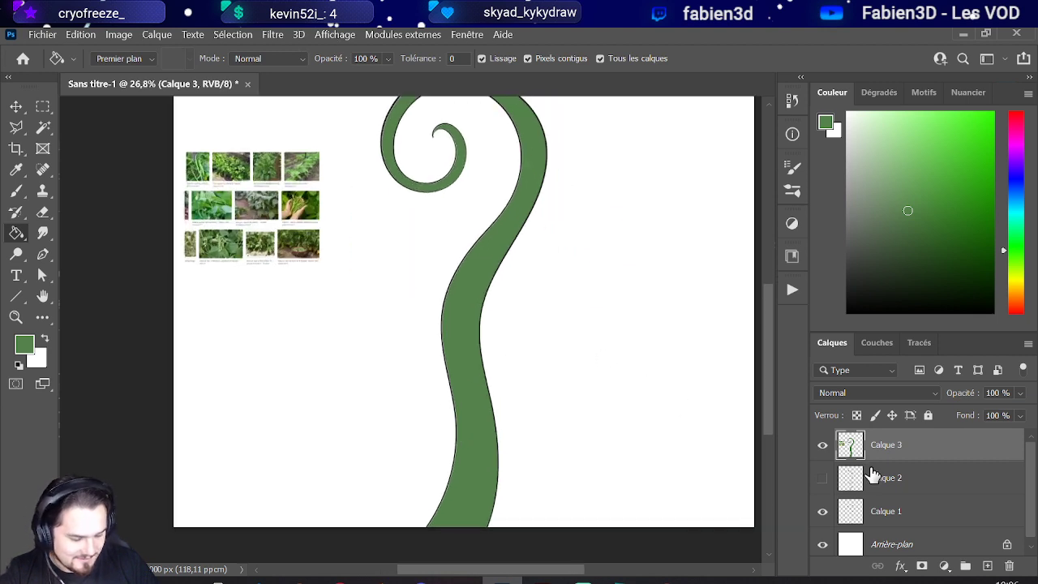
Step: Undo the stem fill and repeat it with the same green on a new separate layer
key("ctrl+z")
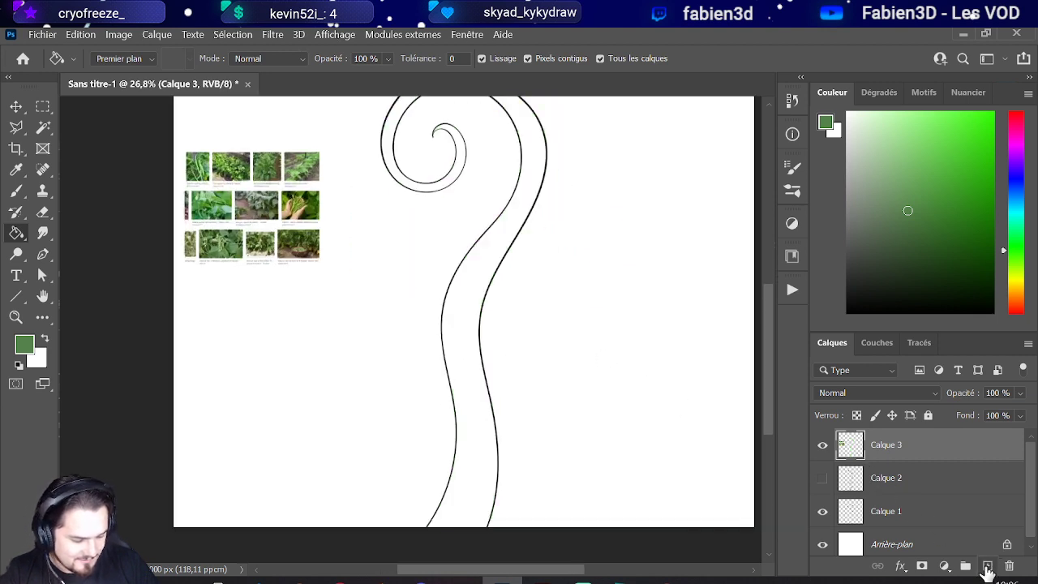
left_click(986, 565)
left_click(469, 341)
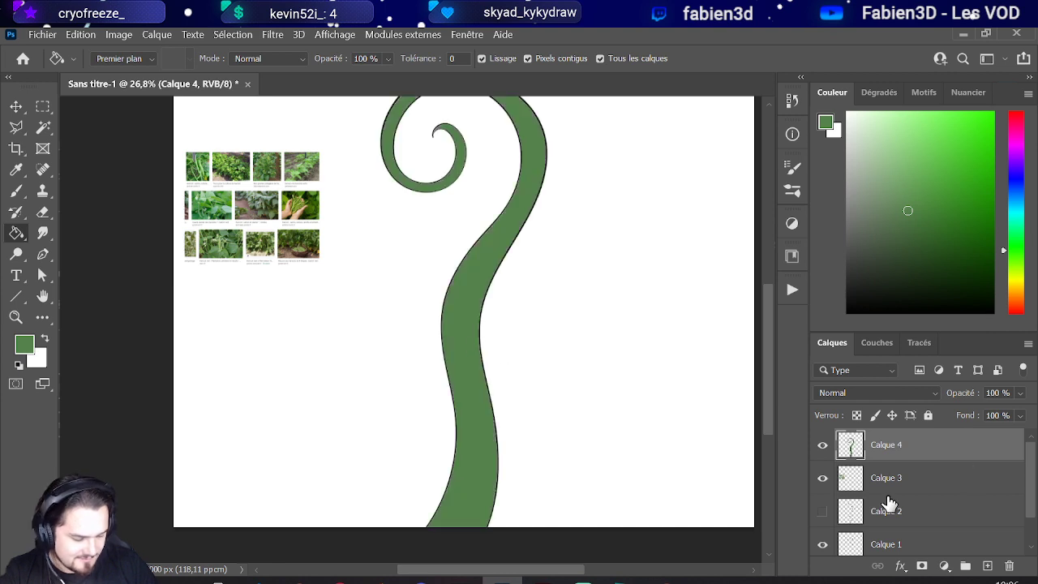
Step: Show Calque 2 at the top of the layer stack, and hide the stem layers Calque 4 and Calque 1
left_click(822, 511)
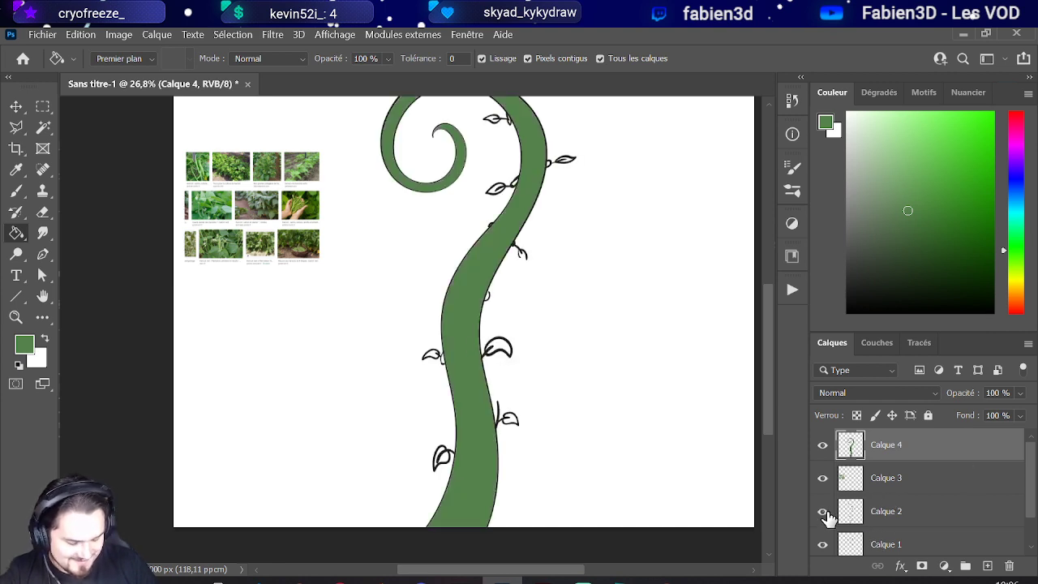
left_click_drag(889, 517, 892, 438)
left_click(822, 477)
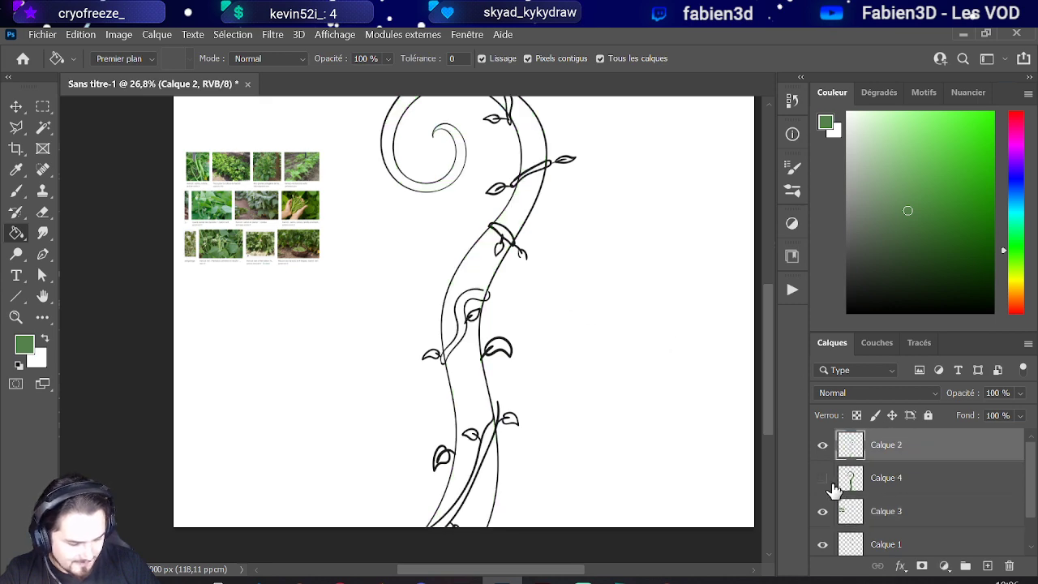
left_click(824, 546)
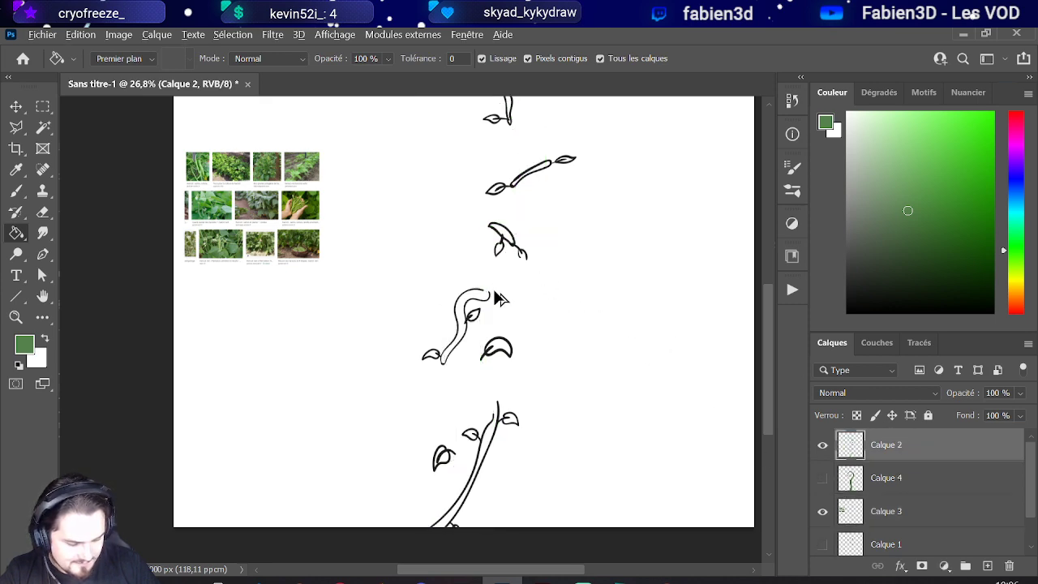
Step: Close the gap at the upper end of the S-shaped tendril on Calque 2 with a black size-9 brush
scroll(498, 297, "up", 5)
left_click(13, 193)
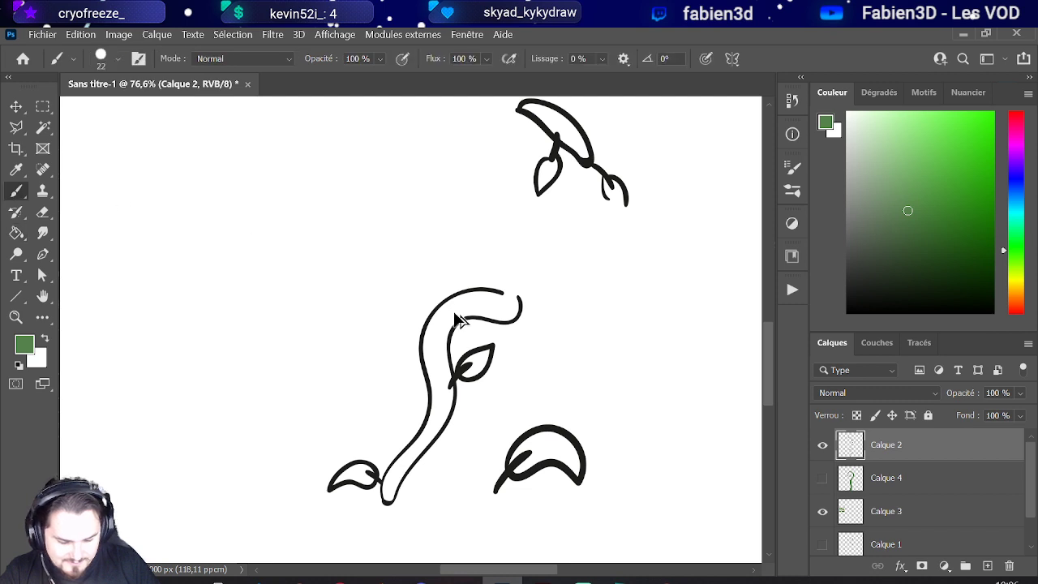
scroll(519, 301, "up", 5)
left_click_drag(477, 303, 472, 282)
key("d")
scroll(458, 251, "down", 6)
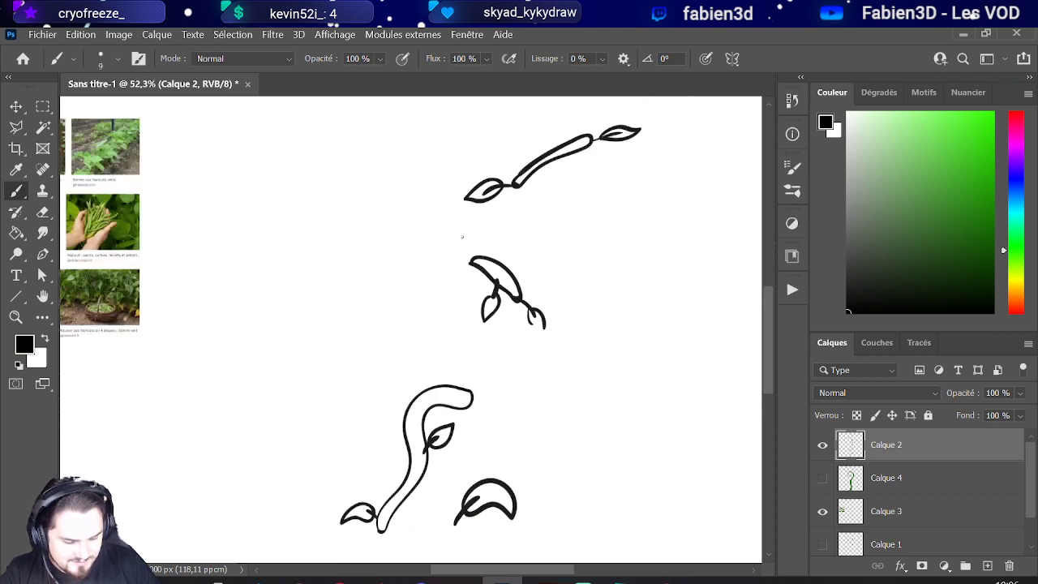
Step: Close the open small leaf below the short curved tendril with a black size-5 brush
scroll(481, 305, "up", 6)
left_click_drag(482, 305, 476, 297)
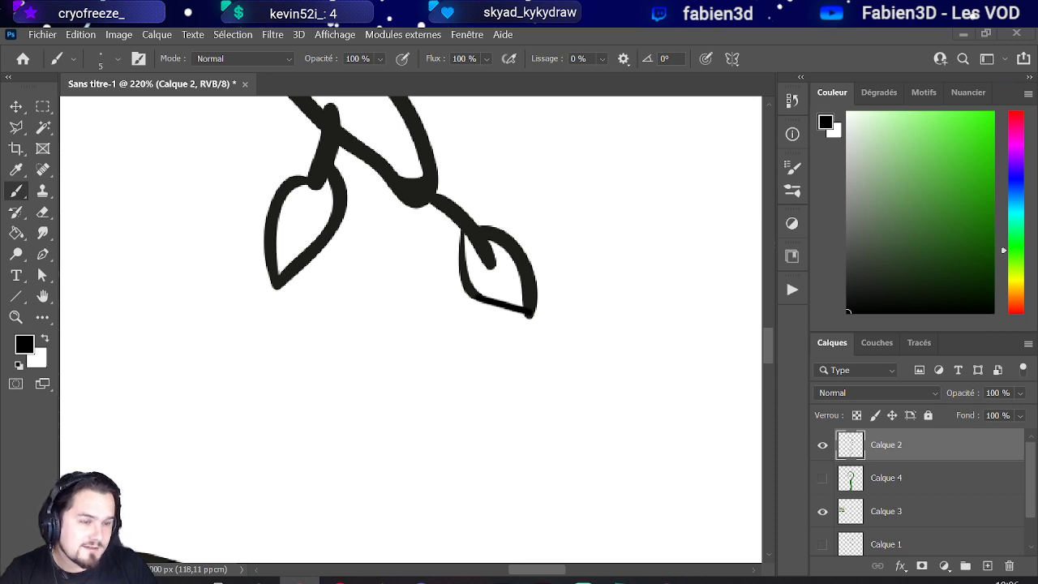
scroll(499, 260, "up", 2)
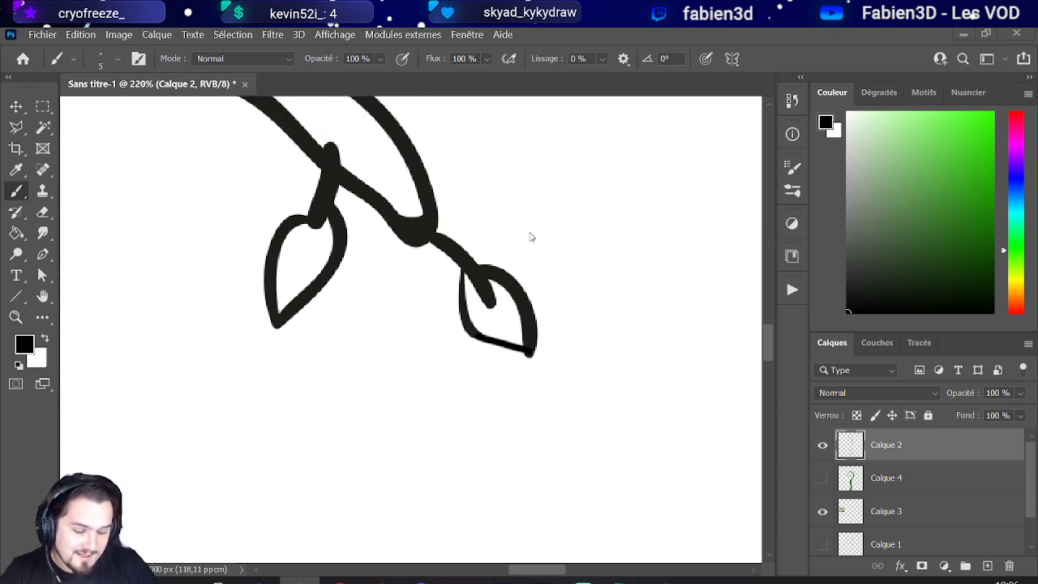
Step: Draw a thin black line closing the open tip of the lowest tendril
scroll(531, 236, "down", 5)
scroll(527, 220, "down", 2)
scroll(526, 211, "down", 3)
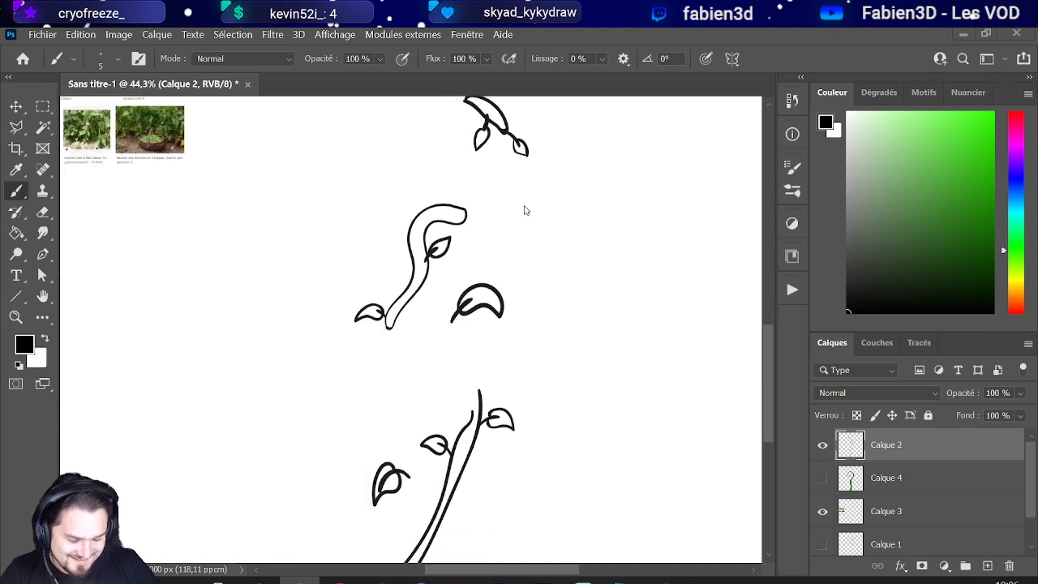
scroll(481, 359, "up", 5)
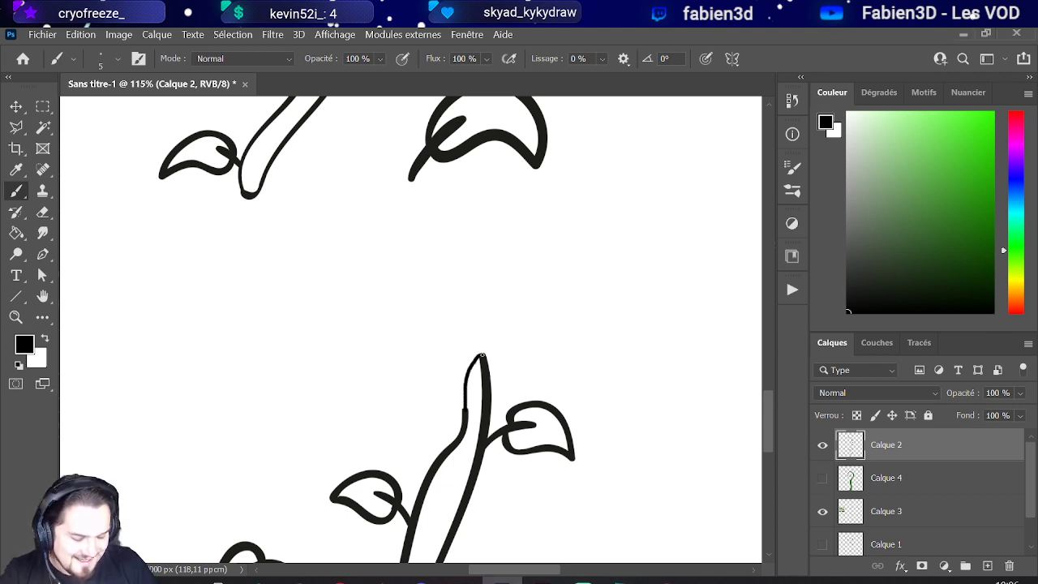
scroll(466, 292, "down", 5)
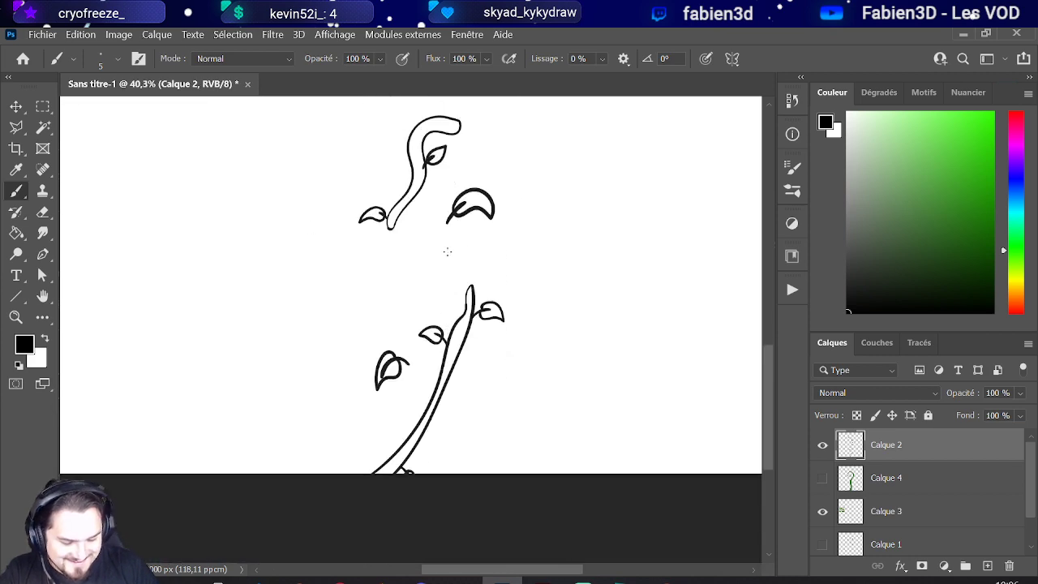
Step: Join the two open ends at the base of the spiral tendril with a thin black stroke
scroll(451, 259, "down", 3)
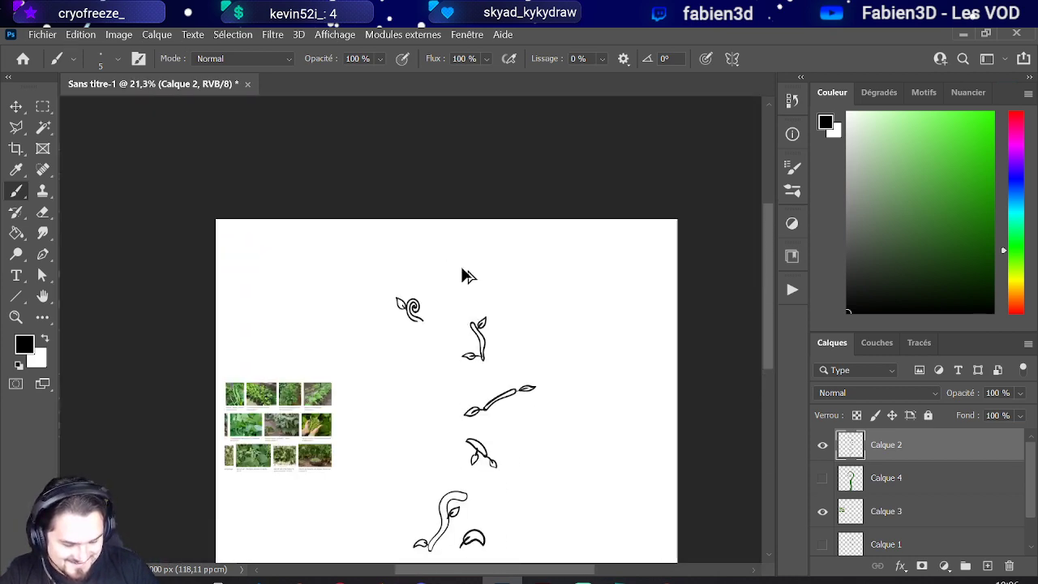
scroll(500, 383, "up", 8)
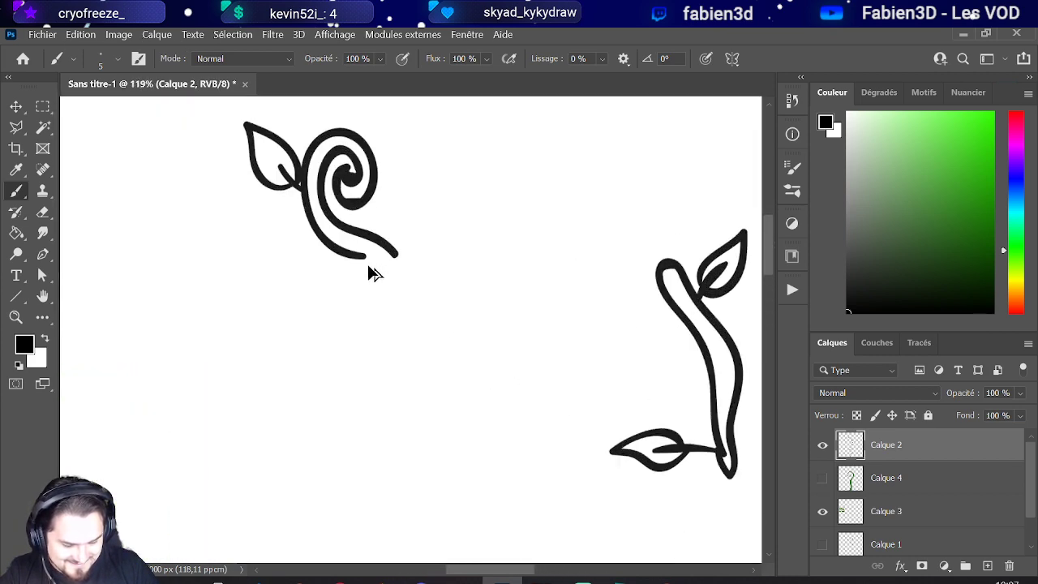
left_click_drag(363, 256, 409, 255)
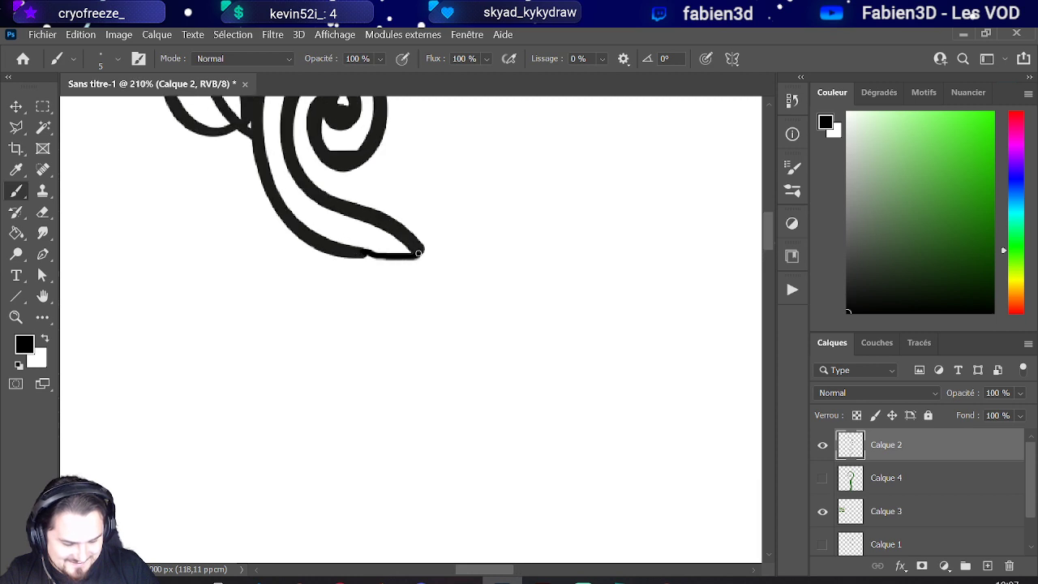
Step: With the Paint Bucket tool active, sample a brighter leaf green from the reference photos and add a new layer above Calque 2
scroll(232, 271, "down", 9)
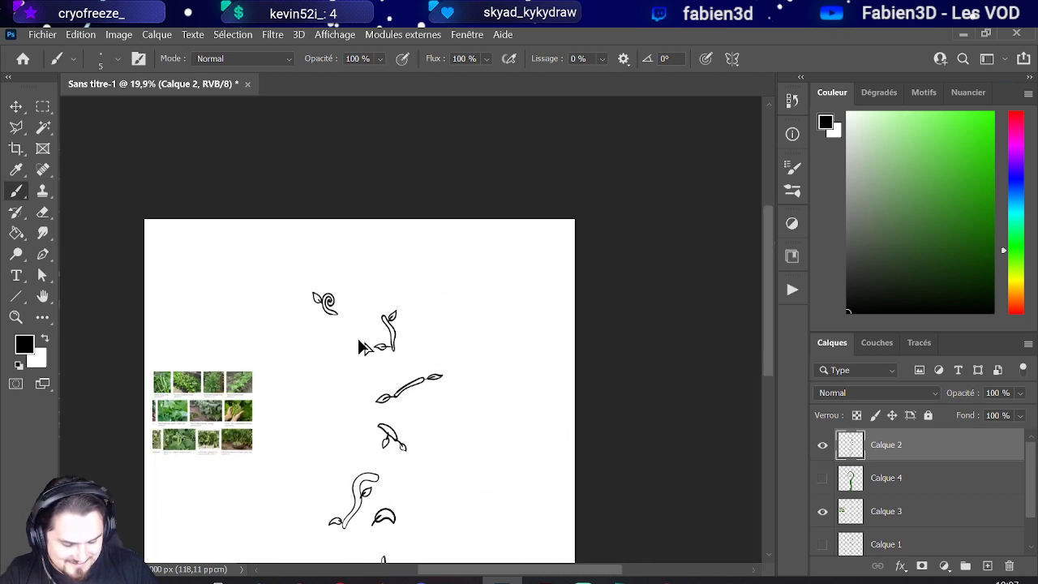
scroll(363, 365, "down", 3)
scroll(381, 369, "up", 2)
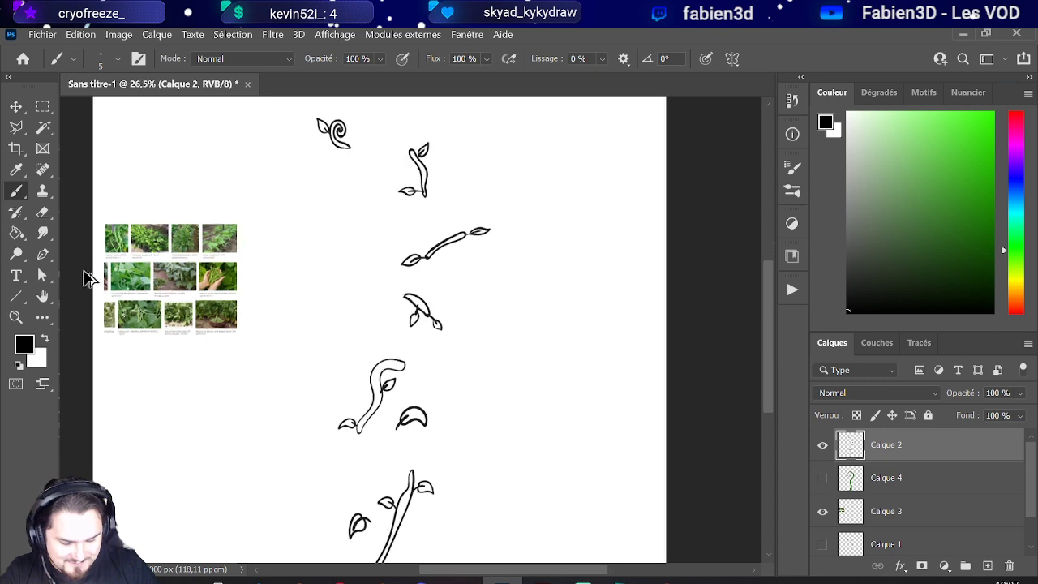
left_click(16, 233)
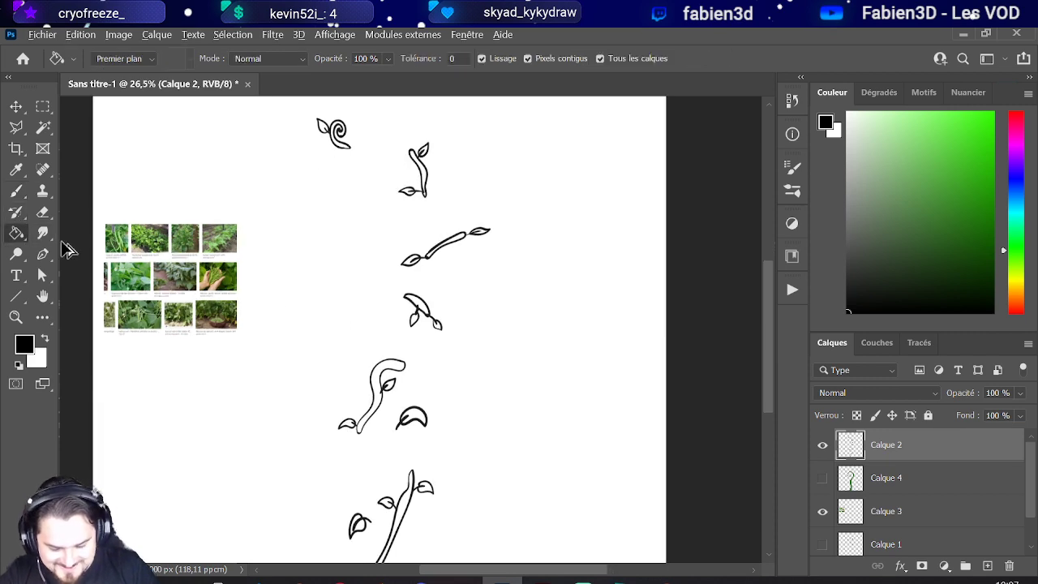
scroll(128, 271, "up", 4)
scroll(183, 321, "up", 1)
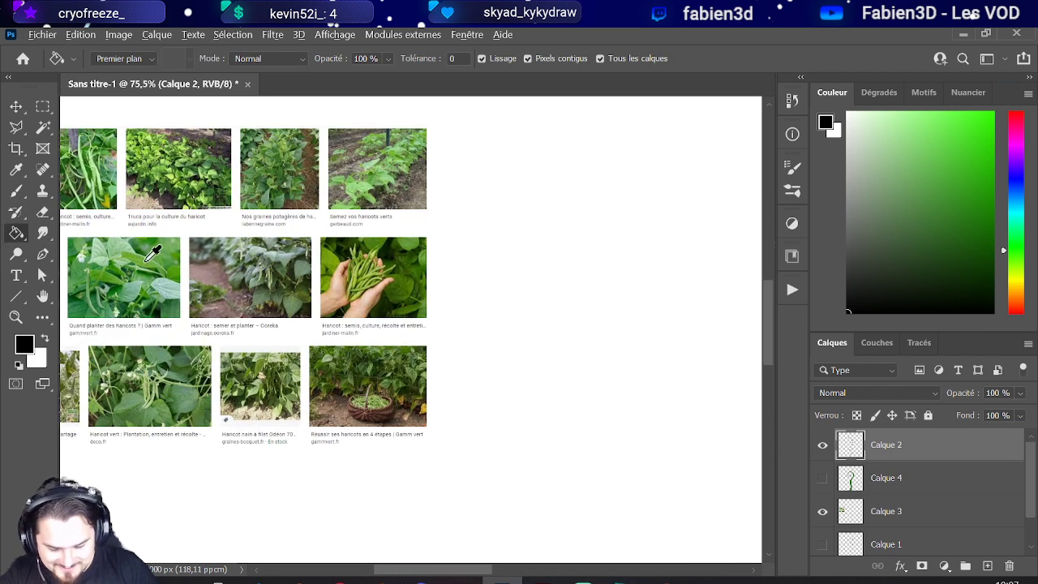
left_click(150, 264, "alt")
scroll(154, 267, "down", 5)
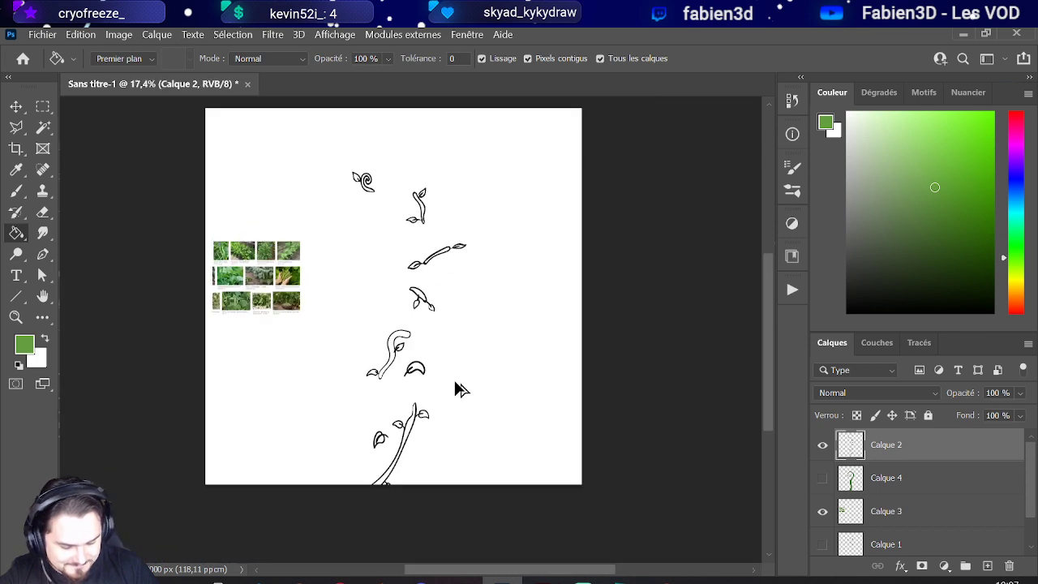
scroll(430, 437, "up", 1)
scroll(419, 450, "up", 1)
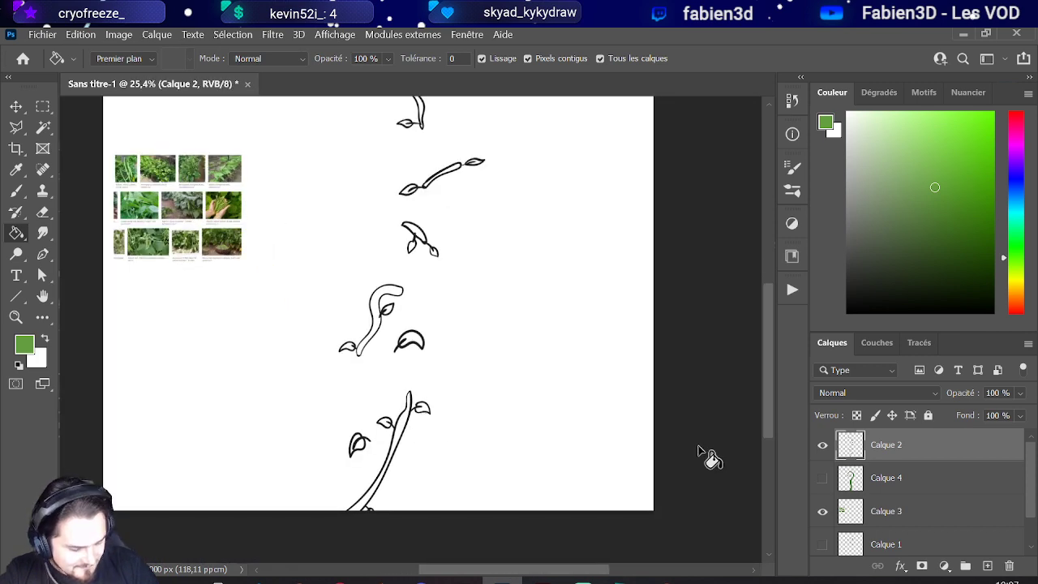
left_click(988, 566)
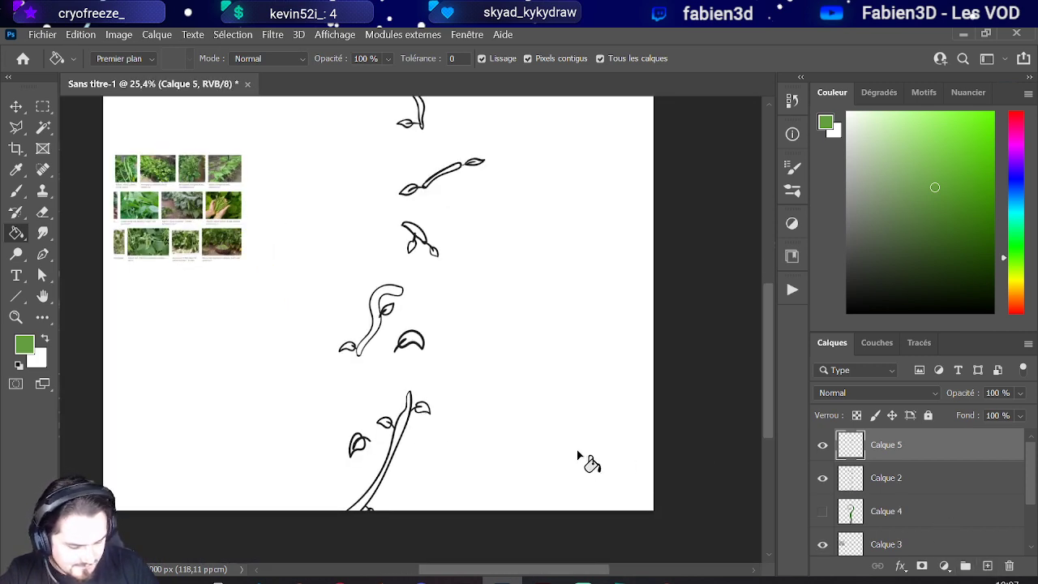
left_click(399, 425)
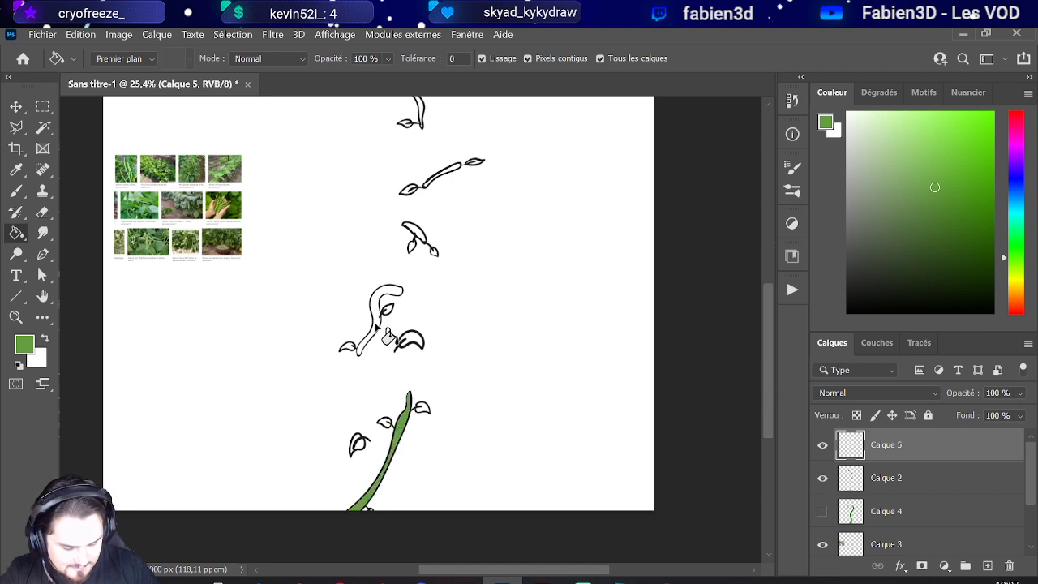
left_click(378, 332)
scroll(396, 351, "up", 1)
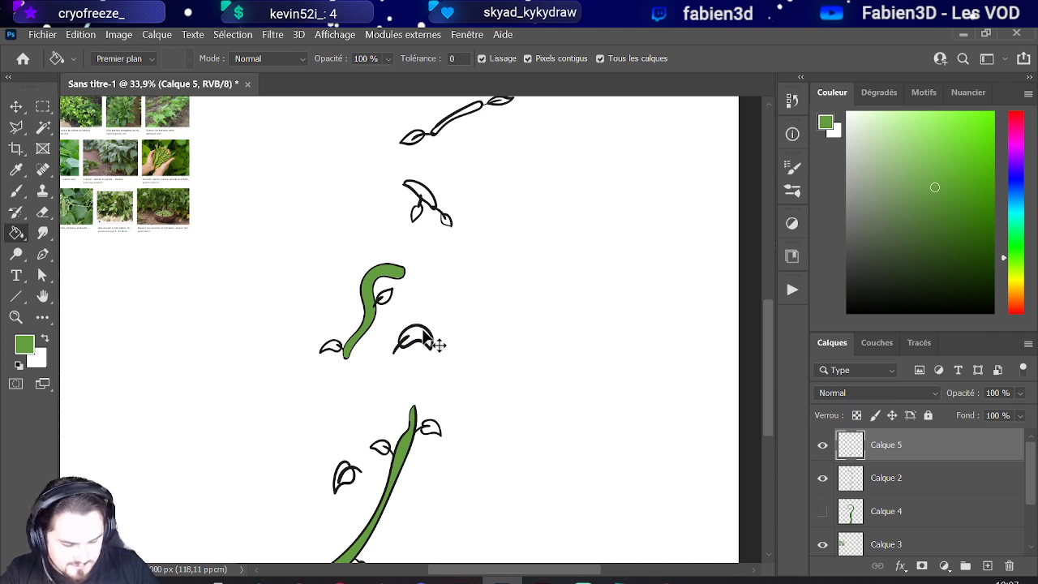
key("ctrl+z")
scroll(422, 324, "down", 1)
key("ctrl+z")
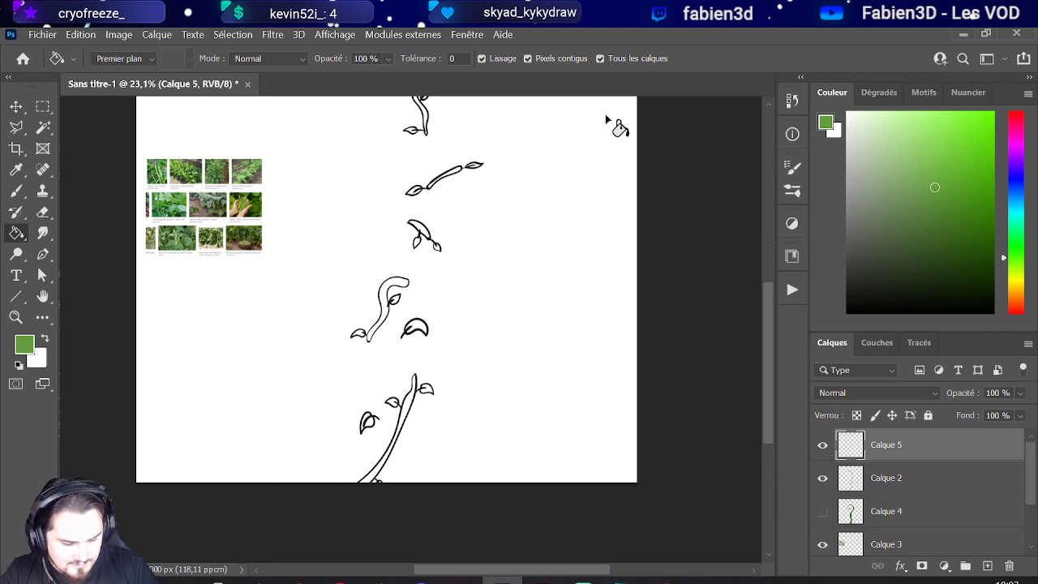
Step: Select the tendrils and leaves on Calque 2 by selecting the empty background with the Magic Wand and inverting the selection
left_click(45, 129)
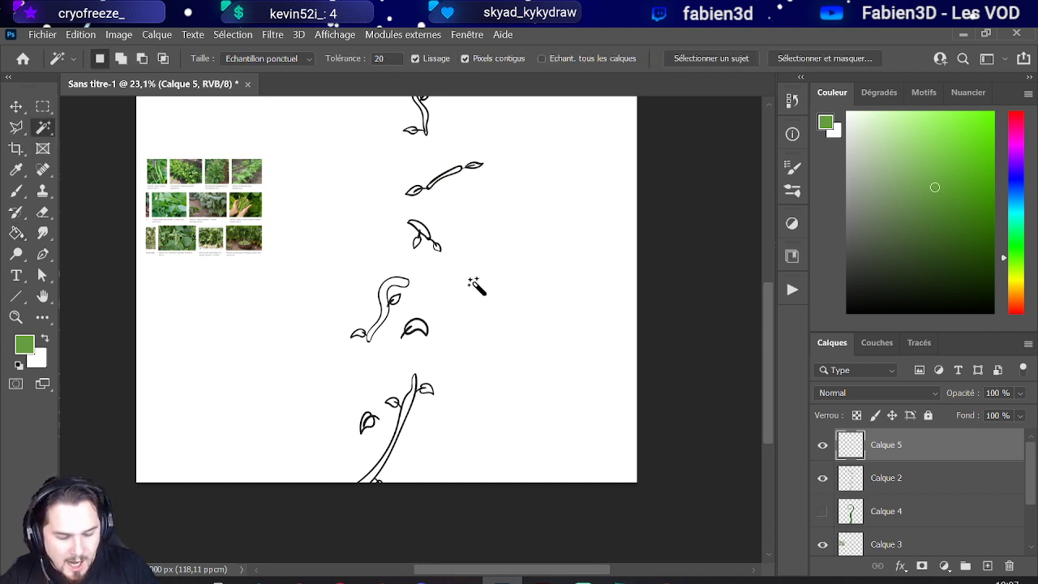
left_click(484, 293)
key("ctrl+d")
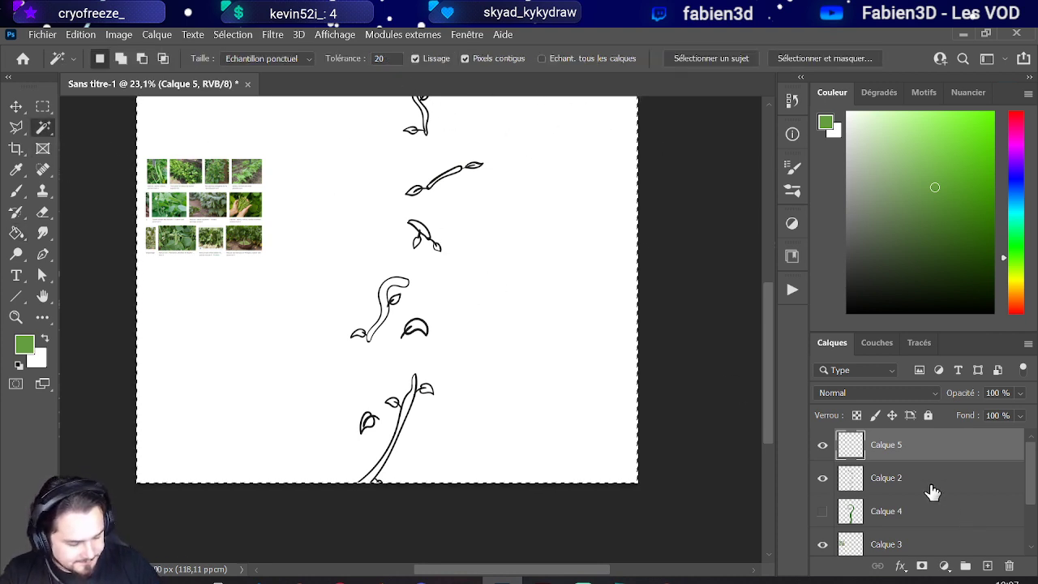
left_click(928, 483)
left_click(545, 367)
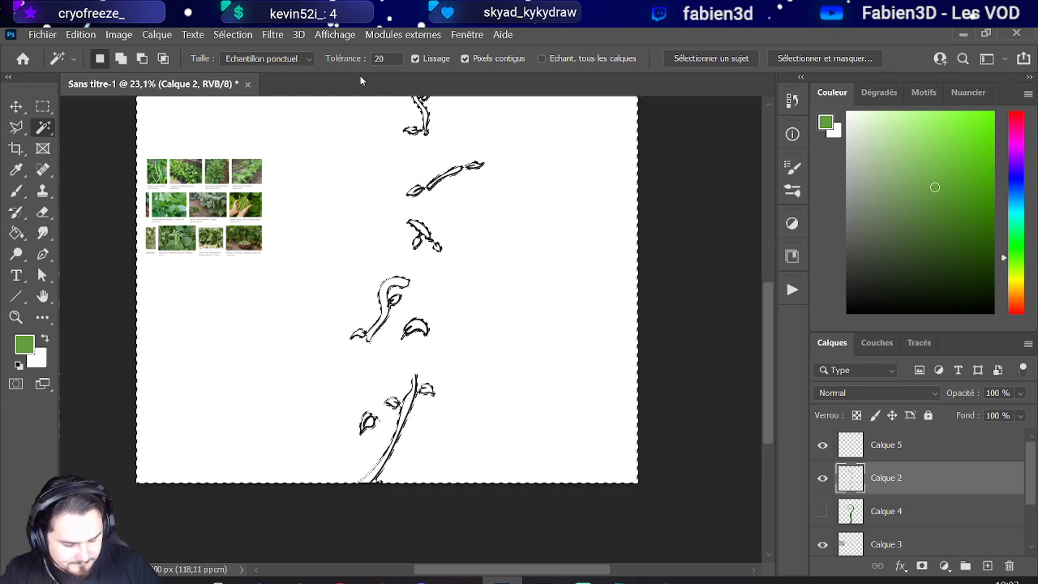
left_click(231, 34)
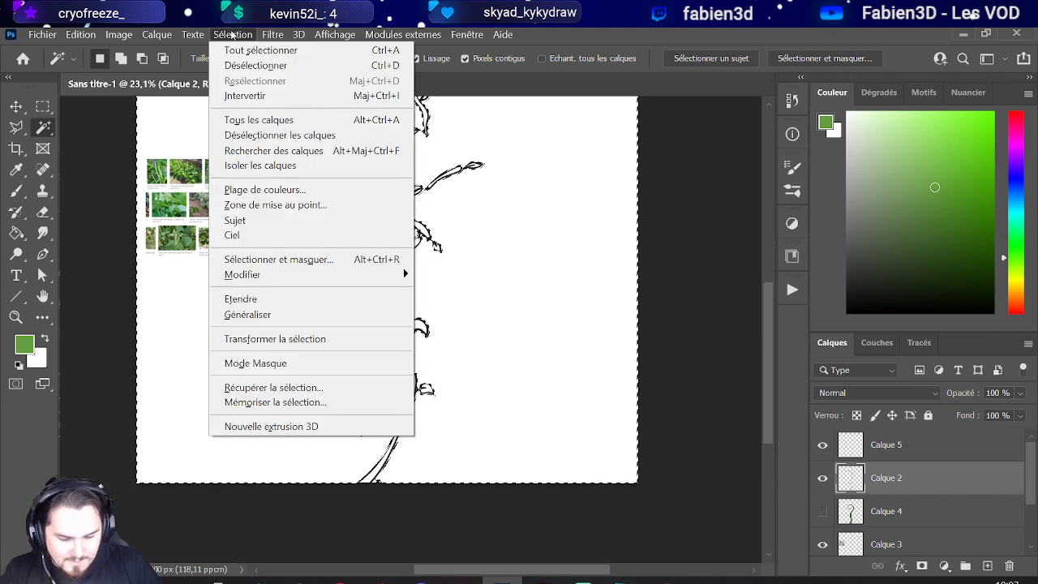
left_click(258, 96)
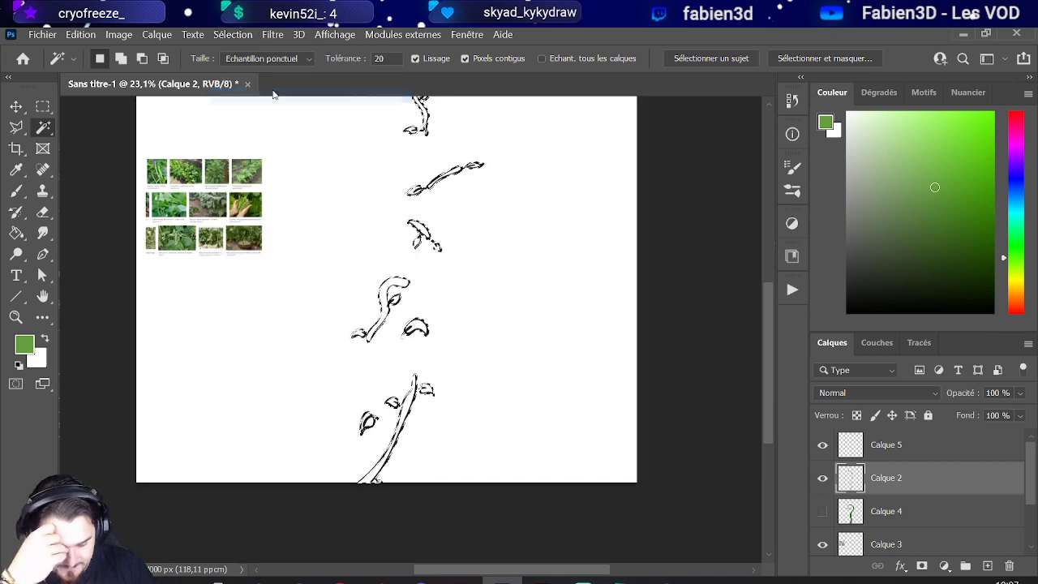
Step: Move Calque 5 beneath Calque 2, and fill the selection on it with the green with contiguous pixels off, deselecting to finish
left_click_drag(883, 459, 910, 487)
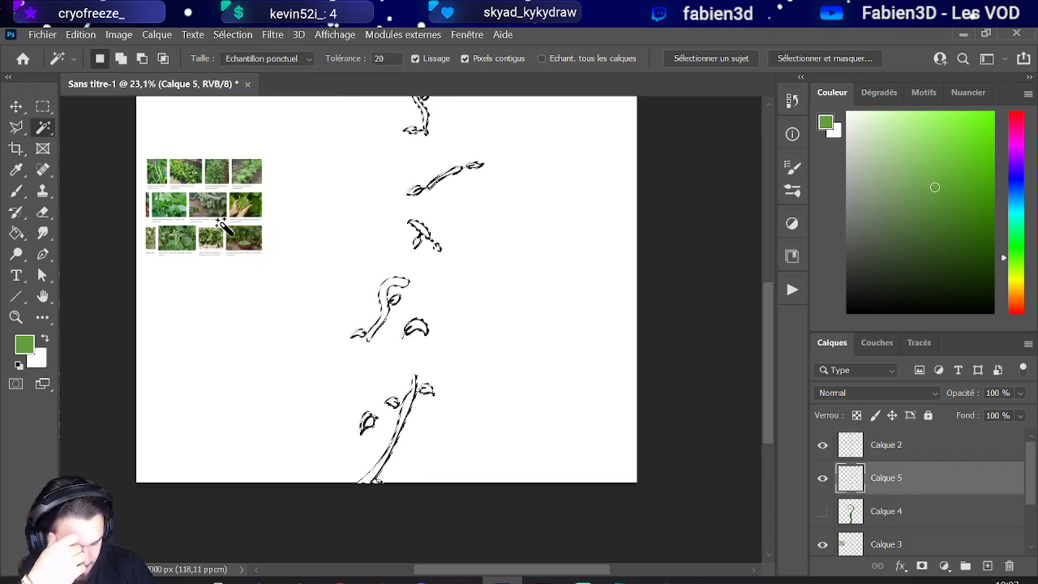
left_click(16, 232)
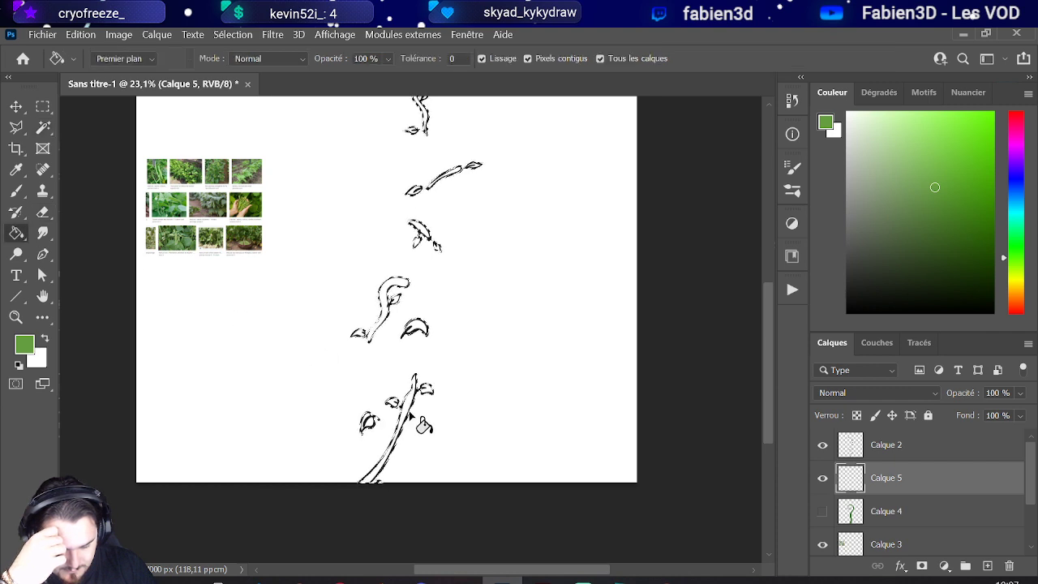
left_click(527, 59)
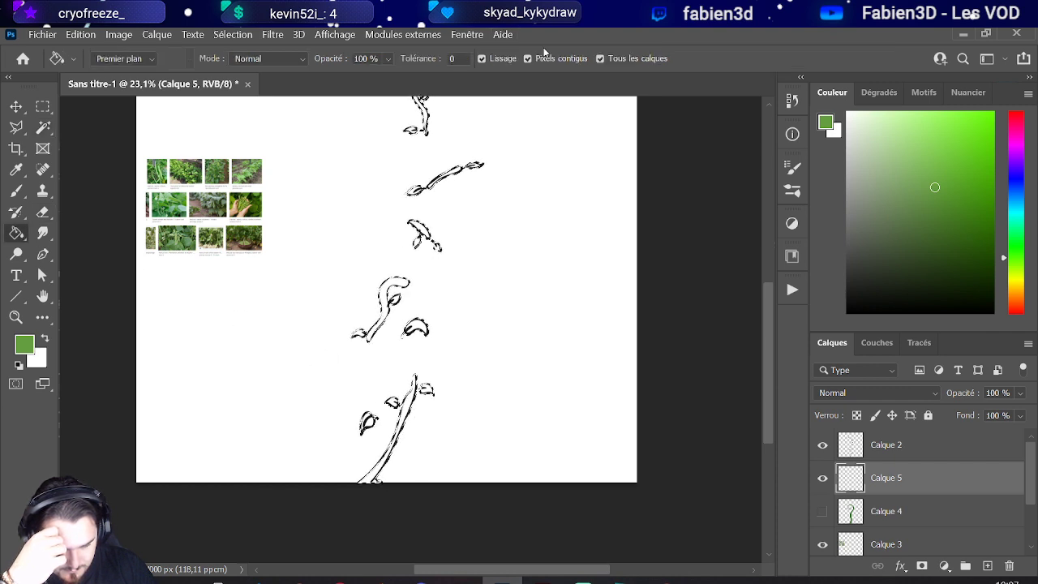
left_click(392, 299)
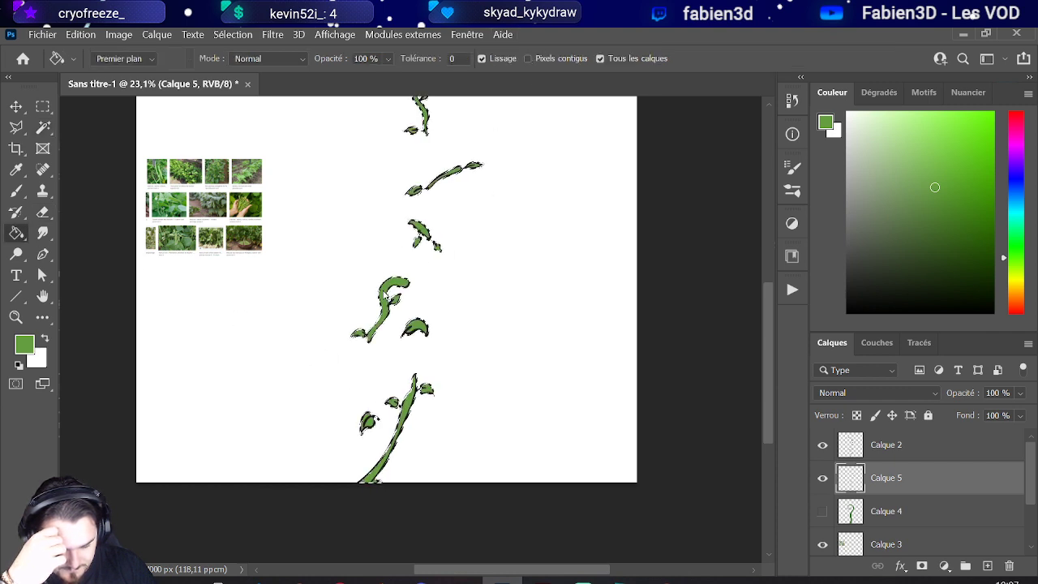
left_click(233, 34)
left_click(243, 67)
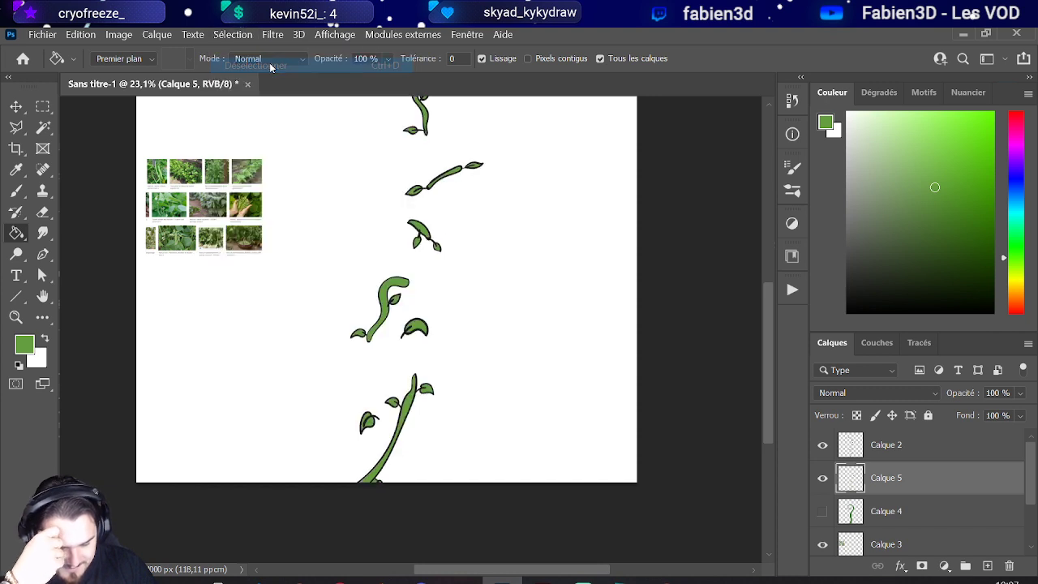
Step: Turn on the visibility of the green stem layer Calque 4 and the outline layer Calque 1, and check the coloured vine
scroll(430, 233, "down", 1)
scroll(429, 232, "down", 2)
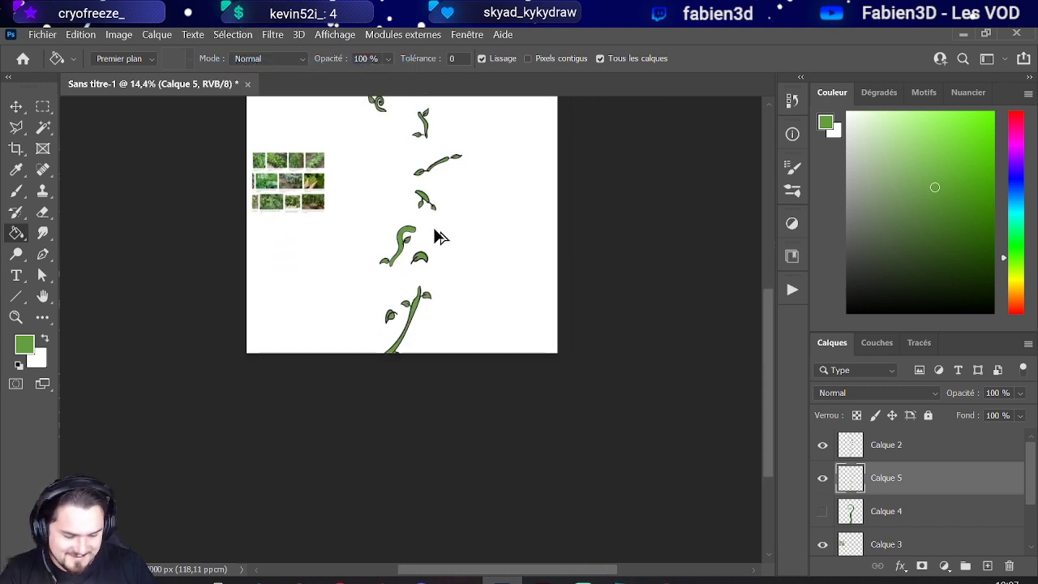
left_click(822, 510)
scroll(373, 296, "up", 1)
scroll(429, 210, "up", 1)
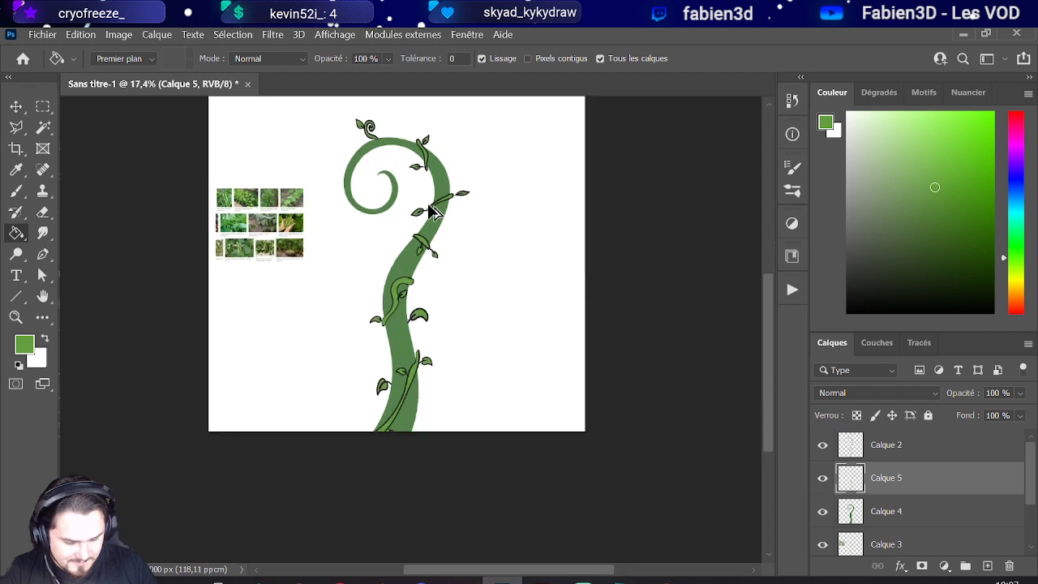
scroll(430, 211, "down", 1)
scroll(832, 543, "down", 2)
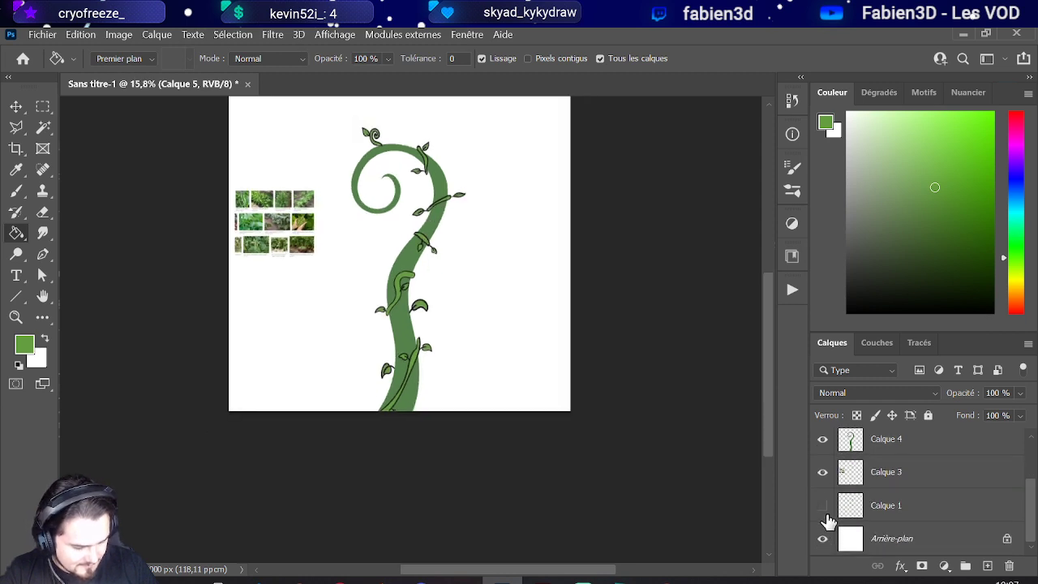
left_click(823, 508)
scroll(471, 320, "up", 4)
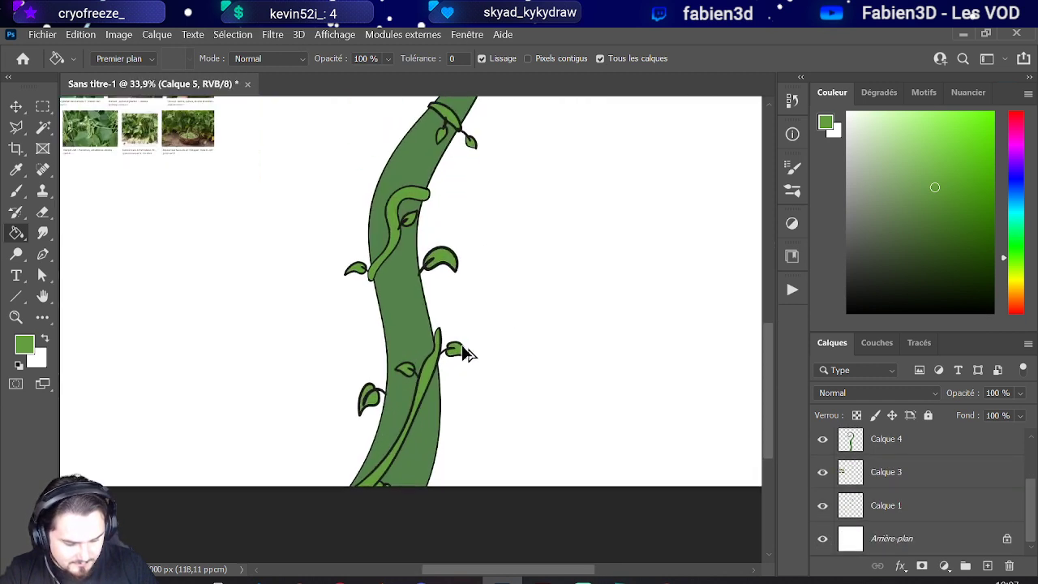
scroll(410, 349, "down", 3)
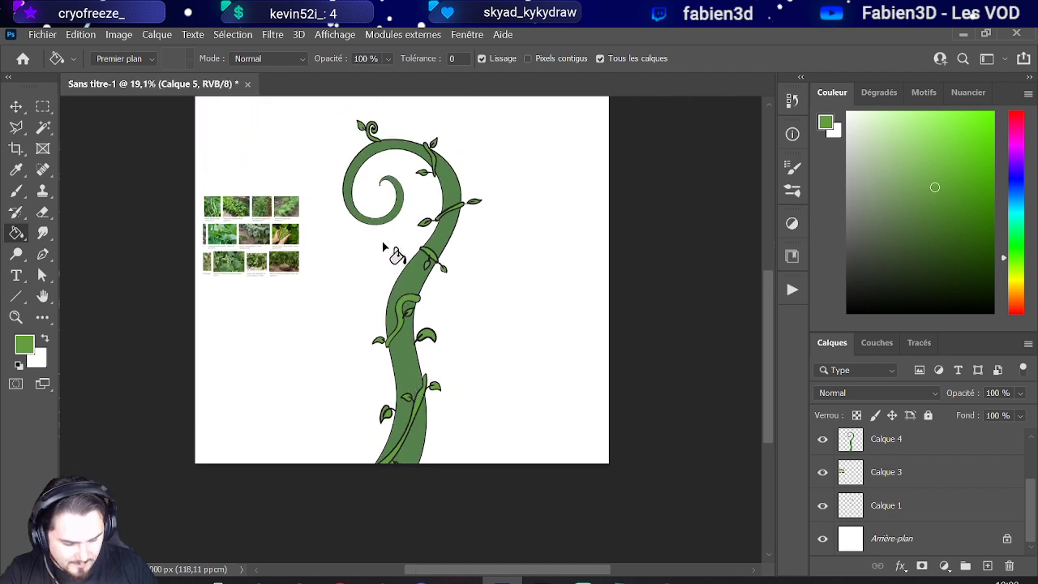
scroll(384, 247, "up", 9)
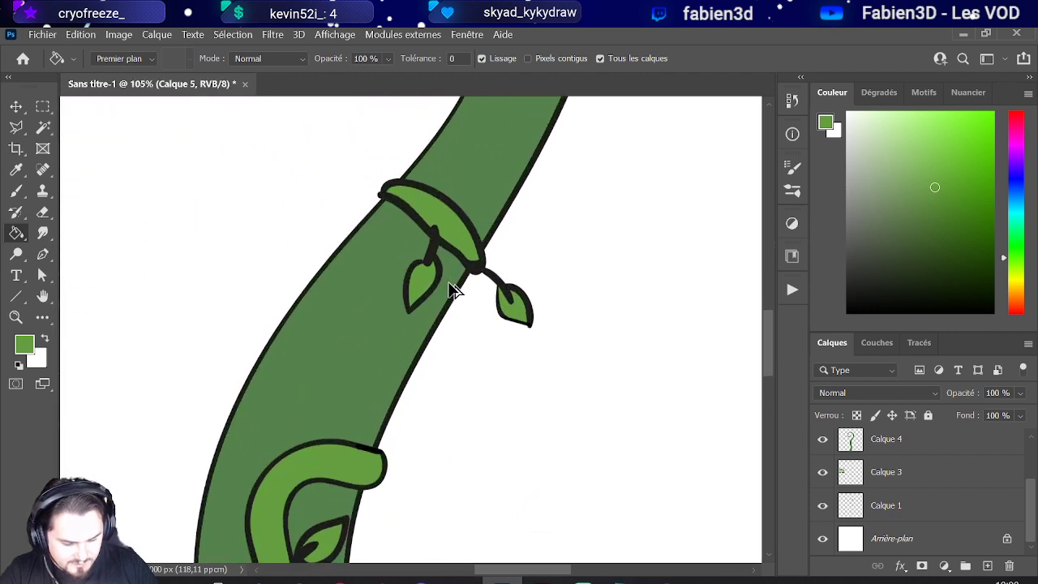
scroll(454, 290, "down", 8)
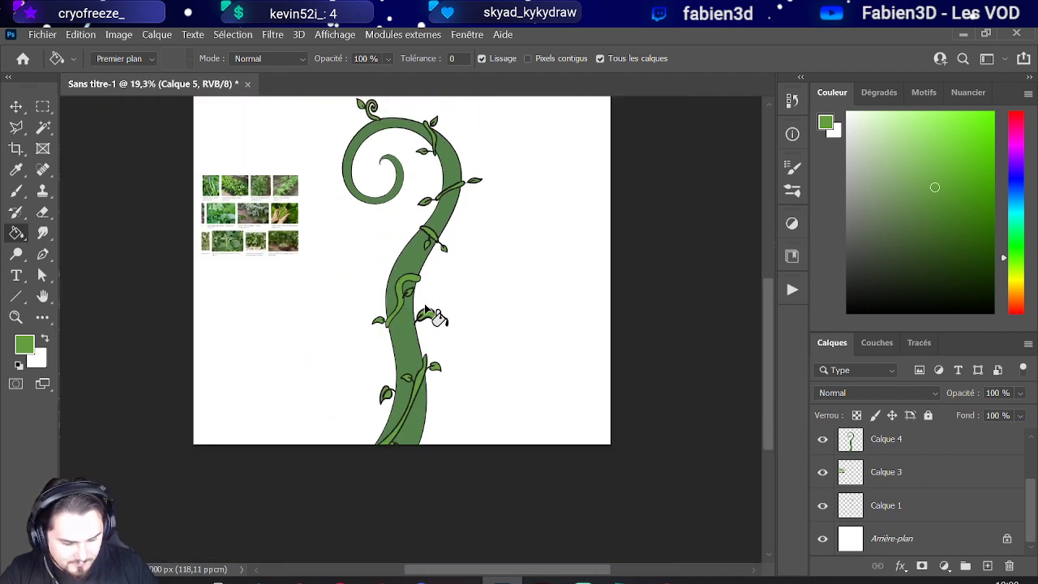
scroll(424, 309, "down", 1)
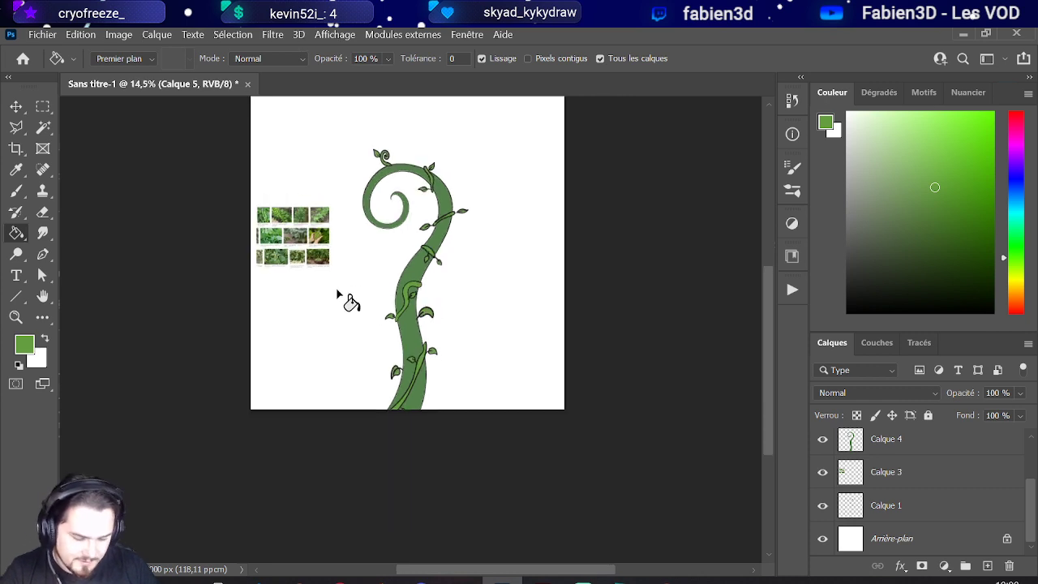
scroll(336, 308, "down", 1)
scroll(336, 308, "up", 1)
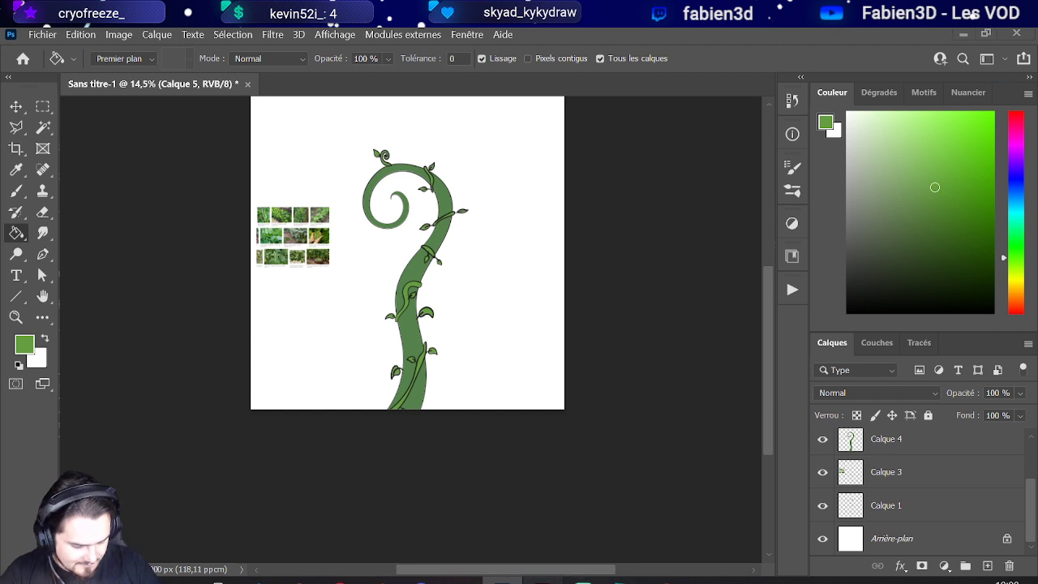
Step: Switch to Illustrator and hide the tendril layer Calque 29
left_click(543, 580)
scroll(256, 428, "down", 1)
scroll(228, 435, "up", 1)
key("v")
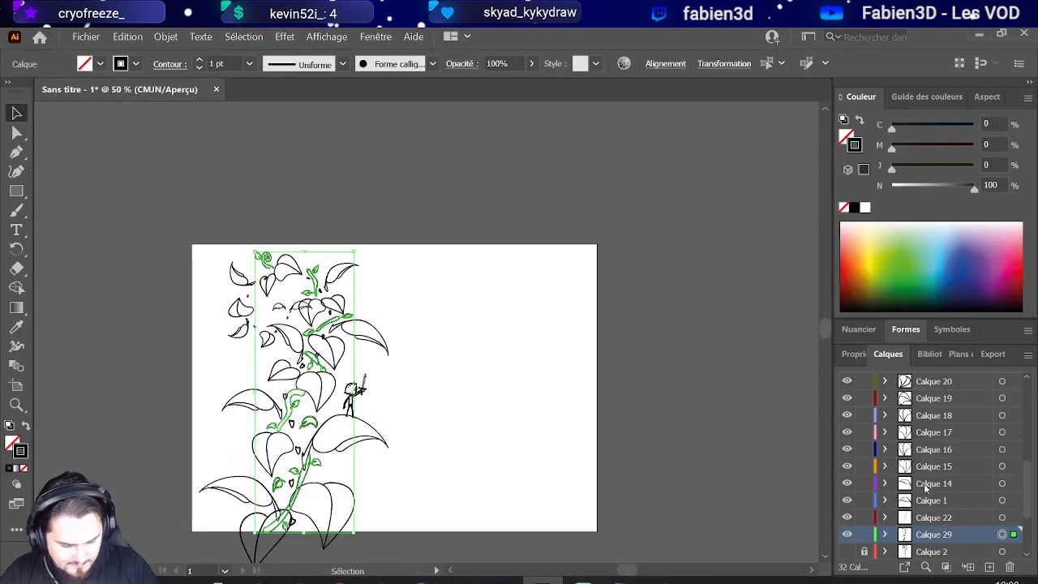
left_click(847, 535)
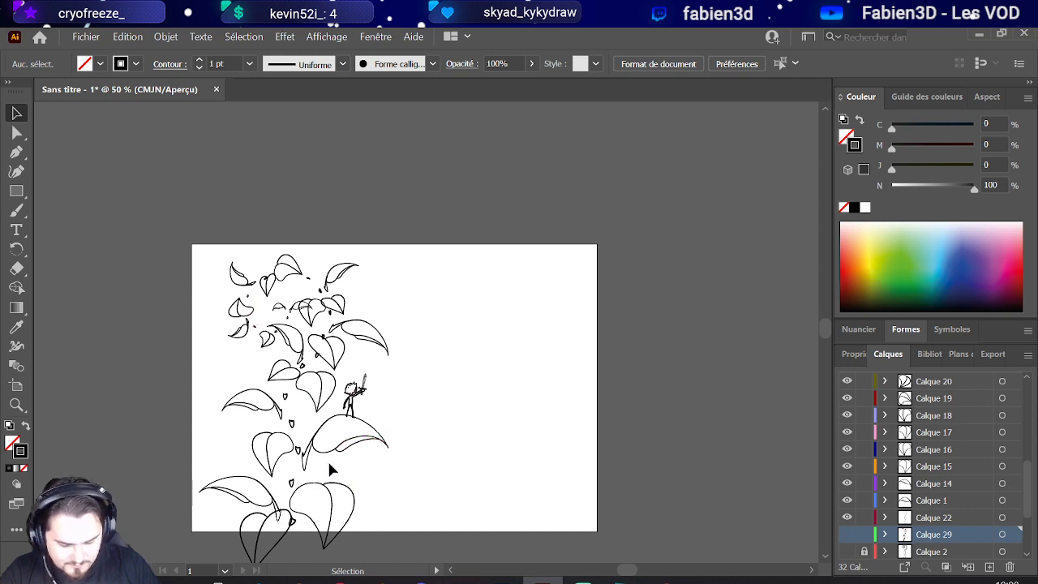
Step: Select the artwork of the leaf layers Calque 16 through Calque 21 together
left_click(336, 441)
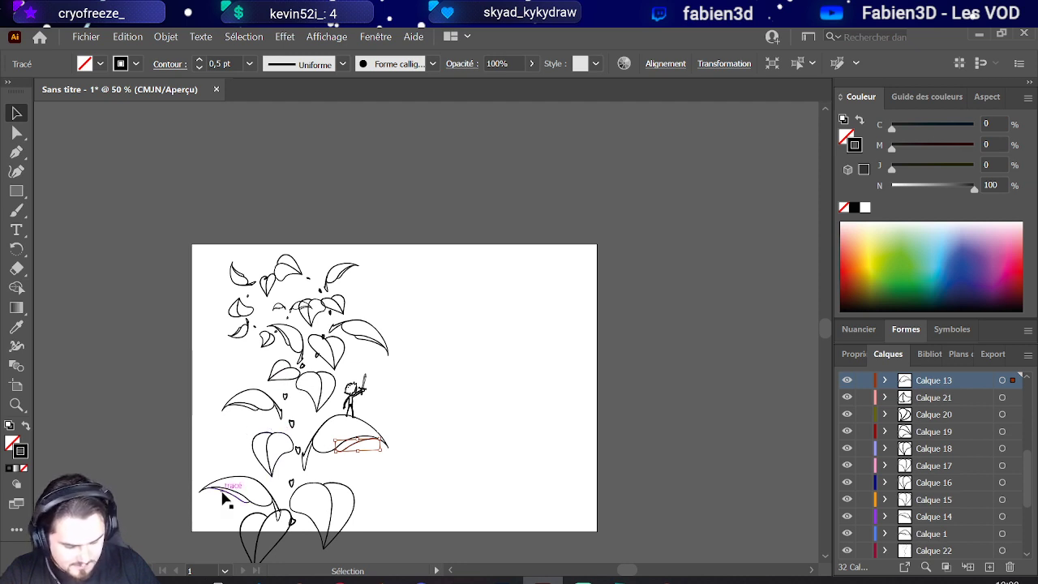
left_click(288, 462)
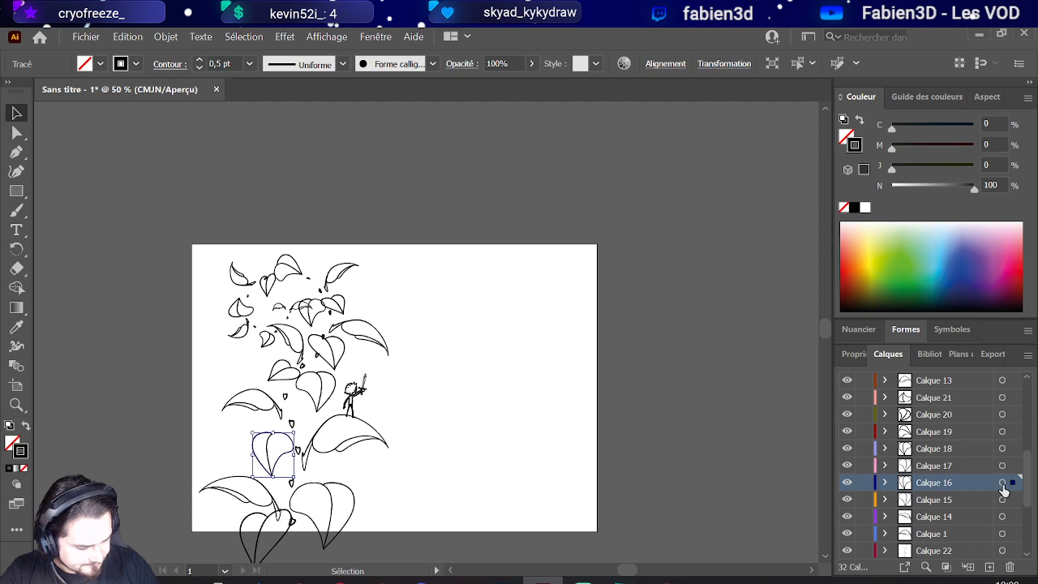
left_click(1002, 482)
left_click(1002, 466, "shift")
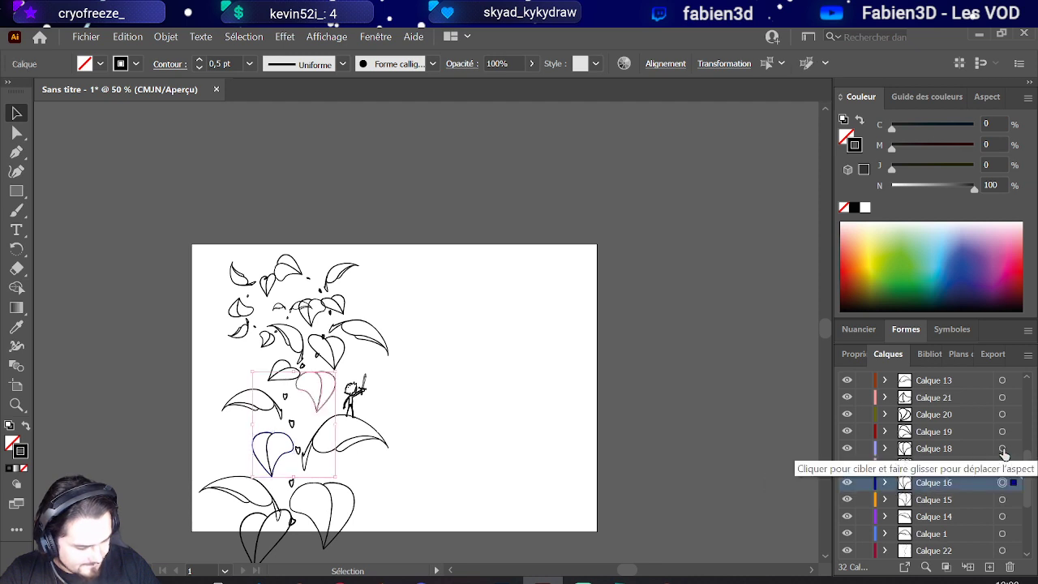
left_click(1003, 450, "shift")
left_click(1003, 431, "shift")
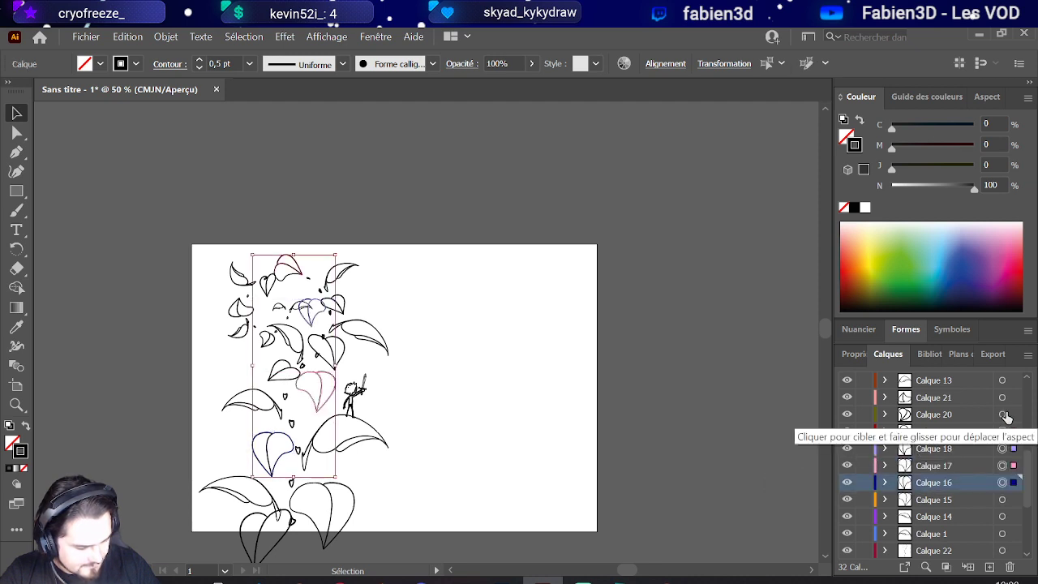
left_click(1003, 414, "shift")
left_click(1002, 397, "shift")
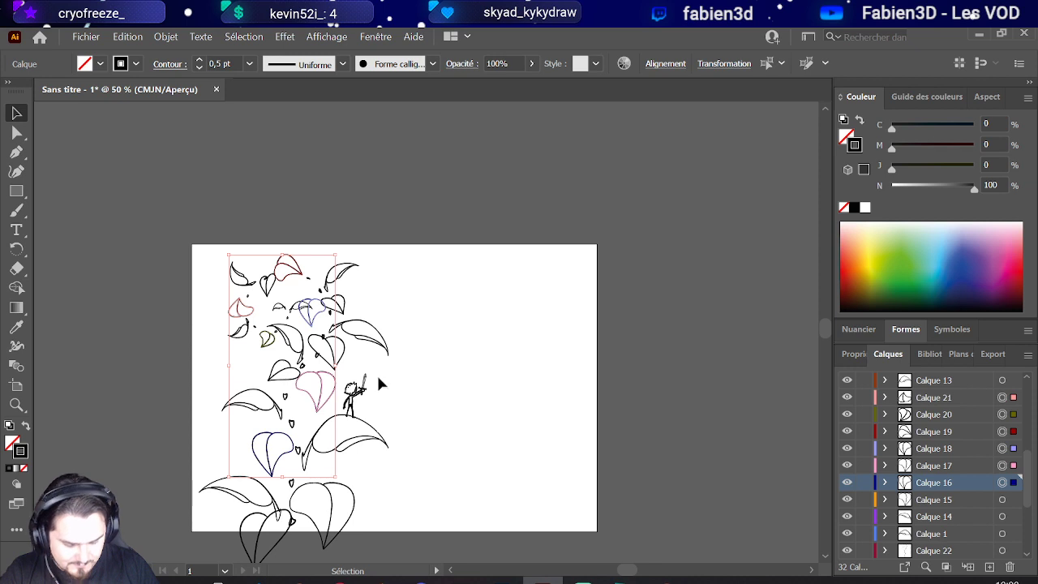
Step: Select the heart-shaped leaves on layers Calque 23, Calque 24, Calque 25 and Calque 27 together, keeping the Selection tool active
left_click(273, 556)
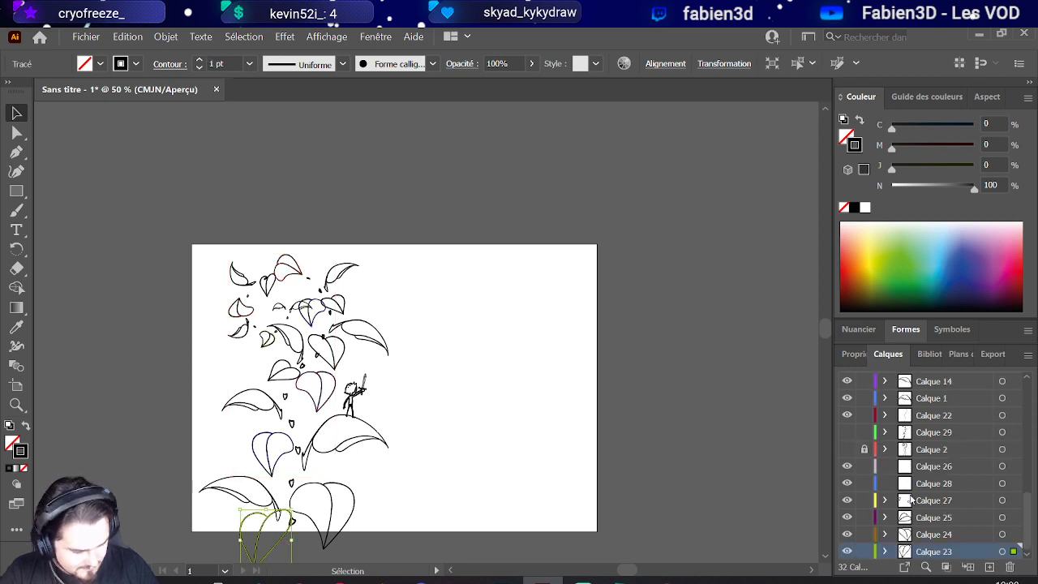
left_click(943, 519)
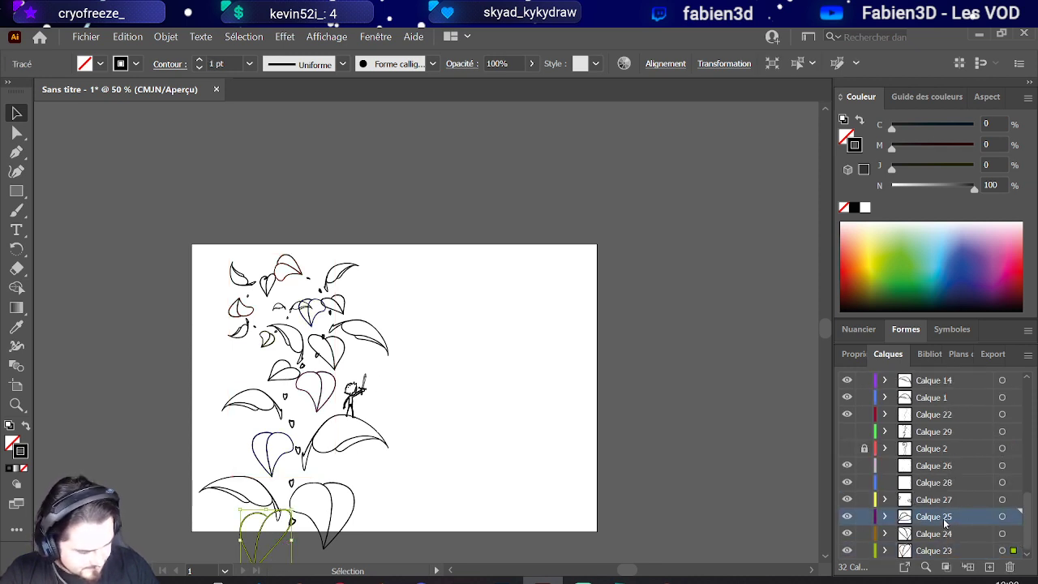
left_click(1002, 499)
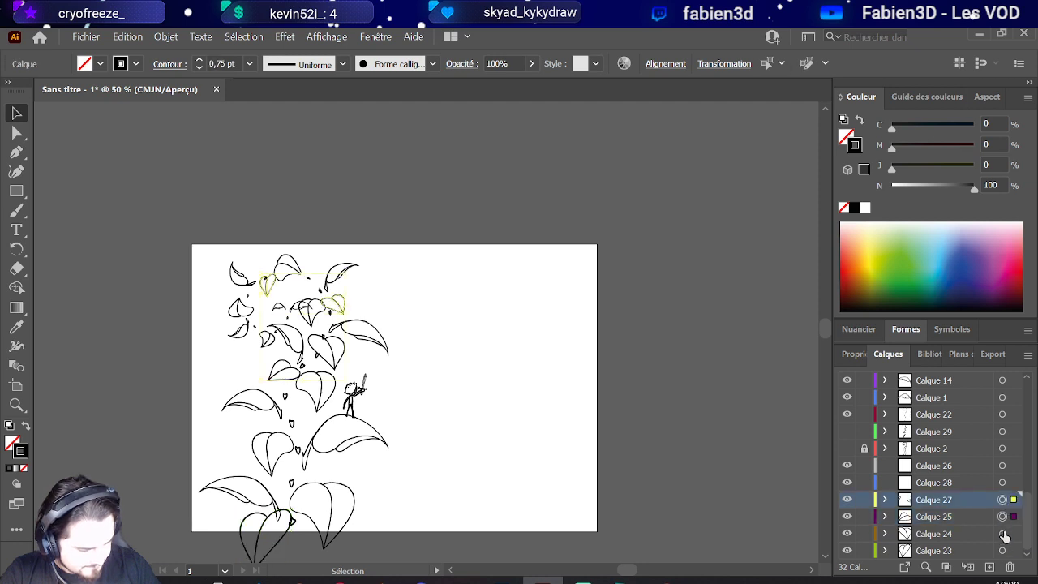
left_click(1001, 550)
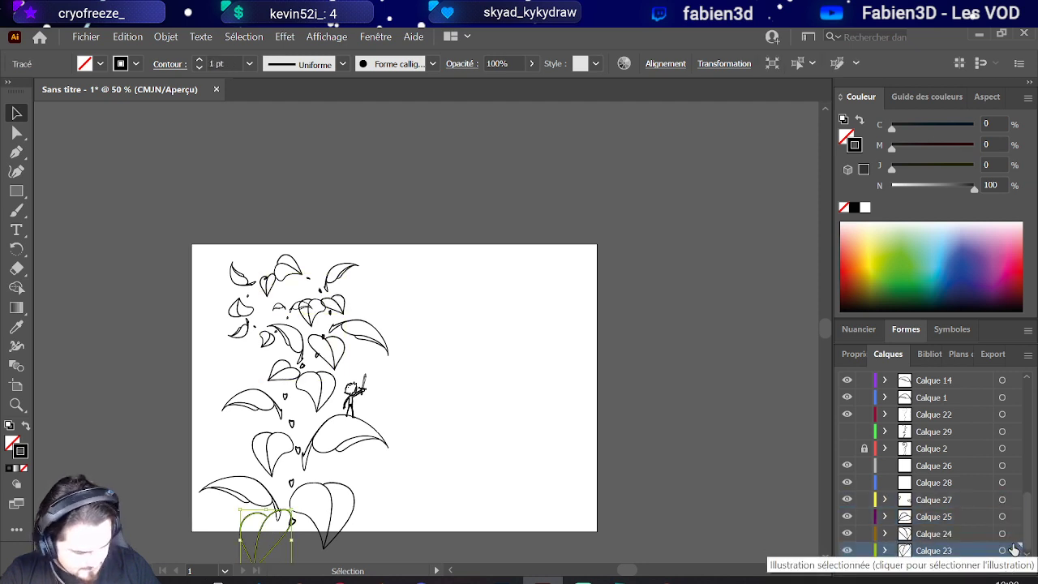
left_click(1002, 533, "shift")
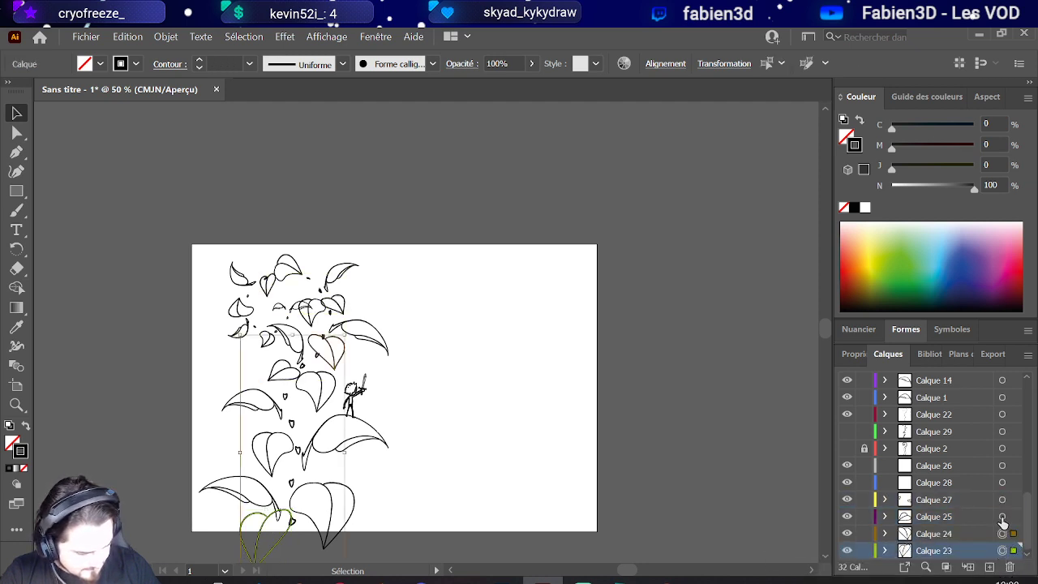
left_click(1002, 516, "shift")
left_click(1002, 500, "shift")
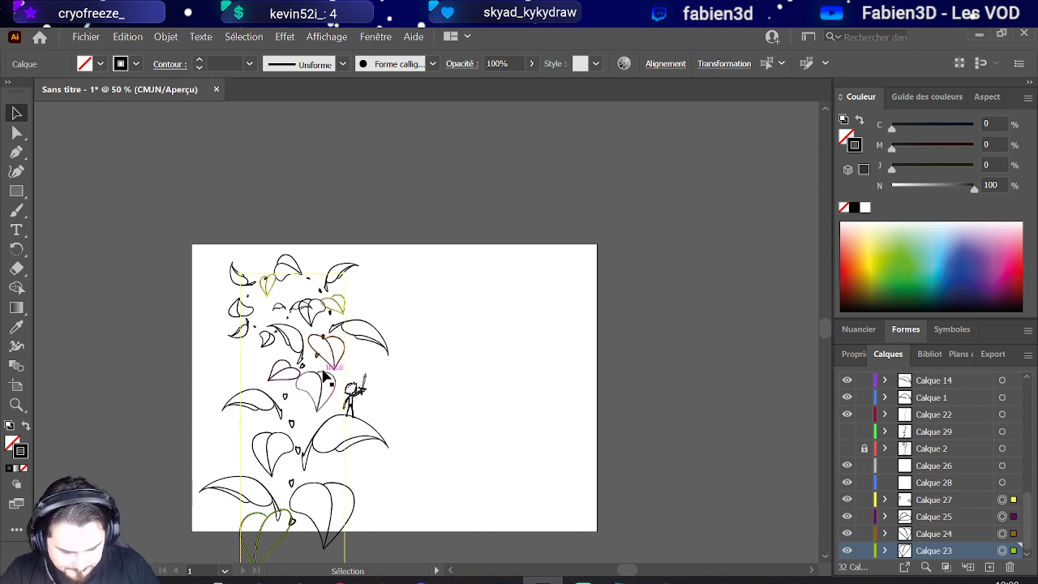
key("a")
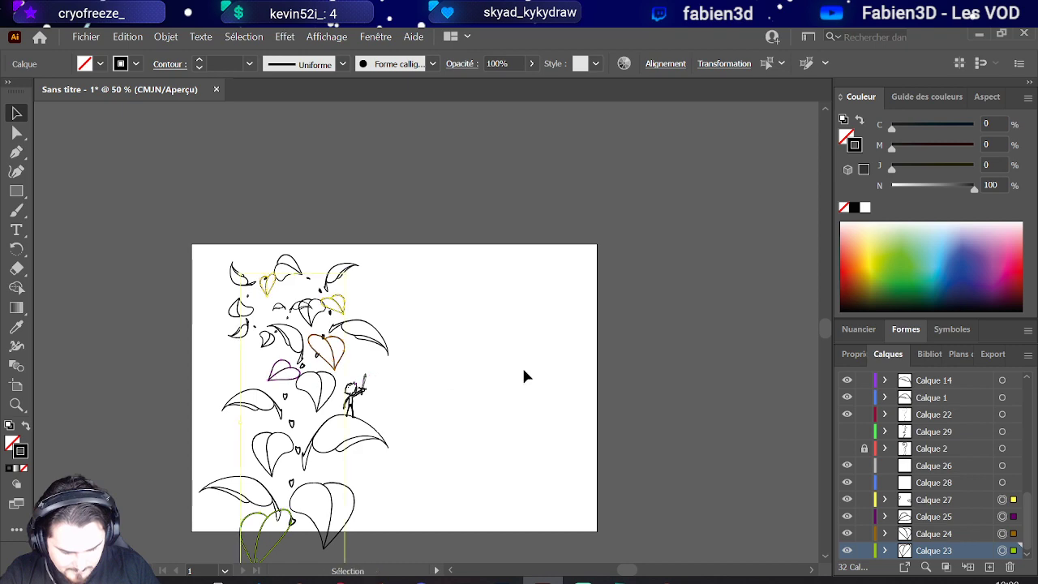
scroll(314, 380, "up", 3)
scroll(319, 378, "down", 3)
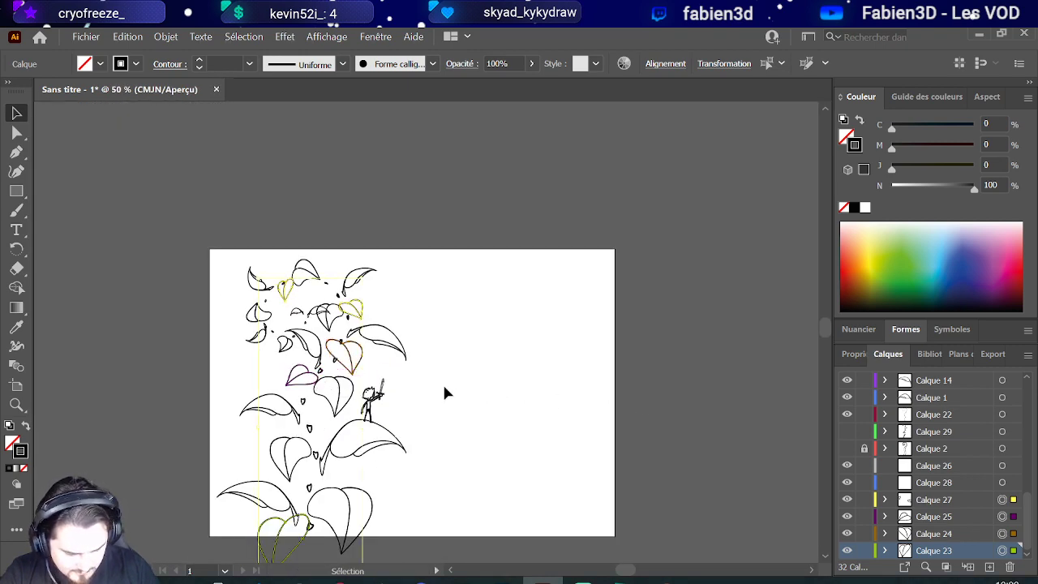
key("a")
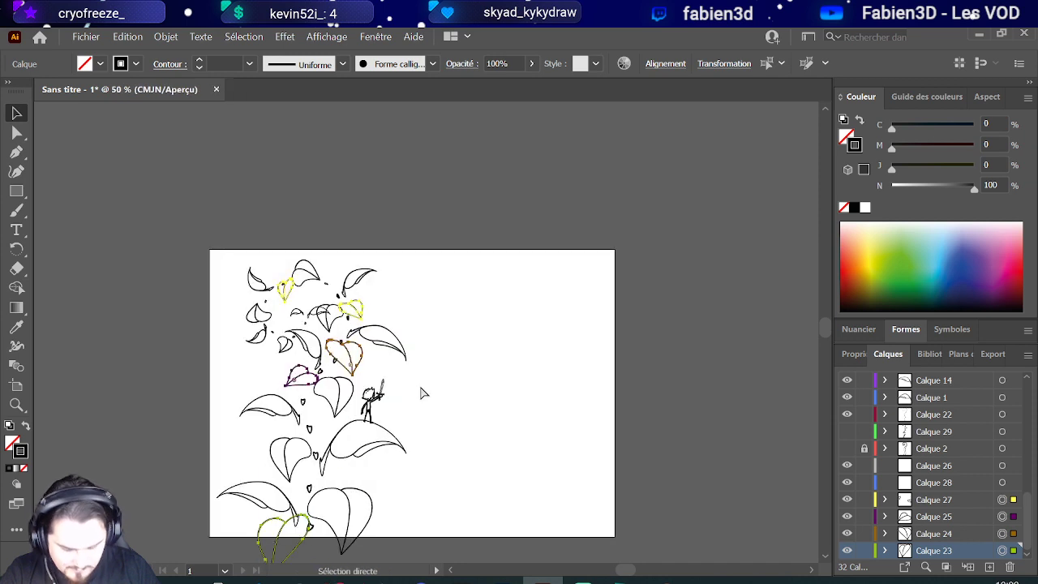
key("v")
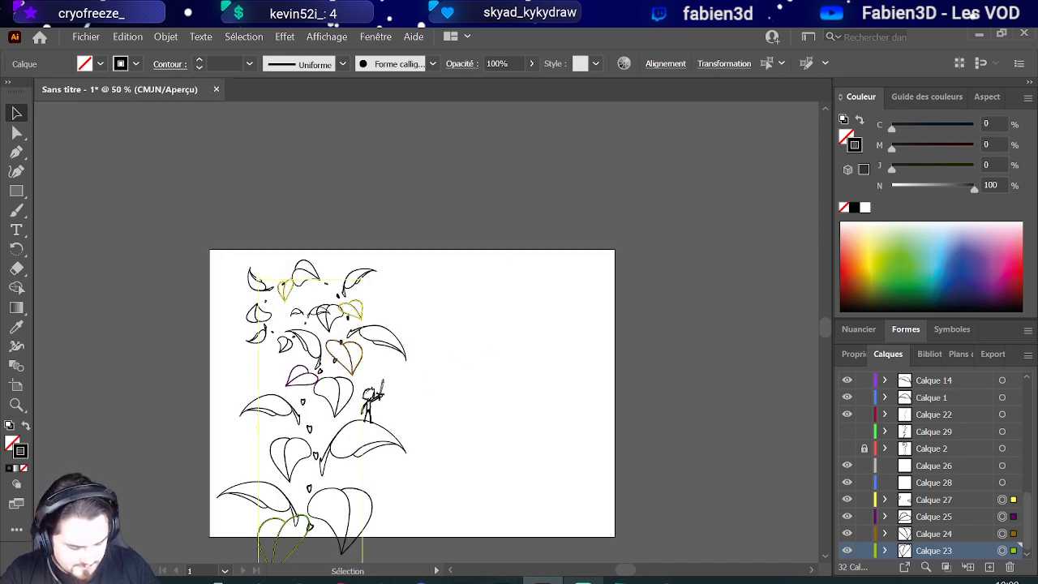
Step: Switch to Photoshop and paste the copied heart-shaped leaf outlines directly above the Arrière-plan layer
left_click(503, 581)
scroll(466, 284, "up", 4)
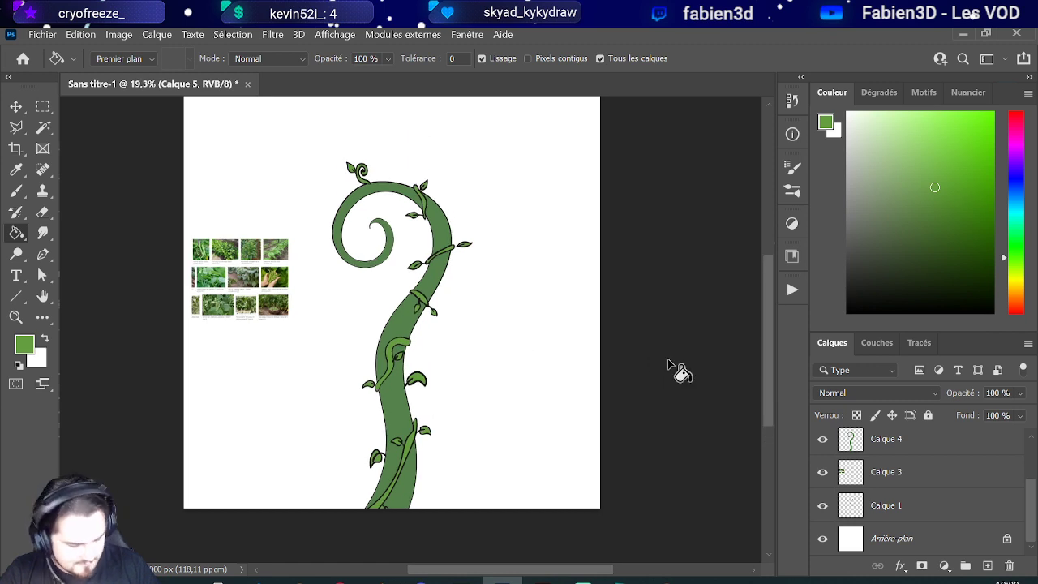
scroll(906, 481, "up", 2)
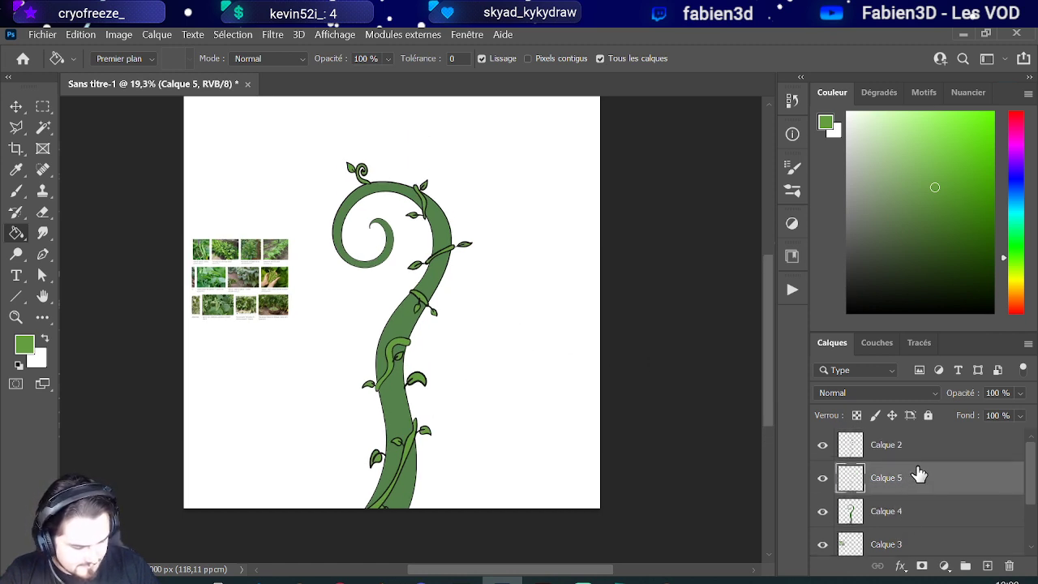
left_click(918, 452)
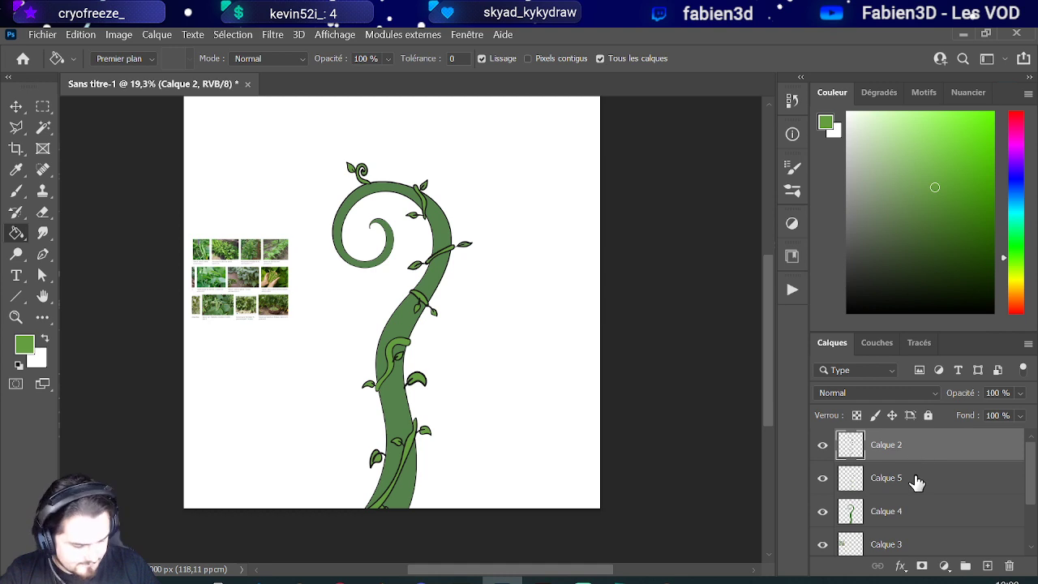
scroll(916, 482, "down", 2)
left_click(897, 542)
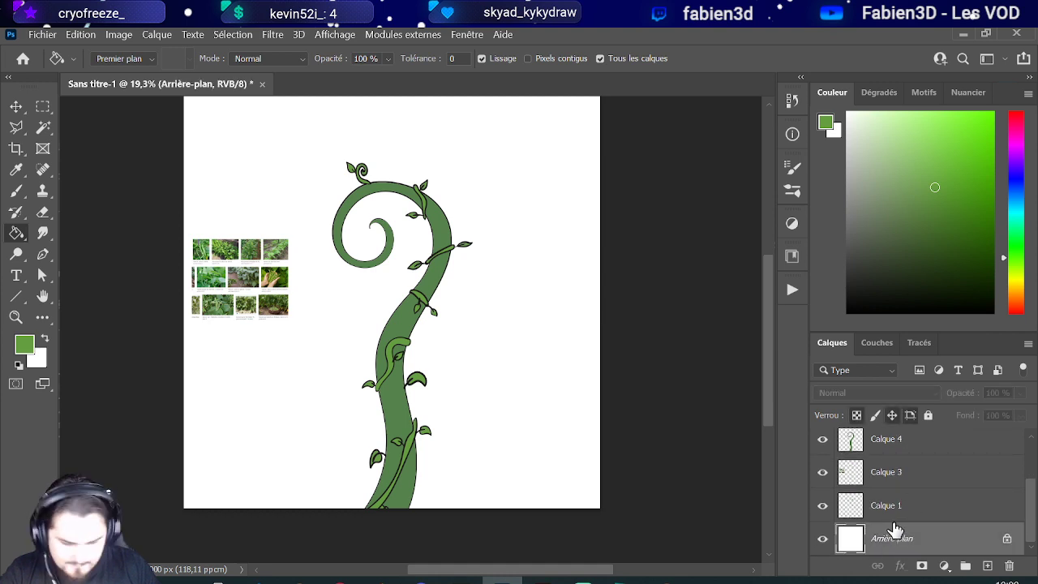
key("ctrl+v")
left_click(621, 171)
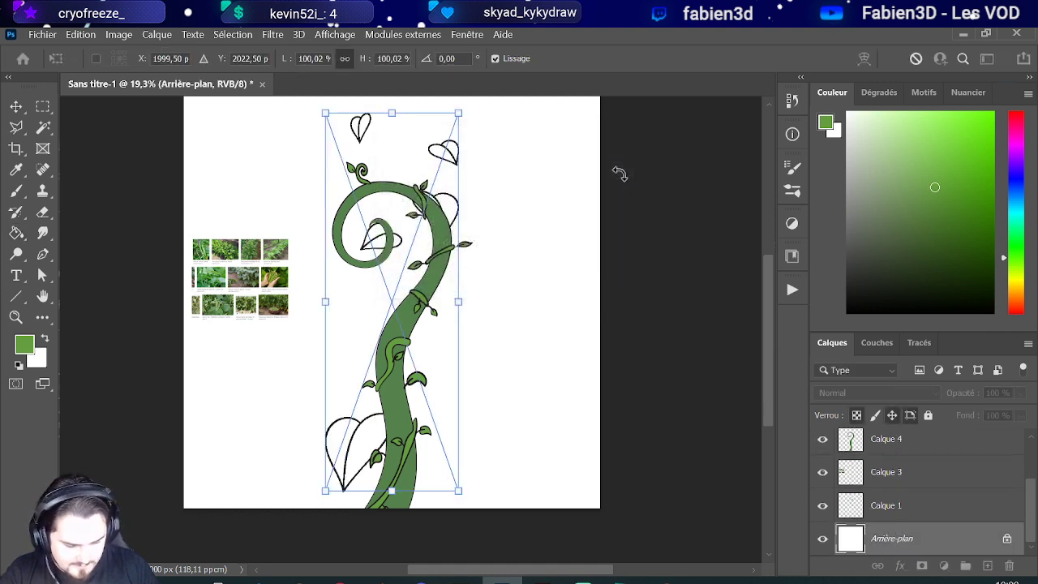
Step: Move the pasted leaf outlines down along the beanstalk and scale them to about 90 %, then apply the transformation
left_click_drag(360, 480, 363, 511)
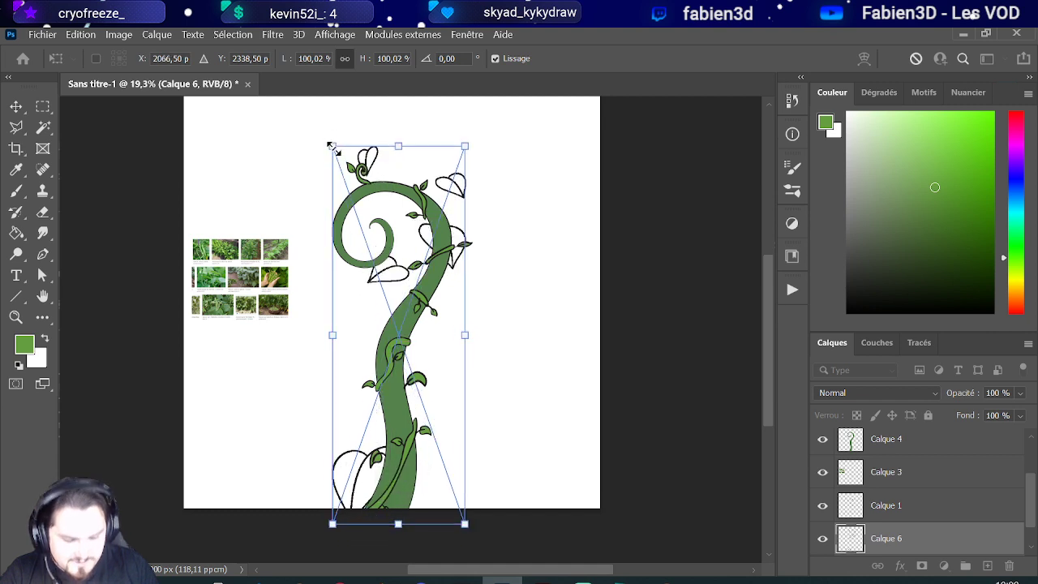
left_click_drag(331, 147, 345, 183)
left_click_drag(365, 488, 365, 500)
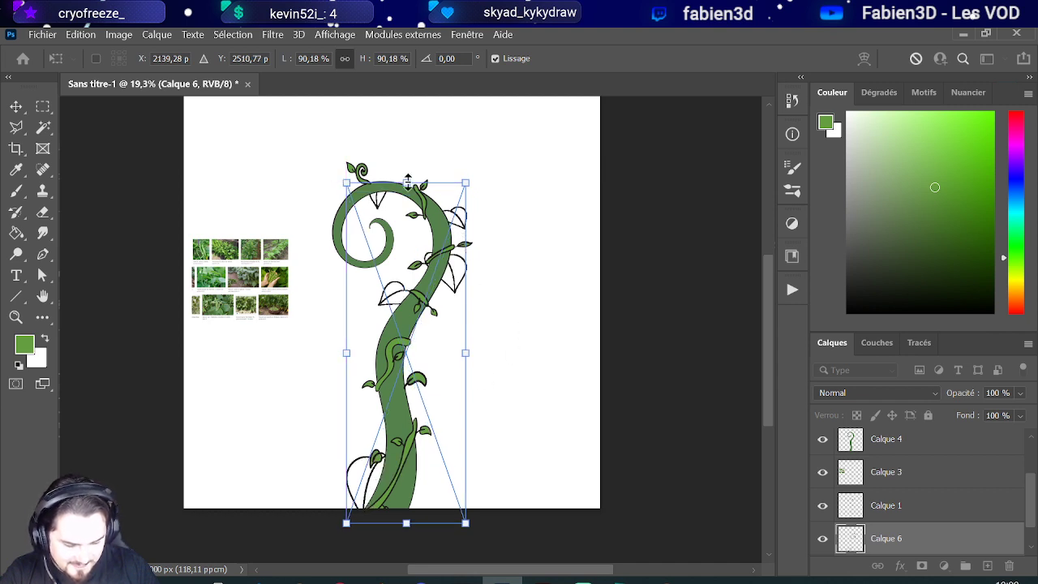
left_click_drag(408, 180, 410, 186)
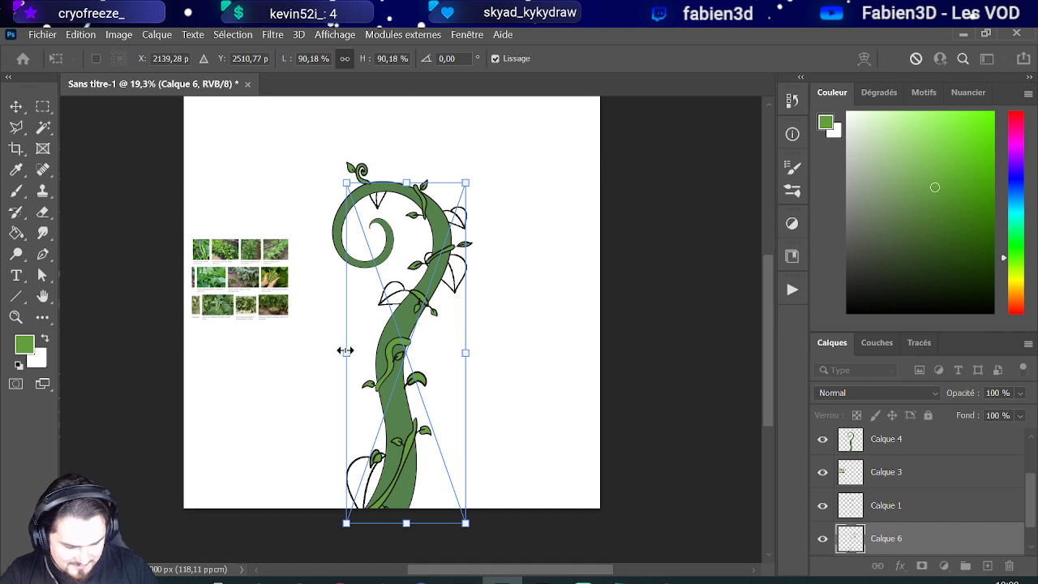
key("Return")
Step: Select the leaf shapes on Calque 6 by magic-wanding the empty area around them and inverting the selection
key("g")
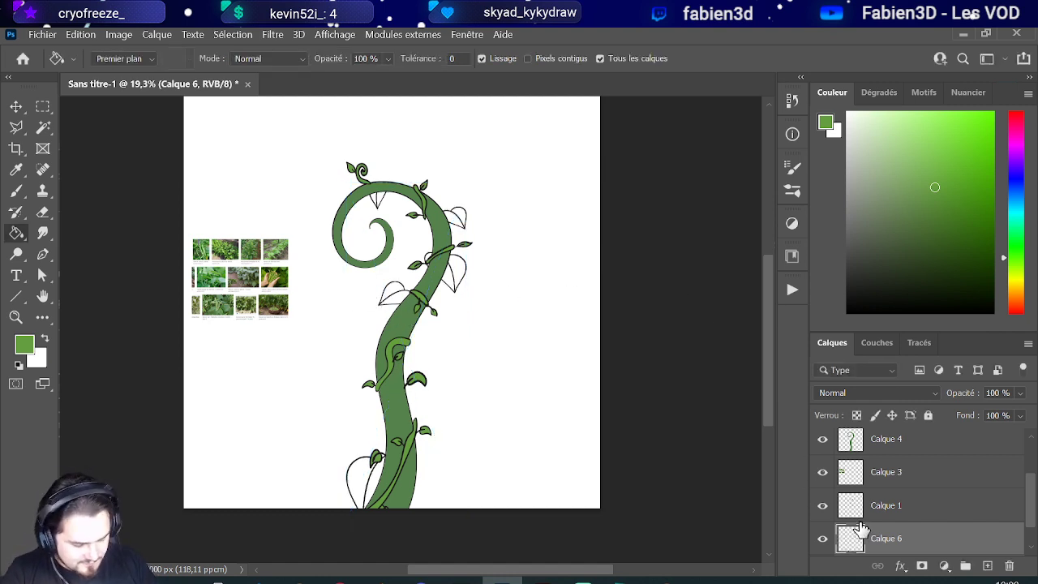
left_click(41, 130)
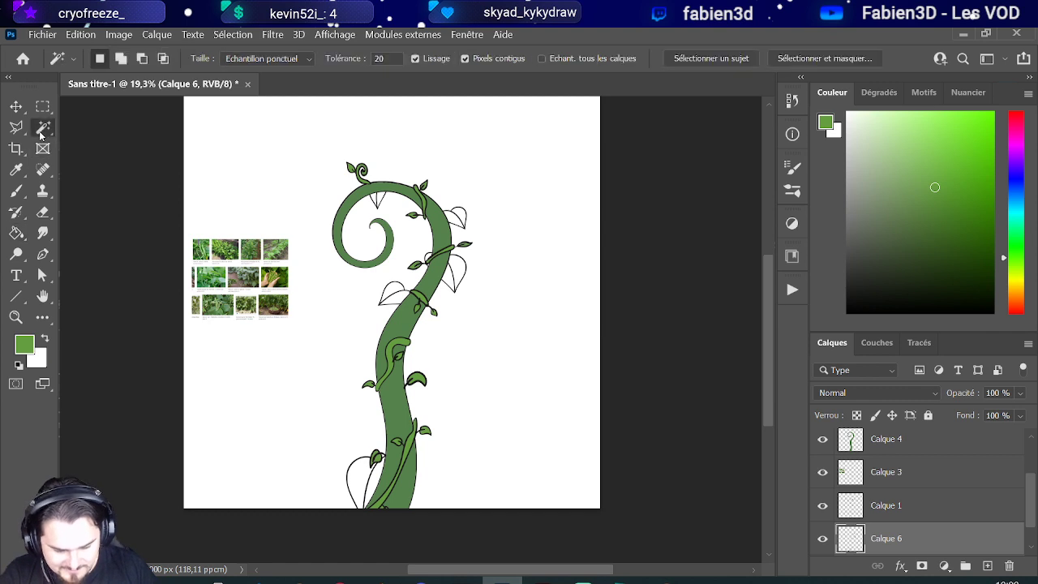
left_click(522, 321)
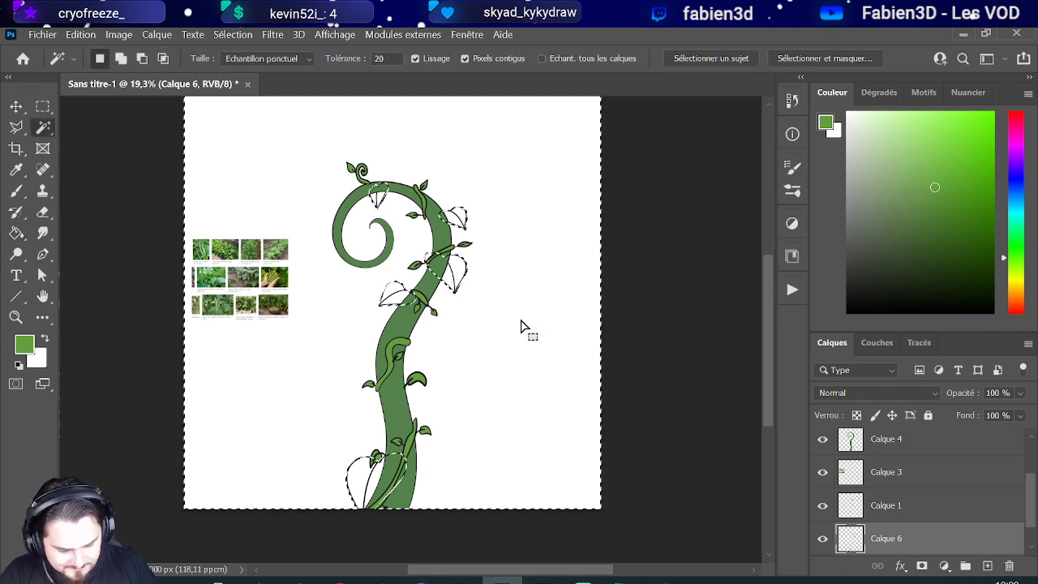
left_click(247, 35)
left_click(252, 65)
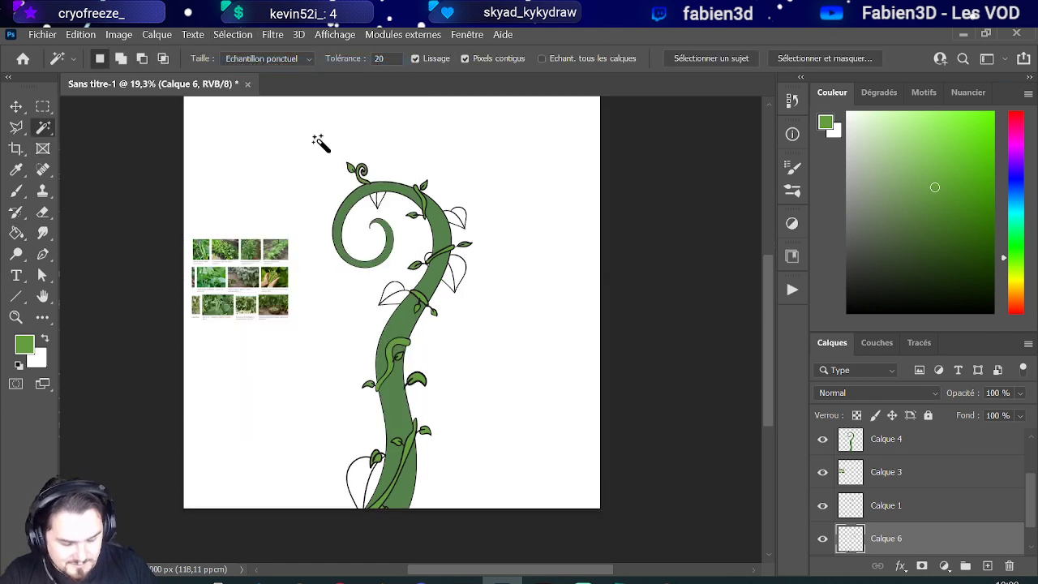
left_click(461, 373)
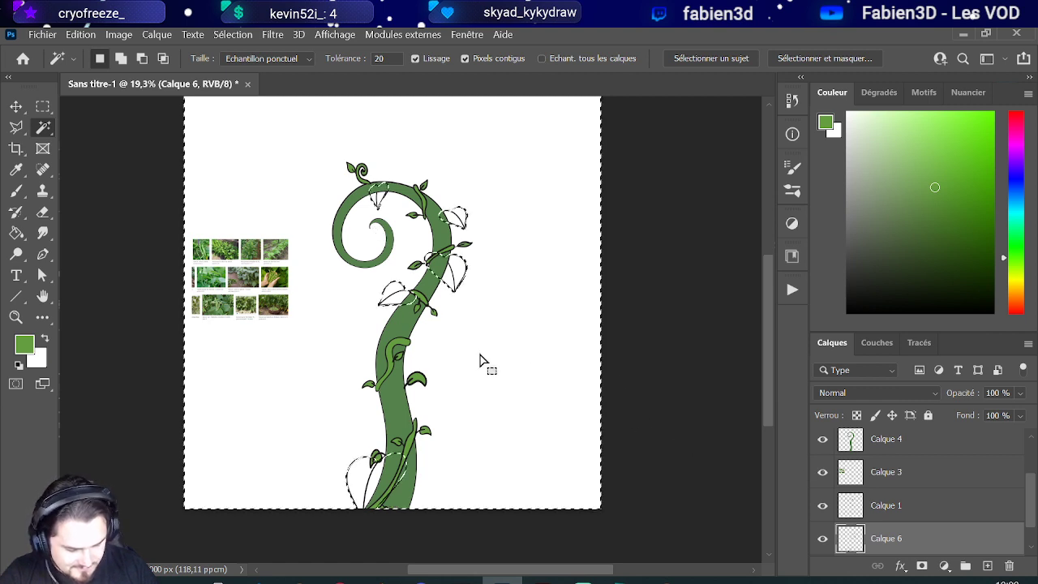
left_click(240, 35)
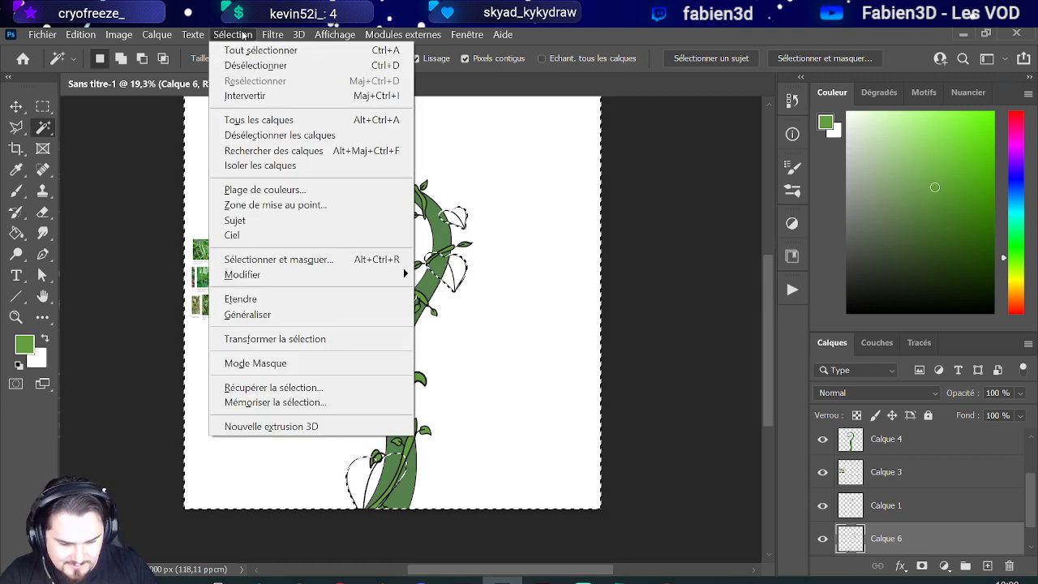
left_click(245, 96)
Step: Add a new layer directly above Calque 6 for the leaf colour
scroll(889, 502, "down", 1)
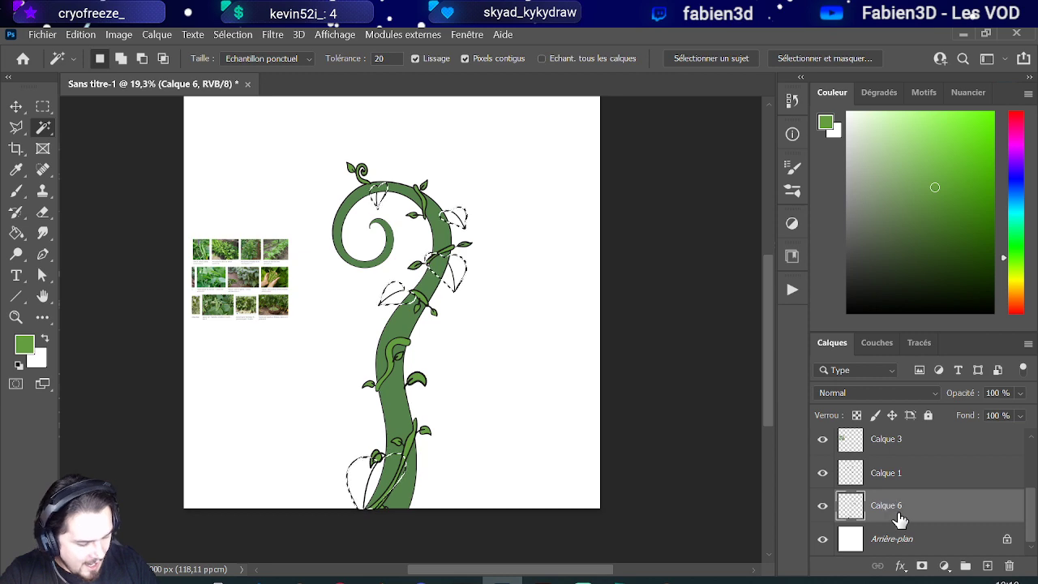
scroll(224, 271, "up", 1)
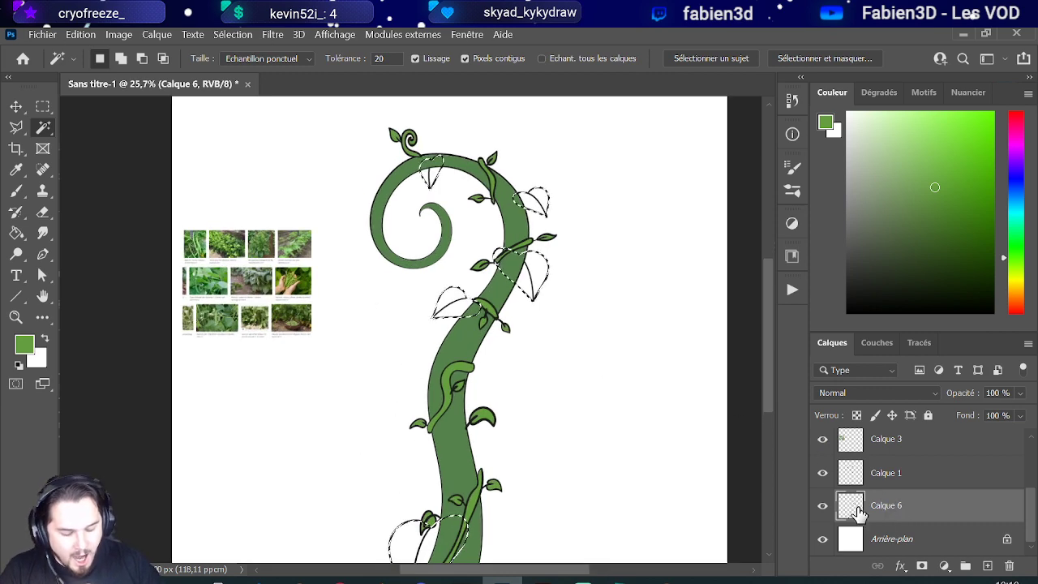
left_click(989, 565)
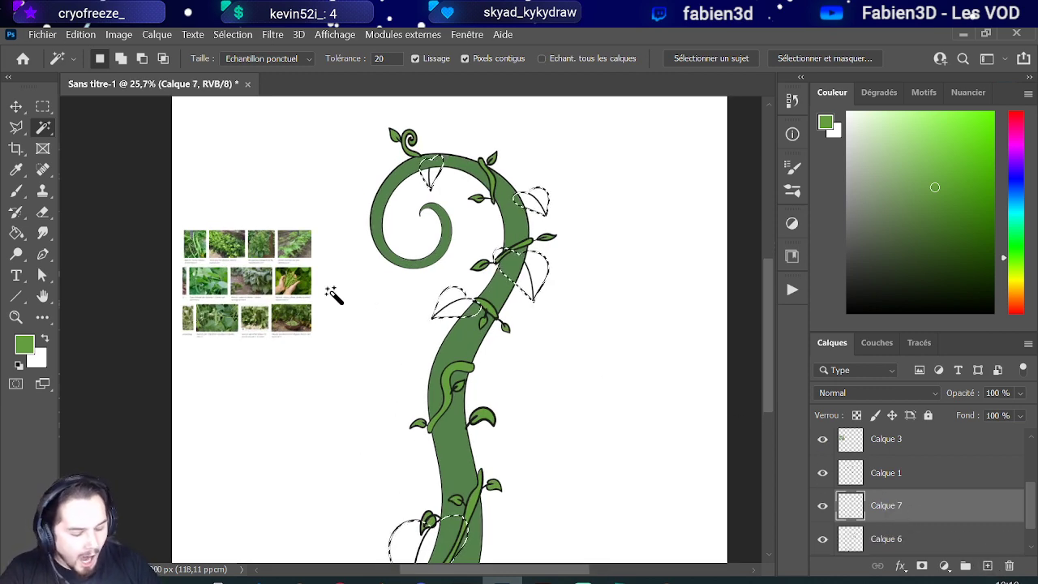
Step: Fill the selected leaves with a light yellow-green sampled from the bean plant reference photos
scroll(324, 295, "up", 4)
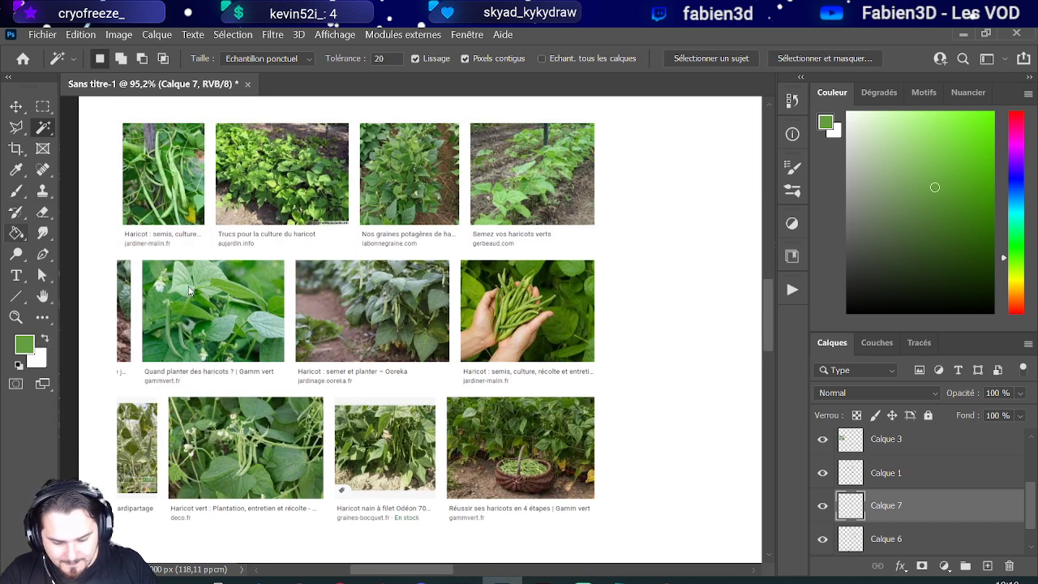
key("g")
left_click(247, 294, "alt")
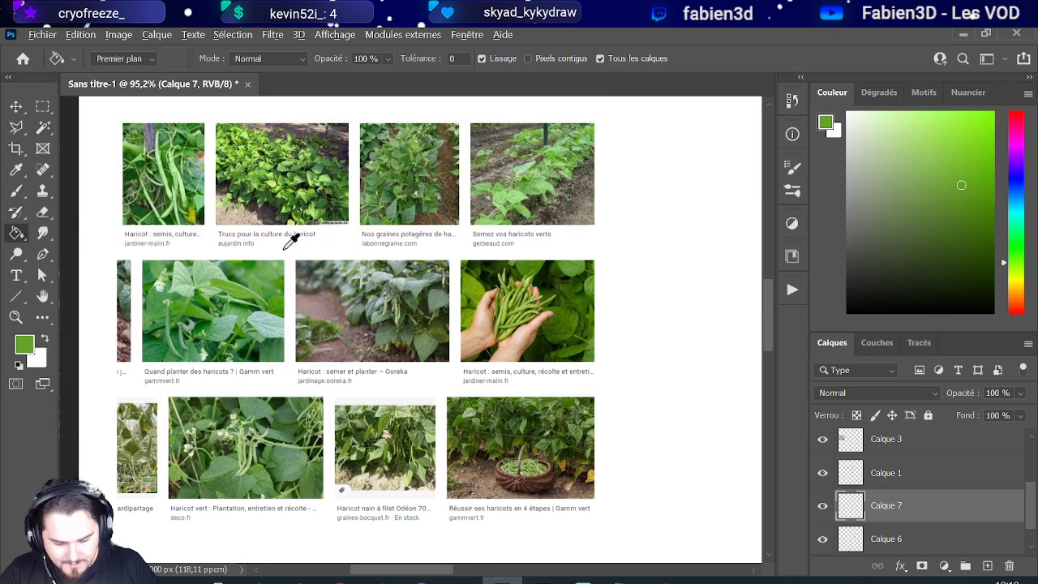
left_click(275, 176, "alt")
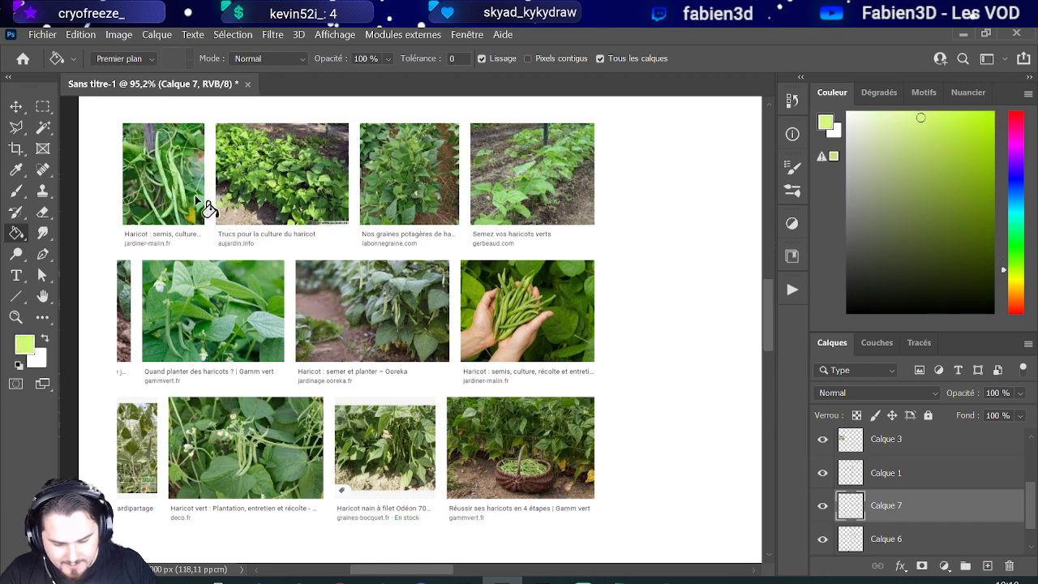
scroll(373, 219, "down", 6)
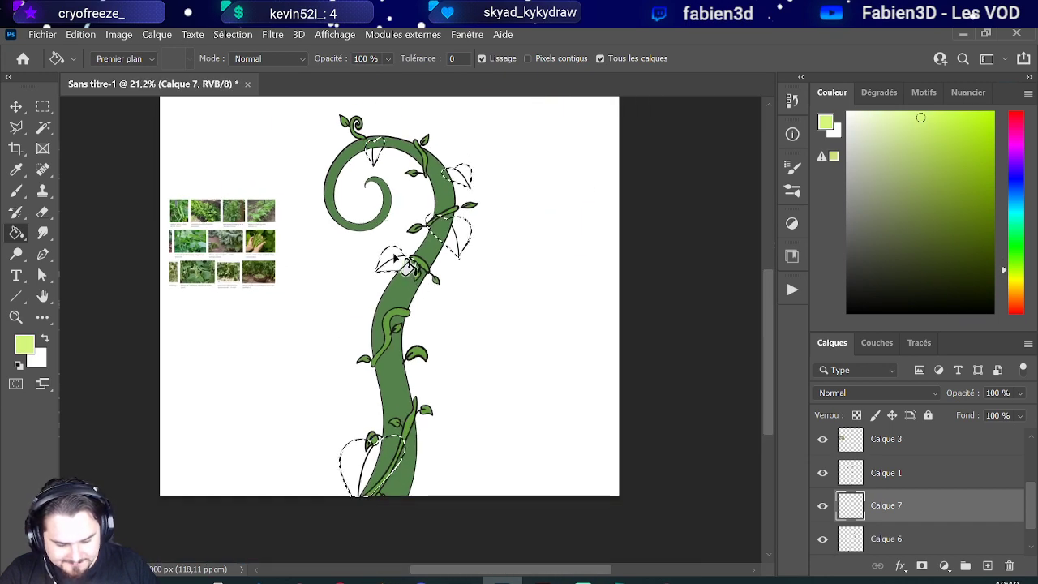
scroll(397, 263, "up", 1)
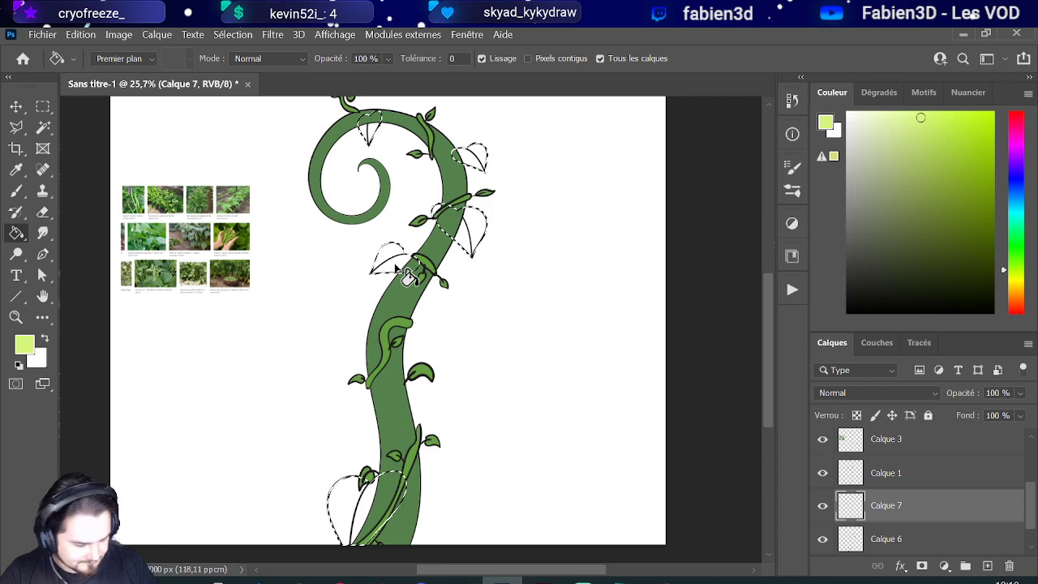
left_click(397, 267)
scroll(396, 266, "down", 1)
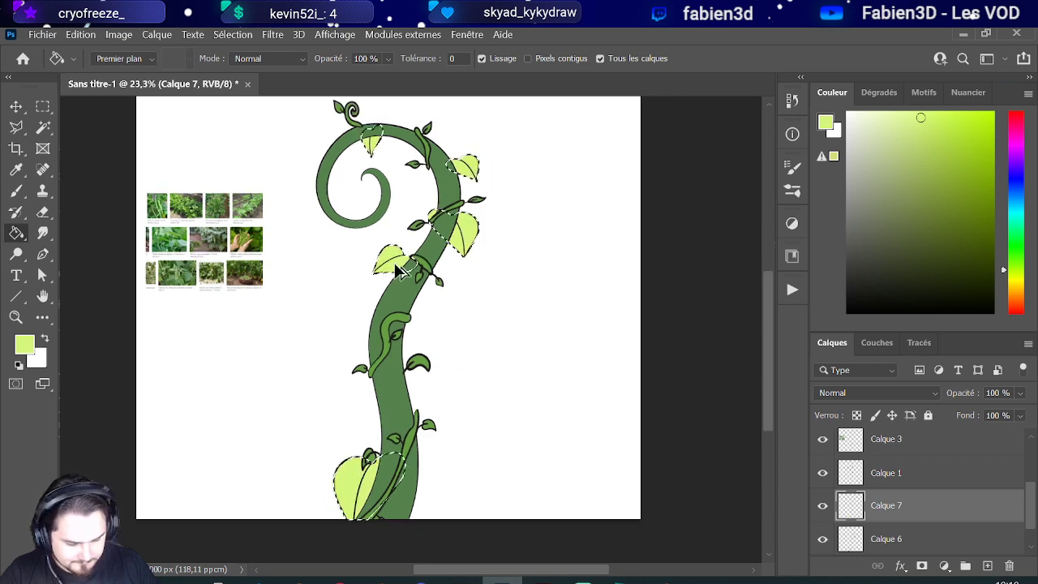
Step: Fill the selected leaves with a muted dark green sampled from the lower reference photos and clear the selection
scroll(190, 264, "up", 3)
scroll(191, 263, "up", 2)
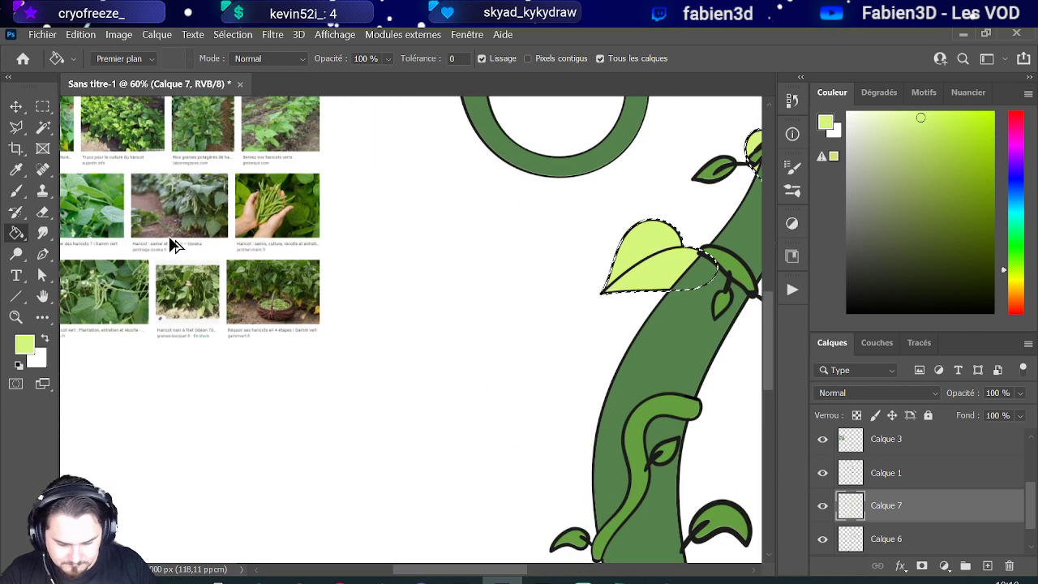
left_click(158, 295, "alt")
scroll(158, 296, "down", 3)
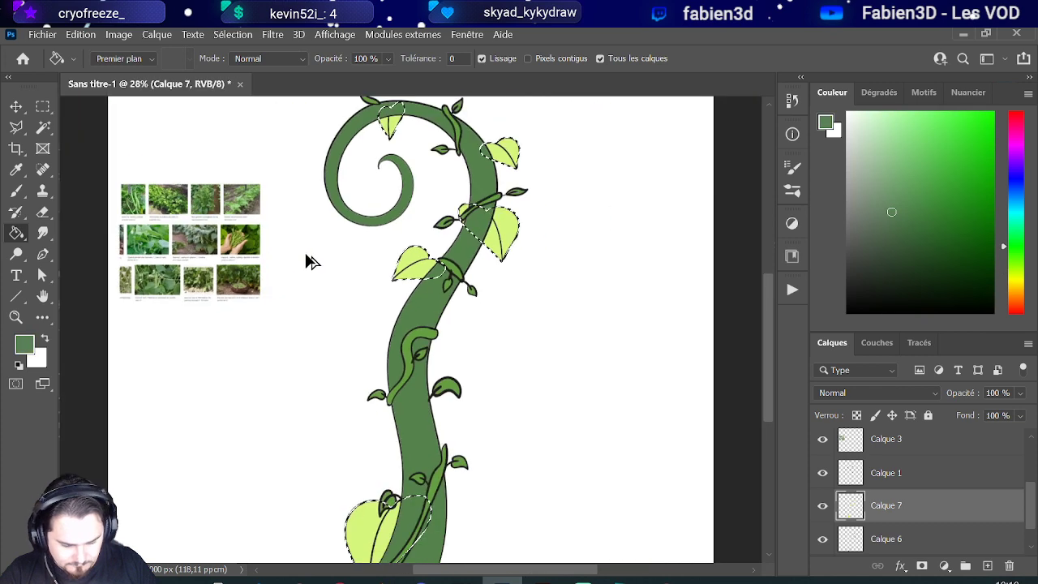
left_click(416, 273)
scroll(416, 273, "down", 2)
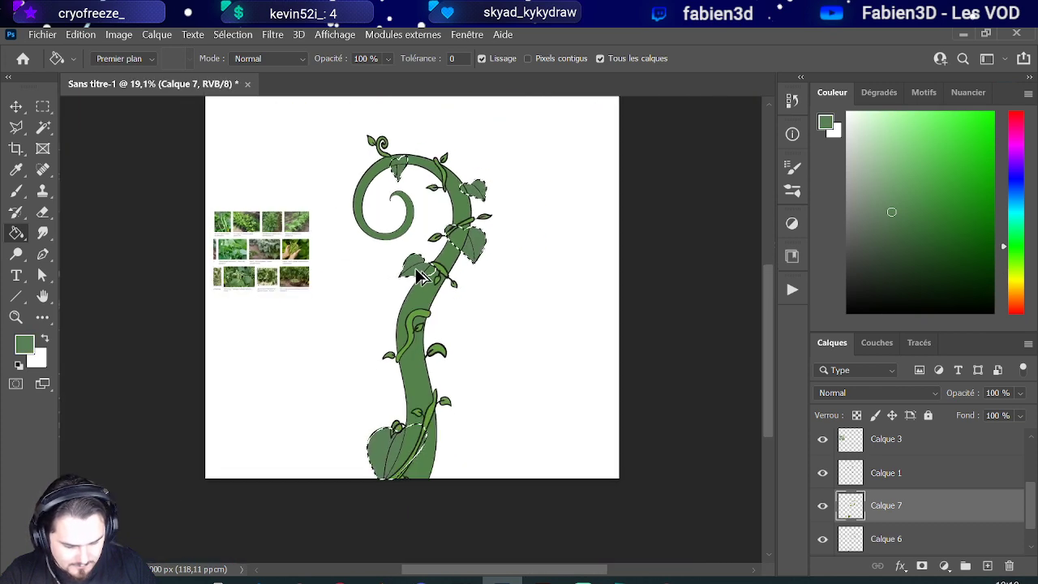
left_click(233, 34)
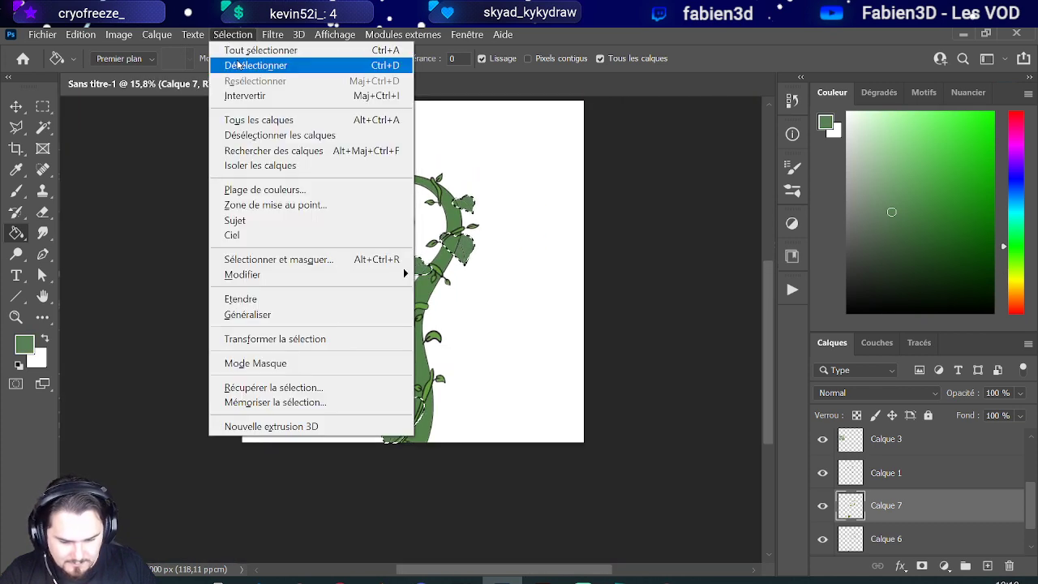
left_click(247, 65)
scroll(322, 263, "up", 2)
scroll(322, 263, "down", 1)
scroll(322, 263, "down", 1)
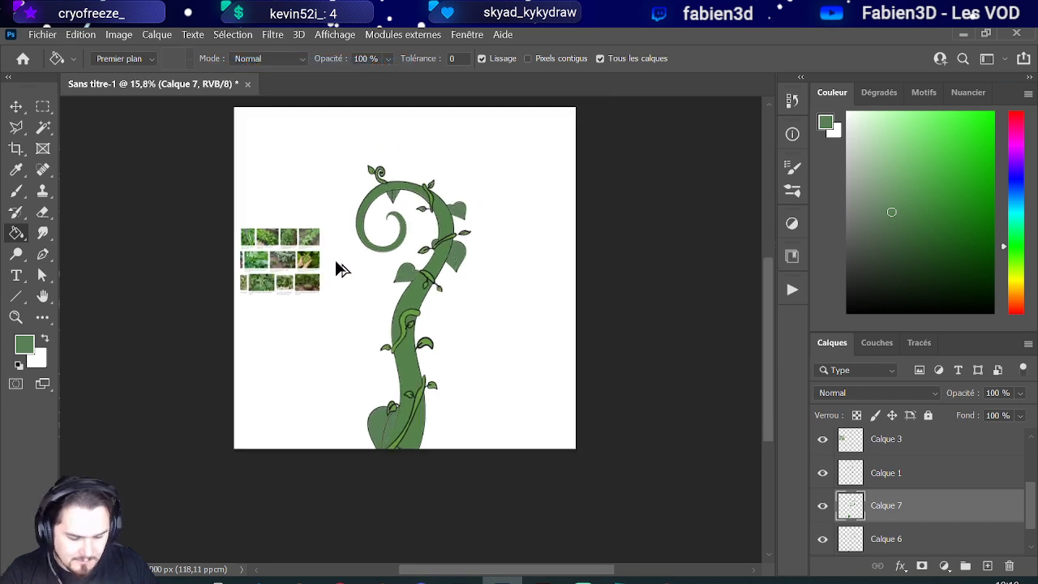
scroll(336, 269, "up", 2)
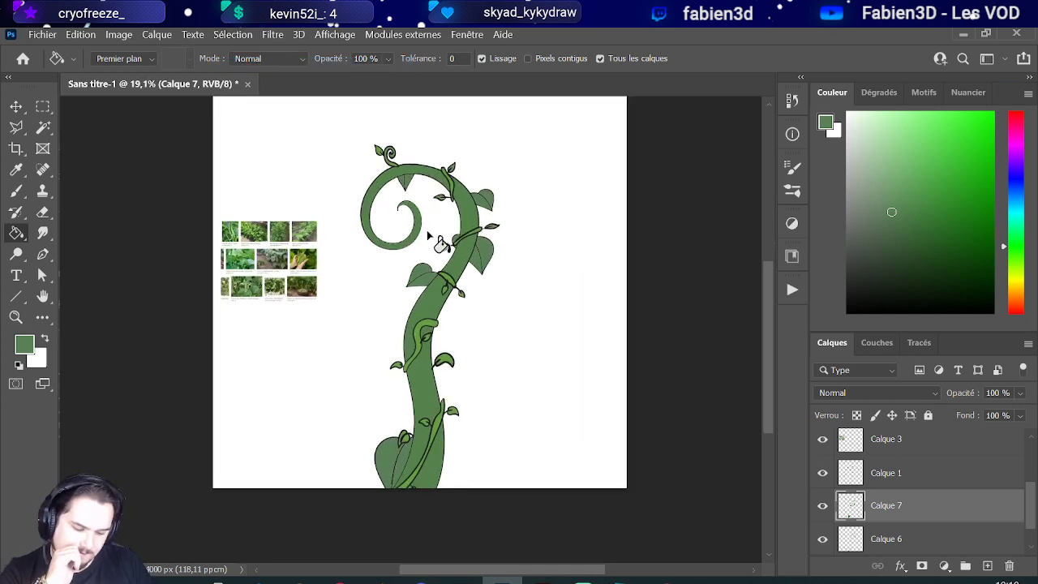
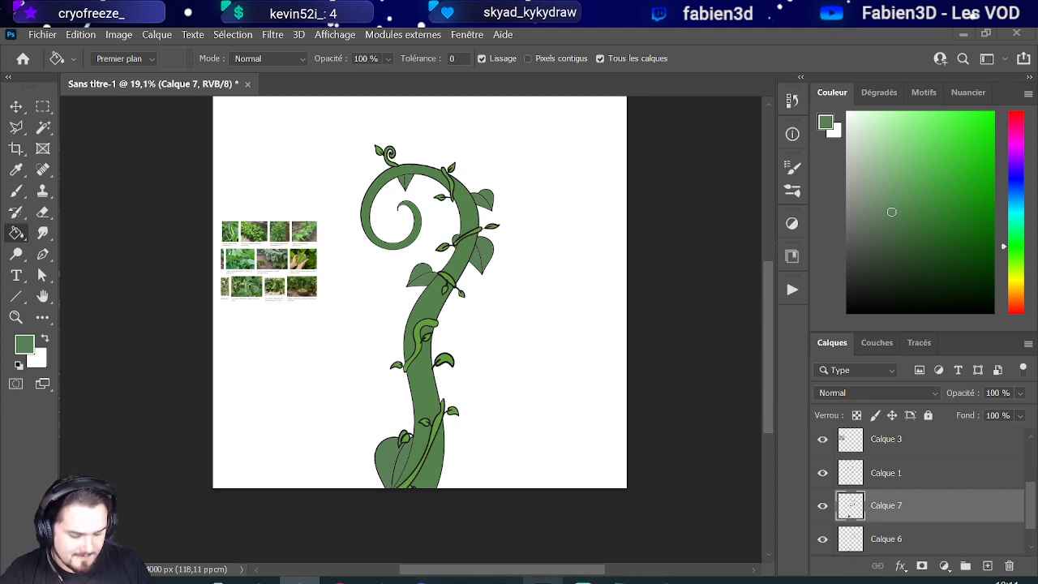
Step: Switch to Illustrator and hide the transferred leaf layers Calque 27, Calque 25, Calque 24 and Calque 23
left_click(543, 579)
scroll(371, 347, "down", 1)
scroll(325, 373, "down", 5)
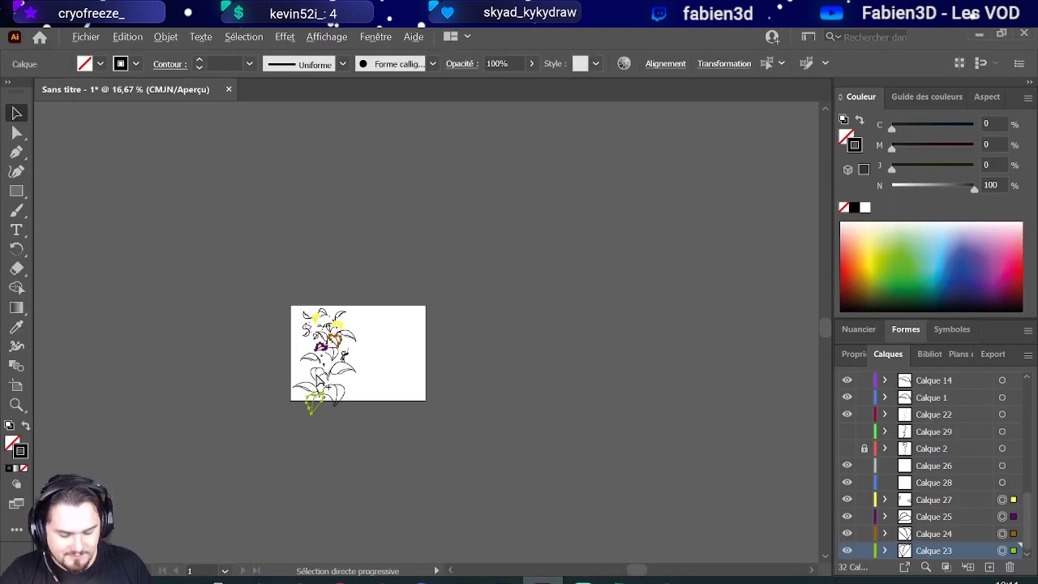
left_click(312, 399)
left_click(847, 499)
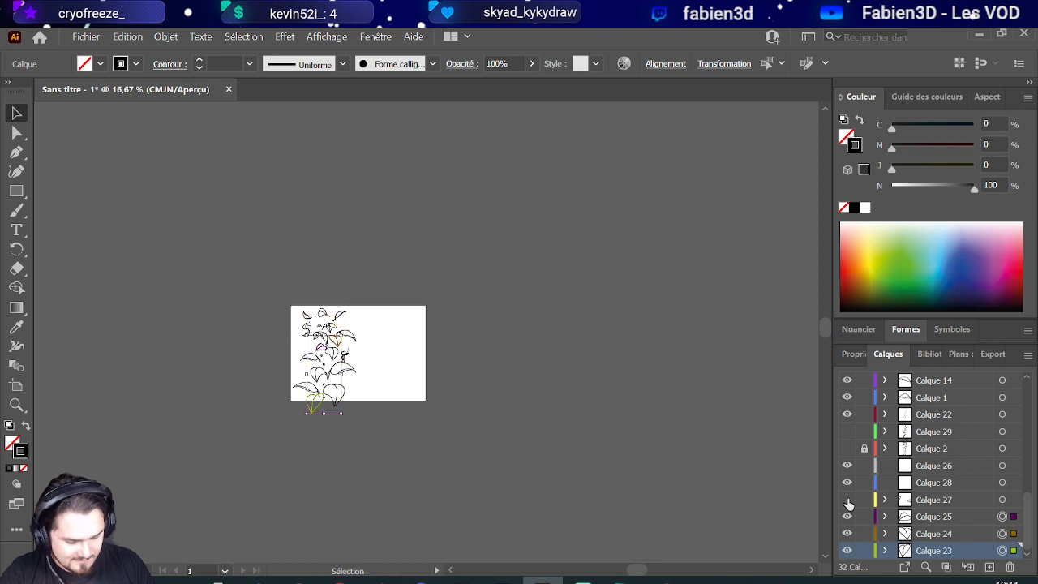
scroll(308, 397, "up", 1)
left_click_drag(843, 521, 847, 556)
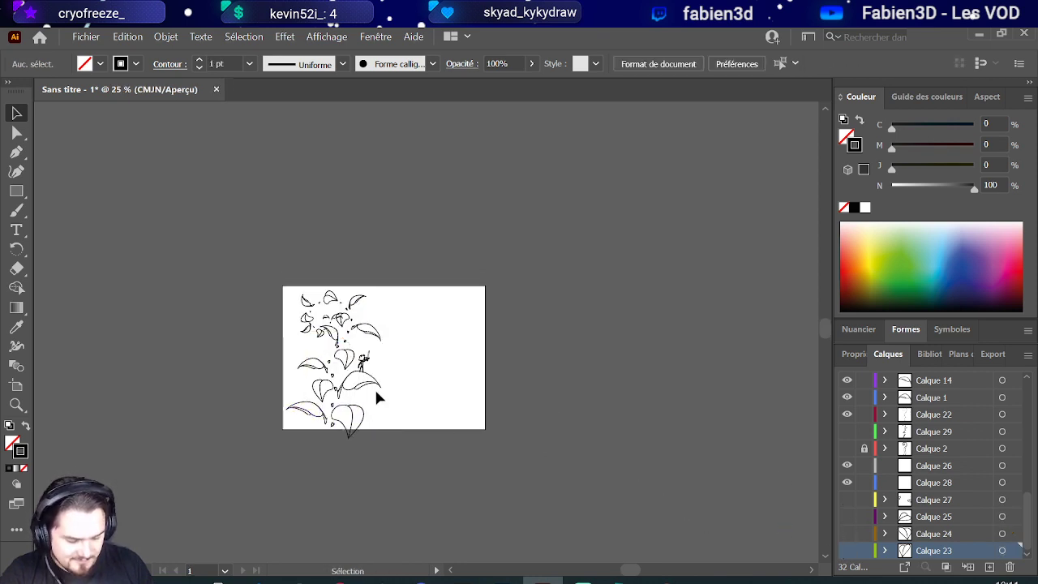
scroll(373, 398, "up", 3)
scroll(986, 464, "down", 5)
scroll(984, 459, "up", 5)
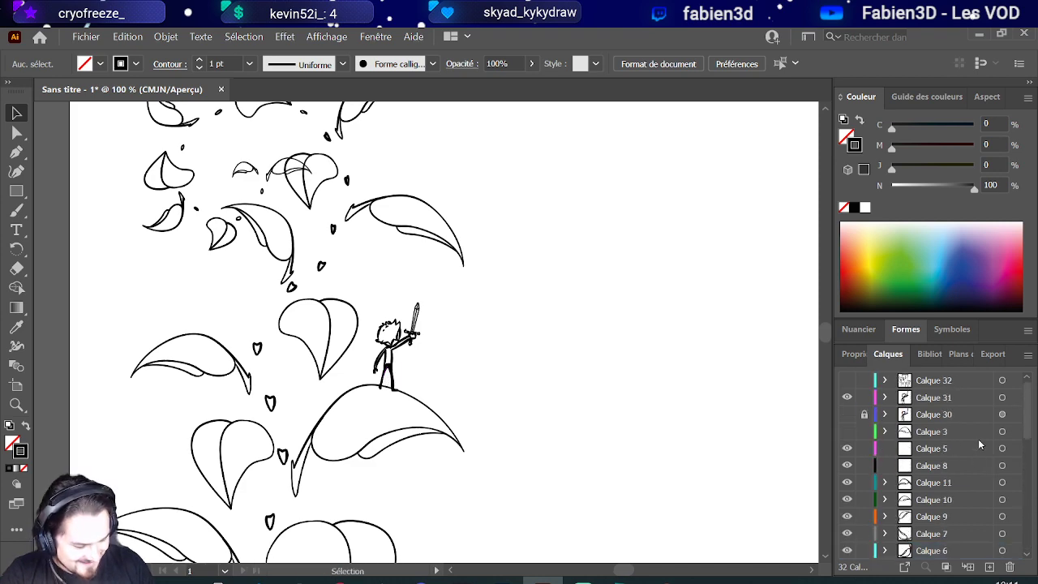
scroll(475, 390, "down", 3)
scroll(421, 395, "up", 2)
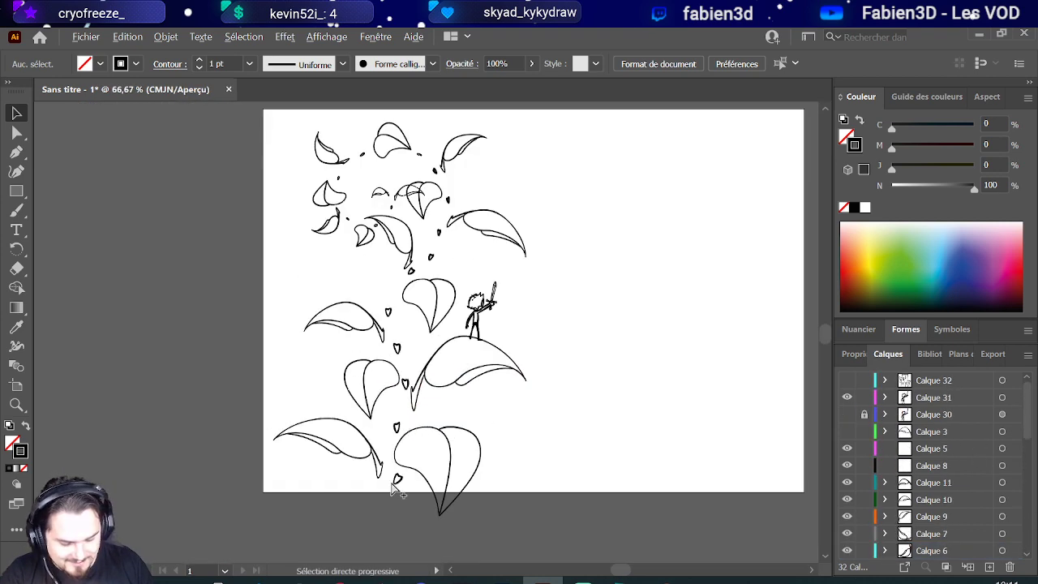
Step: Copy all the small thorn outlines on Calque 22 and switch to Photoshop
left_click(397, 478)
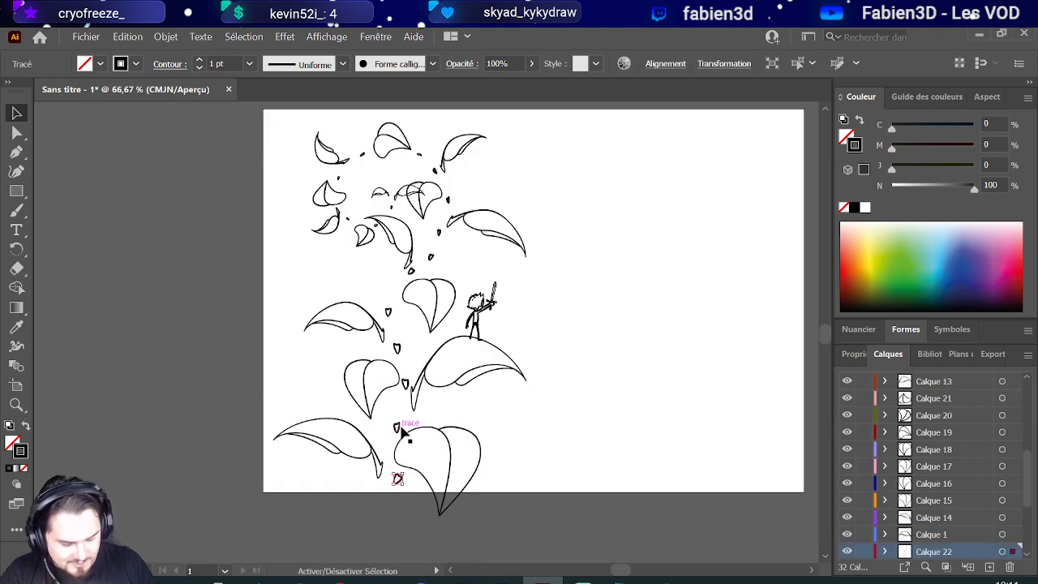
scroll(938, 485, "down", 3)
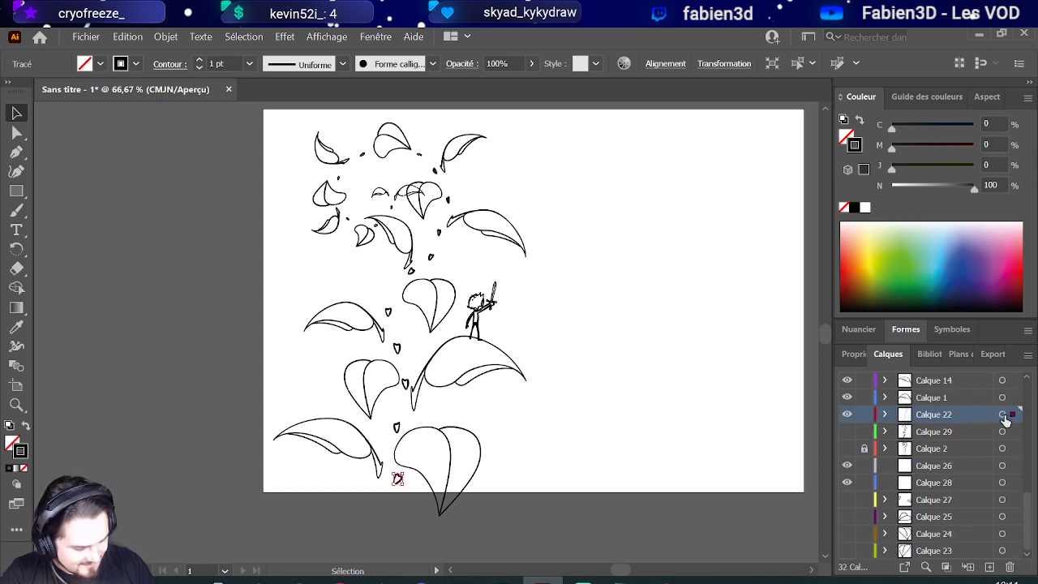
left_click(1002, 414)
scroll(509, 297, "down", 1)
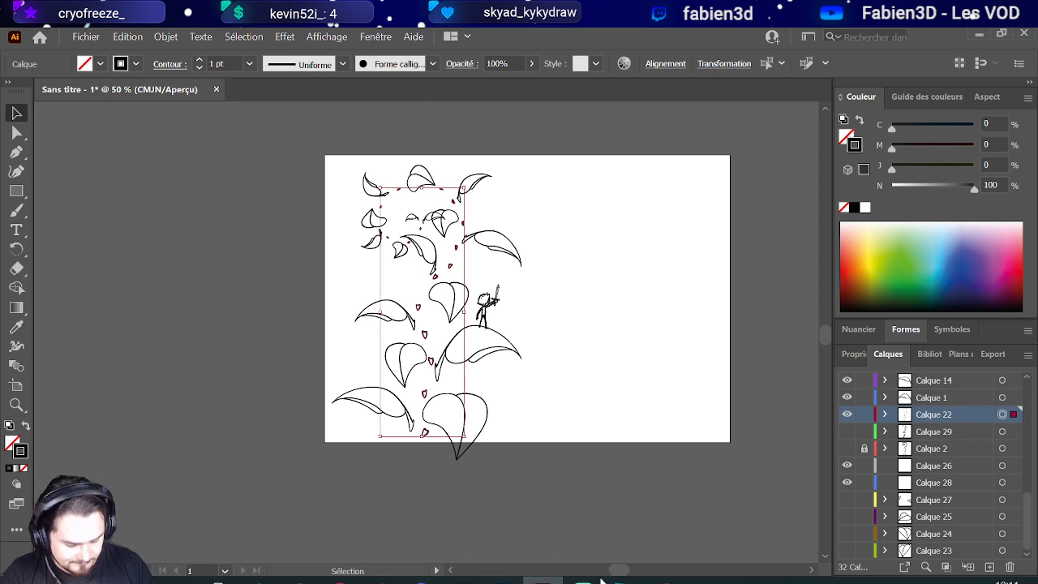
mouse_move(583, 580)
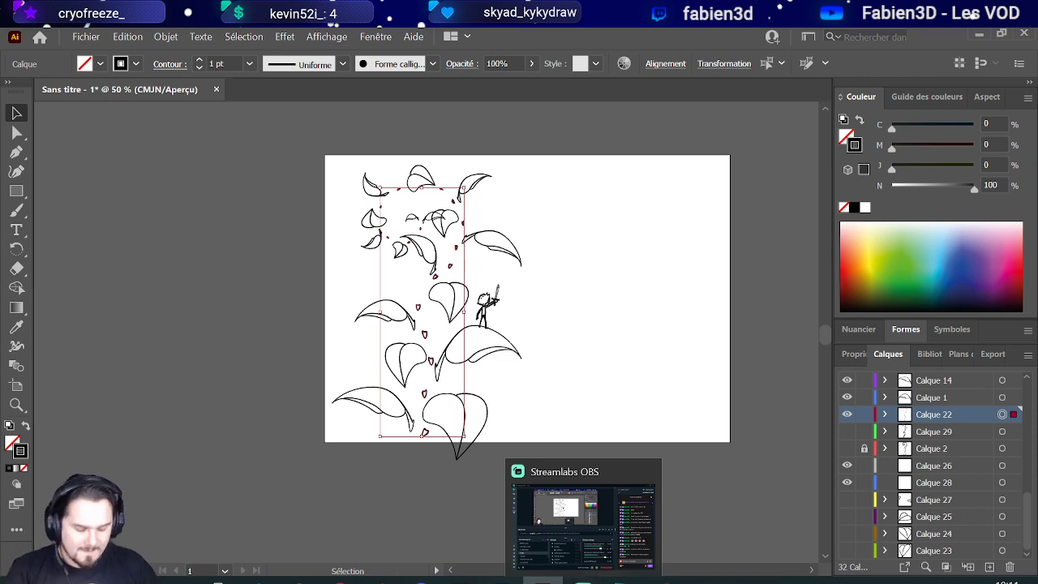
left_click(502, 580)
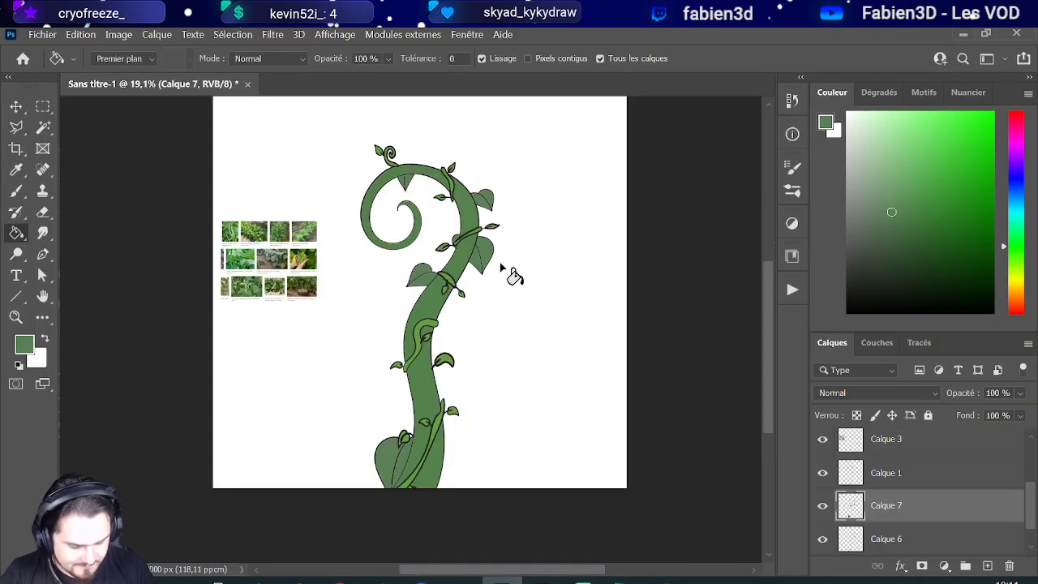
Step: Add a new layer above Calque 2 and paste the thorn outlines as pixels
scroll(949, 505, "up", 3)
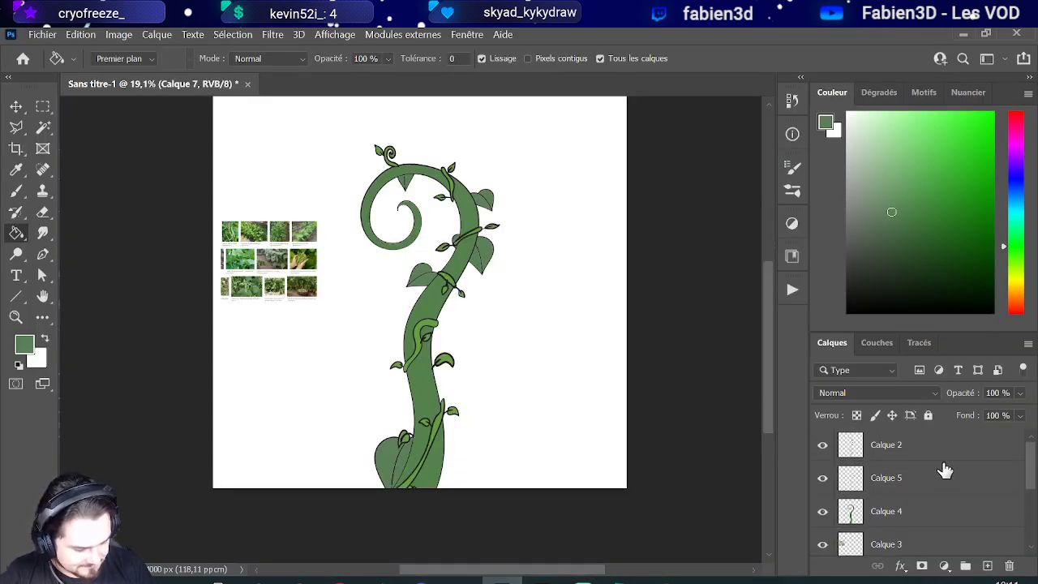
left_click(932, 454)
left_click(986, 565)
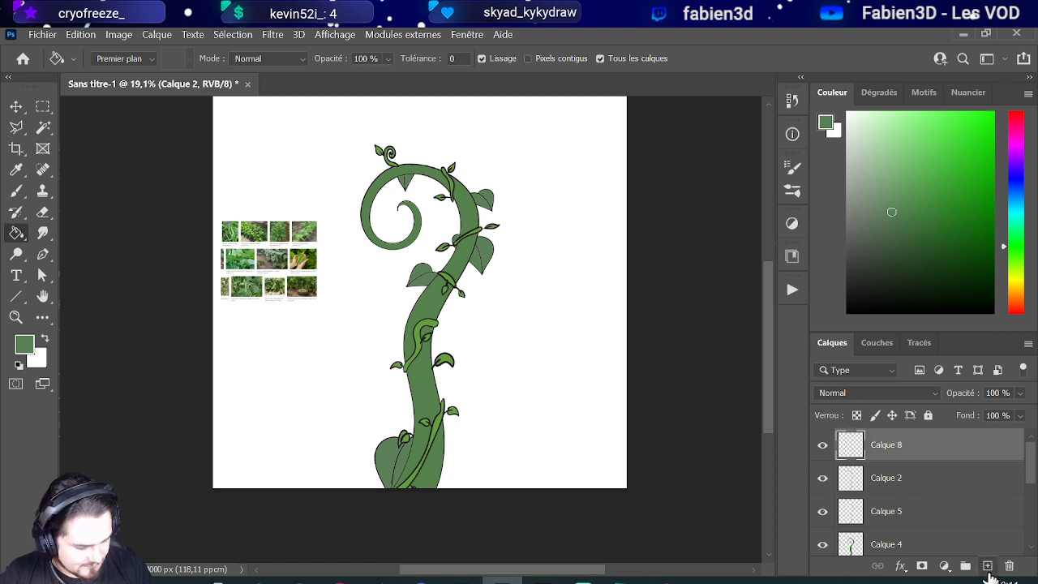
key("ctrl+v")
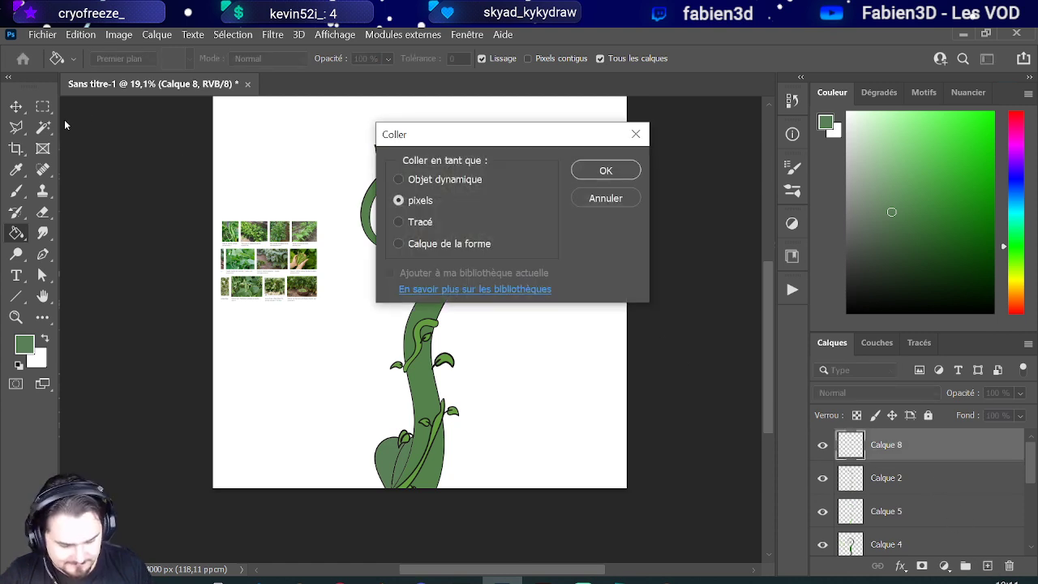
left_click(590, 170)
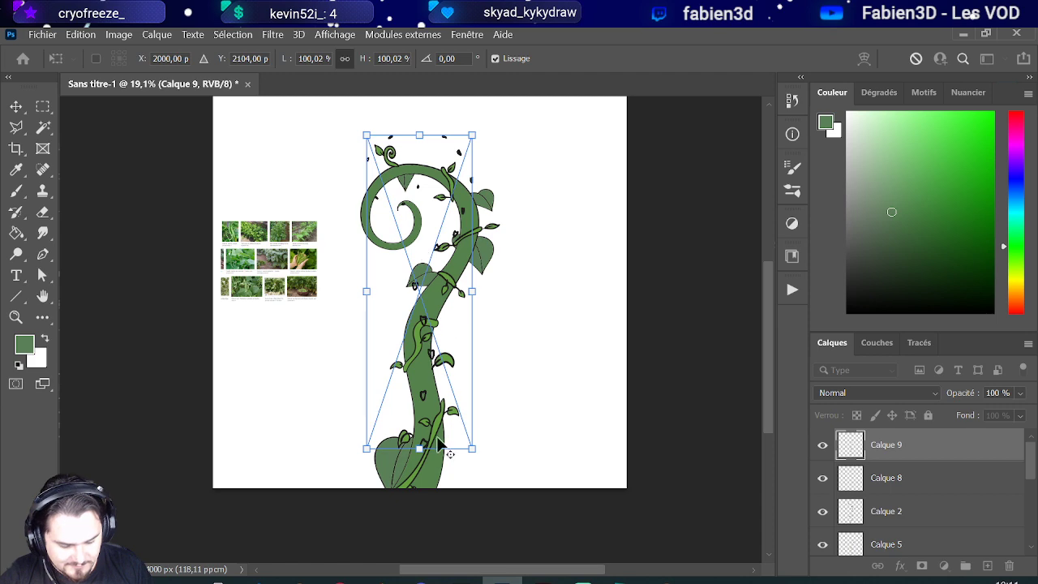
Step: Position the pasted thorns along the beanstalk stem at about X 1979.5 px, Y 2482 px and apply the transform
scroll(437, 444, "up", 4)
left_click_drag(420, 454, 413, 530)
scroll(459, 395, "up", 2)
scroll(458, 394, "up", 6)
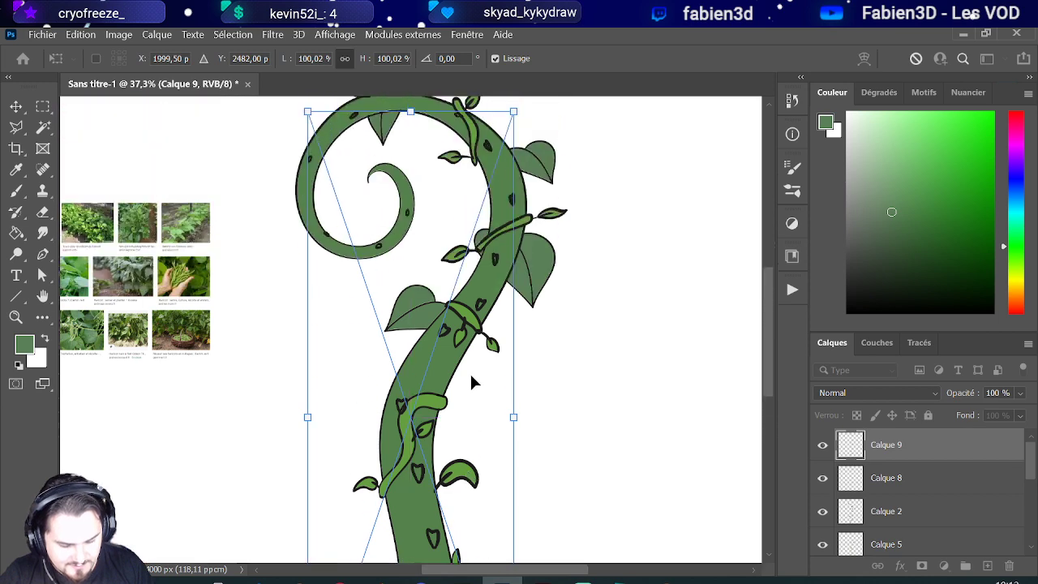
scroll(458, 314, "up", 4)
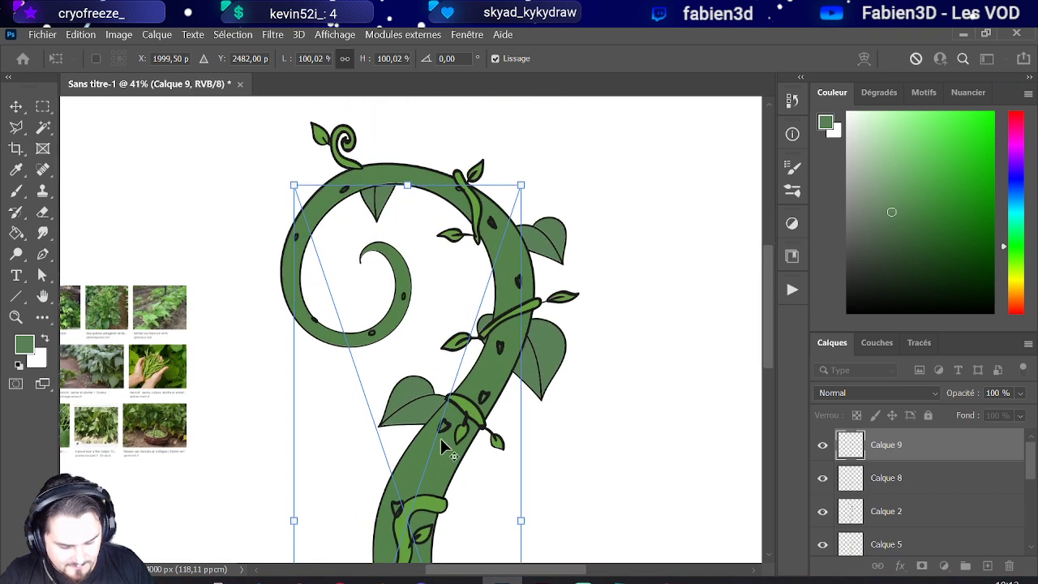
scroll(415, 424, "down", 1)
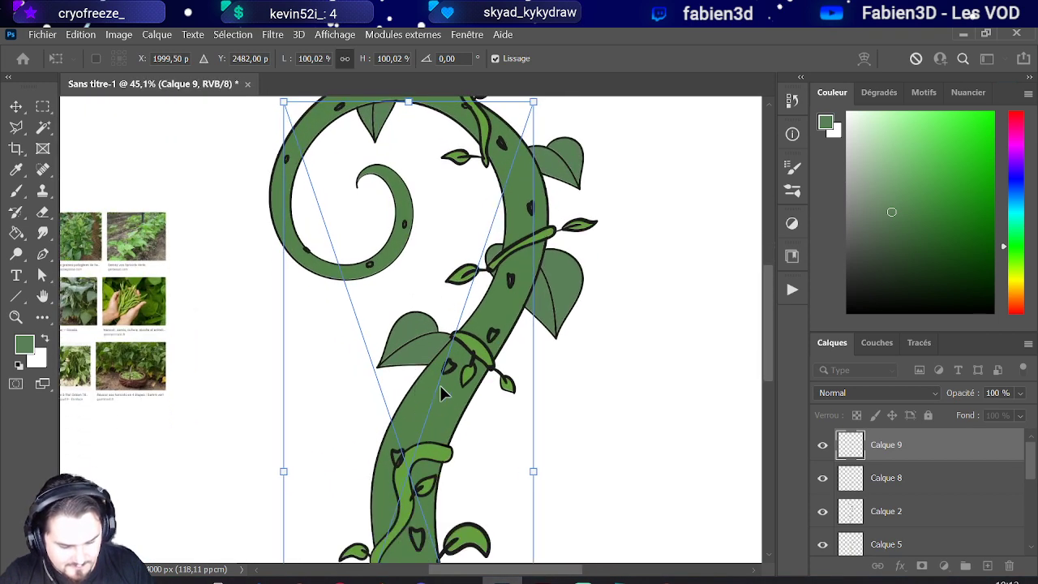
left_click_drag(442, 394, 450, 375)
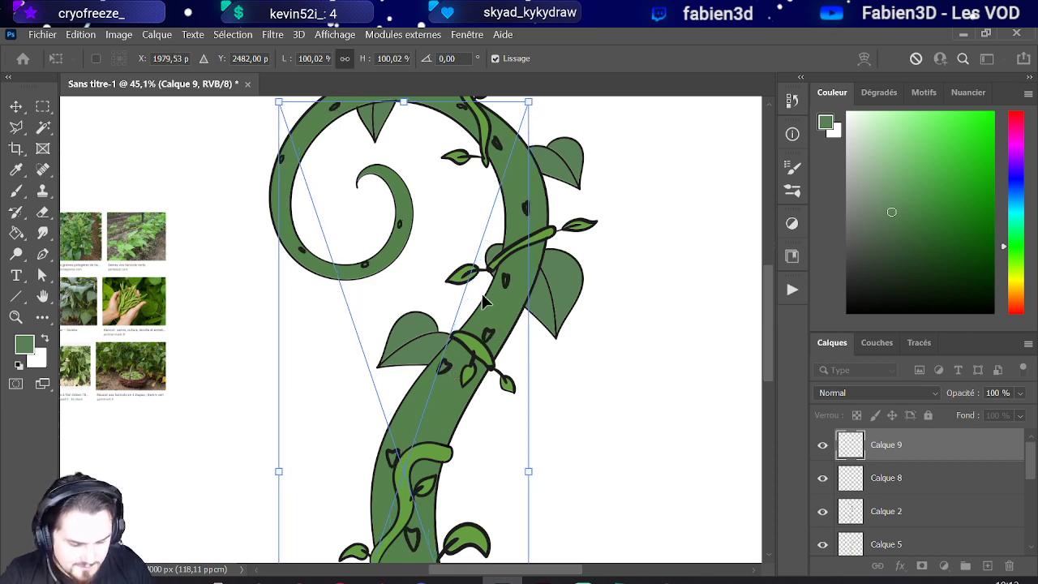
scroll(483, 302, "down", 5)
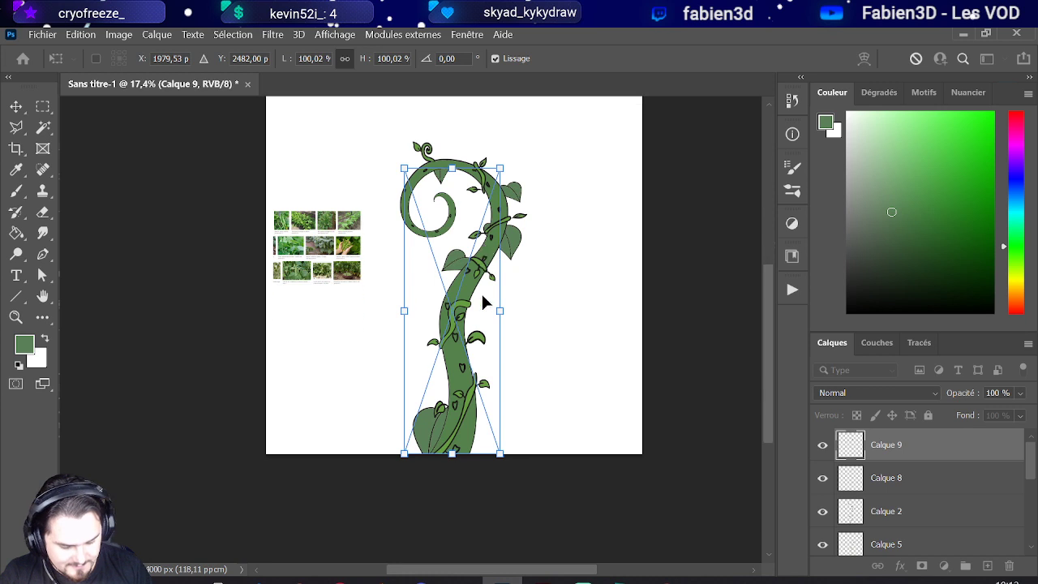
key("Return")
Step: Select the thorn shapes on Calque 9 by selecting the empty area with the Magic Wand and inverting the selection
key("g")
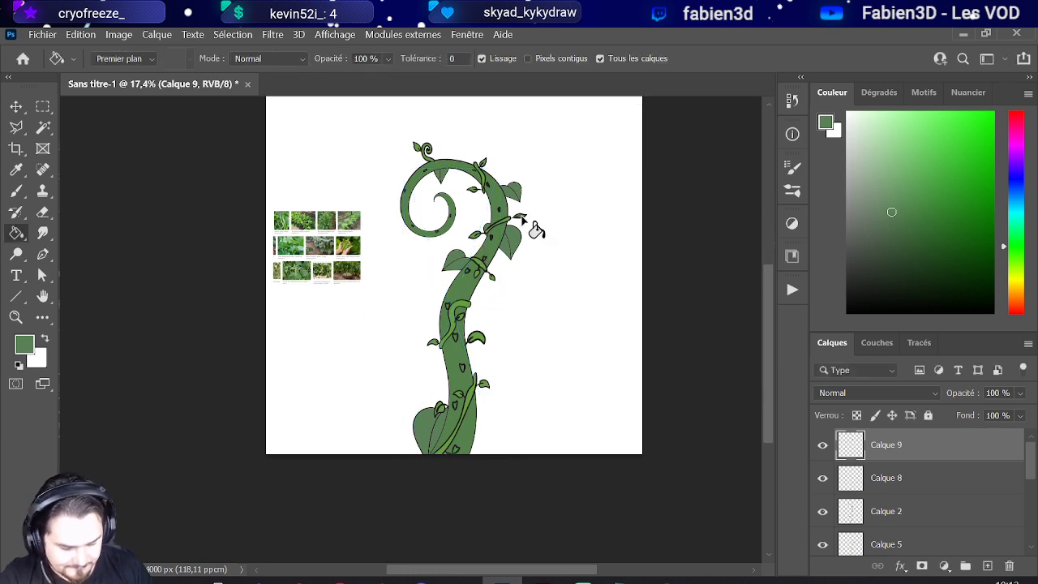
scroll(462, 363, "up", 2)
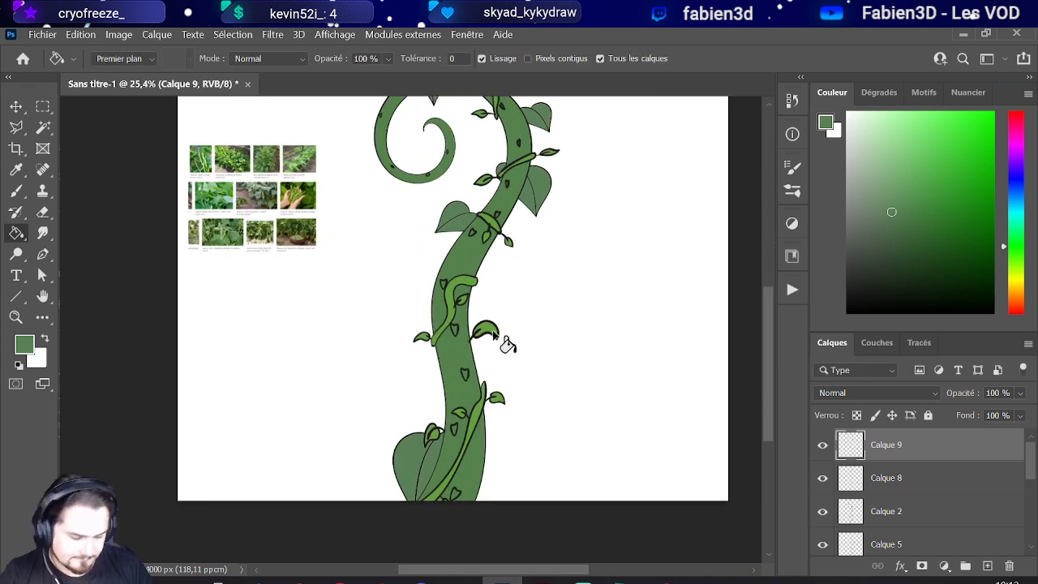
scroll(511, 356, "down", 2)
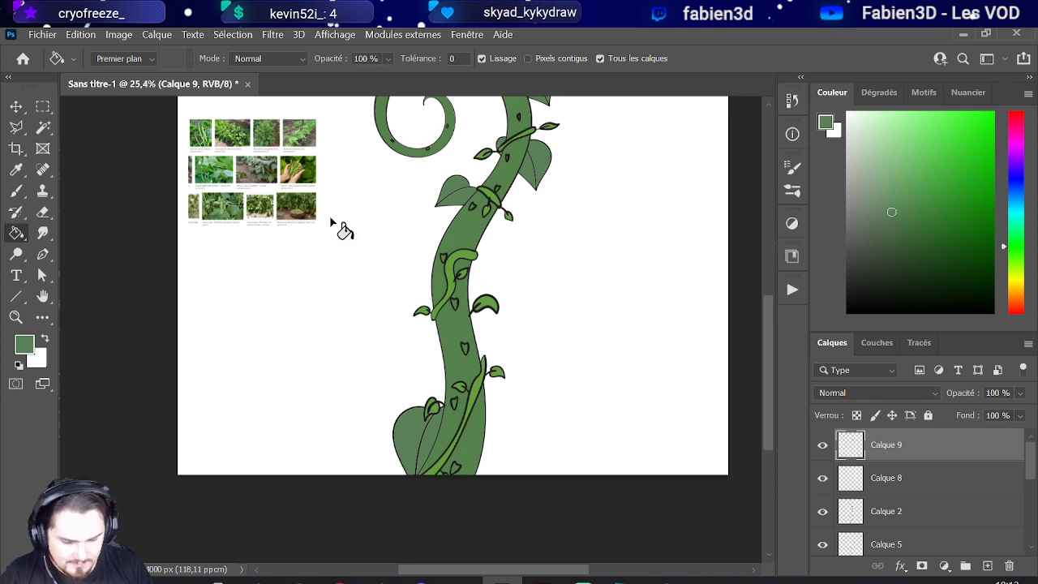
left_click(44, 128)
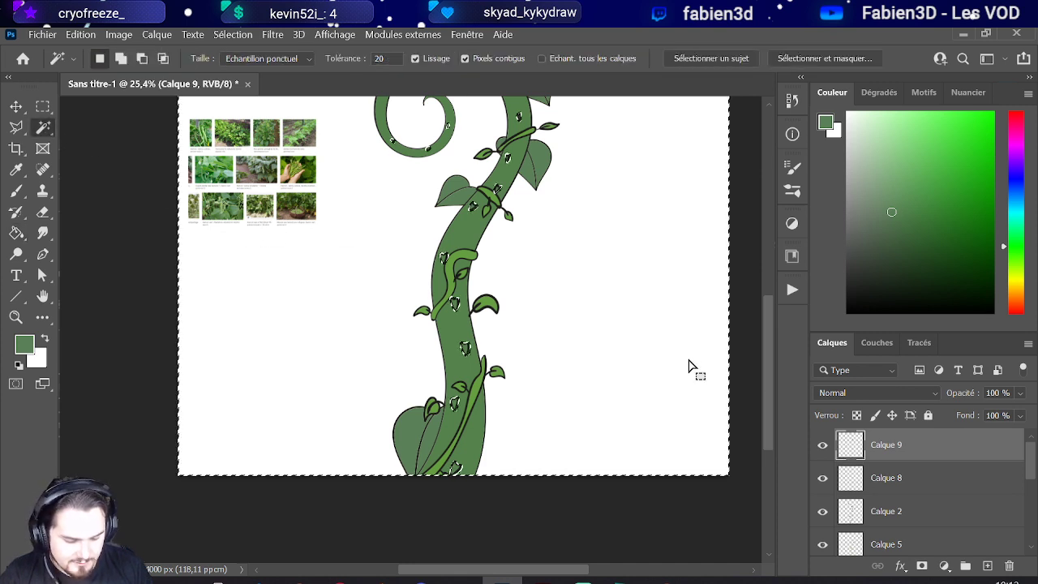
left_click(273, 35)
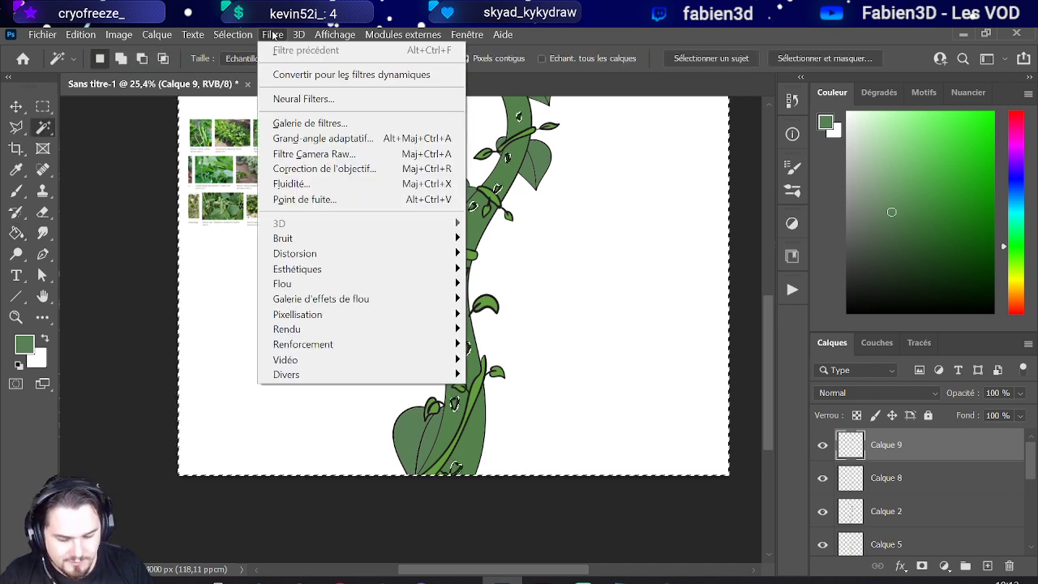
mouse_move(248, 35)
left_click(243, 95)
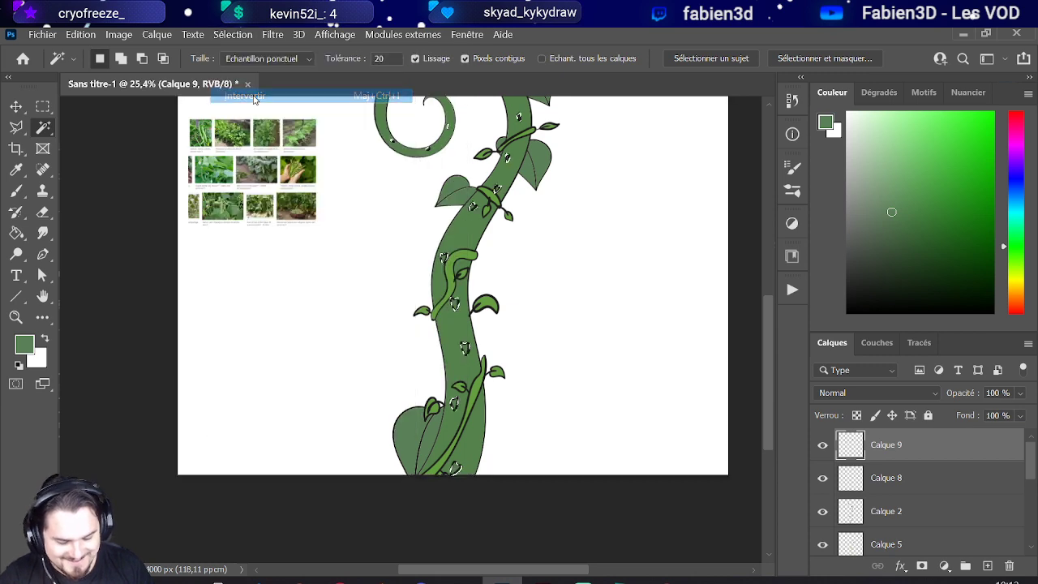
key("ctrl+plus")
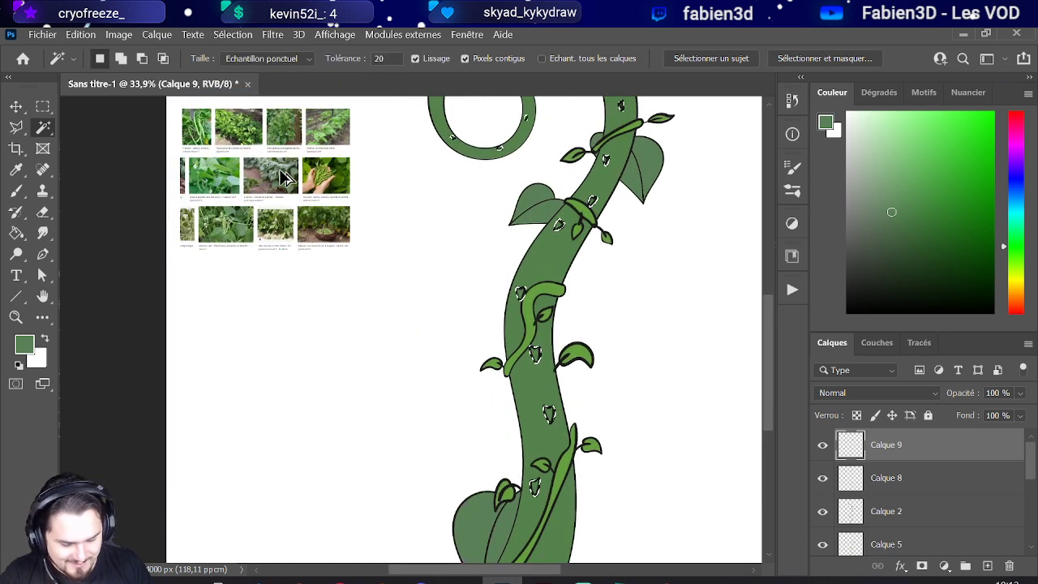
Step: Add a new layer above Calque 9 and sample a bright green from the bean plant reference photos
left_click(15, 189)
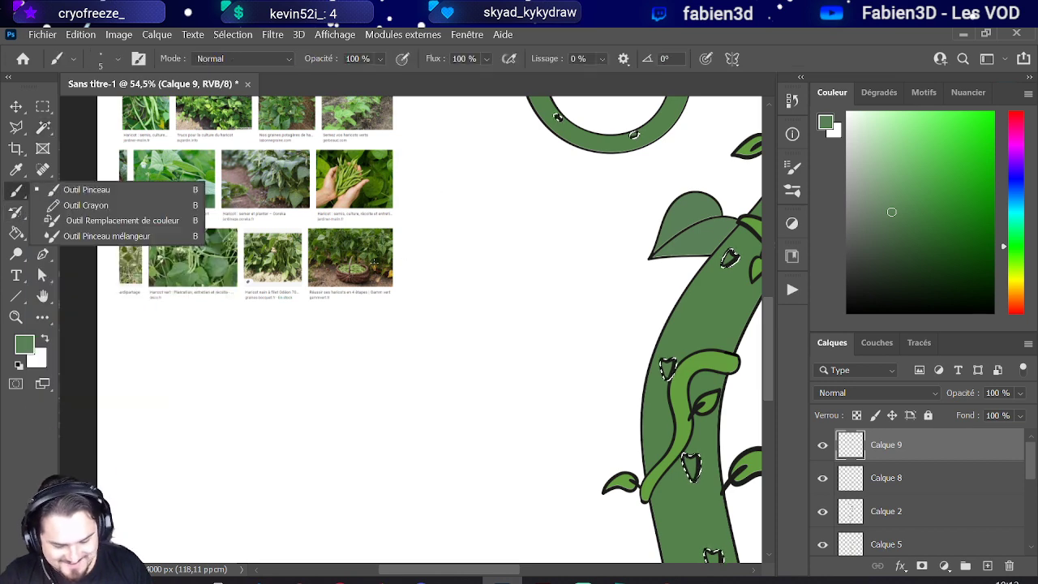
left_click(987, 565)
scroll(188, 149, "up", 5)
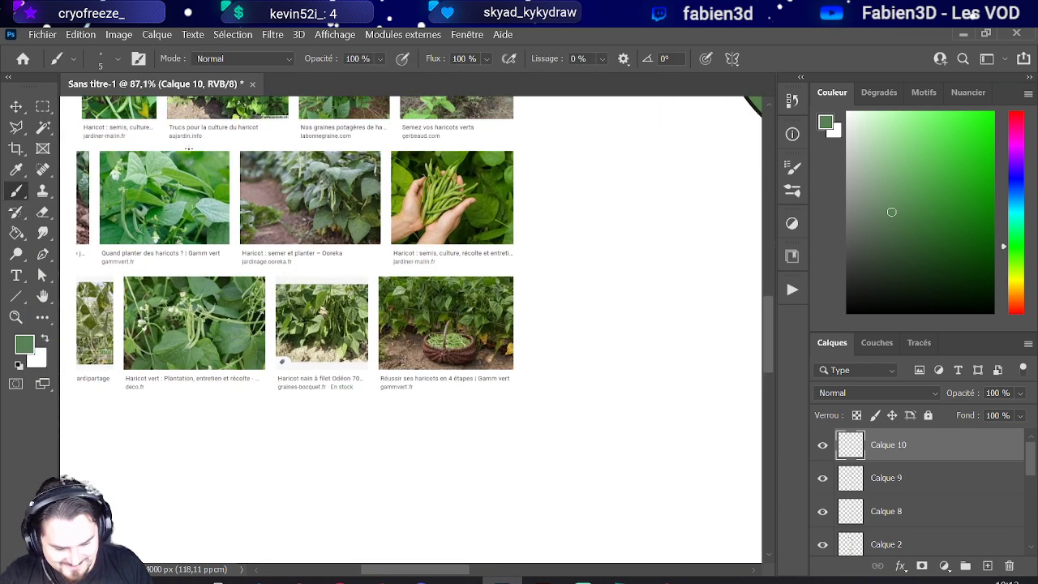
left_click(191, 183, "alt")
scroll(300, 239, "down", 2)
key("g")
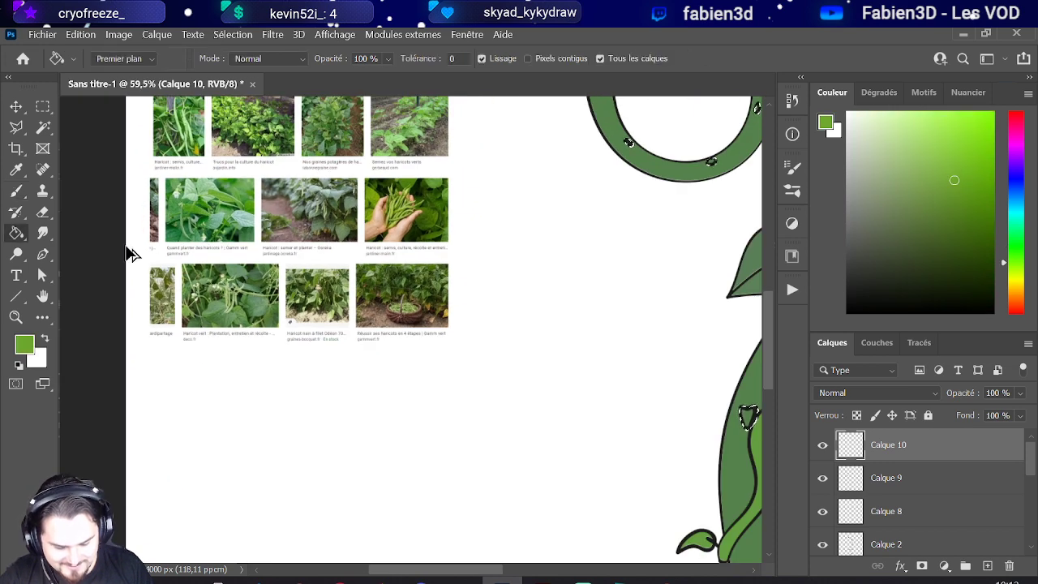
Step: Fill the selected thorns with the sampled bright green and clear the selection
scroll(134, 252, "down", 3)
scroll(454, 341, "up", 4)
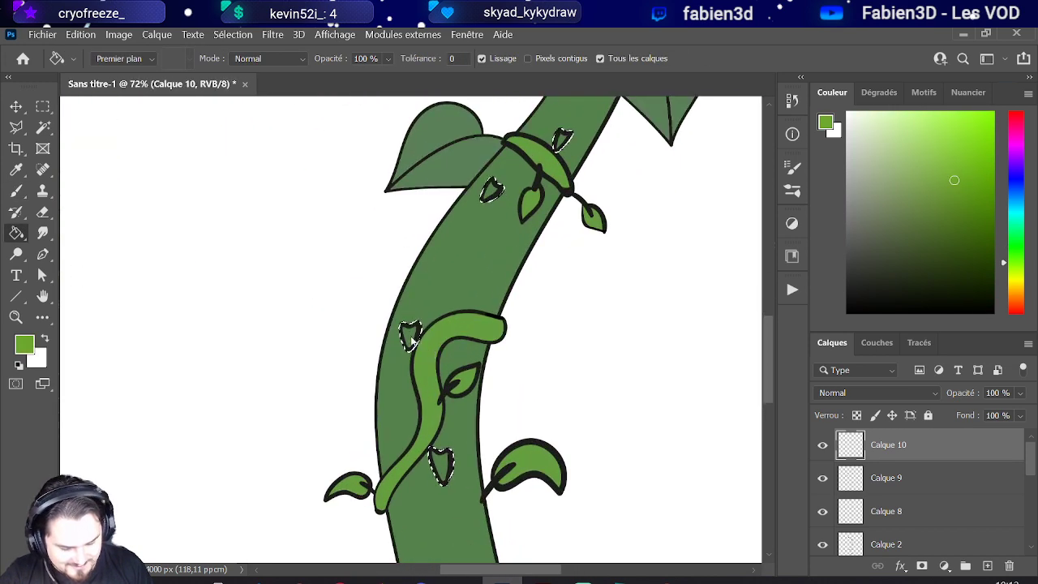
scroll(401, 231, "down", 5)
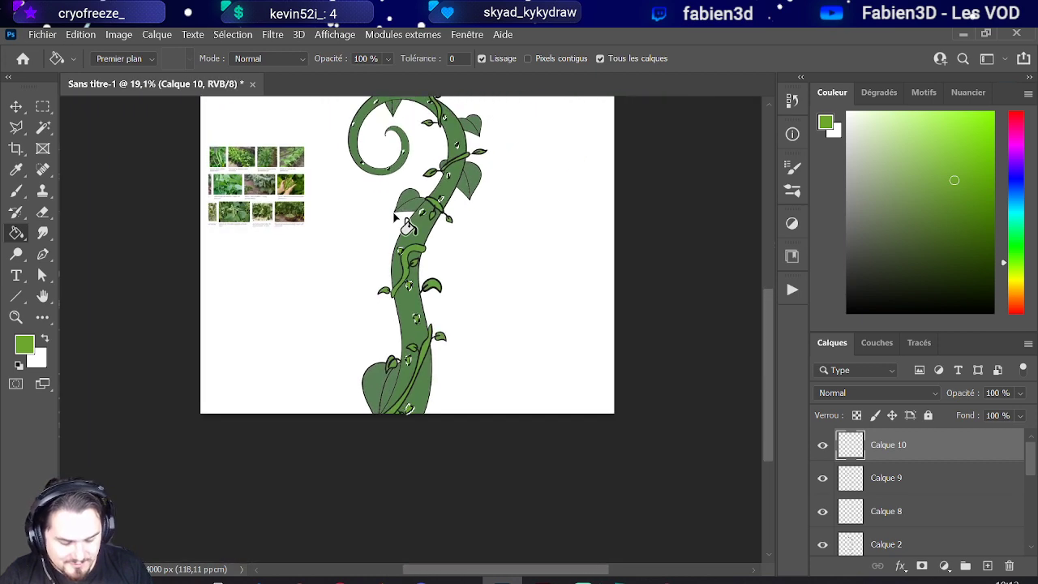
scroll(393, 231, "up", 1)
left_click(232, 34)
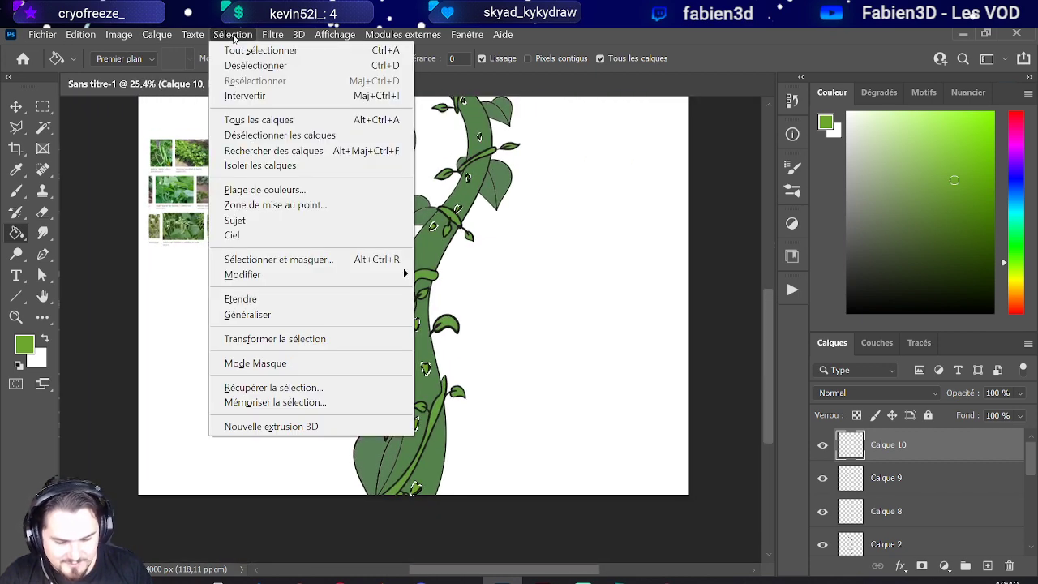
left_click(255, 64)
Step: Hide the thorn outline layer Calque 9 and check the beanstalk with only the coloured thorns
scroll(350, 162, "down", 1)
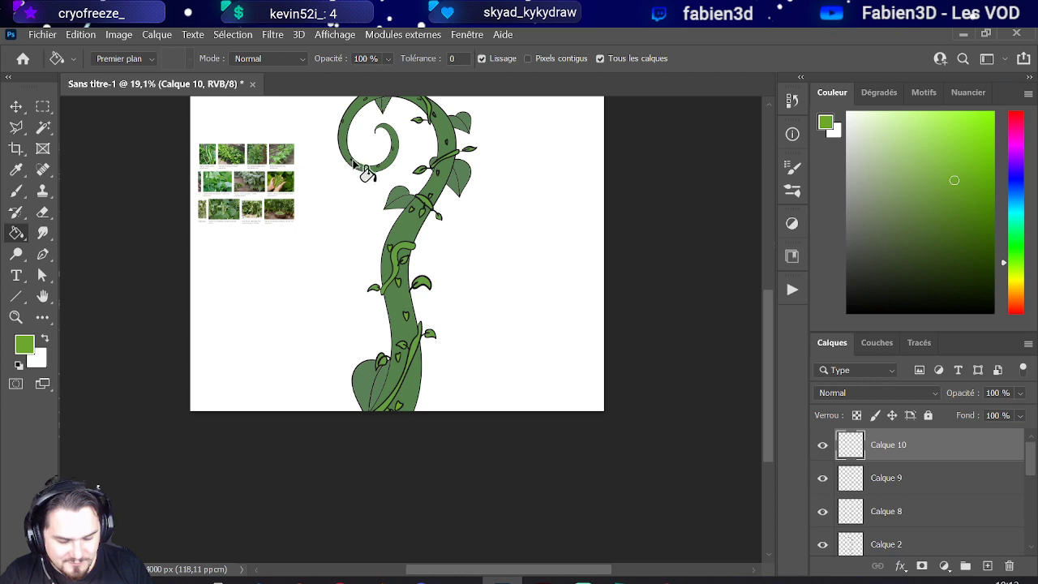
scroll(445, 204, "up", 5)
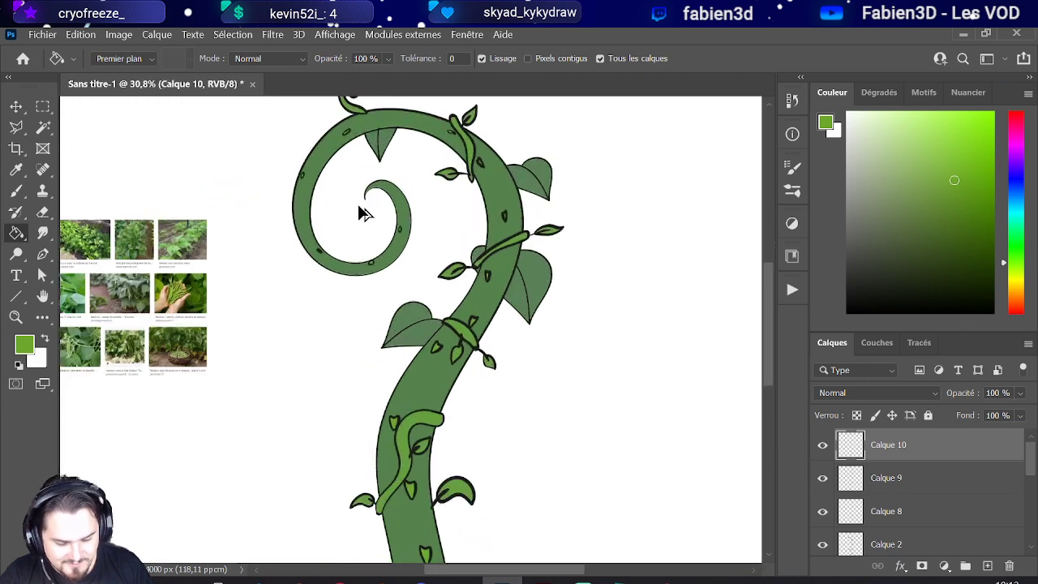
scroll(364, 214, "down", 5)
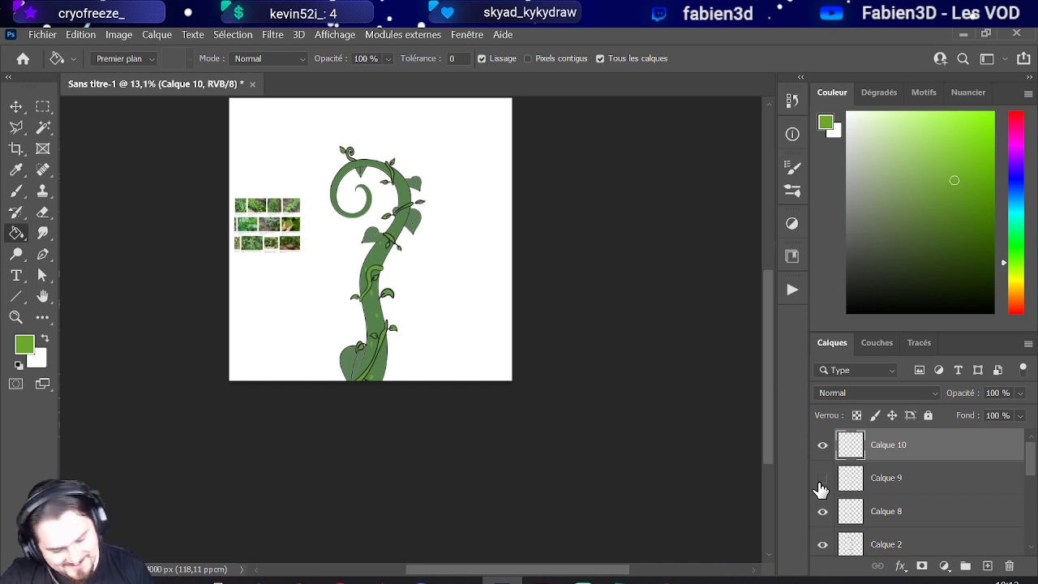
scroll(369, 308, "up", 3)
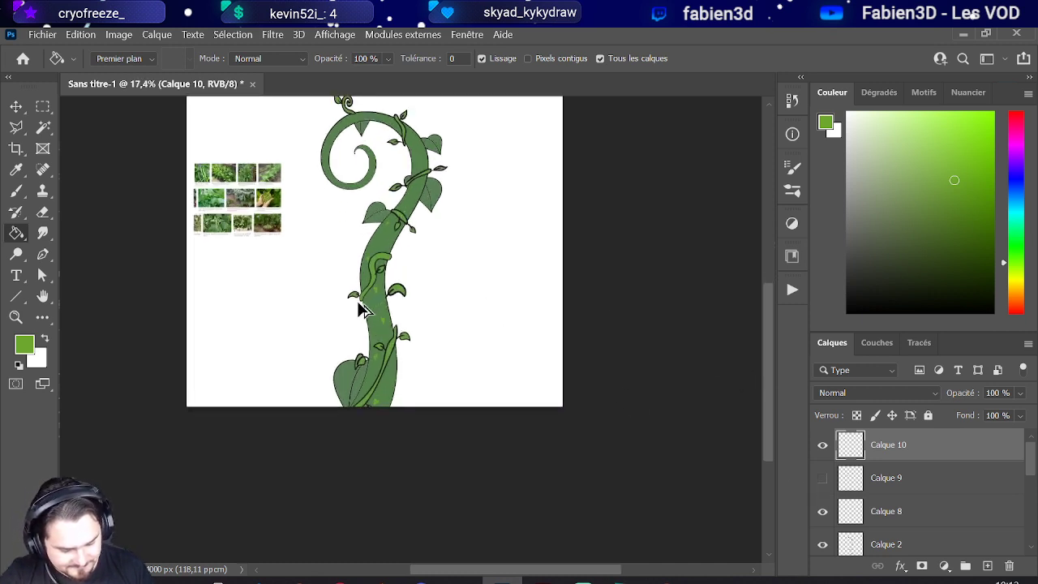
scroll(405, 290, "up", 2)
scroll(412, 283, "down", 1)
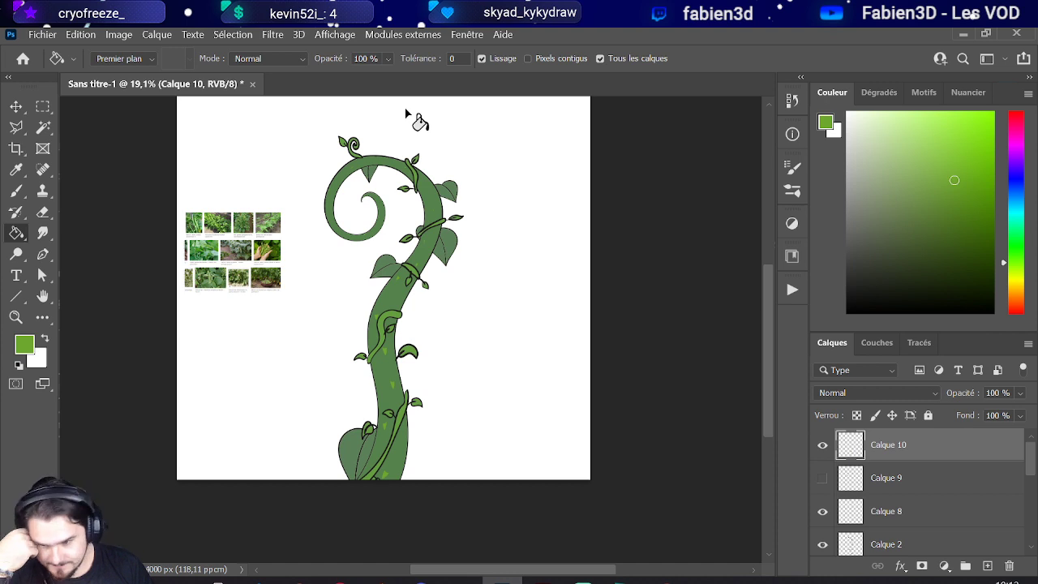
Step: Switch to Illustrator and hide the transferred thorn layer Calque 22
left_click(543, 581)
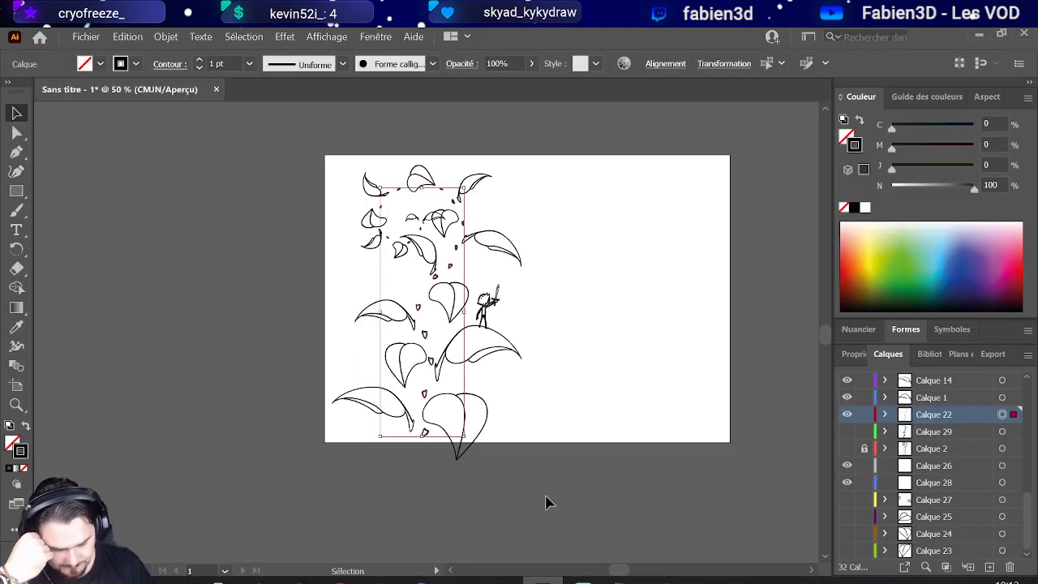
left_click(848, 415)
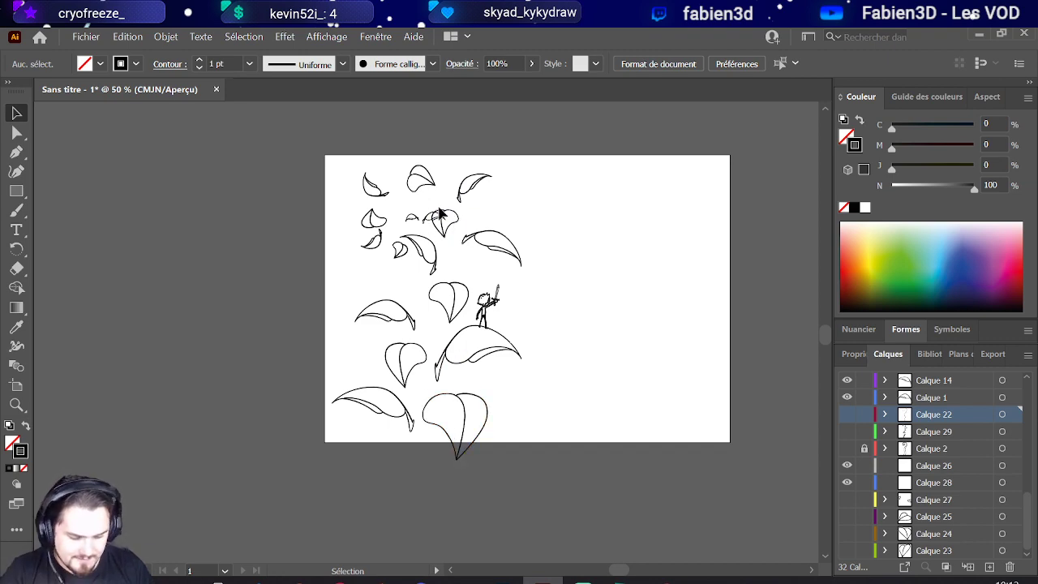
scroll(438, 213, "up", 3)
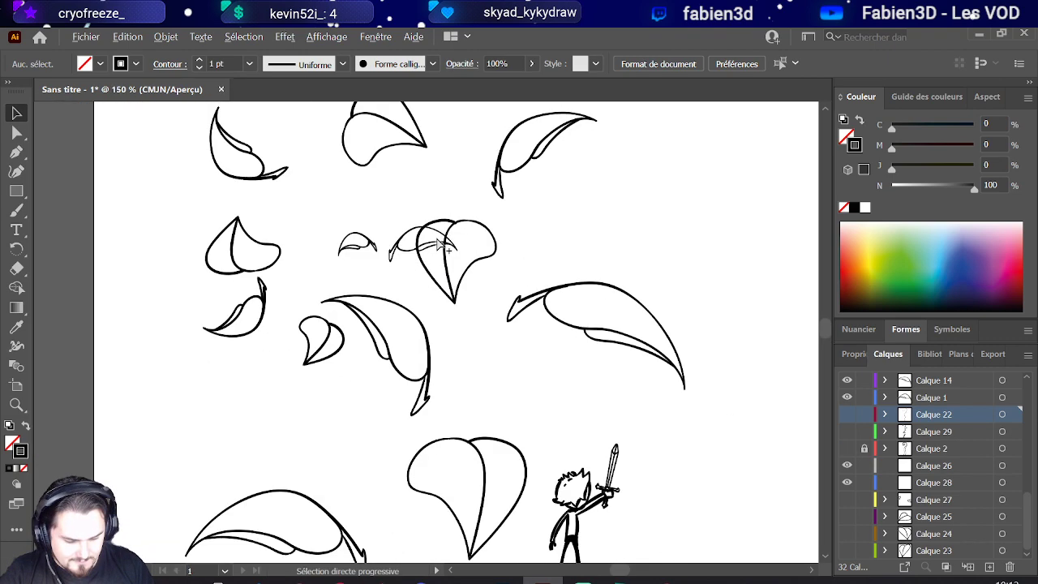
Step: Add an anchor point to the small leaf's inner curve where it meets the overlapping heart-shaped leaf's outline, and adjust its position
scroll(442, 245, "up", 1)
scroll(440, 246, "up", 2)
scroll(433, 259, "down", 4)
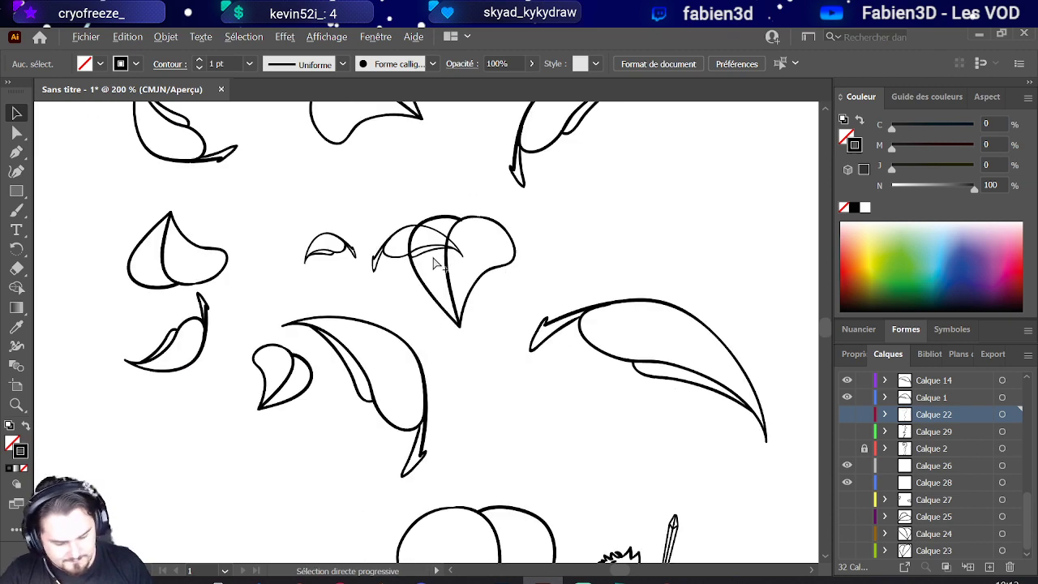
scroll(434, 253, "up", 3)
scroll(434, 253, "down", 4)
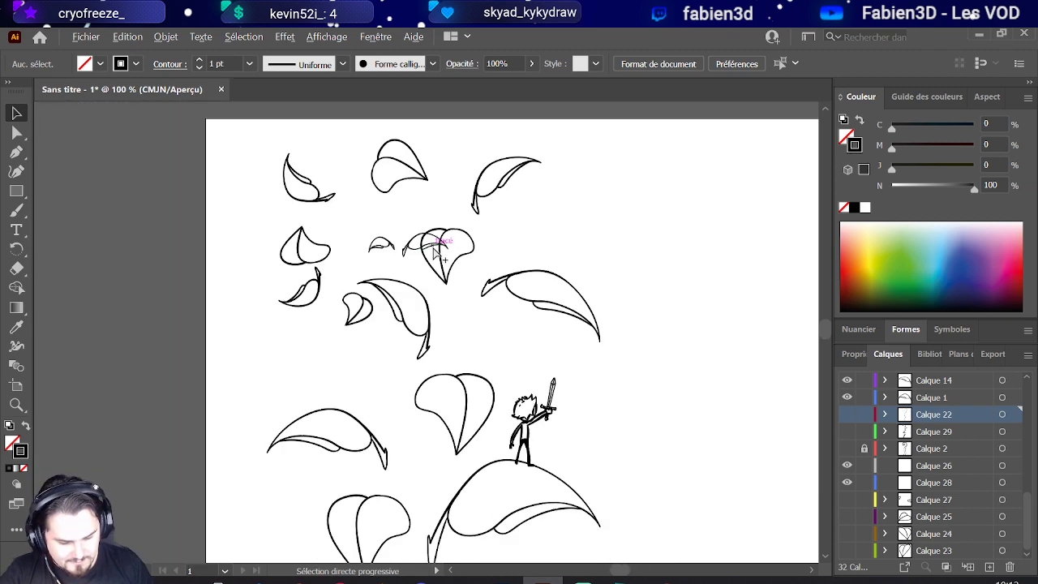
scroll(434, 254, "up", 3)
scroll(433, 254, "up", 3)
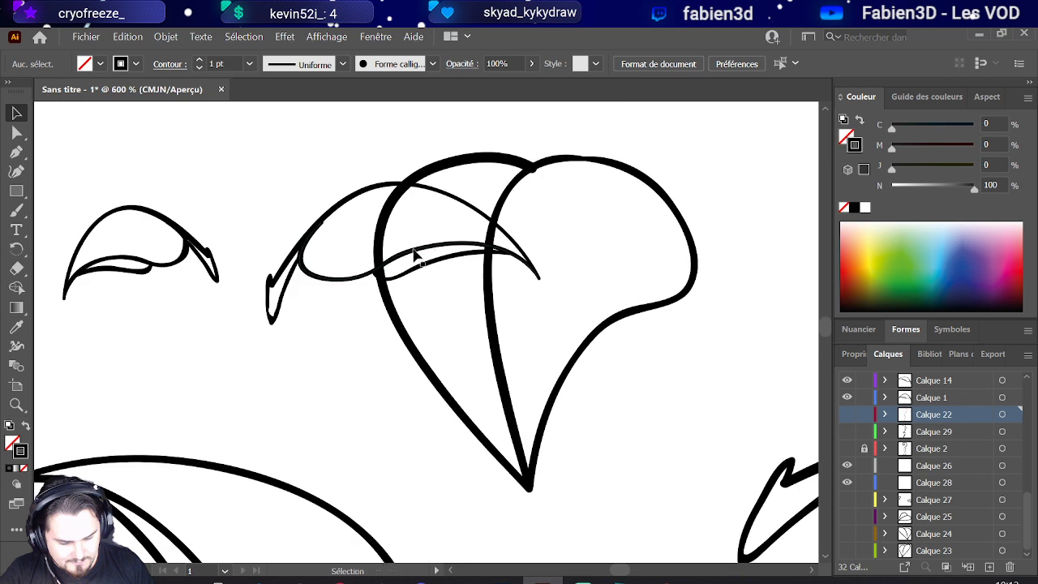
left_click(416, 255)
scroll(413, 256, "up", 2)
scroll(406, 268, "up", 1)
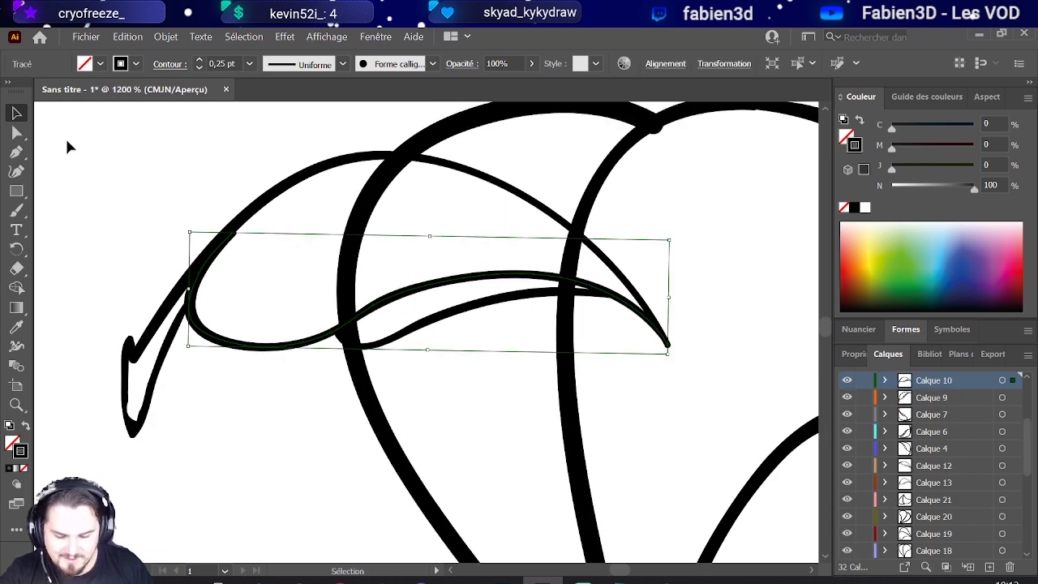
left_click(16, 152)
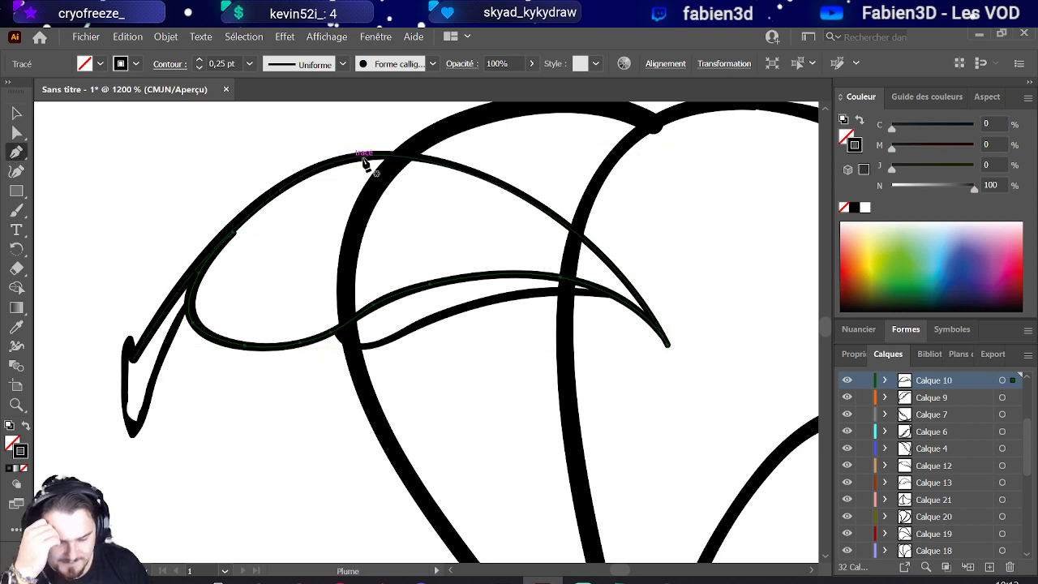
left_click(416, 163)
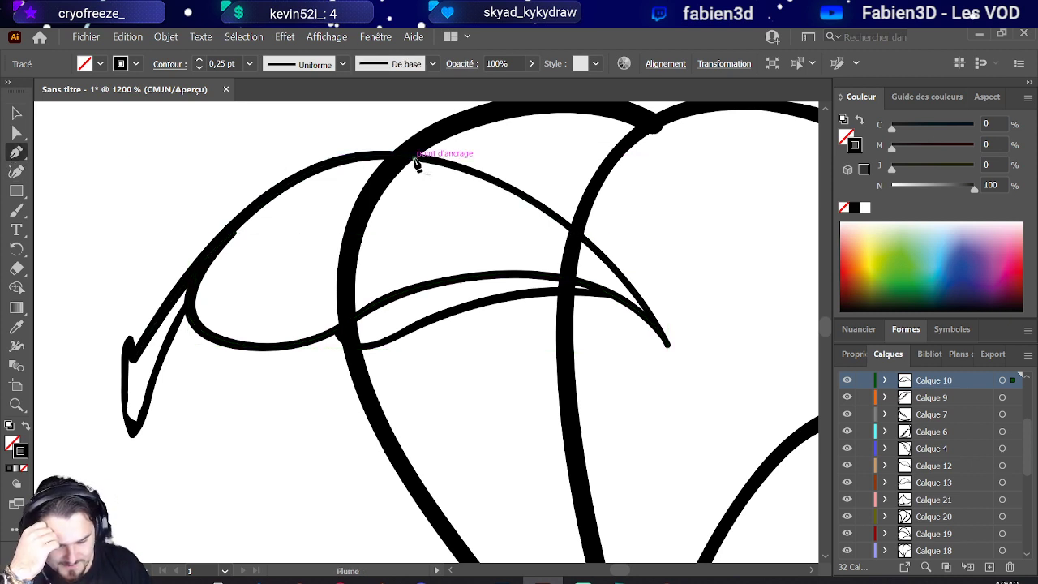
key("ctrl+z")
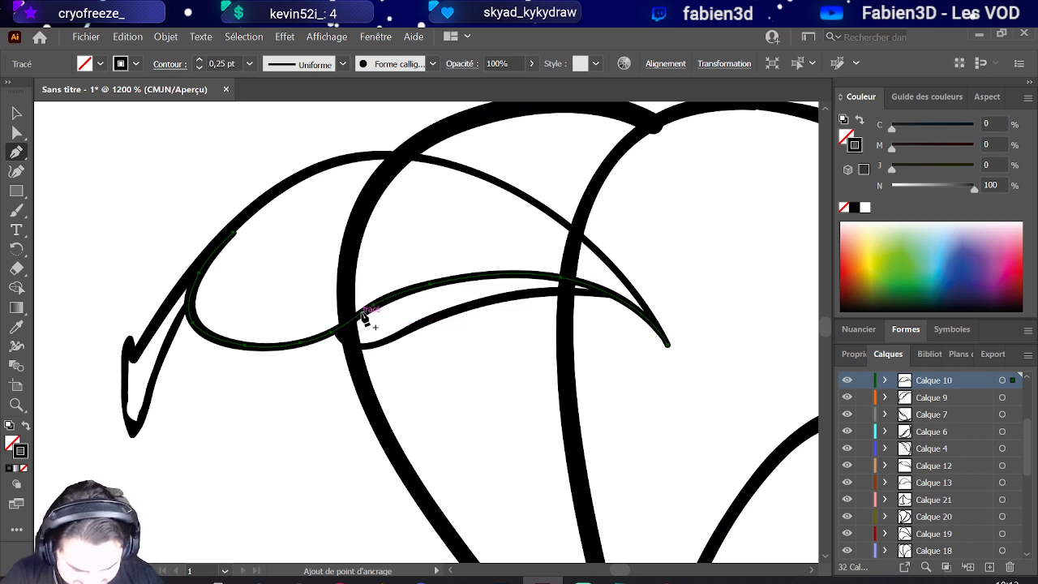
left_click(361, 316)
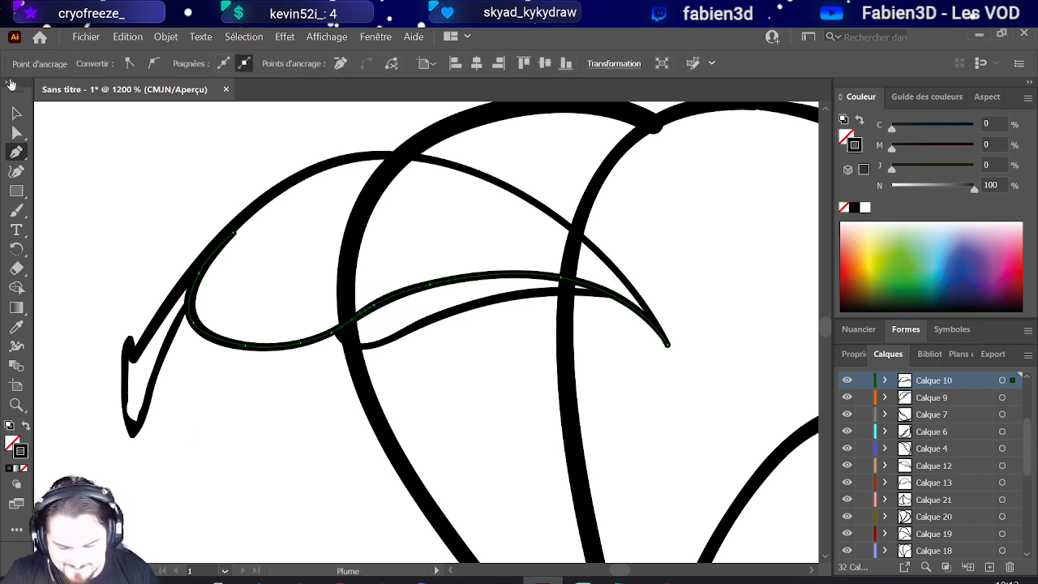
left_click(16, 132)
left_click_drag(361, 317, 349, 331)
Step: Add an anchor point to the small leaf's upper curve near the heart-shaped leaf's outline, and adjust the lower fold curve's anchor there
left_click(441, 168)
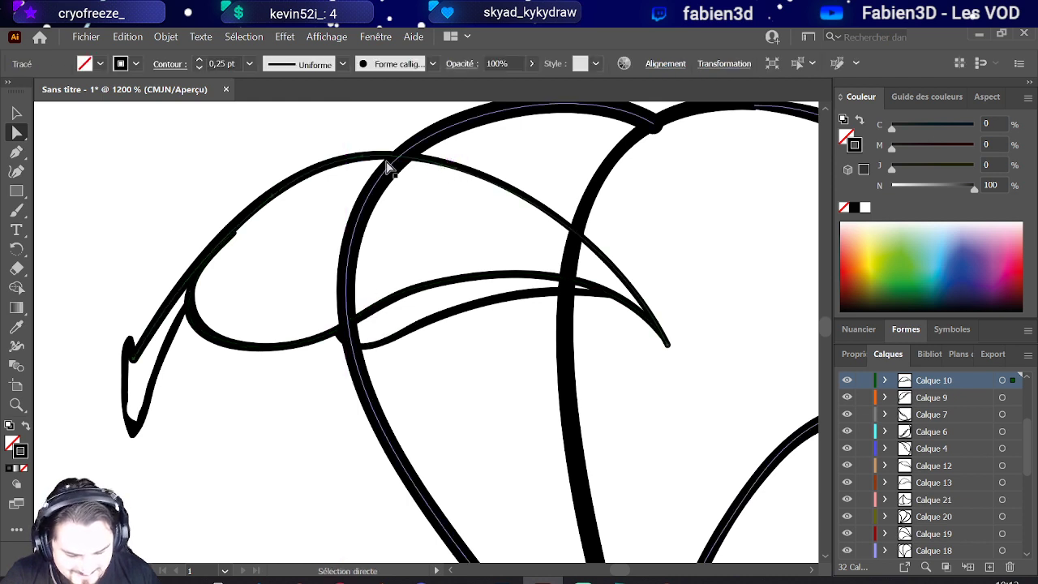
left_click(18, 153)
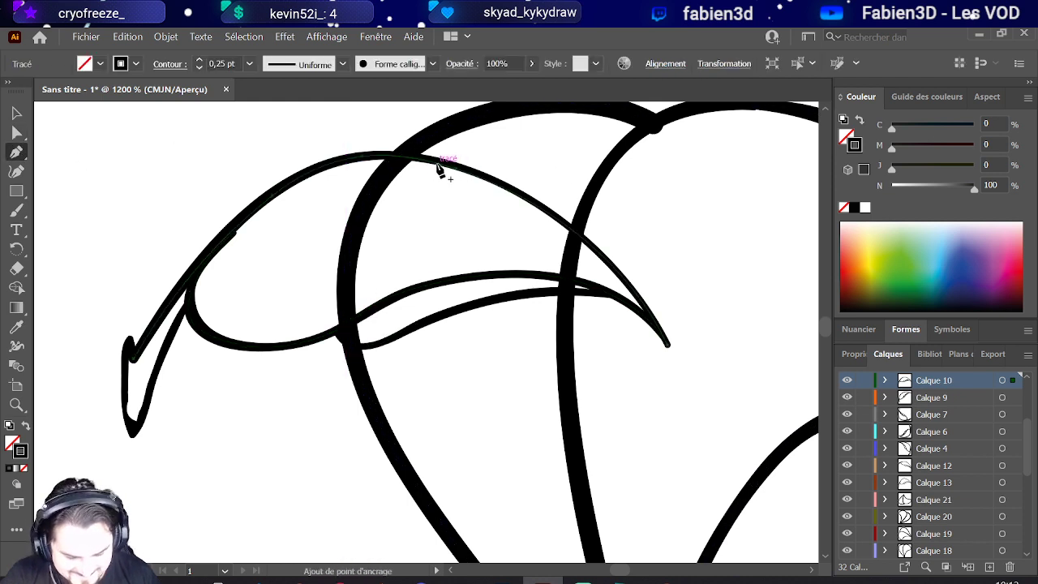
key("a")
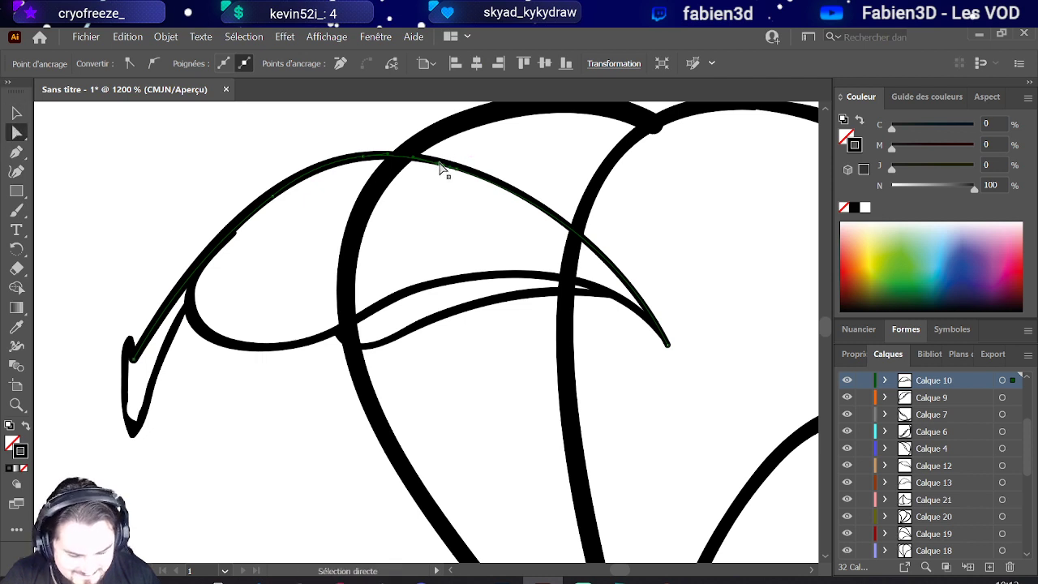
left_click_drag(440, 167, 381, 154)
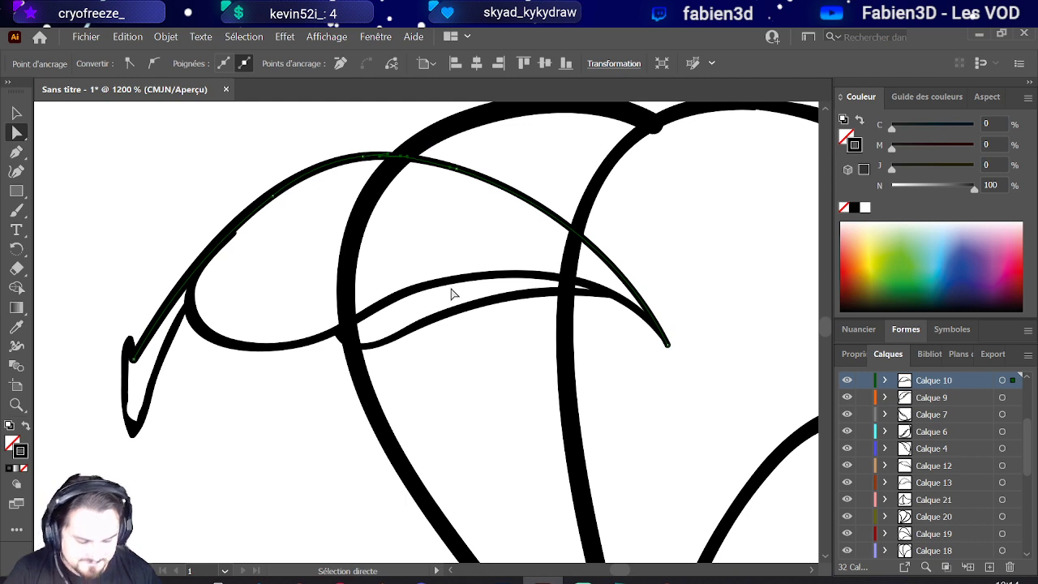
left_click(371, 347)
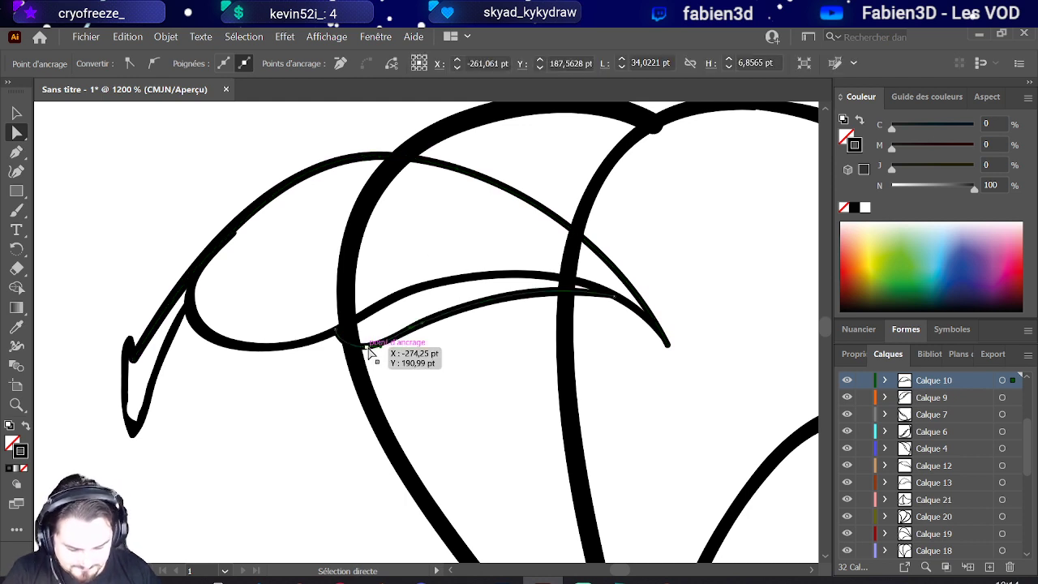
mouse_move(371, 352)
left_mouse_down()
mouse_move(347, 348)
mouse_move(371, 351)
left_mouse_up()
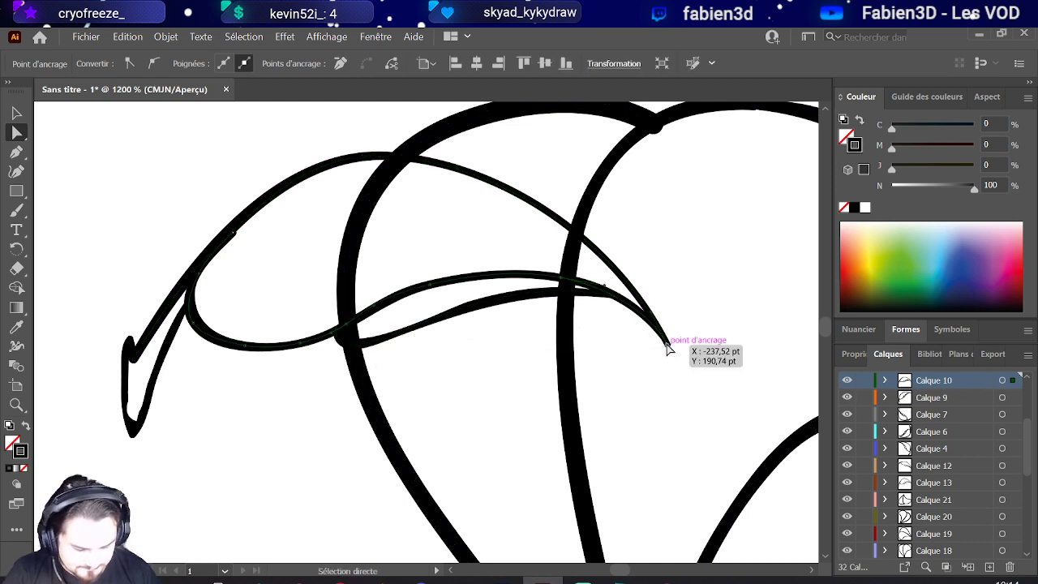
Step: Delete the parts of the small leaf's upper, inner and fold curves that extend into the heart-shaped leaf
key("Delete")
left_click_drag(665, 344, 668, 347)
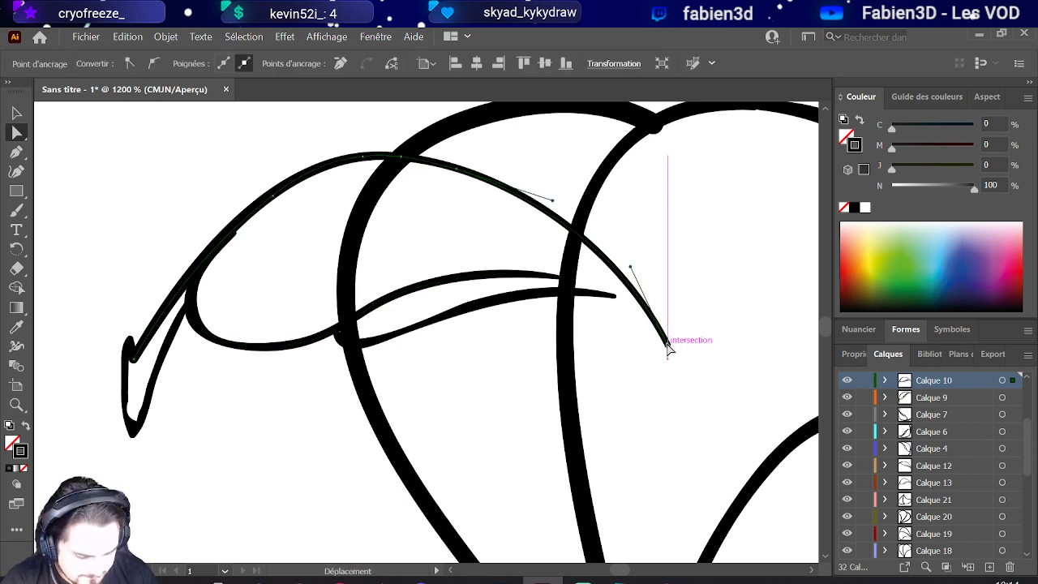
left_click(614, 296)
key("Delete")
left_click(563, 280)
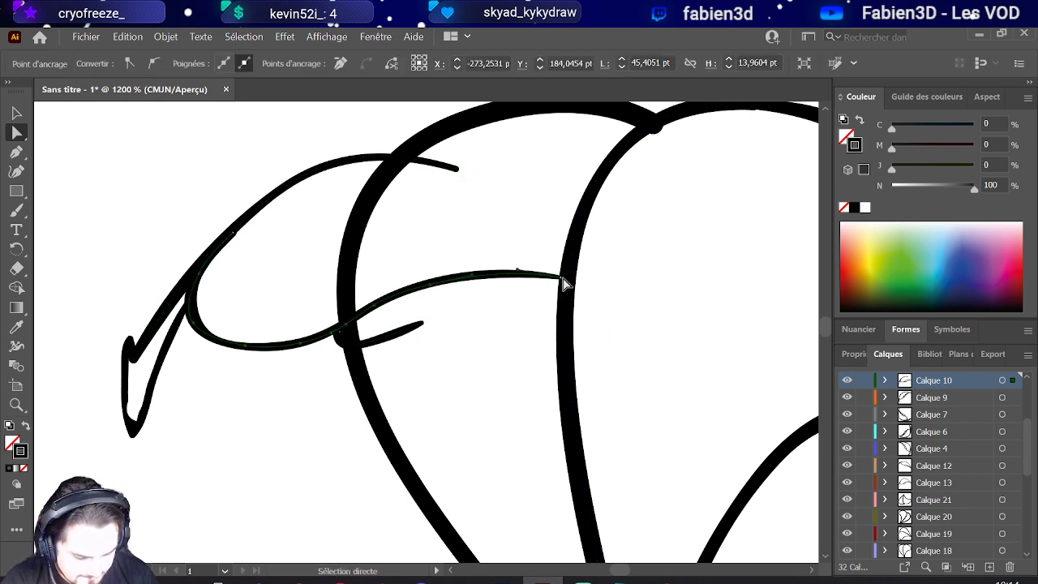
key("Delete")
mouse_move(430, 287)
left_mouse_down()
mouse_move(421, 321)
mouse_move(372, 303)
mouse_move(385, 300)
mouse_move(410, 325)
left_mouse_up()
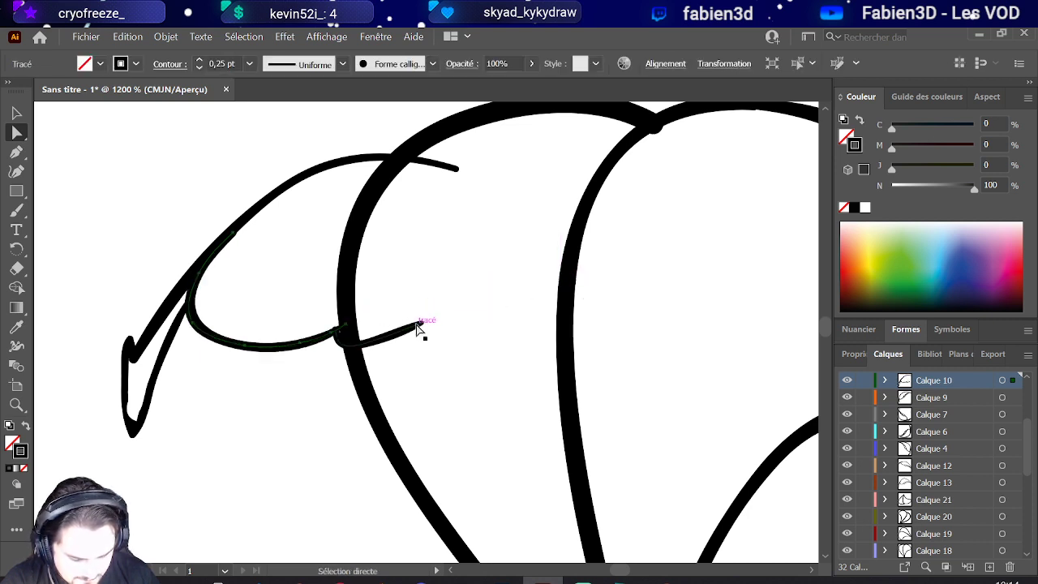
left_click(417, 330)
key("Delete")
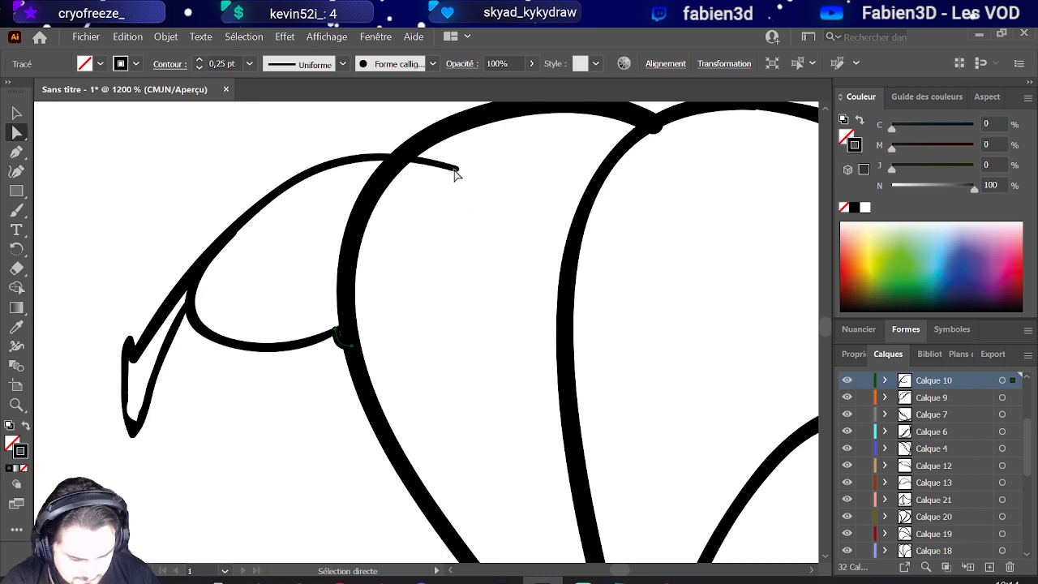
left_click(455, 170)
left_click_drag(455, 170, 457, 174)
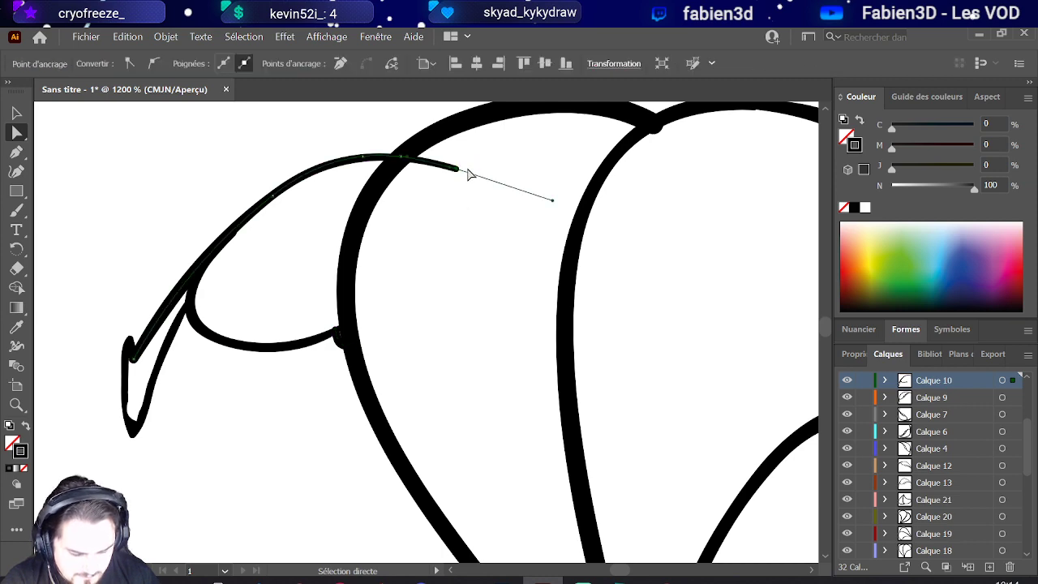
key("Delete")
left_click(455, 231)
Step: Lock the layers Calque 30 and Calque 31
scroll(359, 297, "down", 10)
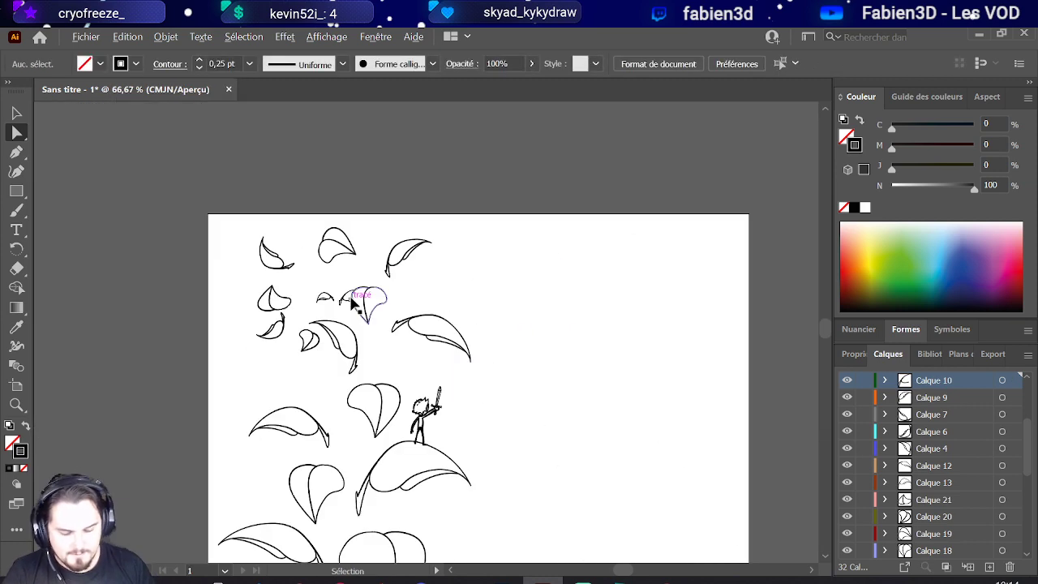
scroll(241, 403, "up", 1)
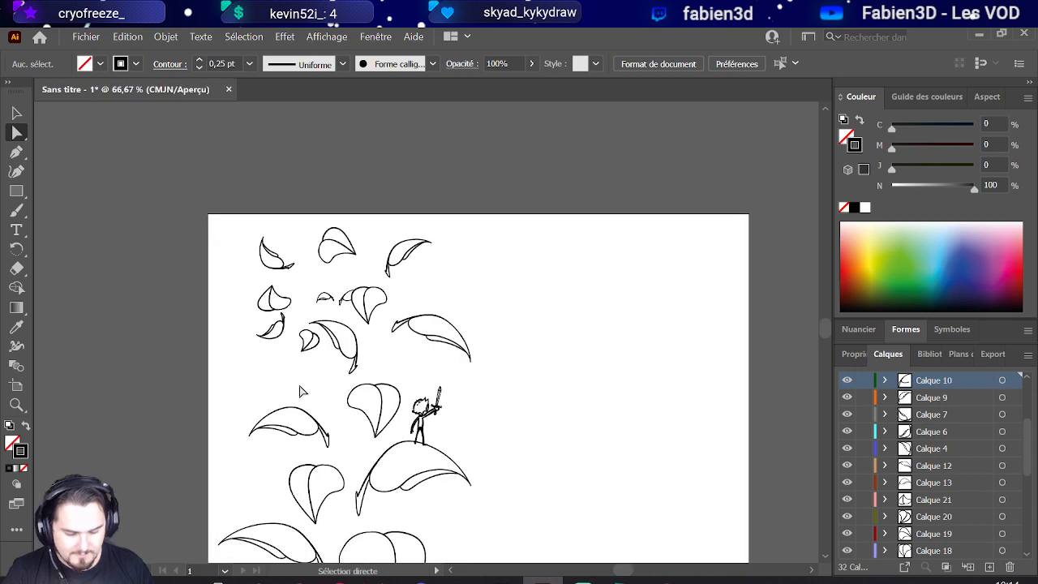
scroll(302, 392, "down", 2)
scroll(300, 393, "down", 1)
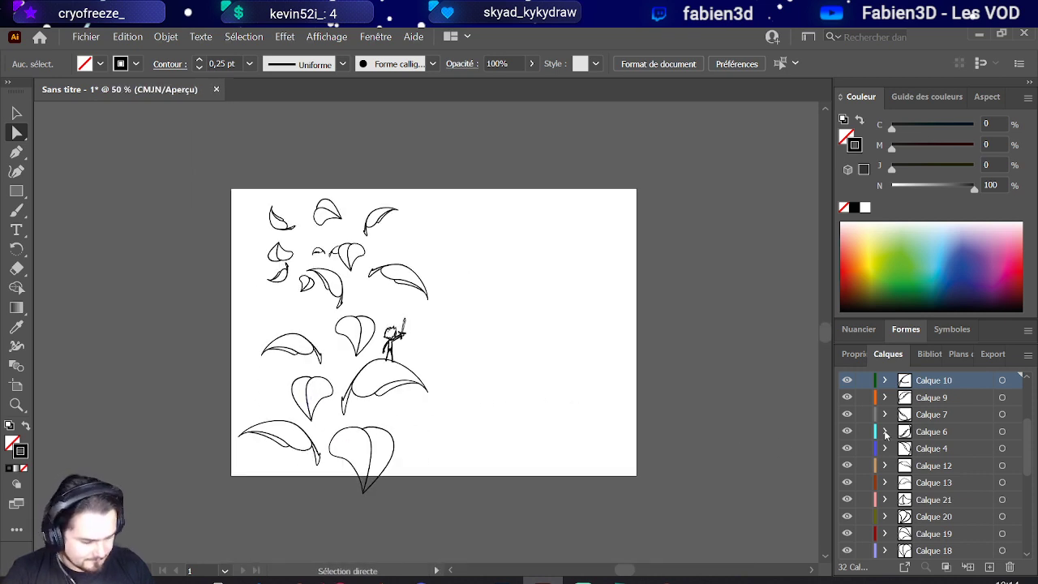
scroll(886, 435, "down", 6)
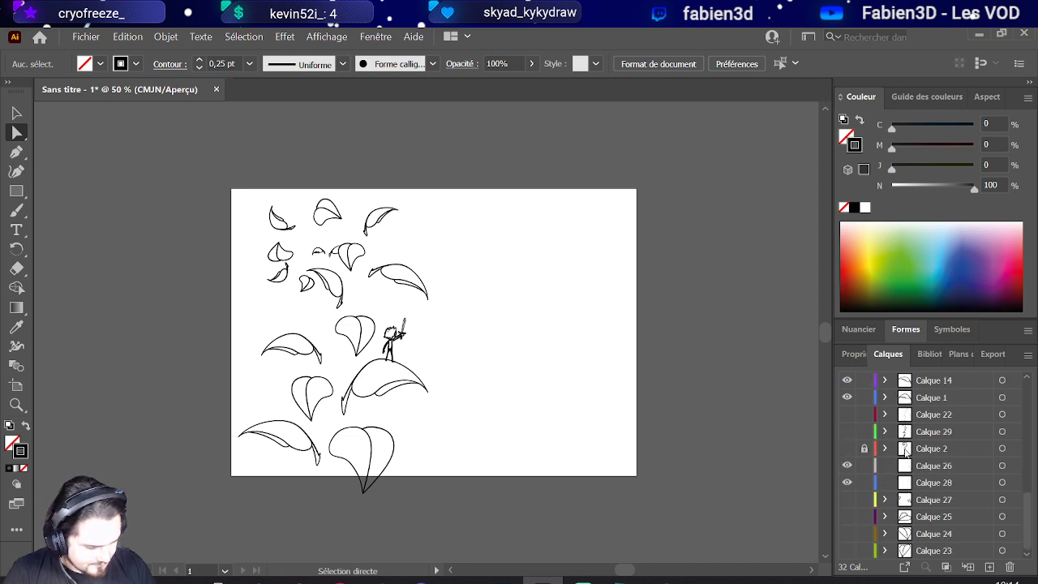
scroll(865, 444, "up", 8)
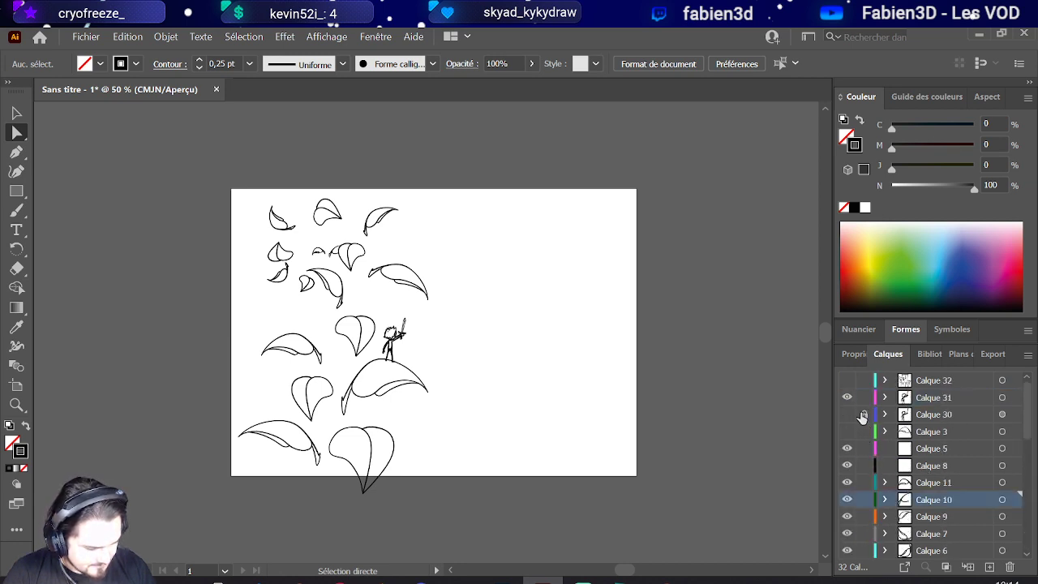
left_click(863, 415)
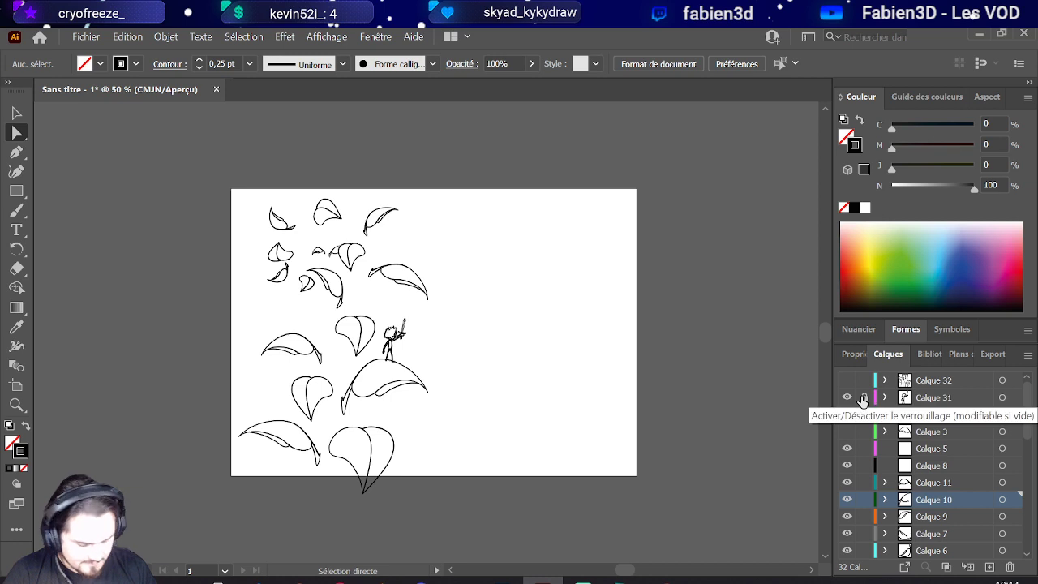
left_click(864, 397)
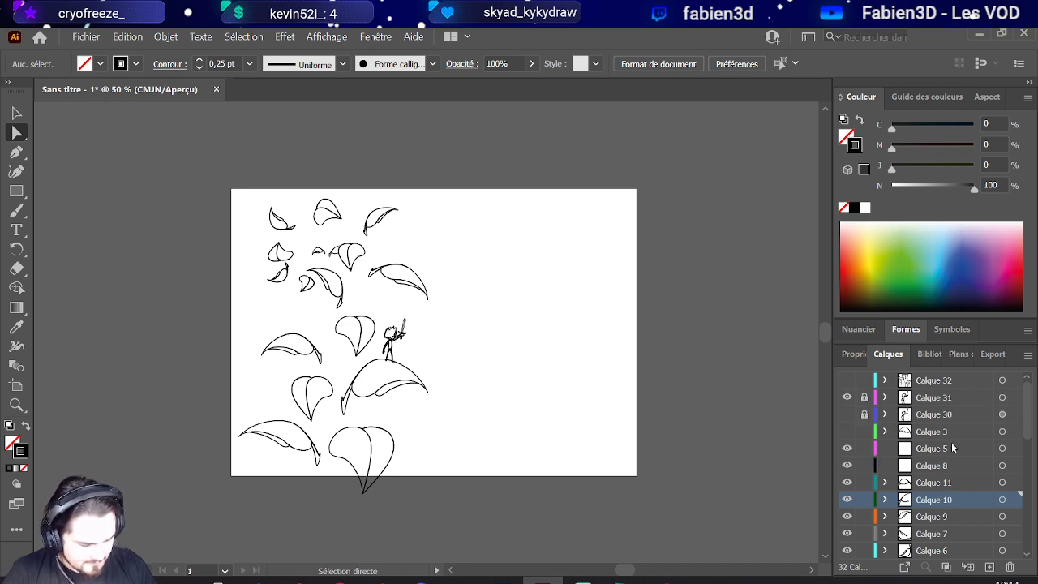
Step: Select all the leaf outlines on the artboard, leaving out the stick figure, and copy them
left_click(1001, 450)
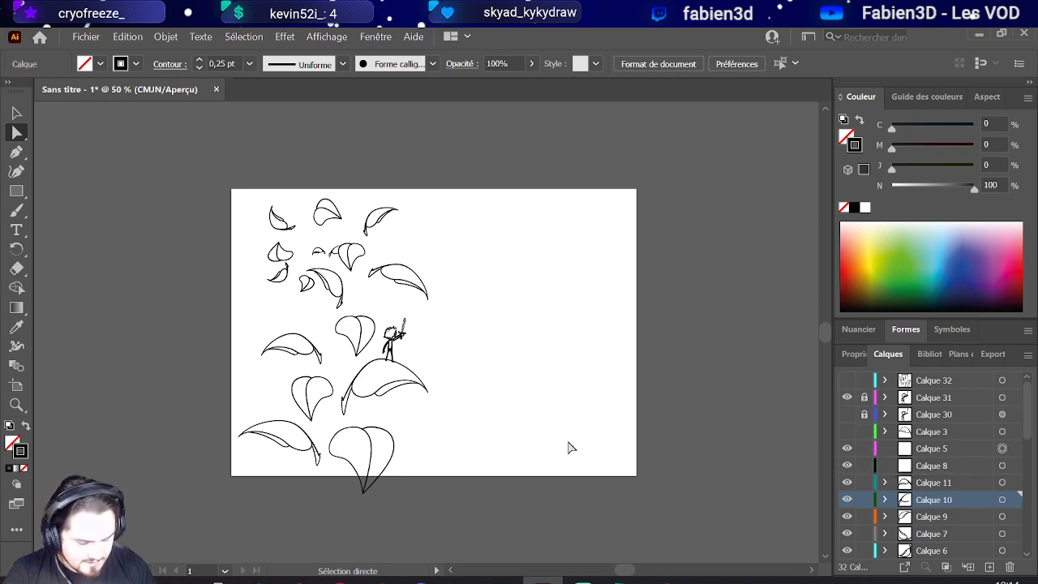
left_click_drag(495, 511, 165, 119)
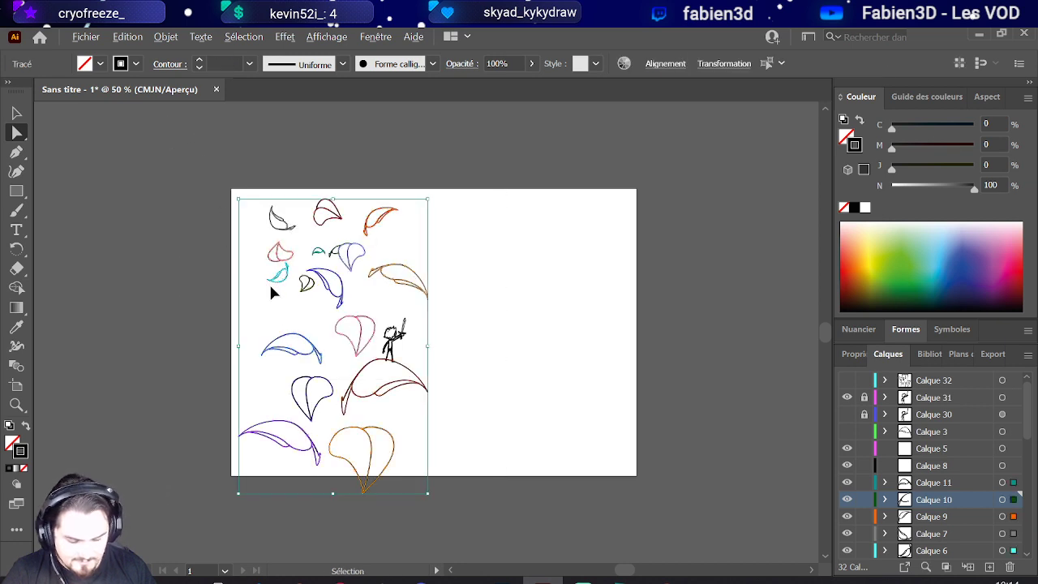
key("ctrl+minus")
key("a")
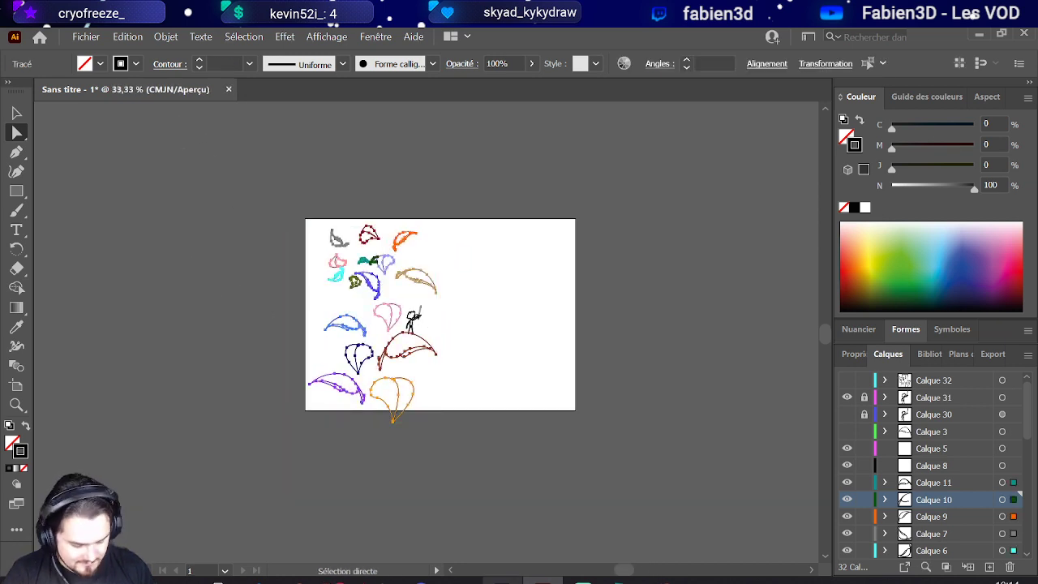
Step: Switch to Photoshop, add a new layer above Calque 10 and paste the copied leaf outlines as pixels
key("alt+Tab")
scroll(289, 340, "down", 1)
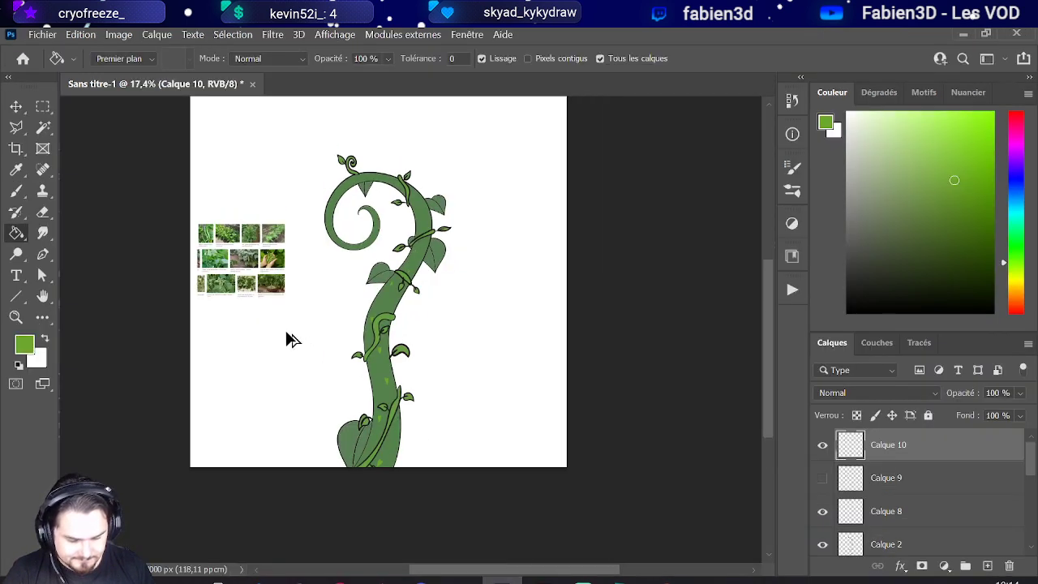
scroll(343, 335, "up", 2)
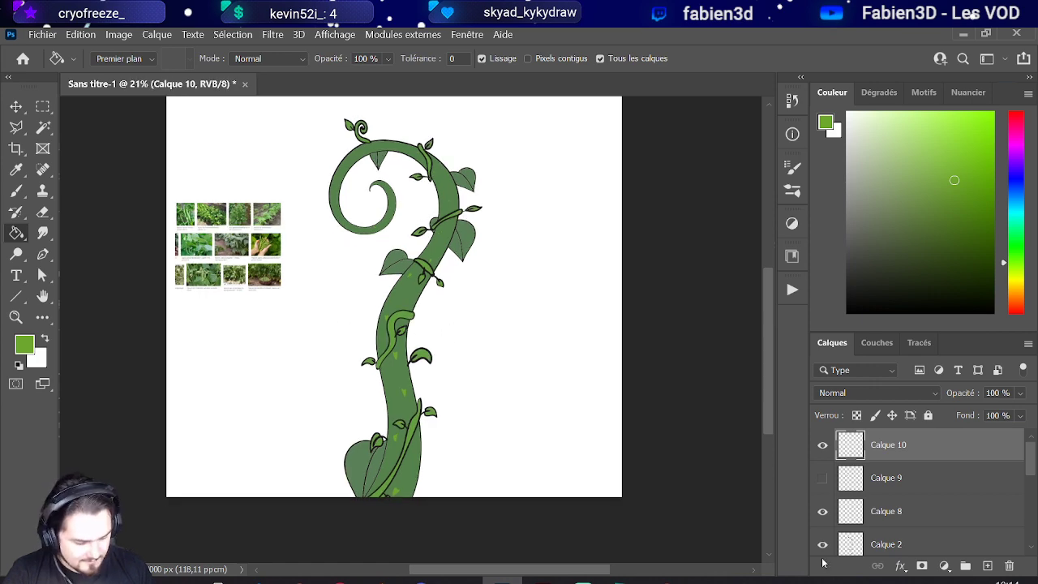
left_click(984, 565)
key("ctrl+v")
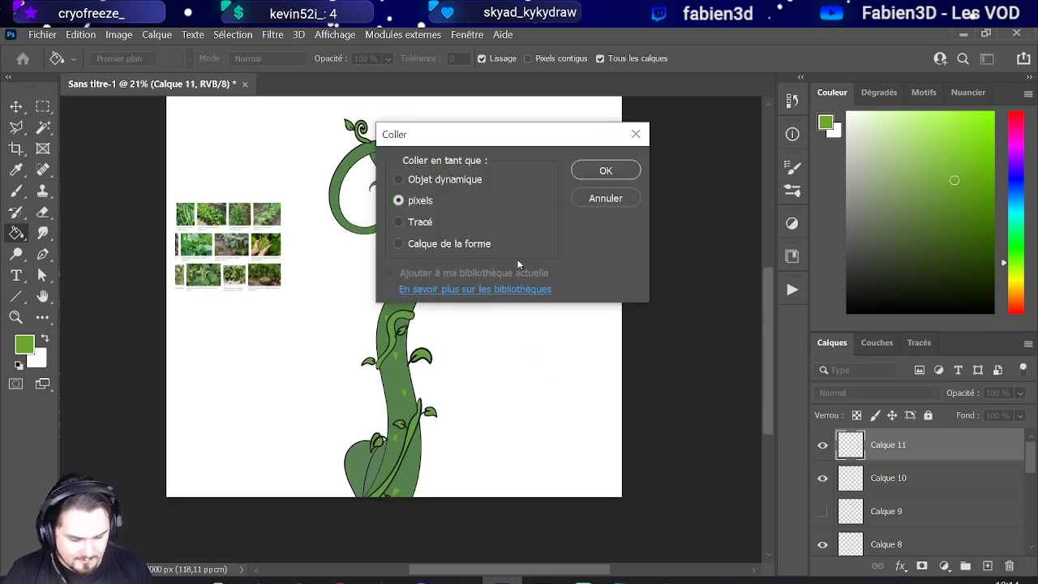
left_click(584, 172)
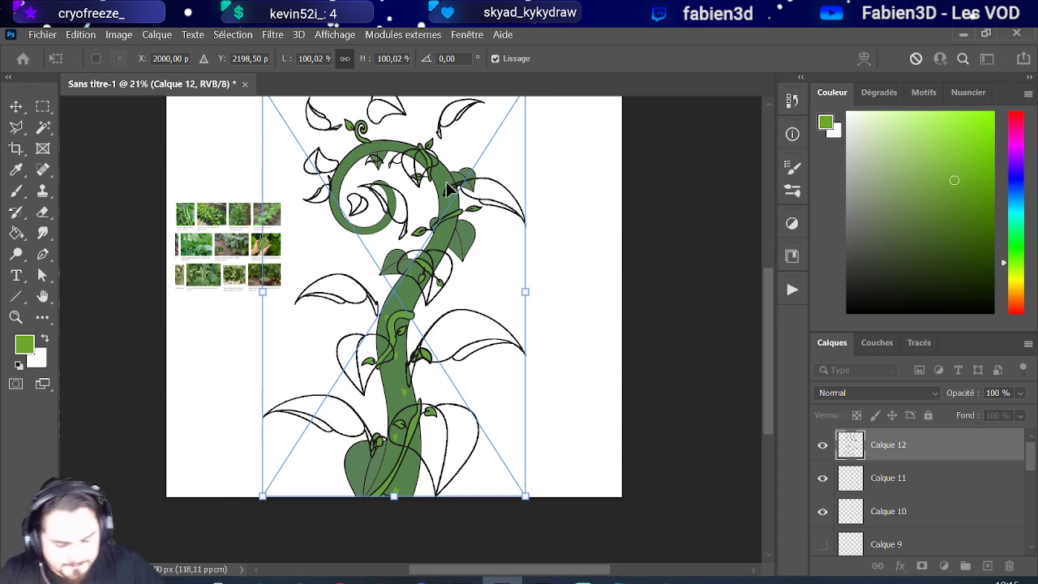
Step: Scale the pasted leaf outlines to about 92.4% and centre them horizontally at X 2000 px over the beanstalk
scroll(449, 188, "down", 4)
scroll(429, 197, "up", 3)
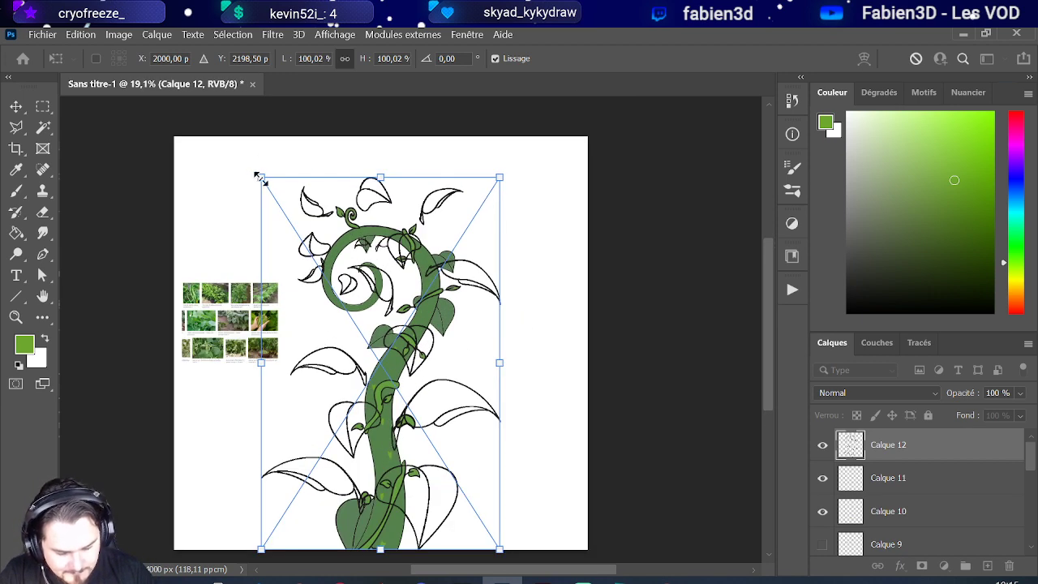
left_click_drag(259, 176, 277, 205)
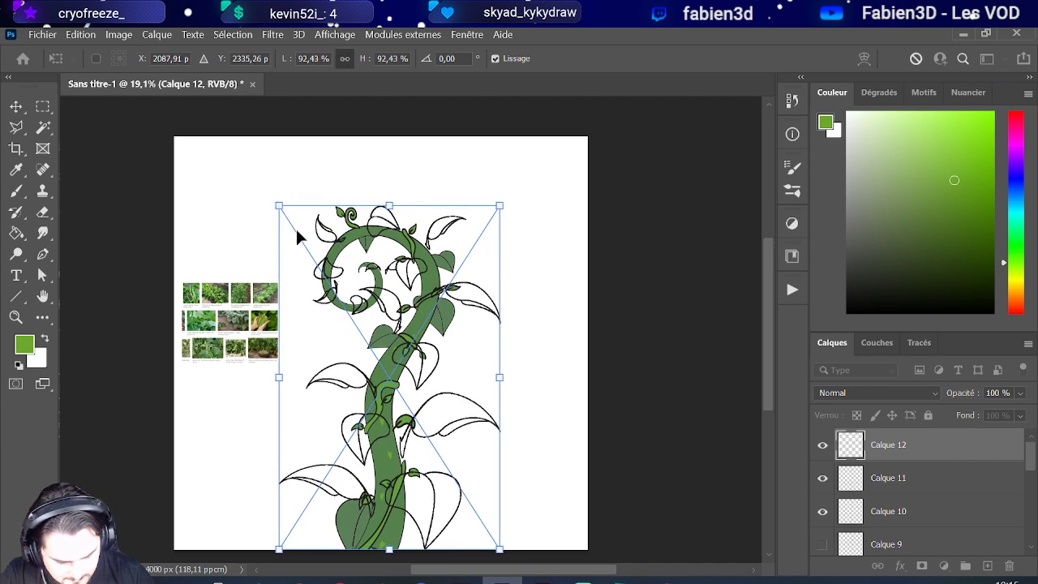
left_click_drag(360, 392, 346, 389)
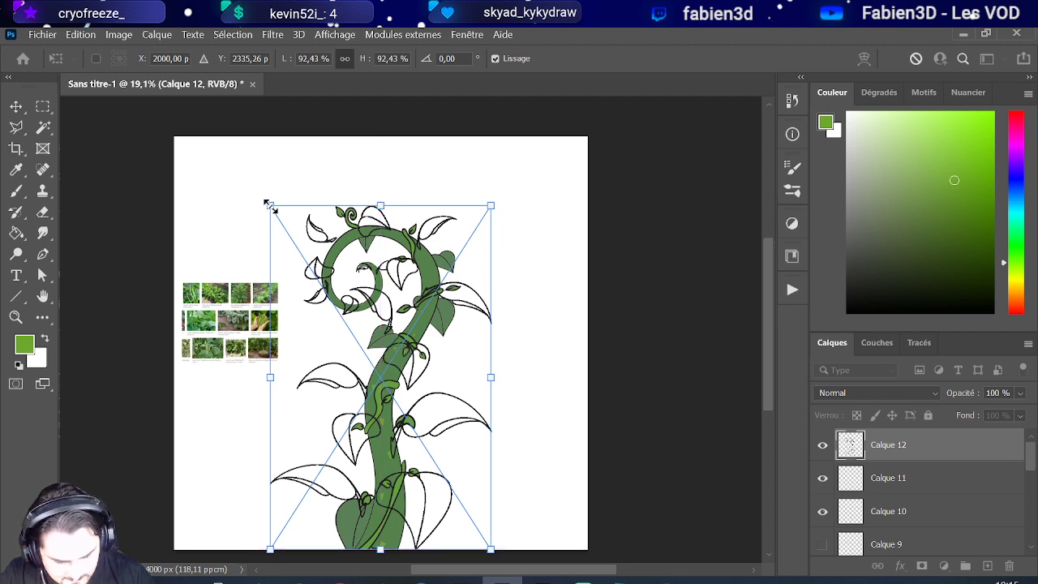
mouse_move(270, 205)
left_mouse_down()
mouse_move(276, 213)
mouse_move(269, 207)
left_mouse_up()
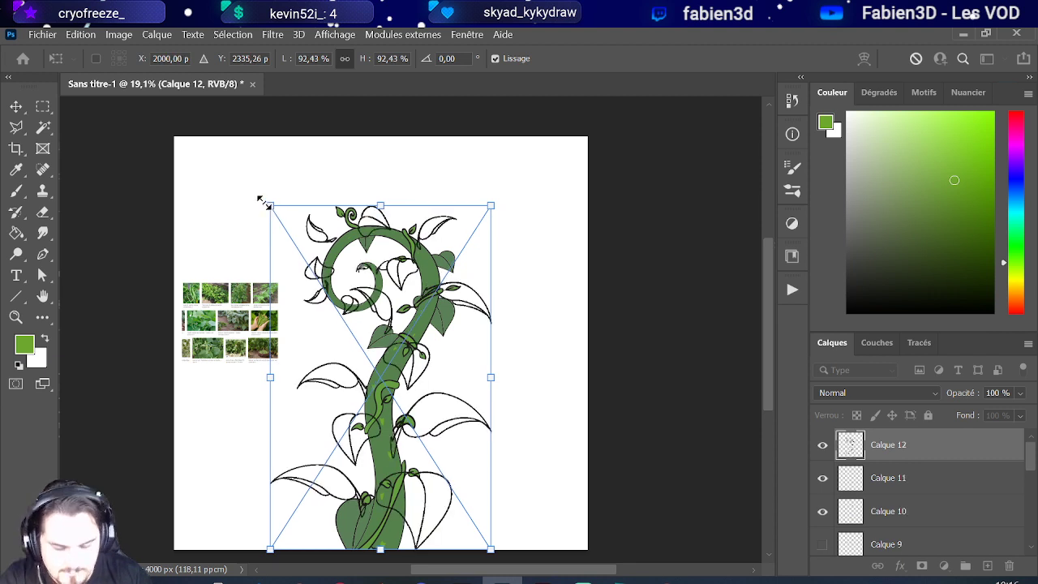
Step: Nudge the leaf outlines right along the stem to X about 2131 px
key("shift+Right")
key("shift+Right")
key("shift+Right")
key("shift+Right")
key("shift+Right")
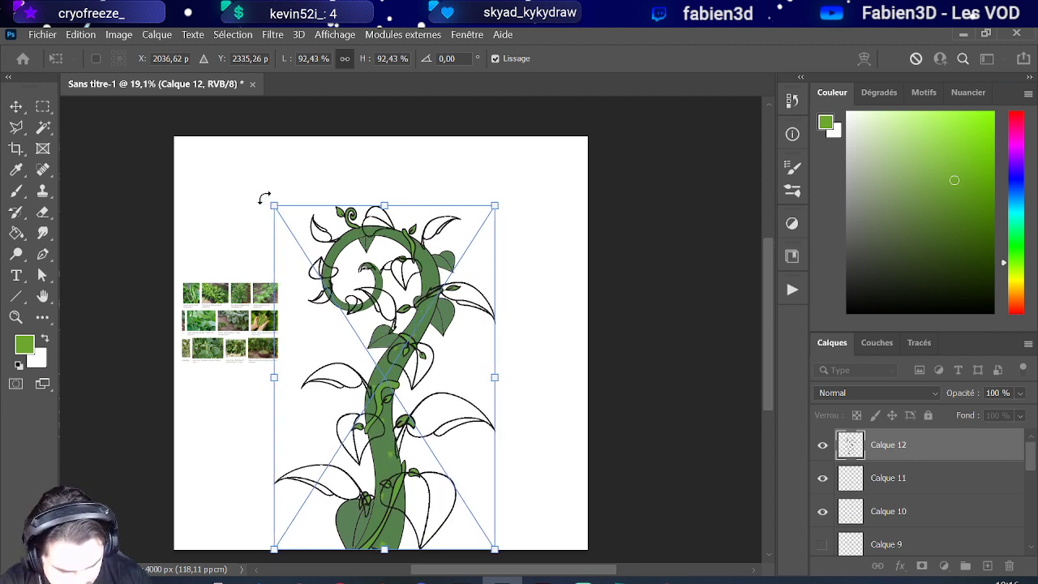
key("shift+Right")
key("shift+Right")
key("shift+Right")
key("shift+Right")
key("shift+Right")
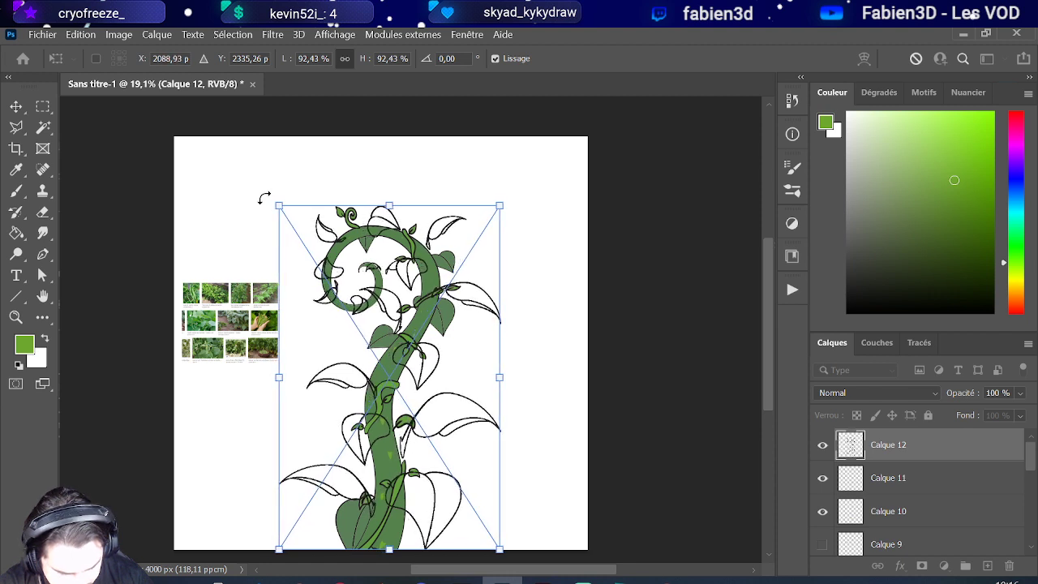
key("Right")
key("Right")
key("Right")
key("Right")
key("Right")
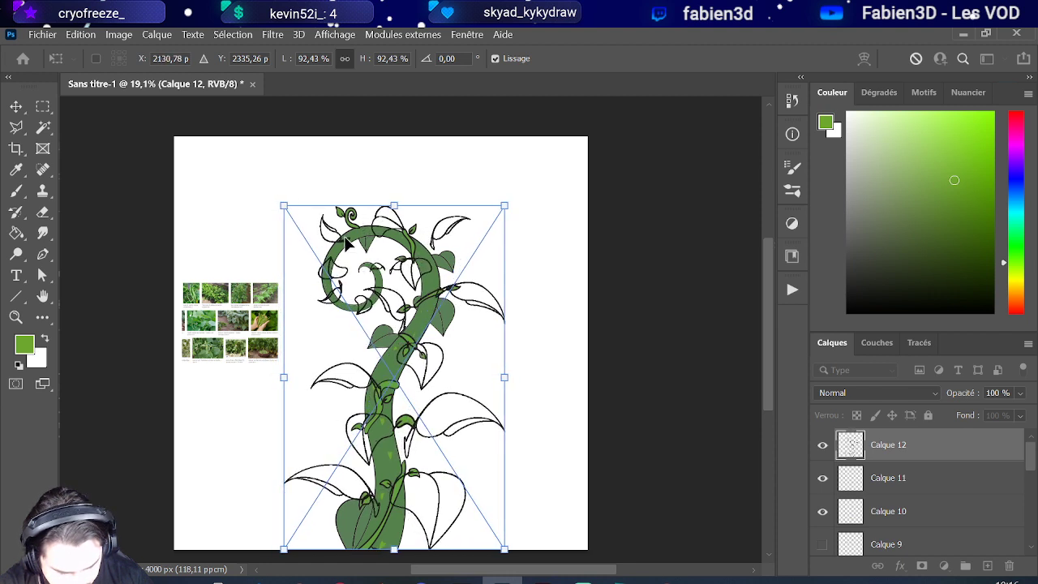
Step: Rescale the leaf outlines to about 90% and shift them left to X about 2027 px
left_click_drag(280, 207, 271, 205)
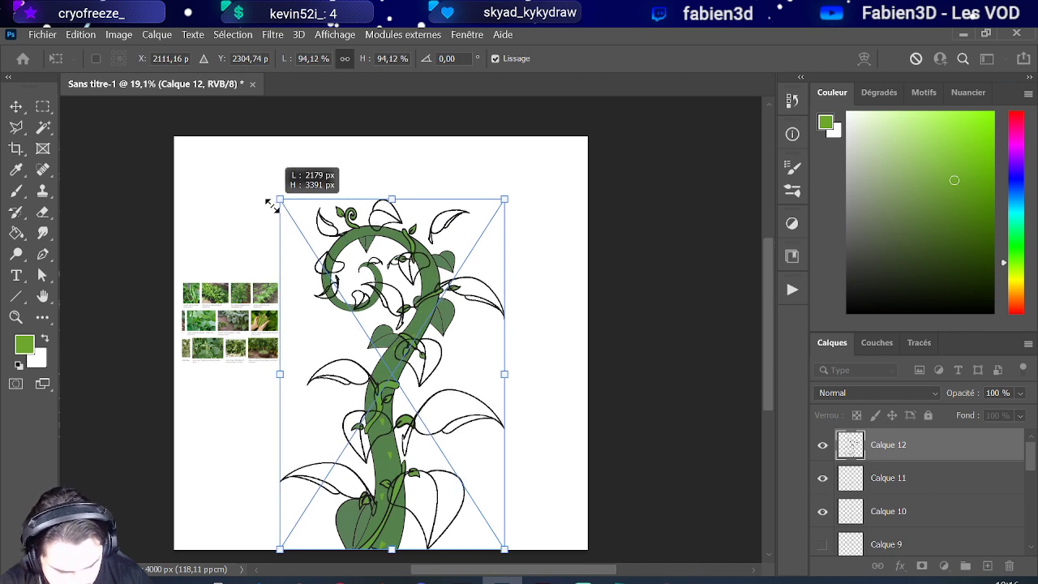
left_click_drag(272, 206, 271, 206)
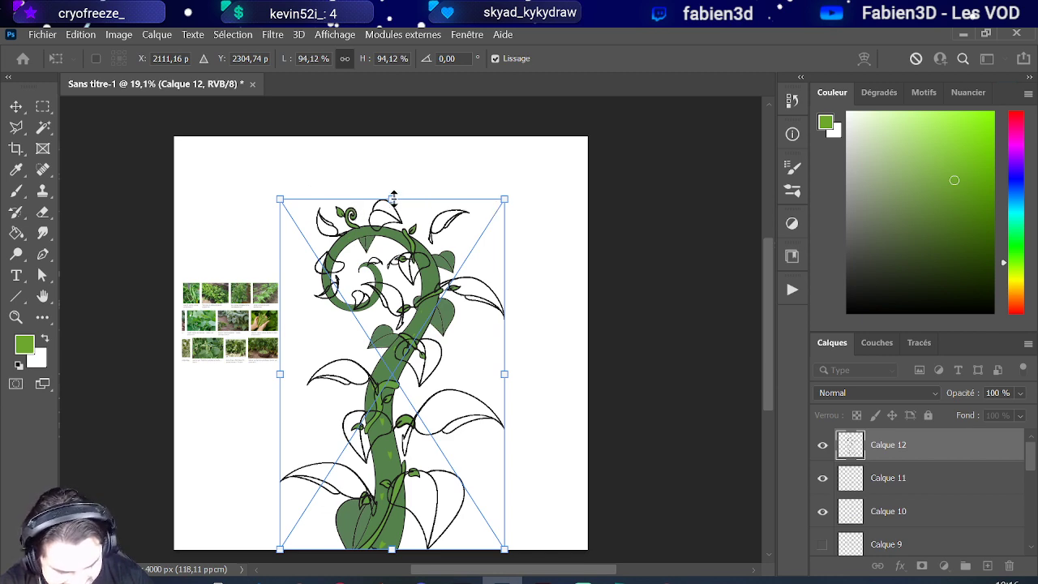
left_click_drag(393, 197, 385, 214)
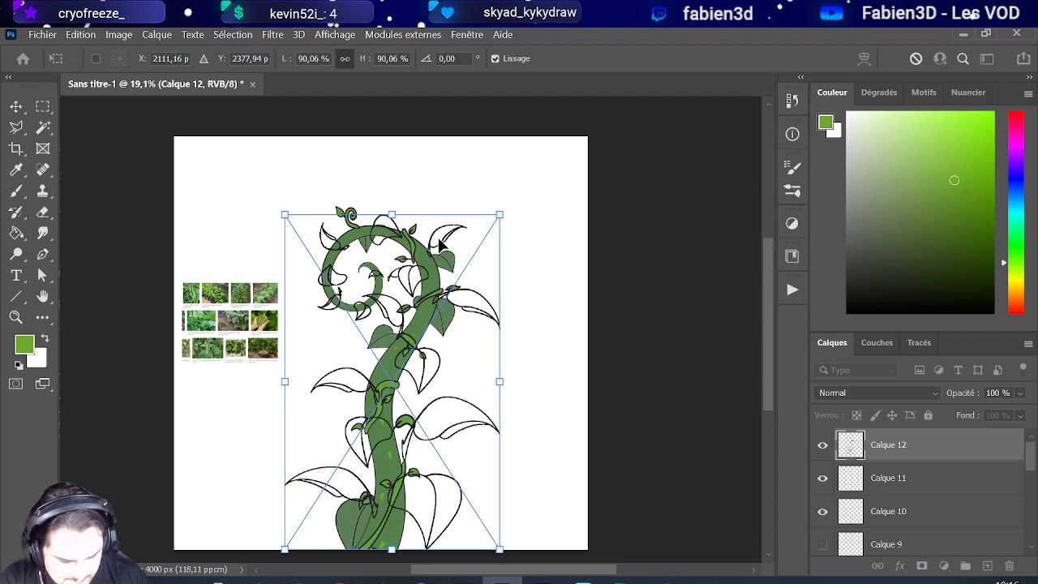
key("shift+Left")
key("shift+Left")
key("shift+Left")
key("shift+Left")
key("shift+Left")
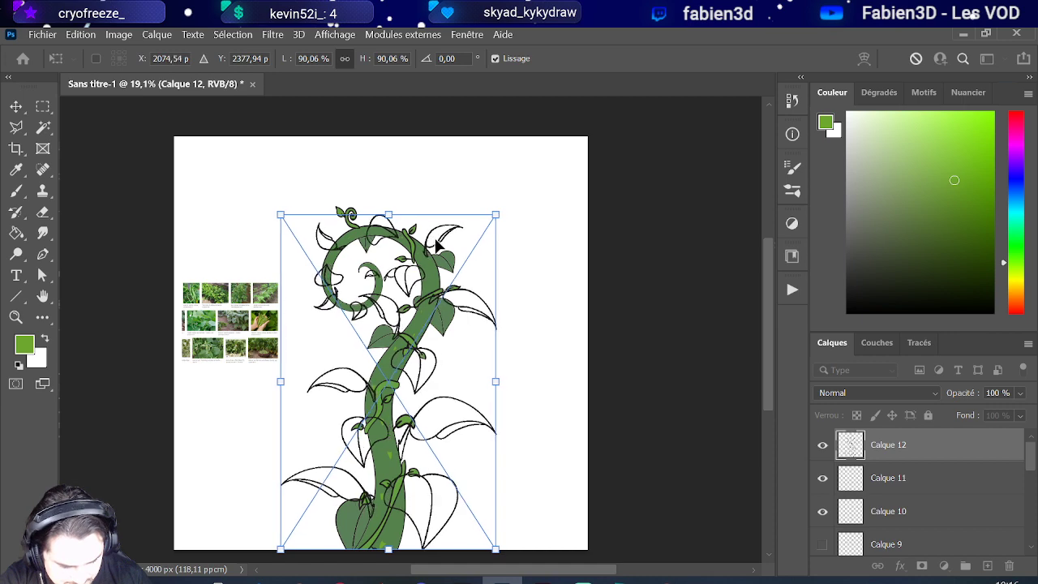
key("Left")
key("Left")
key("Left")
key("Left")
key("Left")
key("Left")
key("Left")
key("Left")
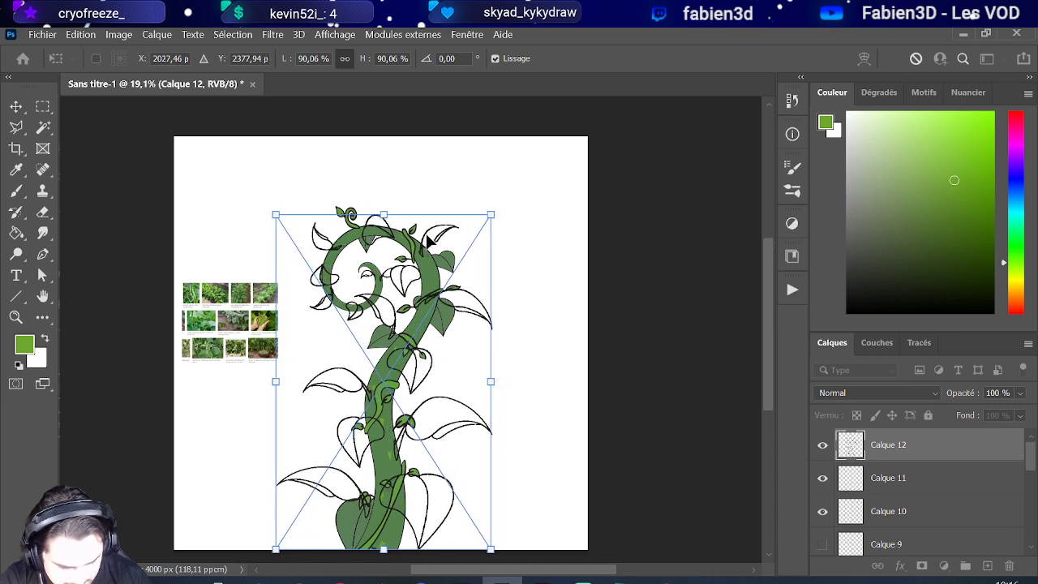
Step: Enlarge the leaf outlines to about 94% and move them down to Y about 2454 px
left_click_drag(487, 213, 497, 197)
key("Left")
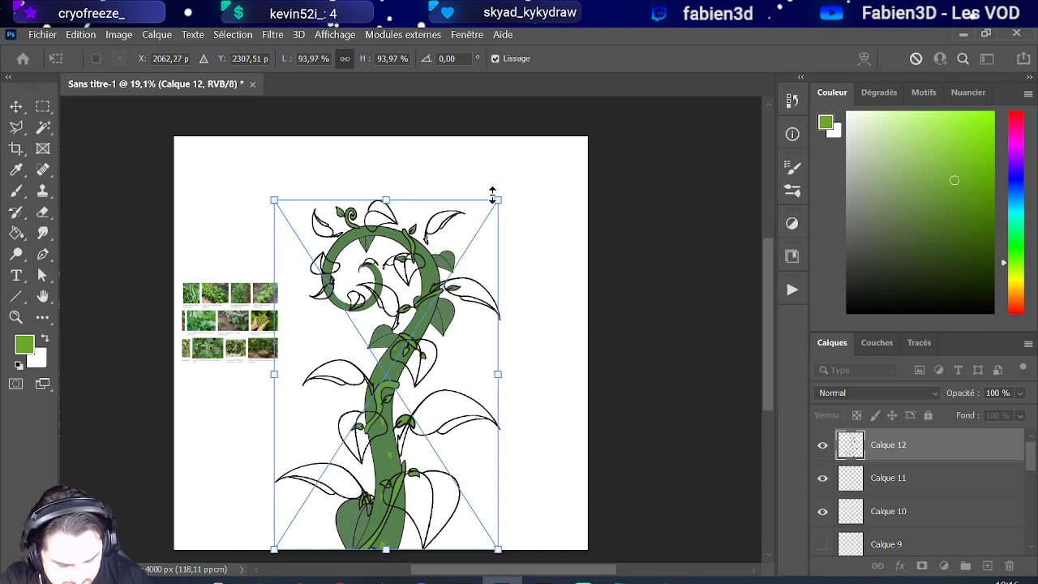
key("Down")
key("Down")
key("Down")
key("Down")
key("Down")
key("Down")
key("Down")
key("Down")
key("Down")
key("Down")
key("Down")
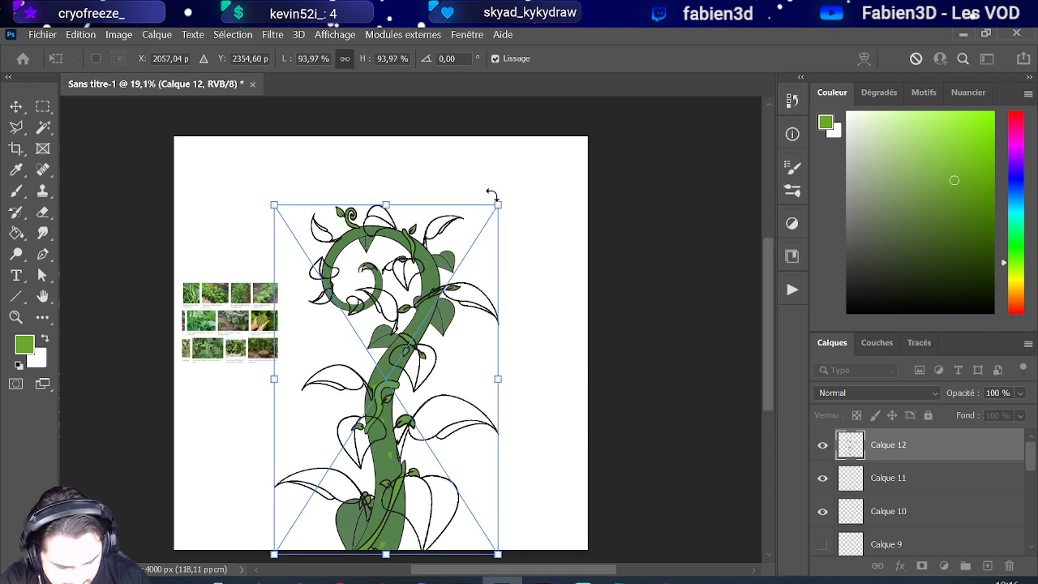
key("Down")
key("Down")
key("Down")
key("Down")
key("Down")
key("Down")
key("Down")
key("Down")
key("Down")
key("Down")
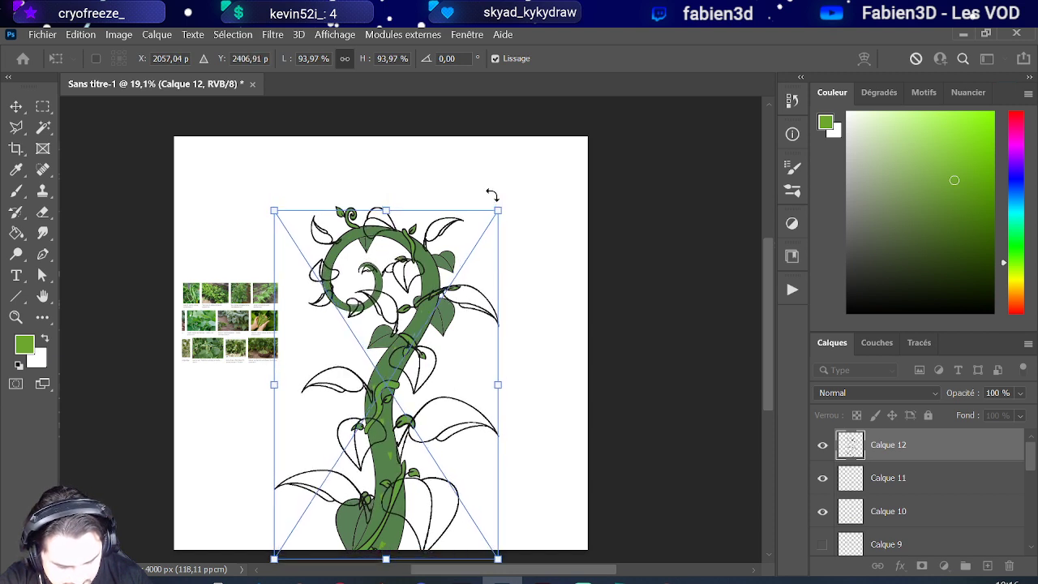
key("Down")
key("Down")
key("Down")
key("Down")
key("Down")
key("Down")
key("Down")
key("Down")
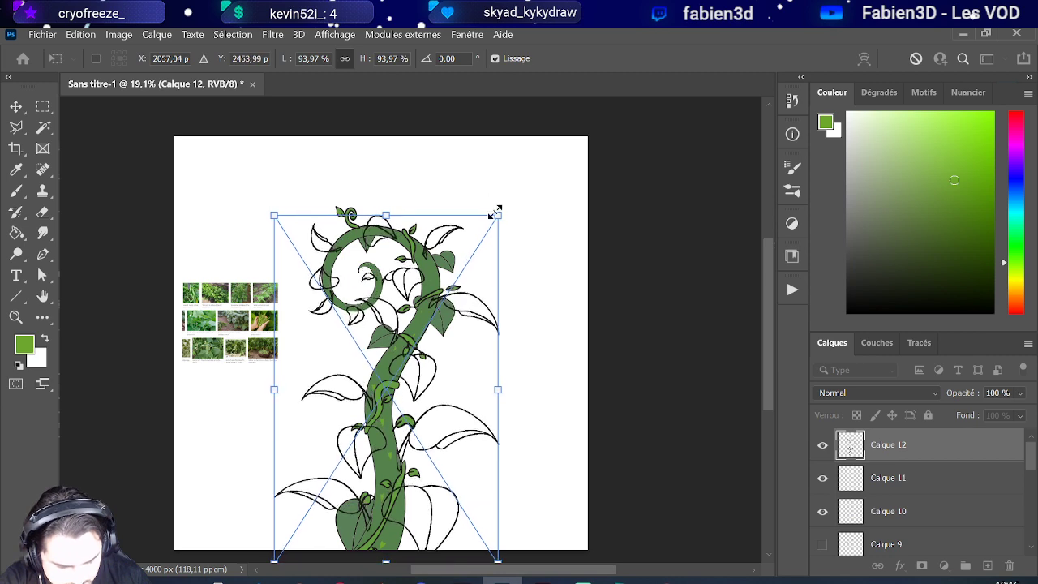
Step: Enlarge the leaf outlines to about 98.4% and lower them to Y about 2459 px
left_click_drag(498, 217, 504, 199)
key("Down")
key("Down")
key("Down")
key("Down")
key("Down")
key("Down")
key("Down")
key("Down")
key("Down")
key("Down")
key("Down")
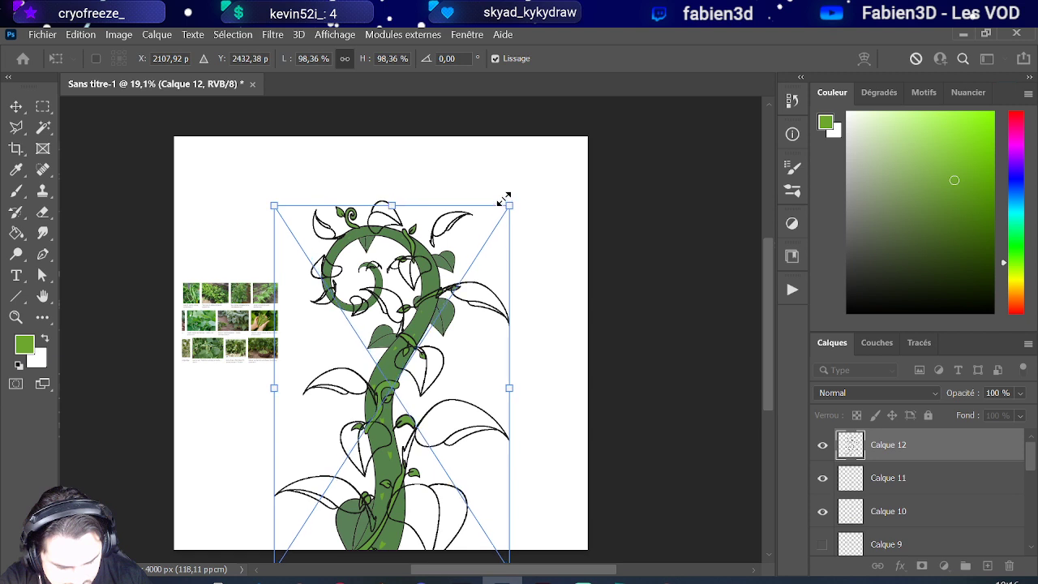
key("Down")
key("Down")
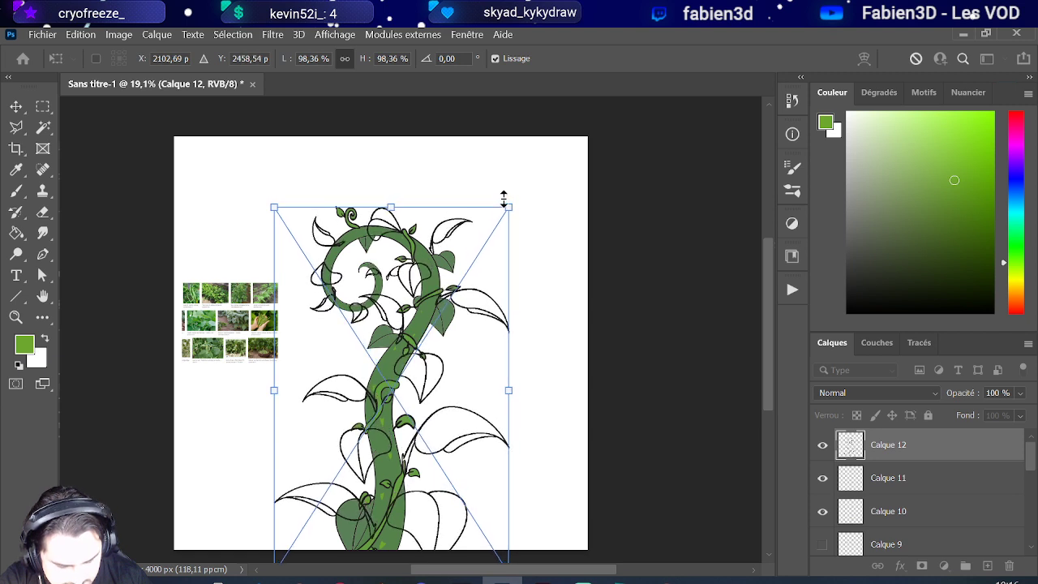
Step: Shift the leaf outlines left to X about 2040 px to line up with the stem, and apply the transformation
key("Left")
key("Left")
key("Left")
key("Left")
key("Left")
key("Left")
key("Left")
key("Left")
key("Left")
key("Left")
key("Left")
key("Left")
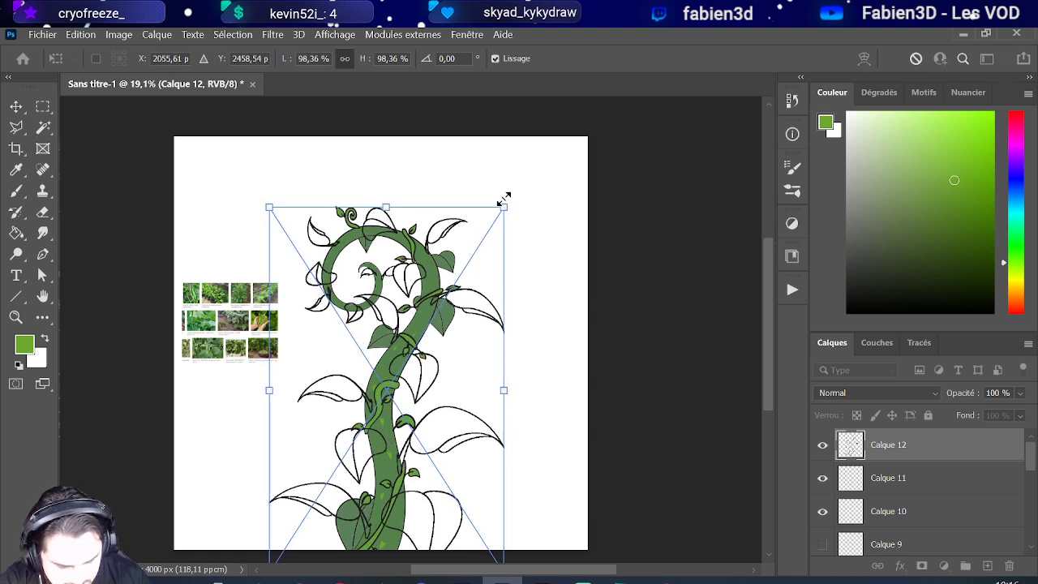
key("Down")
key("Left")
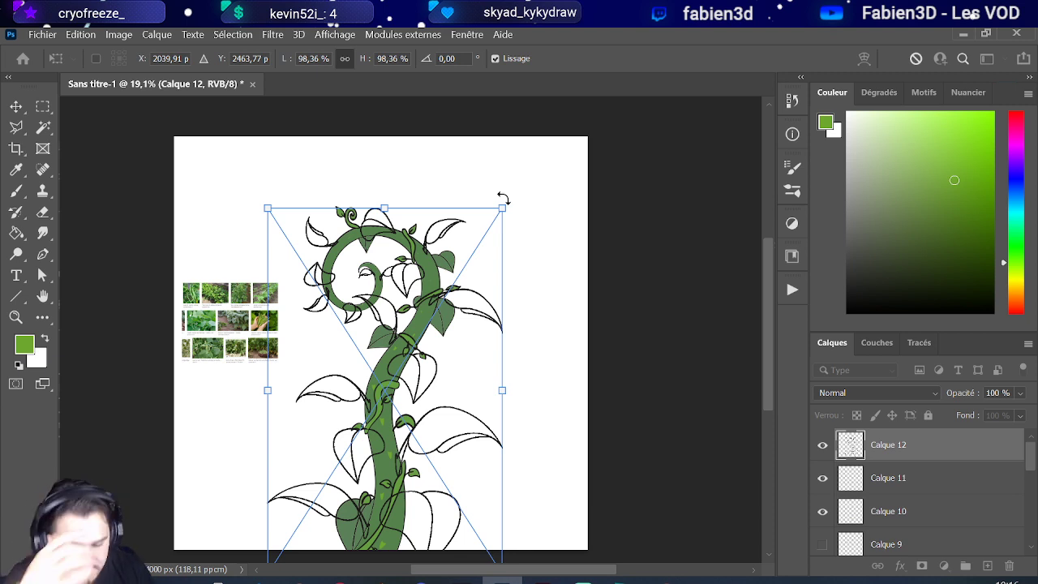
key("Return")
Step: Select the area outside the leaf outlines with the Magic Wand, invert the selection and add a new layer above Calque 12
key("g")
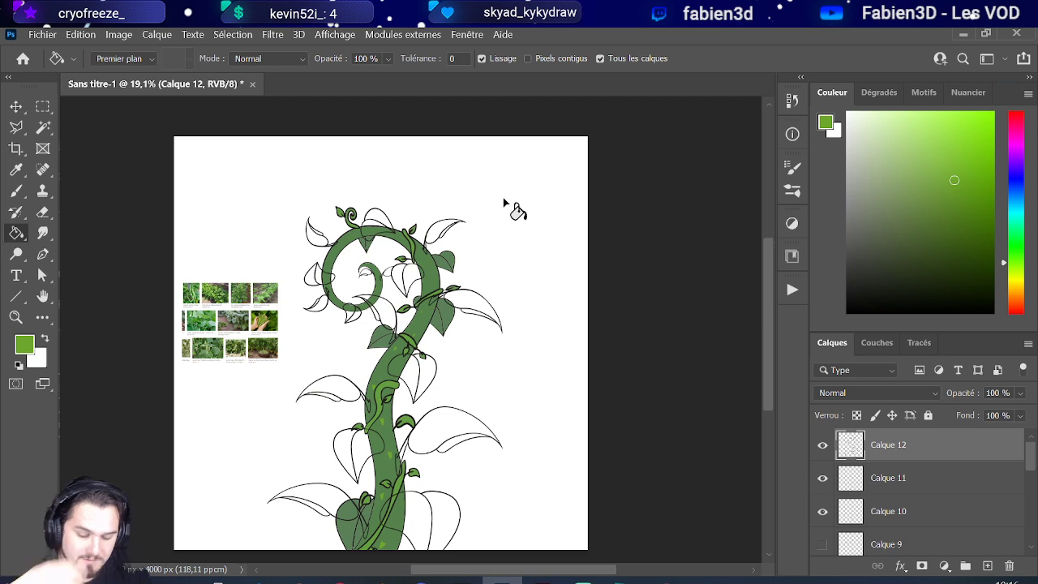
left_click(45, 128)
left_click(502, 242)
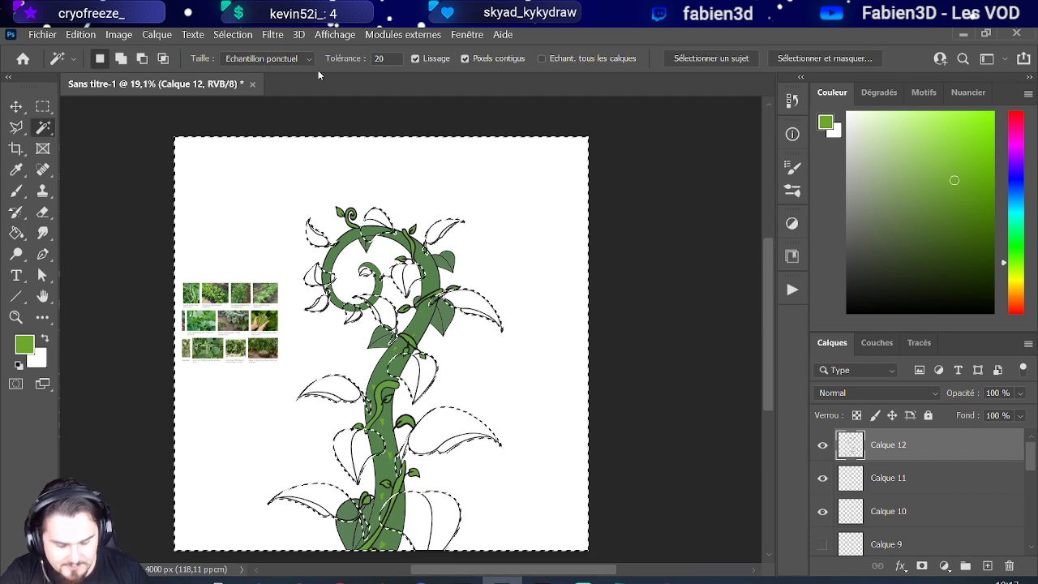
left_click(243, 35)
left_click(259, 91)
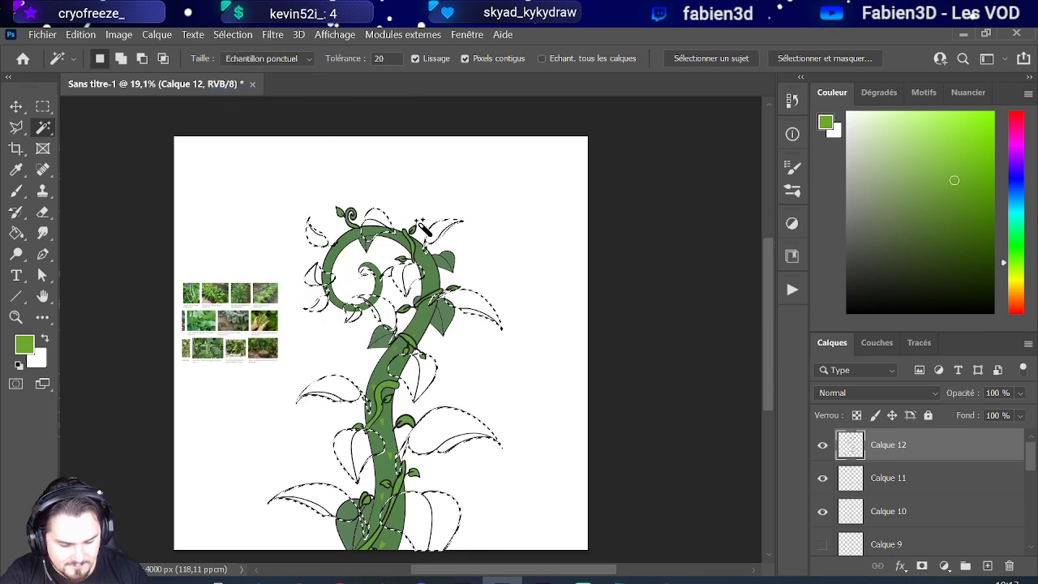
left_click(987, 565)
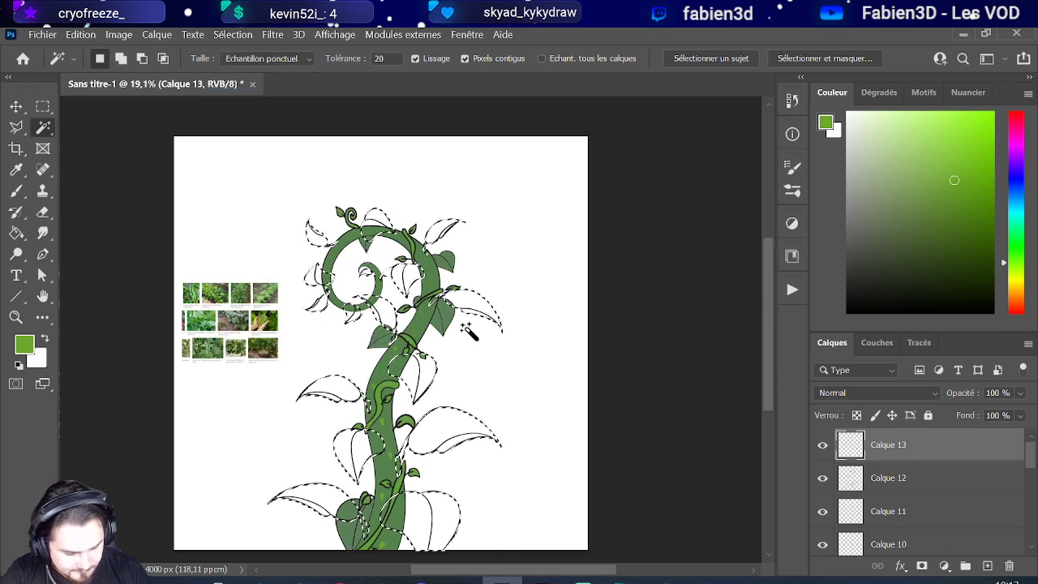
Step: Sample a pale blue-green and fill the selected leaves with it on Calque 13
scroll(231, 327, "up", 4)
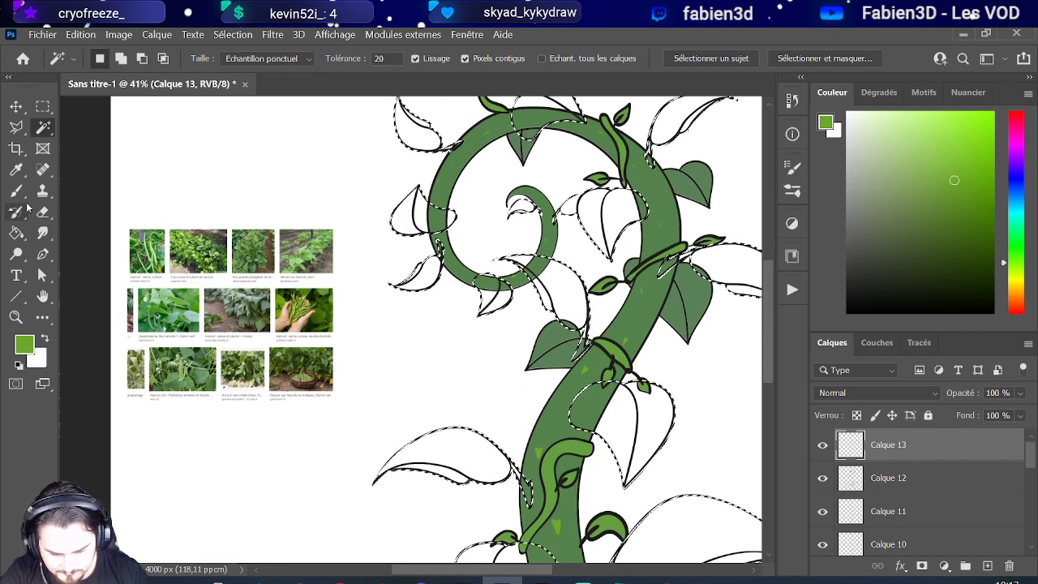
key("b")
left_click(409, 272, "alt")
scroll(394, 362, "down", 2)
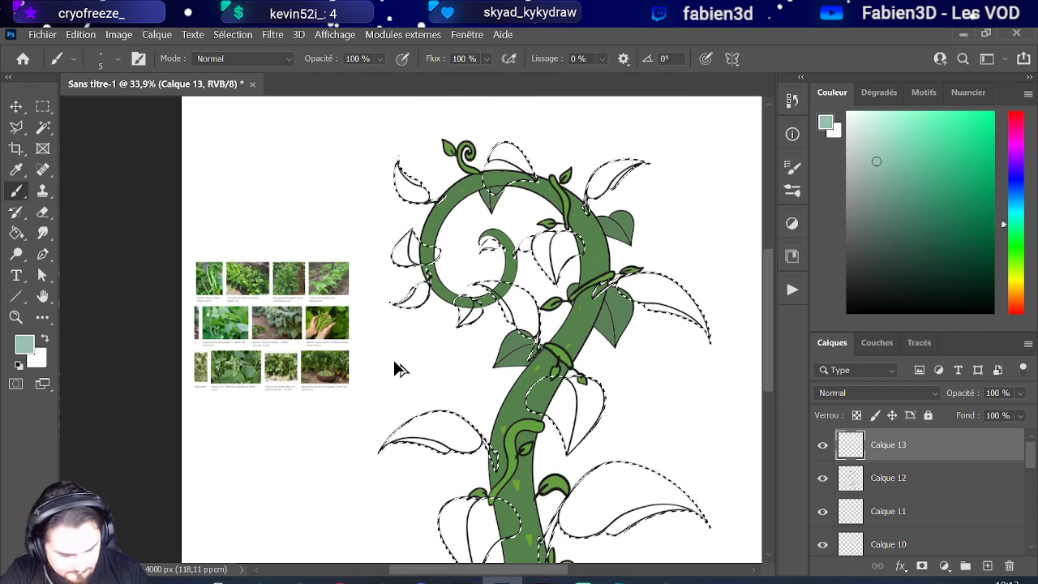
key("g")
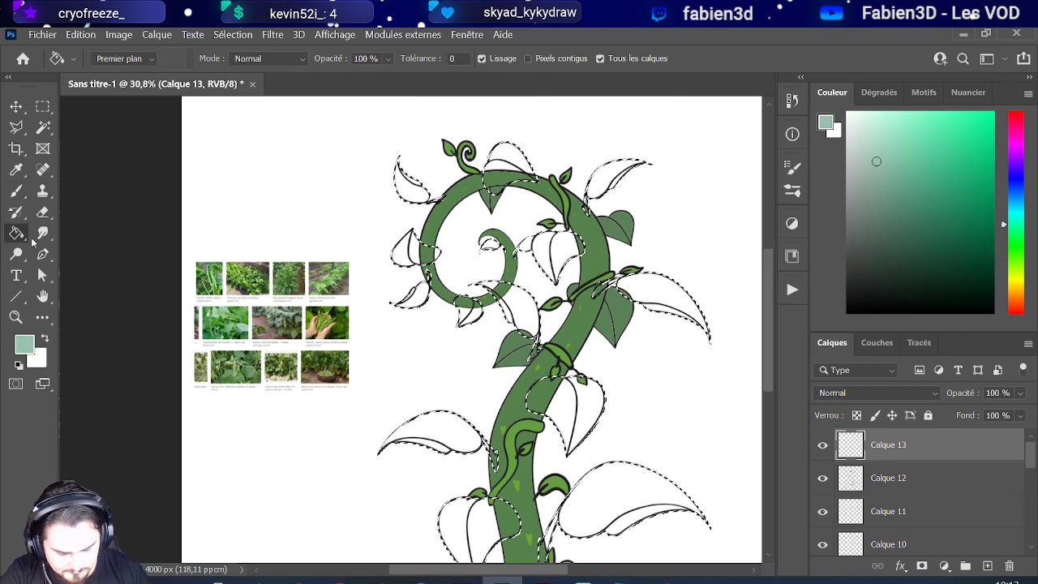
left_click(458, 440)
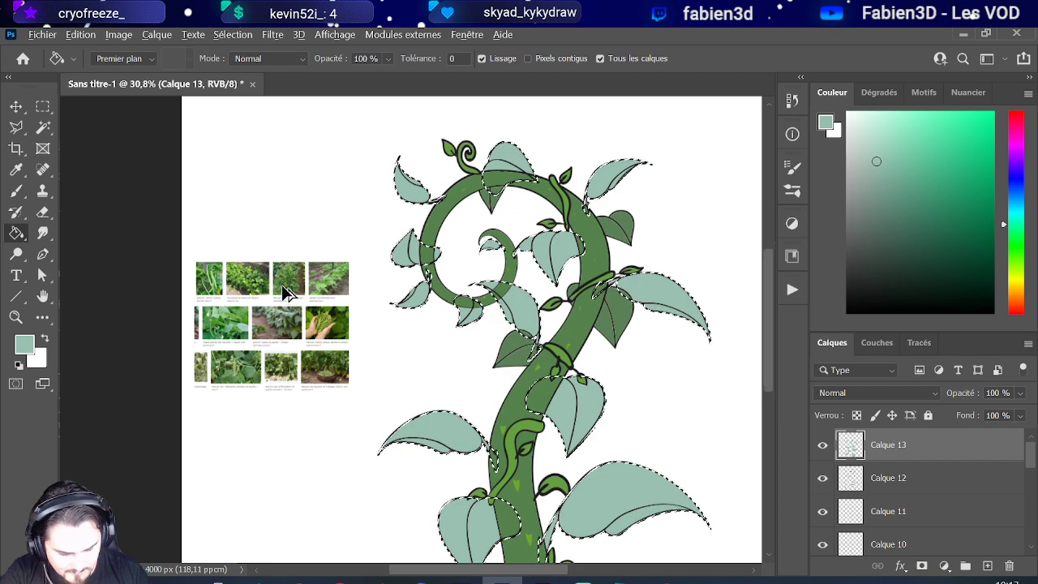
Step: Sample a muted grey-green from the foliage in the reference photos and refill the selected leaves with it
scroll(266, 311, "up", 2)
left_click(331, 363, "alt")
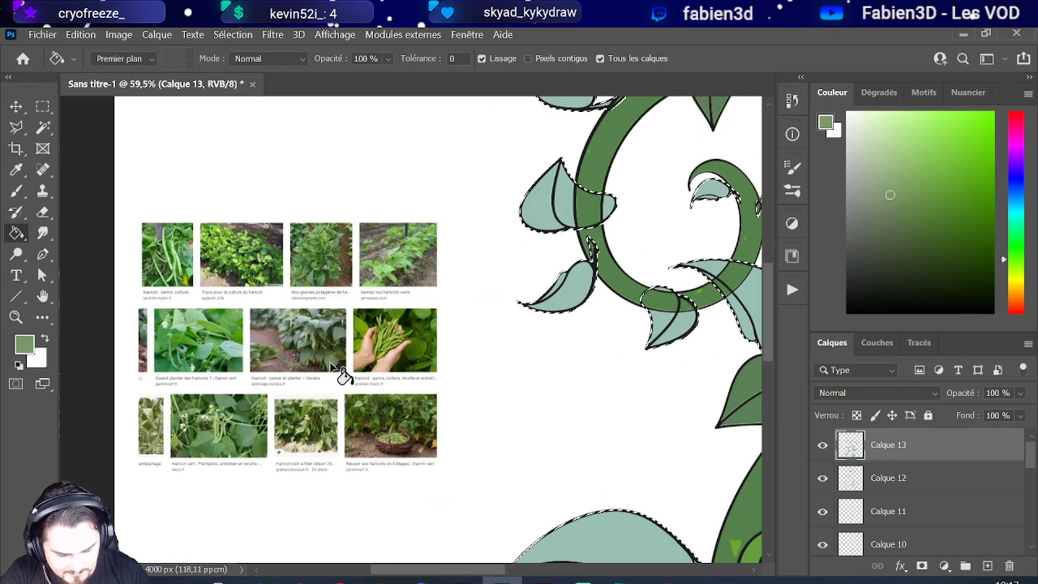
scroll(317, 344, "down", 3)
left_click(406, 312)
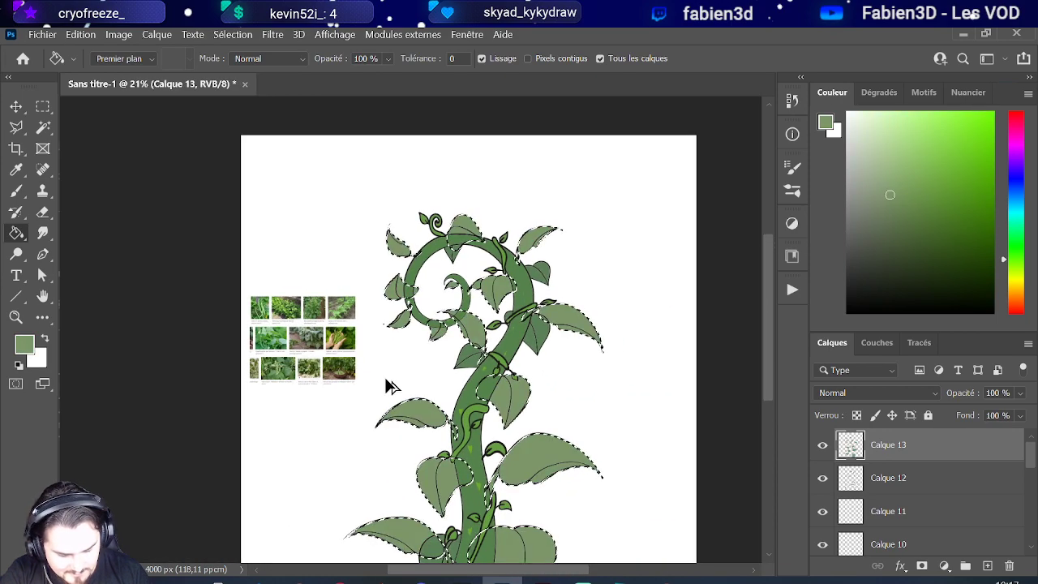
Step: Examine the filled leaves up close and from afar where they overlap the stem and the existing leaves
scroll(369, 398, "up", 1)
scroll(368, 398, "up", 1)
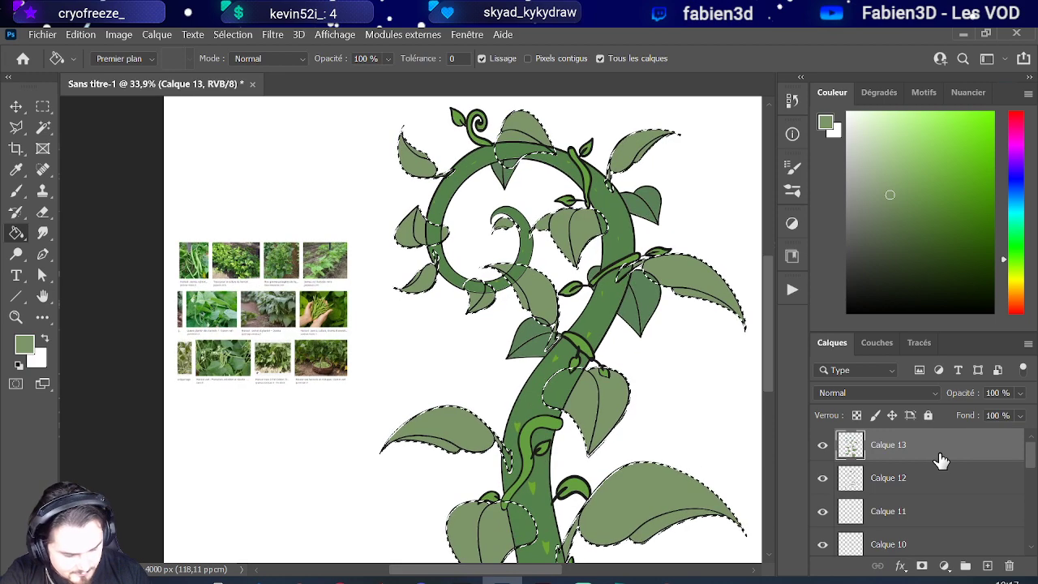
scroll(898, 453, "down", 1)
scroll(562, 364, "down", 2)
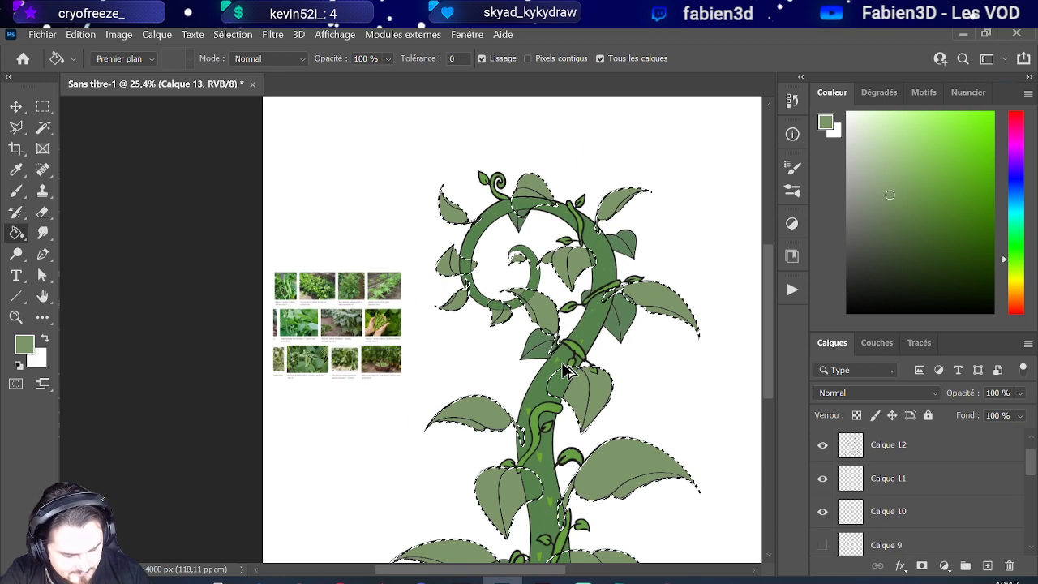
scroll(625, 378, "up", 2)
scroll(625, 378, "down", 1)
scroll(945, 494, "up", 1)
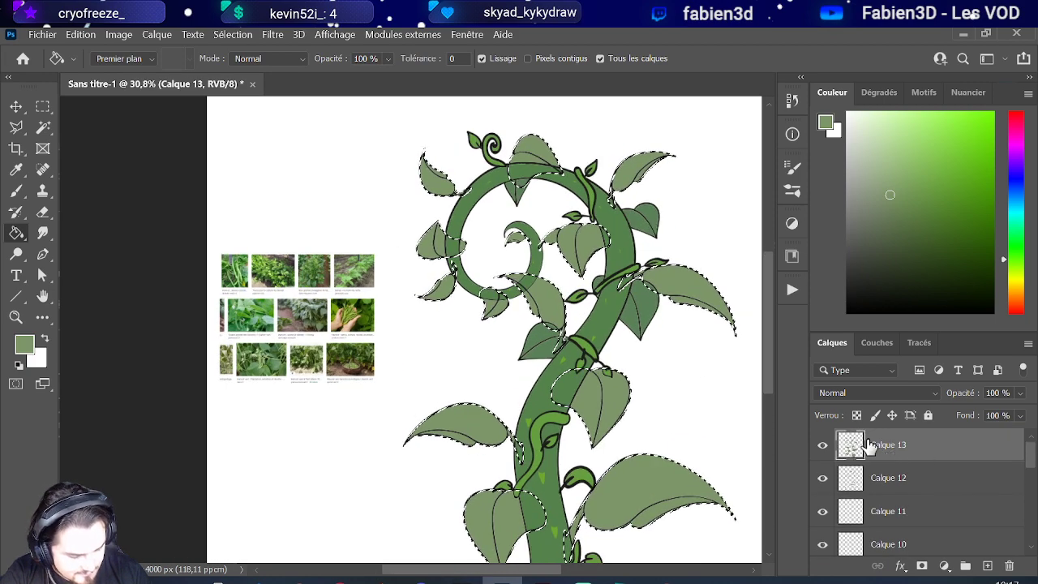
scroll(600, 411, "up", 3)
scroll(616, 405, "down", 2)
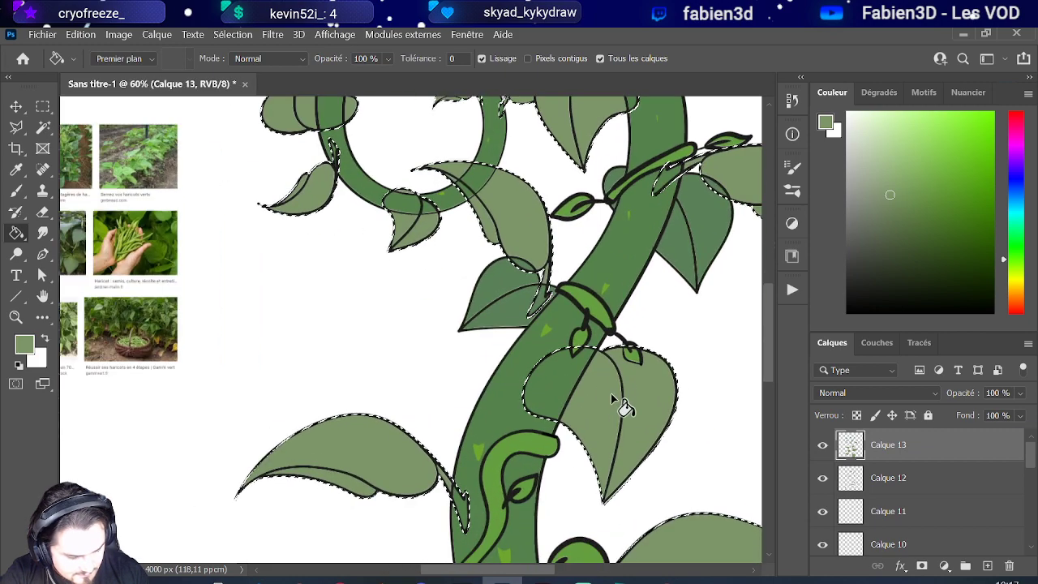
scroll(597, 395, "down", 1)
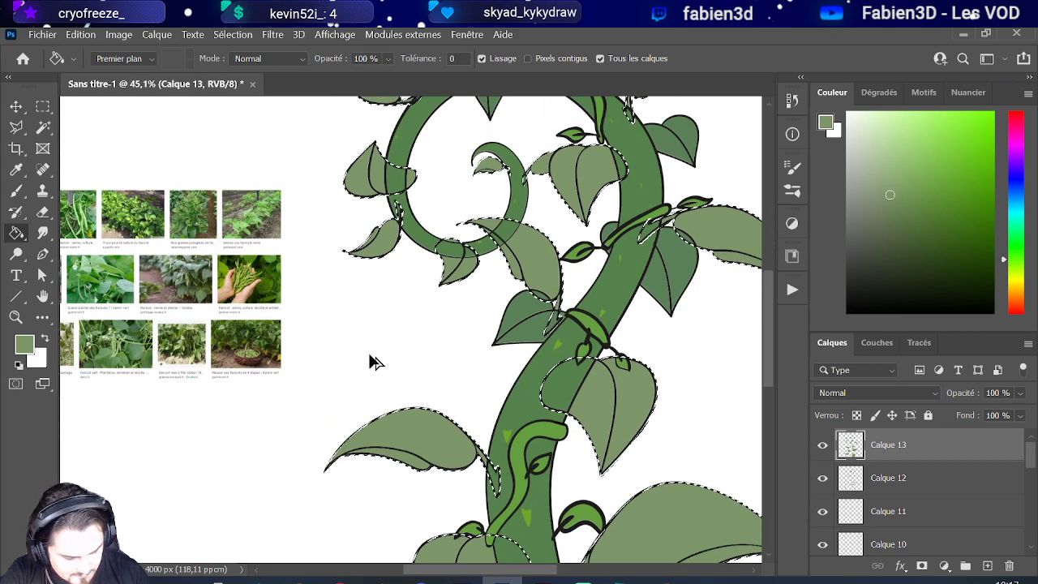
Step: Sample a vivid mid-green from a bean leaf in the reference photos and refill the selected leaves with it
scroll(373, 357, "down", 2)
scroll(190, 320, "up", 3)
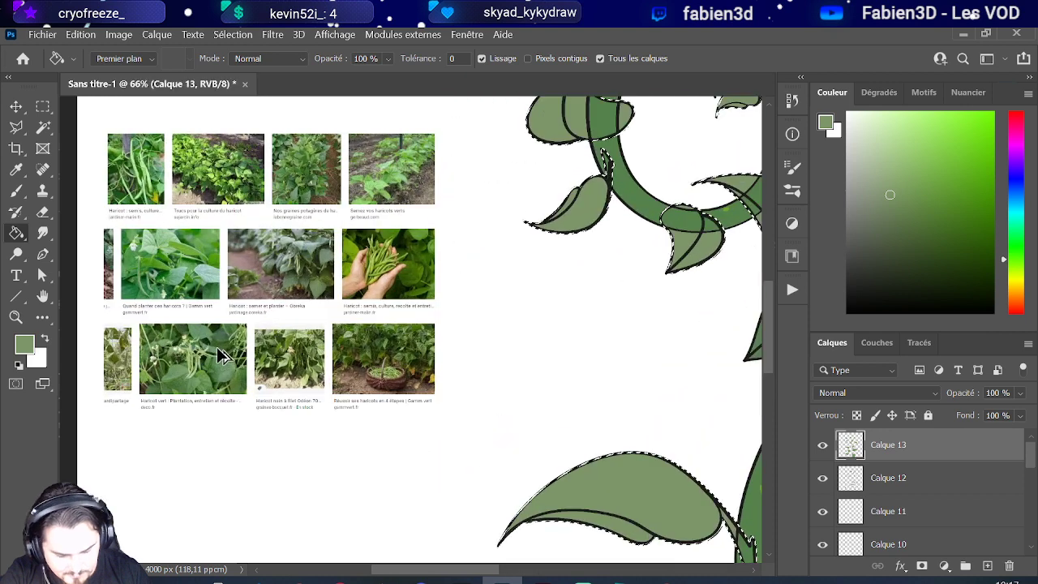
left_click(183, 284, "alt")
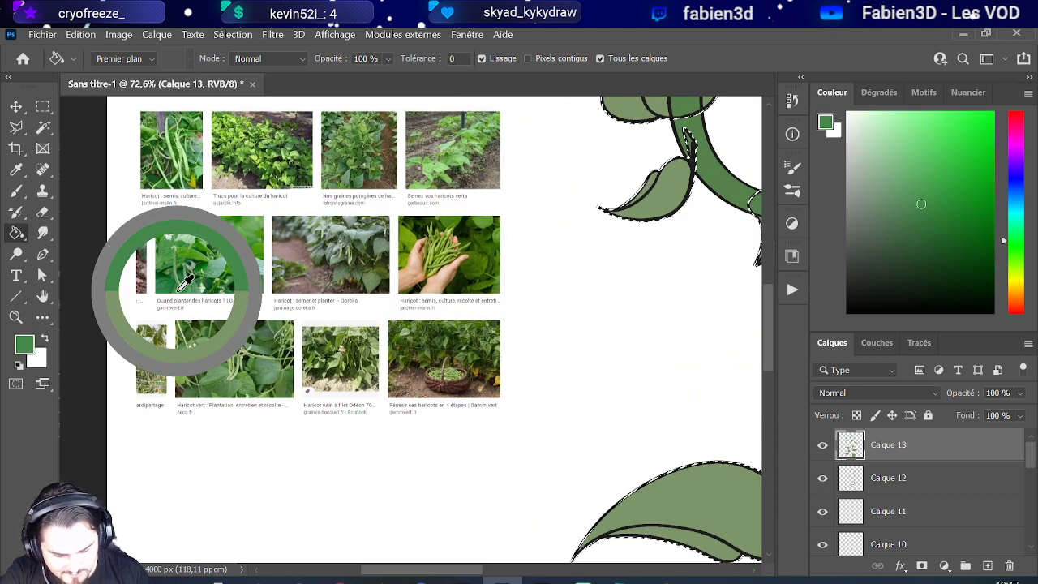
scroll(154, 300, "down", 4)
left_click(397, 395)
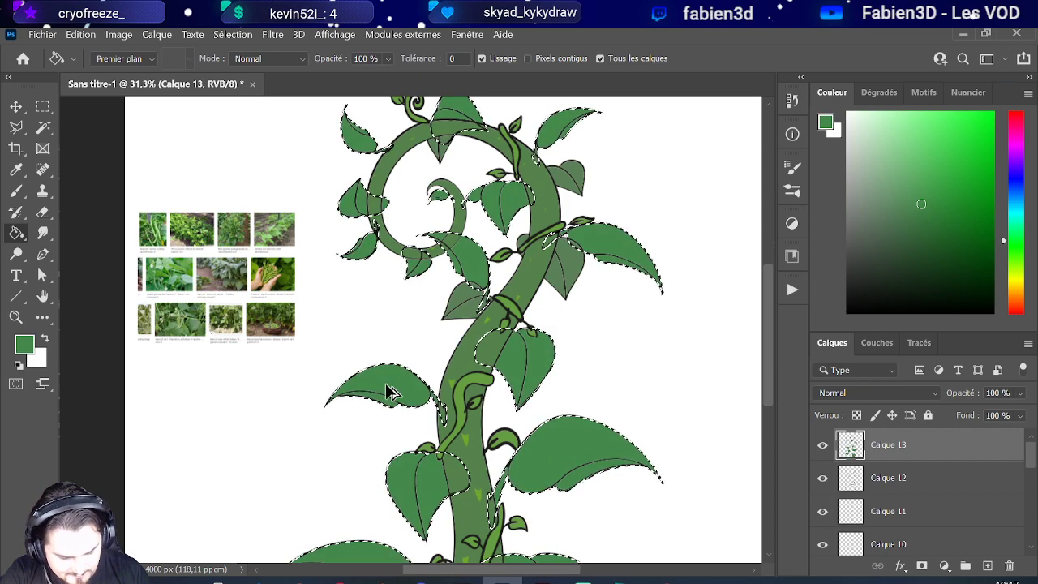
Step: Choose a darker, muted green, refill the selected leaves on Calque 13 with it, and clear the selection
scroll(381, 387, "down", 3)
scroll(419, 411, "up", 4)
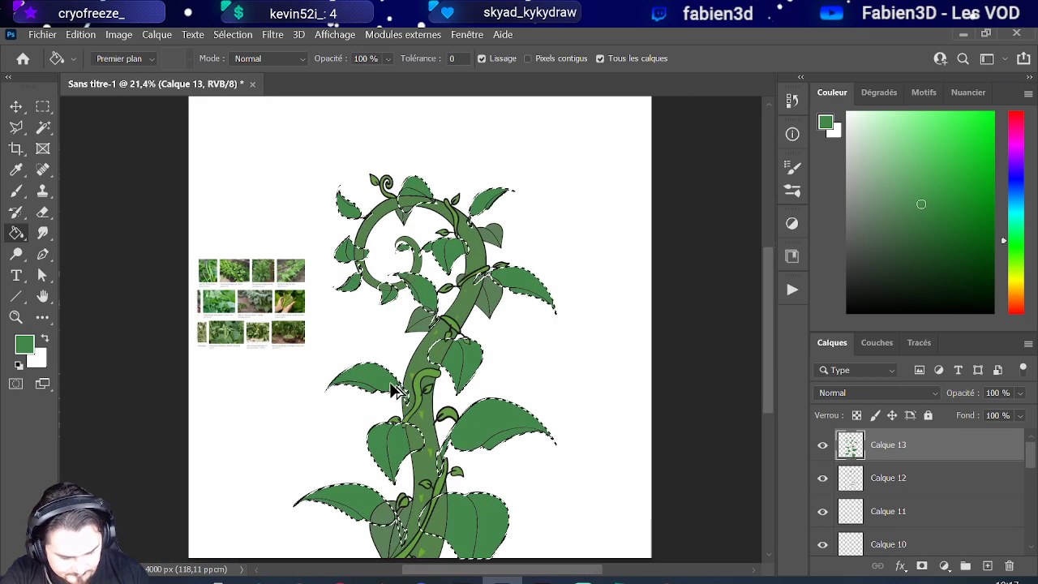
left_click(906, 225)
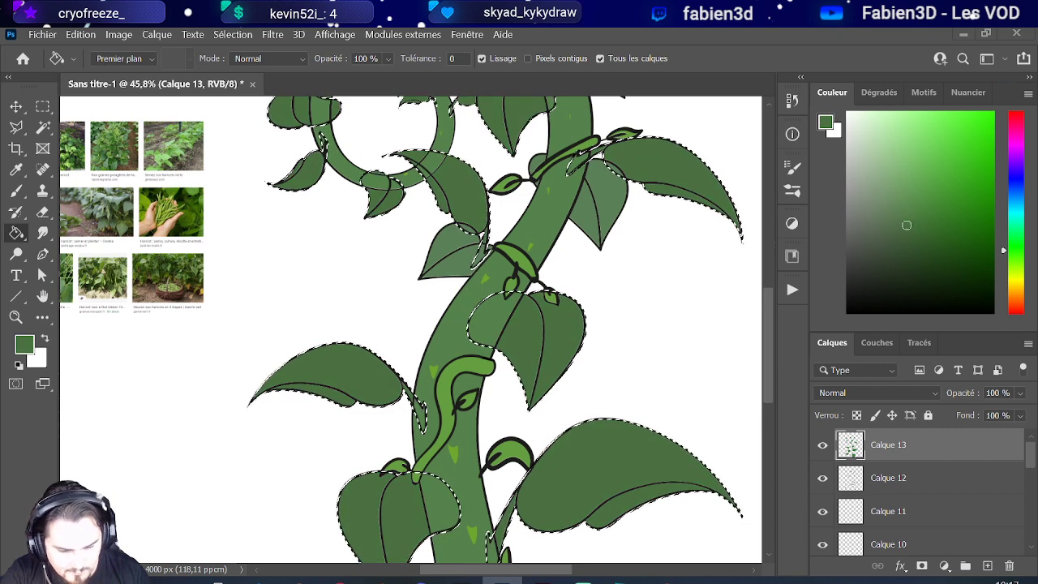
key("ctrl+d")
left_click(232, 35)
key("Escape")
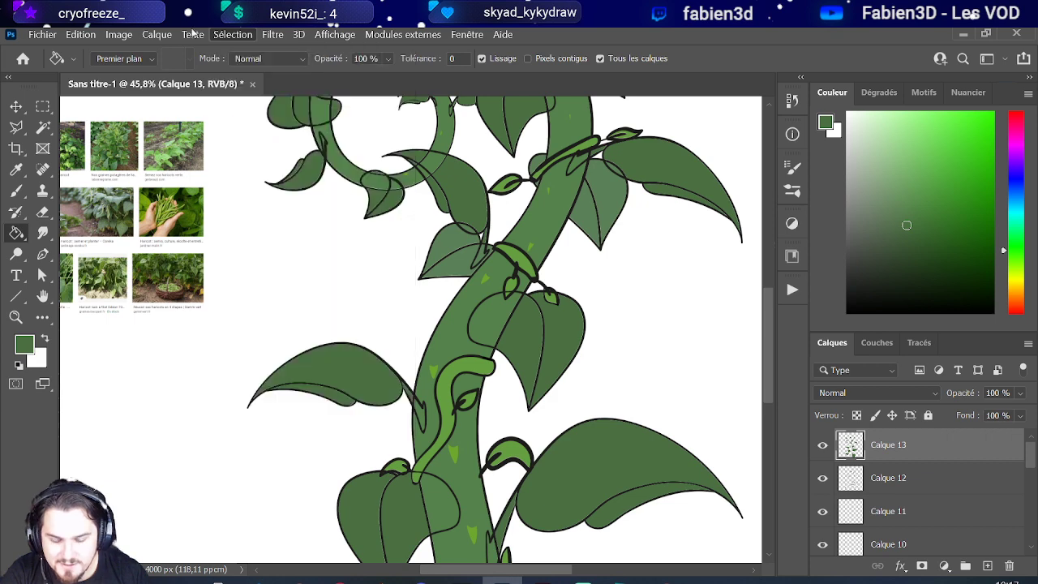
key("alt+f")
key("alt+c")
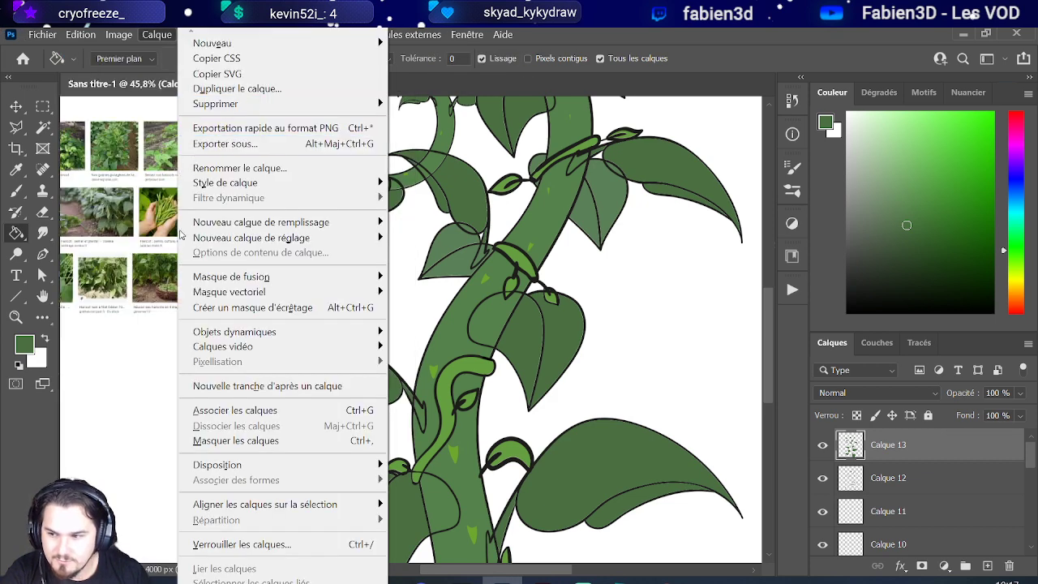
mouse_move(193, 226)
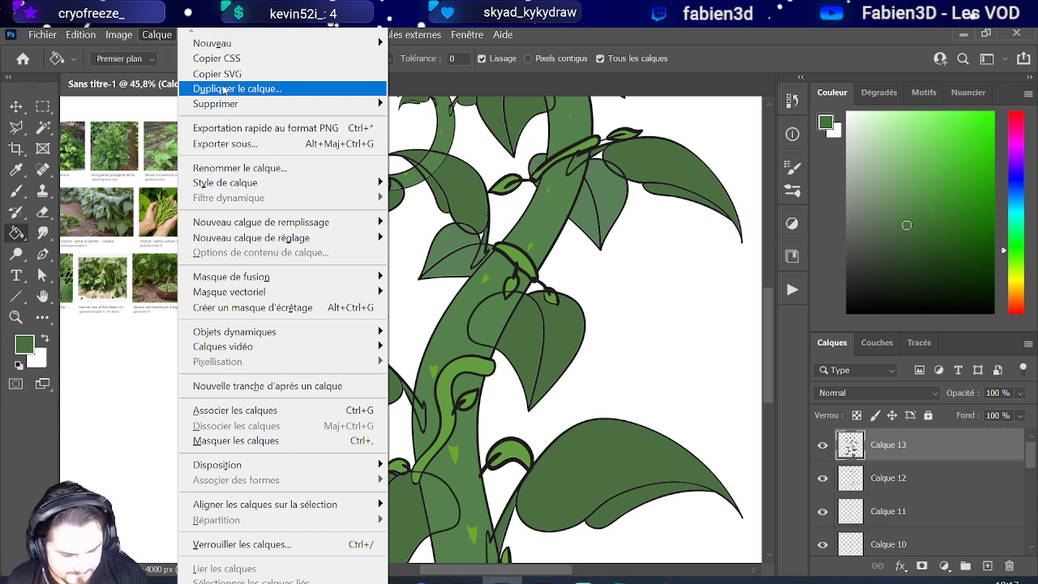
left_click(850, 444, "ctrl")
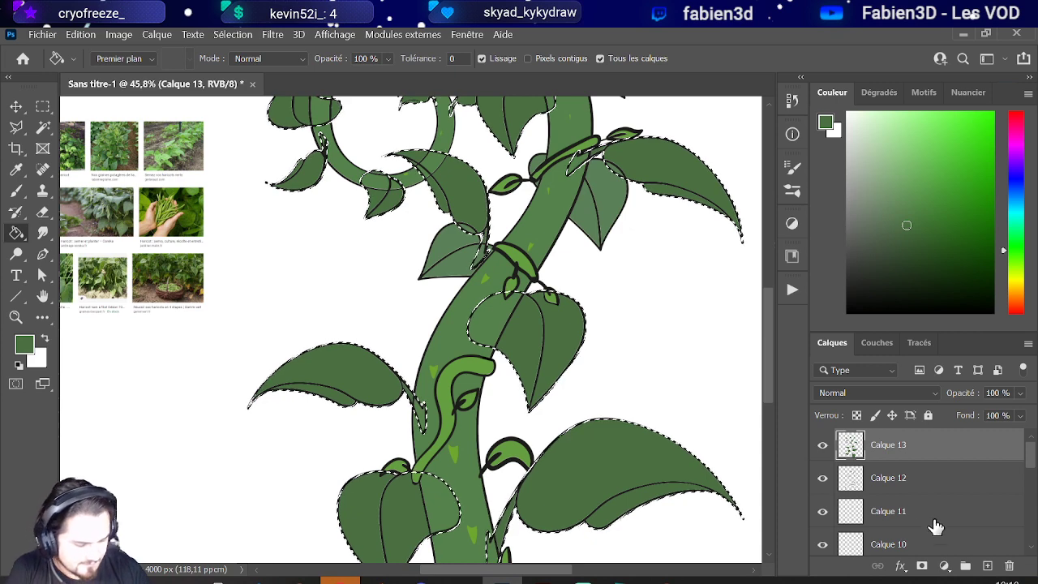
left_click(232, 34)
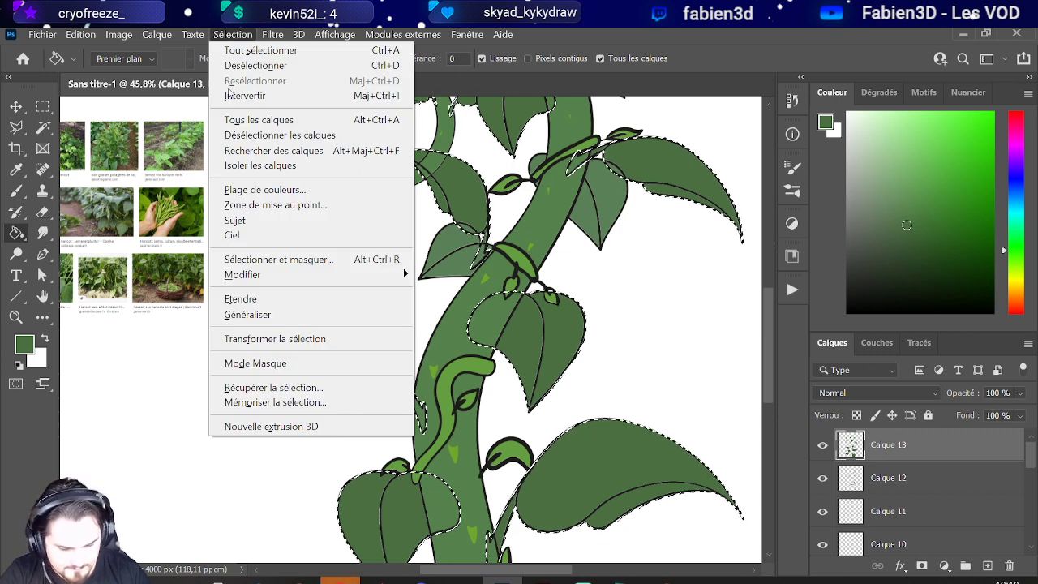
left_click(244, 69)
Step: Select the leaf outlines on Calque 12 together with their fill on Calque 13 and nudge both slightly down with the Move tool
left_click(879, 478, "shift")
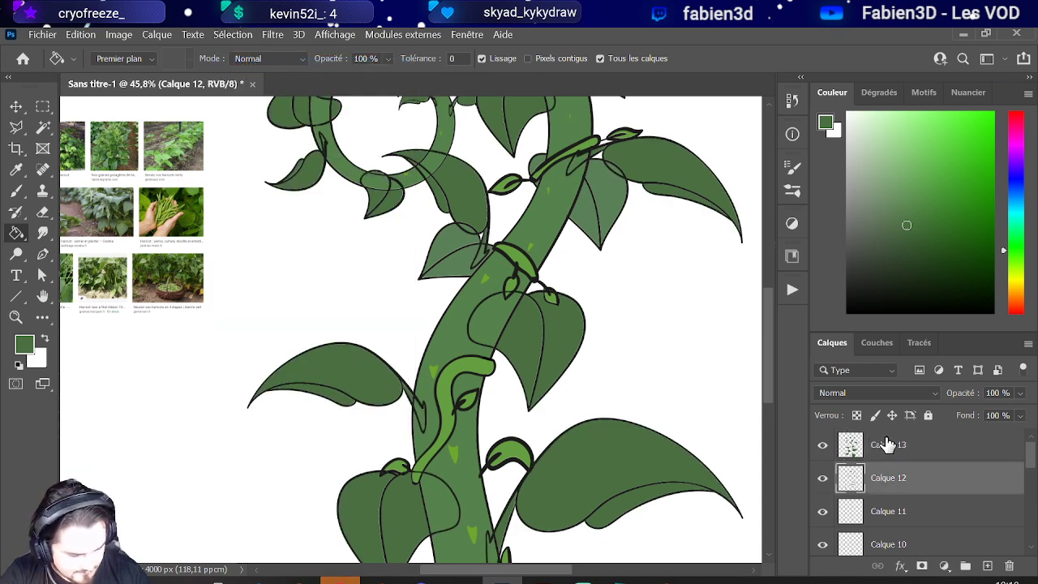
scroll(337, 374, "down", 3)
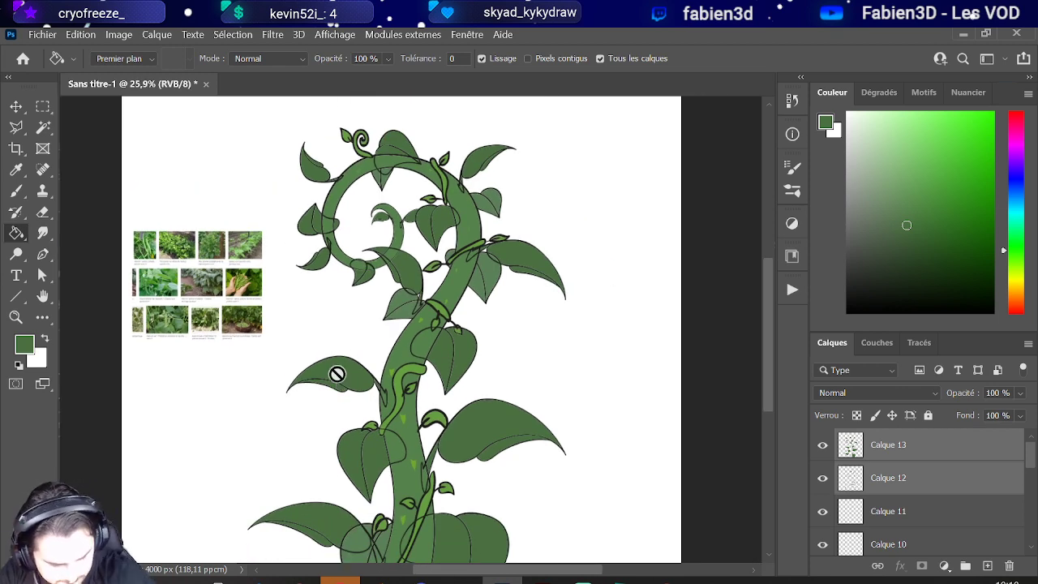
left_click(18, 106)
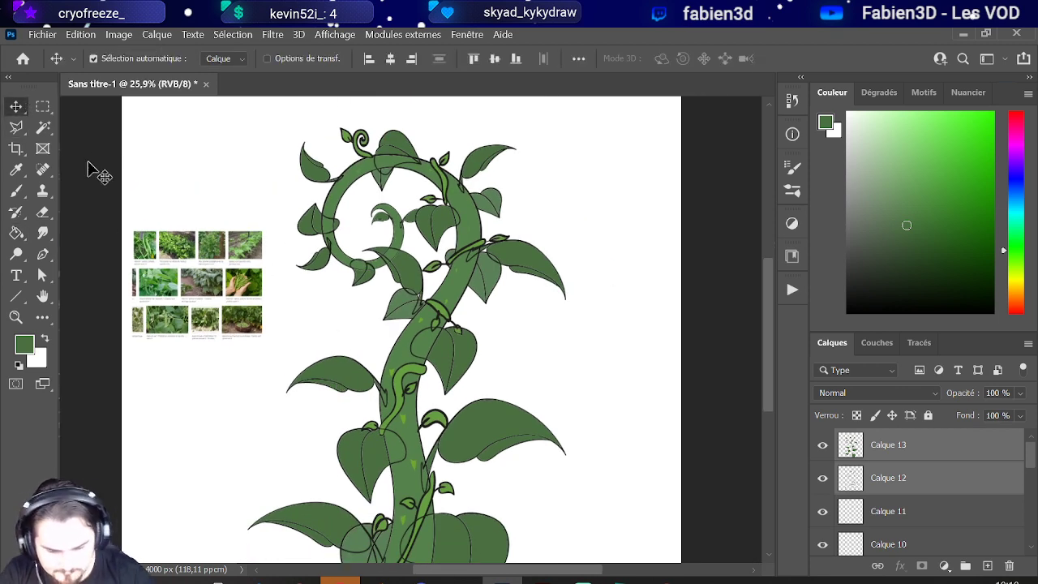
key("Down")
key("Down")
key("Down")
key("Down")
key("Down")
key("Down")
key("Down")
key("Down")
key("Down")
key("Down")
key("Down")
key("Down")
key("Down")
key("Down")
key("Down")
key("Down")
key("Down")
key("Down")
key("Down")
key("Down")
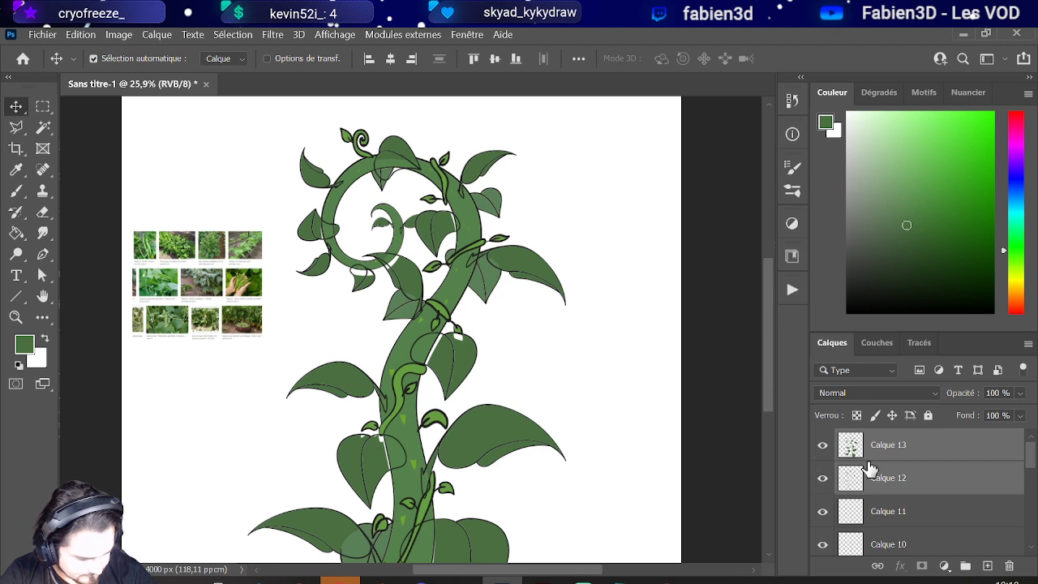
Step: With Calque 13 hidden, select the leaves by inverting a Magic Wand selection of the area outside the Calque 12 outlines, and add a layer
left_click(890, 484)
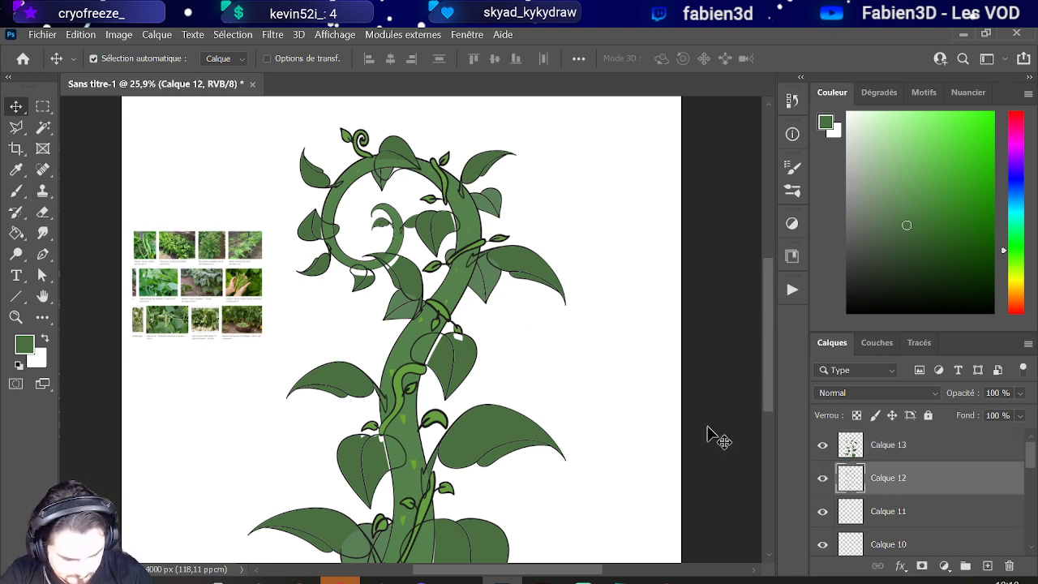
left_click(822, 445)
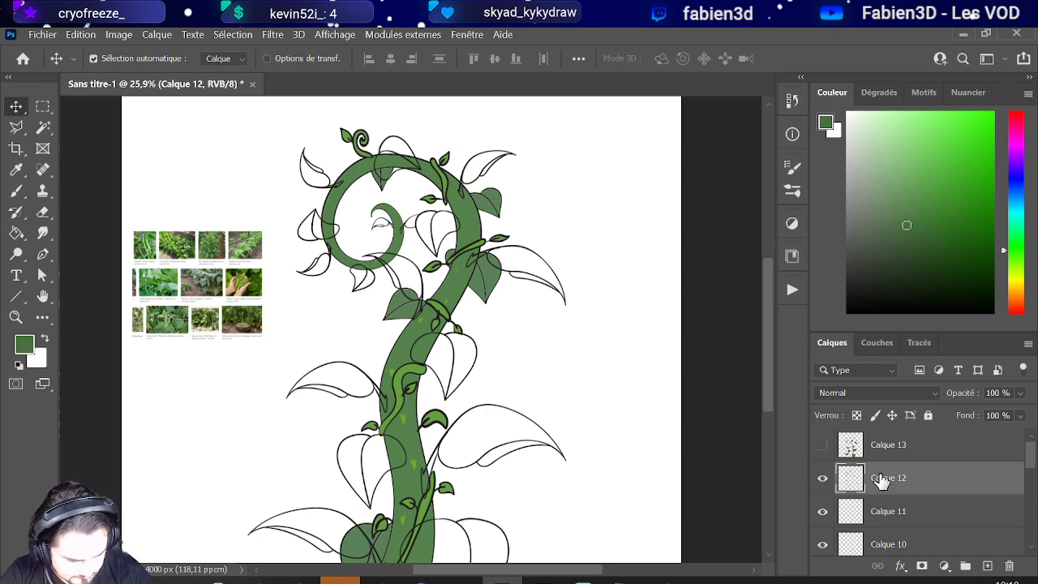
key("w")
left_click(594, 370)
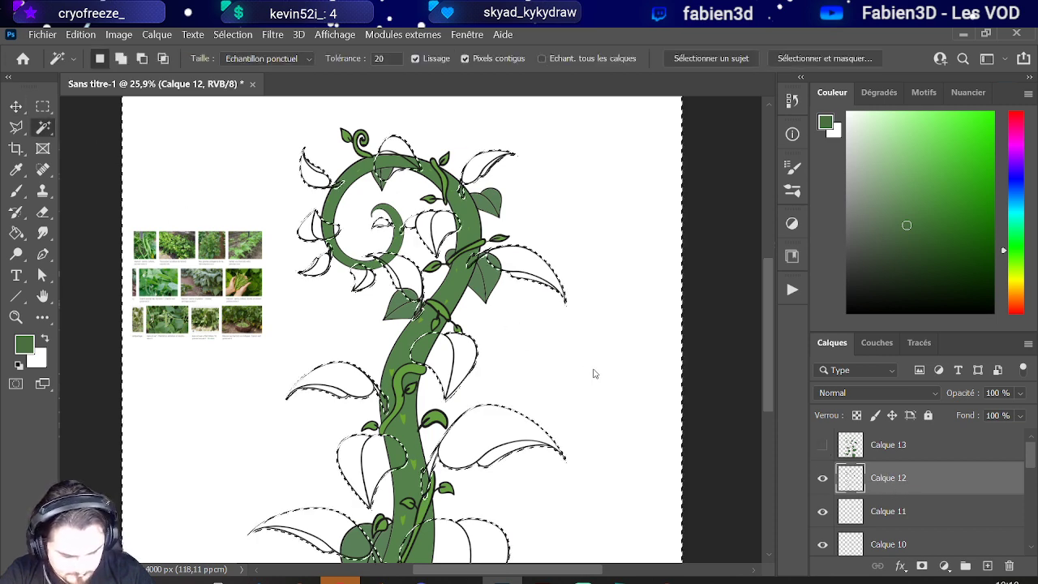
left_click(243, 35)
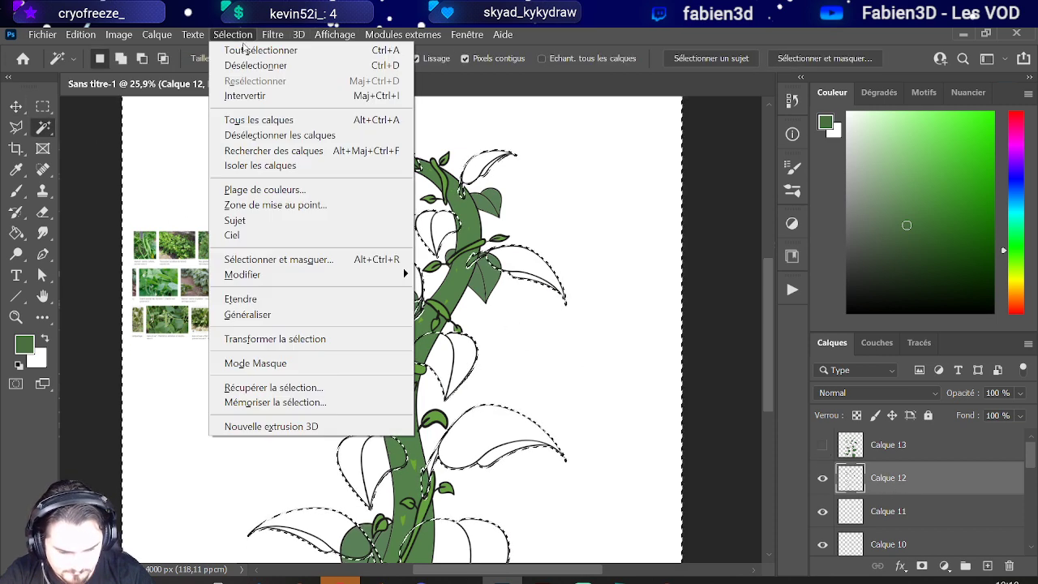
left_click(260, 96)
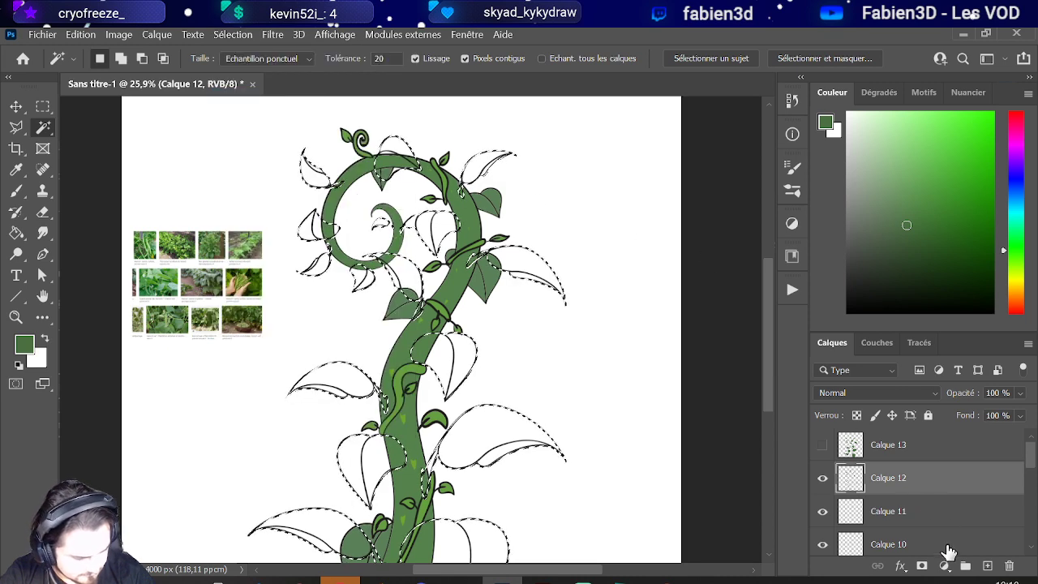
left_click(986, 565)
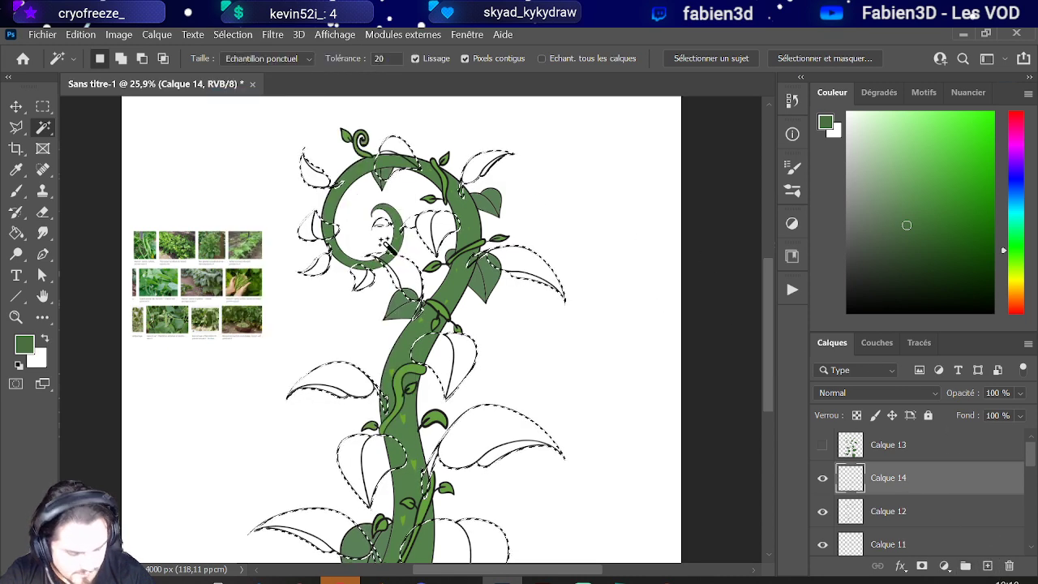
Step: Sample the stem's green, darken it slightly, and fill the selected leaves on Calque 14 with All Layers turned off for the Paint Bucket
scroll(354, 316, "up", 2)
scroll(380, 321, "up", 1)
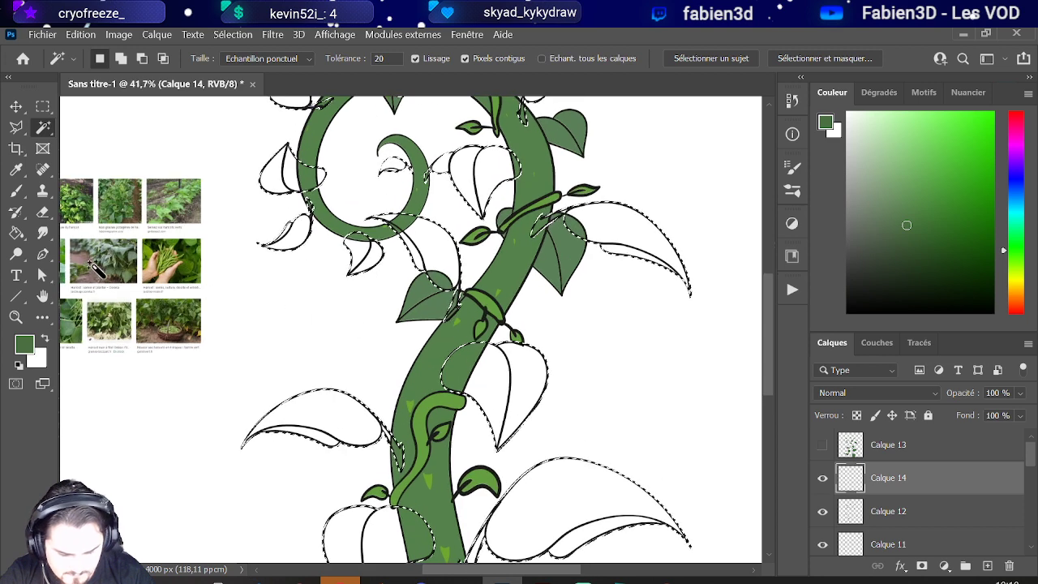
key("g")
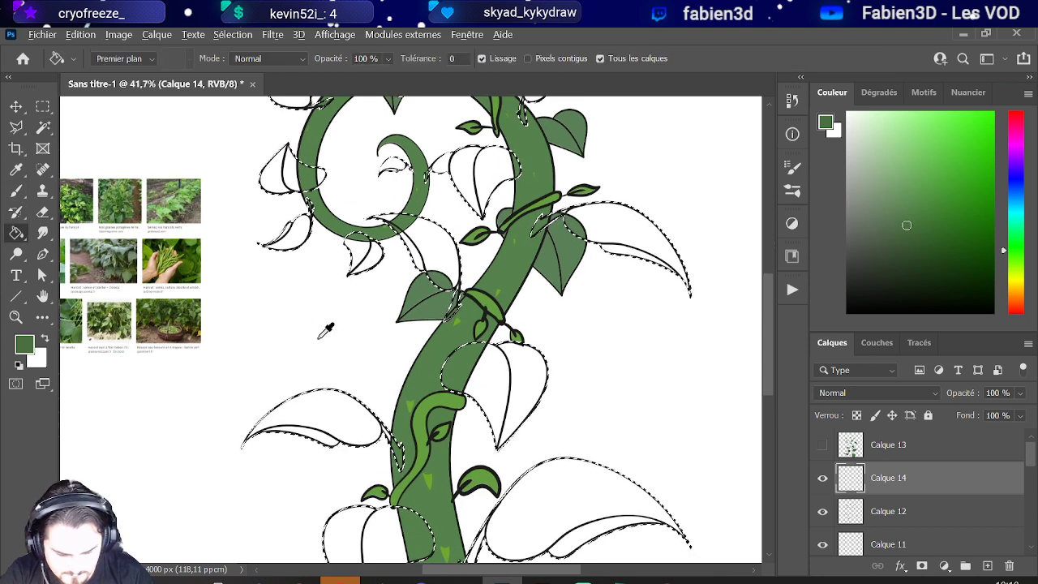
left_click(417, 370, "alt")
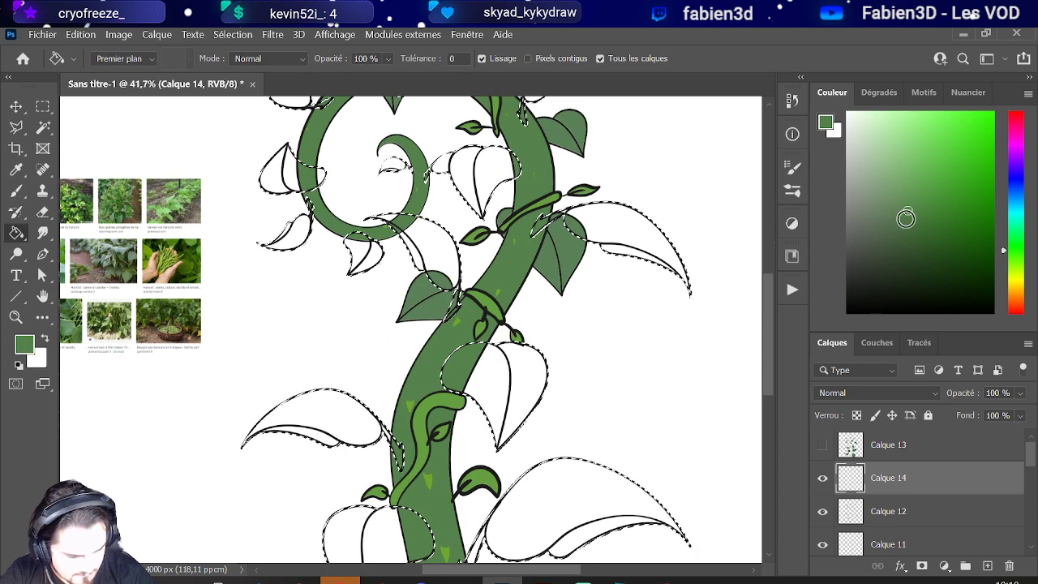
left_click(909, 223)
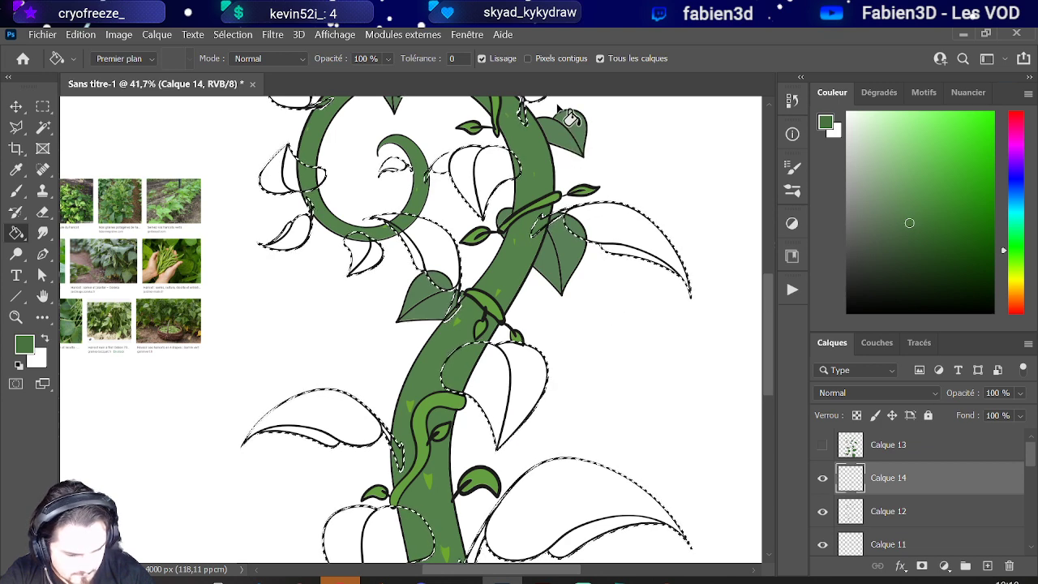
left_click(601, 59)
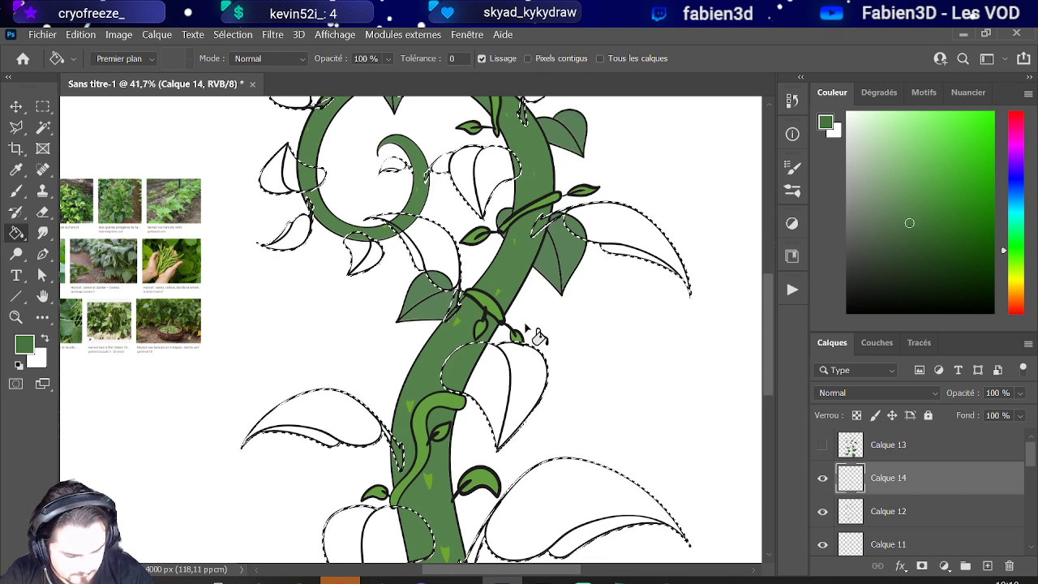
left_click(494, 387)
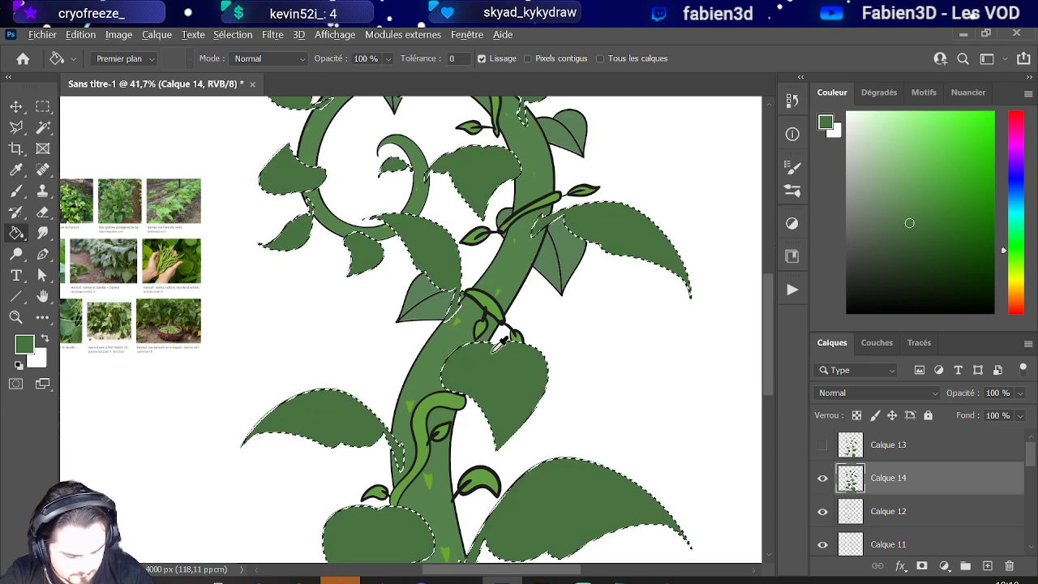
Step: Move the leaf fill layer Calque 14 directly below the outlines on Calque 12
left_click_drag(897, 484, 898, 527)
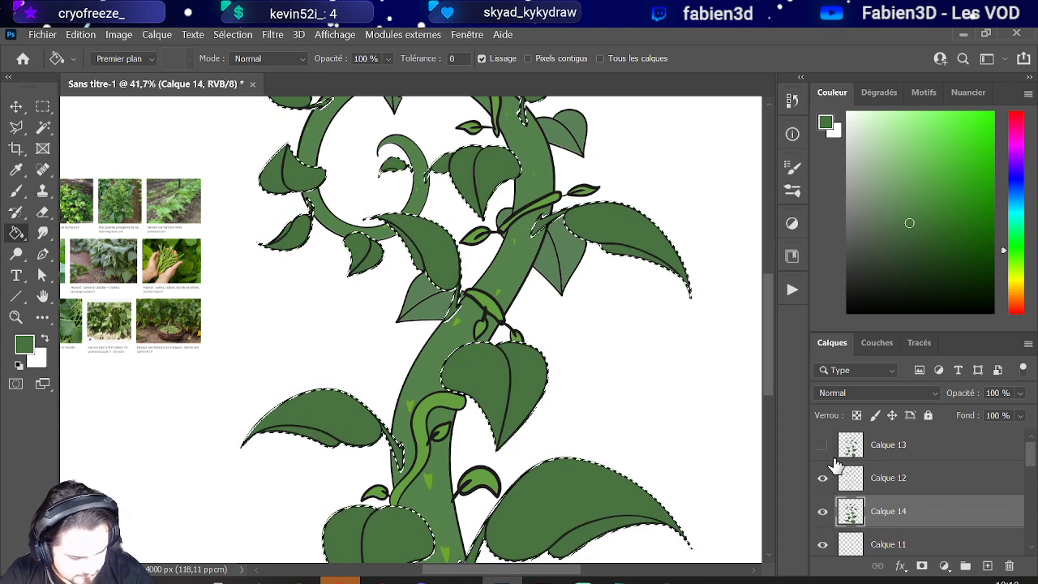
scroll(528, 343, "down", 5)
scroll(486, 344, "down", 3)
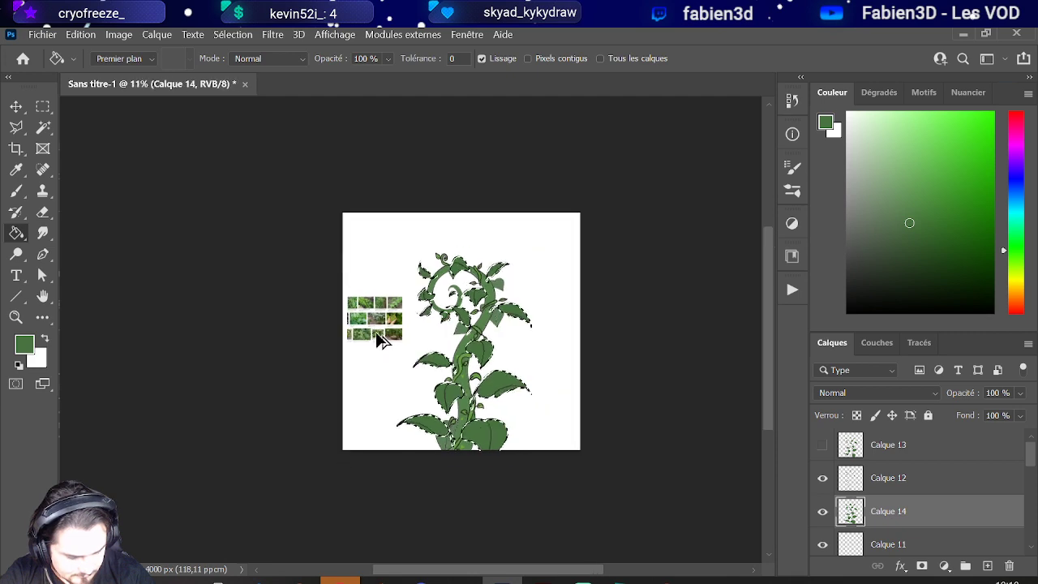
Step: Hide the reference photos on Calque 3 and clear the leaf selection
scroll(481, 342, "up", 1)
scroll(855, 477, "down", 1)
scroll(856, 477, "down", 5)
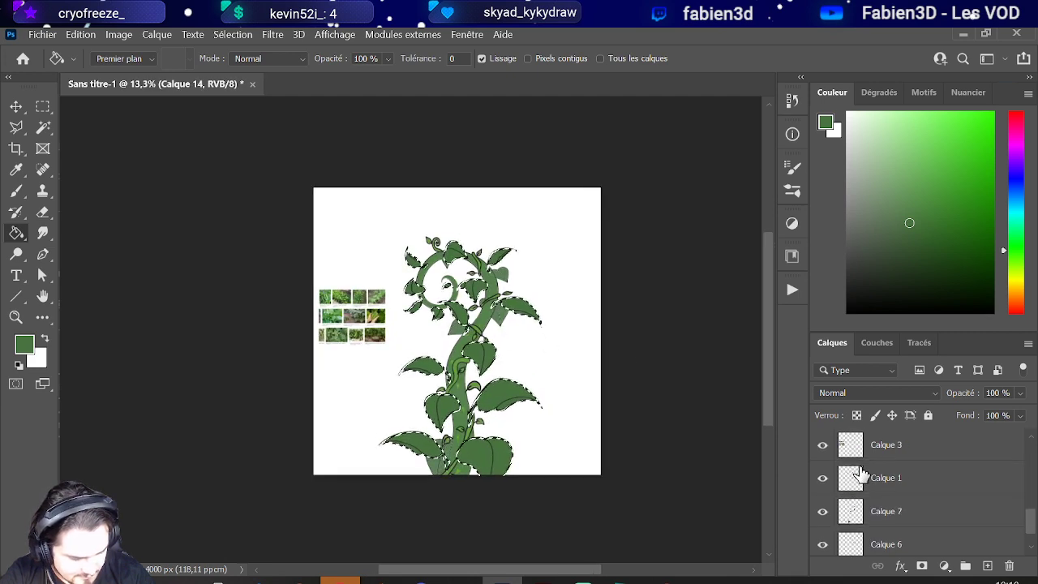
left_click(820, 446)
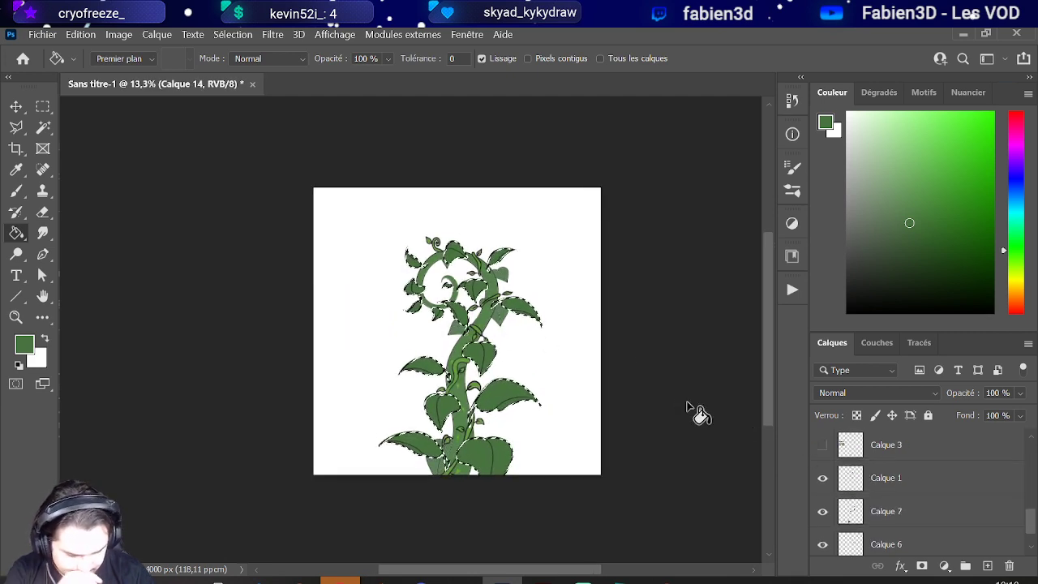
scroll(501, 396, "up", 3)
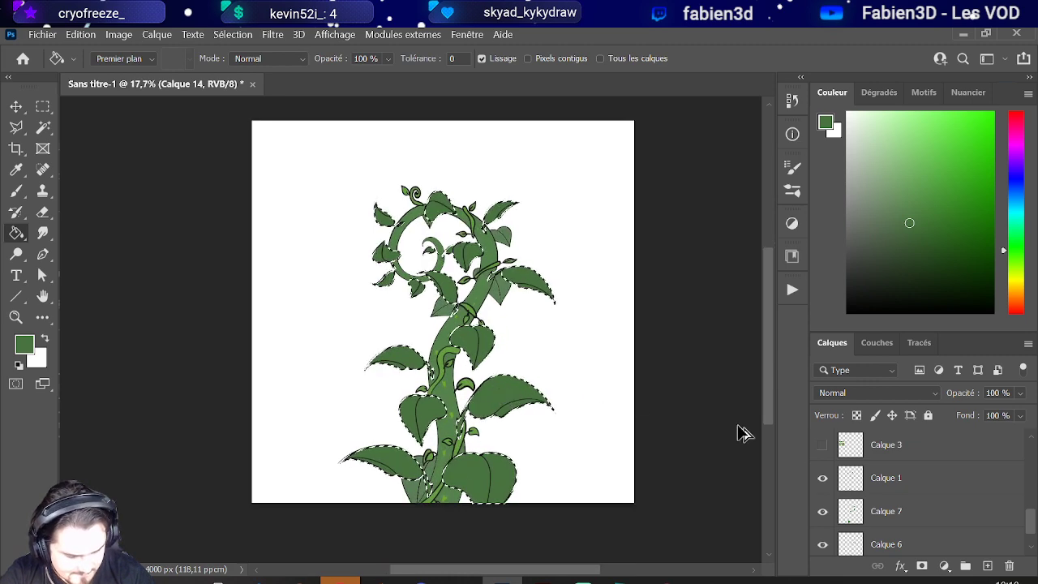
scroll(853, 487, "up", 6)
scroll(854, 491, "up", 2)
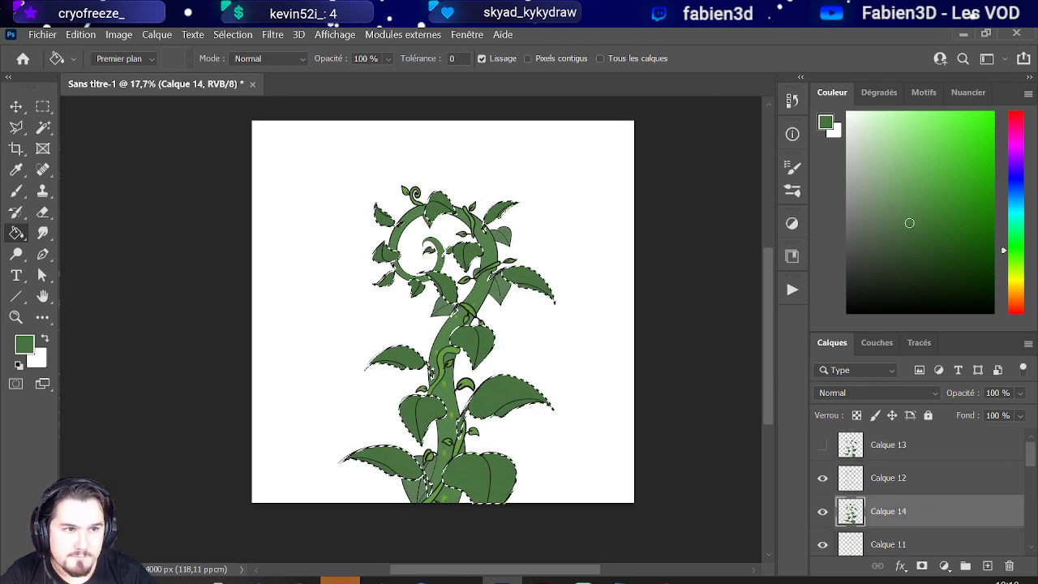
key("ctrl+d")
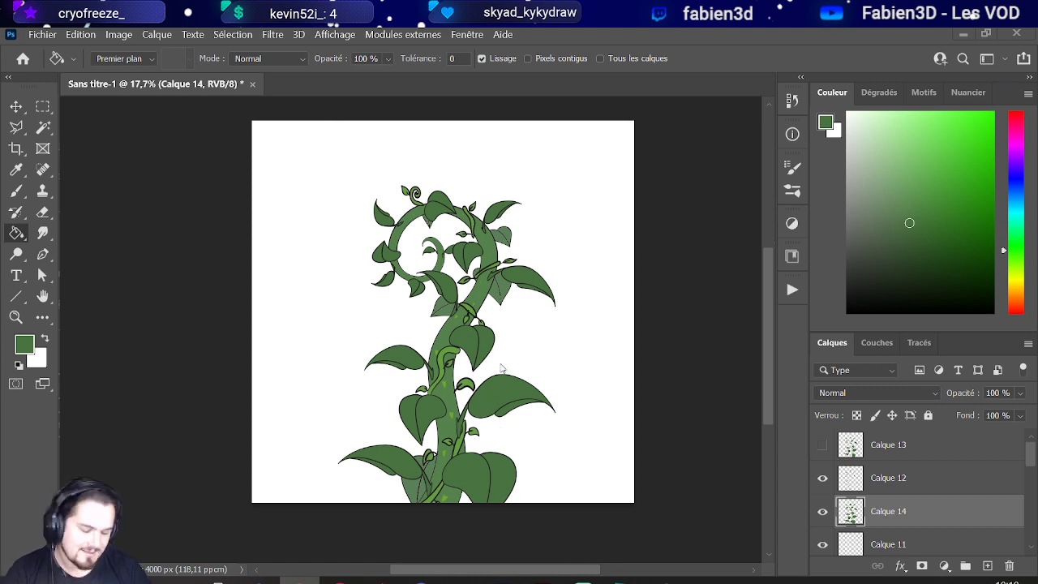
scroll(961, 482, "down", 6)
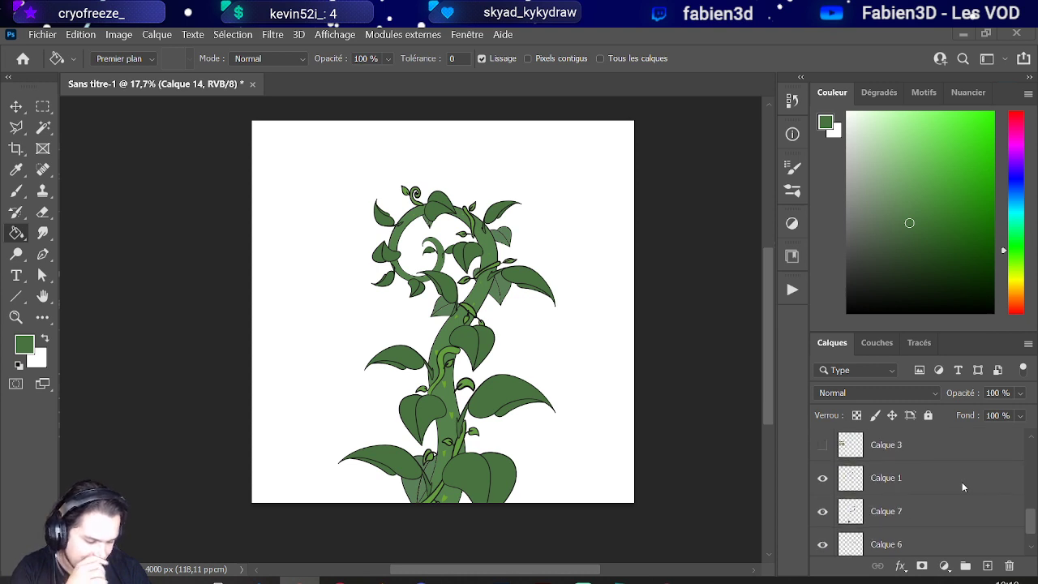
scroll(961, 482, "up", 4)
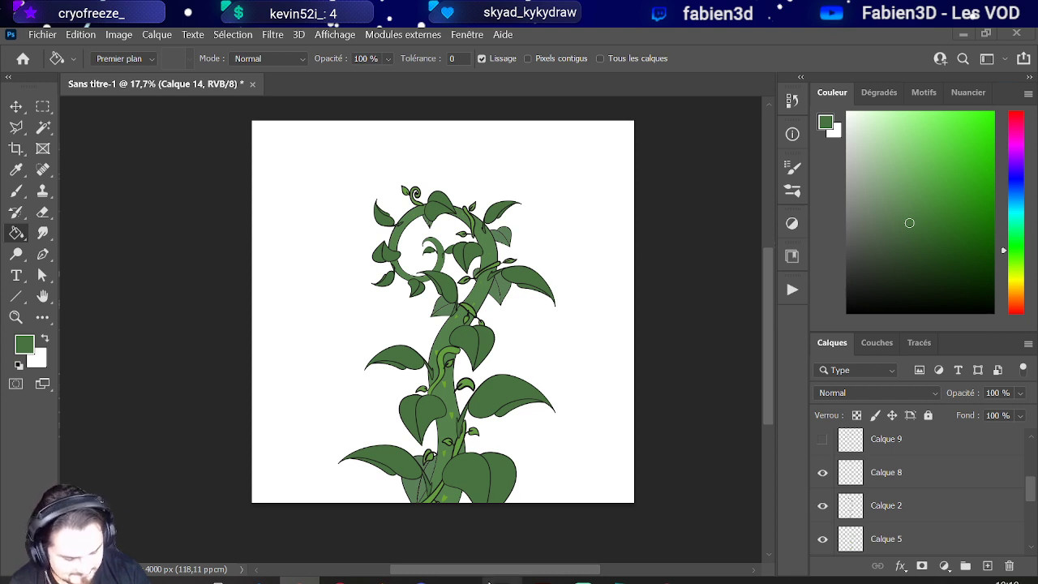
Step: Switch to Illustrator and hide all the visible leaf layers from Calque 11 down to Calque 1, keeping the sword-wielding character shown
left_click(543, 580)
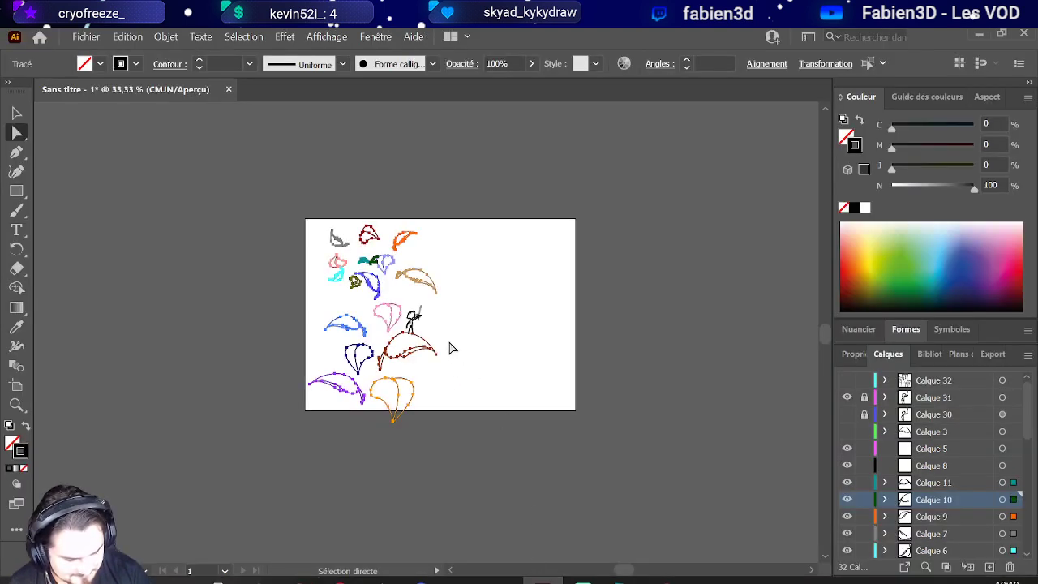
left_click(847, 497)
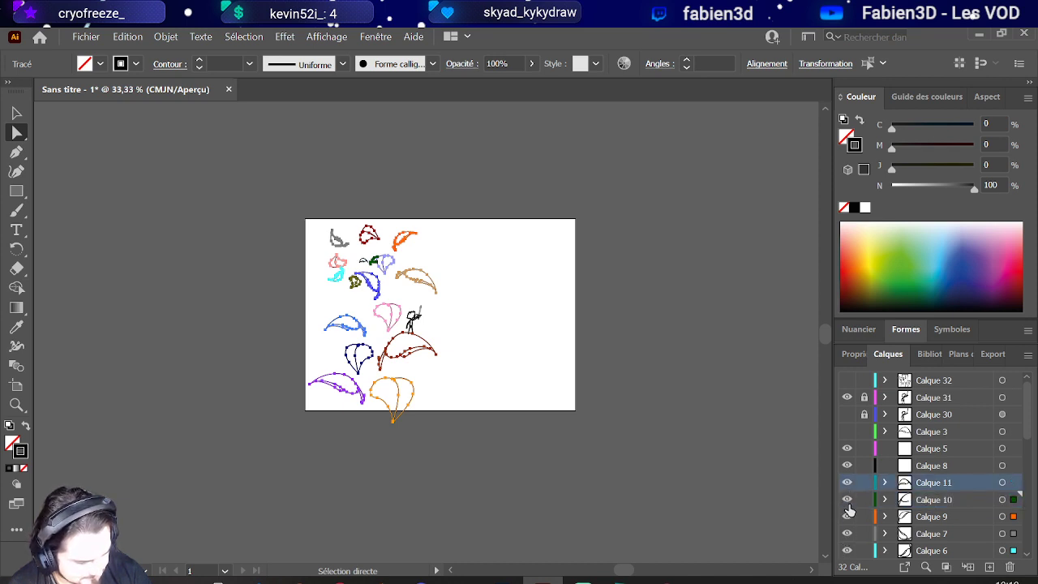
left_click(847, 516)
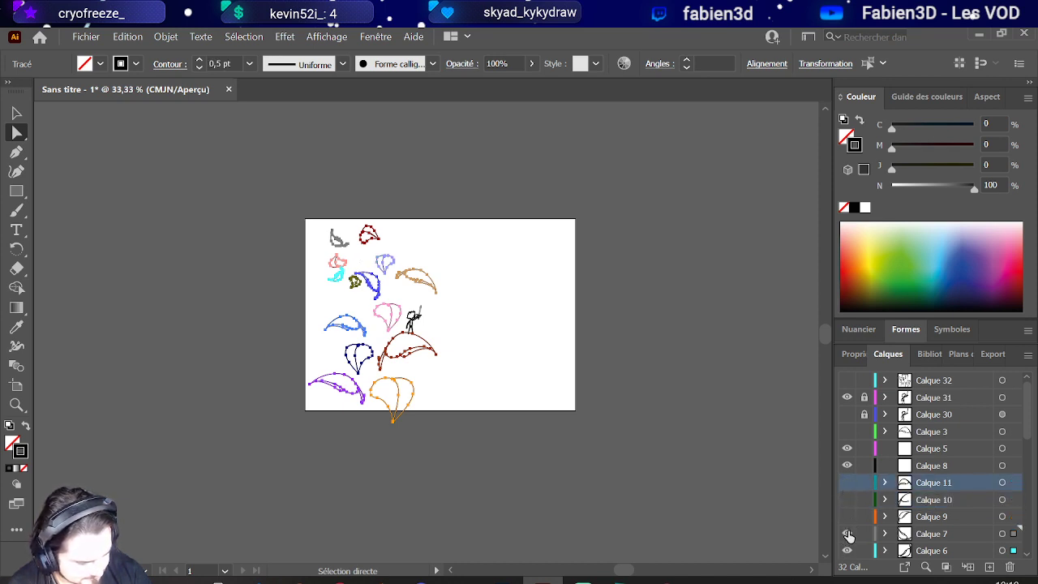
scroll(855, 528, "down", 3)
left_click(847, 450)
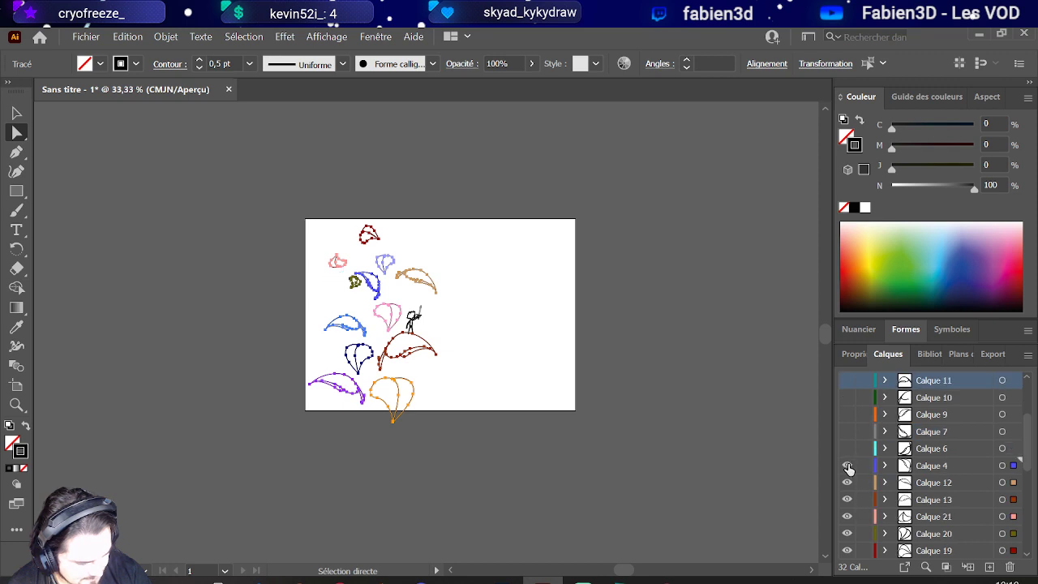
left_click(846, 466)
left_click(847, 482)
left_click(847, 500)
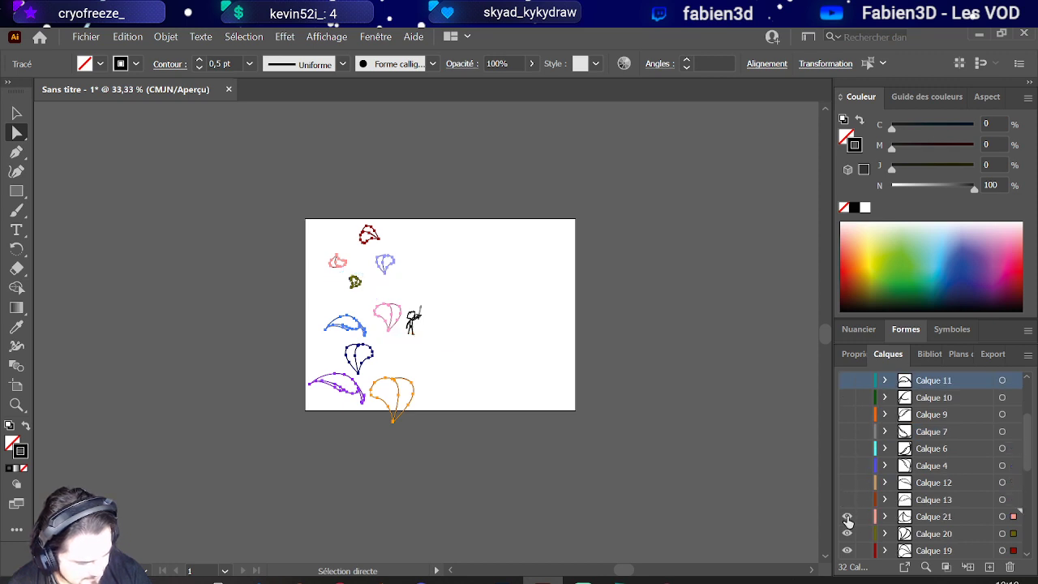
left_click(846, 516)
scroll(846, 519, "down", 1)
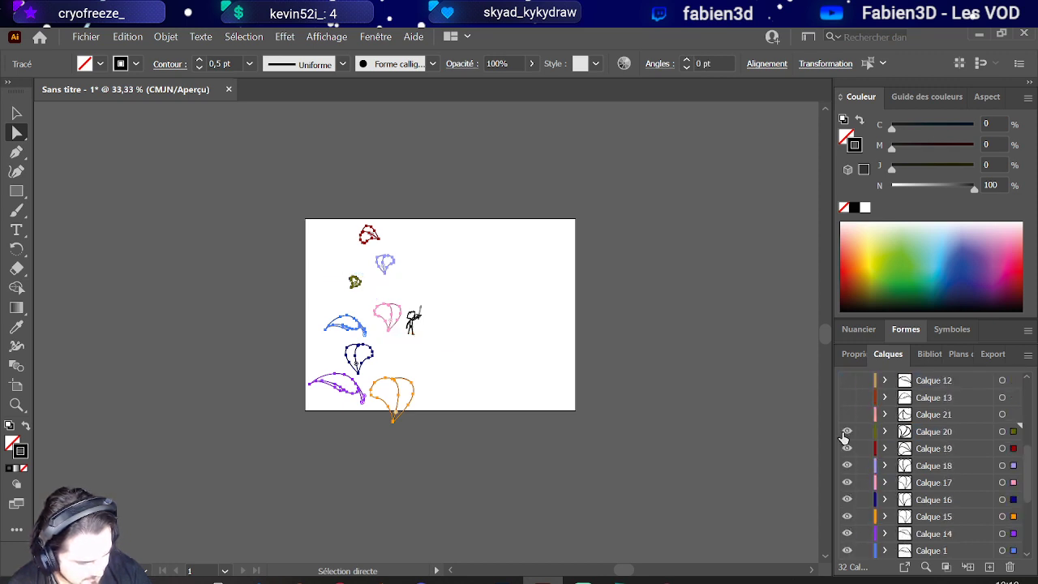
left_click(846, 432)
left_click(846, 448)
left_click(847, 466)
left_click(847, 482)
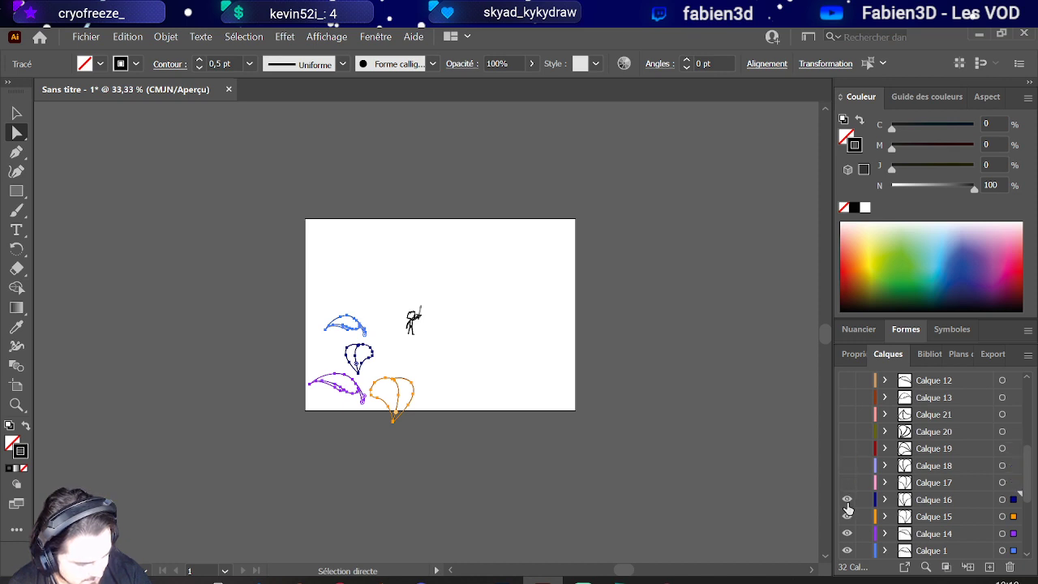
left_click(847, 499)
left_click(846, 516)
scroll(847, 519, "down", 3)
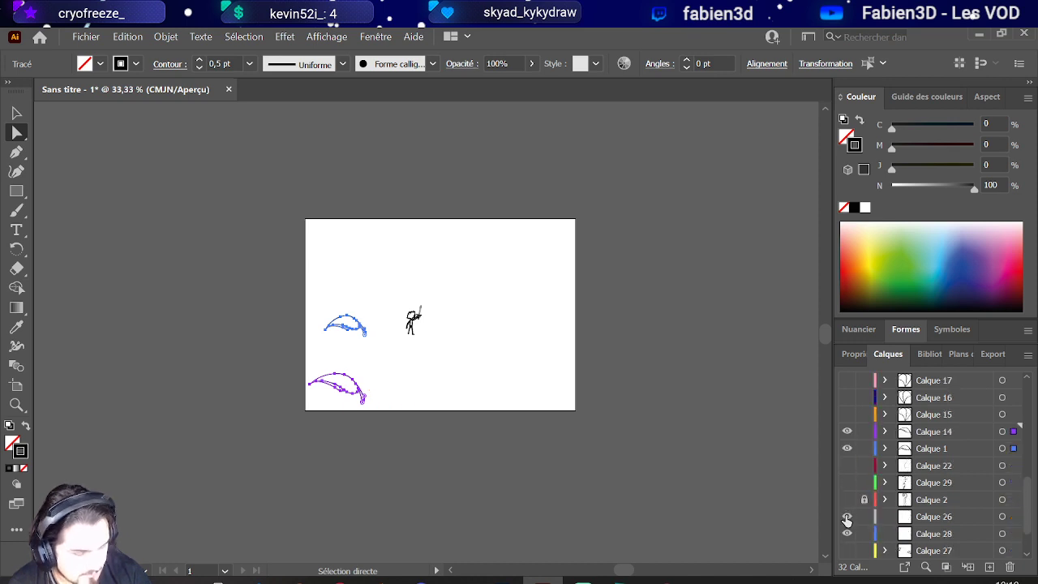
left_click(847, 431)
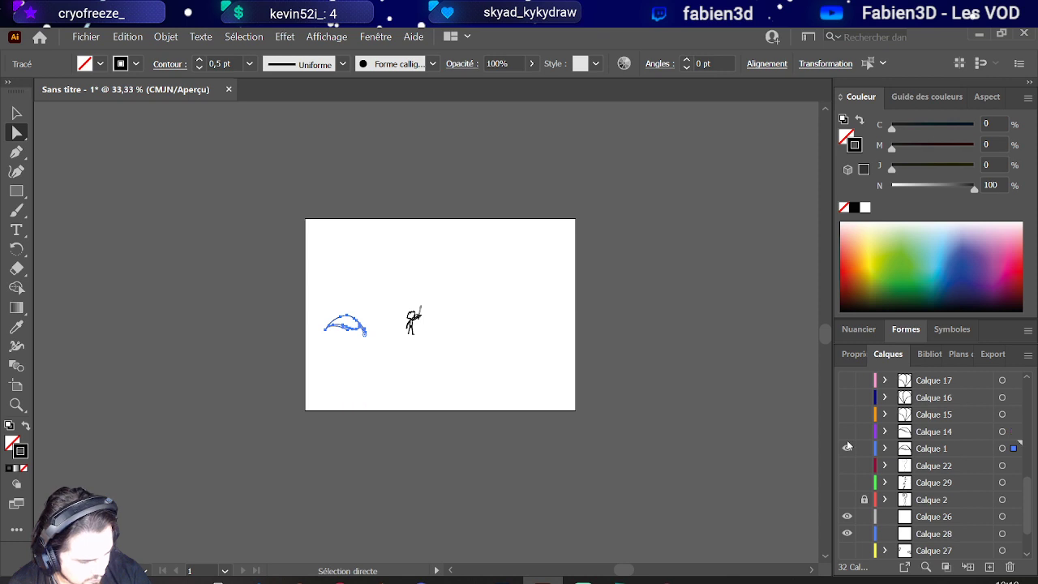
left_click(846, 448)
Step: Unlock Calque 31, select the entire character drawing on it as an object and copy it
scroll(847, 444, "up", 8)
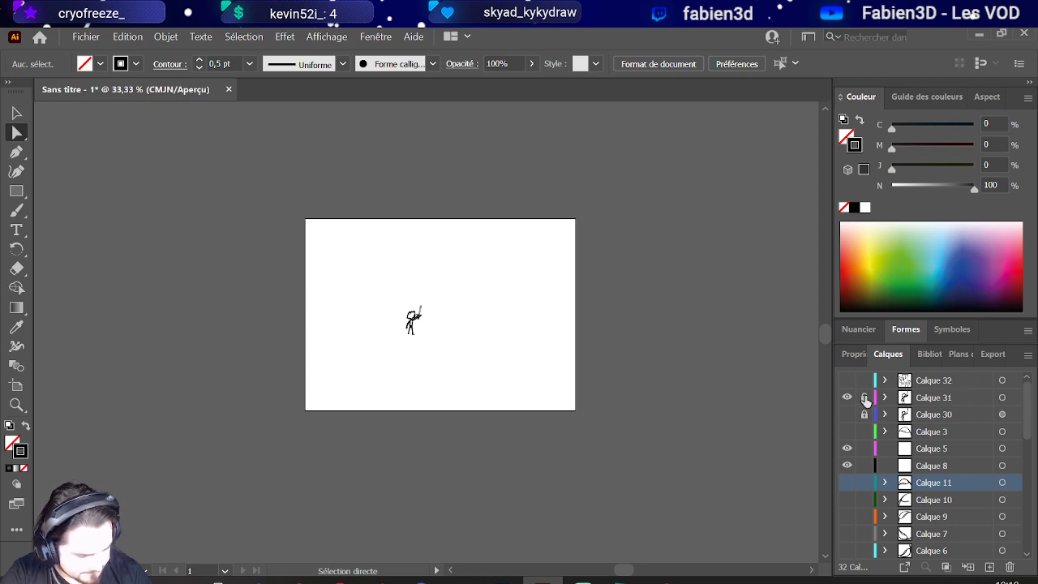
left_click(1001, 397)
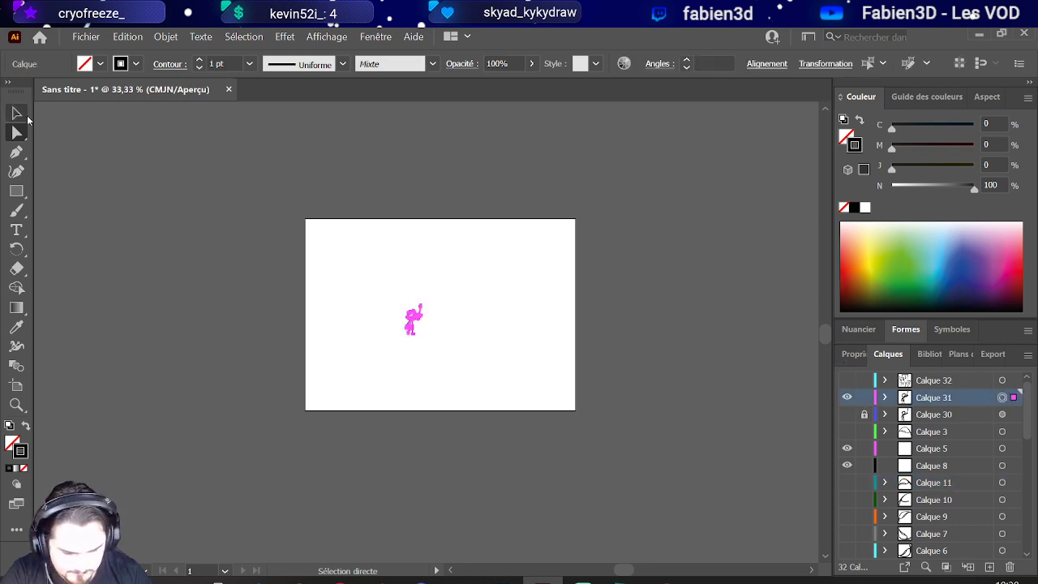
left_click(17, 114)
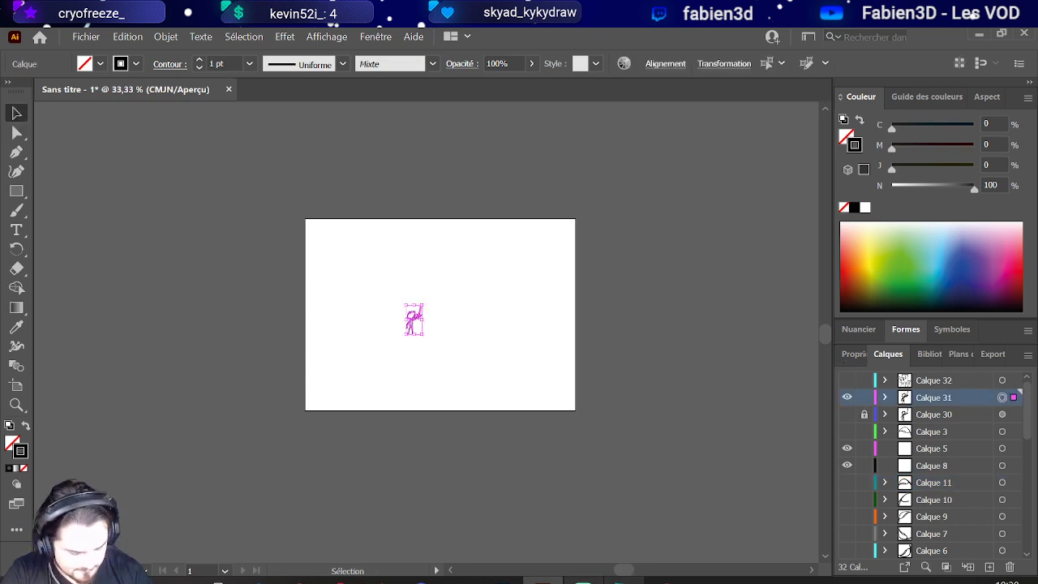
Step: Return to Photoshop and clear the leaf selection
left_click(503, 580)
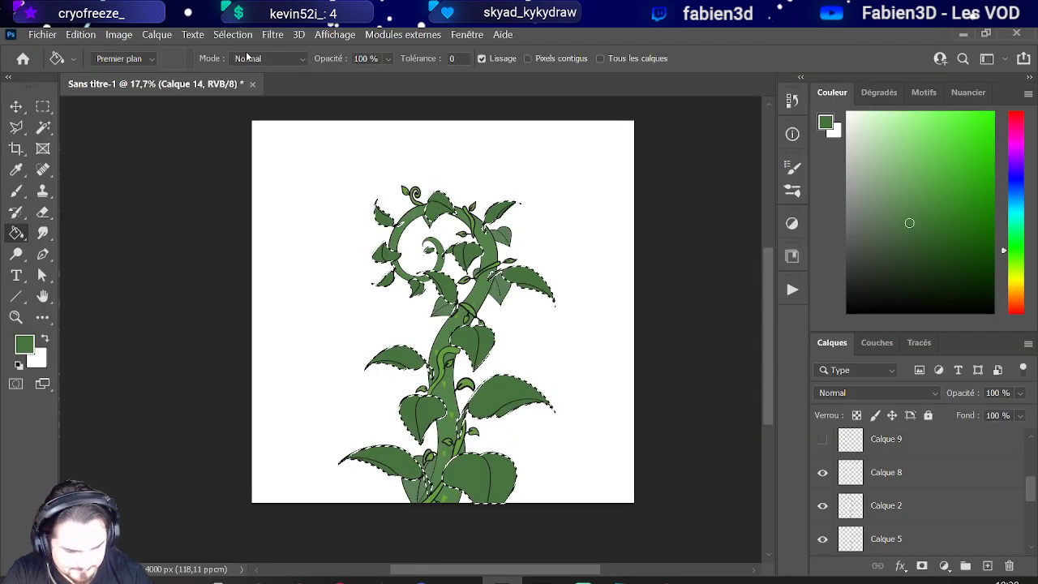
key("alt+s")
key("Down")
key("Return")
scroll(549, 389, "up", 1)
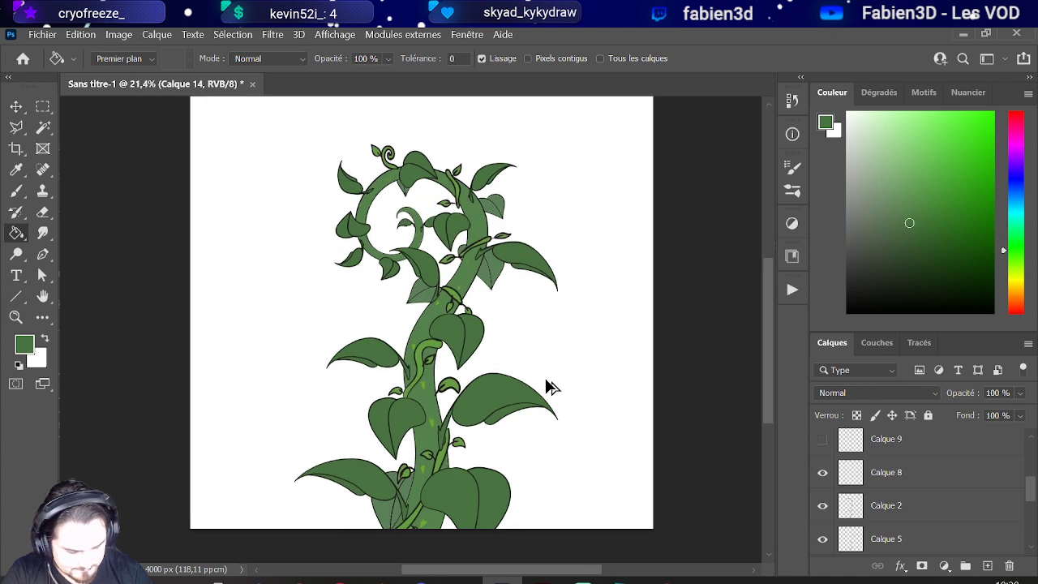
Step: Add a layer above Calque 13 and paste the copied character as pixels
scroll(917, 502, "up", 5)
left_click(935, 456)
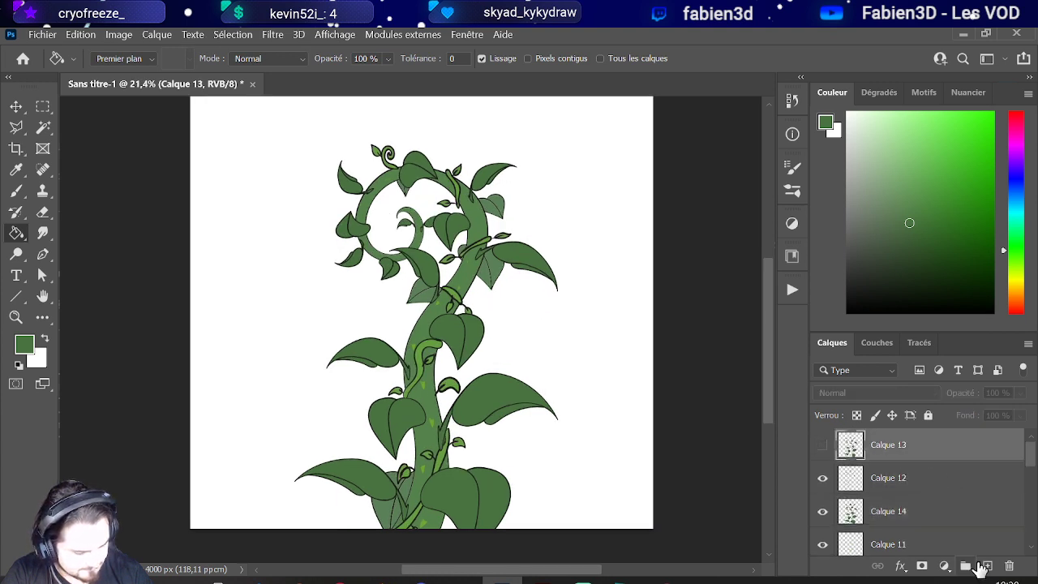
left_click(987, 565)
key("ctrl+v")
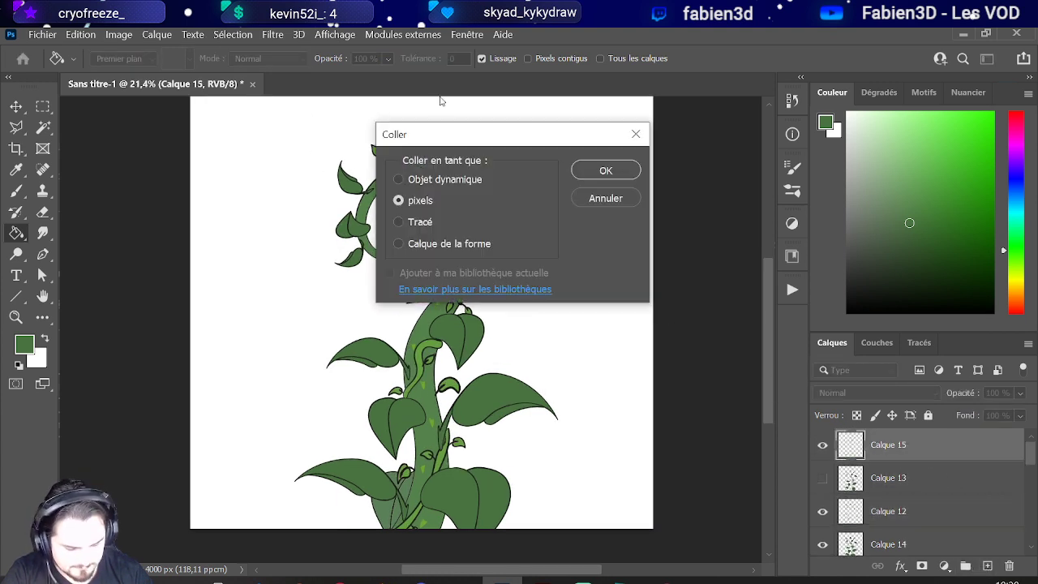
left_click(604, 171)
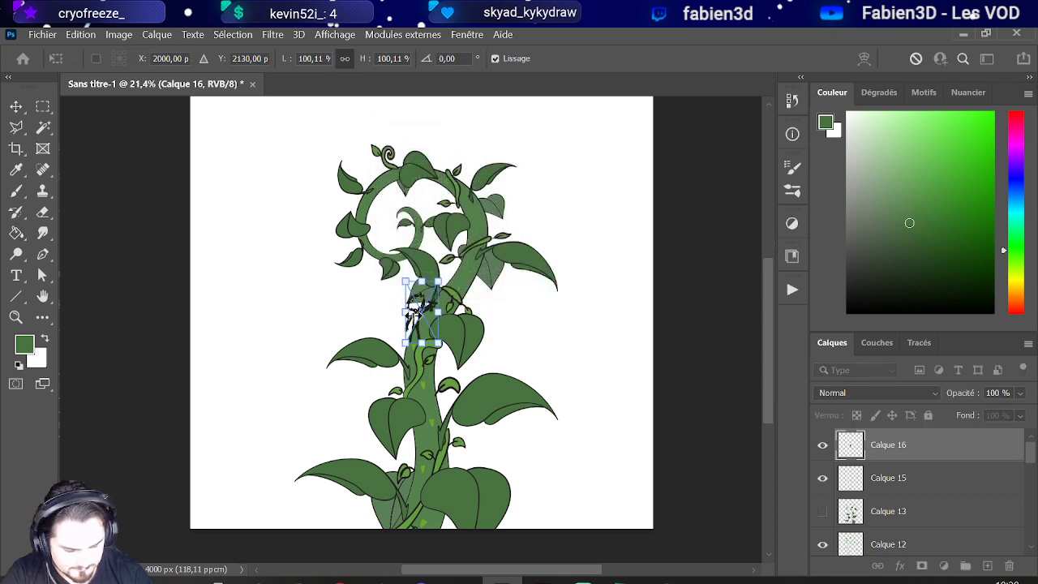
Step: Place the pasted character standing on the large leaf right of the stem, at about X 2719, Y 2436.5, and switch to the Paint Bucket
left_click_drag(415, 317, 506, 365)
scroll(498, 357, "up", 1)
scroll(498, 357, "up", 4)
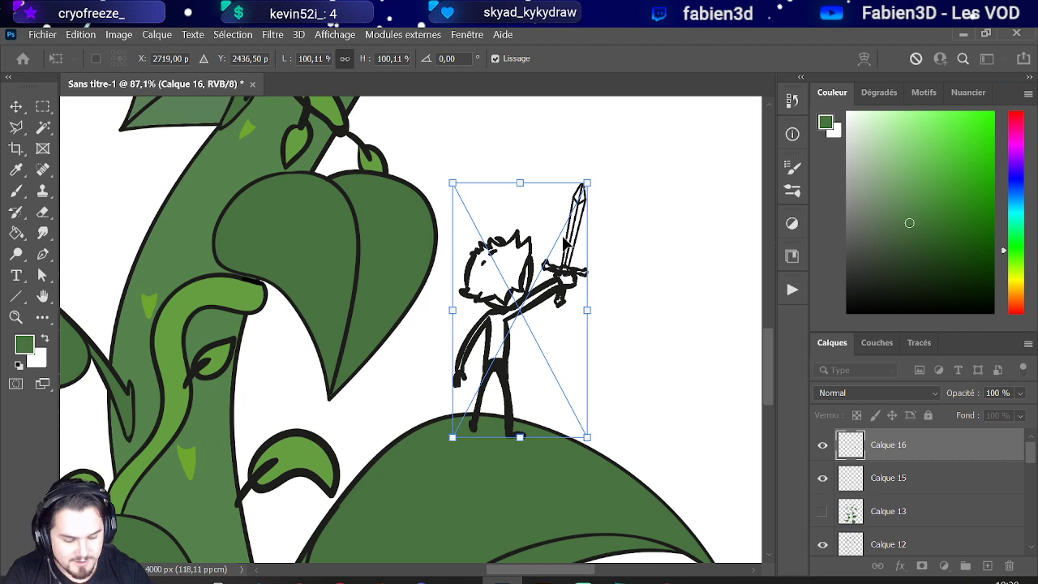
key("Return")
key("g")
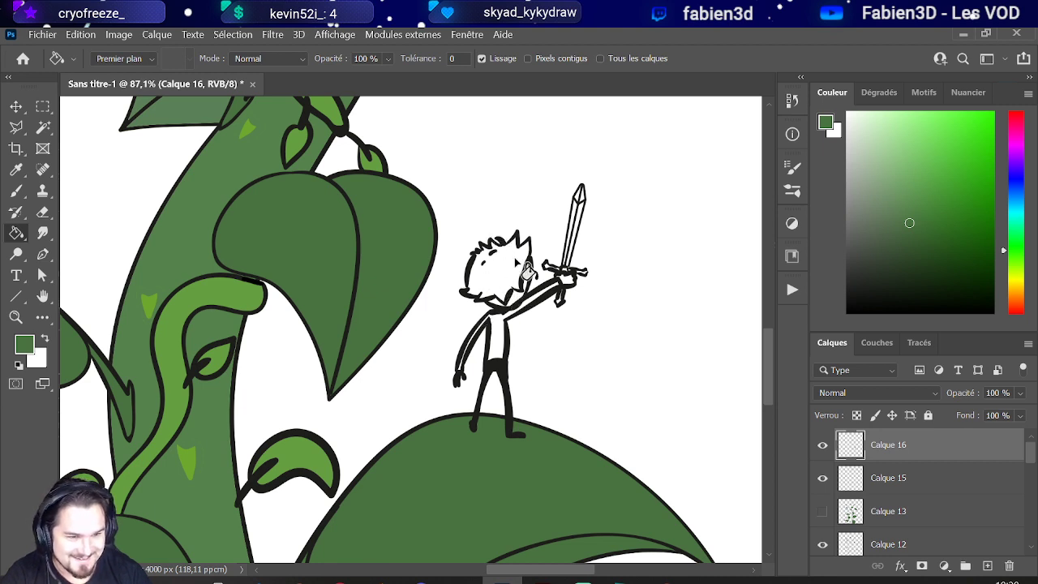
Step: Erase the stray line ends where the character's arms and neck meet the torso, using the Eraser at size 10
scroll(527, 272, "down", 3)
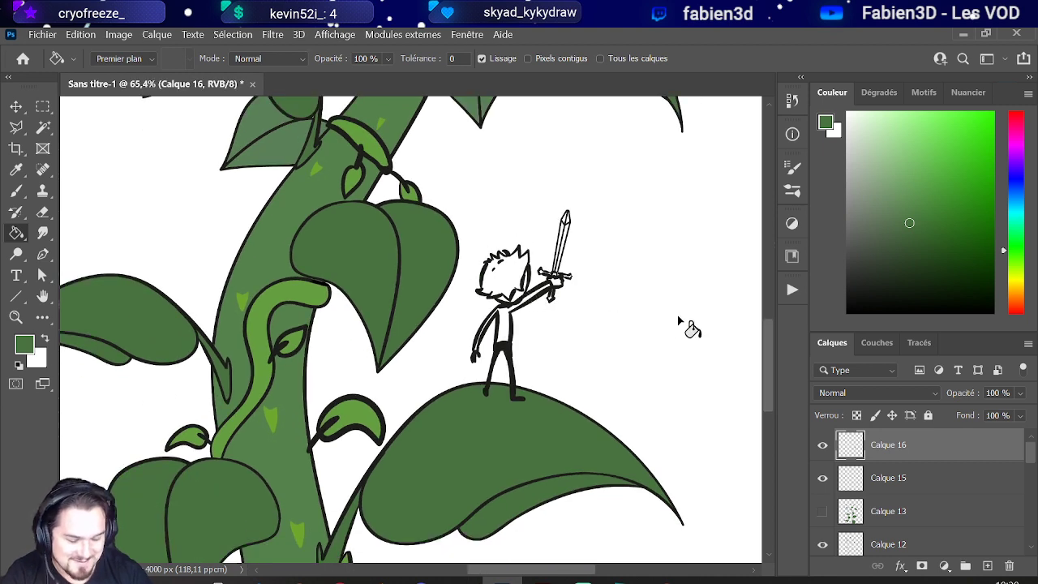
scroll(526, 333, "up", 1)
scroll(527, 332, "up", 3)
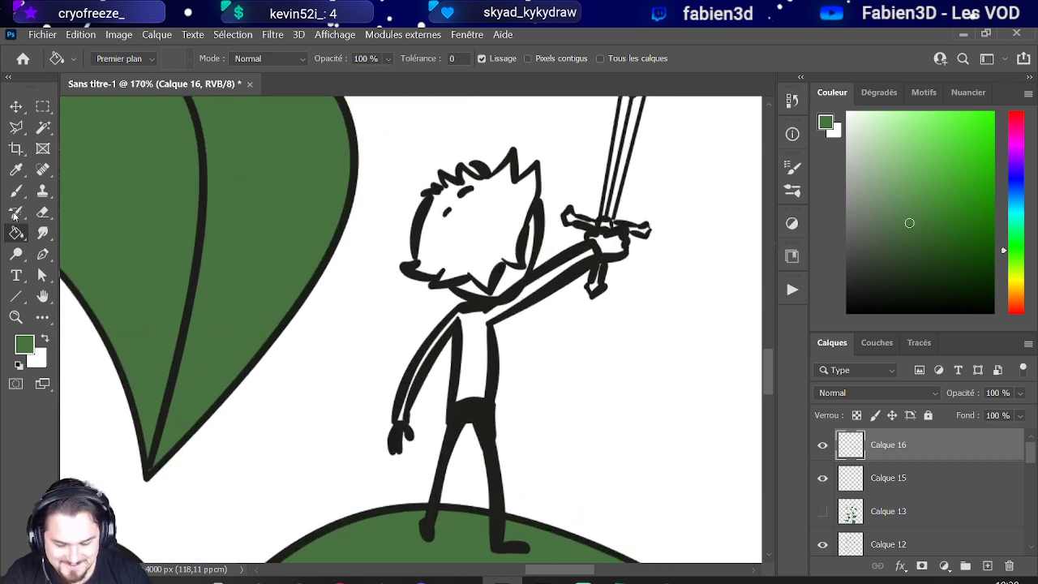
left_click(17, 191)
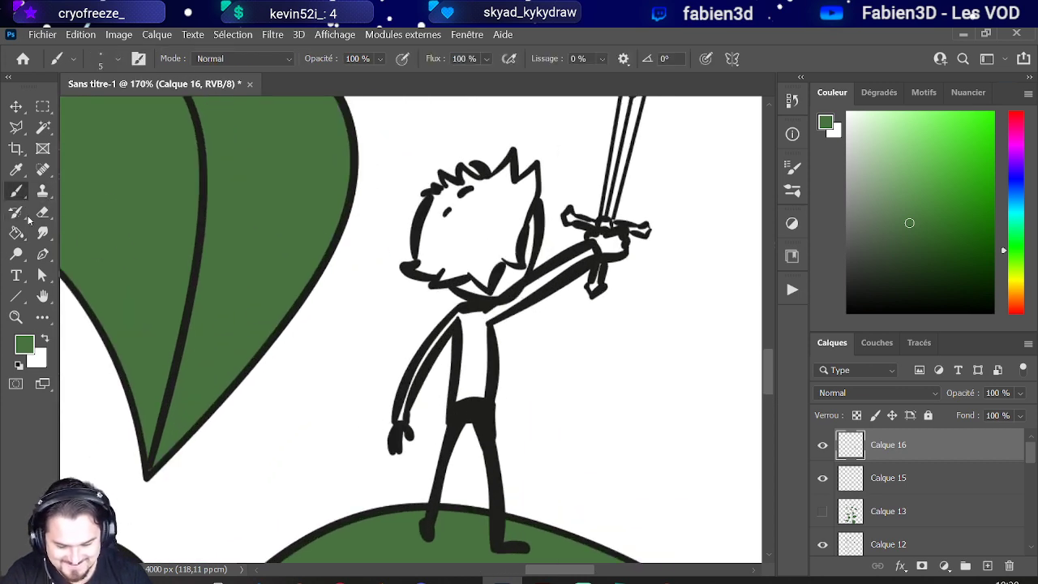
left_click(43, 213)
mouse_move(519, 305)
left_mouse_down()
mouse_move(532, 329)
mouse_move(501, 328)
left_mouse_up()
scroll(501, 328, "up", 3)
mouse_move(521, 289)
left_mouse_down()
mouse_move(548, 267)
mouse_move(537, 261)
left_mouse_up()
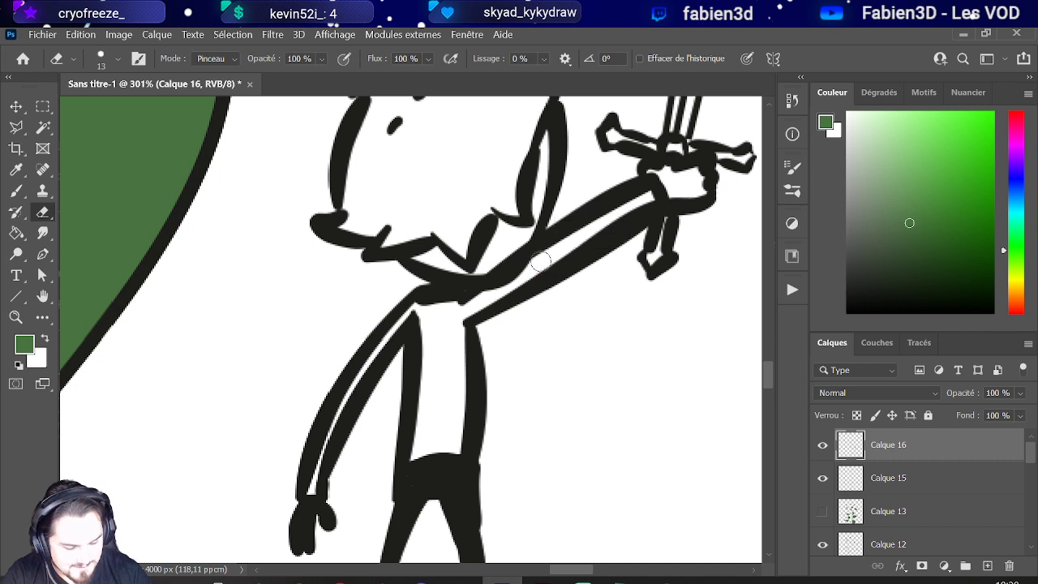
key("ctrl+z")
right_click(479, 303, "alt")
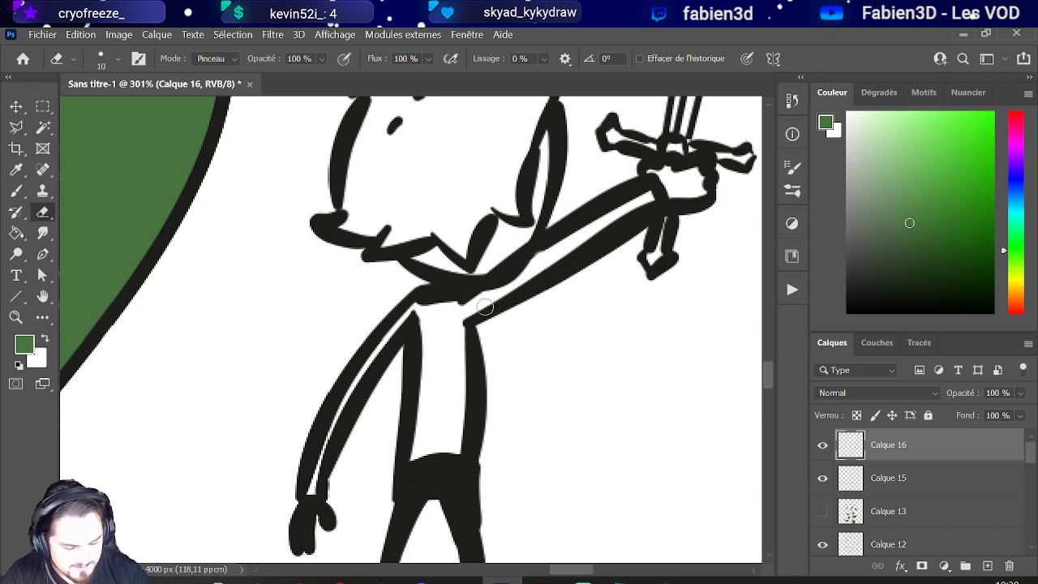
scroll(487, 280, "down", 5)
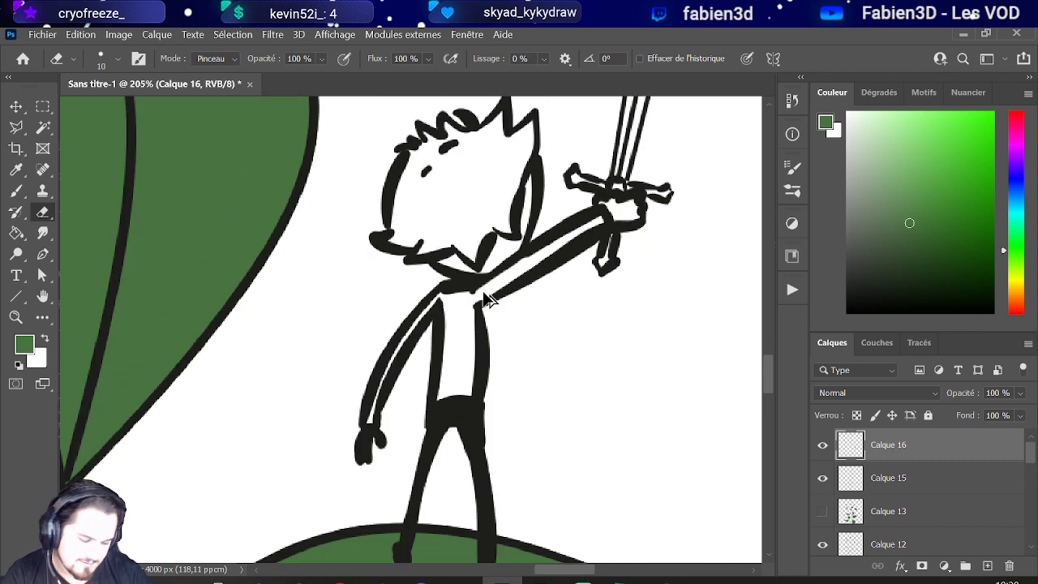
scroll(479, 300, "up", 6)
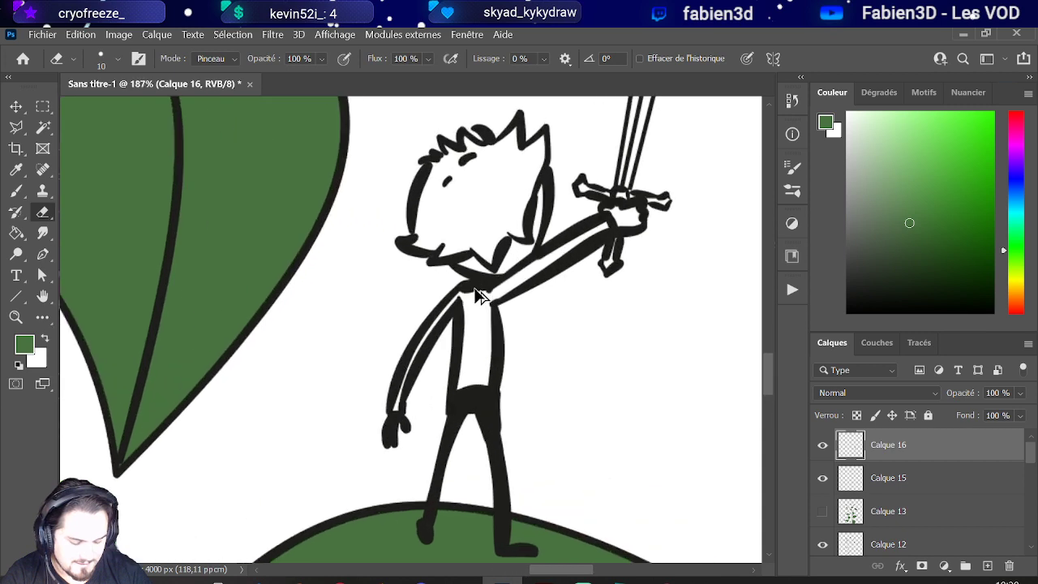
scroll(467, 316, "up", 2)
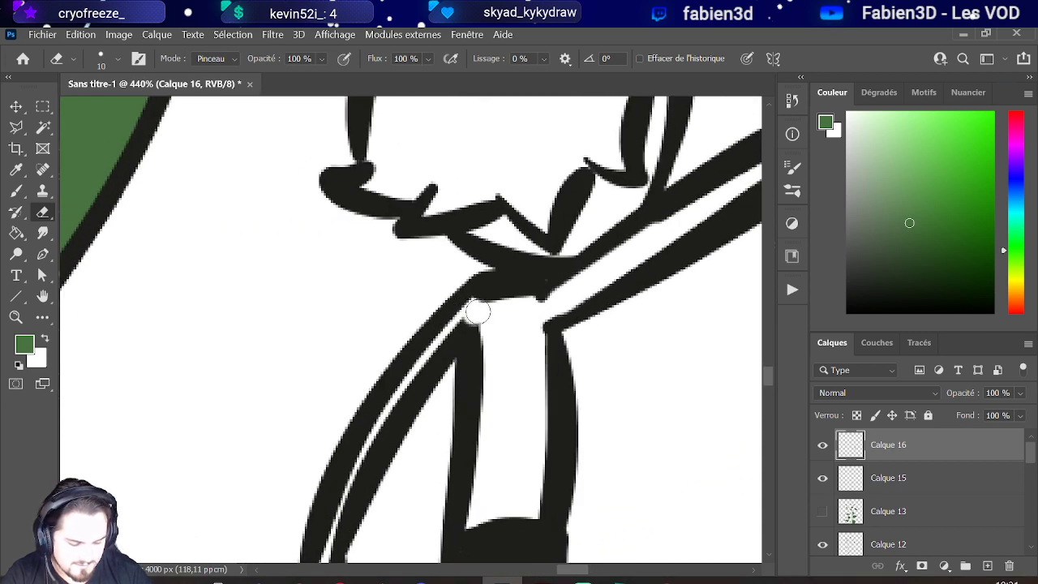
scroll(515, 390, "down", 1)
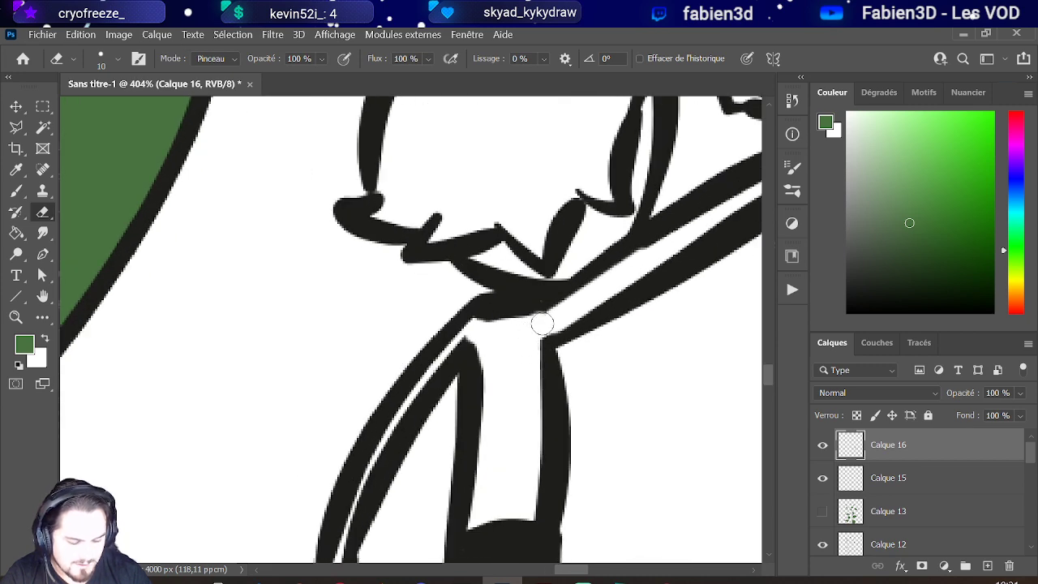
scroll(535, 325, "down", 4)
scroll(497, 332, "down", 3)
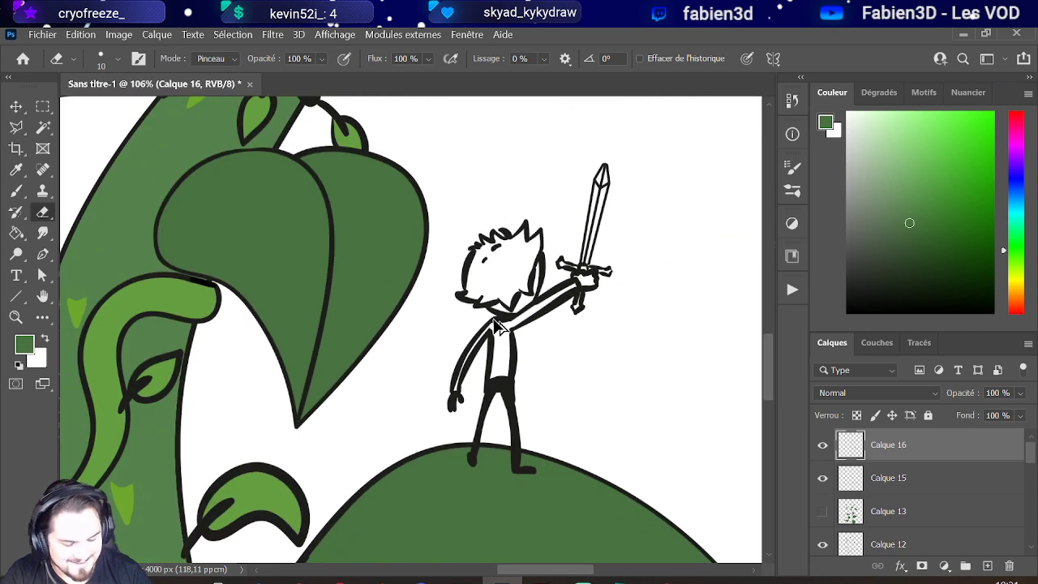
scroll(559, 324, "up", 2)
scroll(545, 329, "up", 1)
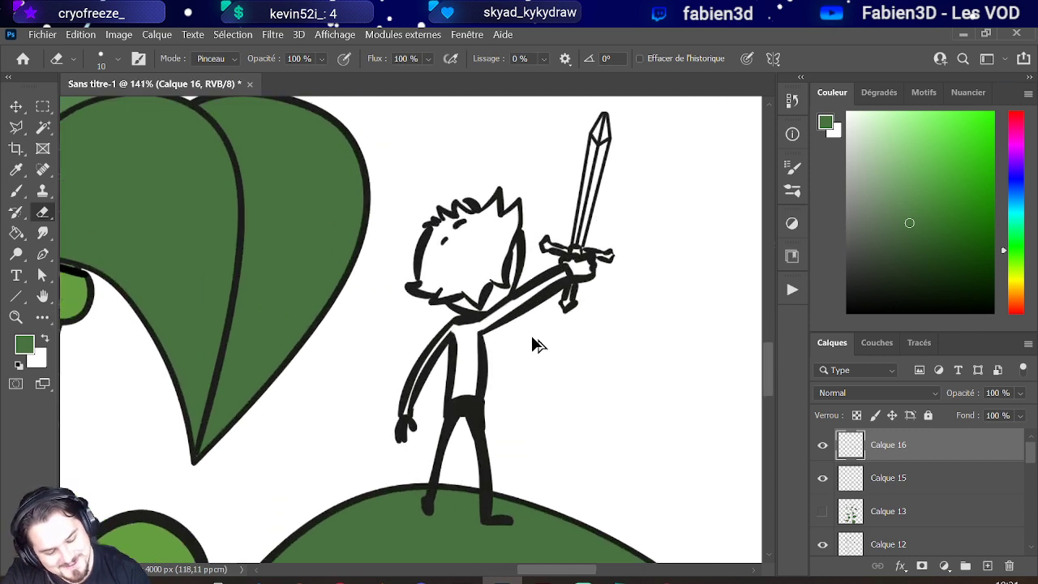
scroll(533, 343, "down", 2)
scroll(535, 332, "down", 2)
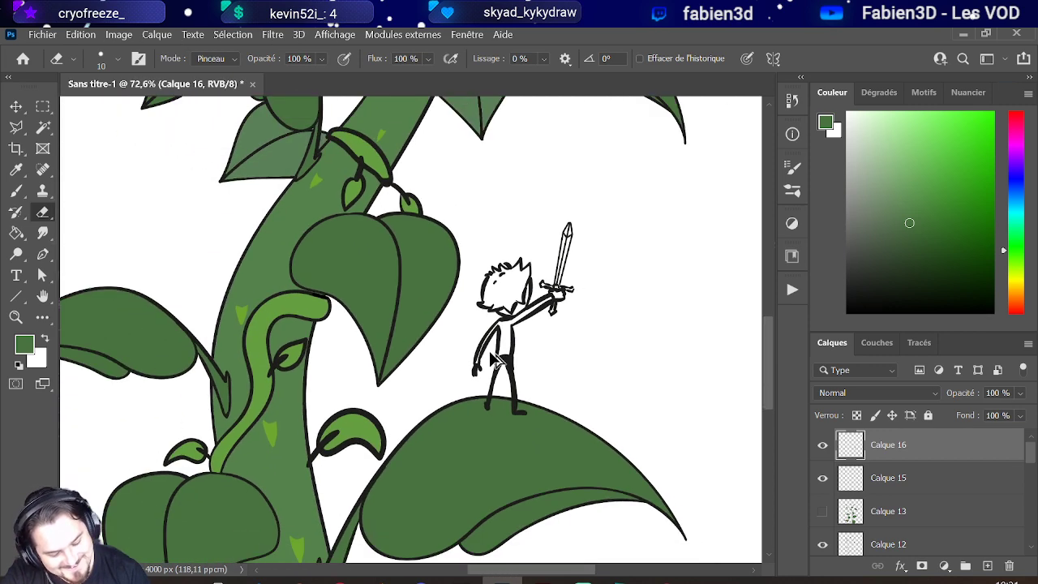
scroll(456, 389, "up", 1)
scroll(381, 349, "down", 3)
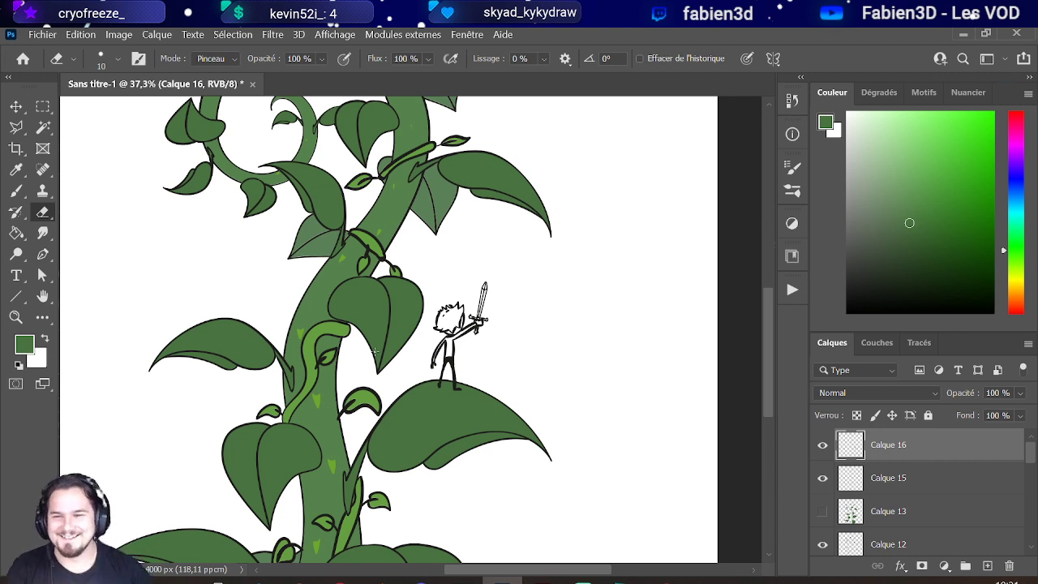
Step: Select the character on Calque 16 by picking the empty area around it with the Magic Wand and inverting the selection
scroll(351, 357, "down", 5)
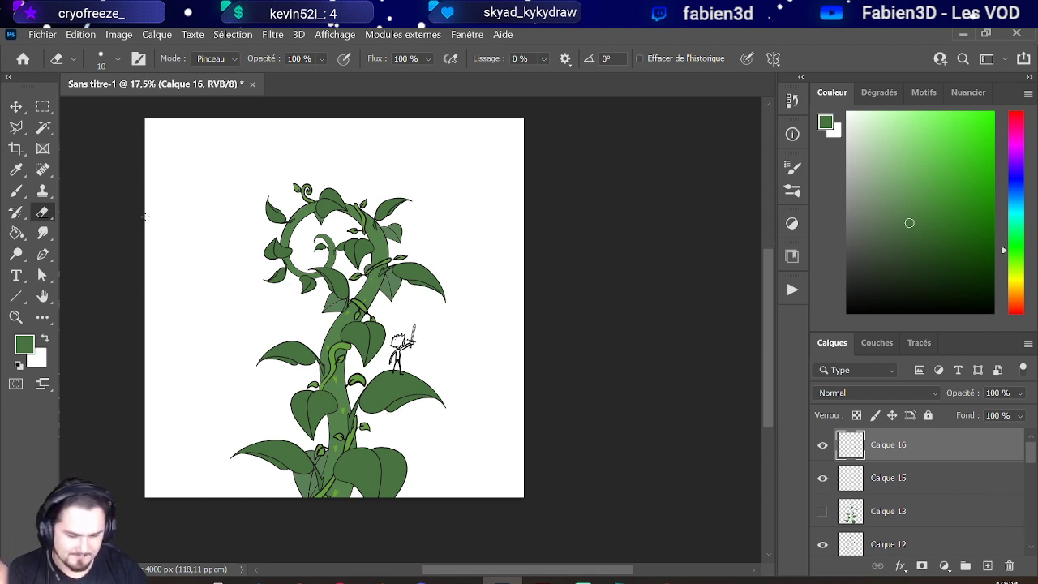
key("w")
left_click(506, 354)
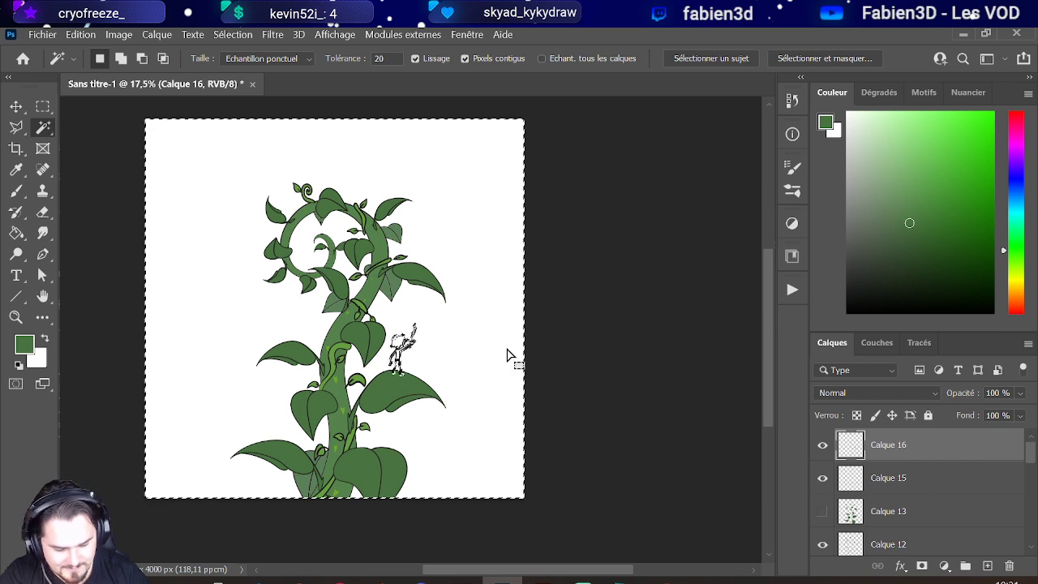
left_click(233, 34)
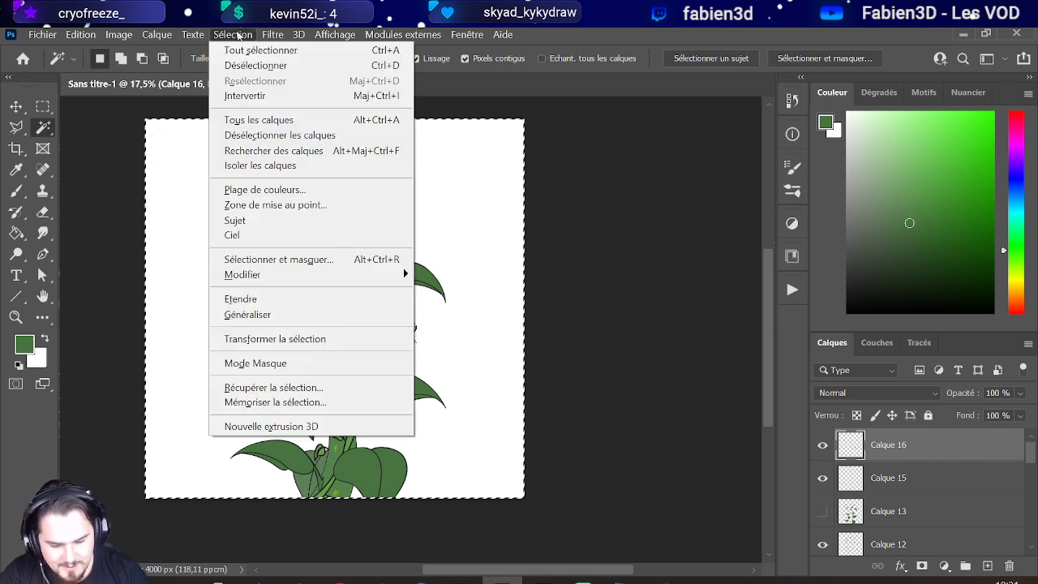
left_click(245, 97)
scroll(410, 349, "up", 5)
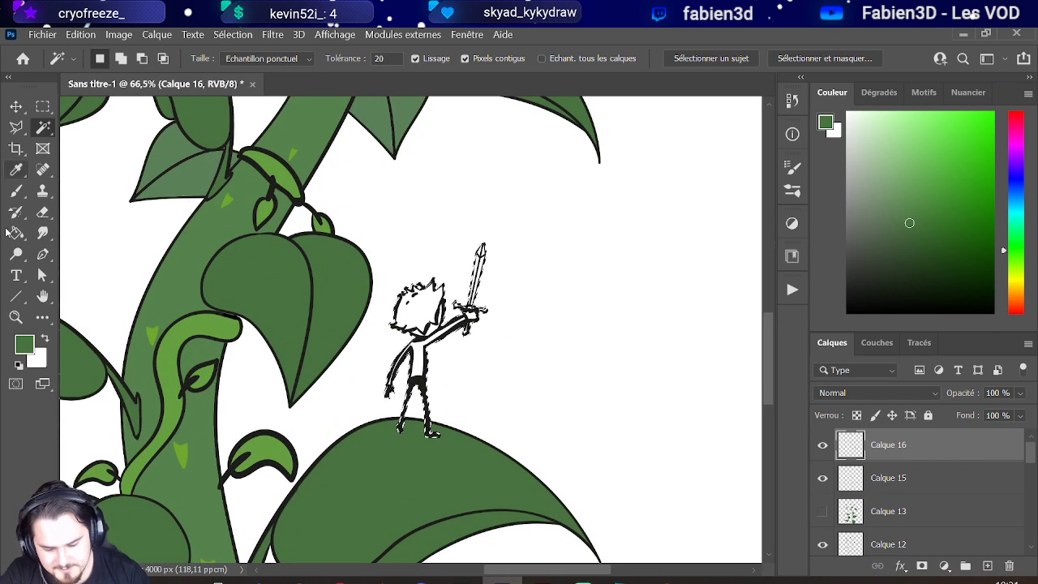
Step: Switch to the Paint Bucket and add a new layer directly below Calque 15
left_click(13, 233)
scroll(430, 385, "up", 1)
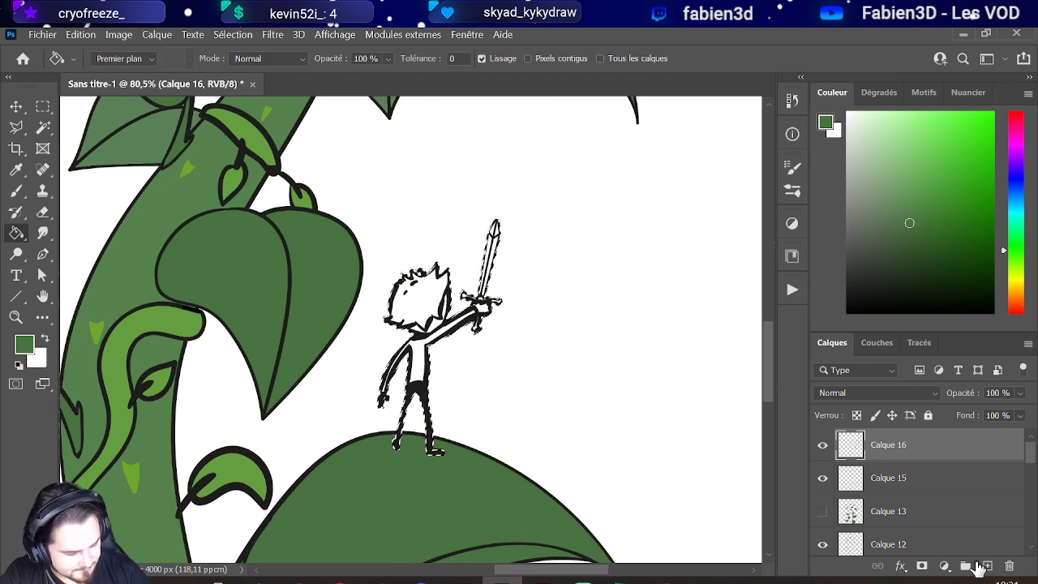
left_click(978, 565)
left_click_drag(914, 452, 892, 526)
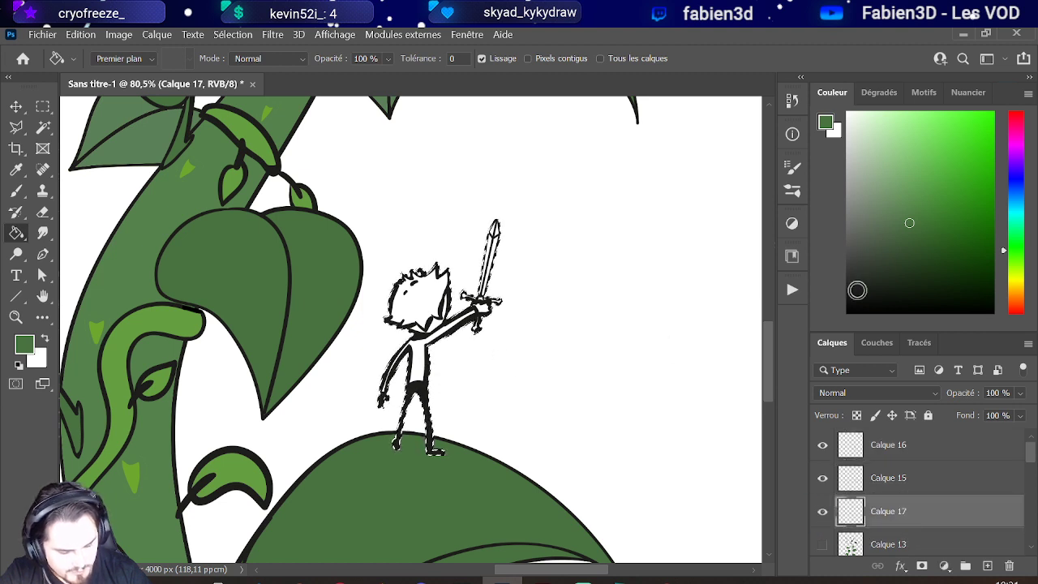
Step: Fill the selected character silhouette with dark grey on Calque 17 and clear the selection
mouse_move(857, 290)
left_mouse_down()
mouse_move(861, 343)
mouse_move(838, 271)
mouse_move(826, 266)
left_mouse_up()
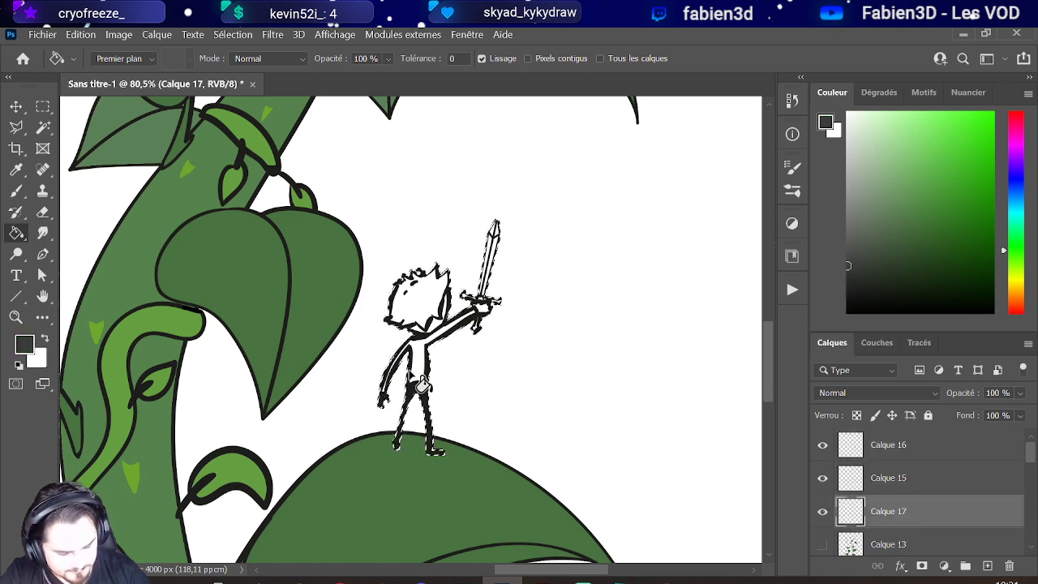
left_click(422, 385)
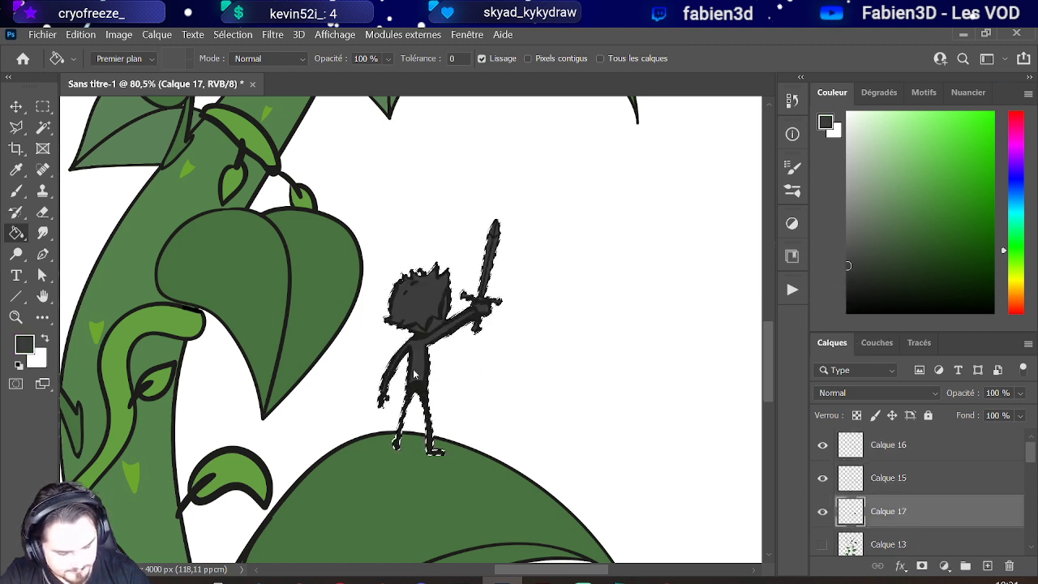
left_click(233, 35)
left_click(243, 65)
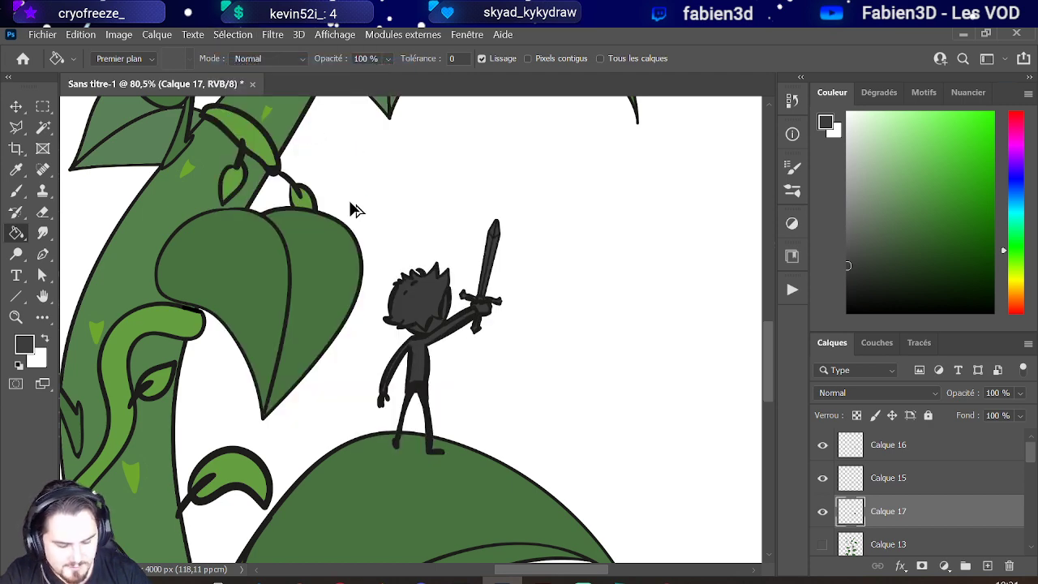
Step: Group all the layers from Calque 16 down to Calque 6, leaving out the background
scroll(267, 260, "down", 10)
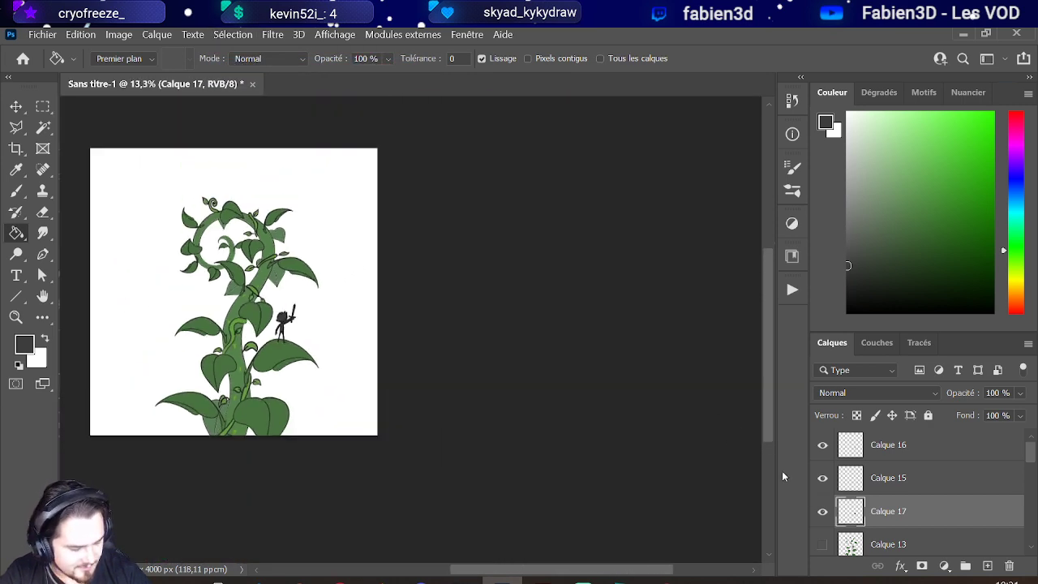
left_click(927, 454)
scroll(933, 466, "down", 5)
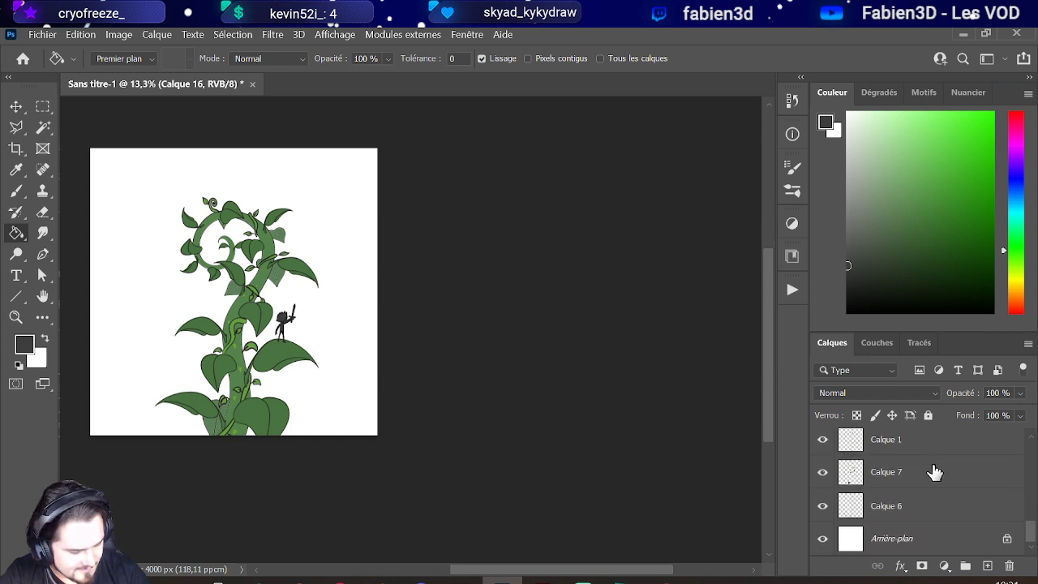
left_click(916, 506, "shift")
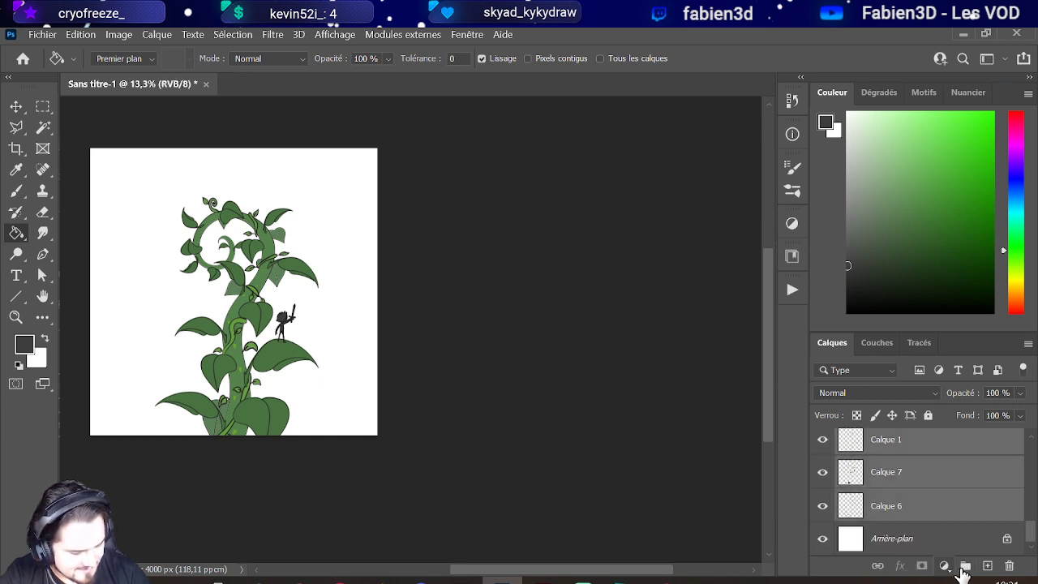
left_click(965, 566)
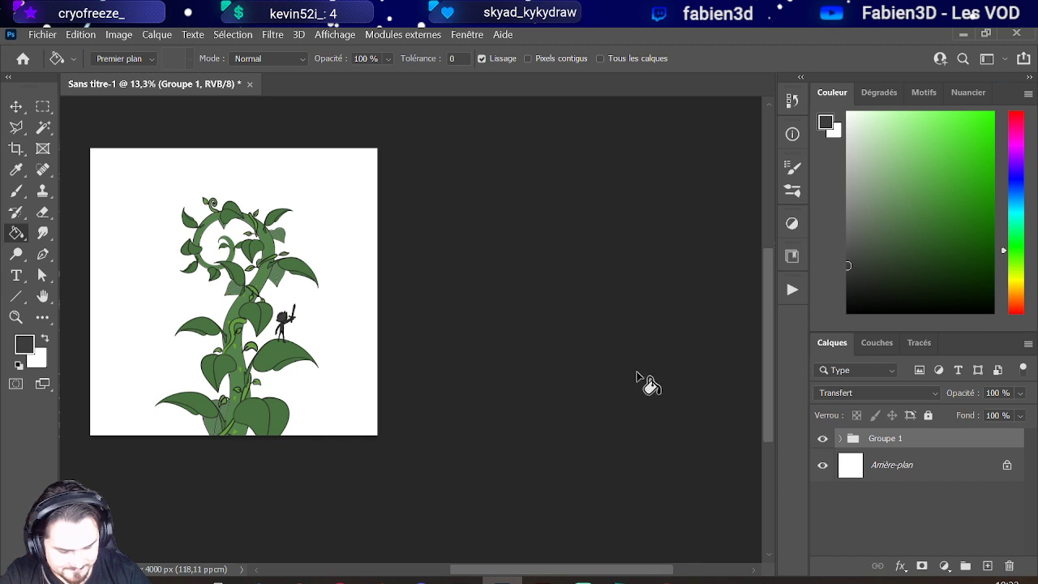
Step: Hide and show Groupe 1 to check that it holds the whole beanstalk and character illustration
scroll(321, 307, "up", 2)
scroll(300, 332, "down", 3)
scroll(134, 333, "up", 2)
scroll(121, 340, "down", 2)
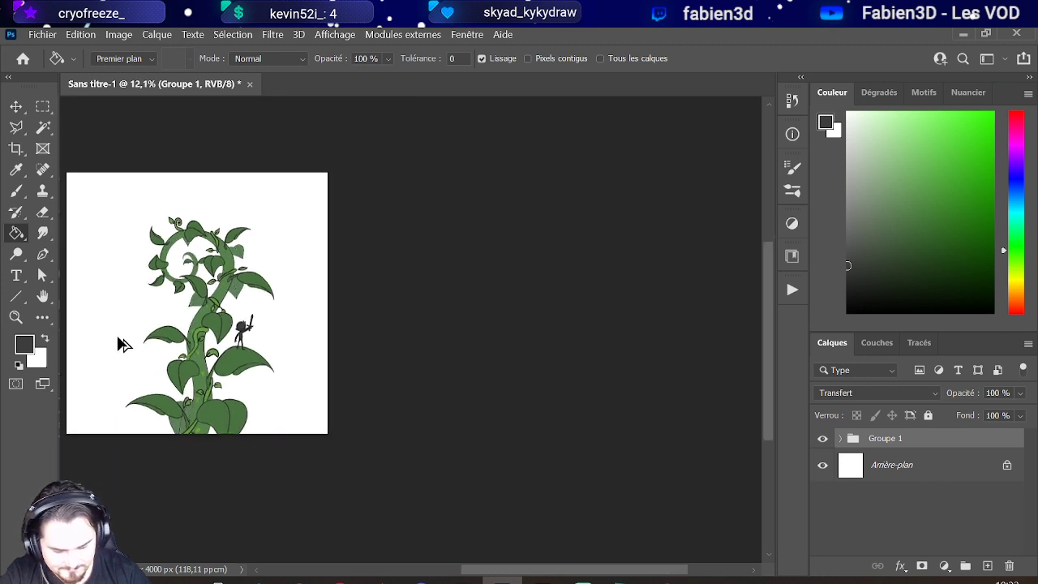
scroll(121, 343, "up", 1)
left_click(822, 439)
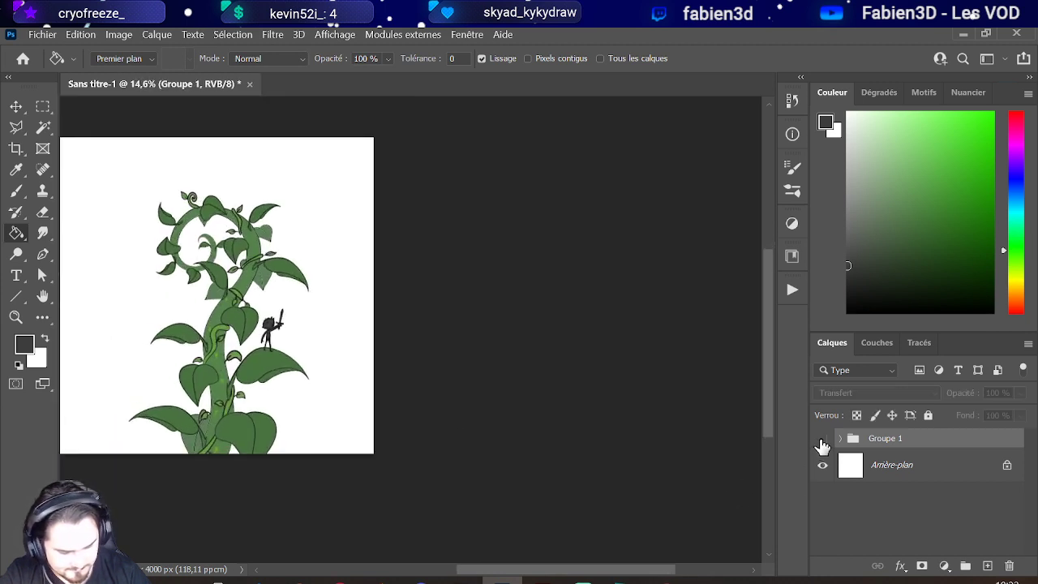
left_click(822, 438)
scroll(230, 337, "down", 2)
scroll(142, 259, "up", 1)
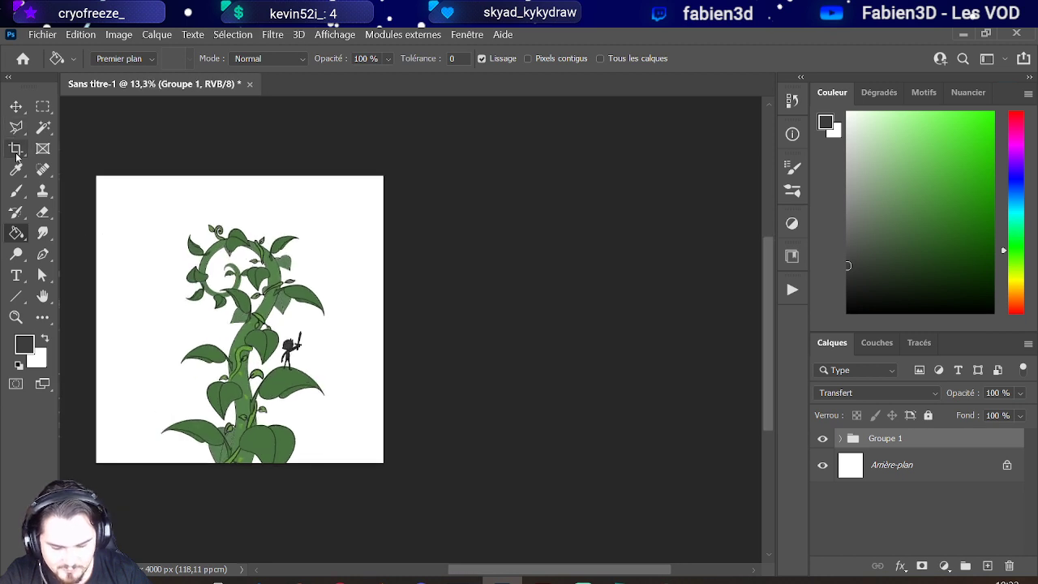
Step: Widen the canvas equally on both sides into a landscape format with the Crop tool
left_click(16, 154)
left_click_drag(384, 314, 472, 318)
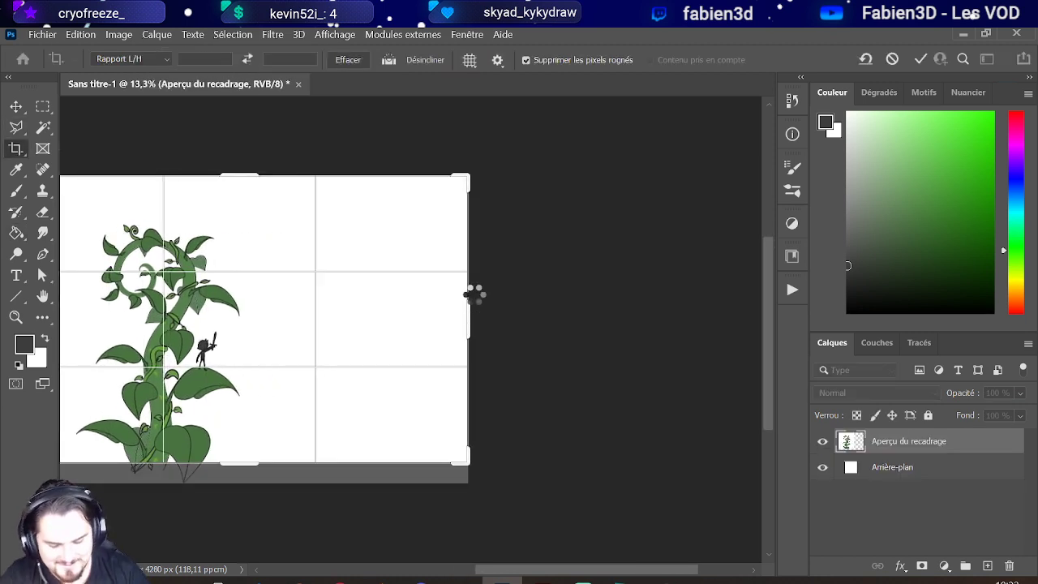
key("Return")
scroll(303, 346, "down", 2)
scroll(303, 346, "up", 4)
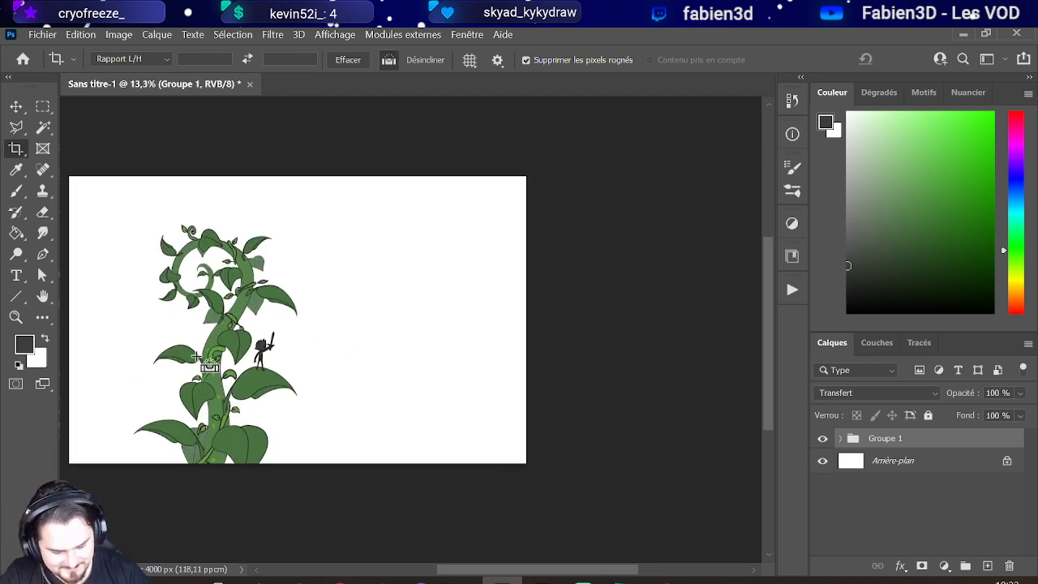
scroll(282, 382, "up", 1)
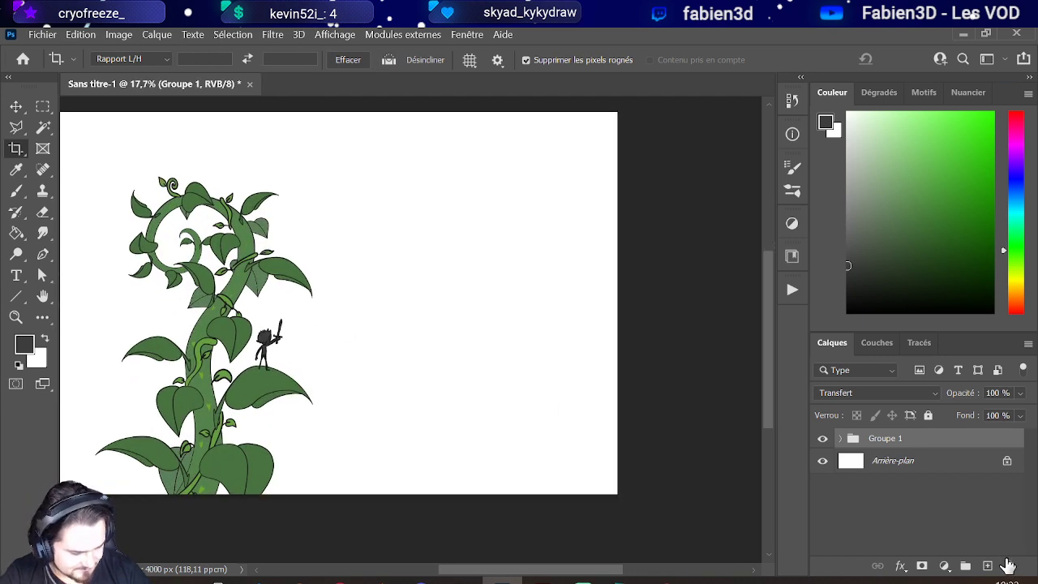
Step: Add a new layer above Groupe 1 and prepare a white brush of 1009 px
left_click(987, 565)
left_click(848, 114)
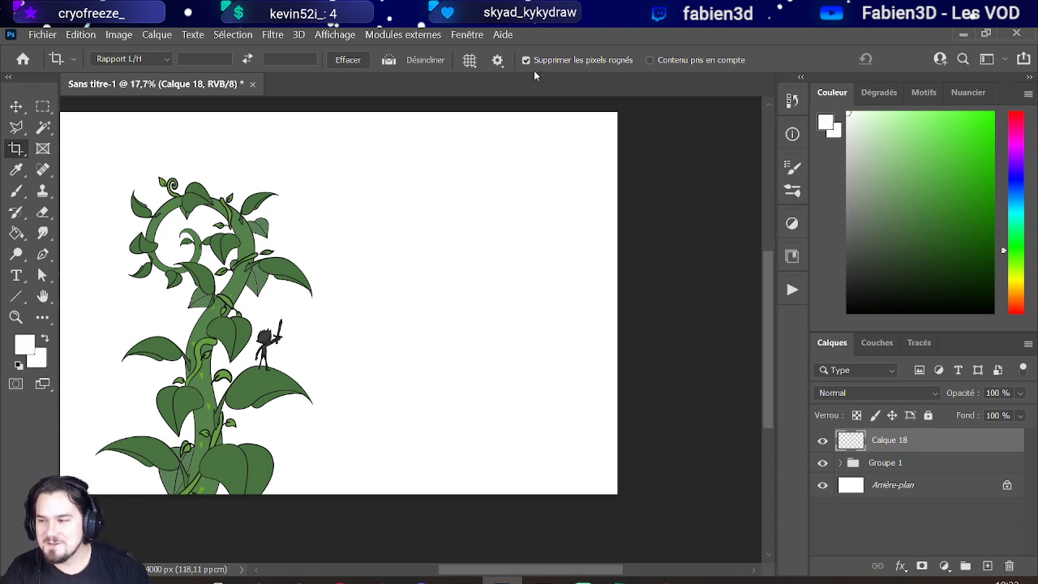
left_click(15, 190)
left_click_drag(378, 377, 403, 333)
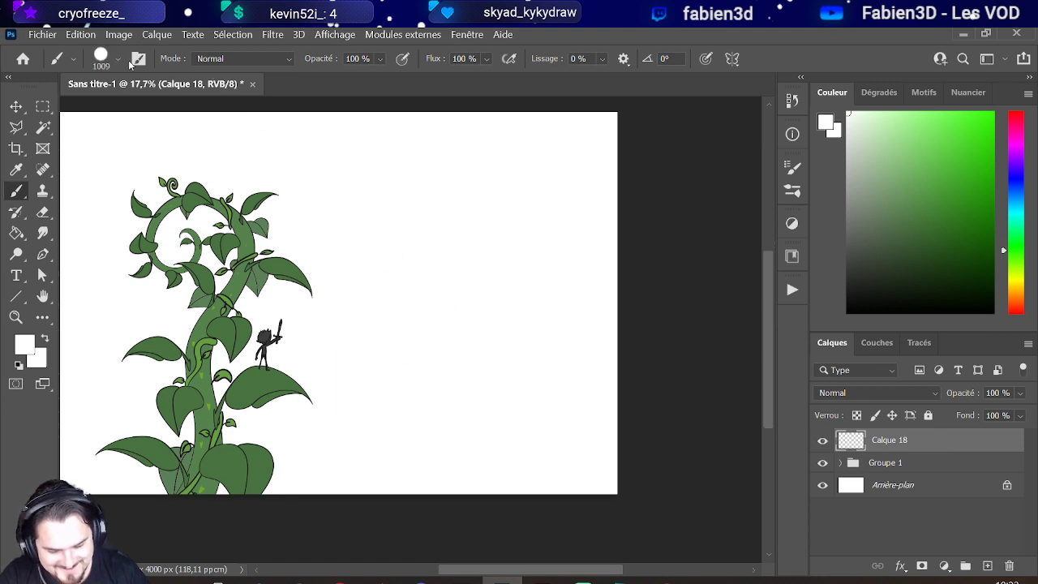
Step: Set the brush to the soft preset Arrondi flou pression opacité
left_click(118, 60)
scroll(124, 458, "down", 1)
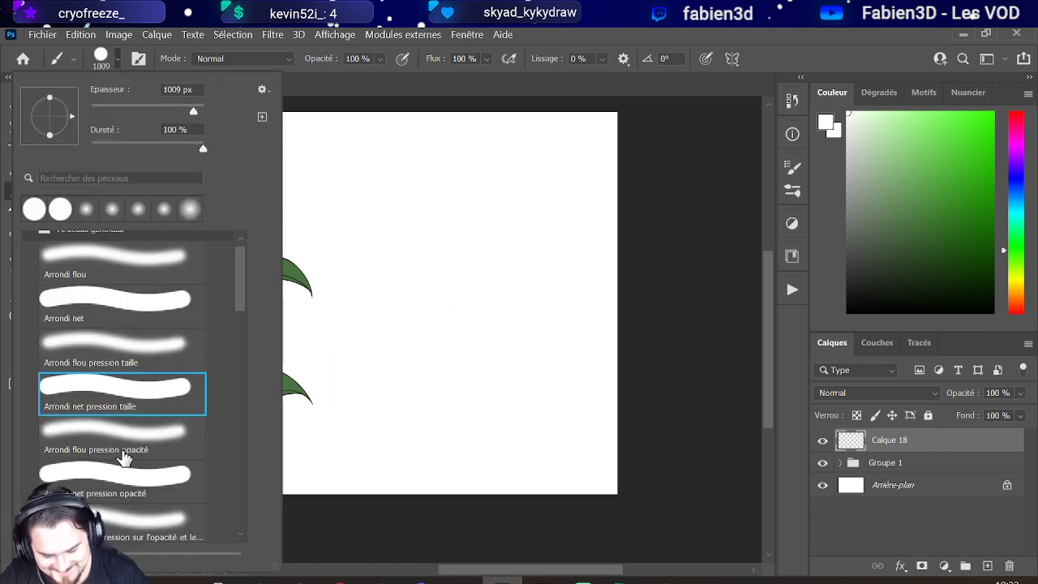
scroll(123, 458, "down", 2)
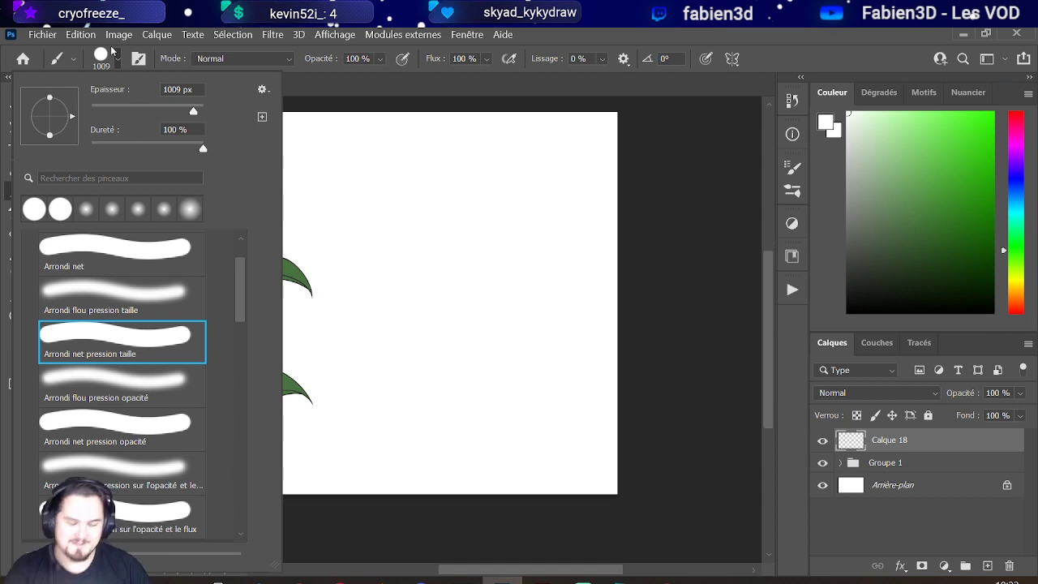
scroll(389, 308, "down", 5)
scroll(392, 308, "up", 5)
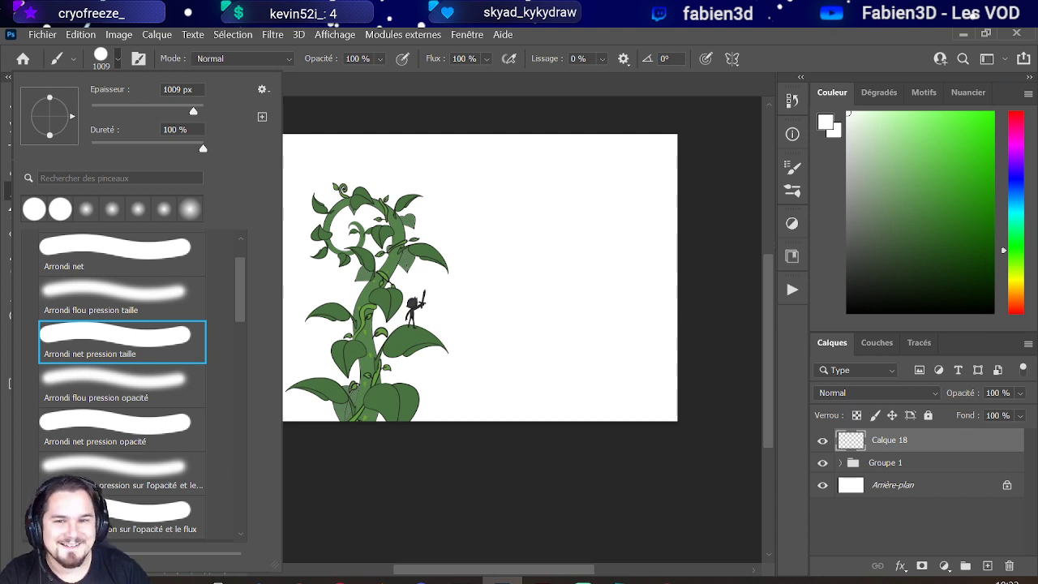
key("Escape")
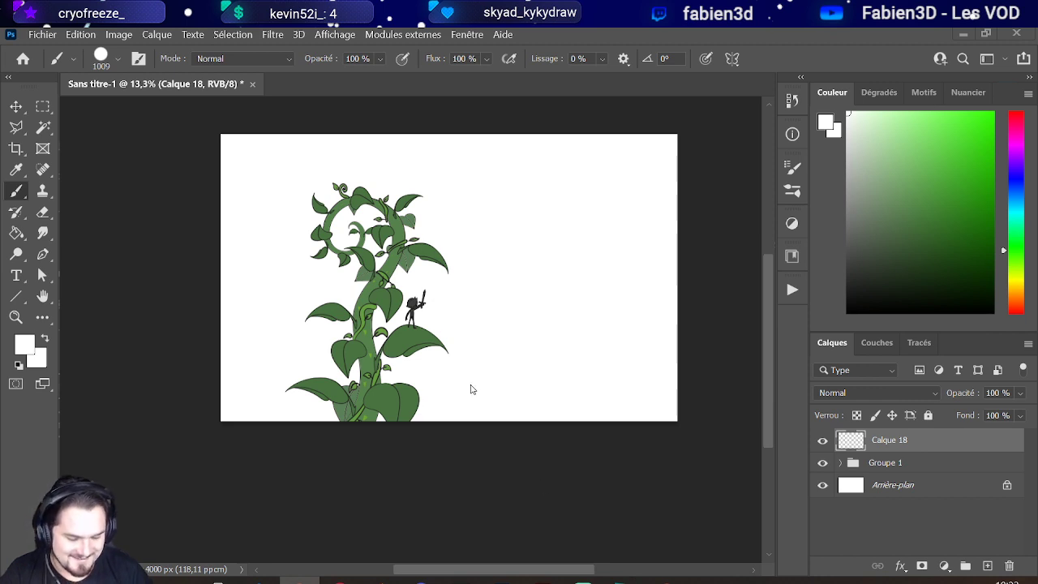
scroll(461, 301, "down", 2)
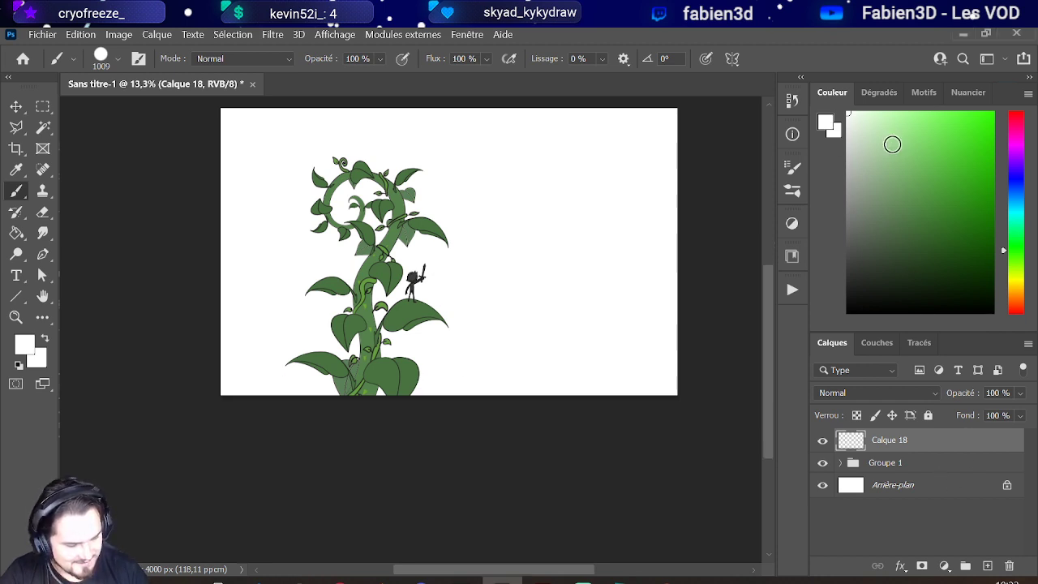
left_click(116, 65)
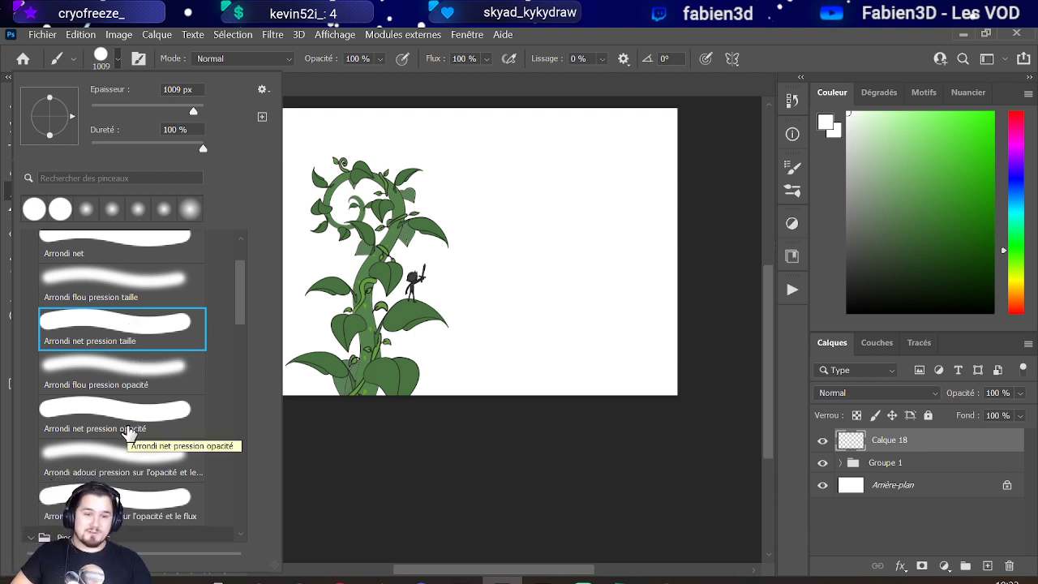
left_click(171, 374)
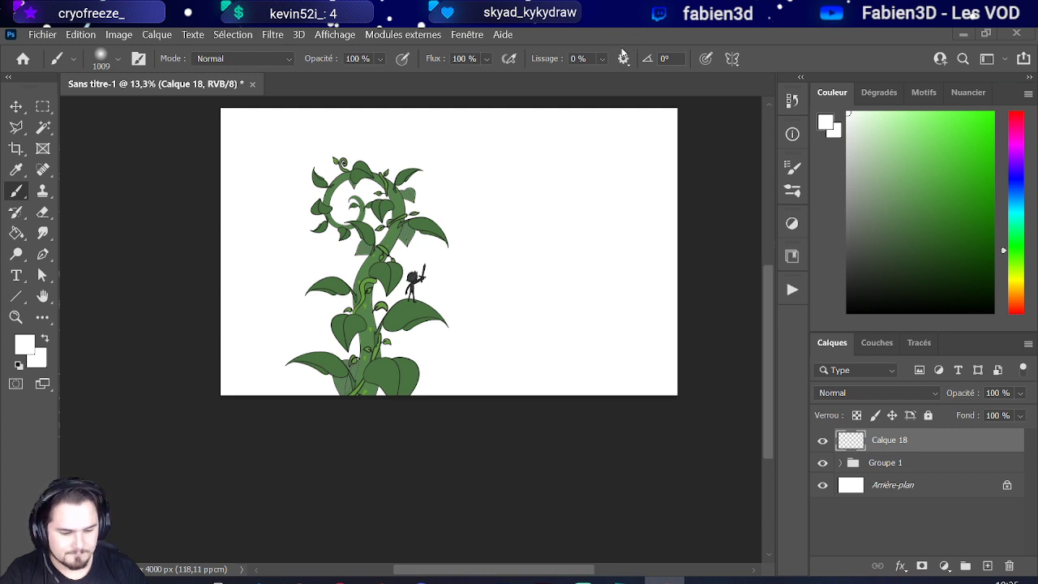
Step: Paste the sky picture with the hot-air balloon onto Calque 18, beside the character, and examine its clouds and light
scroll(535, 275, "up", 2)
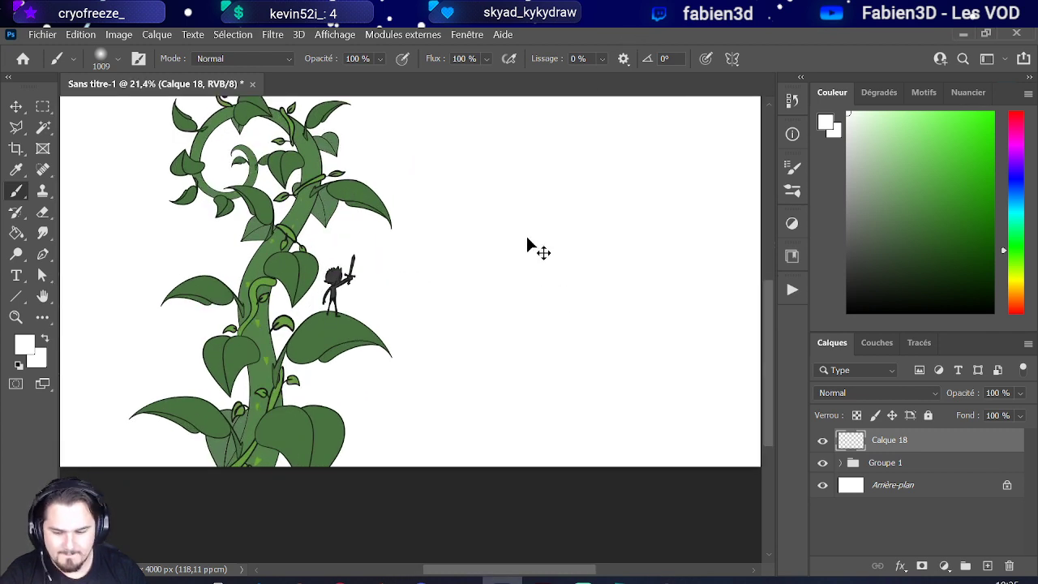
scroll(435, 270, "up", 3)
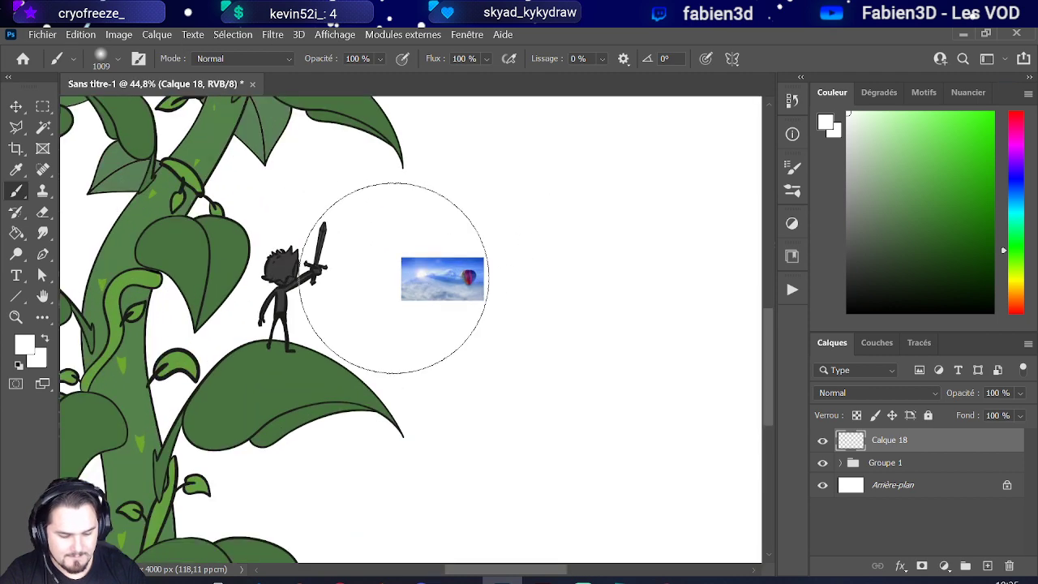
scroll(420, 306, "up", 4)
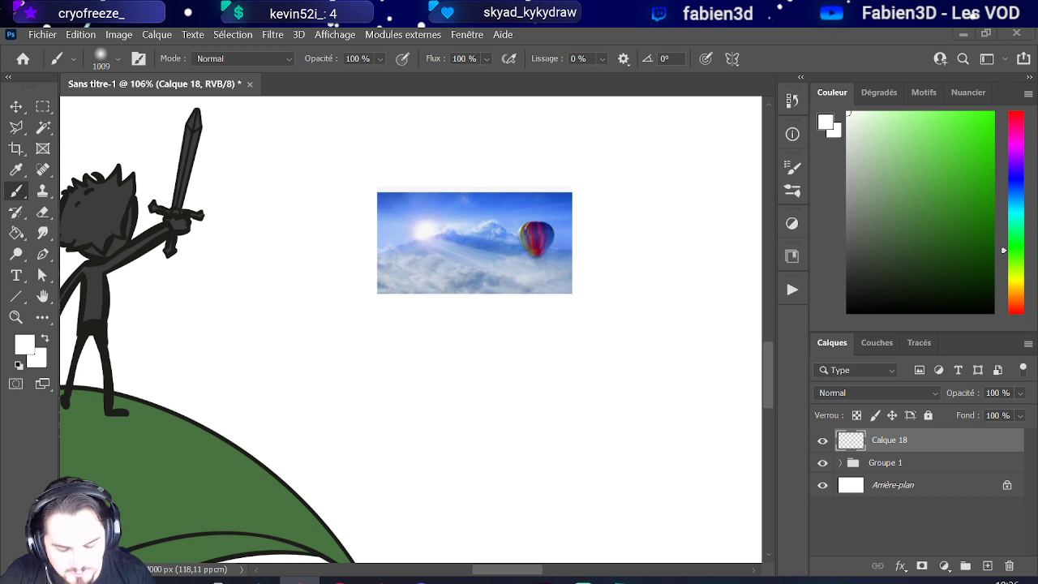
scroll(489, 200, "down", 3)
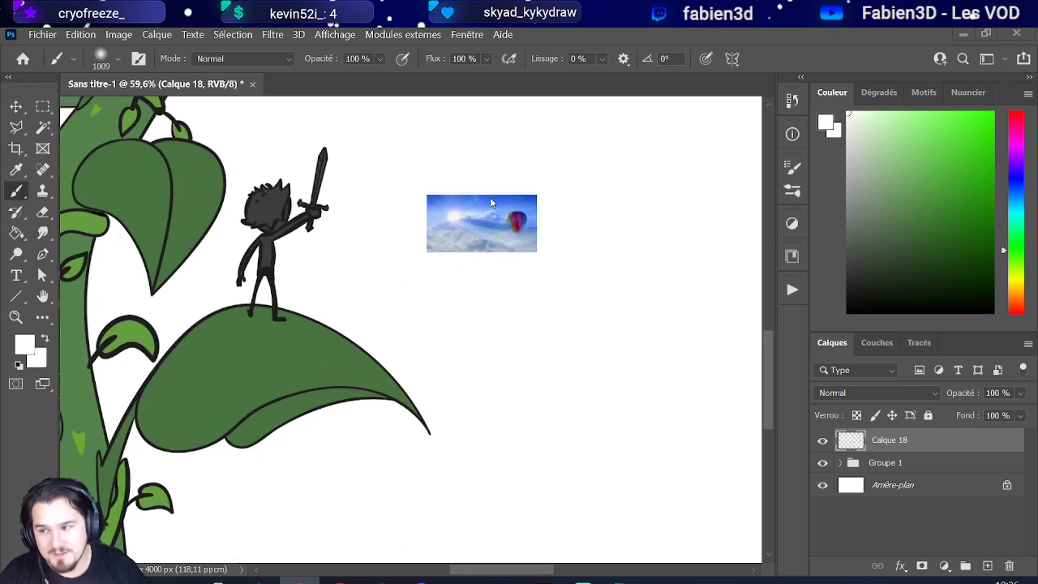
scroll(498, 237, "up", 2)
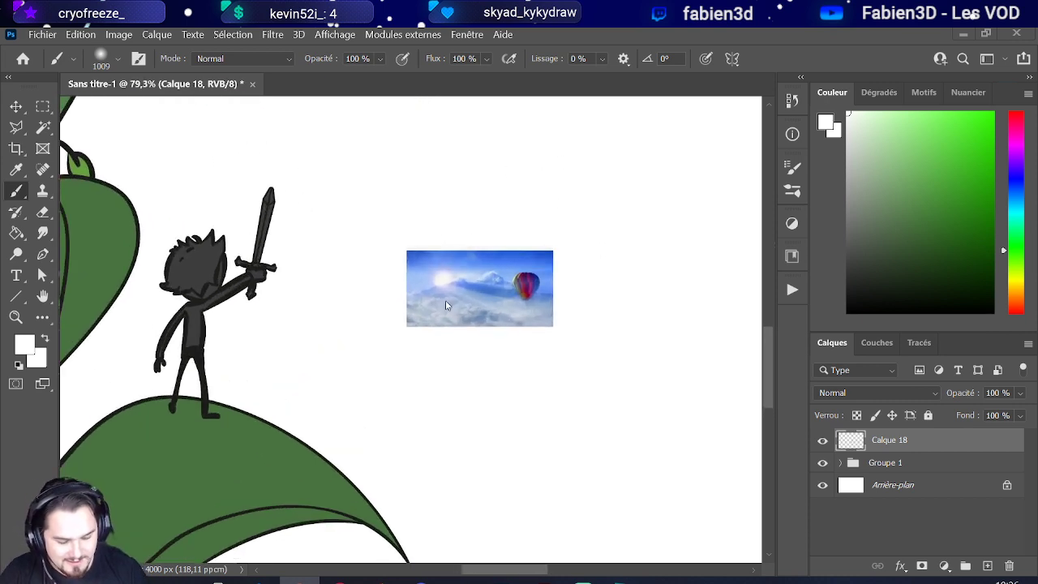
scroll(552, 352, "down", 4)
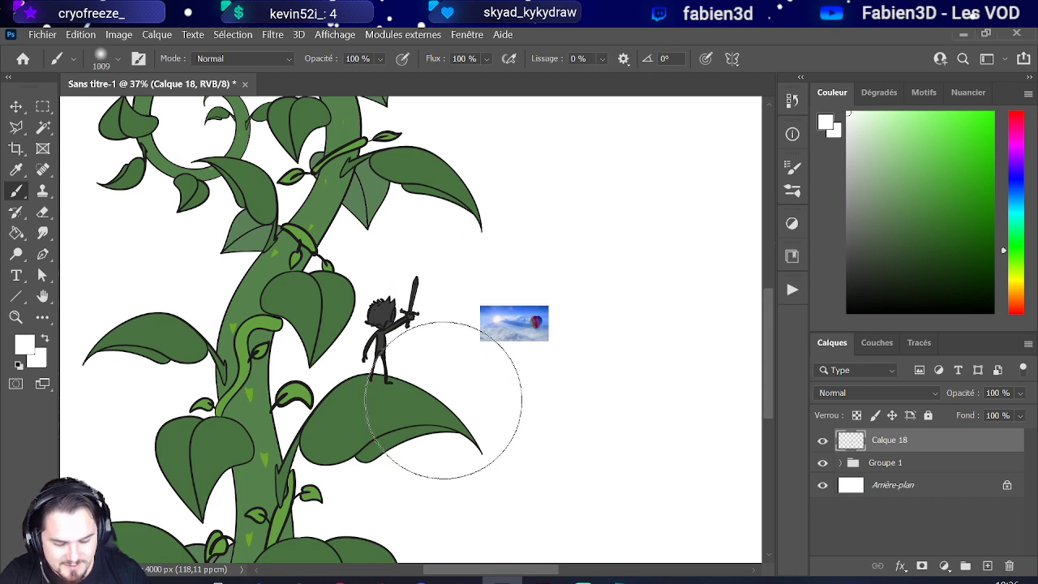
scroll(487, 345, "up", 3)
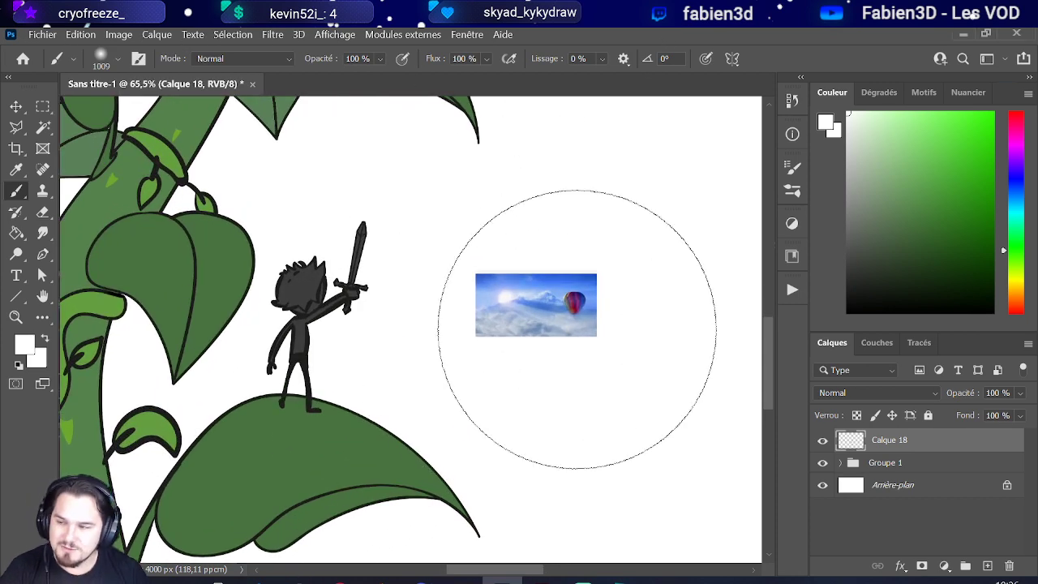
Step: Sample the pale grey-blue cloud colour from the sky reference picture and set the soft brush to 593 px
mouse_move(567, 332)
left_mouse_down()
mouse_move(531, 345)
mouse_move(540, 348)
left_mouse_up()
mouse_move(484, 331)
left_mouse_down()
mouse_move(557, 330)
mouse_move(518, 329)
mouse_move(559, 344)
left_mouse_up()
left_click(513, 331, "alt")
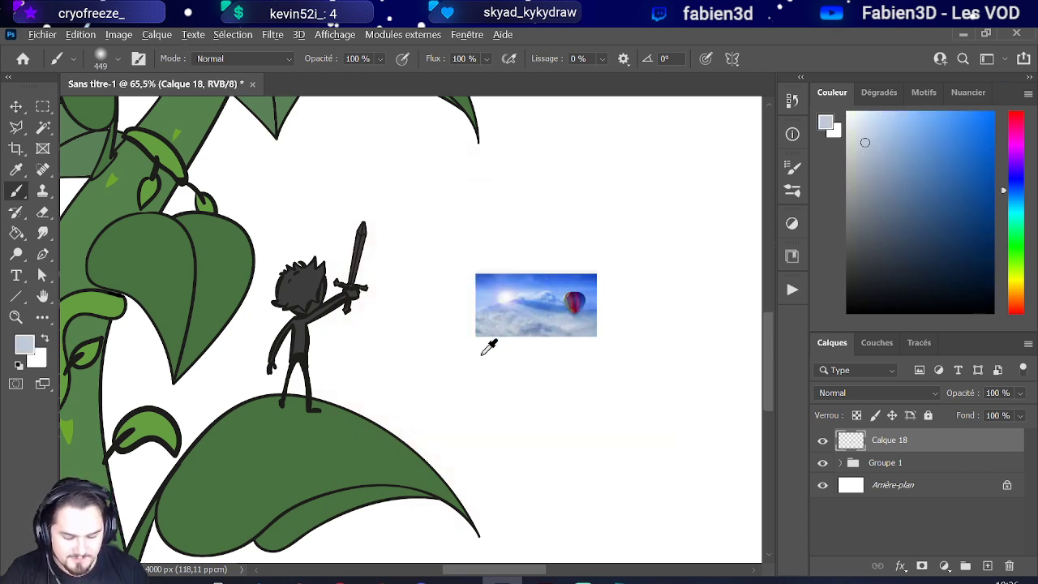
scroll(489, 347, "down", 7)
scroll(348, 371, "up", 1)
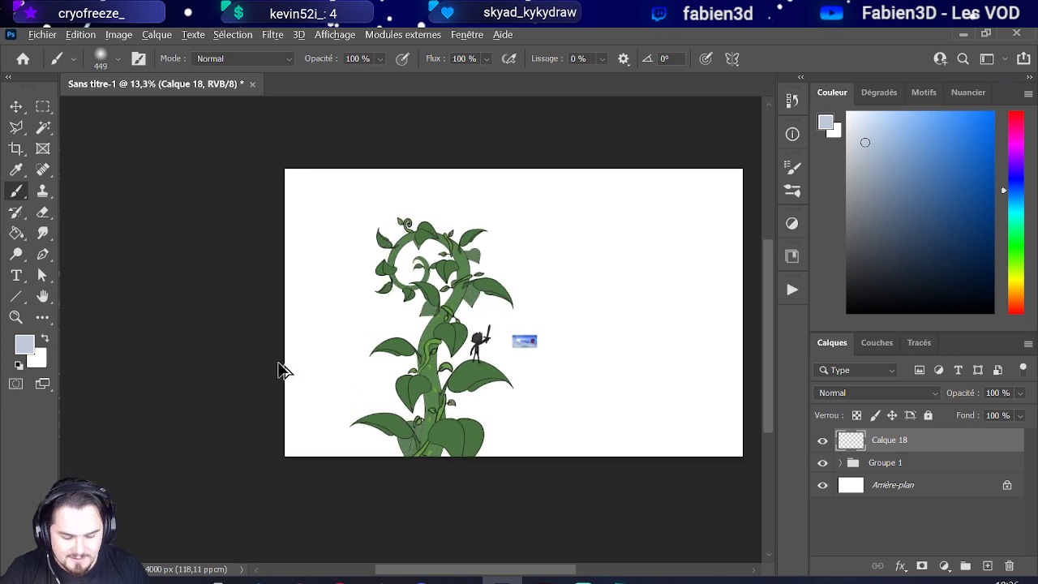
scroll(280, 371, "down", 1)
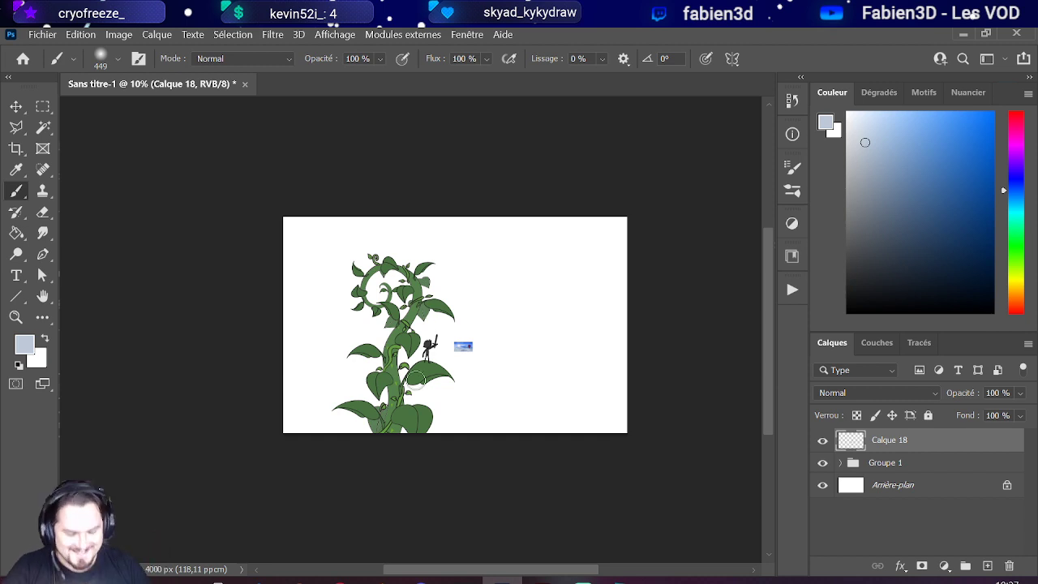
scroll(415, 399, "up", 2)
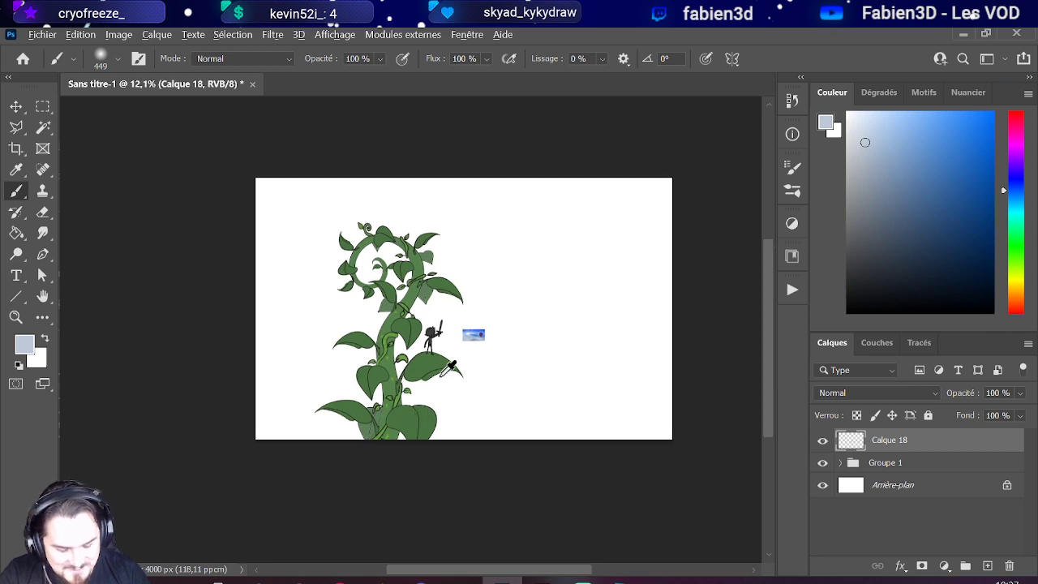
left_click_drag(448, 368, 486, 369)
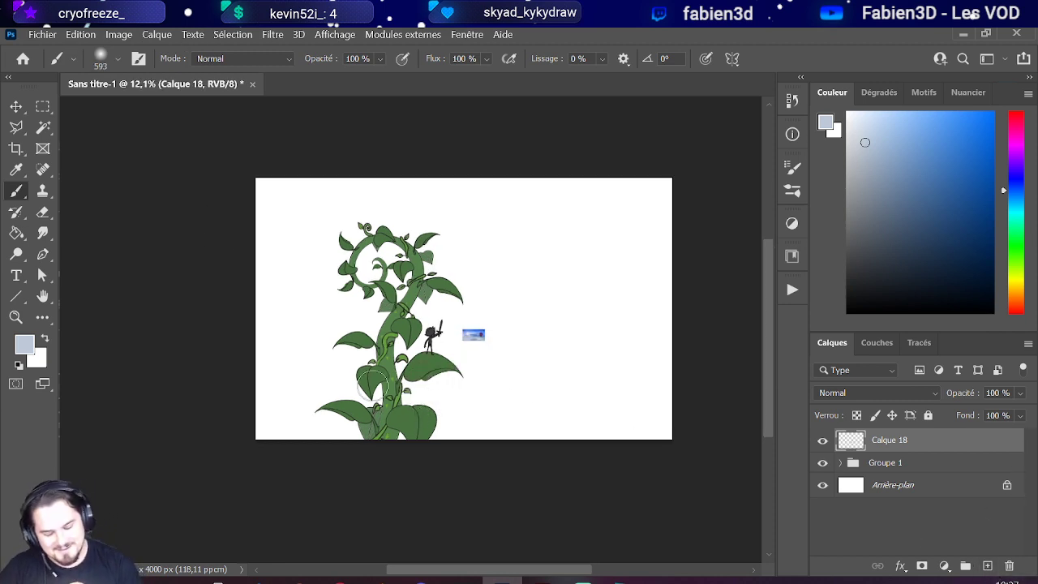
Step: Paint soft pale grey-blue clouds across the lower part of the canvas on Calque 18, veiling the beanstalk's base
mouse_move(267, 436)
left_mouse_down()
mouse_move(307, 404)
mouse_move(297, 425)
mouse_move(306, 402)
mouse_move(300, 425)
mouse_move(354, 410)
left_mouse_up()
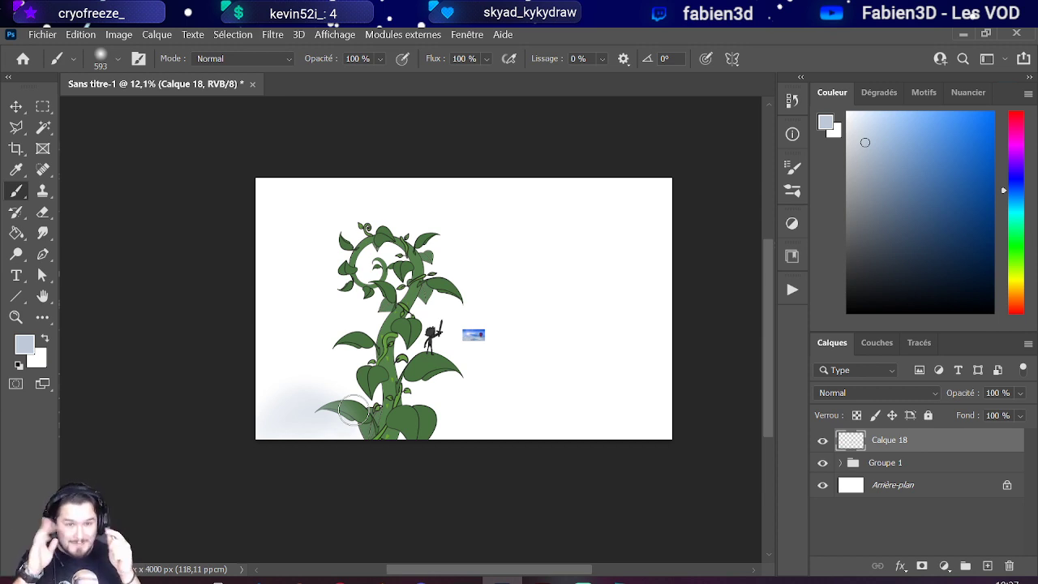
mouse_move(280, 424)
left_mouse_down()
mouse_move(343, 423)
mouse_move(403, 436)
mouse_move(370, 421)
mouse_move(416, 437)
mouse_move(394, 408)
mouse_move(548, 430)
mouse_move(478, 410)
mouse_move(663, 430)
left_mouse_up()
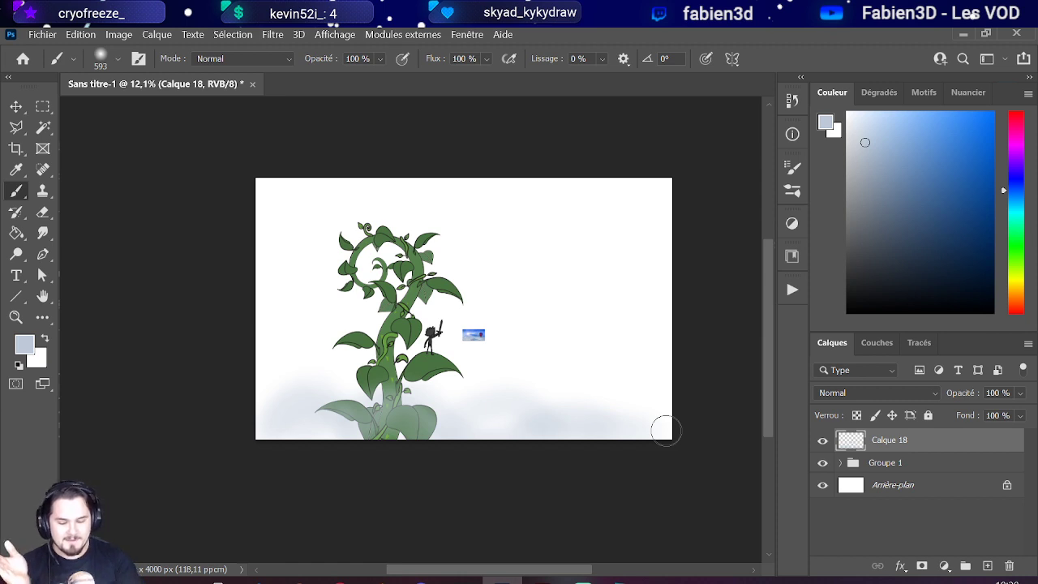
mouse_move(267, 389)
left_mouse_down()
mouse_move(283, 413)
mouse_move(380, 409)
mouse_move(460, 425)
mouse_move(665, 413)
mouse_move(674, 398)
mouse_move(616, 400)
mouse_move(665, 419)
left_mouse_up()
mouse_move(283, 376)
left_mouse_down()
mouse_move(301, 433)
mouse_move(453, 436)
left_mouse_up()
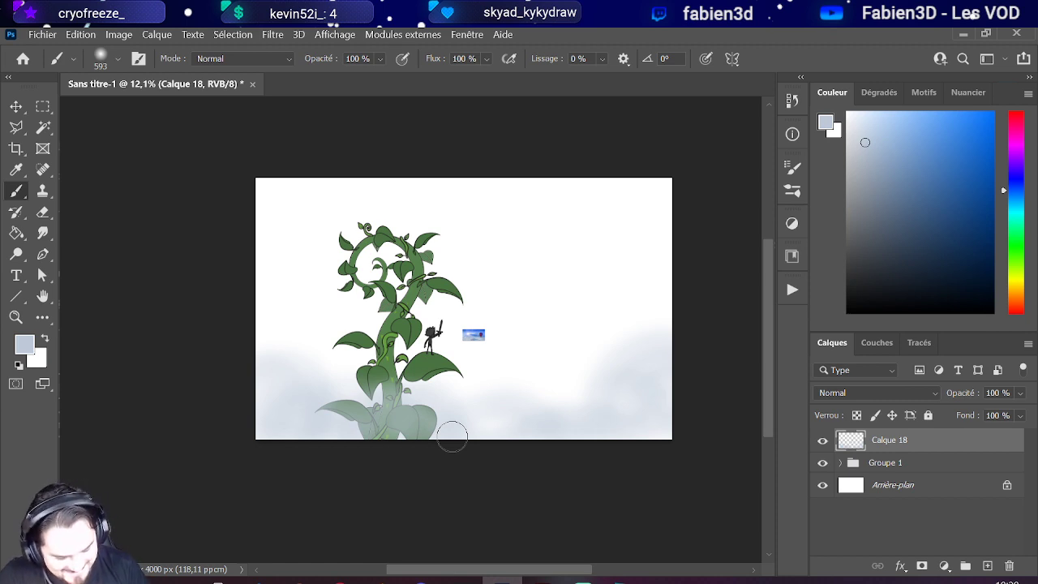
mouse_move(452, 436)
left_mouse_down()
mouse_move(287, 355)
mouse_move(356, 390)
mouse_move(304, 414)
mouse_move(404, 441)
mouse_move(432, 433)
mouse_move(343, 393)
mouse_move(258, 391)
mouse_move(275, 423)
mouse_move(302, 401)
mouse_move(441, 435)
mouse_move(500, 434)
mouse_move(549, 410)
mouse_move(644, 412)
left_mouse_up()
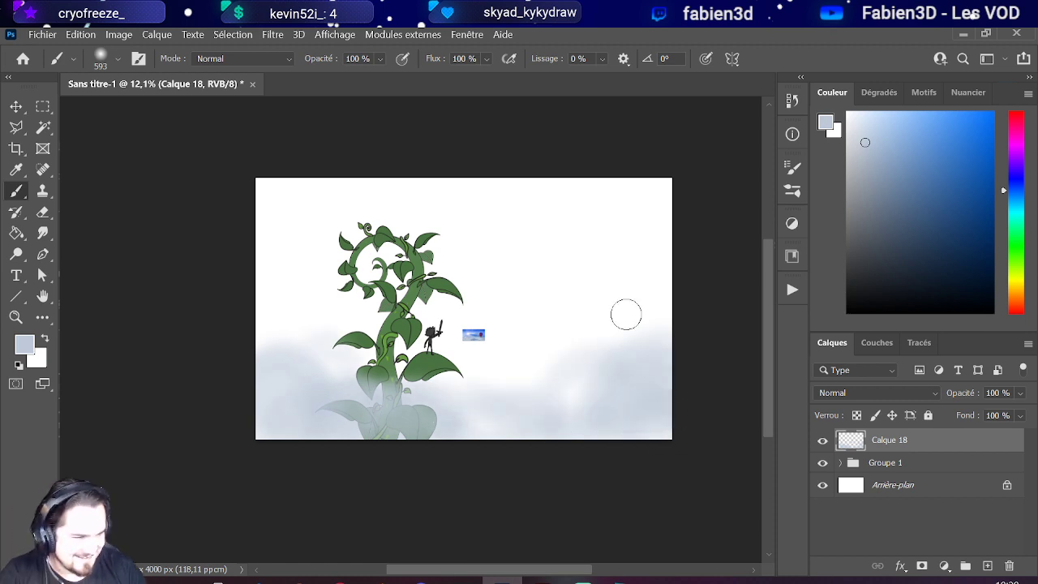
Step: Sample deeper blues from the sky reference and paint cloud shadows along the bottom of the canvas on Calque 18
scroll(516, 320, "up", 3)
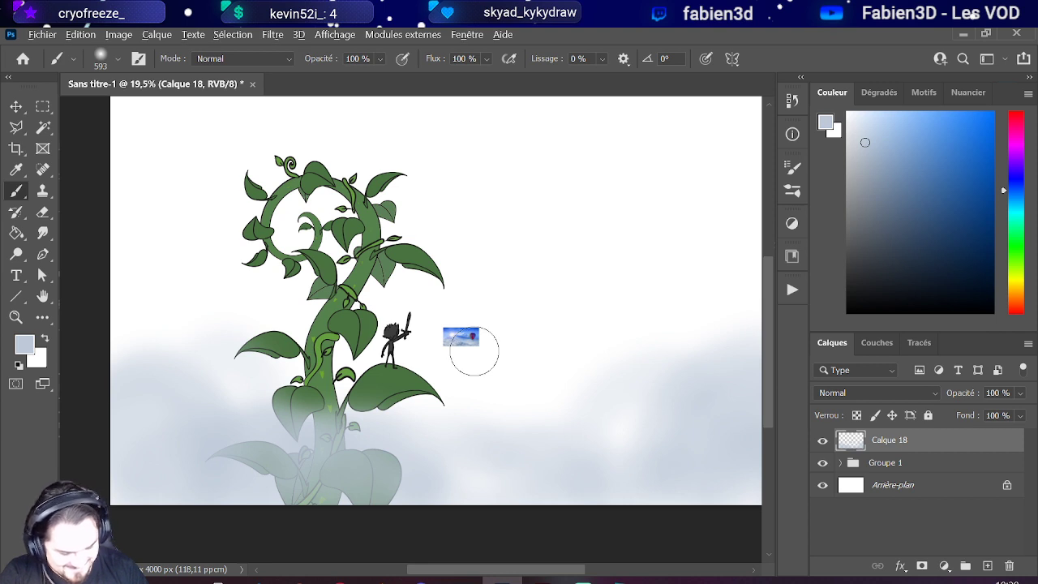
left_click(464, 339, "alt")
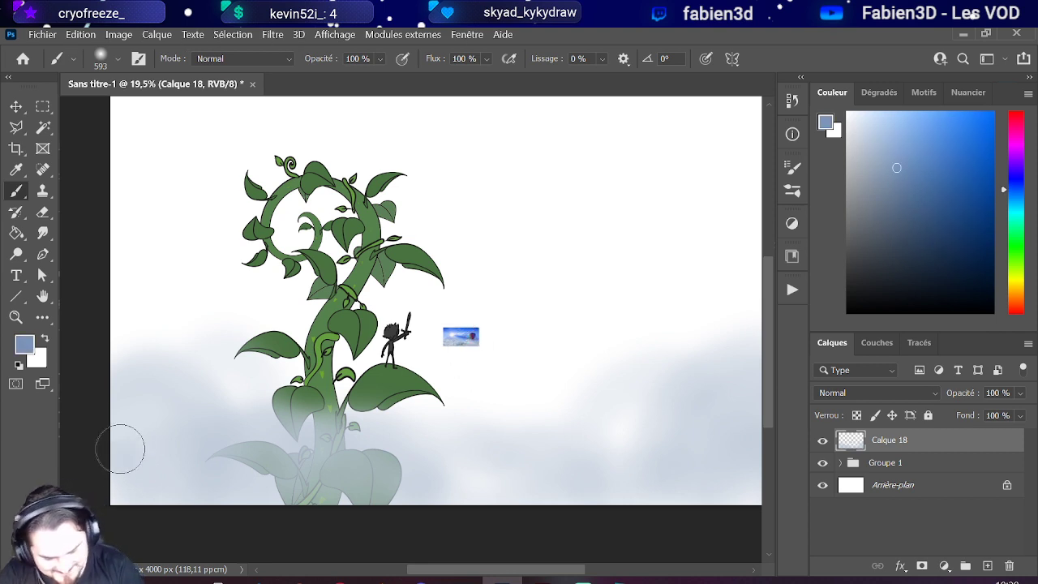
mouse_move(120, 448)
left_mouse_down()
mouse_move(141, 479)
mouse_move(188, 447)
mouse_move(185, 479)
mouse_move(351, 496)
mouse_move(482, 492)
mouse_move(668, 445)
mouse_move(706, 464)
mouse_move(739, 432)
mouse_move(771, 431)
mouse_move(569, 490)
mouse_move(649, 469)
mouse_move(724, 428)
mouse_move(771, 381)
mouse_move(744, 479)
mouse_move(547, 494)
mouse_move(466, 487)
mouse_move(347, 505)
mouse_move(228, 467)
mouse_move(165, 460)
mouse_move(409, 467)
mouse_move(438, 486)
mouse_move(158, 467)
mouse_move(151, 478)
mouse_move(223, 500)
mouse_move(344, 499)
left_mouse_up()
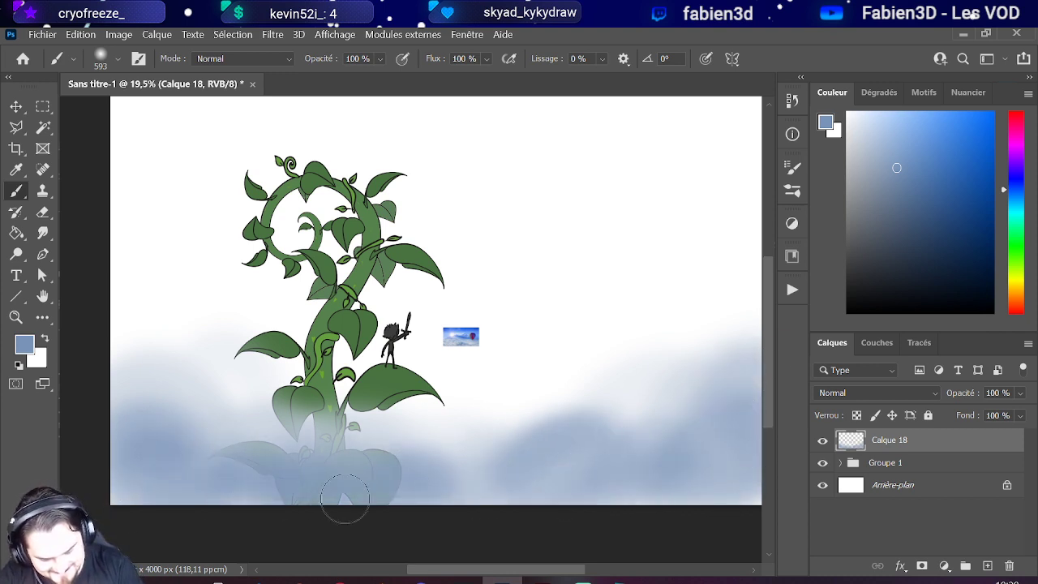
left_click(467, 334, "alt")
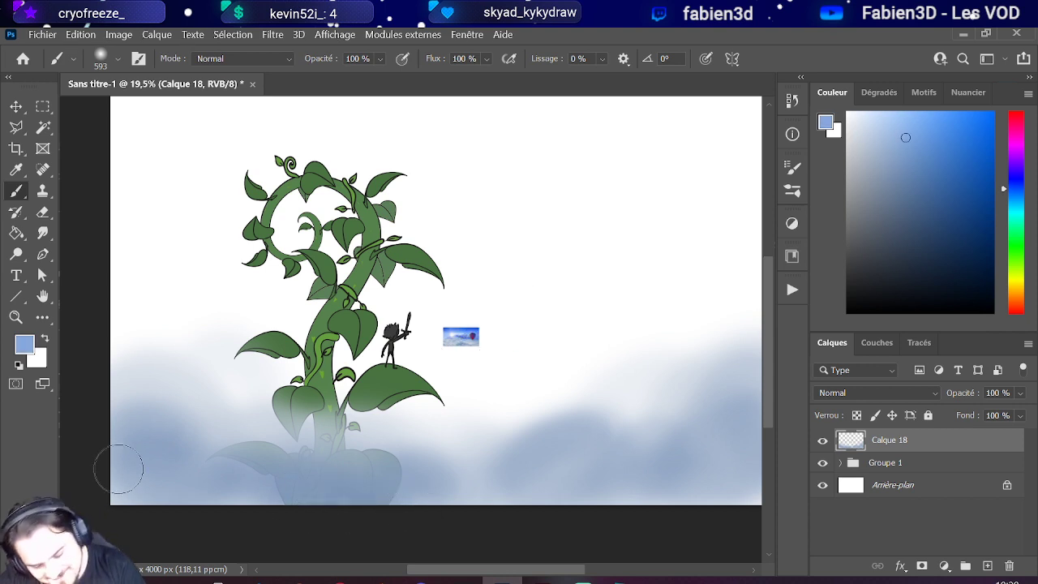
Step: Sample white from the reference's bright light and paint pale highlights over the lower clouds on a new layer above Calque 18
left_click(457, 332, "alt")
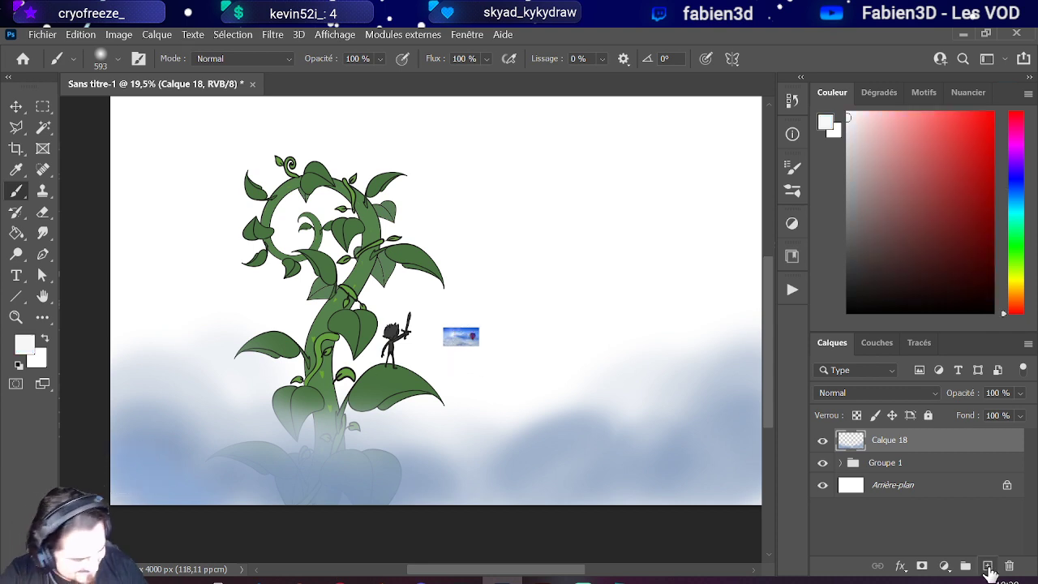
left_click(987, 565)
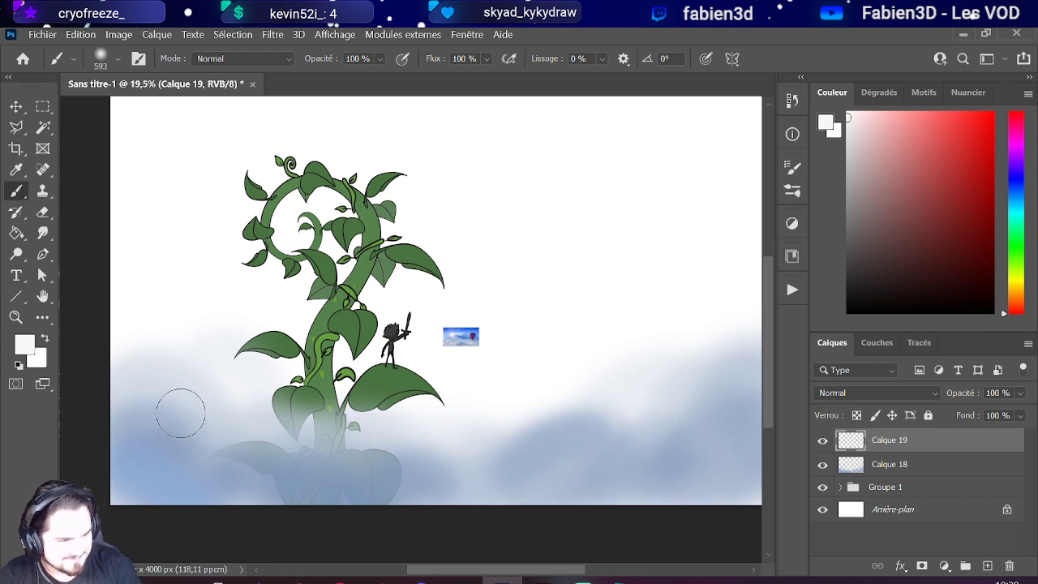
mouse_move(134, 486)
left_mouse_down()
mouse_move(164, 459)
mouse_move(134, 462)
mouse_move(140, 482)
mouse_move(251, 503)
mouse_move(595, 495)
mouse_move(670, 473)
mouse_move(681, 490)
mouse_move(744, 491)
mouse_move(642, 477)
mouse_move(383, 504)
mouse_move(517, 491)
mouse_move(243, 454)
mouse_move(225, 443)
mouse_move(430, 494)
left_mouse_up()
key("ctrl+minus")
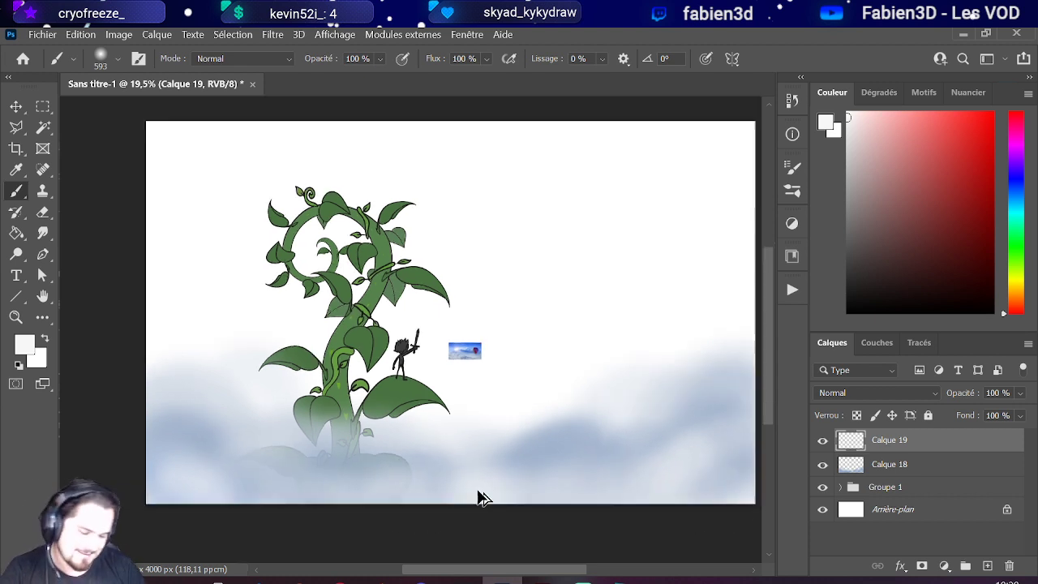
scroll(479, 497, "down", 2)
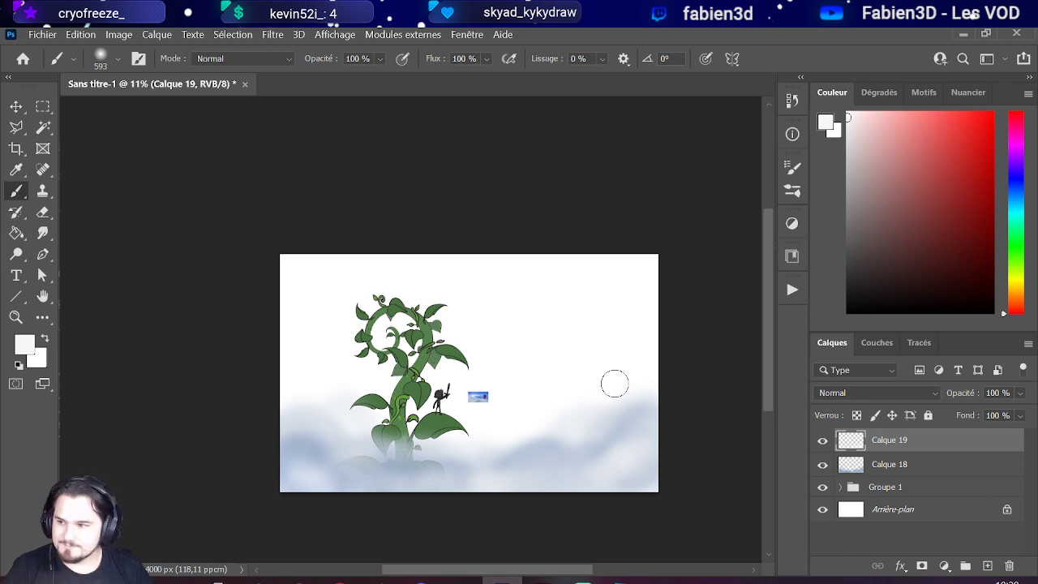
scroll(576, 440, "up", 2)
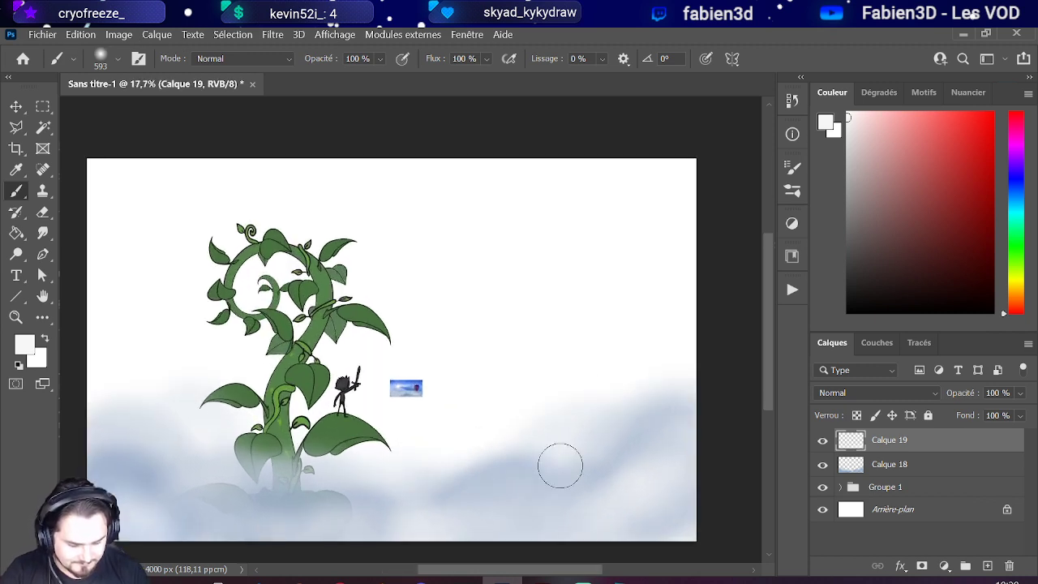
Step: Add a new layer between Arrière-plan and Groupe 1 for clouds behind the beanstalk
left_click(540, 468, "alt")
left_click(888, 472)
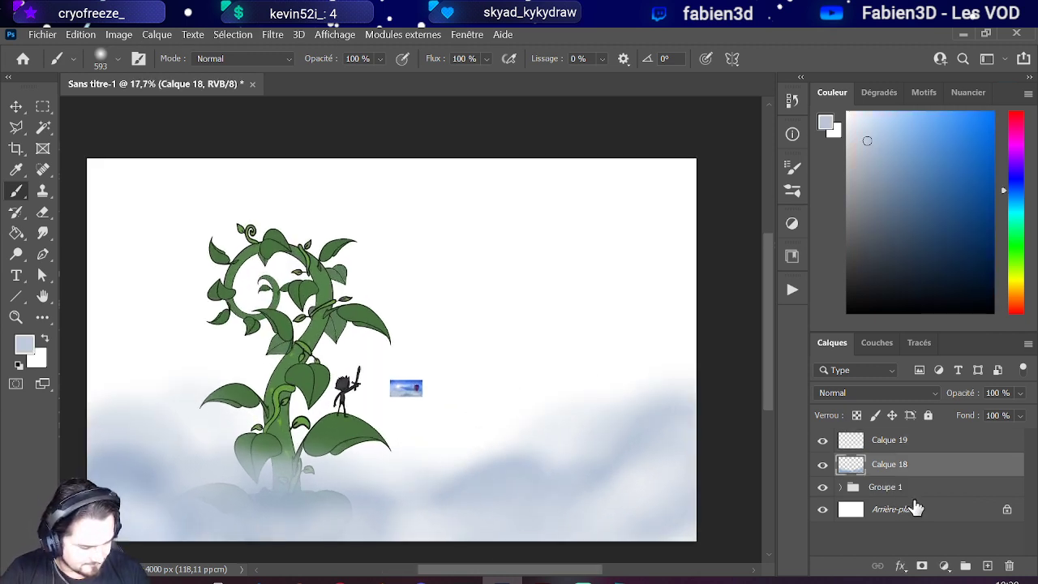
left_click(901, 492)
left_click(903, 510)
left_click(987, 565)
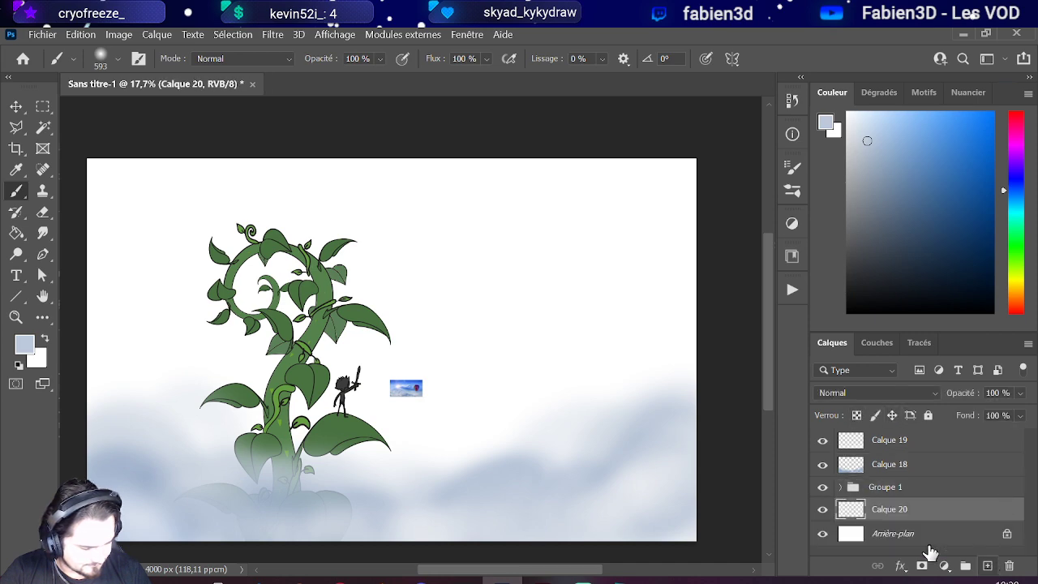
Step: Sample a light blue from the sky reference and paint distant clouds behind the beanstalk and character with a 663 px brush
scroll(568, 442, "down", 2)
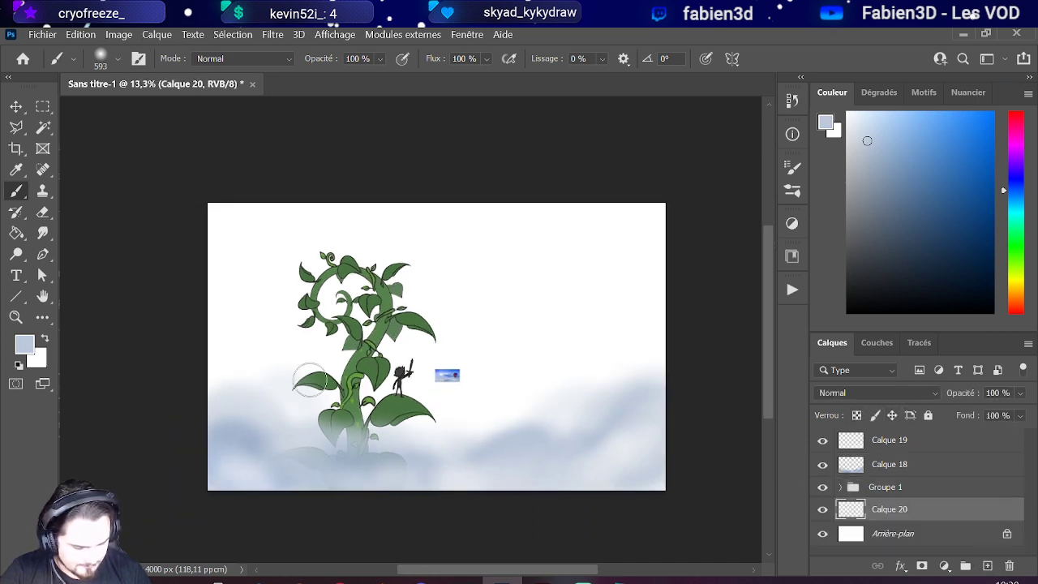
scroll(448, 375, "up", 6)
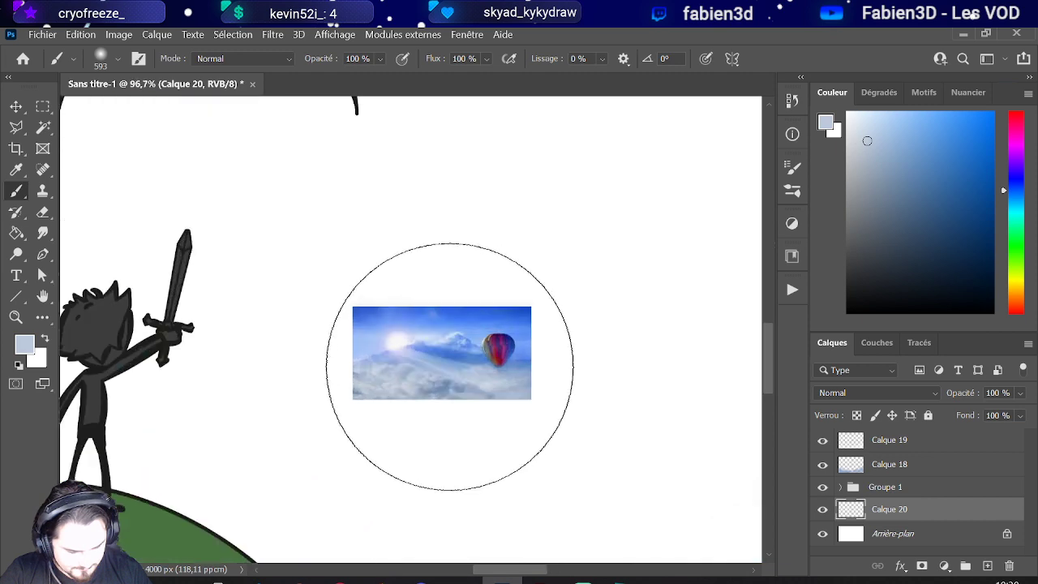
left_click(399, 361, "alt")
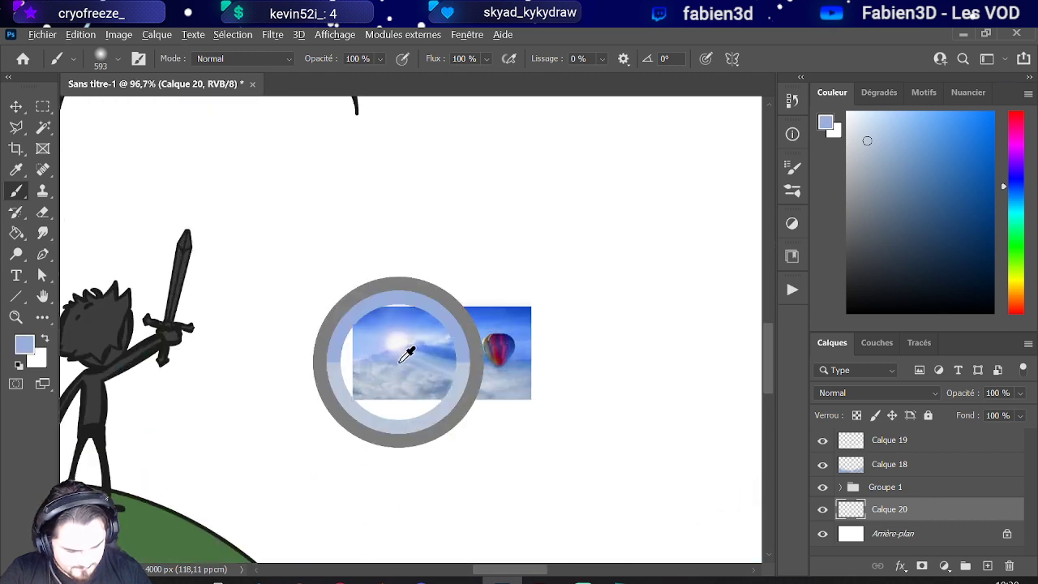
scroll(365, 405, "down", 8)
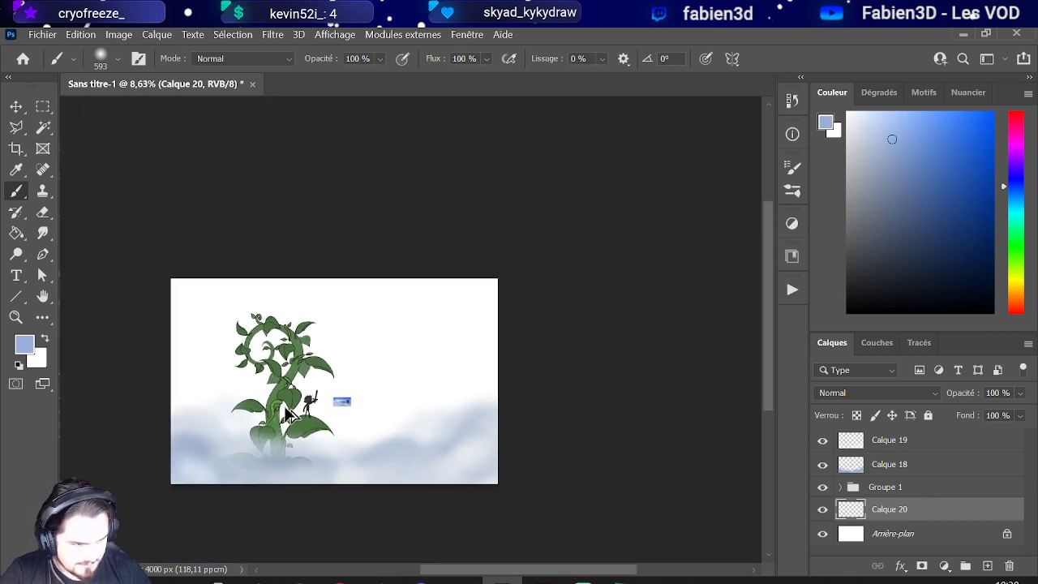
scroll(286, 414, "up", 2)
scroll(285, 415, "down", 1)
mouse_move(198, 419)
left_mouse_down()
mouse_move(373, 411)
mouse_move(403, 427)
mouse_move(519, 436)
mouse_move(468, 416)
mouse_move(498, 425)
mouse_move(490, 412)
mouse_move(538, 430)
mouse_move(488, 414)
mouse_move(279, 443)
mouse_move(292, 434)
mouse_move(153, 412)
mouse_move(319, 389)
mouse_move(540, 405)
mouse_move(511, 397)
mouse_move(576, 396)
mouse_move(588, 383)
mouse_move(600, 396)
mouse_move(321, 446)
left_mouse_up()
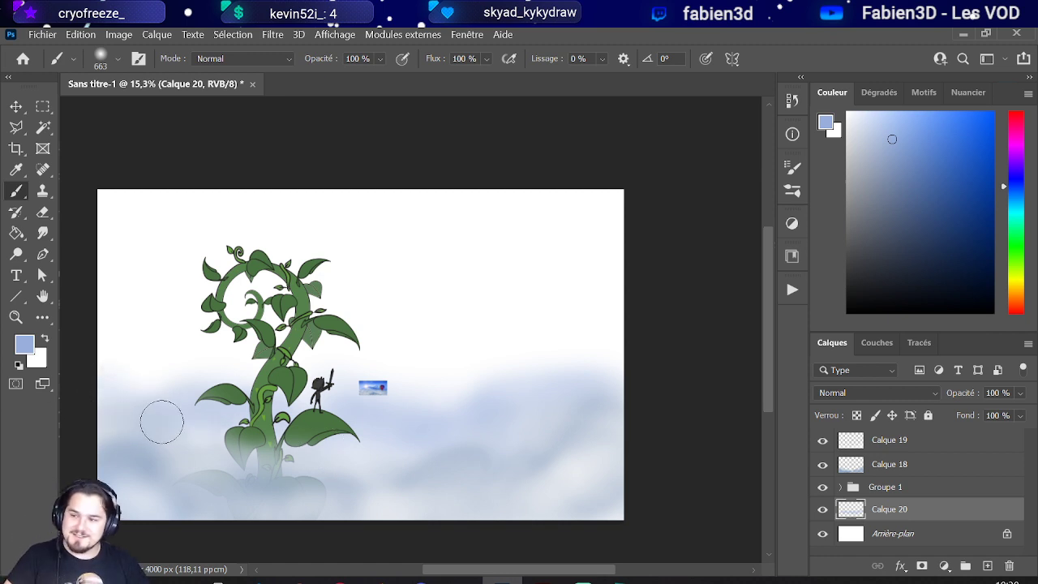
middle_click(283, 430)
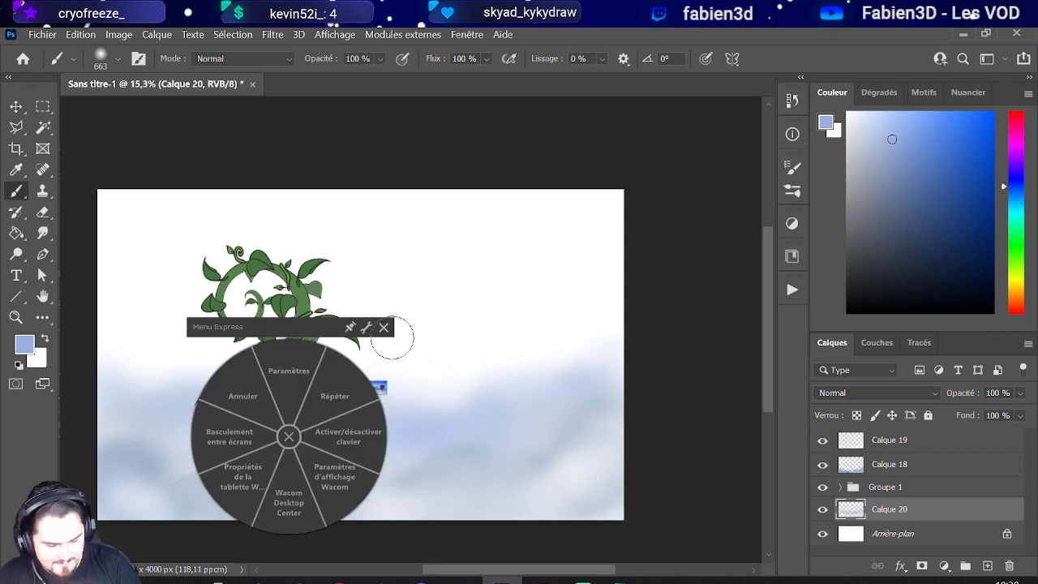
left_click(384, 324)
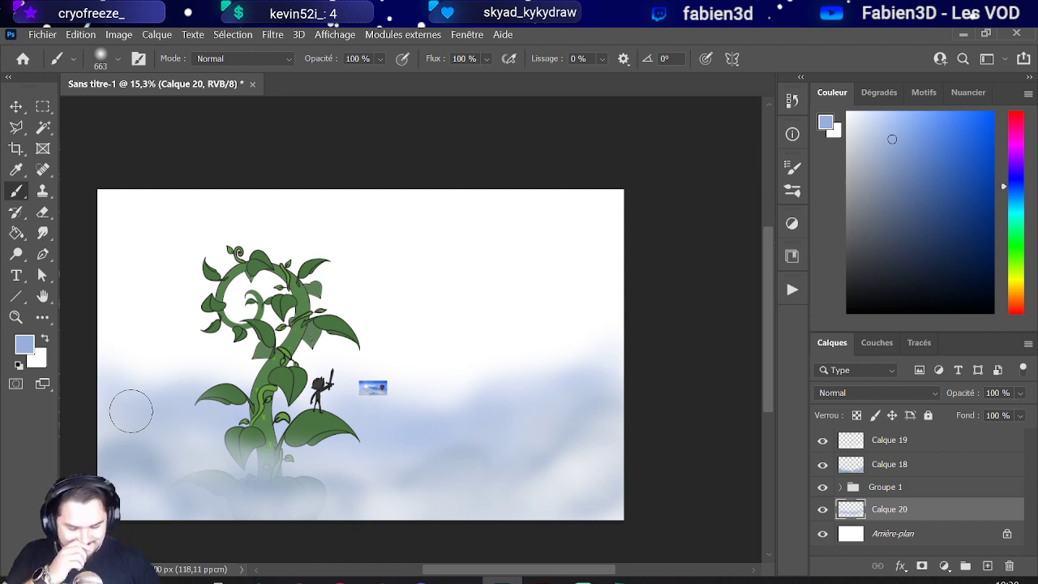
Step: Build up the distant clouds behind the beanstalk with a newly sampled reference blue, and soften them with a very pale blue-grey
left_click(378, 381, "alt")
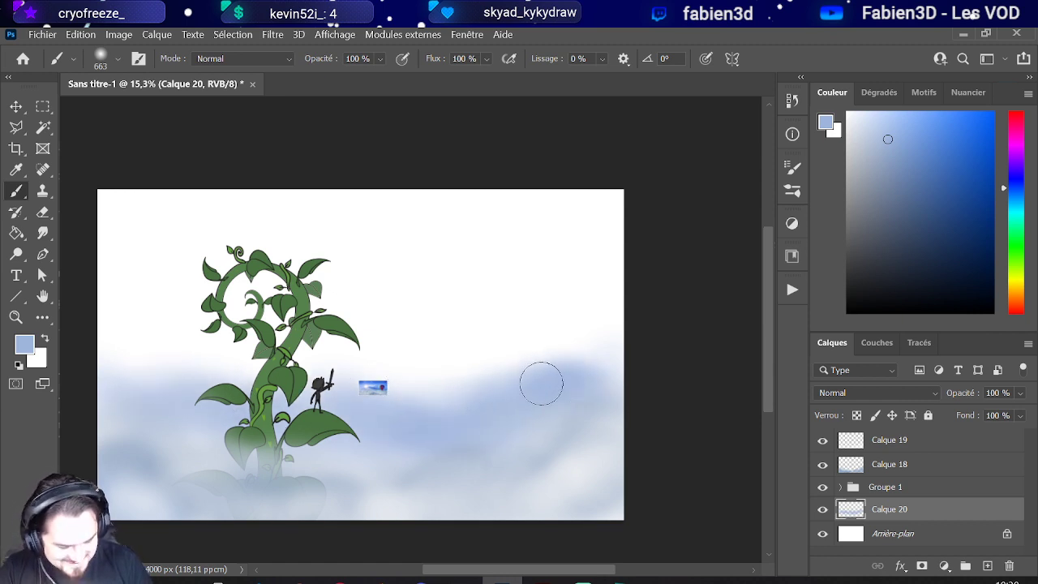
left_click(854, 130)
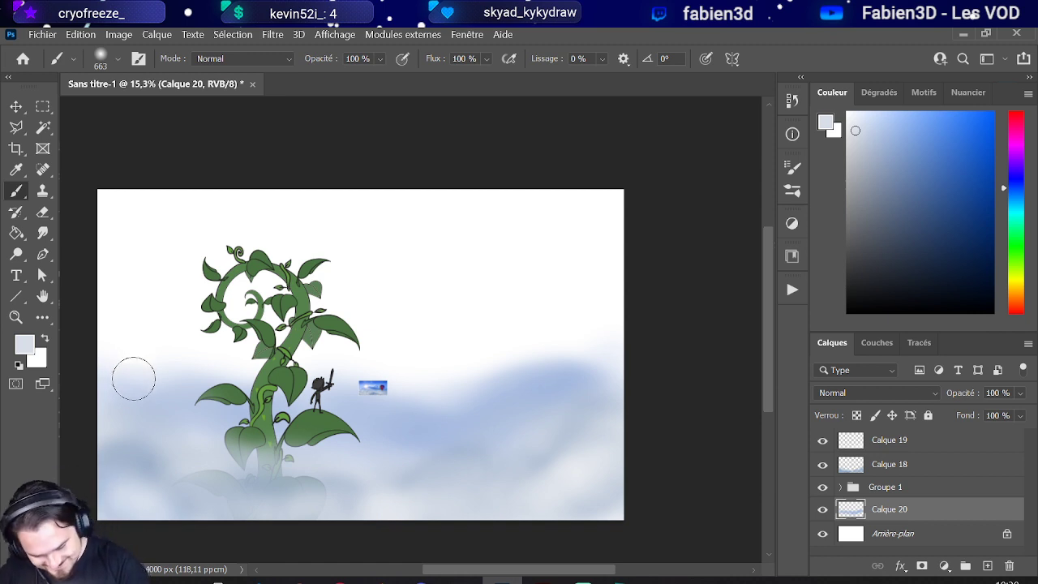
mouse_move(273, 381)
left_mouse_down()
mouse_move(394, 412)
mouse_move(555, 396)
mouse_move(586, 373)
mouse_move(608, 378)
left_mouse_up()
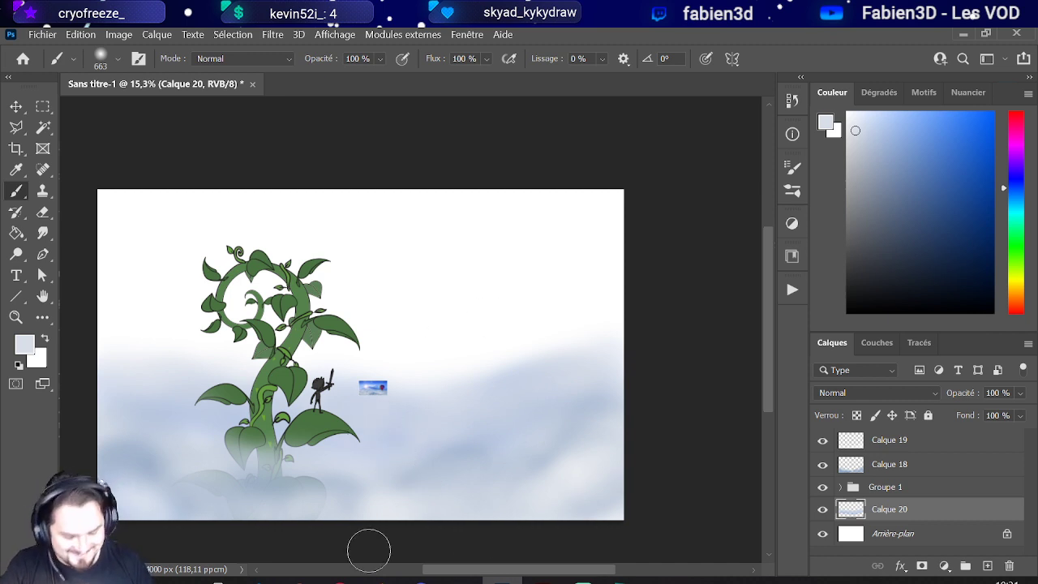
scroll(452, 427, "down", 1)
scroll(454, 430, "down", 2)
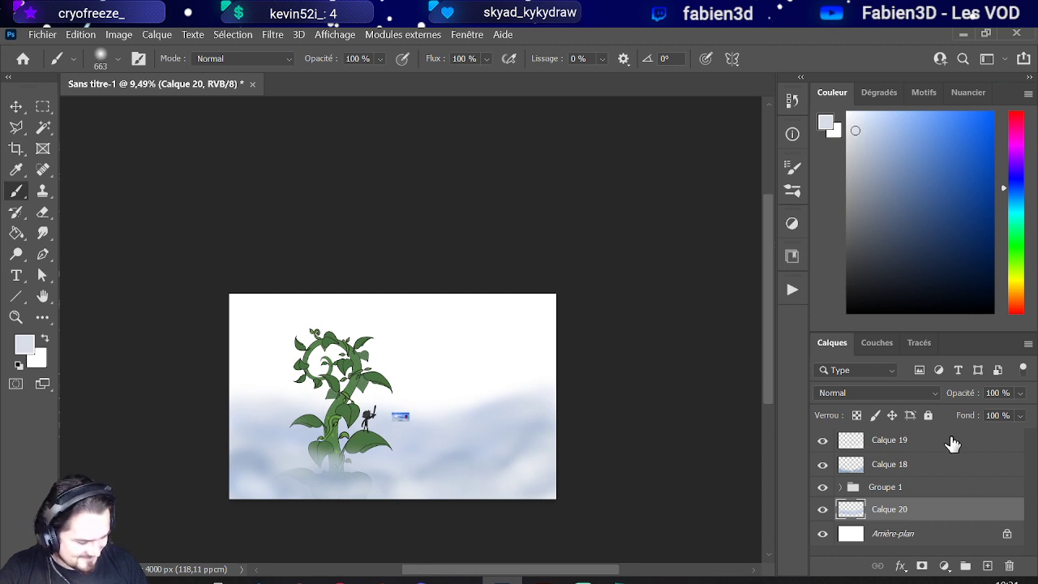
Step: Set the foreground colour to white and add a new layer above Calque 19
left_click(946, 444)
left_click(920, 468)
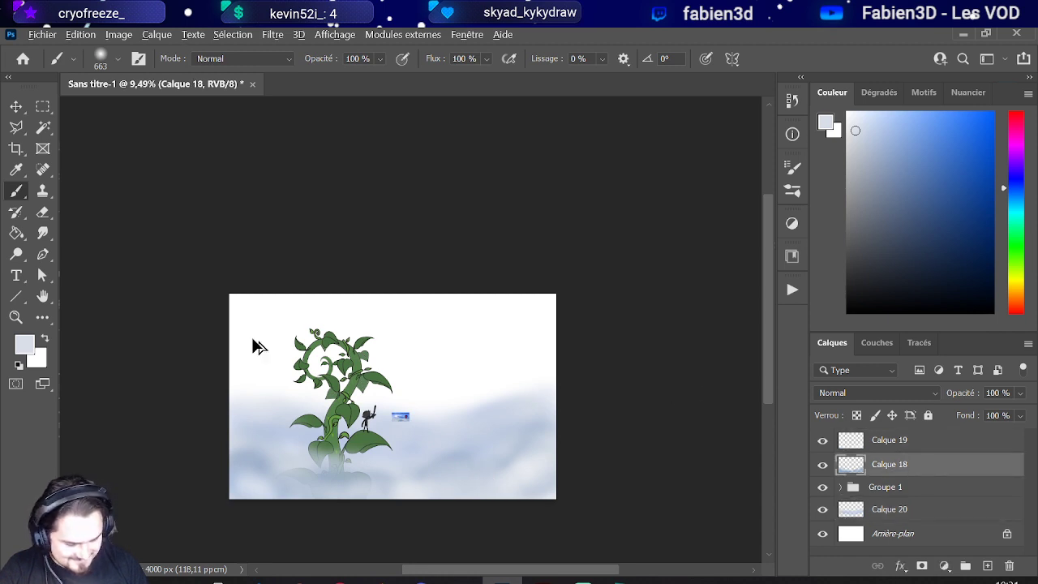
scroll(305, 429, "up", 1)
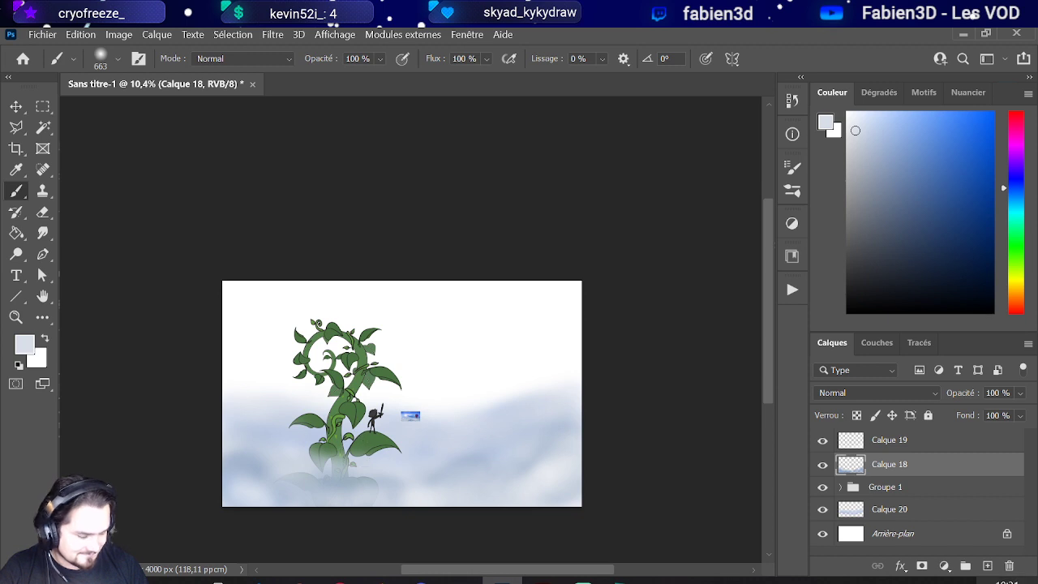
left_click(947, 440)
left_click_drag(873, 176, 809, 79)
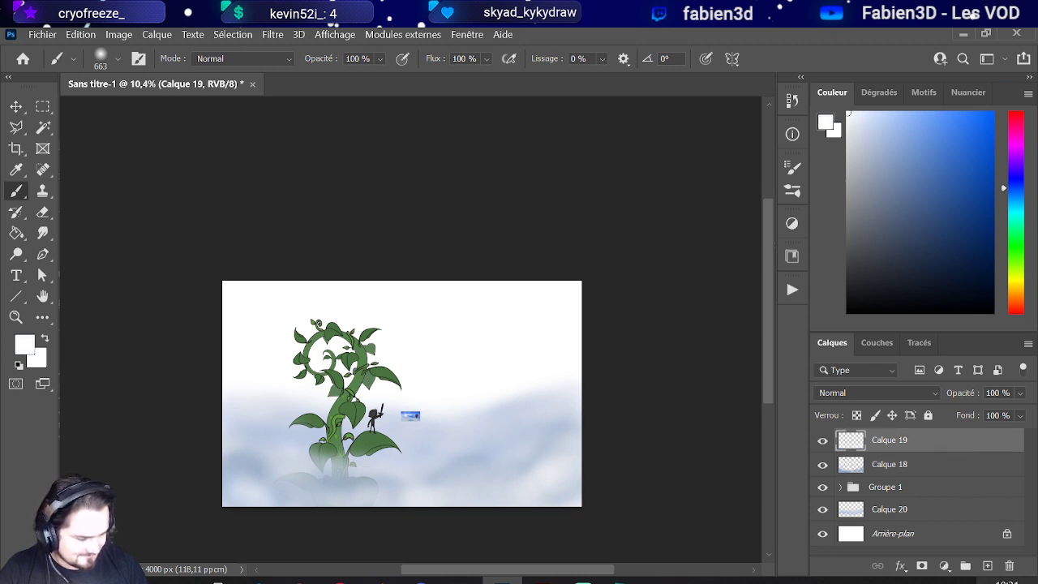
left_click(986, 565)
Step: Enlarge the brush to 3318 px and paint a soft white haze over the clouds at the bottom of the canvas
mouse_move(504, 462)
left_mouse_down()
mouse_move(535, 491)
mouse_move(591, 494)
mouse_move(602, 475)
left_mouse_up()
mouse_move(528, 514)
left_mouse_down()
mouse_move(456, 543)
mouse_move(430, 525)
mouse_move(205, 506)
mouse_move(219, 499)
mouse_move(294, 532)
mouse_move(350, 538)
mouse_move(575, 507)
left_mouse_up()
scroll(697, 496, "down", 1)
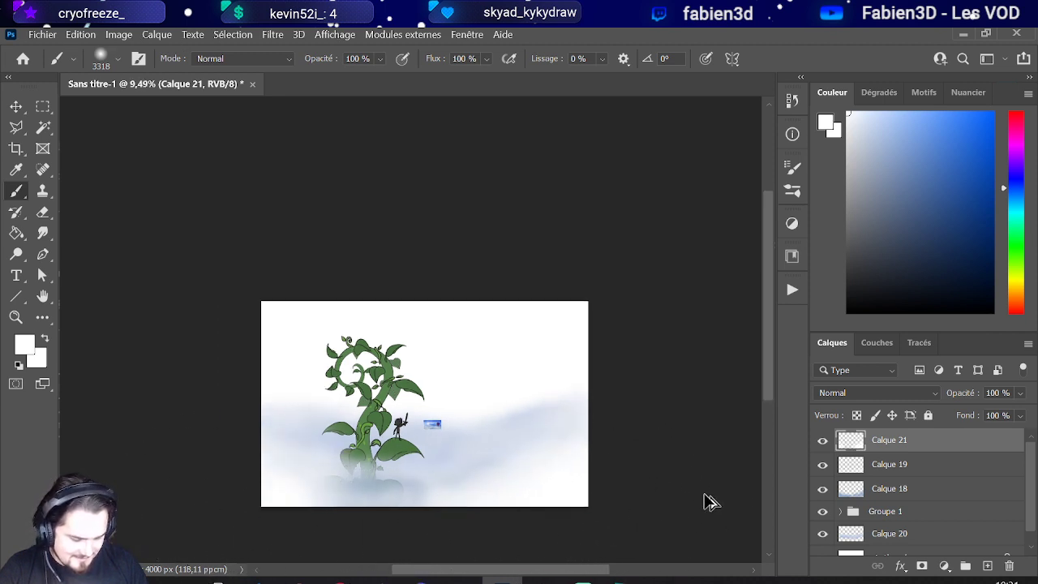
Step: Reduce the opacity of the white haze layer, Calque 21, to 45%
scroll(591, 475, "left", 1)
scroll(539, 474, "up", 1)
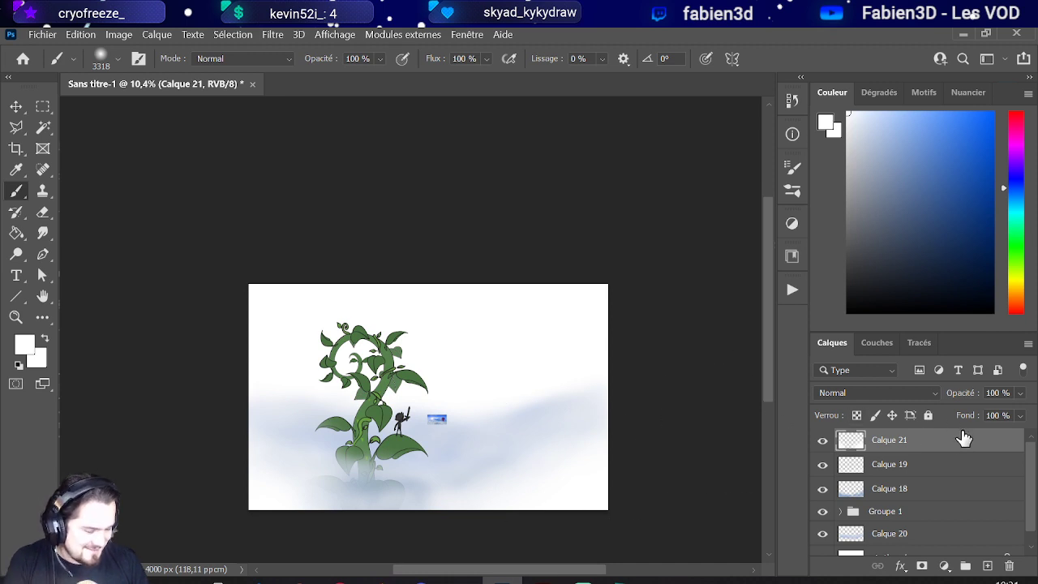
left_click(1020, 393)
left_click_drag(999, 412, 994, 413)
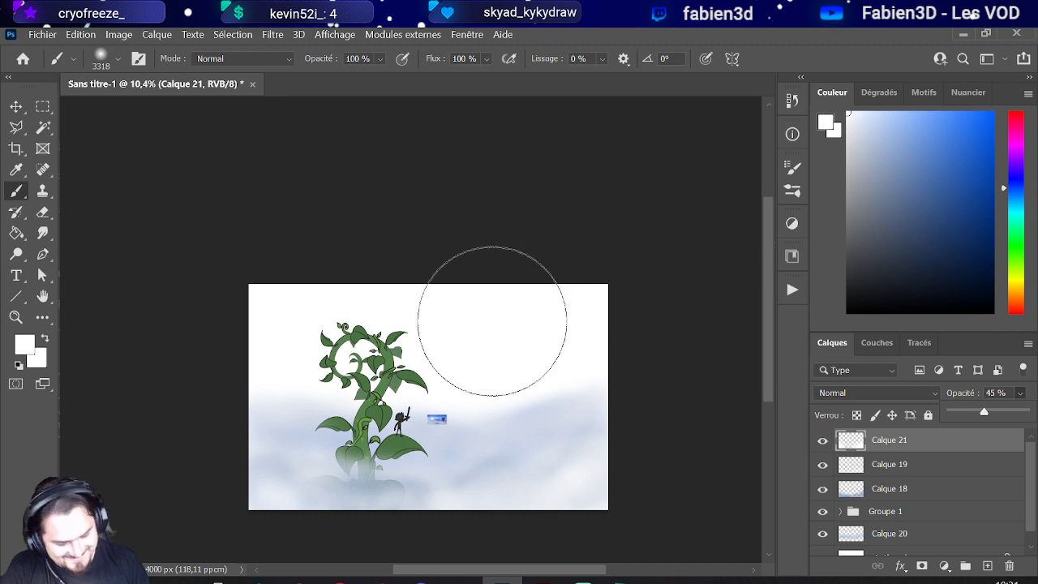
Step: Sample the deep blue from the sky reference and fill a new layer above the background with it
scroll(424, 348, "down", 2)
scroll(424, 348, "up", 4)
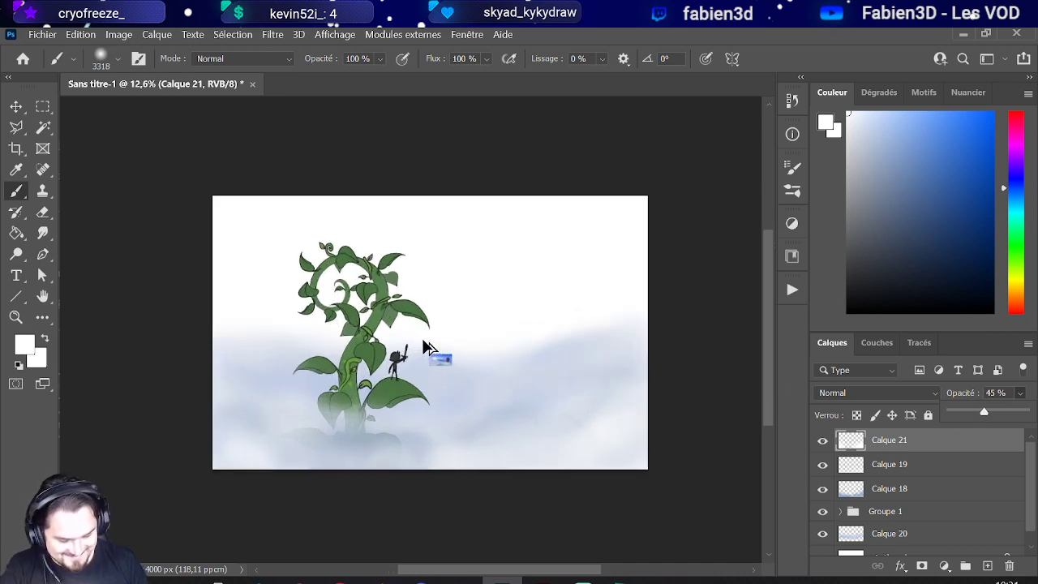
scroll(494, 281, "up", 1)
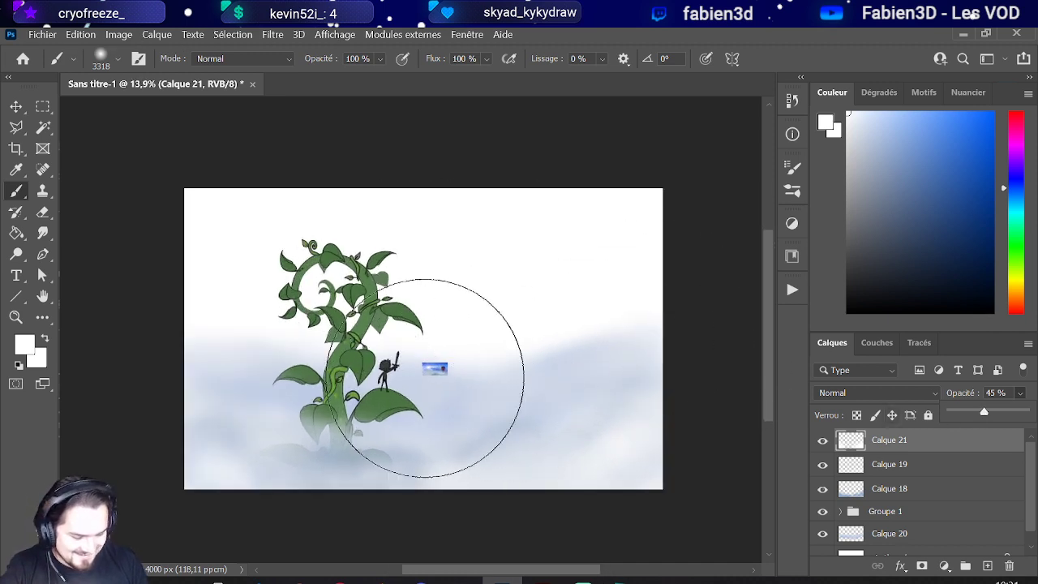
scroll(433, 371, "up", 3)
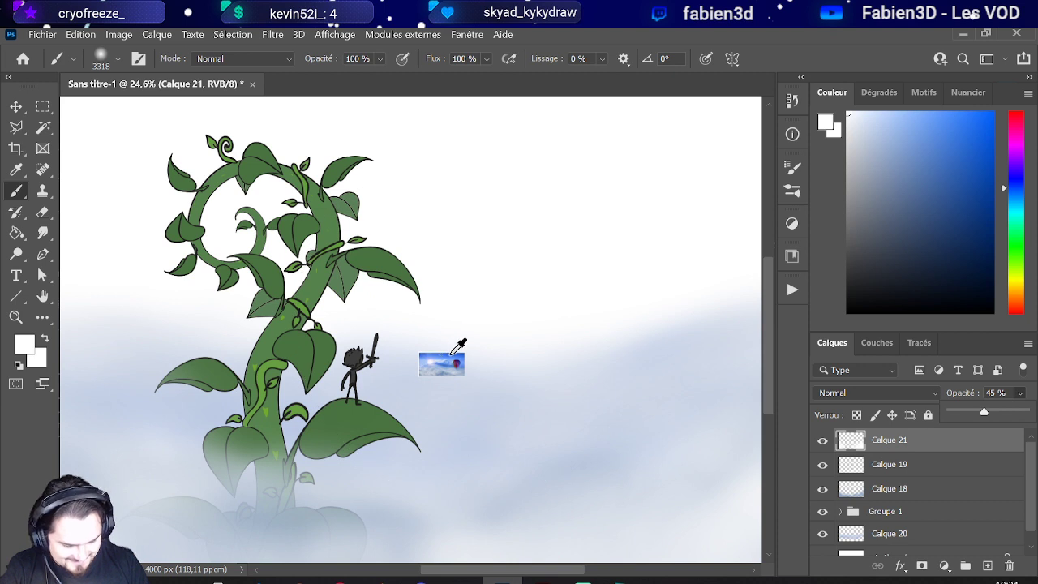
left_click(452, 351, "alt")
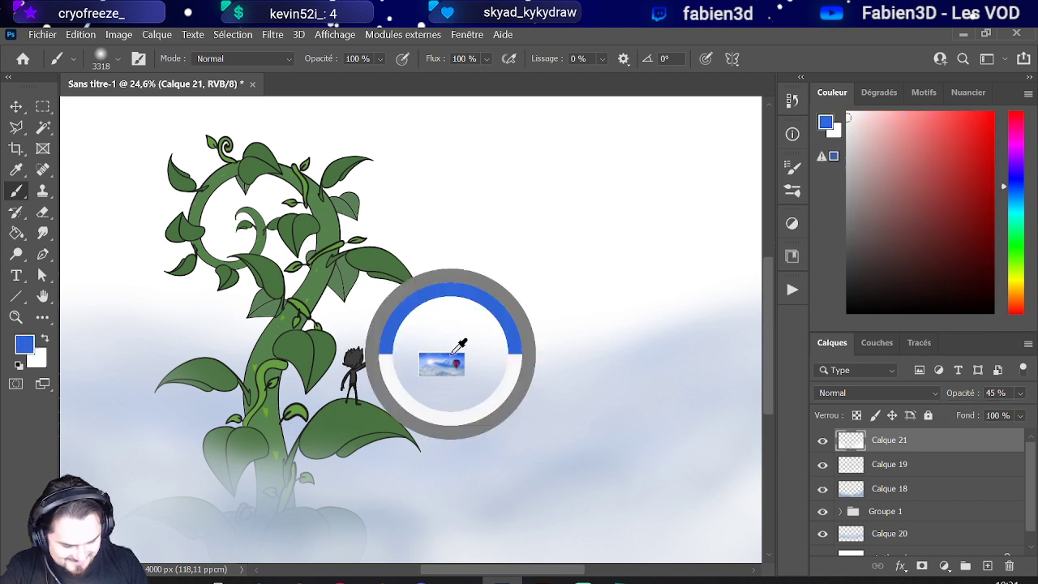
scroll(470, 337, "down", 6)
scroll(995, 486, "down", 1)
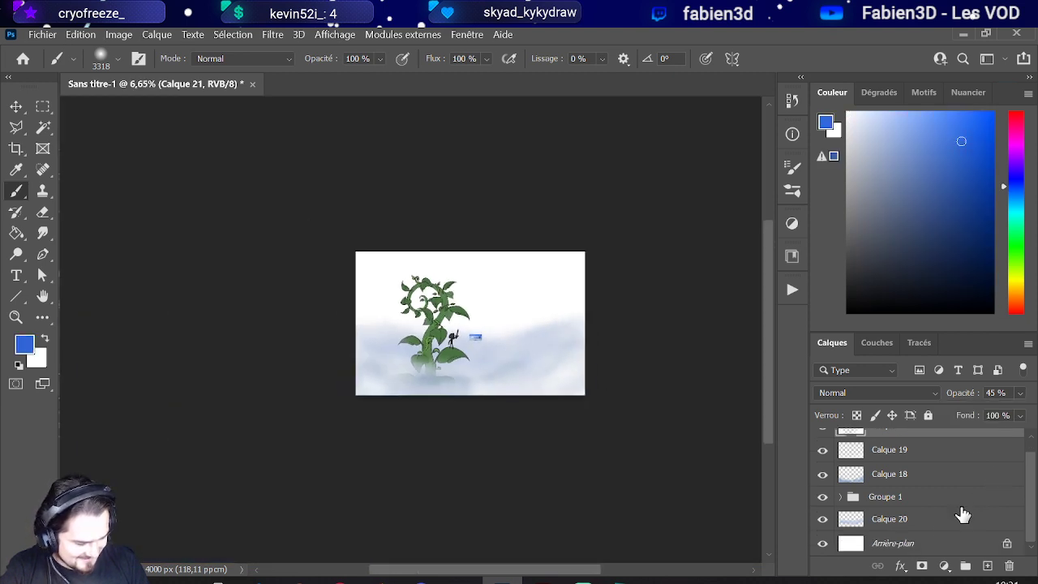
left_click(934, 541)
left_click(987, 565)
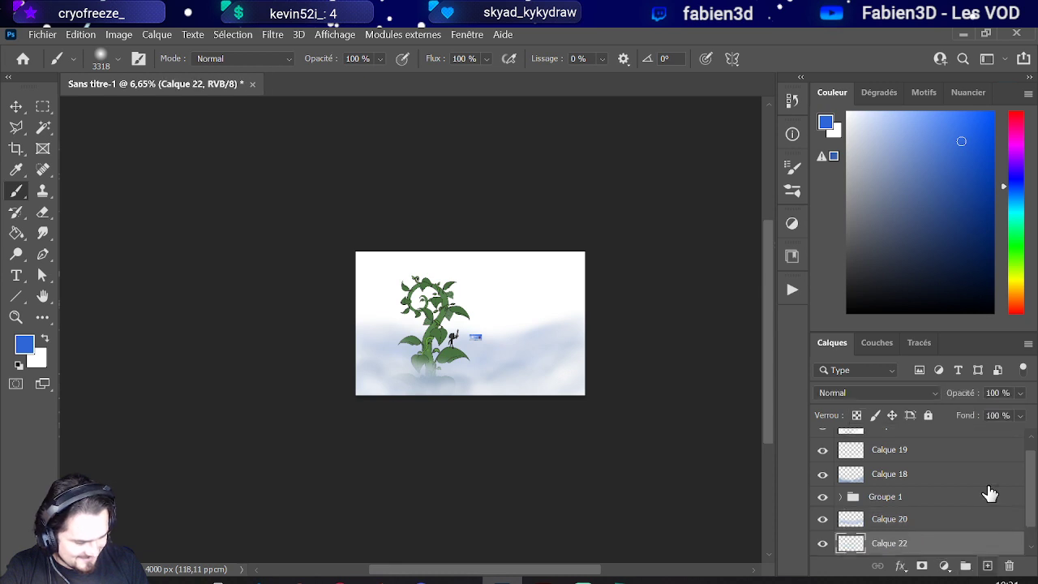
left_click(16, 232)
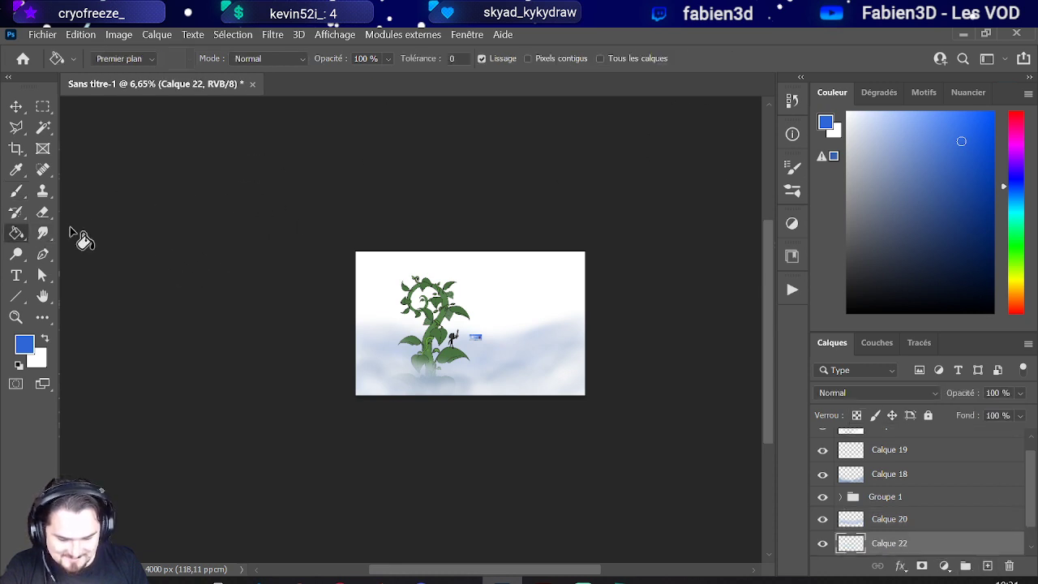
left_click(545, 284)
Step: Sample a light blue from the sky reference and paint a soft horizon glow on a new layer with a 3595 px brush
scroll(545, 284, "up", 10)
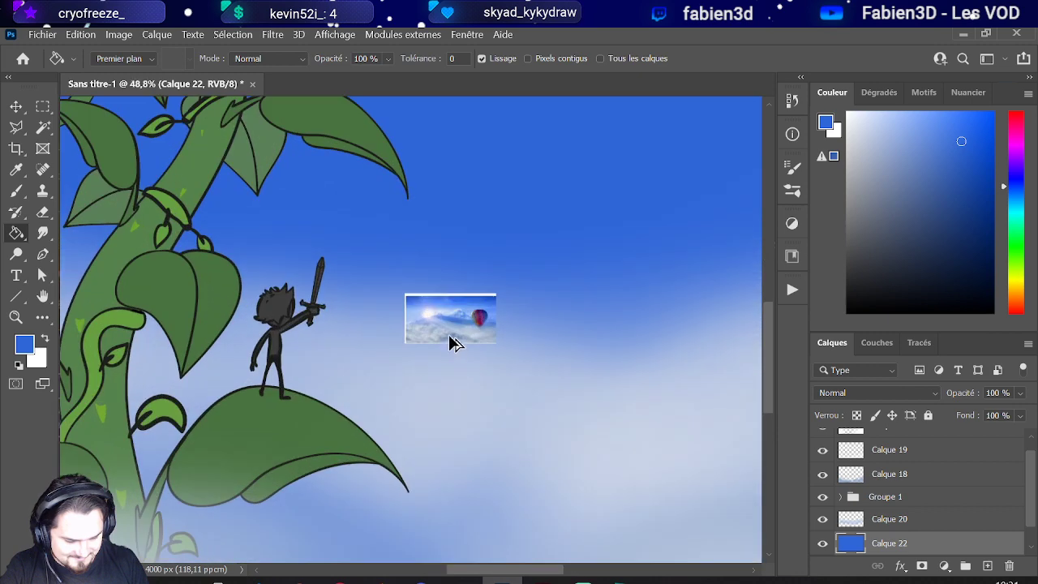
left_click(428, 325, "alt")
scroll(430, 329, "down", 8)
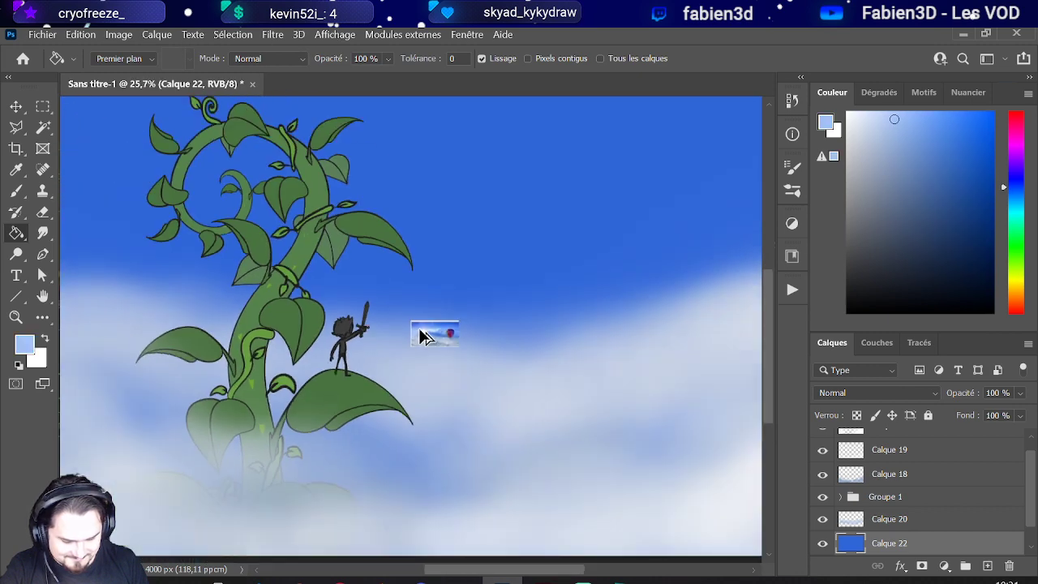
left_click(986, 565)
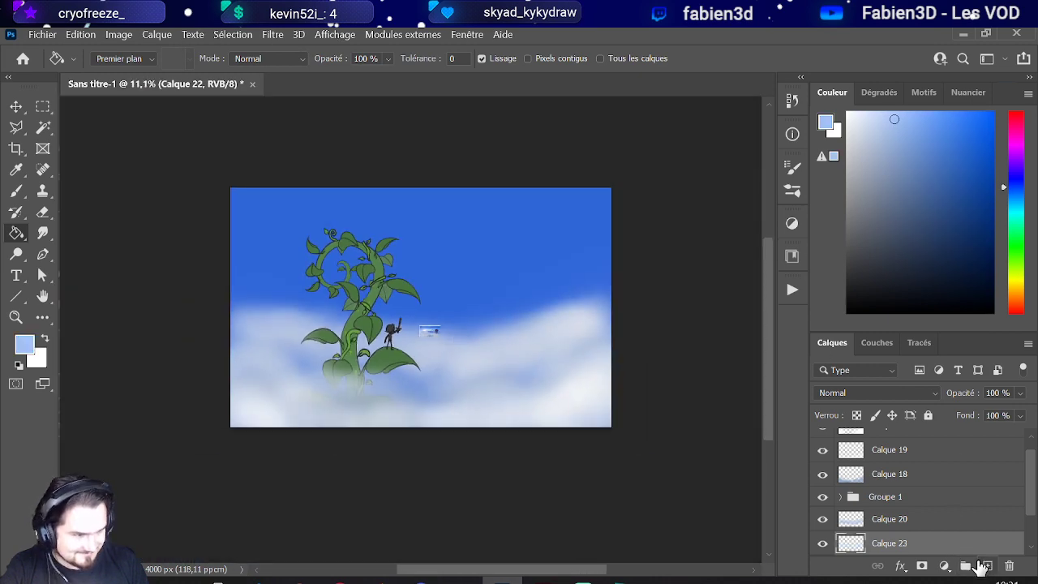
left_click(16, 191)
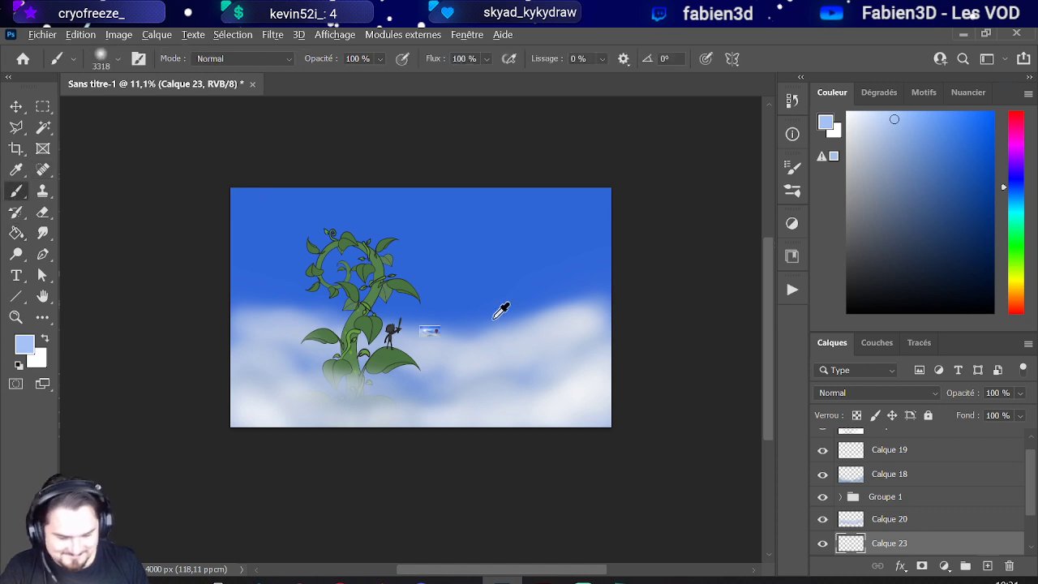
mouse_move(502, 315)
left_mouse_down()
mouse_move(555, 341)
mouse_move(502, 331)
left_mouse_up()
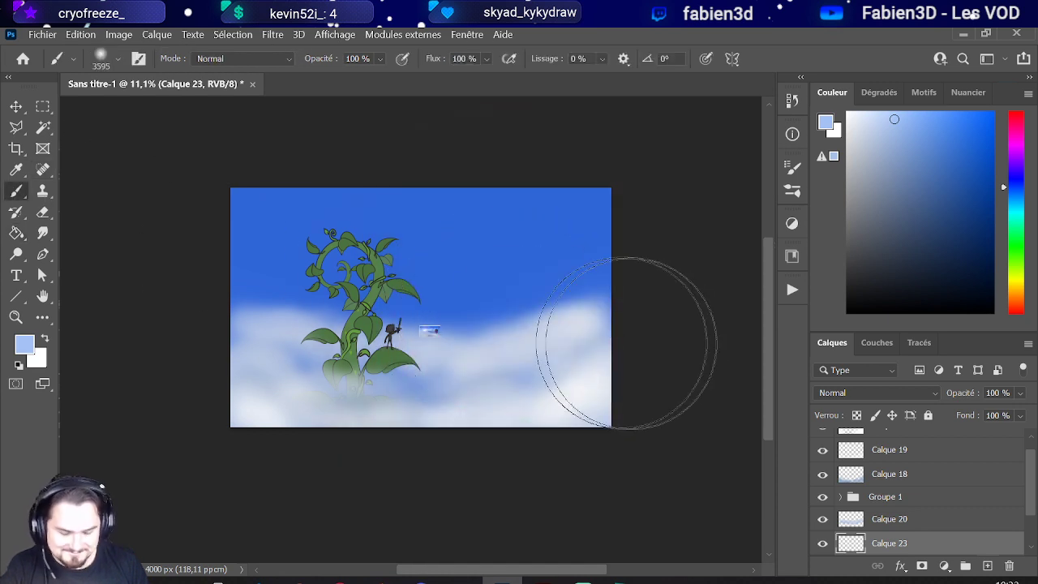
mouse_move(637, 321)
left_mouse_down()
mouse_move(312, 322)
mouse_move(232, 343)
left_mouse_up()
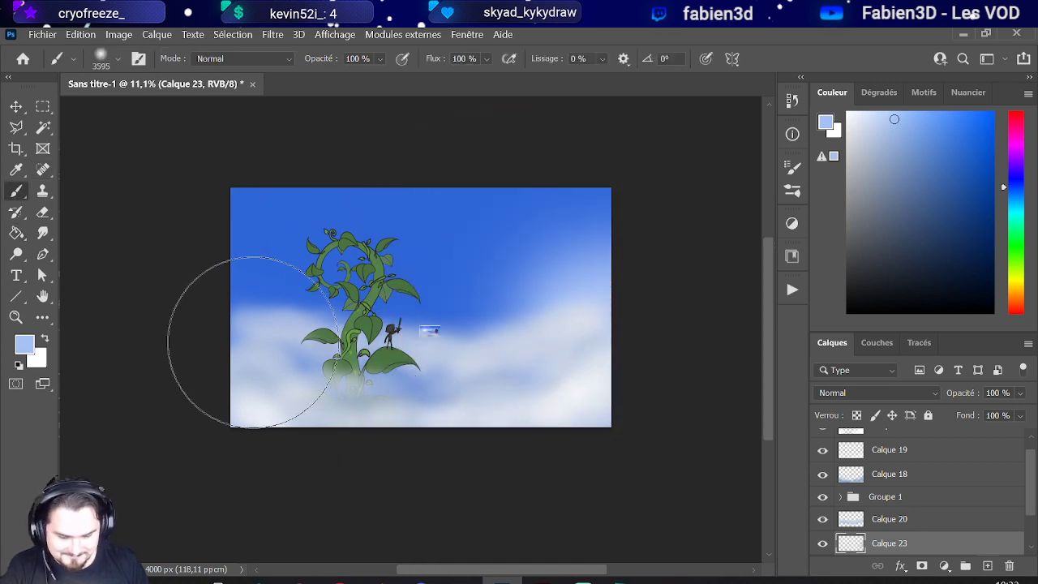
Step: Set the blend mode of the light blue glow layer, Calque 23, to Incrustation
scroll(525, 243, "up", 1)
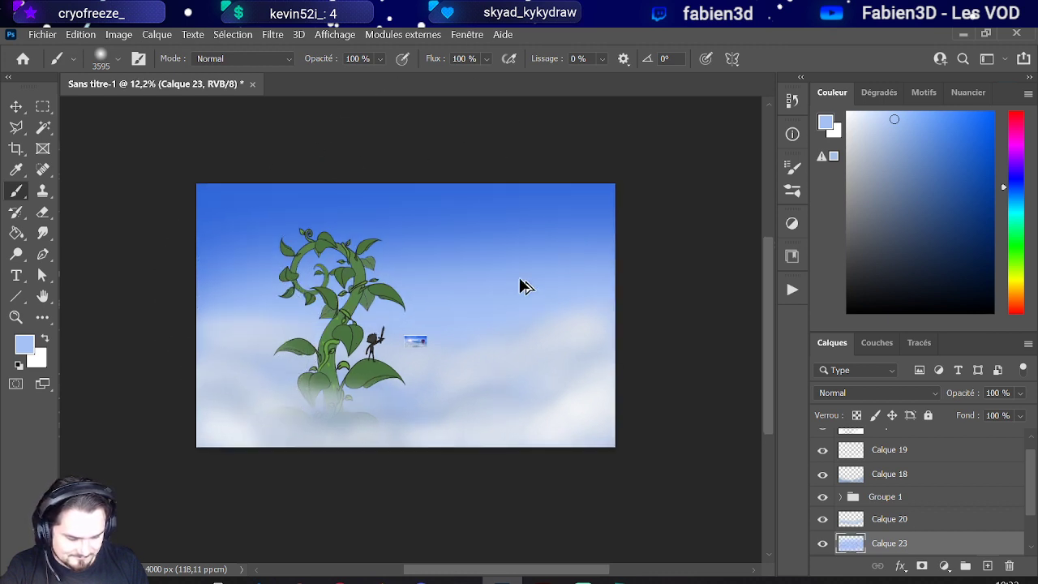
scroll(417, 347, "up", 3)
scroll(364, 370, "down", 1)
scroll(366, 371, "up", 3)
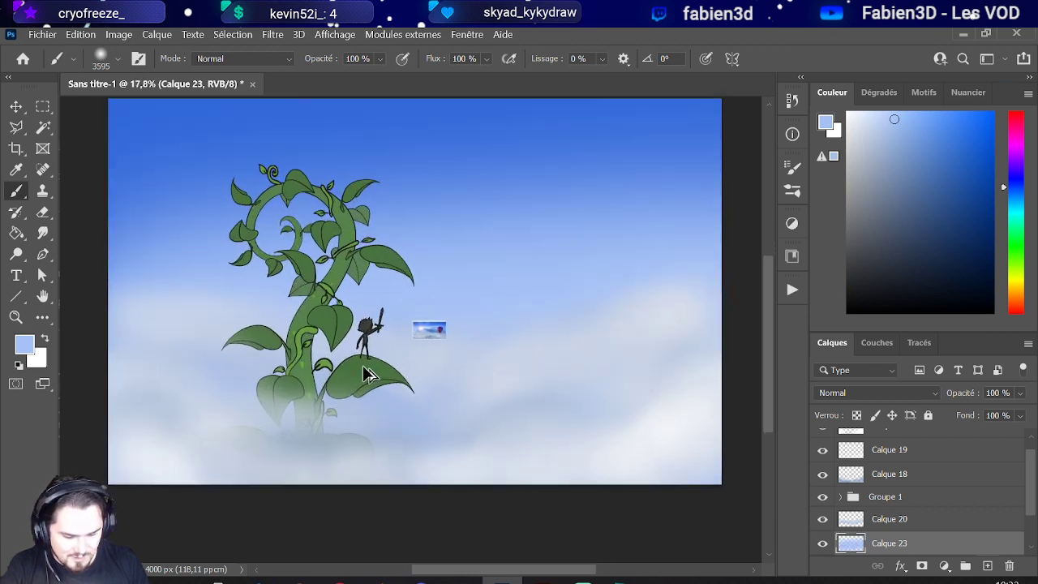
scroll(409, 389, "up", 1)
scroll(412, 413, "down", 3)
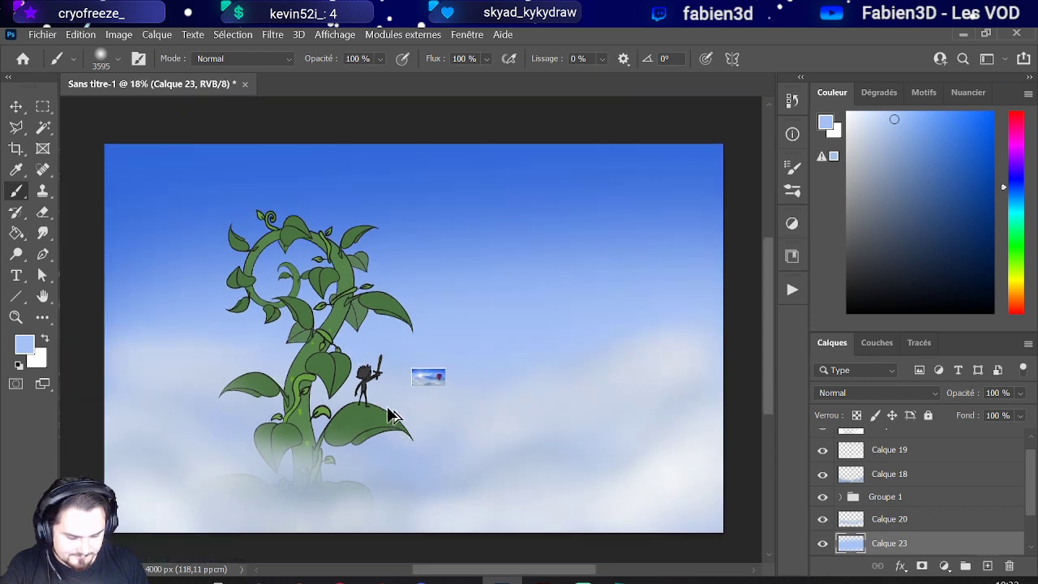
scroll(394, 400, "up", 3)
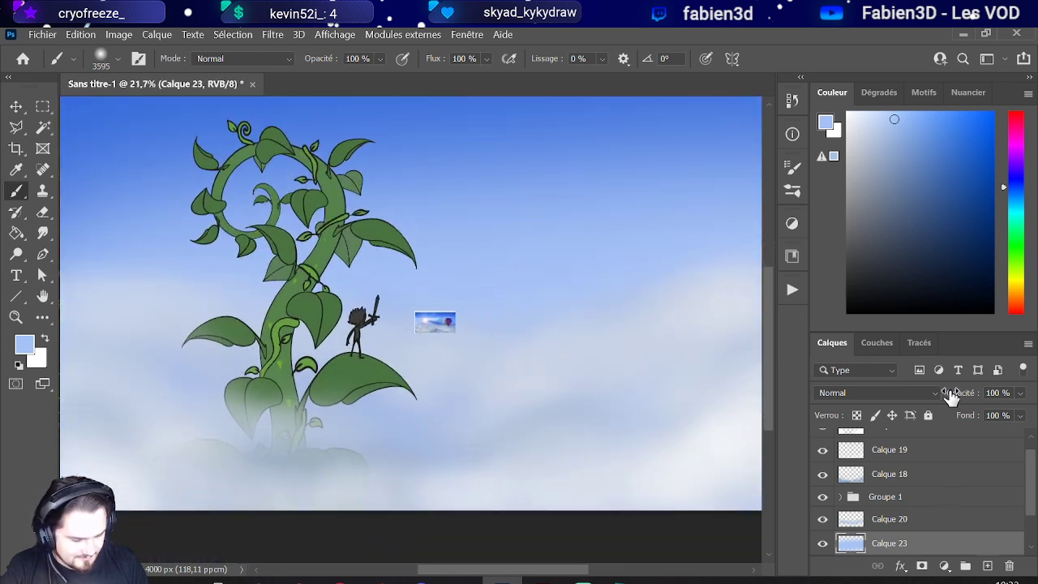
left_click(894, 393)
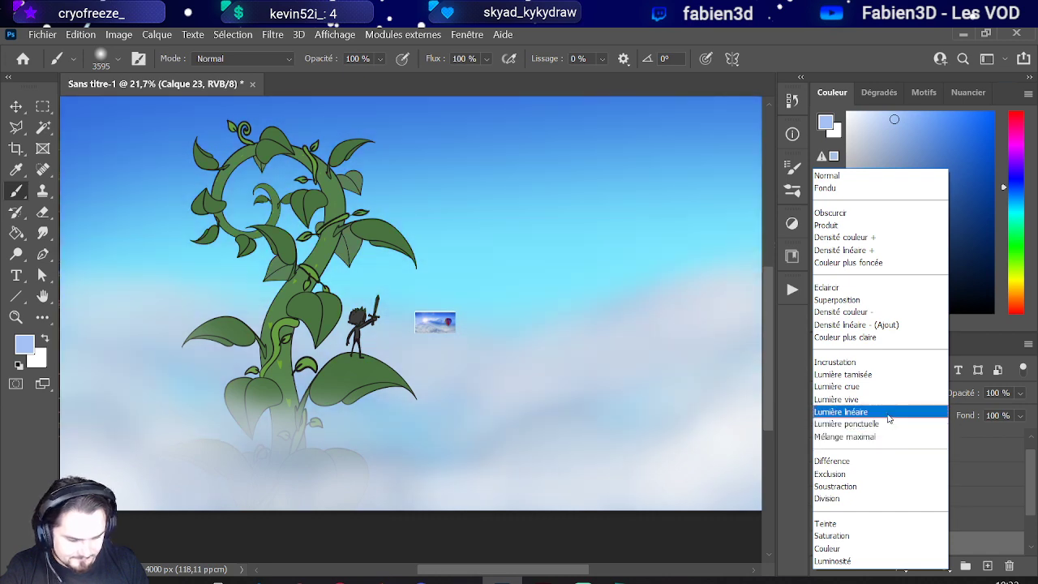
left_click(881, 363)
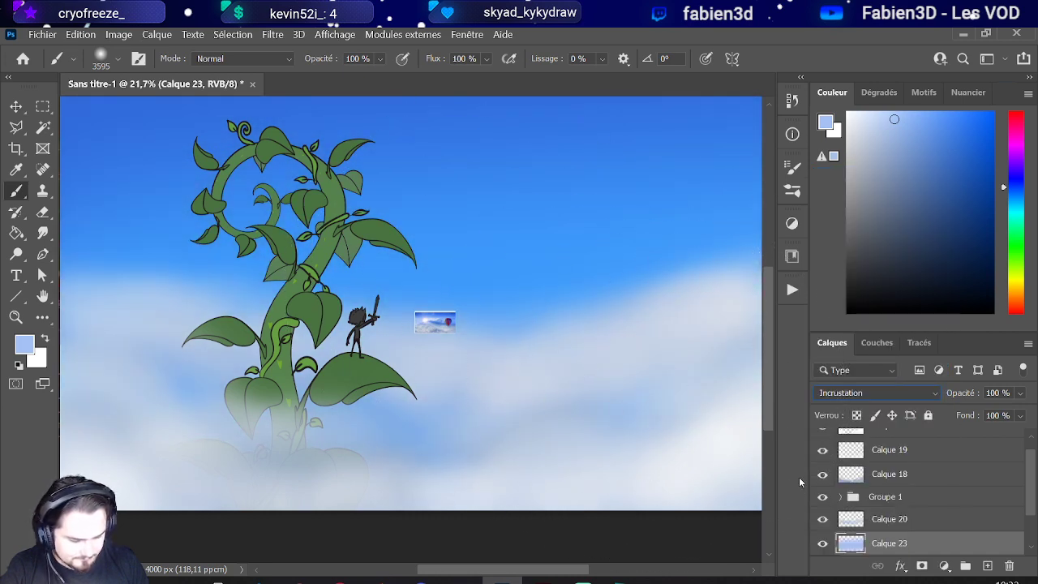
mouse_move(766, 392)
left_mouse_down()
mouse_move(762, 312)
mouse_move(586, 376)
left_mouse_up()
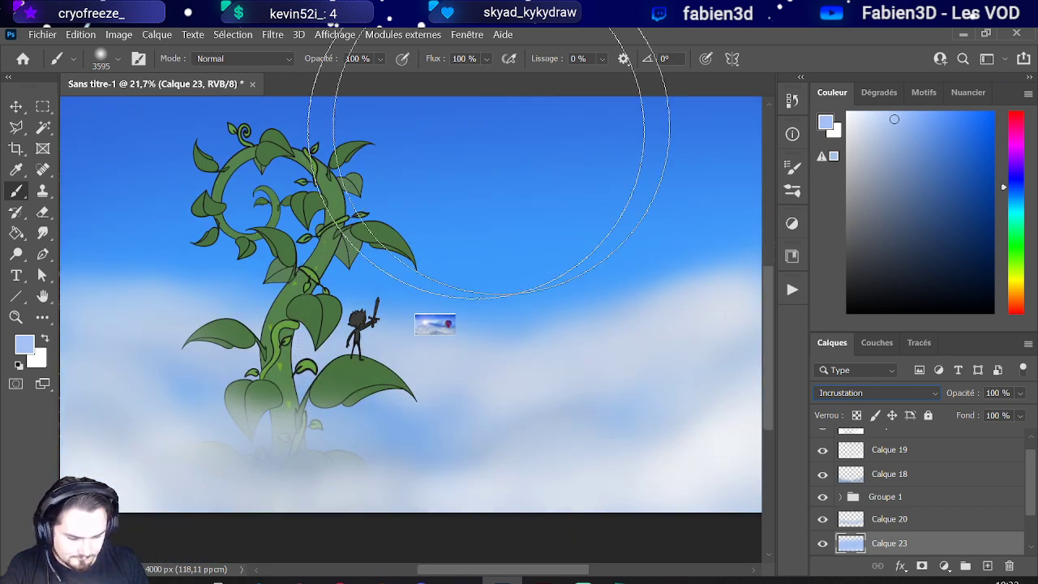
Step: Select Calque 18 and set up the Eraser with the Arrondi flou pression opacité tip
left_click(891, 519)
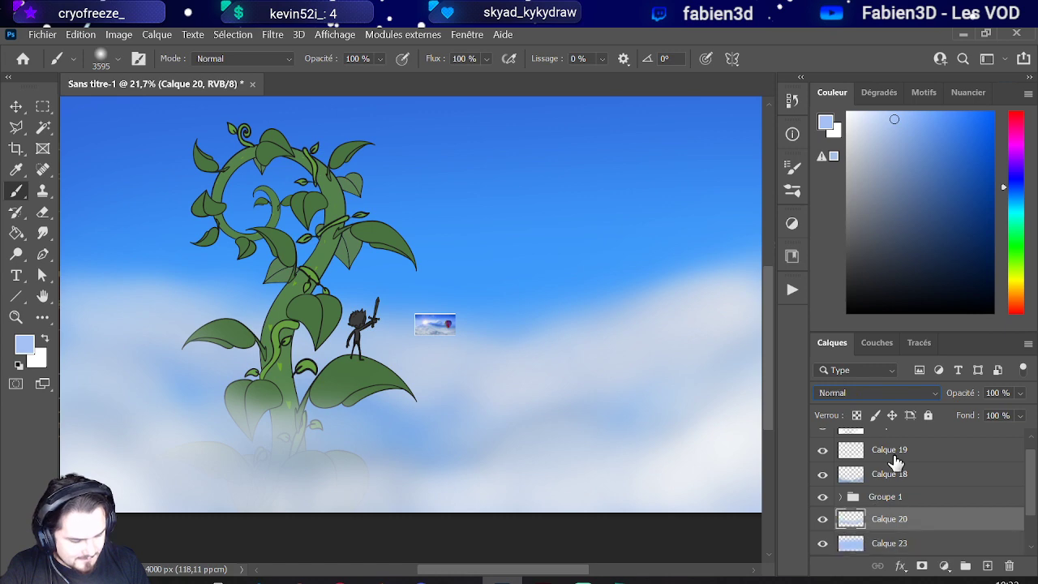
left_click(898, 476)
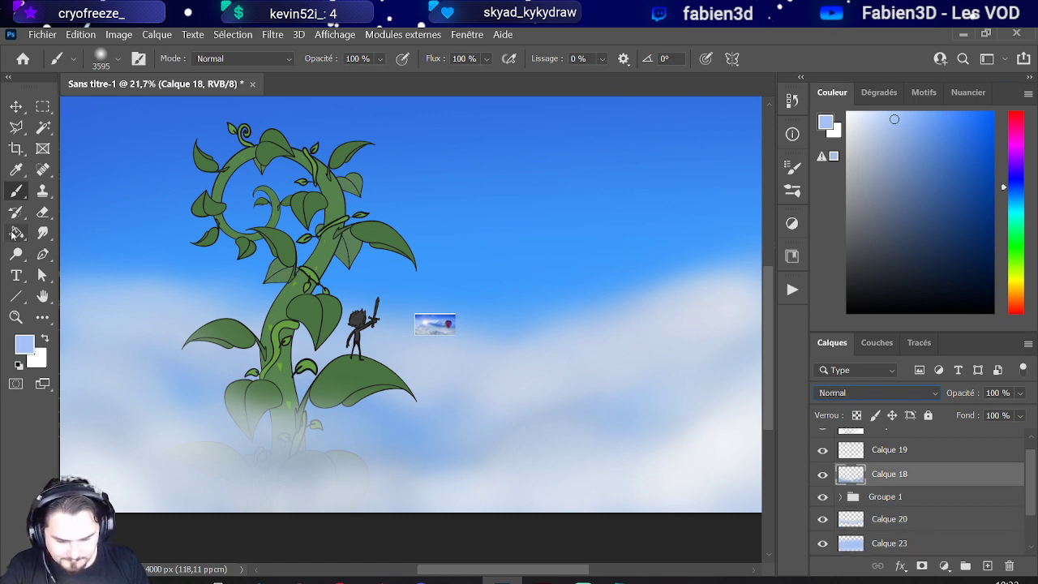
left_click(21, 172)
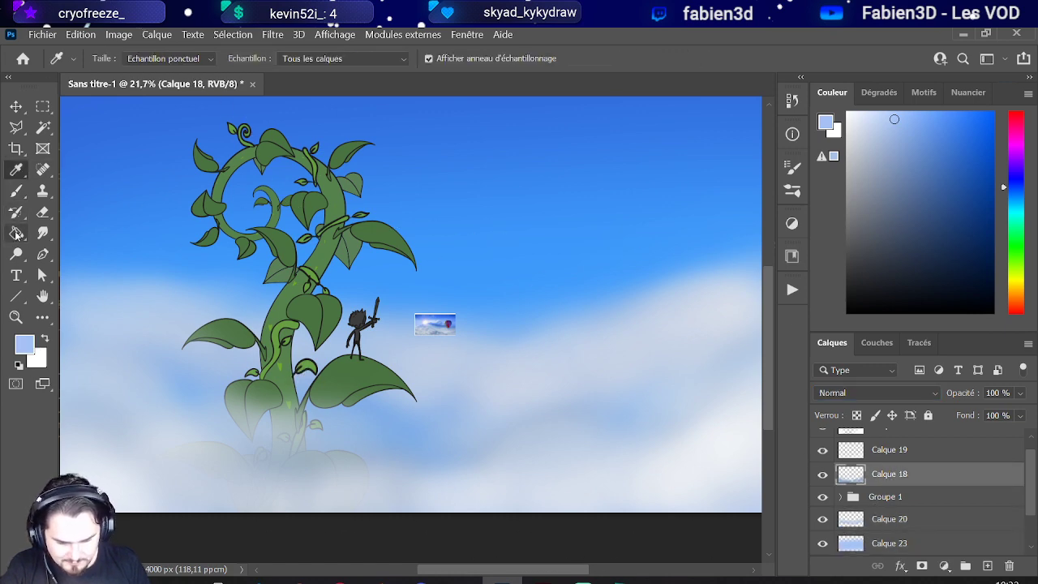
left_click(43, 212)
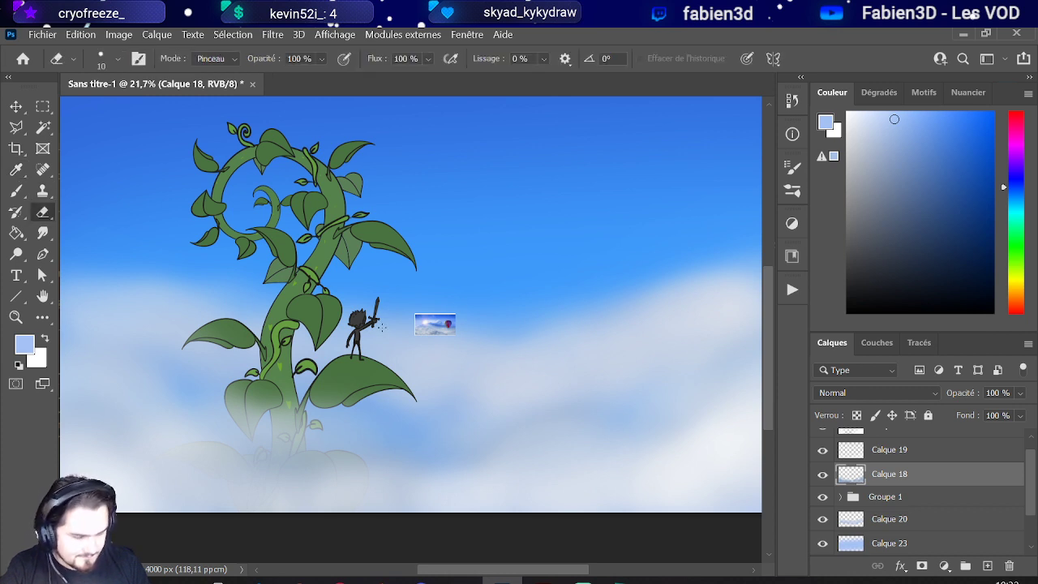
mouse_move(434, 379)
left_mouse_down()
mouse_move(478, 385)
mouse_move(443, 387)
mouse_move(460, 397)
left_mouse_up()
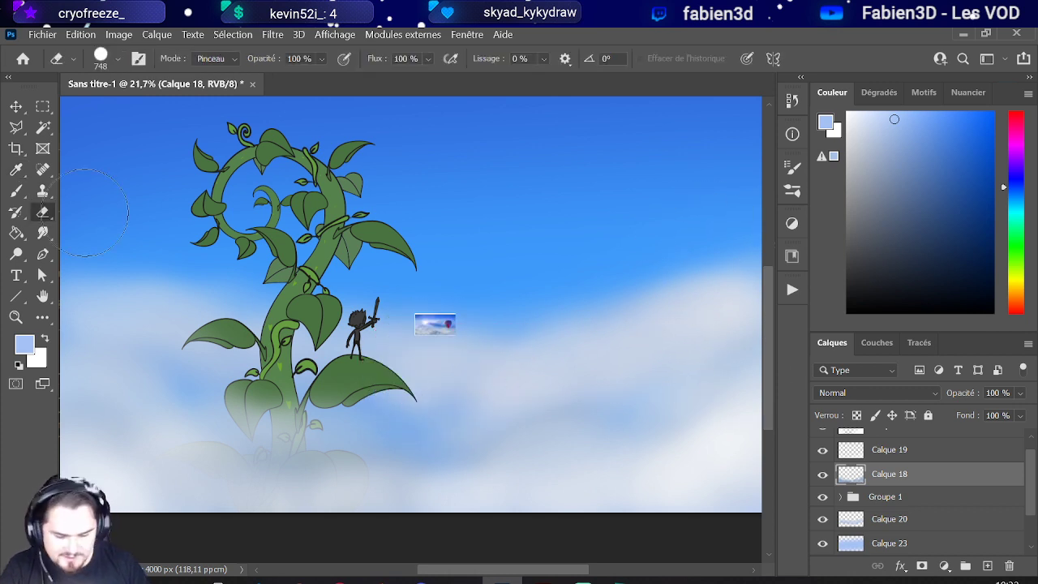
left_click(119, 58)
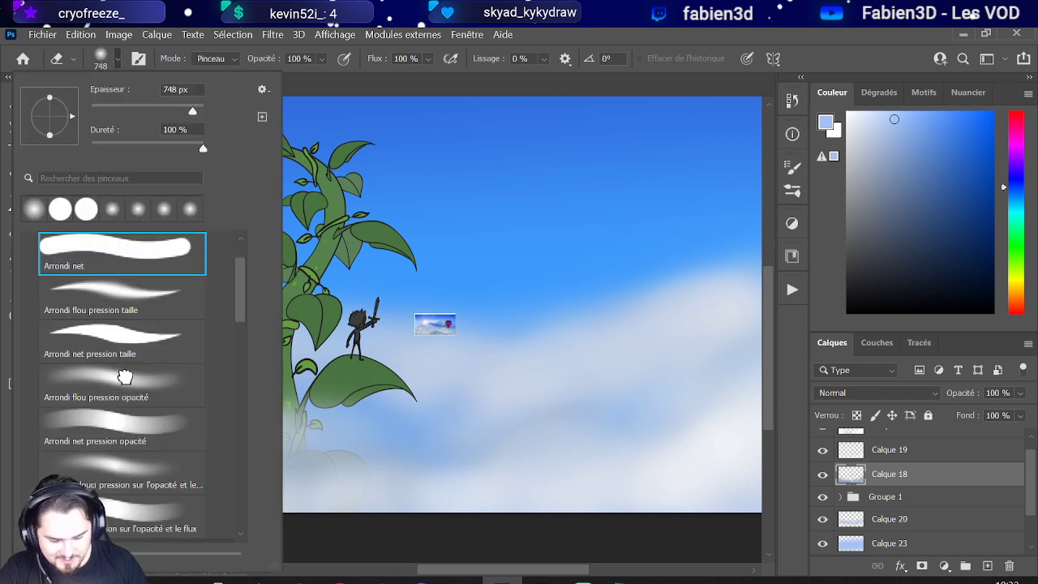
left_click(122, 381)
Step: Undo the trial erasing and thin the mist over the lower beanstalk with the eraser enlarged to 1723 px
left_click(322, 438)
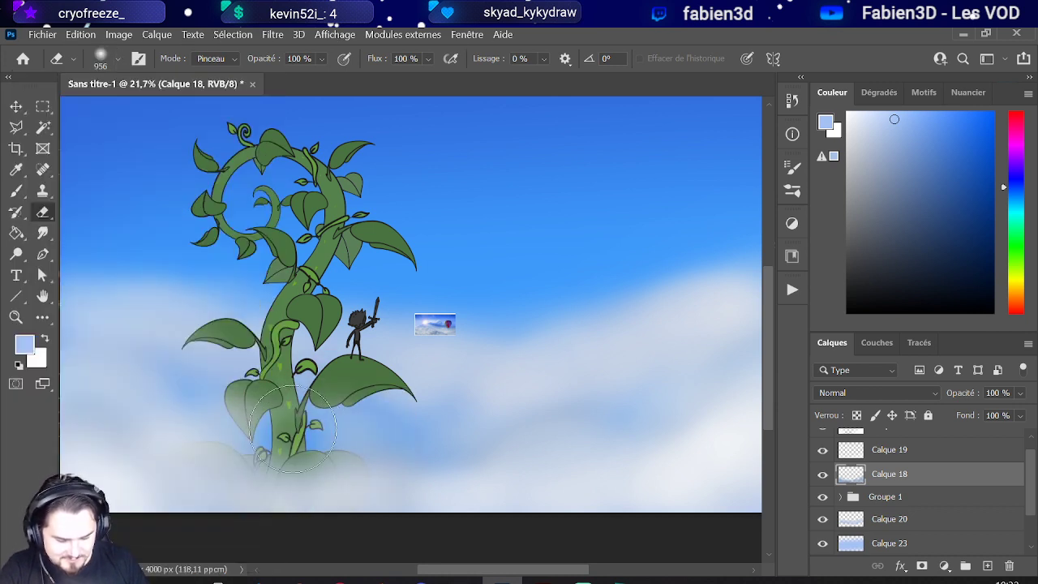
left_click(298, 420)
left_click_drag(297, 352, 329, 352)
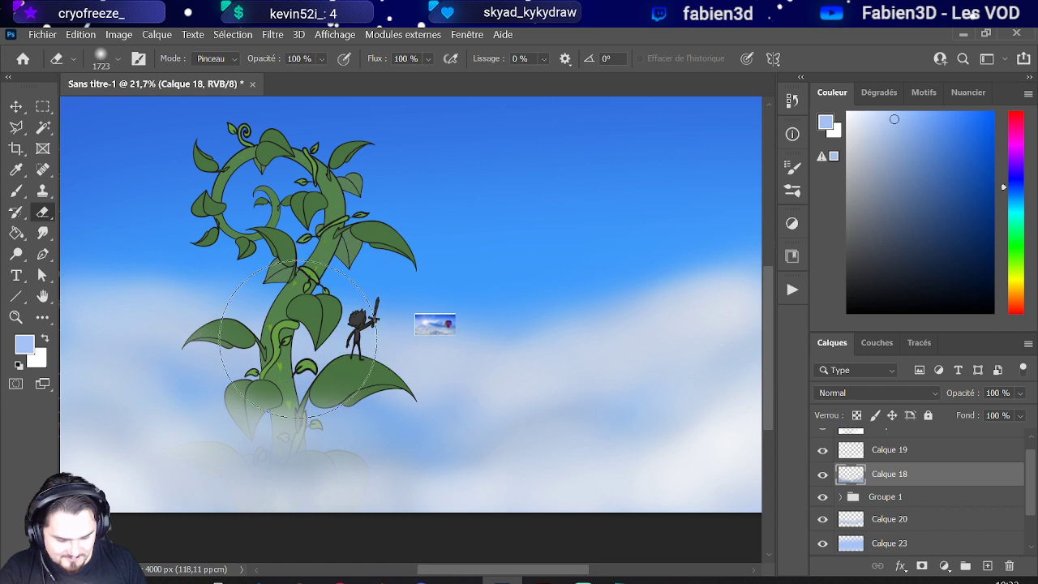
key("ctrl+z")
key("ctrl+z")
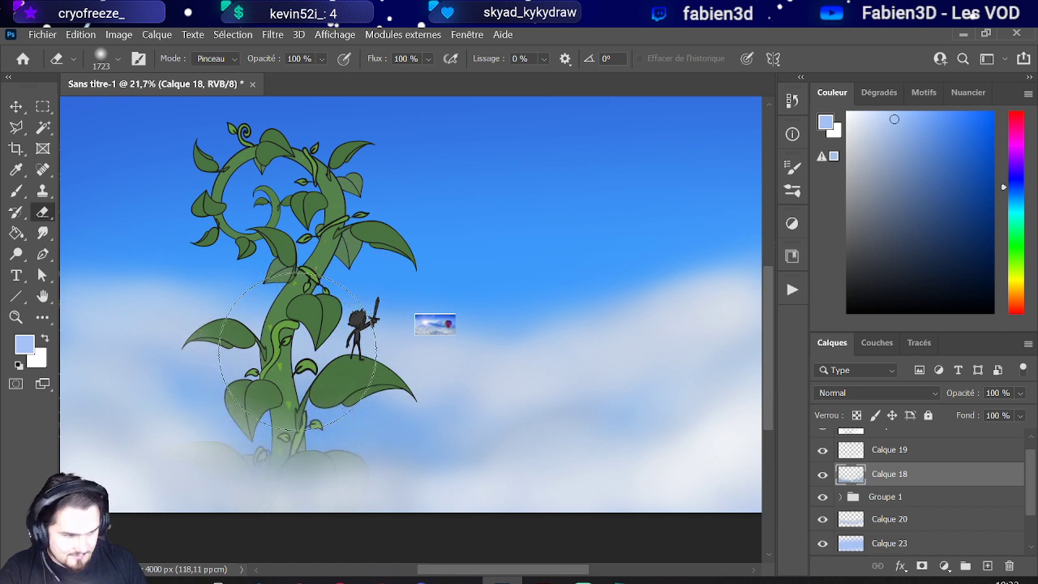
Step: Switch to the Brush and sample a grey-blue from the clouds in the sky reference picture
scroll(297, 351, "down", 10)
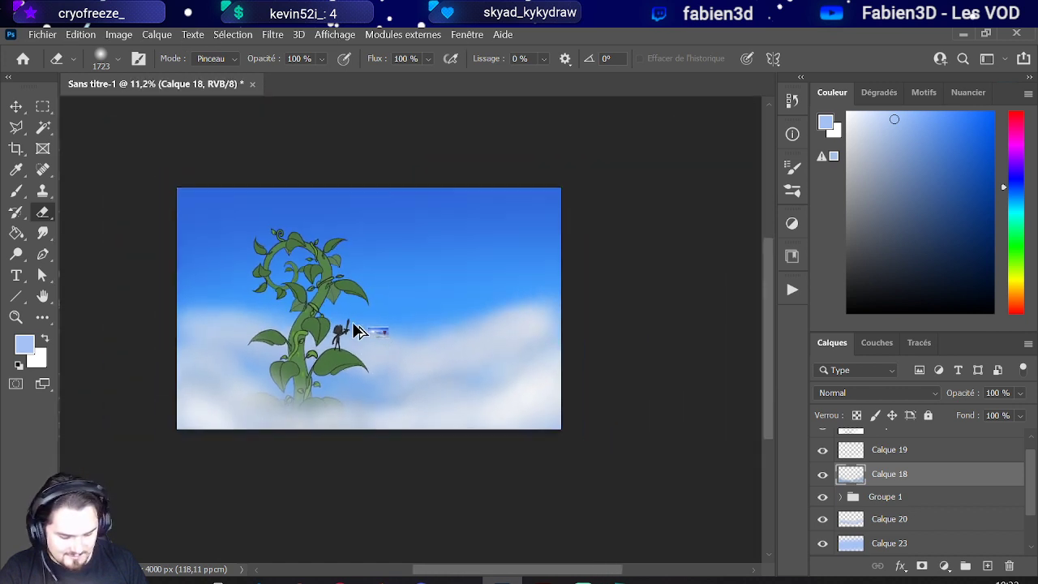
scroll(361, 332, "down", 1)
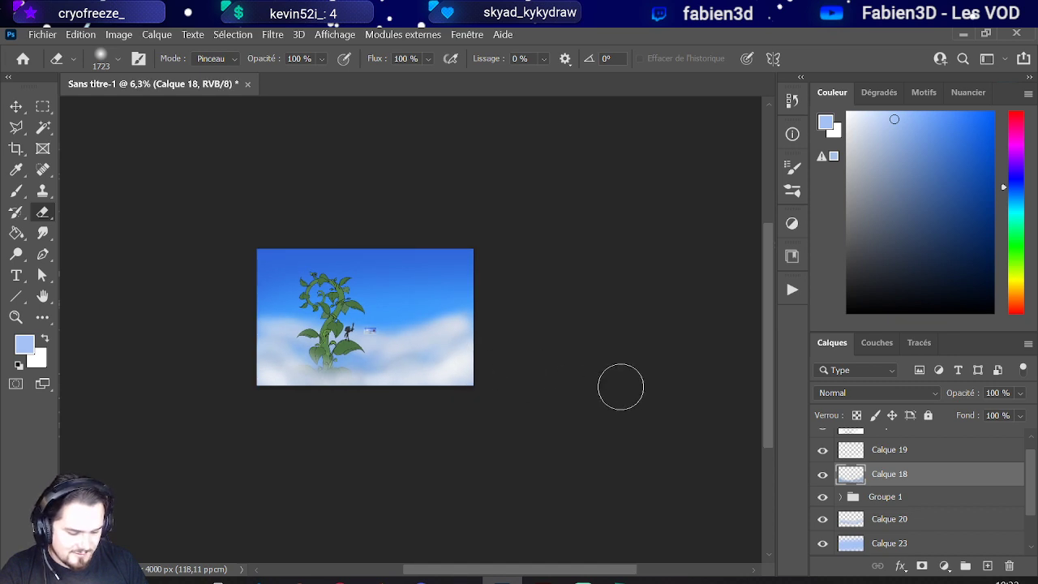
scroll(898, 495, "down", 2)
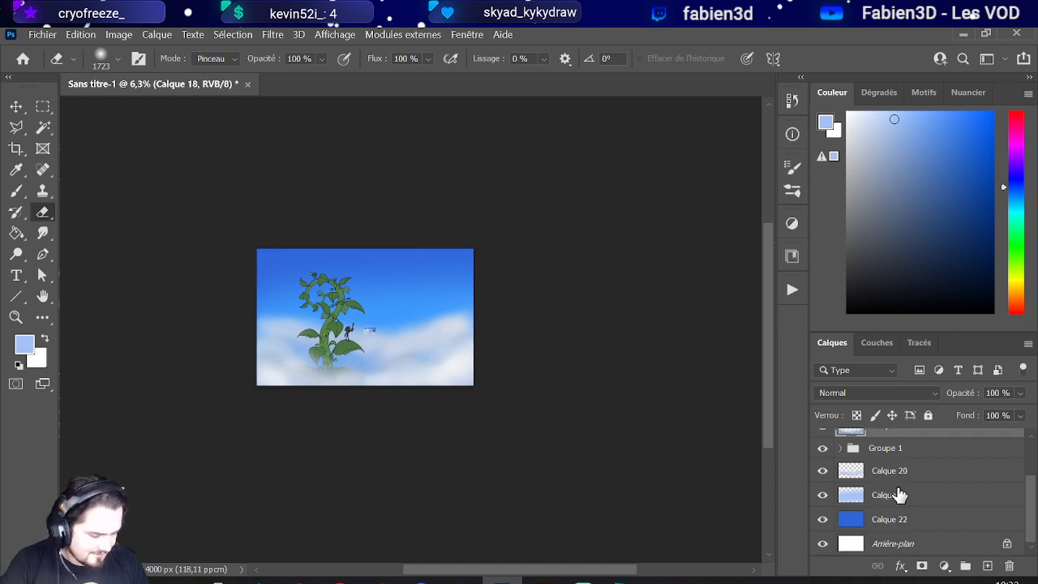
left_click(875, 476)
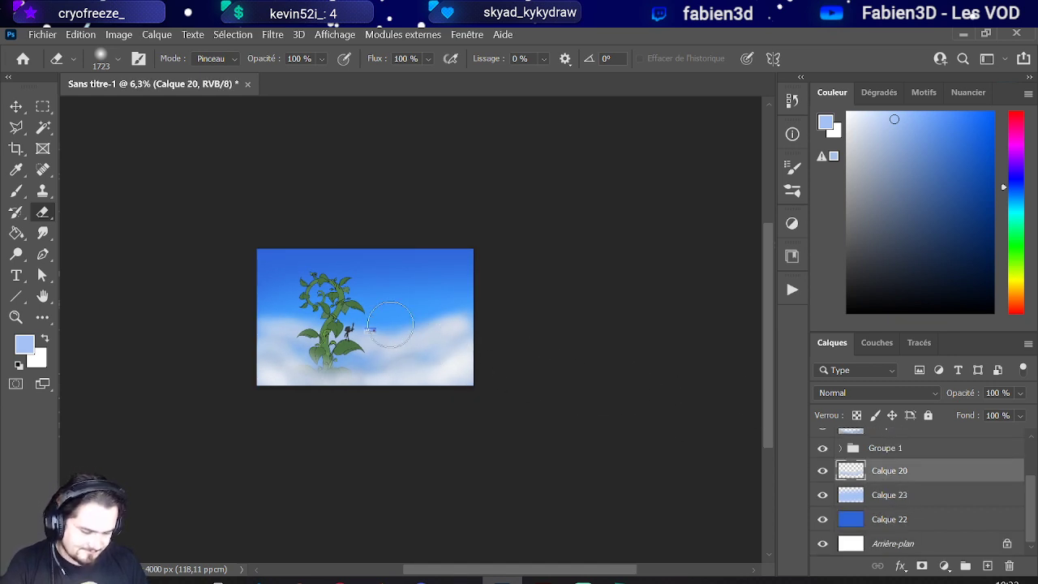
scroll(438, 409, "up", 1)
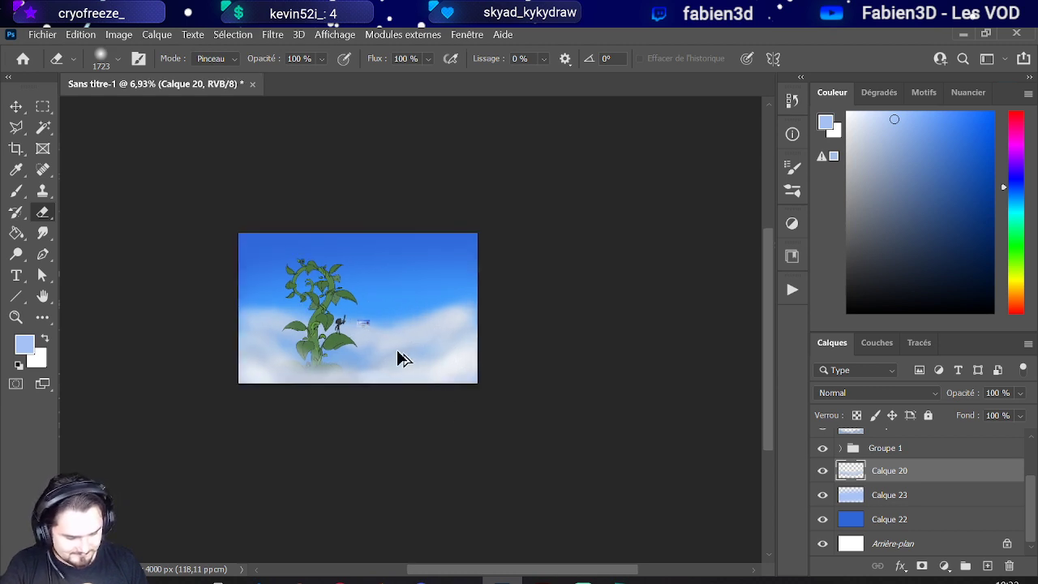
scroll(365, 329, "up", 20)
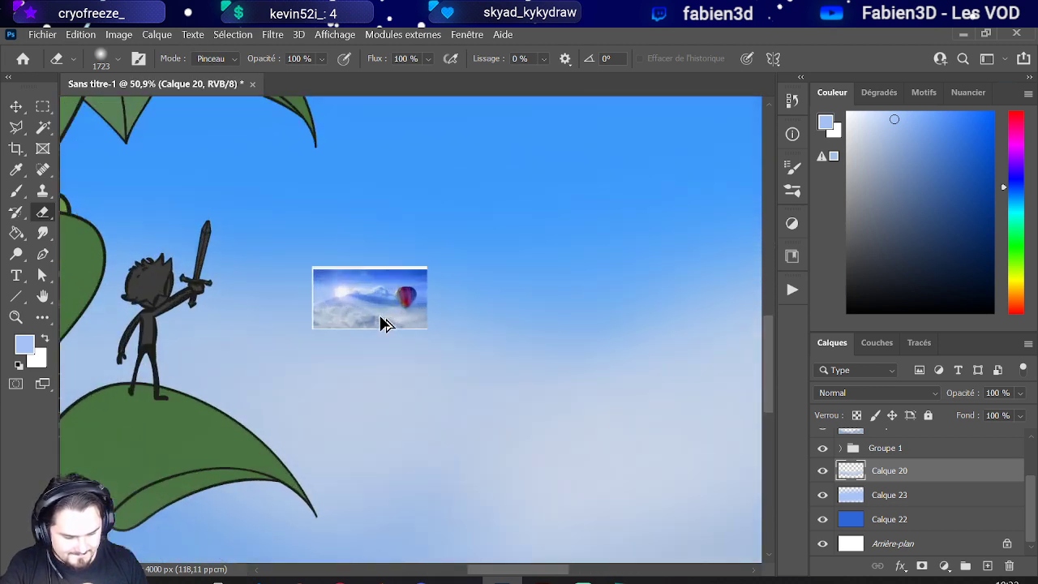
scroll(385, 324, "up", 5)
left_click(16, 191)
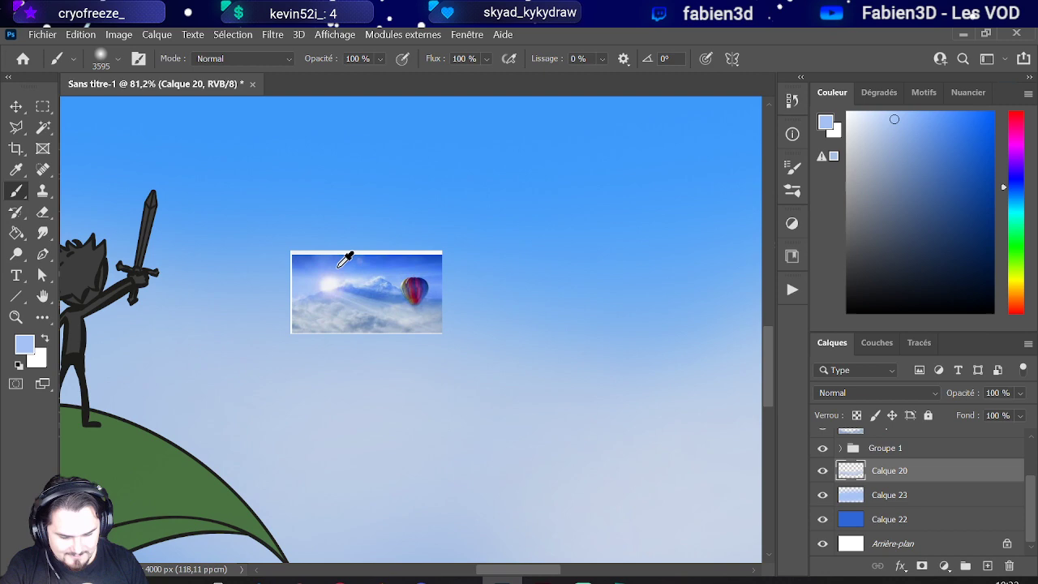
left_click(372, 310, "alt")
scroll(381, 357, "down", 16)
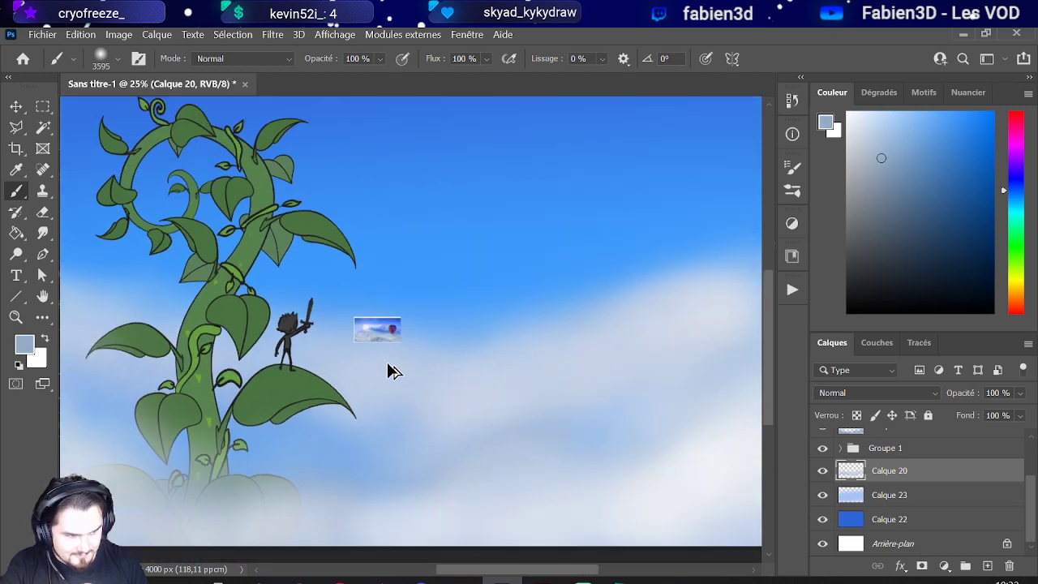
Step: Add a layer above Calque 23 and paint soft cloud shadows with an 1810 px brush in grey-blue and a darker shade of it
left_click(894, 504)
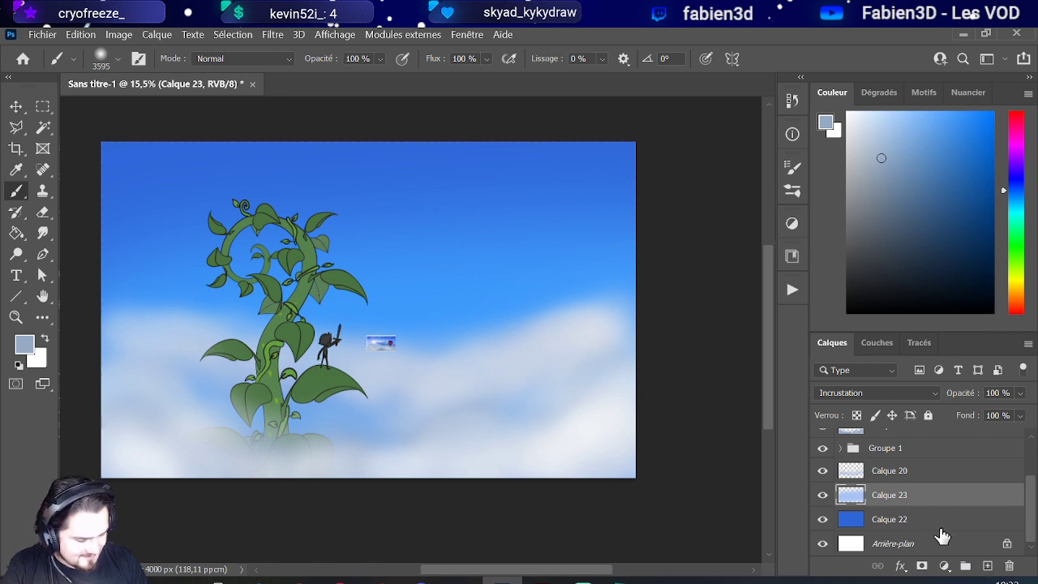
left_click(988, 565)
left_click_drag(225, 409, 243, 417)
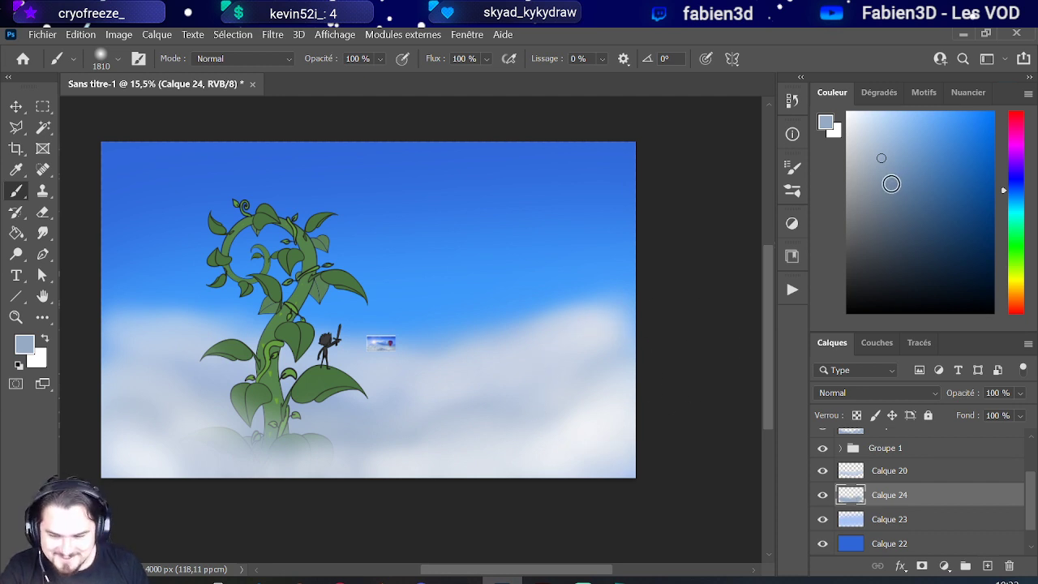
left_click(881, 193)
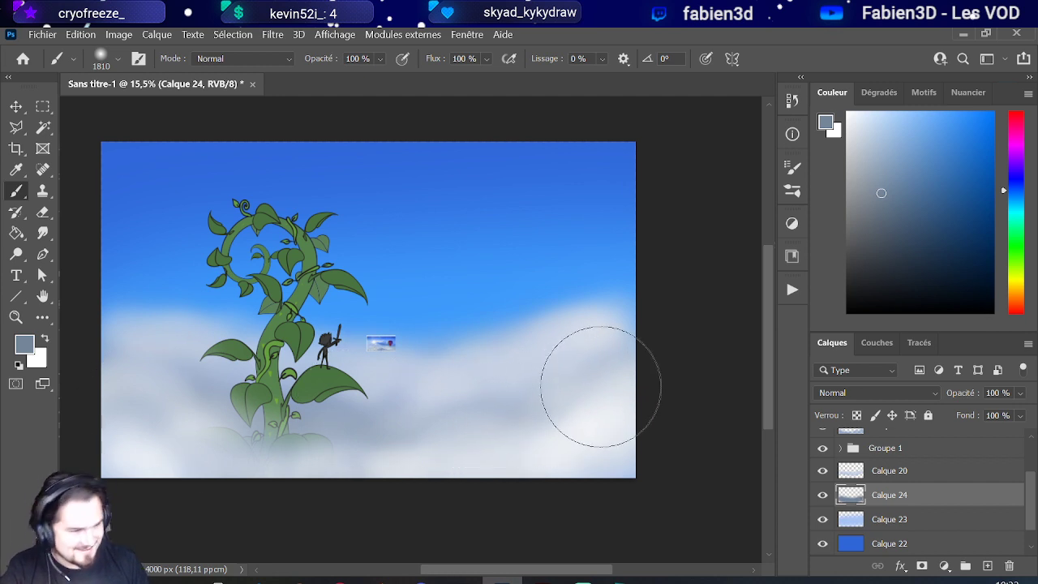
scroll(572, 406, "down", 2)
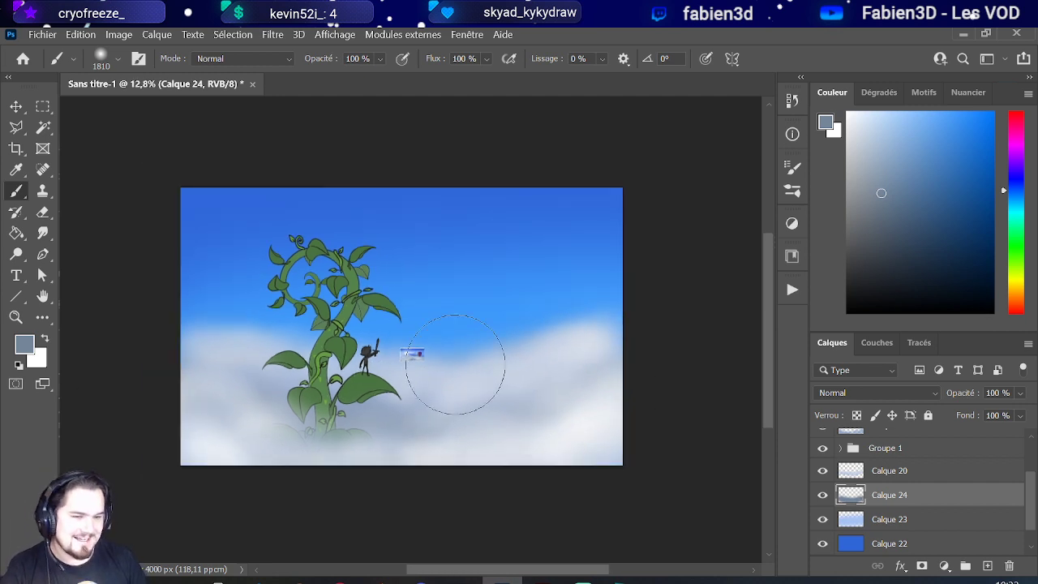
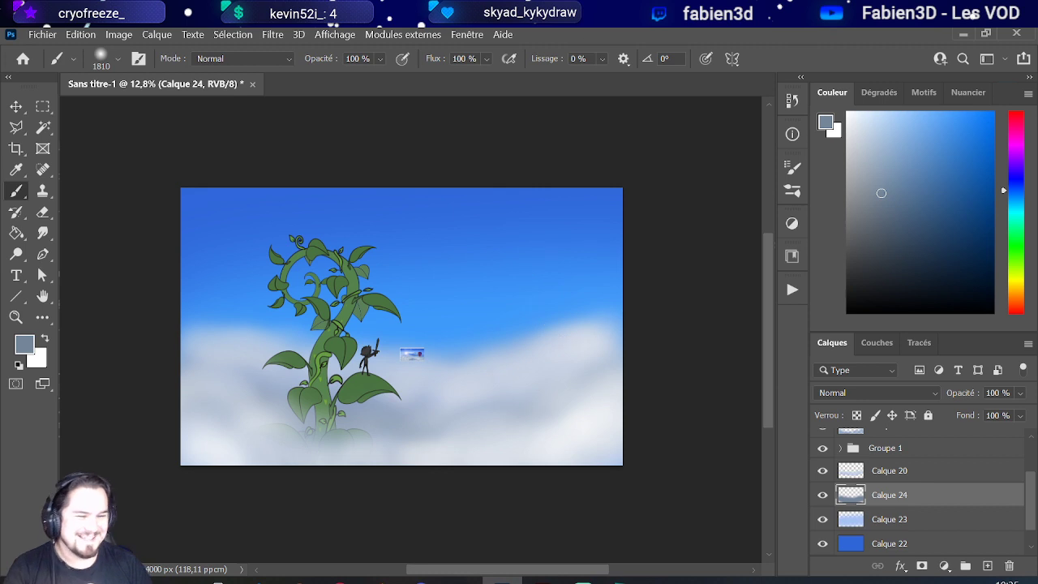
Step: Add a layer above Groupe 1 and paint dark slate shadows across the clouds around the lower beanstalk with a 1433 px brush
scroll(421, 371, "down", 2)
scroll(421, 370, "up", 1)
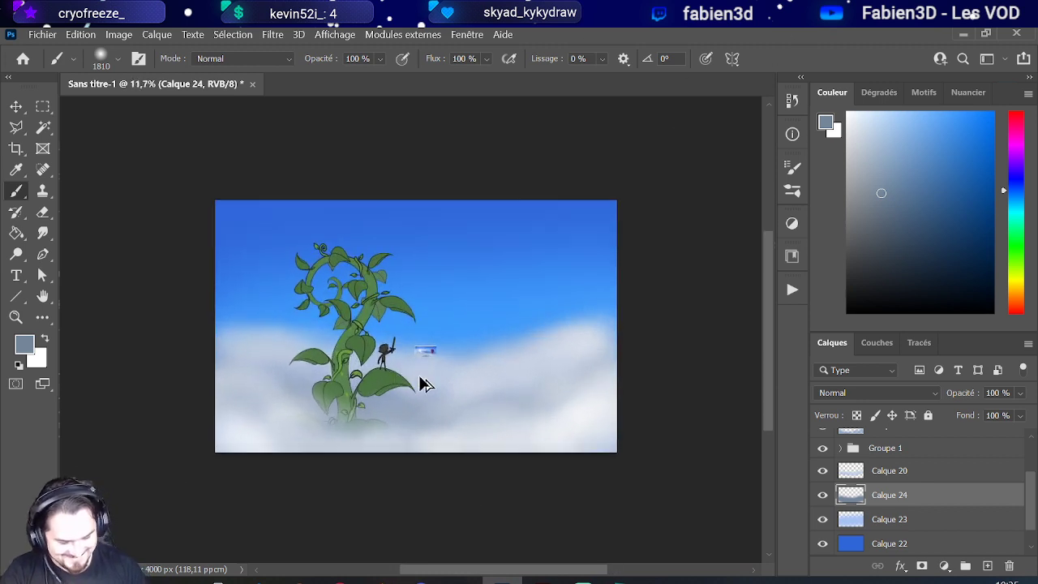
scroll(879, 479, "up", 2)
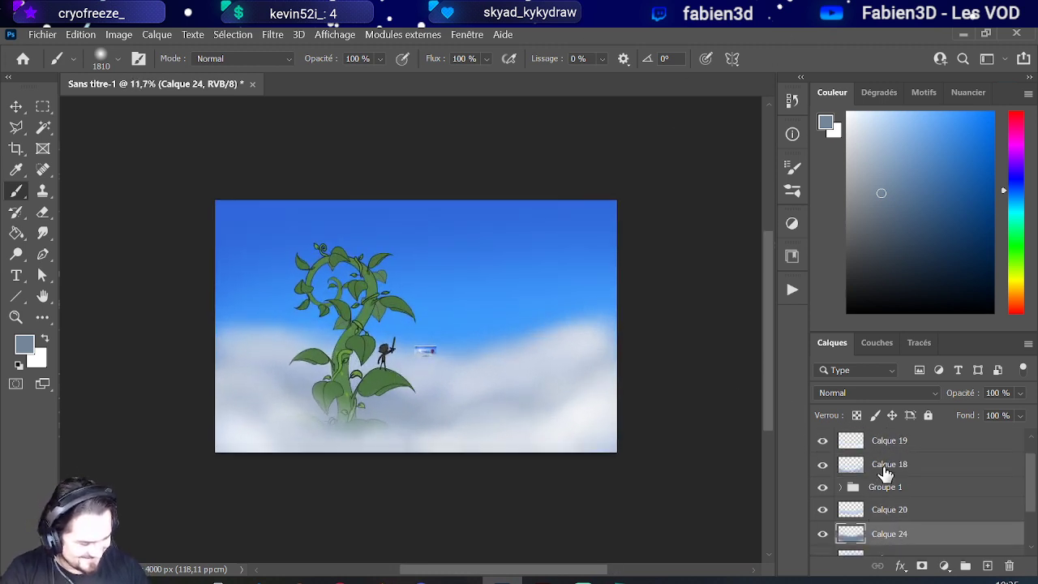
left_click(911, 488)
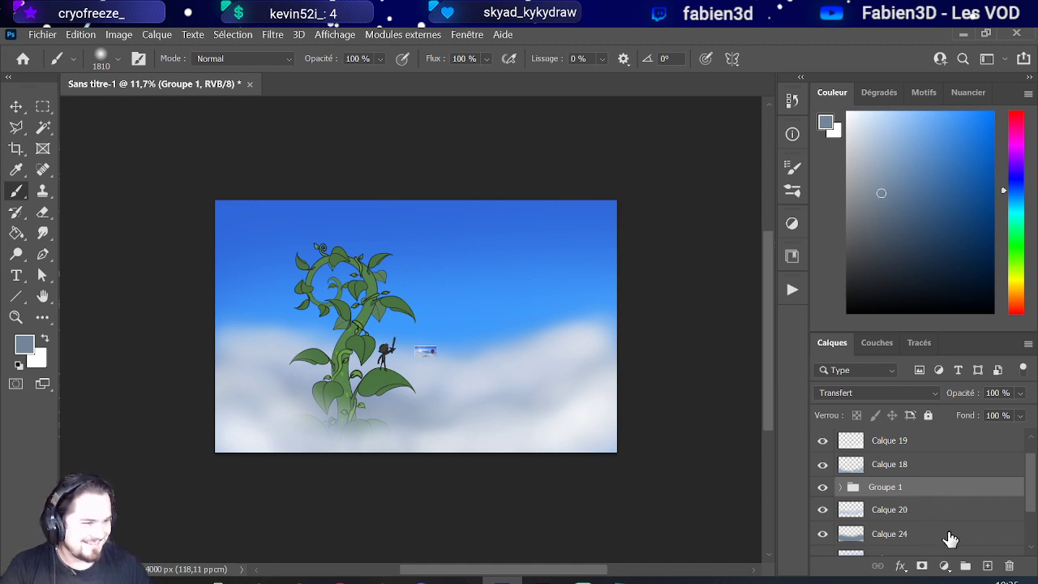
left_click(987, 565)
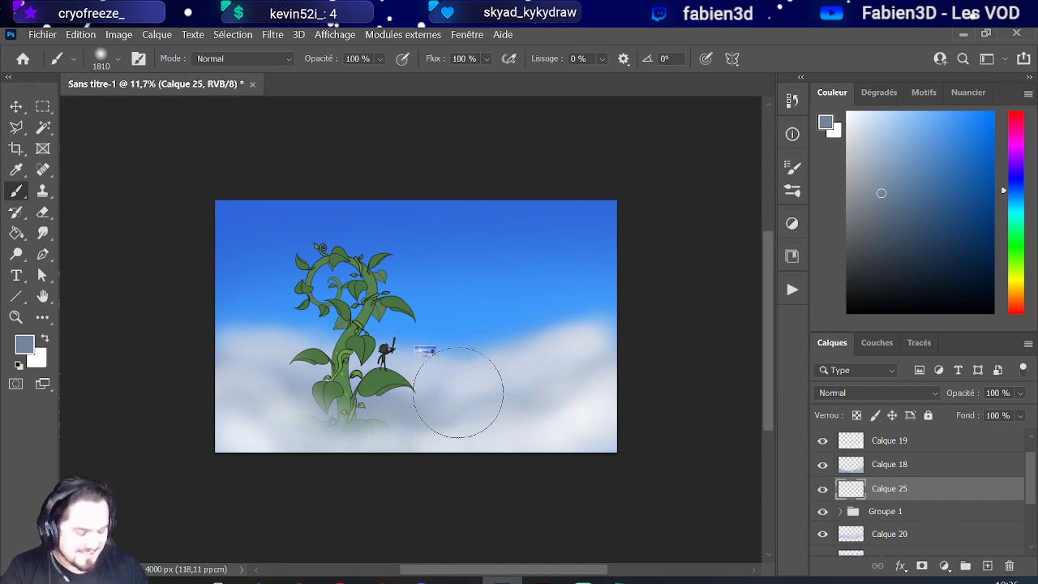
left_click(888, 252)
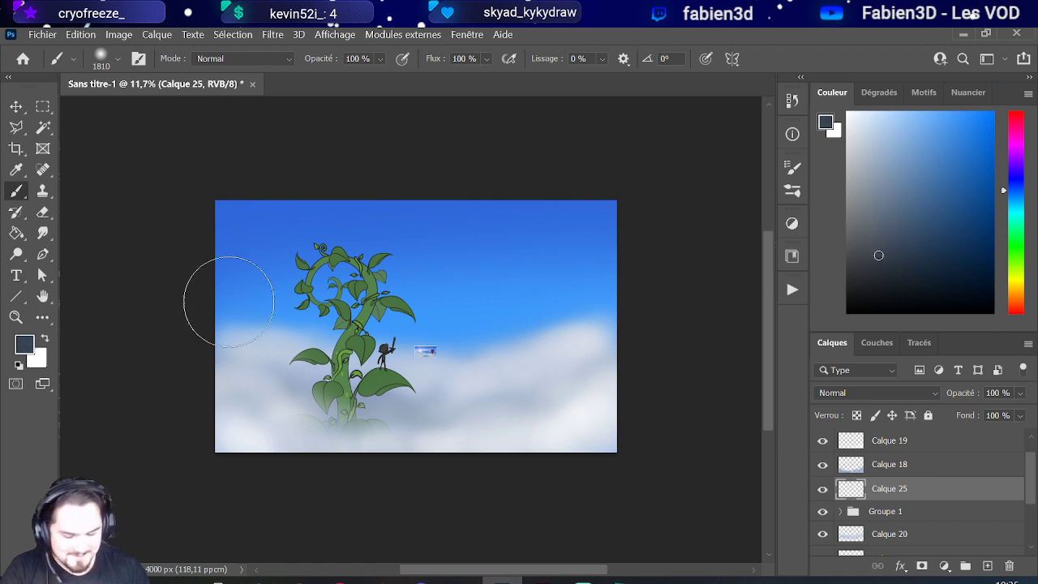
mouse_move(349, 394)
left_mouse_down()
mouse_move(279, 398)
mouse_move(324, 417)
mouse_move(387, 420)
mouse_move(537, 394)
left_mouse_up()
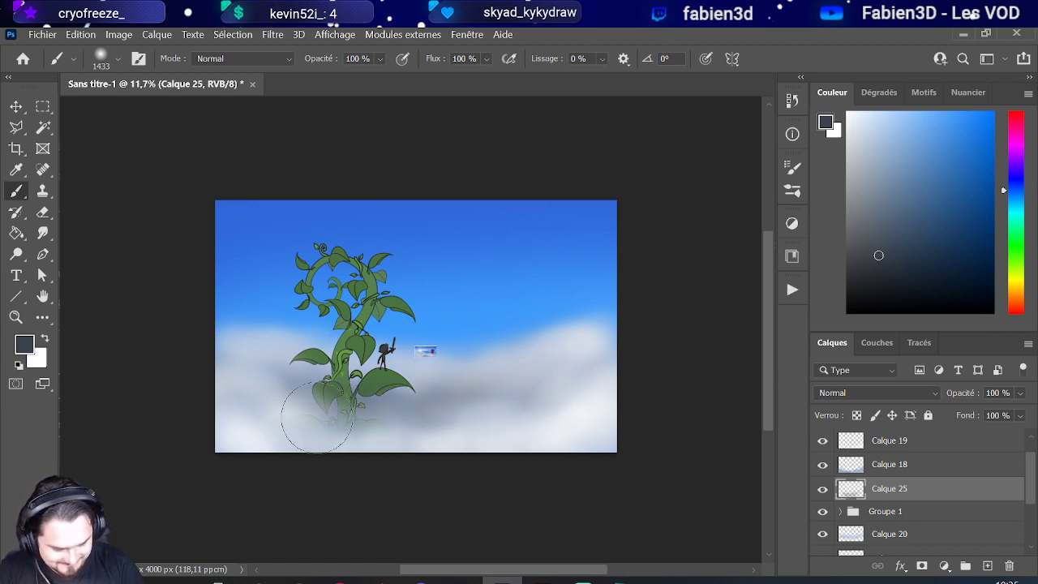
mouse_move(284, 406)
left_mouse_down()
mouse_move(389, 413)
mouse_move(472, 392)
left_mouse_up()
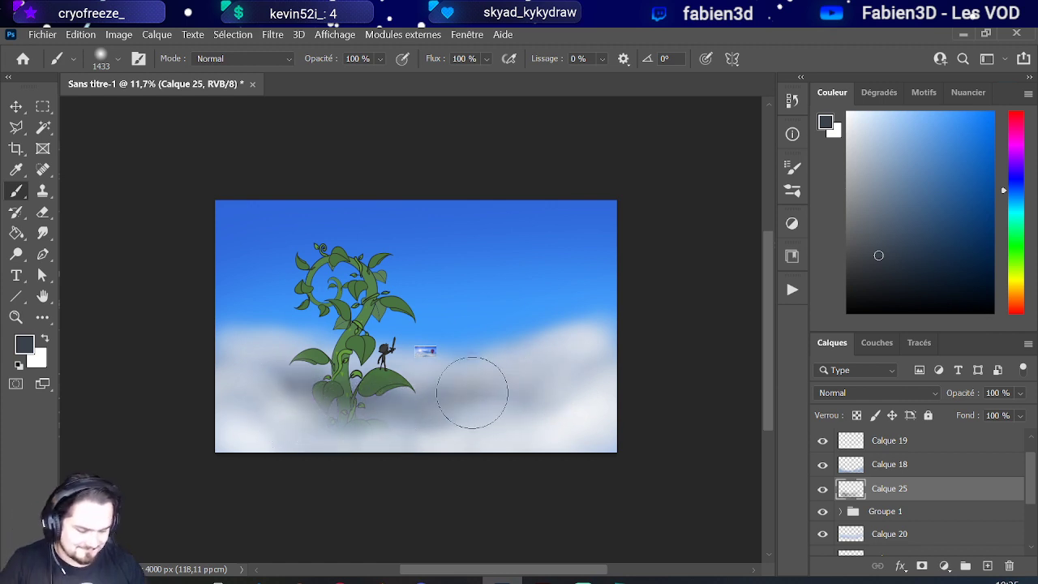
Step: Set the dark shadow layer, Calque 25, to 68 % opacity and the Produit blend mode
left_click(1018, 393)
left_click_drag(993, 414, 1001, 413)
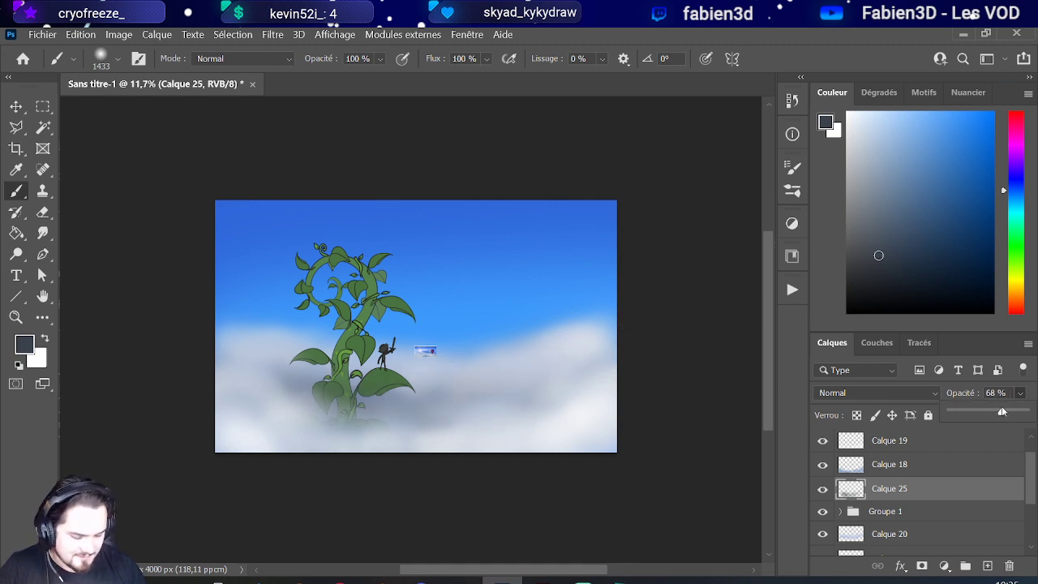
left_click(905, 394)
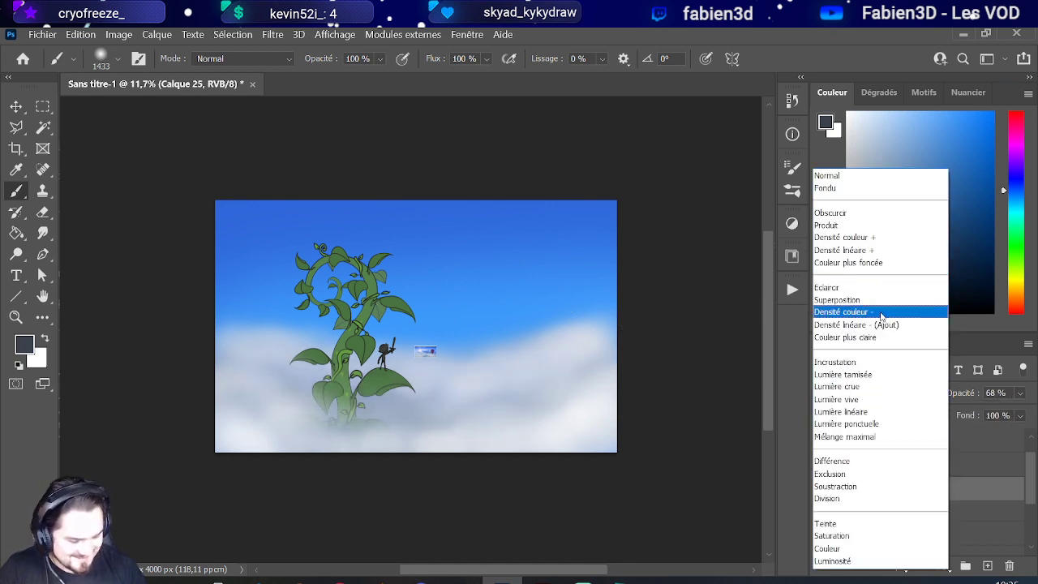
left_click(867, 225)
Step: Add a layer above Calque 20 and paint white cloud highlights beside the lower beanstalk with the brush reduced to 409 px
scroll(851, 493, "down", 1)
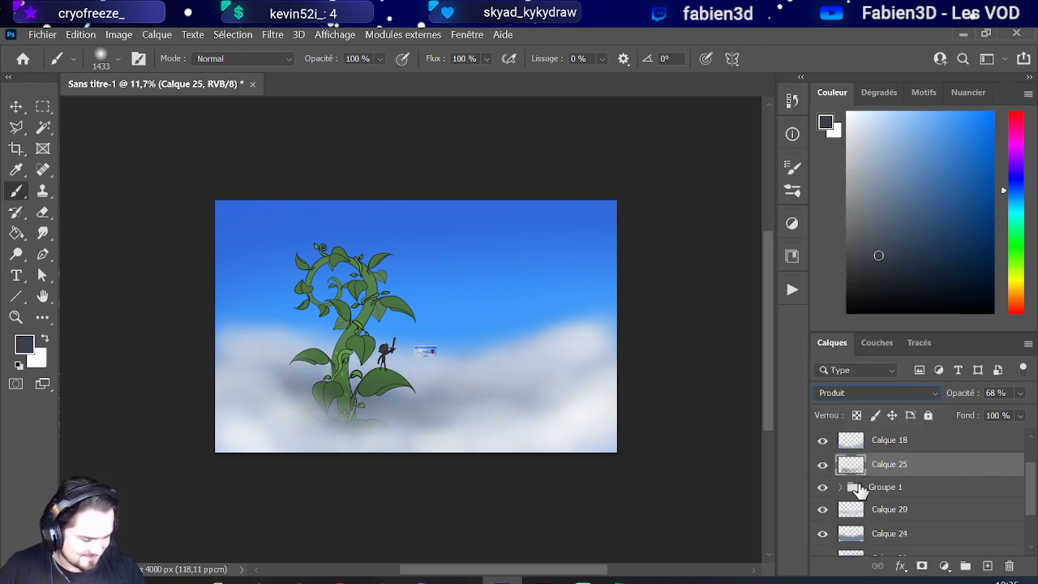
left_click(904, 511)
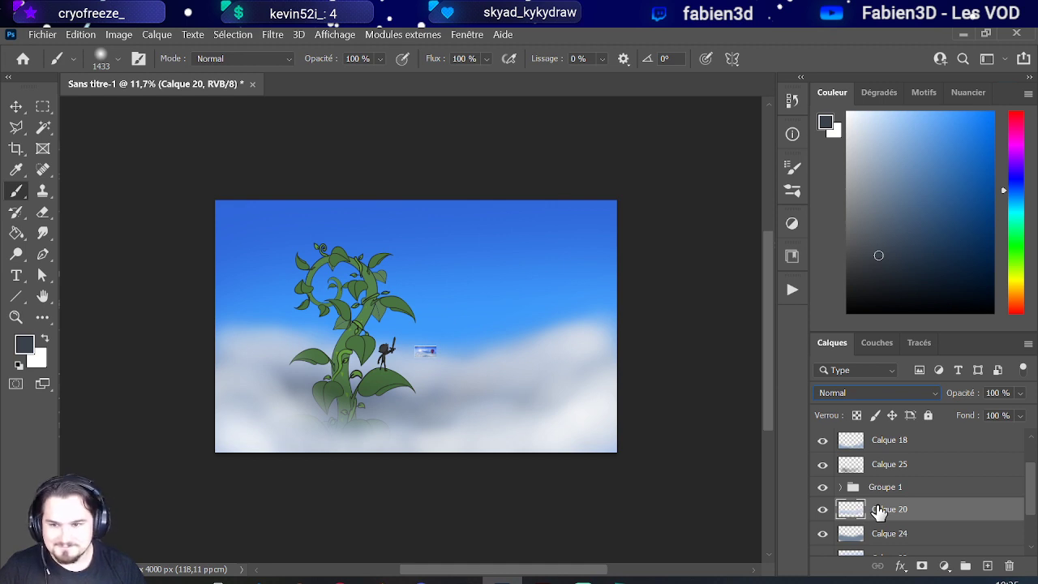
left_click(987, 565)
left_click(868, 143)
left_click(846, 113)
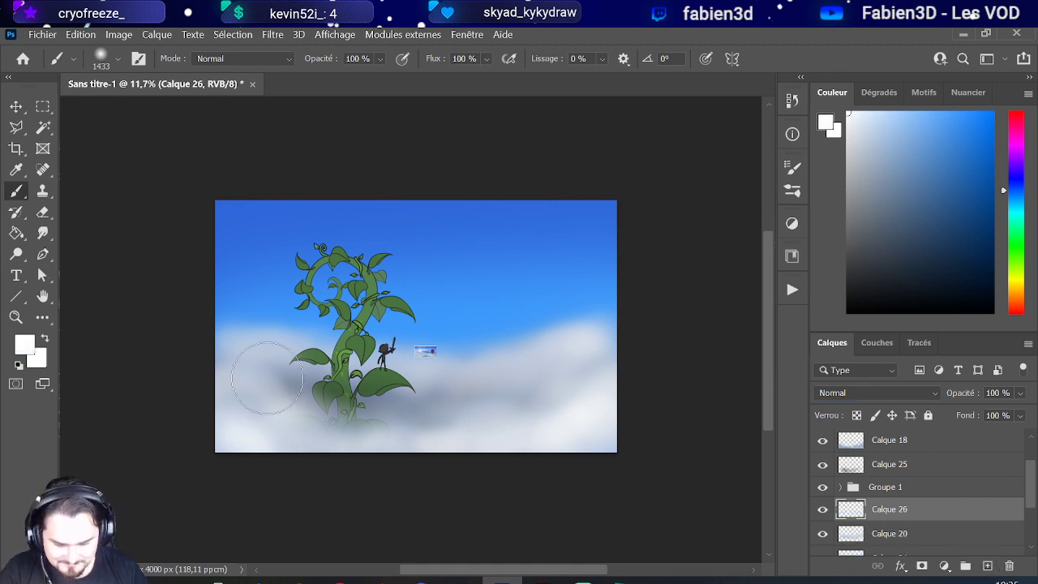
mouse_move(271, 402)
left_mouse_down()
mouse_move(261, 408)
mouse_move(248, 389)
left_mouse_up()
scroll(251, 401, "up", 3)
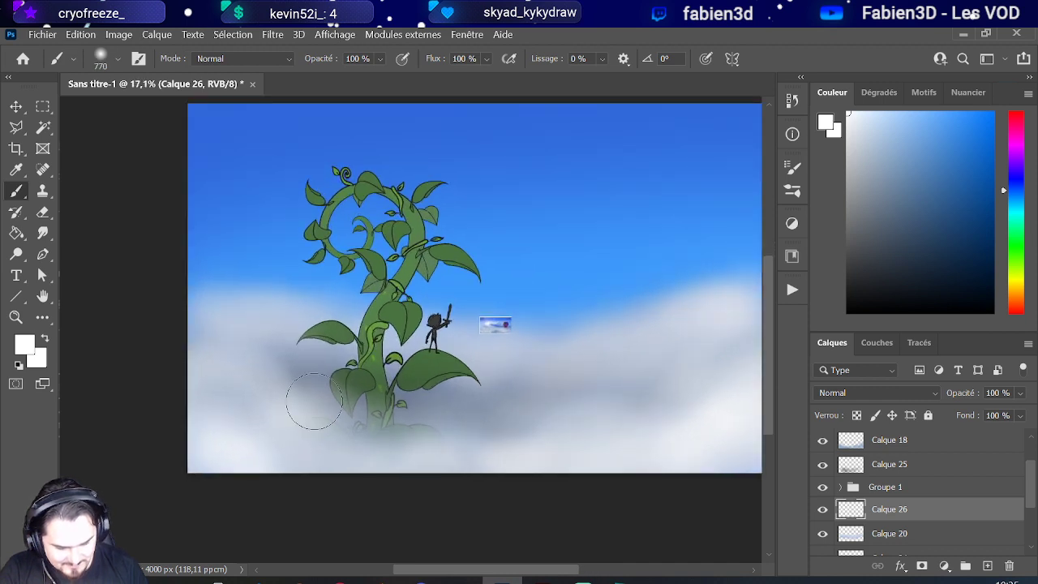
left_click_drag(314, 399, 250, 396)
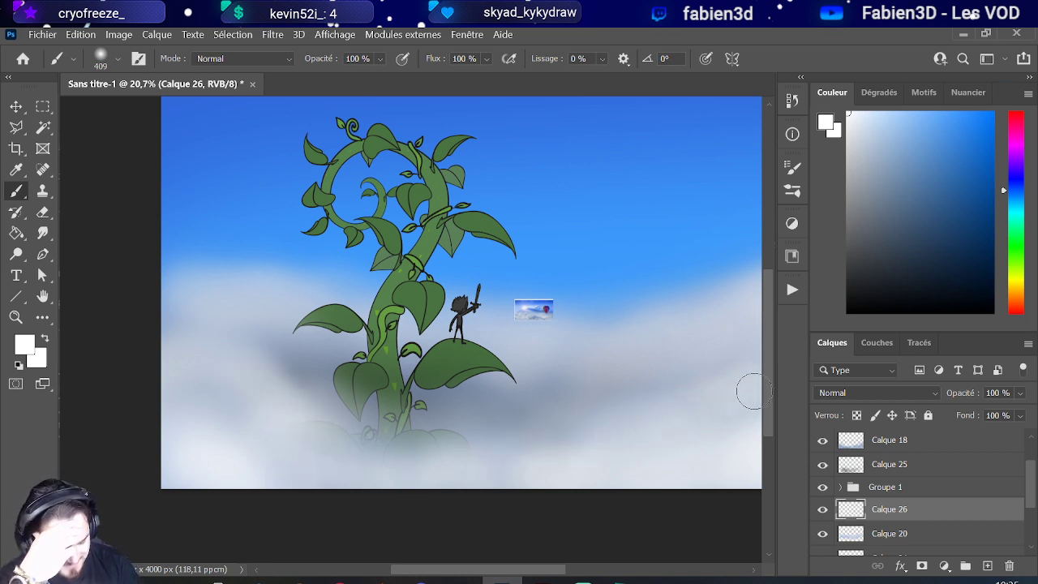
Step: Examine the cloud shading and overall composition at several zoom levels and look through the layer stack
scroll(770, 381, "down", 1)
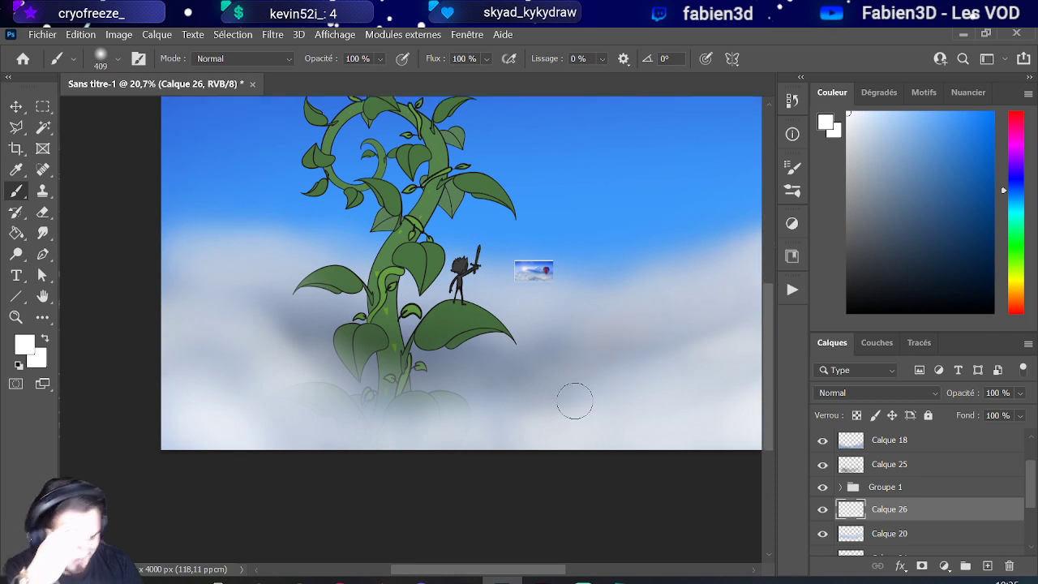
scroll(248, 440, "down", 3)
scroll(251, 450, "down", 1)
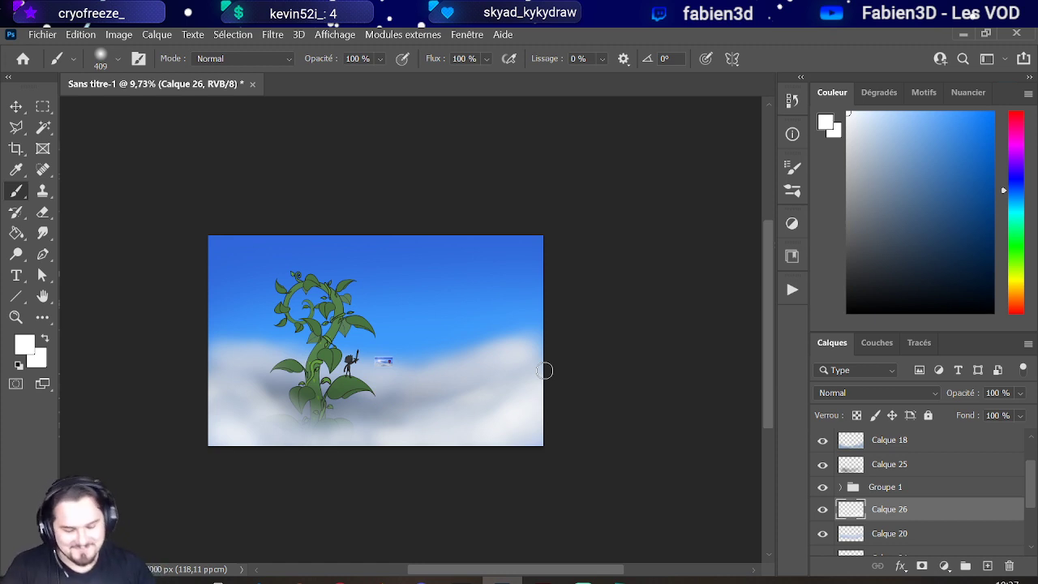
scroll(454, 356, "down", 1)
scroll(318, 364, "up", 3)
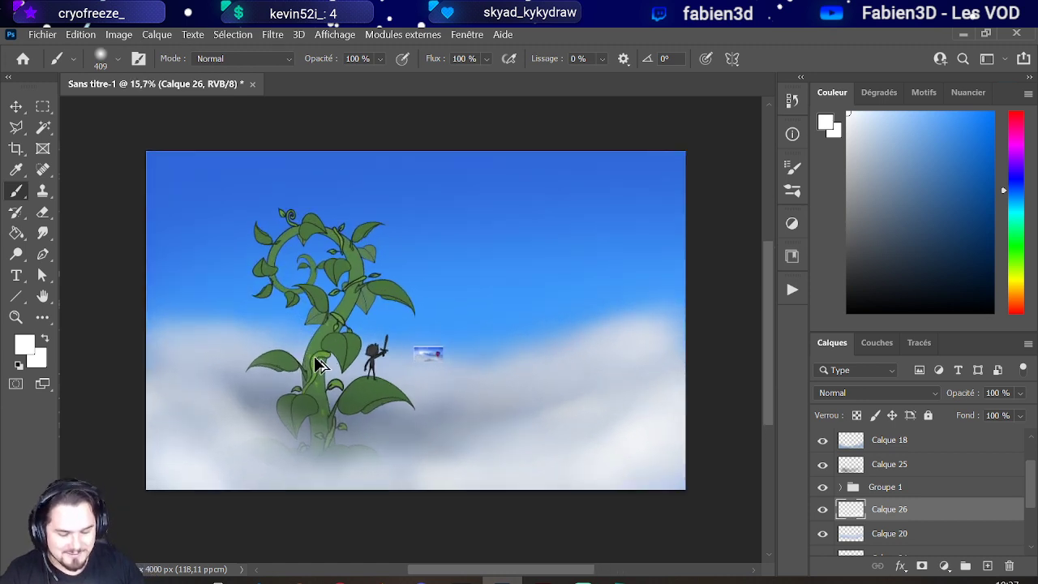
scroll(319, 364, "up", 1)
scroll(319, 363, "down", 2)
scroll(319, 364, "up", 1)
scroll(468, 375, "up", 1)
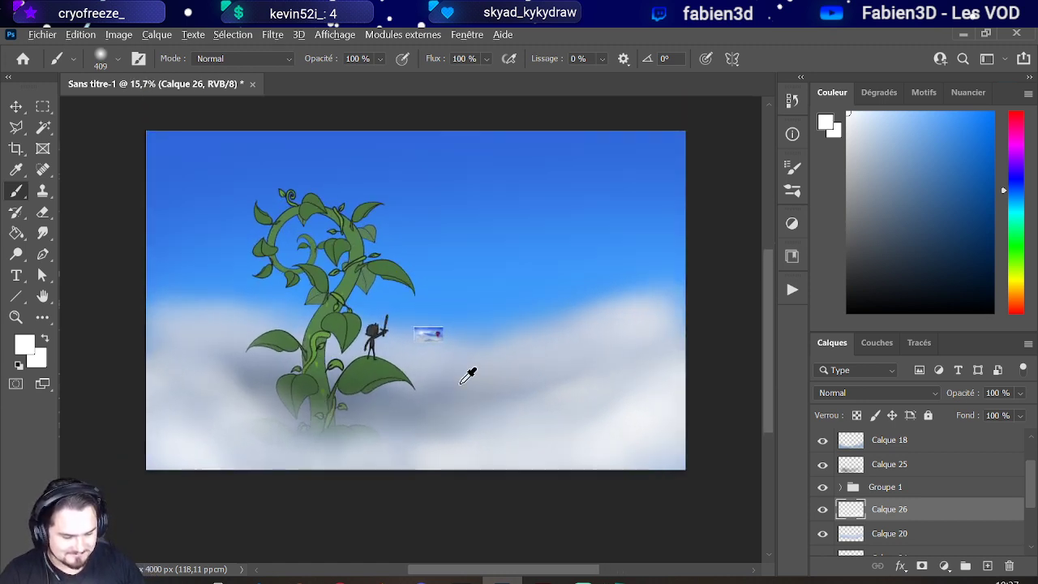
scroll(468, 375, "down", 1)
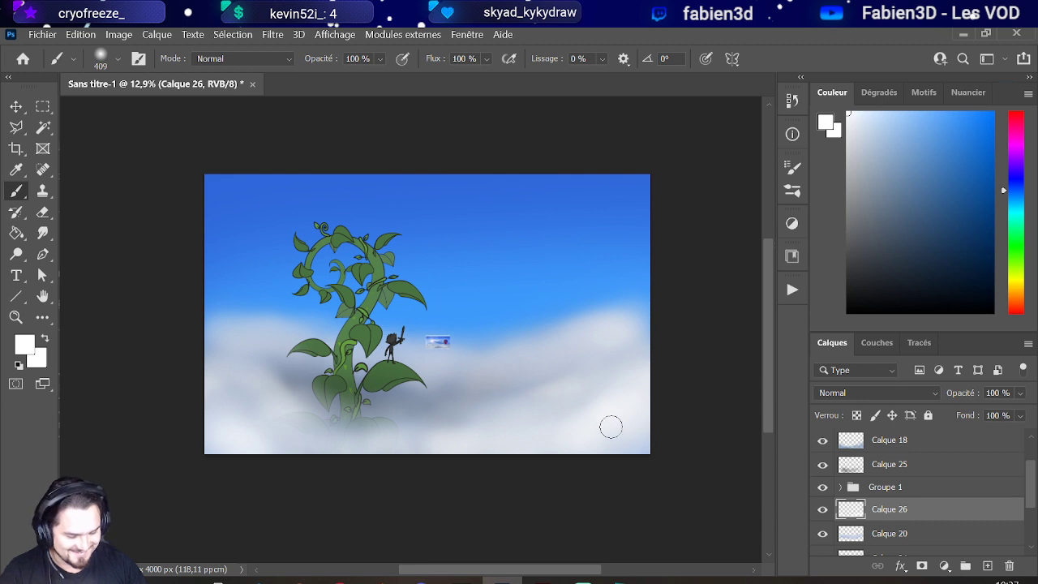
scroll(454, 398, "down", 1)
scroll(408, 421, "up", 1)
scroll(426, 421, "up", 1)
scroll(426, 421, "down", 1)
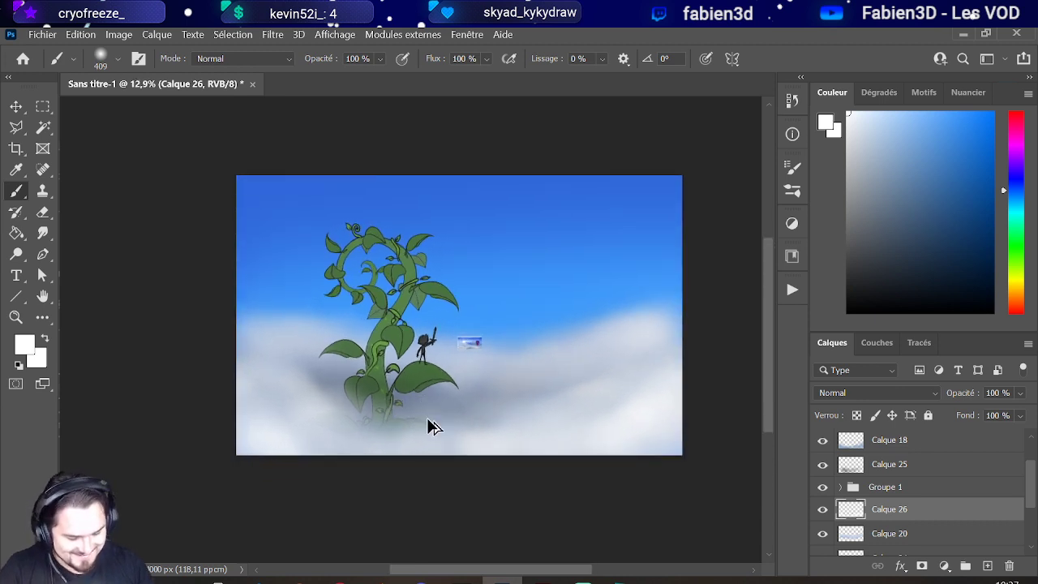
scroll(429, 424, "down", 1)
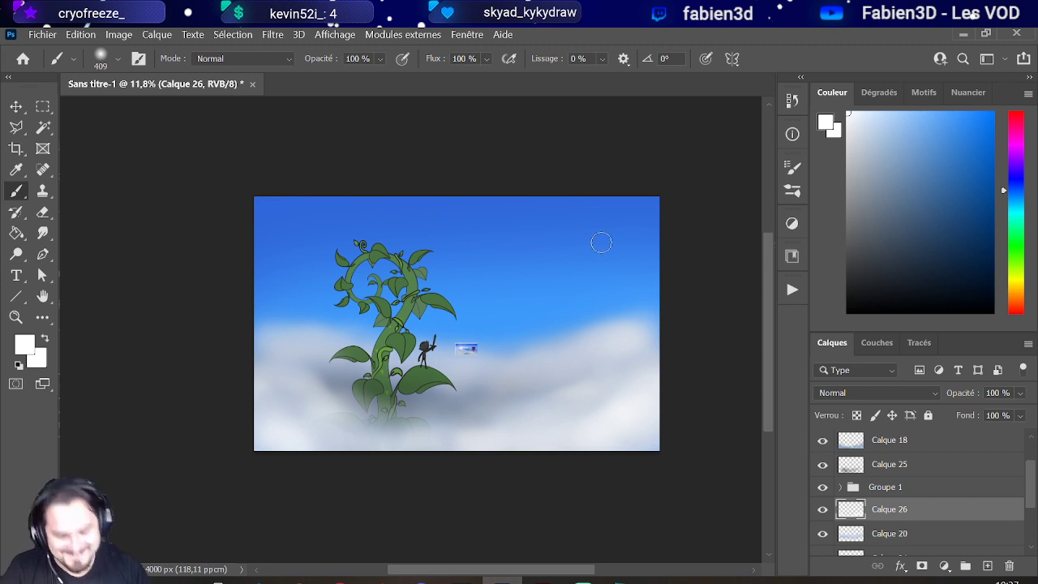
scroll(921, 486, "down", 3)
scroll(922, 487, "up", 5)
scroll(921, 486, "down", 2)
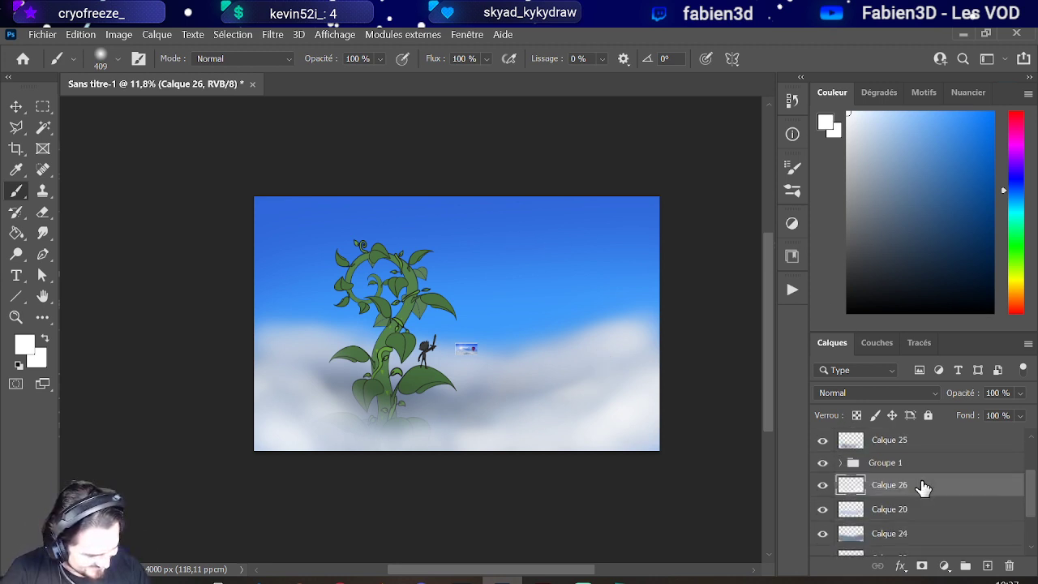
Step: Load the beanstalk stem's outline from Calque 4 in Groupe 1 as a selection and add a layer at the top of the stack
left_click(839, 441)
scroll(903, 470, "down", 6)
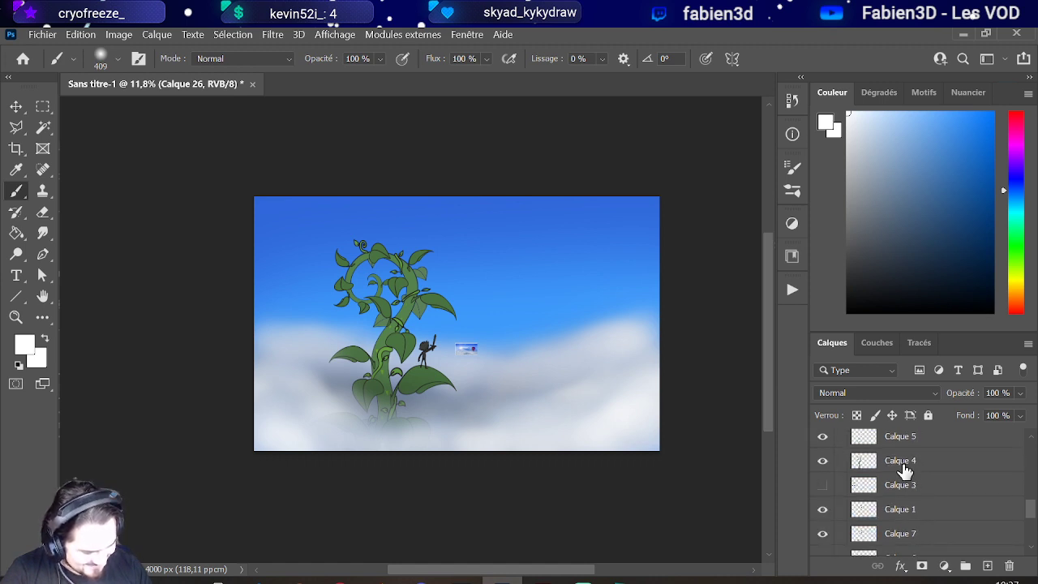
left_click(862, 461, "ctrl")
scroll(924, 478, "up", 6)
scroll(928, 481, "up", 2)
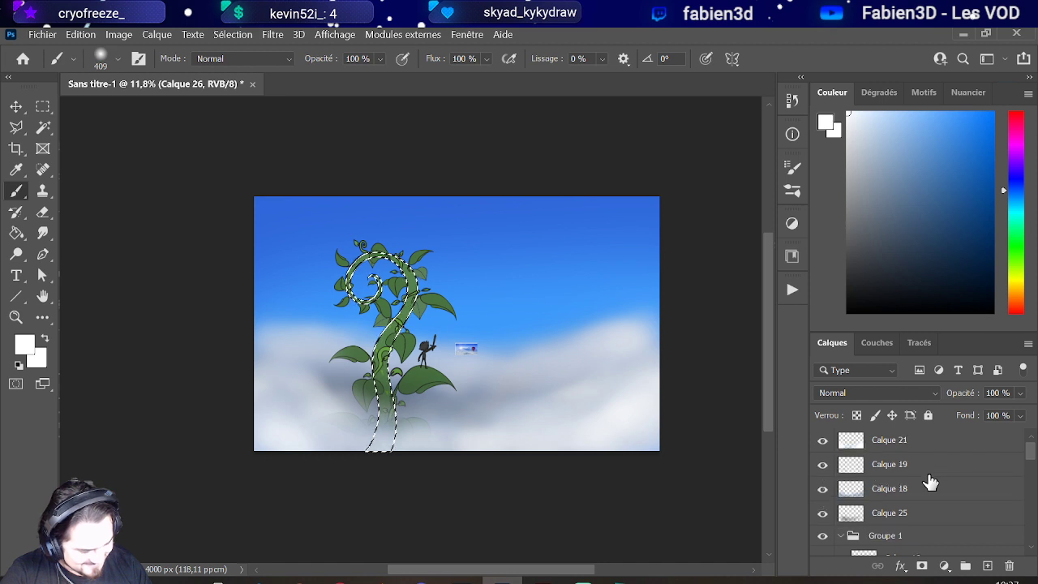
left_click(926, 445)
left_click(987, 566)
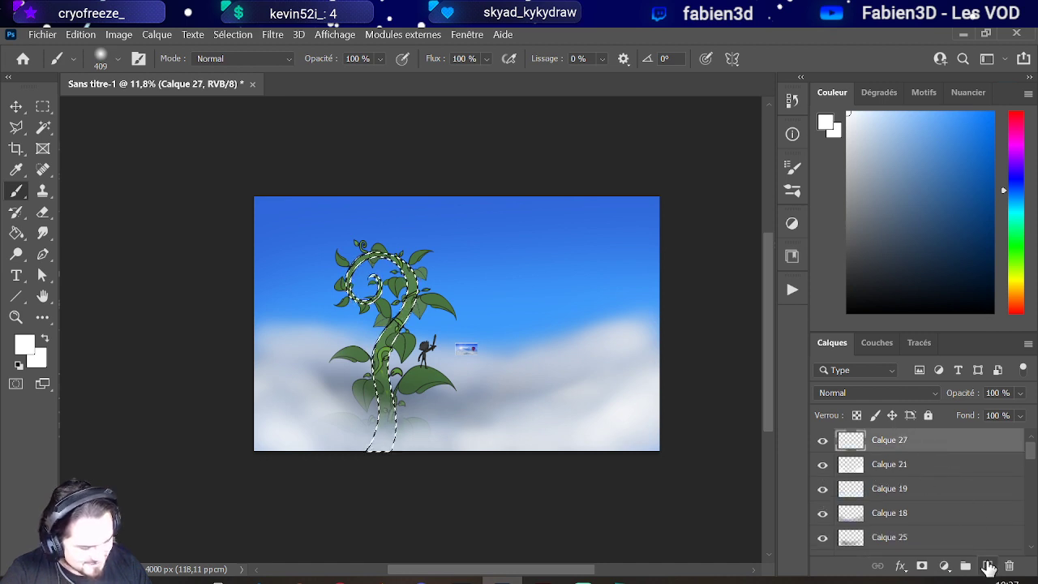
Step: Paint soft black shadow along the shaded side of the selected stem with a brush of about 400 px
key("d")
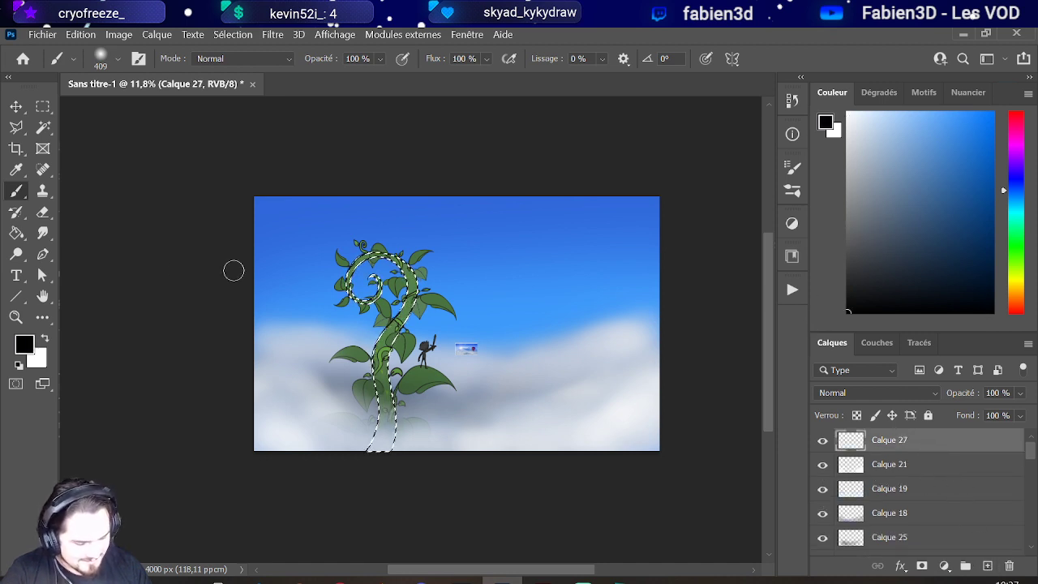
scroll(361, 390, "up", 2)
scroll(363, 391, "up", 1)
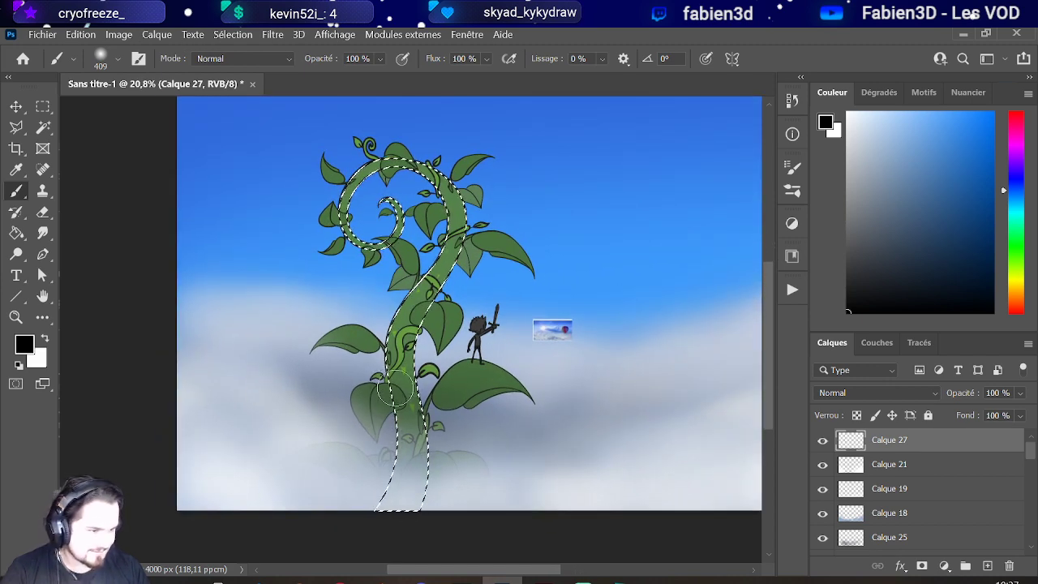
left_click_drag(405, 405, 411, 406)
left_click_drag(435, 467, 424, 494)
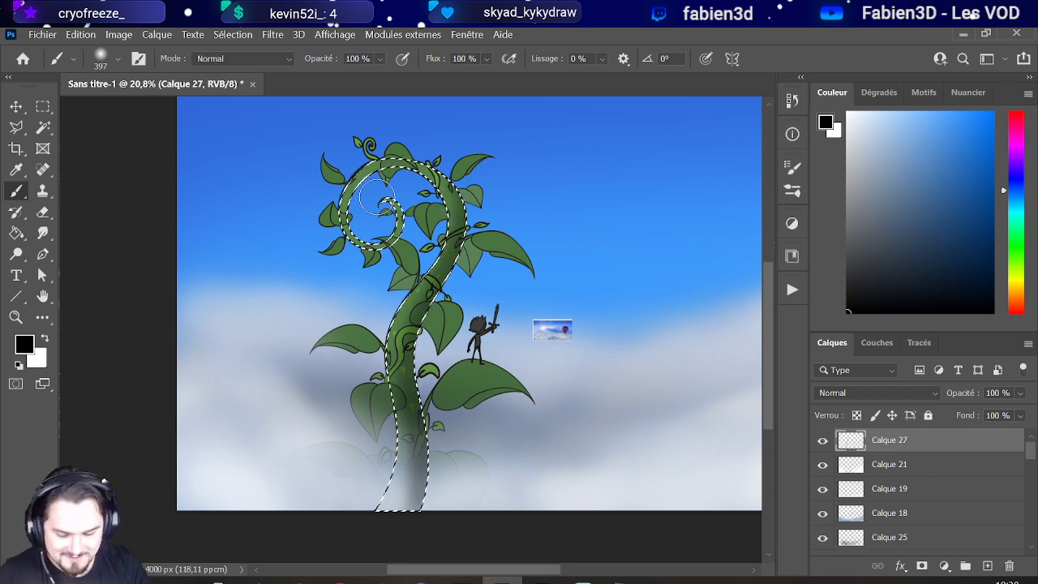
Step: Reduce the brush to 92 px and refine the black shading on the stem's curled end and toward its base
left_click(119, 58)
left_click_drag(178, 111, 135, 111)
left_click(345, 215)
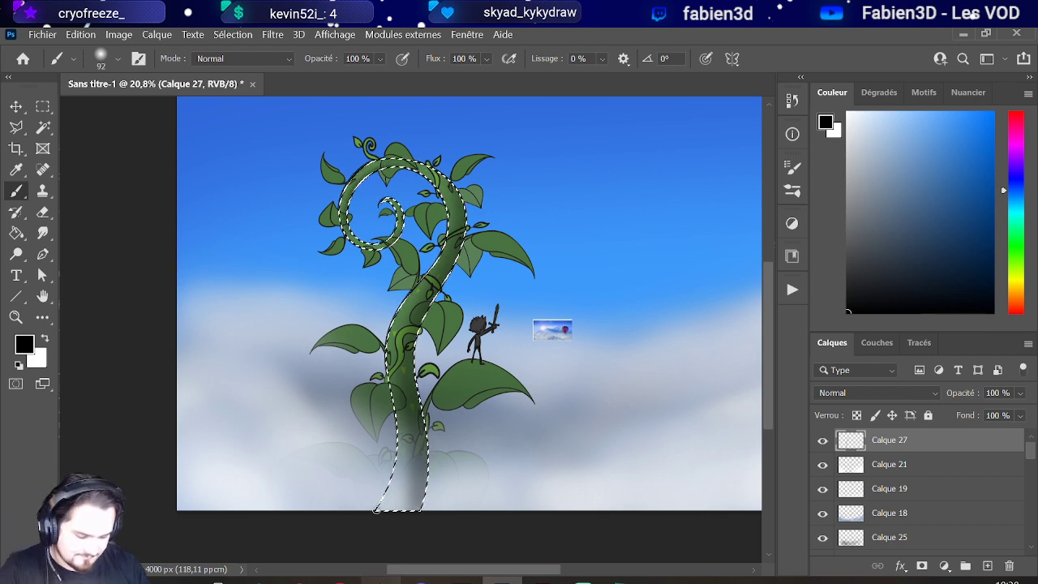
scroll(397, 463, "up", 5)
scroll(397, 463, "down", 4)
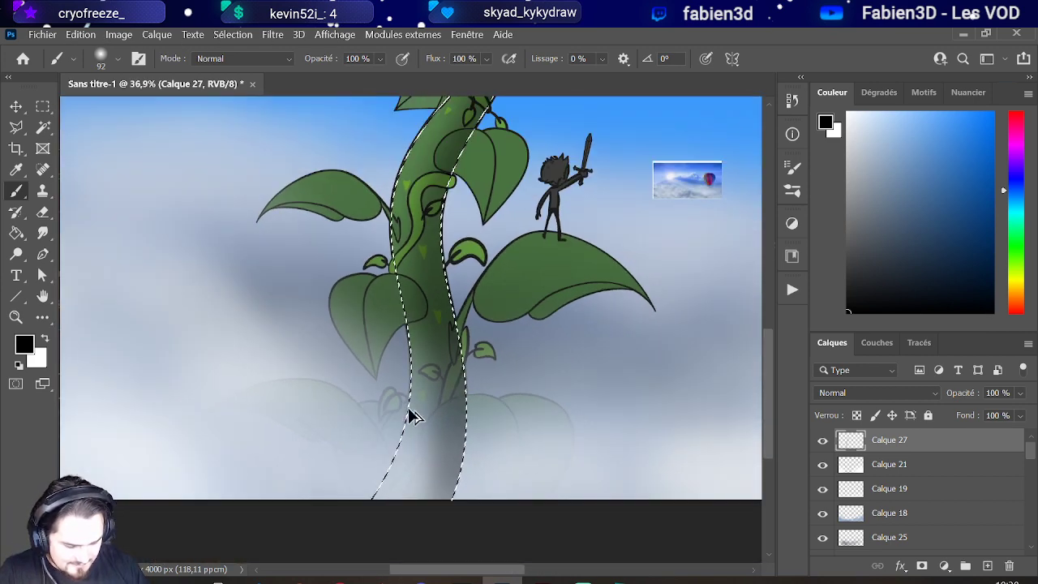
scroll(507, 362, "up", 2)
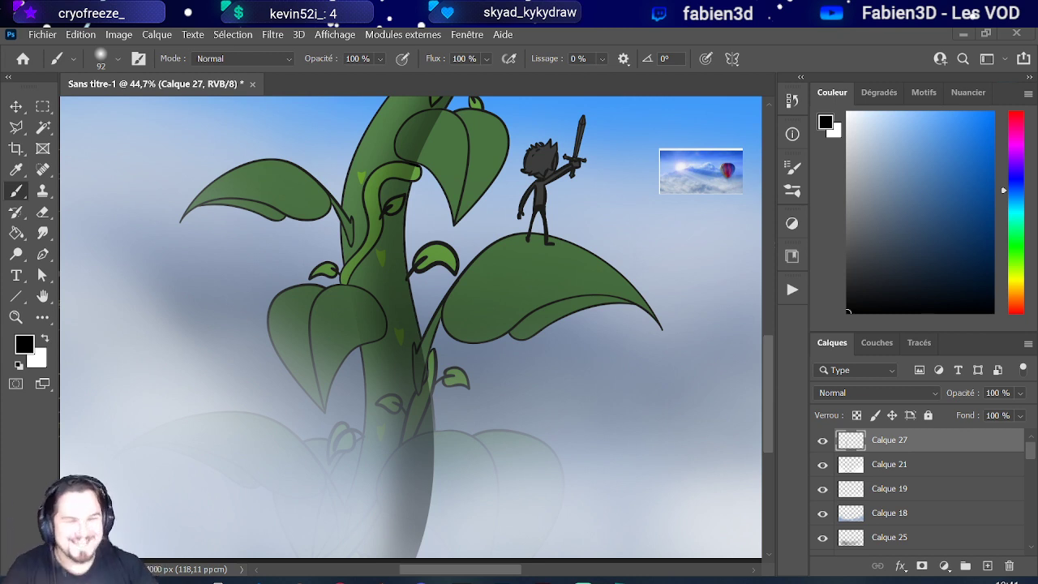
Step: Examine the shaded stem, the leaves and the overall composition at several zoom levels
scroll(466, 214, "down", 3)
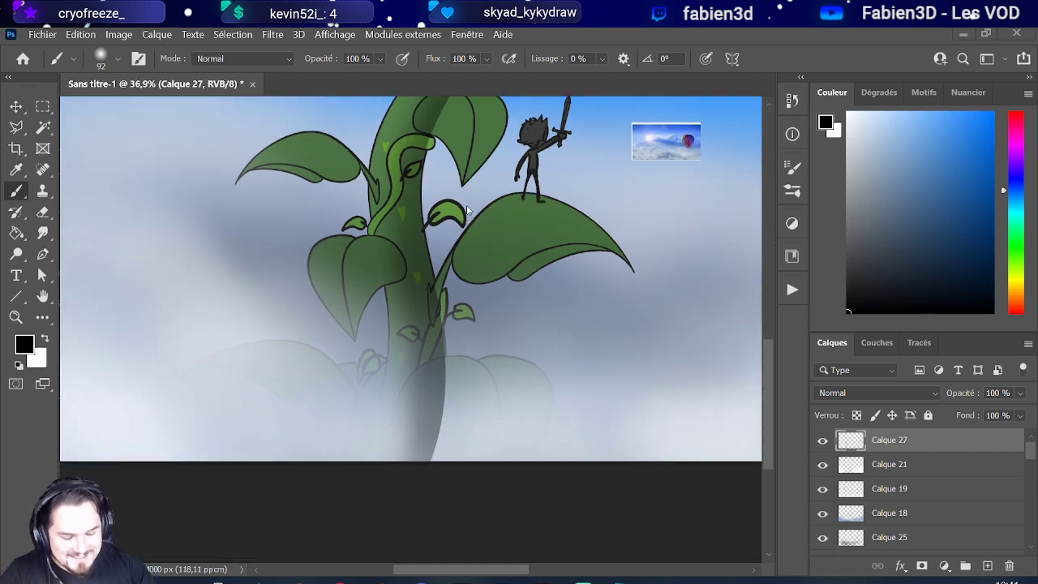
scroll(466, 214, "up", 2)
scroll(475, 224, "up", 1)
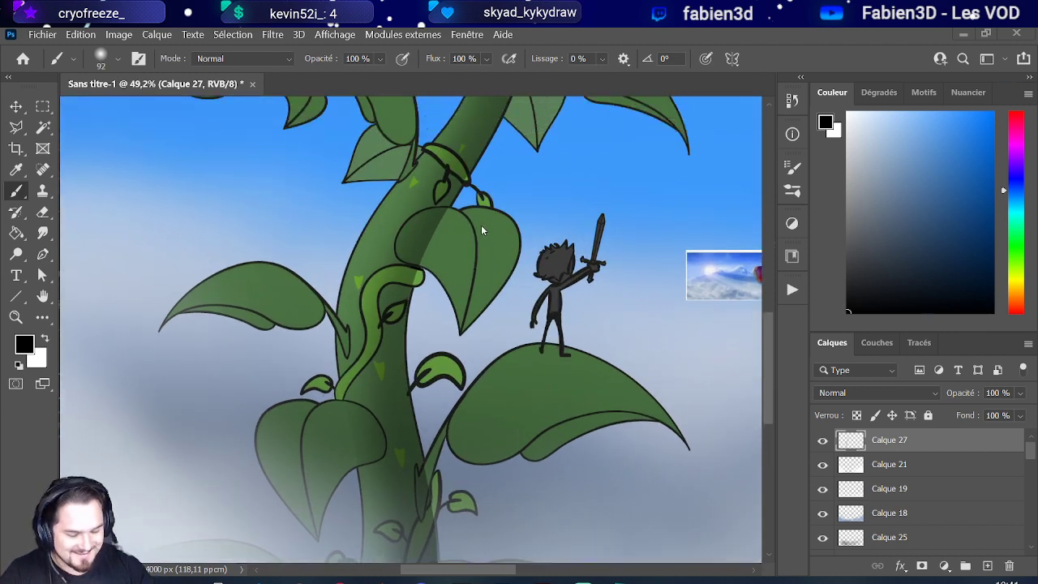
scroll(481, 225, "down", 4)
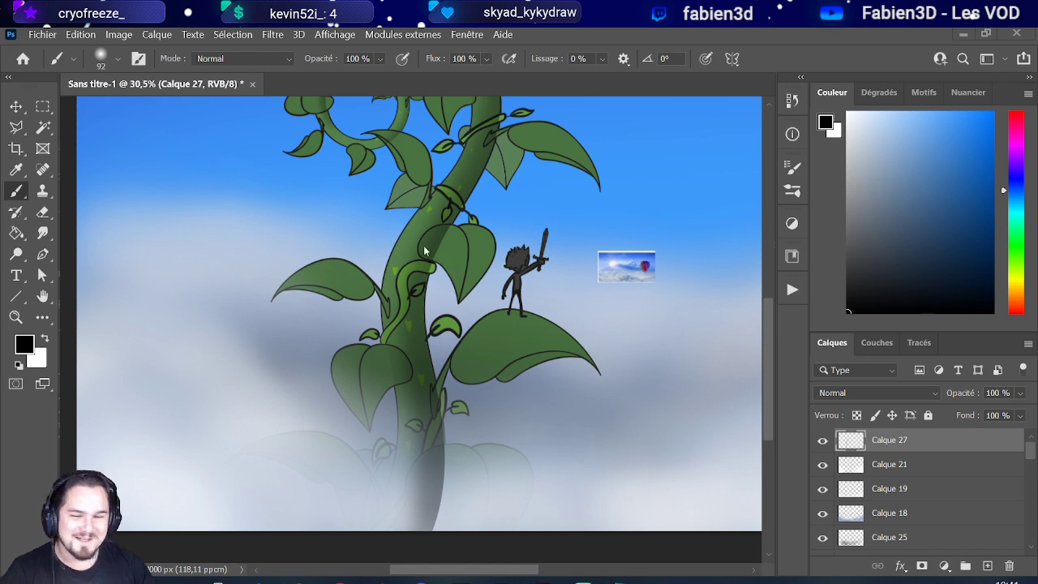
scroll(461, 286, "down", 3)
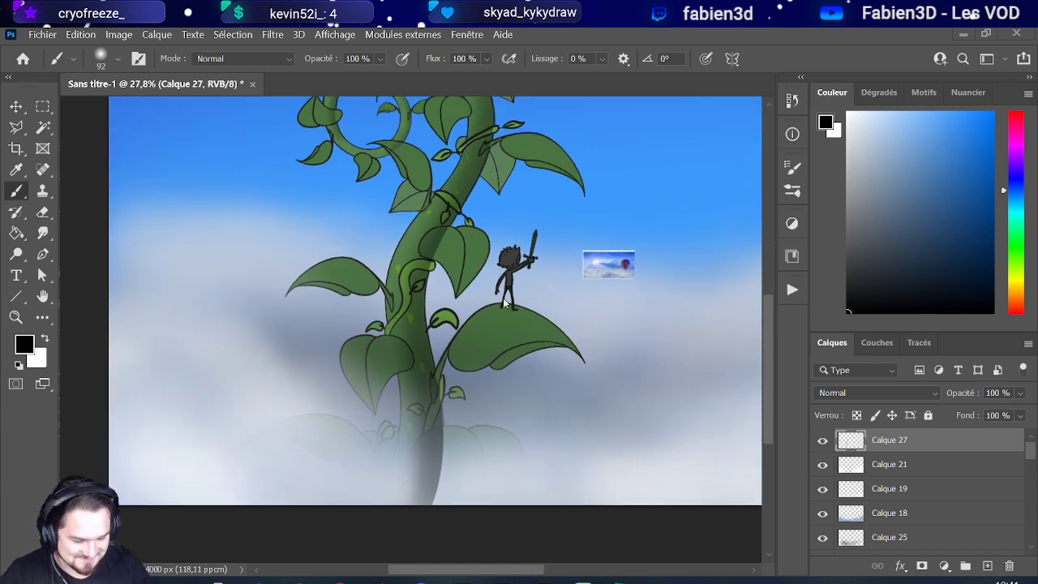
scroll(510, 333, "up", 2)
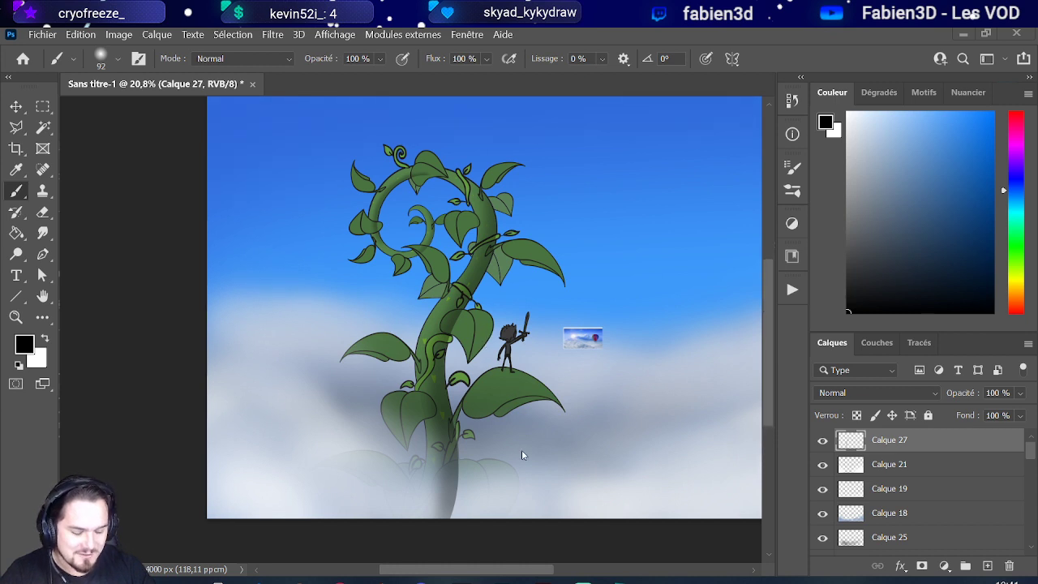
scroll(767, 409, "down", 2)
scroll(931, 508, "down", 2)
scroll(934, 496, "up", 2)
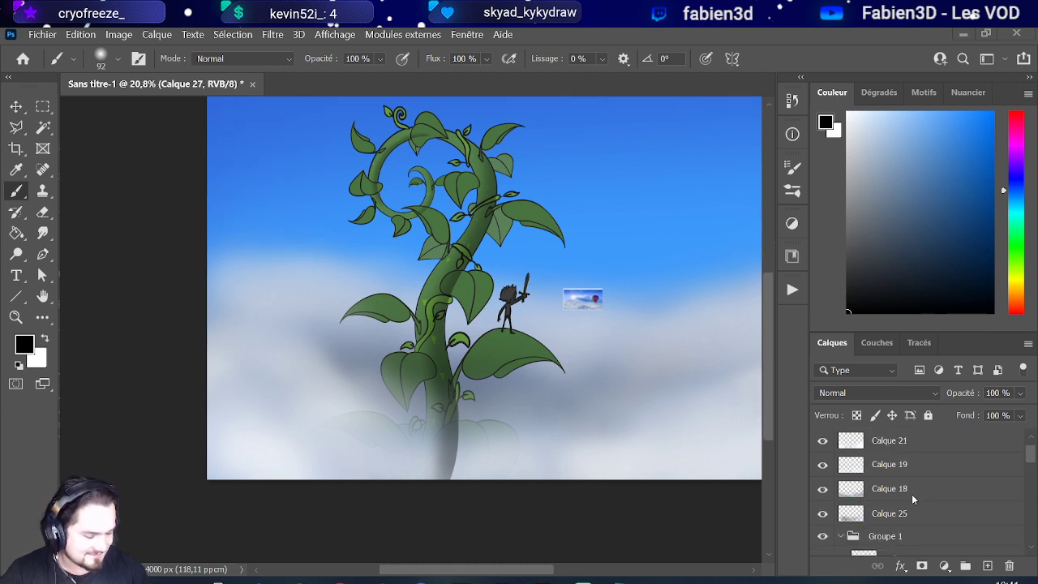
Step: Reload the stem selection from Calque 4, add a layer above the stem shadow layer and set the foreground colour to white
scroll(911, 498, "down", 4)
scroll(913, 498, "up", 3)
scroll(912, 498, "down", 4)
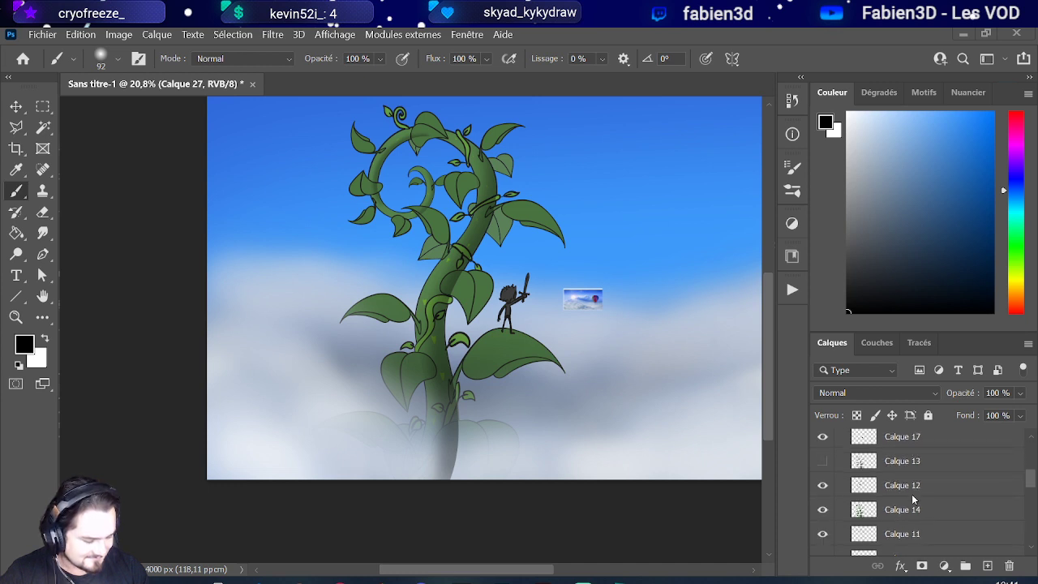
scroll(913, 499, "down", 5)
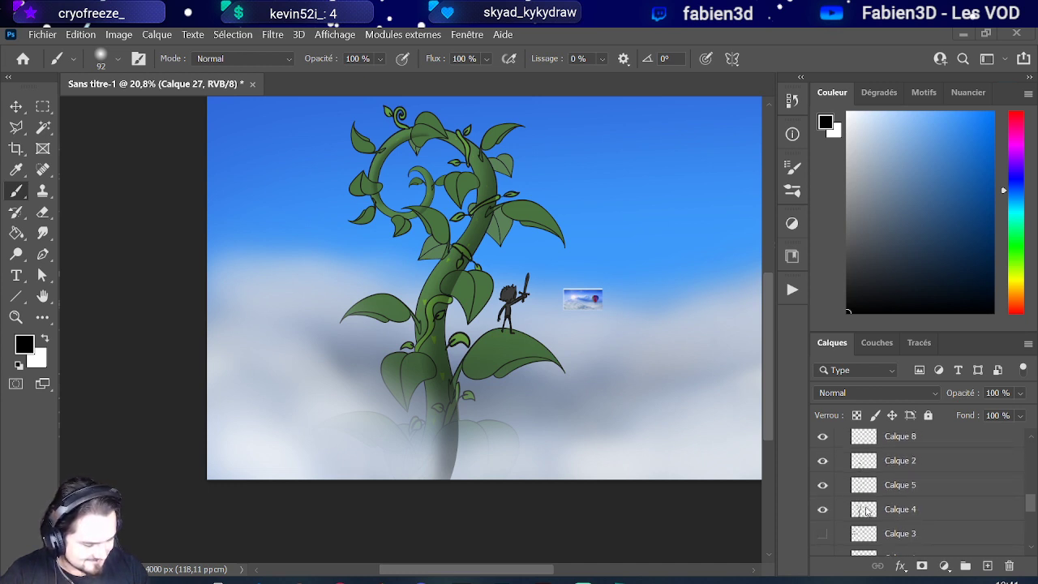
left_click(863, 511, "ctrl")
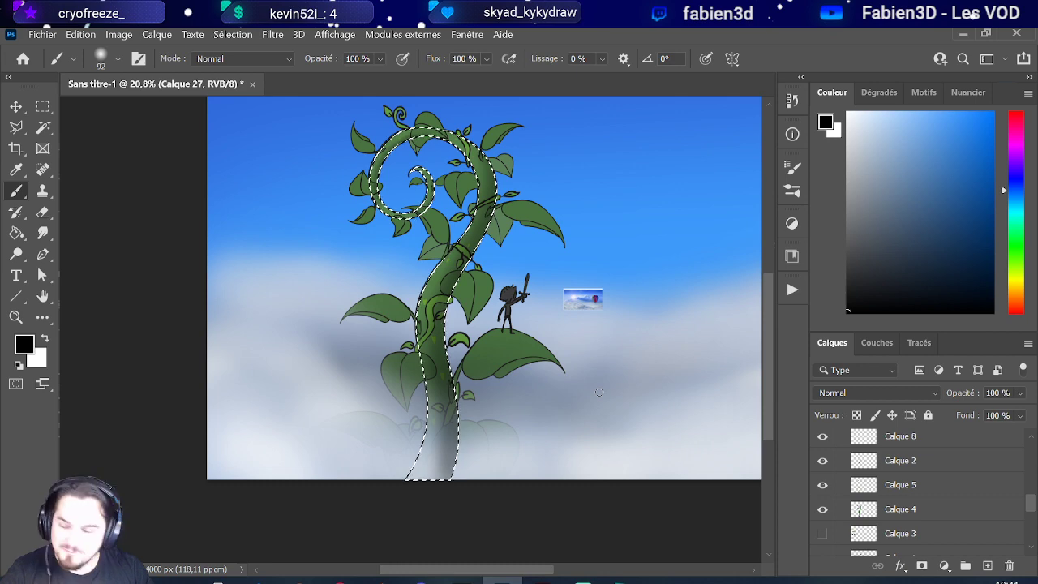
scroll(729, 414, "up", 1)
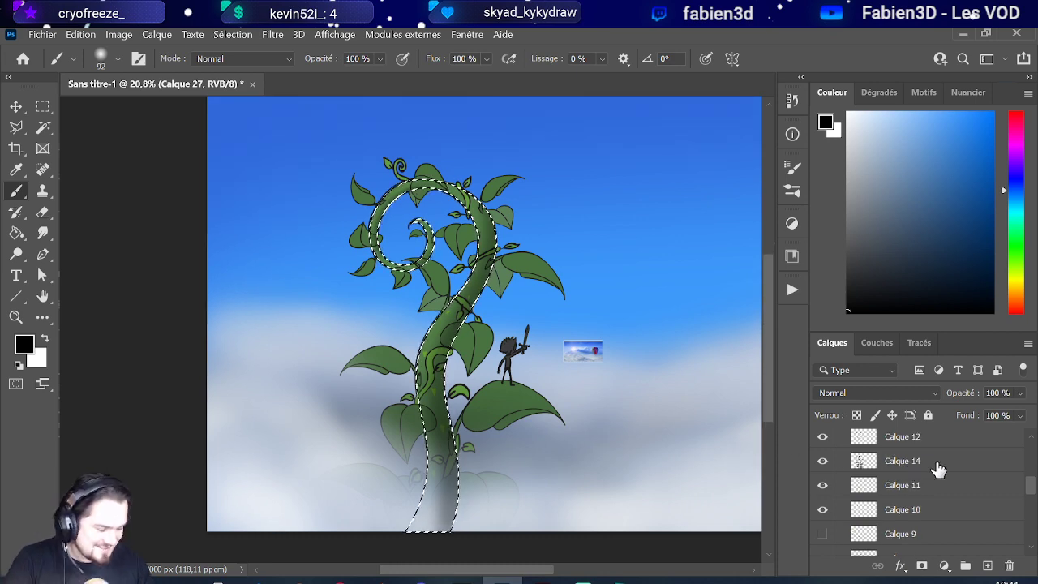
scroll(937, 457, "up", 8)
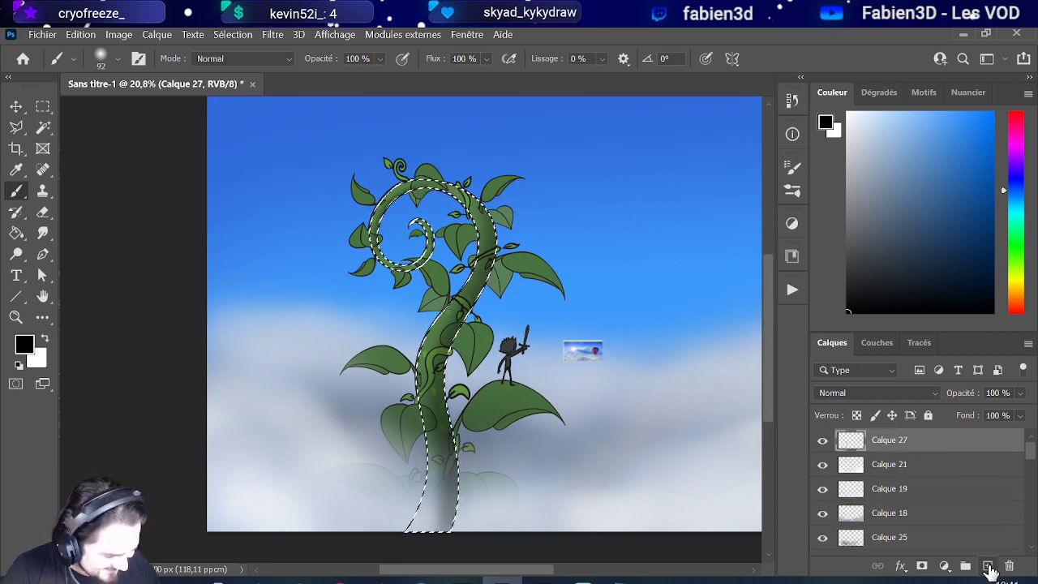
left_click(987, 565)
left_click_drag(920, 163, 800, 72)
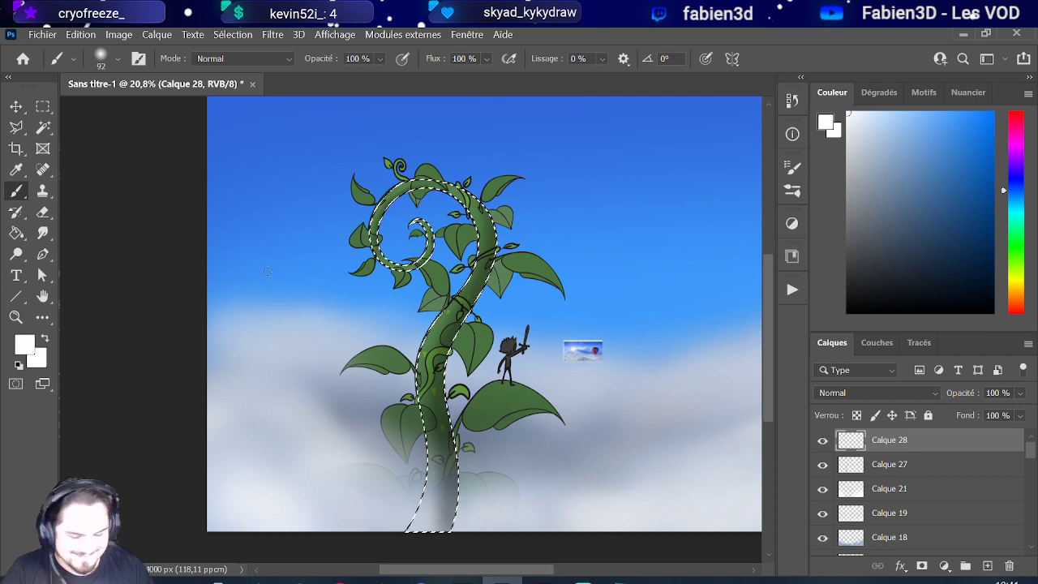
Step: Paint white highlights along the lit side of the stem with a 252 px brush and around its curl with a 129 px brush
right_click(417, 525, "alt")
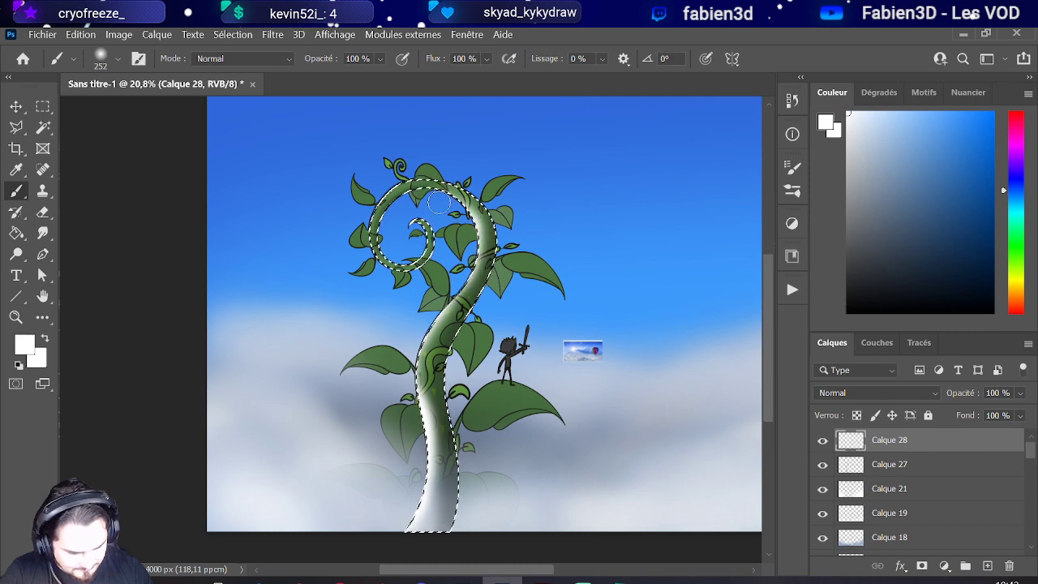
scroll(437, 221, "up", 3)
left_click_drag(416, 186, 399, 185)
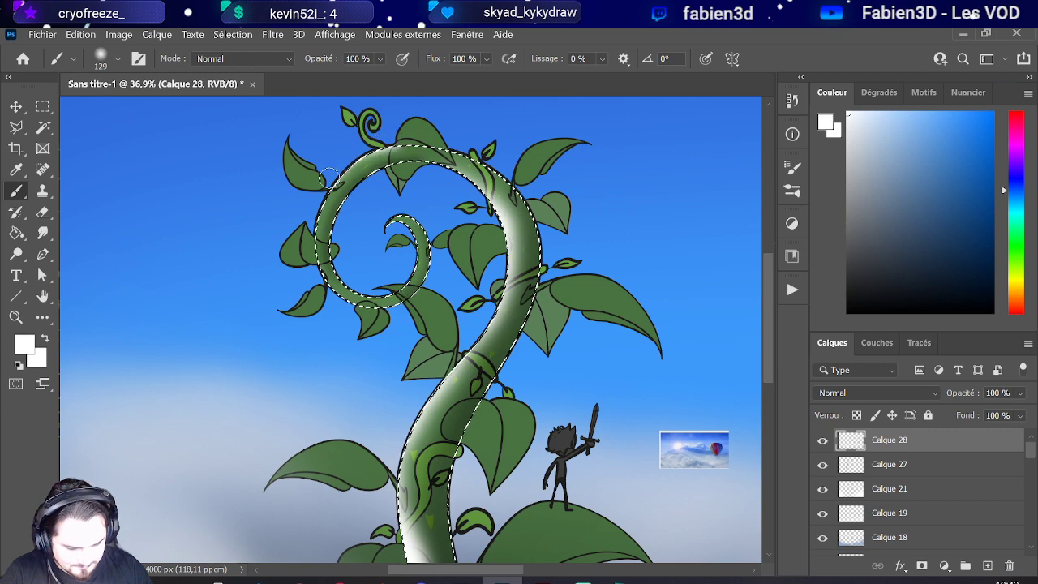
left_click_drag(333, 172, 307, 244)
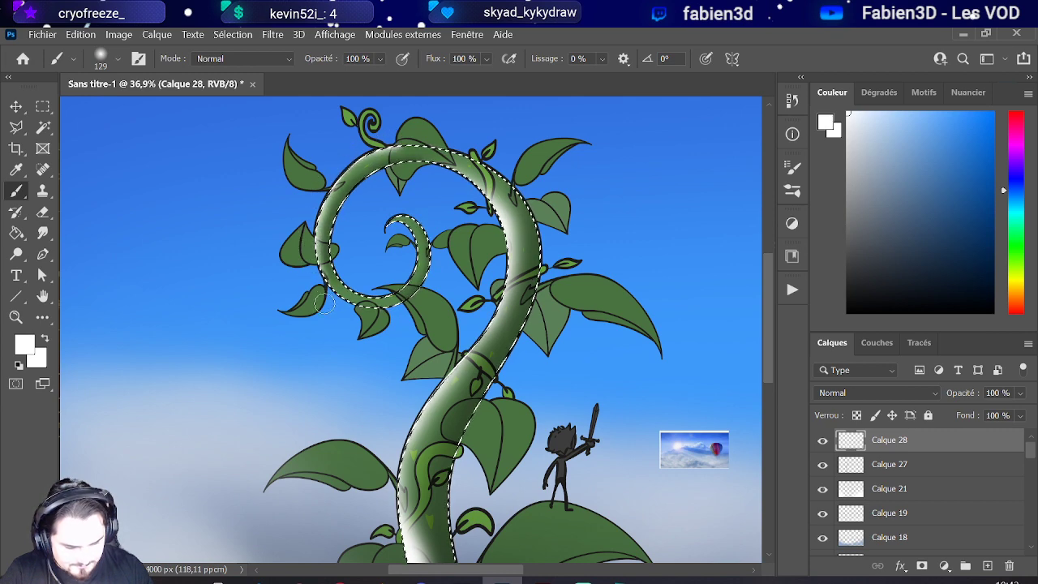
scroll(413, 251, "up", 3)
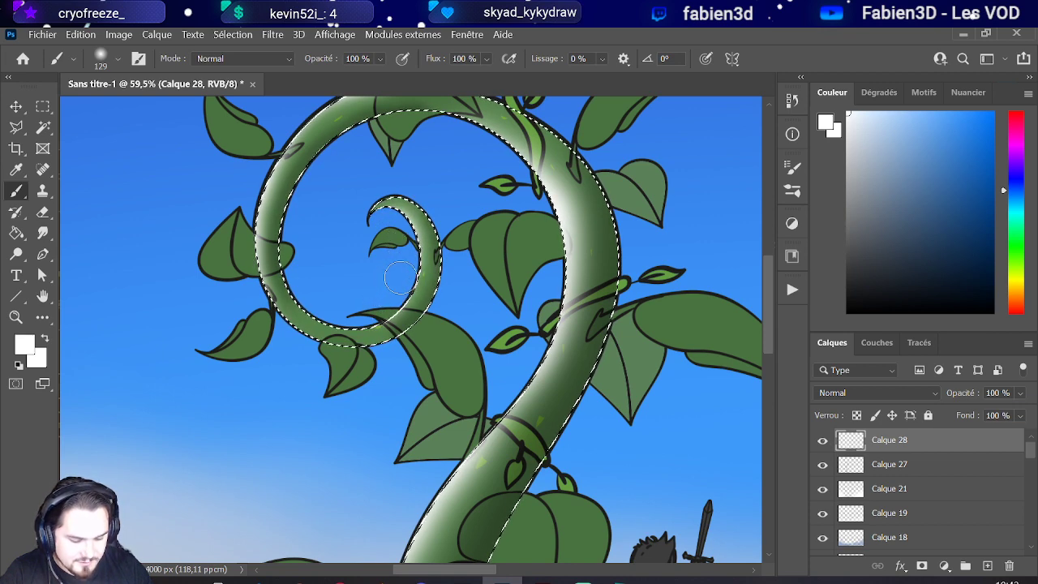
scroll(393, 257, "down", 5)
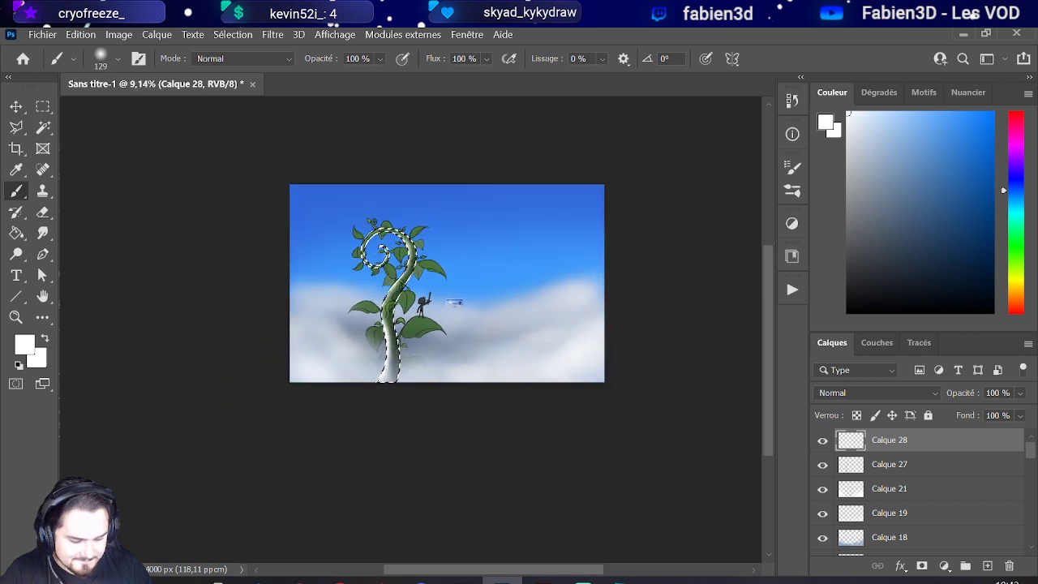
Step: Try the Lumière tamisée blend mode on the white stem highlight layer, Calque 28, and set it to Incrustation instead
left_click(865, 393)
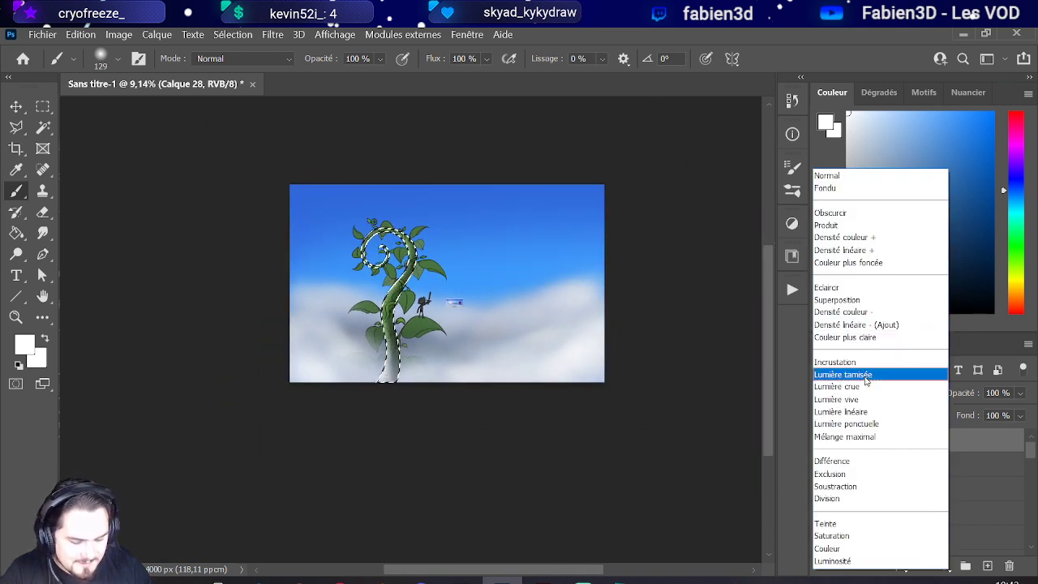
left_click(866, 379)
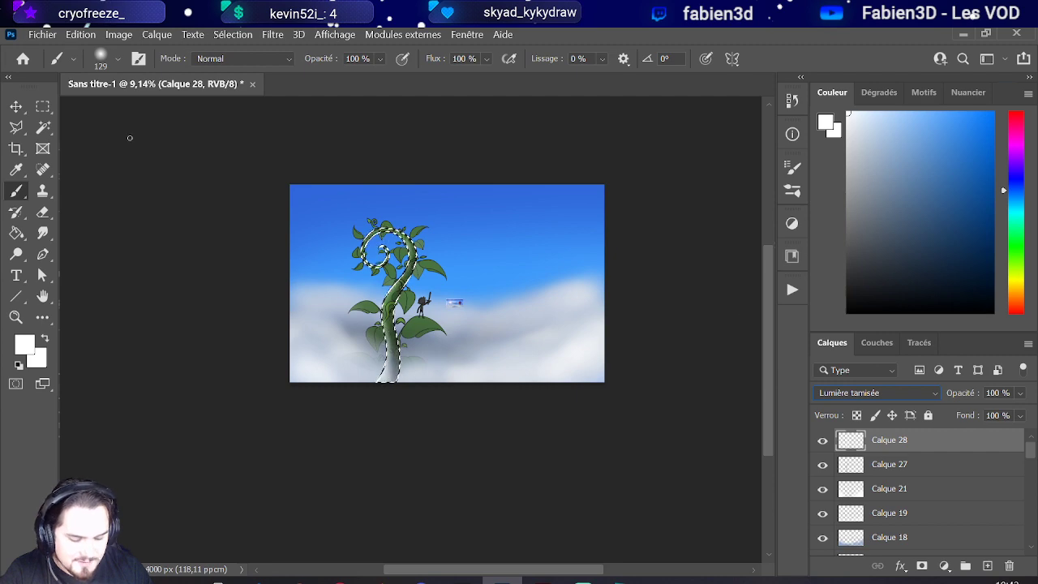
left_click(16, 107)
scroll(384, 290, "up", 10)
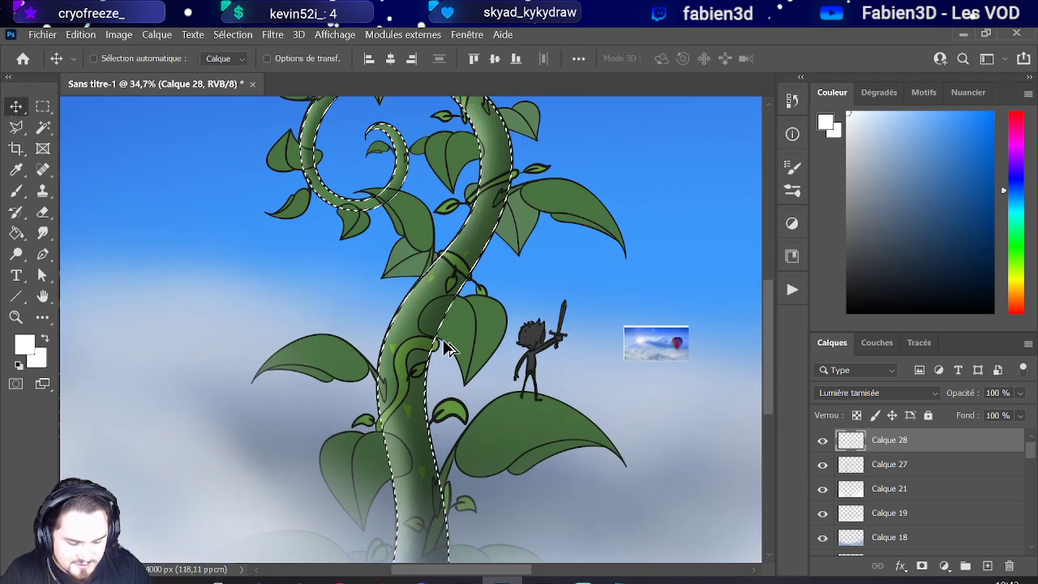
left_click(855, 392)
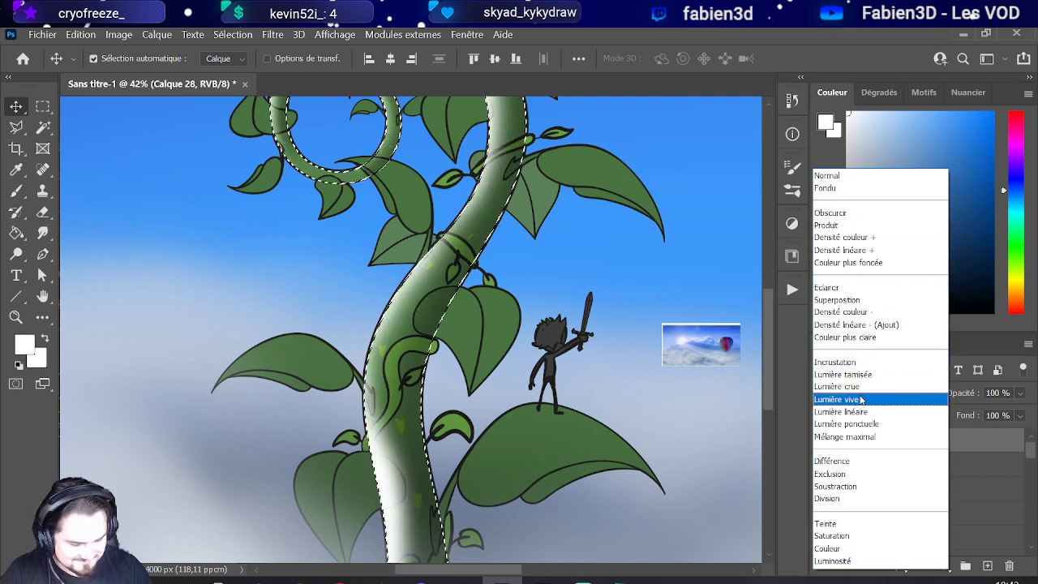
left_click(859, 364)
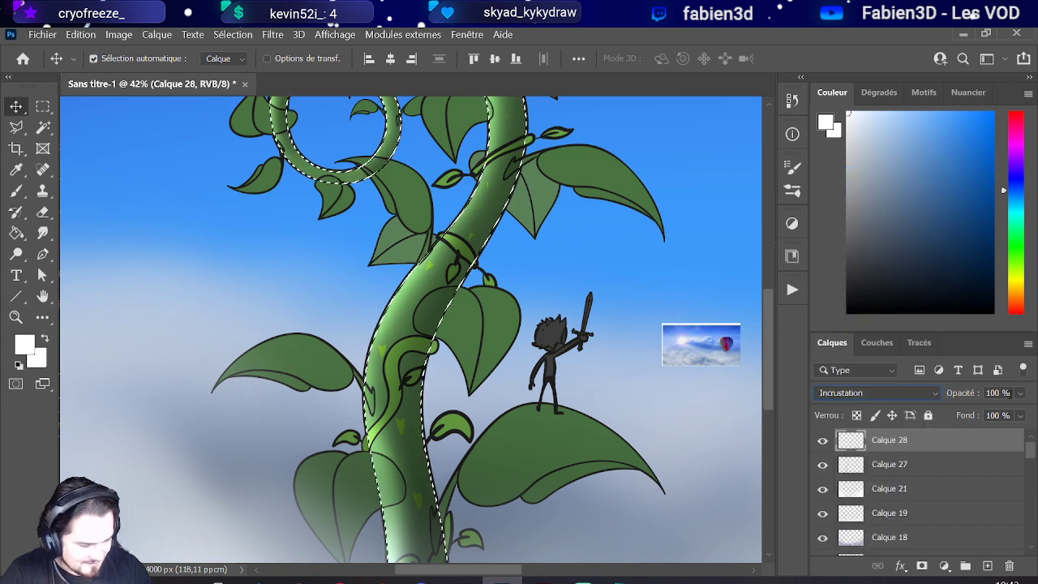
Step: Lower the opacity of the overlay layer Calque 28 to 52%
left_click(1021, 393)
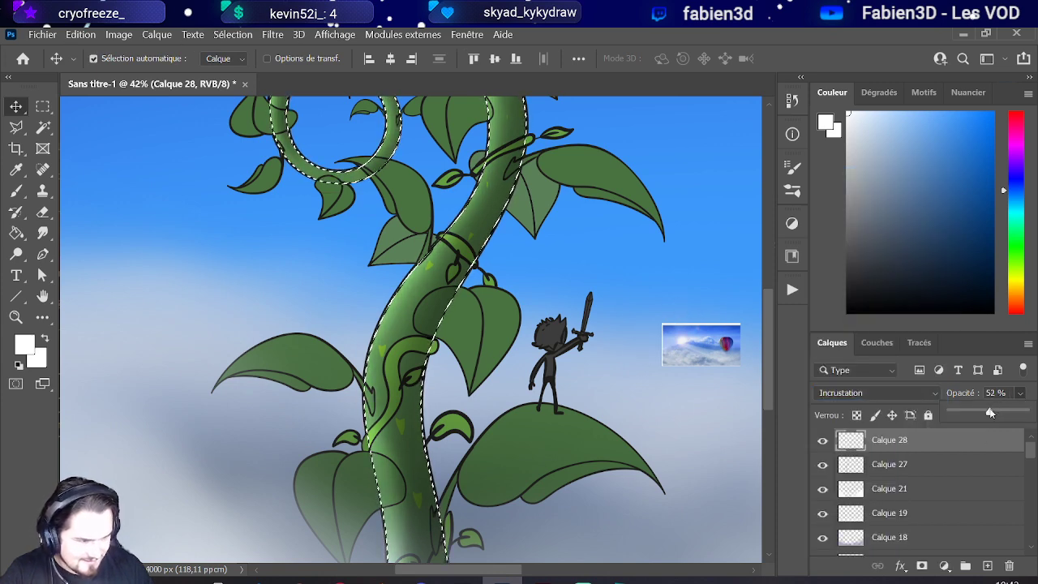
scroll(639, 403, "down", 6)
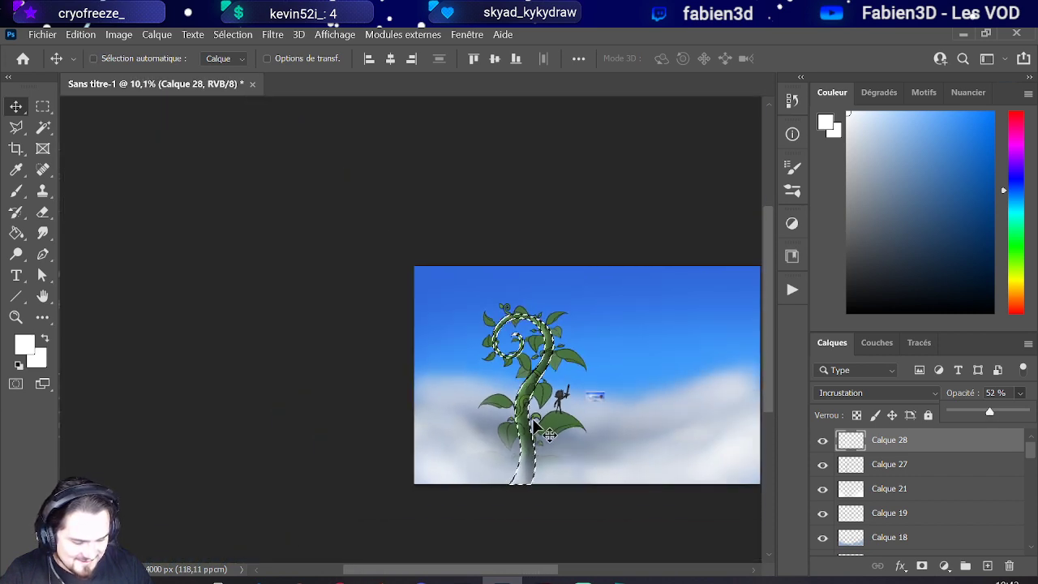
scroll(534, 422, "up", 5)
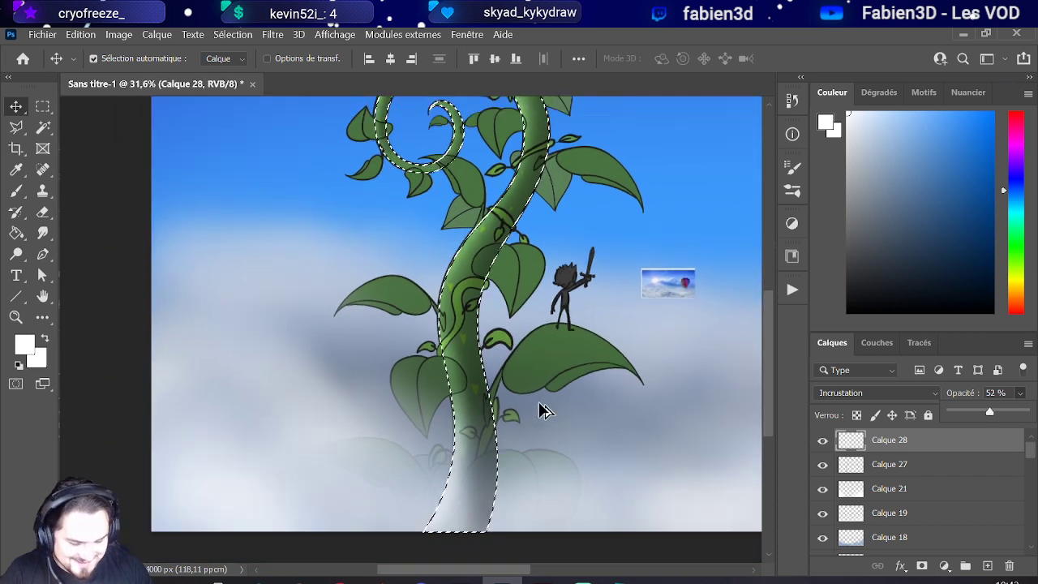
scroll(539, 403, "down", 2)
scroll(535, 403, "up", 3)
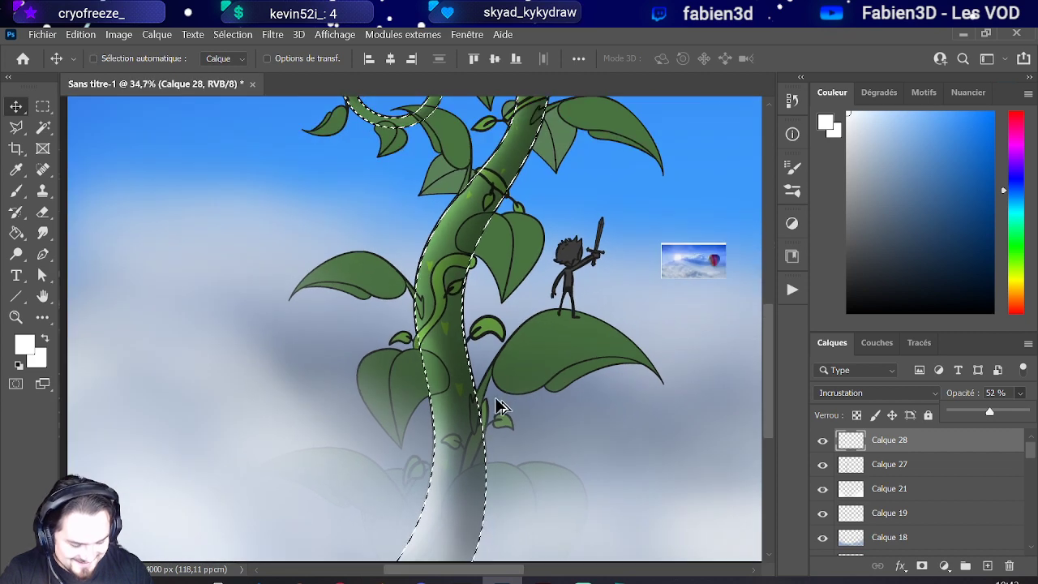
scroll(498, 406, "down", 2)
scroll(543, 381, "up", 2)
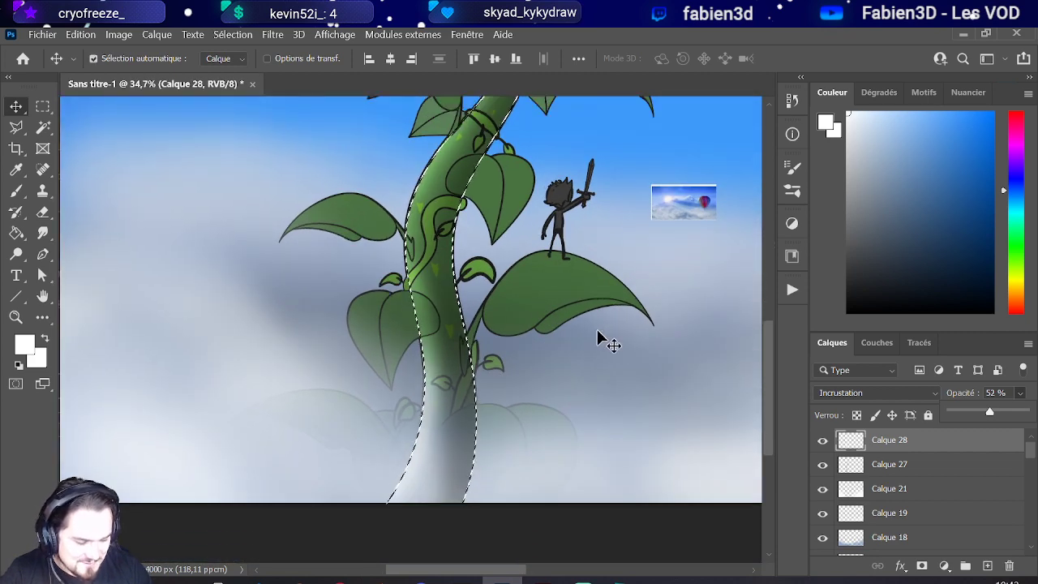
scroll(598, 406, "down", 2)
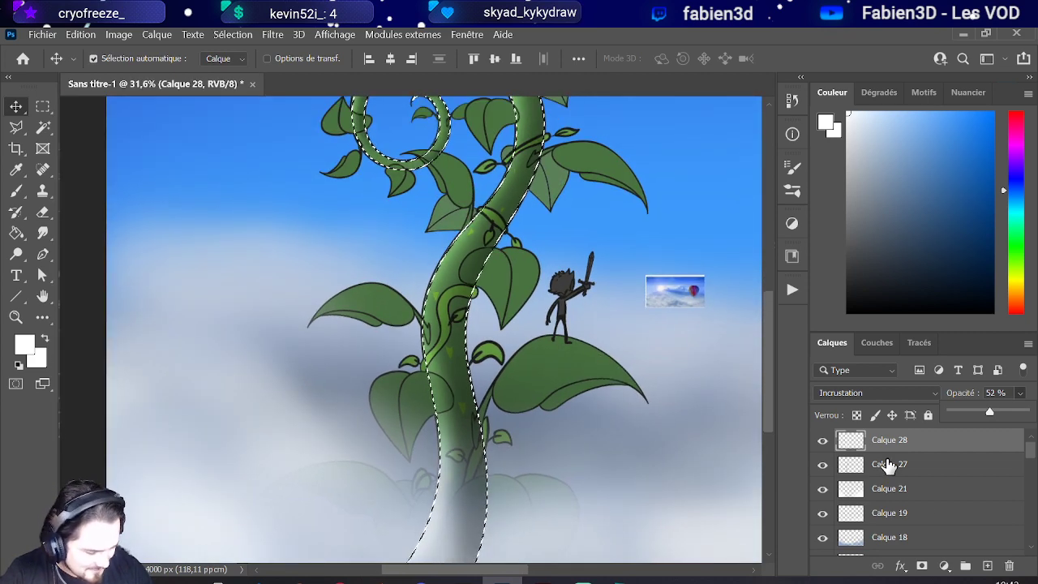
Step: Move layers Calque 28 and Calque 27 together into Groupe 1, directly above Calque 4
left_click(888, 463, "shift")
left_click_drag(898, 461, 946, 448)
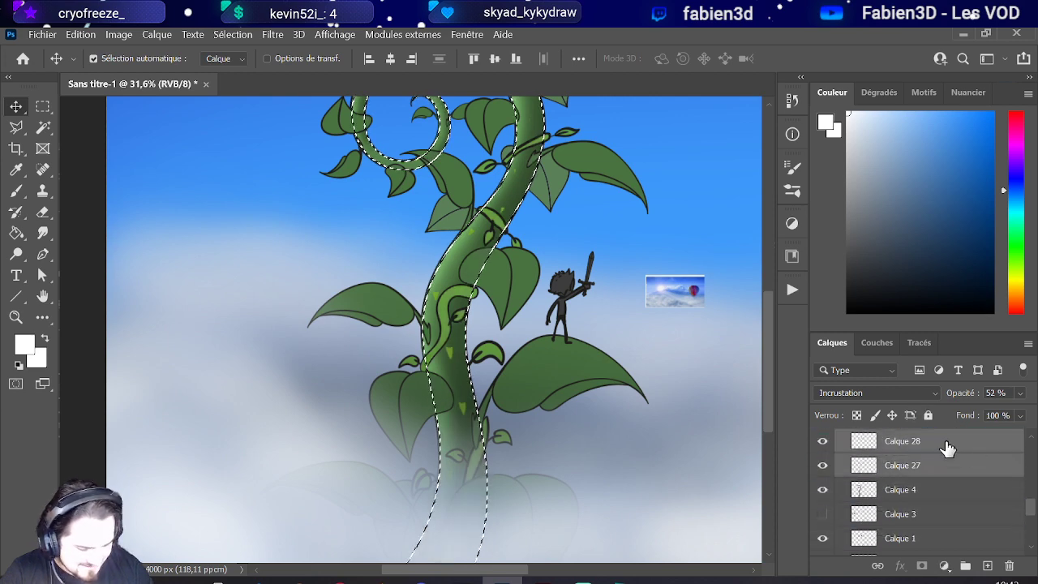
scroll(488, 325, "down", 4)
Step: Select the sky layer Calque 23 and clear the active selection around the beanstalk's stem
left_click(621, 224)
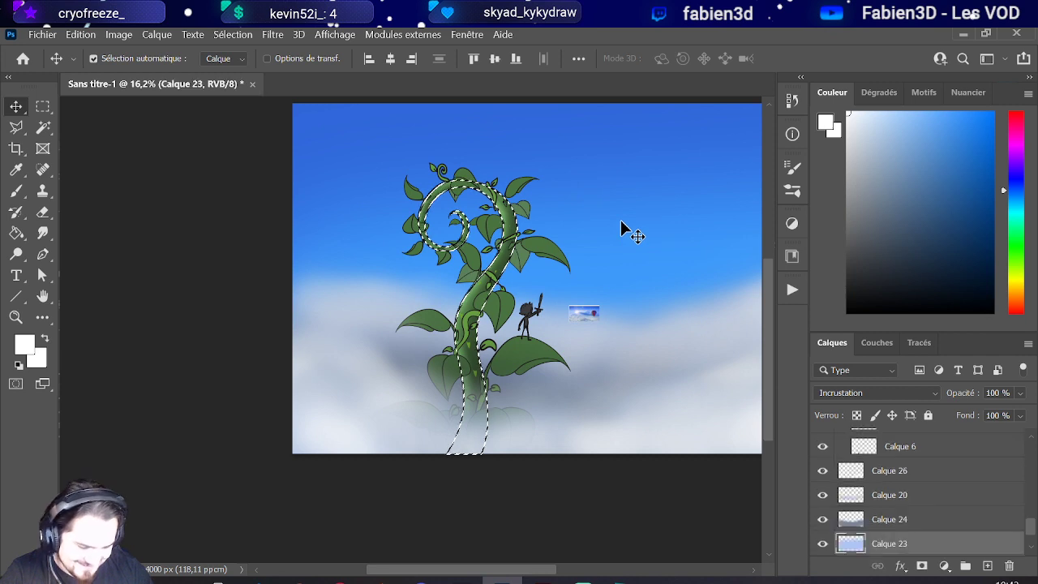
left_click(233, 34)
left_click(250, 68)
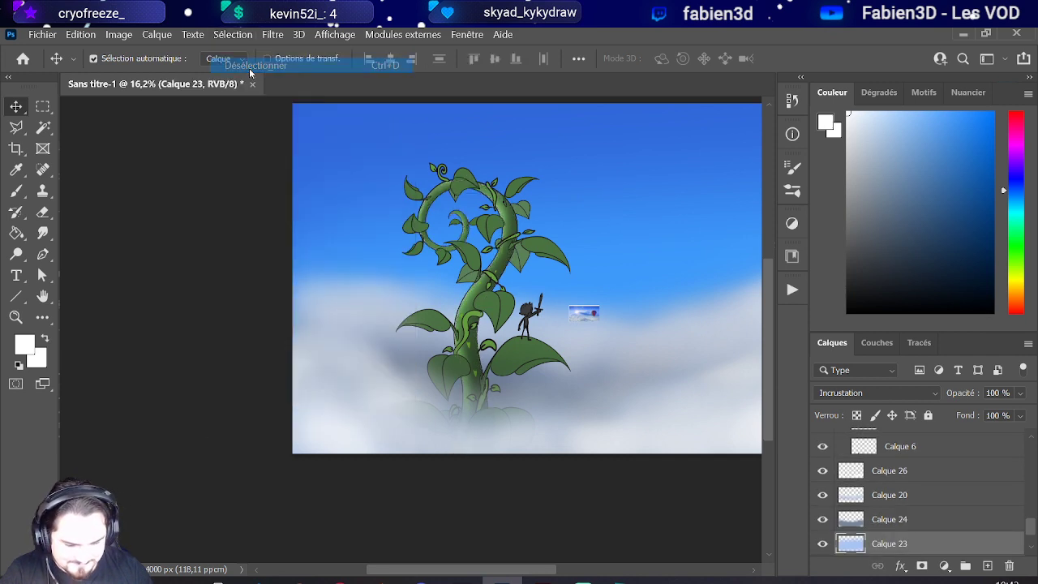
scroll(384, 301, "down", 1)
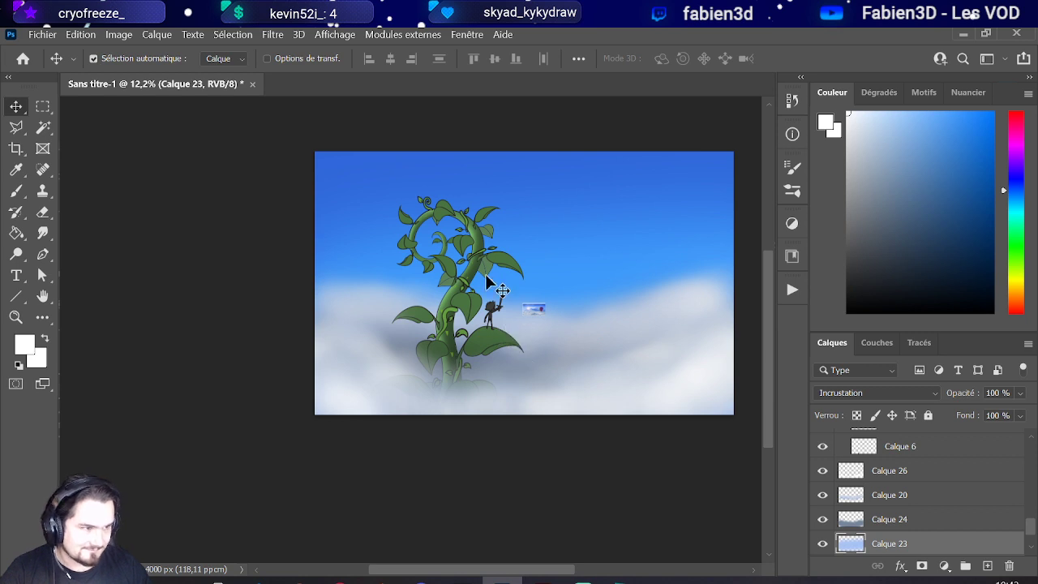
scroll(458, 328, "up", 1)
scroll(502, 365, "up", 2)
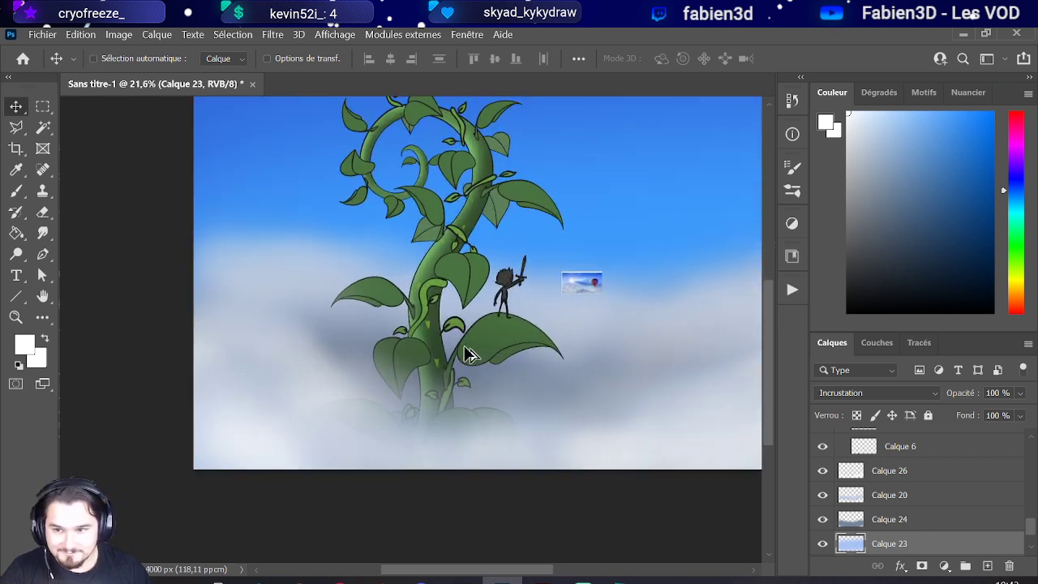
scroll(487, 359, "down", 1)
scroll(354, 369, "down", 2)
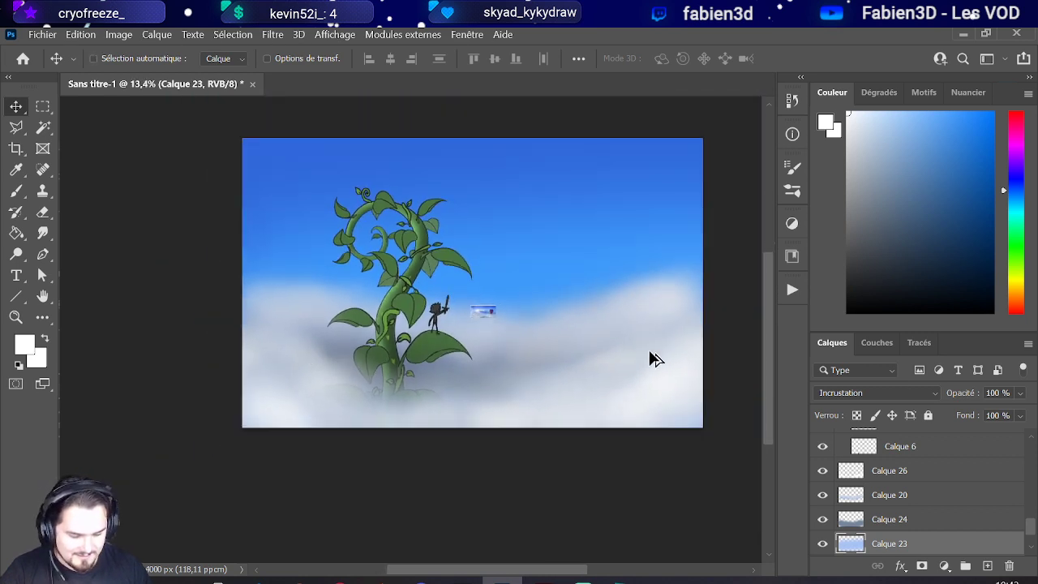
Step: Look through the layer stack from Calque 21 down to the background layers and back up to Groupe 1
scroll(968, 458, "up", 3)
scroll(965, 458, "up", 3)
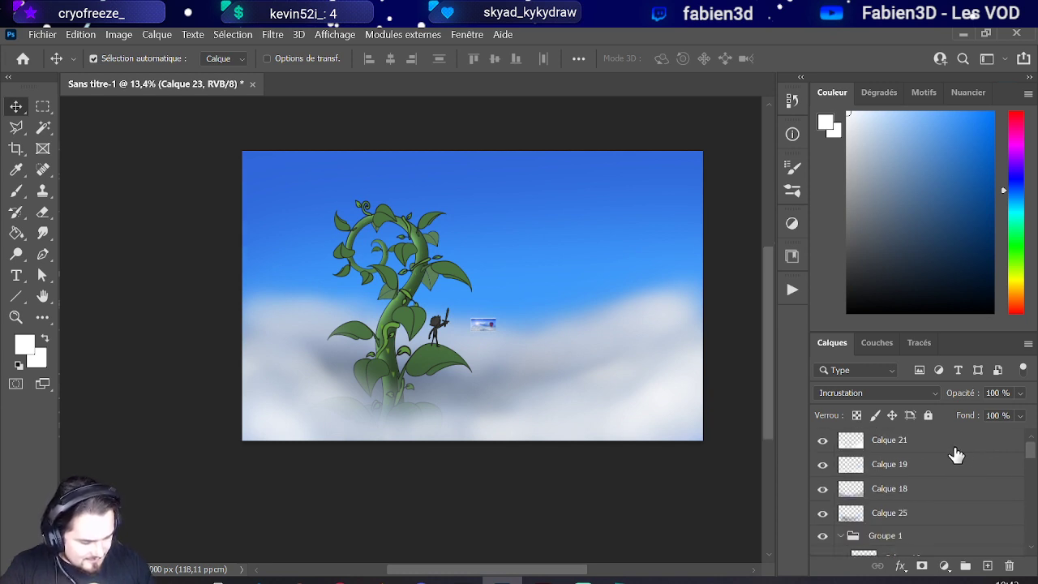
scroll(910, 479, "down", 3)
scroll(912, 482, "up", 1)
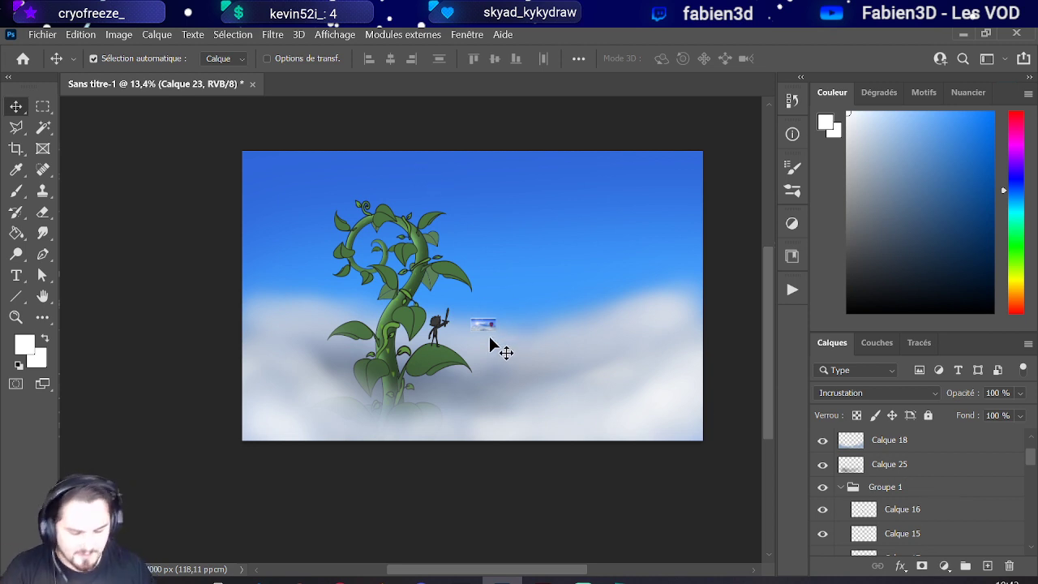
scroll(943, 461, "up", 2)
scroll(944, 464, "down", 7)
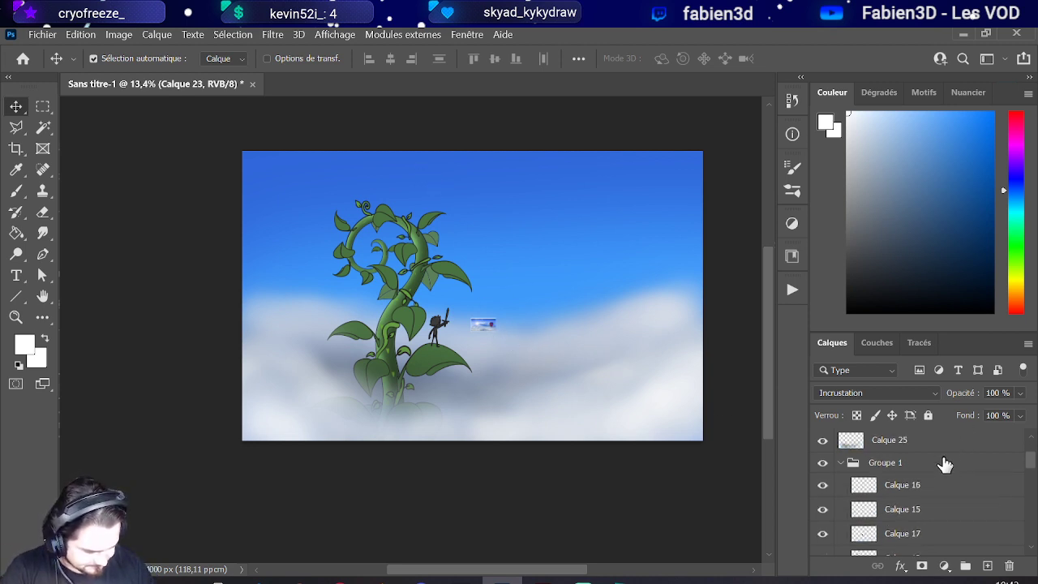
scroll(944, 464, "down", 8)
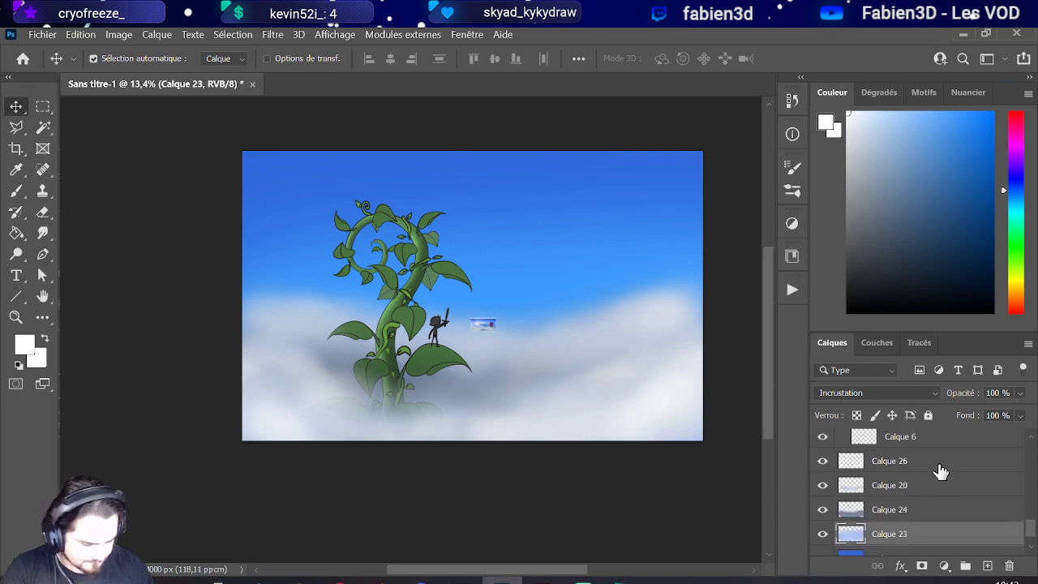
scroll(941, 472, "up", 3)
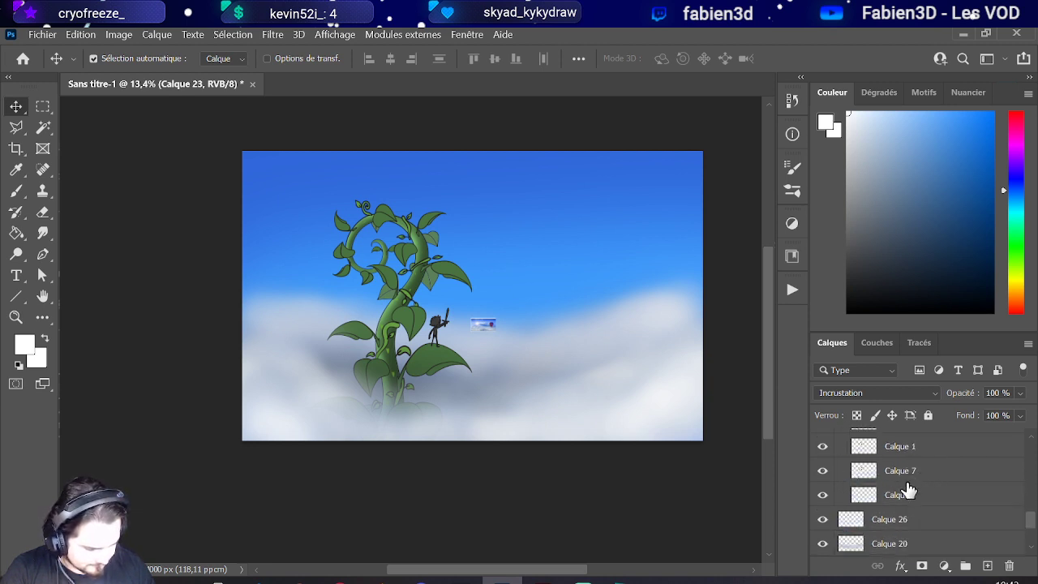
scroll(886, 502, "up", 4)
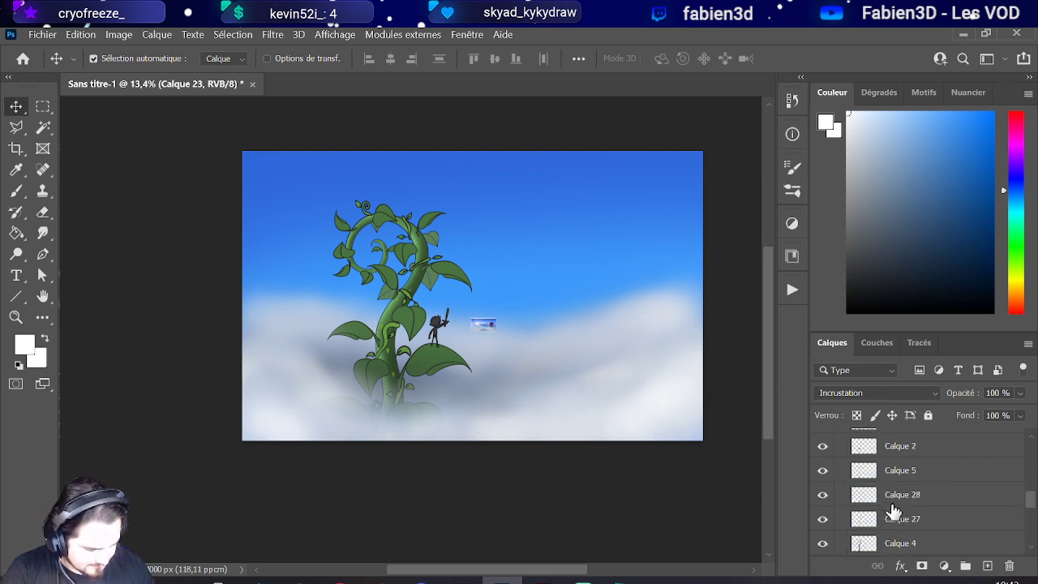
scroll(891, 510, "up", 4)
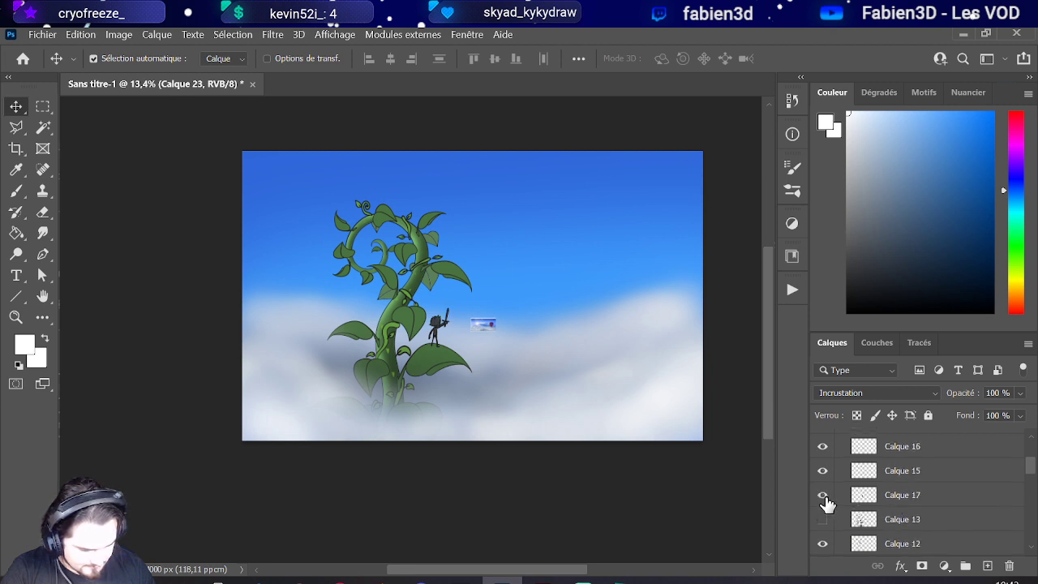
scroll(822, 474, "up", 2)
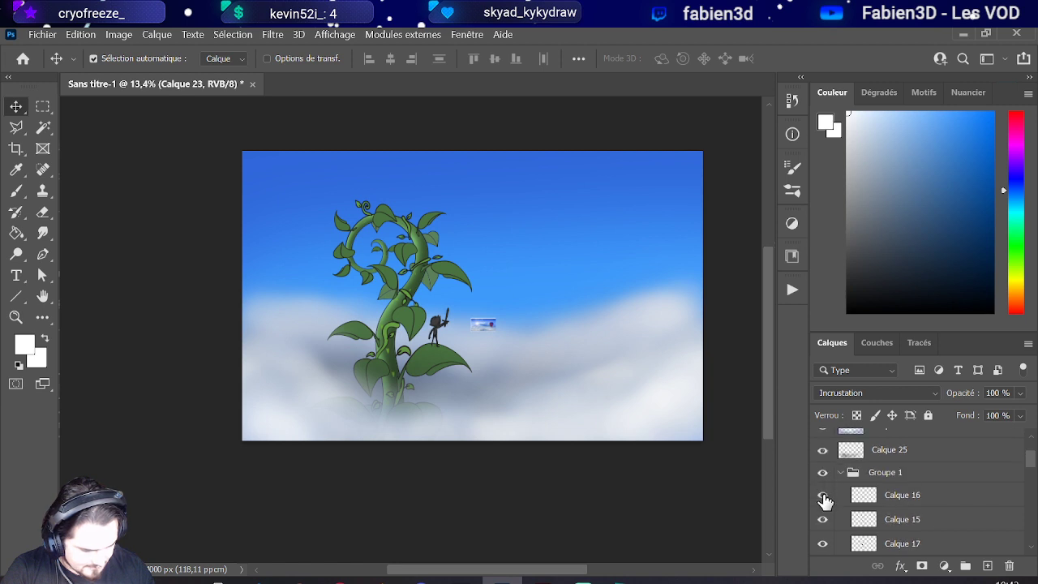
Step: Hide and show layers Calque 19 and Calque 26 in turn to check what each one contains
scroll(823, 486, "up", 3)
left_click(823, 464)
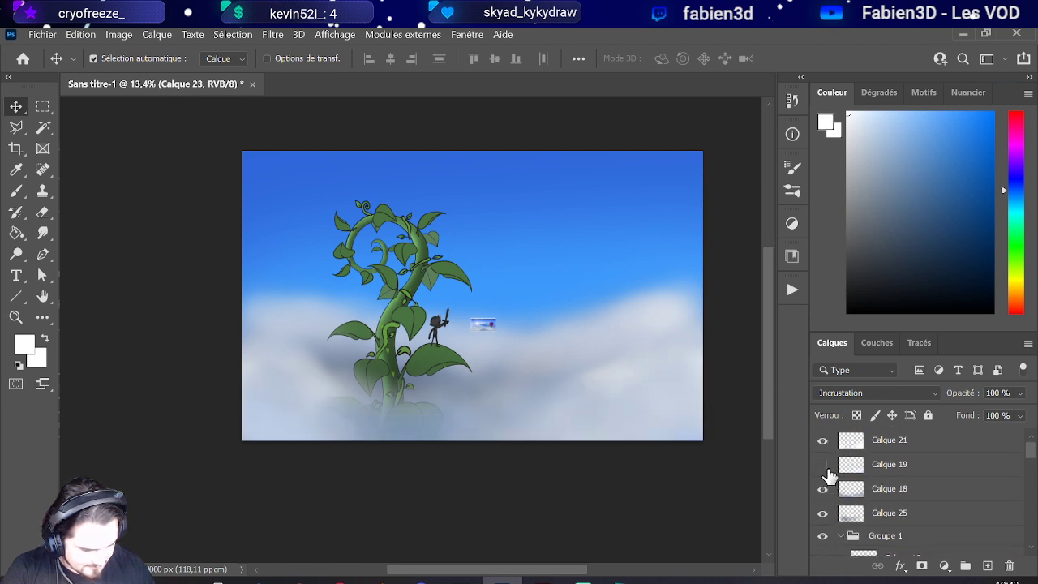
left_click(823, 464)
scroll(871, 486, "down", 8)
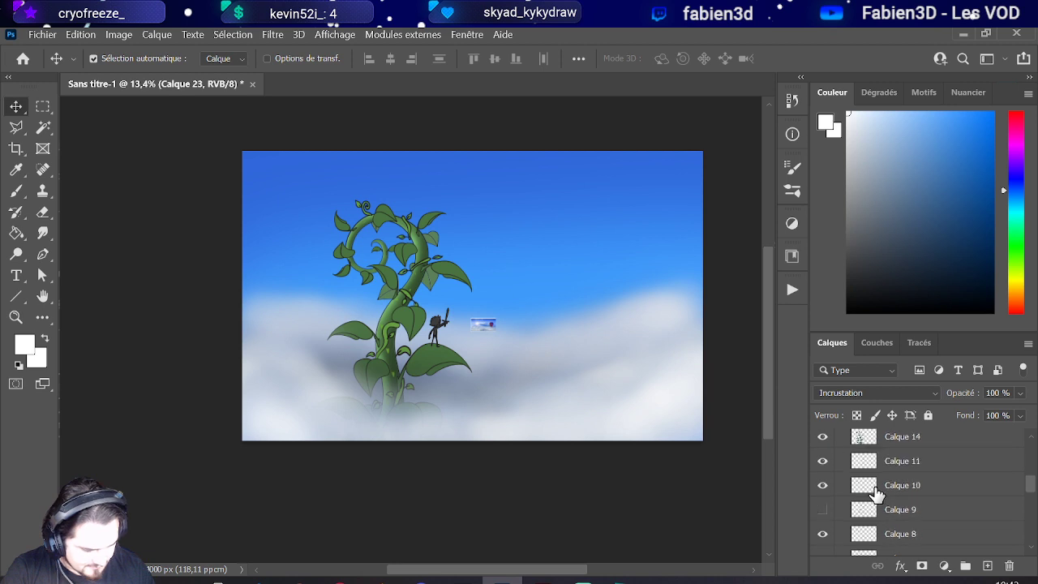
scroll(877, 494, "down", 3)
scroll(876, 494, "down", 8)
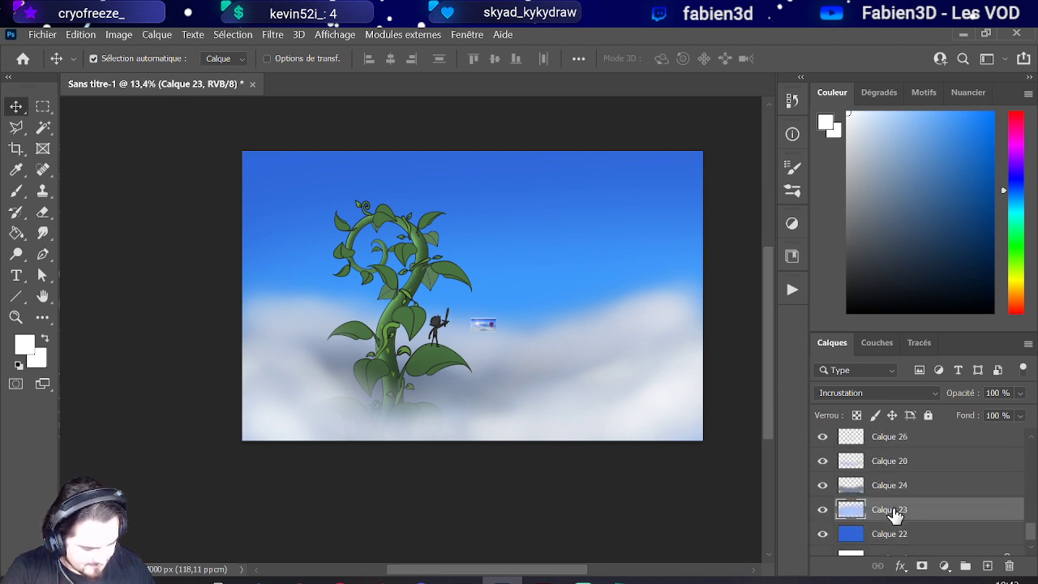
left_click(822, 437)
left_click(823, 437)
scroll(898, 492, "down", 1)
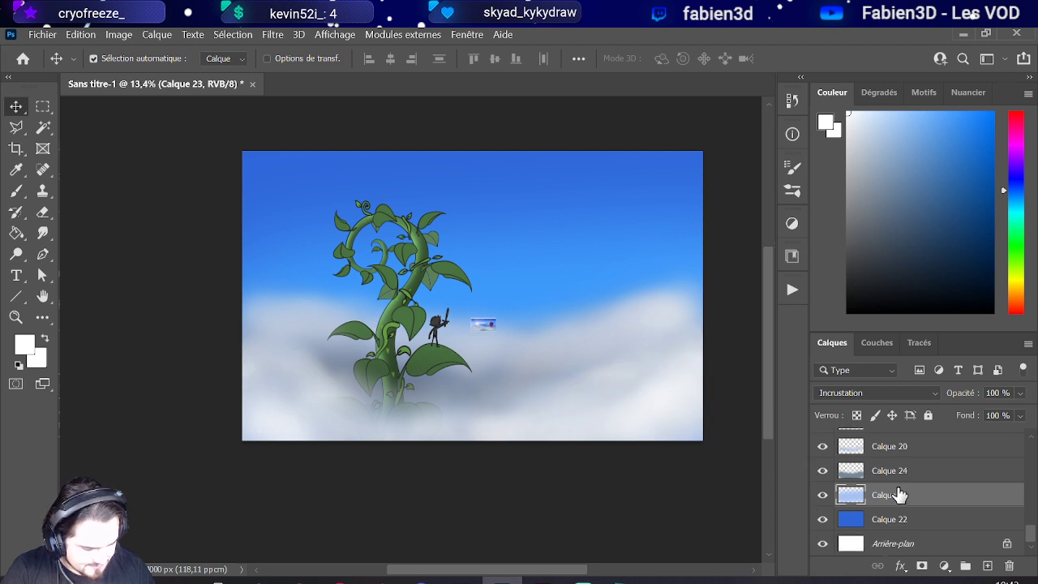
Step: Select layer Calque 17 inside Groupe 1
scroll(898, 494, "up", 10)
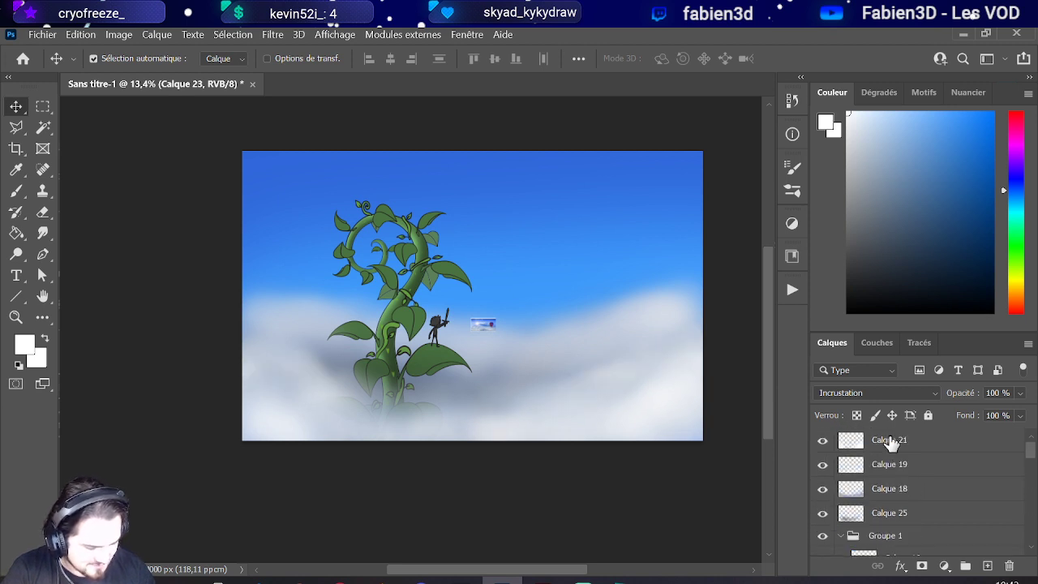
scroll(890, 495, "down", 5)
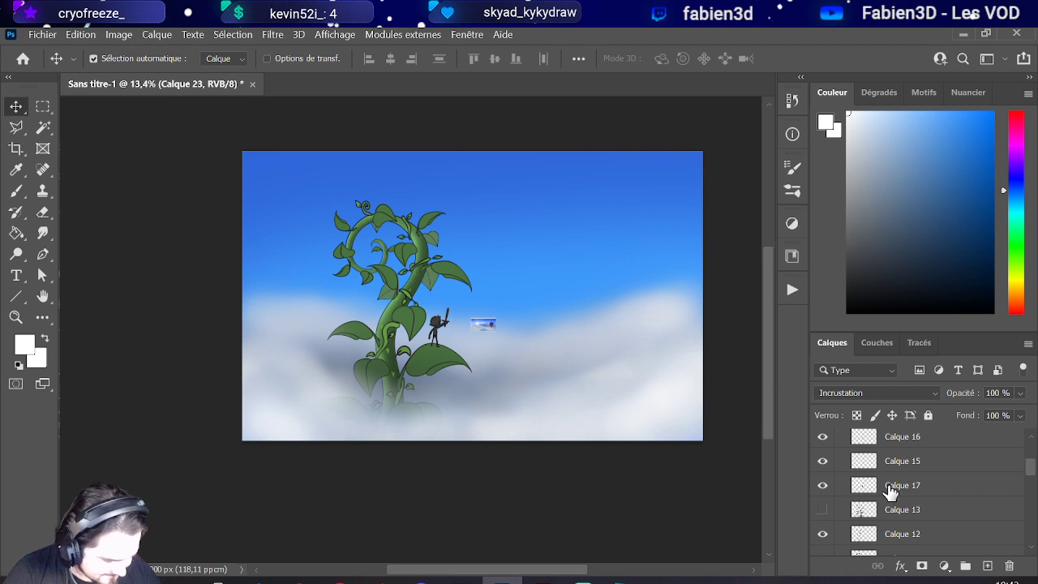
left_click(890, 487)
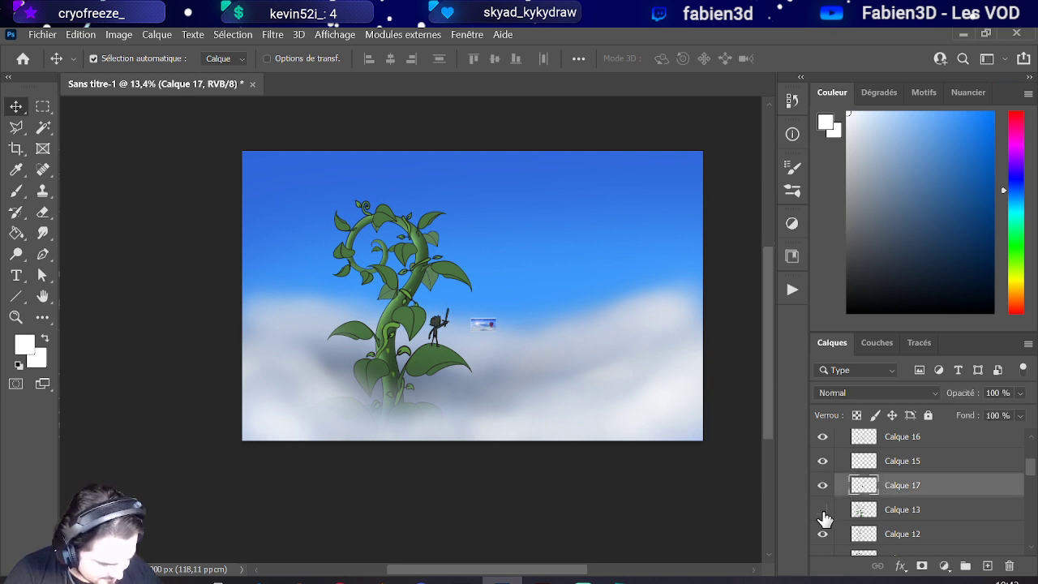
Step: Hide and show the background layers Calque 26 and Calque 20 to see what each adds to the clouds
scroll(823, 527, "down", 2)
scroll(822, 530, "down", 4)
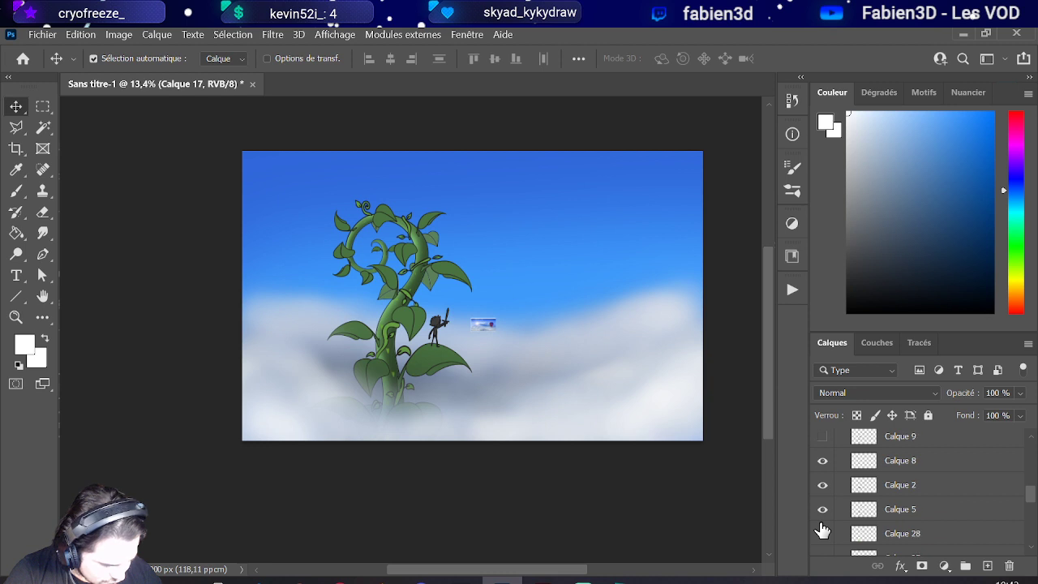
scroll(821, 529, "down", 5)
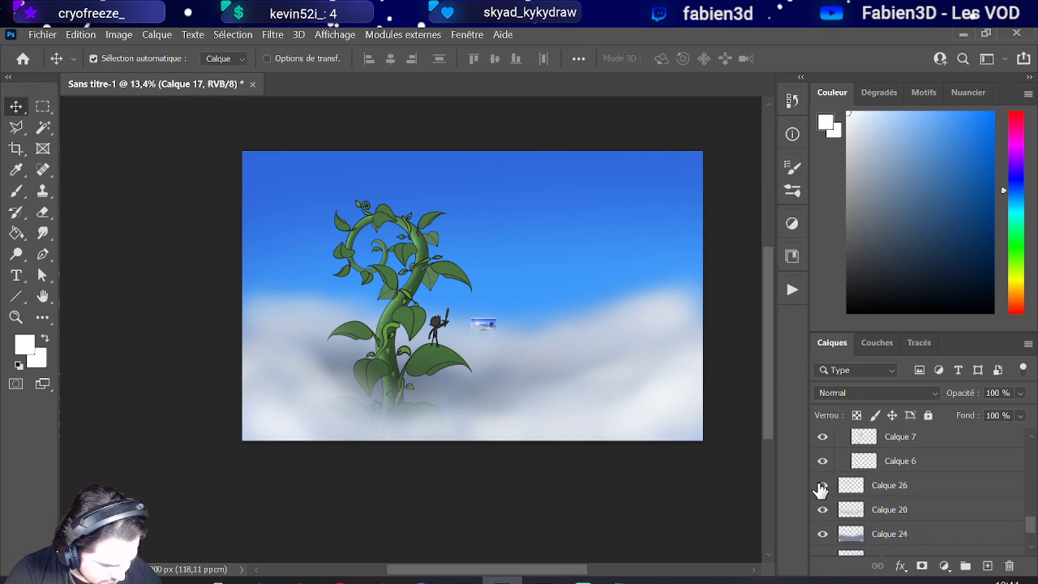
left_click(822, 485)
left_click(822, 485)
left_click(822, 509)
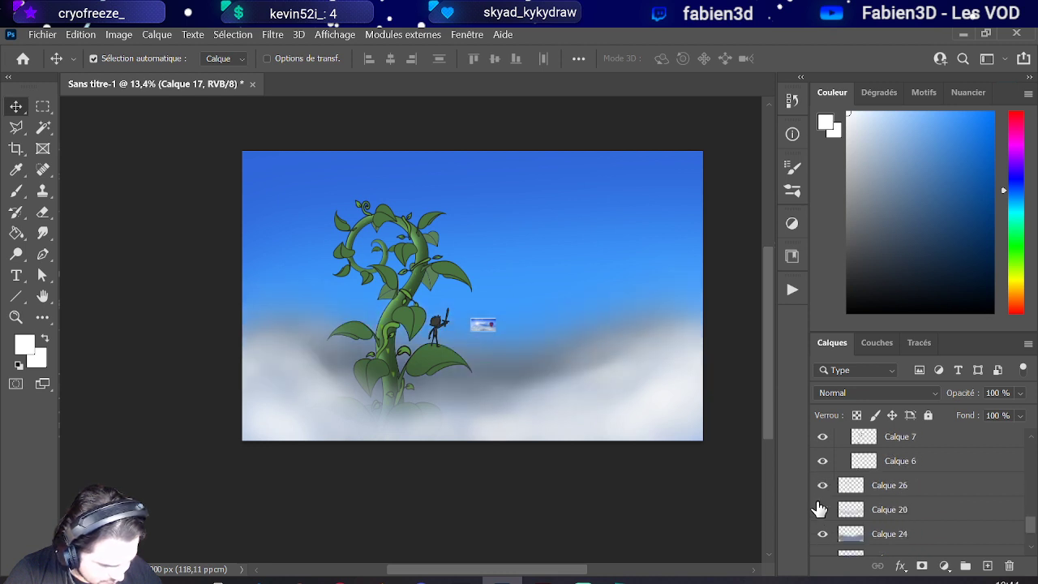
left_click(822, 509)
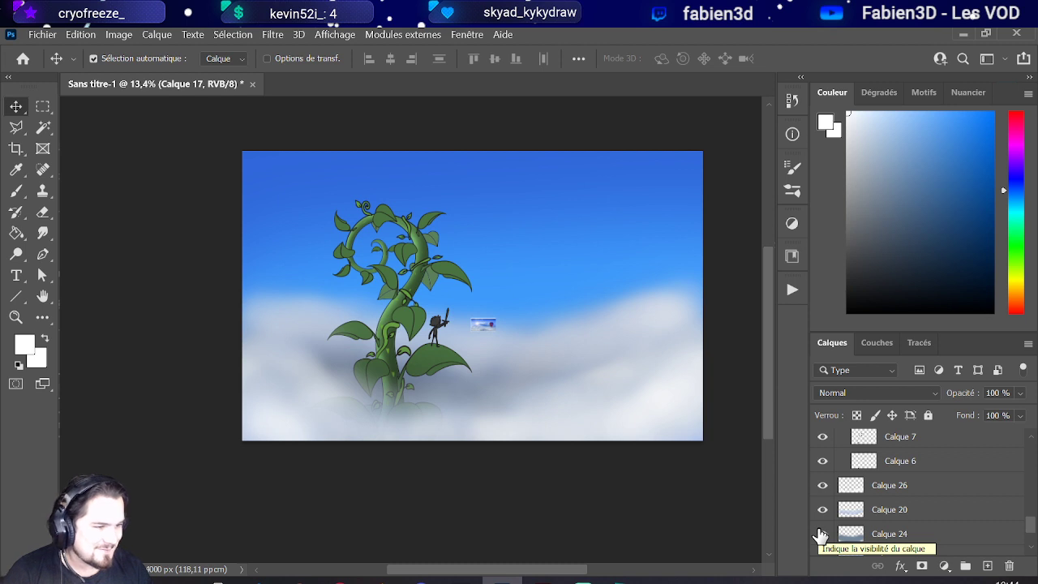
Step: Hide and show the sky layers Calque 23 and Calque 22 to check their effect on the background
scroll(820, 535, "down", 3)
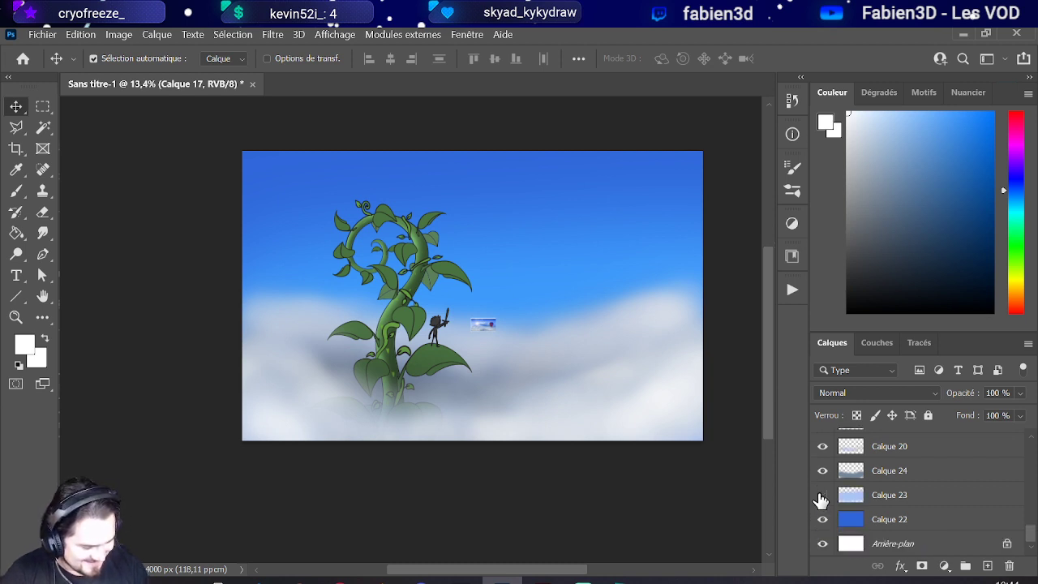
left_click(822, 494)
left_click(822, 494)
left_click(822, 520)
left_click(822, 520)
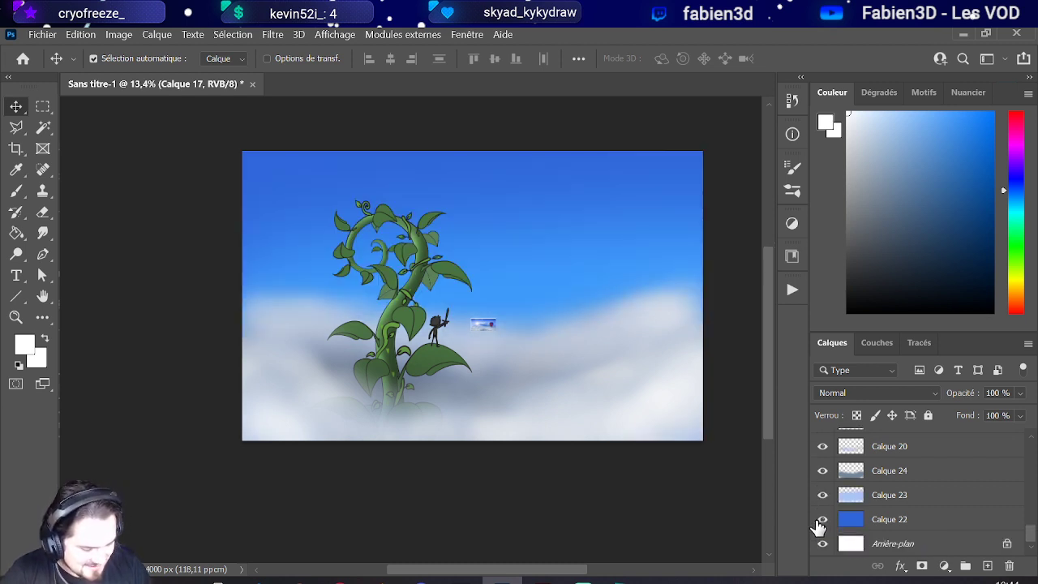
scroll(822, 524, "up", 3)
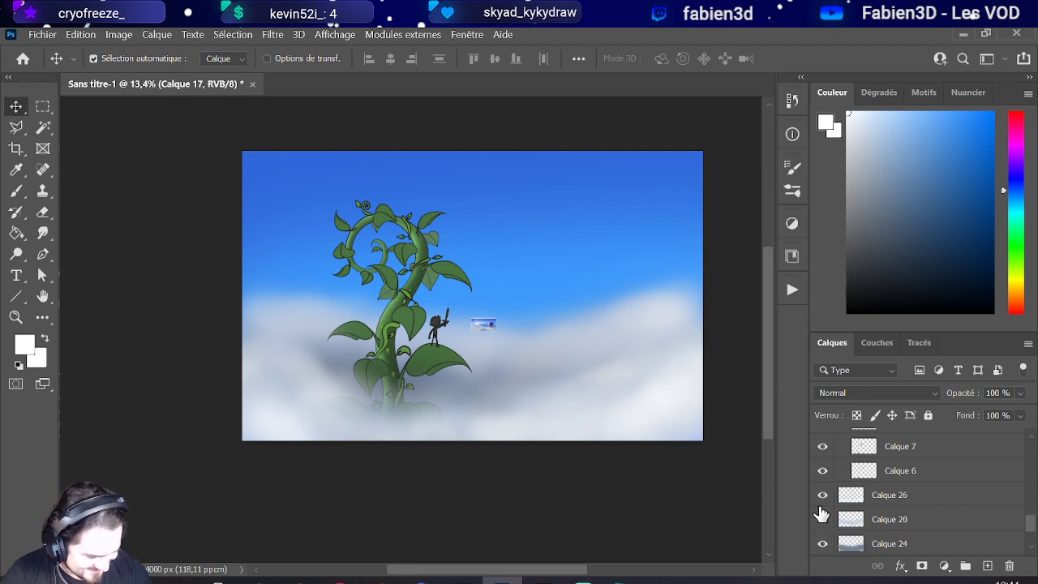
scroll(821, 514, "down", 3)
scroll(821, 513, "up", 8)
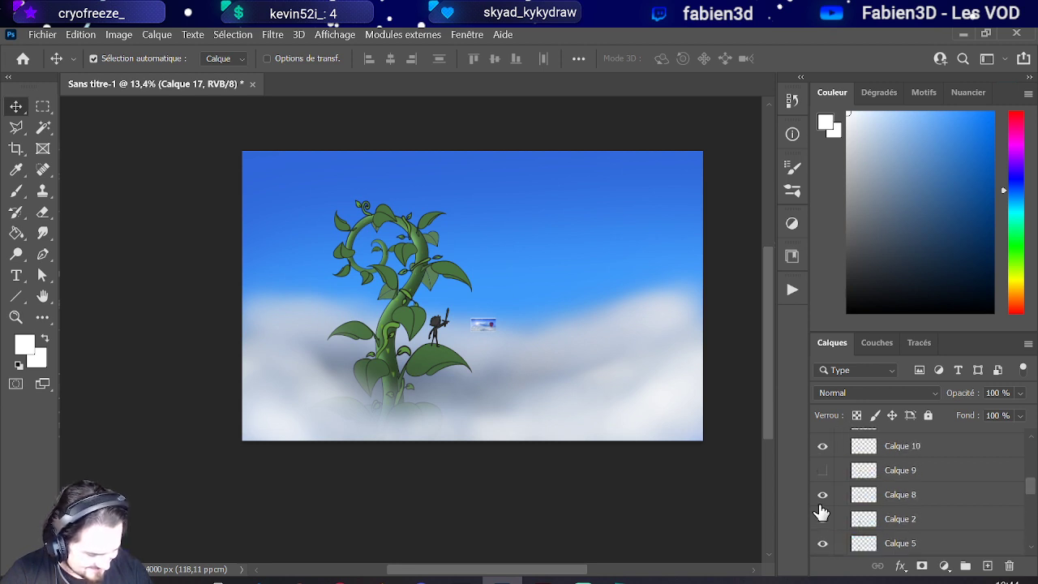
Step: Select the layer group Groupe 1 and collapse it in the layer stack
scroll(835, 494, "up", 4)
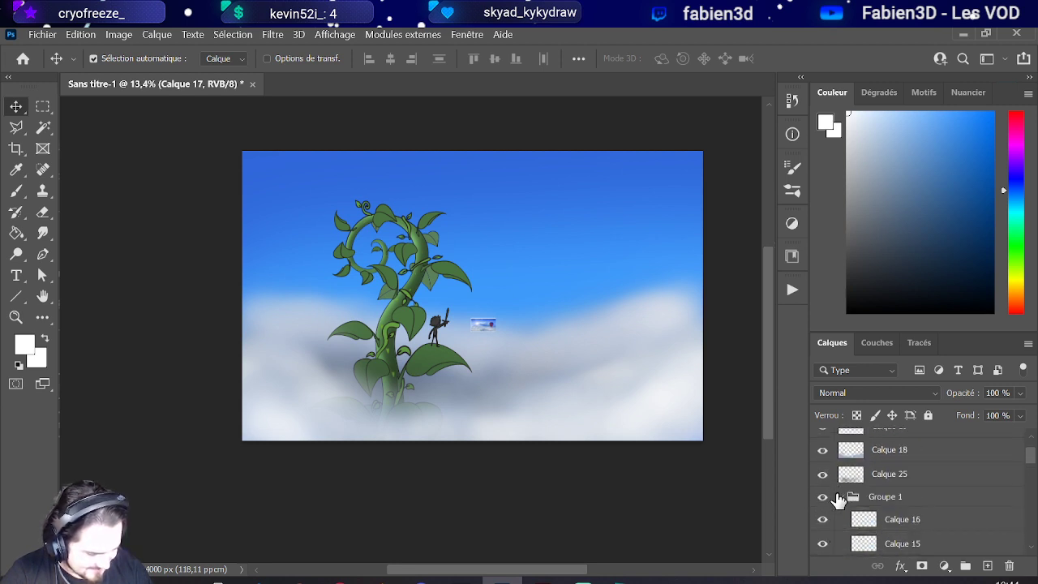
left_click(840, 496)
scroll(840, 498, "up", 1)
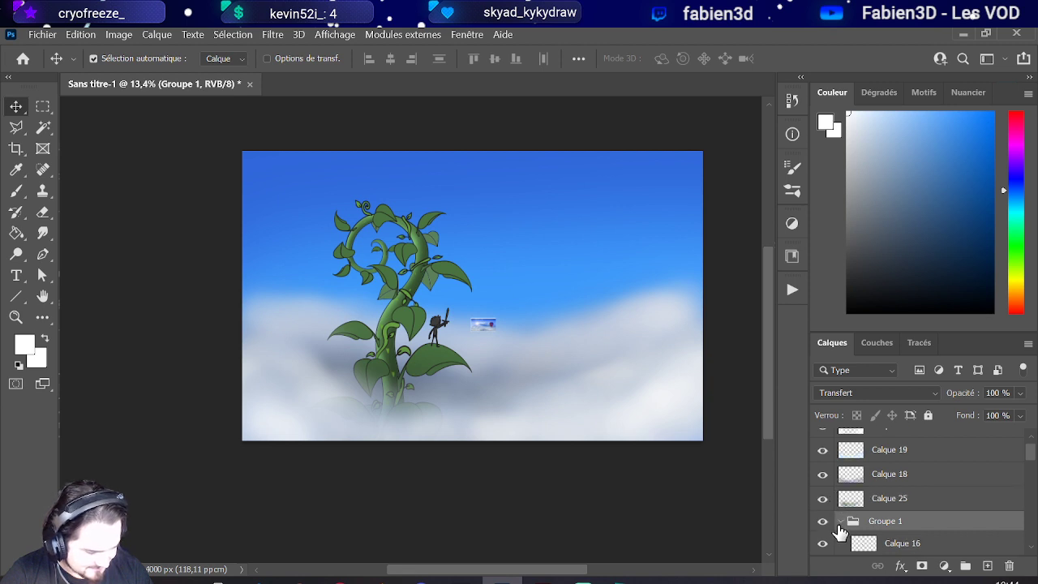
left_click(841, 523)
Step: Hide and show layers Calque 25 and Calque 19 in turn to see what each adds to the foreground clouds
left_click(823, 498)
left_click(823, 498)
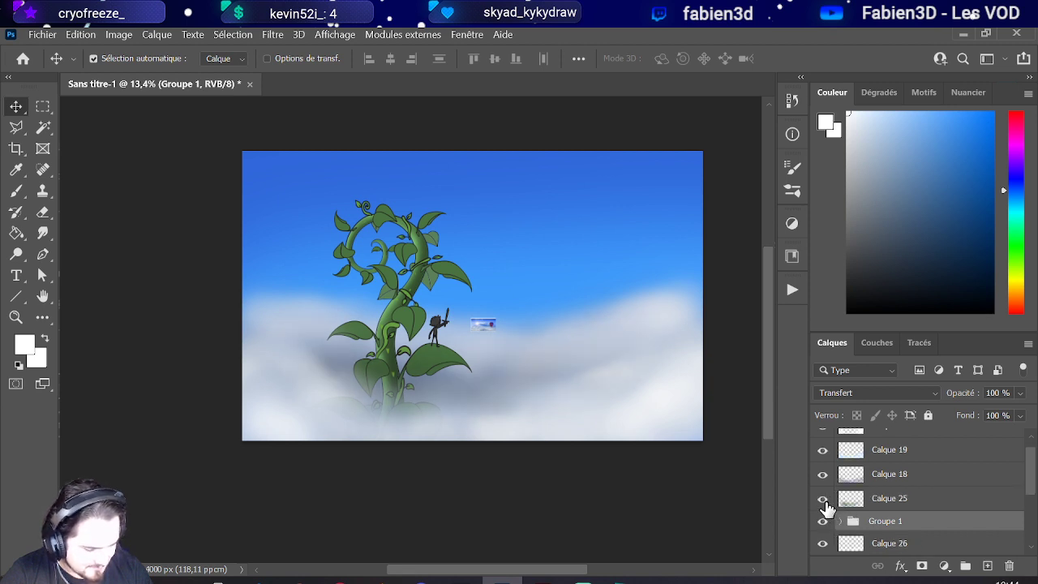
scroll(825, 509, "up", 1)
left_click(822, 464)
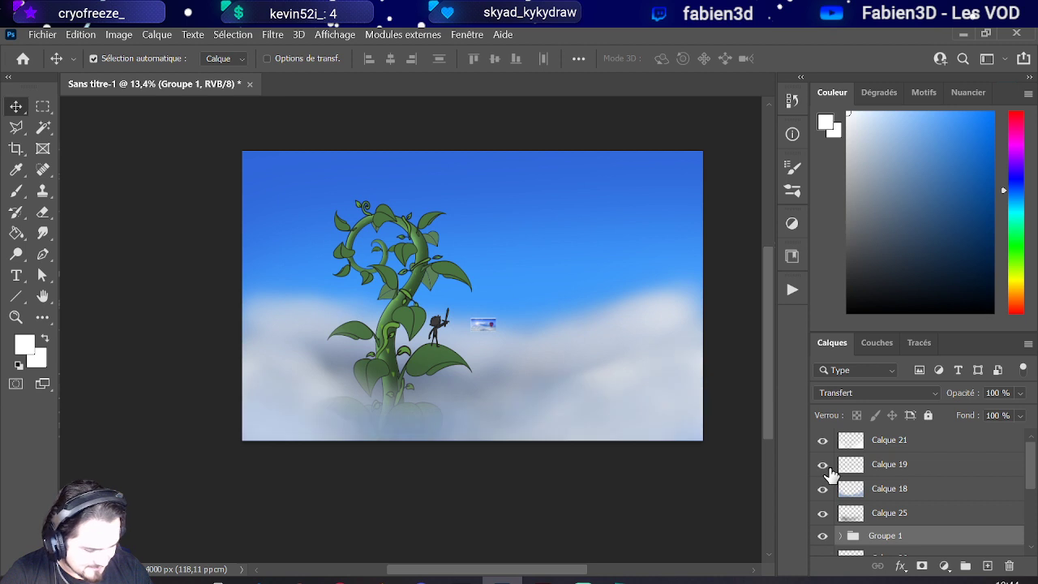
left_click(822, 464)
left_click(822, 463)
left_click(822, 463)
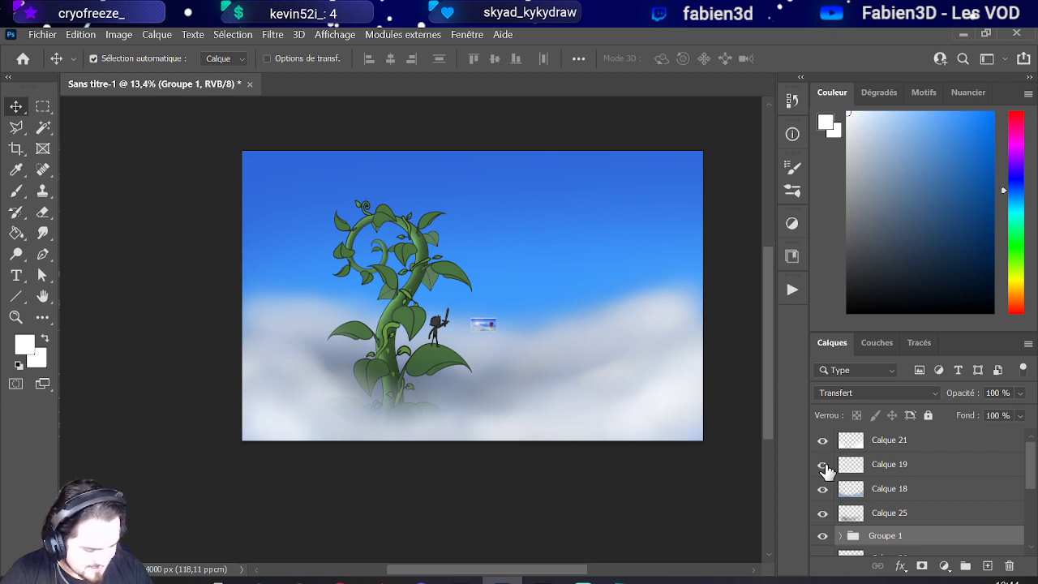
scroll(831, 479, "down", 5)
scroll(825, 492, "up", 2)
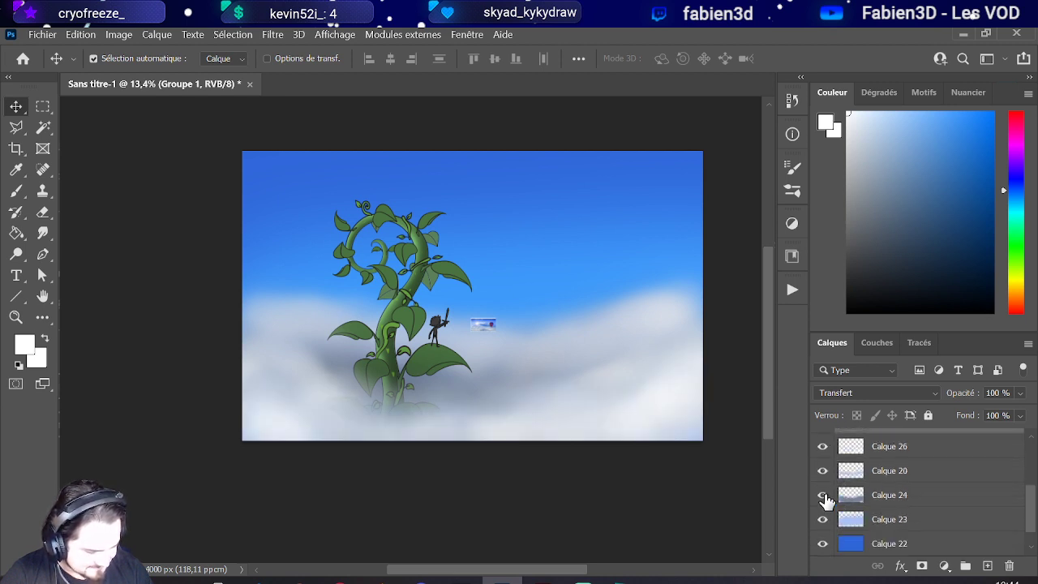
Step: Activate the Brush tool, expand Groupe 1 and select layer Calque 16 inside it
left_click(487, 334)
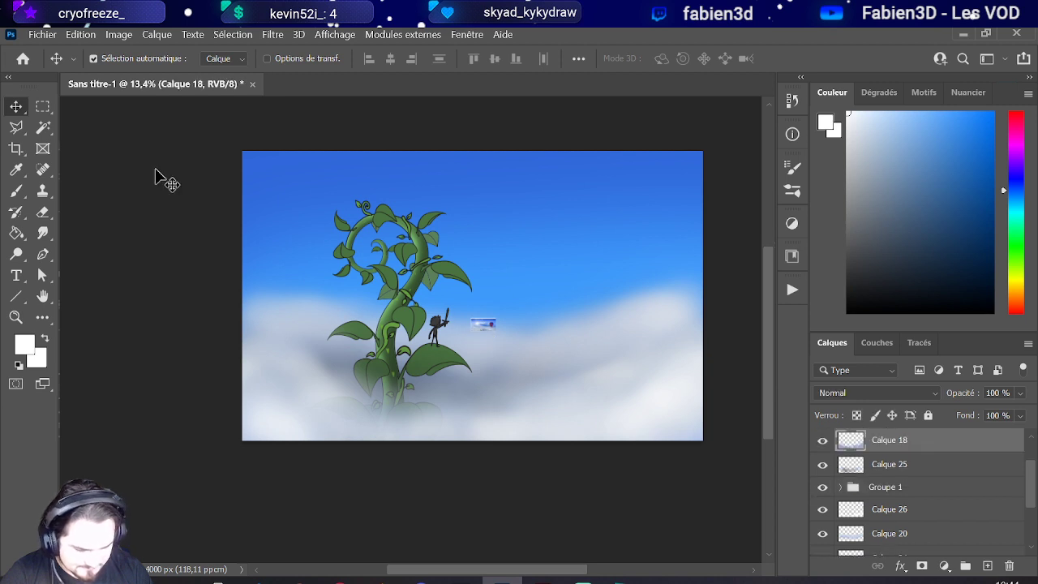
left_click(16, 187)
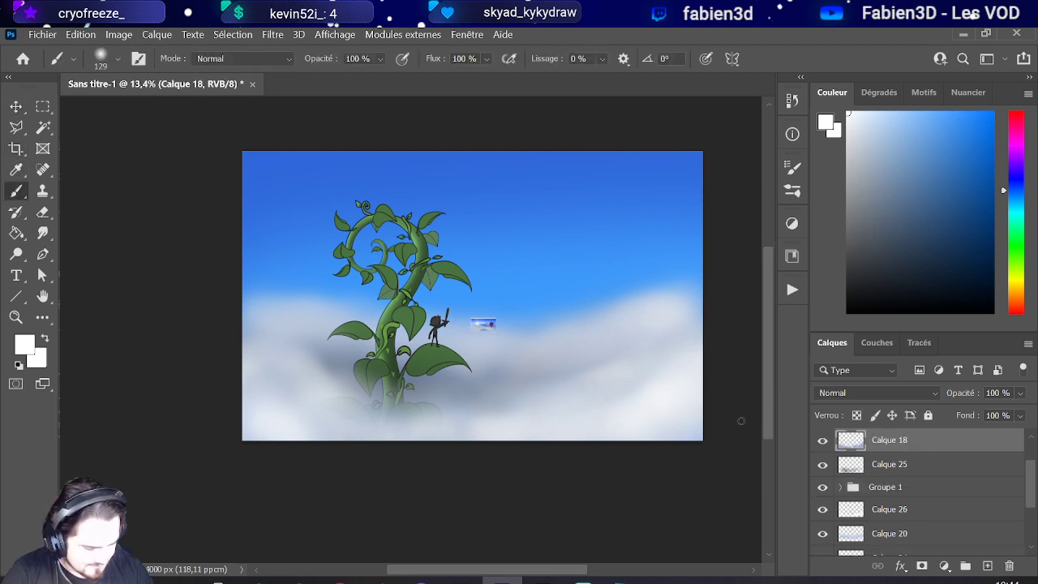
left_click(839, 486)
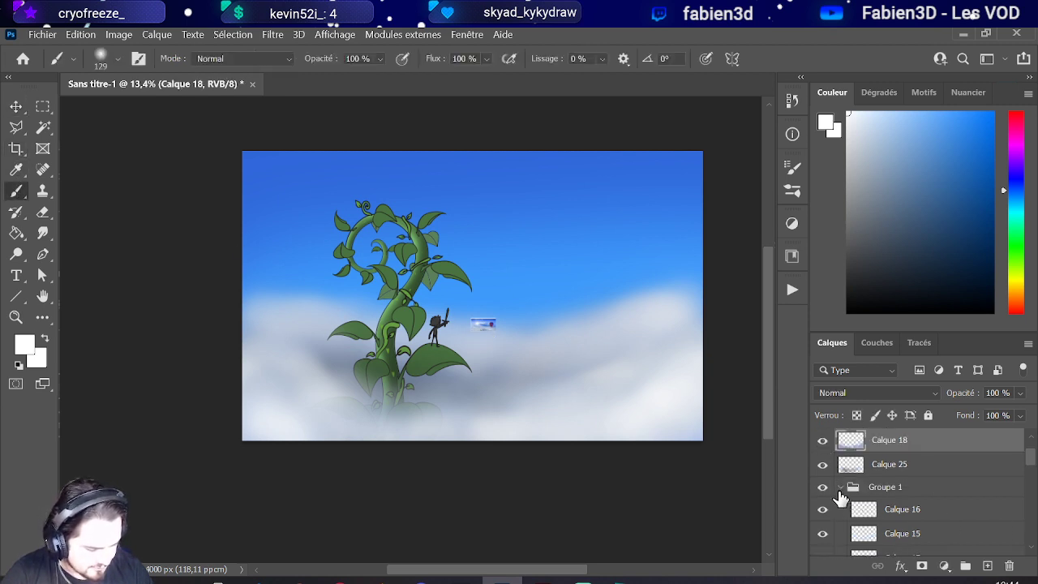
scroll(839, 496, "down", 3)
scroll(840, 496, "up", 3)
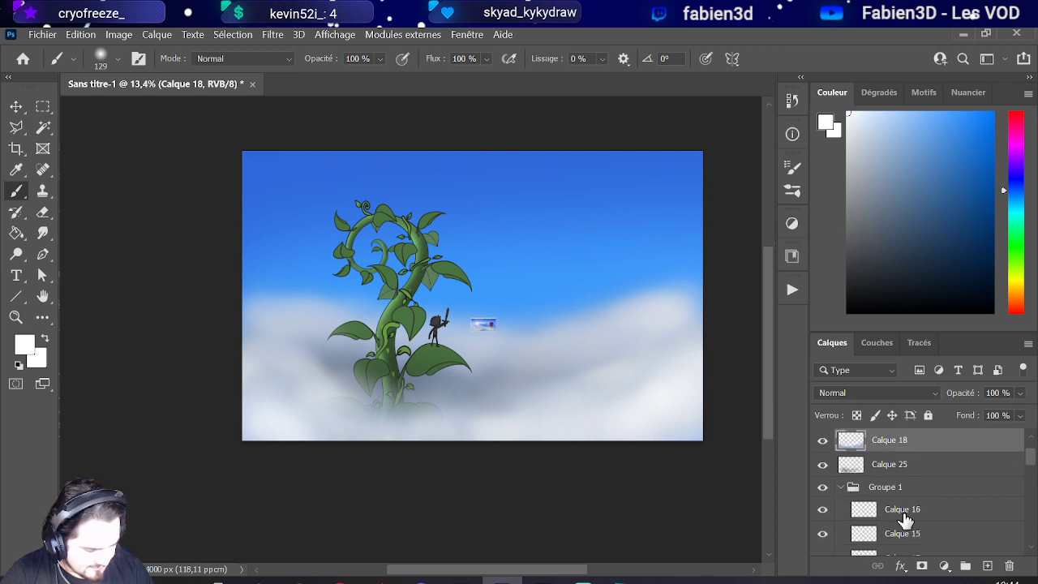
left_click(881, 512)
Step: Check layer Calque 16 by hiding and showing it, and make layer Calque 17 visible
left_click(822, 509)
left_click(823, 510)
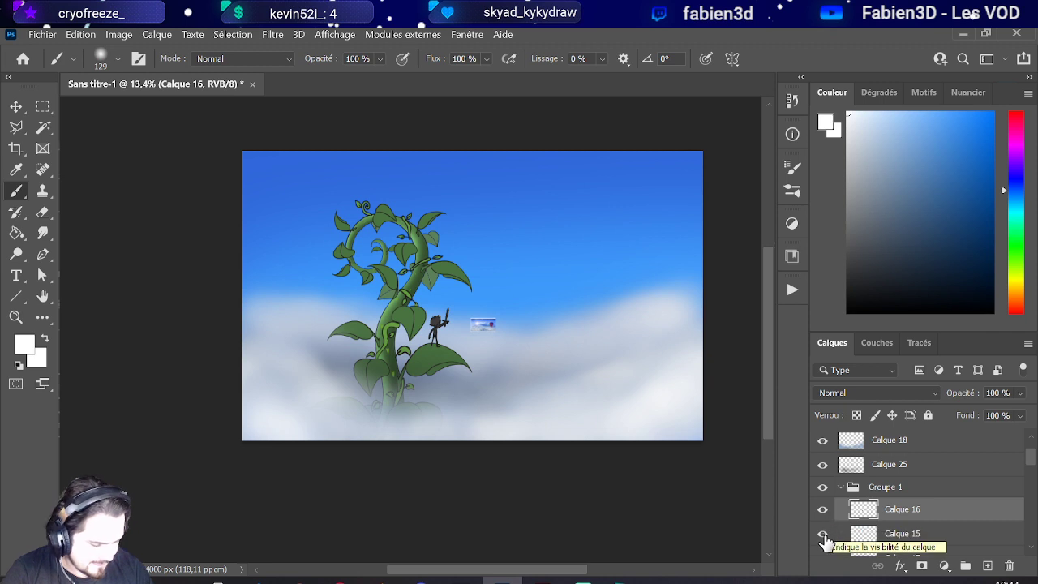
scroll(825, 538, "down", 2)
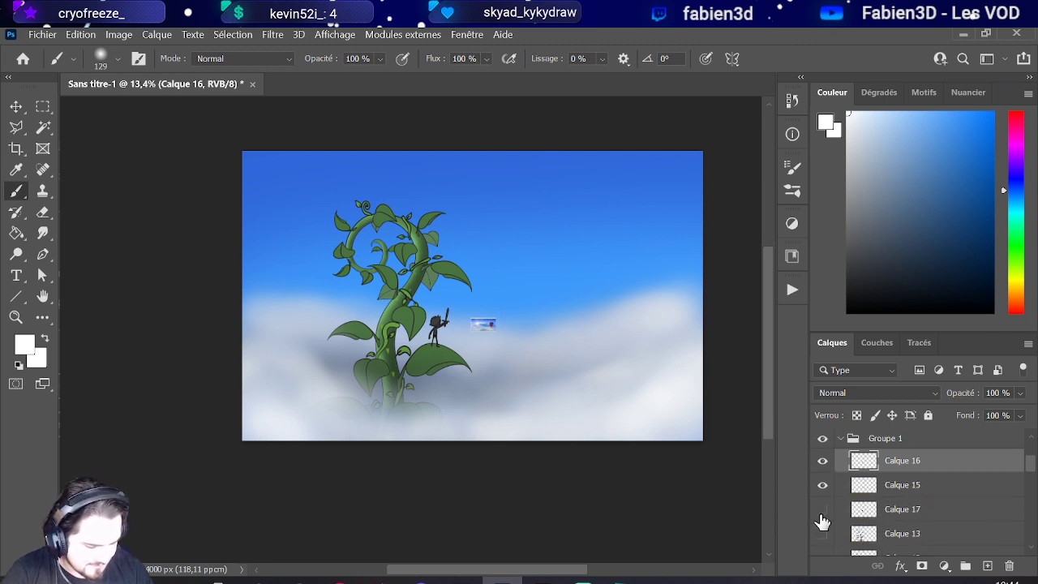
left_click(822, 510)
Step: Toggle the visibility of layers Calque 11, Calque 10 and Calque 9 to check what each contributes to the beanstalk
scroll(823, 525, "down", 4)
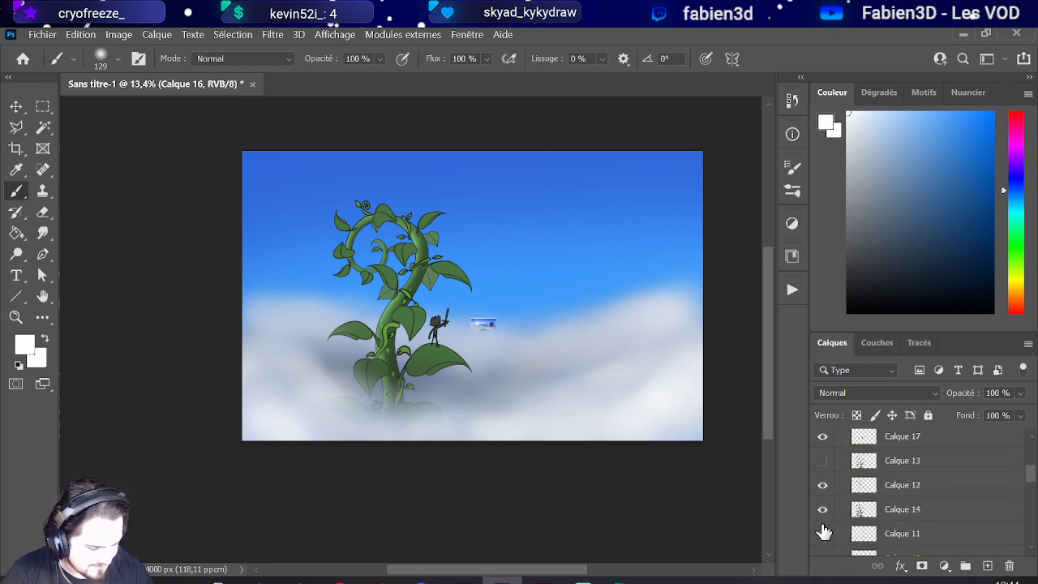
scroll(824, 523, "down", 1)
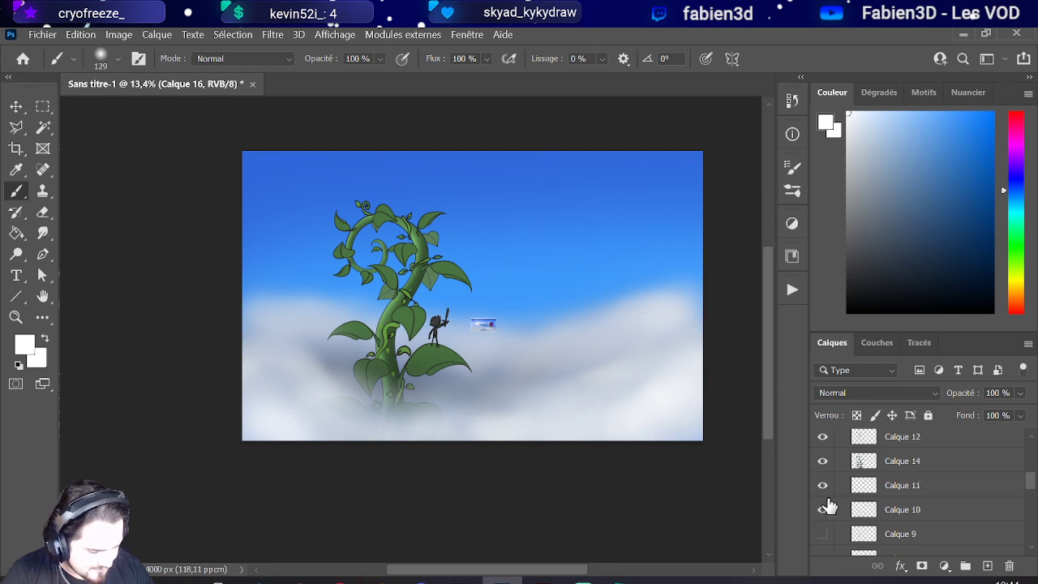
left_click(822, 485)
left_click(822, 484)
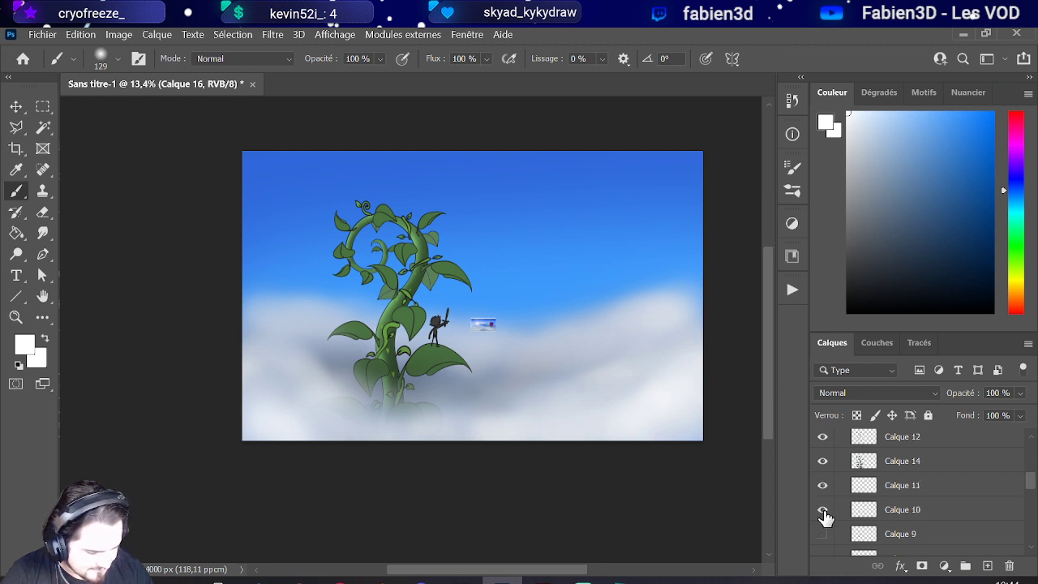
left_click(822, 509)
left_click(822, 509)
scroll(823, 519, "down", 1)
left_click(822, 509)
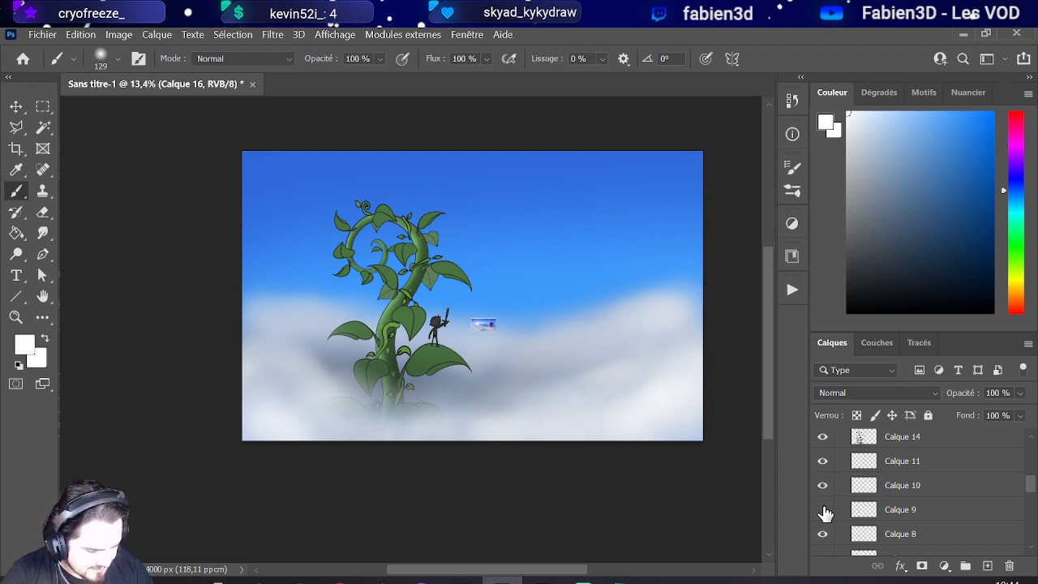
left_click(822, 509)
left_click(822, 509)
scroll(825, 513, "down", 1)
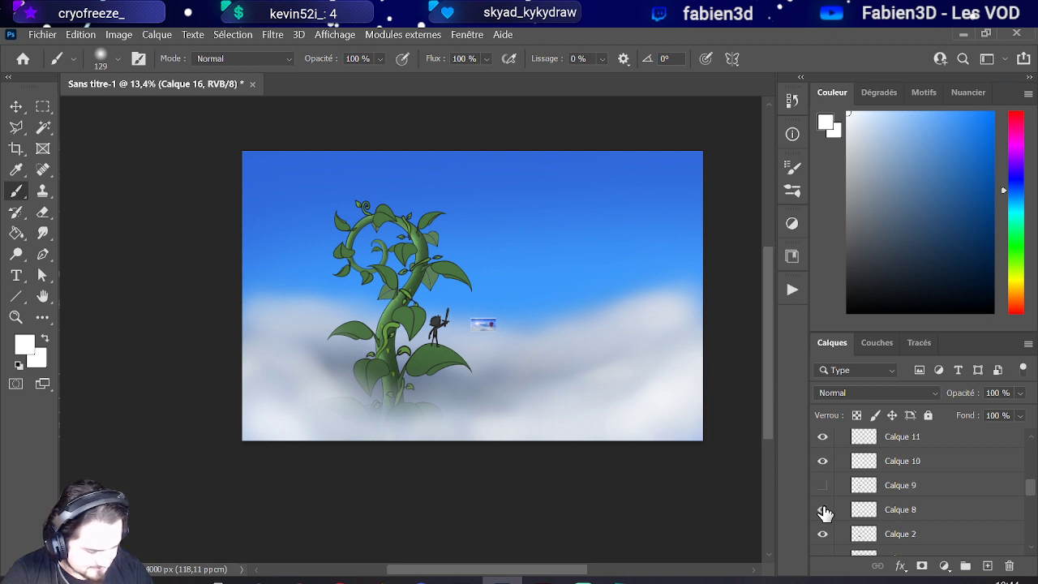
Step: Hide and show layers Calque 2 and Calque 5 to identify which beanstalk parts they hold
left_click(822, 533)
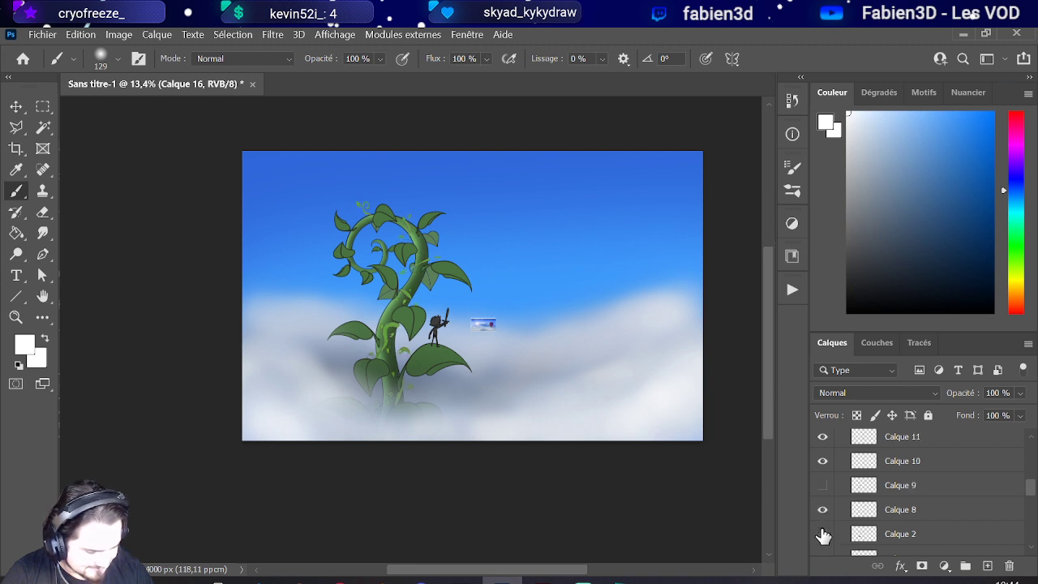
left_click(822, 533)
scroll(823, 535, "down", 1)
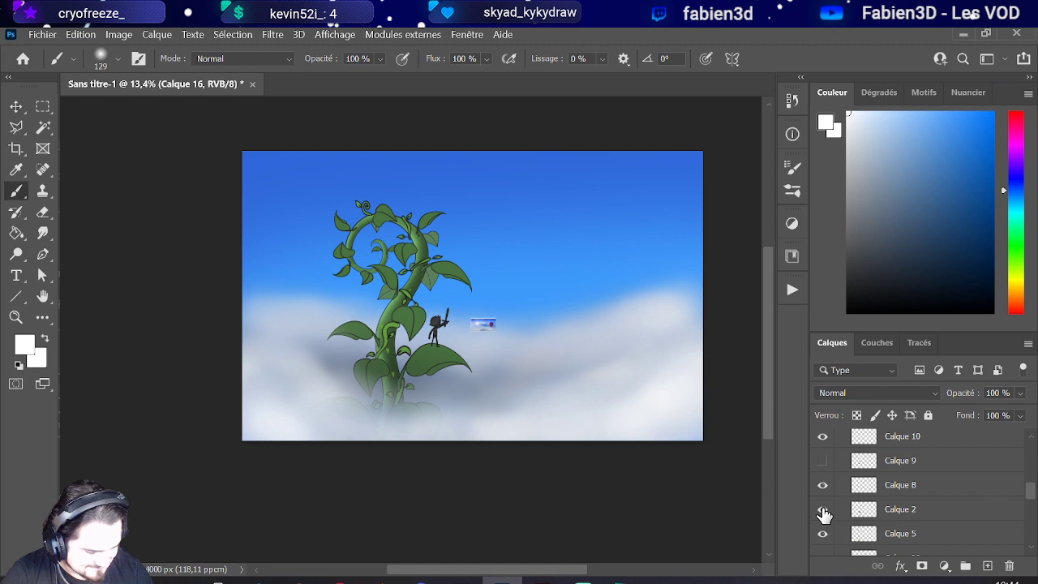
left_click(822, 509)
left_click(822, 509)
left_click(822, 534)
left_click(822, 534)
Step: Hide and show layers Calque 28, Calque 5 and Calque 27 to compare their effect on the beanstalk
scroll(821, 538, "down", 1)
left_click(822, 534)
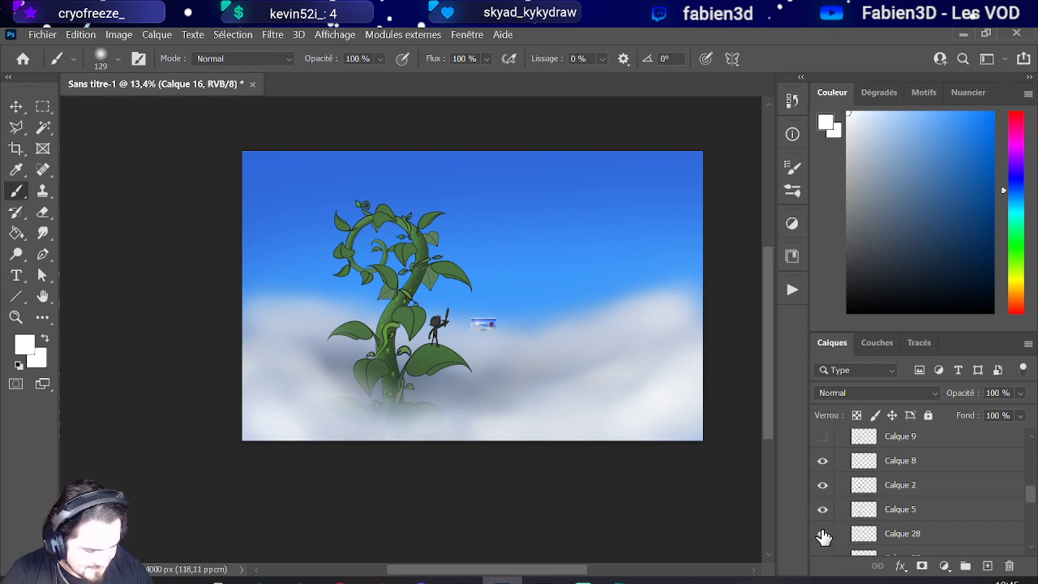
left_click(822, 533)
left_click(822, 512)
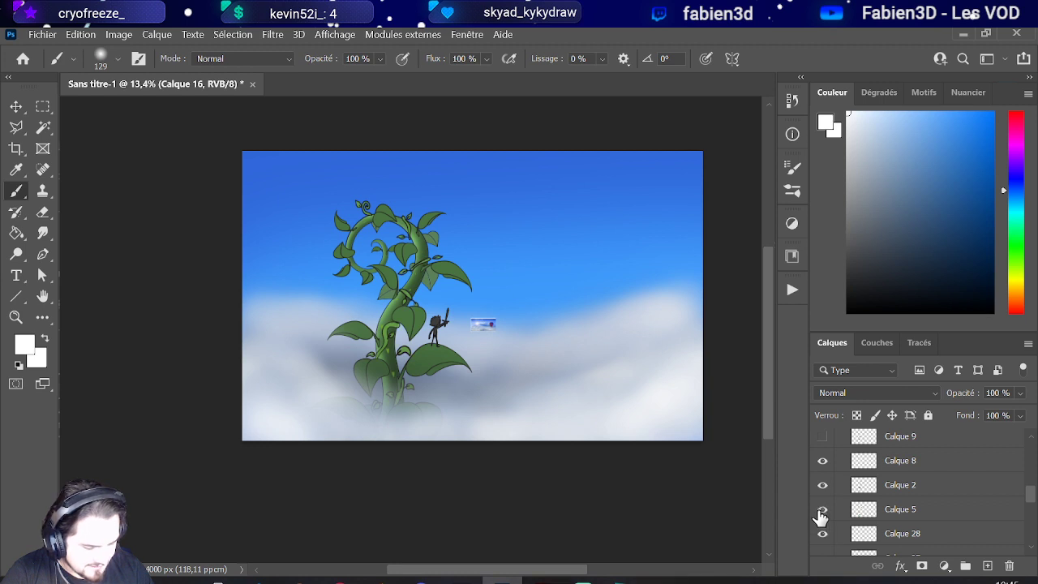
left_click(822, 513)
scroll(850, 506, "down", 1)
left_click(823, 511)
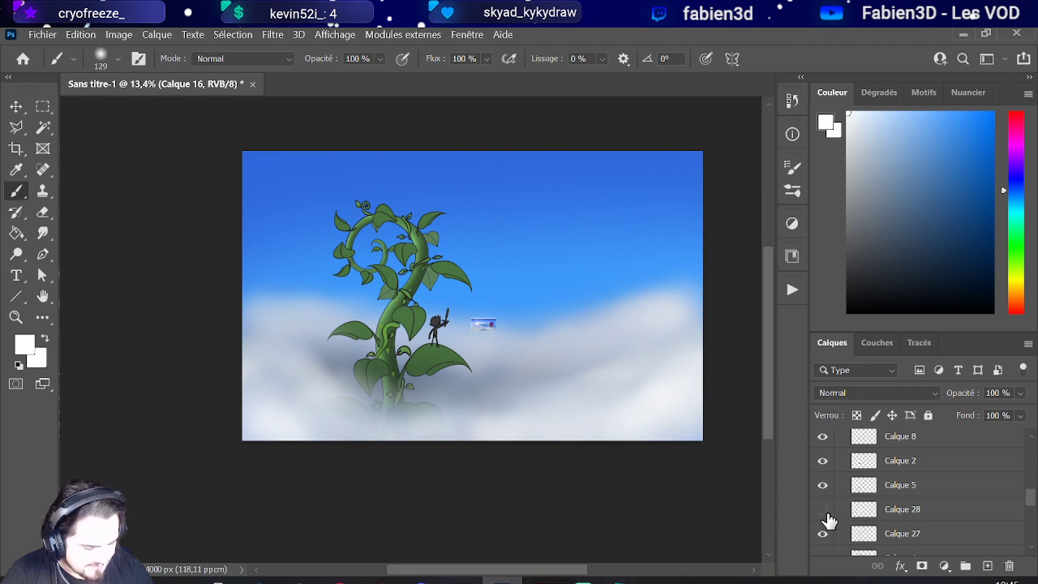
left_click(824, 511)
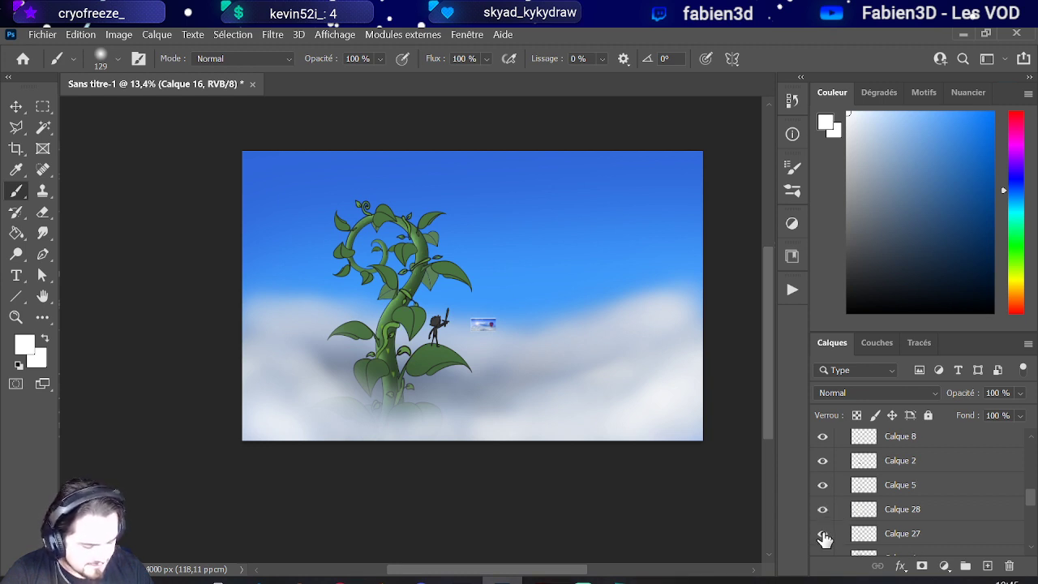
left_click(822, 535)
left_click(822, 535)
Step: Toggle the visibility of layers Calque 4 and Calque 3 to check their contents
scroll(824, 539, "down", 1)
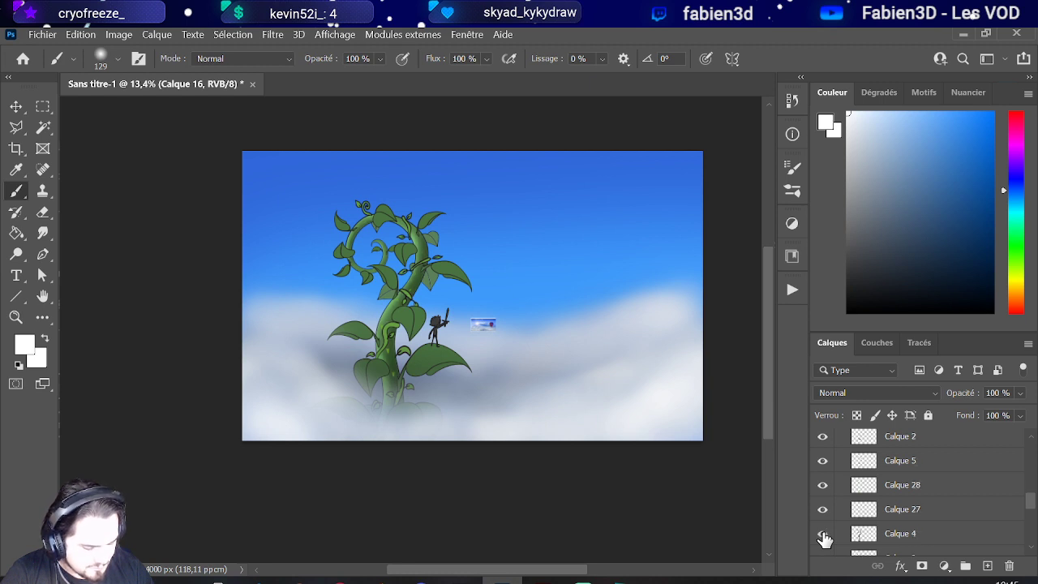
left_click(822, 535)
left_click(822, 535)
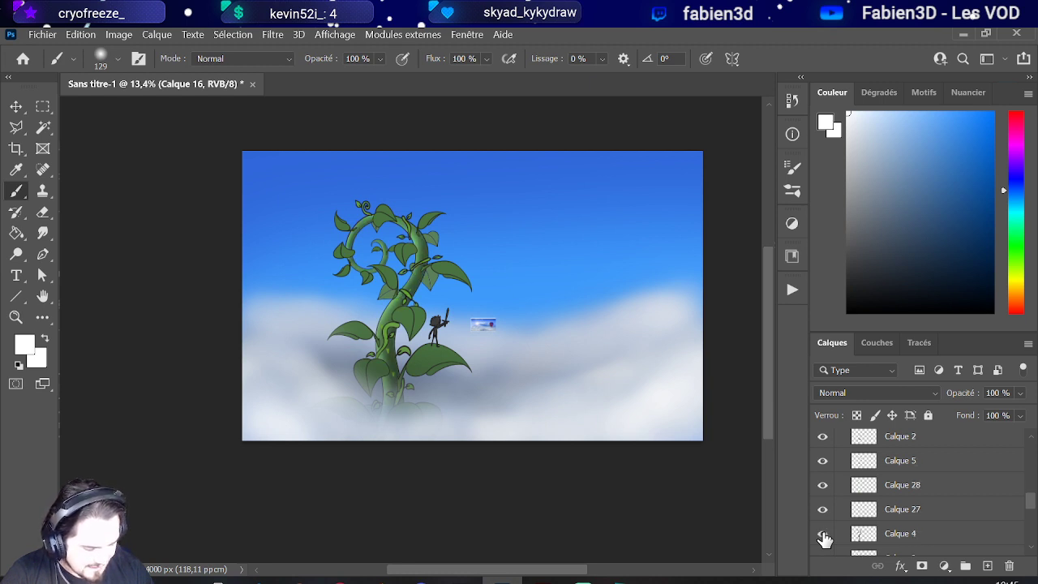
scroll(823, 539, "down", 1)
left_click(822, 535)
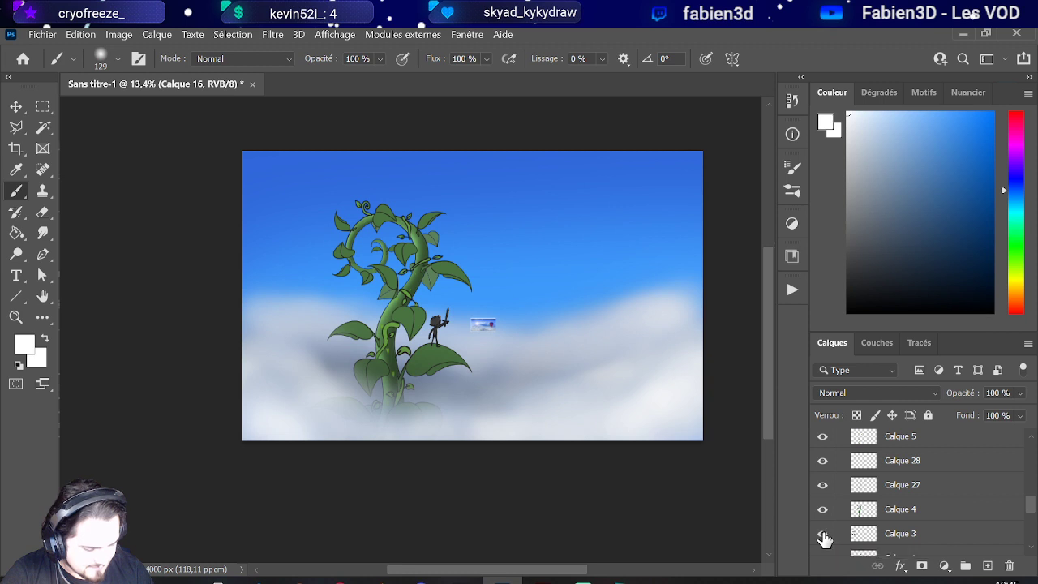
left_click(822, 535)
Step: Hide and show layers Calque 1, Calque 7 and Calque 6 at the bottom of Groupe 1 to examine their contents
scroll(823, 539, "down", 1)
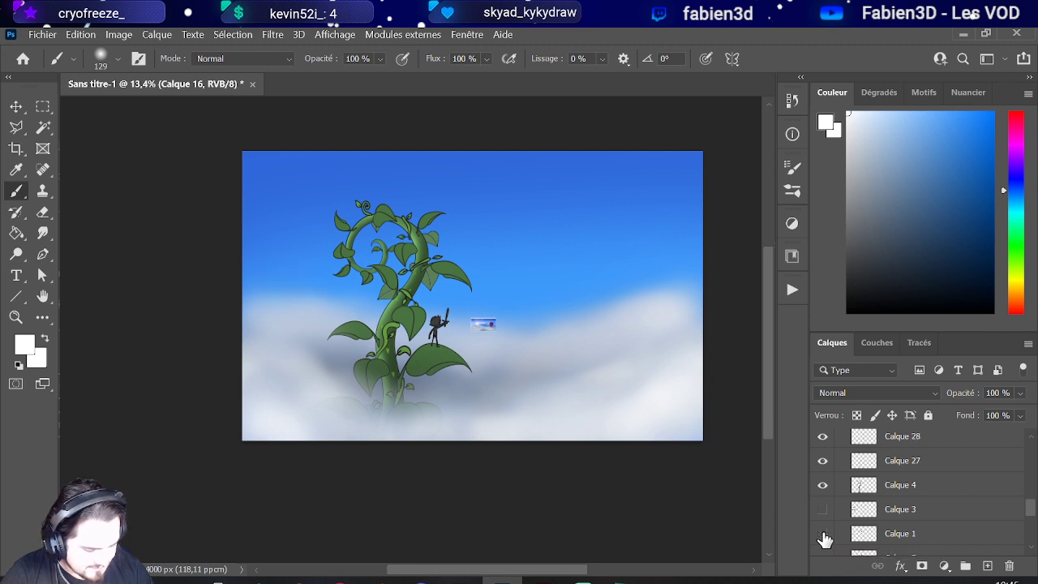
left_click(822, 535)
left_click(822, 535)
scroll(822, 548, "down", 1)
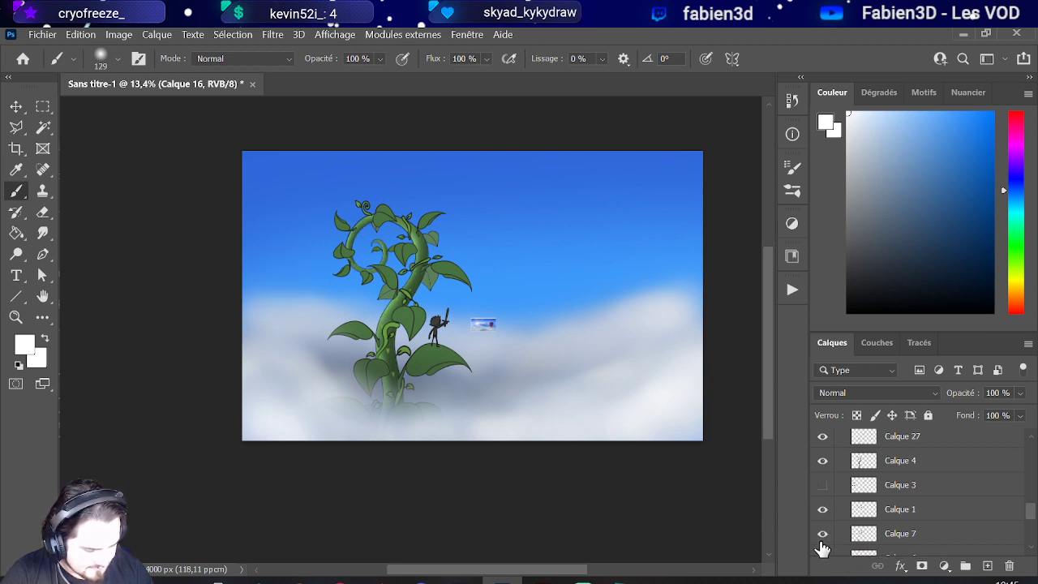
left_click(823, 536)
left_click(824, 536)
scroll(822, 540, "down", 1)
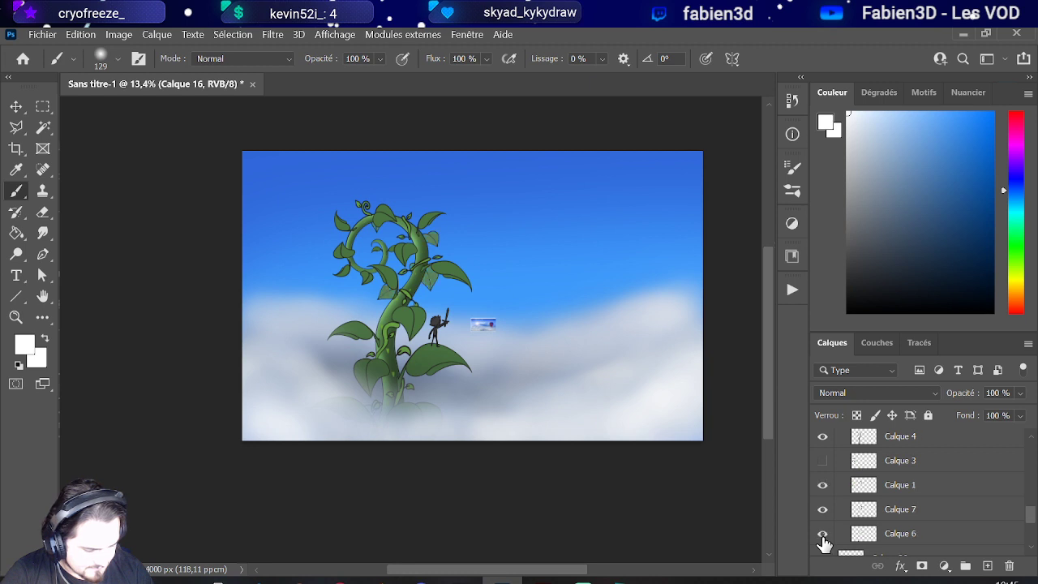
left_click(822, 535)
left_click(822, 535)
Step: Review the background layers under Groupe 1 and select layer Calque 26
scroll(823, 539, "down", 1)
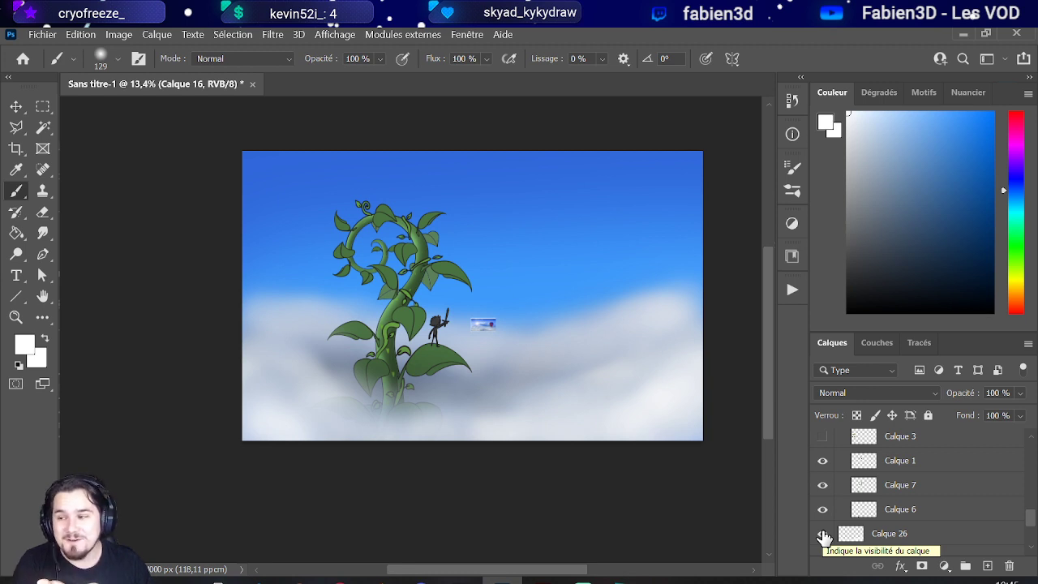
scroll(823, 537, "down", 3)
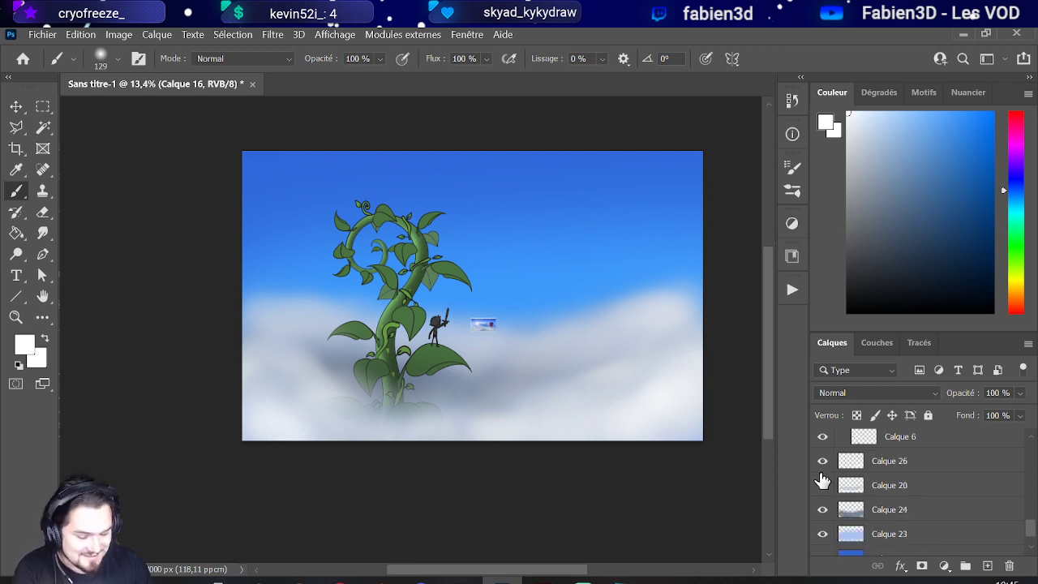
scroll(823, 478, "down", 2)
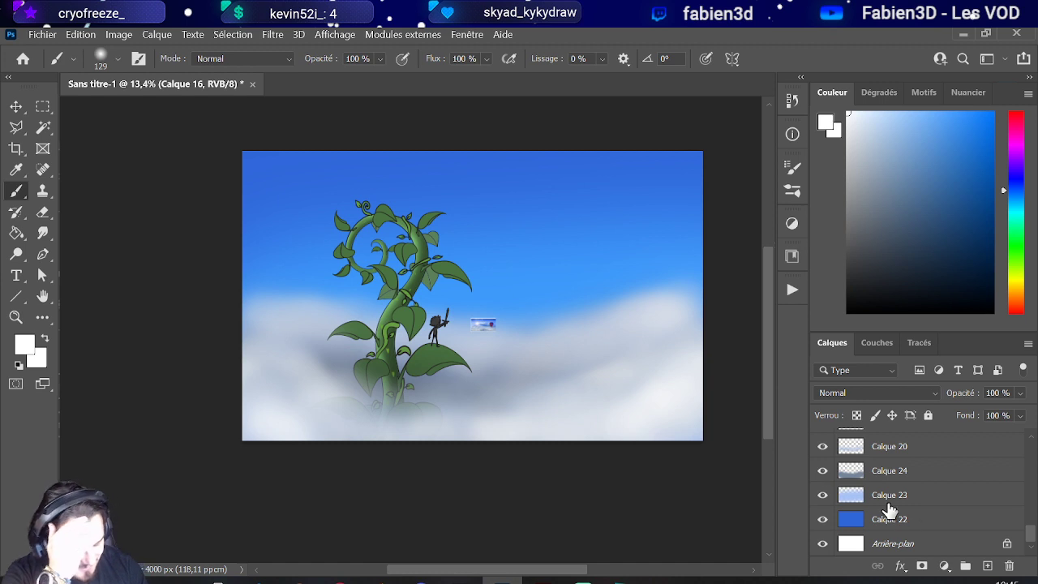
scroll(901, 523, "up", 2)
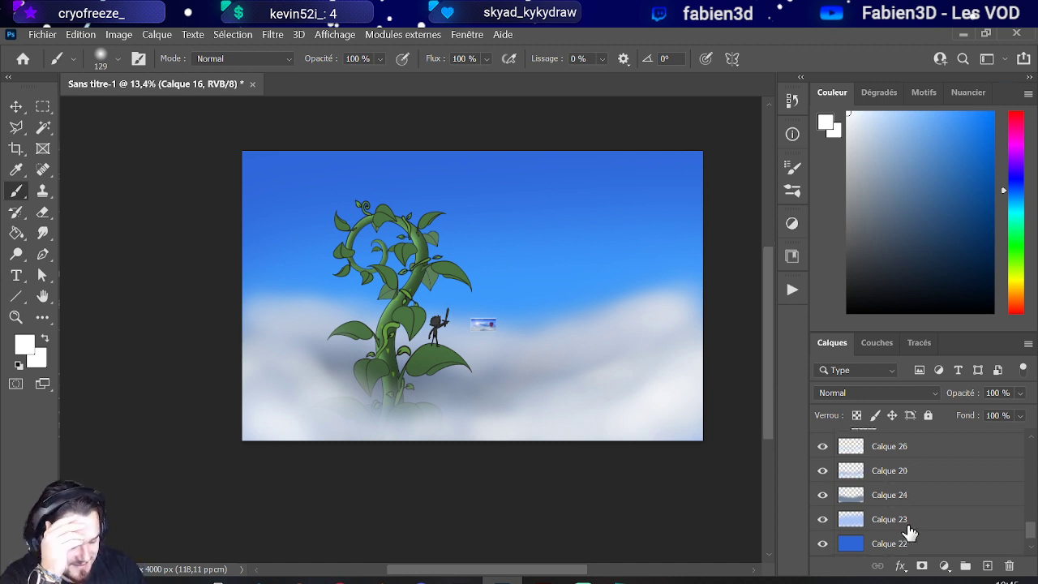
left_click(901, 498)
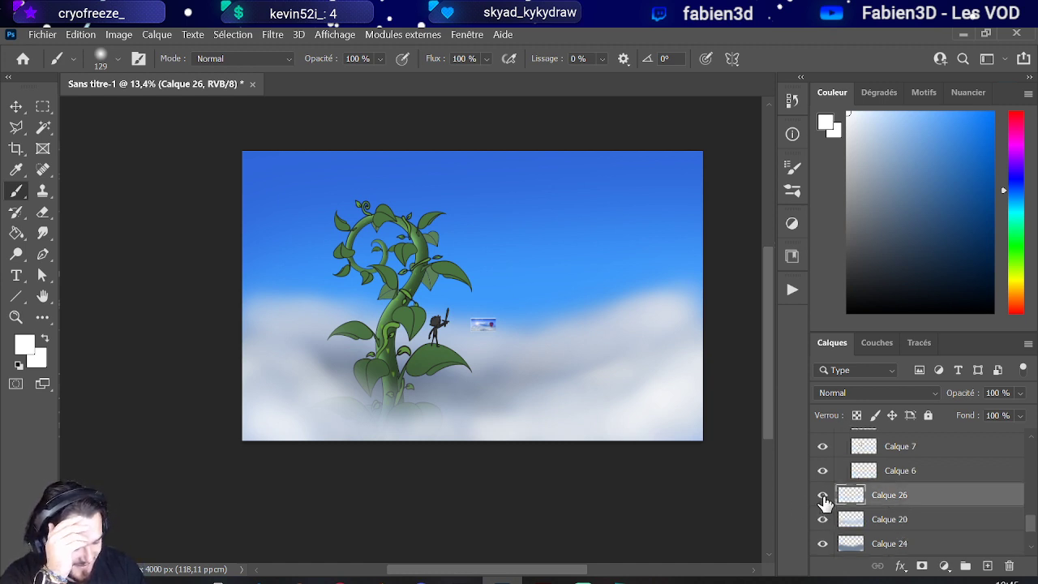
scroll(823, 507, "up", 2)
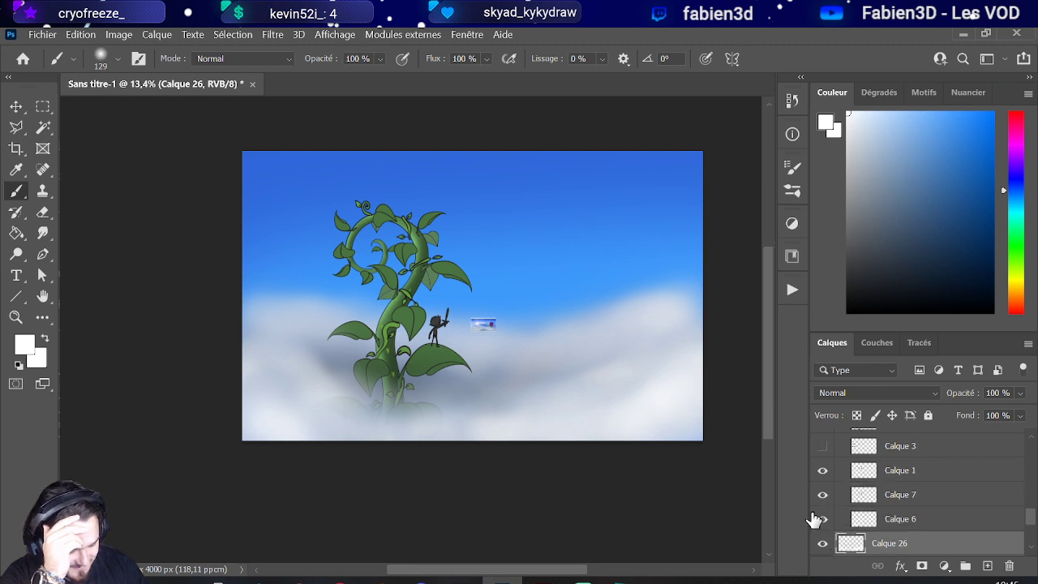
Step: Hide and show layers Calque 1, Calque 4 and Calque 27 to check what each one contributes
left_click(822, 472)
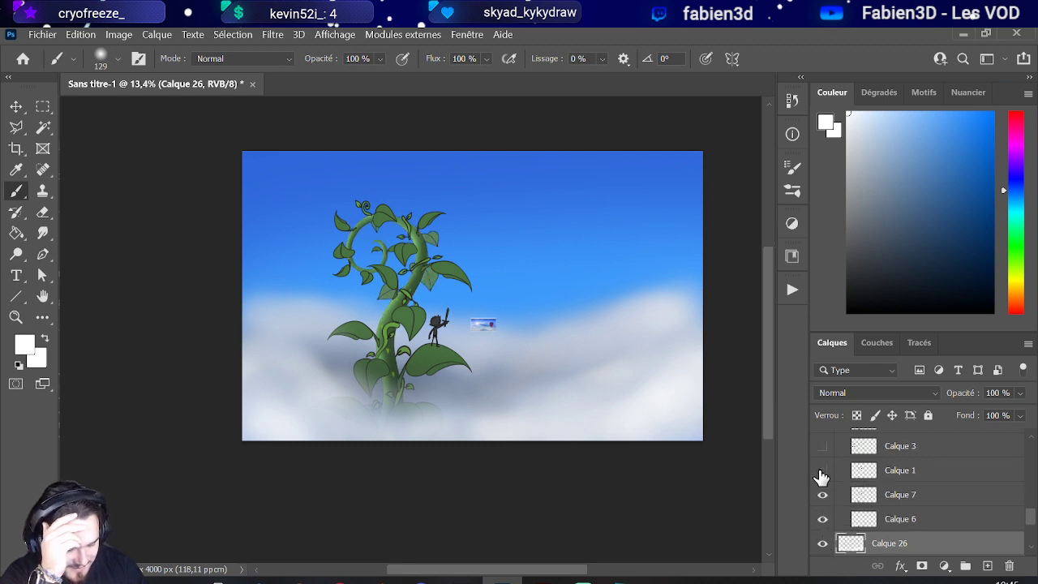
left_click(822, 473)
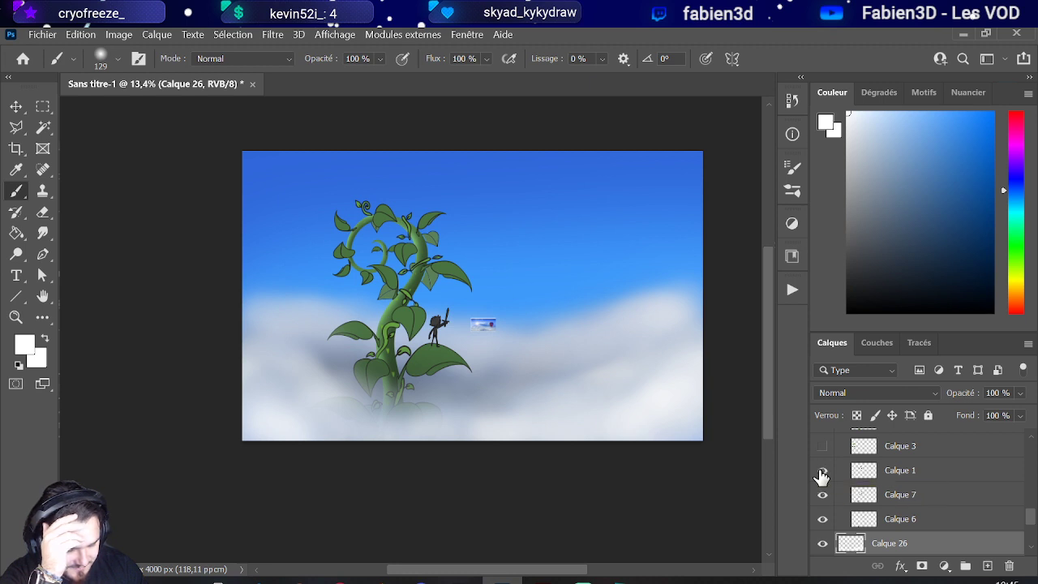
scroll(821, 476, "up", 1)
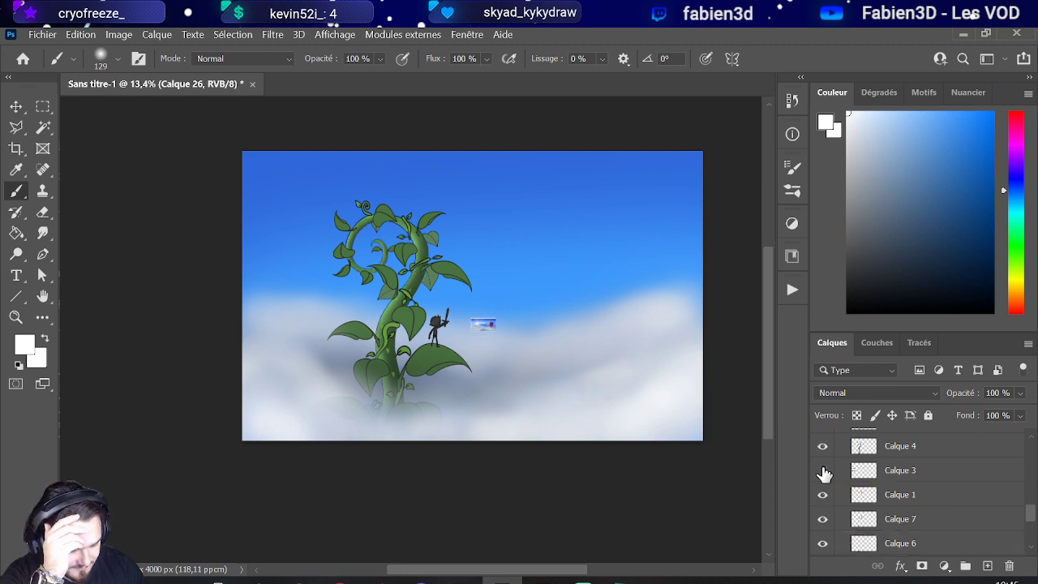
left_click(822, 446)
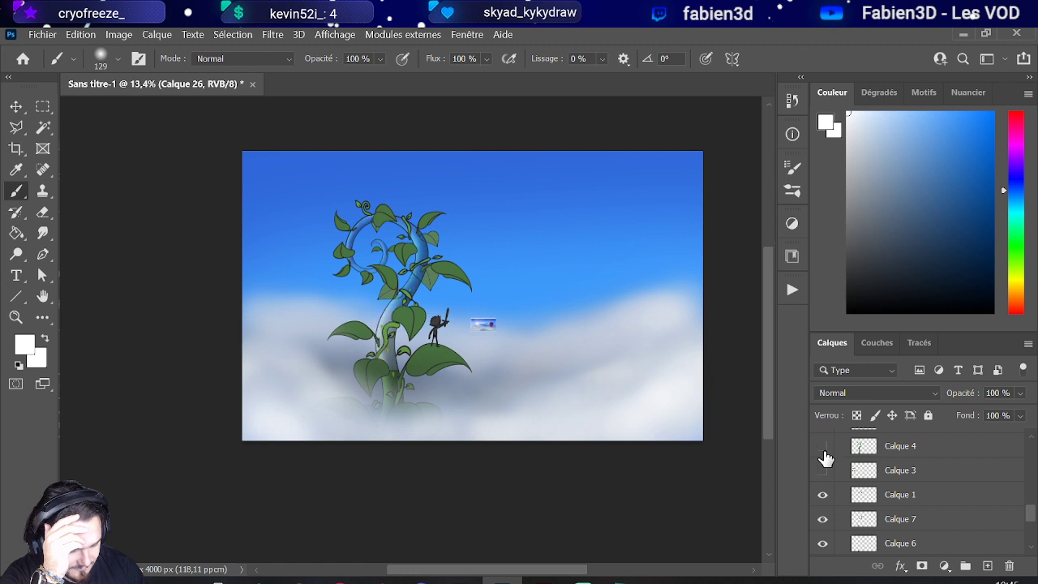
left_click(822, 446)
scroll(824, 454, "up", 1)
left_click(822, 448)
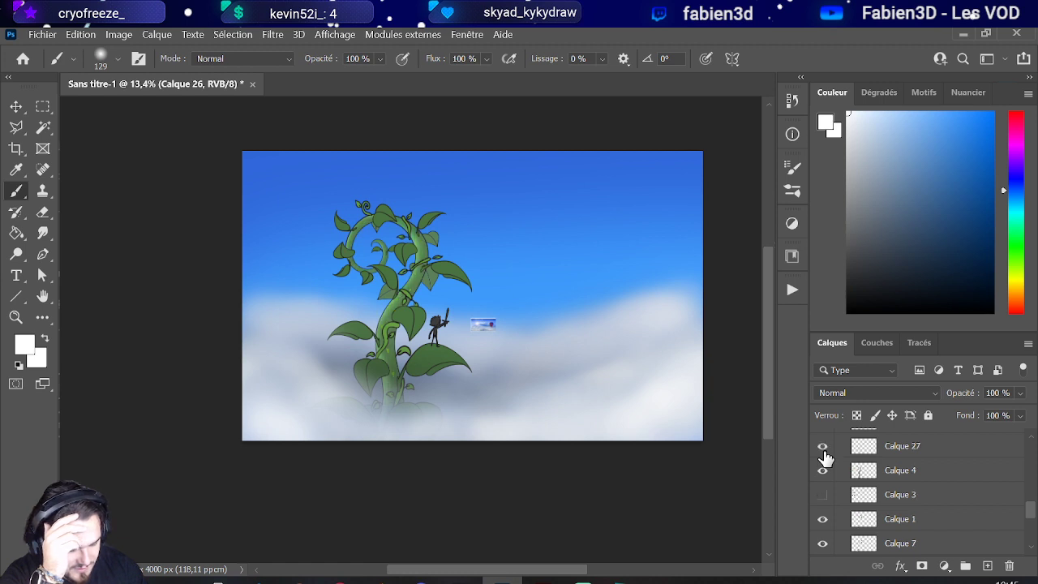
Step: Toggle the visibility of layers Calque 5, Calque 2 and Calque 8 to identify their contents
scroll(823, 457, "up", 1)
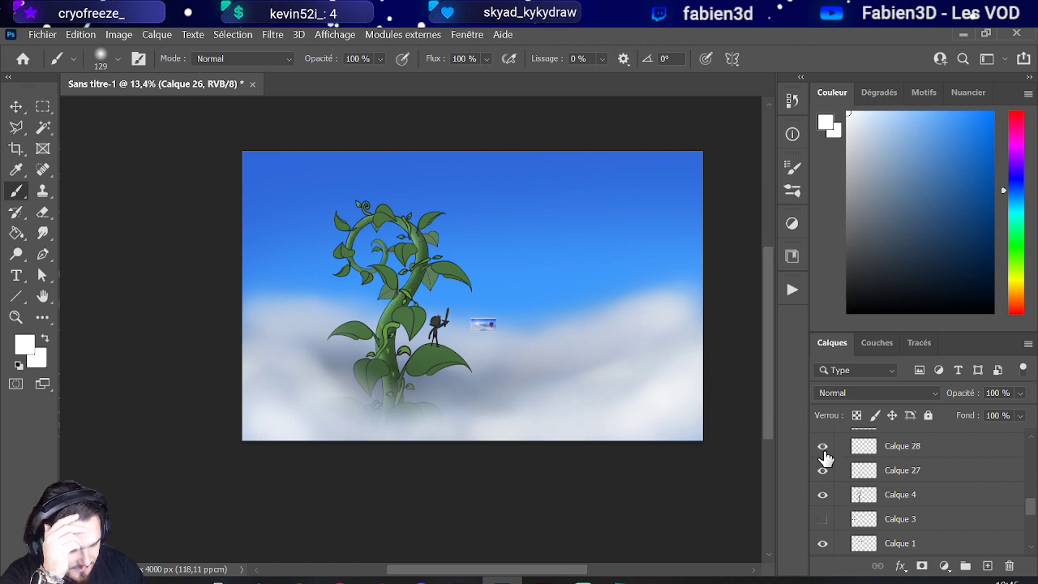
scroll(823, 454, "up", 1)
left_click(821, 446)
scroll(824, 456, "up", 1)
left_click(822, 445)
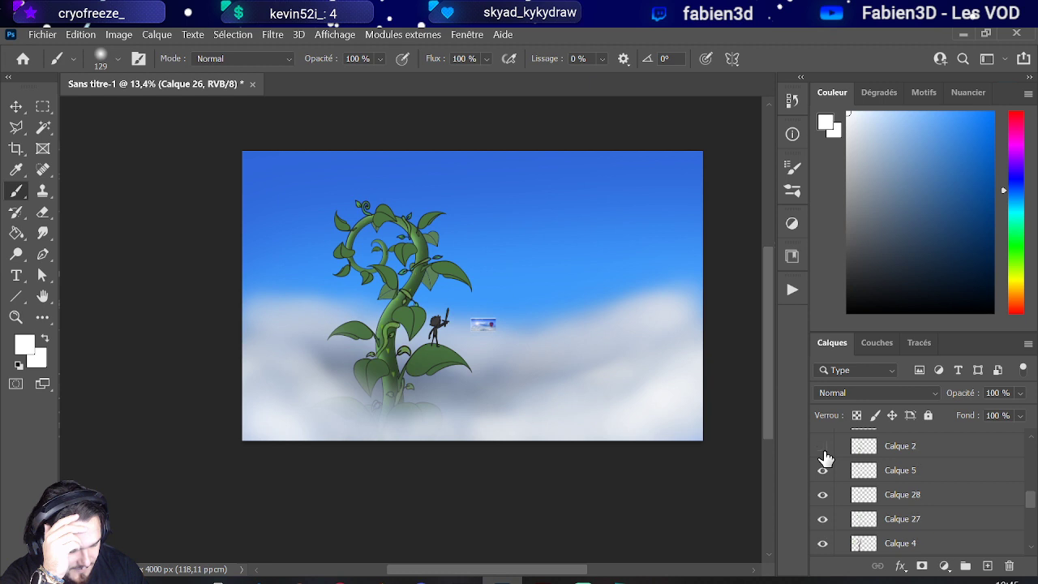
left_click(822, 446)
scroll(823, 458, "up", 1)
left_click(822, 448)
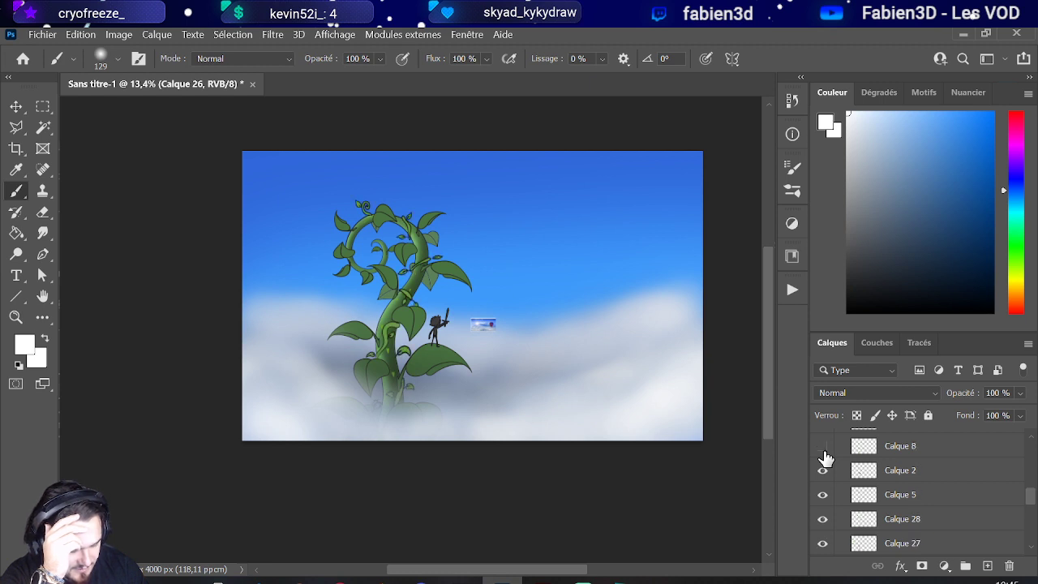
left_click(822, 448)
Step: Toggle the visibility of layers Calque 9, Calque 10 and Calque 11 to examine their effect on the beanstalk
left_click(822, 447)
left_click(822, 447)
left_click(822, 448)
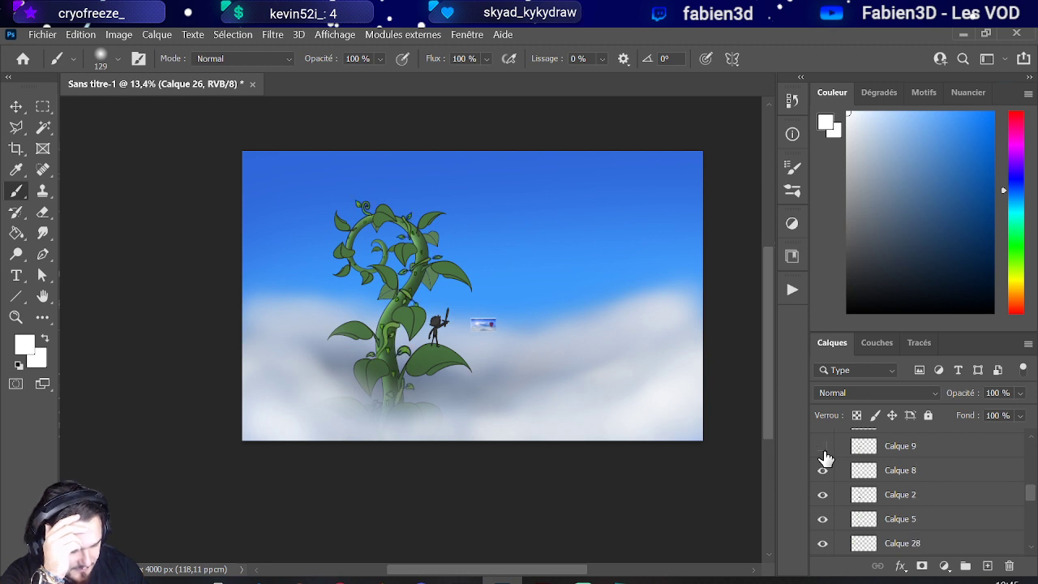
left_click(822, 447)
scroll(825, 458, "up", 2)
left_click(822, 447)
left_click(822, 448)
left_click(822, 448)
scroll(825, 458, "up", 1)
left_click(822, 448)
left_click(822, 448)
Step: Toggle the visibility of layers Calque 14, Calque 12 and Calque 13 to see which parts of the leaves they hold
scroll(826, 458, "up", 1)
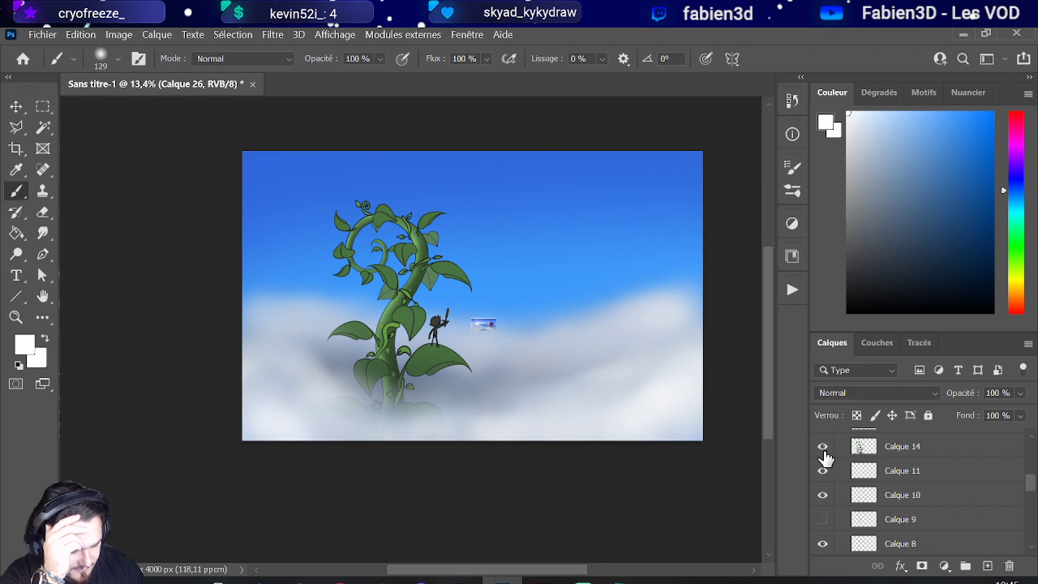
left_click(822, 446)
left_click(822, 446)
scroll(825, 458, "up", 1)
left_click(822, 446)
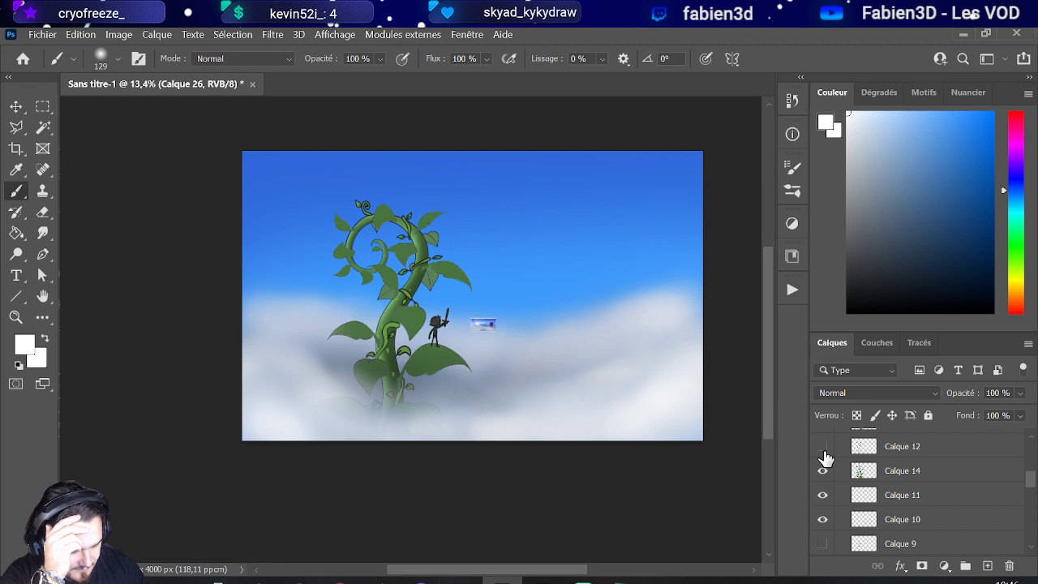
left_click(822, 446)
scroll(825, 458, "up", 1)
left_click(821, 446)
left_click(822, 446)
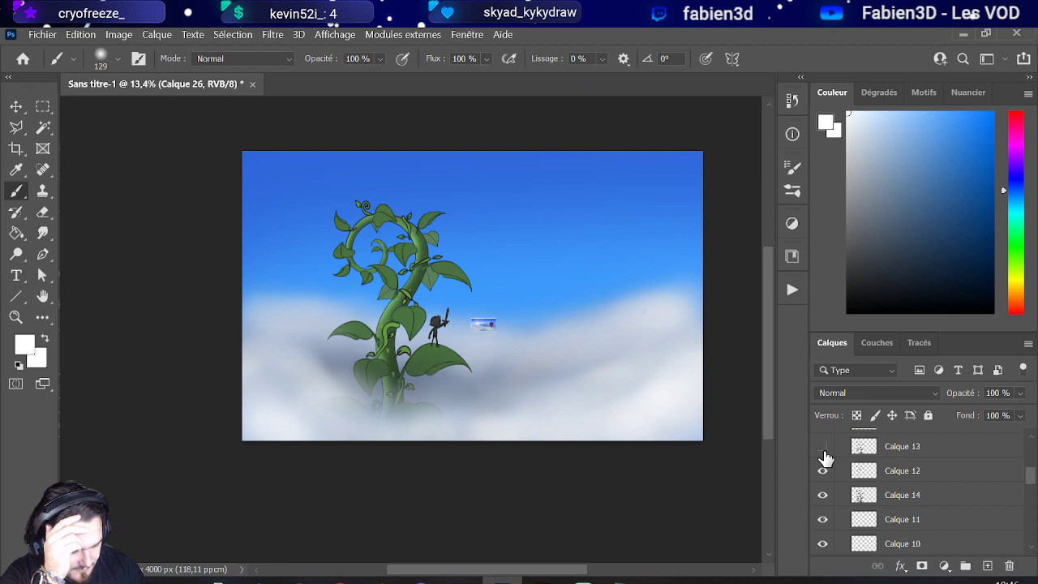
Step: Hide and show layers Calque 17, Calque 15 and Calque 16 at the top of Groupe 1 to check their contents
scroll(825, 457, "up", 1)
left_click(823, 451)
left_click(823, 452)
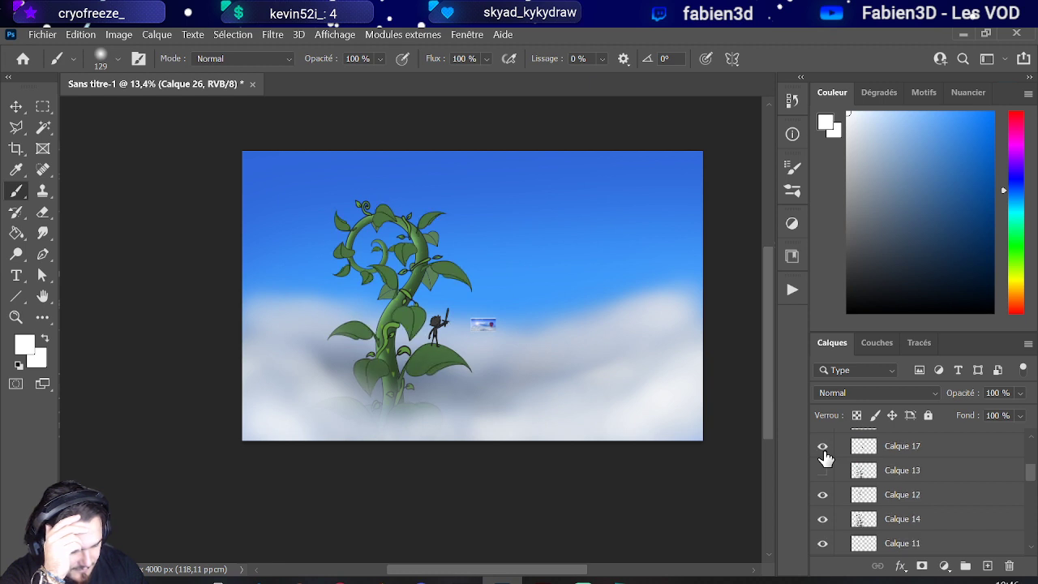
scroll(825, 458, "up", 1)
left_click(824, 451)
left_click(823, 452)
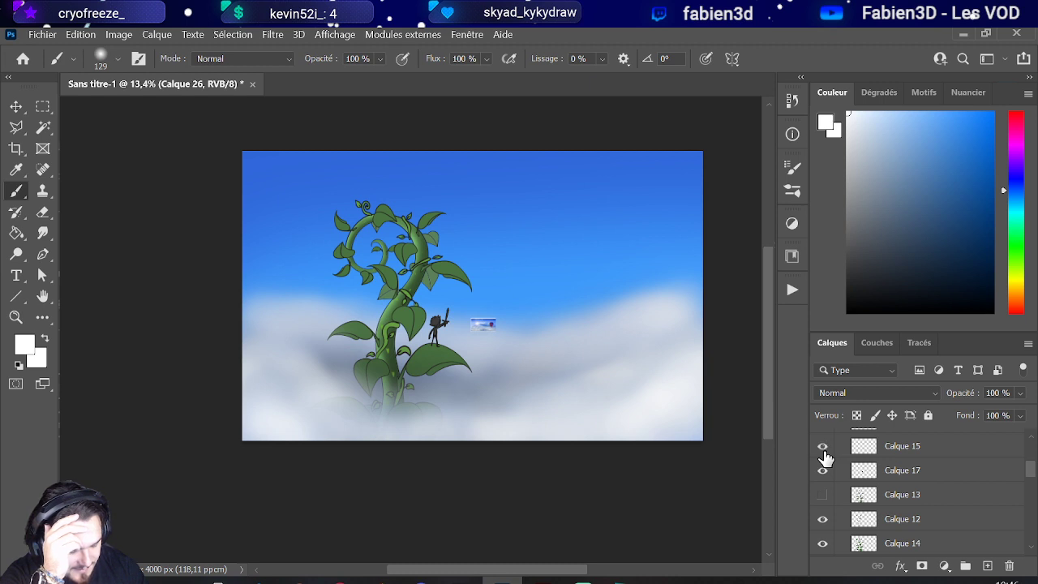
scroll(824, 457, "up", 1)
left_click(824, 452)
left_click(824, 451)
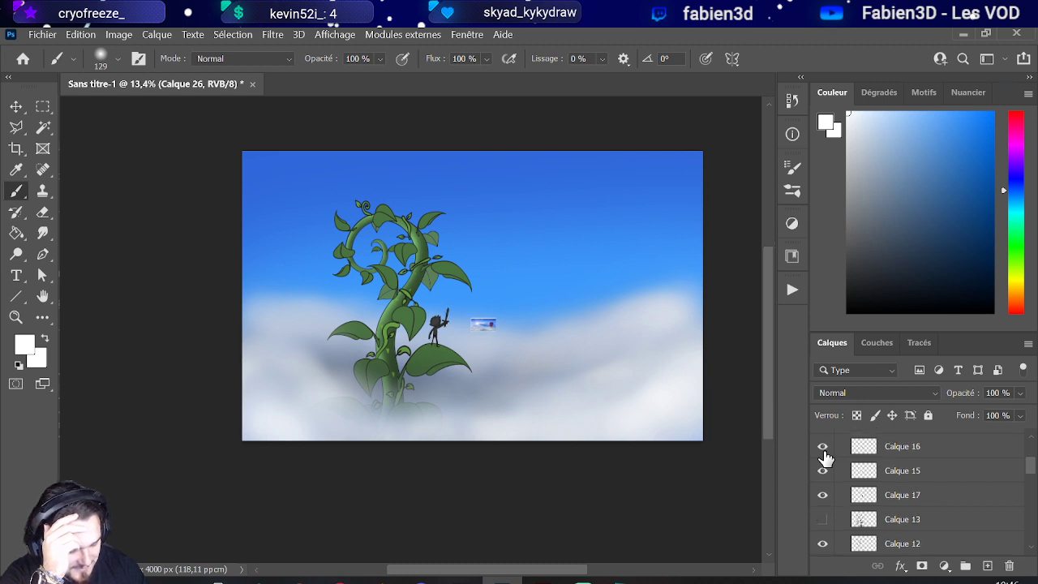
Step: Toggle the visibility of Groupe 1 and layer Calque 25 above it to compare their effect on the image
scroll(824, 456, "up", 1)
left_click(824, 451)
left_click(823, 452)
scroll(824, 456, "up", 1)
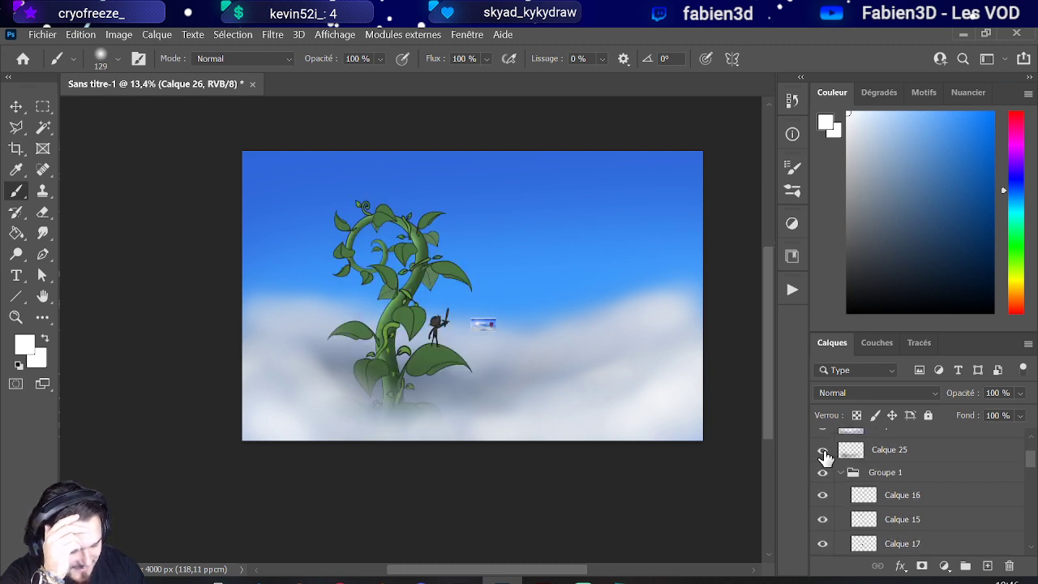
left_click(823, 452)
left_click(824, 452)
Step: Hide and show layer Calque 18 to compare its effect on the clouds, and select that layer
scroll(824, 456, "up", 1)
left_click(824, 452)
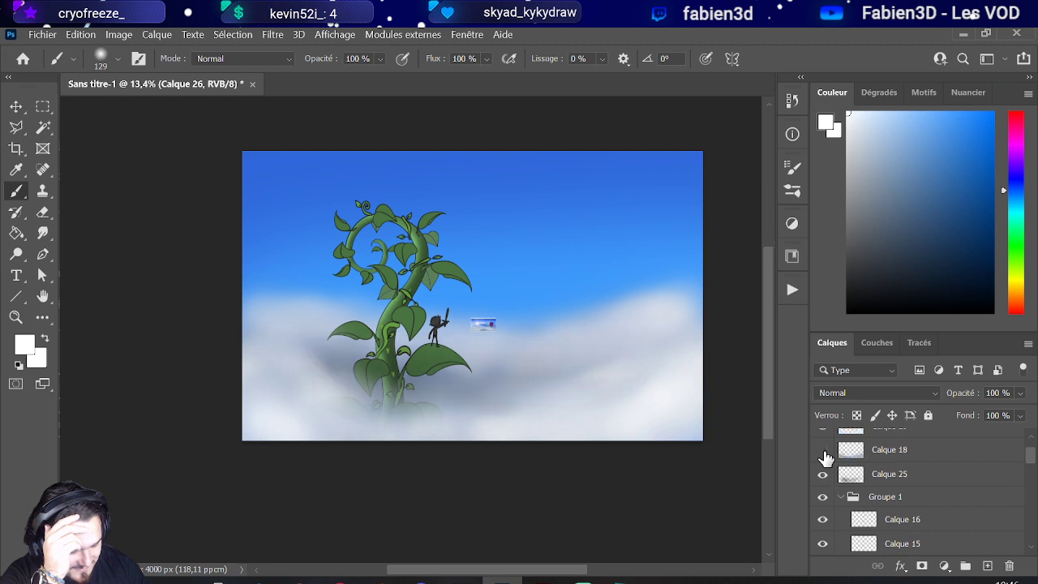
left_click(823, 452)
left_click(823, 452)
left_click(823, 452)
left_click(823, 453)
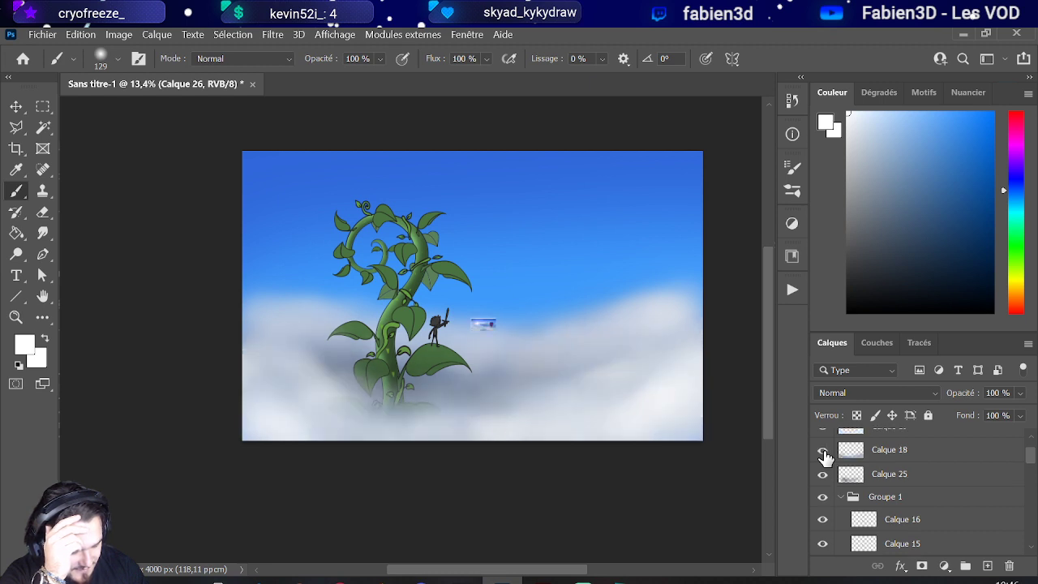
left_click(884, 455)
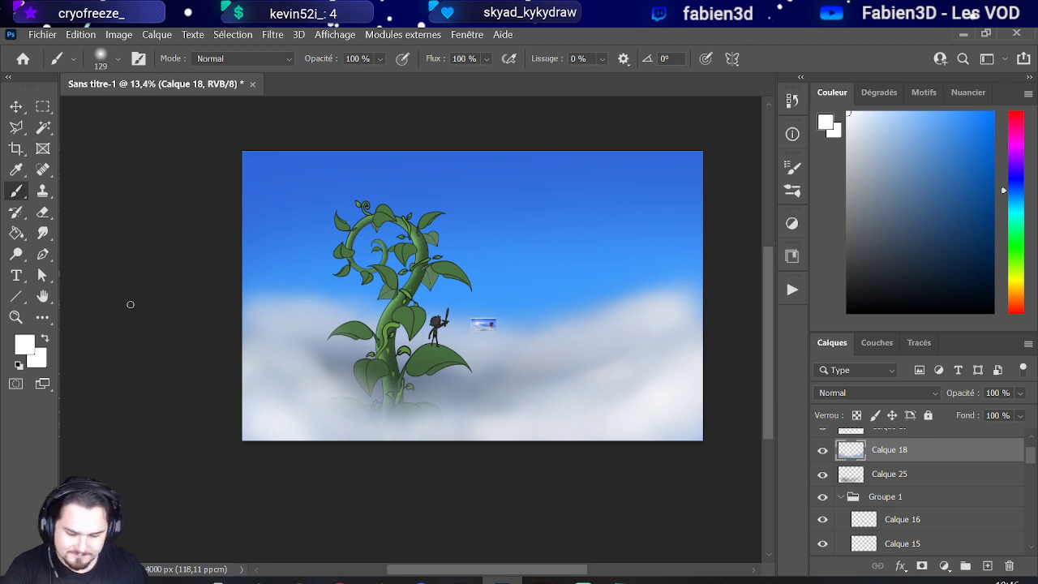
left_click(43, 212)
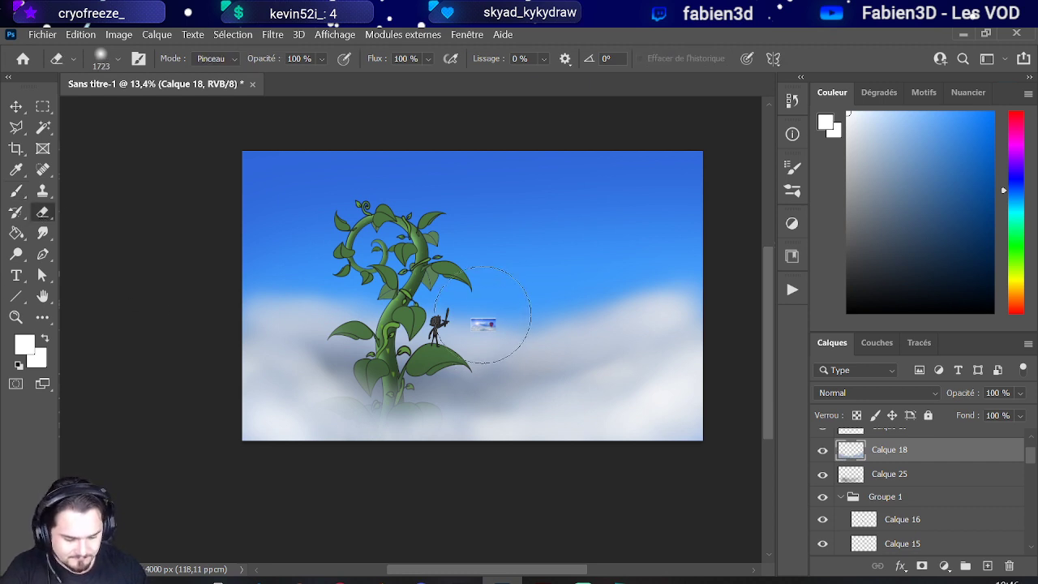
scroll(501, 324, "down", 2, "alt")
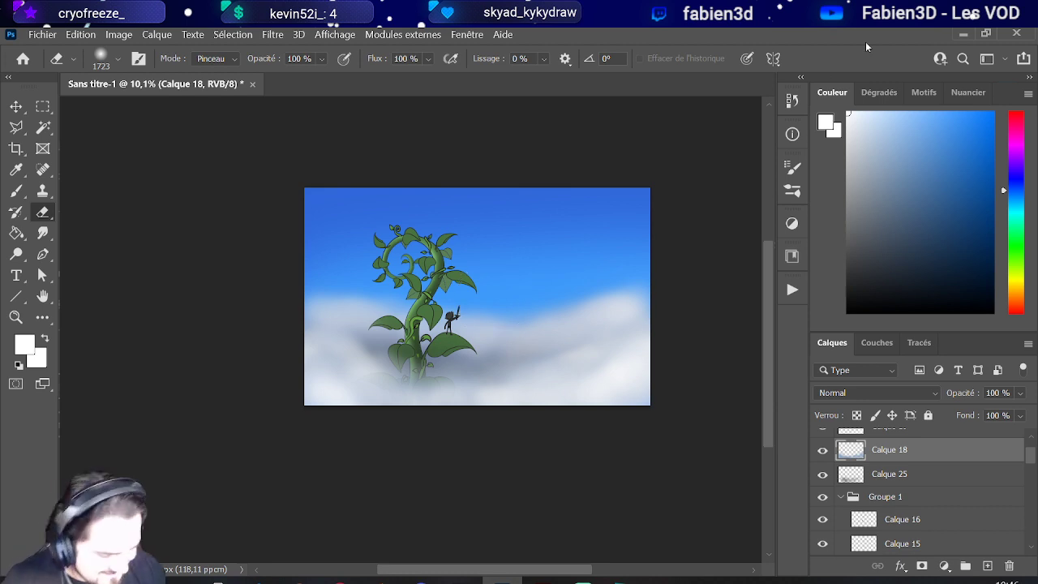
scroll(1000, 499, "up", 2)
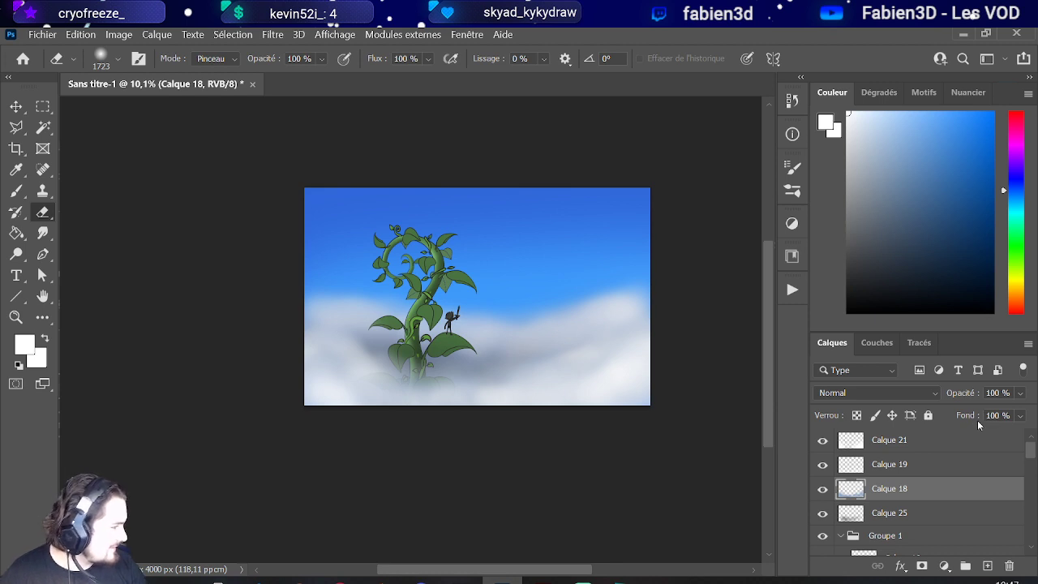
left_click(850, 489)
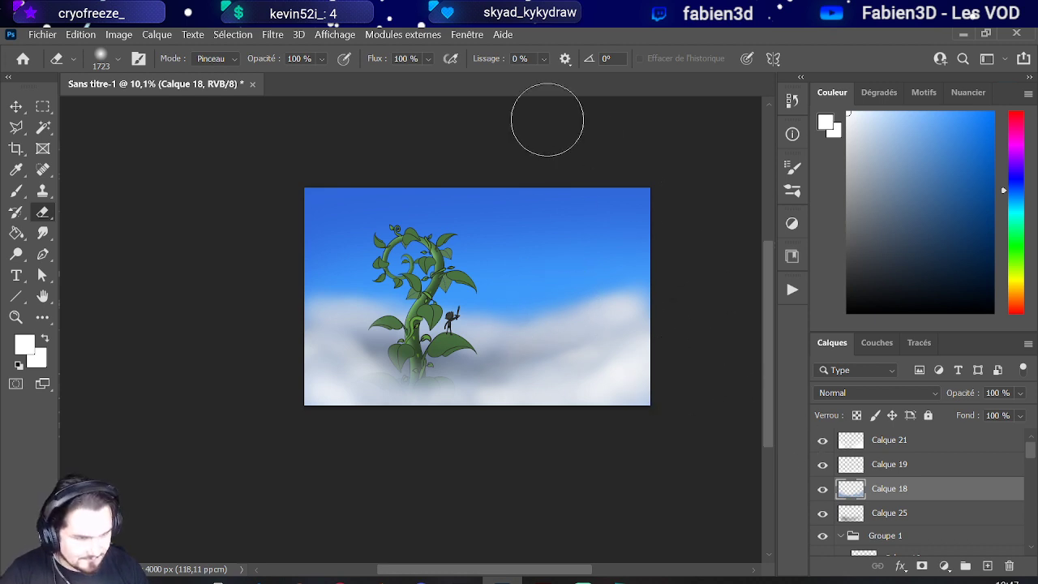
scroll(557, 310, "up", 3)
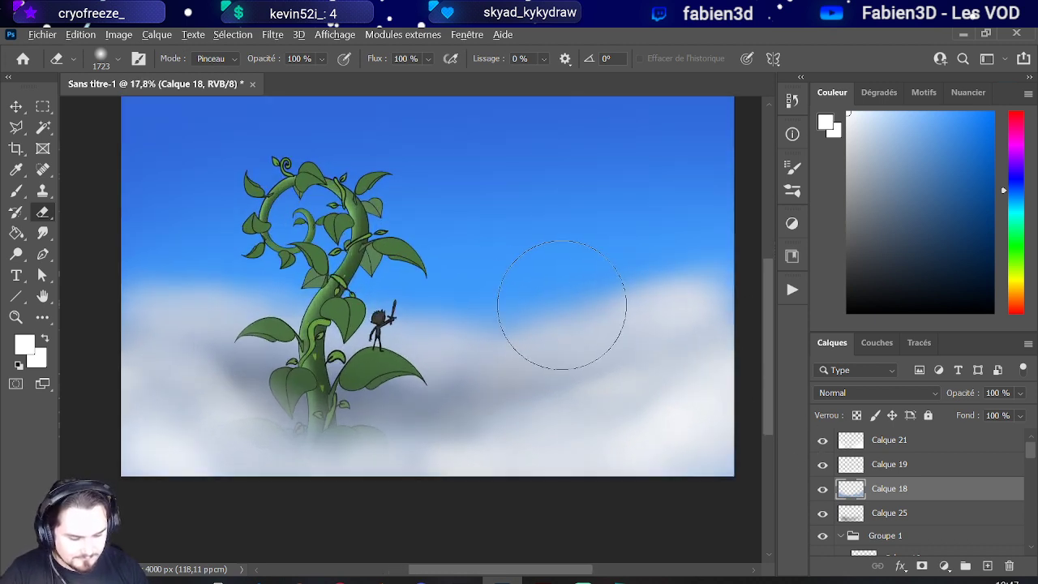
scroll(903, 476, "down", 2)
scroll(903, 477, "up", 2)
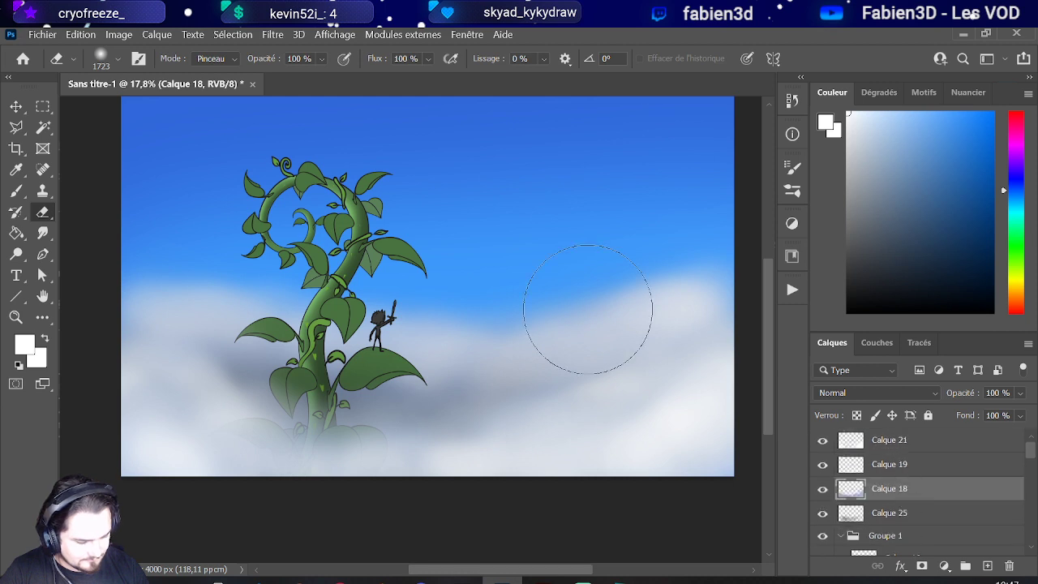
left_click(15, 191)
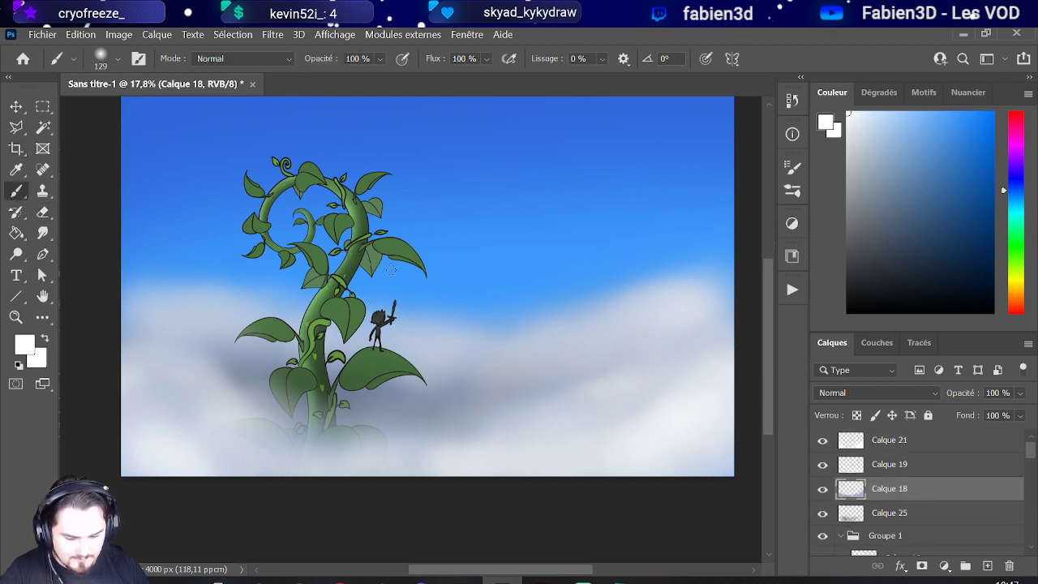
Step: Make Calque 21 the active layer and load the leaf shapes of layer Calque 14 as a selection
left_click(921, 440)
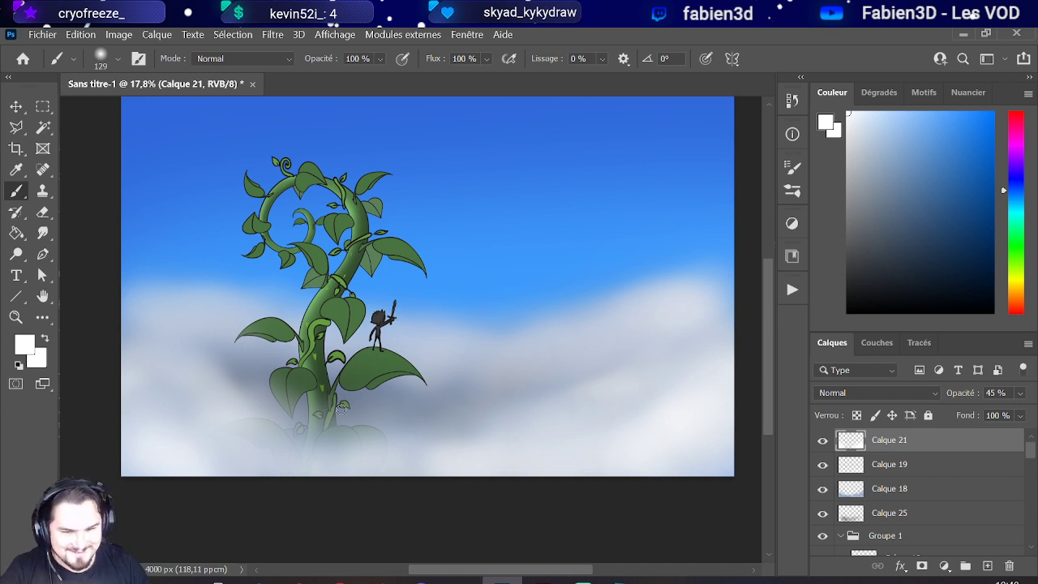
scroll(260, 349, "up", 2)
scroll(259, 349, "down", 2)
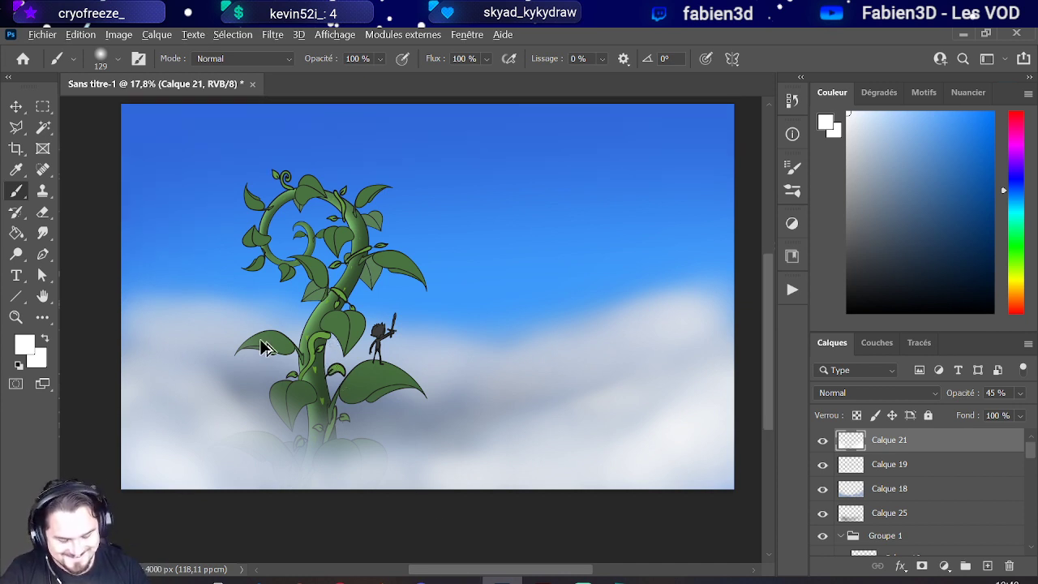
scroll(261, 348, "down", 3)
scroll(261, 348, "up", 4)
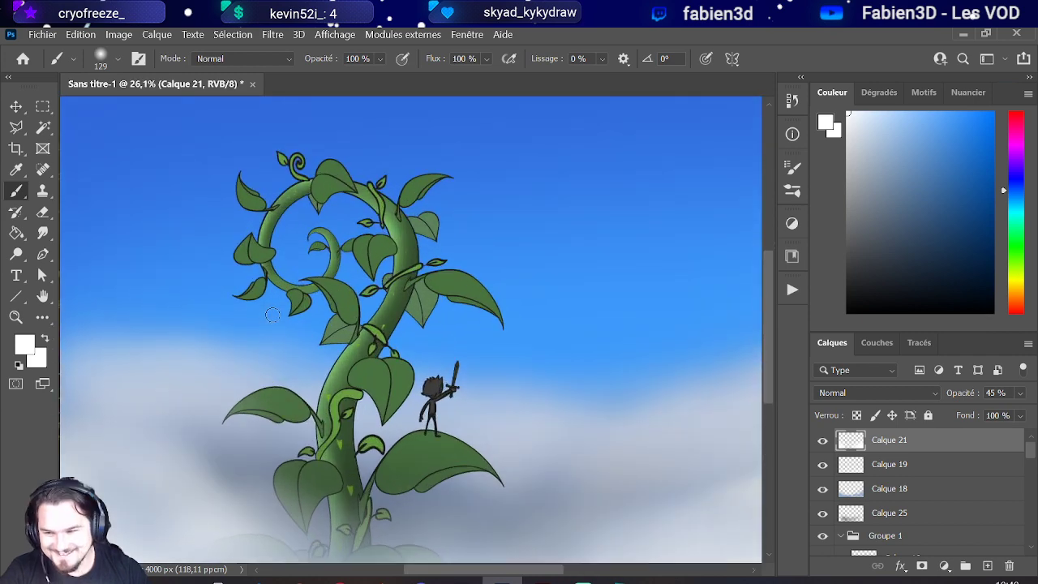
scroll(300, 336, "down", 2)
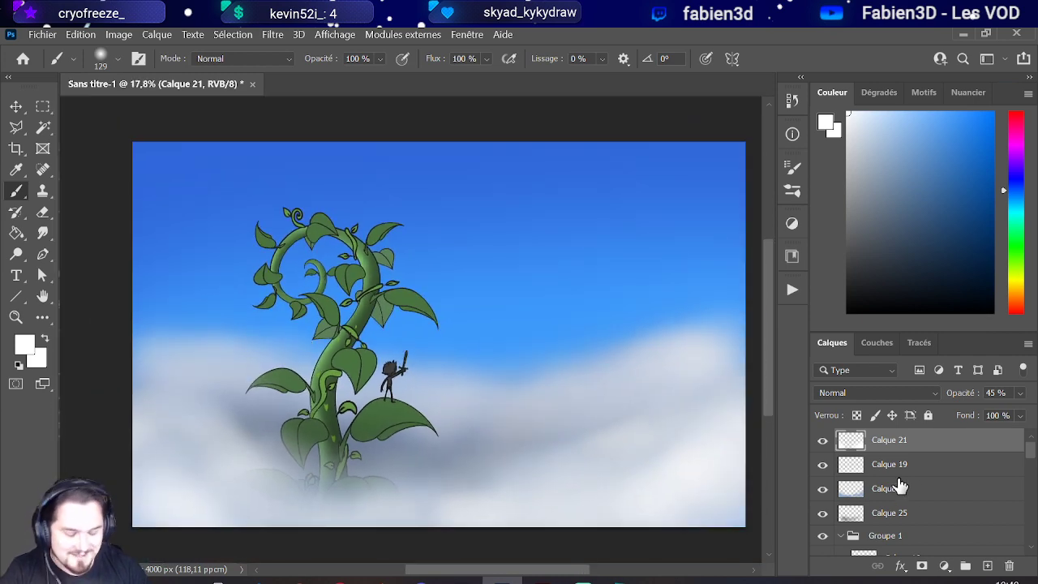
scroll(934, 484, "down", 5)
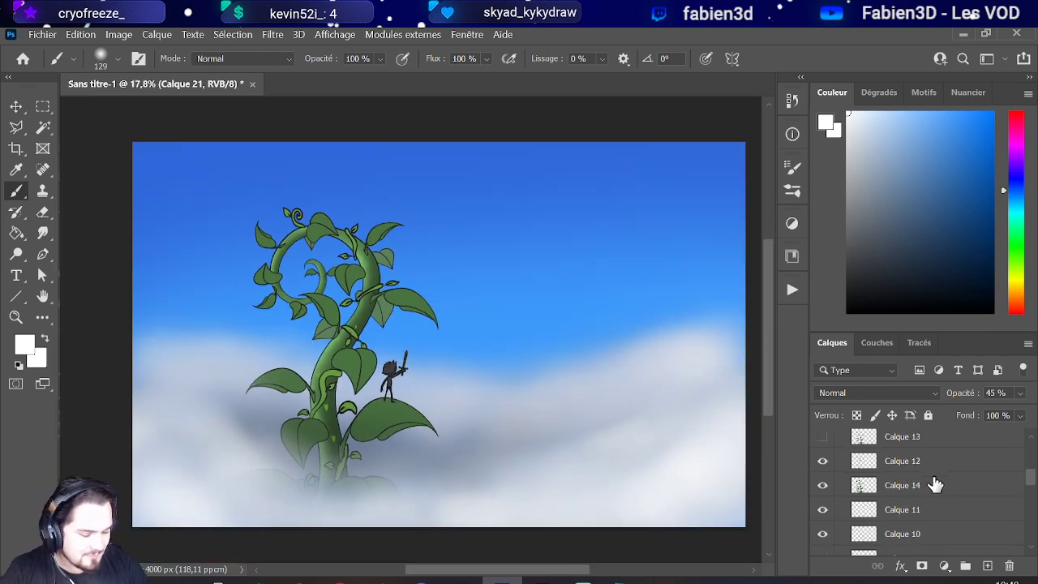
left_click(864, 485, "ctrl")
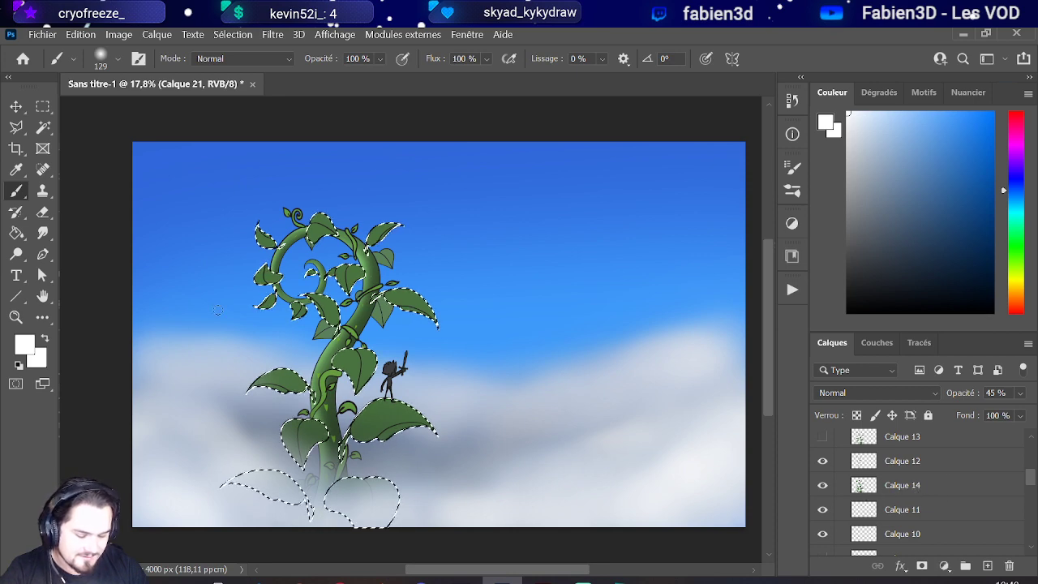
Step: Create a new layer above Calque 21, keeping the leaf selection active for painting on the upper beanstalk
scroll(275, 412, "down", 1)
scroll(275, 409, "up", 1)
scroll(899, 478, "up", 5)
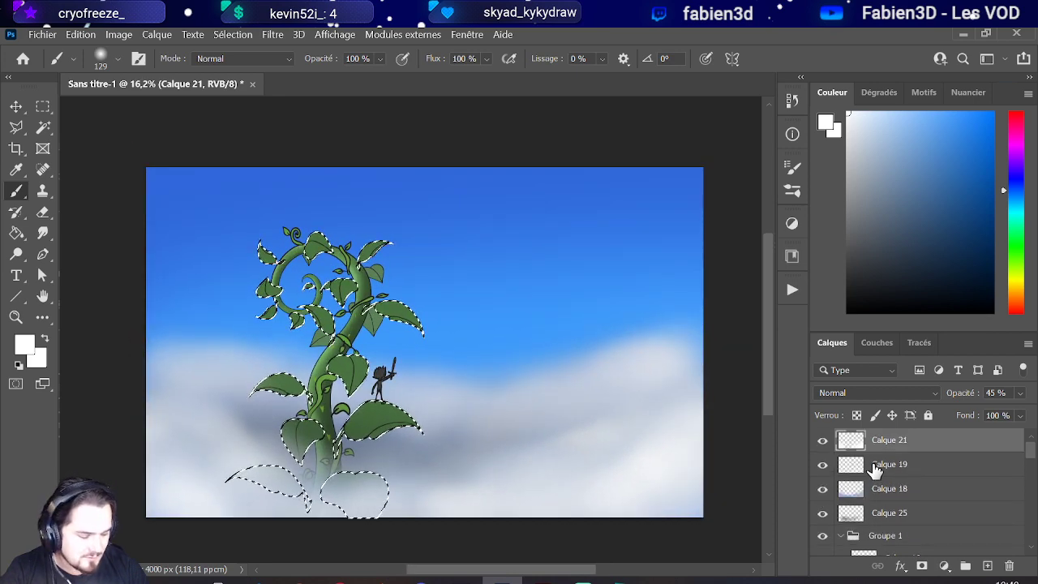
left_click(987, 565)
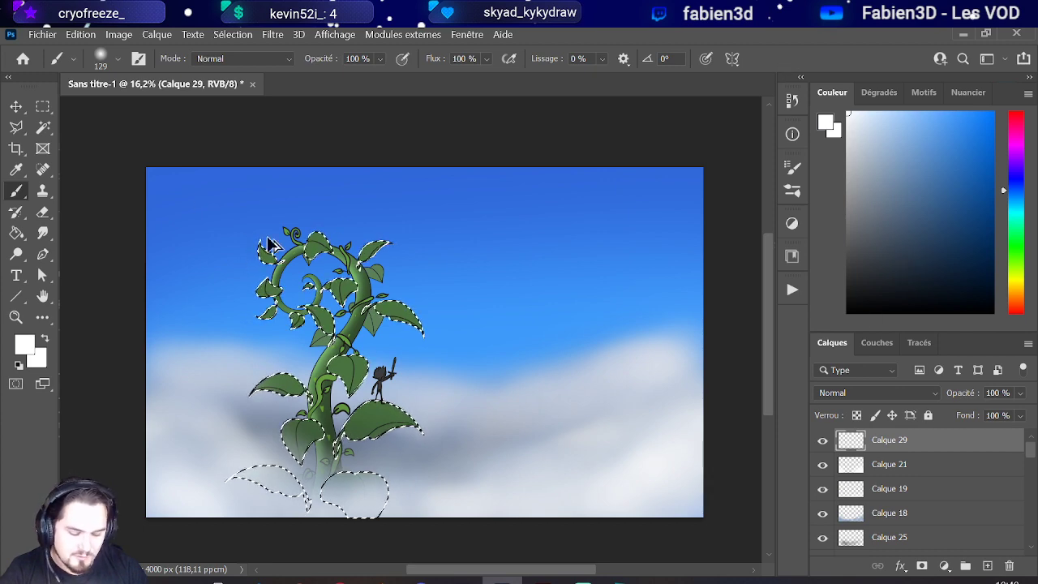
scroll(273, 238, "up", 3)
scroll(224, 236, "up", 3)
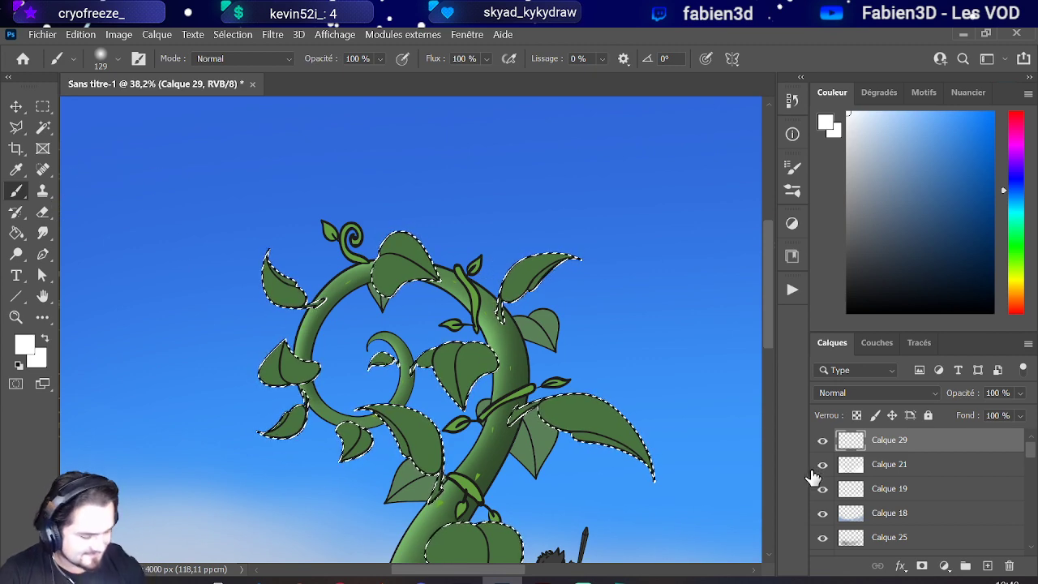
Step: Create a new layer above Calque 29 and add a mask to it from the active leaf selection
left_click(986, 565)
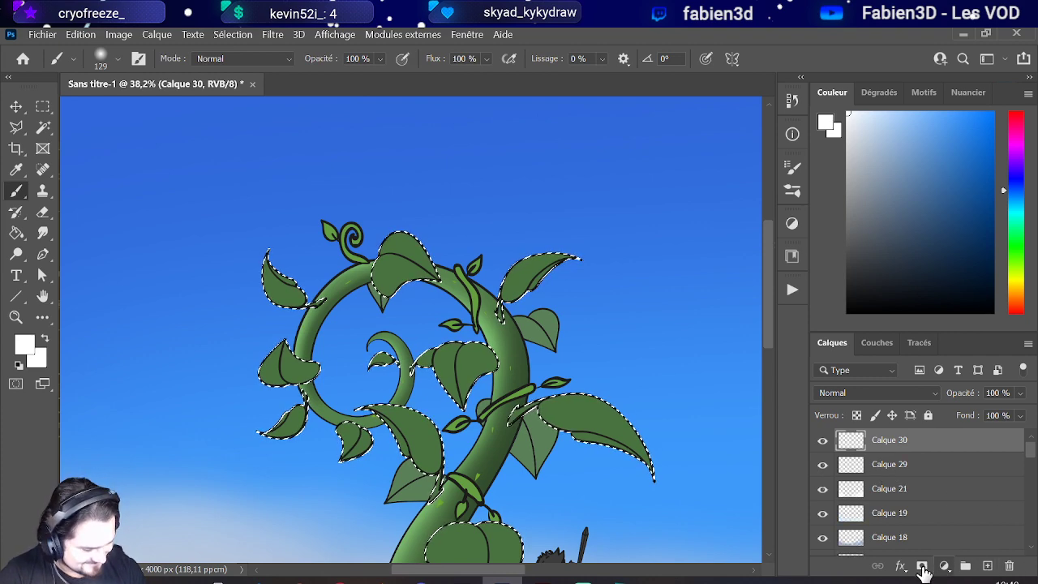
left_click(922, 565)
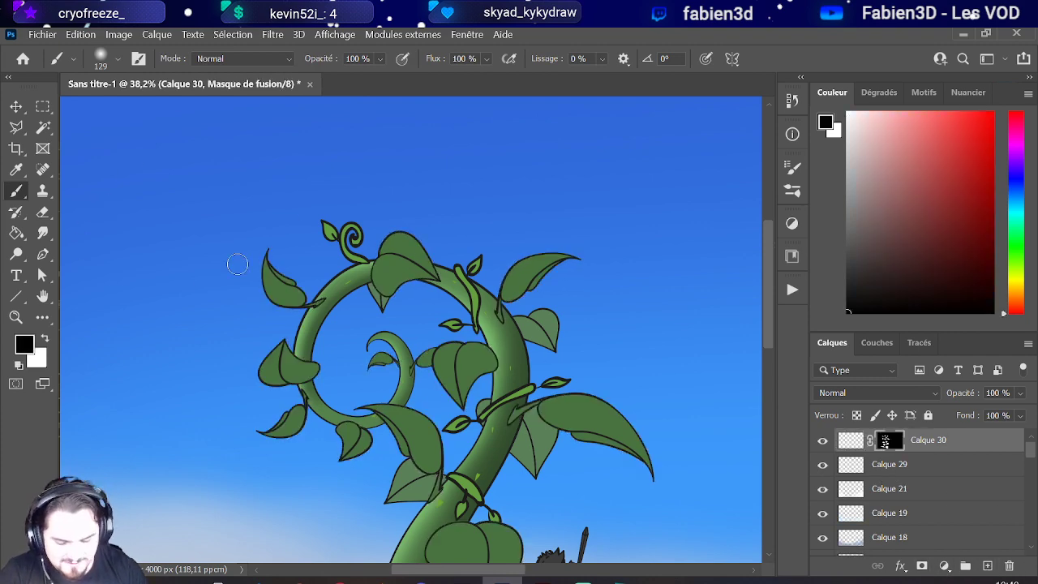
Step: Paint soft white highlights on the topmost leaf of Calque 30 with a 199 px brush and set the layer's blend mode to Incrustation
left_click(45, 338)
key("bracketright")
key("bracketright")
key("bracketright")
key("bracketright")
key("bracketright")
key("bracketright")
key("bracketright")
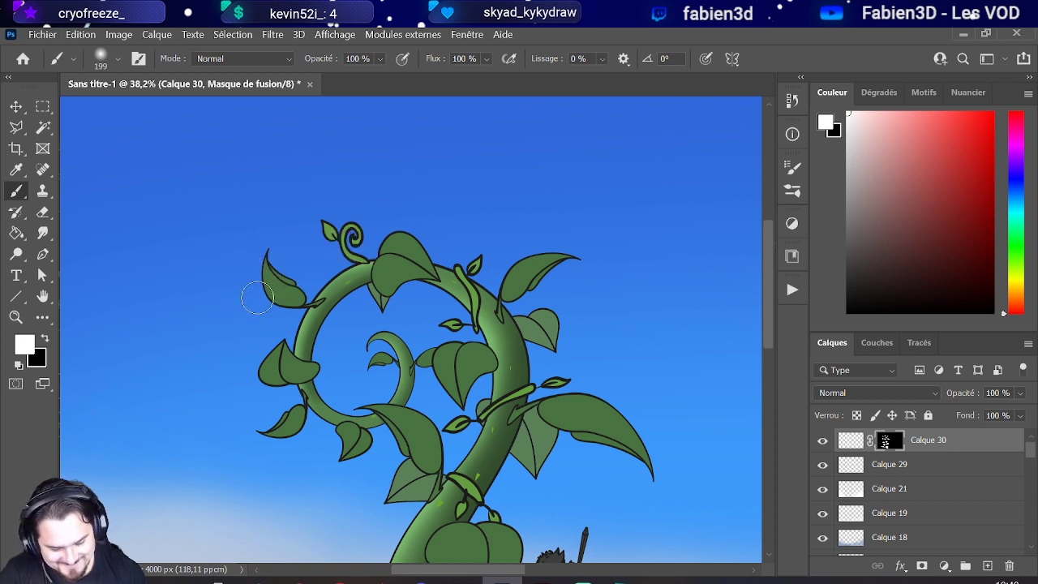
left_click(839, 439)
left_click_drag(399, 242, 385, 267)
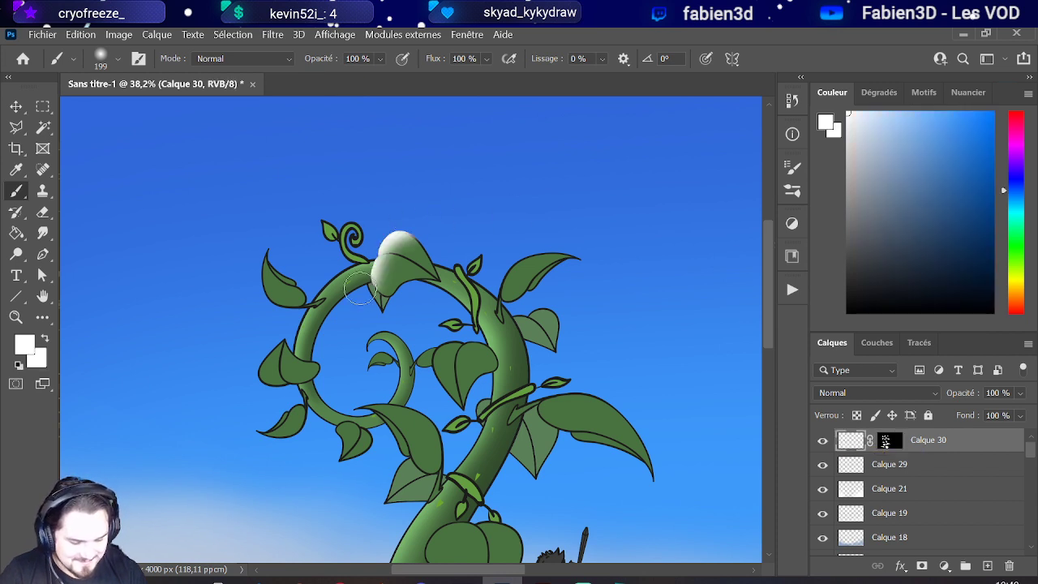
left_click(835, 392)
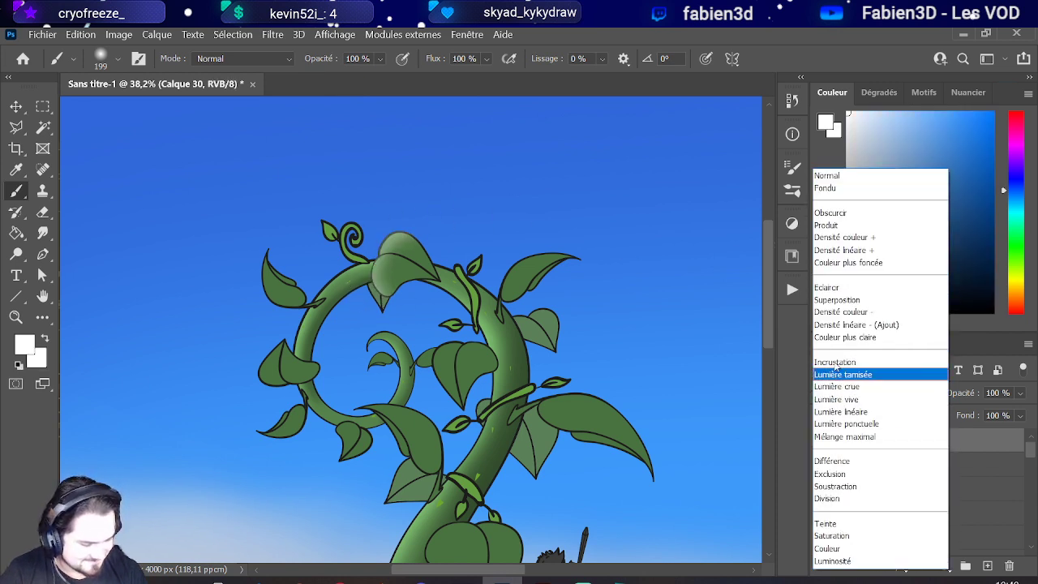
left_click(843, 362)
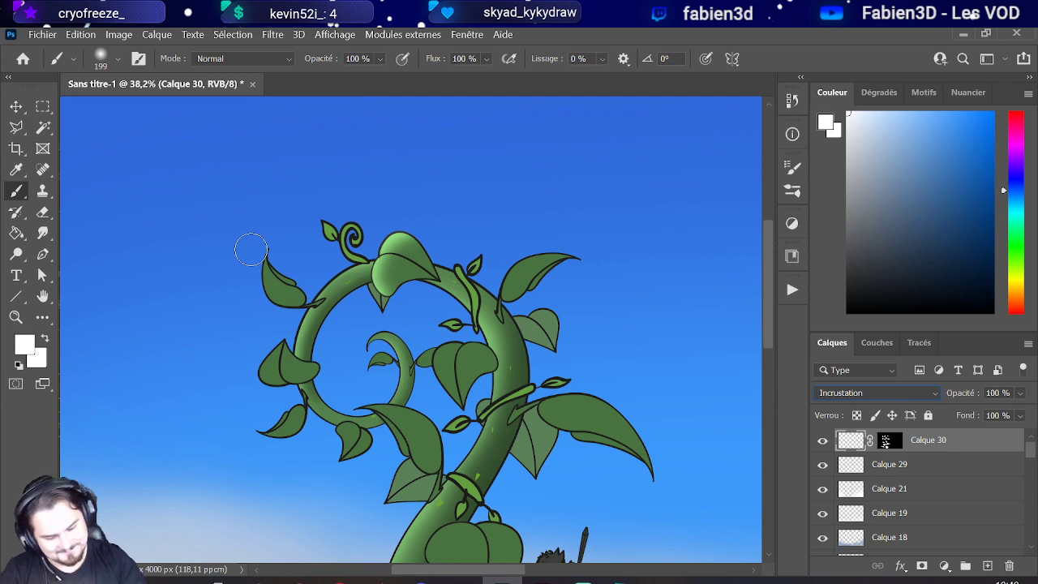
Step: Brush white highlights onto the other leaves around the curled upper part of the beanstalk
mouse_move(252, 250)
left_mouse_down()
mouse_move(268, 310)
mouse_move(262, 255)
mouse_move(269, 292)
mouse_move(272, 258)
left_mouse_up()
left_click_drag(261, 360, 294, 366)
mouse_move(509, 250)
left_mouse_down()
mouse_move(500, 295)
mouse_move(539, 247)
mouse_move(509, 278)
mouse_move(567, 278)
left_mouse_up()
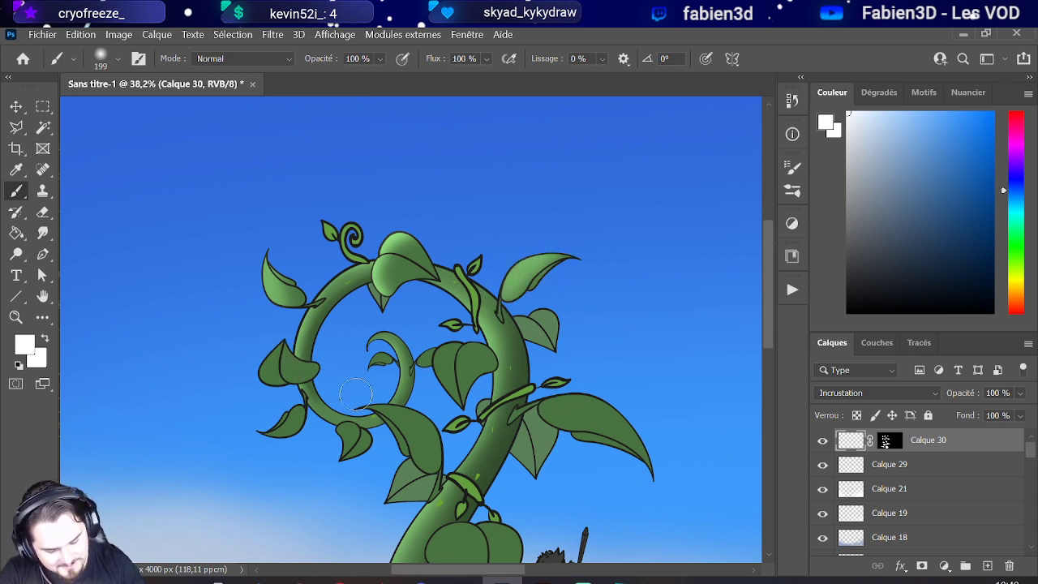
left_click_drag(268, 369, 278, 336)
mouse_move(352, 437)
left_mouse_down()
mouse_move(347, 445)
mouse_move(272, 426)
mouse_move(289, 418)
mouse_move(292, 387)
left_mouse_up()
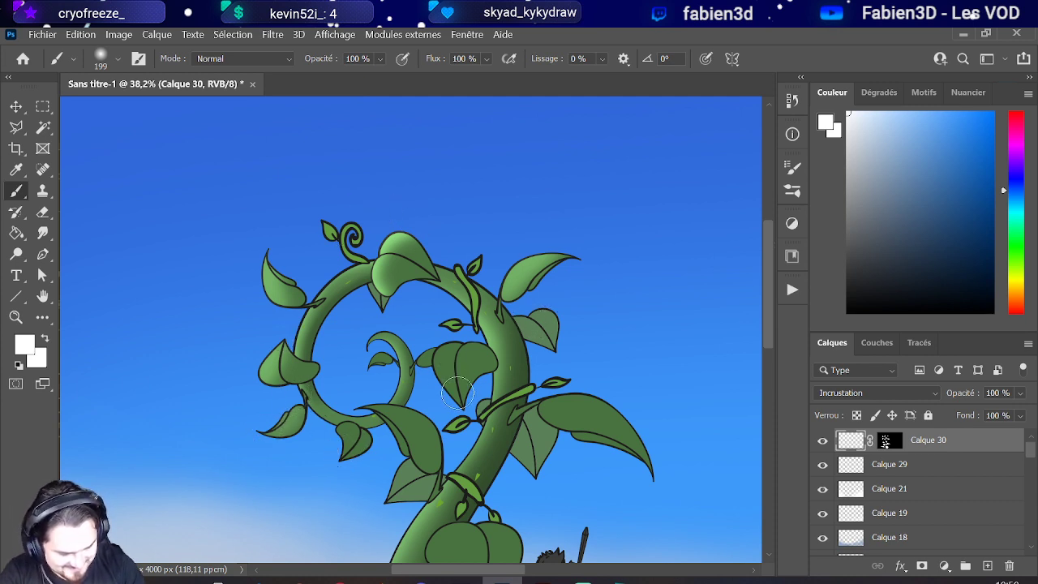
mouse_move(458, 395)
left_mouse_down()
mouse_move(446, 349)
mouse_move(442, 381)
mouse_move(454, 349)
left_mouse_up()
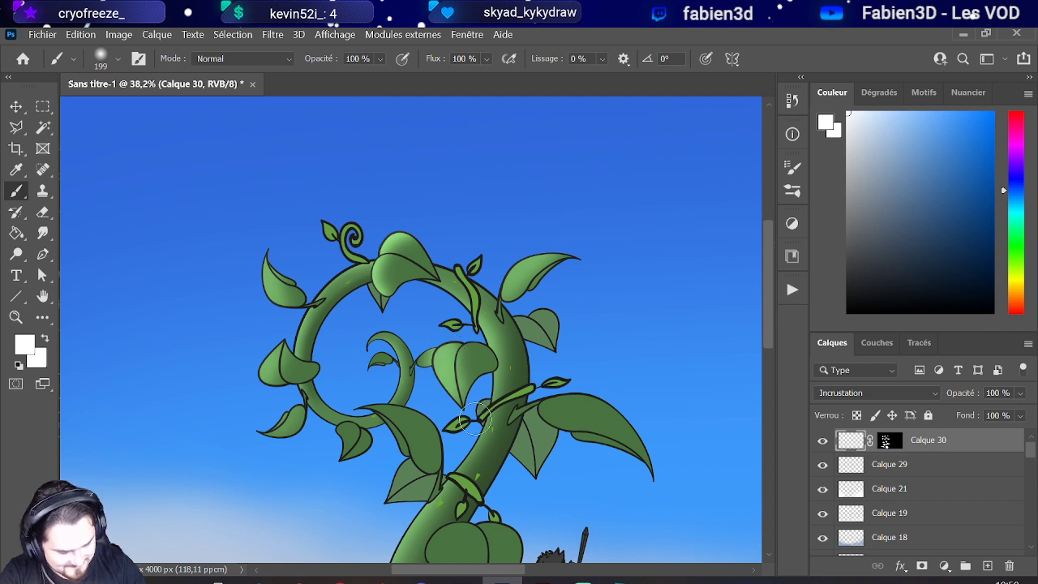
mouse_move(475, 419)
left_mouse_down()
mouse_move(385, 409)
mouse_move(411, 453)
mouse_move(396, 492)
mouse_move(427, 464)
left_mouse_up()
Step: Brush white highlights onto the large leaves along the lower beanstalk, the large leaf beneath the sky and the leaves fading into the clouds
scroll(427, 462, "down", 2)
scroll(389, 486, "down", 2)
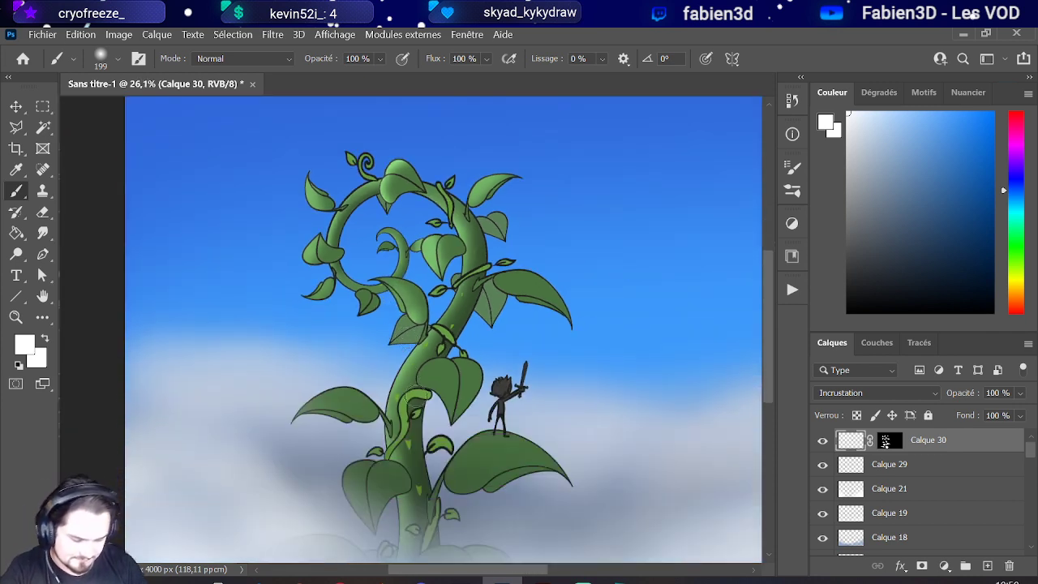
mouse_move(377, 497)
left_mouse_down()
mouse_move(354, 449)
mouse_move(361, 511)
mouse_move(361, 445)
mouse_move(376, 511)
mouse_move(384, 442)
left_mouse_up()
left_click_drag(458, 472, 485, 420)
mouse_move(445, 352)
left_mouse_down()
mouse_move(451, 410)
mouse_move(436, 342)
mouse_move(431, 355)
mouse_move(453, 410)
mouse_move(412, 362)
left_mouse_up()
mouse_move(312, 393)
left_mouse_down()
mouse_move(300, 395)
mouse_move(320, 389)
mouse_move(321, 375)
left_mouse_up()
left_click_drag(523, 284, 560, 299)
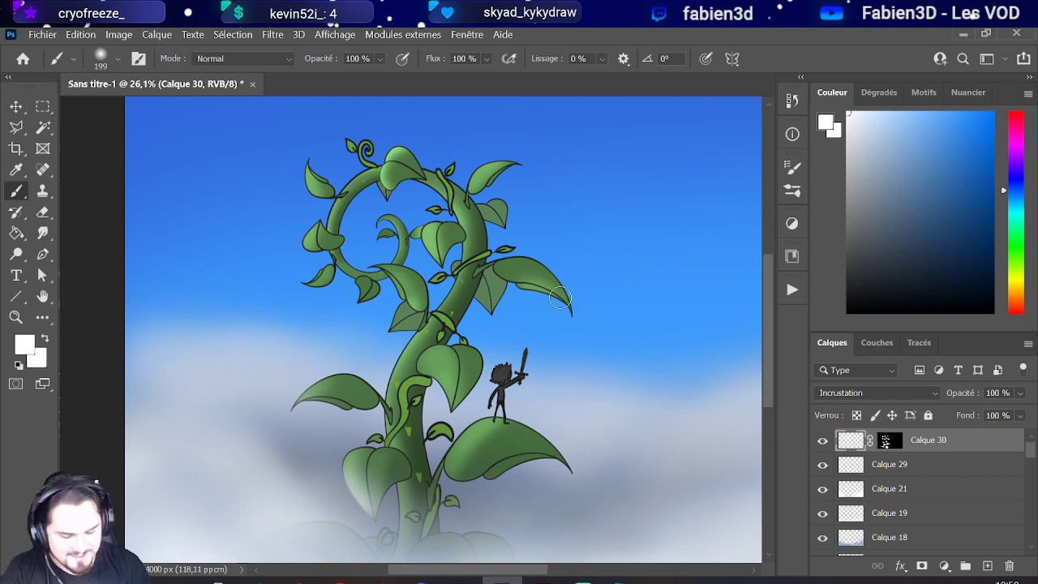
scroll(559, 299, "down", 1)
scroll(559, 298, "down", 2)
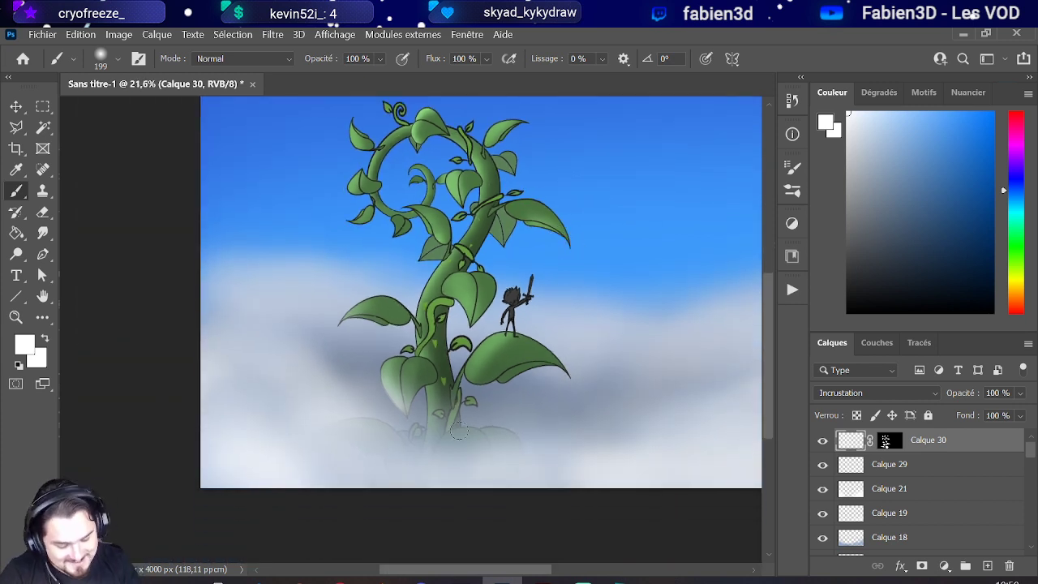
left_click_drag(454, 438, 441, 463)
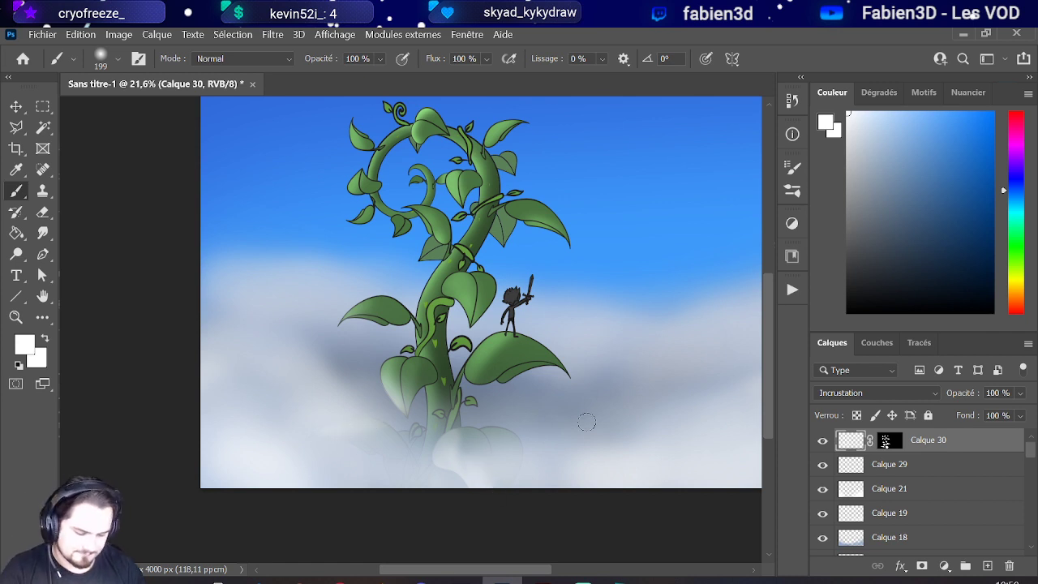
Step: Set the opacity of highlight layer Calque 30 to 74% and check the effect on the whole illustration
left_click(1019, 393)
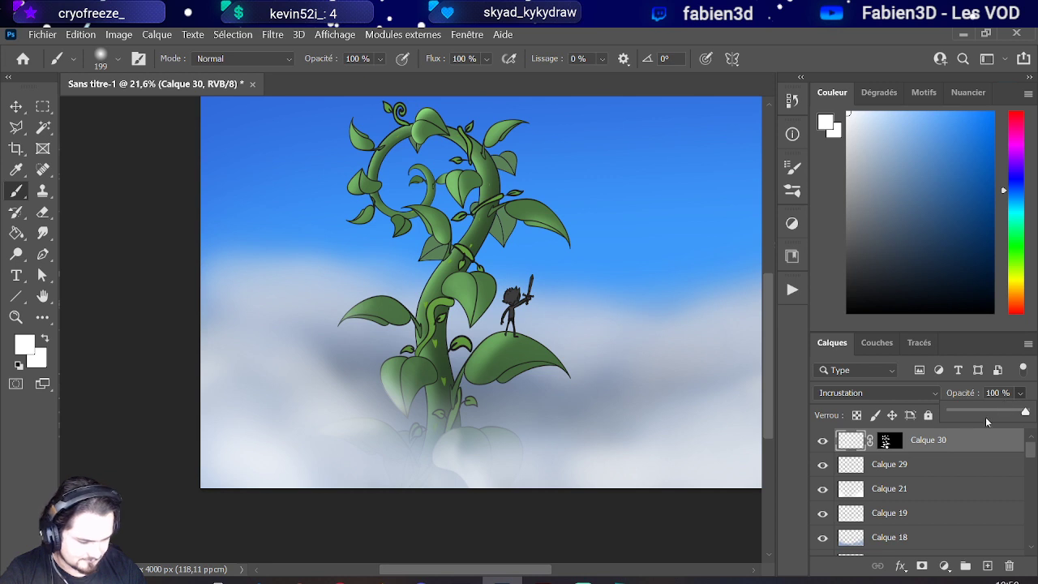
left_click(1005, 413)
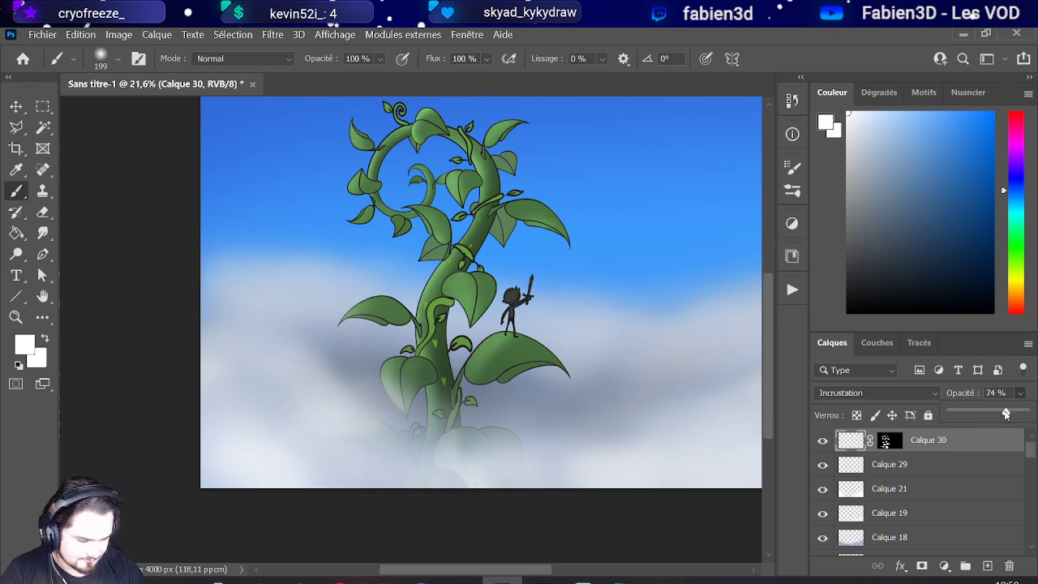
scroll(370, 319, "down", 2)
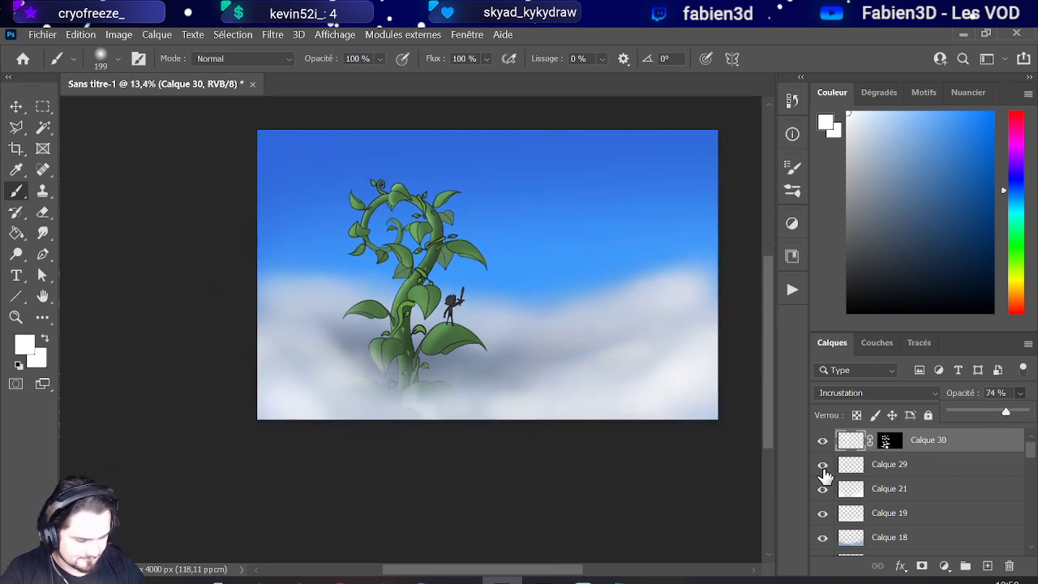
scroll(498, 395, "down", 1)
scroll(495, 310, "up", 2)
scroll(409, 318, "up", 1)
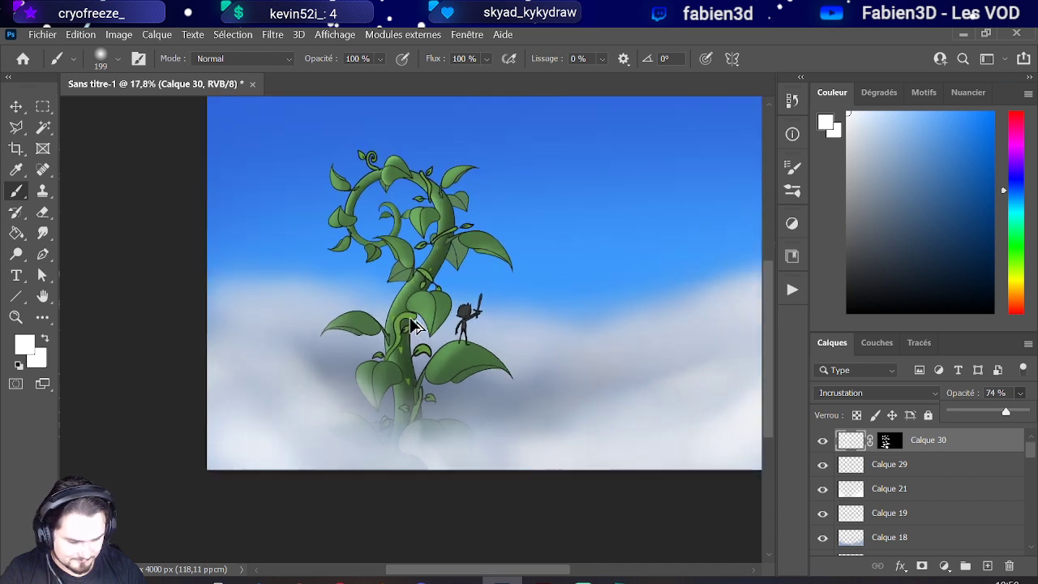
Step: Toggle the visibility of layers Calque 14, Calque 12 and Calque 13 to check what each contains
scroll(940, 502, "down", 3)
scroll(941, 502, "down", 1)
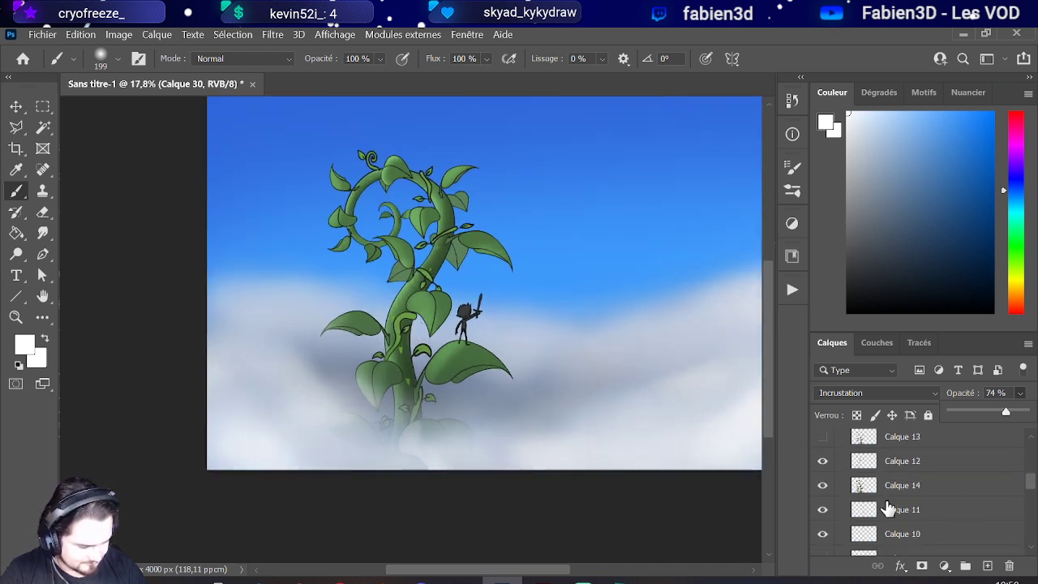
left_click(882, 489)
left_click(824, 490)
left_click(823, 486)
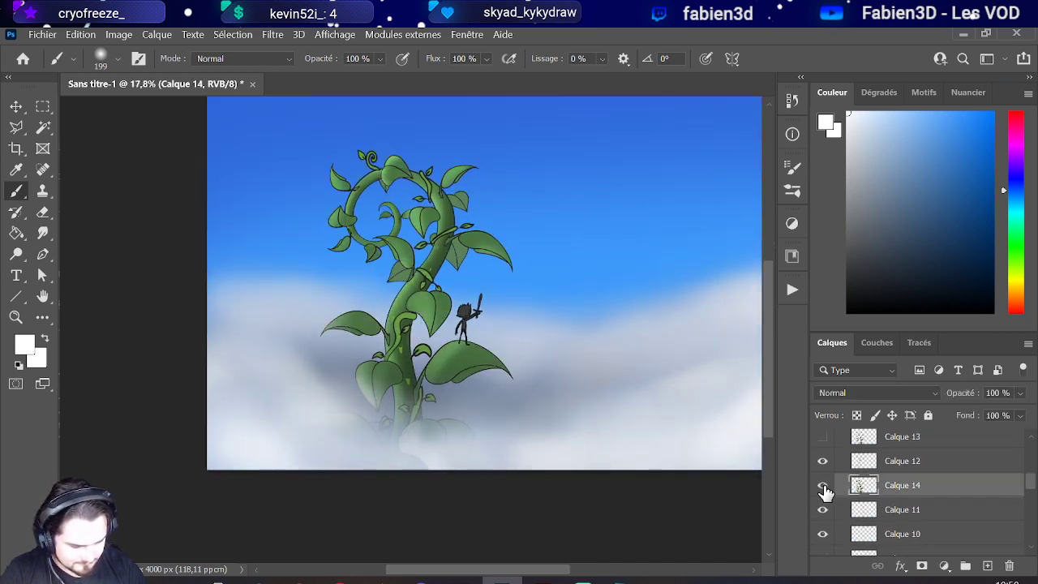
left_click(823, 462)
left_click(823, 462)
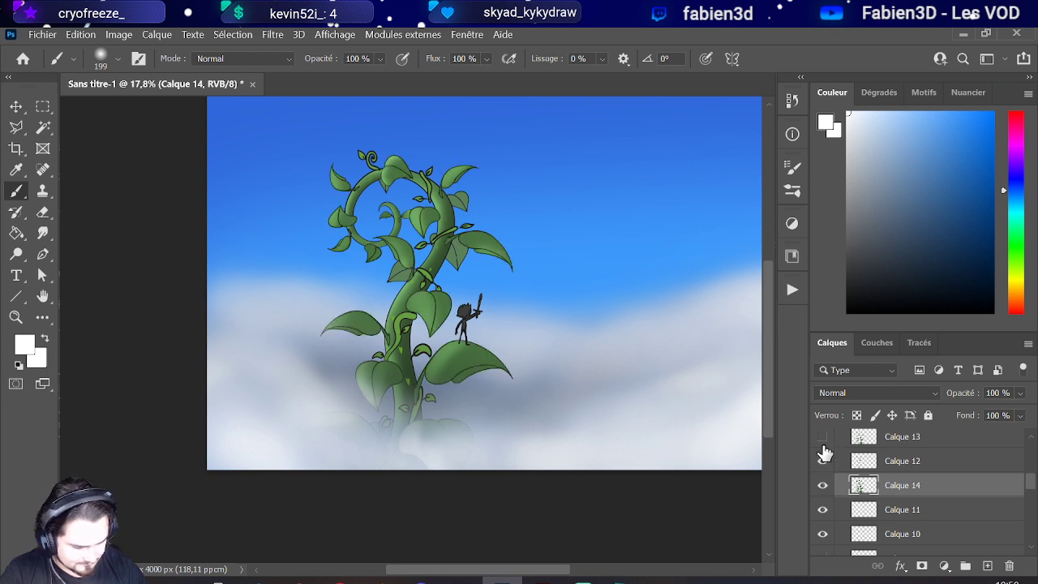
left_click(824, 438)
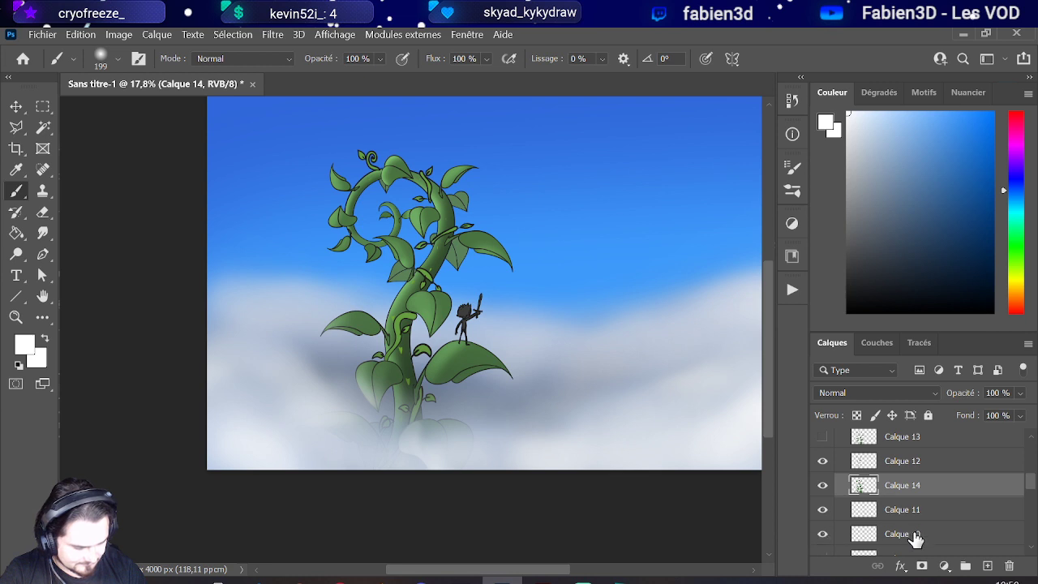
Step: Create a new layer above Calque 30, masked to the small thorn shapes of layer Calque 10, and target its artwork for painting
left_click(864, 535)
scroll(922, 514, "up", 5)
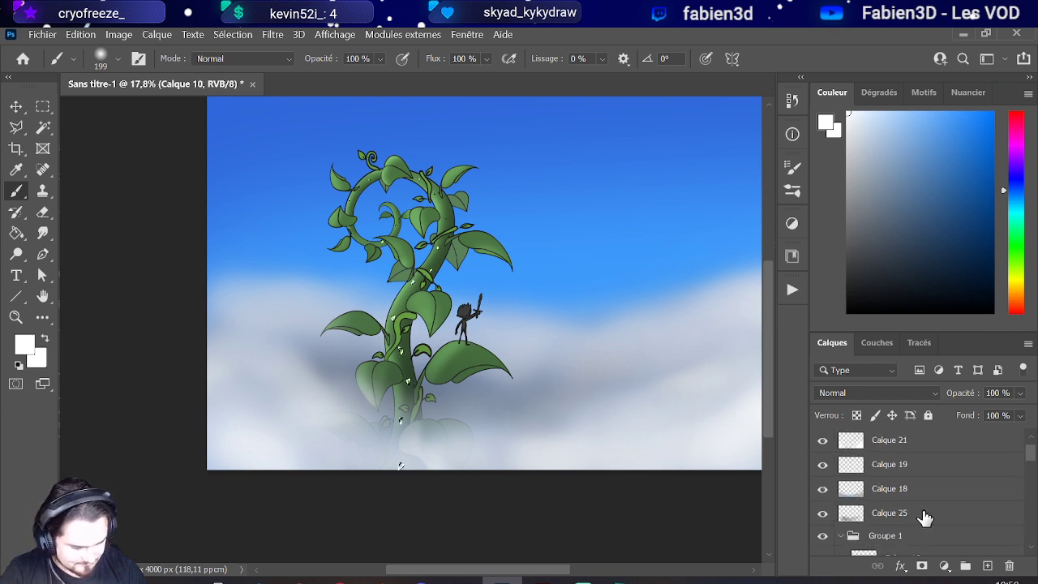
left_click(938, 445)
left_click(986, 565)
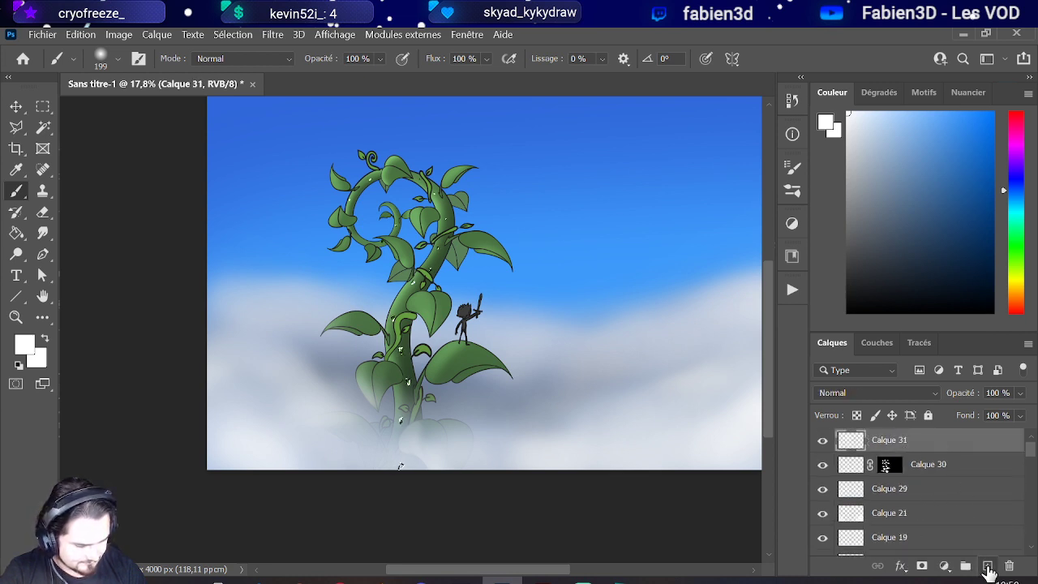
left_click(921, 565, "alt")
left_click(849, 440)
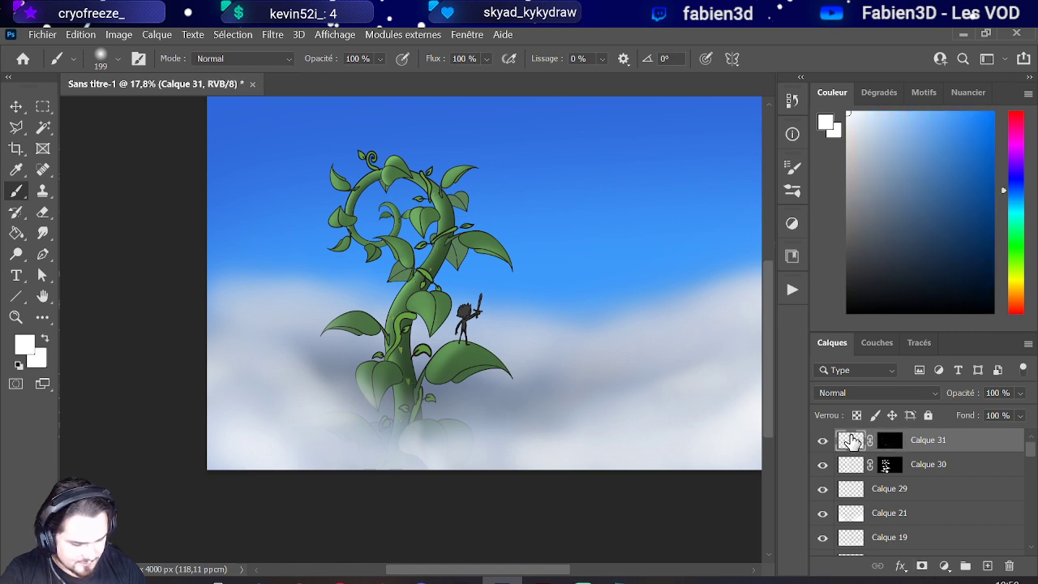
Step: Paint green sampled from the stalk over the thorns with a soft 457 px brush on Calque 31
scroll(357, 324, "up", 5)
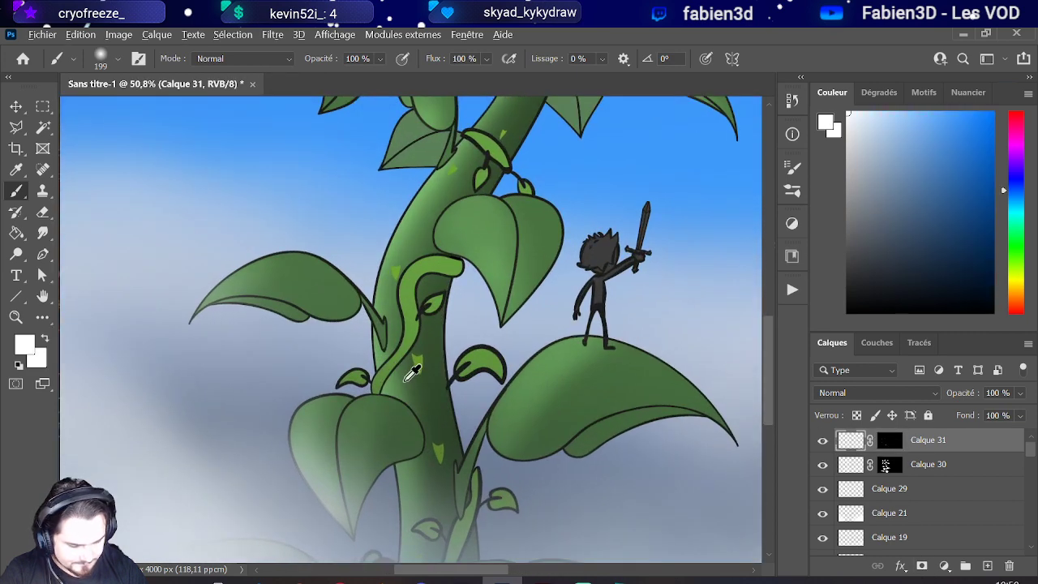
left_click(411, 377, "alt")
scroll(416, 375, "down", 5)
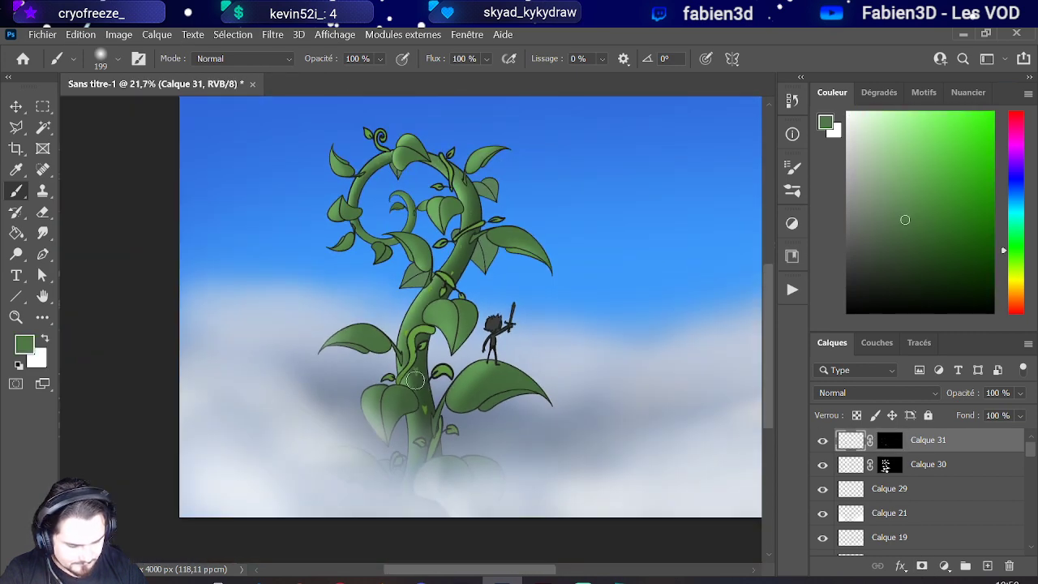
left_click_drag(424, 393, 442, 400)
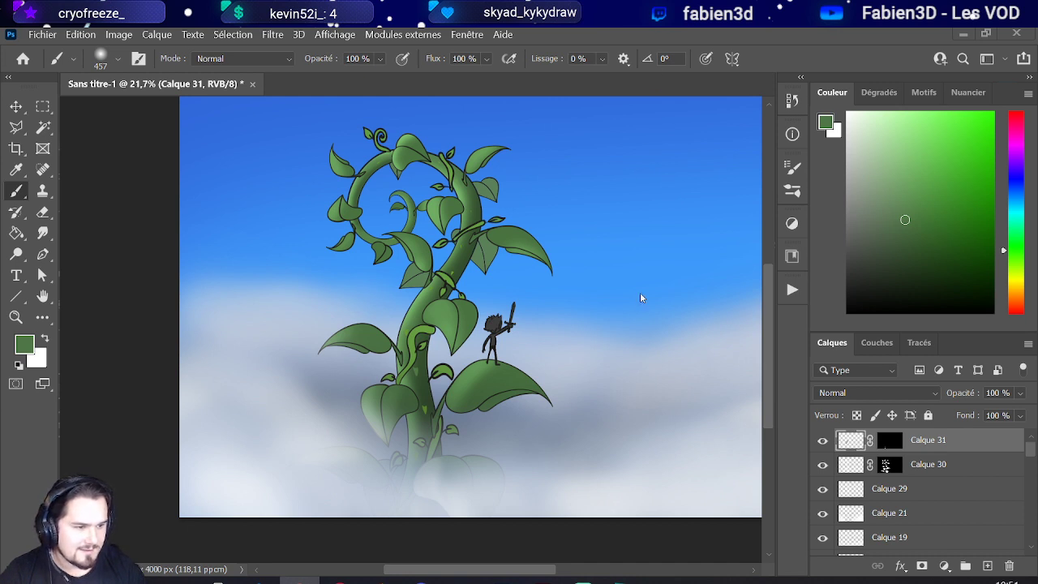
Step: Try to load the contents of layer Calque 27 as a selection
scroll(433, 278, "up", 5)
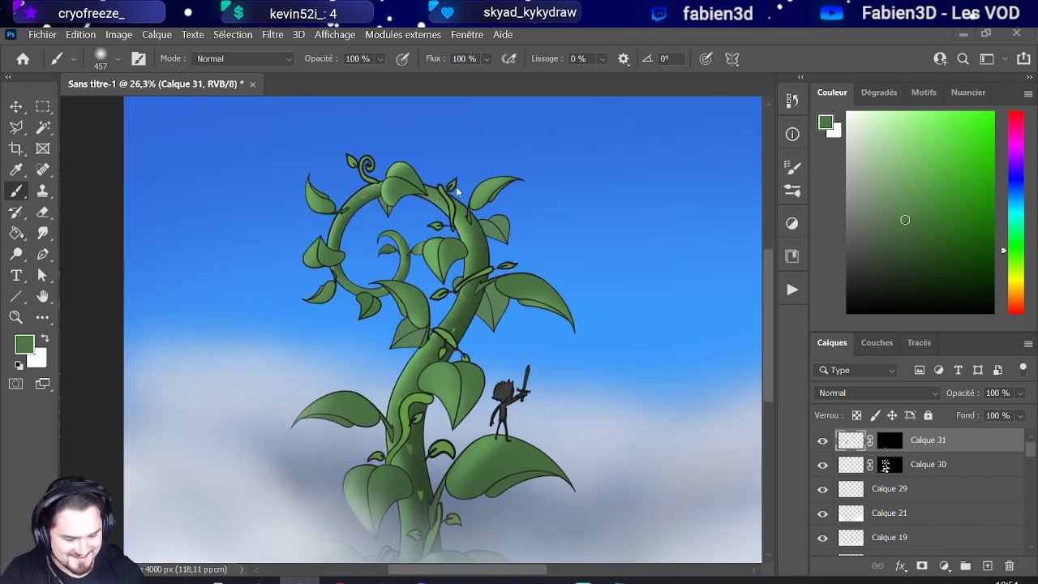
scroll(313, 267, "up", 3)
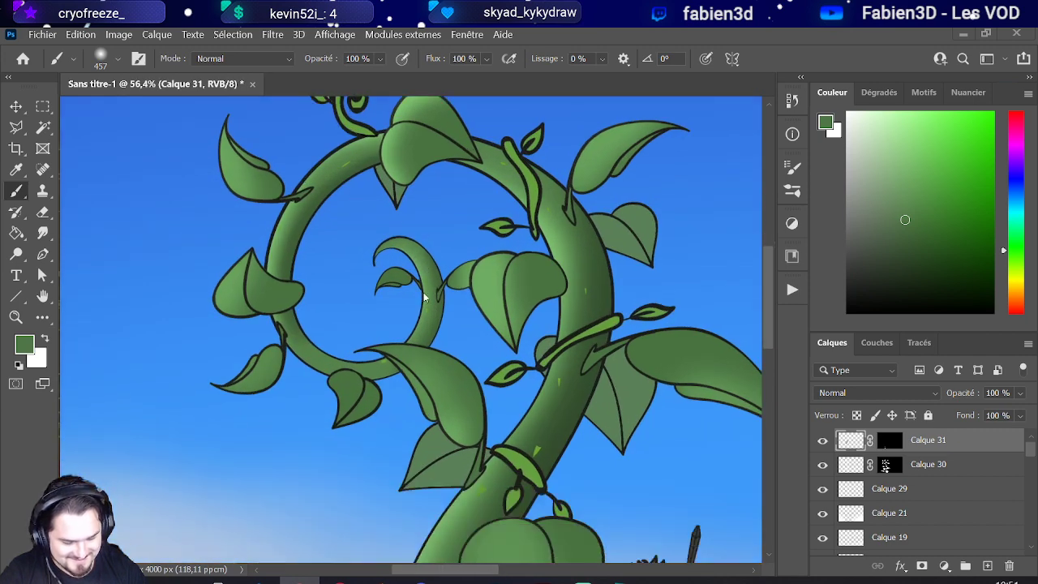
scroll(429, 294, "down", 6)
scroll(462, 294, "up", 3)
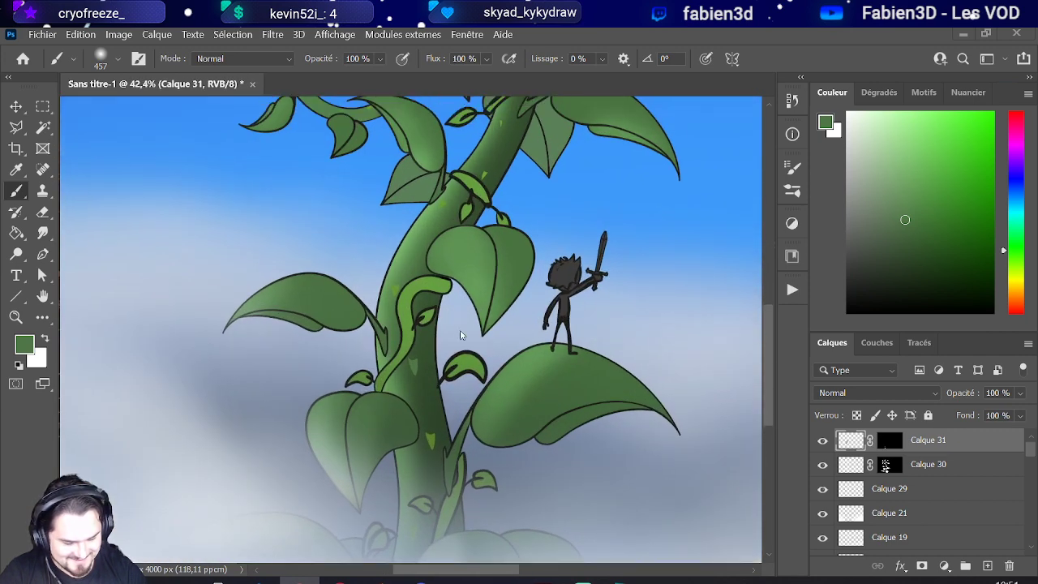
scroll(885, 533, "down", 5)
scroll(885, 532, "down", 4)
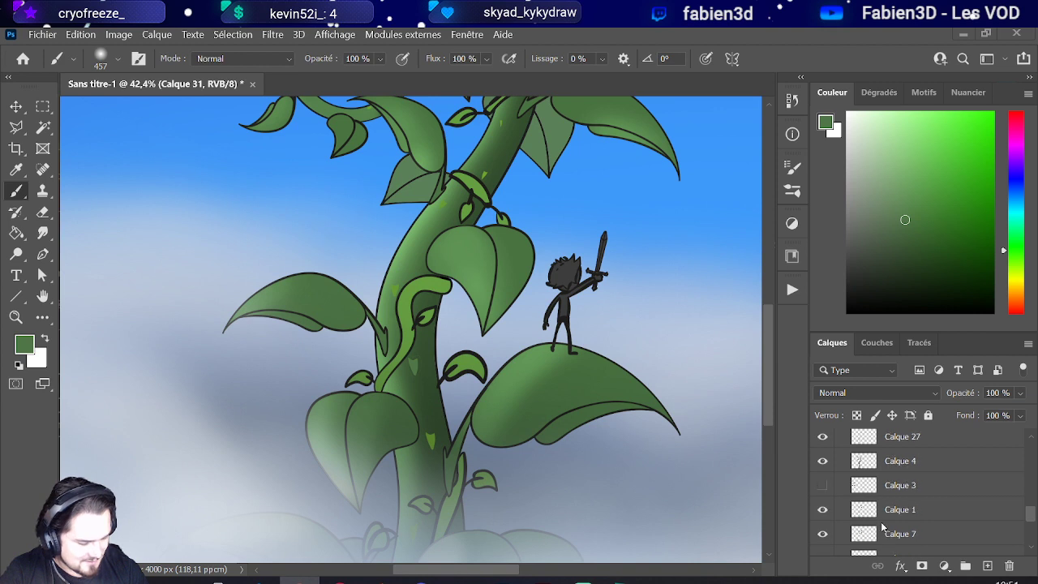
scroll(890, 494, "up", 1)
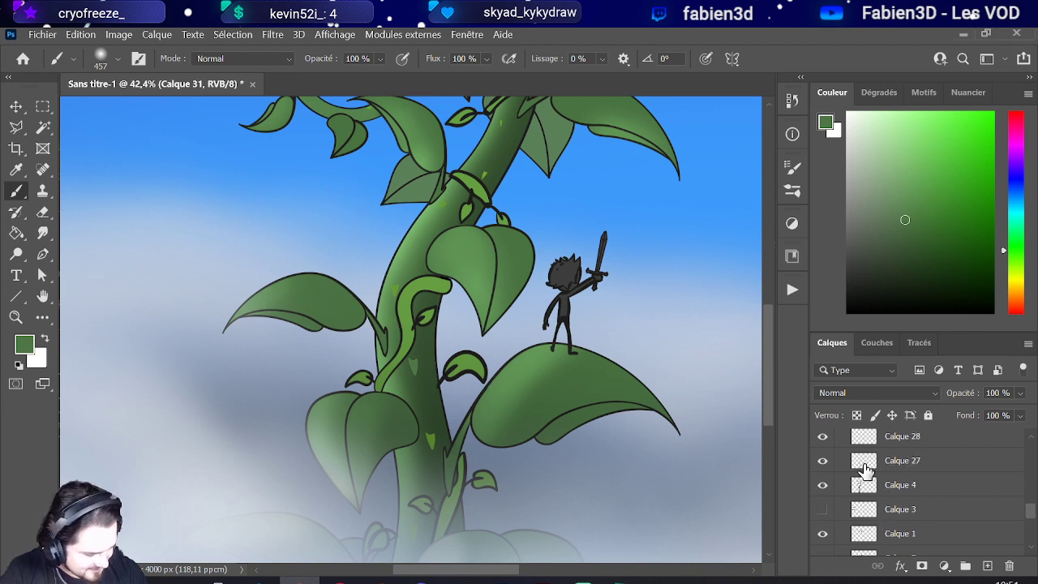
left_click(863, 462, "ctrl")
left_click(563, 270)
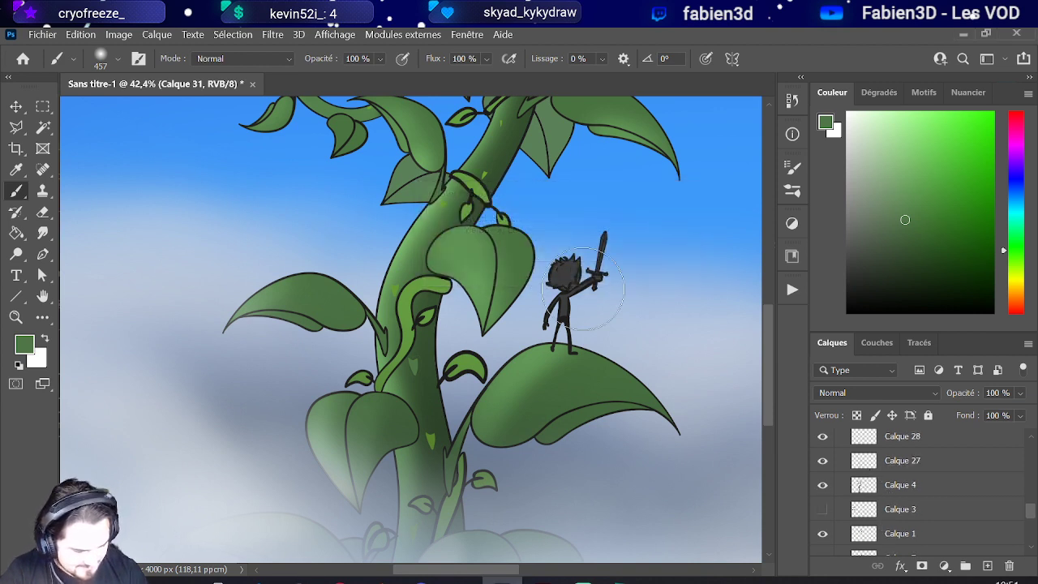
left_click(863, 462, "ctrl")
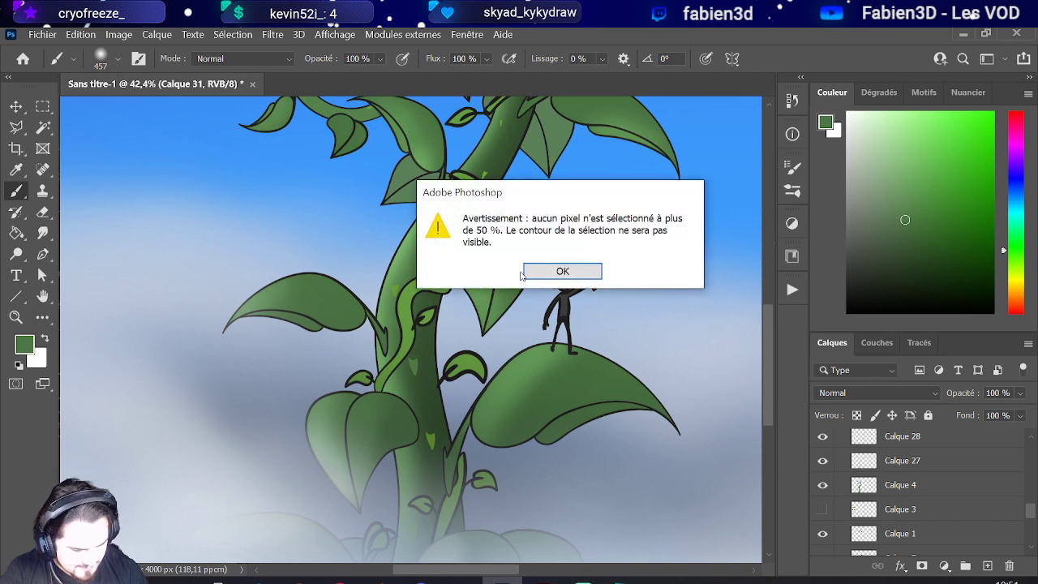
left_click(526, 273)
Step: Create a new layer above Calque 31, masked to the small vines of layer Calque 2, and target its artwork for painting
scroll(847, 462, "up", 2)
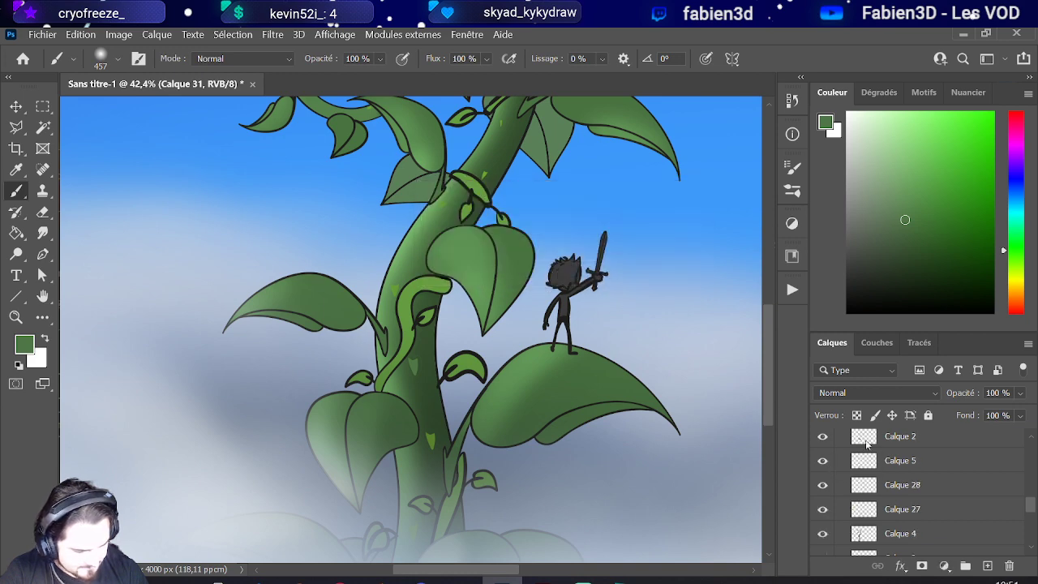
left_click(866, 442, "ctrl")
scroll(308, 270, "down", 2)
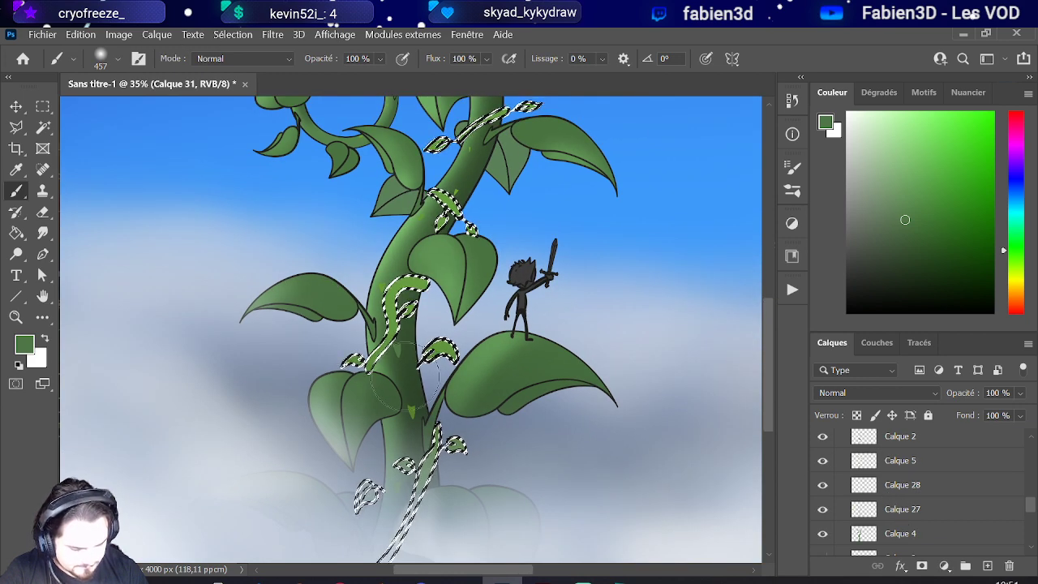
scroll(857, 487, "up", 1)
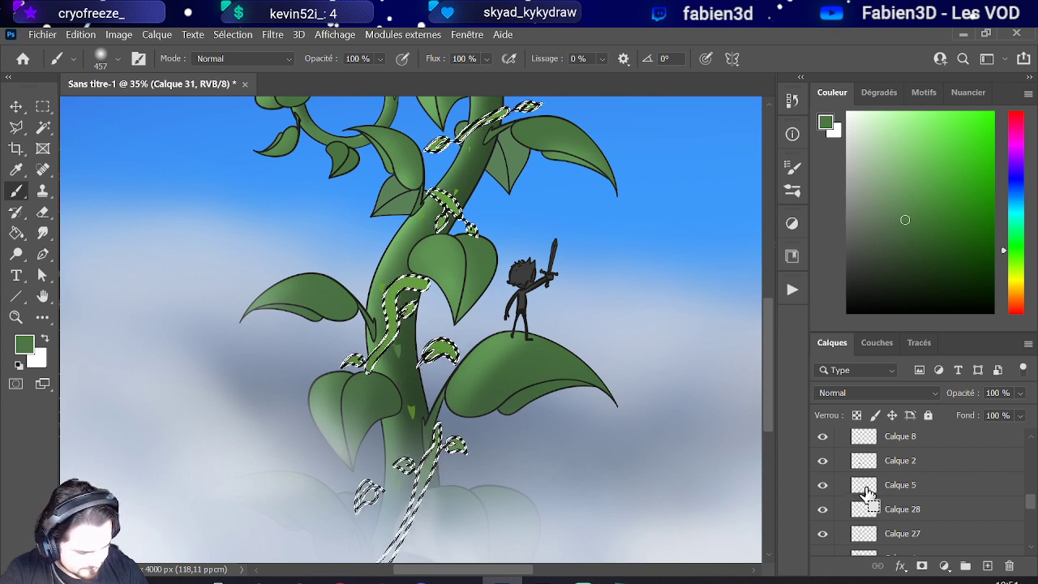
scroll(338, 307, "down", 2)
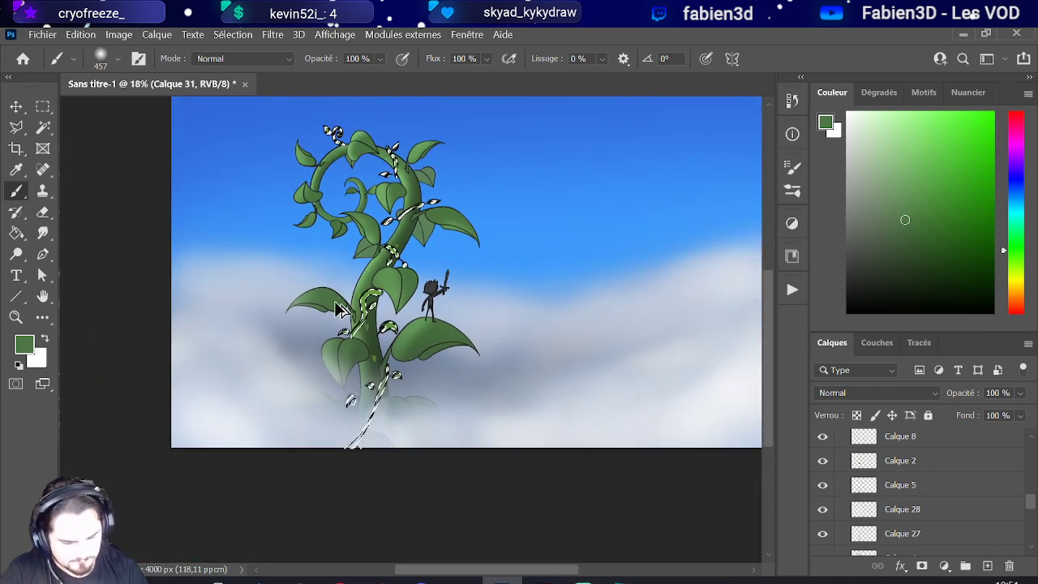
scroll(660, 357, "up", 1)
scroll(928, 478, "up", 3)
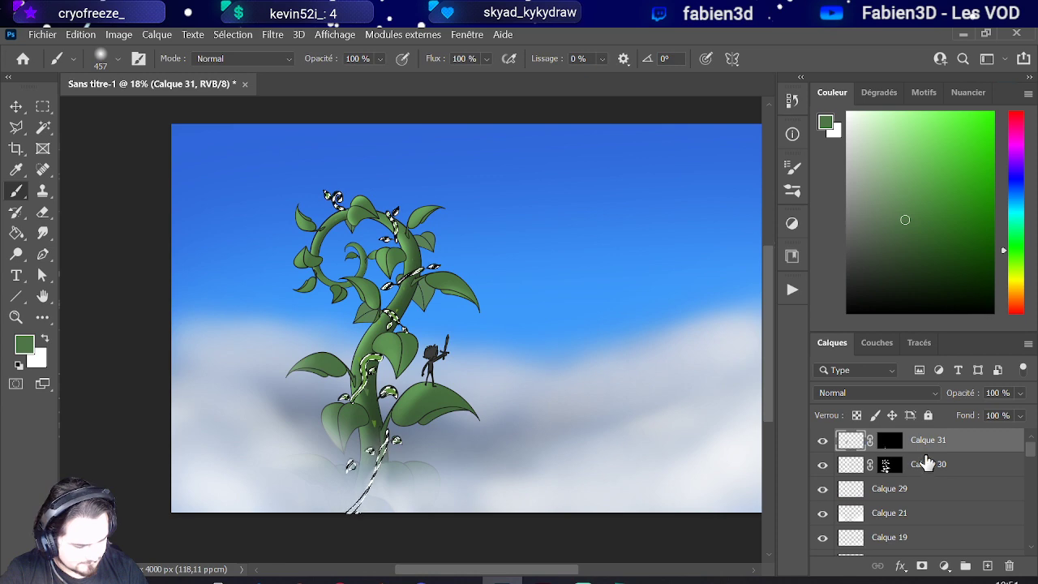
left_click(986, 565)
left_click(921, 565)
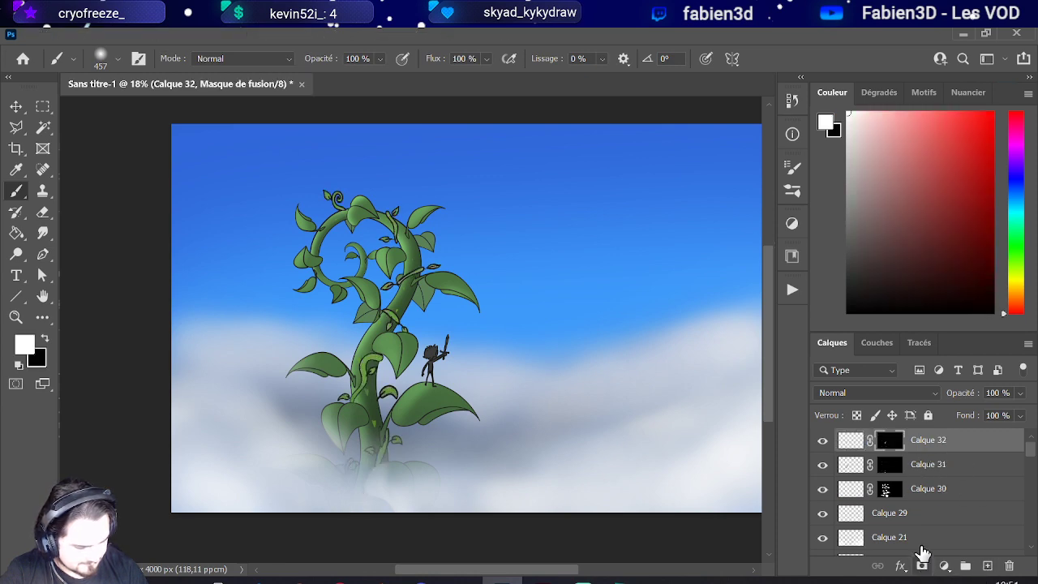
left_click(851, 439)
Step: Shade the edges of the winding vine on the middle of the stalk in black with a soft 79 px brush on Calque 32
scroll(369, 417, "up", 6)
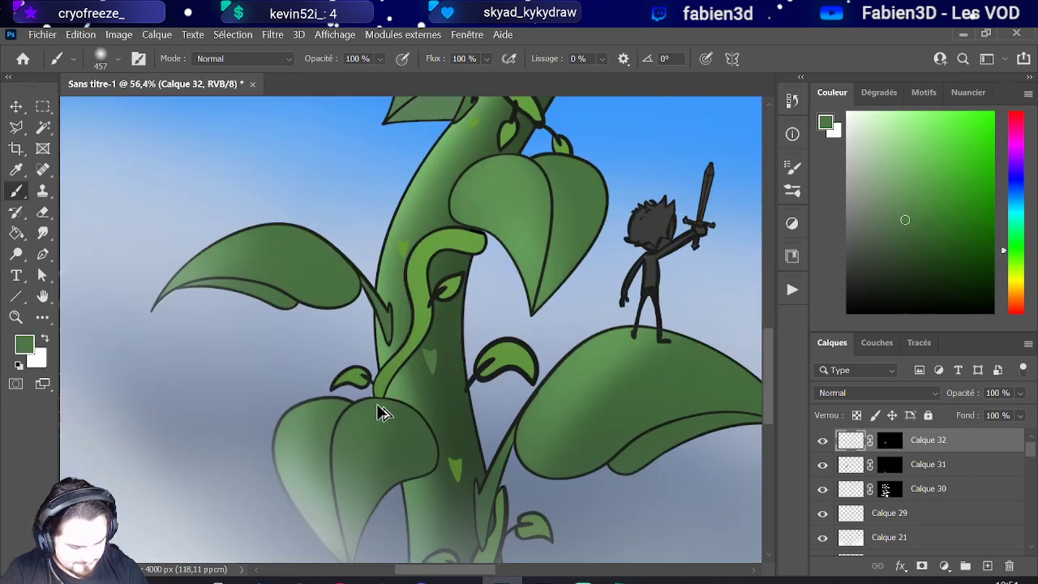
scroll(381, 412, "up", 2)
key("d")
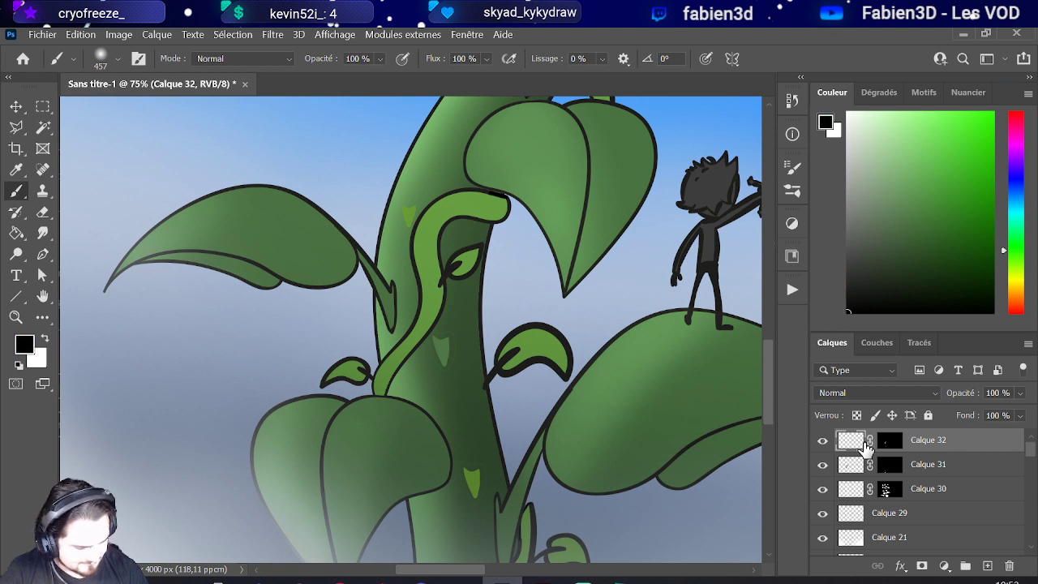
mouse_move(413, 395)
left_mouse_down()
mouse_move(496, 397)
mouse_move(310, 386)
left_mouse_up()
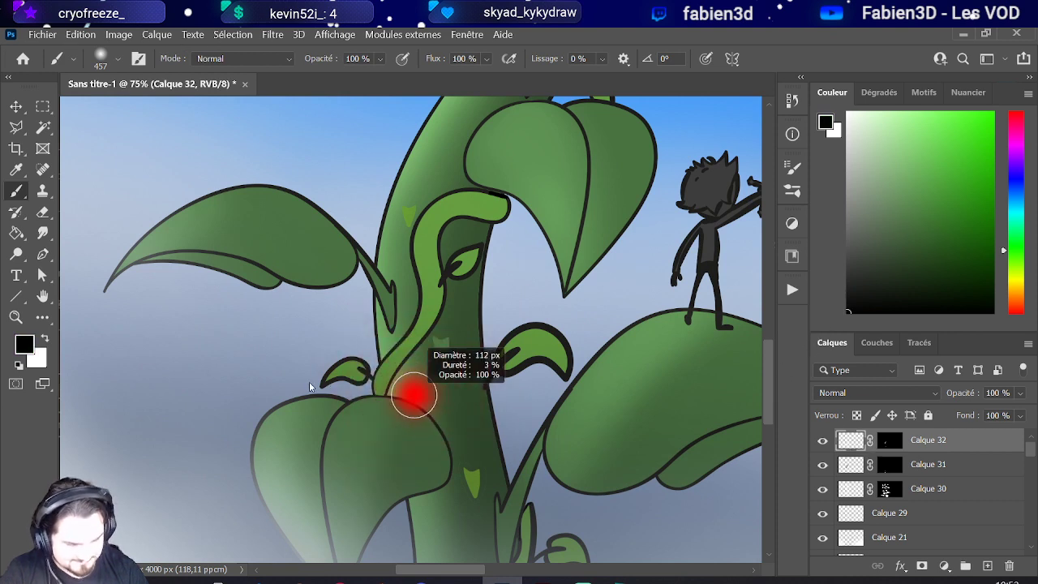
scroll(395, 365, "up", 1)
left_click_drag(394, 383, 383, 381)
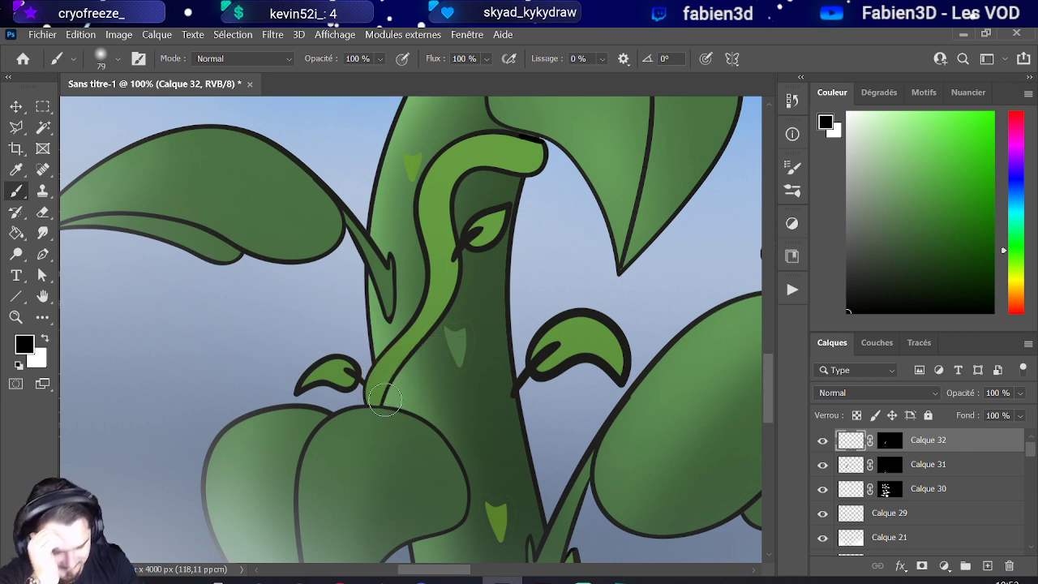
mouse_move(384, 398)
left_mouse_down()
mouse_move(414, 360)
mouse_move(385, 402)
mouse_move(457, 306)
mouse_move(452, 299)
mouse_move(432, 331)
mouse_move(457, 269)
mouse_move(452, 196)
mouse_move(486, 170)
mouse_move(517, 174)
mouse_move(559, 154)
mouse_move(537, 178)
mouse_move(549, 139)
left_mouse_up()
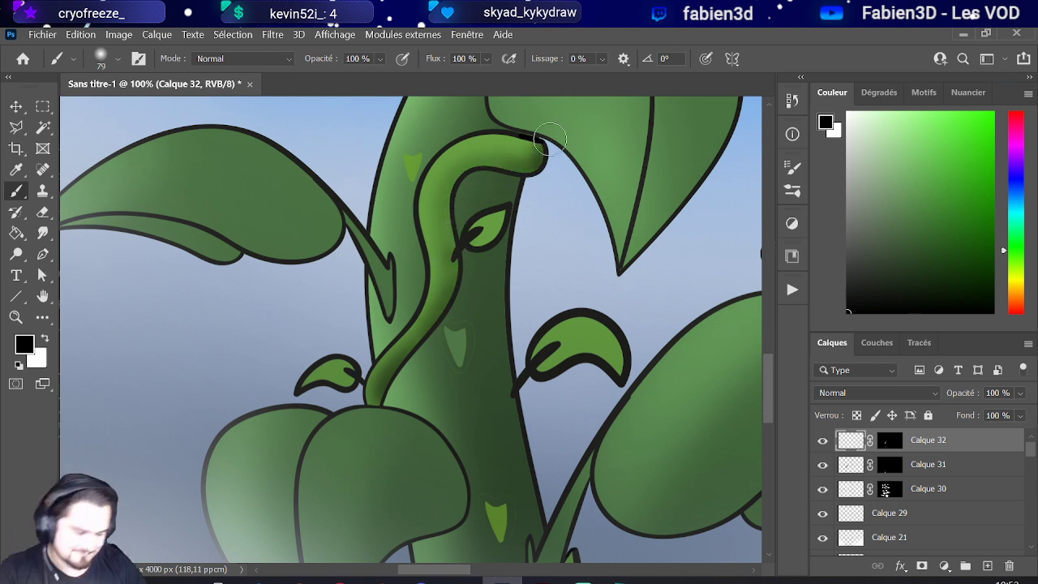
Step: Paint a soft black shadow along the long vine descending into the clouds at the base of the stalk
scroll(549, 140, "down", 8)
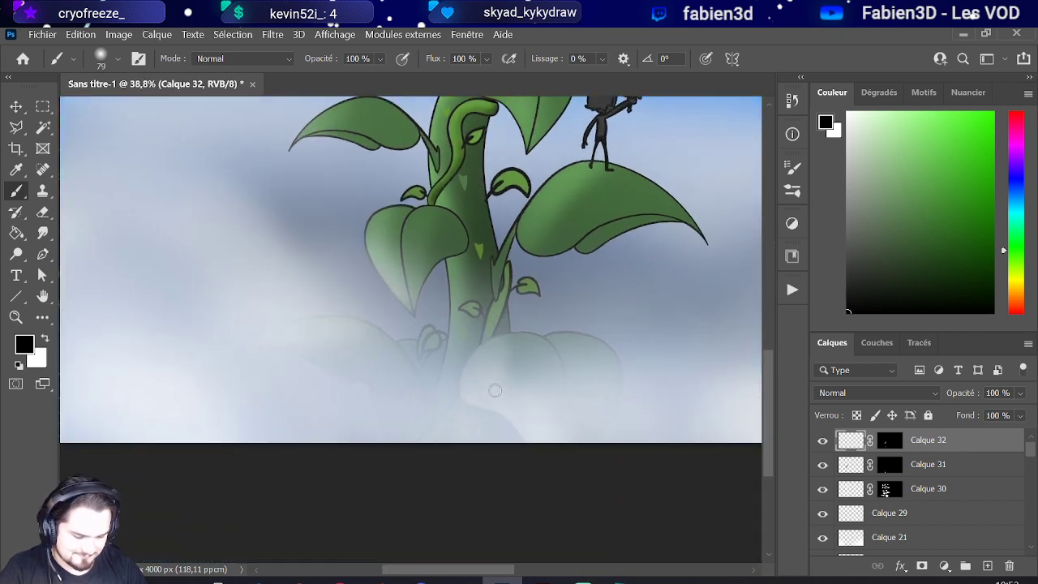
scroll(494, 390, "up", 5)
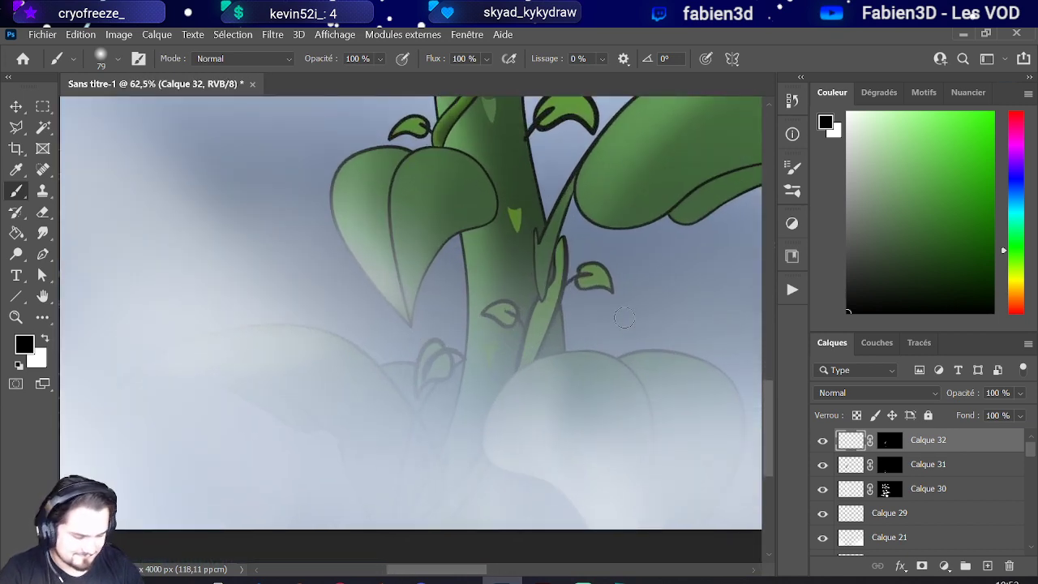
mouse_move(568, 248)
left_mouse_down()
mouse_move(554, 324)
mouse_move(524, 393)
mouse_move(480, 476)
mouse_move(417, 551)
left_mouse_up()
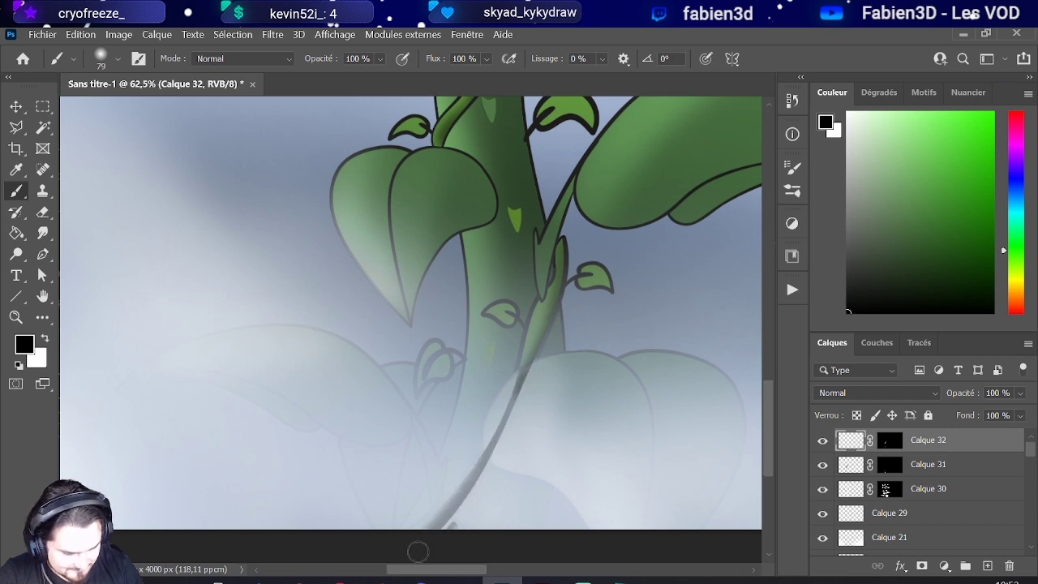
Step: Shade the small vine wrapped around the stalk above the heart-shaped leaf and the diagonal vine below the loop in black
scroll(409, 552, "down", 5)
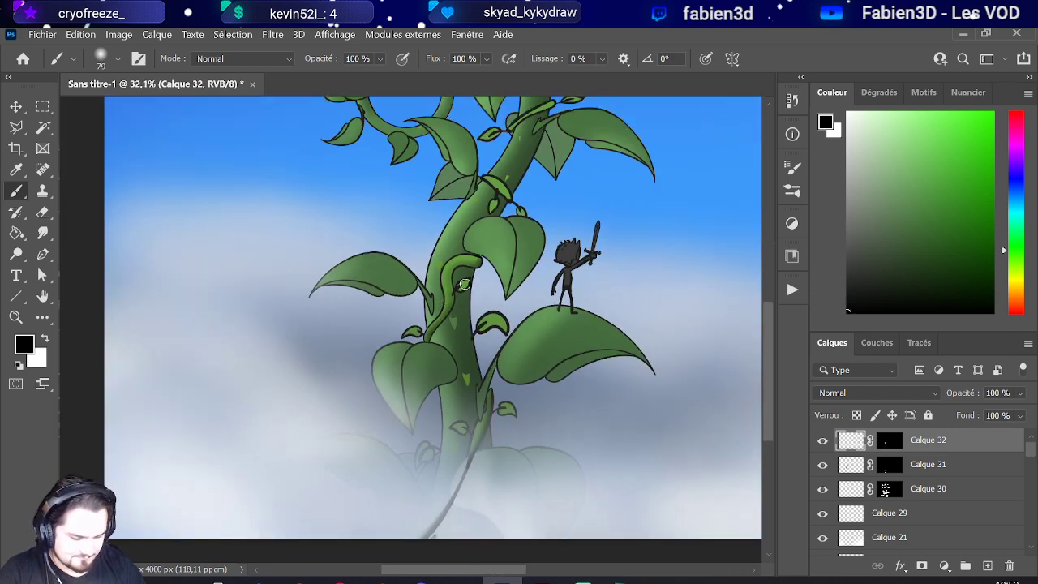
scroll(479, 283, "up", 3)
scroll(497, 271, "up", 2)
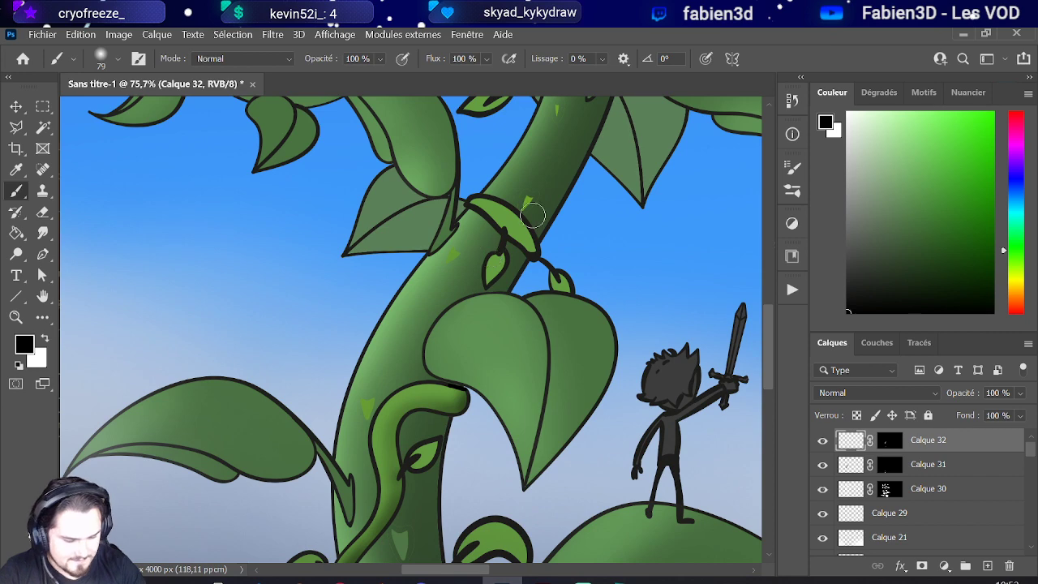
left_click_drag(533, 215, 534, 252)
scroll(494, 185, "down", 3)
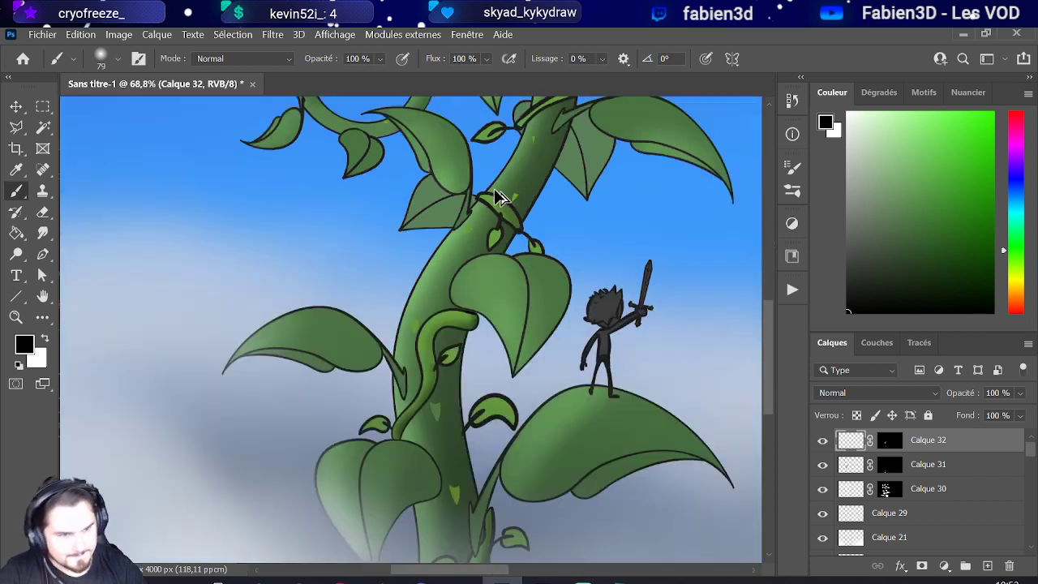
scroll(579, 74, "up", 4)
scroll(585, 197, "up", 2)
scroll(585, 195, "up", 2)
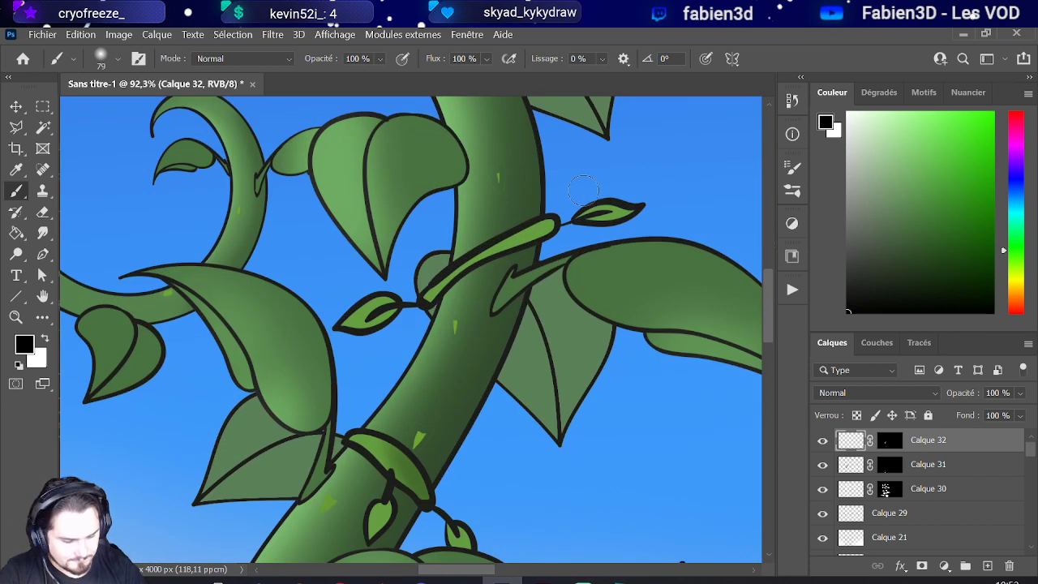
mouse_move(554, 226)
left_mouse_down()
mouse_move(485, 272)
mouse_move(462, 262)
left_mouse_up()
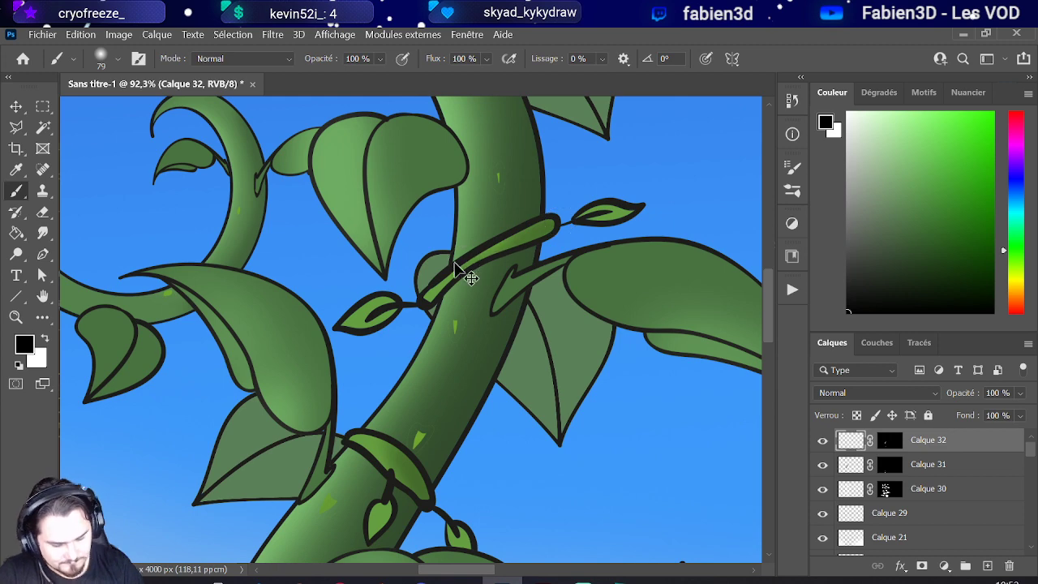
Step: Paint black shading along the small vine hanging over the upper part of the beanstalk's loop
scroll(454, 271, "down", 5)
scroll(406, 297, "up", 3)
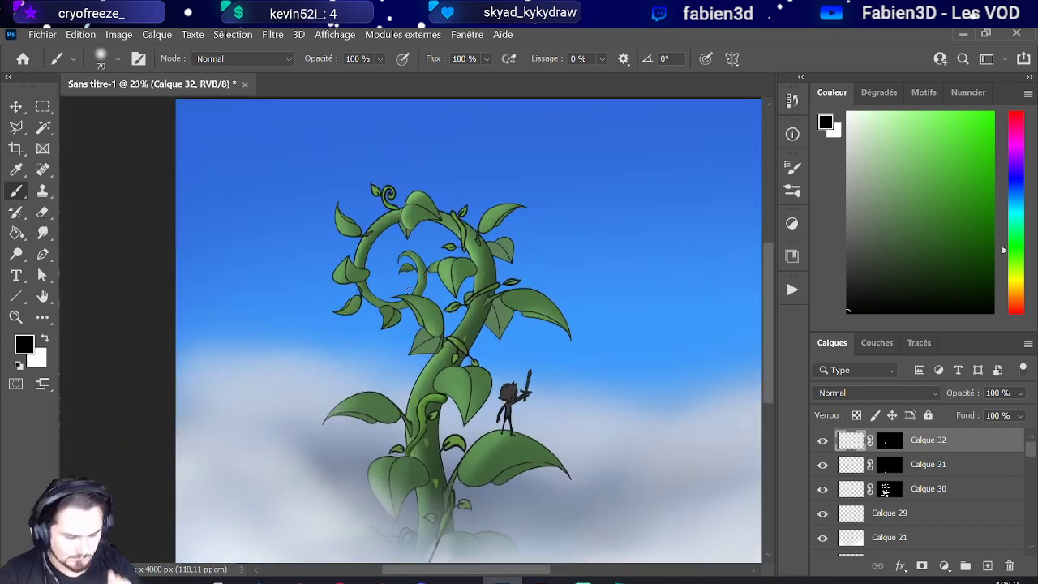
scroll(463, 289, "down", 1)
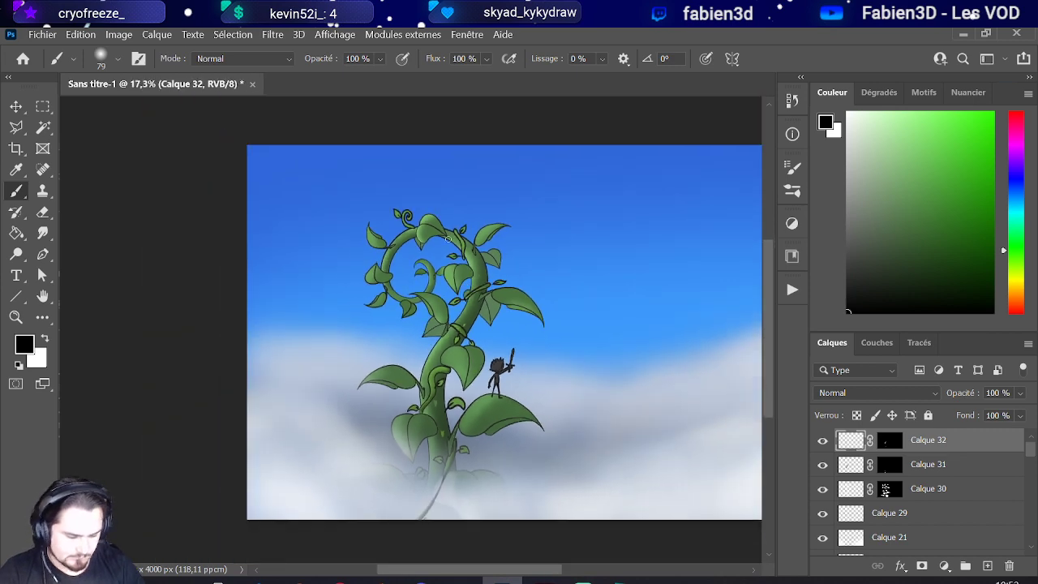
scroll(552, 241, "up", 3)
scroll(471, 276, "down", 2)
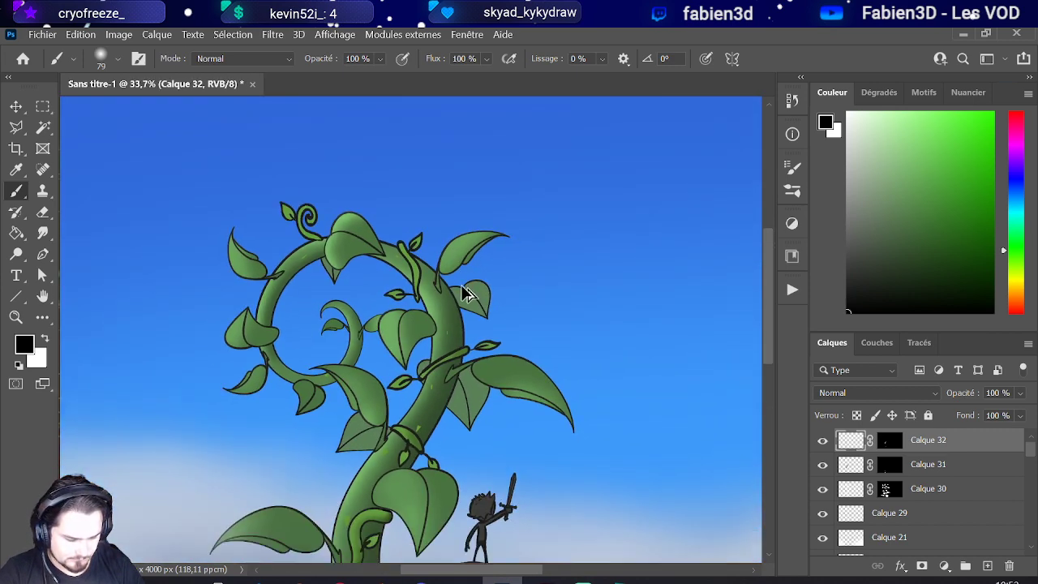
scroll(456, 292, "up", 3)
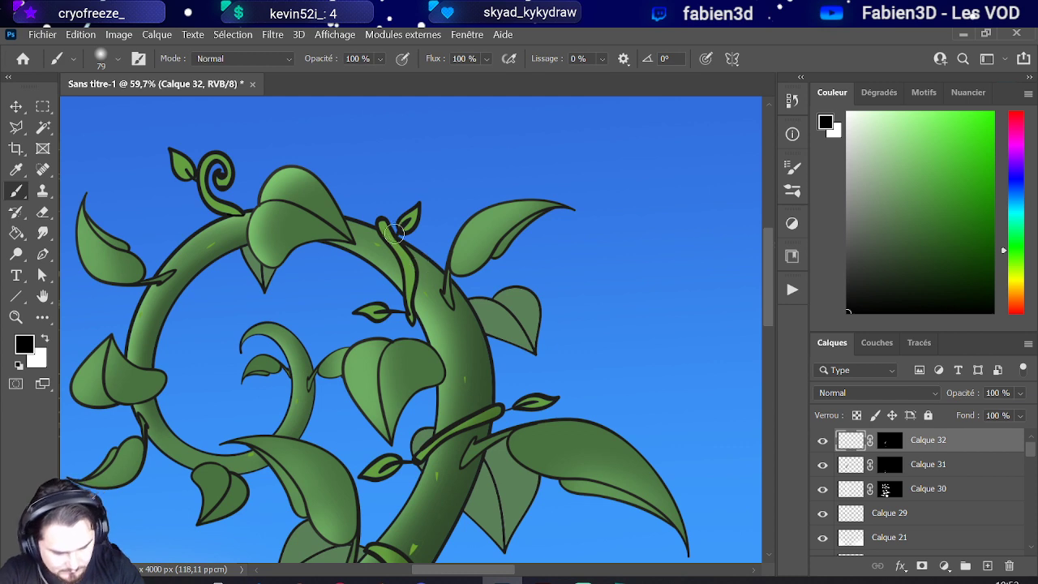
left_click_drag(410, 270, 414, 318)
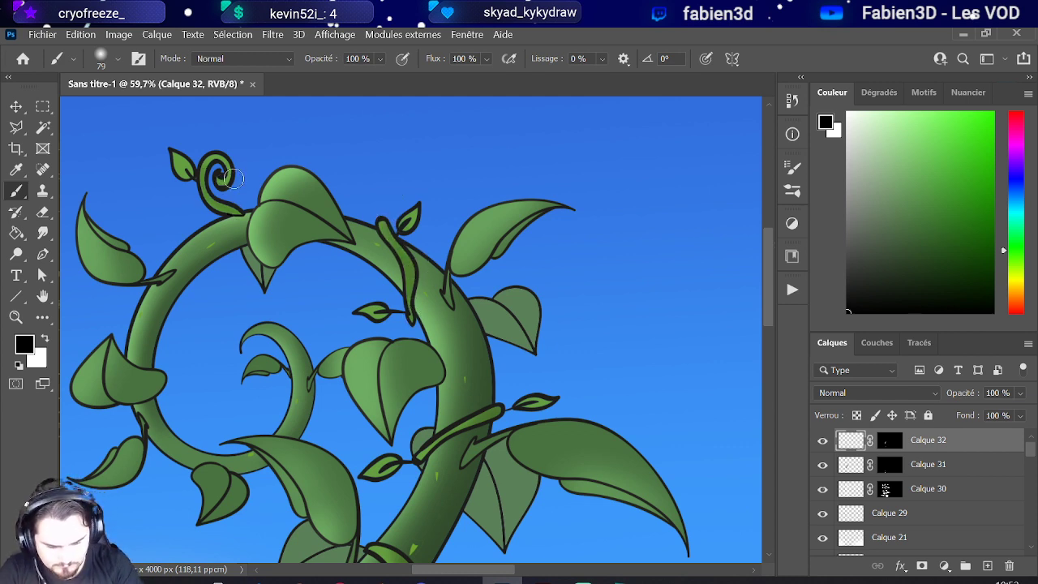
scroll(232, 142, "down", 2)
scroll(151, 308, "up", 3)
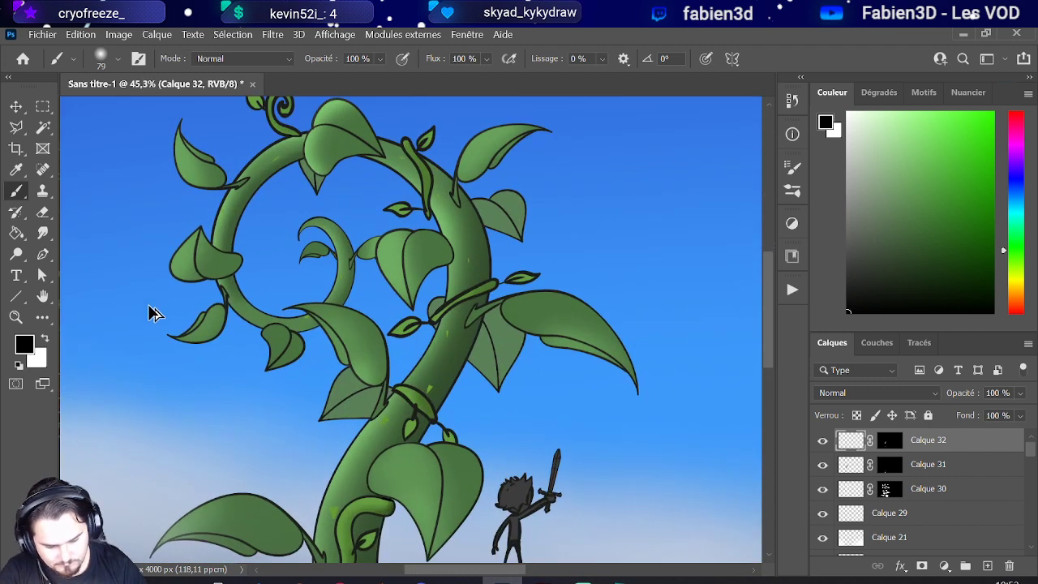
scroll(300, 303, "down", 1)
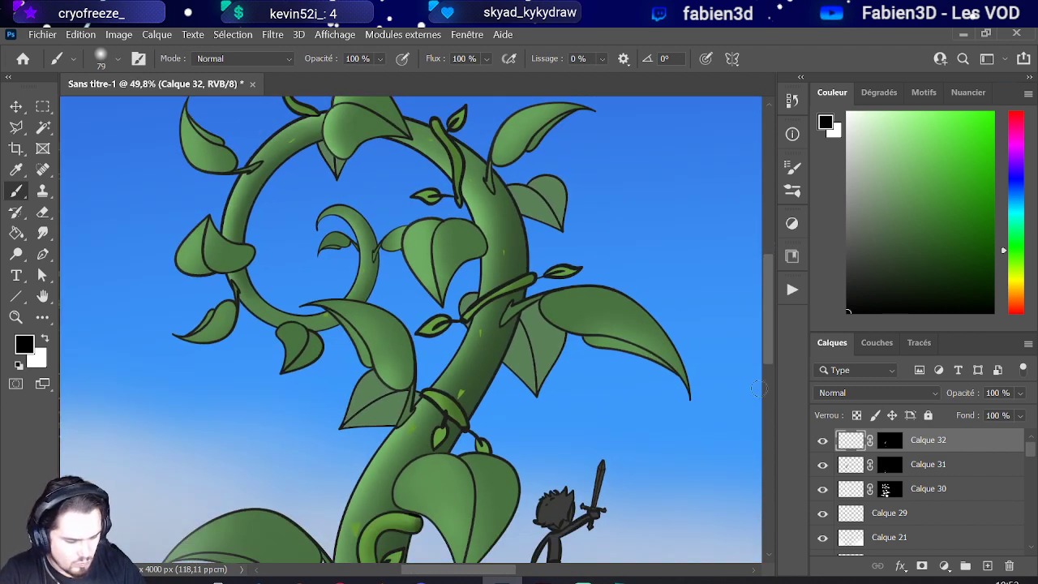
left_click(889, 490, "ctrl")
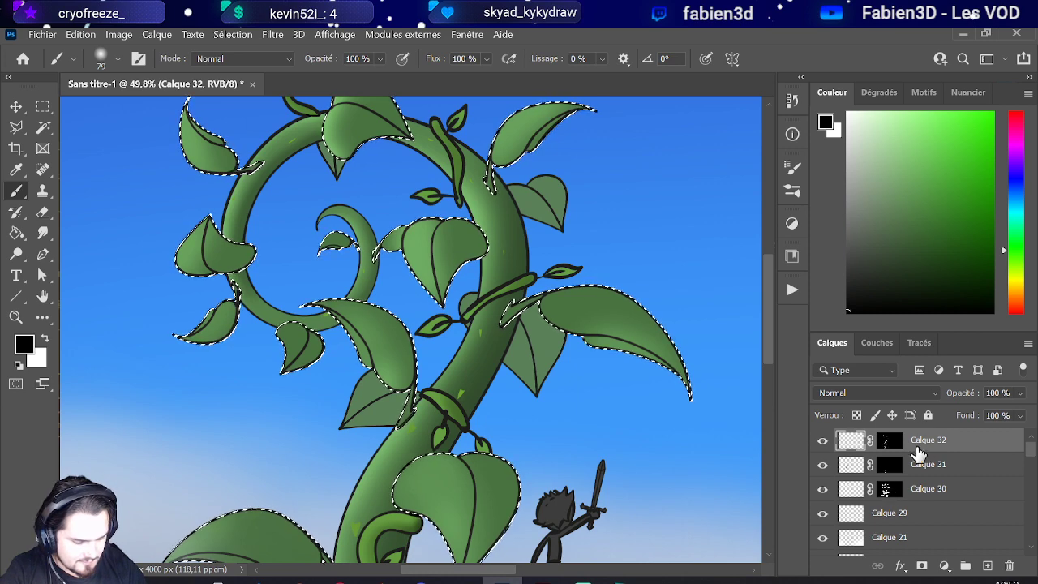
scroll(923, 482, "down", 5)
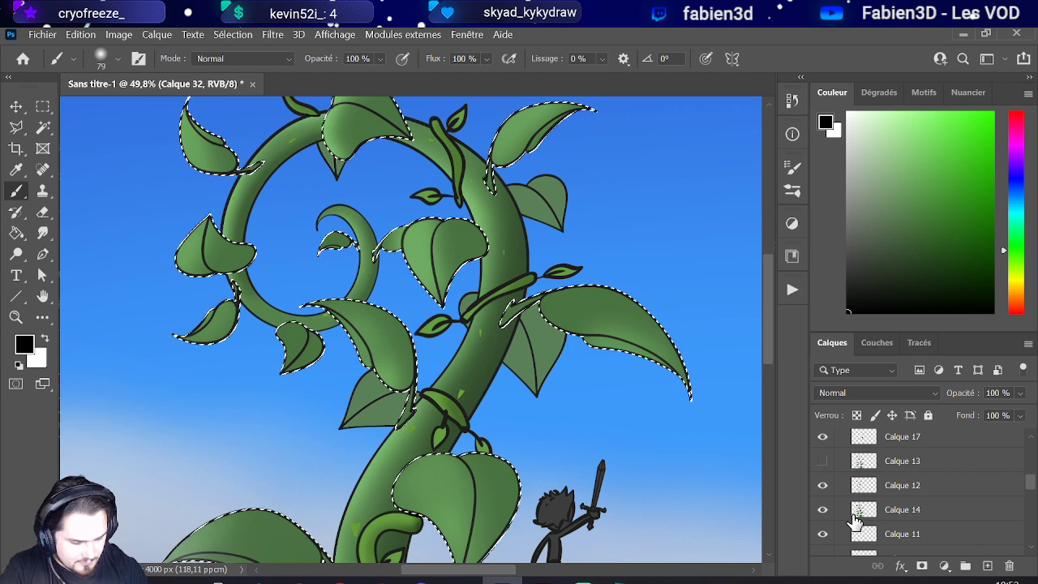
left_click(862, 459, "ctrl+shift")
scroll(866, 487, "down", 3)
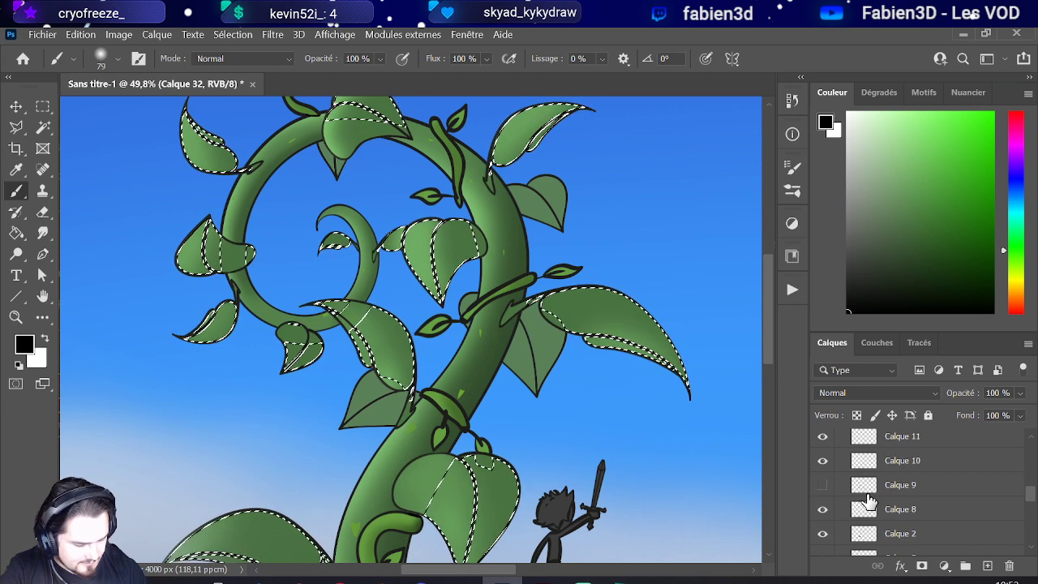
scroll(866, 499, "down", 3)
left_click(864, 464, "ctrl")
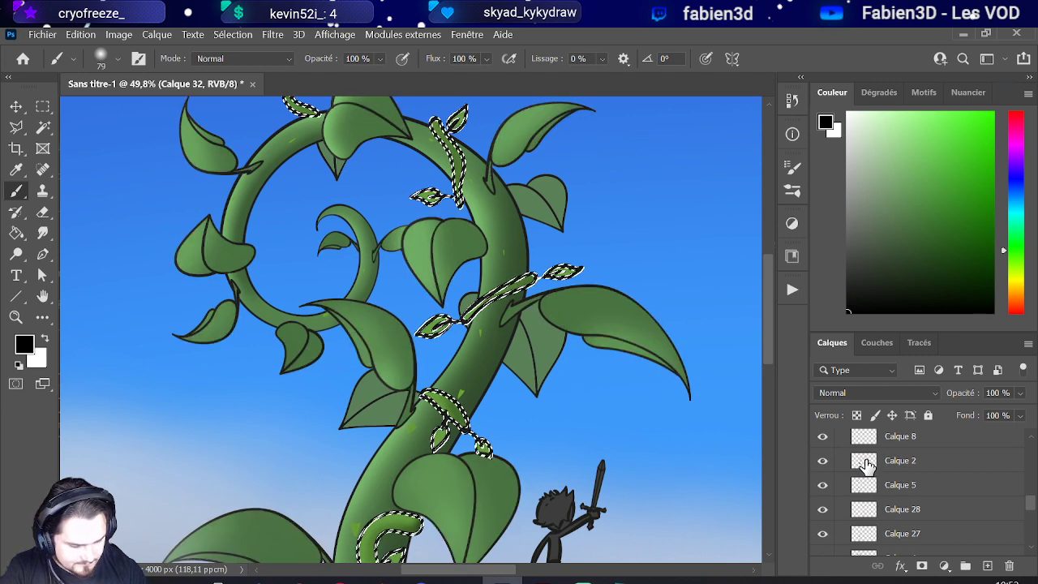
Step: Load the background leaves on Calque 7 as a selection and add a new layer above Calque 32
scroll(864, 478, "down", 3)
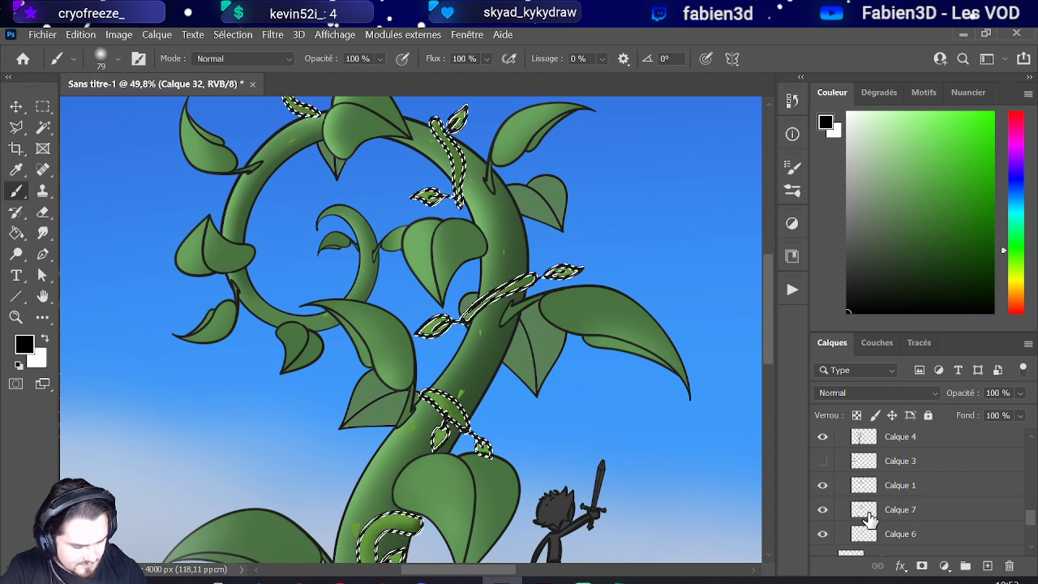
left_click(866, 513, "ctrl")
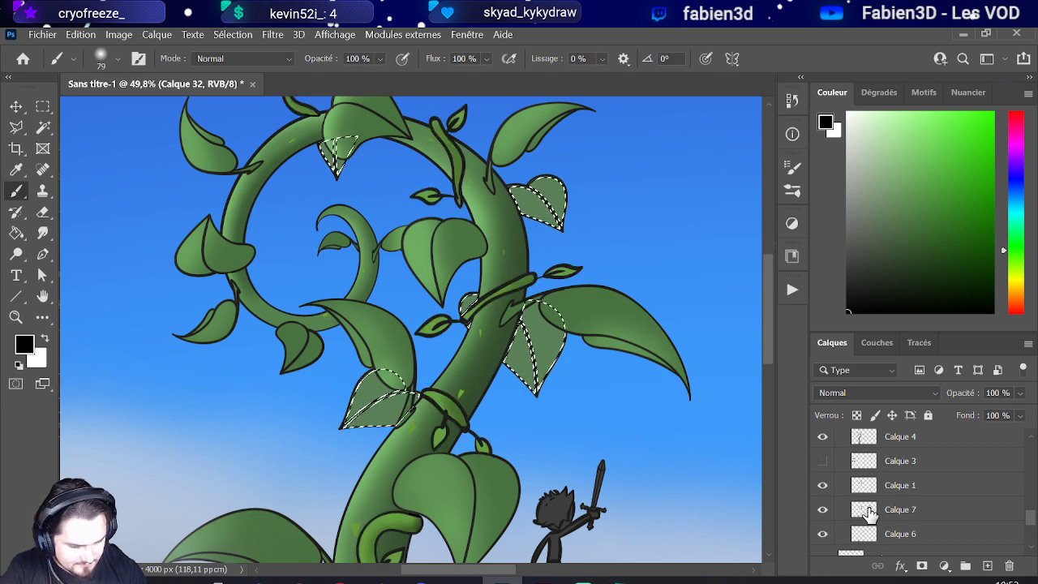
left_click(865, 487, "ctrl")
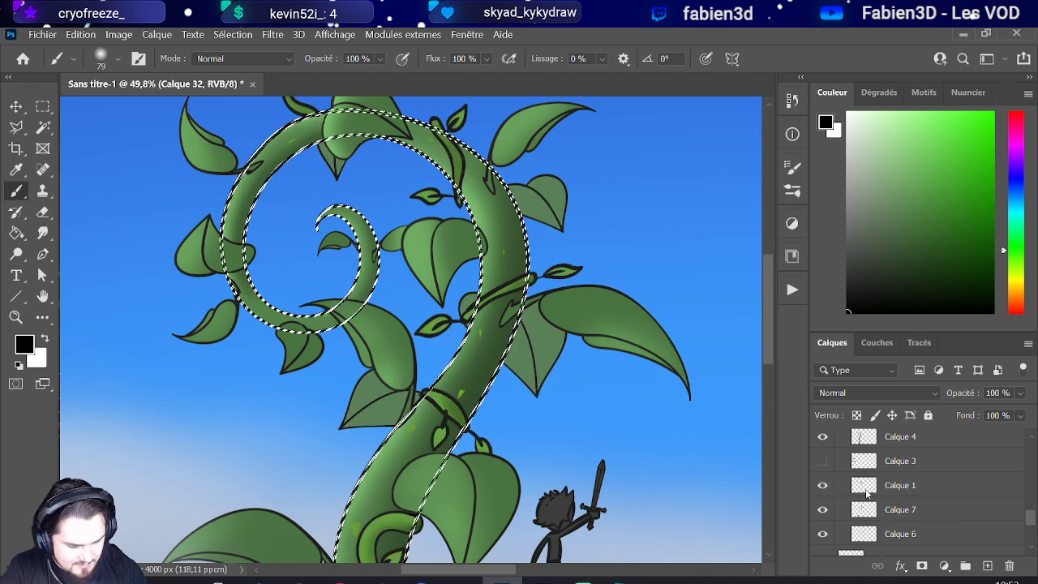
left_click(864, 497, "ctrl")
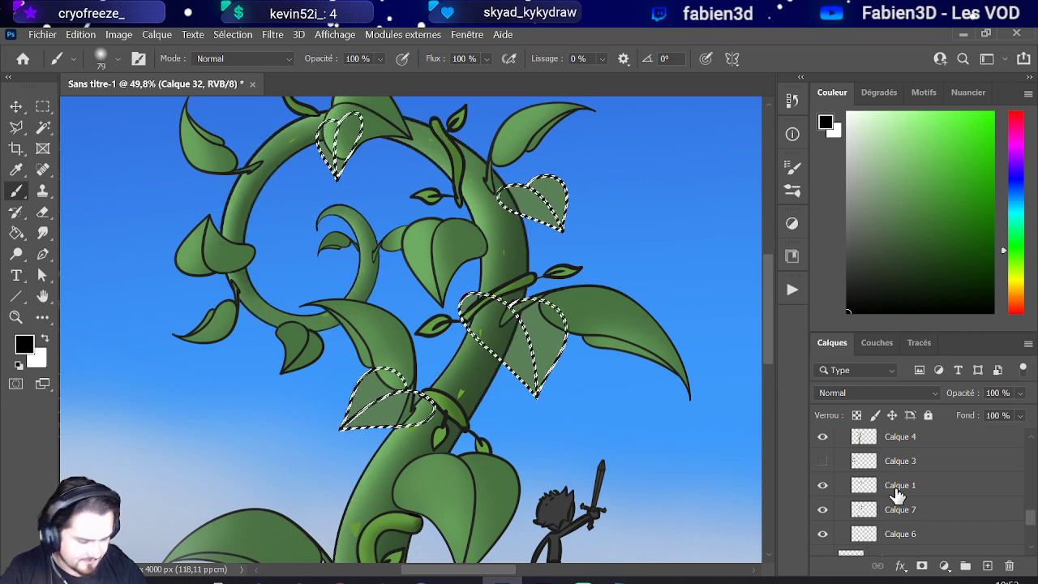
left_click_drag(898, 494, 869, 494)
scroll(899, 484, "up", 10)
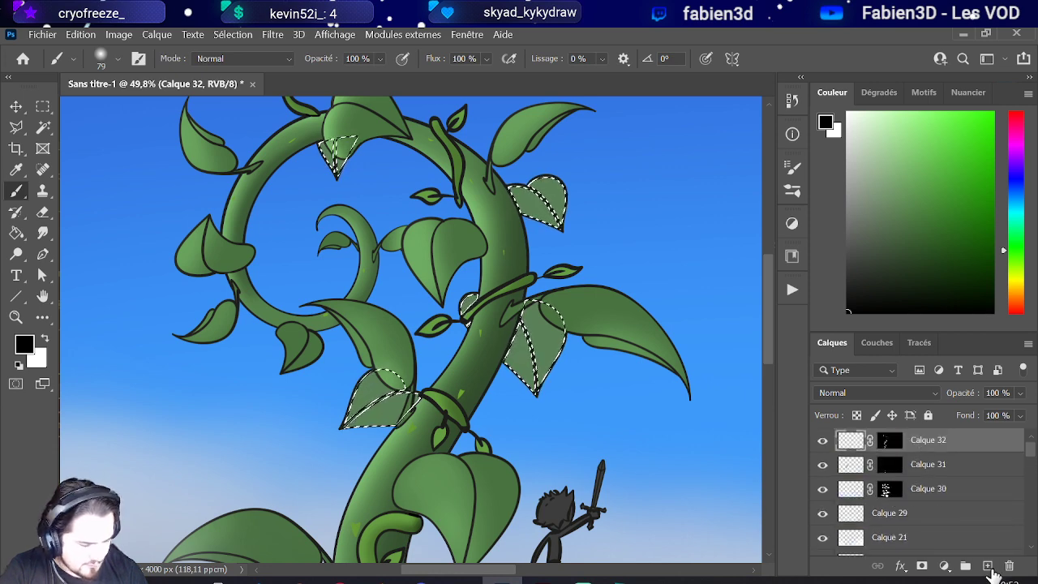
left_click(988, 566)
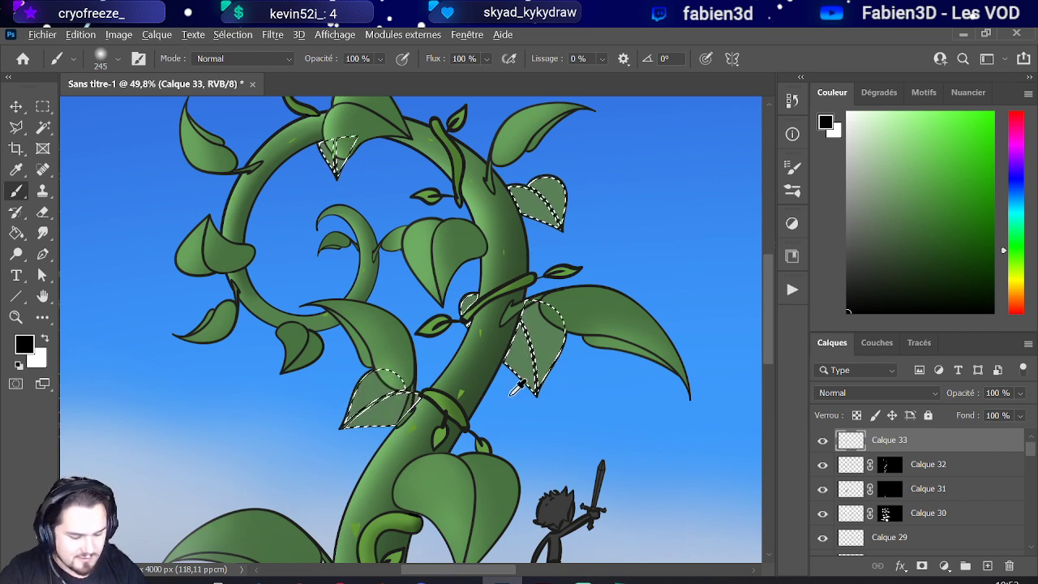
Step: Shade the selected background leaves near the stalk in soft black, using a 558 px brush above and 833 px for the leaf in the clouds
left_click_drag(452, 406, 518, 406)
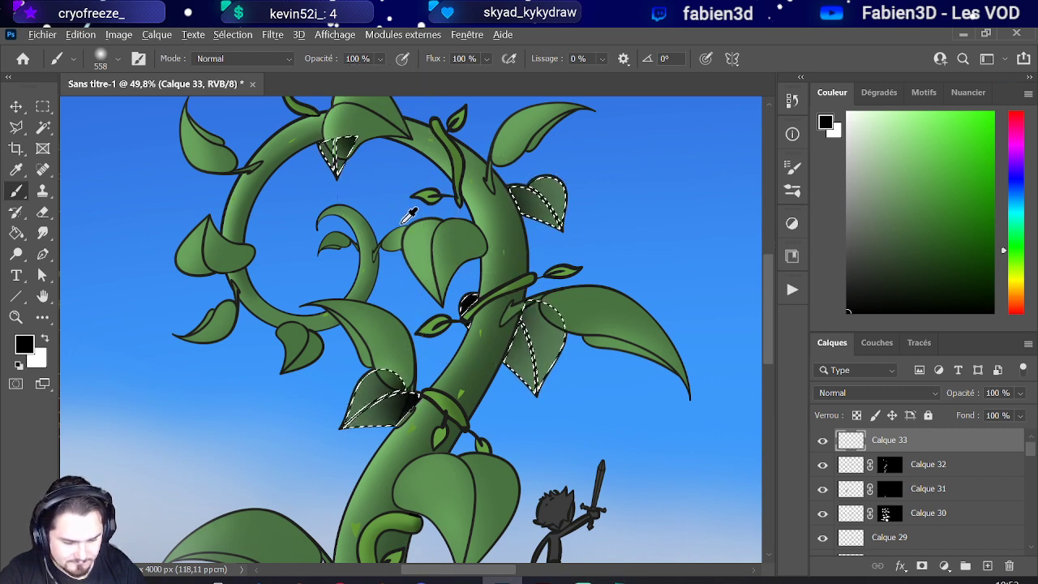
scroll(409, 215, "down", 3)
scroll(374, 403, "up", 1)
scroll(374, 403, "down", 2)
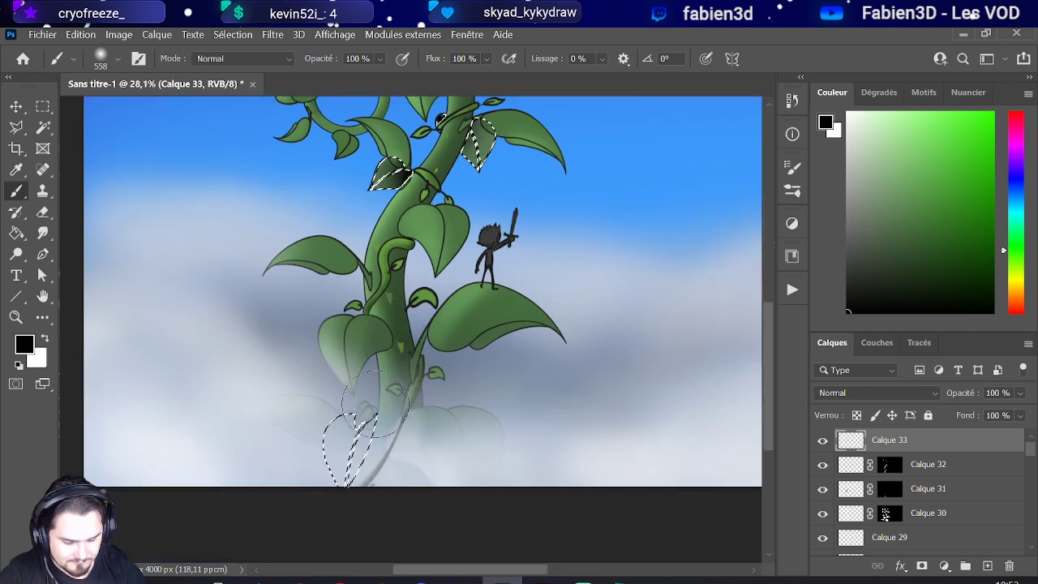
left_click_drag(374, 403, 387, 403)
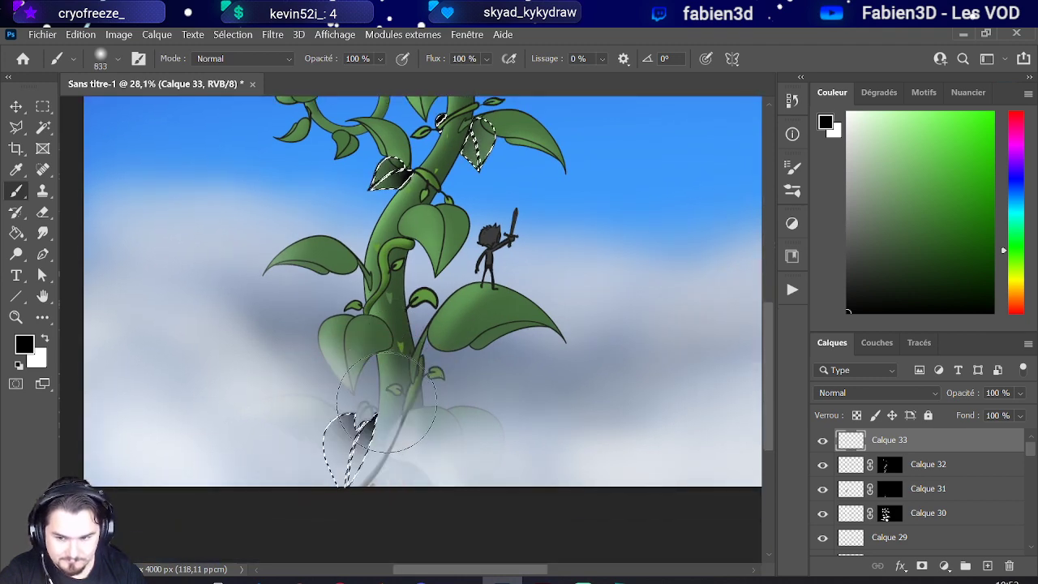
Step: Set the shading layer Calque 33 to the Produit blend mode at 47 % opacity
scroll(389, 389, "down", 1)
scroll(402, 341, "down", 1)
scroll(410, 310, "down", 1)
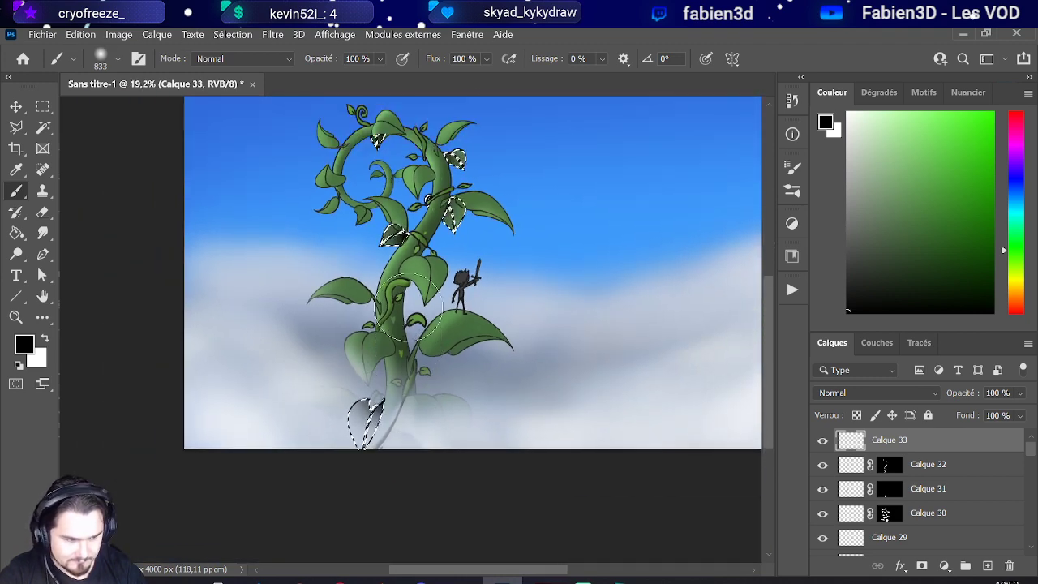
scroll(409, 311, "up", 2)
scroll(397, 316, "down", 1)
scroll(421, 300, "up", 2)
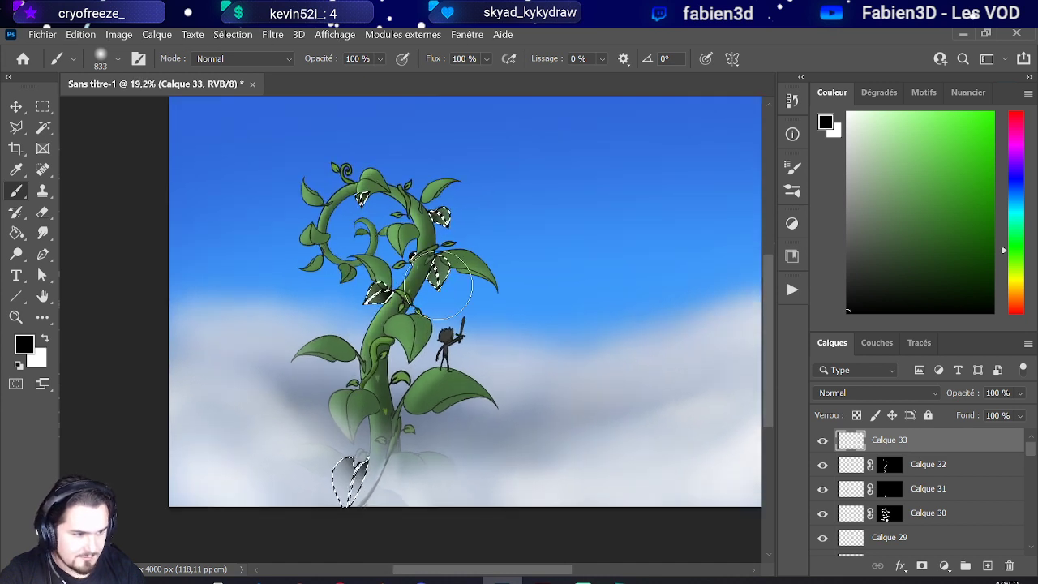
scroll(438, 284, "up", 1)
scroll(335, 296, "down", 1)
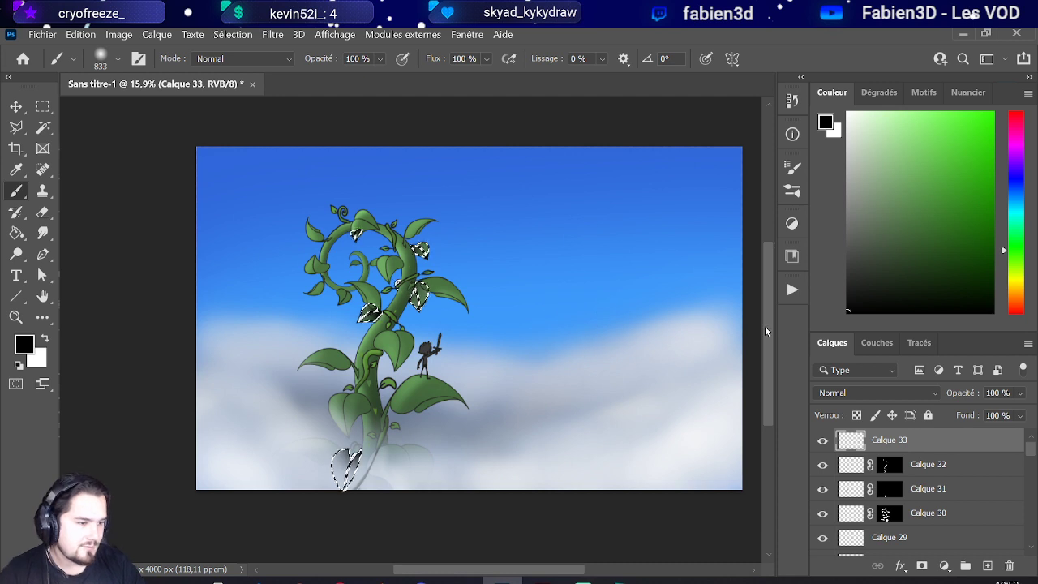
left_click(876, 392)
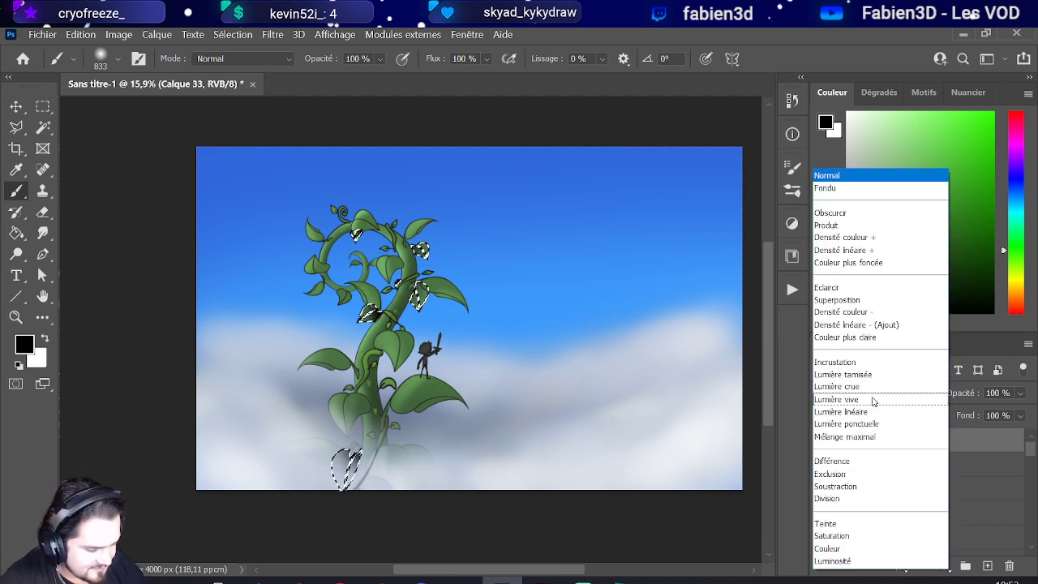
left_click(849, 225)
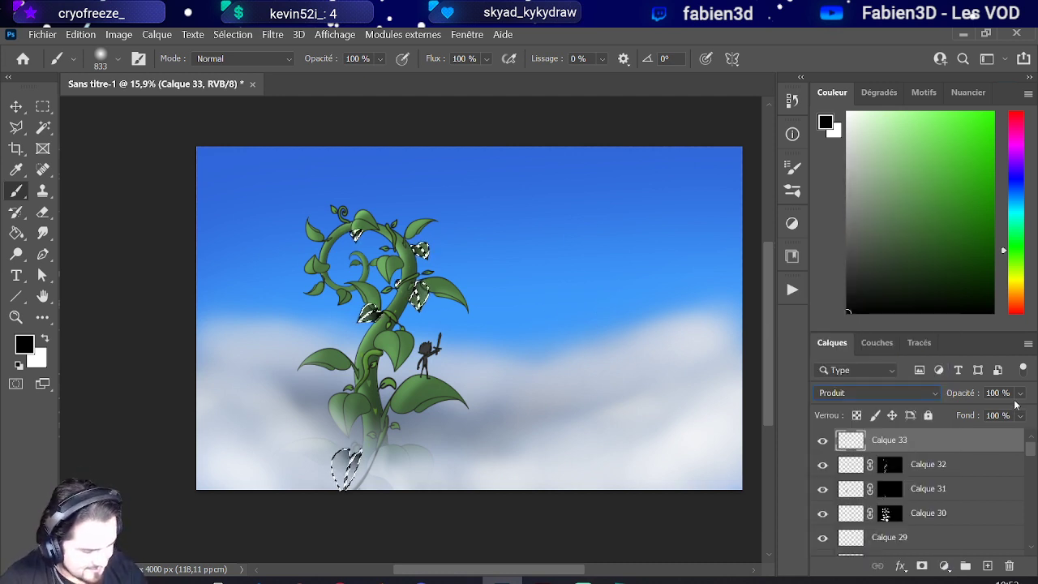
left_click(1019, 393)
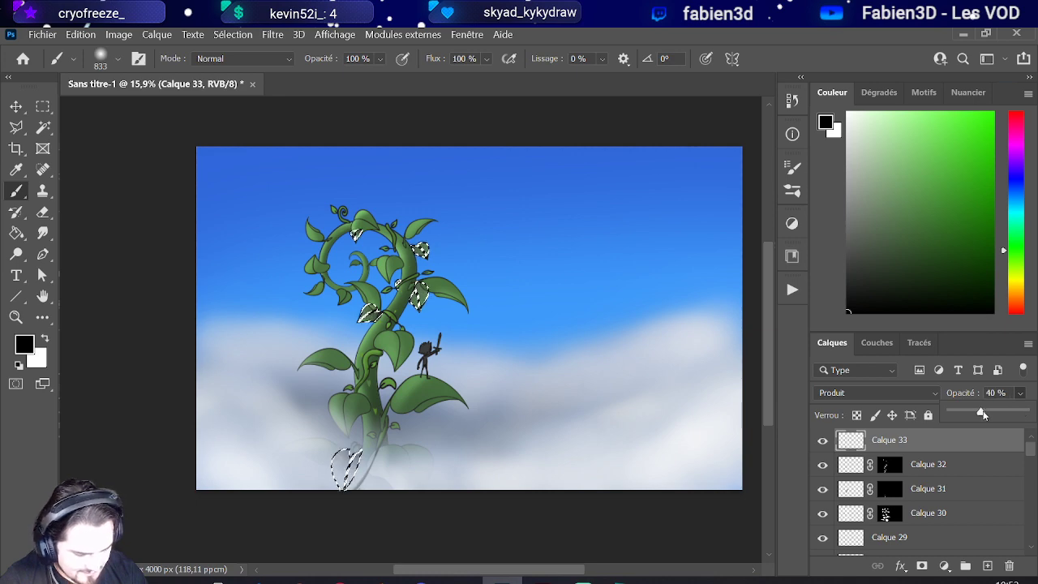
mouse_move(986, 411)
left_mouse_down()
mouse_move(995, 415)
mouse_move(985, 413)
left_mouse_up()
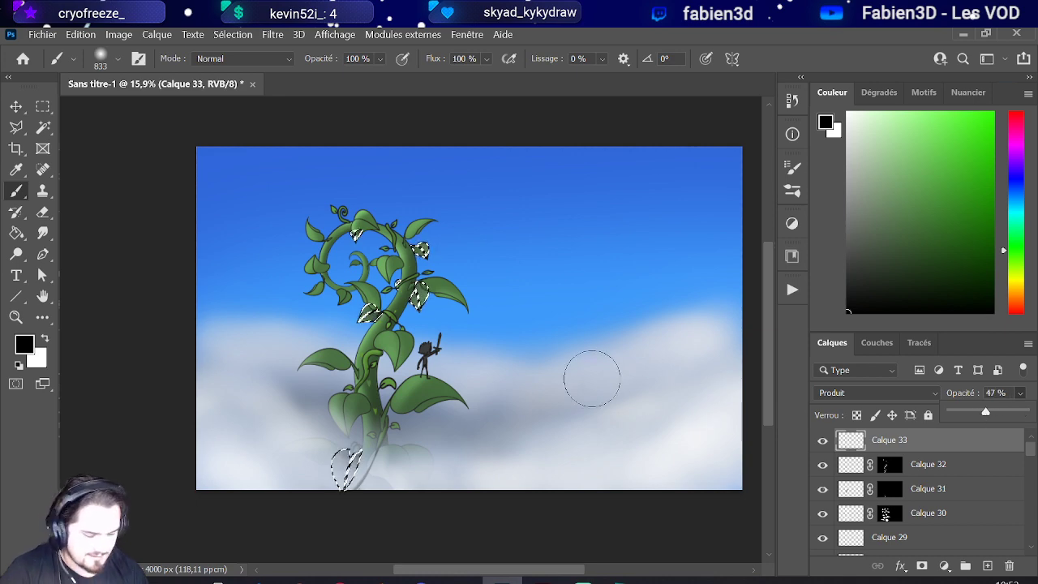
Step: Clear the selection around the background leaves
scroll(389, 284, "up", 2)
scroll(279, 332, "up", 3)
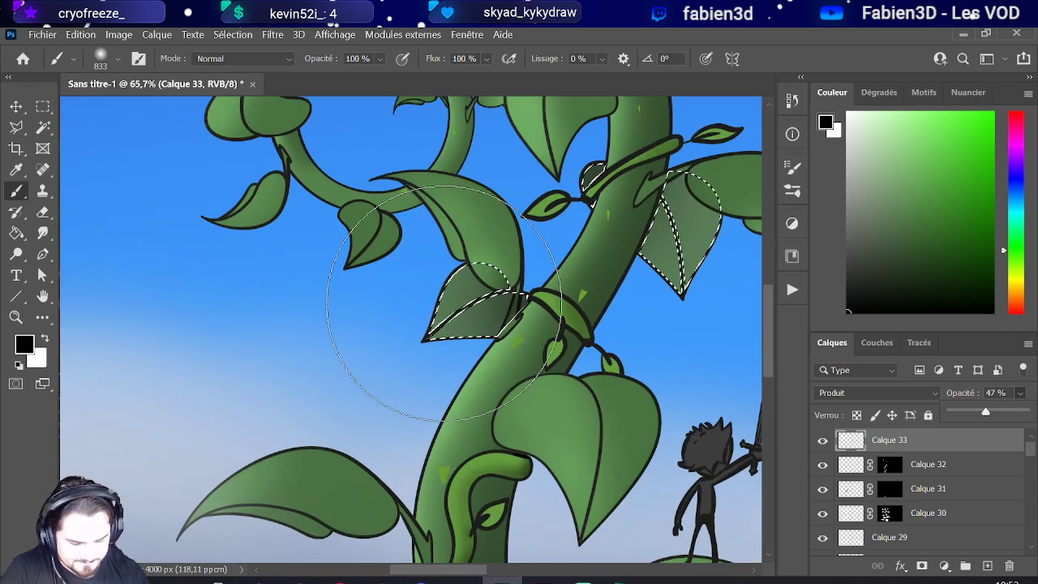
scroll(446, 292, "down", 3)
scroll(446, 223, "up", 2)
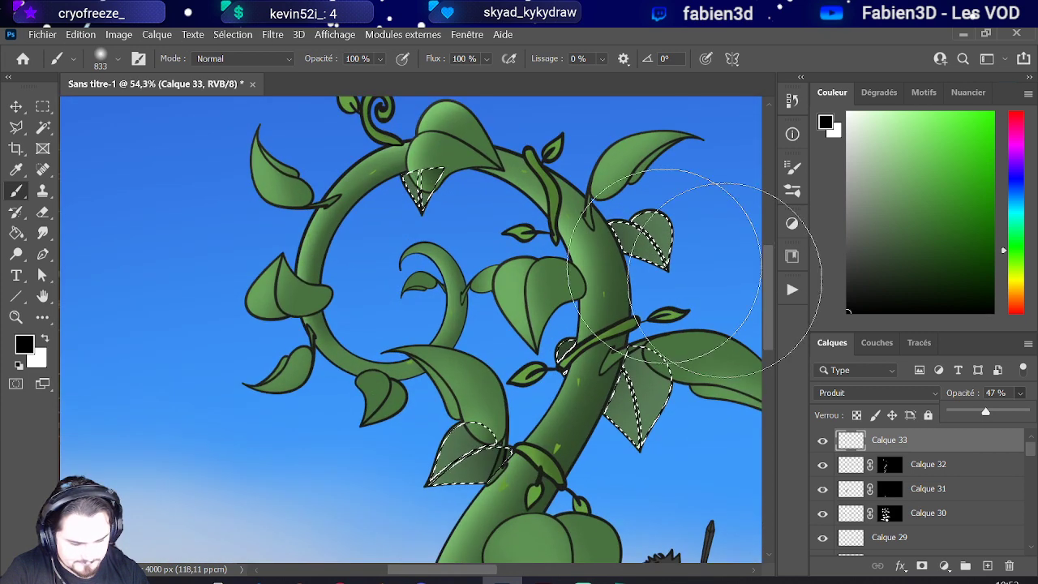
left_click(232, 36)
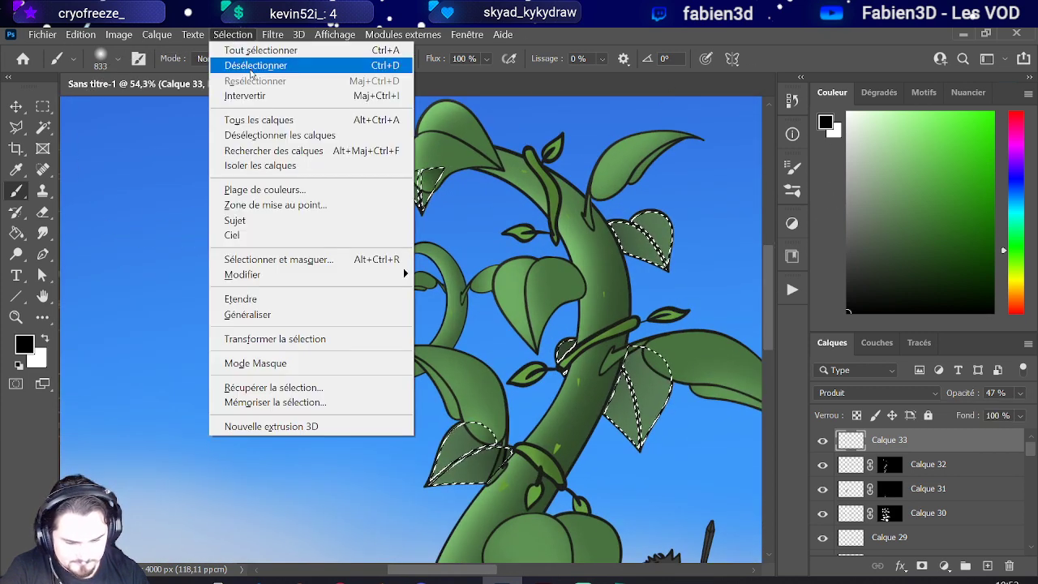
left_click(254, 66)
Step: Erase the shading that spills onto the front leaf at the top of the loop with a soft 108 px eraser
scroll(454, 243, "up", 2)
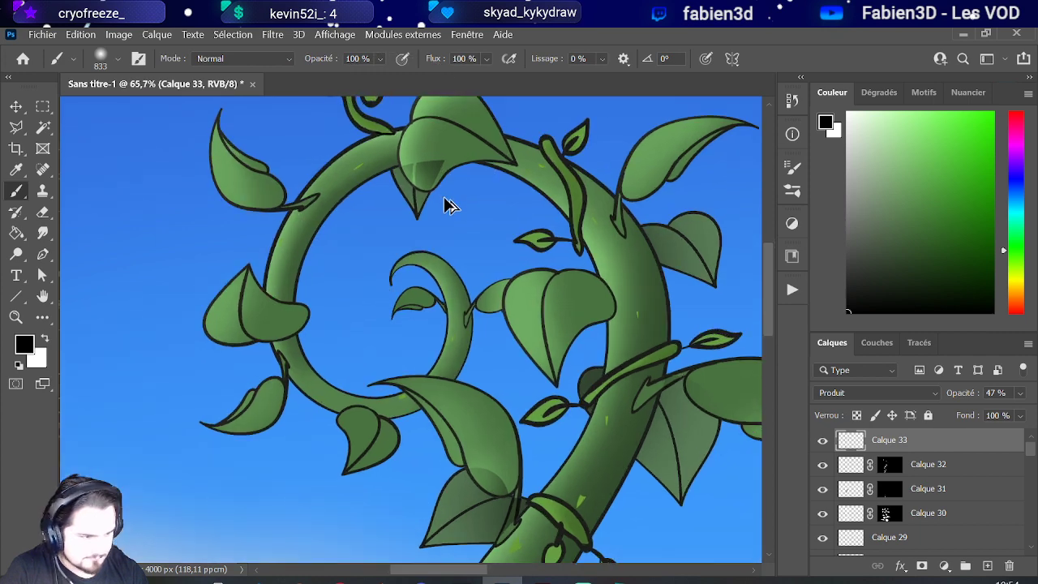
left_click(43, 213)
mouse_move(359, 268)
left_mouse_down()
mouse_move(370, 270)
mouse_move(349, 259)
mouse_move(288, 268)
left_mouse_up()
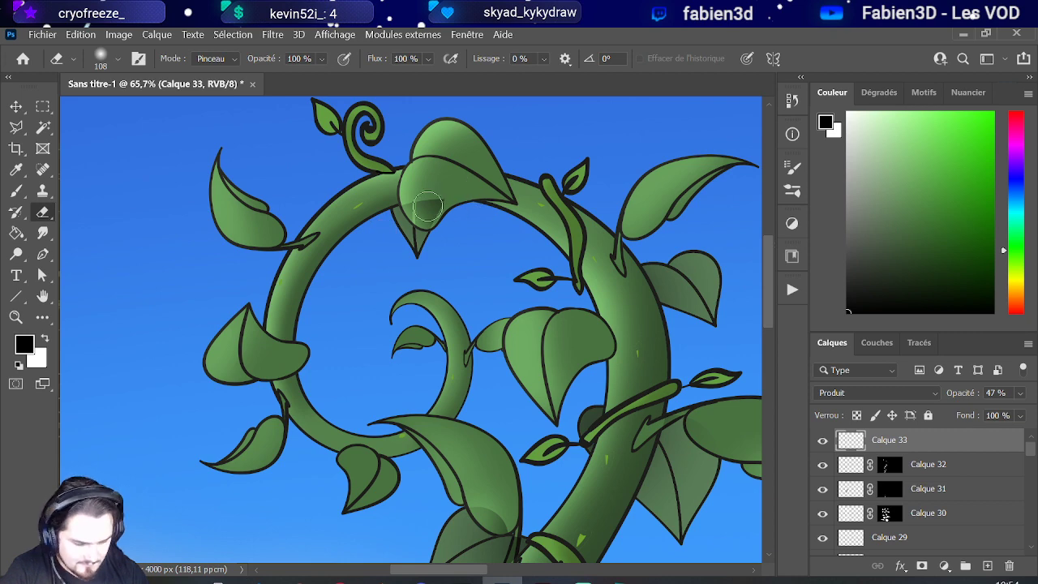
left_click_drag(428, 207, 431, 216)
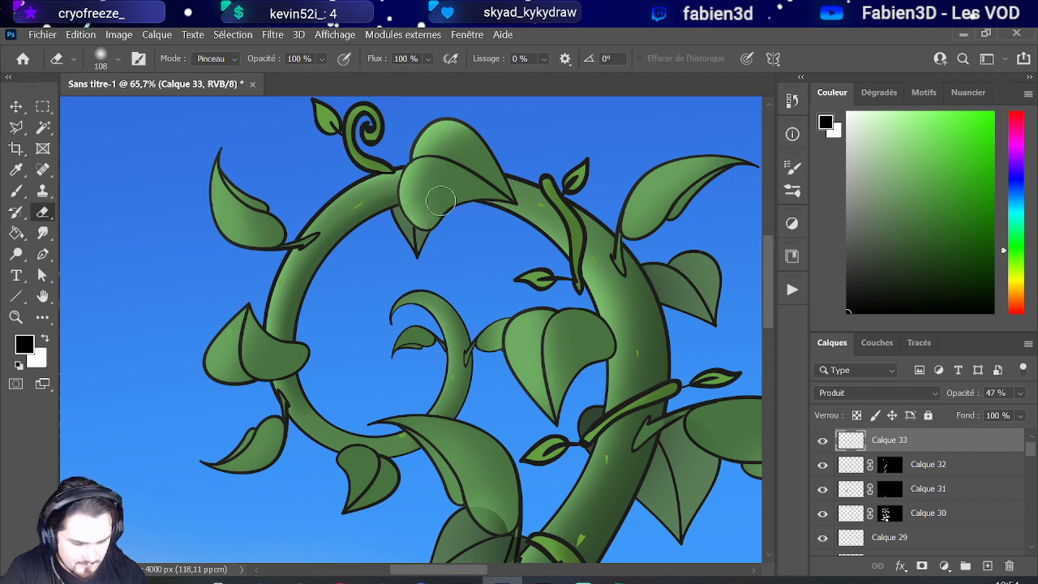
Step: Erase the shading that spills onto the large leaf overlapping the background leaf beside the middle of the stalk
scroll(440, 219, "down", 5)
scroll(523, 335, "up", 2)
scroll(523, 334, "up", 4)
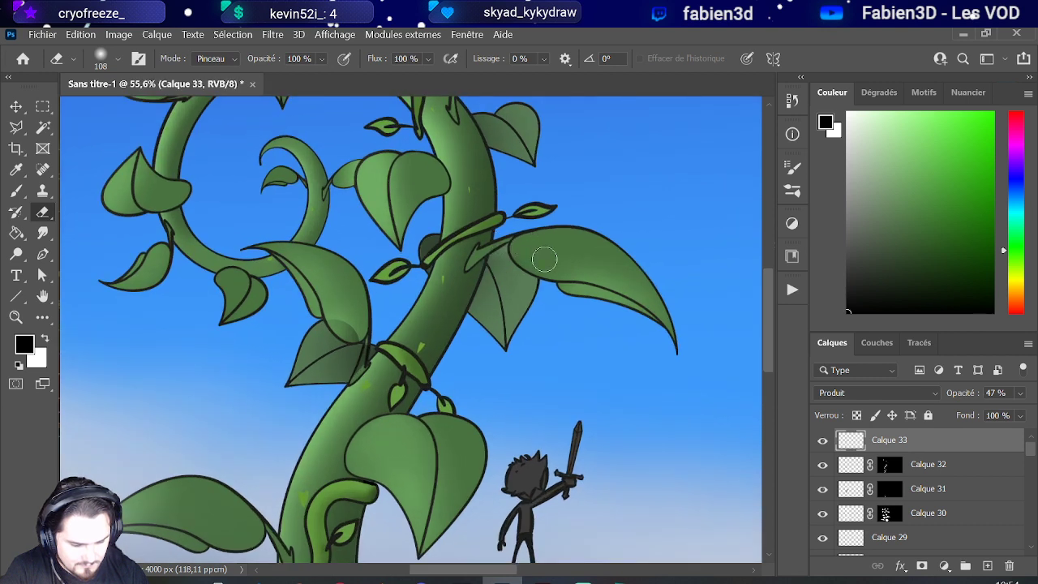
scroll(416, 281, "down", 2)
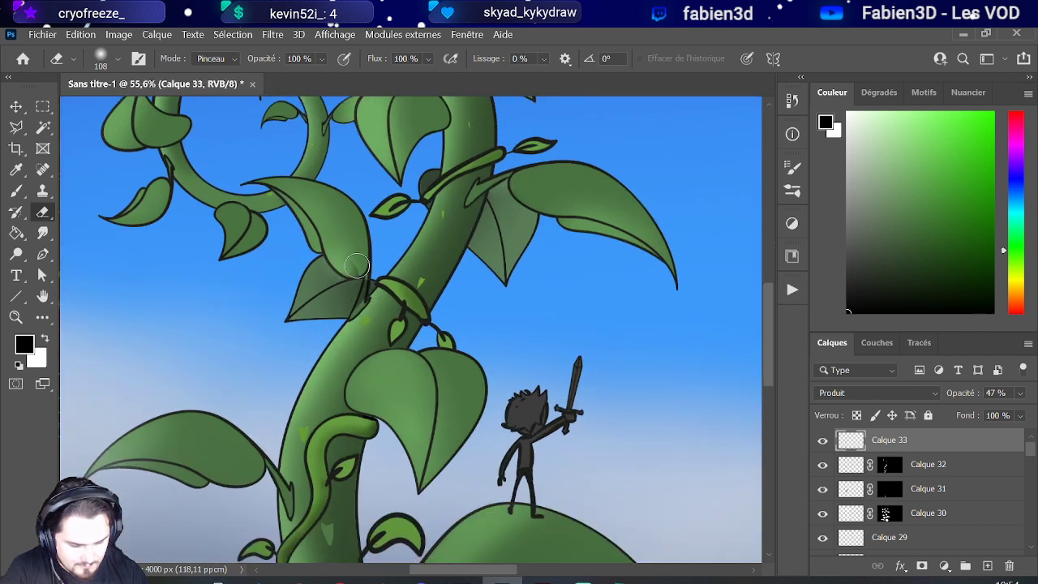
Step: Check the leaf shading at the cloudy base of the stalk and across the whole illustration
scroll(396, 297, "down", 8)
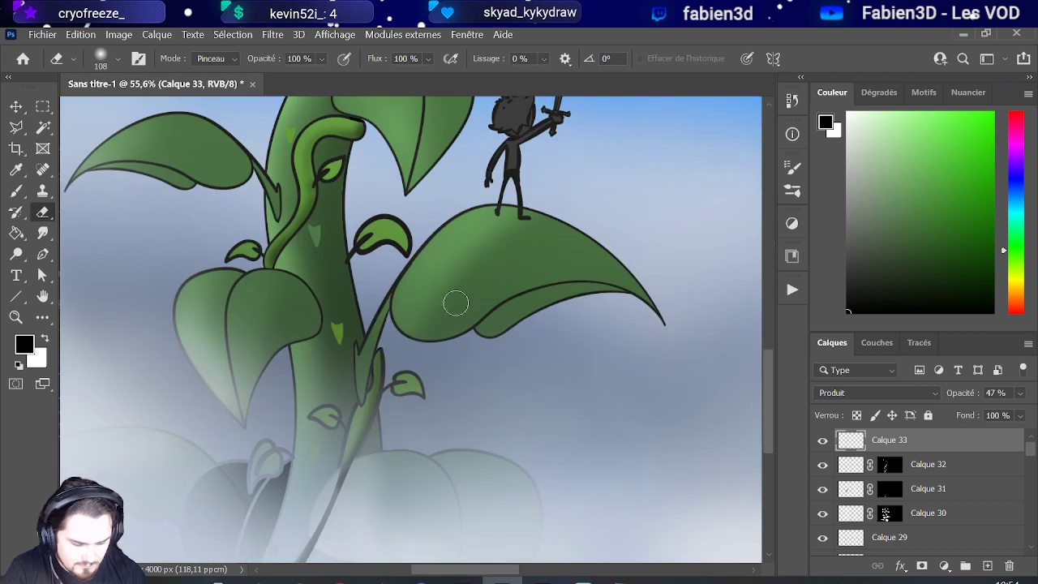
scroll(438, 302, "down", 3)
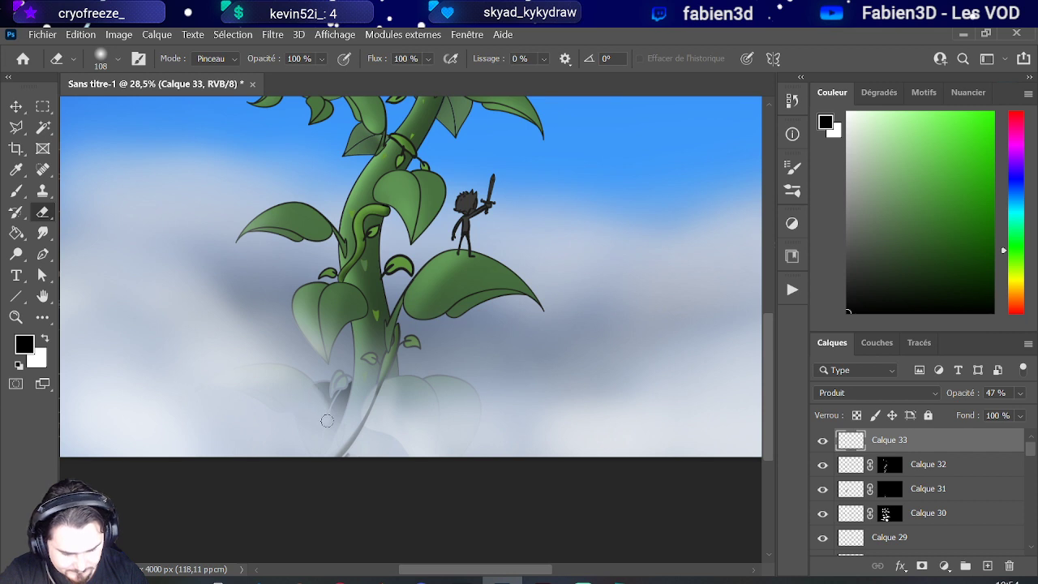
scroll(292, 393, "down", 4)
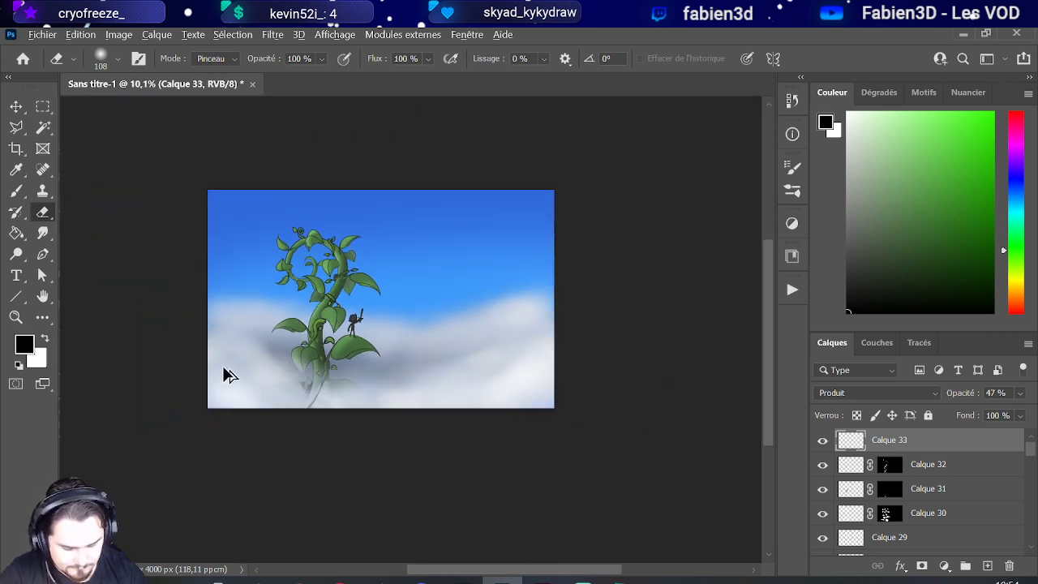
scroll(227, 374, "up", 3)
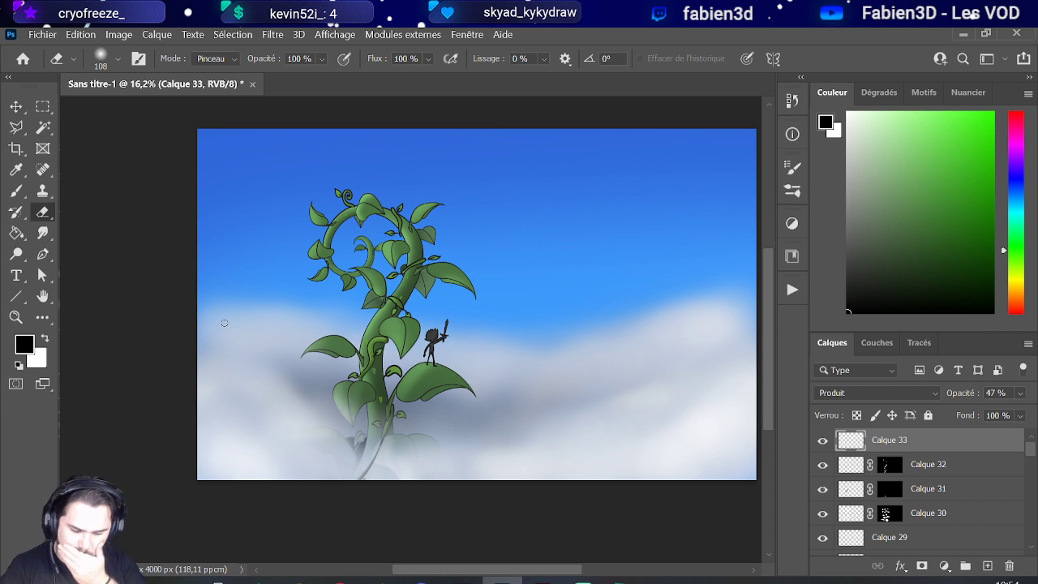
scroll(294, 343, "down", 2)
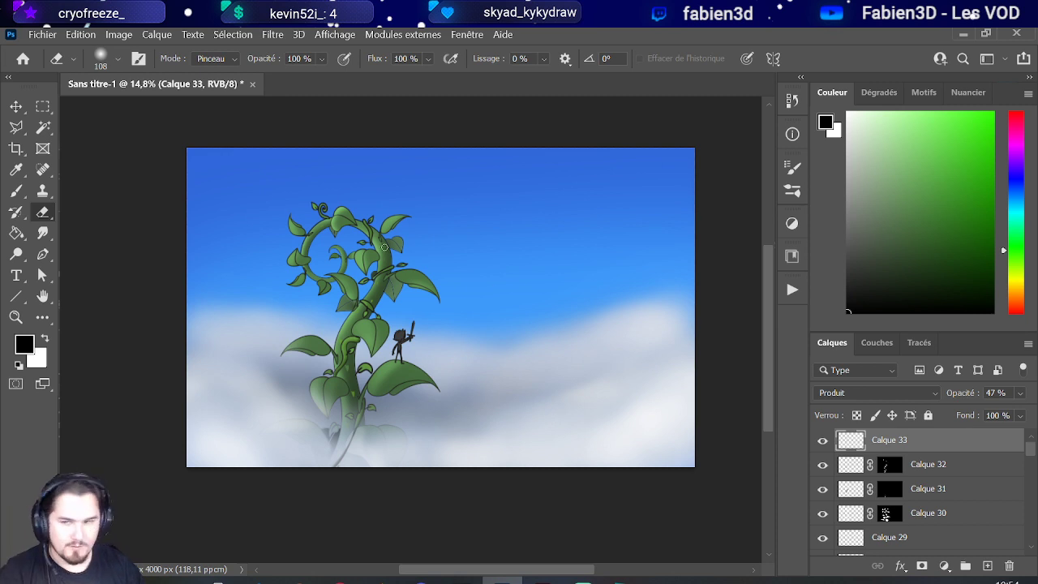
Step: Collapse the Groupe 1 layer group to reach the sky and cloud layers beneath it
scroll(891, 499, "down", 10)
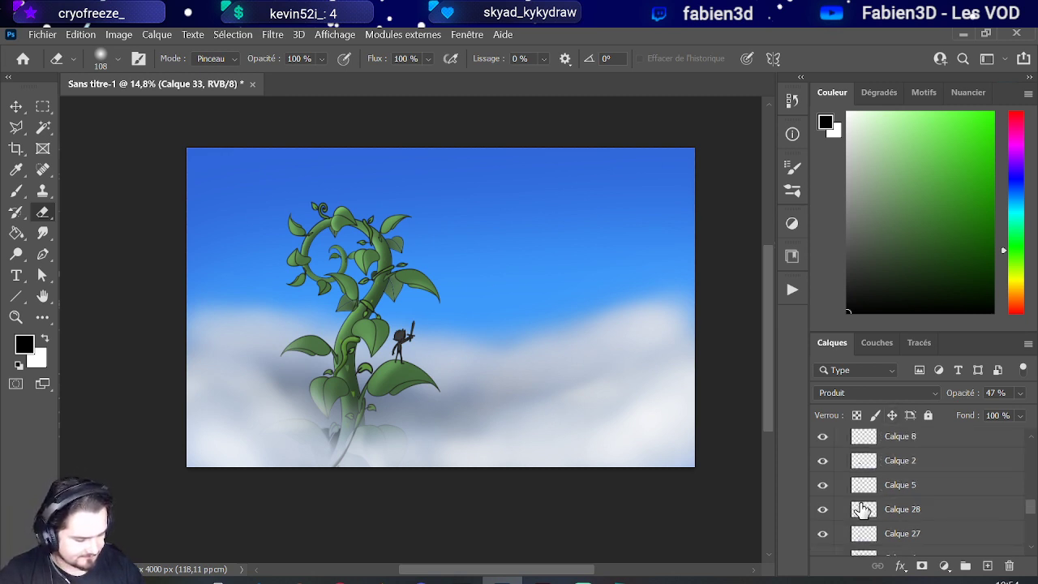
scroll(897, 505, "up", 6)
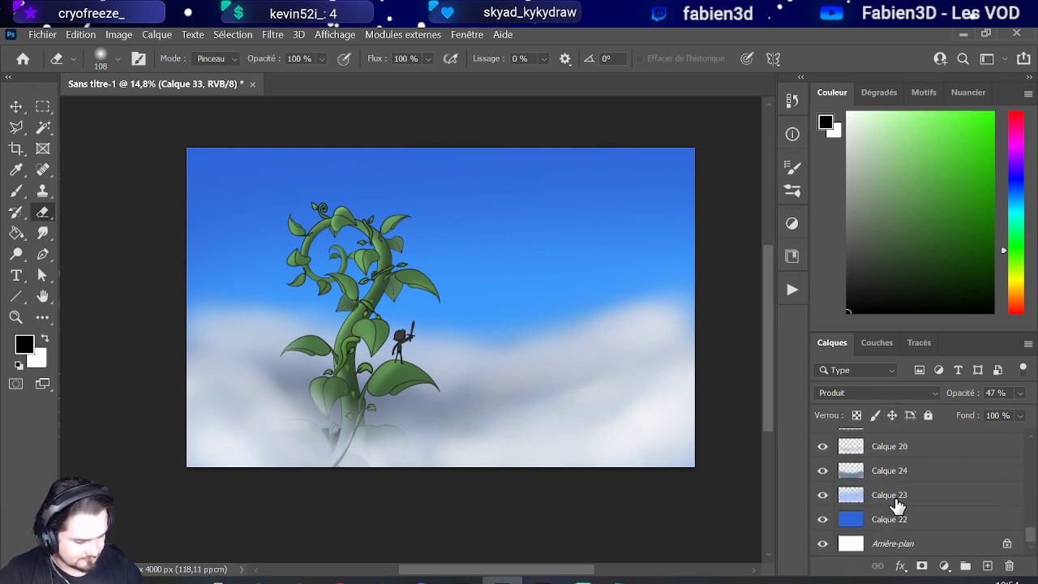
scroll(897, 506, "up", 6)
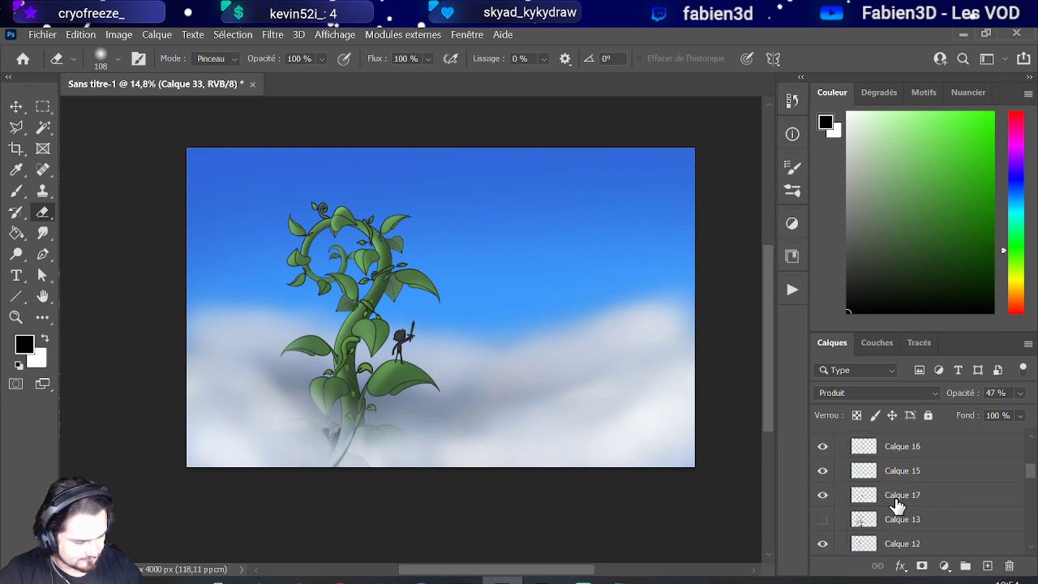
left_click(841, 497)
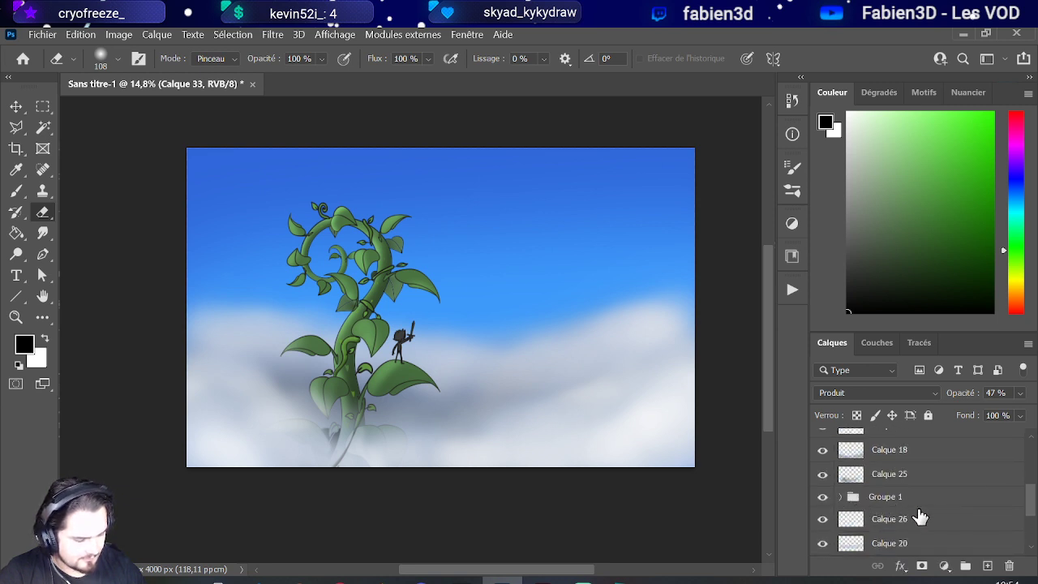
scroll(912, 511, "down", 2)
Step: Find the sky gradient layer among the background layers and add a new empty layer directly above Calque 23
left_click(903, 473)
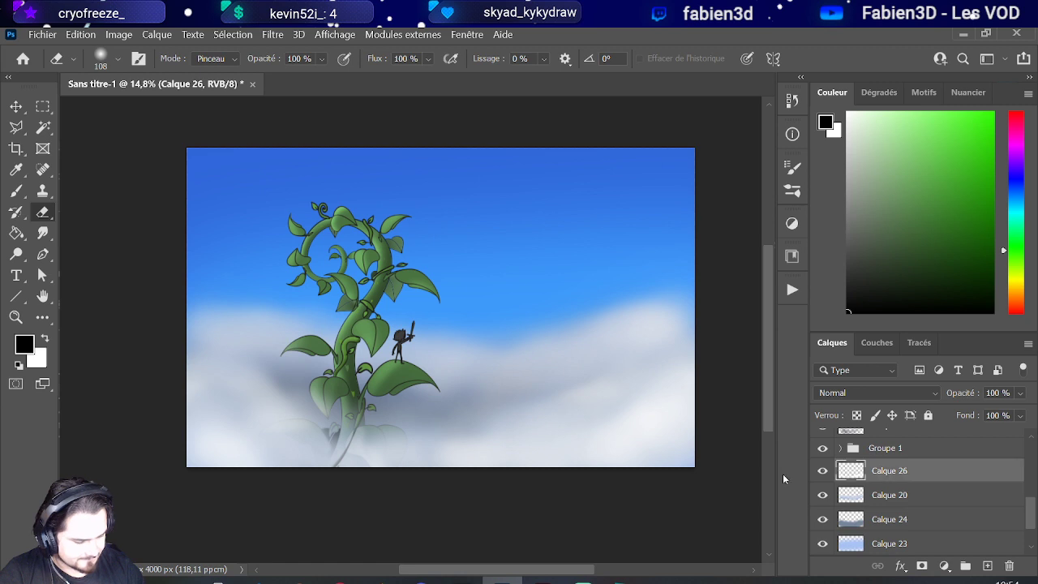
left_click(821, 471)
left_click(821, 471)
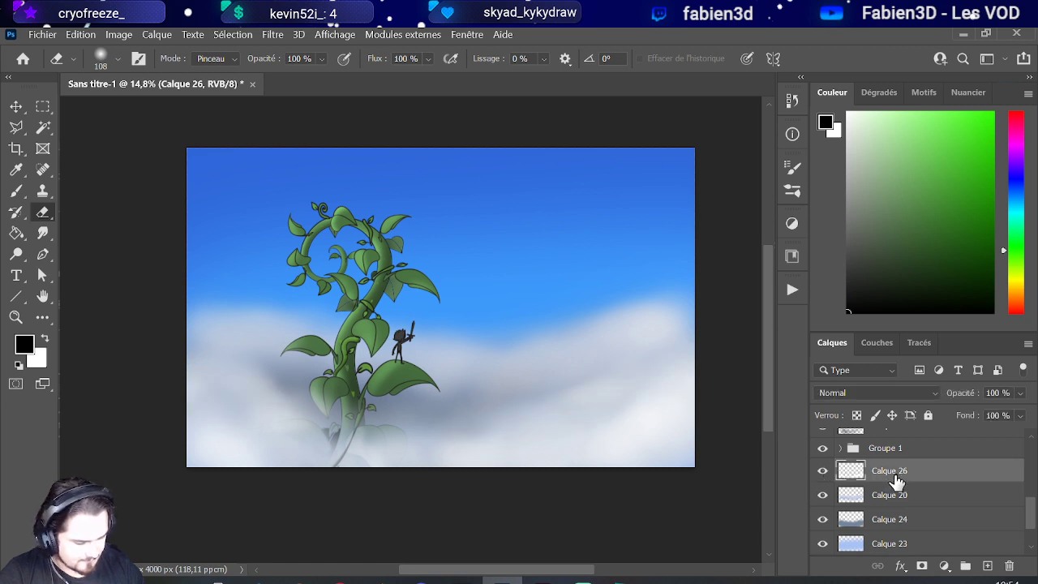
left_click(914, 525)
scroll(906, 531, "down", 2)
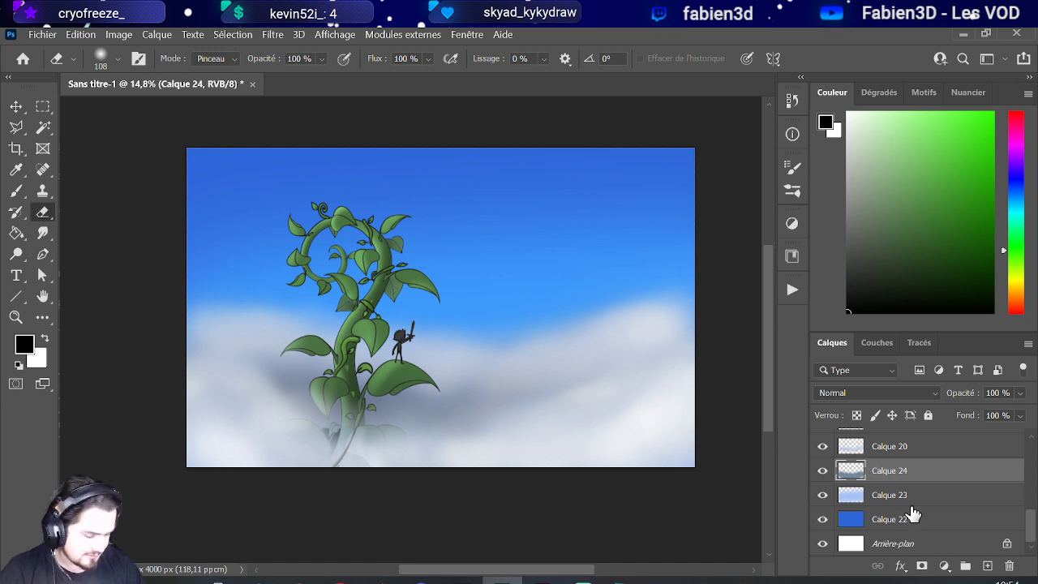
left_click(906, 504)
left_click(900, 523)
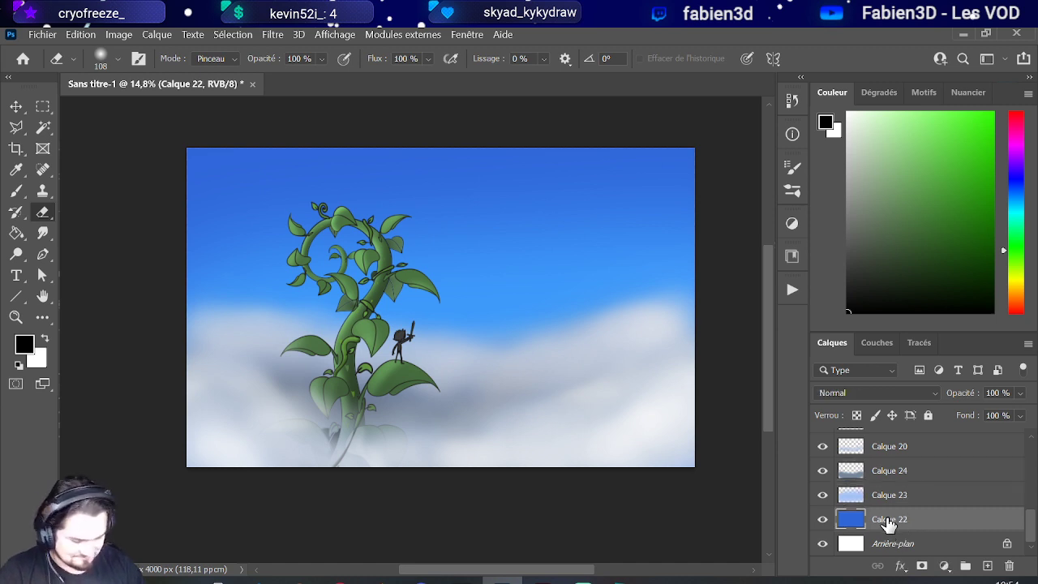
left_click(889, 493)
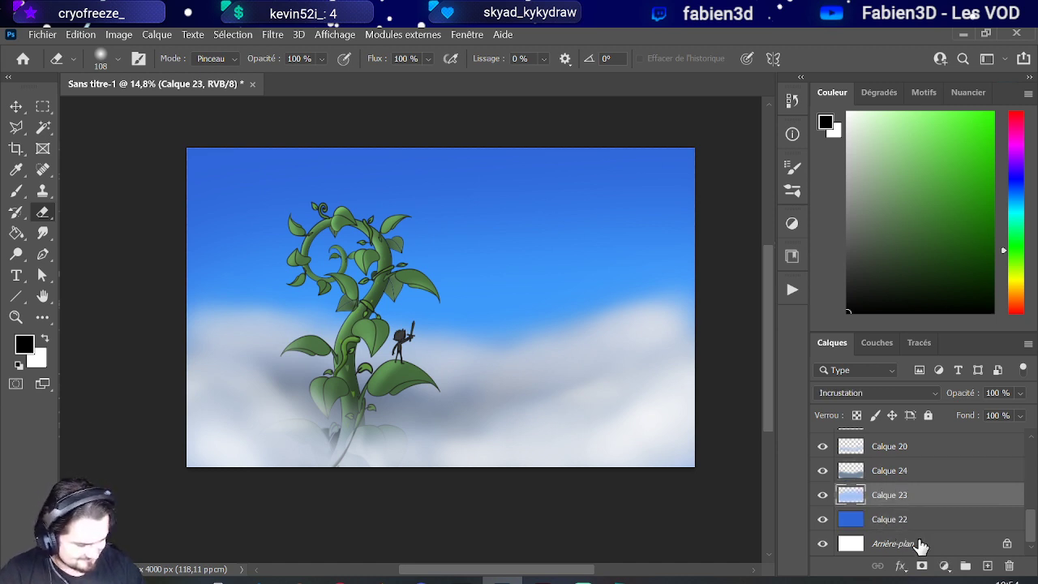
left_click(985, 564)
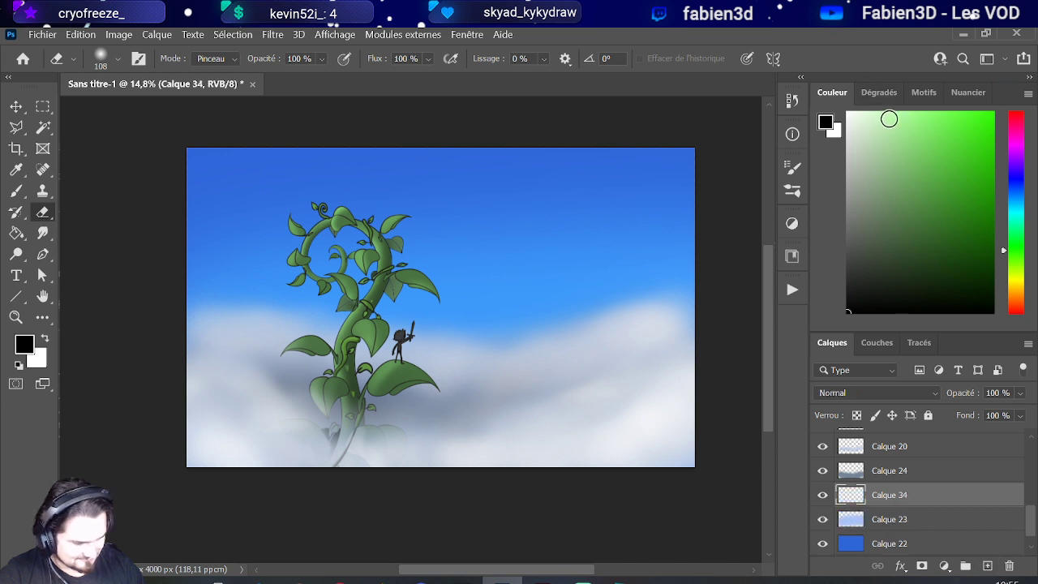
Step: Set the foreground color to white and choose the hard round Arrondi net brush
left_click_drag(887, 116, 826, 106)
left_click_drag(276, 322, 280, 317)
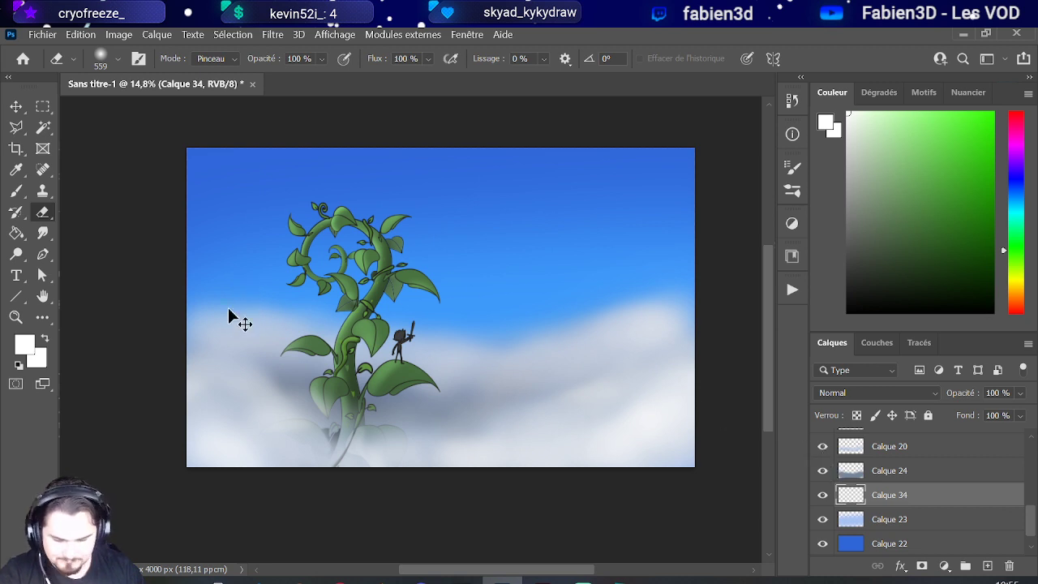
left_click(16, 190)
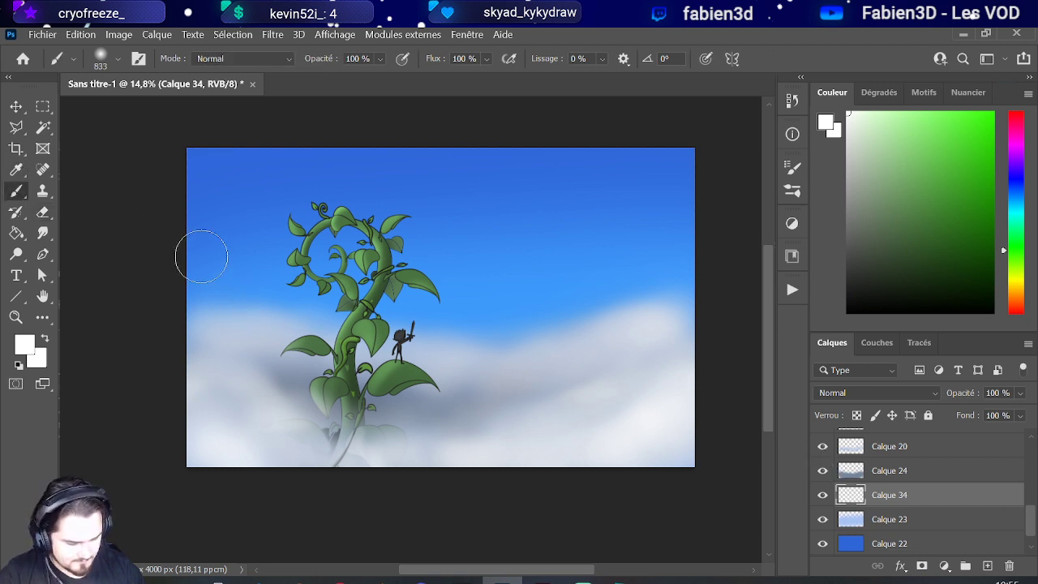
mouse_move(220, 308)
left_mouse_down()
mouse_move(235, 312)
mouse_move(212, 291)
left_mouse_up()
key("ctrl+z")
left_click(118, 59)
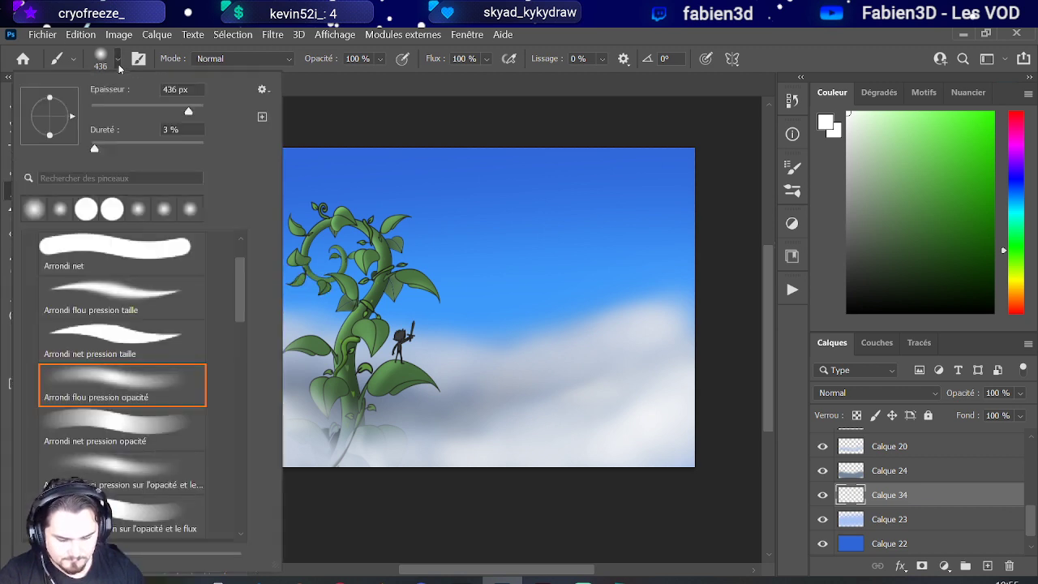
left_click(136, 248)
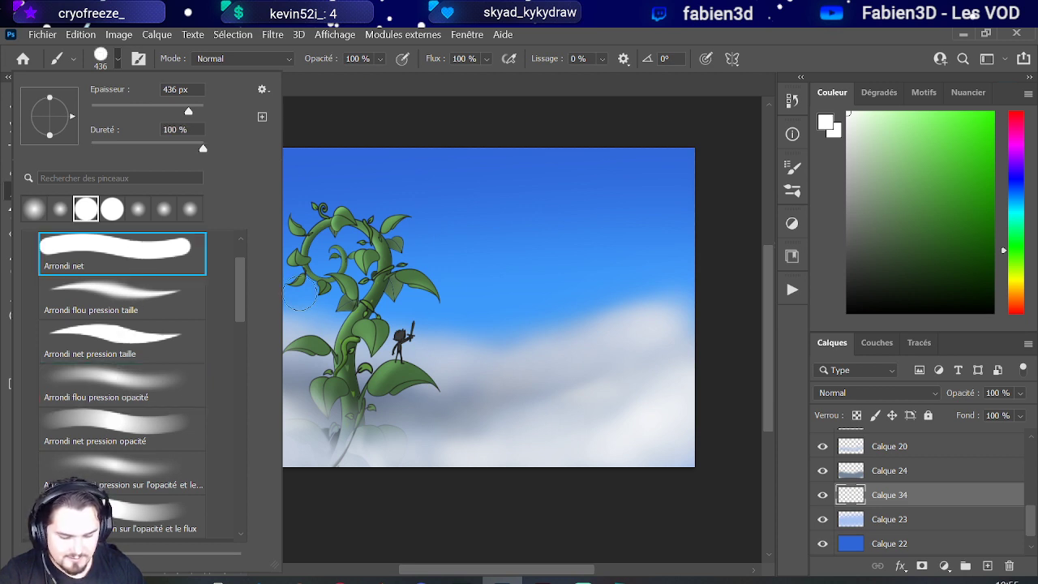
Step: Paint a white 499 px sun disc on the cloudy horizon beside the beanstalk and set its layer's blend mode to Lumière crue
left_click_drag(299, 315, 297, 313)
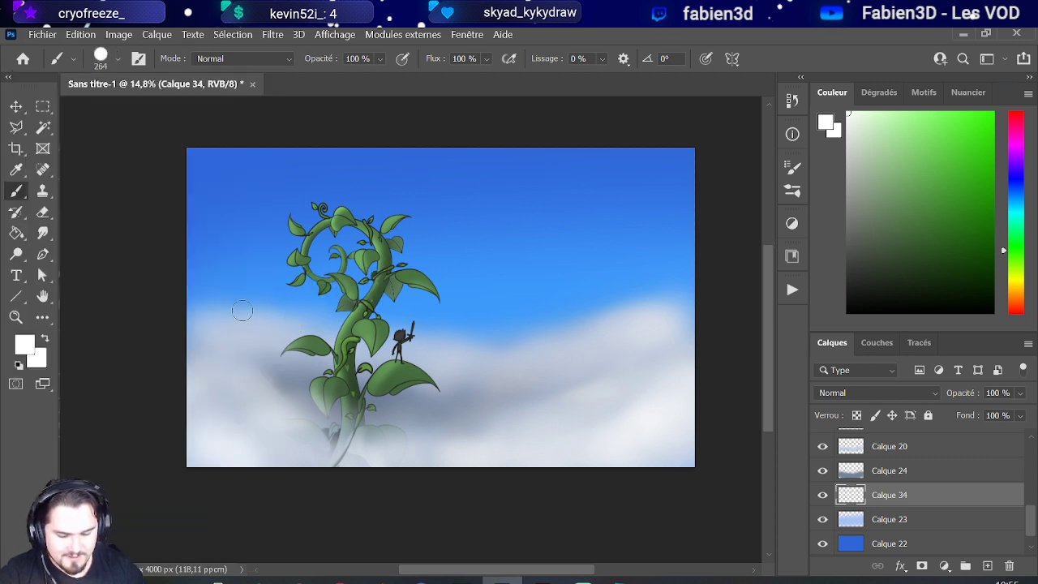
left_click_drag(227, 317, 237, 319)
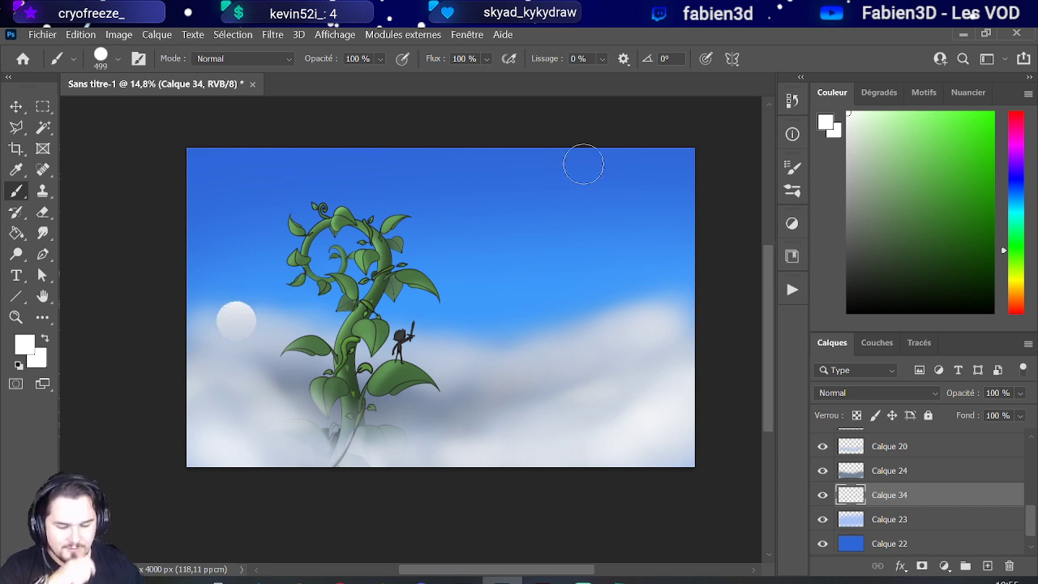
left_click(863, 395)
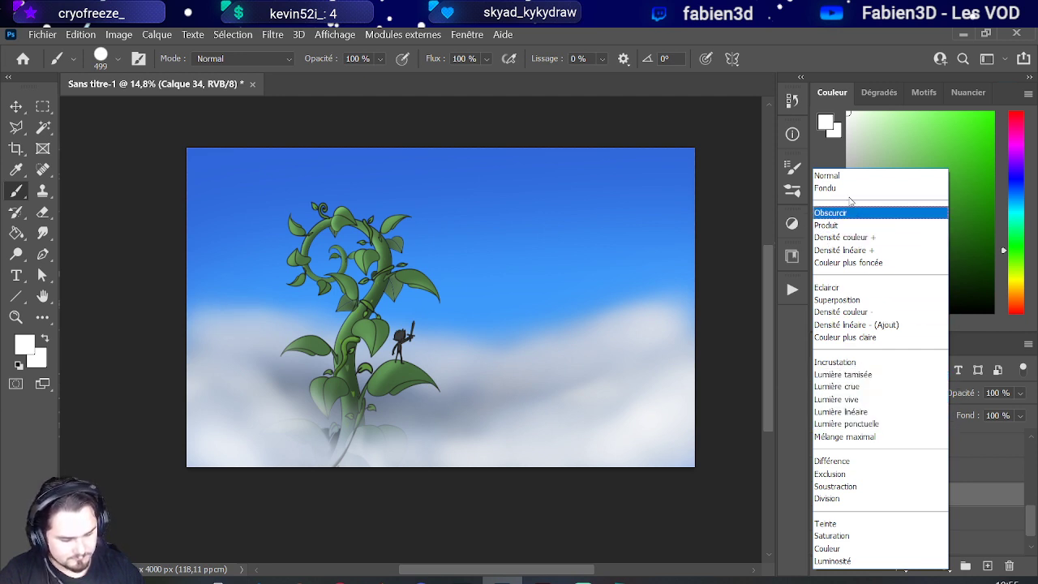
left_click(880, 386)
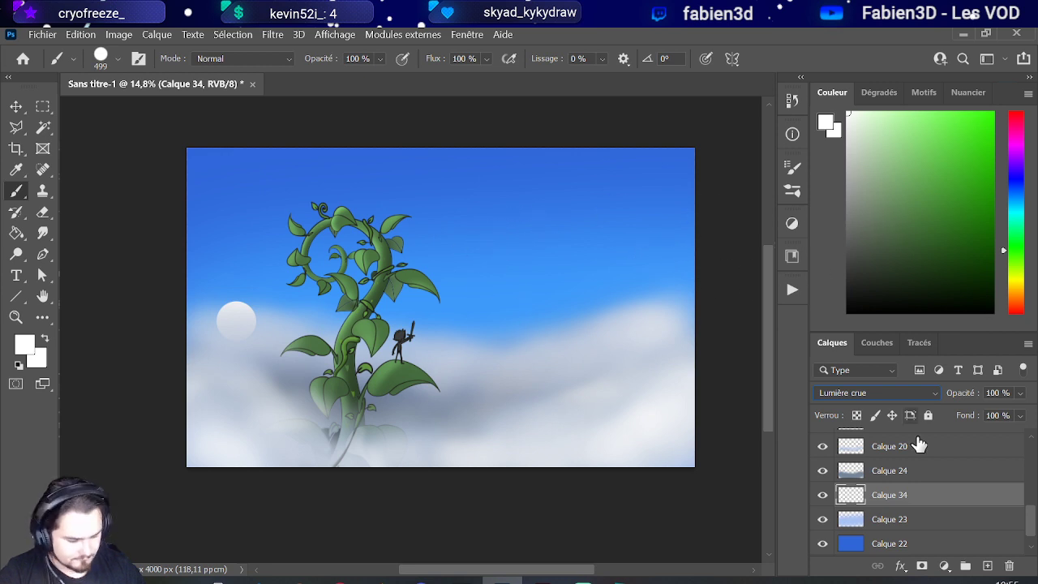
Step: Add a soft white glow around the sun on a new layer with a 1628 px brush, blended as Incrustation
left_click(982, 563)
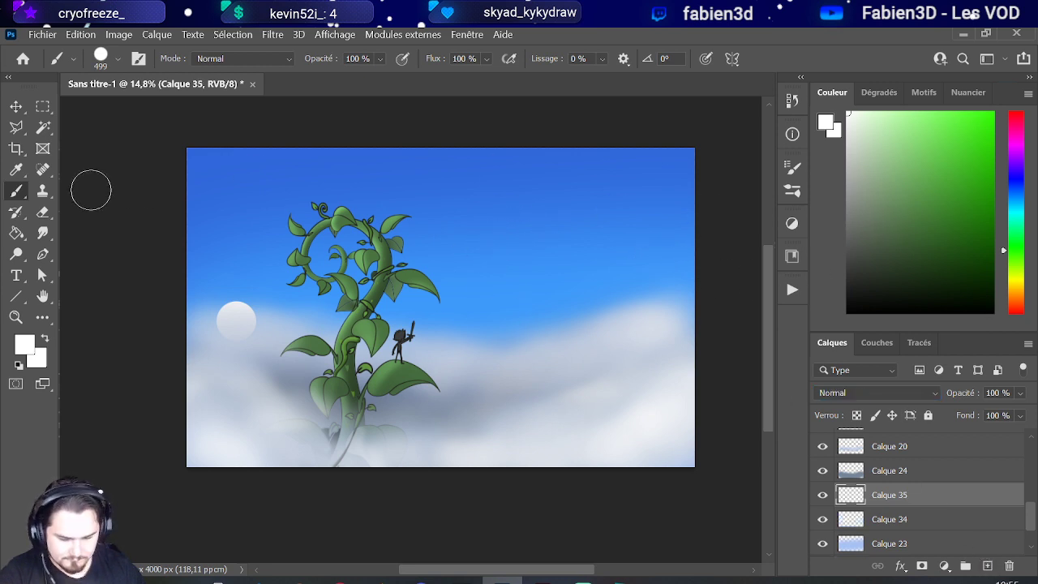
left_click(117, 61)
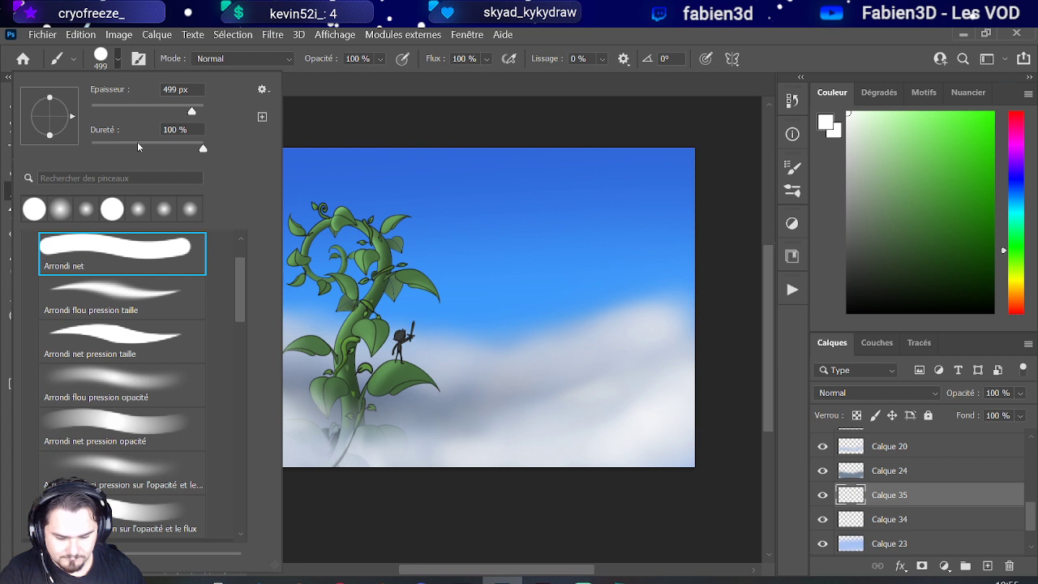
left_click(130, 464)
left_click(234, 318)
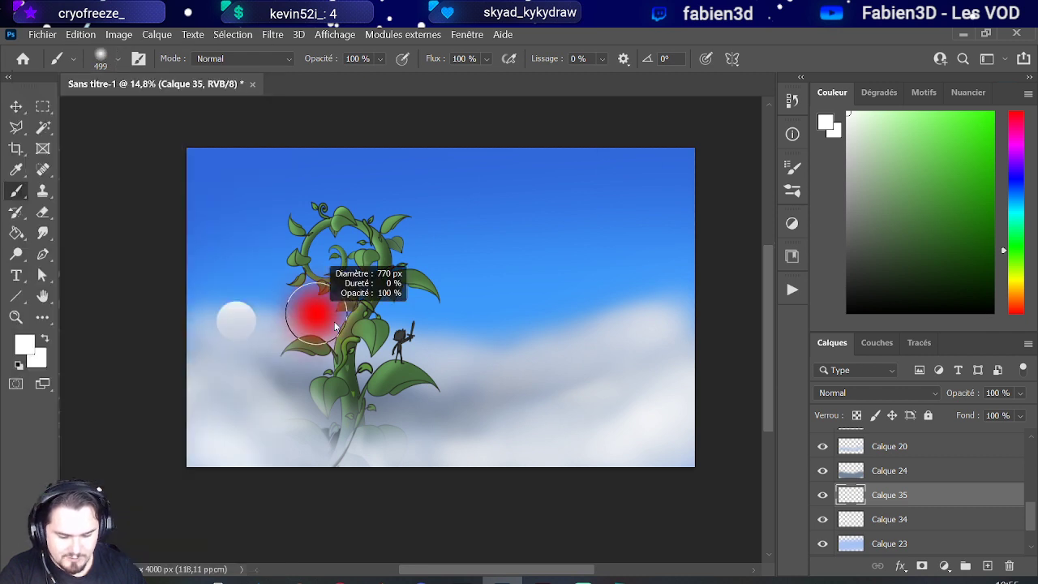
left_click(235, 318)
left_click(853, 395)
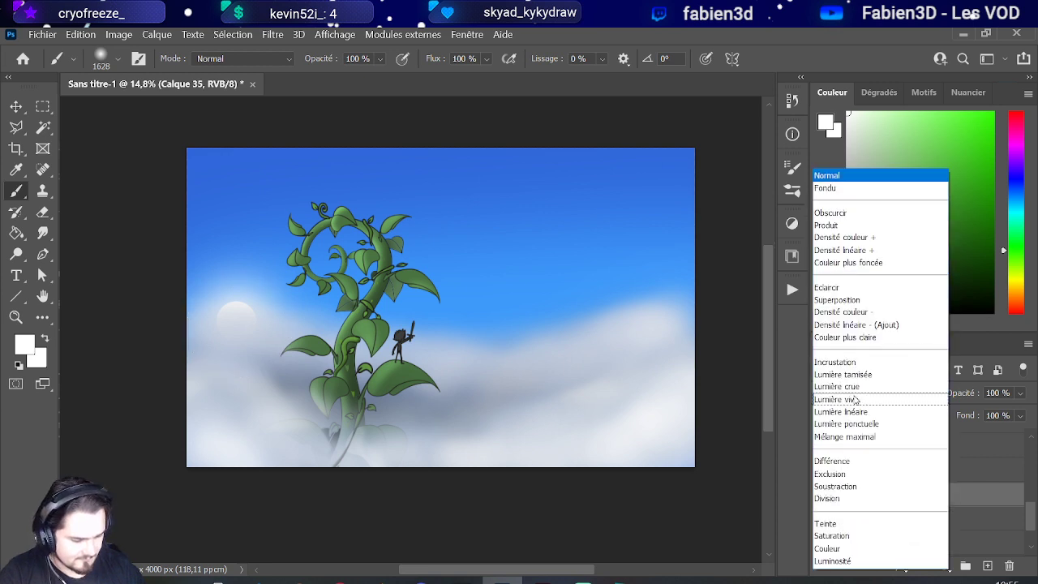
left_click(856, 364)
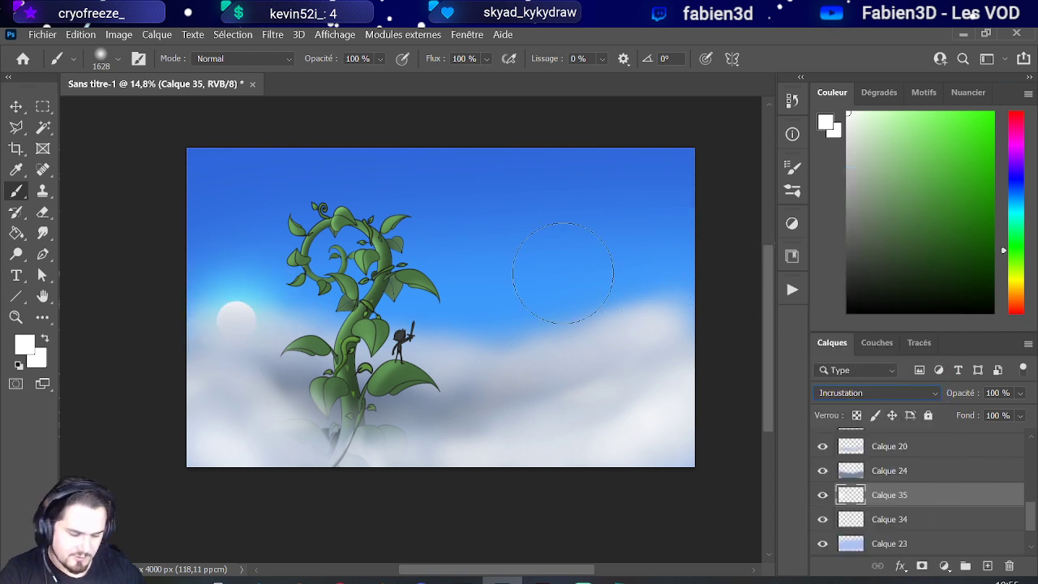
Step: Paint a soft white glow along the horizon on a new layer above Calque 23 and set its blend mode to Incrustation
left_click(907, 543)
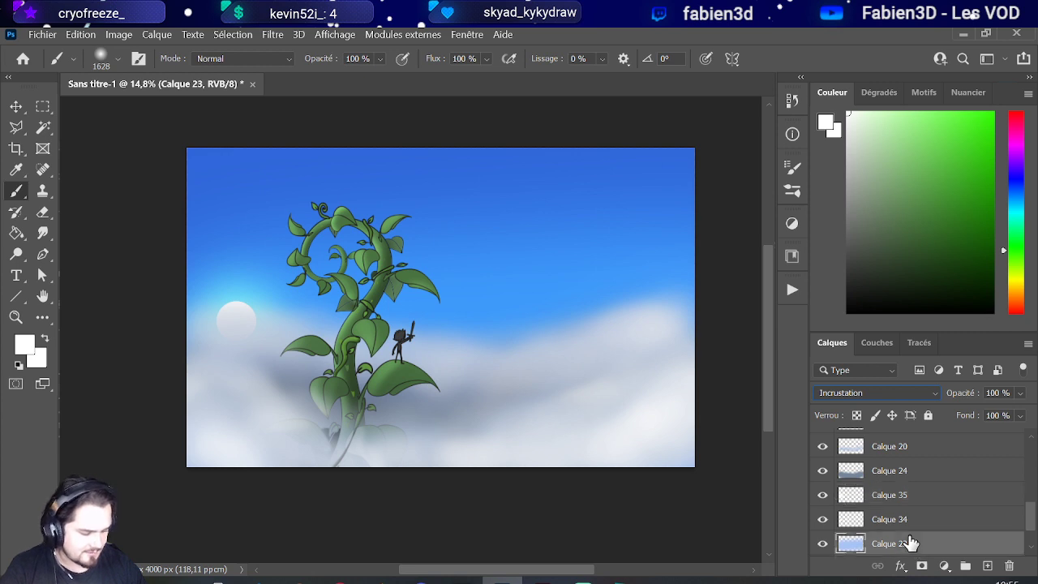
left_click_drag(471, 357, 422, 333)
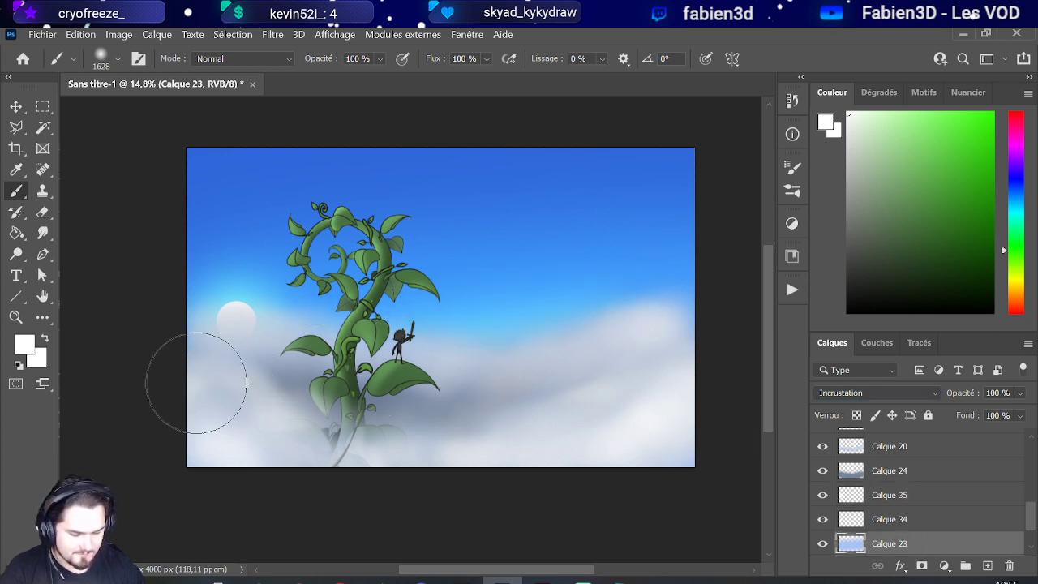
key("ctrl+z")
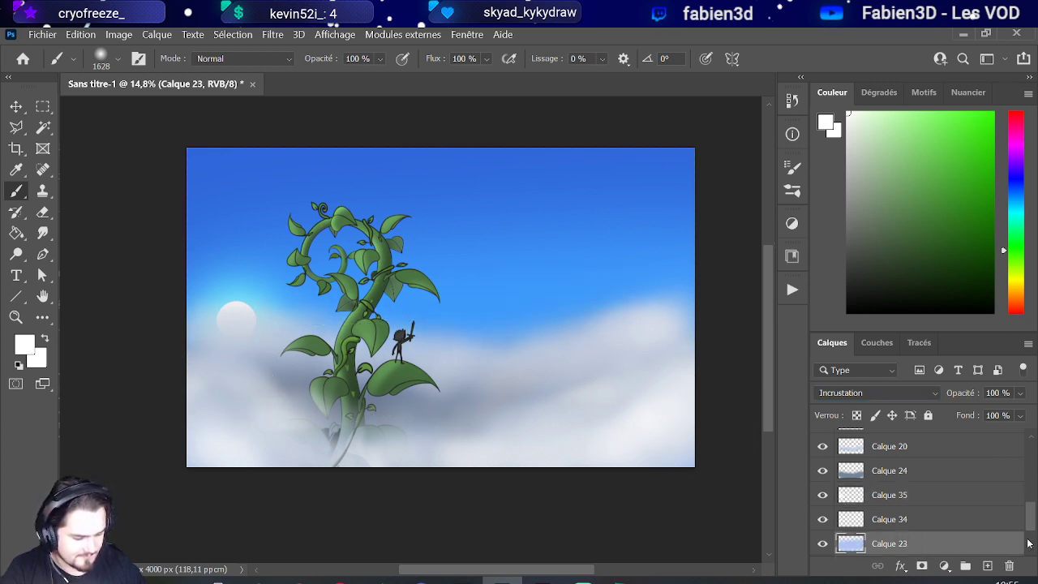
left_click(987, 565)
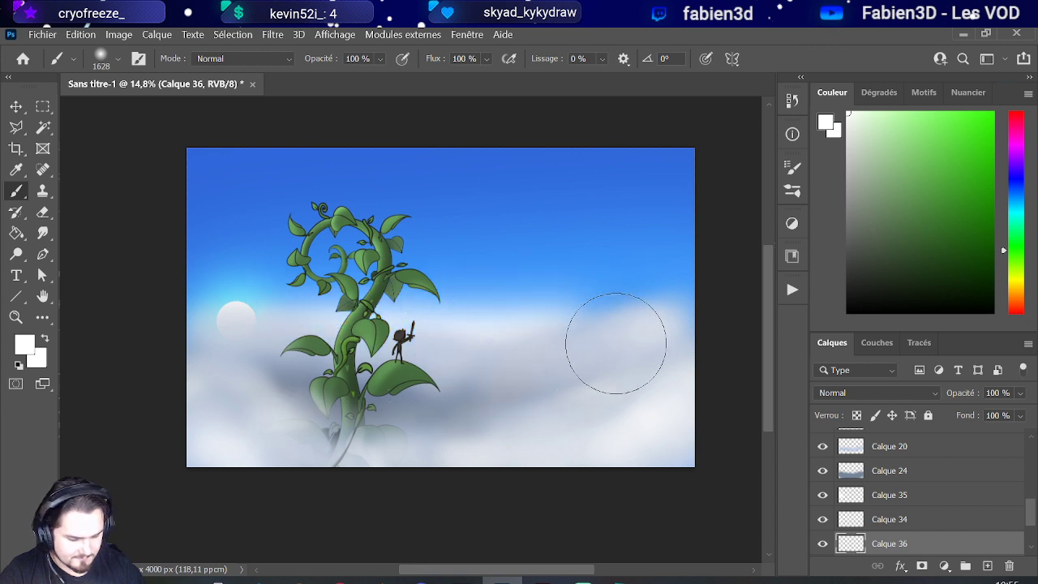
left_click(857, 396)
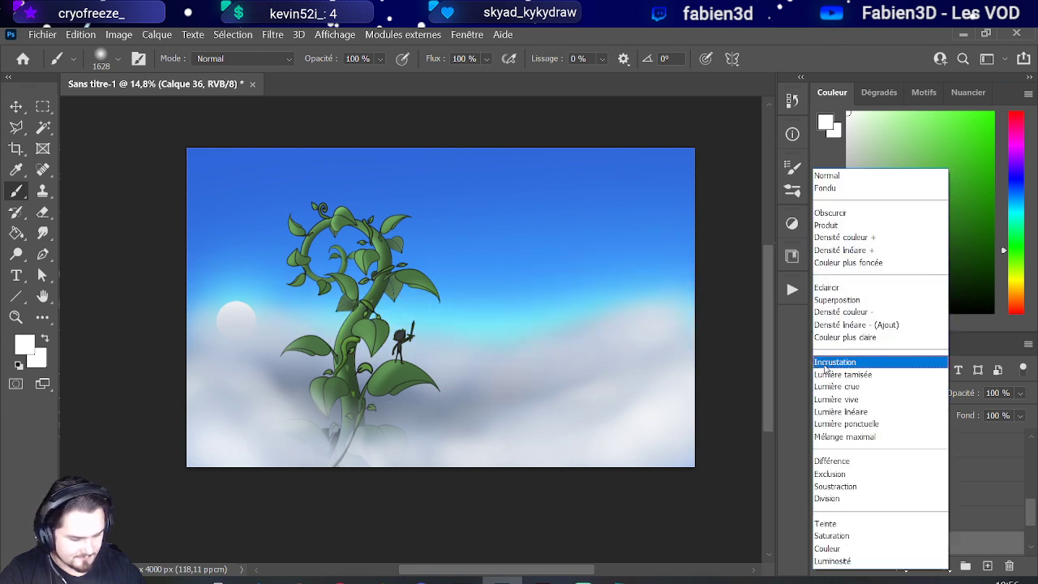
left_click(824, 363)
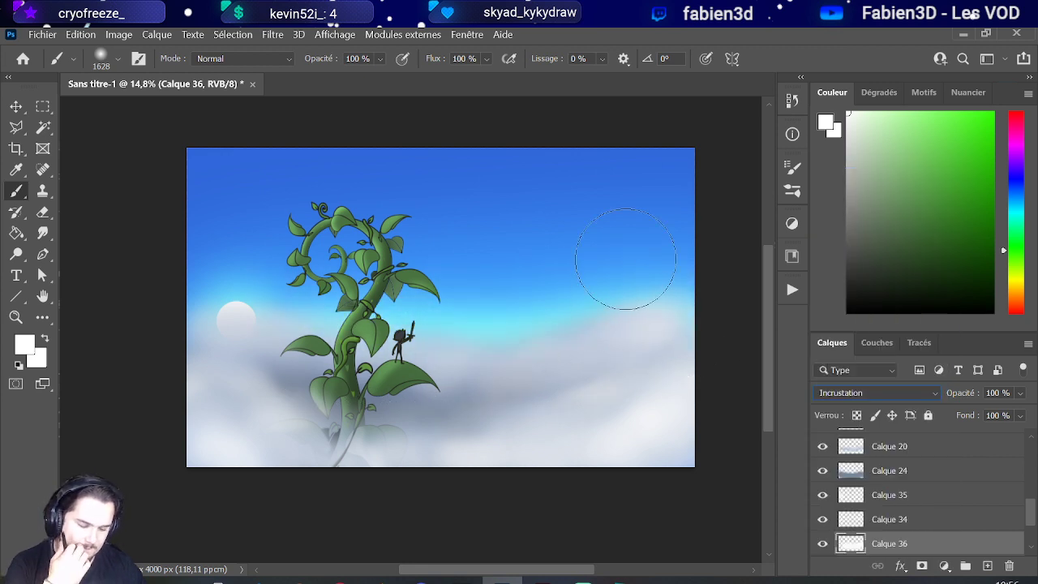
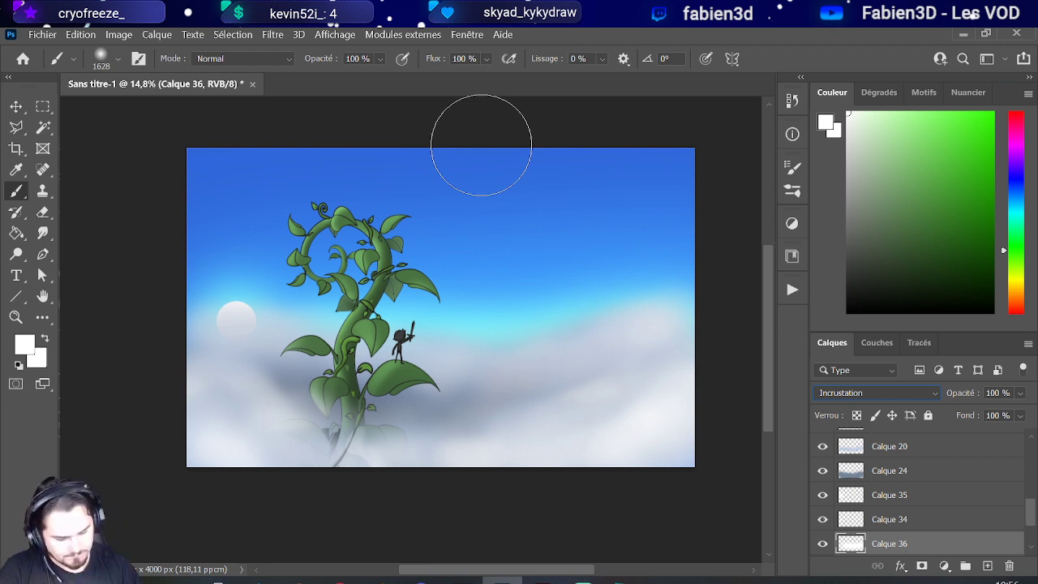
Step: Toggle the visibility of individual layers between Calque 18 and Calque 33 to find which one holds the vine at the beanstalk's base
scroll(975, 492, "down", 1)
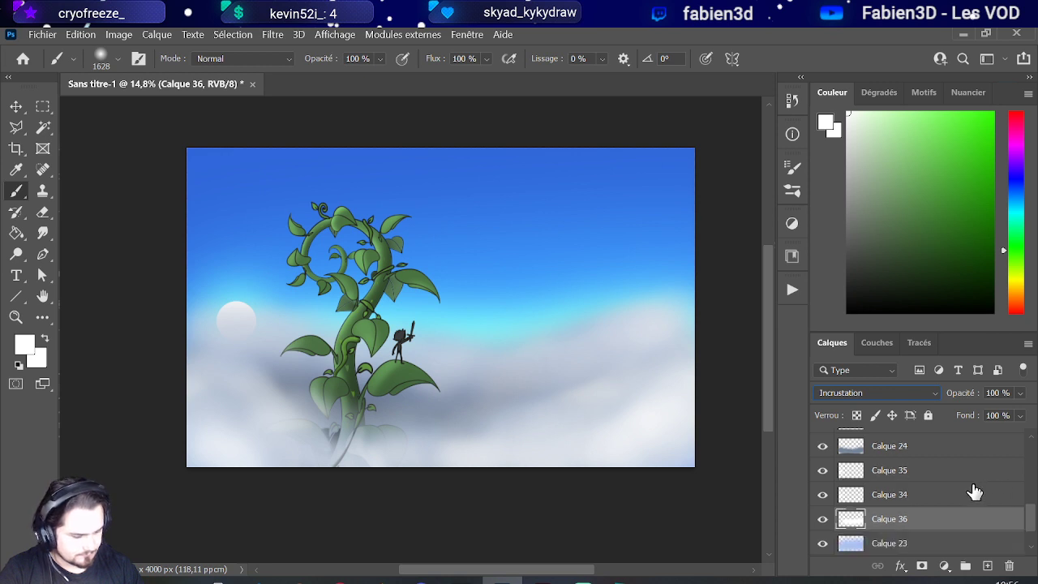
scroll(974, 492, "up", 5)
left_click(924, 489)
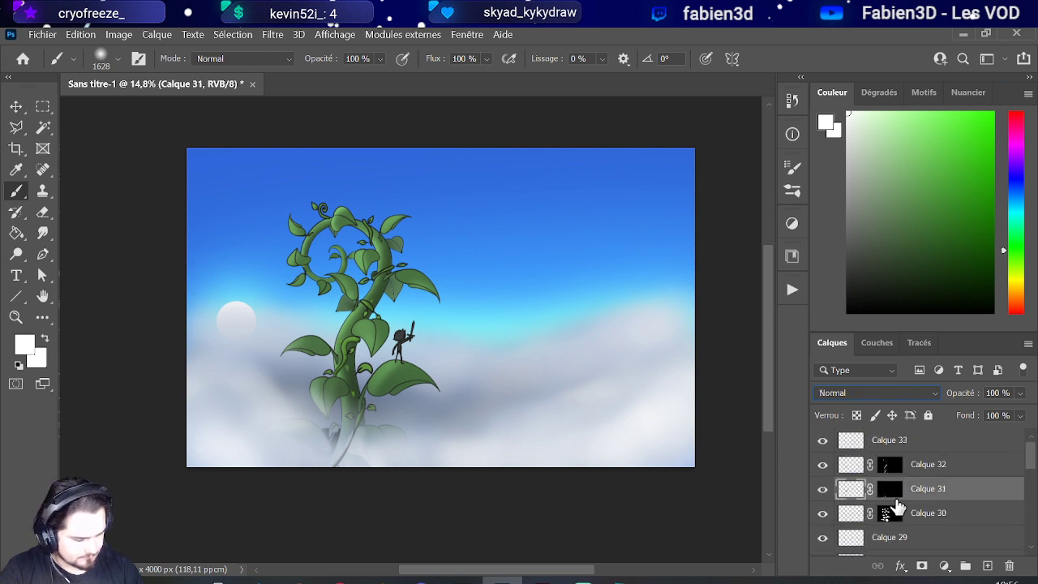
left_click(823, 513)
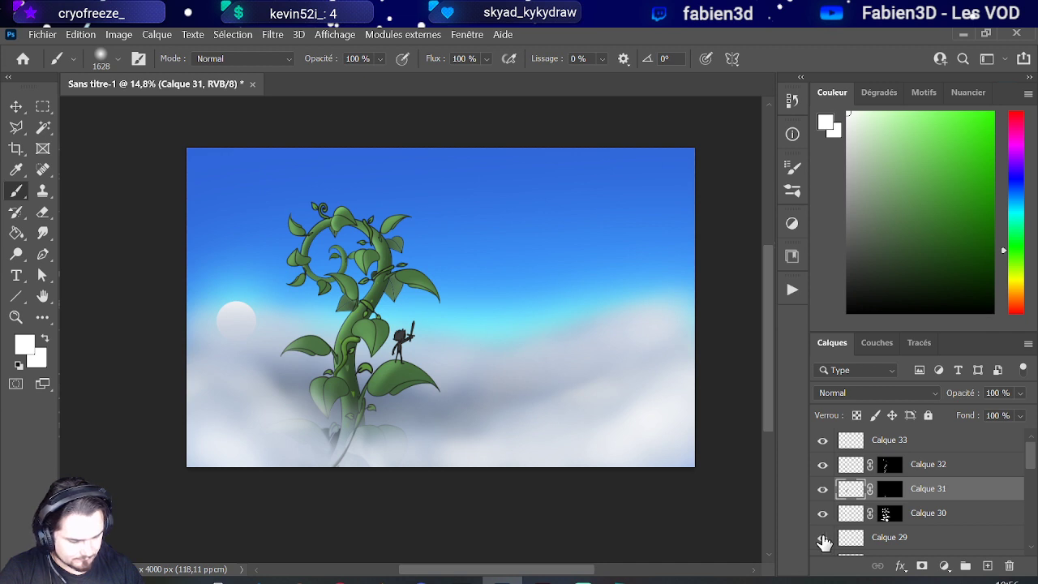
scroll(823, 539, "down", 1)
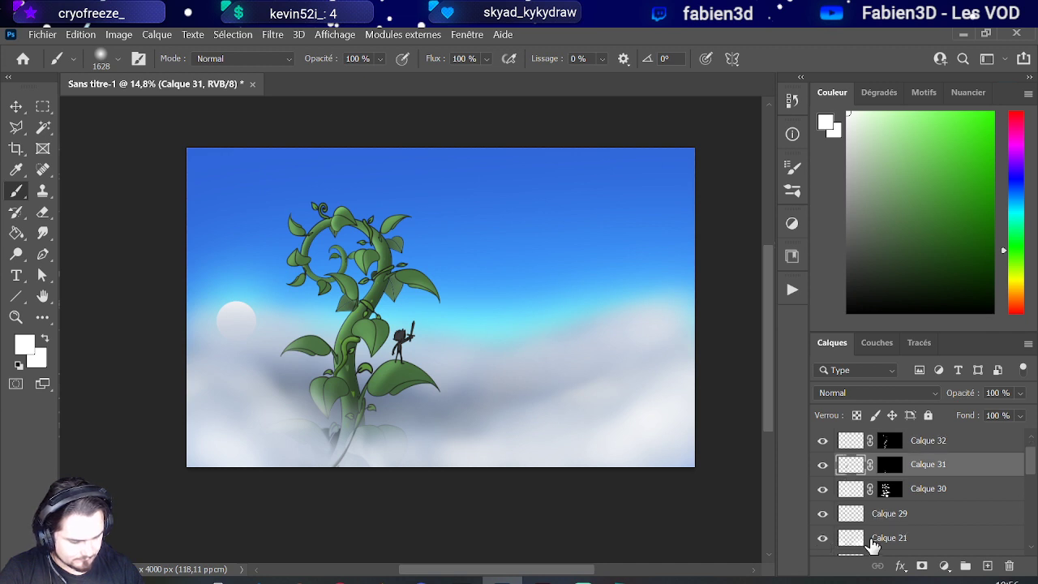
left_click(823, 538)
left_click(823, 538)
scroll(824, 548, "down", 2)
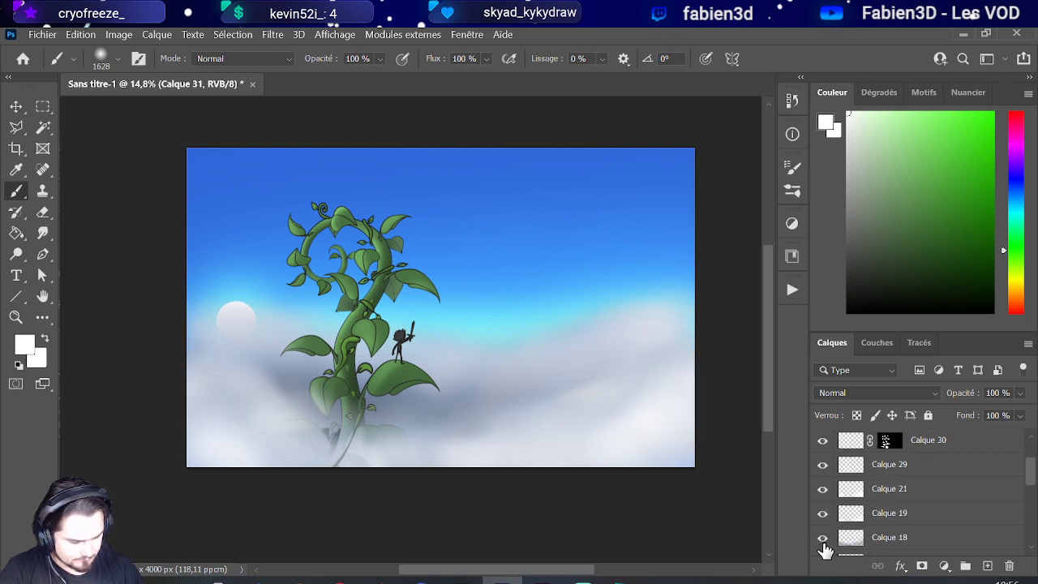
left_click(823, 489)
left_click(823, 489)
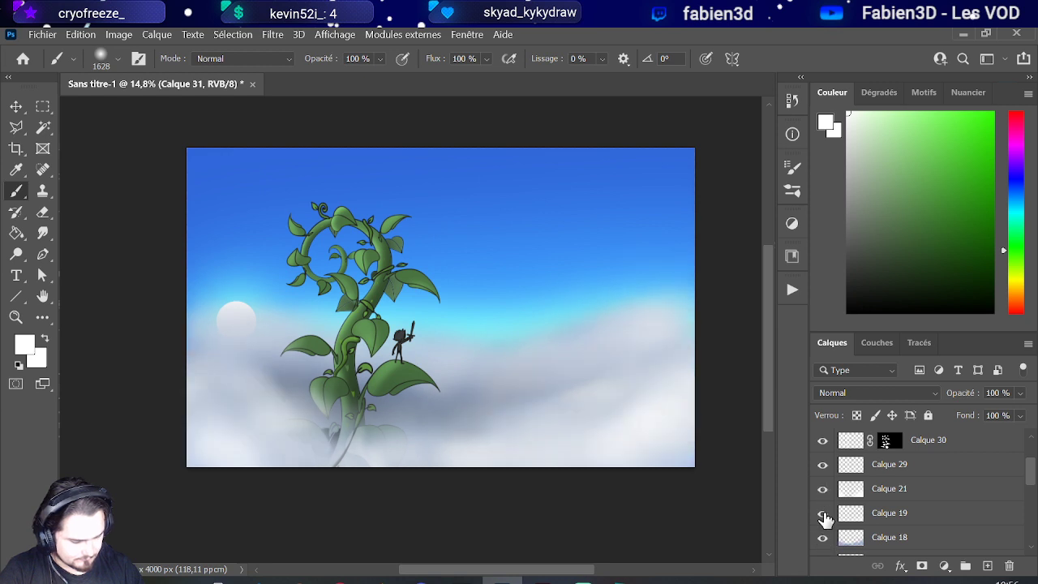
left_click(823, 514)
left_click(823, 514)
scroll(824, 518, "down", 1)
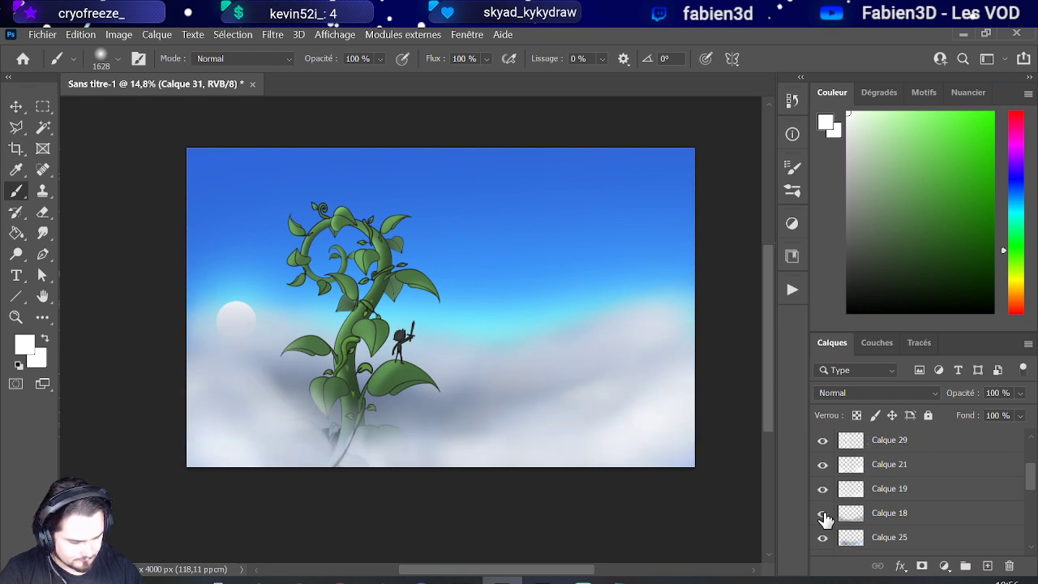
scroll(825, 514, "up", 4)
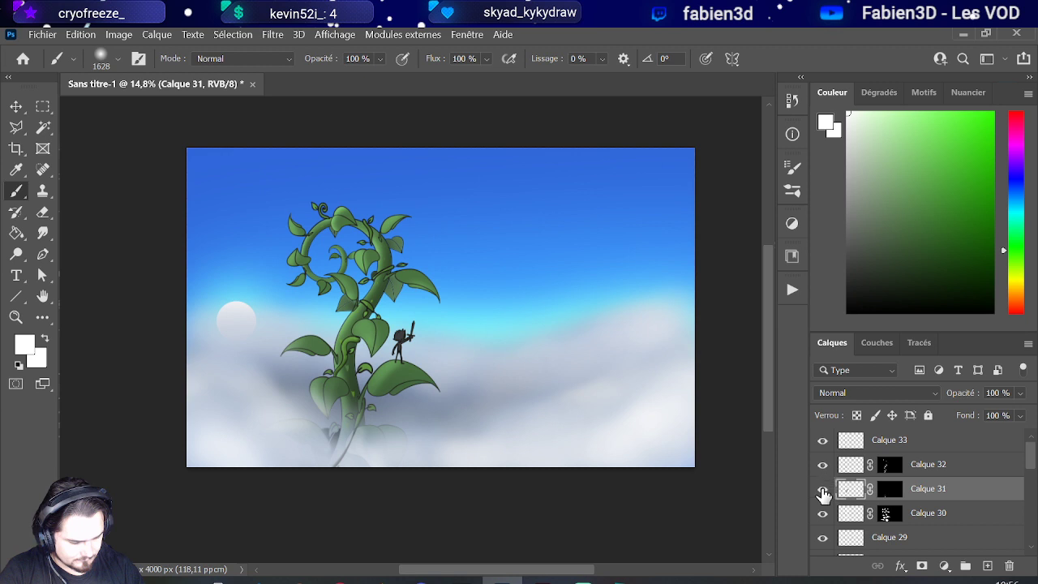
left_click(823, 484)
left_click(824, 485)
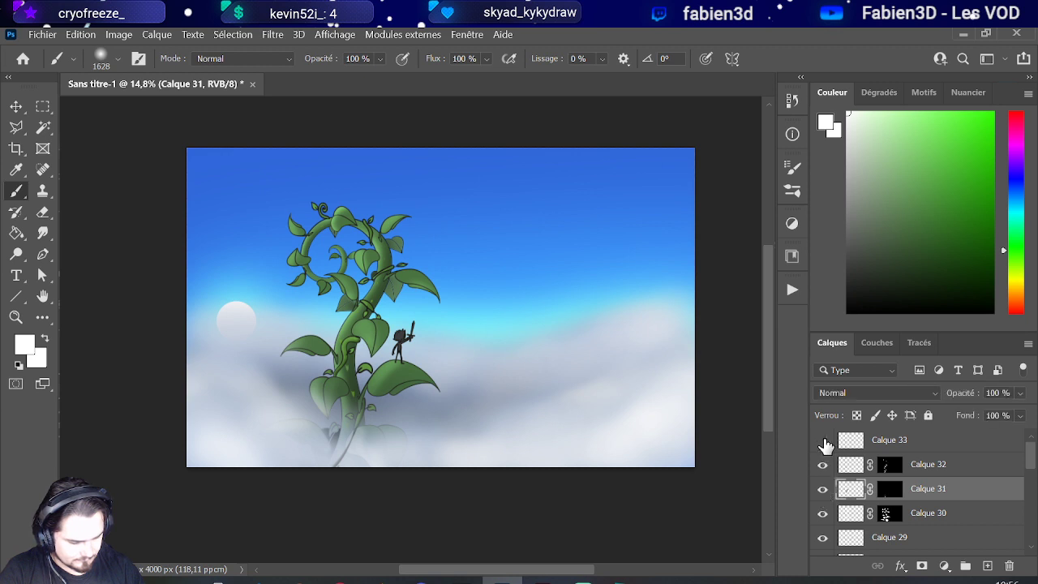
left_click(822, 440)
left_click(823, 440)
left_click(822, 465)
left_click(822, 466)
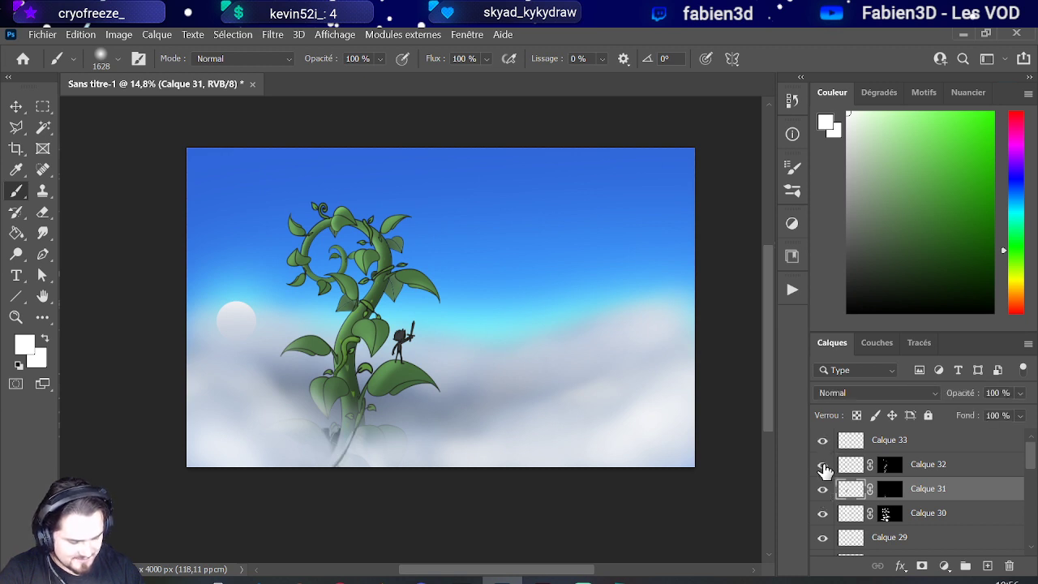
Step: Erase the thin vine crossing the beanstalk's base on Calque 32 with a soft 1237 px eraser
left_click(850, 464)
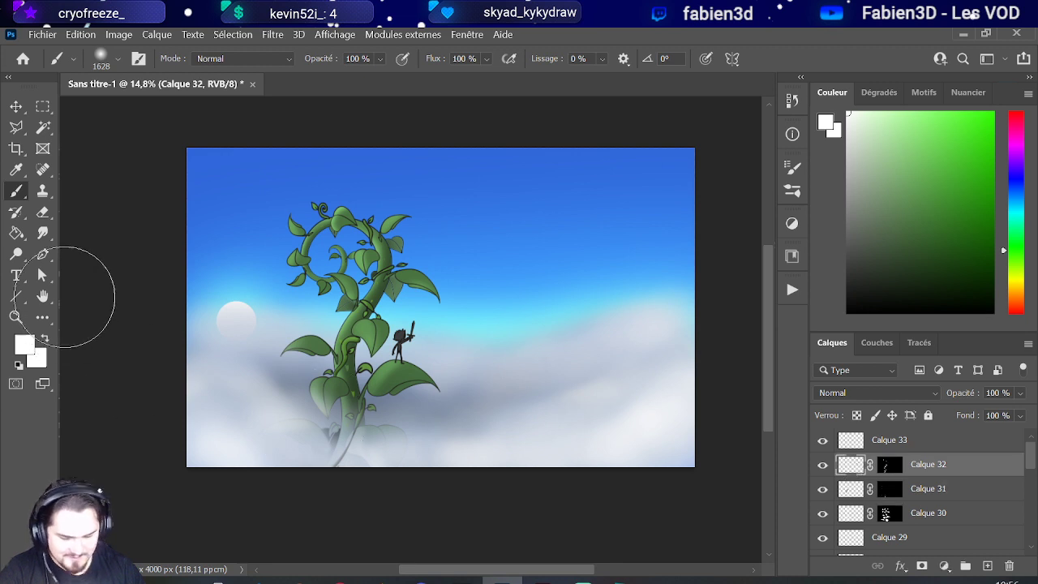
left_click(43, 212)
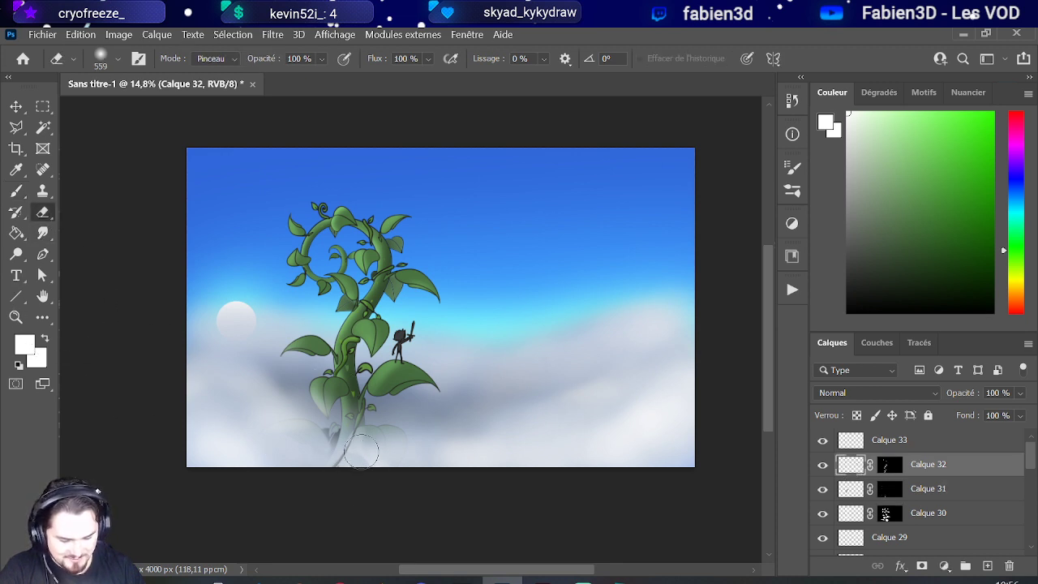
mouse_move(359, 447)
left_mouse_down()
mouse_move(403, 462)
mouse_move(329, 462)
left_mouse_up()
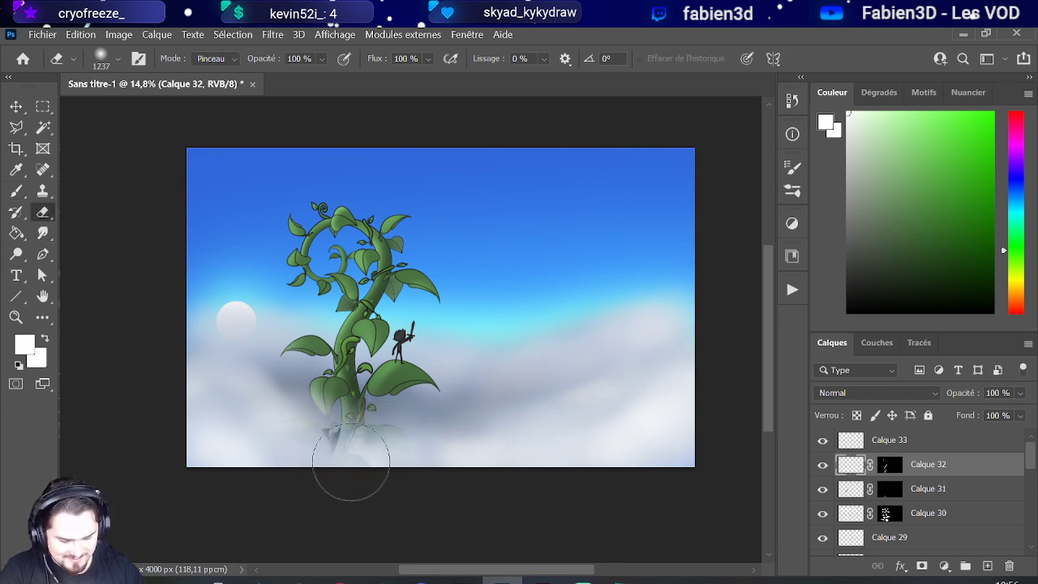
scroll(364, 474, "down", 1)
scroll(357, 474, "up", 2)
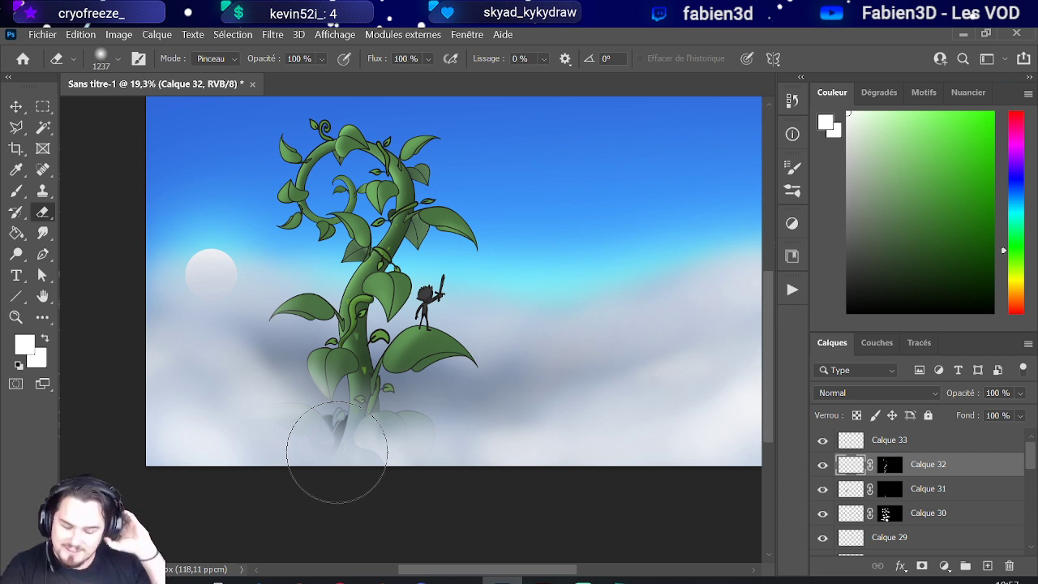
Step: Erase the remaining dark stem traces at the beanstalk's base, working through Calque 30, Calque 31 and Calque 33
left_click(850, 492)
left_click(853, 518)
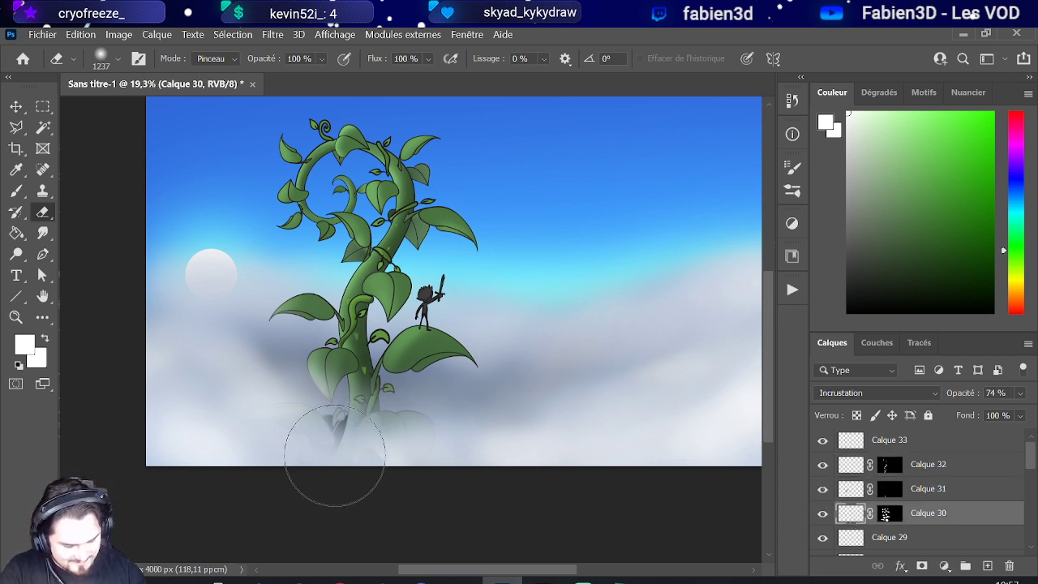
left_click(848, 490)
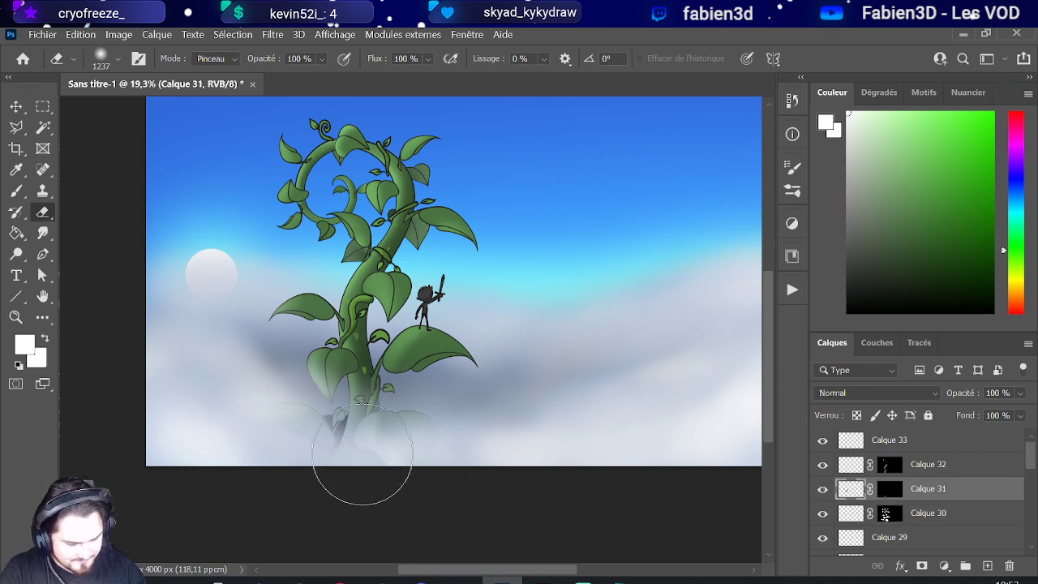
scroll(876, 510, "down", 5)
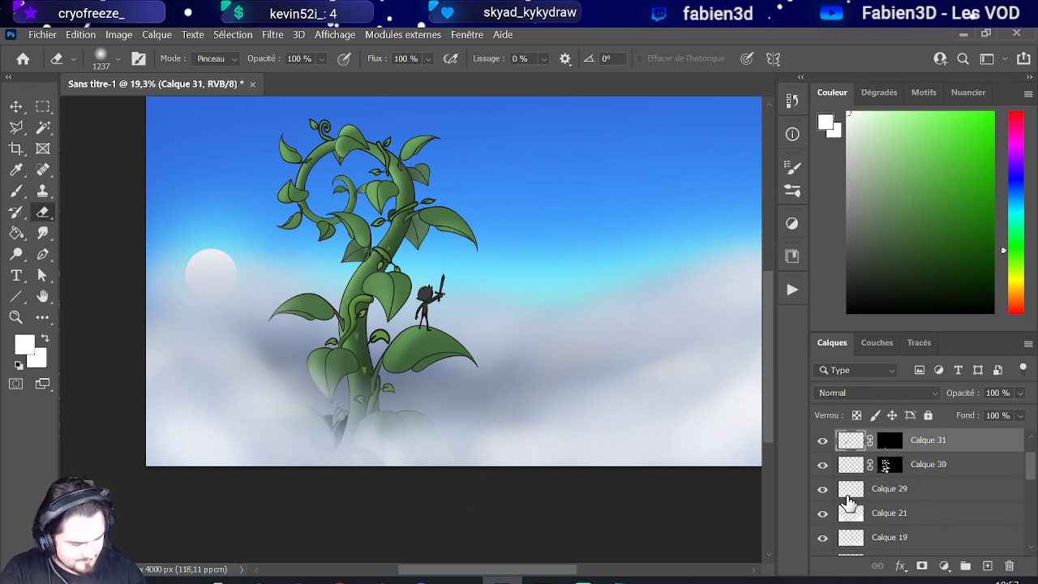
scroll(851, 498, "up", 5)
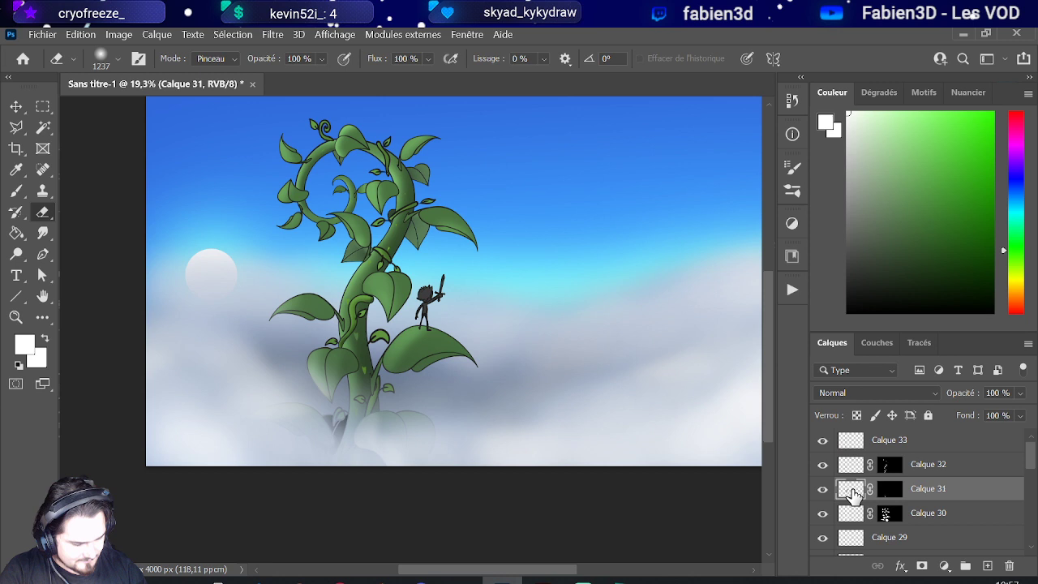
left_click(850, 444)
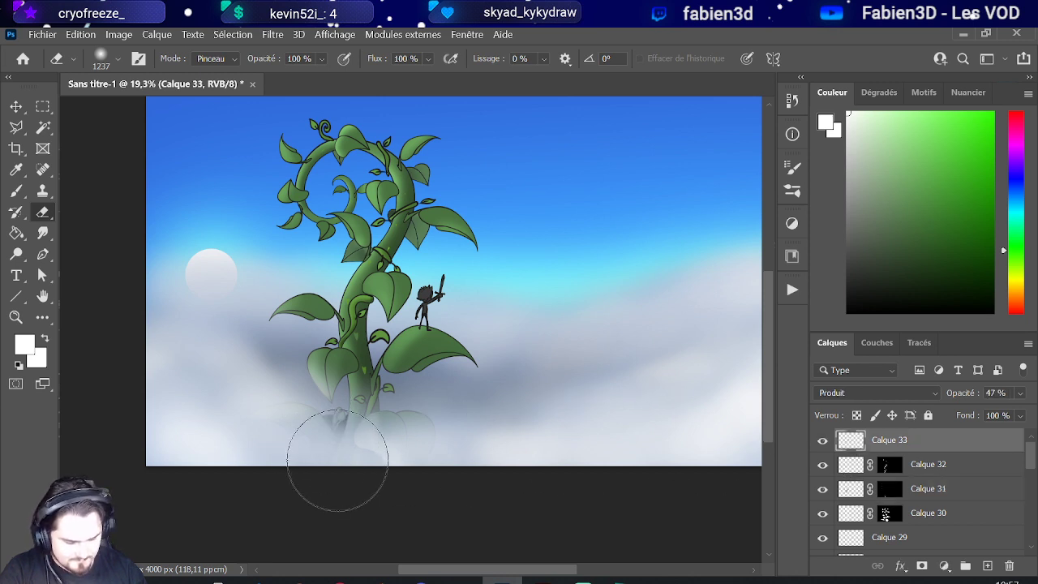
Step: Create a new layer above Calque 33 and set up black with the soft Arrondi flou pression opacité brush
scroll(337, 459, "down", 5)
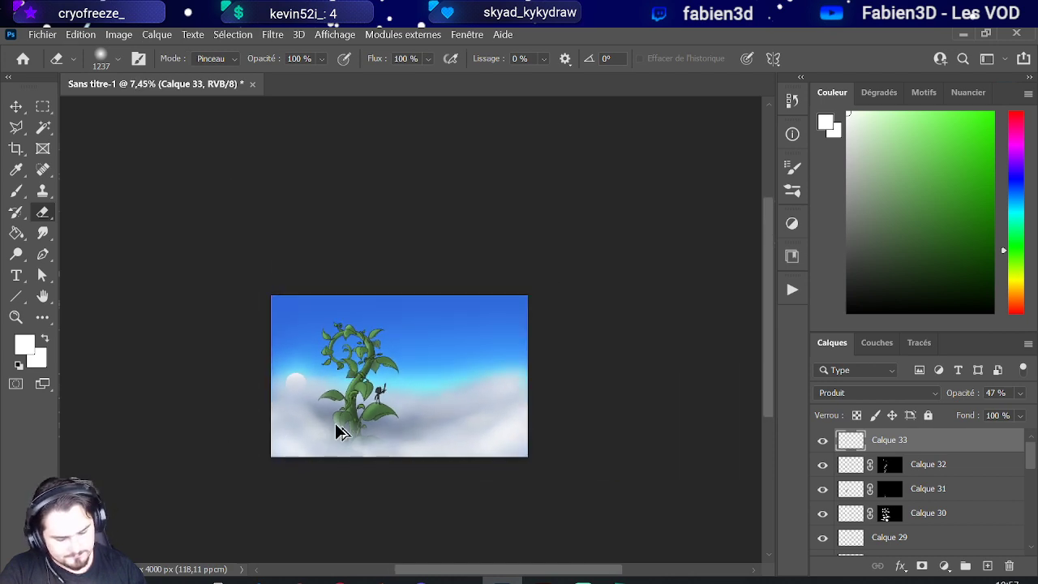
scroll(371, 343, "up", 4)
scroll(331, 335, "down", 2)
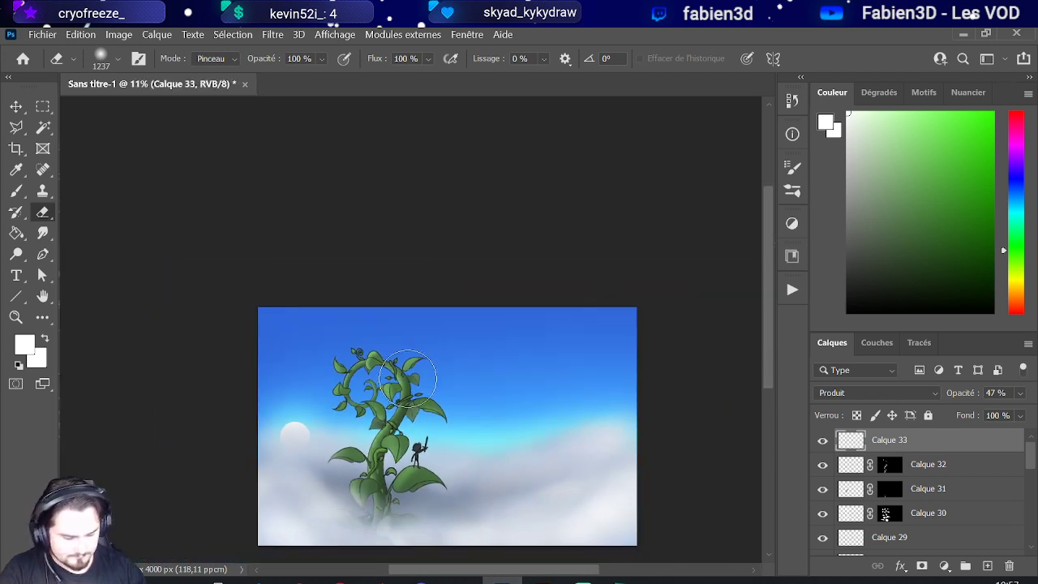
scroll(430, 379, "up", 1)
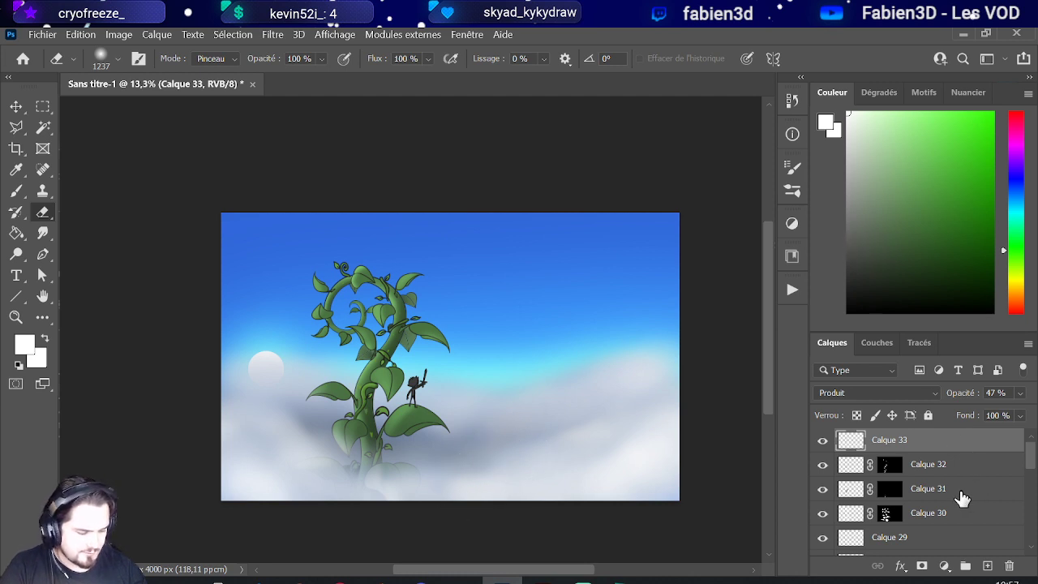
left_click(987, 565)
key("d")
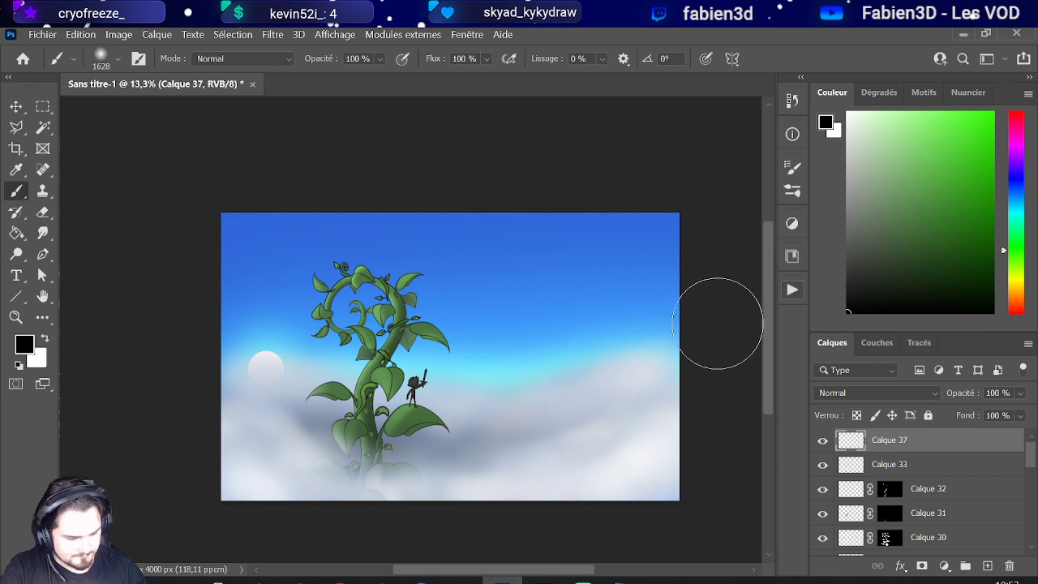
left_click_drag(340, 463, 340, 462)
left_click(117, 61)
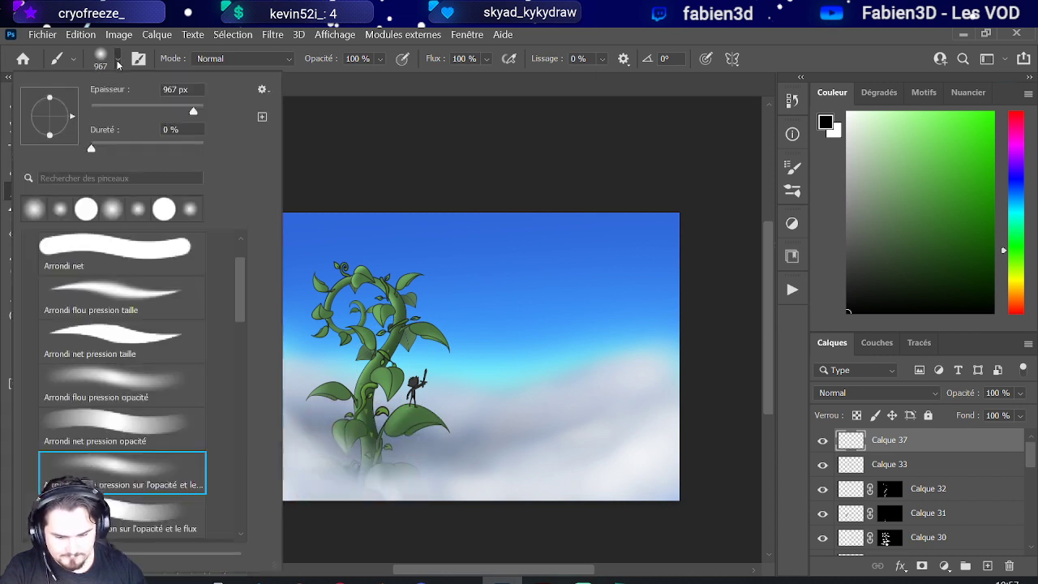
double_click(141, 381)
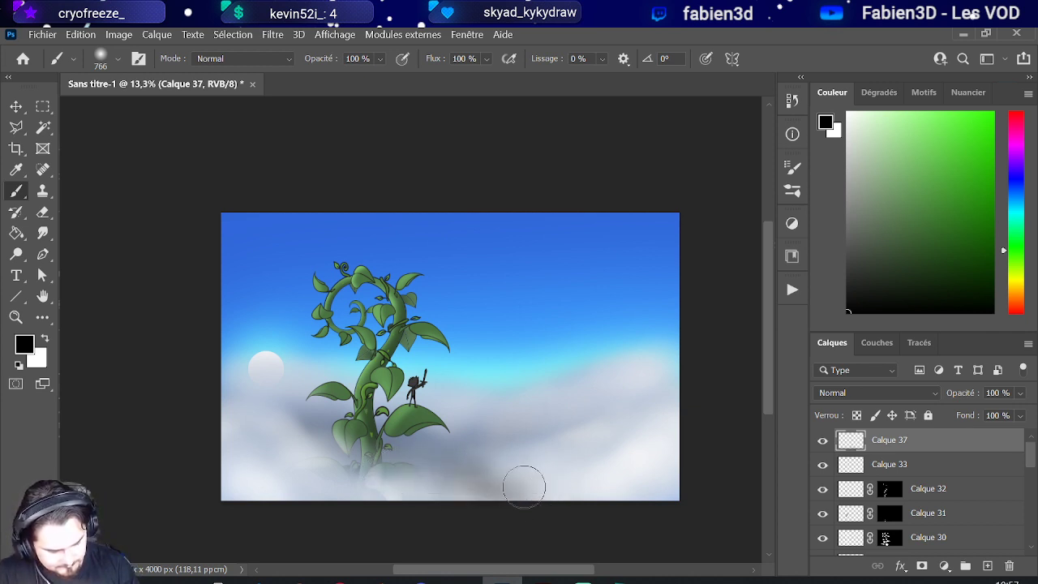
Step: Paint soft black shadows with a 766 px brush across the lower clouds, from the beanstalk's base to the canvas's right edge
mouse_move(524, 485)
left_mouse_down()
mouse_move(492, 498)
mouse_move(561, 507)
mouse_move(426, 475)
mouse_move(561, 512)
mouse_move(397, 480)
mouse_move(558, 507)
mouse_move(483, 481)
mouse_move(566, 479)
mouse_move(555, 464)
mouse_move(653, 479)
mouse_move(569, 475)
mouse_move(670, 506)
left_mouse_up()
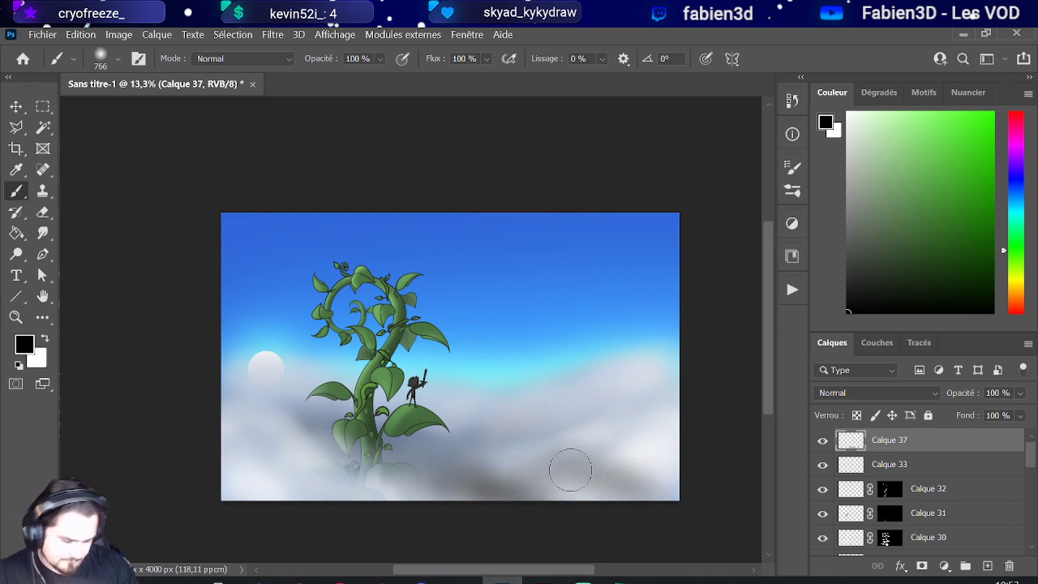
mouse_move(428, 459)
left_mouse_down()
mouse_move(604, 454)
mouse_move(511, 458)
mouse_move(659, 471)
left_mouse_up()
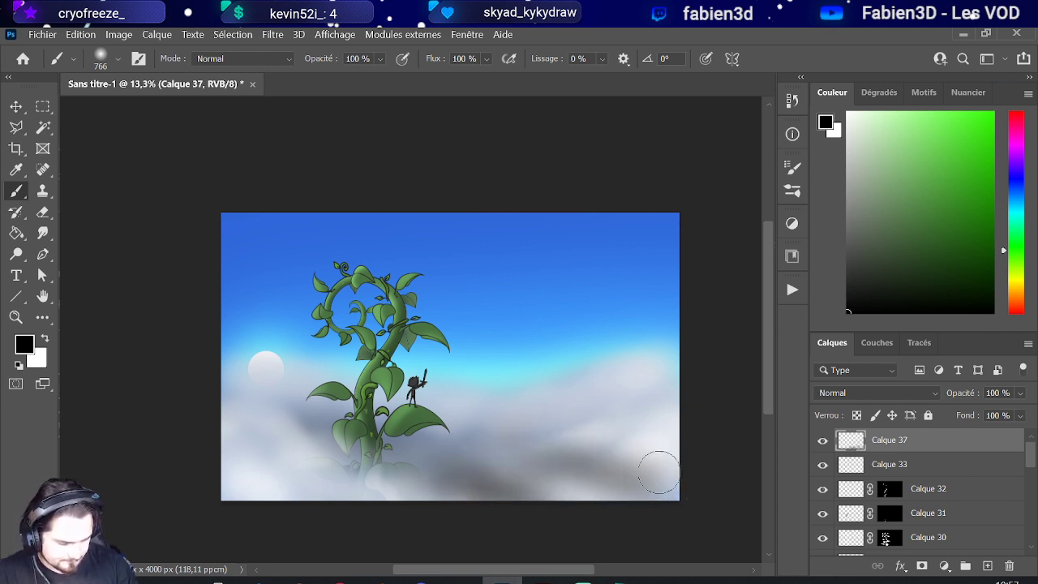
mouse_move(614, 499)
left_mouse_down()
mouse_move(627, 478)
mouse_move(478, 473)
mouse_move(376, 453)
mouse_move(707, 479)
left_mouse_up()
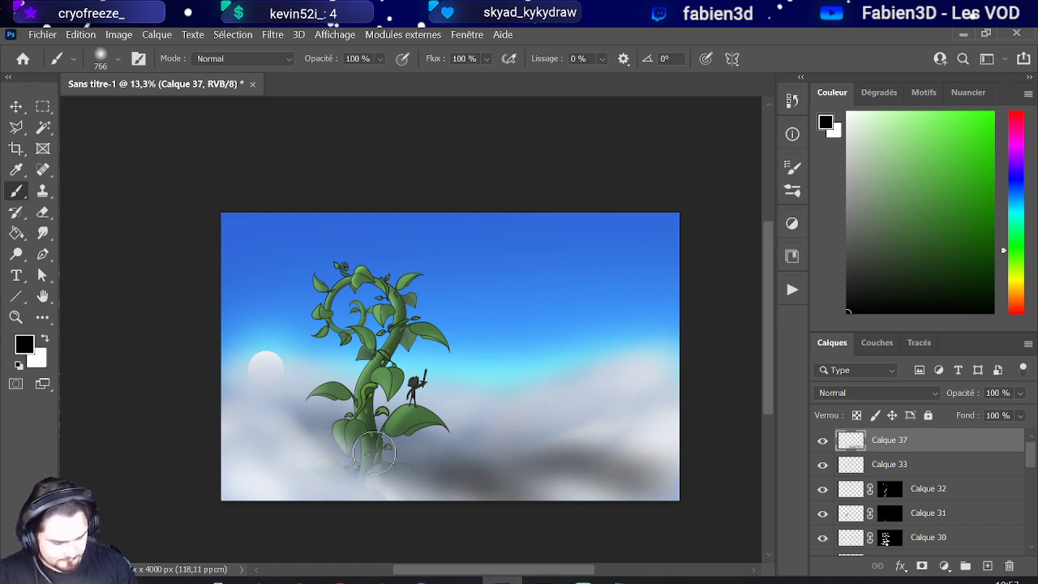
mouse_move(374, 455)
left_mouse_down()
mouse_move(515, 477)
mouse_move(710, 481)
left_mouse_up()
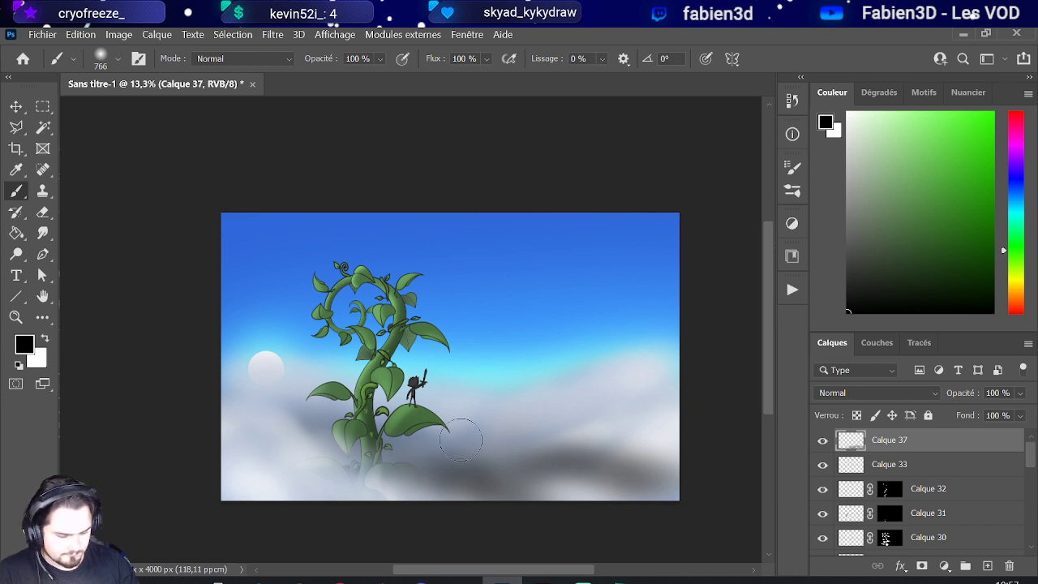
Step: Try the Produit blend mode on the cloud shadow layer Calque 37, and settle on Incrustation
left_click(868, 397)
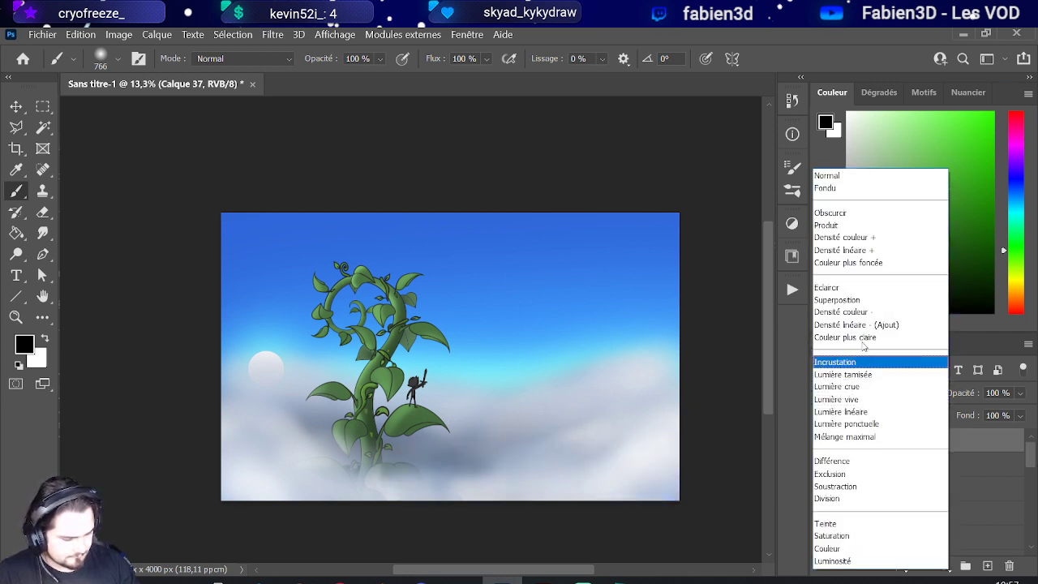
left_click(851, 231)
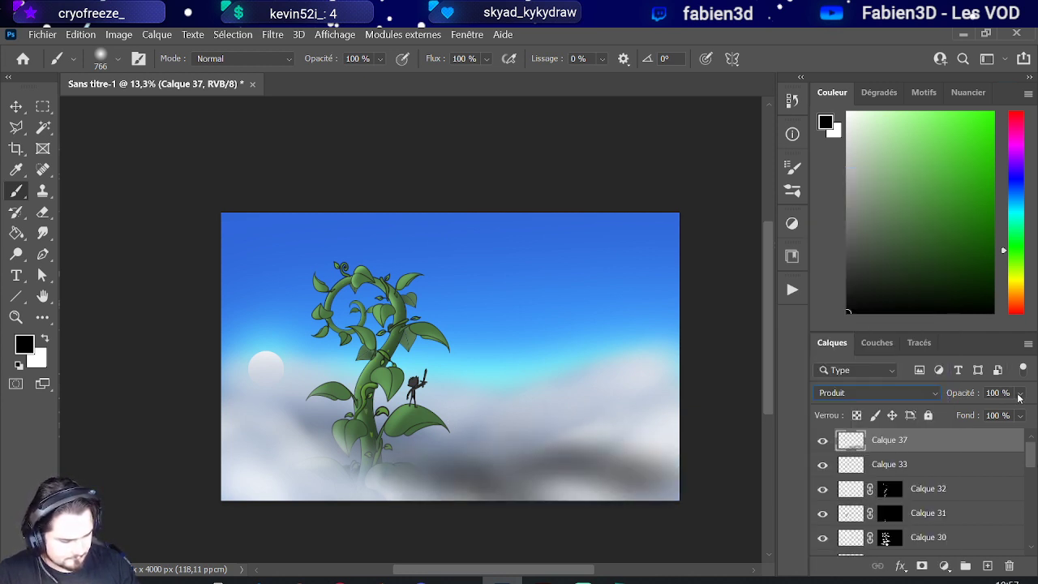
left_click(911, 396)
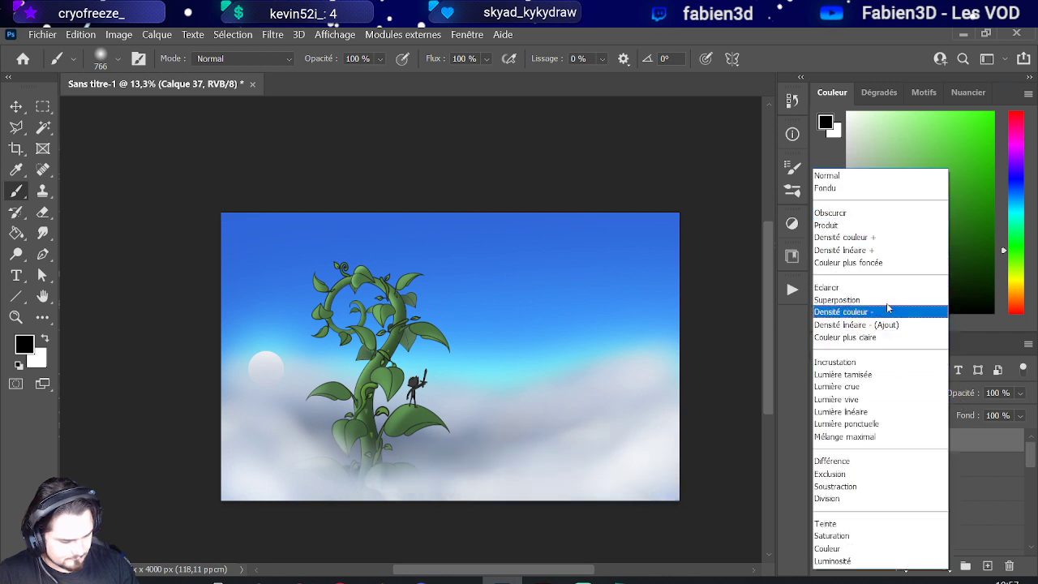
left_click(877, 361)
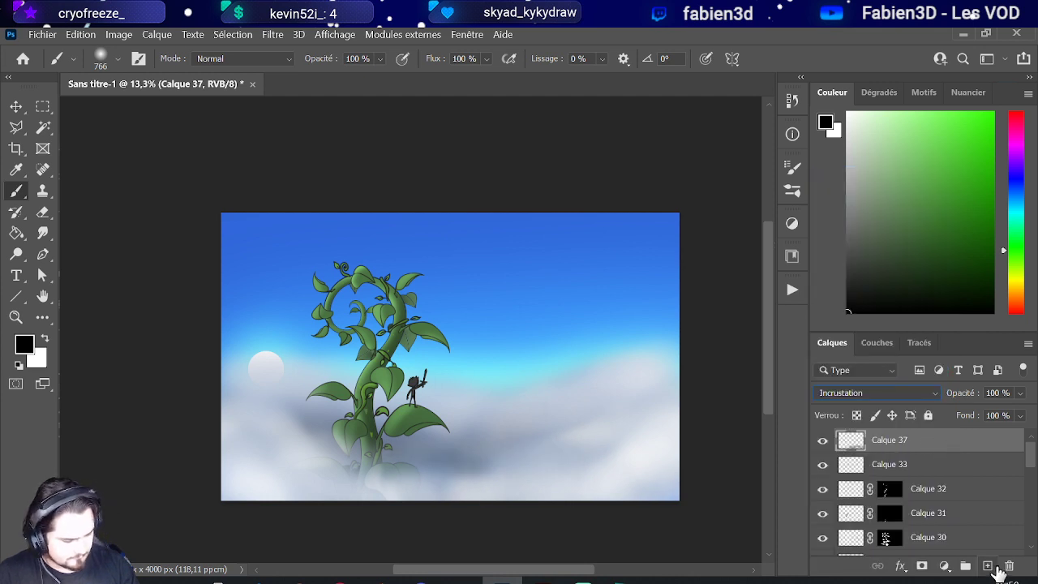
Step: Duplicate the cloud shadow layer Calque 37, keeping the default copy name
right_click(942, 439)
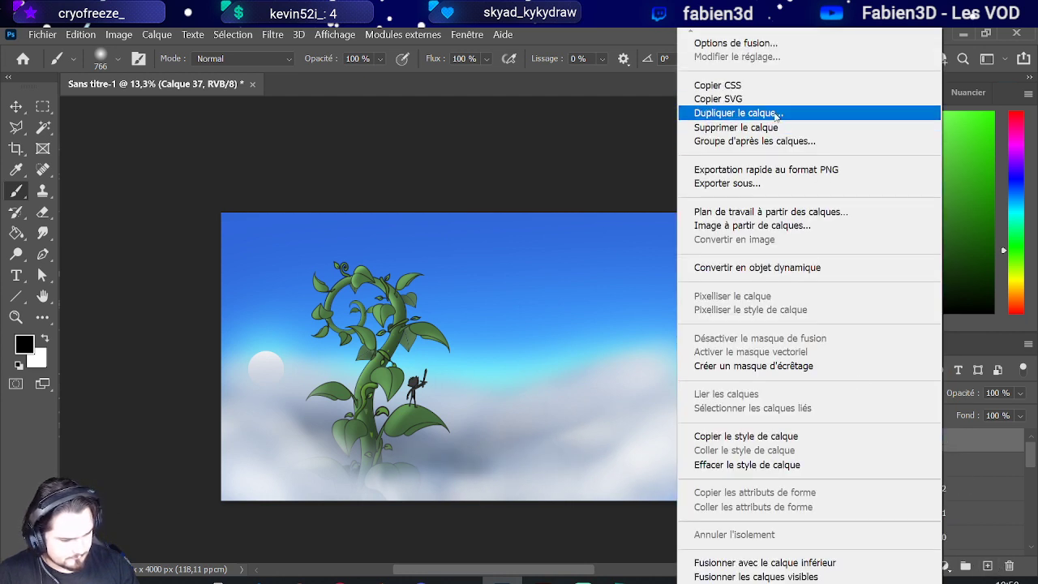
left_click(774, 114)
key("Return")
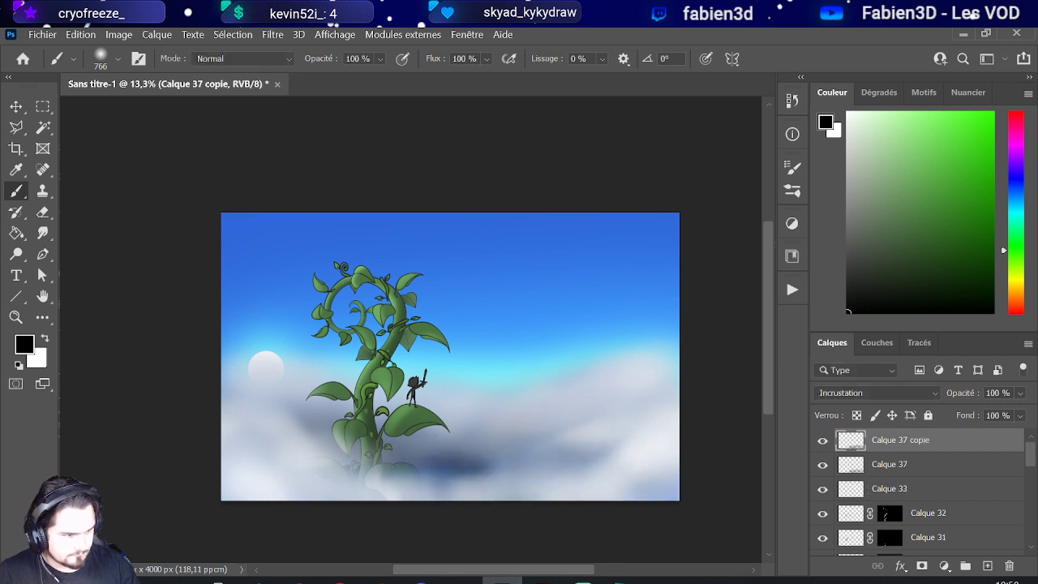
Step: Set the duplicated cloud shadow layer Calque 37 copie to the Produit blend mode at 67 % opacity
left_click(862, 399)
left_click(847, 225)
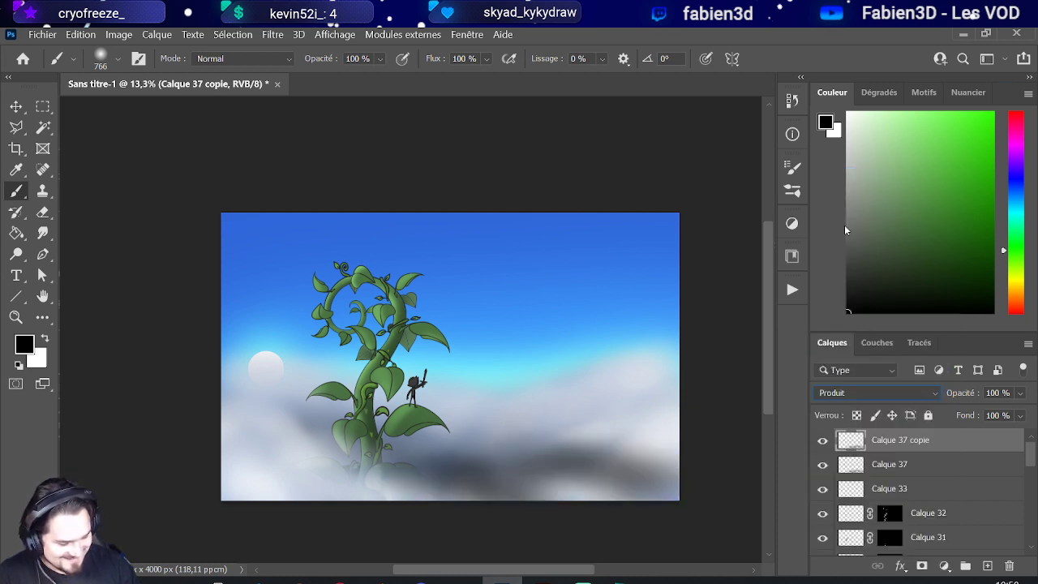
left_click(1020, 393)
mouse_move(984, 413)
left_mouse_down()
mouse_move(972, 415)
mouse_move(1001, 412)
left_mouse_up()
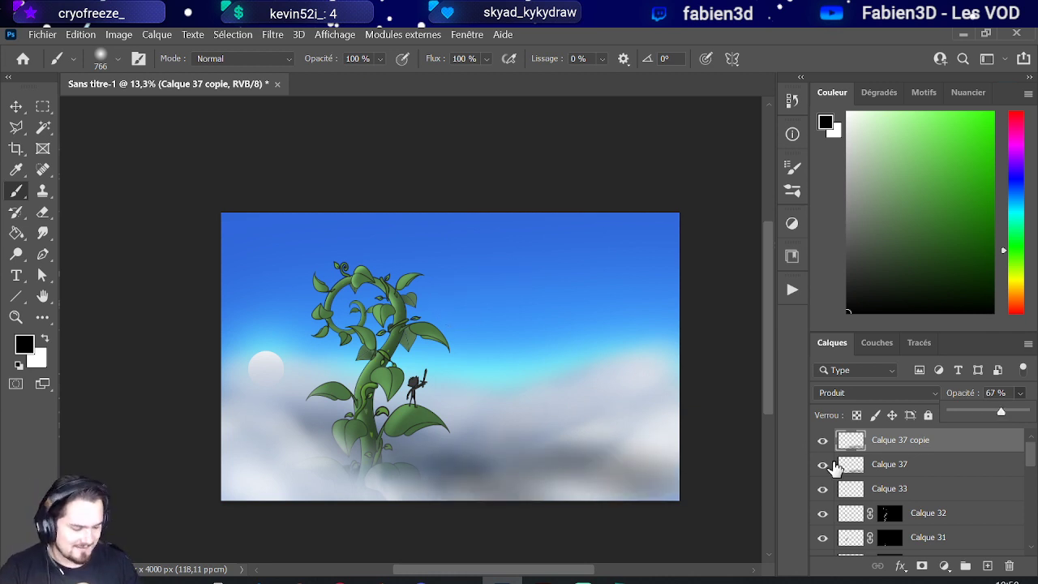
Step: Create a new layer and paint a broad soft black stroke with a 1908 px brush from the beanstalk's loop up into the sky
left_click(988, 566)
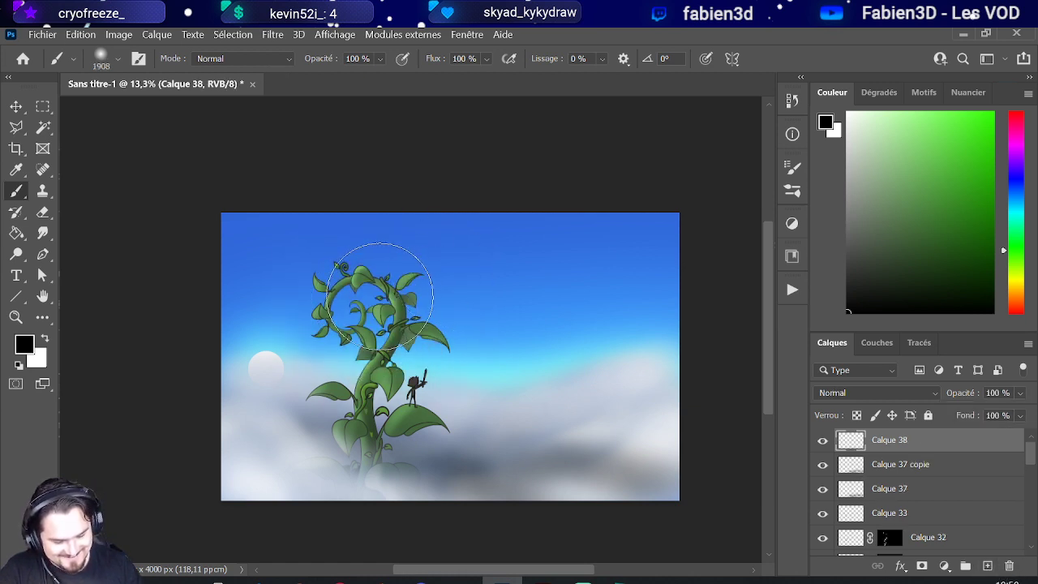
left_click_drag(370, 301, 491, 236)
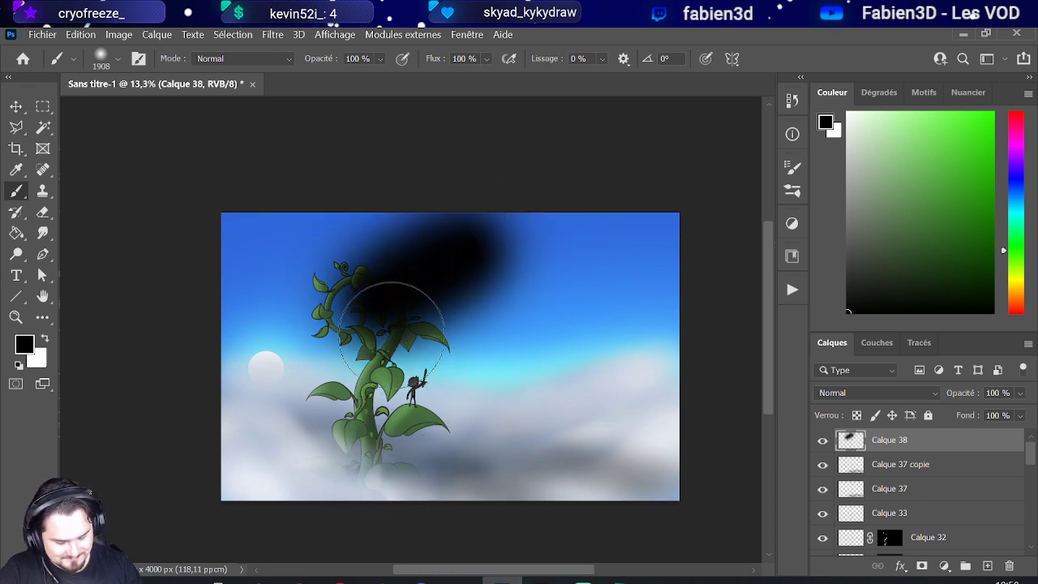
scroll(398, 343, "down", 1)
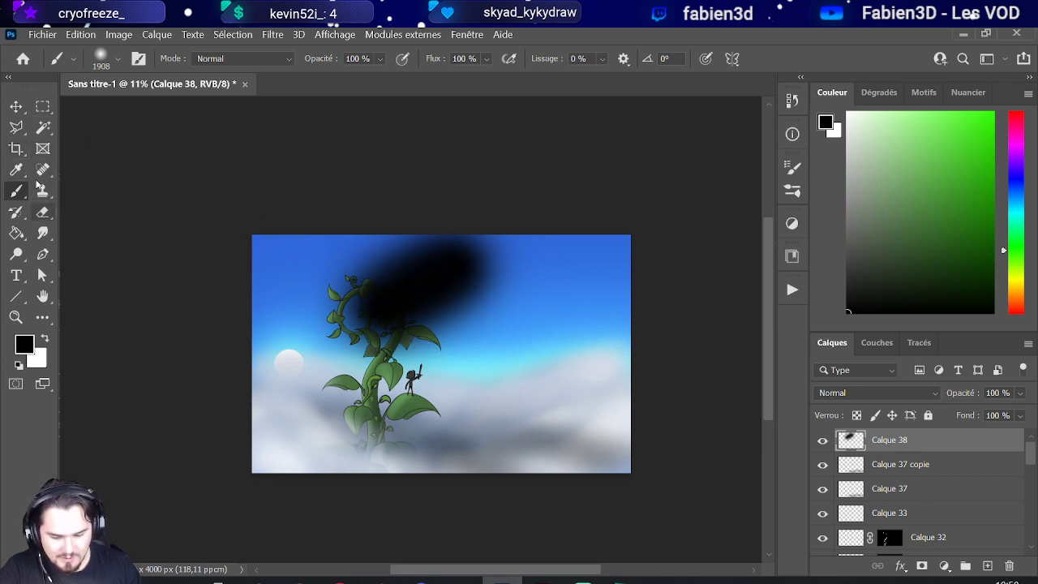
Step: Erase the black inside the beanstalk's loop and along its outer side with the hard Arrondi net brush at 1131 px
left_click(43, 211)
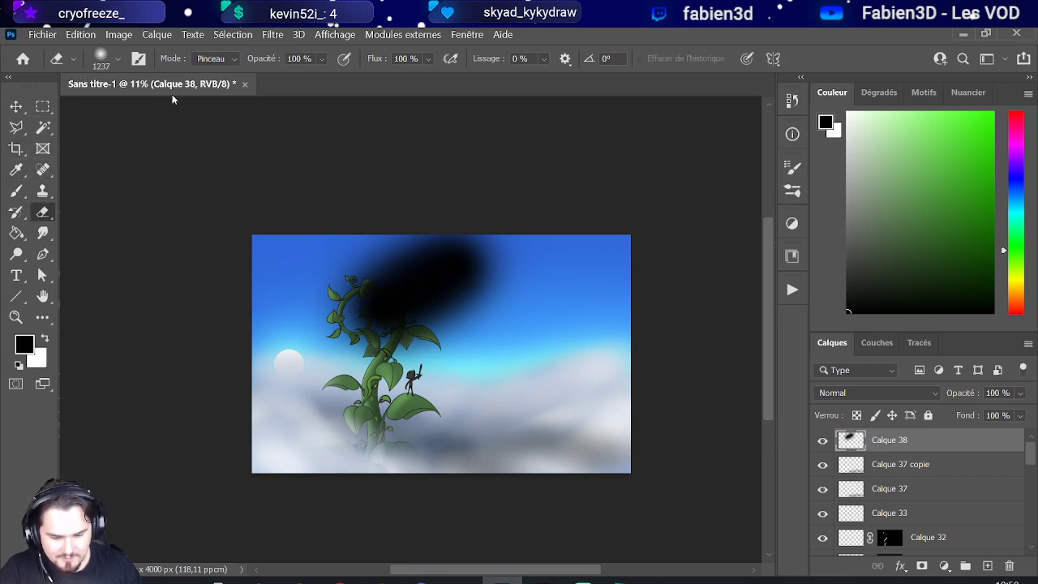
left_click(117, 58)
left_click(104, 243)
right_click(375, 324, "alt")
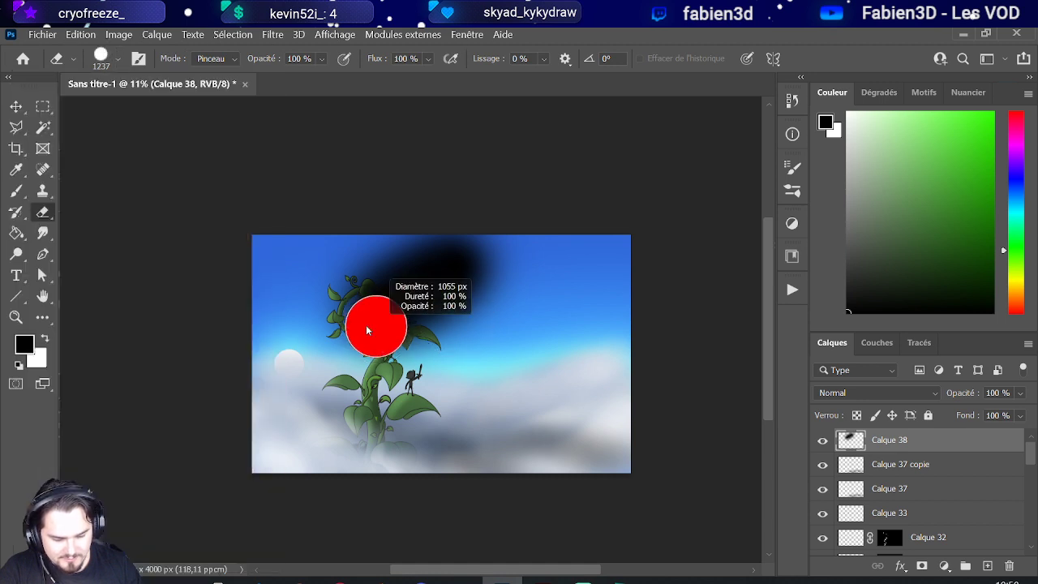
left_click_drag(381, 335, 367, 321)
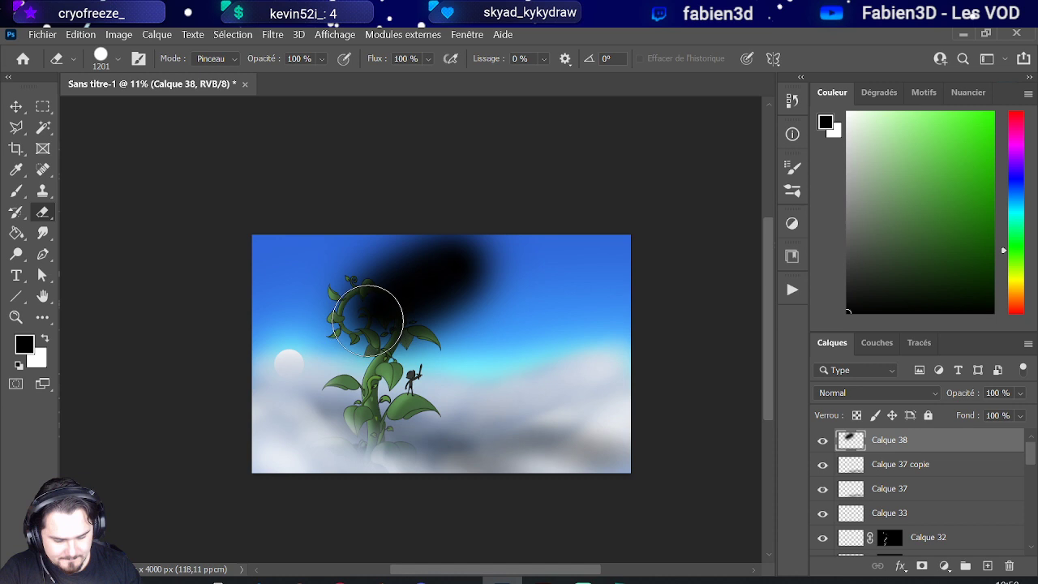
left_click(367, 321)
scroll(367, 321, "up", 3)
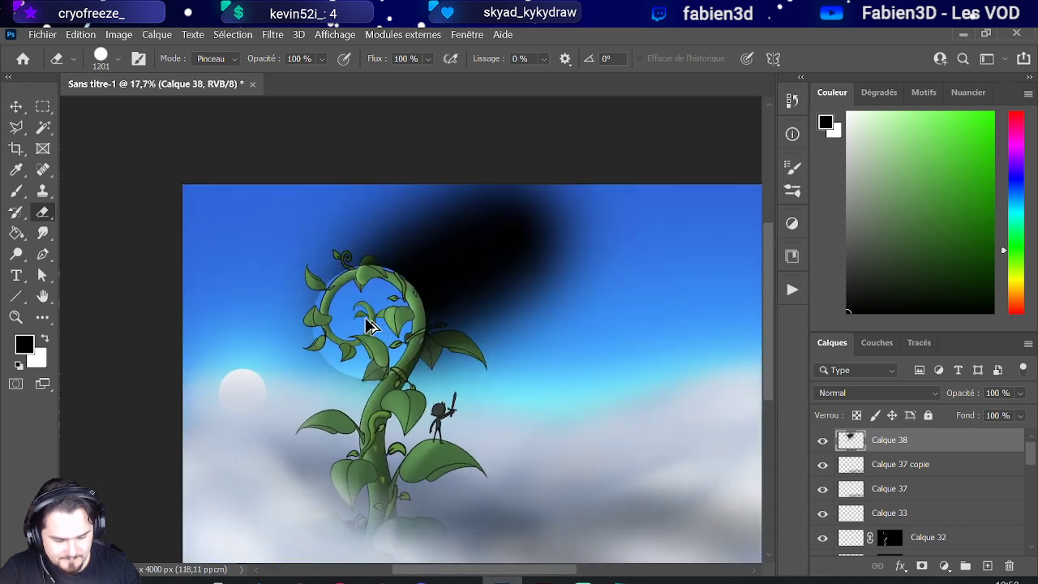
key("ctrl+z")
scroll(388, 328, "up", 3)
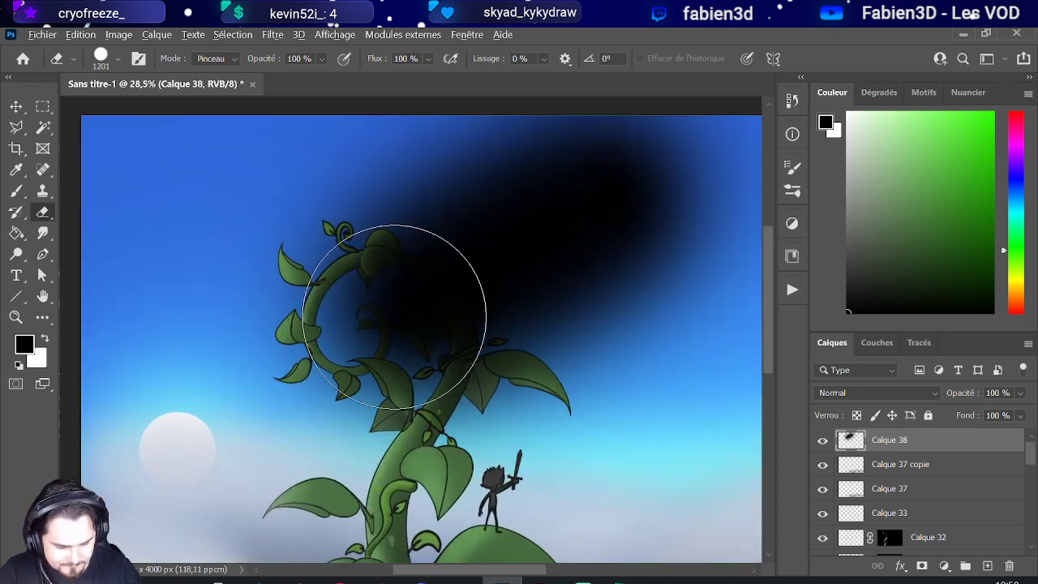
left_click_drag(385, 341, 385, 342)
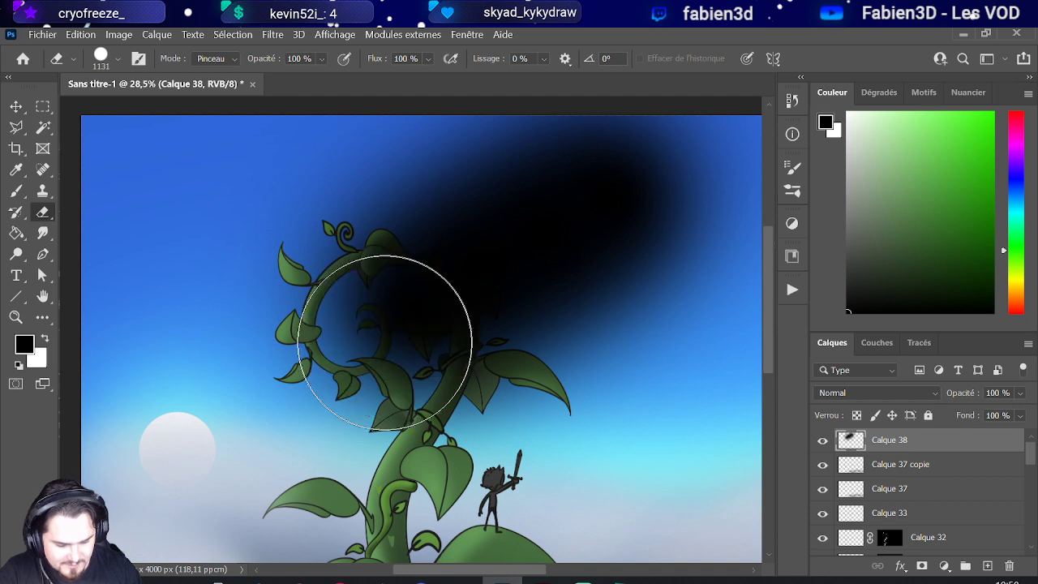
left_click(385, 338)
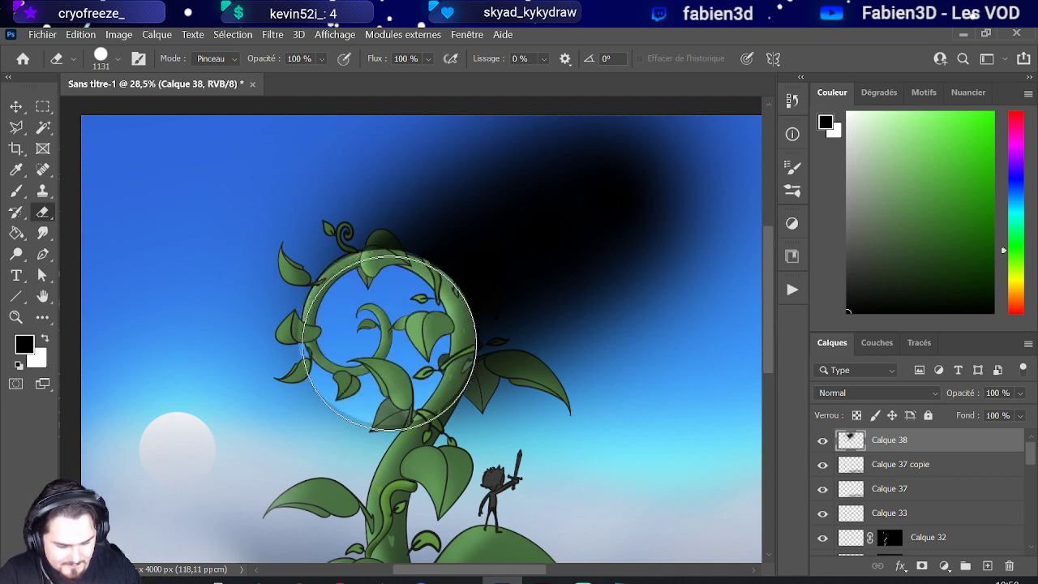
mouse_move(389, 342)
left_mouse_down()
mouse_move(381, 387)
mouse_move(325, 389)
mouse_move(256, 314)
mouse_move(277, 331)
left_mouse_up()
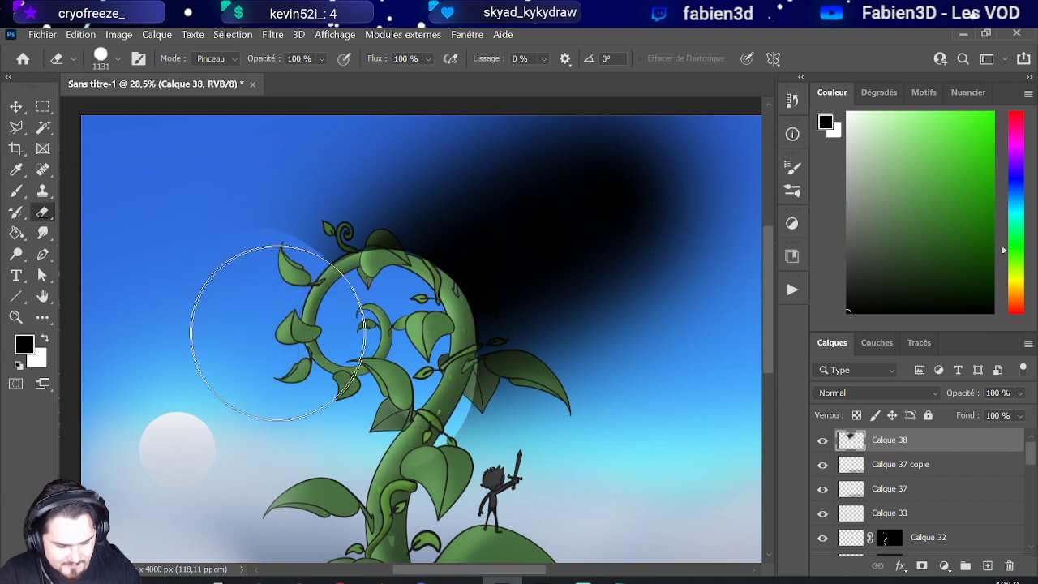
Step: Cut the black stroke's sunward side along a straight diagonal running from the top of the loop to the canvas's upper edge
scroll(278, 339, "down", 3)
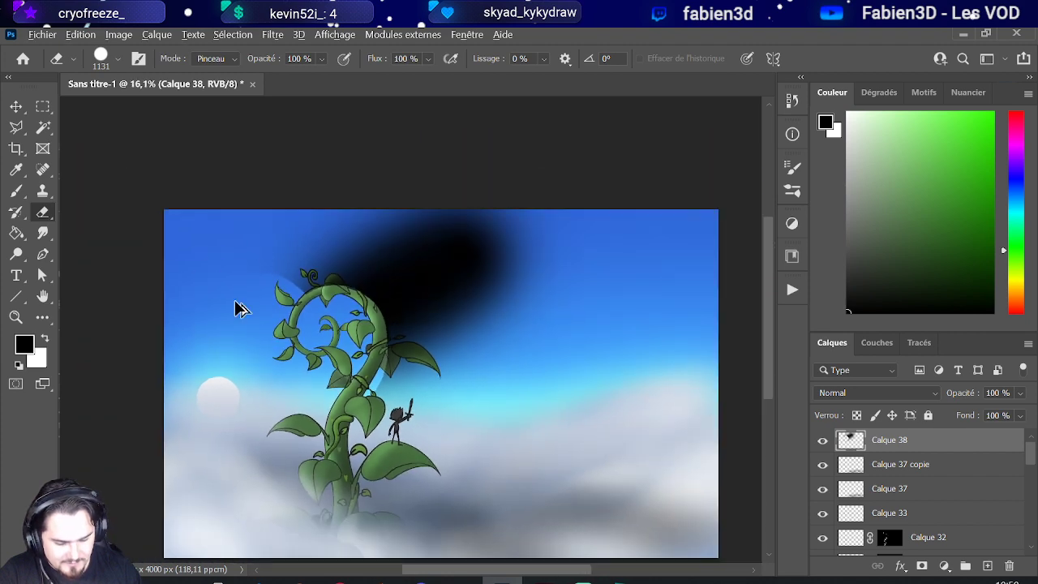
scroll(235, 308, "down", 1)
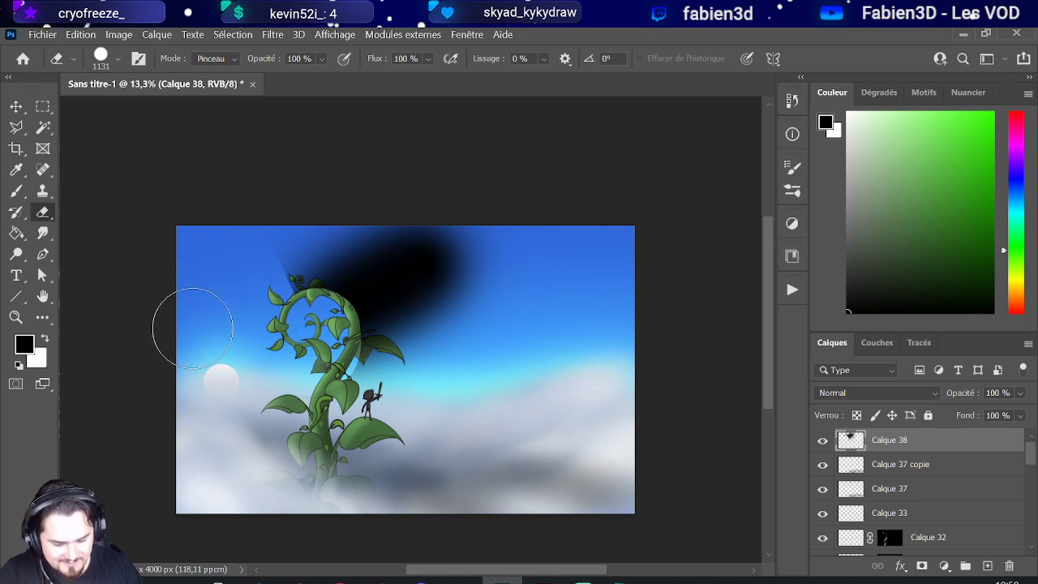
left_click(381, 186, "shift")
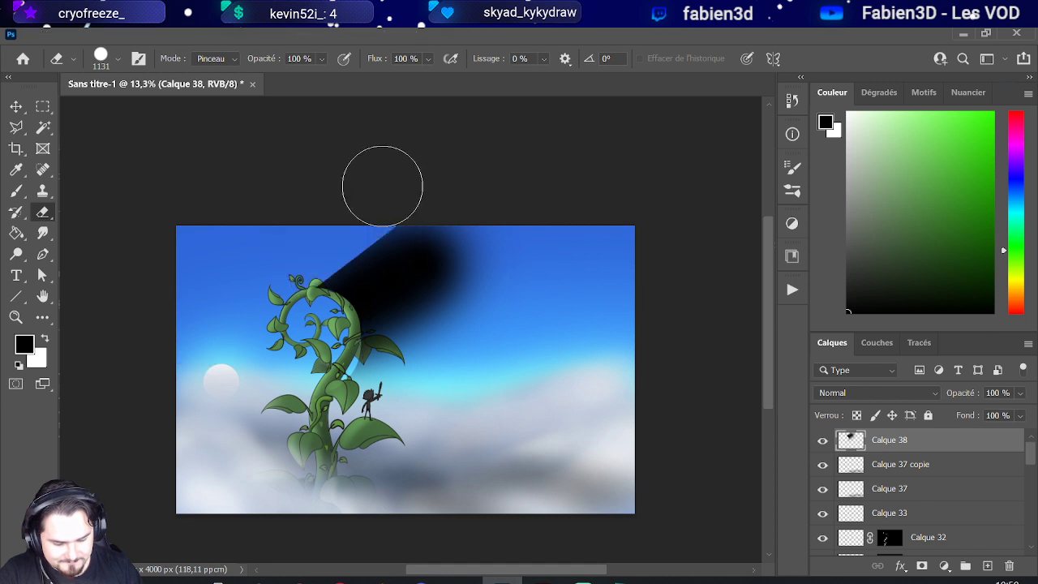
key("ctrl+z")
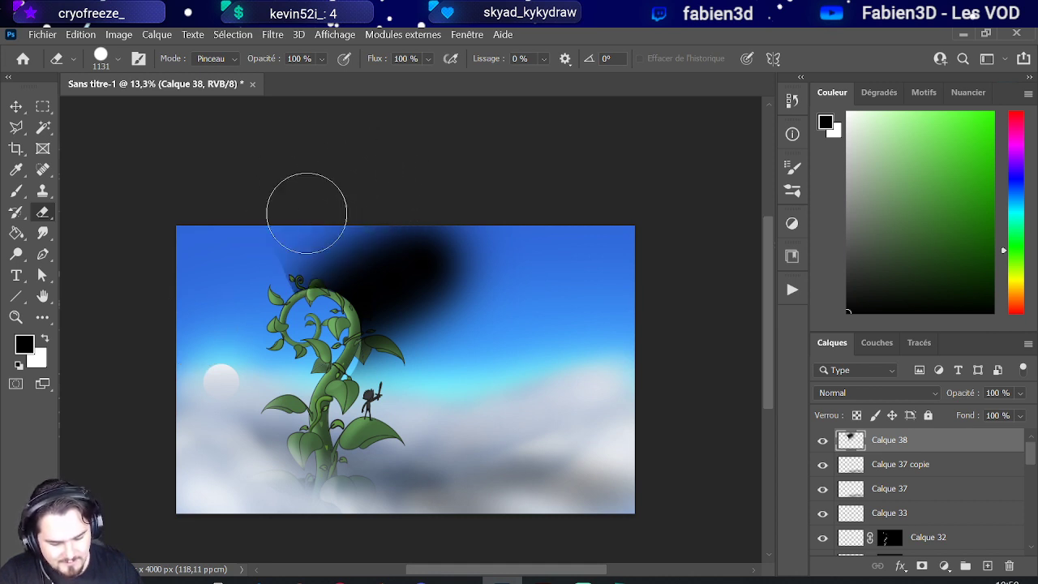
left_click(180, 348, "shift")
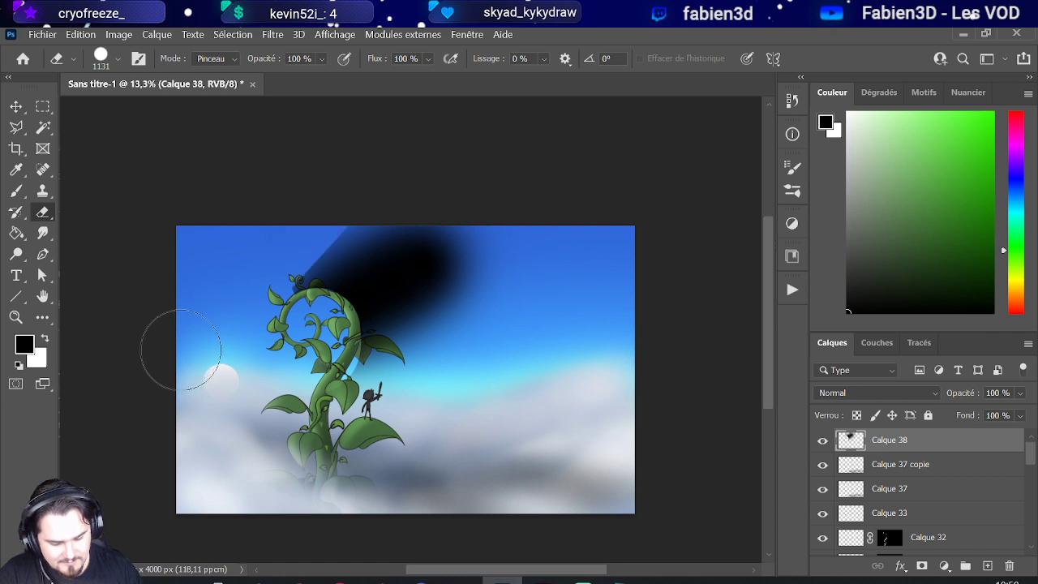
left_click(354, 189, "shift")
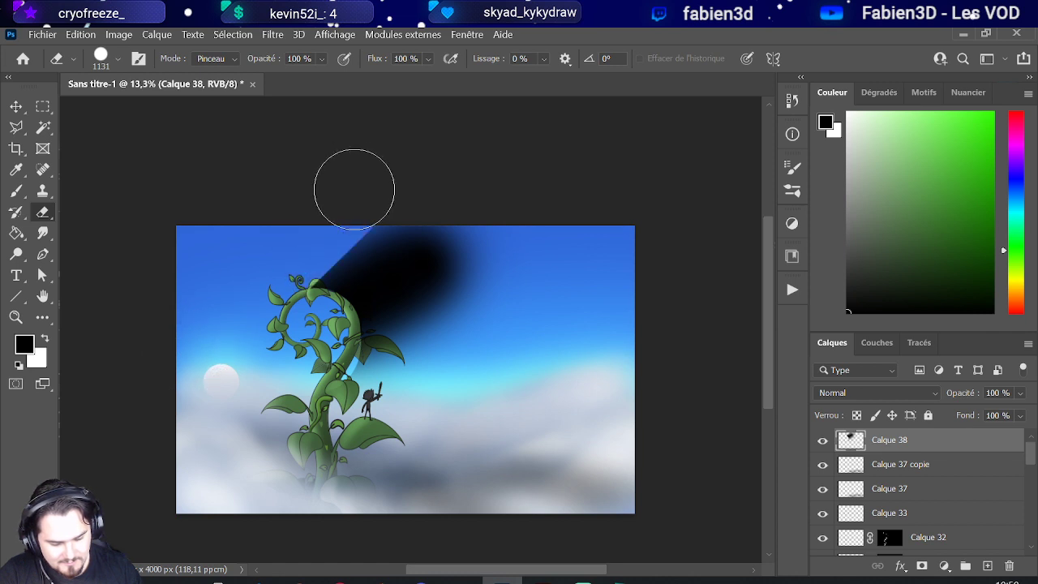
key("ctrl+z")
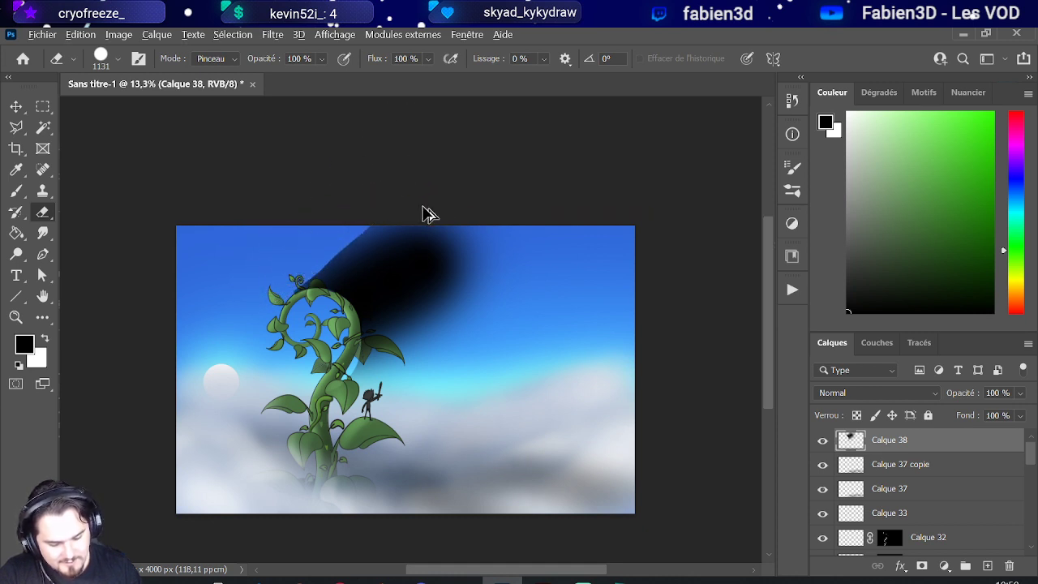
Step: Fade the black sky shadow using the eraser with the Arrondi flou pression opacité brush at 3434 px and 5000 px
scroll(409, 399, "down", 2)
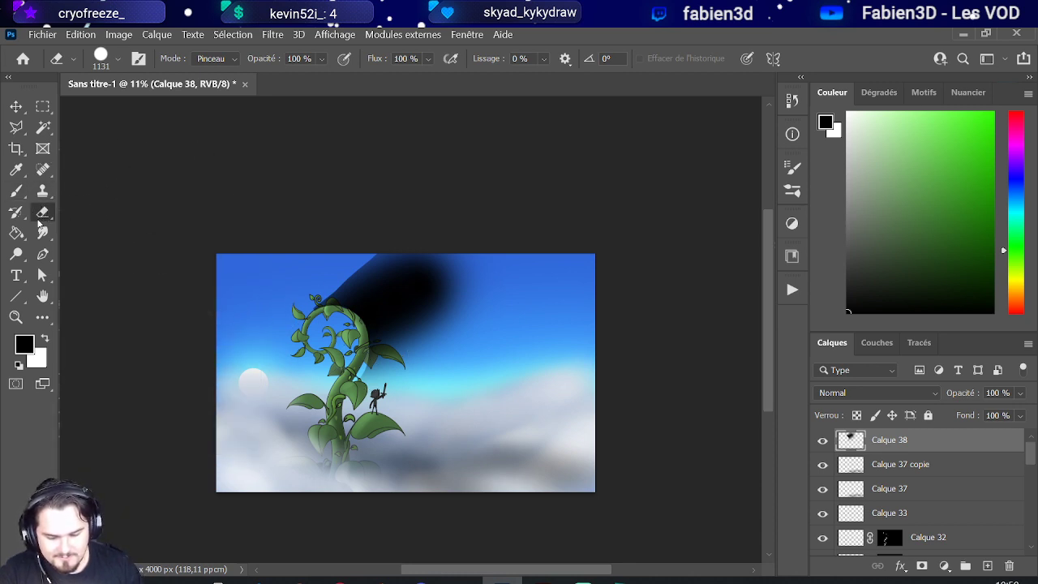
left_click(115, 59)
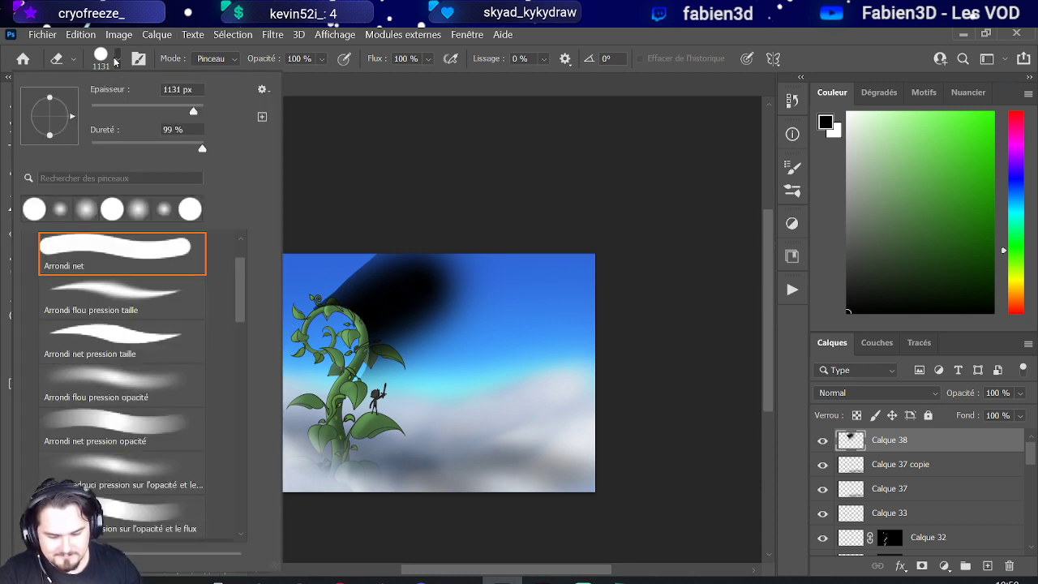
left_click(141, 393)
right_click(324, 370, "alt")
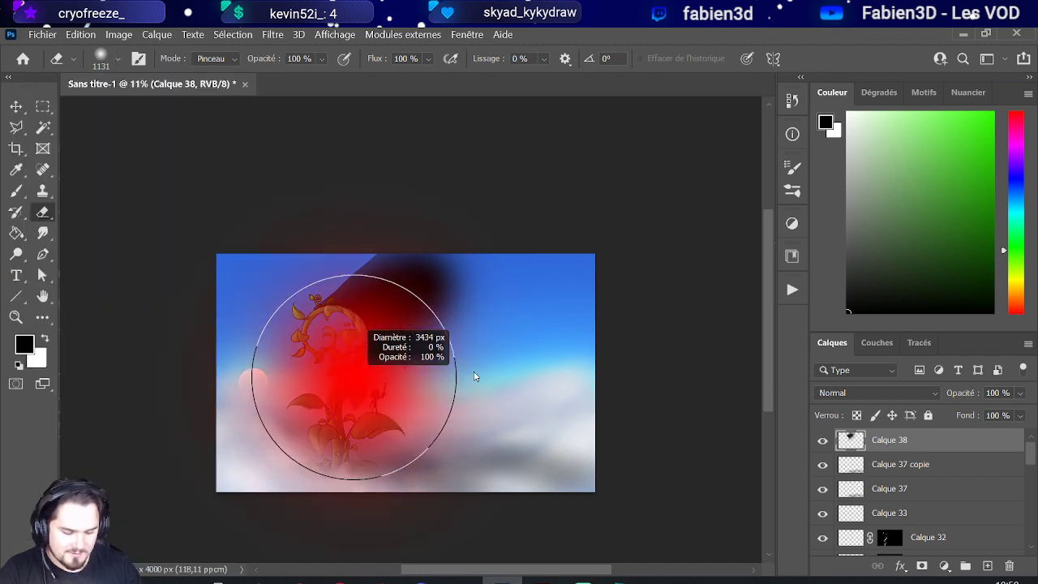
left_click(396, 378)
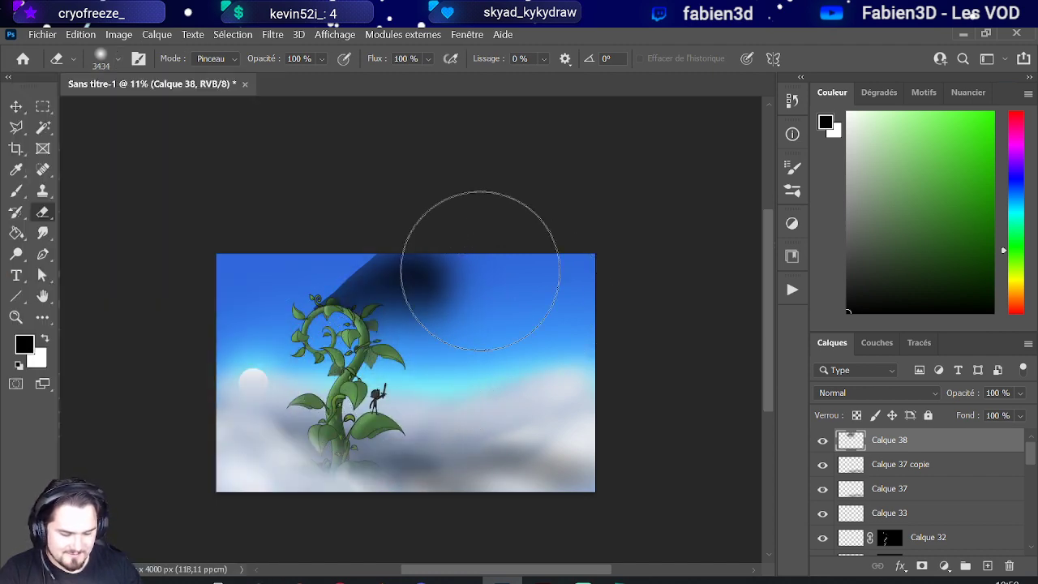
left_click(462, 243)
right_click(481, 232, "alt")
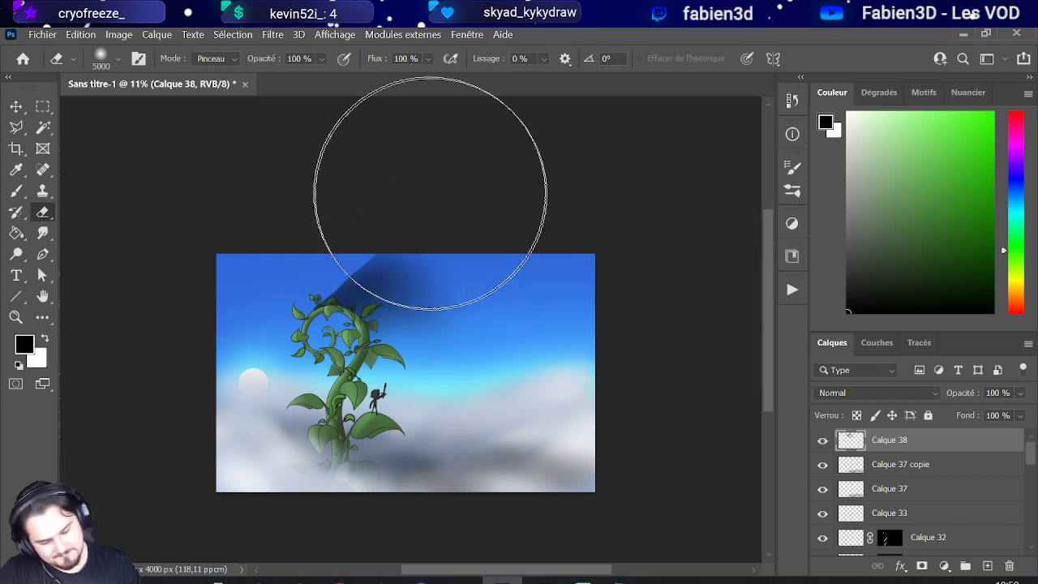
left_click_drag(417, 186, 486, 186)
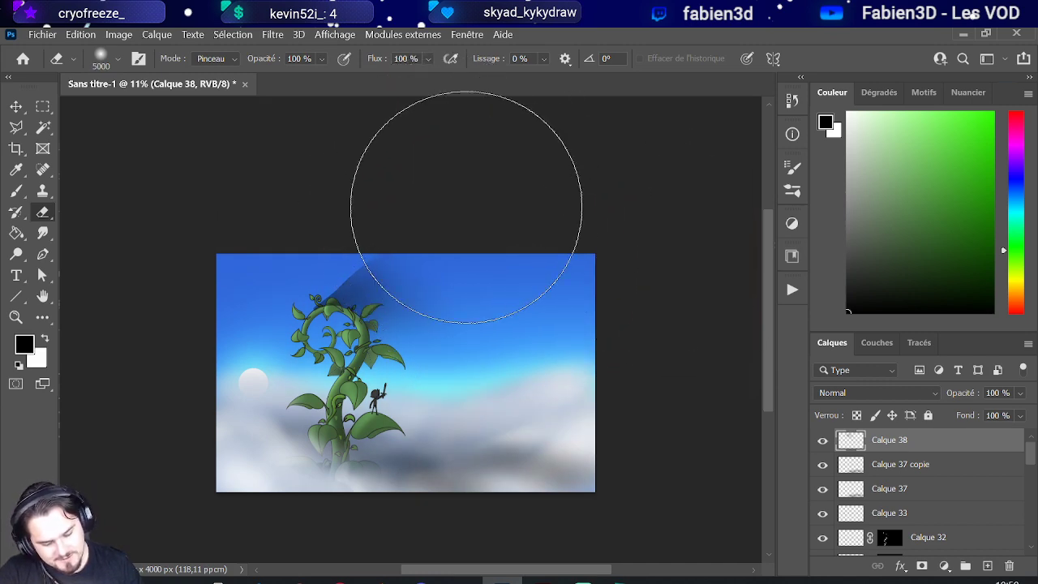
Step: Soften the shadow's diagonal edge with a 291 px eraser and clear it off the loop's upper leaf with a 157 px eraser
scroll(399, 272, "up", 1)
scroll(400, 271, "up", 6)
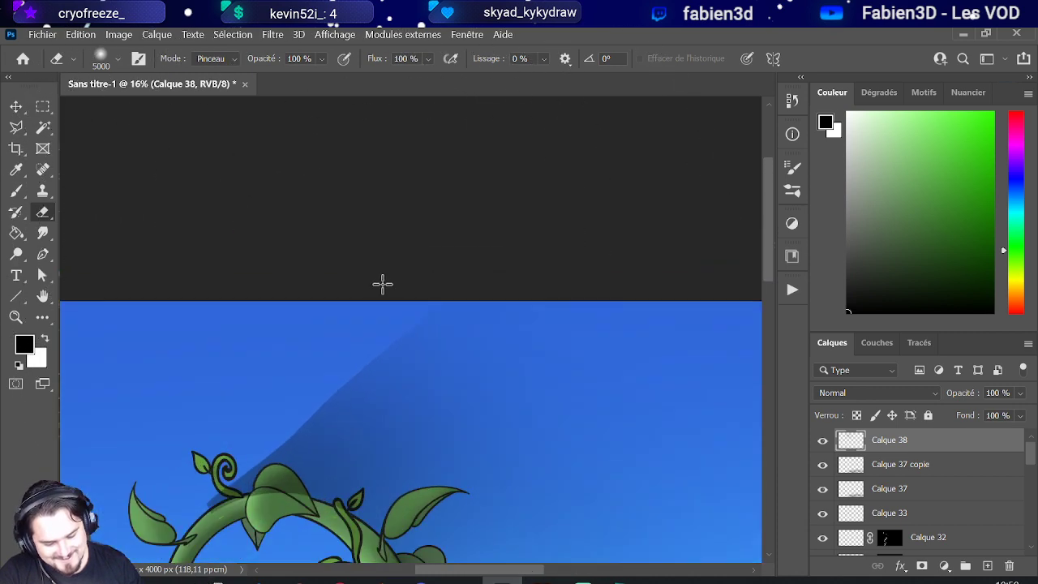
mouse_move(269, 369)
left_mouse_down()
mouse_move(516, 374)
mouse_move(450, 394)
left_mouse_up()
scroll(271, 386, "down", 4)
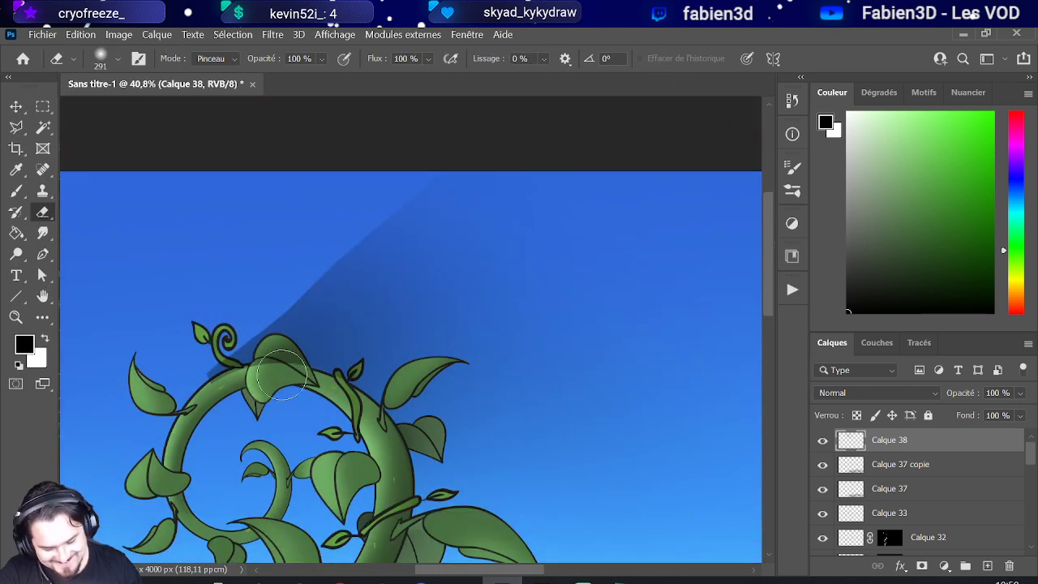
left_click_drag(252, 373, 197, 365)
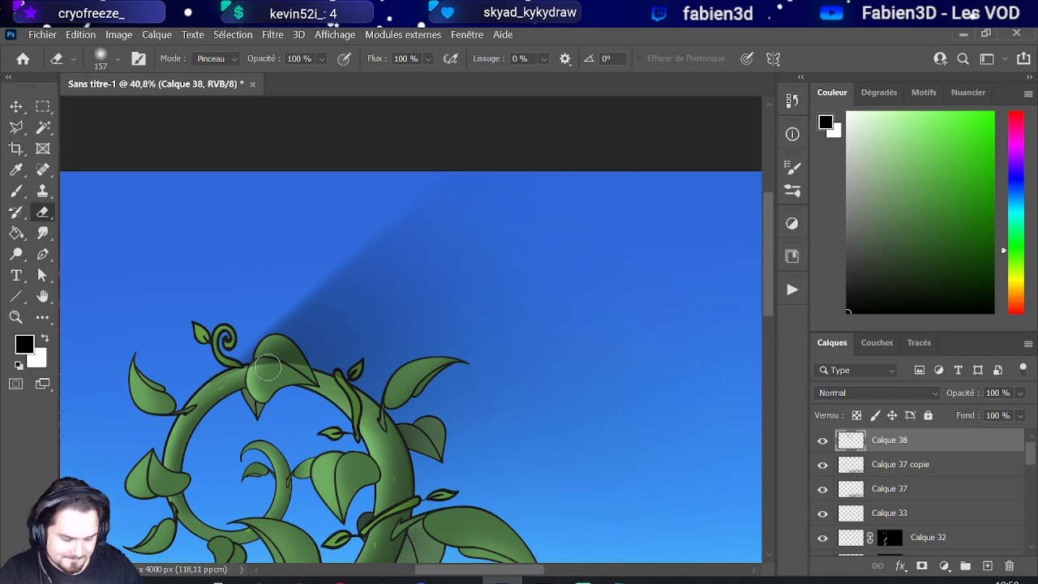
mouse_move(267, 368)
left_mouse_down()
mouse_move(276, 356)
mouse_move(273, 365)
left_mouse_up()
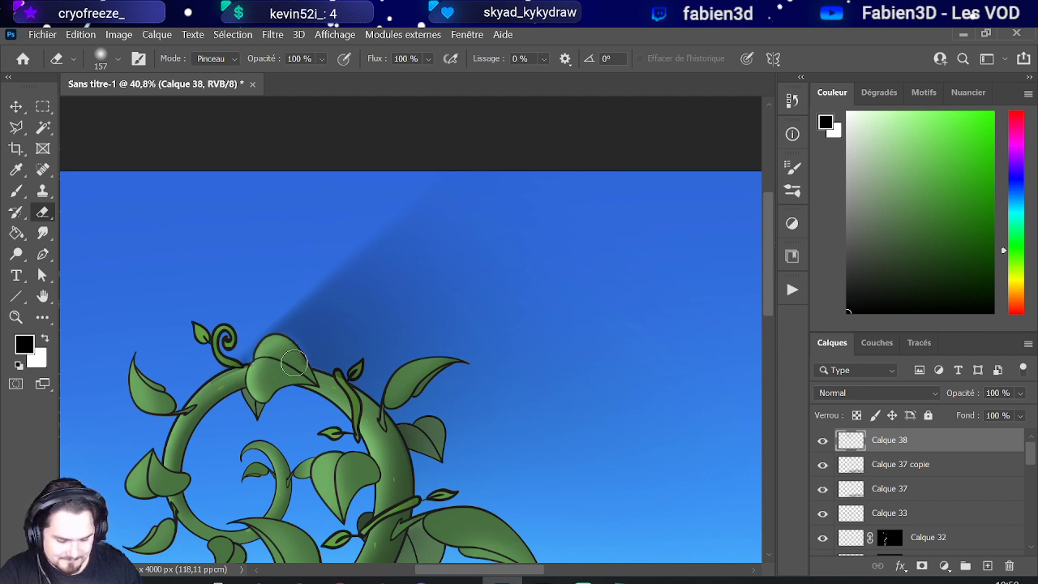
Step: Set the sky shadow layer Calque 38 to the Produit blend mode at 65 % opacity
scroll(297, 371, "down", 10)
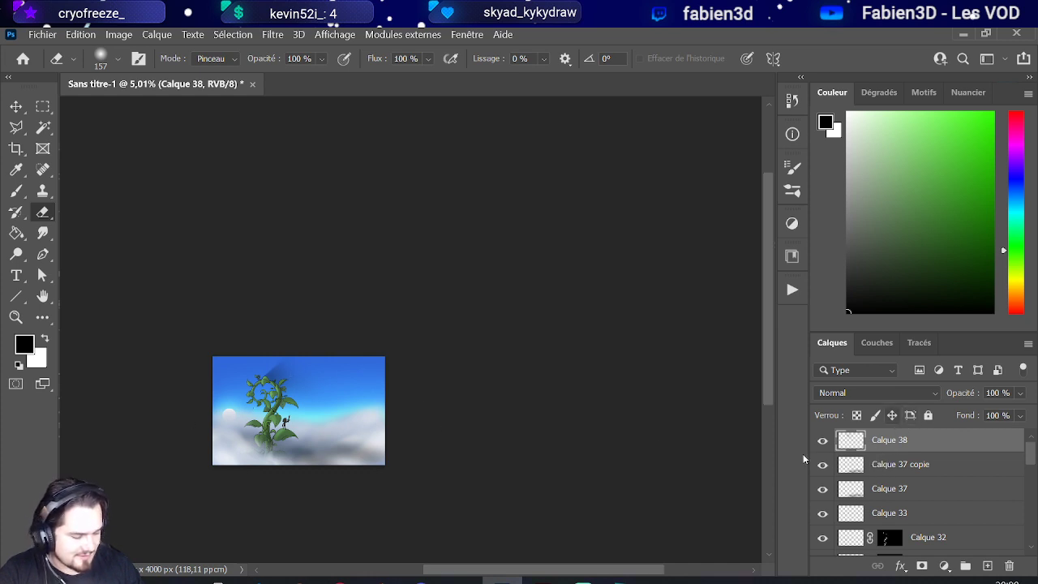
left_click(833, 392)
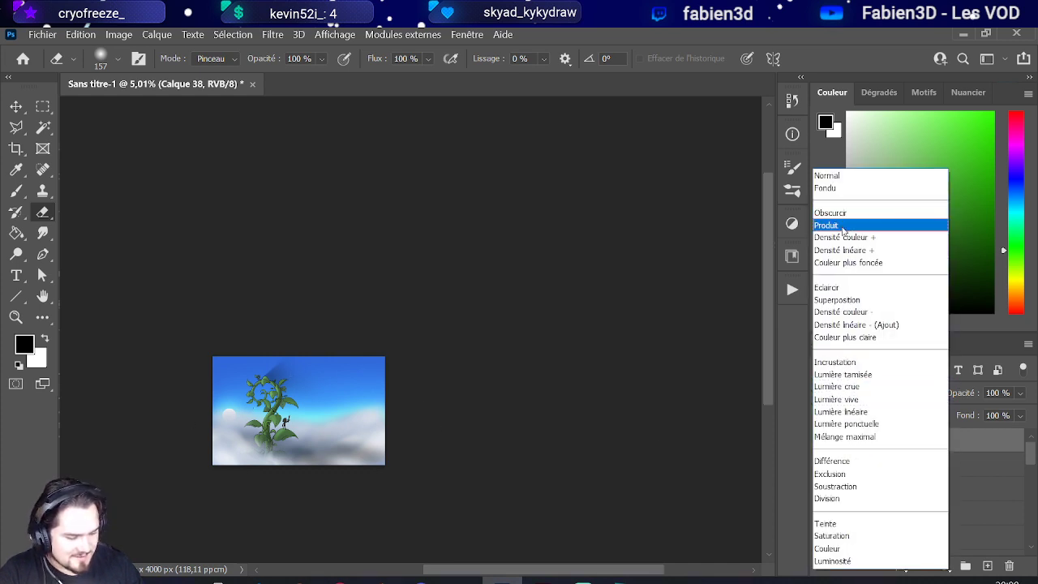
left_click(845, 227)
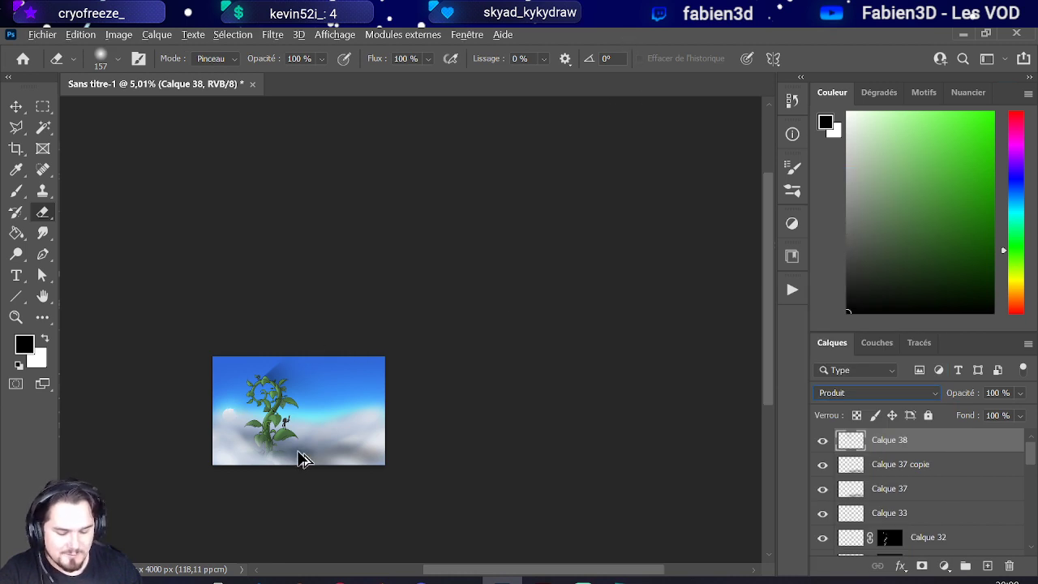
left_click(16, 106)
scroll(240, 446, "up", 5)
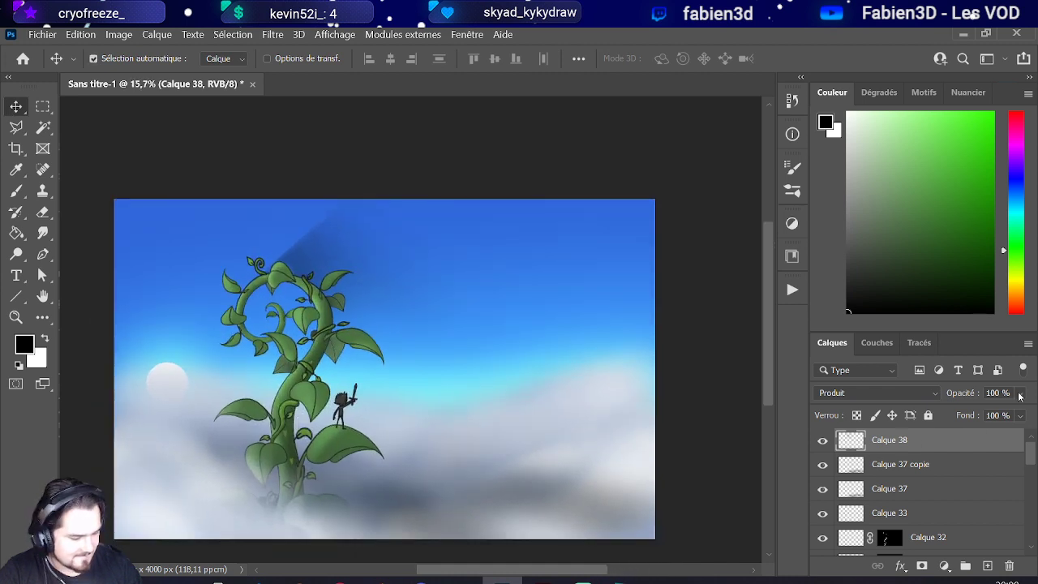
left_click(1019, 394)
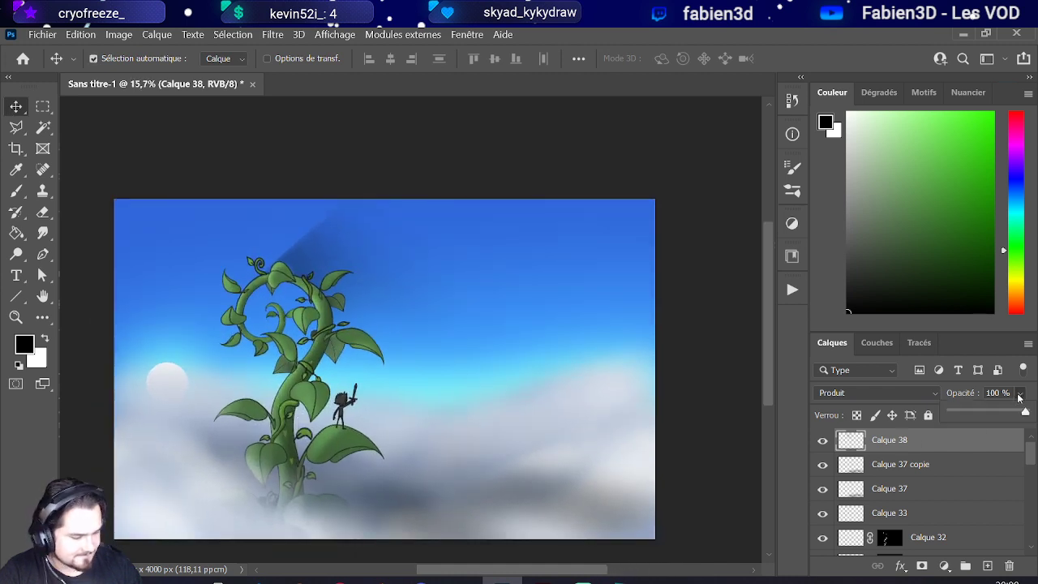
left_click(972, 411)
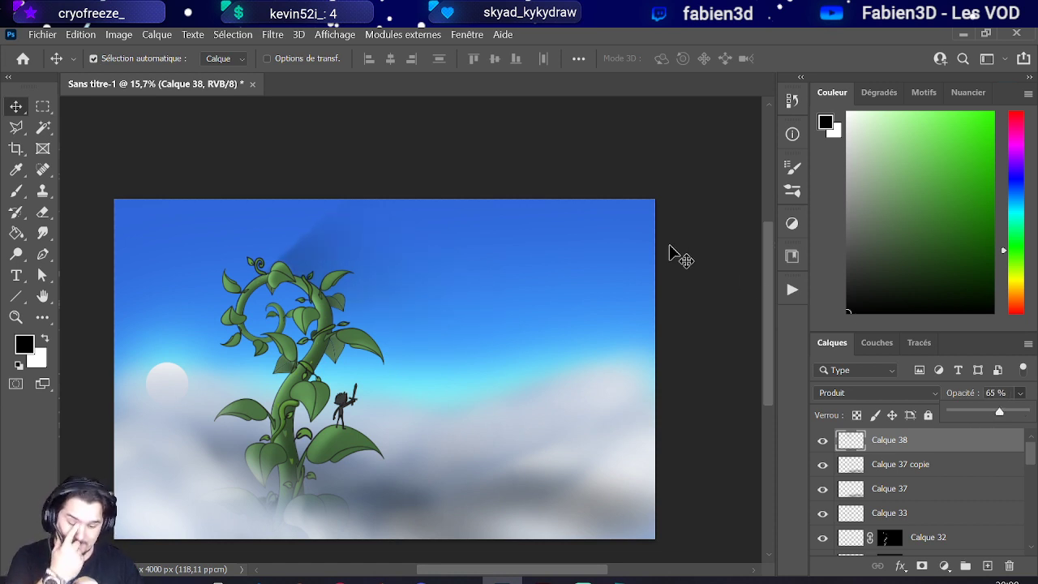
Step: Duplicate the sky shadow layer Calque 38, keeping the default copy name
left_click(930, 474)
right_click(932, 440)
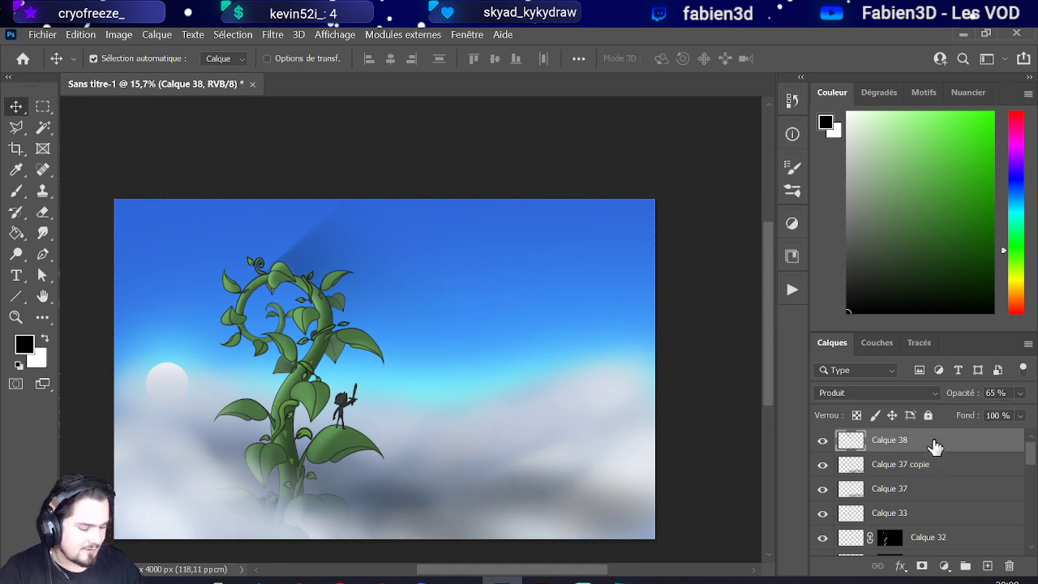
left_click(776, 114)
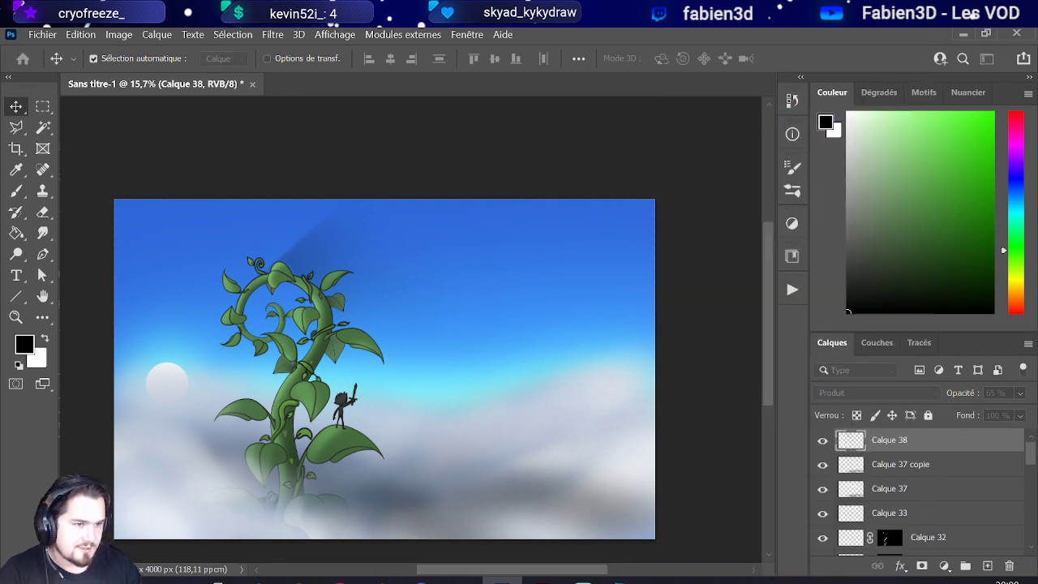
key("Return")
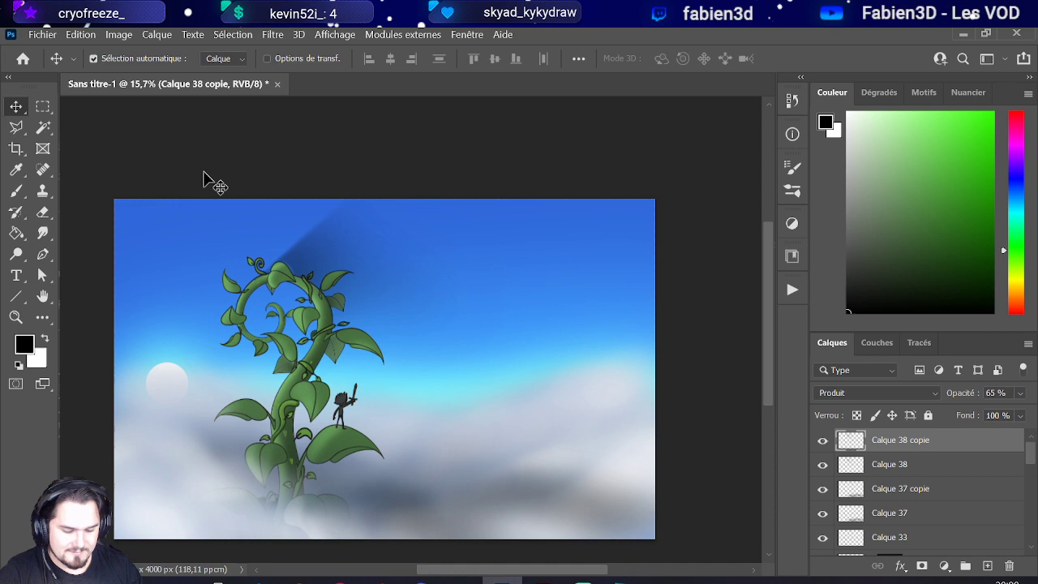
Step: Rotate the shadow copy about 30° clockwise and place it behind the large leaf midway up the beanstalk's outer side
left_click(81, 34)
left_click(202, 378)
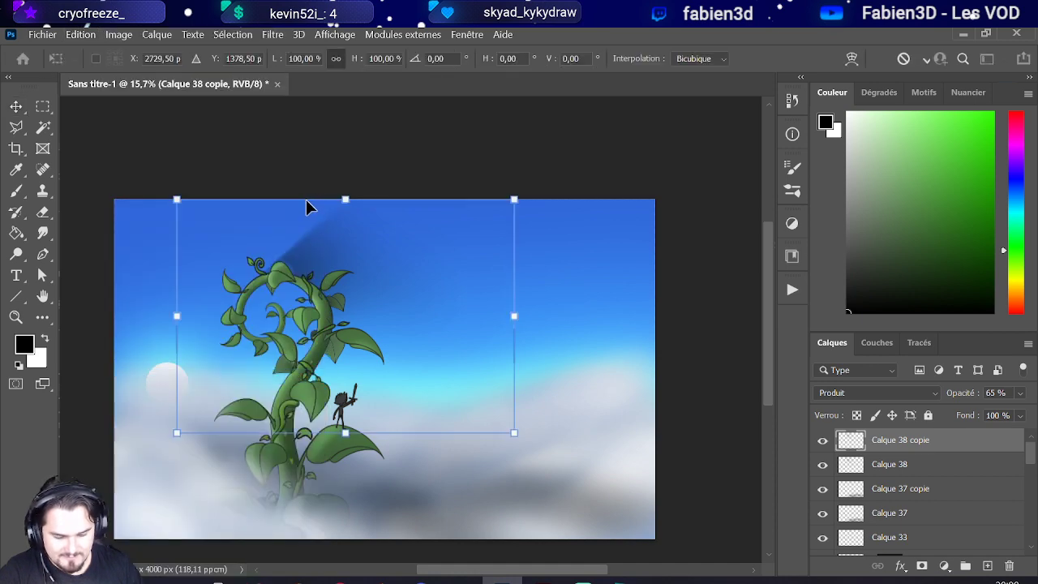
left_click_drag(350, 186, 385, 198)
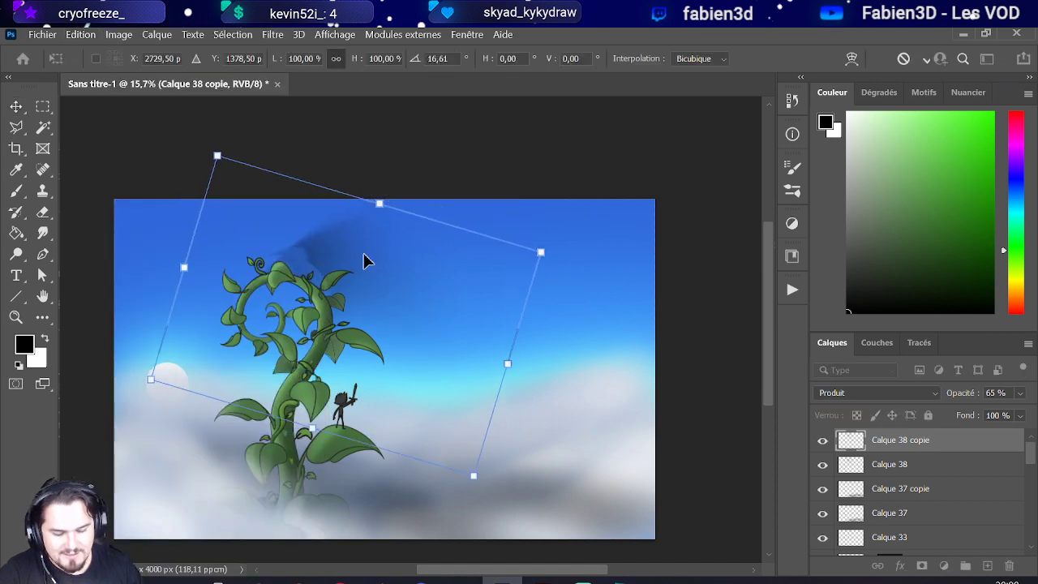
left_click_drag(364, 257, 387, 364)
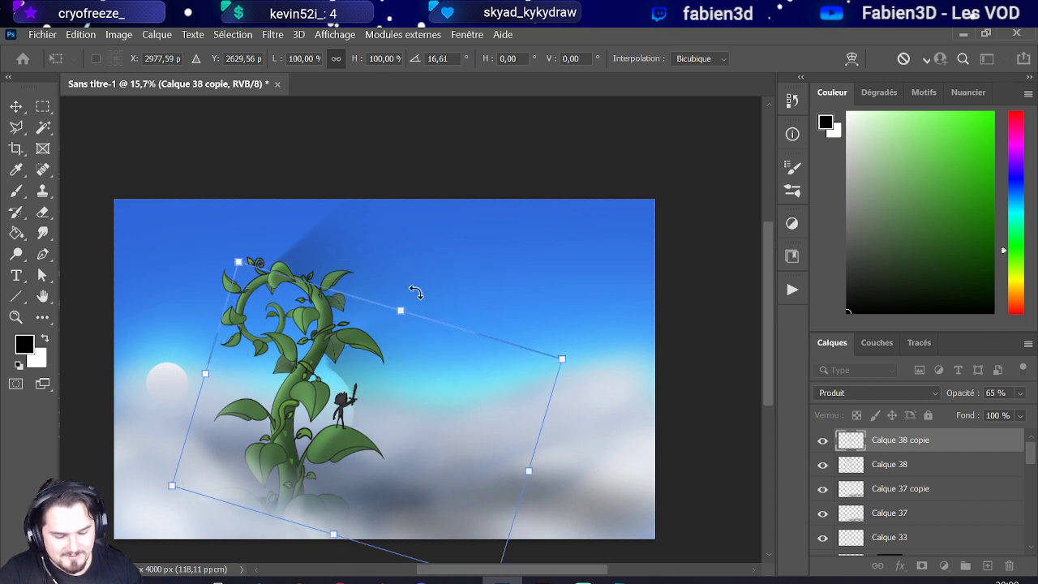
left_click_drag(413, 292, 445, 331)
mouse_move(408, 374)
left_mouse_down()
mouse_move(357, 377)
mouse_move(387, 386)
mouse_move(439, 377)
mouse_move(426, 377)
left_mouse_up()
left_click_drag(467, 319, 462, 315)
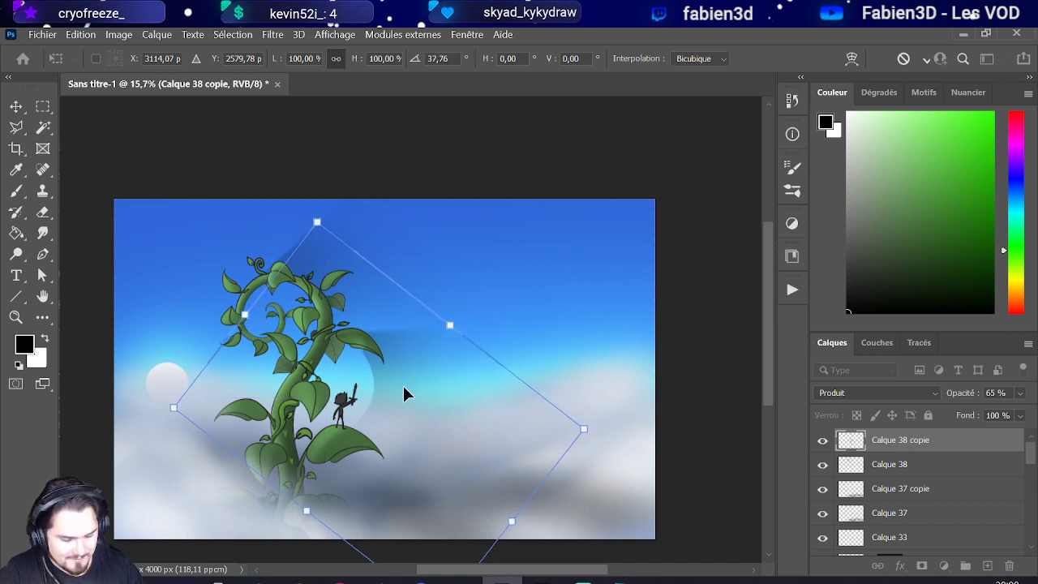
mouse_move(403, 394)
left_mouse_down()
mouse_move(396, 387)
mouse_move(408, 391)
left_mouse_up()
left_click_drag(440, 332, 454, 292)
mouse_move(434, 361)
left_mouse_down()
mouse_move(438, 354)
mouse_move(428, 356)
left_mouse_up()
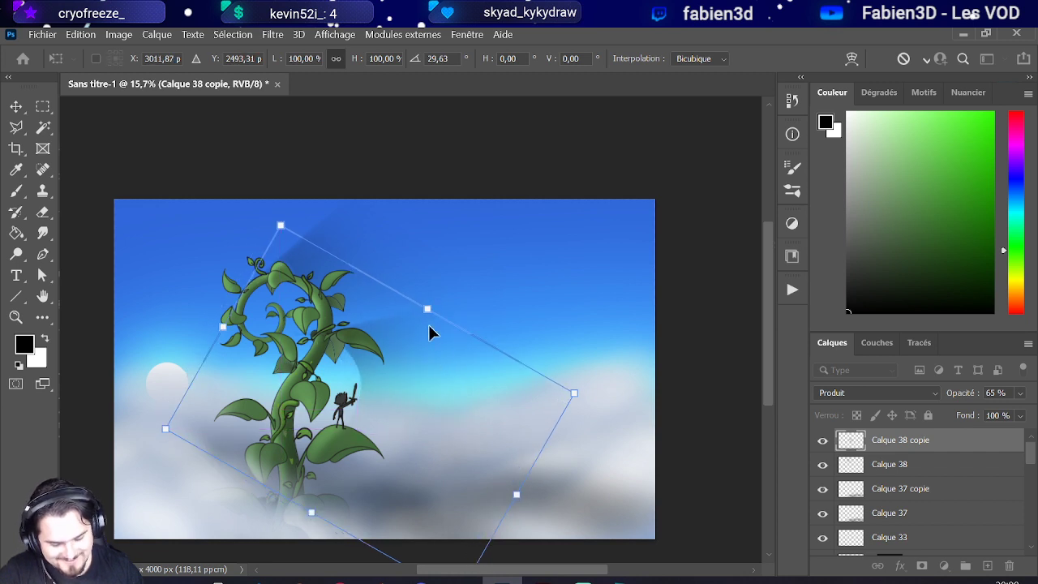
key("Return")
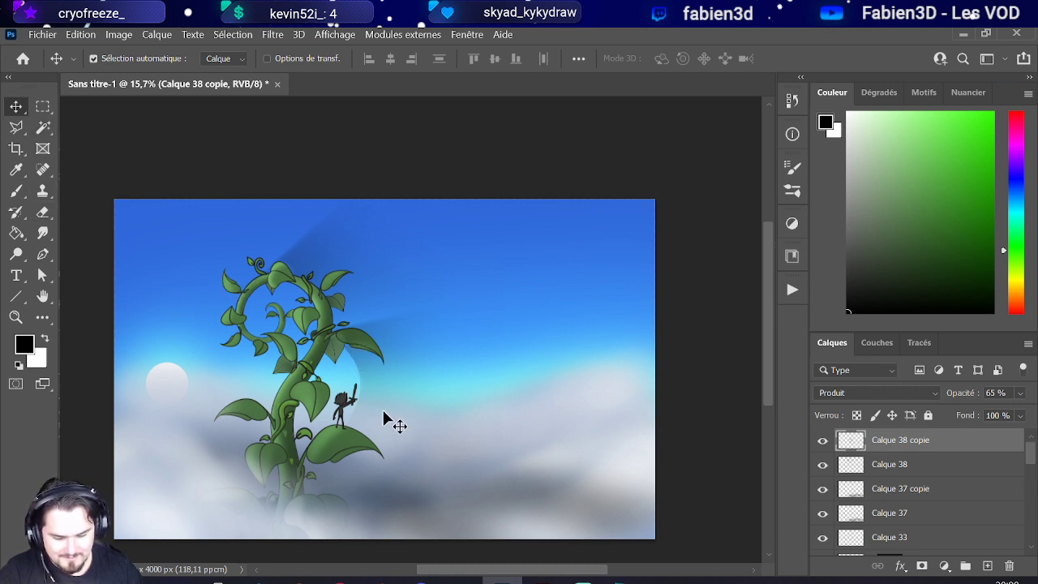
mouse_move(381, 411)
left_mouse_down()
mouse_move(334, 414)
mouse_move(363, 415)
left_mouse_up()
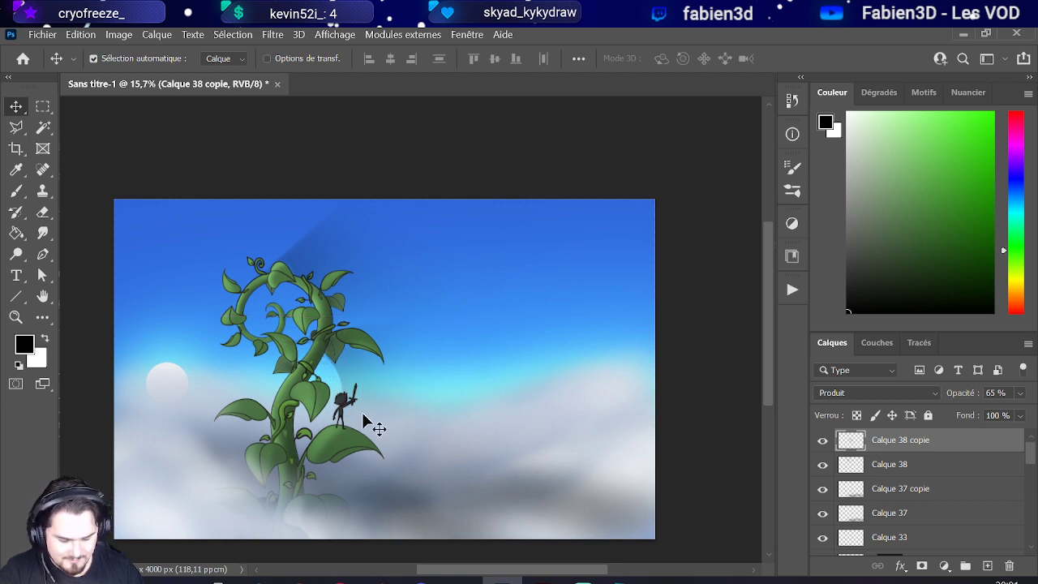
Step: Erase the shadow copy's lower part around the figure and the leaf beneath it with a 1345 px eraser
left_click(43, 211)
left_click_drag(382, 435, 422, 417)
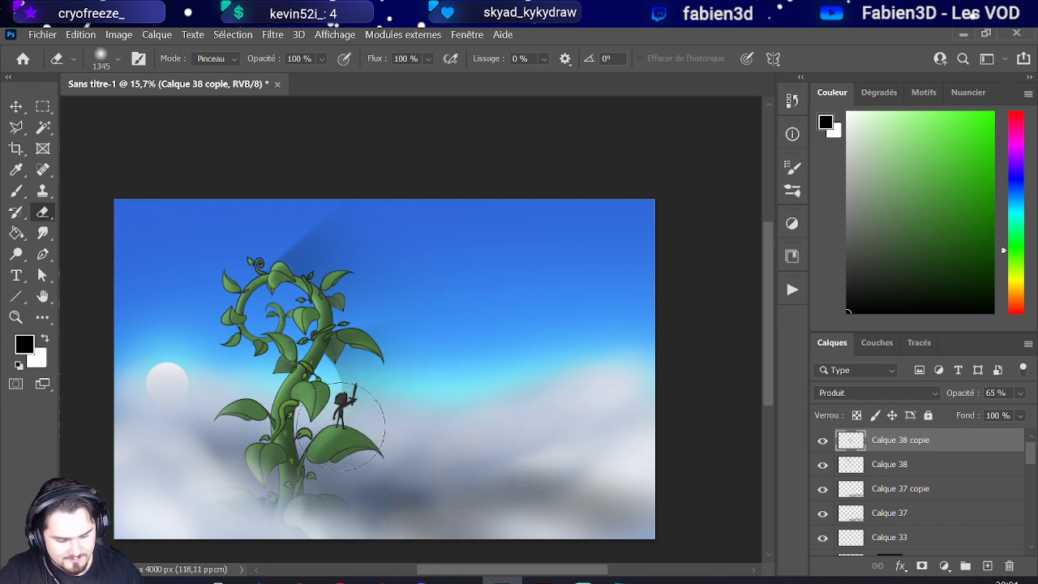
mouse_move(321, 394)
left_mouse_down()
mouse_move(324, 405)
mouse_move(371, 417)
mouse_move(316, 438)
mouse_move(336, 474)
left_mouse_up()
scroll(336, 474, "down", 1)
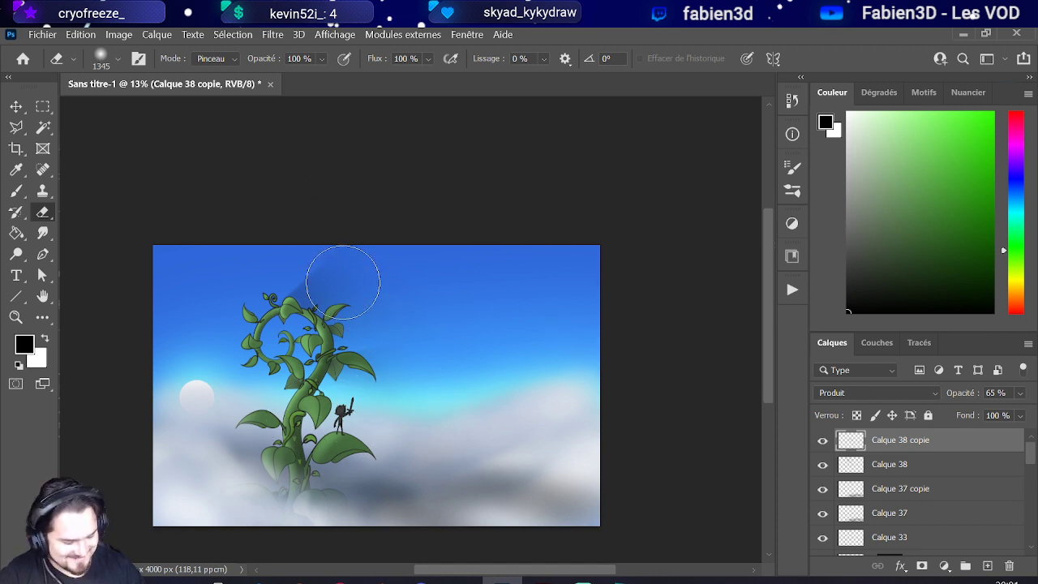
Step: Duplicate the trimmed shadow layer Calque 38 copie, keeping the default copy name
left_click(81, 35)
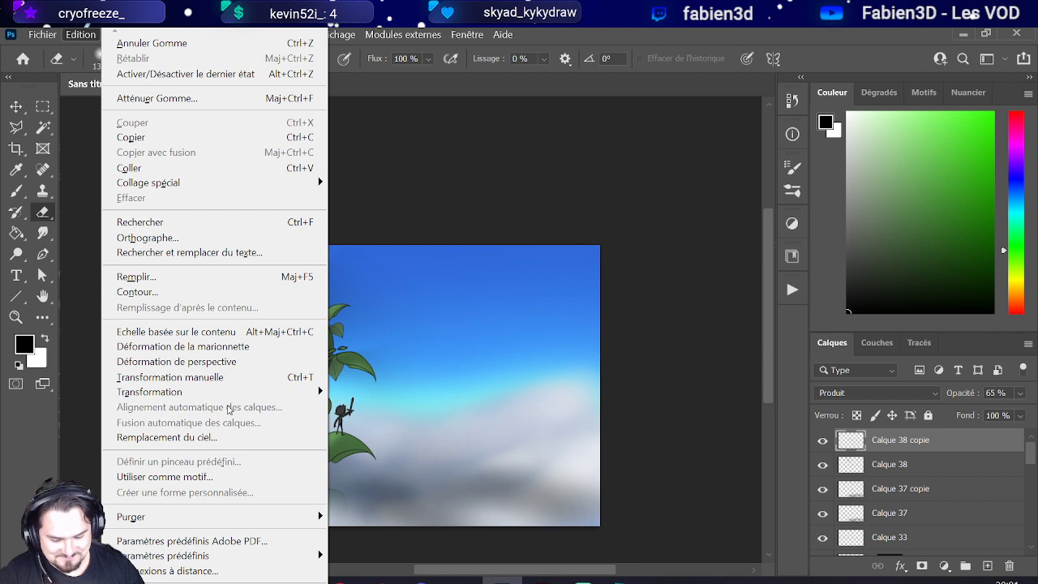
left_click(932, 492)
right_click(934, 447)
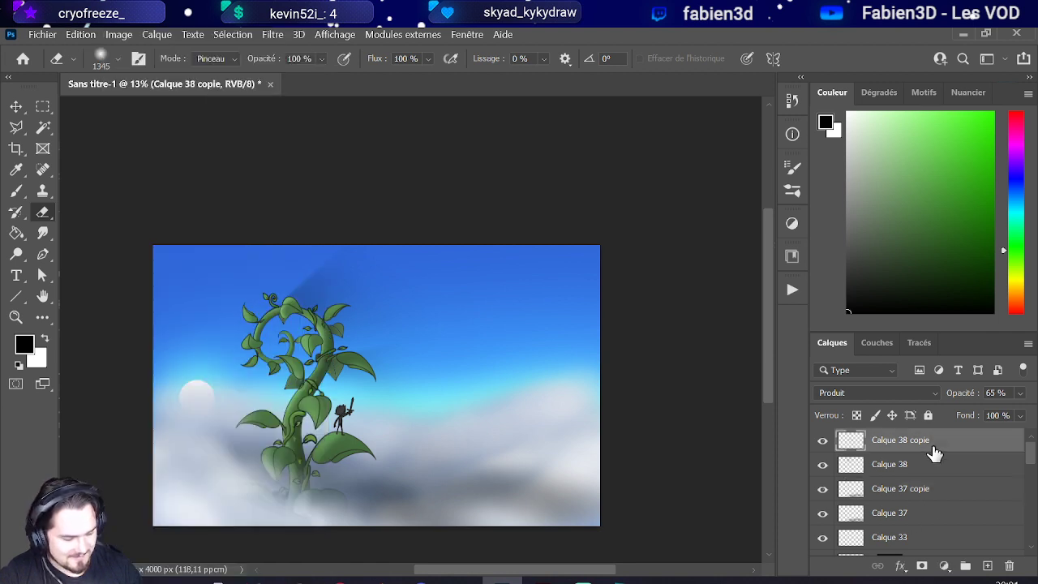
left_click(761, 112)
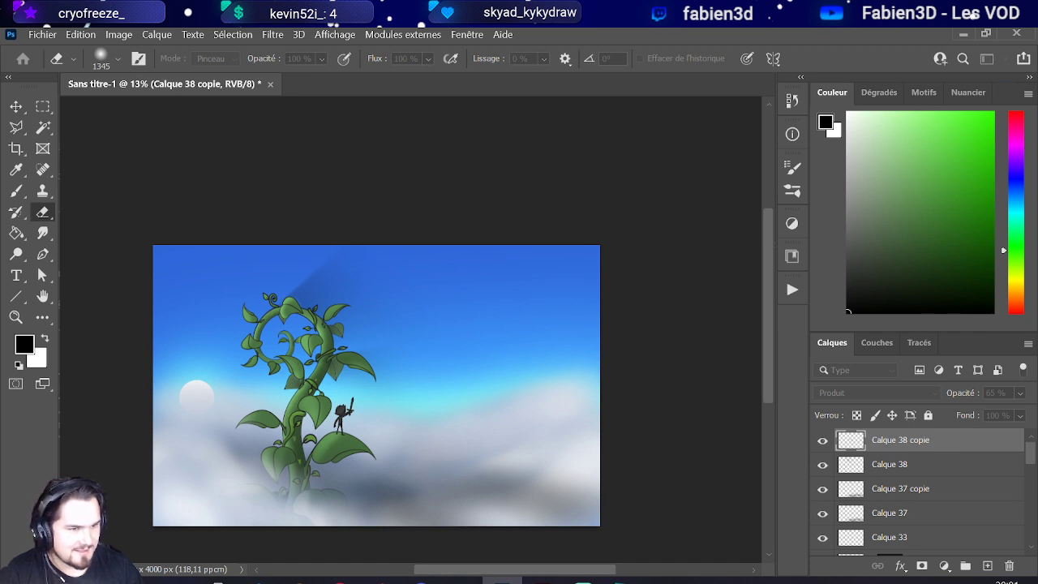
key("Return")
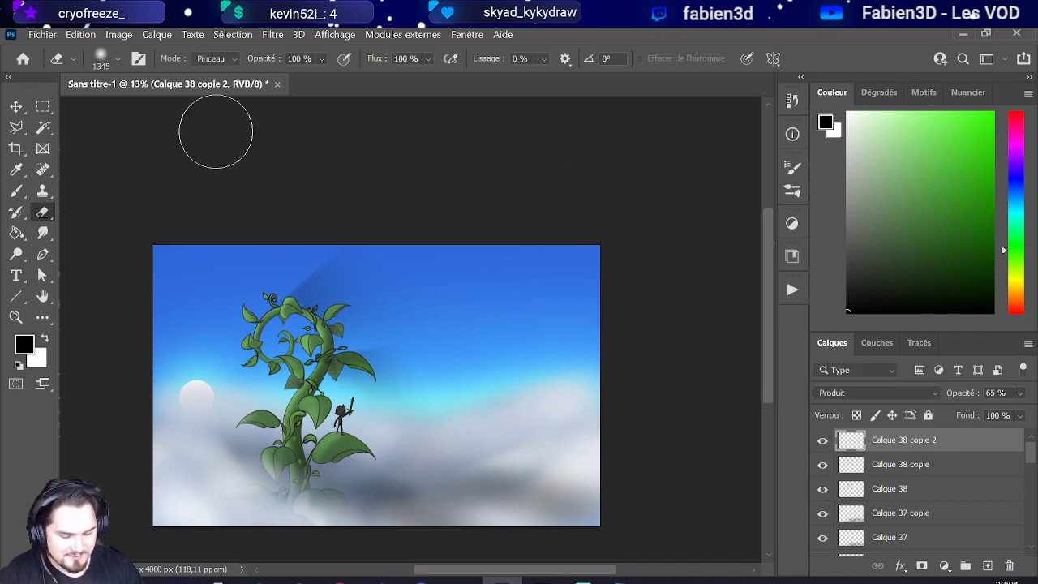
Step: Rotate the second shadow copy about 27° and move it down over the clouds beside the figure's leaf
left_click(80, 35)
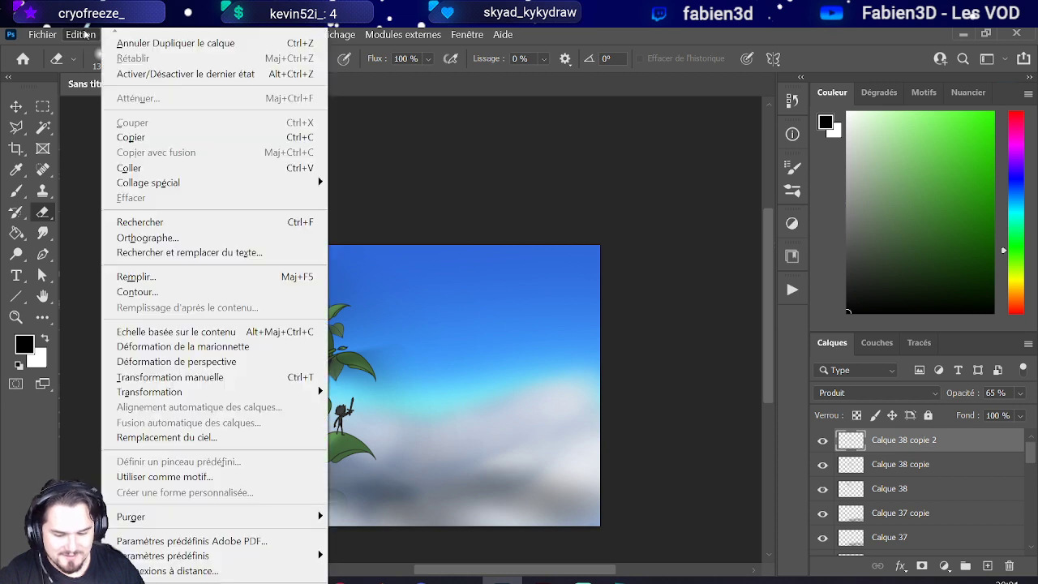
left_click(184, 375)
left_click_drag(389, 368, 397, 463)
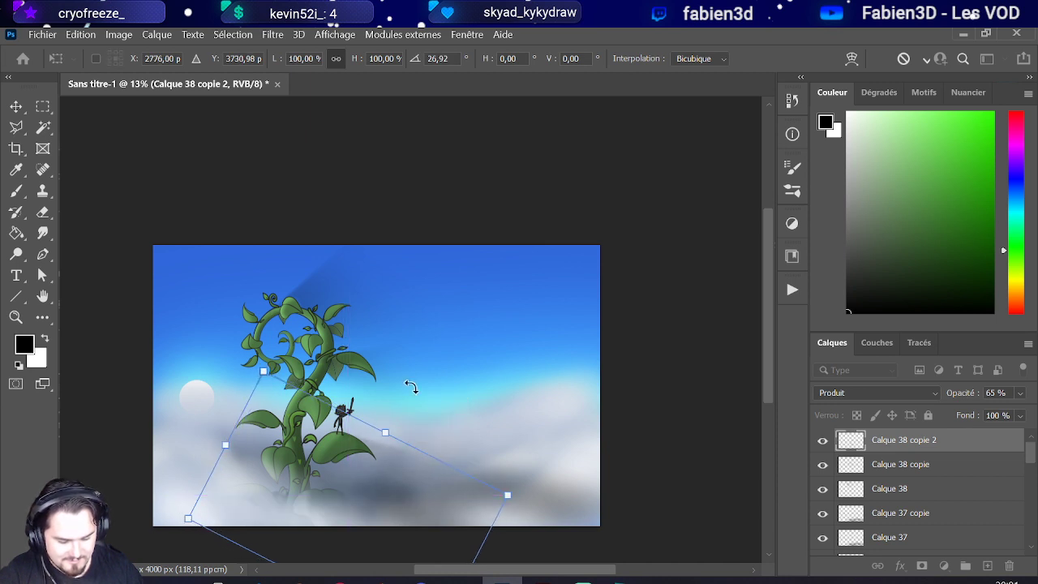
key("Return")
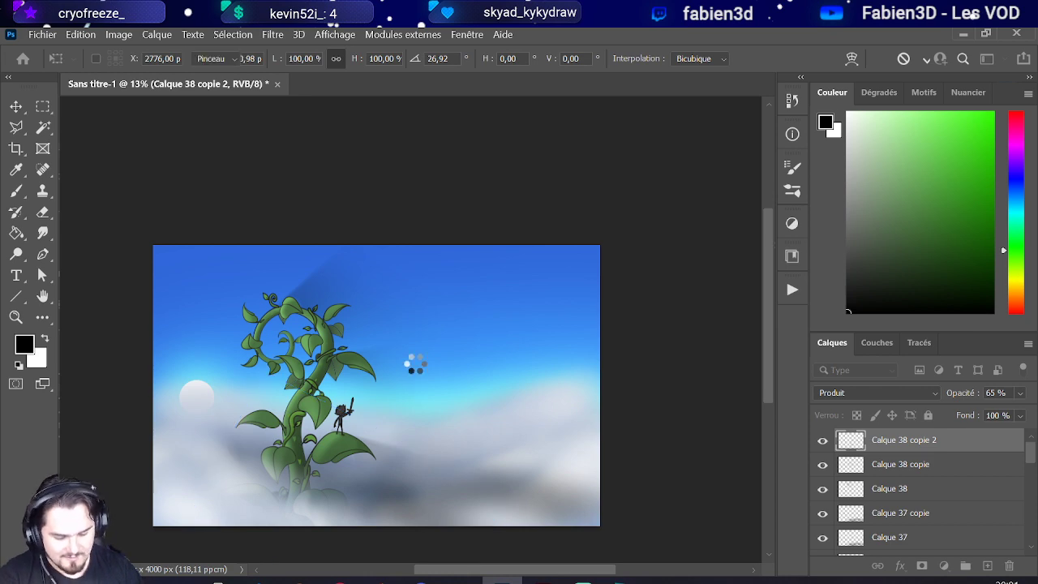
Step: Erase the second shadow copy where it covers the figure's leaf using an 827 px eraser
key("e")
scroll(335, 462, "up", 3)
scroll(371, 454, "up", 1)
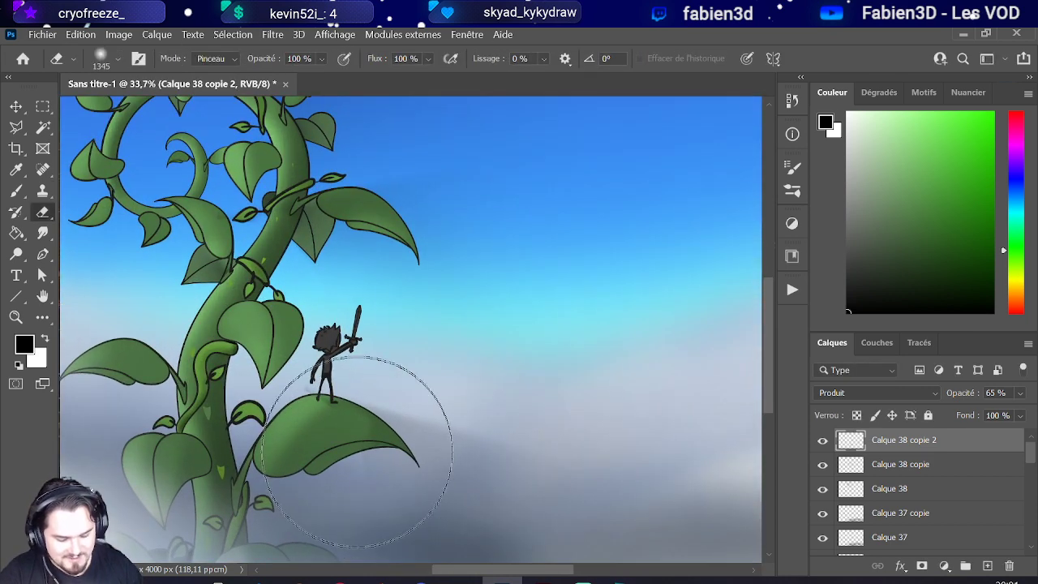
scroll(437, 446, "down", 2)
left_click_drag(331, 435, 334, 446)
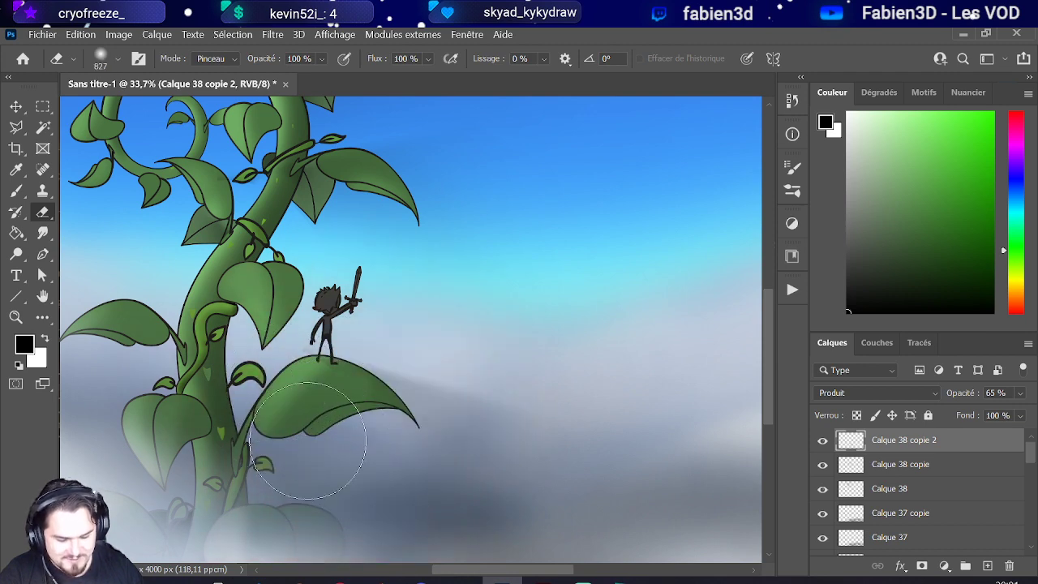
Step: Examine how the beanstalk's cast shadows read across the whole illustration
scroll(241, 388, "down", 4)
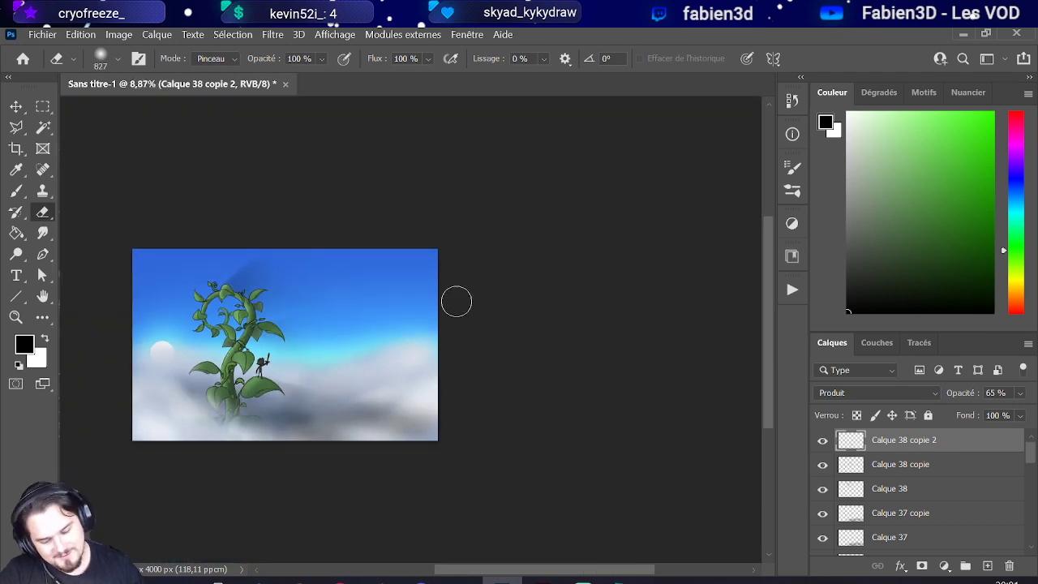
scroll(310, 313, "up", 2)
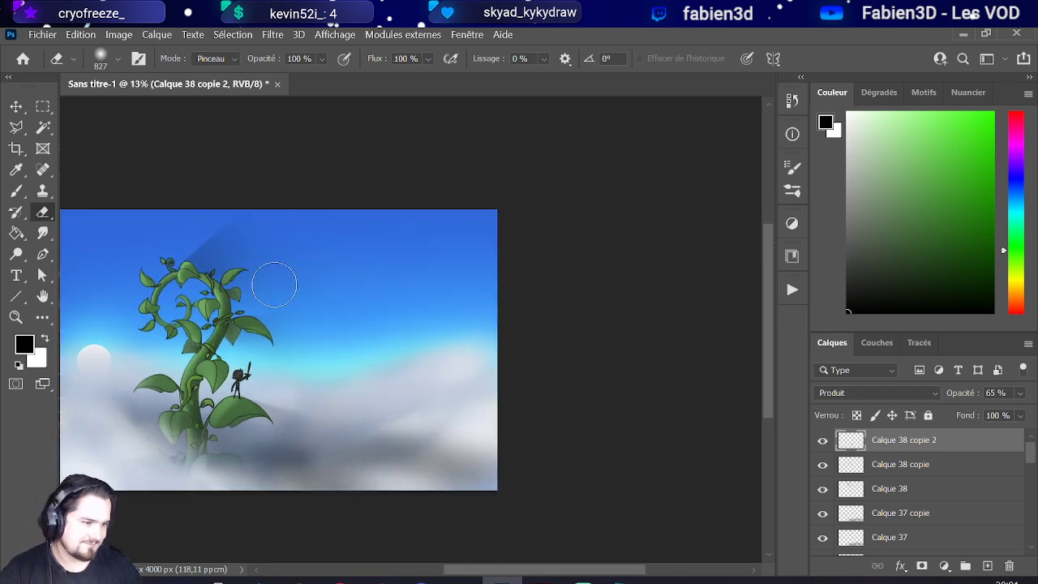
scroll(300, 336, "down", 2)
scroll(187, 371, "up", 2)
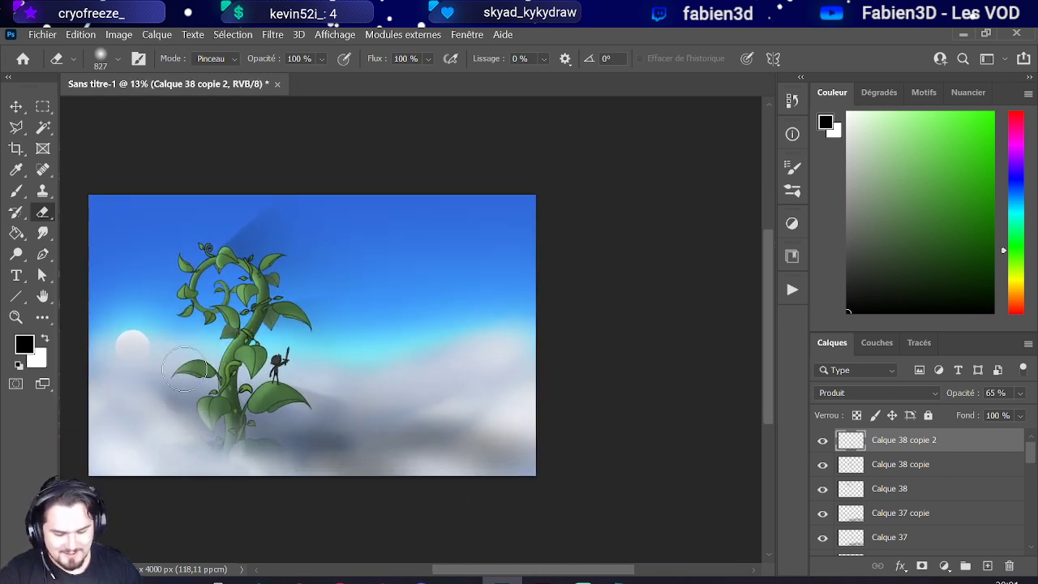
scroll(186, 378, "down", 1)
scroll(197, 389, "up", 2)
scroll(325, 426, "up", 1)
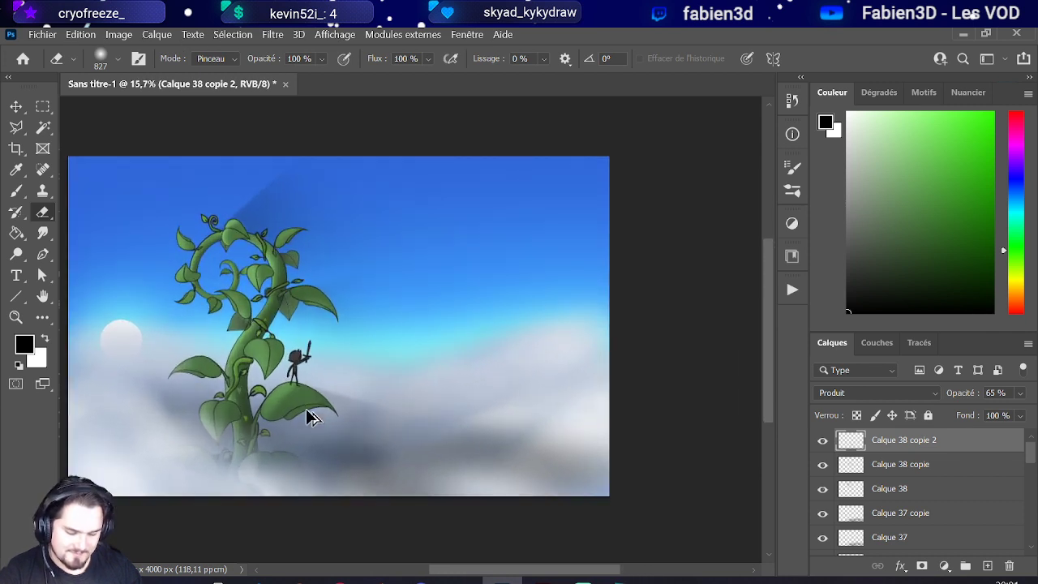
Step: Add a new empty layer above the second shadow copy and reduce the eraser size to 224 px
left_click(987, 565)
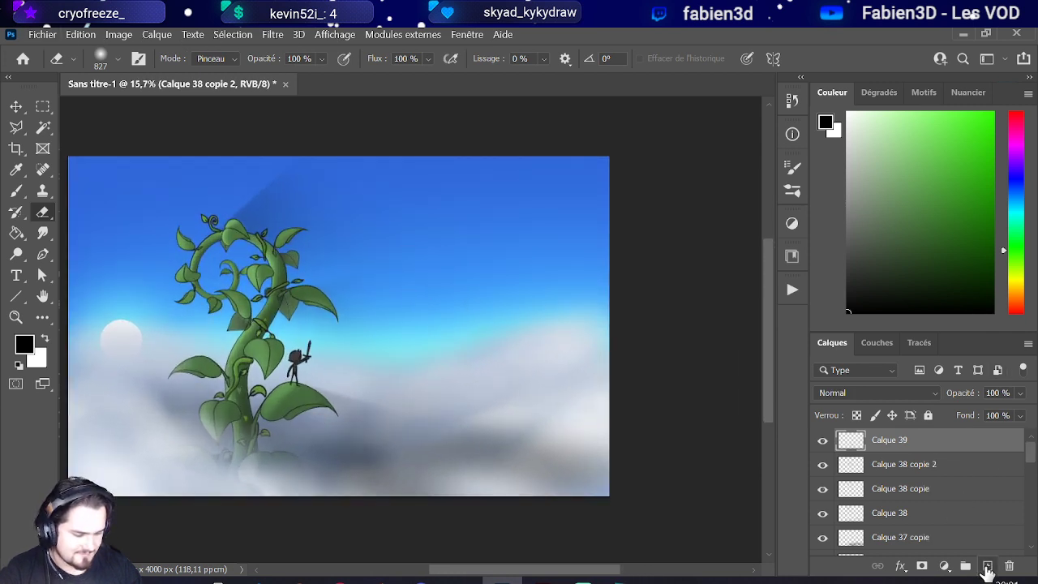
left_click_drag(462, 417, 450, 417)
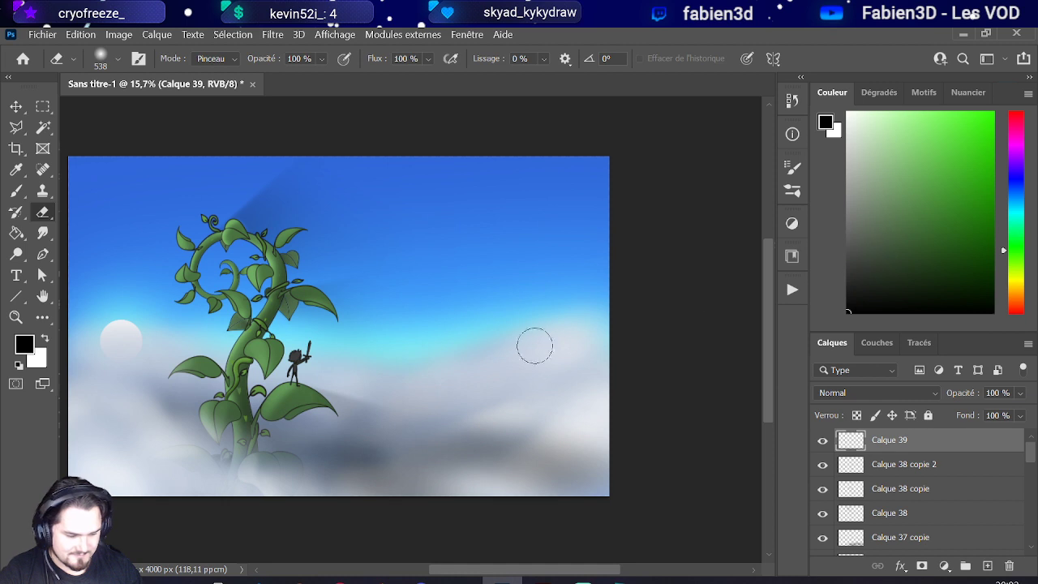
left_click(121, 58)
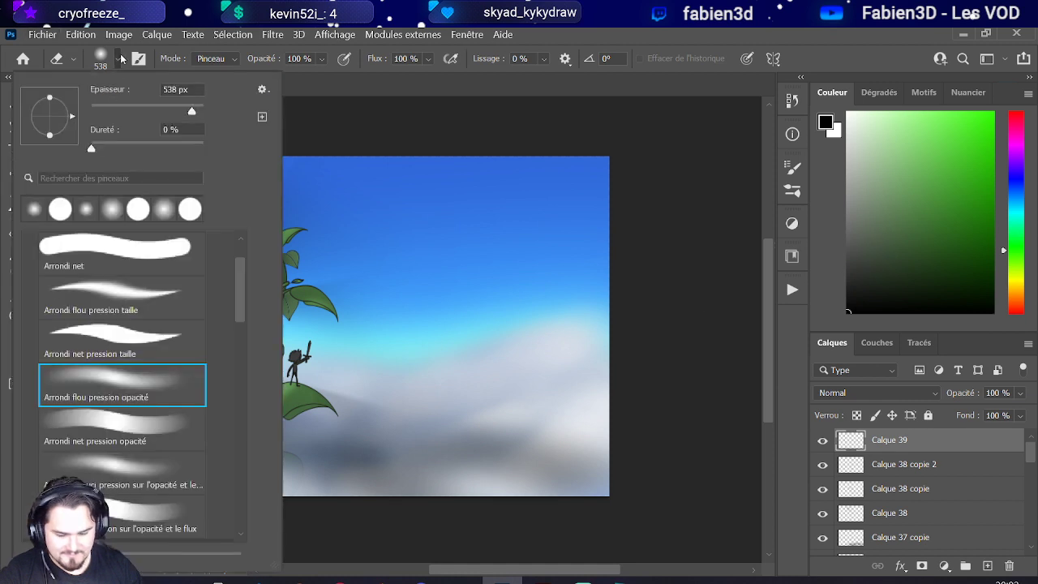
left_click(159, 497)
left_click(397, 454)
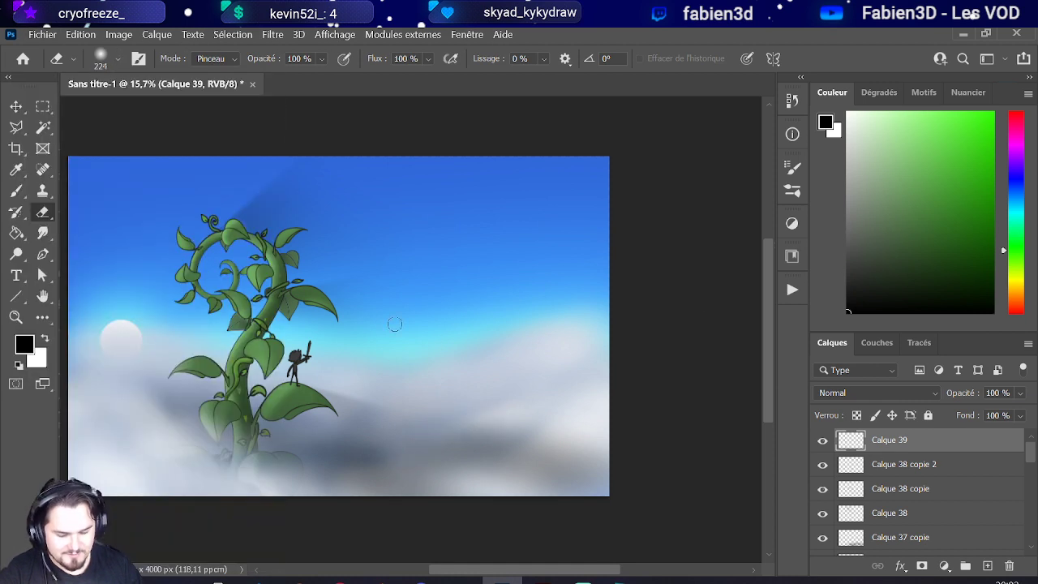
left_click(411, 201)
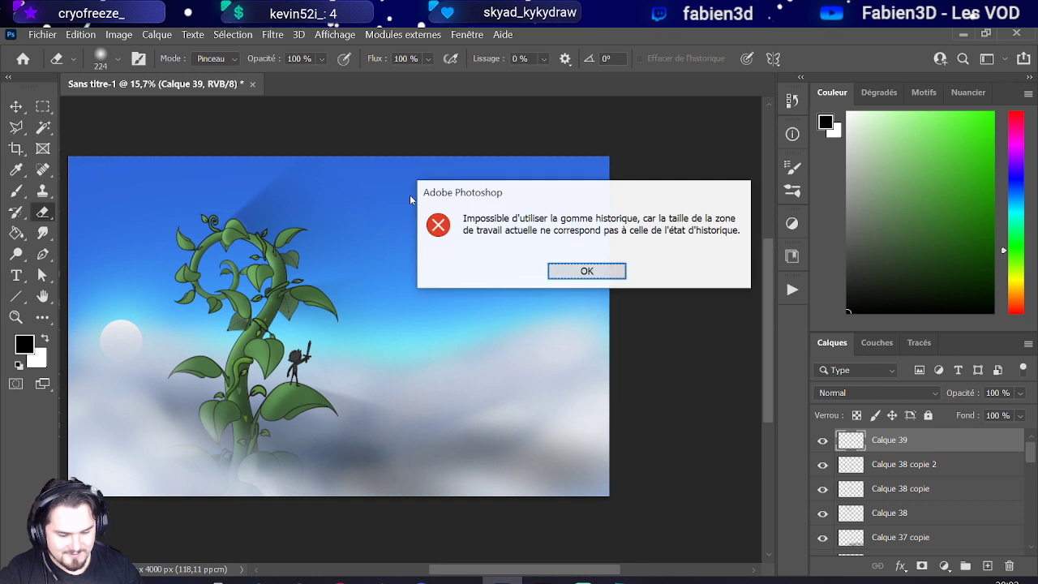
left_click(589, 267)
Step: Paint soft shading over the lower-right clouds in the sampled sky blue, using an 864 px brush
key("b")
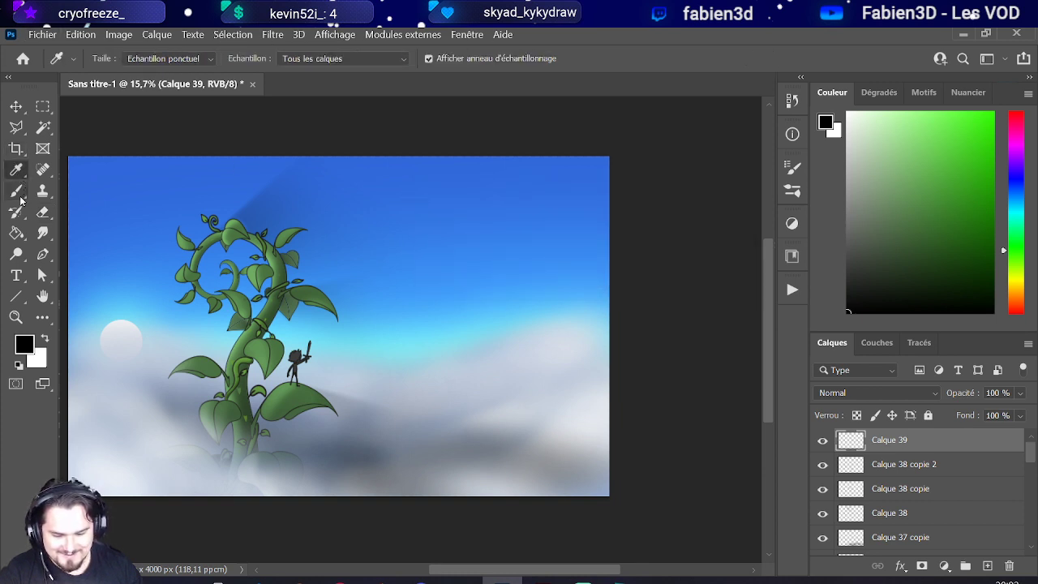
left_click(142, 192, "alt")
mouse_move(313, 514)
left_mouse_down()
mouse_move(331, 405)
mouse_move(283, 477)
left_mouse_up()
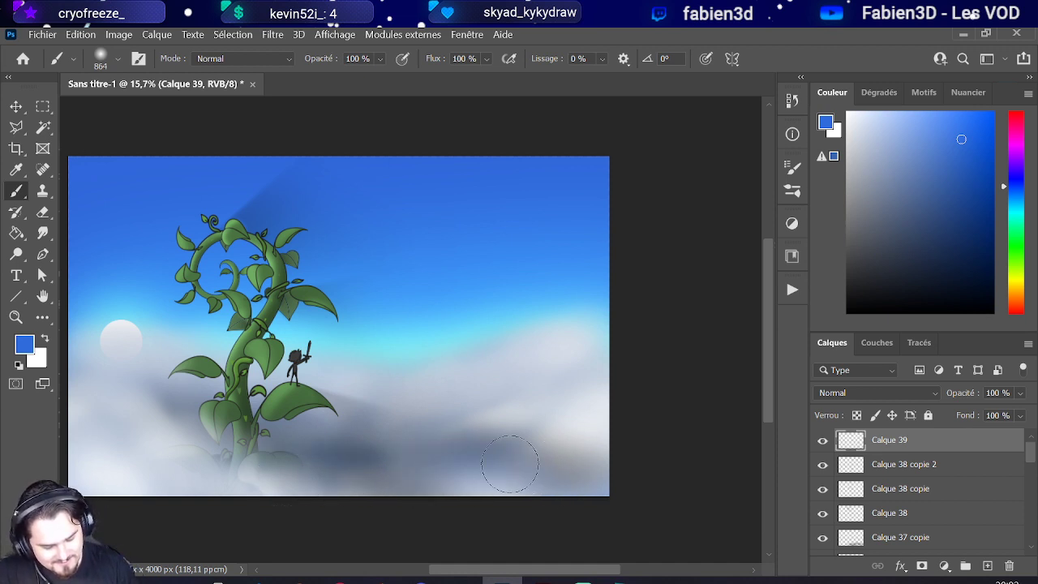
mouse_move(506, 458)
left_mouse_down()
mouse_move(546, 440)
mouse_move(547, 452)
mouse_move(312, 450)
mouse_move(397, 449)
left_mouse_up()
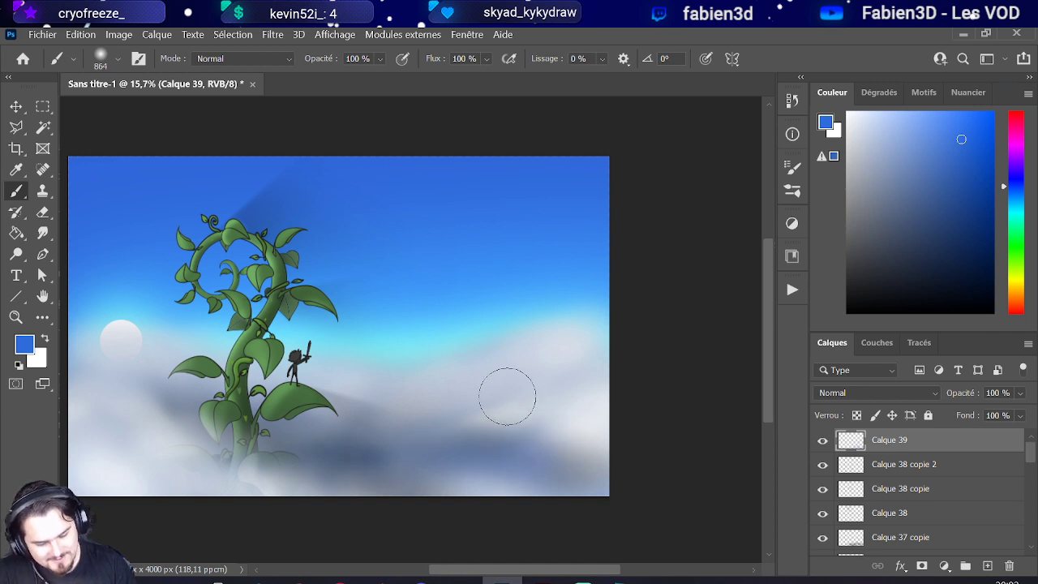
Step: Erase parts of the blue cloud shading with the Arrondi flou pression opacité eraser tip at 224 px
left_click(44, 212)
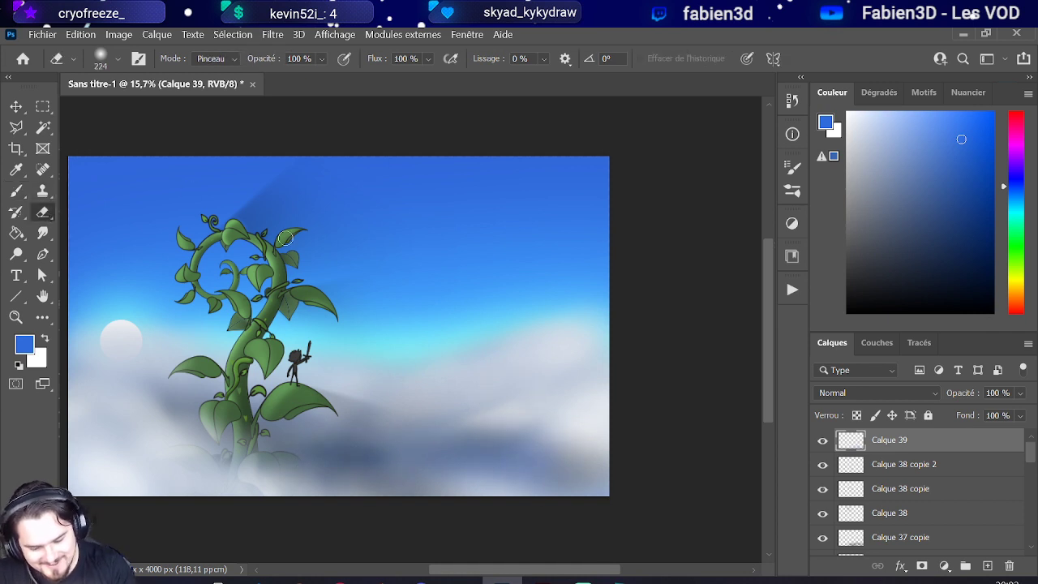
left_click(122, 58)
left_click(146, 335)
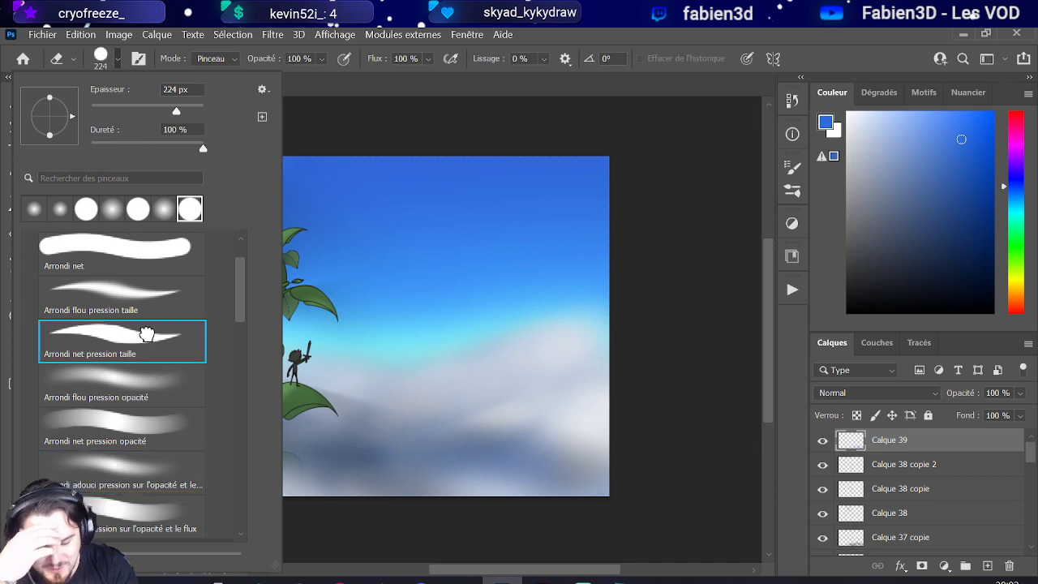
left_click(396, 443)
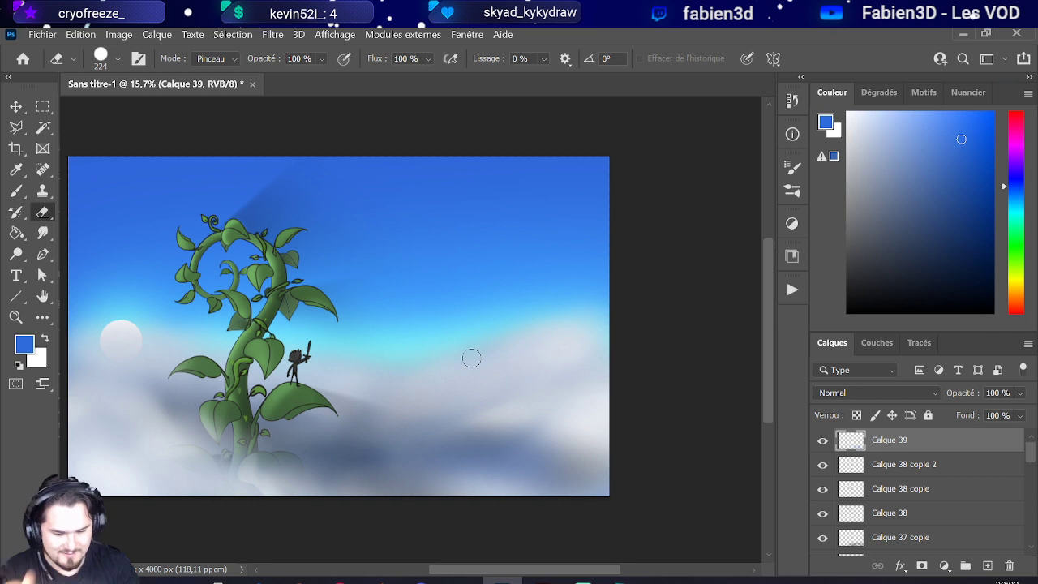
left_click(119, 59)
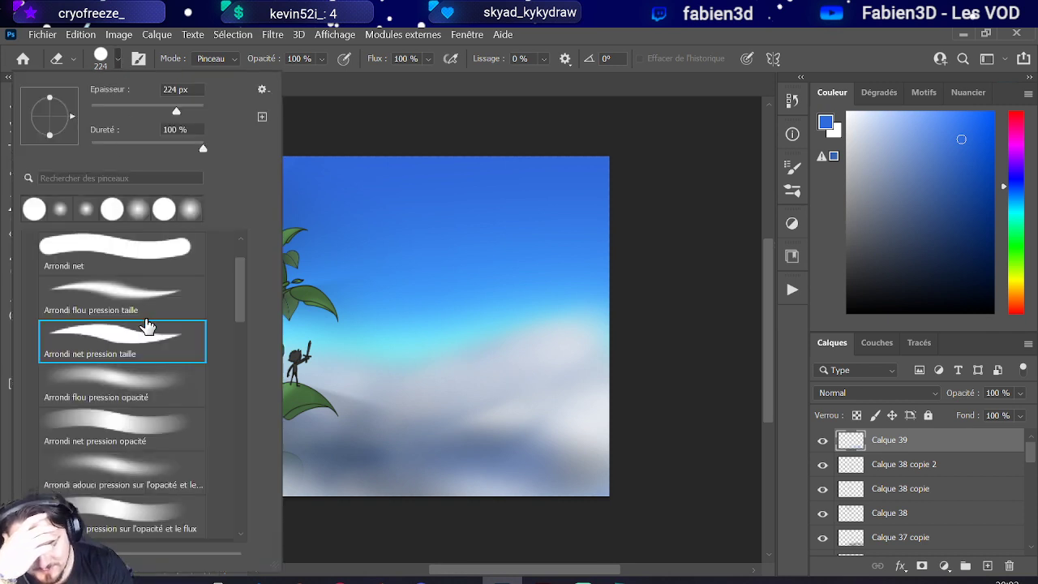
left_click(151, 375)
left_click(397, 445)
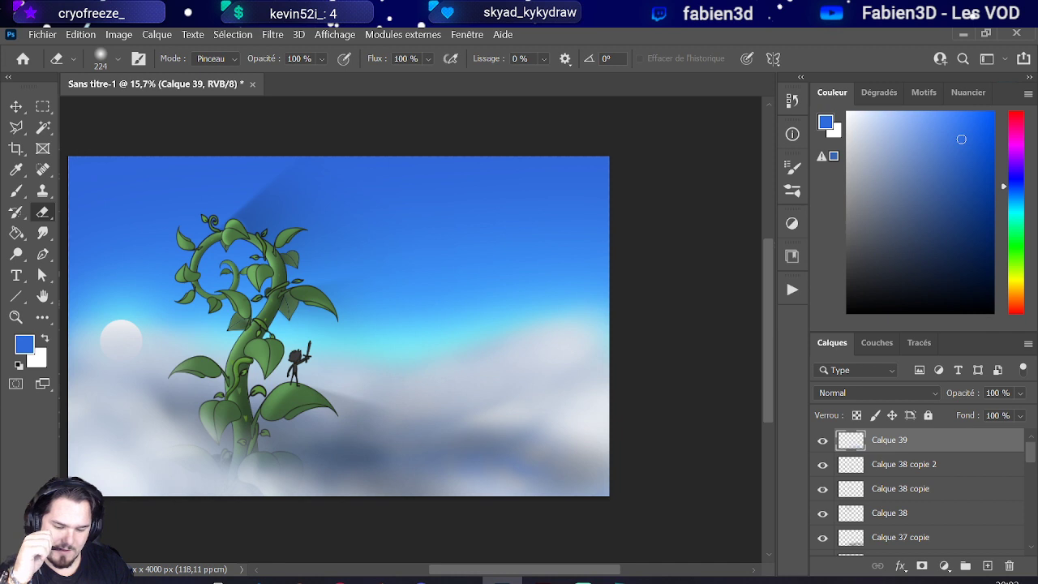
Step: Transform the blue shading layer to 83,52 % width and 124,71 % height, extending it below the canvas edge
left_click(80, 34)
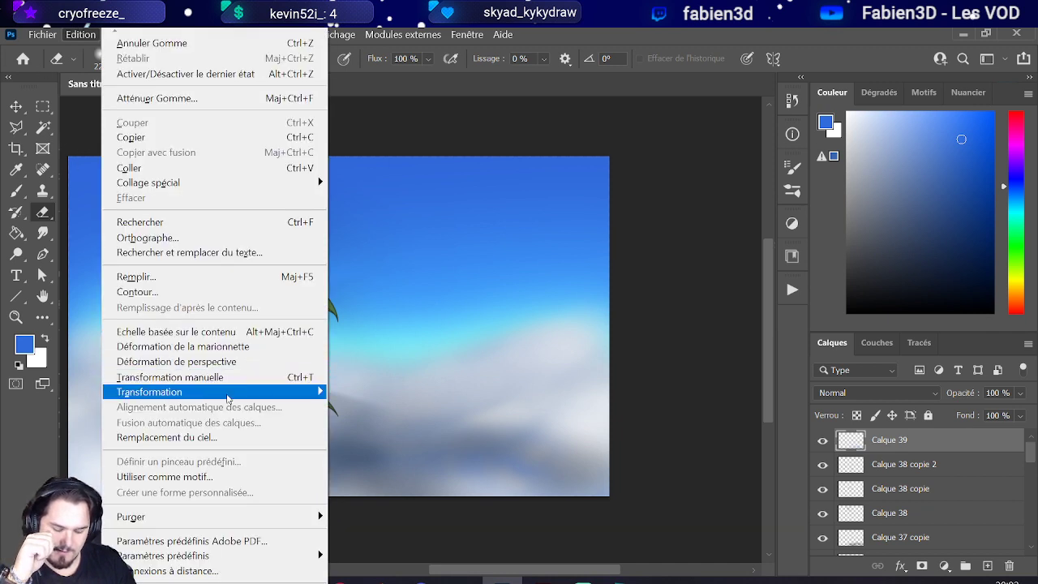
mouse_move(220, 393)
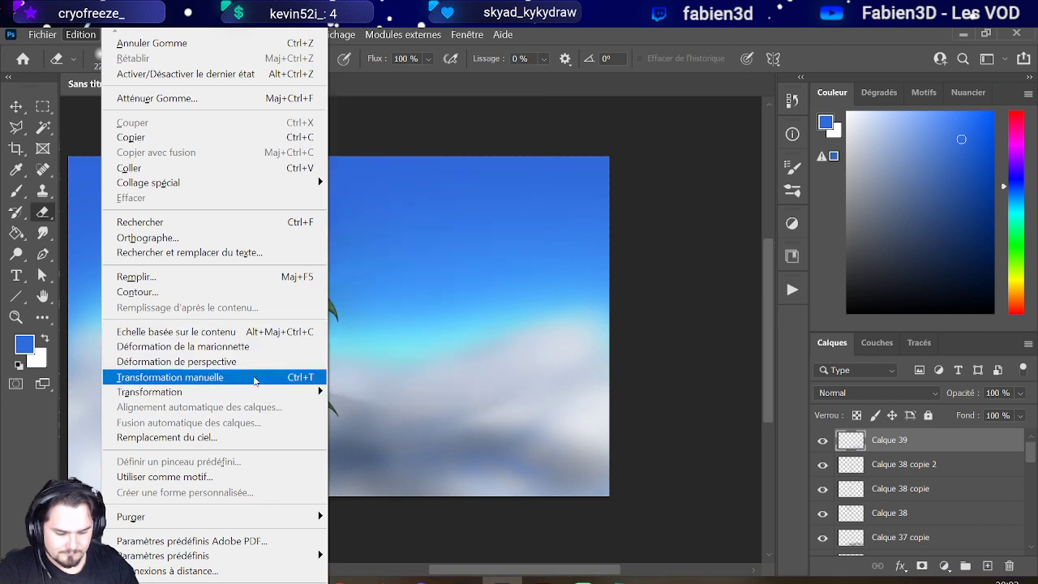
mouse_move(254, 395)
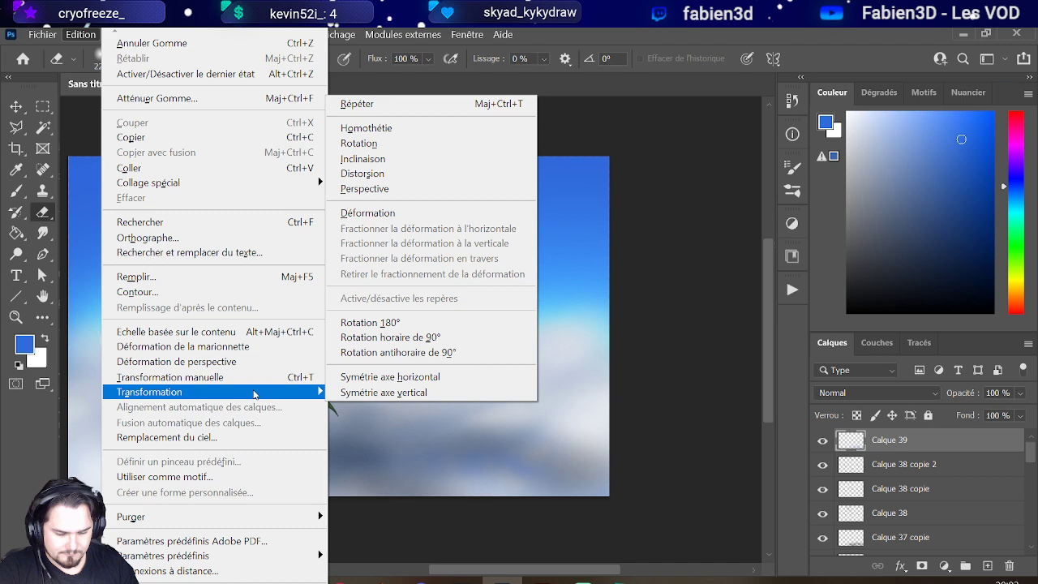
left_click(68, 36)
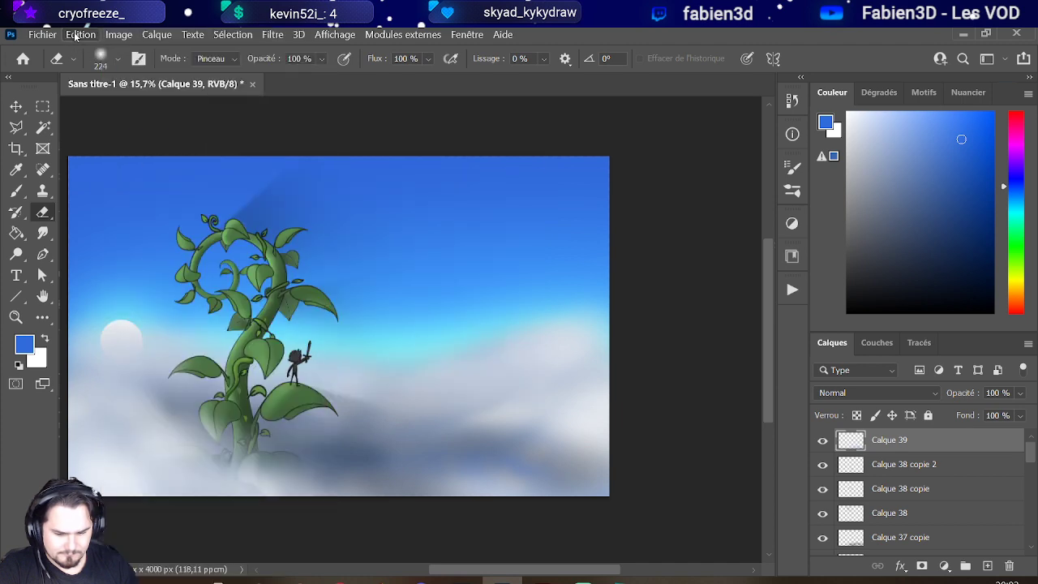
left_click(233, 36)
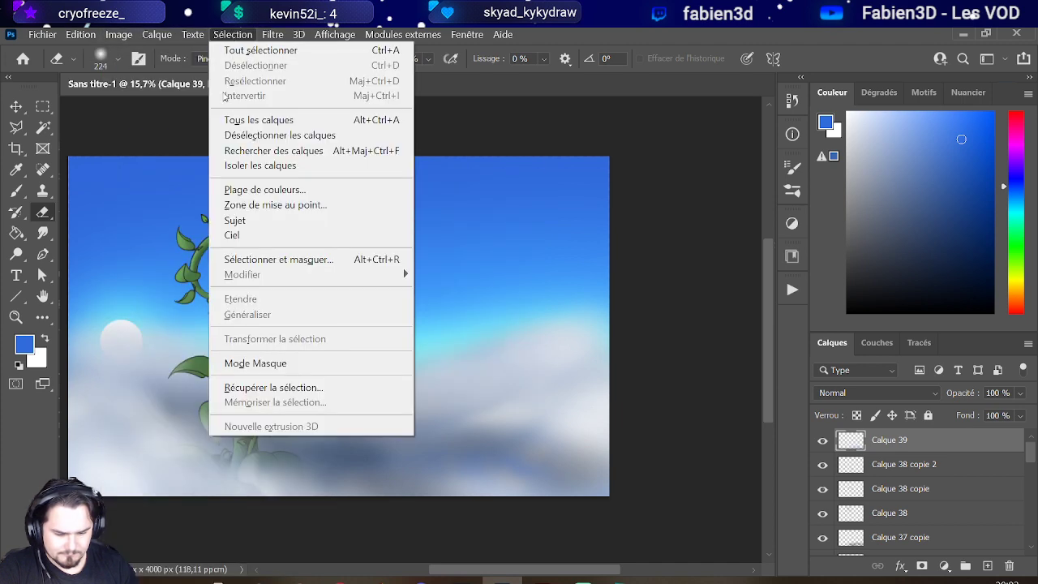
mouse_move(88, 36)
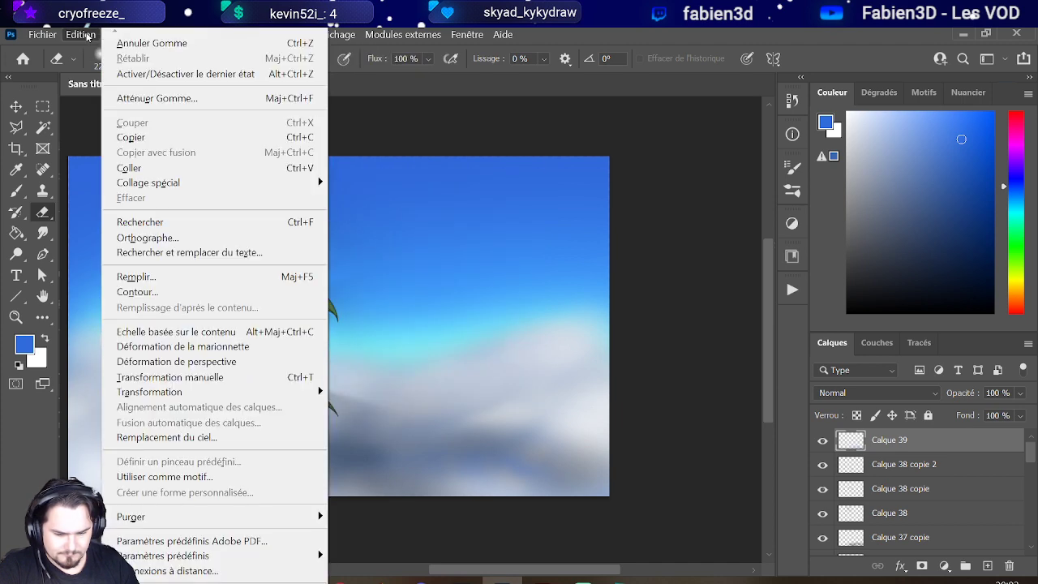
left_click(199, 378)
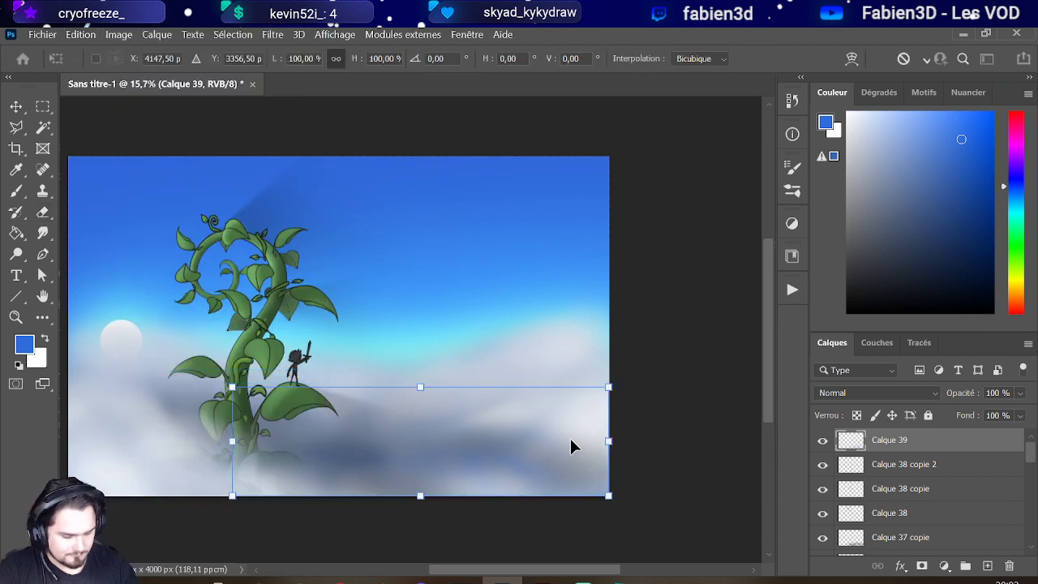
left_click_drag(608, 441, 545, 456)
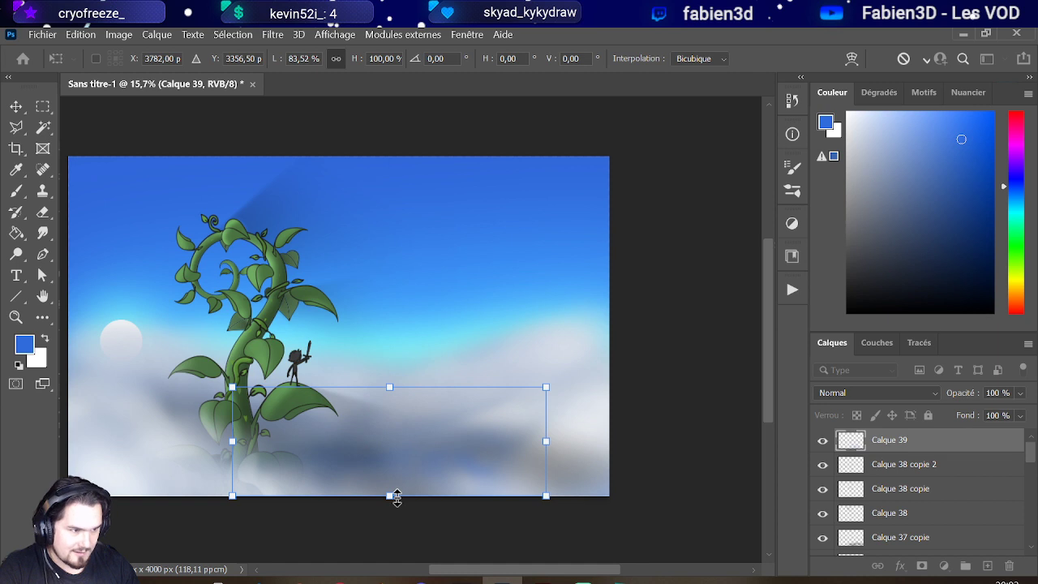
left_click_drag(396, 495, 394, 523)
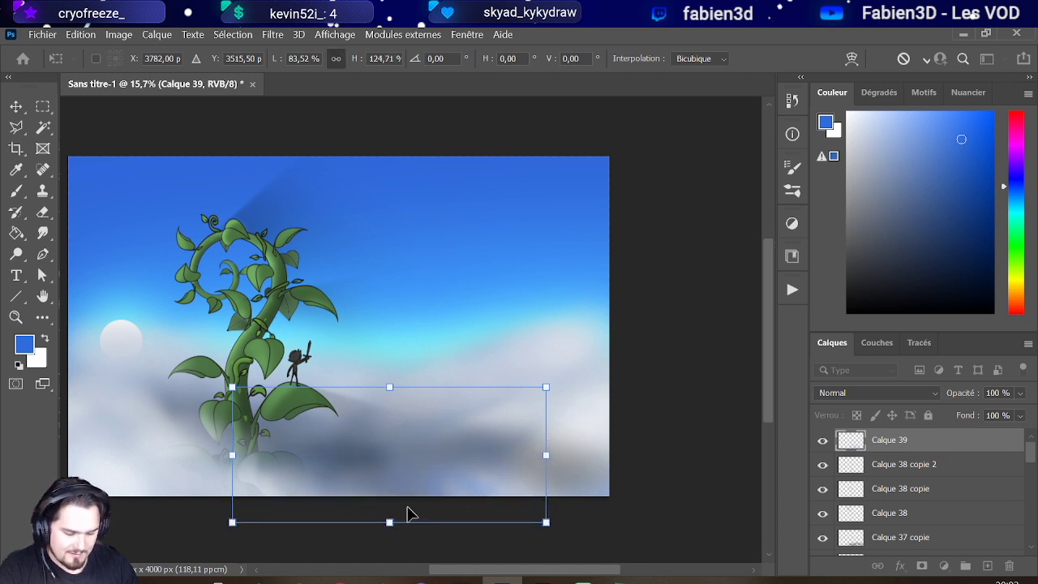
key("Return")
key("e")
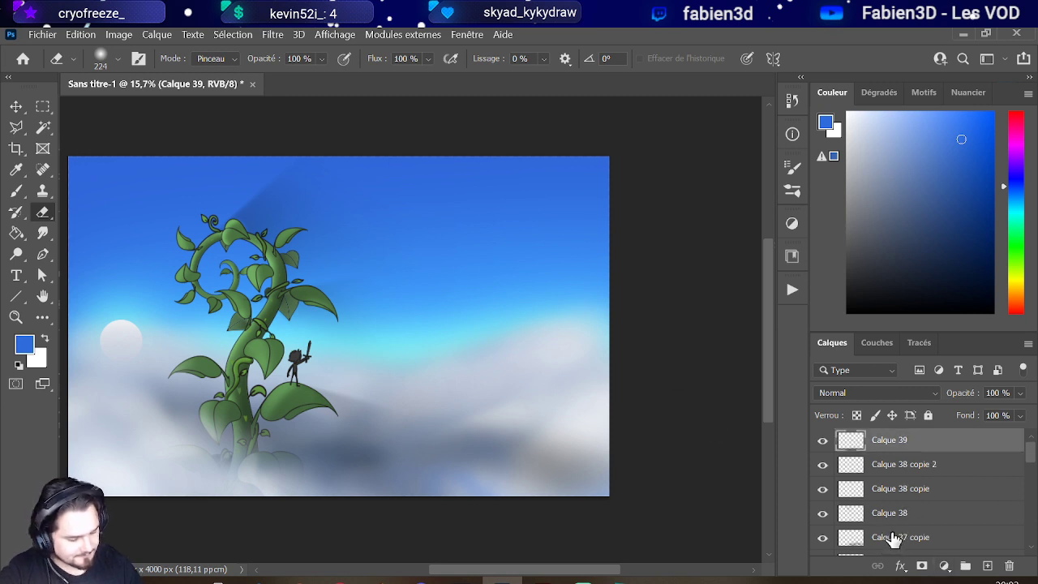
Step: Add a new layer and paint one soft golden-yellow glow beside the beanstalk with a 2027 px brush
left_click(986, 565)
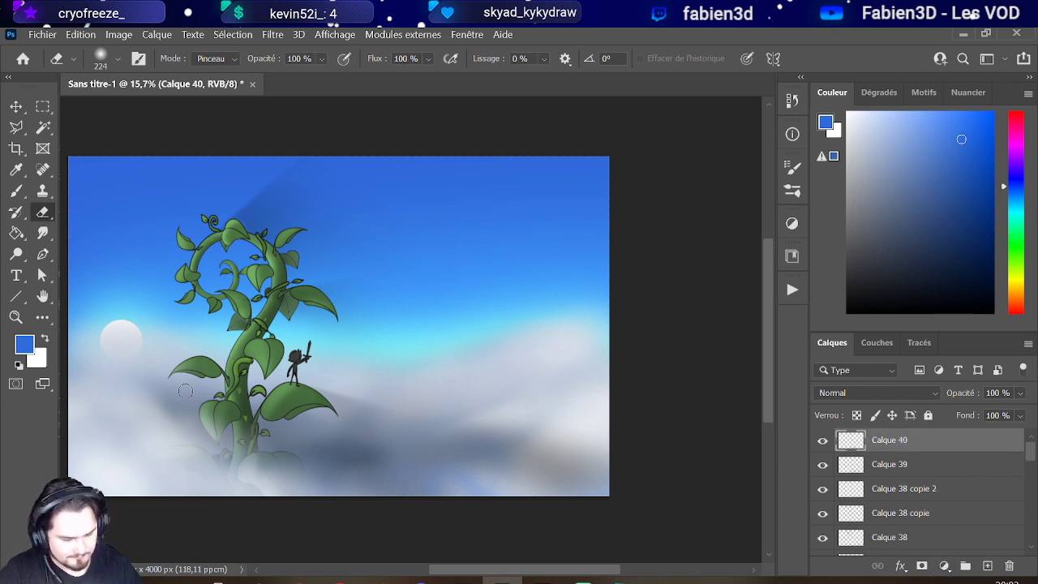
left_click(1008, 289)
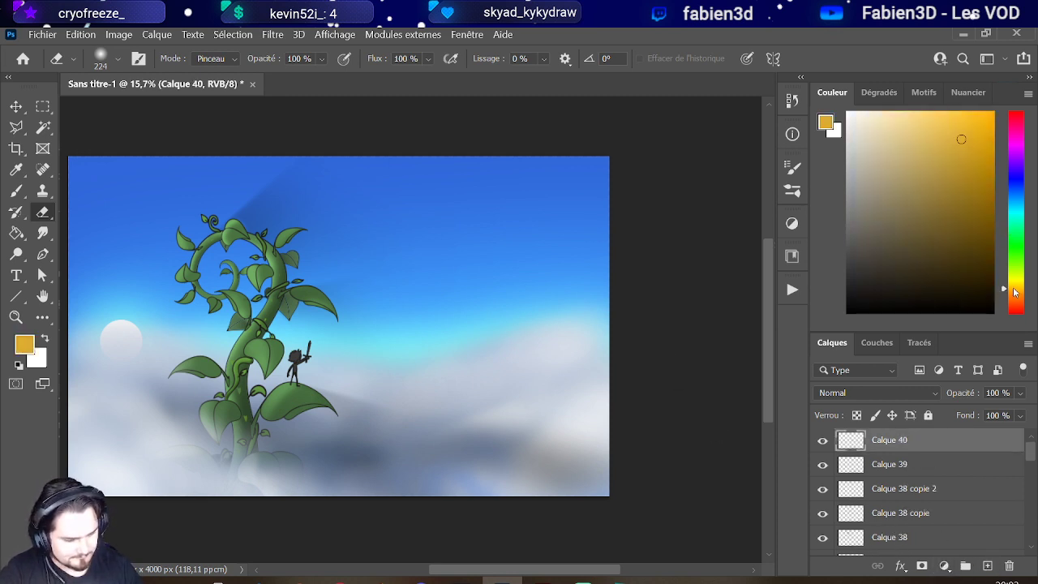
left_click(955, 134)
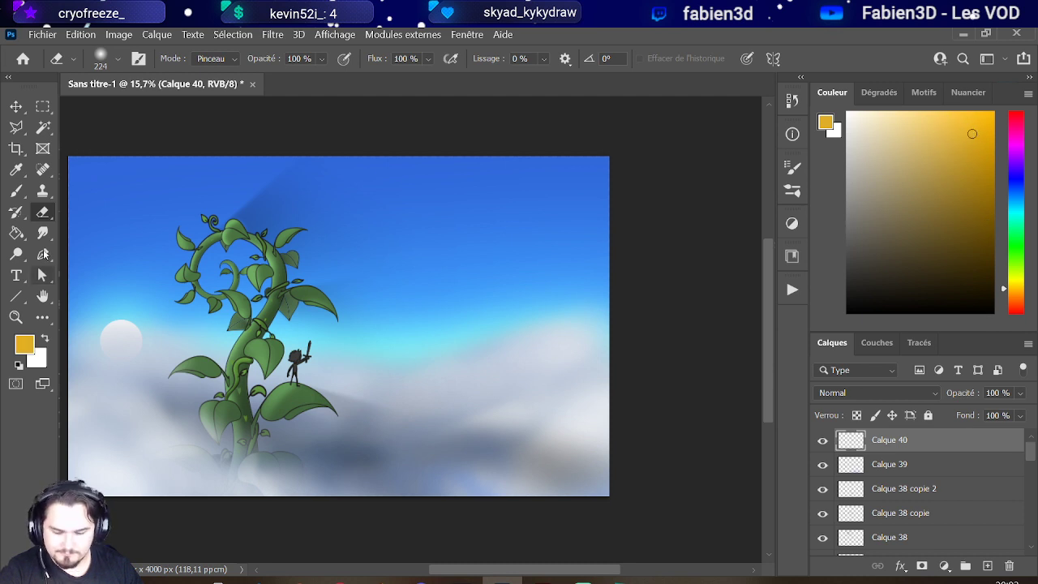
left_click(15, 191)
left_click_drag(357, 334, 347, 324)
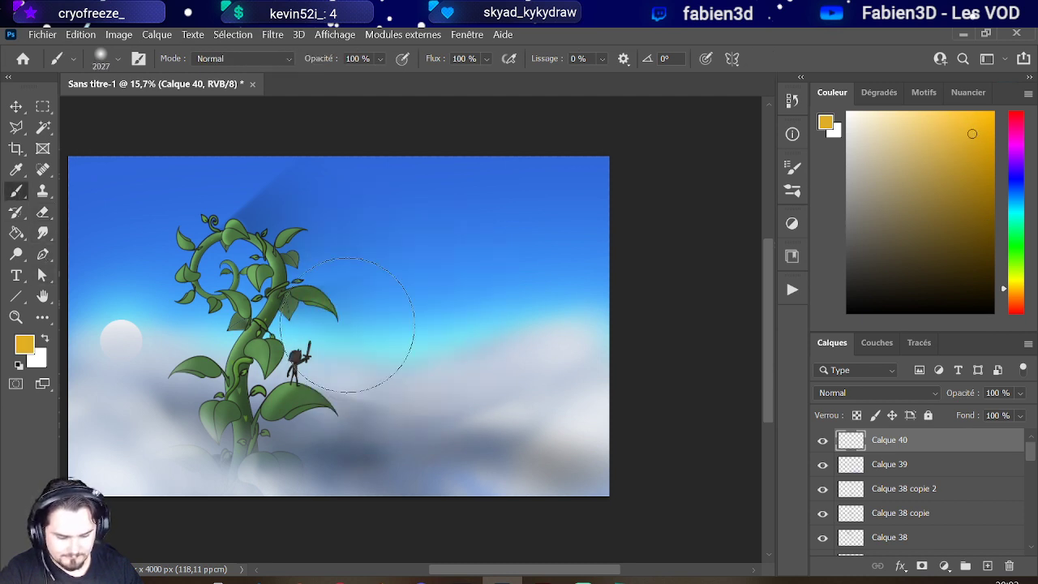
left_click(347, 324)
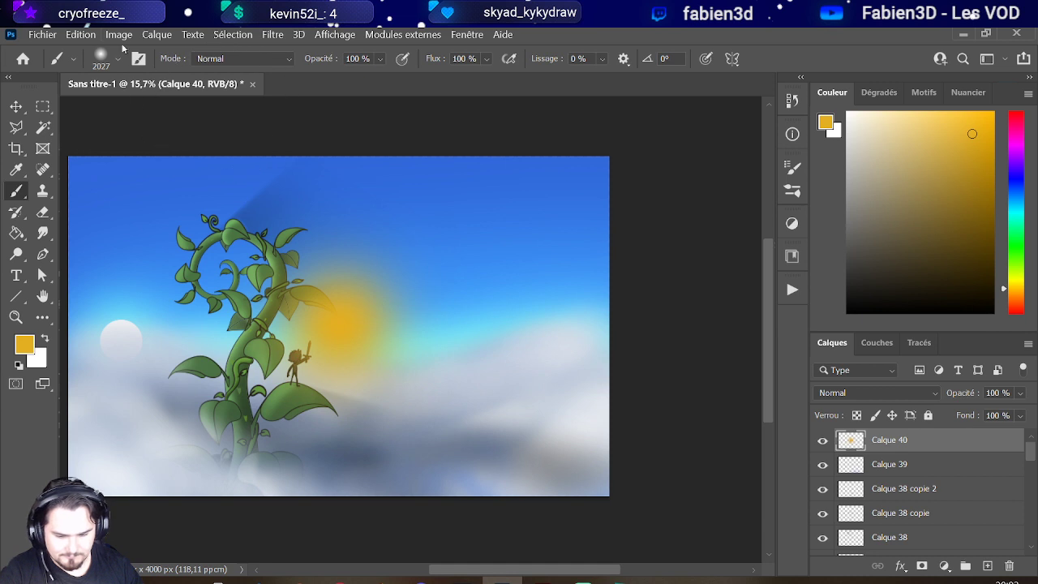
Step: Transform the golden glow to 309,63 % width and 58,41 % height, and move it over the sun along the horizon
left_click(80, 34)
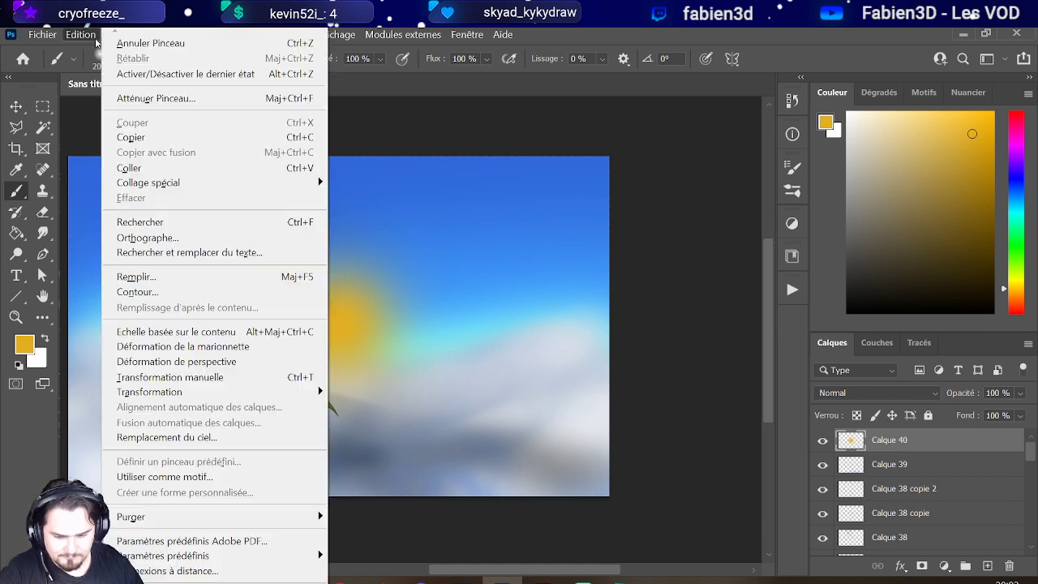
left_click(255, 377)
left_click_drag(338, 463, 338, 347)
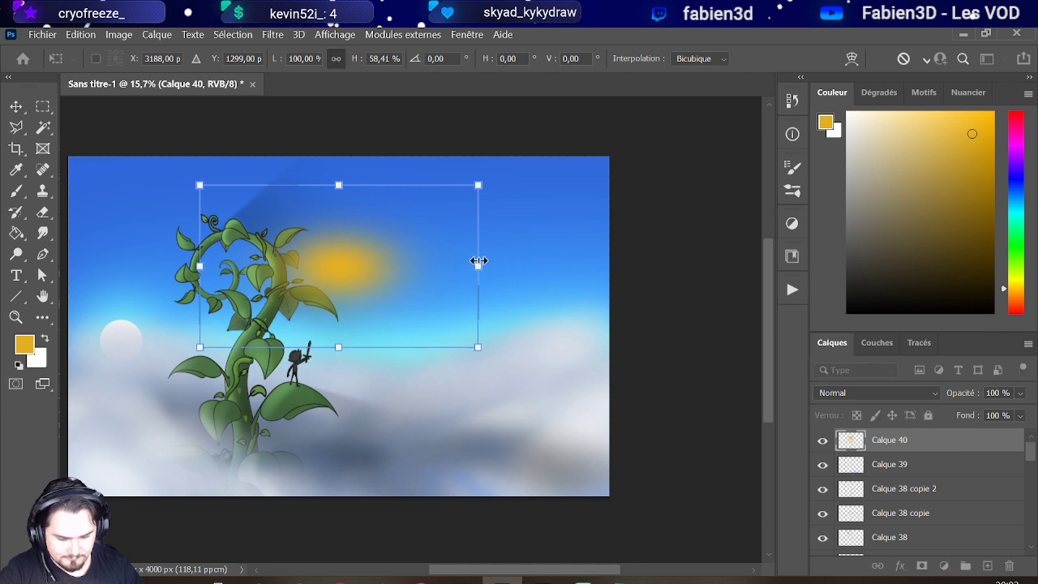
left_click_drag(478, 261, 716, 259)
scroll(338, 345, "down", 1)
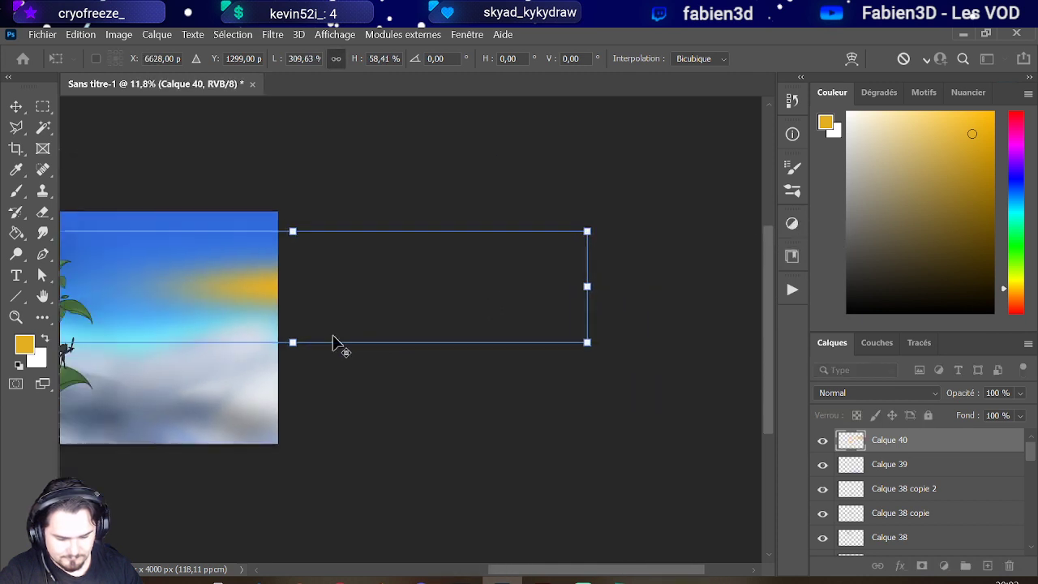
scroll(197, 360, "down", 2)
scroll(114, 332, "up", 2)
left_click_drag(480, 304, 201, 348)
scroll(201, 349, "down", 2)
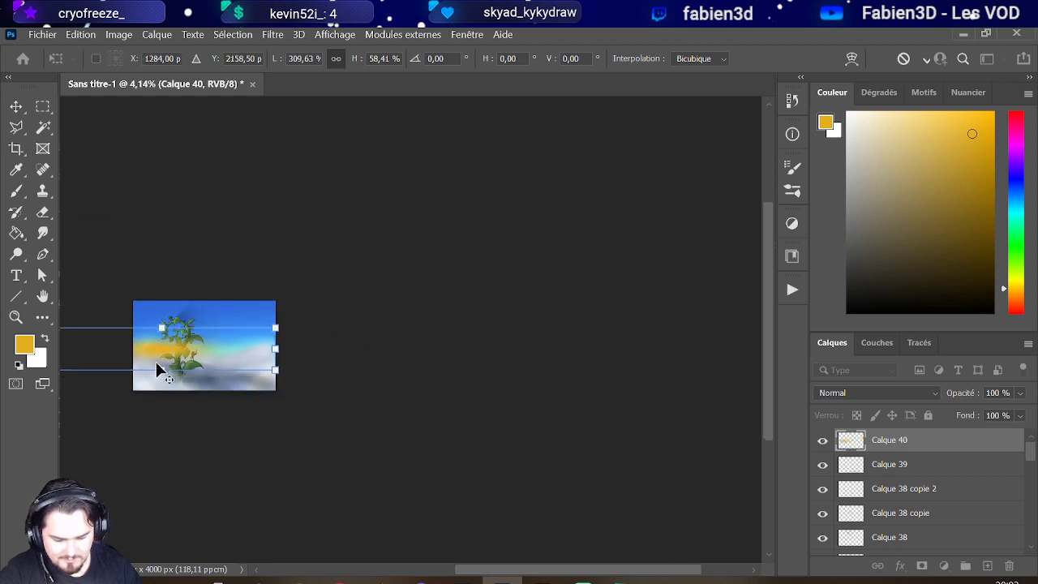
scroll(111, 375, "up", 3)
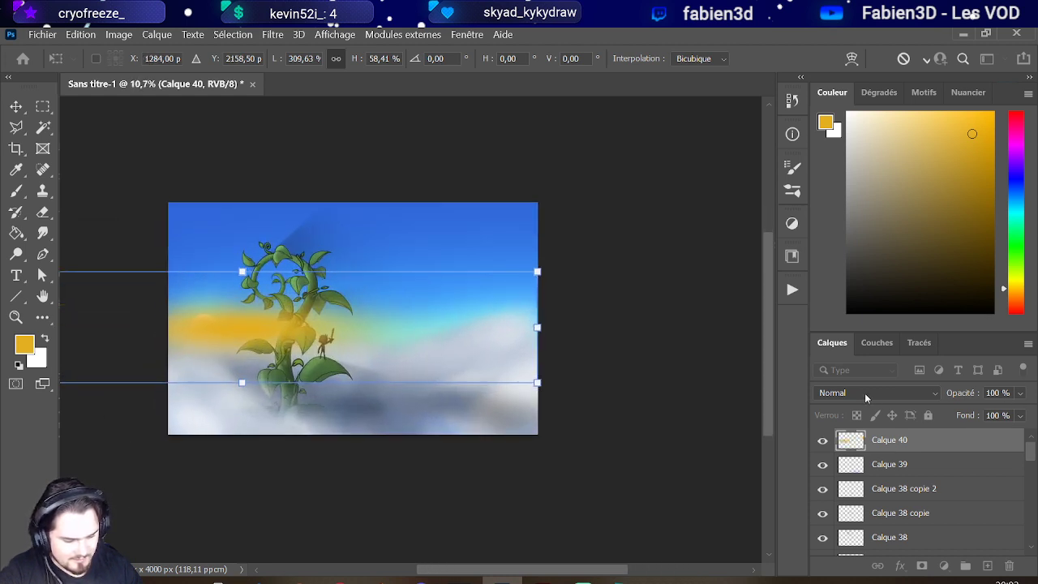
key("Return")
key("b")
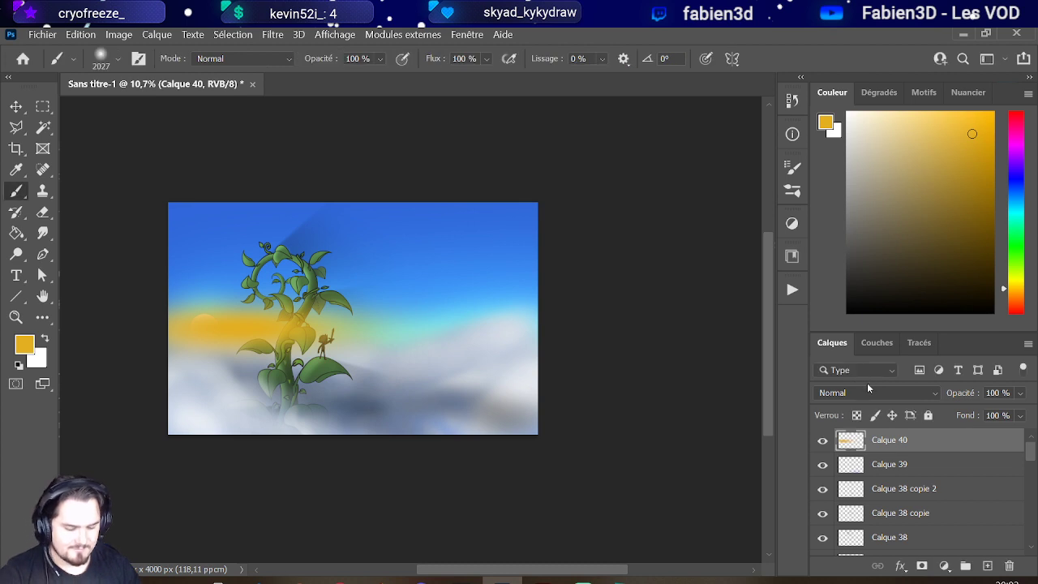
Step: Set the golden glow layer's blend mode to Incrustation and its opacity to 58 %
left_click(886, 388)
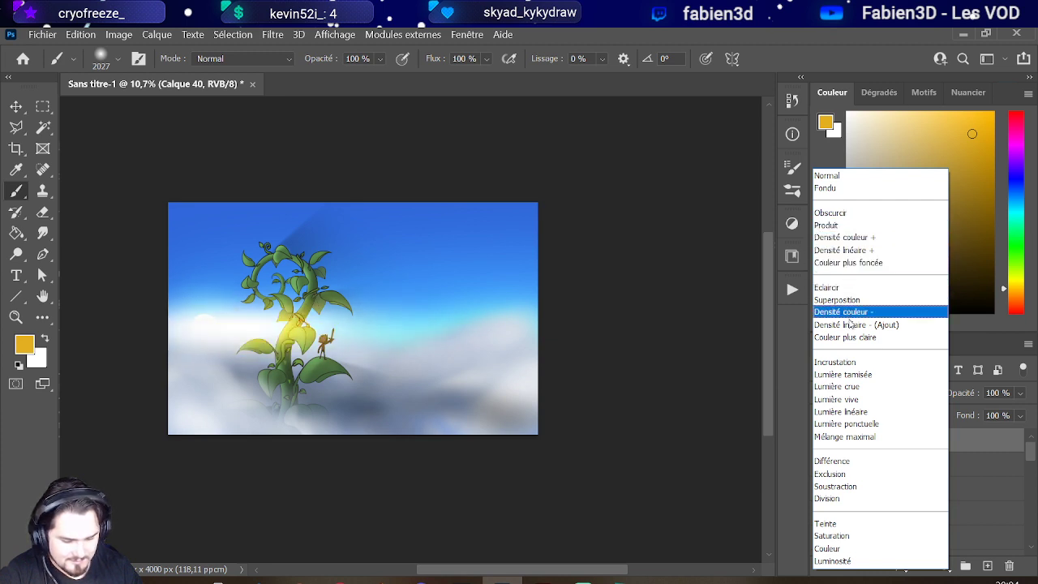
left_click(859, 366)
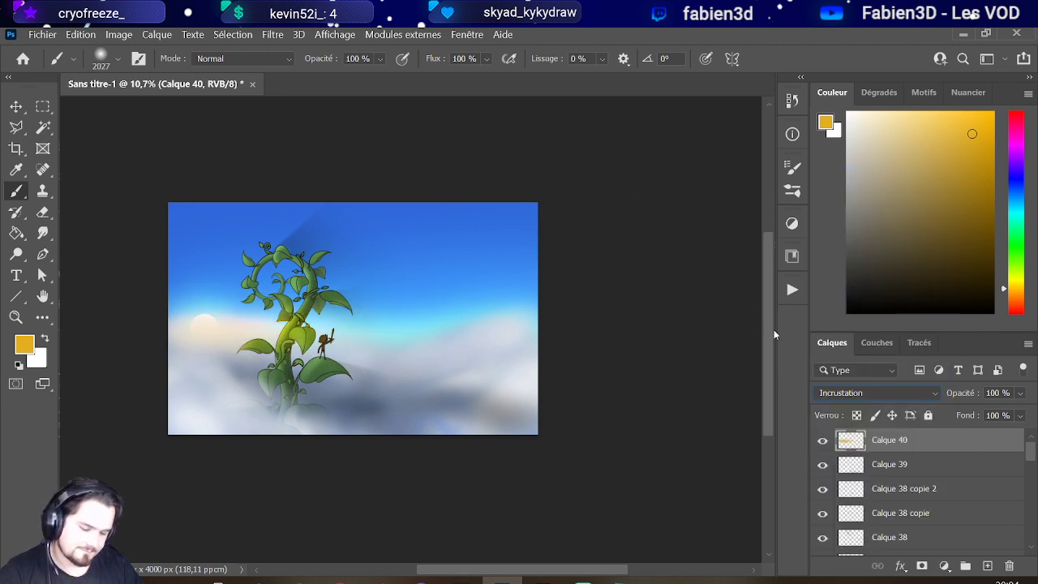
left_click(1021, 393)
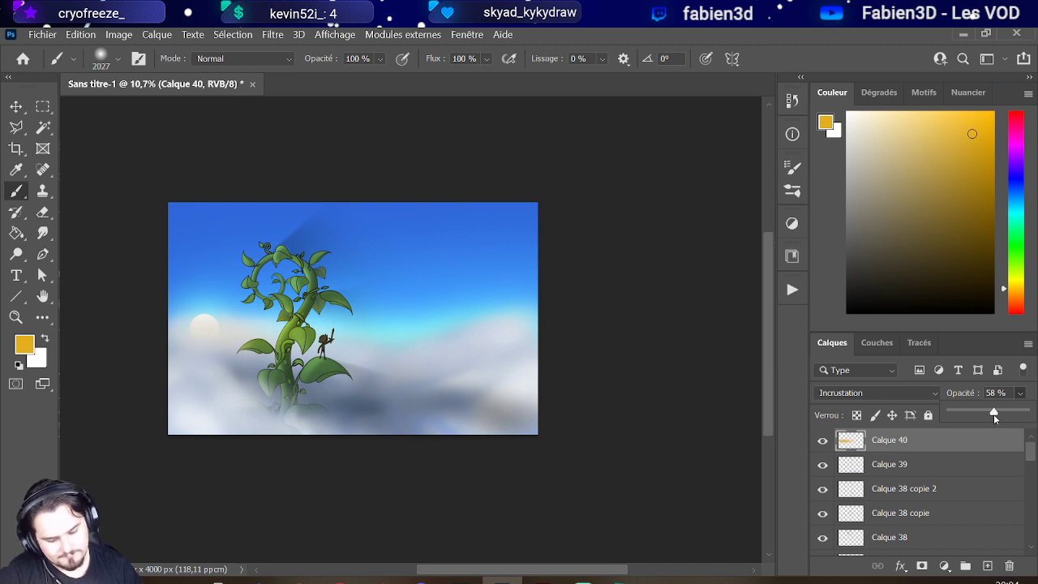
scroll(343, 403, "down", 1)
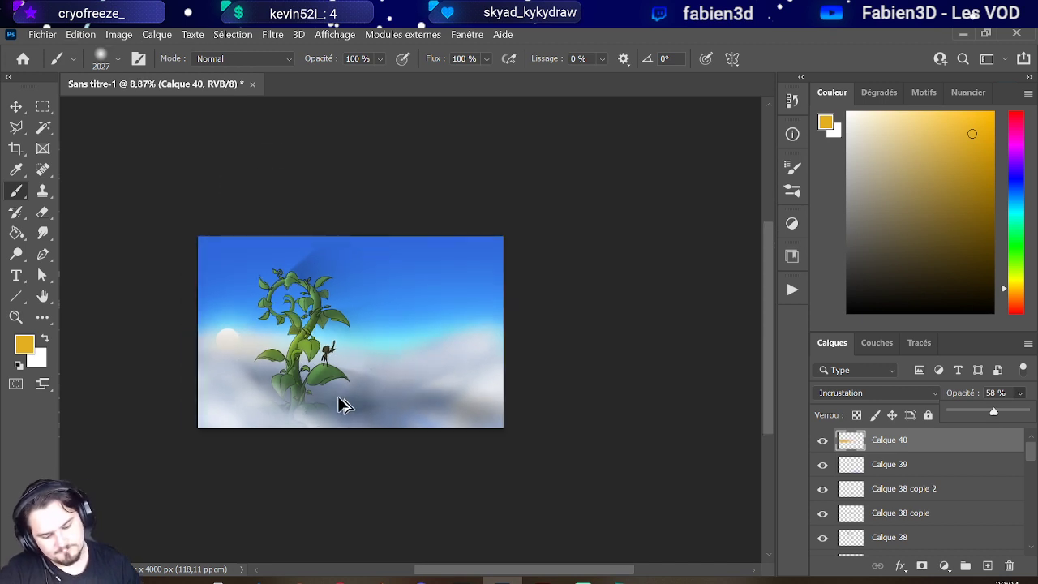
scroll(246, 385, "up", 3)
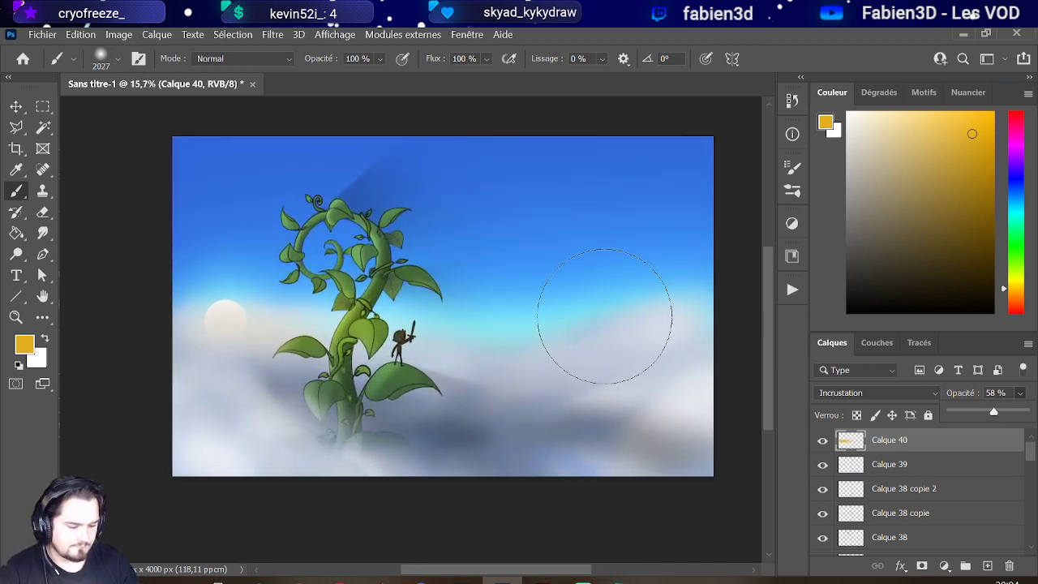
Step: Reduce the brush size to 1060 px and examine the lighting around the beanstalk and clouds
mouse_move(636, 359)
left_mouse_down()
mouse_move(578, 352)
mouse_move(544, 334)
mouse_move(572, 330)
left_mouse_up()
scroll(567, 337, "down", 1)
scroll(563, 343, "up", 2)
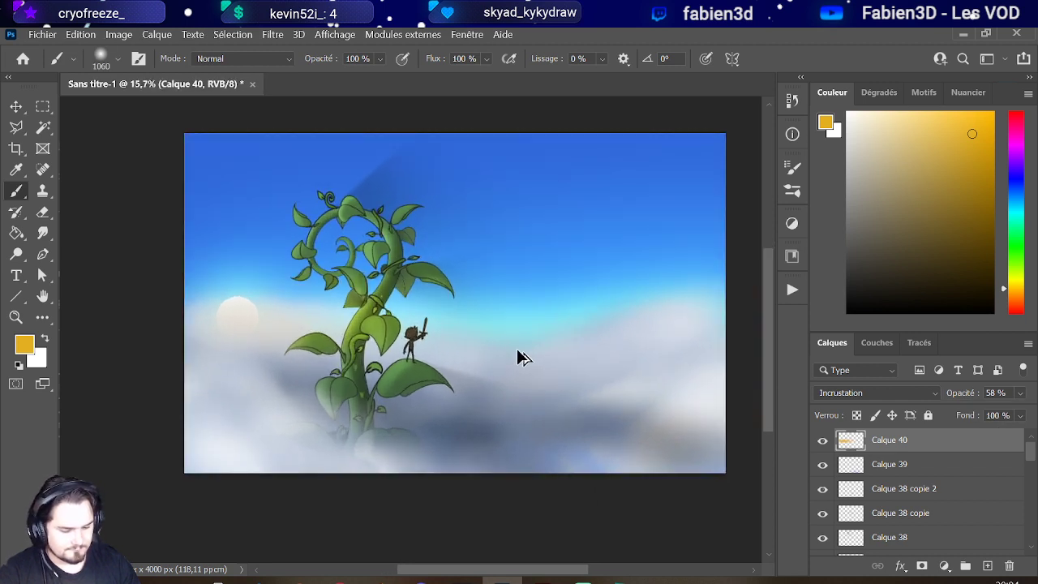
scroll(516, 363, "up", 1)
scroll(519, 364, "down", 2)
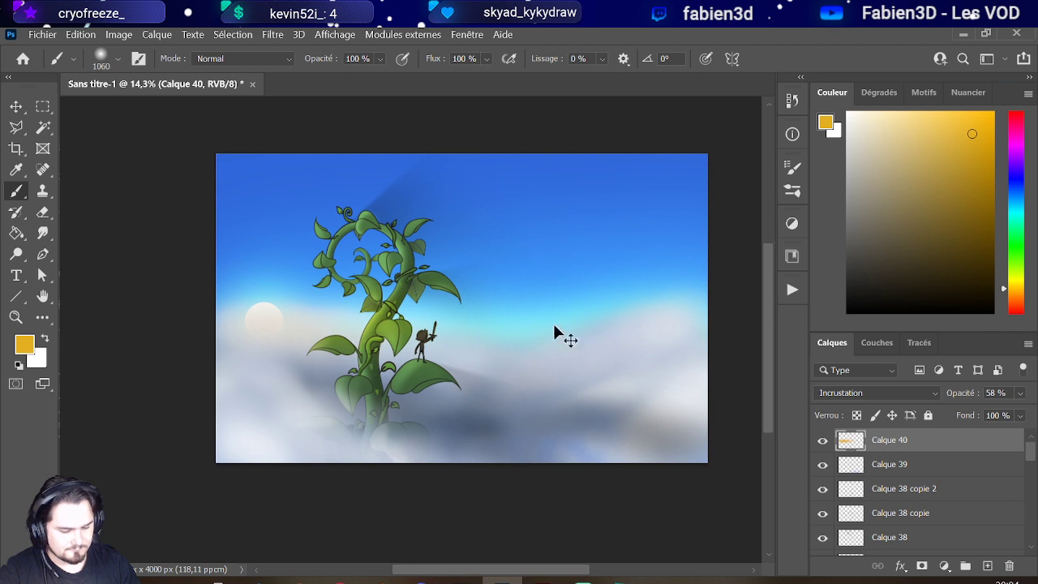
scroll(487, 332, "down", 1)
scroll(381, 324, "up", 1)
scroll(495, 336, "up", 1)
scroll(454, 356, "up", 2)
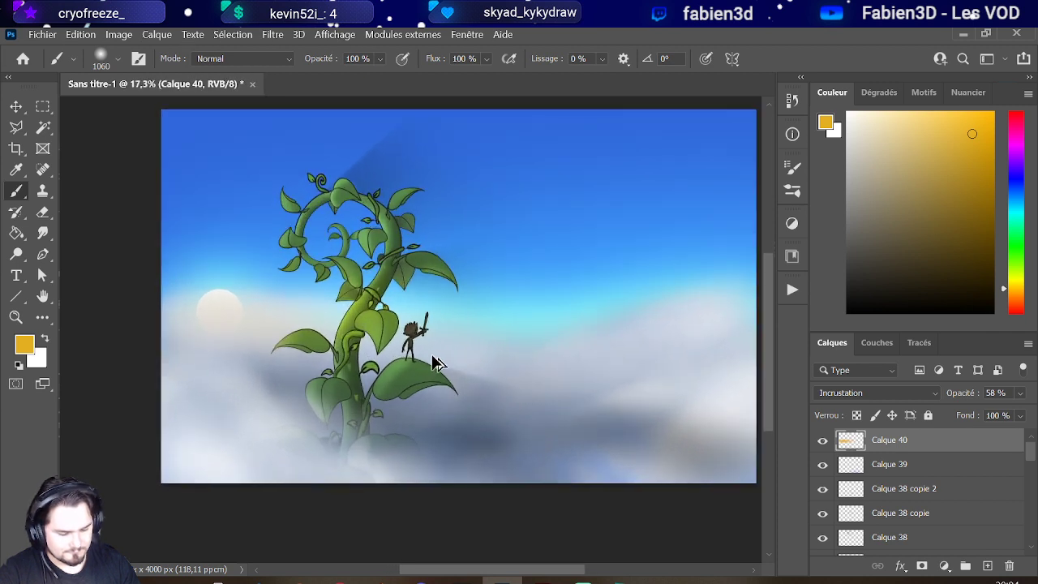
Step: Expand Groupe 1 and load the beanstalk stem's shape as a selection from its layer
scroll(924, 527, "down", 5)
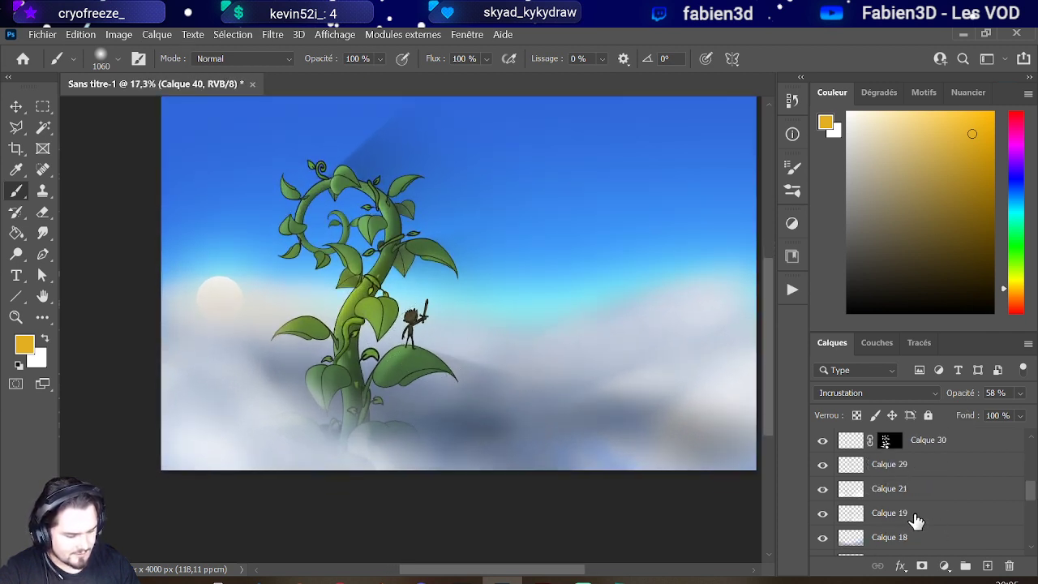
scroll(914, 519, "down", 6)
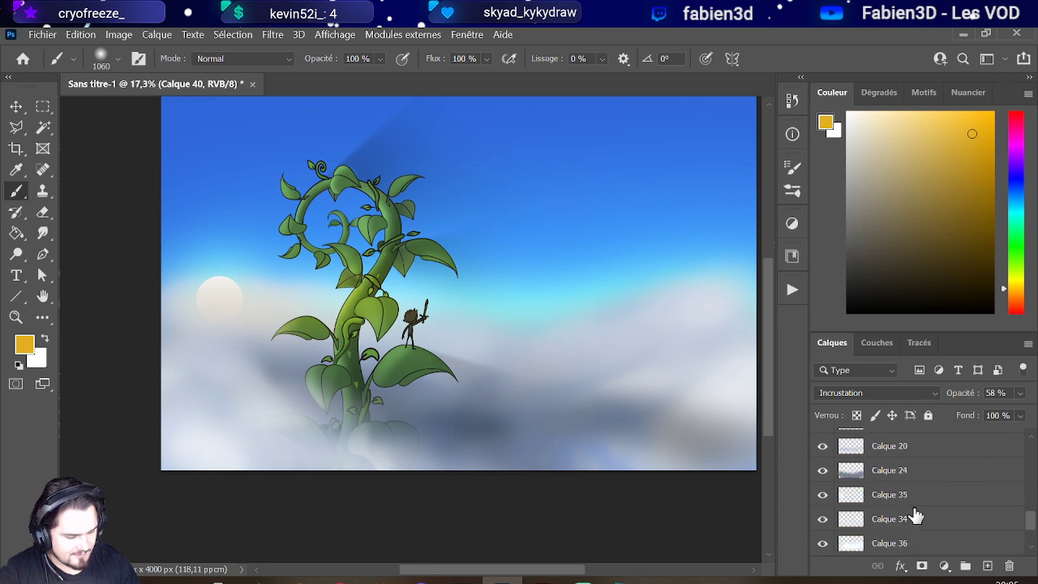
scroll(908, 511, "up", 4)
scroll(876, 509, "down", 1)
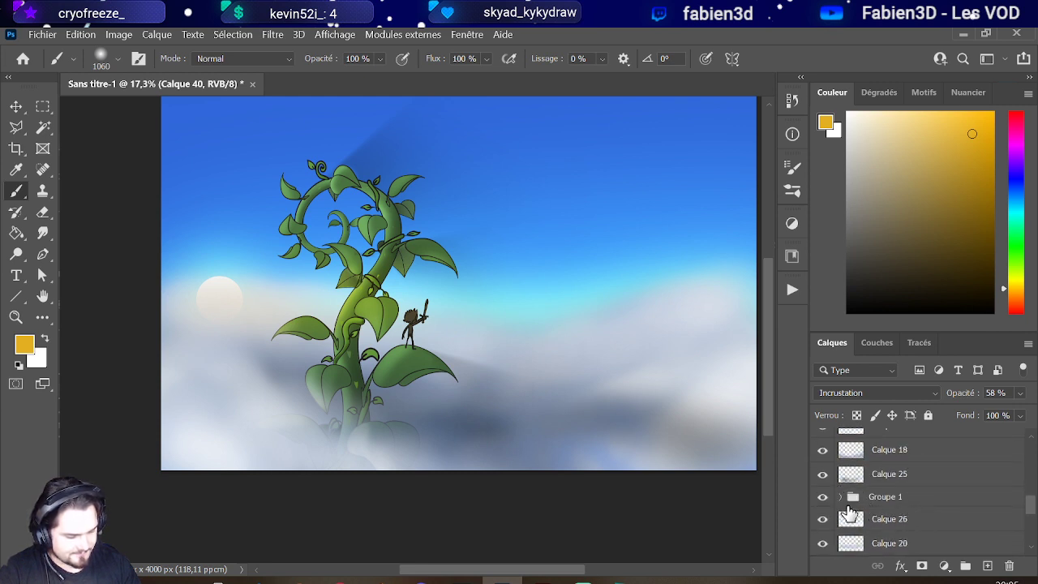
left_click(840, 498)
scroll(843, 507, "down", 4)
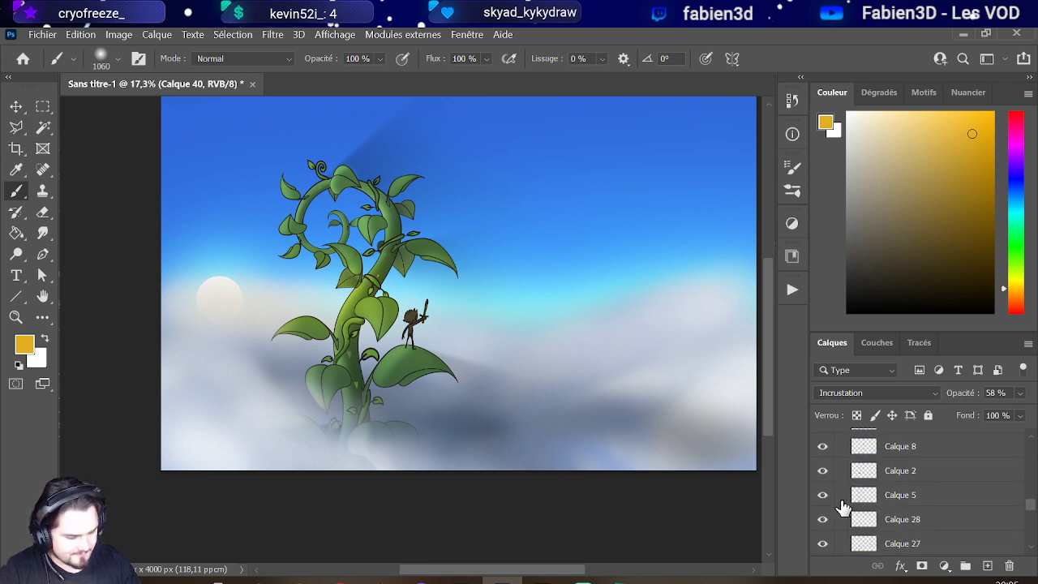
left_click(861, 446, "ctrl")
scroll(892, 498, "up", 4)
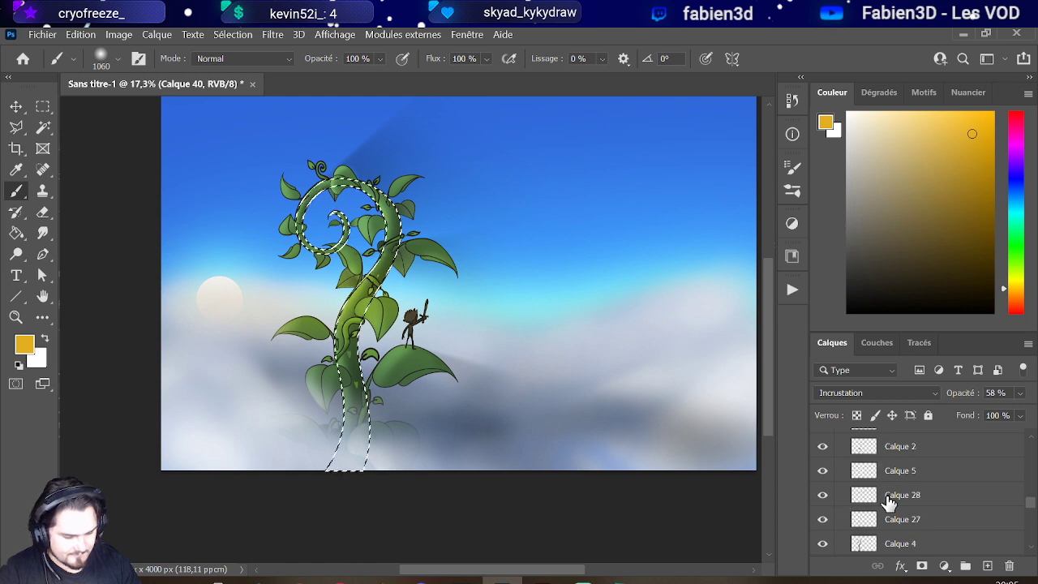
scroll(895, 495, "up", 10)
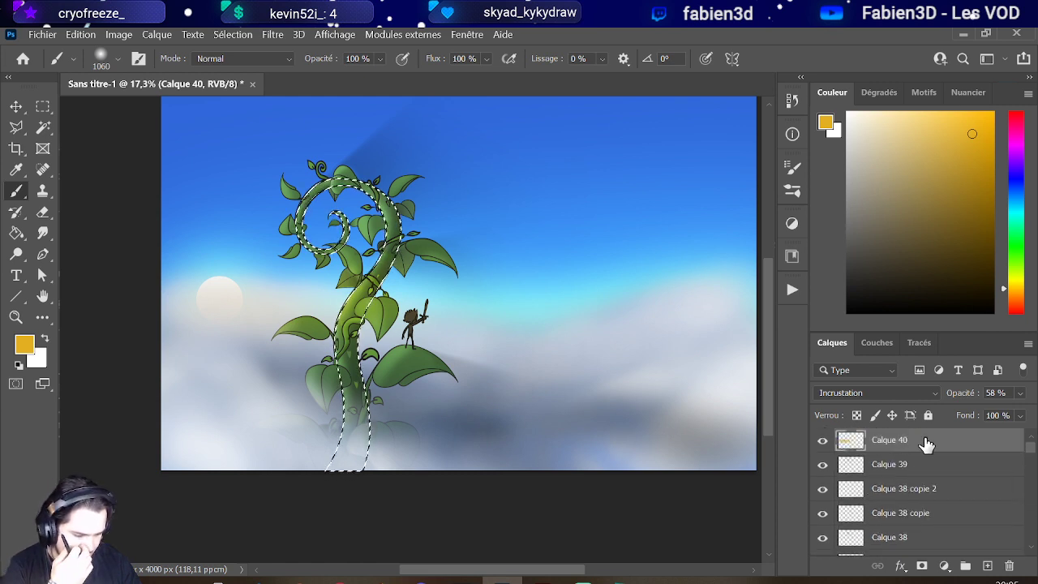
Step: Add a new layer above the golden glow layer and set the foreground colour to white
left_click(986, 565)
left_click_drag(862, 228, 815, 102)
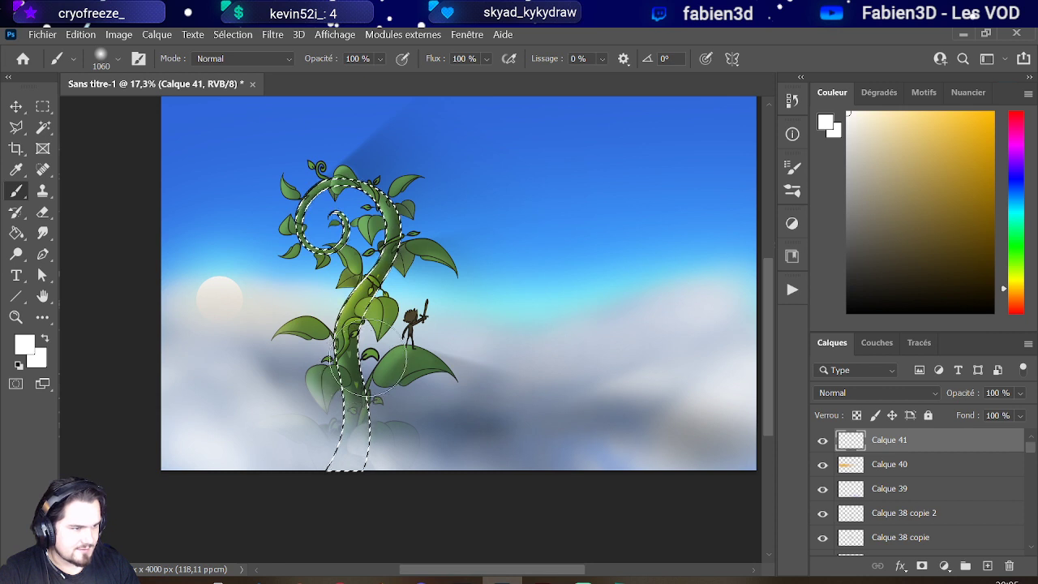
Step: Switch the brush to the Arrondi net pression taille preset and reduce its size to 158 px
left_click_drag(381, 420, 356, 424)
left_click(117, 61)
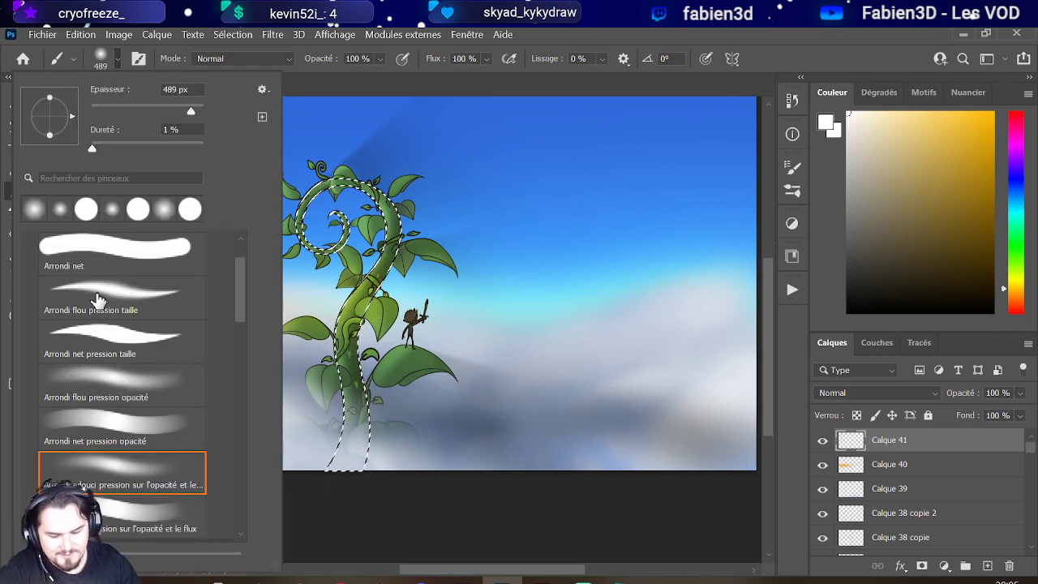
left_click(111, 334)
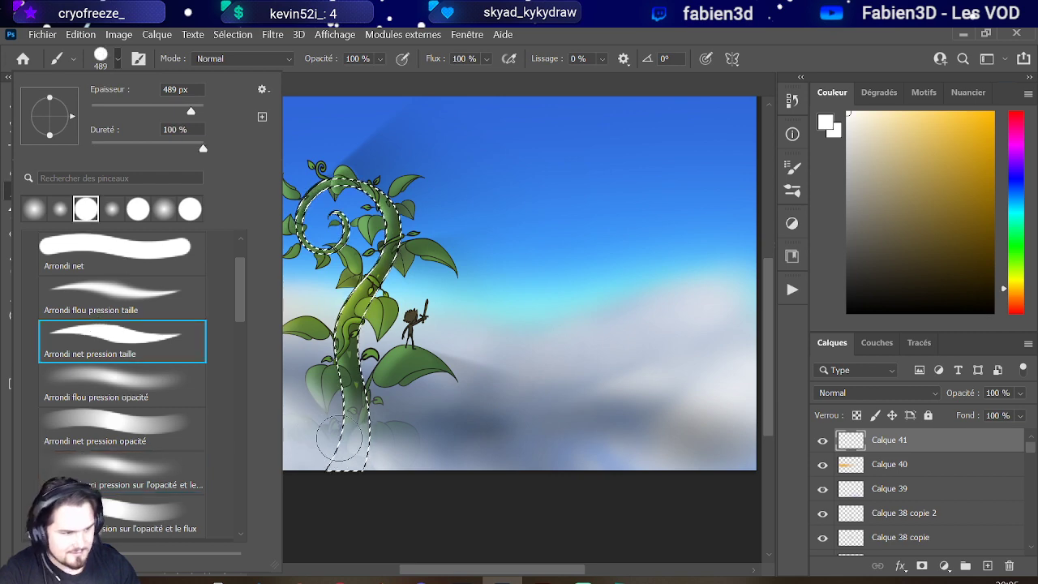
left_click_drag(369, 444, 346, 448)
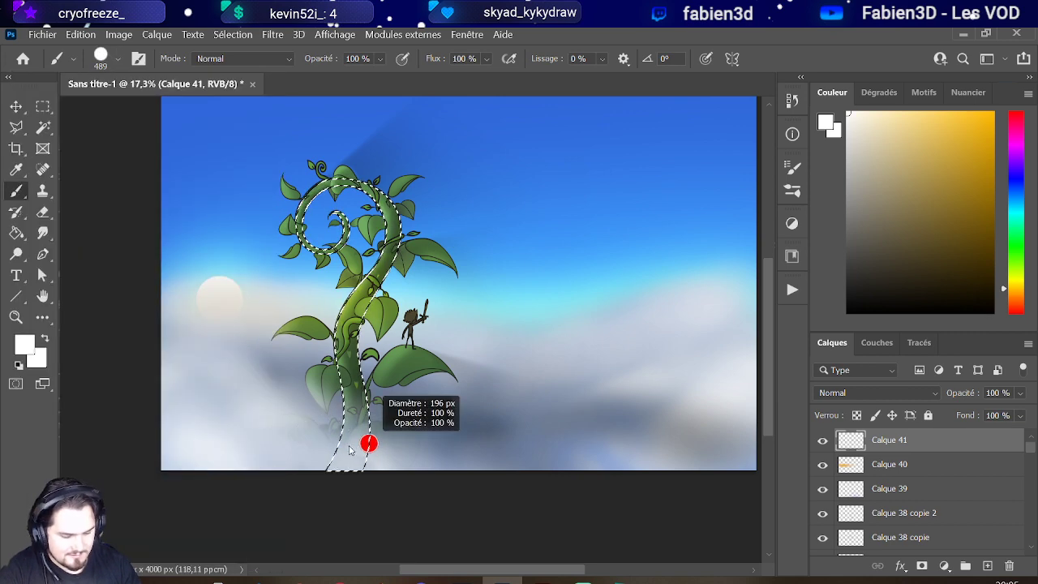
scroll(350, 449, "up", 6)
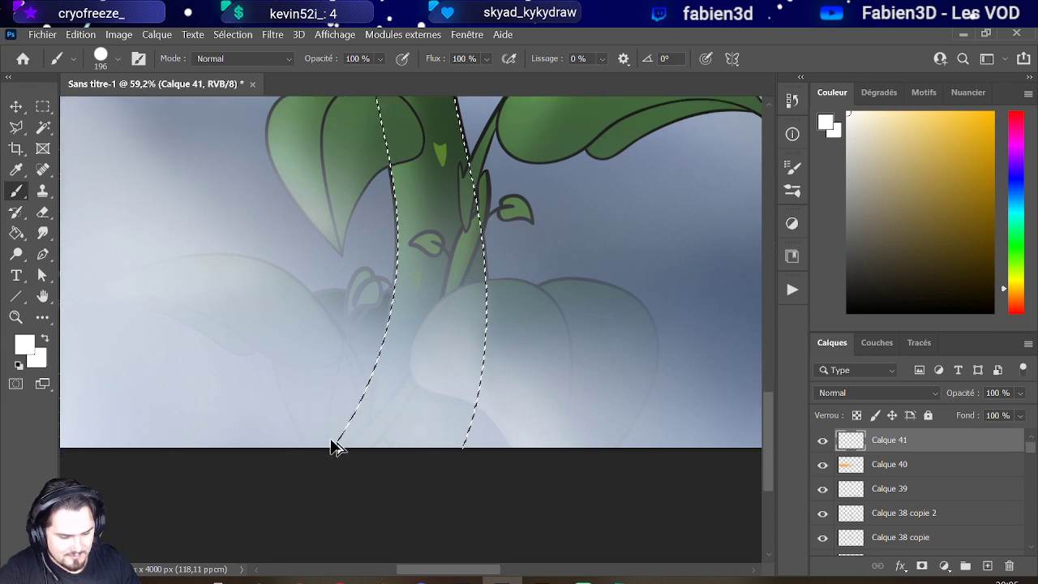
scroll(313, 300, "up", 2)
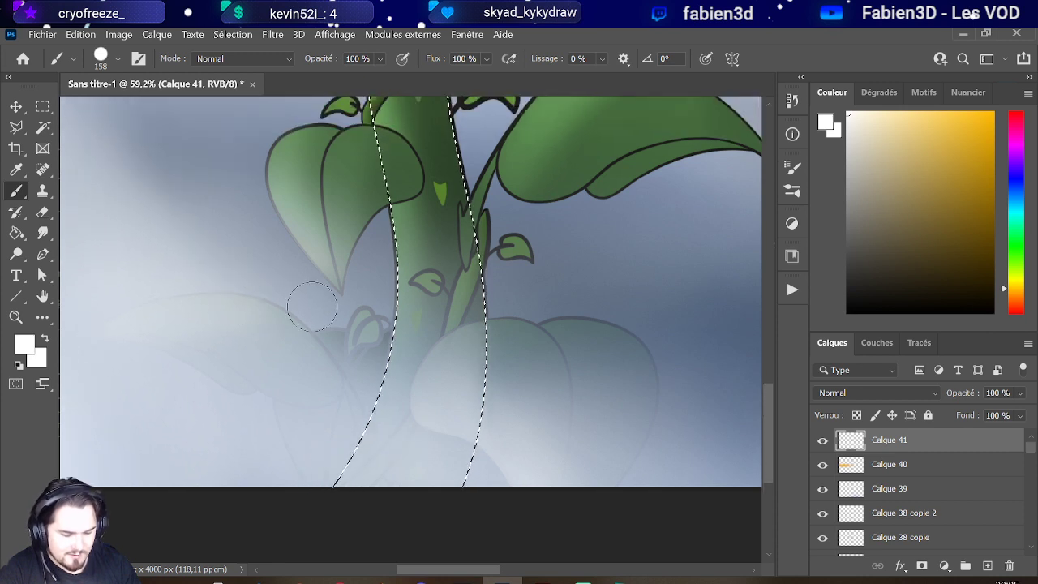
Step: Collapse the beanstalk's layer group, Groupe 1, and duplicate it
scroll(892, 487, "down", 10)
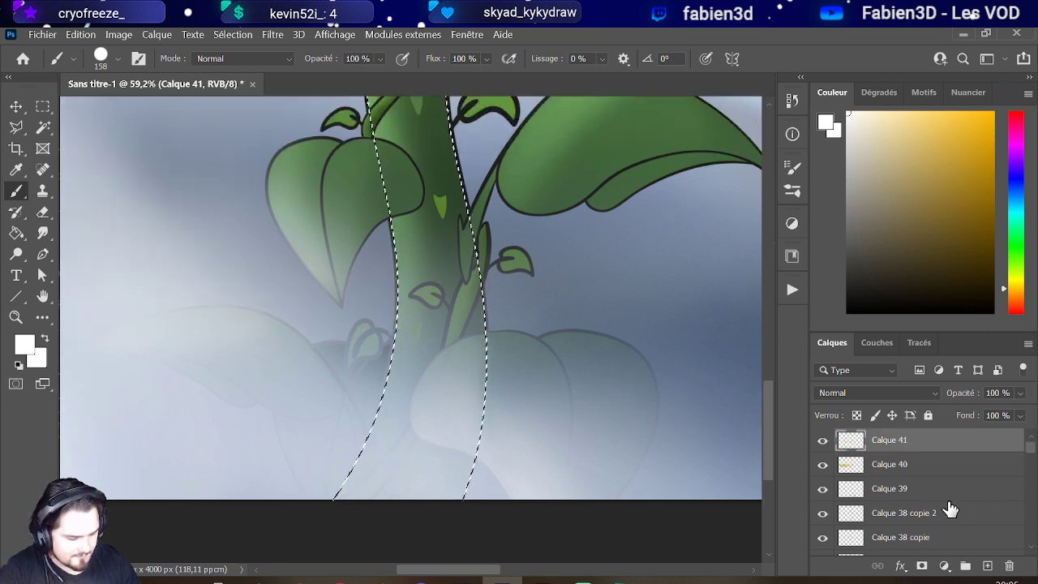
scroll(945, 501, "up", 3)
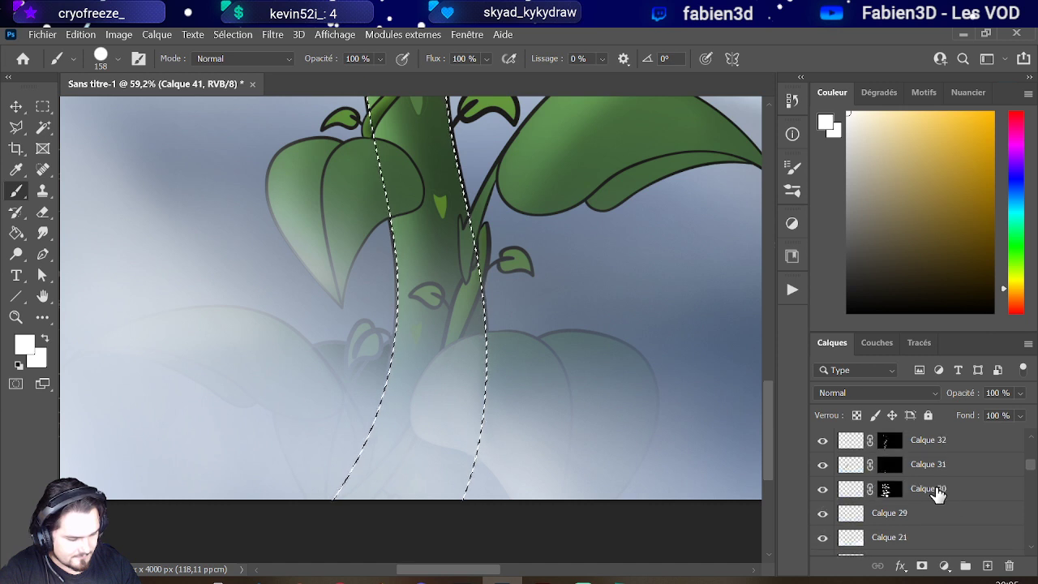
scroll(937, 494, "up", 5)
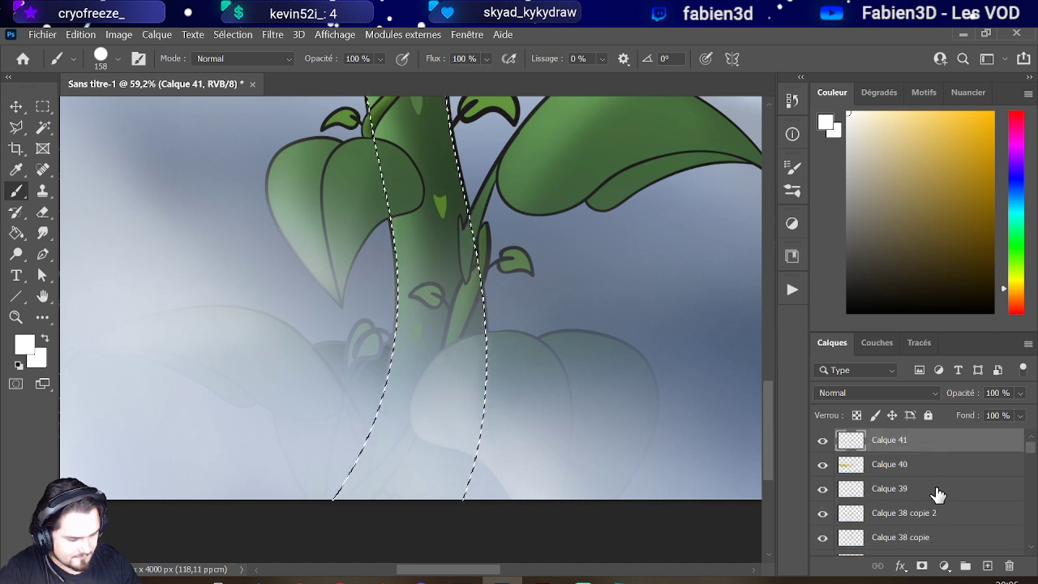
scroll(936, 492, "down", 8)
scroll(933, 491, "down", 2)
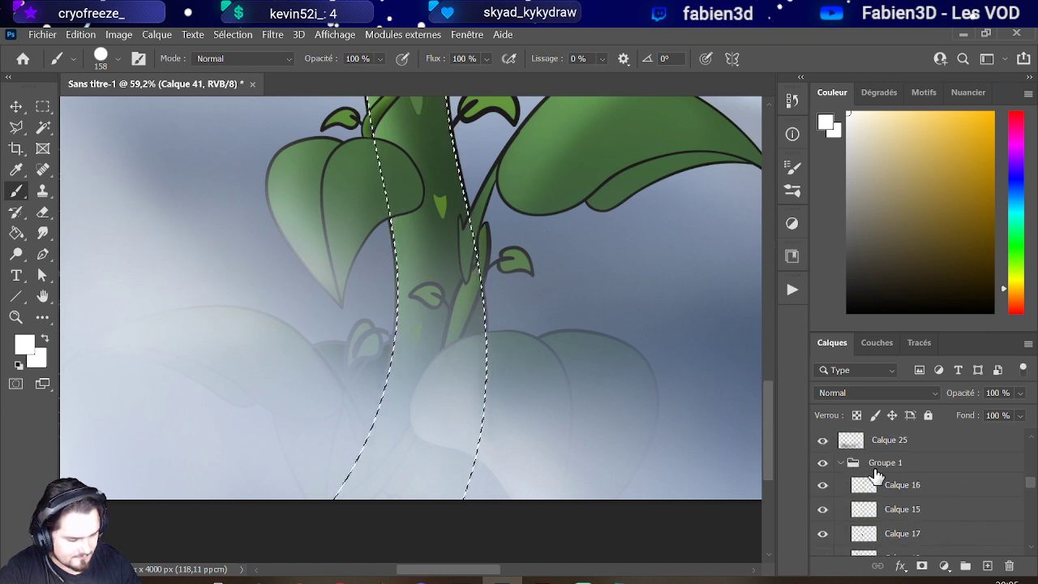
left_click(839, 468)
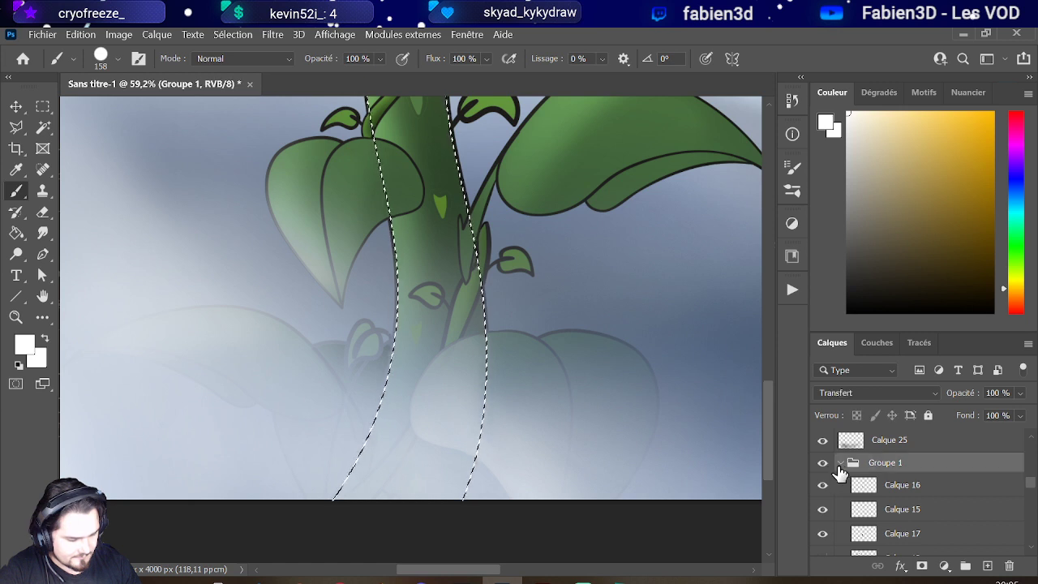
left_click(839, 464)
right_click(891, 472)
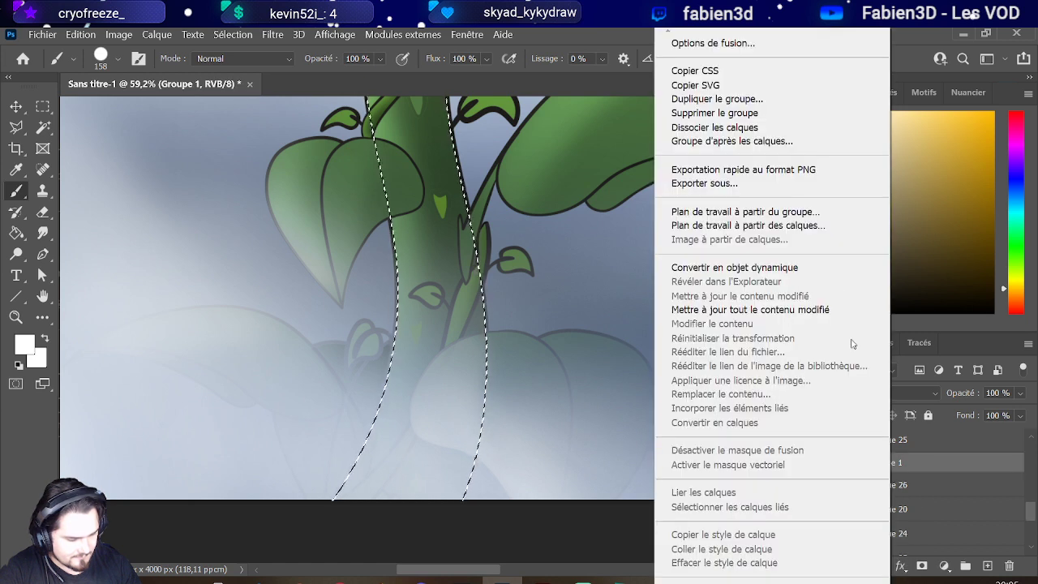
left_click(705, 100)
key("Return")
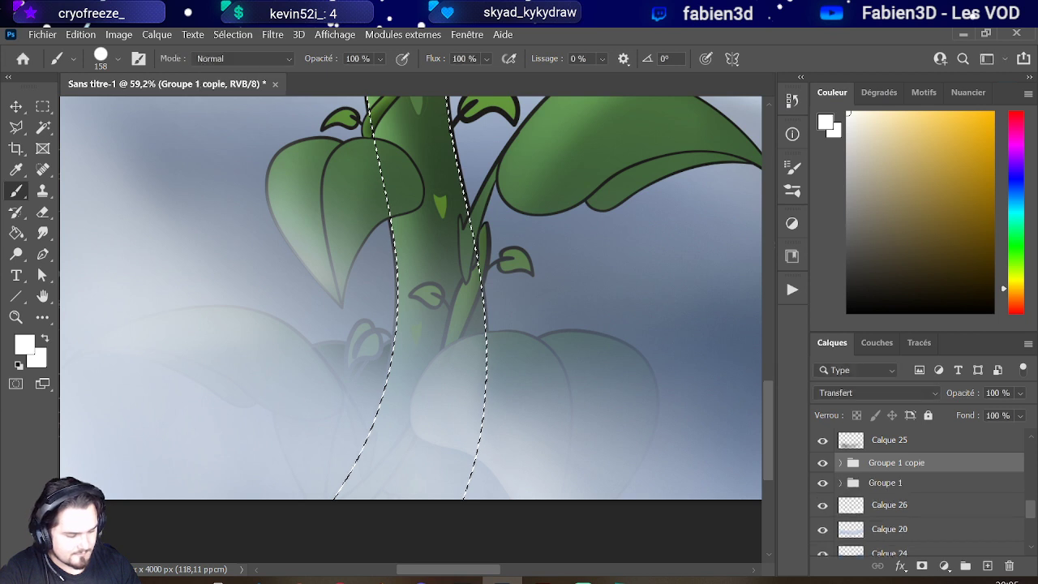
Step: Merge the duplicated group into a single layer and load its beanstalk silhouette as a selection
right_click(898, 463)
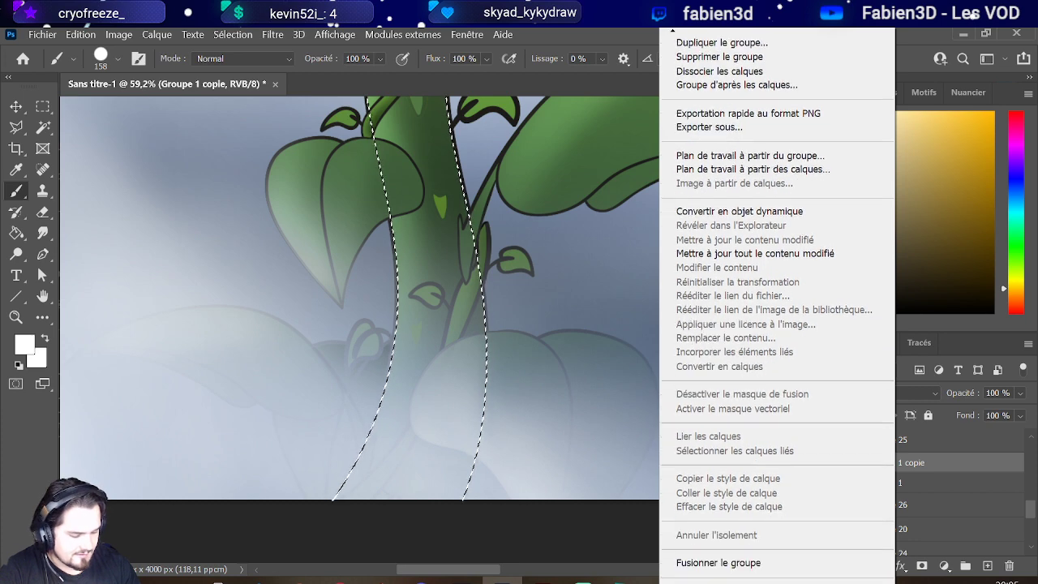
left_click(730, 558)
left_click(849, 464, "ctrl")
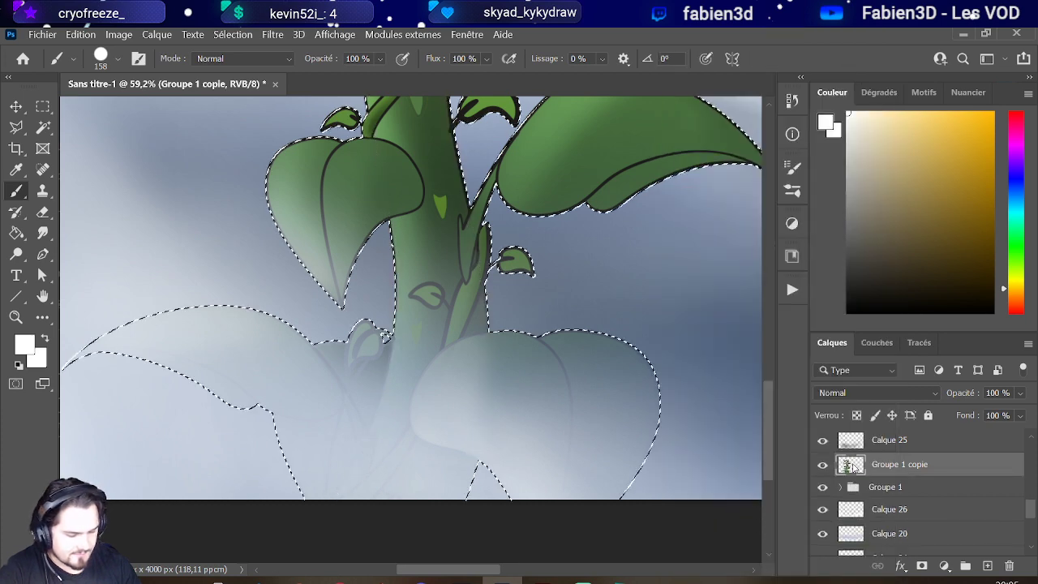
scroll(406, 382, "down", 4)
scroll(360, 371, "up", 4)
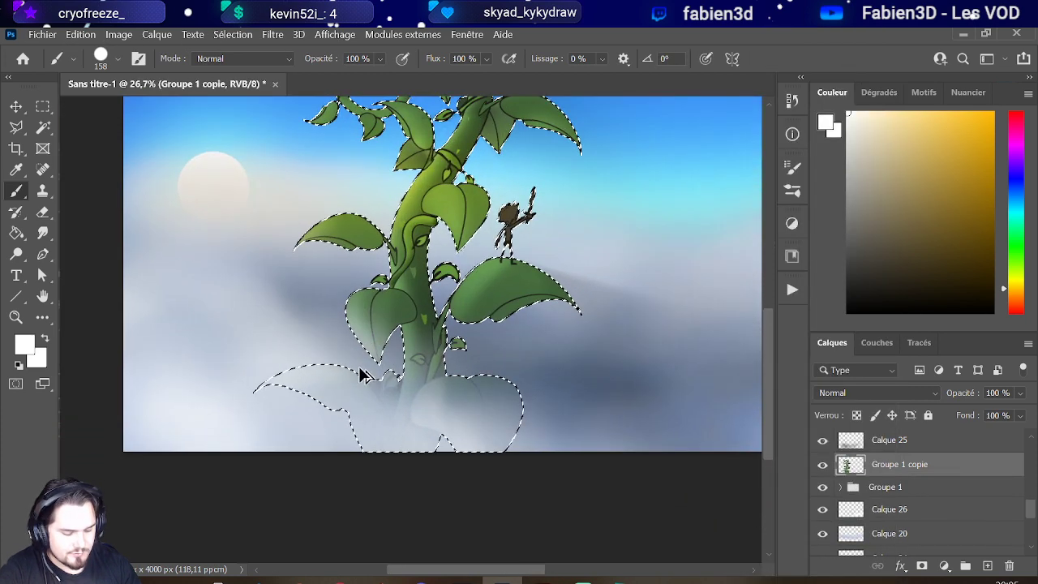
scroll(381, 324, "down", 1)
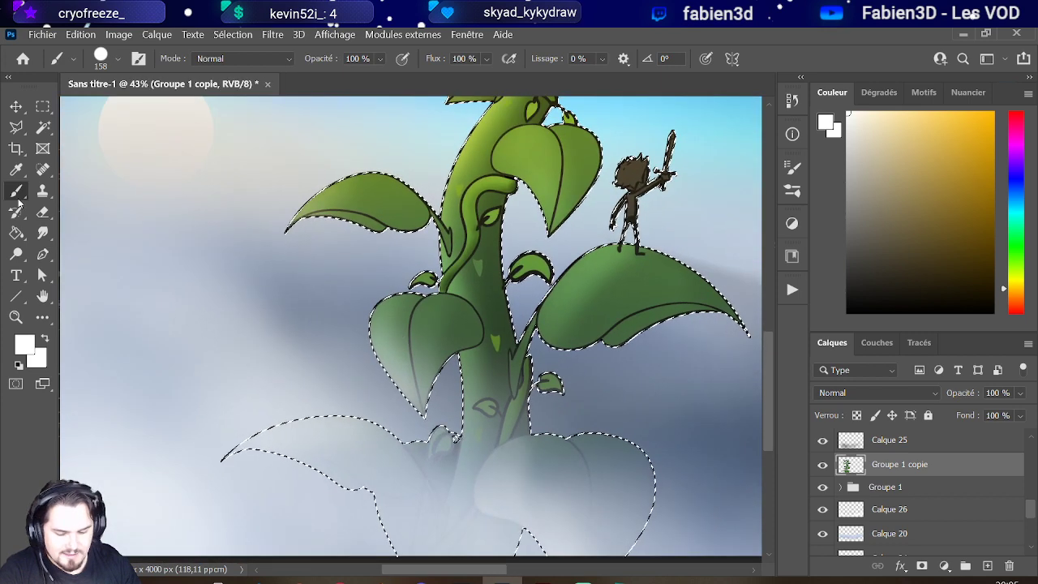
scroll(428, 487, "down", 1)
scroll(417, 479, "up", 2)
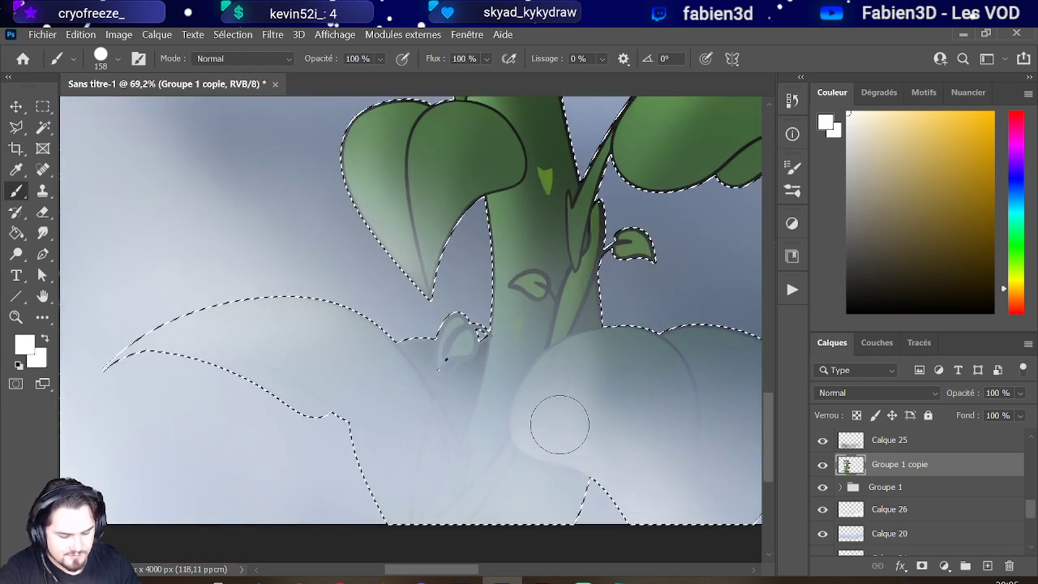
Step: Hide the merged copy, add a layer above it masked to the beanstalk selection, and target its pixels for painting
left_click(822, 463)
left_click(987, 565)
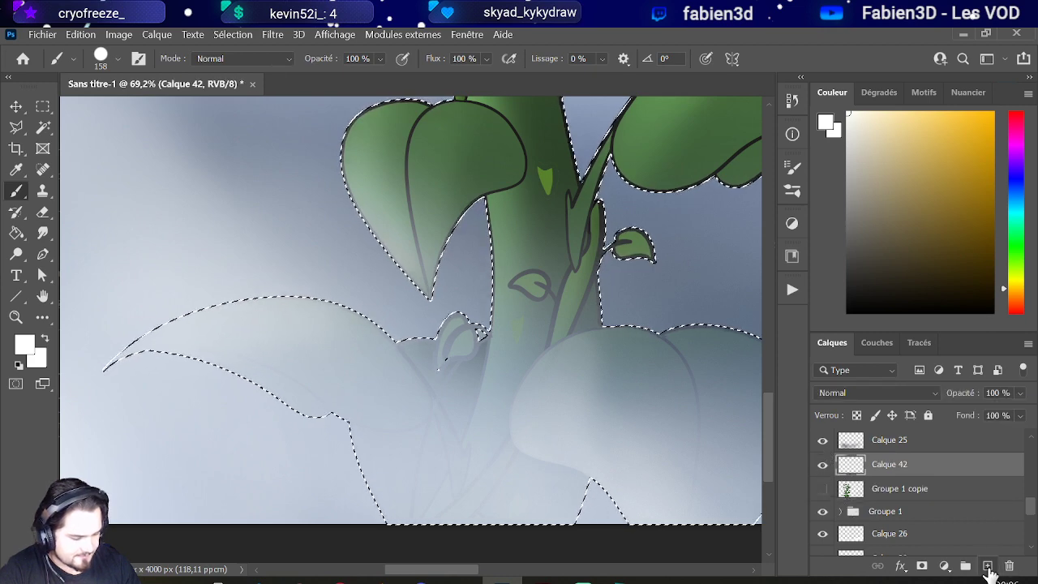
left_click(922, 565)
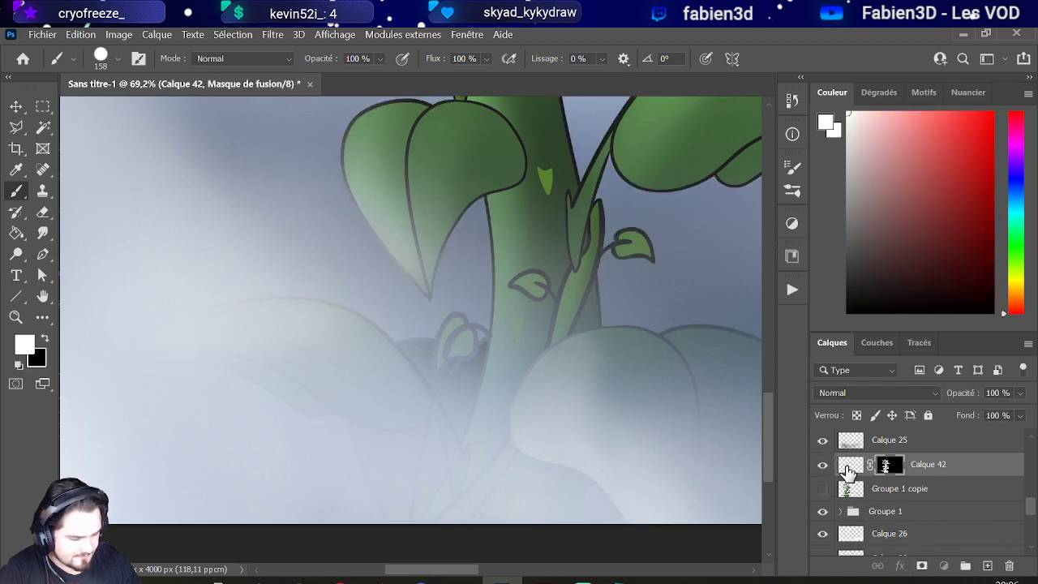
left_click(848, 466)
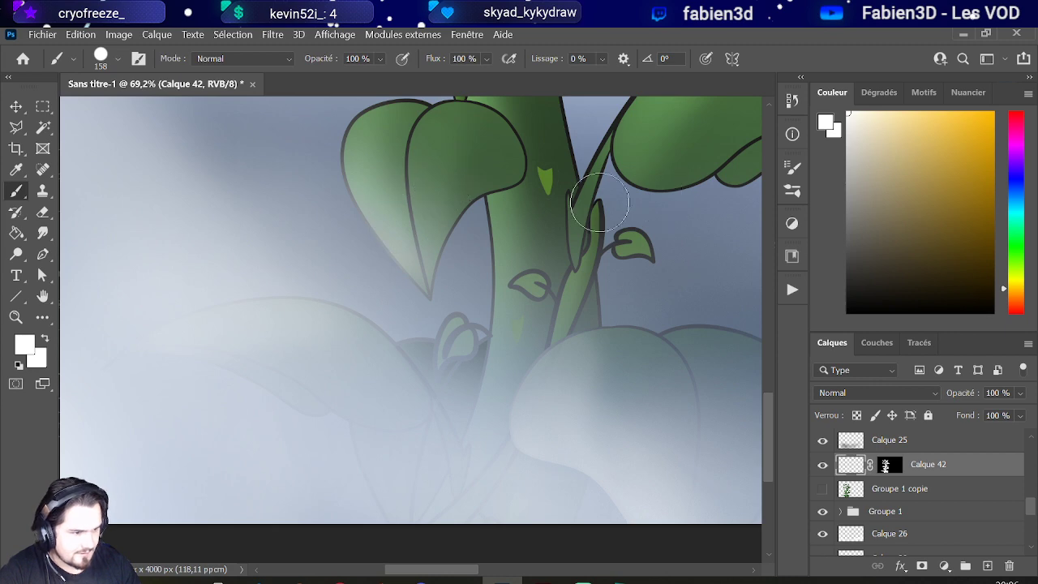
Step: Paint a white highlight with a 79 px brush along the central vein of the drooping leaf left of the stem
scroll(570, 263, "down", 3)
scroll(430, 288, "down", 2)
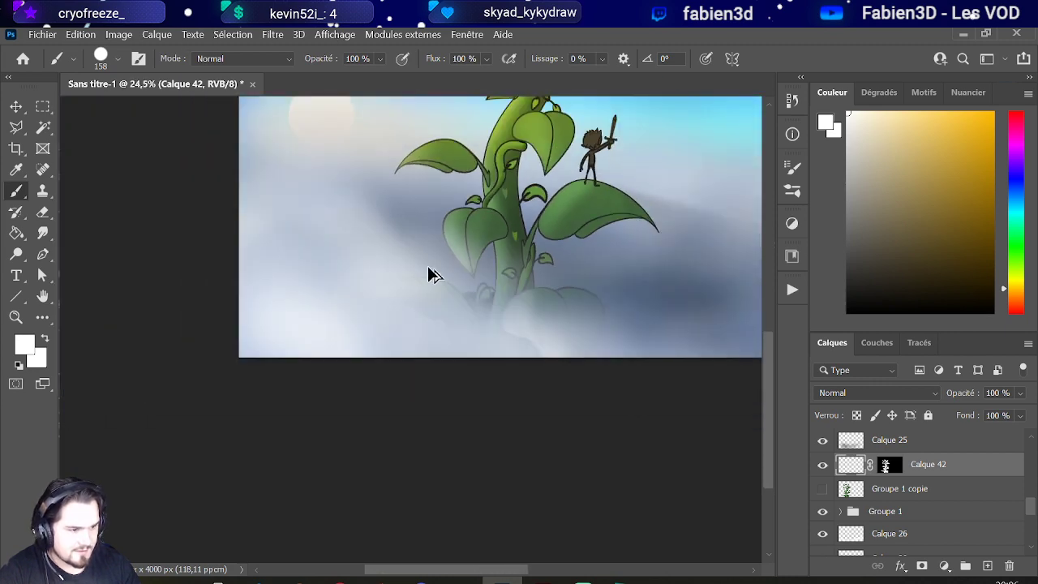
scroll(462, 208, "up", 5)
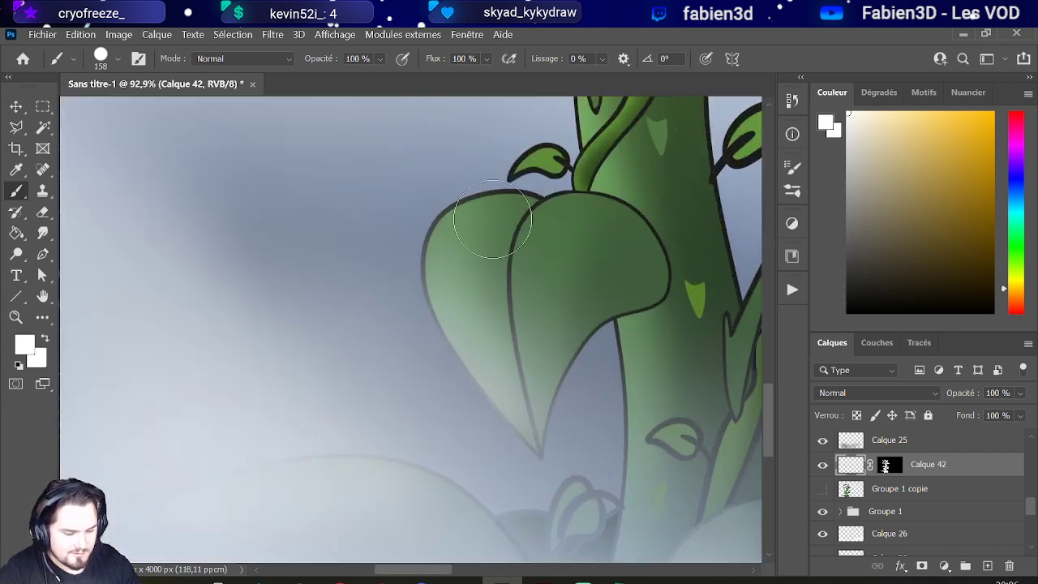
left_click_drag(475, 212, 471, 213)
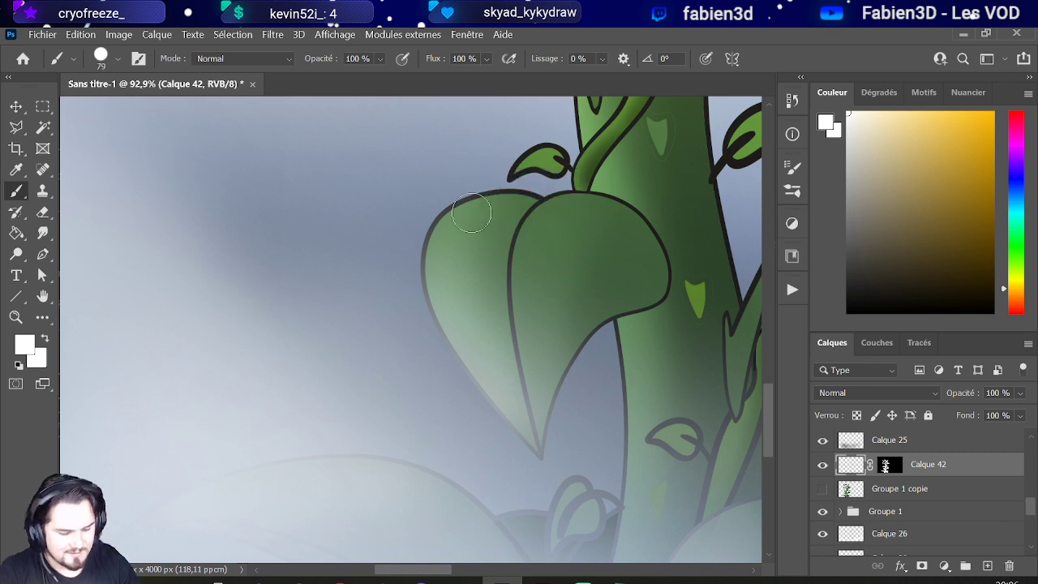
left_click(119, 60)
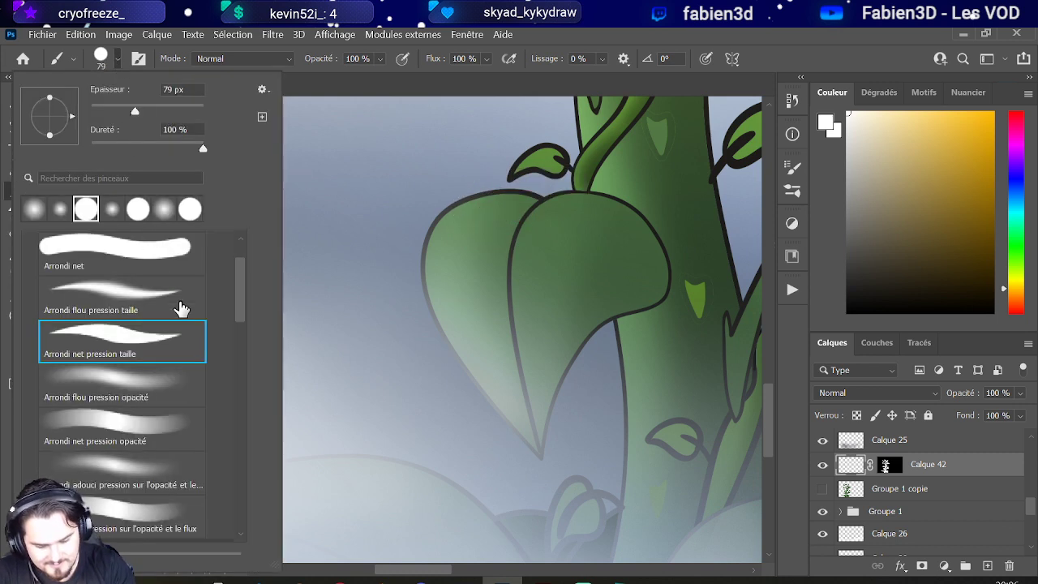
left_click(538, 208)
mouse_move(558, 197)
left_mouse_down()
mouse_move(530, 242)
mouse_move(521, 282)
mouse_move(517, 342)
mouse_move(537, 451)
mouse_move(518, 275)
mouse_move(528, 235)
mouse_move(563, 198)
mouse_move(521, 268)
mouse_move(539, 215)
mouse_move(560, 198)
mouse_move(515, 260)
mouse_move(514, 288)
mouse_move(526, 241)
mouse_move(556, 198)
mouse_move(517, 259)
mouse_move(531, 219)
mouse_move(561, 192)
left_mouse_up()
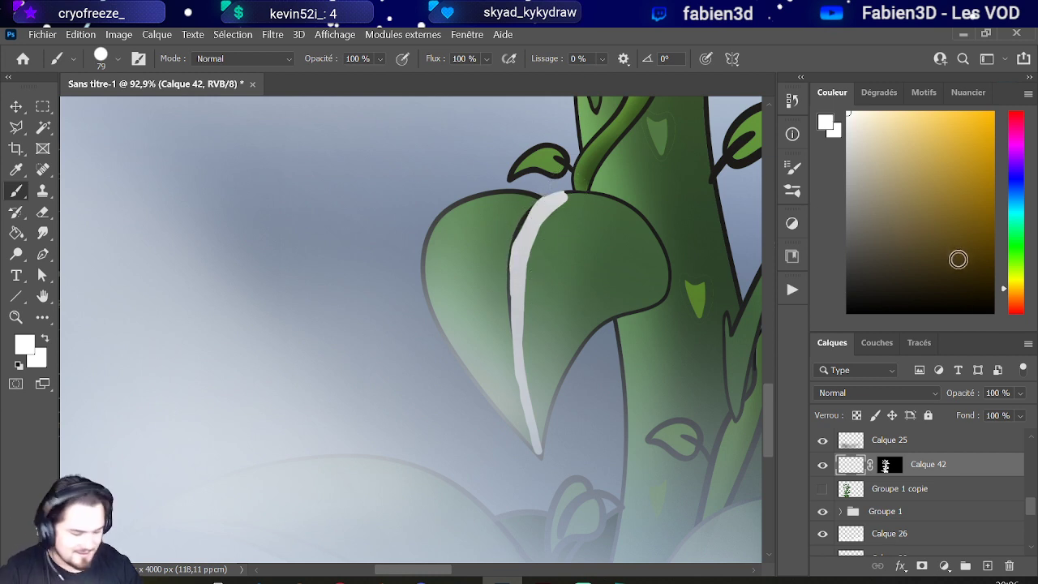
Step: Move the masked highlight layer into Groupe 1 above Calque 16 and set its blend mode to Incrustation
scroll(949, 477, "down", 1)
left_click_drag(936, 450, 926, 503)
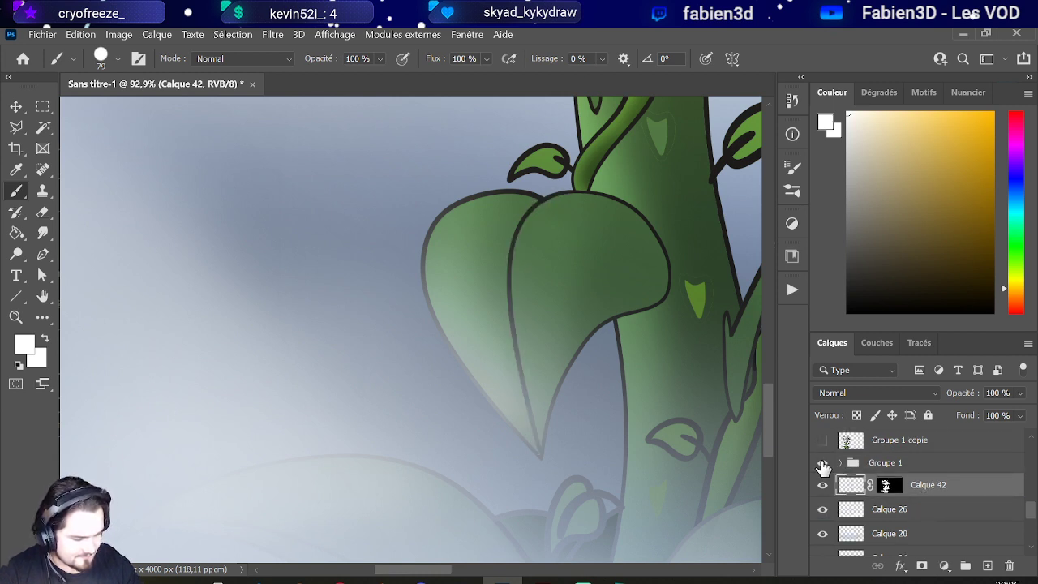
left_click(842, 463)
scroll(892, 493, "down", 6)
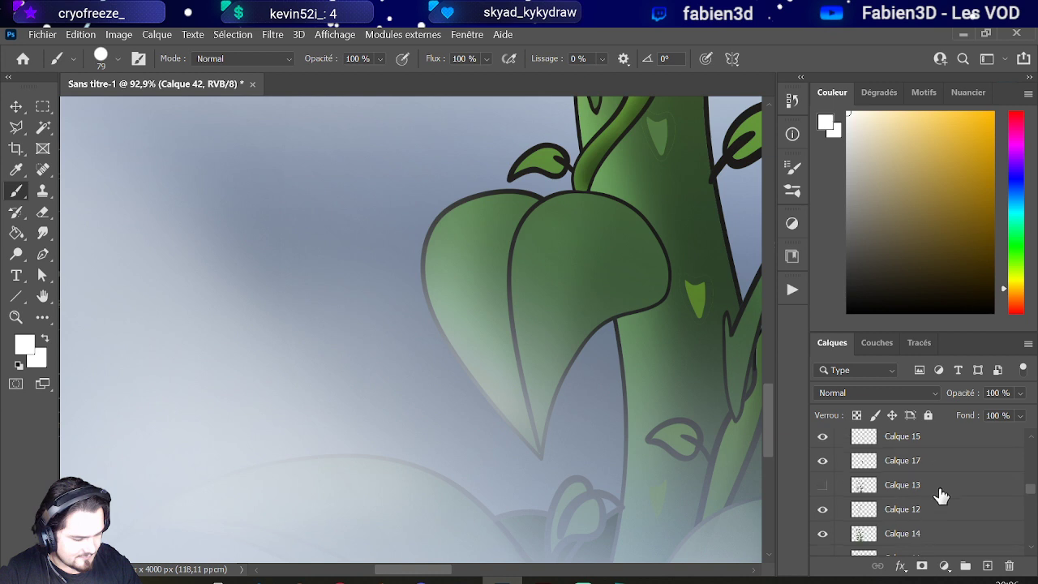
scroll(938, 491, "down", 1)
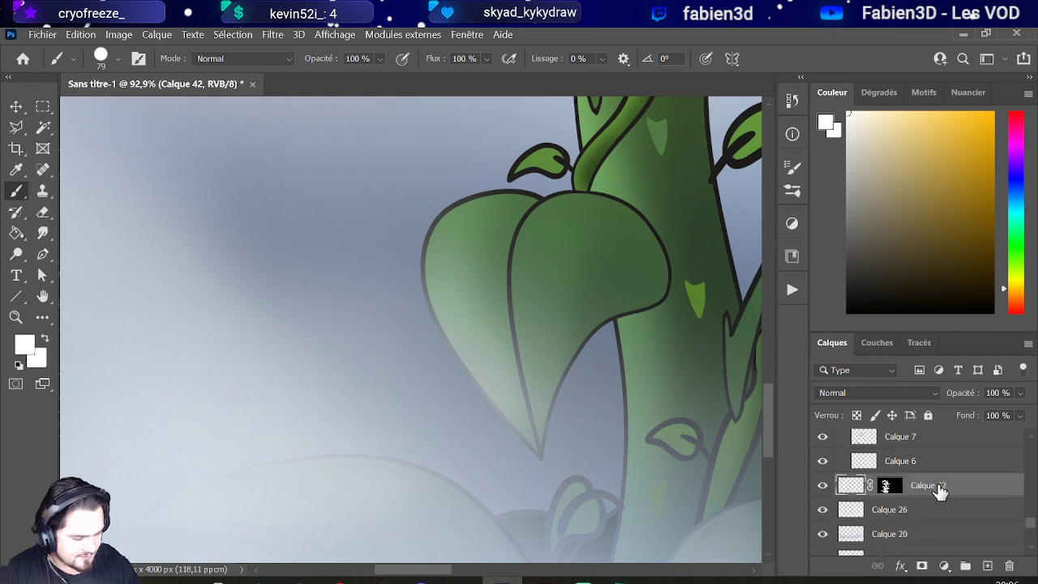
mouse_move(939, 491)
left_mouse_down()
mouse_move(926, 421)
mouse_move(975, 488)
mouse_move(975, 519)
mouse_move(932, 432)
mouse_move(945, 411)
mouse_move(954, 484)
mouse_move(972, 524)
mouse_move(953, 496)
left_mouse_up()
left_click(886, 390)
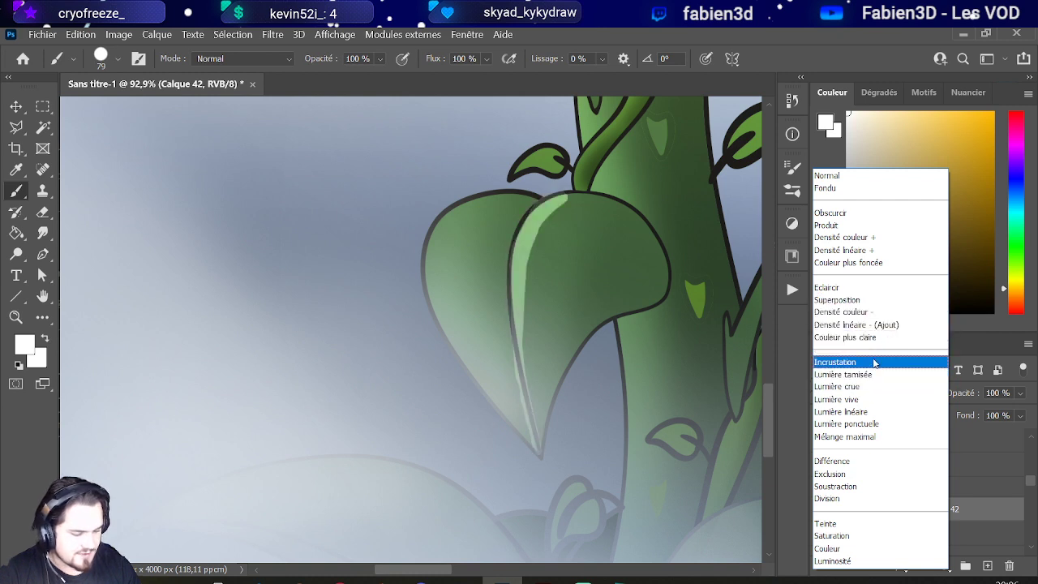
left_click(874, 363)
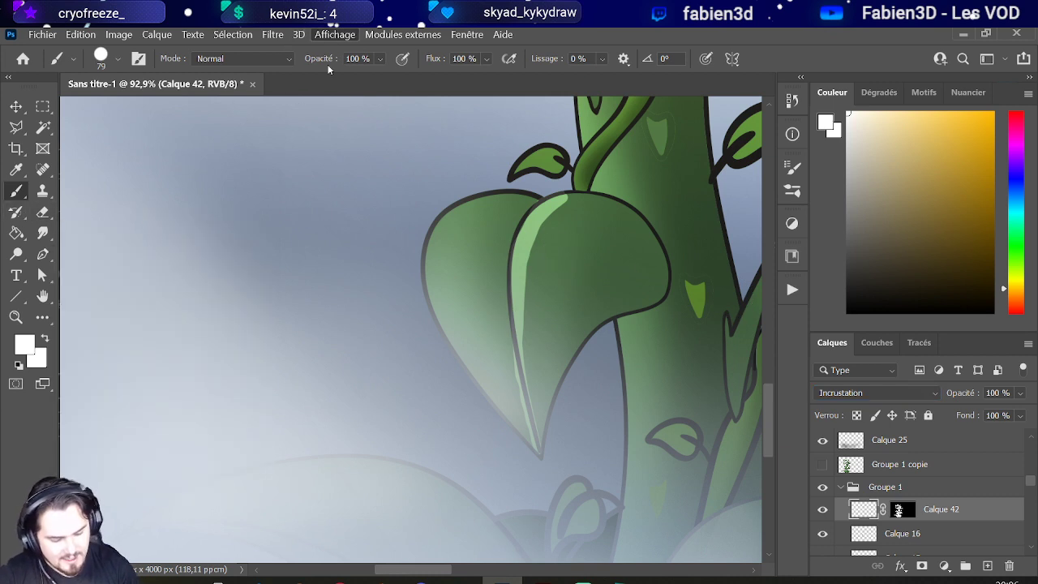
Step: Refine the highlight beside the drooping leaf's central vein and paint another along the outer edge of its left half
left_click_drag(511, 358, 520, 395)
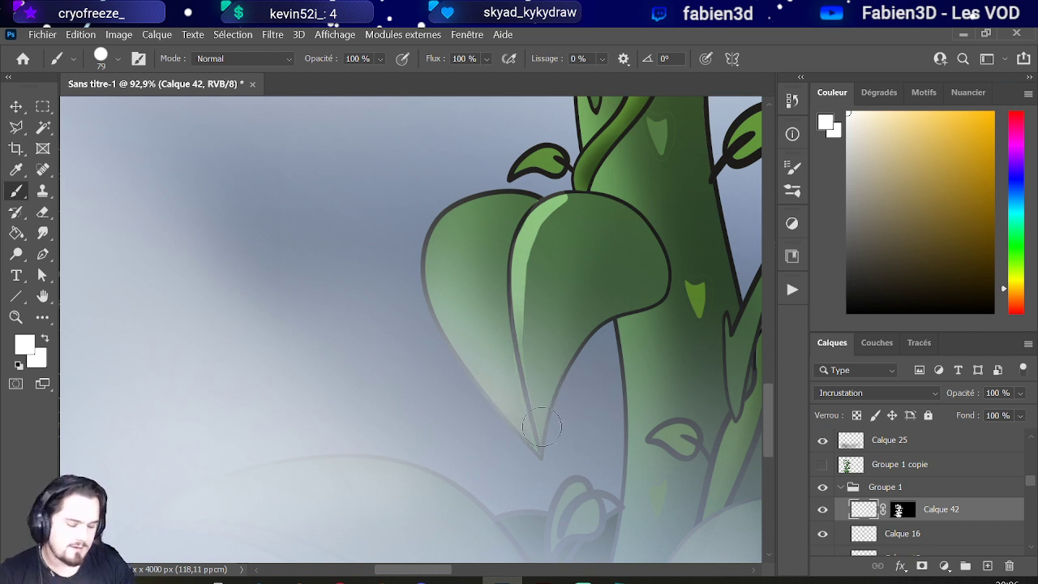
mouse_move(528, 194)
left_mouse_down()
mouse_move(464, 197)
mouse_move(436, 232)
mouse_move(442, 312)
mouse_move(495, 408)
left_mouse_up()
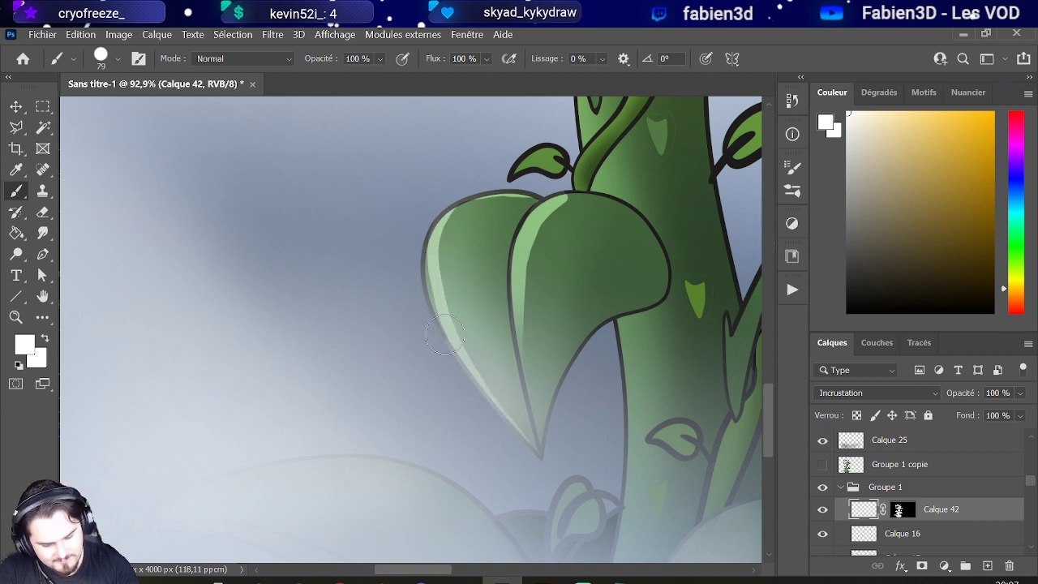
mouse_move(445, 335)
left_mouse_down()
mouse_move(430, 257)
mouse_move(440, 225)
mouse_move(470, 200)
left_mouse_up()
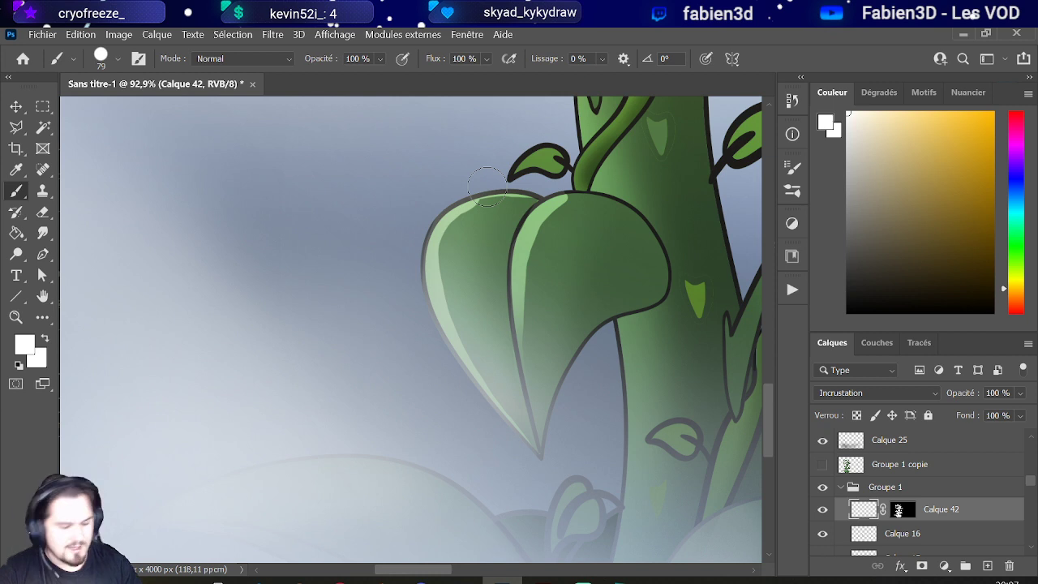
scroll(555, 194, "down", 2)
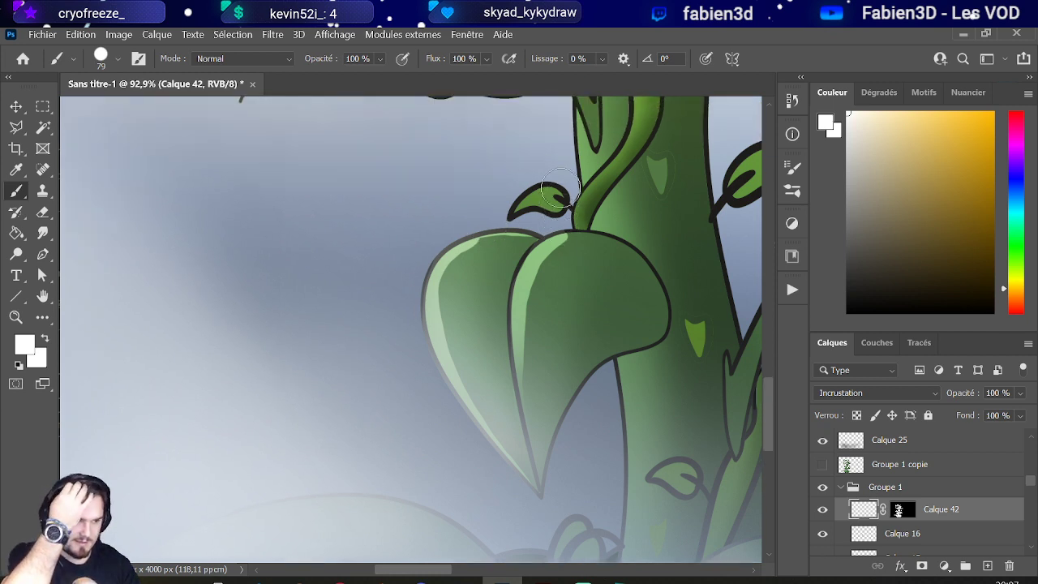
scroll(564, 172, "up", 2)
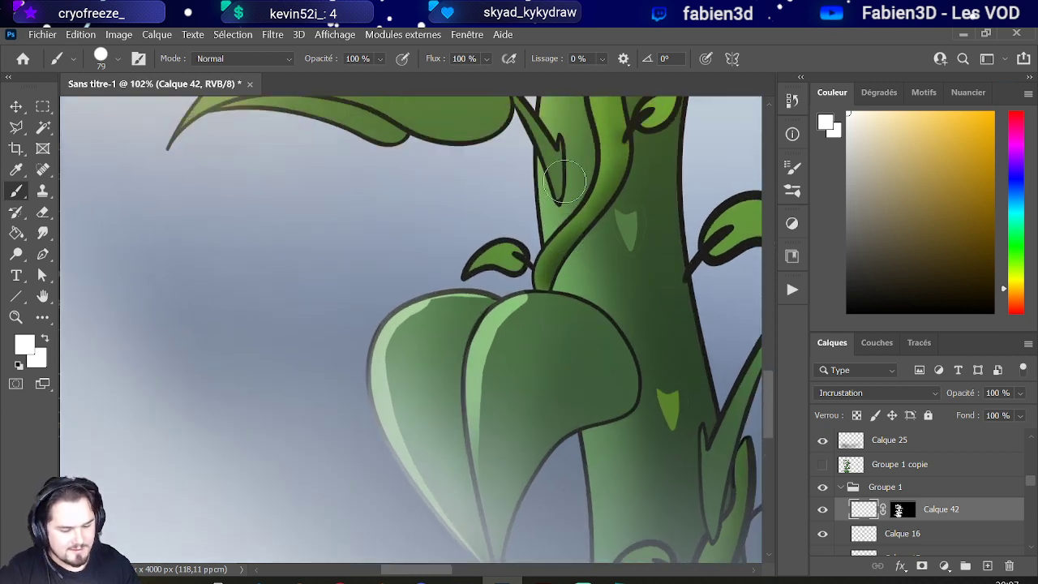
Step: Paint highlights on the broad left leaf's stalk, the adjacent stem edge, the small leaf below, and the vine winding over the stem
scroll(551, 199, "up", 3)
scroll(540, 223, "up", 1)
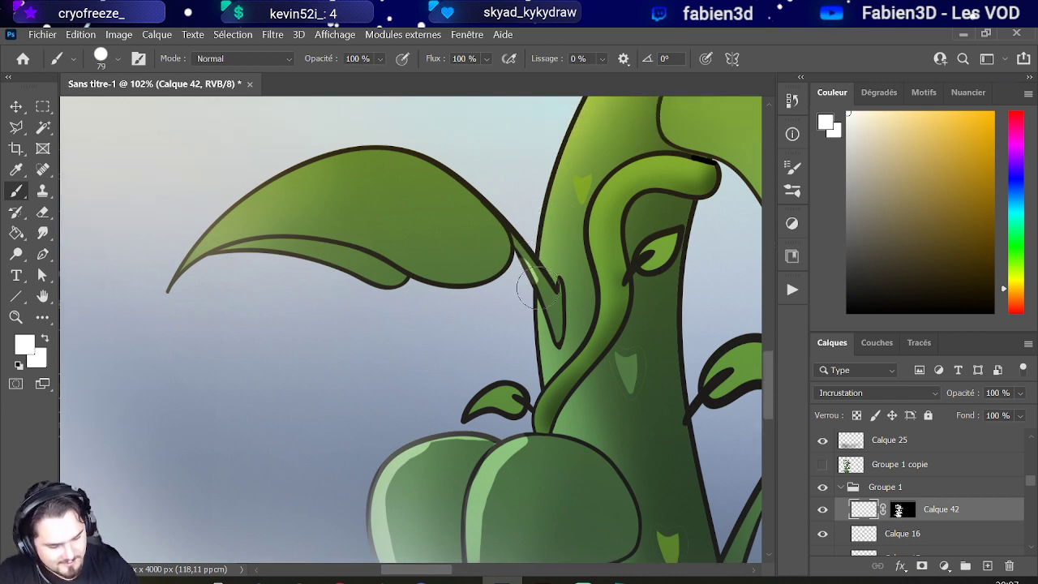
left_click_drag(535, 303, 545, 385)
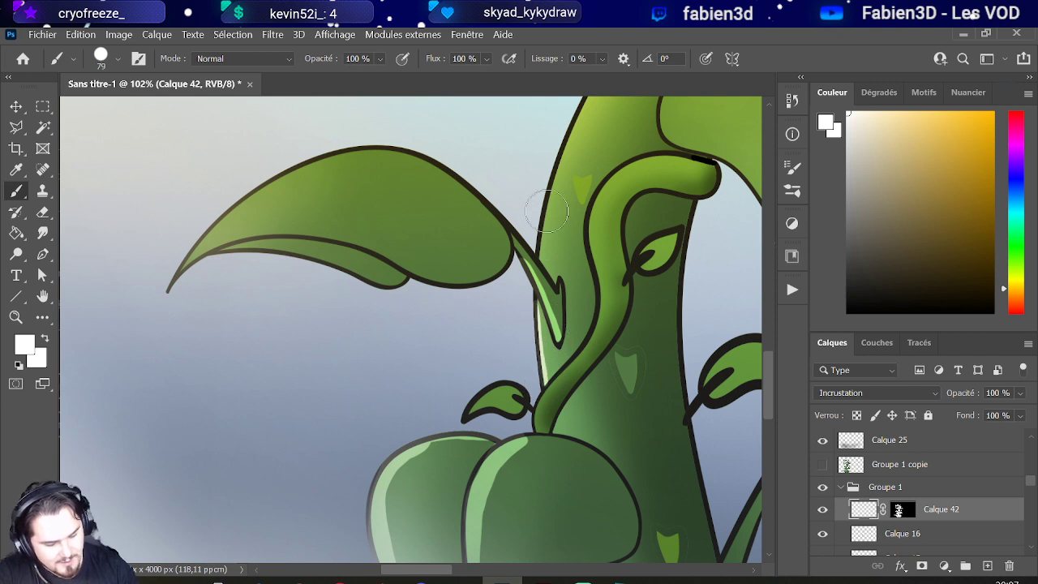
mouse_move(475, 411)
left_mouse_down()
mouse_move(526, 370)
mouse_move(553, 413)
mouse_move(535, 427)
mouse_move(609, 295)
mouse_move(608, 270)
mouse_move(594, 319)
mouse_move(551, 390)
mouse_move(595, 329)
left_mouse_up()
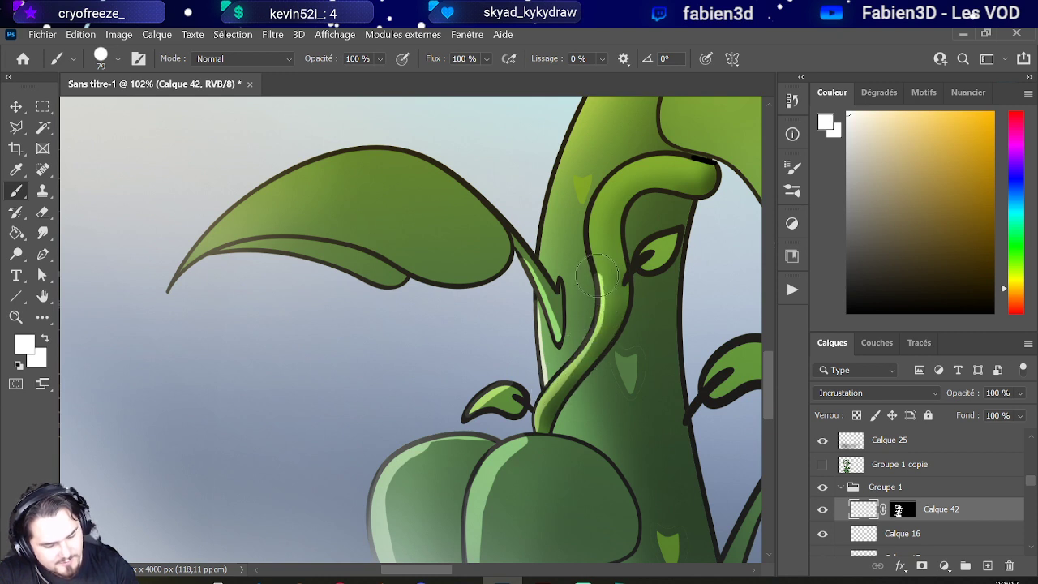
mouse_move(592, 208)
left_mouse_down()
mouse_move(616, 168)
mouse_move(544, 174)
mouse_move(532, 204)
mouse_move(622, 179)
left_mouse_up()
scroll(571, 205, "up", 2)
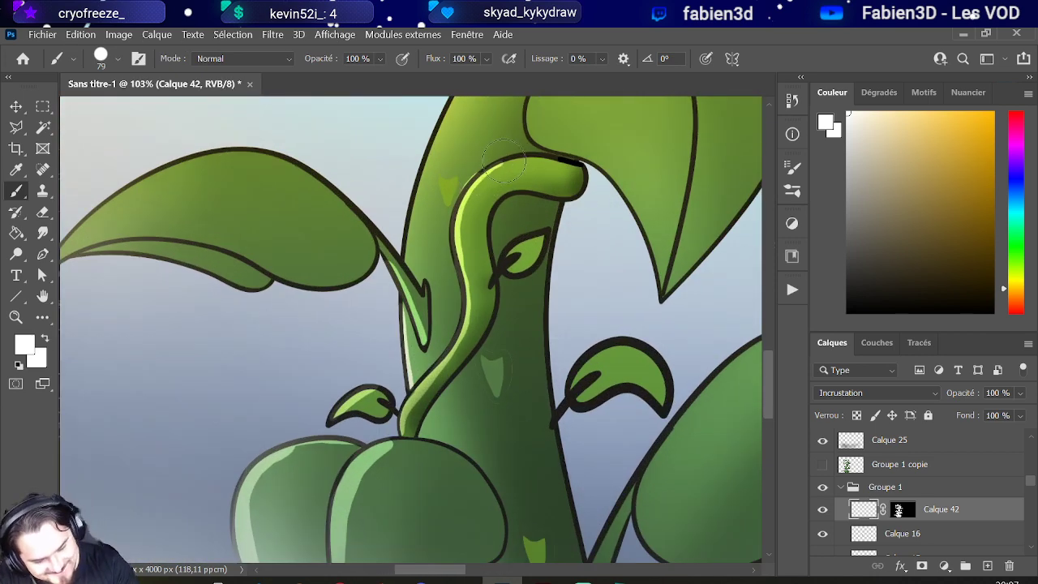
scroll(523, 145, "down", 8)
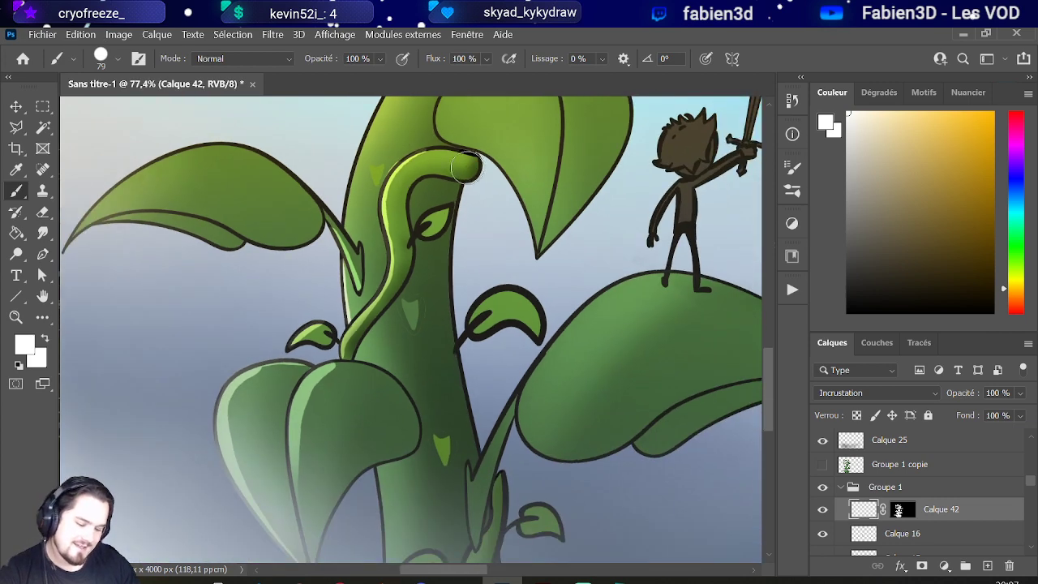
Step: Paint highlights along the left edge of the heart-shaped leaf near the figure and on the vine wrapped around the stem above it
scroll(405, 224, "up", 3)
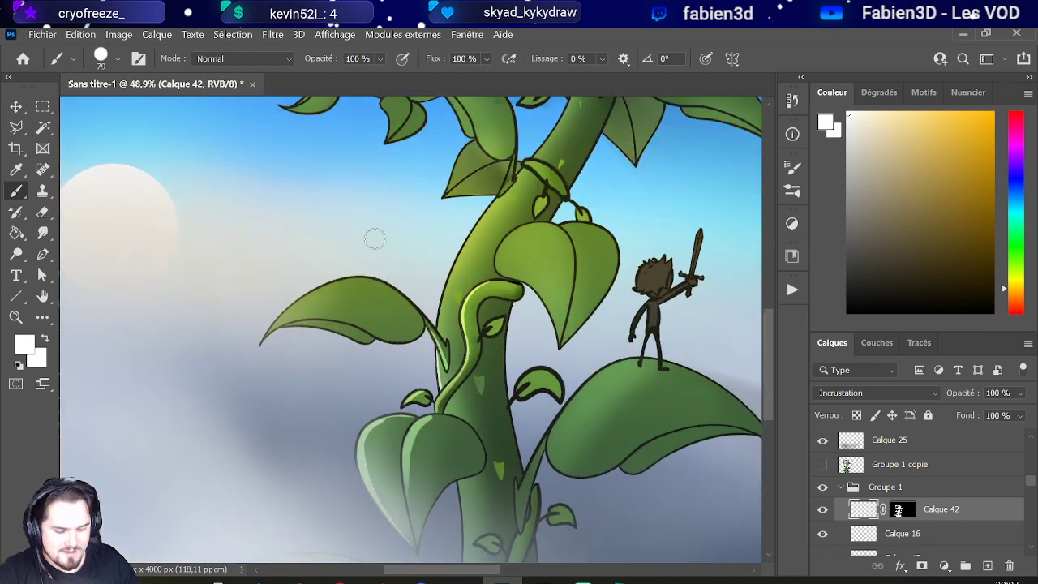
scroll(419, 250, "up", 3)
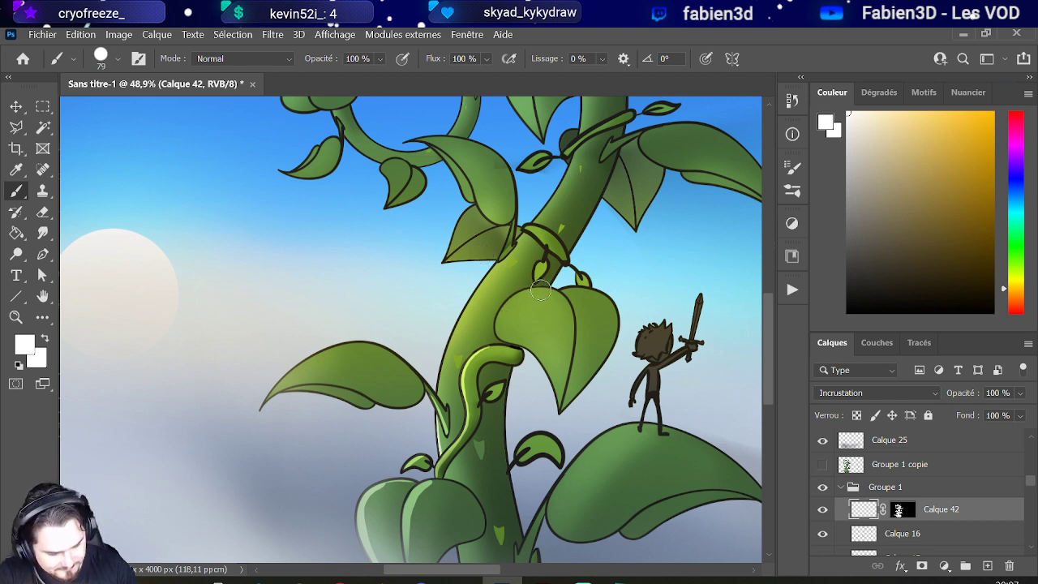
mouse_move(540, 290)
left_mouse_down()
mouse_move(497, 321)
mouse_move(500, 335)
mouse_move(544, 370)
mouse_move(558, 409)
left_mouse_up()
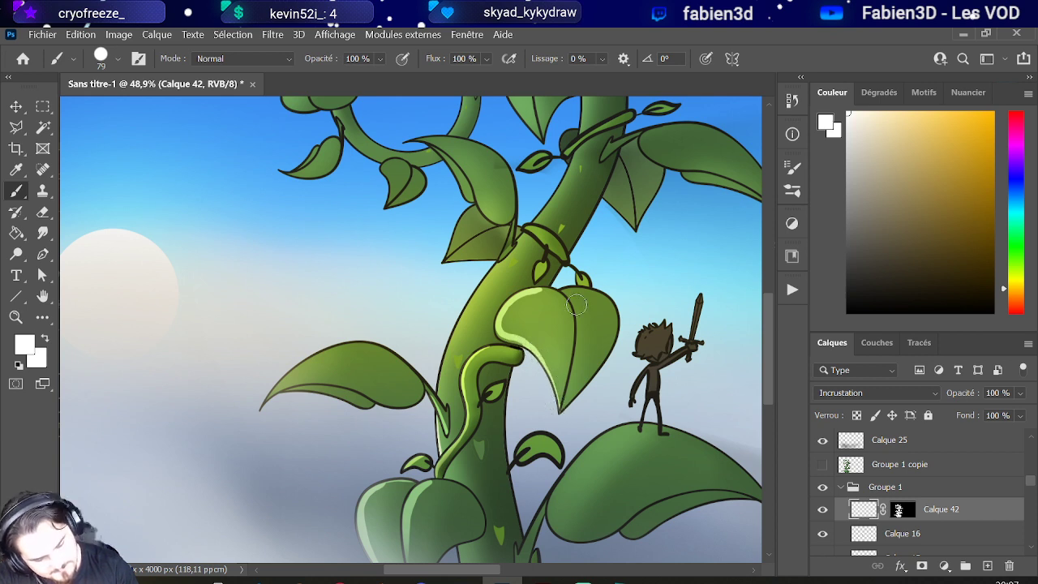
left_click_drag(529, 233, 566, 259)
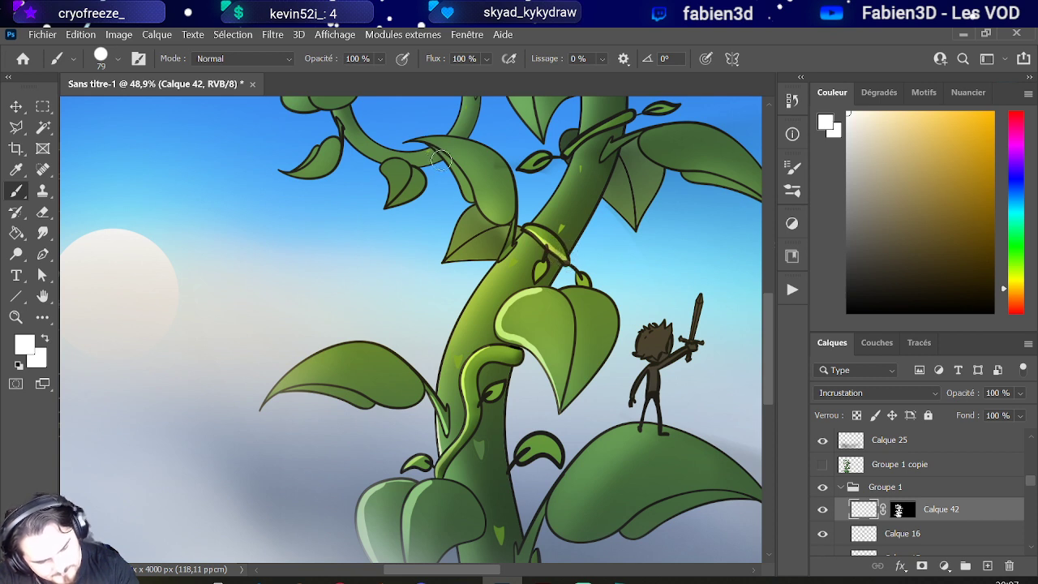
Step: Paint a highlight along the left edge of the long curved leaf above the wrapped vine, redoing the first stroke
left_click_drag(437, 150, 470, 194)
key("ctrl+z")
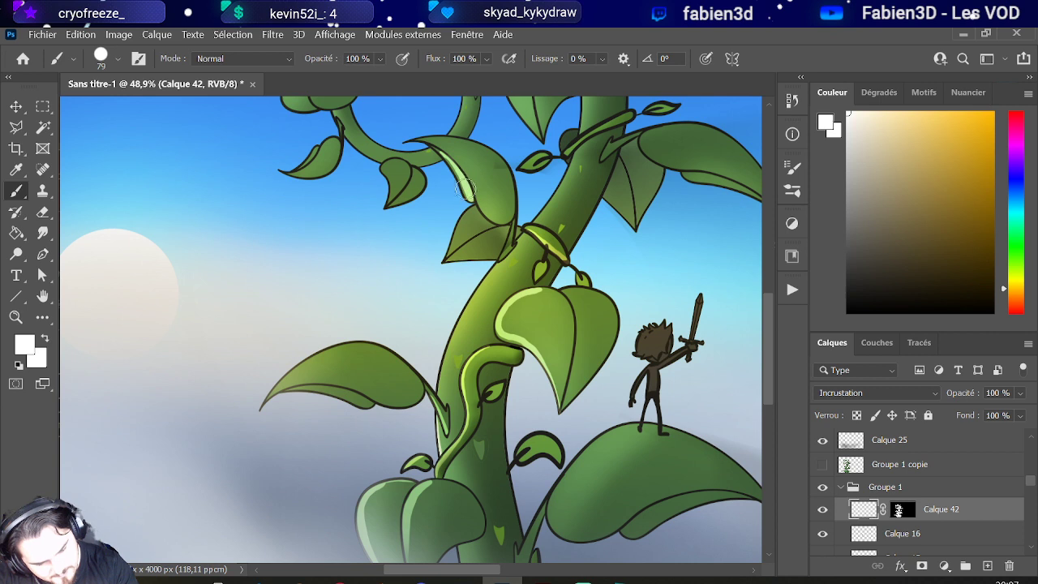
left_click_drag(459, 180, 444, 156)
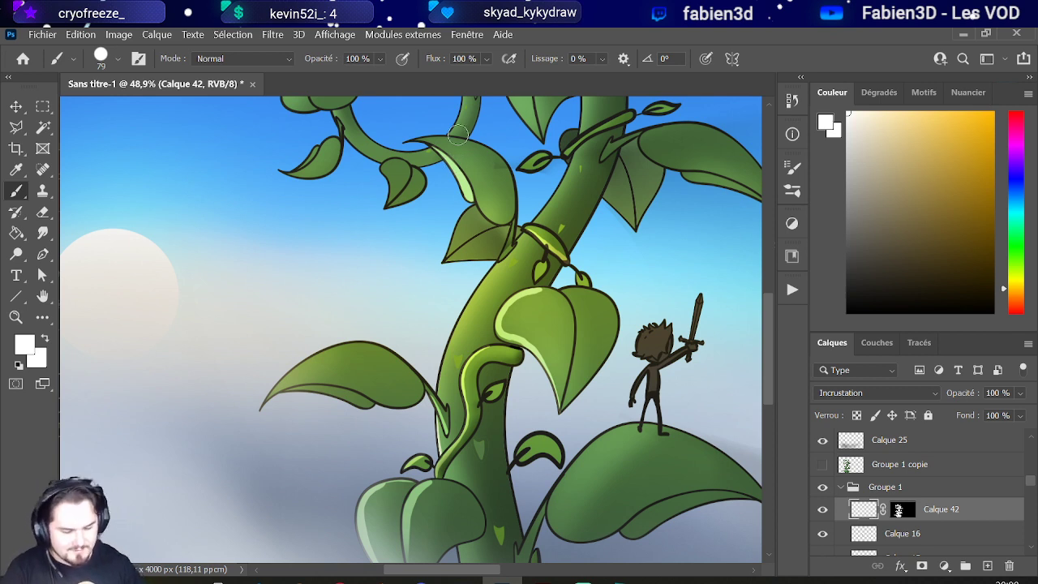
Step: Extend the highlight over the upper edges of both halves of the heart-shaped leaf, thicken its lower left edge, and brighten the bud above
scroll(463, 308, "up", 5)
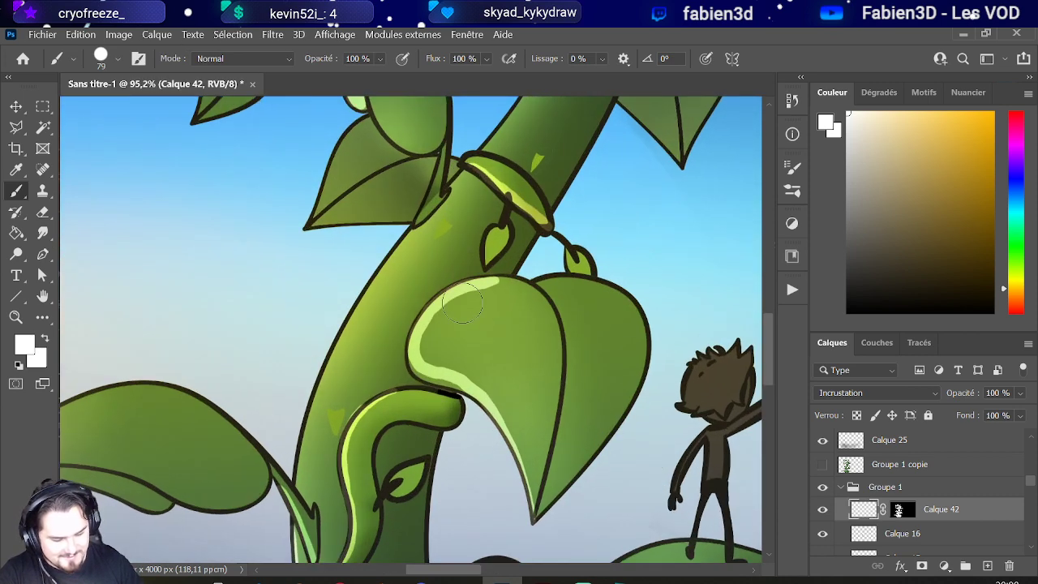
mouse_move(488, 280)
left_mouse_down()
mouse_move(533, 285)
mouse_move(580, 258)
mouse_move(587, 278)
mouse_move(574, 268)
mouse_move(583, 263)
mouse_move(557, 280)
mouse_move(601, 286)
mouse_move(644, 312)
left_mouse_up()
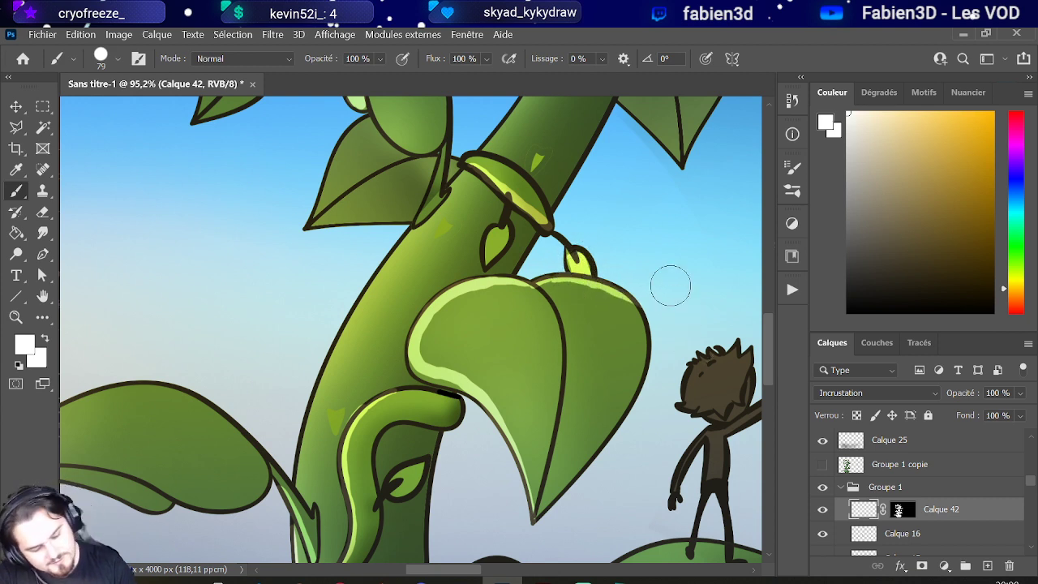
left_click_drag(415, 369, 490, 409)
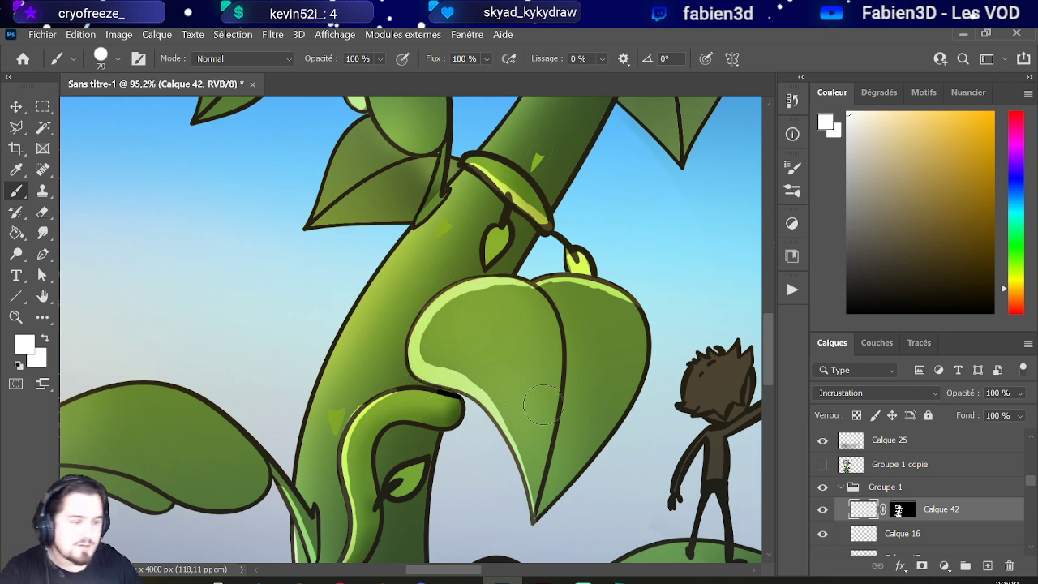
Step: Paint a highlight down the left edge of the main stem from the wrapped vine to the fog at its base
scroll(541, 403, "down", 5)
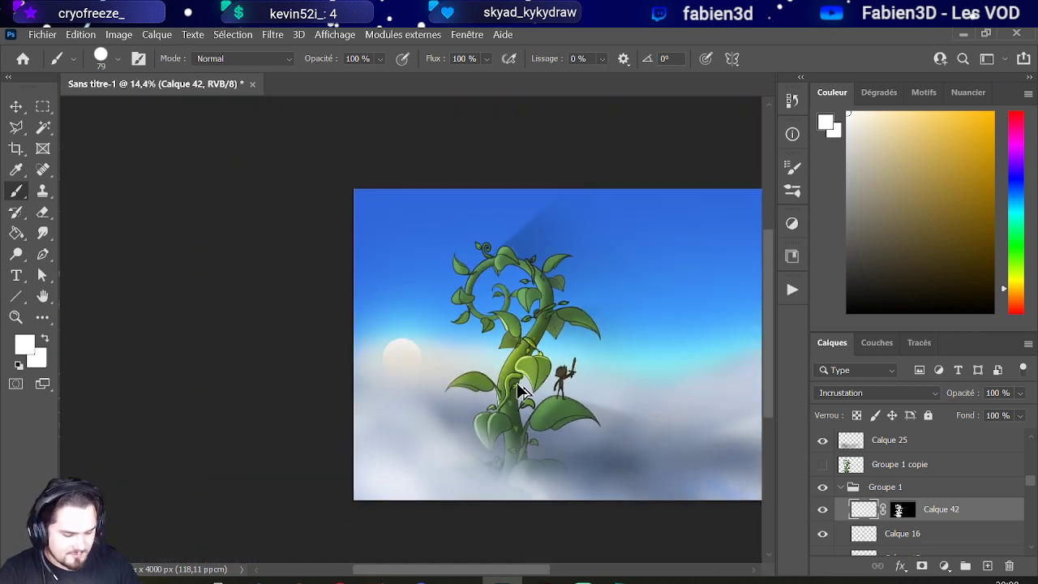
scroll(523, 391, "up", 4)
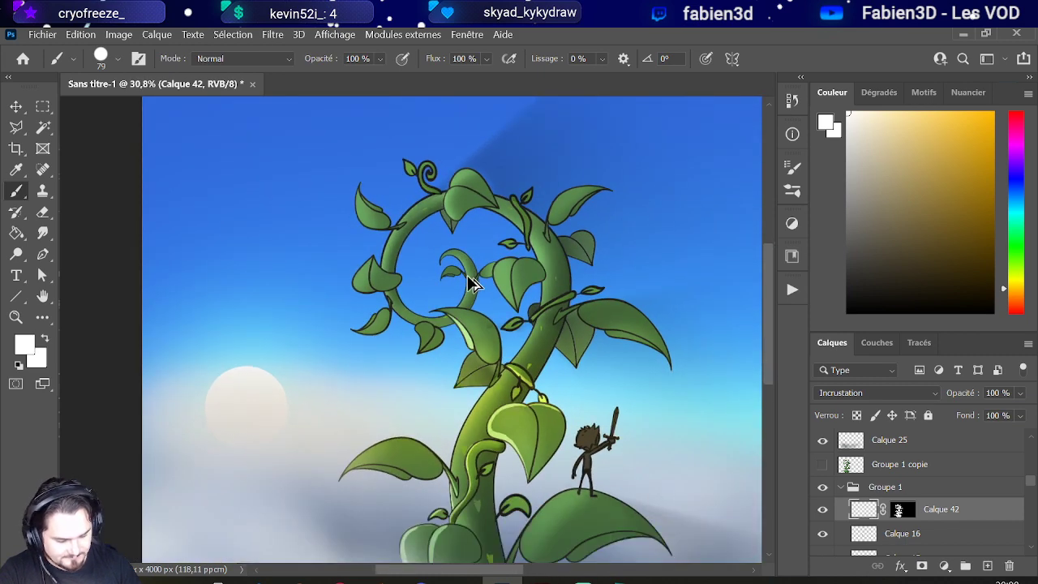
scroll(497, 310, "up", 1)
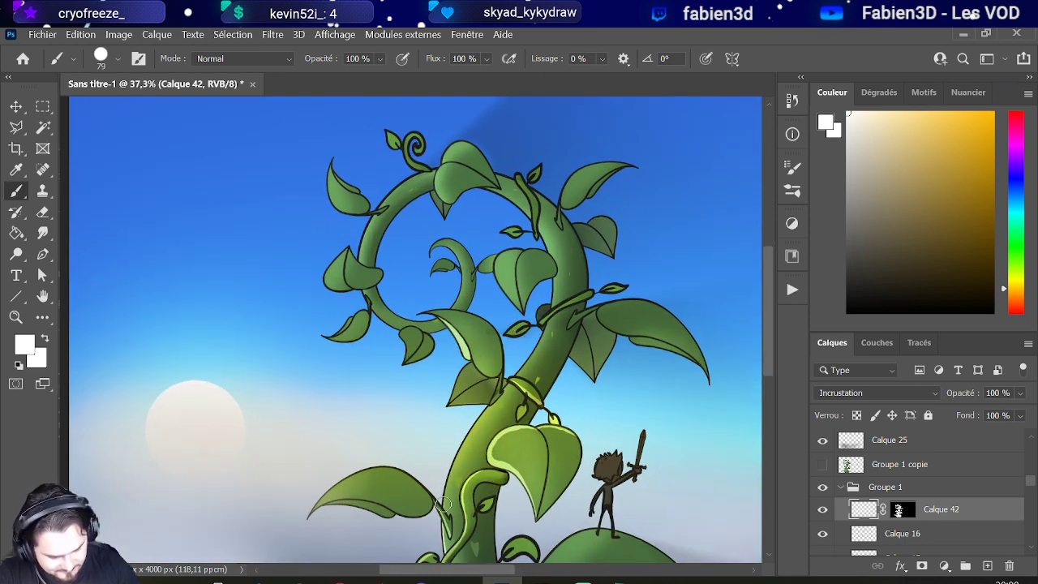
left_click_drag(448, 487, 477, 426)
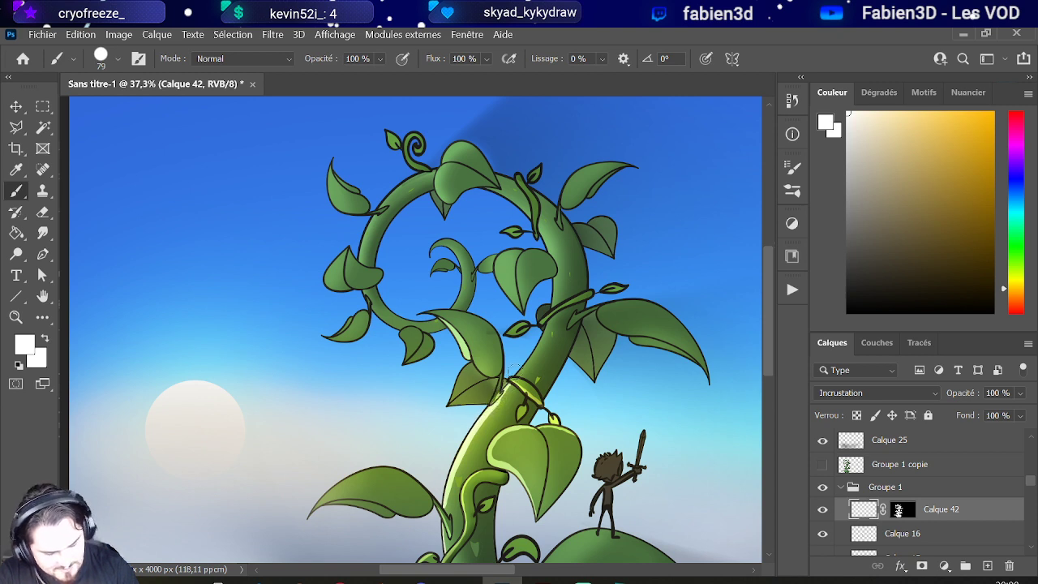
scroll(509, 371, "down", 5)
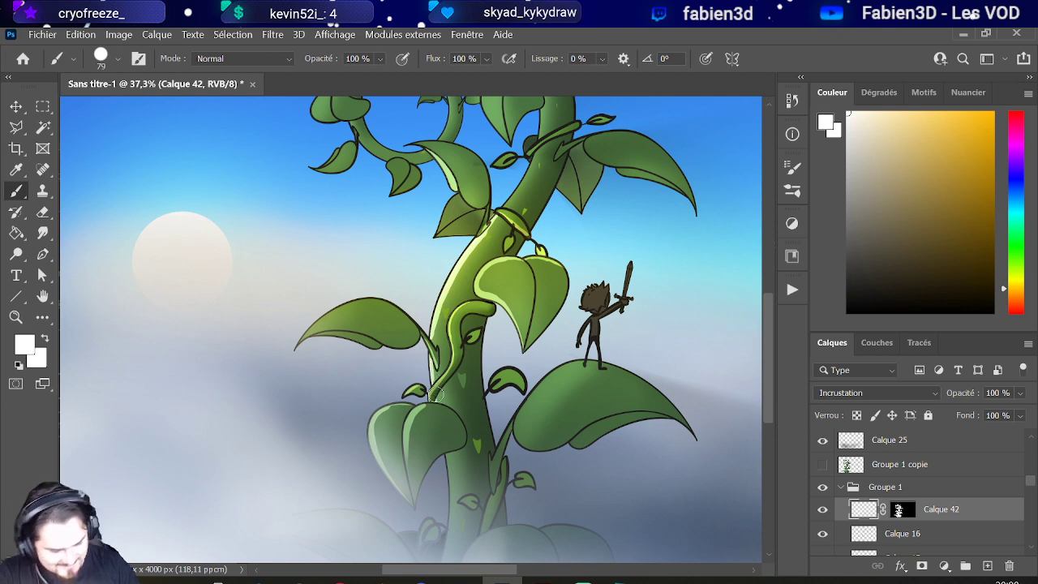
scroll(436, 394, "down", 3)
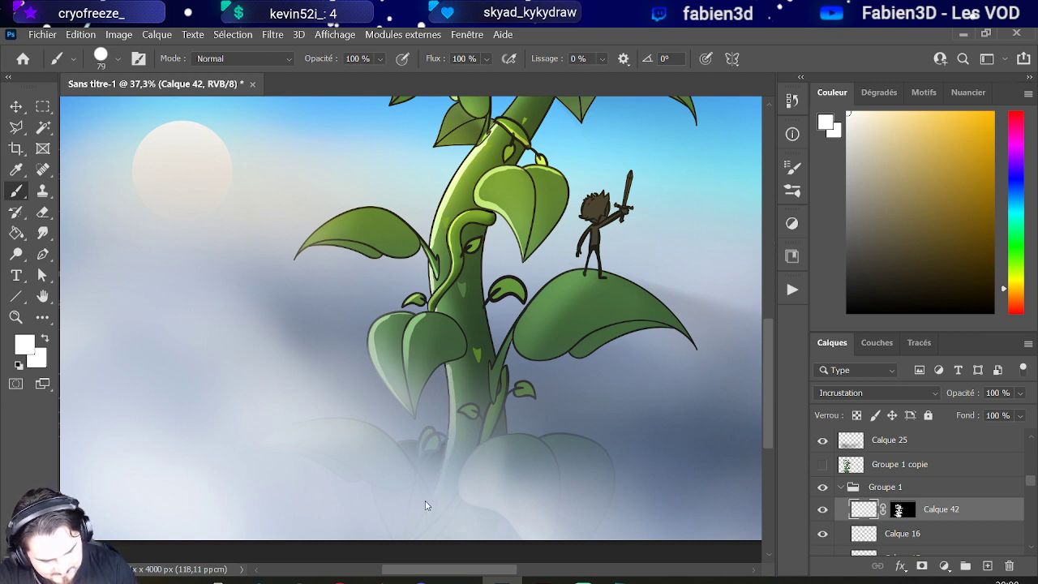
Step: Paint highlights along the outer left edge and central vein of the heart-shaped leaf inside the beanstalk's upper loop
scroll(425, 500, "up", 9)
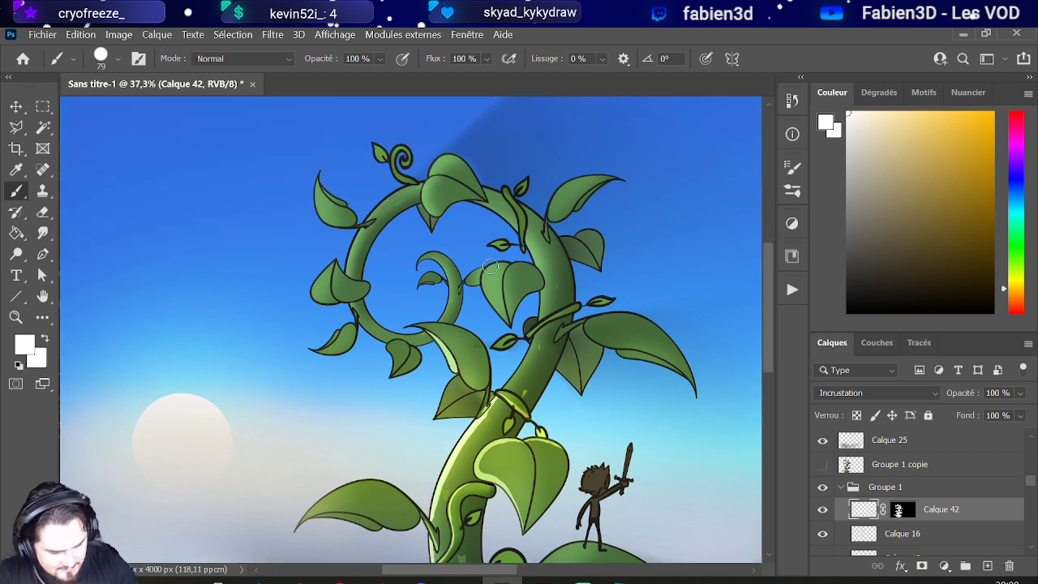
mouse_move(491, 267)
left_mouse_down()
mouse_move(484, 302)
mouse_move(503, 316)
left_mouse_up()
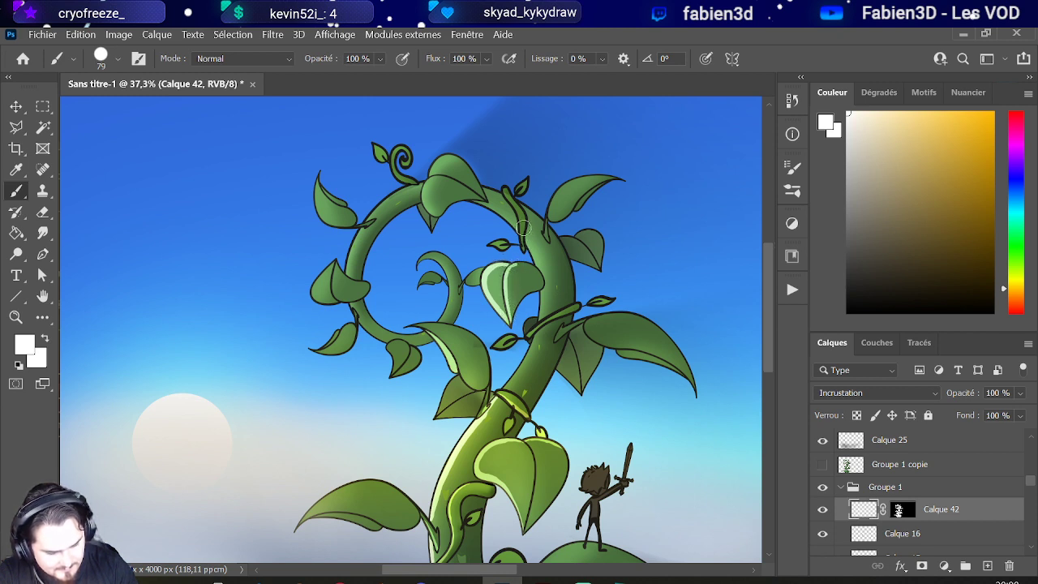
Step: Compare blend modes on the highlight layer, keep Incrustation, and check the highlights across the whole illustration
left_click(912, 397)
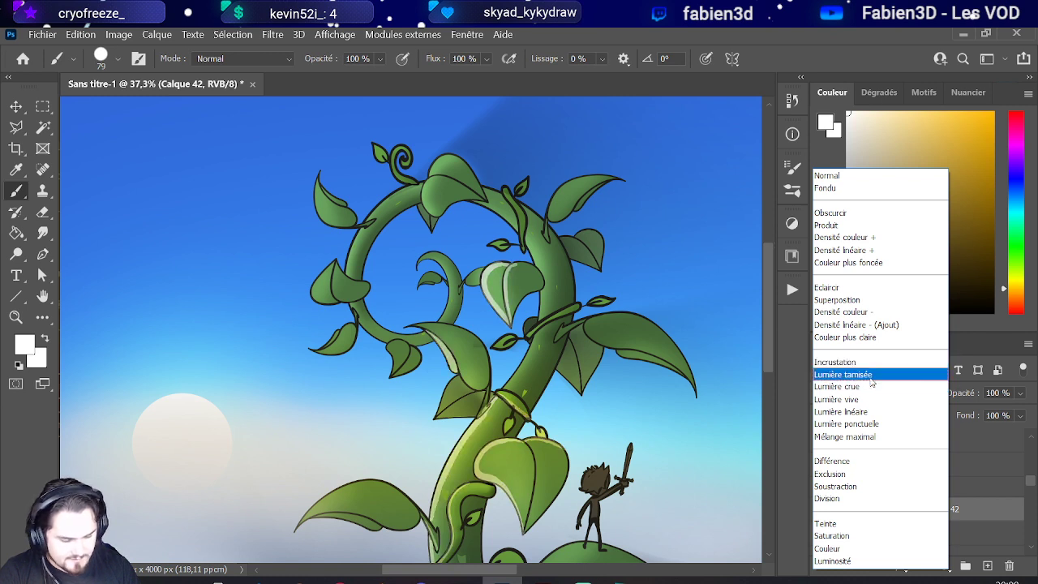
left_click(843, 361)
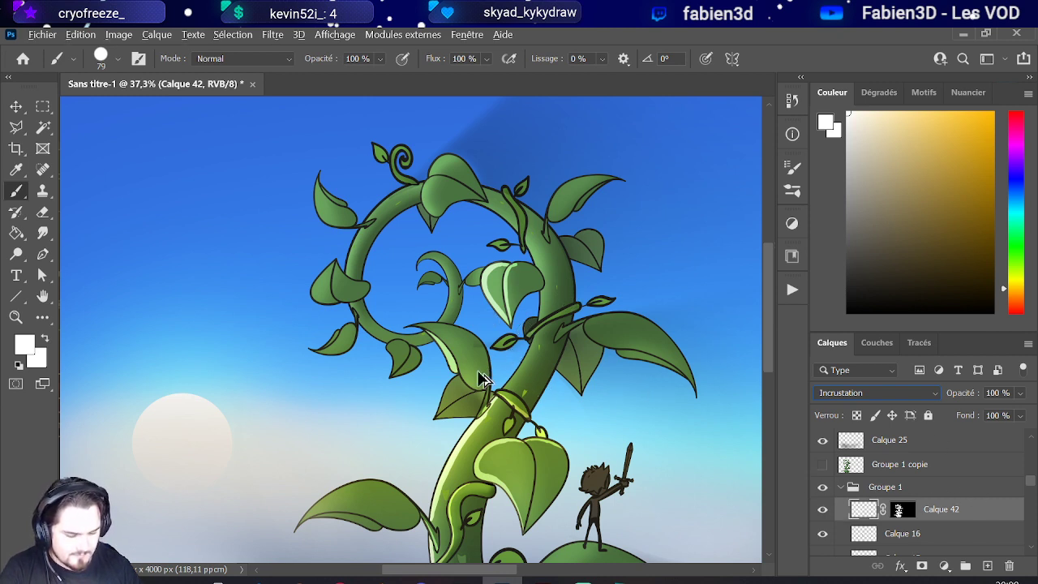
left_click(15, 106)
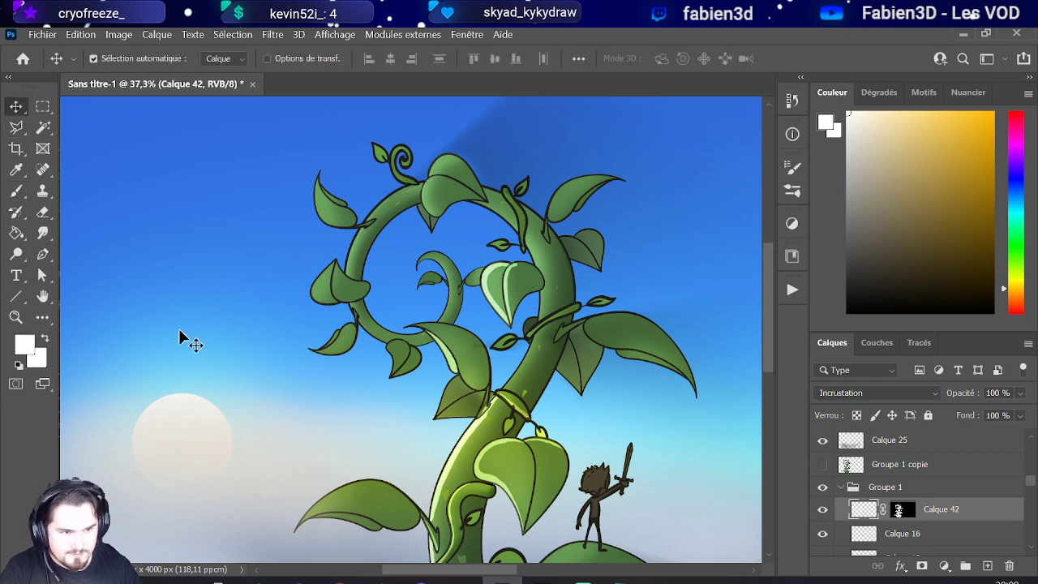
scroll(202, 349, "down", 5)
scroll(209, 355, "up", 3)
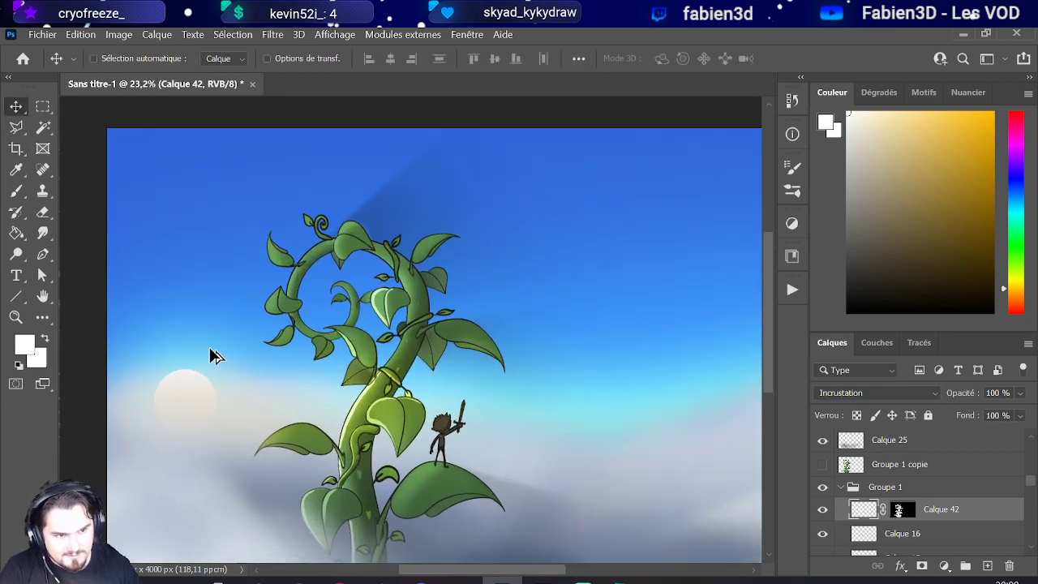
scroll(209, 355, "down", 5)
scroll(209, 356, "up", 4)
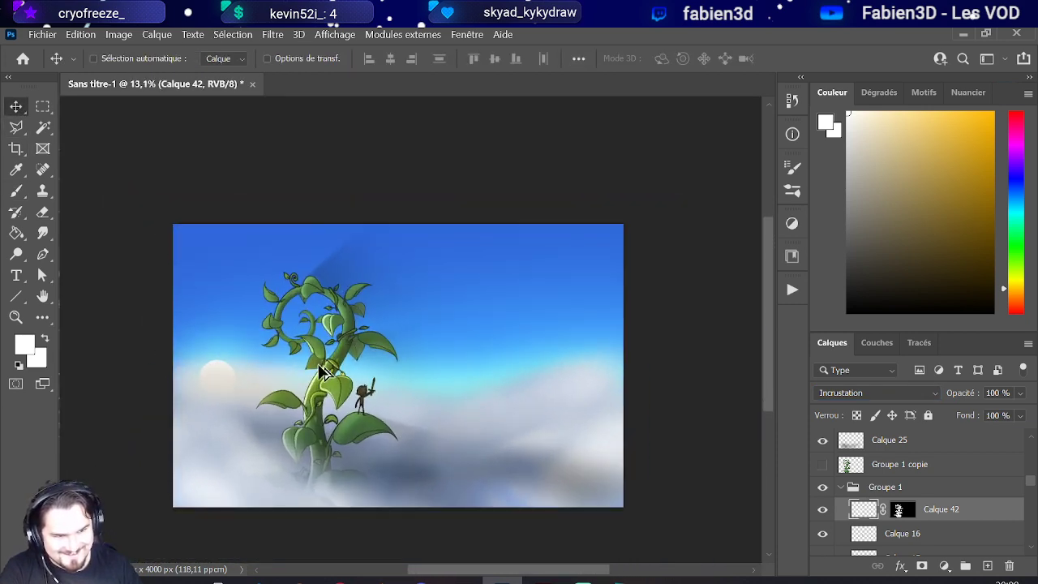
scroll(178, 379, "down", 1)
scroll(178, 380, "up", 5)
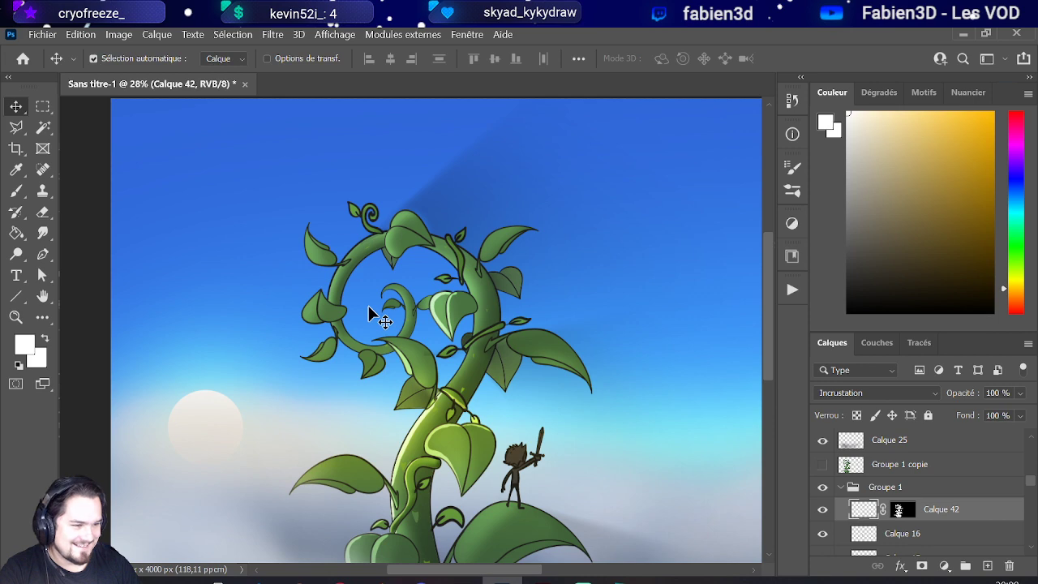
scroll(368, 308, "down", 3)
scroll(365, 321, "up", 6)
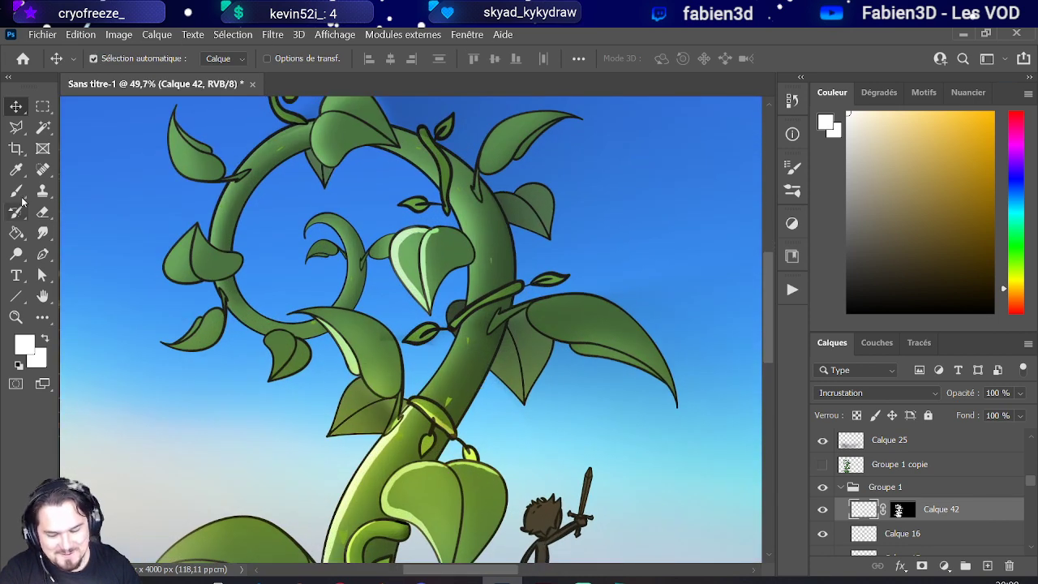
Step: Paint highlights with the Brush along the left edge of the upper stem, above and below the thin vine crossing it
left_click(18, 192)
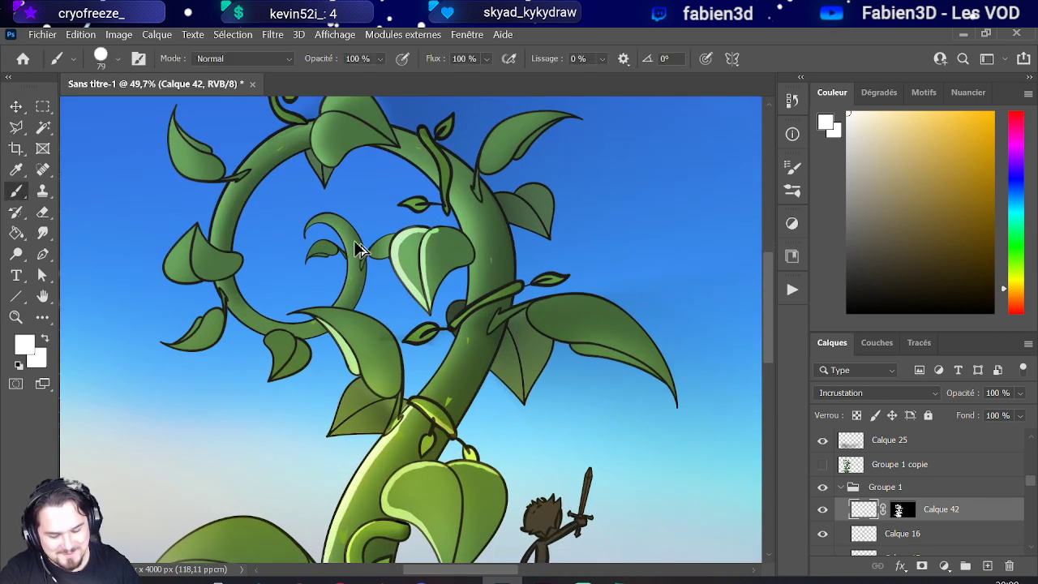
scroll(423, 357, "up", 3)
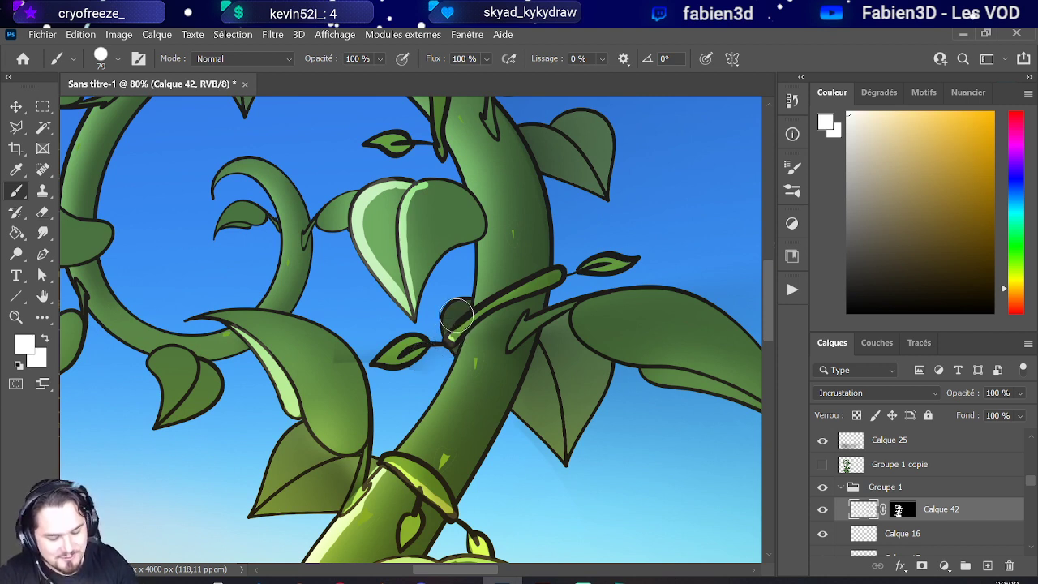
mouse_move(402, 444)
left_mouse_down()
mouse_move(466, 332)
mouse_move(402, 444)
left_mouse_up()
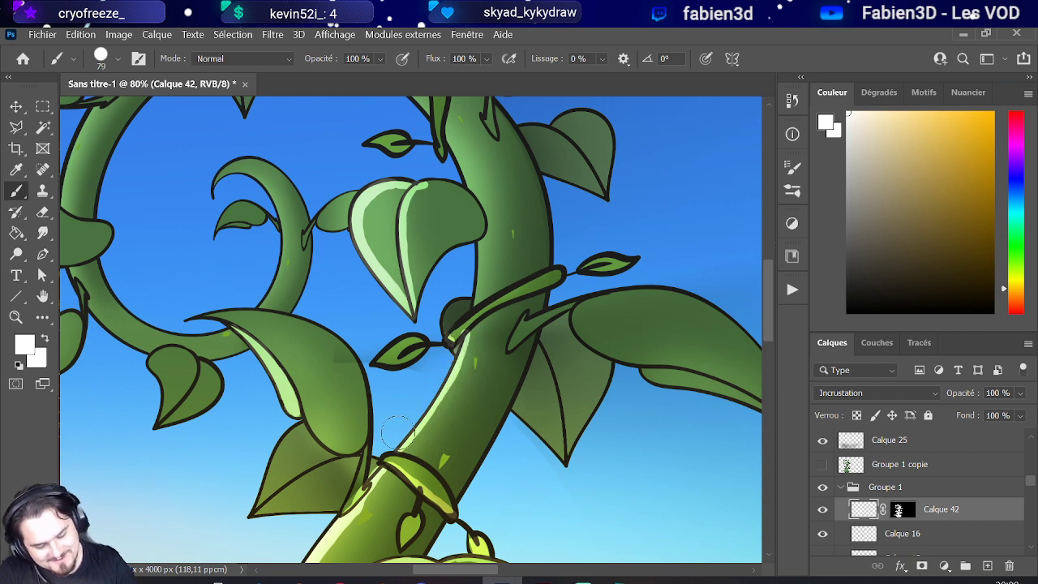
scroll(397, 434, "up", 4)
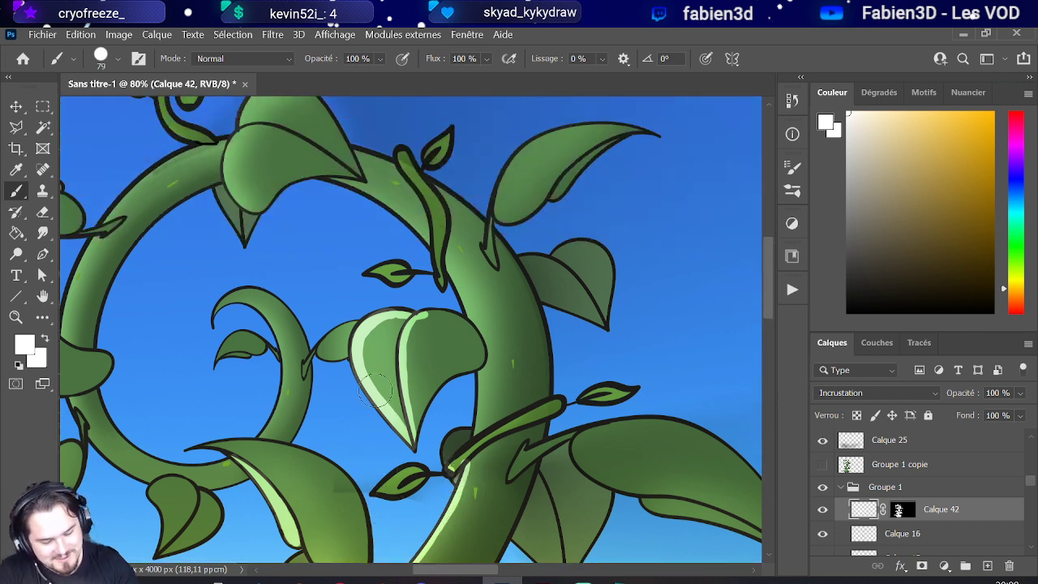
left_click_drag(441, 272, 470, 316)
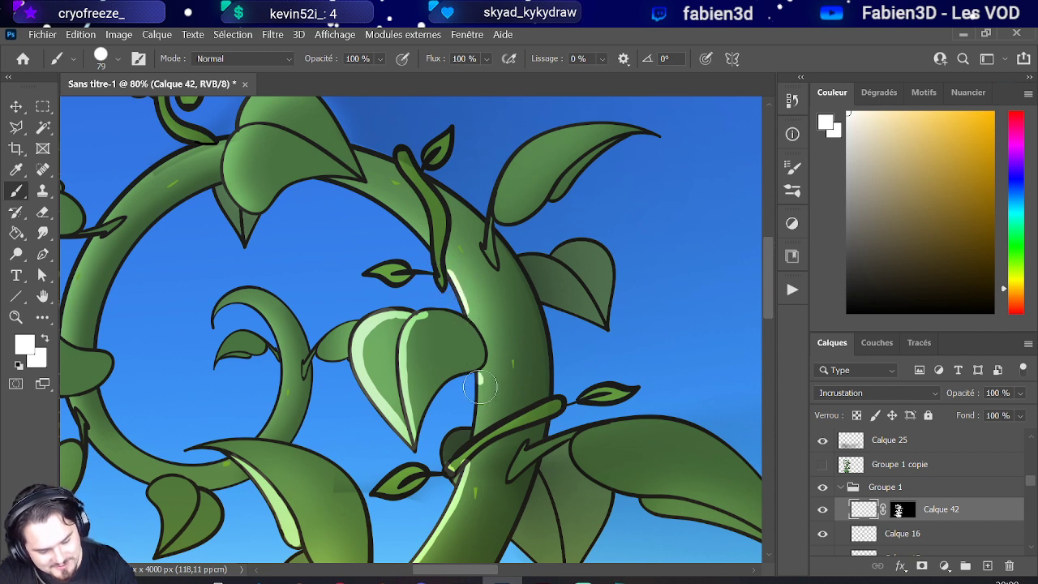
left_click_drag(480, 388, 473, 436)
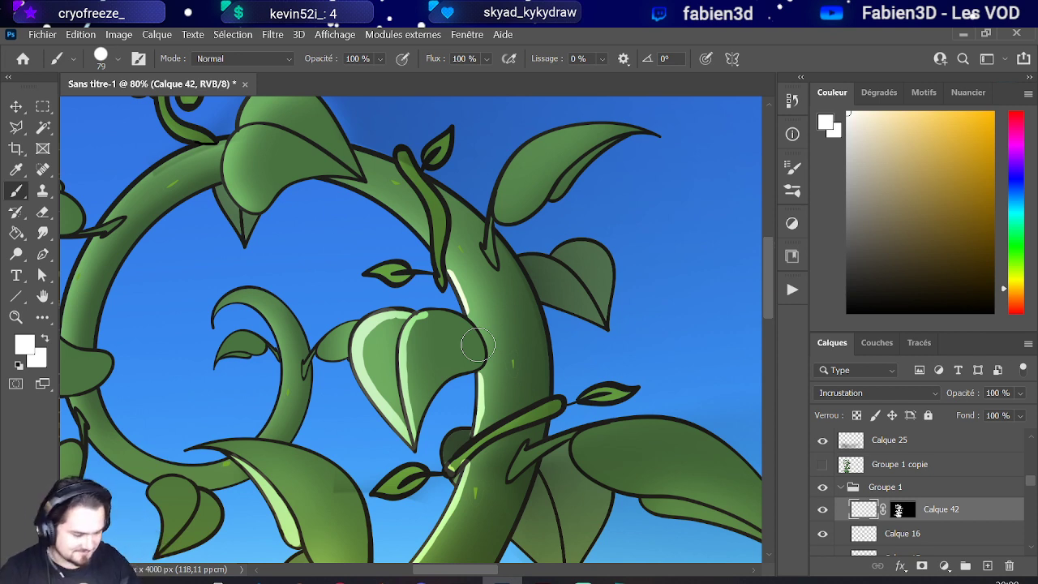
Step: Erase the stray shadow around the small leaf beside the upper stem on Calque 38 copie, using a soft 412 px Eraser
scroll(993, 486, "up", 5)
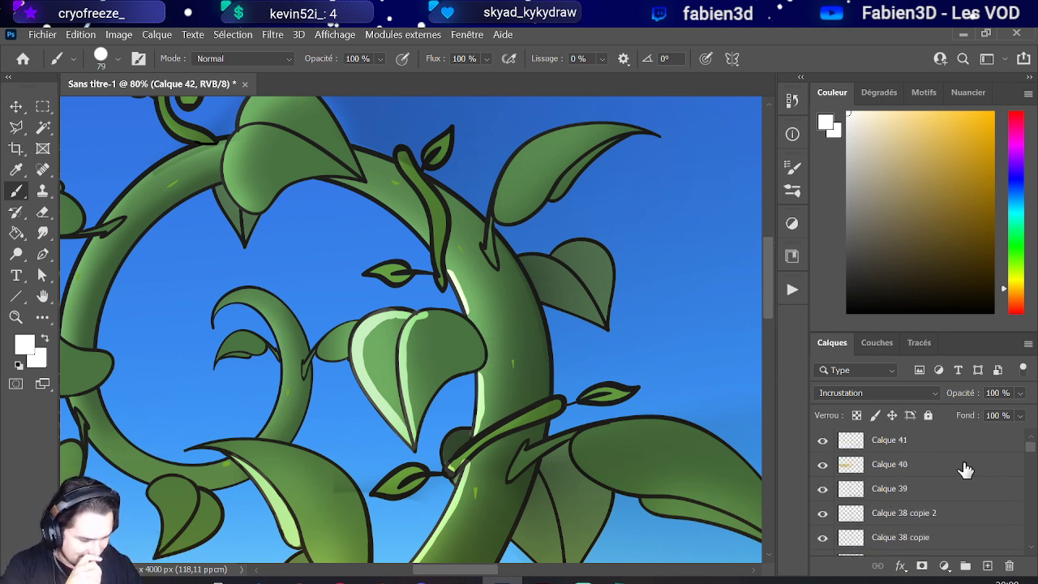
scroll(941, 462, "down", 1)
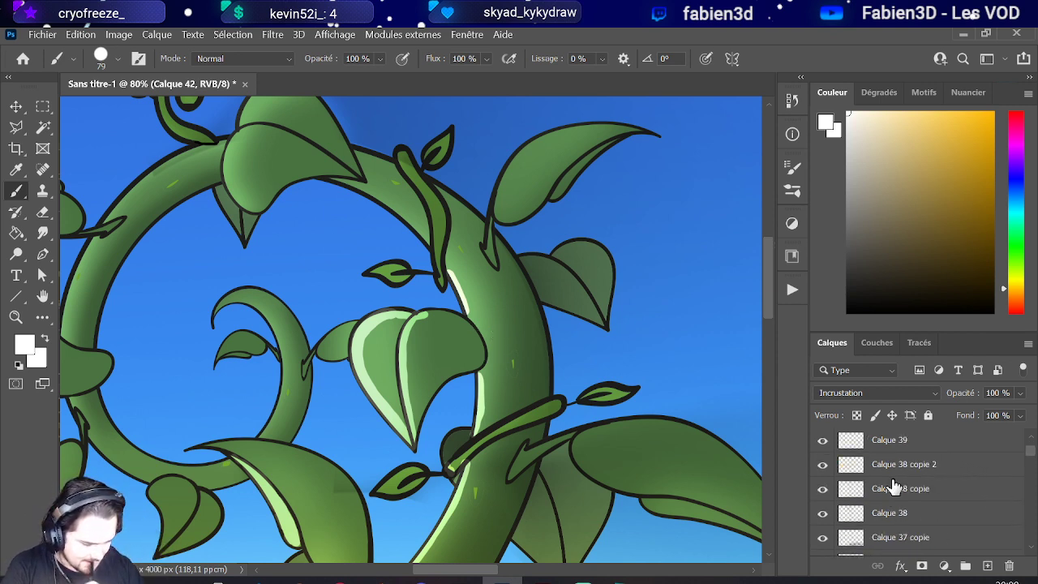
left_click(892, 488)
left_click(822, 489)
left_click(822, 489)
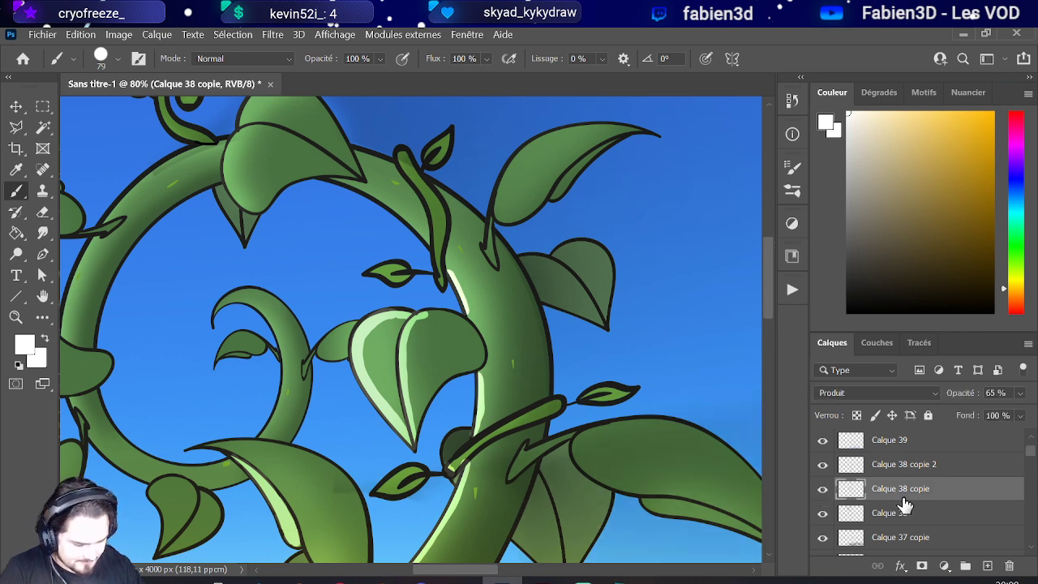
left_click(43, 212)
key("bracketright")
key("bracketright")
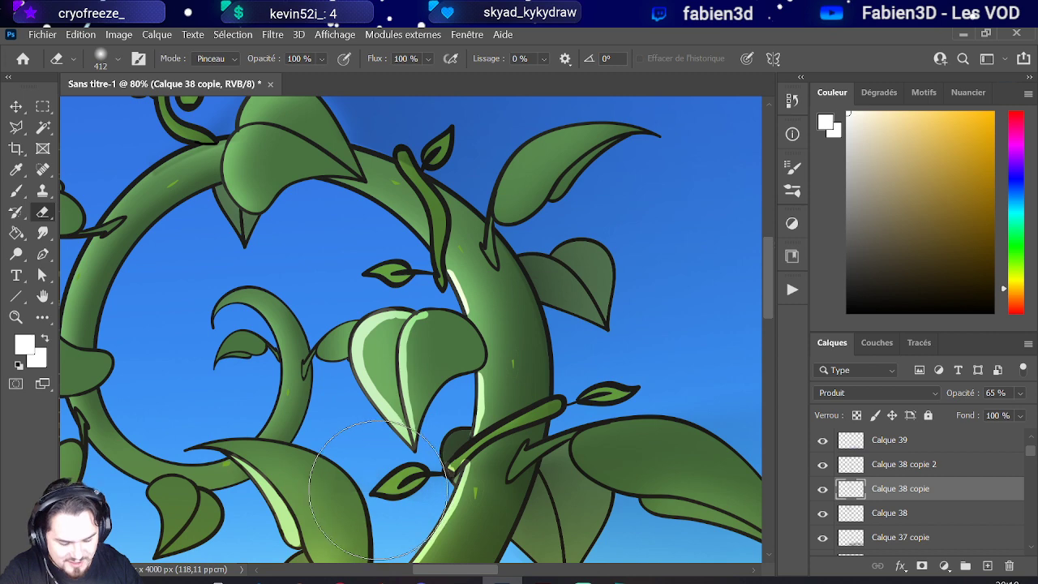
scroll(371, 495, "down", 2)
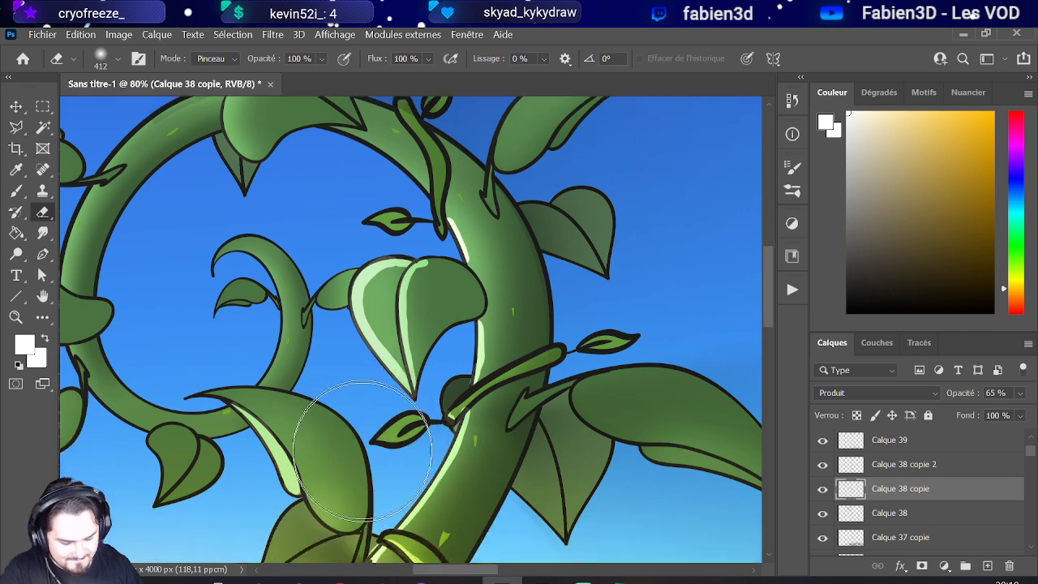
Step: On Calque 42, set the Brush to 65 px and paint highlights along the left edges of the folded leaf atop the loop
scroll(944, 523, "down", 6)
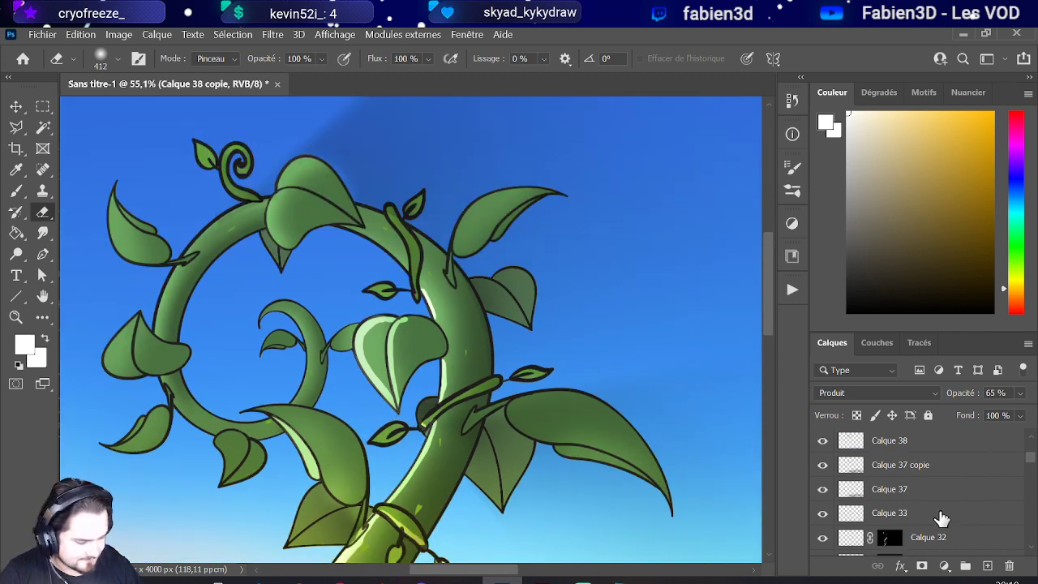
scroll(940, 519, "down", 3)
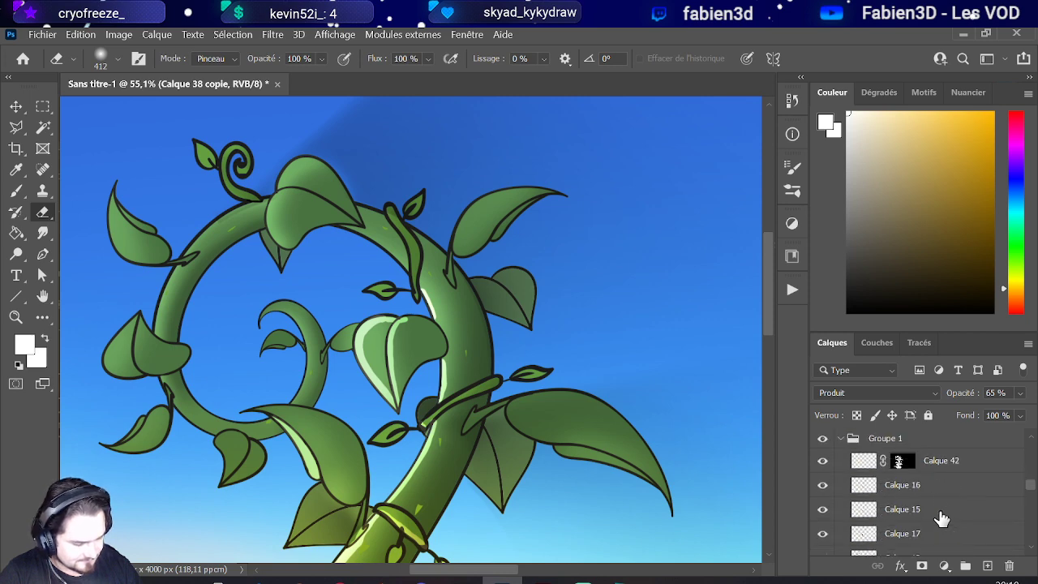
left_click(938, 463)
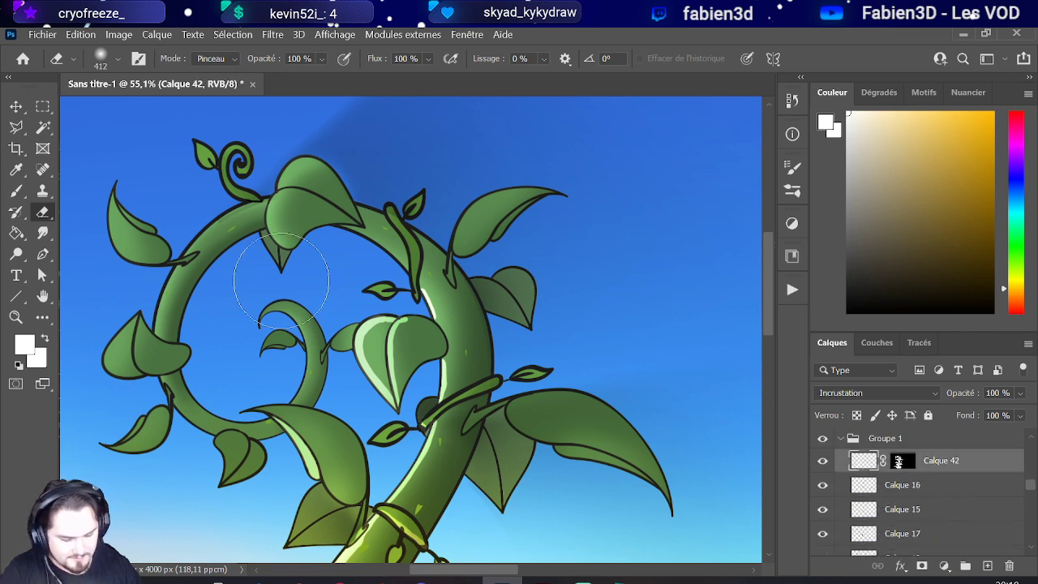
scroll(233, 264, "down", 2)
scroll(235, 266, "up", 1)
scroll(250, 270, "up", 1)
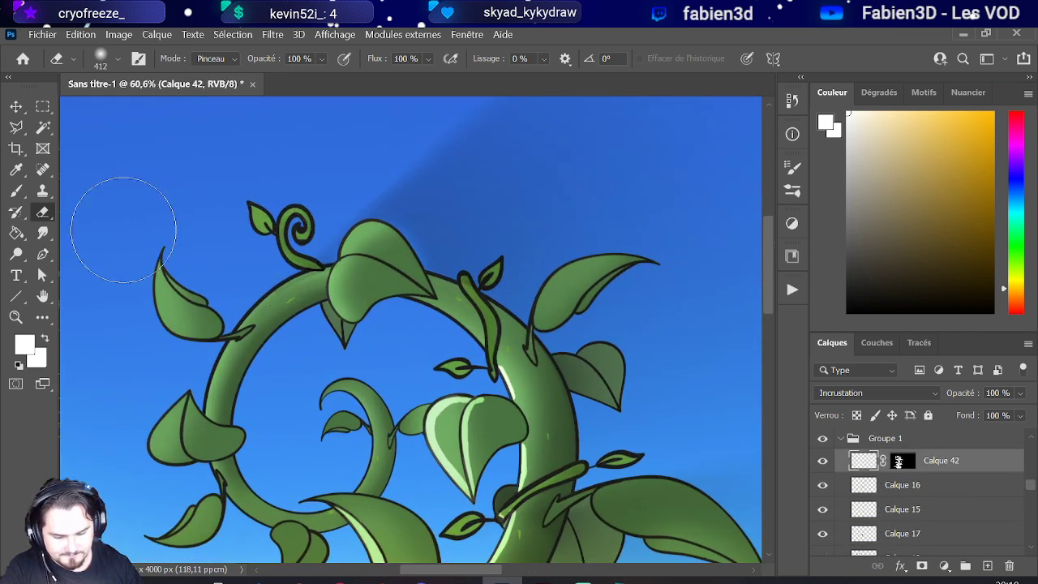
left_click(16, 191)
left_click_drag(336, 261, 338, 268)
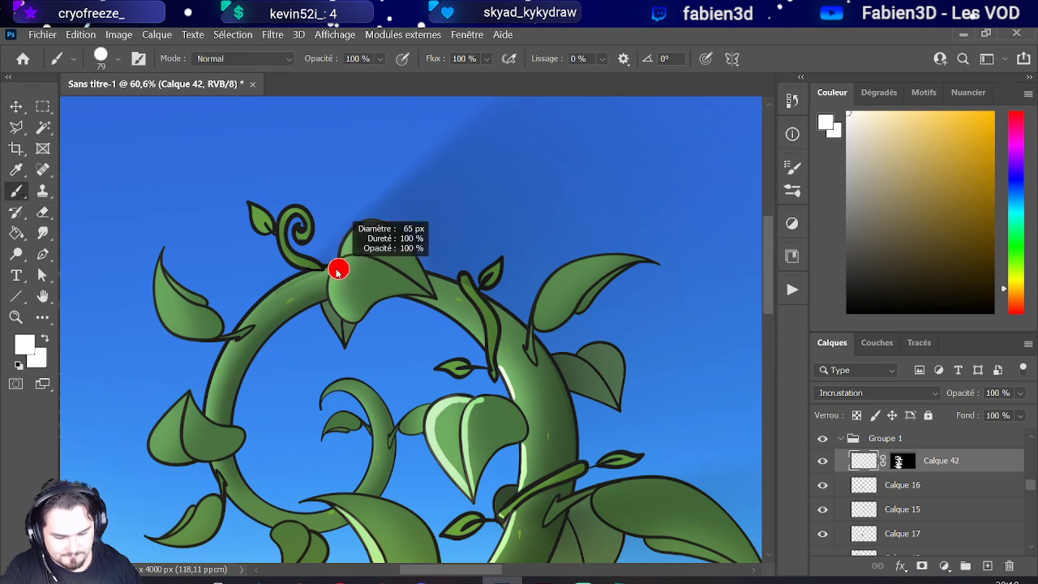
scroll(340, 272, "up", 2)
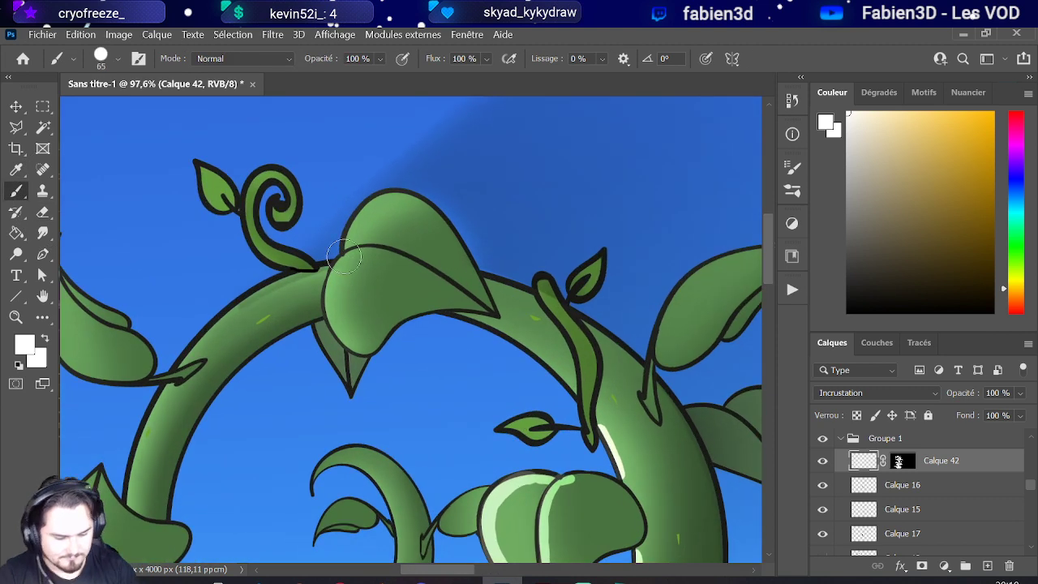
mouse_move(381, 198)
left_mouse_down()
mouse_move(357, 215)
mouse_move(334, 277)
mouse_move(333, 321)
mouse_move(368, 352)
left_mouse_up()
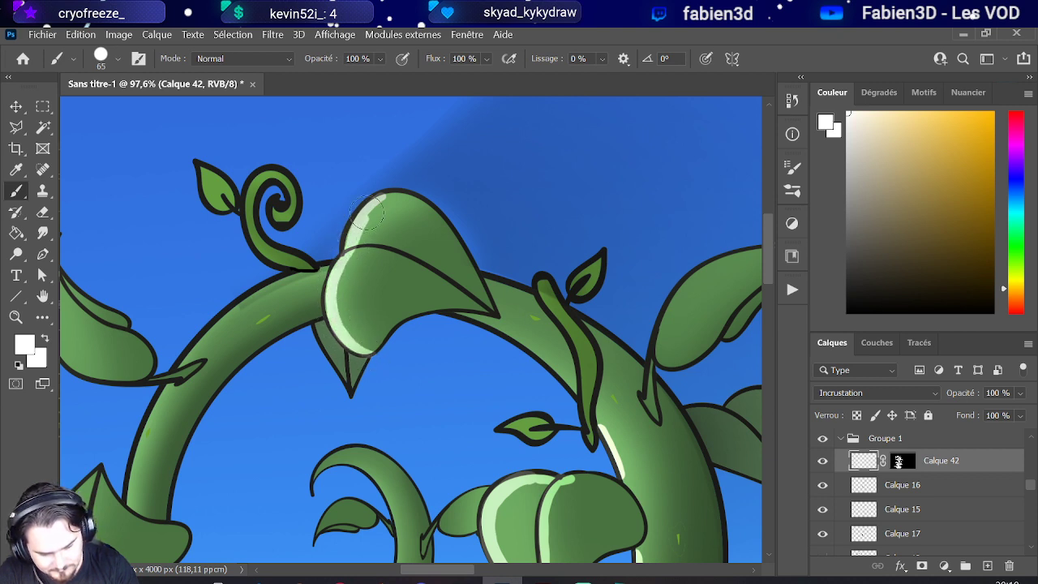
Step: Paint highlights on the spiral tendril, its small leaf and the loop's outer stem edge just beneath them
mouse_move(230, 184)
left_mouse_down()
mouse_move(201, 181)
mouse_move(231, 209)
left_mouse_up()
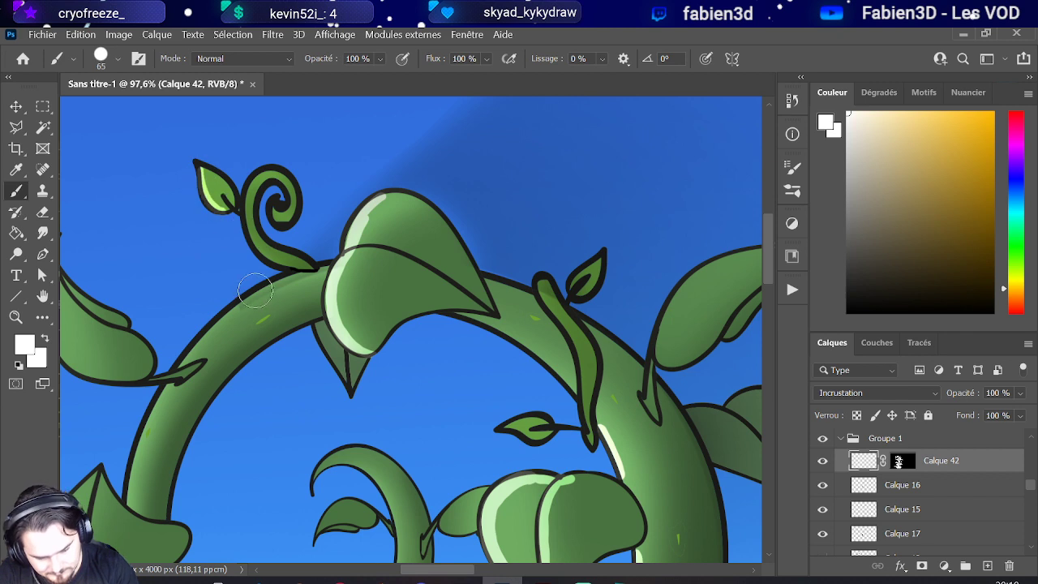
left_click_drag(266, 287, 318, 263)
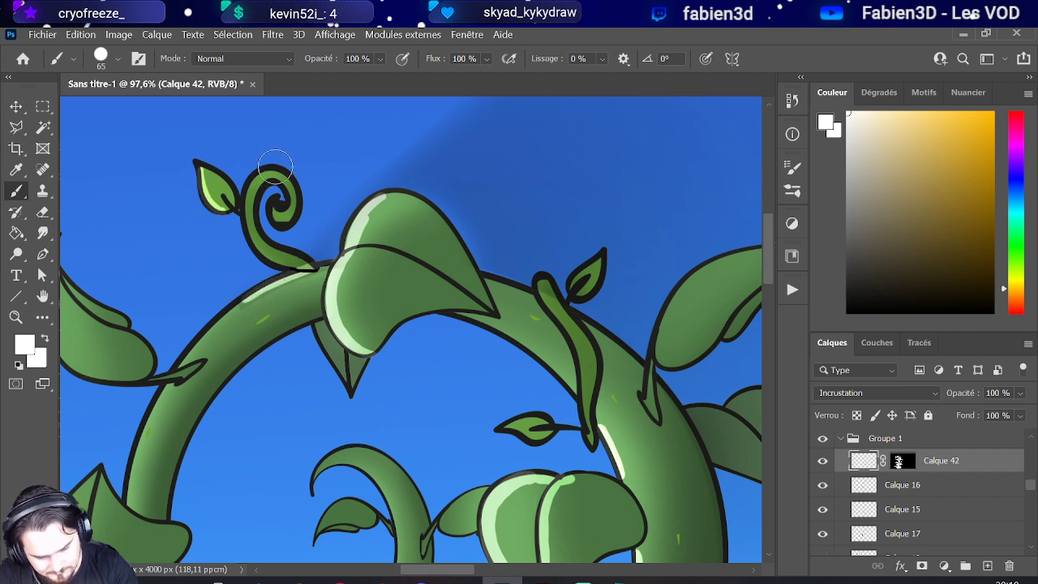
mouse_move(255, 172)
left_mouse_down()
mouse_move(245, 227)
mouse_move(272, 257)
mouse_move(295, 263)
left_mouse_up()
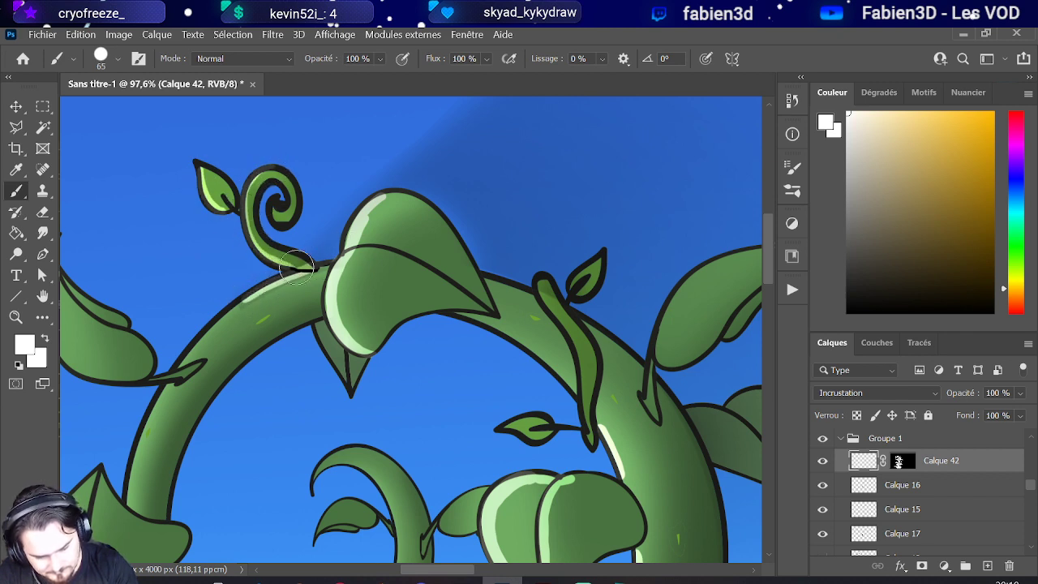
Step: Paint a highlight down the thin vine that wraps over the upper right part of the loop
scroll(316, 261, "down", 2)
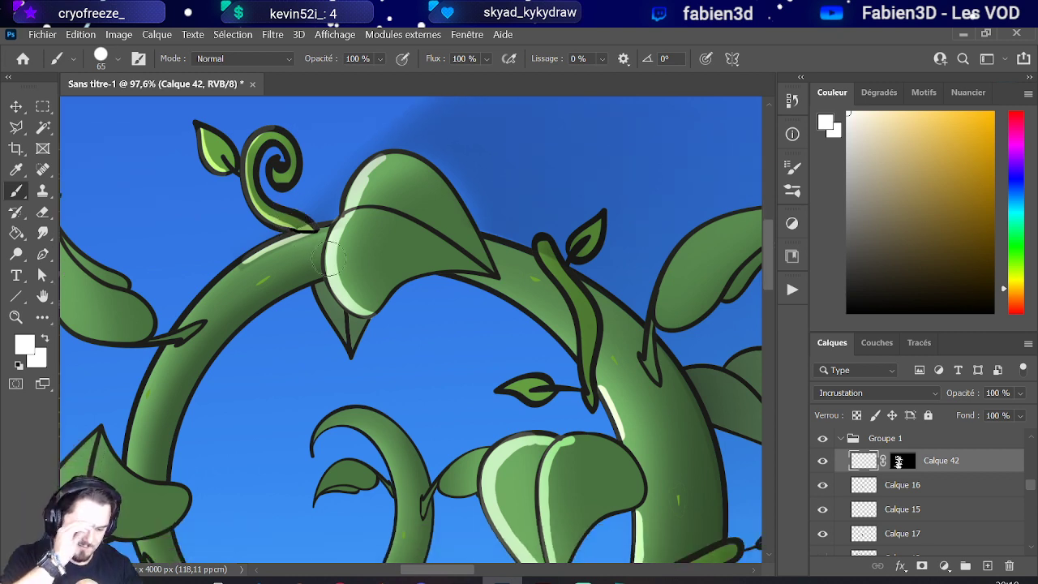
mouse_move(538, 234)
left_mouse_down()
mouse_move(578, 319)
mouse_move(589, 395)
left_mouse_up()
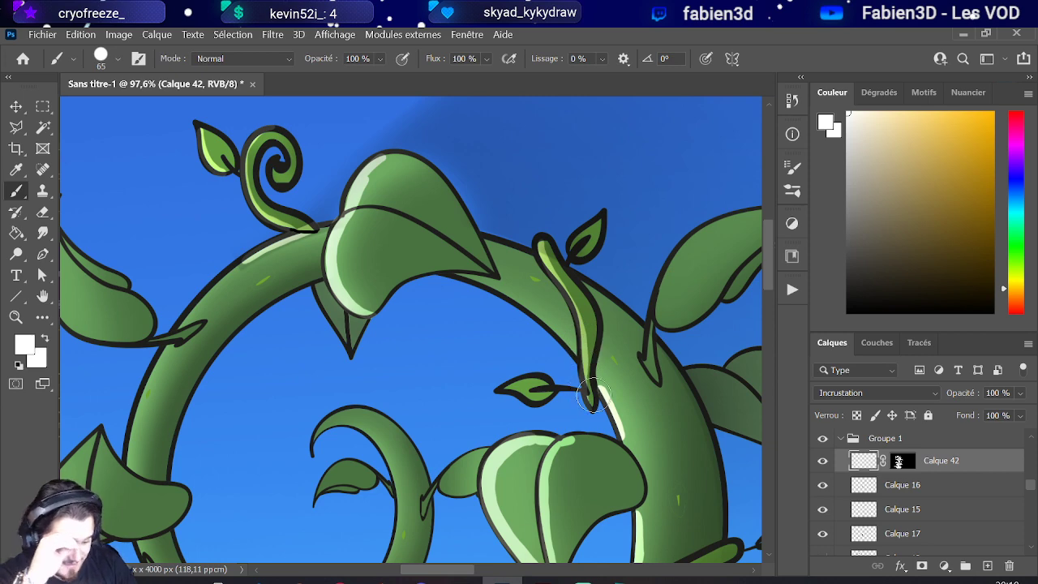
scroll(527, 357, "down", 1)
scroll(370, 305, "down", 4)
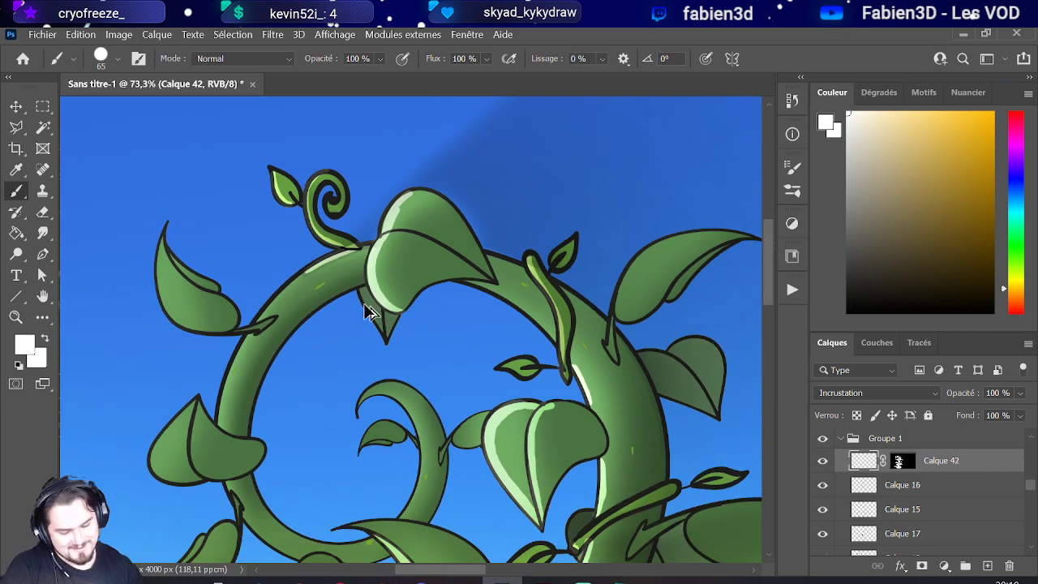
Step: Paint a highlight along the left edge of the long pointed leaf growing from the loop's upper right side
scroll(370, 311, "up", 4)
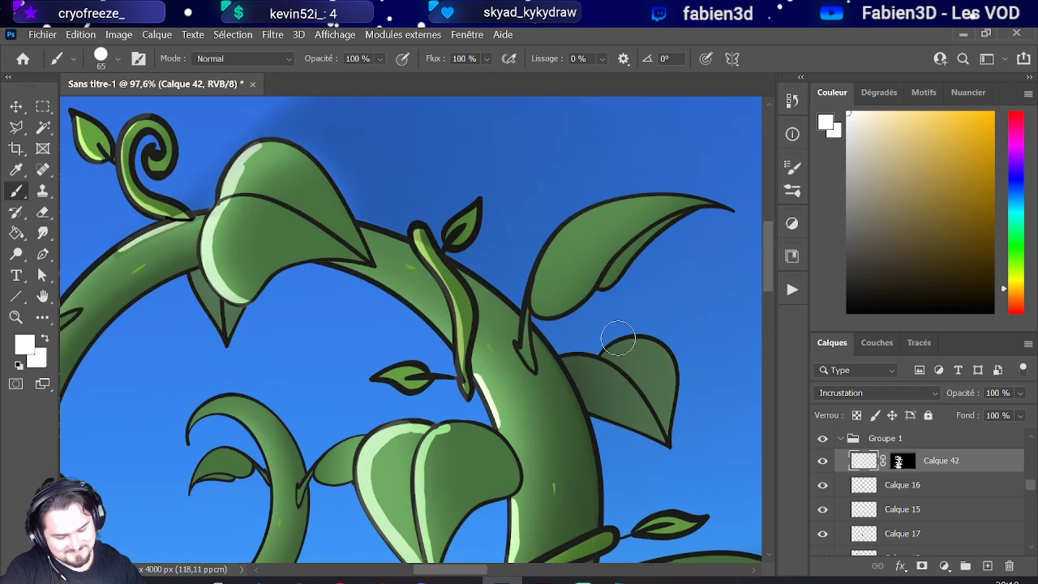
mouse_move(504, 442)
left_mouse_down()
mouse_move(473, 367)
mouse_move(478, 354)
mouse_move(518, 352)
mouse_move(556, 238)
mouse_move(586, 206)
left_mouse_up()
scroll(662, 165, "down", 4)
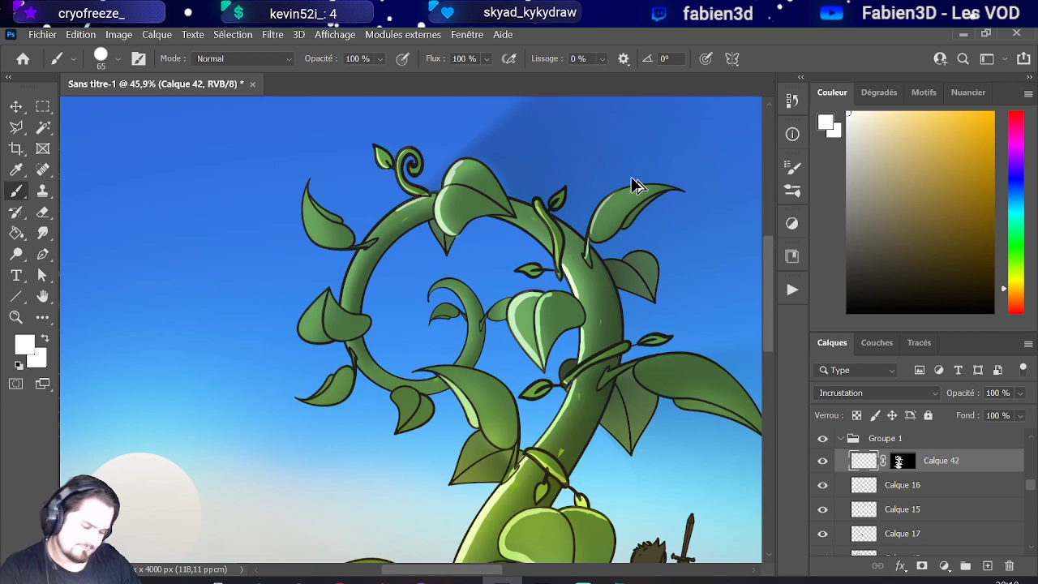
Step: Paint highlights along the curled stem inside the loop, its small leaf and the left edge of the leaf hanging below the loop
scroll(460, 229, "up", 2)
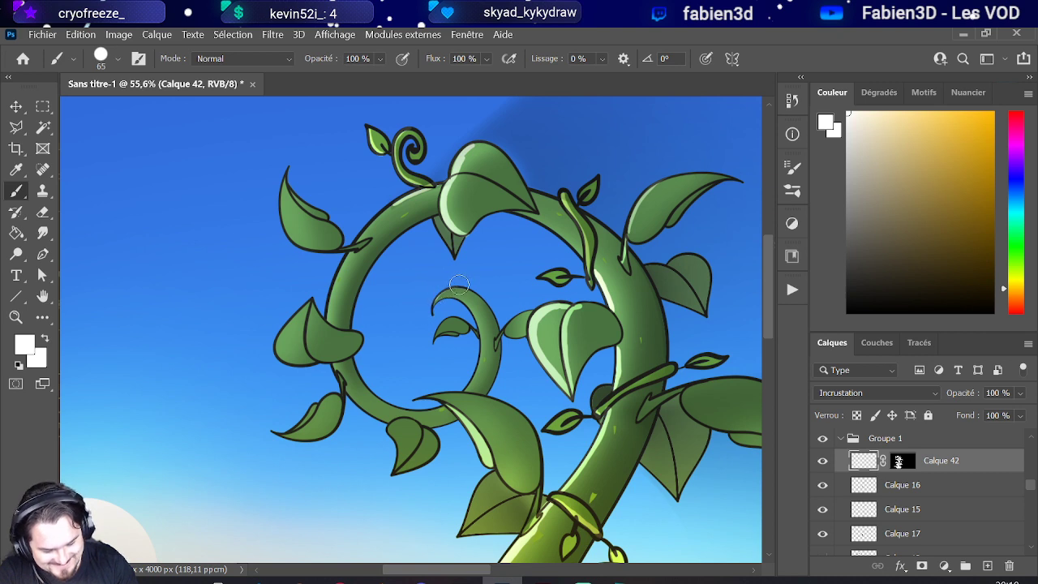
mouse_move(479, 321)
left_mouse_down()
mouse_move(483, 362)
mouse_move(470, 385)
mouse_move(457, 385)
left_mouse_up()
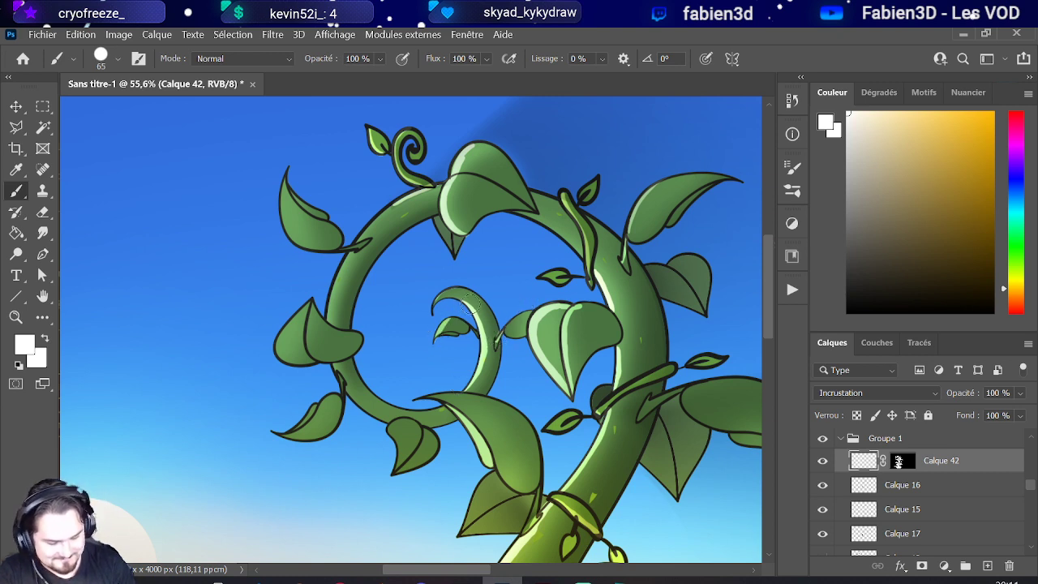
left_click_drag(393, 464, 396, 413)
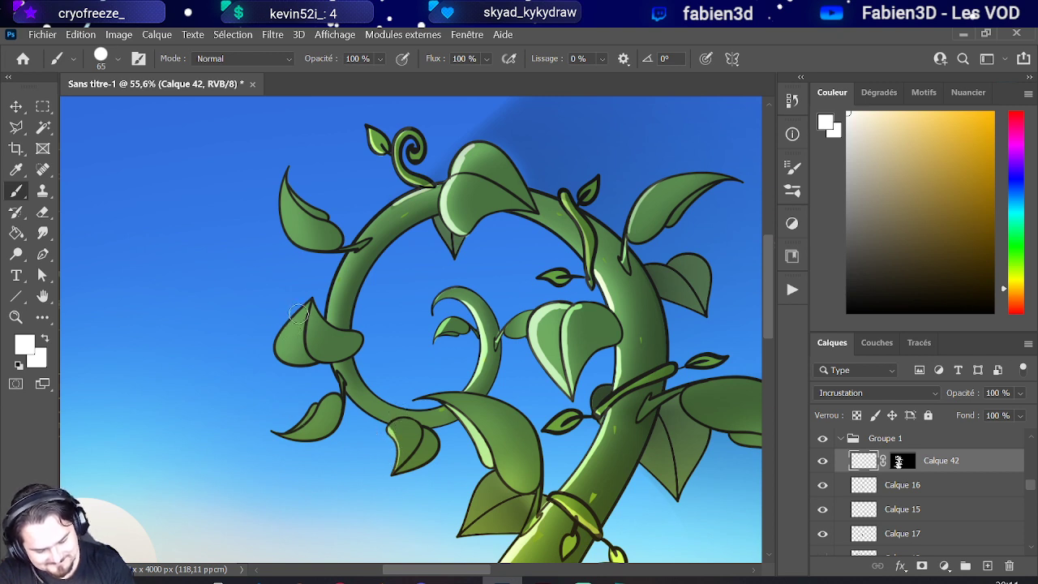
Step: Paint highlights on the heart-shaped leaf's outer edge and vein, and along the pointed leaf's outer edge, on the loop's left side
mouse_move(298, 313)
left_mouse_down()
mouse_move(283, 341)
mouse_move(286, 367)
mouse_move(298, 369)
mouse_move(282, 356)
mouse_move(290, 322)
mouse_move(320, 291)
mouse_move(324, 363)
mouse_move(311, 301)
mouse_move(318, 357)
mouse_move(310, 333)
mouse_move(317, 283)
left_mouse_up()
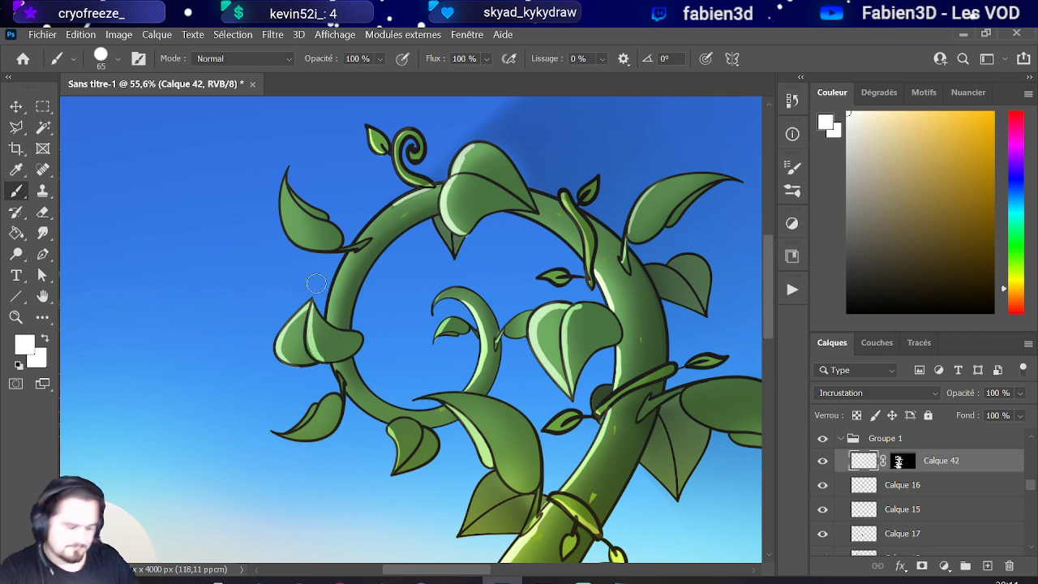
scroll(316, 283, "down", 3)
scroll(250, 275, "up", 5)
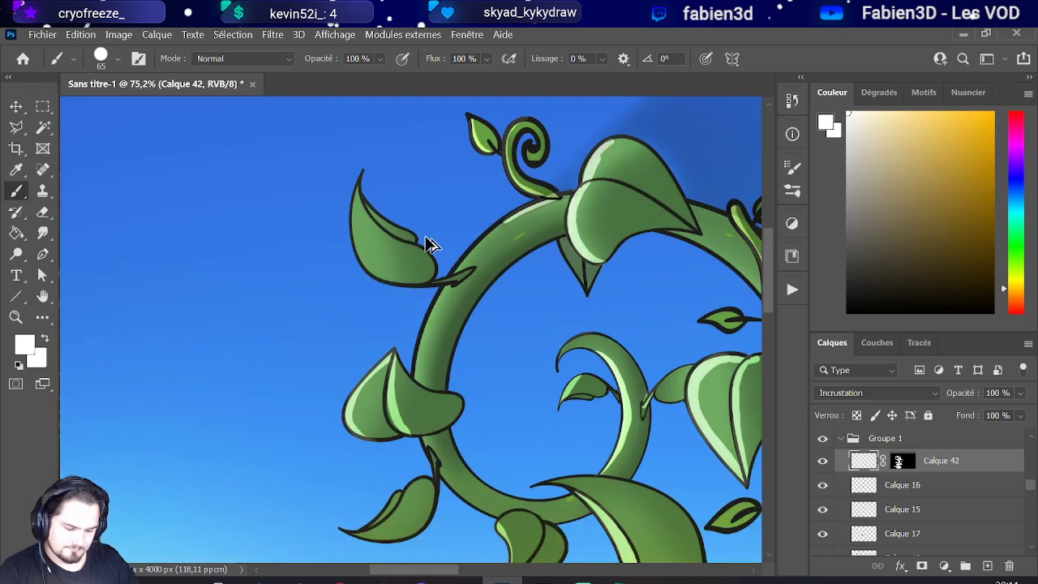
scroll(438, 241, "up", 1)
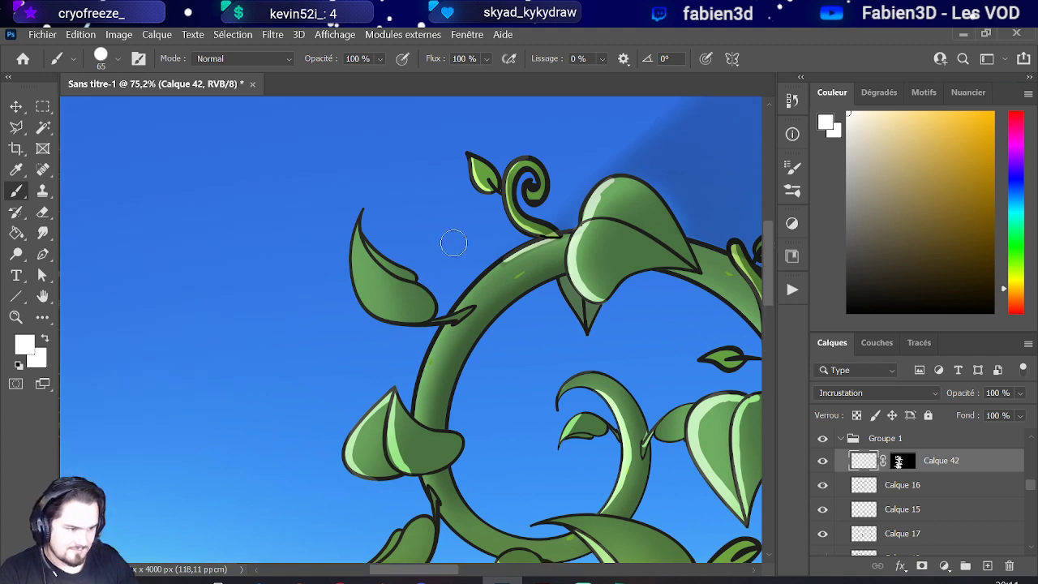
mouse_move(357, 215)
left_mouse_down()
mouse_move(354, 264)
mouse_move(375, 315)
mouse_move(432, 333)
left_mouse_up()
scroll(364, 340, "down", 4)
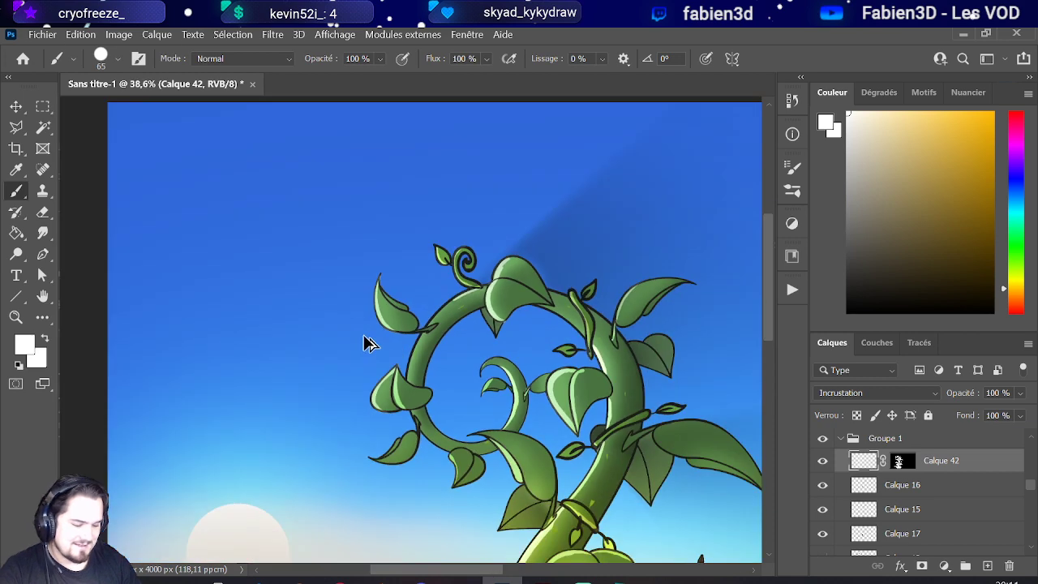
Step: Paint highlights along the left outer edge of the loop's stem, above and below the heart-shaped leaf, down to the loop's bottom
scroll(375, 330, "up", 2)
scroll(458, 312, "down", 1)
scroll(527, 314, "up", 2)
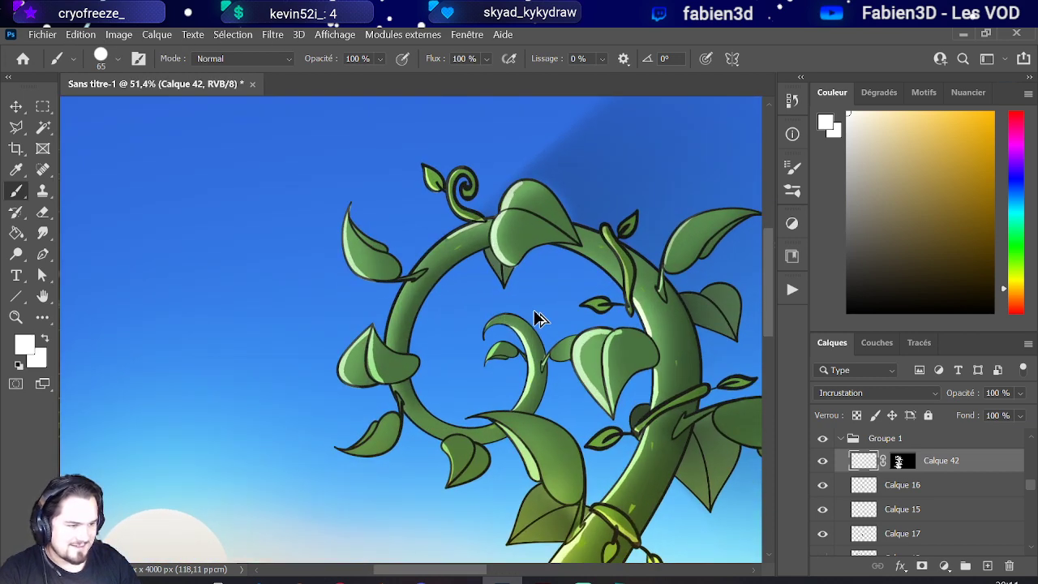
left_click_drag(398, 275, 376, 343)
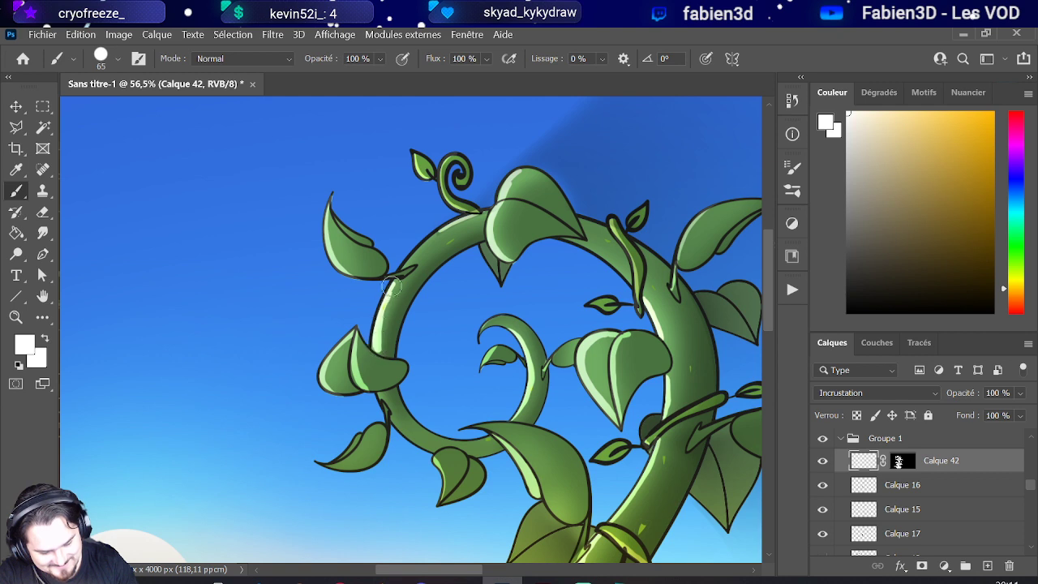
left_click_drag(403, 266, 448, 217)
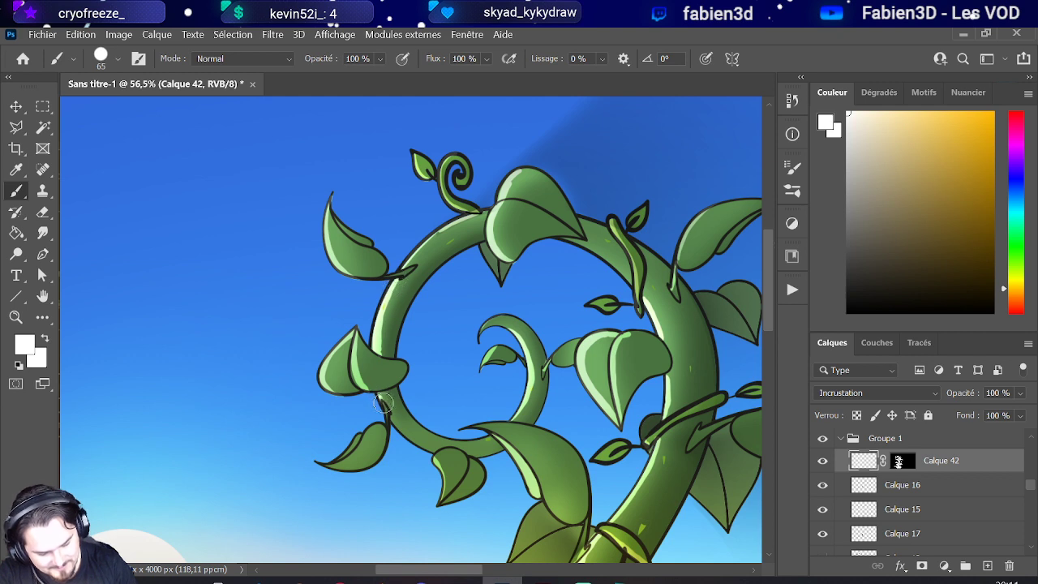
mouse_move(382, 397)
left_mouse_down()
mouse_move(421, 453)
mouse_move(381, 396)
mouse_move(426, 454)
mouse_move(407, 429)
mouse_move(434, 452)
mouse_move(494, 455)
mouse_move(471, 456)
mouse_move(472, 442)
left_mouse_up()
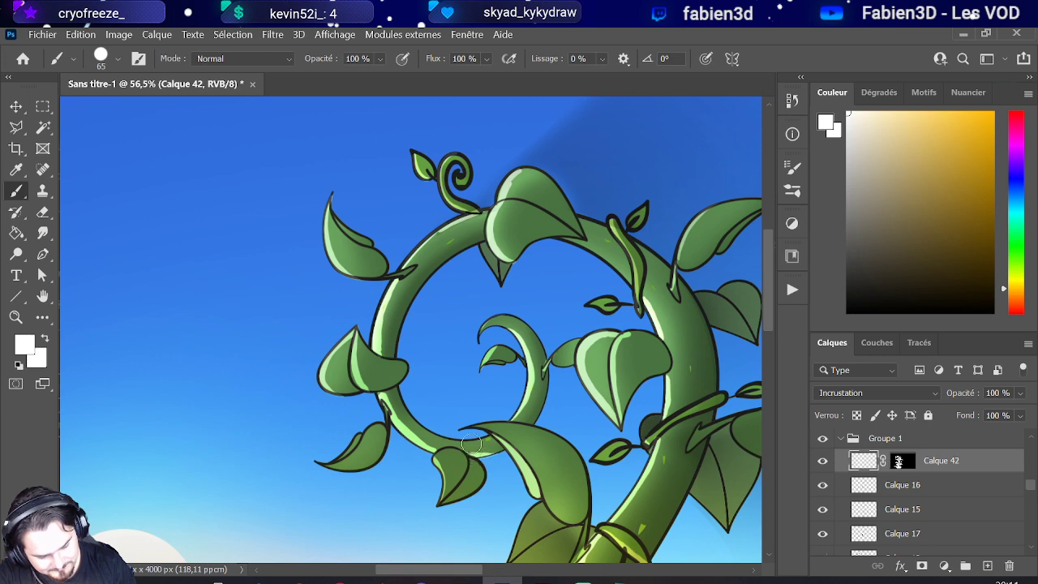
scroll(336, 430, "down", 5)
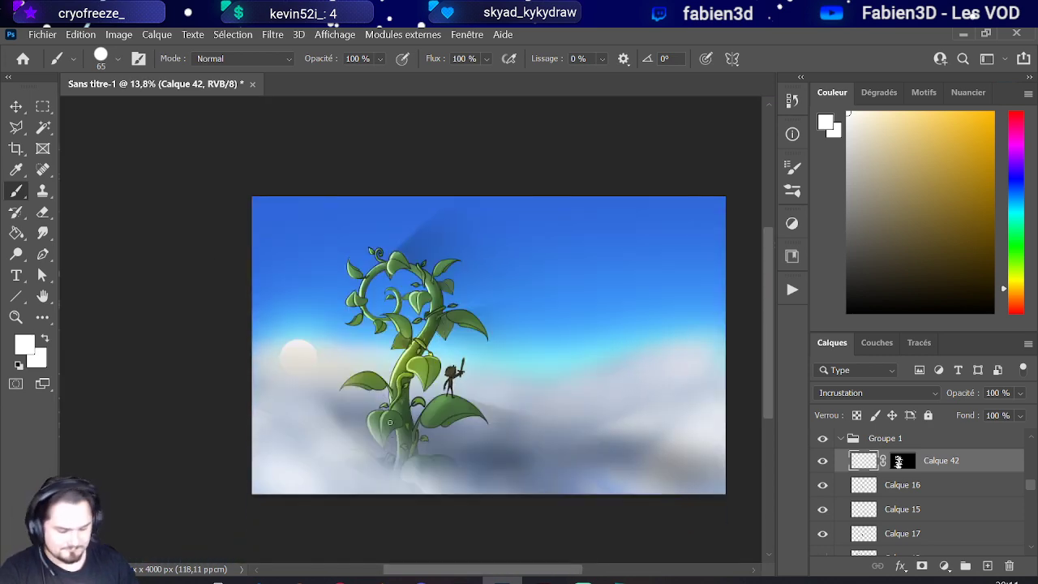
Step: Paint a highlight along the upper edge of the long leaf extending left from the lower stem
scroll(510, 310, "up", 4)
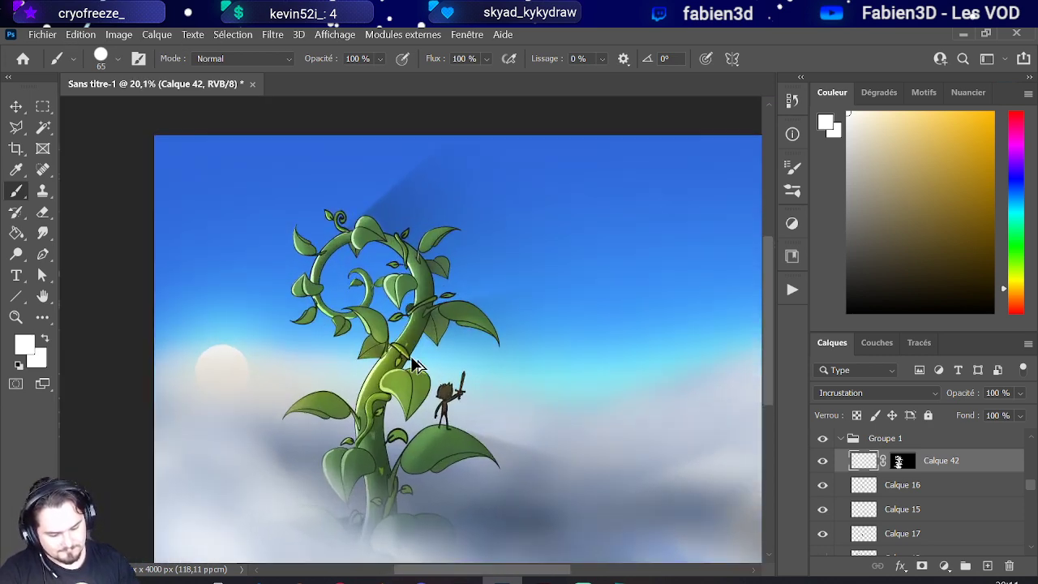
scroll(270, 420, "up", 1)
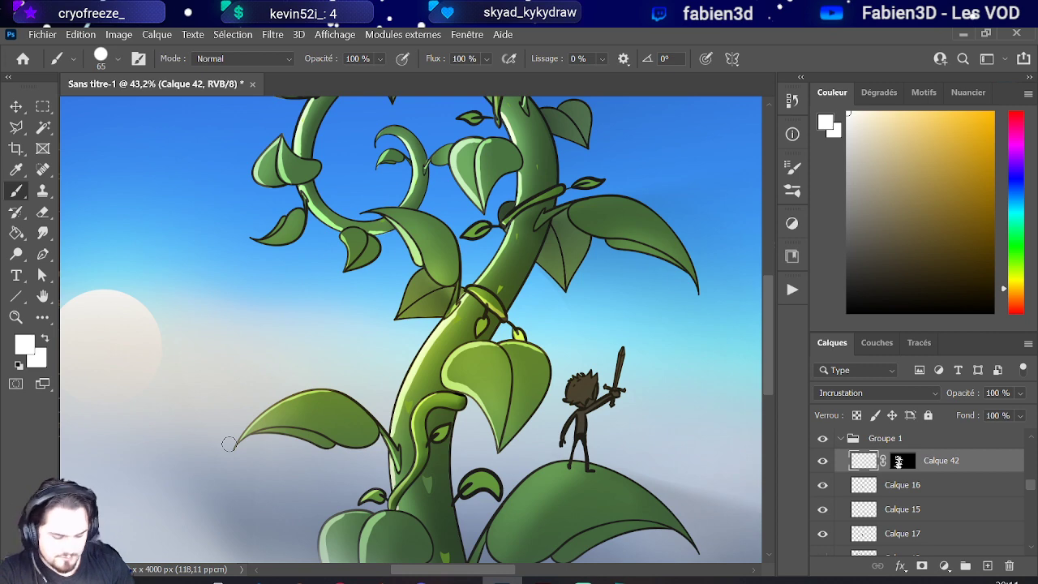
mouse_move(239, 442)
left_mouse_down()
mouse_move(269, 412)
mouse_move(347, 388)
left_mouse_up()
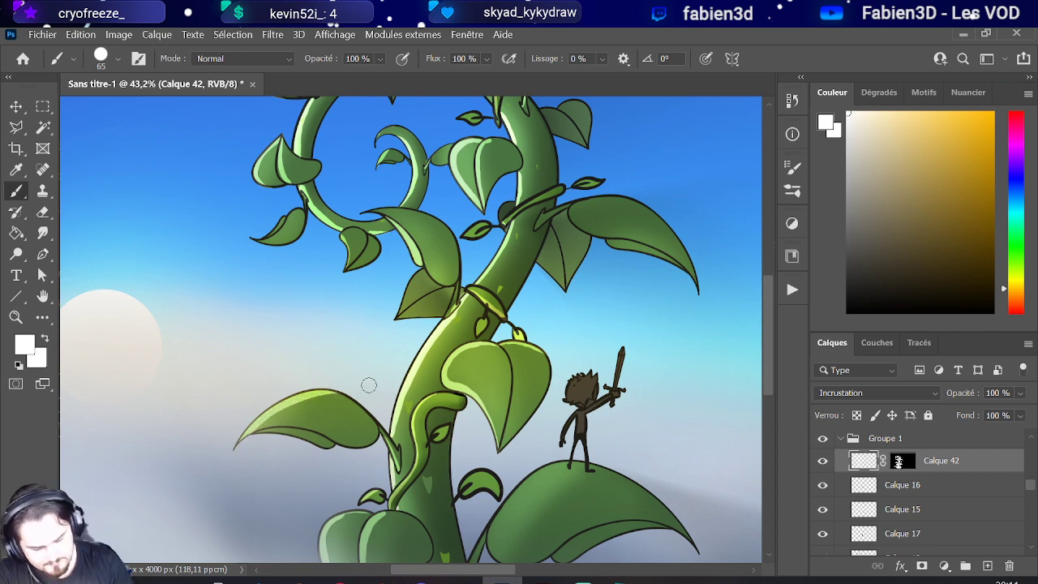
Step: Try a highlight on the folded underside of the large leaf extending right from the upper stem
scroll(369, 385, "down", 4)
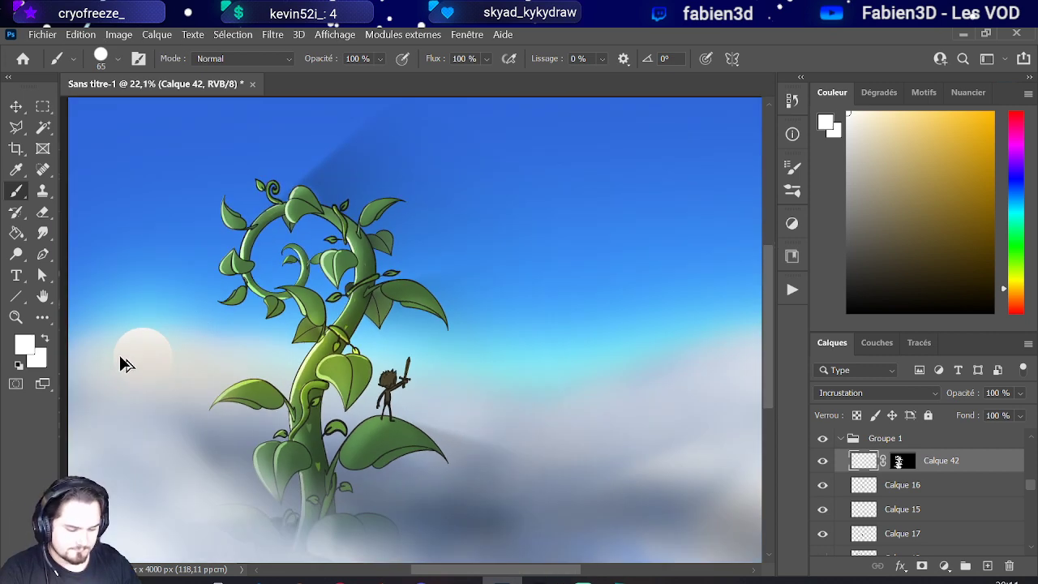
scroll(242, 231, "up", 6)
scroll(242, 231, "down", 3)
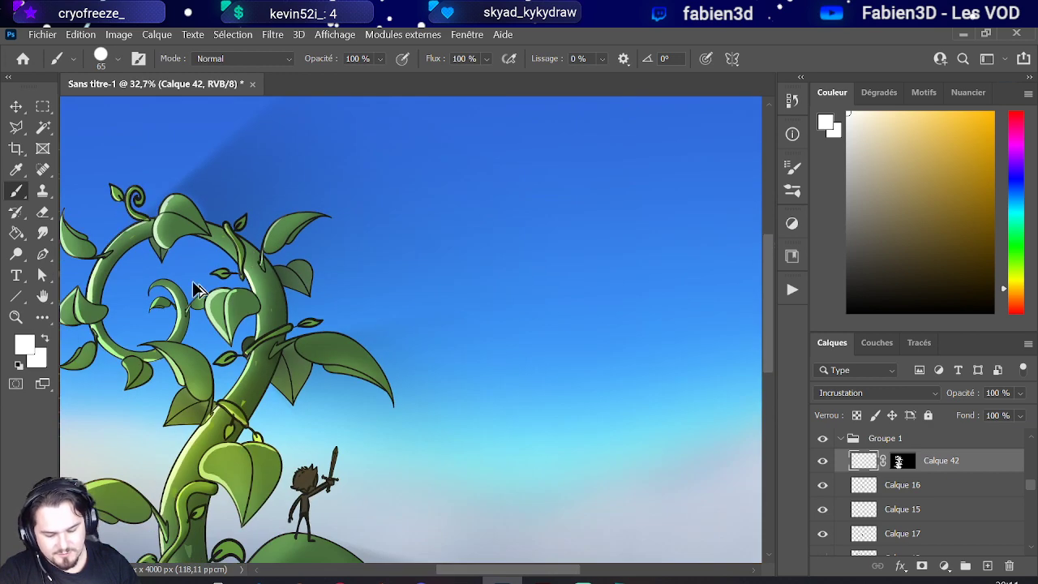
scroll(108, 336, "up", 2)
scroll(241, 295, "down", 2)
scroll(241, 296, "down", 2)
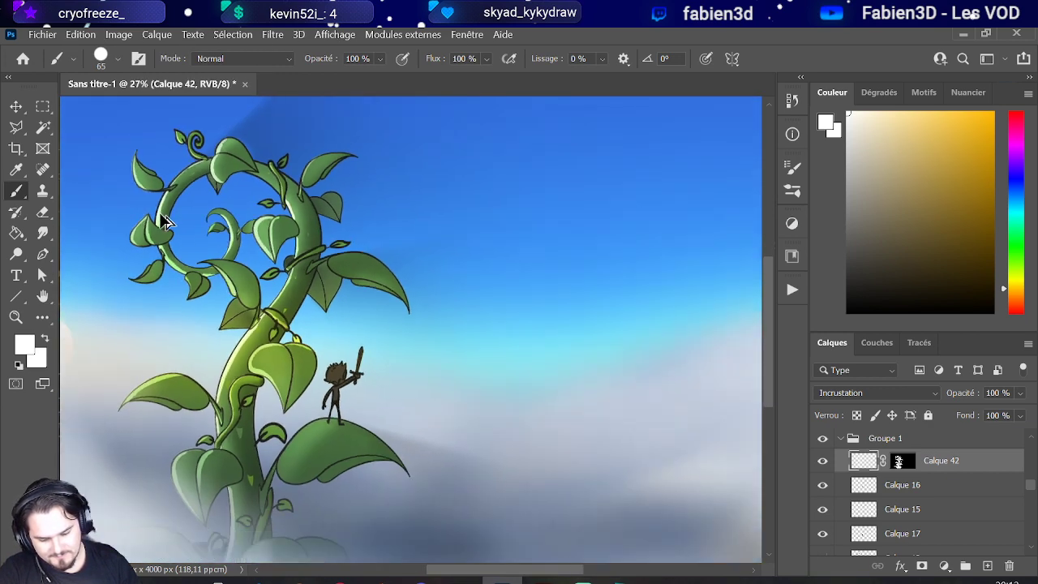
scroll(302, 237, "up", 3)
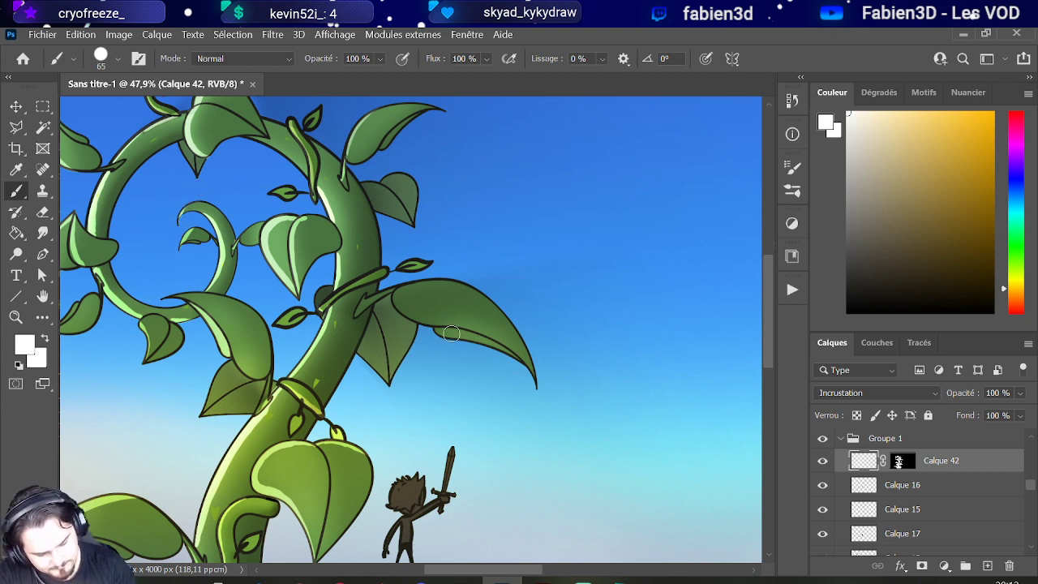
mouse_move(452, 333)
left_mouse_down()
mouse_move(441, 333)
mouse_move(514, 358)
mouse_move(438, 331)
mouse_move(478, 342)
left_mouse_up()
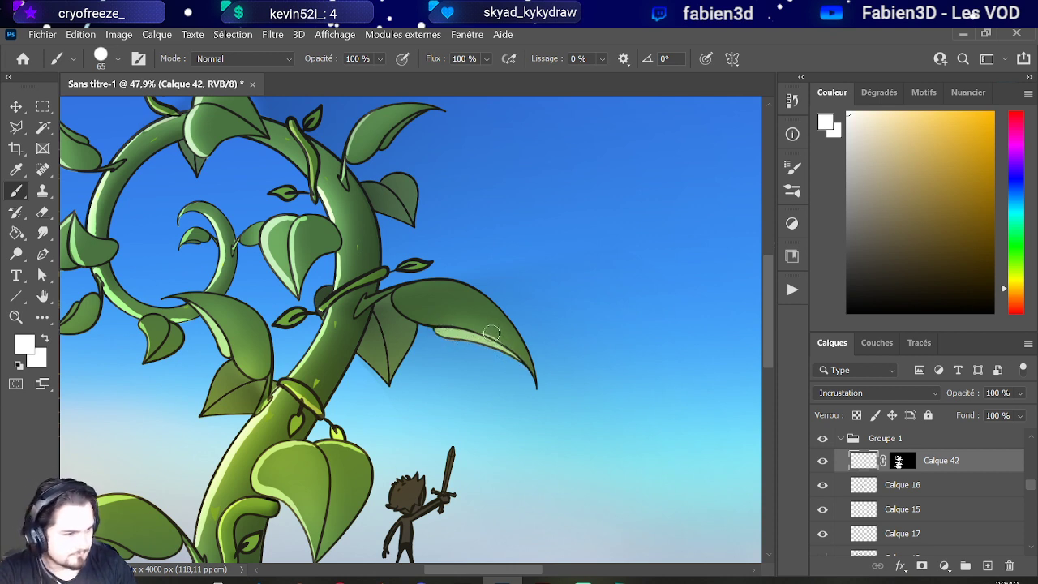
Step: Erase the highlight on the large leaf's fold with the Arrondi net eraser tip, and set the eraser size to 36 px
key("e")
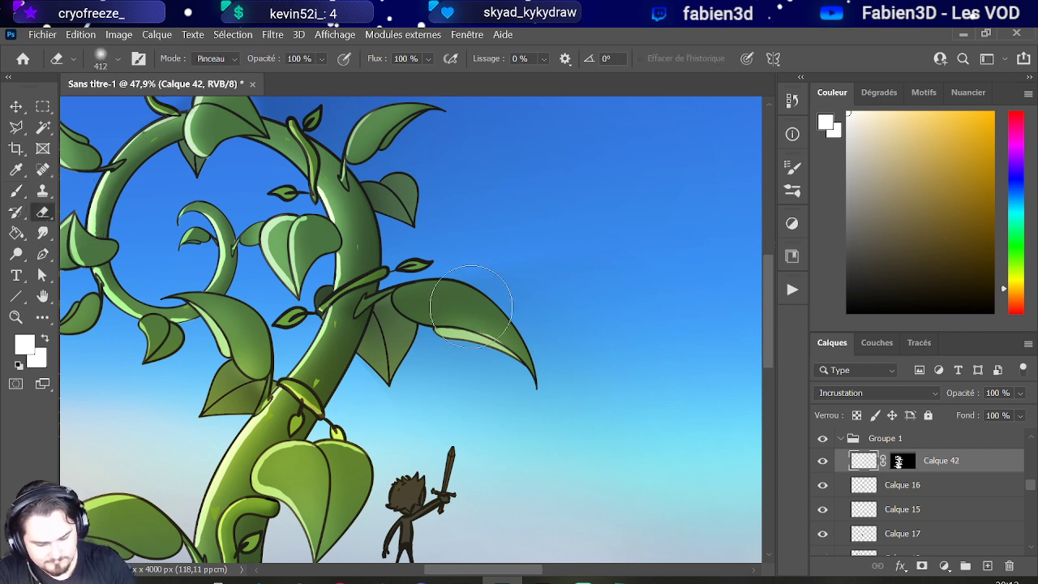
left_click(118, 58)
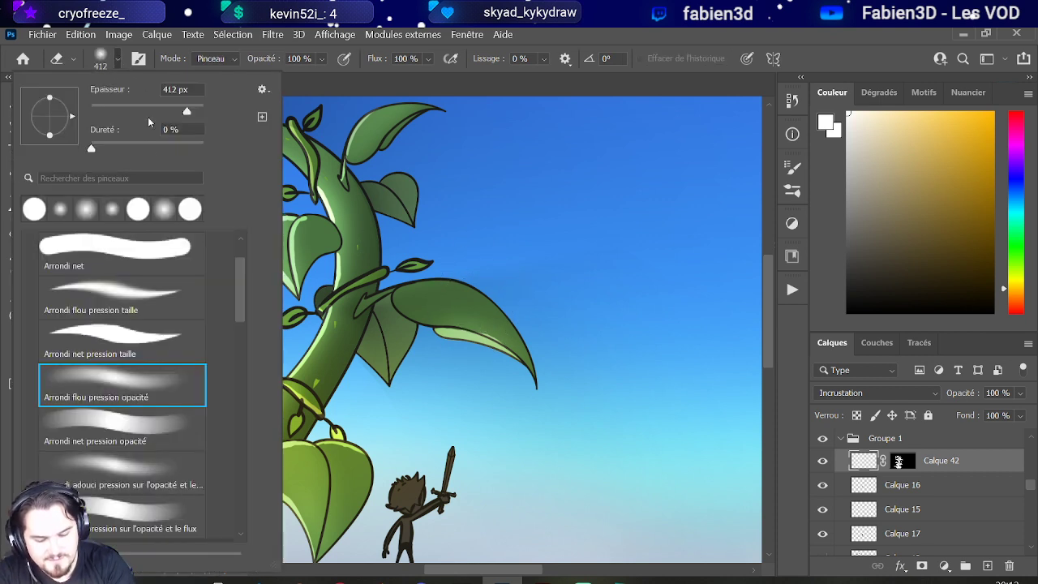
left_click(150, 248)
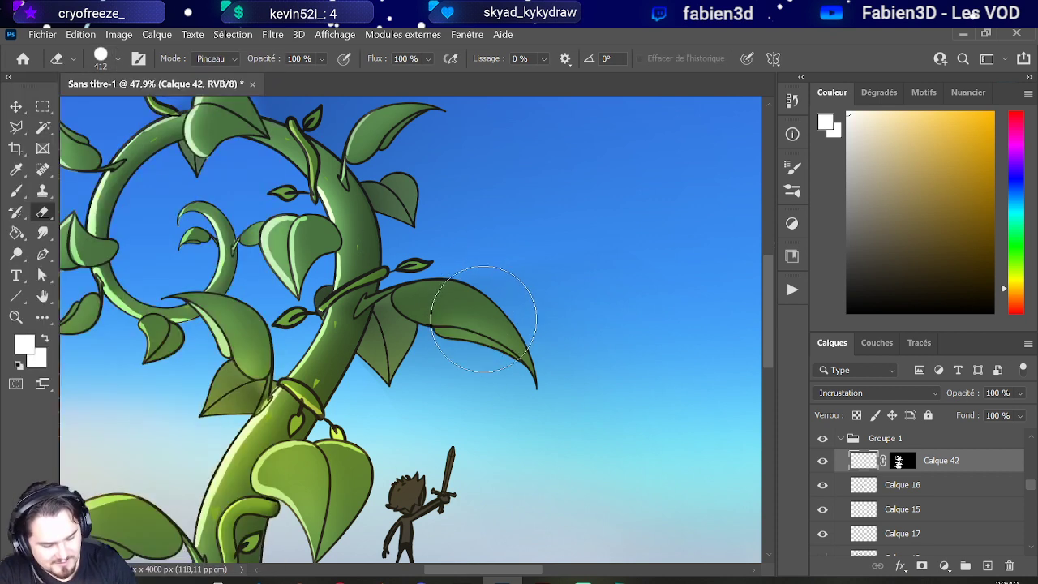
left_click(478, 317)
left_click(118, 59)
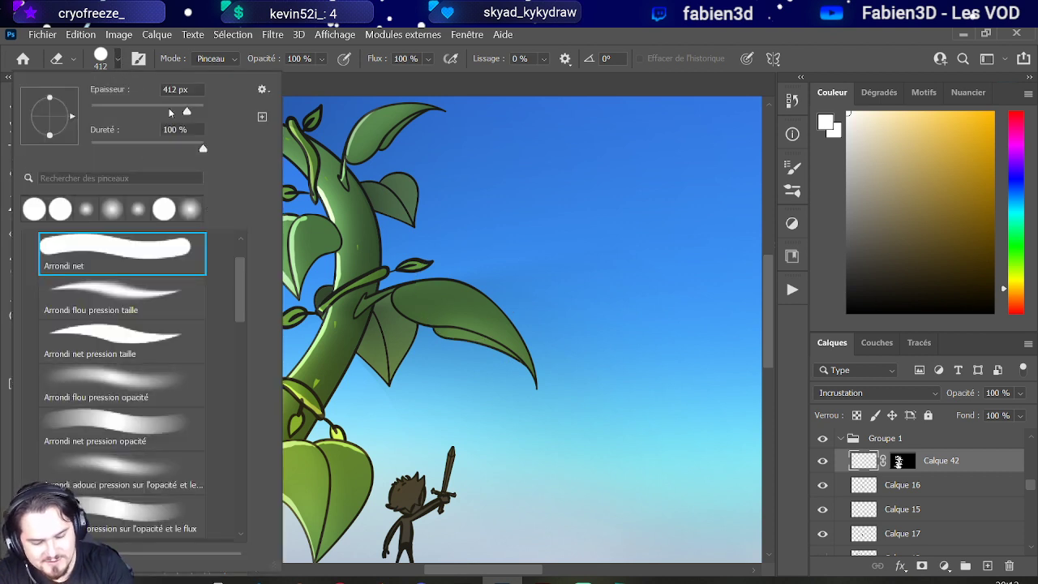
left_click_drag(171, 112, 114, 105)
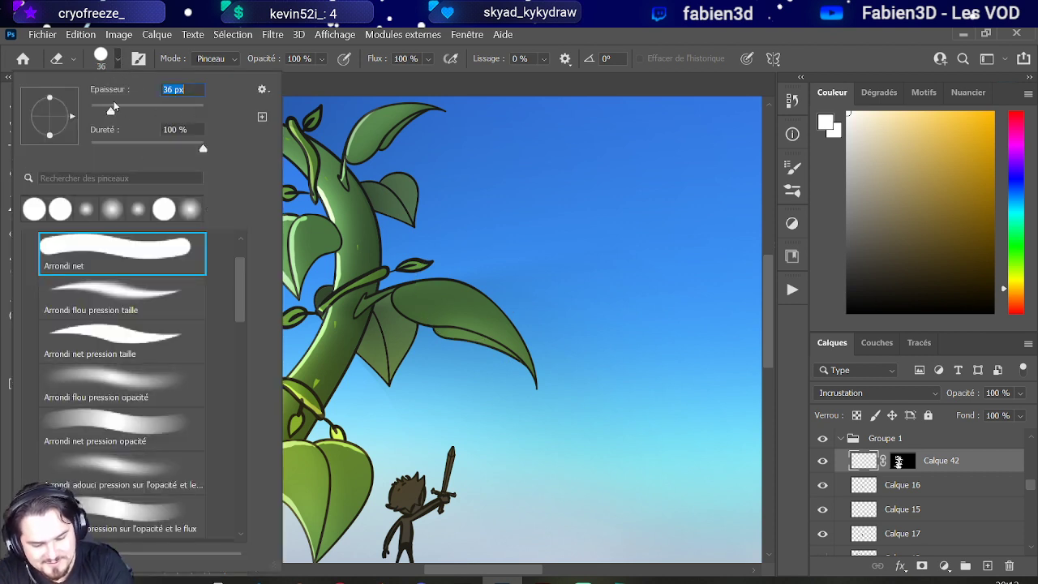
left_click(450, 320)
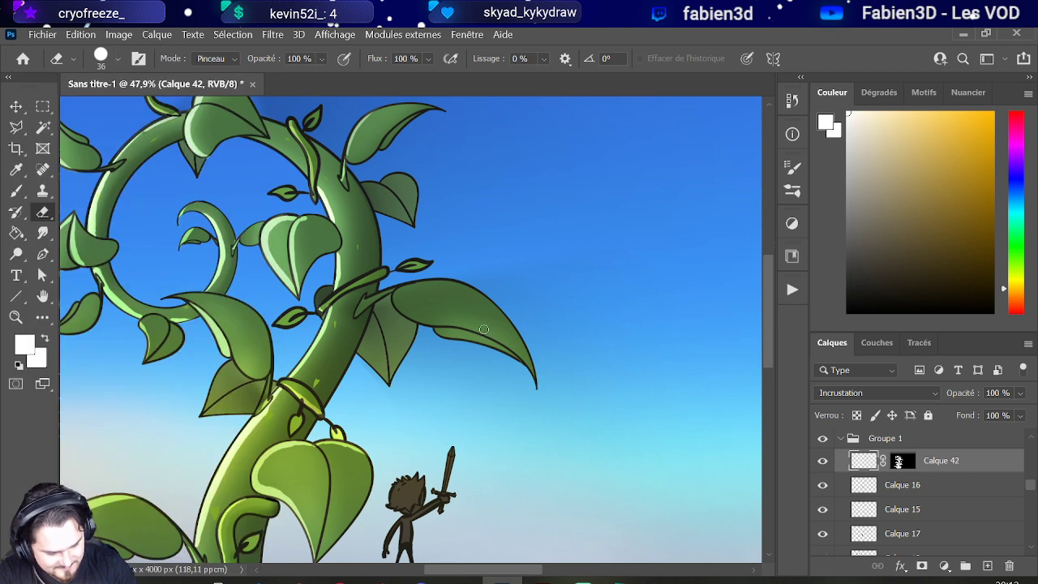
Step: Paint a highlight along the folded underside of the large leaf right of the upper stem, out to its tip
key("b")
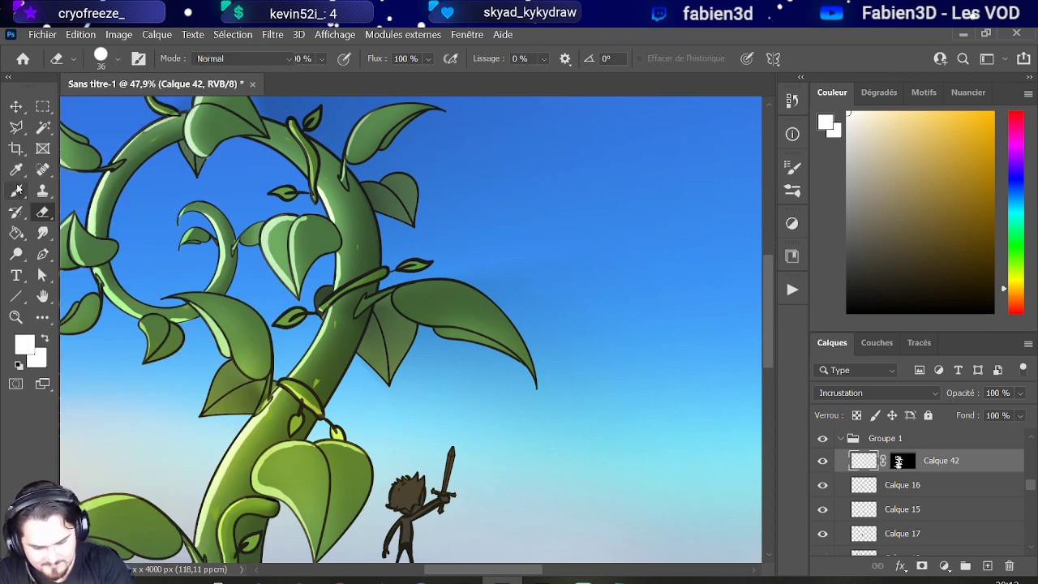
mouse_move(442, 332)
left_mouse_down()
mouse_move(496, 348)
mouse_move(515, 369)
left_mouse_up()
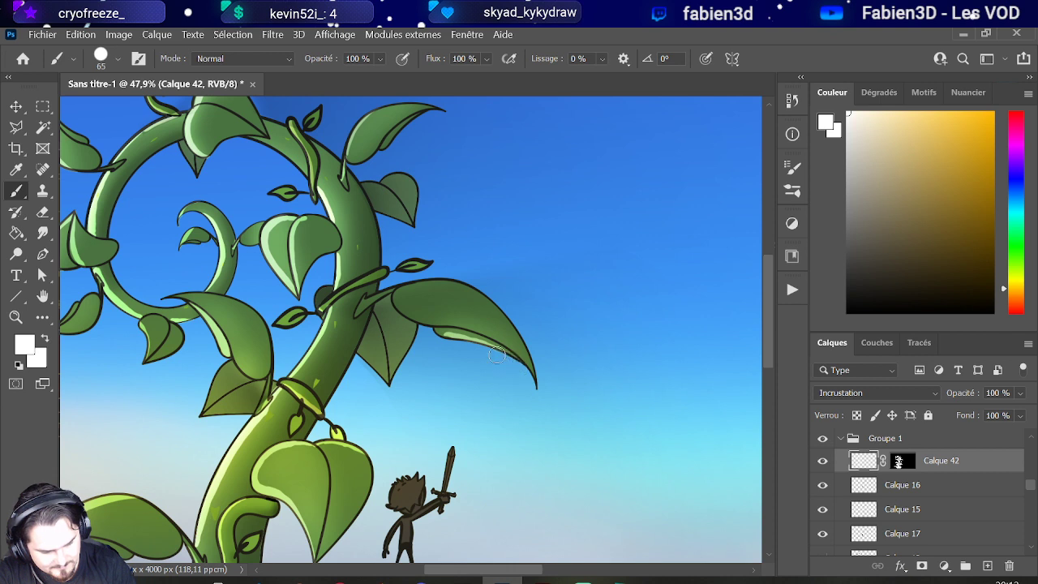
mouse_move(435, 330)
left_mouse_down()
mouse_move(478, 337)
mouse_move(530, 377)
left_mouse_up()
mouse_move(435, 332)
left_mouse_down()
mouse_move(507, 352)
mouse_move(527, 374)
left_mouse_up()
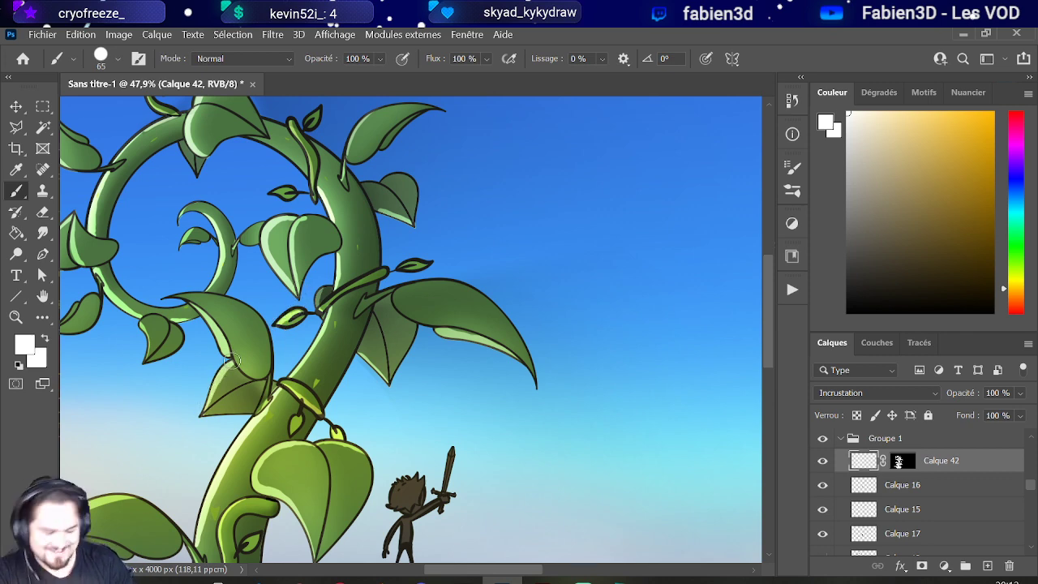
Step: Add a new layer above Calque 42 in Groupe 1, masked to the beanstalk's shape using Calque 42's mask
scroll(232, 362, "down", 5)
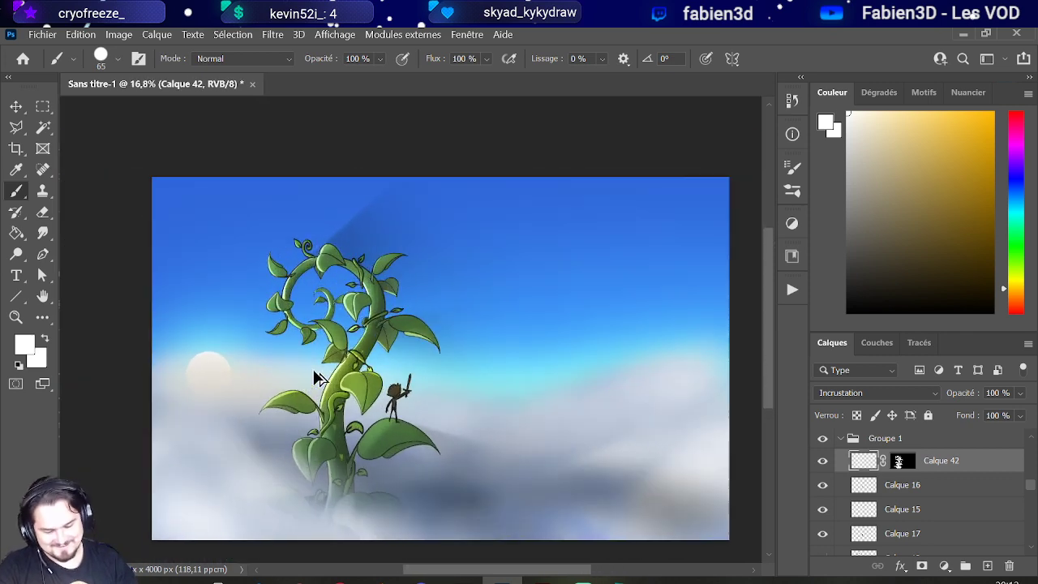
scroll(316, 377, "up", 1)
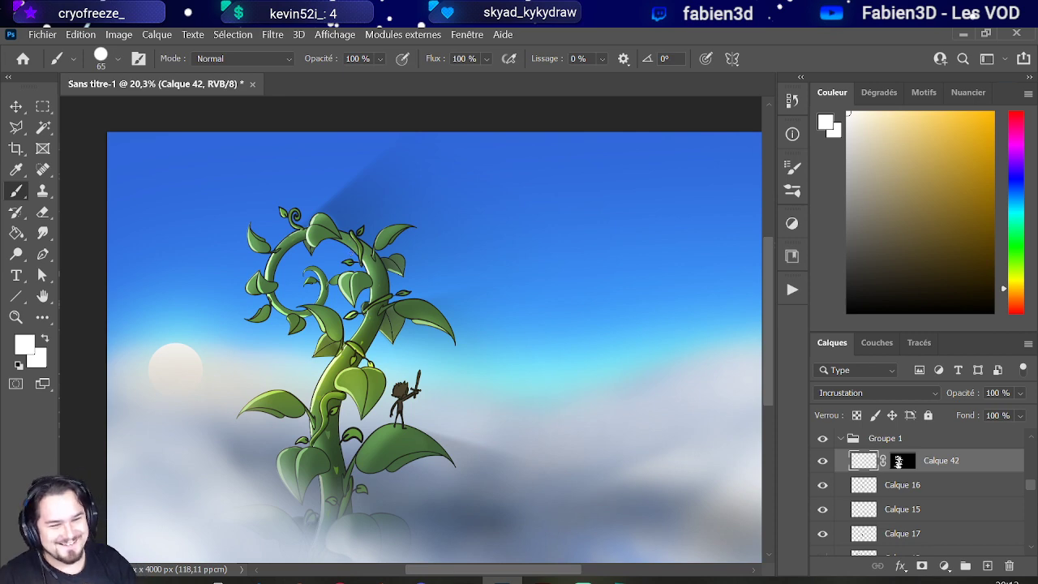
scroll(257, 421, "up", 3)
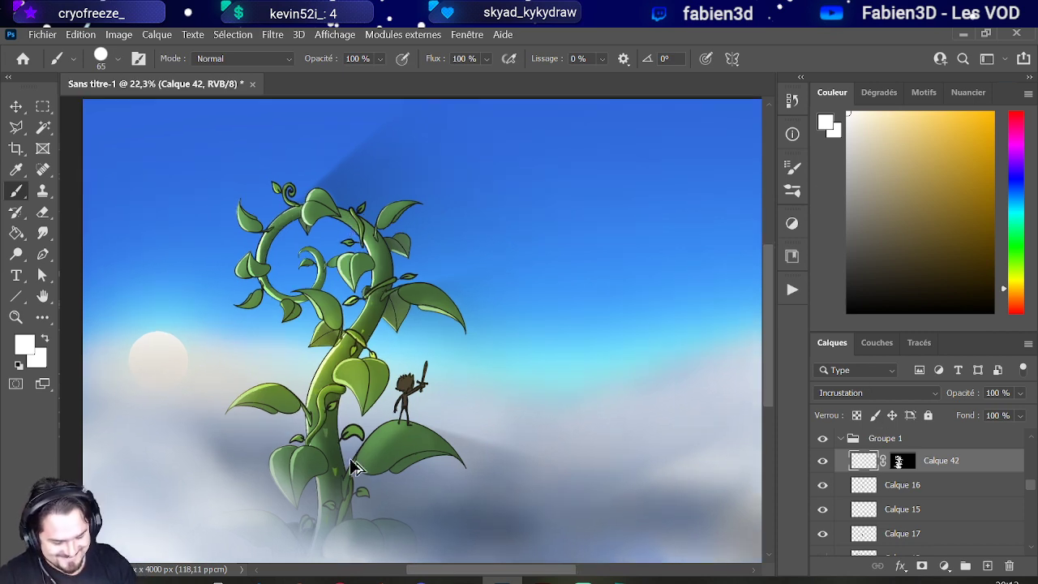
scroll(348, 463, "down", 4)
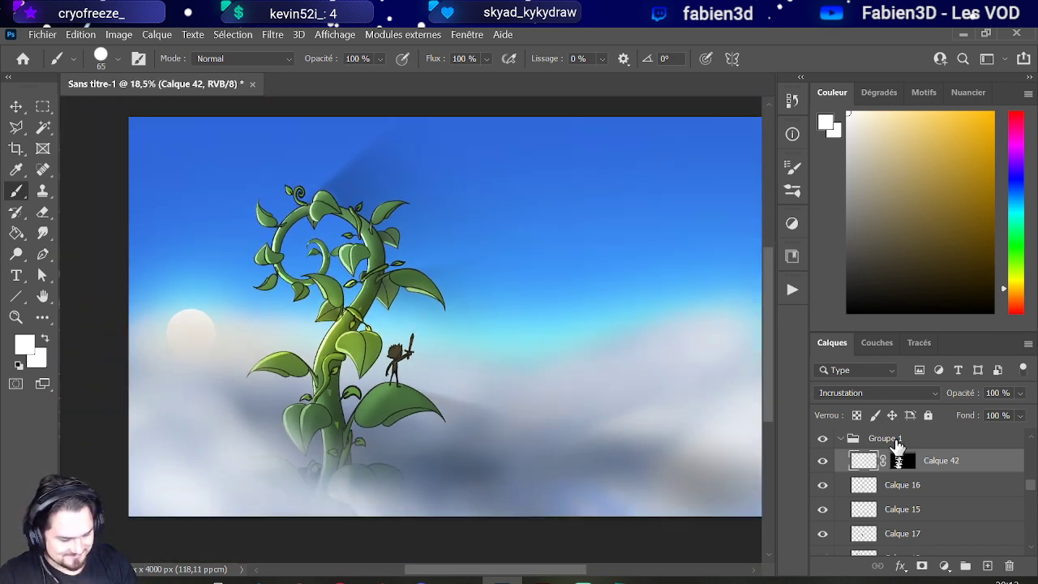
scroll(405, 398, "down", 1)
scroll(315, 398, "up", 2)
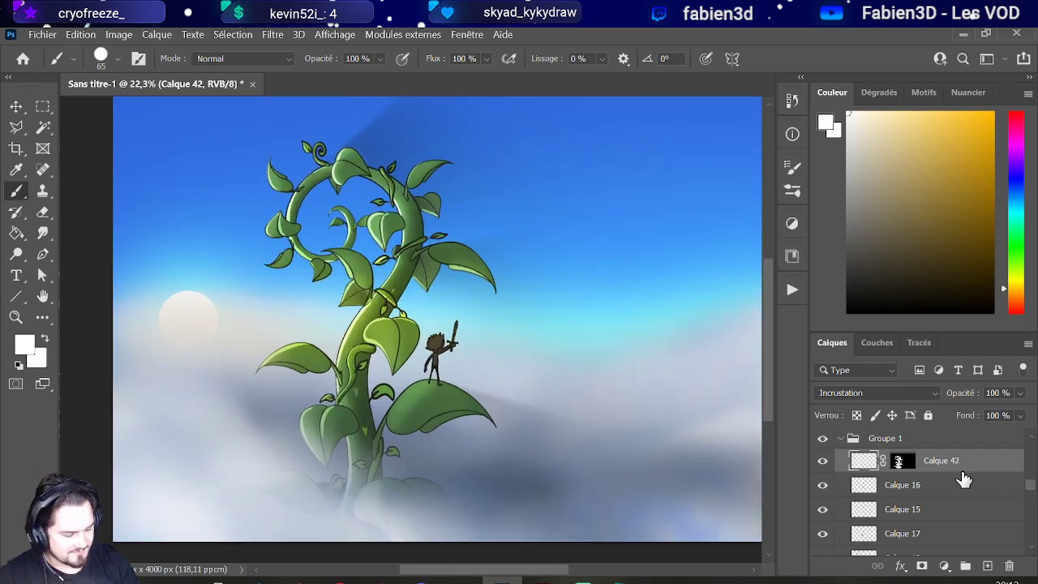
left_click(987, 565)
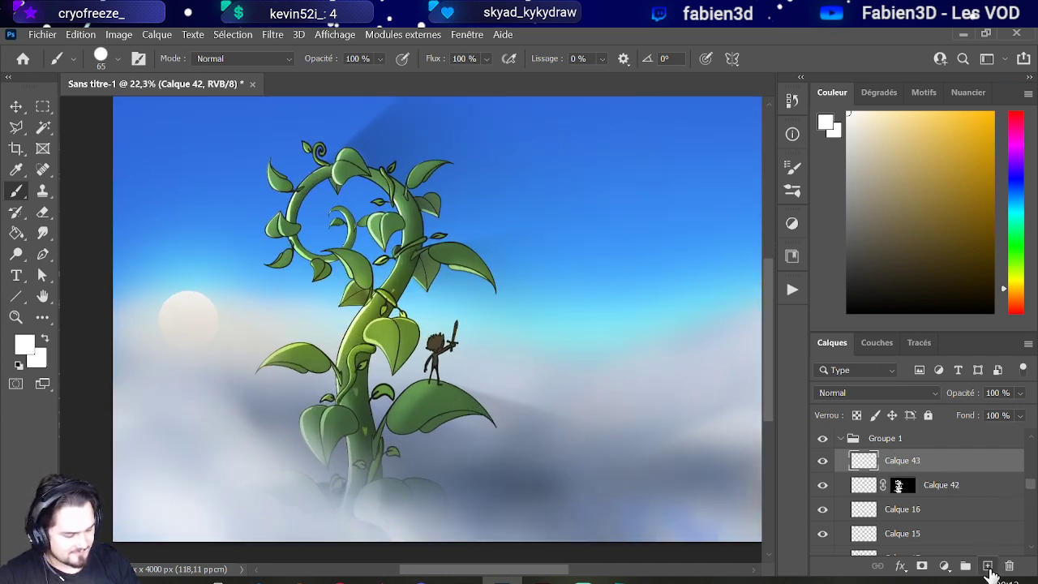
left_click(898, 485, "ctrl")
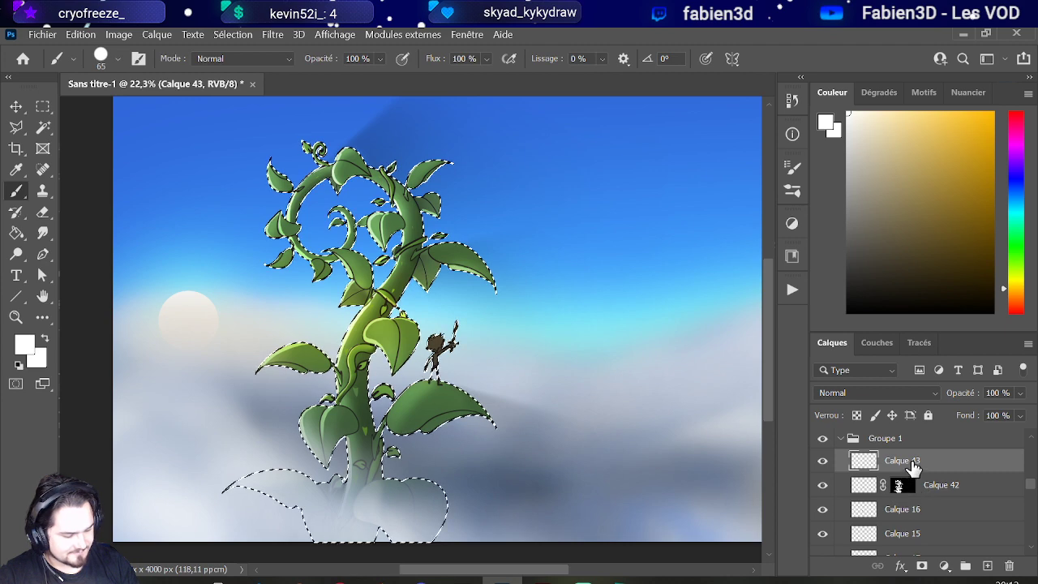
left_click(921, 565)
left_click(863, 461)
Step: Paint a black shadow with a 52 px brush on the underside of the small curled leaf right of the lower stem
key("d")
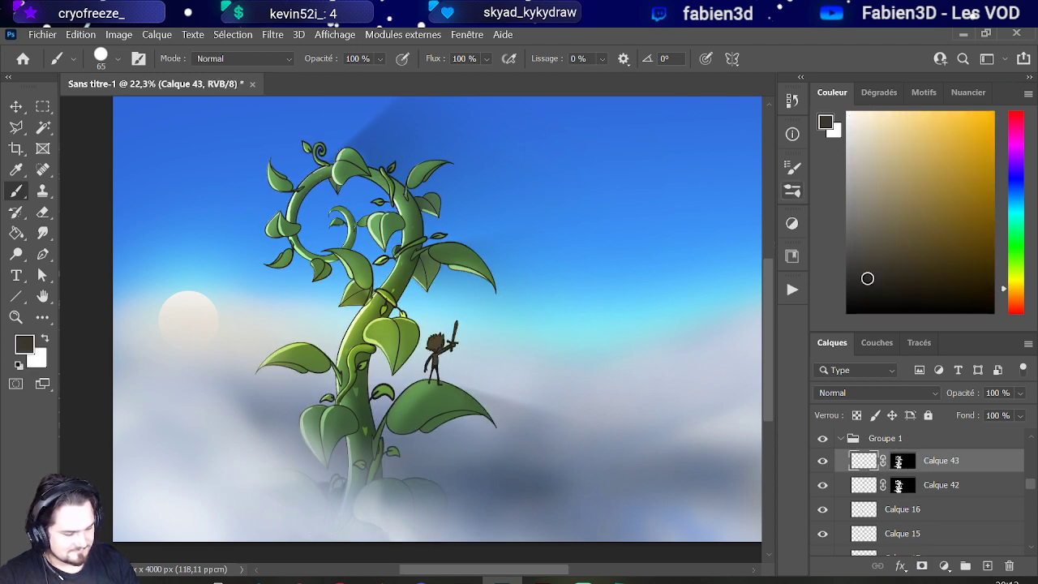
scroll(278, 415, "up", 2)
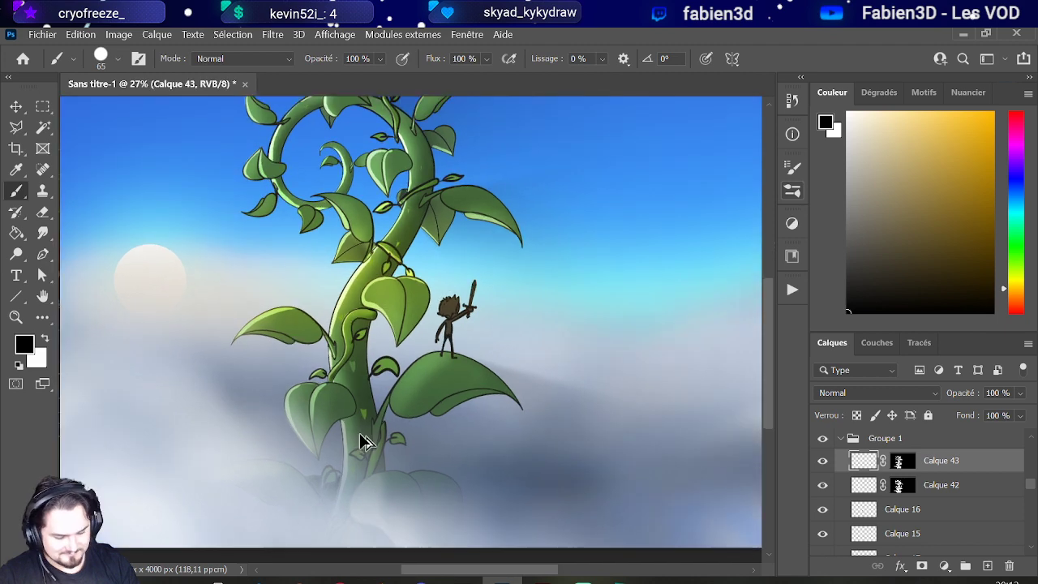
scroll(348, 378, "down", 4)
scroll(331, 333, "down", 1)
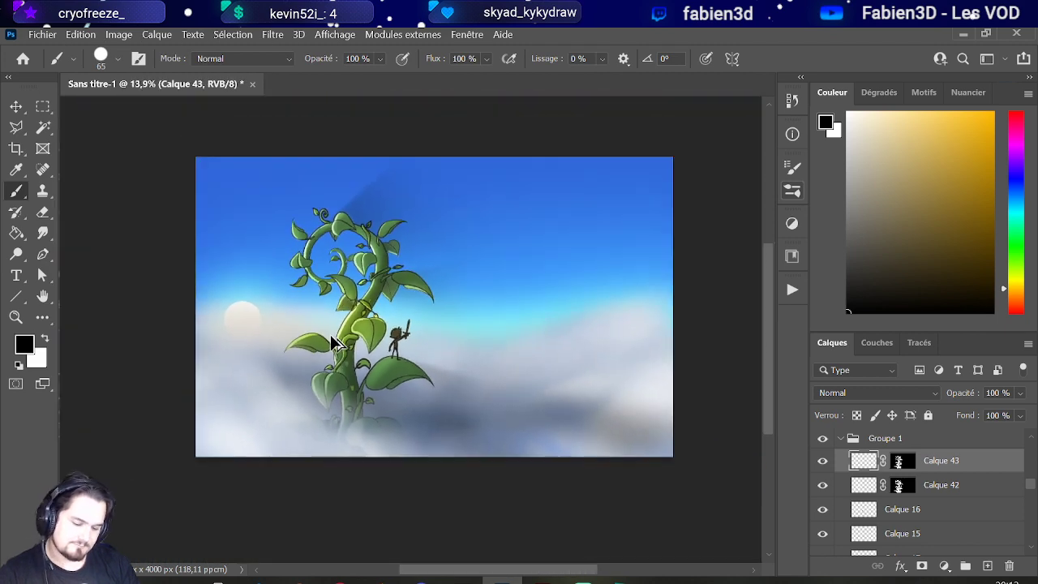
scroll(348, 371, "up", 2)
scroll(348, 366, "down", 1)
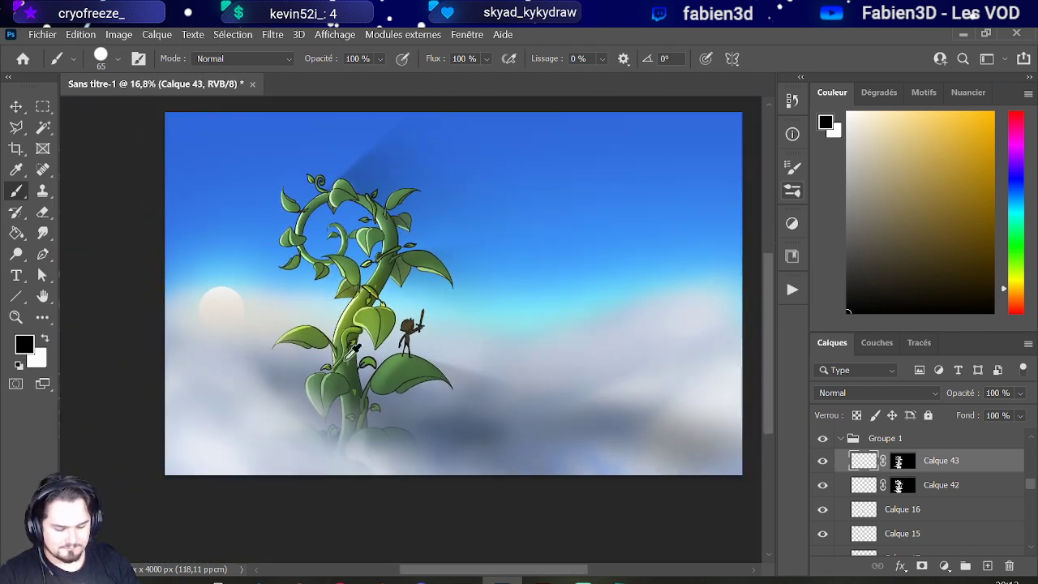
scroll(350, 368, "up", 3)
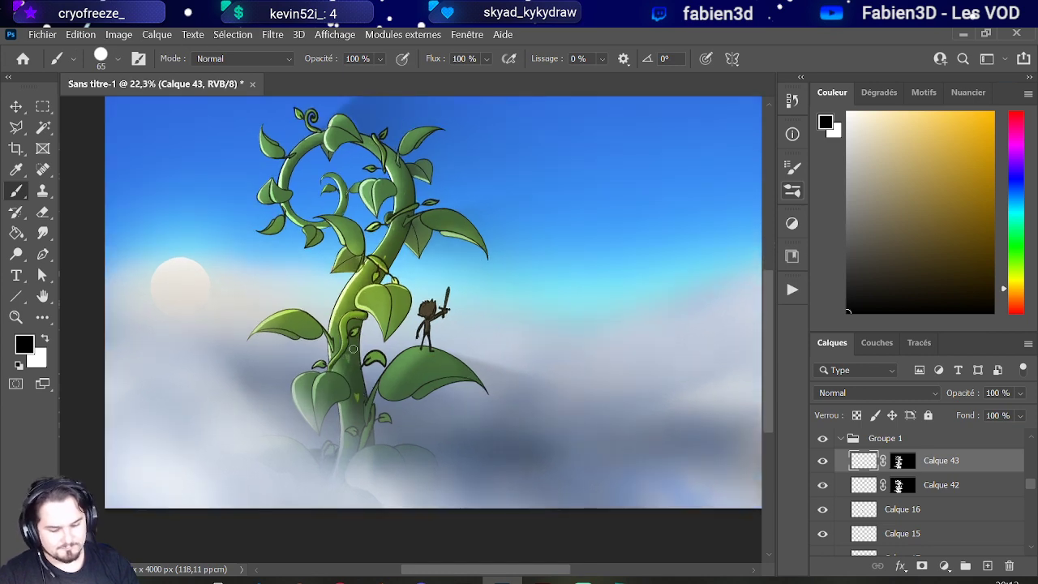
scroll(361, 369, "up", 5)
scroll(366, 365, "up", 1)
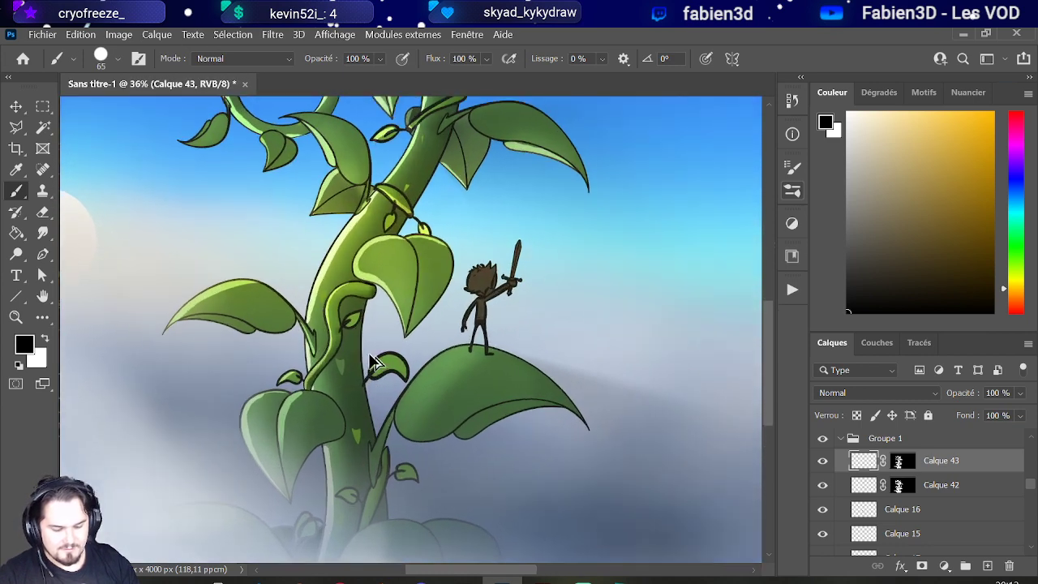
scroll(381, 389, "up", 2)
right_click(386, 403, "alt")
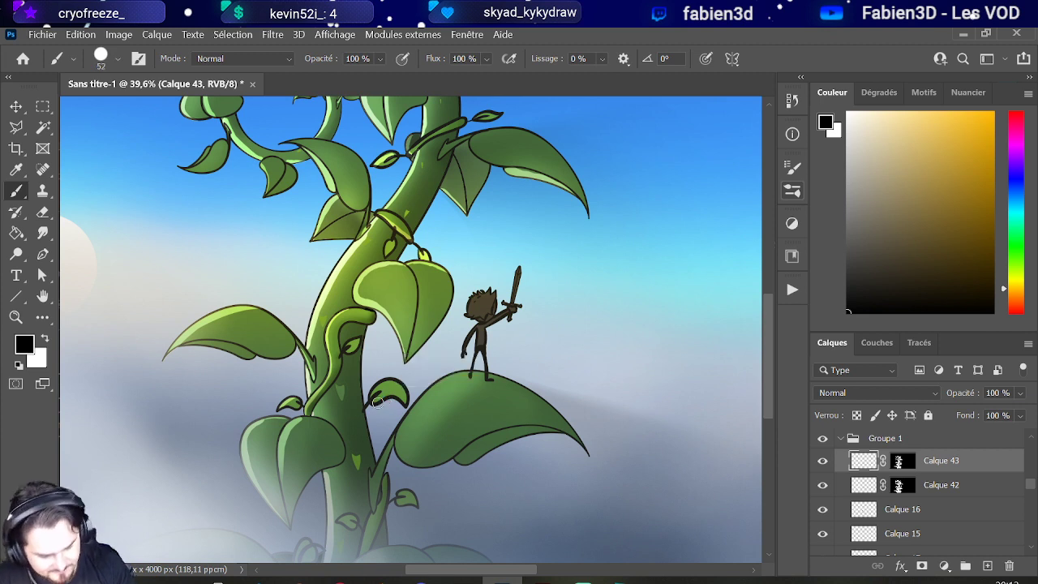
left_click_drag(377, 403, 397, 395)
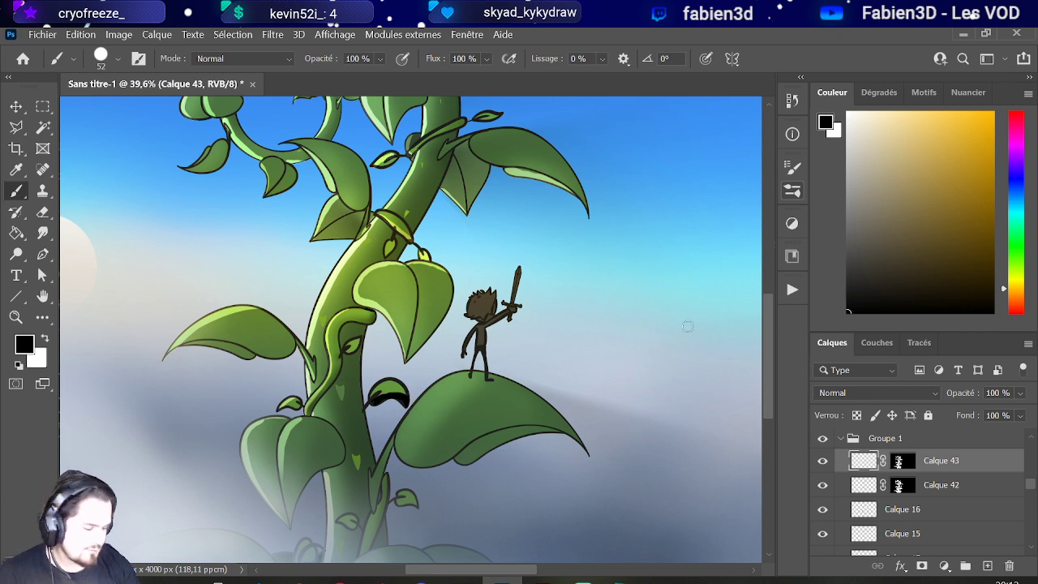
Step: Set the shadow layer's blend mode to Produit and its opacity to 36 %
left_click(891, 394)
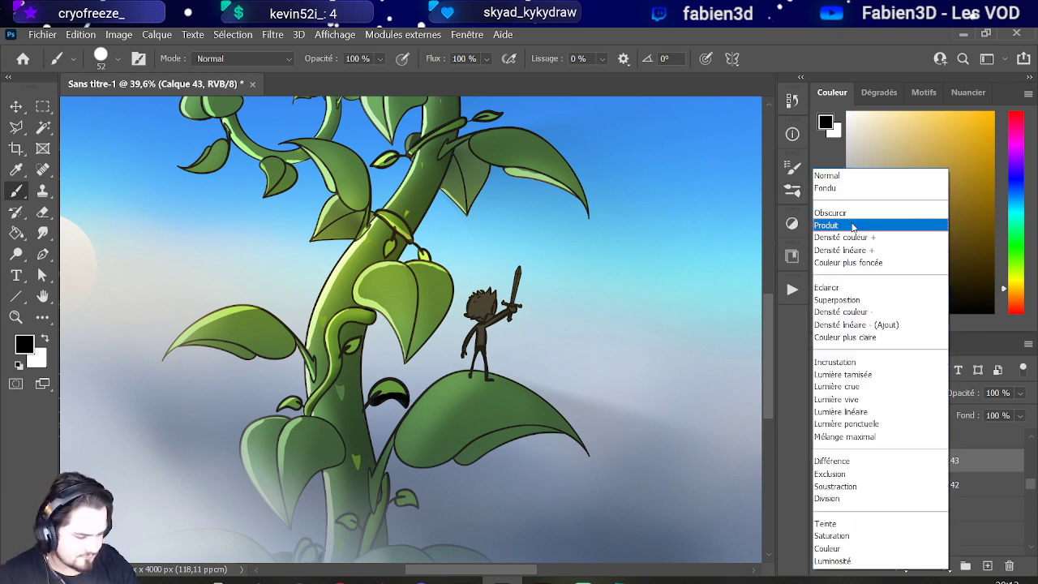
left_click(852, 225)
left_click(1018, 392)
left_click(979, 413)
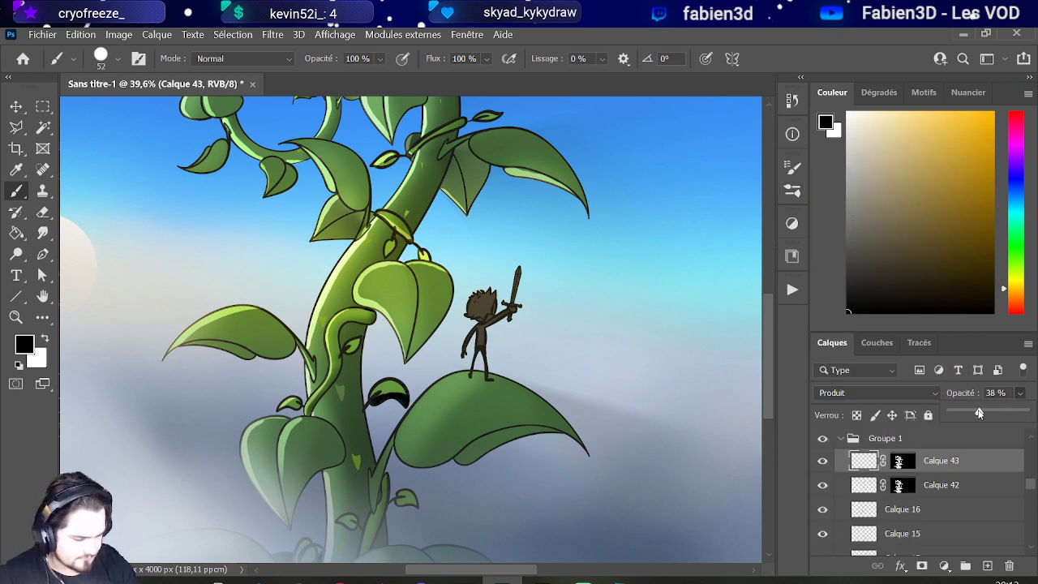
left_click_drag(979, 412, 973, 414)
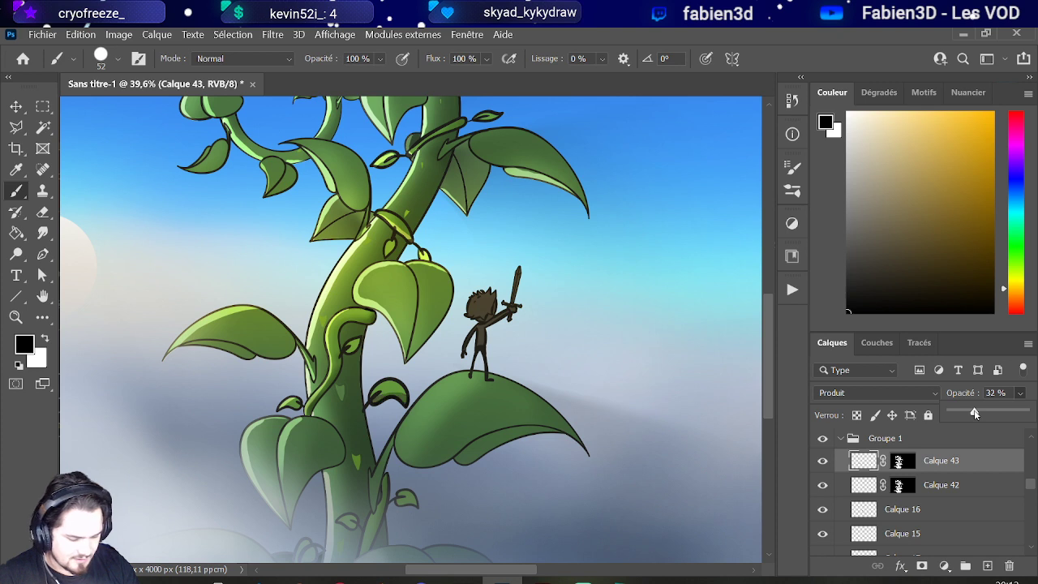
left_click(967, 487)
left_click(865, 464)
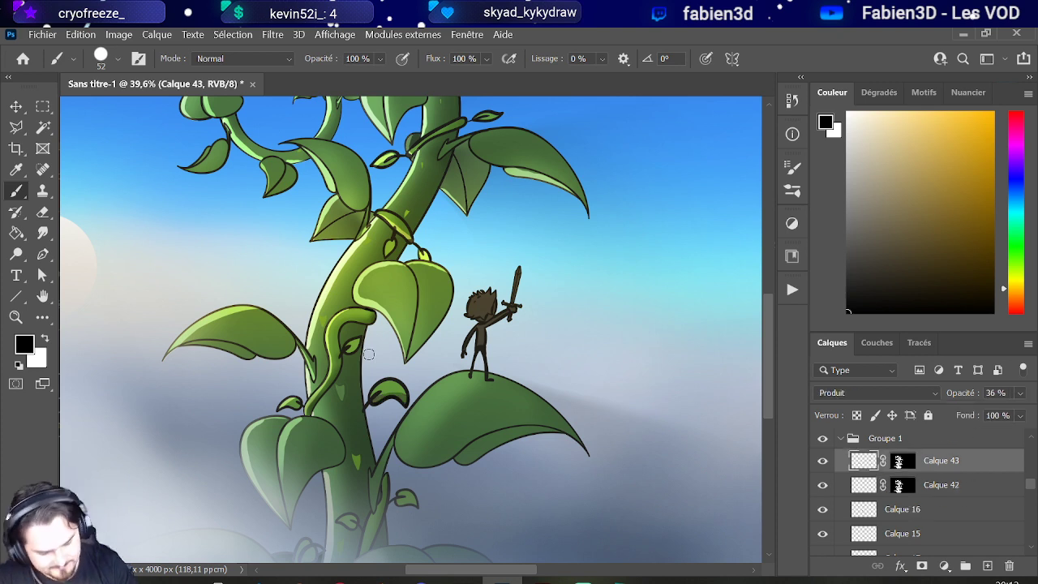
Step: Touch up the small curled leaf's shadow and shade the folded underside of the large leaf beneath the character
left_click_drag(377, 397, 405, 402)
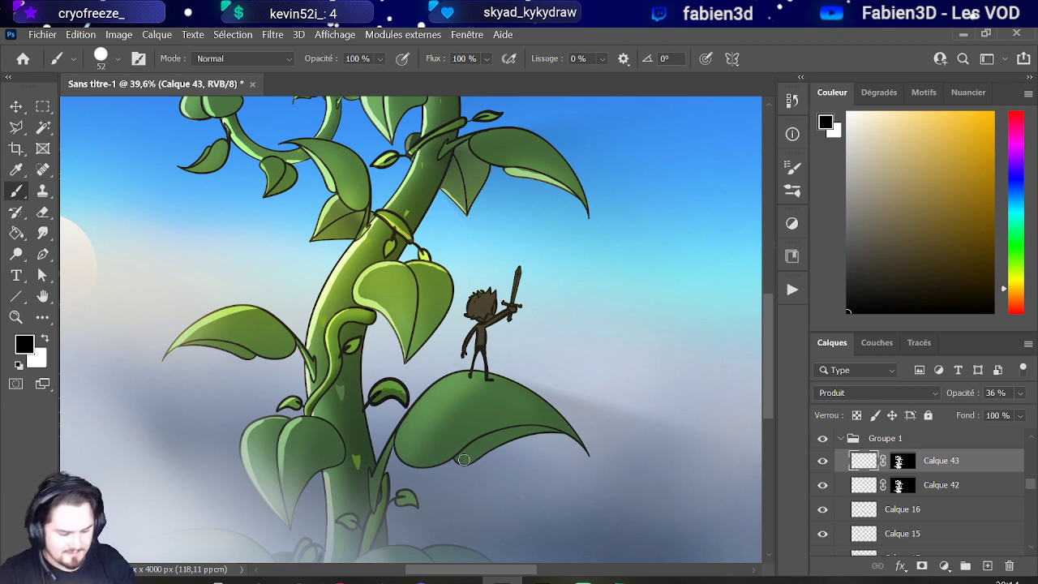
mouse_move(464, 460)
left_mouse_down()
mouse_move(527, 434)
mouse_move(467, 471)
mouse_move(501, 437)
mouse_move(481, 440)
mouse_move(456, 459)
mouse_move(528, 430)
left_mouse_up()
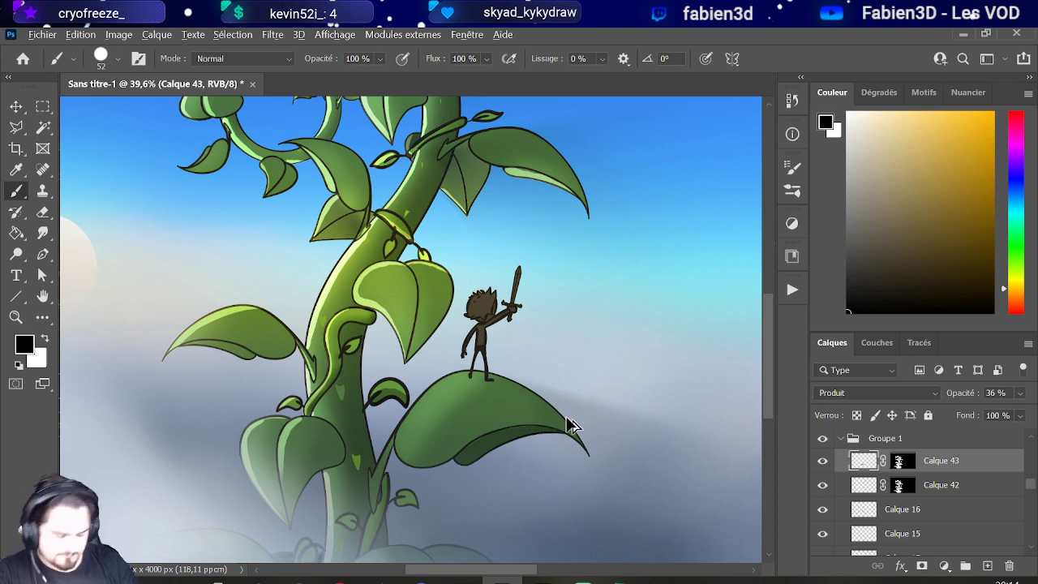
Step: Shade the trunk beneath the climbing vine and its curled tip, and beside the stalk of the sunward side leaf
scroll(283, 366, "down", 5)
scroll(320, 435, "up", 3)
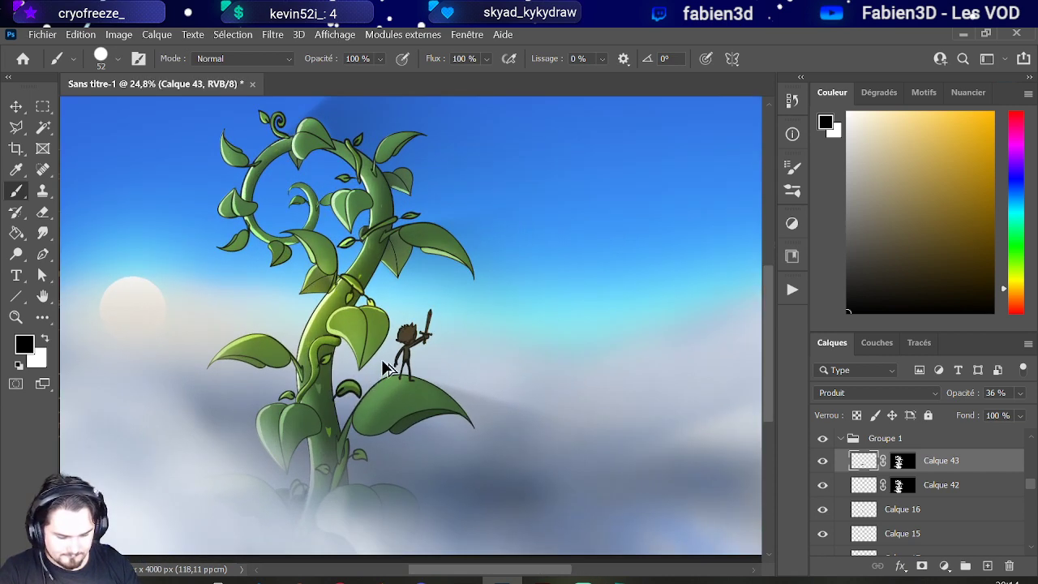
scroll(390, 332, "up", 1)
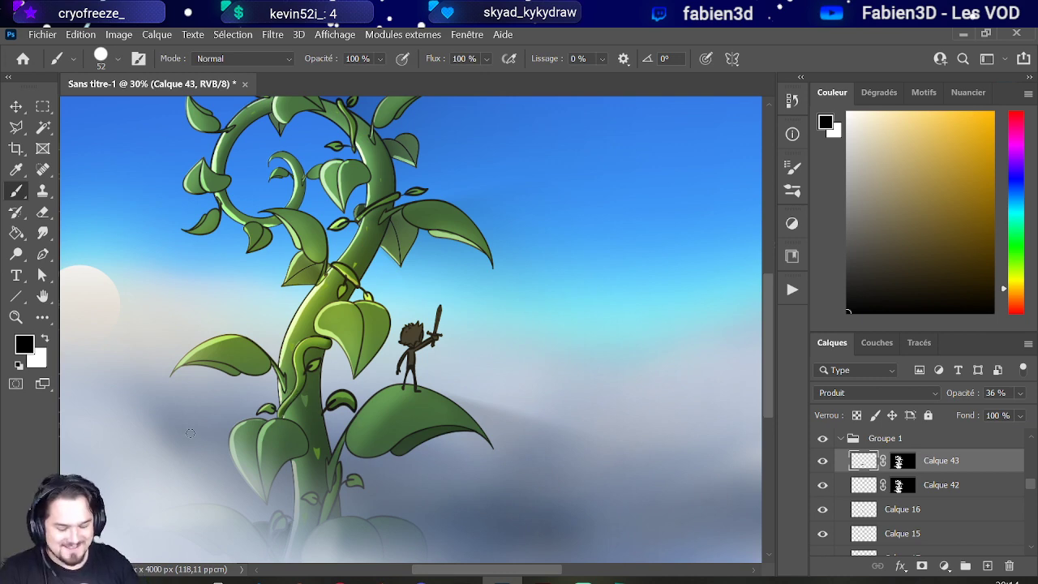
scroll(258, 381, "up", 5)
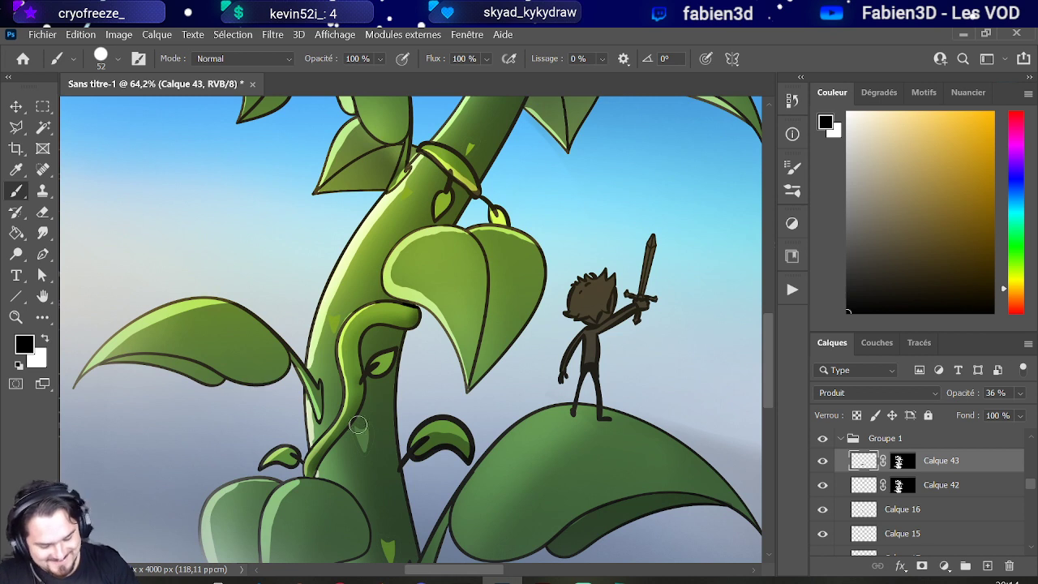
mouse_move(358, 425)
left_mouse_down()
mouse_move(359, 342)
mouse_move(371, 324)
mouse_move(358, 352)
mouse_move(359, 411)
mouse_move(380, 324)
mouse_move(368, 324)
mouse_move(419, 324)
mouse_move(376, 322)
mouse_move(313, 470)
mouse_move(324, 436)
left_mouse_up()
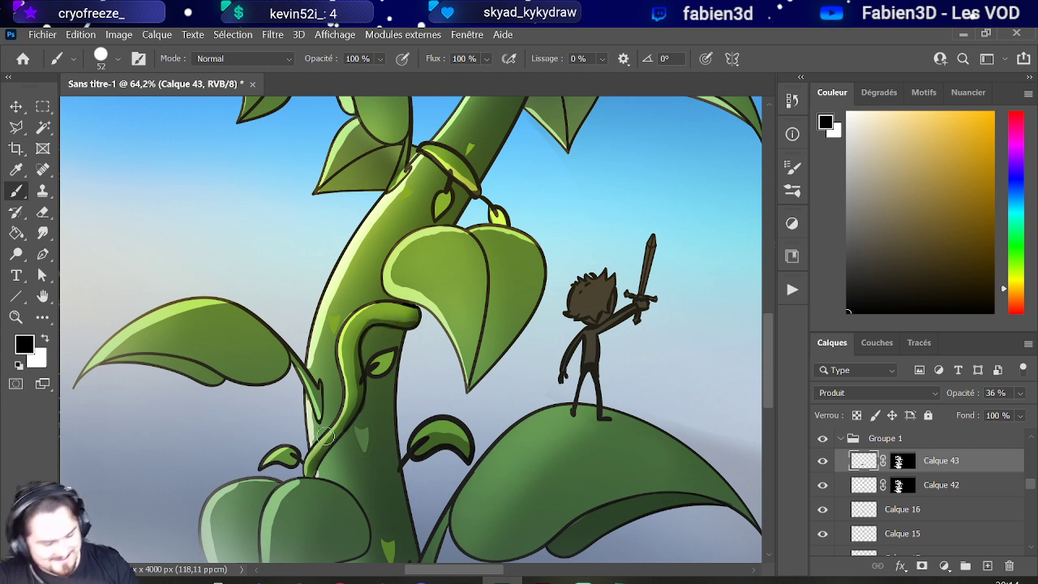
mouse_move(307, 360)
left_mouse_down()
mouse_move(324, 414)
mouse_move(325, 377)
left_mouse_up()
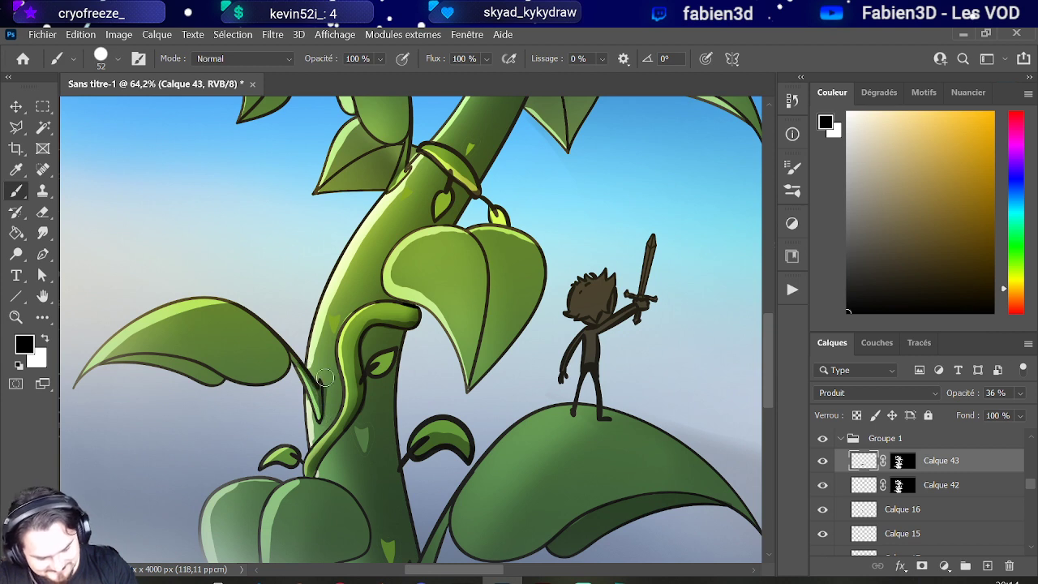
mouse_move(404, 335)
left_mouse_down()
mouse_move(376, 374)
mouse_move(399, 343)
mouse_move(375, 365)
mouse_move(403, 344)
mouse_move(403, 329)
mouse_move(390, 407)
mouse_move(398, 460)
mouse_move(402, 328)
left_mouse_up()
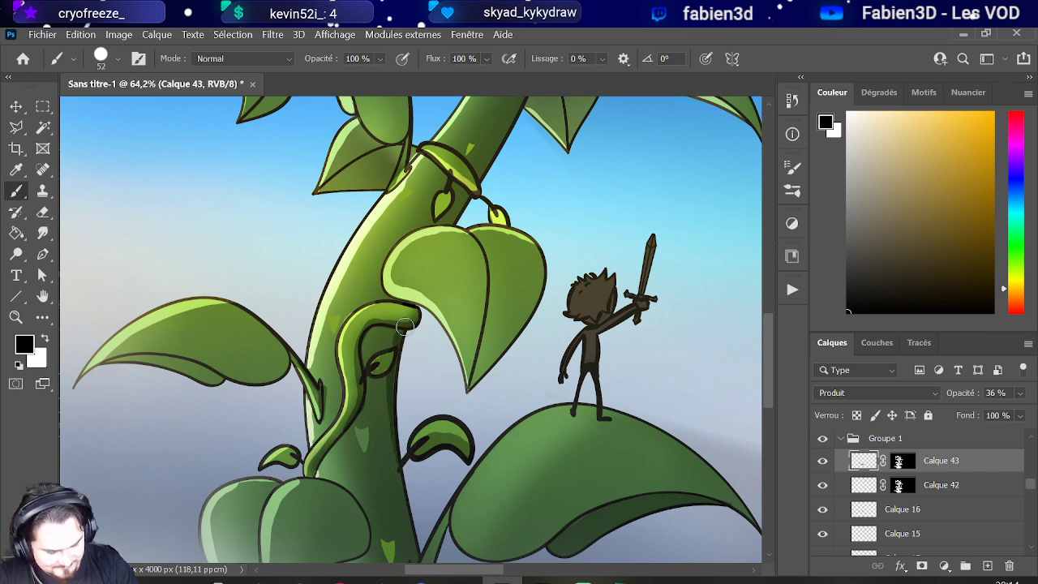
scroll(404, 326, "down", 3)
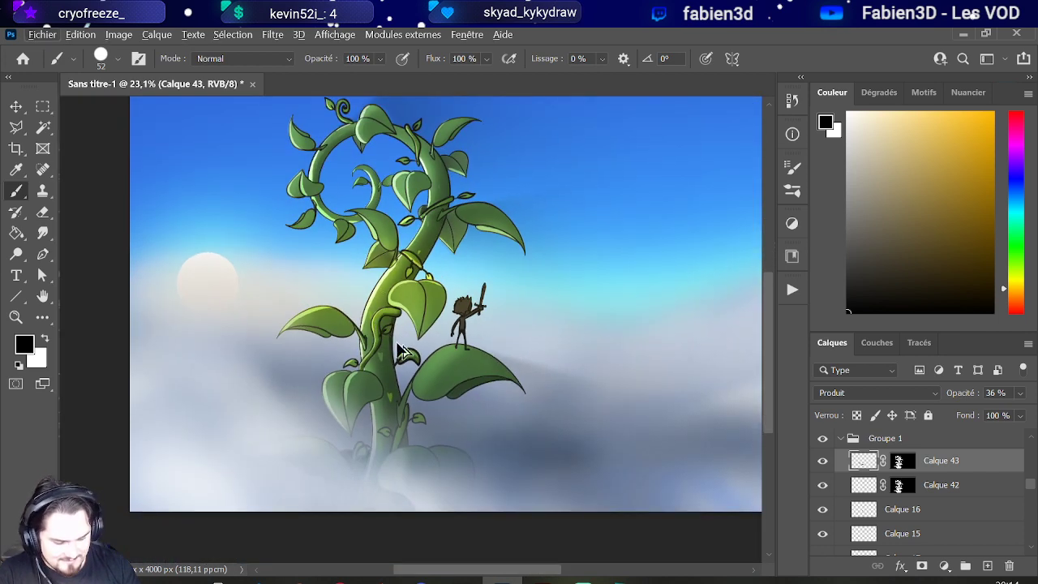
Step: Paint shadows along the lower trunk's edge facing away from the sun and on the lower heart-shaped leaf
scroll(427, 423, "up", 2)
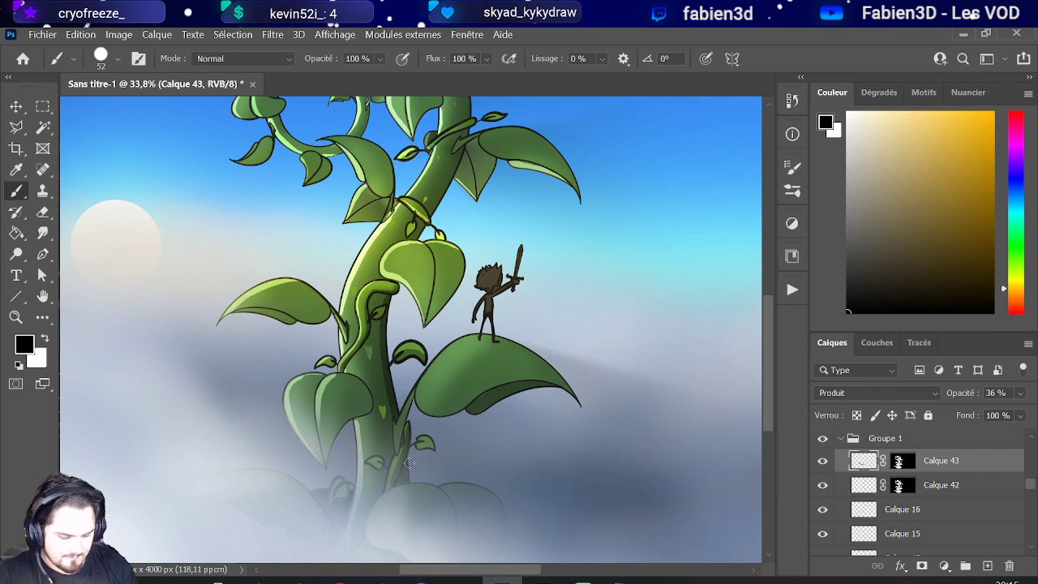
scroll(331, 422, "down", 2)
scroll(346, 421, "up", 4)
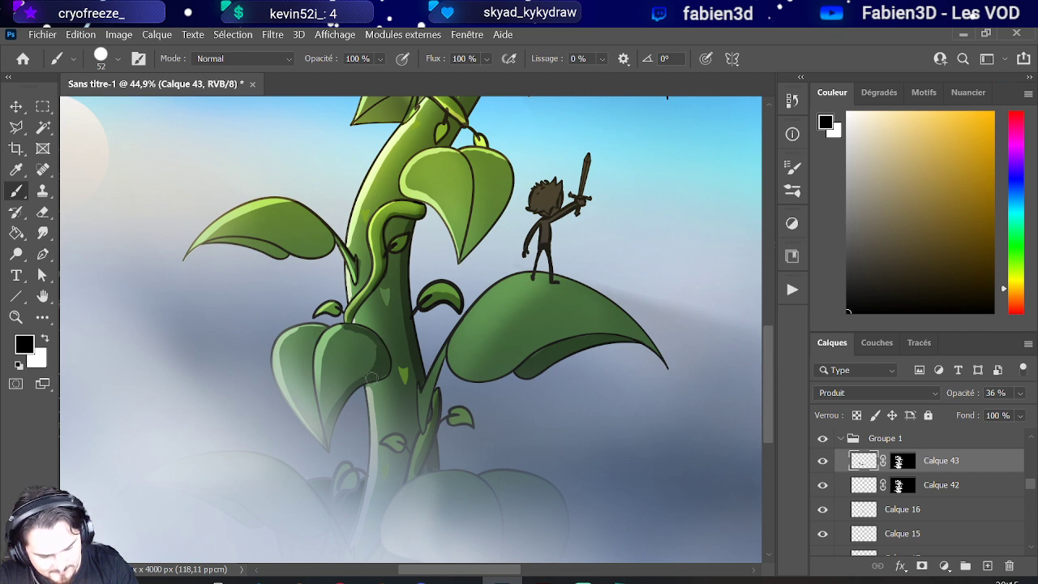
scroll(382, 340, "down", 5)
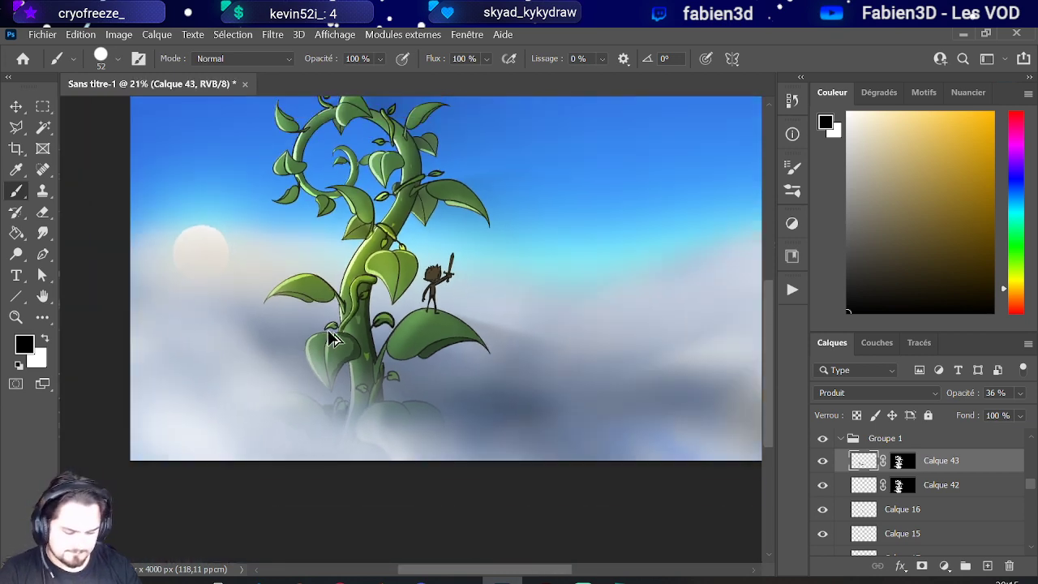
scroll(436, 249, "up", 3)
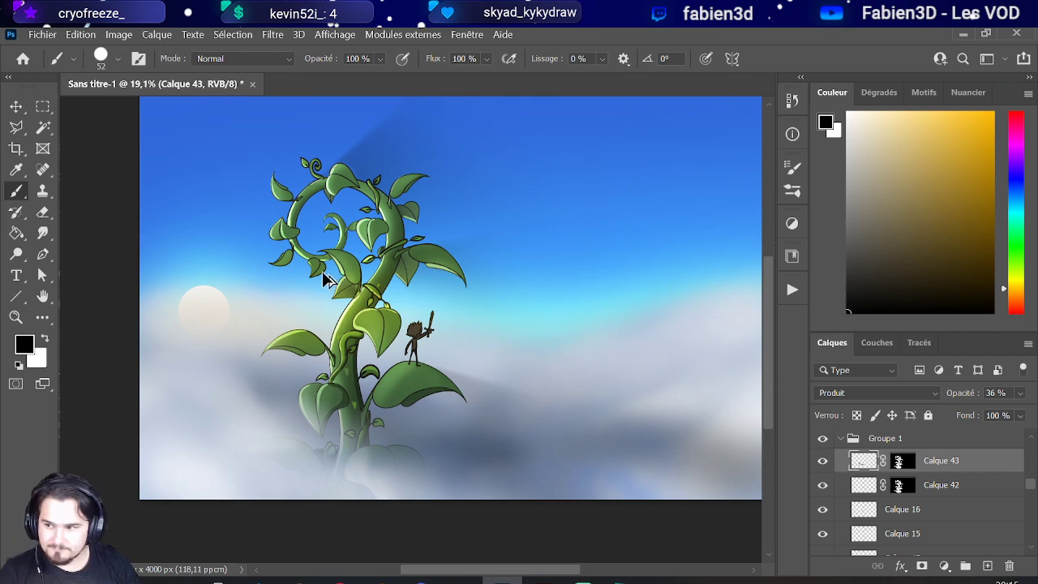
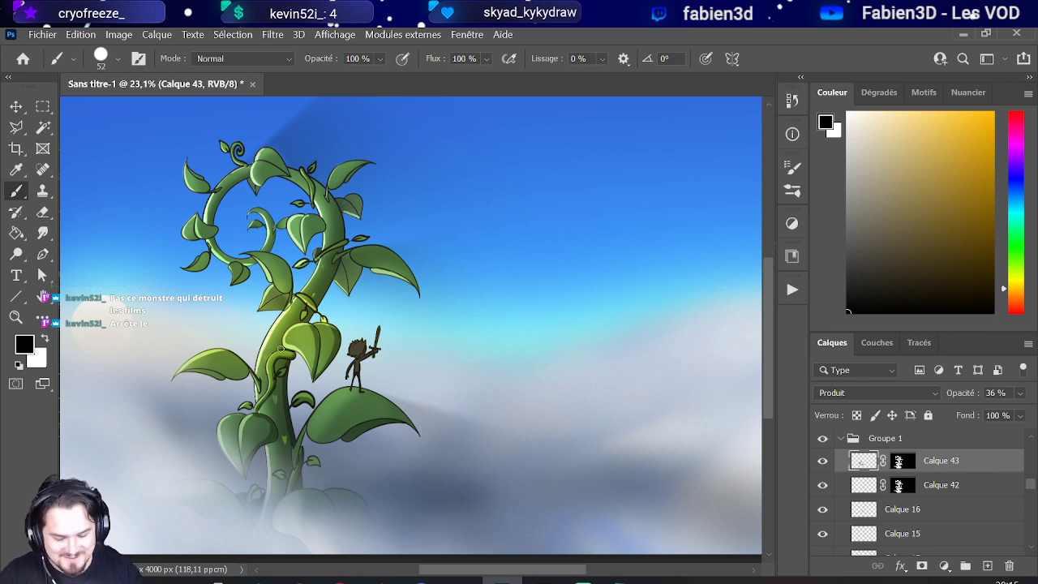
Step: Shade the folded underside of the long side leaf nearest the sun
scroll(199, 363, "up", 3)
scroll(199, 362, "up", 1)
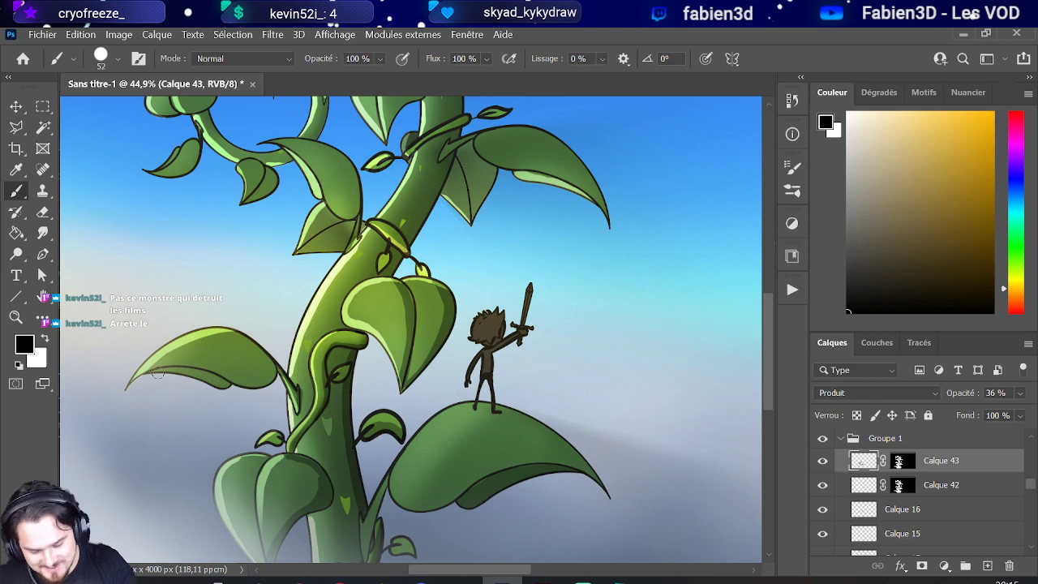
left_click_drag(157, 373, 223, 384)
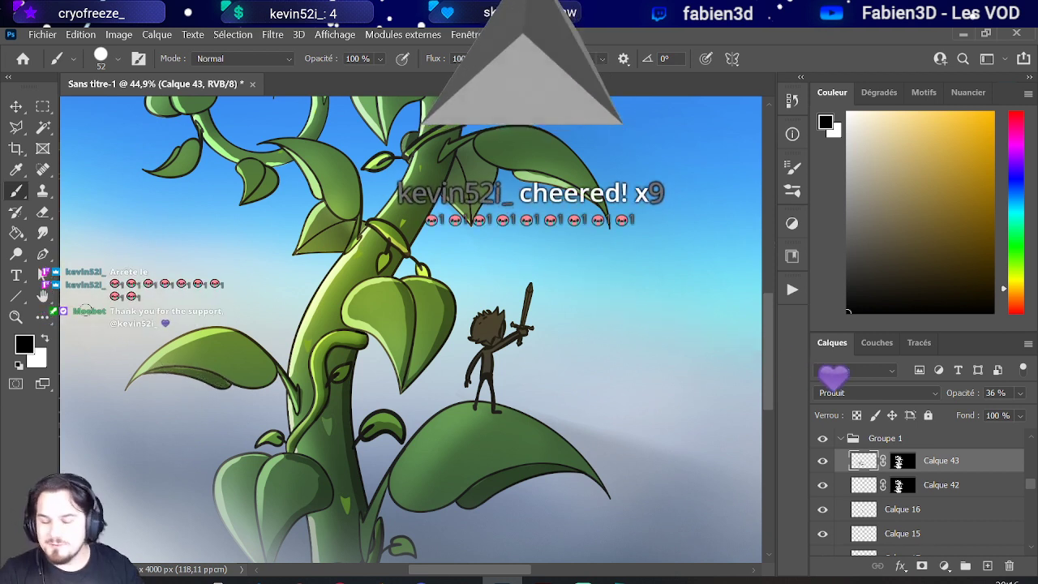
scroll(235, 373, "down", 3)
scroll(166, 381, "up", 2)
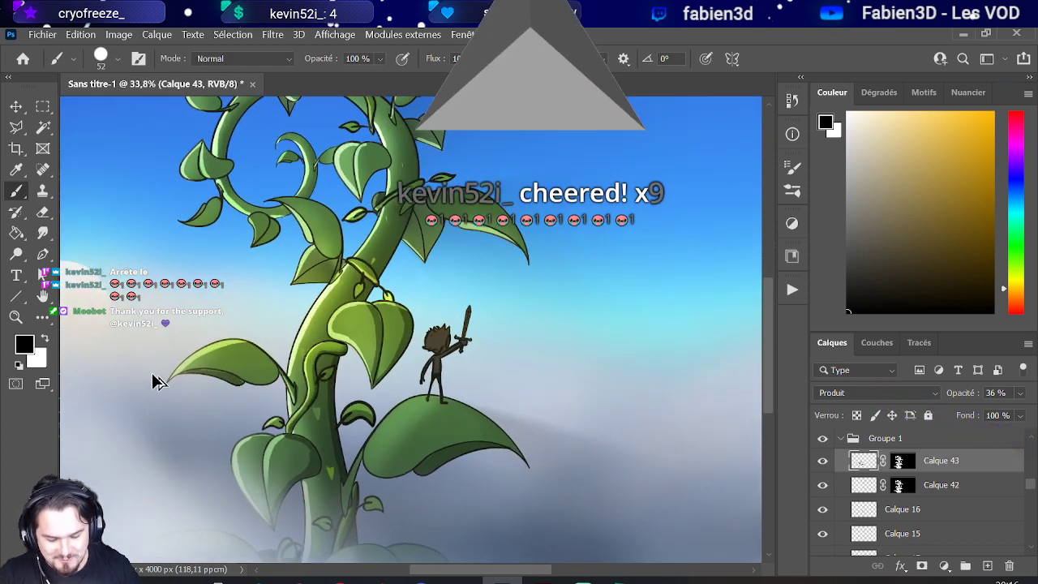
scroll(154, 380, "down", 4)
scroll(166, 323, "up", 2)
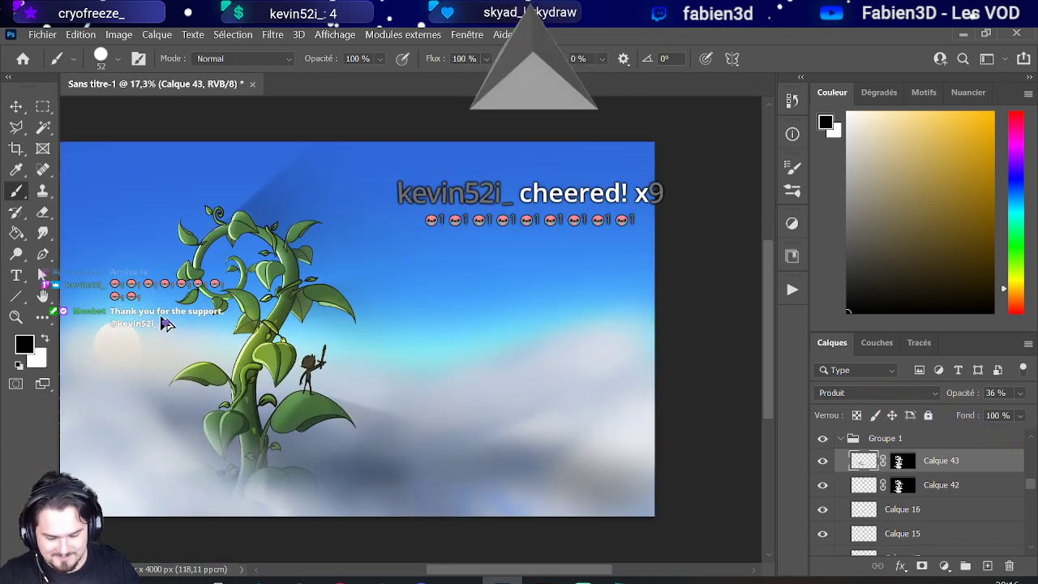
Step: Shade the curled stem and the small leaves around the loop at the beanstalk's top
scroll(166, 323, "up", 5)
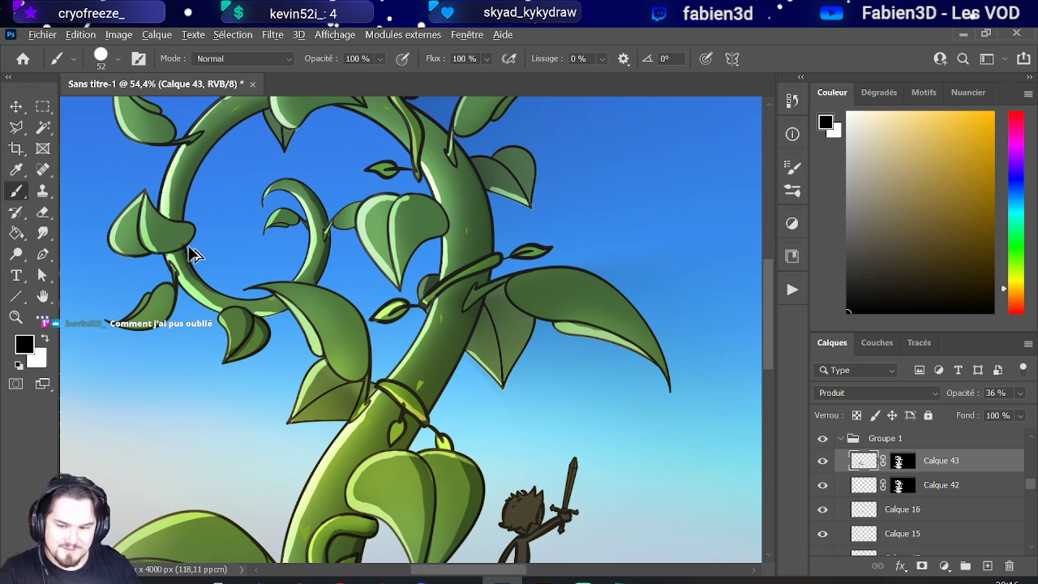
scroll(192, 254, "down", 5)
scroll(443, 162, "up", 3)
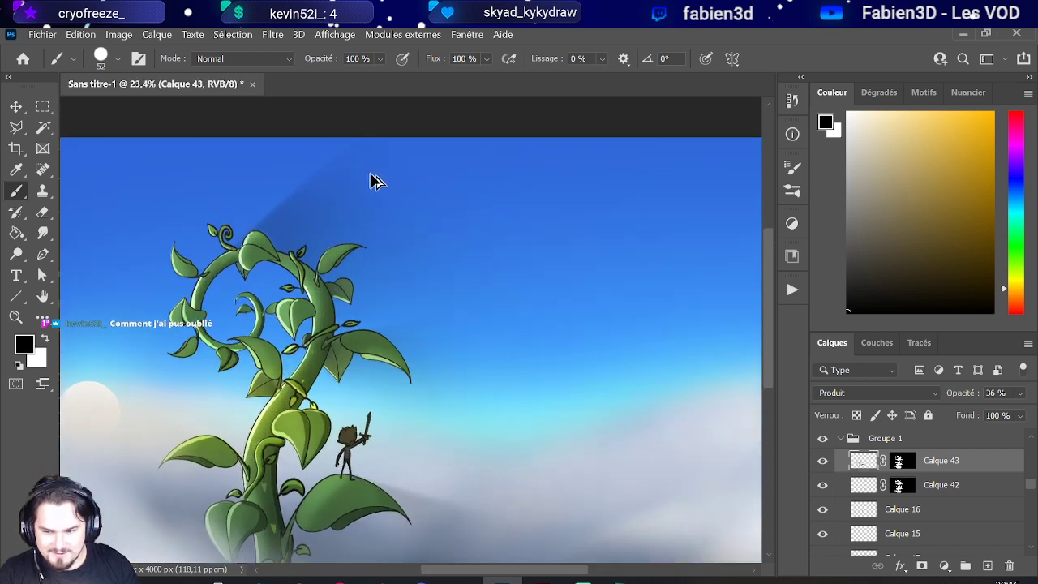
scroll(185, 260, "down", 2)
scroll(86, 241, "up", 4)
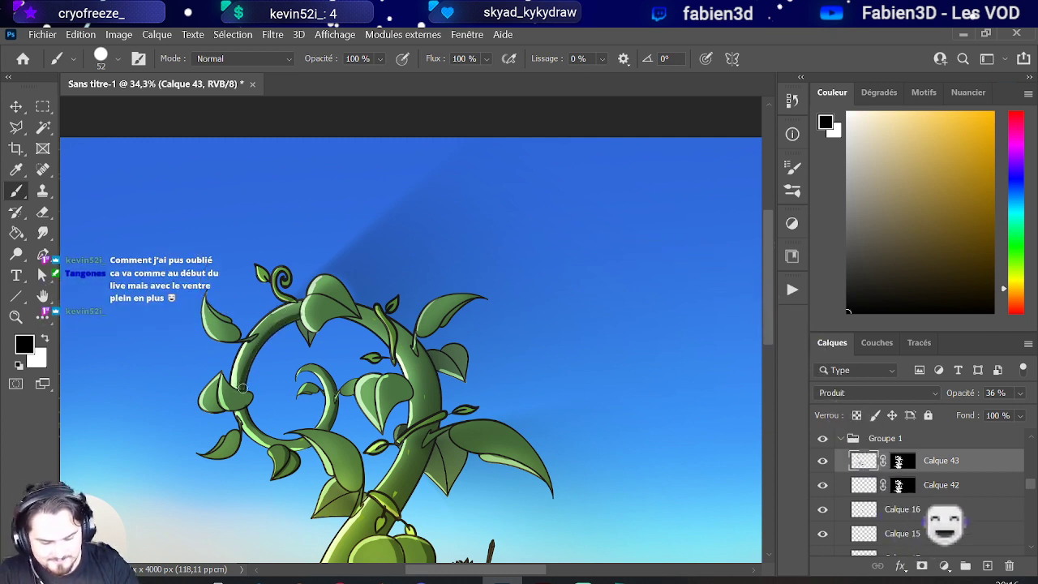
scroll(257, 371, "down", 2)
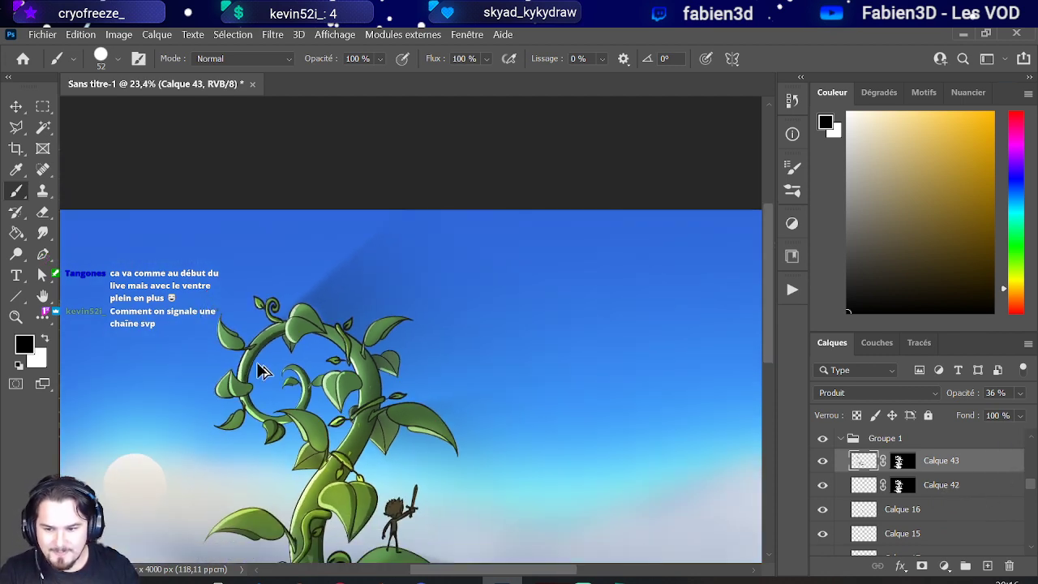
scroll(261, 371, "down", 2)
scroll(267, 348, "down", 2)
scroll(270, 365, "up", 2)
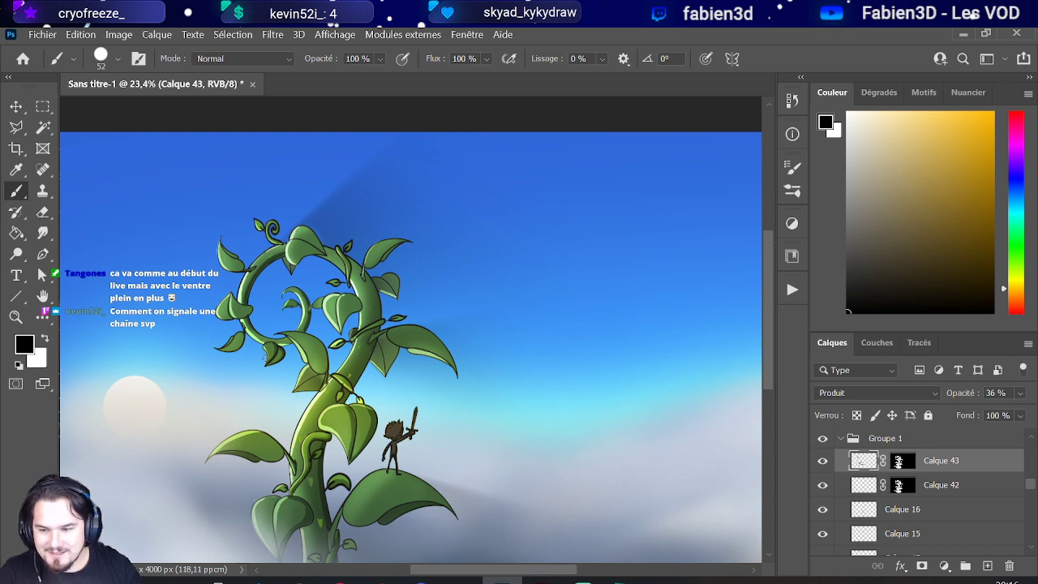
scroll(308, 343, "down", 2)
scroll(343, 355, "up", 3)
scroll(375, 327, "down", 2)
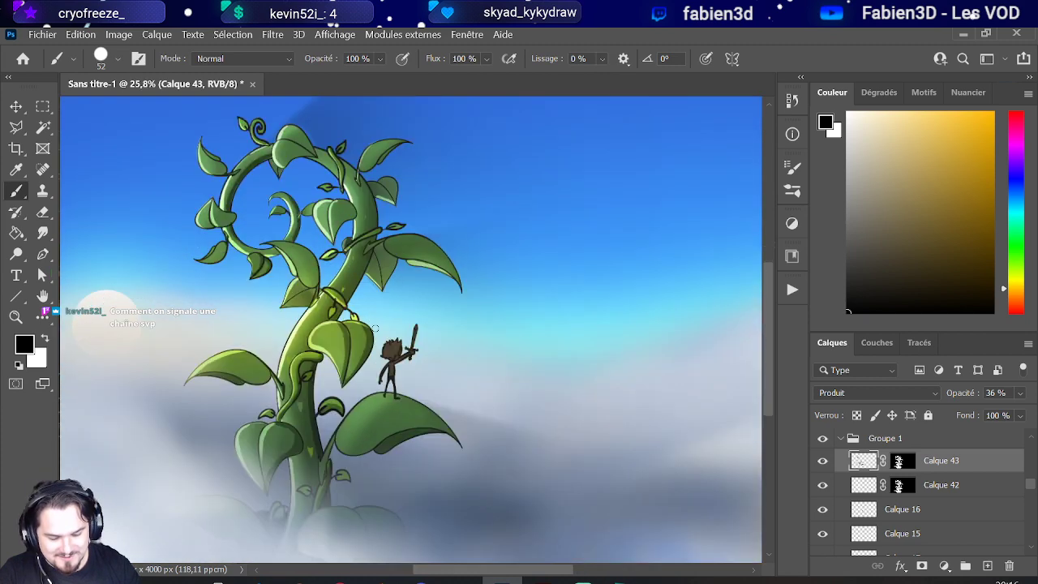
Step: Paint a shadow along the upper edge of the large pointed leaf above the character, from its stalk to its tip
scroll(374, 328, "up", 4)
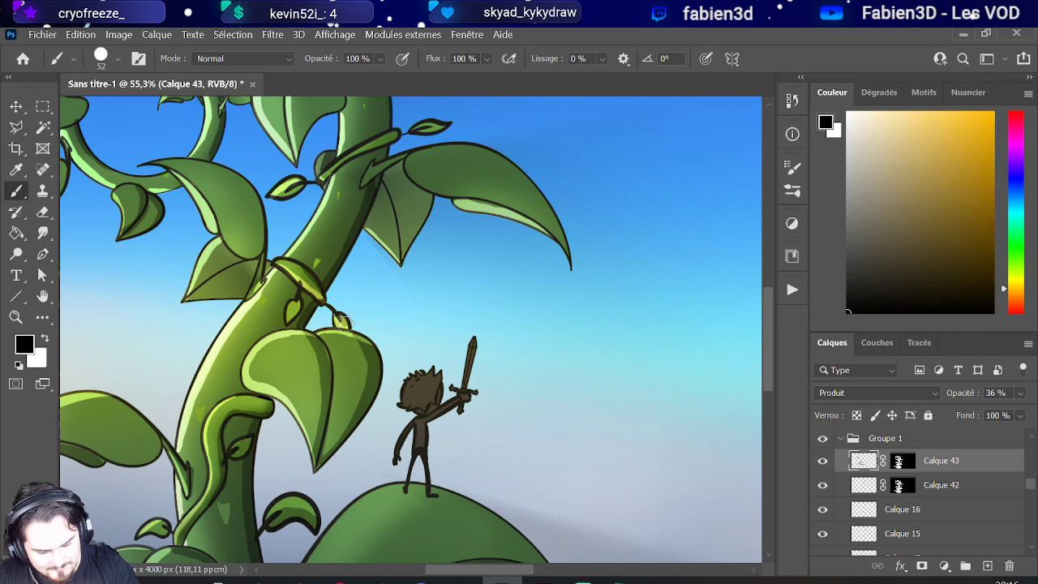
mouse_move(383, 172)
left_mouse_down()
mouse_move(412, 147)
mouse_move(519, 153)
mouse_move(488, 149)
mouse_move(544, 200)
mouse_move(569, 251)
left_mouse_up()
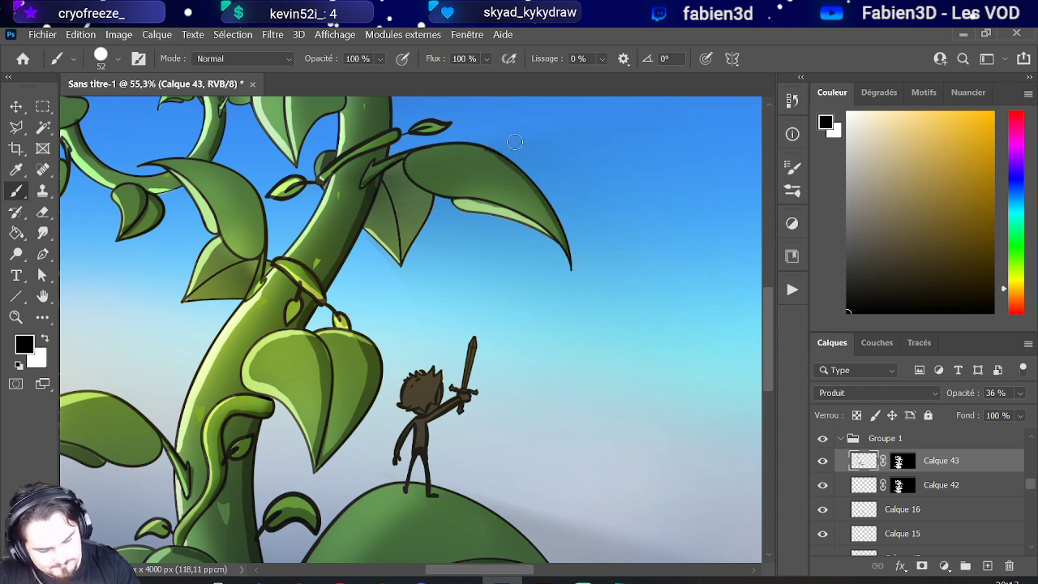
scroll(493, 169, "down", 4)
scroll(521, 325, "up", 2)
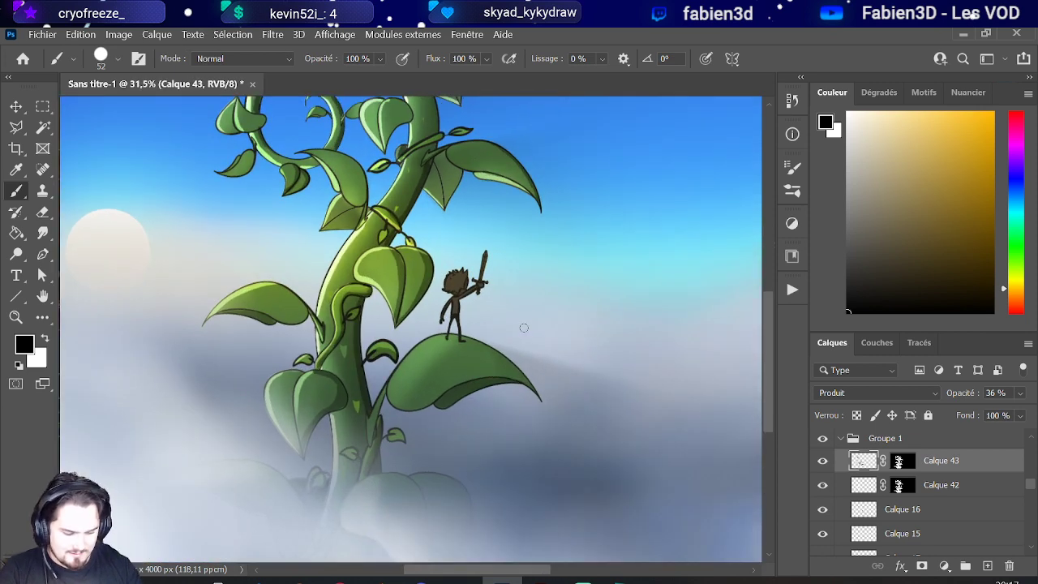
Step: Try a broad shadow across the right half of the large leaf beneath the character, and undo the strokes
scroll(527, 364, "down", 2)
scroll(540, 365, "up", 3)
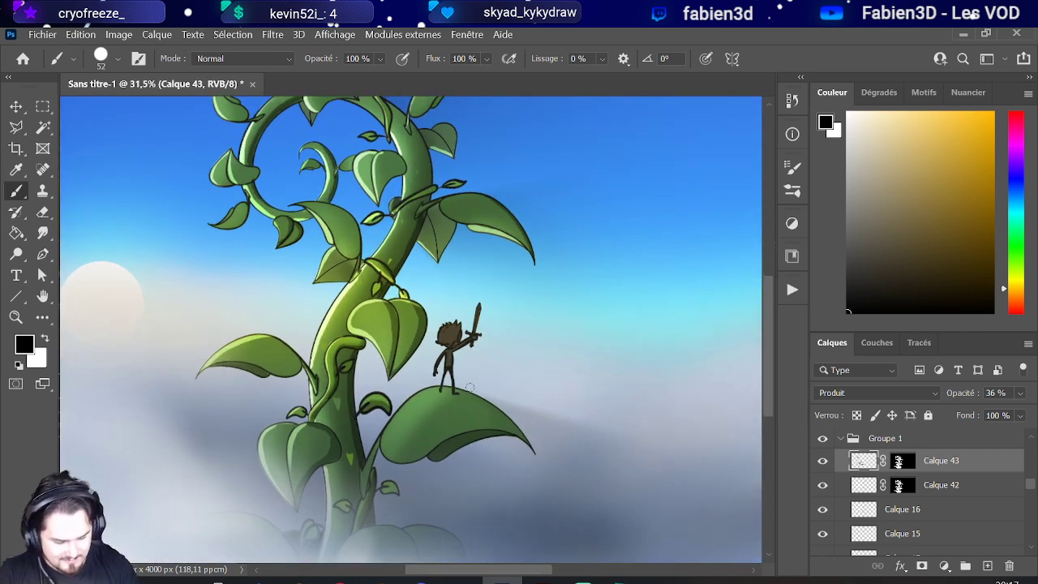
left_click_drag(531, 447, 467, 391)
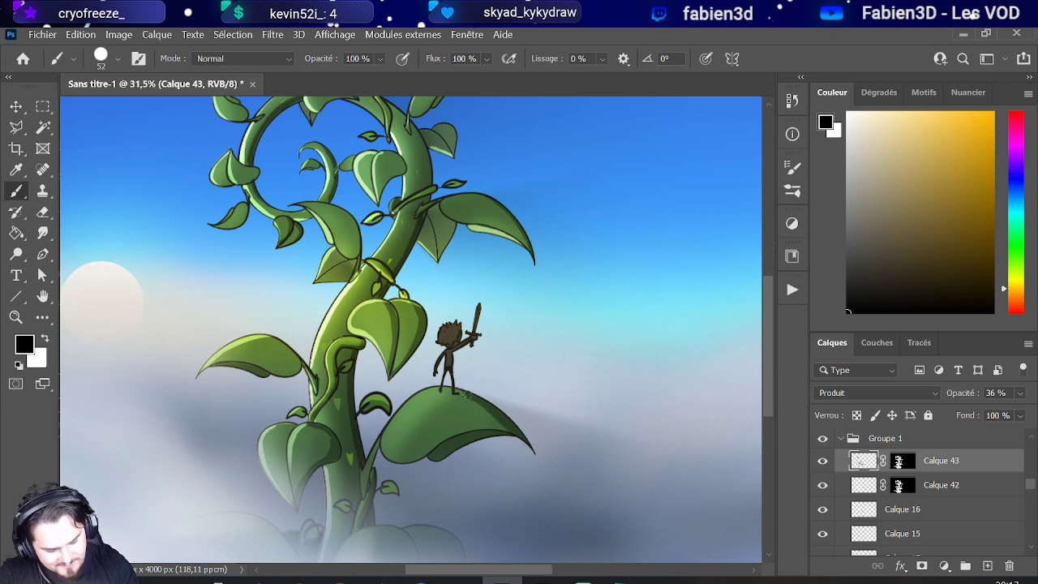
left_click_drag(506, 428, 472, 398)
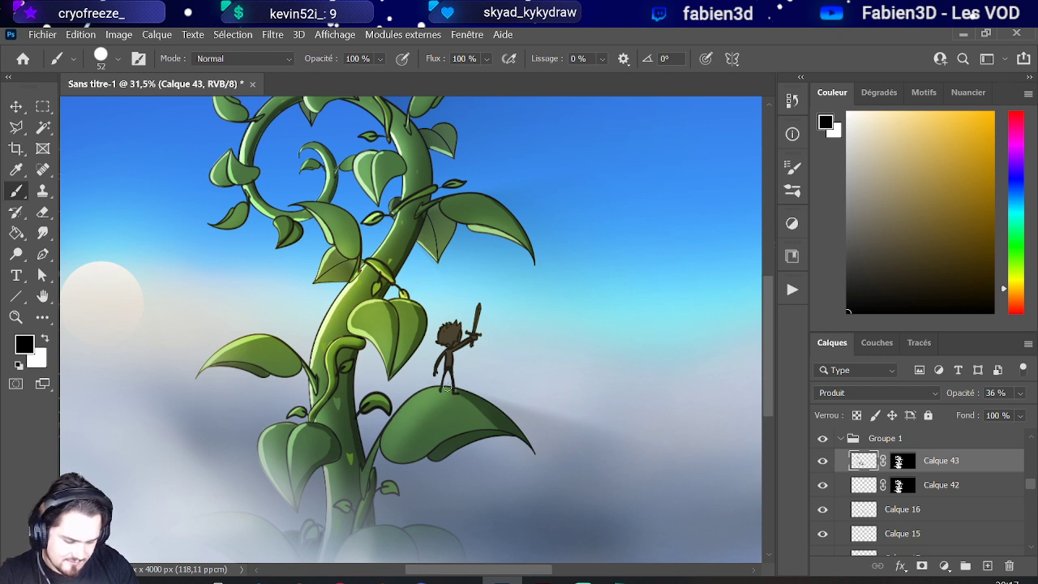
left_click_drag(482, 413, 422, 387)
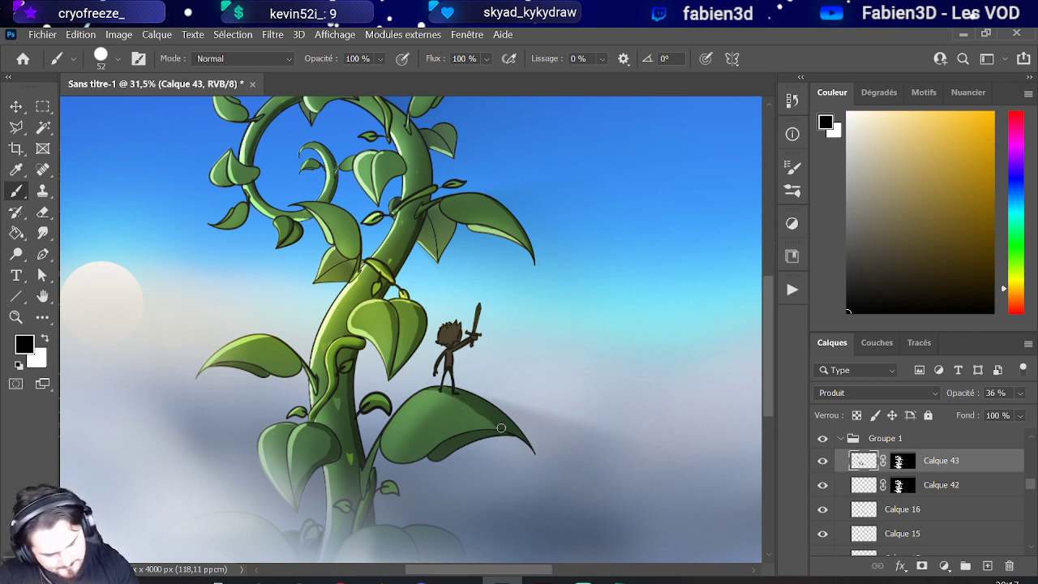
scroll(470, 413, "up", 1)
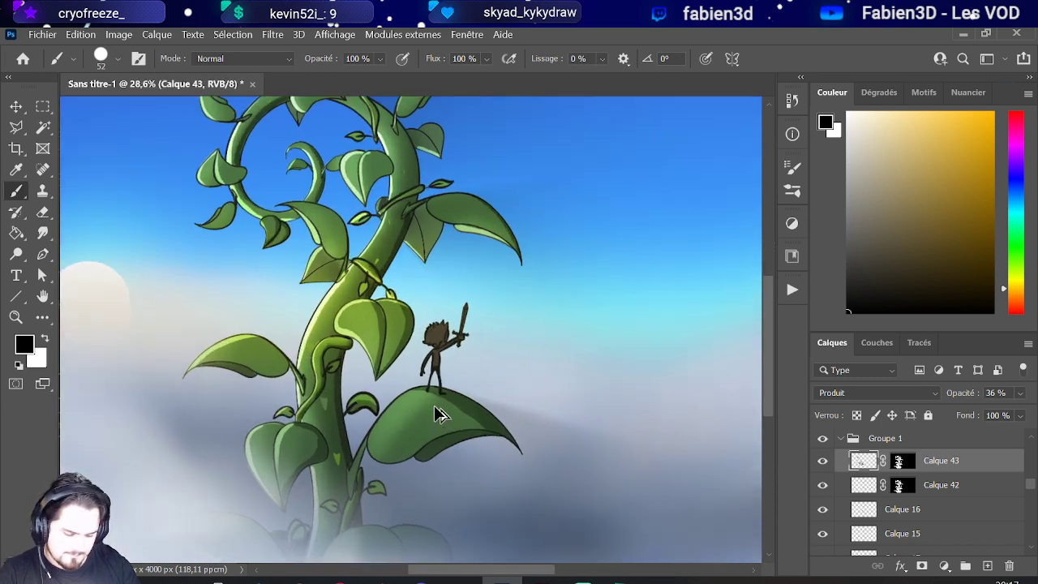
left_click_drag(389, 464, 487, 418)
key("ctrl+z")
key("ctrl+z")
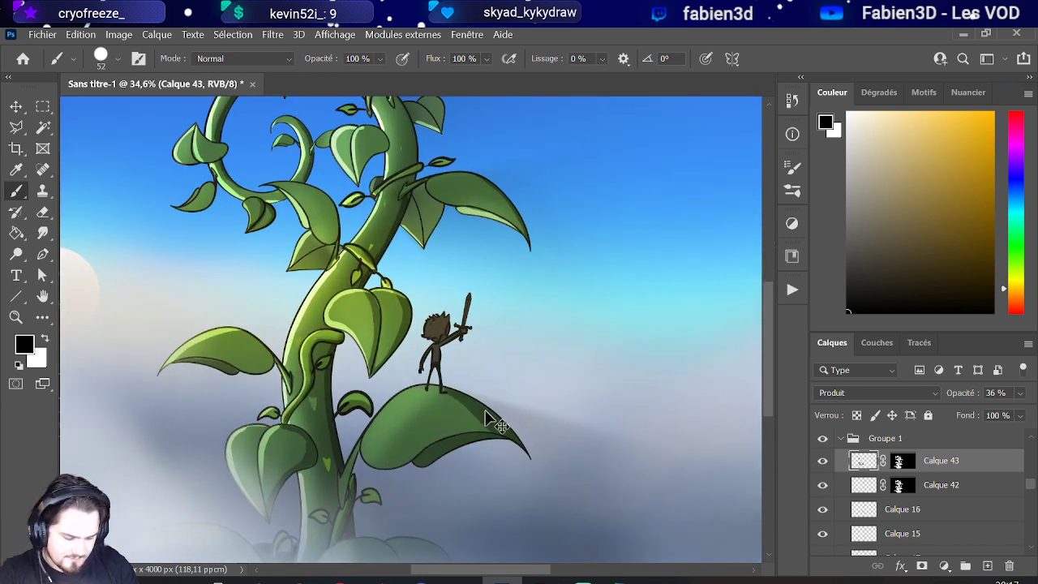
key("ctrl+z")
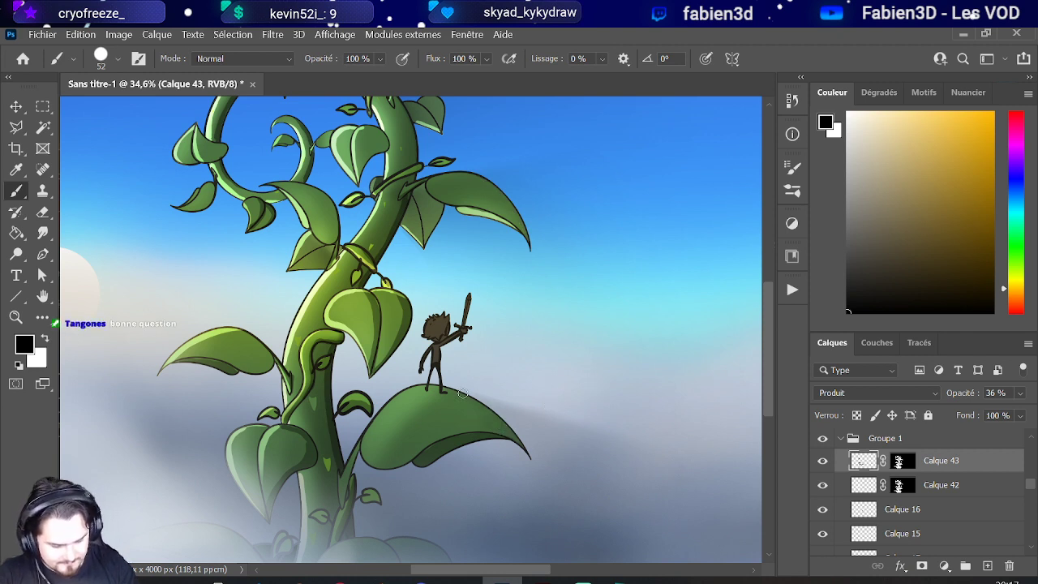
Step: Paint a thin shadow along the right edge of the leaf beneath the character and touch up the upper pointed leaf's tip
left_click_drag(461, 394, 511, 431)
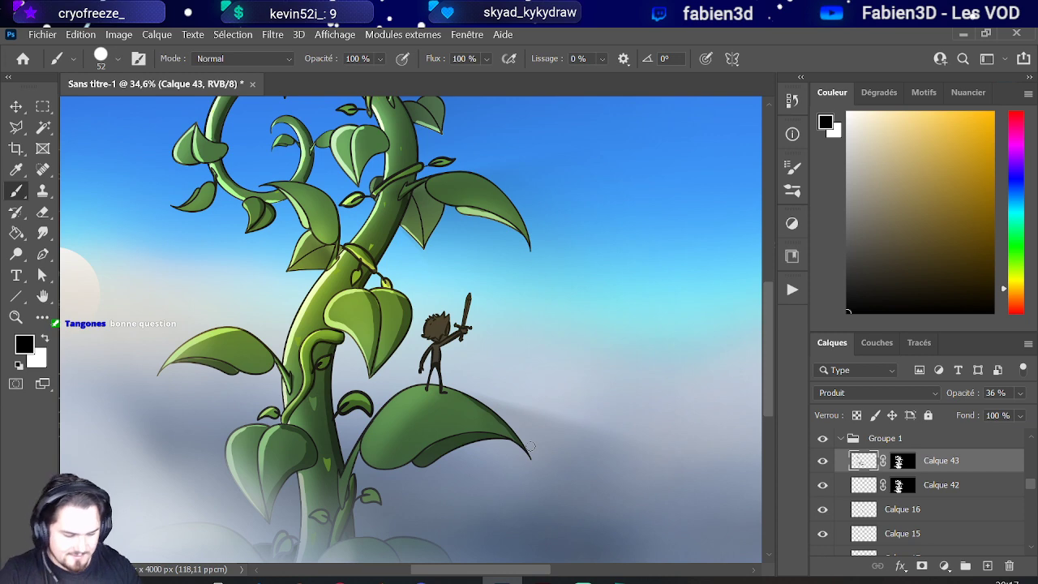
left_click_drag(507, 206, 528, 251)
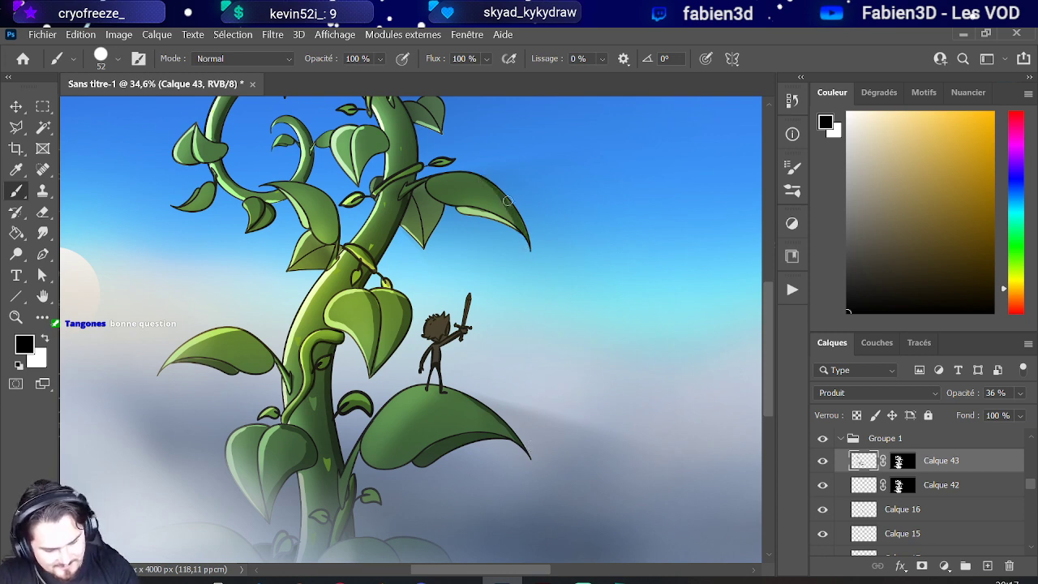
scroll(486, 154, "down", 3)
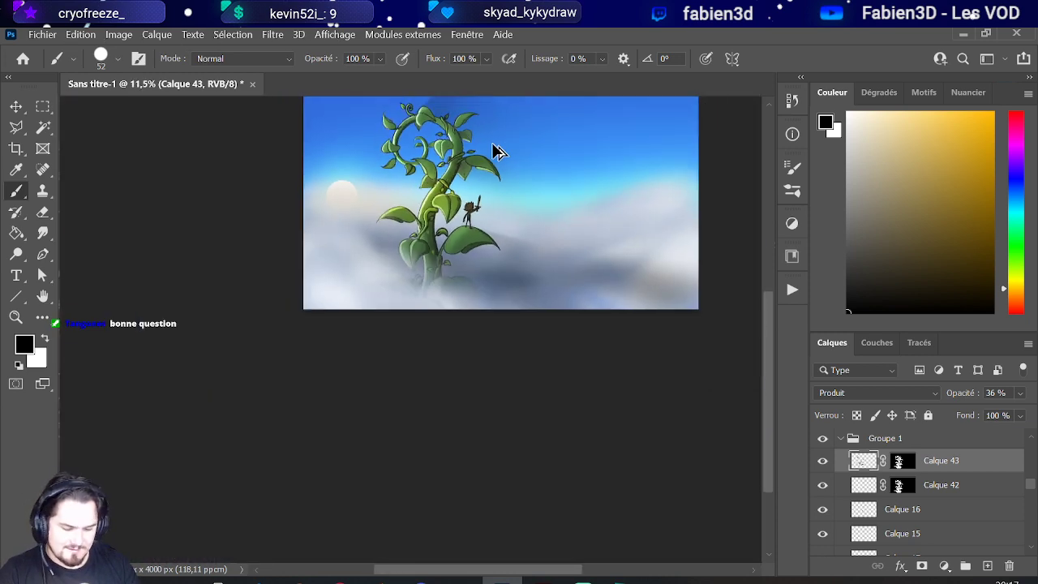
scroll(491, 153, "up", 1)
scroll(479, 233, "up", 2)
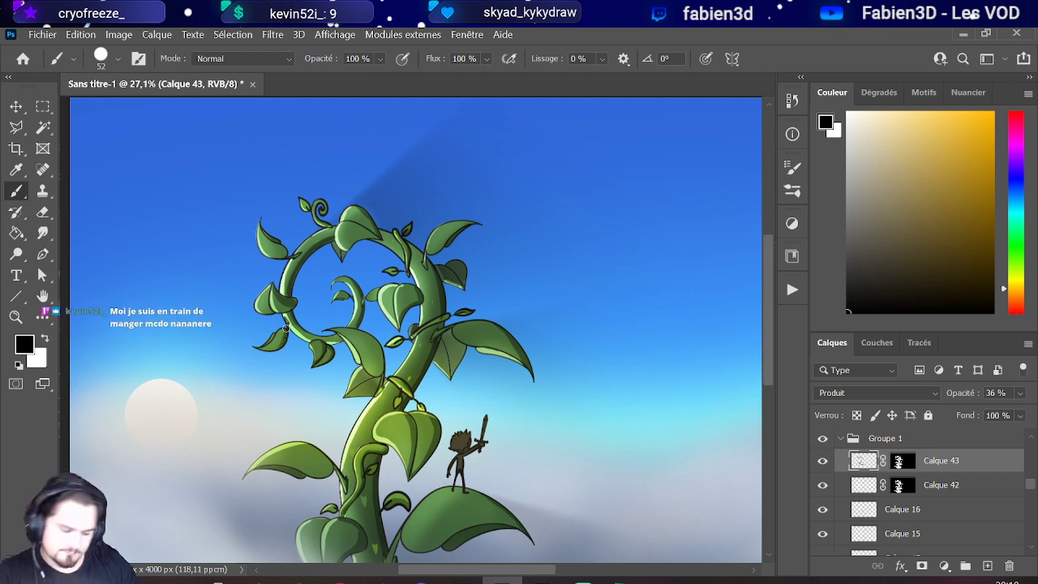
scroll(283, 326, "down", 4)
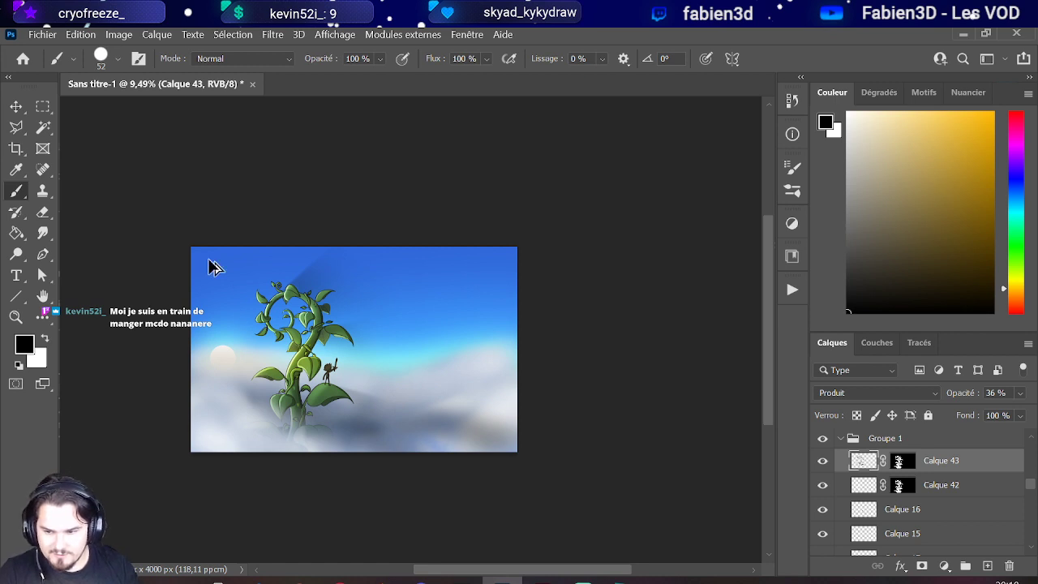
scroll(262, 327, "up", 3)
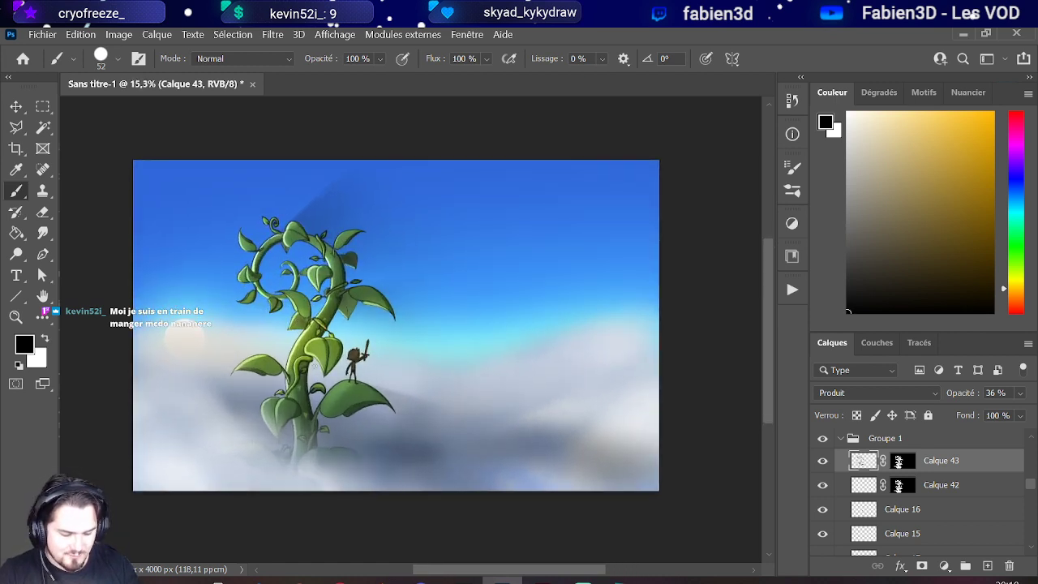
scroll(194, 325, "up", 1)
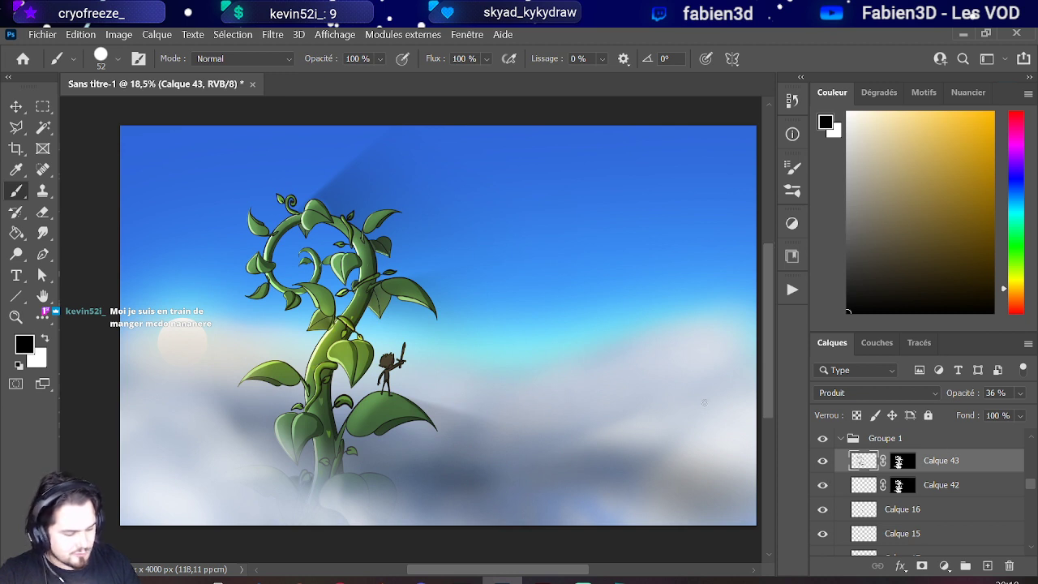
Step: Add a new layer above Calque 41, at the top of the layer stack
scroll(961, 532, "up", 2)
scroll(932, 438, "up", 5)
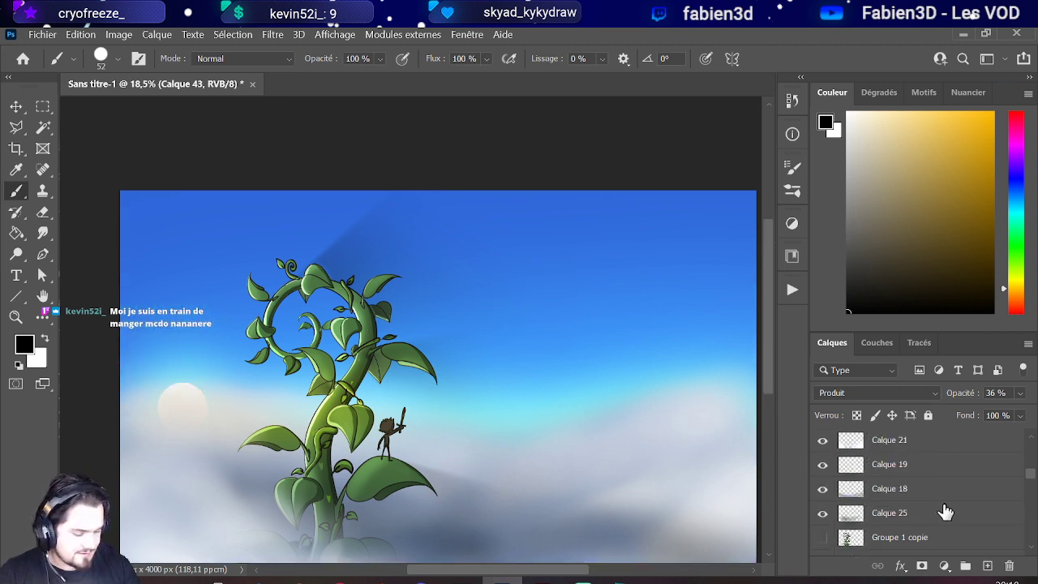
left_click(931, 447)
scroll(931, 451, "up", 2)
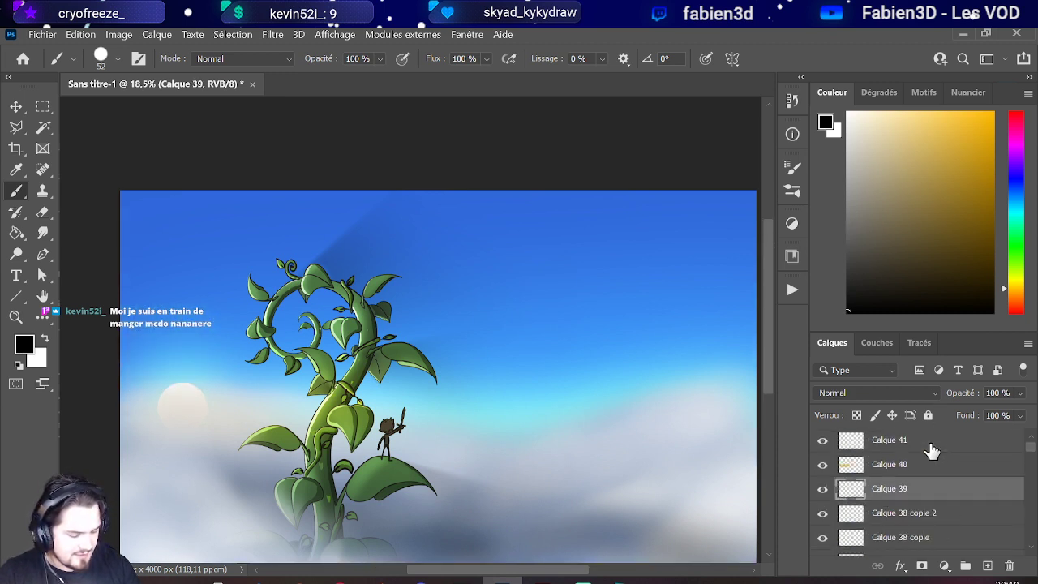
left_click(894, 441)
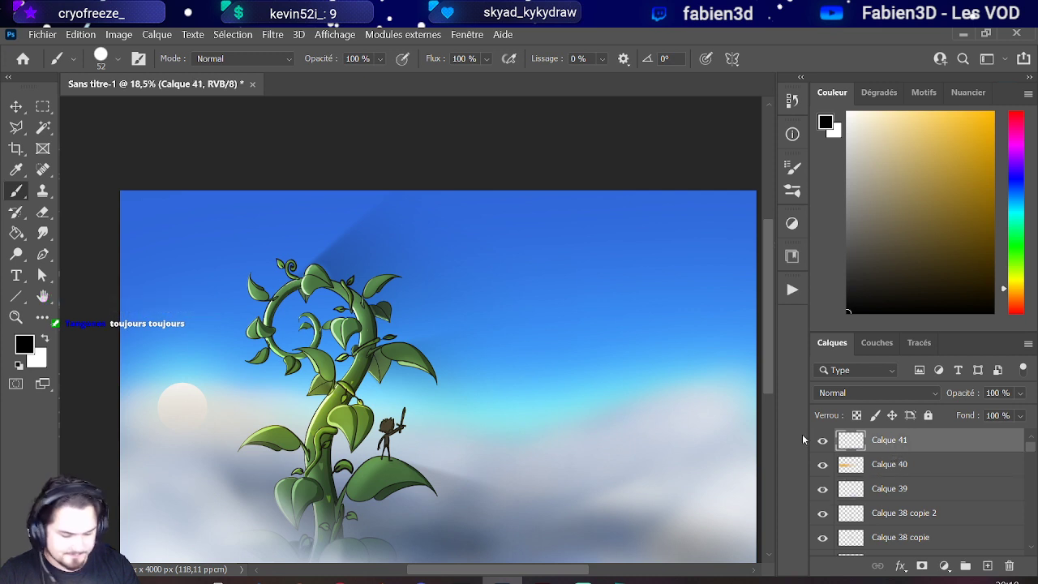
left_click(987, 565)
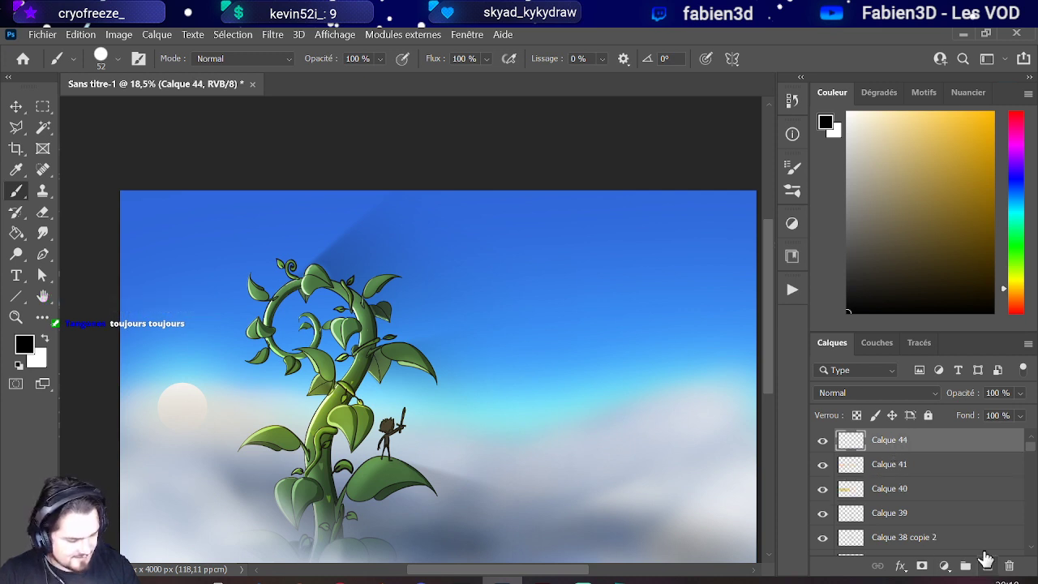
Step: Sample the trunk's light green and choose the soft Arrondi flou pression opacité brush at 738 px
left_click(333, 406, "alt")
scroll(315, 419, "down", 2)
left_click_drag(310, 462, 365, 462)
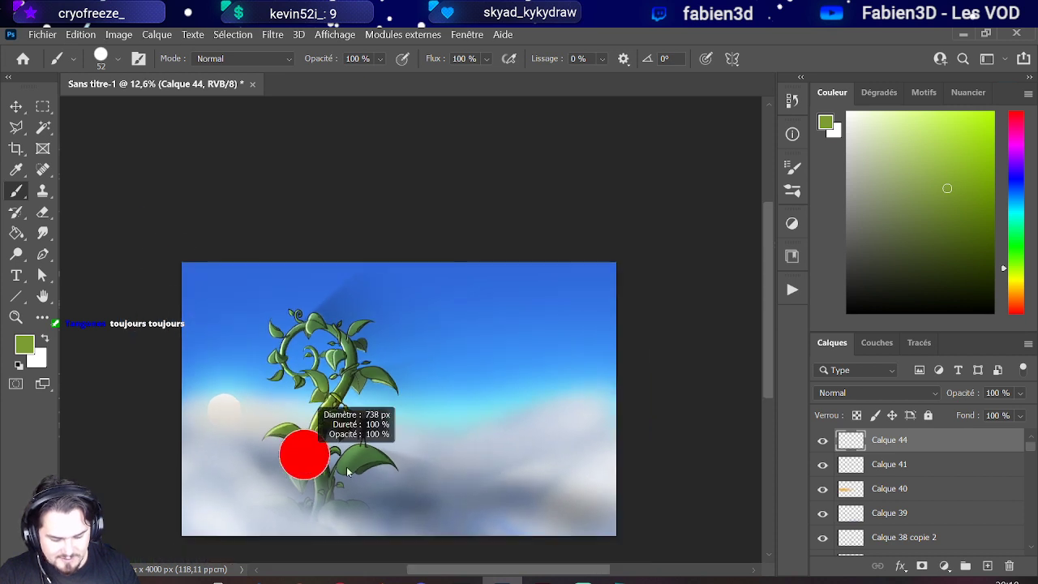
left_click(117, 59)
left_click(114, 385)
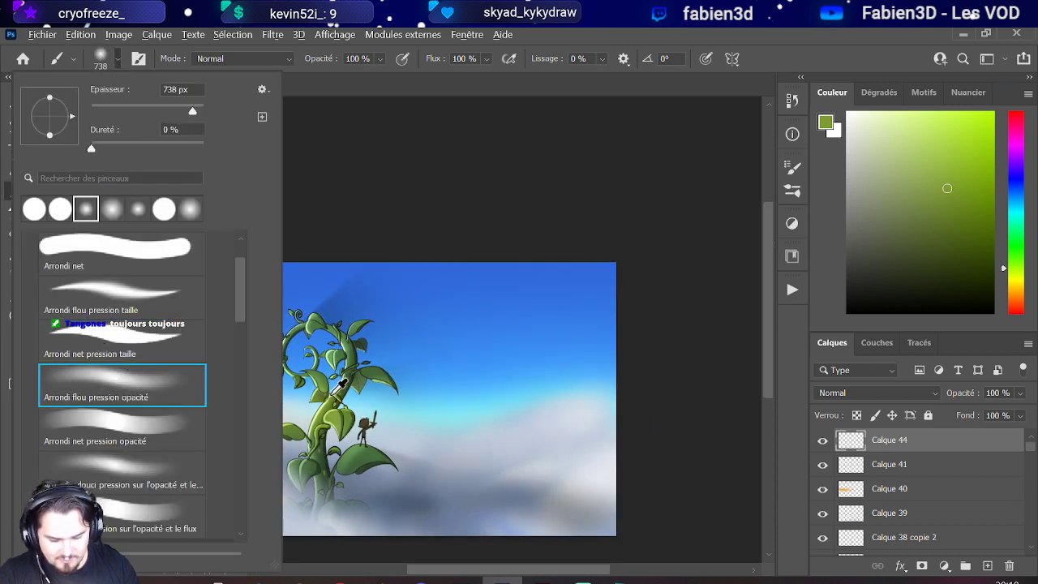
Step: Dab soft green glows over the trunk, the left-hand leaves and the loop, enlarging the brush to 1034 px
left_click(357, 388)
left_click(312, 413)
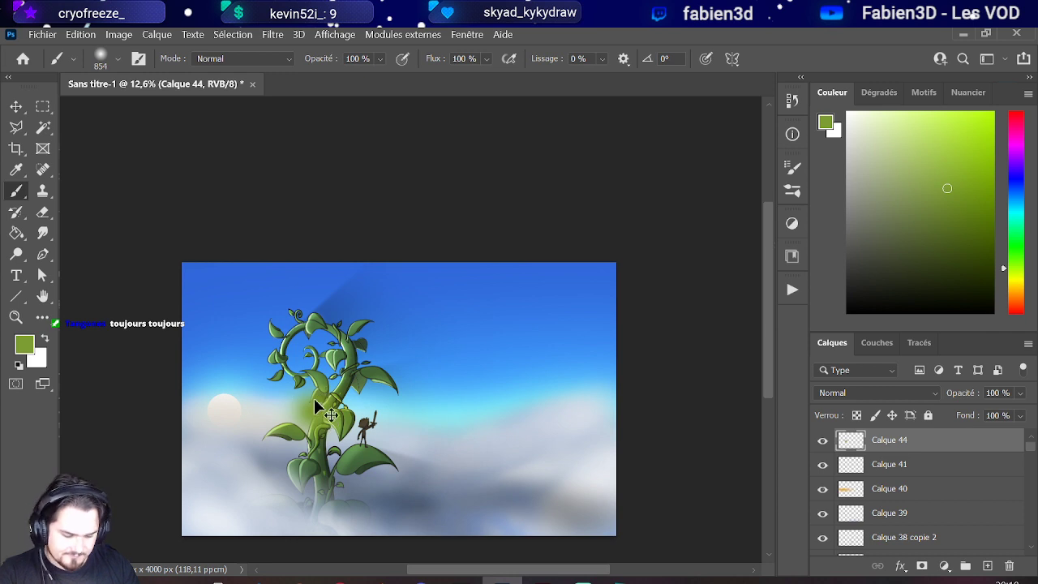
left_click_drag(314, 401, 332, 397)
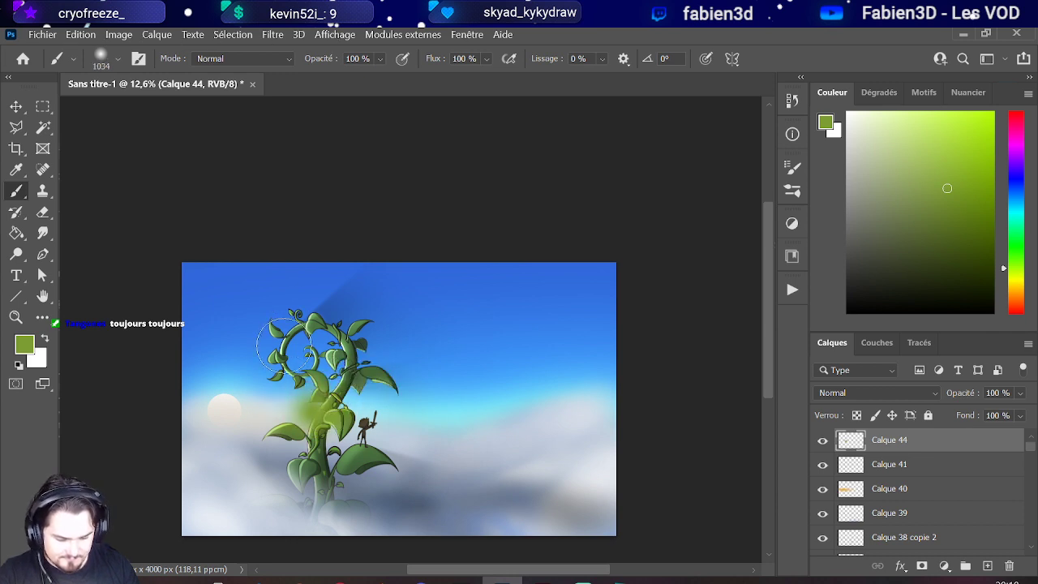
left_click(280, 342)
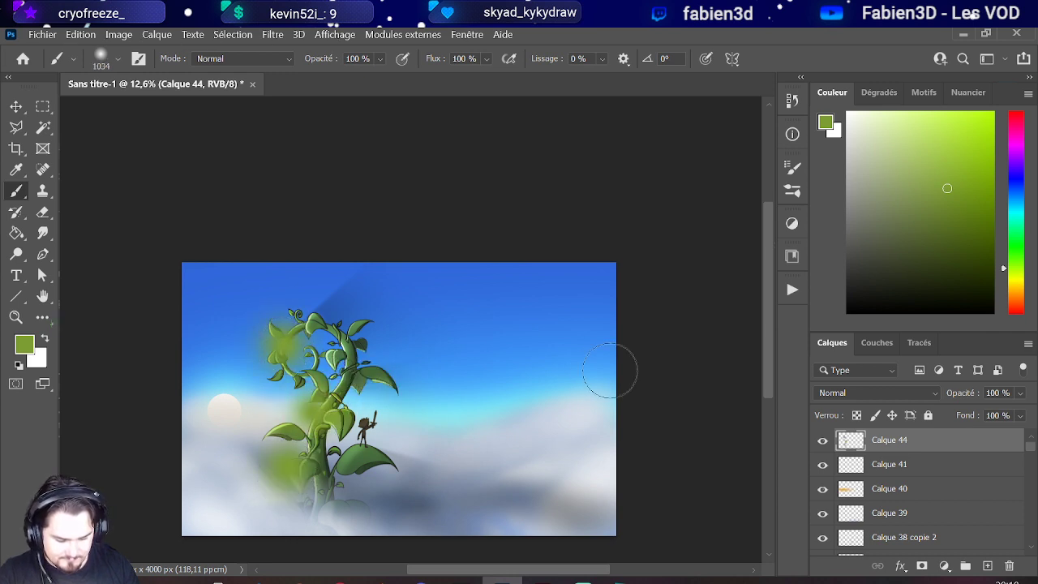
left_click(275, 423)
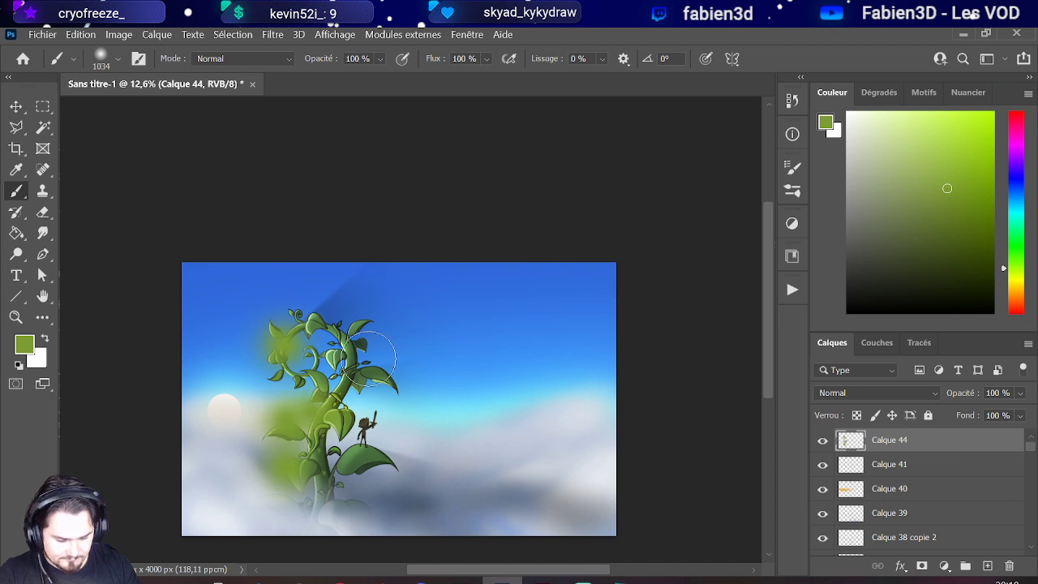
left_click(341, 352)
Step: Set the green glow layer's blend mode to Incrustation and its opacity to 68 %
left_click(906, 398)
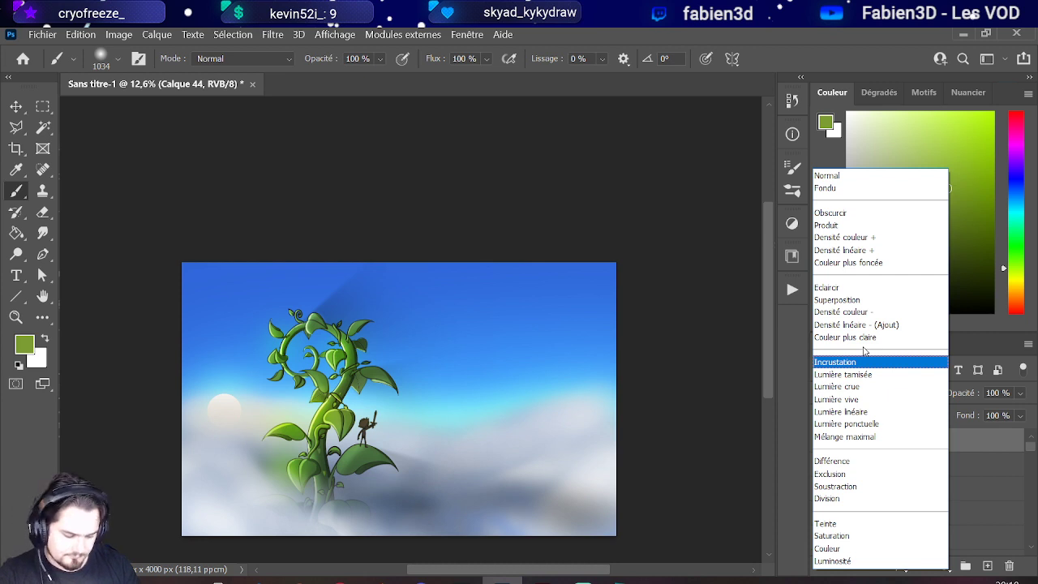
left_click(926, 362)
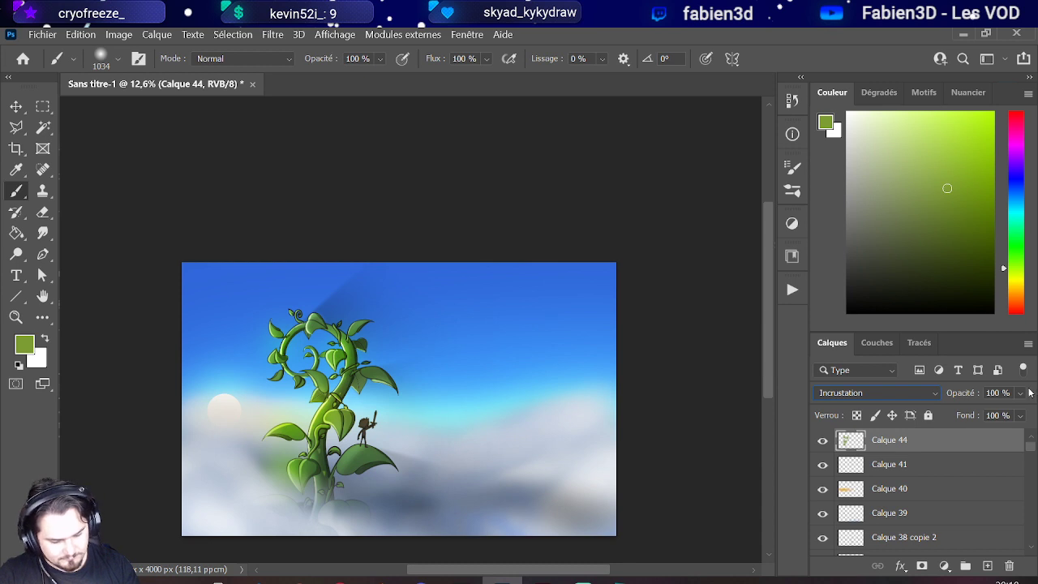
left_click(1018, 394)
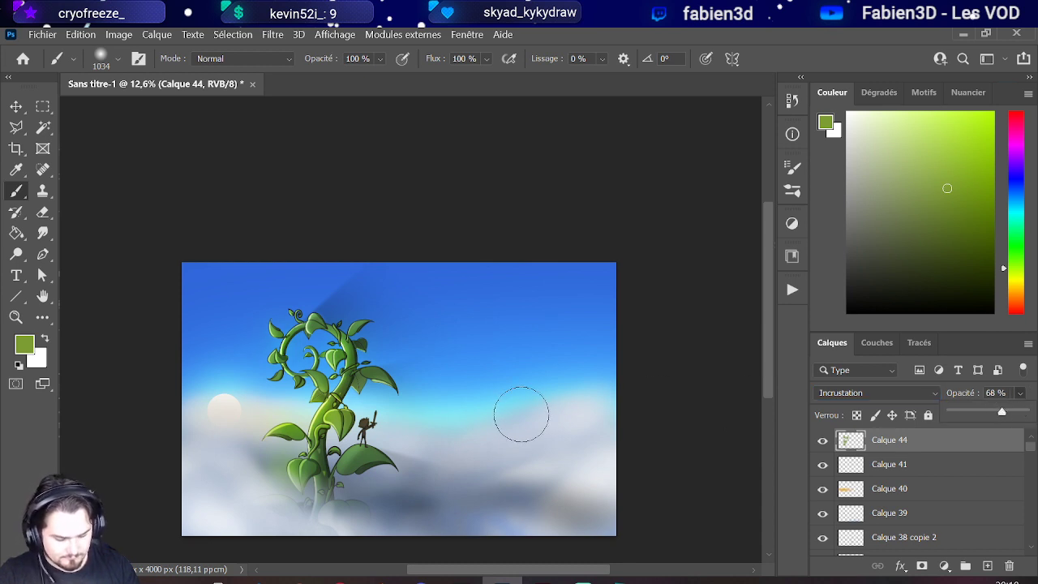
scroll(519, 413, "down", 1)
scroll(952, 500, "down", 2)
scroll(952, 500, "down", 15)
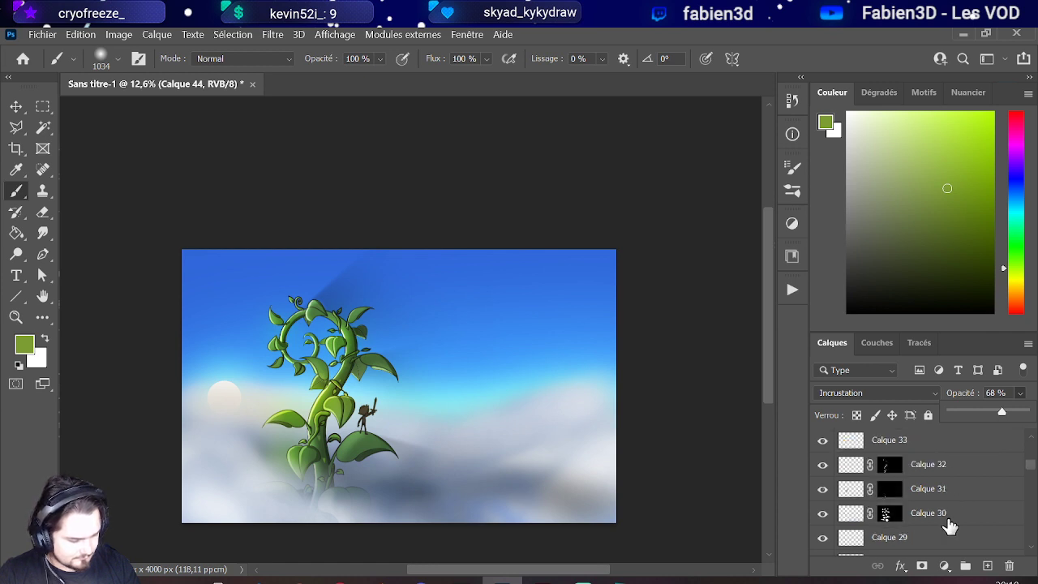
scroll(947, 526, "down", 4)
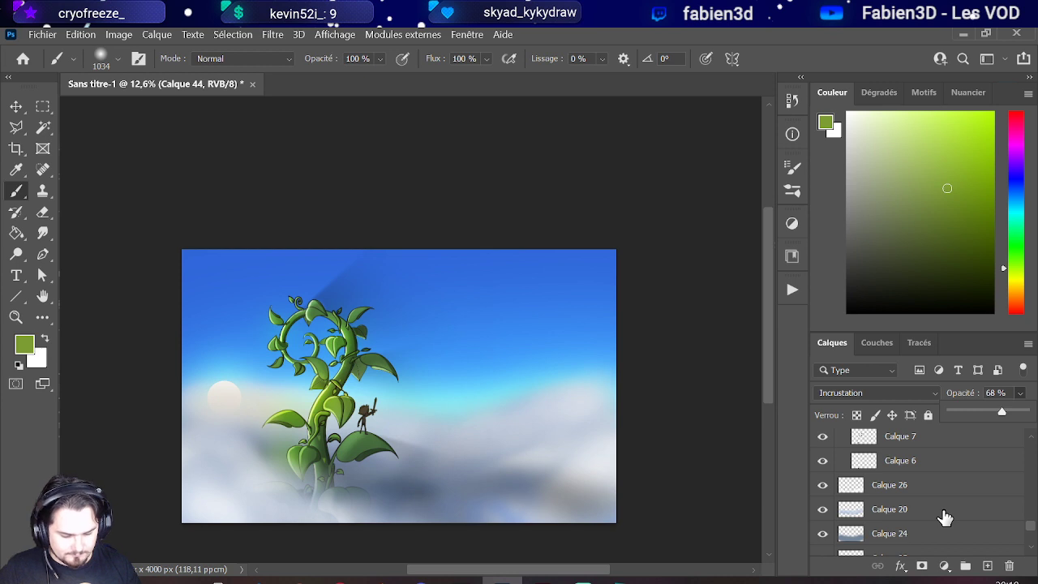
scroll(945, 517, "up", 10)
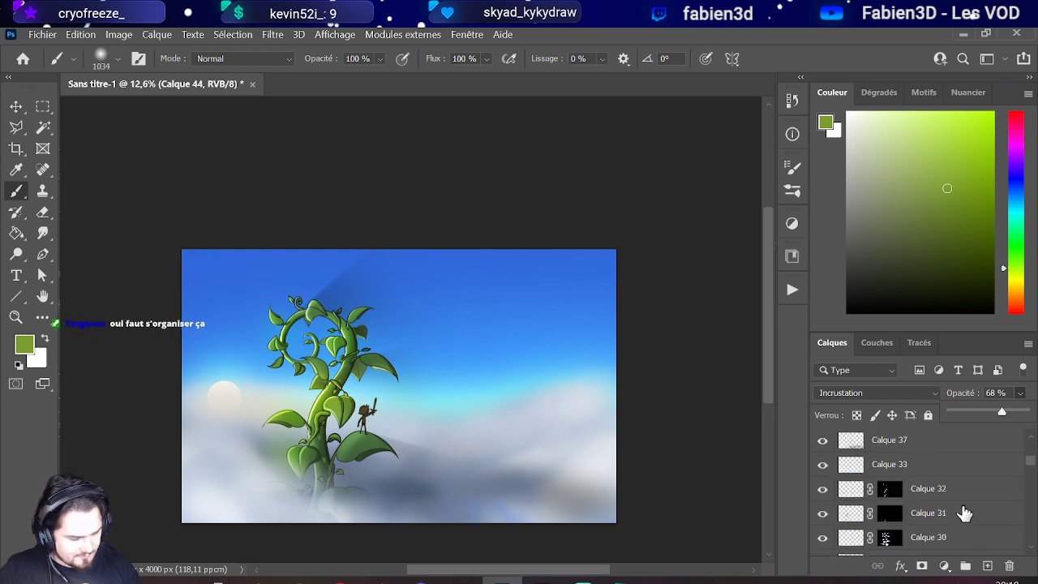
scroll(947, 474, "up", 2)
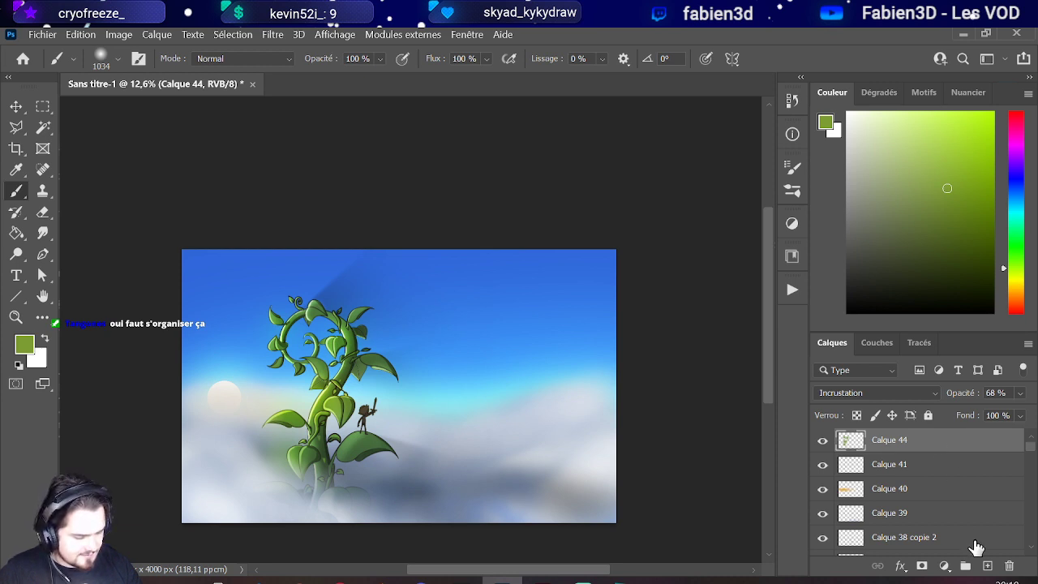
Step: Add a new top layer and paint a soft white glow over the sun with the 1034 px brush
left_click(987, 565)
left_click(848, 114)
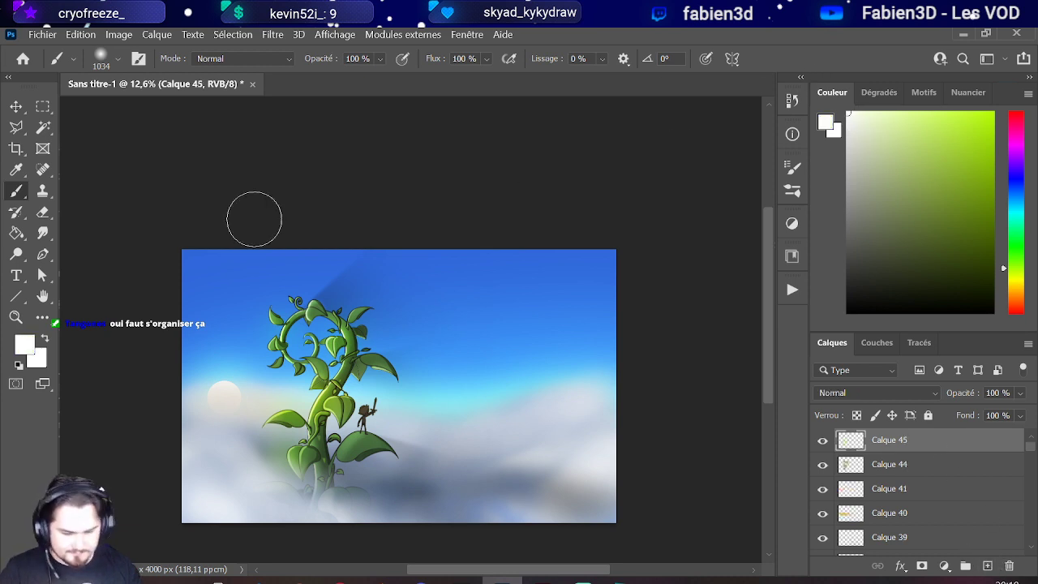
left_click(224, 399)
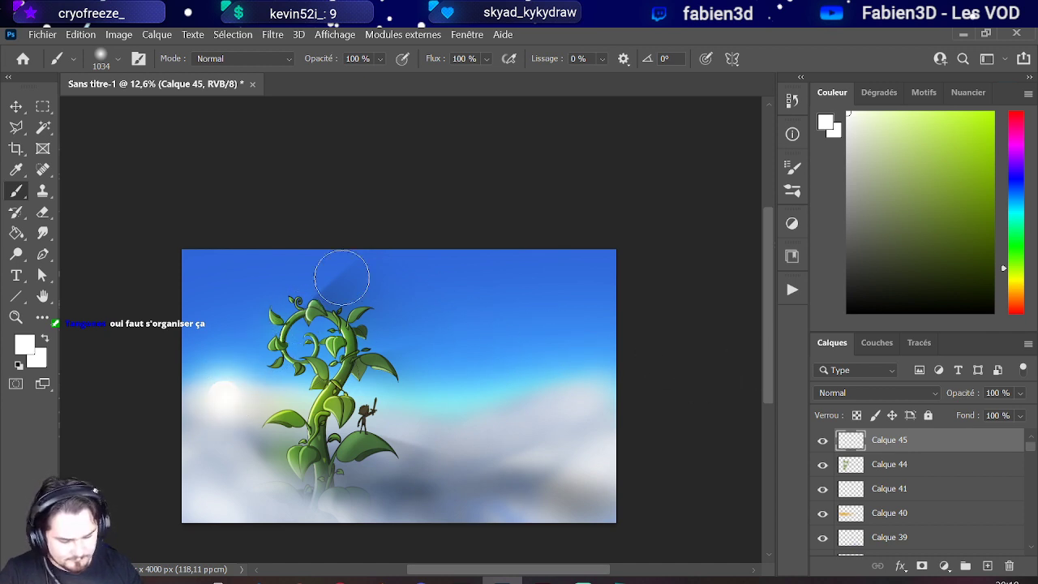
Step: Paint soft white light rays fanning out from the sun across the sky and clouds with a 696 px brush
mouse_move(262, 378)
left_mouse_down()
mouse_move(213, 394)
mouse_move(496, 267)
left_mouse_up()
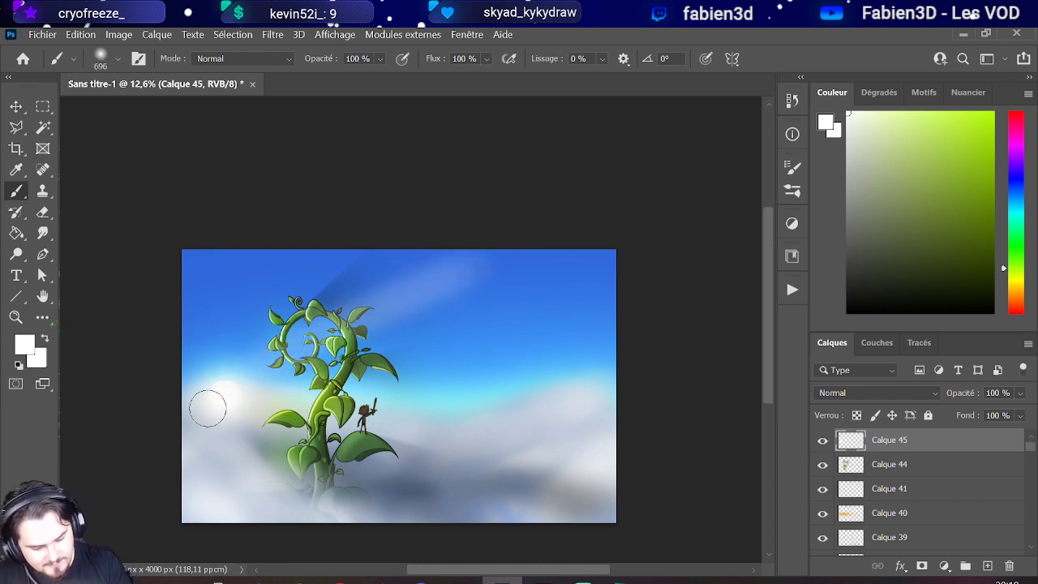
left_click_drag(207, 408, 604, 325)
left_click_drag(237, 400, 600, 389)
mouse_move(222, 398)
left_mouse_down()
mouse_move(604, 487)
mouse_move(504, 536)
left_mouse_up()
left_click_drag(227, 424, 483, 534)
left_click_drag(237, 402, 642, 465)
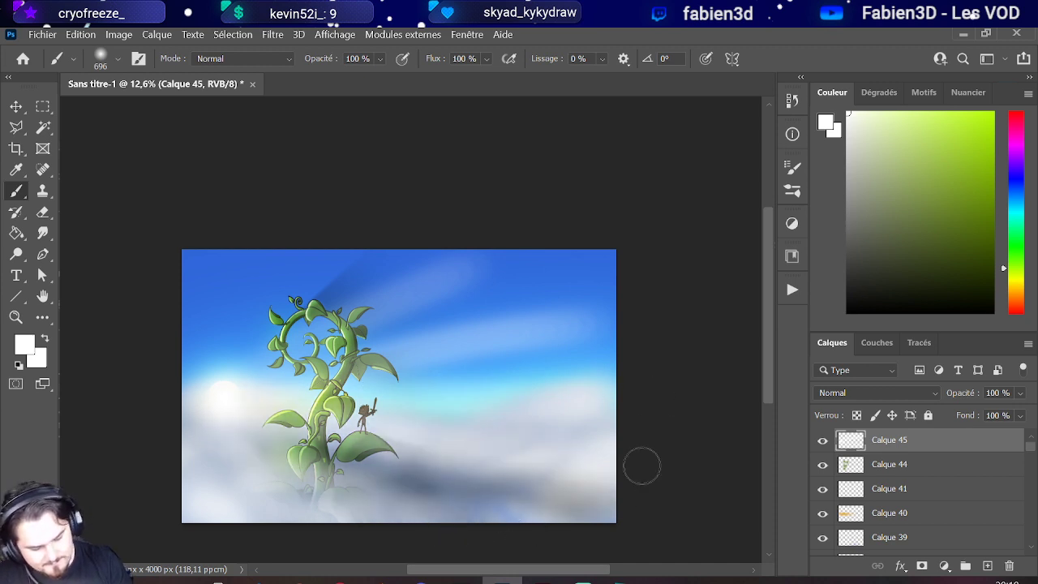
mouse_move(204, 382)
left_mouse_down()
mouse_move(578, 260)
mouse_move(198, 384)
mouse_move(527, 176)
left_mouse_up()
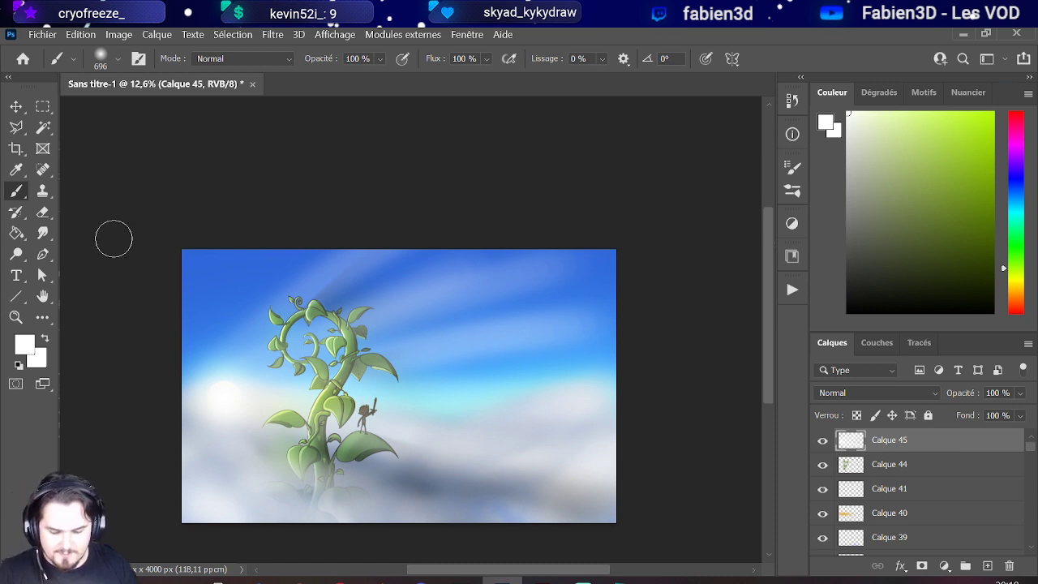
Step: Erase the light rays across the sky and clouds with a 5000 px soft eraser, keeping the glow around the sun
left_click(43, 211)
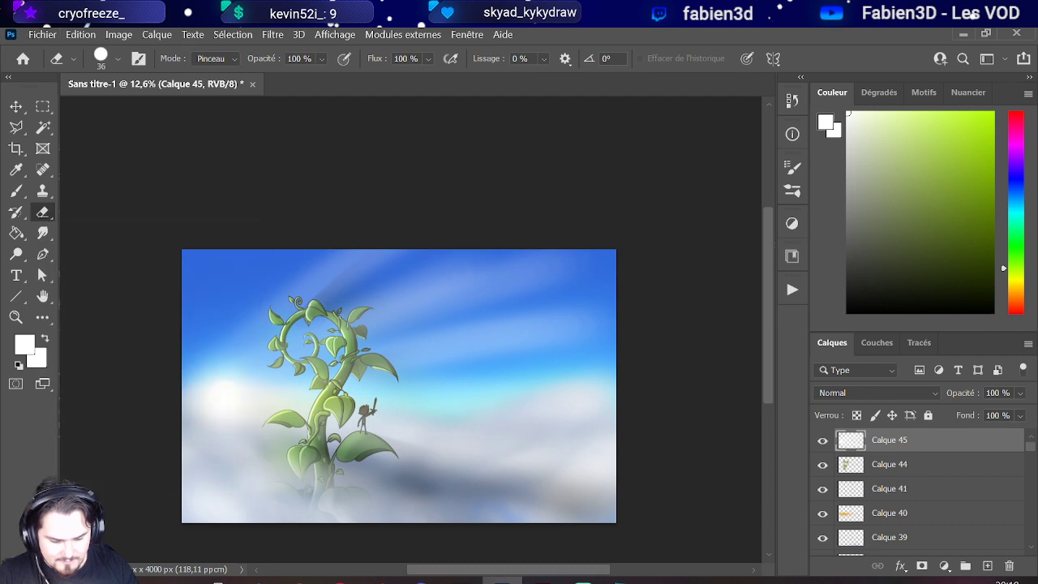
left_click_drag(511, 308, 588, 319)
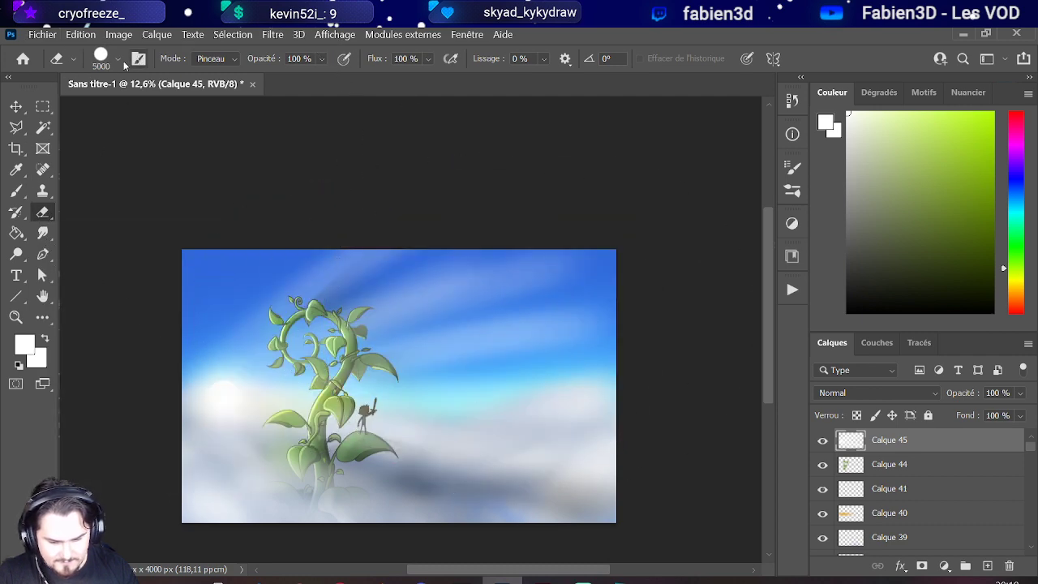
left_click(117, 58)
left_click(126, 381)
key("Return")
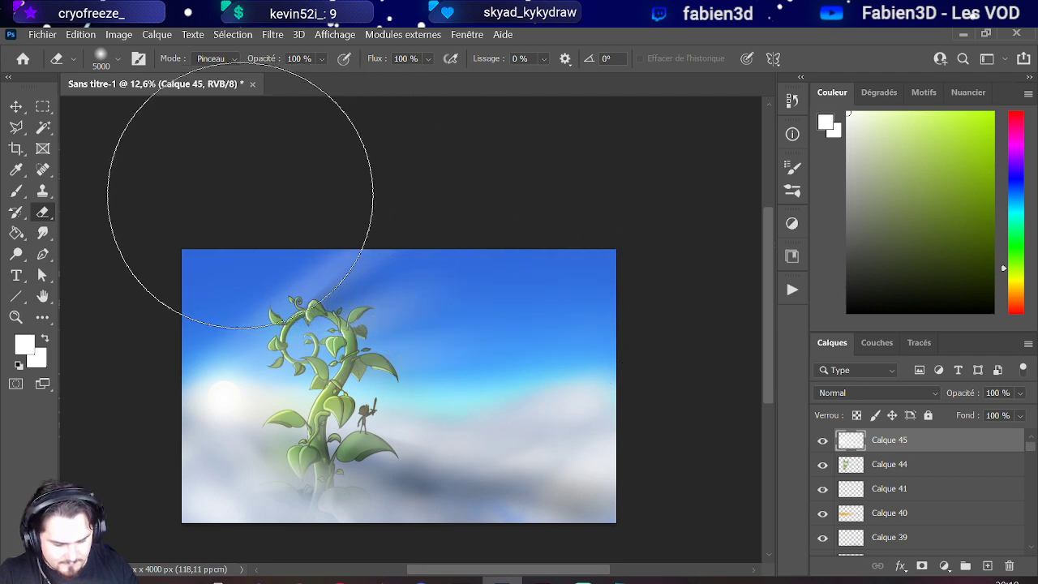
left_click_drag(240, 195, 609, 429)
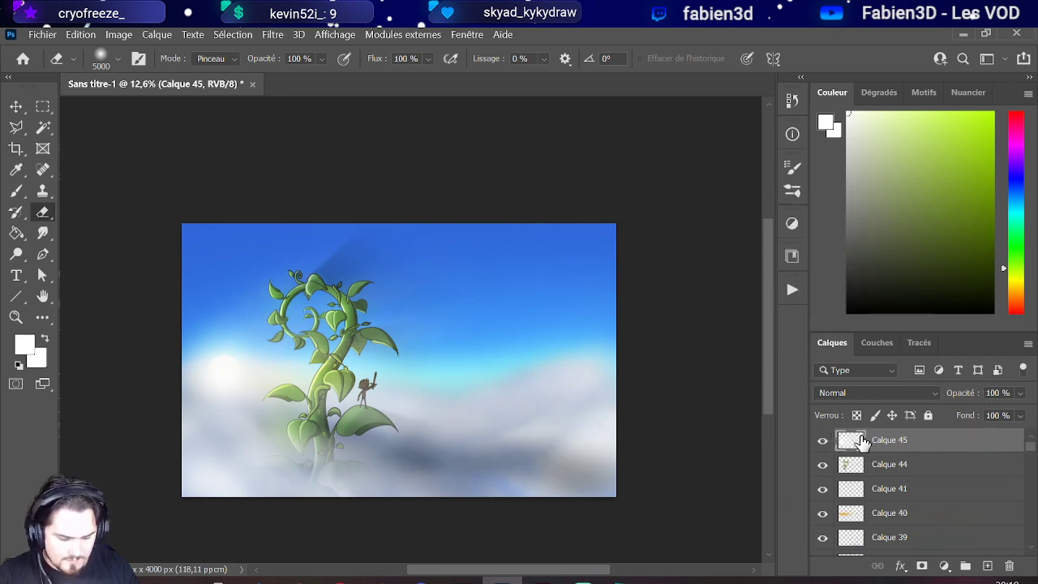
Step: Set the sun glow layer's blend mode to Incrustation and reduce the eraser size to 786 px
left_click(866, 394)
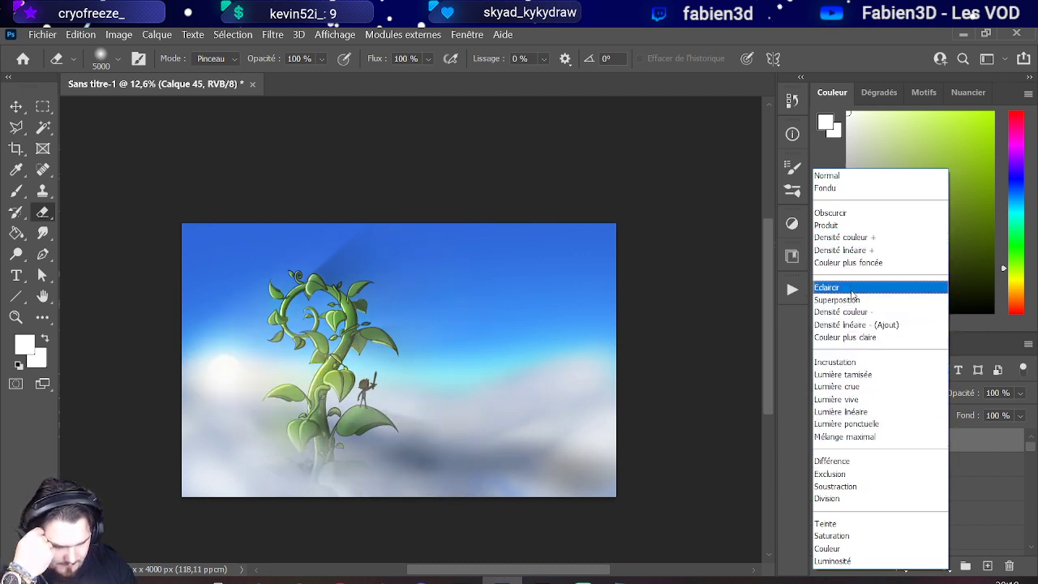
left_click(854, 366)
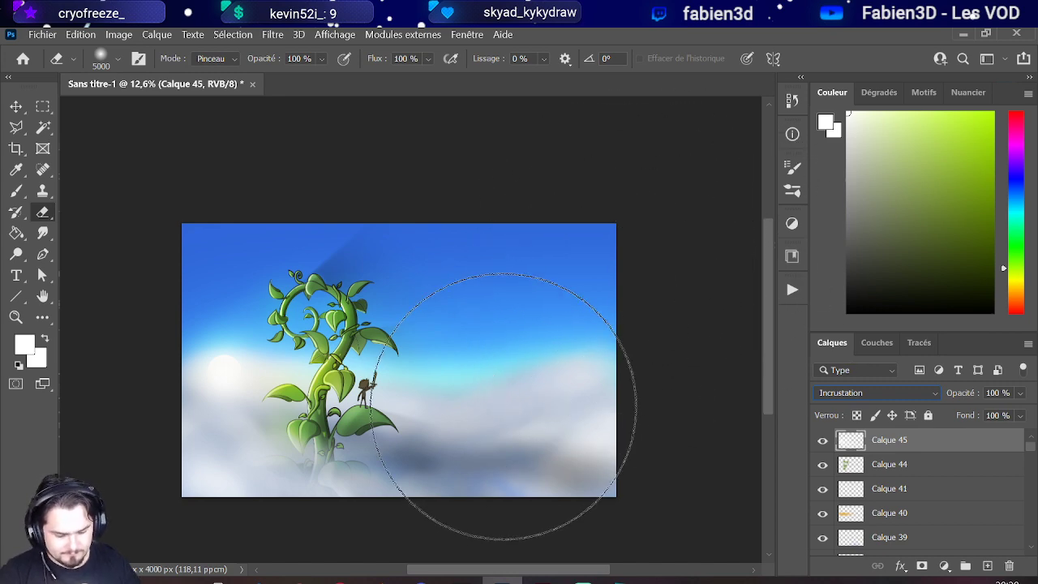
left_click_drag(494, 415, 354, 409)
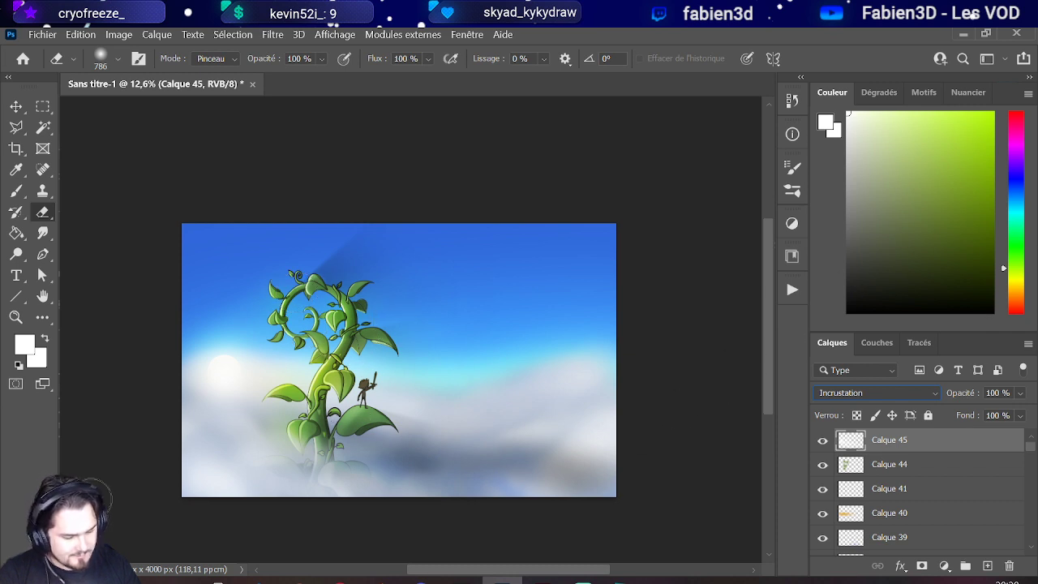
Step: Add a new top layer and paint a soft glow over the beanstalk's base in green sampled from the plant, using a 2005 px brush
left_click(15, 192)
left_click(317, 421, "alt")
scroll(855, 470, "down", 1)
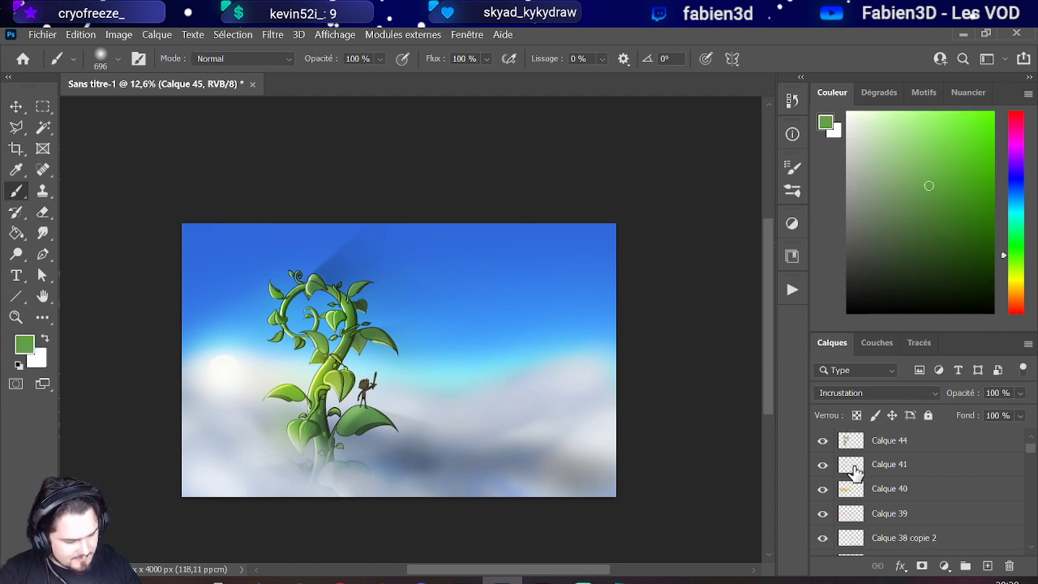
scroll(856, 470, "up", 1)
left_click(987, 565)
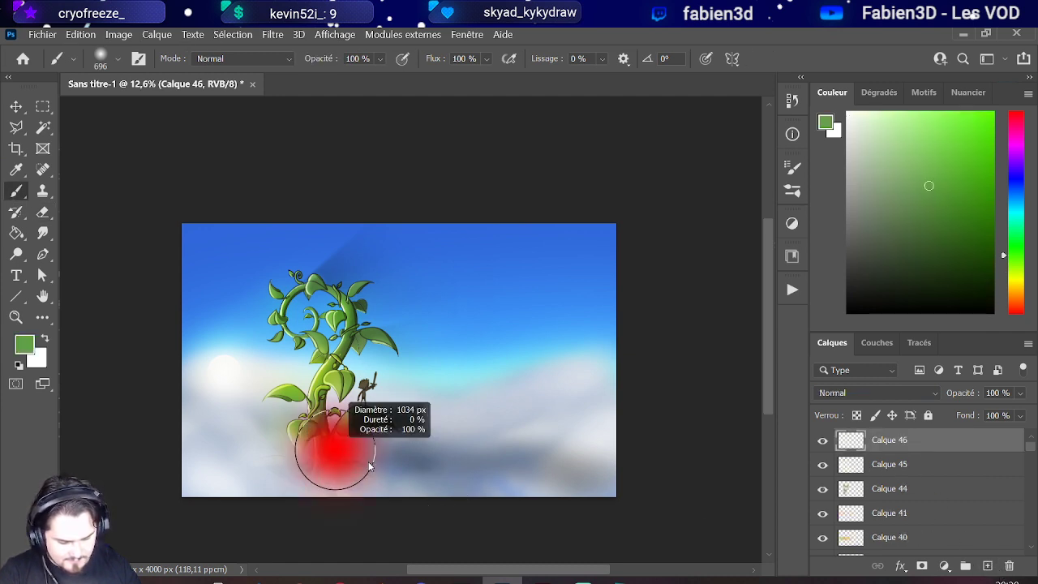
left_click(324, 462)
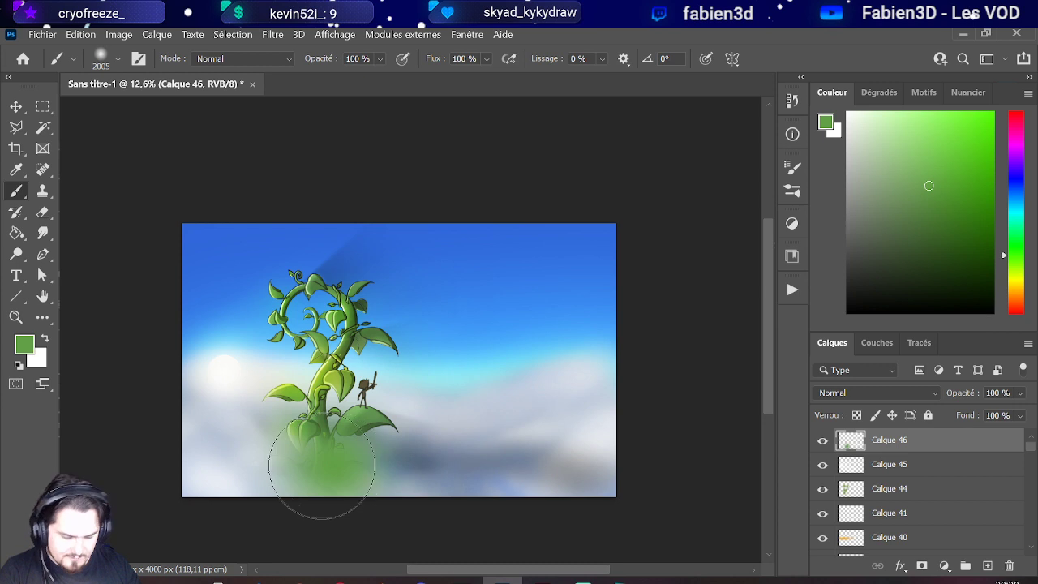
left_click_drag(322, 466, 313, 463)
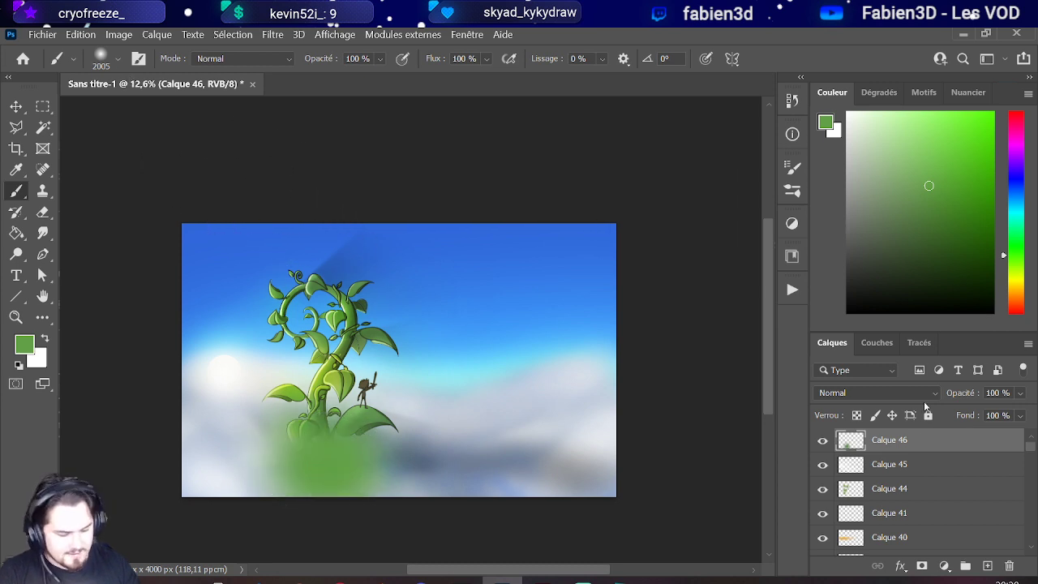
Step: Set the green glow layer to Incrustation and free-transform it to about 141 % width, centred around the beanstalk's base
left_click(861, 394)
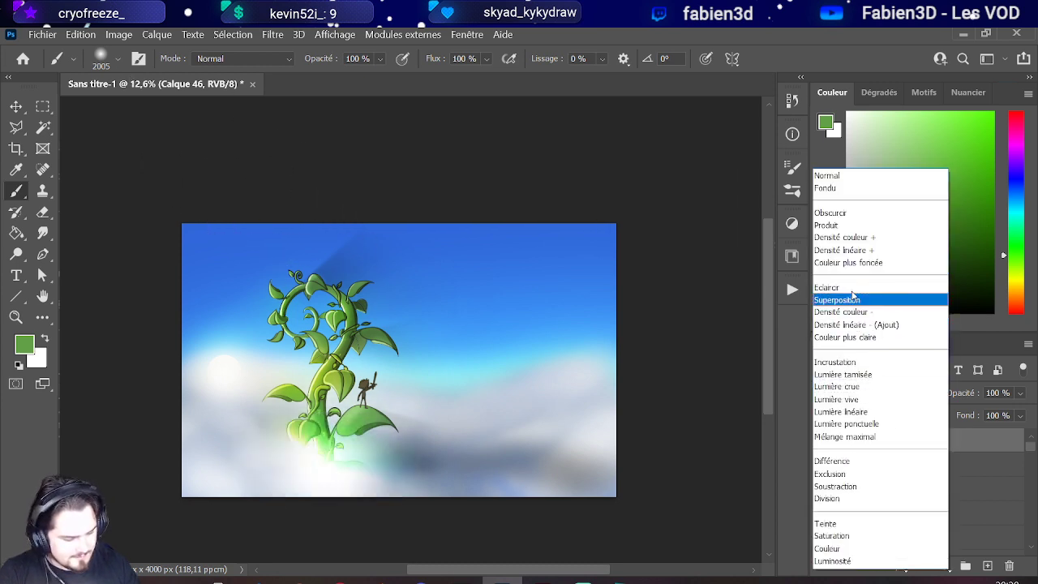
left_click(861, 369)
left_click(81, 34)
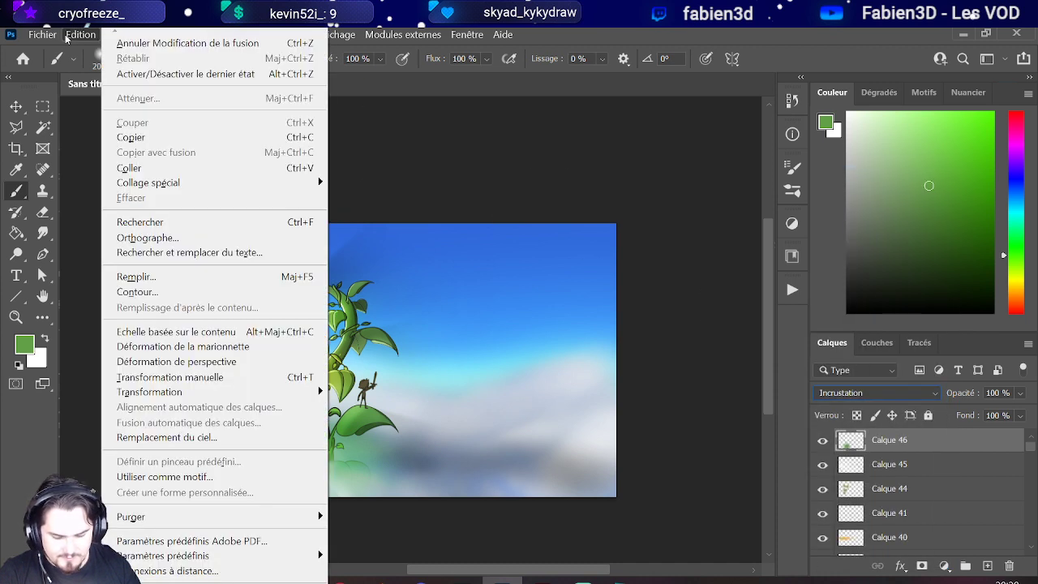
left_click(161, 377)
left_click_drag(445, 424, 568, 428)
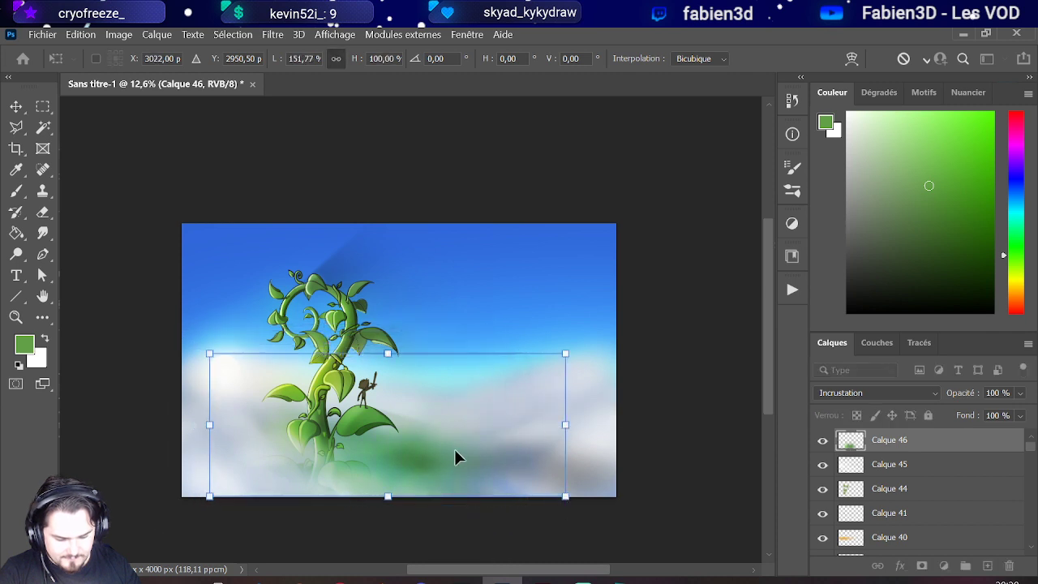
left_click_drag(420, 467, 357, 468)
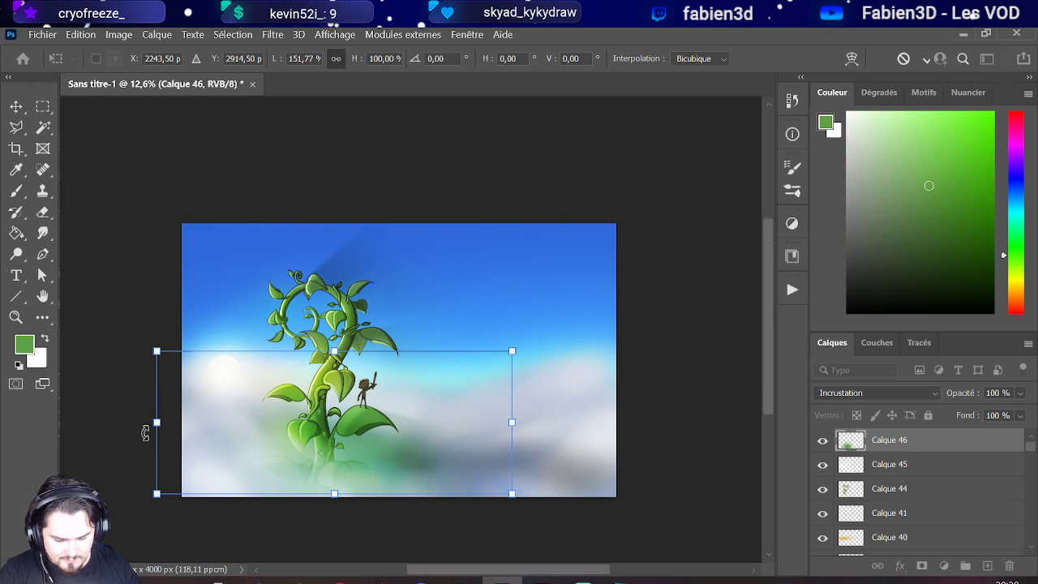
left_click_drag(156, 423, 180, 422)
mouse_move(332, 458)
left_mouse_down()
mouse_move(343, 470)
mouse_move(324, 469)
mouse_move(335, 459)
left_mouse_up()
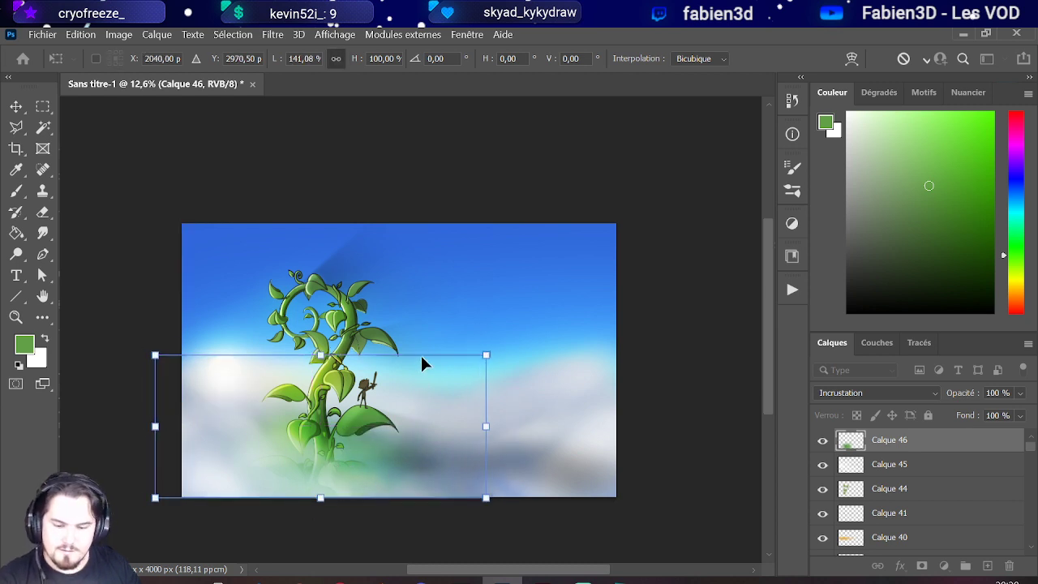
key("Return")
key("b")
Step: Examine the beanstalk, character and clouds at different zoom levels and look through the layer stack
scroll(438, 429, "down", 1)
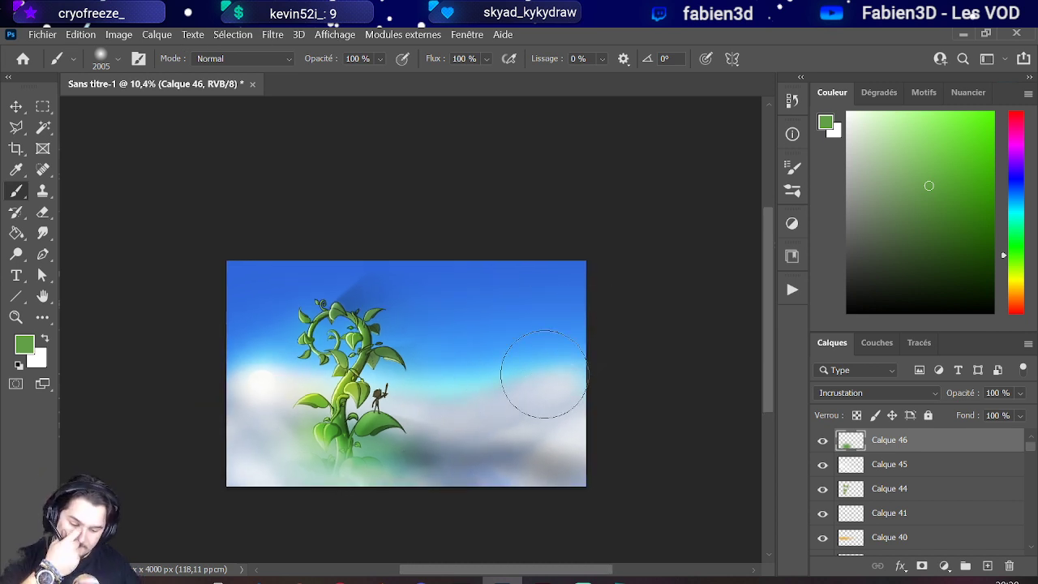
scroll(503, 434, "up", 3)
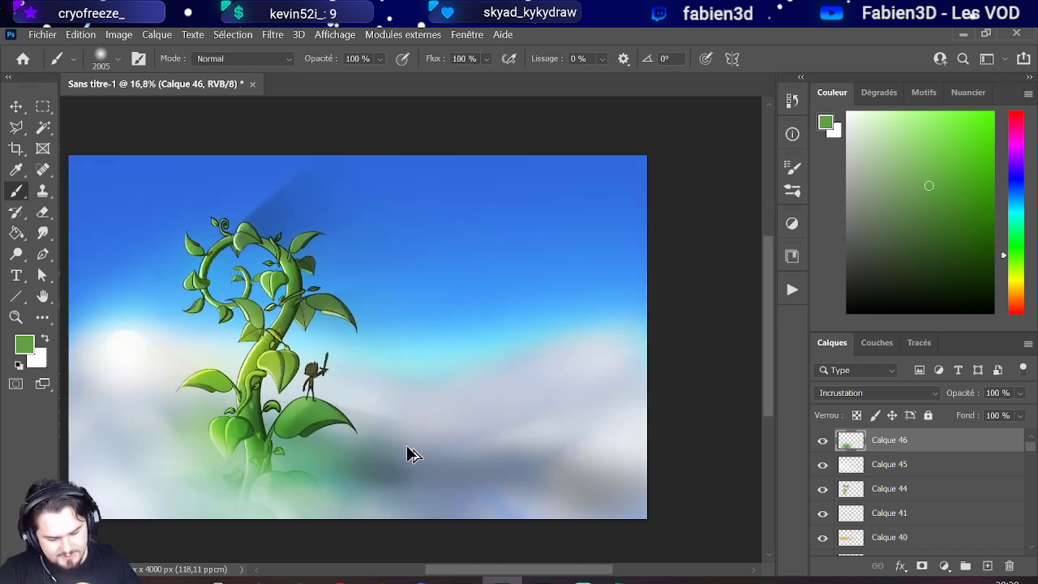
scroll(178, 410, "up", 2)
scroll(139, 382, "down", 3)
scroll(293, 341, "up", 4)
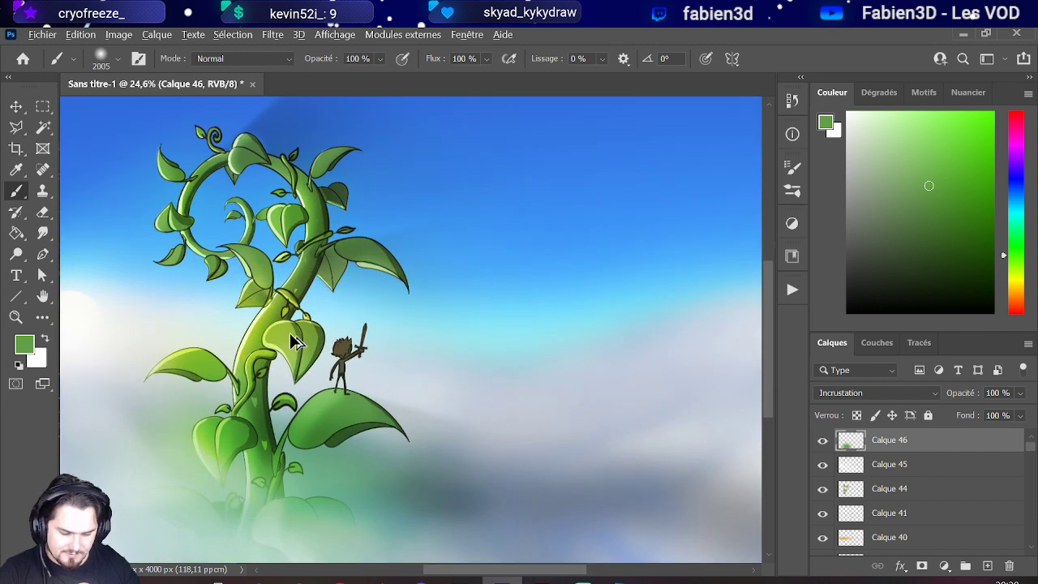
scroll(292, 345, "up", 2)
scroll(290, 357, "down", 1)
scroll(928, 506, "down", 2)
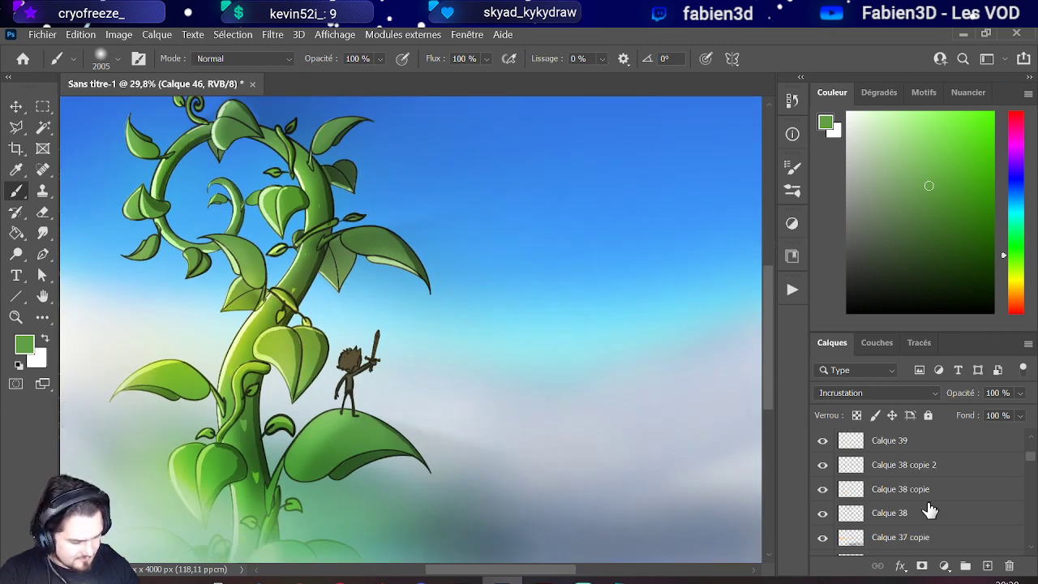
scroll(928, 506, "down", 3)
scroll(918, 482, "up", 1)
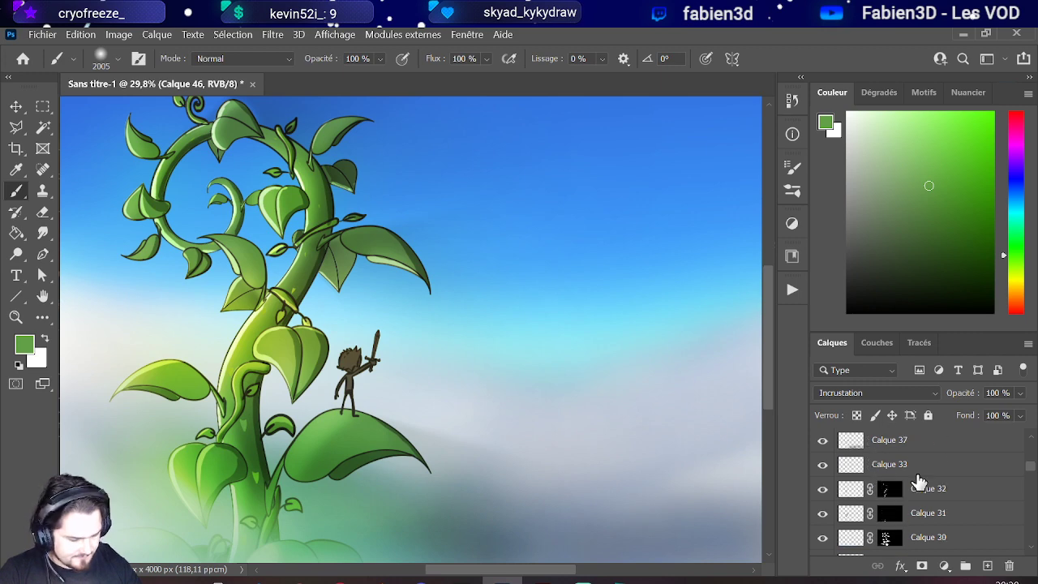
scroll(916, 482, "up", 1)
scroll(912, 483, "down", 3)
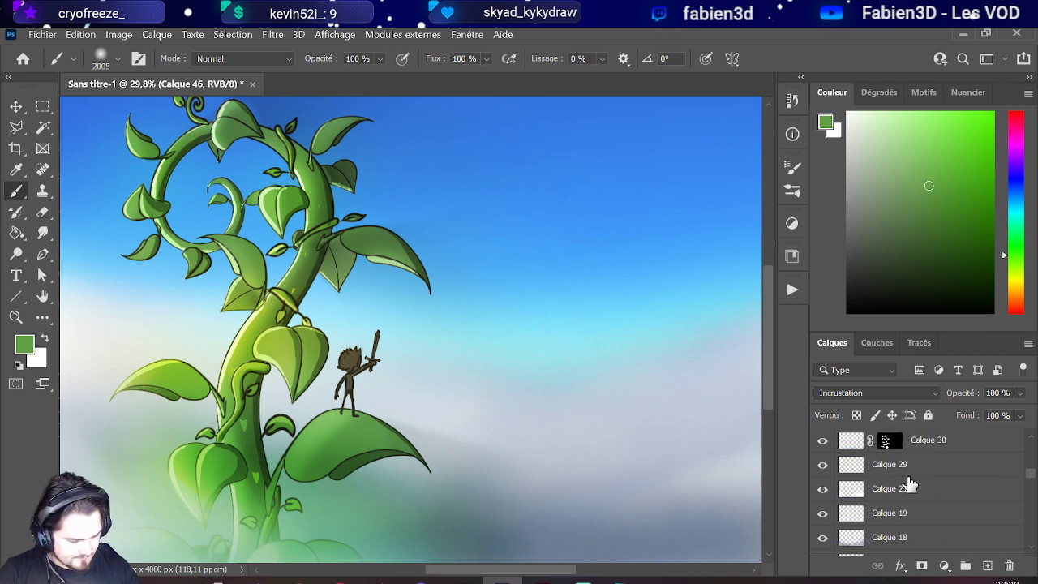
scroll(398, 415, "down", 2)
scroll(414, 450, "up", 1)
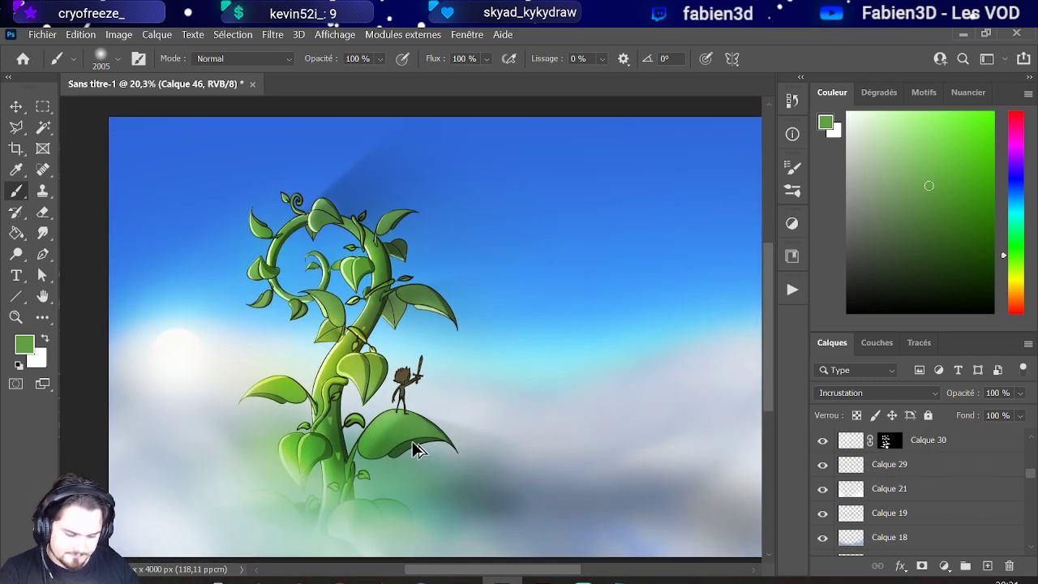
scroll(413, 448, "down", 1)
scroll(412, 446, "up", 1)
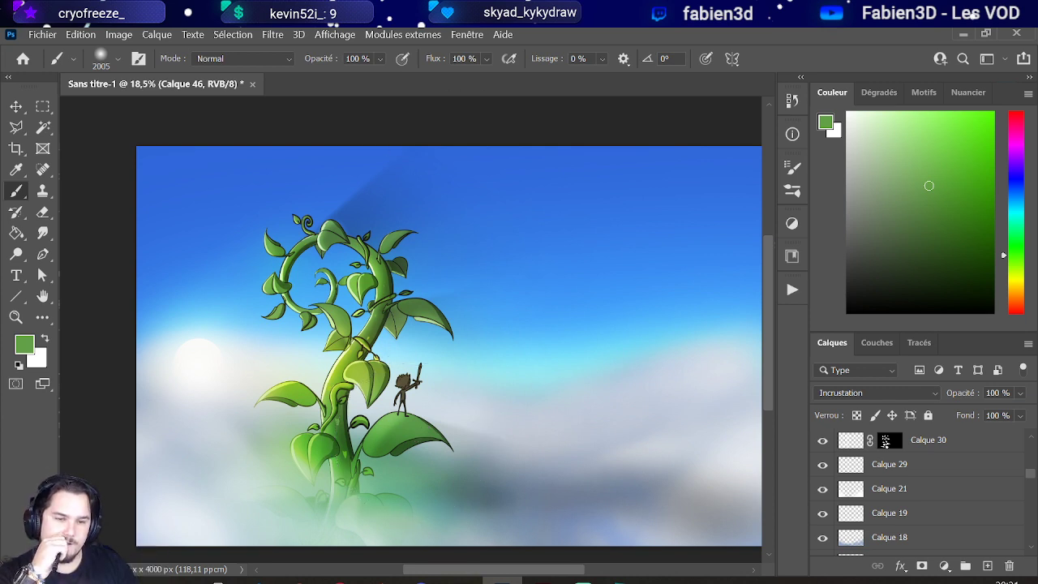
scroll(963, 455, "up", 5)
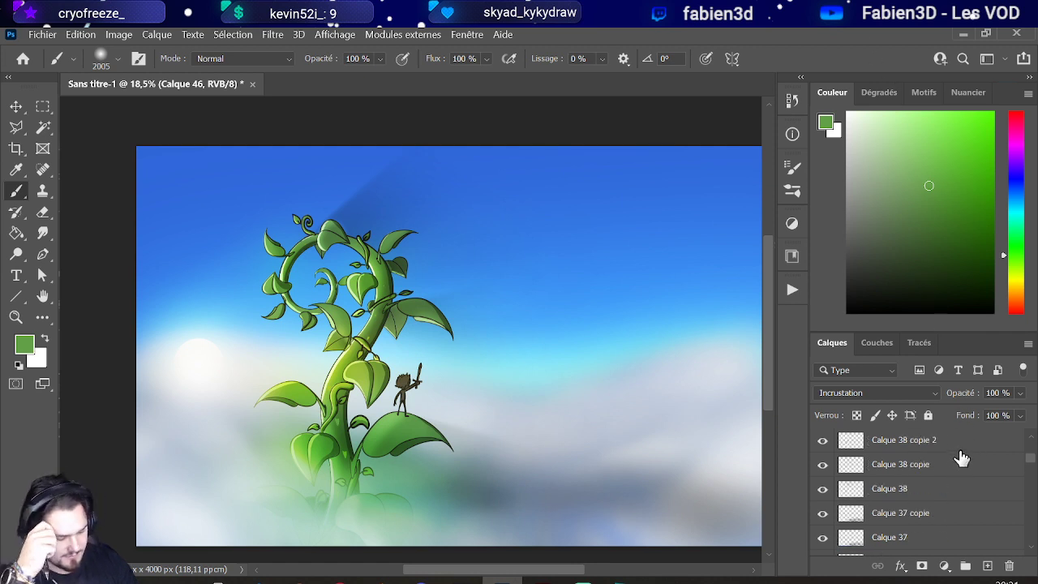
scroll(963, 455, "up", 1)
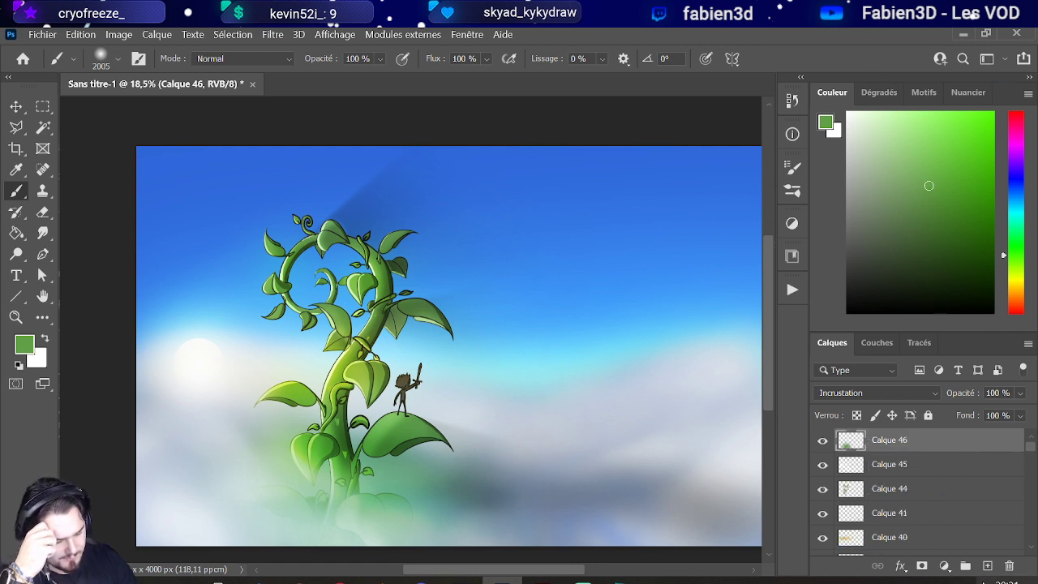
Step: Add a new empty layer above the green glow layer
left_click(987, 565)
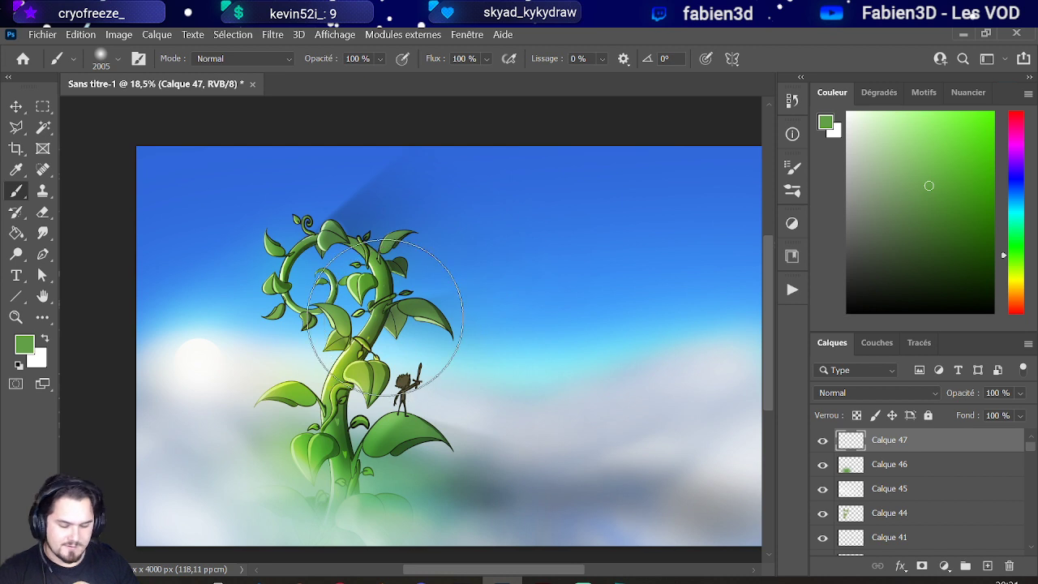
scroll(310, 323, "down", 2)
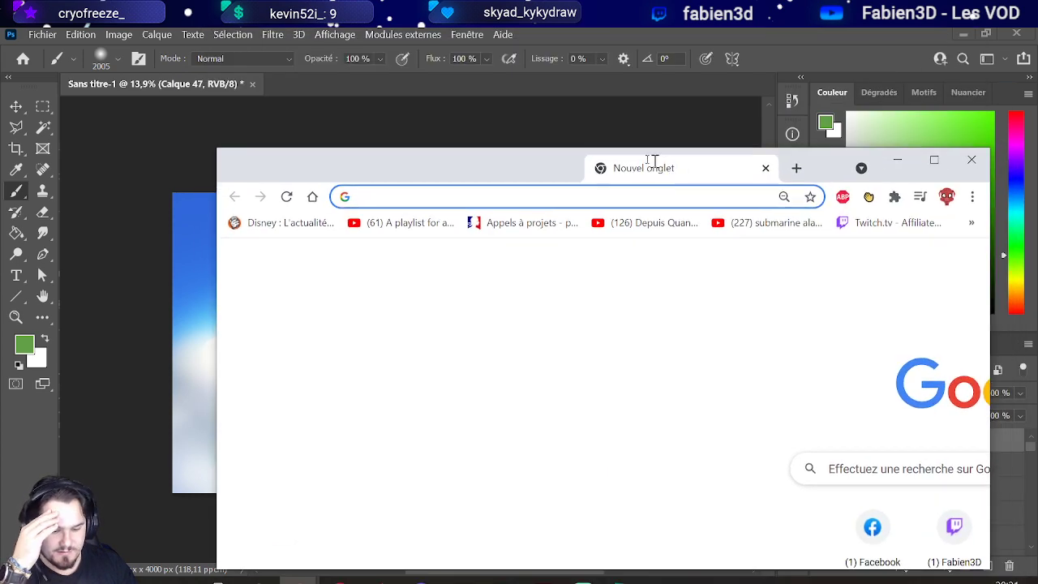
Step: Switch to a maximized Chrome window and open the Coolors palette generator
double_click(653, 162)
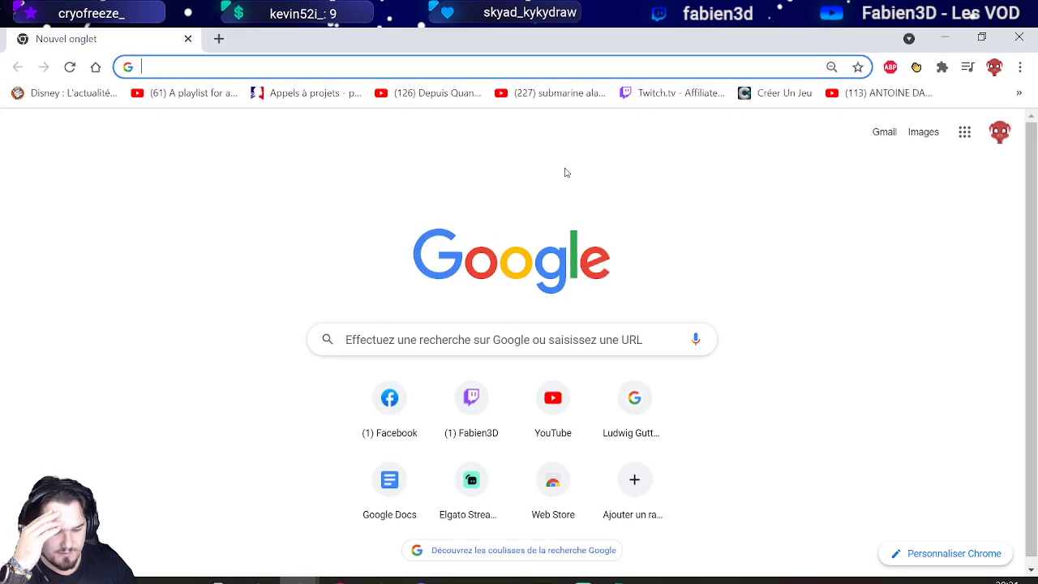
left_click(330, 67)
type("cool")
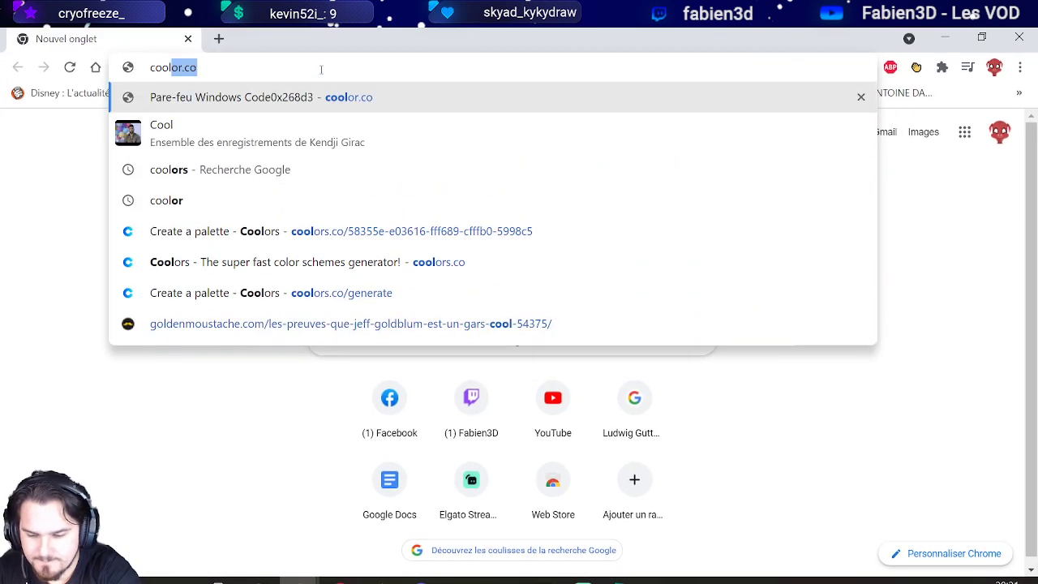
type("or")
key("Return")
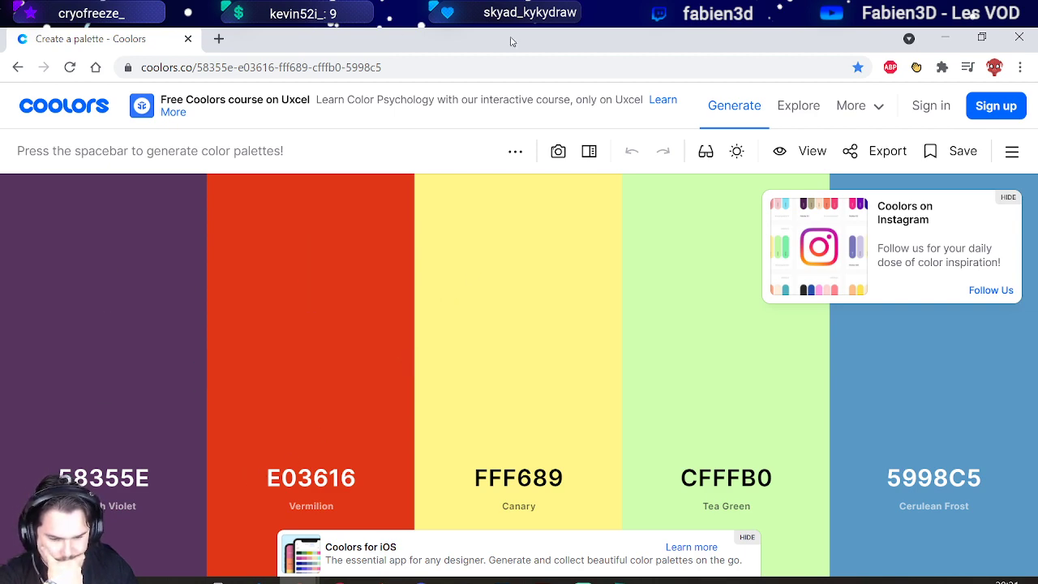
Step: Switch back to Photoshop, sample the stem's light green 91c02c as the foreground colour, and open its colour picker
key("alt+Tab")
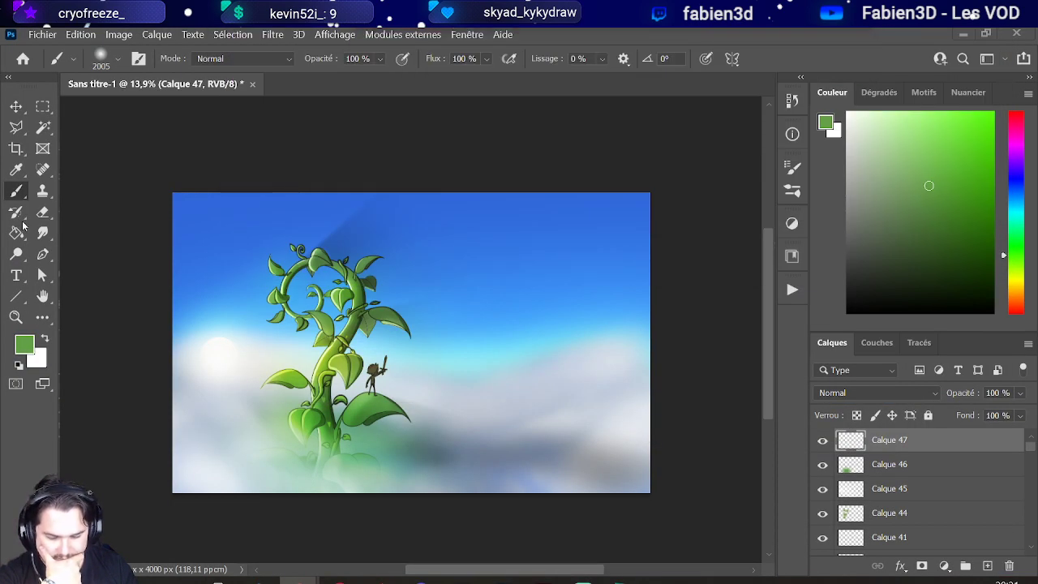
left_click(14, 172)
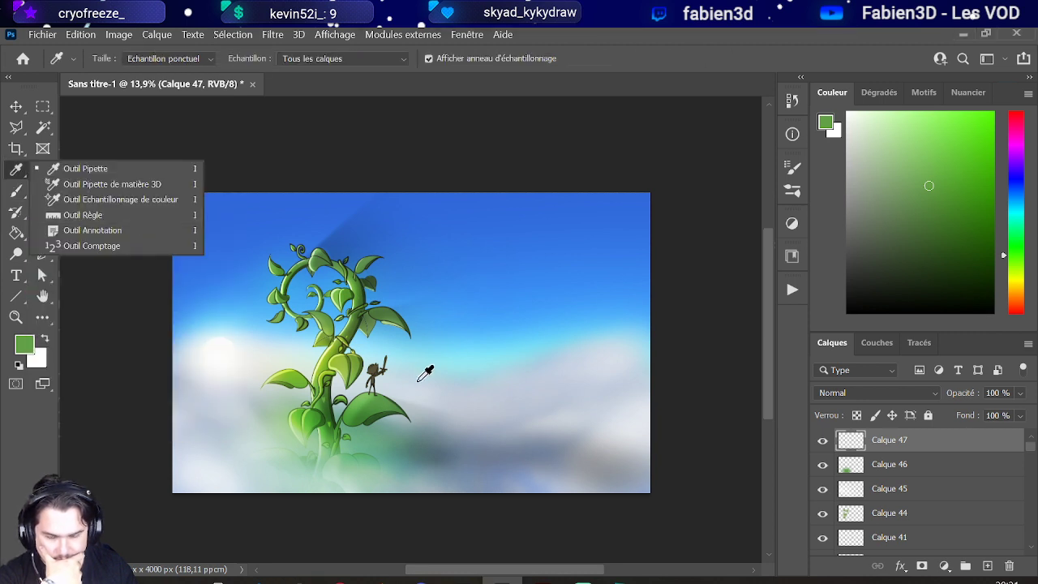
left_click(326, 363)
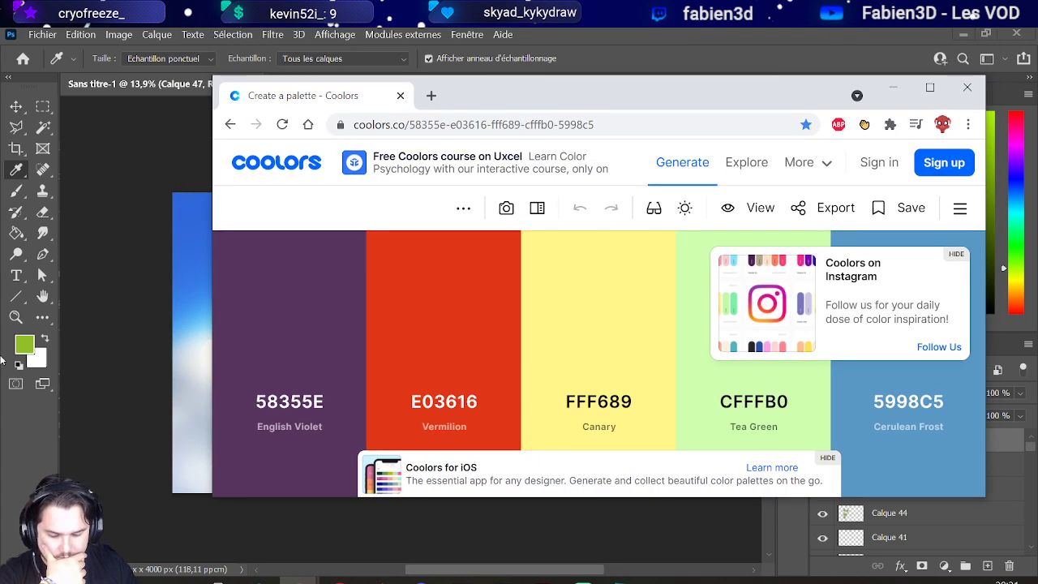
left_click(22, 347)
left_click(22, 346)
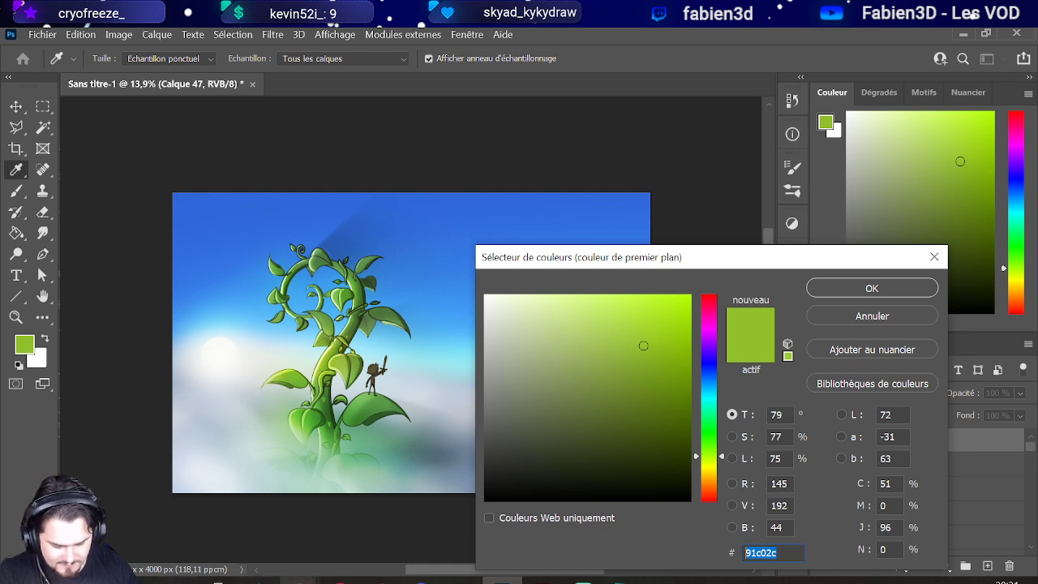
Step: Switch to Coolors in Chrome, set the first palette colour to 91c02c and lock it, then maximize the window
mouse_move(307, 579)
left_click(356, 535)
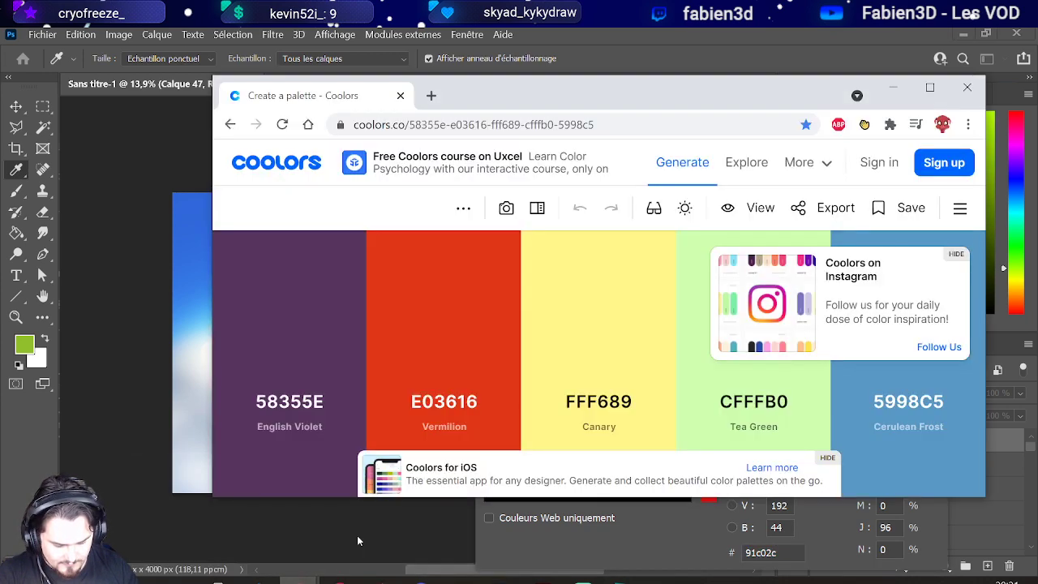
left_click(292, 401)
type("91c02c")
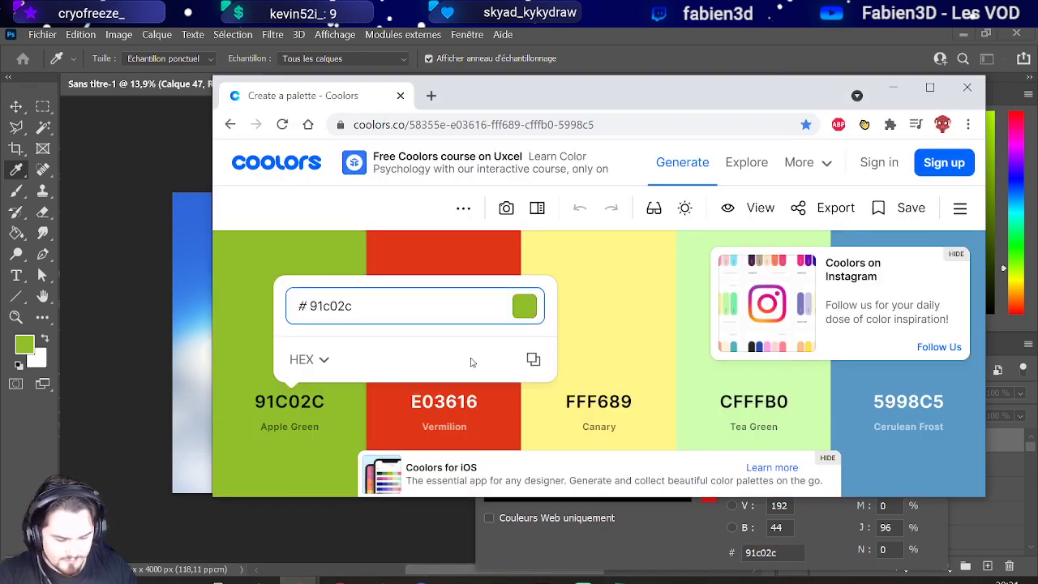
left_click(288, 468)
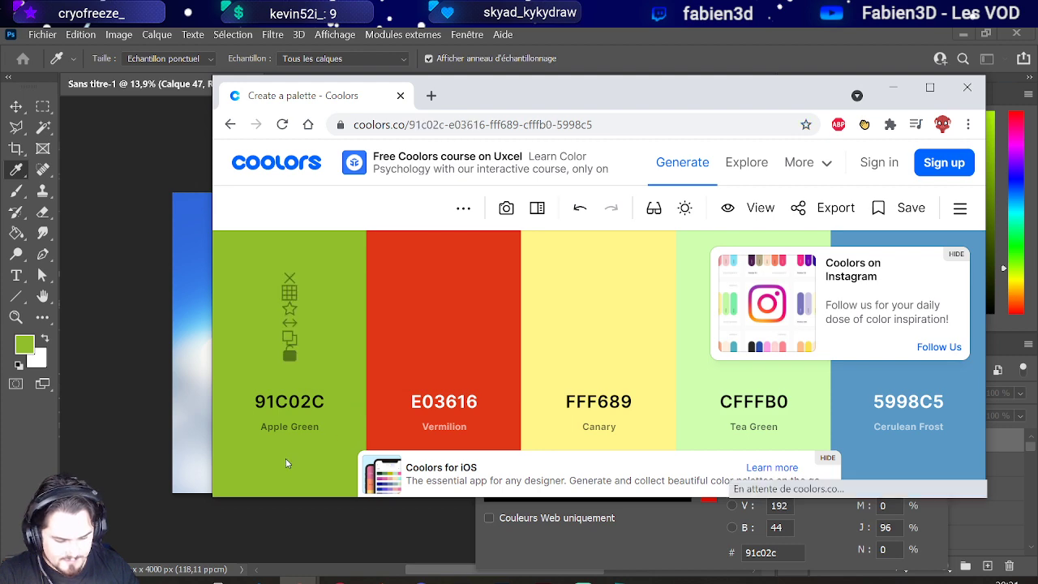
left_click(289, 352)
left_click(930, 87)
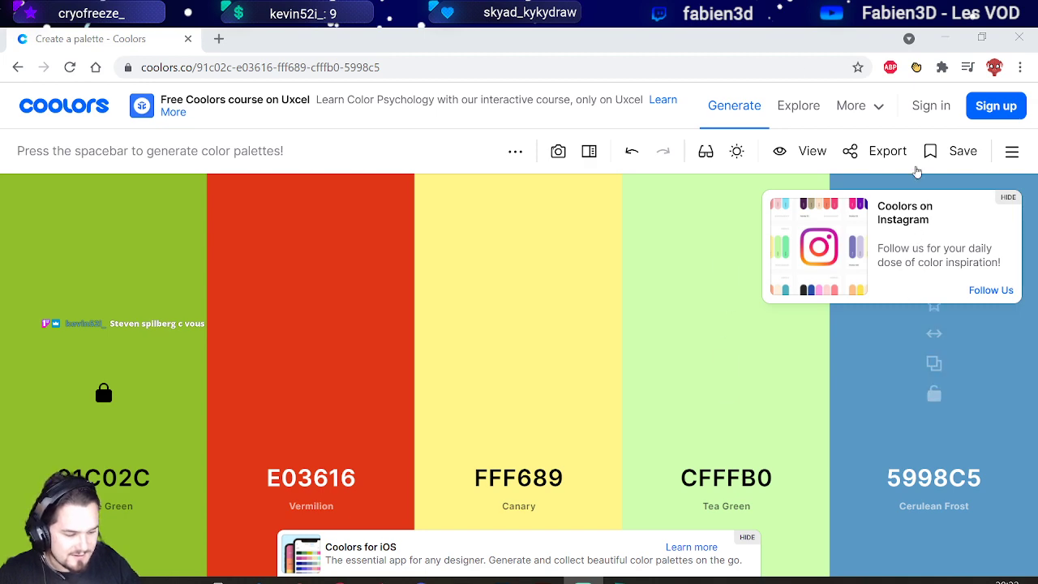
Step: Return to Photoshop and move the foreground colour picker clear of the canvas
left_click(943, 38)
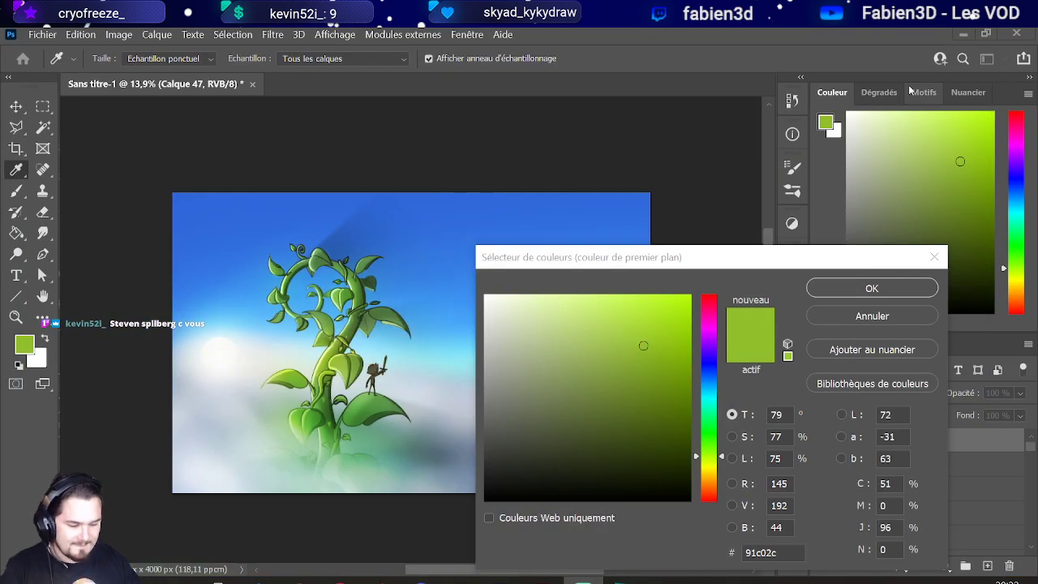
left_click_drag(838, 261, 1016, 236)
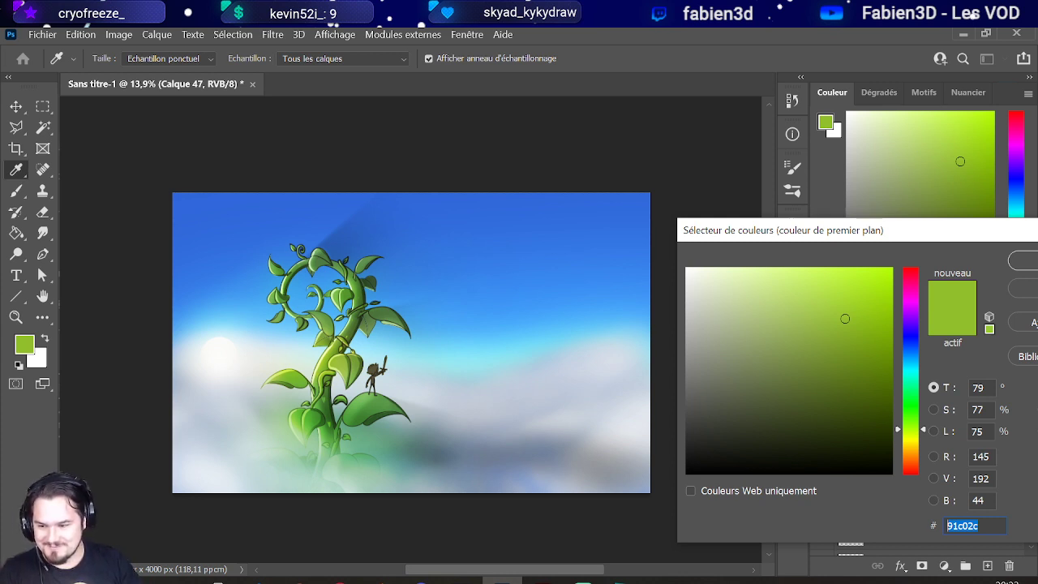
key("alt+Tab")
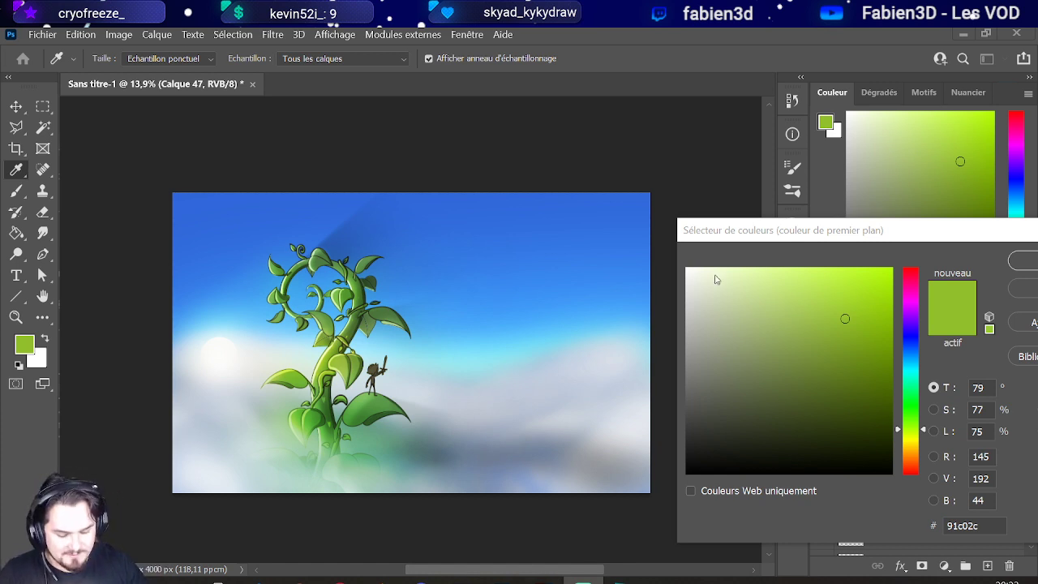
Step: Switch to Coolors in Chrome and generate new palettes around the locked green until one includes the dark blue 094D92
left_click_drag(943, 232, 714, 214)
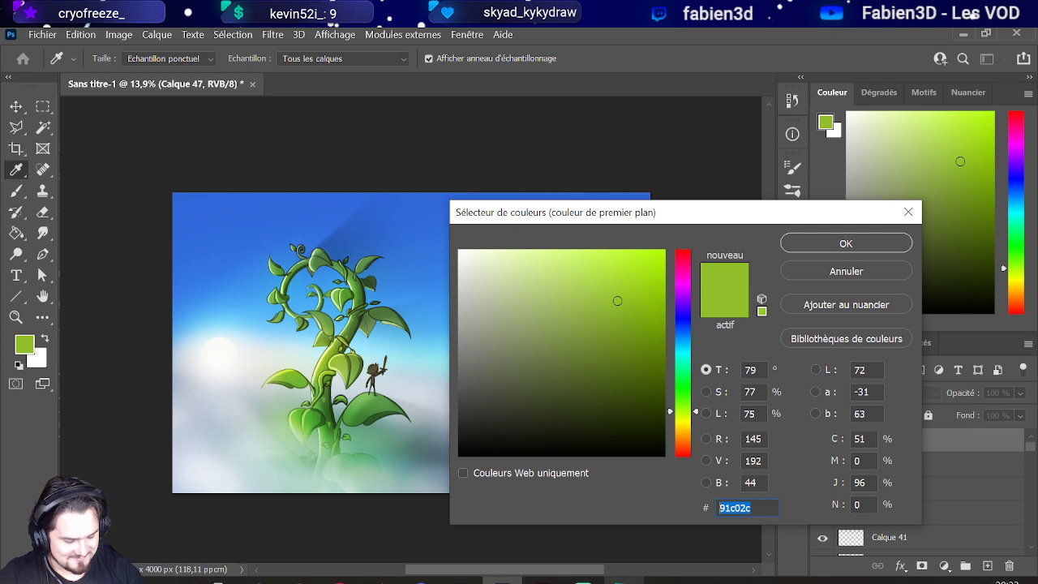
mouse_move(338, 571)
left_click(344, 549)
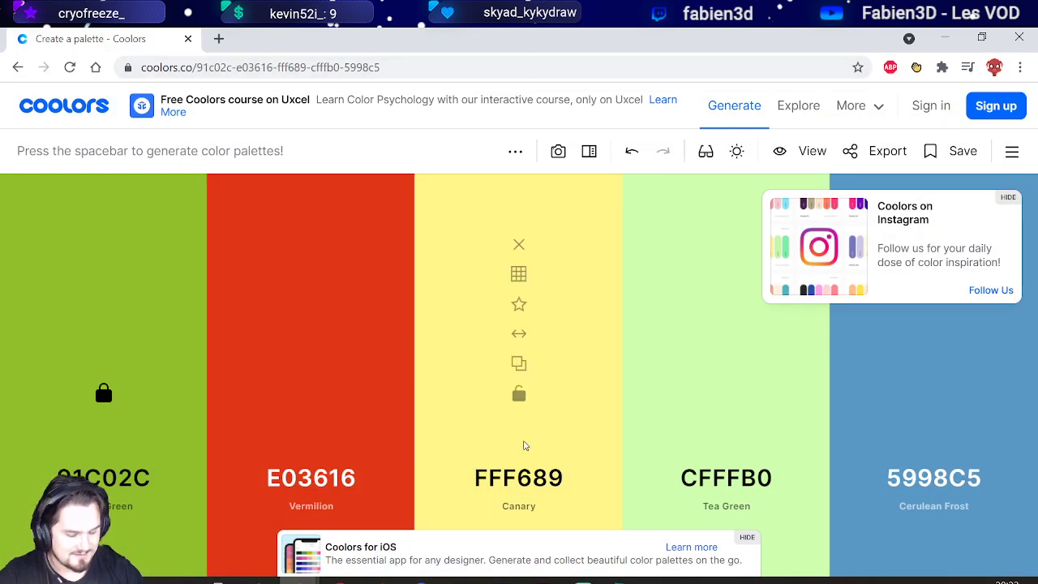
key("space")
key("space")
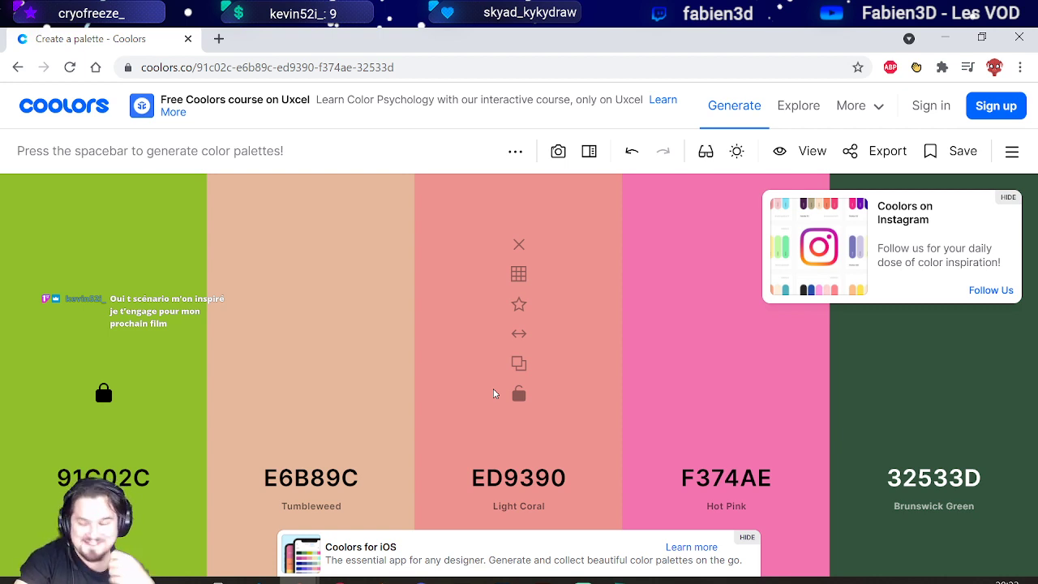
key("space")
key("space")
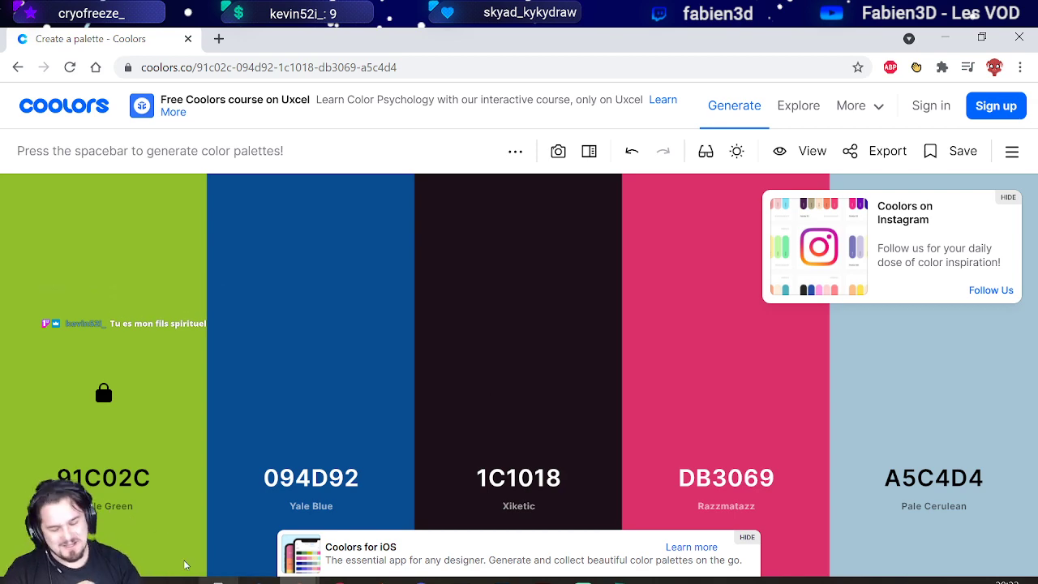
Step: Copy the hex code 094D92 from the palette and set it as the foreground colour in Photoshop
left_click(306, 480)
key("ctrl+c")
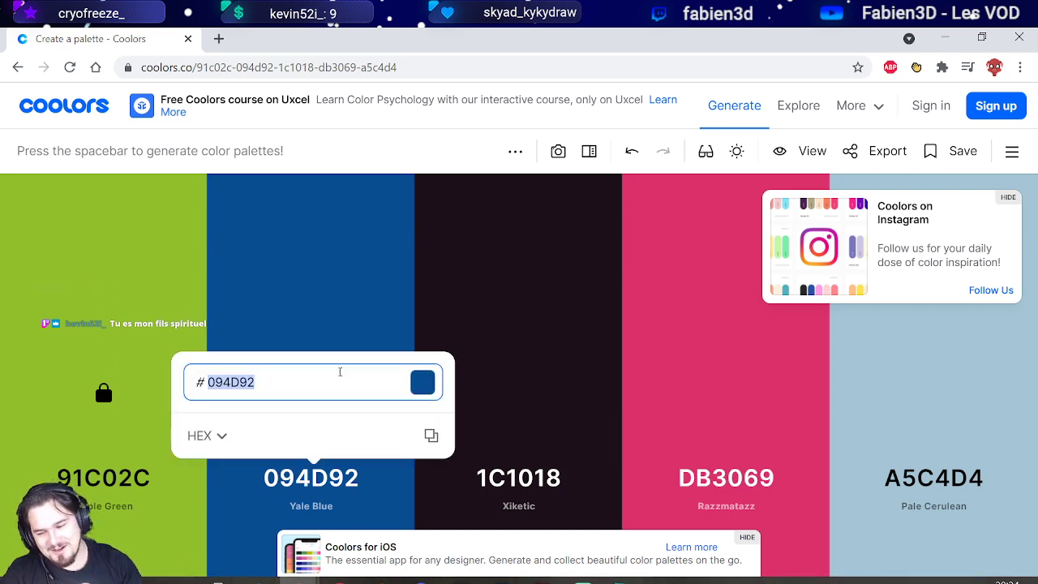
left_click(945, 38)
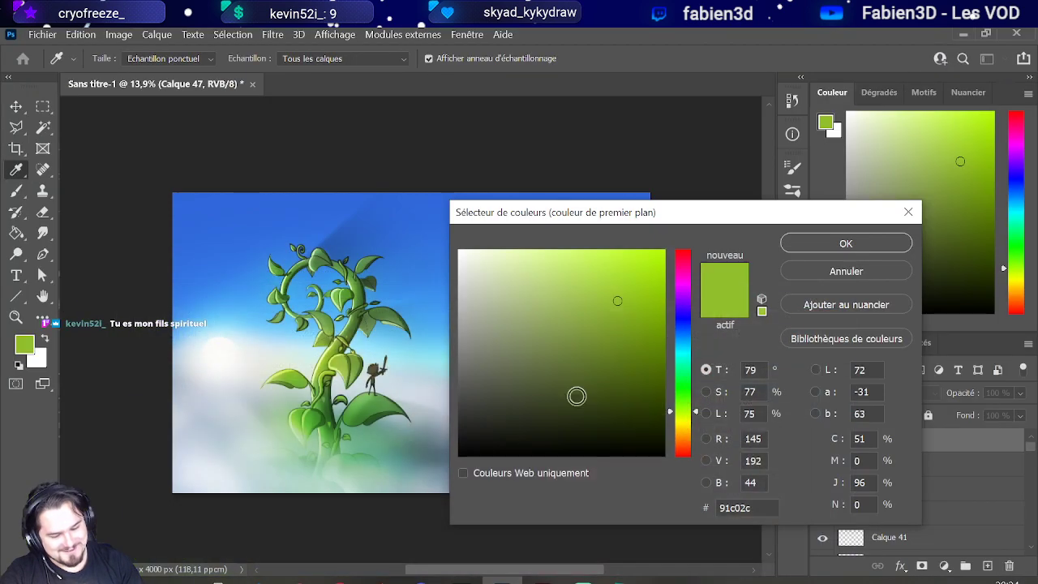
double_click(757, 508)
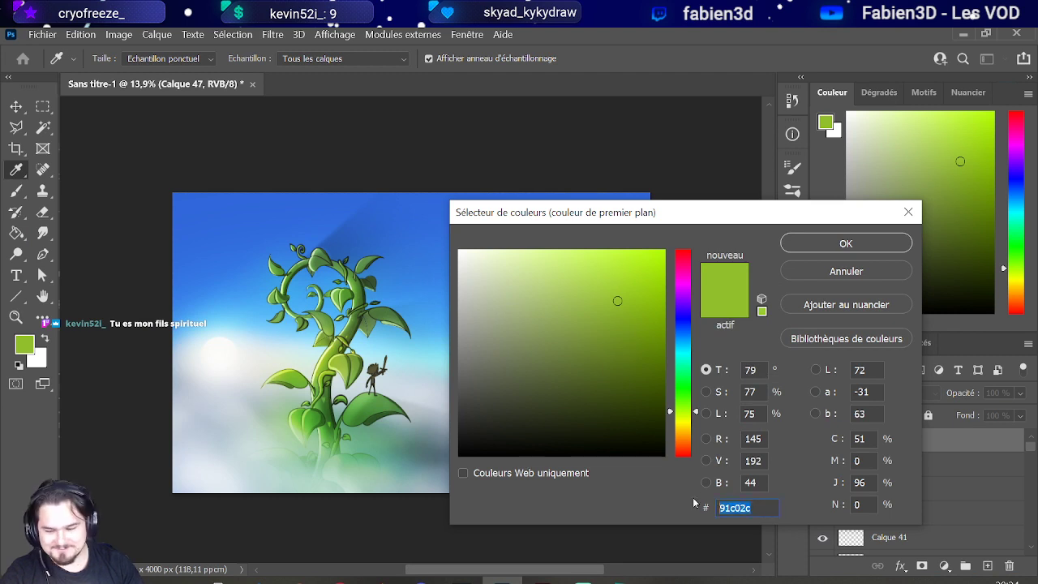
key("ctrl+v")
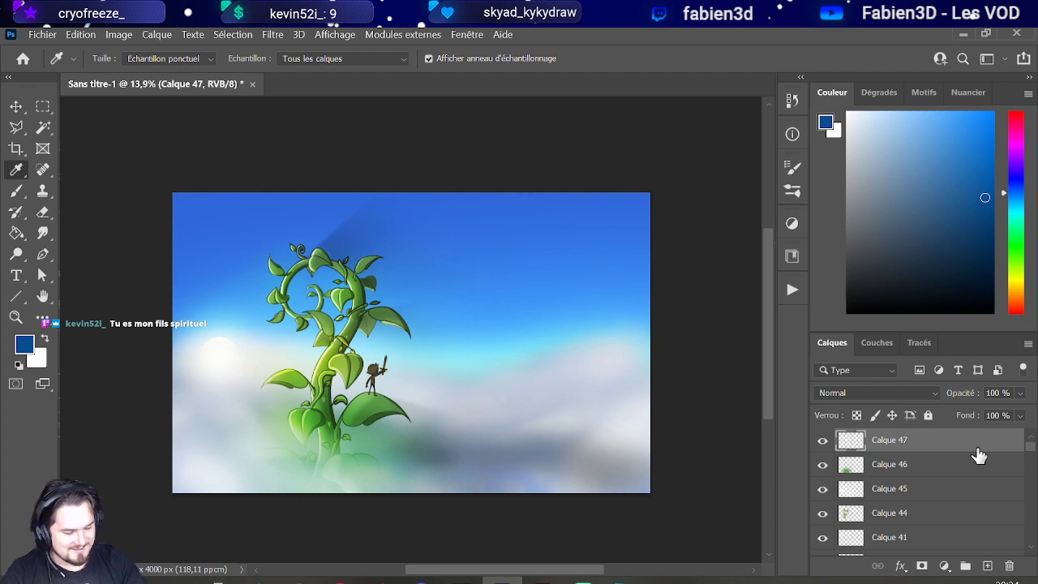
Step: On a new layer above Calque 47, paint soft dark blue over the canvas's upper-right and lower-right corners
left_click(986, 565)
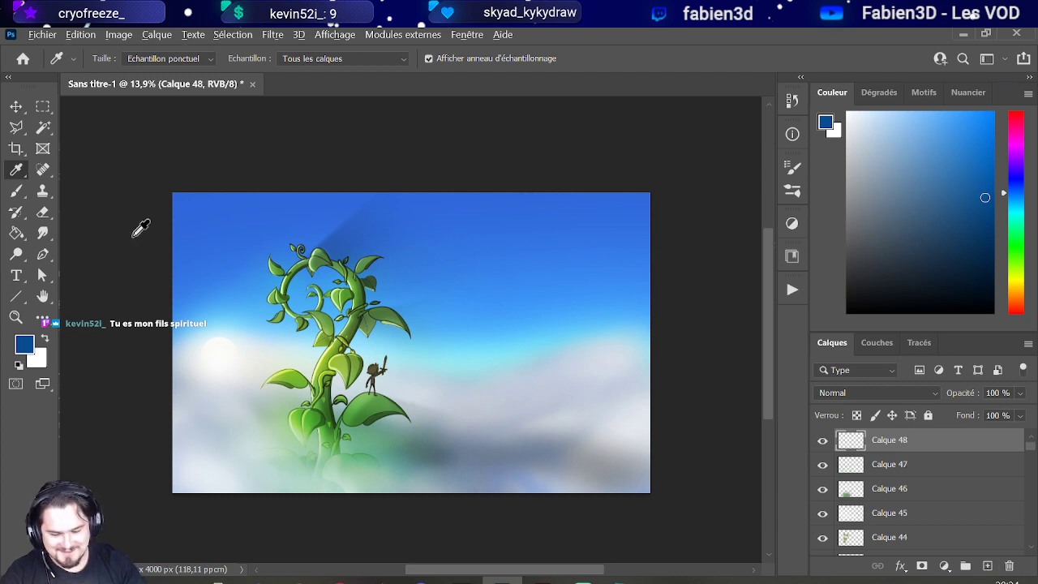
key("b")
left_click_drag(277, 250, 382, 257)
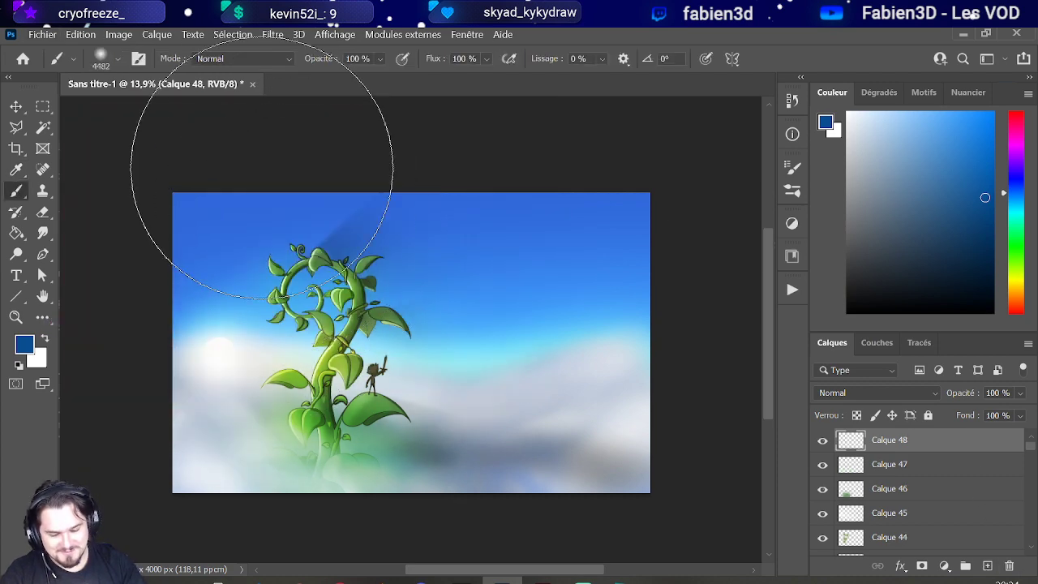
scroll(273, 202, "down", 1)
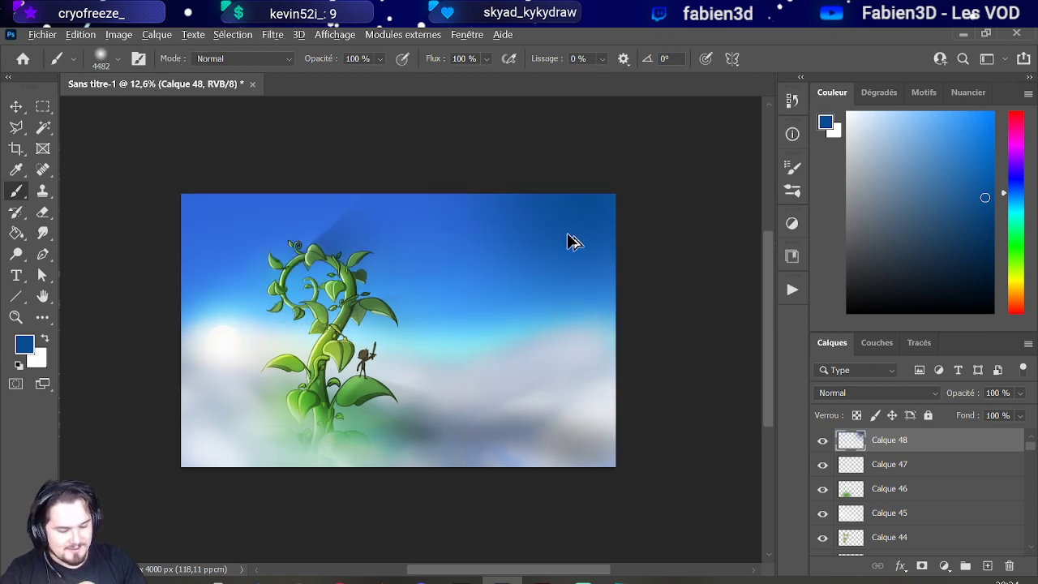
scroll(567, 239, "down", 1)
left_click(612, 442)
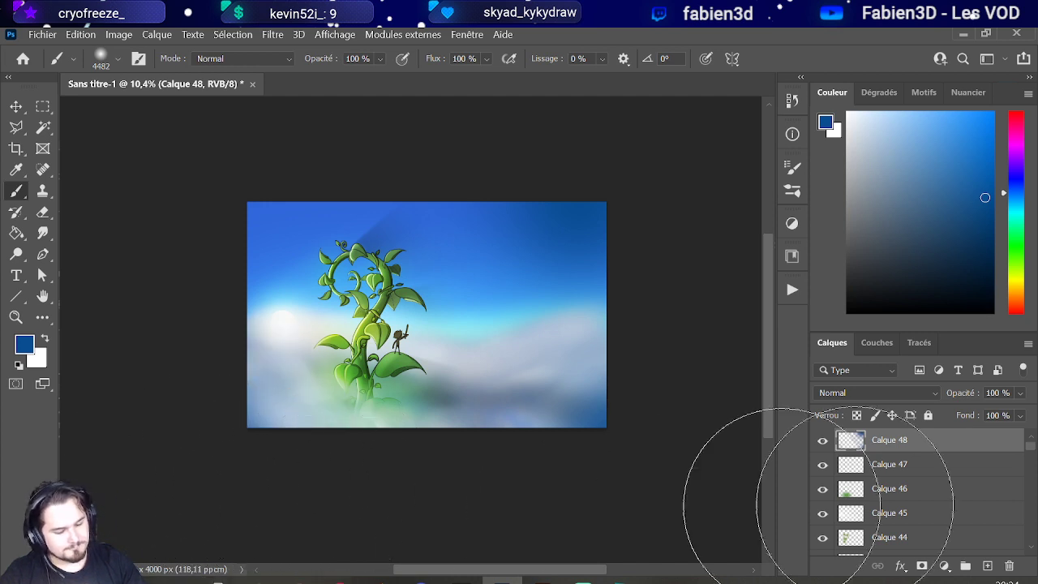
Step: Set the blend mode of the dark blue layer, Calque 48, to Incrustation
left_click(851, 393)
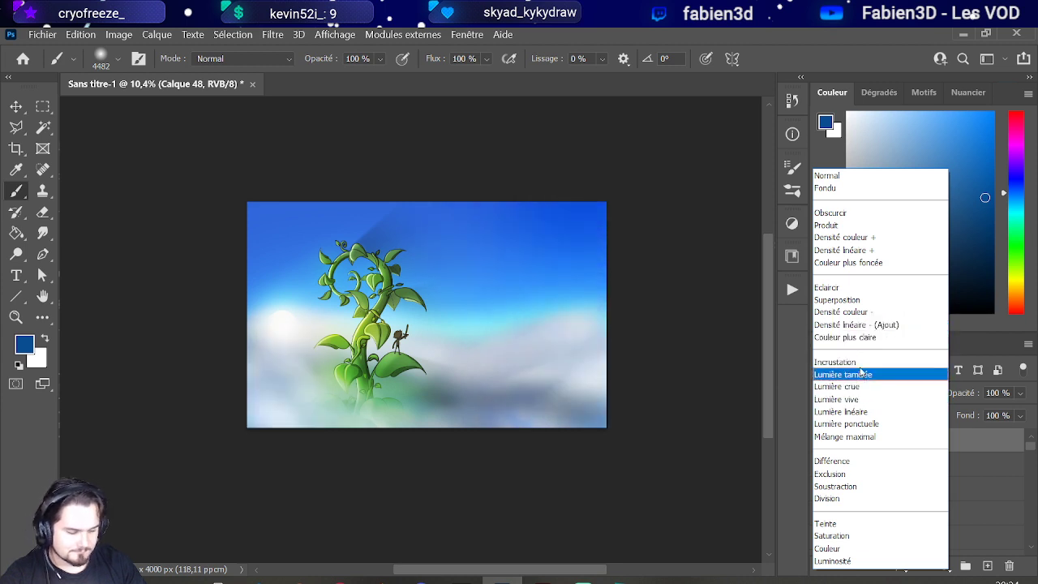
left_click(835, 361)
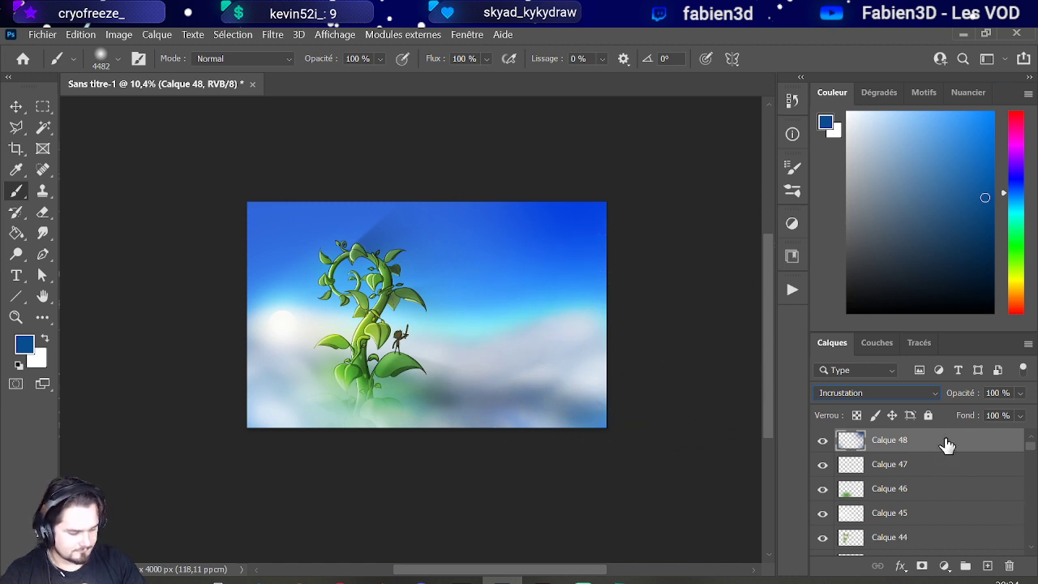
scroll(950, 473, "down", 3)
scroll(948, 473, "up", 3)
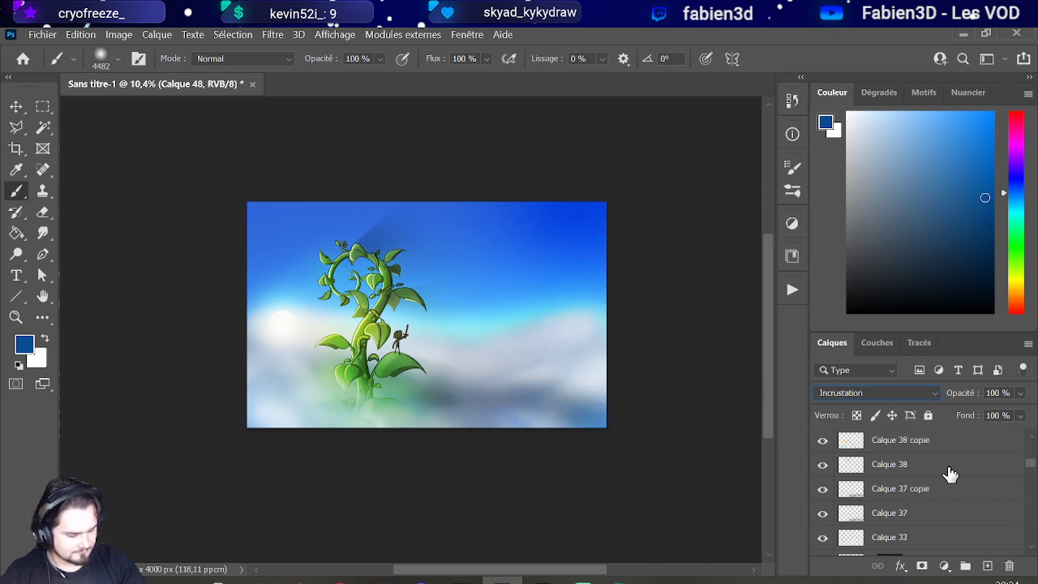
Step: Add a new layer above the dark blue one, set the foreground colour to white and reduce the brush to 320 px
left_click(987, 565)
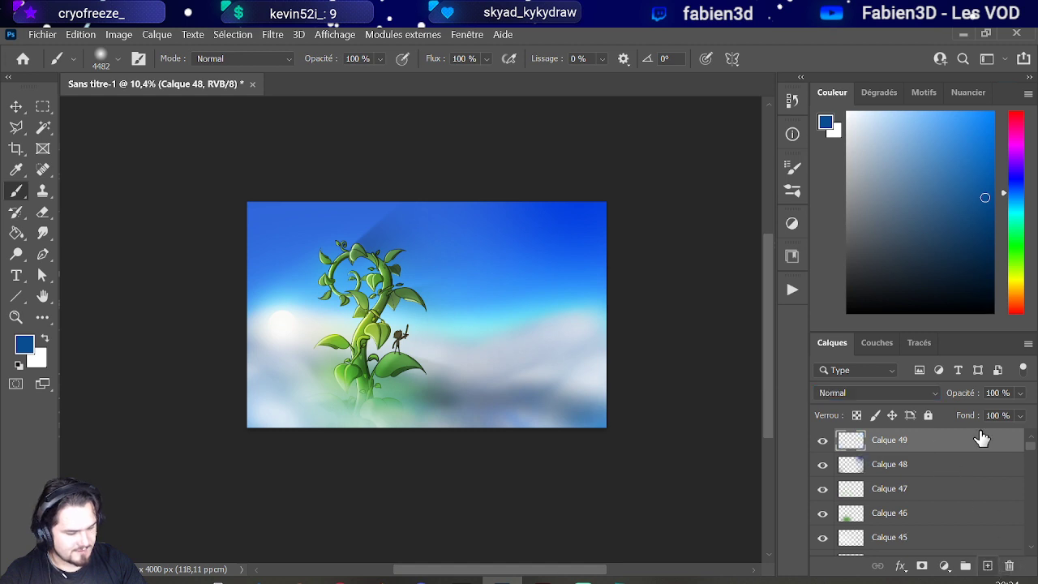
left_click(850, 115)
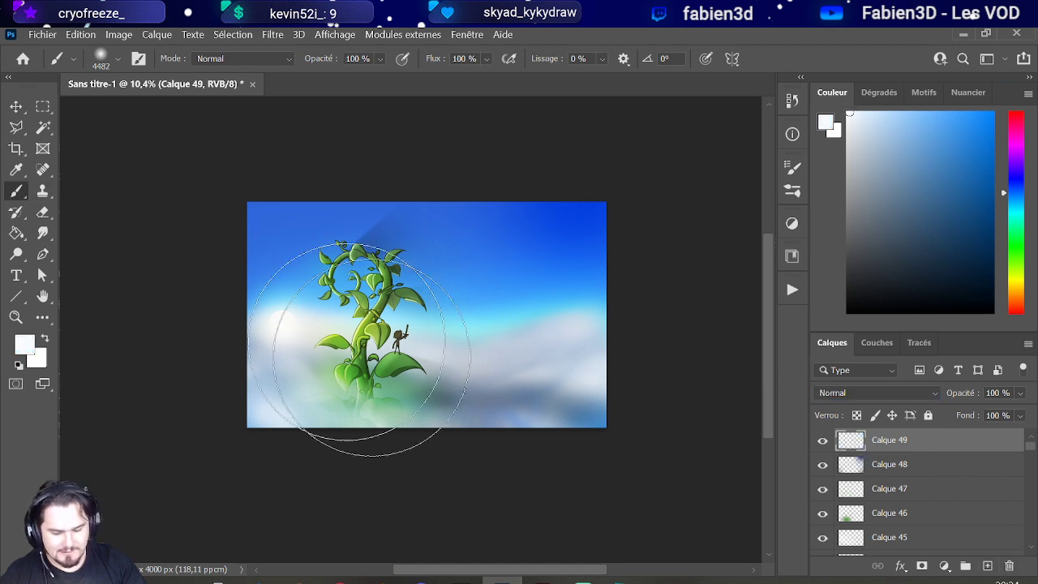
mouse_move(435, 368)
left_mouse_down()
mouse_move(320, 369)
mouse_move(259, 383)
left_mouse_up()
scroll(451, 403, "up", 1)
scroll(450, 409, "up", 1)
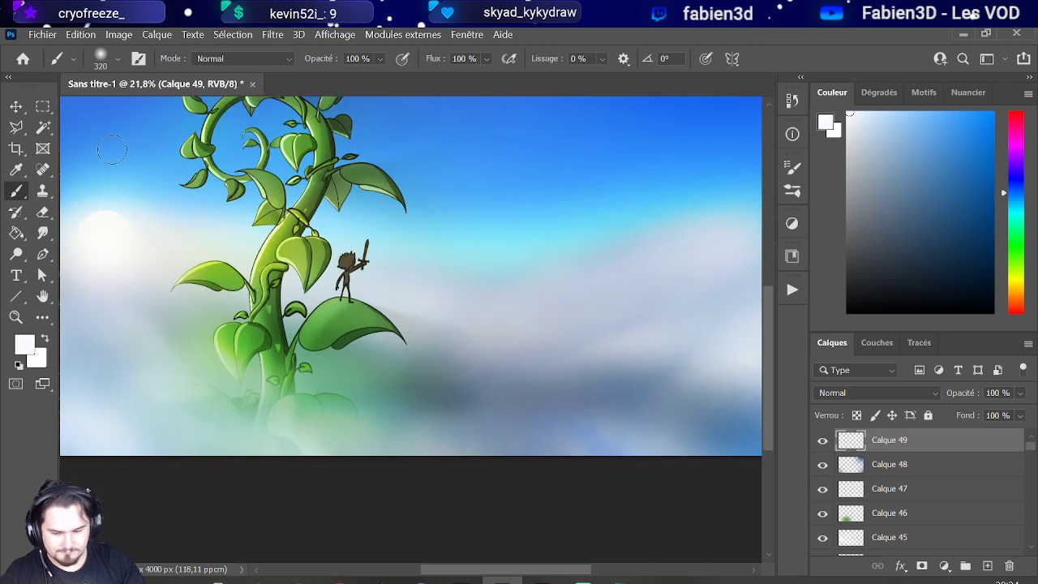
Step: Choose the Arrondi net pression taille brush and set its size to 48 px
left_click(102, 58)
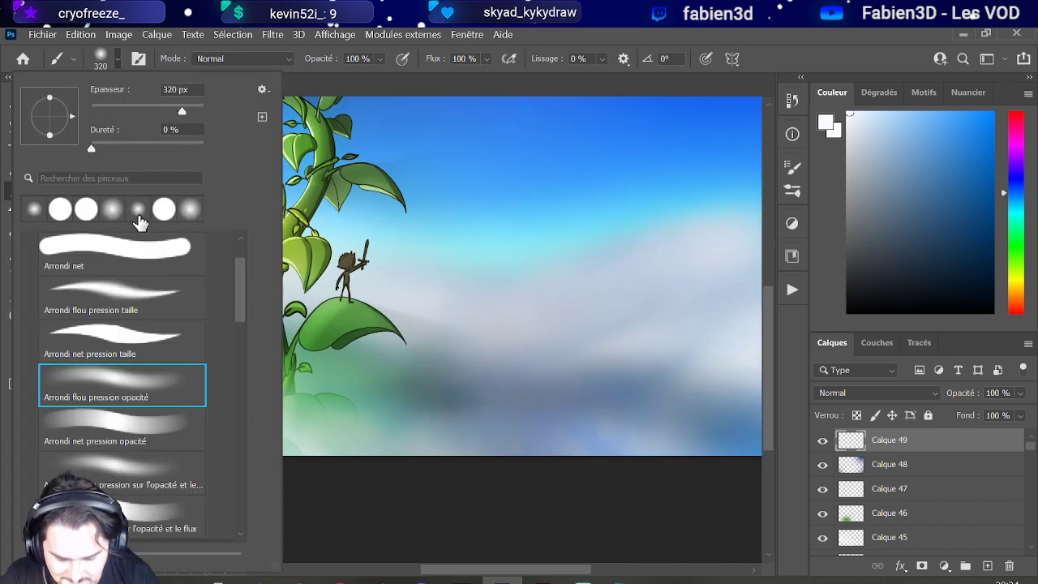
left_click(153, 339)
left_click_drag(466, 411, 447, 410)
scroll(454, 405, "up", 1)
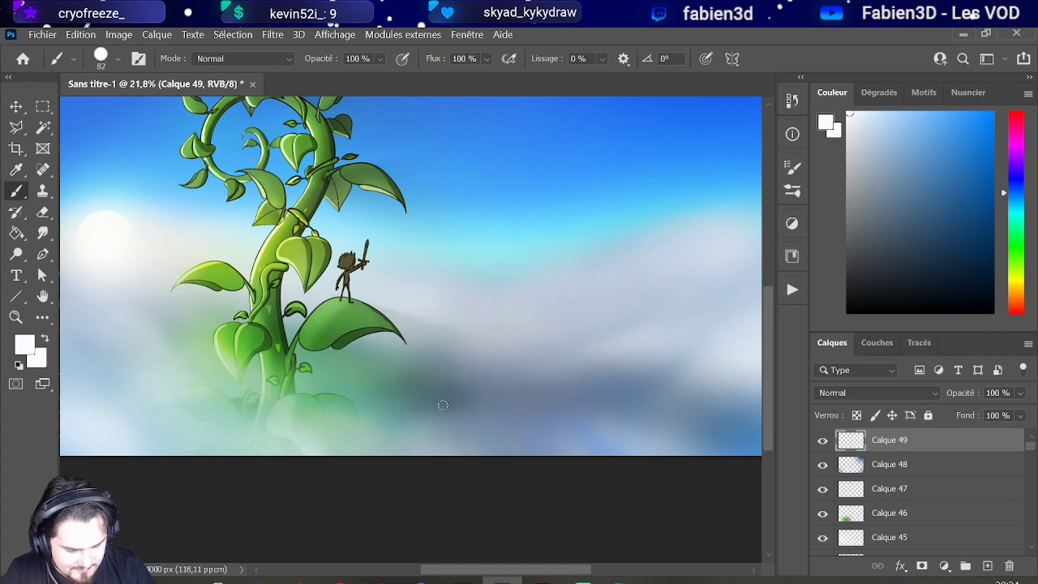
scroll(519, 389, "down", 2)
scroll(551, 408, "up", 1)
left_click_drag(532, 407, 527, 408)
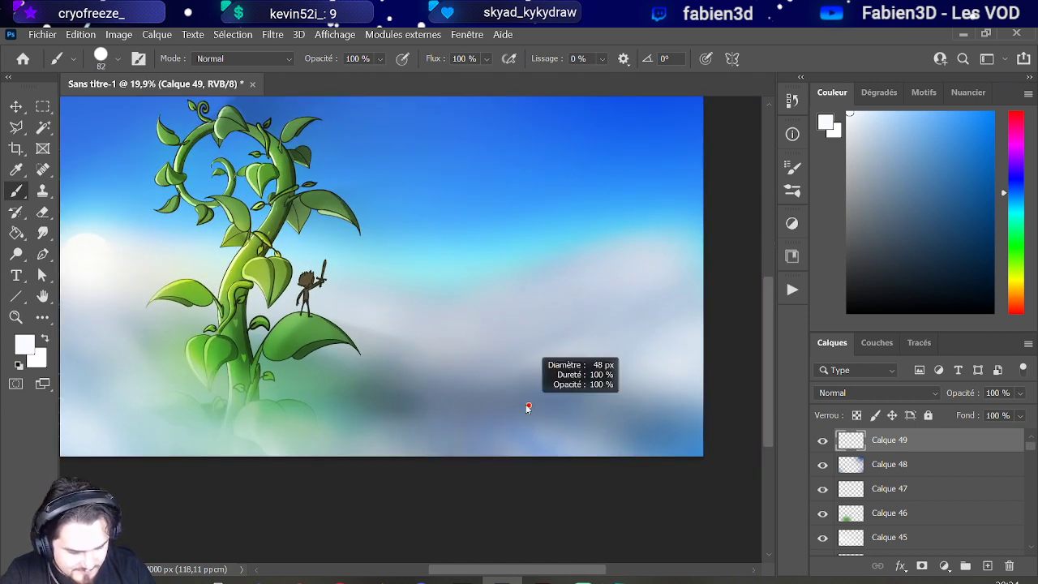
scroll(526, 408, "up", 2)
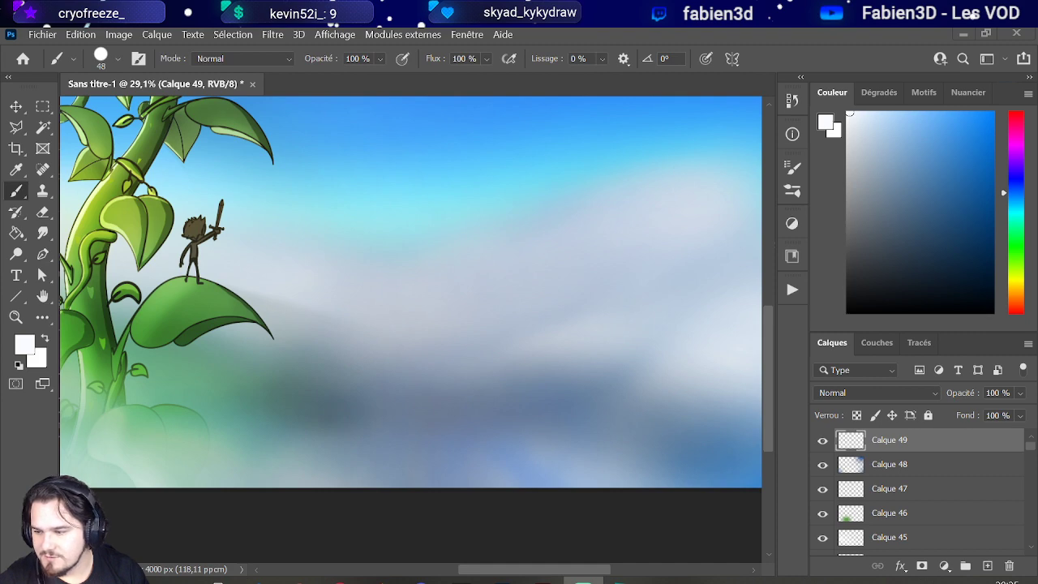
key("alt+Tab")
key("alt+Tab")
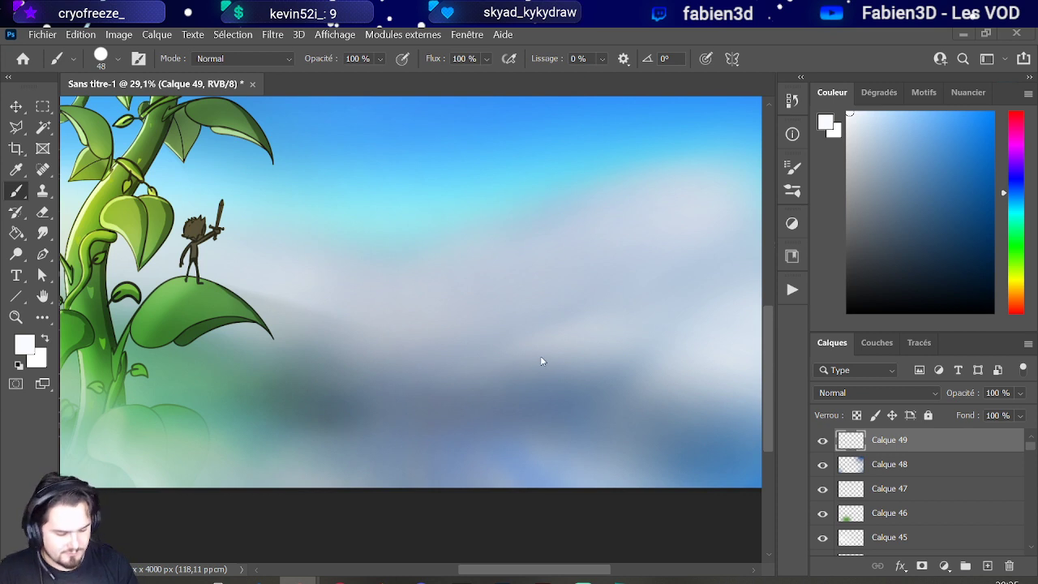
mouse_move(522, 401)
left_mouse_down()
mouse_move(540, 358)
mouse_move(558, 367)
mouse_move(597, 333)
mouse_move(592, 312)
mouse_move(623, 305)
mouse_move(628, 275)
mouse_move(662, 266)
left_mouse_up()
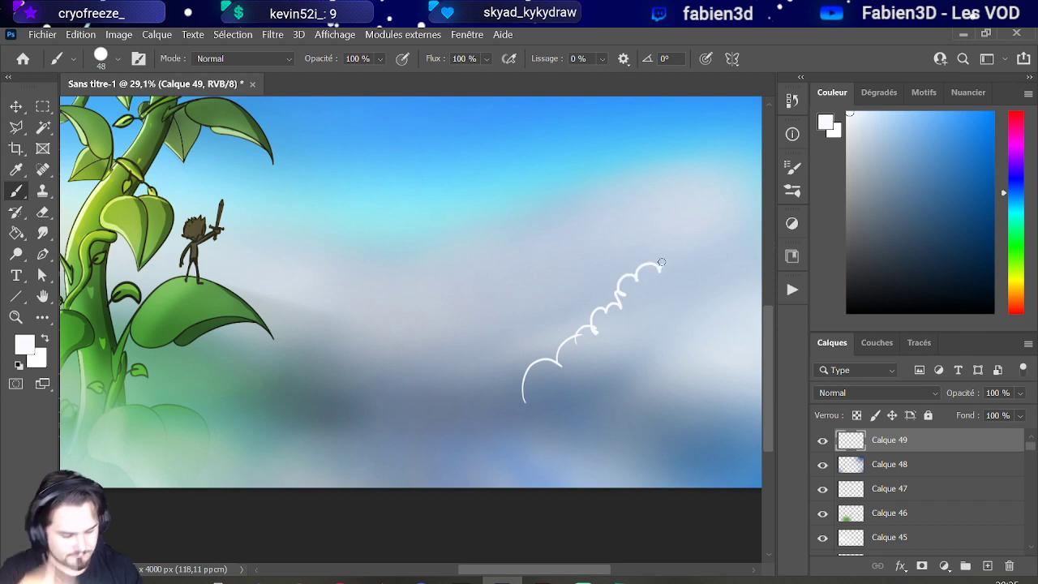
key("ctrl+z")
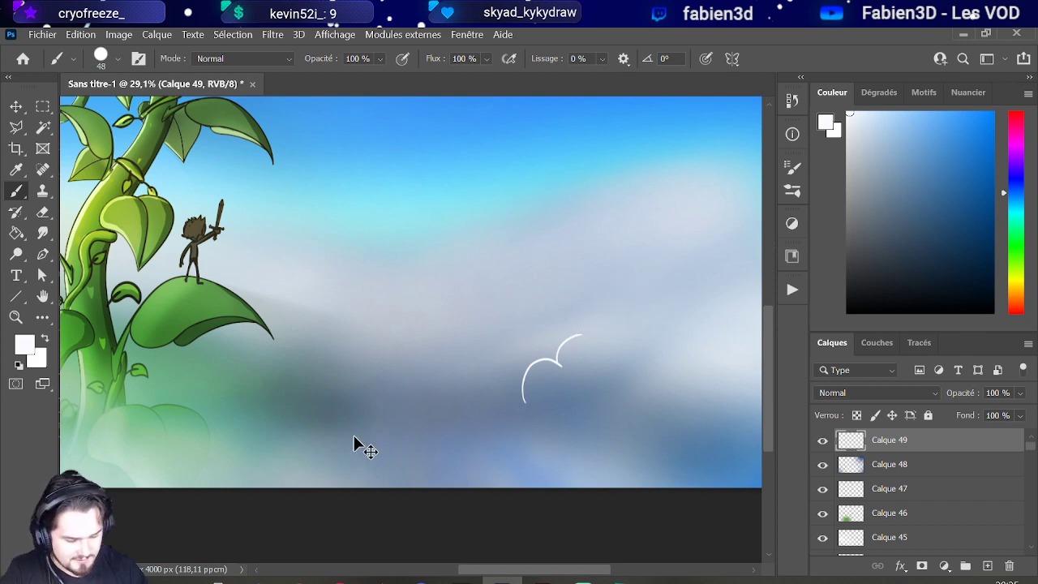
key("ctrl+z")
Step: Draw a white scalloped cloud outline rising to the right across the middle of the right-hand cloud bank, with small inner curls
scroll(225, 419, "down", 2)
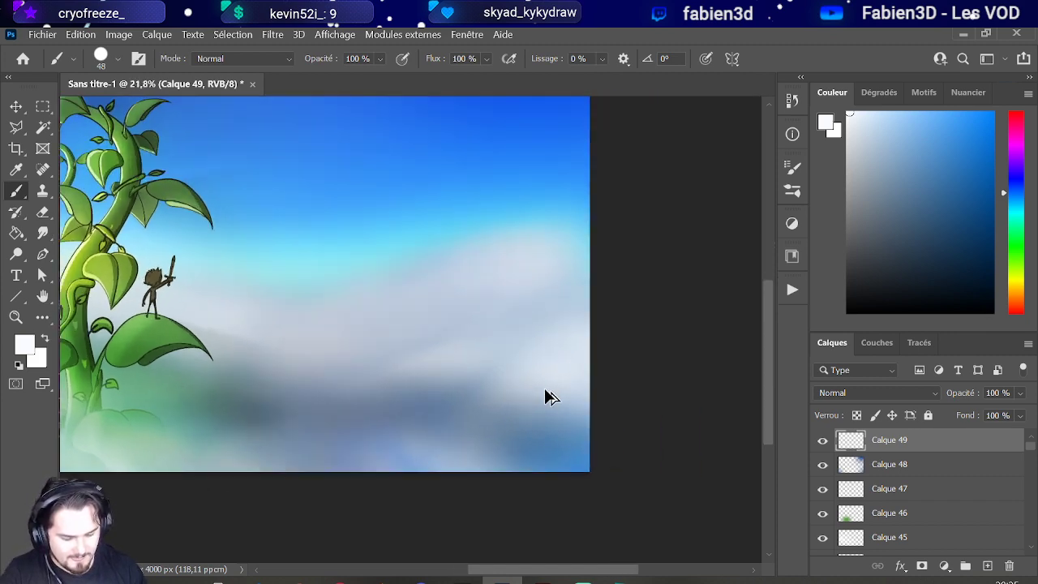
scroll(547, 397, "up", 2)
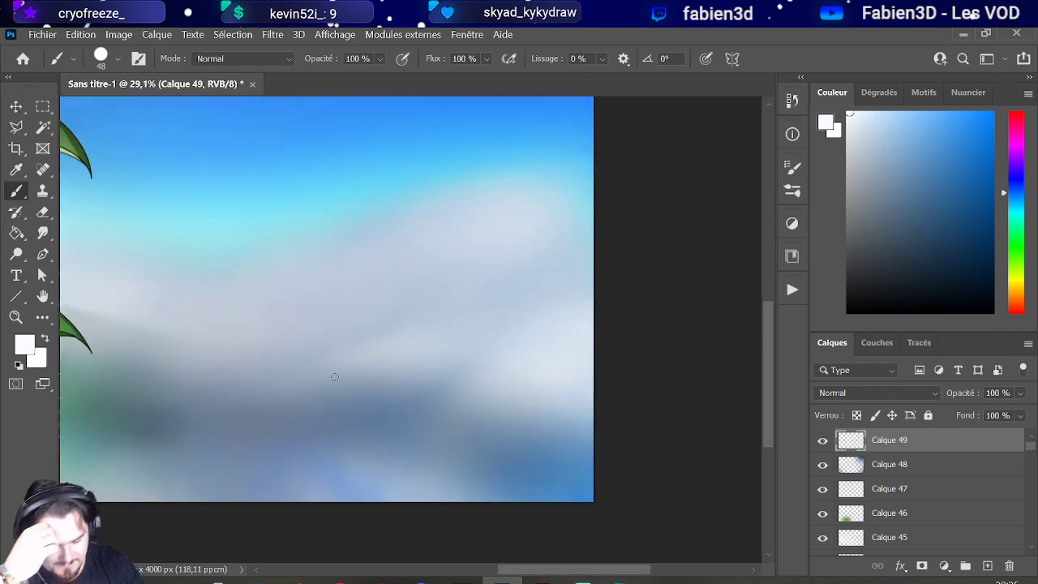
mouse_move(332, 380)
left_mouse_down()
mouse_move(344, 355)
mouse_move(402, 341)
mouse_move(428, 301)
mouse_move(464, 313)
mouse_move(462, 294)
mouse_move(481, 279)
mouse_move(496, 285)
mouse_move(507, 266)
mouse_move(525, 288)
mouse_move(536, 279)
mouse_move(526, 261)
mouse_move(547, 257)
left_mouse_up()
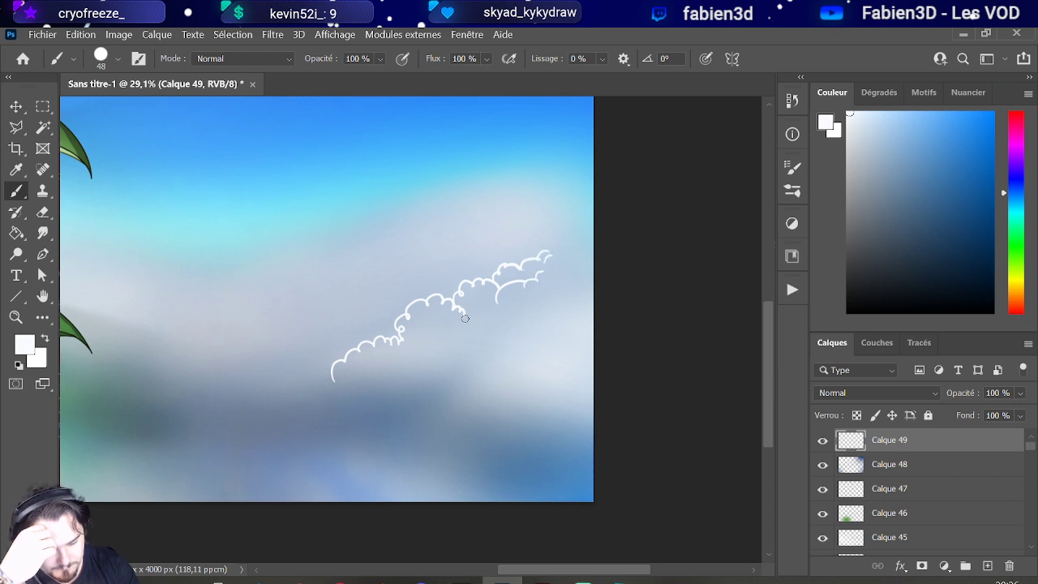
left_click_drag(463, 316, 487, 311)
left_click_drag(405, 341, 420, 332)
left_click_drag(532, 252, 556, 243)
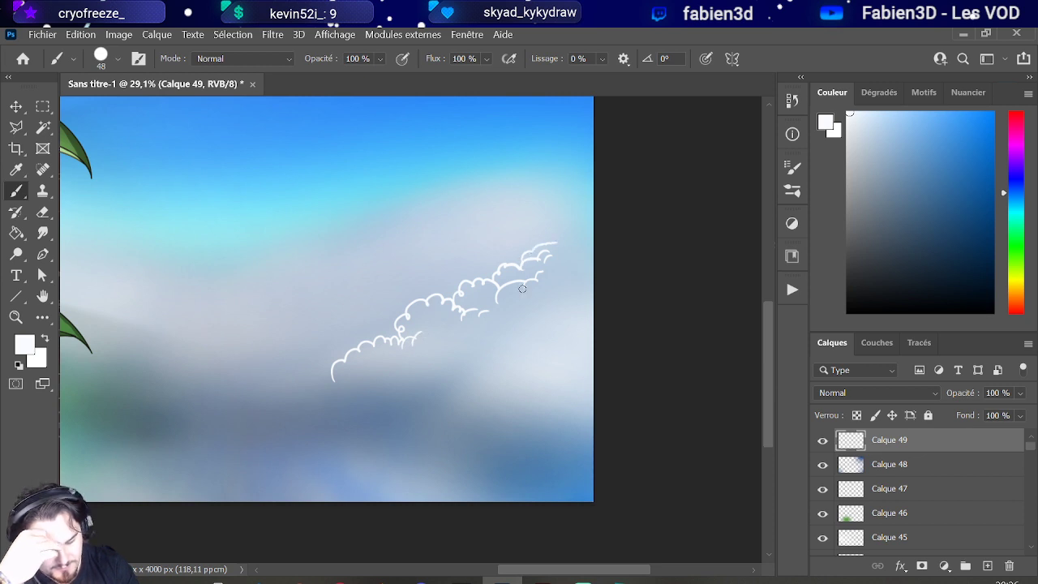
Step: Draw two more white scalloped cloud outlines below the first, the lowest one crossing the canvas's lower-right corner
mouse_move(477, 355)
left_mouse_down()
mouse_move(512, 335)
mouse_move(473, 364)
left_mouse_up()
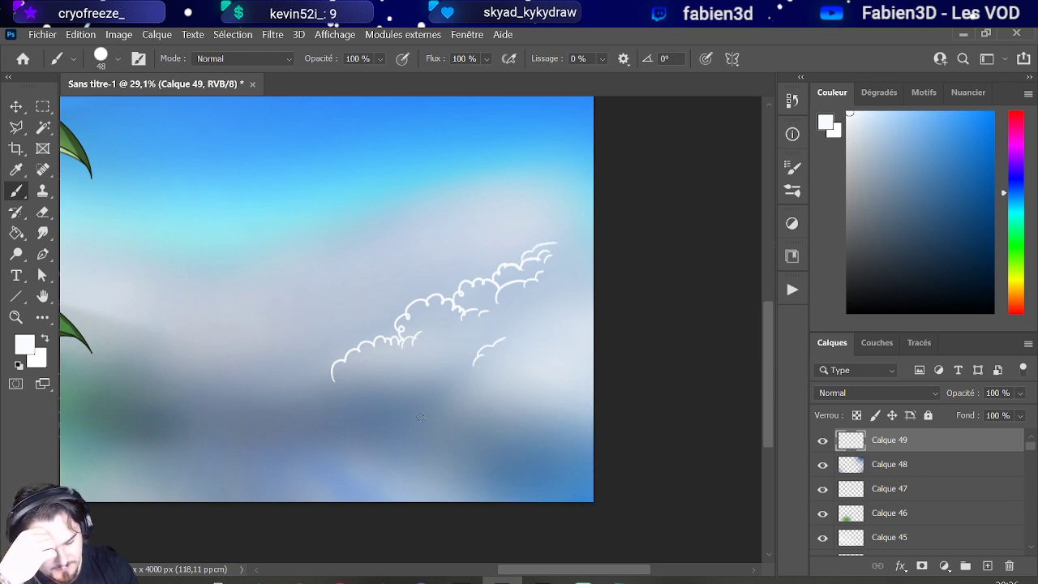
mouse_move(338, 466)
left_mouse_down()
mouse_move(404, 433)
mouse_move(418, 420)
mouse_move(411, 406)
mouse_move(453, 393)
mouse_move(514, 333)
mouse_move(584, 322)
left_mouse_up()
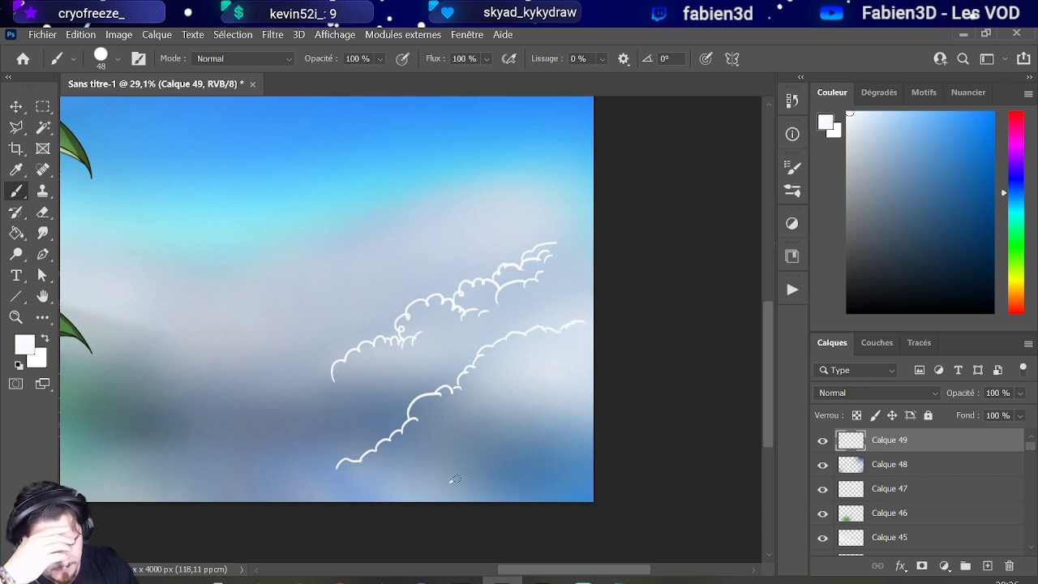
mouse_move(456, 480)
left_mouse_down()
mouse_move(511, 470)
mouse_move(581, 437)
left_mouse_up()
left_click_drag(448, 485, 419, 495)
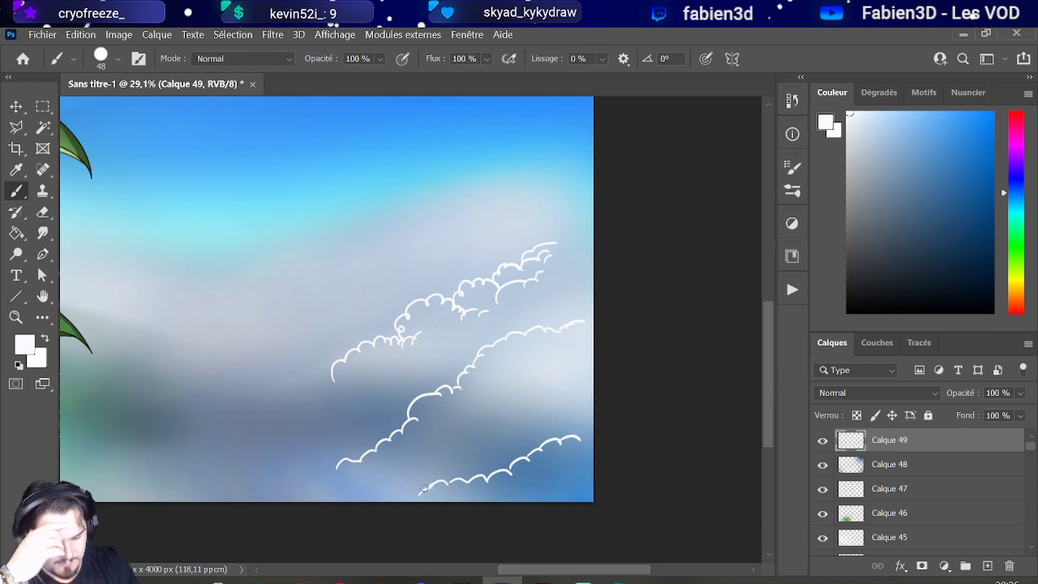
Step: Draw a white scalloped cloud outline along the top edge of the right-hand cloud bank, above the existing outlines
scroll(281, 556, "down", 1)
scroll(255, 491, "down", 3)
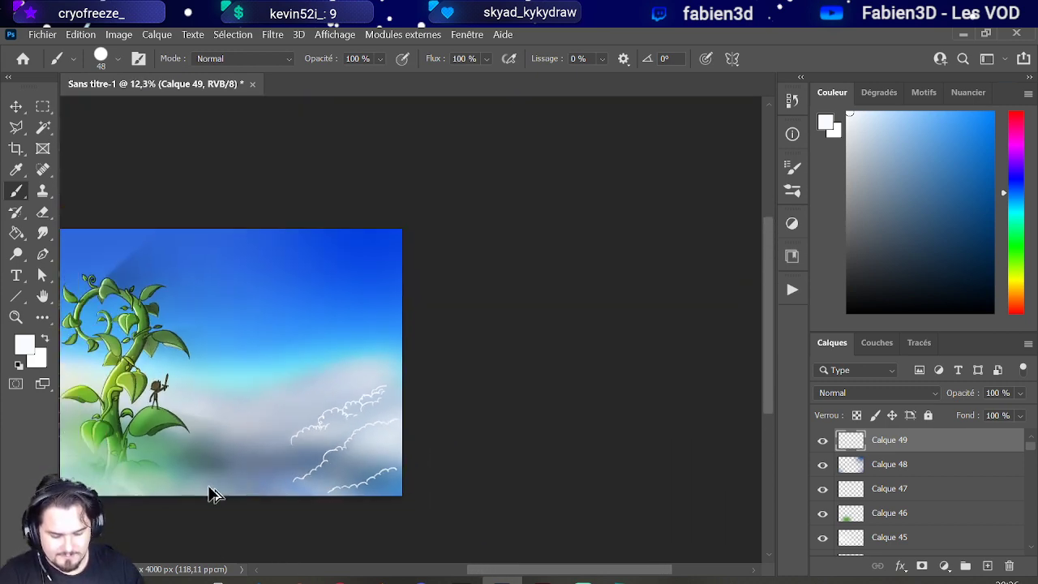
scroll(262, 407, "up", 3)
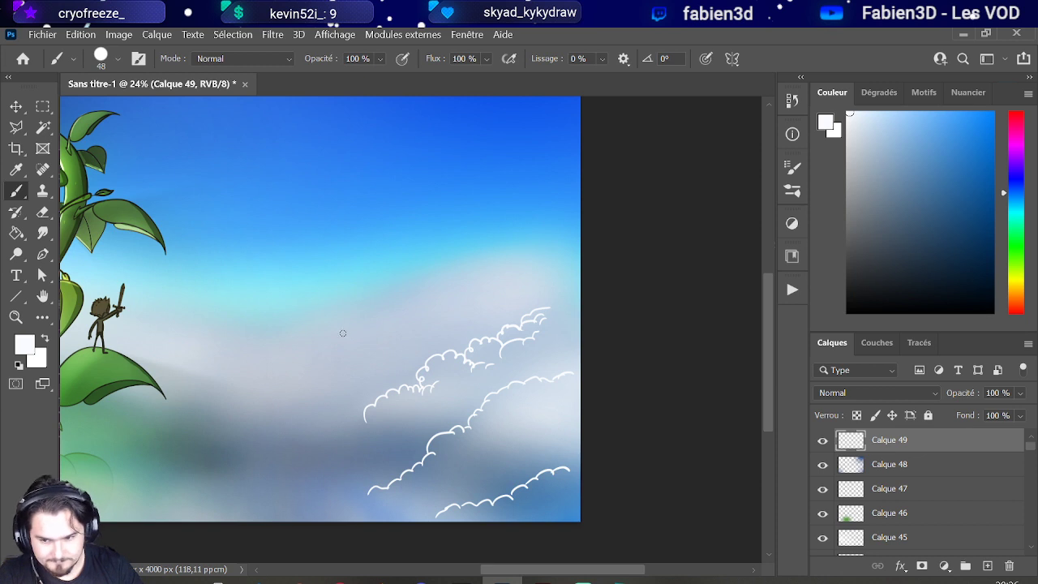
mouse_move(340, 330)
left_mouse_down()
mouse_move(421, 286)
mouse_move(524, 270)
left_mouse_up()
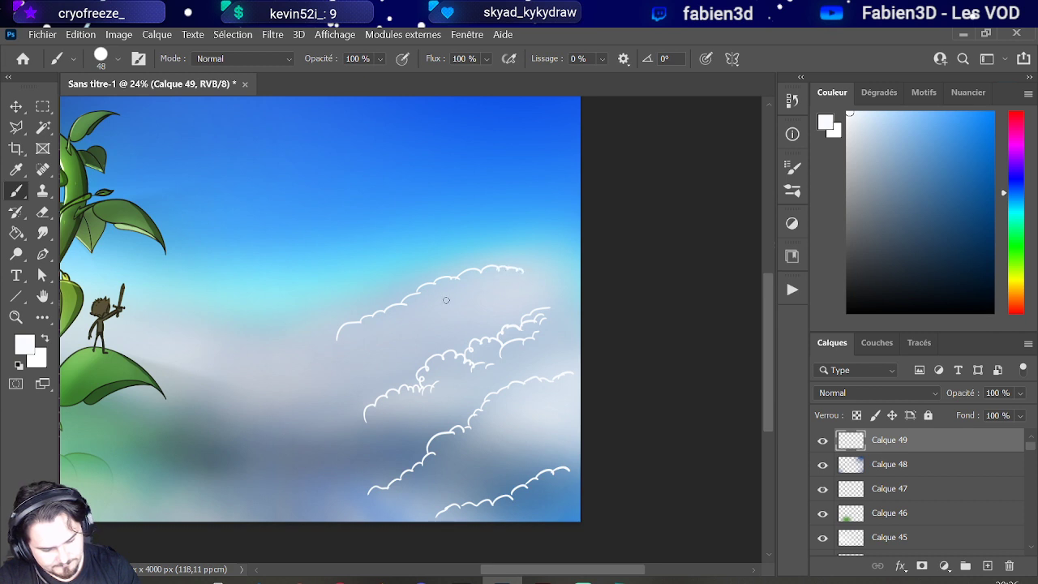
Step: Add short white inner curls beneath two outlines of the right-hand cloud bank and extend its topmost outline towards the canvas's right edge
left_click_drag(416, 302, 491, 308)
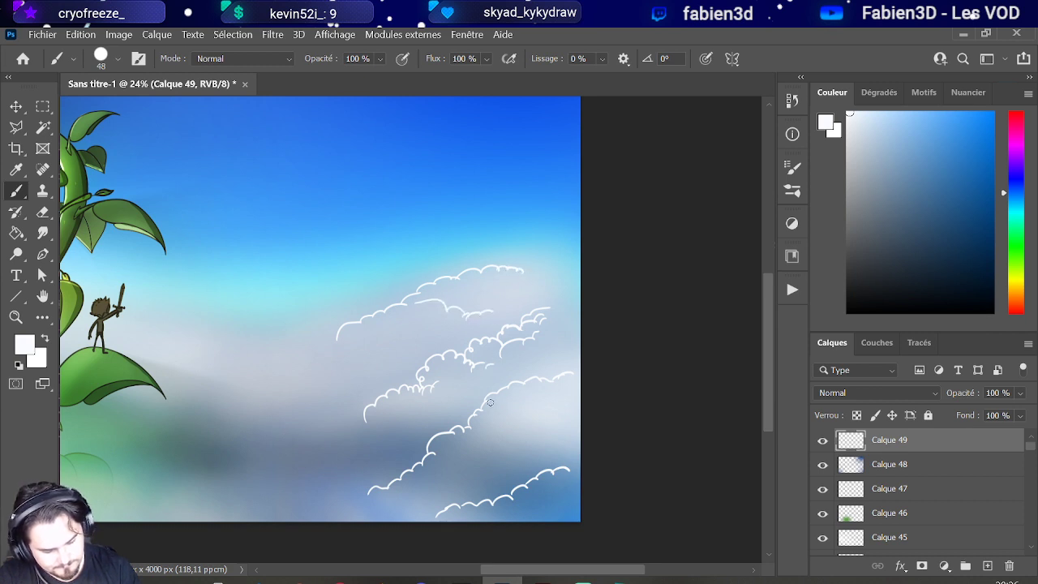
left_click_drag(490, 402, 543, 420)
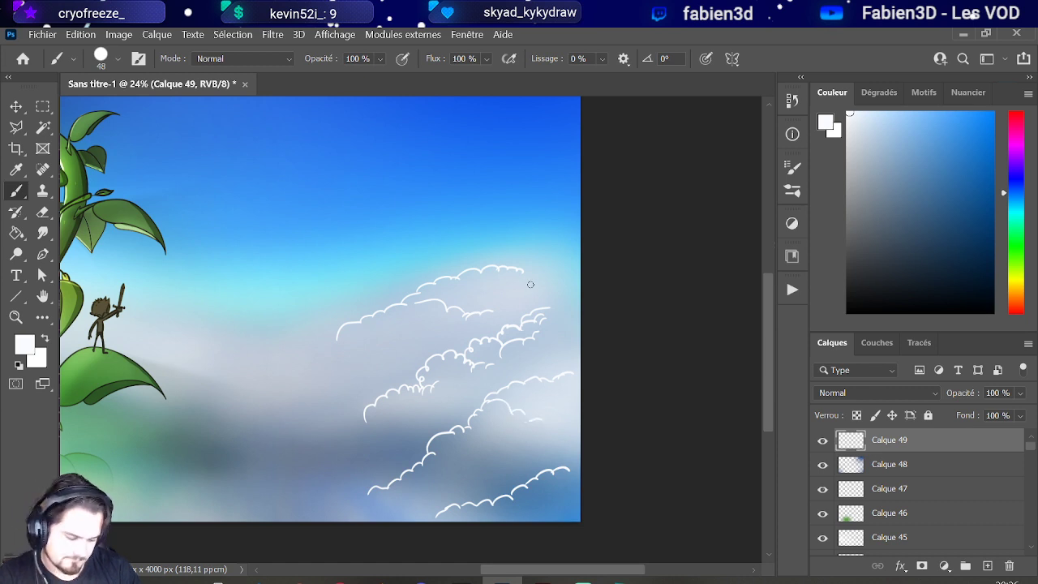
left_click_drag(525, 278, 566, 277)
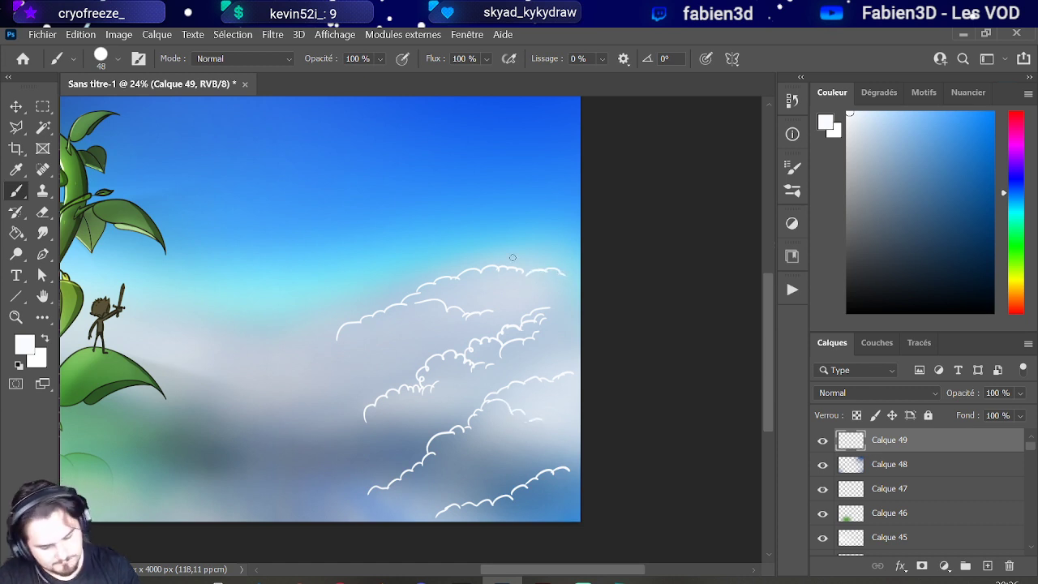
Step: Extend the right-hand cloud outlines to the left with white scalloped lines, adding short curls where the cloud slopes meet
mouse_move(232, 317)
left_mouse_down()
mouse_move(323, 348)
mouse_move(356, 327)
left_mouse_up()
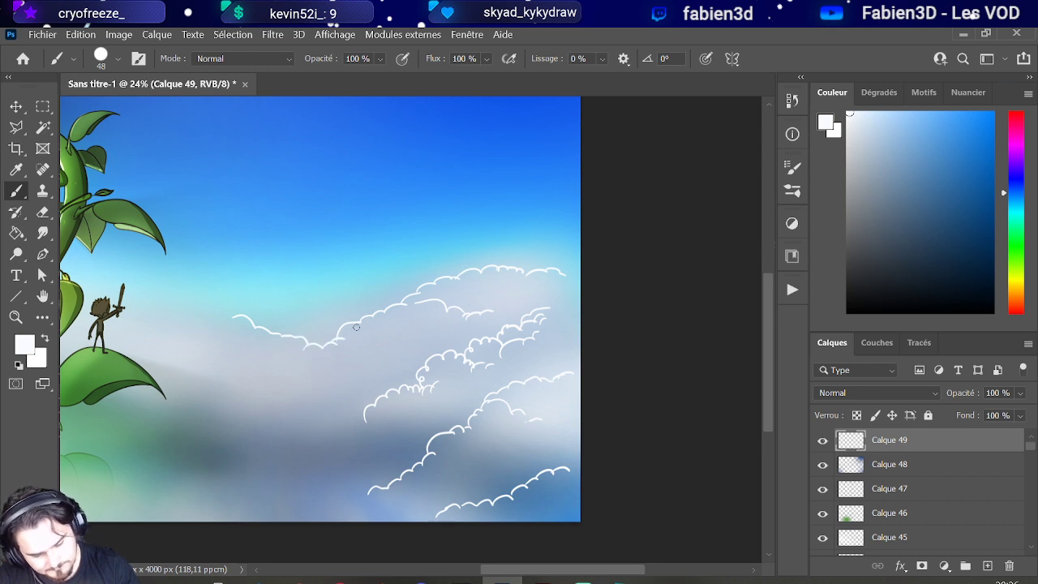
left_click_drag(313, 397, 364, 415)
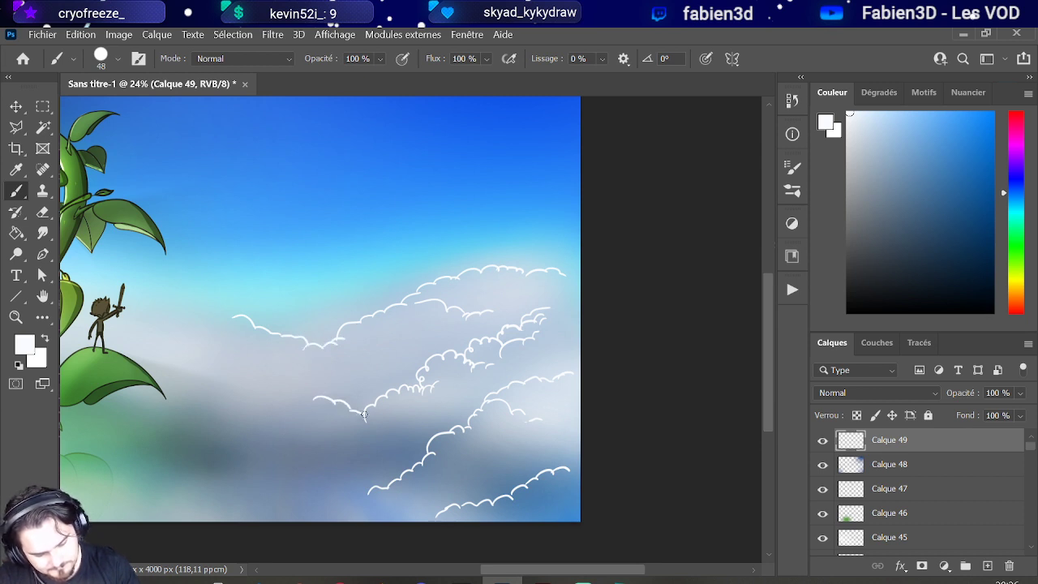
mouse_move(336, 381)
left_mouse_down()
mouse_move(358, 374)
mouse_move(341, 362)
mouse_move(357, 350)
mouse_move(334, 356)
left_mouse_up()
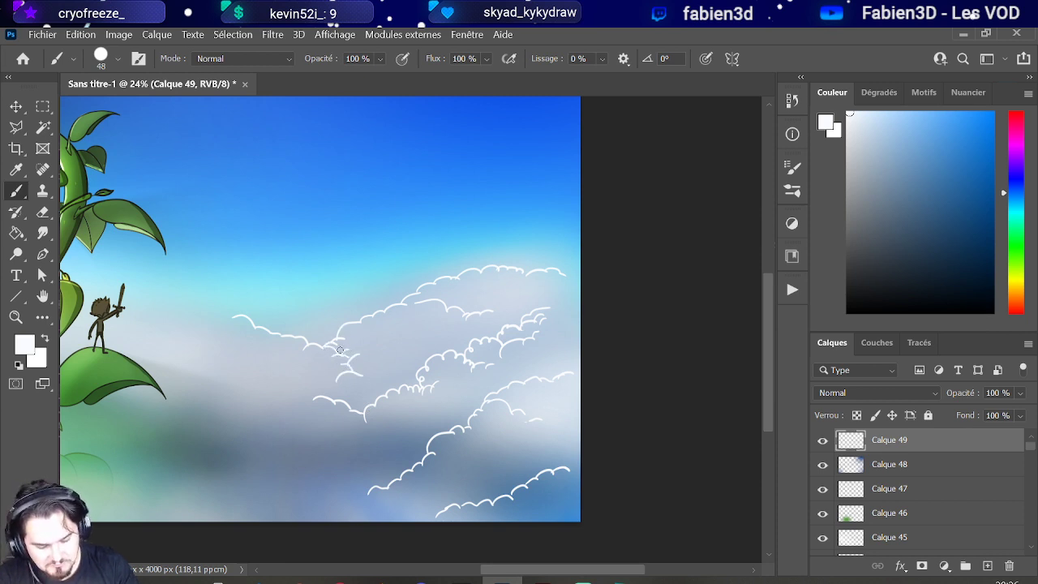
left_click_drag(353, 446, 386, 454)
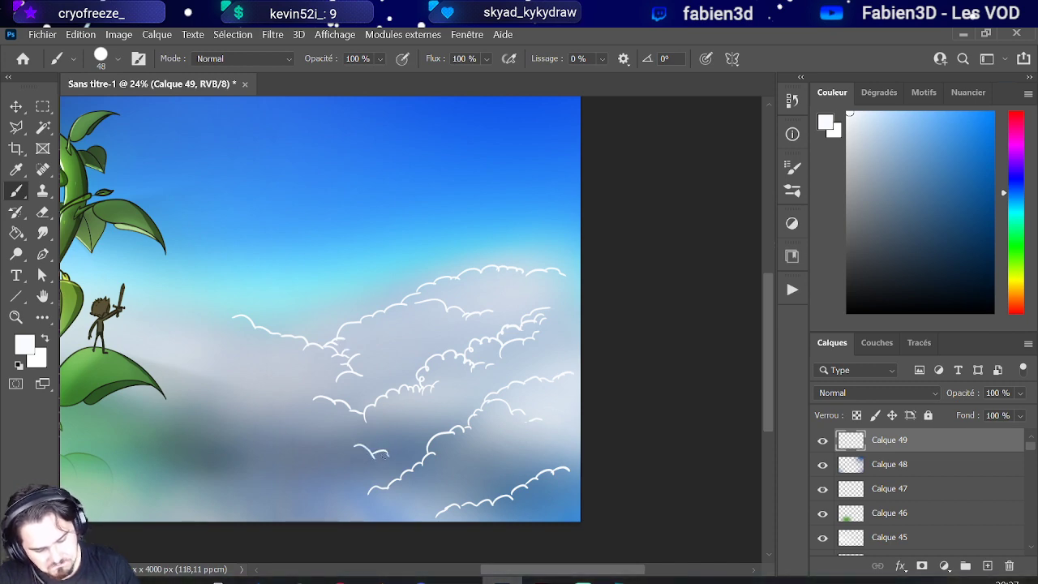
Step: Draw a white scalloped cloud outline descending from below the sun to the beanstalk's base, with small inner curls near its lower end
scroll(379, 450, "down", 3)
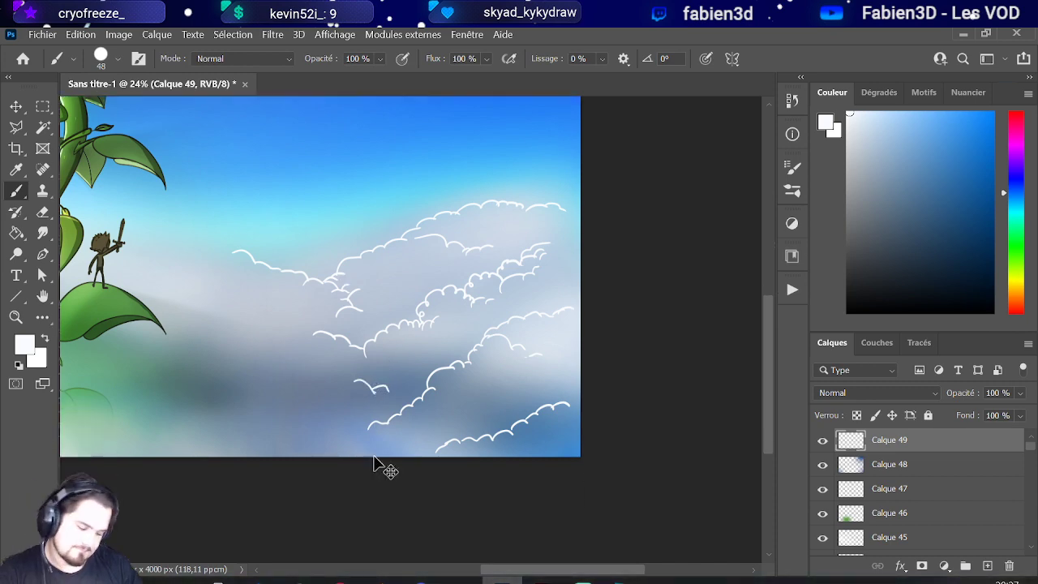
scroll(197, 405, "up", 2)
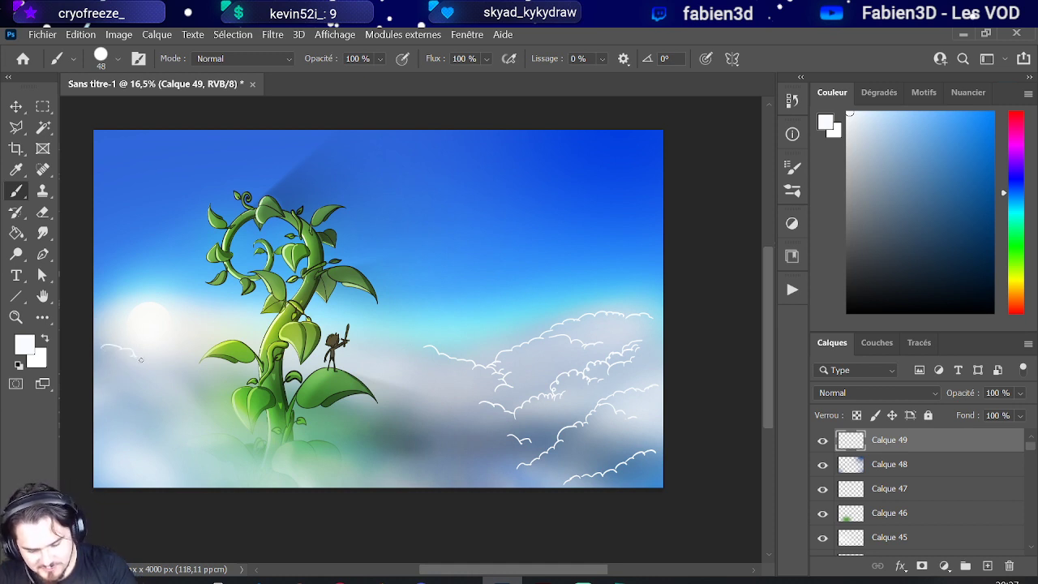
left_click_drag(158, 372, 195, 405)
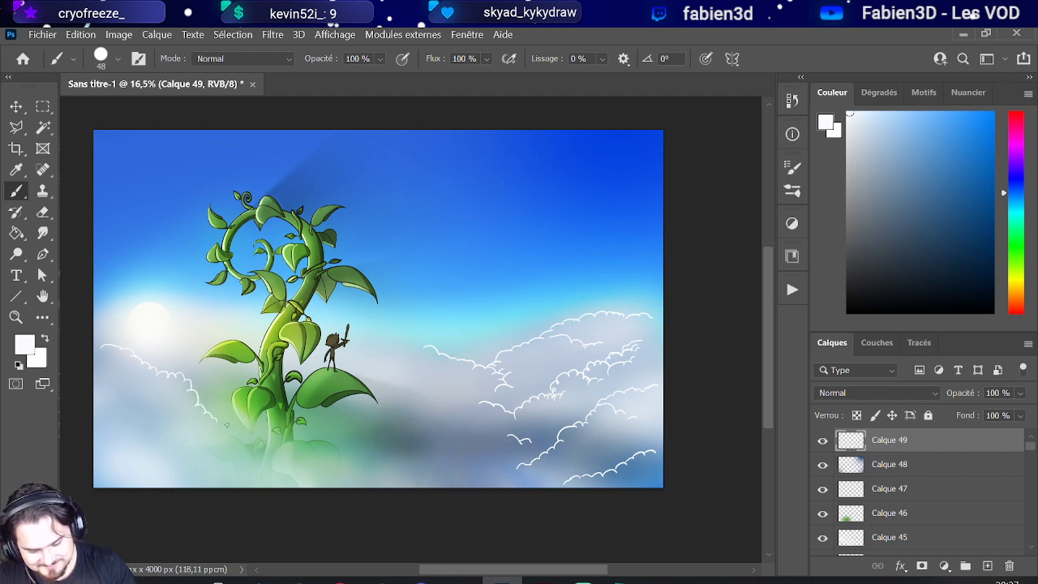
left_click_drag(219, 425, 240, 445)
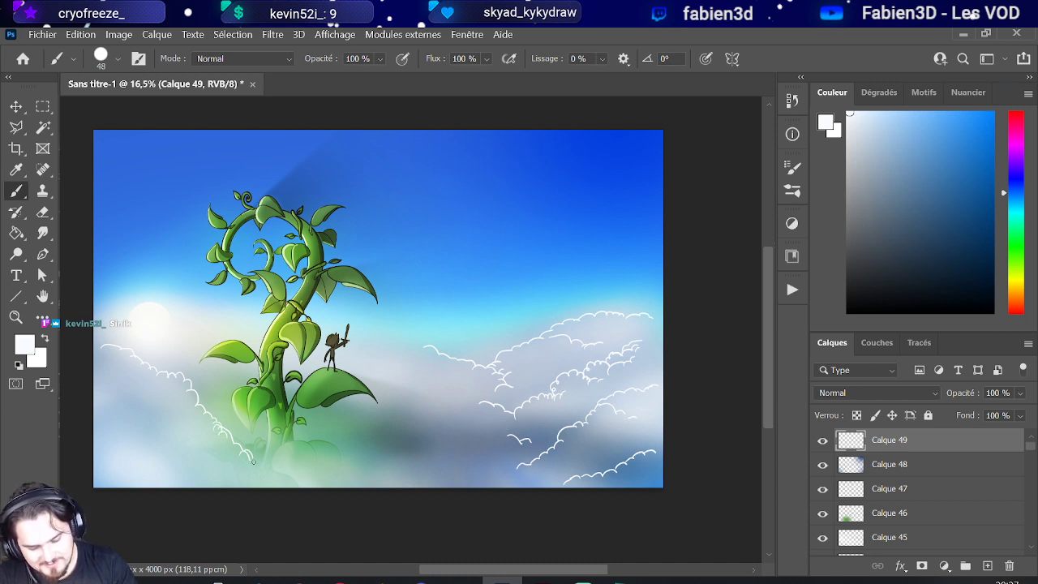
left_click_drag(209, 444, 225, 438)
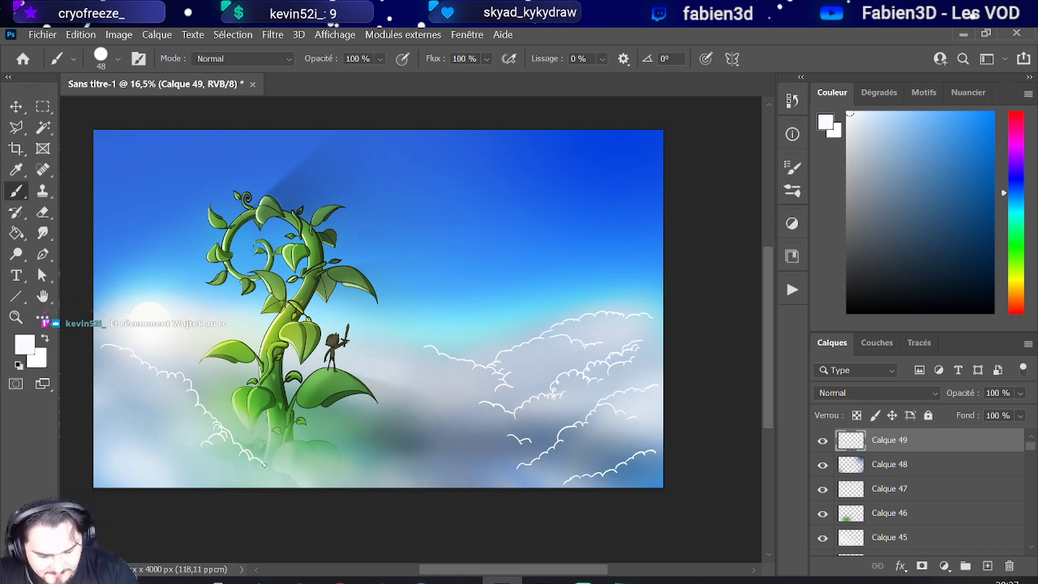
left_click_drag(250, 458, 280, 475)
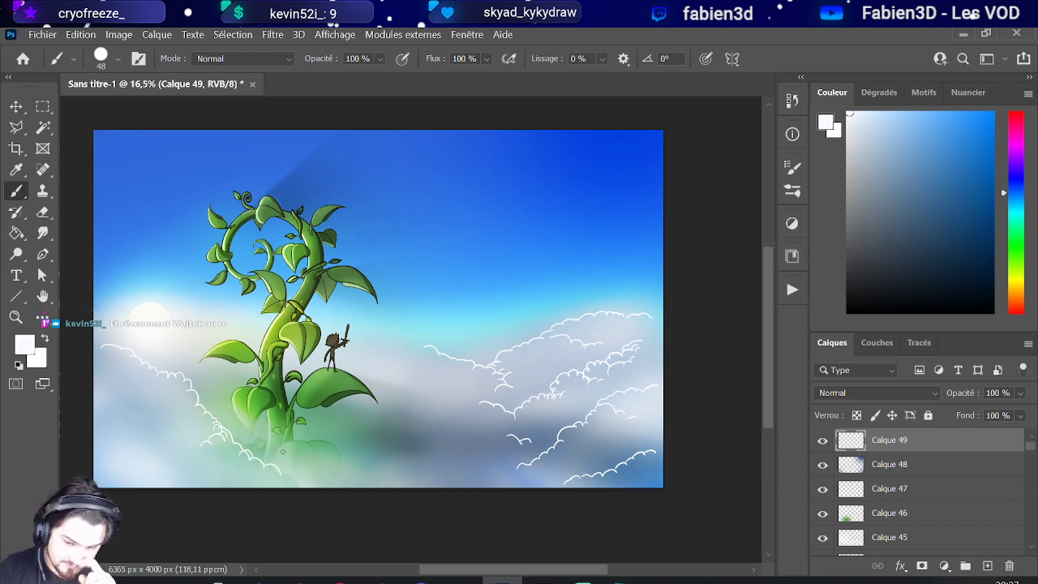
Step: Draw white cloud outlines along the canvas's lower edge, in its lower-left corner and beside the sun
mouse_move(274, 475)
left_mouse_down()
mouse_move(373, 464)
mouse_move(404, 484)
mouse_move(443, 456)
mouse_move(460, 465)
left_mouse_up()
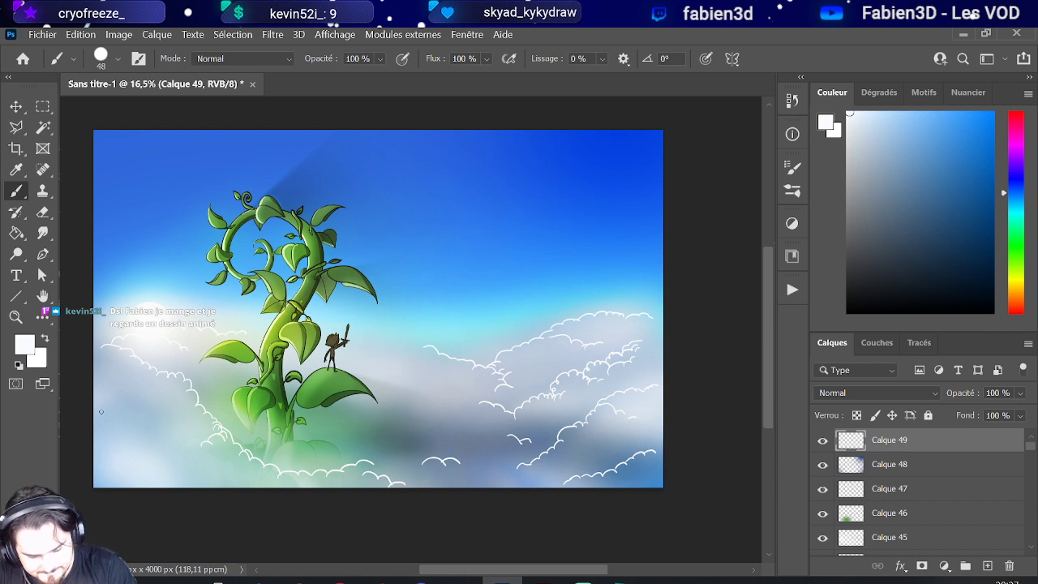
left_click_drag(101, 411, 166, 469)
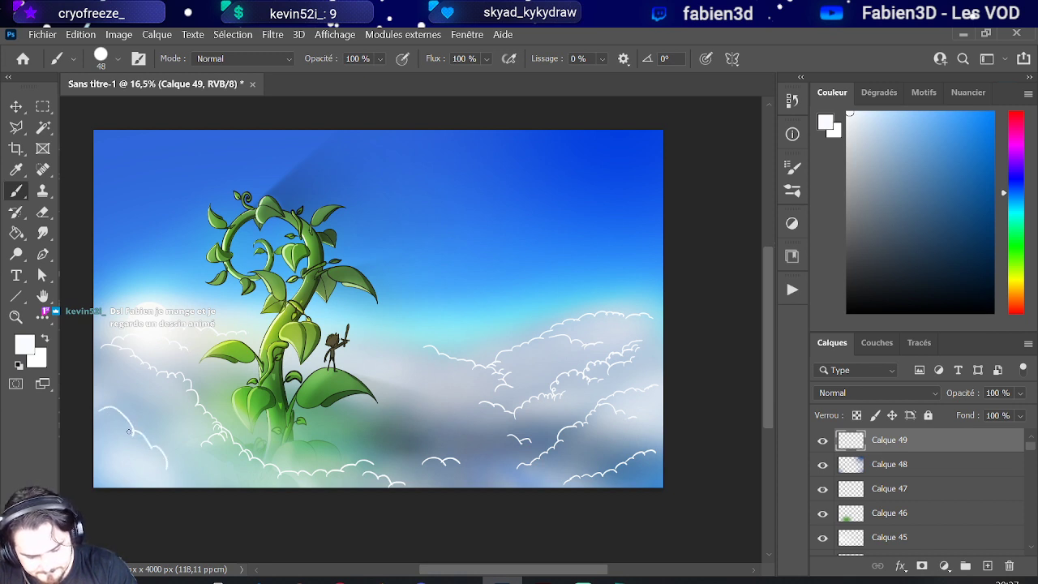
left_click_drag(110, 434, 206, 475)
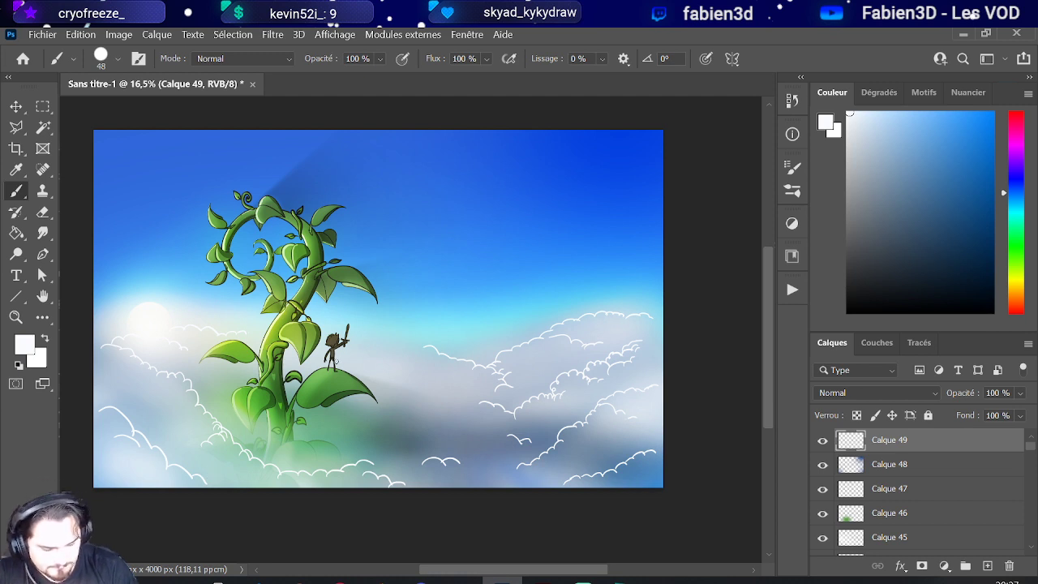
Step: Draw a white cloud outline along the horizon right of the character and scatter short scalloped puffs across the middle of the mist
mouse_move(352, 358)
left_mouse_down()
mouse_move(384, 344)
mouse_move(423, 350)
left_mouse_up()
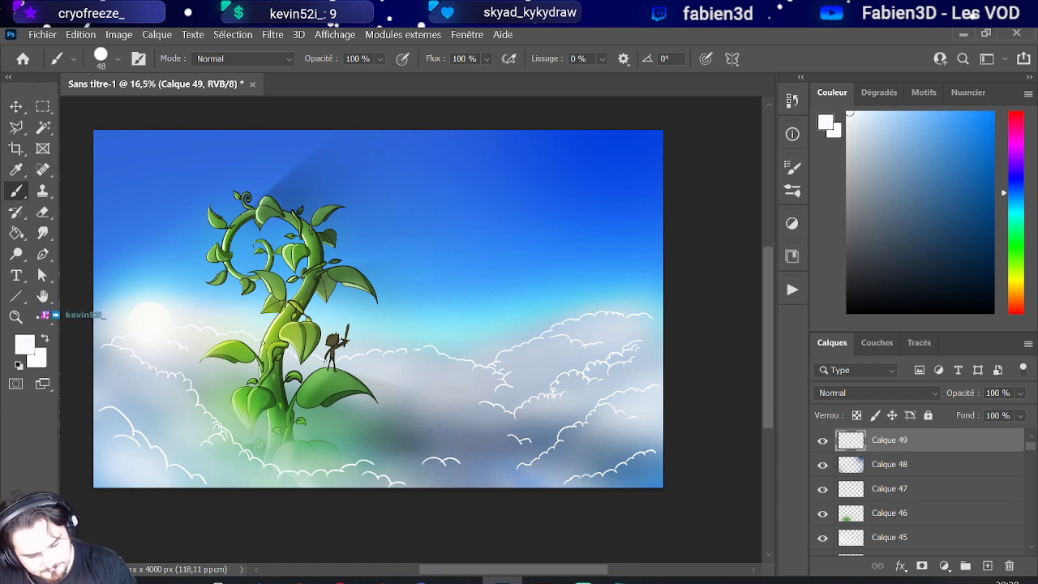
left_click_drag(381, 419, 476, 417)
left_click_drag(357, 441, 385, 436)
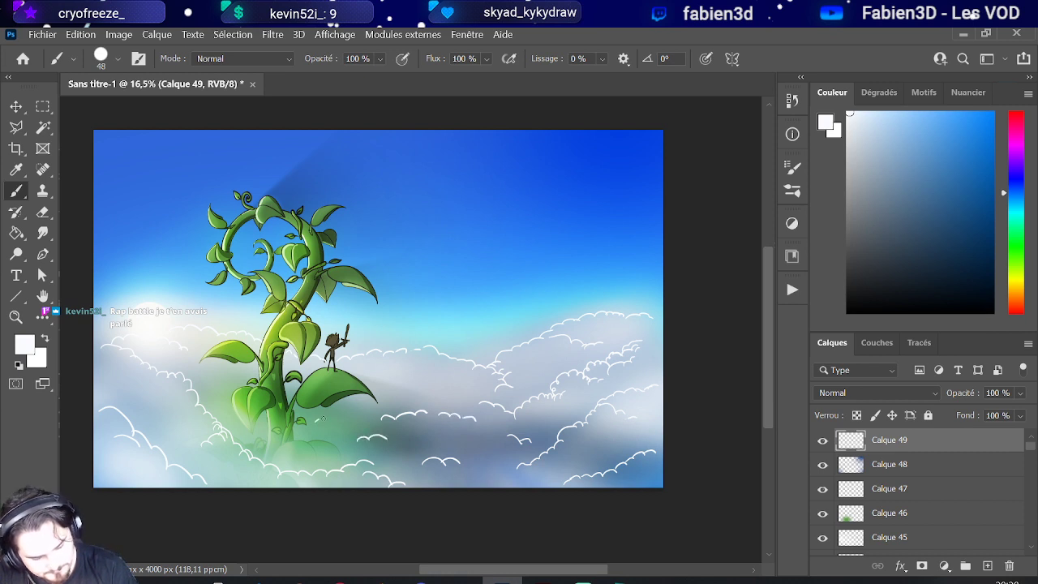
left_click_drag(321, 418, 341, 424)
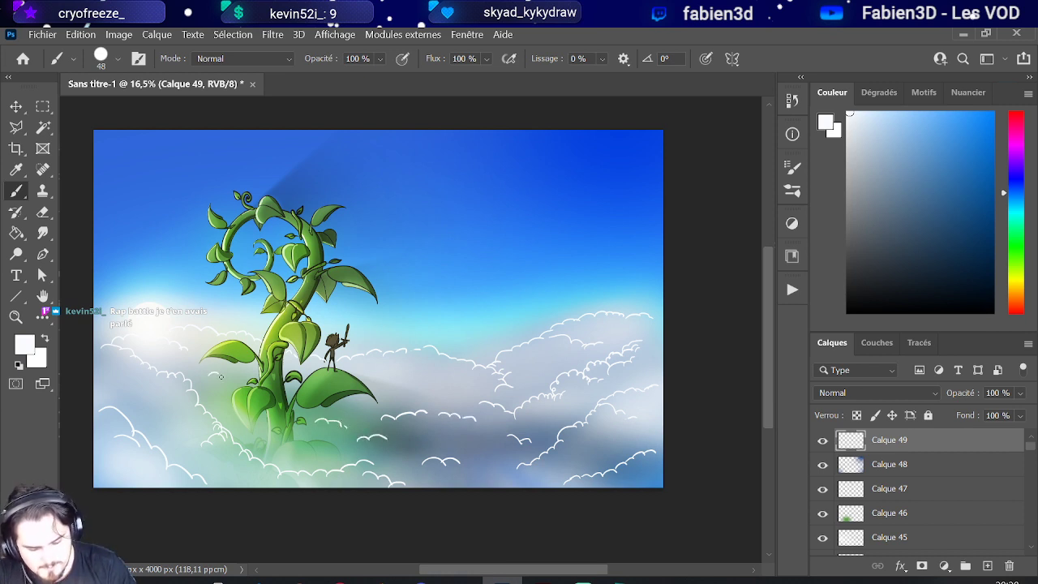
left_click_drag(221, 376, 229, 379)
left_click_drag(434, 392, 475, 390)
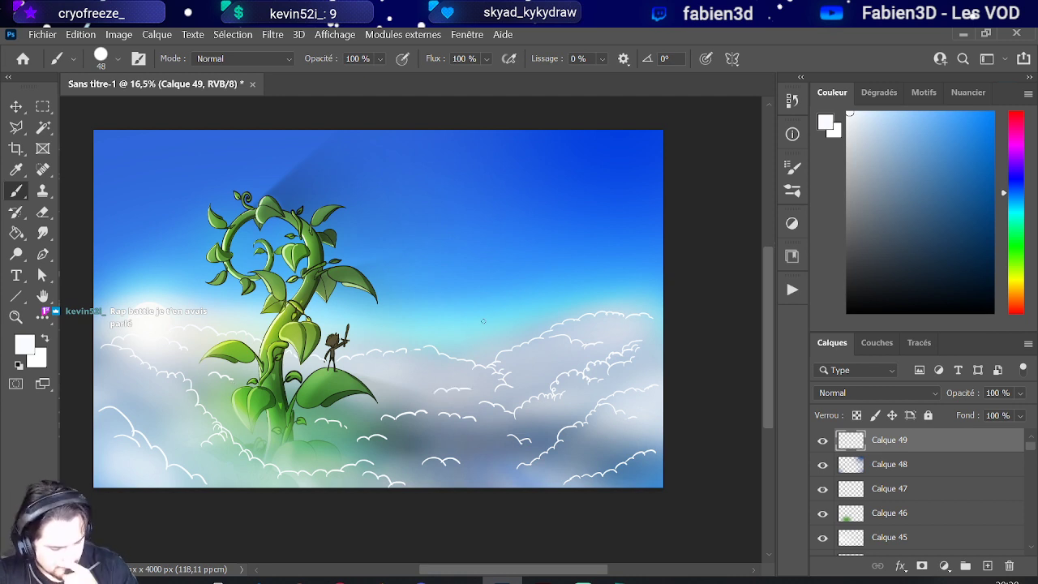
left_click_drag(463, 353, 510, 345)
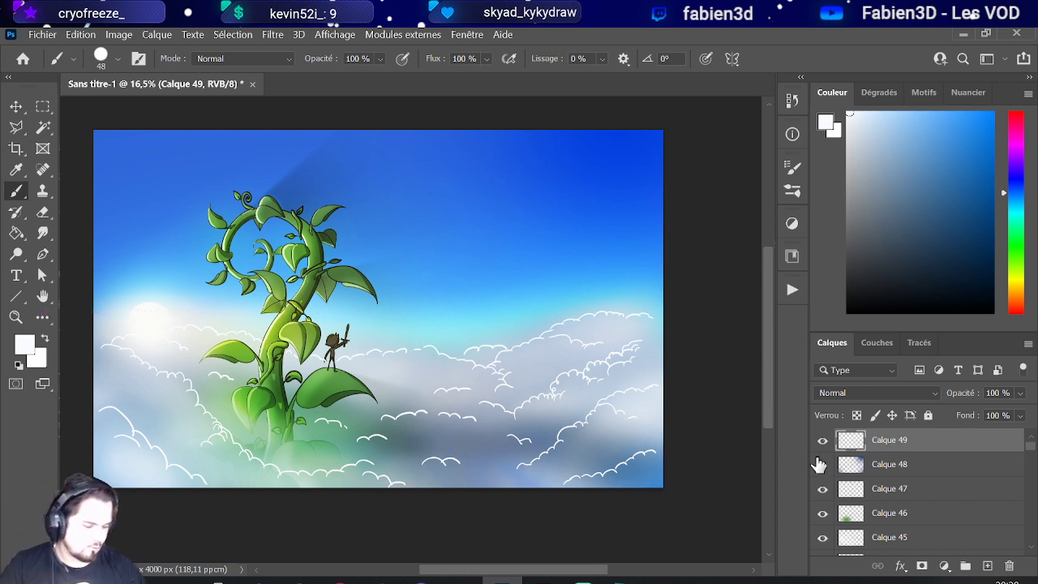
Step: Set the cloud-outline layer Calque 49 to the Lumière ponctuelle blend mode at 100% opacity
left_click(844, 394)
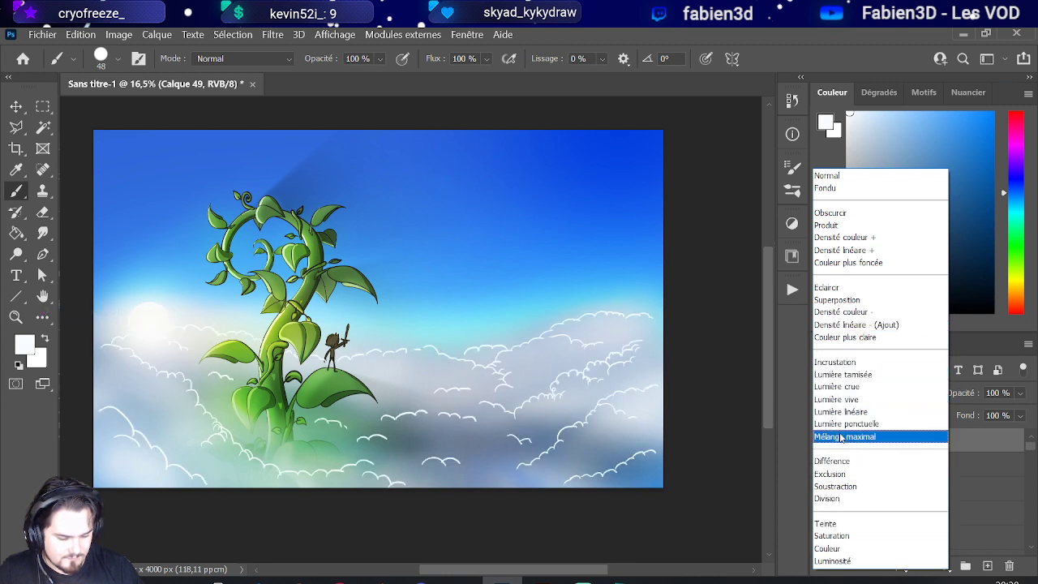
left_click(841, 425)
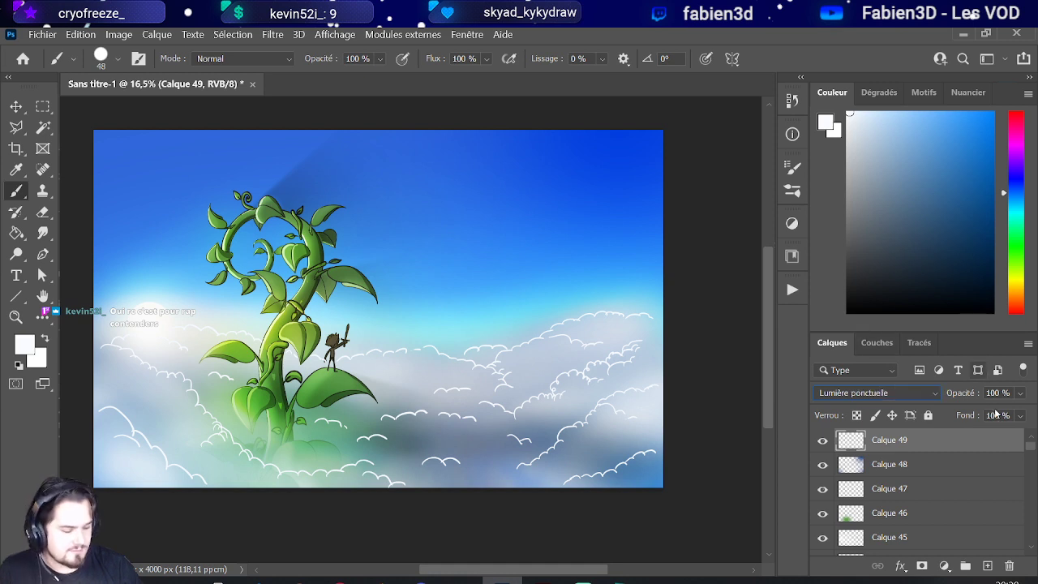
left_click(1020, 393)
left_click_drag(1002, 412, 1031, 413)
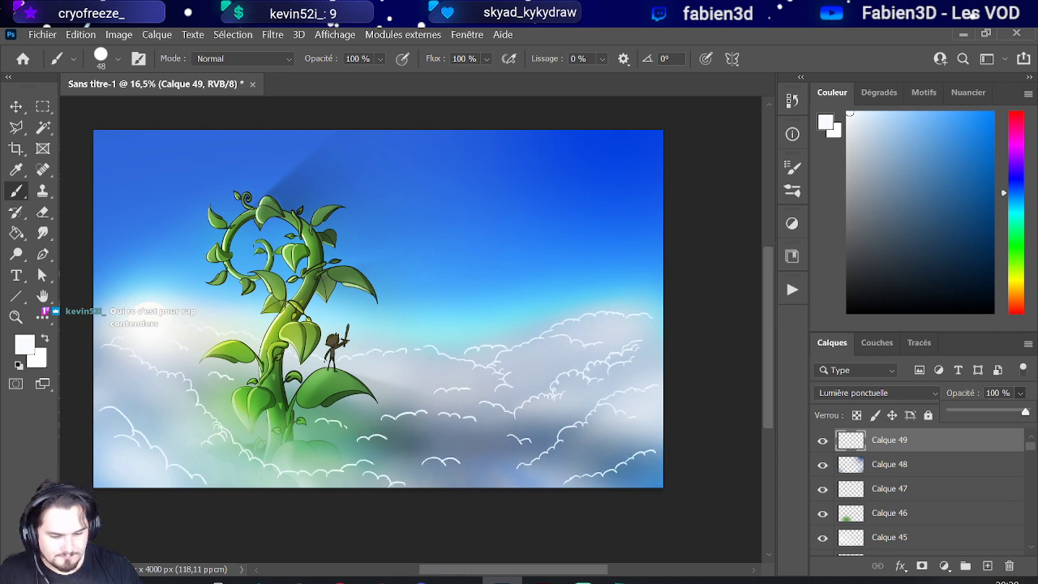
Step: Soften the cloud outlines on Calque 49 with a Gaussian blur (Flou gaussien) of 30.4 pixels radius
left_click(225, 34)
mouse_move(272, 34)
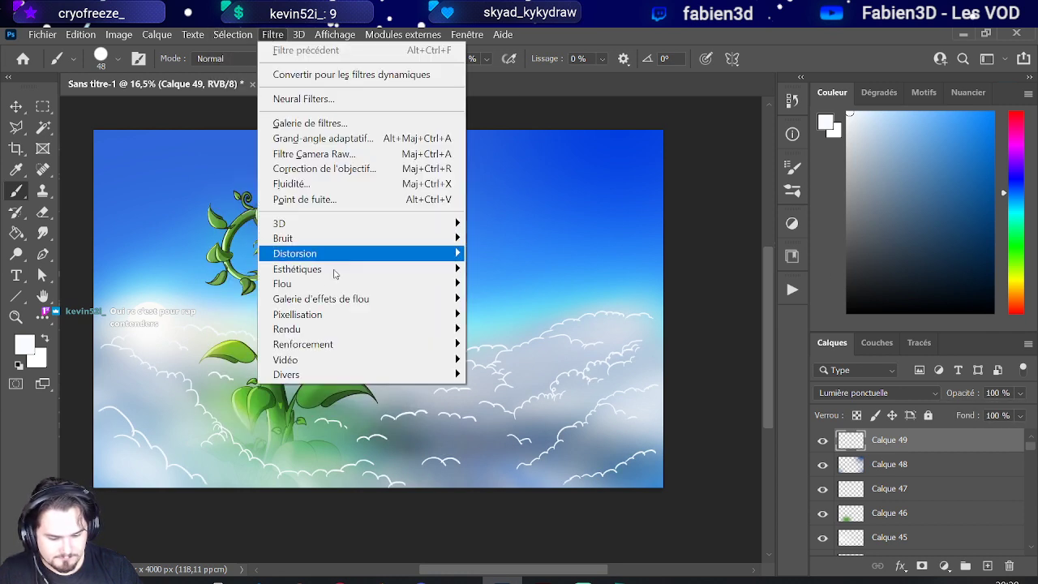
mouse_move(401, 289)
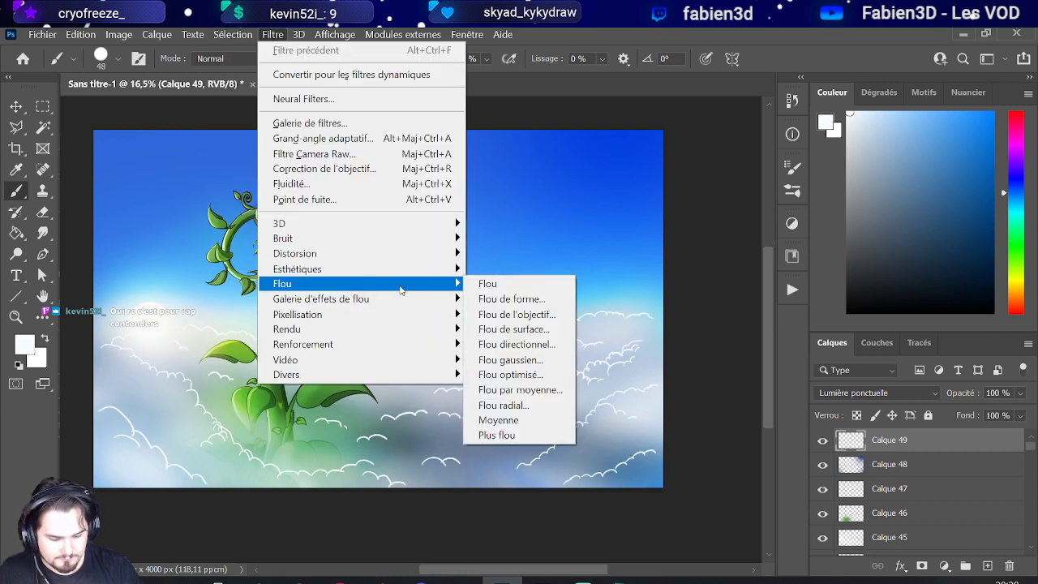
left_click(510, 359)
left_click_drag(621, 384, 635, 385)
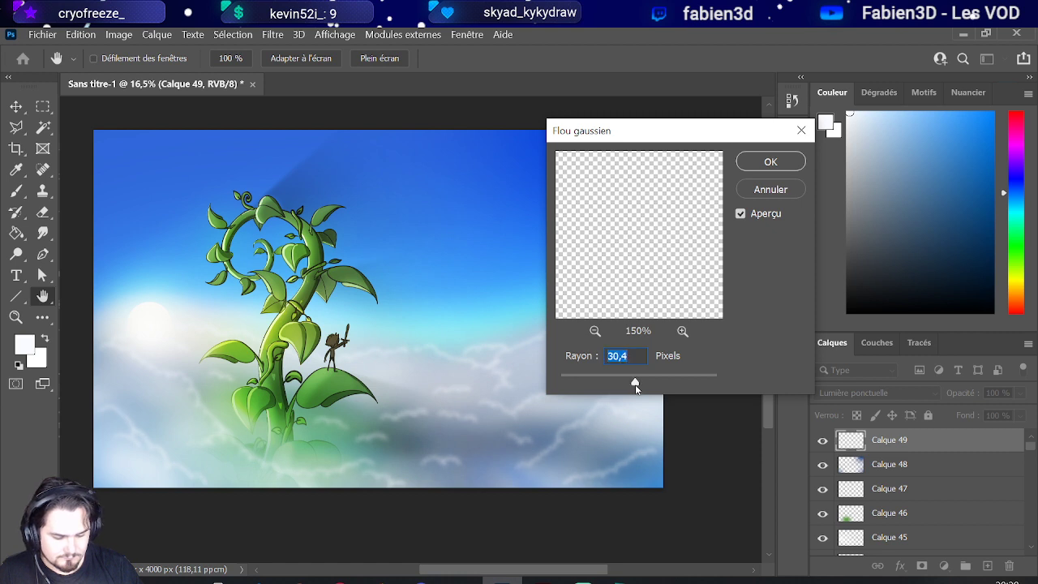
left_click(759, 165)
scroll(477, 454, "down", 3)
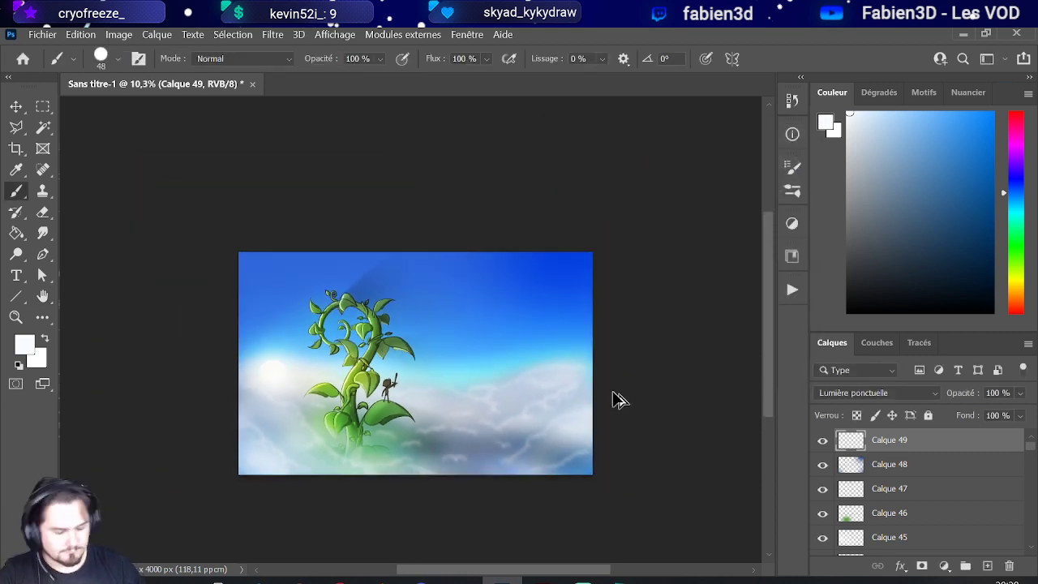
scroll(586, 417, "up", 2)
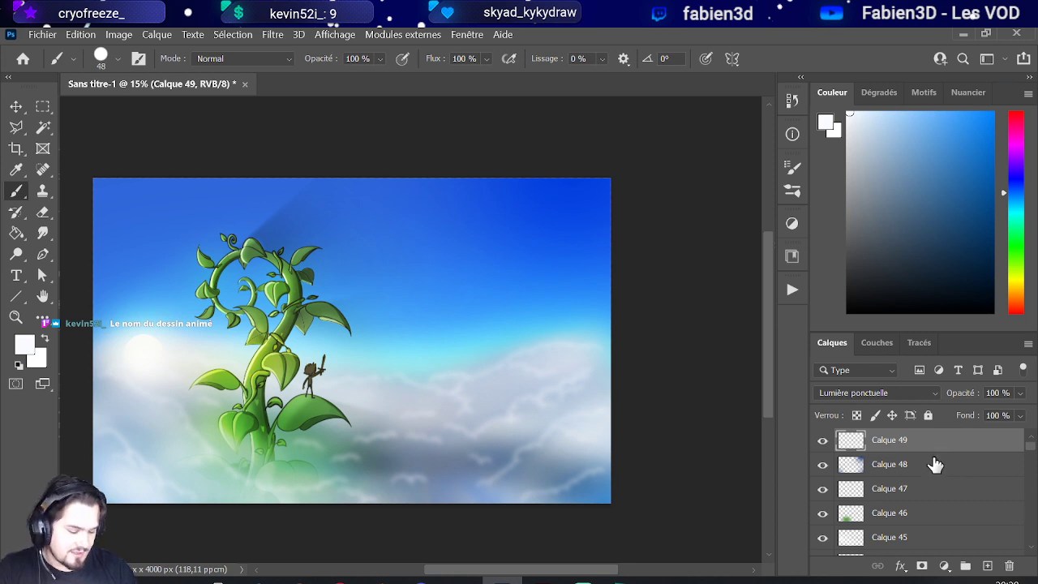
Step: Add a new layer above Calque 49, choose black, and set the Arrondi net pression taille brush to 110 px
left_click(986, 565)
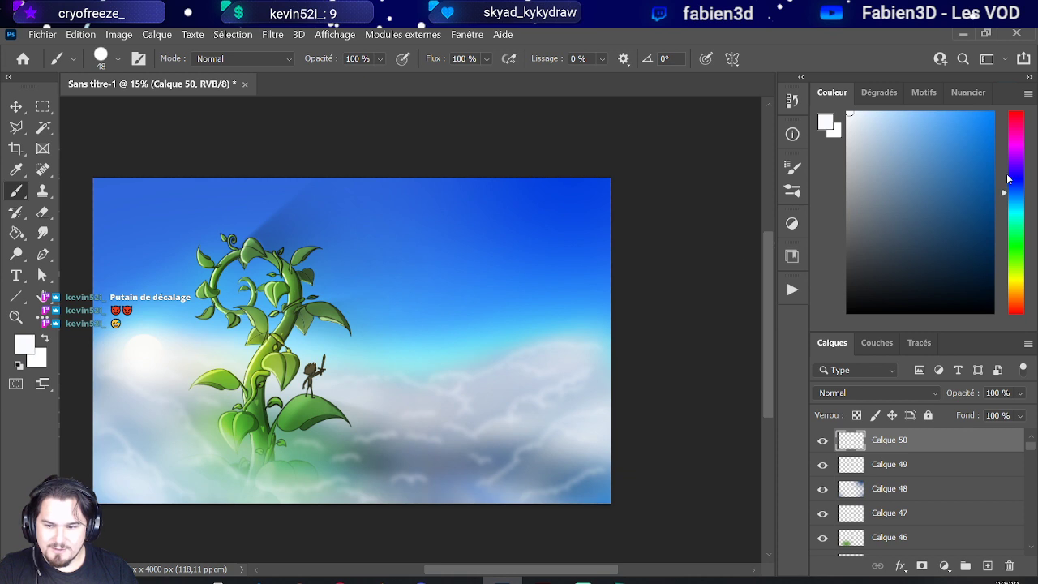
left_click_drag(974, 187, 847, 312)
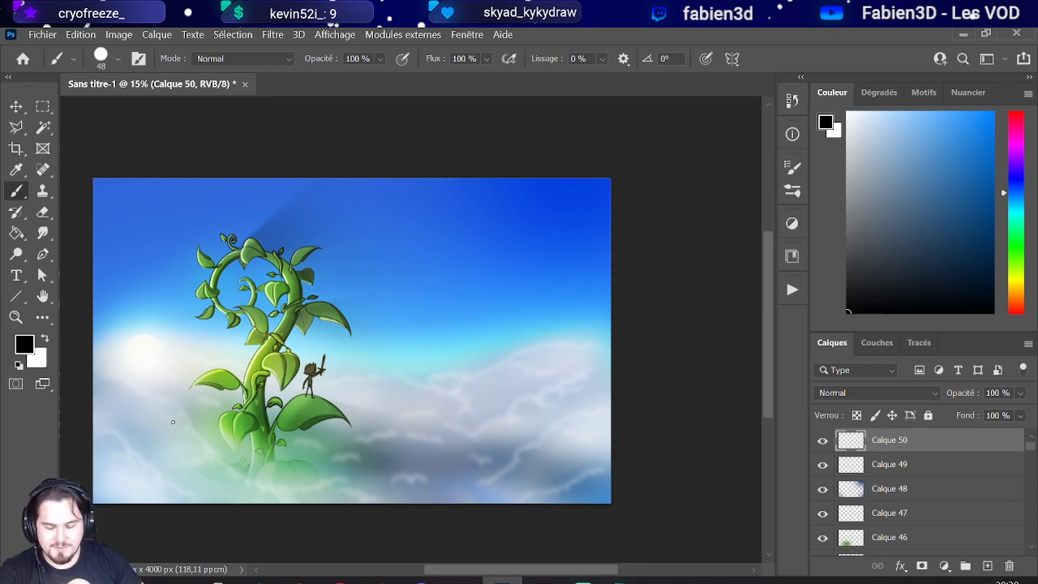
mouse_move(160, 459)
left_mouse_down()
mouse_move(185, 470)
mouse_move(196, 456)
left_mouse_up()
left_click(118, 58)
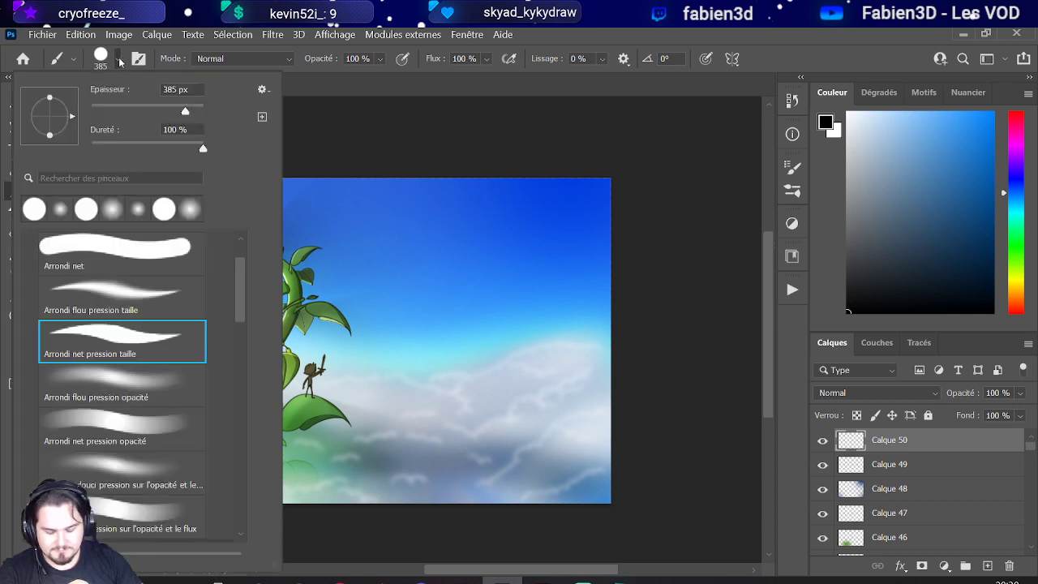
left_click(142, 373)
left_click(113, 332)
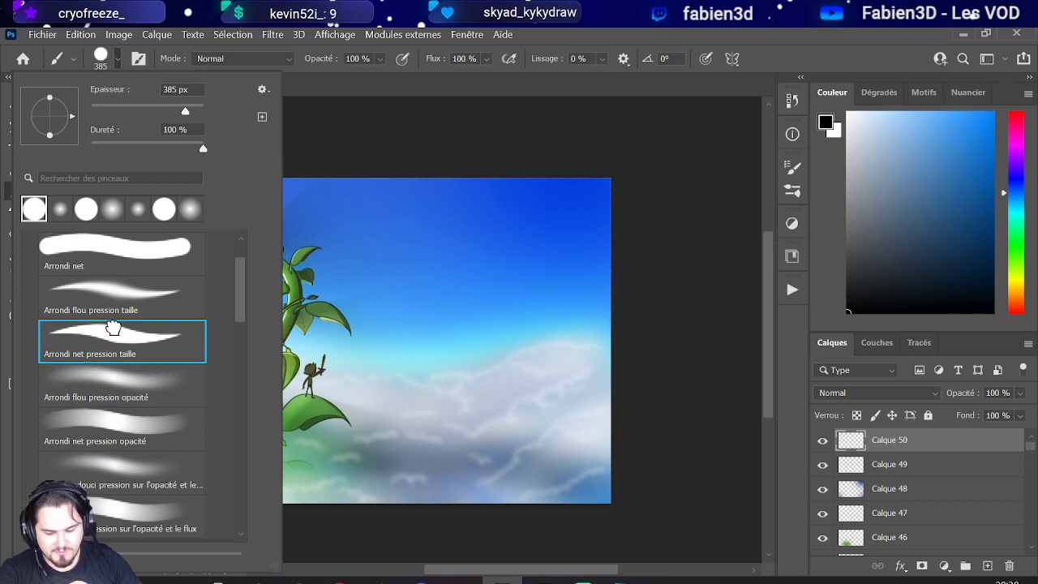
left_click(387, 468)
left_click_drag(387, 468, 381, 464)
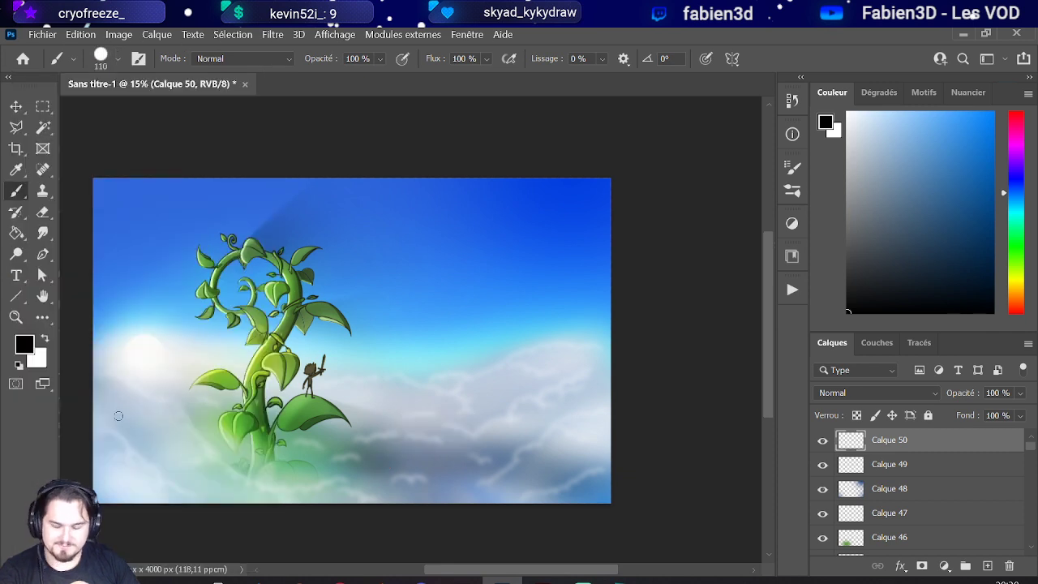
Step: Paint clusters of short black hatch strokes across the mist left of the beanstalk and along the canvas's lower edge below it
mouse_move(162, 459)
left_mouse_down()
mouse_move(175, 452)
mouse_move(159, 452)
mouse_move(146, 431)
mouse_move(177, 440)
mouse_move(186, 433)
mouse_move(193, 460)
left_mouse_up()
mouse_move(113, 486)
left_mouse_down()
mouse_move(141, 499)
mouse_move(107, 504)
mouse_move(128, 496)
mouse_move(107, 487)
mouse_move(142, 502)
left_mouse_up()
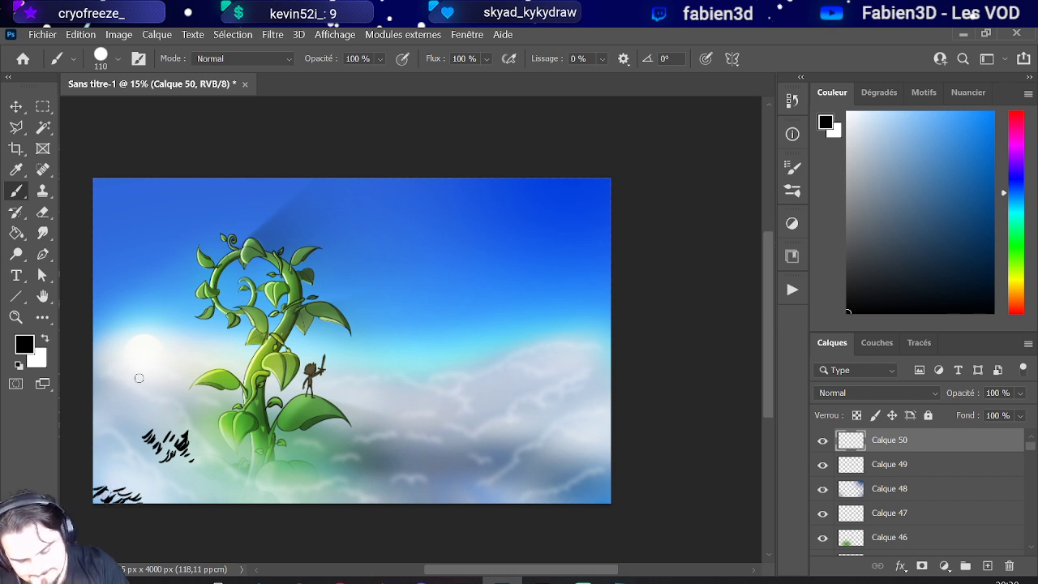
mouse_move(106, 404)
left_mouse_down()
mouse_move(136, 410)
mouse_move(110, 417)
mouse_move(133, 415)
mouse_move(187, 383)
mouse_move(219, 402)
mouse_move(201, 412)
mouse_move(217, 409)
left_mouse_up()
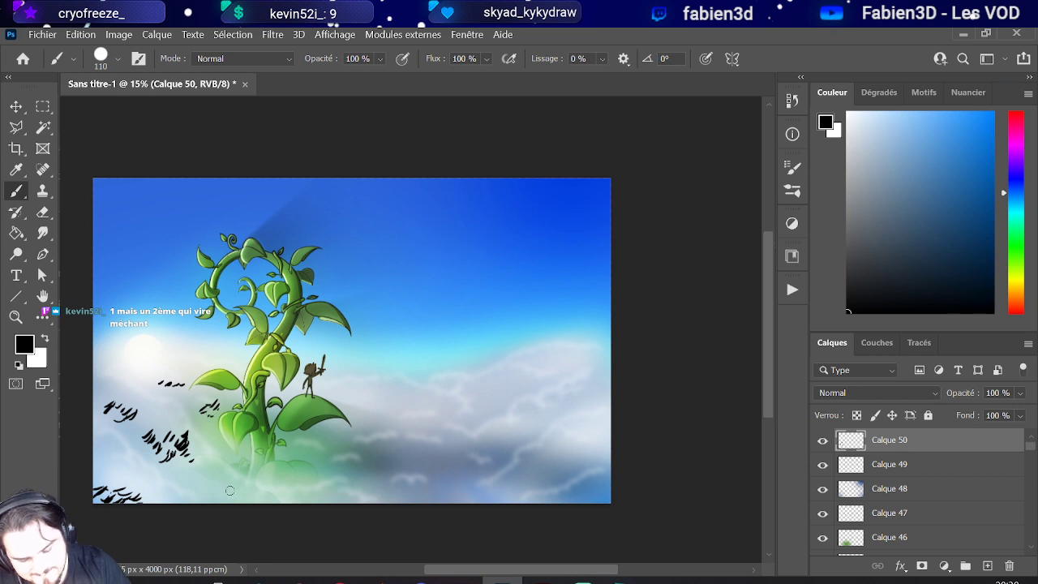
left_click_drag(232, 496, 248, 492)
mouse_move(250, 496)
left_mouse_down()
mouse_move(258, 492)
mouse_move(227, 490)
left_mouse_up()
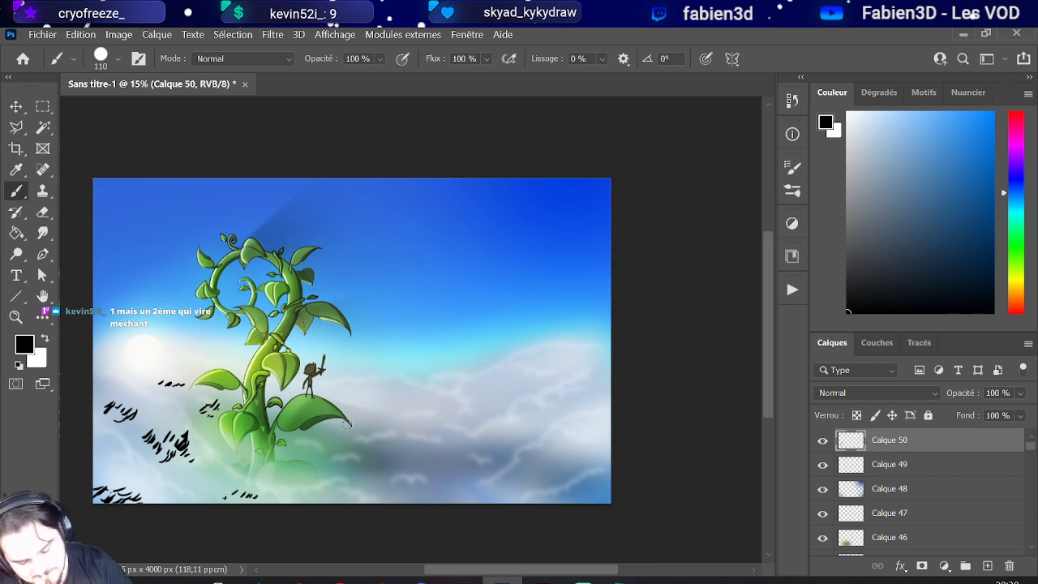
left_click_drag(339, 500, 352, 494)
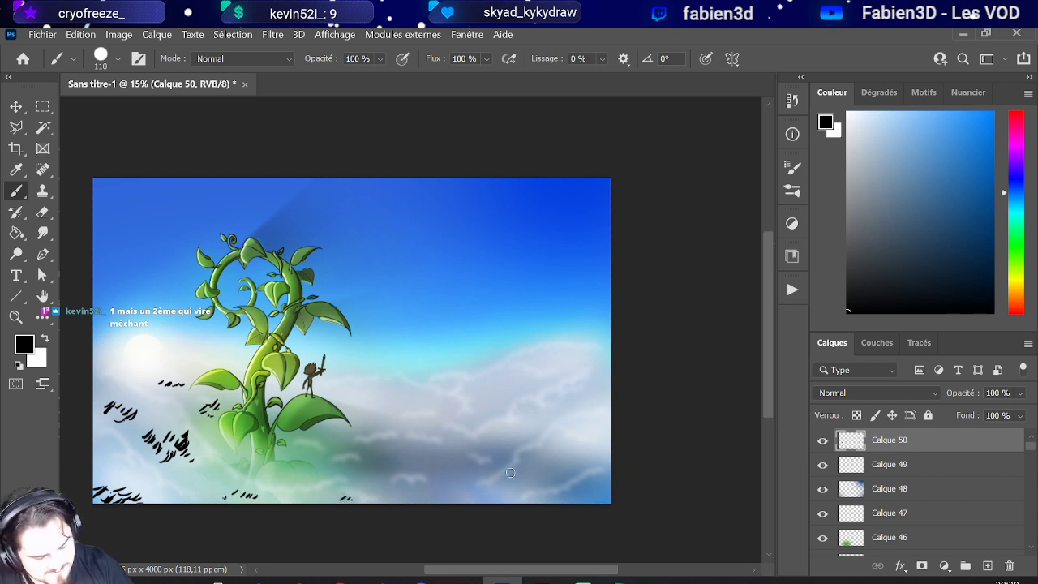
Step: Paint clusters of short slanted black strokes over the clouds in the right part of the illustration
left_click_drag(521, 469, 541, 461)
mouse_move(543, 468)
left_mouse_down()
mouse_move(570, 459)
mouse_move(580, 437)
mouse_move(600, 440)
left_mouse_up()
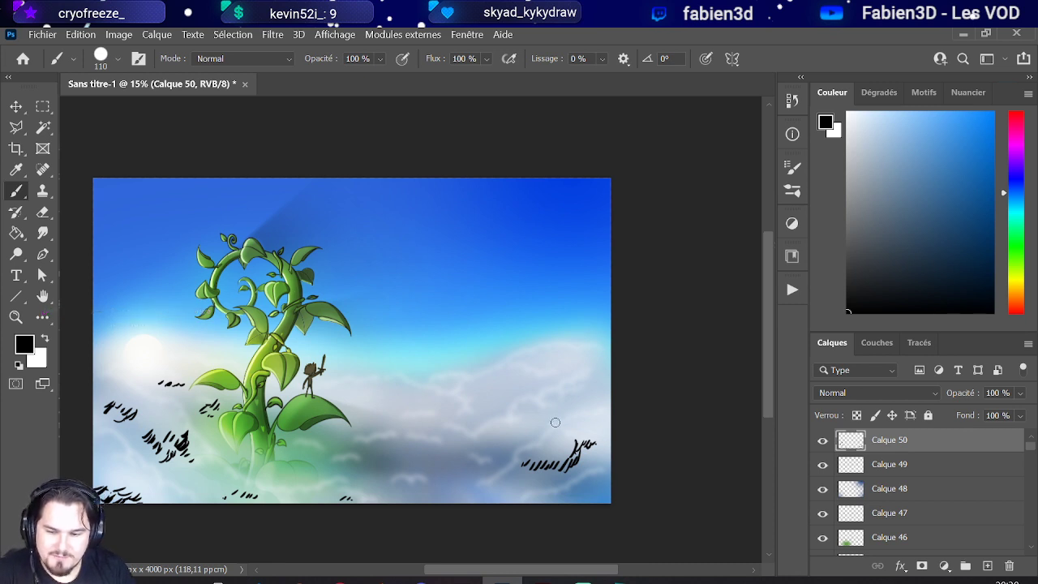
left_click_drag(585, 462, 600, 437)
mouse_move(524, 420)
left_mouse_down()
mouse_move(548, 416)
mouse_move(533, 407)
mouse_move(559, 395)
mouse_move(578, 400)
left_mouse_up()
mouse_move(545, 367)
left_mouse_down()
mouse_move(581, 361)
mouse_move(557, 369)
mouse_move(572, 365)
left_mouse_up()
mouse_move(483, 441)
left_mouse_down()
mouse_move(513, 424)
mouse_move(485, 465)
left_mouse_up()
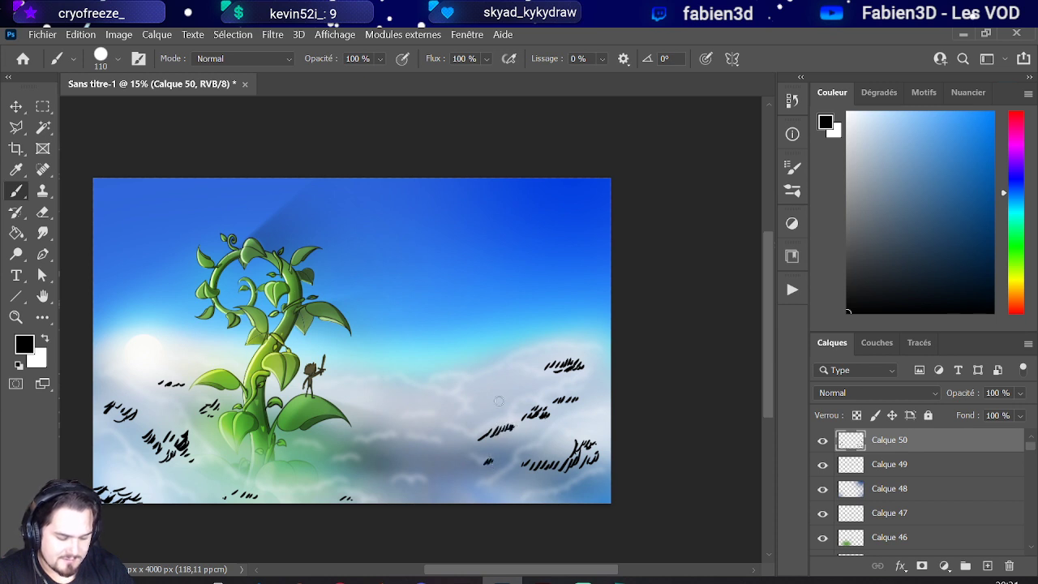
left_click_drag(500, 388, 529, 389)
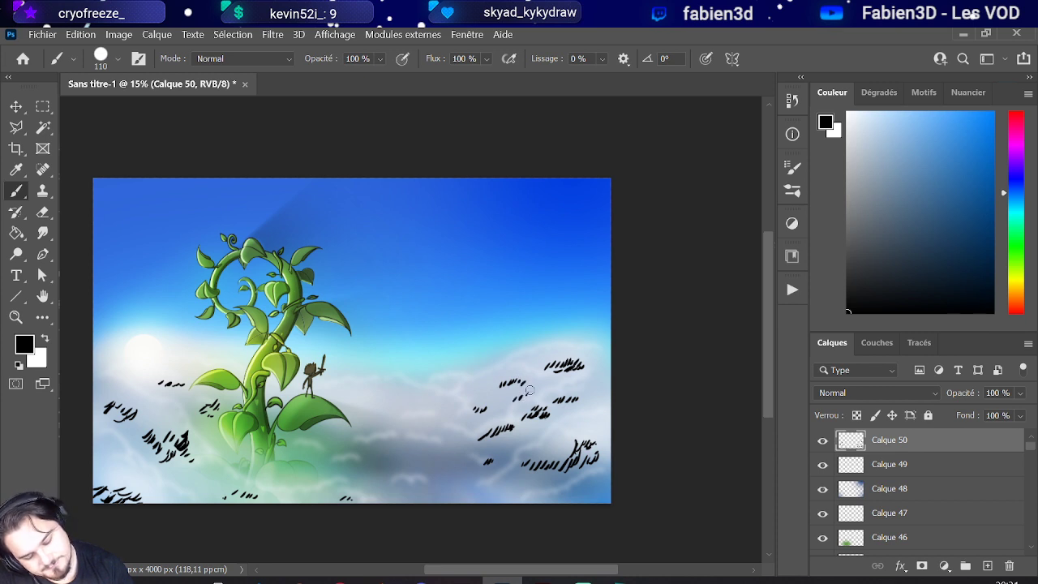
Step: Add small black dashes and thin horizontal strokes over the mist in the middle, between the character and the right-hand clouds
mouse_move(410, 449)
left_mouse_down()
mouse_move(441, 443)
mouse_move(413, 481)
mouse_move(420, 484)
mouse_move(381, 442)
mouse_move(393, 444)
mouse_move(381, 416)
mouse_move(418, 383)
left_mouse_up()
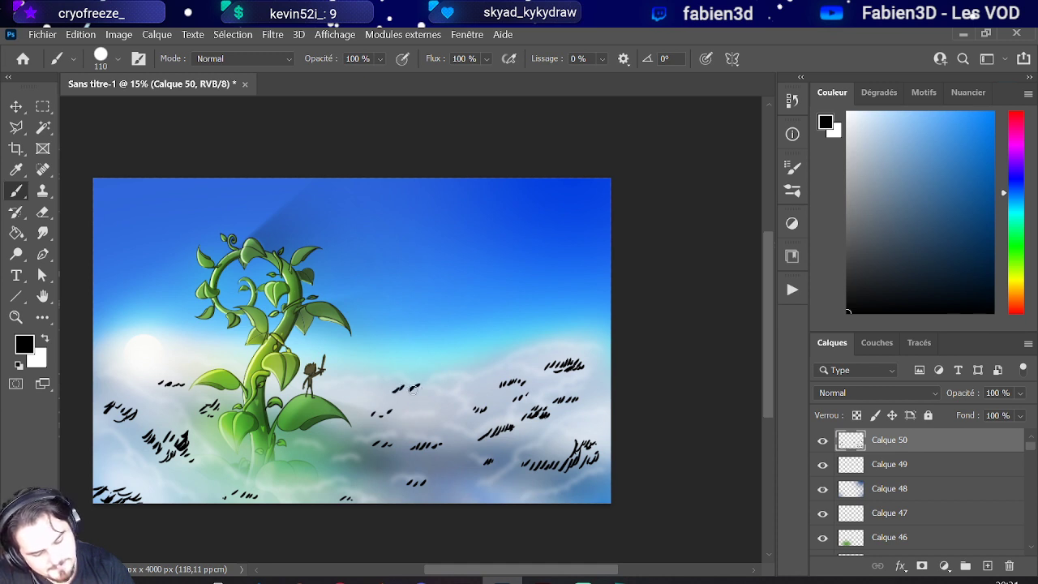
left_click(359, 390)
left_click(333, 391)
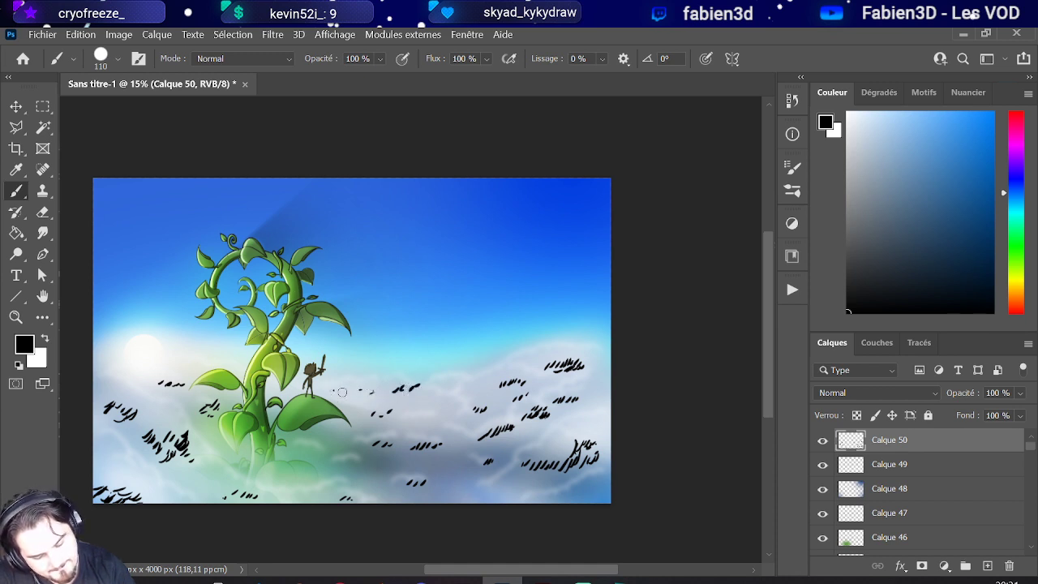
mouse_move(369, 396)
left_mouse_down()
mouse_move(461, 409)
mouse_move(558, 391)
left_mouse_up()
left_click_drag(408, 428, 430, 431)
left_click_drag(450, 468, 459, 468)
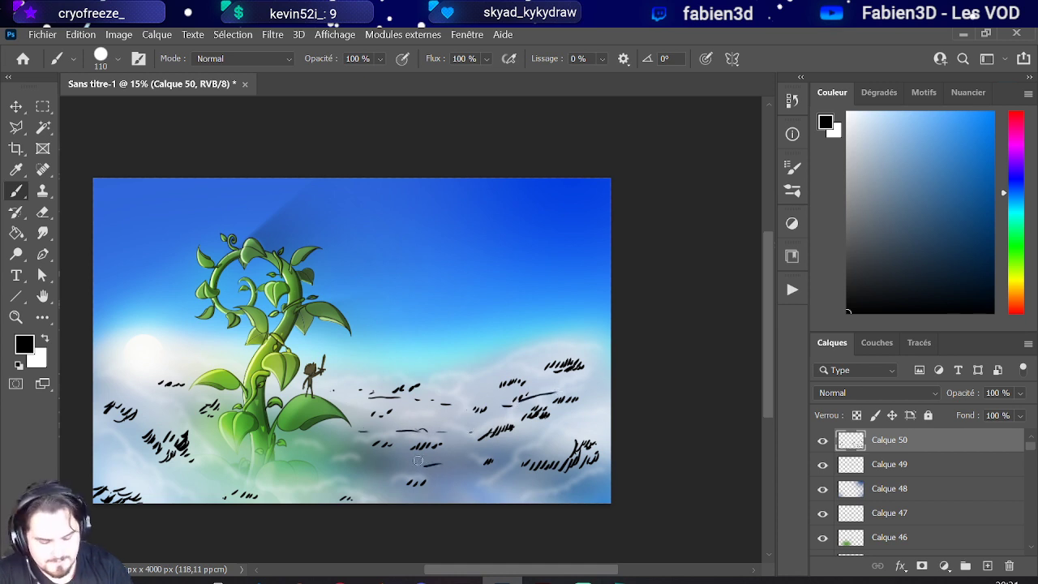
mouse_move(376, 466)
left_mouse_down()
mouse_move(473, 477)
mouse_move(391, 473)
left_mouse_up()
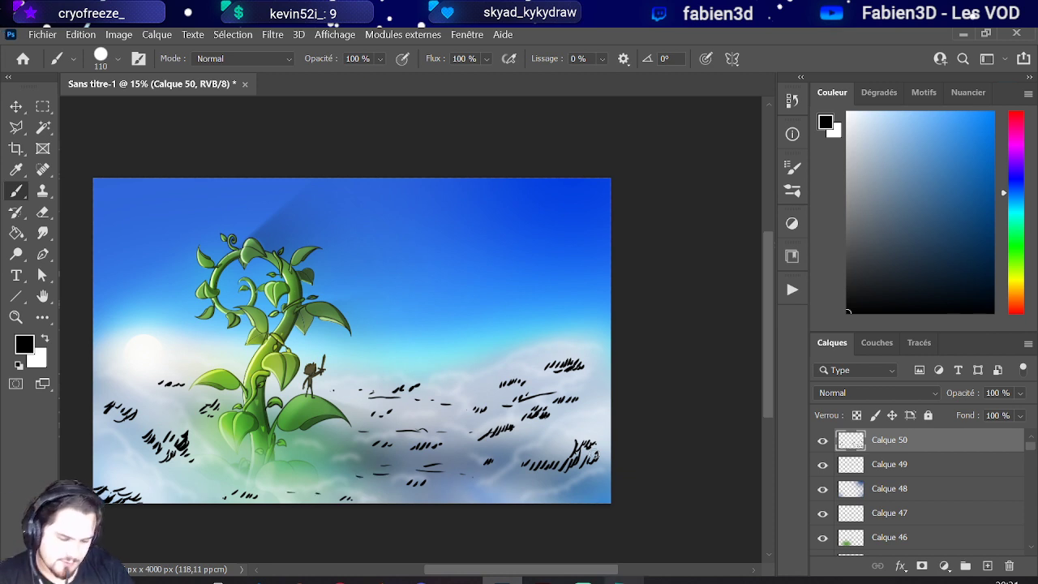
Step: Soften the black strokes on Calque 50 by reapplying the last Gaussian blur (Flou gaussien)
left_click(272, 34)
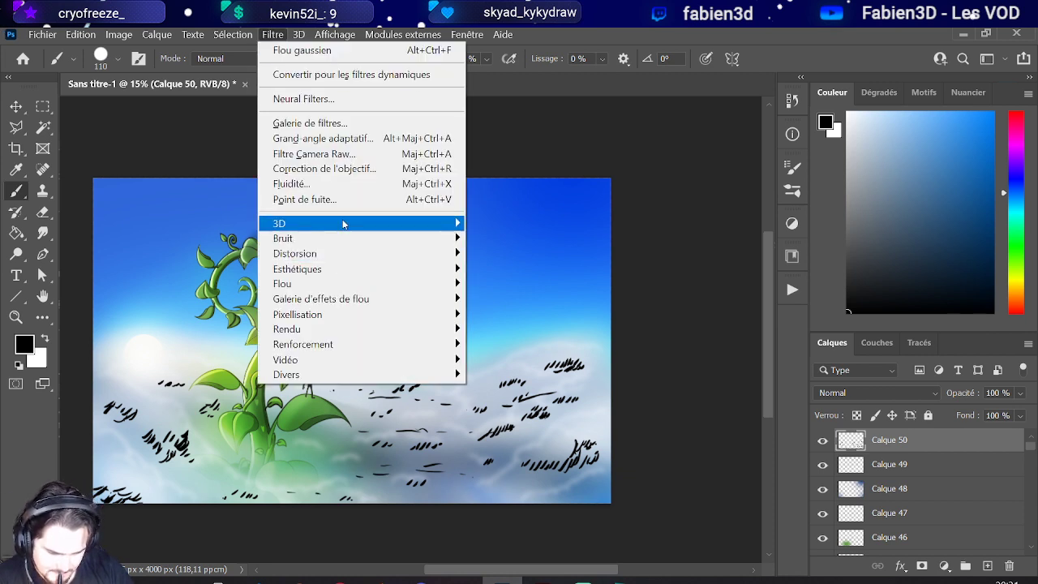
left_click(357, 52)
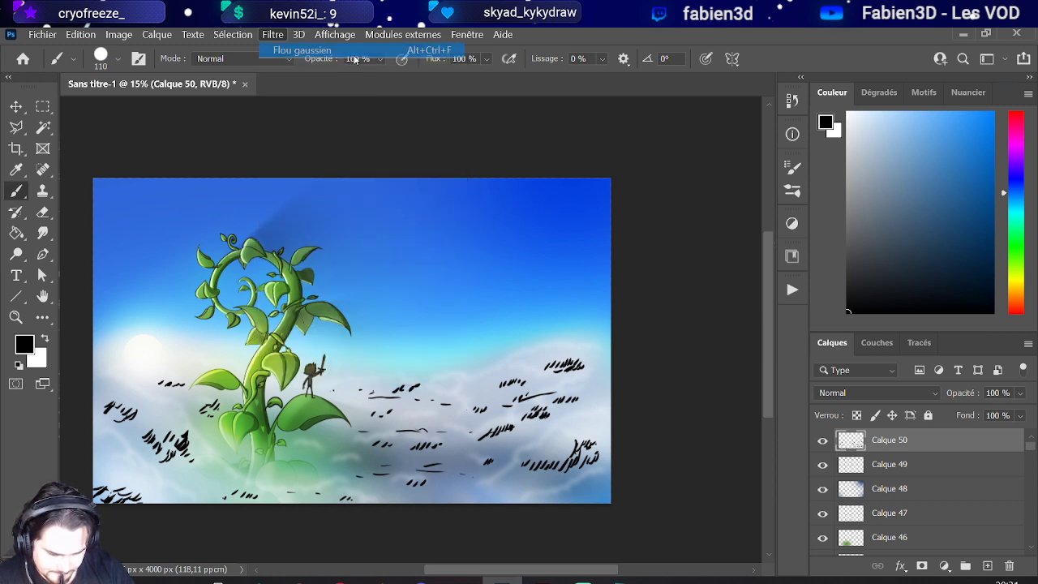
left_click(272, 34)
left_click(271, 47)
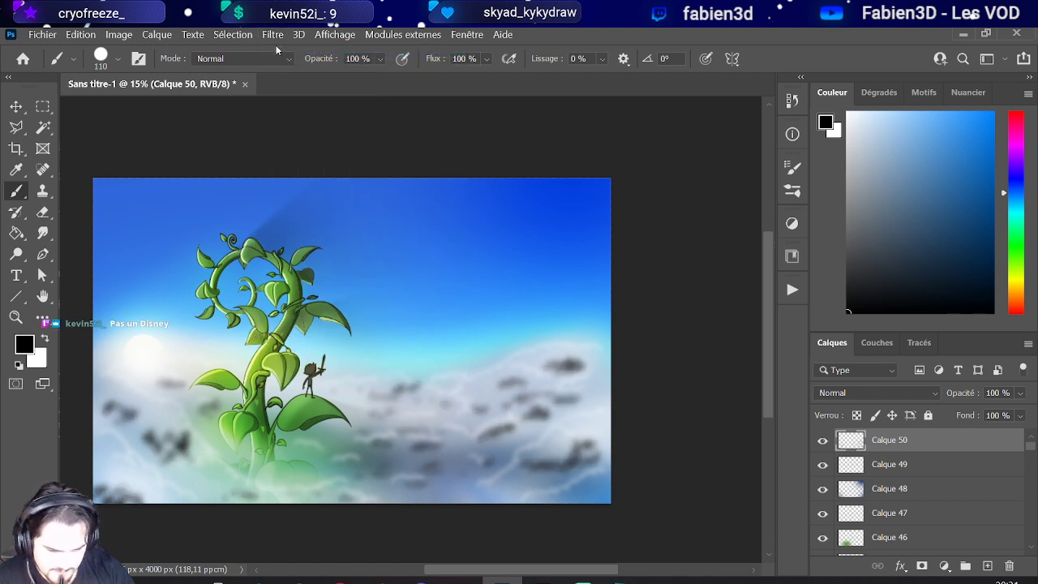
Step: Apply a Flou directionnel at -35° and 264 pixels to Calque 50 and set its blend mode to Incrustation
left_click(270, 36)
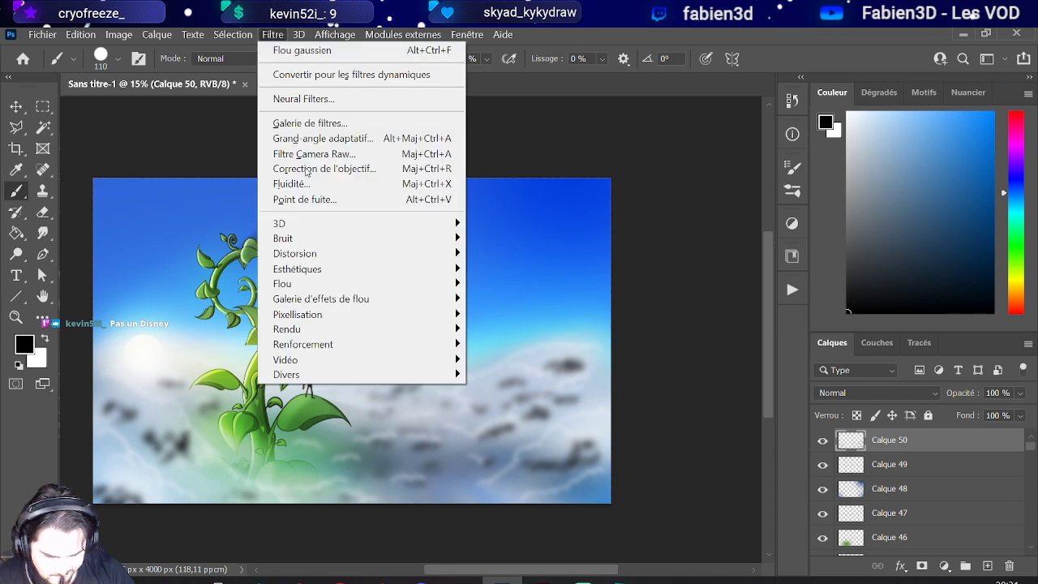
mouse_move(321, 289)
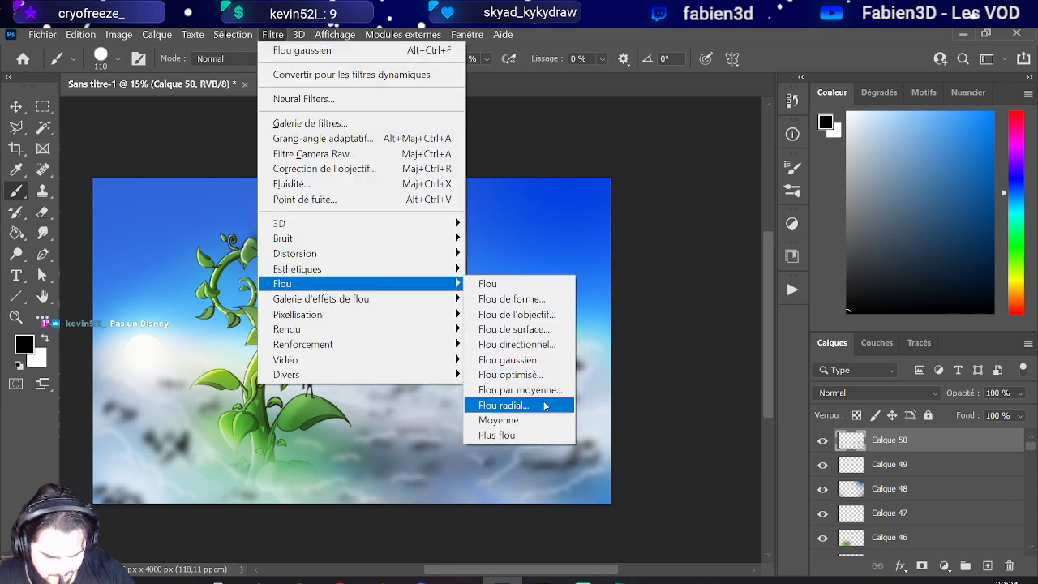
left_click(545, 345)
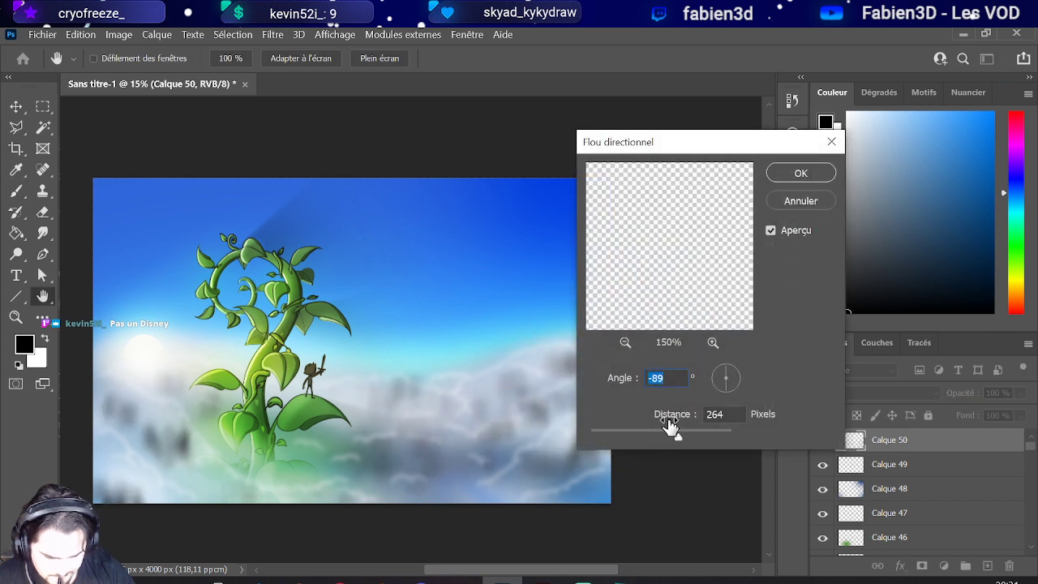
left_click_drag(719, 371, 714, 374)
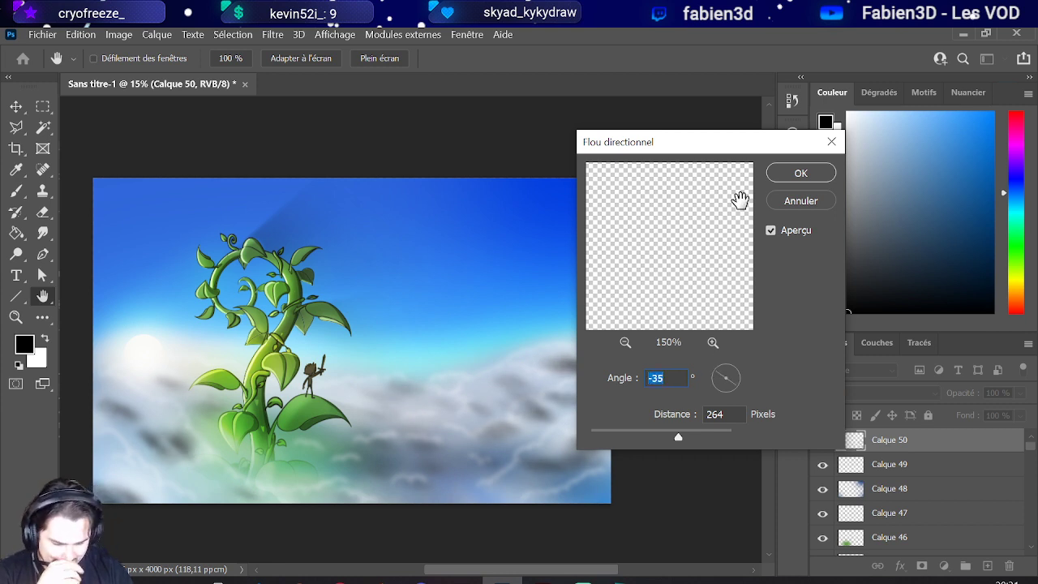
left_click(797, 172)
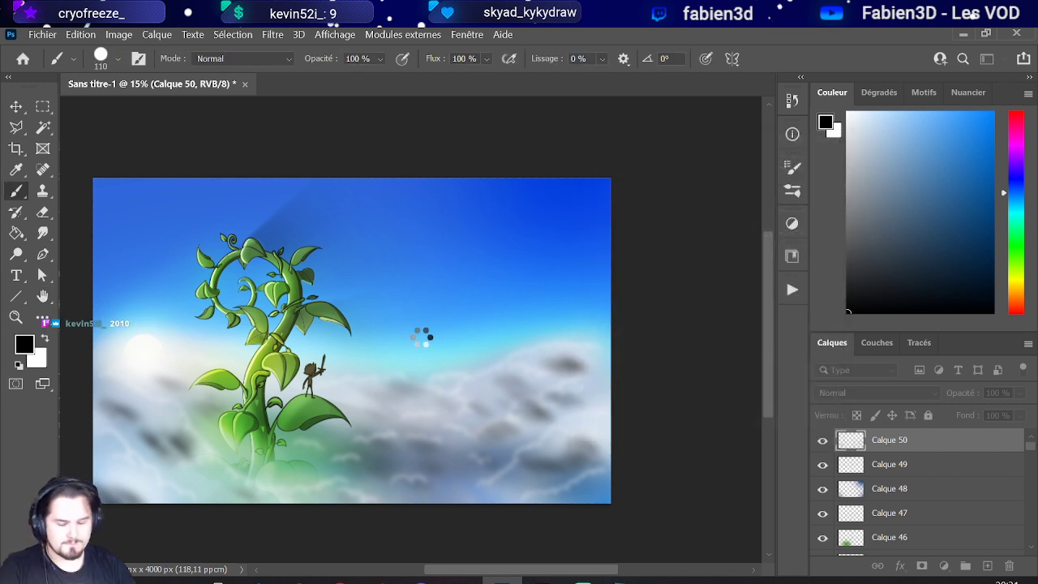
left_click(906, 394)
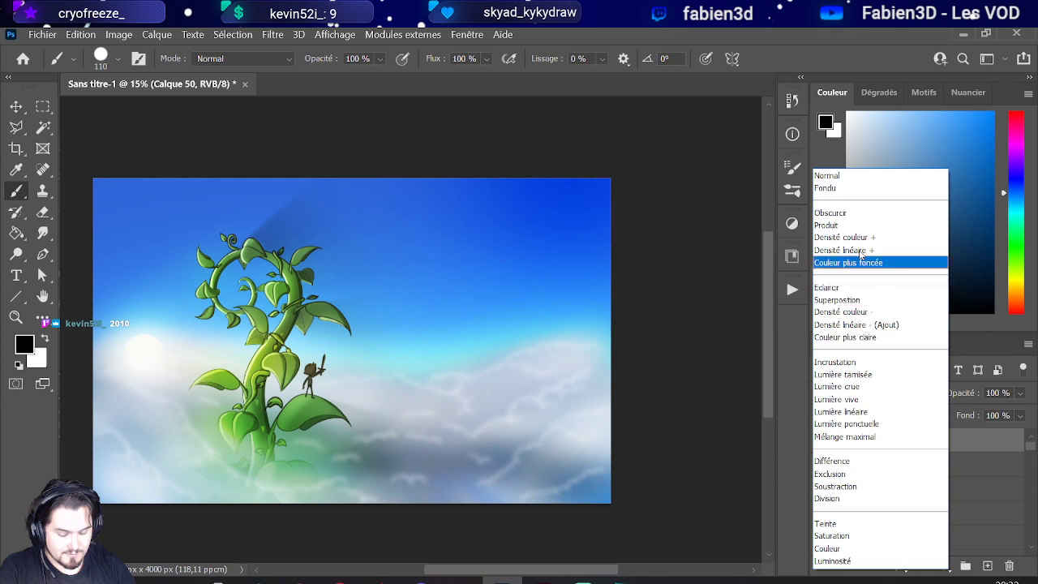
left_click(865, 368)
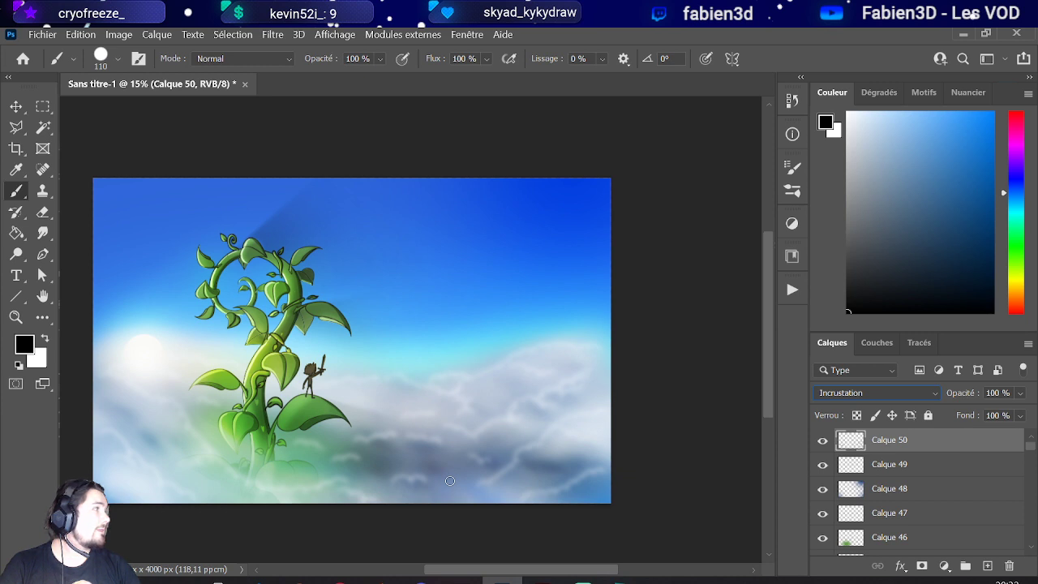
Step: Load the sword-holding character's silhouette as a selection and add two new layers above Calque 50
left_click(991, 564)
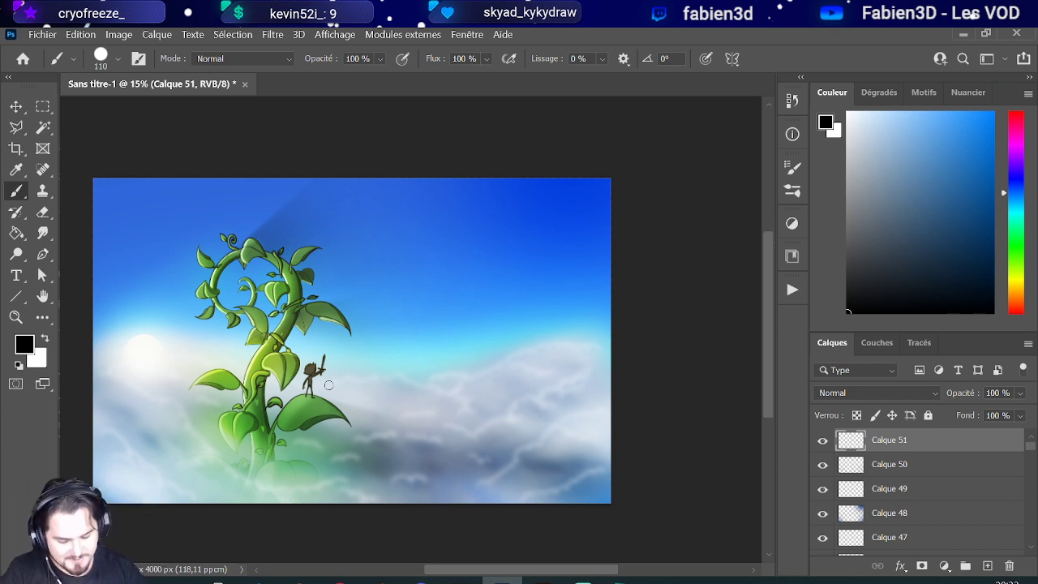
scroll(933, 517, "down", 6)
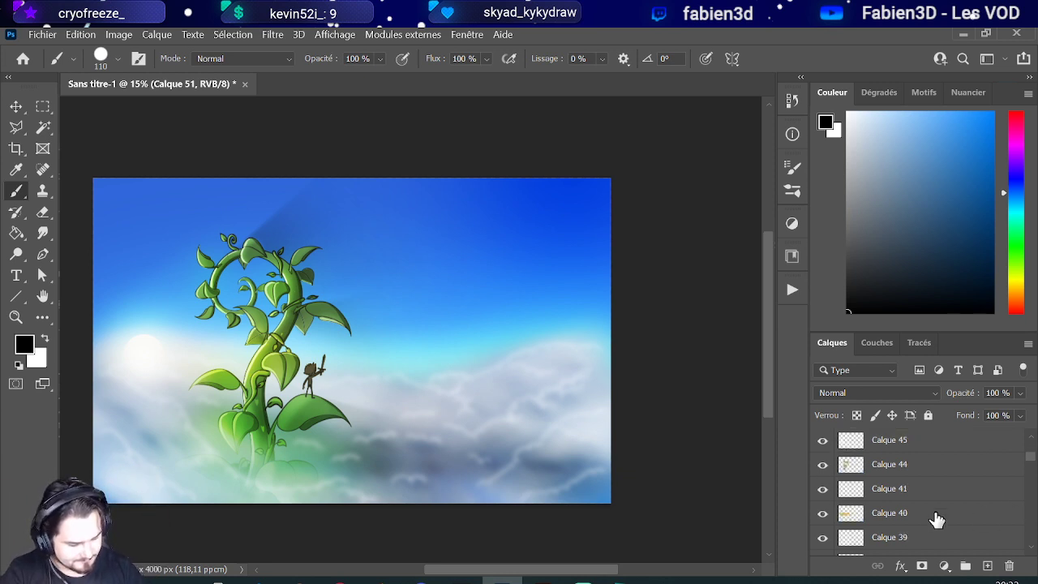
scroll(936, 519, "down", 8)
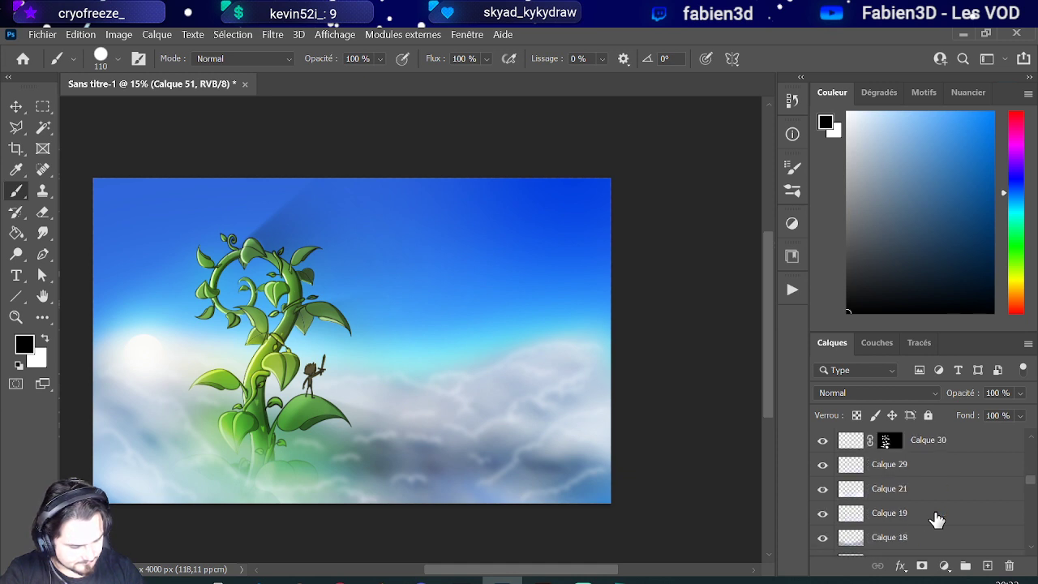
scroll(936, 519, "down", 3)
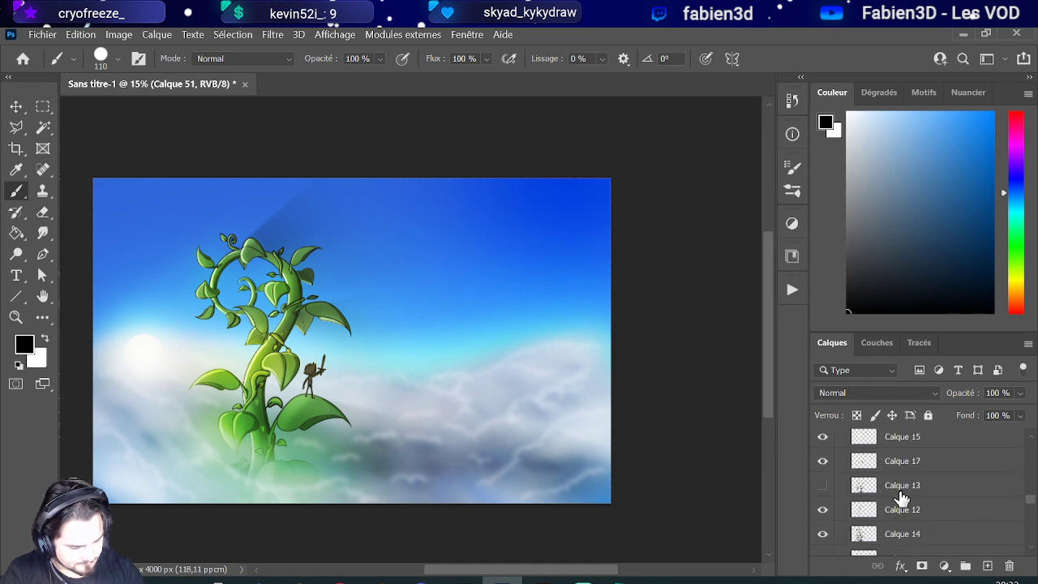
left_click(863, 486, "ctrl")
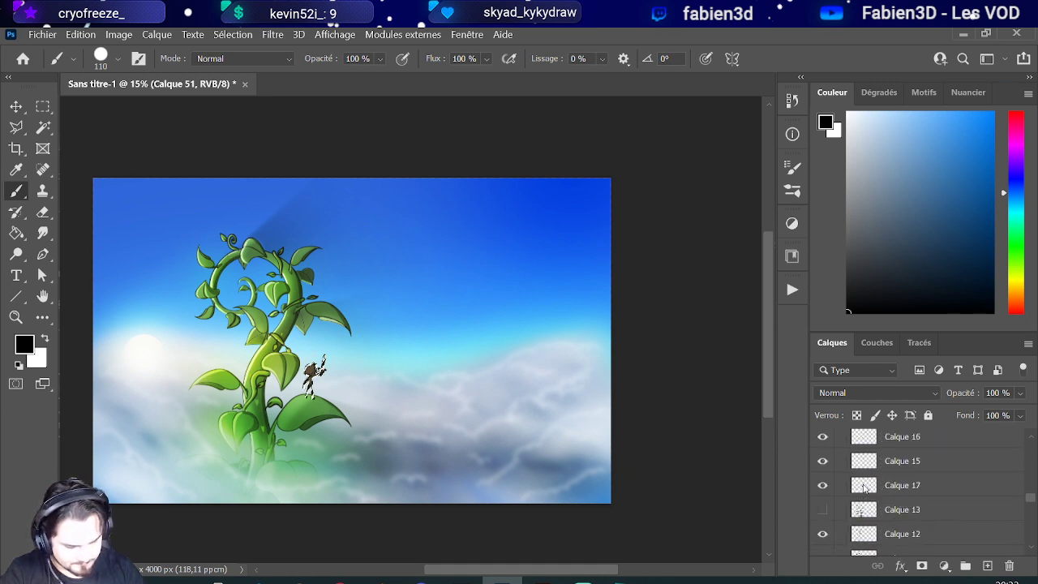
scroll(916, 464, "up", 5)
scroll(916, 465, "up", 7)
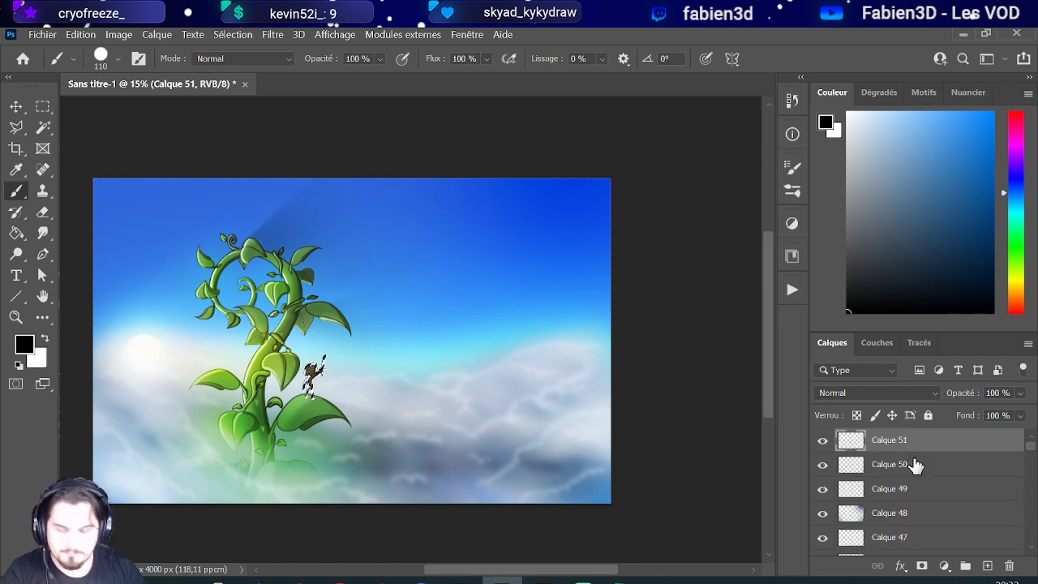
left_click(987, 565)
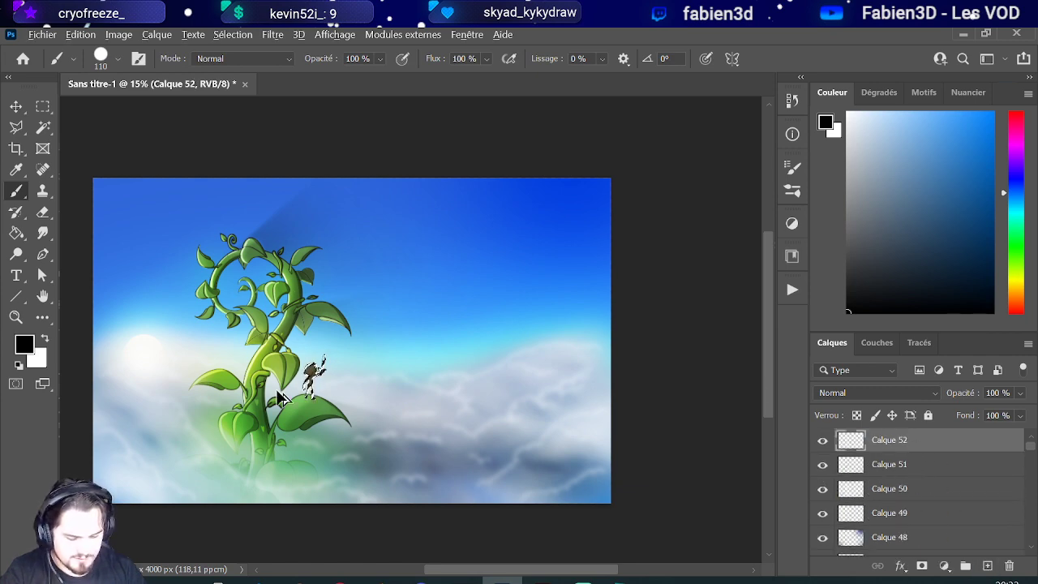
Step: Reduce the brush size to 32 px for the character's details and choose white as the painting colour
scroll(283, 379, "up", 5)
scroll(342, 377, "up", 1)
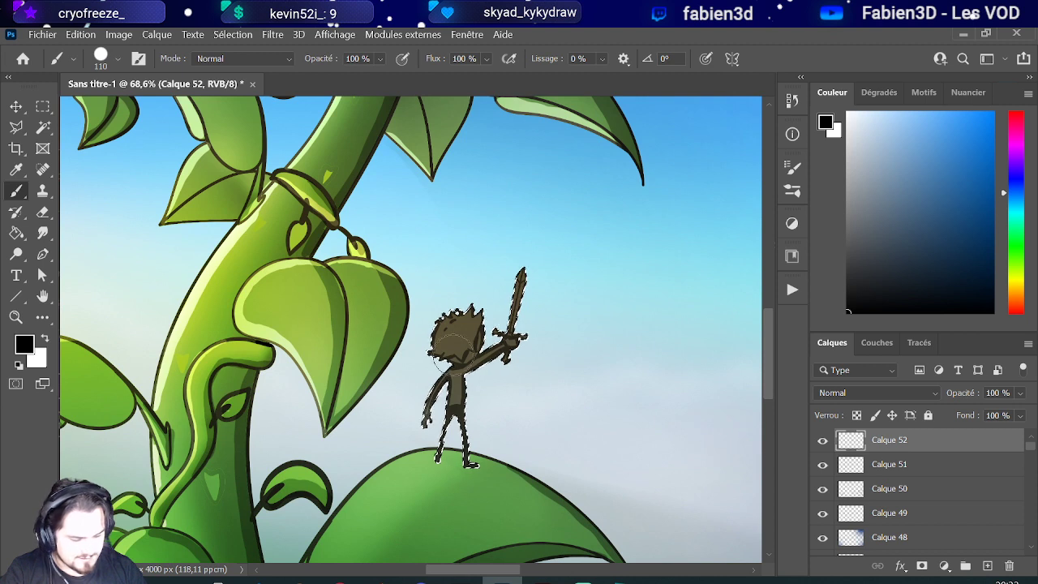
left_click_drag(468, 337, 447, 341)
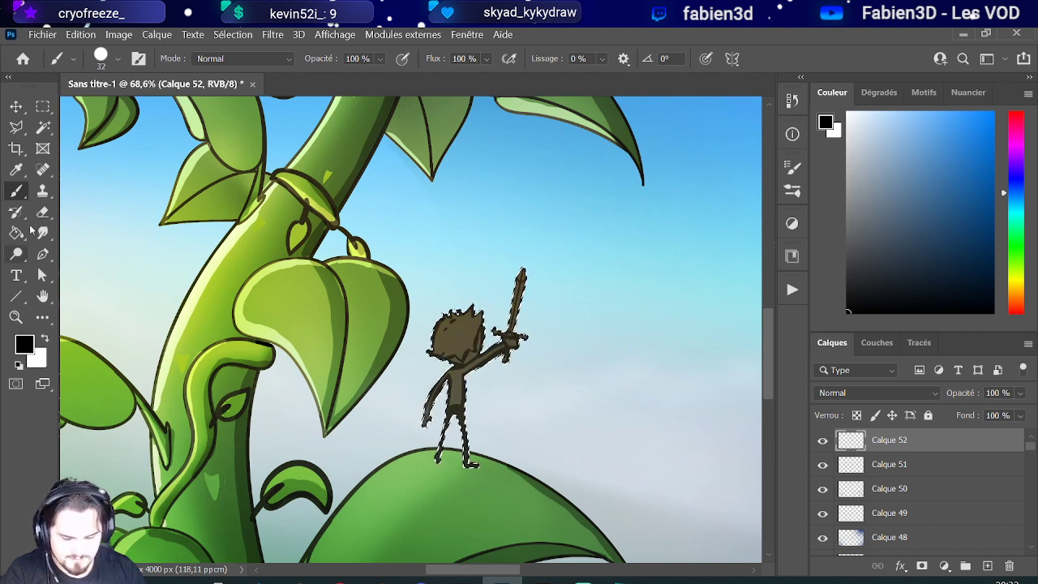
left_click(209, 267, "alt")
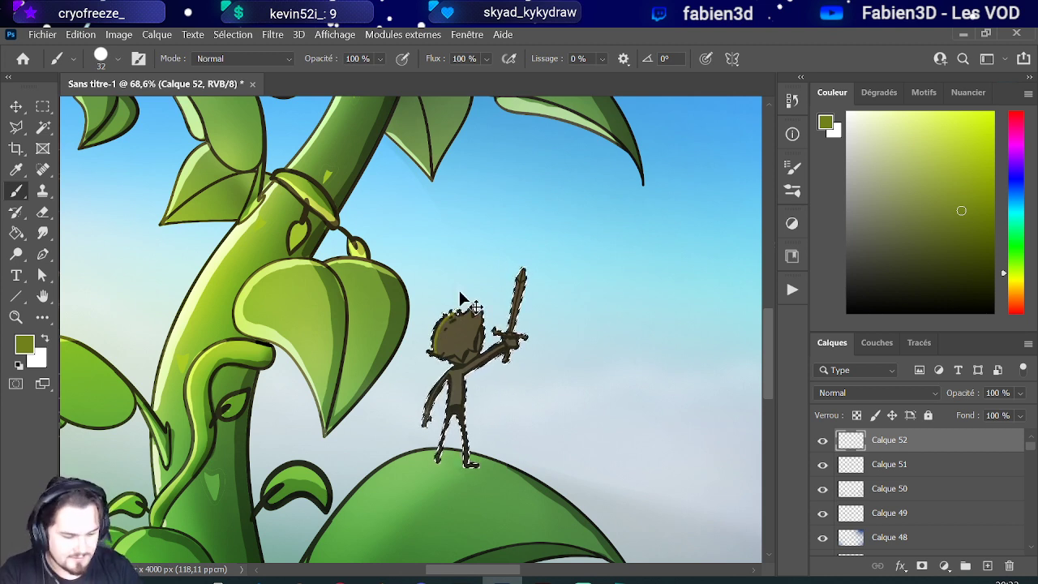
left_click_drag(895, 169, 847, 113)
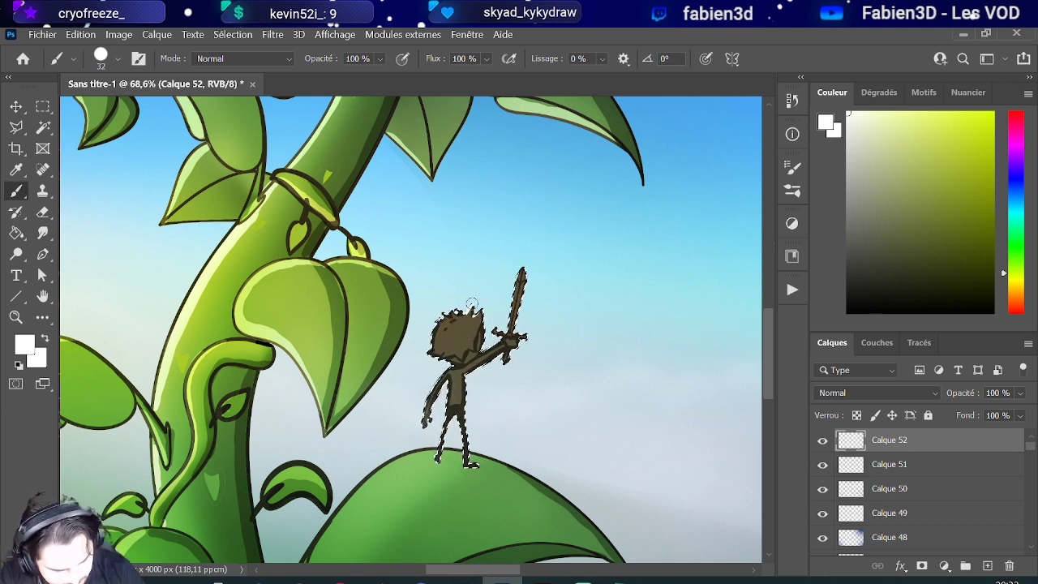
Step: Paint white highlights along the character's head, arms, legs and sword on Calque 52, masked to his silhouette and blended in Lumière tamisée
left_click(922, 565)
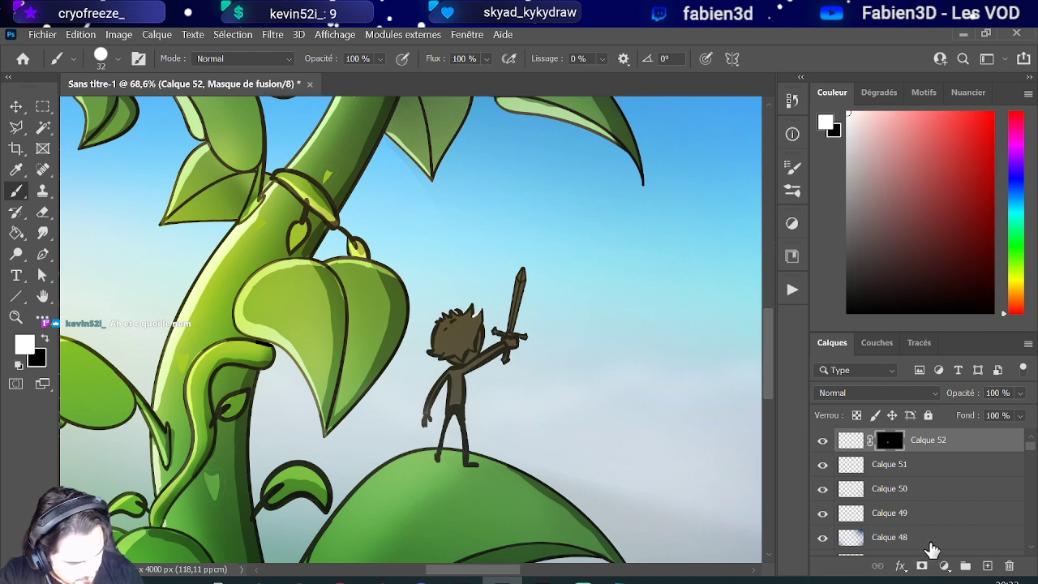
left_click(850, 440)
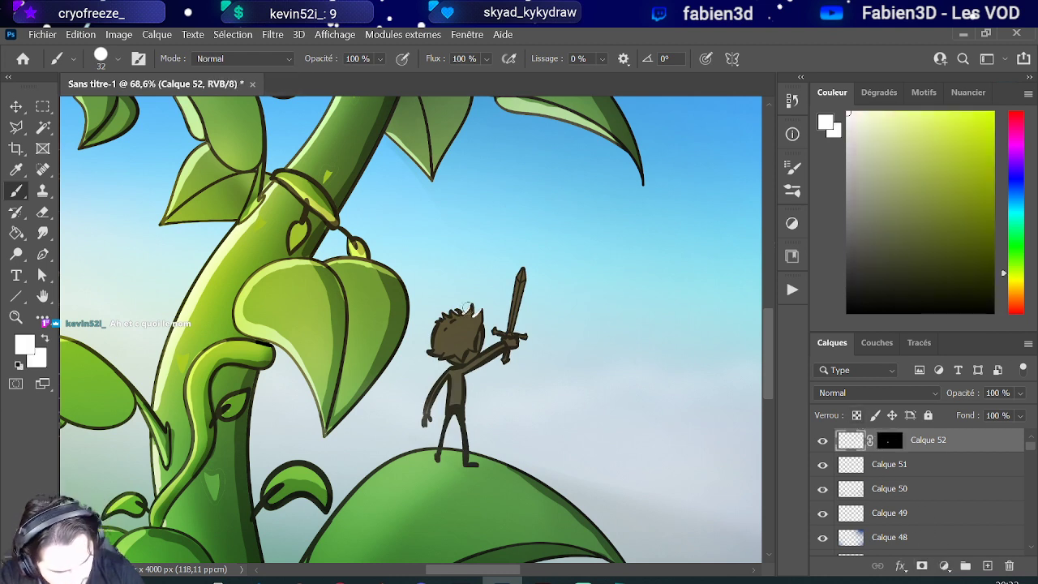
mouse_move(467, 306)
left_mouse_down()
mouse_move(446, 313)
mouse_move(436, 349)
left_mouse_up()
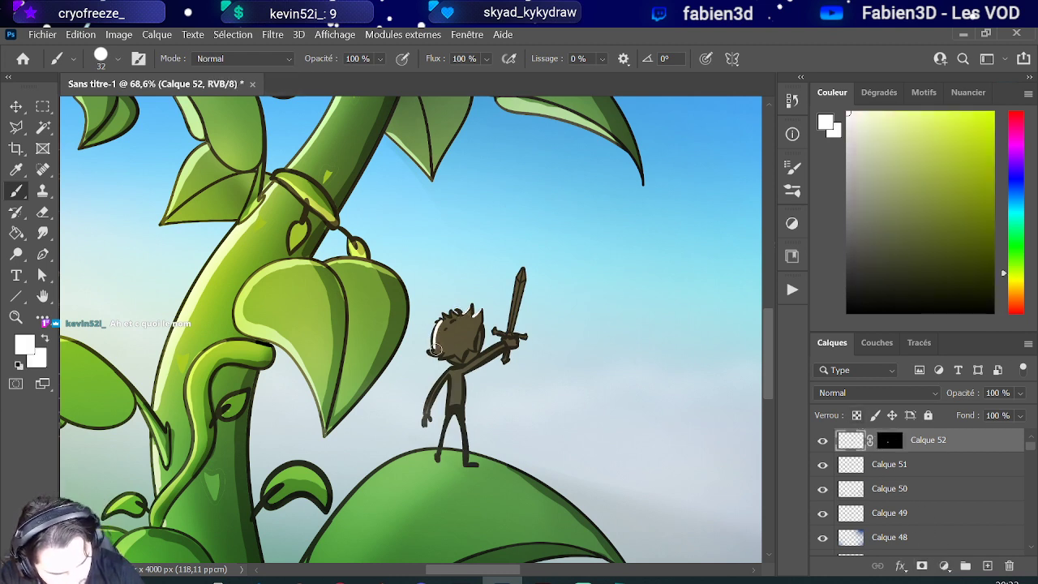
mouse_move(426, 420)
left_mouse_down()
mouse_move(444, 376)
mouse_move(509, 336)
mouse_move(521, 271)
left_mouse_up()
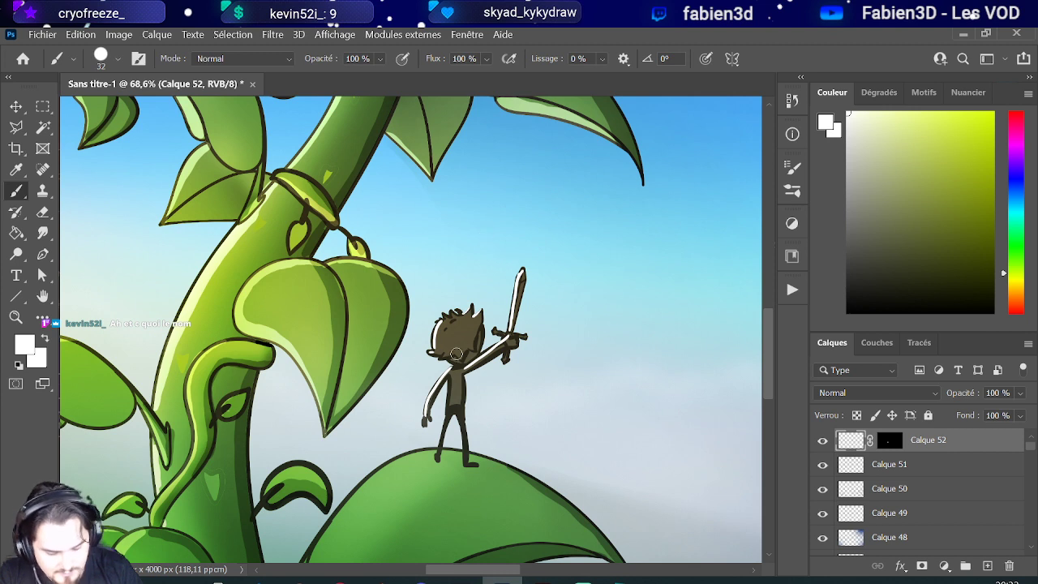
left_click_drag(437, 458, 444, 420)
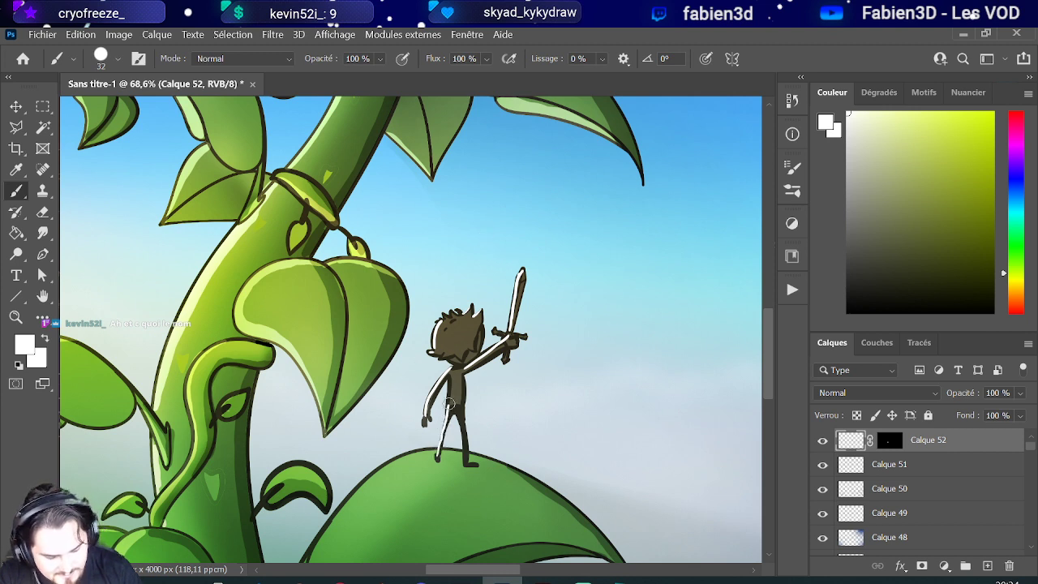
left_click_drag(465, 458, 455, 405)
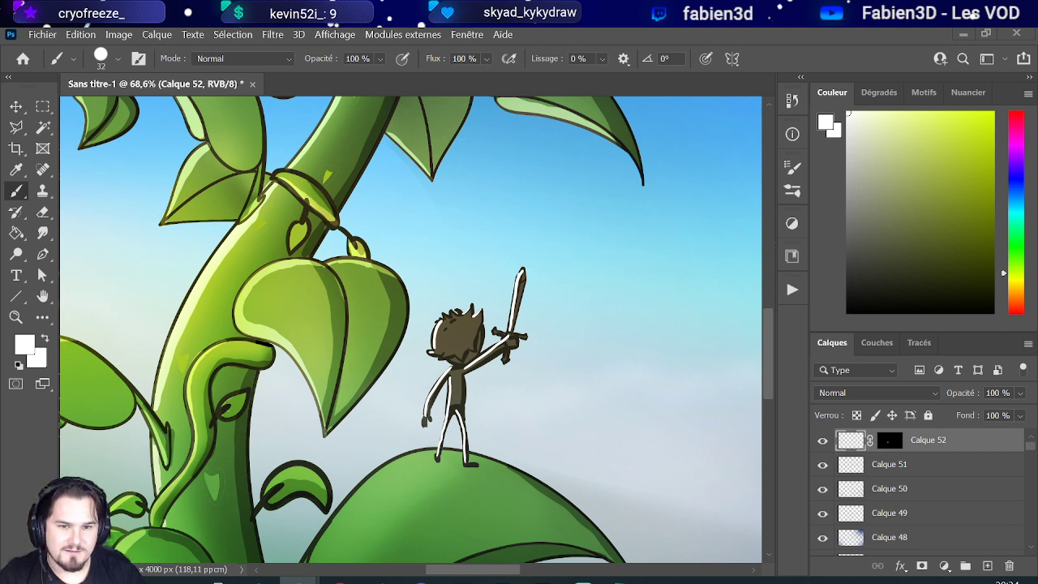
left_click(848, 394)
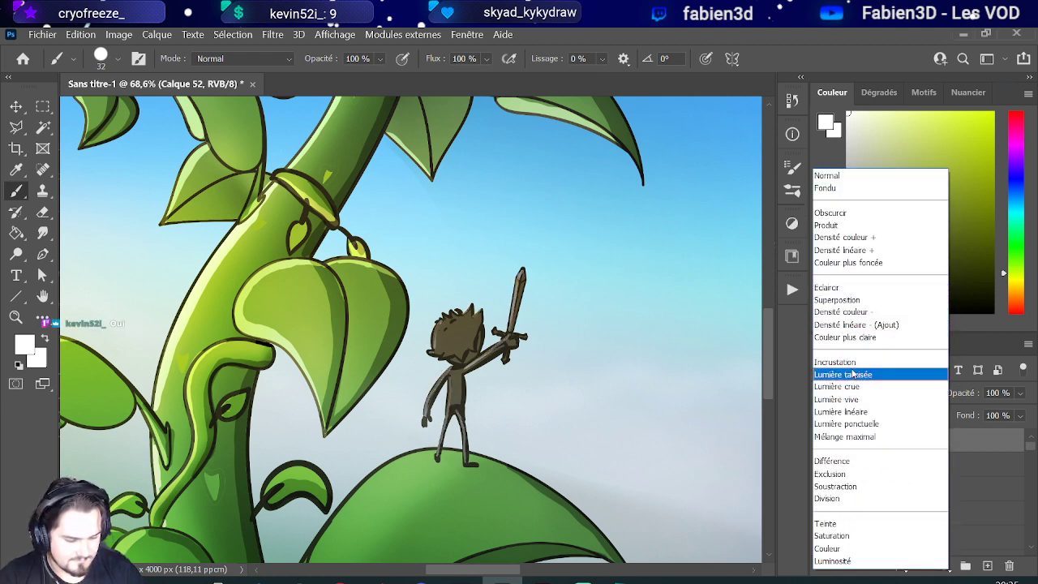
left_click(852, 374)
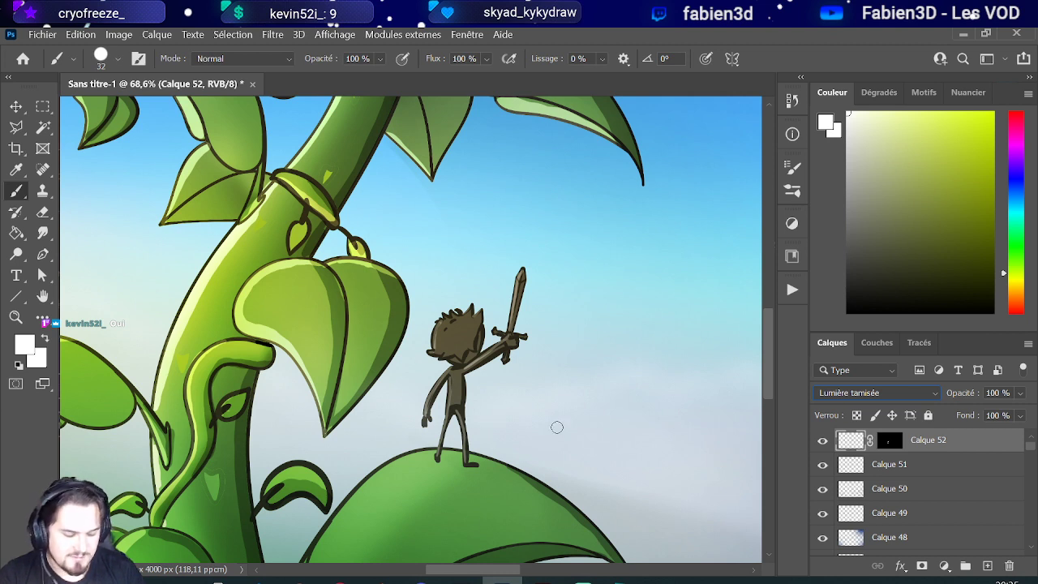
Step: Add a new layer above Calque 52 with a mask made from the character's silhouette, ready for painting on the layer itself
left_click(988, 565)
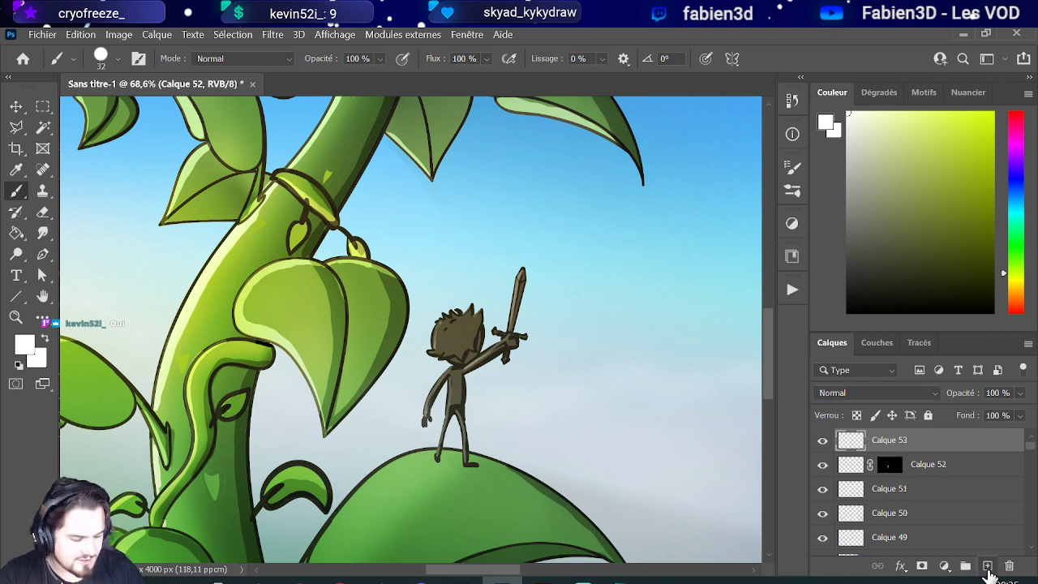
left_click(890, 465, "ctrl")
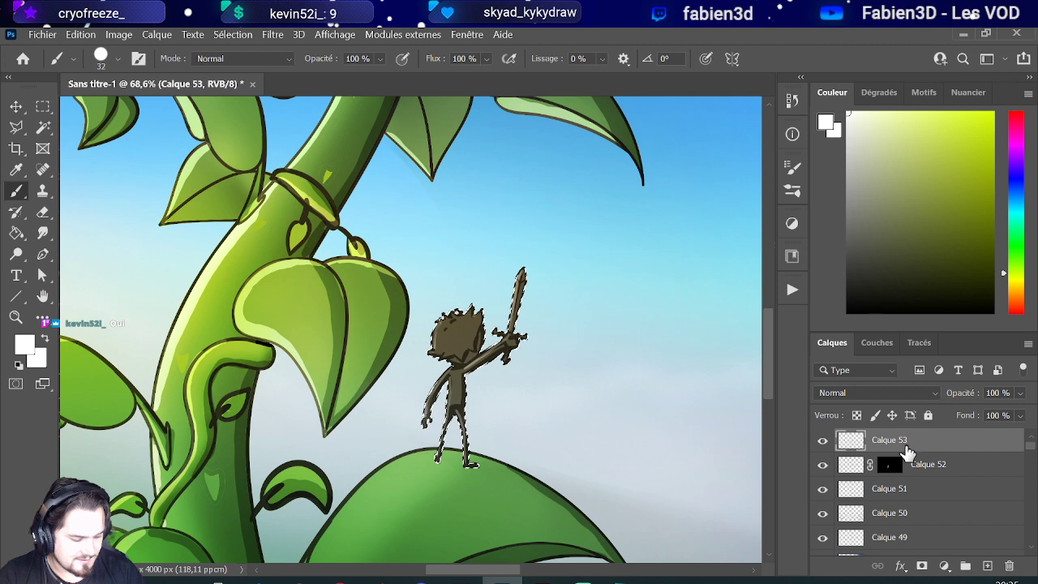
left_click(921, 565)
key("x")
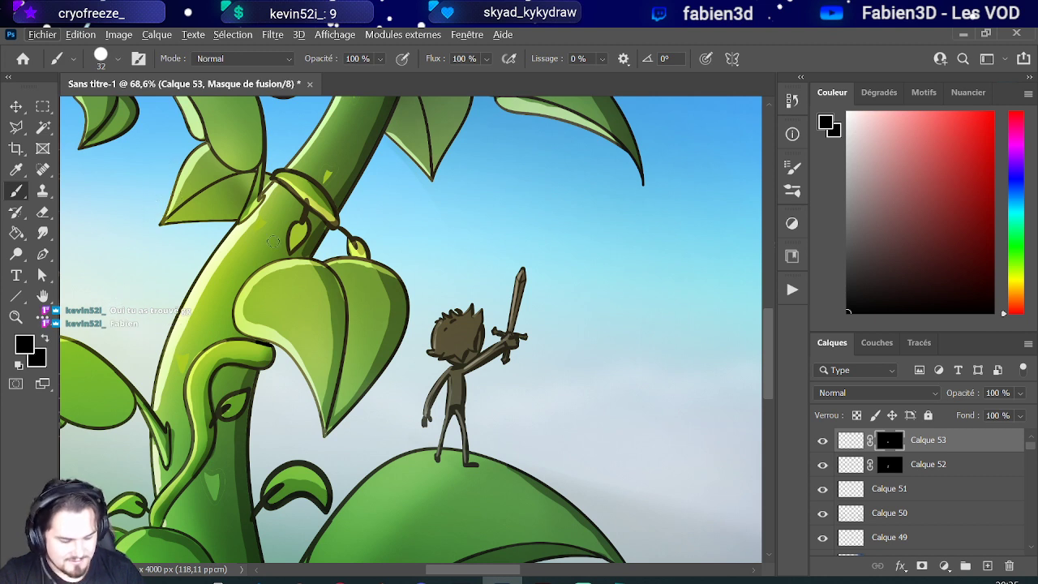
left_click(850, 439)
Step: Paint black shadows with a 66 px brush on the character's head, torso, arm and legs on Calque 53, on the side away from the sun
mouse_move(431, 363)
left_mouse_down()
mouse_move(463, 373)
mouse_move(475, 394)
mouse_move(469, 384)
left_mouse_up()
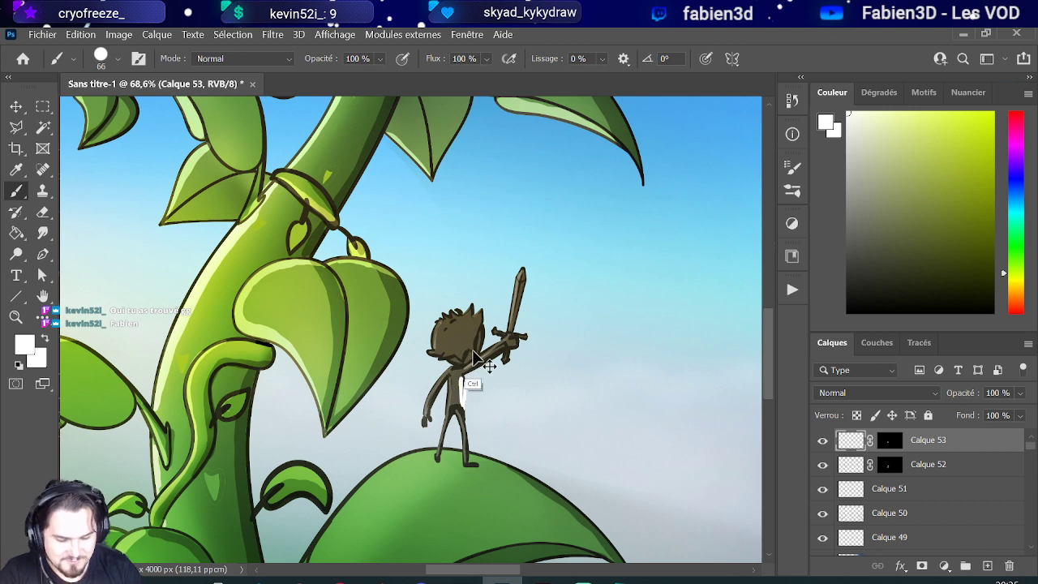
left_click_drag(888, 253, 847, 323)
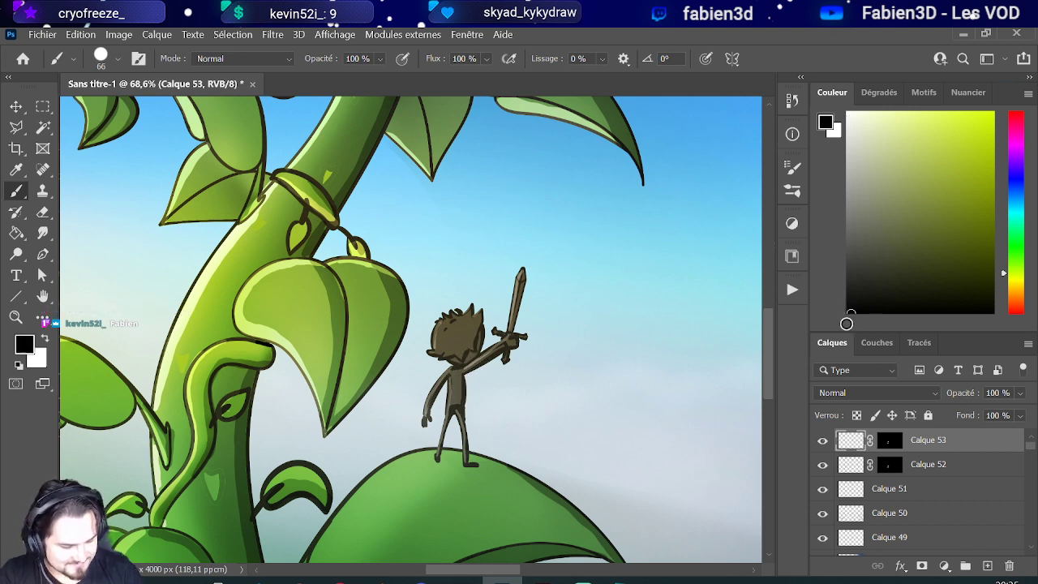
mouse_move(445, 397)
left_mouse_down()
mouse_move(469, 462)
mouse_move(464, 381)
left_mouse_up()
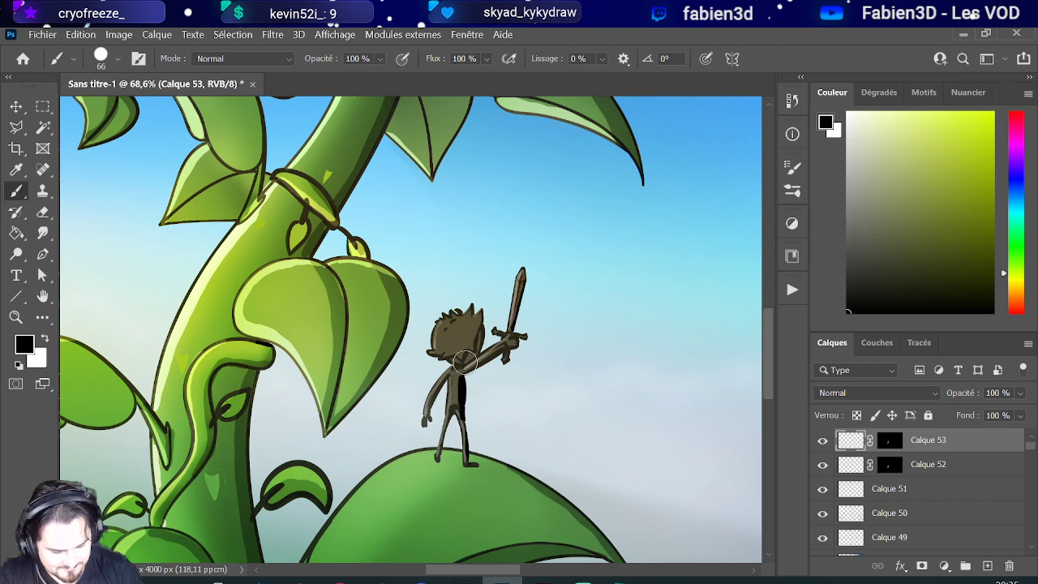
mouse_move(464, 350)
left_mouse_down()
mouse_move(479, 319)
mouse_move(454, 355)
left_mouse_up()
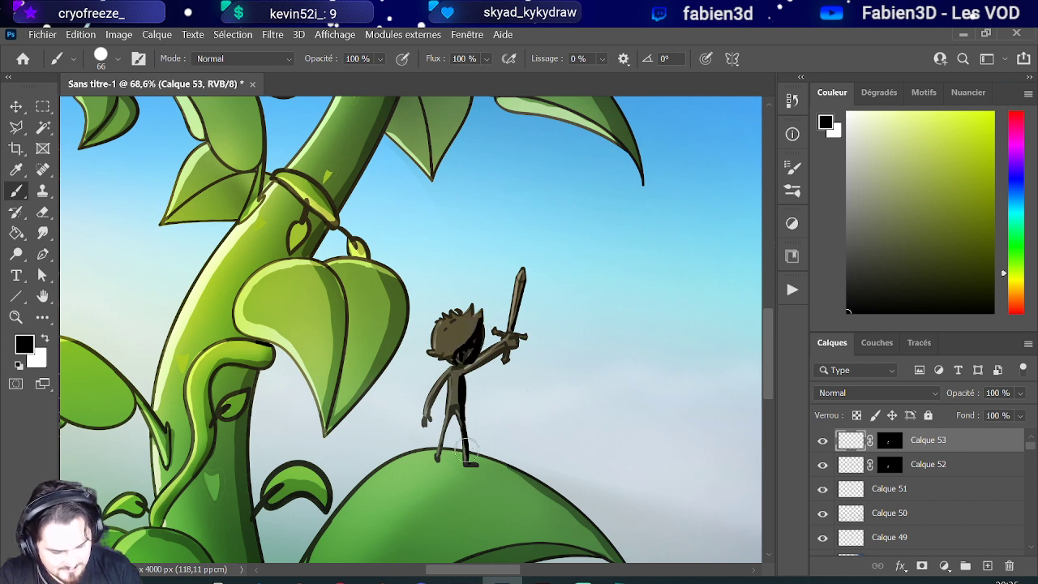
mouse_move(456, 408)
left_mouse_down()
mouse_move(426, 424)
mouse_move(451, 377)
mouse_move(478, 374)
mouse_move(465, 374)
mouse_move(519, 340)
mouse_move(508, 364)
mouse_move(521, 337)
mouse_move(481, 348)
mouse_move(456, 376)
left_mouse_up()
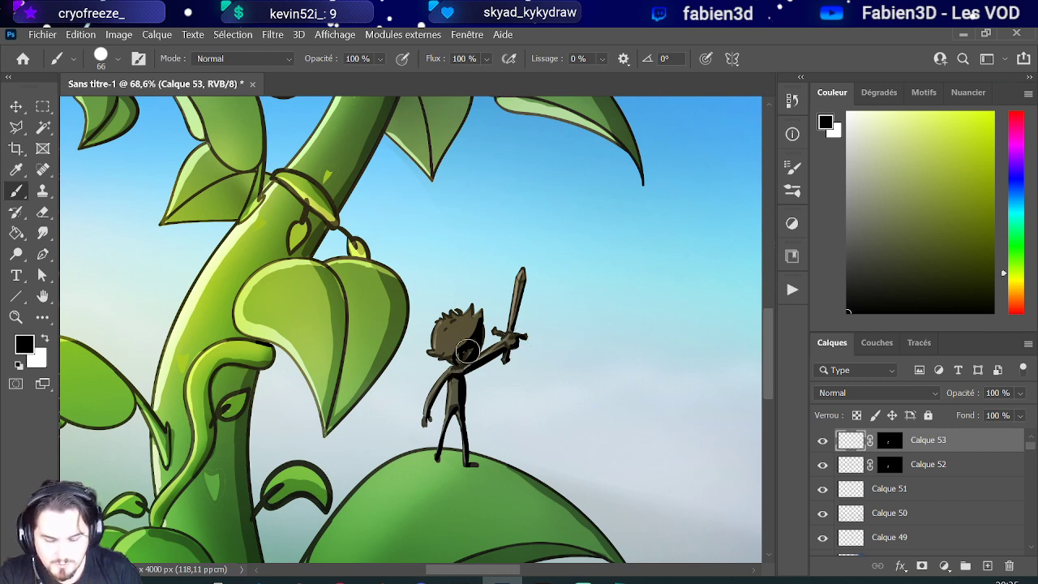
Step: Set the blend mode of the shadow layer Calque 53 to Produit and its opacity to 45 %
scroll(442, 385, "down", 5)
scroll(438, 427, "down", 2)
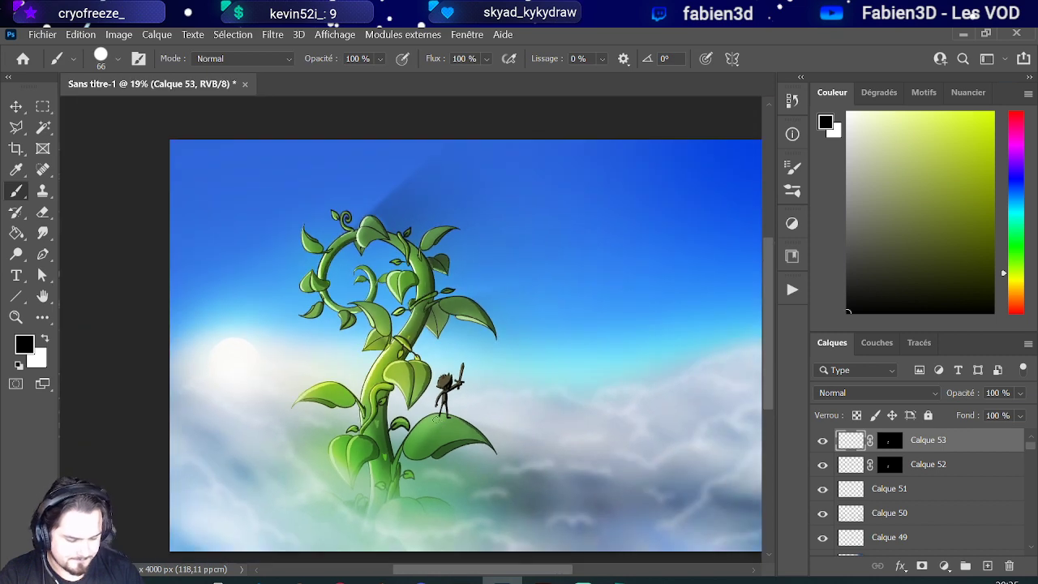
scroll(436, 410, "up", 4)
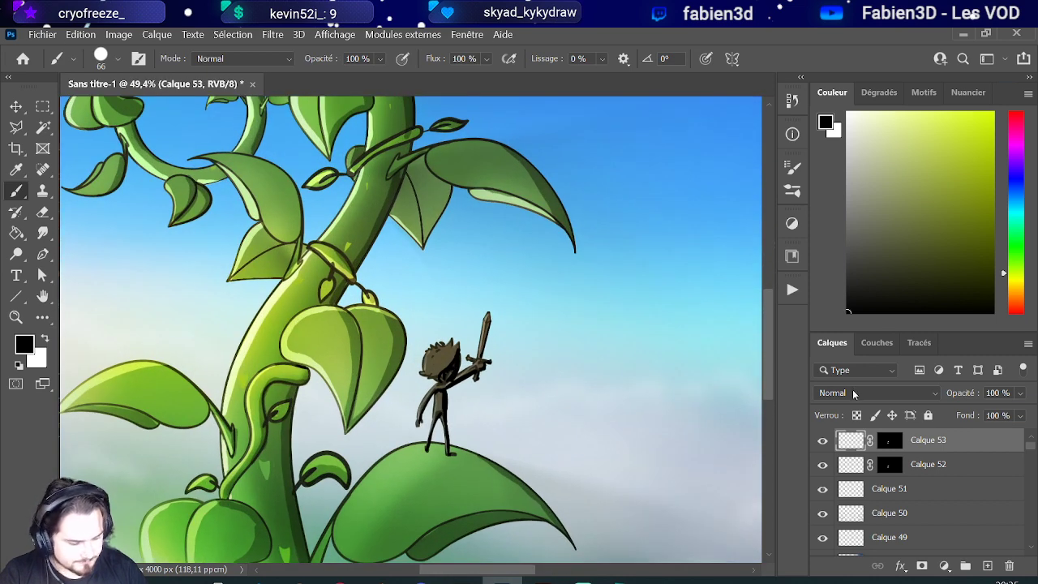
left_click(853, 393)
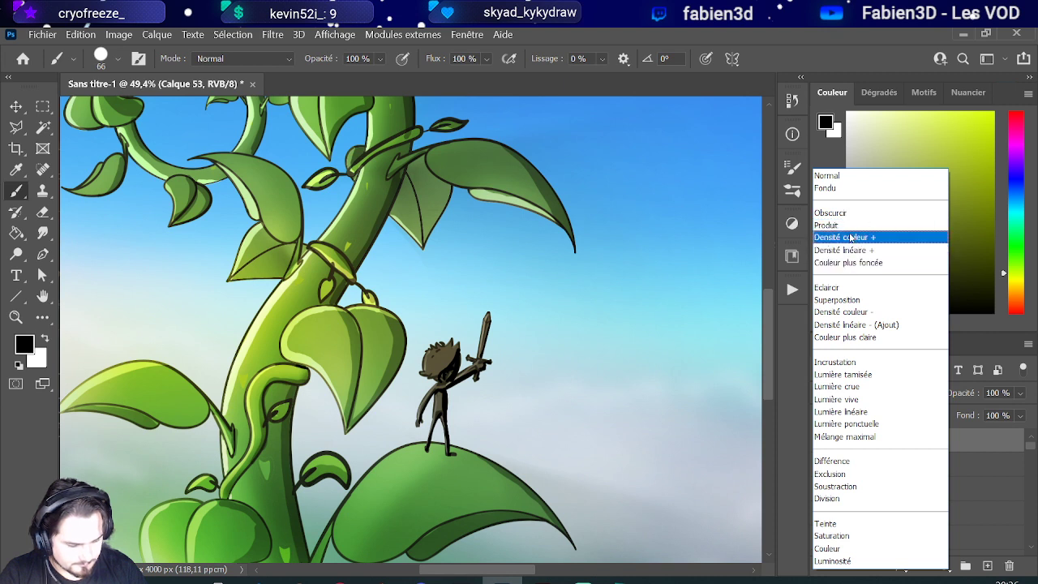
left_click(835, 225)
left_click(1021, 394)
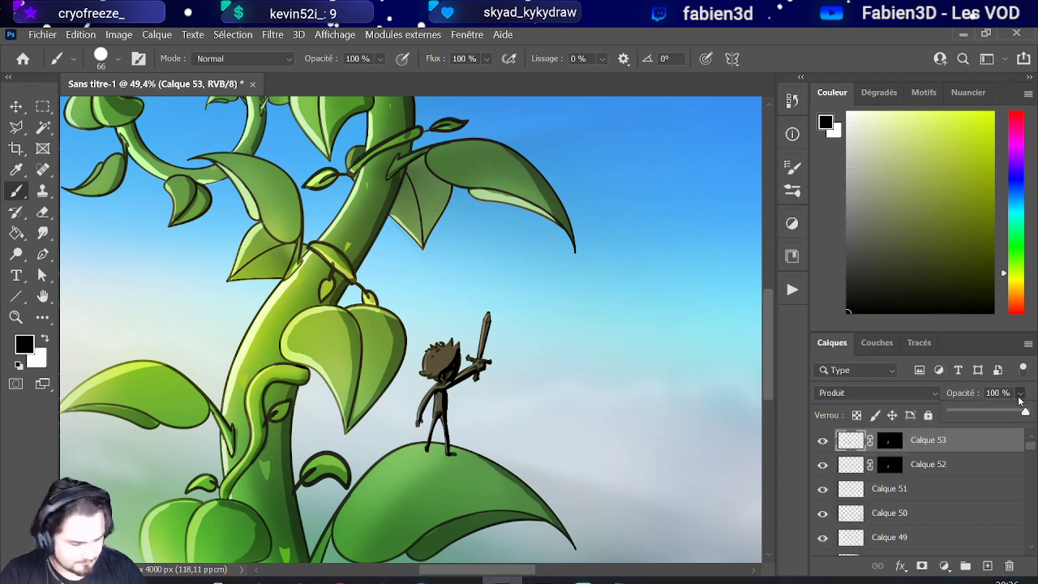
left_click_drag(1010, 414, 990, 414)
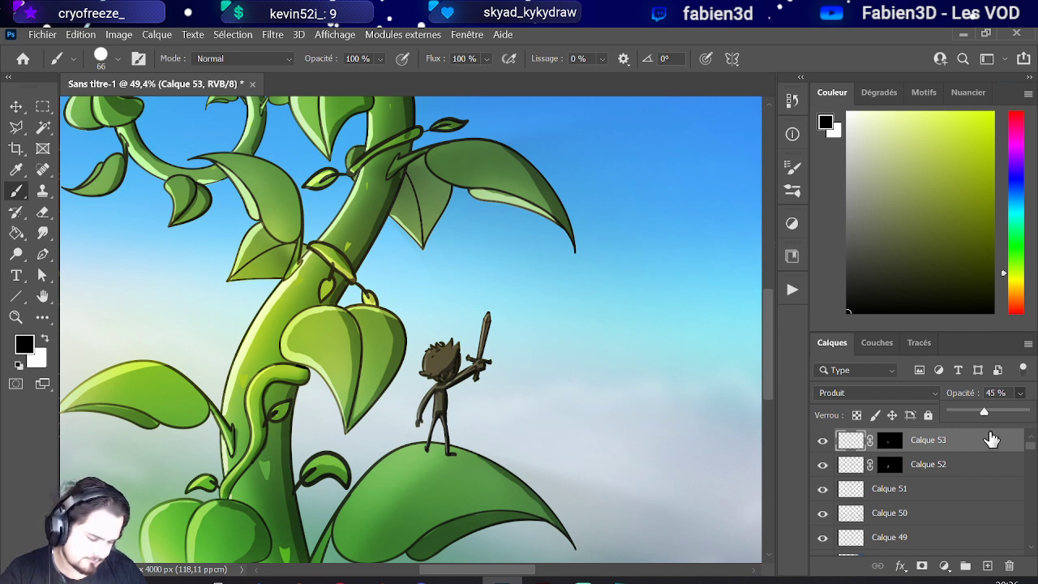
Step: Add a new layer above Calque 51 with the character's silhouette loaded as a selection, and choose a bright orange painting colour
left_click(926, 490)
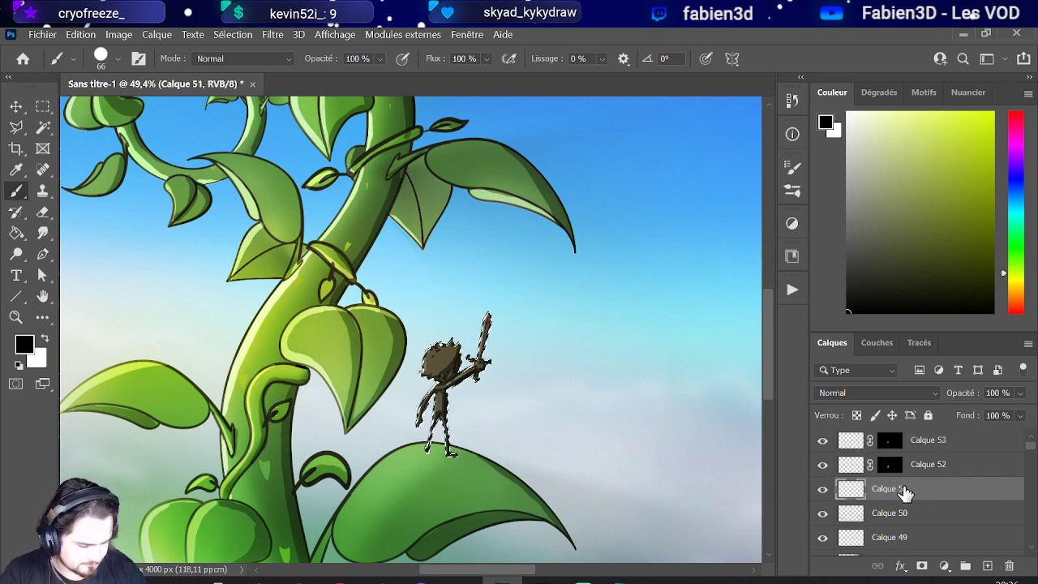
left_click(986, 565)
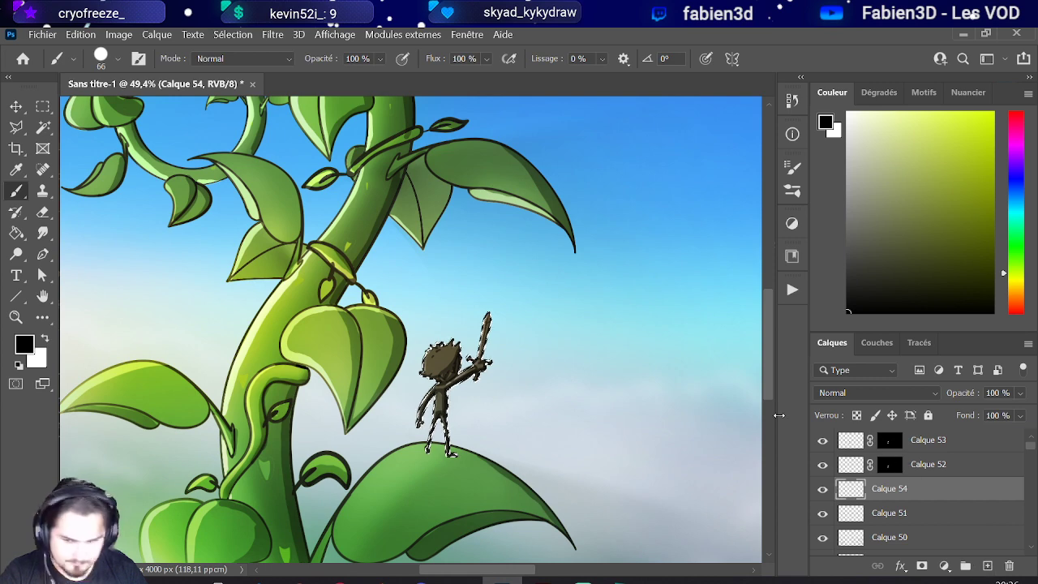
left_click(920, 219)
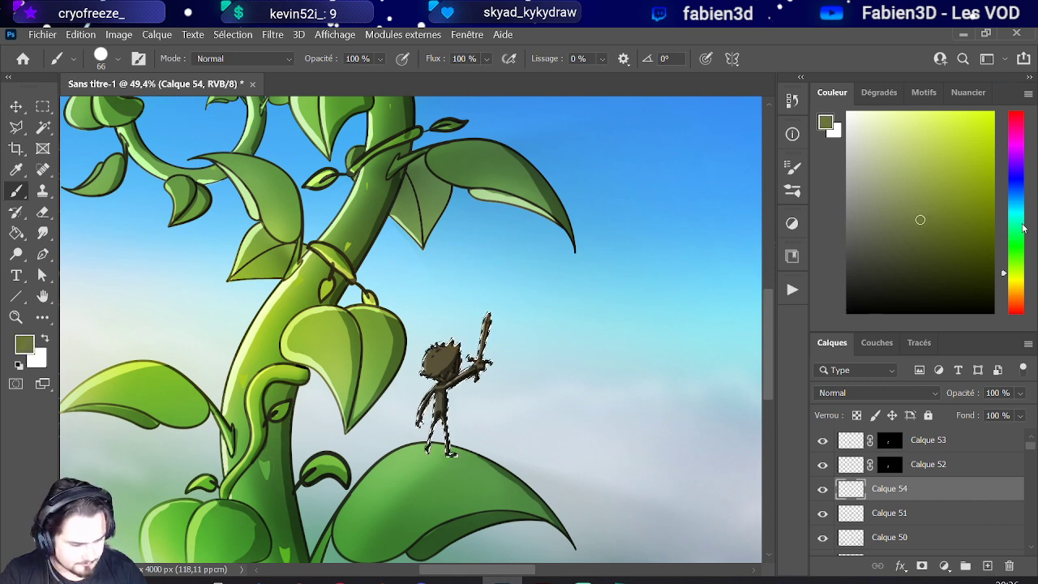
left_click(1015, 297)
left_click(954, 208)
left_click(1005, 114)
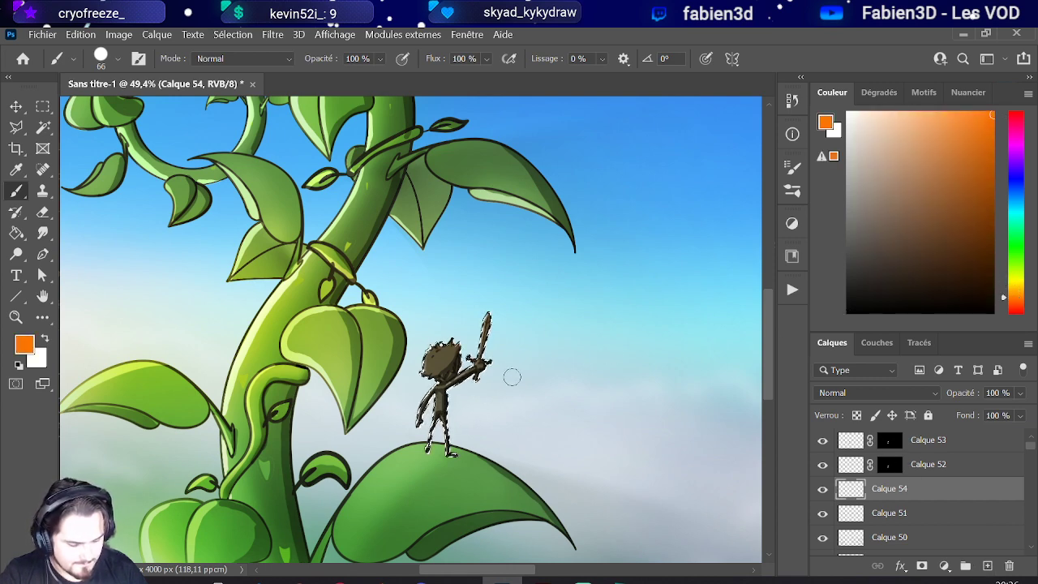
Step: Try an orange dab on the character's head, undo it, and reduce the brush size to 30 px
scroll(454, 365, "up", 5)
right_click(409, 337, "alt")
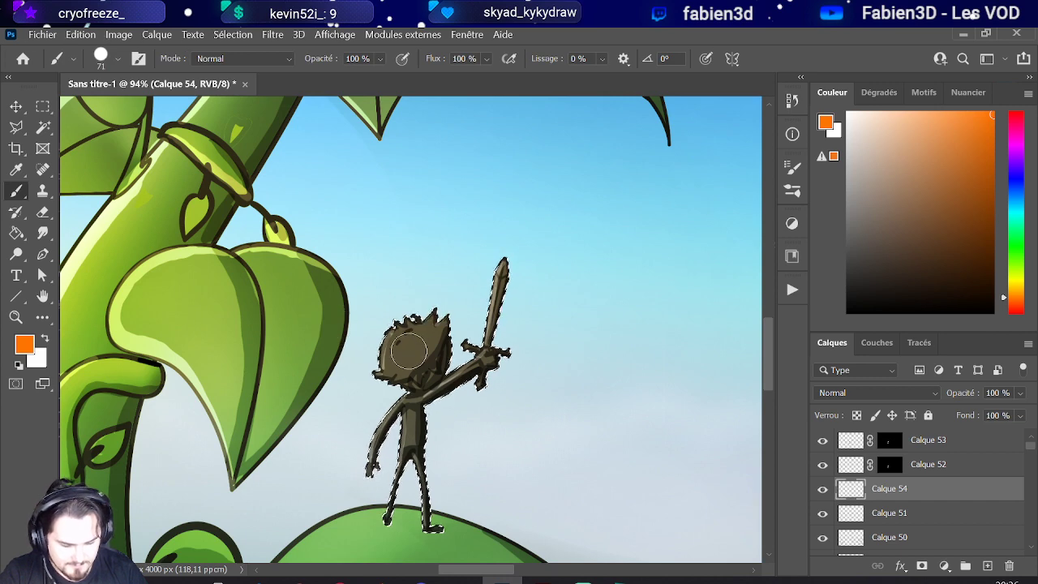
left_click(407, 348)
key("ctrl+z")
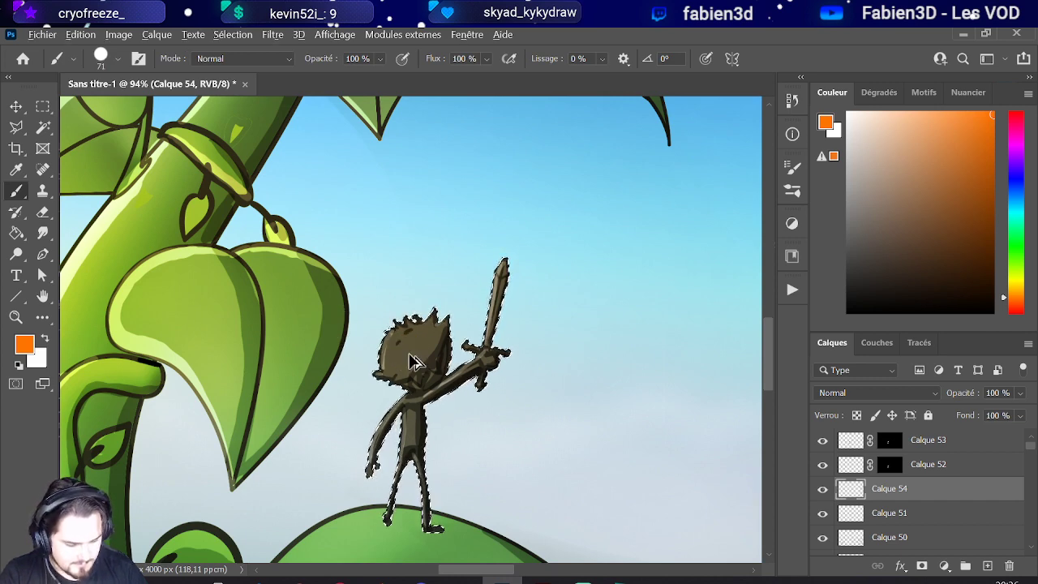
right_click(410, 349, "alt")
scroll(407, 361, "up", 3)
scroll(405, 362, "up", 3)
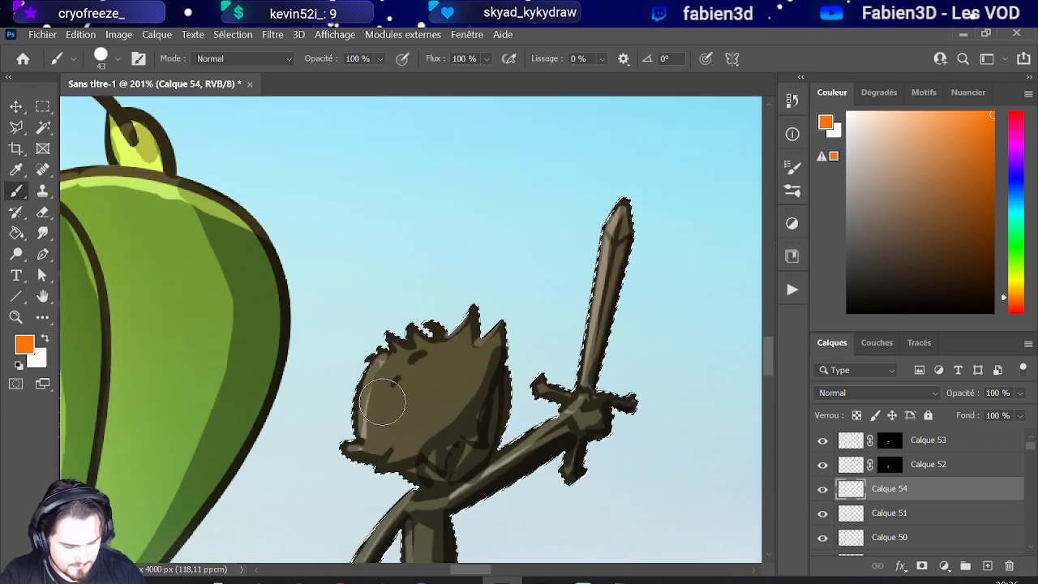
right_click(378, 417, "alt")
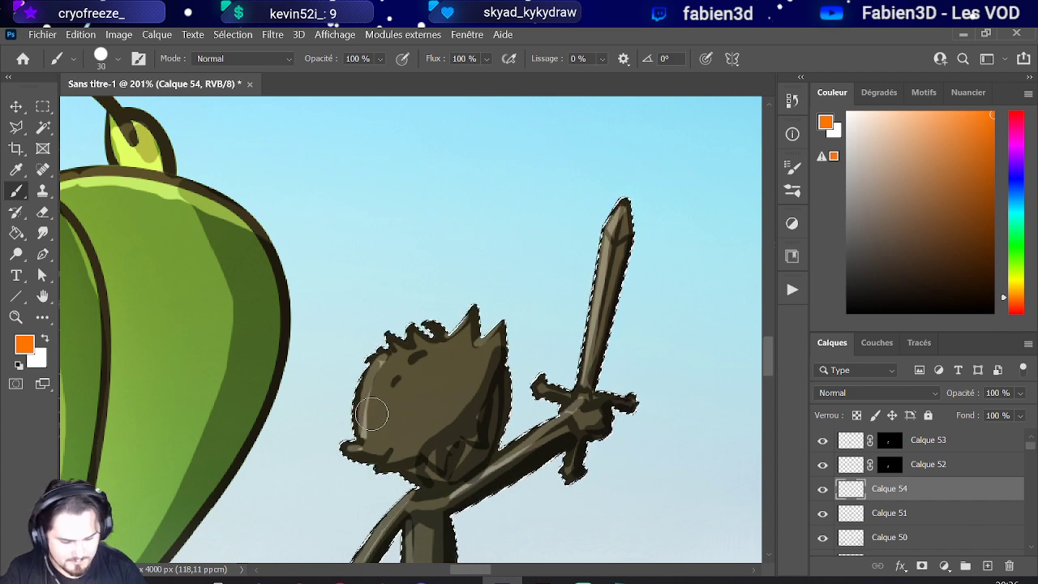
Step: Fill the character's hair with solid orange brush strokes inside the selection on Calque 54
mouse_move(346, 448)
left_mouse_down()
mouse_move(419, 445)
mouse_move(439, 453)
mouse_move(437, 462)
mouse_move(472, 420)
mouse_move(473, 434)
mouse_move(500, 346)
mouse_move(488, 377)
mouse_move(492, 349)
mouse_move(469, 328)
mouse_move(453, 352)
mouse_move(442, 332)
mouse_move(406, 373)
mouse_move(381, 378)
mouse_move(359, 423)
mouse_move(368, 395)
mouse_move(377, 417)
mouse_move(383, 404)
mouse_move(377, 421)
mouse_move(356, 421)
mouse_move(397, 393)
mouse_move(394, 419)
mouse_move(423, 379)
mouse_move(423, 399)
mouse_move(466, 360)
mouse_move(468, 371)
mouse_move(482, 365)
mouse_move(427, 445)
mouse_move(471, 397)
mouse_move(475, 419)
mouse_move(494, 336)
mouse_move(401, 398)
mouse_move(470, 360)
mouse_move(466, 322)
mouse_move(477, 357)
left_mouse_up()
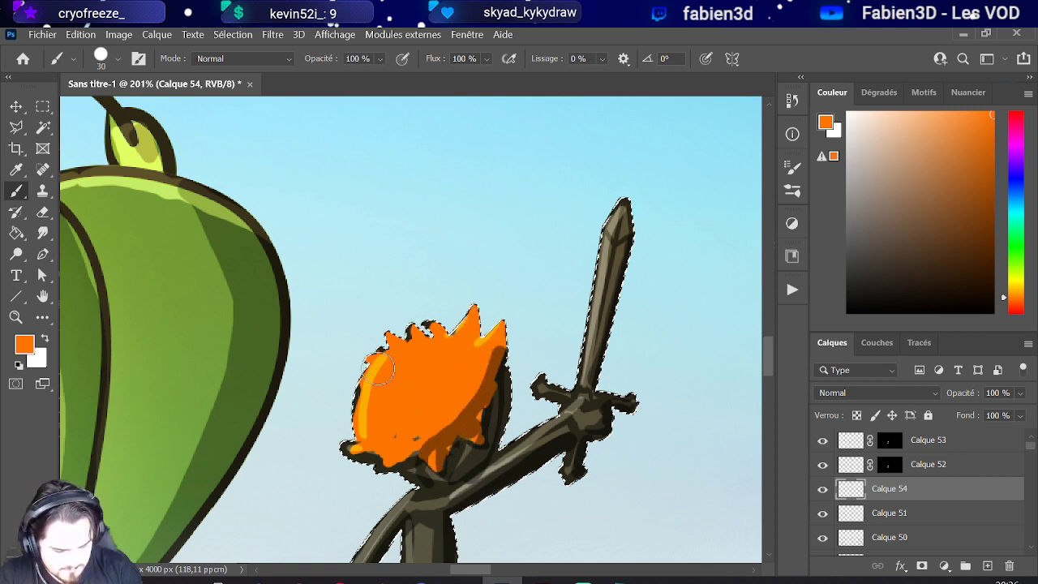
mouse_move(378, 367)
left_mouse_down()
mouse_move(353, 442)
mouse_move(369, 464)
mouse_move(420, 430)
left_mouse_up()
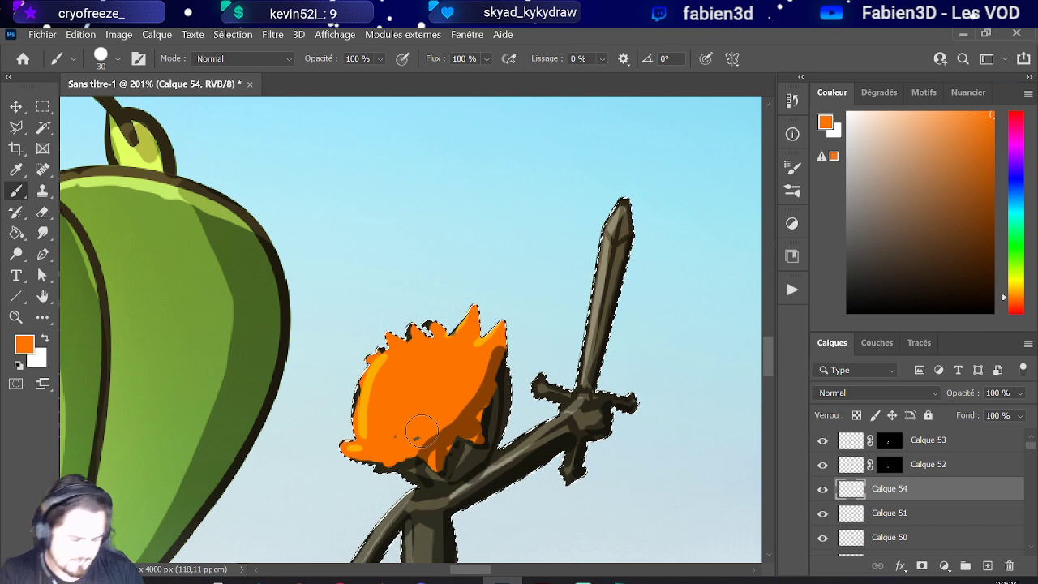
scroll(444, 417, "down", 6)
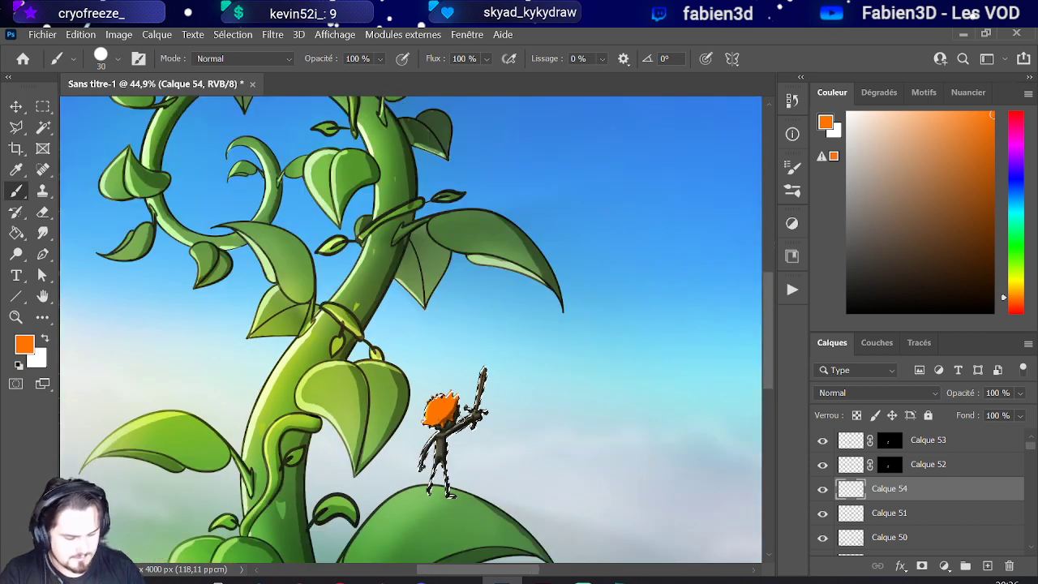
scroll(591, 424, "up", 2)
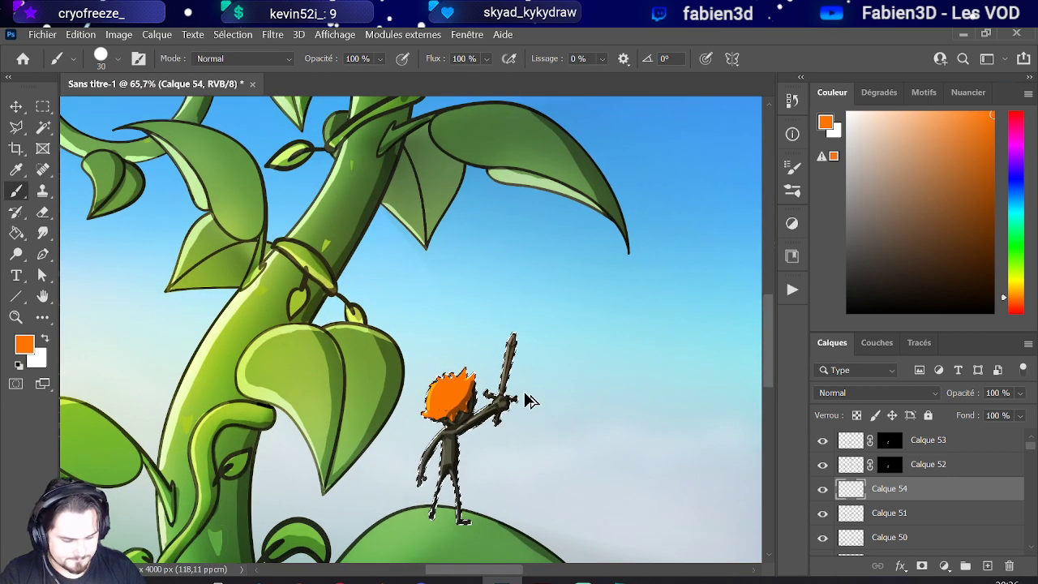
scroll(528, 401, "up", 2)
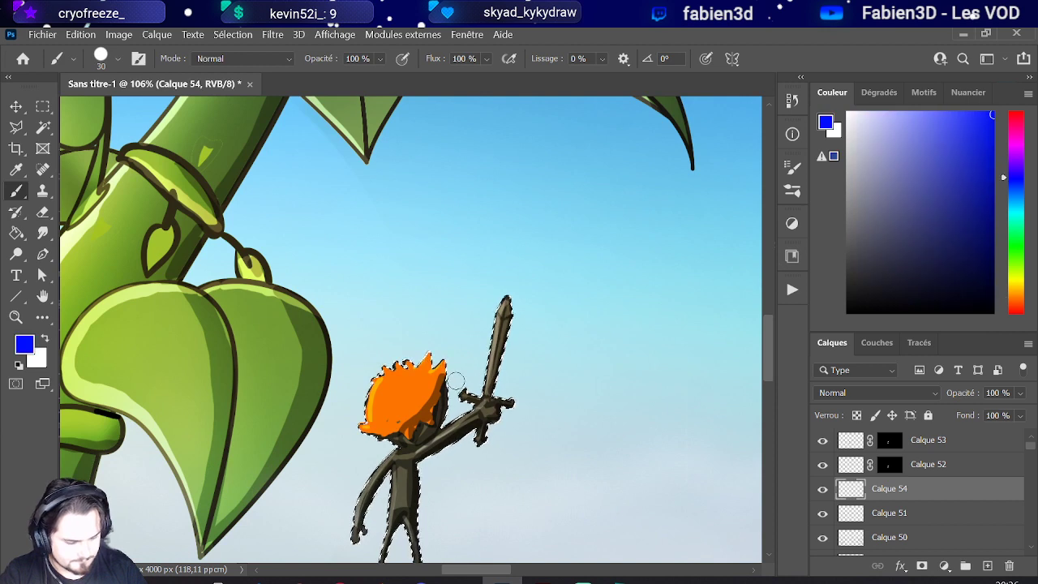
Step: Try shading the hair in dark brown, switch from the hard brush to a soft round one and undo the test strokes
left_click(455, 381, "alt")
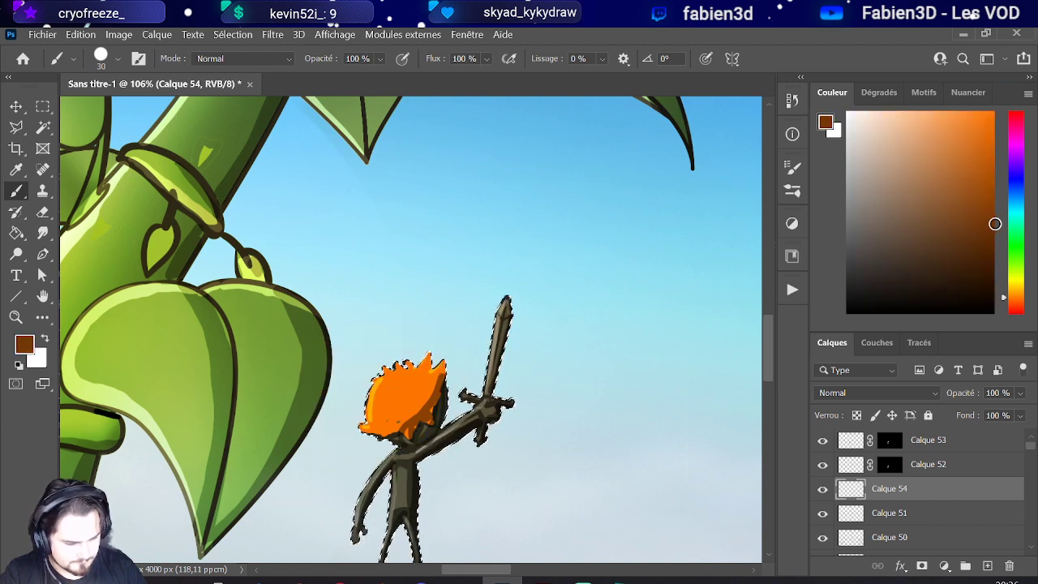
left_click_drag(432, 398, 394, 435)
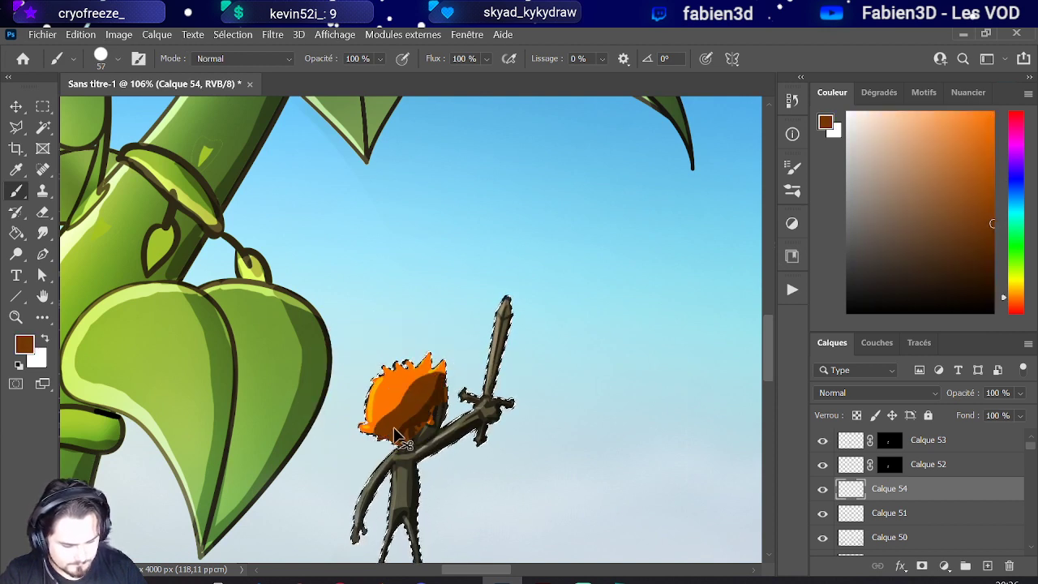
left_click(118, 59)
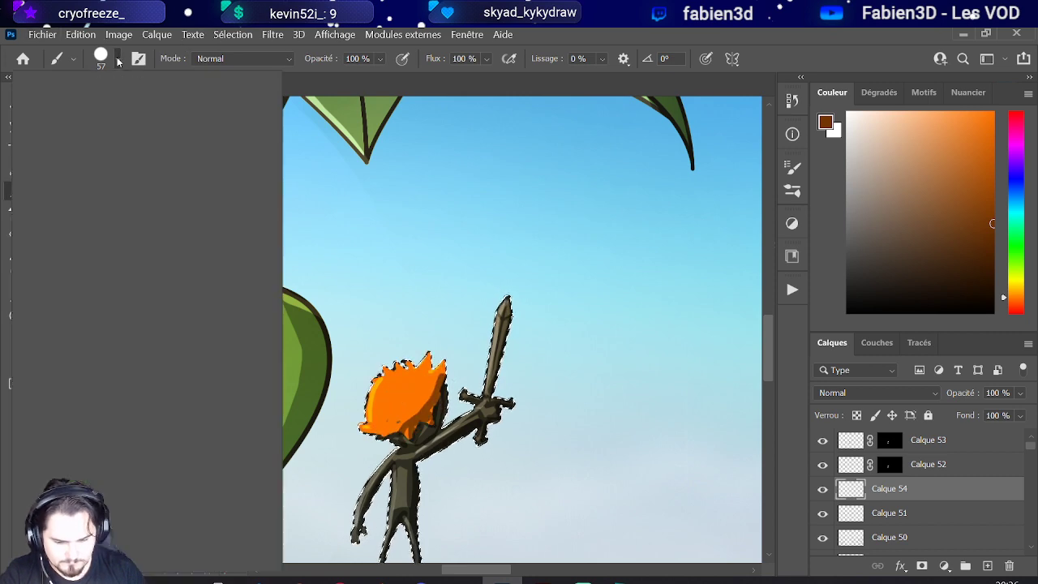
left_click(113, 385)
key("Return")
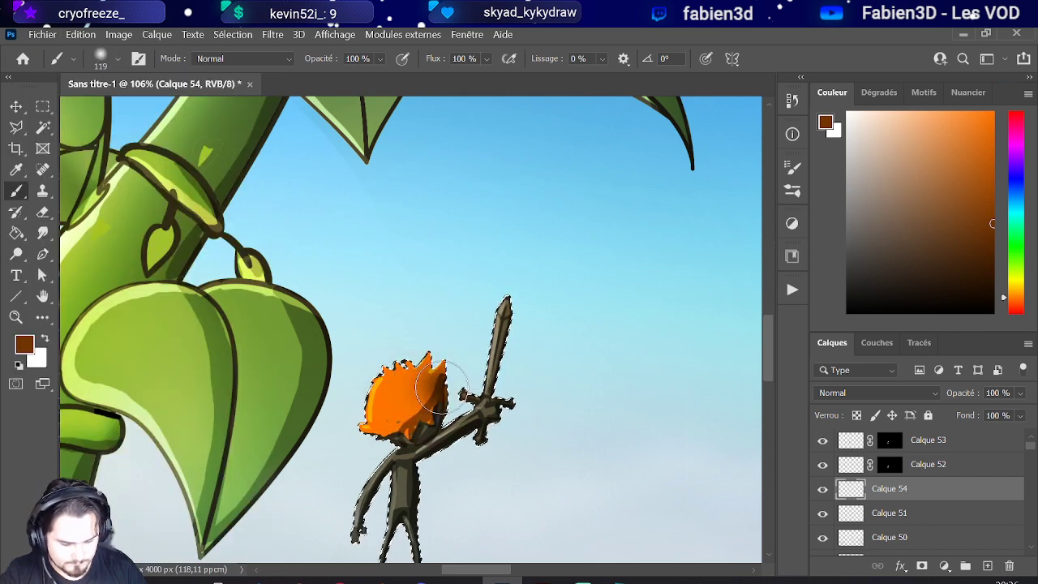
key("ctrl+z")
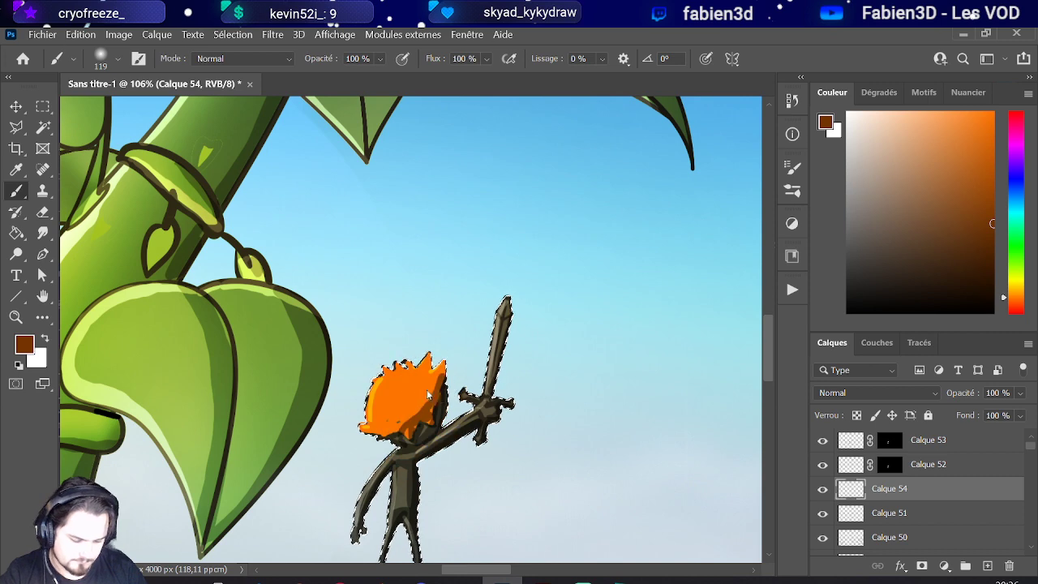
Step: Reduce the soft brush to 67 px and shade the sword-facing side and underside of the hair in dark brown
left_click_drag(427, 395, 416, 391)
scroll(417, 393, "up", 4)
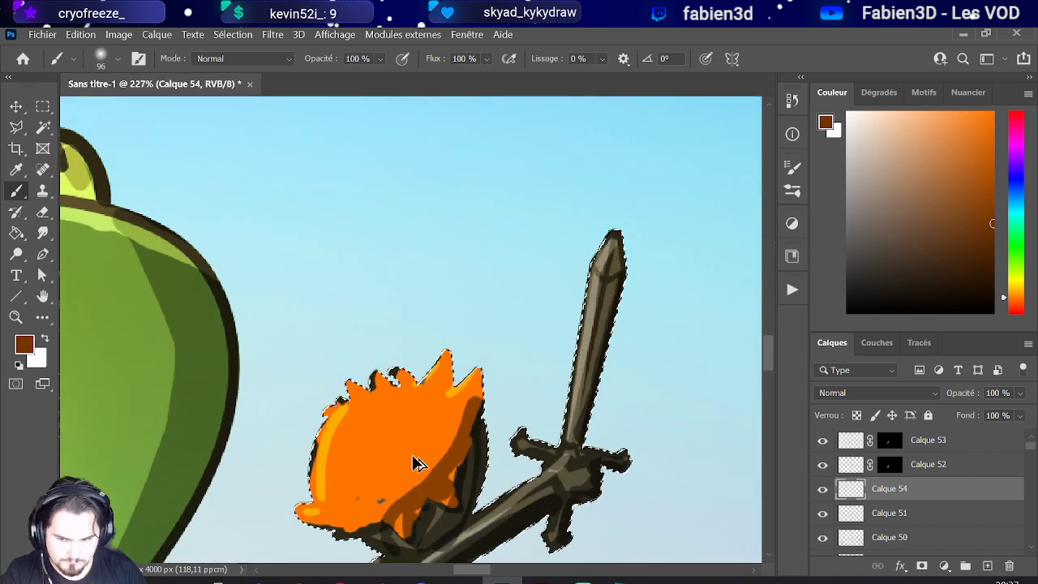
left_click_drag(414, 462, 383, 461)
left_click_drag(470, 406, 442, 451)
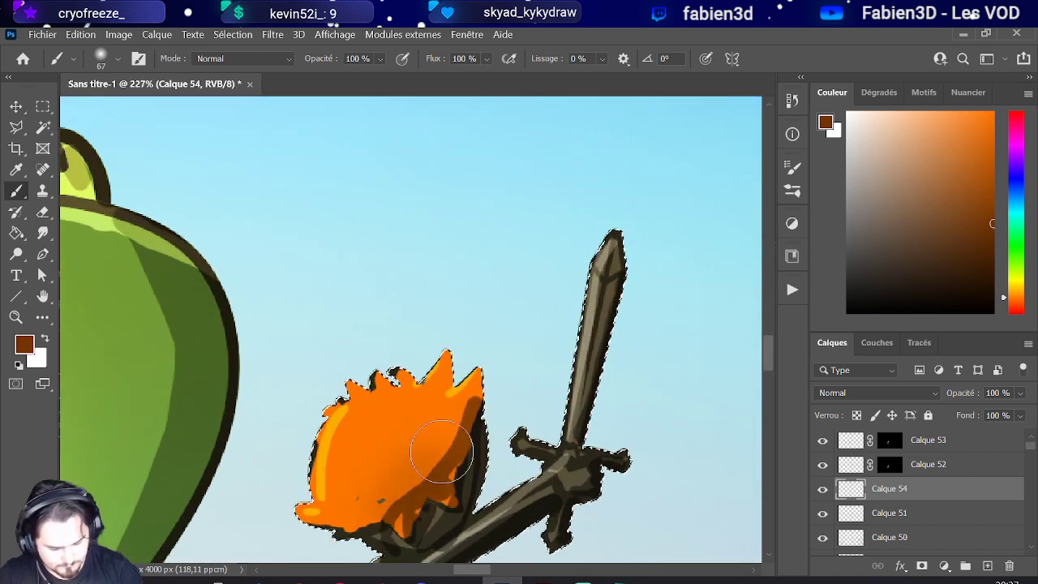
mouse_move(456, 378)
left_mouse_down()
mouse_move(405, 488)
mouse_move(462, 398)
mouse_move(441, 447)
mouse_move(381, 509)
left_mouse_up()
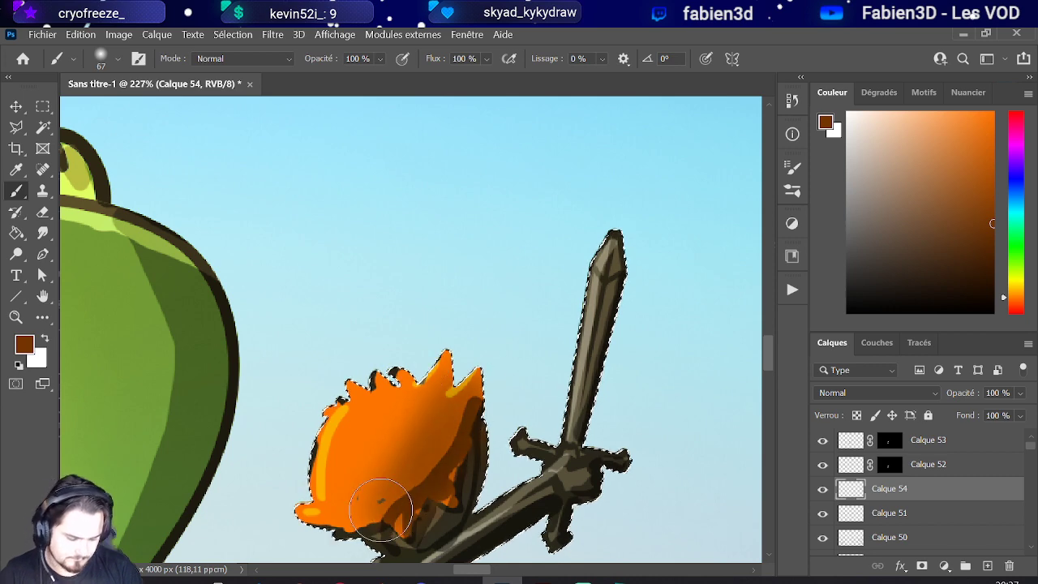
Step: Paint the character's torso and arms brown, and shade the torso and legs with progressively darker browns
scroll(316, 344, "down", 4)
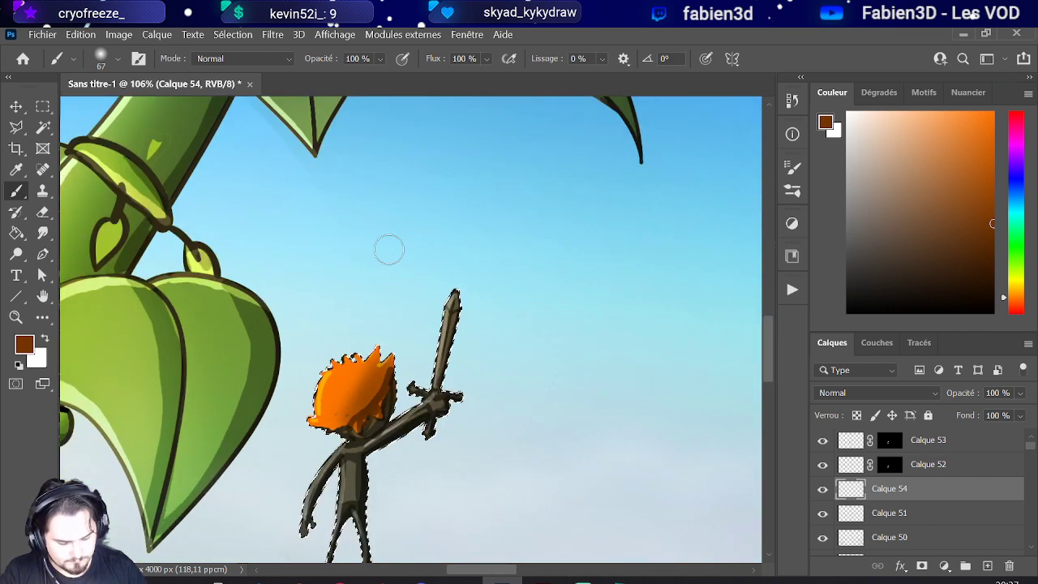
scroll(389, 251, "down", 2)
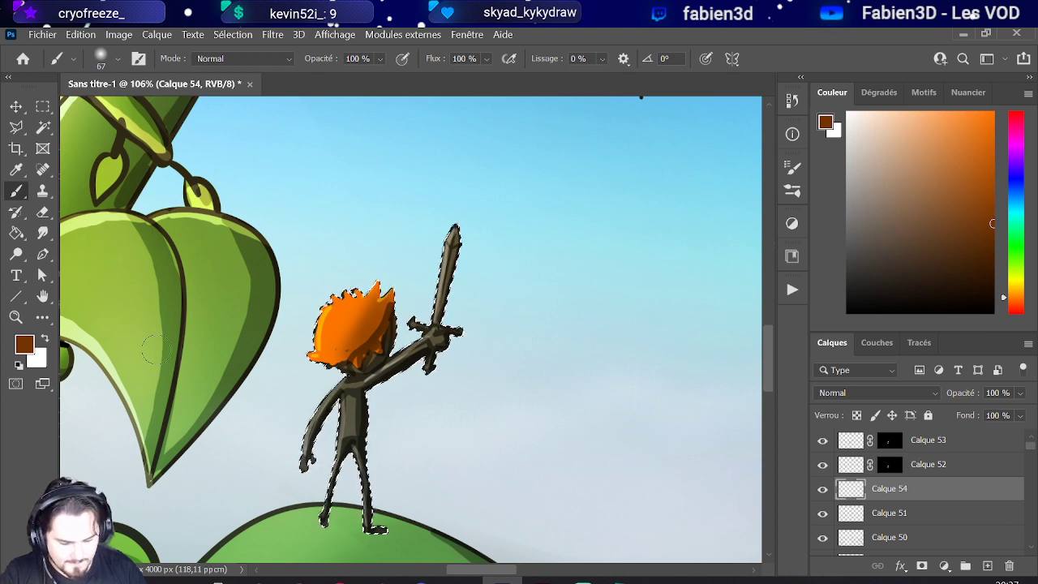
mouse_move(1016, 211)
left_mouse_down()
mouse_move(1017, 185)
mouse_move(1016, 295)
left_mouse_up()
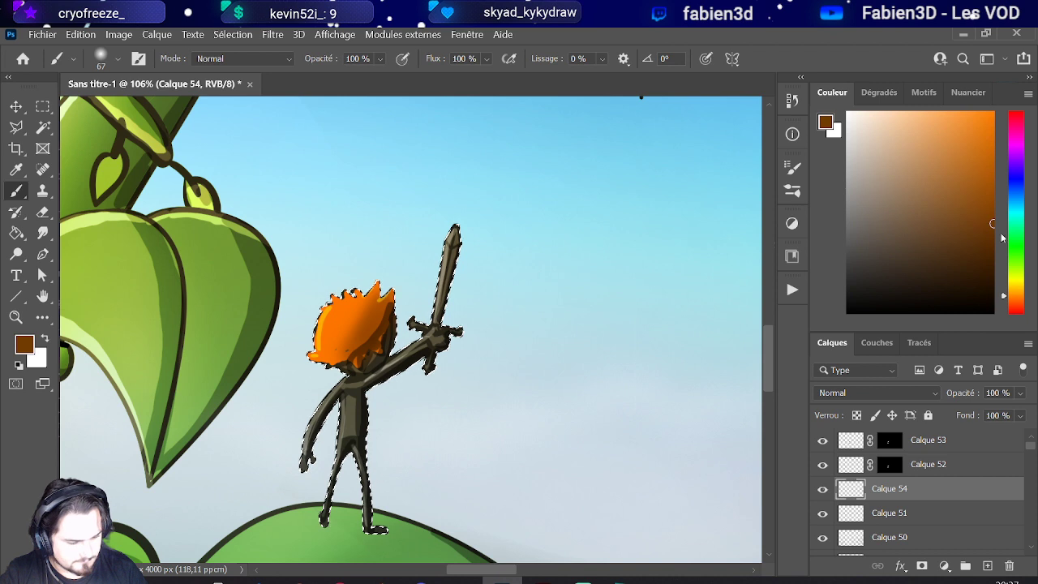
mouse_move(1002, 237)
left_mouse_down()
mouse_move(1000, 220)
mouse_move(1000, 234)
left_mouse_up()
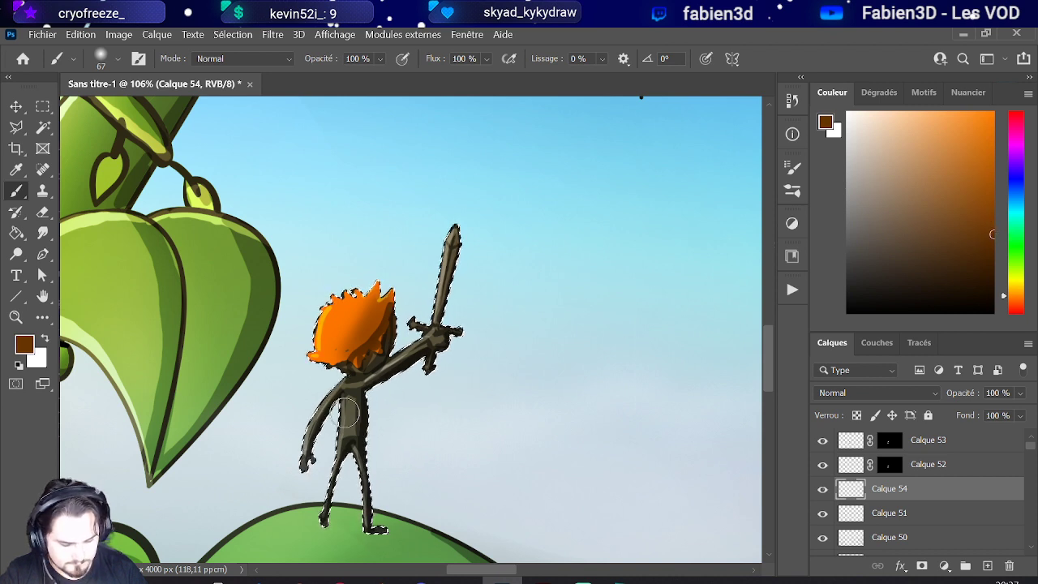
left_click_drag(346, 411, 351, 430)
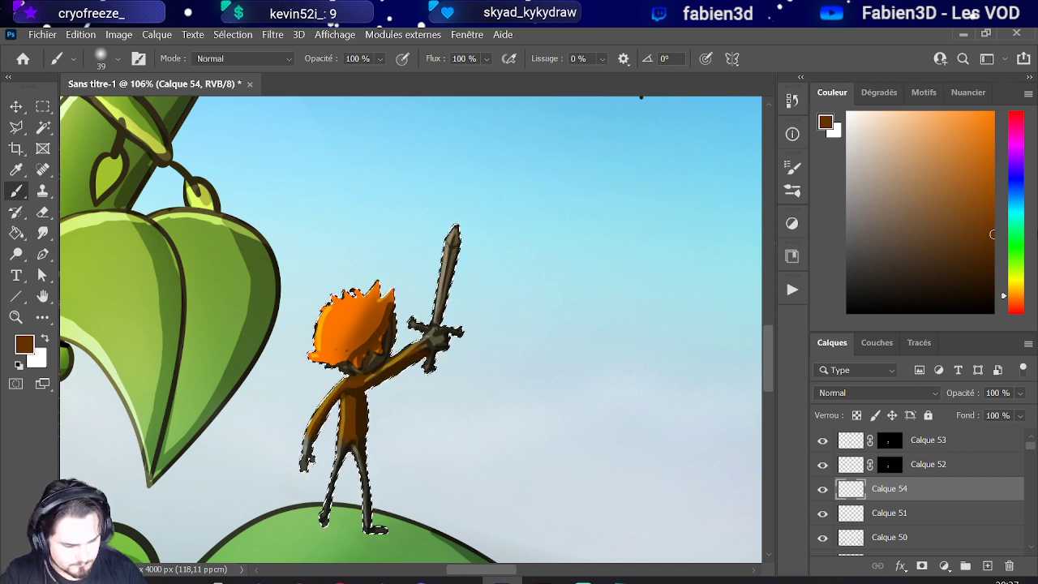
left_click_drag(976, 254, 992, 272)
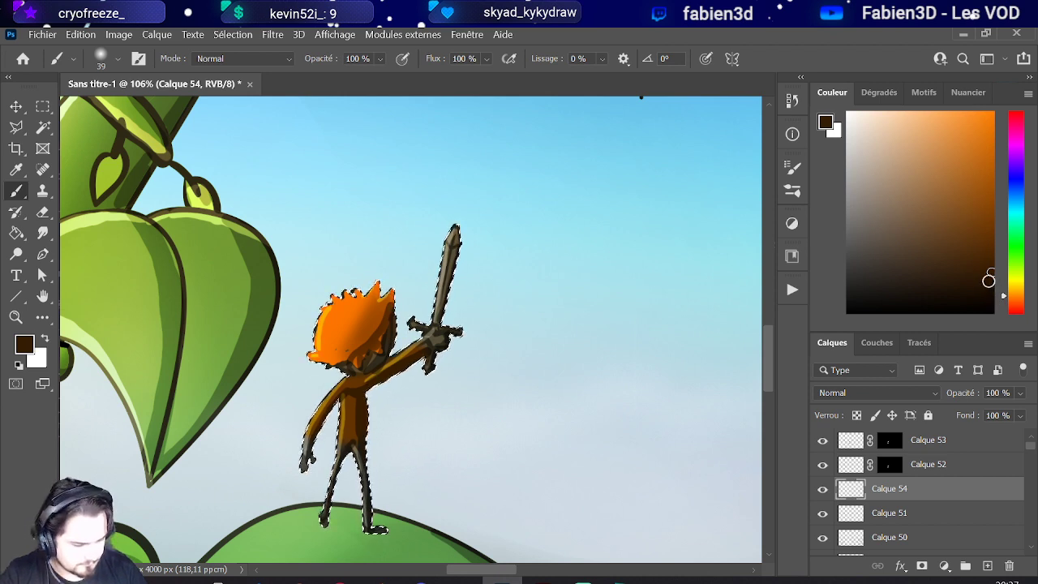
left_click_drag(988, 280, 994, 291)
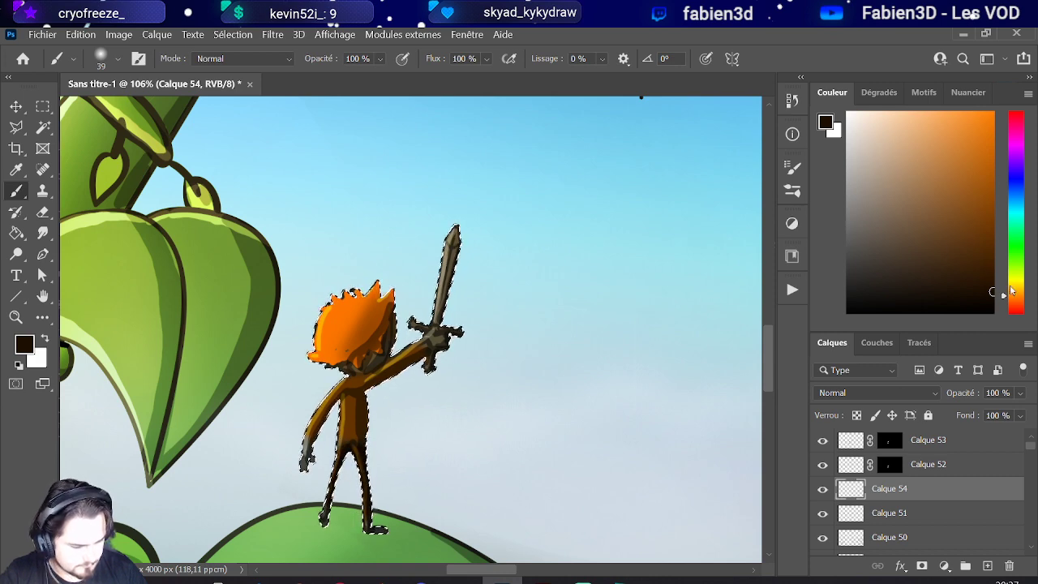
Step: Paint the hands and visible face in a light peach skin tone and shade the skin with a darker tan
left_click_drag(966, 231, 1008, 107)
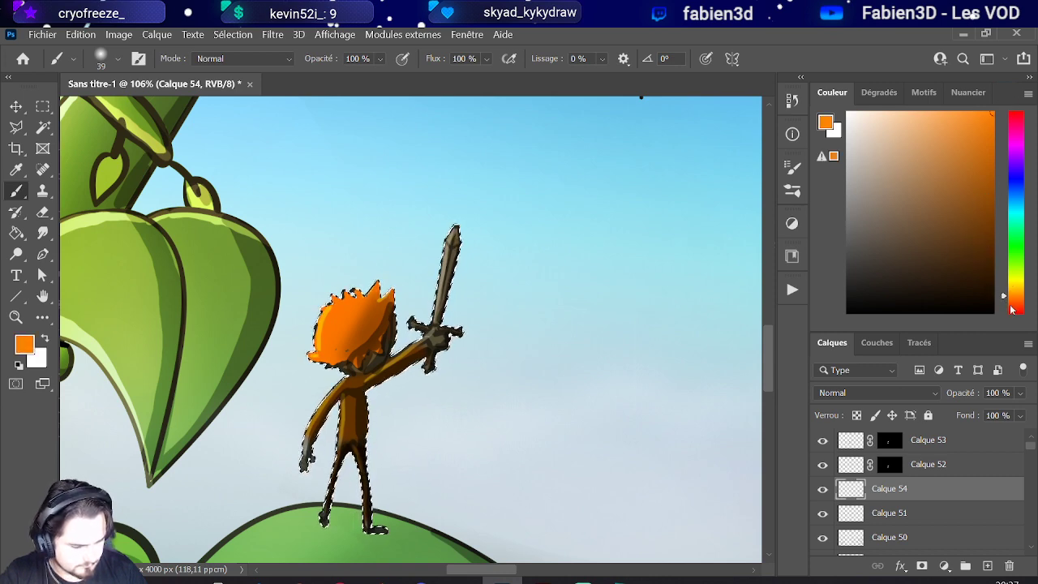
mouse_move(1002, 297)
left_mouse_down()
mouse_move(1003, 285)
mouse_move(1005, 312)
left_mouse_up()
left_click_drag(971, 138, 893, 103)
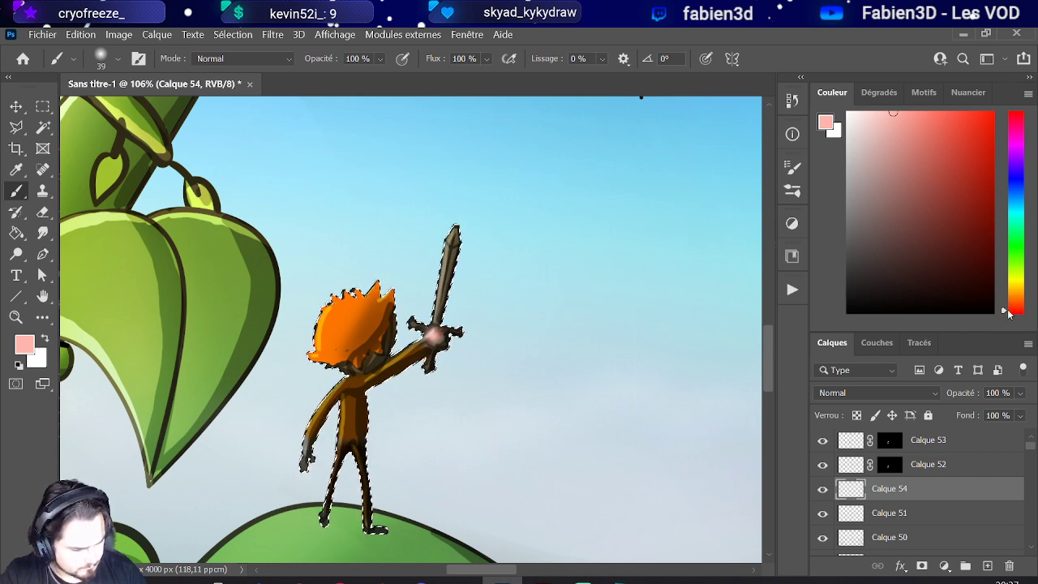
left_click_drag(1005, 312, 1006, 302)
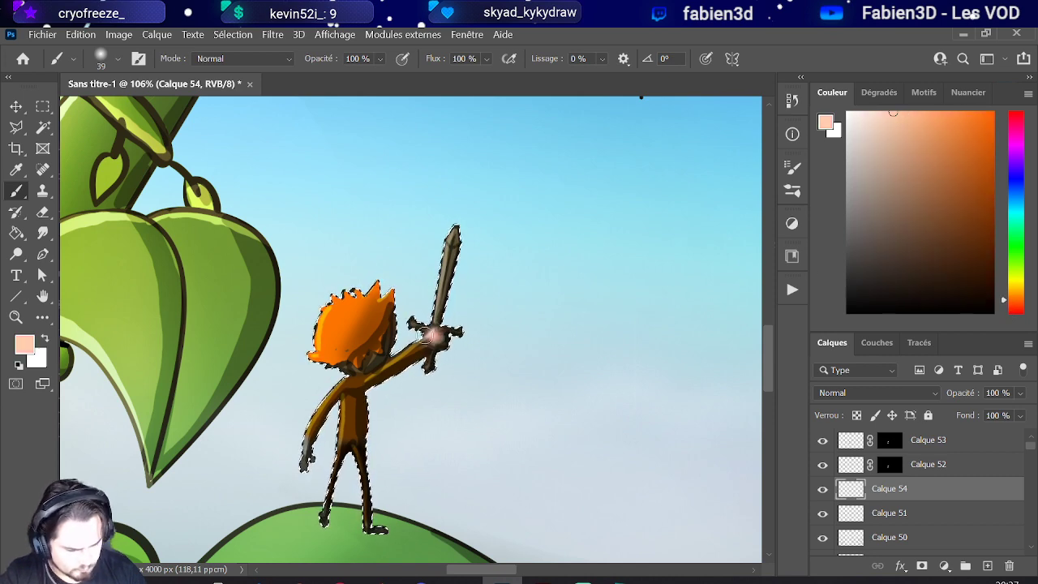
left_click_drag(434, 334, 437, 333)
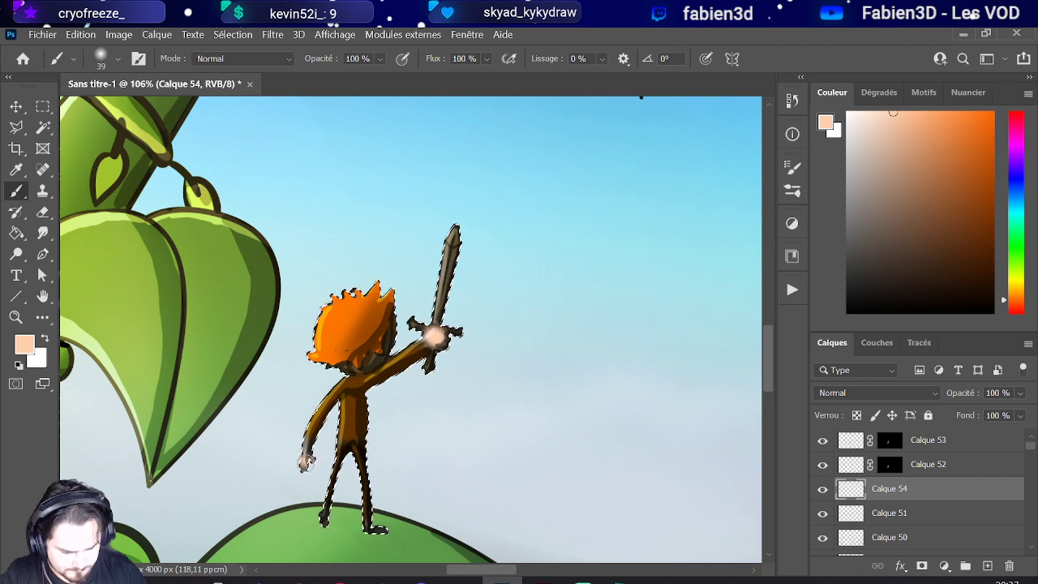
left_click_drag(305, 464, 307, 448)
right_click(375, 364, "alt")
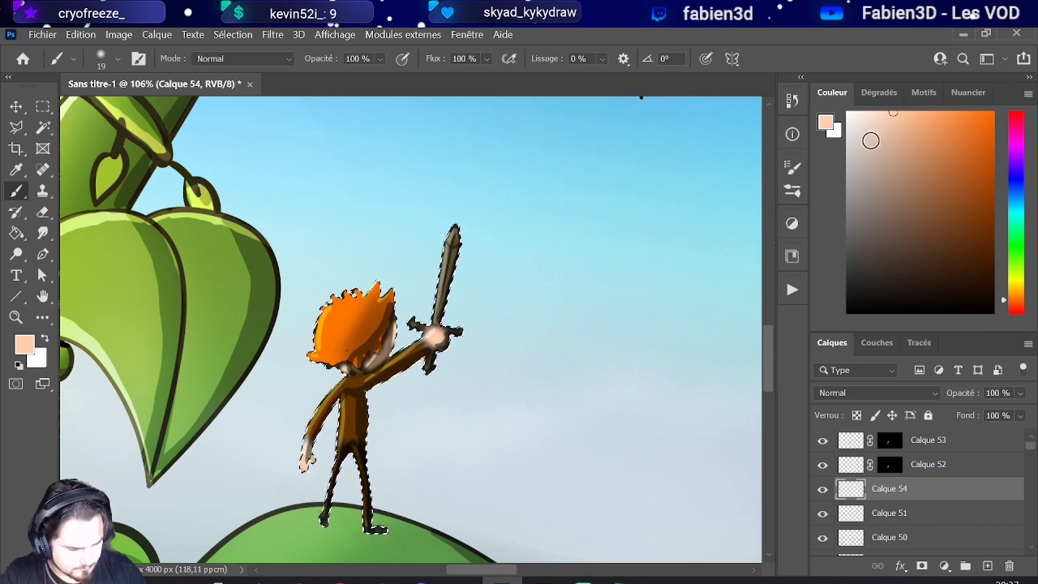
left_click_drag(892, 113, 895, 154)
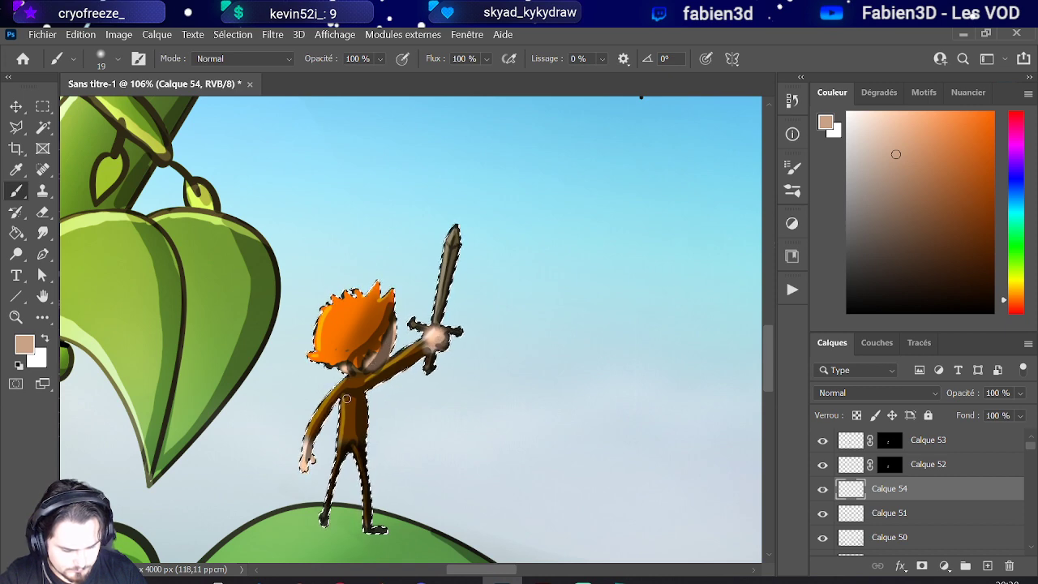
Step: Deselect the character's outline
scroll(347, 398, "down", 3)
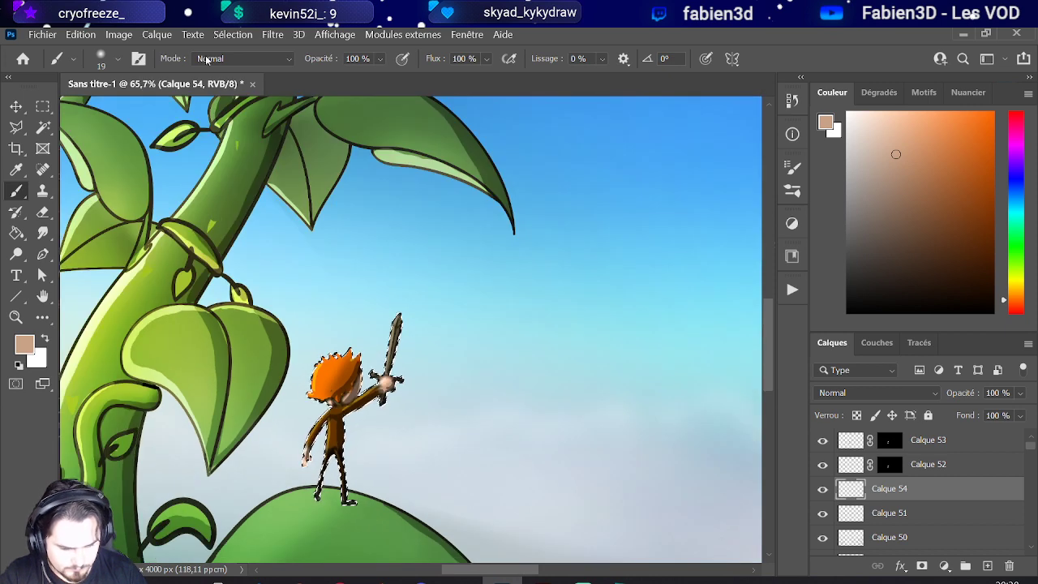
left_click(232, 34)
left_click(243, 64)
Step: Set the blend mode of Calque 54 to Couleur plus claire
scroll(285, 379, "down", 3)
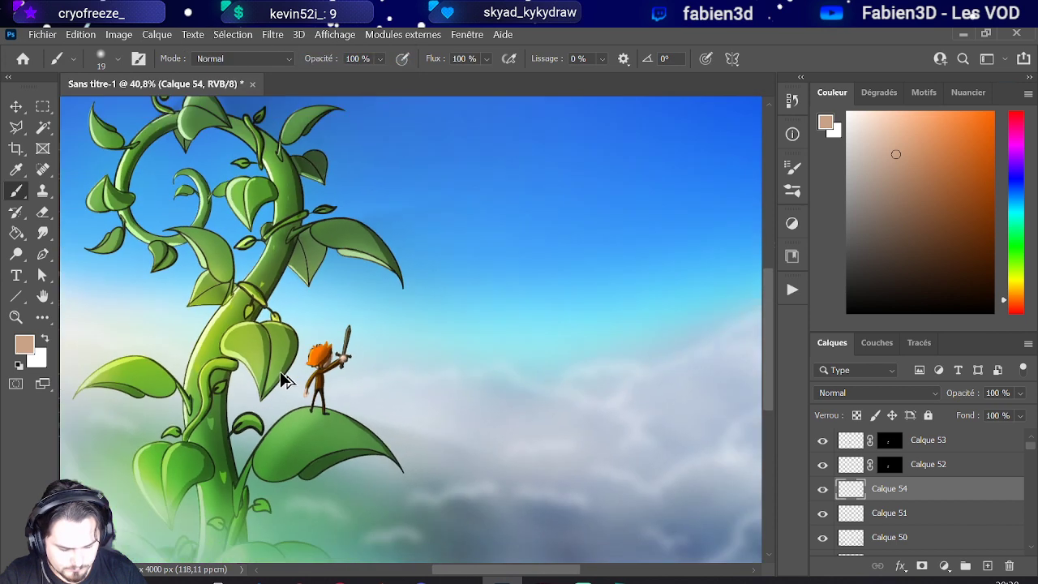
scroll(285, 379, "down", 3)
scroll(243, 394, "up", 1)
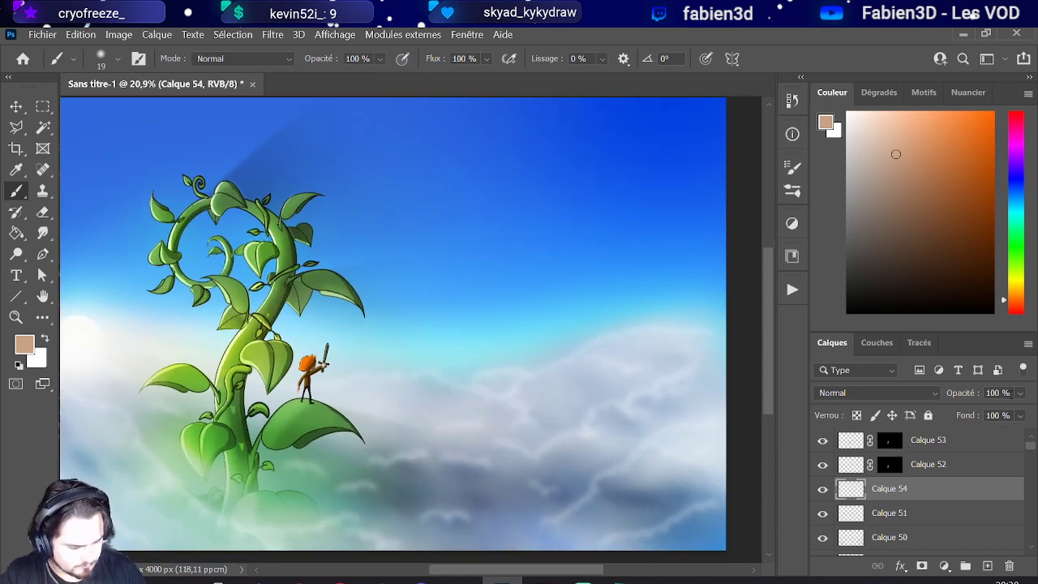
left_click(913, 396)
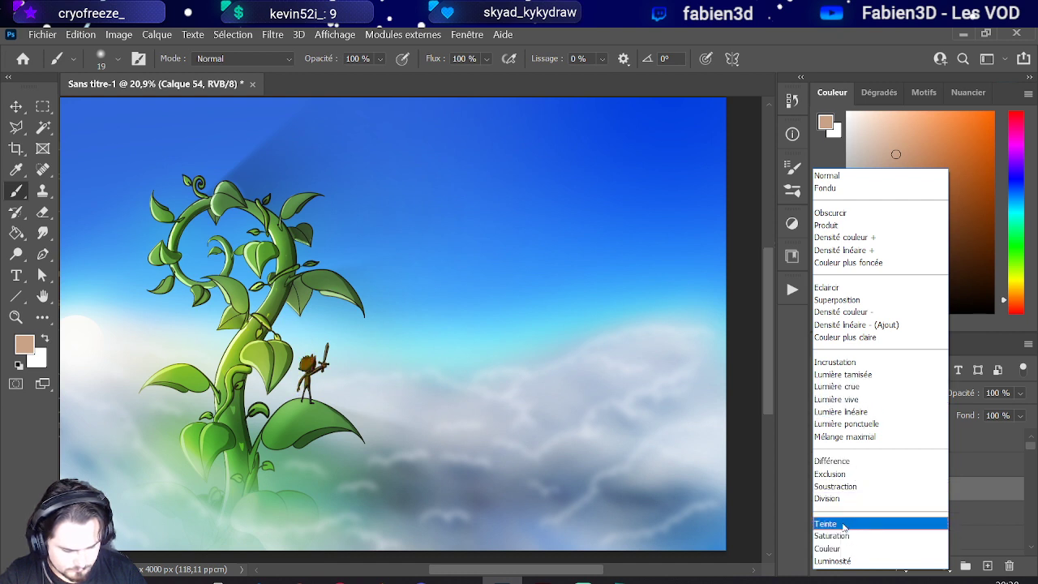
left_click(854, 335)
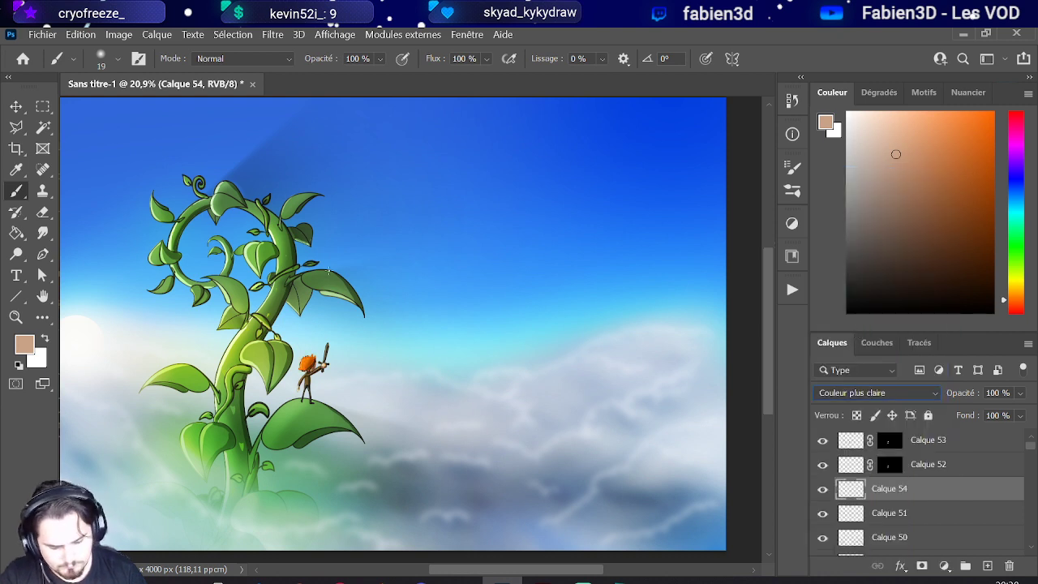
Step: Load the contents of Calque 11, Calque 3, Calque 7 and Calque 5 as selections in turn to look for the leaf outlines
scroll(879, 507, "down", 10)
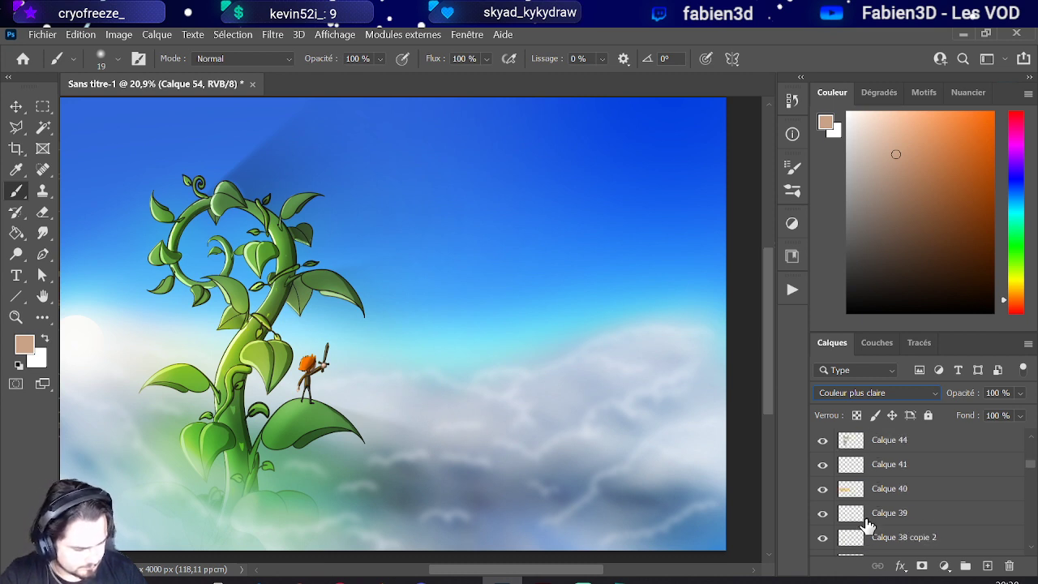
scroll(868, 523, "down", 5)
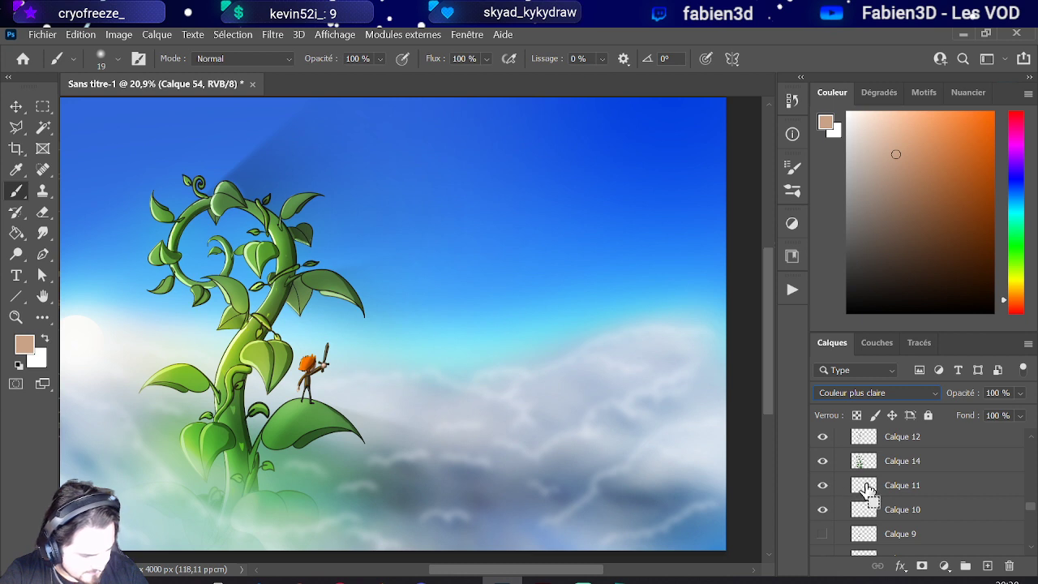
left_click(863, 485, "ctrl")
left_click(528, 259)
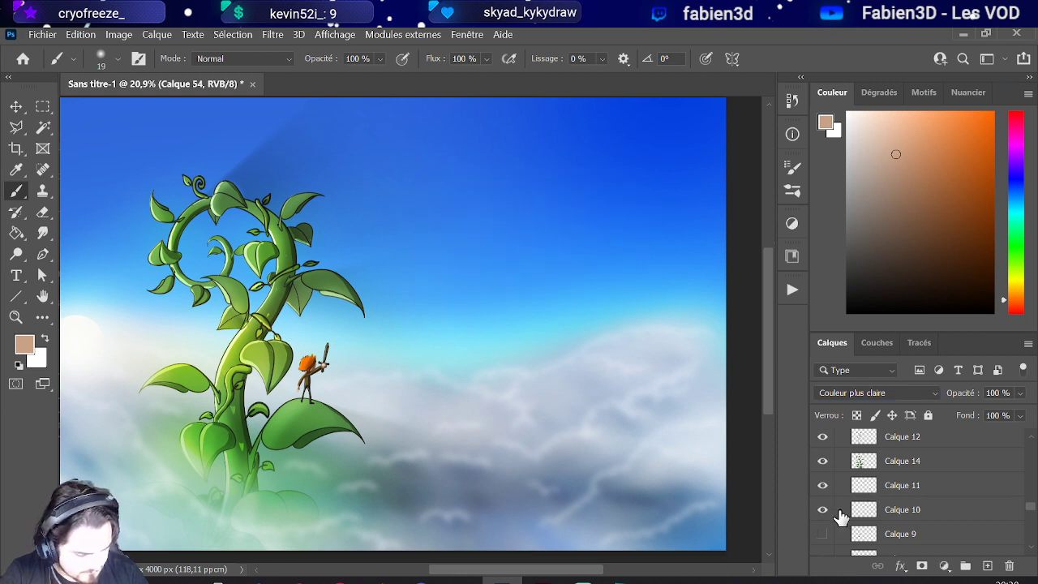
scroll(865, 509, "down", 2)
scroll(865, 510, "down", 4)
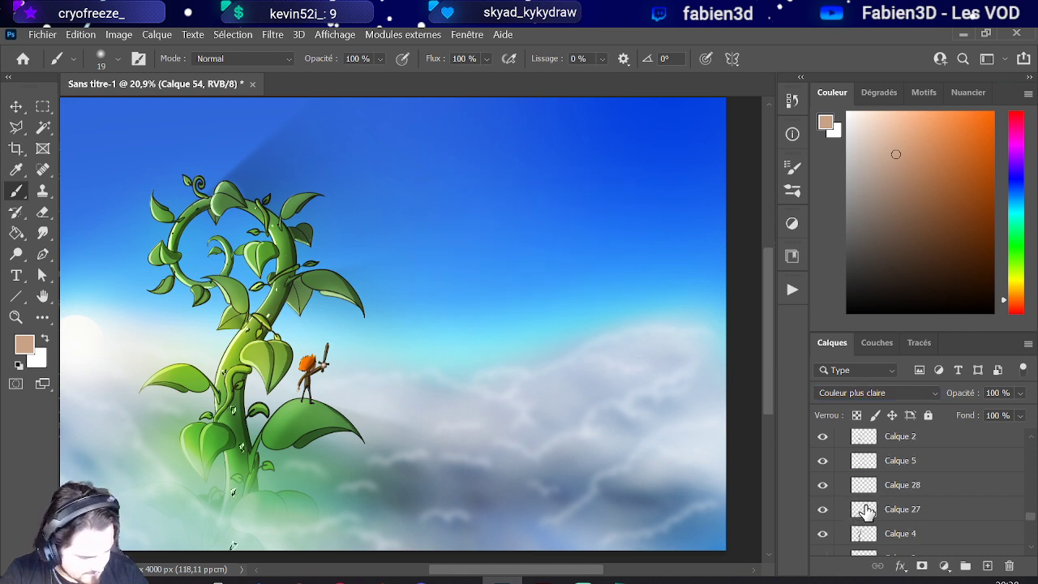
left_click(873, 516)
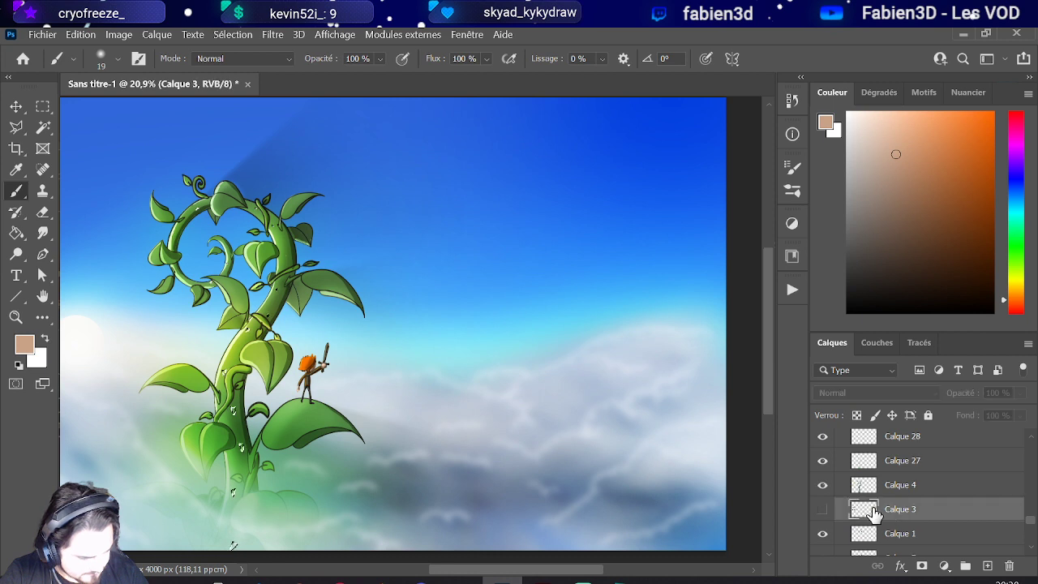
left_click(866, 511, "ctrl")
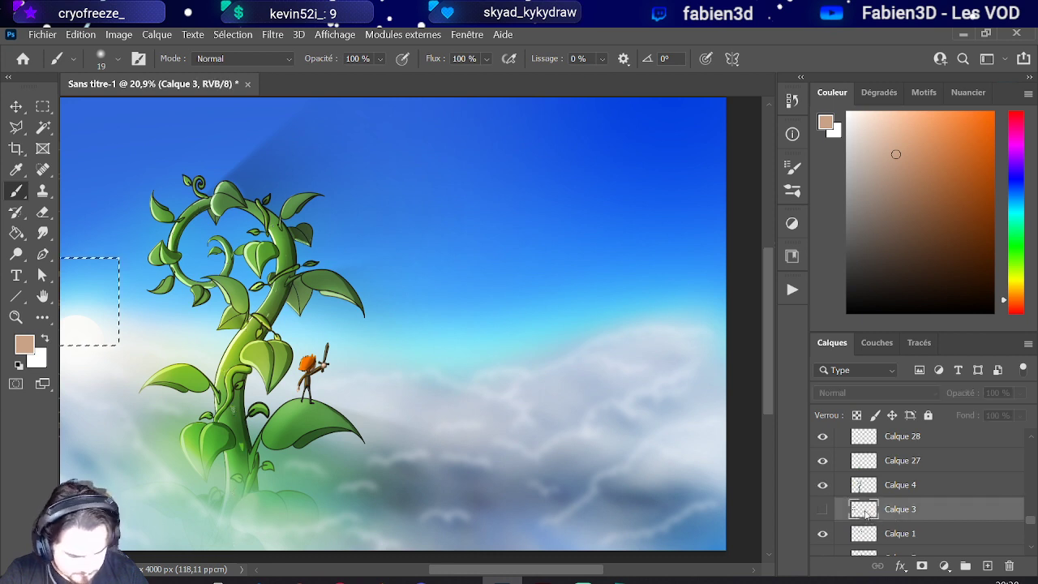
scroll(889, 497, "down", 1)
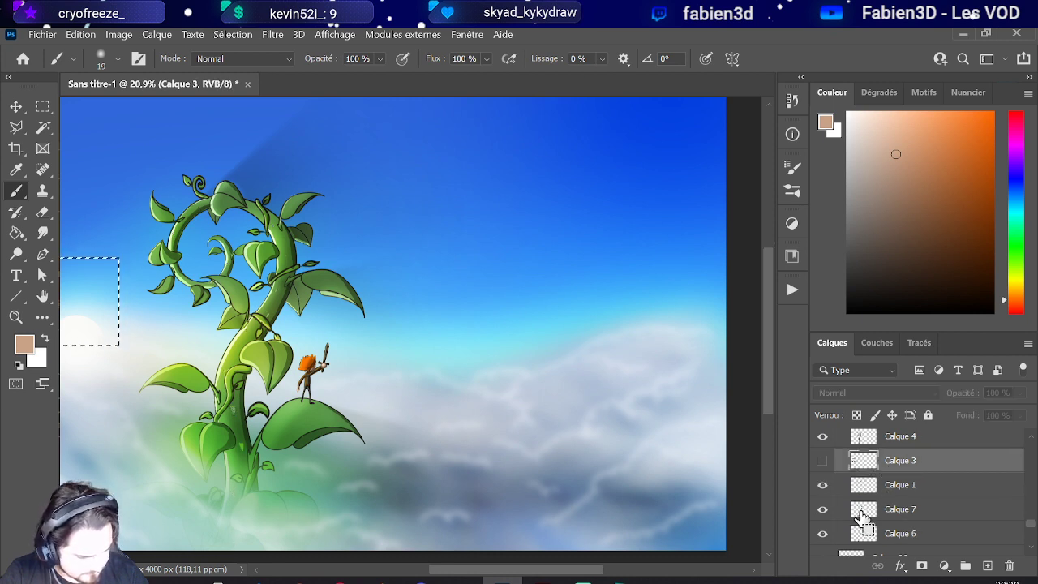
left_click(864, 513, "ctrl")
scroll(881, 516, "up", 1)
scroll(879, 519, "down", 2)
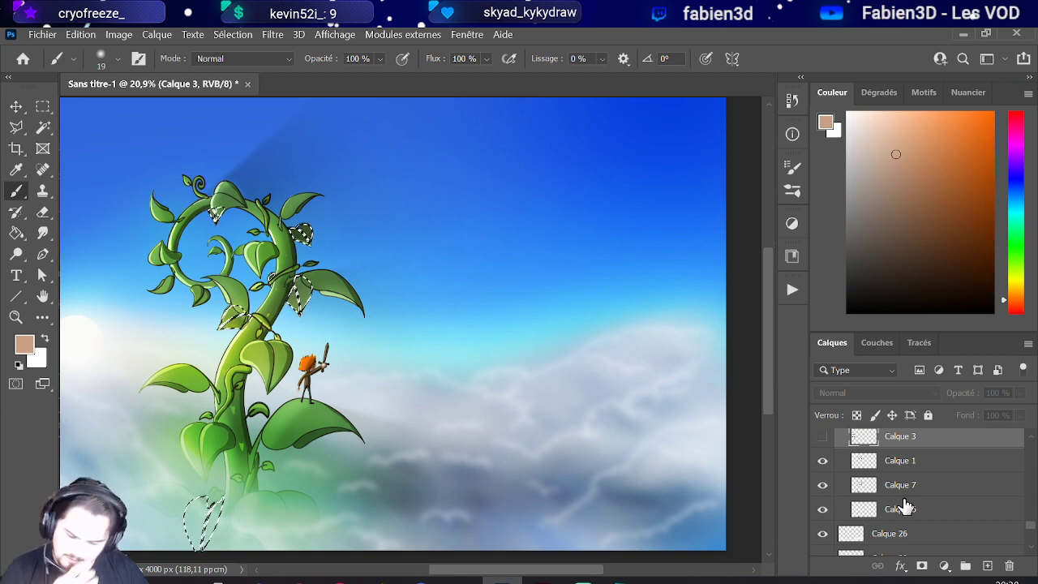
scroll(906, 508, "up", 4)
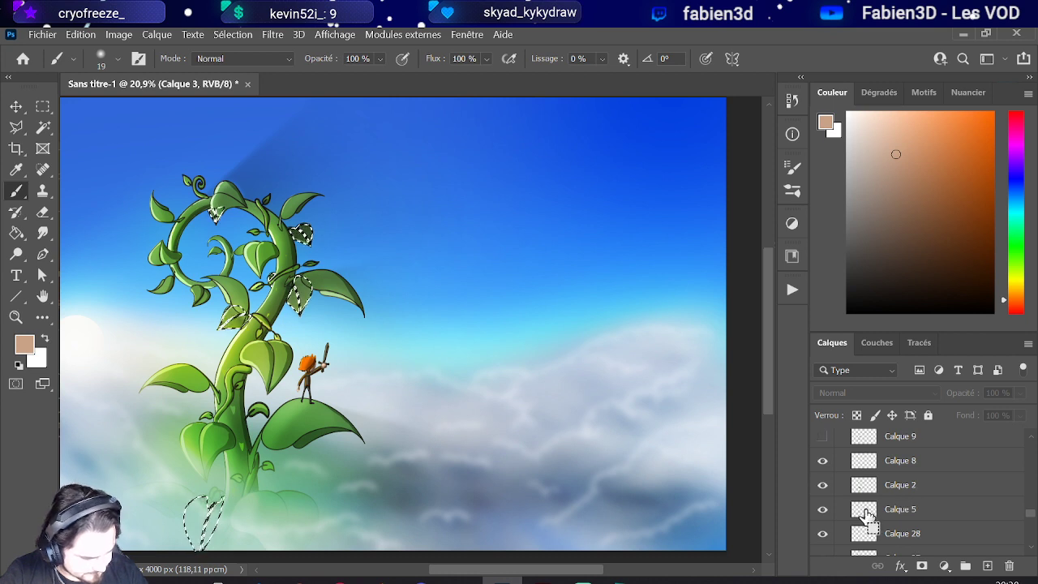
left_click(874, 504, "ctrl")
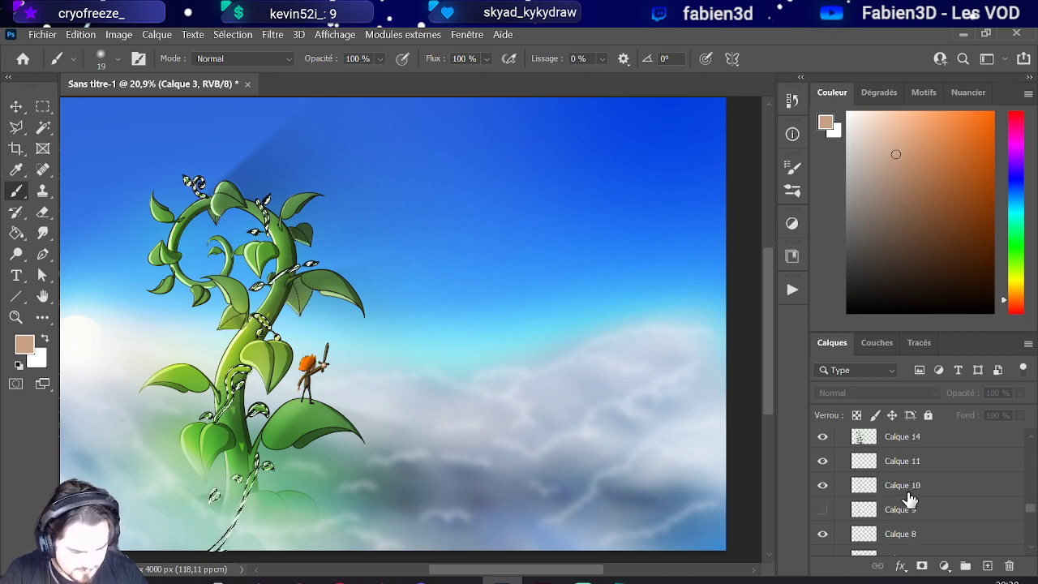
Step: Add a new layer at the top of Groupe 1 and set the painting colour to white
scroll(879, 504, "up", 5)
left_click(900, 493)
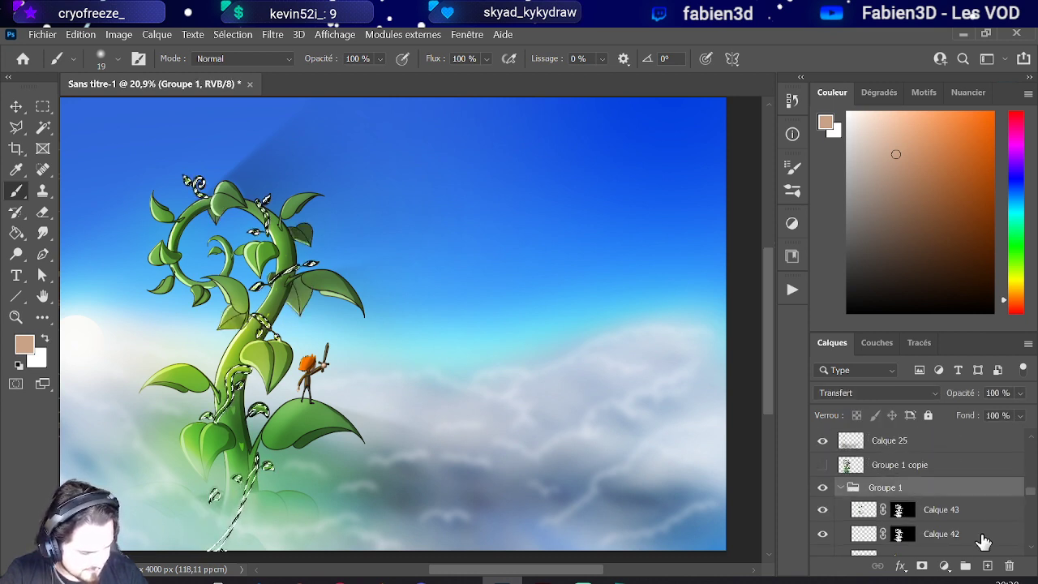
left_click(986, 565)
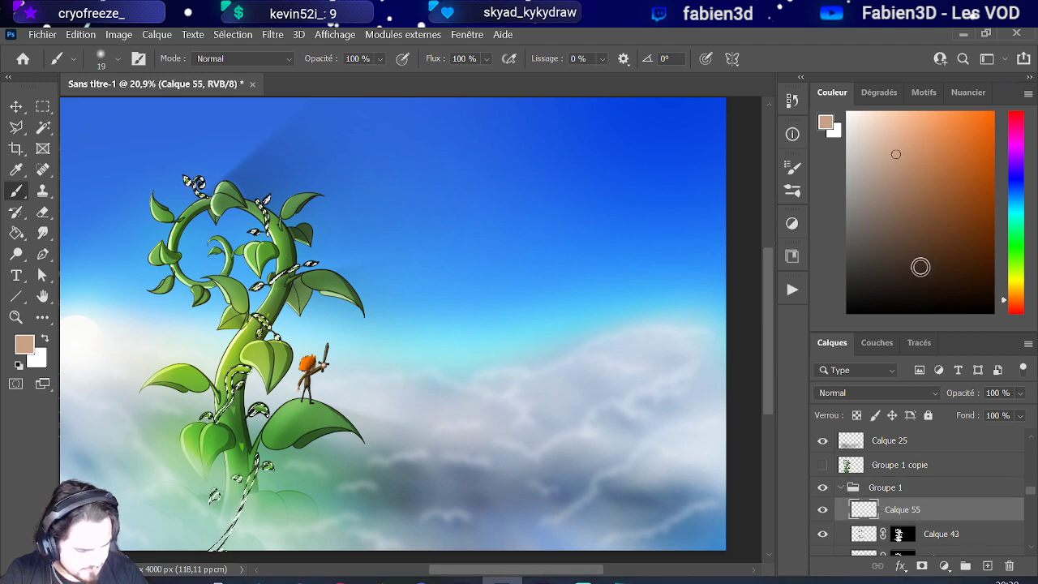
left_click(192, 412, "alt")
scroll(195, 409, "up", 6)
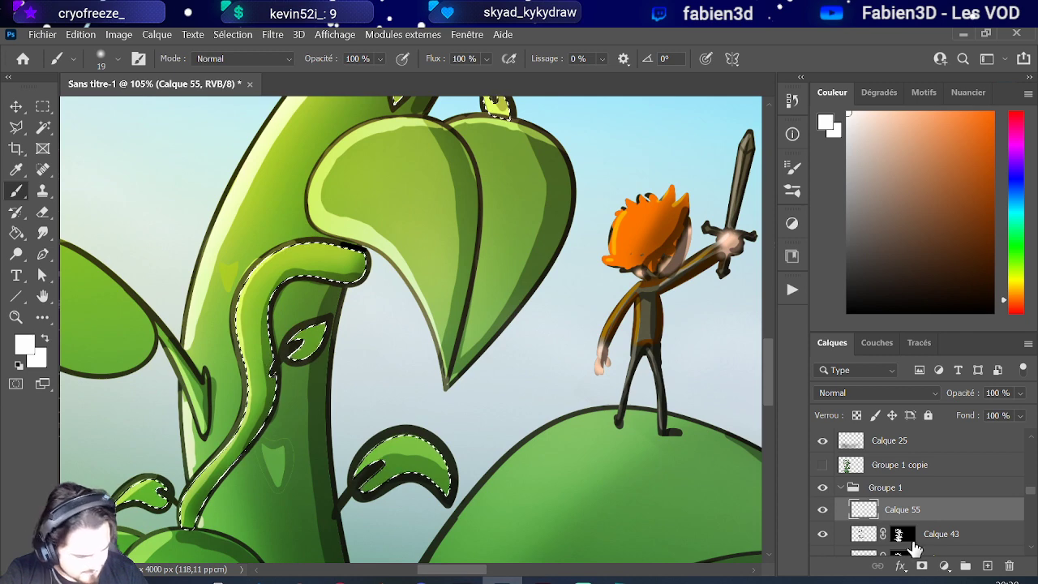
Step: Check the layers from Calque 27 up to Calque 14 by loading their contents as selections, looking for the leaf line art
scroll(902, 523, "down", 6)
scroll(901, 523, "down", 2)
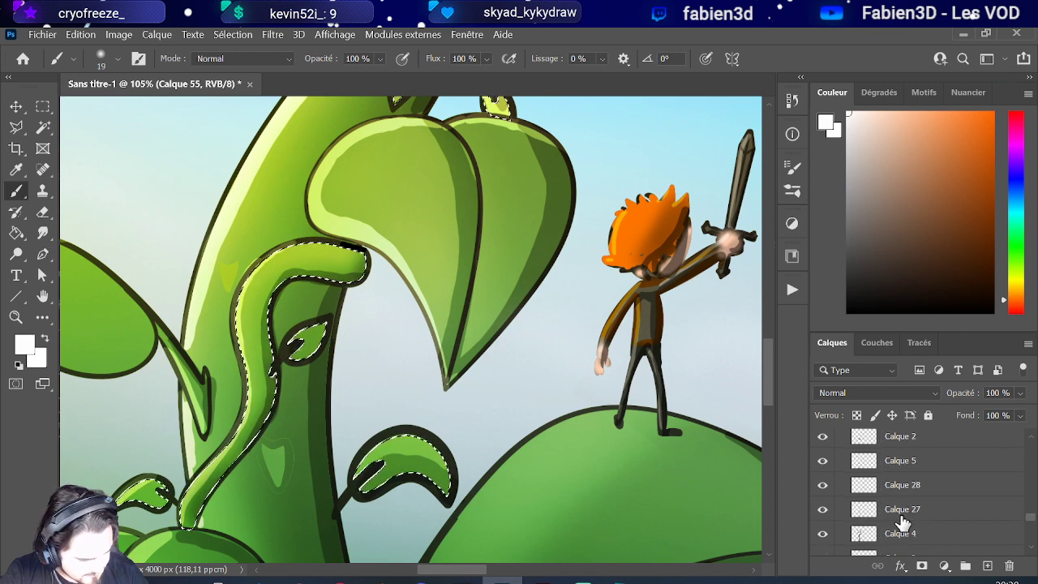
left_click_drag(846, 526, 864, 490)
left_click(865, 491, "ctrl")
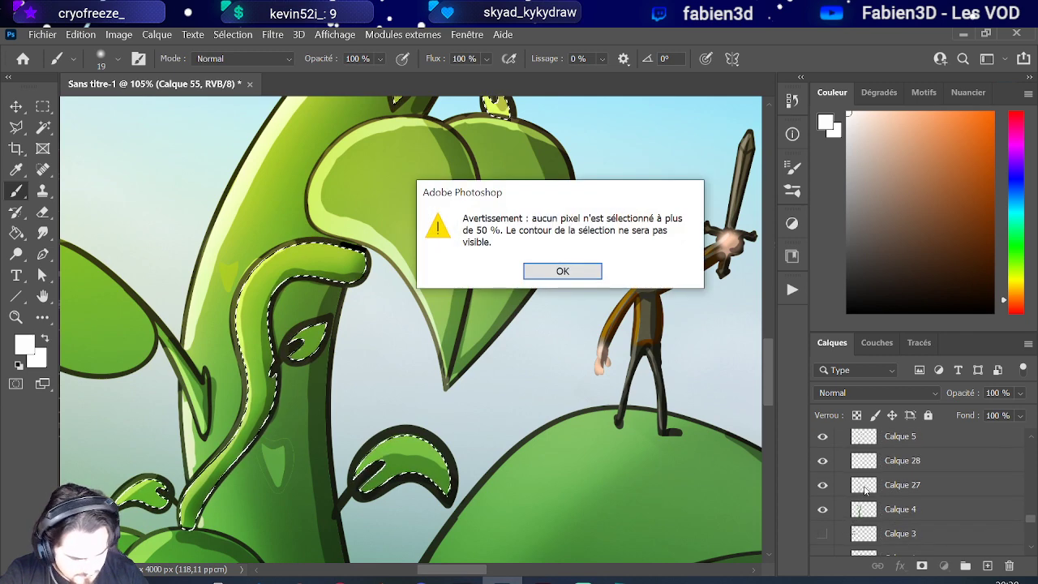
key("Return")
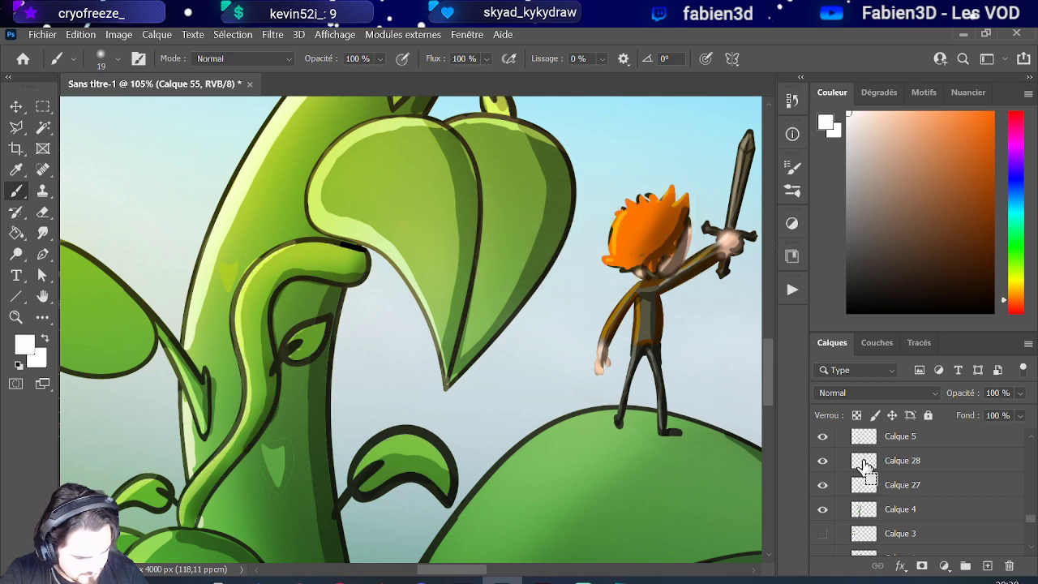
left_click(858, 467, "ctrl")
scroll(861, 466, "up", 2)
scroll(871, 482, "up", 1)
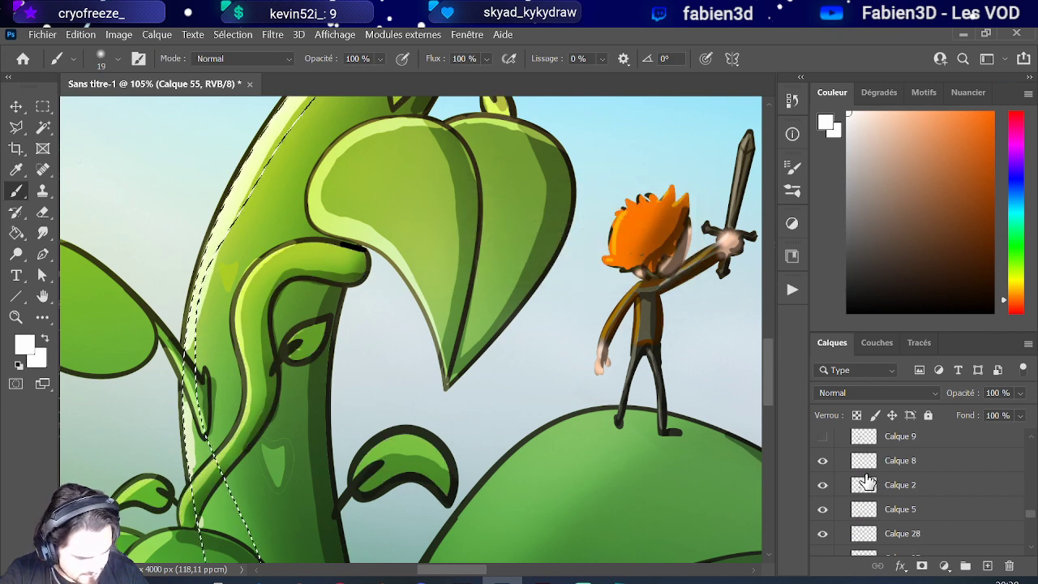
left_click(864, 462, "ctrl")
left_click(565, 265)
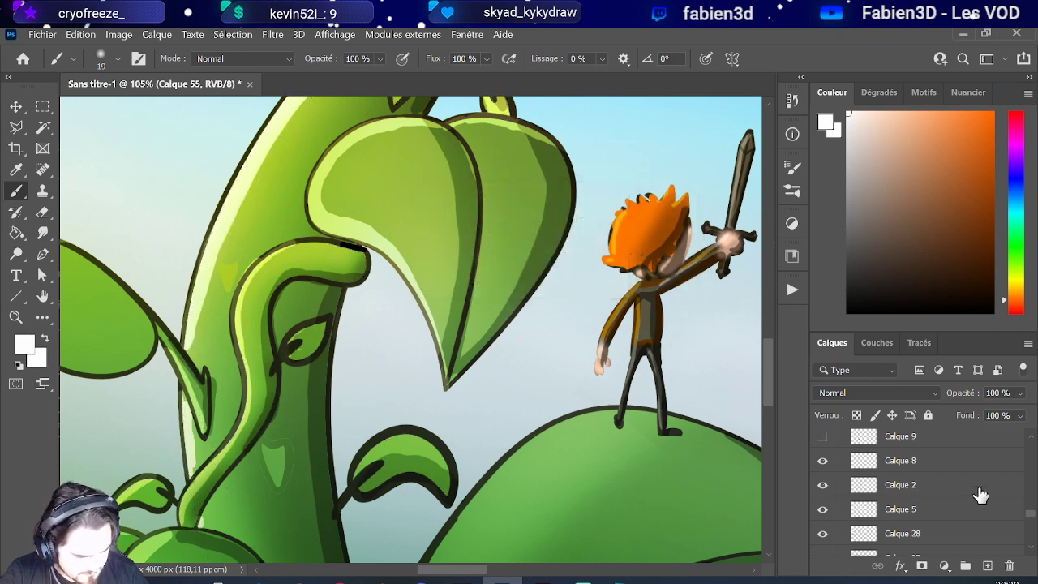
scroll(858, 485, "up", 2)
left_click(864, 460, "ctrl")
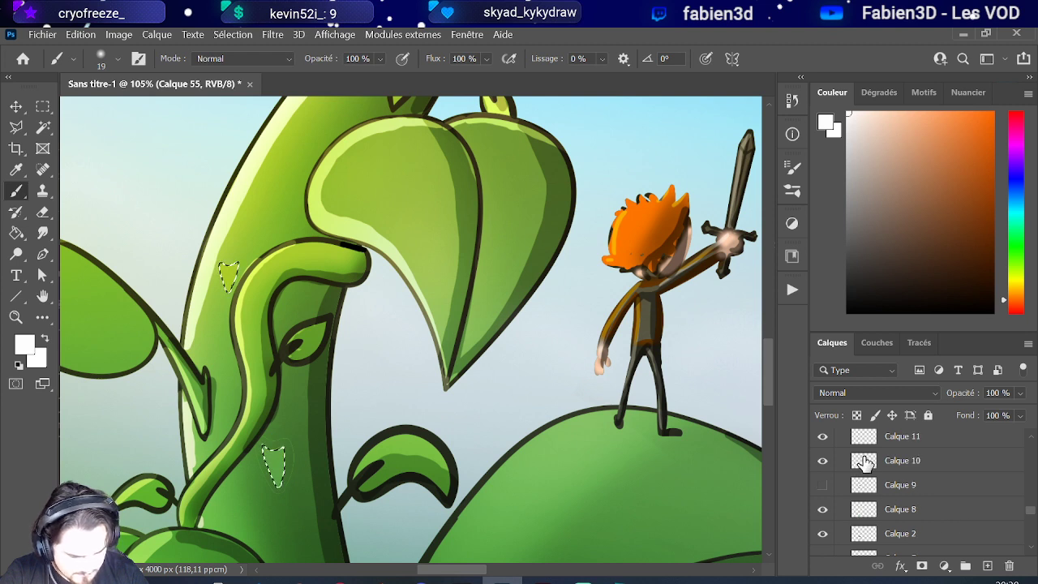
scroll(864, 460, "up", 1)
left_click(864, 460, "ctrl")
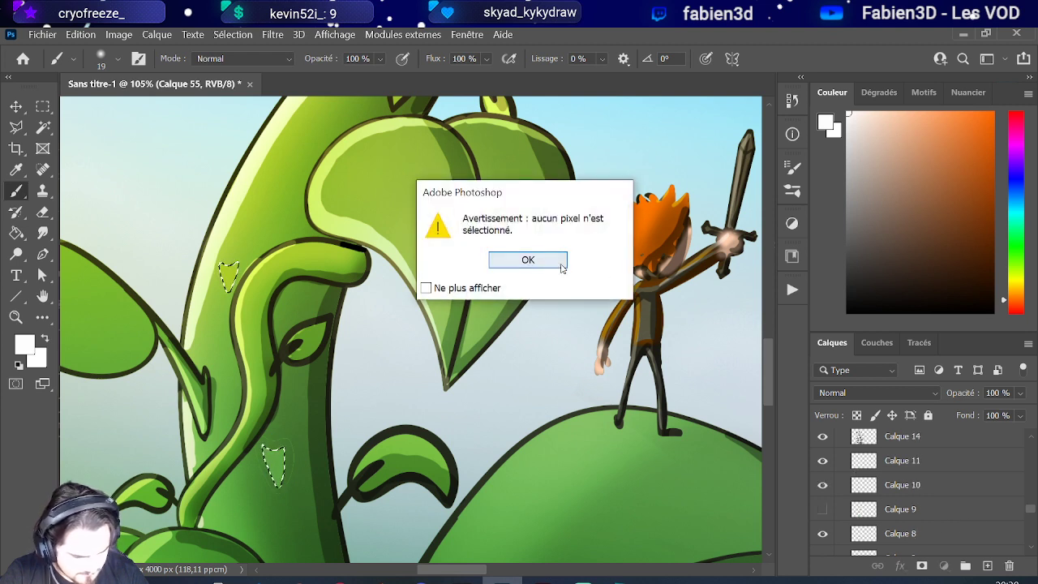
left_click(527, 259)
left_click(864, 462, "ctrl")
Step: Load the leaf outlines of Calque 12 as the selection, keeping Calque 55 as the active layer
scroll(864, 464, "up", 4)
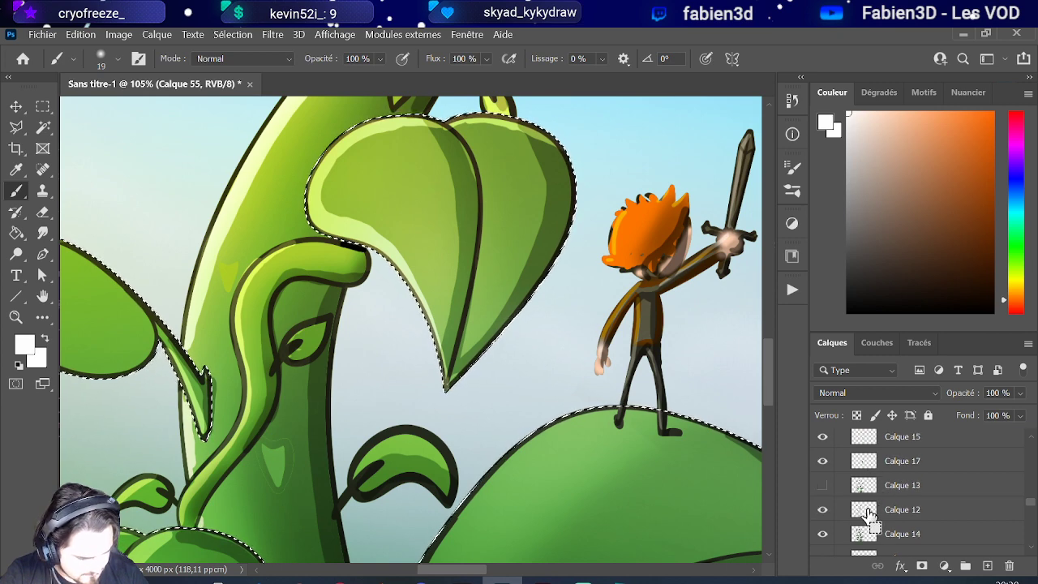
left_click(863, 509, "ctrl+shift")
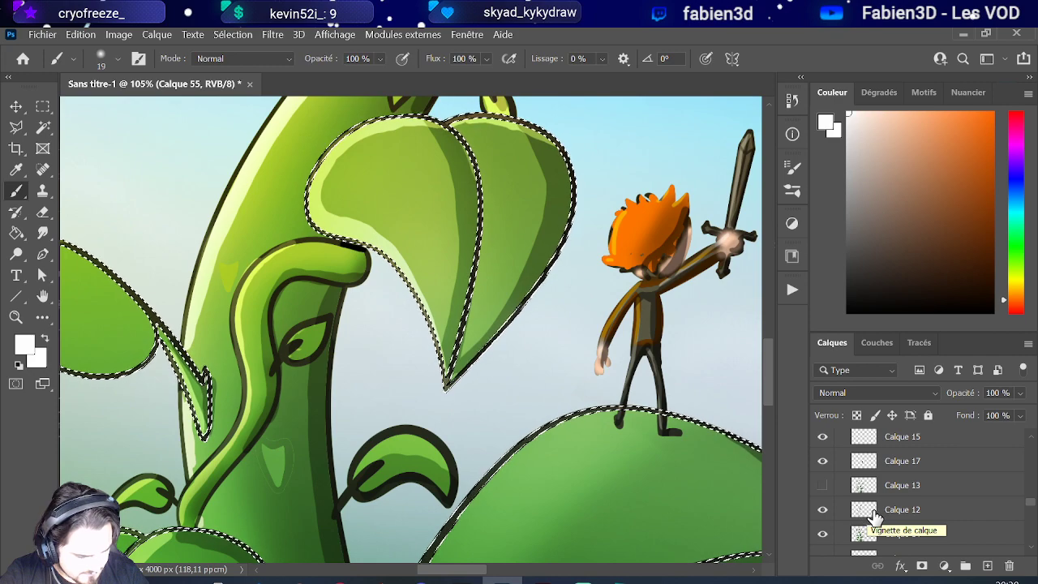
scroll(891, 511, "up", 5)
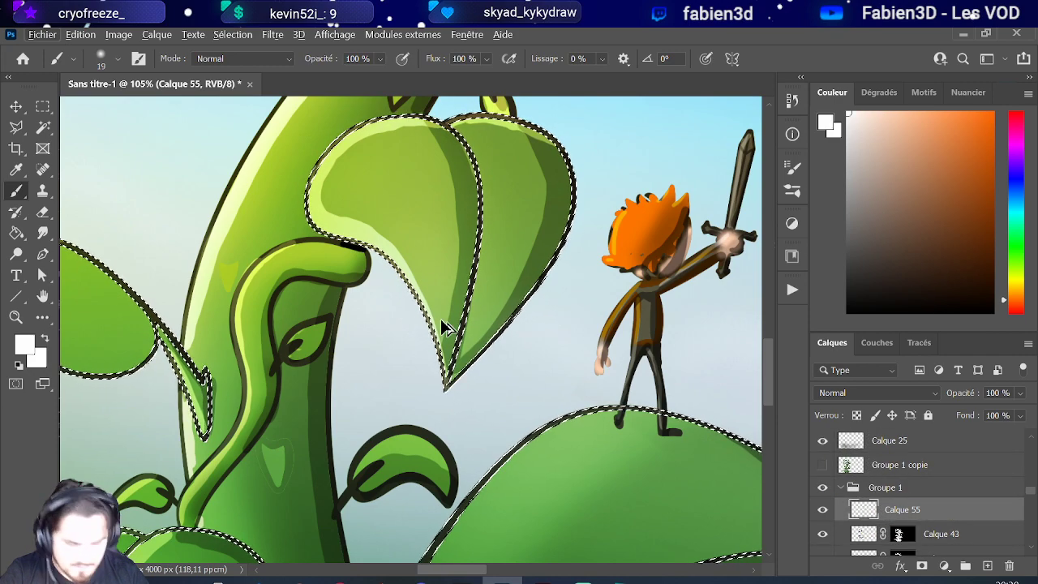
Step: Paint white highlights with a 105 px brush along the sun-facing outline of the heart-shaped leaf beside the character
scroll(440, 316, "down", 3)
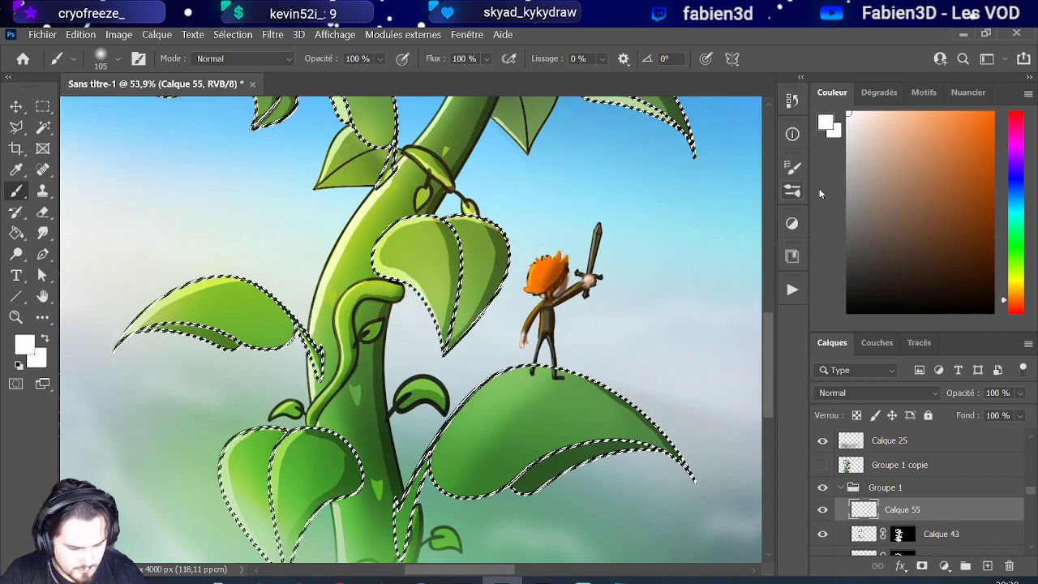
scroll(405, 245, "up", 3)
left_click_drag(474, 186, 354, 217)
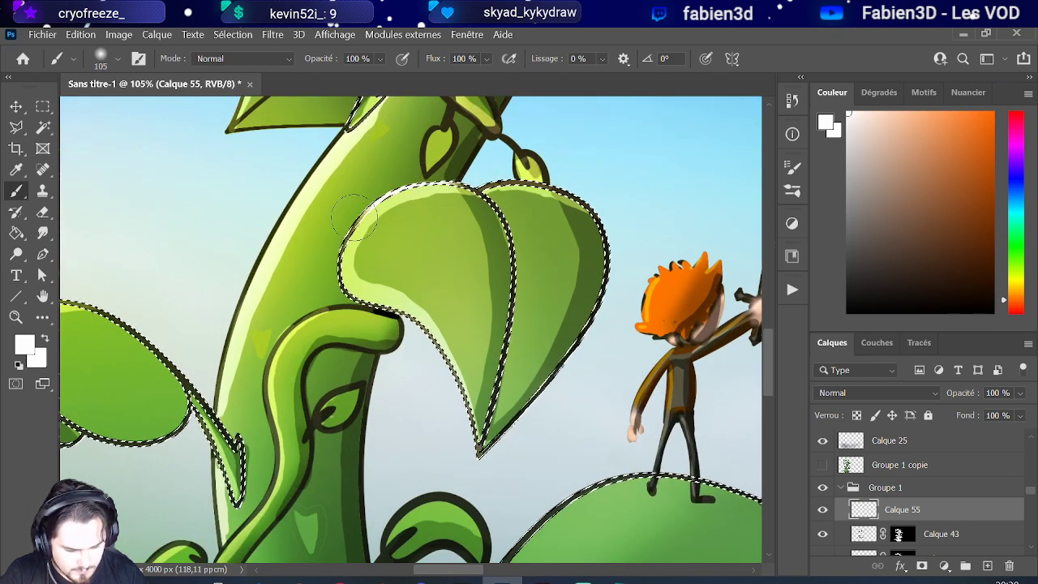
mouse_move(366, 280)
left_mouse_down()
mouse_move(410, 313)
mouse_move(446, 417)
left_mouse_up()
scroll(447, 416, "down", 4)
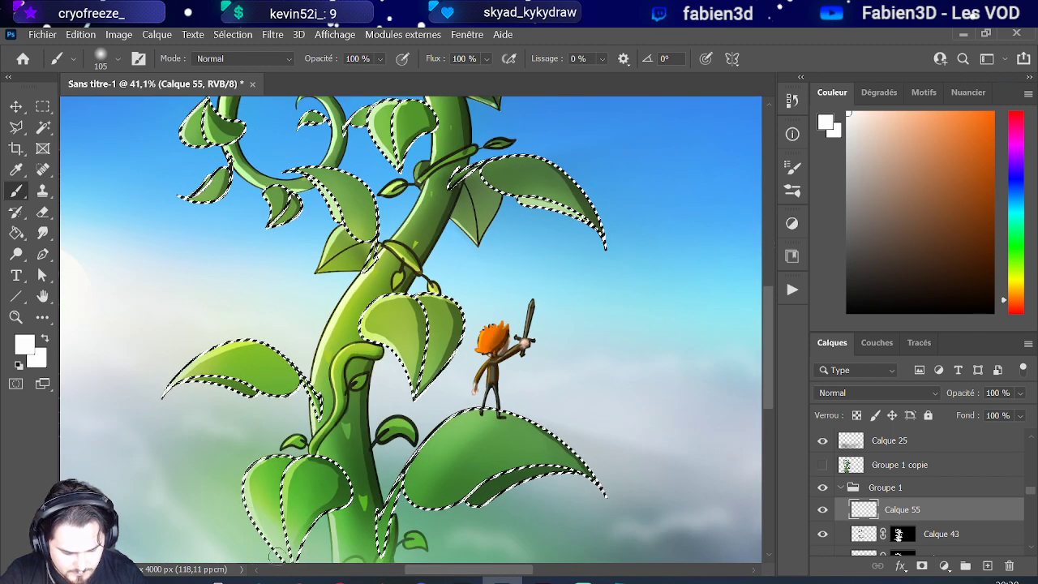
scroll(248, 241, "down", 1)
scroll(328, 340, "up", 3)
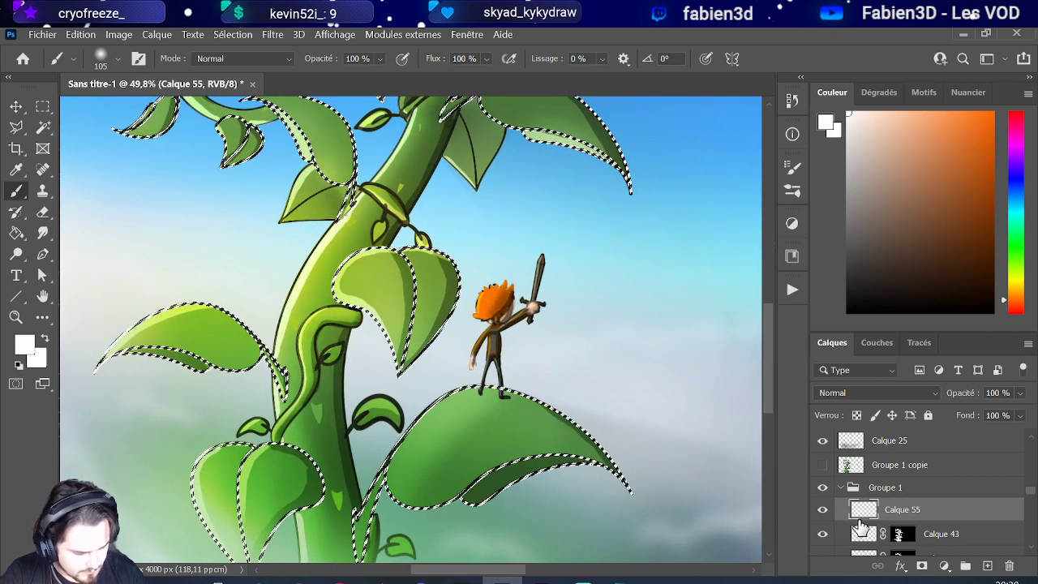
Step: Mask Calque 55 with the leaf outline selection and paint a white highlight on the sun-facing edge of the leaf under the character
left_click(922, 566)
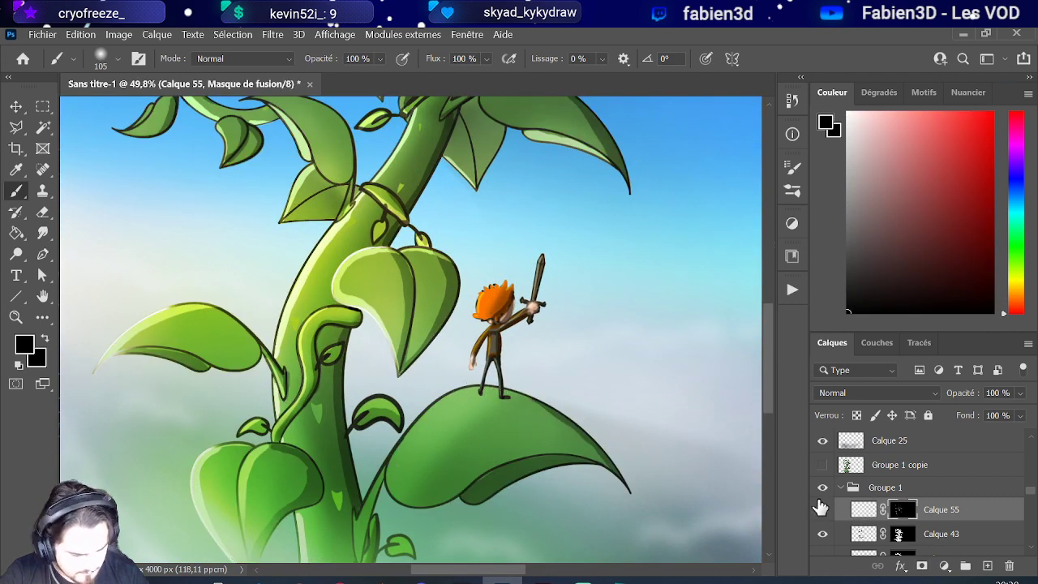
left_click(866, 514)
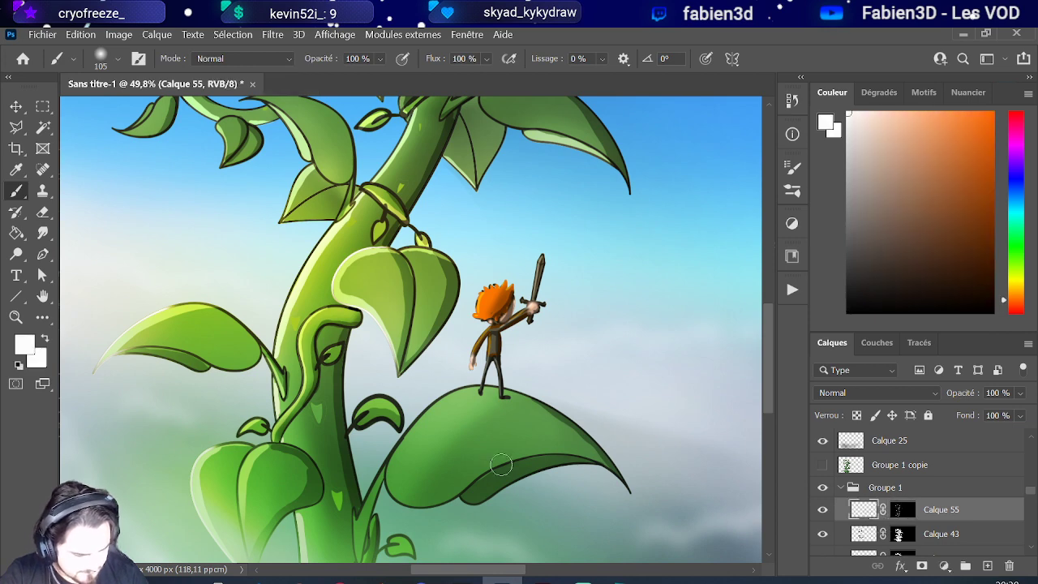
left_click_drag(438, 394, 368, 512)
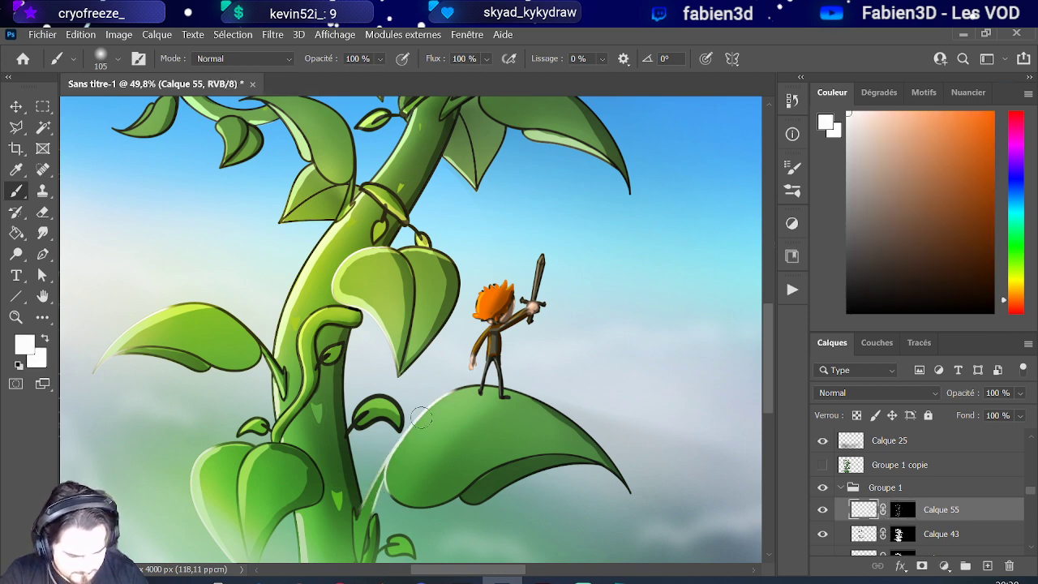
Step: Paint white highlights on the sun-facing outlines of the leaves around the beanstalk's upper loop
scroll(301, 289, "down", 4, "alt")
scroll(289, 257, "up", 5, "alt")
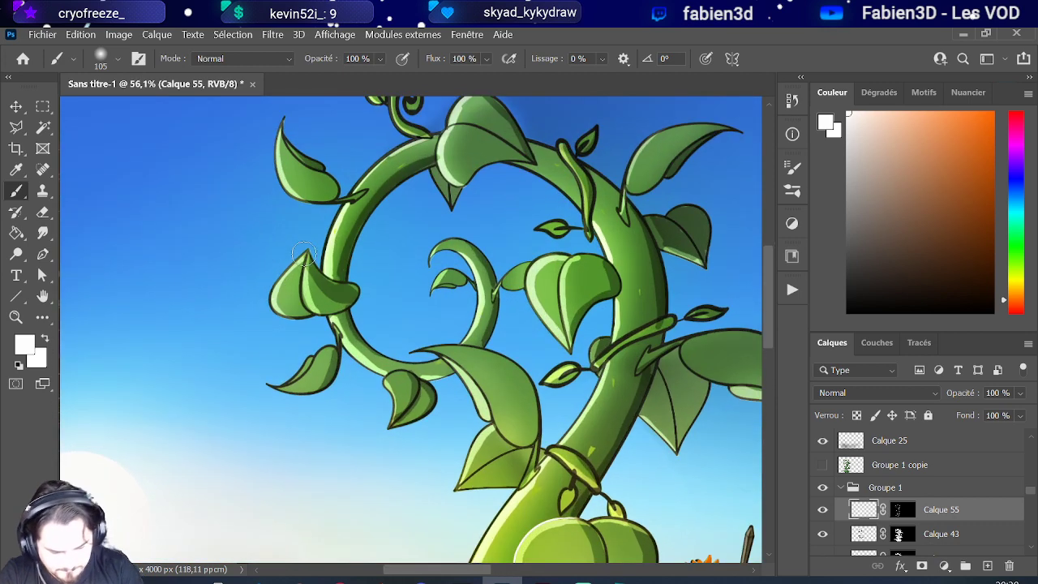
mouse_move(303, 254)
left_mouse_down()
mouse_move(273, 302)
mouse_move(272, 374)
mouse_move(289, 370)
mouse_move(312, 338)
mouse_move(289, 315)
mouse_move(282, 276)
left_mouse_up()
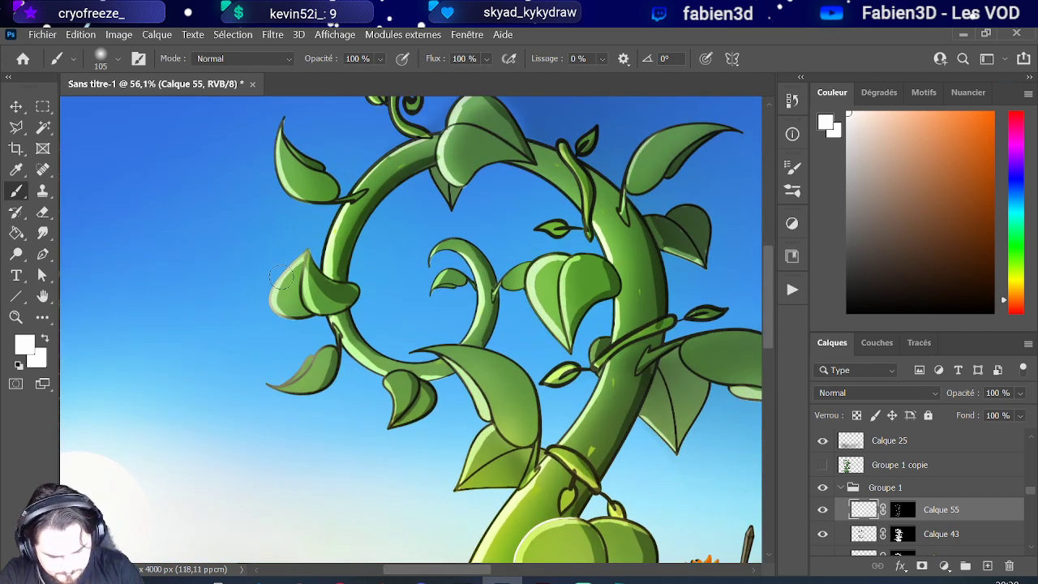
left_click_drag(281, 376, 307, 341)
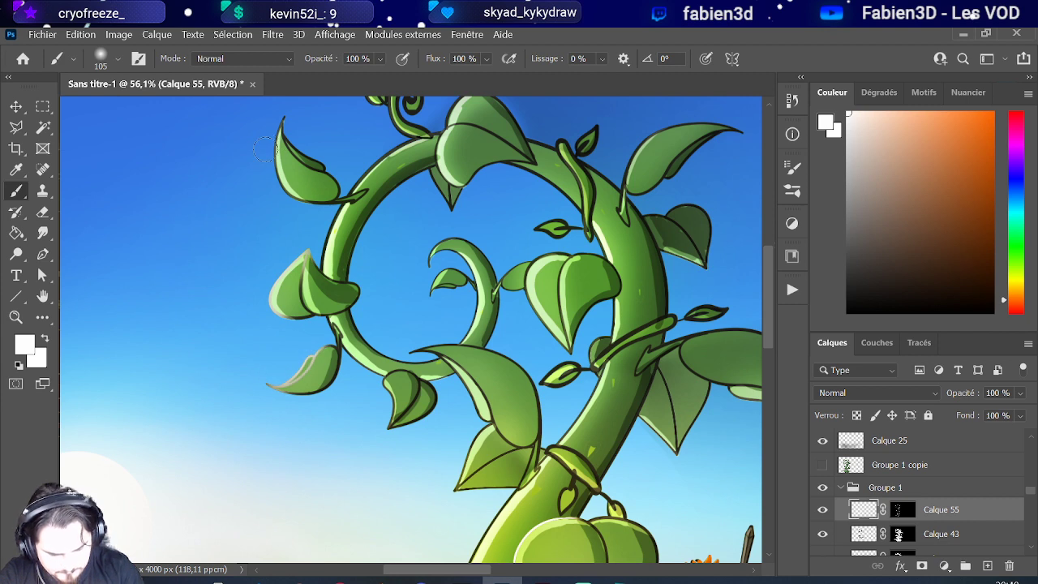
mouse_move(264, 149)
left_mouse_down()
mouse_move(280, 193)
mouse_move(289, 188)
left_mouse_up()
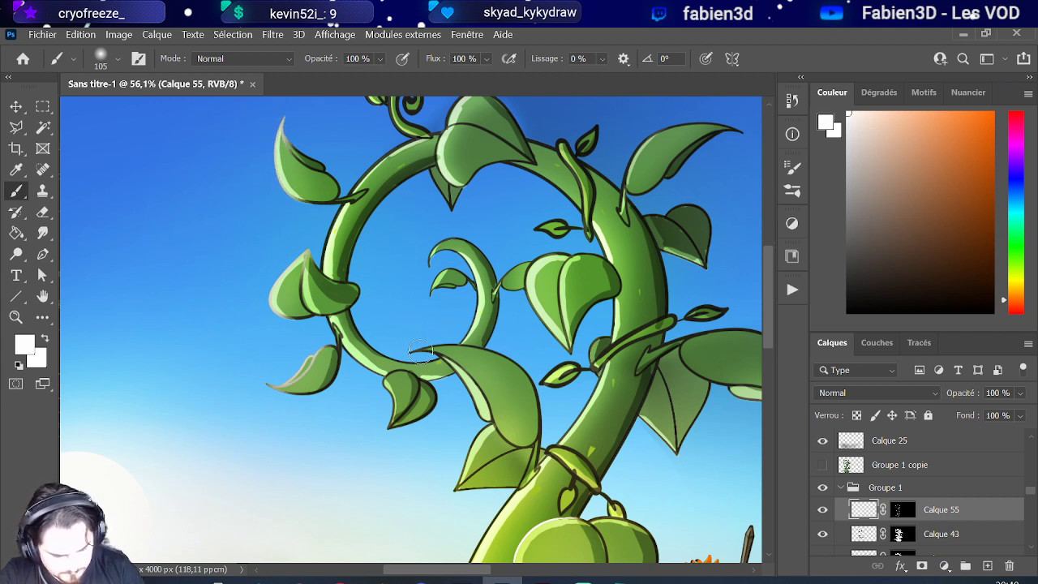
mouse_move(420, 350)
left_mouse_down()
mouse_move(479, 413)
mouse_move(431, 349)
mouse_move(462, 405)
left_mouse_up()
mouse_move(378, 369)
left_mouse_down()
mouse_move(391, 422)
mouse_move(395, 378)
left_mouse_up()
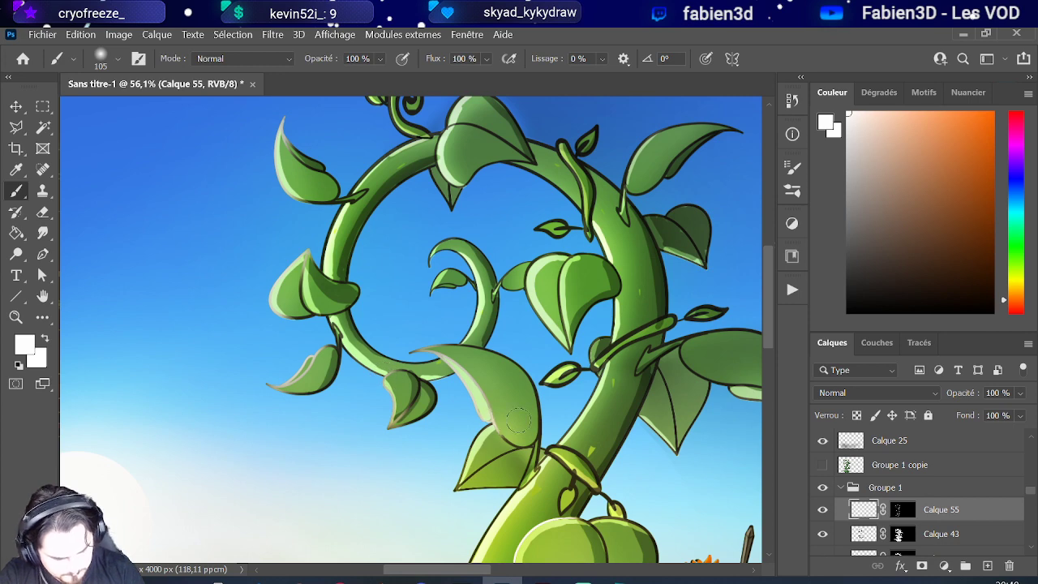
Step: Paint white highlights along the sun-facing outline of the heart-shaped leaf inside the beanstalk's loop, checking them against the whole illustration
scroll(519, 419, "down", 5)
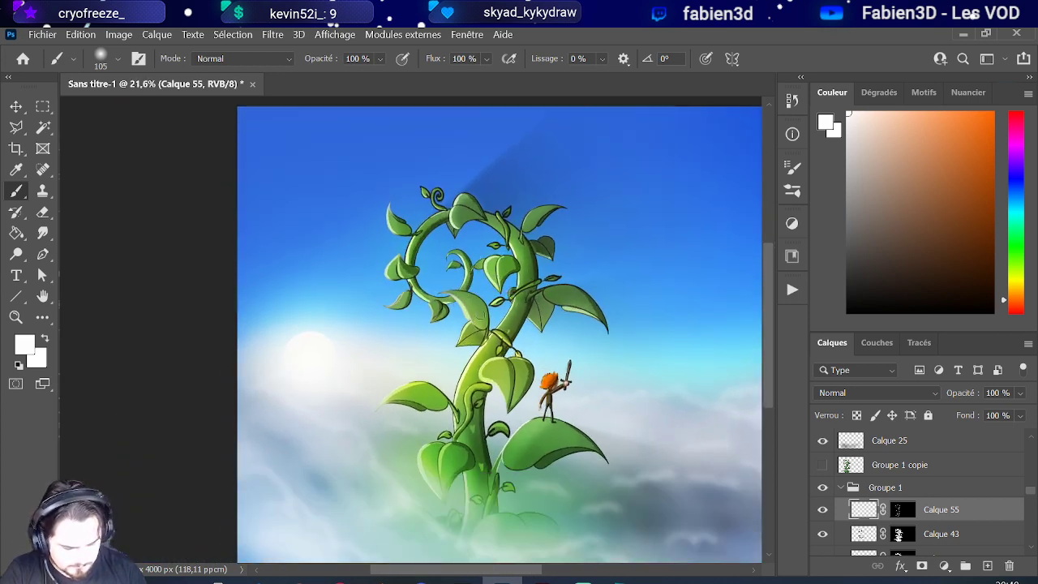
scroll(507, 209, "up", 2)
scroll(507, 209, "up", 1)
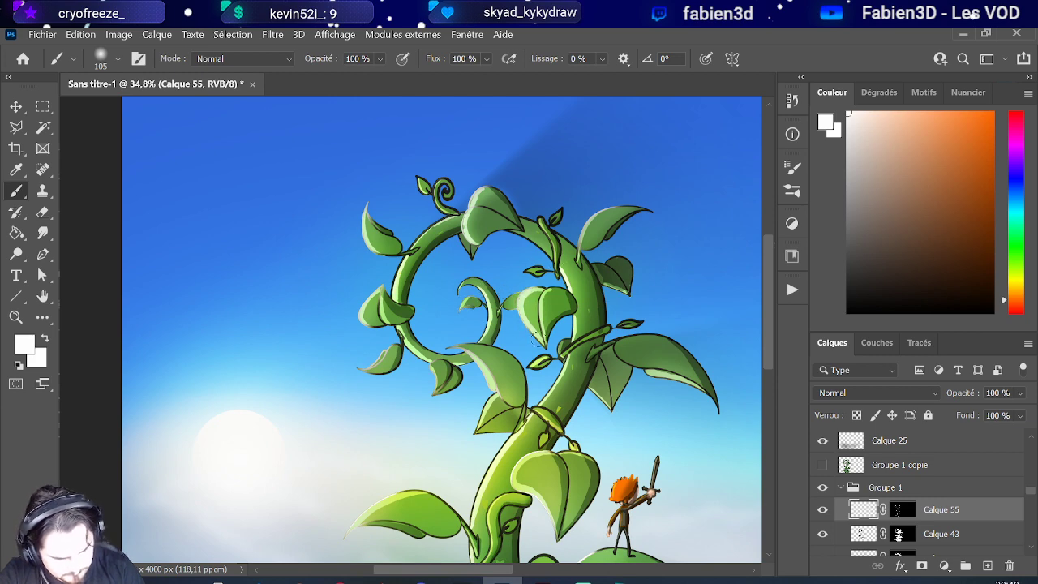
key("h")
left_click_drag(573, 261, 555, 330)
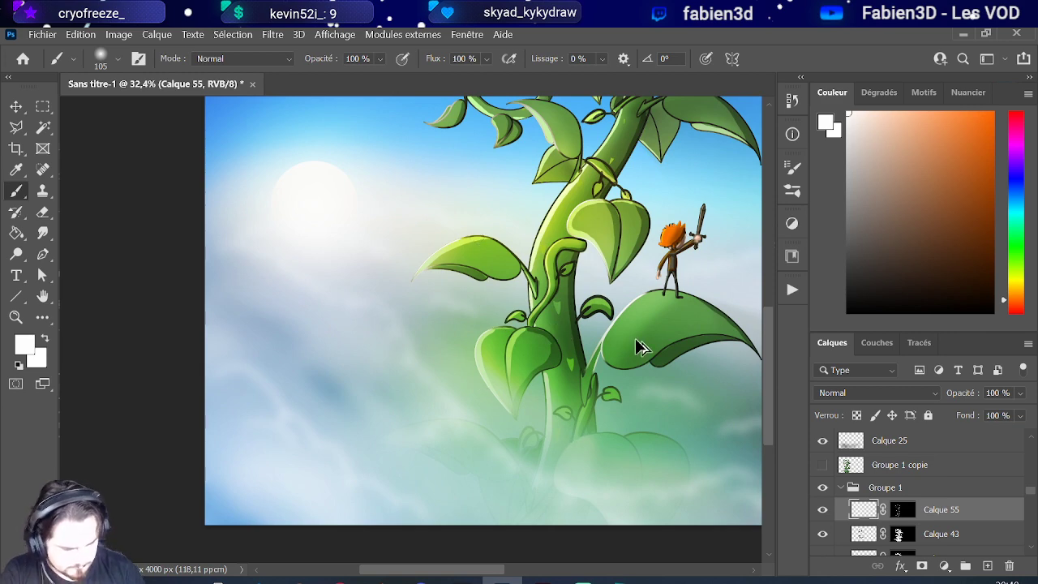
key("h")
left_click_drag(636, 346, 425, 282)
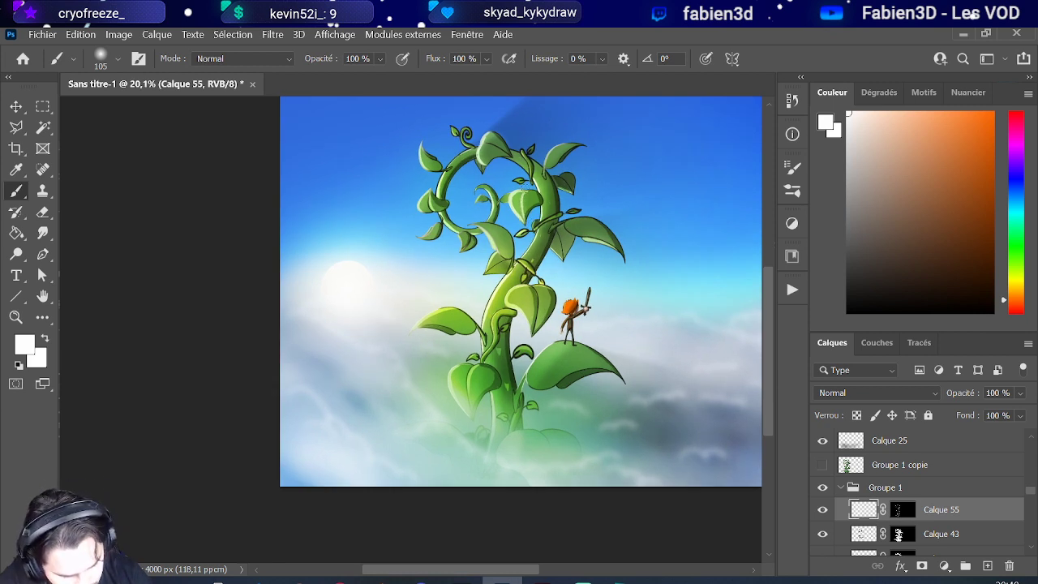
left_click_drag(535, 184, 528, 207)
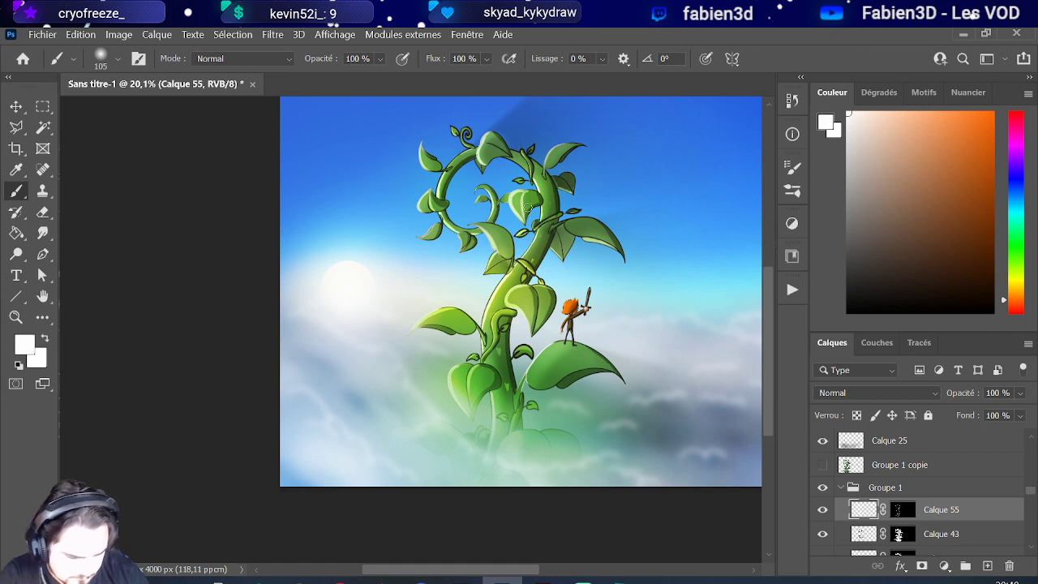
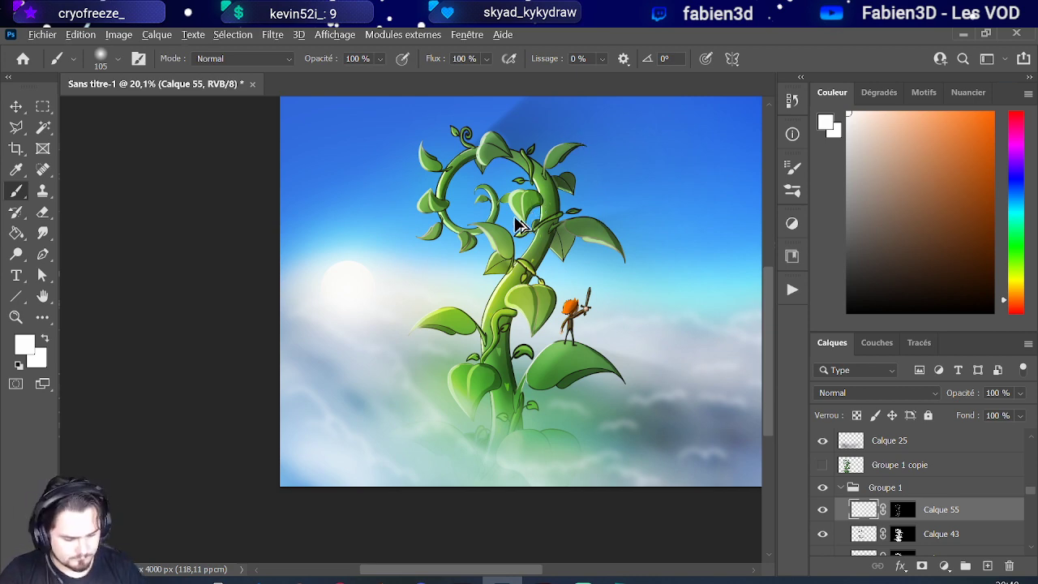
left_click_drag(522, 225, 677, 323)
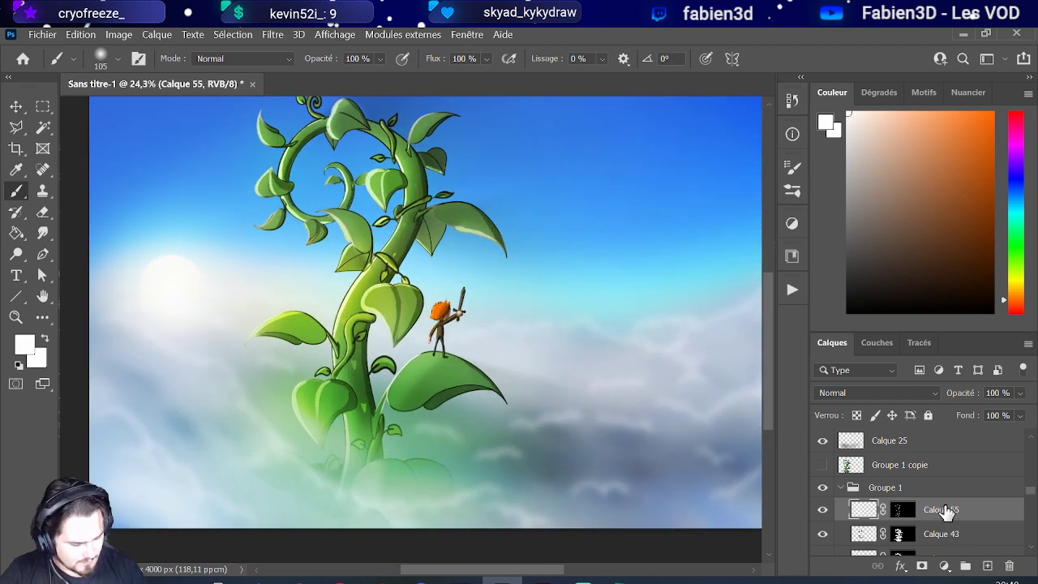
Step: Identify the tendril outline layer by toggling layer visibility, and load the outlines of Calque 2 as the selection
scroll(945, 512, "down", 2)
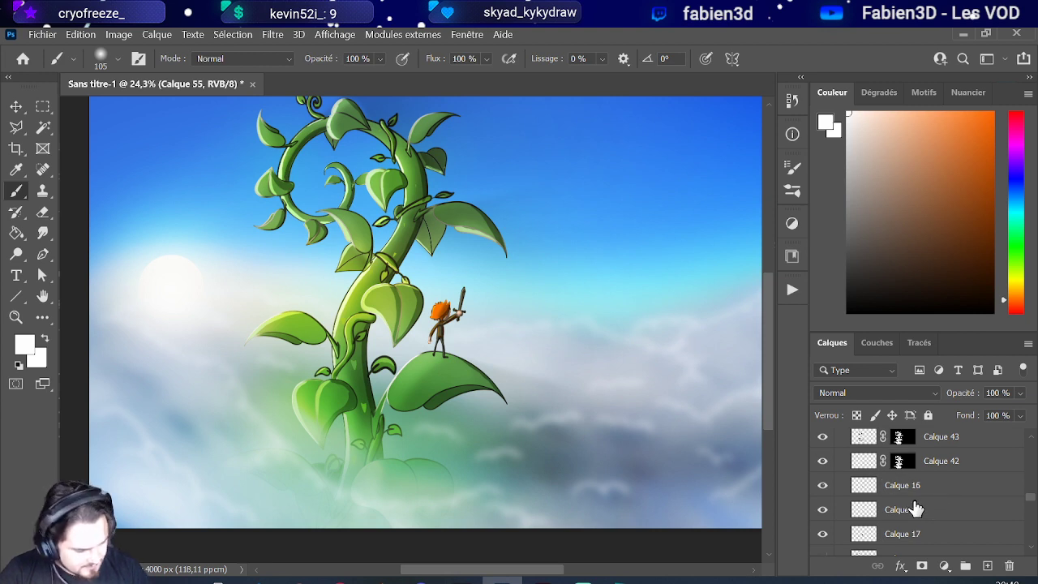
scroll(914, 505, "down", 1)
left_click(822, 485)
left_click(822, 485)
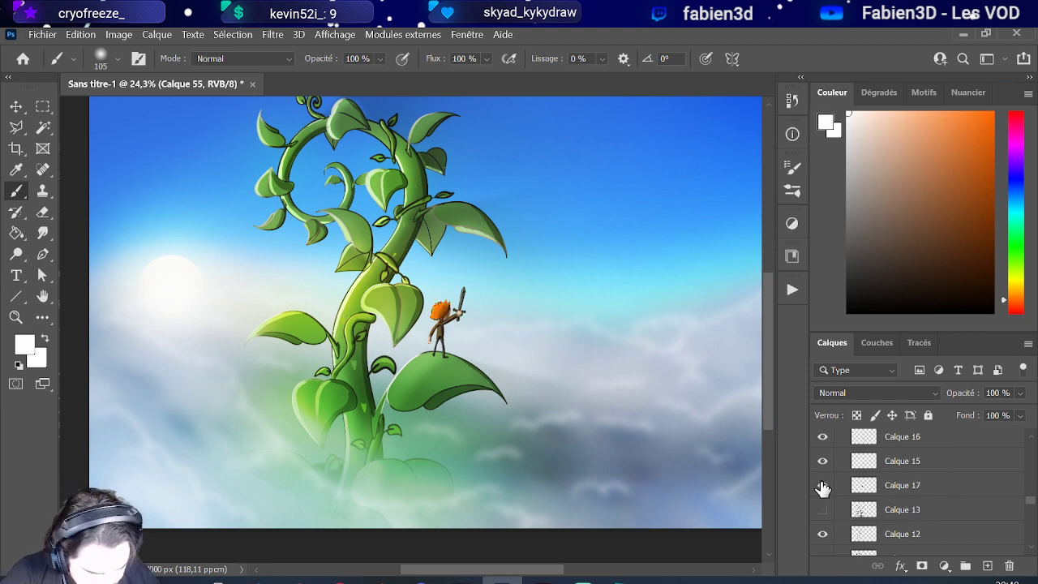
scroll(821, 491, "down", 1)
scroll(825, 526, "down", 2)
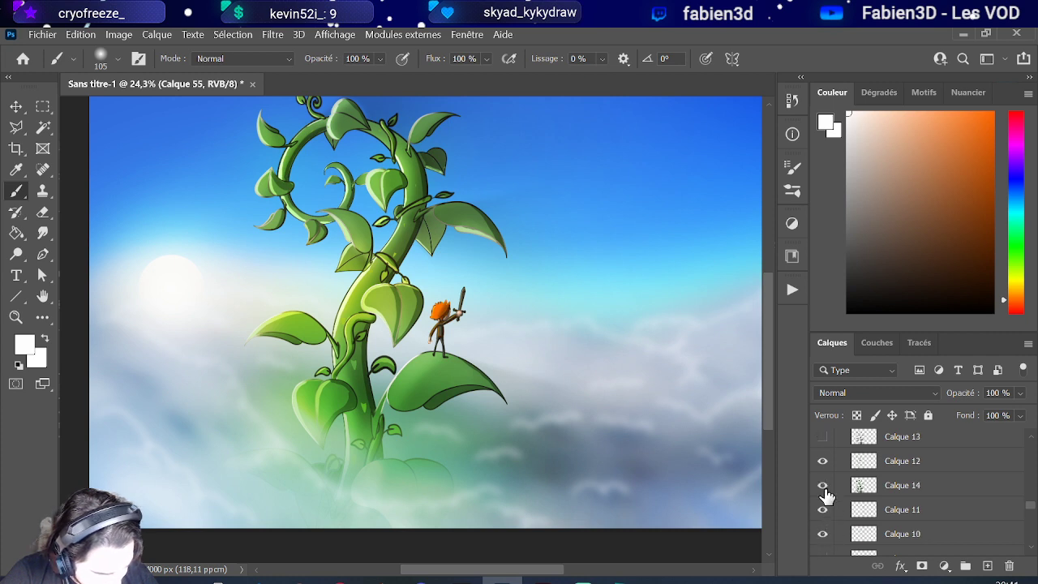
left_click(822, 486)
left_click(823, 486)
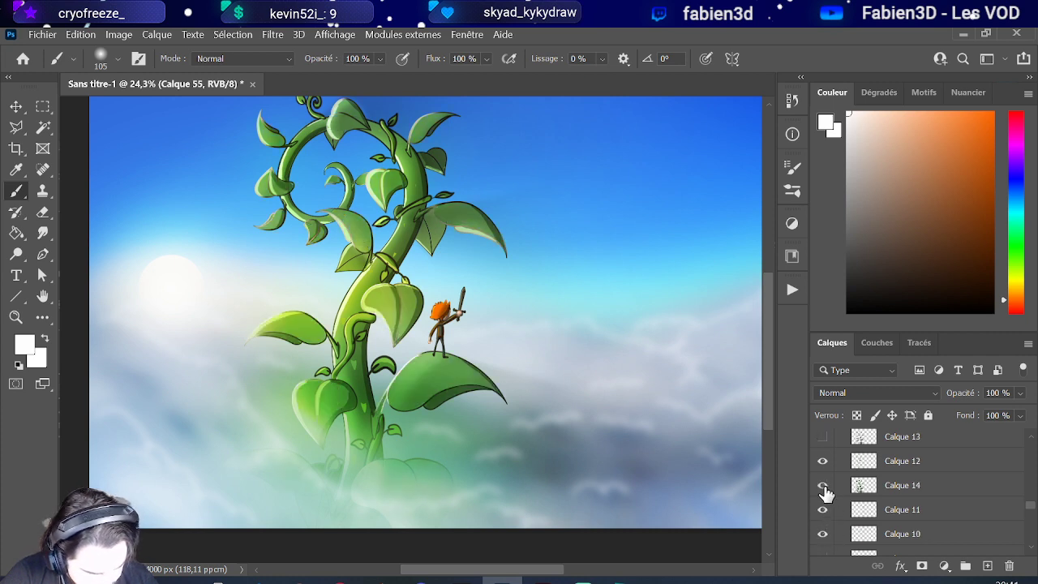
scroll(825, 491, "down", 3)
left_click(822, 535)
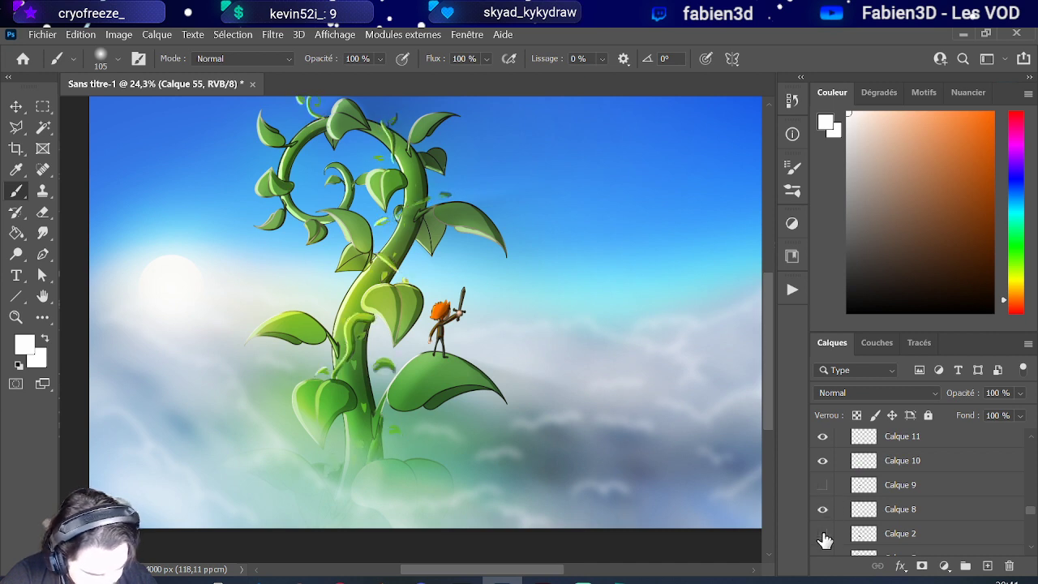
left_click(861, 532, "ctrl")
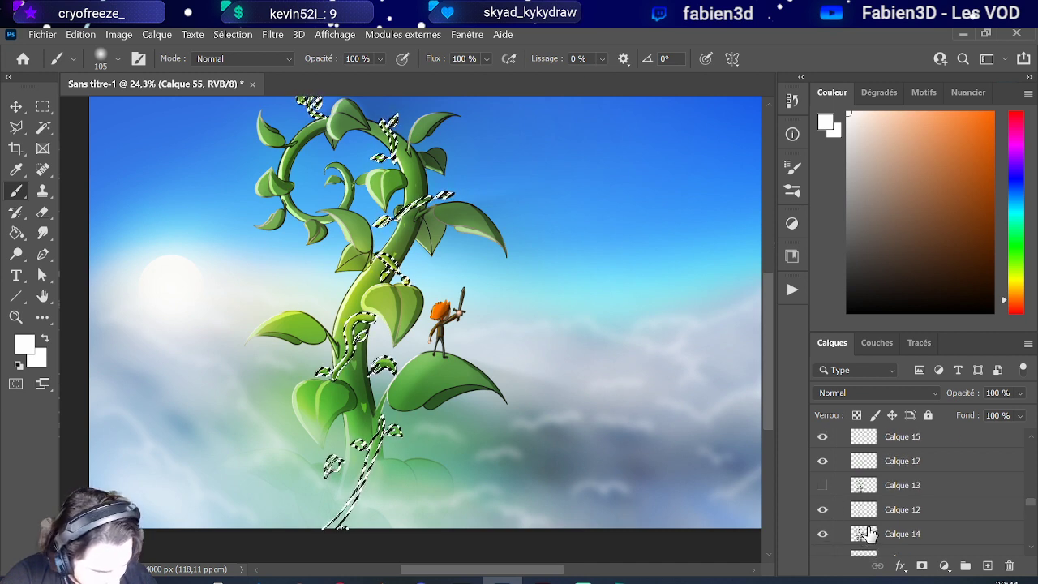
Step: Create a new layer above Calque 55 and mask it with the tendril outline selection
scroll(892, 519, "up", 5)
left_click(986, 566)
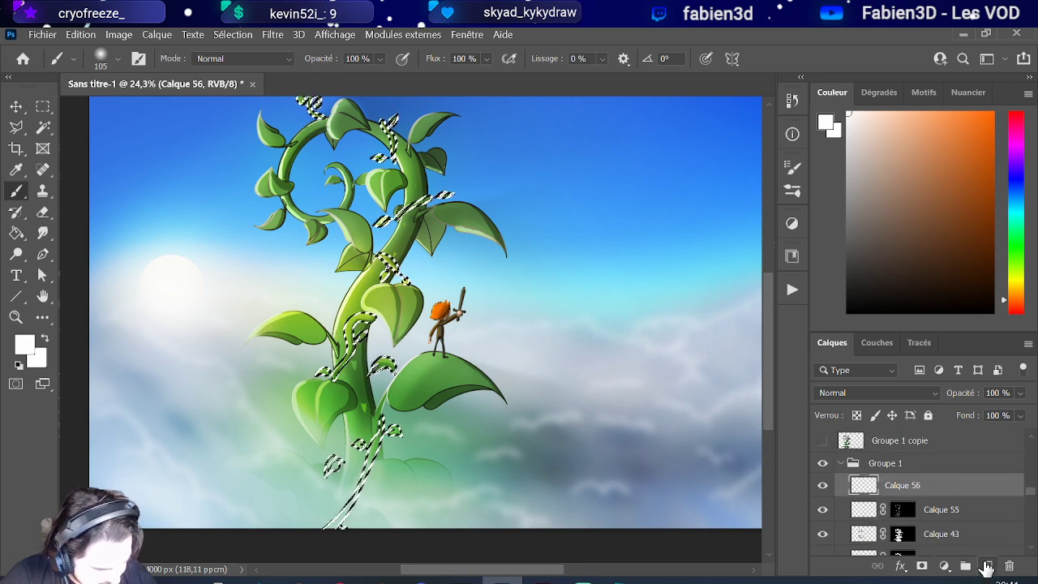
left_click(923, 566)
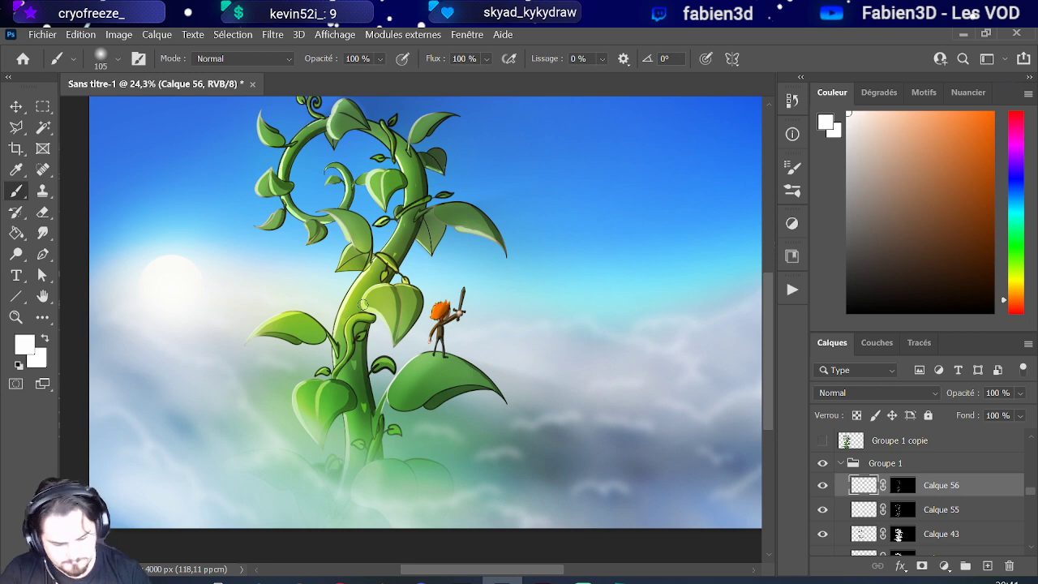
Step: Paint a white highlight with the 105 px brush along the outline of the thick tendril climbing the lower stem
scroll(364, 304, "up", 4)
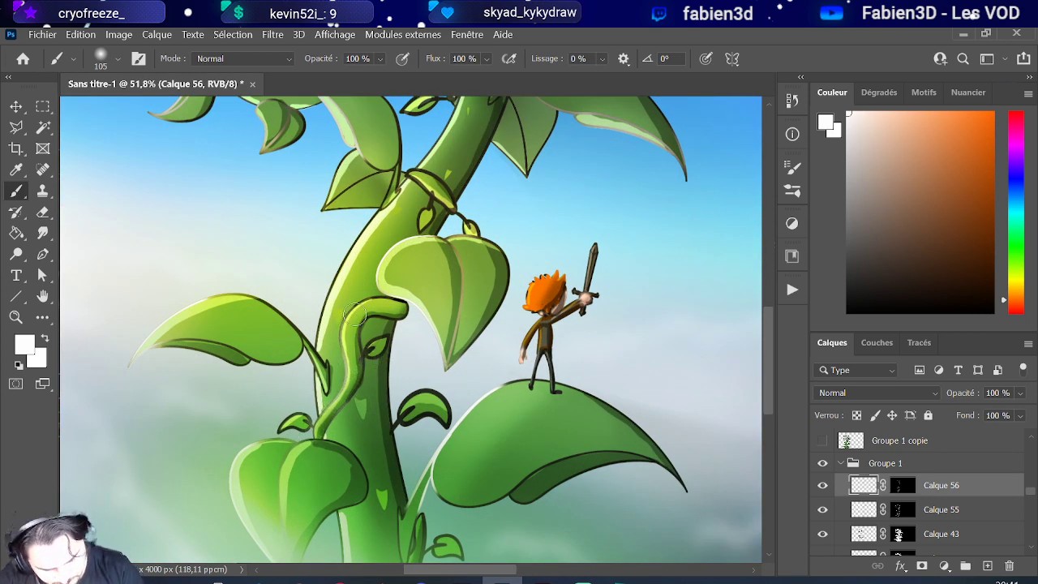
mouse_move(345, 328)
left_mouse_down()
mouse_move(381, 286)
mouse_move(374, 345)
mouse_move(386, 329)
mouse_move(388, 293)
left_mouse_up()
scroll(387, 294, "down", 5)
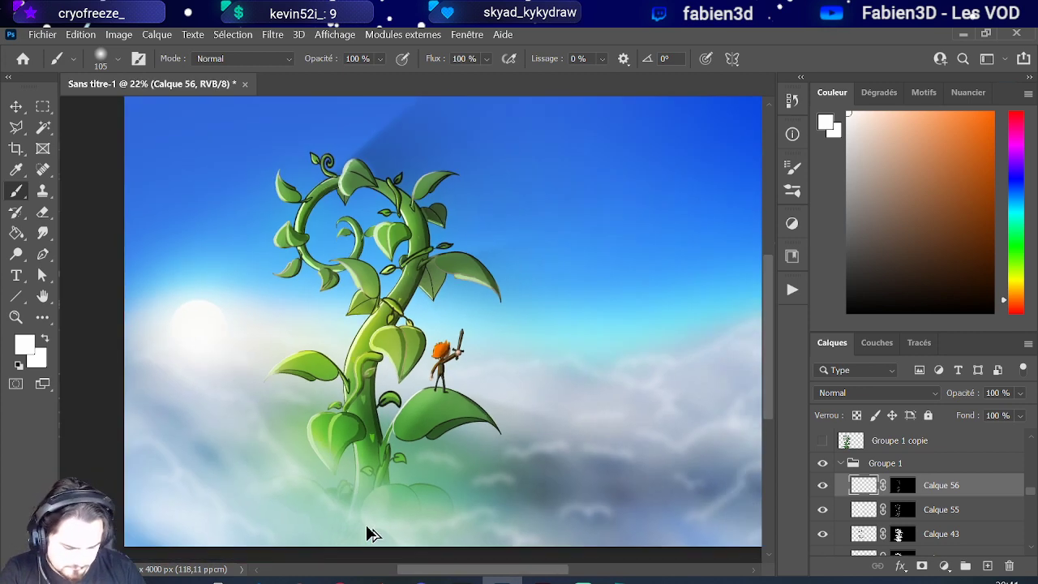
Step: Paint white highlights on the outlines of the tendrils wrapped around the middle and upper stem and the loop
scroll(371, 486, "up", 4)
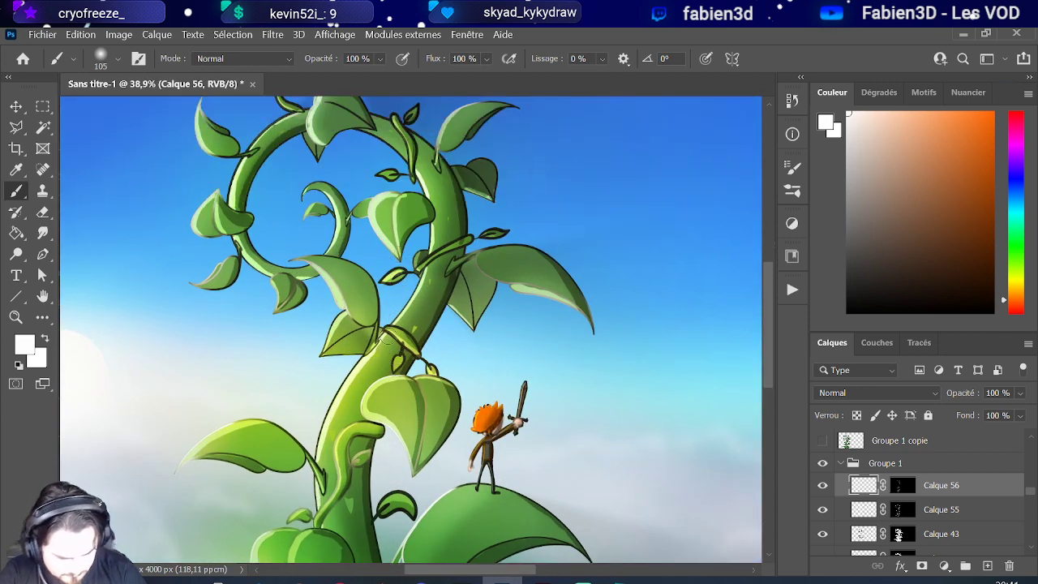
left_click_drag(385, 336, 405, 360)
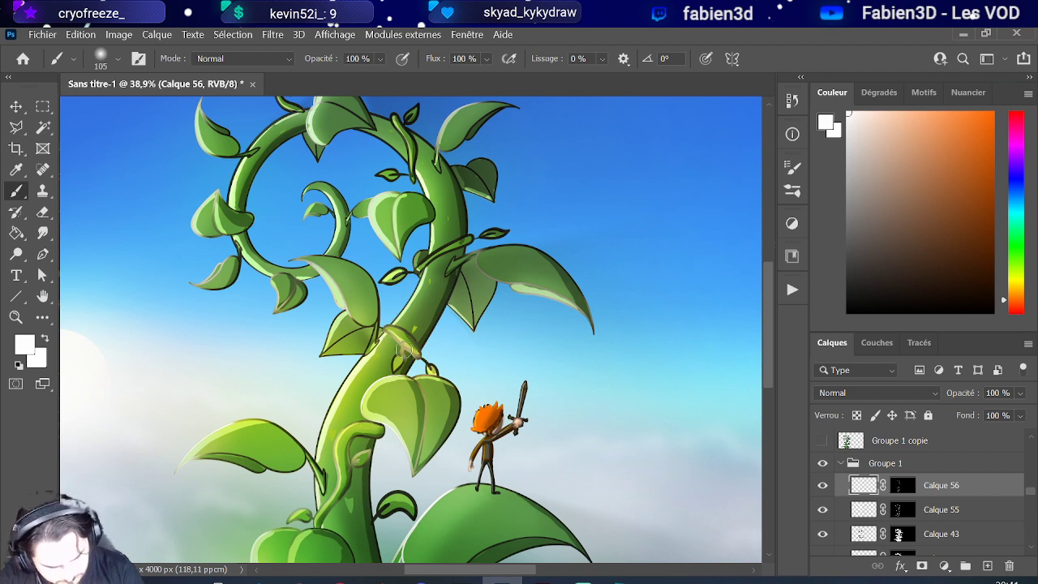
left_click_drag(423, 258, 469, 229)
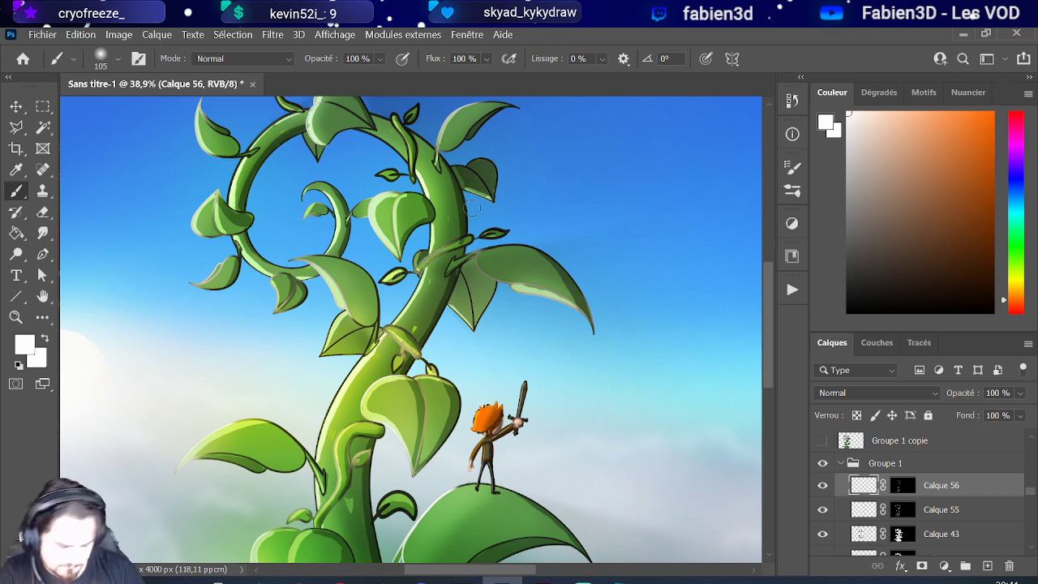
scroll(378, 144, "up", 3)
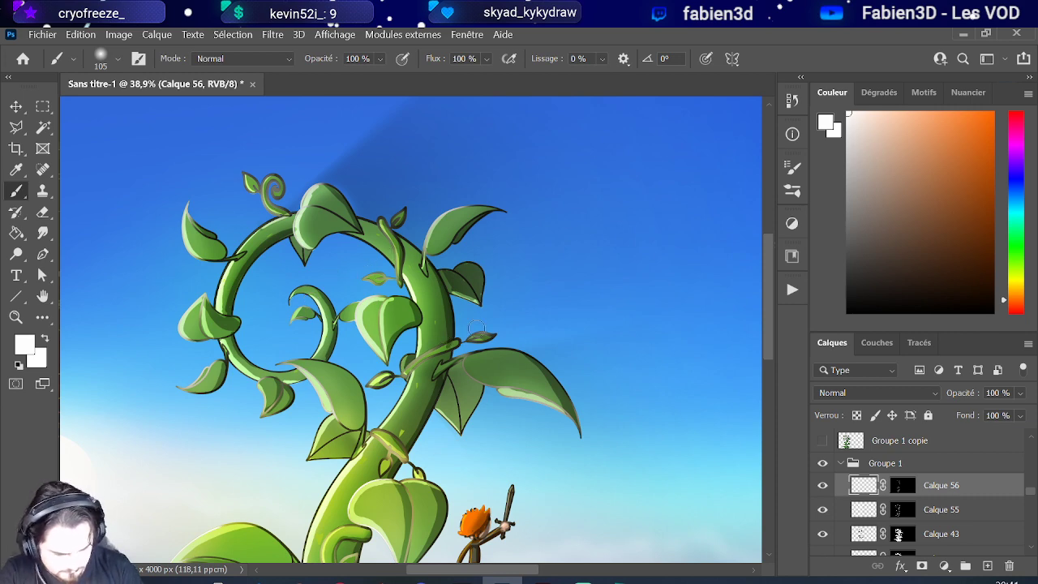
Step: Examine at several magnifications how the highlighted tendrils and leaves blend with the sky and clouds
scroll(496, 312, "down", 5)
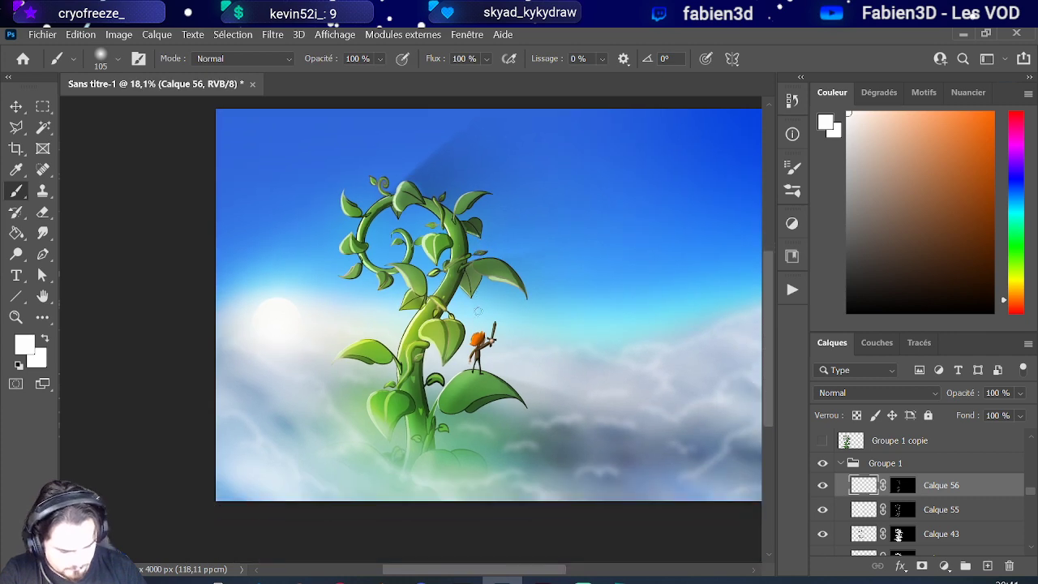
scroll(440, 366, "down", 1)
scroll(444, 365, "up", 2)
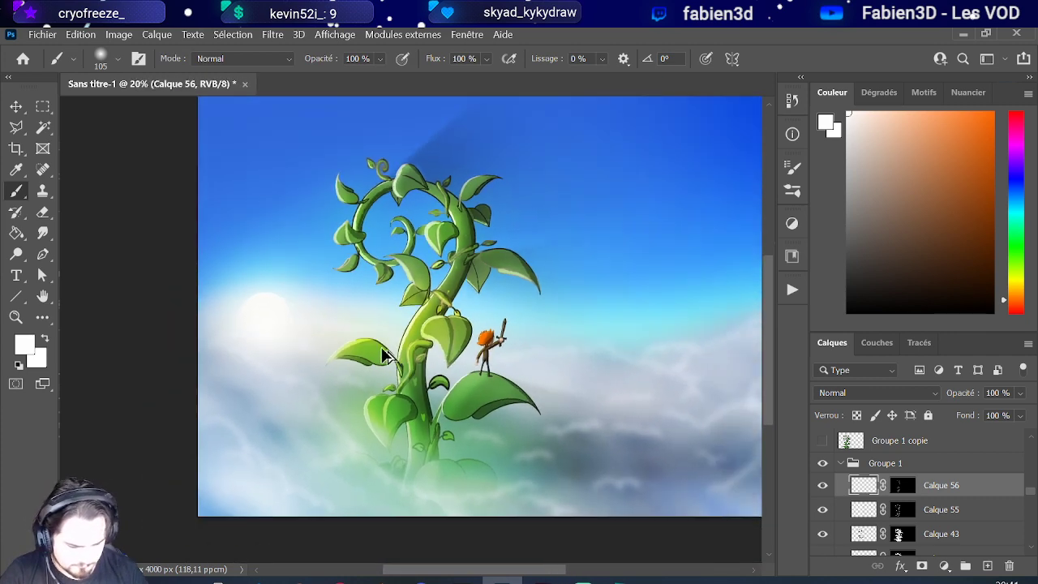
scroll(510, 353, "down", 1)
scroll(568, 364, "up", 3)
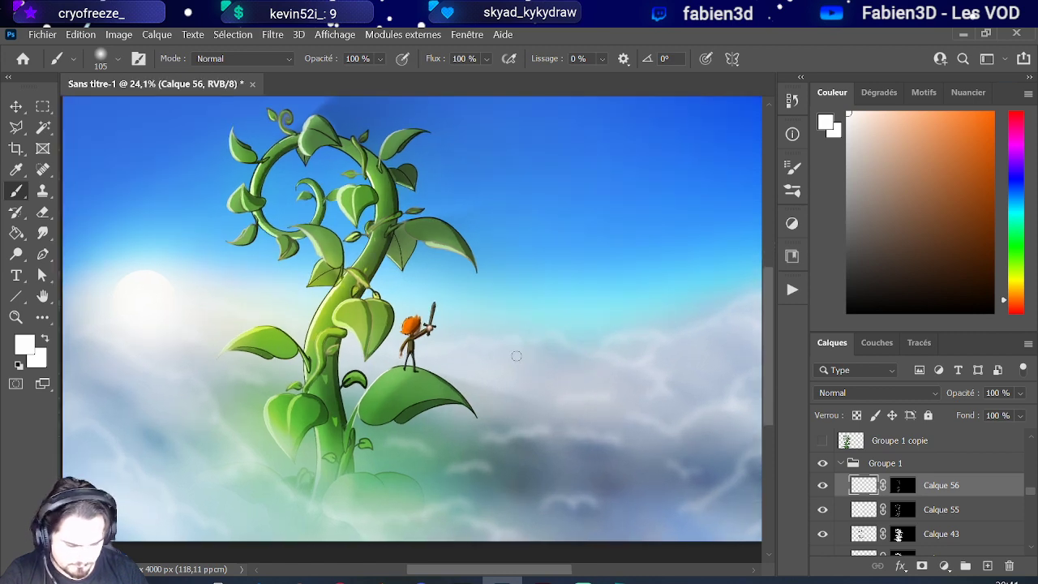
scroll(312, 390, "down", 1)
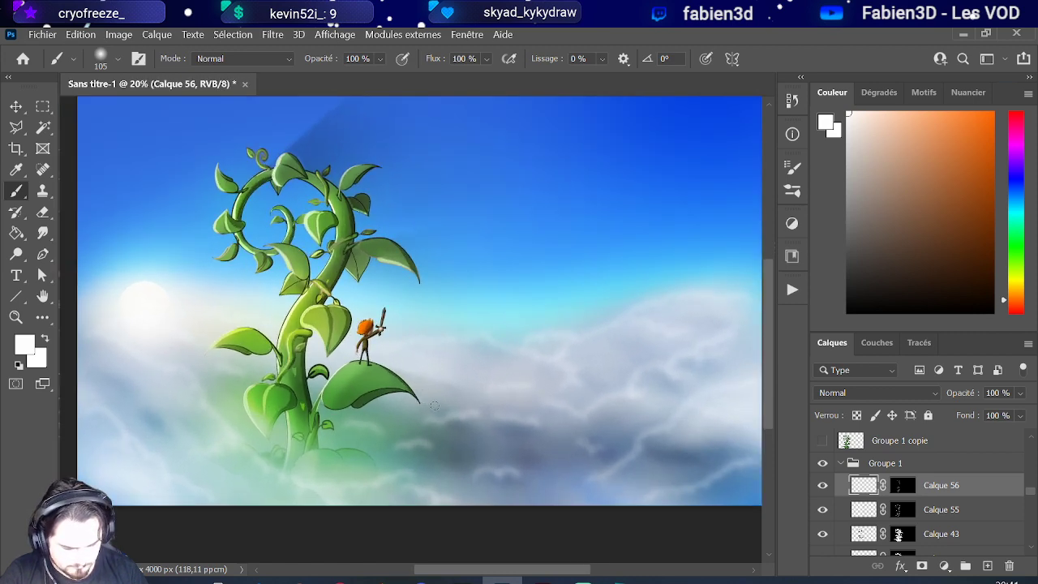
scroll(337, 427, "up", 1)
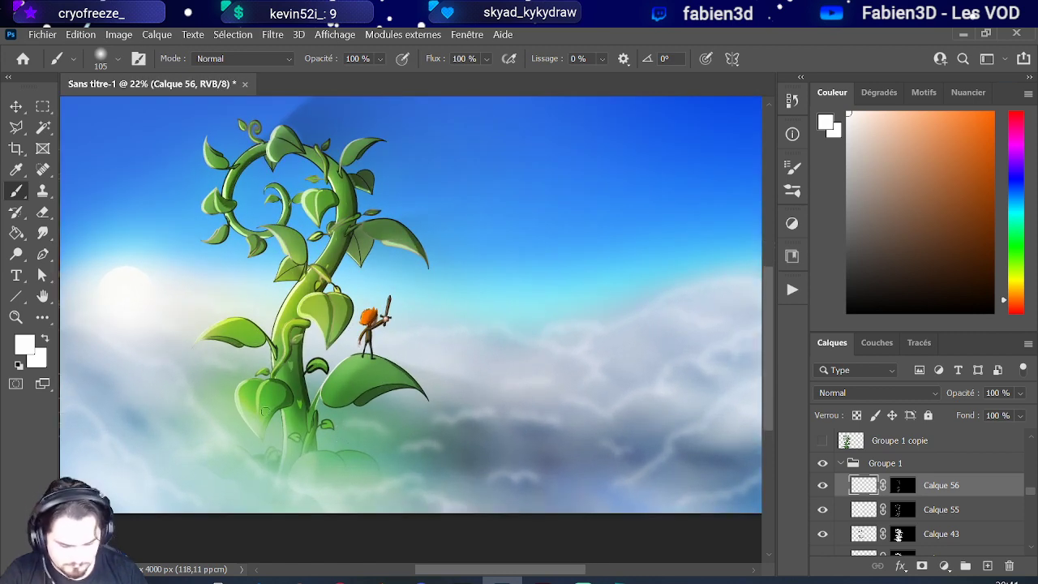
scroll(264, 412, "up", 1)
scroll(905, 509, "down", 1)
Step: Find the main stem's outline layer and load the outlines of Calque 1 as the selection
scroll(905, 509, "down", 5)
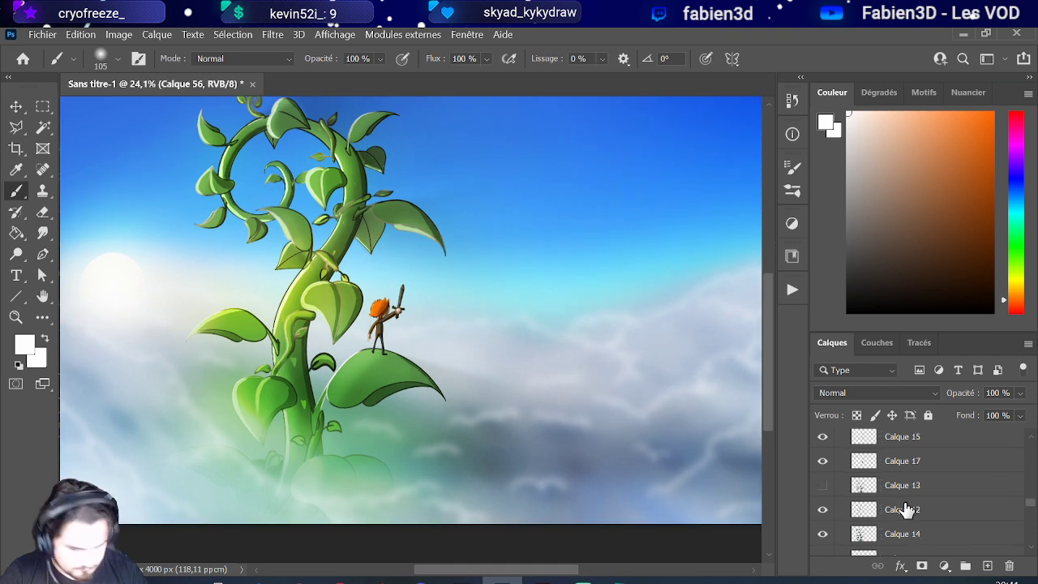
scroll(906, 509, "down", 5)
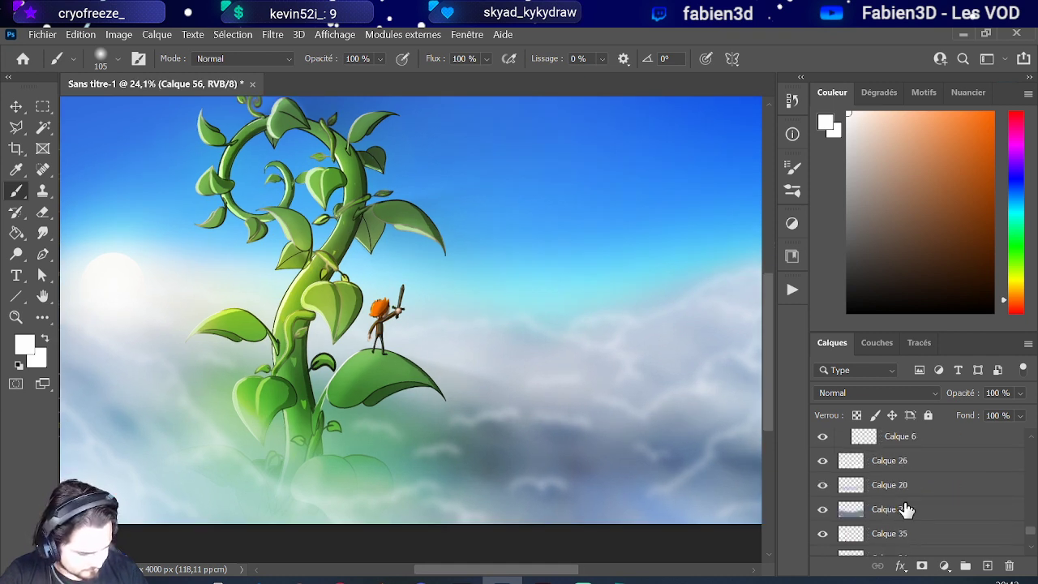
scroll(906, 509, "up", 5)
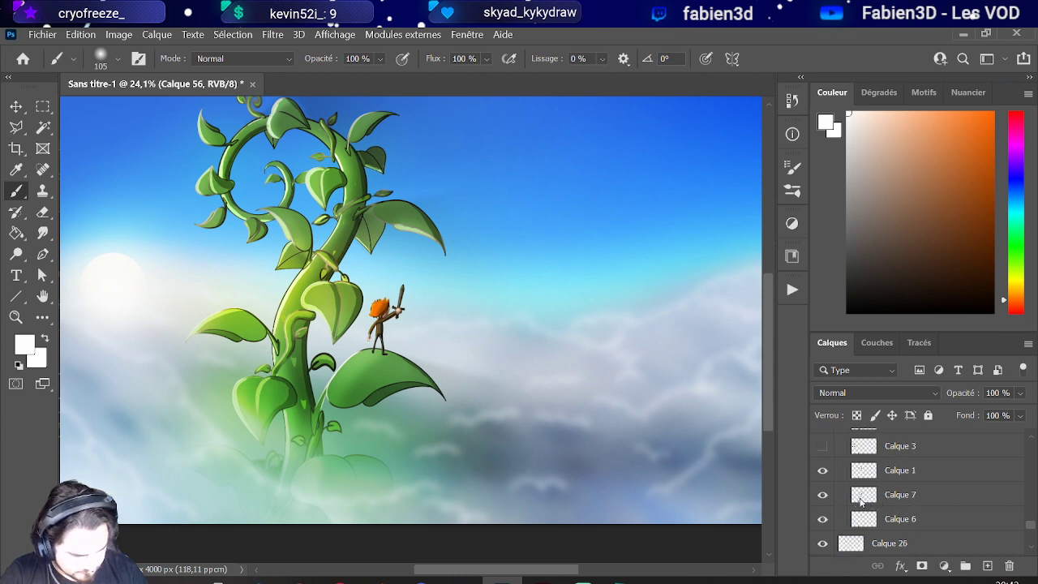
left_click(862, 503, "ctrl")
scroll(860, 494, "up", 1)
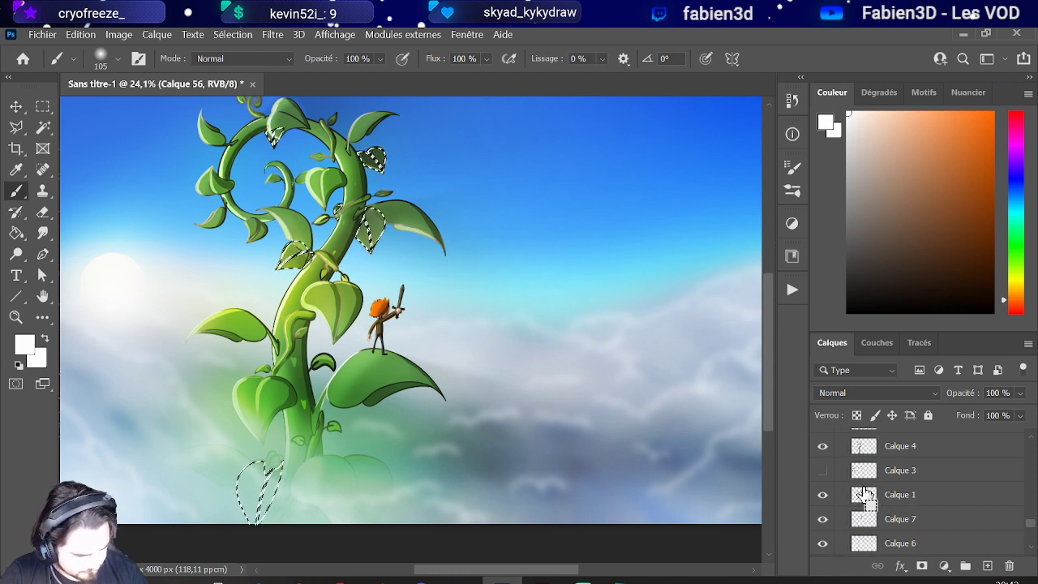
left_click(862, 493, "ctrl")
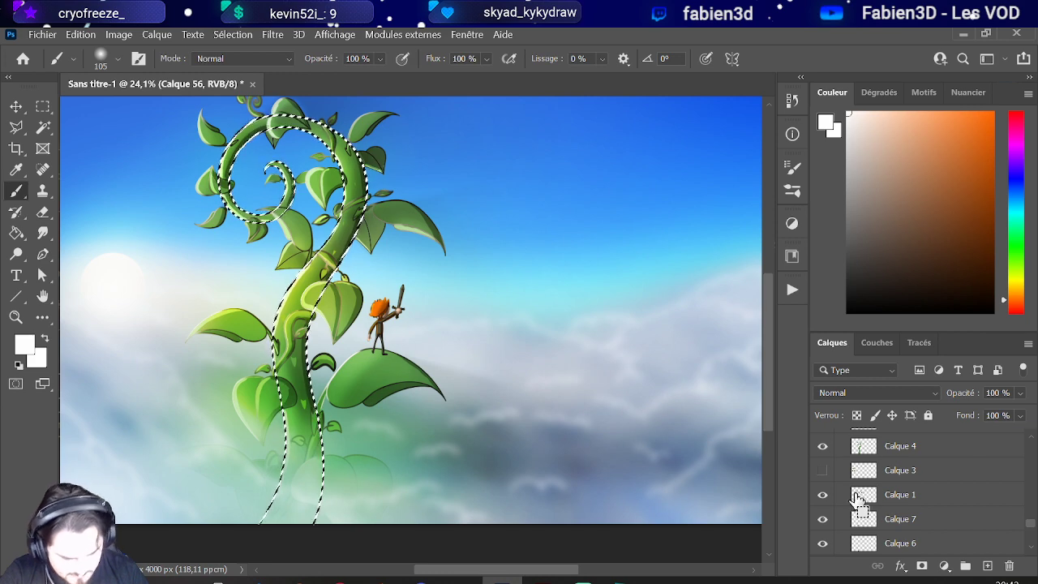
Step: Create a new layer above Calque 56, mask it with the stem outline selection and make its image content active for painting
scroll(316, 447, "up", 4)
scroll(295, 450, "down", 2)
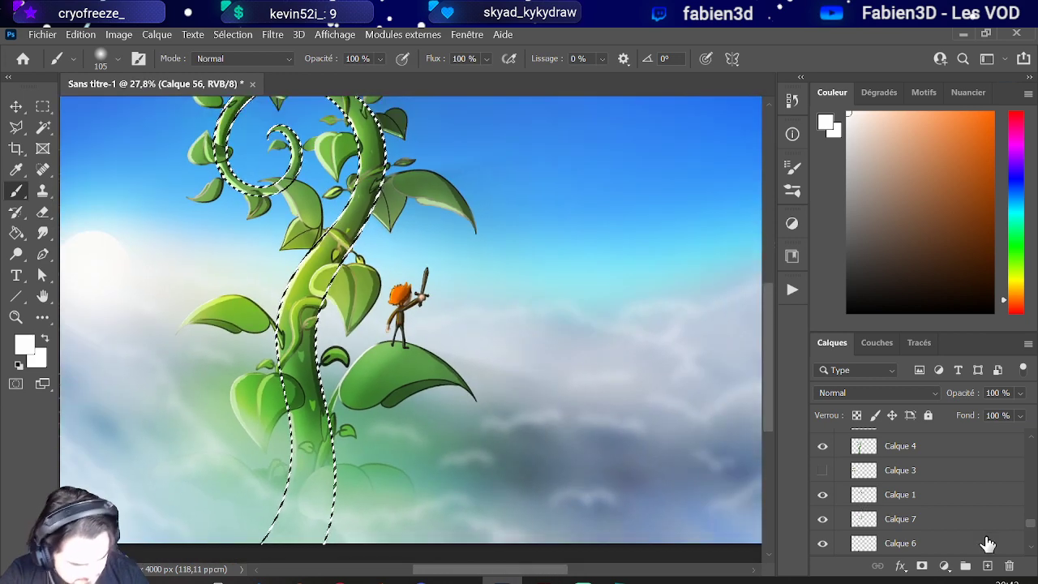
scroll(965, 519, "up", 10)
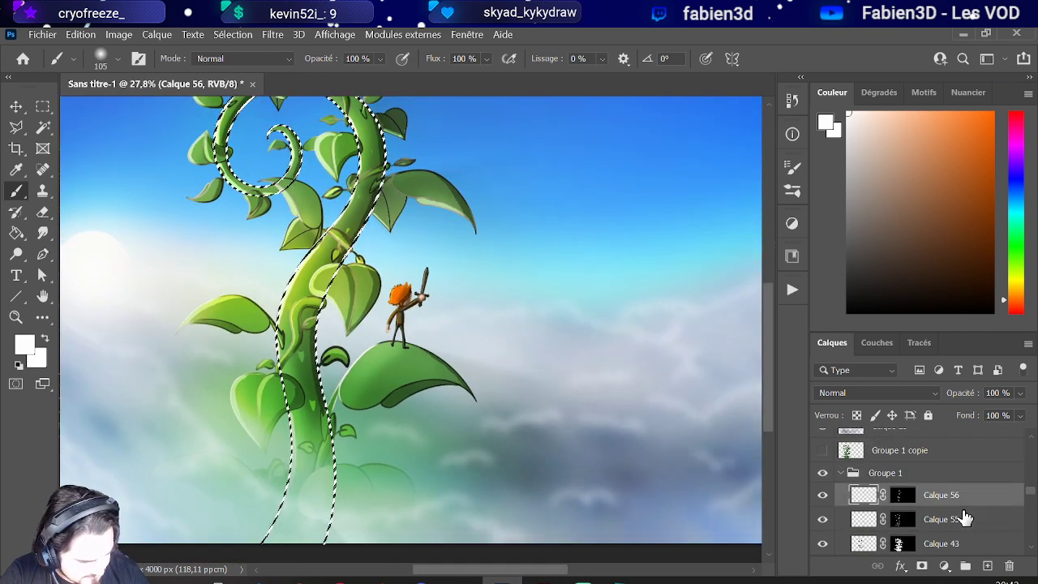
left_click(988, 566)
left_click(922, 566)
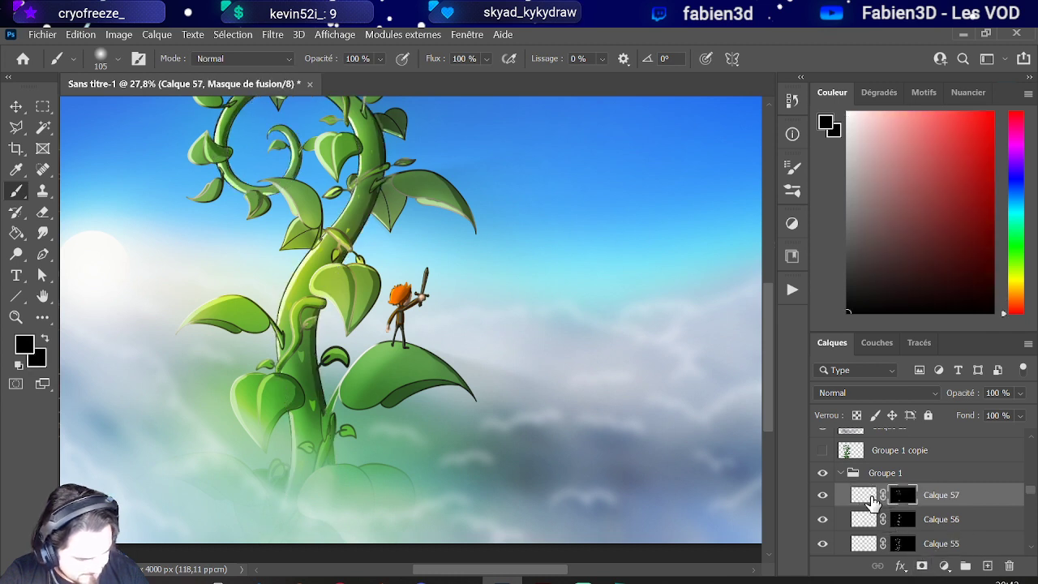
left_click(864, 494)
scroll(295, 395, "down", 2)
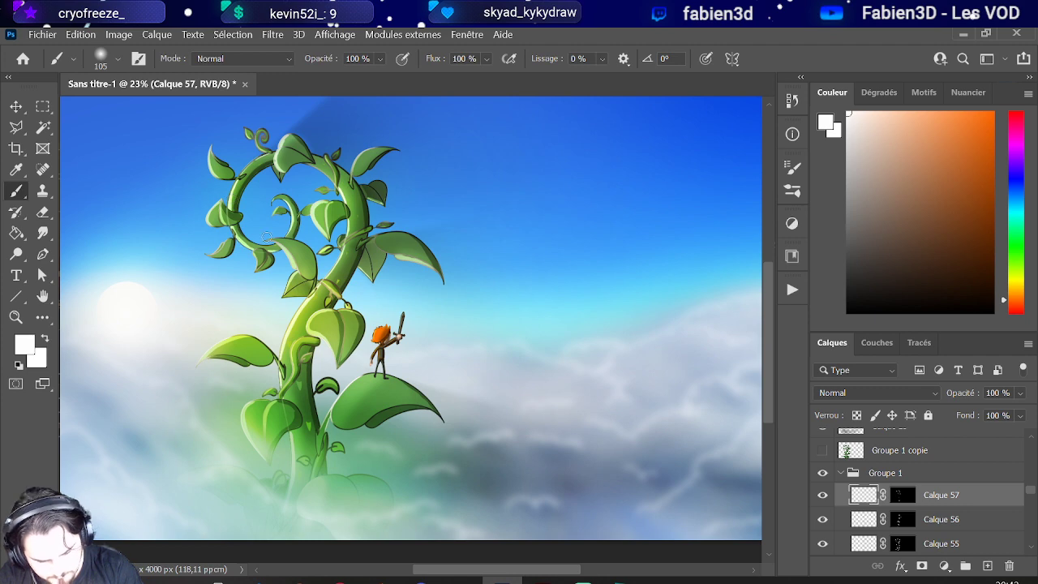
Step: Move the masked Calque 57 layer down the stack within Groupe 1, placing it between Calque 14 and Calque 11
scroll(276, 422, "up", 5)
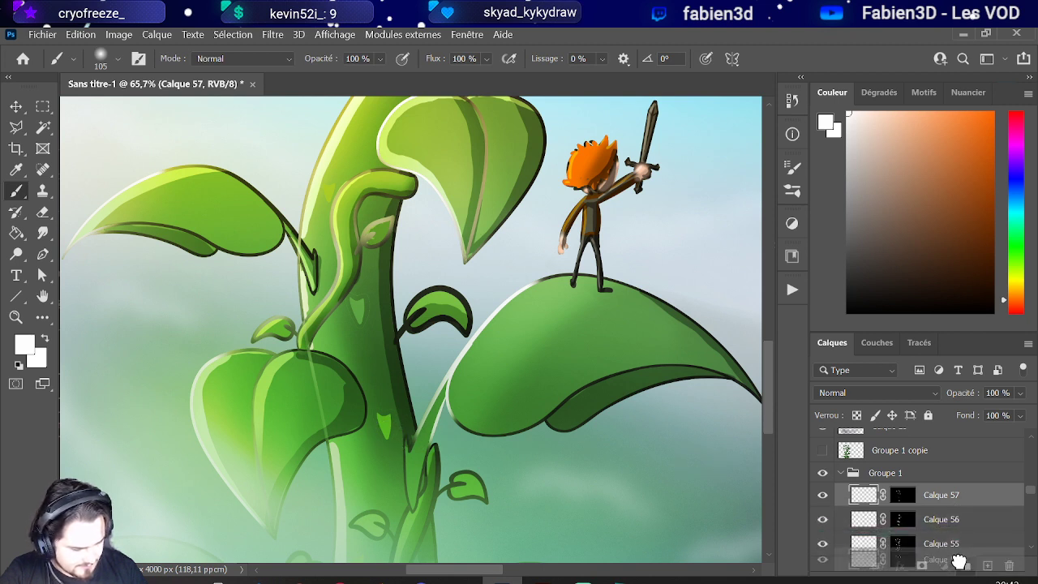
scroll(948, 551, "down", 1)
left_click_drag(949, 551, 940, 487)
mouse_move(949, 523)
left_mouse_down()
mouse_move(952, 558)
mouse_move(937, 481)
mouse_move(942, 531)
left_mouse_up()
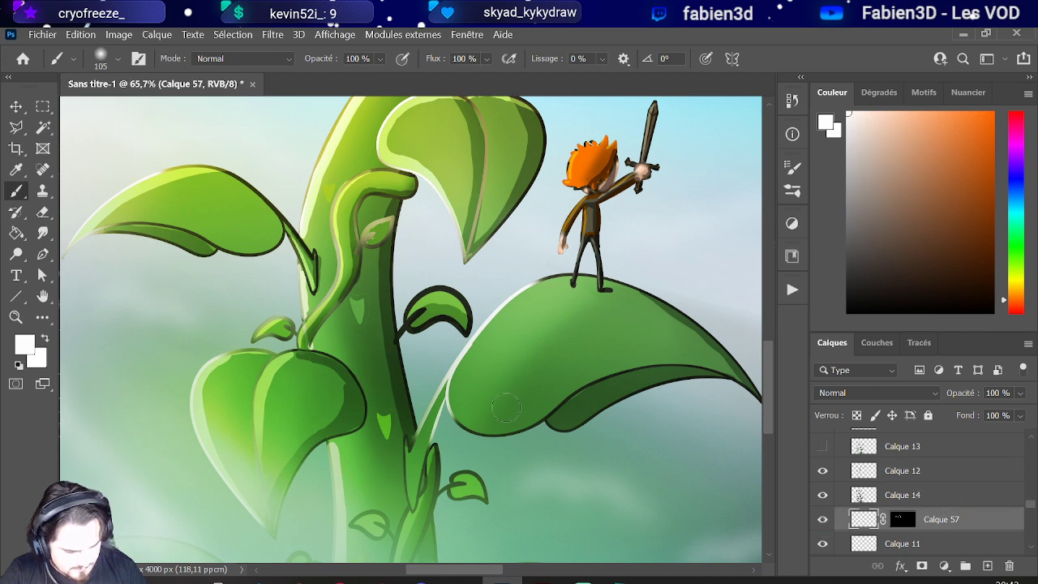
Step: Examine the beanstalk, character and sky at several magnifications to judge the overall composition
scroll(506, 407, "down", 6)
scroll(458, 257, "up", 2)
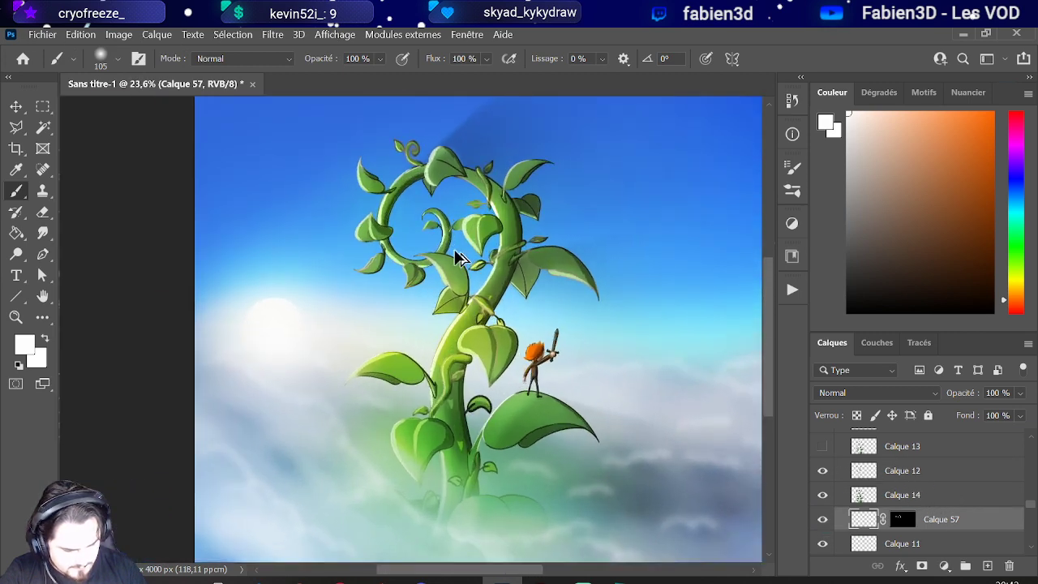
scroll(458, 258, "up", 3)
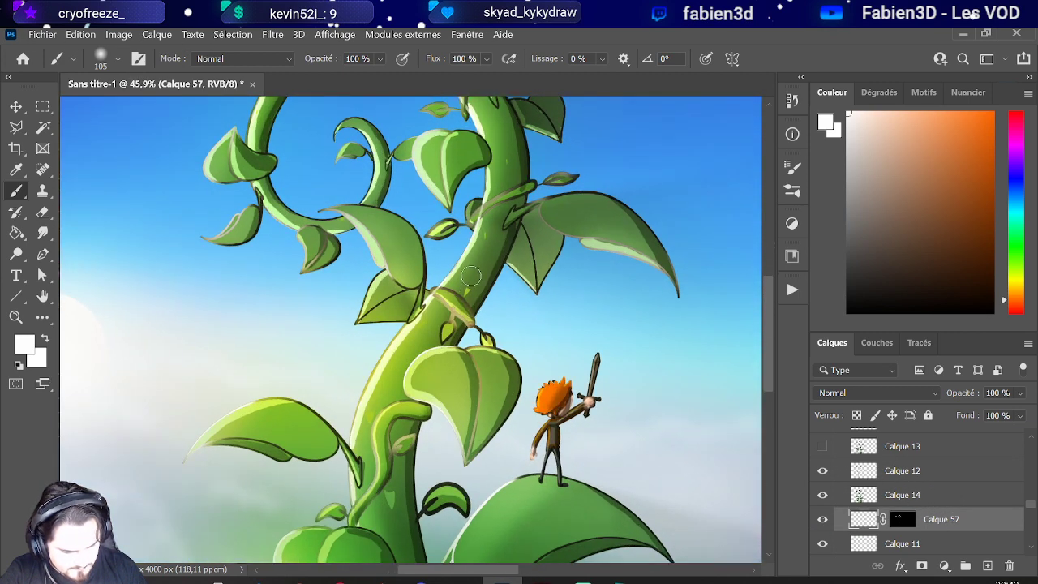
scroll(459, 291, "down", 4)
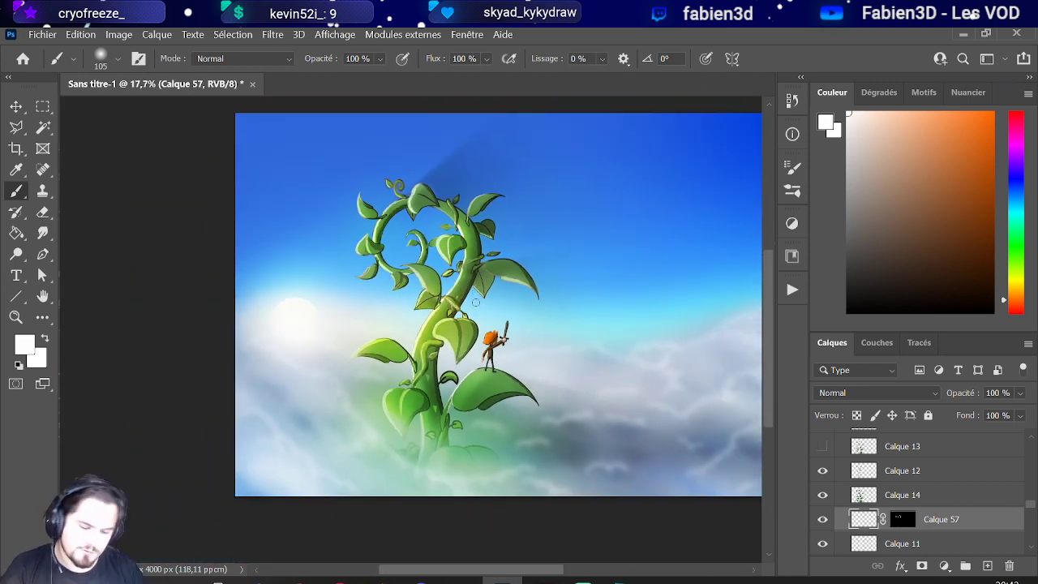
scroll(297, 366, "down", 3)
scroll(507, 347, "up", 1)
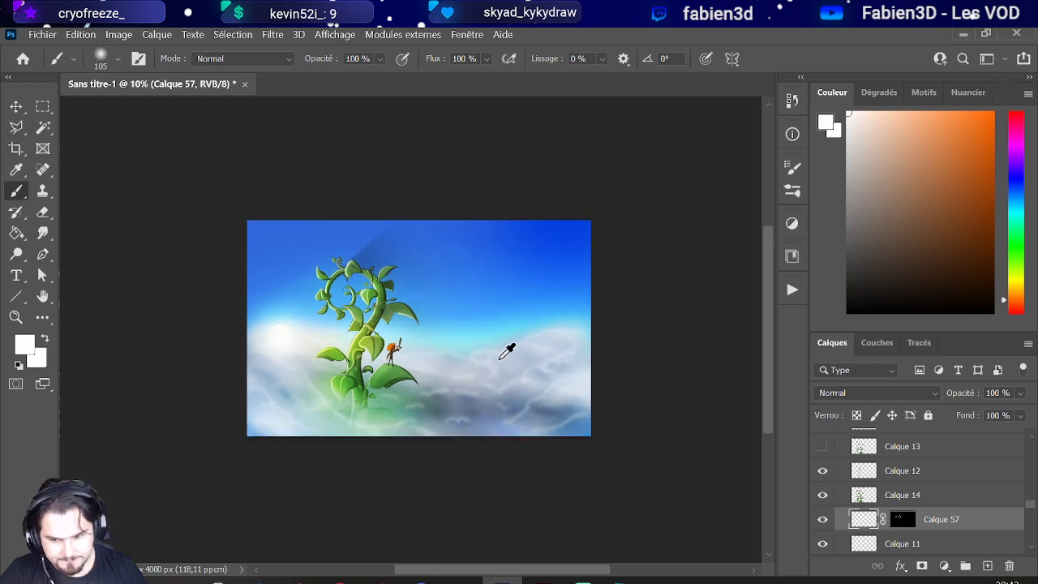
scroll(501, 364, "up", 3)
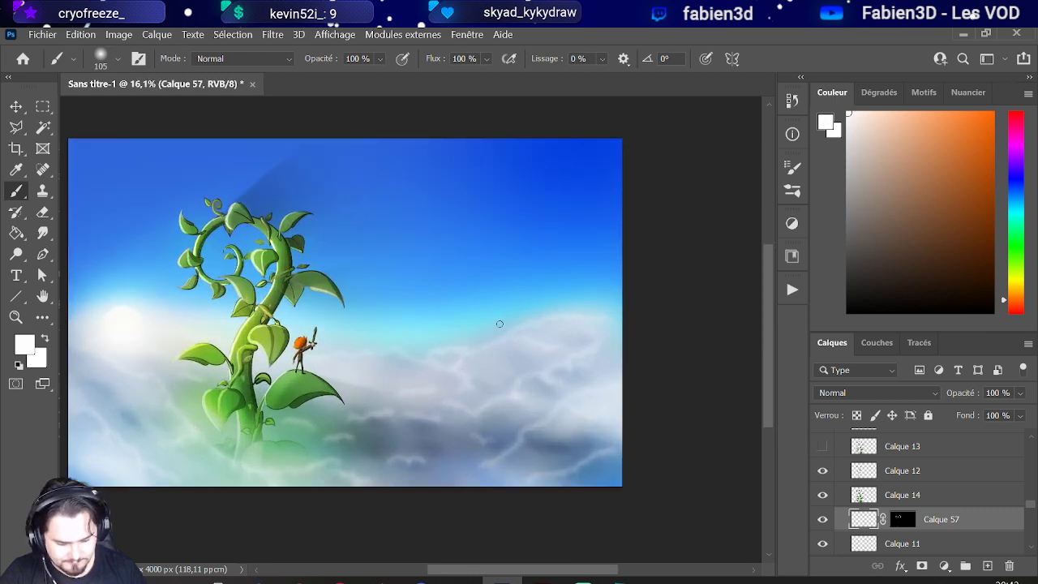
scroll(476, 350, "down", 1)
scroll(480, 349, "up", 2)
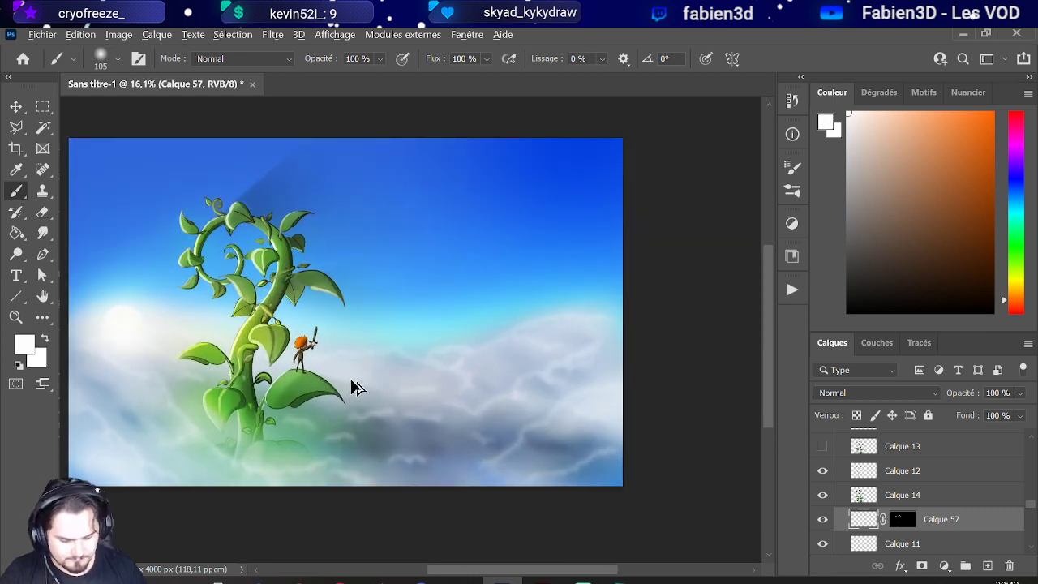
scroll(373, 386, "up", 1)
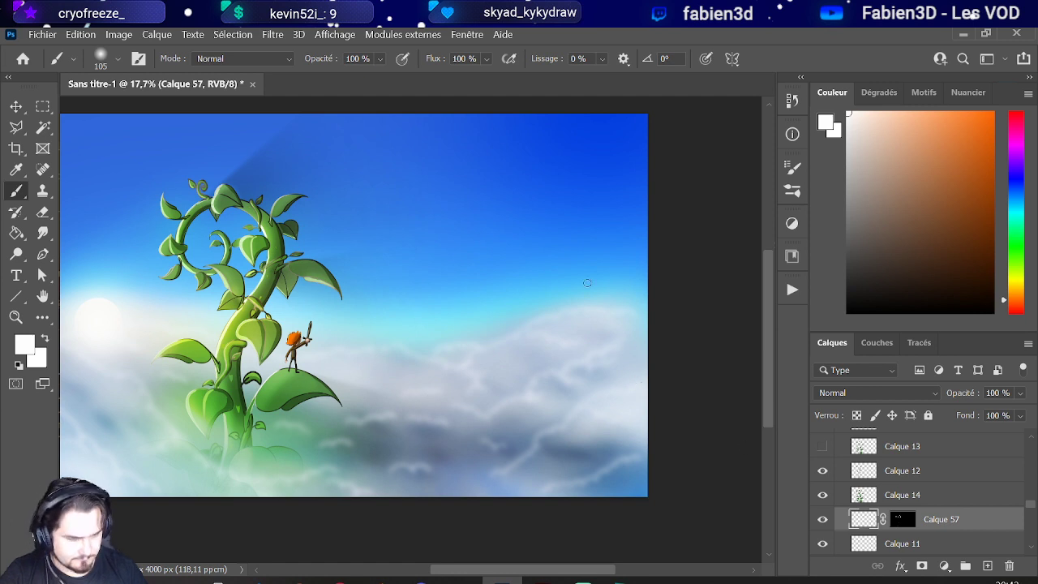
Step: Open the recent file Compass.psd and look through its layer stack for the brush-texture layer
left_click(43, 34)
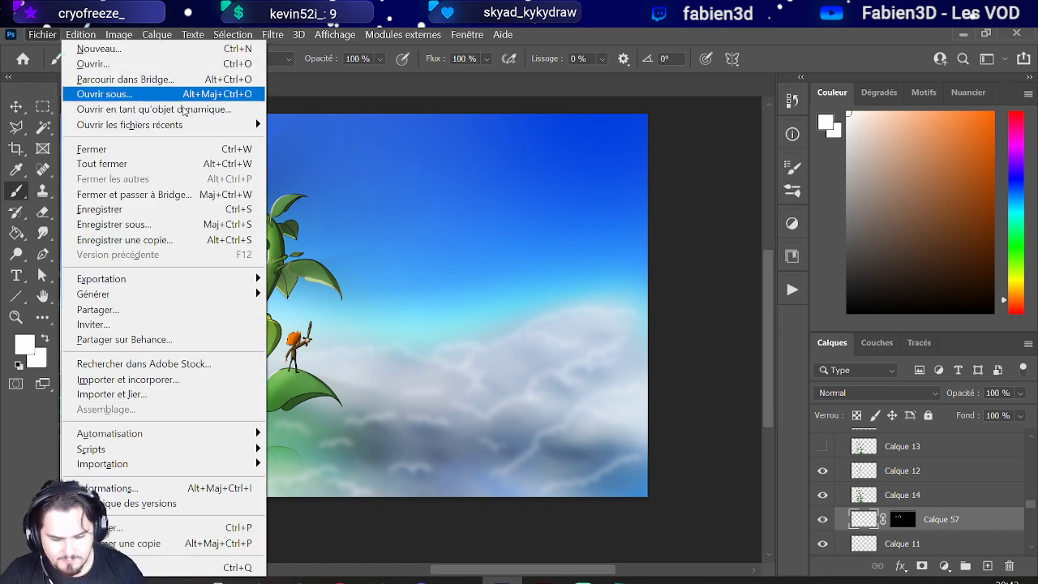
mouse_move(187, 124)
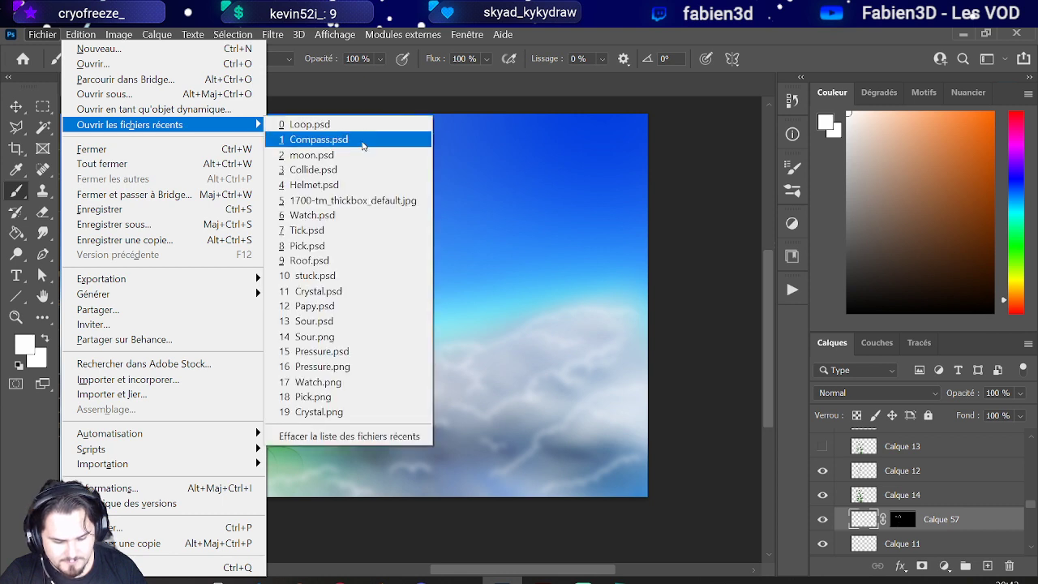
left_click(363, 142)
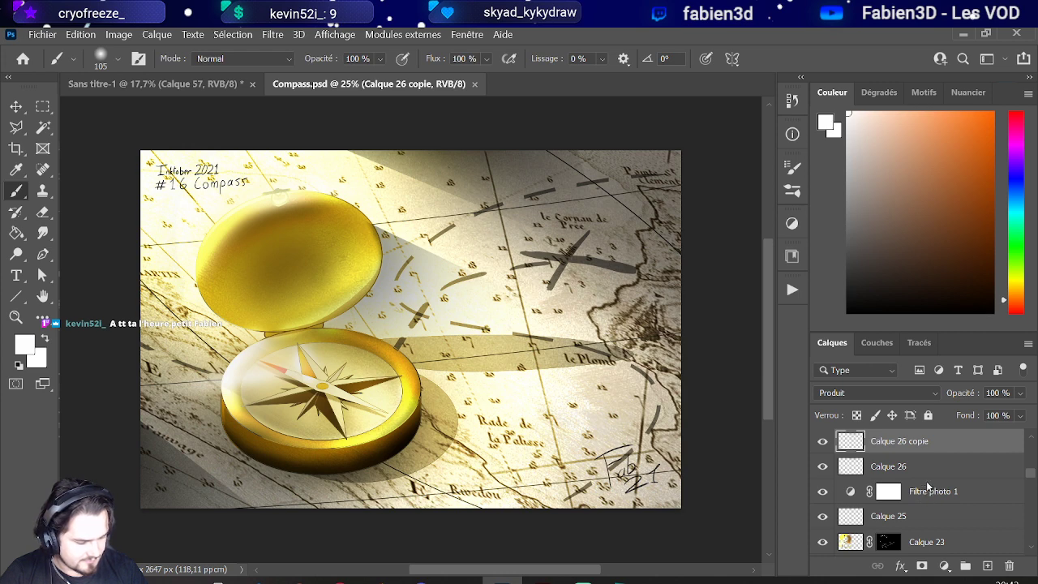
scroll(928, 485, "down", 1)
left_click(928, 485)
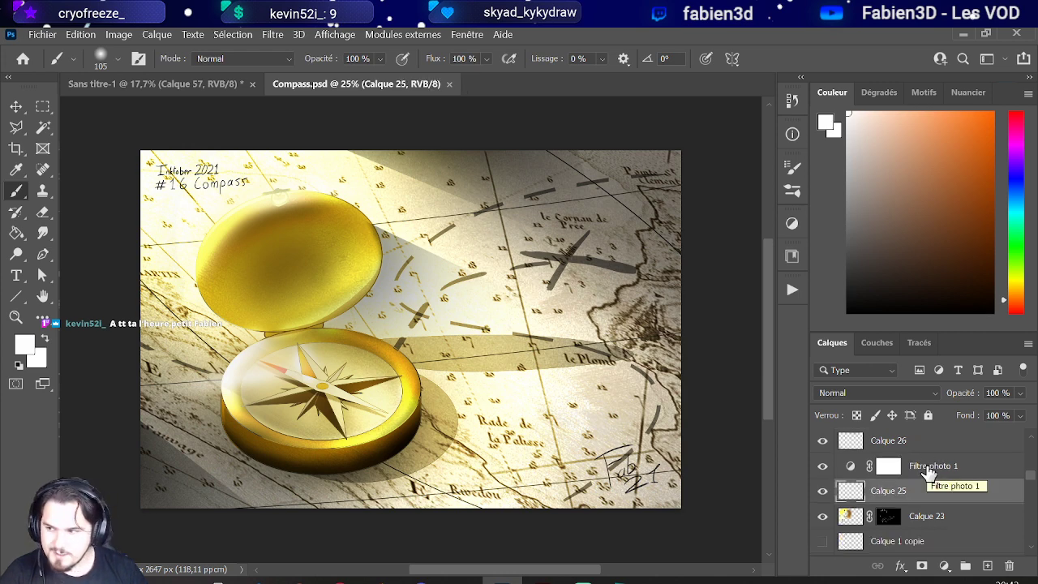
scroll(930, 487, "down", 4)
scroll(929, 488, "down", 8)
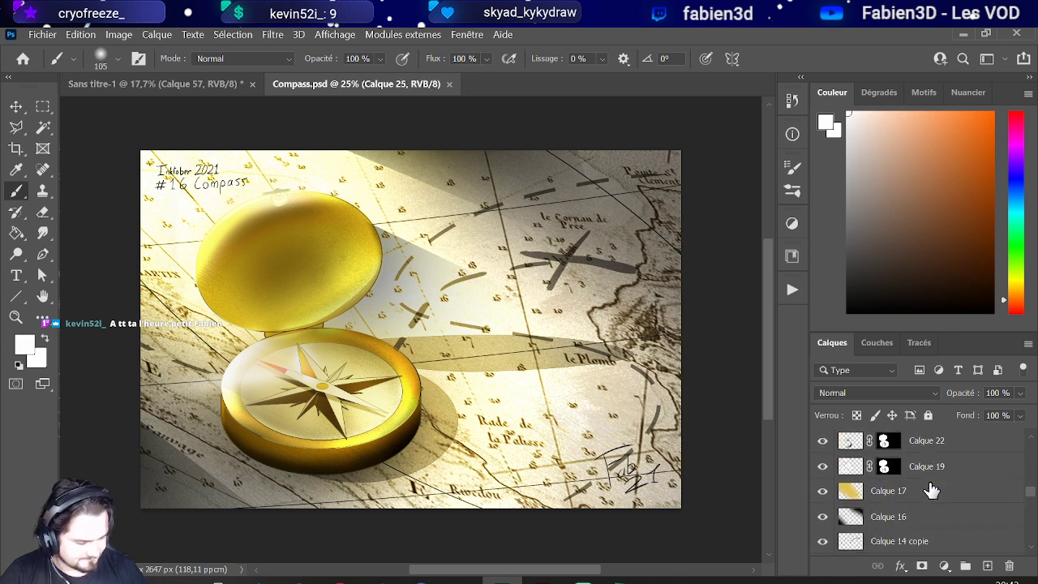
scroll(930, 489, "up", 12)
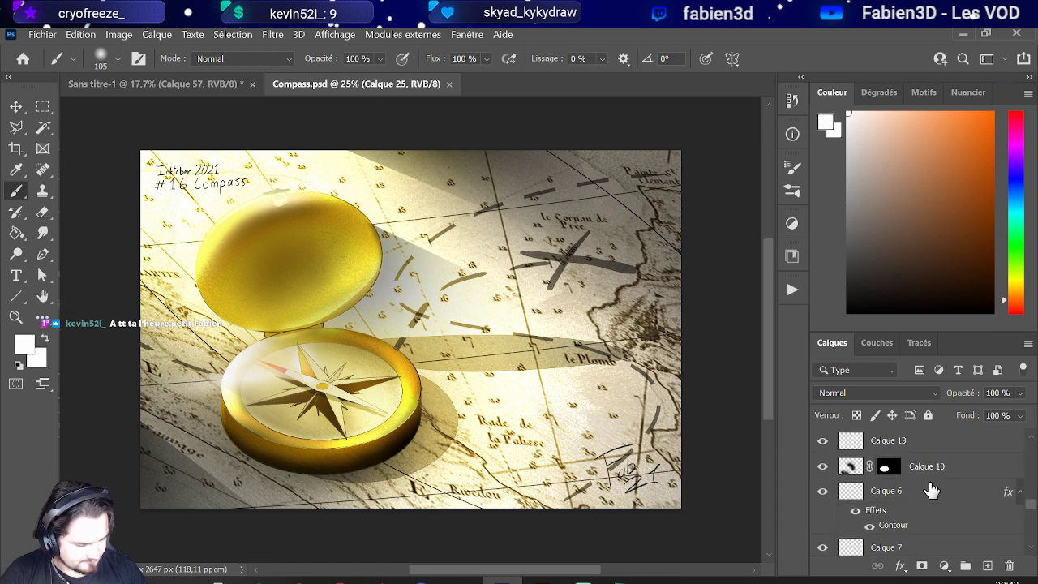
scroll(930, 490, "up", 5)
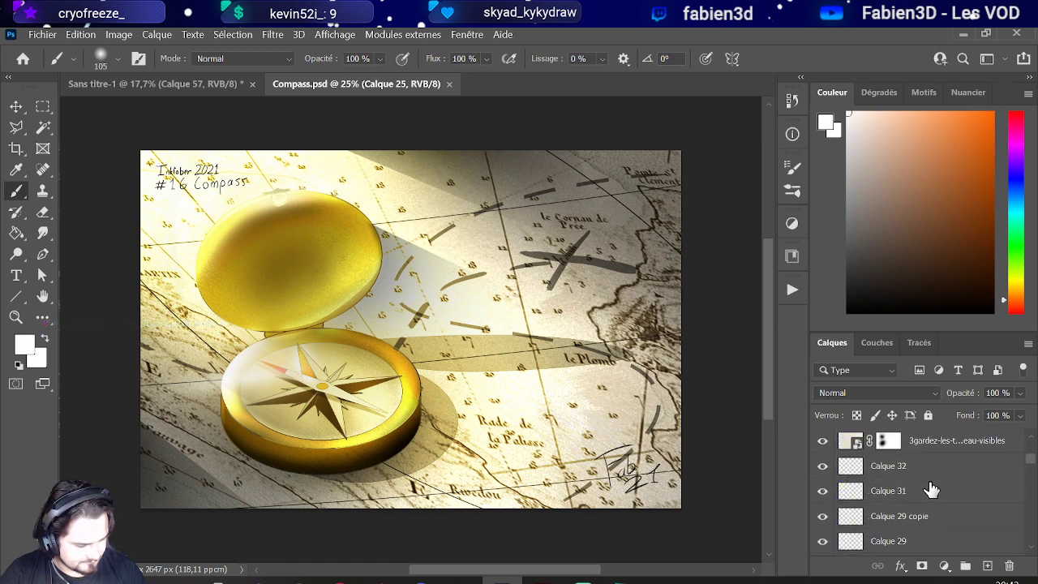
Step: Duplicate the 3gardez-les-traces-de-pinceau-visibles layer from Compass.psd into the Sans titre-1 document and switch to that document
left_click(926, 518)
right_click(926, 521)
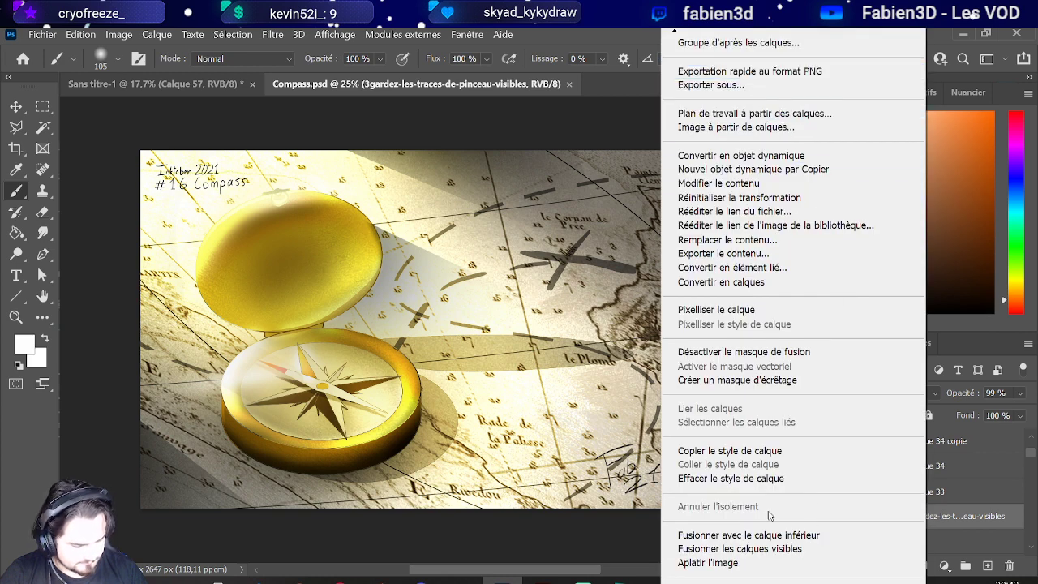
scroll(724, 38, "up", 3)
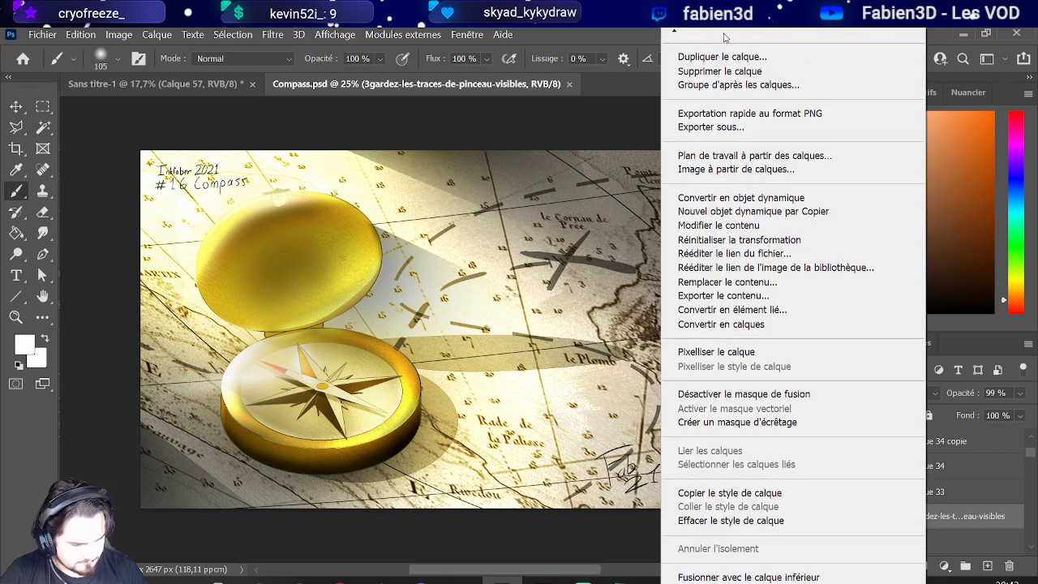
left_click(722, 70)
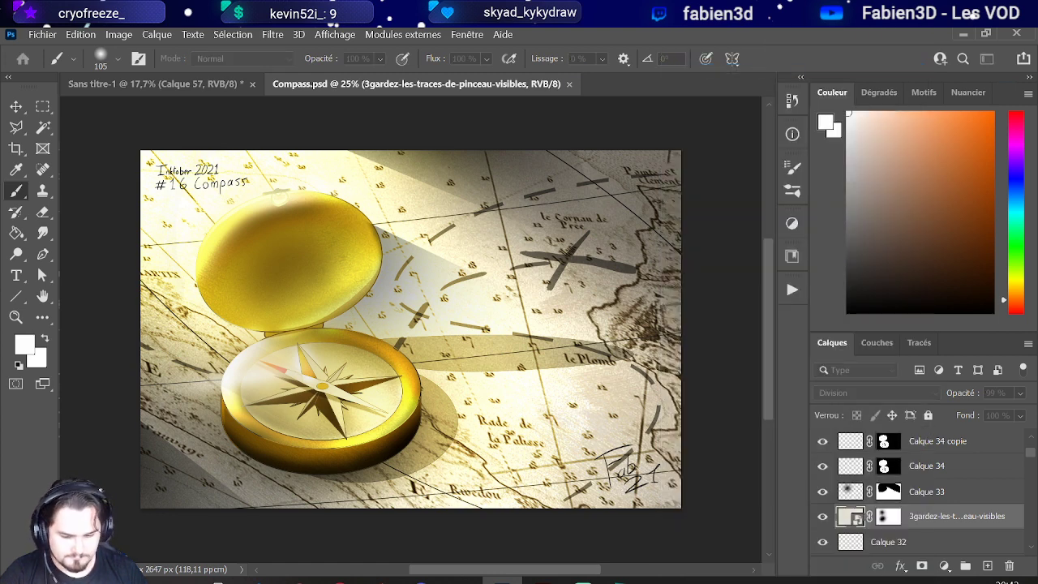
left_click(243, 82)
scroll(419, 248, "up", 1)
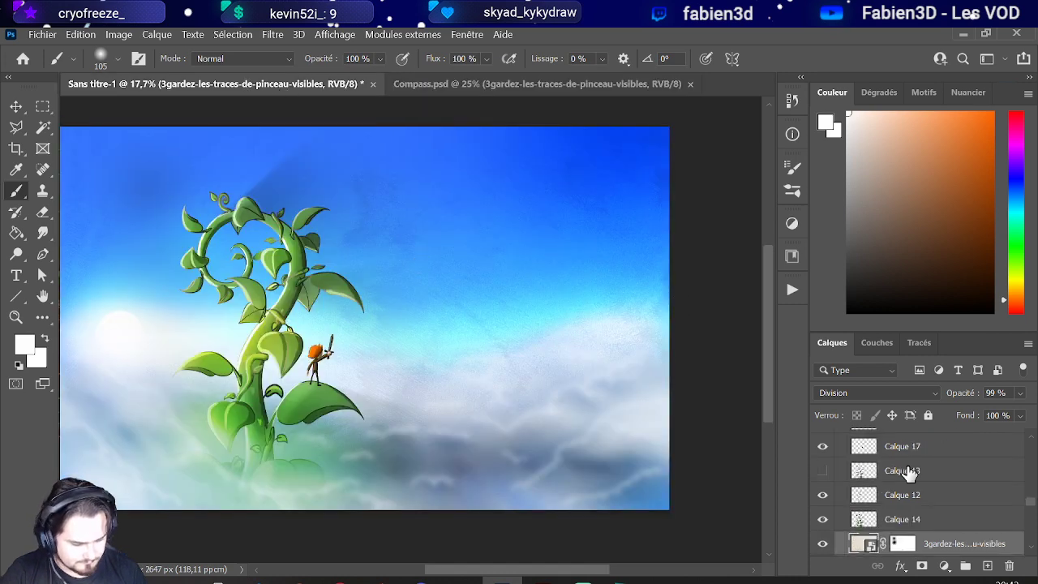
Step: Move the 3gardez-les-traces-de-pinceau-visibles texture layer to the top of the layer stack and delete its layer mask
left_click_drag(937, 545, 937, 434)
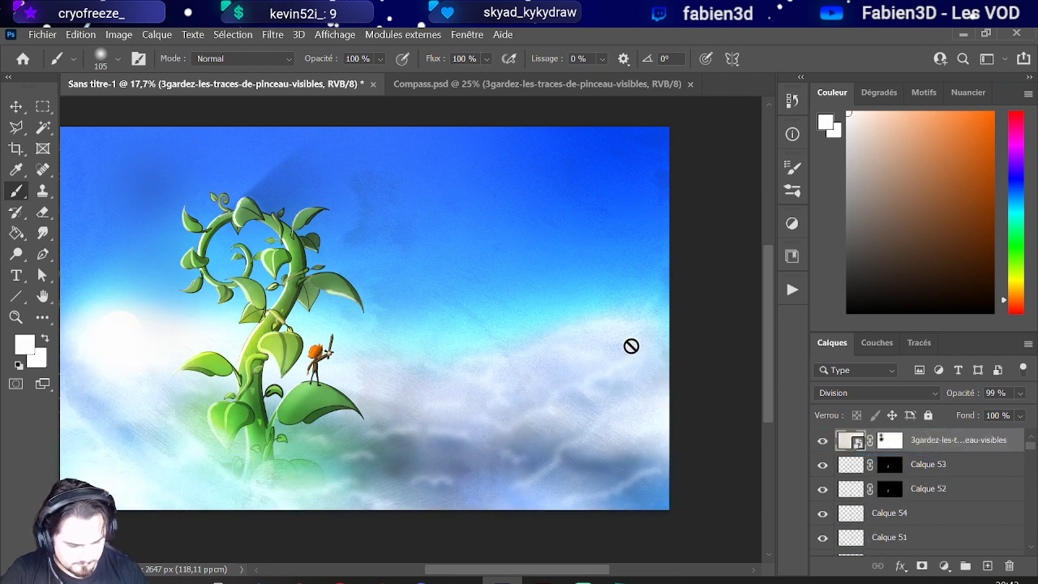
left_click(888, 442)
right_click(889, 444)
left_click(899, 308)
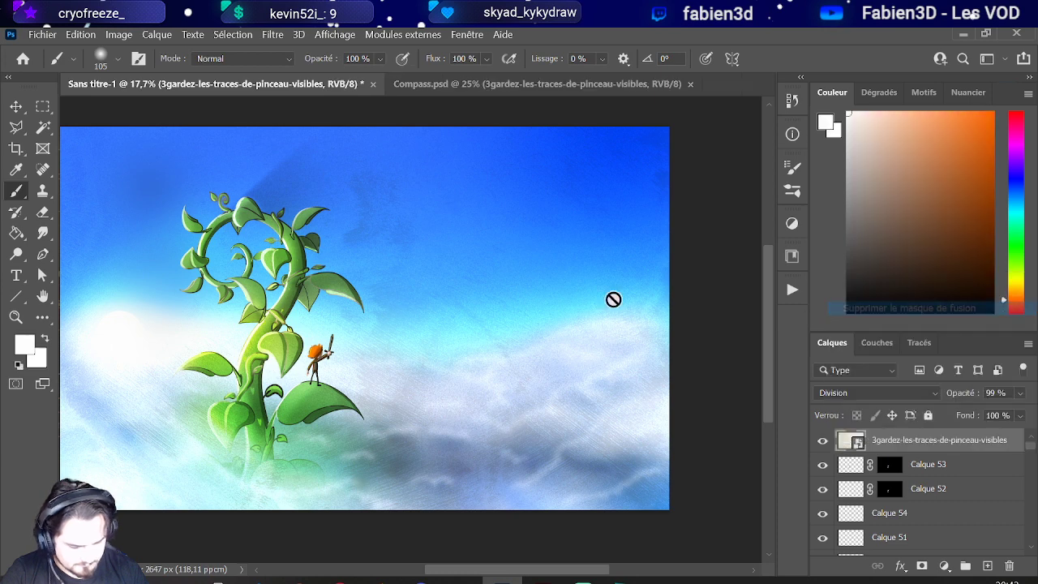
Step: Try the texture layer's opacity at 38 %, then raise it to 100 %
scroll(465, 360, "down", 2)
scroll(284, 312, "down", 1)
scroll(271, 308, "up", 2)
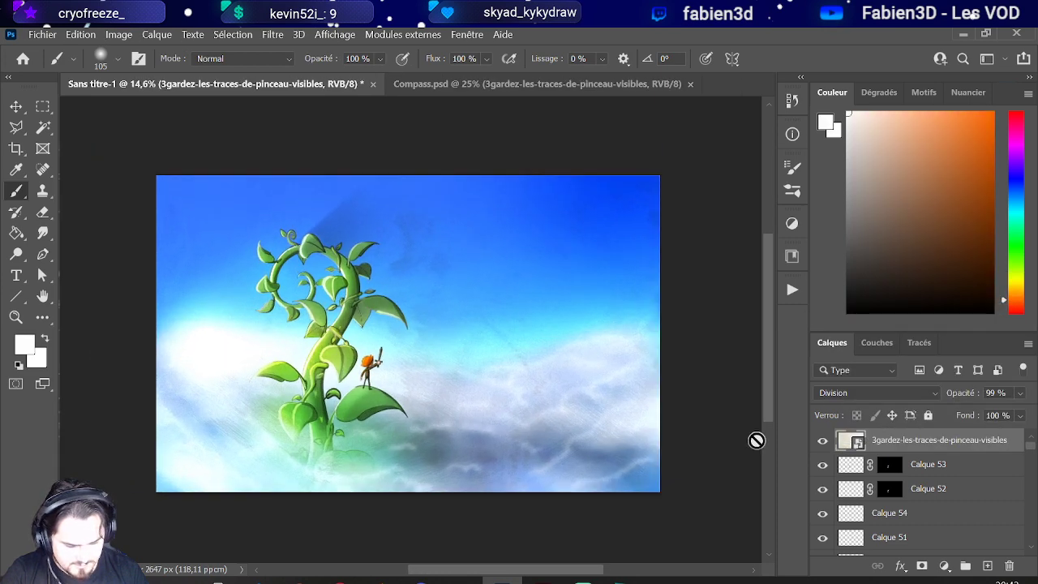
left_click(1019, 392)
left_click_drag(1001, 411, 987, 413)
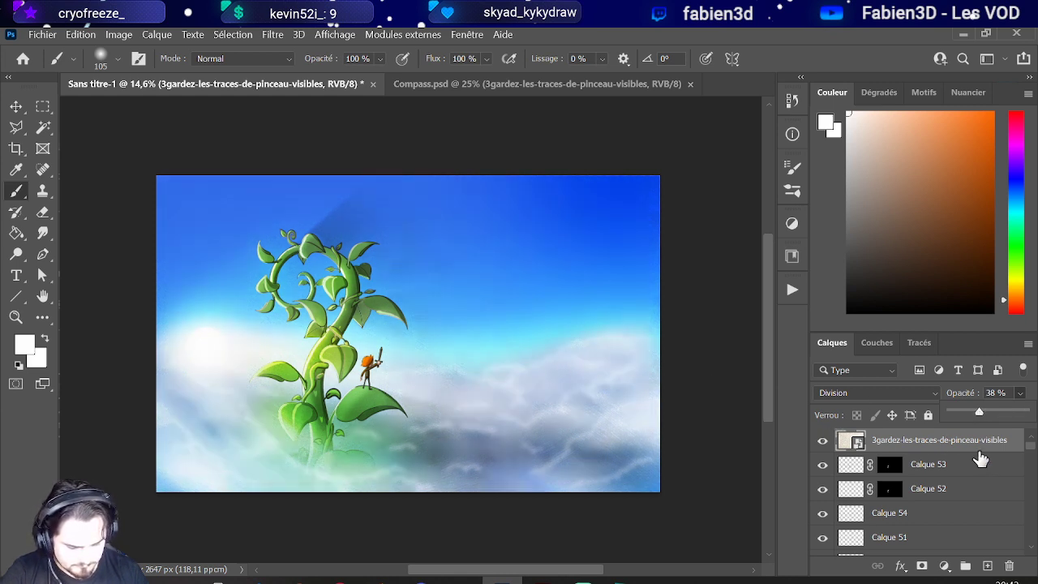
left_click_drag(979, 408, 1028, 411)
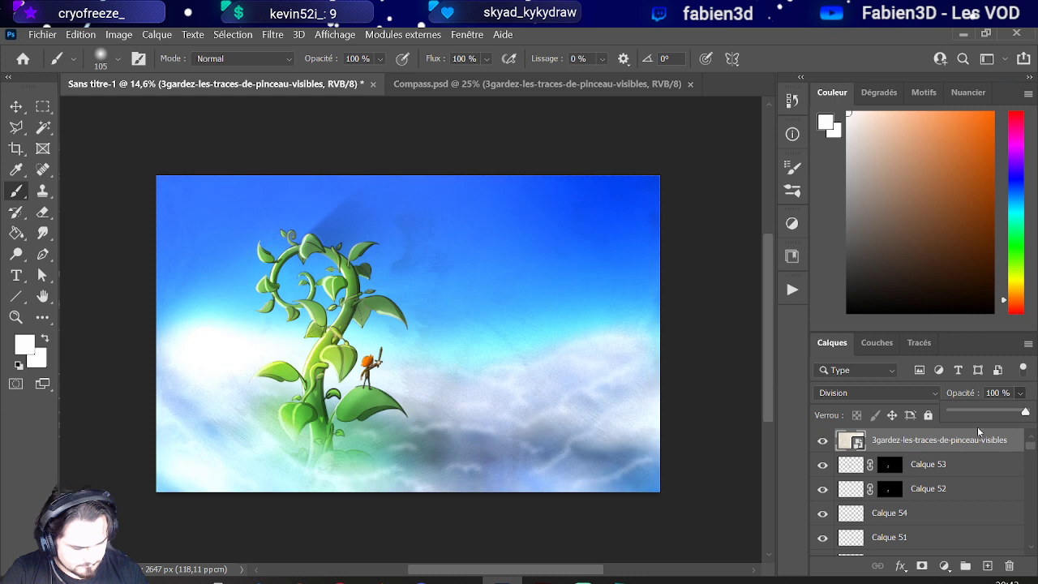
Step: Add a new mask to the texture layer and fade the texture in the sky around the beanstalk's top with a 3885 px Eraser
left_click(921, 565)
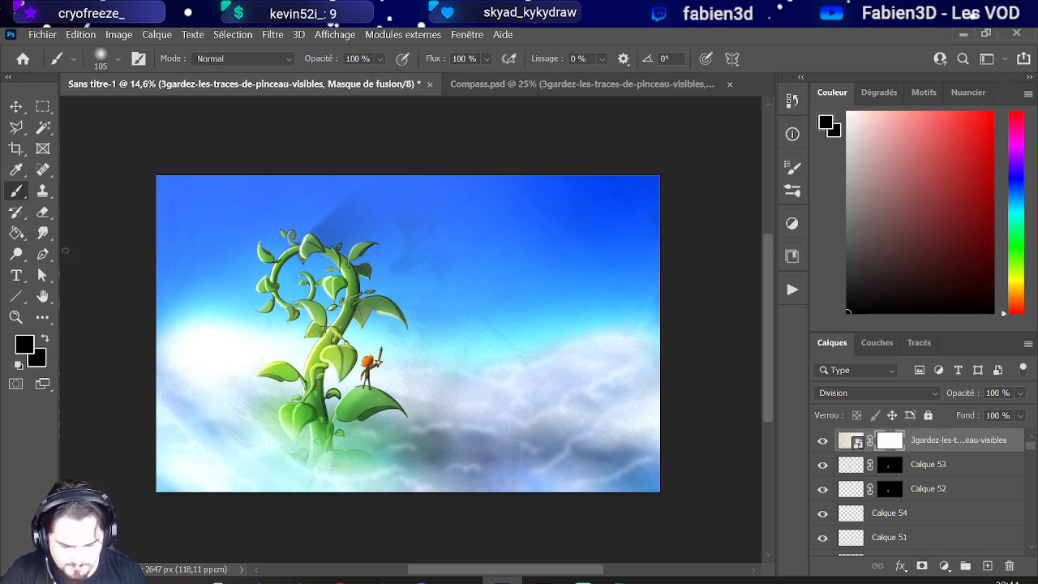
left_click(43, 211)
right_click(340, 197, "alt")
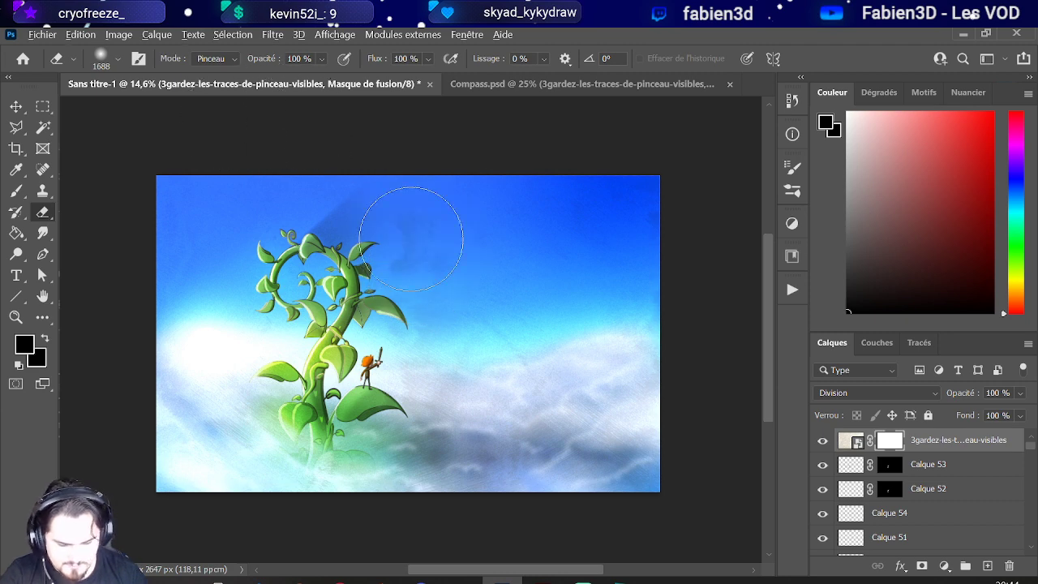
key("bracketright")
key("bracketright")
key("bracketright")
key("bracketright")
key("bracketright")
key("bracketright")
key("bracketright")
key("bracketright")
key("bracketright")
key("bracketright")
key("bracketright")
key("bracketright")
key("bracketright")
key("bracketright")
key("bracketright")
key("bracketright")
key("bracketright")
key("bracketright")
key("bracketright")
key("bracketright")
left_click(386, 229)
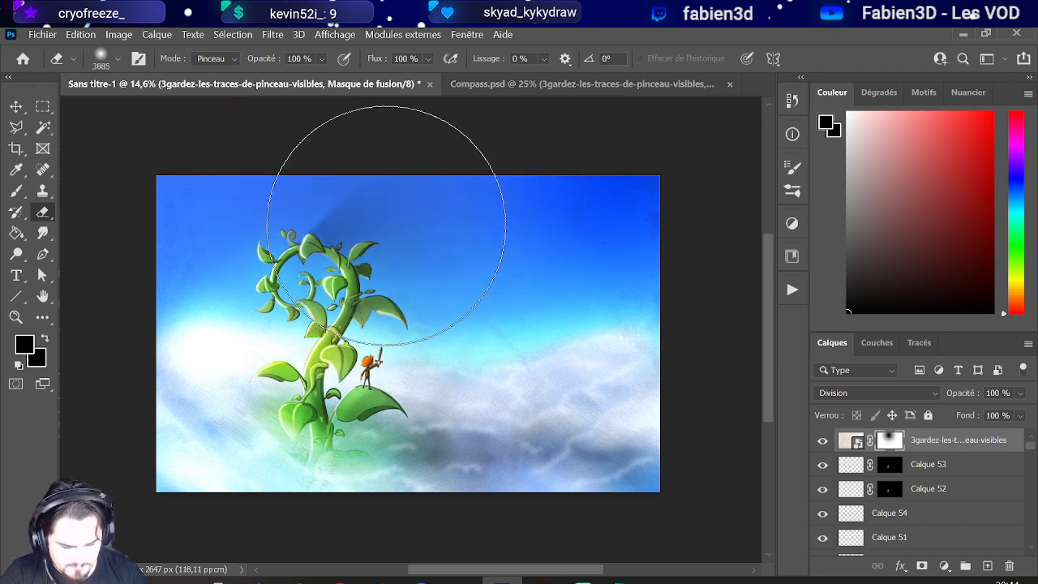
Step: Reduce the Eraser to 1935 px and fade the texture over the beanstalk's base on the mask
left_click_drag(146, 355, 124, 353)
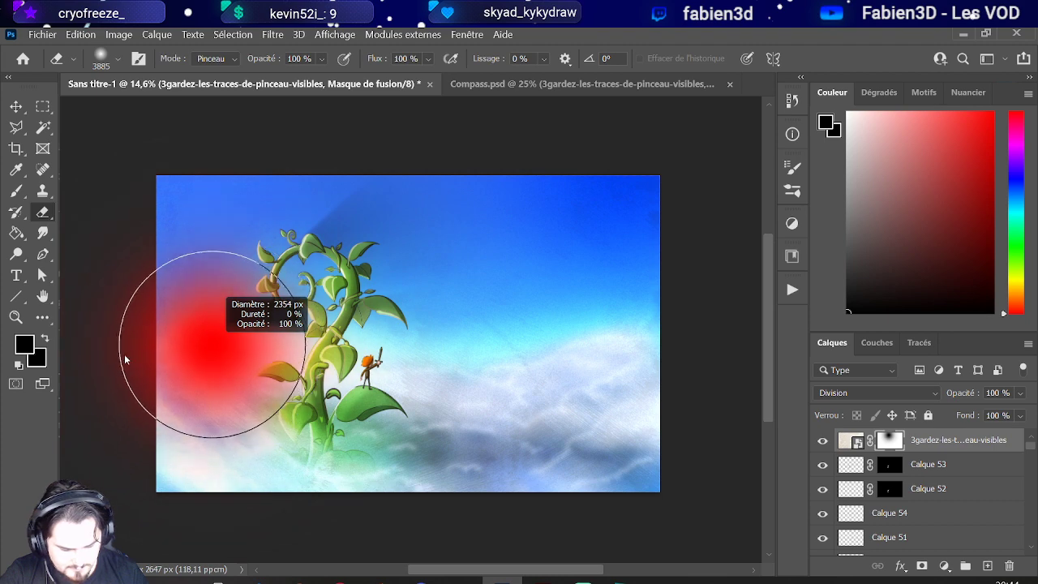
left_click_drag(334, 422, 293, 428)
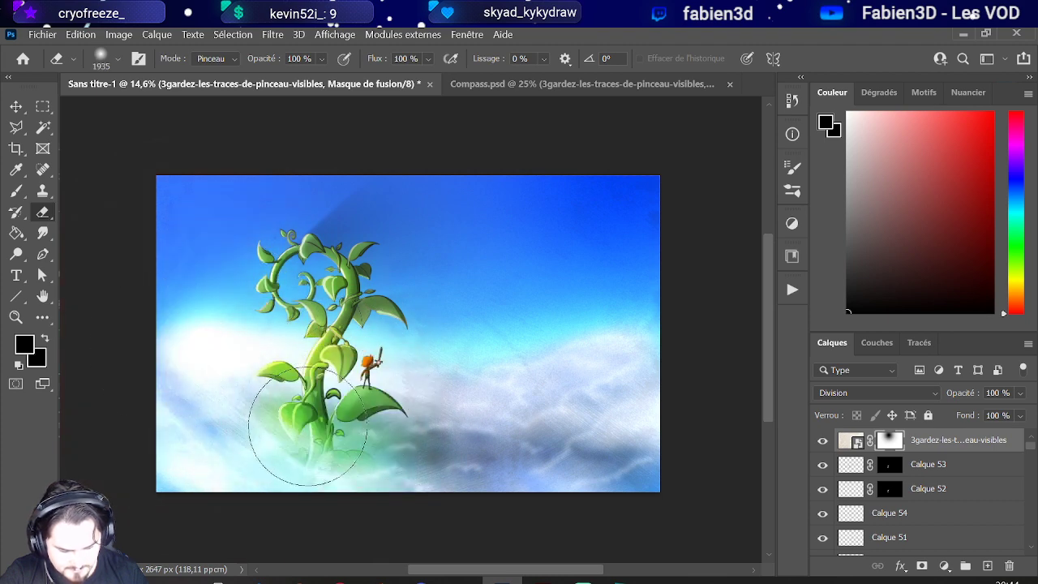
left_click(318, 435)
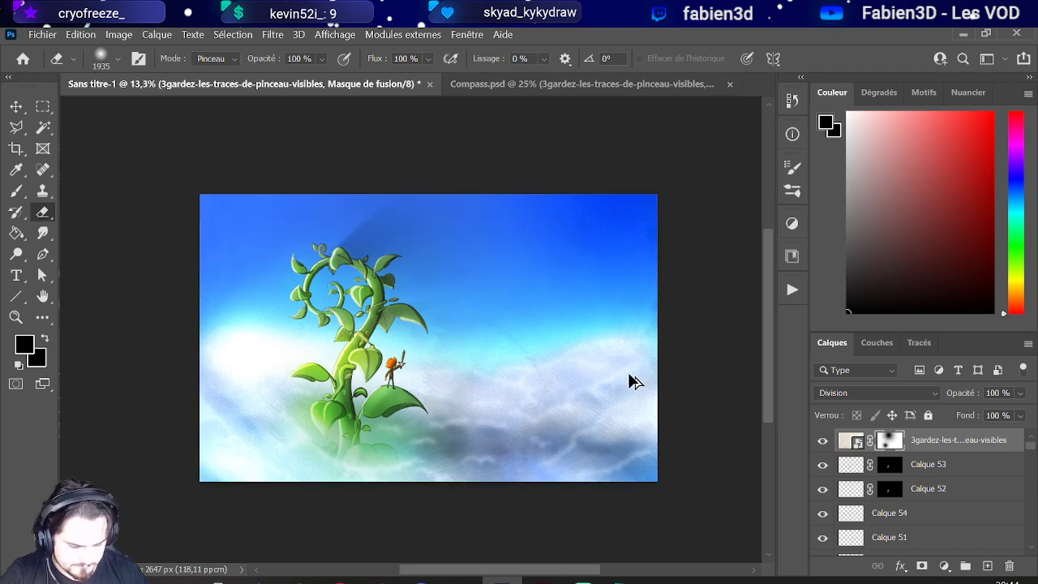
Step: Set the texture layer's opacity to 75 % and check the effect across the whole illustration
scroll(676, 320, "up", 2)
scroll(567, 336, "up", 1)
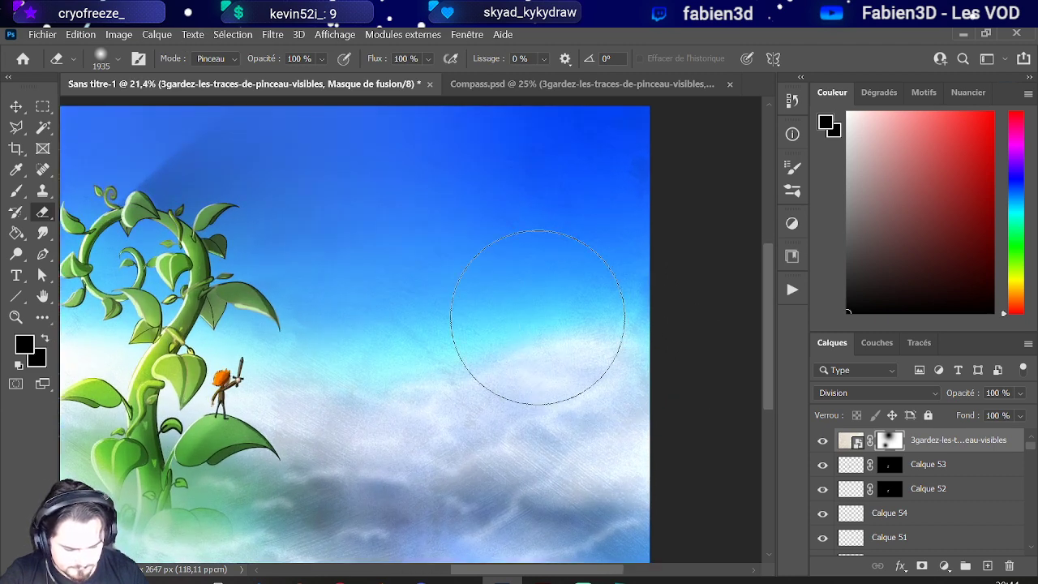
scroll(601, 338, "down", 2)
left_click(1021, 394)
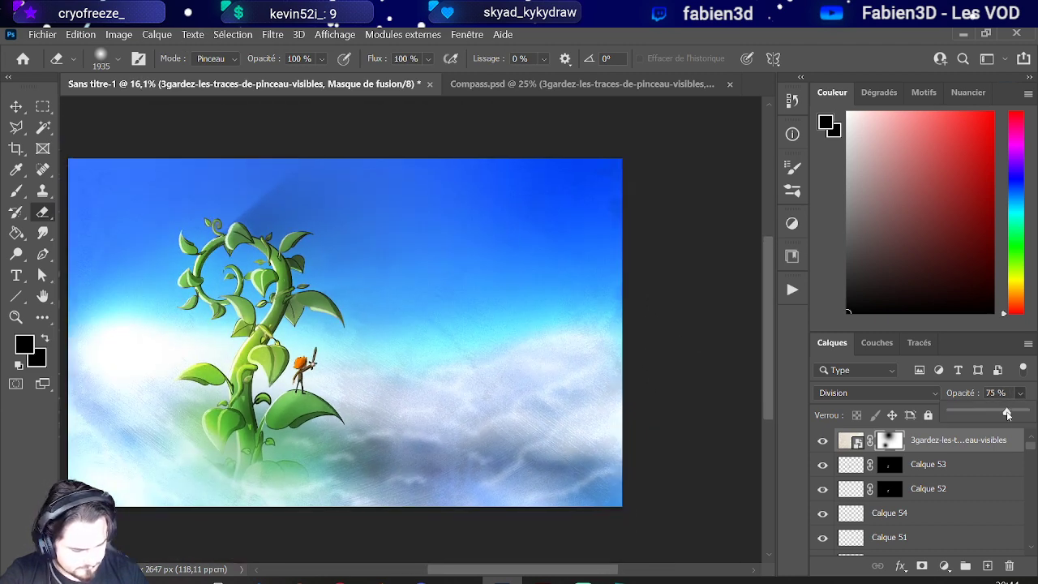
left_click_drag(1006, 415, 1005, 415)
scroll(440, 343, "down", 2)
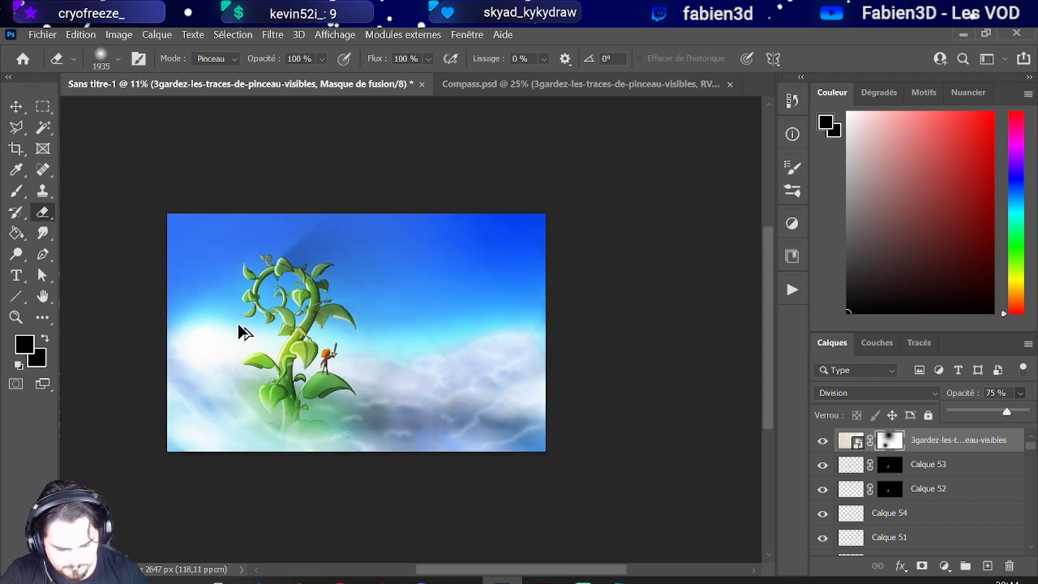
scroll(127, 331, "up", 2)
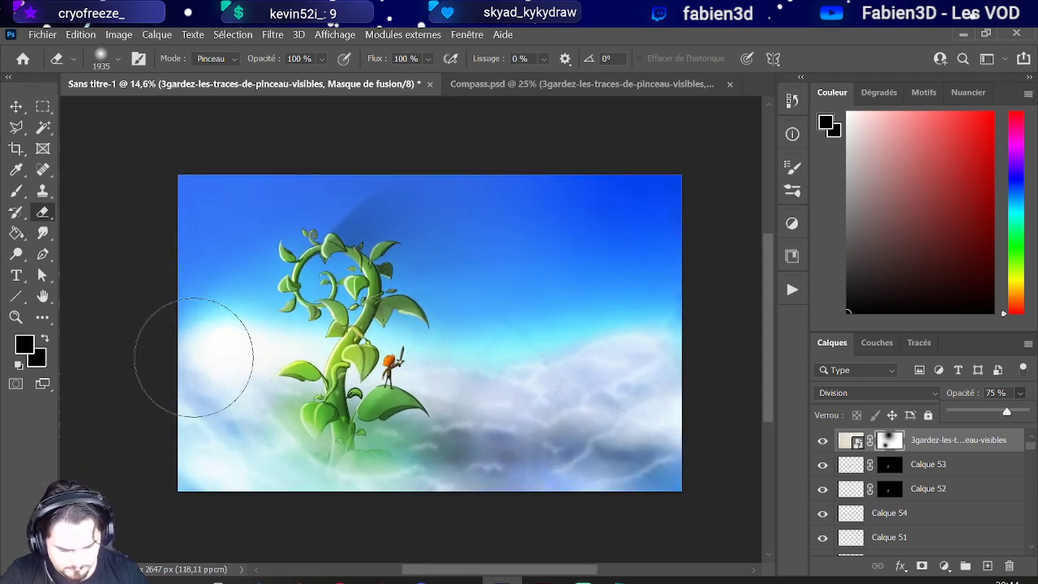
Step: Lower the Eraser opacity to 39 % and fade the texture over the sun and the clouds right of the beanstalk on the mask
left_click(225, 359)
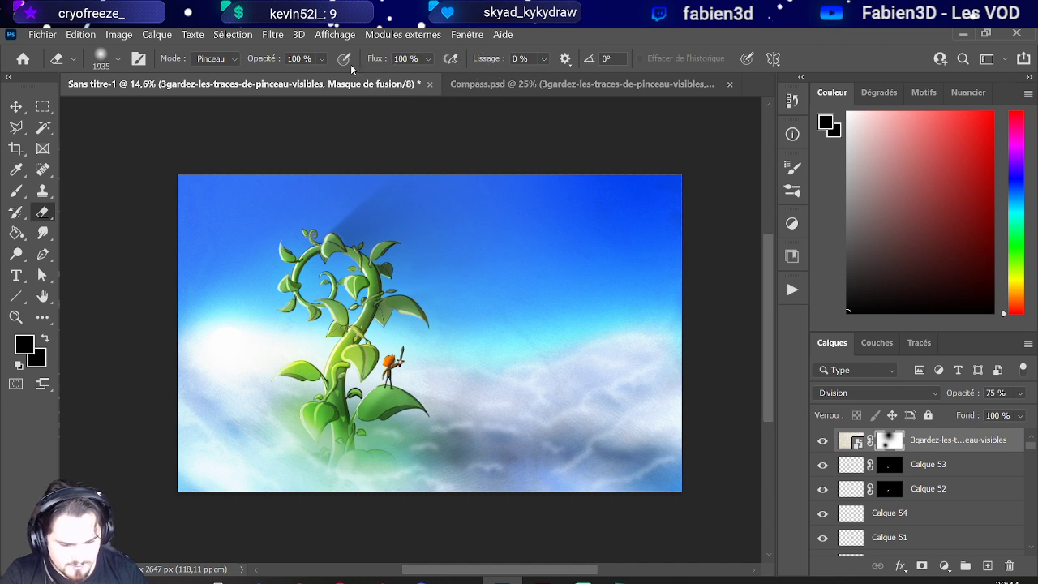
left_click(320, 60)
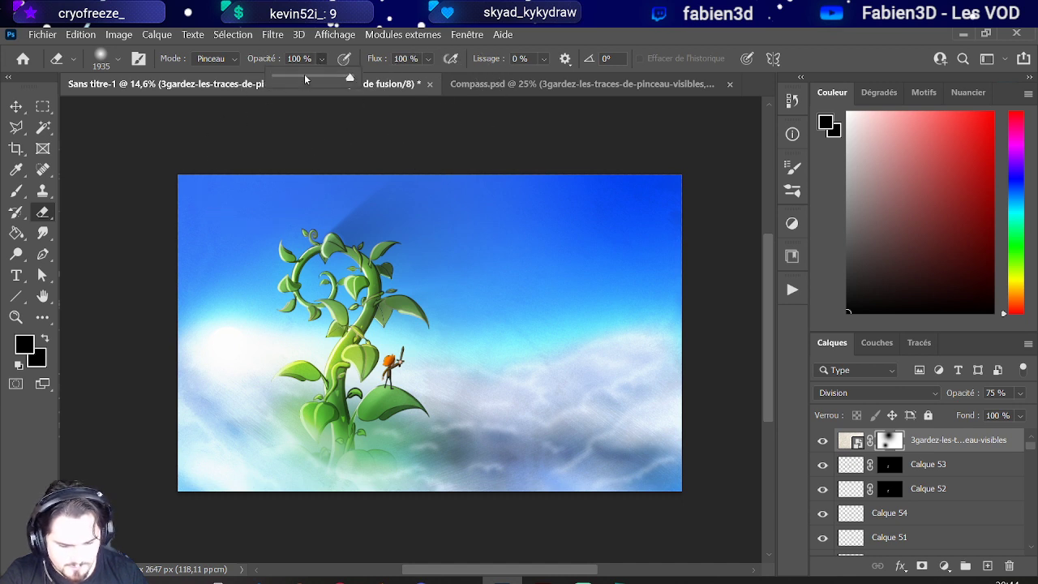
left_click(304, 74)
mouse_move(211, 342)
left_mouse_down()
mouse_move(236, 348)
mouse_move(232, 335)
left_mouse_up()
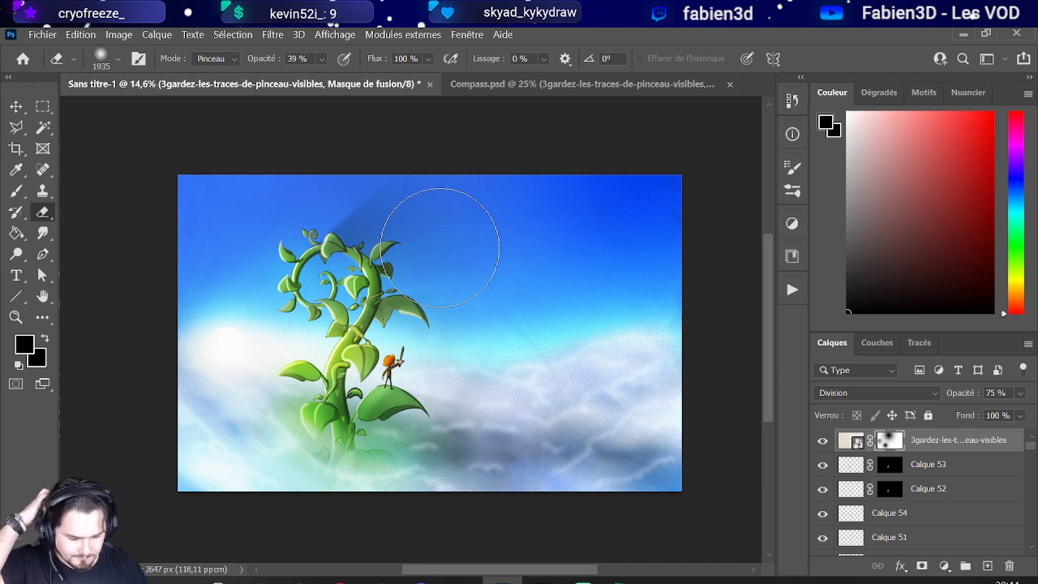
left_click_drag(575, 403, 531, 415)
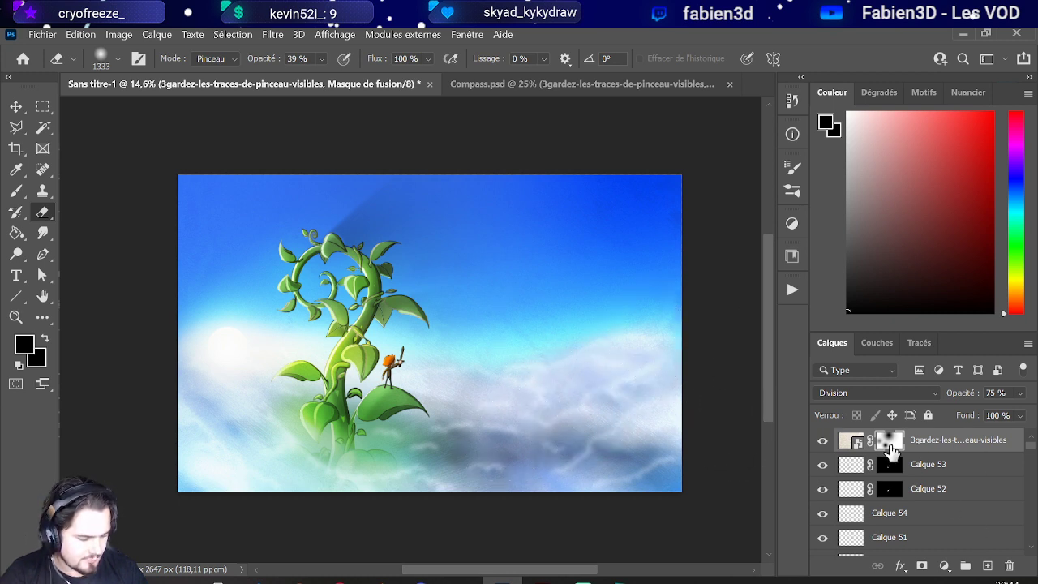
Step: Paint a large bright yellow patch over the right-hand clouds on a new layer and soften it with a 3520 px Eraser at 39 % opacity
left_click(987, 565)
left_click_drag(1016, 296, 1017, 283)
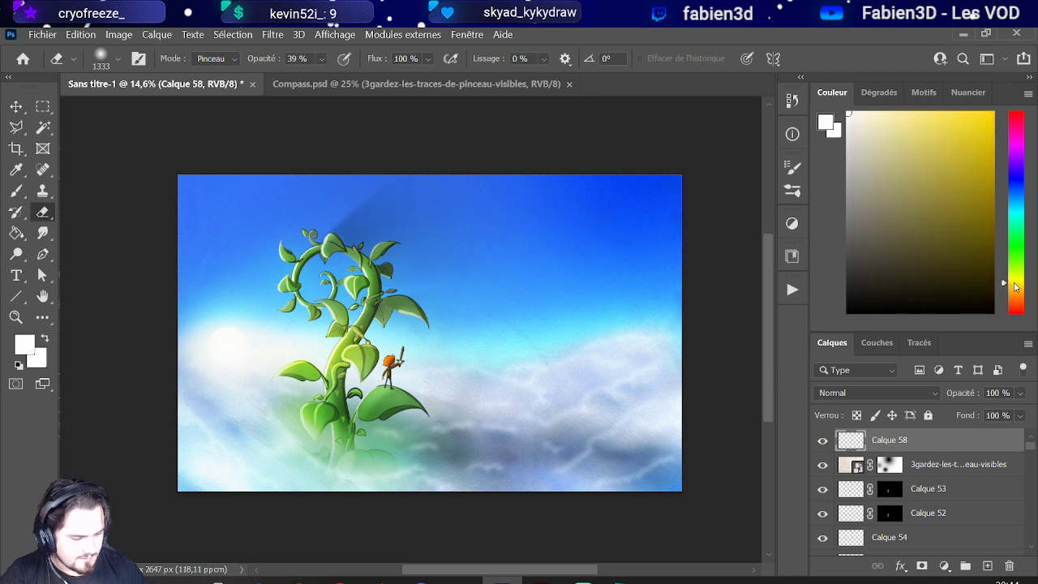
left_click(991, 114)
mouse_move(638, 372)
left_mouse_down()
mouse_move(629, 373)
mouse_move(639, 367)
left_mouse_up()
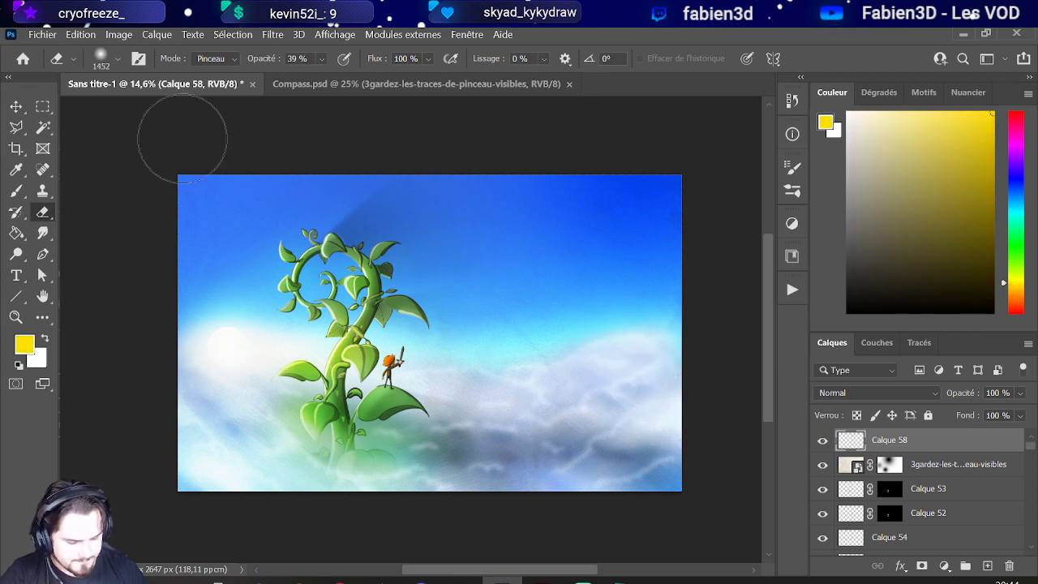
left_click(14, 191)
mouse_move(561, 375)
left_mouse_down()
mouse_move(657, 349)
mouse_move(527, 436)
left_mouse_up()
mouse_move(617, 400)
left_mouse_down()
mouse_move(659, 367)
mouse_move(603, 374)
mouse_move(485, 439)
mouse_move(715, 395)
left_mouse_up()
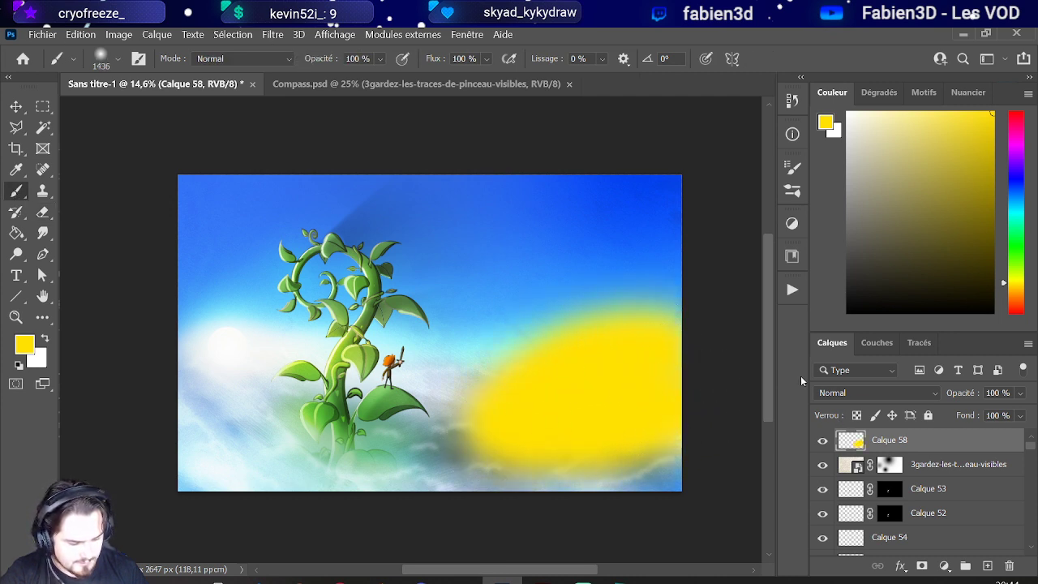
left_click(43, 213)
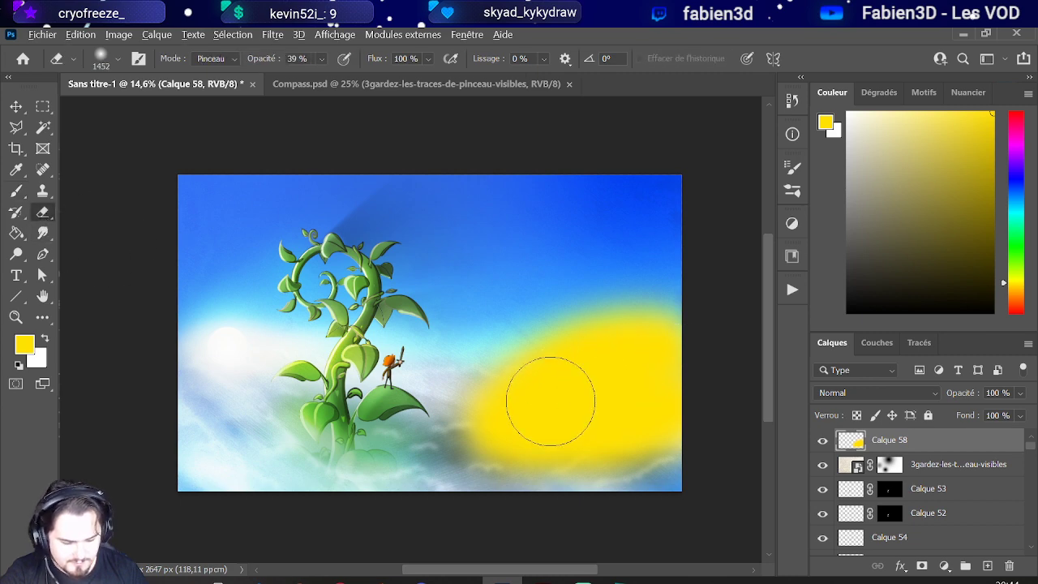
mouse_move(613, 475)
left_mouse_down()
mouse_move(622, 449)
mouse_move(640, 456)
mouse_move(706, 359)
mouse_move(586, 260)
mouse_move(499, 256)
left_mouse_up()
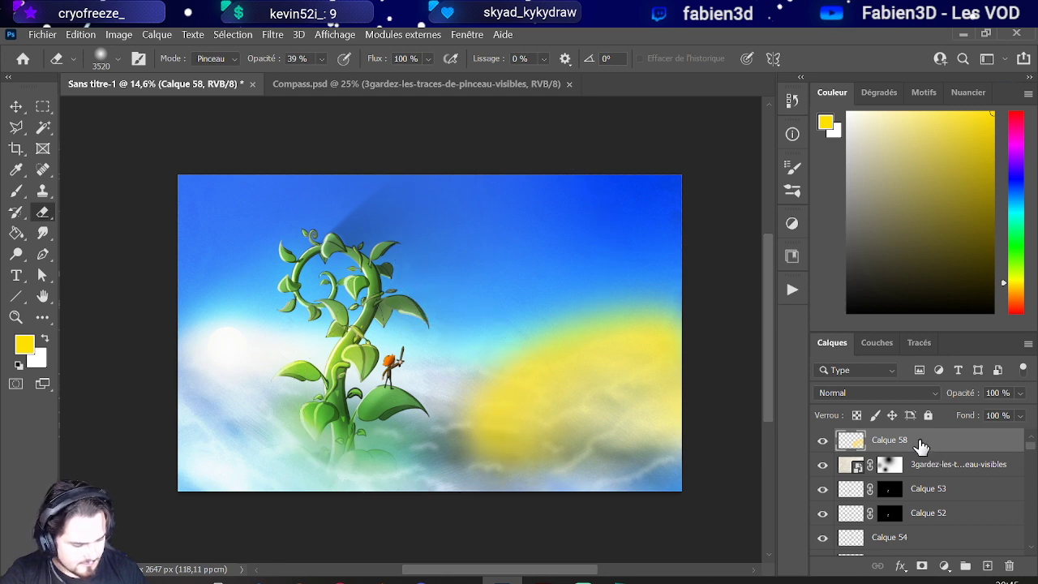
Step: Move the yellow layer below the texture layer and set it to Lumière ponctuelle blending at 42 % opacity
mouse_move(921, 446)
left_mouse_down()
mouse_move(921, 466)
mouse_move(919, 455)
left_mouse_up()
left_click(882, 394)
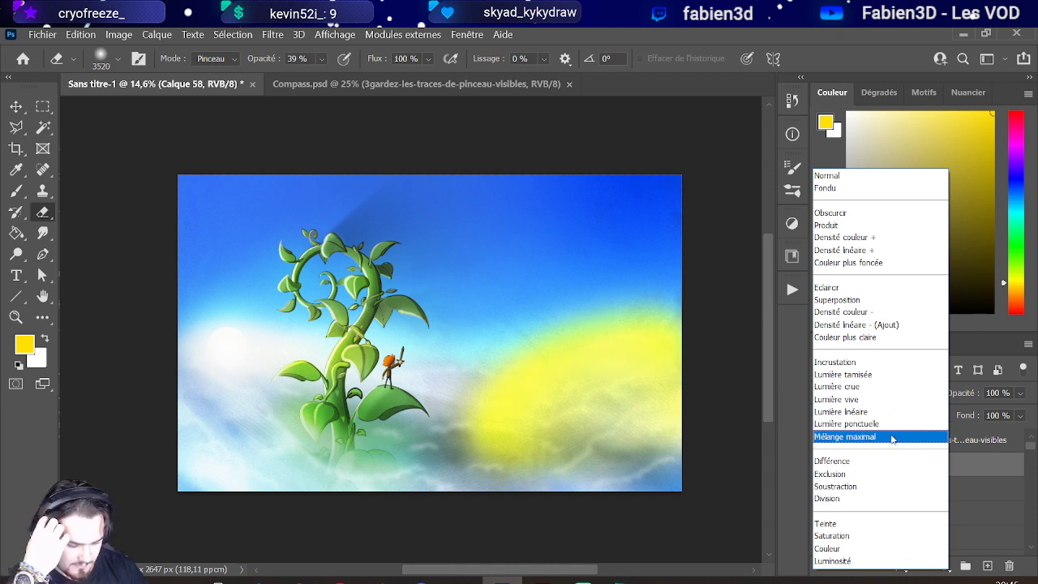
left_click(846, 423)
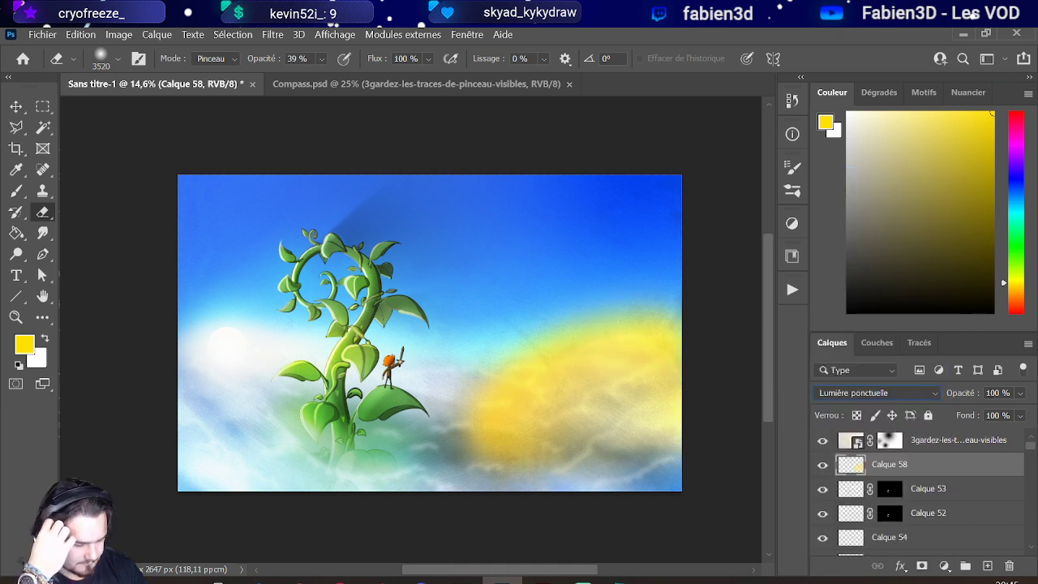
left_click(1021, 392)
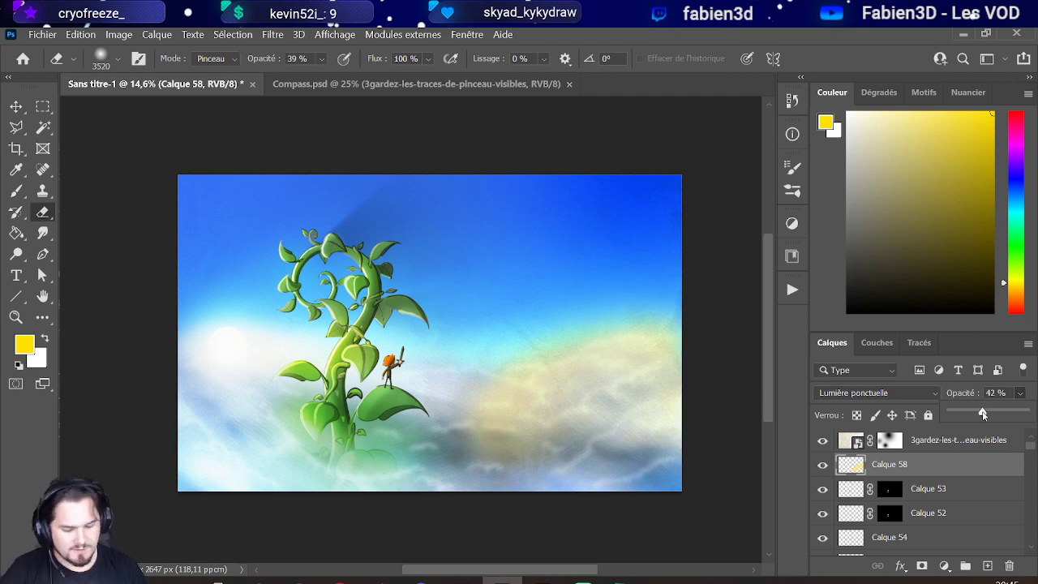
left_click_drag(983, 414, 982, 414)
Step: Add another layer, paint yellow over the far-right cloud with a 1682 px brush, and set the layer's opacity to 23 %
key("bracketleft")
key("bracketleft")
key("bracketleft")
key("bracketleft")
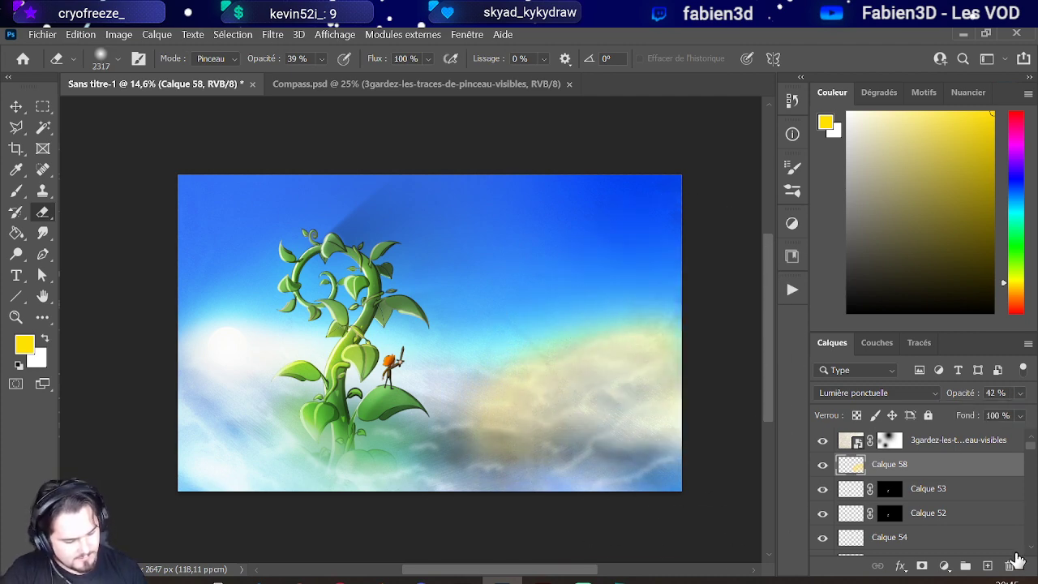
left_click(987, 565)
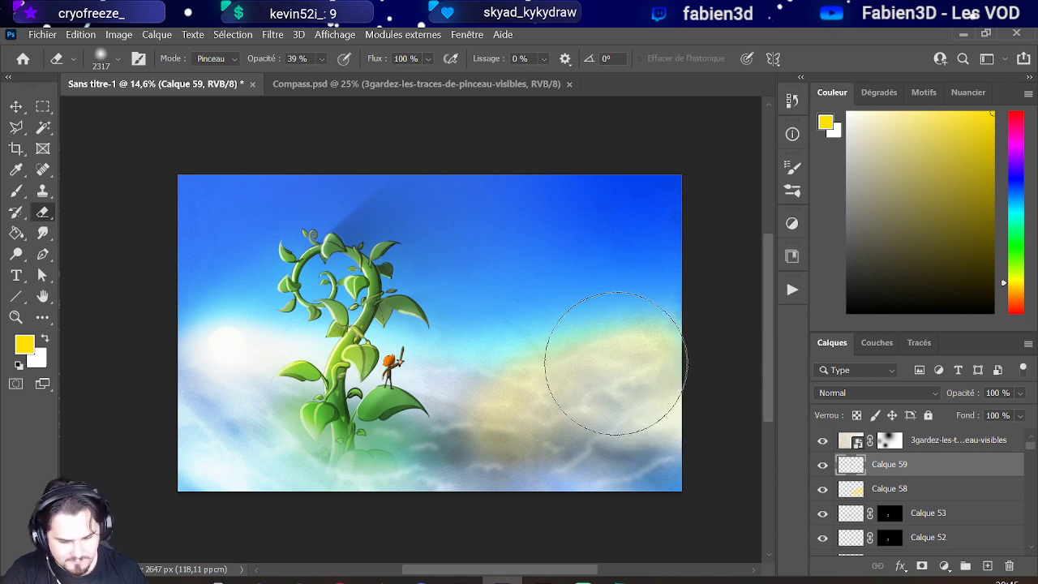
key("b")
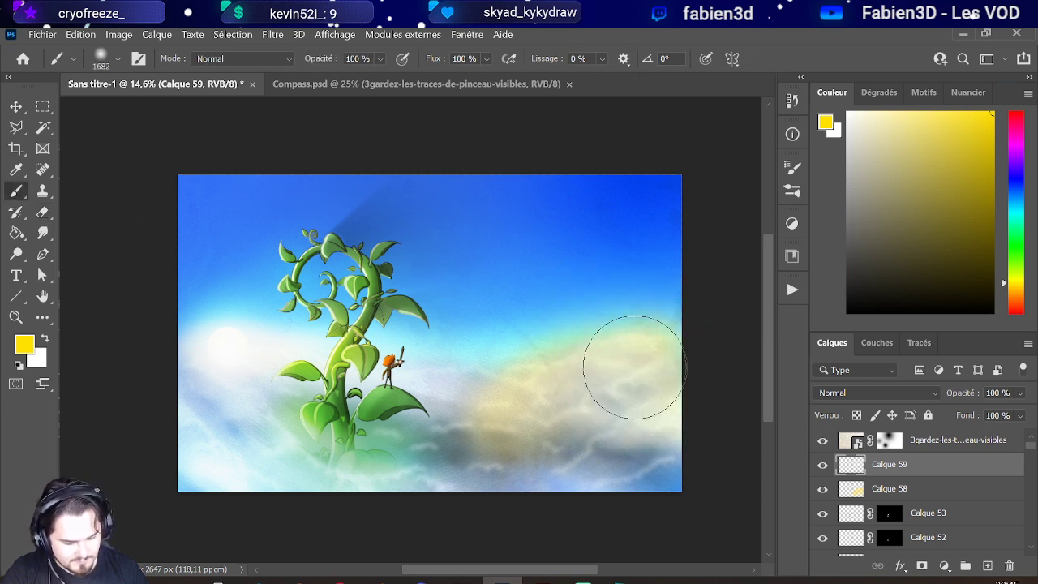
mouse_move(633, 366)
left_mouse_down()
mouse_move(607, 370)
mouse_move(672, 359)
left_mouse_up()
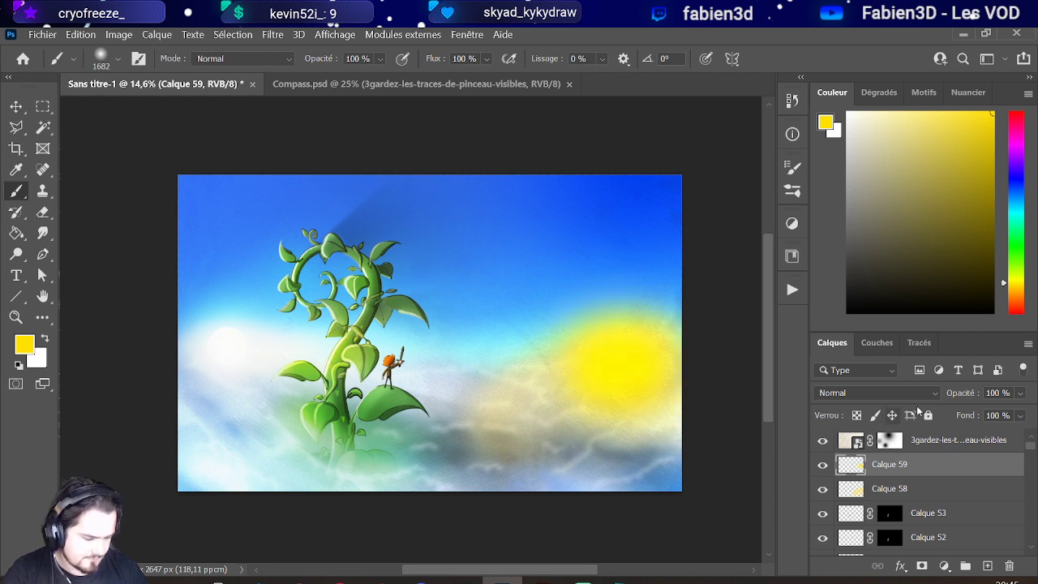
left_click(1020, 393)
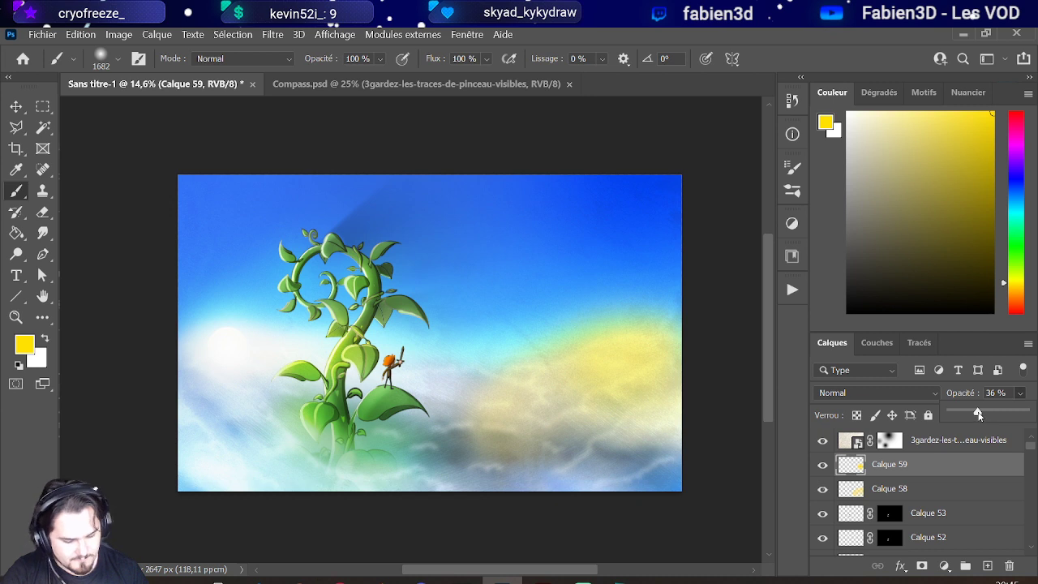
left_click(697, 374)
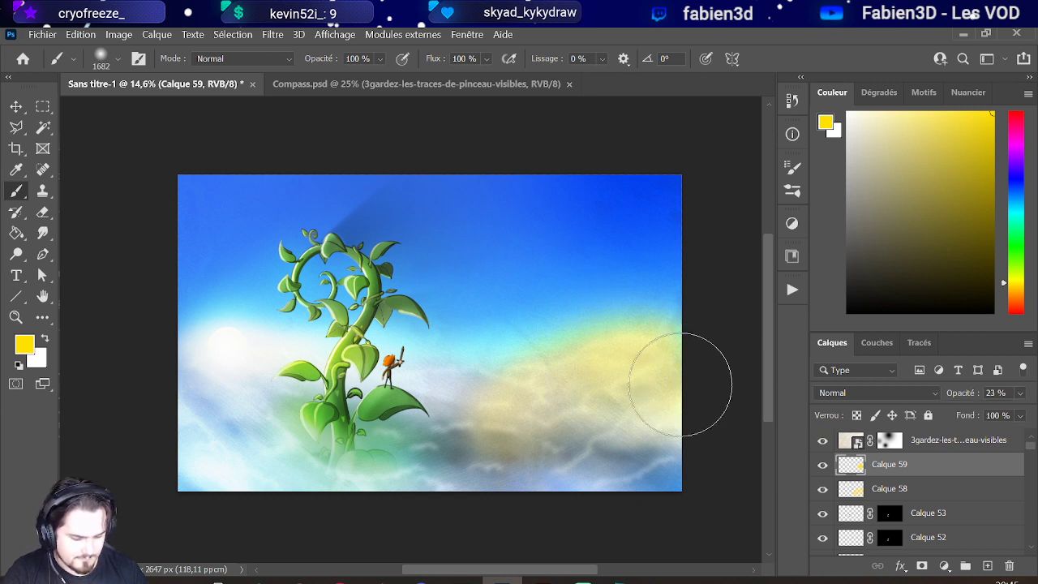
Step: Paint yellow over the sun with a 1263 px brush and set both yellow layers, Calque 58 and Calque 59, to 15 % opacity
right_click(185, 348, "alt")
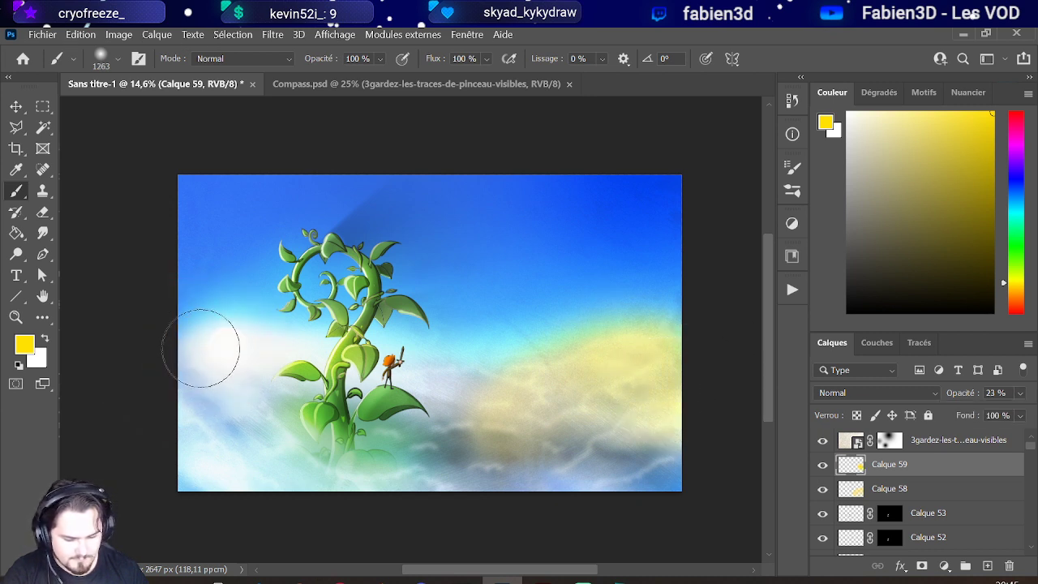
scroll(150, 494, "down", 1)
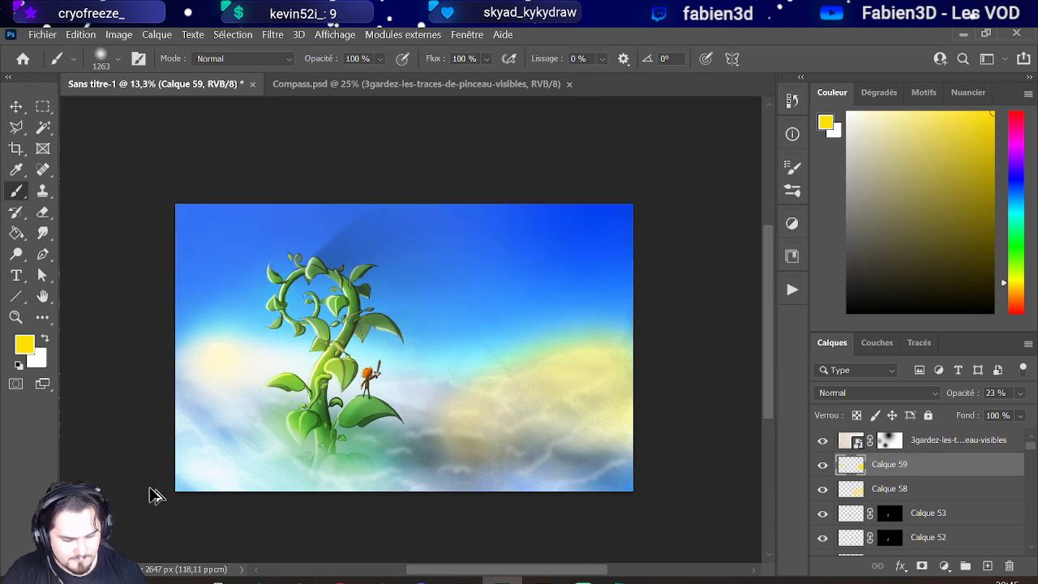
left_click(939, 490, "shift")
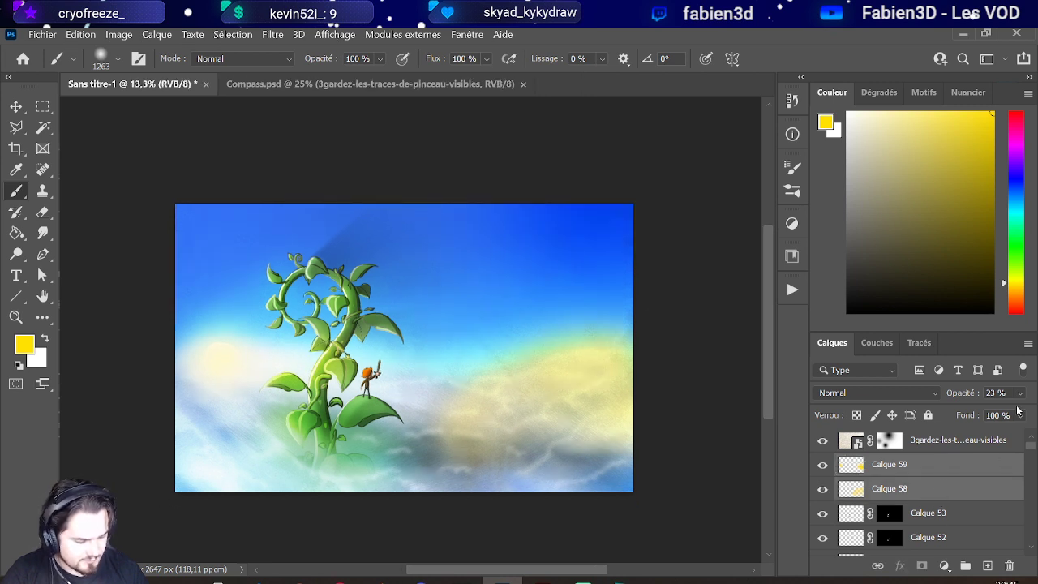
left_click(1019, 392)
left_click_drag(967, 413, 956, 414)
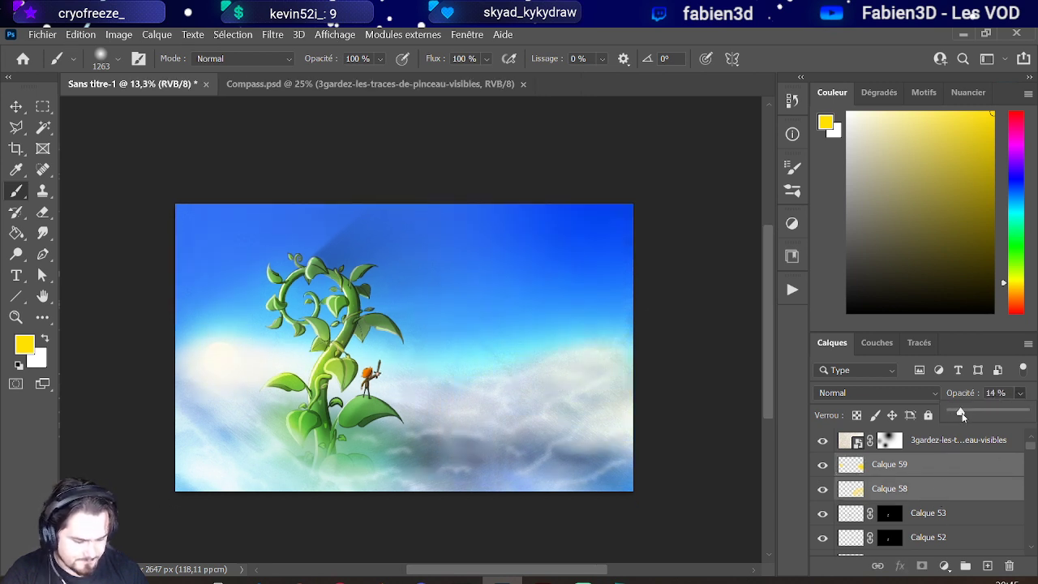
scroll(589, 403, "down", 1)
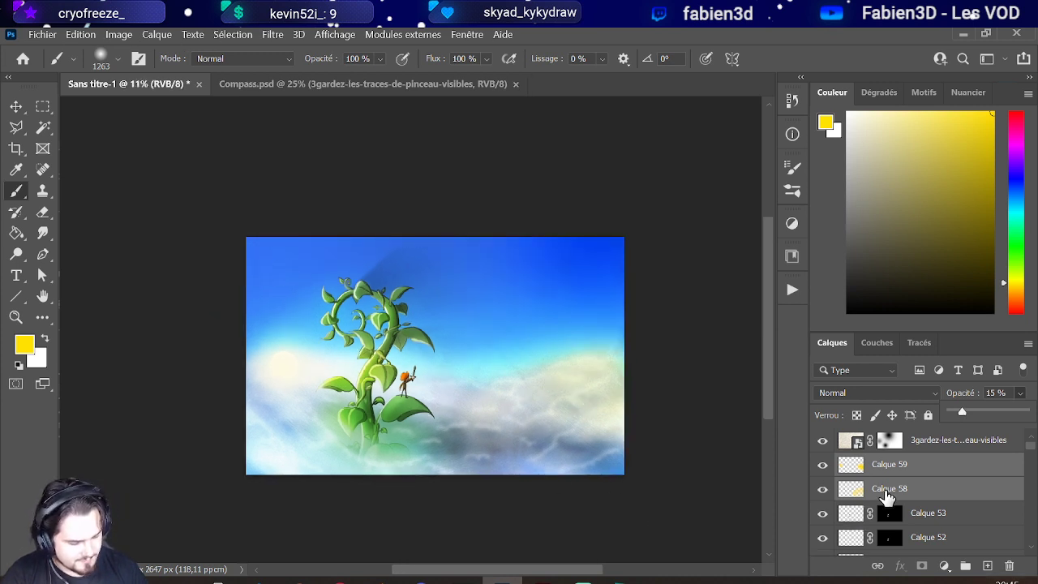
Step: Add a photo filter adjustment above the texture layer using Warming Filter (85) at 14 % density with luminosity preserved
left_click(928, 445)
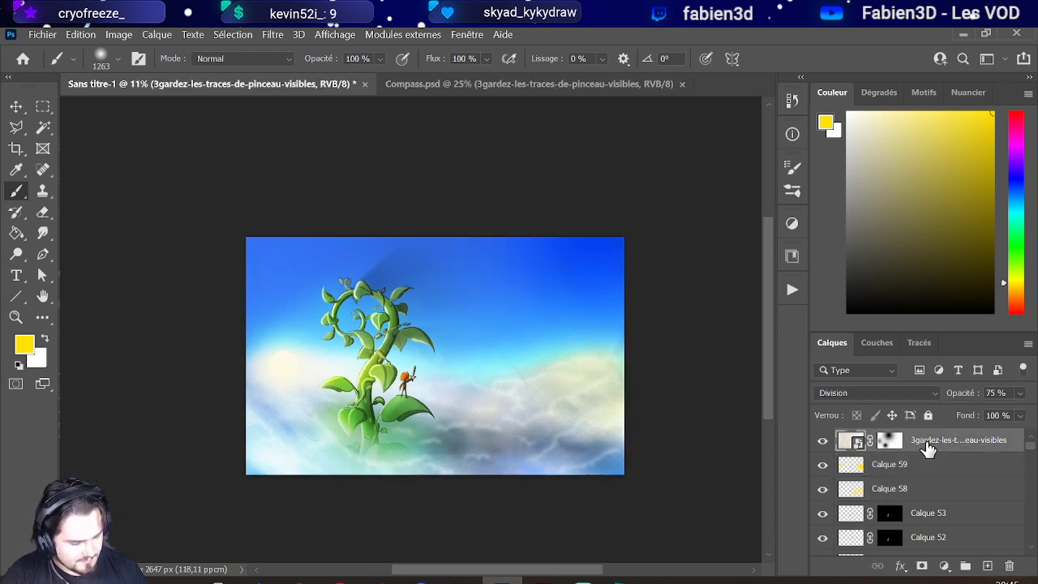
left_click(793, 227)
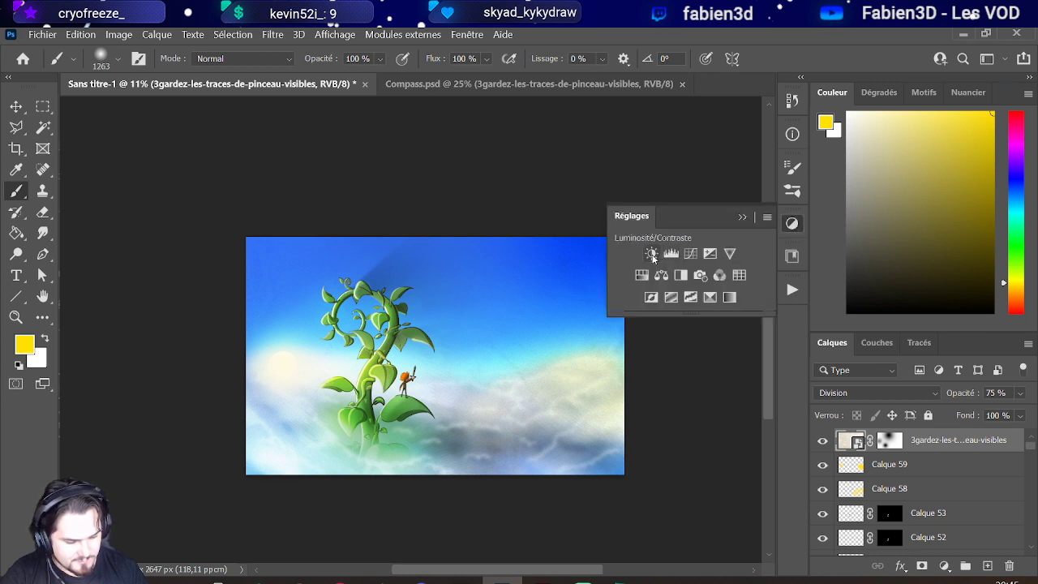
left_click(705, 279)
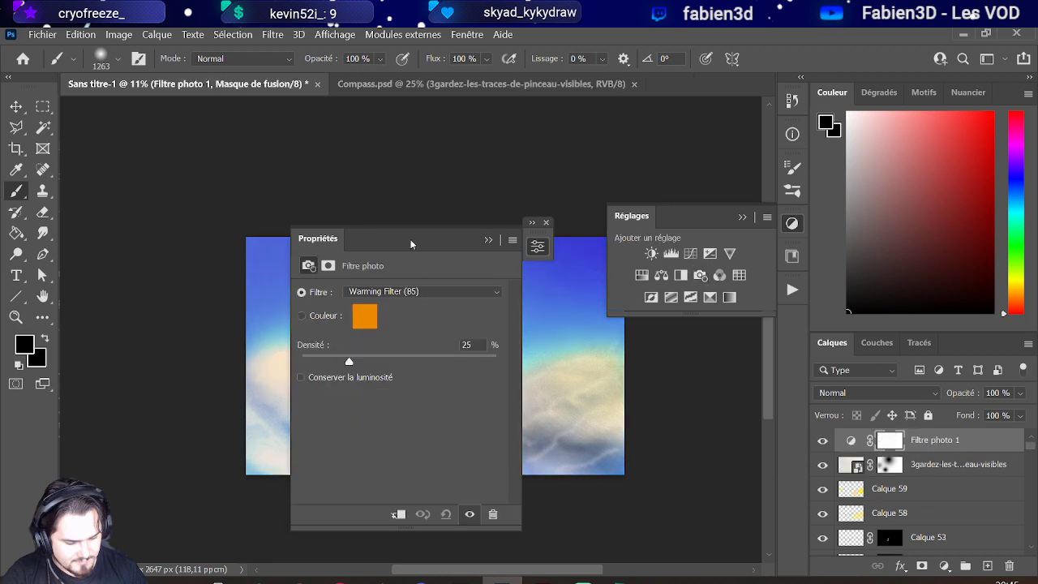
left_click_drag(410, 244, 802, 248)
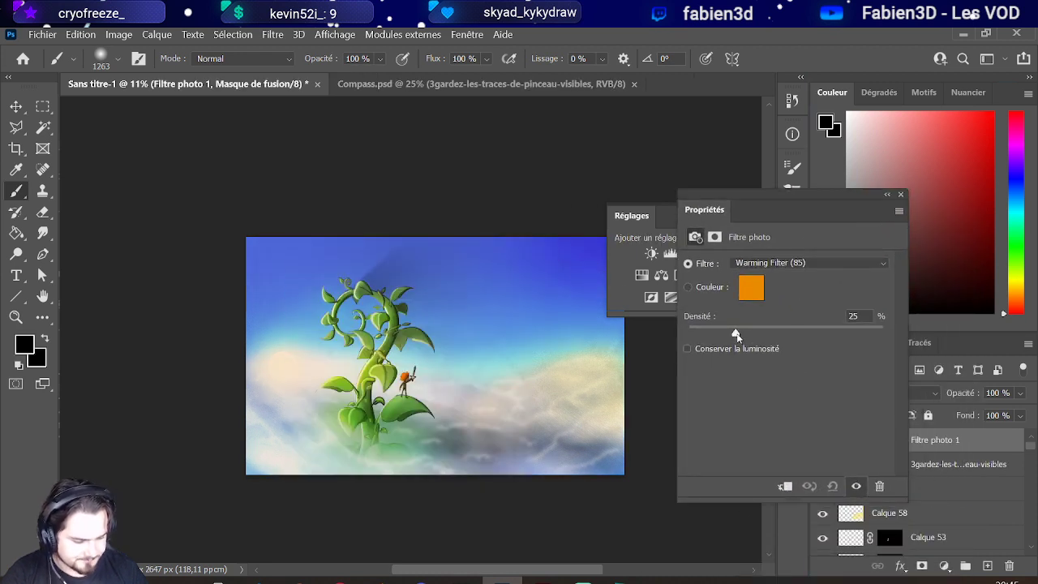
left_click(689, 349)
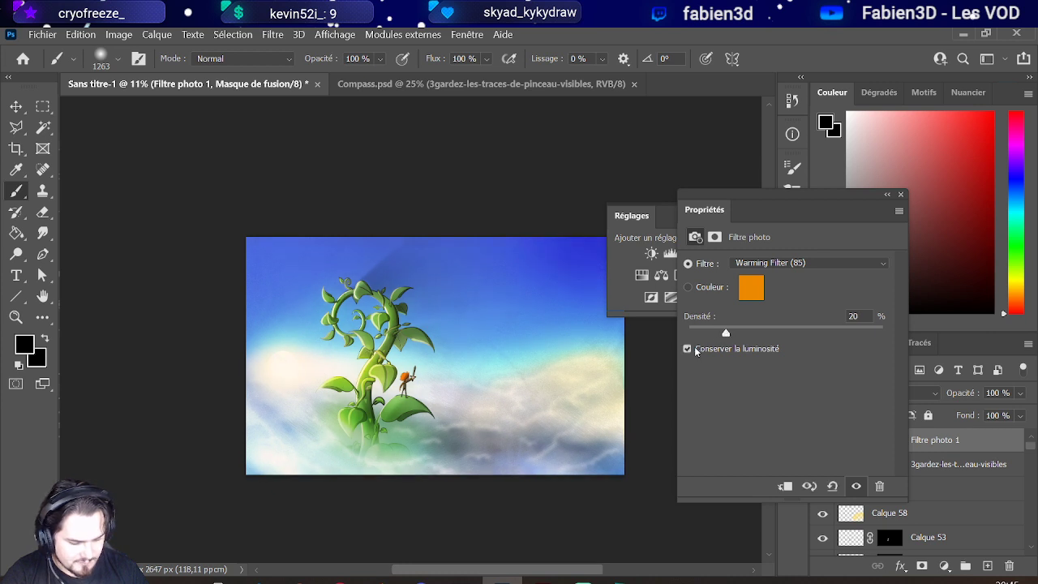
left_click_drag(745, 330, 730, 330)
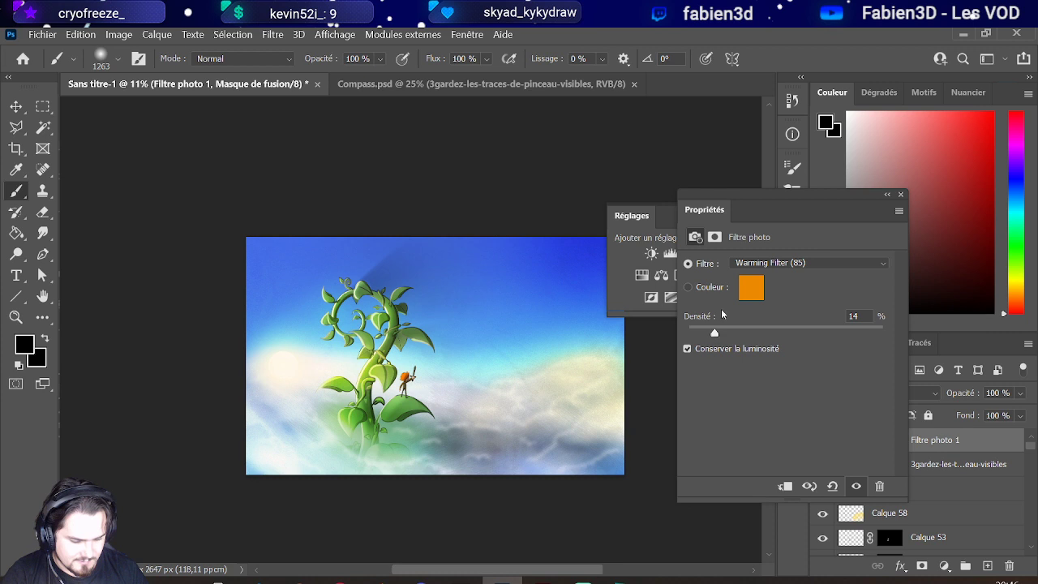
Step: Try Cooling Filter (80), (LBB) and (82) on the photo filter adjustment and return to Warming Filter (85)
left_click(766, 264)
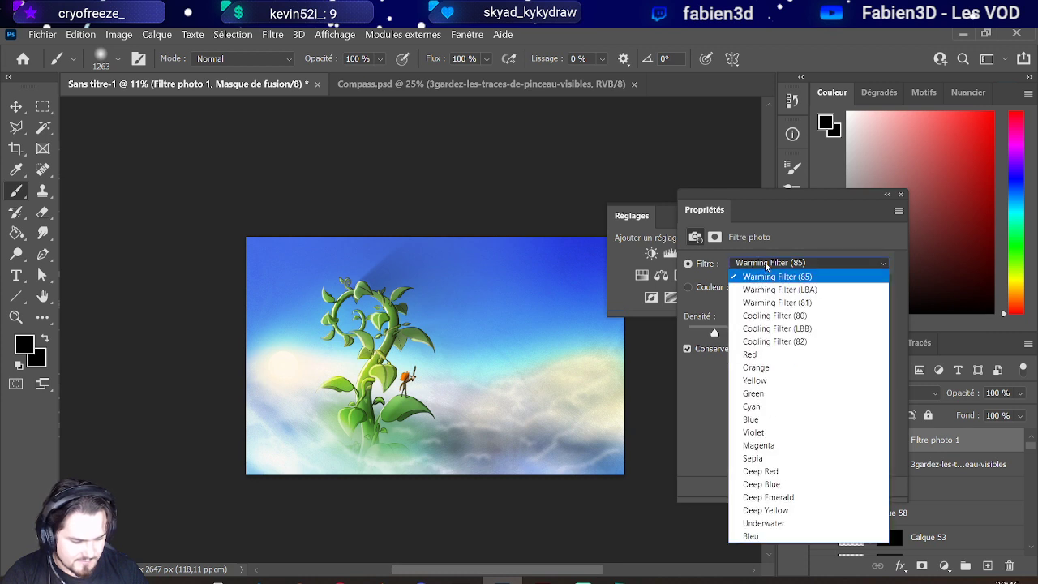
left_click(774, 315)
left_click(766, 264)
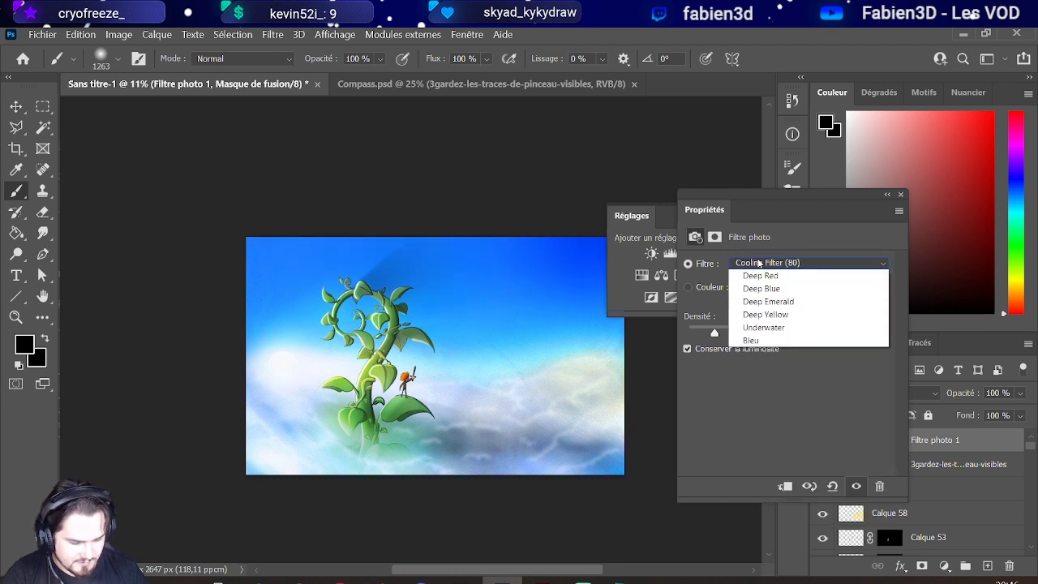
left_click(762, 333)
left_click(763, 263)
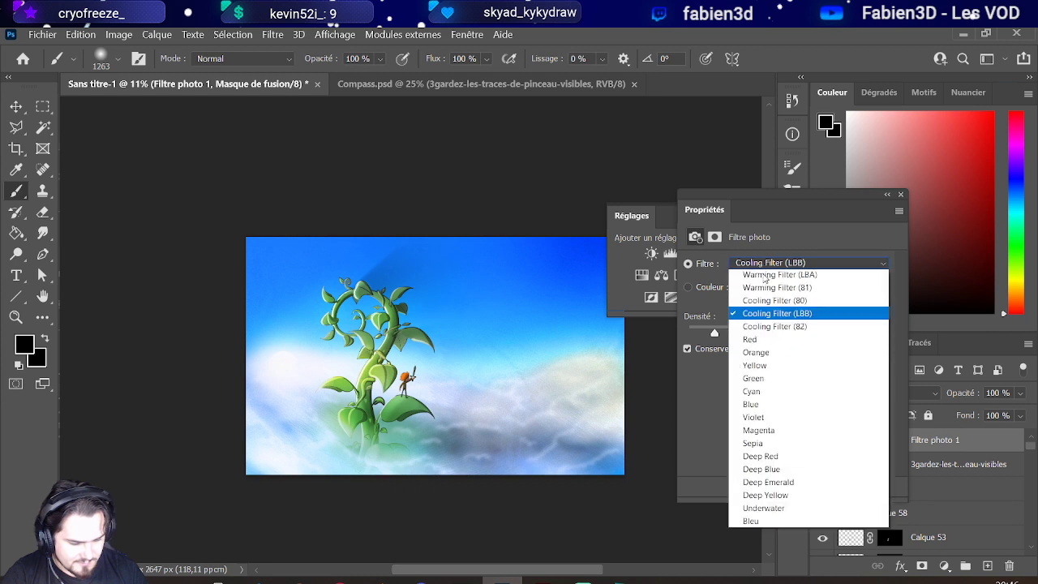
left_click(763, 338)
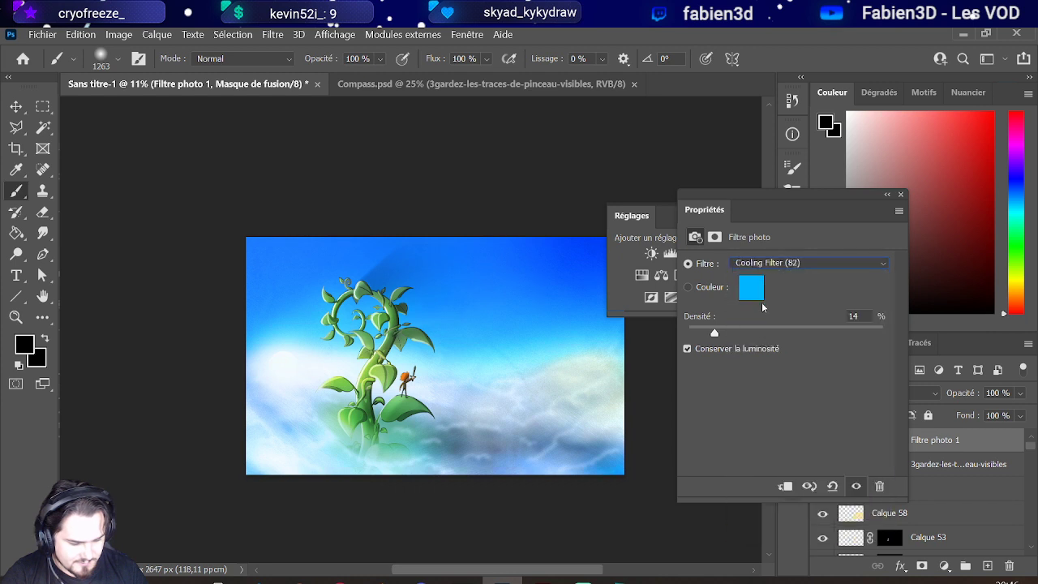
left_click(763, 262)
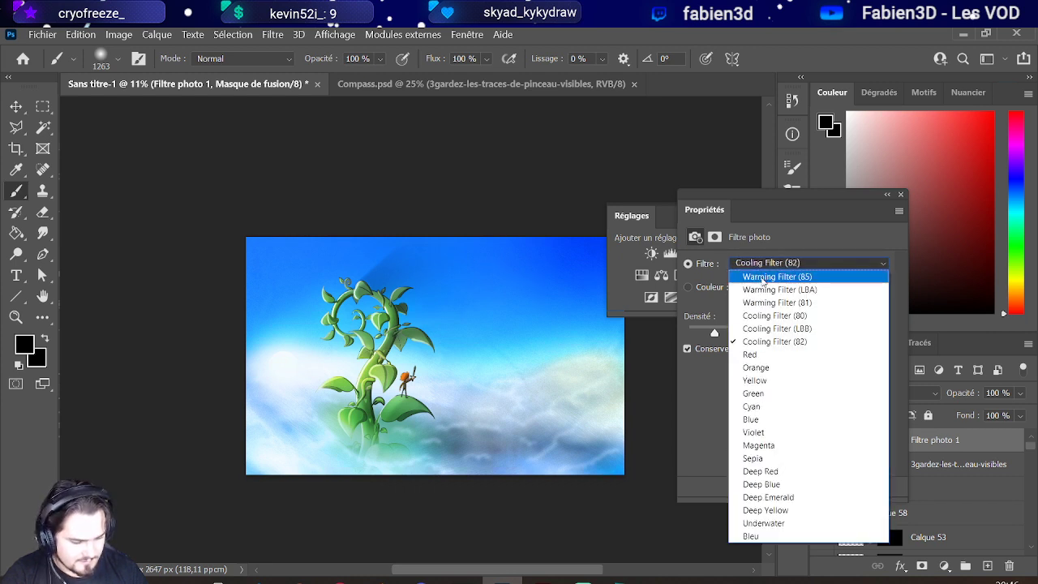
left_click(763, 277)
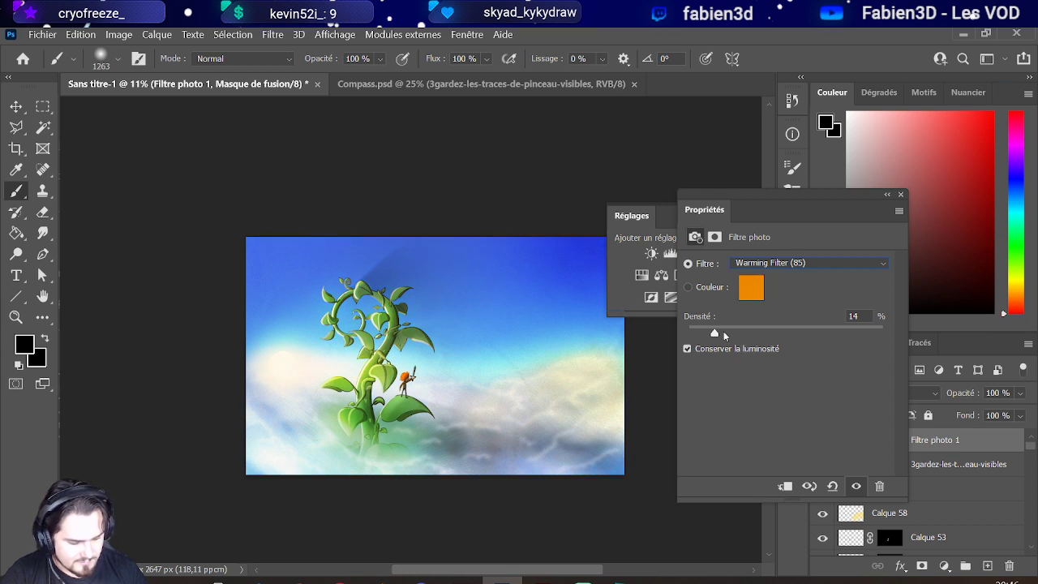
Step: Lower the photo filter layer's opacity to about 51 %
left_click(887, 196)
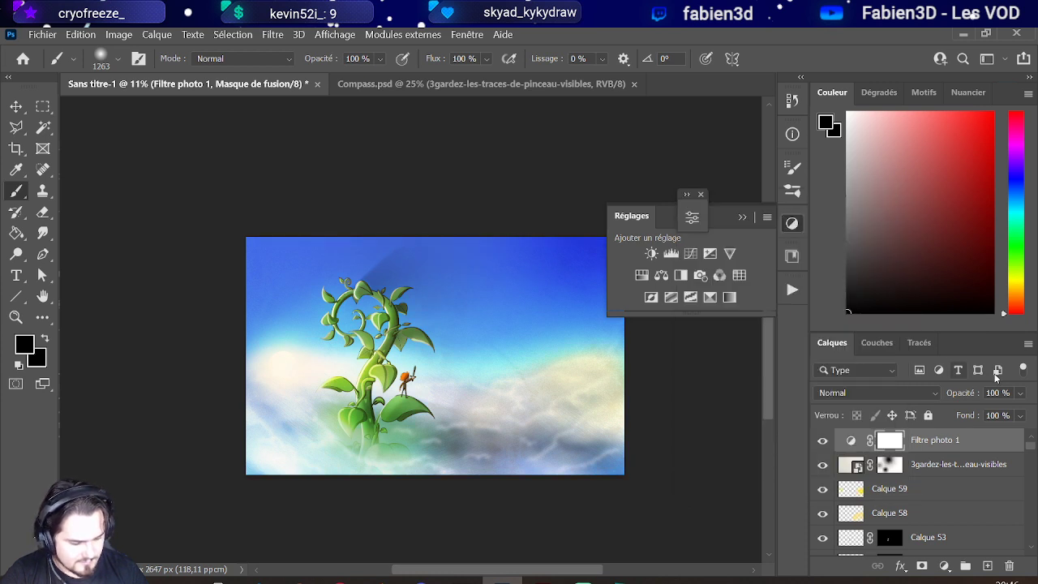
left_click(1020, 393)
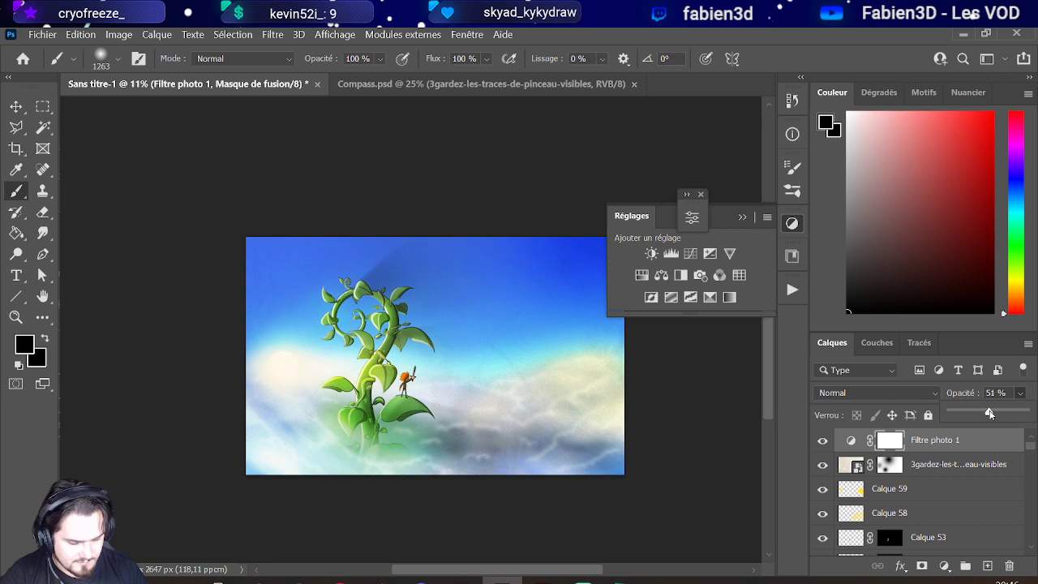
Step: Add a new layer above the photo filter and paint black over the image's left corners and edge with a 3895 px soft brush
left_click(986, 565)
key("d")
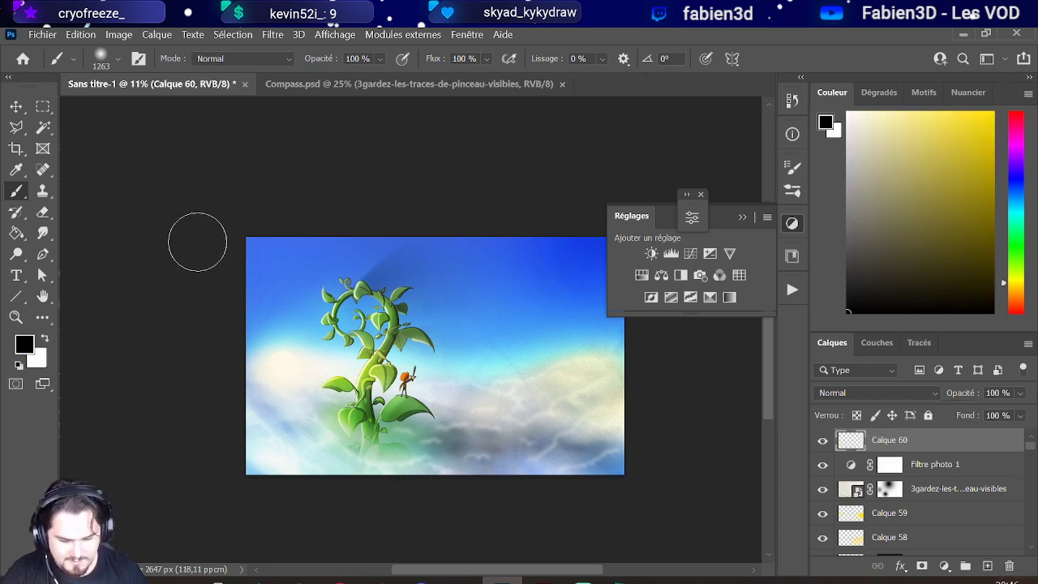
mouse_move(259, 289)
left_mouse_down()
mouse_move(292, 268)
mouse_move(332, 188)
left_mouse_up()
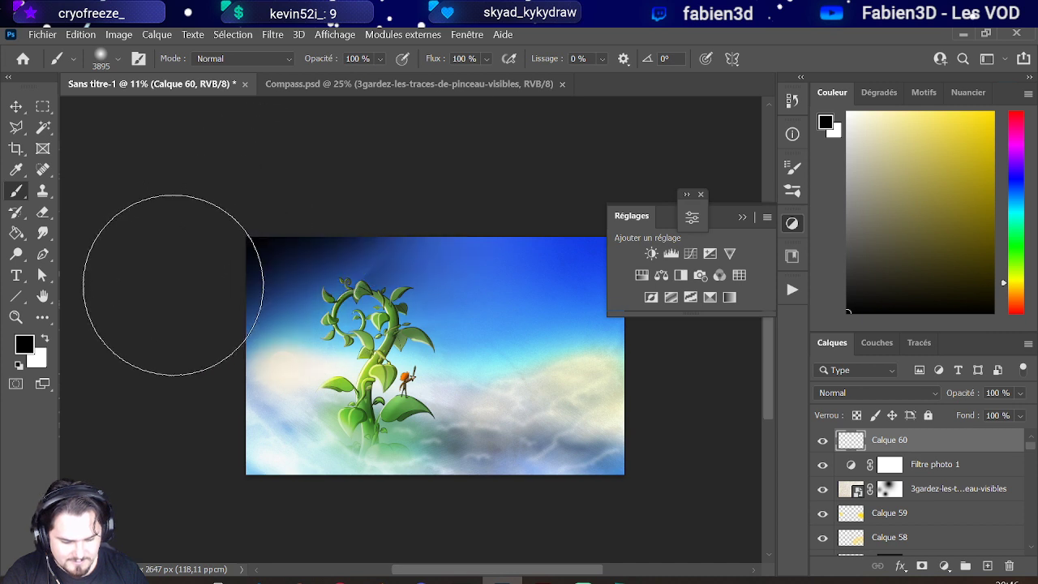
scroll(118, 356, "down", 3)
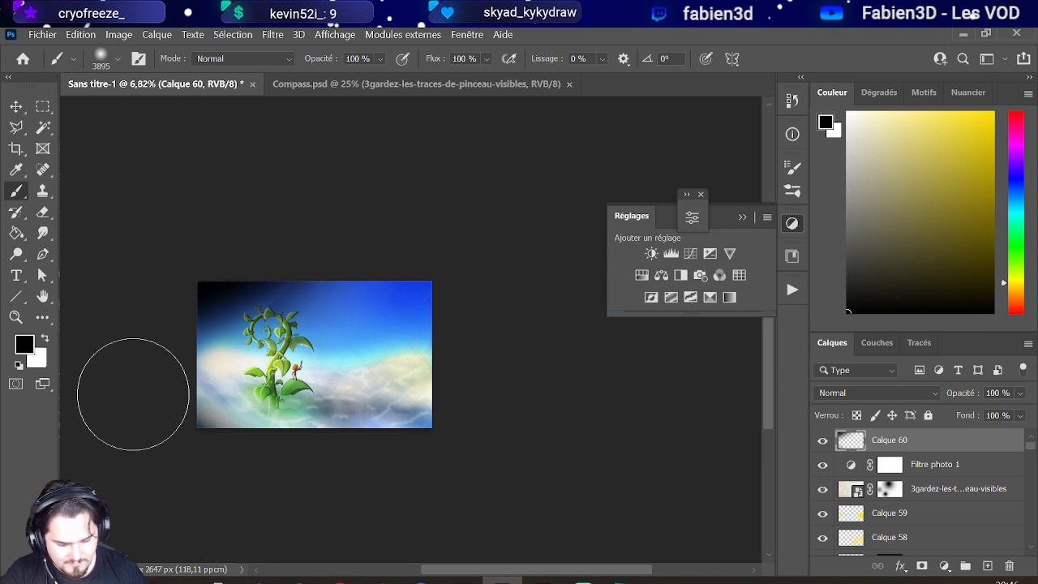
left_click_drag(203, 470, 234, 504)
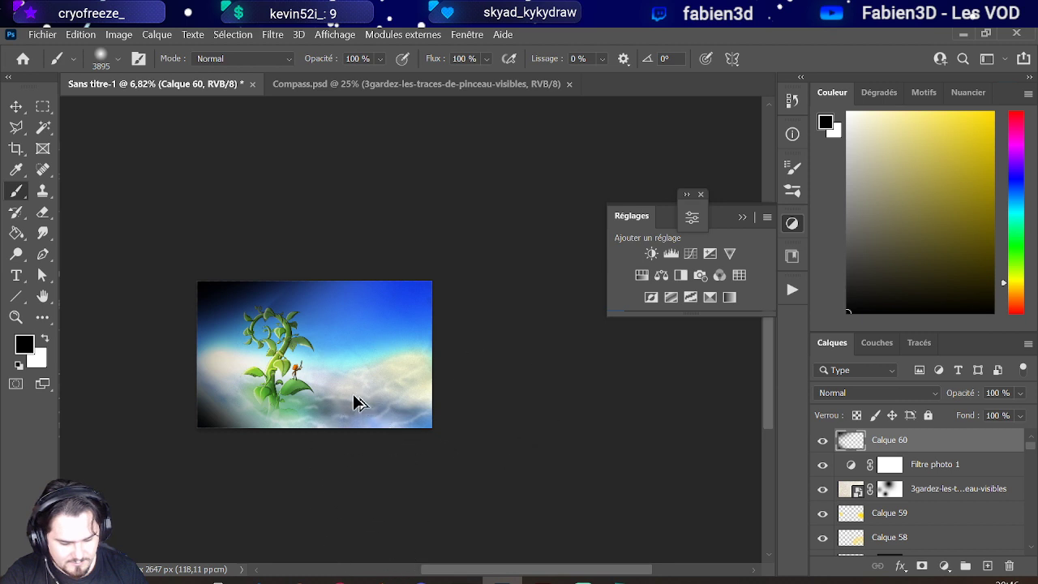
scroll(357, 389, "up", 2)
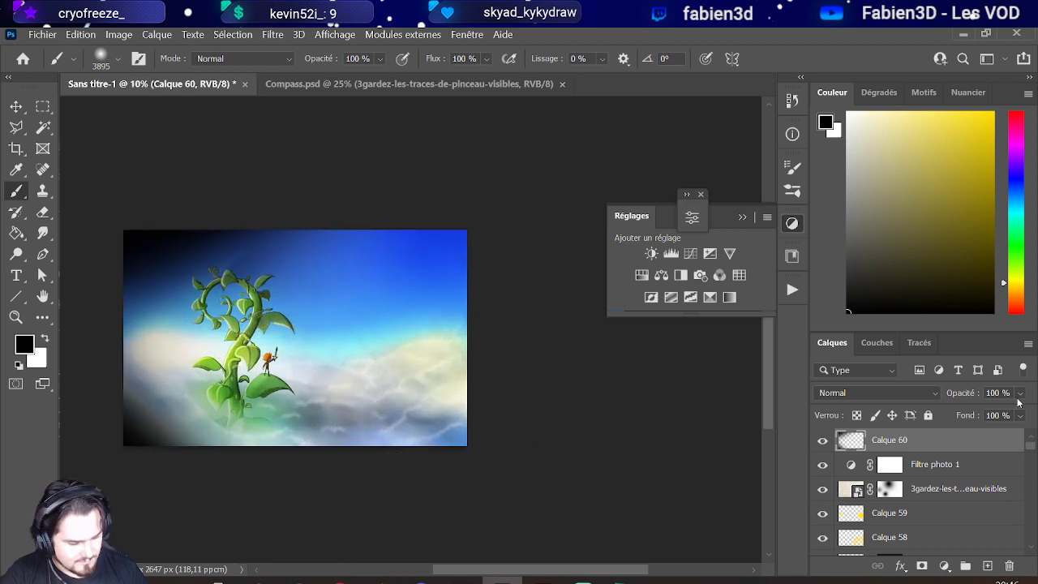
Step: Try the Produit blend mode on the black left-edge layer and set its opacity to 52 %
left_click(1020, 394)
left_click(972, 413)
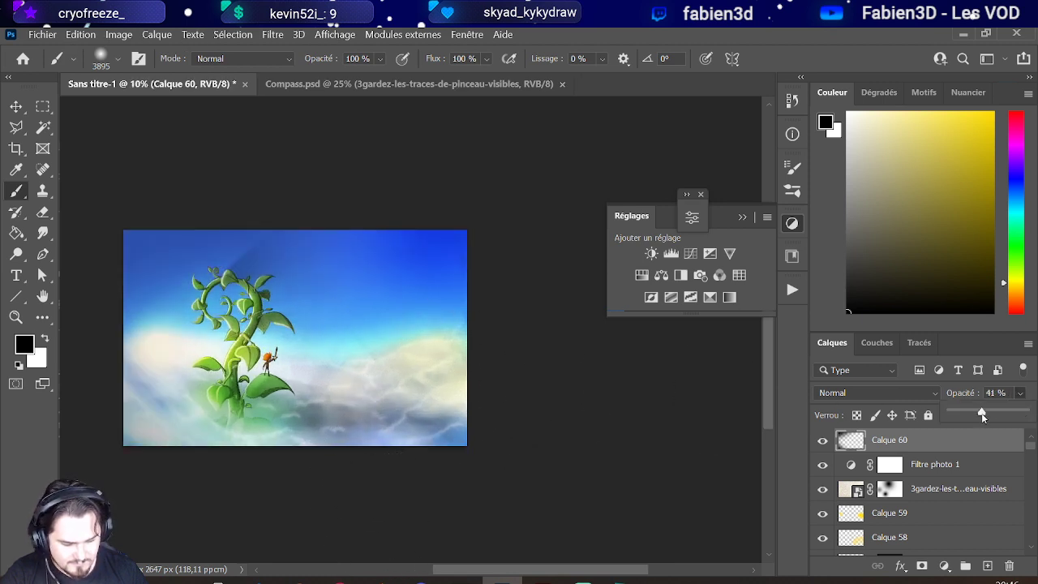
left_click_drag(981, 413, 1016, 413)
left_click(879, 392)
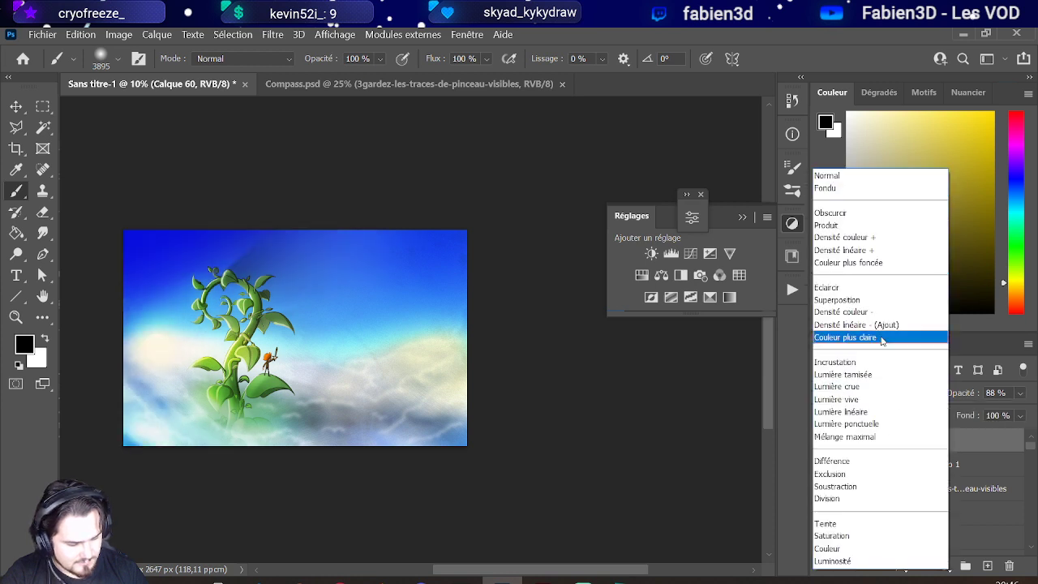
left_click(867, 226)
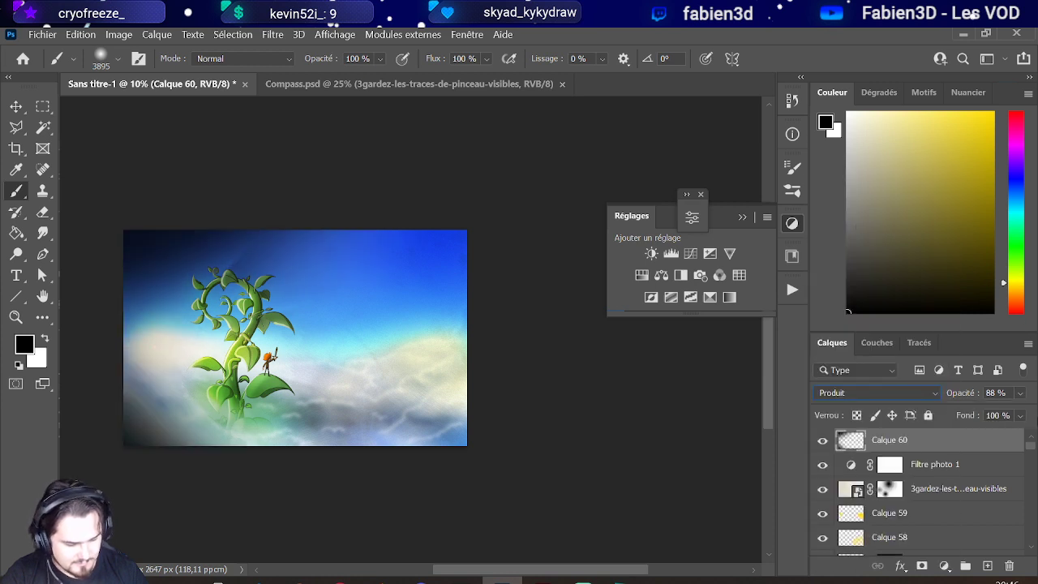
left_click(1019, 392)
left_click(981, 412)
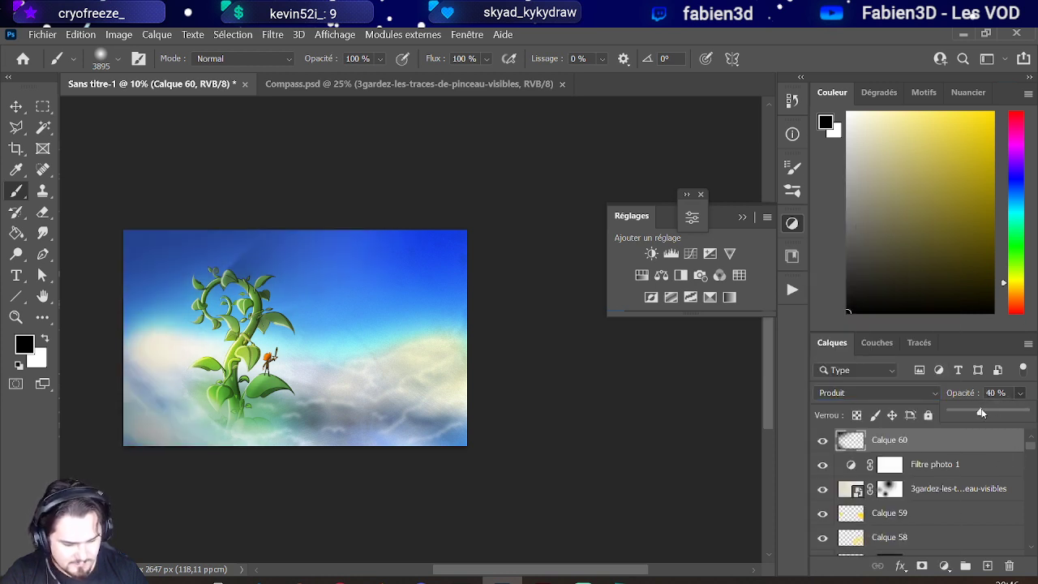
Step: Change the left-edge shading layer's blend mode to Incrustation and compare the image with the layer hidden and shown
left_click(879, 392)
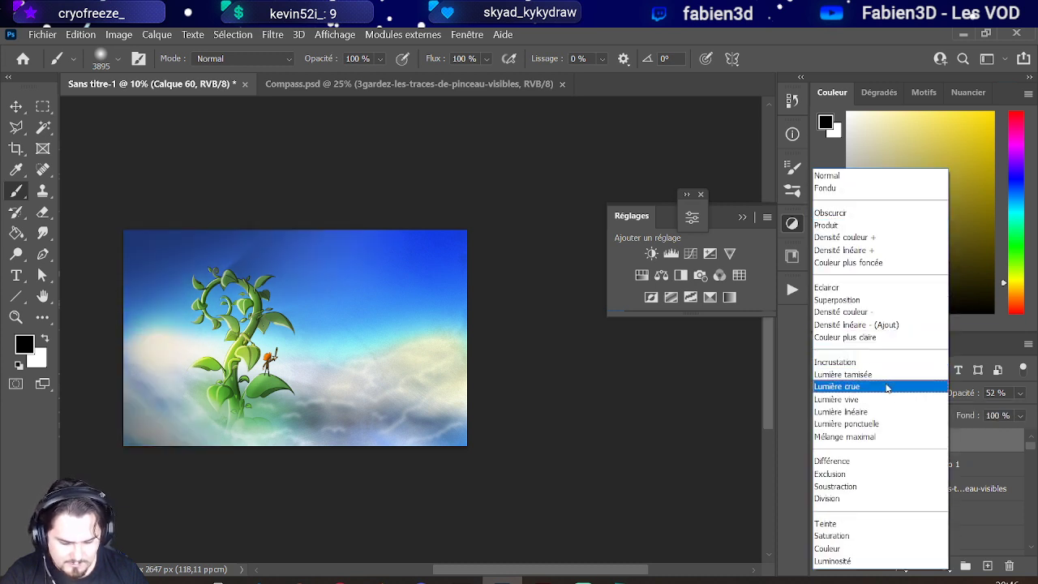
left_click(888, 365)
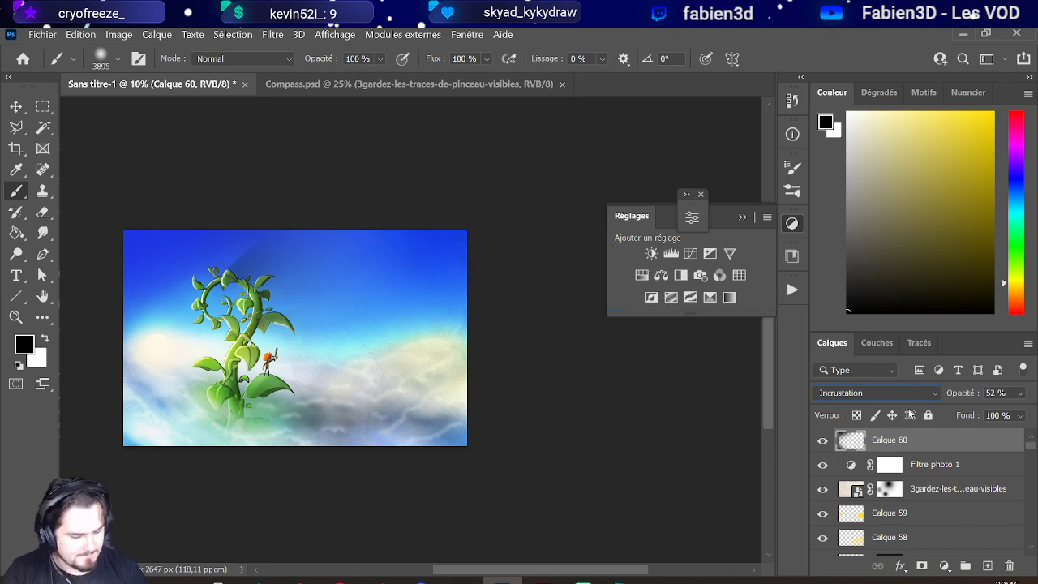
left_click(821, 441)
left_click(821, 441)
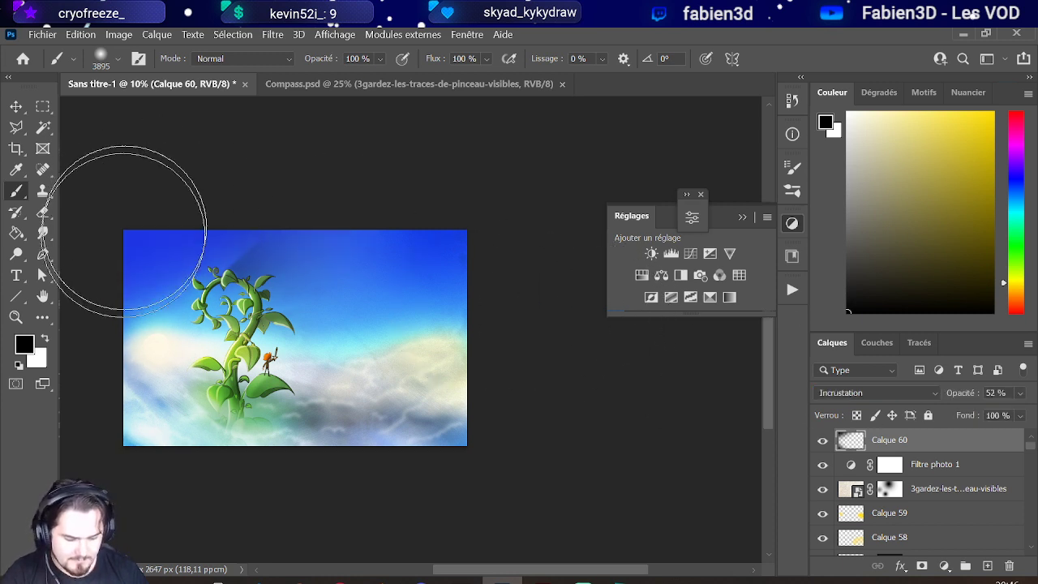
Step: Add another layer on top and paint black along the image's lower edge with a 3255 px brush
left_click_drag(428, 429, 390, 436)
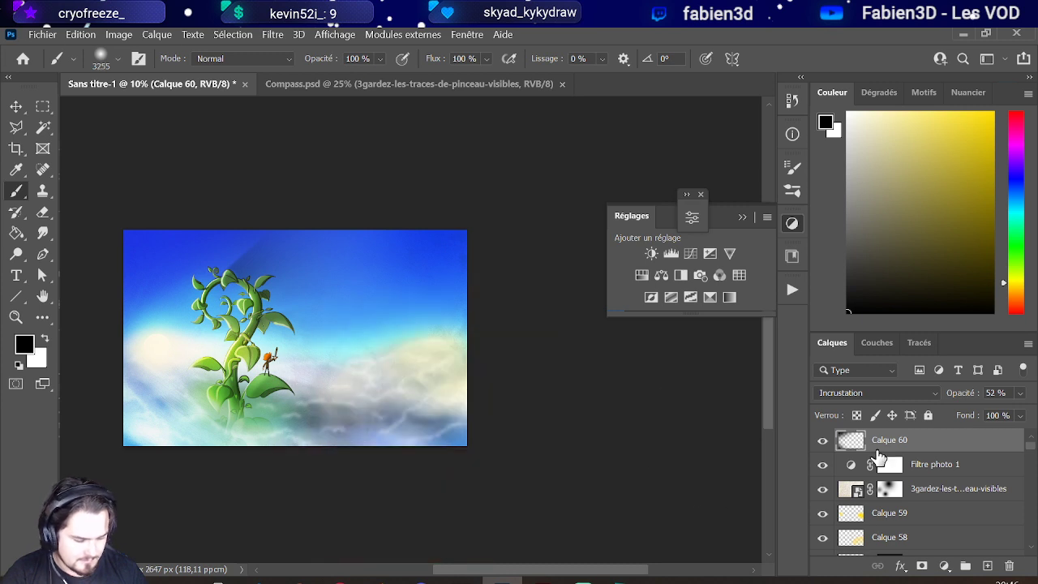
left_click(987, 565)
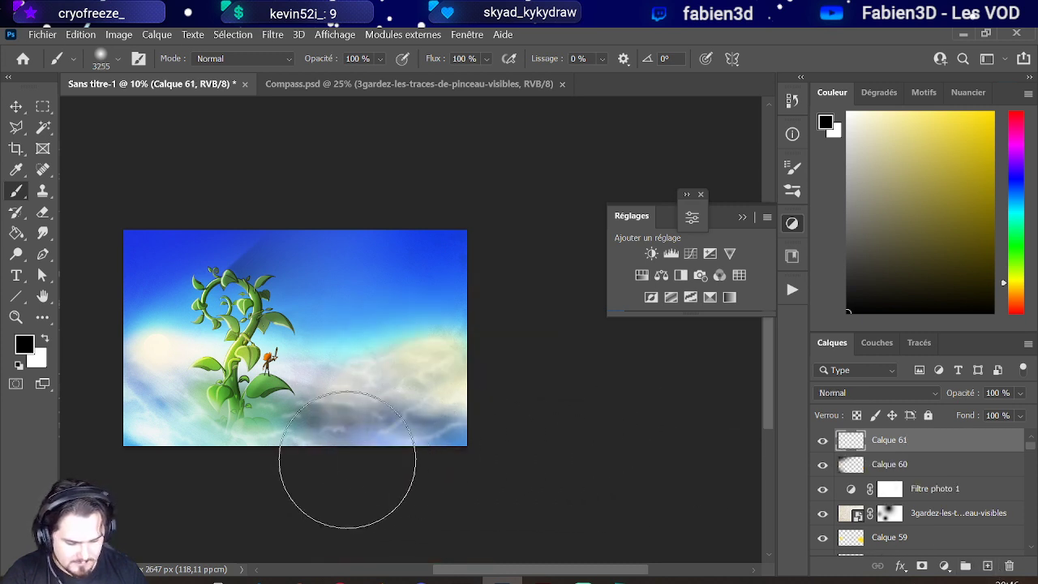
mouse_move(315, 472)
left_mouse_down()
mouse_move(324, 463)
mouse_move(364, 492)
mouse_move(432, 496)
mouse_move(299, 463)
mouse_move(275, 475)
mouse_move(239, 465)
left_mouse_up()
Step: Try Produit on the lower-edge shading layer, reduce its opacity to 23 % and set its blend mode to Eclaircir
left_click(878, 392)
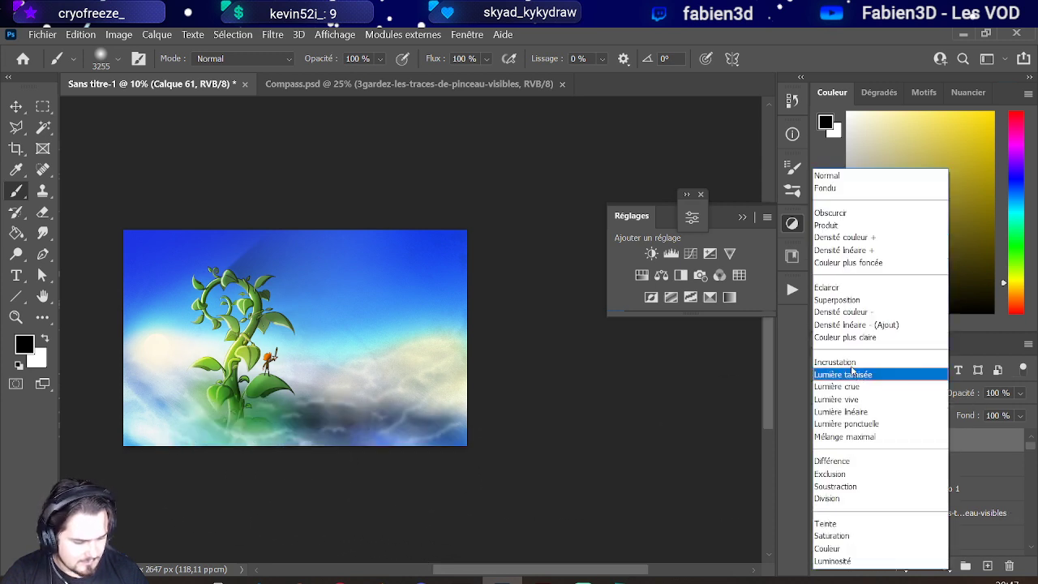
left_click(849, 226)
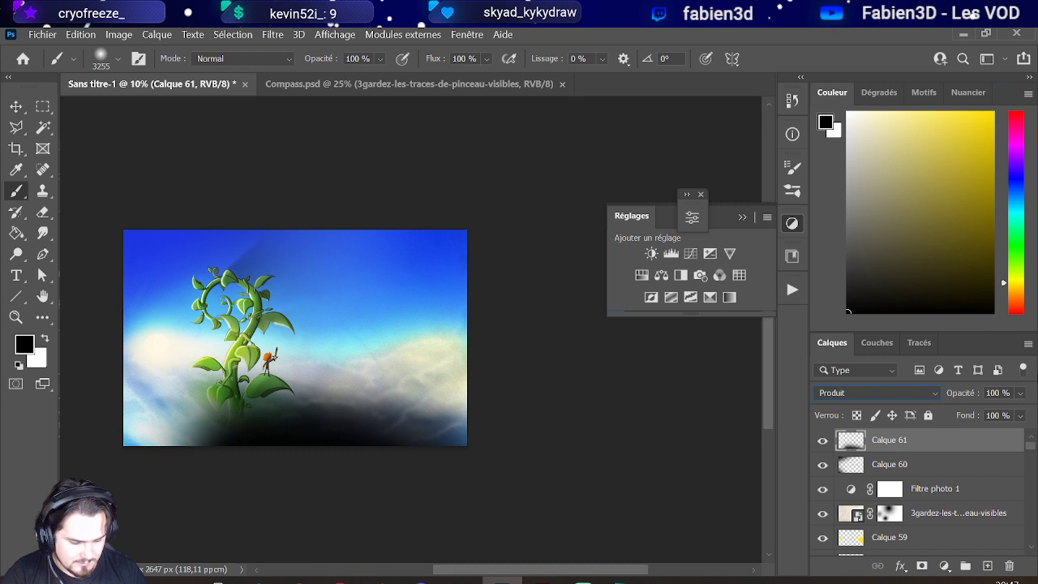
left_click(1020, 392)
left_click_drag(989, 411, 974, 413)
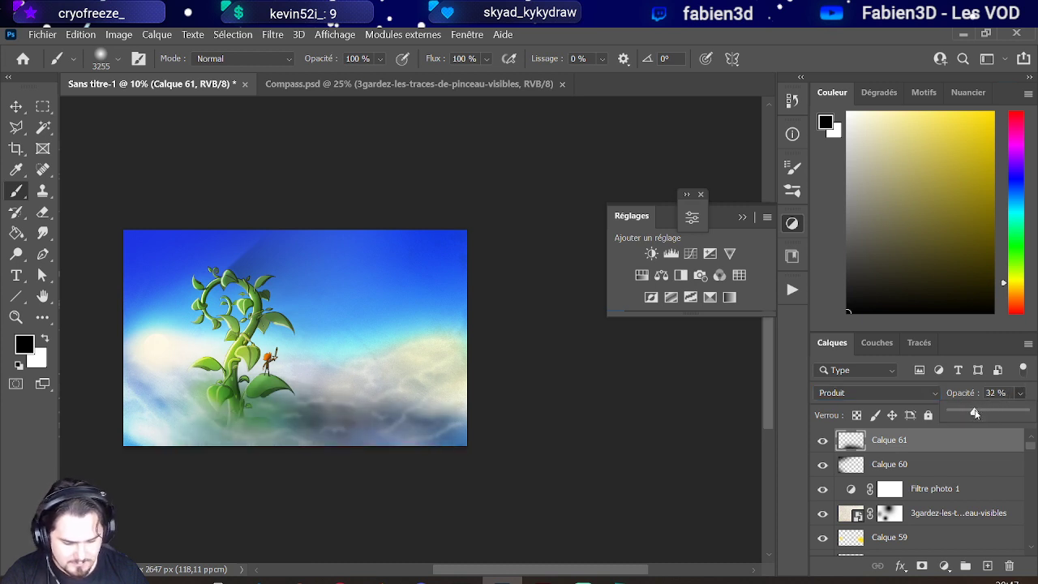
left_click(922, 397)
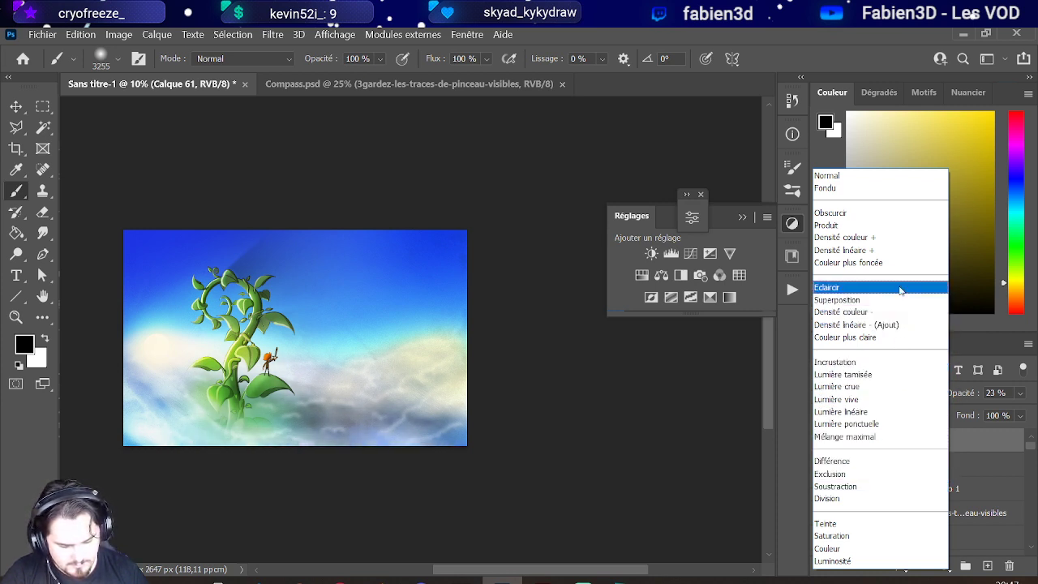
left_click(900, 290)
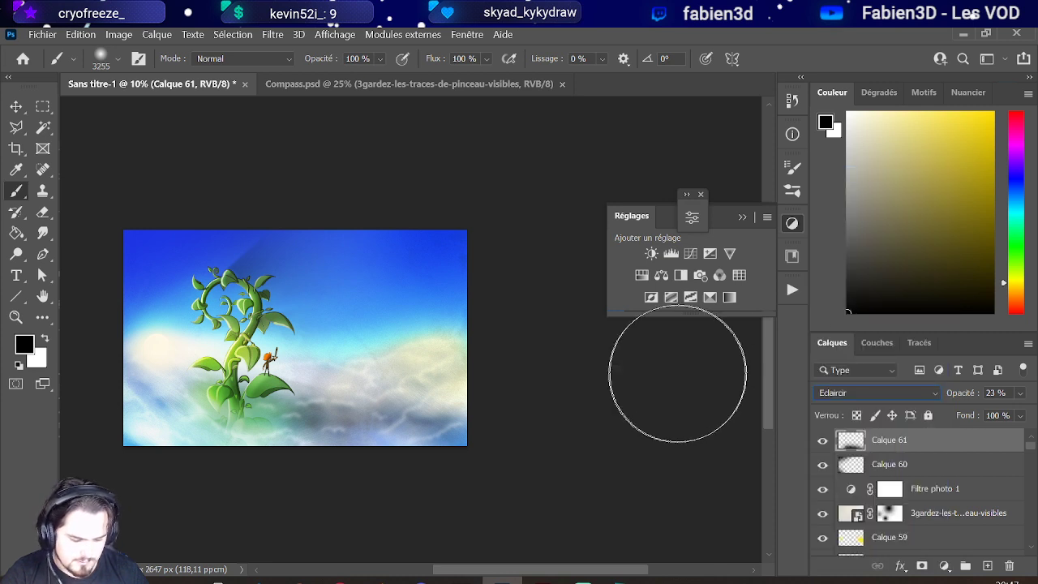
Step: Reduce the brush to 332 px and add a new layer directly above Calque 59
mouse_move(466, 398)
left_mouse_down()
mouse_move(454, 412)
mouse_move(391, 369)
mouse_move(424, 354)
mouse_move(411, 355)
left_mouse_up()
scroll(891, 502, "down", 4)
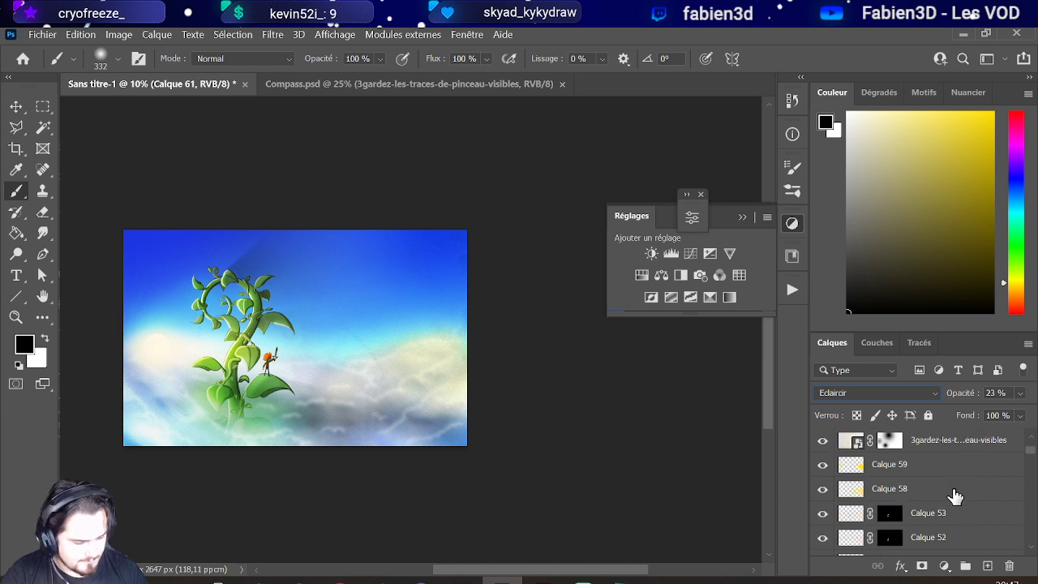
scroll(932, 496, "up", 1)
left_click(916, 468)
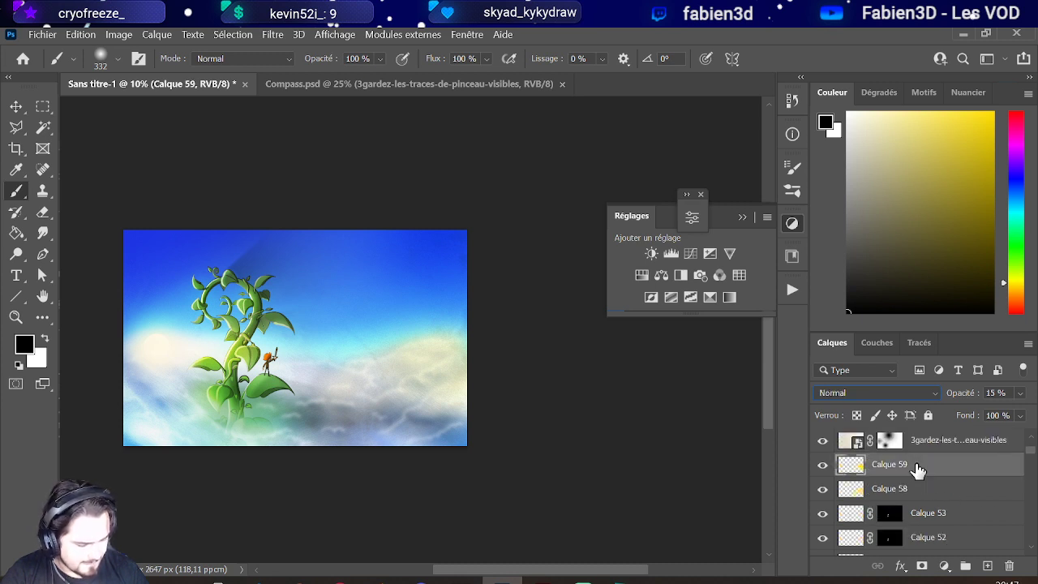
left_click(986, 565)
Step: Reduce the brush to 250 px and paint a bright yellow dot on the far-right cloud
scroll(409, 369, "up", 1)
scroll(409, 369, "up", 2)
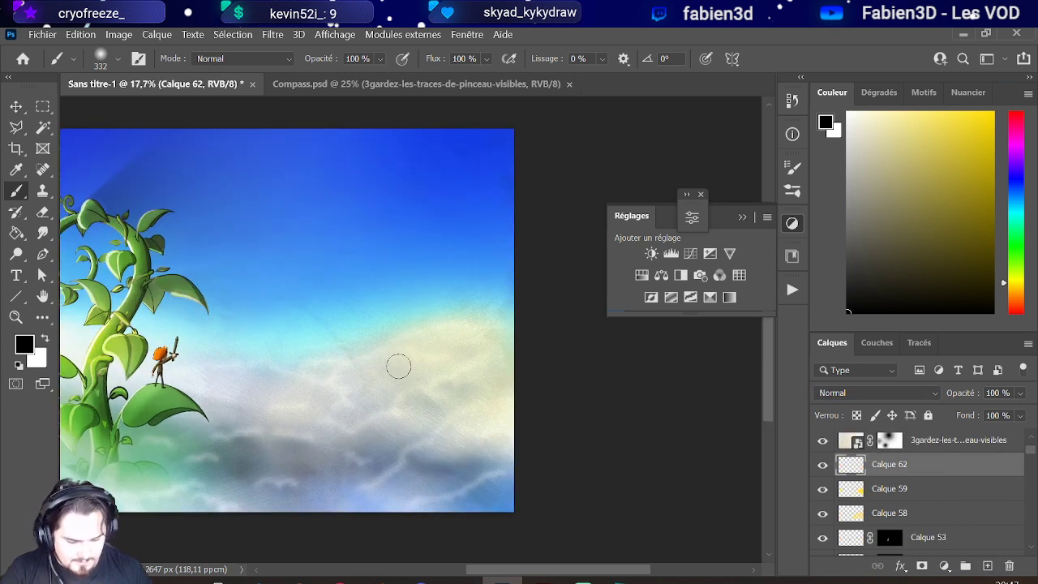
key("bracketleft")
key("bracketleft")
key("bracketleft")
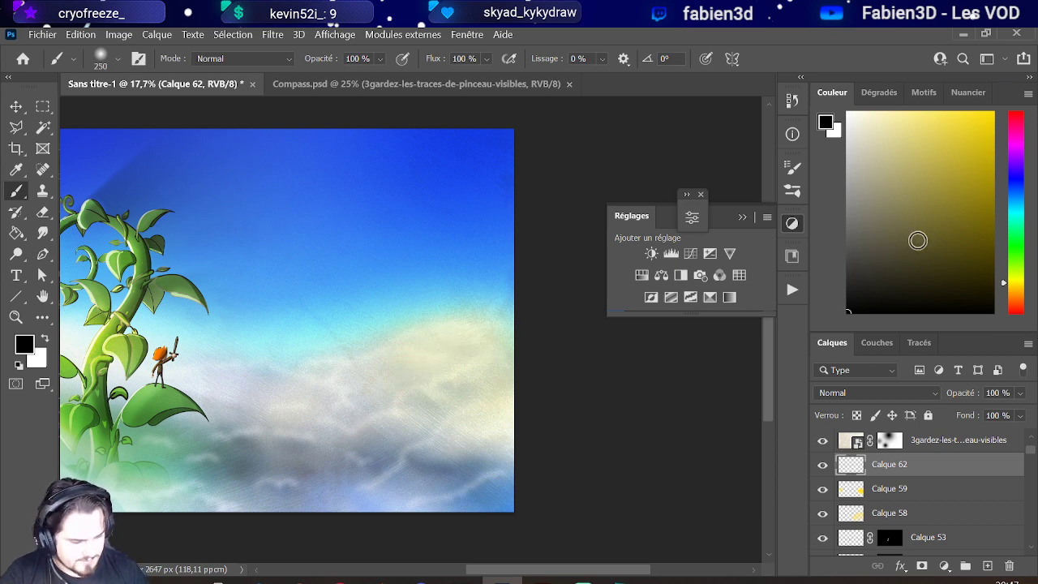
left_click_drag(917, 236, 1027, 68)
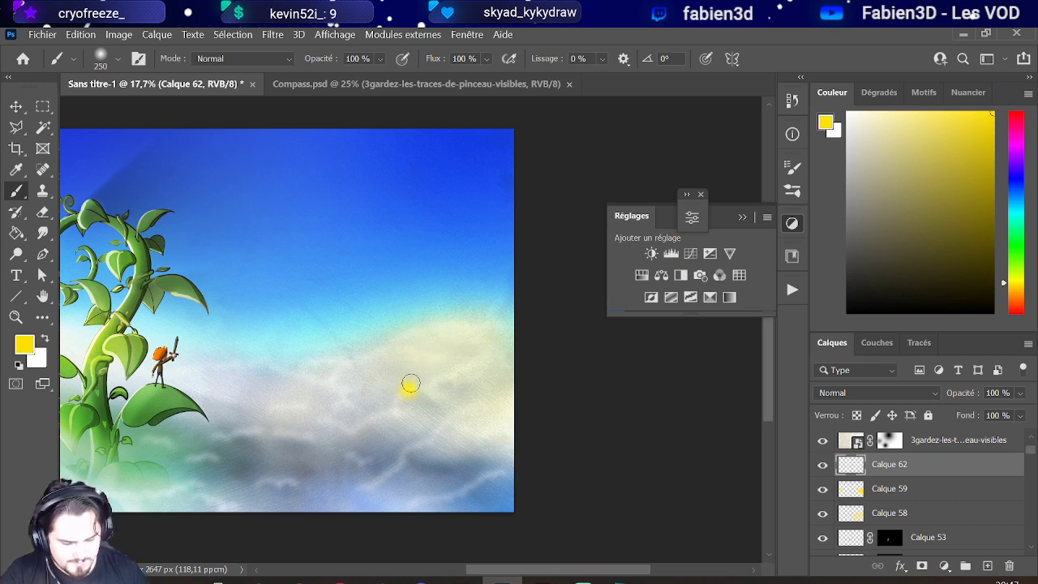
scroll(408, 386, "down", 3)
scroll(408, 386, "up", 3)
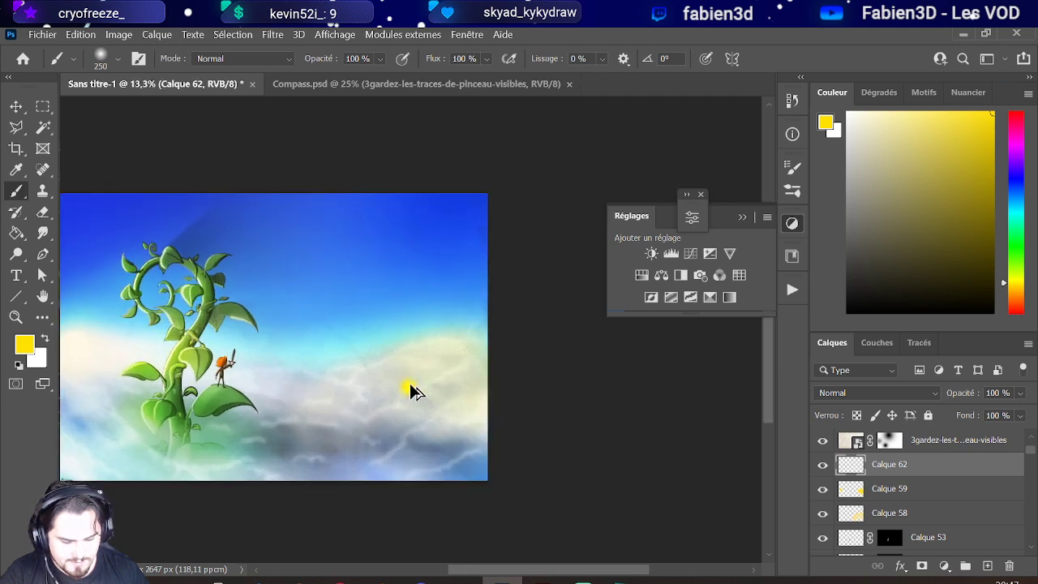
Step: Choose the Arrondi net pression taille preset for the brush
left_click(119, 60)
left_click(119, 336)
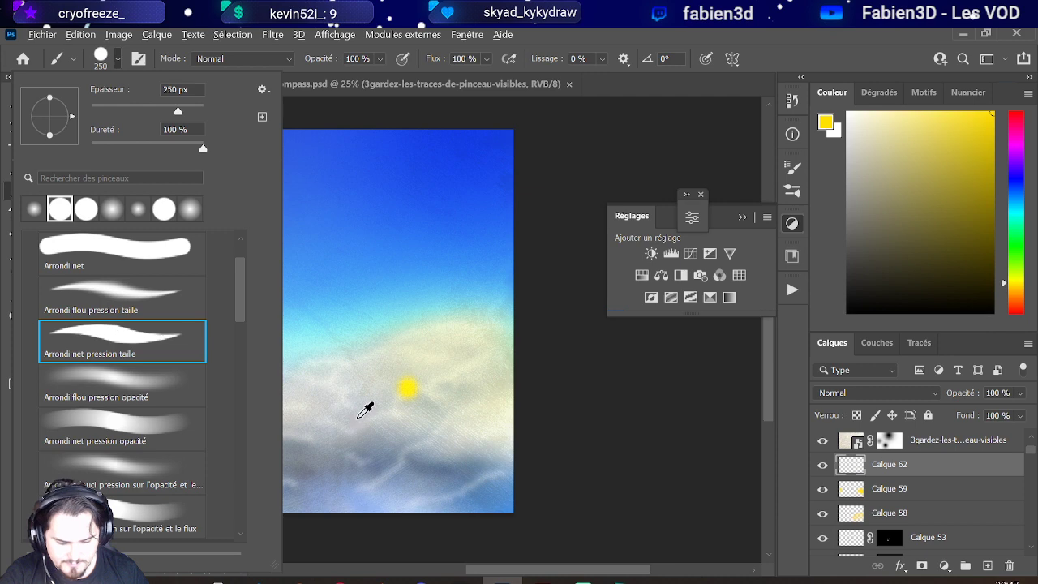
right_click(394, 417, "alt")
Step: Set the eraser to the Arrondi net pression taille preset at 351 px and erase the lower part of the yellow dot
left_click(43, 212)
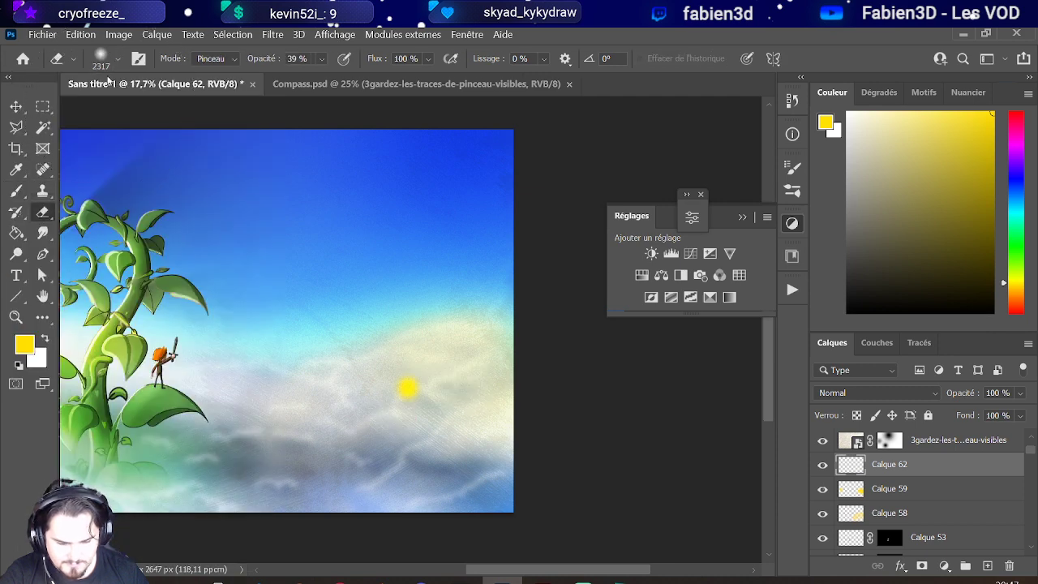
left_click(119, 60)
left_click(116, 334)
right_click(409, 411, "alt")
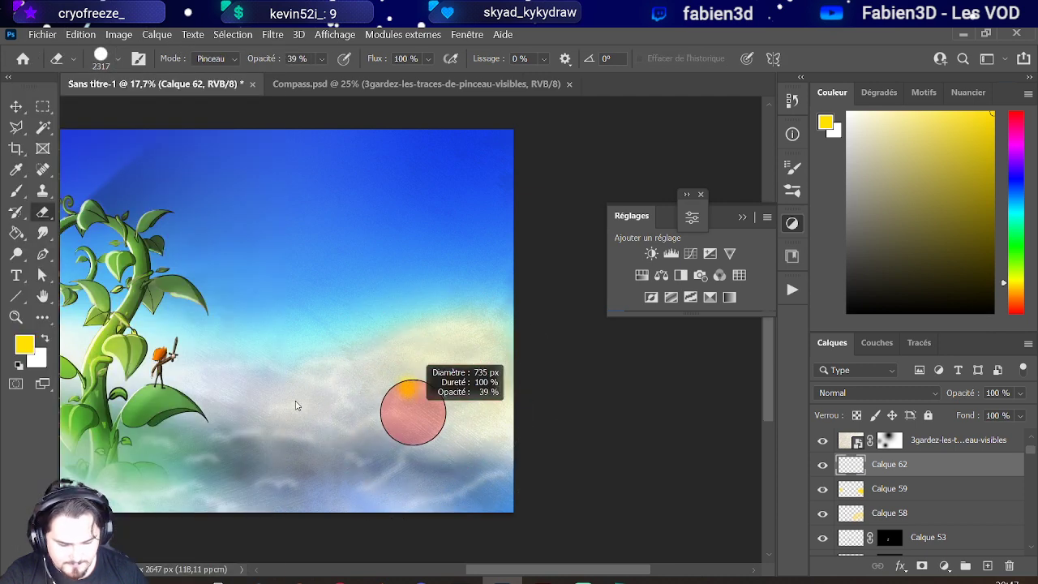
right_click(402, 410, "alt")
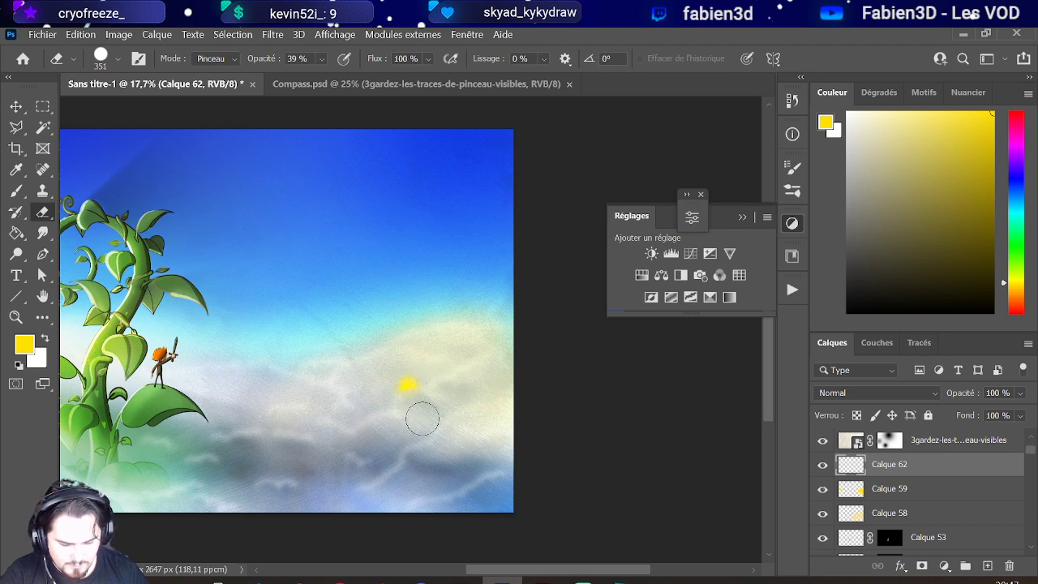
scroll(411, 405, "down", 3)
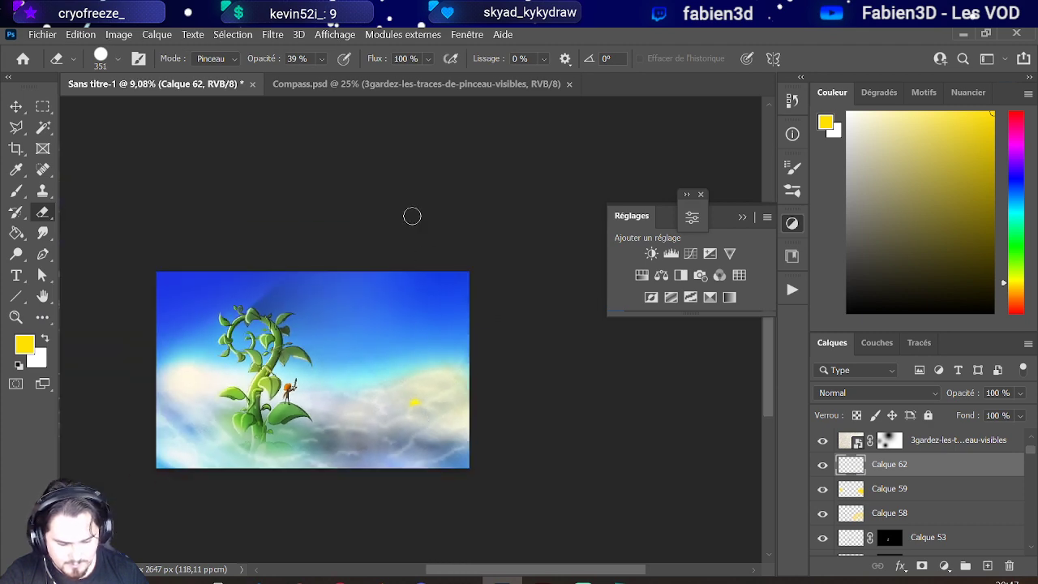
Step: Free-transform the yellow dot on Calque 62 and reposition it slightly up and to the left on the far-right cloud
left_click(80, 34)
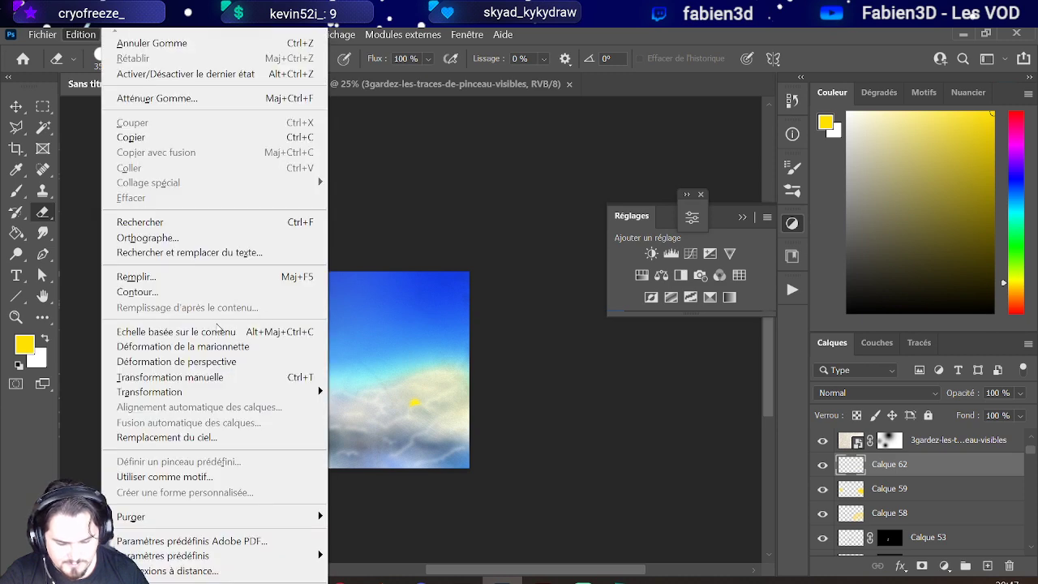
left_click(214, 377)
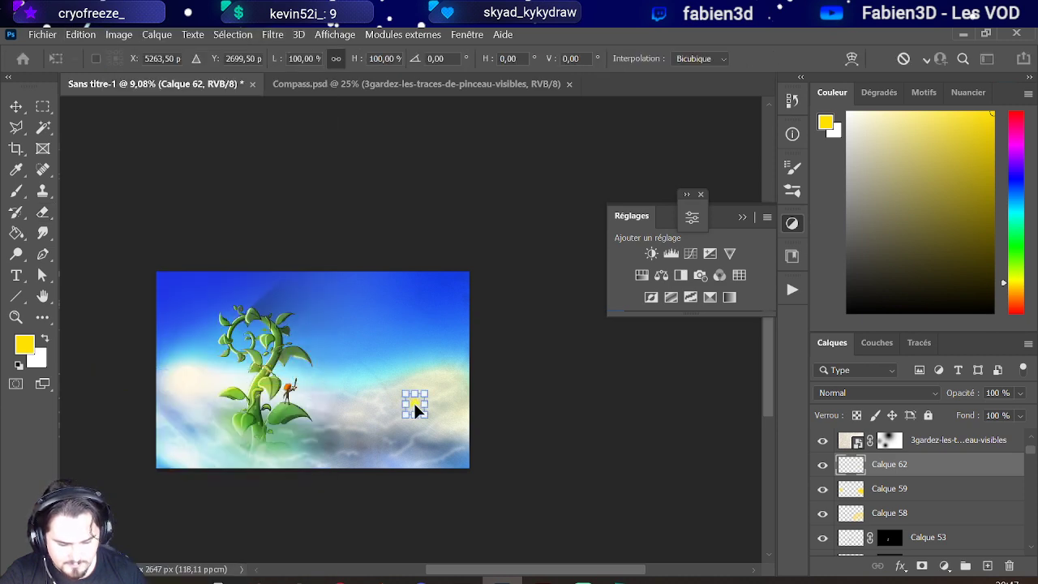
scroll(414, 403, "up", 3)
left_click_drag(414, 401, 357, 435)
scroll(365, 400, "down", 3)
scroll(369, 403, "up", 1)
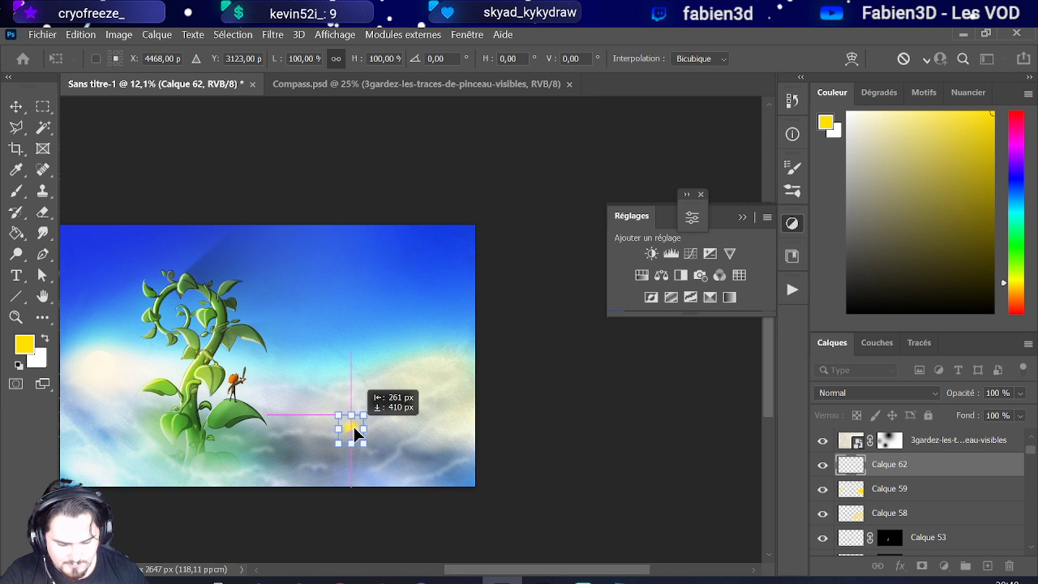
left_click_drag(357, 435, 399, 406)
scroll(357, 429, "down", 1)
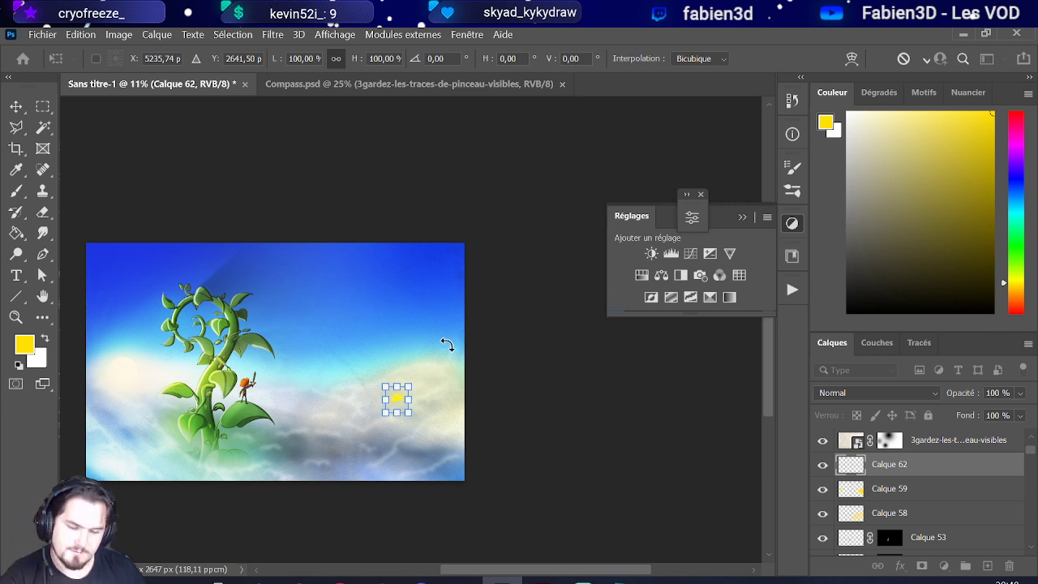
key("Return")
Step: Set the blend mode of Calque 62 to Superposition
key("e")
scroll(447, 405, "down", 2)
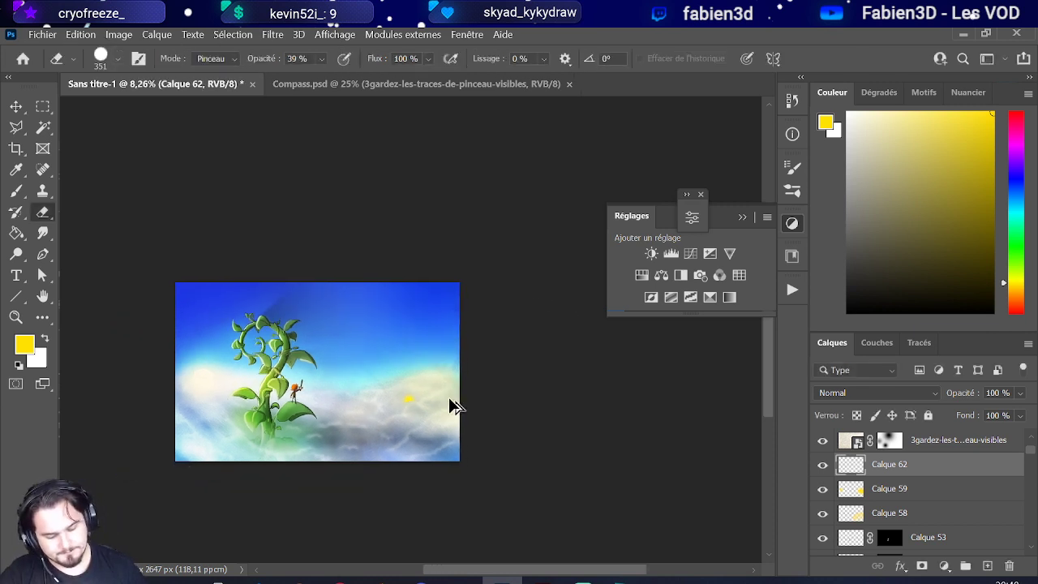
scroll(466, 415, "up", 1)
scroll(481, 390, "up", 2)
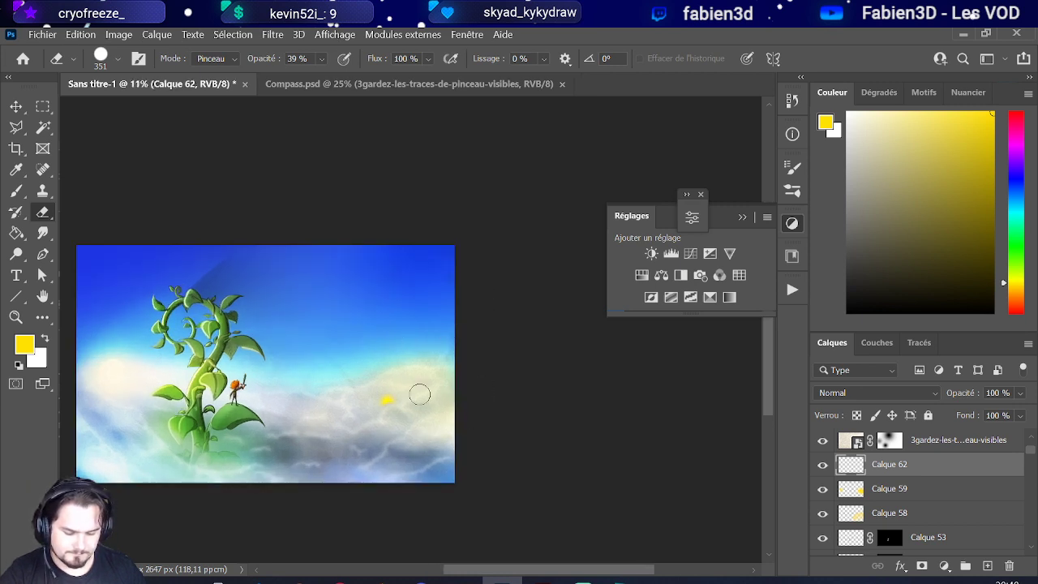
left_click(888, 392)
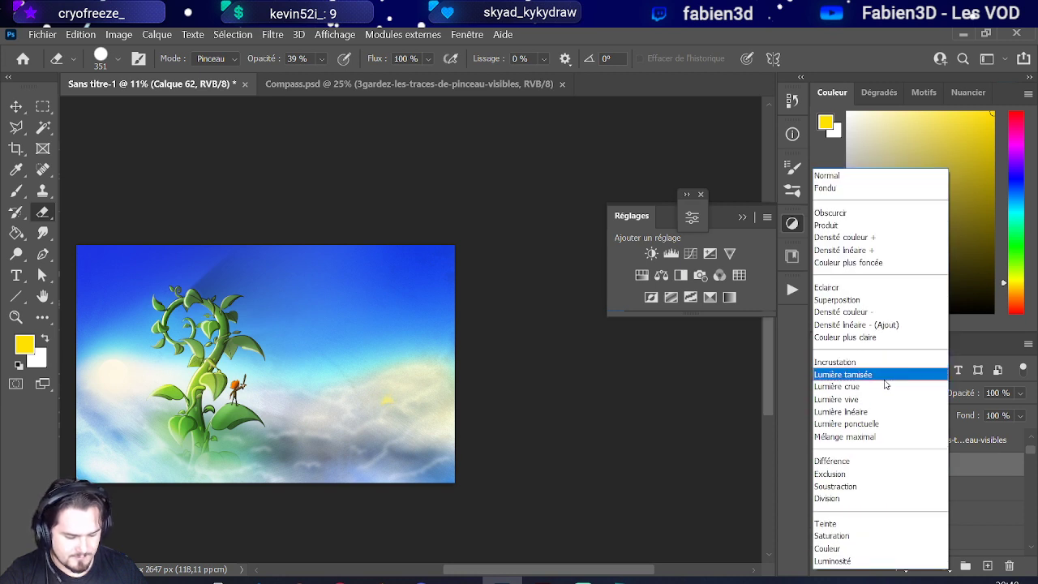
left_click(865, 299)
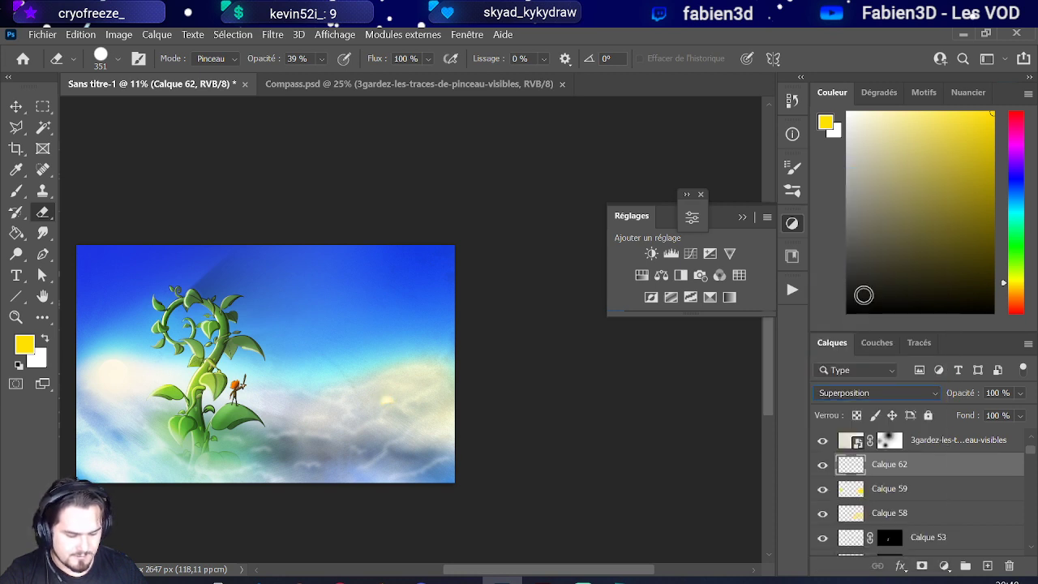
Step: Add a new layer above Calque 62 and paint a fan of thin yellow rays from the cloud light with the 244 px brush
left_click(986, 566)
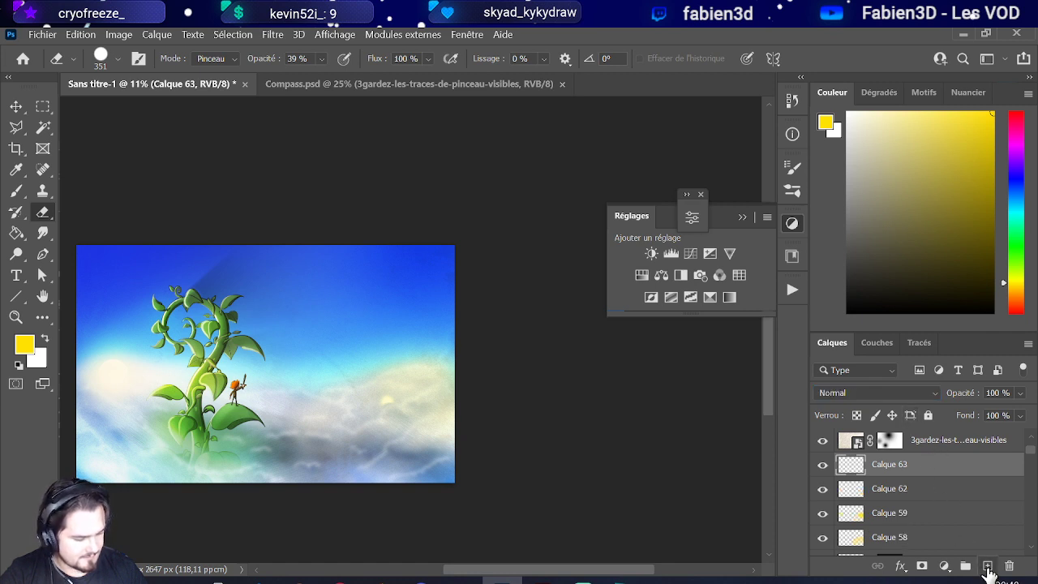
left_click(19, 193)
left_click_drag(348, 347, 334, 359)
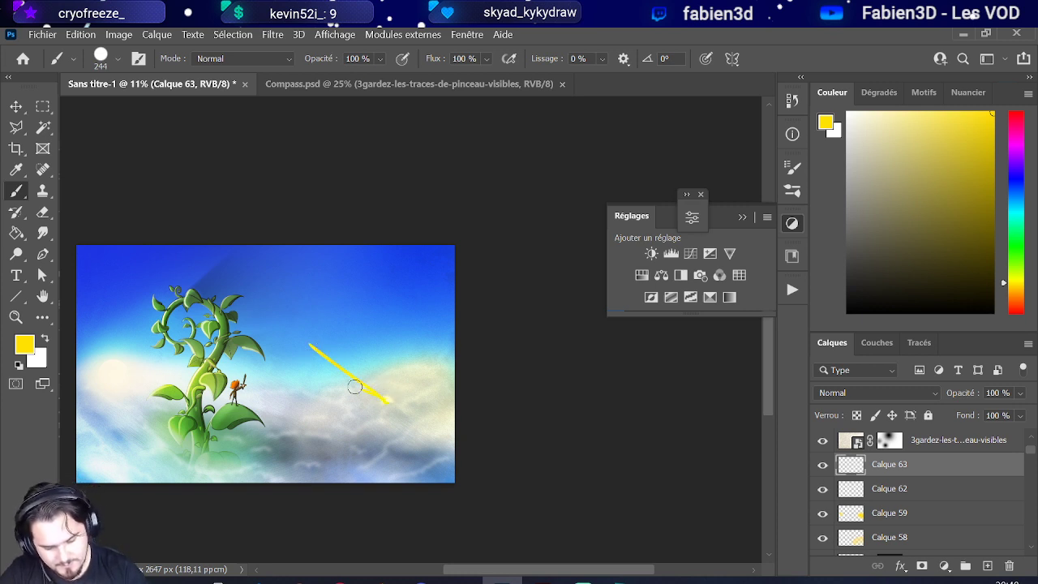
mouse_move(390, 398)
left_mouse_down()
mouse_move(302, 318)
mouse_move(313, 278)
mouse_move(351, 261)
mouse_move(377, 276)
left_mouse_up()
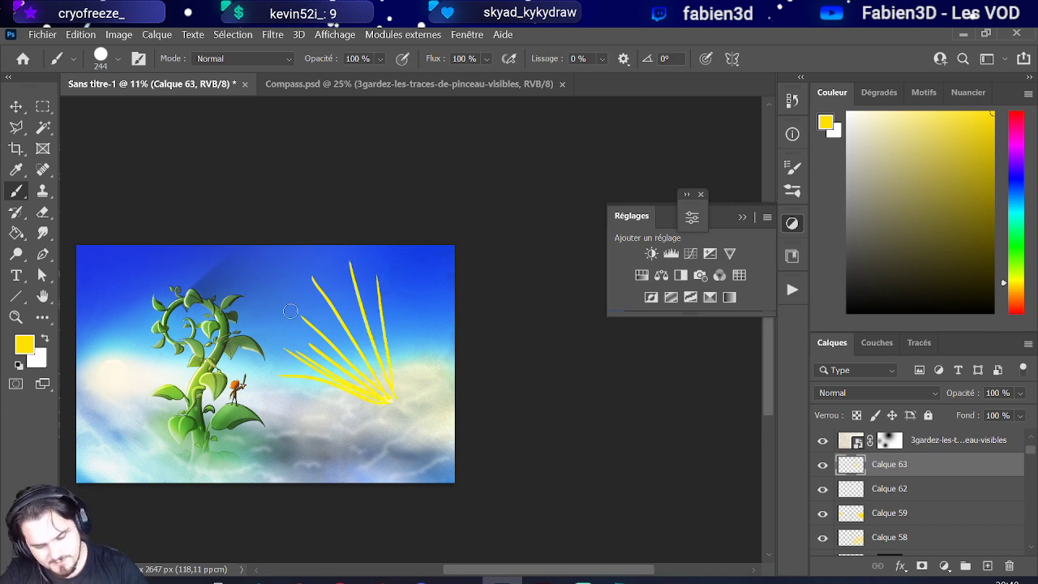
Step: Set the eraser to a soft round preset at 4051 px and partially erase the outer ends of the yellow rays
left_click(37, 214)
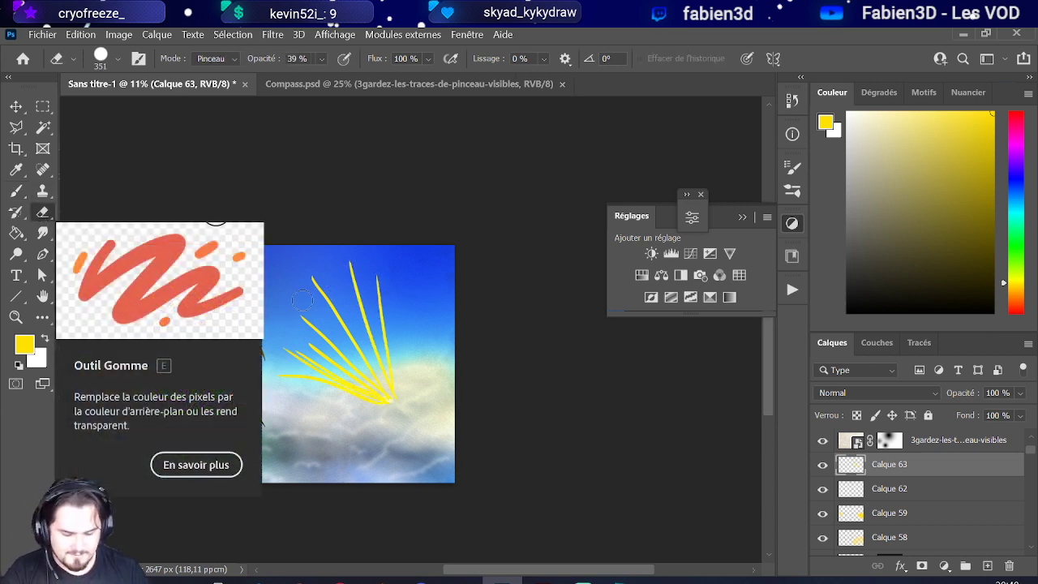
key("bracketright")
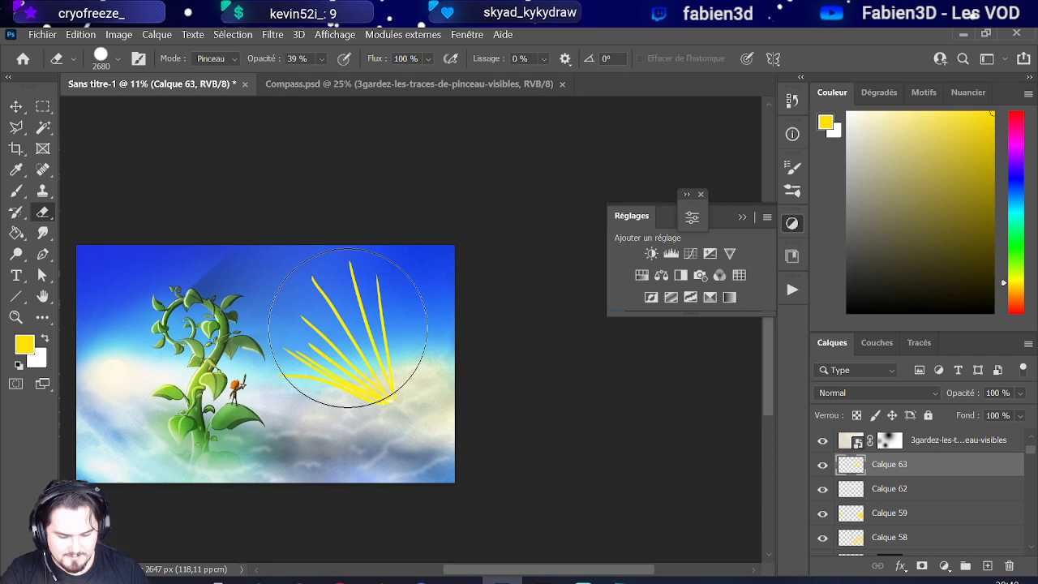
left_click(119, 60)
double_click(128, 382)
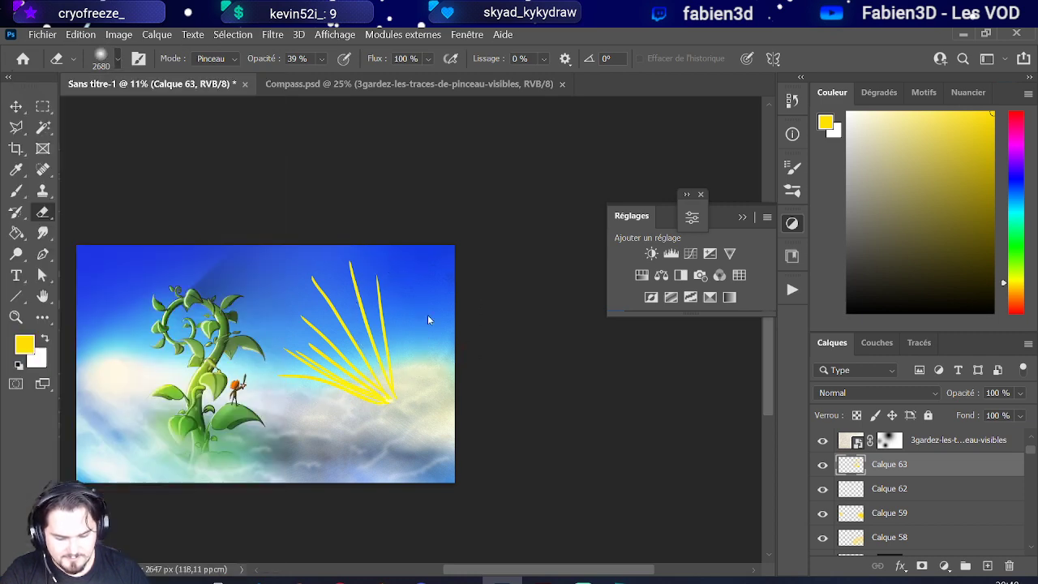
key("bracketright")
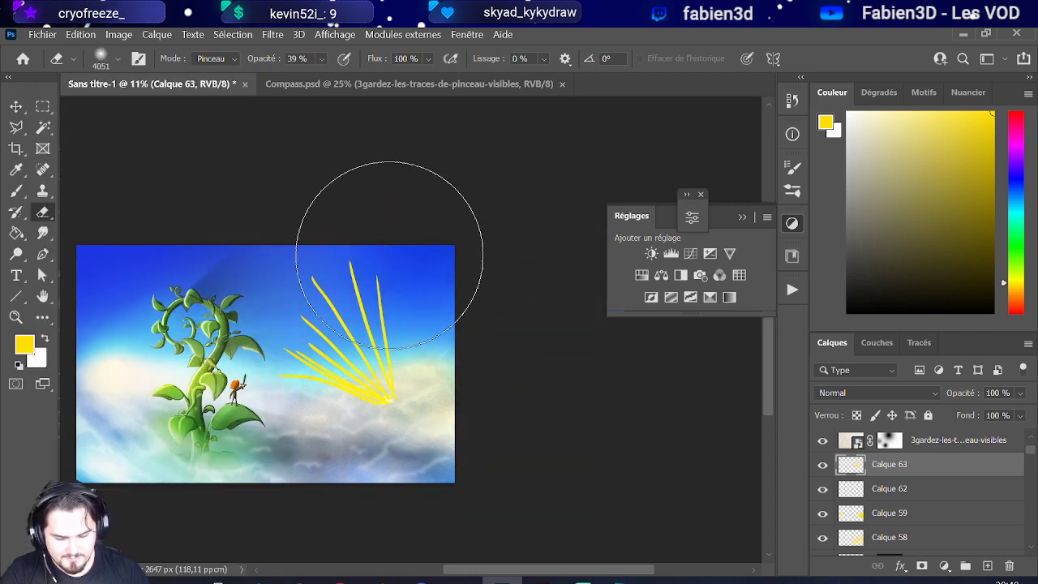
left_click(287, 309)
Step: Raise the eraser opacity to 100 % and fade out the upper parts of the yellow rays
left_click(321, 59)
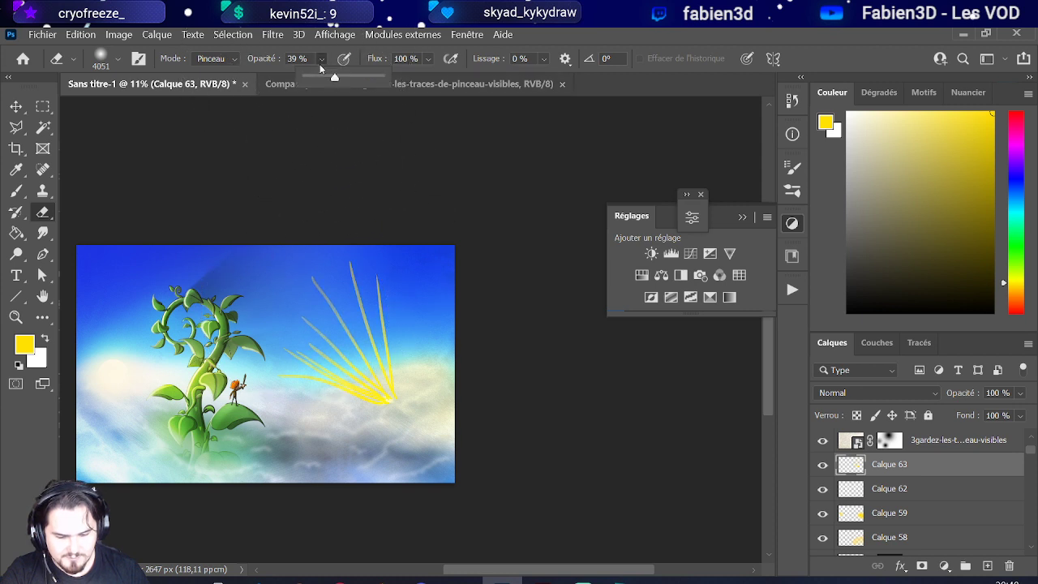
left_click_drag(309, 78, 383, 78)
left_click(346, 254)
left_click(343, 259)
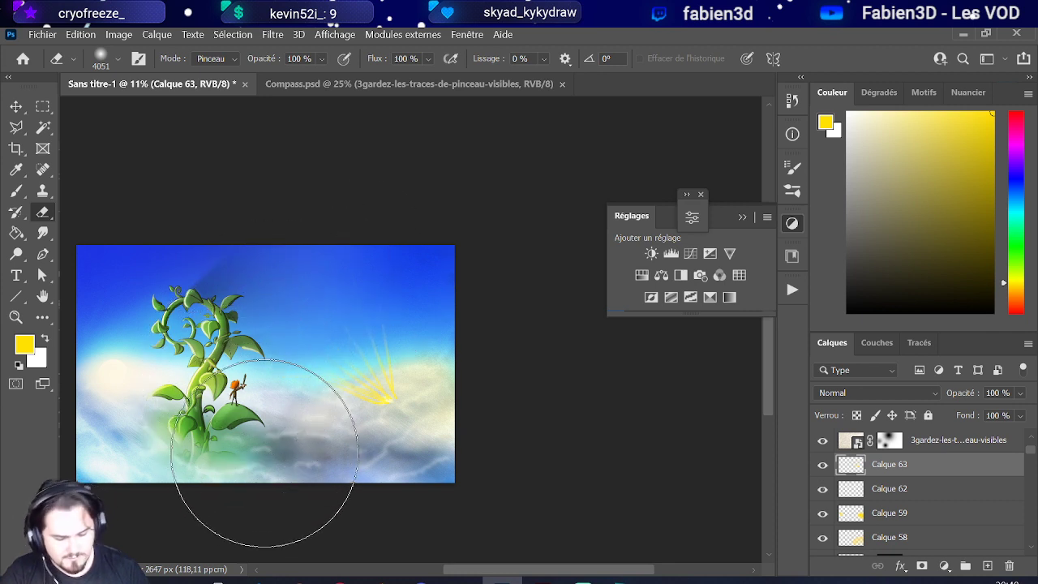
Step: Apply a Gaussian blur with a 30,4 px radius to the rays and set Calque 63's blend mode to Densité couleur -
left_click(272, 35)
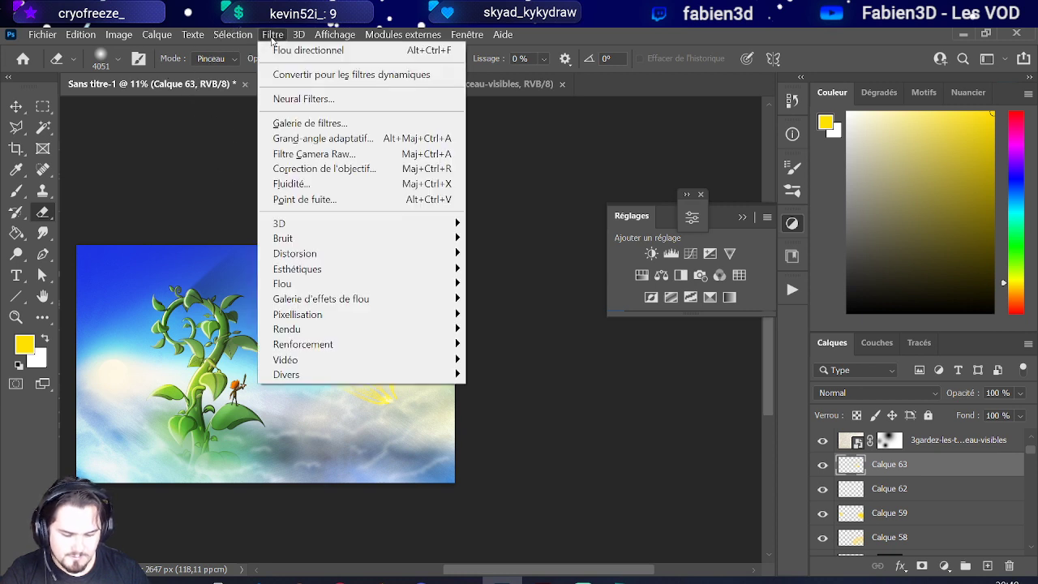
mouse_move(304, 291)
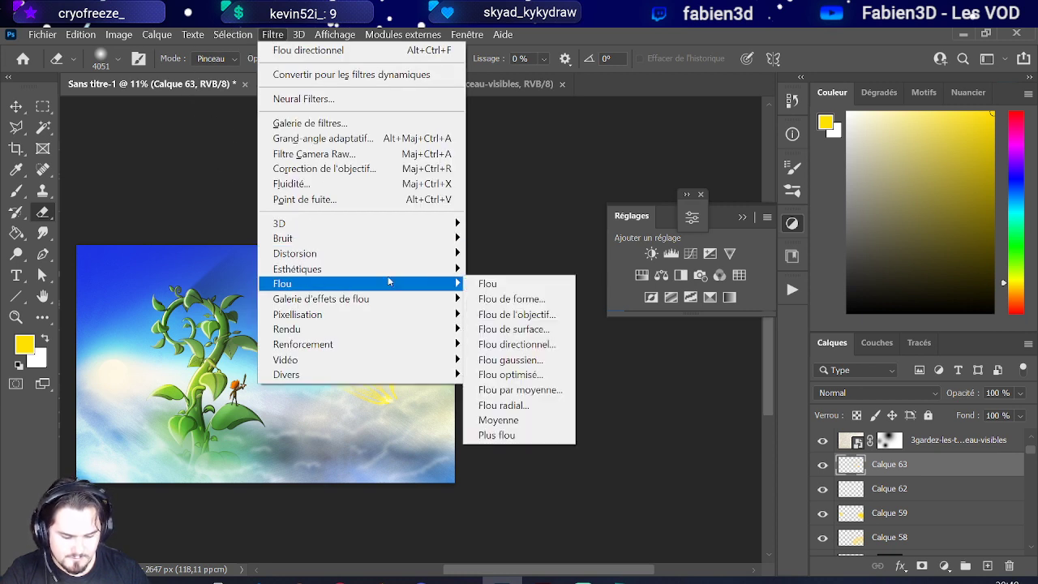
left_click(501, 363)
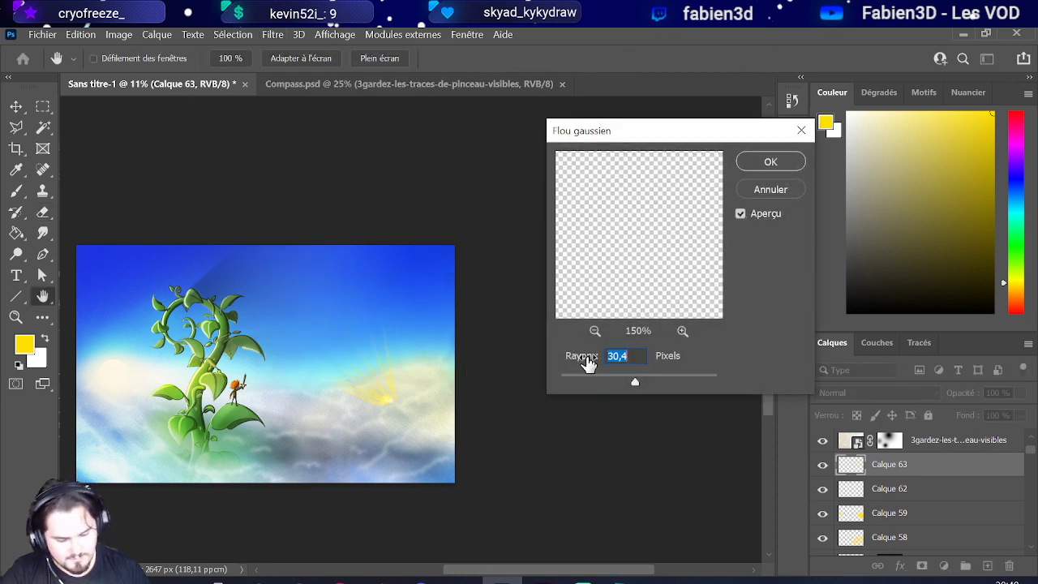
left_click(769, 162)
key("e")
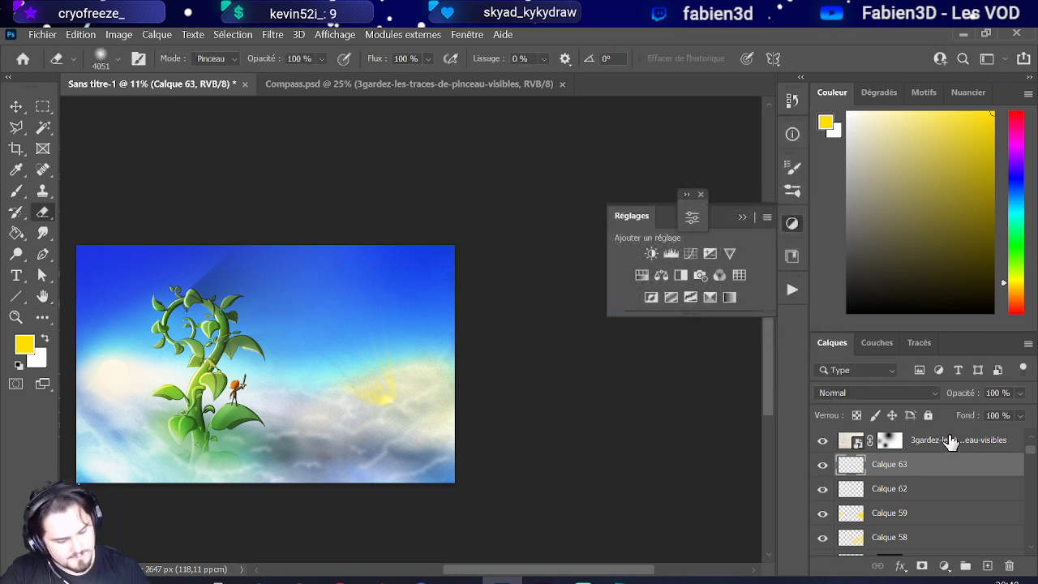
left_click(899, 399)
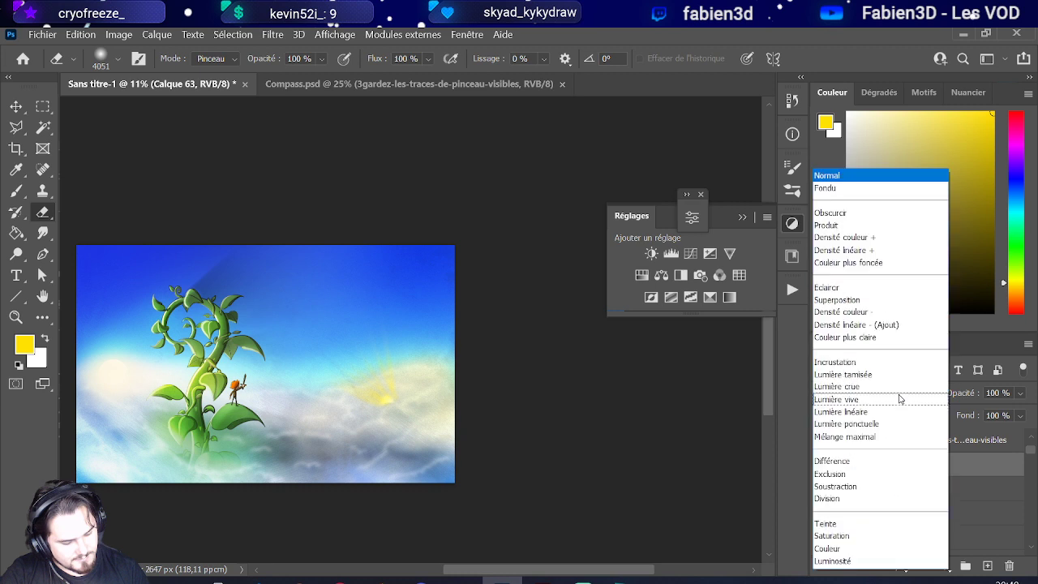
left_click(881, 313)
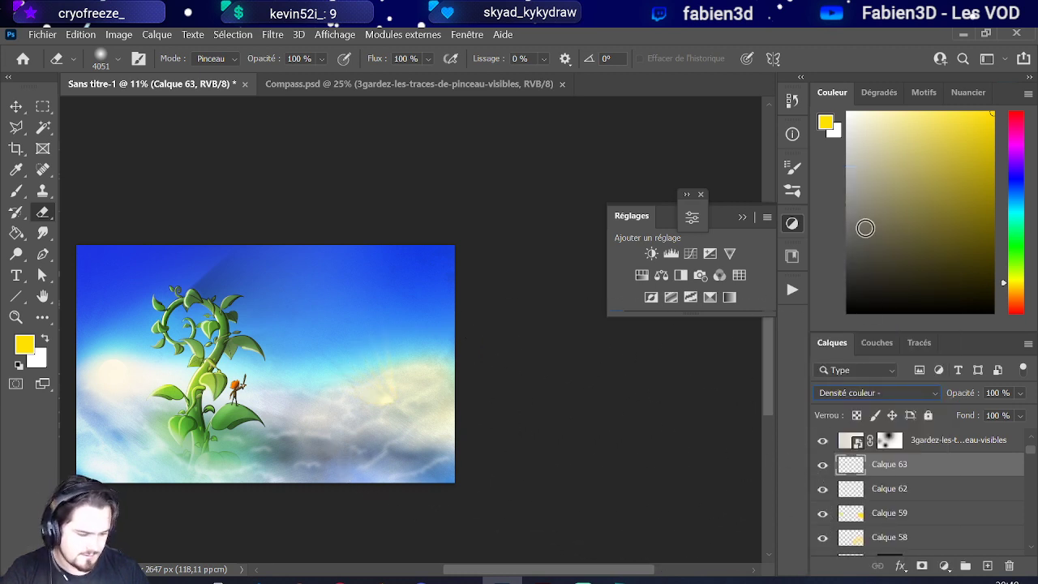
Step: Set the foreground colour to white and add a new layer directly above Calque 63
key("d")
key("x")
left_click(896, 501)
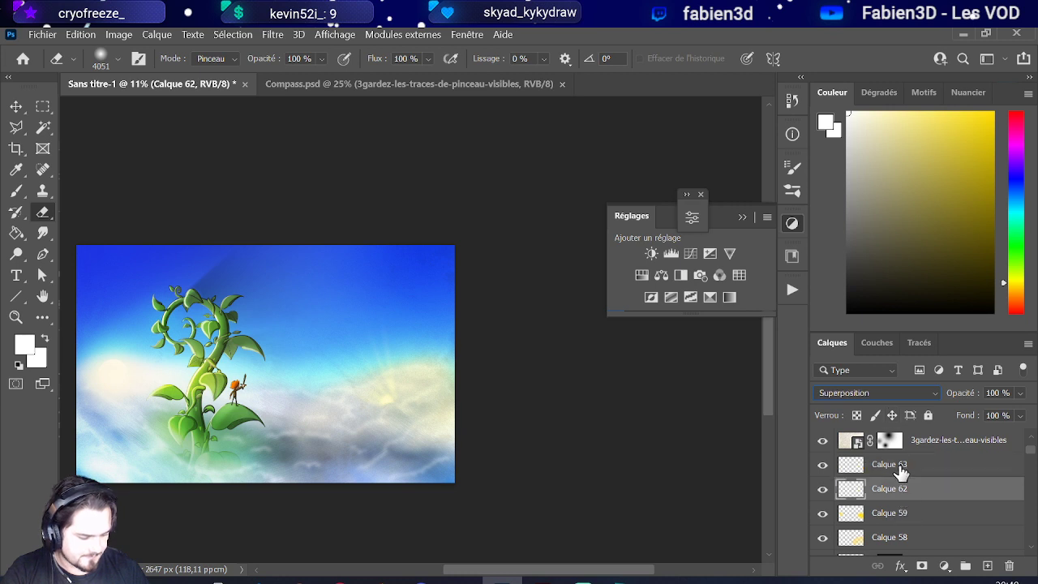
left_click(900, 469)
left_click(987, 567)
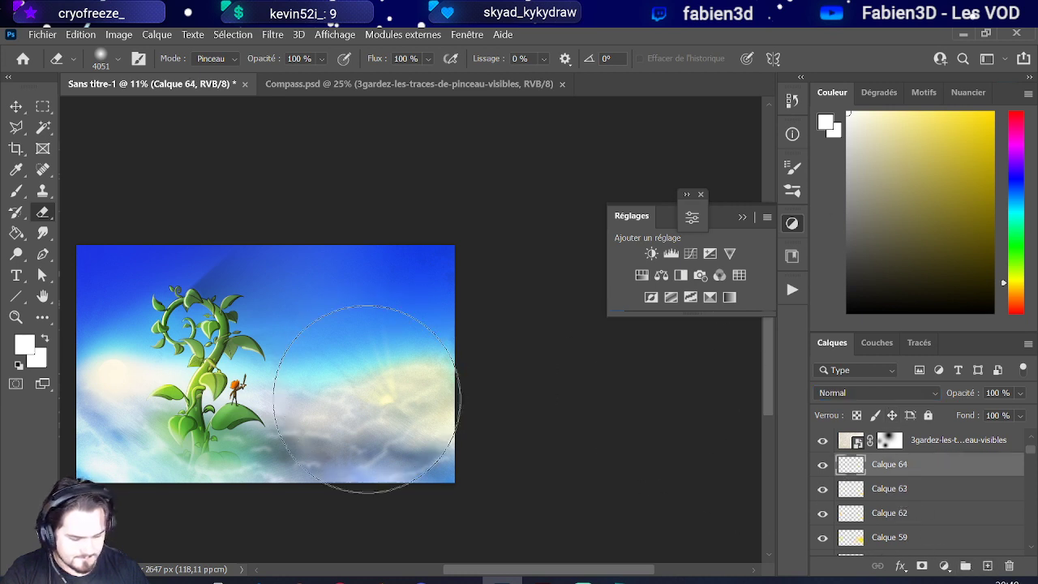
Step: Paint a soft white glow over the cloud light with the Arrondi flou pression opacité brush at 753 px
right_click(347, 409, "alt")
right_click(382, 405, "alt")
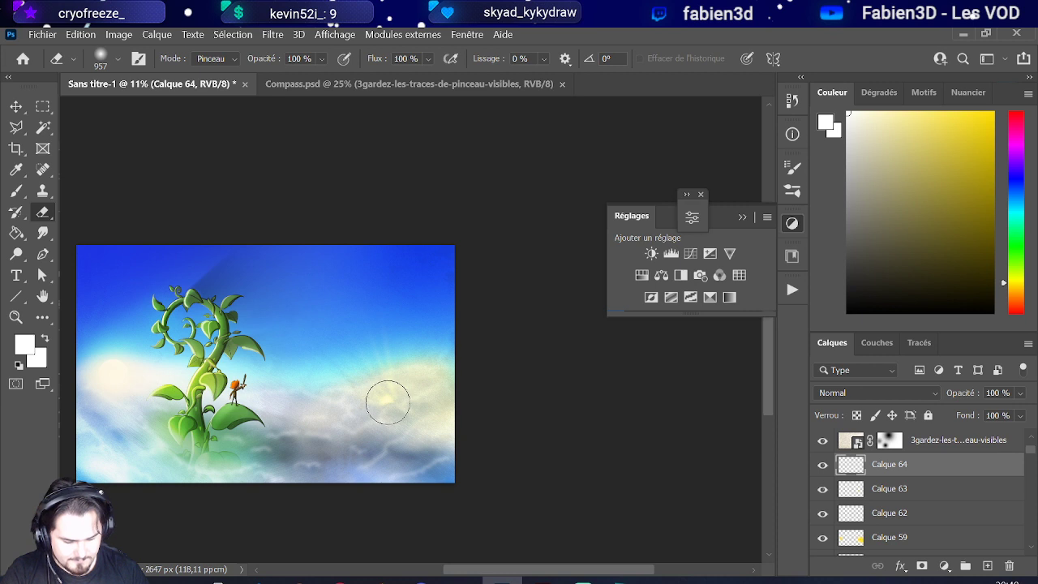
key("b")
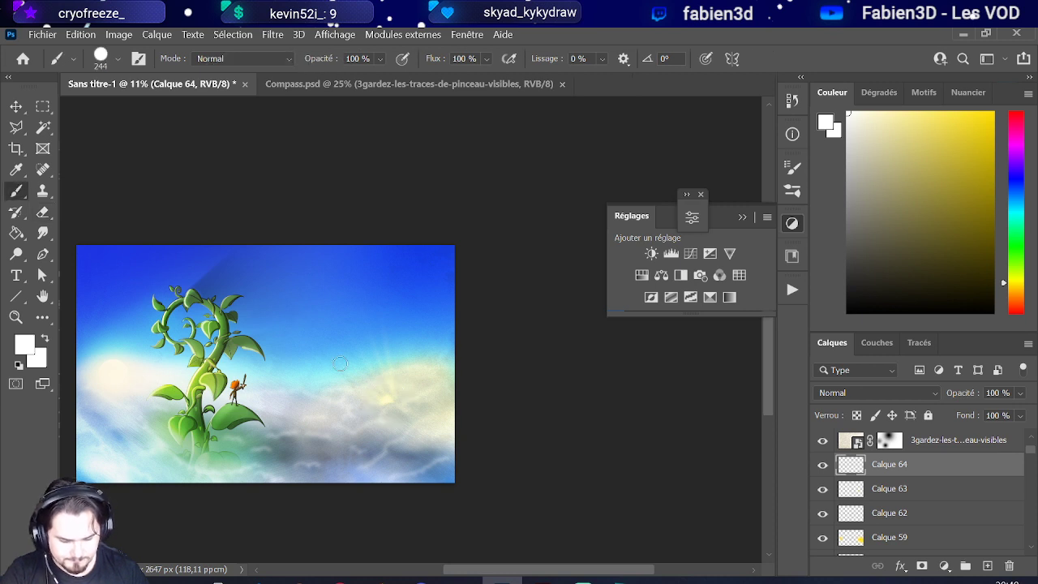
right_click(403, 394, "alt")
left_click(101, 58)
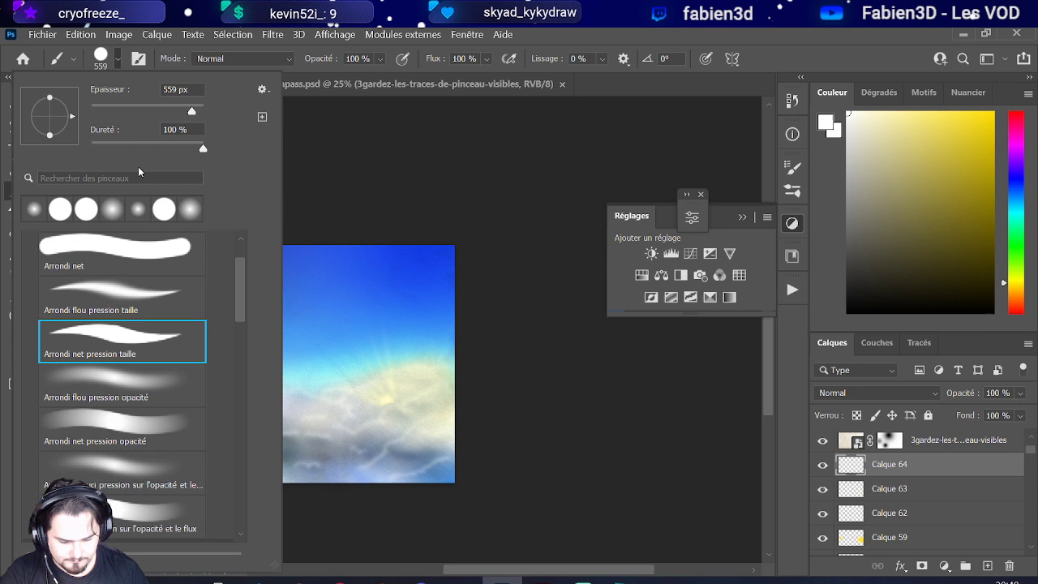
left_click(127, 381)
right_click(410, 415, "alt")
left_click(382, 401)
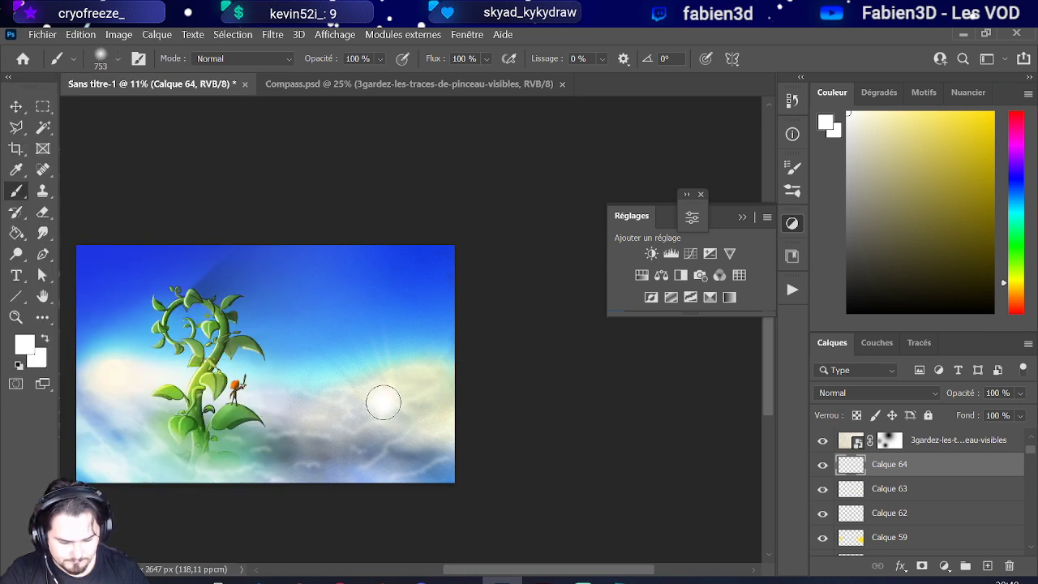
Step: Flatten the white glow vertically with a free transform and set Calque 64's blend mode to Lumière tamisée
left_click(79, 35)
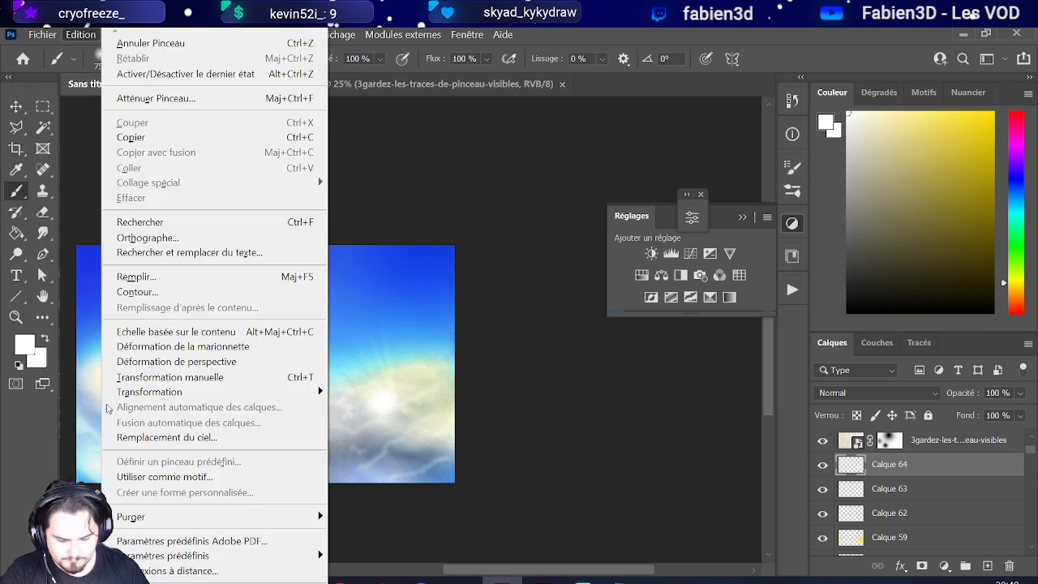
left_click(138, 381)
mouse_move(385, 431)
left_mouse_down()
mouse_move(386, 394)
mouse_move(394, 408)
left_mouse_up()
key("Return")
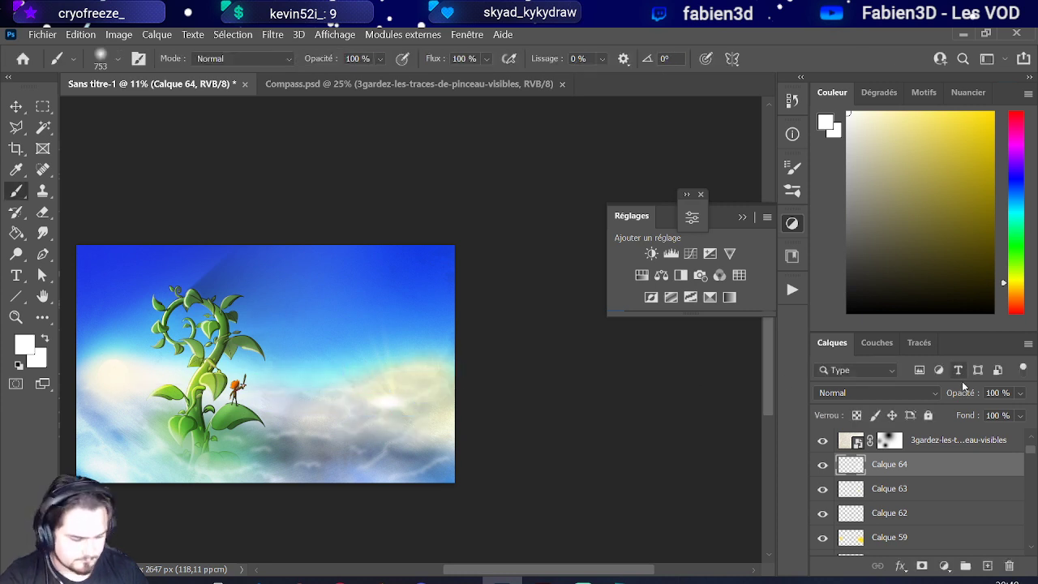
left_click(901, 395)
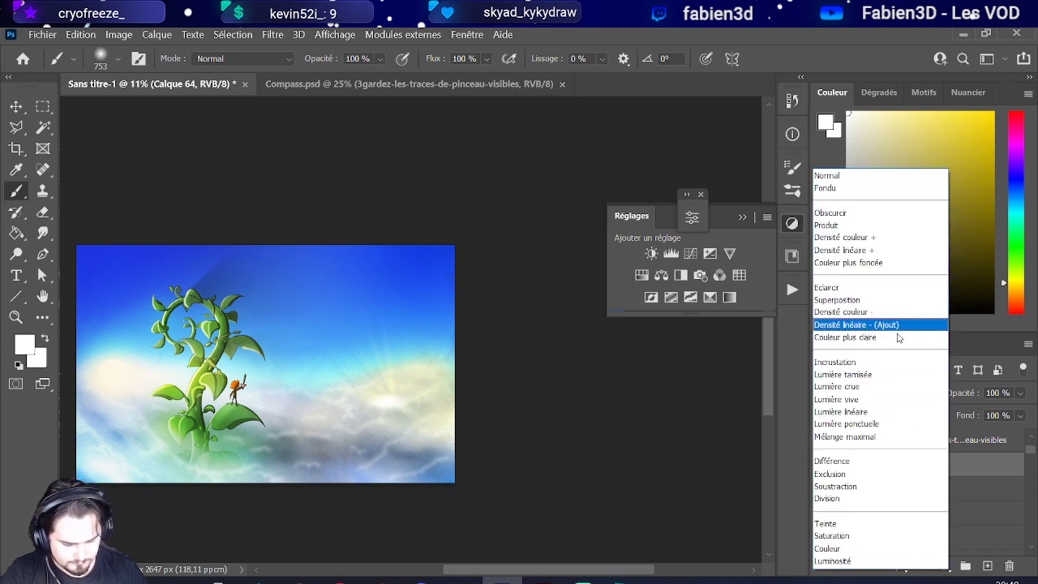
left_click(900, 376)
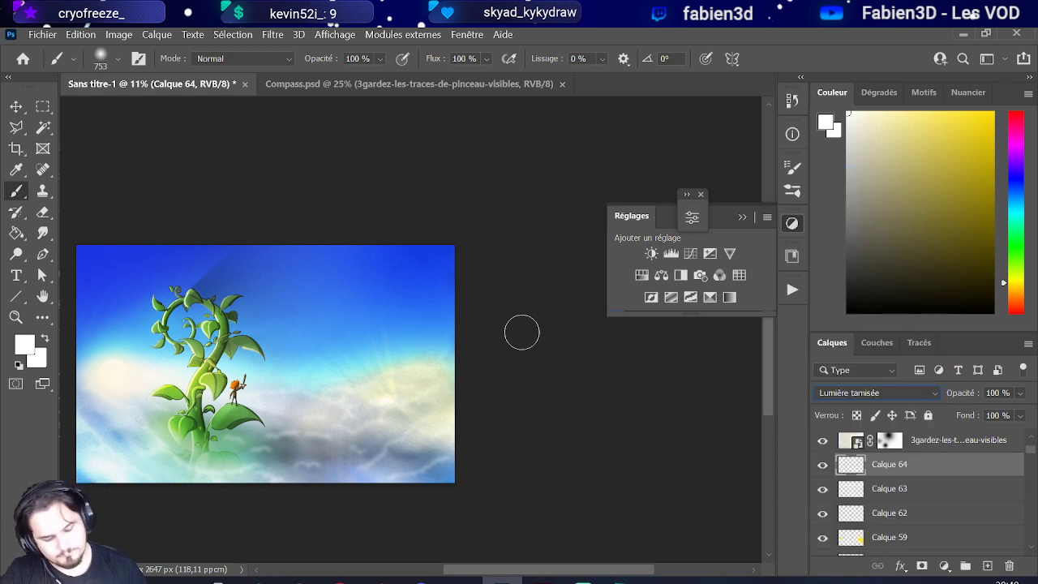
Step: Add a new layer above Calque 64 and paint soft black strokes radiating from the cloud light with a 462 px brush
left_click(938, 444)
left_click(940, 465)
left_click(986, 565)
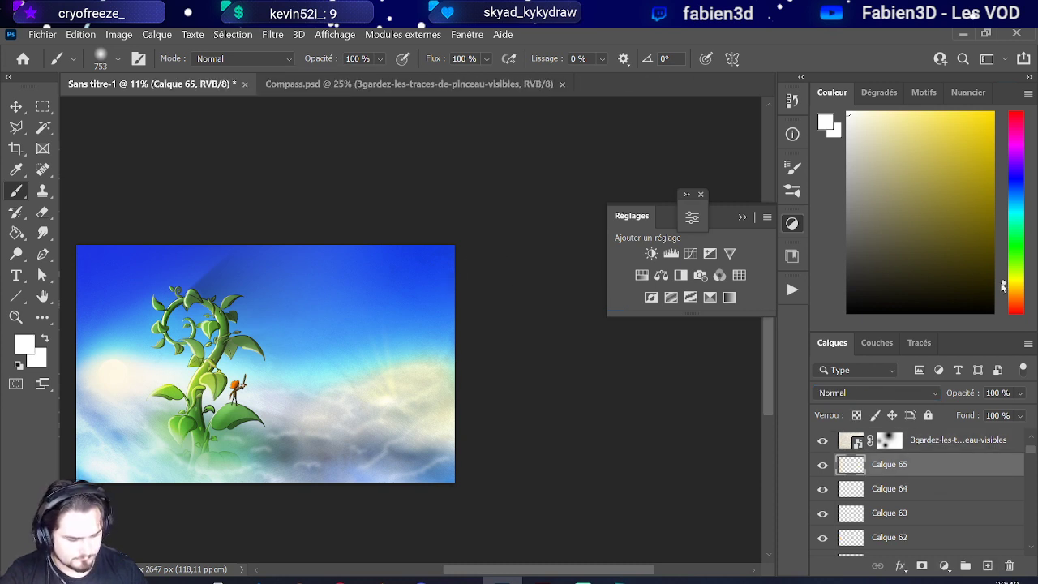
key("d")
mouse_move(378, 410)
left_mouse_down()
mouse_move(349, 411)
mouse_move(359, 370)
mouse_move(396, 388)
mouse_move(385, 300)
left_mouse_up()
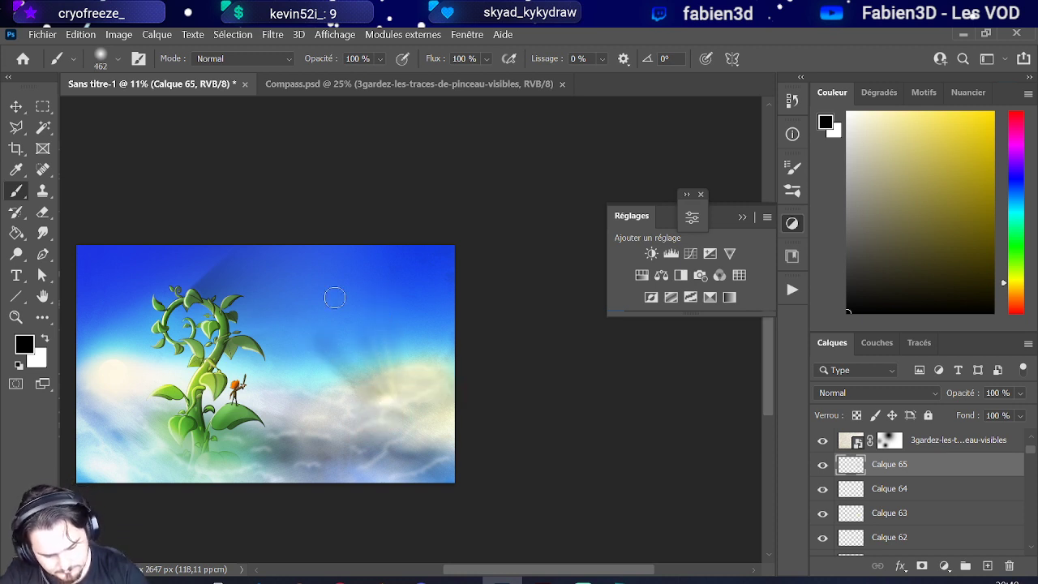
Step: Undo the last black strokes and repaint fainter rays on Calque 65 with the Arrondi adouci pression sur l'opacité et le flux brush
key("ctrl+z")
key("ctrl+z")
key("ctrl+z")
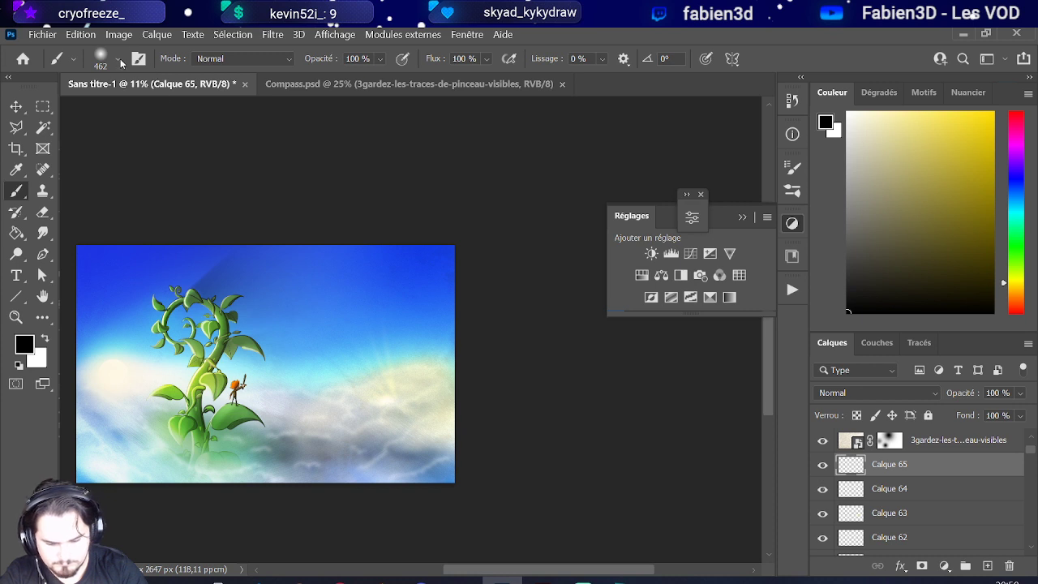
left_click(117, 58)
left_click(172, 468)
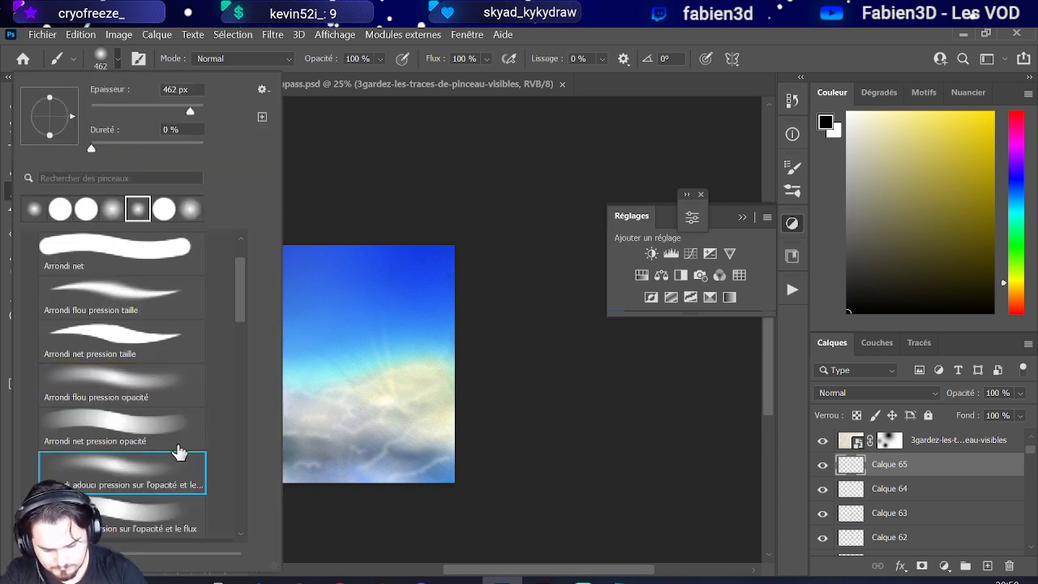
left_click(378, 393)
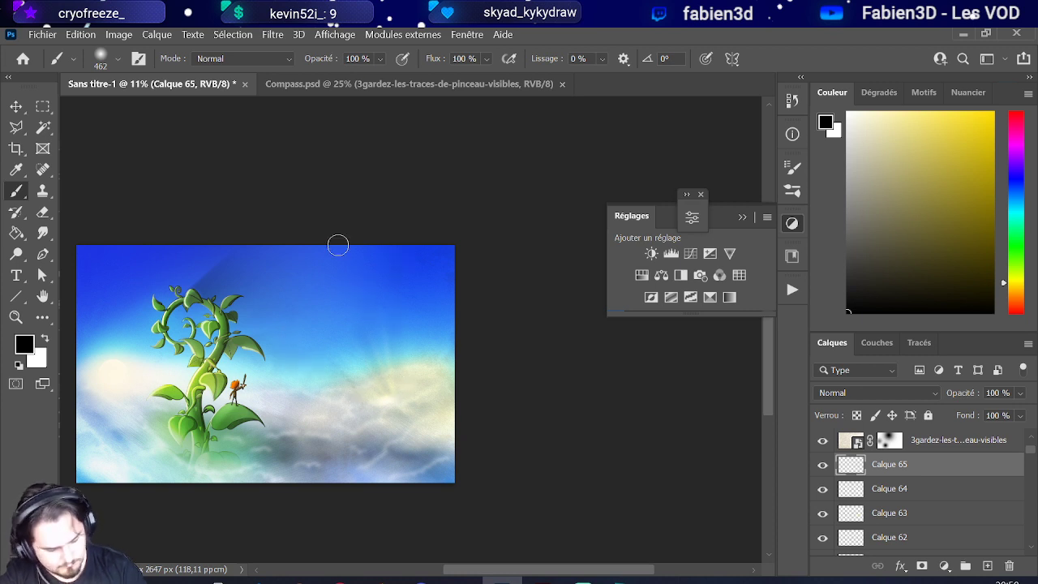
Step: Add a layer above Calque 65 and paint soft yellow rays from the cloud light, plus a yellow glow at 1263 px
left_click(986, 565)
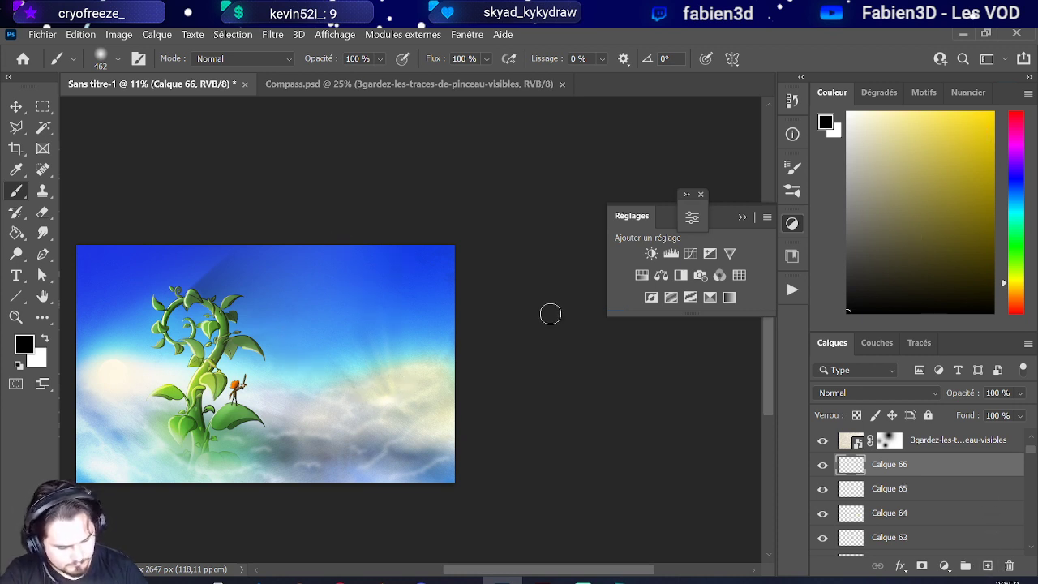
left_click(991, 122)
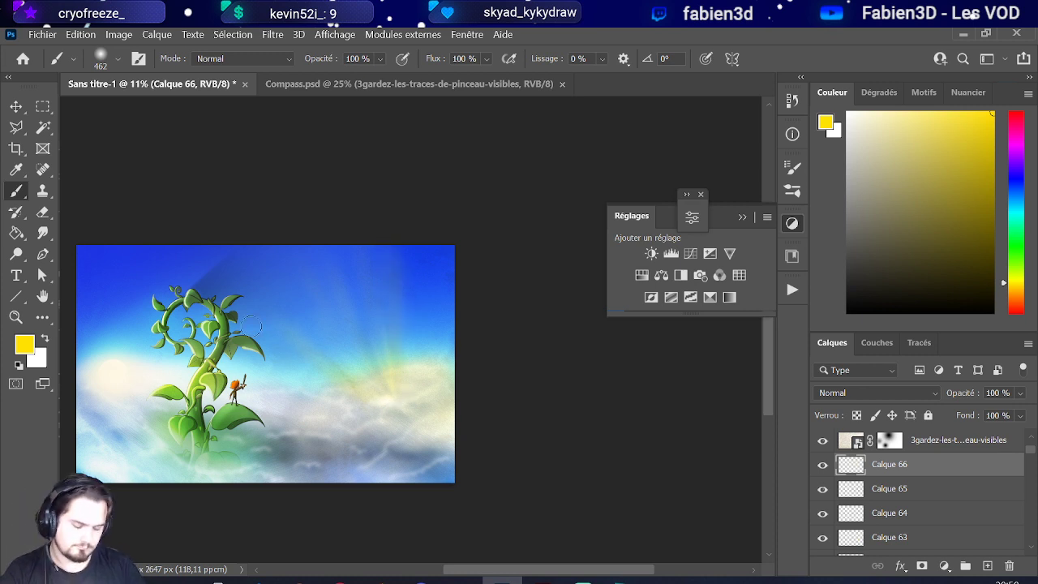
left_click(389, 398)
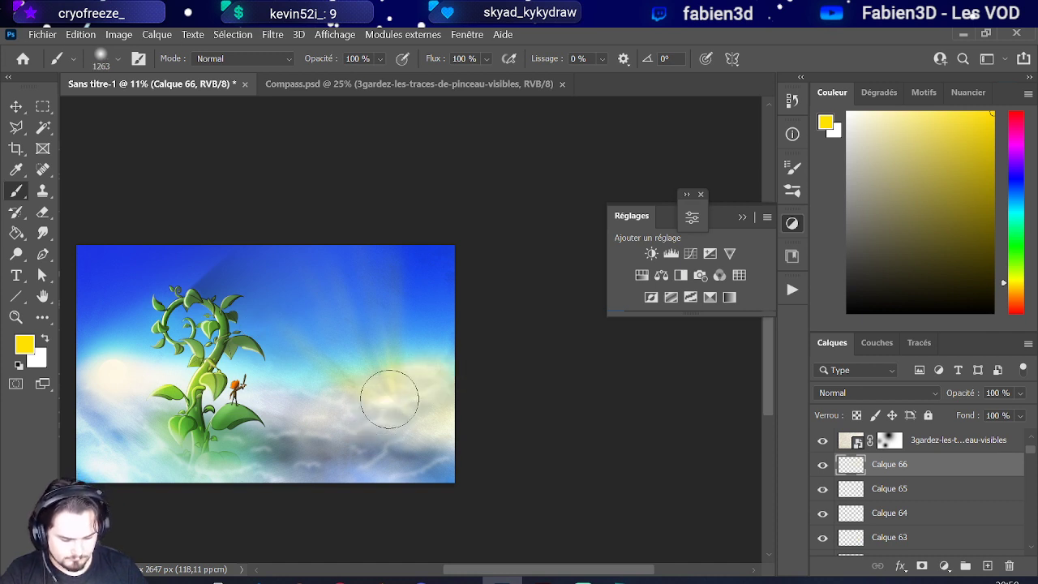
key("ctrl+z")
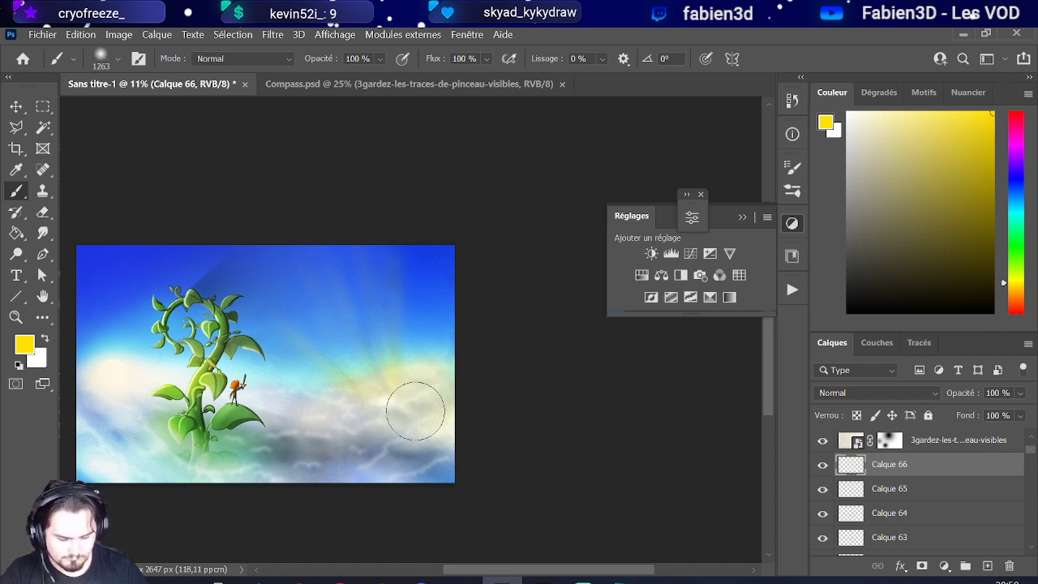
mouse_move(415, 411)
left_mouse_down()
mouse_move(371, 398)
mouse_move(384, 384)
mouse_move(396, 393)
left_mouse_up()
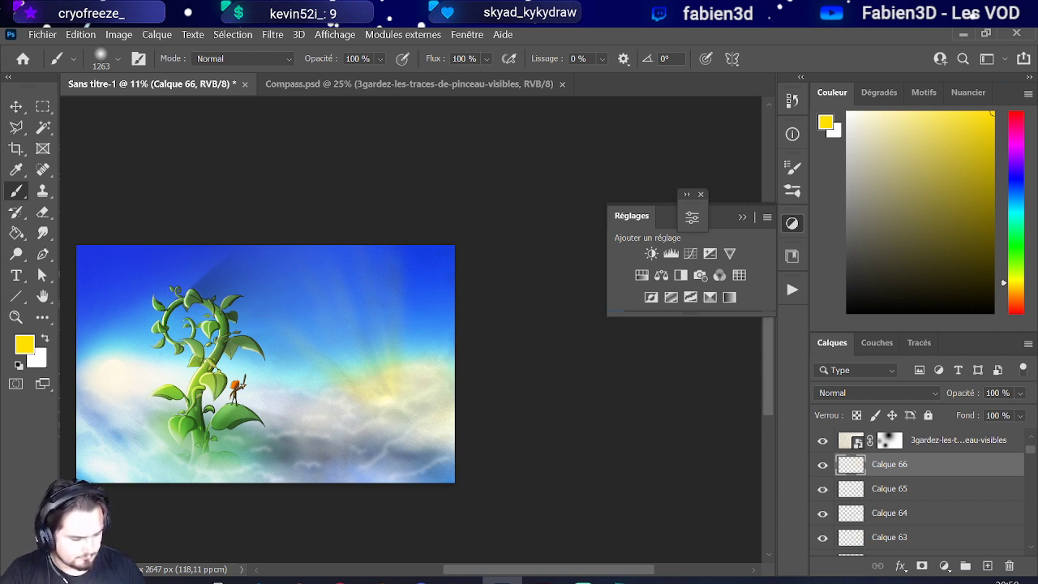
Step: Lower Calque 66's opacity to 60% and fade the yellow rays in the sky with a soft eraser enlarged to 1782 px
left_click(1019, 392)
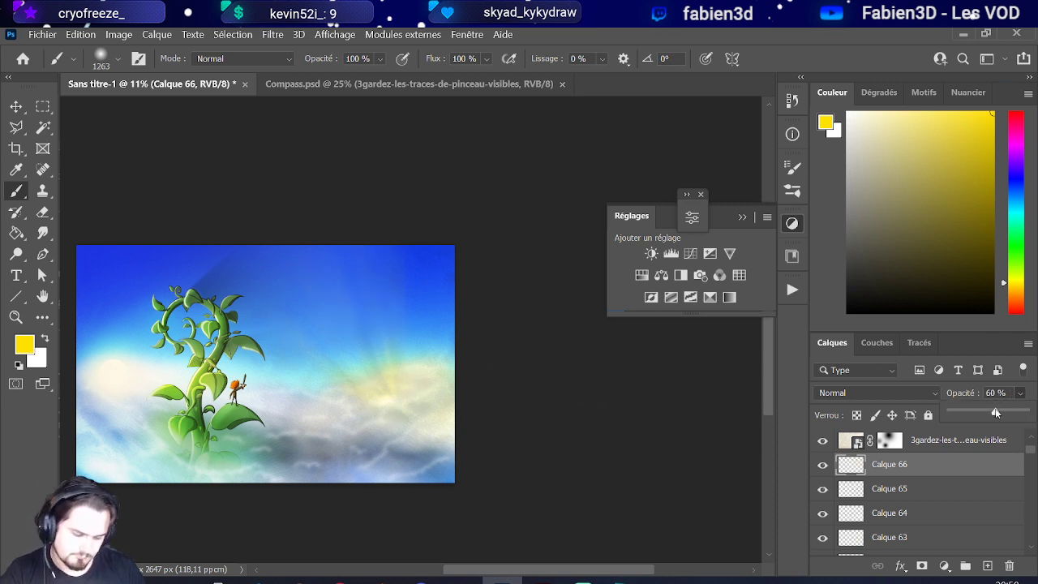
left_click(43, 212)
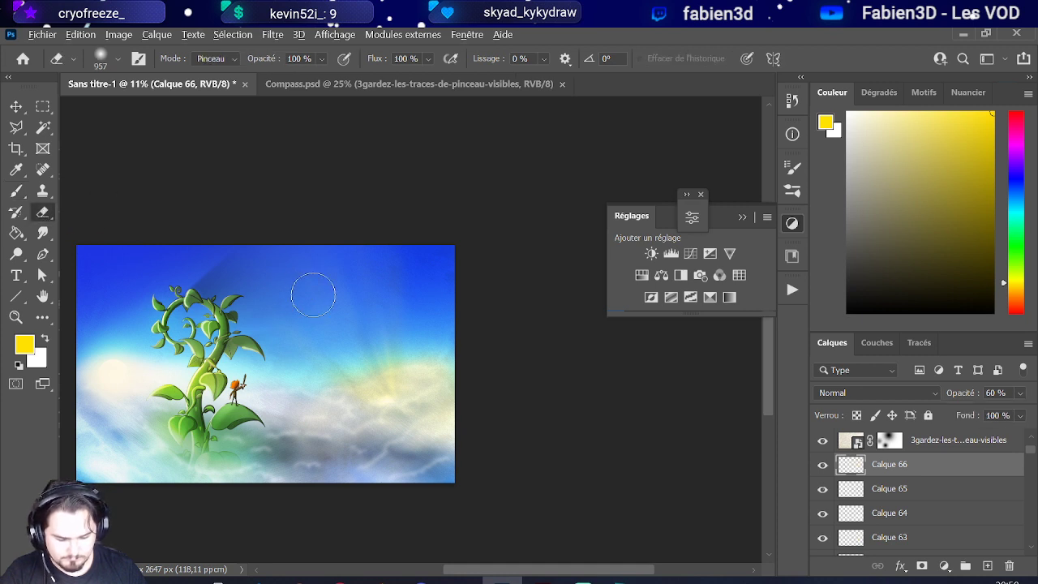
key("bracketright")
key("bracketright")
key("bracketright")
key("bracketright")
key("bracketright")
key("bracketright")
key("bracketright")
key("bracketright")
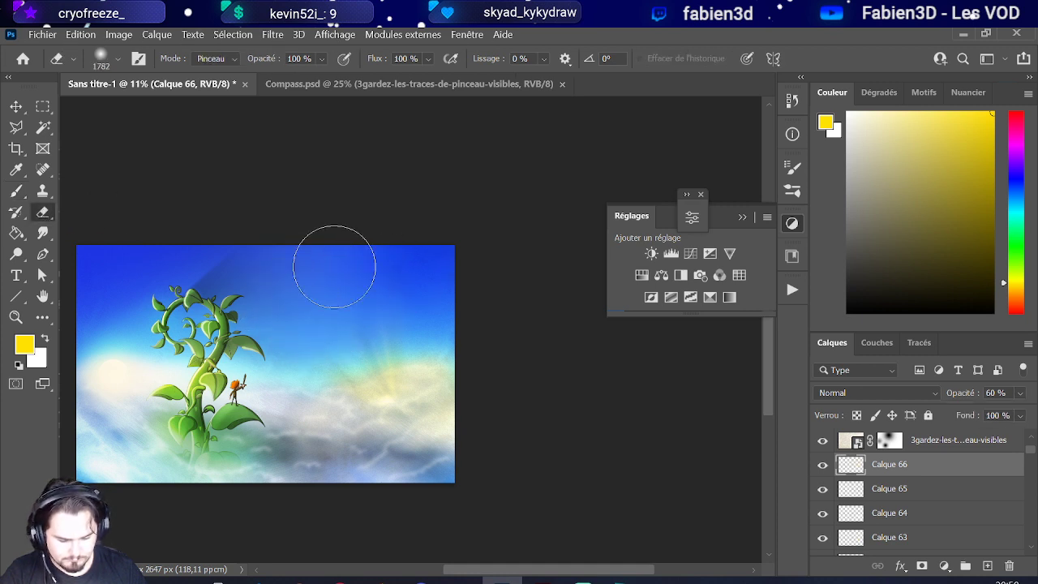
scroll(400, 243, "down", 2)
scroll(336, 319, "up", 2)
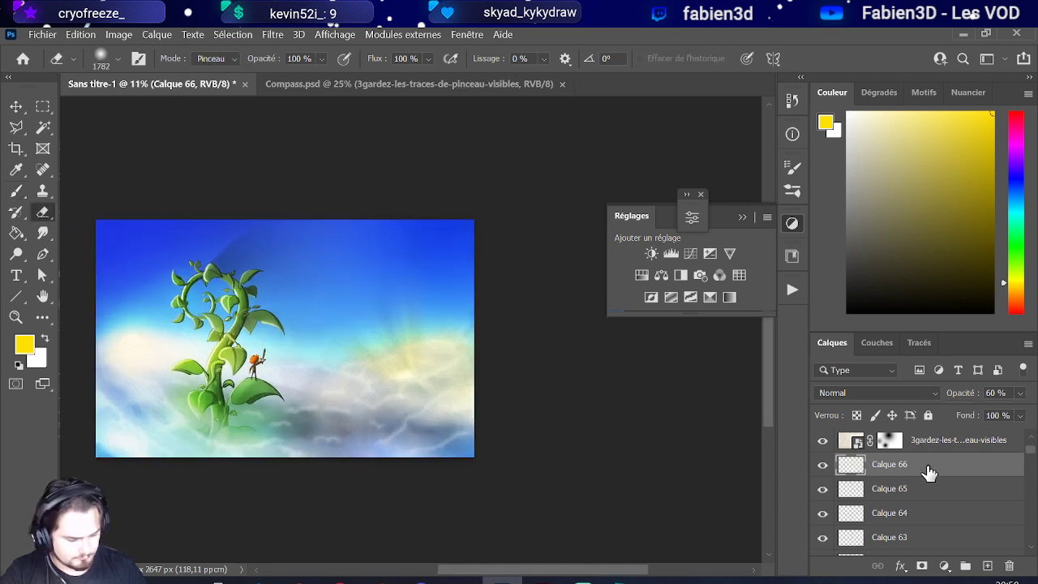
Step: Paint a white glow over the cloud light at 958 px on a new layer above Calque 66, blended as Densité linéaire +
left_click(986, 565)
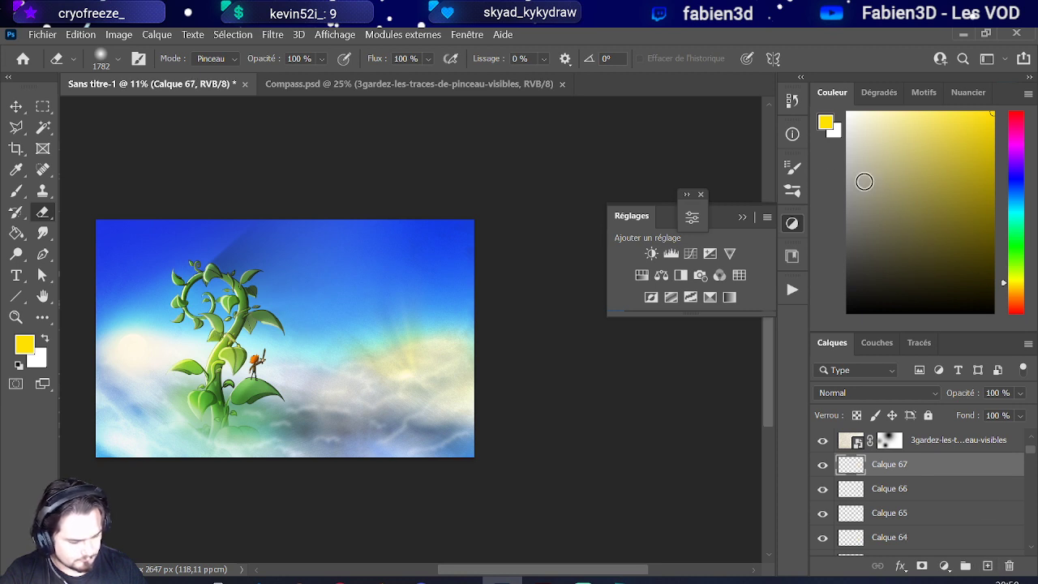
left_click_drag(865, 155, 846, 112)
scroll(325, 385, "up", 3)
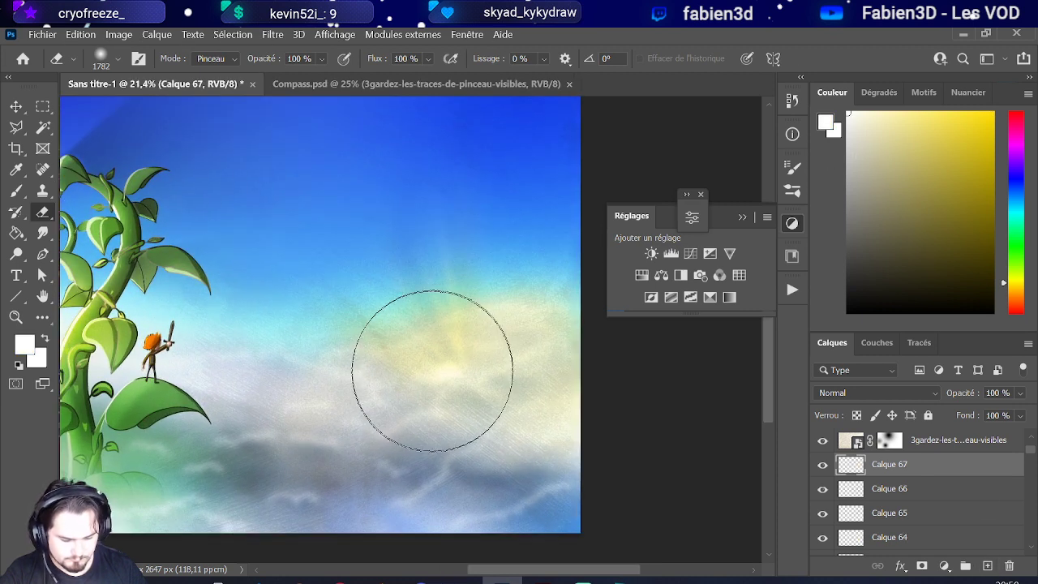
mouse_move(431, 373)
left_mouse_down()
mouse_move(344, 376)
mouse_move(468, 375)
left_mouse_up()
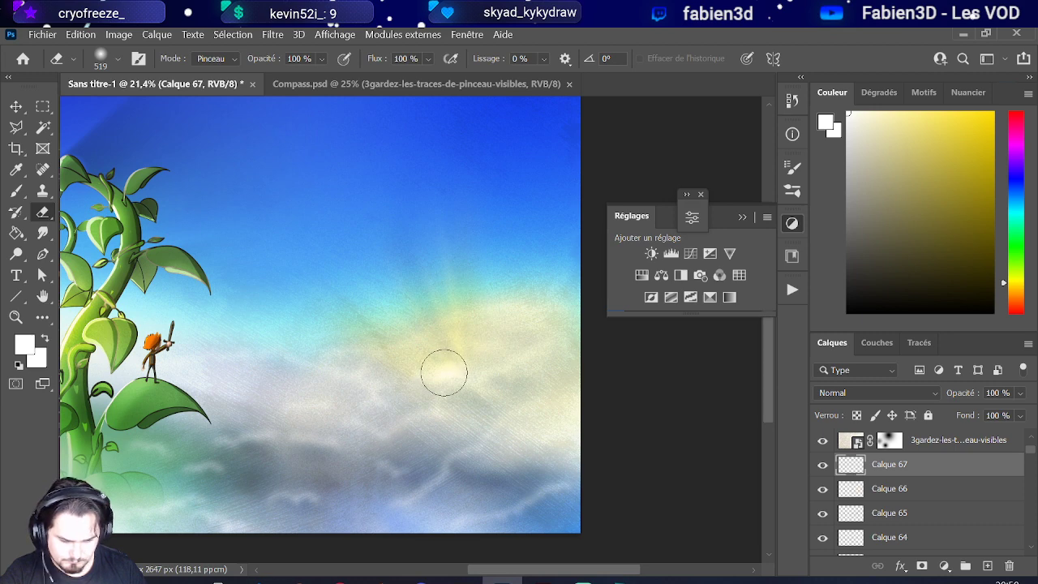
key("b")
mouse_move(422, 373)
left_mouse_down()
mouse_move(395, 375)
mouse_move(457, 366)
left_mouse_up()
left_click_drag(457, 366, 454, 366)
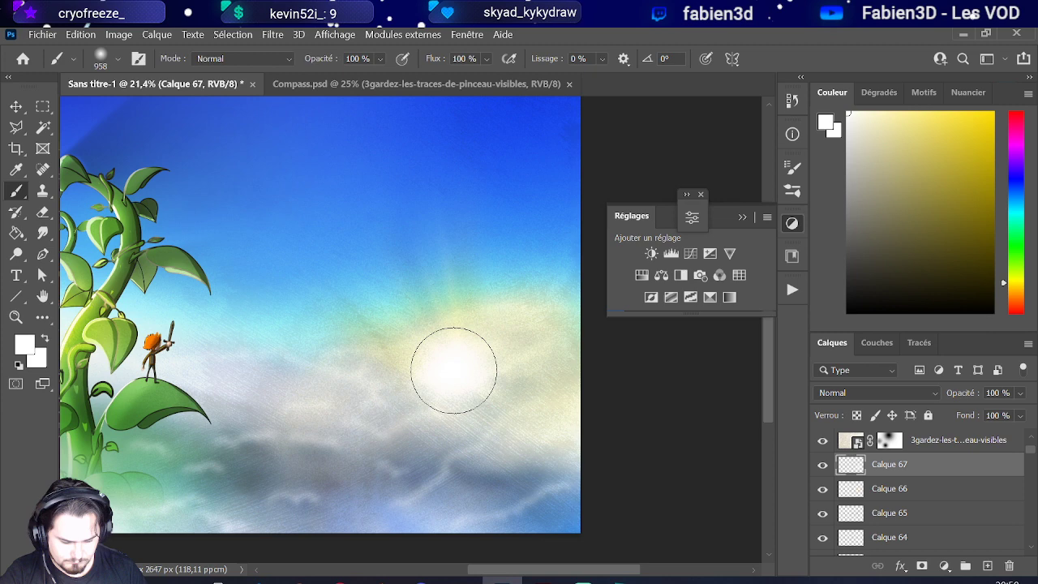
left_click(845, 396)
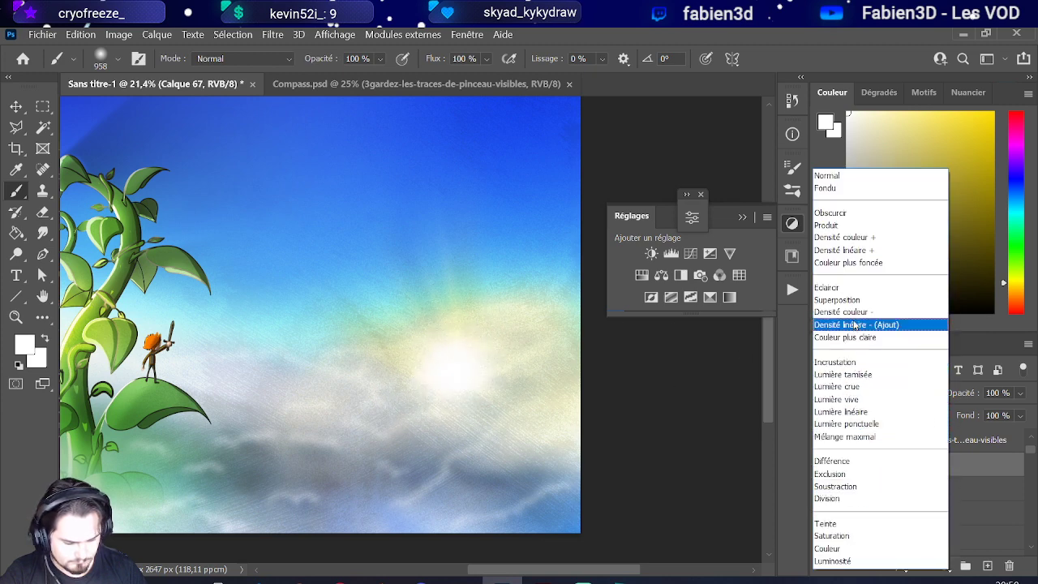
left_click(853, 250)
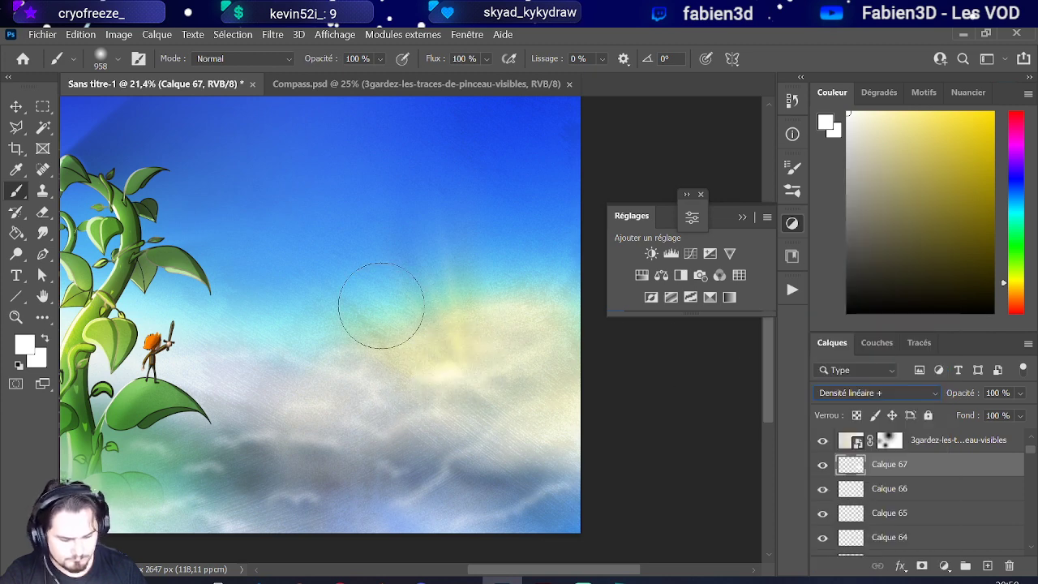
Step: Add a layer above Calque 67, paint a white 958 px glow on the cloud light and set the layer's opacity to 36%
left_click(991, 565)
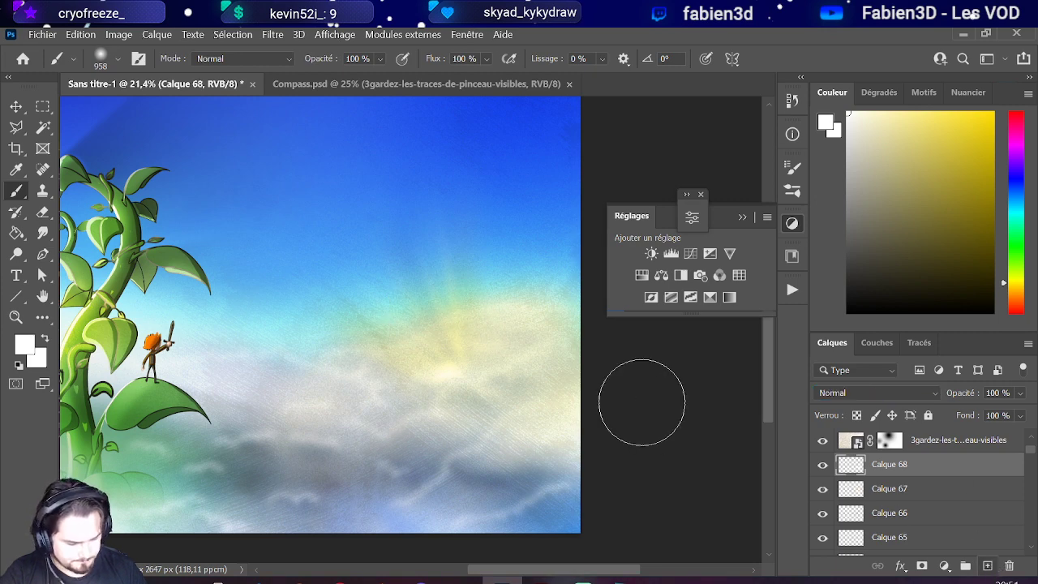
left_click(445, 374)
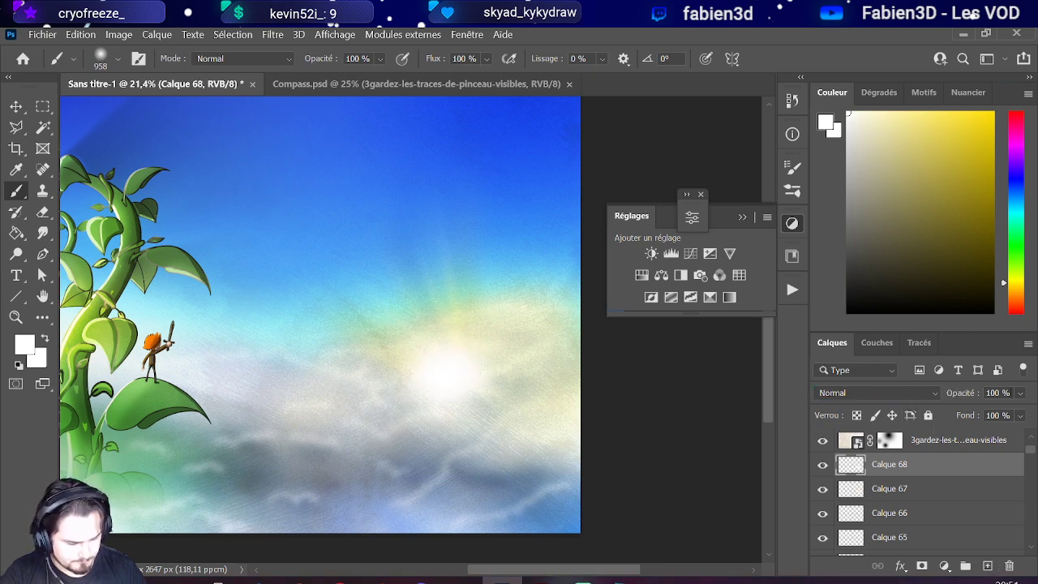
left_click(1019, 392)
left_click_drag(1028, 412, 977, 414)
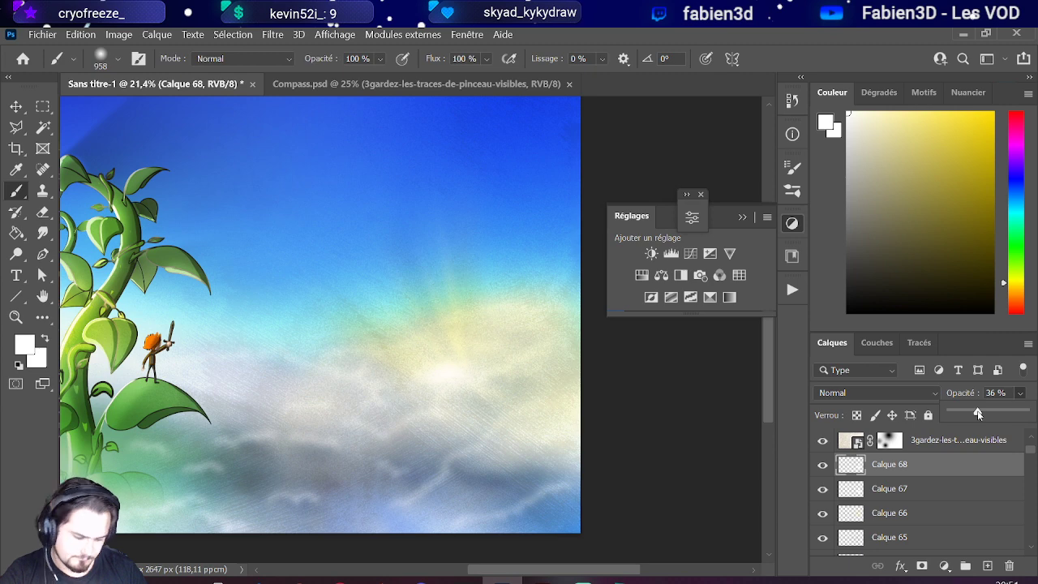
left_click(16, 107)
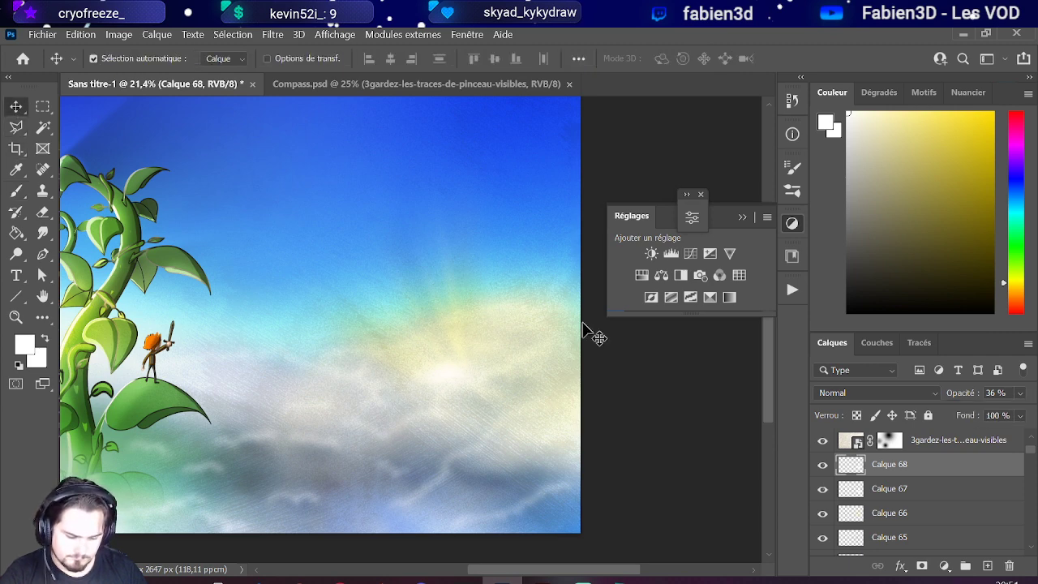
left_click(629, 362)
Step: Add a new layer directly above Calque 68, keeping white as the foreground colour
scroll(533, 389, "down", 5)
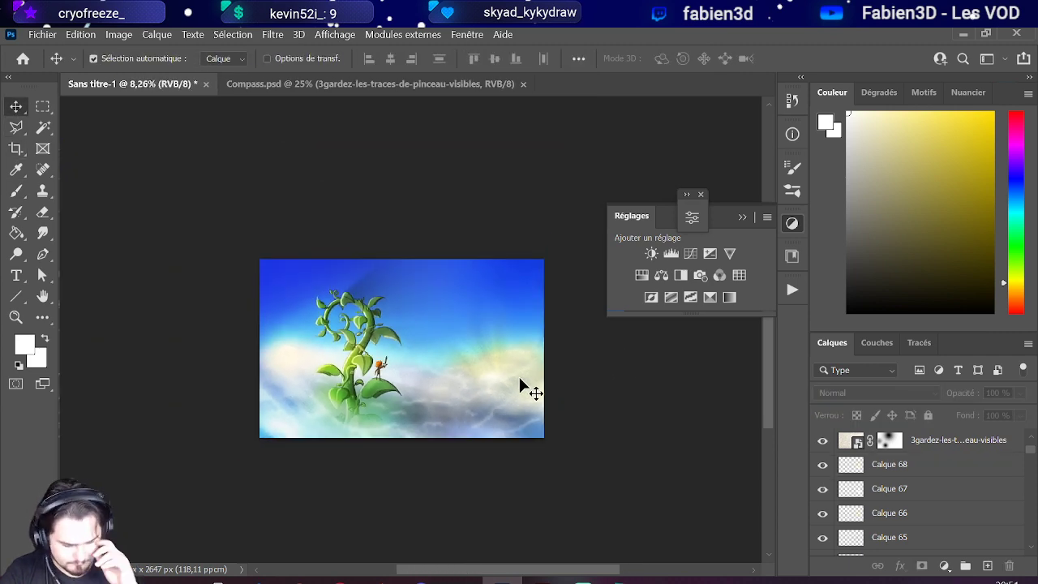
scroll(533, 369, "up", 2)
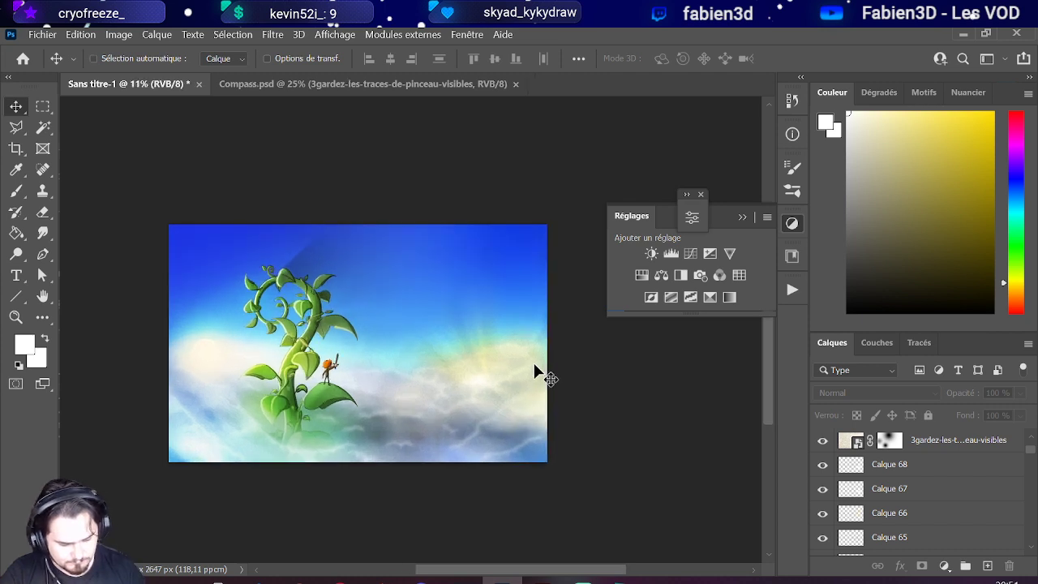
scroll(534, 364, "up", 4)
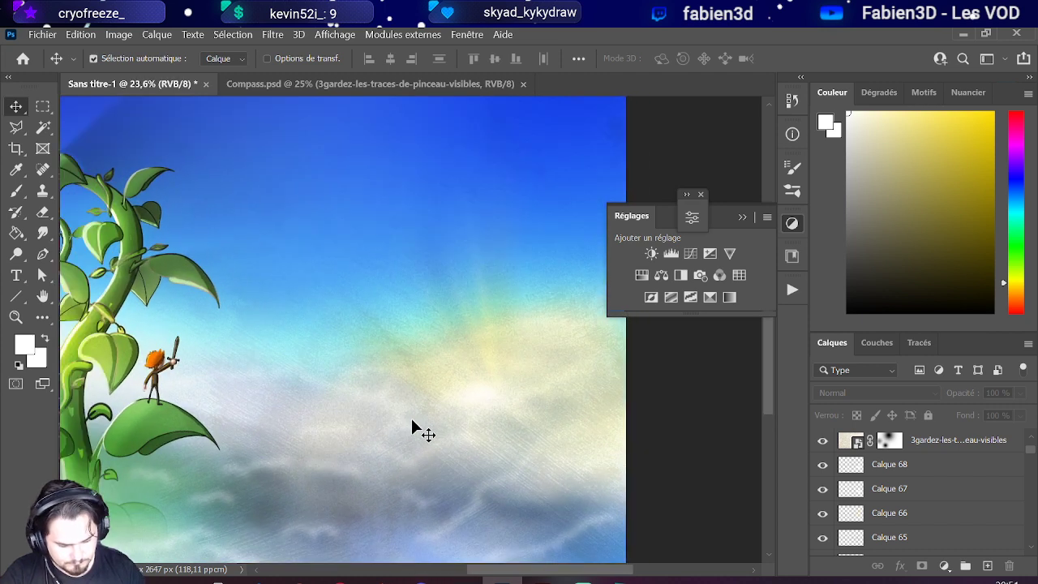
scroll(965, 508, "up", 3)
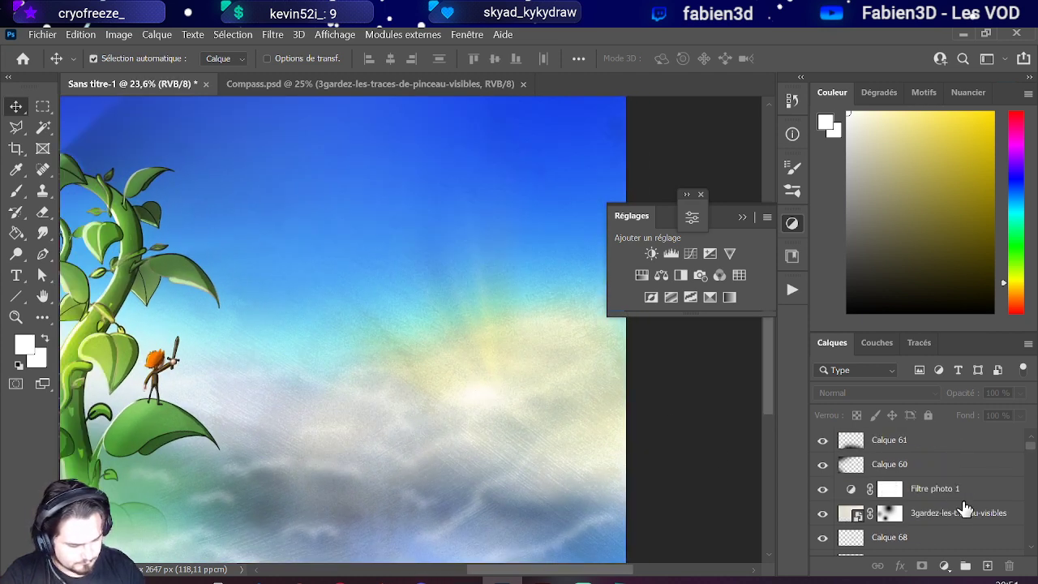
left_click(938, 451)
left_click(894, 539)
scroll(898, 547, "down", 2)
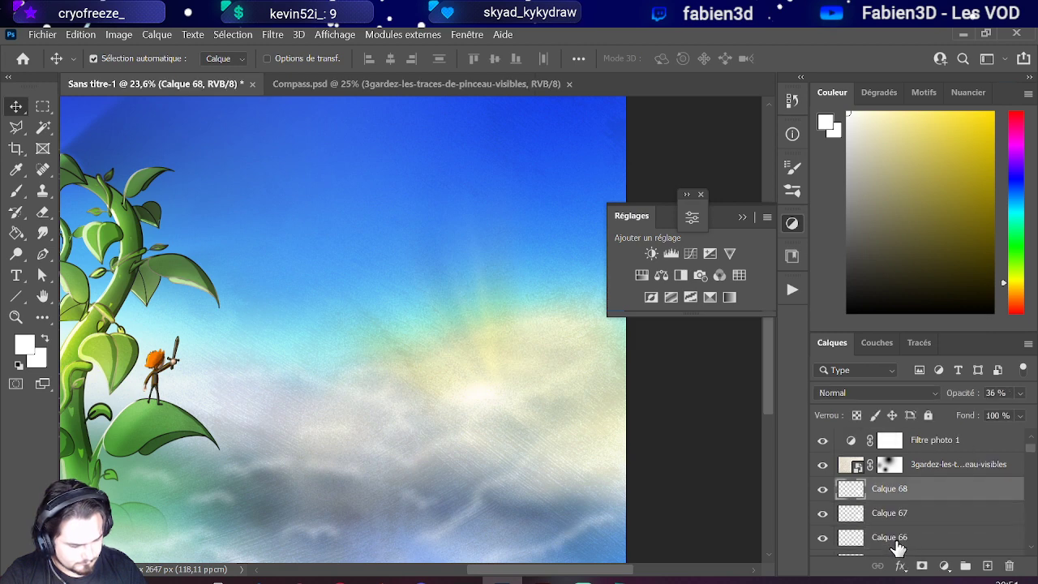
left_click(987, 565)
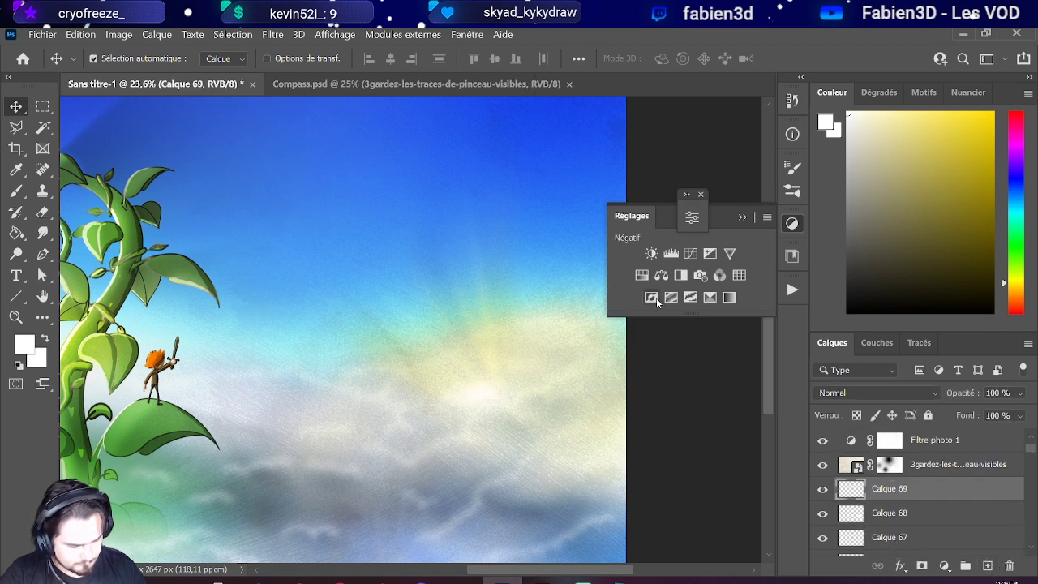
left_click_drag(883, 269, 838, 115)
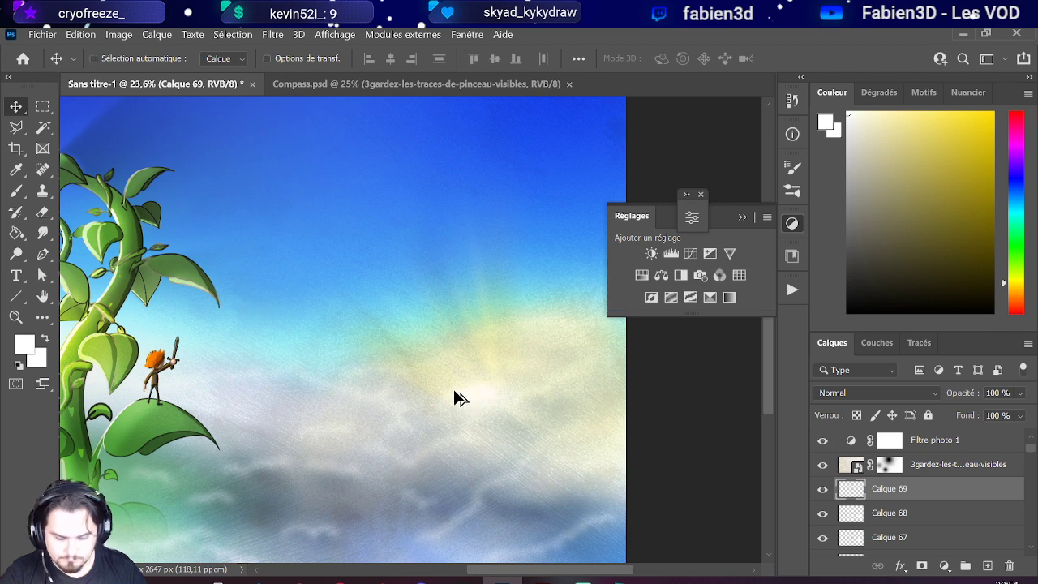
Step: Sample a light grey from the clouds, resize the brush to 131 px and rasterize the 3gardez-les-traces-de-pinceau-visibles smart object
key("alt+bracketright")
key("b")
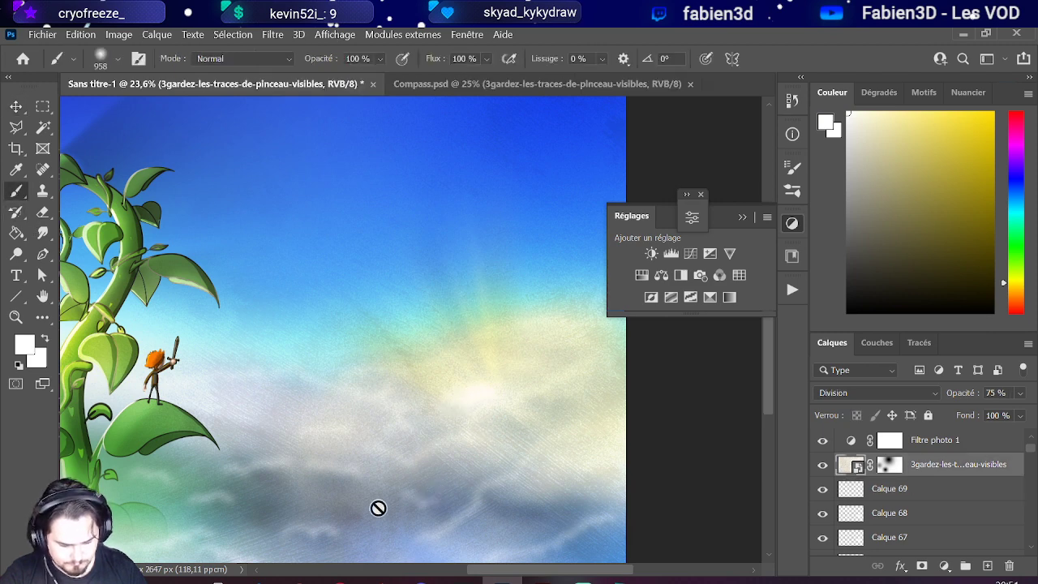
left_click(349, 461, "alt")
left_click_drag(430, 463, 358, 444)
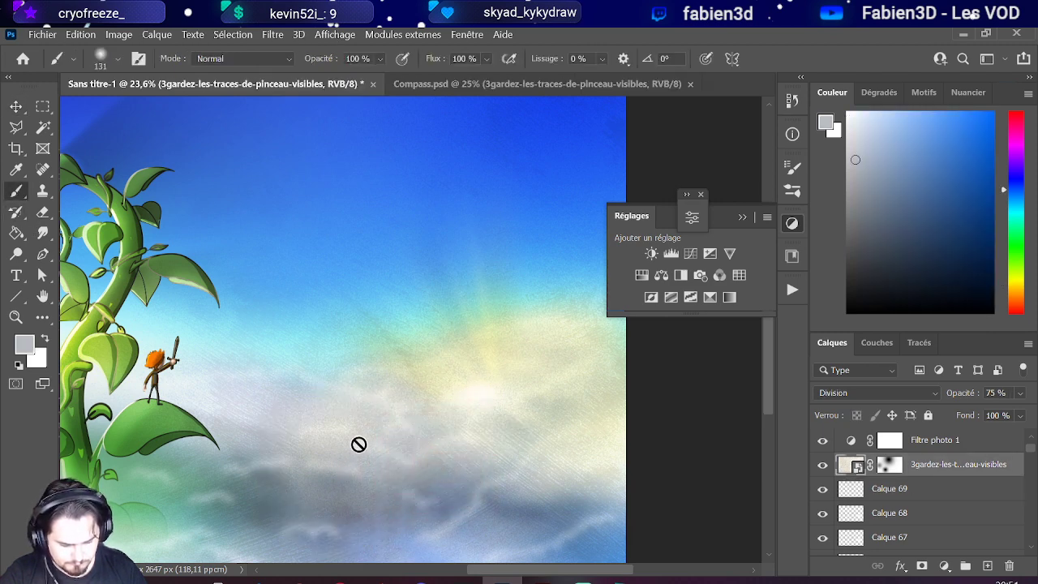
left_click(421, 449)
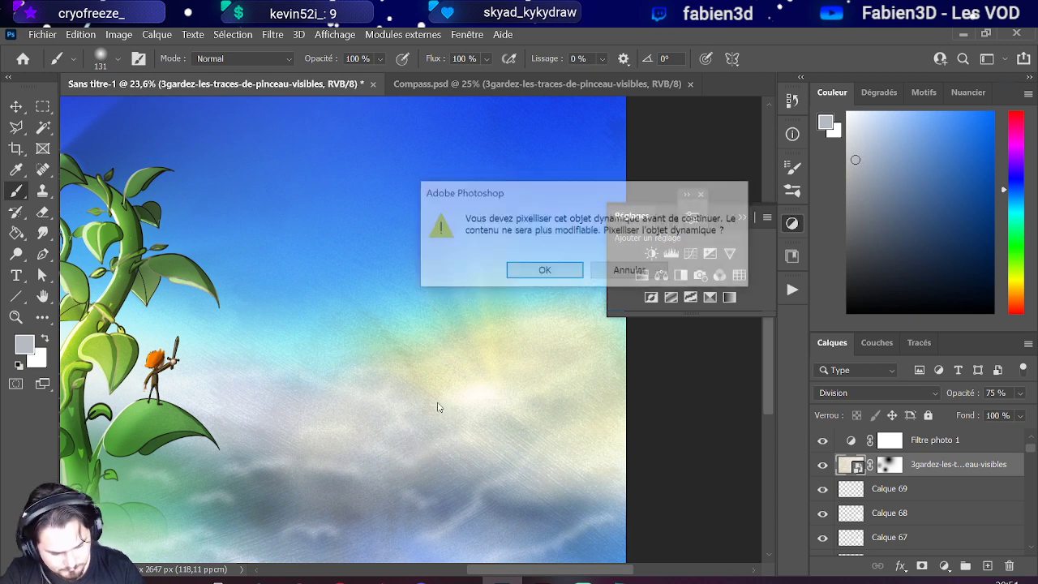
left_click(557, 271)
Step: Add a new layer directly above Calque 69 and set the foreground colour to white
left_click(929, 489)
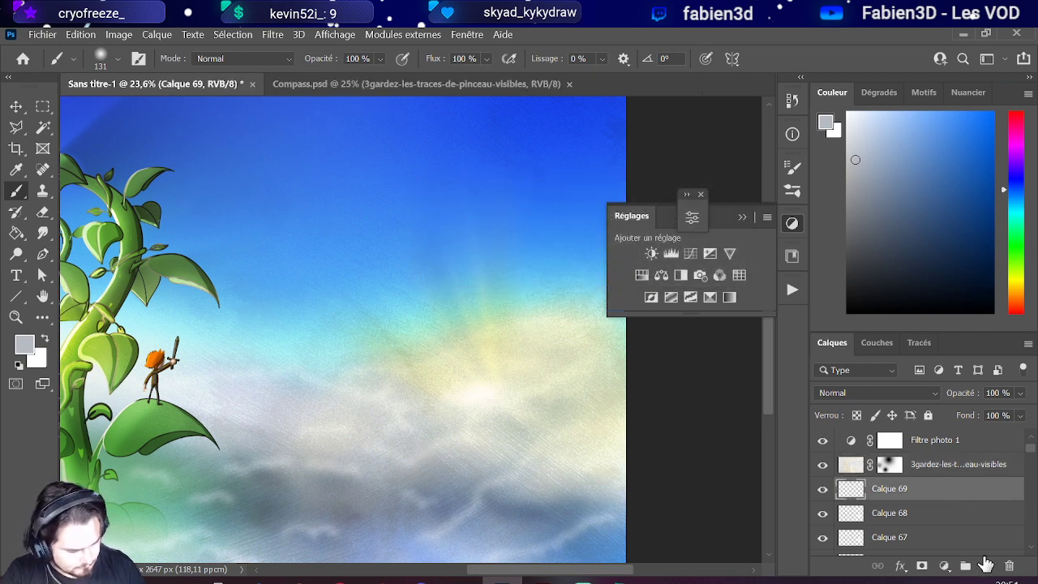
left_click(987, 567)
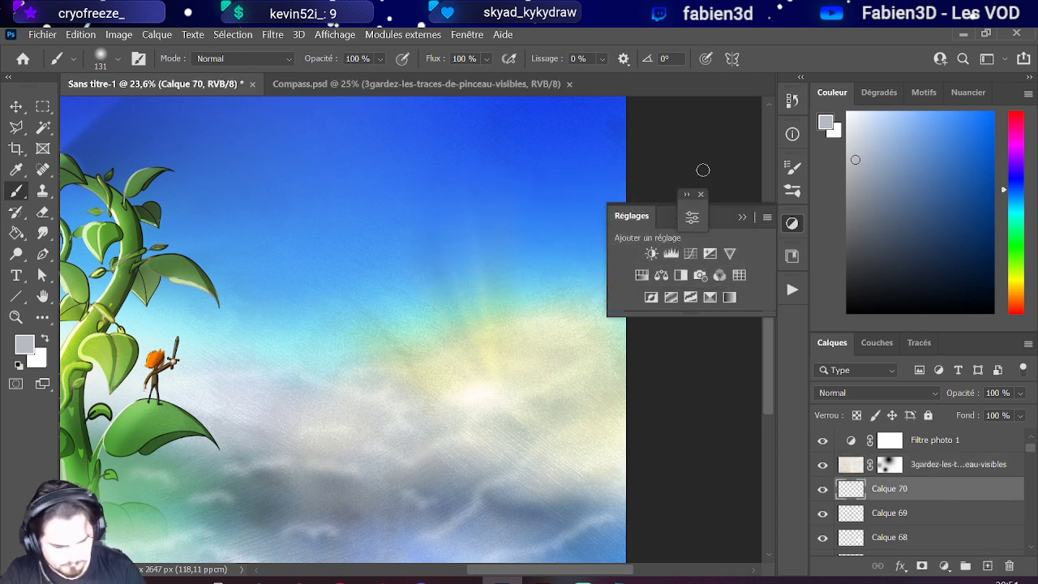
left_click_drag(908, 167, 782, 121)
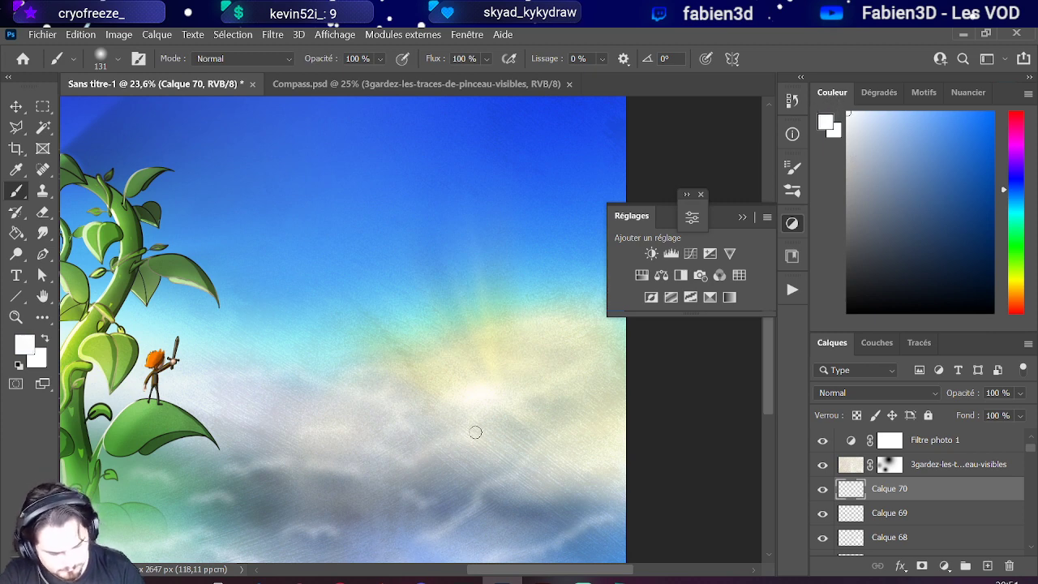
Step: Paint soft white cloud wisps across the right and central clouds on Calque 70 with the 131 px brush
left_click(116, 58)
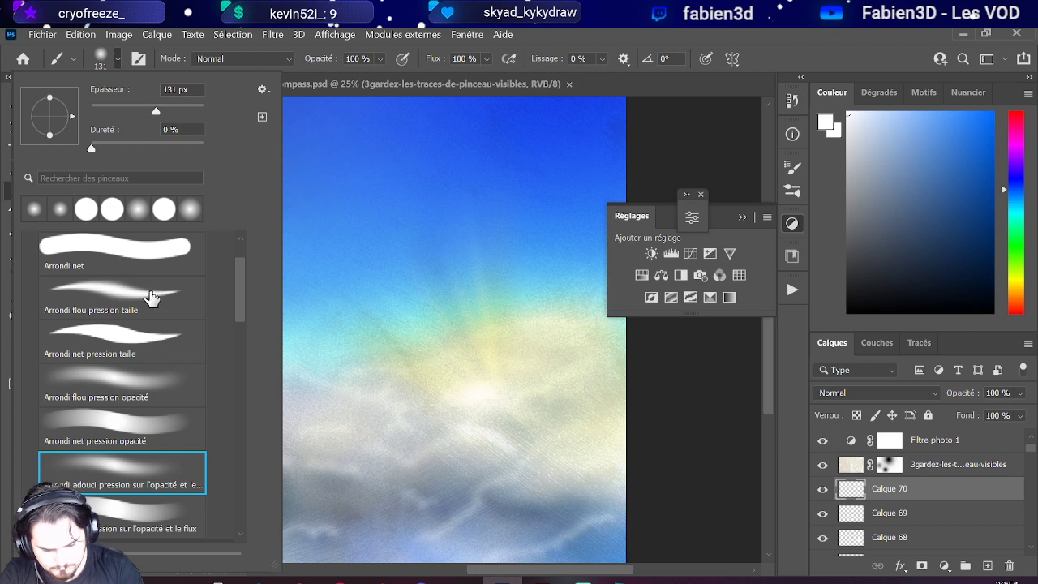
left_click(489, 397)
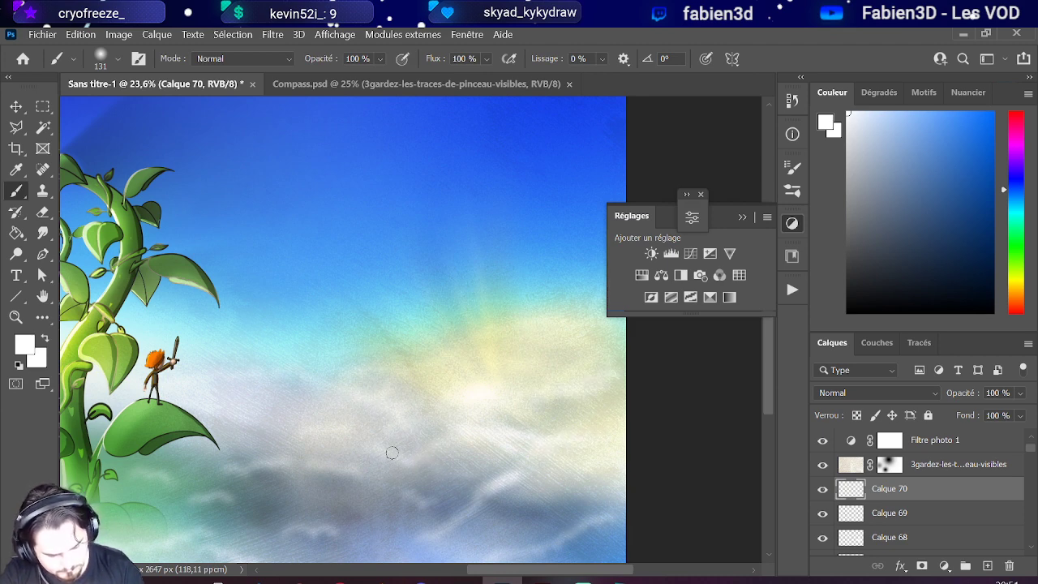
mouse_move(391, 453)
left_mouse_down()
mouse_move(463, 488)
mouse_move(503, 474)
left_mouse_up()
mouse_move(559, 527)
left_mouse_down()
mouse_move(609, 499)
mouse_move(567, 528)
mouse_move(484, 493)
mouse_move(584, 527)
mouse_move(535, 539)
mouse_move(567, 498)
mouse_move(553, 503)
mouse_move(603, 478)
mouse_move(605, 427)
mouse_move(620, 511)
mouse_move(535, 486)
mouse_move(500, 413)
mouse_move(587, 424)
left_mouse_up()
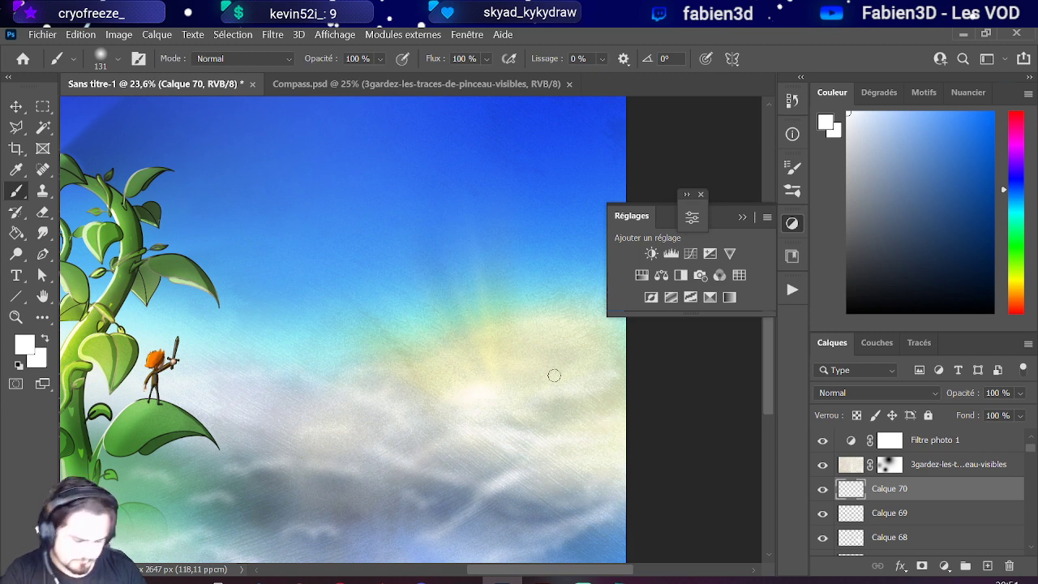
scroll(554, 373, "down", 2)
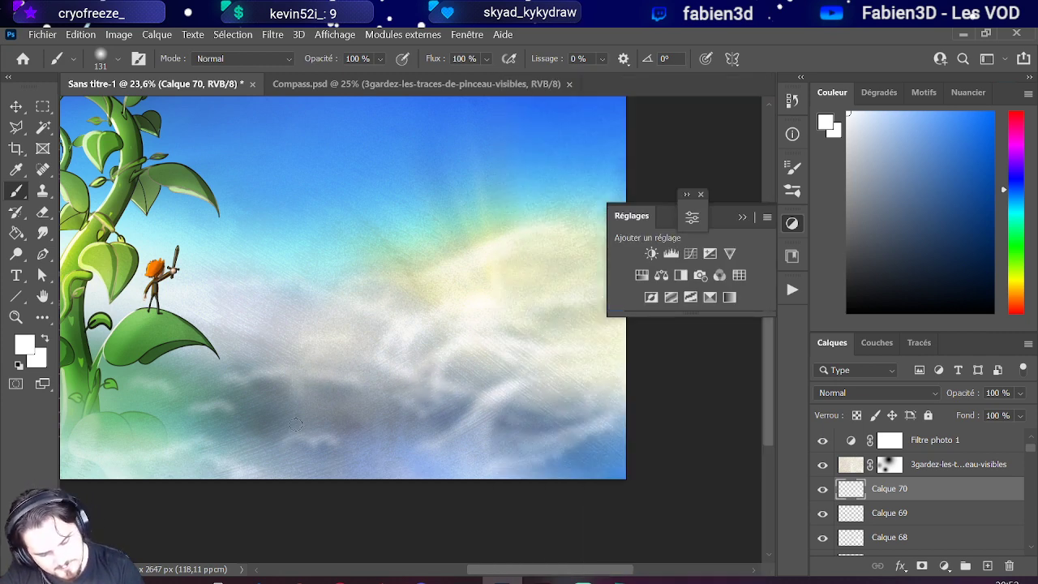
left_click_drag(296, 423, 319, 389)
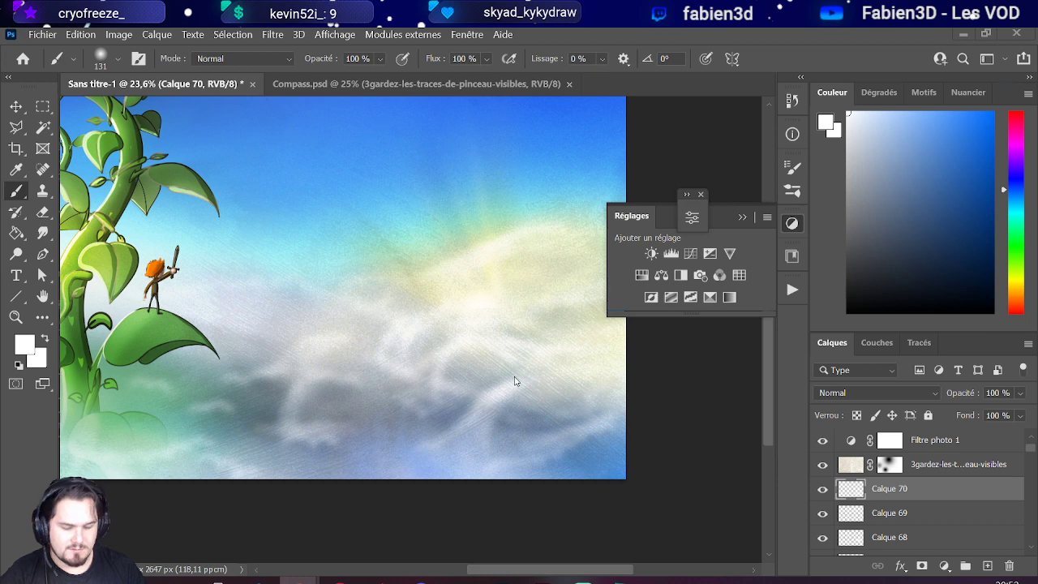
left_click_drag(421, 361, 274, 377)
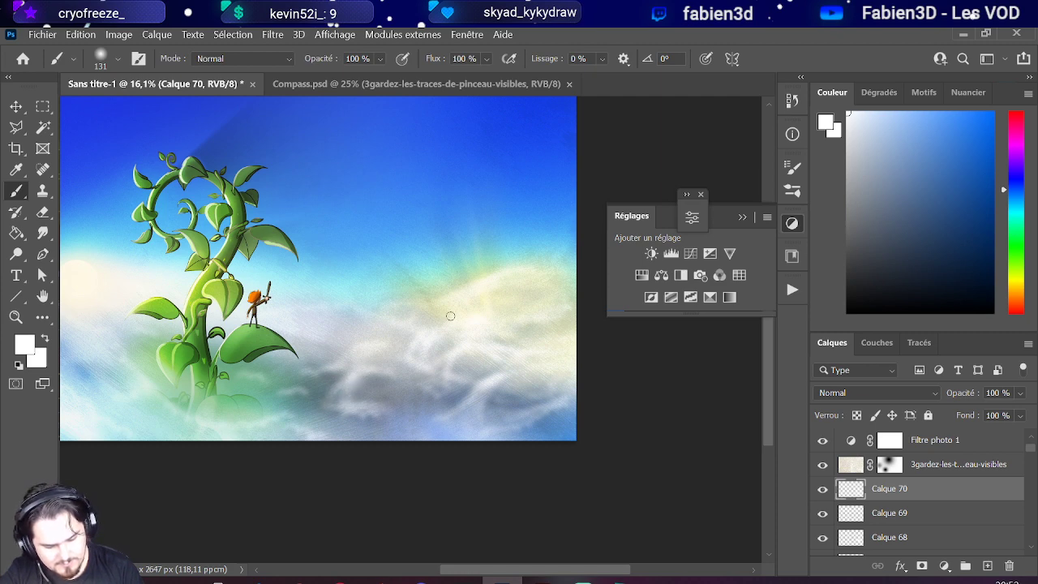
mouse_move(413, 420)
left_mouse_down()
mouse_move(428, 399)
mouse_move(402, 416)
mouse_move(409, 423)
mouse_move(432, 402)
mouse_move(485, 388)
left_mouse_up()
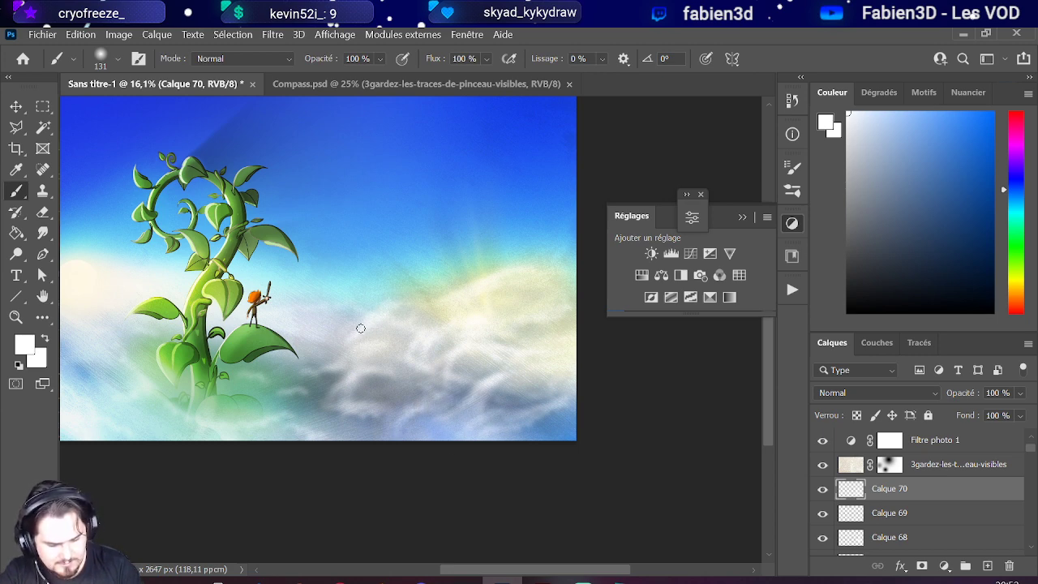
Step: Extend the white wisps over the lower-left clouds and the dark central cloud on Calque 70
scroll(435, 336, "down", 2)
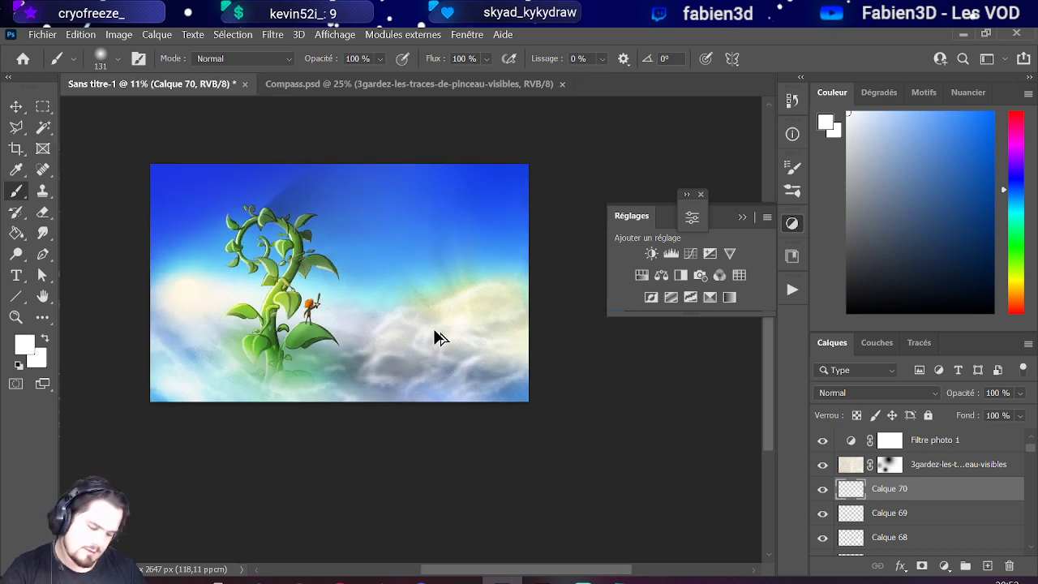
scroll(157, 336, "up", 2)
scroll(394, 387, "down", 3)
scroll(176, 362, "down", 1)
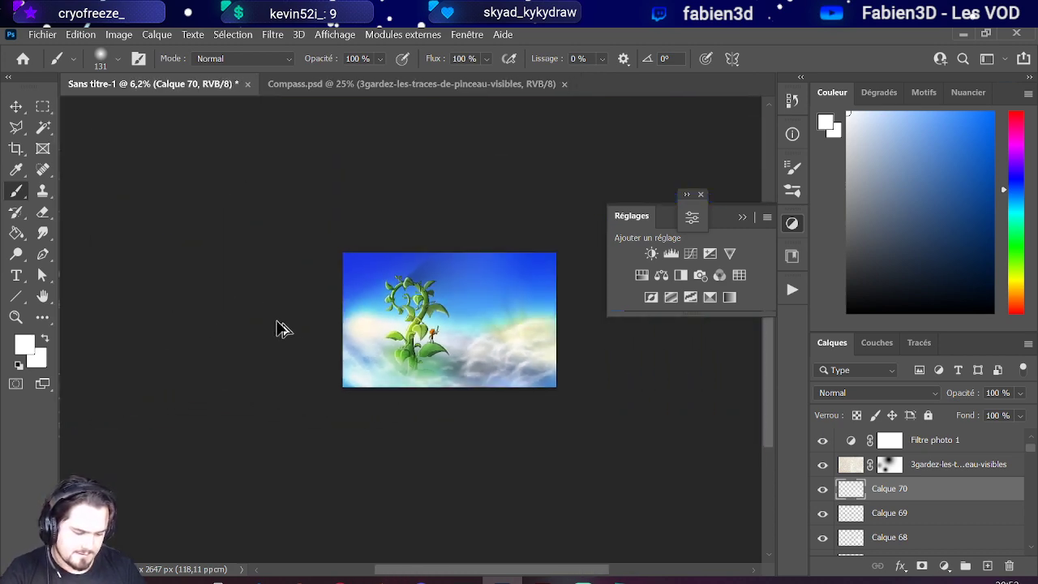
scroll(565, 341, "up", 1)
scroll(361, 308, "up", 1)
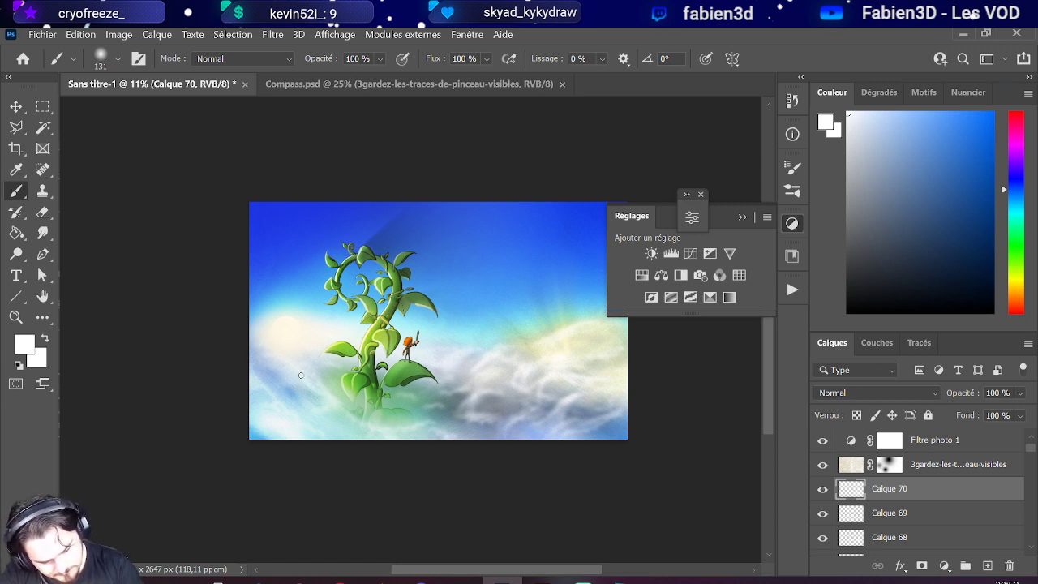
mouse_move(301, 375)
left_mouse_down()
mouse_move(265, 382)
mouse_move(314, 403)
mouse_move(266, 391)
mouse_move(308, 402)
left_mouse_up()
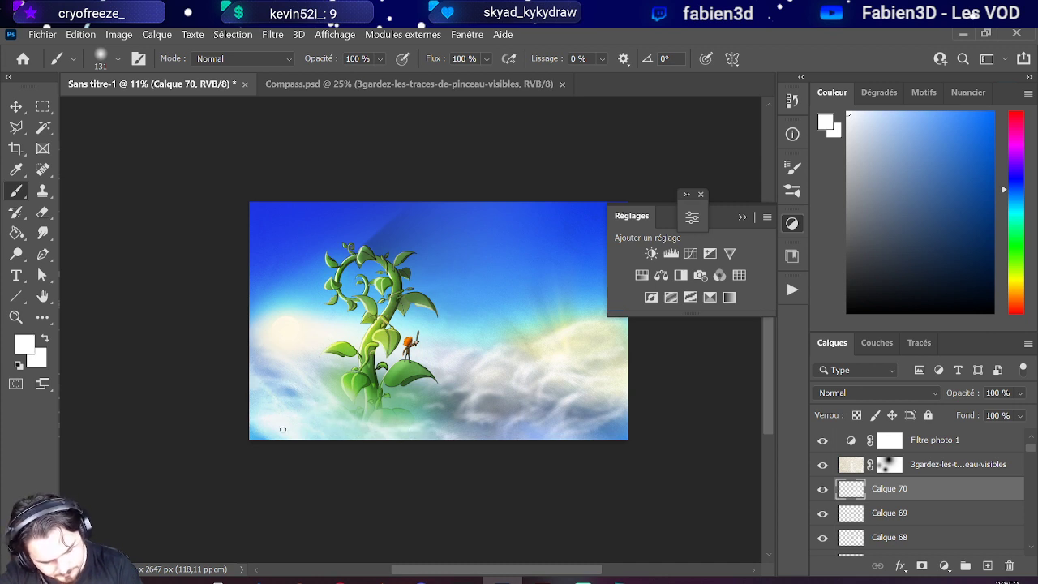
mouse_move(462, 406)
left_mouse_down()
mouse_move(439, 429)
mouse_move(483, 429)
mouse_move(501, 409)
mouse_move(468, 432)
mouse_move(514, 412)
left_mouse_up()
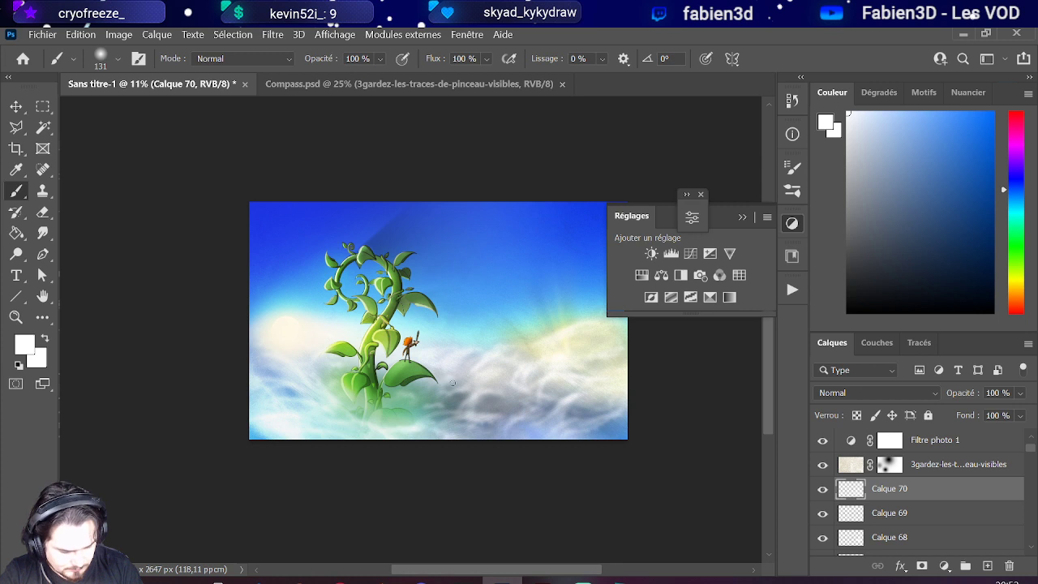
Step: Examine the whole illustration at several magnifications to judge the balance of the clouds and light
scroll(486, 398, "down", 3)
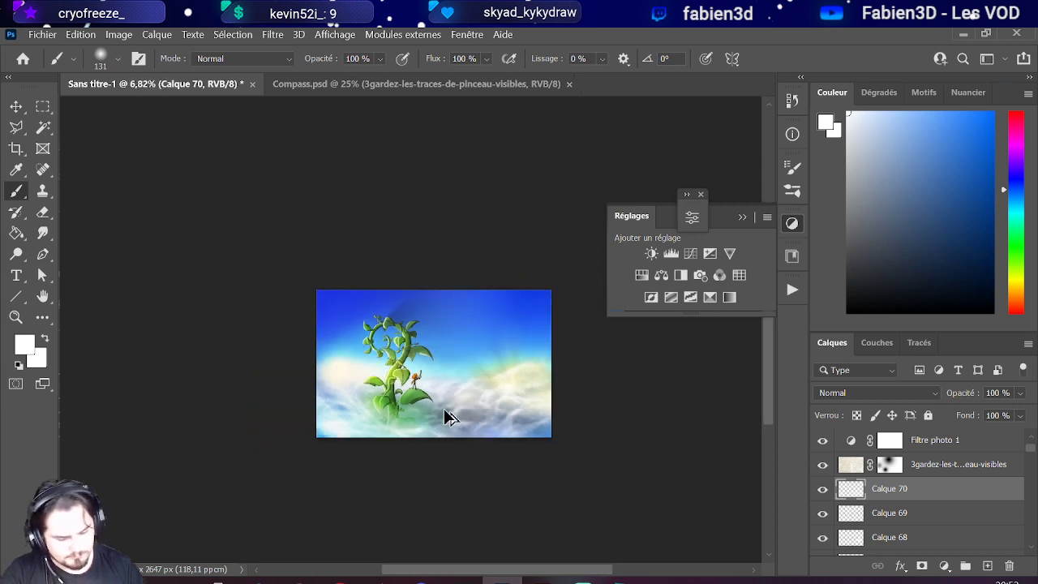
scroll(463, 417, "up", 3)
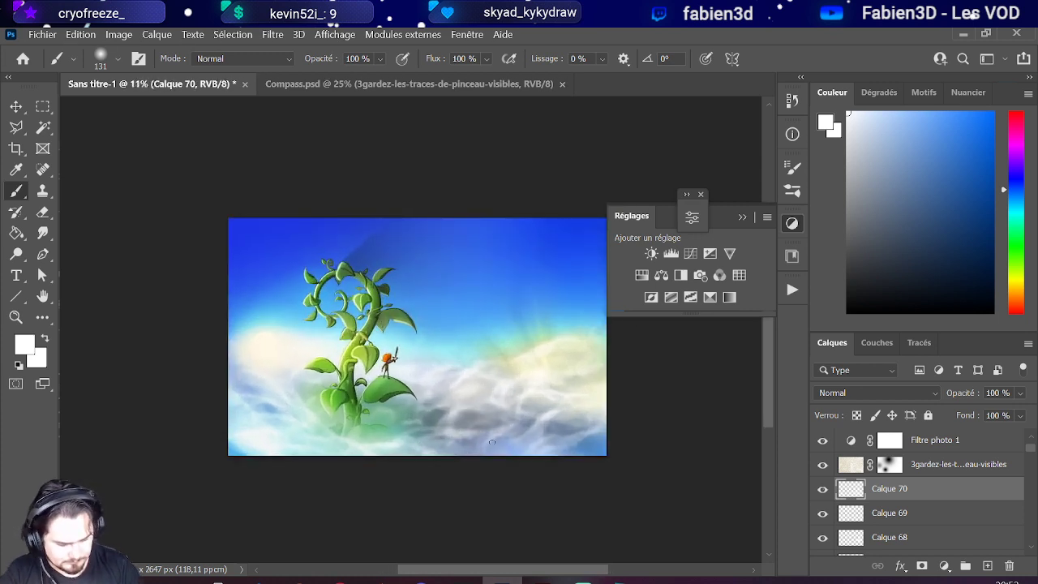
scroll(378, 440, "down", 2)
scroll(405, 417, "up", 3)
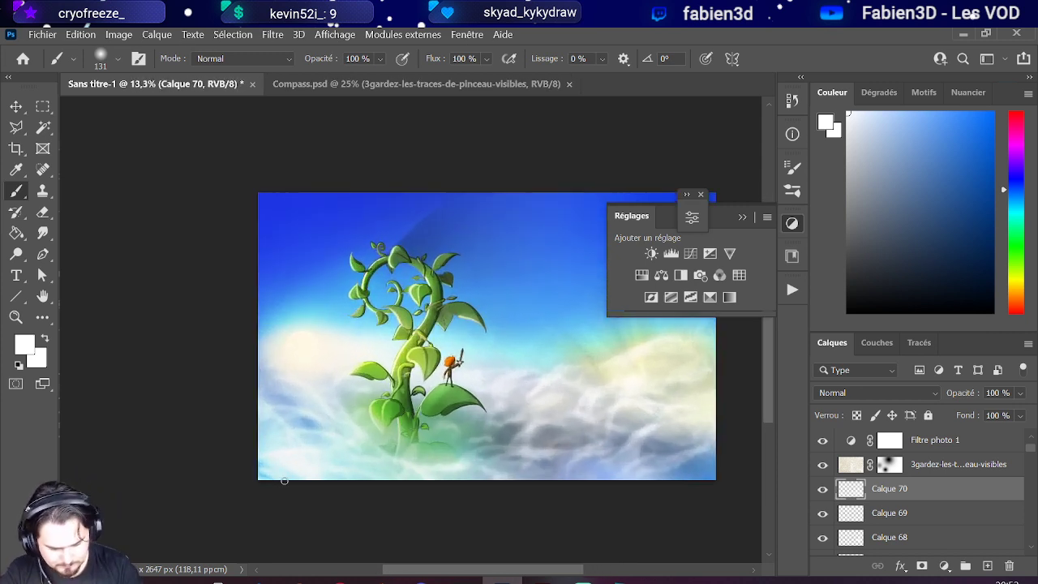
scroll(271, 479, "down", 2)
scroll(387, 433, "up", 3)
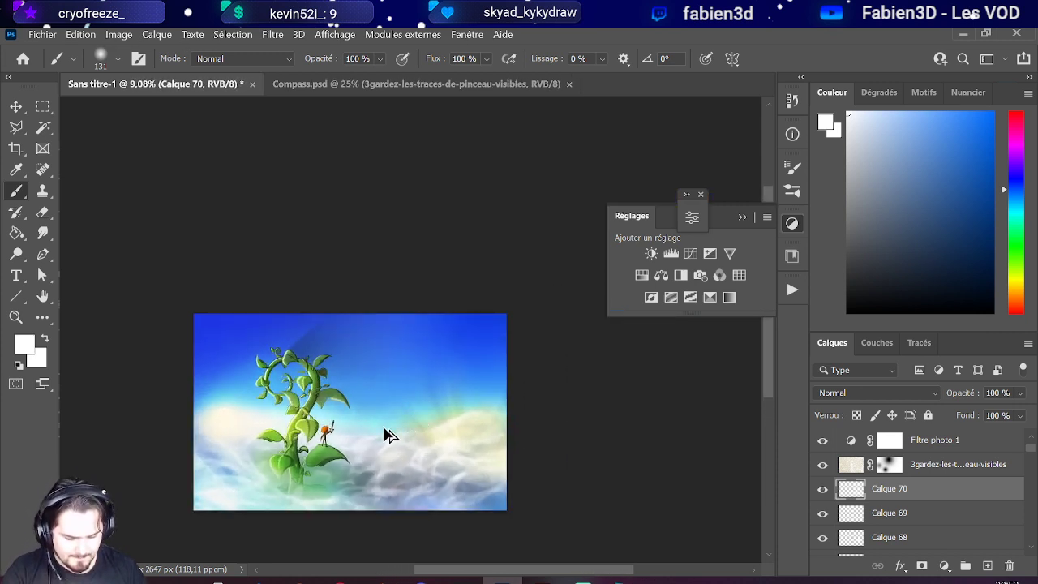
scroll(351, 457, "down", 1)
scroll(357, 454, "up", 2)
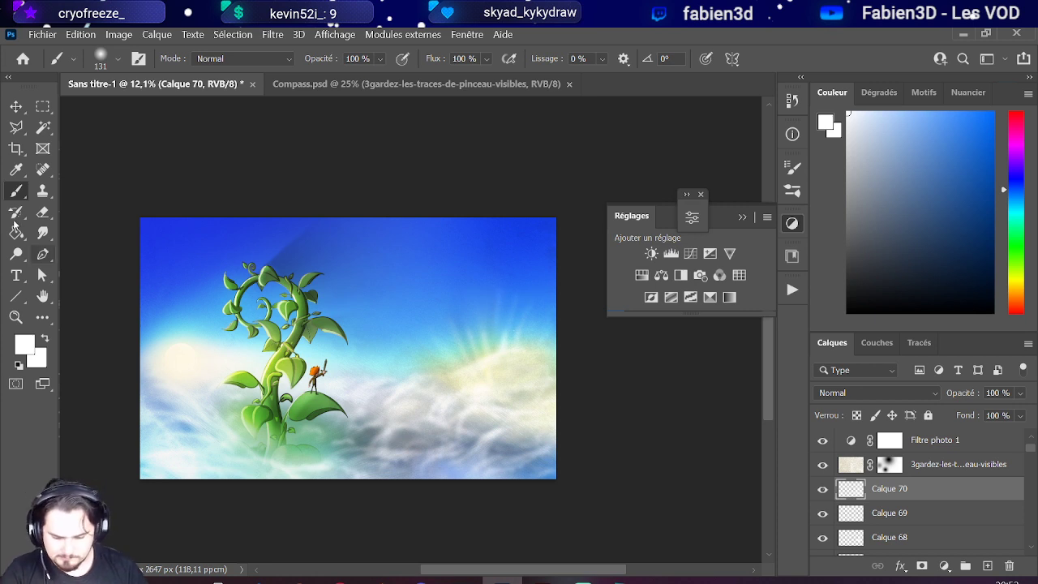
Step: Fade the upper ends of the light rays above the right cloud with a 2063 px eraser
left_click(43, 212)
left_click_drag(512, 295, 514, 272)
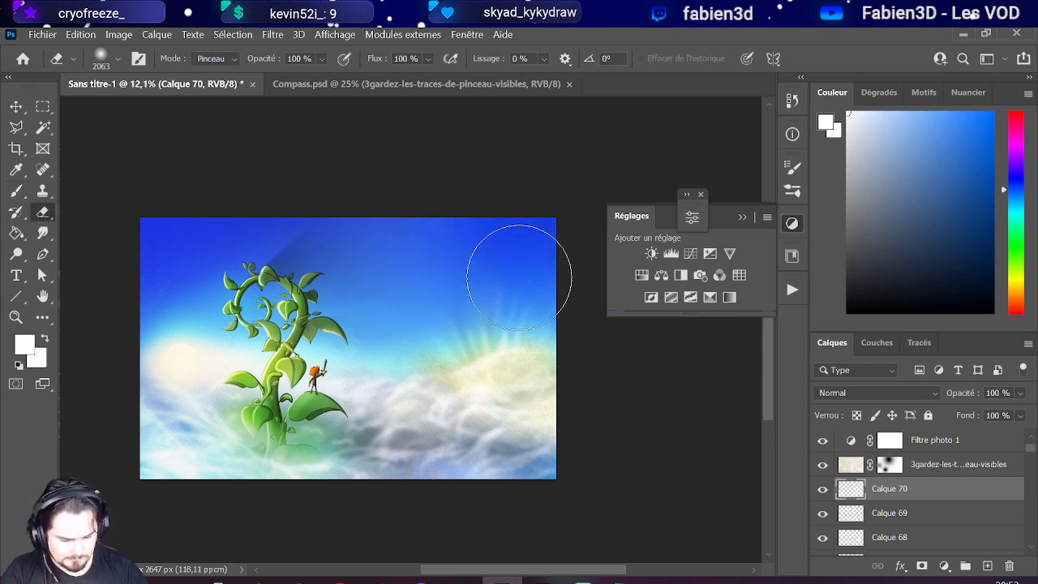
scroll(413, 296, "down", 2)
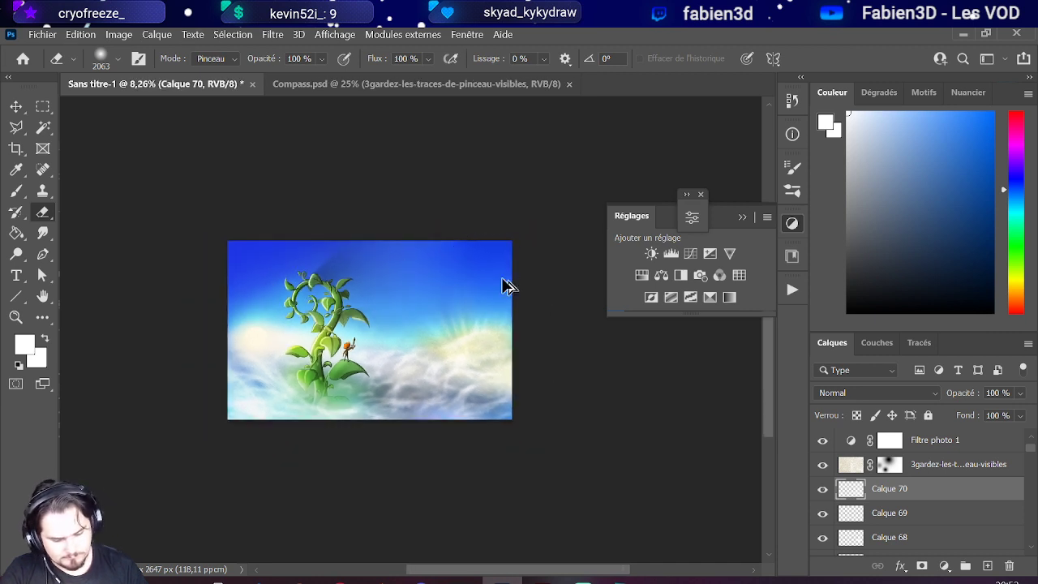
scroll(428, 297, "up", 1)
scroll(421, 292, "down", 2)
scroll(225, 308, "down", 1)
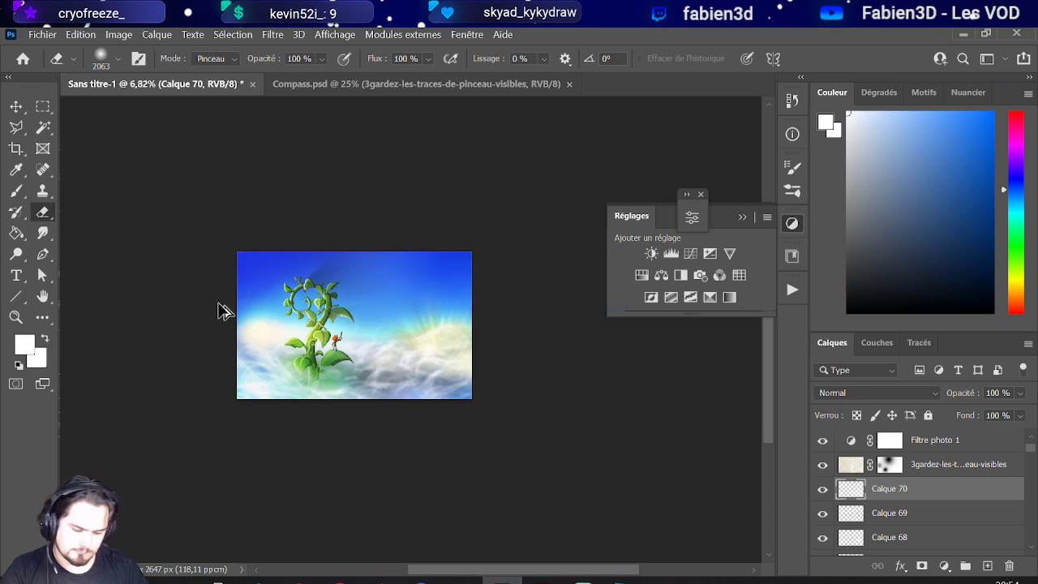
Step: Reduce the eraser diameter to about 61 px over the character's head
scroll(262, 308, "up", 4)
scroll(235, 348, "up", 6)
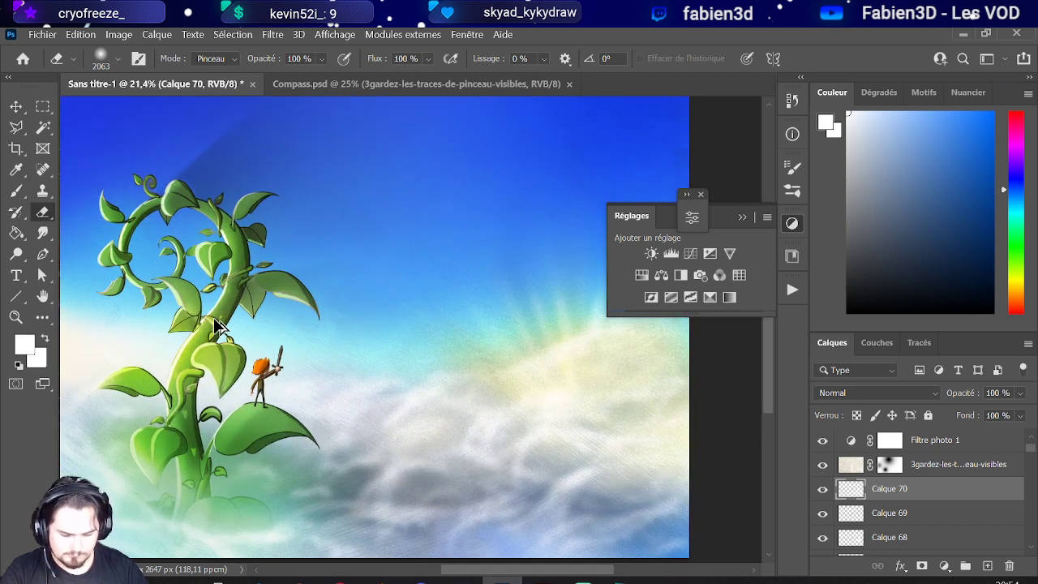
scroll(463, 370, "up", 1)
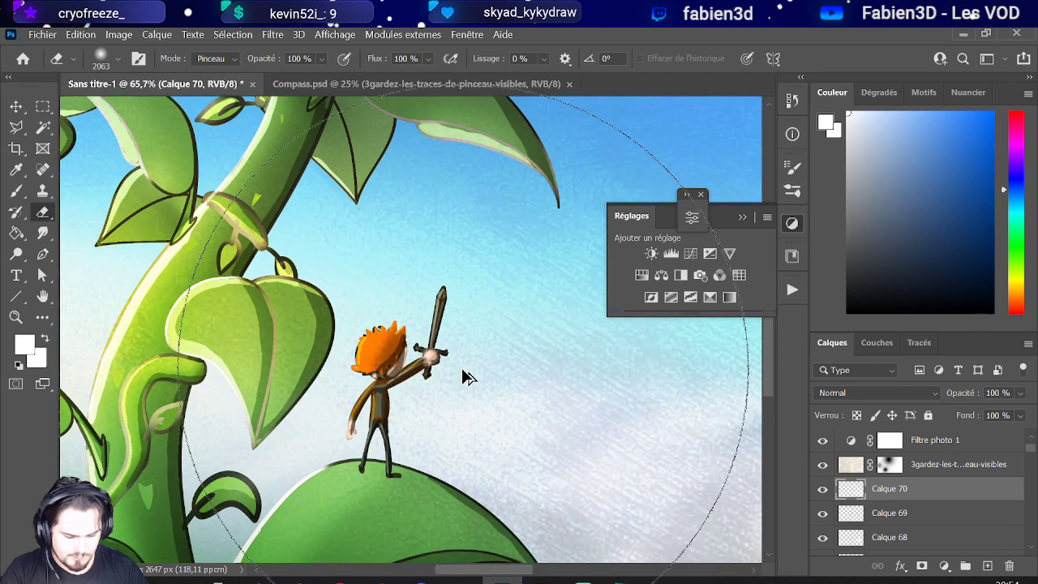
left_click_drag(463, 370, 373, 372)
left_click_drag(292, 373, 256, 369)
scroll(267, 361, "up", 4)
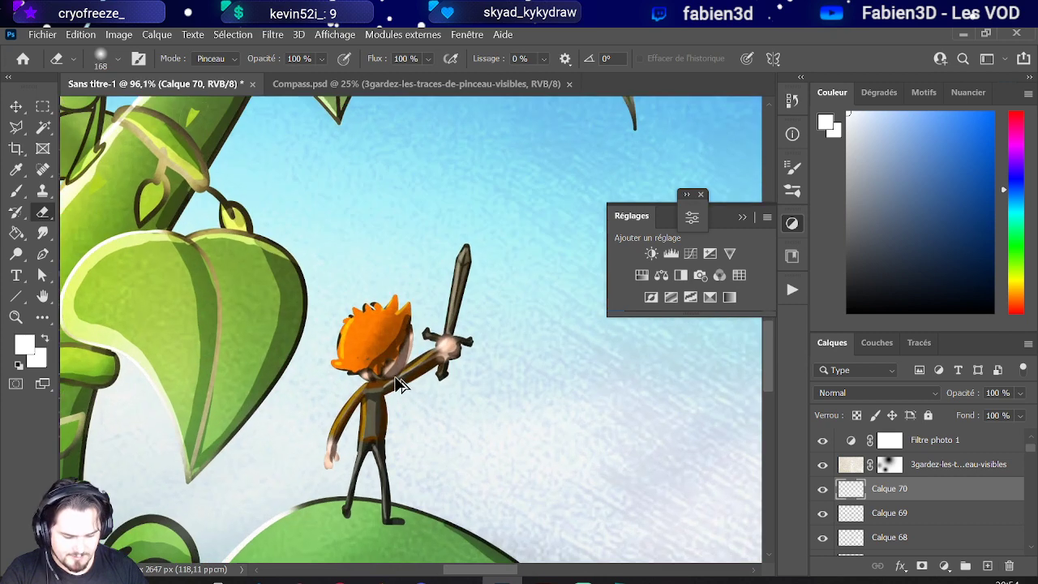
left_click_drag(313, 348, 319, 347)
right_click(308, 345, "alt")
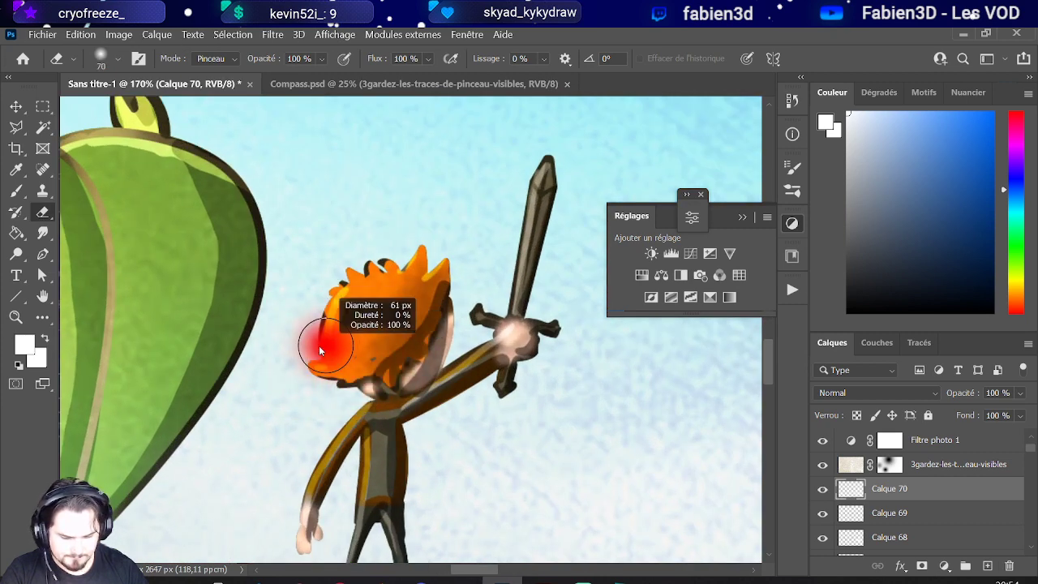
left_click_drag(323, 324, 316, 357)
Step: Set the brush to 37 px and paint soft white highlights on the character's hair and lowered arm on Calque 70
left_click(13, 191)
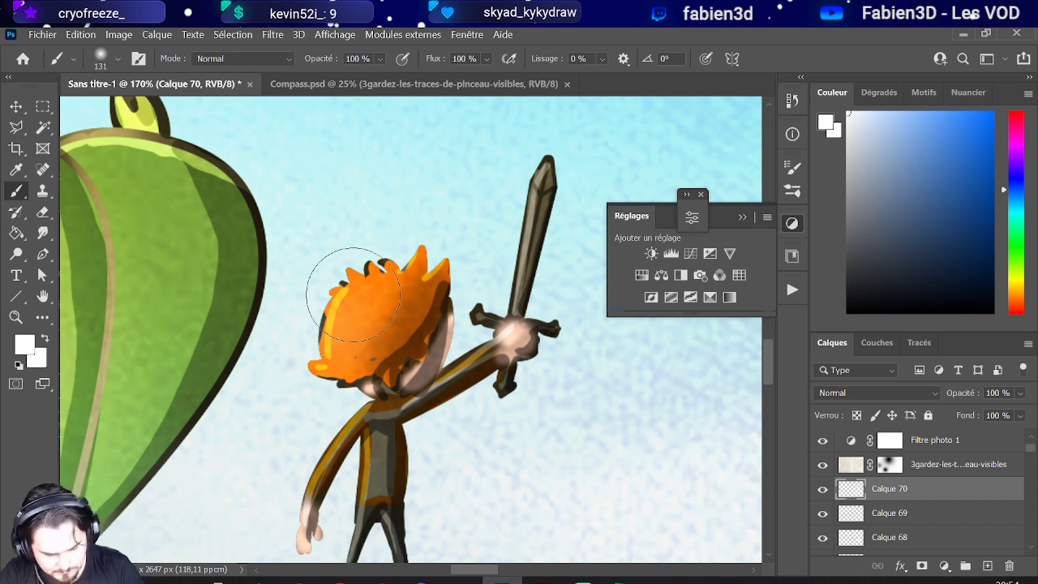
left_click(117, 58)
left_click_drag(153, 110, 134, 105)
left_click(339, 322)
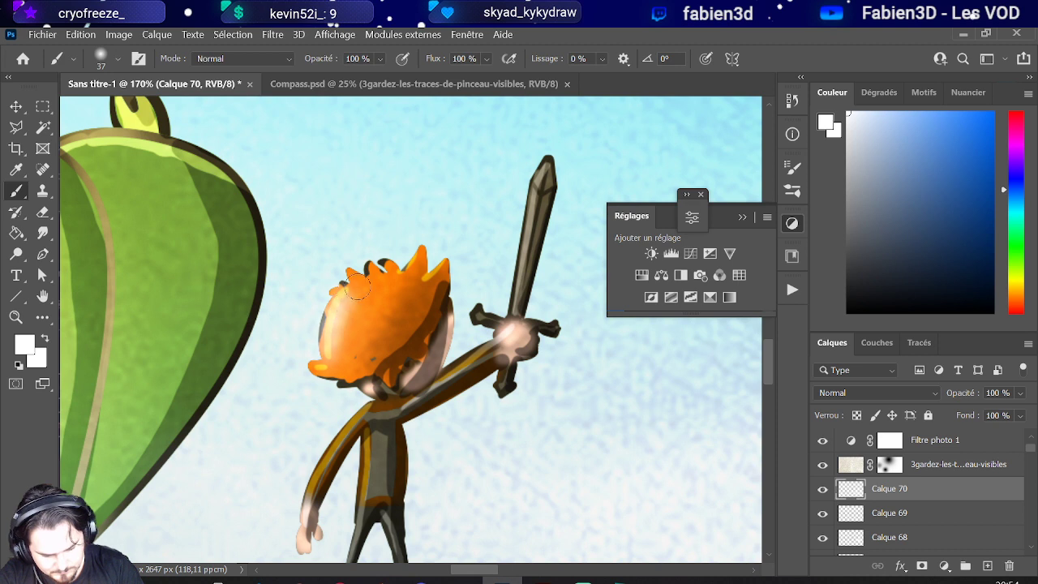
left_click_drag(309, 503, 354, 412)
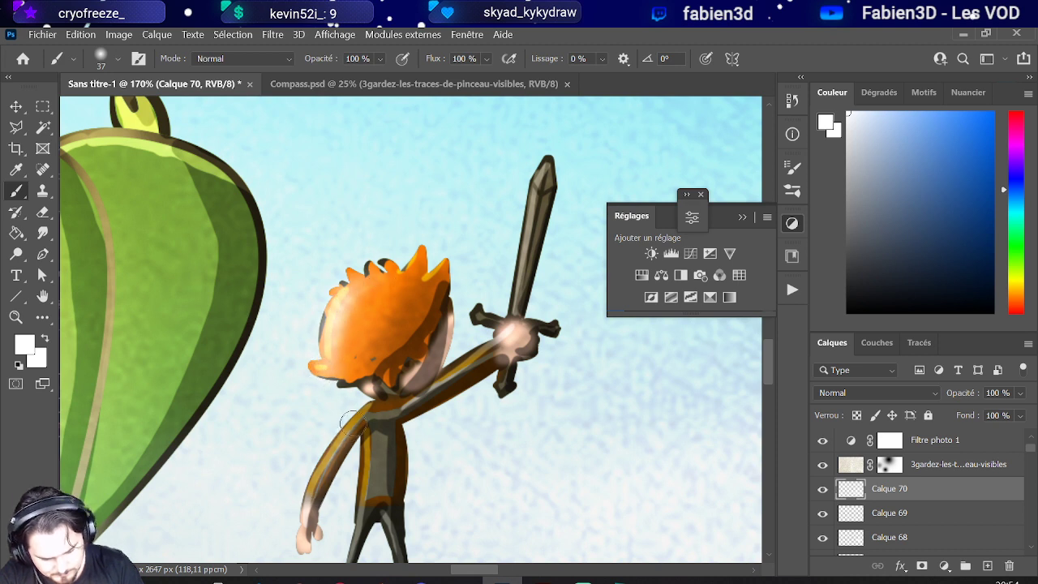
Step: Add a new layer above Calque 70 and paint white highlights on the character's sword, hair, arms and legs
left_click(987, 565)
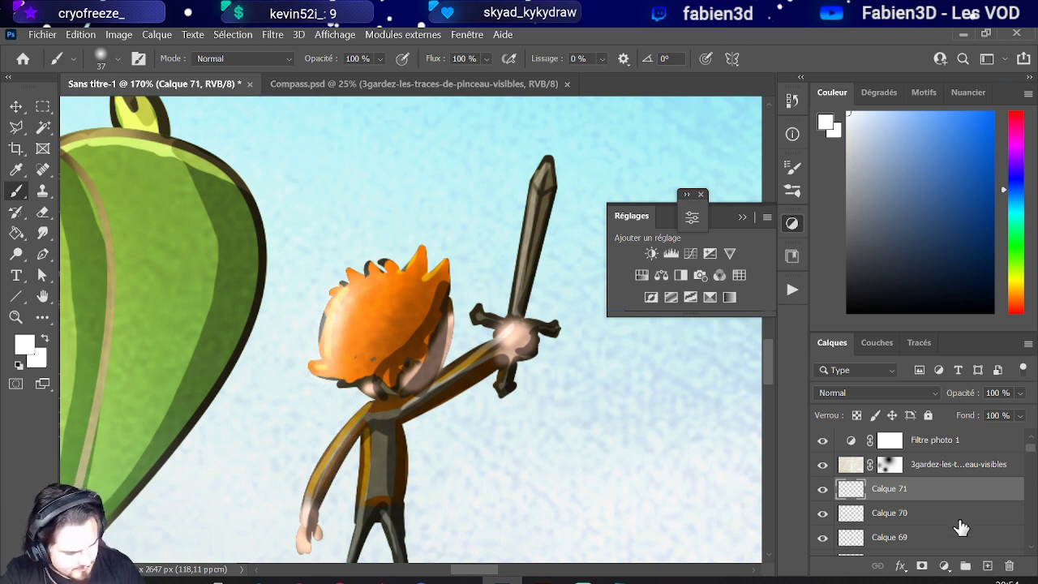
mouse_move(334, 360)
left_mouse_down()
mouse_move(355, 287)
mouse_move(338, 301)
mouse_move(405, 255)
left_mouse_up()
mouse_move(409, 397)
left_mouse_down()
mouse_move(498, 327)
mouse_move(515, 288)
mouse_move(514, 300)
mouse_move(540, 165)
mouse_move(502, 284)
mouse_move(474, 320)
left_mouse_up()
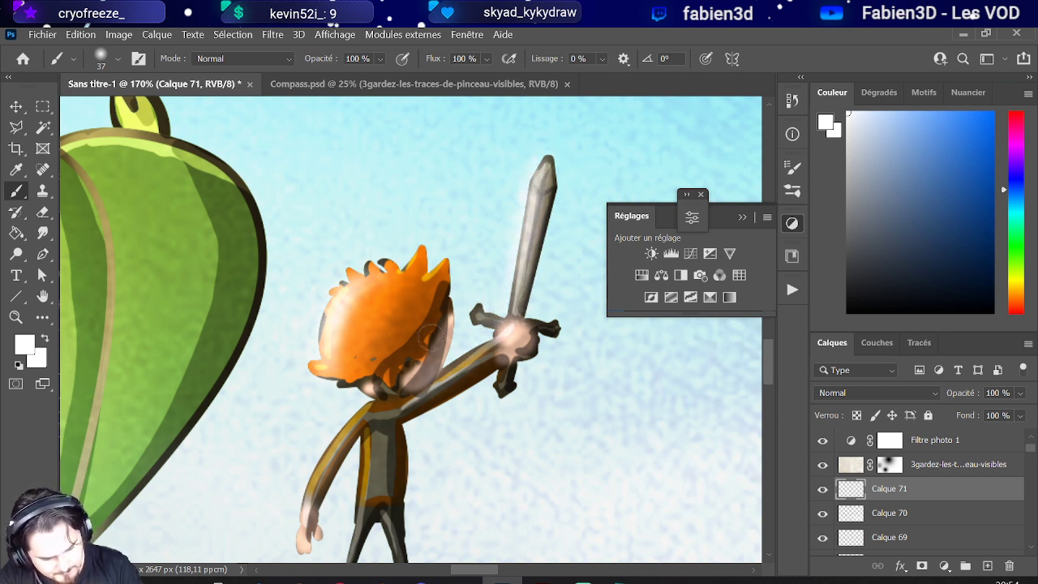
mouse_move(348, 430)
left_mouse_down()
mouse_move(308, 487)
mouse_move(320, 454)
mouse_move(369, 425)
mouse_move(348, 511)
mouse_move(294, 503)
left_mouse_up()
scroll(396, 441, "down", 5)
mouse_move(357, 243)
left_mouse_down()
mouse_move(332, 377)
mouse_move(337, 365)
left_mouse_up()
left_click_drag(381, 256, 399, 415)
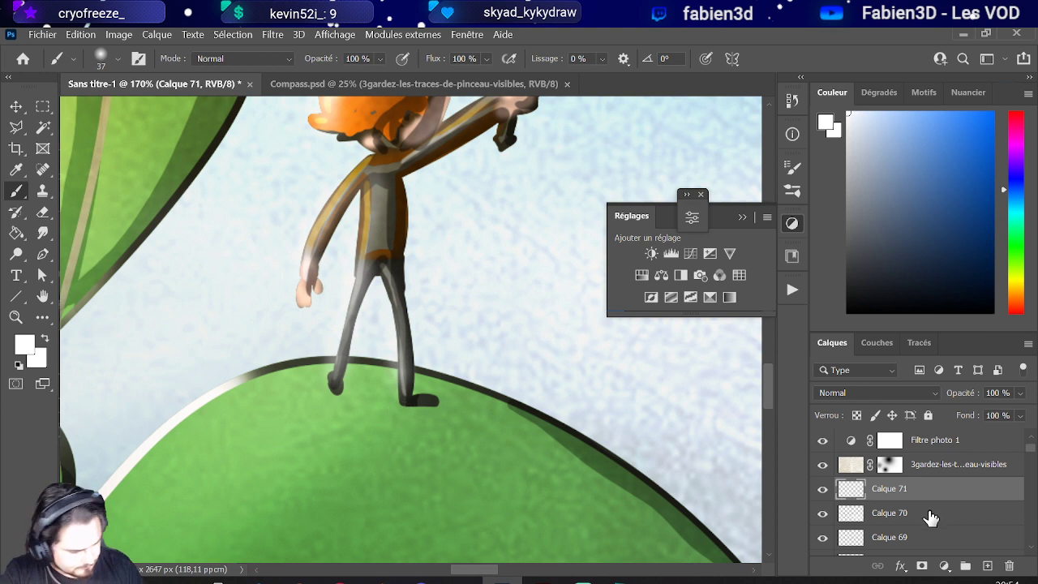
Step: Add a layer directly above Calque 70 and paint a soft black shadow on the leaf beneath the character's feet
left_click(924, 512)
left_click(986, 565)
left_click(847, 306)
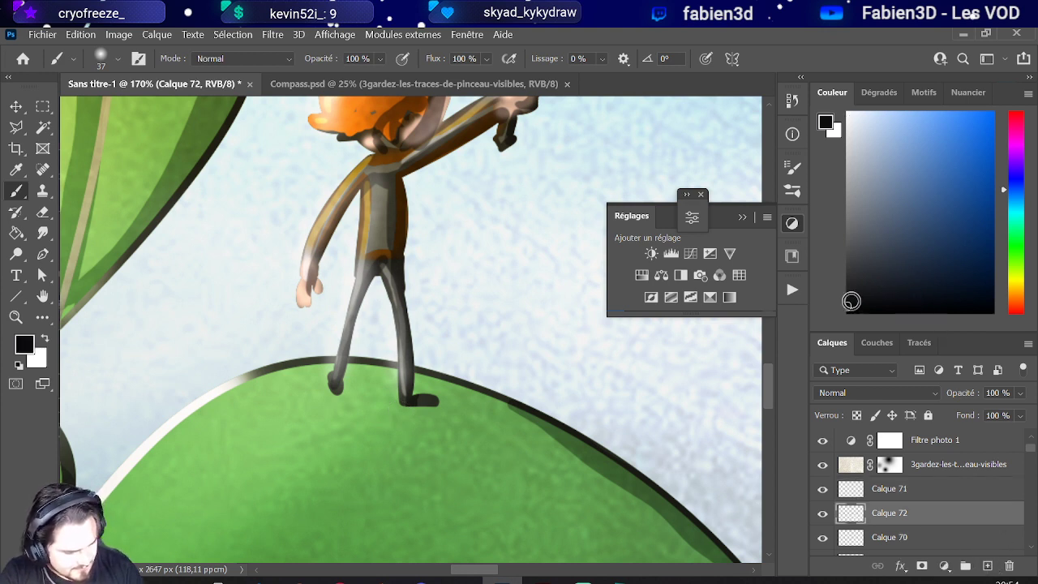
left_click_drag(405, 401, 513, 395)
mouse_move(350, 381)
left_mouse_down()
mouse_move(430, 380)
mouse_move(385, 388)
mouse_move(535, 409)
left_mouse_up()
mouse_move(411, 387)
left_mouse_down()
mouse_move(504, 407)
mouse_move(365, 370)
mouse_move(545, 424)
mouse_move(377, 376)
mouse_move(411, 383)
mouse_move(408, 396)
mouse_move(336, 392)
mouse_move(469, 420)
mouse_move(436, 403)
mouse_move(594, 464)
mouse_move(431, 392)
mouse_move(477, 398)
left_mouse_up()
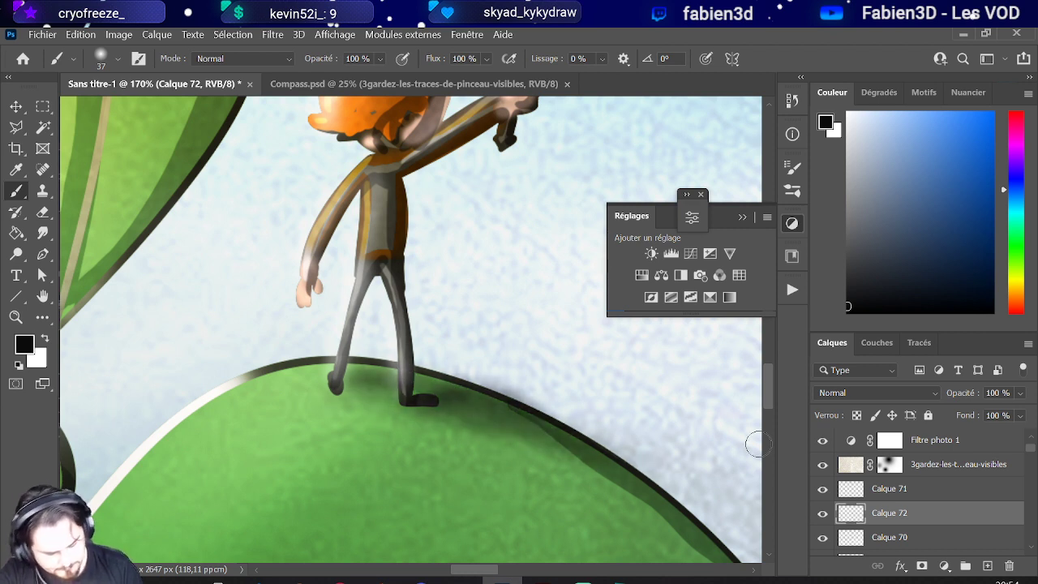
Step: Paint soft black shading on the hanging heart-shaped leaf, the large leaf under the character and the beanstalk's upper loop on Calque 72
scroll(725, 445, "down", 6)
scroll(510, 433, "up", 4)
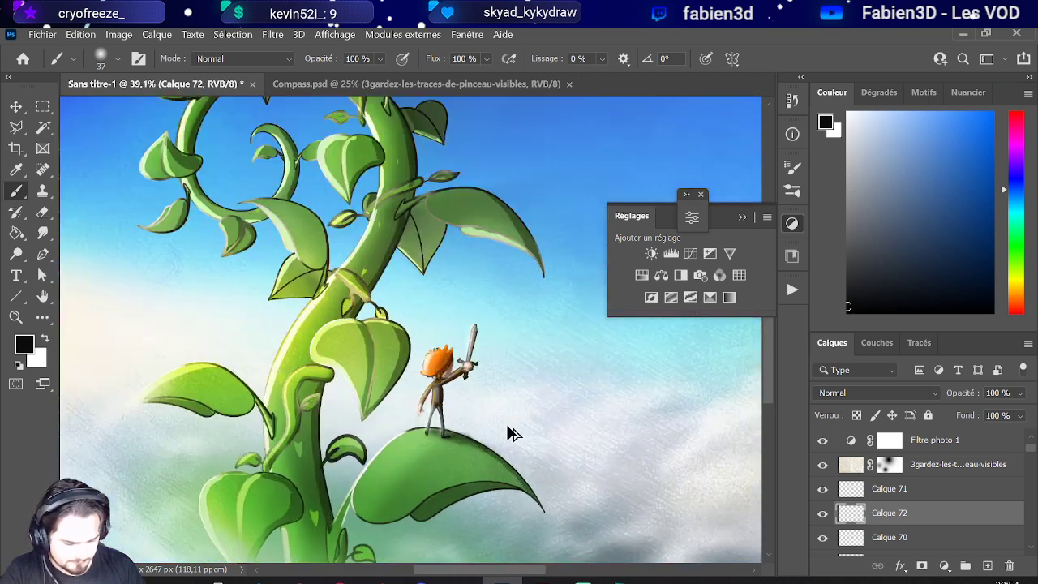
left_click_drag(370, 336, 373, 292)
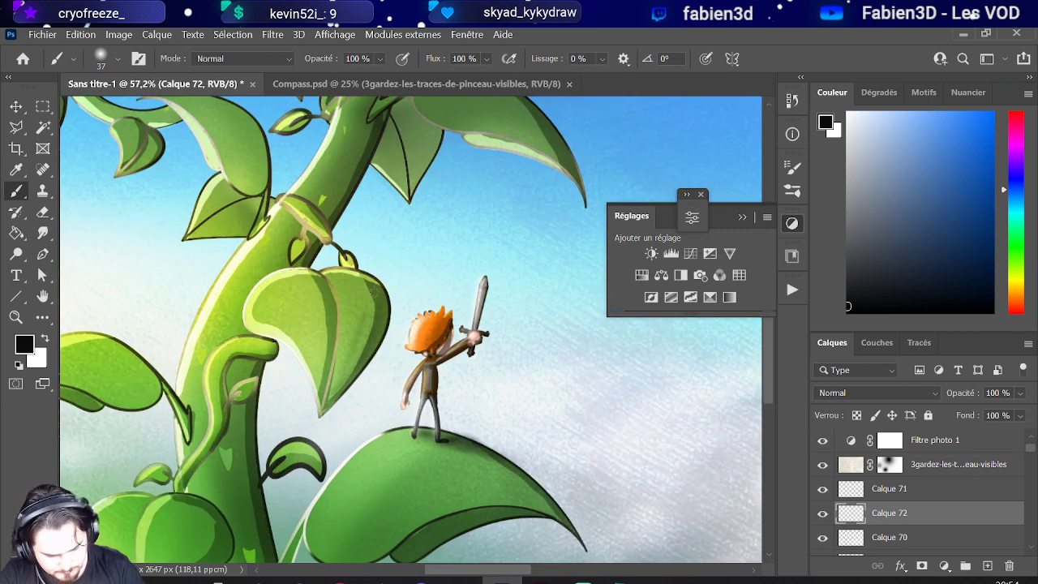
left_click_drag(314, 330, 311, 369)
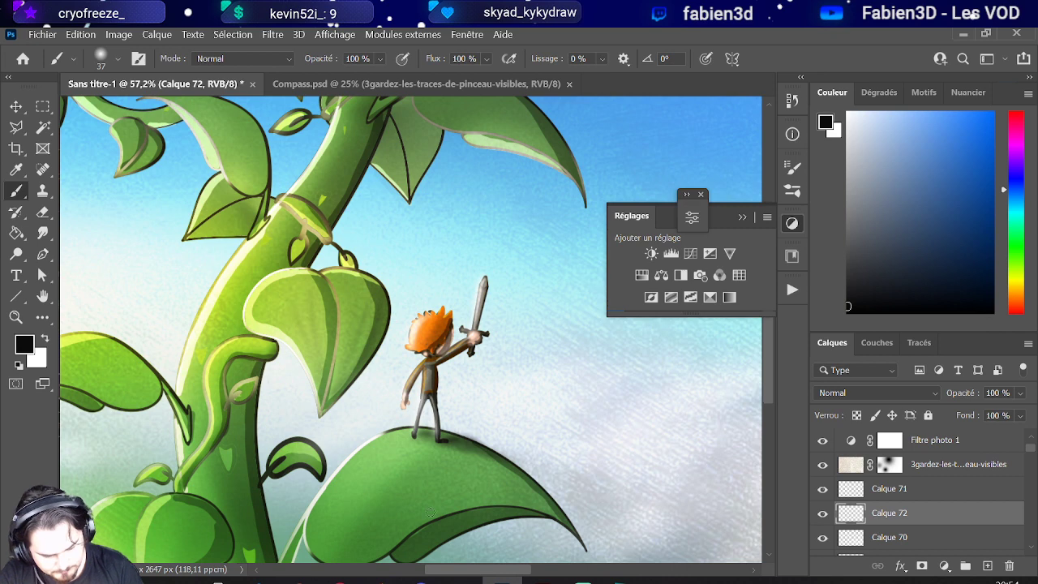
left_click_drag(401, 459, 523, 467)
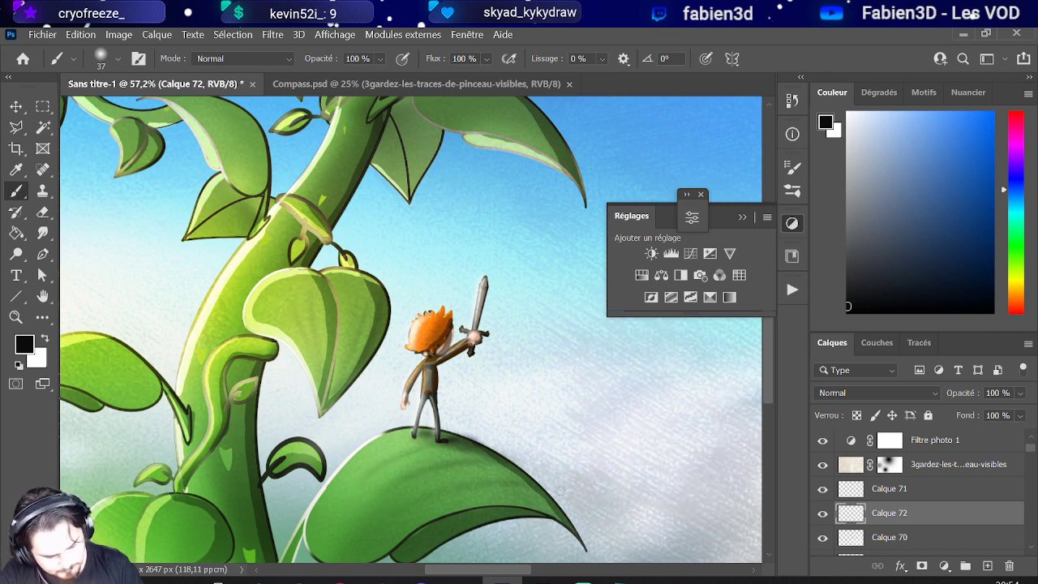
scroll(481, 428, "down", 5)
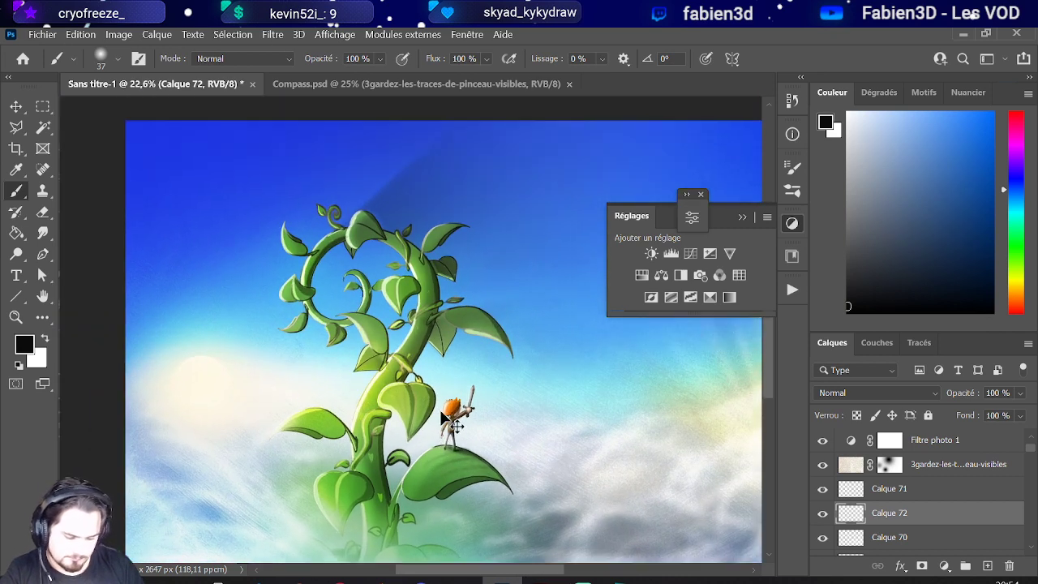
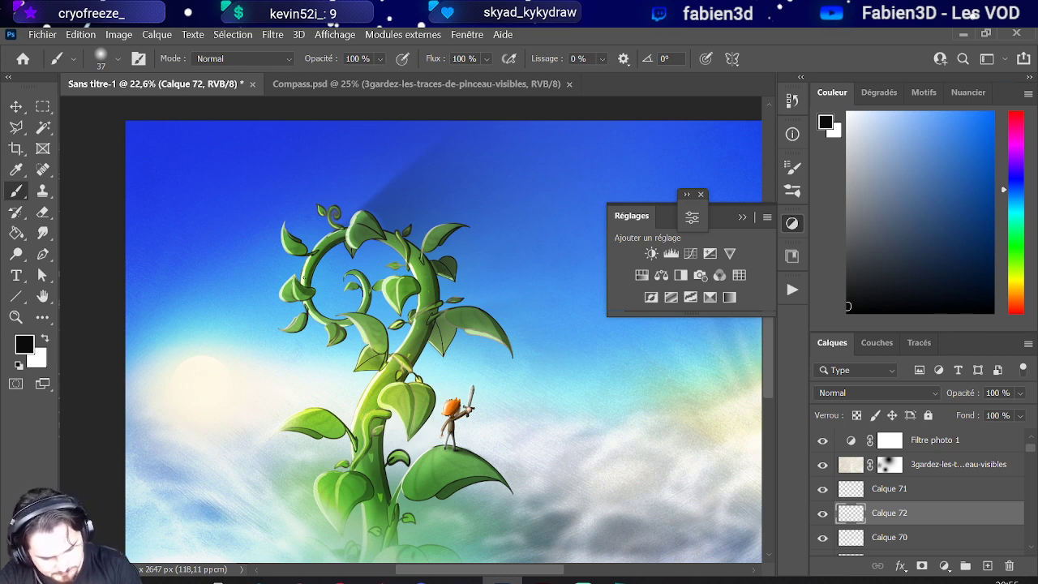
left_click_drag(327, 236, 346, 231)
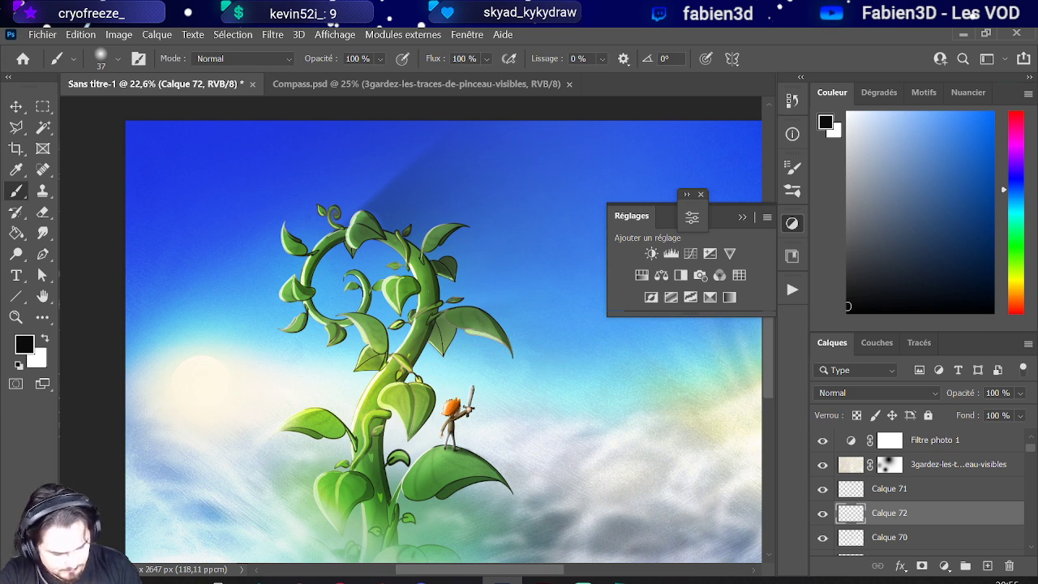
Step: Try painting thin black streaks with the 37 px brush across the lower clouds beside the beanstalk's base
scroll(483, 436, "down", 2)
scroll(459, 456, "up", 2)
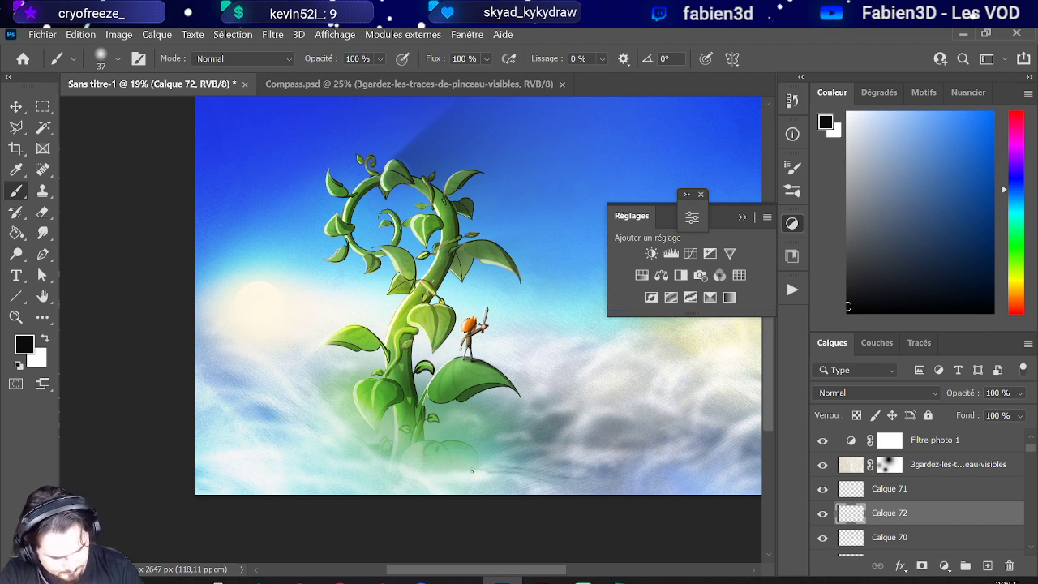
left_click_drag(540, 477, 670, 490)
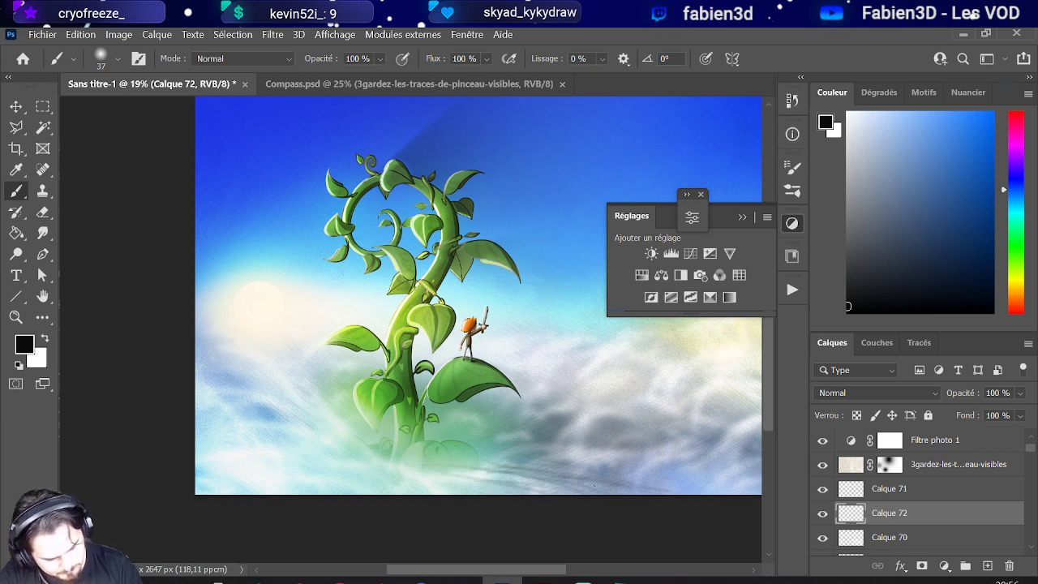
mouse_move(504, 469)
left_mouse_down()
mouse_move(482, 476)
mouse_move(556, 468)
left_mouse_up()
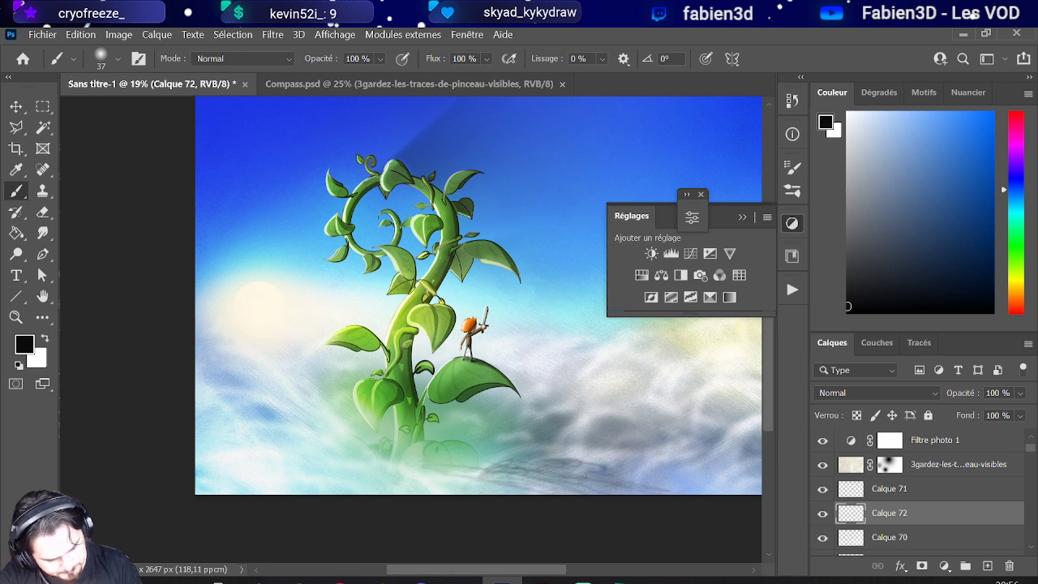
Step: Set the brush to 69 px and try thicker black streaks along the lower clouds, then darken them with a larger soft brush
left_click(121, 60)
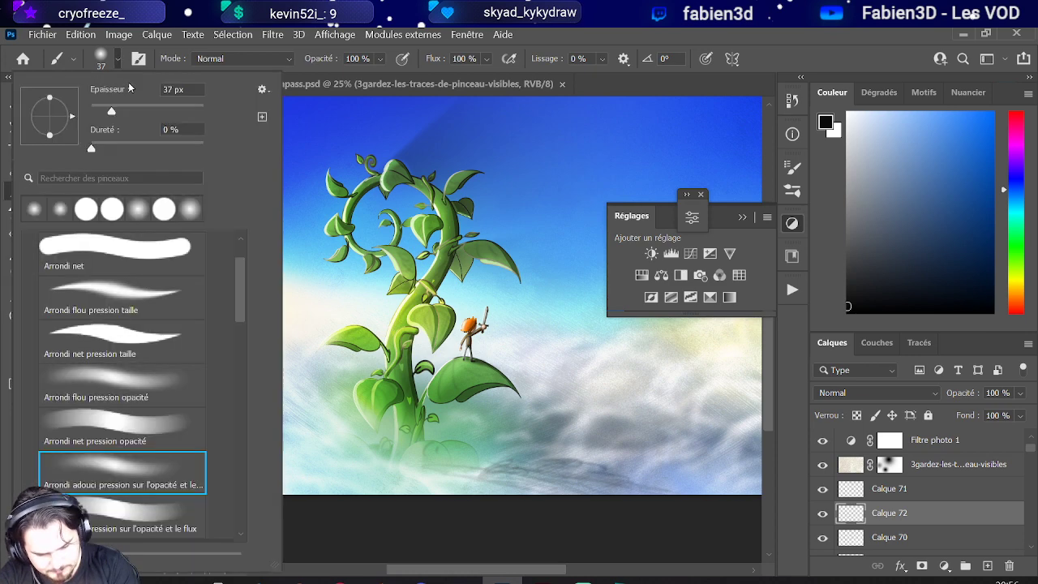
left_click_drag(119, 107, 129, 106)
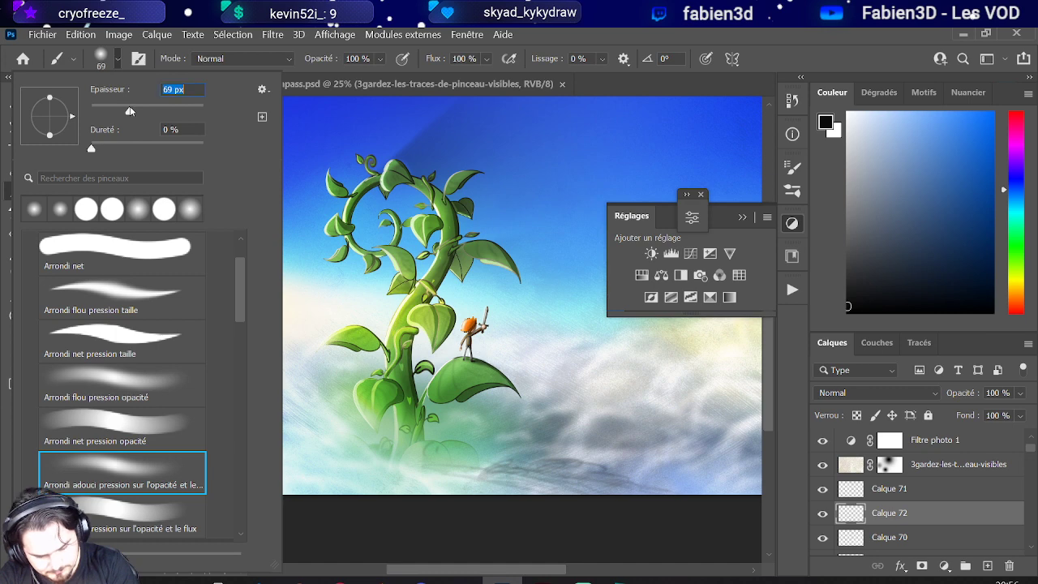
key("Return")
mouse_move(437, 474)
left_mouse_down()
mouse_move(478, 480)
mouse_move(426, 474)
mouse_move(510, 478)
mouse_move(539, 463)
mouse_move(511, 482)
mouse_move(538, 462)
mouse_move(585, 458)
mouse_move(614, 477)
mouse_move(605, 488)
mouse_move(677, 493)
left_mouse_up()
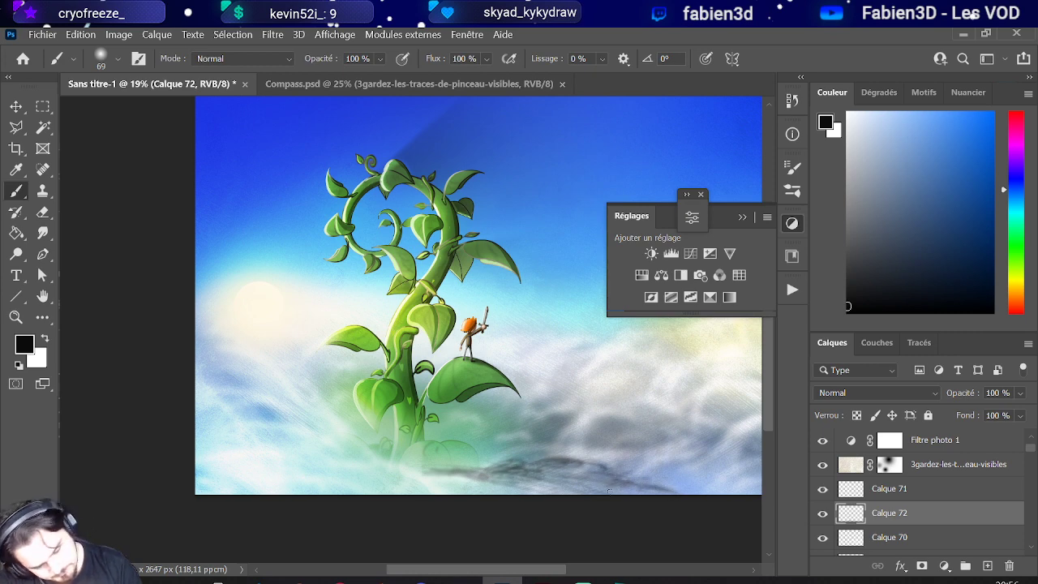
left_click_drag(608, 491, 603, 498)
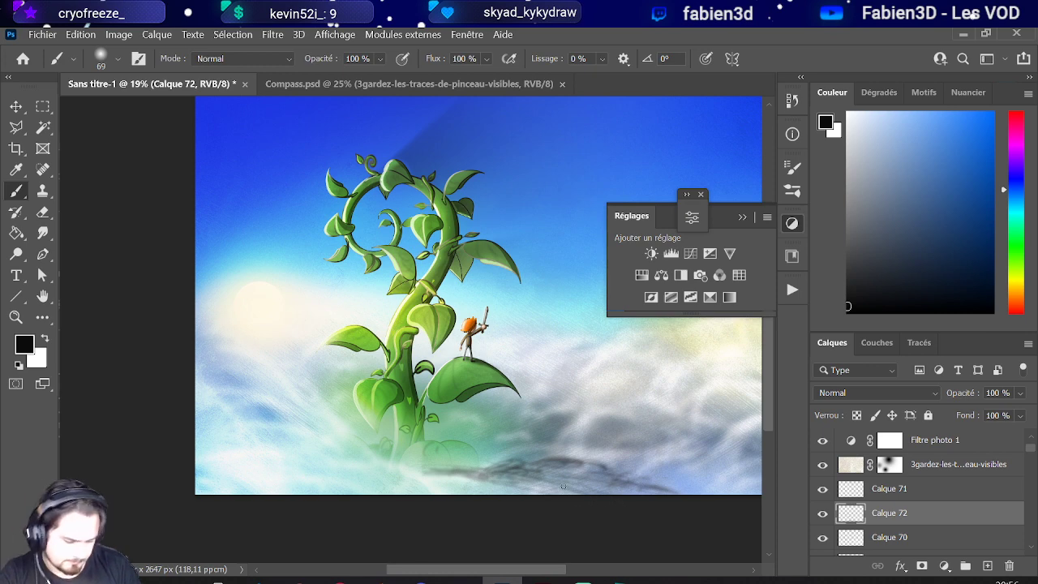
mouse_move(486, 485)
left_mouse_down()
mouse_move(537, 507)
mouse_move(695, 483)
left_mouse_up()
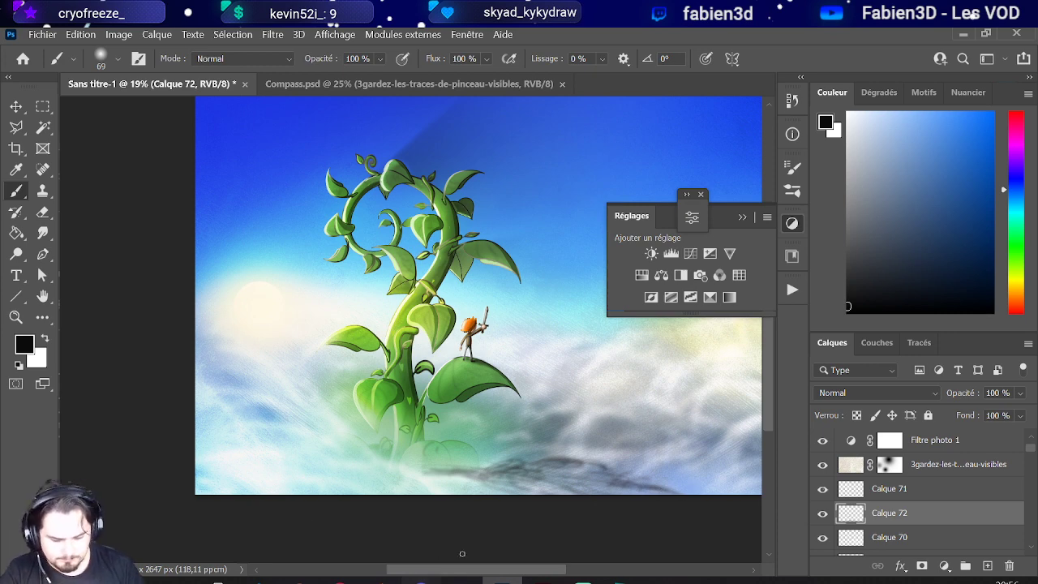
right_click(510, 467, "alt")
mouse_move(534, 470)
left_mouse_down()
mouse_move(551, 462)
mouse_move(454, 479)
mouse_move(567, 464)
mouse_move(608, 486)
mouse_move(669, 496)
left_mouse_up()
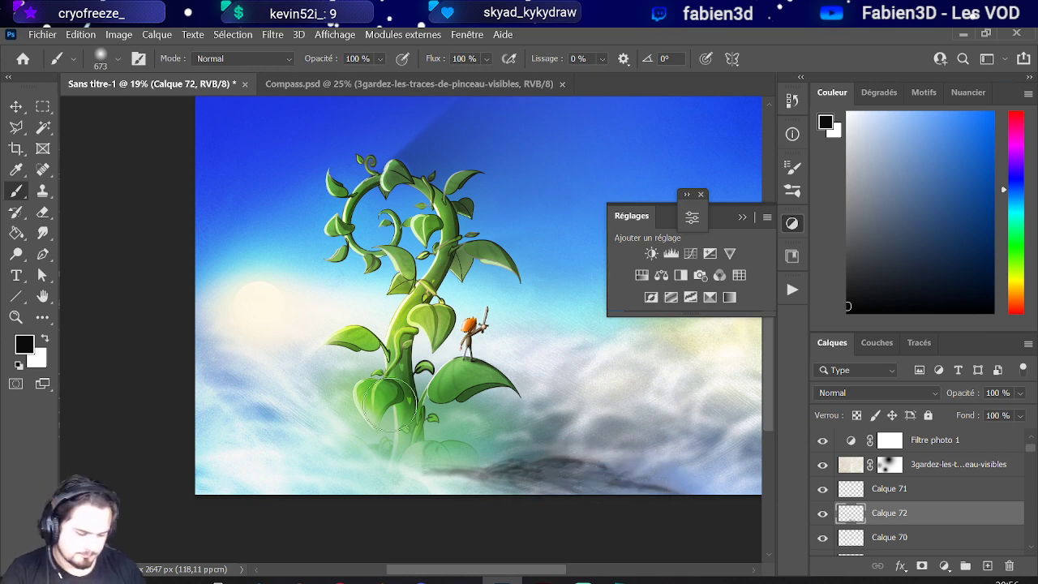
Step: Enlarge the eraser to about 3284 px and erase the black streaks from the lower clouds
left_click(43, 212)
scroll(365, 411, "down", 3)
scroll(567, 421, "up", 2)
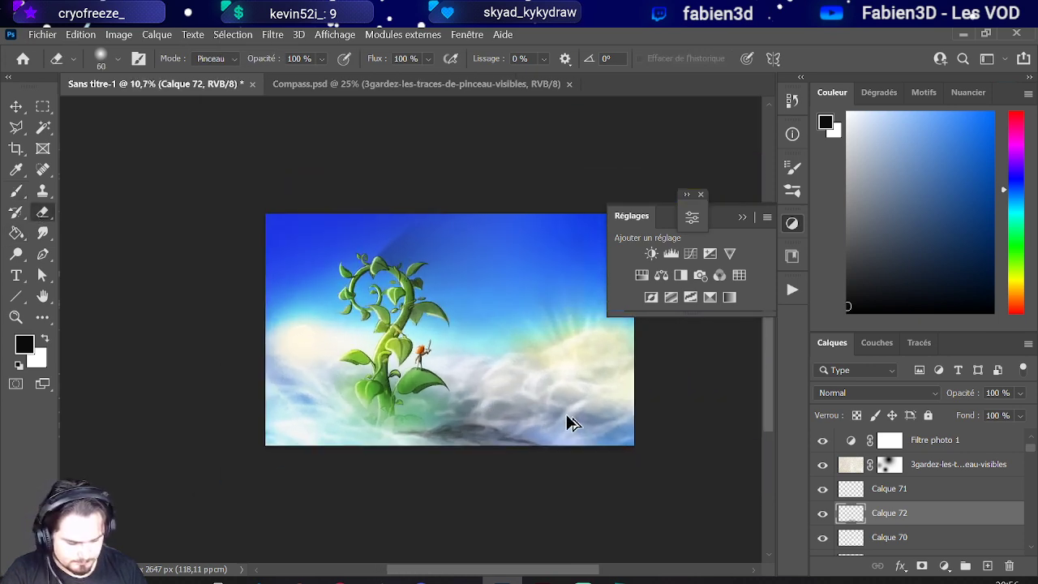
mouse_move(498, 398)
left_mouse_down()
mouse_move(533, 456)
mouse_move(524, 453)
left_mouse_up()
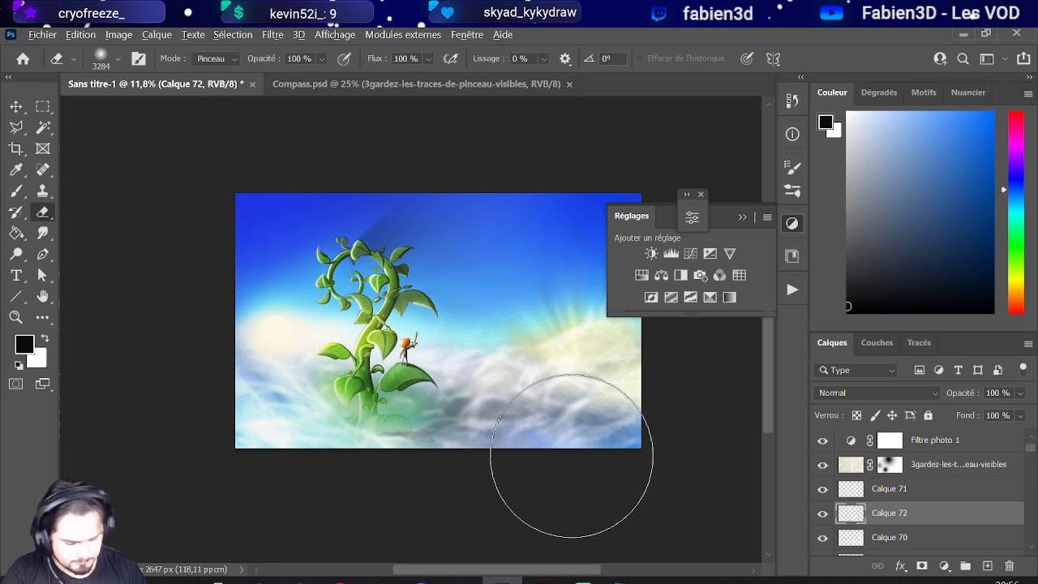
Step: Examine the overall composition and the light rays above the clouds at several zoom levels
scroll(572, 454, "down", 1)
scroll(411, 430, "down", 2)
scroll(549, 425, "up", 3)
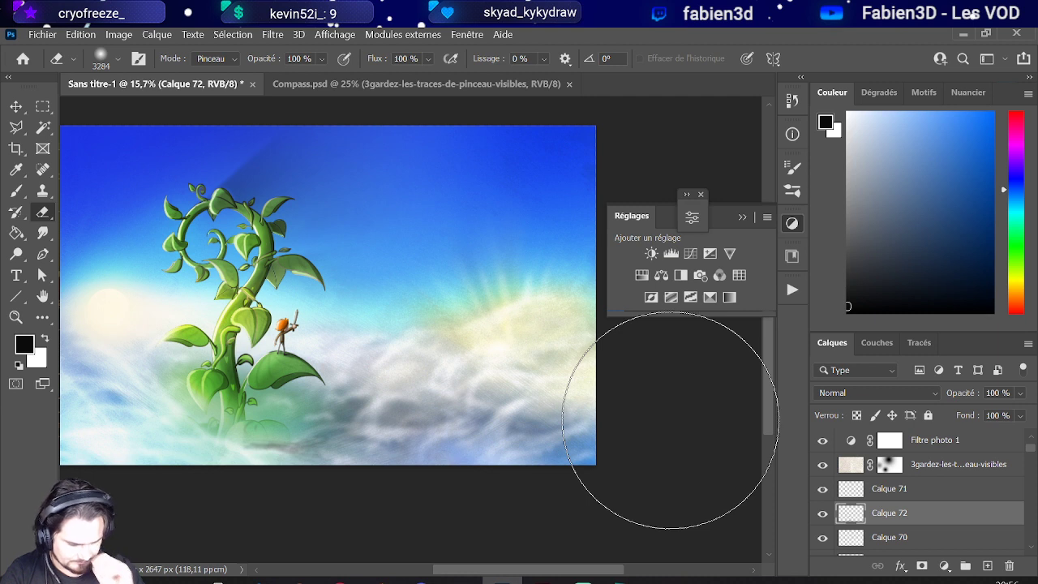
scroll(235, 336, "down", 2)
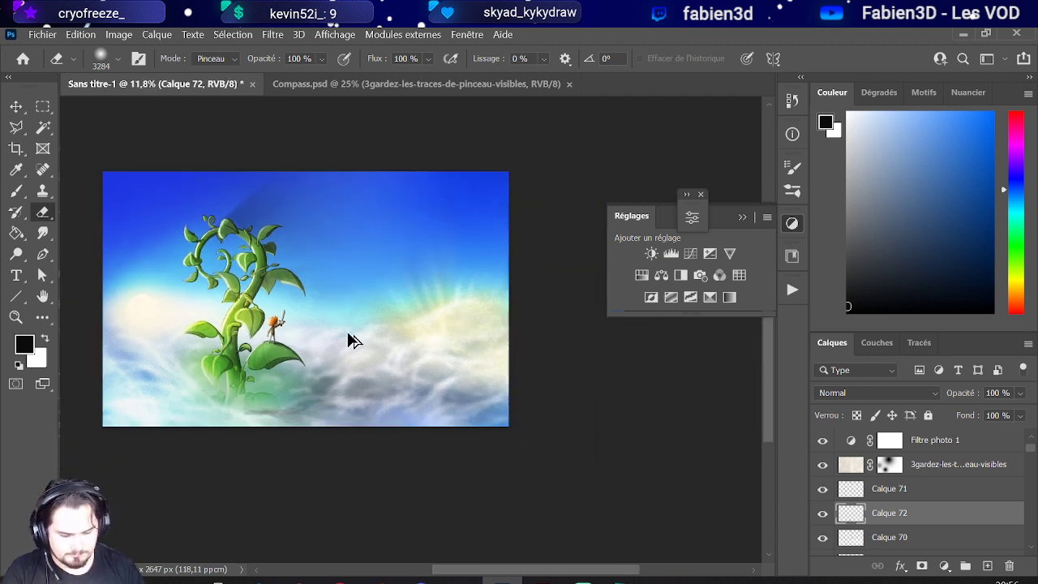
scroll(354, 339, "up", 1)
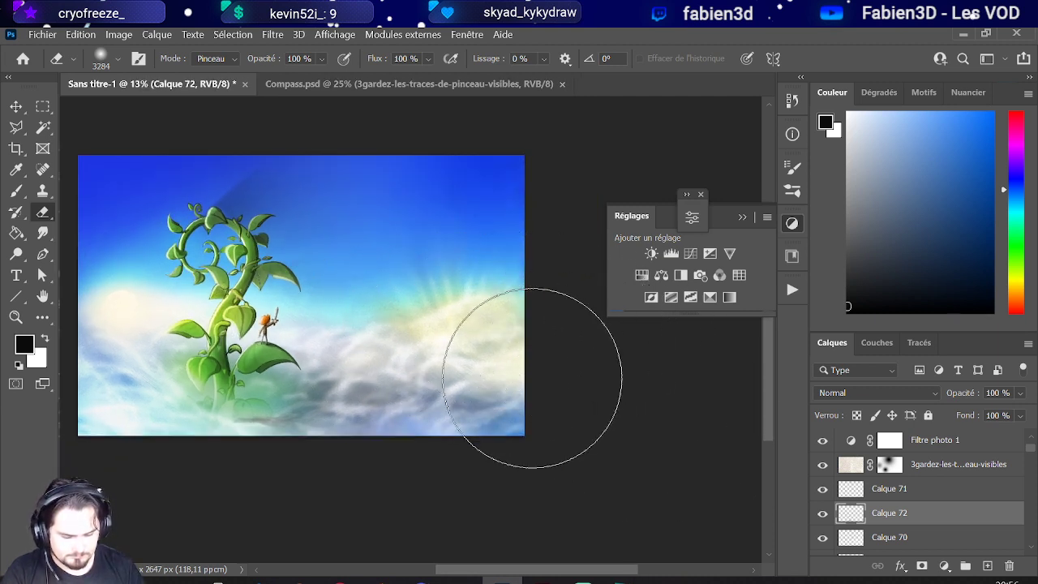
scroll(525, 340, "up", 2)
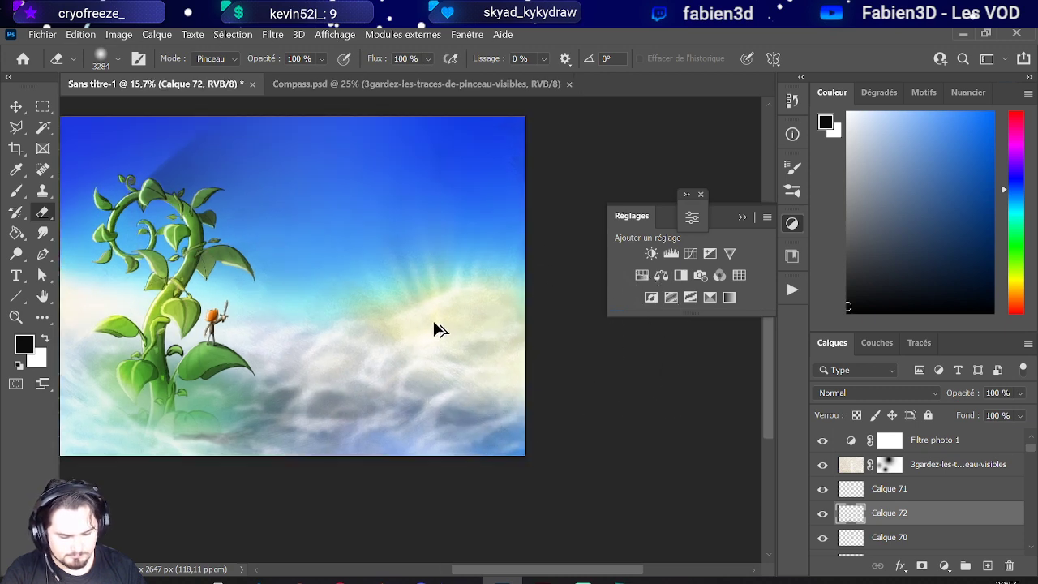
scroll(414, 331, "up", 3)
scroll(436, 332, "down", 2)
Step: Add a new layer above Calque 61 and dab one soft white spot in the sky with a brush of about 665 px
mouse_move(433, 328)
left_mouse_down()
mouse_move(288, 337)
mouse_move(351, 333)
mouse_move(324, 334)
left_mouse_up()
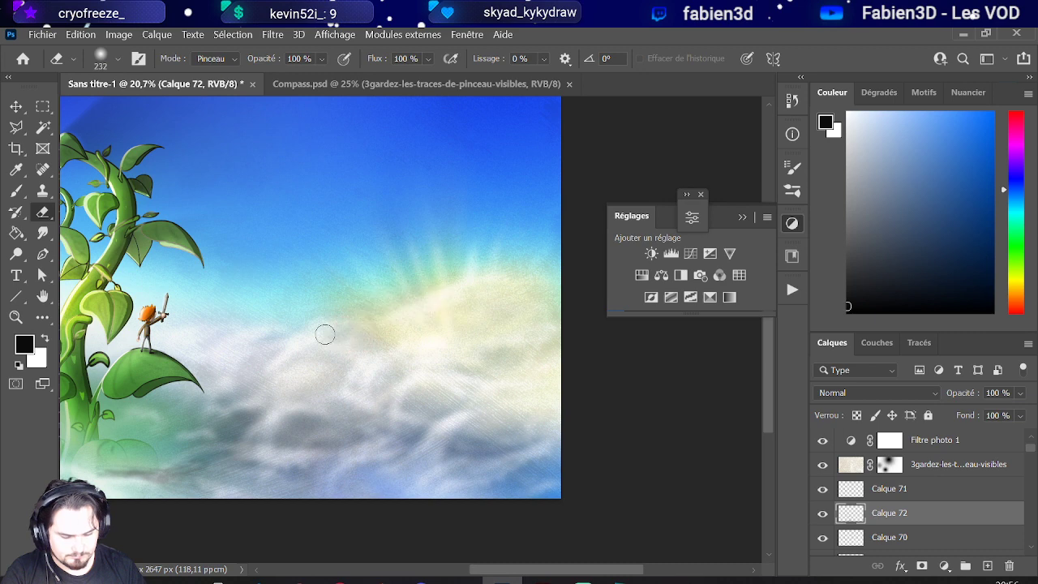
scroll(408, 329, "up", 2)
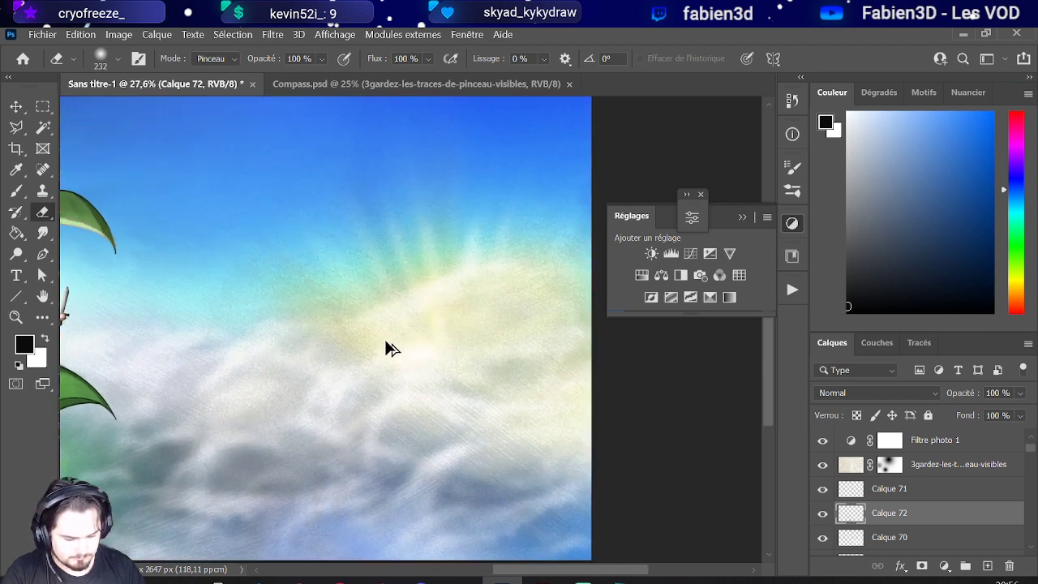
scroll(388, 348, "up", 1)
scroll(947, 474, "up", 1)
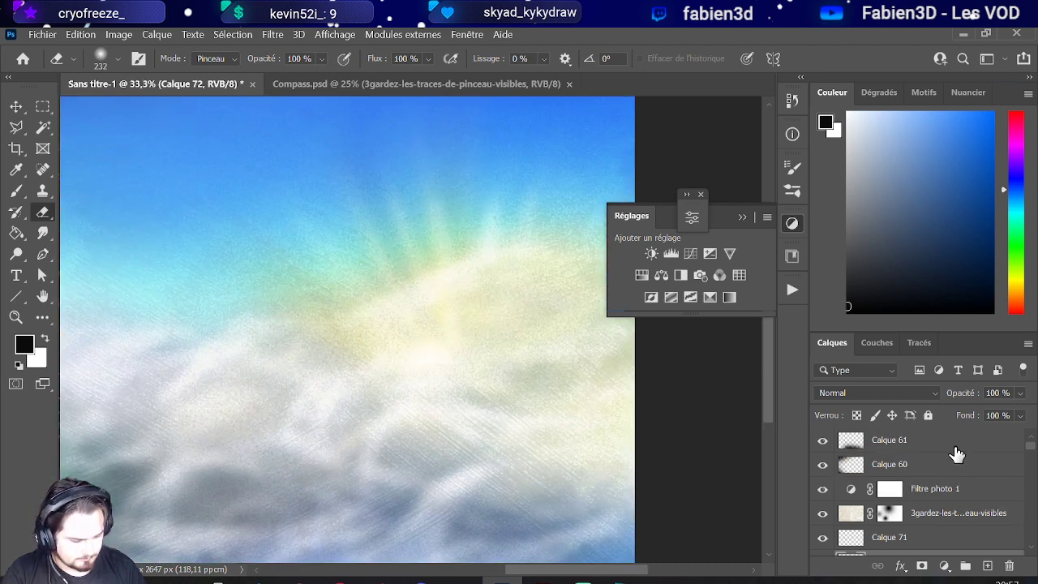
left_click(954, 448)
left_click(986, 565)
left_click_drag(860, 157, 775, 83)
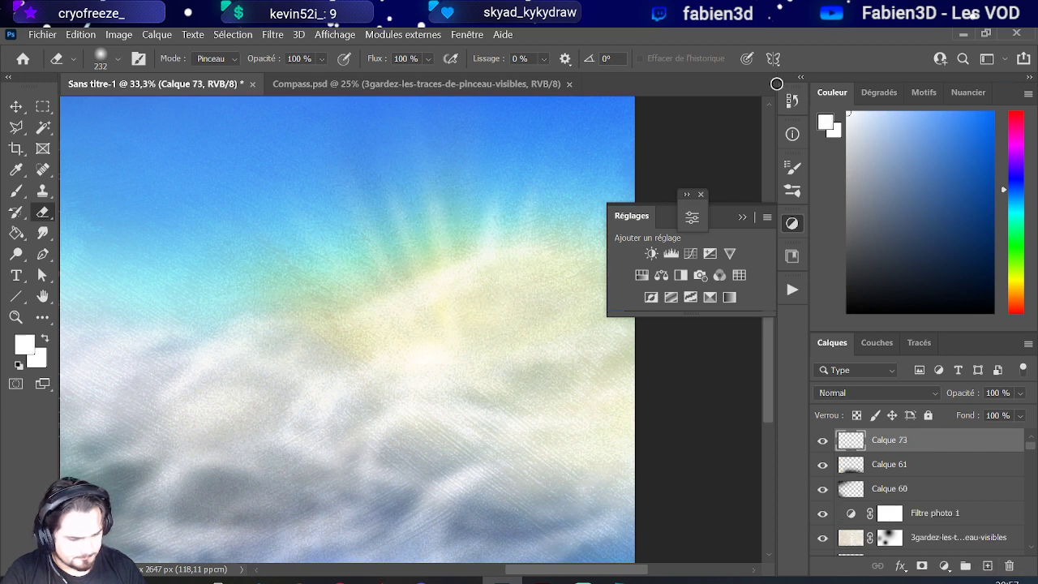
left_click_drag(407, 280, 436, 283)
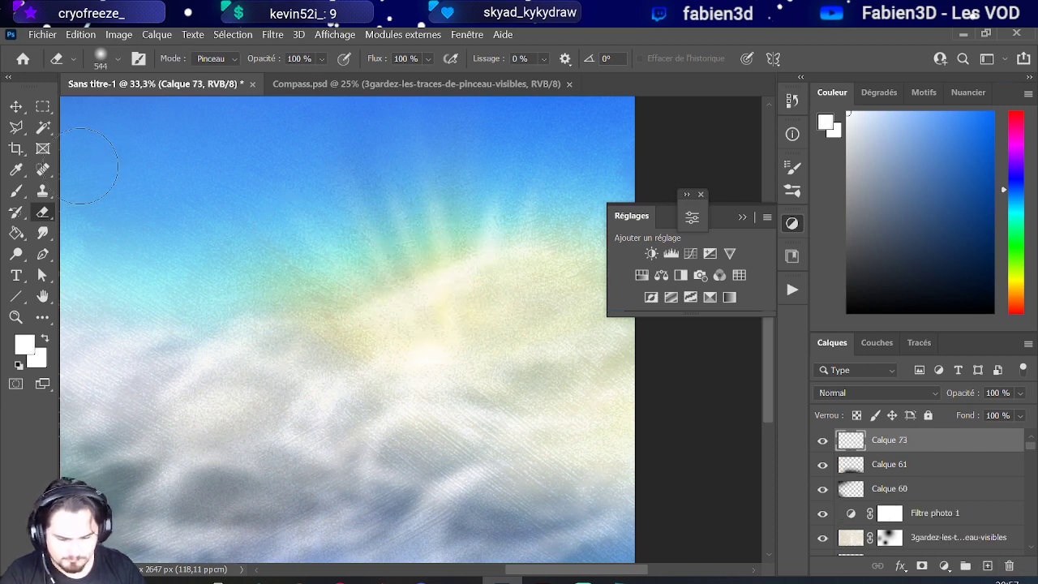
left_click(15, 191)
left_click(256, 226)
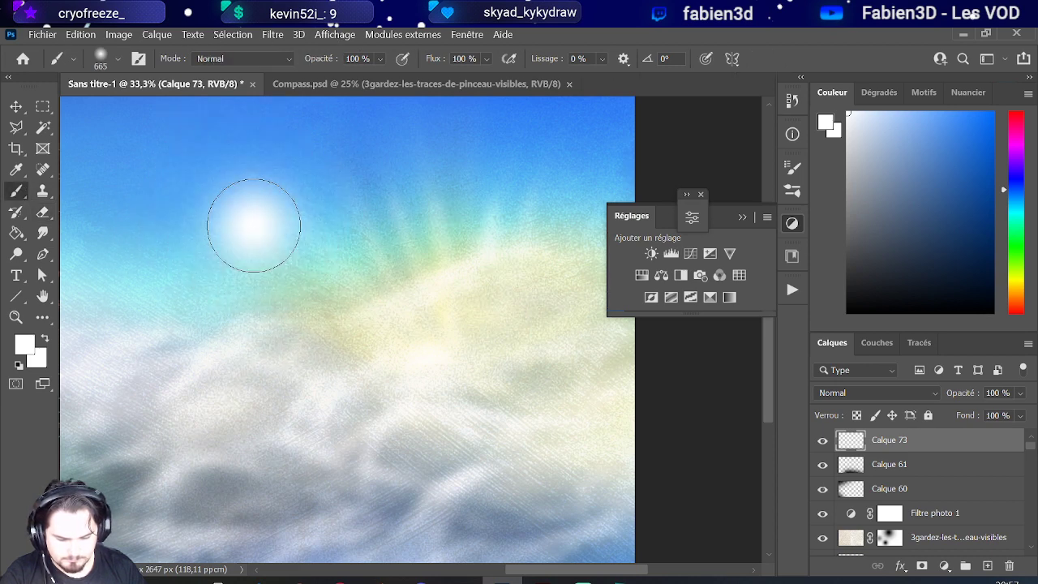
Step: Transform the white spot into a thin streak about 232% wide and 24% high, rotated about -20° and placed over the glowing cloud's edge
left_click(81, 35)
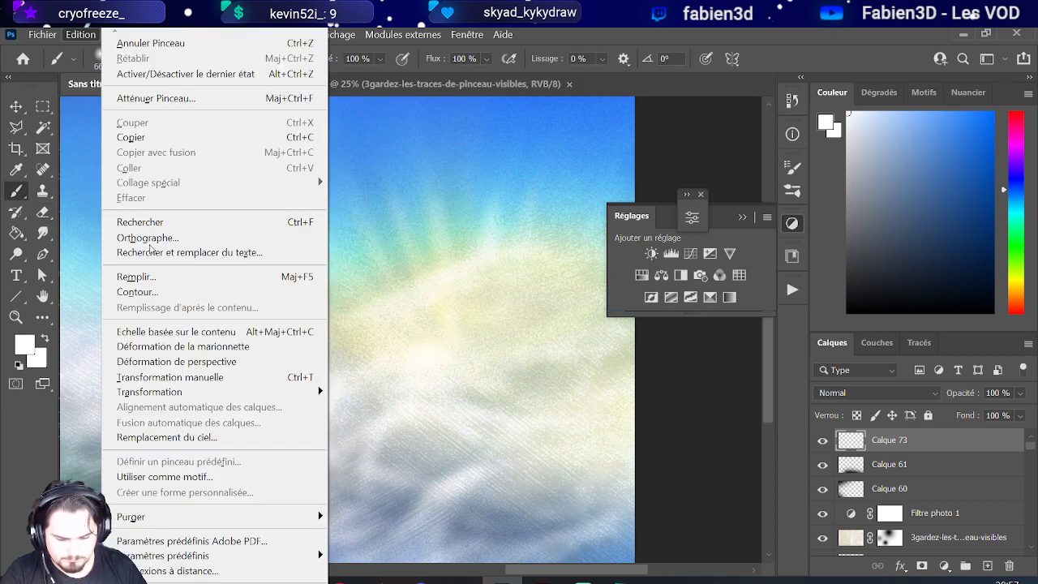
left_click(199, 376)
left_click_drag(253, 322, 283, 179)
left_click_drag(350, 129, 519, 514)
scroll(382, 419, "down", 4)
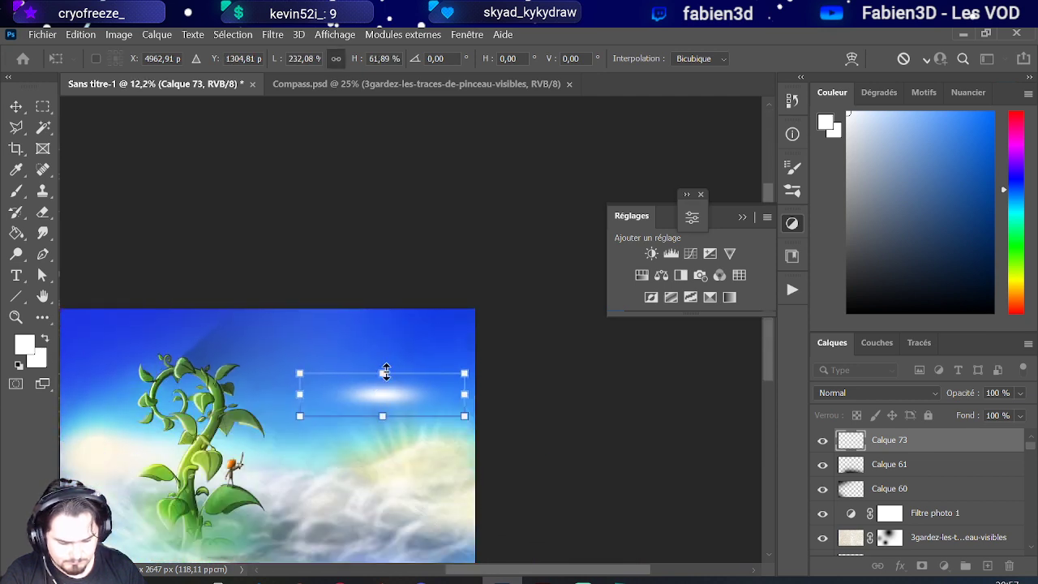
left_click_drag(382, 373, 383, 399)
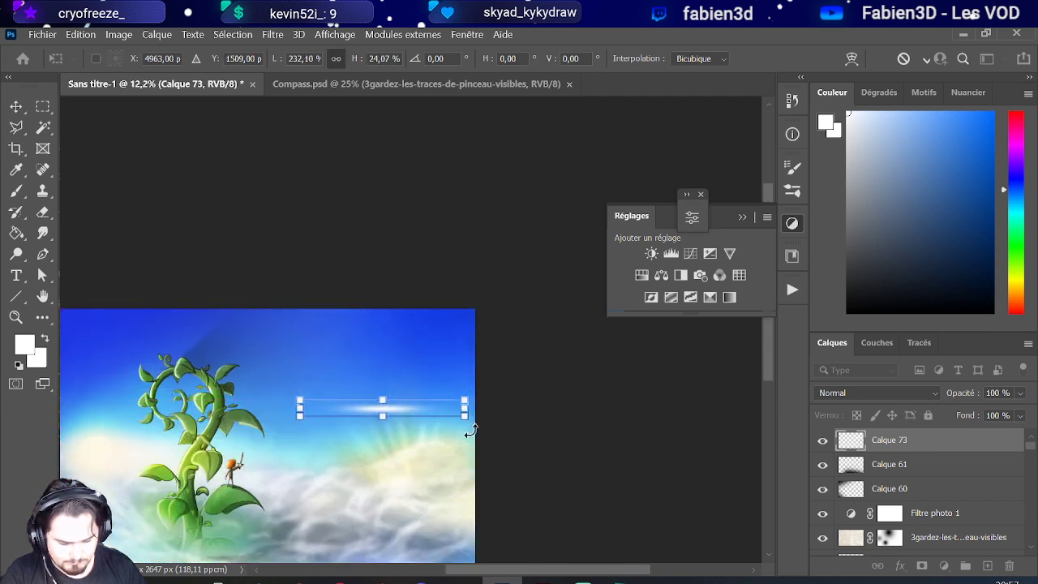
mouse_move(472, 429)
left_mouse_down()
mouse_move(480, 389)
mouse_move(420, 397)
mouse_move(437, 459)
left_mouse_up()
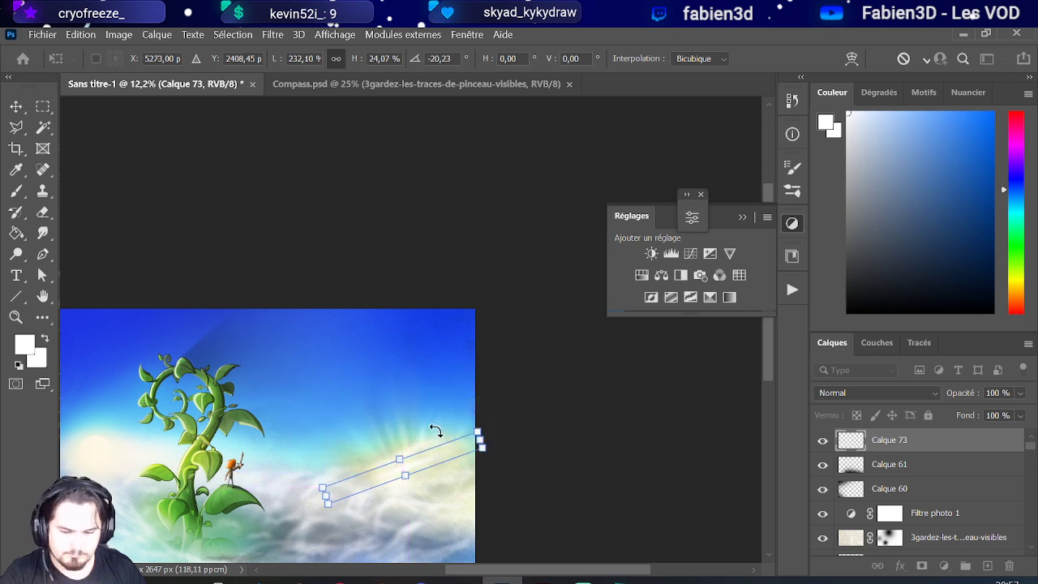
key("Return")
Step: Duplicate the light streak layer Calque 73
key("b")
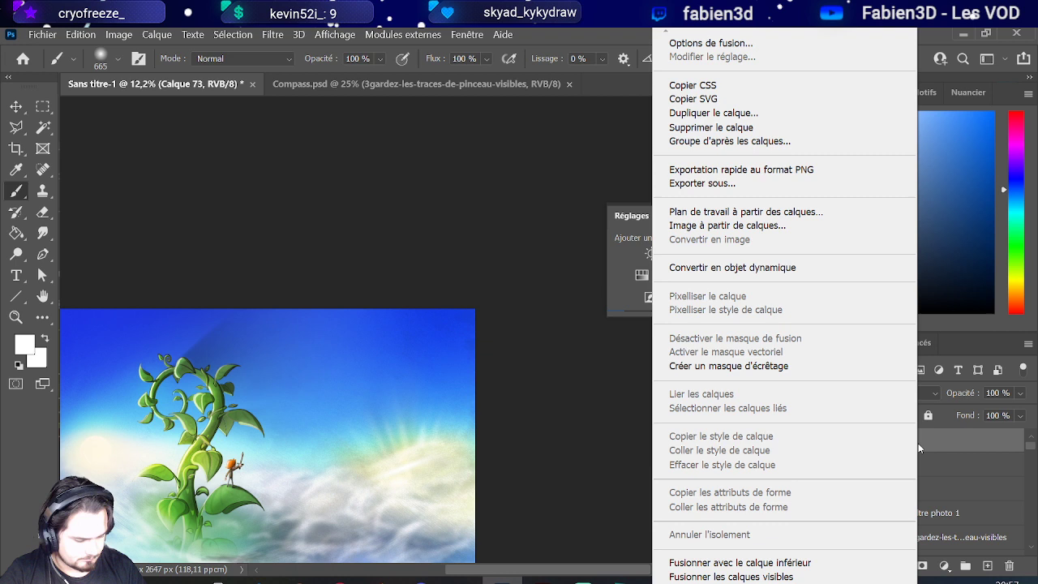
left_click(713, 112)
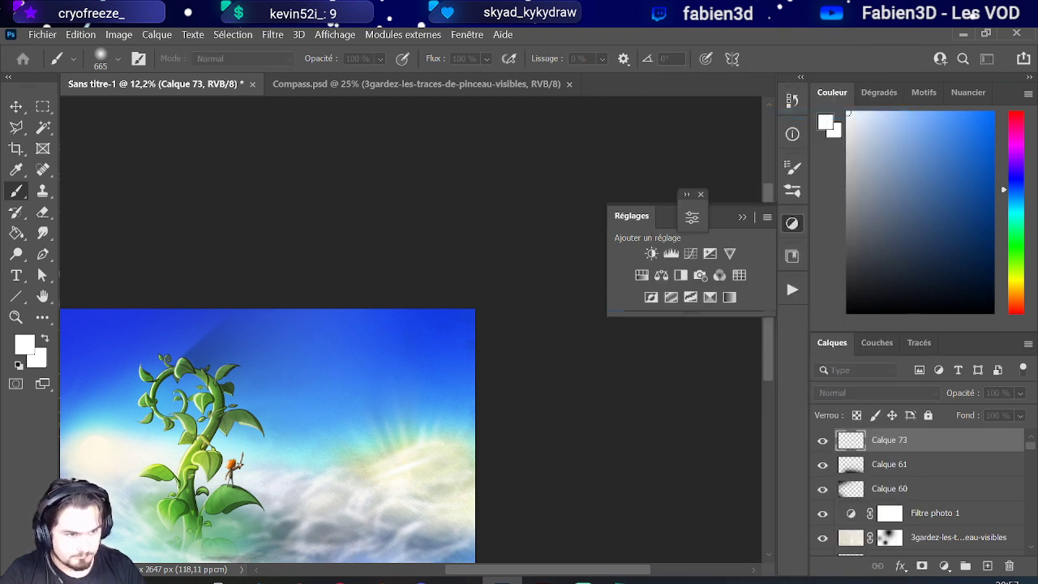
key("Return")
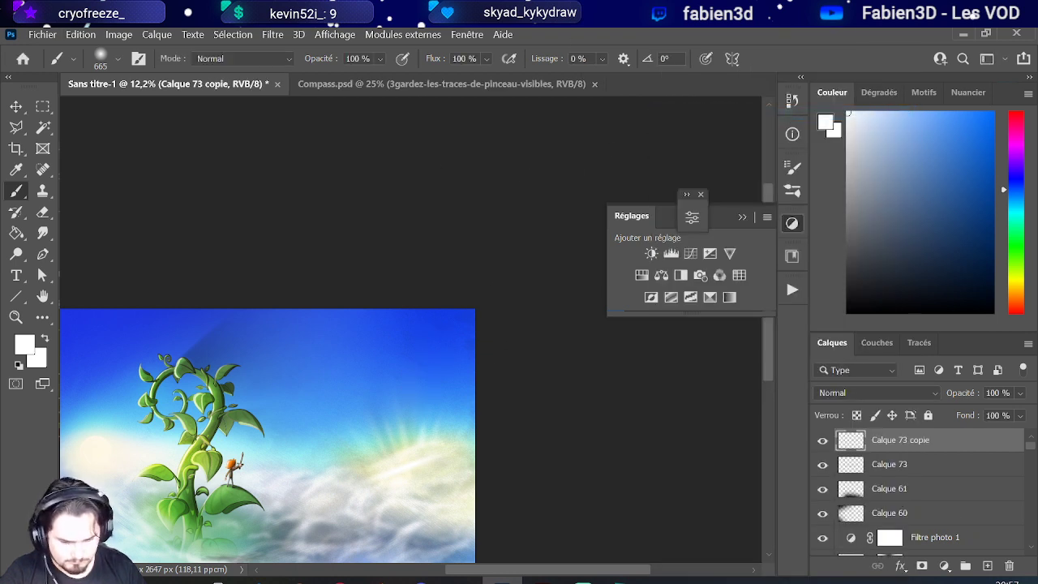
Step: Rotate the duplicated light streak on Calque 73 copie by about 31° so it crosses the original streak
left_click(81, 34)
left_click(177, 379)
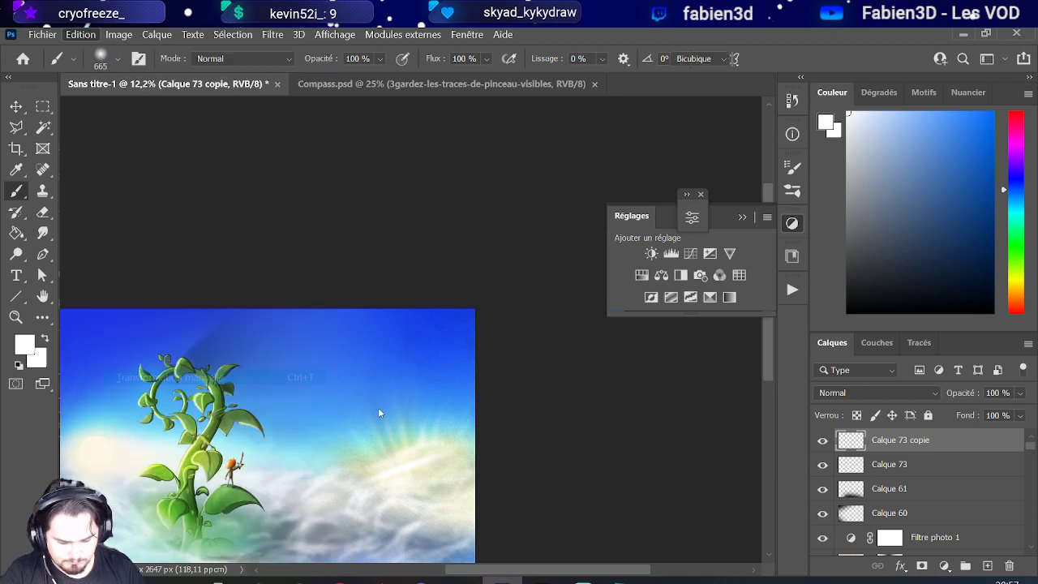
left_click_drag(404, 430, 431, 419)
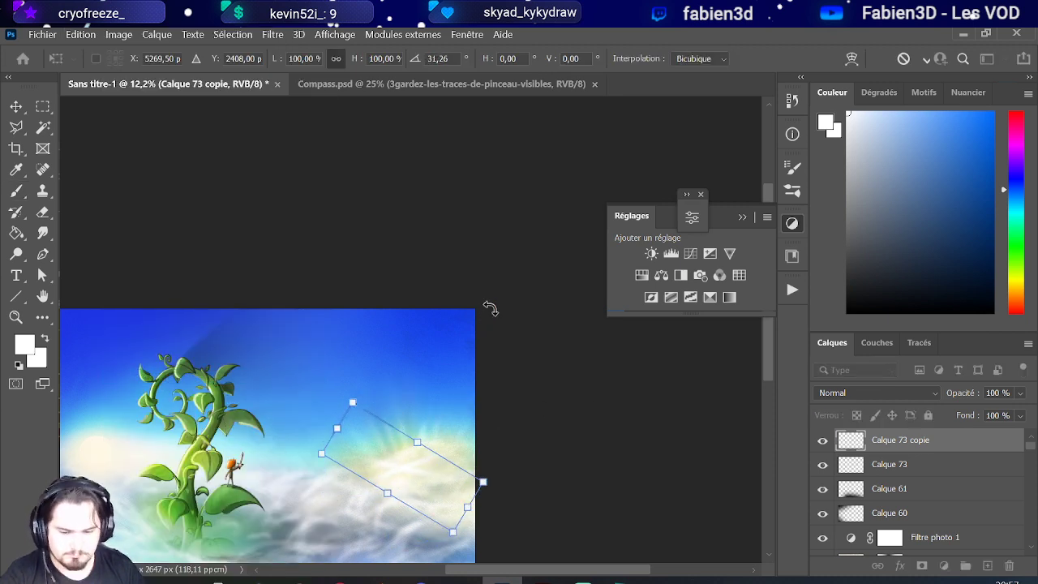
key("Return")
Step: Set both light streak layers, Calque 73 and Calque 73 copie, to Lumière crue blending at 66% opacity
left_click(914, 463, "shift")
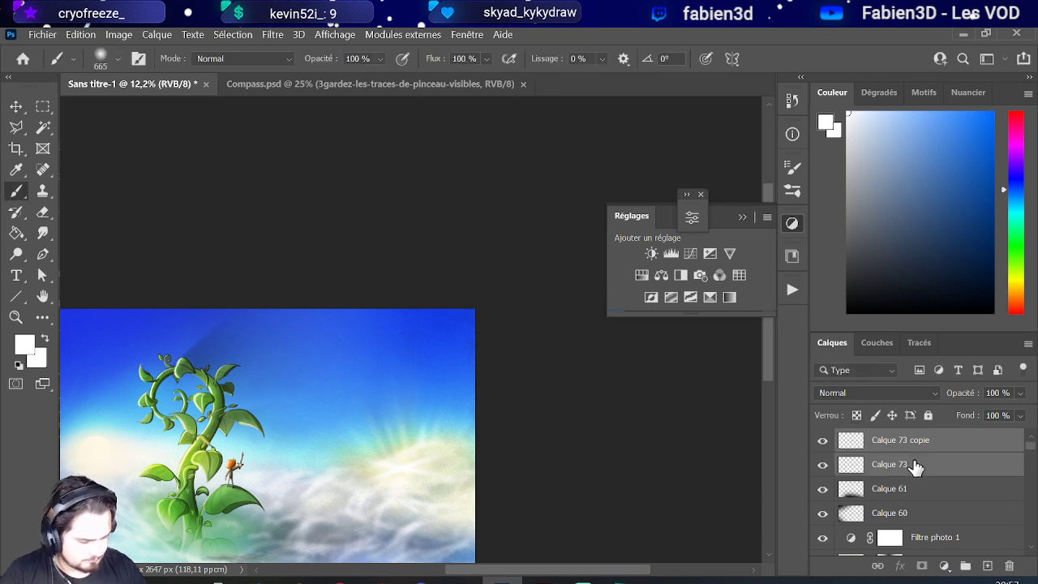
left_click(876, 397)
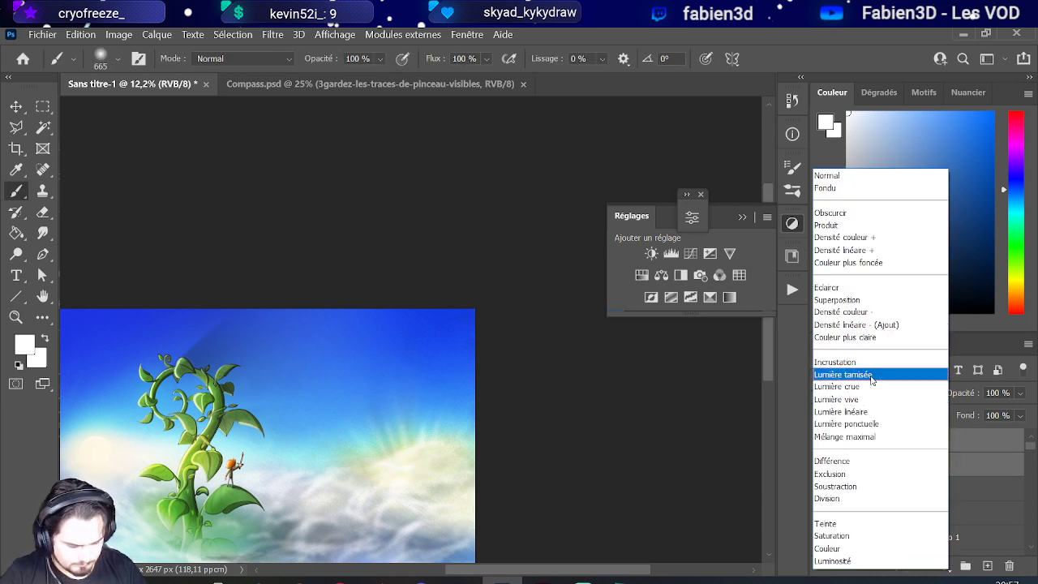
left_click(872, 392)
left_click(1020, 392)
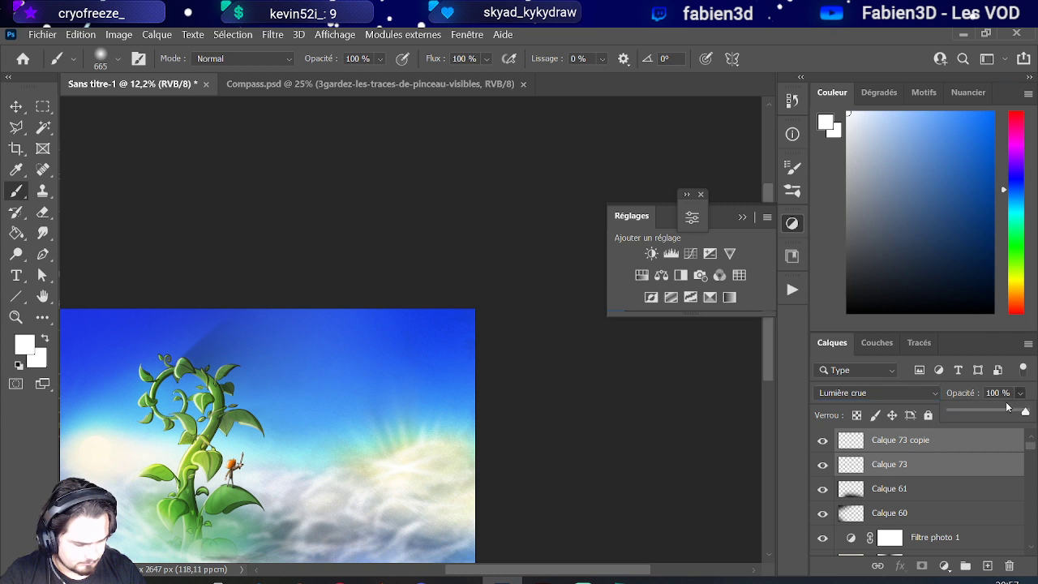
left_click_drag(1026, 411, 1001, 414)
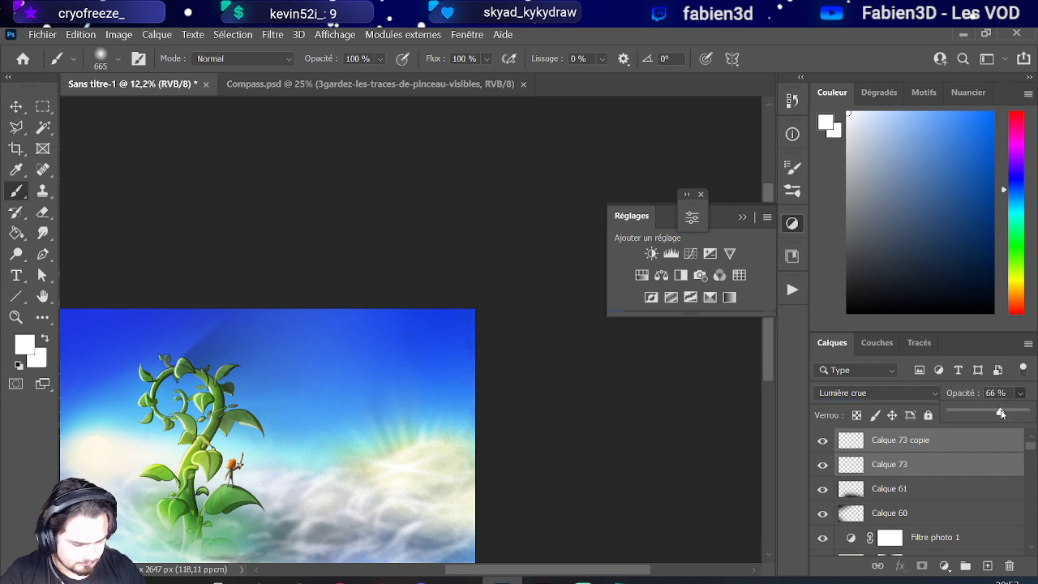
Step: Move the two crossed light streaks together to about X 5360, Y 2552 px over the glowing cloud
left_click(81, 35)
left_click(180, 377)
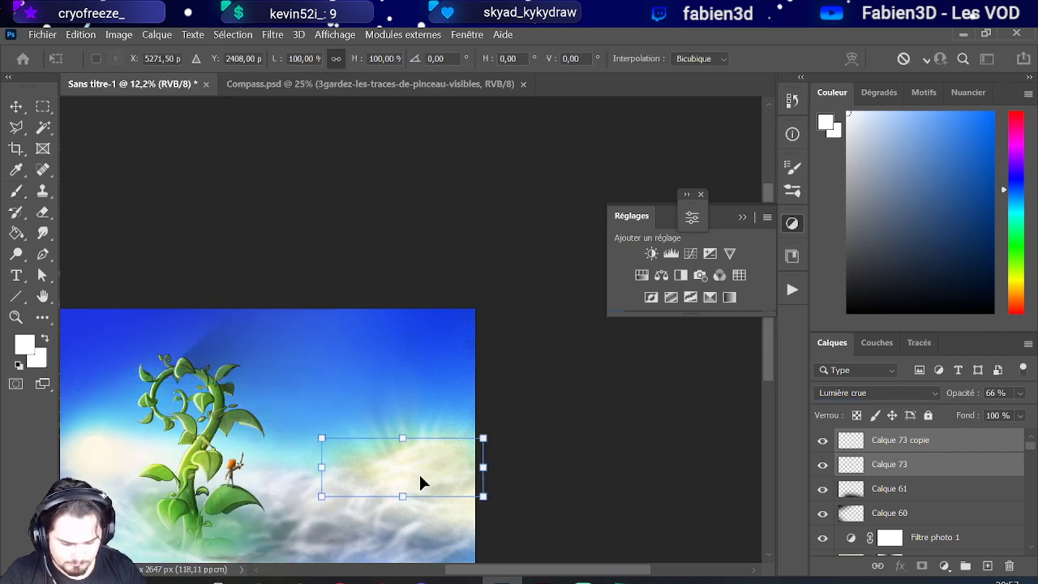
mouse_move(418, 472)
left_mouse_down()
mouse_move(416, 463)
mouse_move(406, 483)
left_mouse_up()
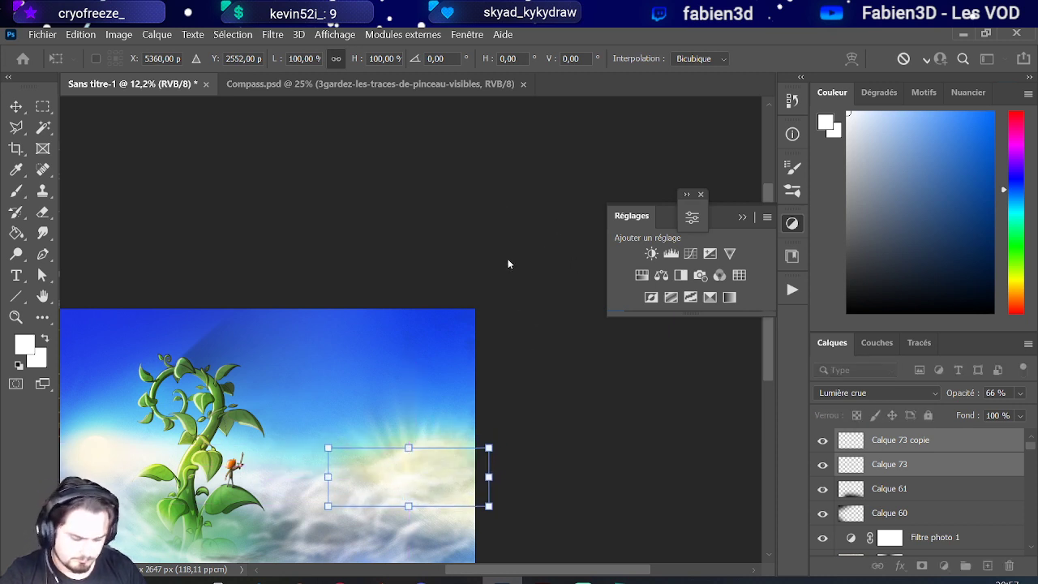
key("Return")
key("b")
Step: Change both light streak layers to 100% opacity and Incrustation blending
scroll(419, 319, "down", 3)
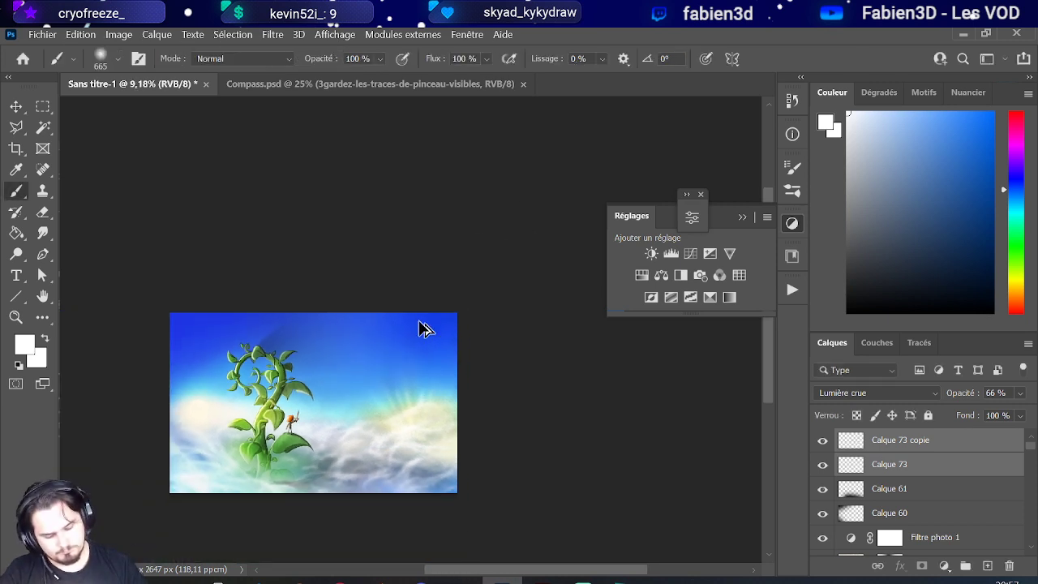
left_click(1019, 392)
left_click_drag(1000, 414, 1032, 414)
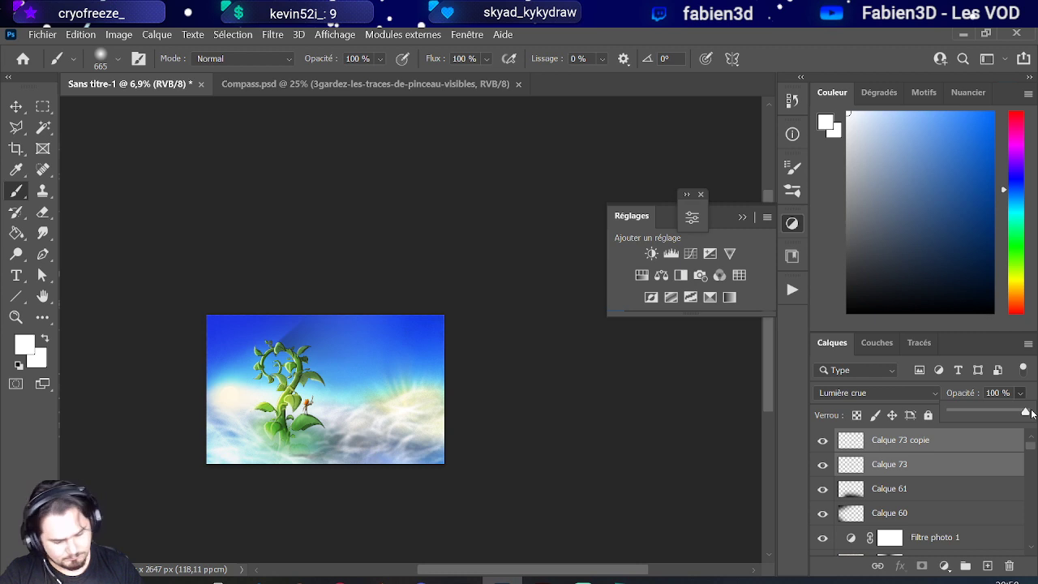
left_click(861, 396)
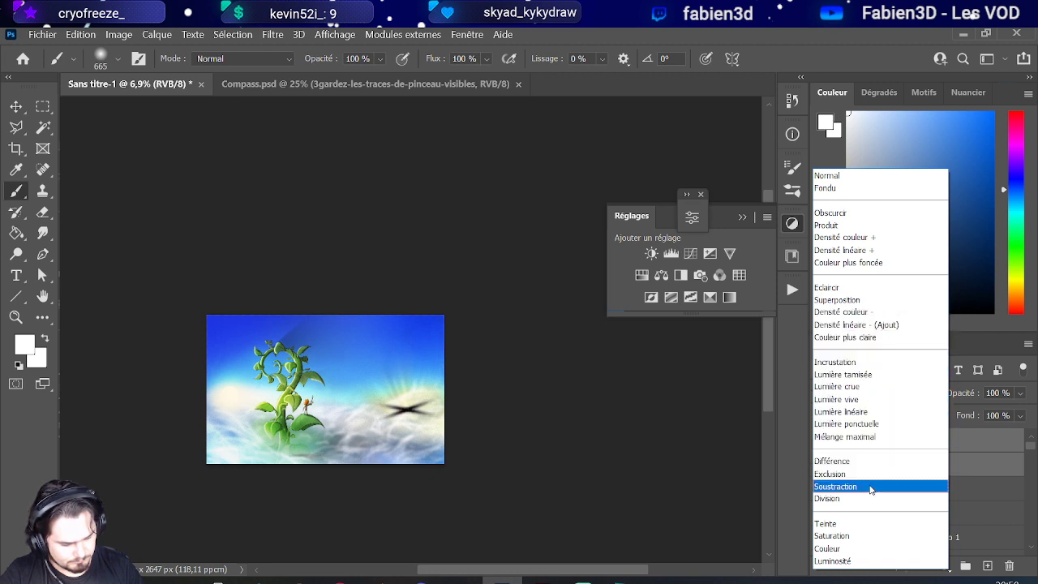
left_click(859, 362)
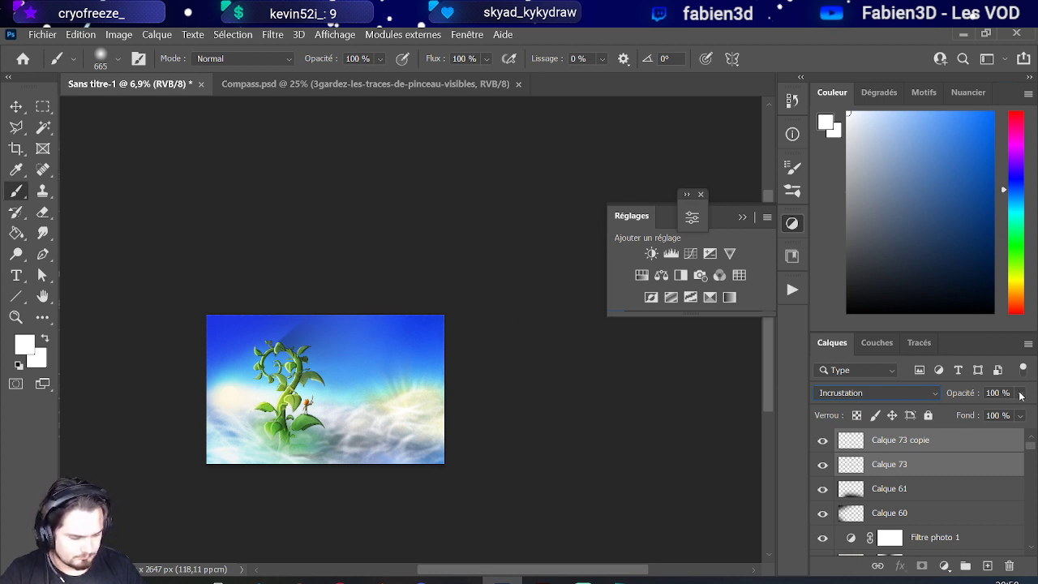
left_click(43, 211)
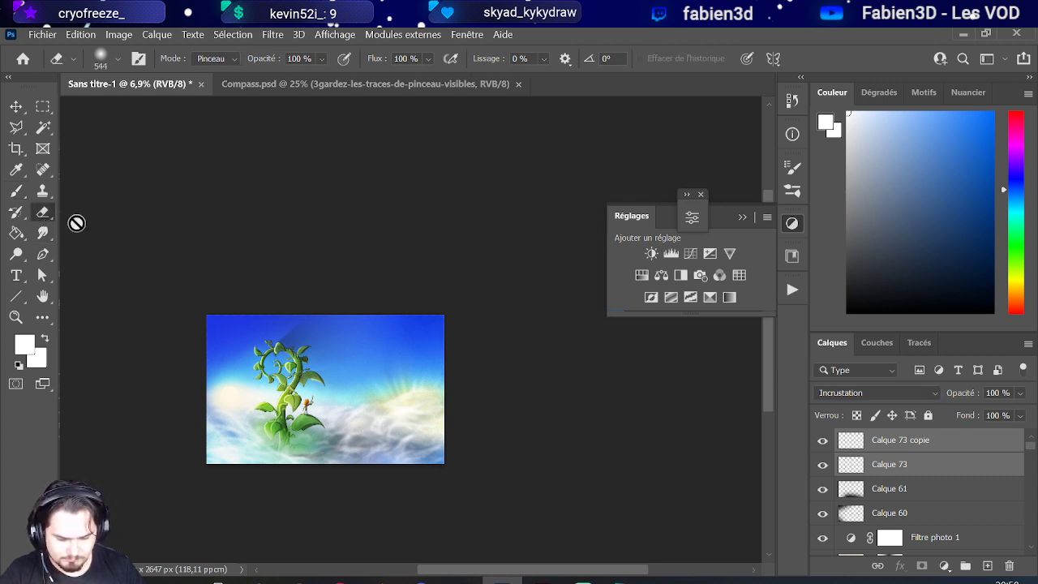
key("b")
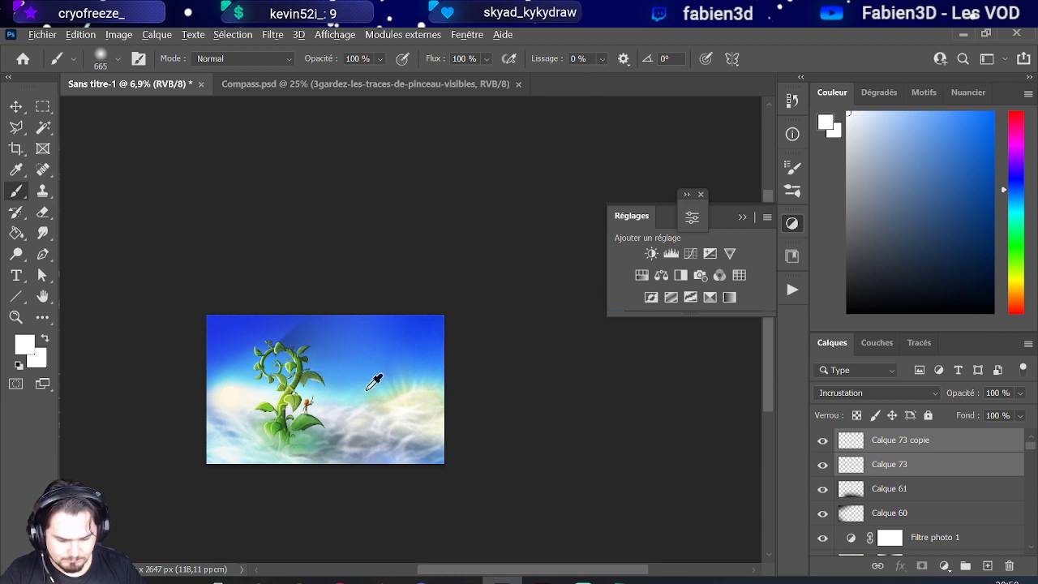
left_click_drag(373, 383, 435, 406)
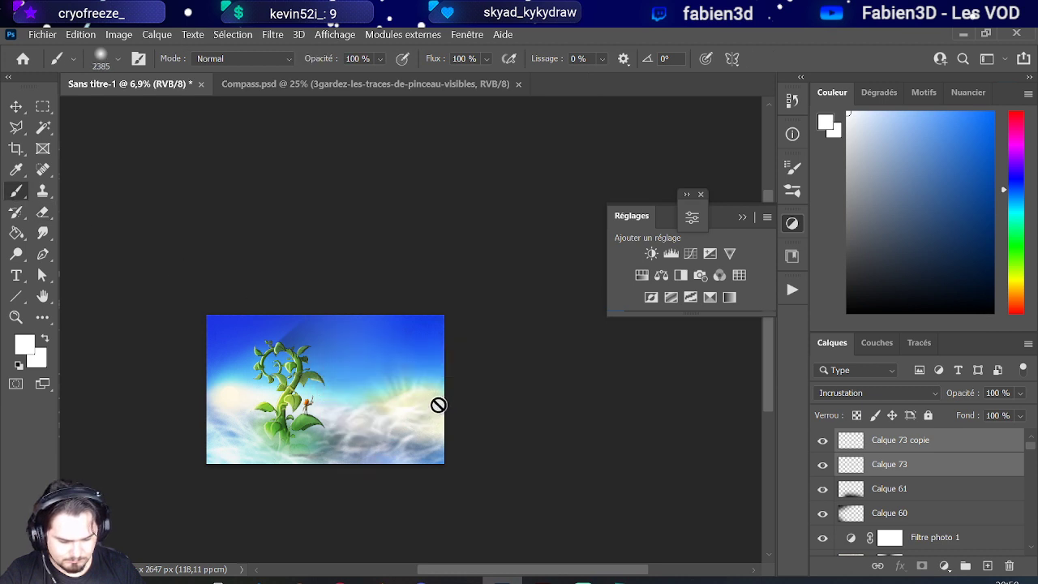
Step: Make Calque 73 copie the only selected layer and set the soft brush to about 528 px
left_click(906, 488)
left_click(901, 446)
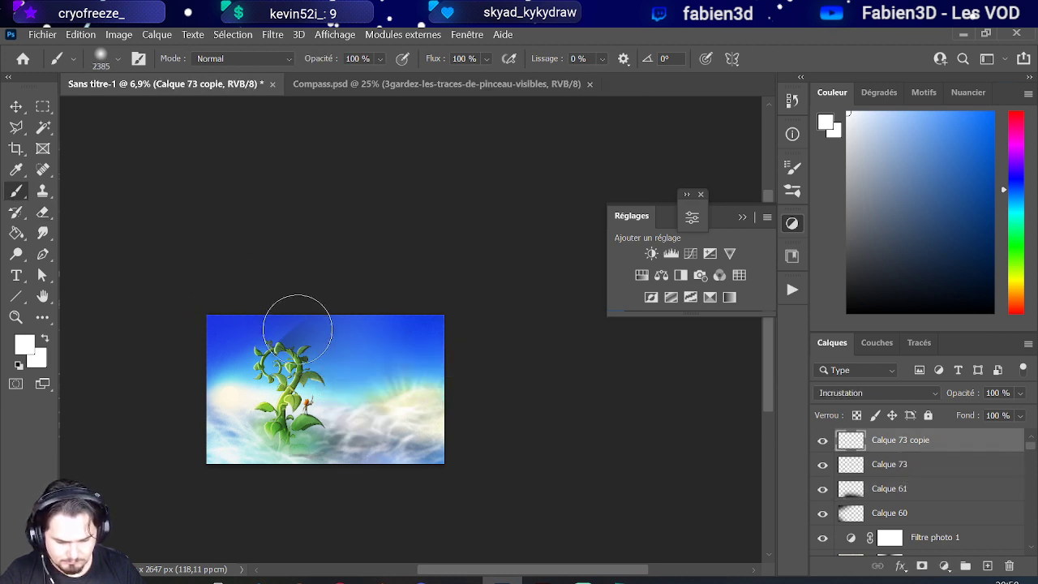
key("e")
scroll(426, 413, "up", 3)
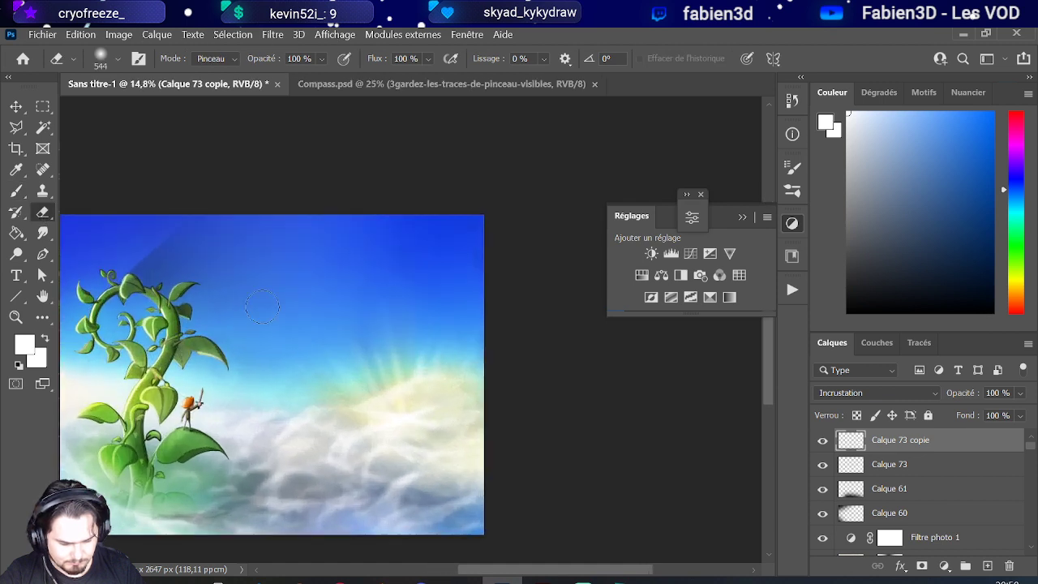
left_click(16, 191)
mouse_move(403, 399)
left_mouse_down()
mouse_move(395, 402)
mouse_move(414, 424)
mouse_move(397, 413)
left_mouse_up()
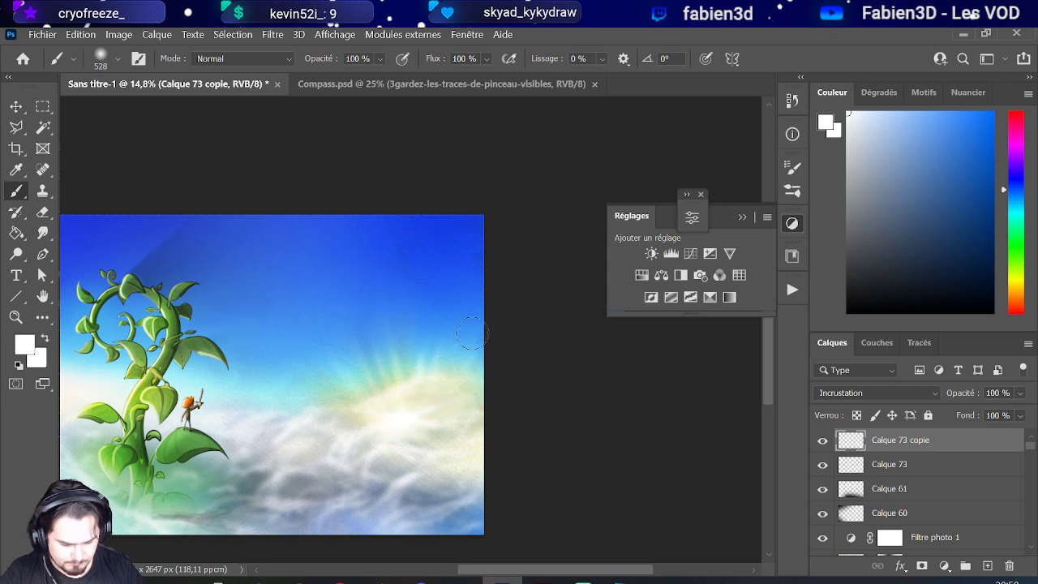
scroll(316, 314, "down", 4)
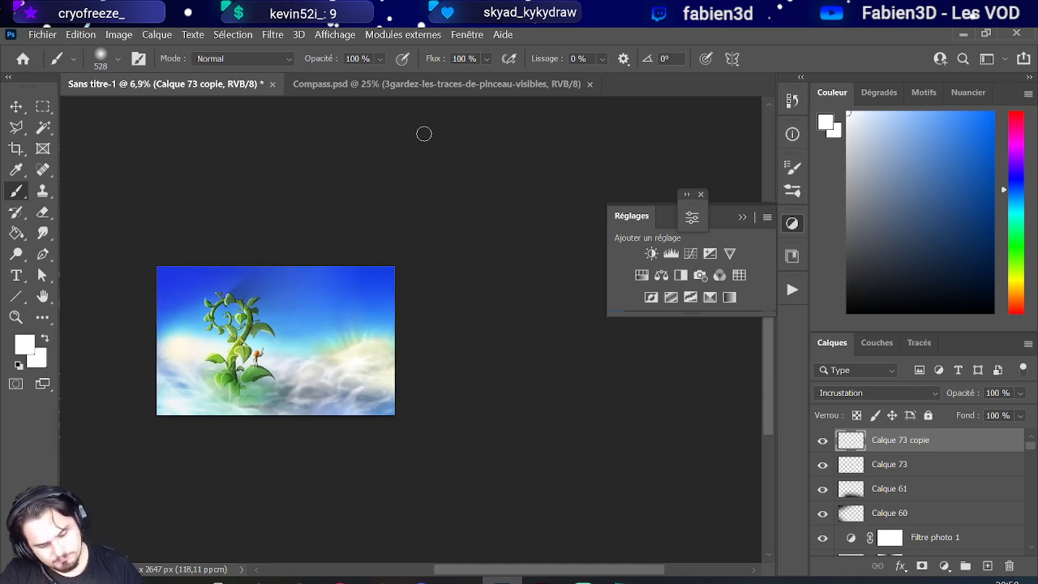
Step: Add a new layer above Calque 73 copie and dab one soft golden-yellow spot on the glowing cloud
left_click(1013, 286)
left_click(988, 565)
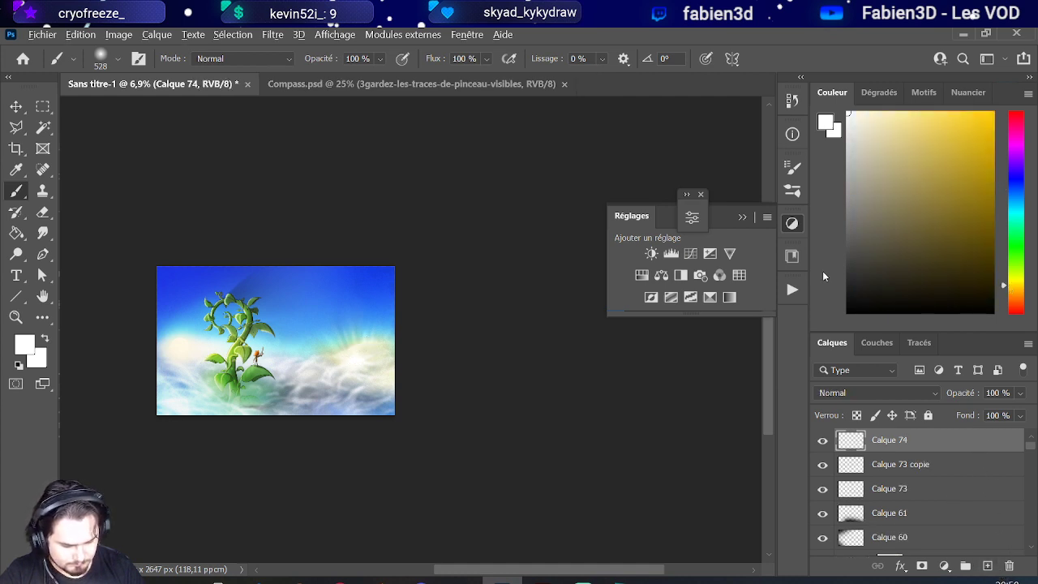
left_click_drag(970, 145, 991, 114)
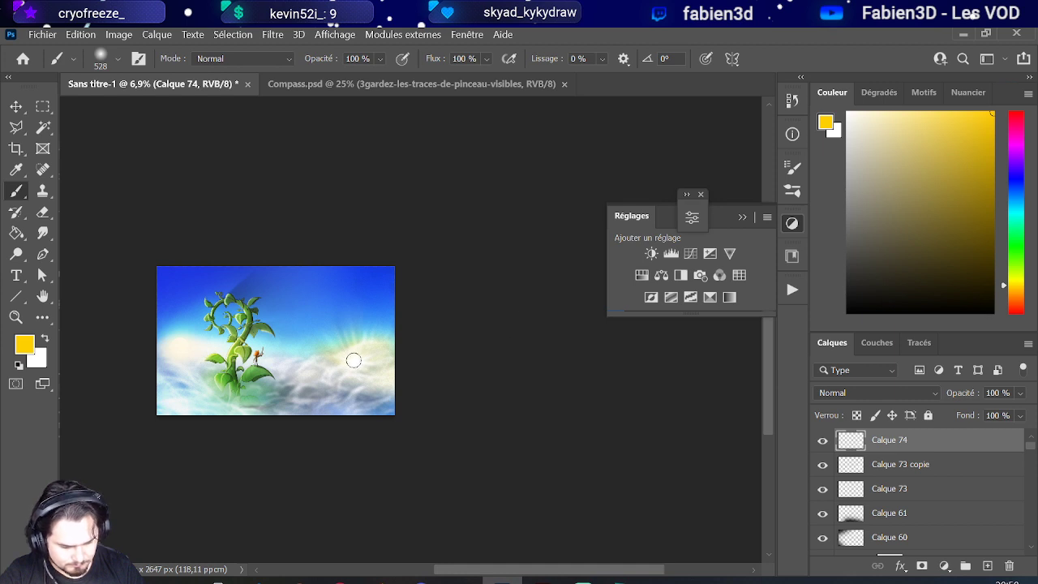
scroll(375, 343, "up", 3)
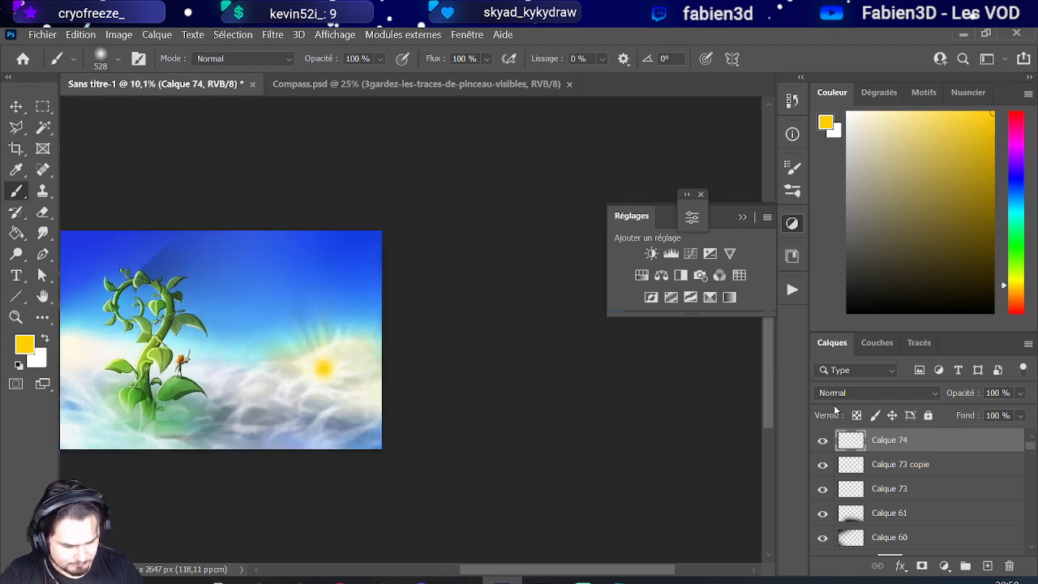
Step: Set the yellow spot's layer to Lumière linéaire blending at 36% opacity
left_click(856, 393)
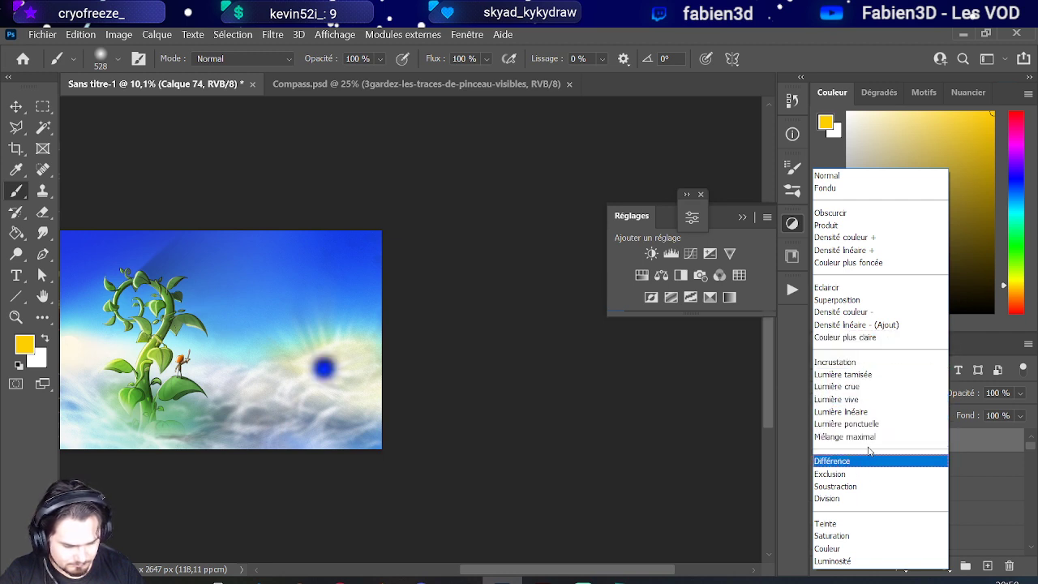
left_click(869, 412)
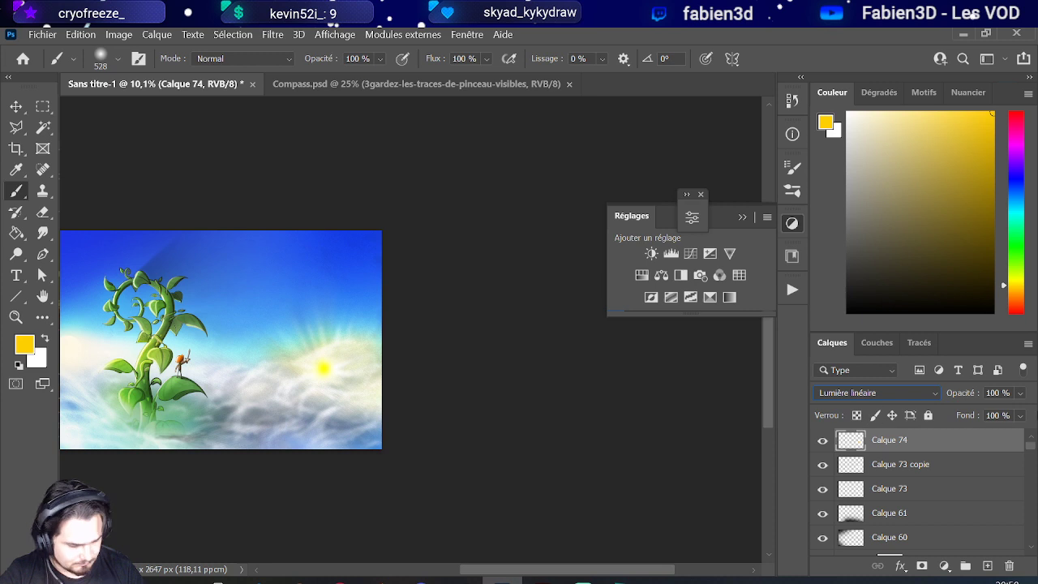
left_click(1020, 392)
left_click_drag(988, 416, 977, 414)
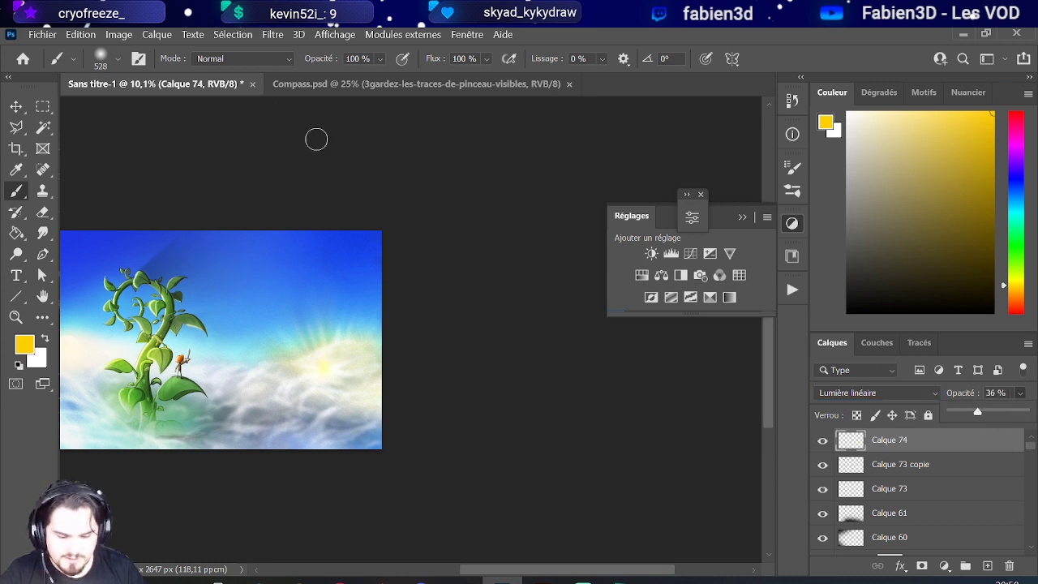
Step: Reapply the last Gaussian blur filter to the yellow spot on Calque 74
left_click(272, 35)
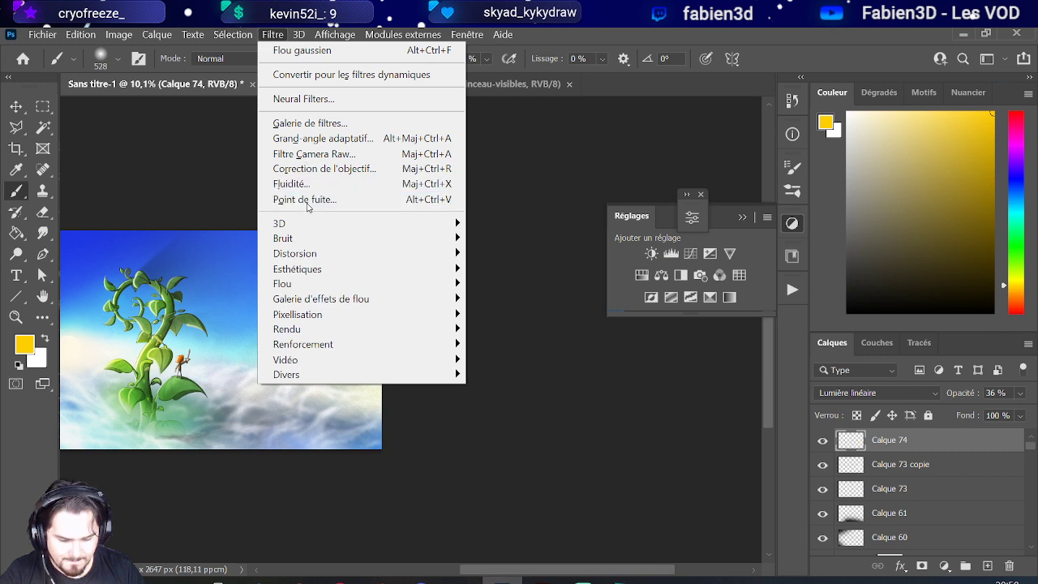
left_click(302, 50)
scroll(360, 302, "down", 2)
scroll(300, 324, "up", 2)
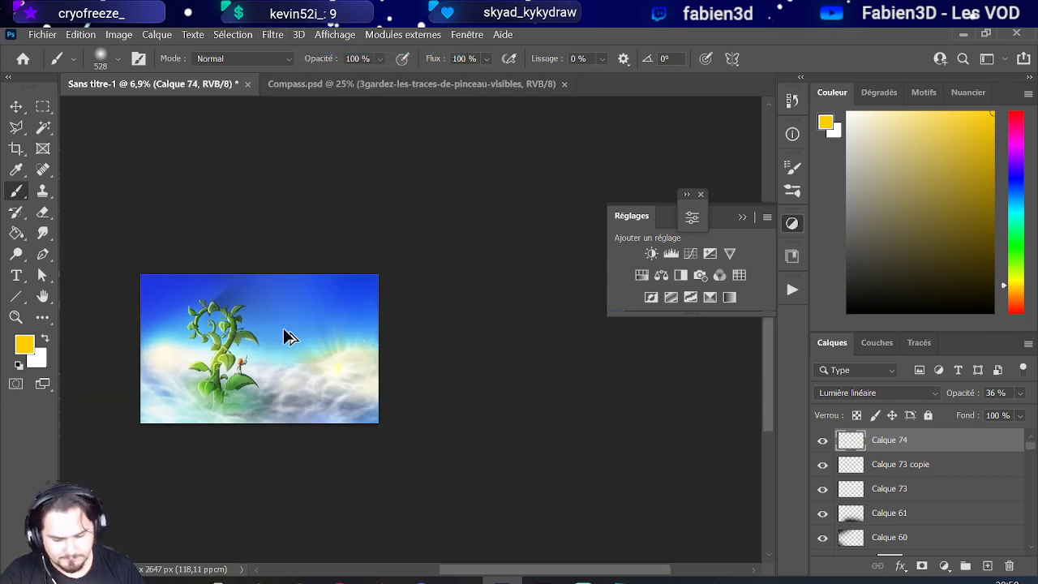
Step: Enlarge the blurred yellow spot uniformly to about 139% with a free transform
left_click(81, 35)
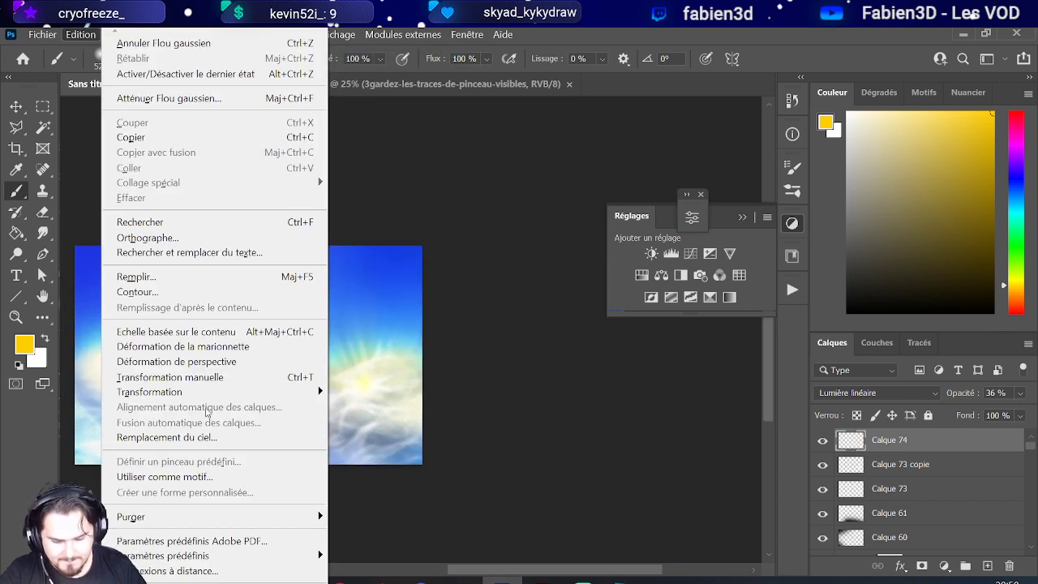
left_click(169, 377)
mouse_move(364, 404)
left_mouse_down()
mouse_move(364, 395)
mouse_move(370, 434)
mouse_move(366, 415)
left_mouse_up()
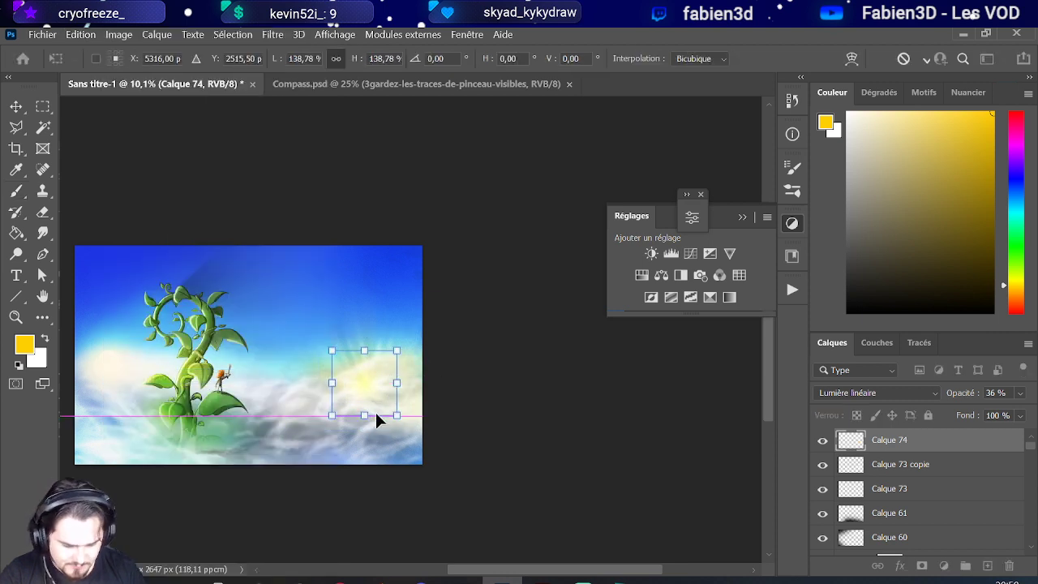
key("Return")
key("b")
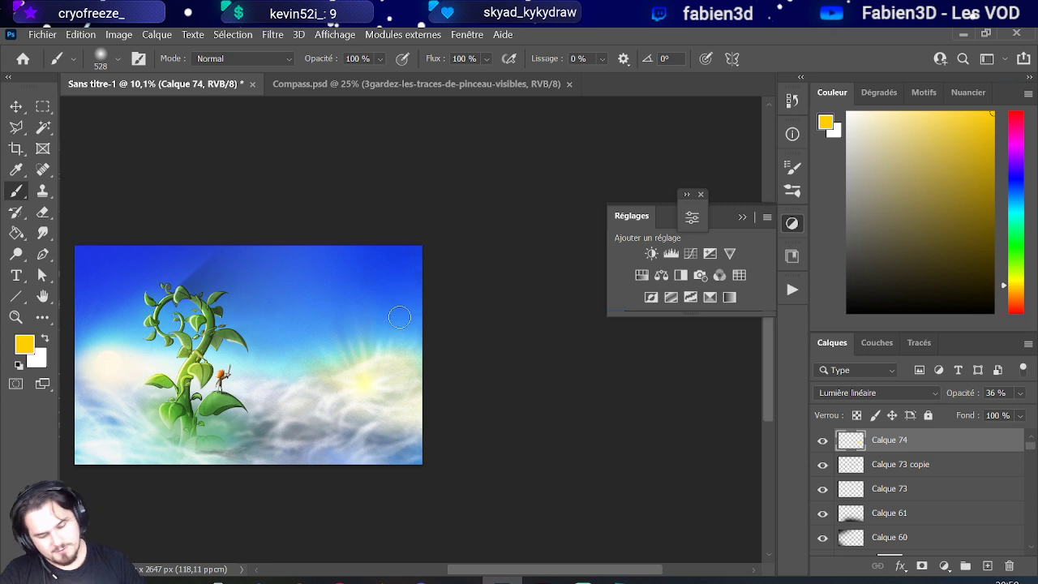
Step: Collapse the open Réglages palette and examine the yellow glow within the whole composition at several zoom levels
scroll(382, 331, "down", 1)
scroll(259, 347, "down", 1)
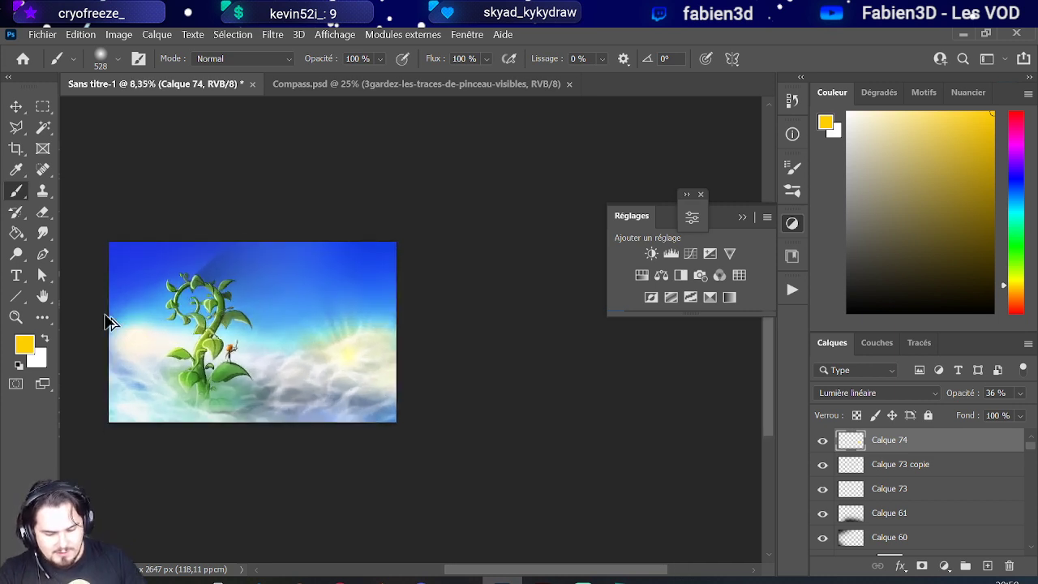
scroll(107, 316, "up", 3)
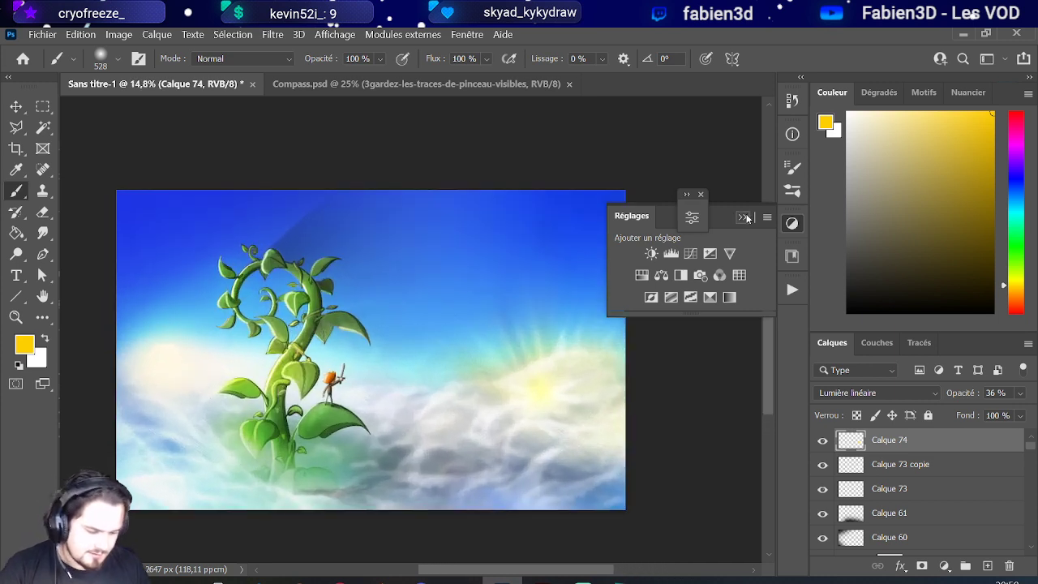
left_click(744, 218)
scroll(251, 325, "down", 1)
scroll(563, 365, "up", 2)
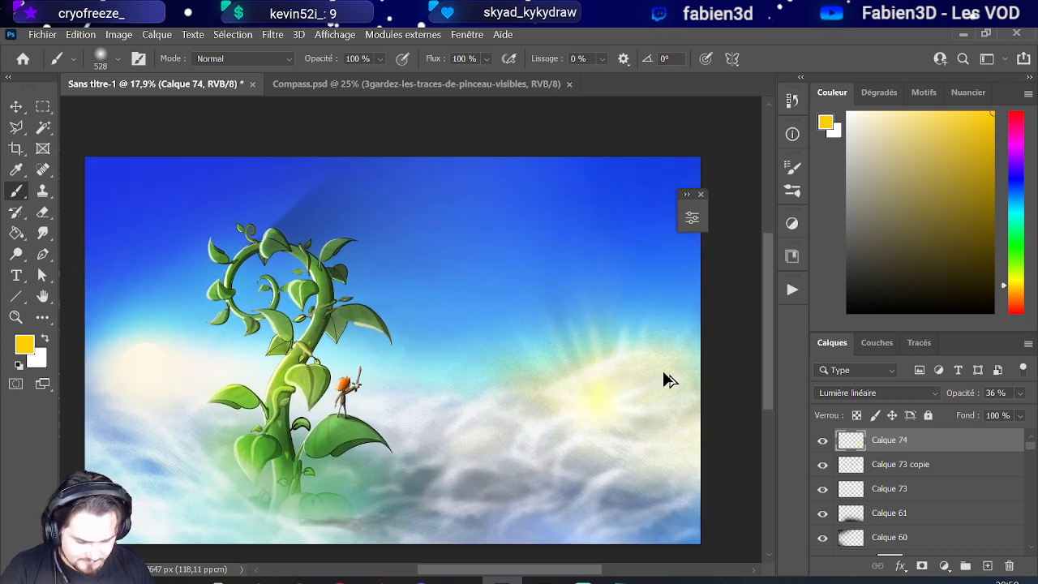